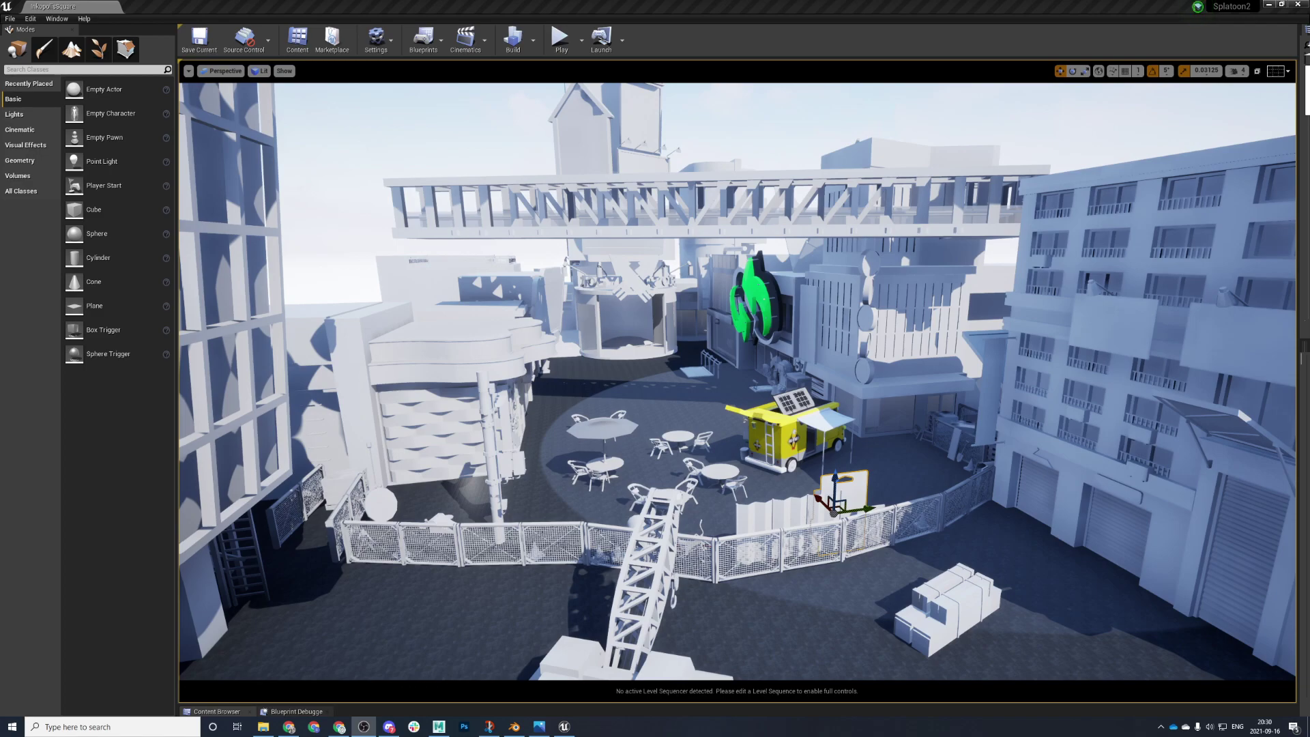
pyautogui.click(1208, 726)
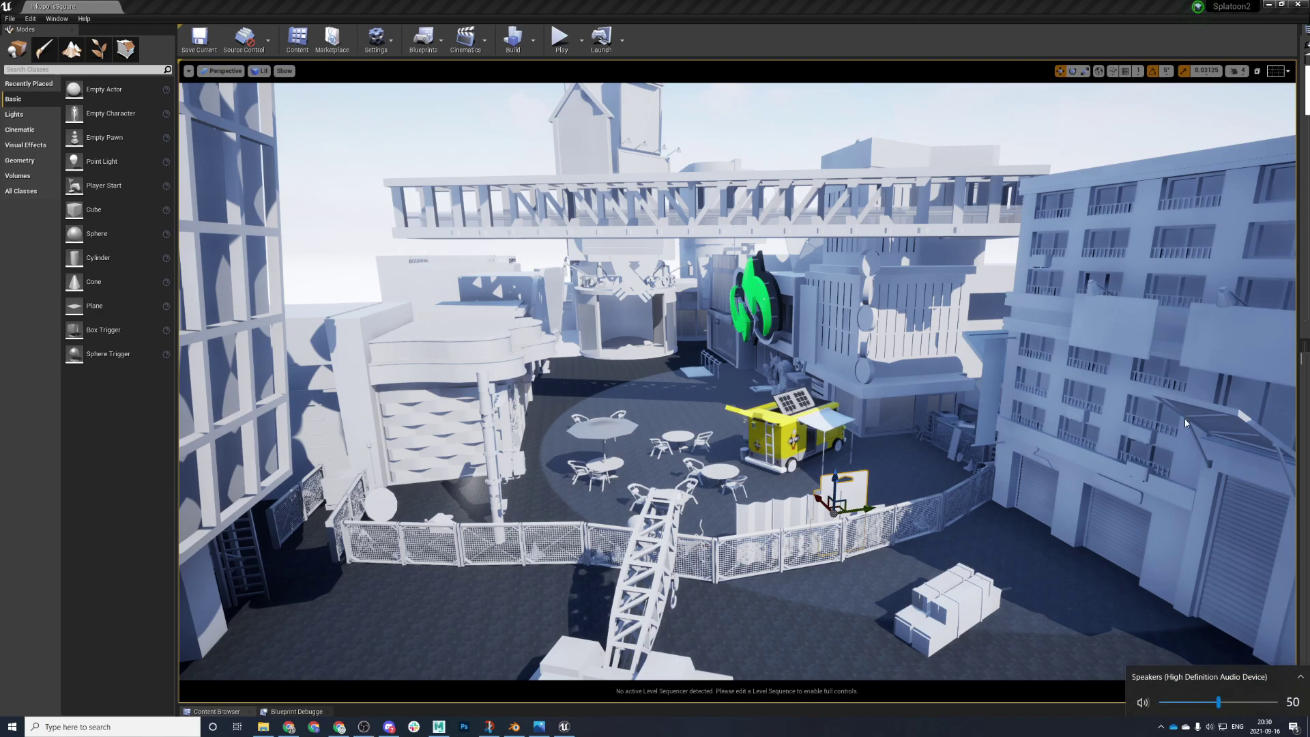
pyautogui.click(1091, 322)
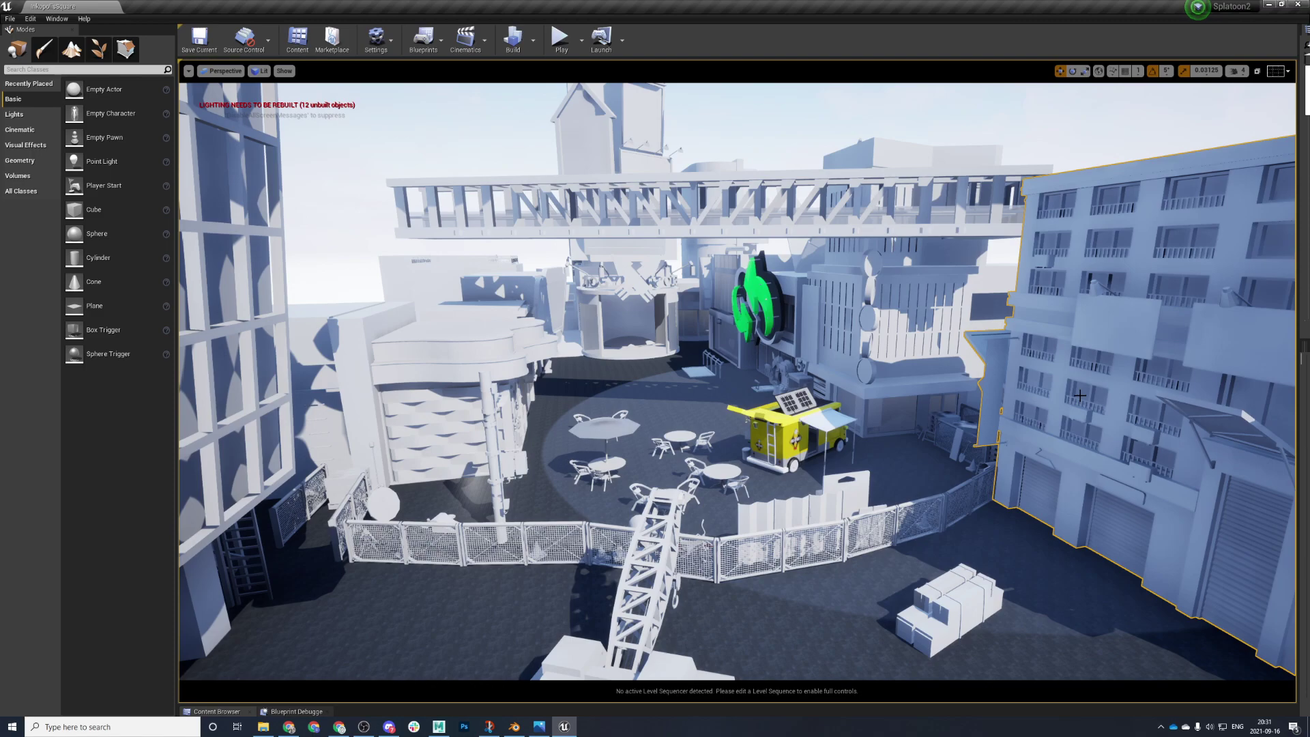
pyautogui.click(339, 726)
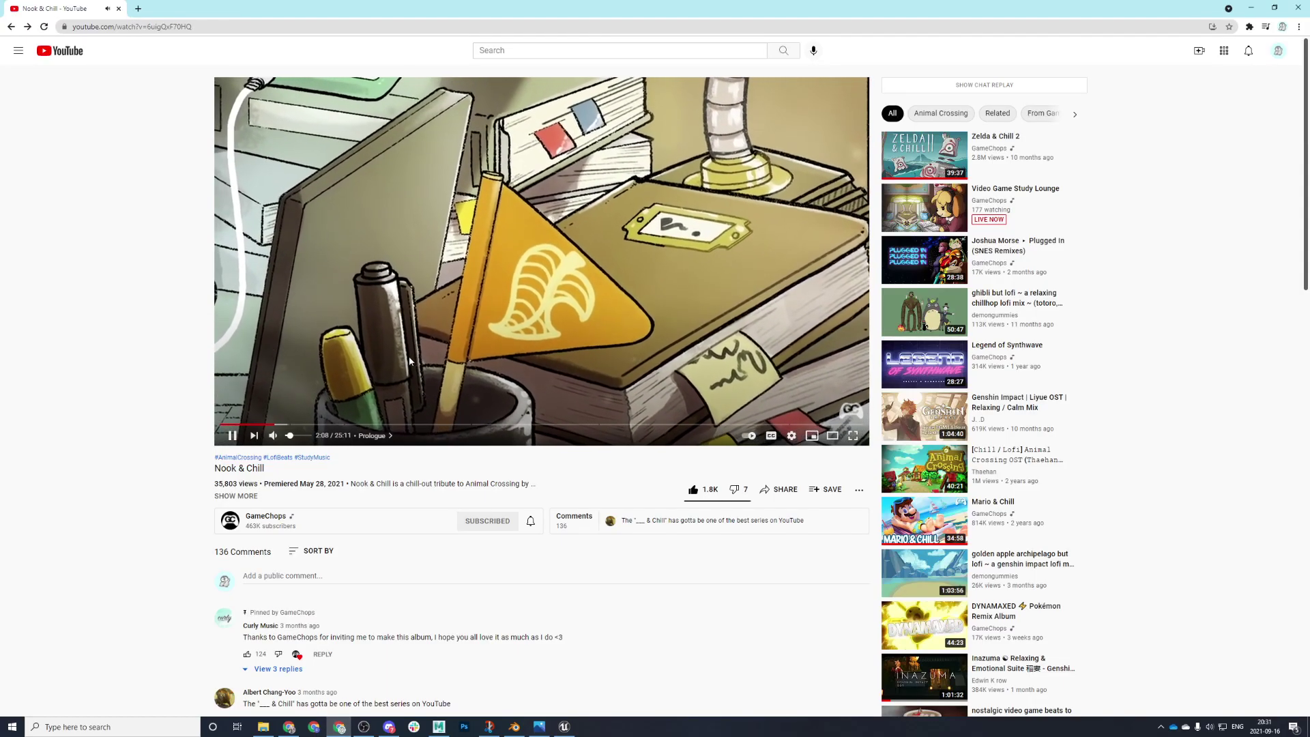
pyautogui.rightClick(469, 585)
pyautogui.click(438, 597)
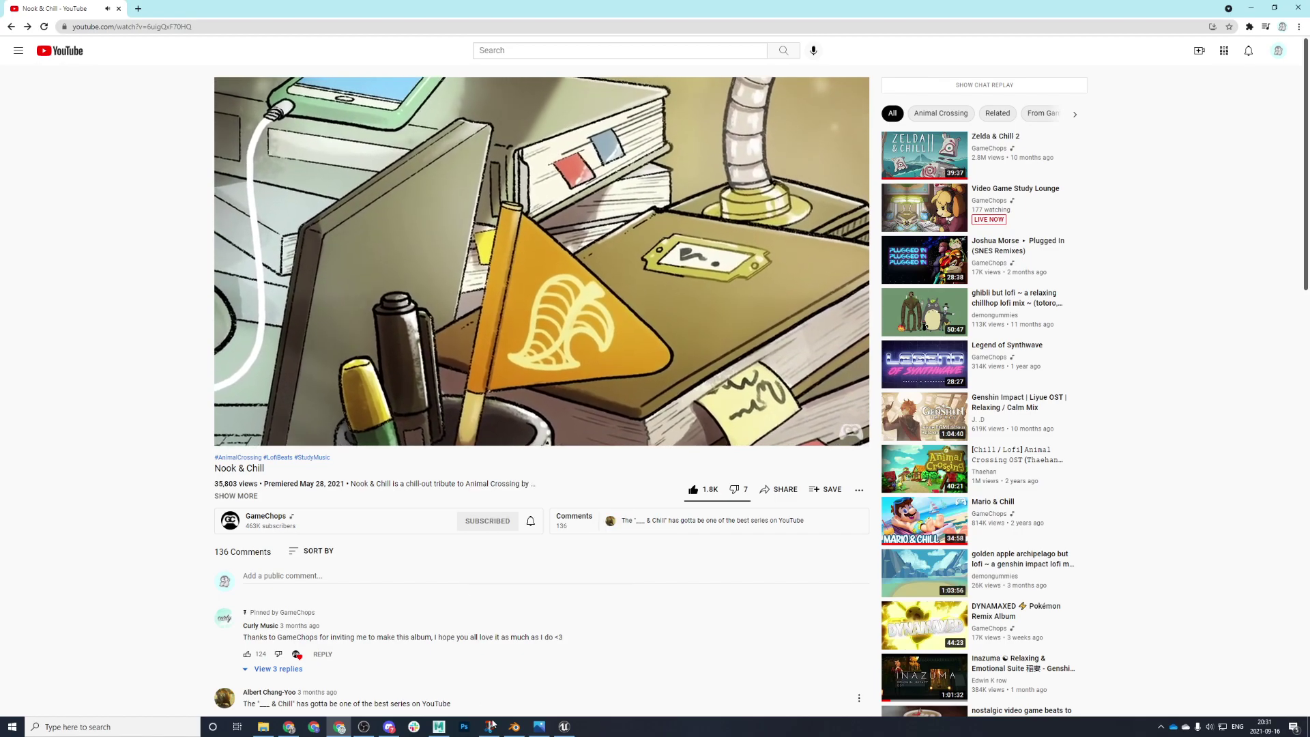
pyautogui.click(563, 727)
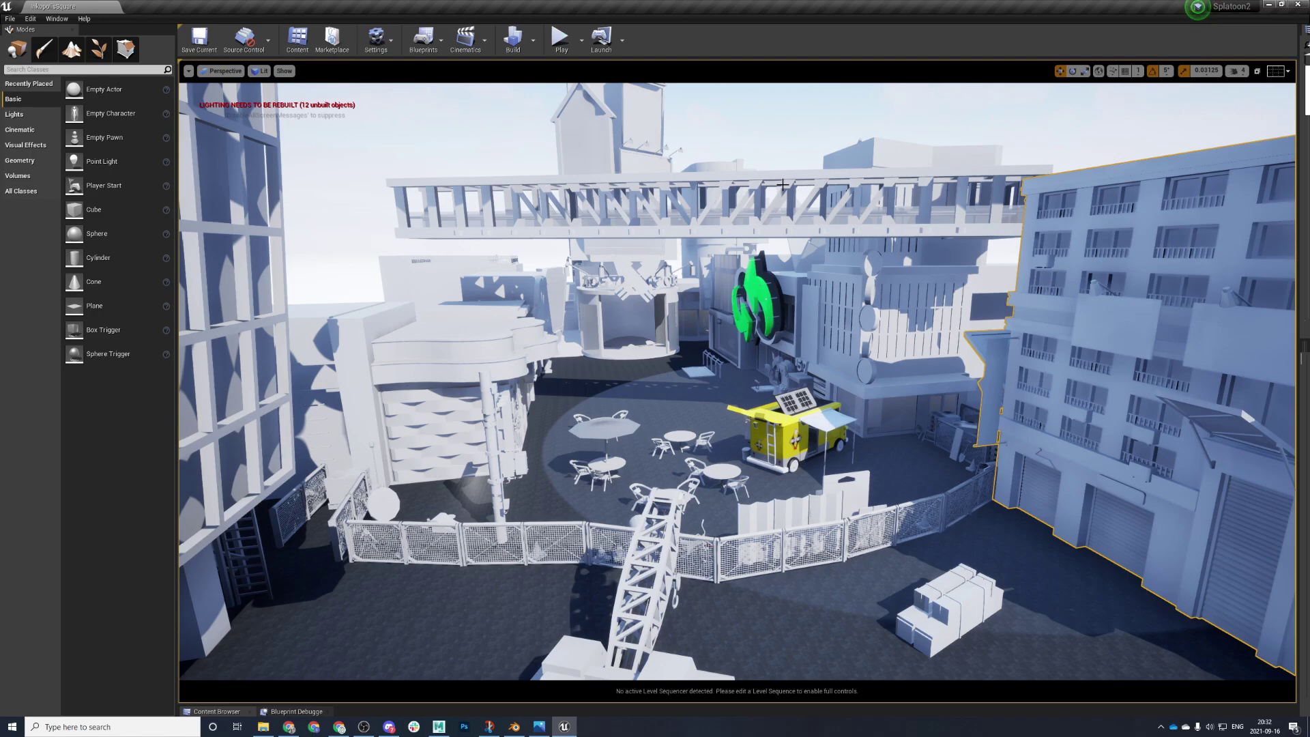
# - Look around the city level, viewing the plaza and the outside of the selected apartment building
pyautogui.scroll(-3, 839, 496)
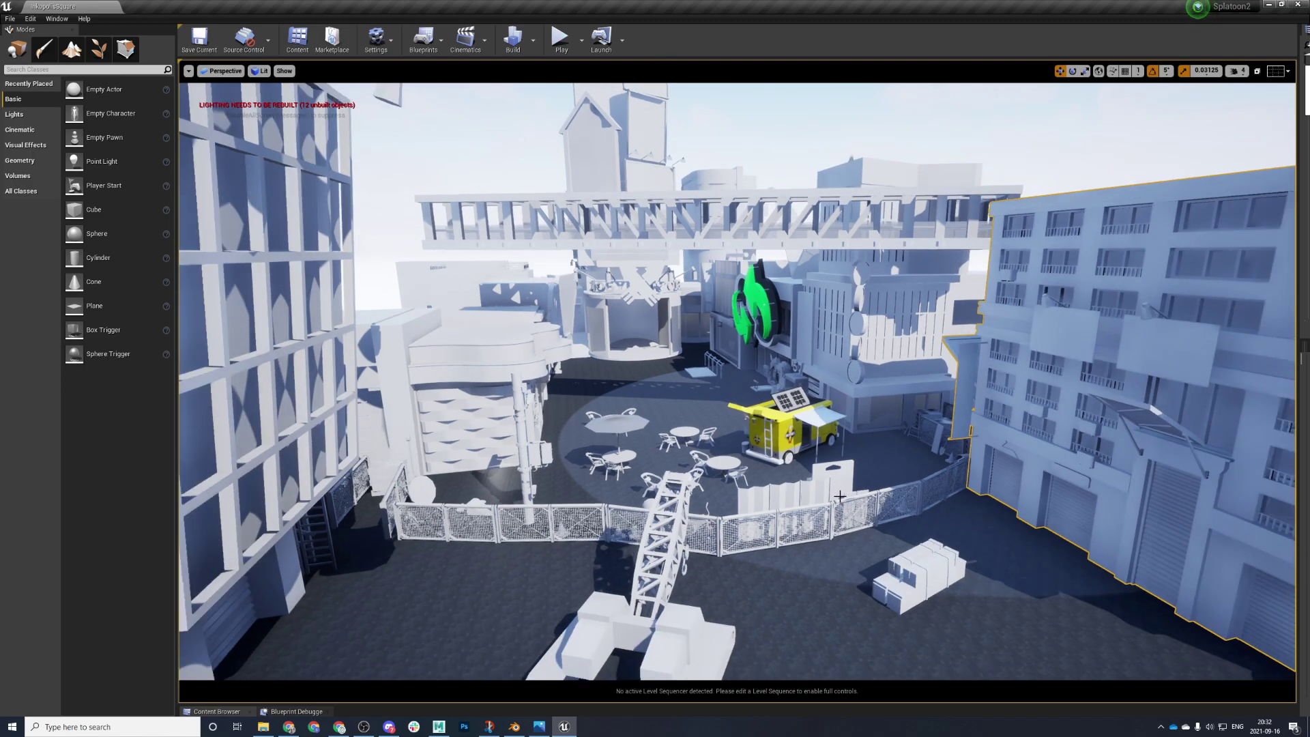
pyautogui.moveTo(841, 486); pyautogui.dragTo(713, 386, button='right')
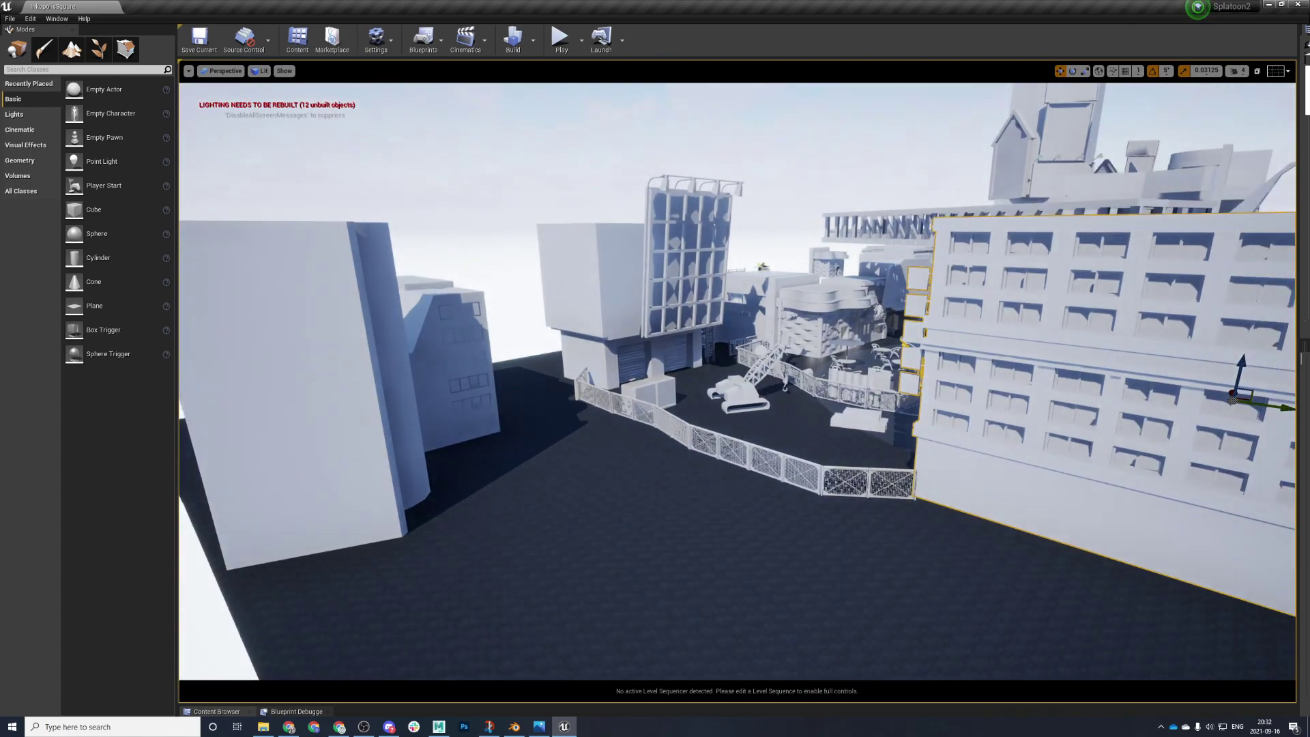
pyautogui.click(713, 386)
pyautogui.press('f')
pyautogui.click(710, 426)
pyautogui.press('f')
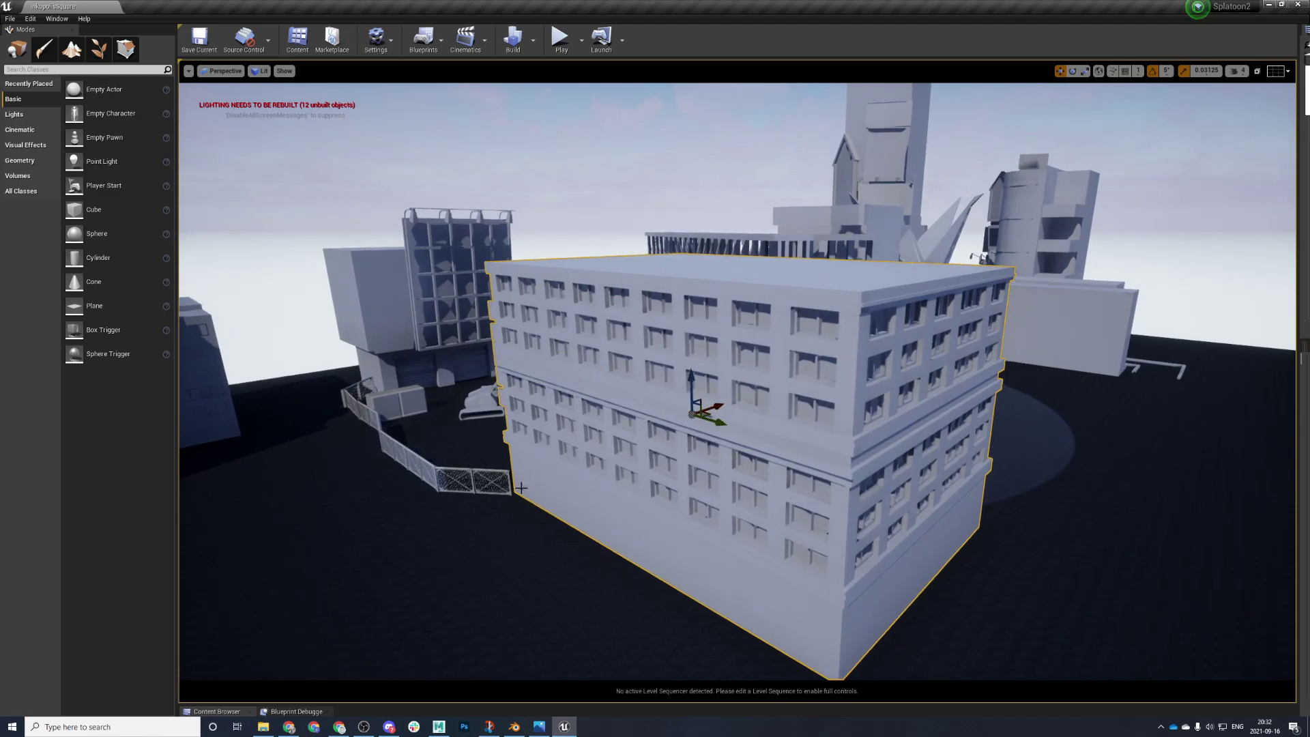
pyautogui.moveTo(710, 426); pyautogui.dragTo(437, 463, button='right')
pyautogui.moveTo(573, 409); pyautogui.dragTo(532, 409, button='right')
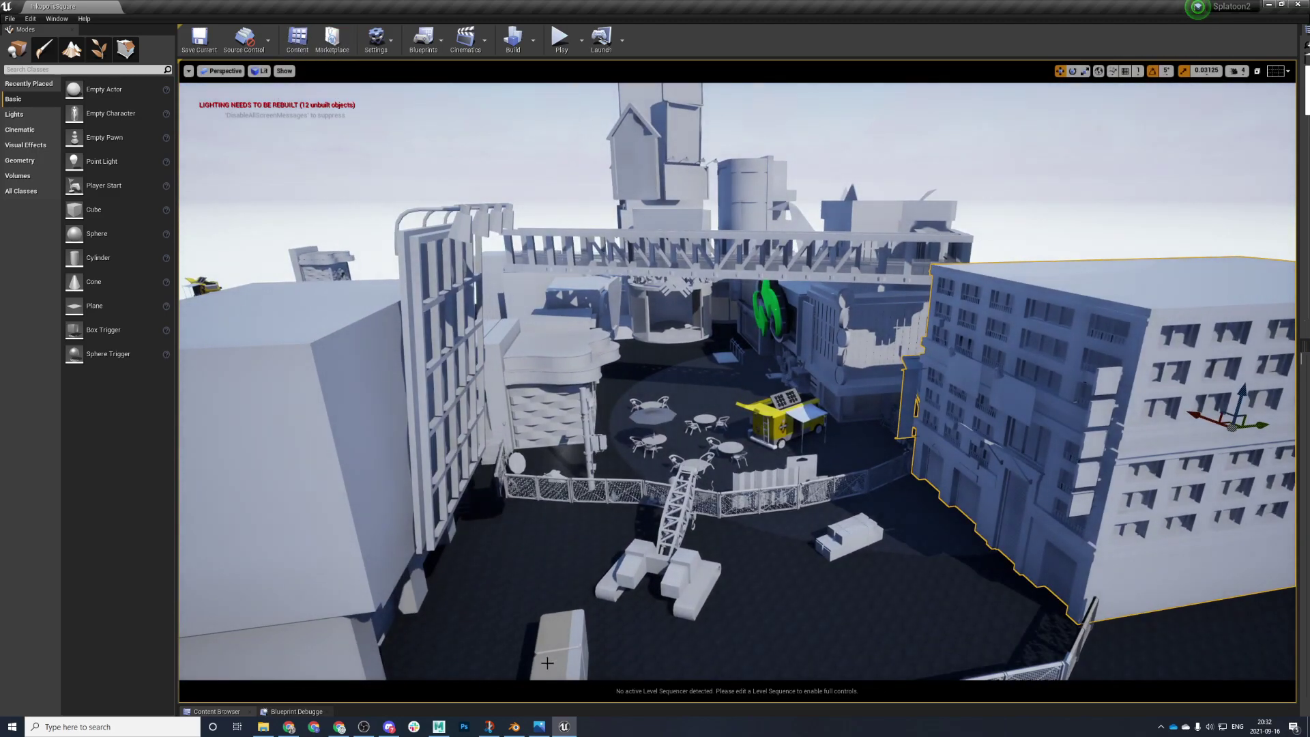
# - Switch to Blender, widen the second 3D viewport and set it to the camera view
pyautogui.click(520, 731)
pyautogui.scroll(-4, 614, 503)
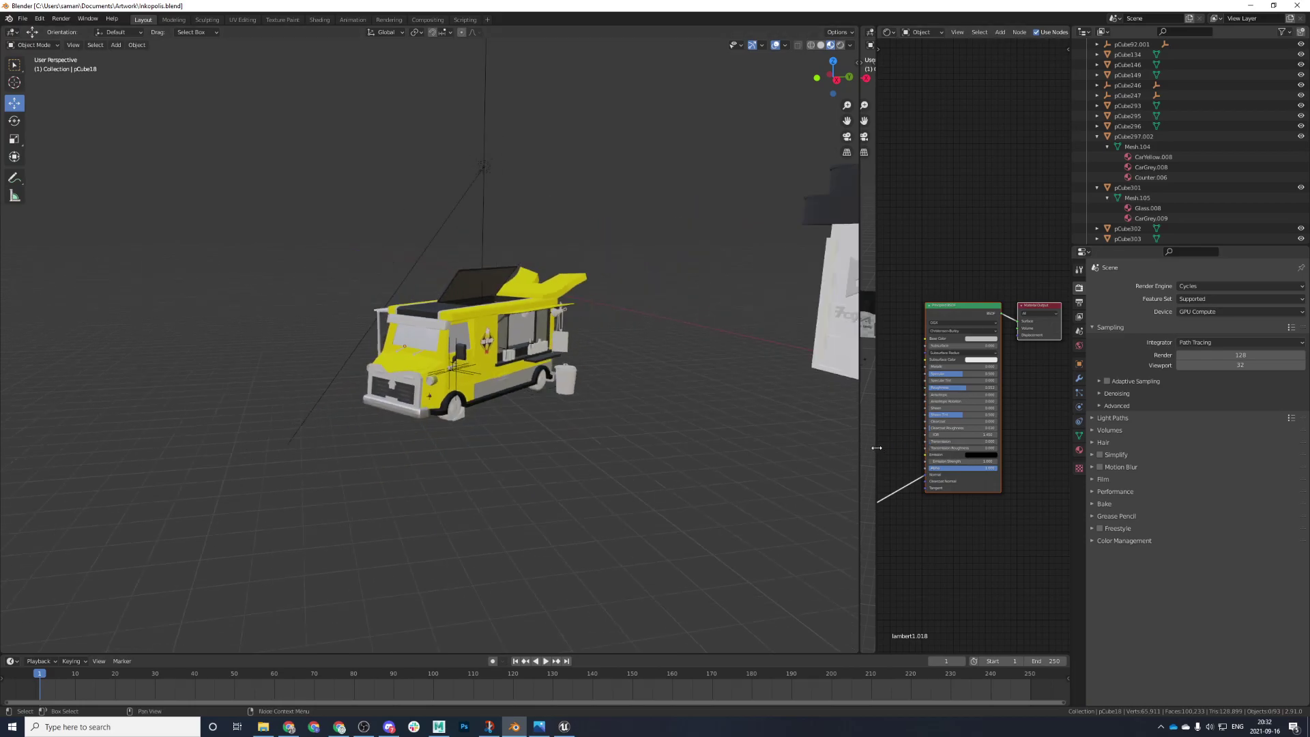
pyautogui.moveTo(878, 450); pyautogui.dragTo(1054, 450)
pyautogui.scroll(4, 922, 419)
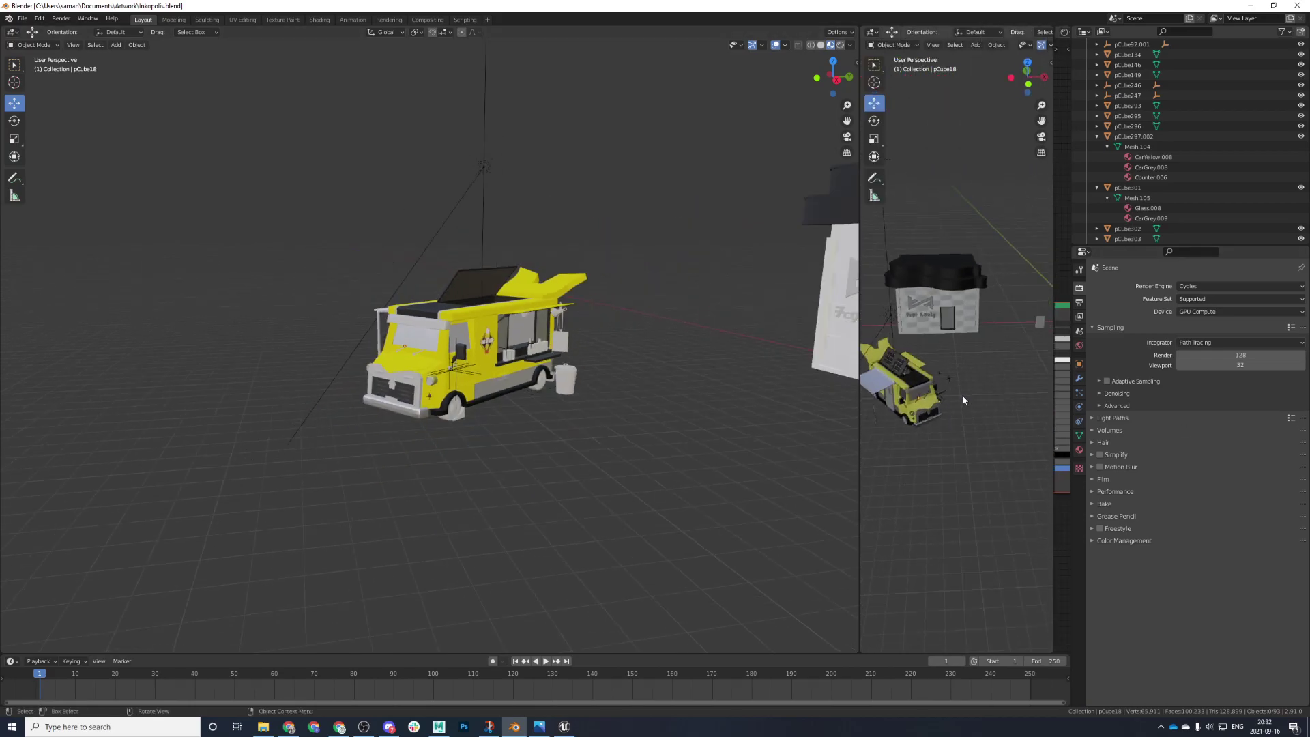
pyautogui.press('KP_0')
# - Examine the yellow food truck from the side and close up, including its logo and the cans on the serving counter
pyautogui.scroll(3, 903, 402)
pyautogui.click(450, 355)
pyautogui.scroll(2, 451, 354)
pyautogui.scroll(3, 649, 403)
pyautogui.scroll(-4, 468, 373)
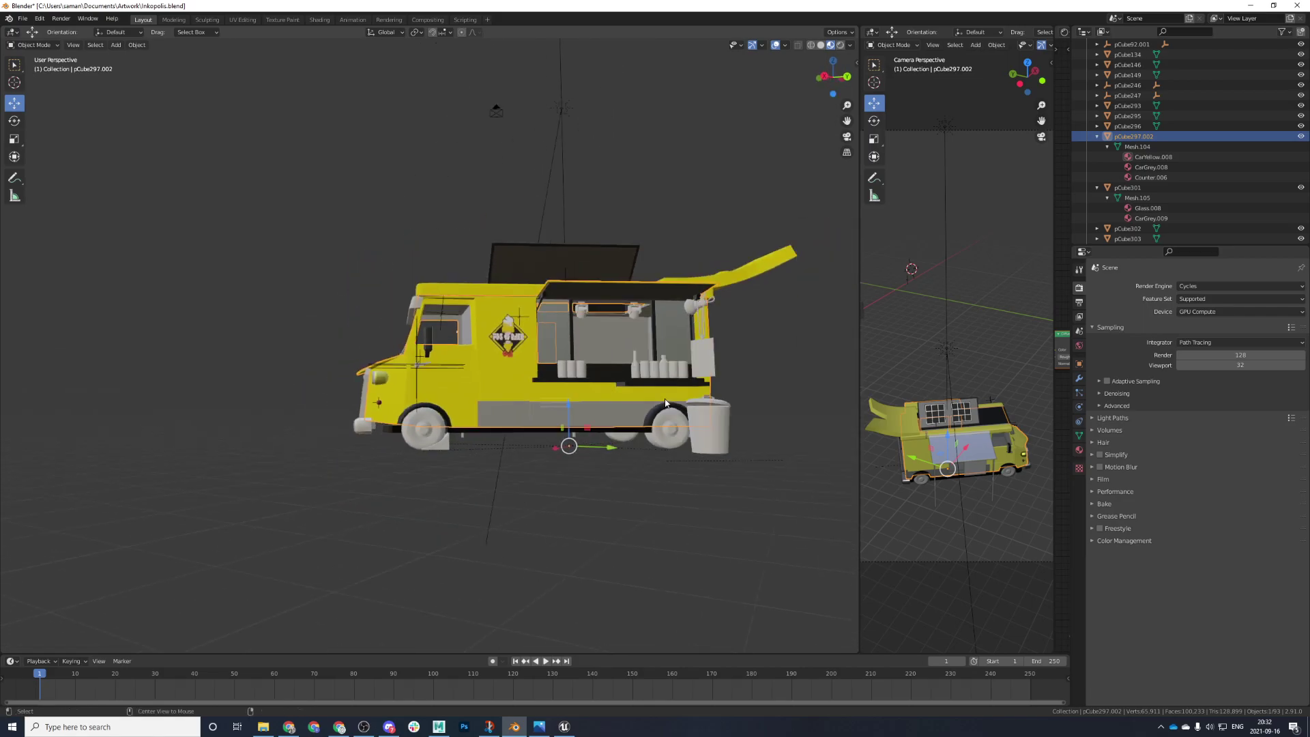
pyautogui.keyDown('alt'); pyautogui.scroll(1, 468, 373); pyautogui.keyUp('alt')
pyautogui.scroll(6, 460, 368)
pyautogui.keyDown('alt'); pyautogui.moveTo(464, 361); pyautogui.dragTo(779, 478, button='middle'); pyautogui.keyUp('alt')
pyautogui.scroll(-4, 539, 335)
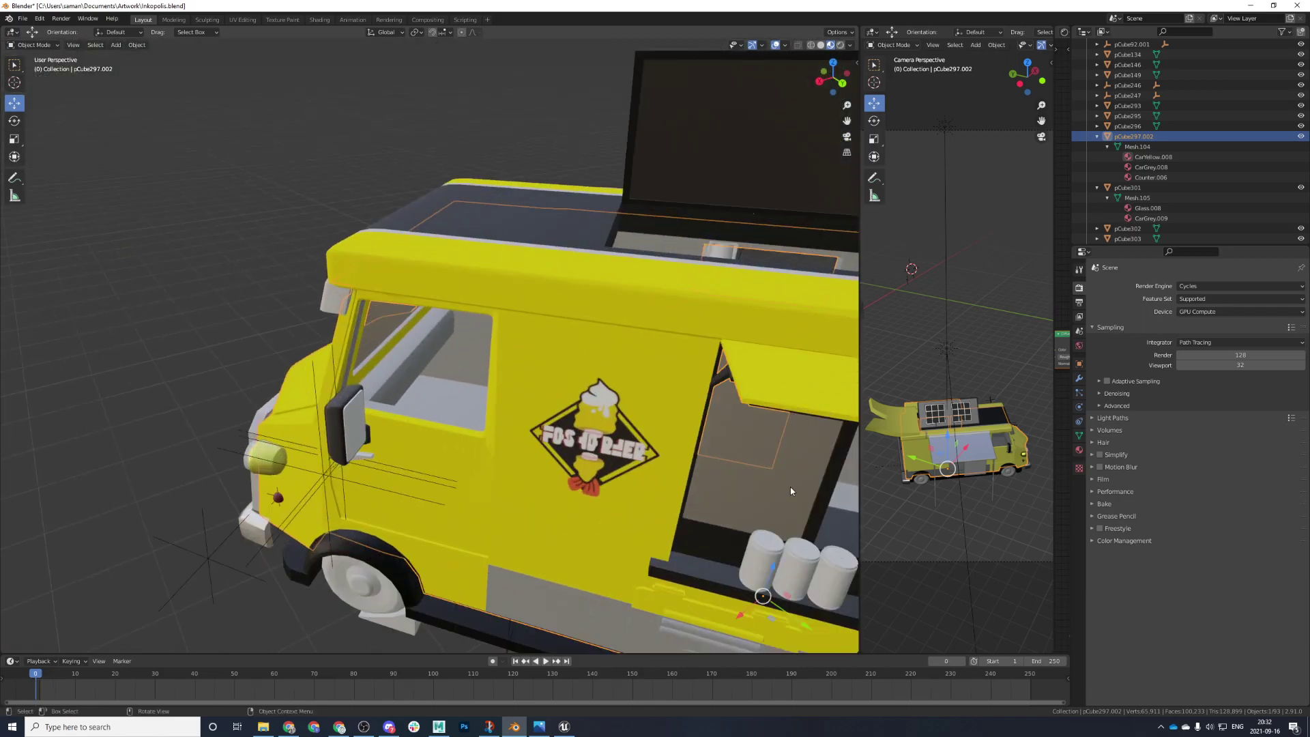
pyautogui.click(759, 551)
pyautogui.press('KP_Decimal')
pyautogui.scroll(-3, 471, 469)
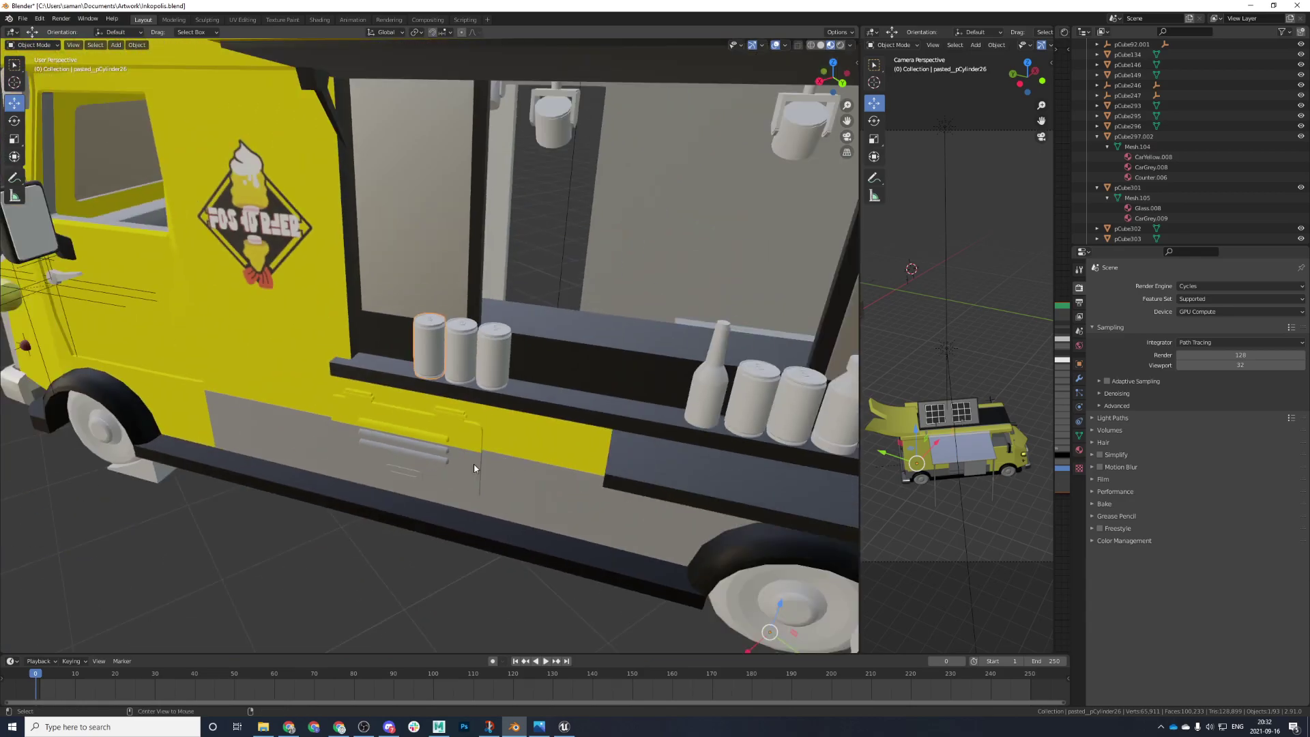
pyautogui.scroll(-3, 456, 468)
pyautogui.moveTo(484, 454); pyautogui.dragTo(471, 491, button='middle')
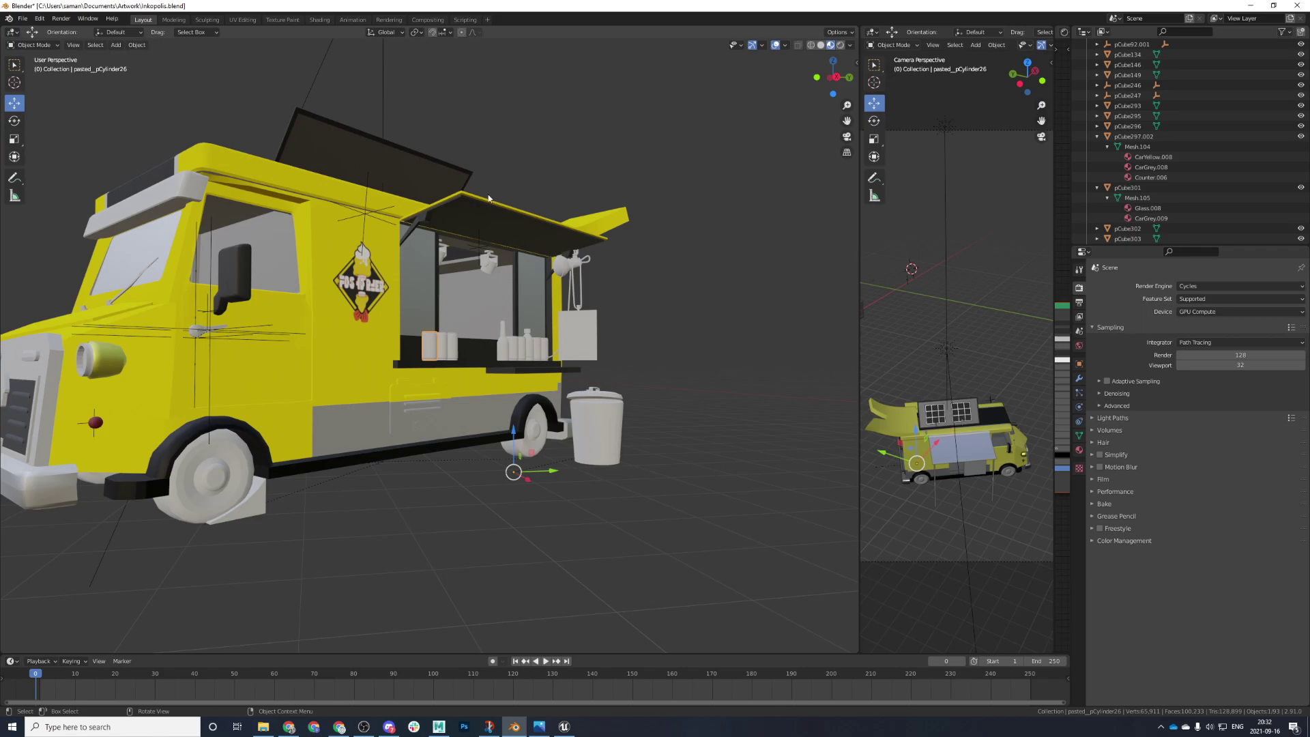
# - Switch to Maya and look over the arcade cabinets, the large sign and the reference image plane
pyautogui.click(438, 725)
pyautogui.scroll(1, 622, 521)
pyautogui.scroll(3, 676, 397)
pyautogui.keyDown('alt'); pyautogui.moveTo(676, 397); pyautogui.dragTo(1072, 338, button='middle'); pyautogui.keyUp('alt')
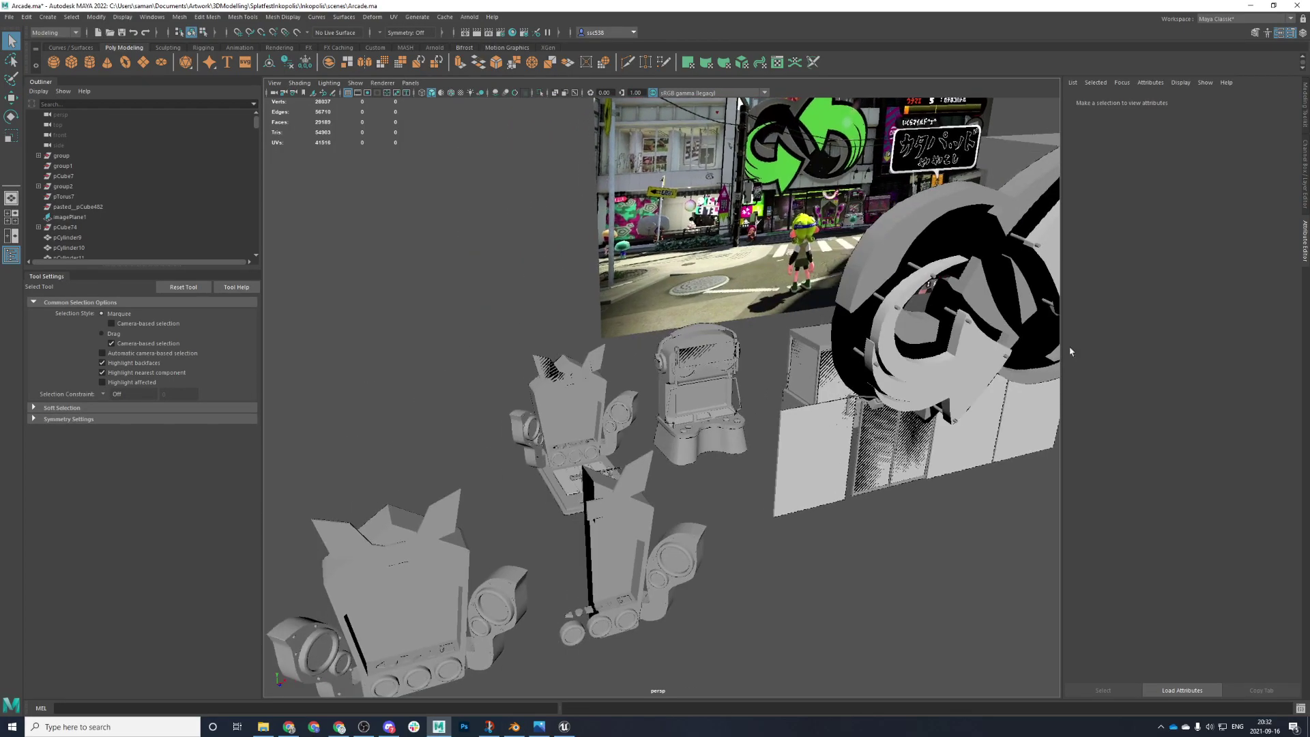
pyautogui.scroll(5, 796, 464)
pyautogui.scroll(3, 815, 382)
pyautogui.keyDown('alt'); pyautogui.moveTo(821, 389); pyautogui.dragTo(815, 454, button='middle'); pyautogui.keyUp('alt')
pyautogui.keyDown('alt'); pyautogui.moveTo(816, 454); pyautogui.dragTo(835, 456); pyautogui.keyUp('alt')
# - Examine the cat-eared arcade machine up close, including its speakers, floor panels and railing
pyautogui.click(468, 466)
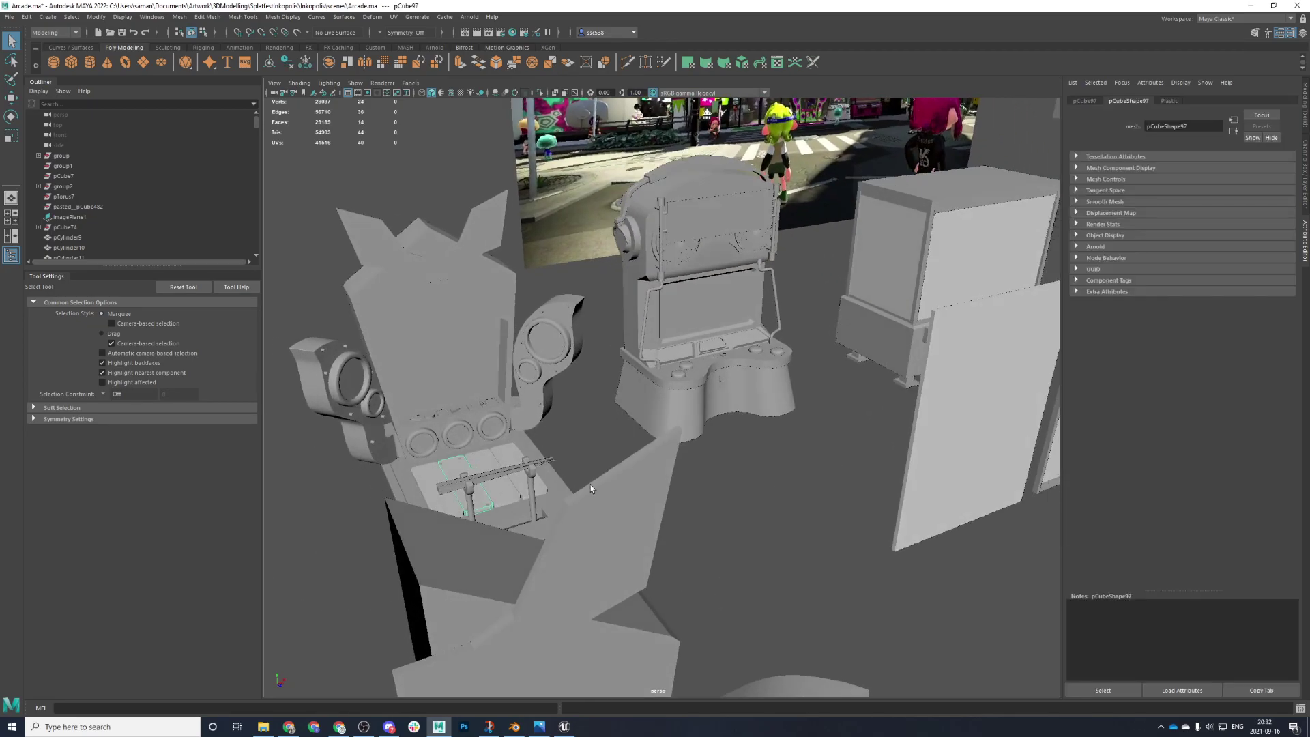
pyautogui.keyDown('alt'); pyautogui.moveTo(582, 481); pyautogui.dragTo(564, 513); pyautogui.keyUp('alt')
pyautogui.keyDown('alt'); pyautogui.moveTo(564, 513); pyautogui.dragTo(752, 543, button='right'); pyautogui.keyUp('alt')
pyautogui.keyDown('alt'); pyautogui.moveTo(778, 565); pyautogui.dragTo(774, 533); pyautogui.keyUp('alt')
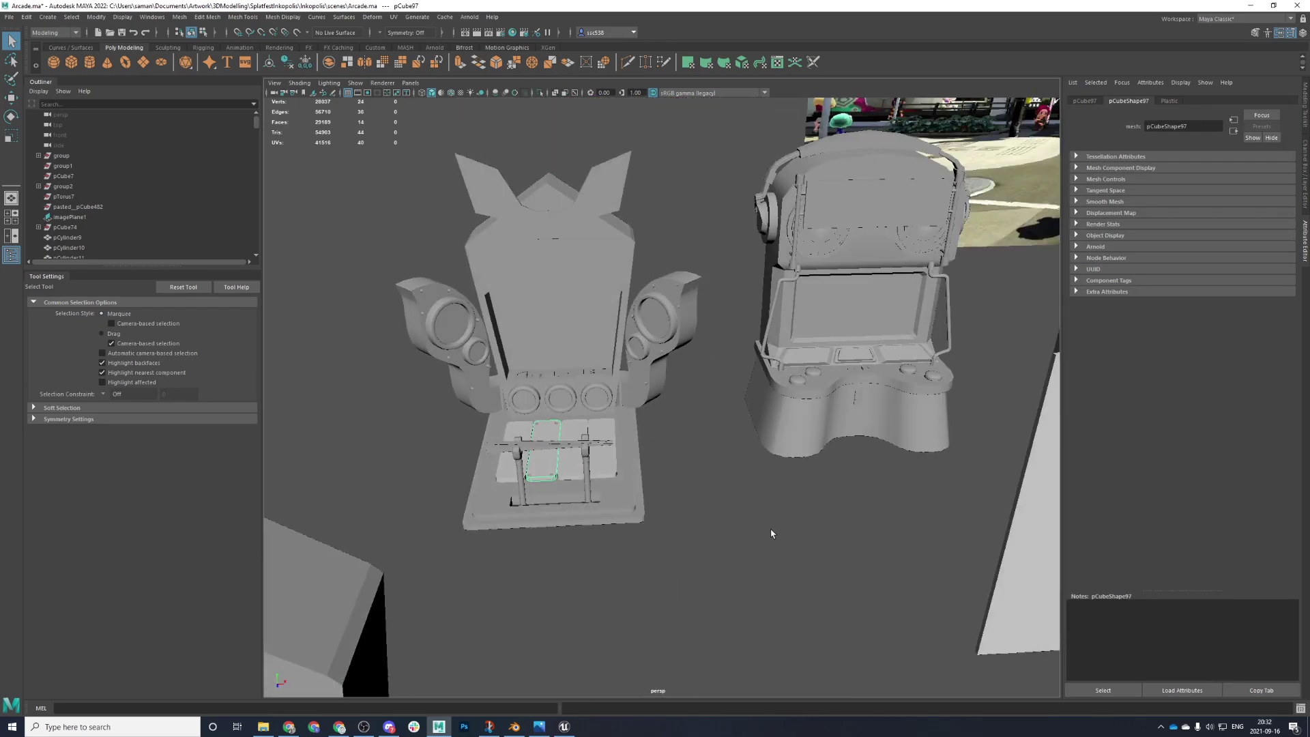
pyautogui.keyDown('alt'); pyautogui.moveTo(580, 470); pyautogui.dragTo(655, 546); pyautogui.keyUp('alt')
pyautogui.keyDown('alt'); pyautogui.moveTo(655, 546); pyautogui.dragTo(850, 573, button='right'); pyautogui.keyUp('alt')
pyautogui.keyDown('alt'); pyautogui.moveTo(850, 573); pyautogui.dragTo(970, 544, button='middle'); pyautogui.keyUp('alt')
pyautogui.keyDown('alt'); pyautogui.moveTo(970, 544); pyautogui.dragTo(821, 488); pyautogui.keyUp('alt')
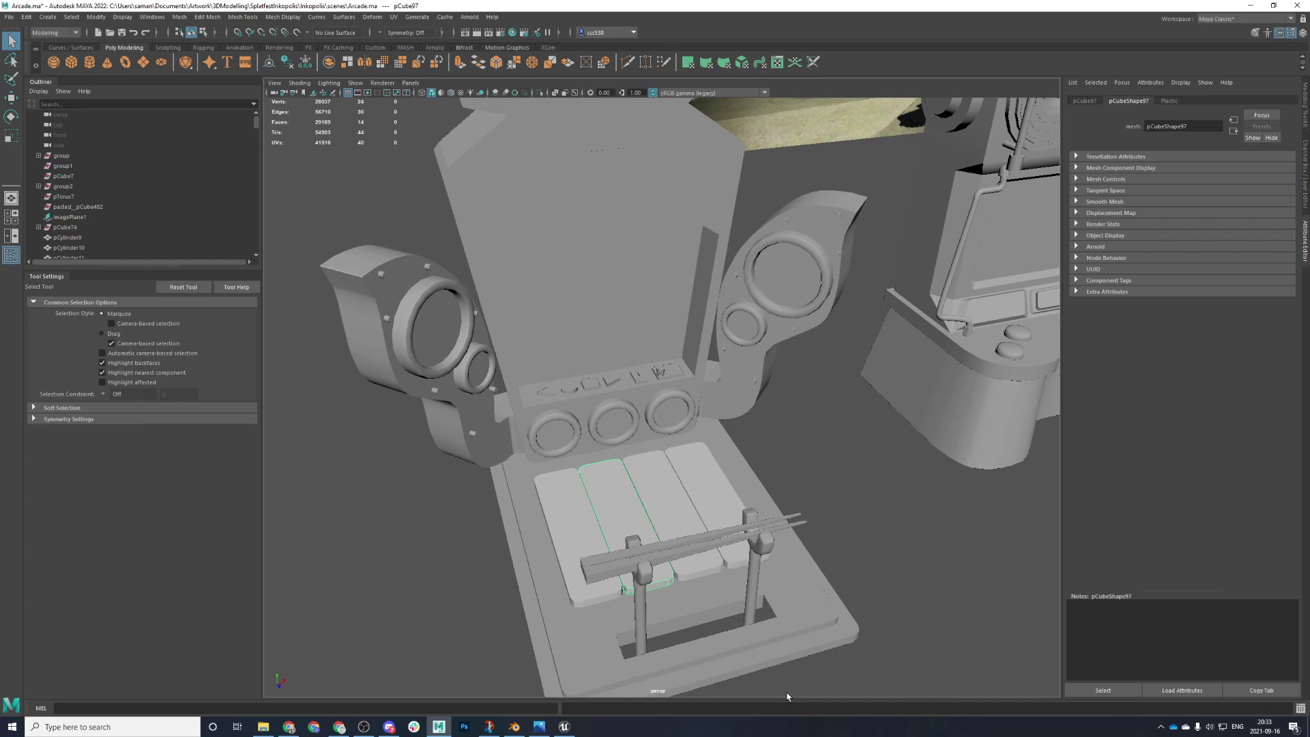
# - Open the image viewer window and move it off this screen, away from the Maya scene
pyautogui.click(538, 726)
pyautogui.moveTo(729, 87); pyautogui.dragTo(1309, 120)
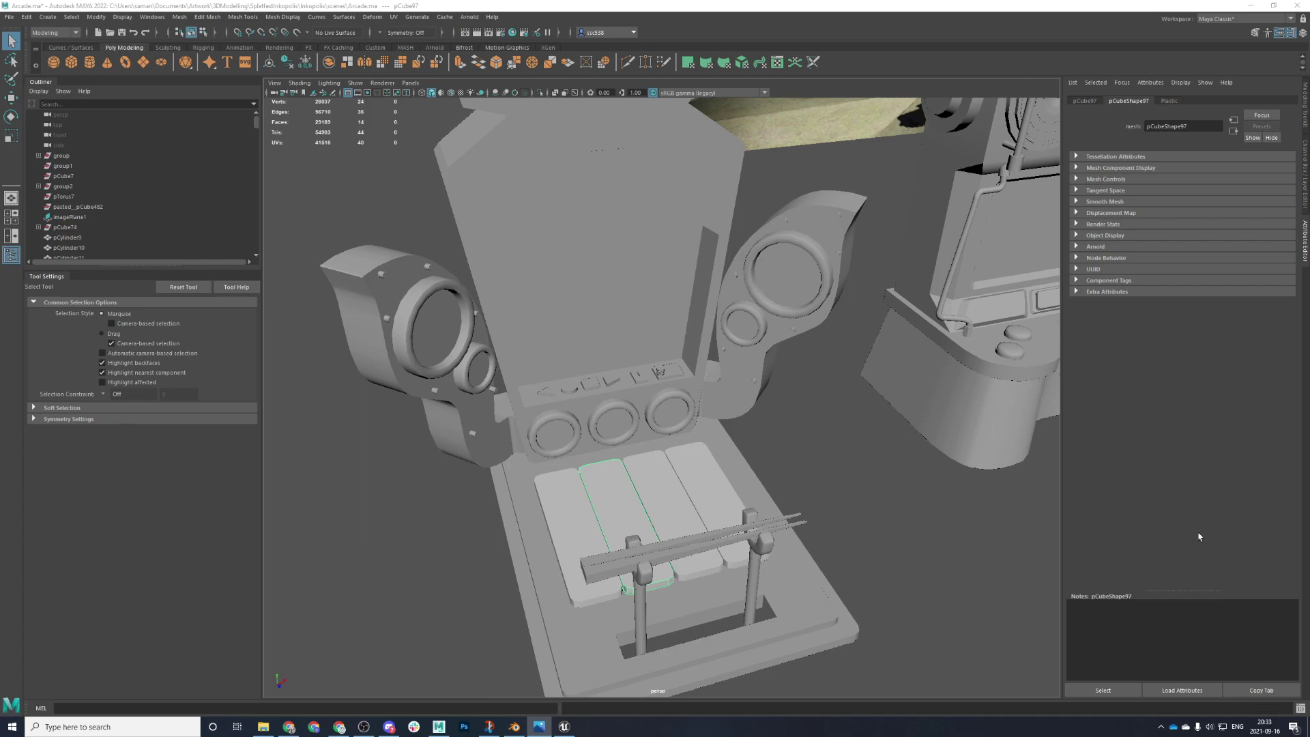
# - Select the two spare cat-eared cabinet pieces with the Move tool and switch to the four-view layout
pyautogui.keyDown('alt'); pyautogui.moveTo(582, 488); pyautogui.dragTo(559, 417); pyautogui.keyUp('alt')
pyautogui.keyDown('alt'); pyautogui.moveTo(666, 374); pyautogui.dragTo(597, 361); pyautogui.keyUp('alt')
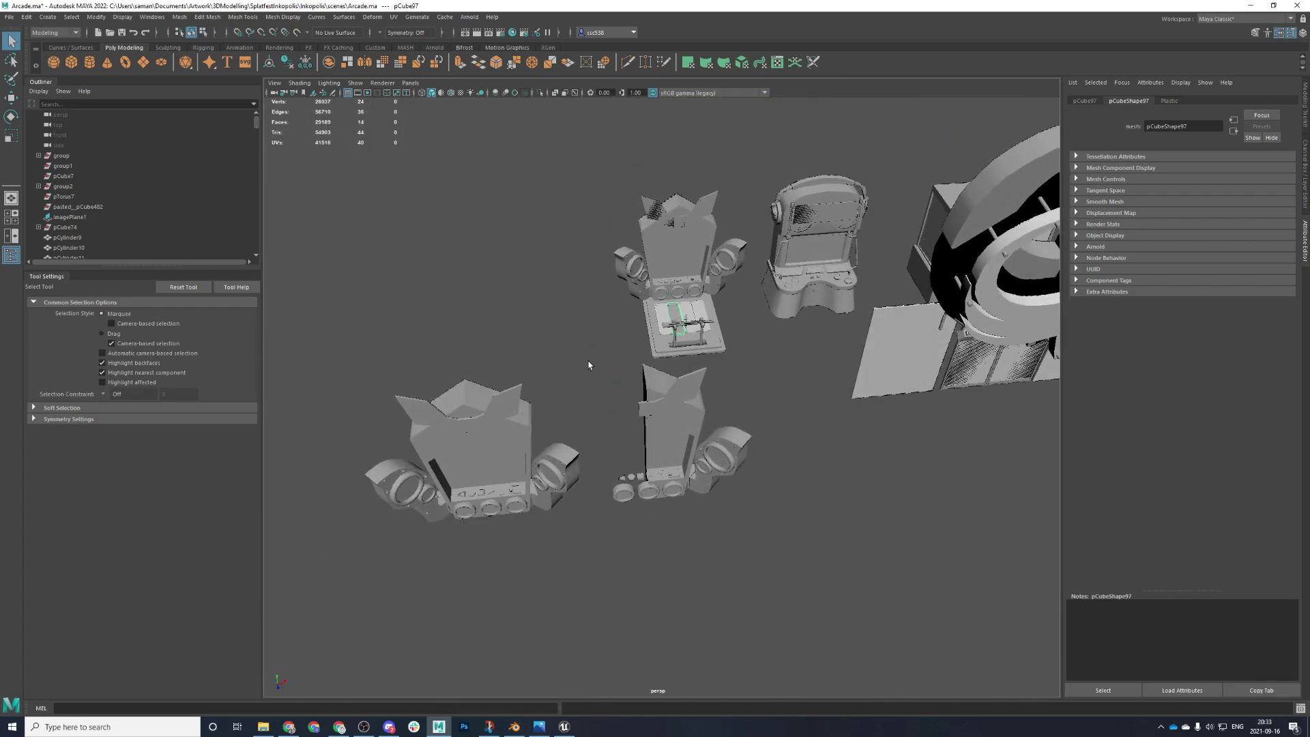
pyautogui.moveTo(751, 597); pyautogui.dragTo(361, 379)
pyautogui.press('w')
pyautogui.press('space')
pyautogui.press('space')
pyautogui.press('space')
pyautogui.scroll(-5, 842, 334)
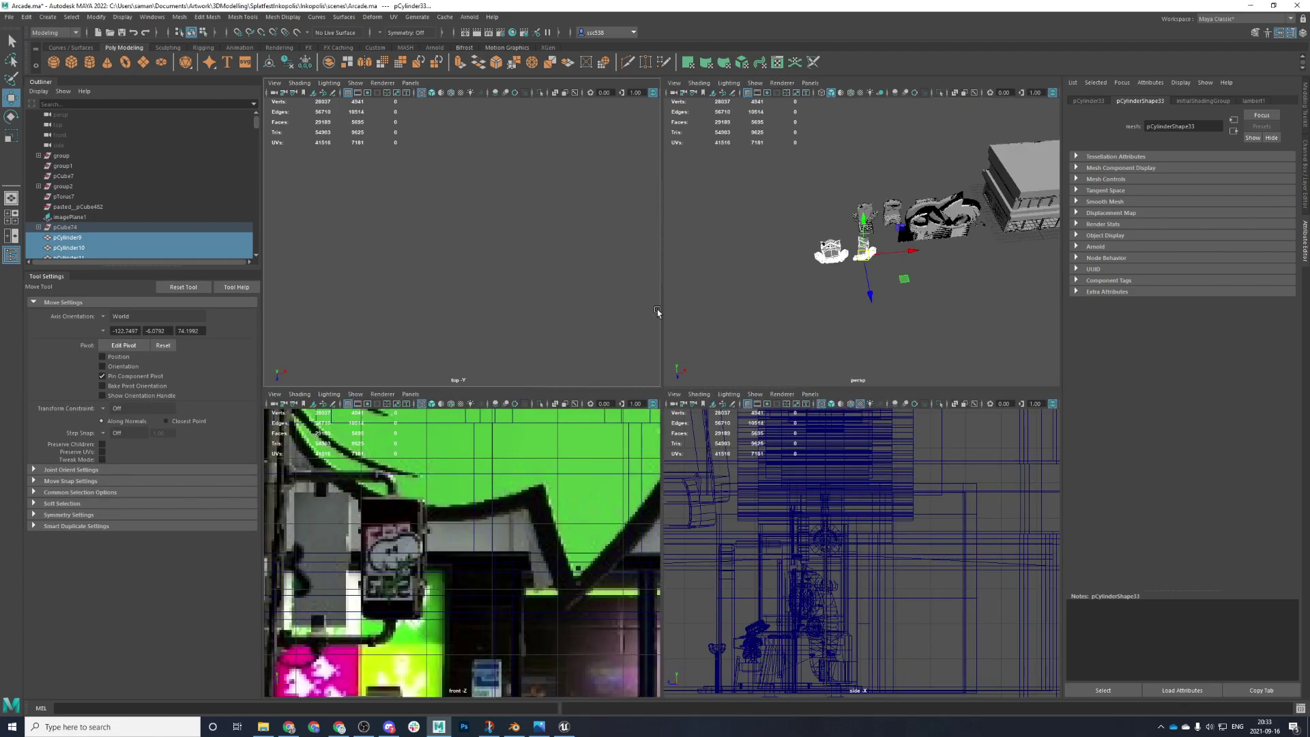
# - Set the top camera's far clip plane to 1000000
pyautogui.click(65, 127)
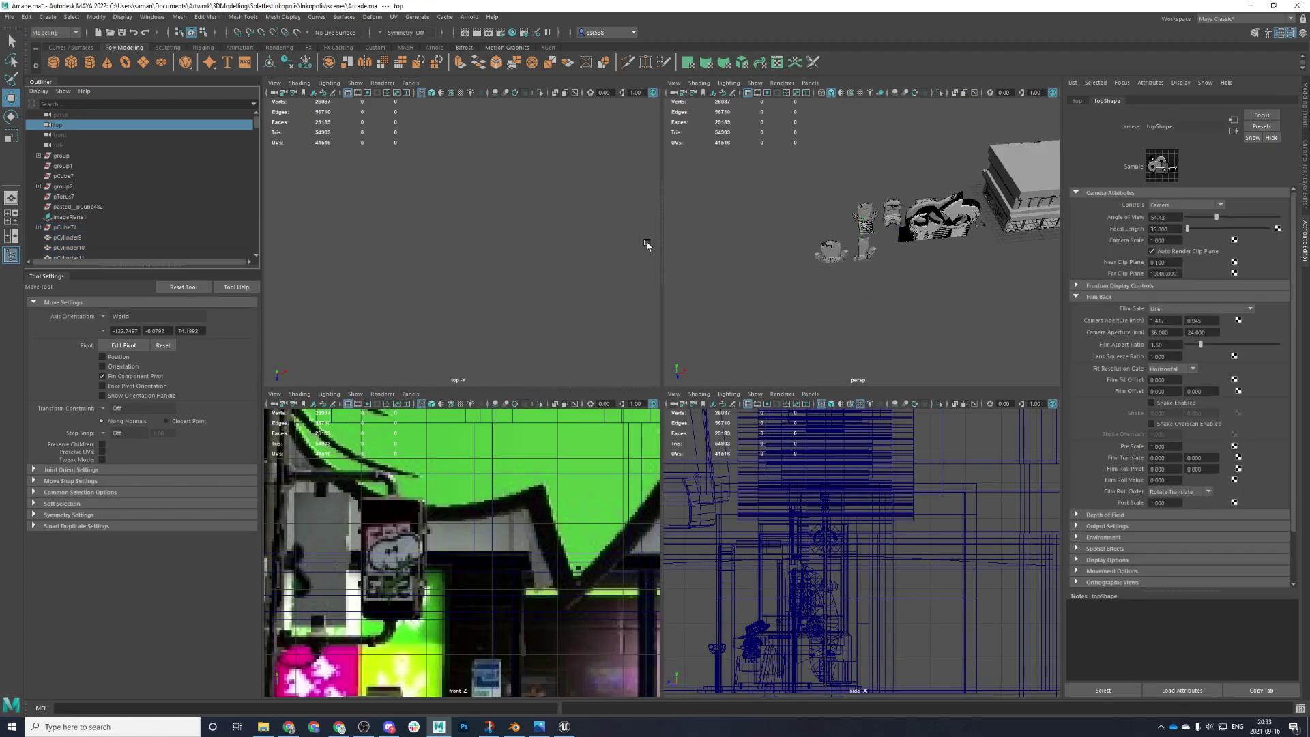
pyautogui.scroll(3, 991, 222)
pyautogui.scroll(-2, 942, 237)
pyautogui.scroll(2, 933, 240)
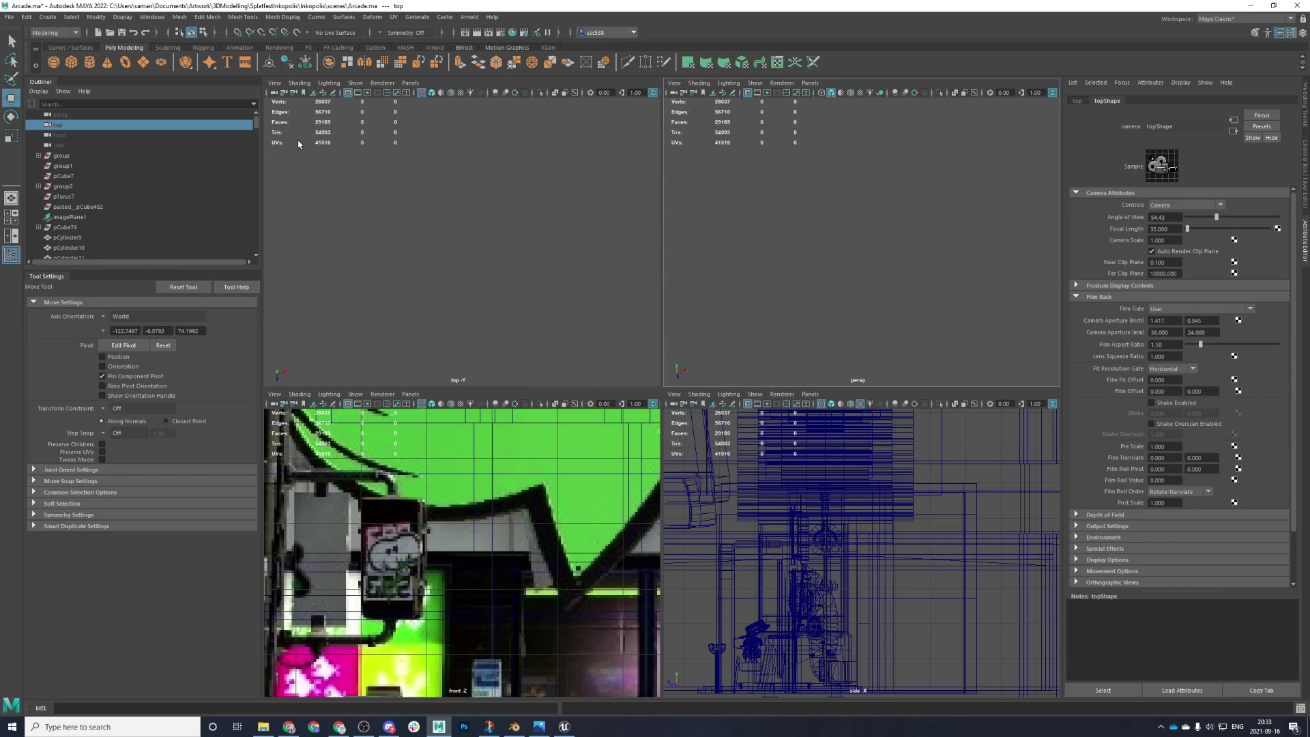
pyautogui.click(1163, 273)
pyautogui.press('Return')
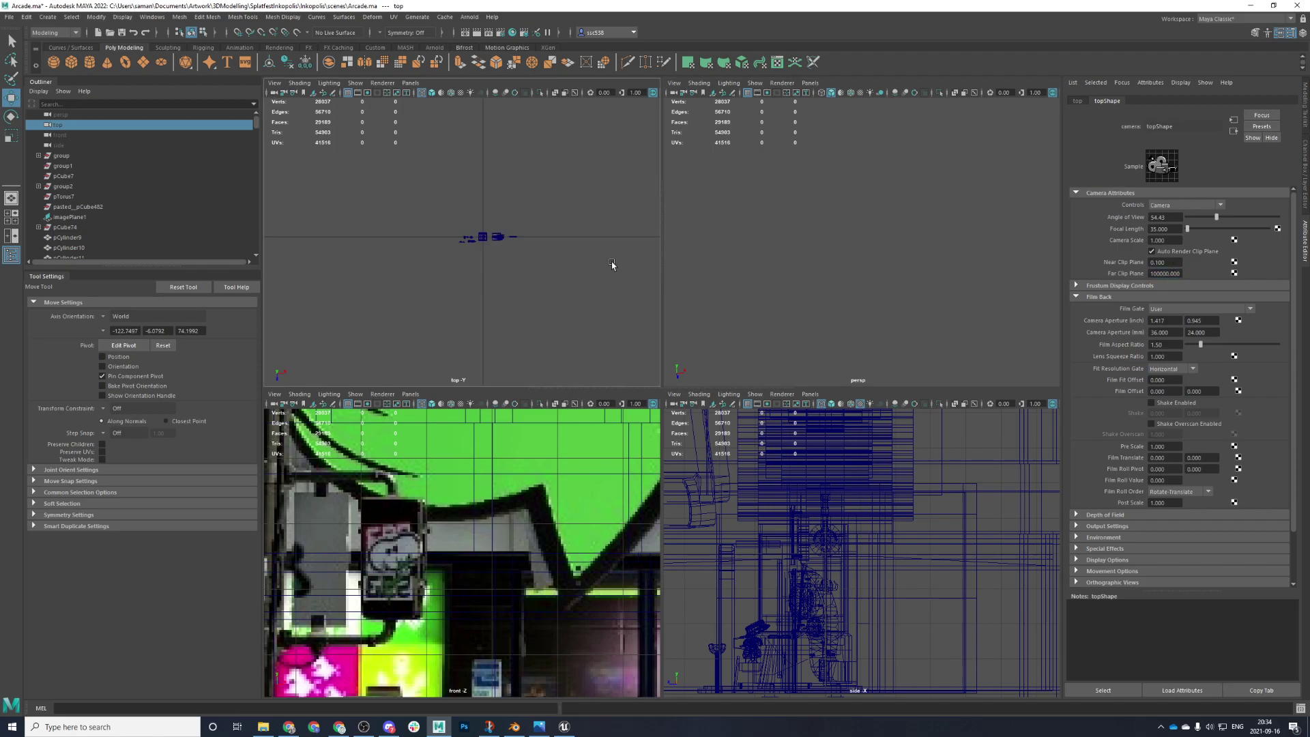
pyautogui.click(880, 247)
pyautogui.click(274, 92)
pyautogui.scroll(-5, 893, 268)
pyautogui.scroll(-1, 871, 289)
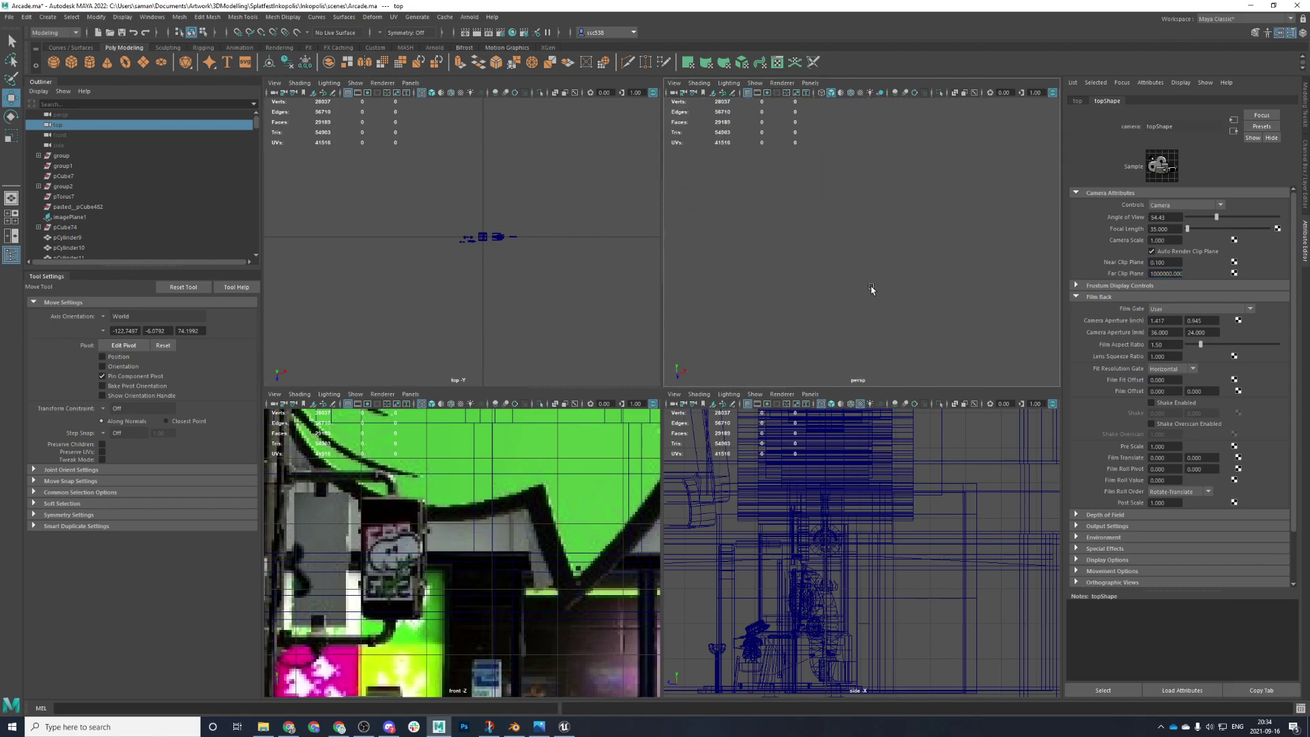
pyautogui.scroll(4, 872, 289)
# - Set the persp camera's far clip plane to 100000 and save the scene
pyautogui.click(841, 320)
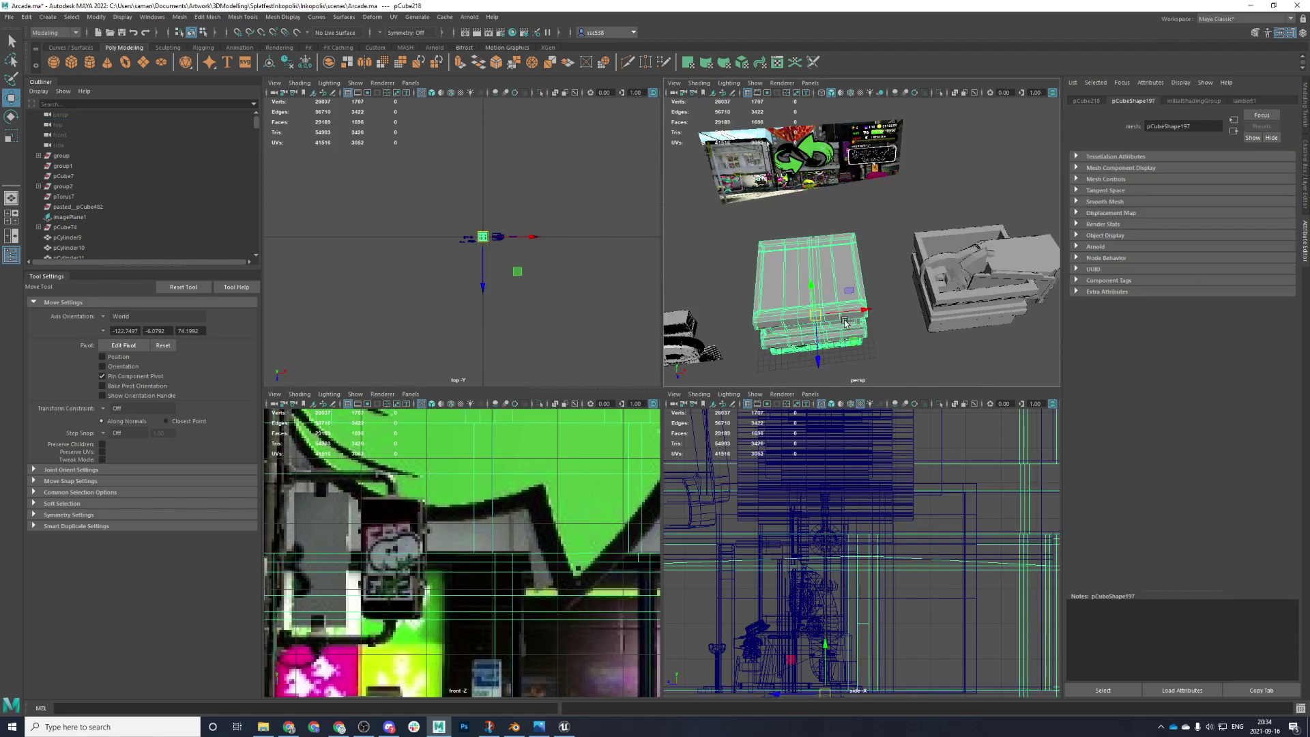
pyautogui.click(89, 115)
pyautogui.click(1160, 273)
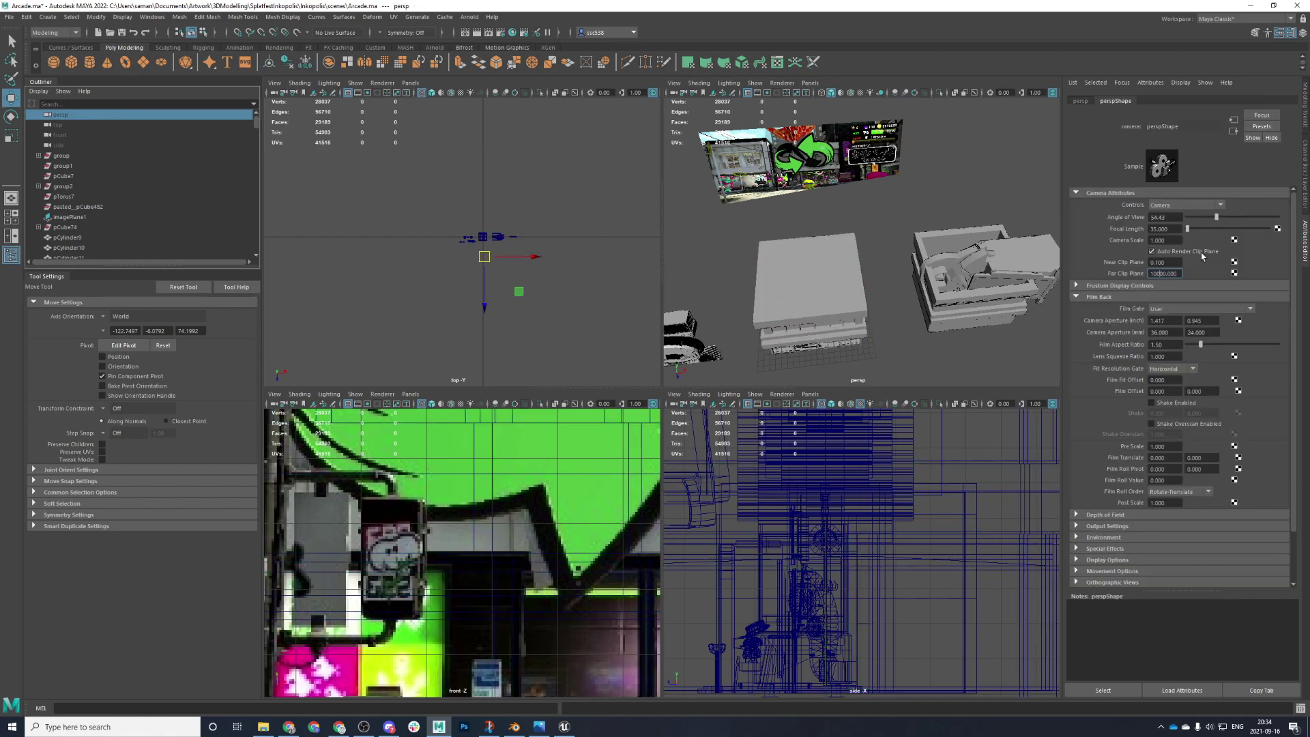
pyautogui.press('Return')
pyautogui.hotkey('ctrl', 's')
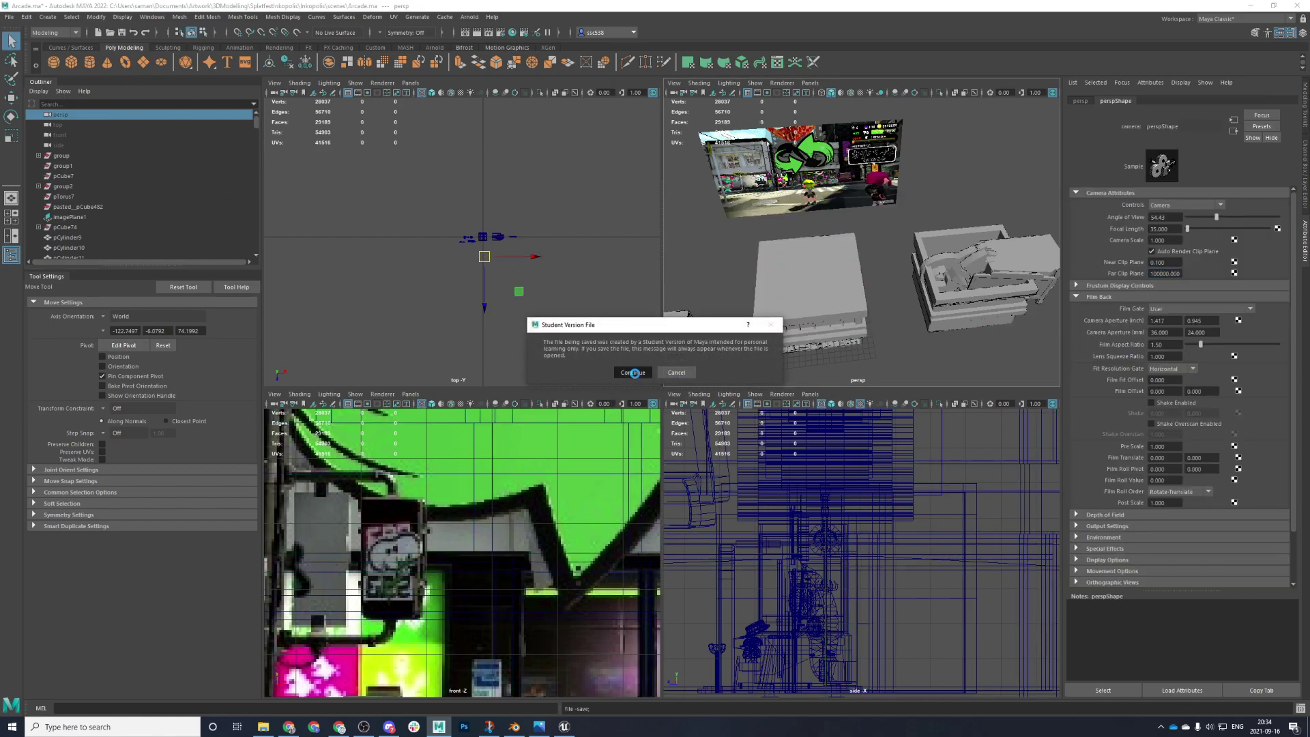
pyautogui.click(633, 372)
# - Examine the layout of all models in the perspective, front and side views
pyautogui.scroll(-8, 822, 338)
pyautogui.scroll(10, 853, 341)
pyautogui.scroll(-4, 861, 341)
pyautogui.scroll(-15, 519, 546)
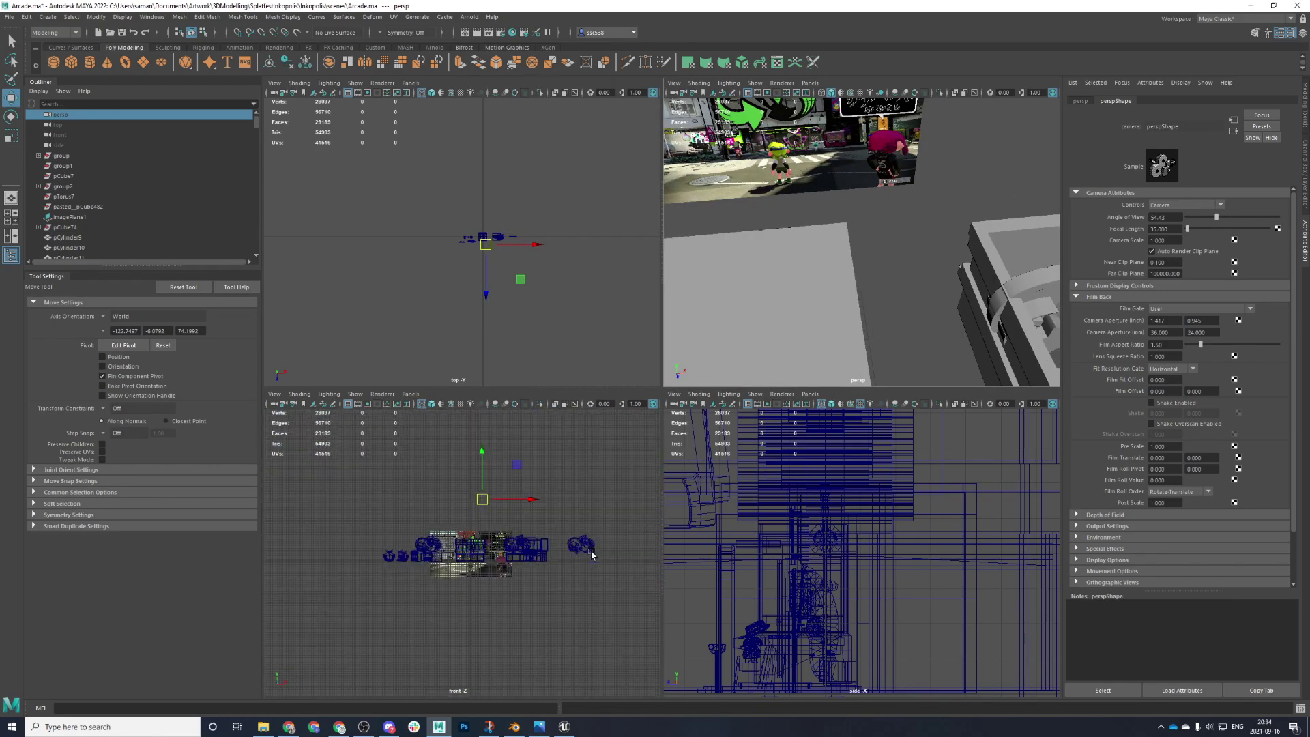
pyautogui.scroll(-1, 753, 546)
pyautogui.scroll(-5, 754, 545)
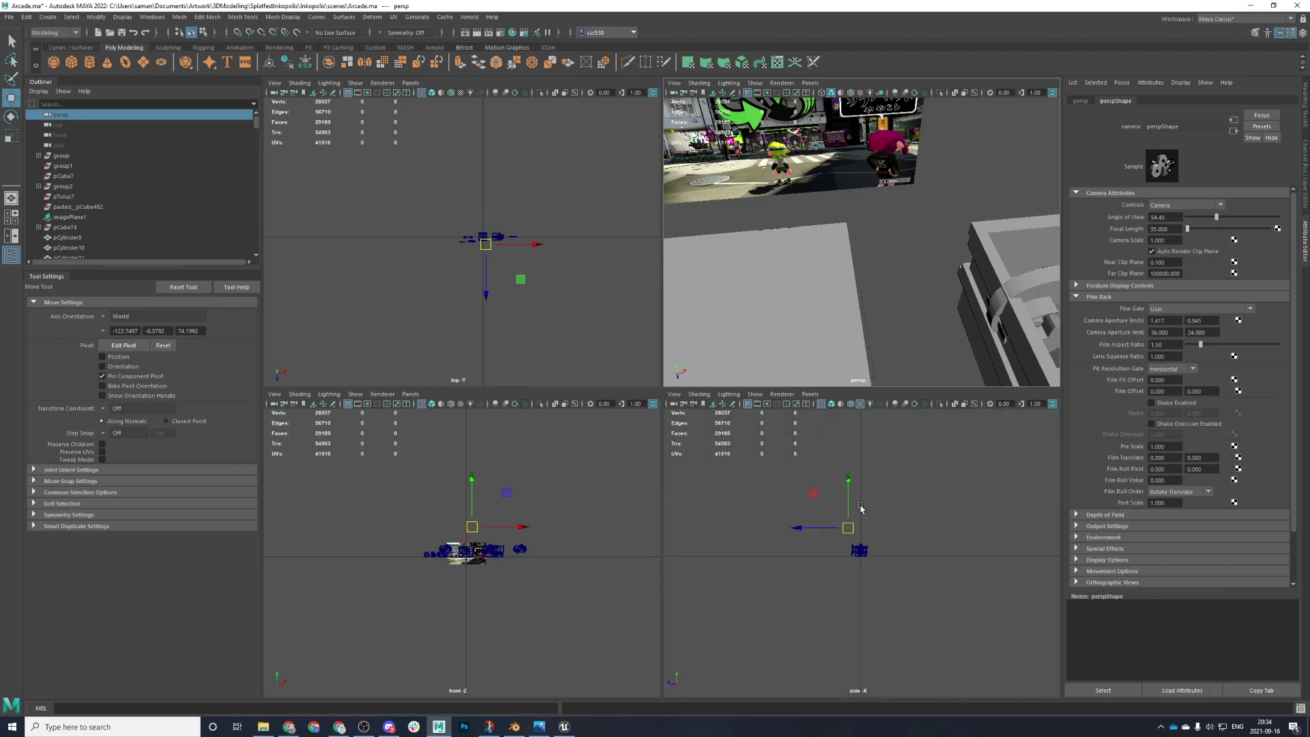
pyautogui.scroll(5, 851, 504)
pyautogui.scroll(2, 498, 227)
# - Maximize the top view and frame the row of arcade models and buildings
pyautogui.click(498, 224)
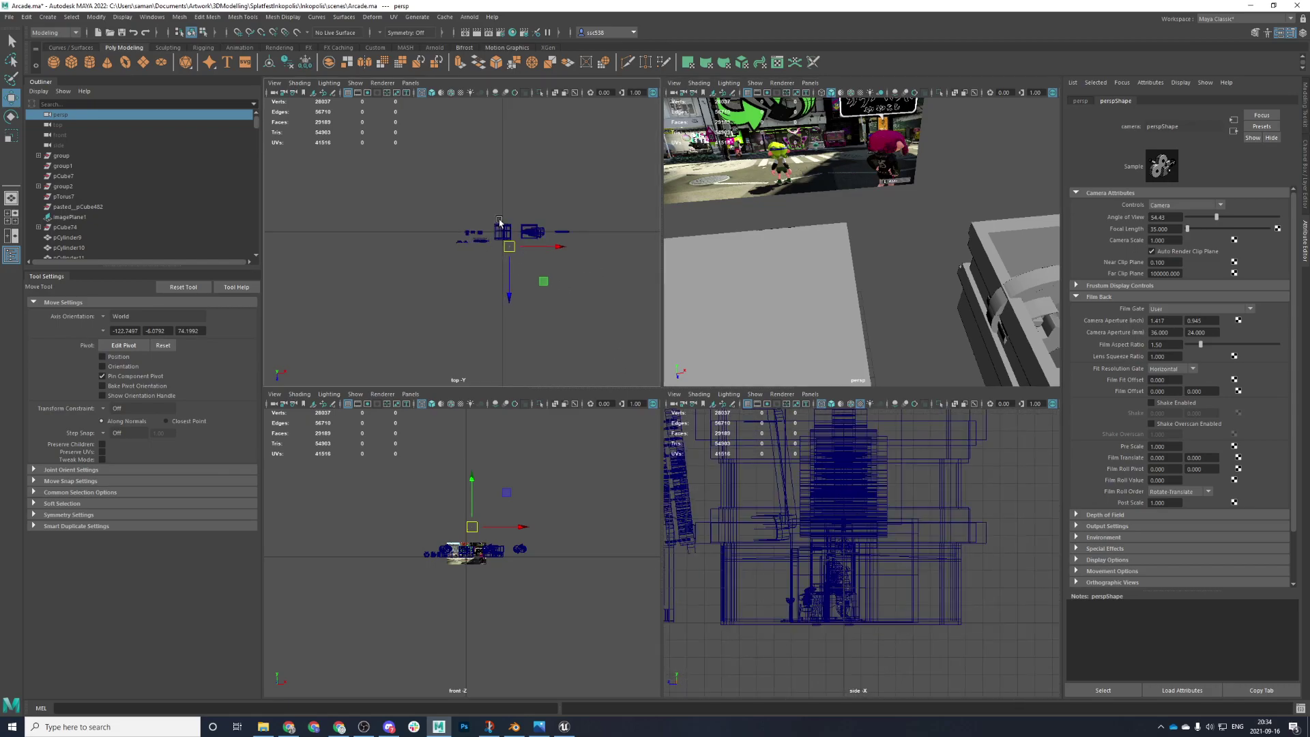
pyautogui.click(498, 224)
pyautogui.press('f')
pyautogui.press('space')
pyautogui.scroll(-3, 795, 282)
pyautogui.scroll(-1, 795, 282)
pyautogui.keyDown('alt'); pyautogui.moveTo(566, 416); pyautogui.dragTo(707, 362, button='middle'); pyautogui.keyUp('alt')
pyautogui.scroll(4, 596, 281)
pyautogui.scroll(-4, 597, 280)
pyautogui.scroll(-5, 707, 363)
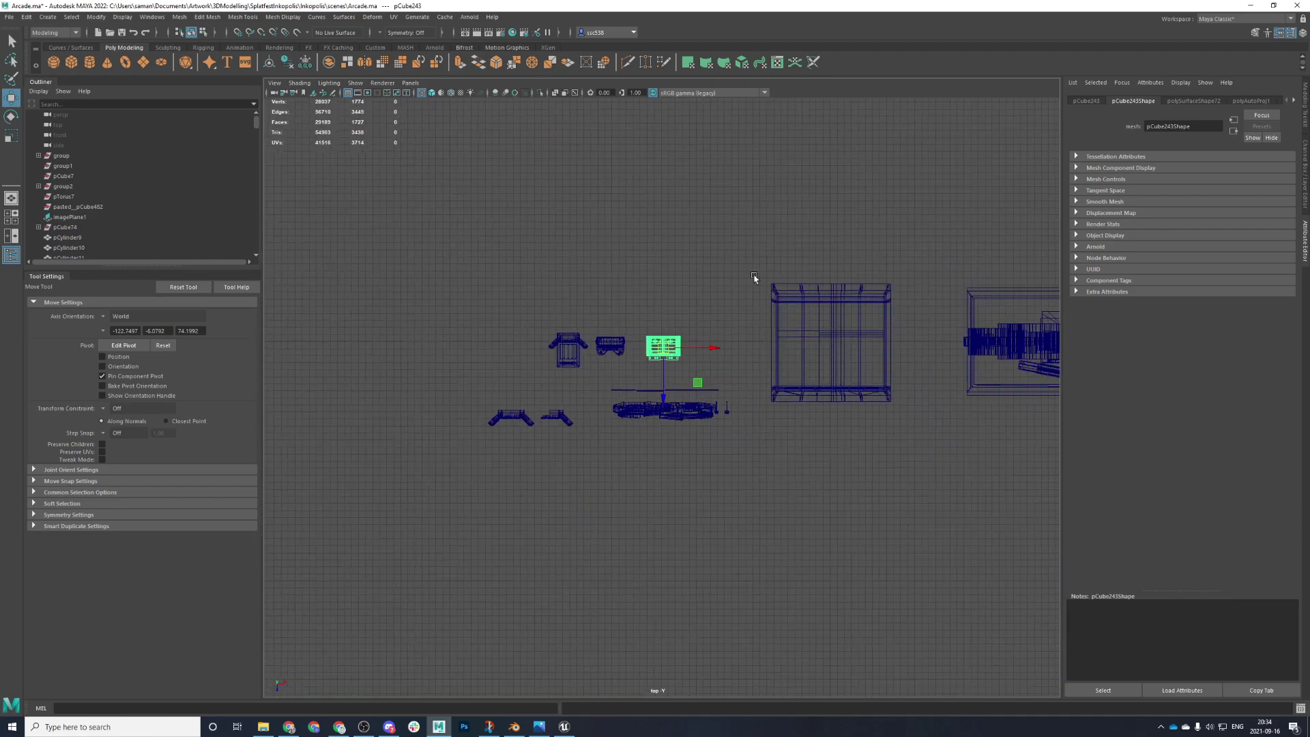
# - Move the large square building out of the row in the top view, to behind the neighbouring building
pyautogui.moveTo(757, 289); pyautogui.dragTo(868, 433)
pyautogui.moveTo(859, 343); pyautogui.dragTo(986, 322)
pyautogui.hotkey('ctrl', 'z')
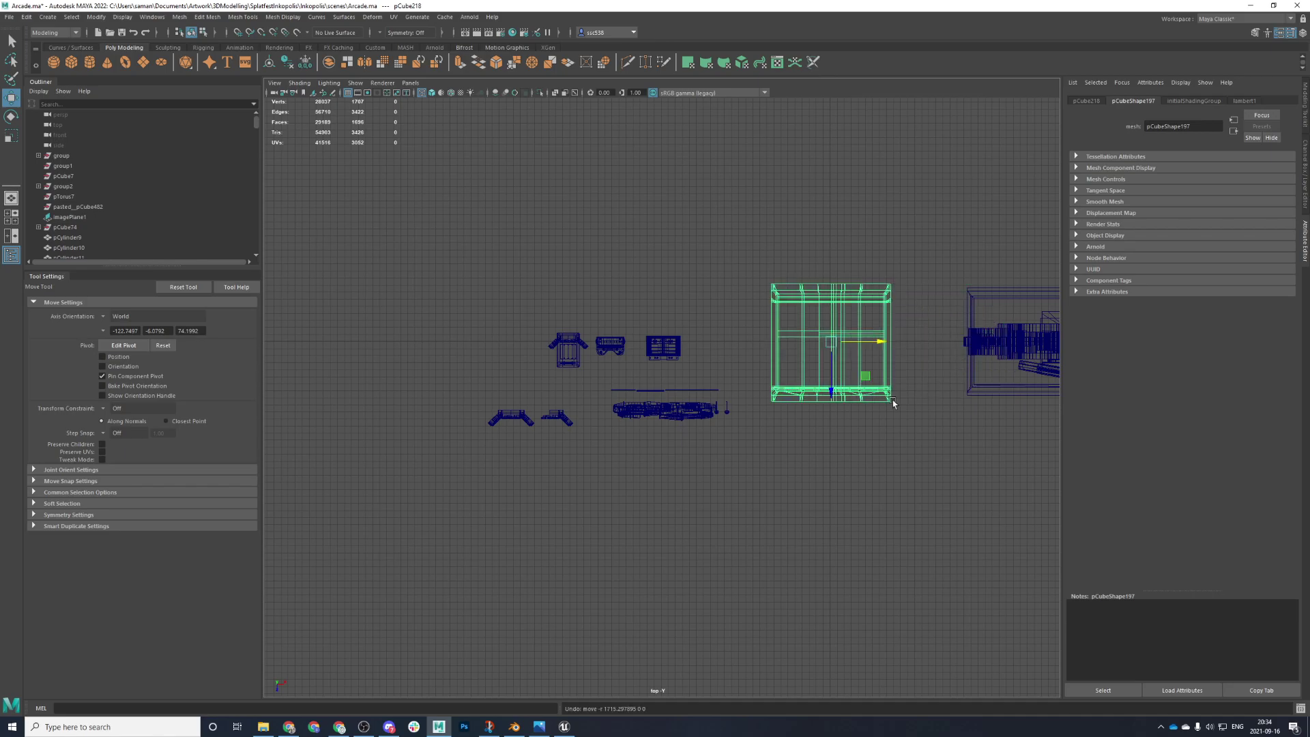
pyautogui.moveTo(831, 393); pyautogui.dragTo(1026, 193)
# - Move the complete cat-eared arcade machine into the cleared space, save the scene and return to the four-view layout
pyautogui.moveTo(520, 290); pyautogui.dragTo(872, 339)
pyautogui.hotkey('ctrl', 's')
pyautogui.click(633, 372)
pyautogui.press('space')
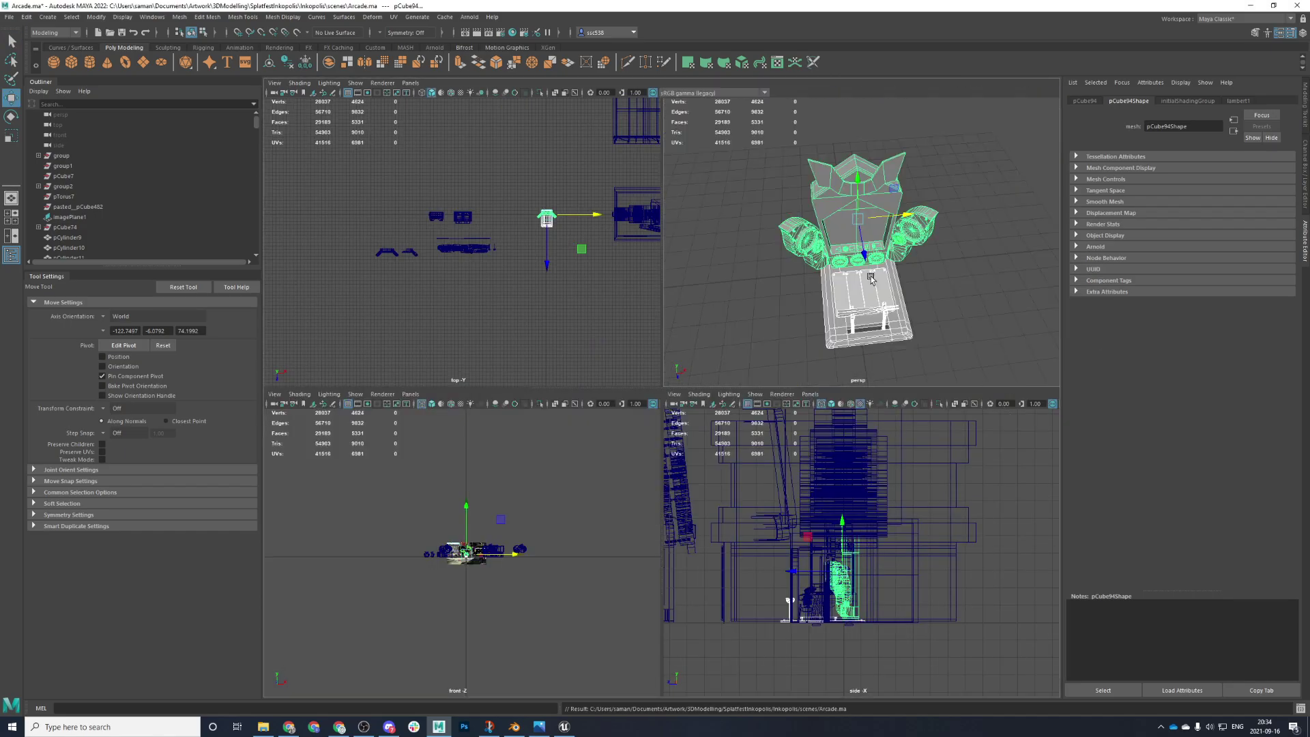
# - Maximize the perspective view on the cat-eared arcade machine, select its base plate and save the scene
pyautogui.press('space')
pyautogui.scroll(-5, 793, 446)
pyautogui.scroll(4, 792, 433)
pyautogui.keyDown('alt'); pyautogui.moveTo(793, 446); pyautogui.dragTo(815, 403); pyautogui.keyUp('alt')
pyautogui.click(839, 371)
pyautogui.scroll(4, 839, 371)
pyautogui.keyDown('alt'); pyautogui.moveTo(899, 340); pyautogui.dragTo(897, 351); pyautogui.keyUp('alt')
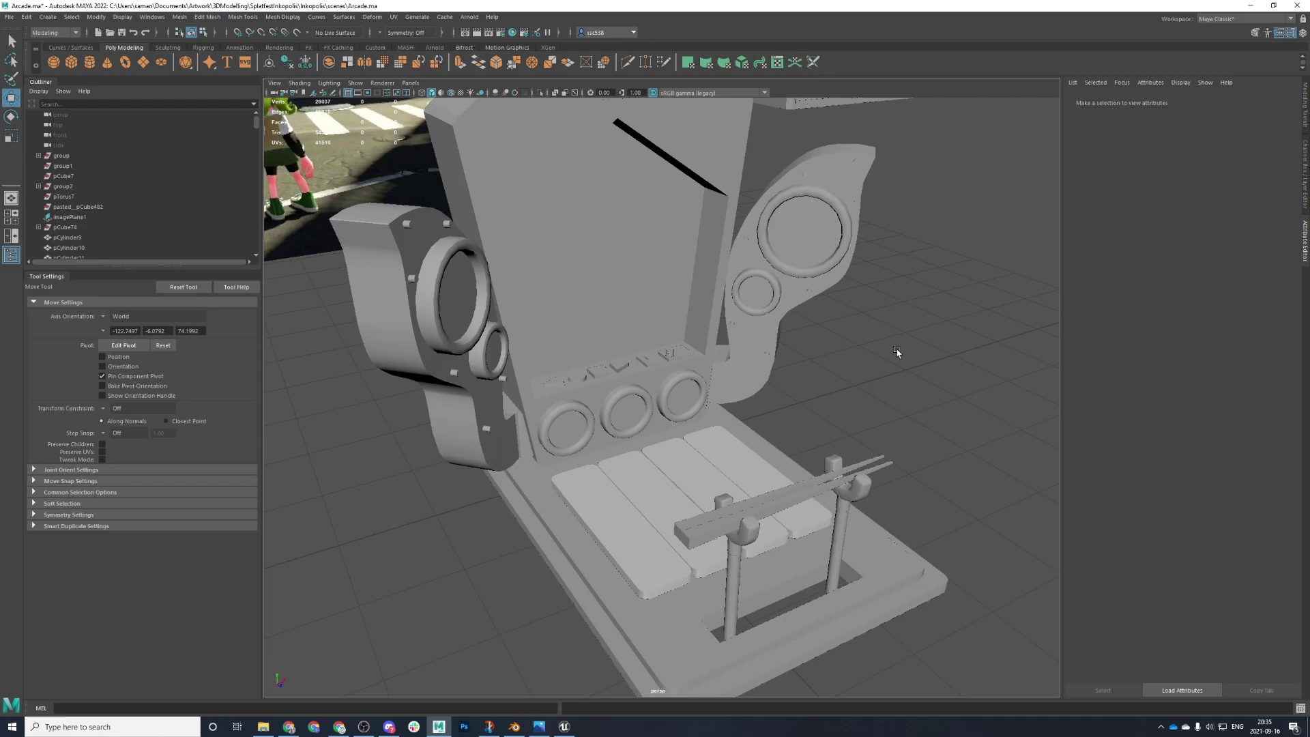
pyautogui.scroll(3, 824, 546)
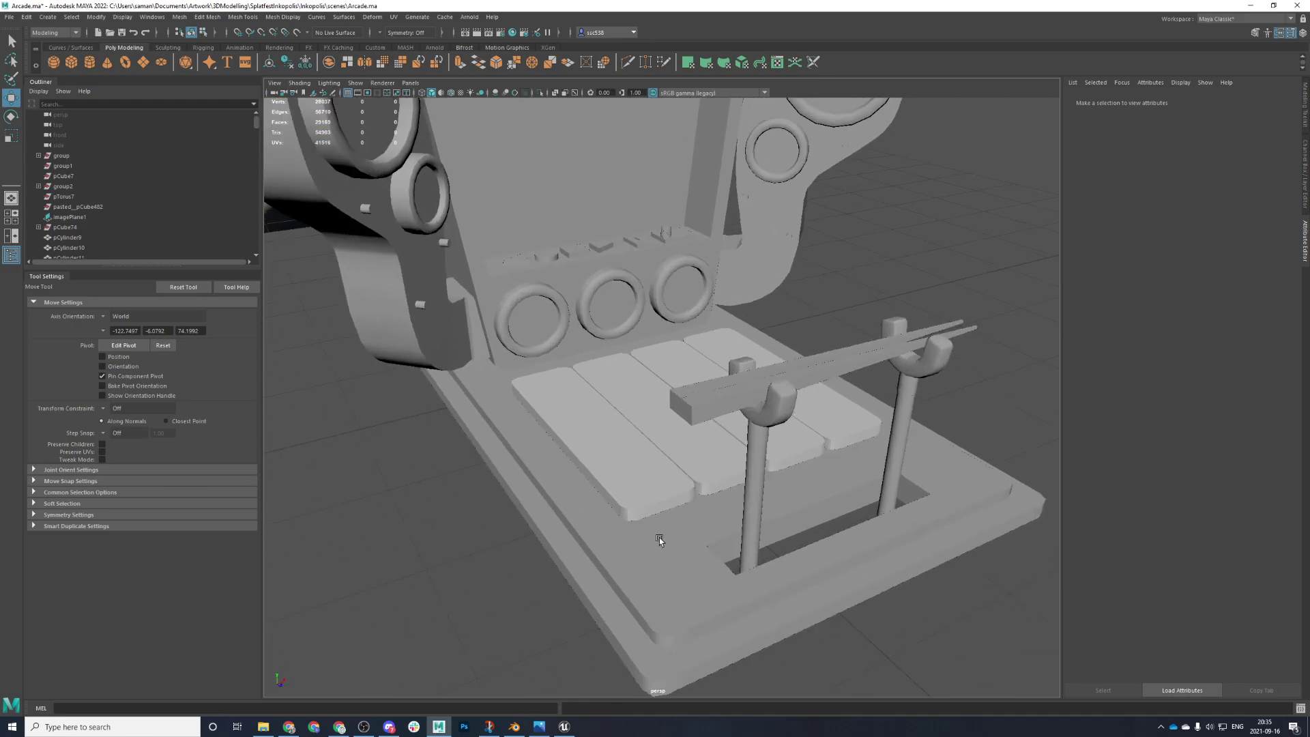
pyautogui.click(659, 539)
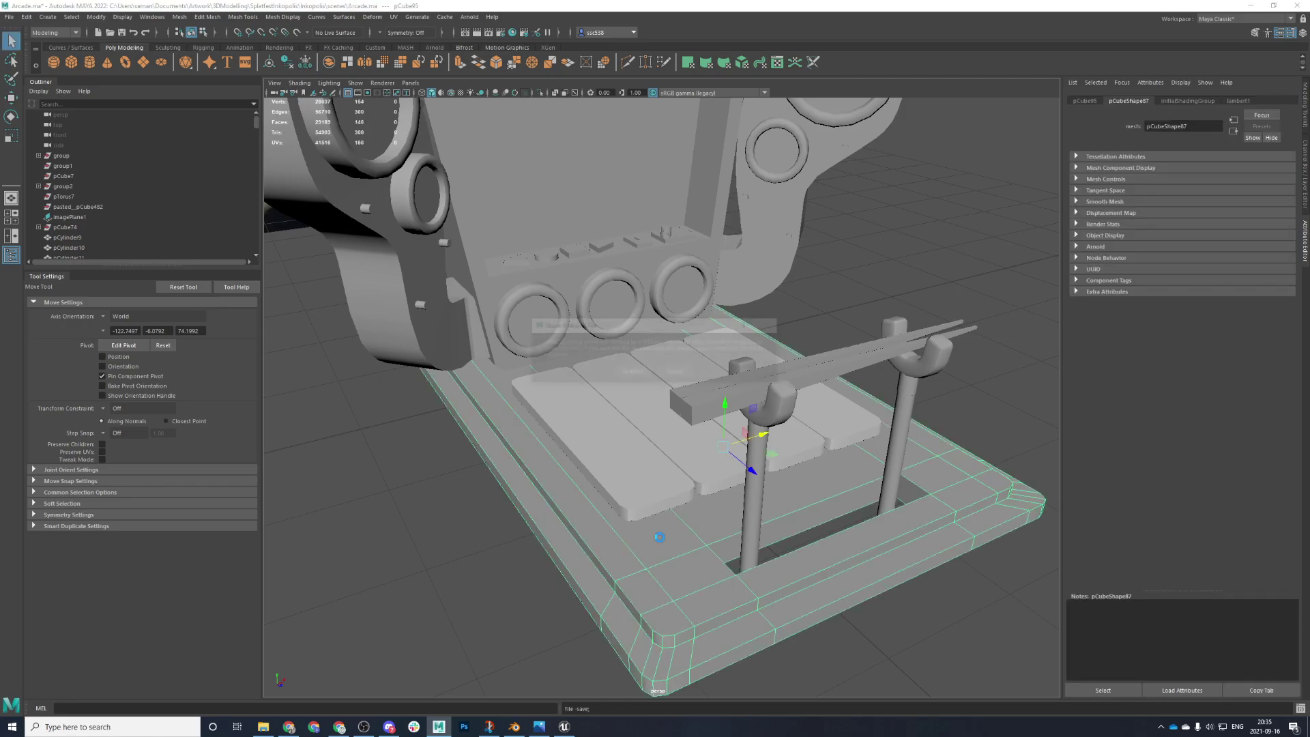
pyautogui.hotkey('ctrl', 's')
pyautogui.click(631, 372)
# - Select only the underside faces of the base plate in the maximized front view
pyautogui.keyDown('alt'); pyautogui.moveTo(707, 436); pyautogui.dragTo(622, 440); pyautogui.keyUp('alt')
pyautogui.press('space')
pyautogui.press('space')
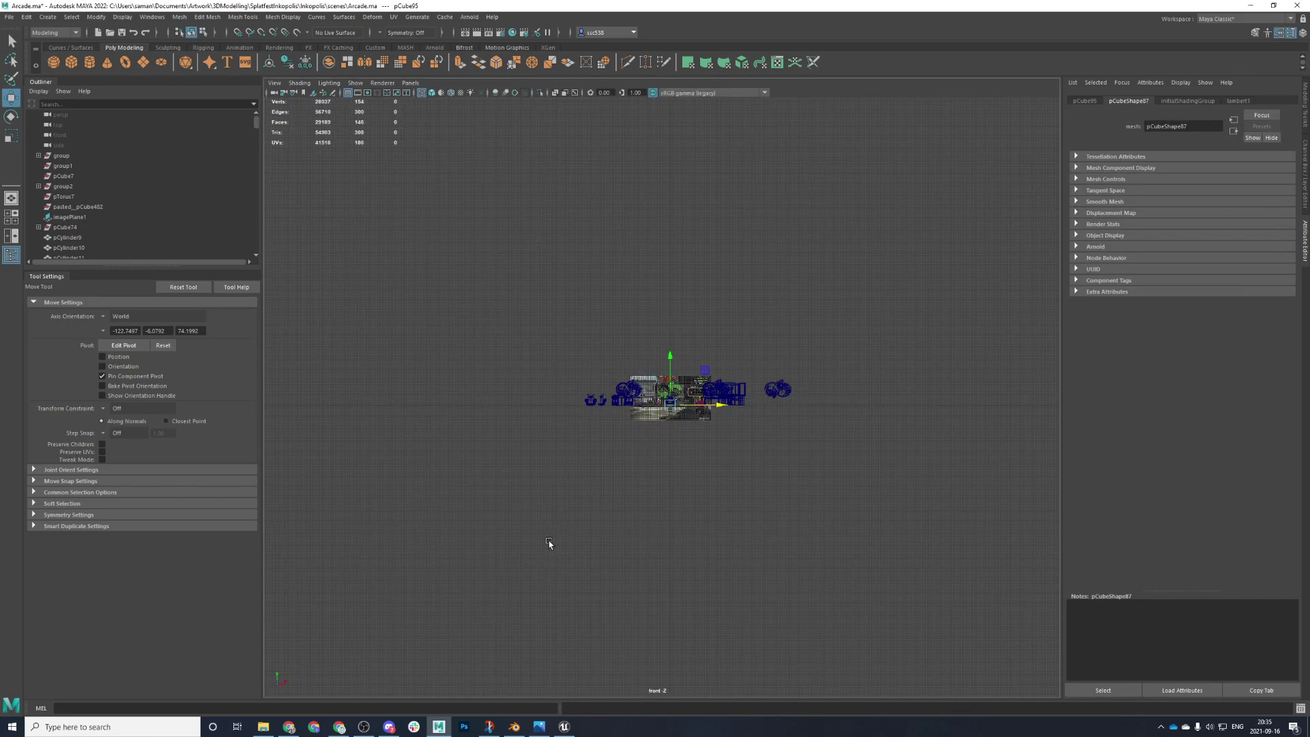
pyautogui.press('f')
pyautogui.scroll(-5, 578, 491)
pyautogui.rightClick(578, 460)
pyautogui.moveTo(623, 409); pyautogui.dragTo(573, 411, button='right')
pyautogui.moveTo(455, 405); pyautogui.dragTo(1062, 490)
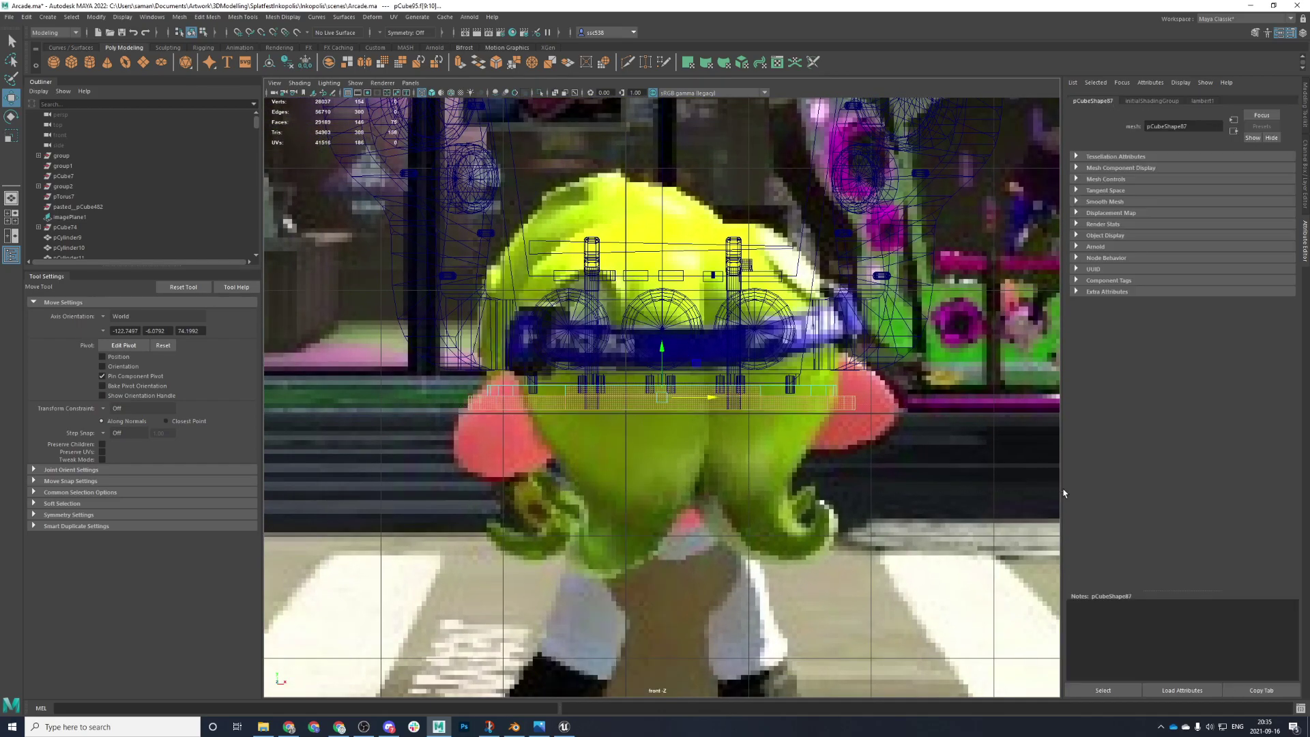
pyautogui.scroll(2, 334, 508)
pyautogui.keyDown('ctrl'); pyautogui.moveTo(368, 405); pyautogui.dragTo(996, 399); pyautogui.keyUp('ctrl')
# - Extrude the base plate's underside faces downward twice to add a thin strip and a thicker layer, and save the scene
pyautogui.hotkey('ctrl', 'e')
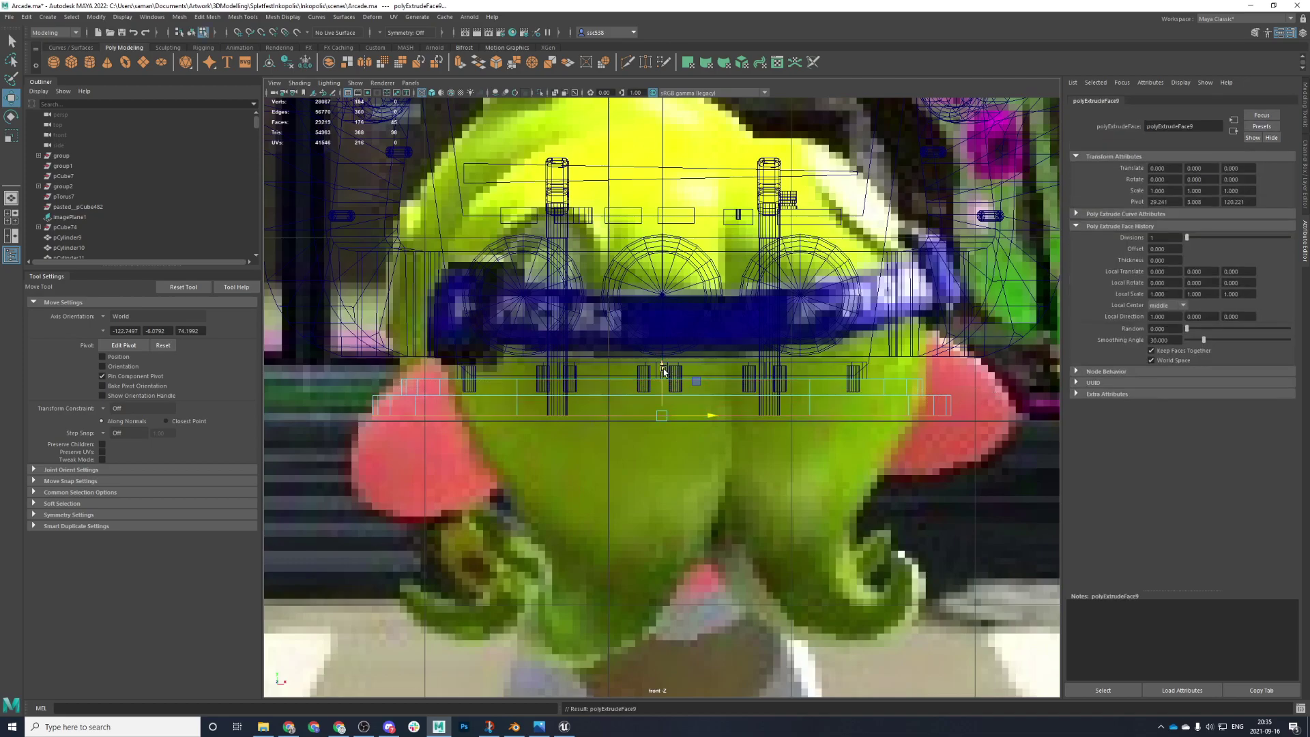
pyautogui.moveTo(661, 377); pyautogui.dragTo(661, 387)
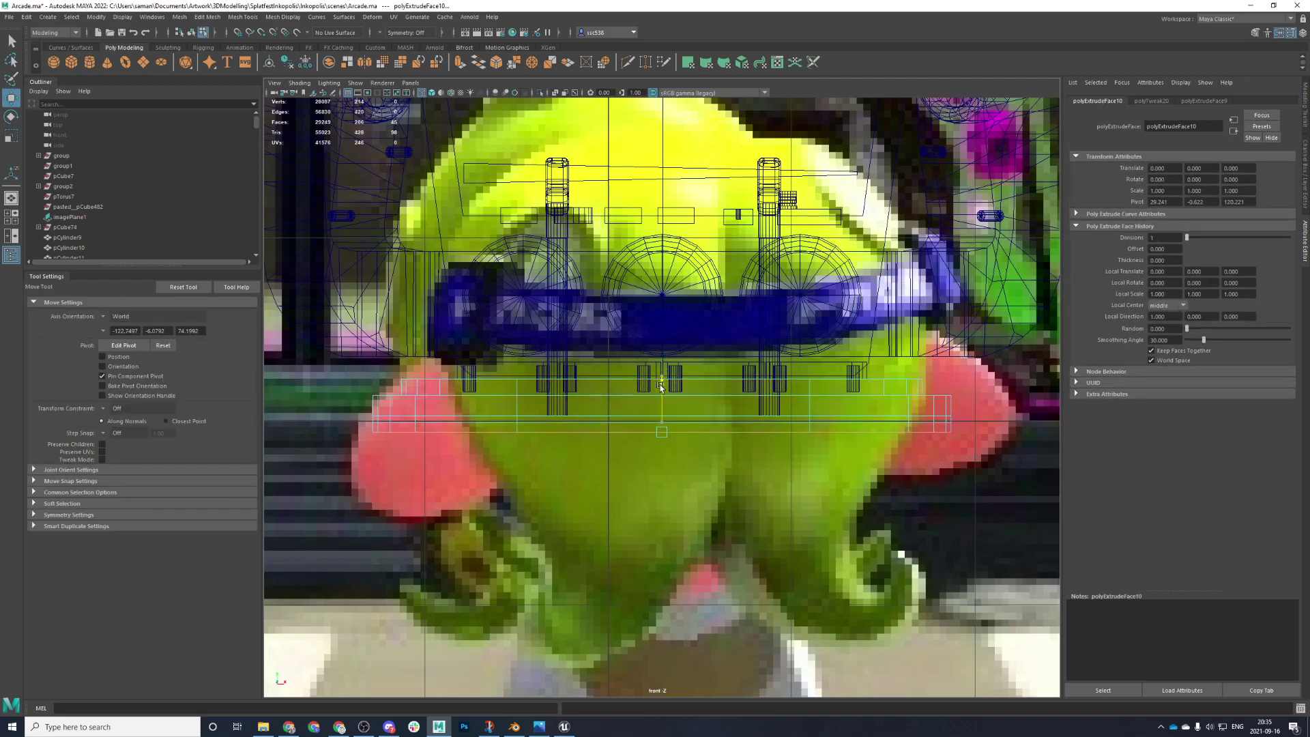
pyautogui.hotkey('ctrl', 's')
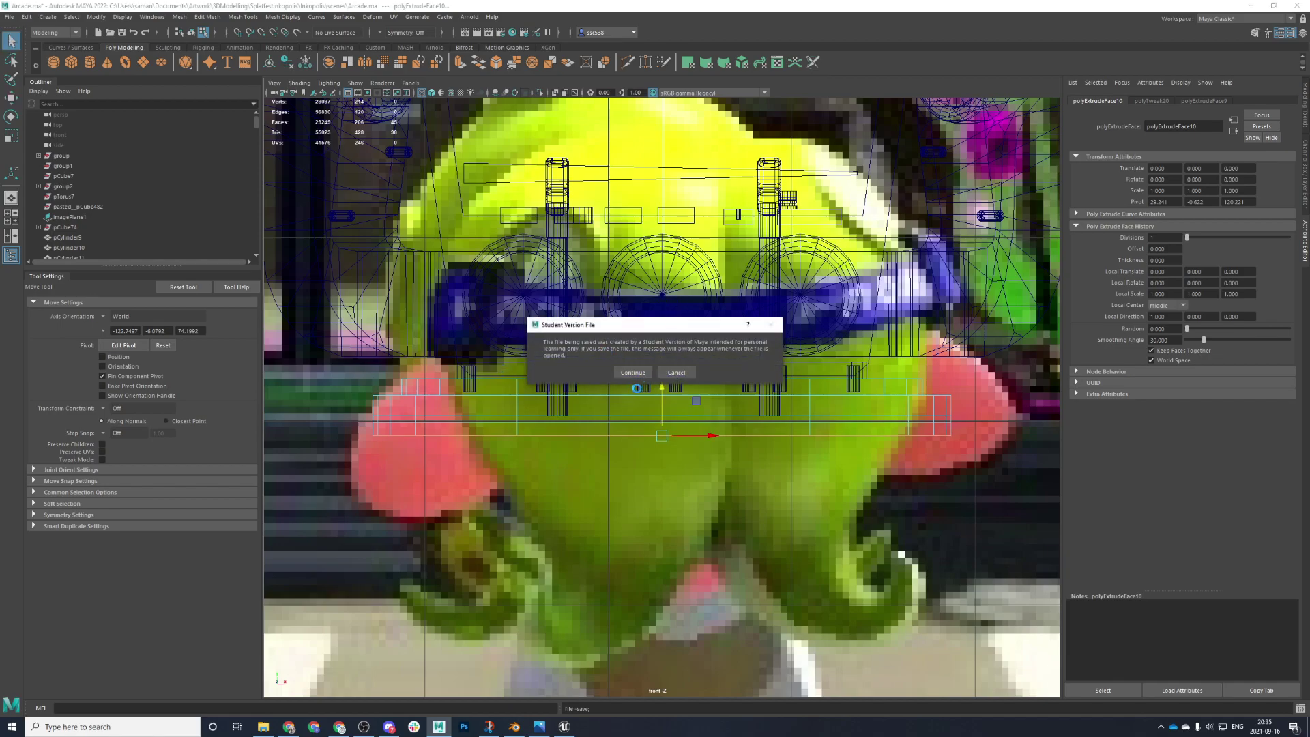
pyautogui.click(637, 370)
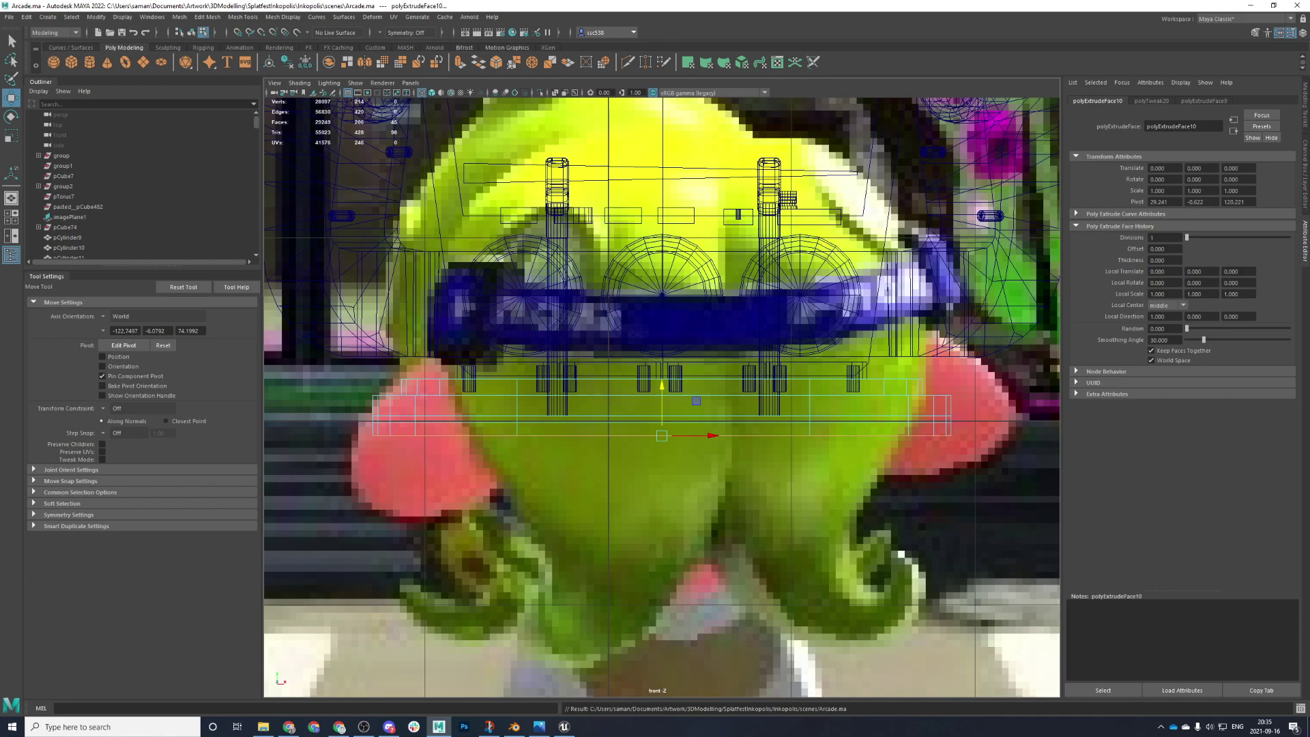
# - Return to object mode in the perspective view and examine the thickened base from several angles
pyautogui.click(702, 377)
pyautogui.press('space')
pyautogui.press('space')
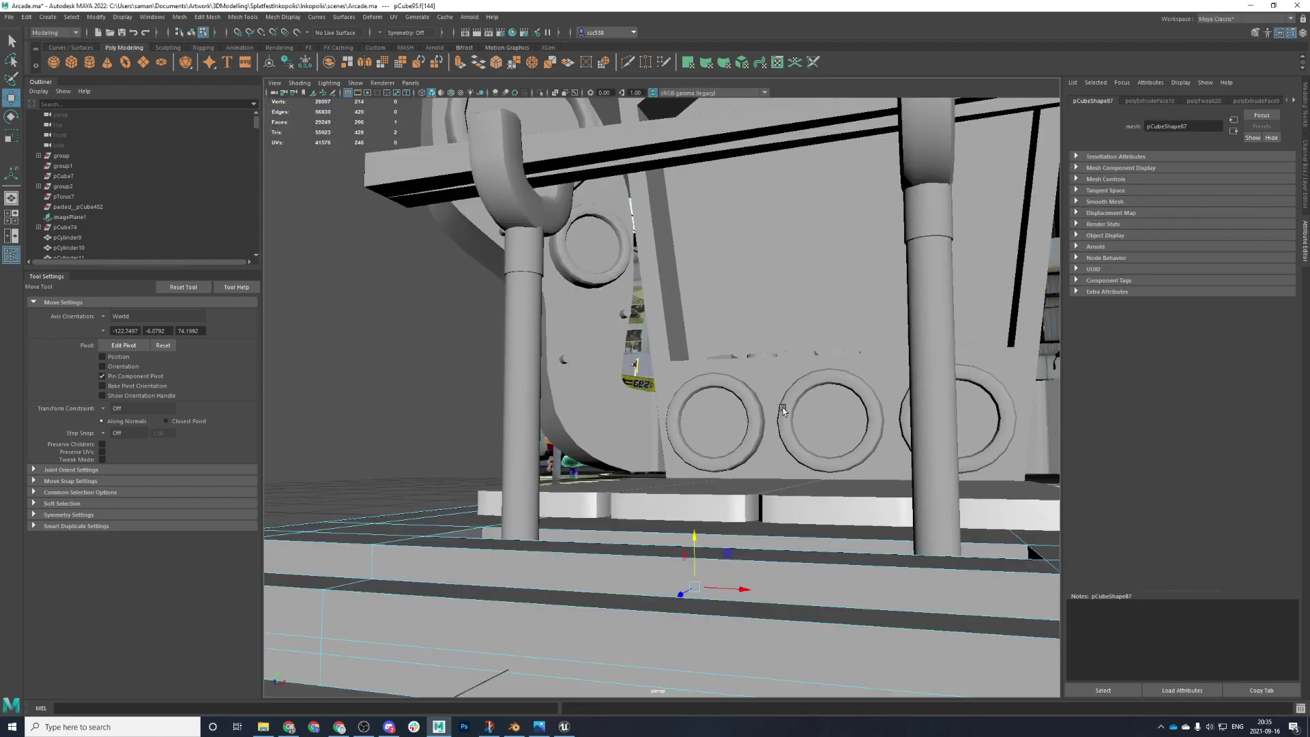
pyautogui.scroll(-3, 886, 437)
pyautogui.keyDown('alt'); pyautogui.moveTo(886, 436); pyautogui.dragTo(738, 464); pyautogui.keyUp('alt')
pyautogui.moveTo(380, 445); pyautogui.dragTo(453, 424, button='right')
pyautogui.click(453, 424)
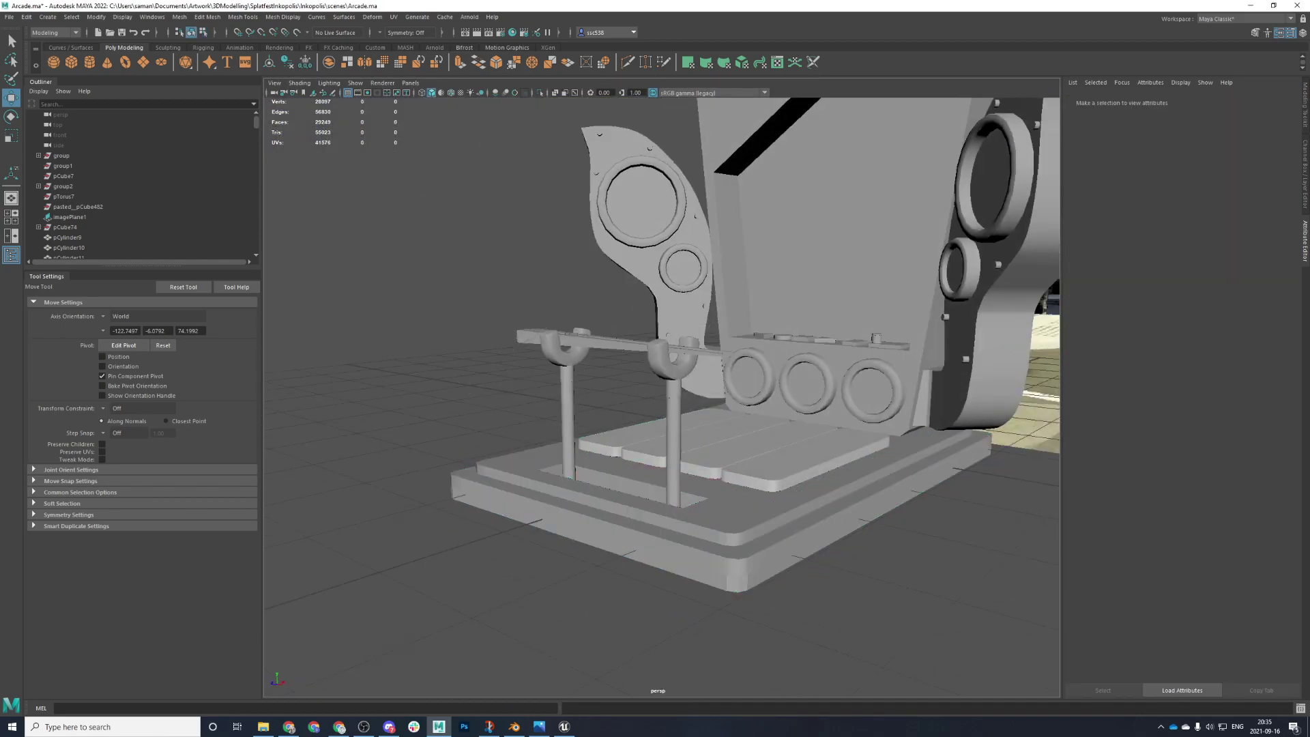
pyautogui.hotkey('alt', 'Tab')
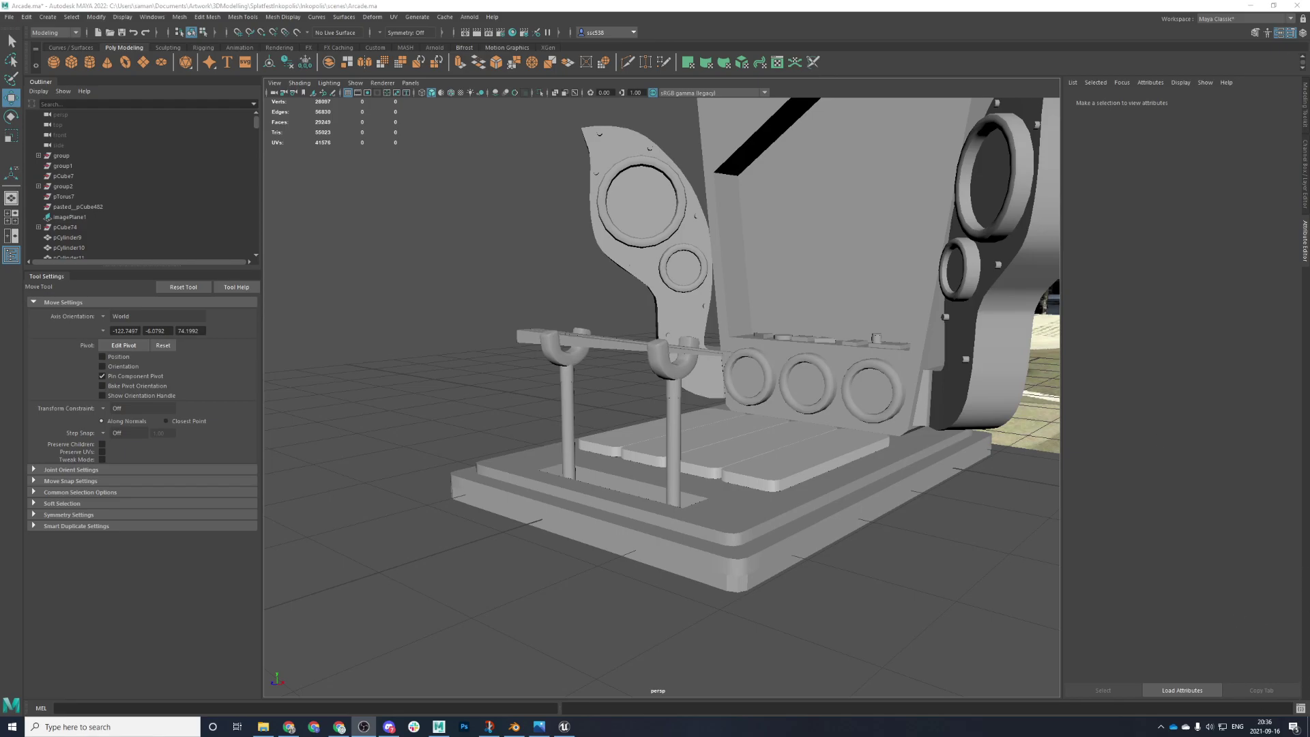
pyautogui.scroll(-5, 754, 335)
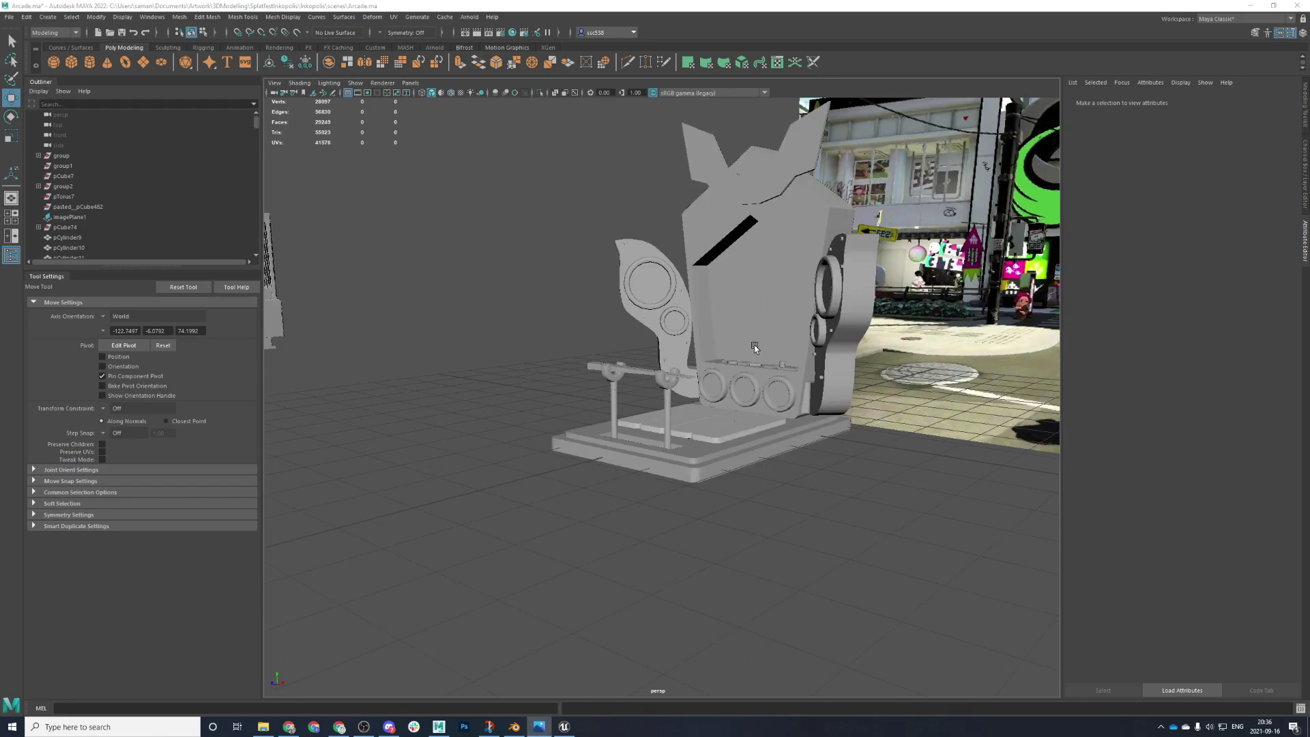
pyautogui.keyDown('alt'); pyautogui.moveTo(755, 334); pyautogui.dragTo(760, 362); pyautogui.keyUp('alt')
pyautogui.scroll(5, 776, 502)
pyautogui.keyDown('alt'); pyautogui.moveTo(778, 504); pyautogui.dragTo(655, 459); pyautogui.keyUp('alt')
# - Select all faces of the base plate except the thin strip around its side, using the front view
pyautogui.click(729, 379)
pyautogui.press('space')
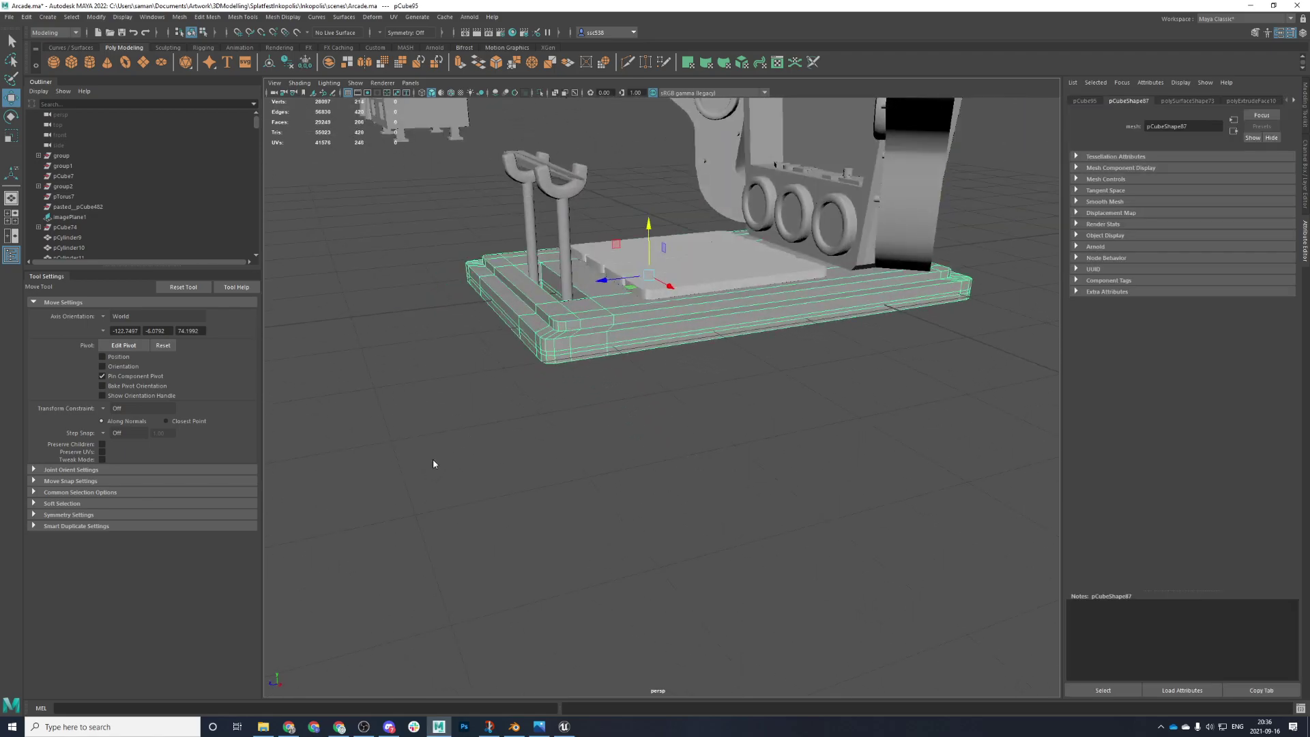
pyautogui.moveTo(432, 459); pyautogui.dragTo(498, 555)
pyautogui.scroll(2, 388, 469)
pyautogui.scroll(-2, 387, 470)
pyautogui.rightClick(389, 470)
pyautogui.rightClick(378, 422)
pyautogui.rightClick(398, 422)
pyautogui.moveTo(403, 417); pyautogui.dragTo(403, 442, button='right')
pyautogui.moveTo(369, 357); pyautogui.dragTo(1204, 521)
pyautogui.scroll(1, 352, 410)
pyautogui.moveTo(345, 411); pyautogui.dragTo(1149, 407)
# - Assign the existing pasted__Glass material to the selected base plate faces in the perspective view
pyautogui.press('space')
pyautogui.press('space')
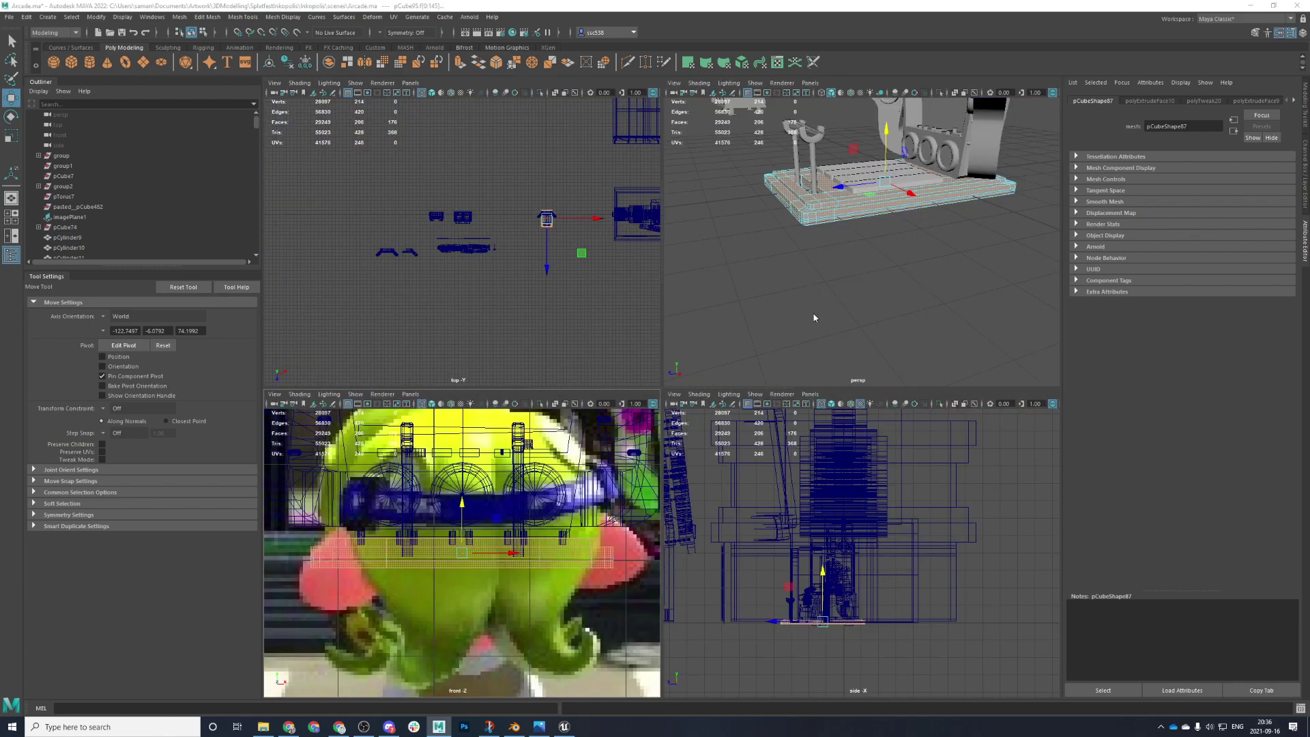
pyautogui.keyDown('alt'); pyautogui.moveTo(783, 439); pyautogui.dragTo(801, 468); pyautogui.keyUp('alt')
pyautogui.keyDown('alt'); pyautogui.moveTo(885, 402); pyautogui.dragTo(901, 398); pyautogui.keyUp('alt')
pyautogui.scroll(2, 853, 409)
pyautogui.keyDown('alt'); pyautogui.moveTo(798, 416); pyautogui.dragTo(802, 472, button='middle'); pyautogui.keyUp('alt')
pyautogui.scroll(5, 823, 462)
pyautogui.moveTo(902, 350); pyautogui.dragTo(913, 632, button='right')
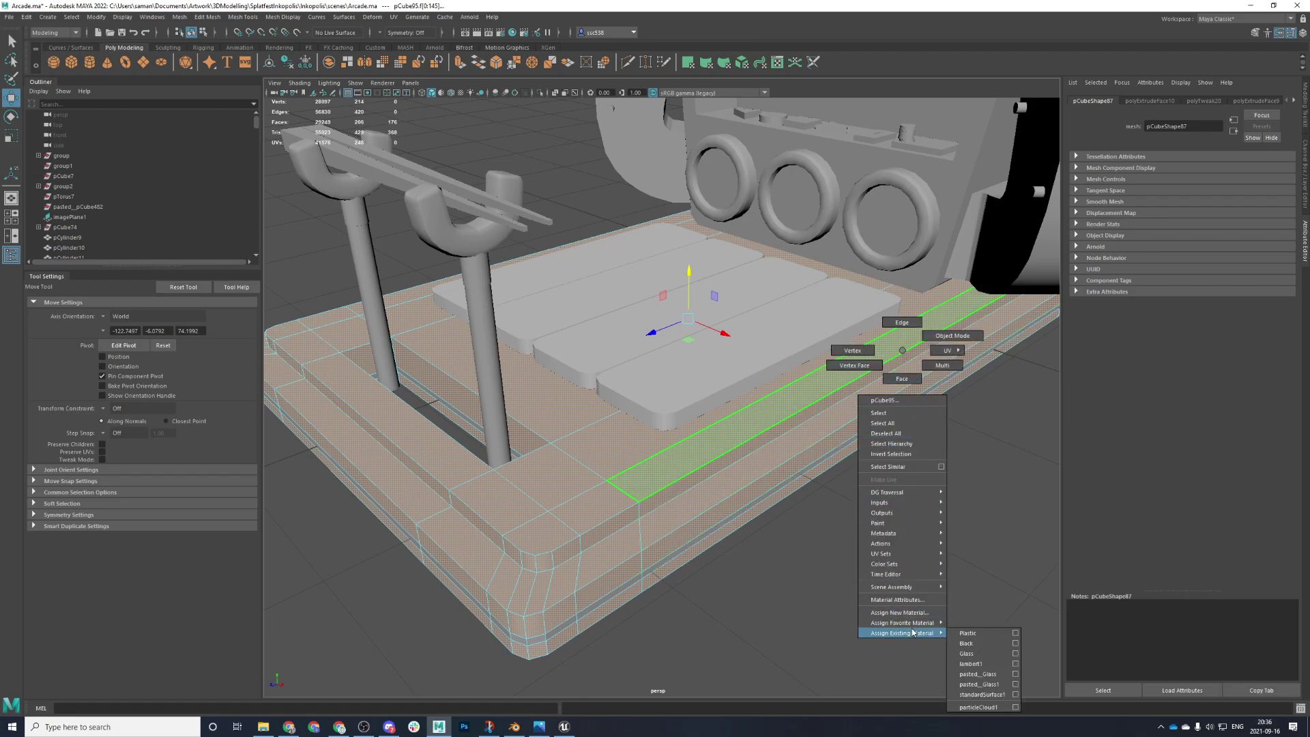
pyautogui.moveTo(912, 629); pyautogui.dragTo(962, 674, button='right')
# - Return to object mode, rename the base plate's new material to m_plasticBlack and save the scene
pyautogui.click(933, 452)
pyautogui.click(934, 453)
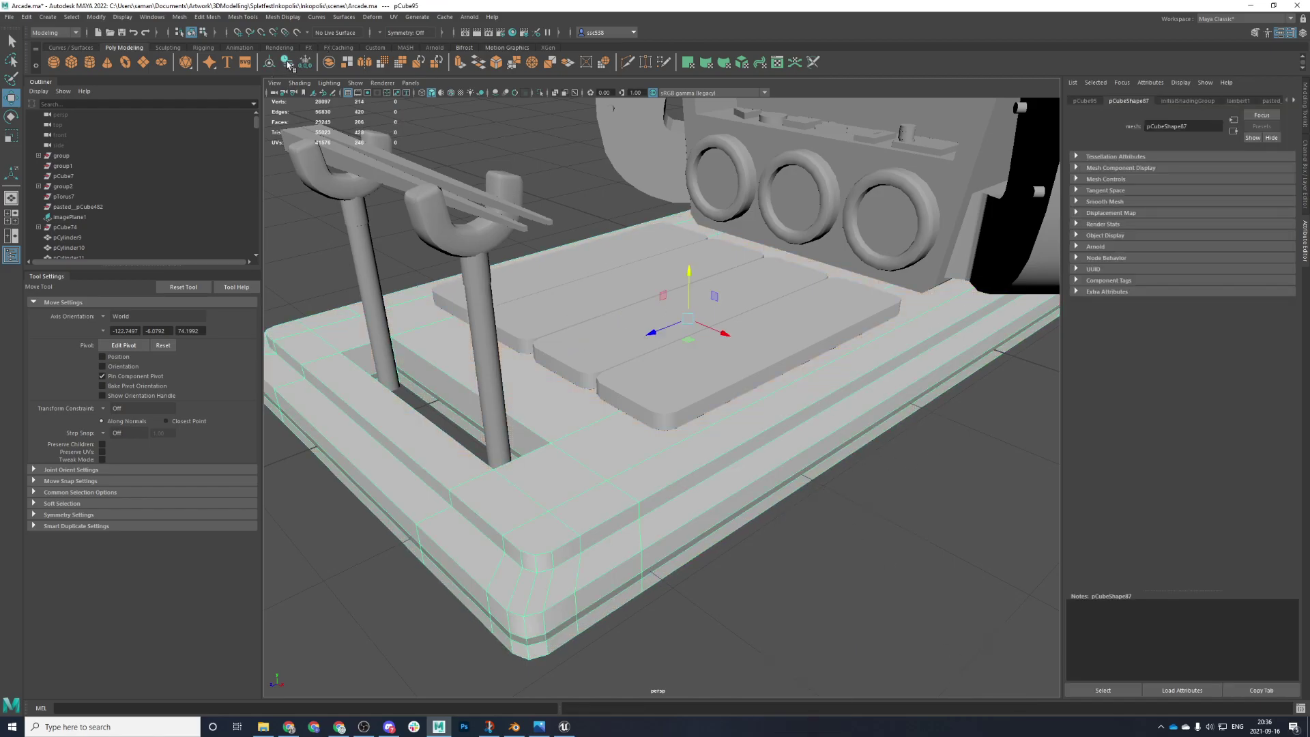
pyautogui.click(1271, 100)
pyautogui.doubleClick(1203, 127)
pyautogui.write('m_plasticBlack')
pyautogui.press('Return')
pyautogui.hotkey('ctrl', 's')
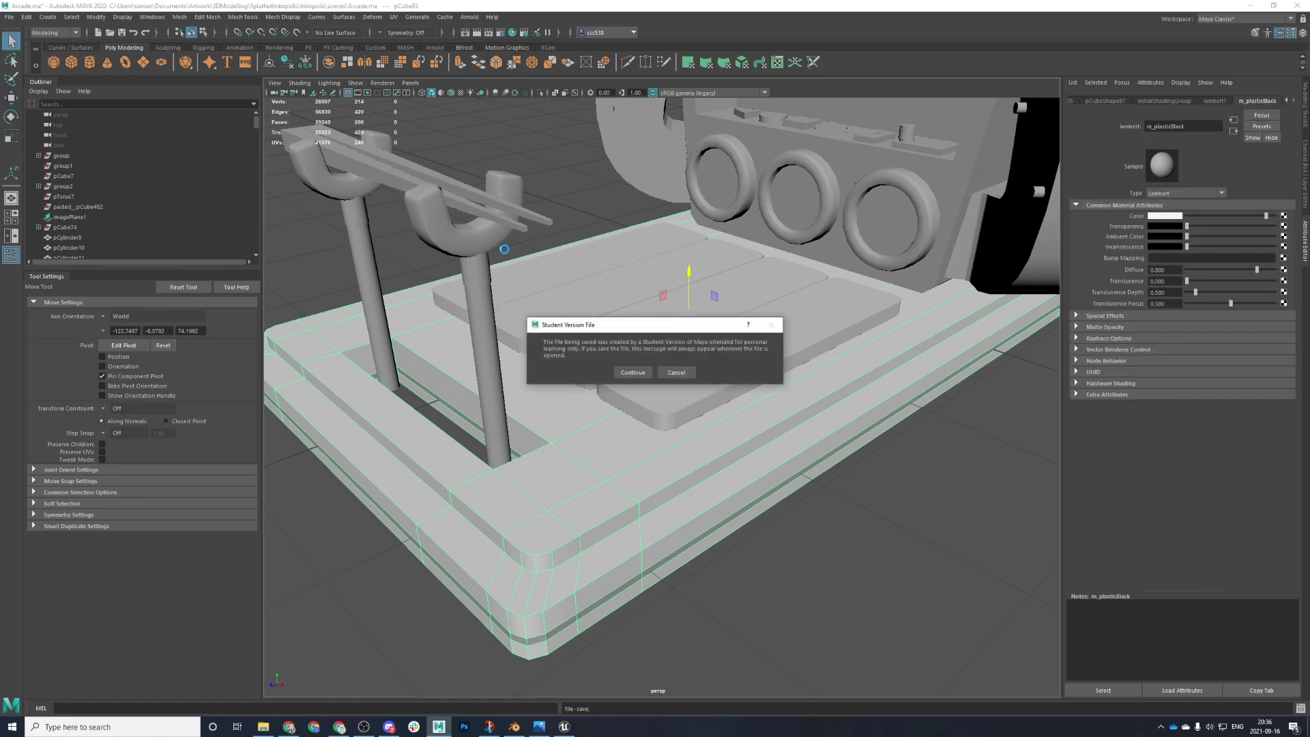
pyautogui.click(632, 372)
# - Darken the colour of m_plasticBlack to near-black and save the scene
pyautogui.moveTo(1265, 216); pyautogui.dragTo(1188, 226)
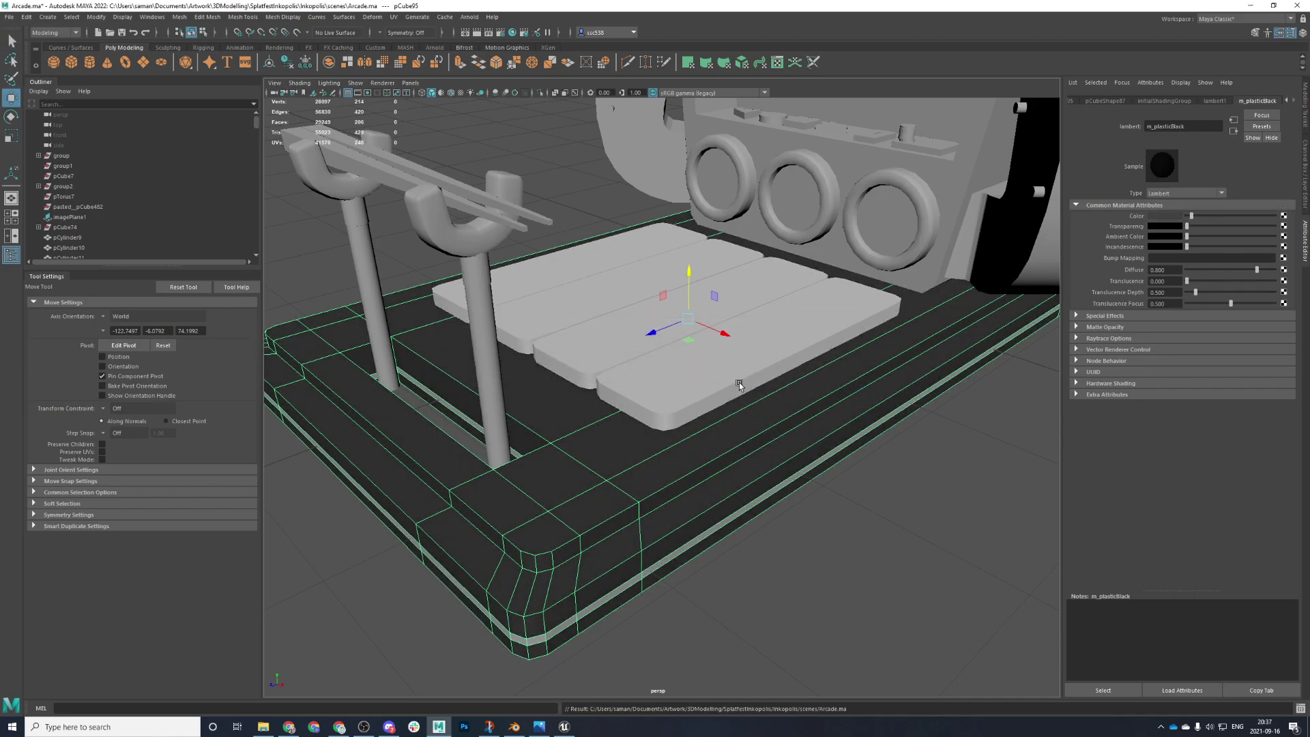
pyautogui.hotkey('ctrl', 's')
pyautogui.click(632, 372)
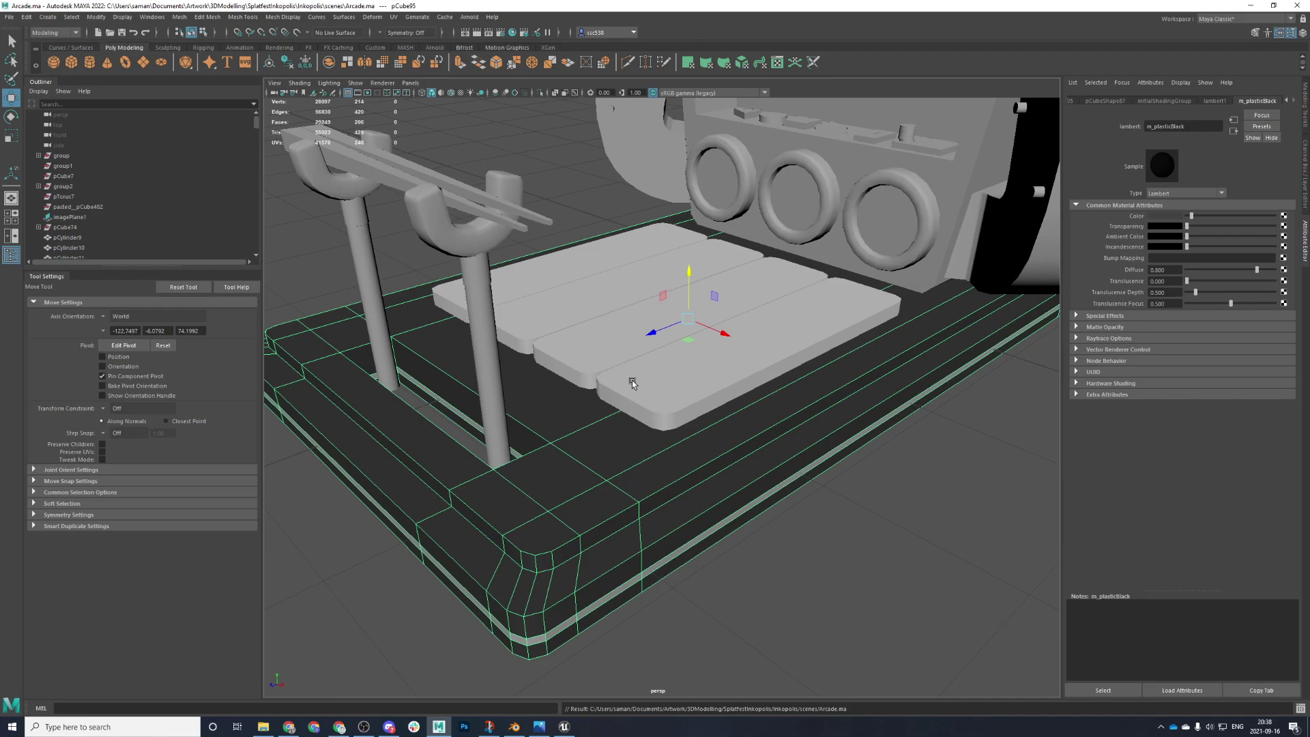
pyautogui.scroll(1, 633, 382)
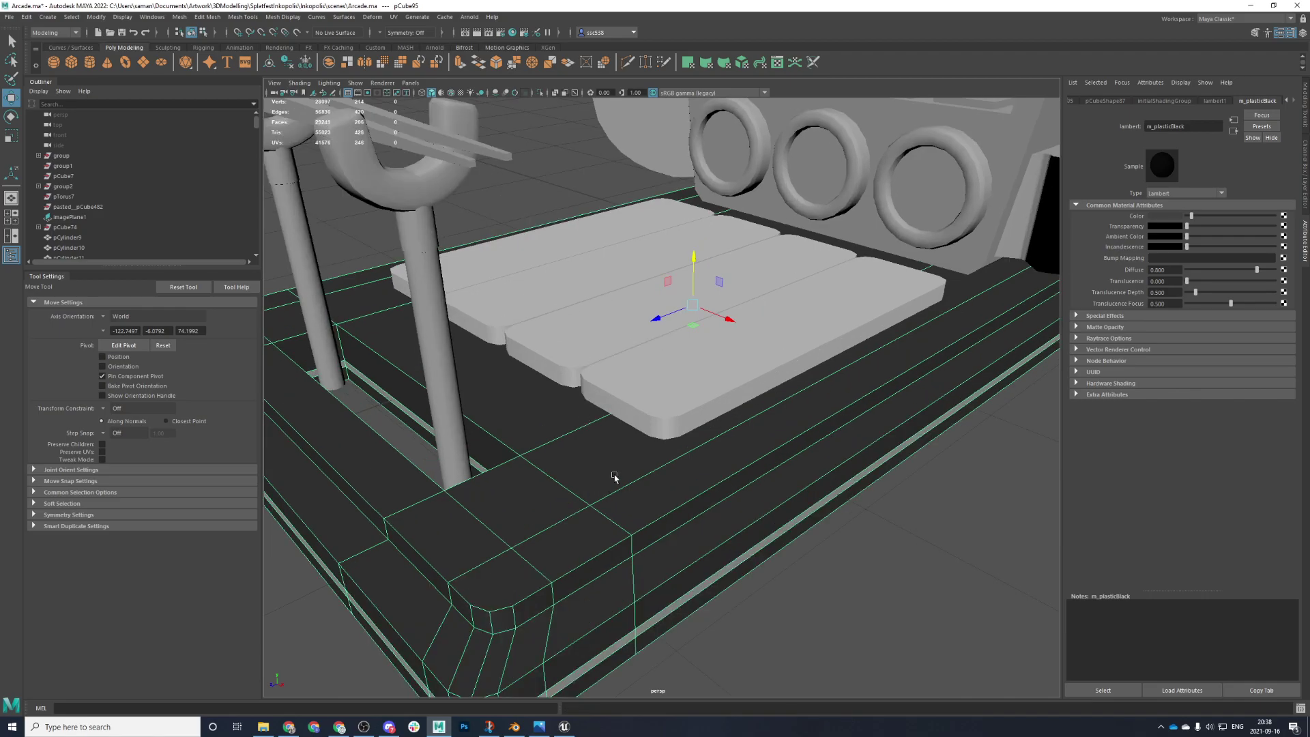
pyautogui.scroll(-3, 629, 449)
pyautogui.scroll(3, 651, 404)
pyautogui.click(659, 401)
pyautogui.scroll(-6, 678, 395)
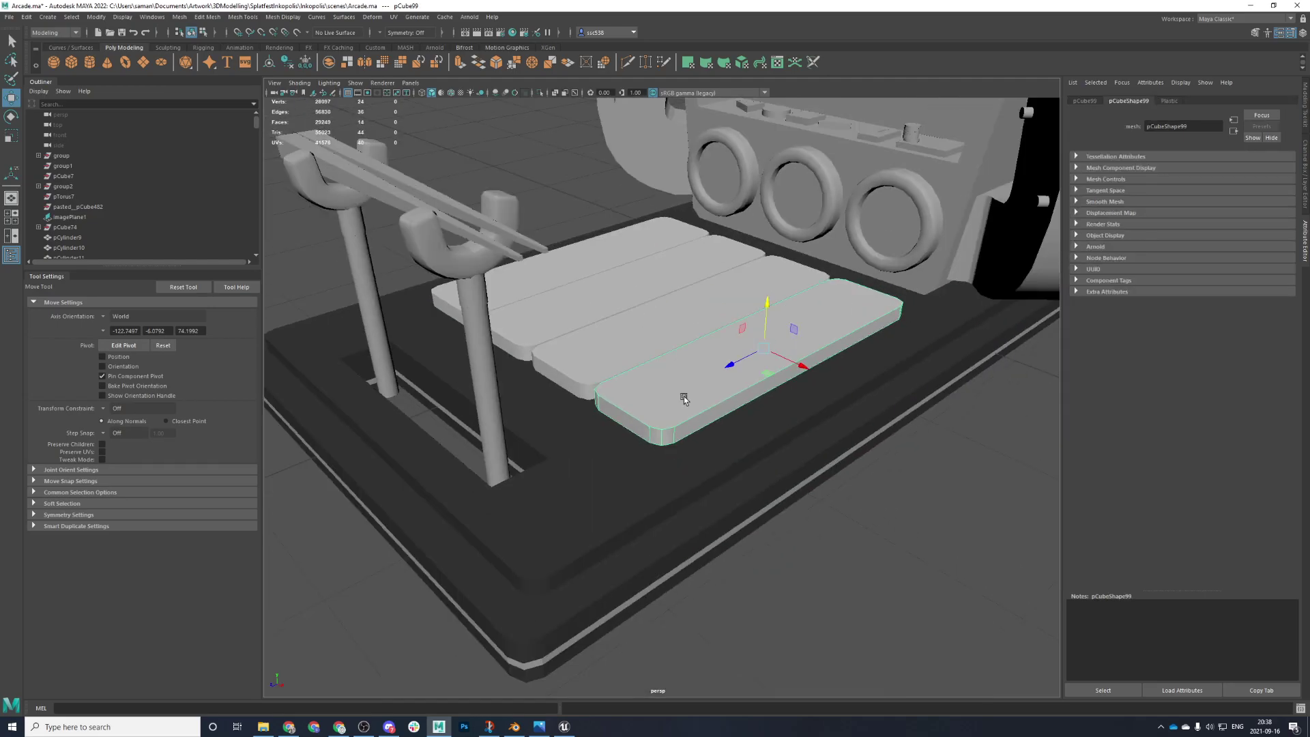
pyautogui.keyDown('alt'); pyautogui.moveTo(702, 412); pyautogui.dragTo(672, 437); pyautogui.keyUp('alt')
pyautogui.scroll(-3, 695, 423)
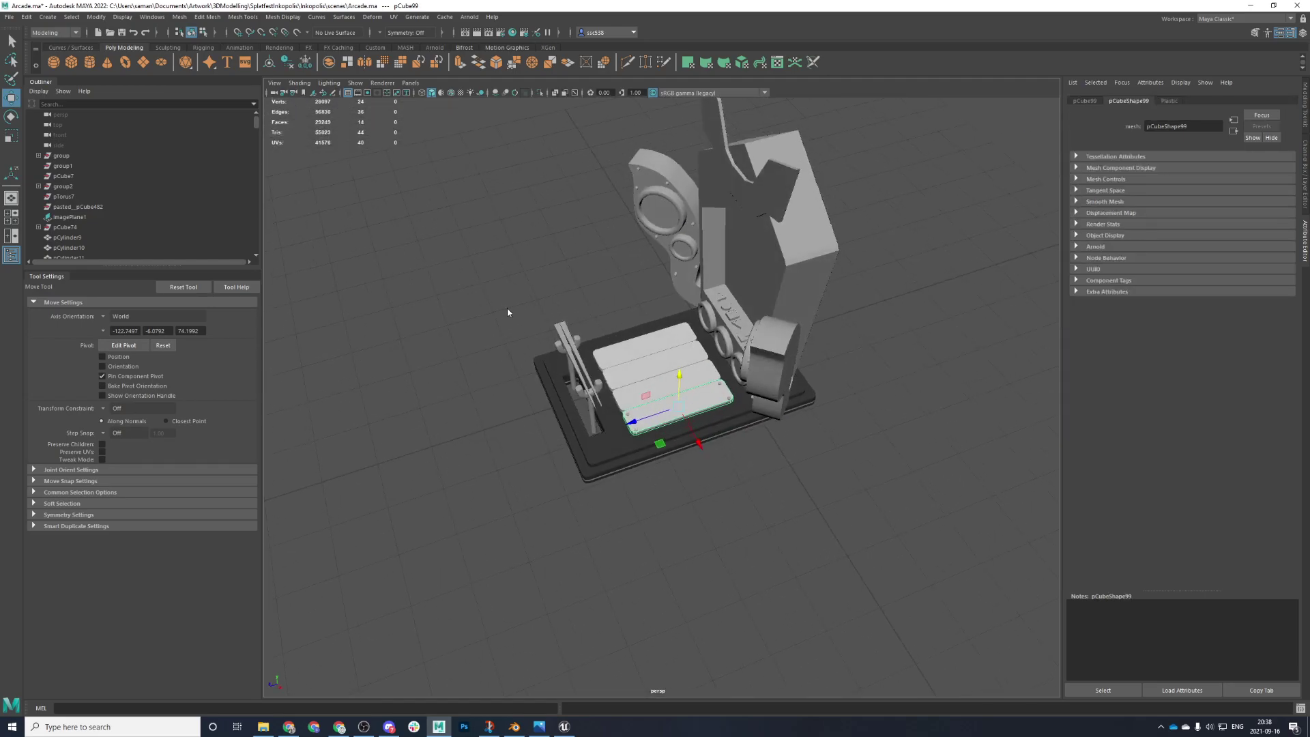
pyautogui.click(89, 62)
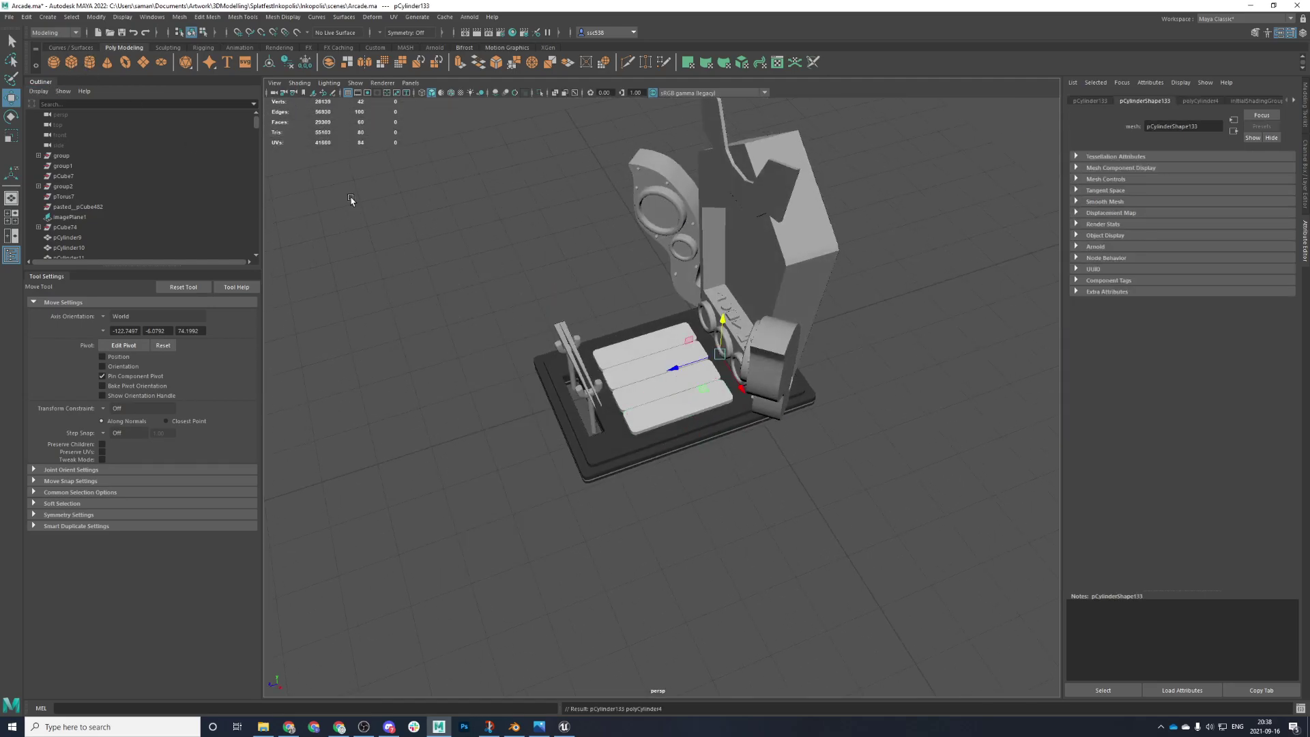
pyautogui.press('space')
pyautogui.scroll(5, 785, 250)
pyautogui.scroll(-2, 800, 287)
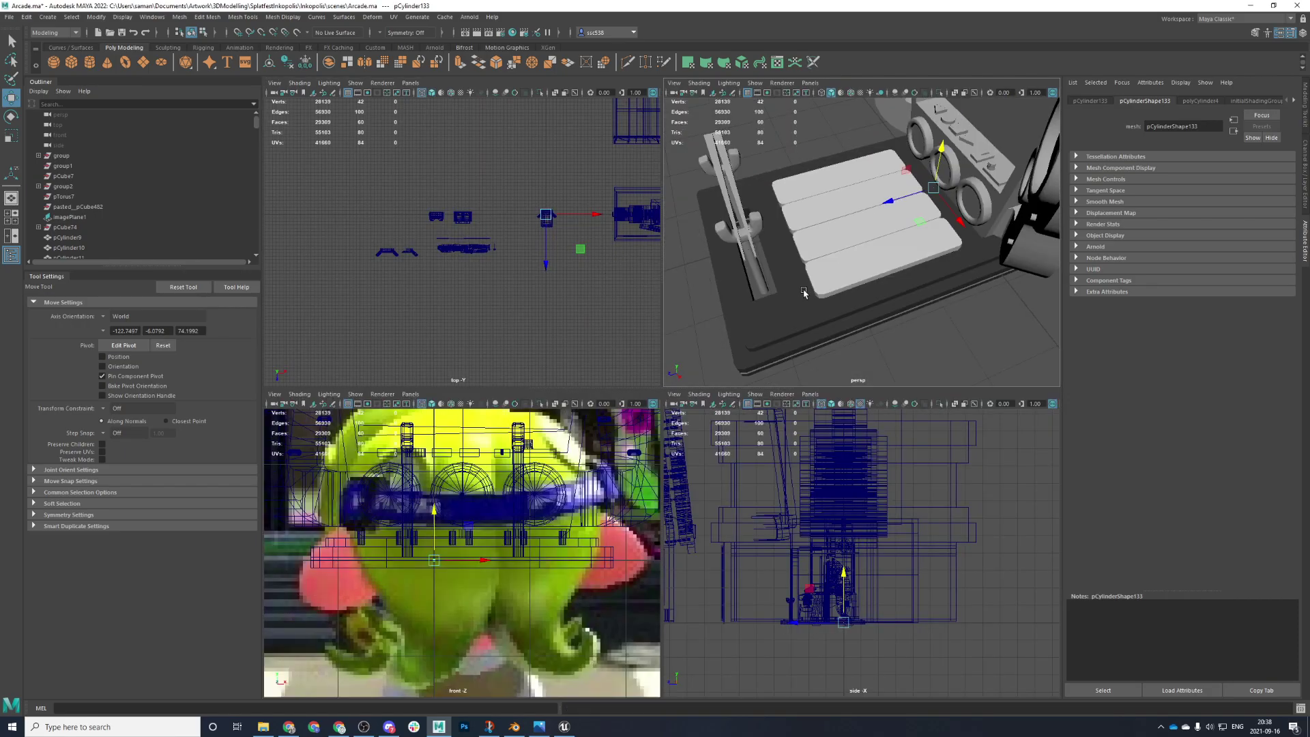
pyautogui.press('space')
pyautogui.scroll(2, 809, 307)
# - Select a bolt hidden inside the planks using wireframe display, and frame the bolt row in the front view
pyautogui.press('4')
pyautogui.click(921, 349)
pyautogui.click(539, 544)
pyautogui.press('5')
pyautogui.press('f')
pyautogui.press('space')
pyautogui.press('f')
pyautogui.press('space')
pyautogui.scroll(-6, 600, 457)
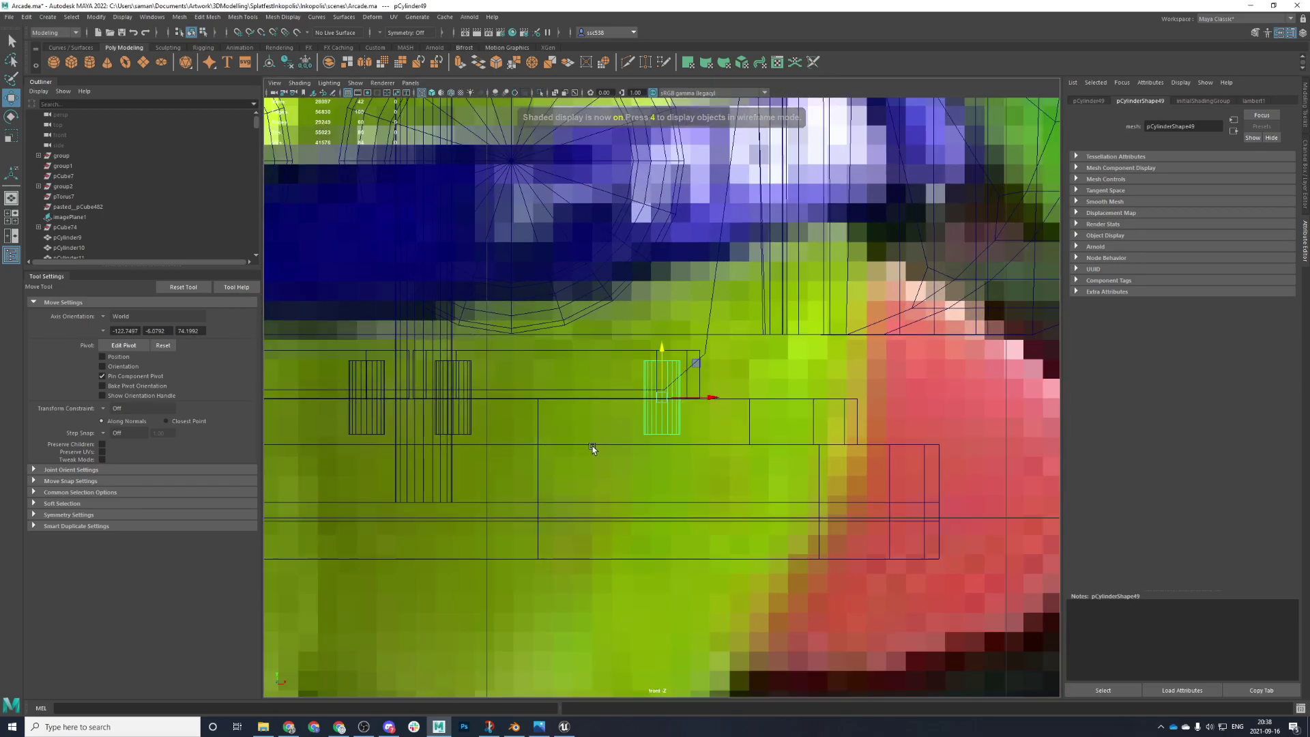
pyautogui.scroll(-3, 592, 448)
pyautogui.keyDown('alt'); pyautogui.moveTo(592, 447); pyautogui.dragTo(863, 420, button='middle'); pyautogui.keyUp('alt')
pyautogui.scroll(-3, 802, 419)
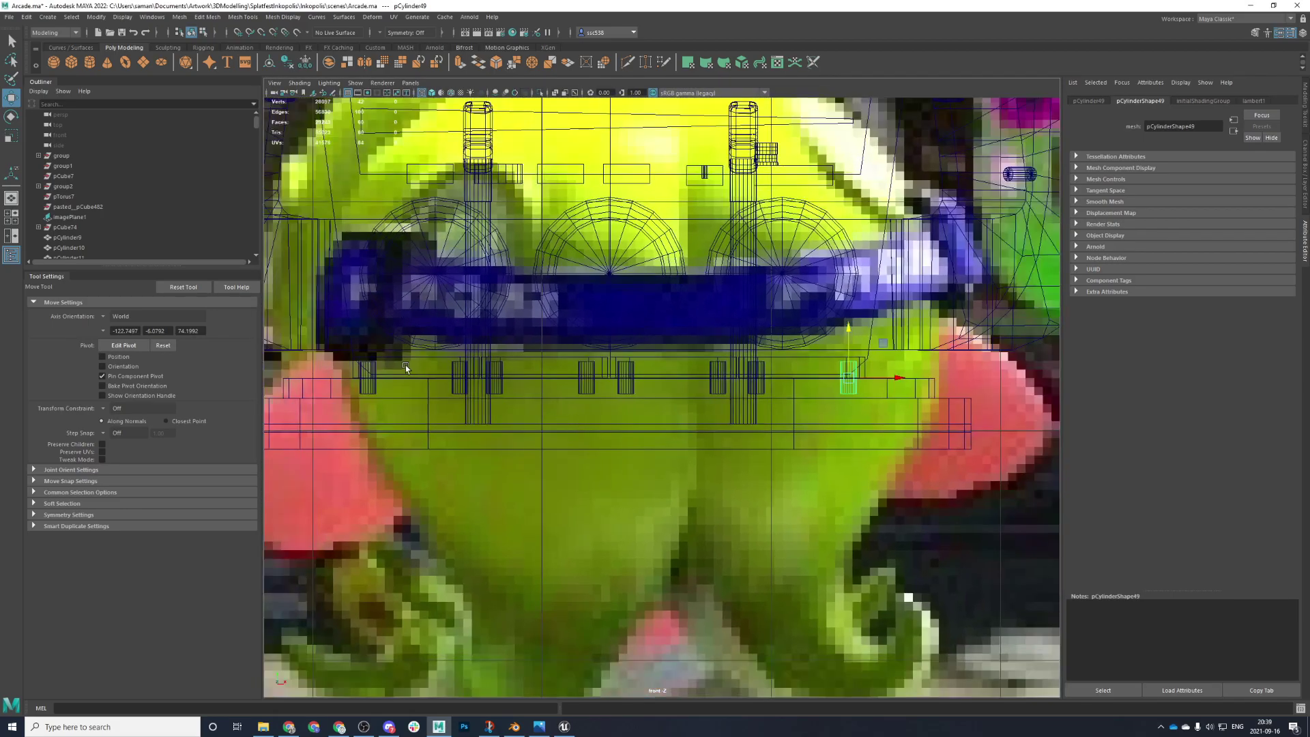
# - Select the eight bolts along the planks in the front view
pyautogui.click(368, 386)
pyautogui.keyDown('shift'); pyautogui.click(459, 383); pyautogui.keyUp('shift')
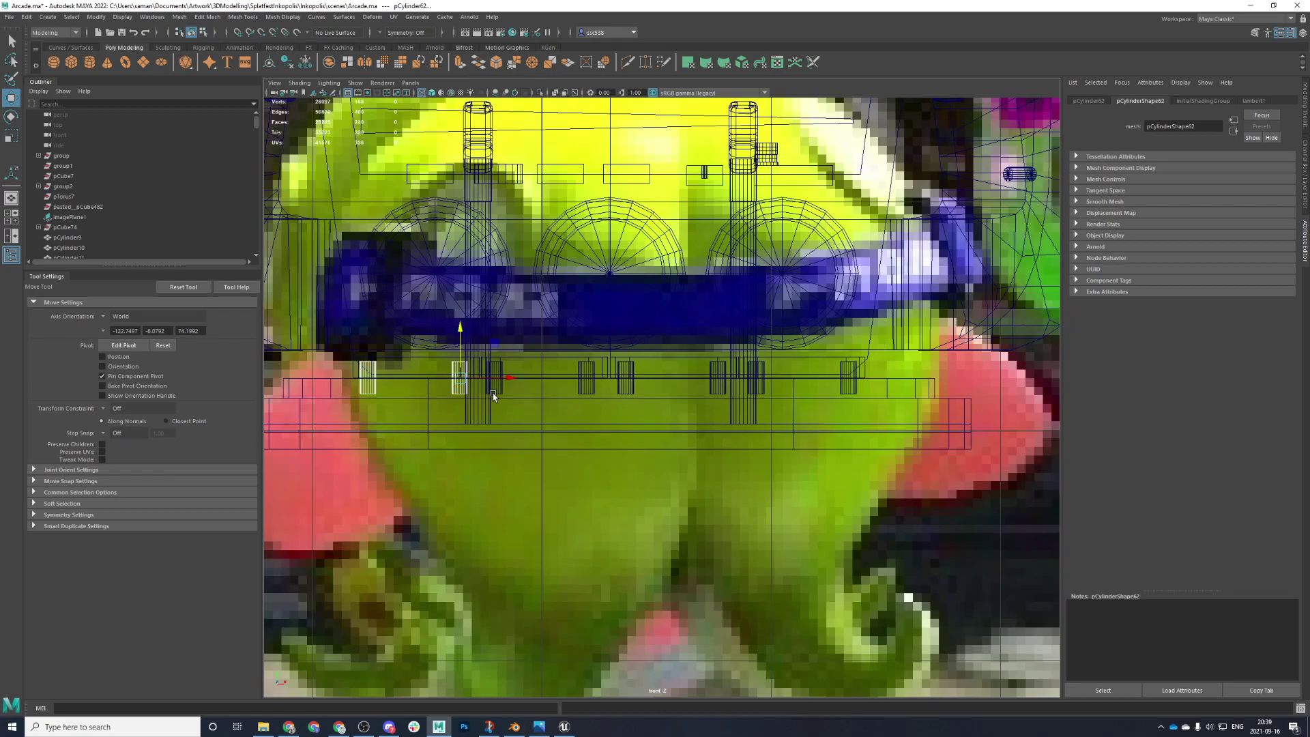
pyautogui.keyDown('shift'); pyautogui.click(495, 385); pyautogui.keyUp('shift')
pyautogui.keyDown('shift'); pyautogui.click(586, 382); pyautogui.keyUp('shift')
pyautogui.keyDown('shift'); pyautogui.click(626, 383); pyautogui.keyUp('shift')
pyautogui.keyDown('shift'); pyautogui.click(717, 382); pyautogui.keyUp('shift')
pyautogui.keyDown('shift'); pyautogui.click(756, 382); pyautogui.keyUp('shift')
pyautogui.keyDown('shift'); pyautogui.click(853, 386); pyautogui.keyUp('shift')
pyautogui.moveTo(848, 330); pyautogui.dragTo(848, 313)
pyautogui.hotkey('ctrl', 'z')
pyautogui.scroll(2, 773, 403)
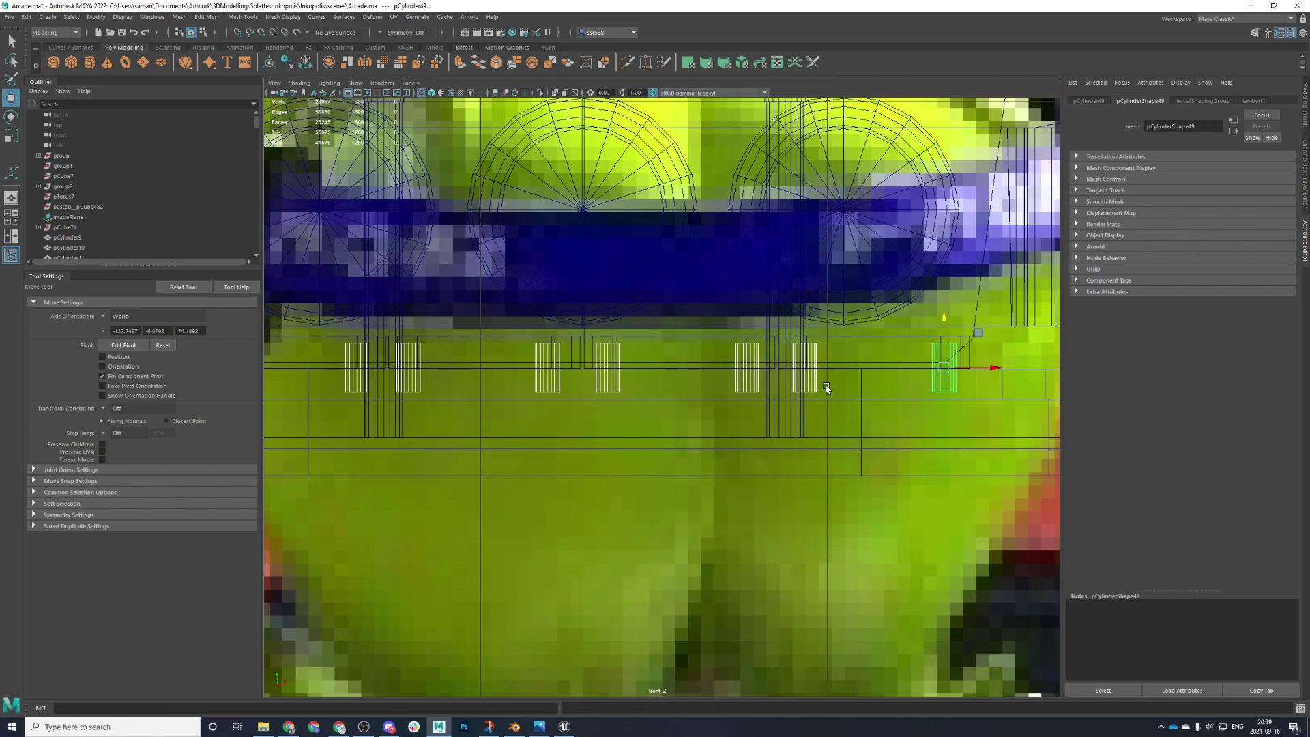
pyautogui.hotkey('ctrl', 'z')
pyautogui.hotkey('ctrl', 'z')
# - Add the overlapping bolts to the selection, raise all of them so their heads protrude above the planks, and save the scene
pyautogui.keyDown('shift'); pyautogui.moveTo(827, 386); pyautogui.dragTo(811, 383); pyautogui.keyUp('shift')
pyautogui.keyDown('shift'); pyautogui.moveTo(967, 386); pyautogui.dragTo(890, 360); pyautogui.keyUp('shift')
pyautogui.moveTo(943, 322); pyautogui.dragTo(952, 305)
pyautogui.hotkey('ctrl', 's')
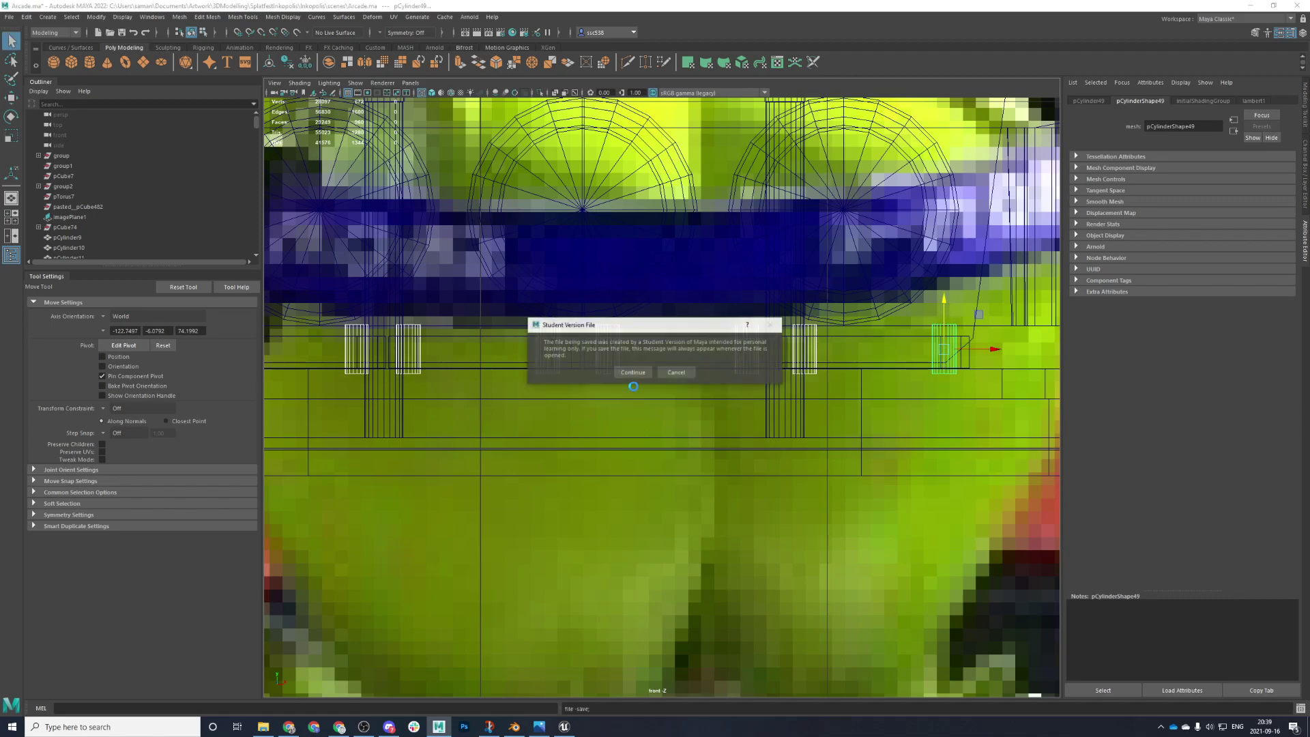
# - Assign the existing pasted__Glass1 material to the selected bolts in the perspective view
pyautogui.press('space')
pyautogui.scroll(5, 571, 378)
pyautogui.keyDown('alt'); pyautogui.moveTo(571, 369); pyautogui.dragTo(583, 320); pyautogui.keyUp('alt')
pyautogui.moveTo(559, 223); pyautogui.dragTo(554, 511, button='right')
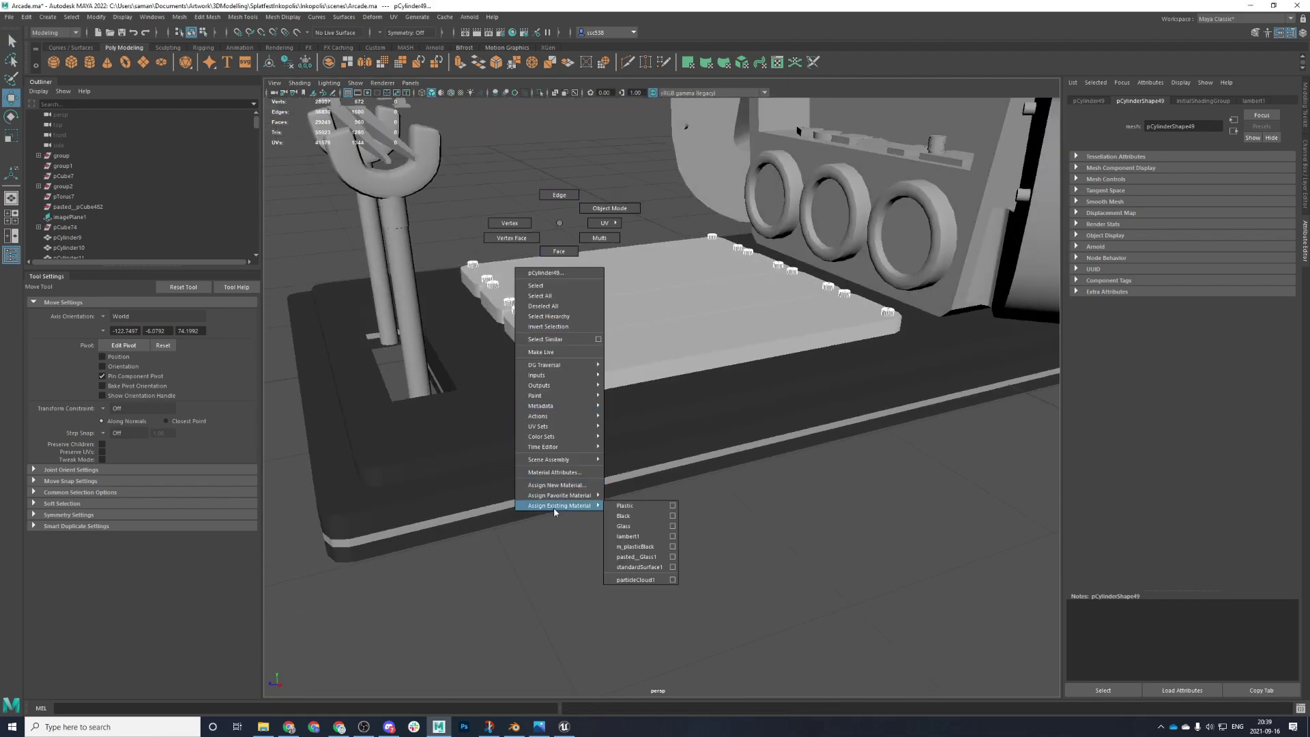
pyautogui.moveTo(664, 579); pyautogui.dragTo(664, 491, button='right')
pyautogui.click(846, 591)
# - Rename the bolts' material to m_metalBlack, save the scene and darken the material's colour to near-black
pyautogui.click(576, 369)
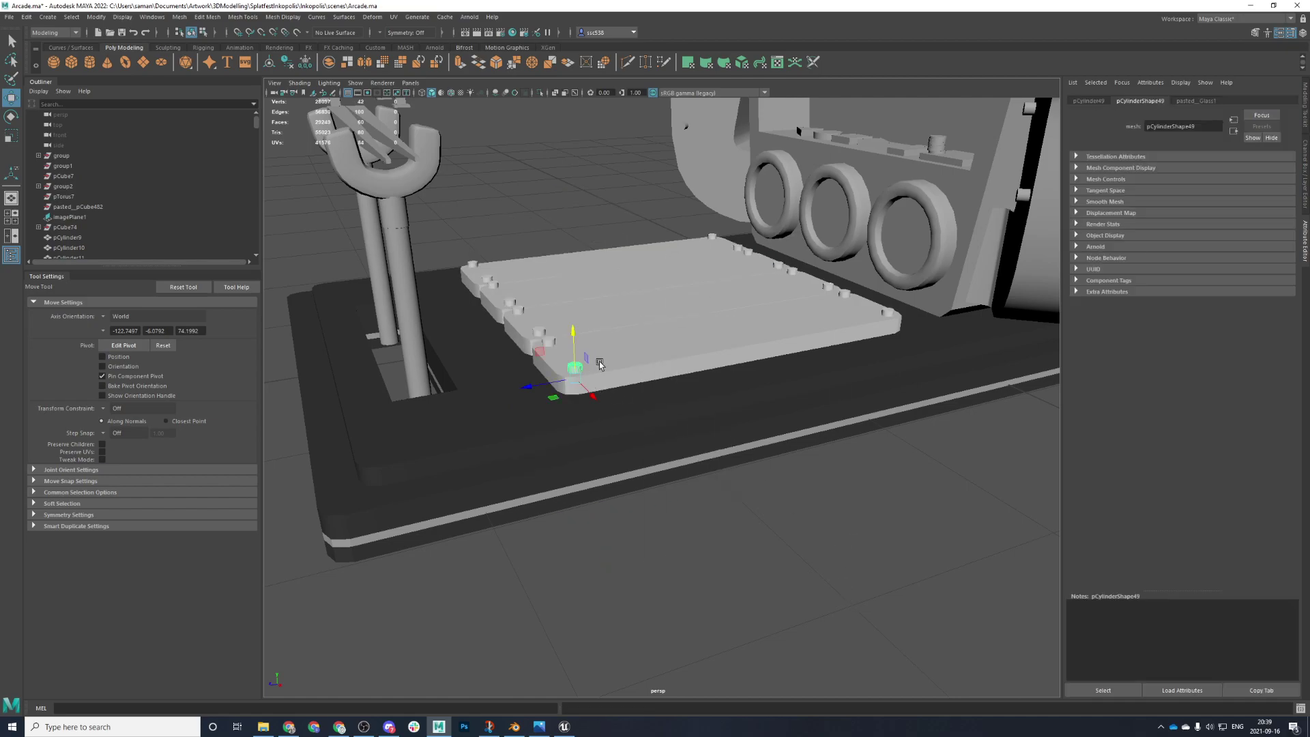
pyautogui.click(1204, 101)
pyautogui.doubleClick(1163, 127)
pyautogui.write('m')
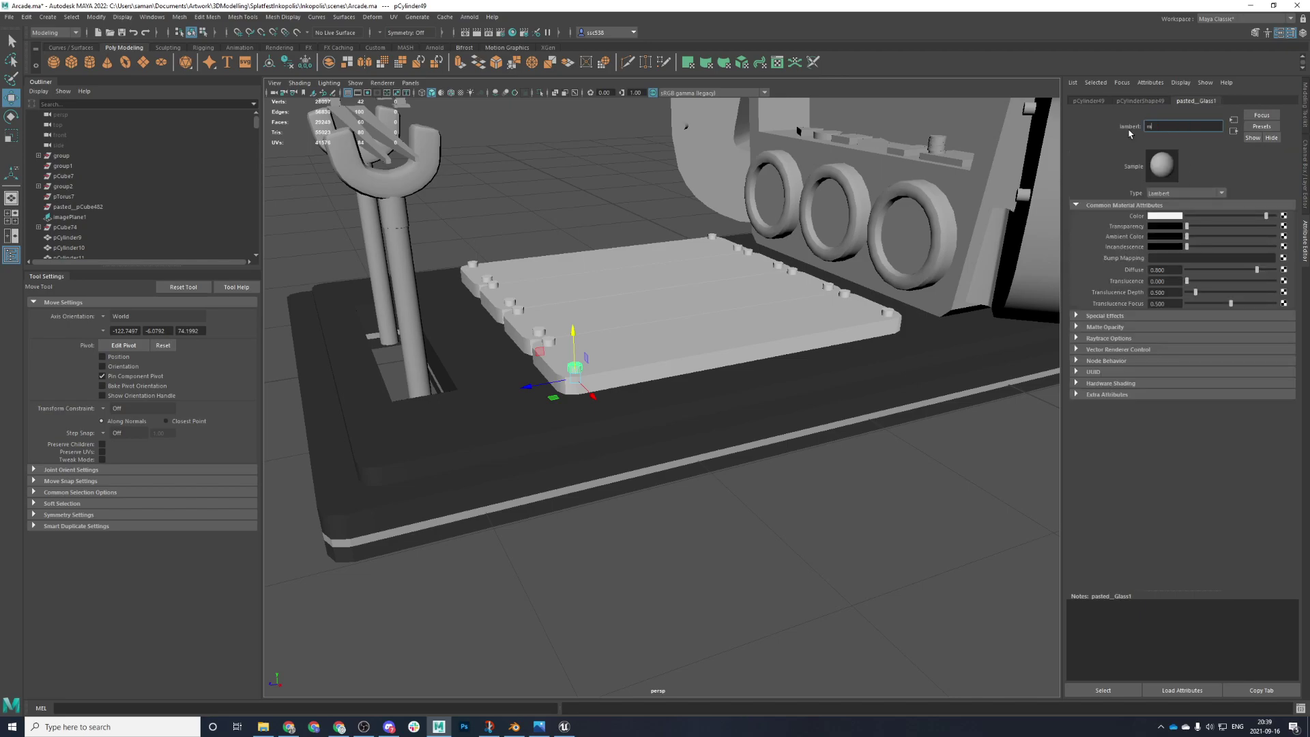
pyautogui.write('_metalBlack')
pyautogui.press('Return')
pyautogui.hotkey('ctrl', 's')
pyautogui.click(612, 372)
pyautogui.moveTo(1212, 216); pyautogui.dragTo(1191, 223)
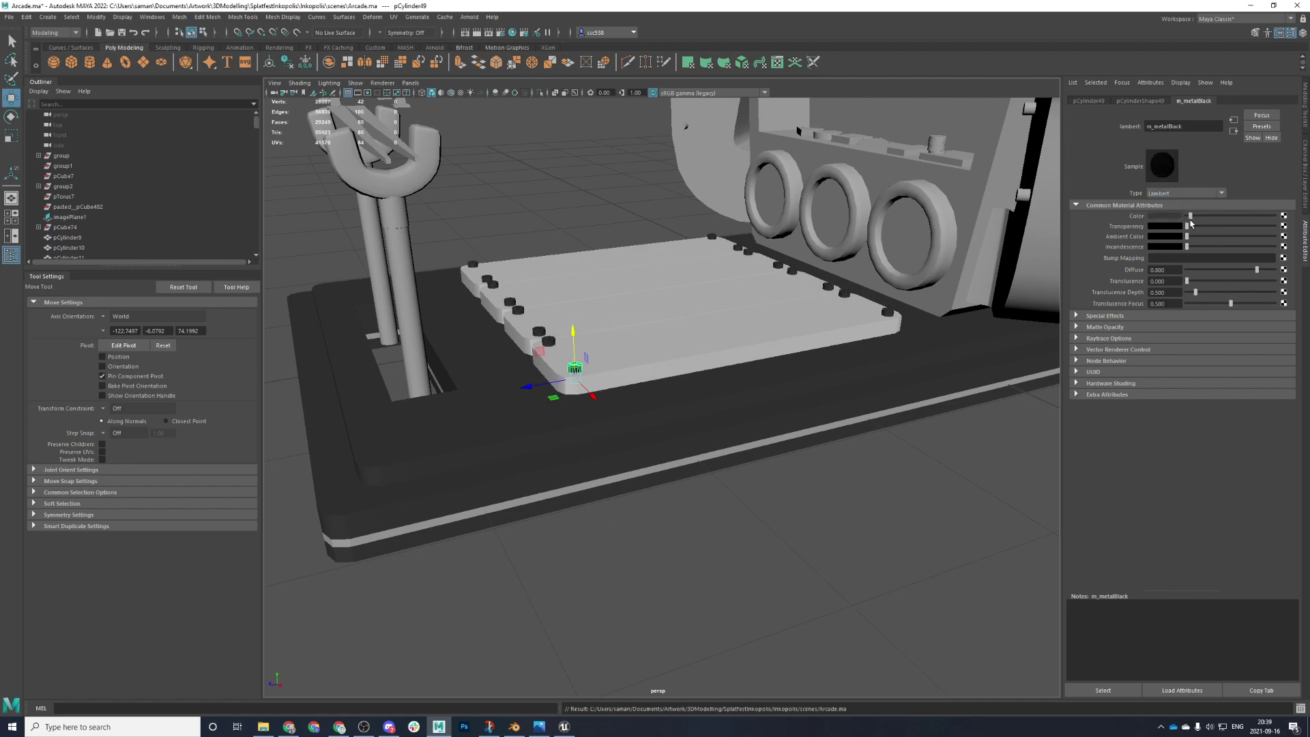
# - Assign a new Lambert material to the four floor planks and save the scene
pyautogui.click(801, 344)
pyautogui.keyDown('shift'); pyautogui.click(579, 294); pyautogui.keyUp('shift')
pyautogui.moveTo(556, 203); pyautogui.dragTo(552, 466, button='right')
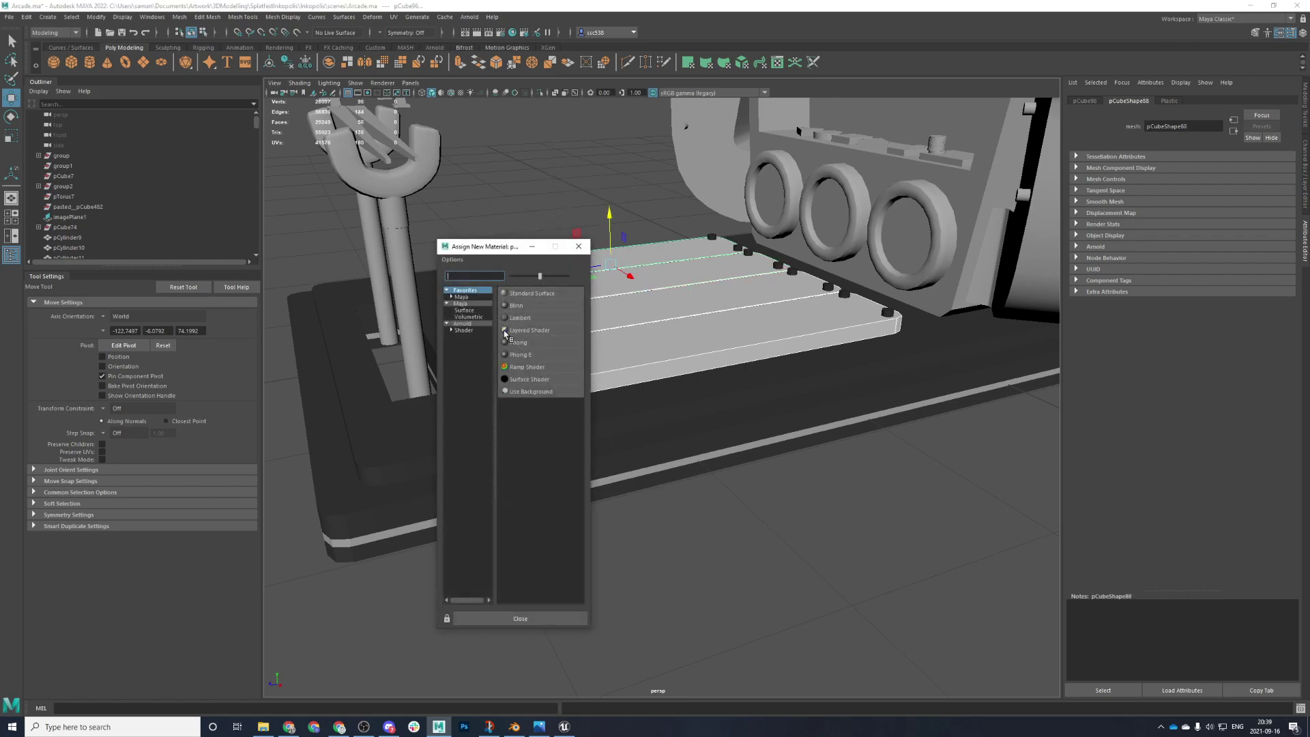
pyautogui.click(514, 327)
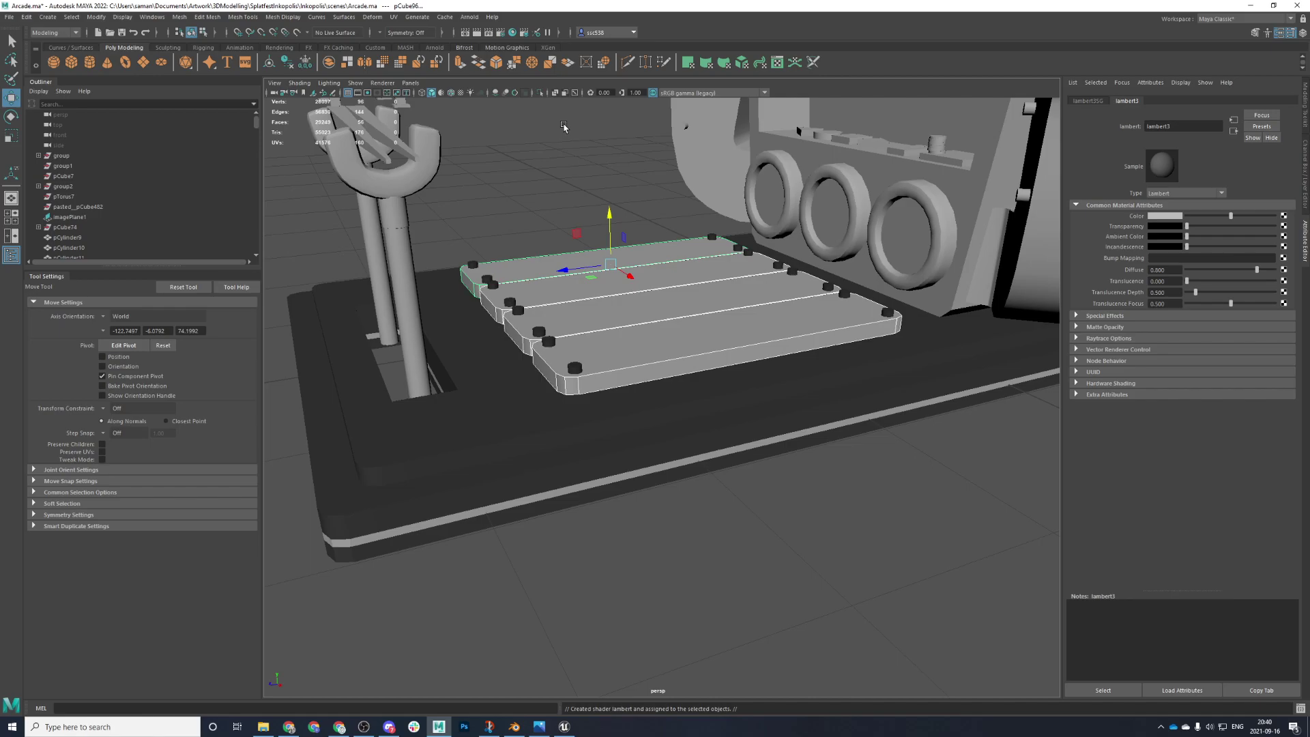
pyautogui.click(533, 172)
pyautogui.click(632, 373)
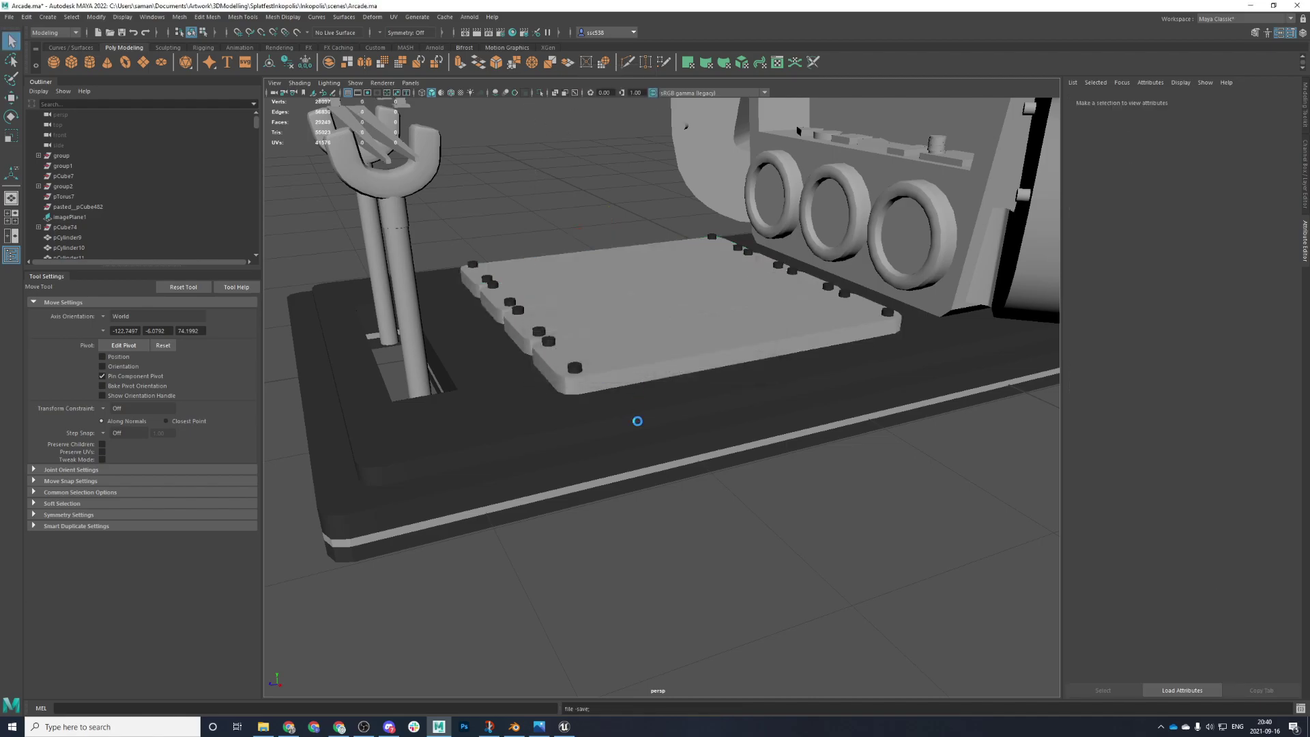
# - Select all four floor planks again and save the scene
pyautogui.keyDown('alt'); pyautogui.moveTo(638, 416); pyautogui.dragTo(583, 406); pyautogui.keyUp('alt')
pyautogui.scroll(4, 583, 406)
pyautogui.keyDown('alt'); pyautogui.moveTo(582, 406); pyautogui.dragTo(808, 710, button='middle'); pyautogui.keyUp('alt')
pyautogui.scroll(-3, 769, 669)
pyautogui.scroll(1, 755, 657)
pyautogui.keyDown('alt'); pyautogui.moveTo(714, 628); pyautogui.dragTo(873, 667); pyautogui.keyUp('alt')
pyautogui.hotkey('ctrl', 'z')
pyautogui.keyDown('alt'); pyautogui.moveTo(710, 426); pyautogui.dragTo(678, 388); pyautogui.keyUp('alt')
pyautogui.hotkey('ctrl', 'z')
pyautogui.click(699, 347)
pyautogui.click(728, 344)
pyautogui.click(782, 321)
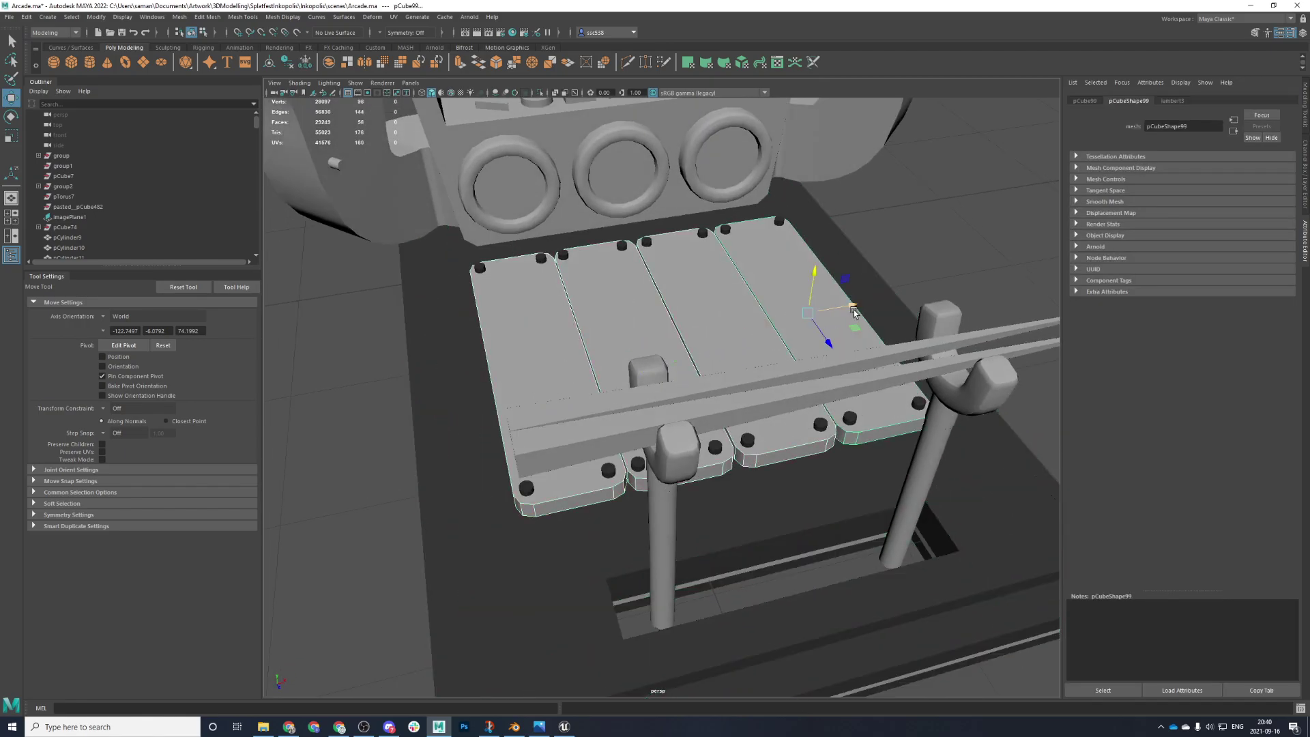
pyautogui.keyDown('alt'); pyautogui.moveTo(854, 310); pyautogui.dragTo(748, 306); pyautogui.keyUp('alt')
pyautogui.scroll(-5, 744, 304)
pyautogui.hotkey('ctrl', 's')
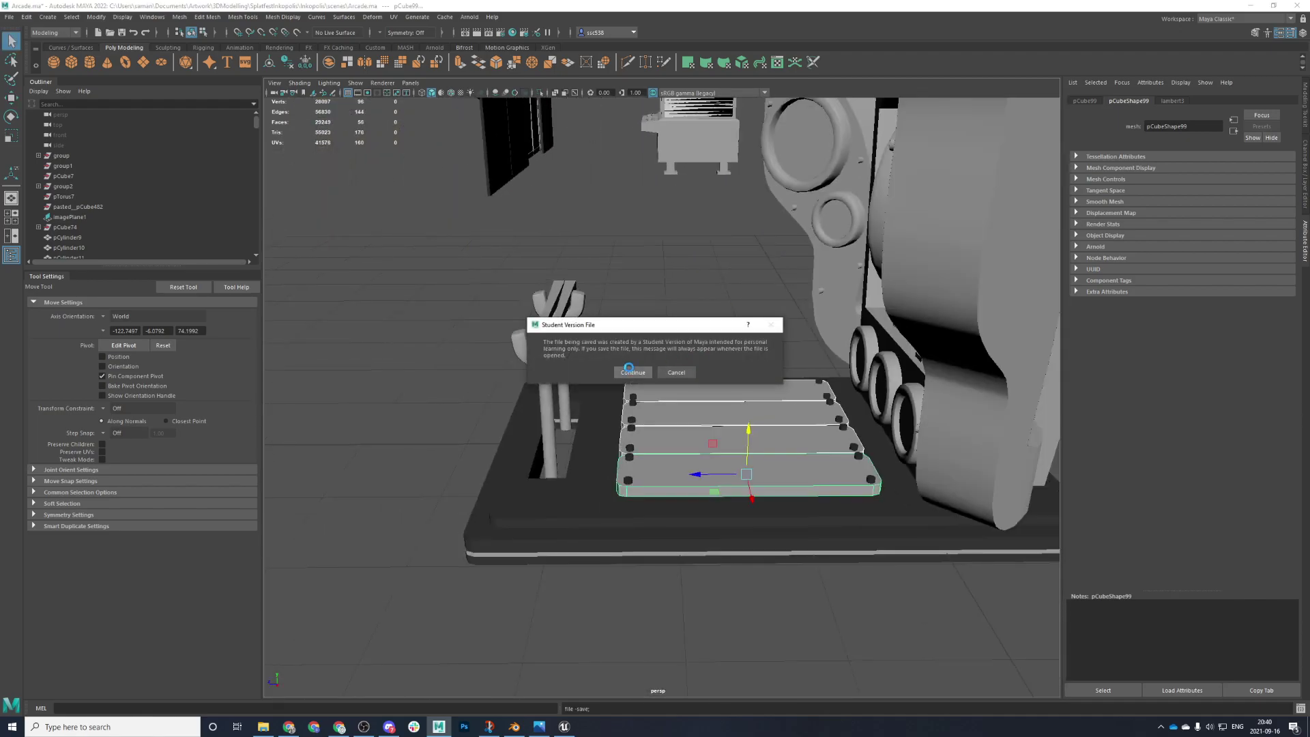
pyautogui.click(636, 367)
# - Assign the existing lambert3 material to the selected planks
pyautogui.scroll(5, 641, 391)
pyautogui.keyDown('alt'); pyautogui.moveTo(643, 400); pyautogui.dragTo(649, 391); pyautogui.keyUp('alt')
pyautogui.scroll(-4, 649, 391)
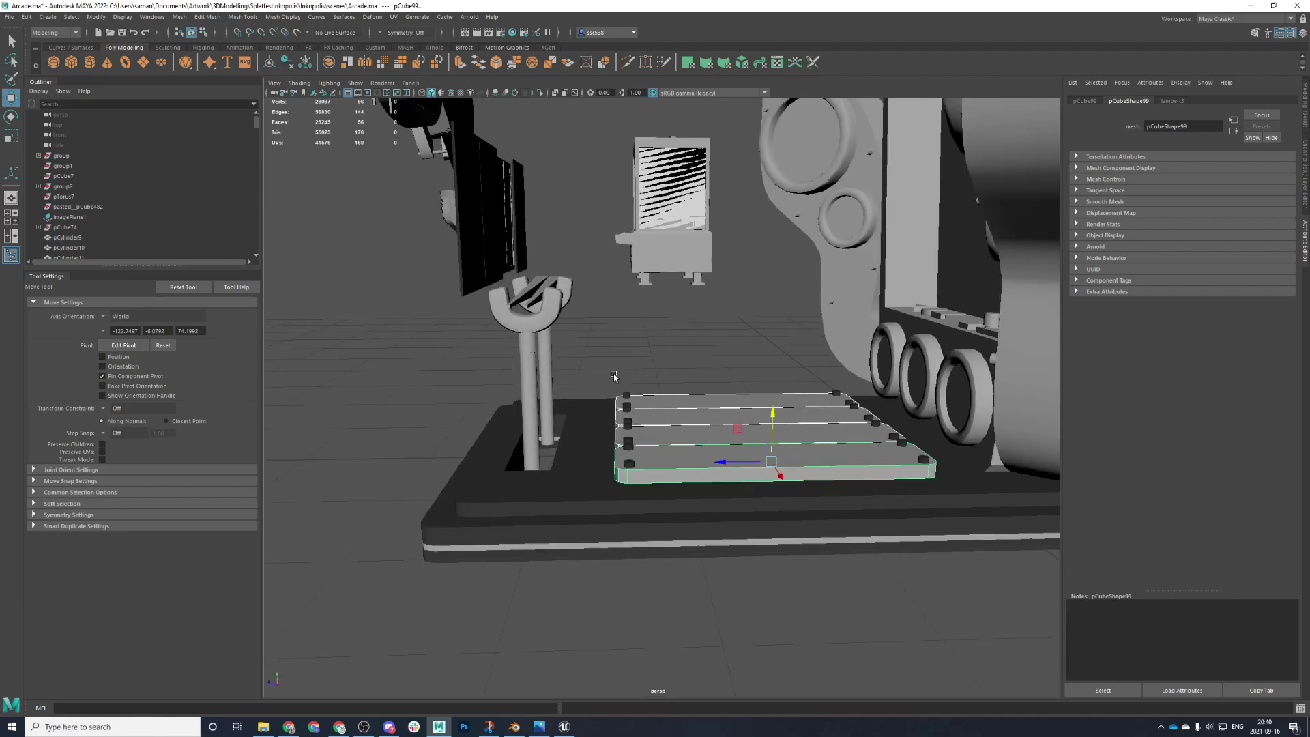
pyautogui.scroll(4, 617, 379)
pyautogui.scroll(-2, 638, 404)
pyautogui.keyDown('alt'); pyautogui.moveTo(643, 421); pyautogui.dragTo(696, 423); pyautogui.keyUp('alt')
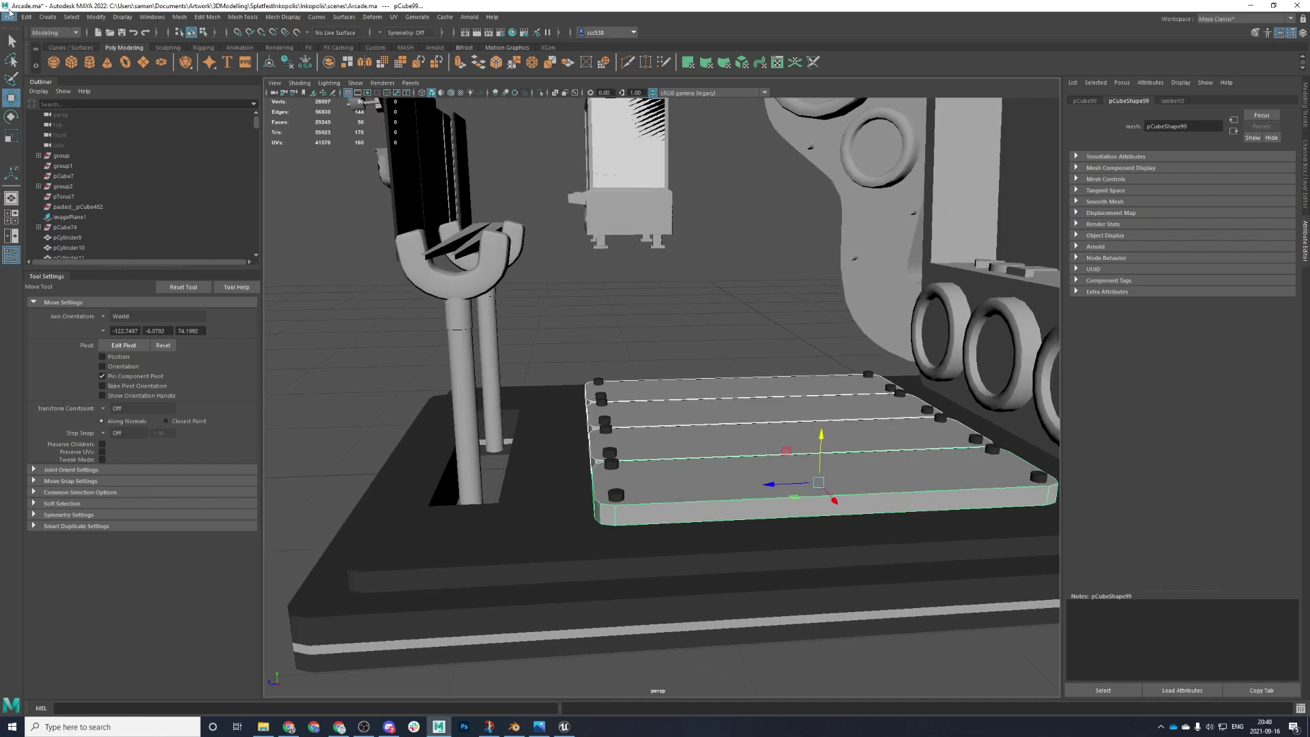
pyautogui.rightClick(756, 290)
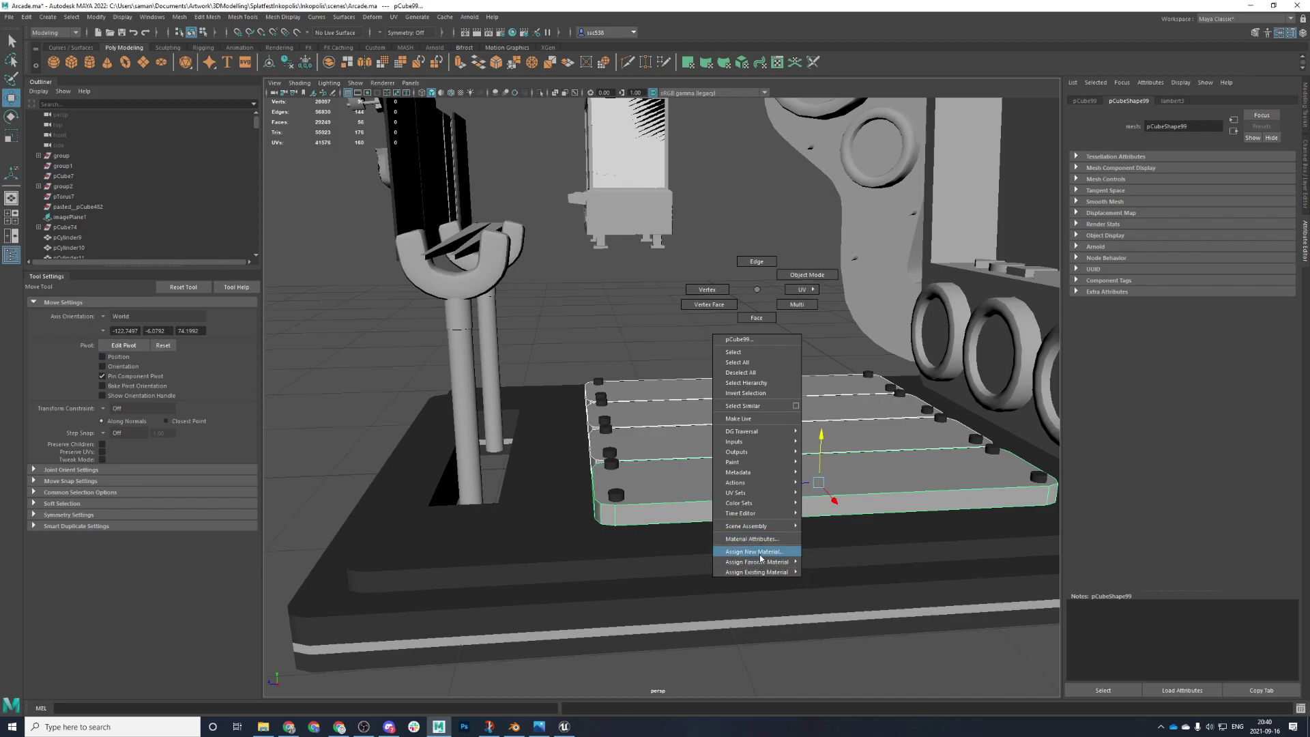
pyautogui.moveTo(765, 575)
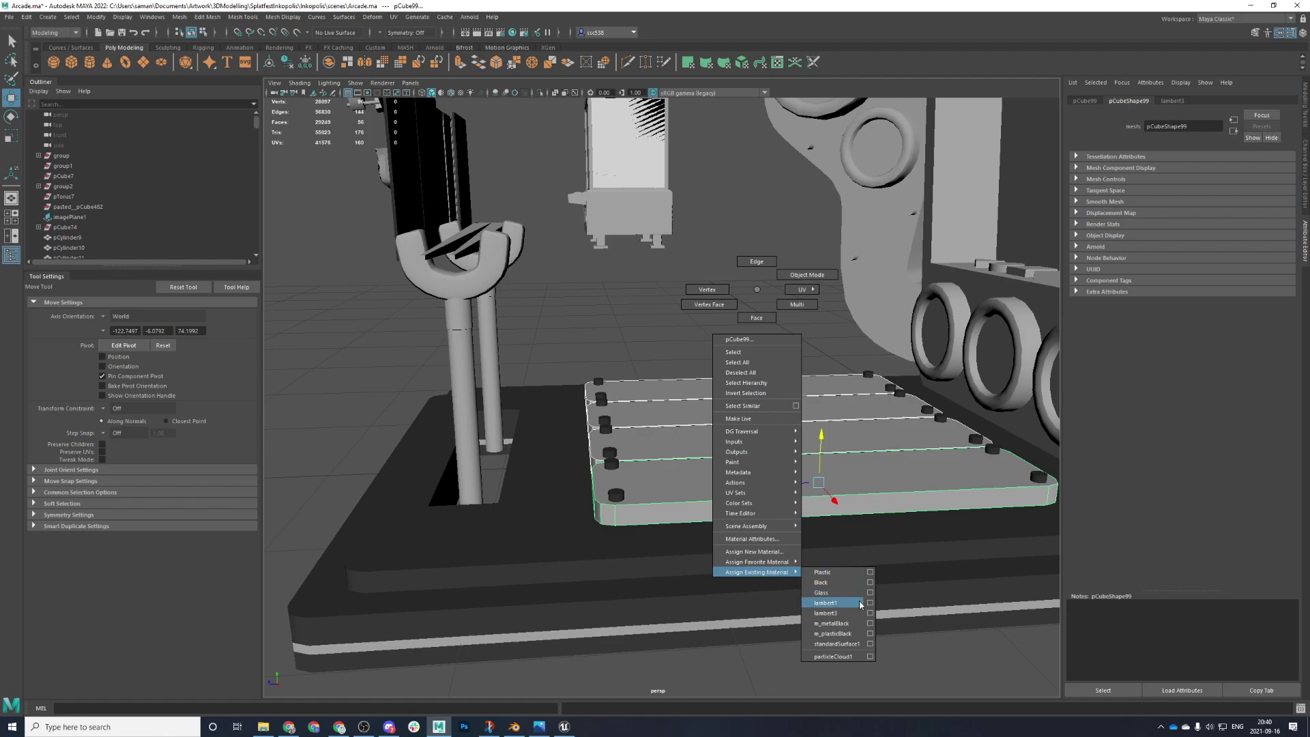
pyautogui.moveTo(846, 612); pyautogui.dragTo(846, 611, button='right')
# - Make the planks' lambert3 material partly transparent and adjust its colour
pyautogui.moveTo(857, 443); pyautogui.dragTo(985, 423, button='right')
pyautogui.click(947, 487)
pyautogui.click(1174, 101)
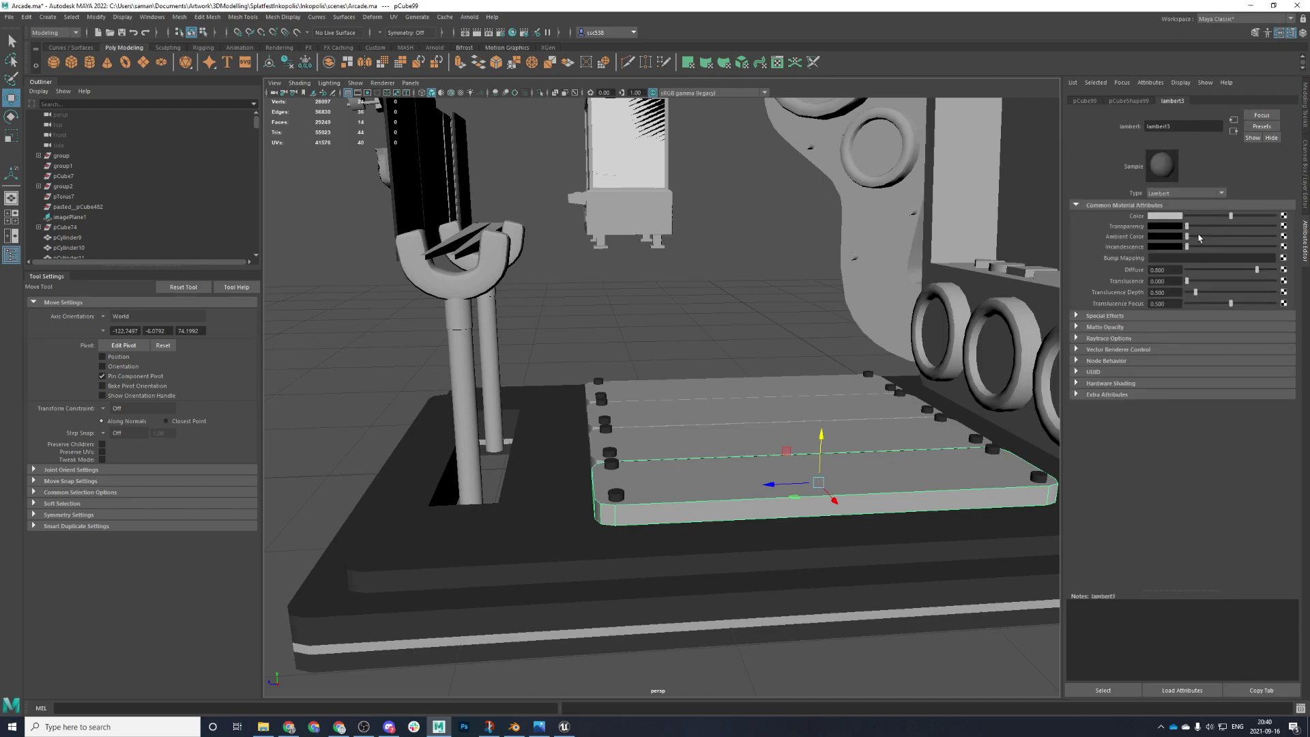
pyautogui.click(1210, 227)
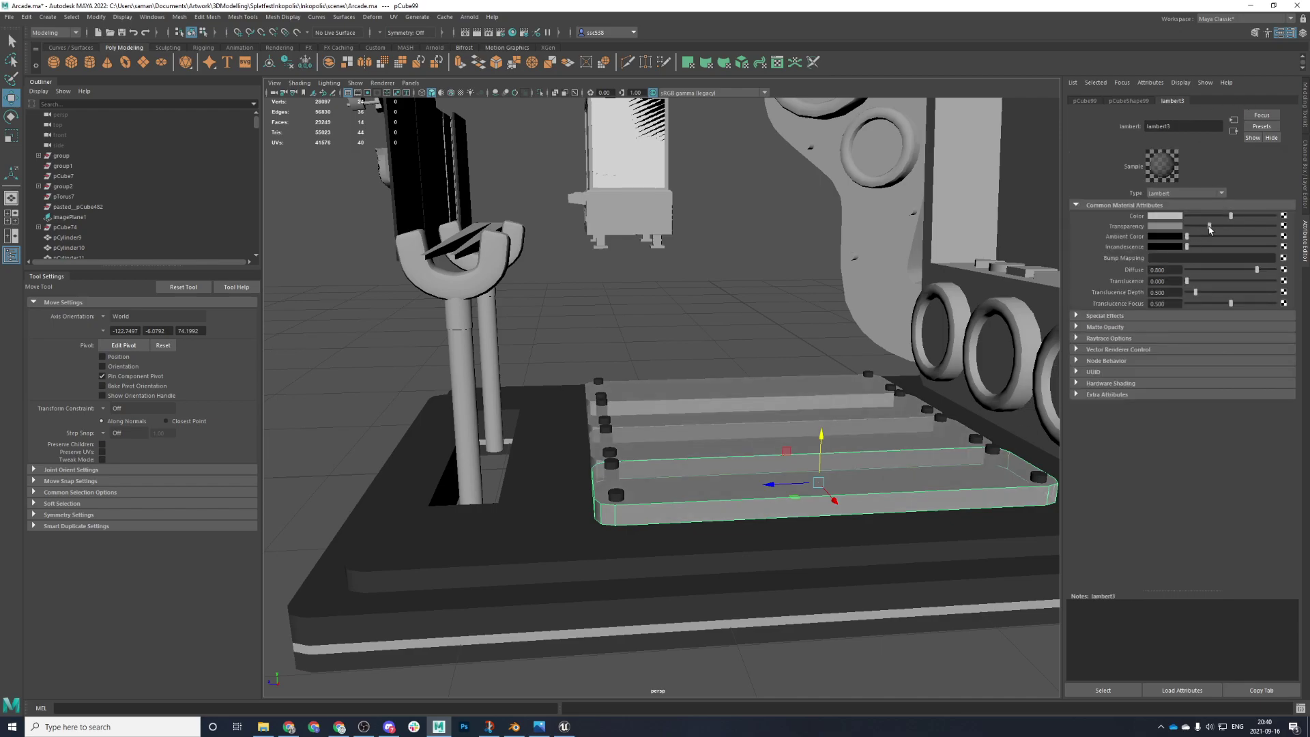
pyautogui.click(1166, 219)
pyautogui.moveTo(1149, 298); pyautogui.dragTo(1099, 311)
# - Move the reference image window aside, switch back to Maya and tint the planks' material pale pink
pyautogui.click(539, 727)
pyautogui.moveTo(481, 362); pyautogui.dragTo(1309, 95)
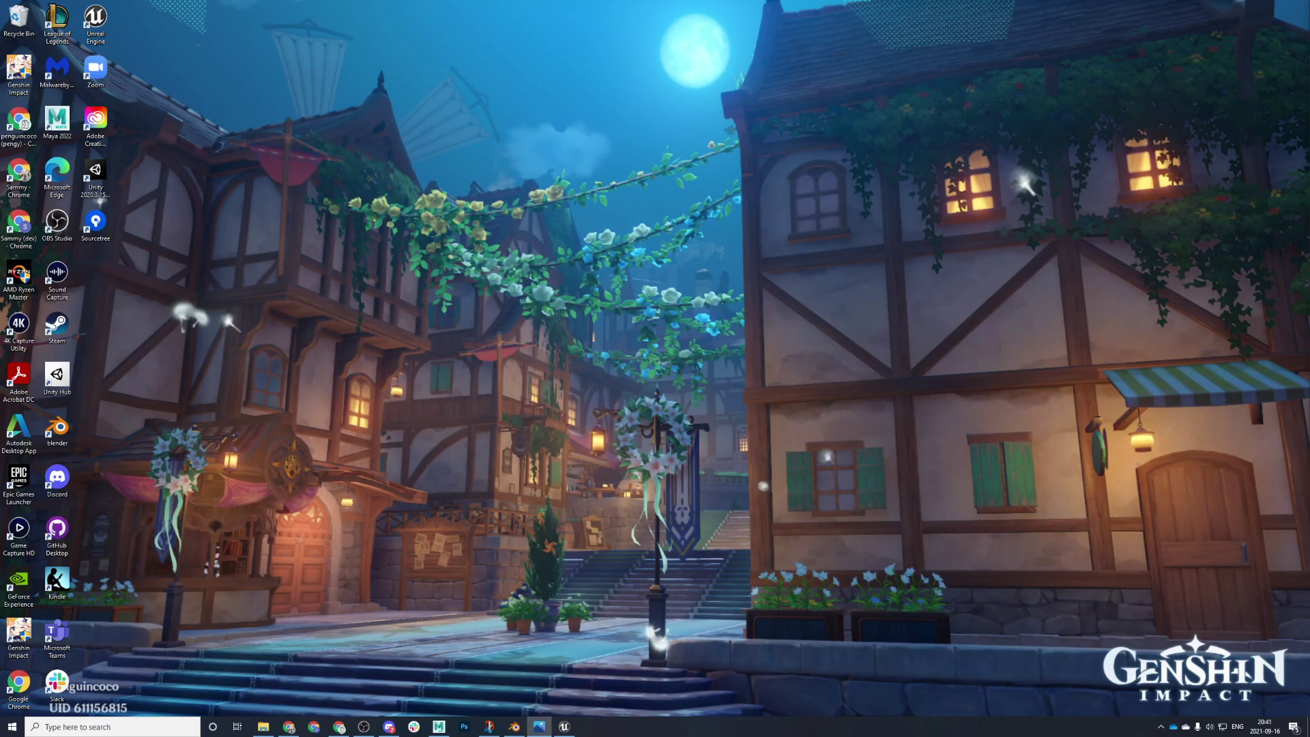
pyautogui.hotkey('alt', 'Tab')
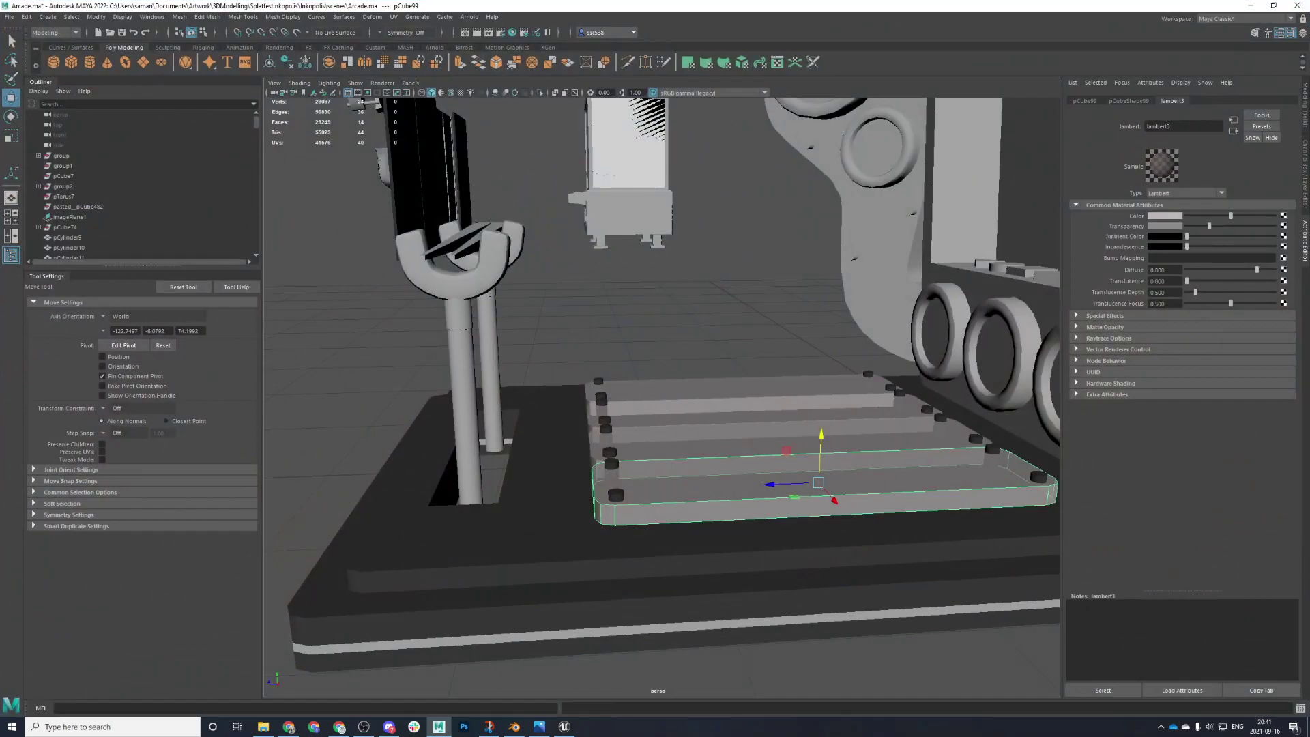
pyautogui.keyDown('alt'); pyautogui.moveTo(780, 541); pyautogui.dragTo(790, 593); pyautogui.keyUp('alt')
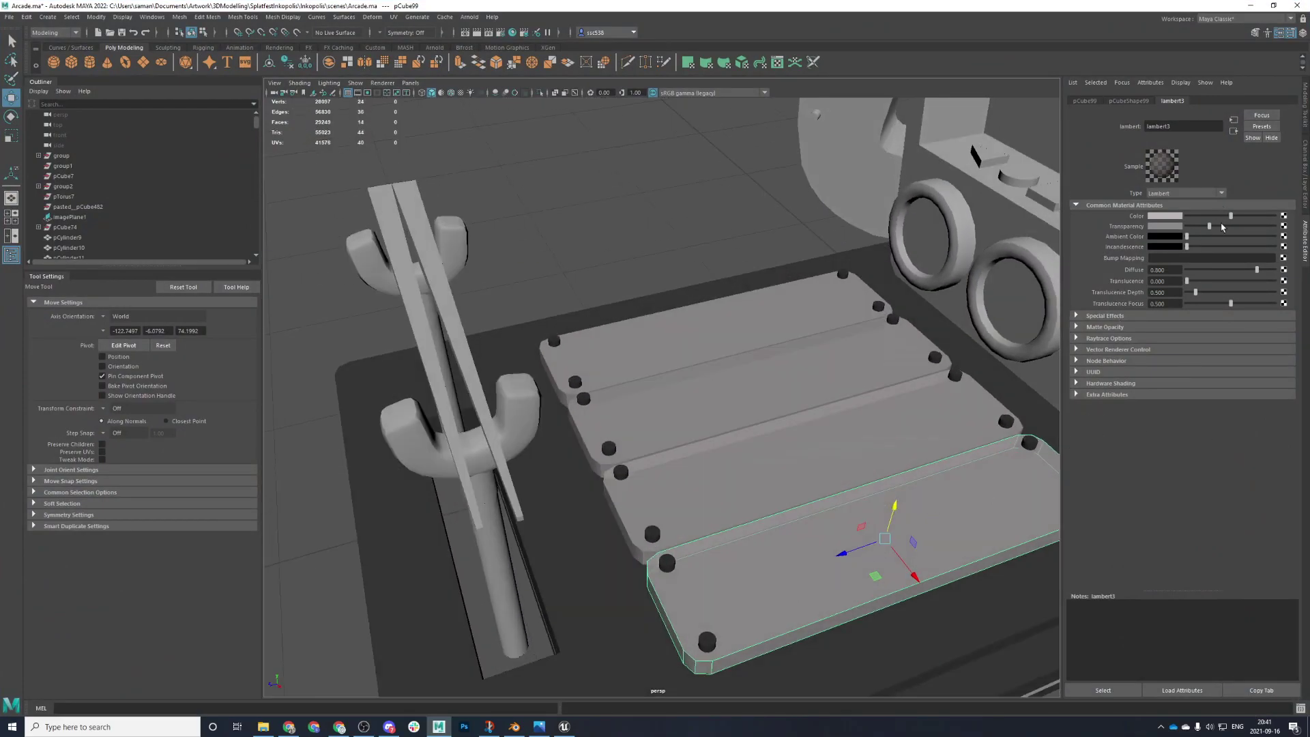
pyautogui.click(1176, 216)
pyautogui.moveTo(1193, 257); pyautogui.dragTo(1142, 266)
# - Clear the selection of the pink planks and save the scene
pyautogui.keyDown('alt'); pyautogui.moveTo(962, 383); pyautogui.dragTo(846, 367); pyautogui.keyUp('alt')
pyautogui.rightClick(845, 367)
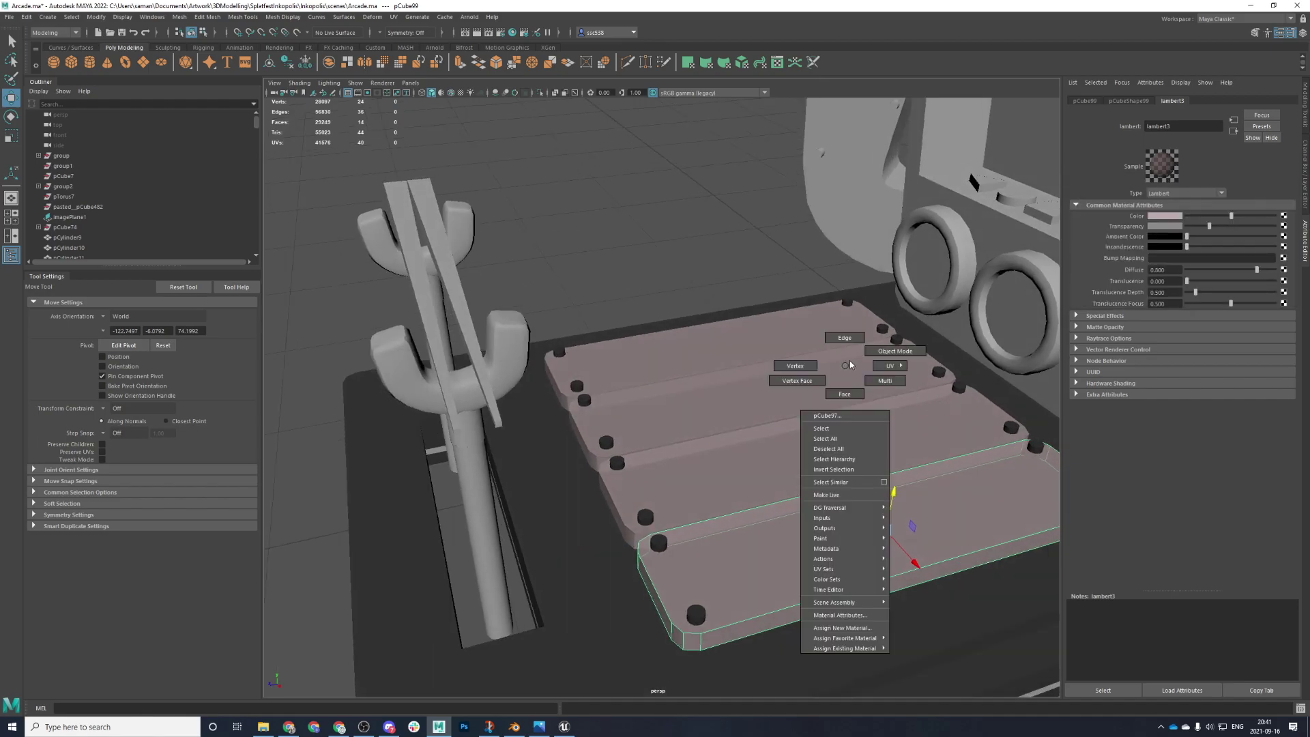
pyautogui.keyDown('alt'); pyautogui.moveTo(845, 367); pyautogui.dragTo(655, 296, button='right'); pyautogui.keyUp('alt')
pyautogui.click(655, 295)
pyautogui.hotkey('ctrl', 's')
pyautogui.click(633, 372)
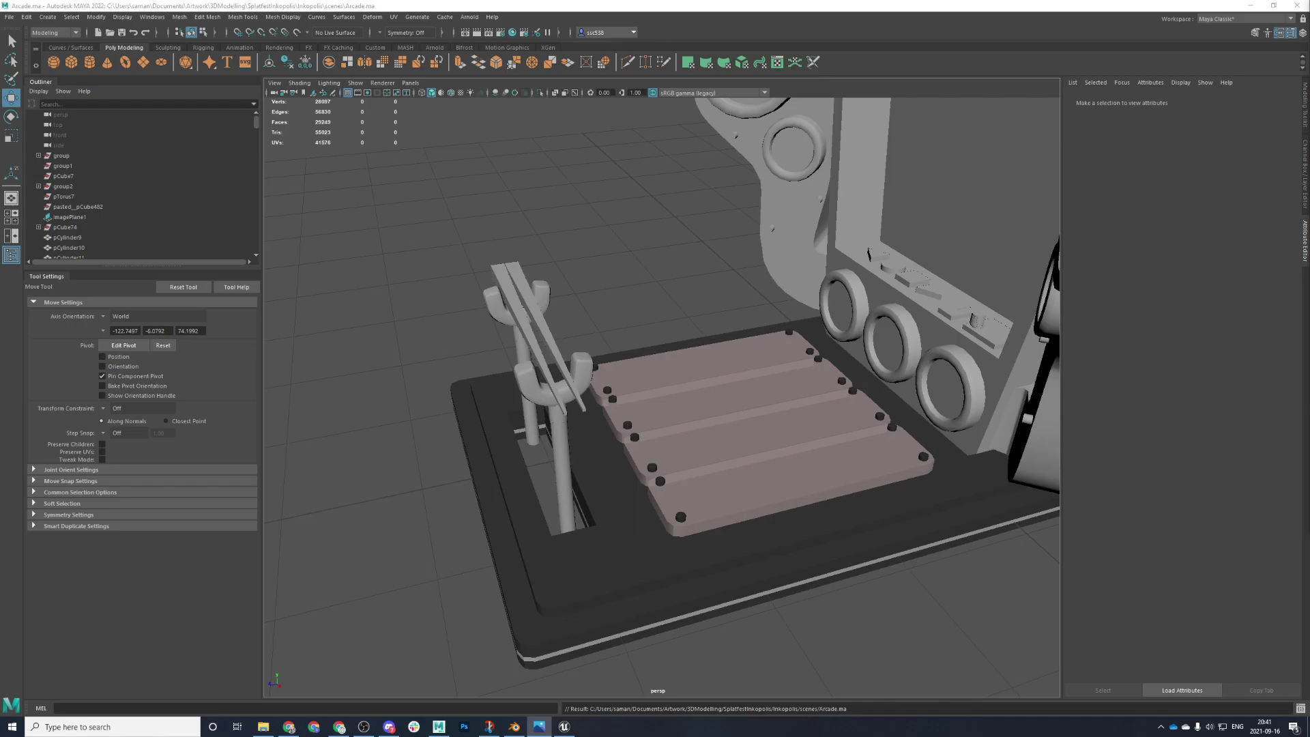
# - Select the pair of forked posts and frame them in the side view
pyautogui.keyDown('alt'); pyautogui.moveTo(602, 568); pyautogui.dragTo(515, 404); pyautogui.keyUp('alt')
pyautogui.click(523, 373)
pyautogui.keyDown('alt'); pyautogui.moveTo(558, 357); pyautogui.dragTo(588, 412, button='middle'); pyautogui.keyUp('alt')
pyautogui.press('space')
pyautogui.press('space')
pyautogui.press('f')
pyautogui.press('space')
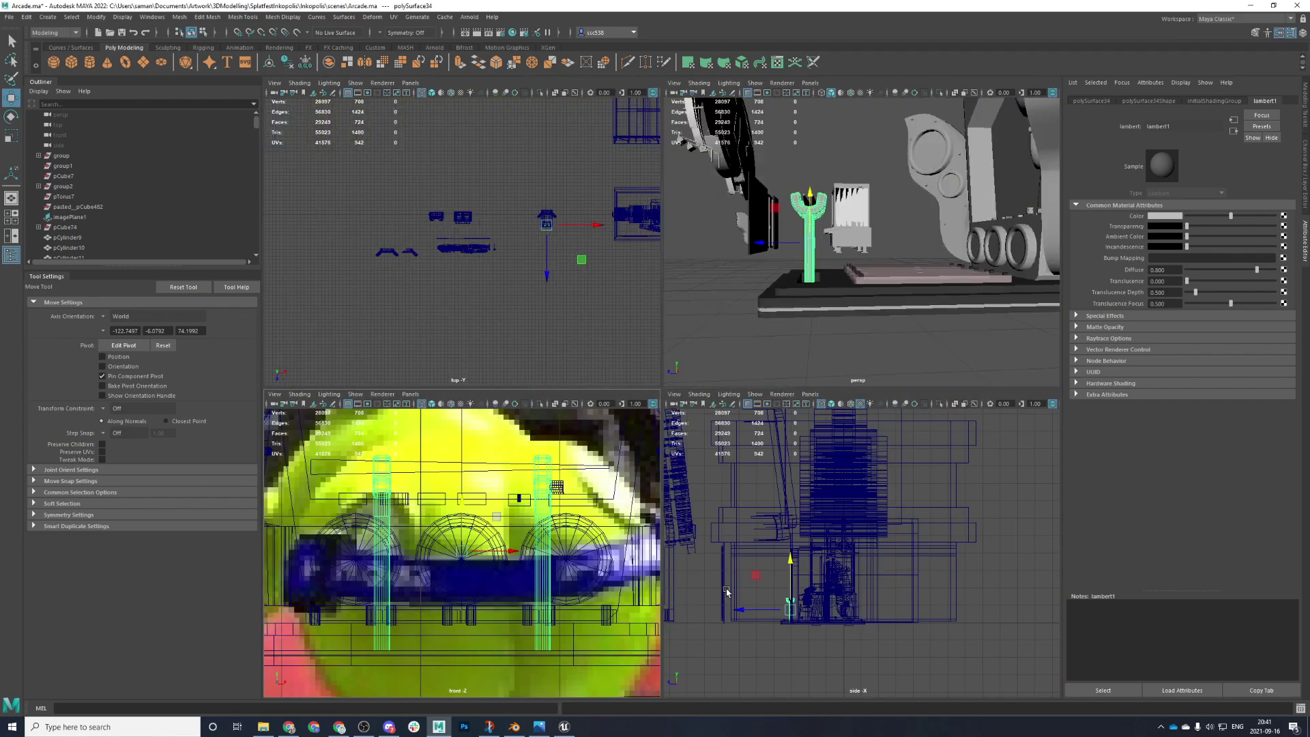
pyautogui.press('space')
pyautogui.press('f')
# - Select the faces of the posts' U-shaped forks and collars in the side view and save the scene
pyautogui.moveTo(539, 432); pyautogui.dragTo(539, 461, button='right')
pyautogui.scroll(-3, 526, 215)
pyautogui.moveTo(800, 131); pyautogui.dragTo(1060, 363)
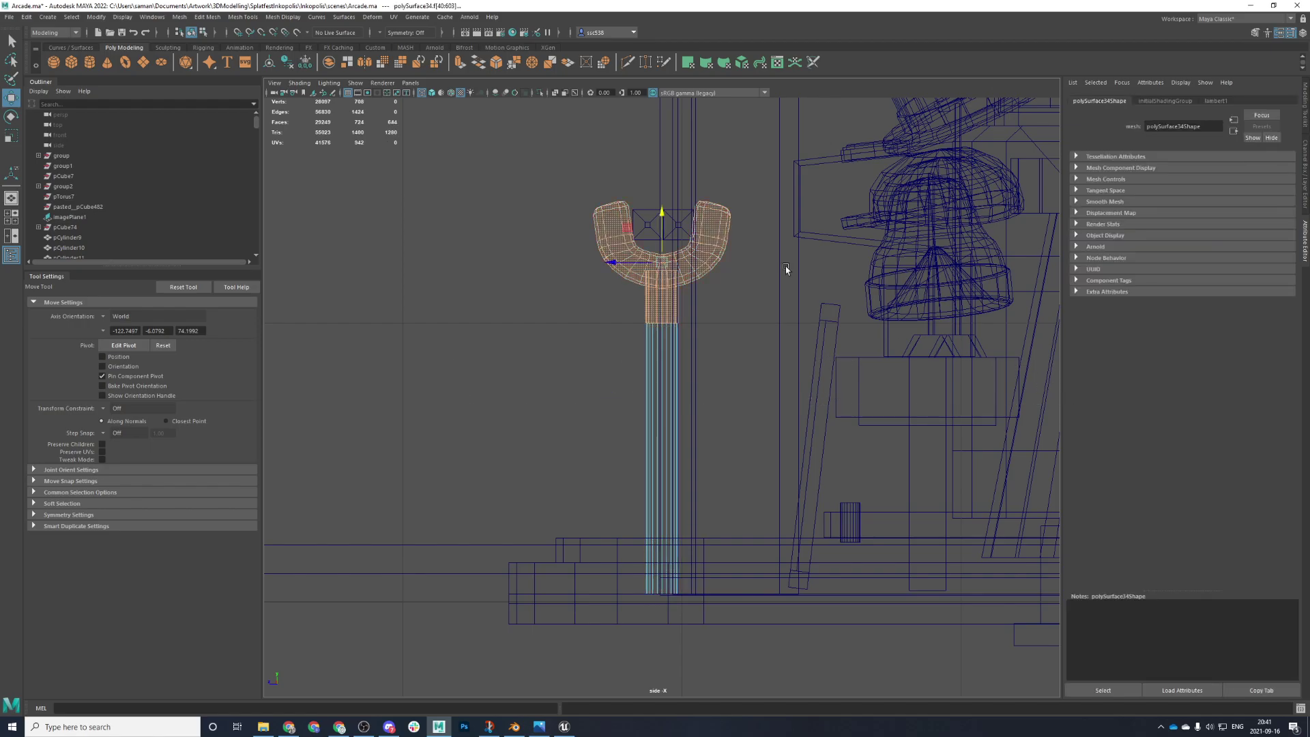
pyautogui.hotkey('ctrl', 's')
pyautogui.click(634, 374)
# - Assign a new Lambert material to the selected fork faces in the perspective view
pyautogui.press('space')
pyautogui.press('space')
pyautogui.scroll(-4, 798, 307)
pyautogui.keyDown('alt'); pyautogui.moveTo(709, 321); pyautogui.dragTo(853, 438); pyautogui.keyUp('alt')
pyautogui.scroll(3, 853, 439)
pyautogui.rightClick(946, 411)
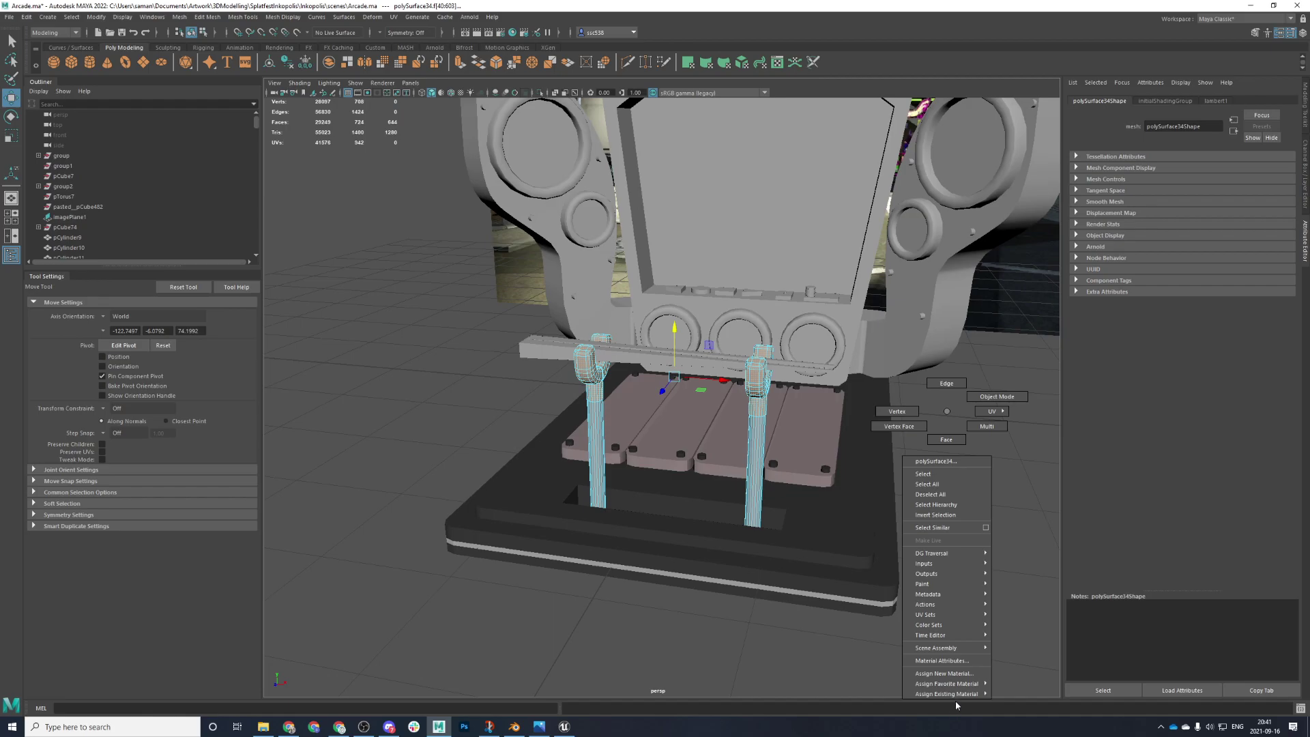
pyautogui.moveTo(957, 700)
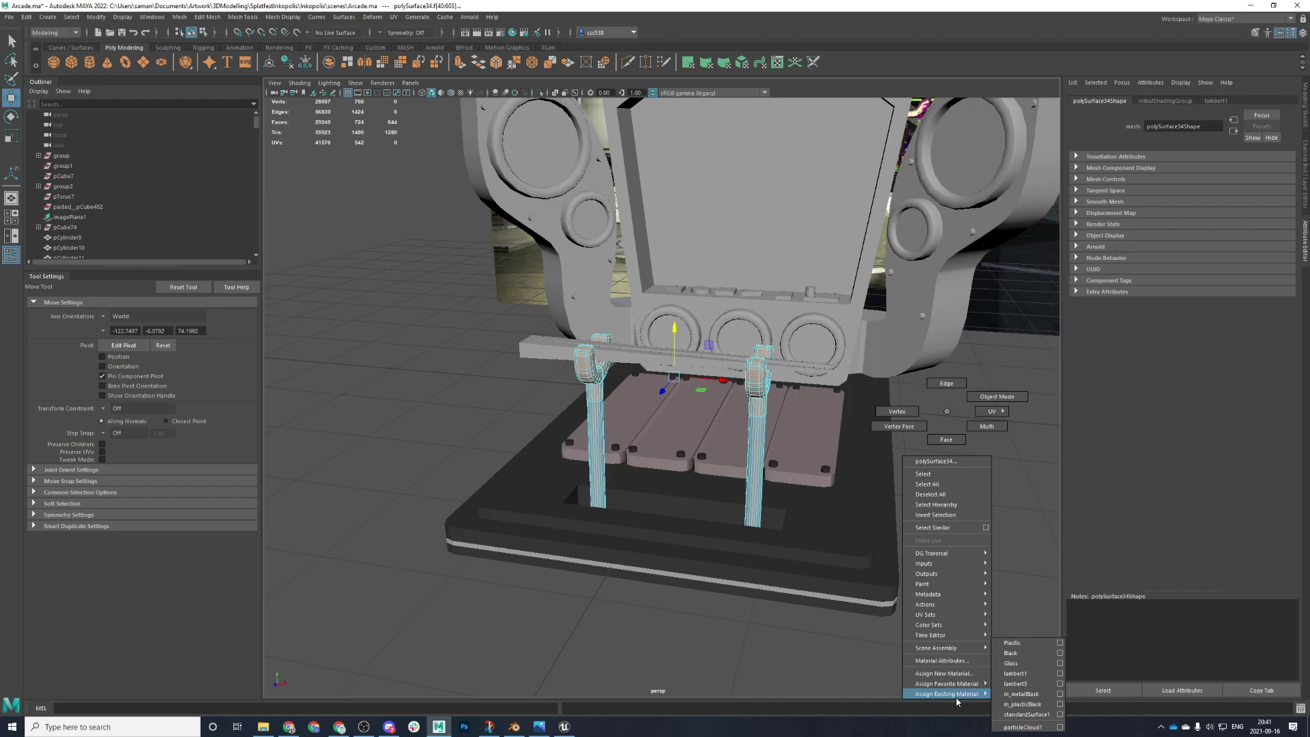
pyautogui.click(944, 674)
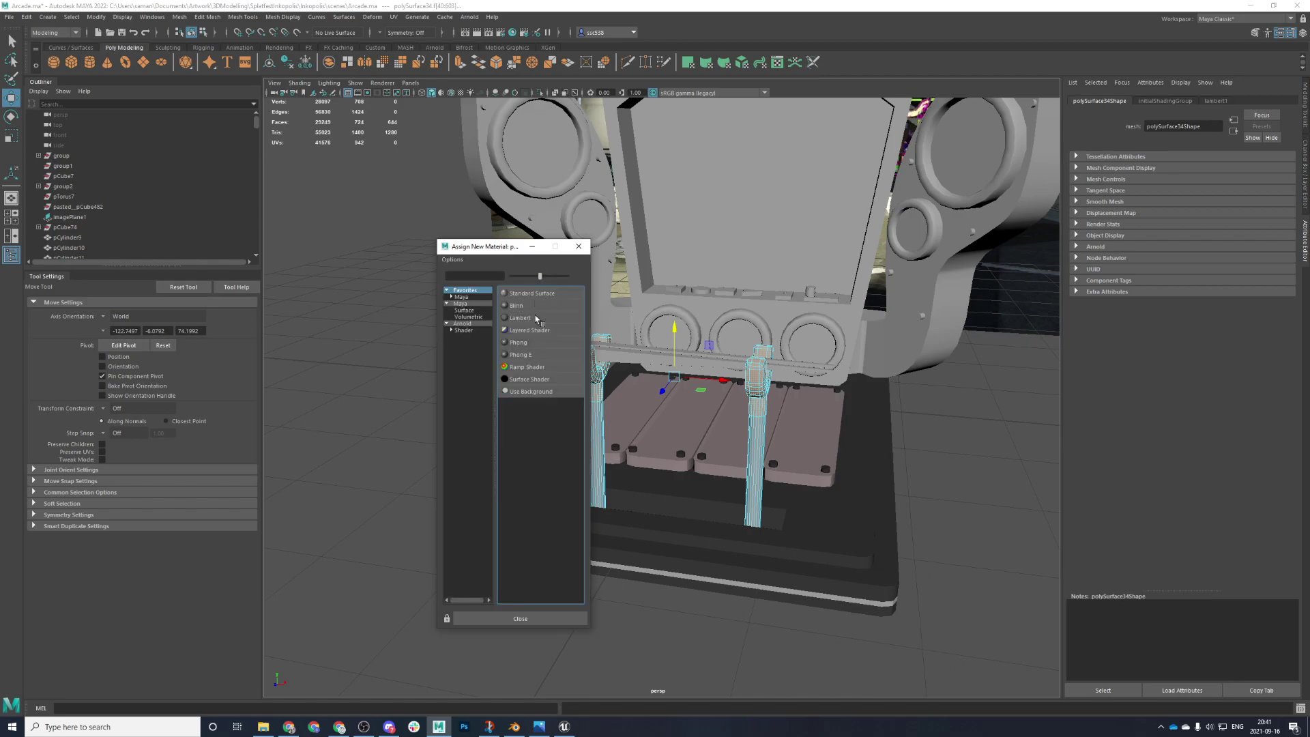
pyautogui.click(560, 313)
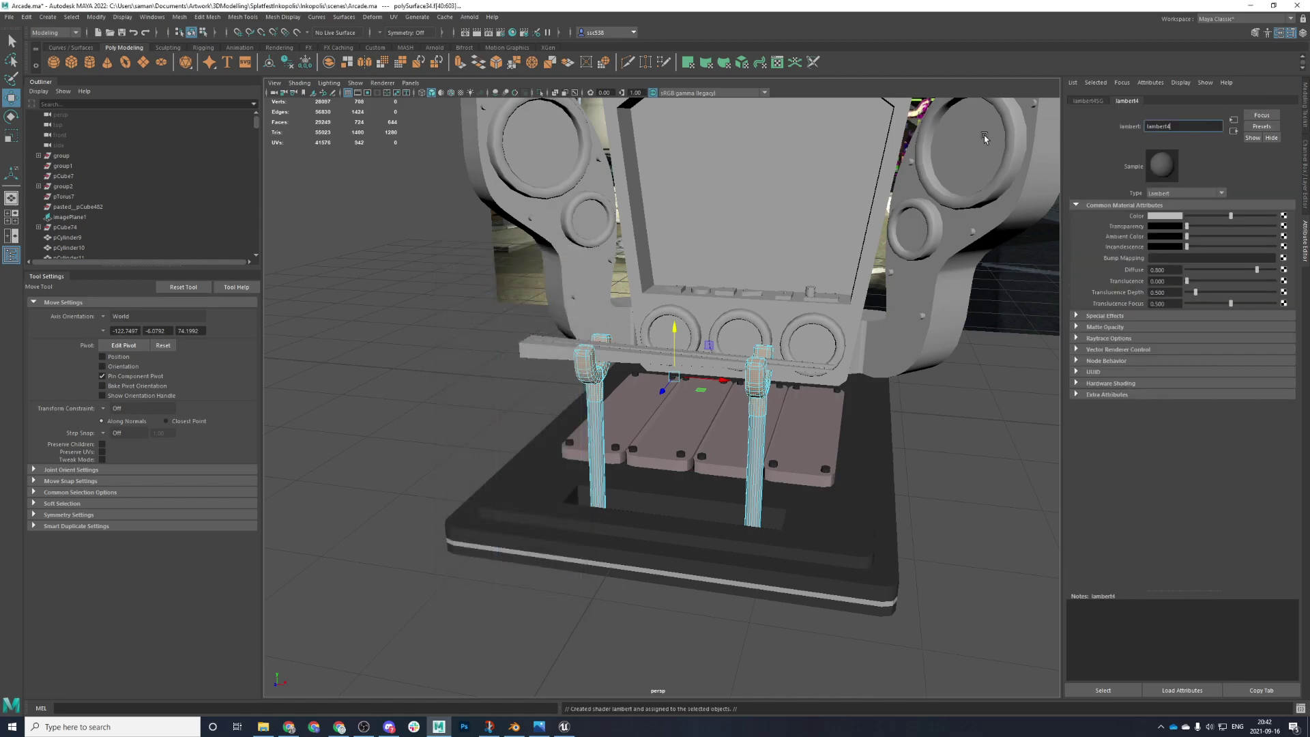
# - Rename the forks' new material to m_blackPlastic_matte and save the scene
pyautogui.write('m')
pyautogui.write('_blackPlastic_matte')
pyautogui.press('Return')
pyautogui.hotkey('ctrl', 's')
pyautogui.click(632, 372)
# - Try to darken the colour of the posts' default lambert1 material
pyautogui.click(634, 419)
pyautogui.press('w')
pyautogui.click(755, 402)
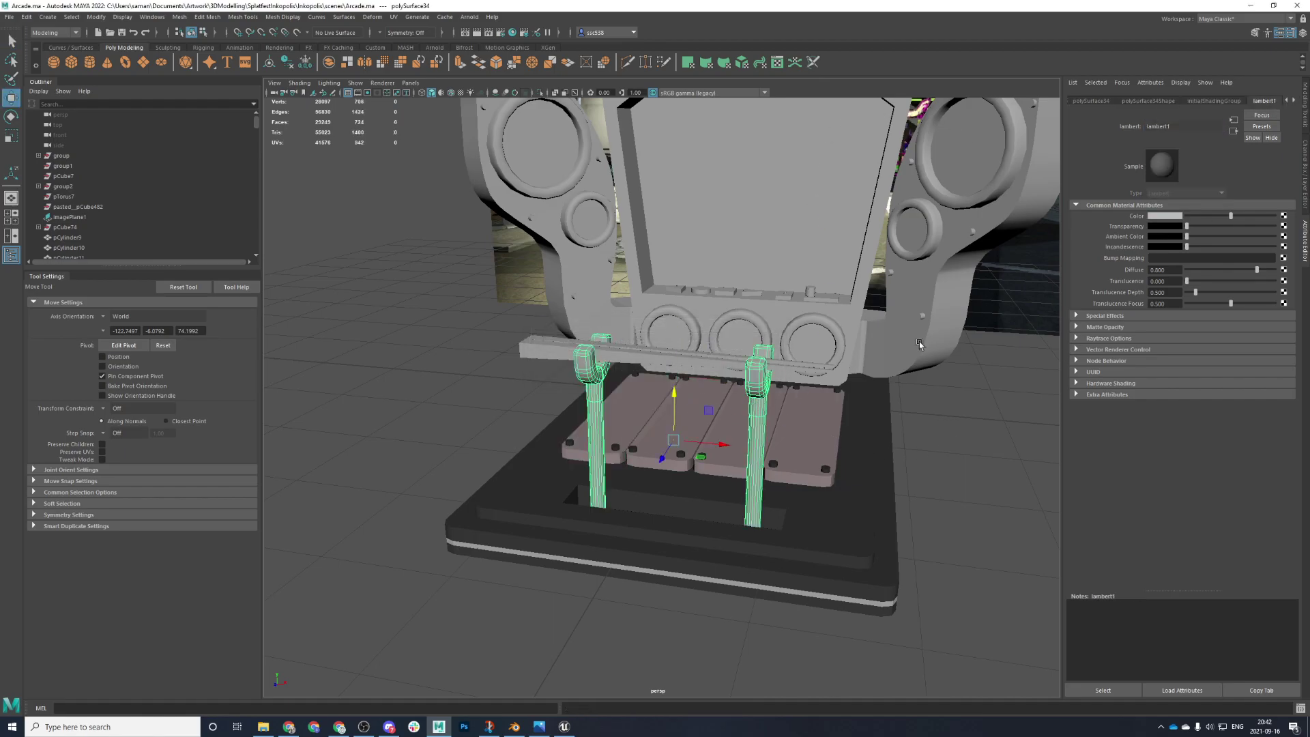
pyautogui.moveTo(1228, 216); pyautogui.dragTo(1199, 218)
pyautogui.hotkey('ctrl', 'z')
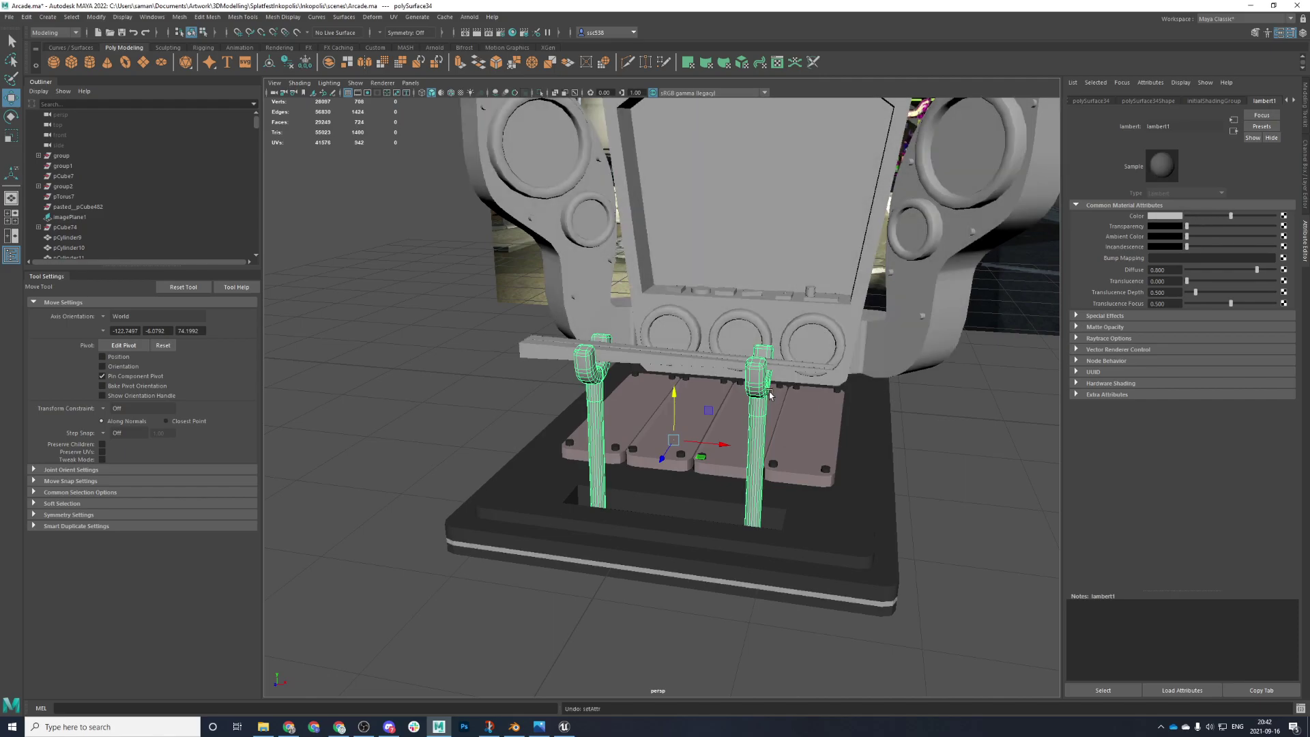
# - Reselect the posts, darken the colour of their m_blackPlastic_matte material and save the scene
pyautogui.click(836, 548)
pyautogui.click(757, 390)
pyautogui.click(1293, 100)
pyautogui.click(1271, 101)
pyautogui.click(1198, 216)
pyautogui.hotkey('ctrl', 's')
pyautogui.click(633, 372)
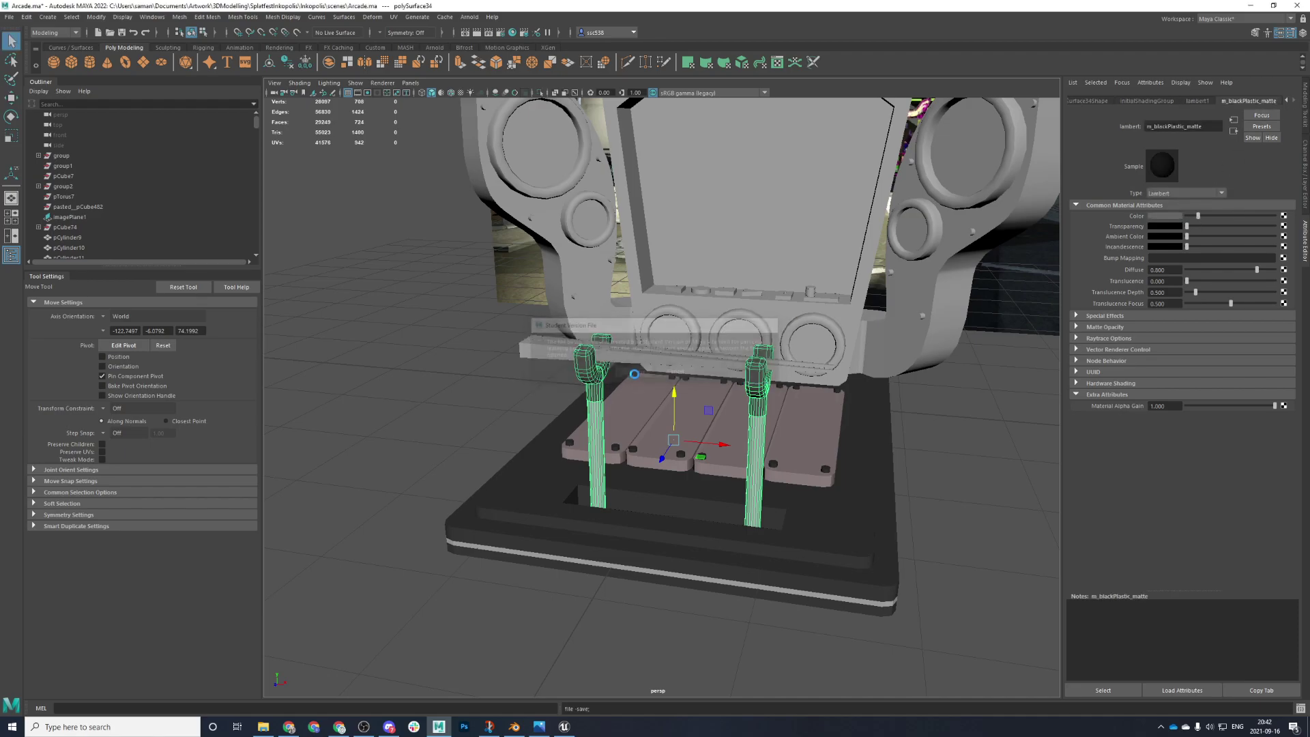
# - Select the faces of both posts' straight shafts below the fork collars from the front view
pyautogui.press('space')
pyautogui.press('space')
pyautogui.scroll(-3, 543, 549)
pyautogui.moveTo(558, 444); pyautogui.dragTo(561, 472, button='right')
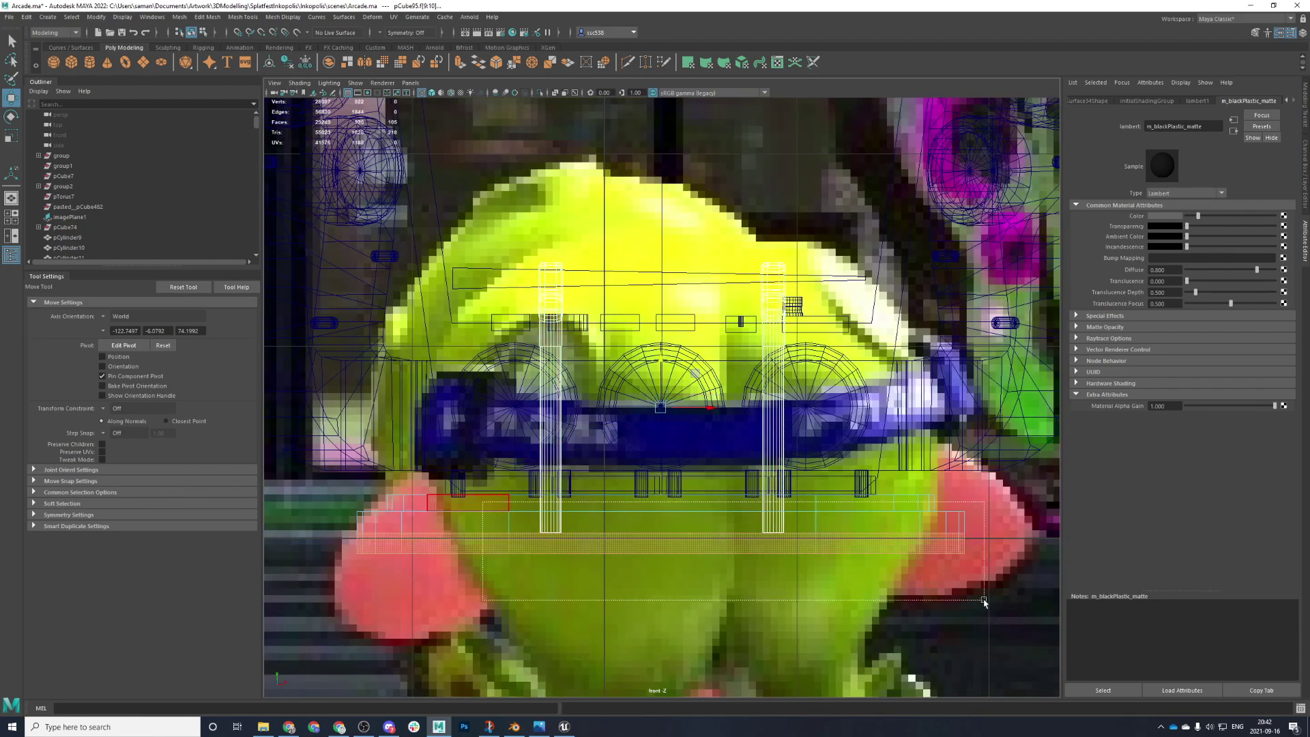
pyautogui.rightClick(973, 483)
pyautogui.click(973, 483)
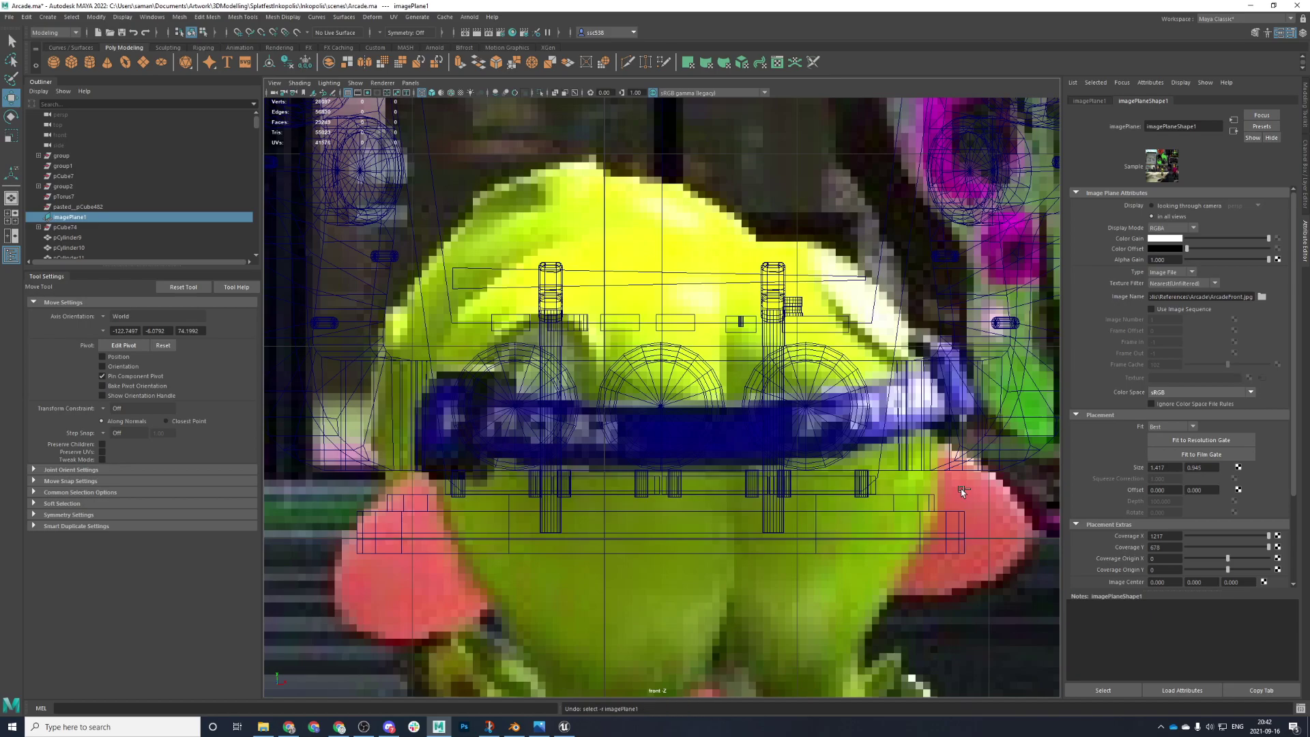
pyautogui.hotkey('ctrl', 'z')
pyautogui.rightClick(961, 487)
pyautogui.rightClick(782, 491)
pyautogui.moveTo(782, 492); pyautogui.dragTo(781, 473, button='right')
pyautogui.moveTo(854, 586); pyautogui.dragTo(397, 459)
pyautogui.press('space')
pyautogui.press('space')
pyautogui.keyDown('alt'); pyautogui.moveTo(989, 526); pyautogui.dragTo(869, 521); pyautogui.keyUp('alt')
pyautogui.scroll(4, 869, 521)
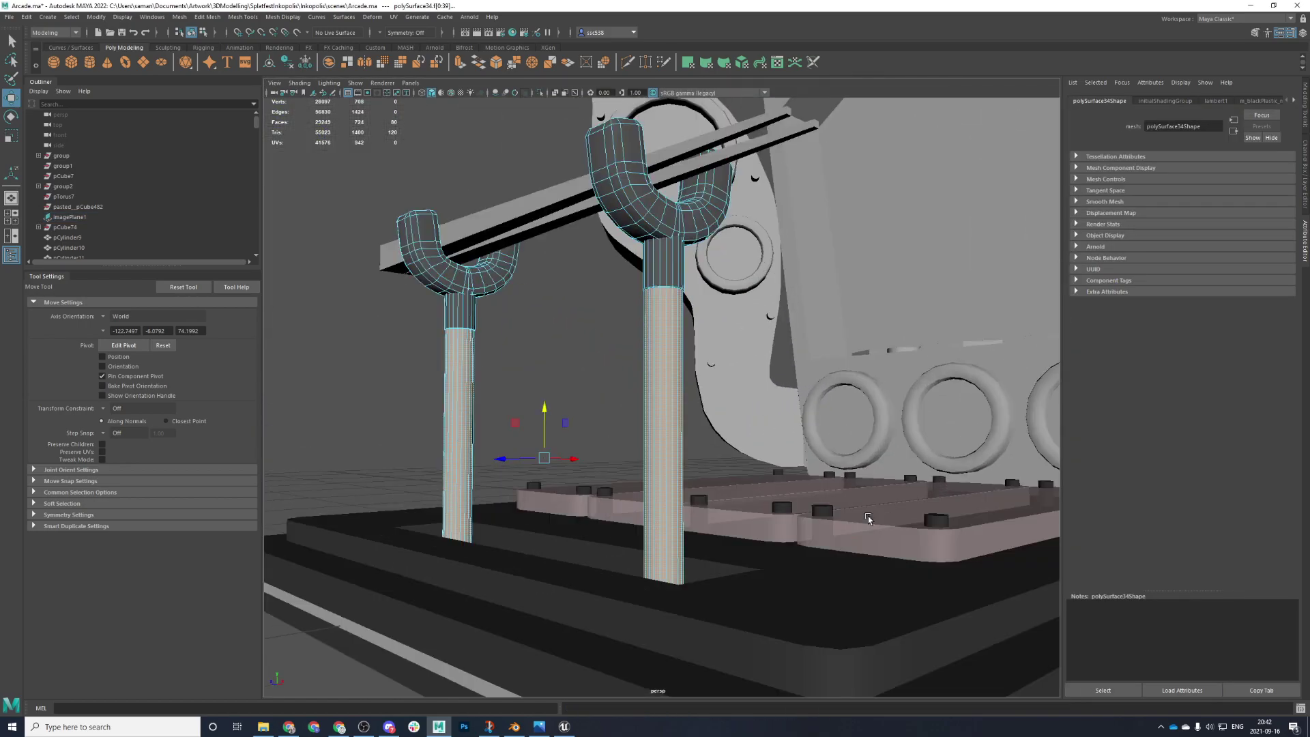
# - Set the Scale tool's axis orientation to Component and slim both post shafts in the top view
pyautogui.keyDown('alt'); pyautogui.moveTo(780, 482); pyautogui.dragTo(827, 529, button='middle'); pyautogui.keyUp('alt')
pyautogui.keyDown('alt'); pyautogui.moveTo(828, 529); pyautogui.dragTo(785, 504); pyautogui.keyUp('alt')
pyautogui.press('space')
pyautogui.press('space')
pyautogui.press('r')
pyautogui.press('r')
pyautogui.press('f')
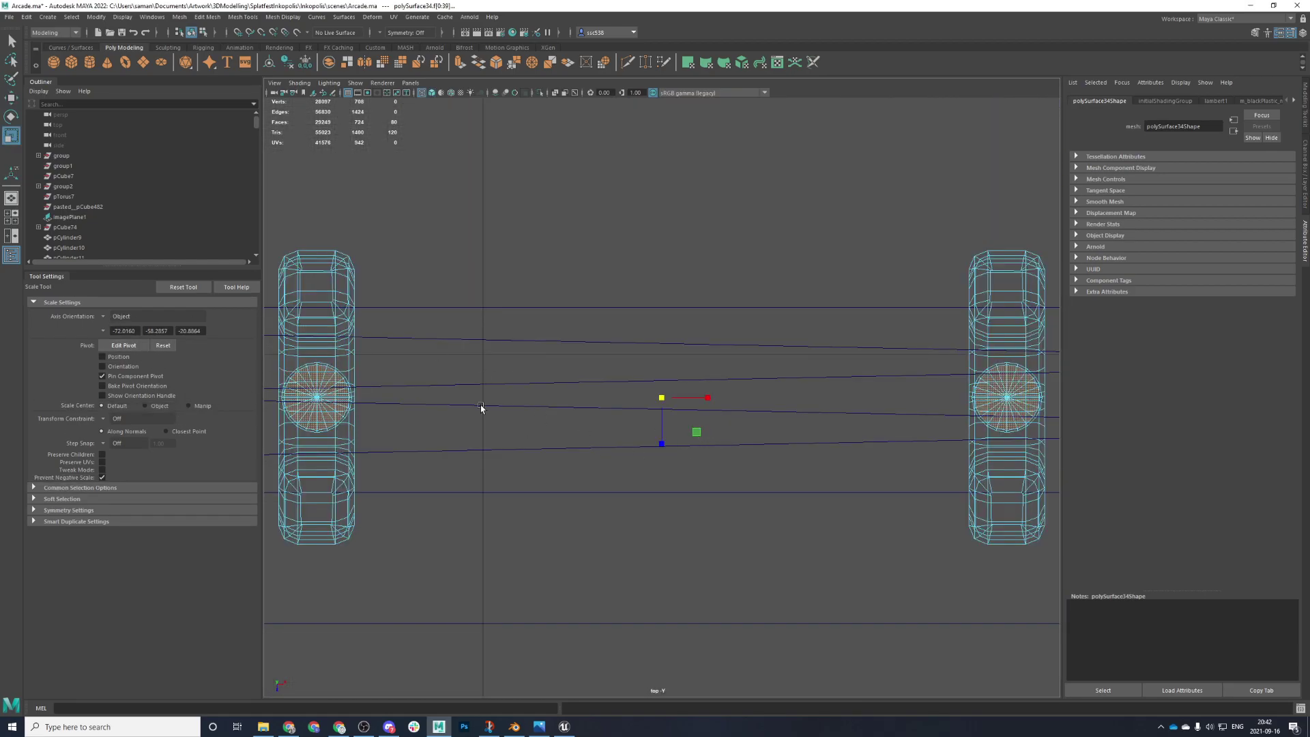
pyautogui.hotkey('ctrl', 'z')
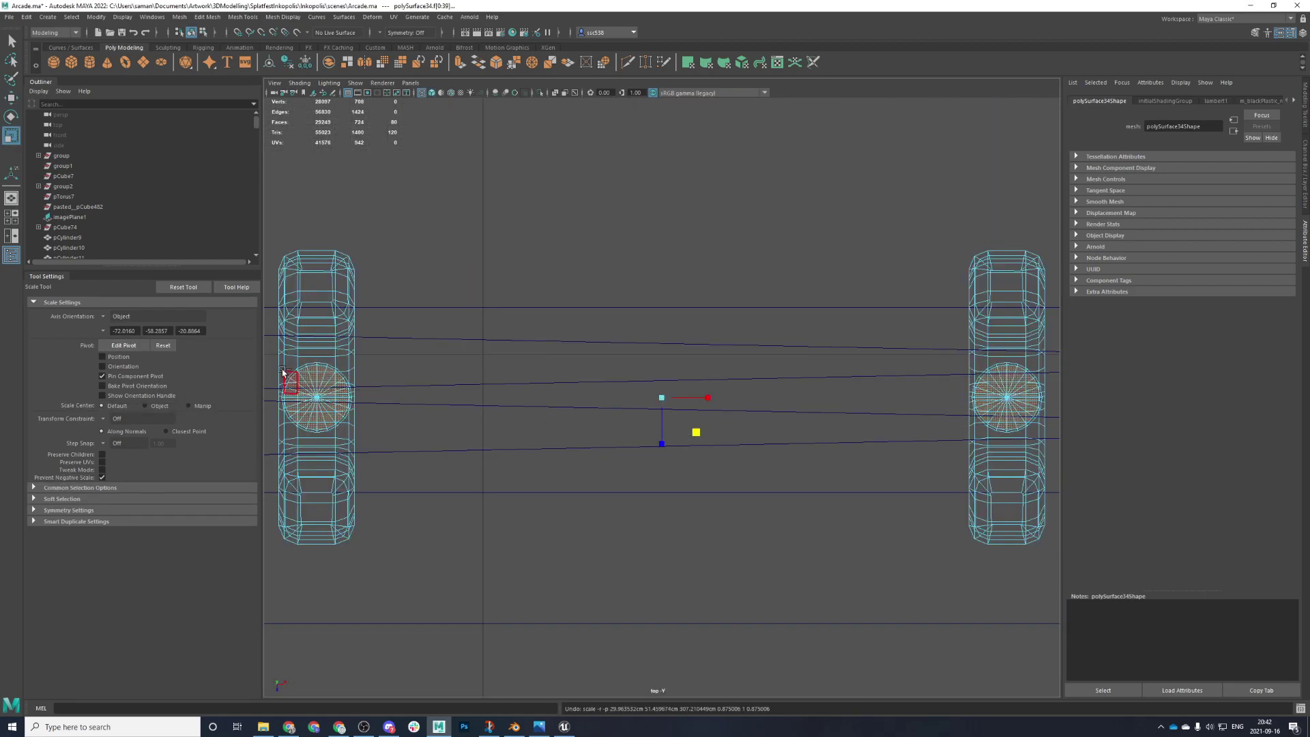
pyautogui.click(117, 317)
pyautogui.click(117, 346)
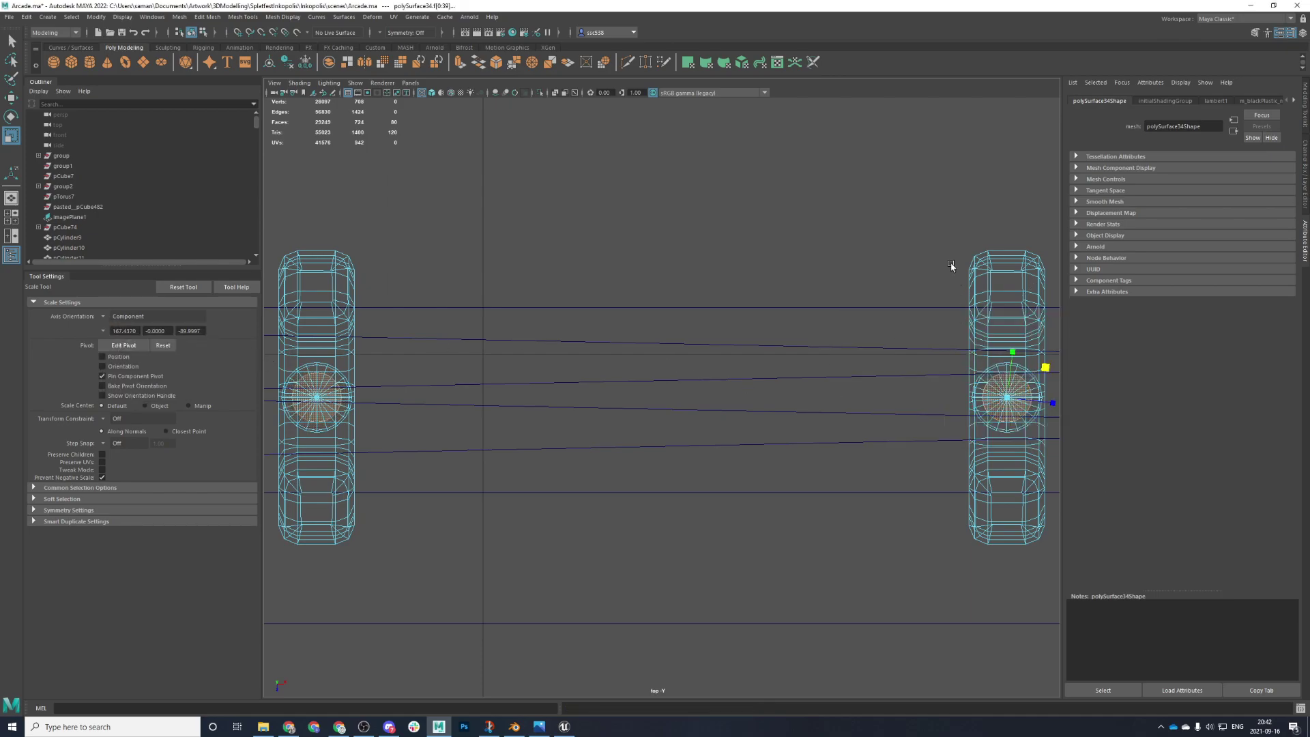
# - Assign a new Lambert material to the selected shaft faces in the perspective view
pyautogui.press('space')
pyautogui.press('space')
pyautogui.keyDown('alt'); pyautogui.moveTo(723, 239); pyautogui.dragTo(673, 199); pyautogui.keyUp('alt')
pyautogui.moveTo(395, 401); pyautogui.dragTo(389, 659, button='right')
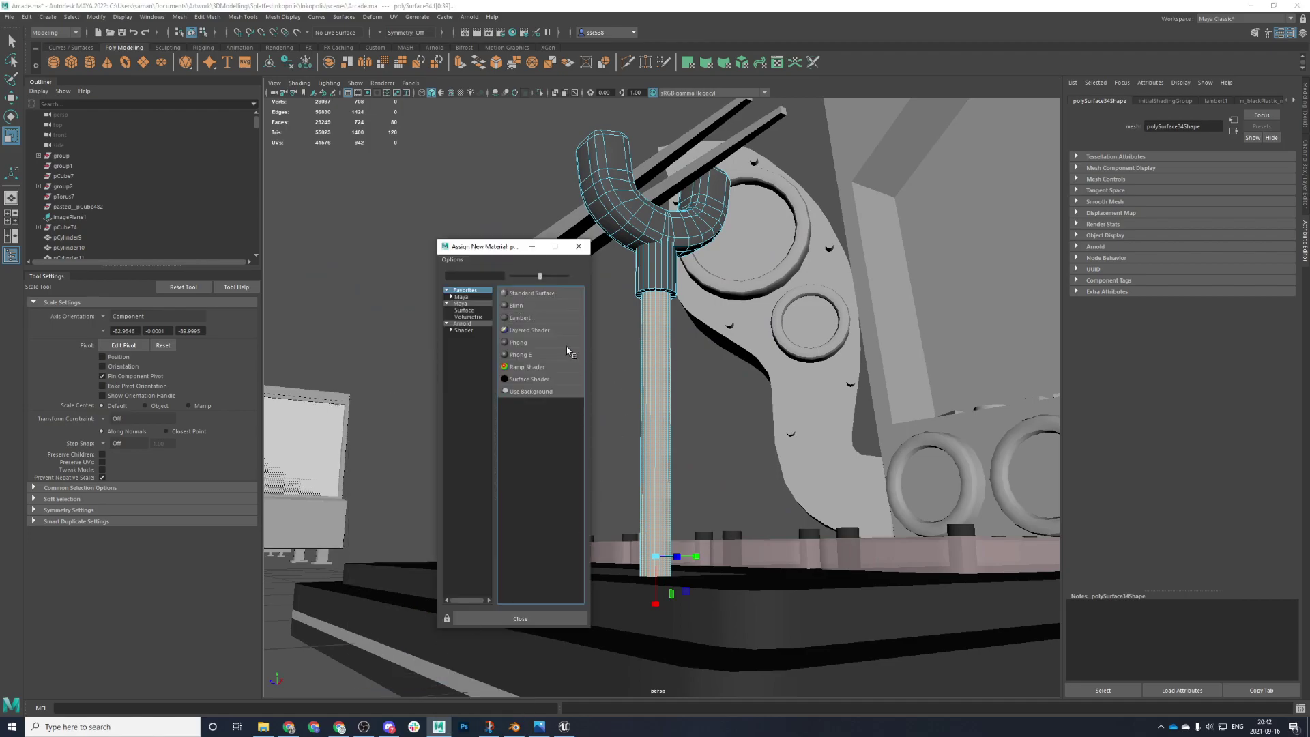
pyautogui.click(520, 318)
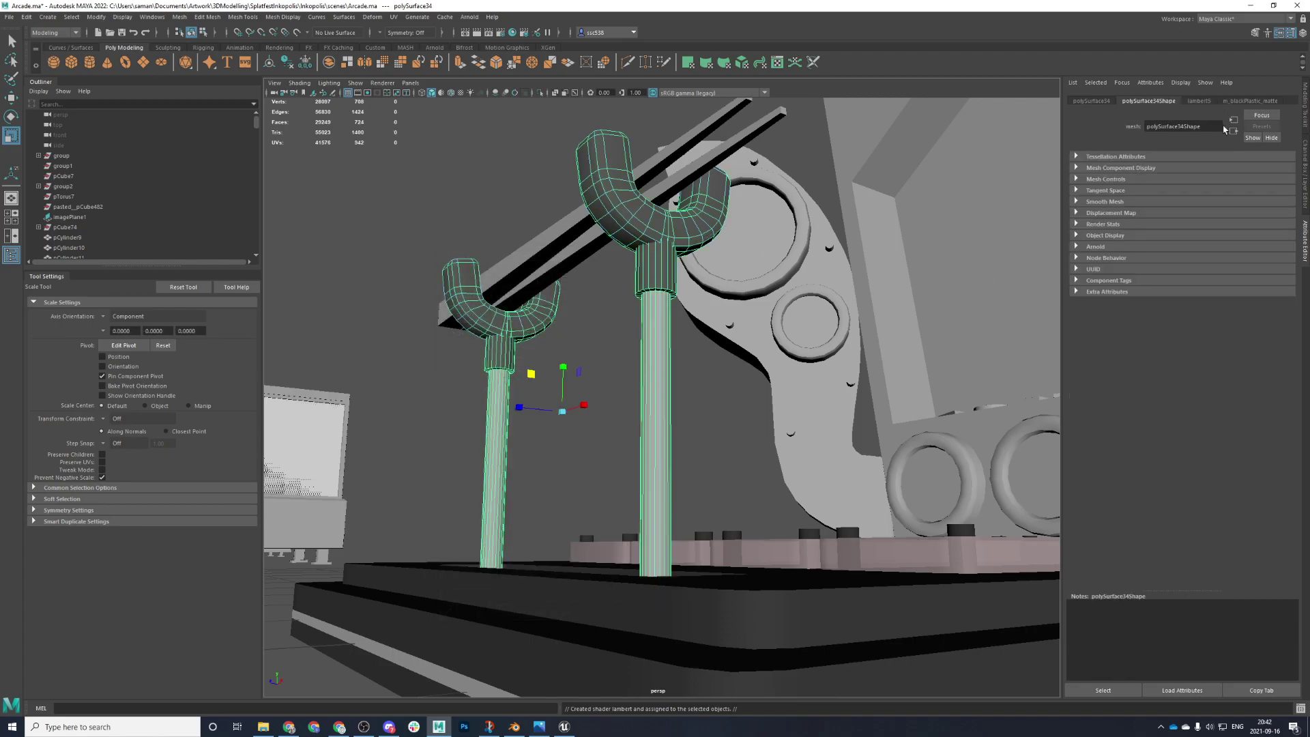
# - Rename the post shafts' new lambert5 material to m_metalSilver
pyautogui.click(702, 424)
pyautogui.hotkey('ctrl', 'z')
pyautogui.click(1198, 100)
pyautogui.click(1193, 125)
pyautogui.press('BackSpace')
pyautogui.press('BackSpace')
pyautogui.press('BackSpace')
pyautogui.press('BackSpace')
pyautogui.press('BackSpace')
pyautogui.press('BackSpace')
pyautogui.press('BackSpace')
pyautogui.press('BackSpace')
pyautogui.write('m_metalSilver')
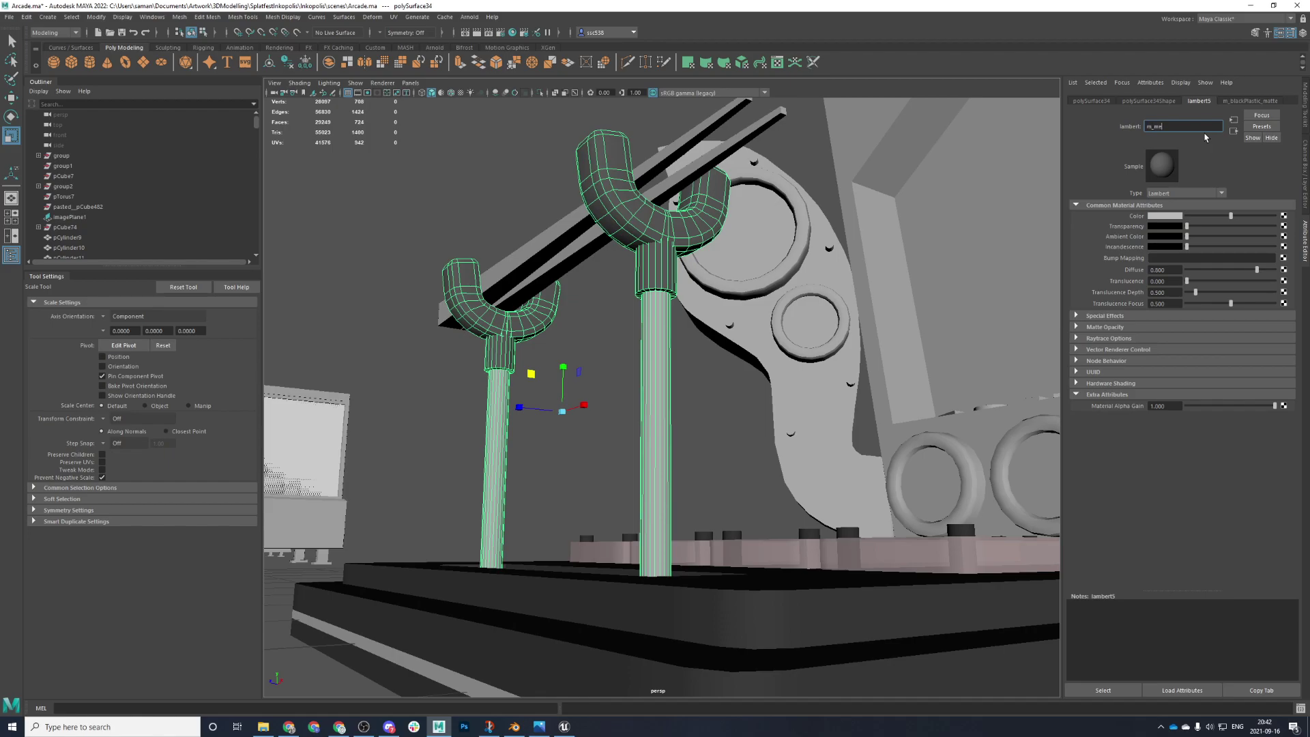
pyautogui.press('Return')
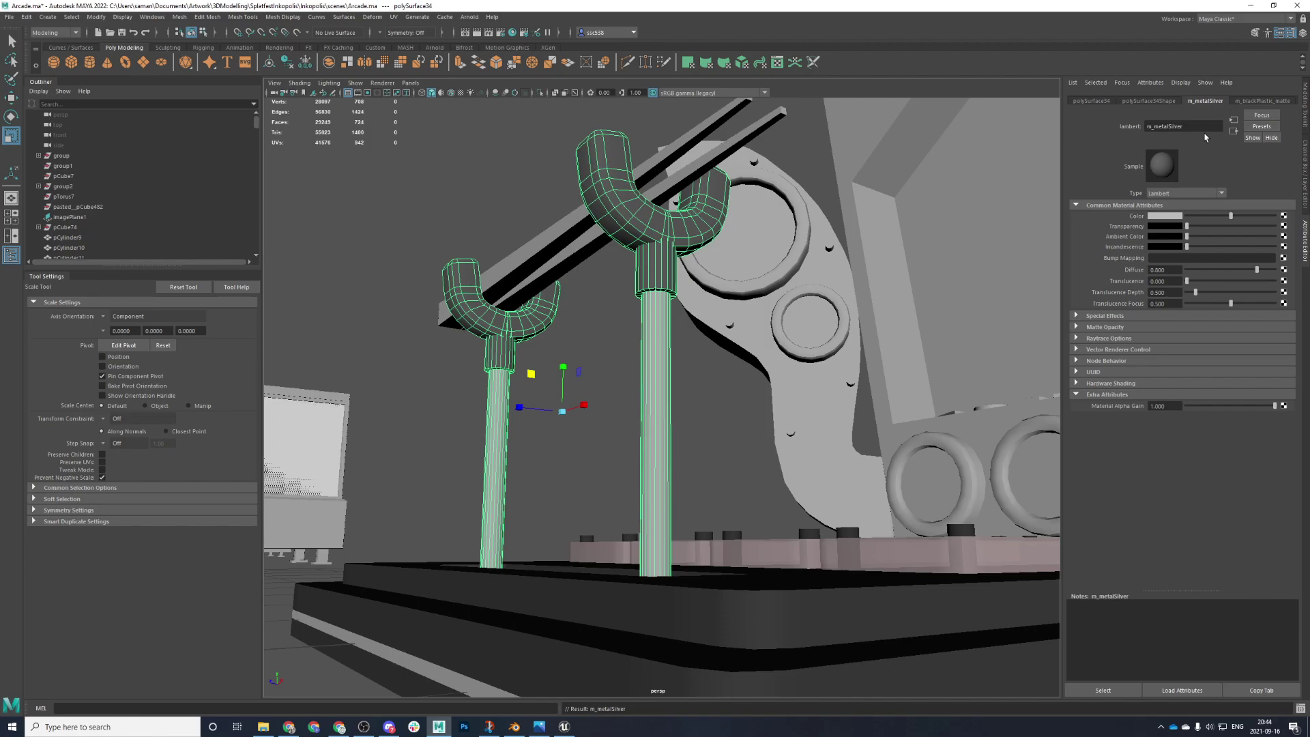
# - Select the combined machine cabinet mesh with its wings, save the scene and frame the cabinet
pyautogui.click(716, 375)
pyautogui.keyDown('alt'); pyautogui.moveTo(716, 375); pyautogui.dragTo(708, 414); pyautogui.keyUp('alt')
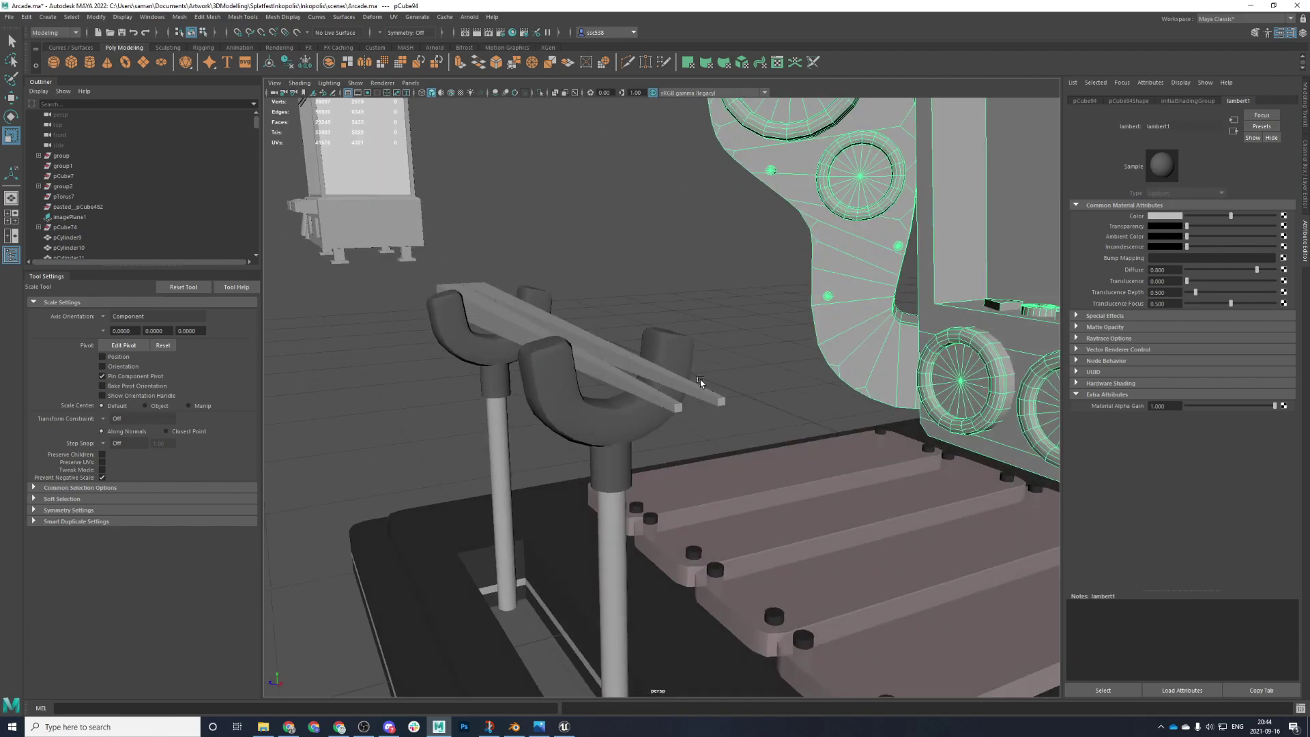
pyautogui.hotkey('ctrl', 's')
pyautogui.click(624, 374)
pyautogui.keyDown('alt'); pyautogui.moveTo(624, 375); pyautogui.dragTo(667, 484); pyautogui.keyUp('alt')
pyautogui.press('f')
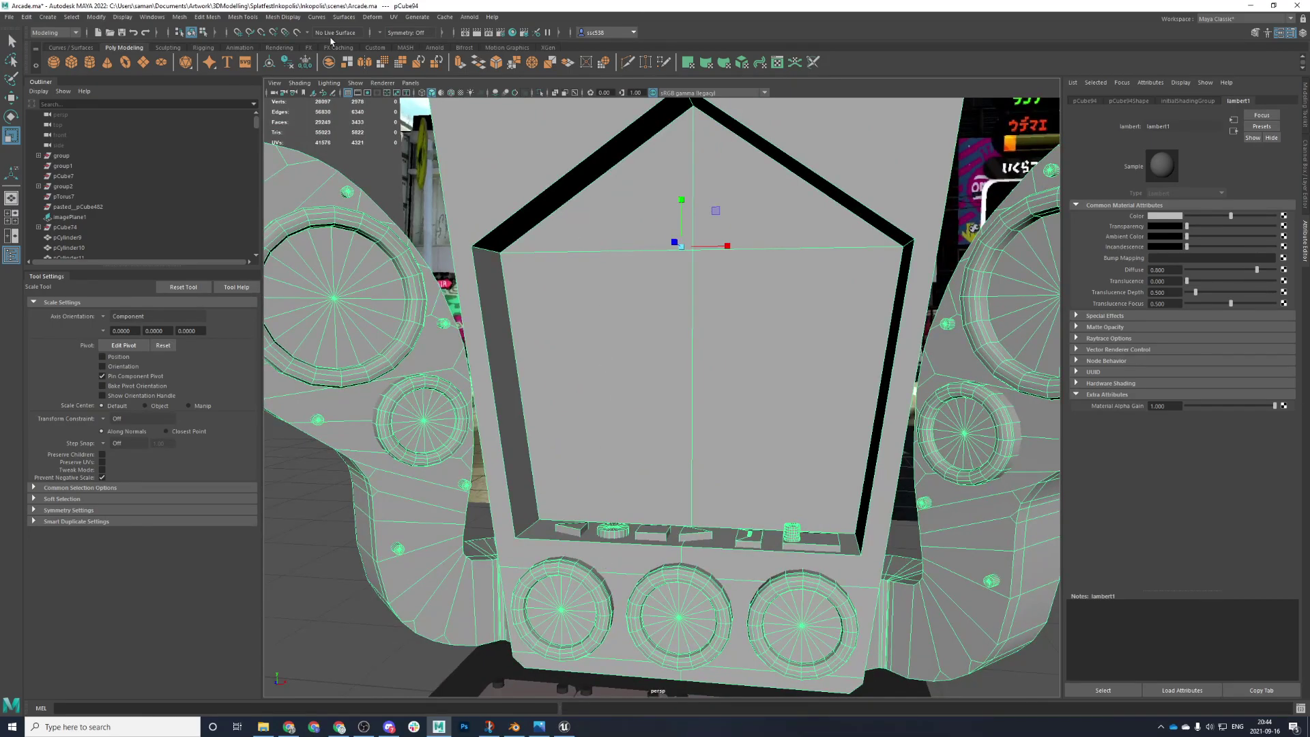
# - Separate the cabinet mesh into individual pieces, centre their pivots, delete their history and freeze their transformations
pyautogui.click(180, 17)
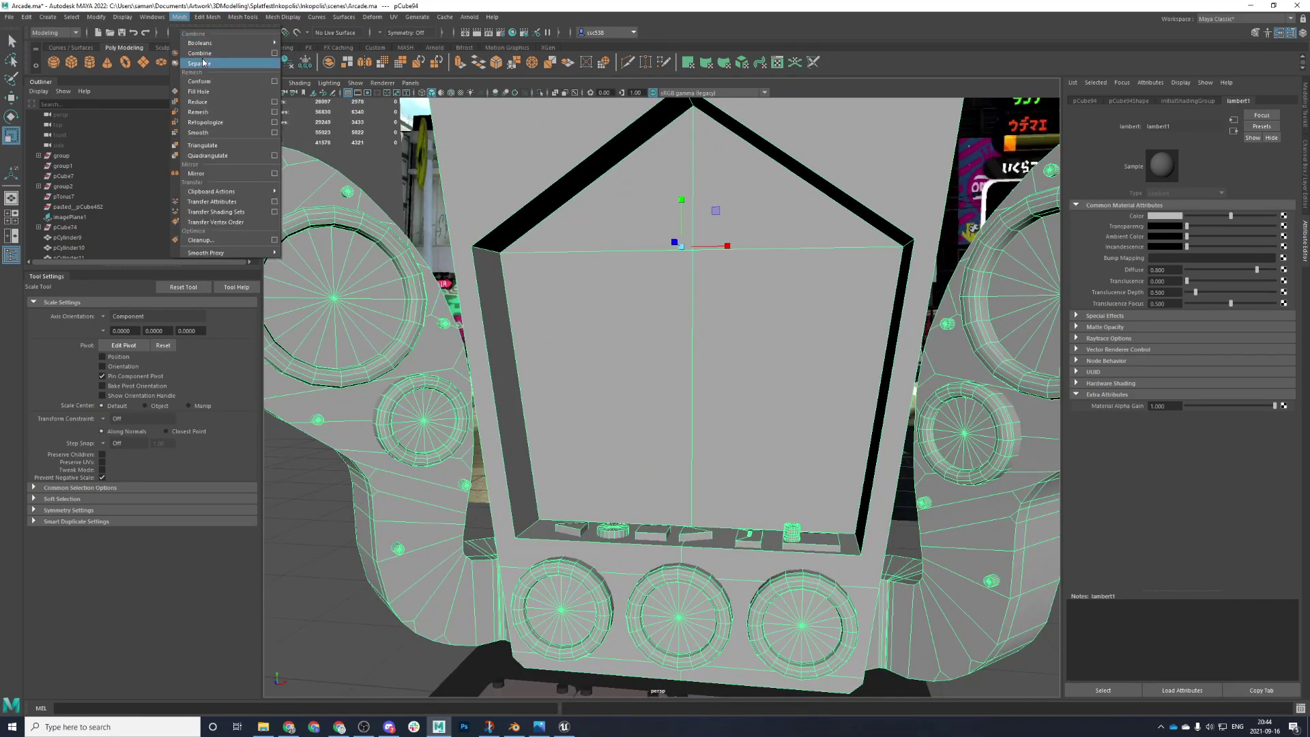
pyautogui.click(269, 63)
pyautogui.click(269, 62)
pyautogui.click(287, 63)
pyautogui.click(305, 62)
pyautogui.scroll(-3, 465, 355)
pyautogui.click(463, 356)
pyautogui.scroll(3, 462, 355)
pyautogui.scroll(-4, 562, 353)
pyautogui.keyDown('alt'); pyautogui.moveTo(671, 371); pyautogui.dragTo(620, 383); pyautogui.keyUp('alt')
pyautogui.scroll(4, 620, 383)
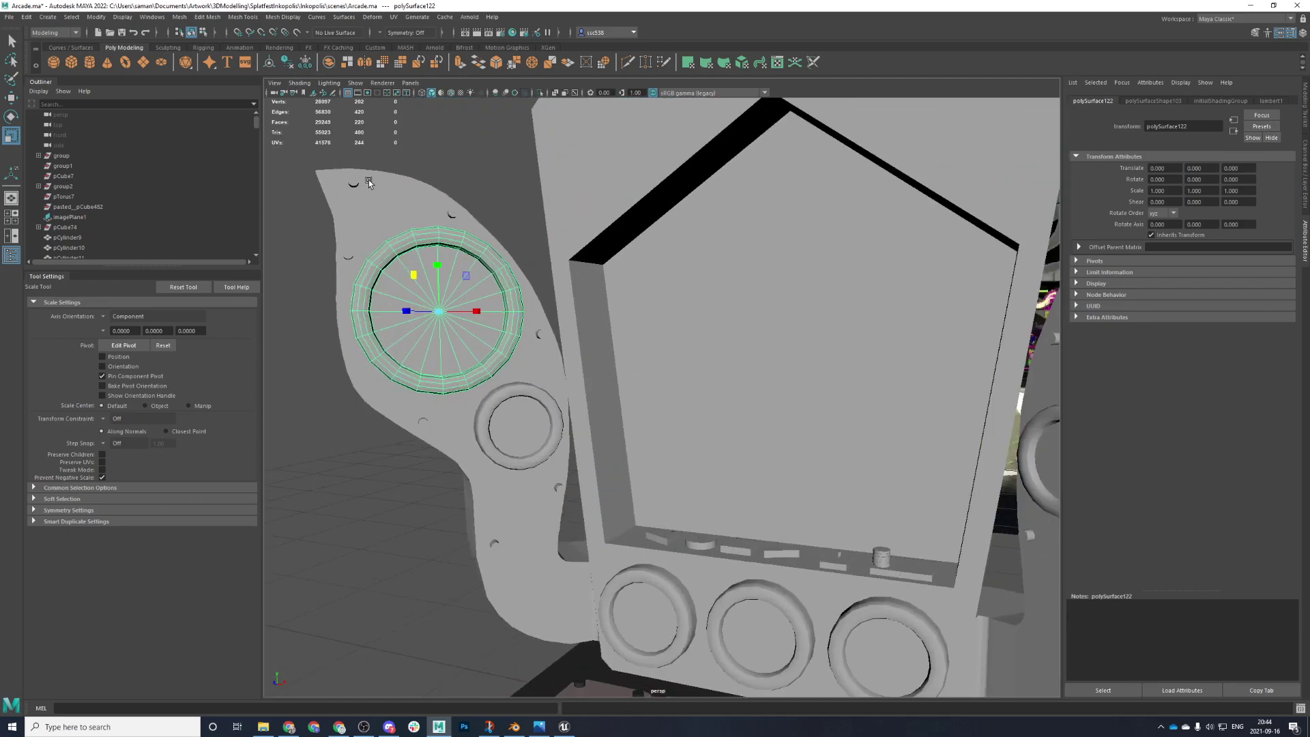
# - Save the scene and select the cabinet's main shell including both side wings
pyautogui.hotkey('ctrl', 's')
pyautogui.click(631, 372)
pyautogui.keyDown('alt'); pyautogui.moveTo(499, 403); pyautogui.dragTo(614, 417); pyautogui.keyUp('alt')
pyautogui.scroll(-4, 614, 416)
pyautogui.click(372, 444)
pyautogui.click(401, 416)
pyautogui.keyDown('alt'); pyautogui.moveTo(401, 416); pyautogui.dragTo(454, 484); pyautogui.keyUp('alt')
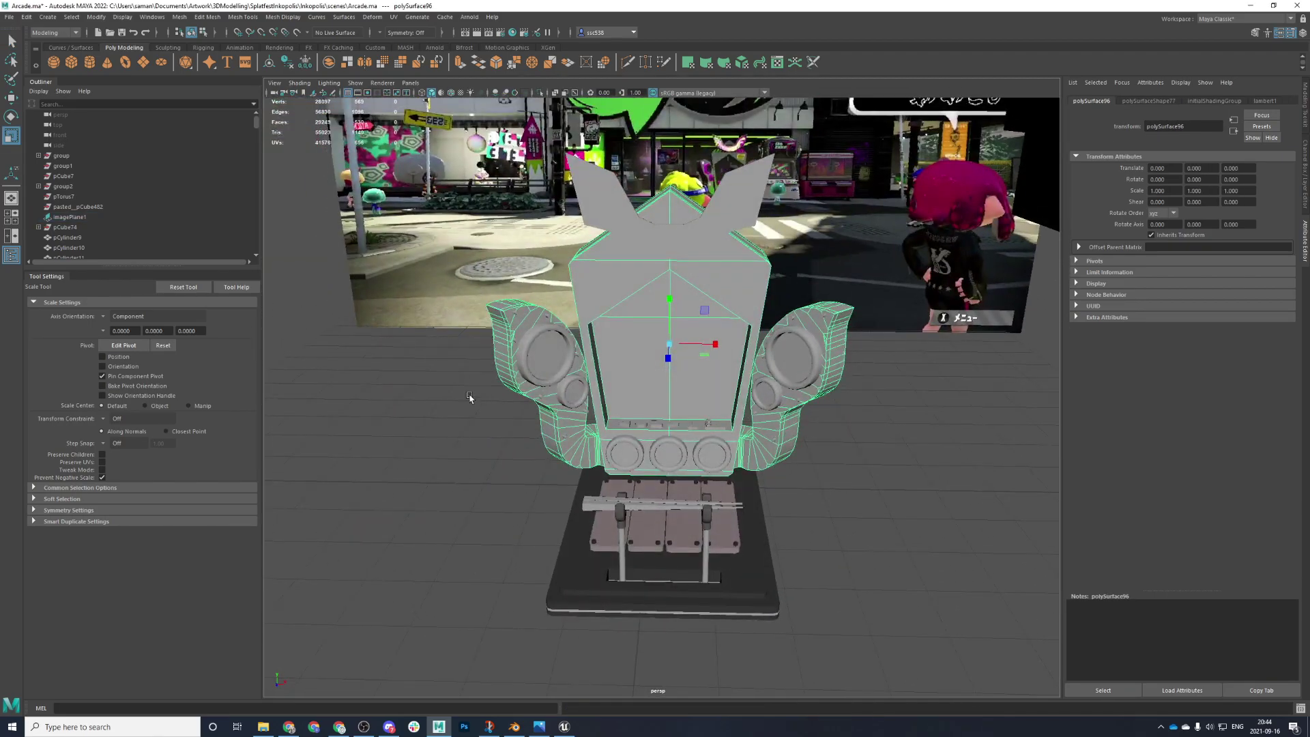
# - Switch the shell to face selection in the top view and select all of its faces
pyautogui.press('space')
pyautogui.press('space')
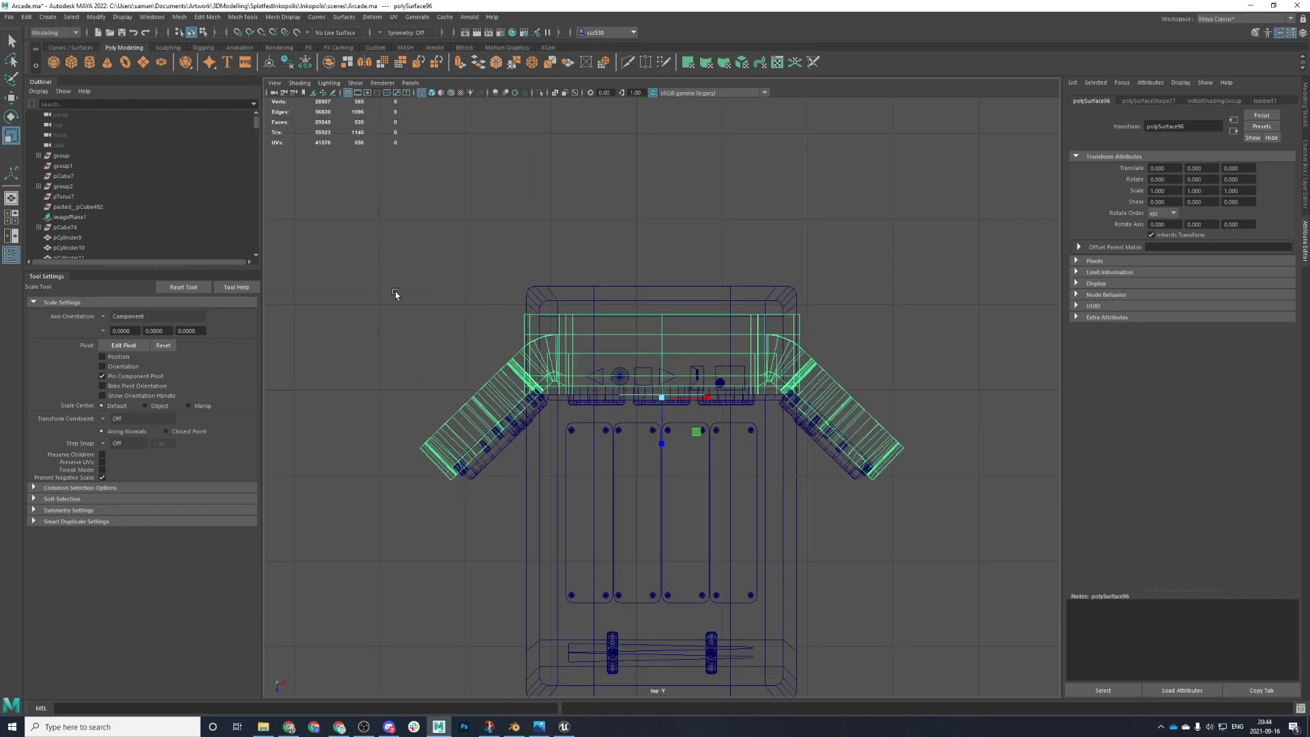
pyautogui.scroll(4, 396, 294)
pyautogui.keyDown('alt'); pyautogui.moveTo(422, 293); pyautogui.dragTo(587, 246, button='middle'); pyautogui.keyUp('alt')
pyautogui.moveTo(366, 268); pyautogui.dragTo(357, 315, button='right')
pyautogui.moveTo(365, 213); pyautogui.dragTo(499, 462)
pyautogui.scroll(-4, 516, 305)
pyautogui.moveTo(468, 182); pyautogui.dragTo(930, 506)
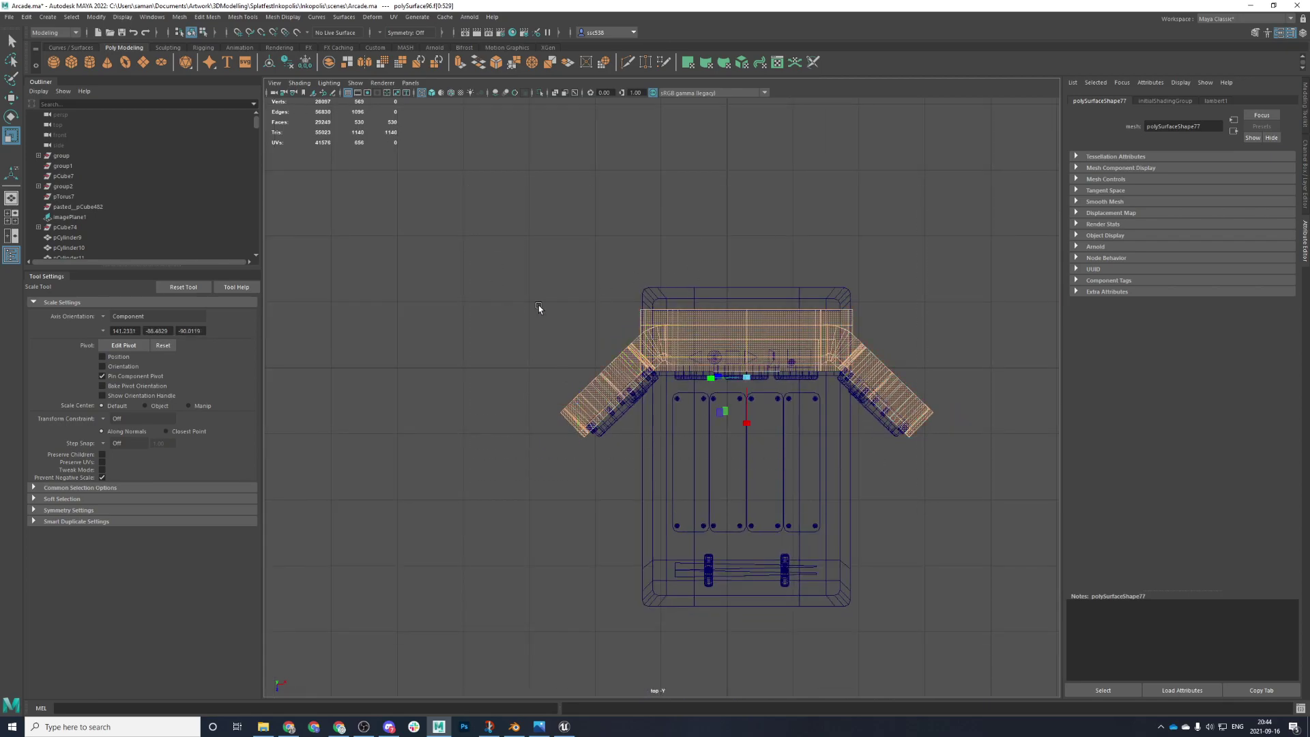
# - Try to select only the left wing's edge faces in the top view
pyautogui.scroll(4, 491, 464)
pyautogui.moveTo(566, 277); pyautogui.dragTo(674, 380)
pyautogui.scroll(3, 695, 309)
pyautogui.keyDown('alt'); pyautogui.moveTo(734, 184); pyautogui.dragTo(693, 347, button='middle'); pyautogui.keyUp('alt')
pyautogui.scroll(3, 693, 348)
pyautogui.moveTo(512, 440); pyautogui.dragTo(637, 590)
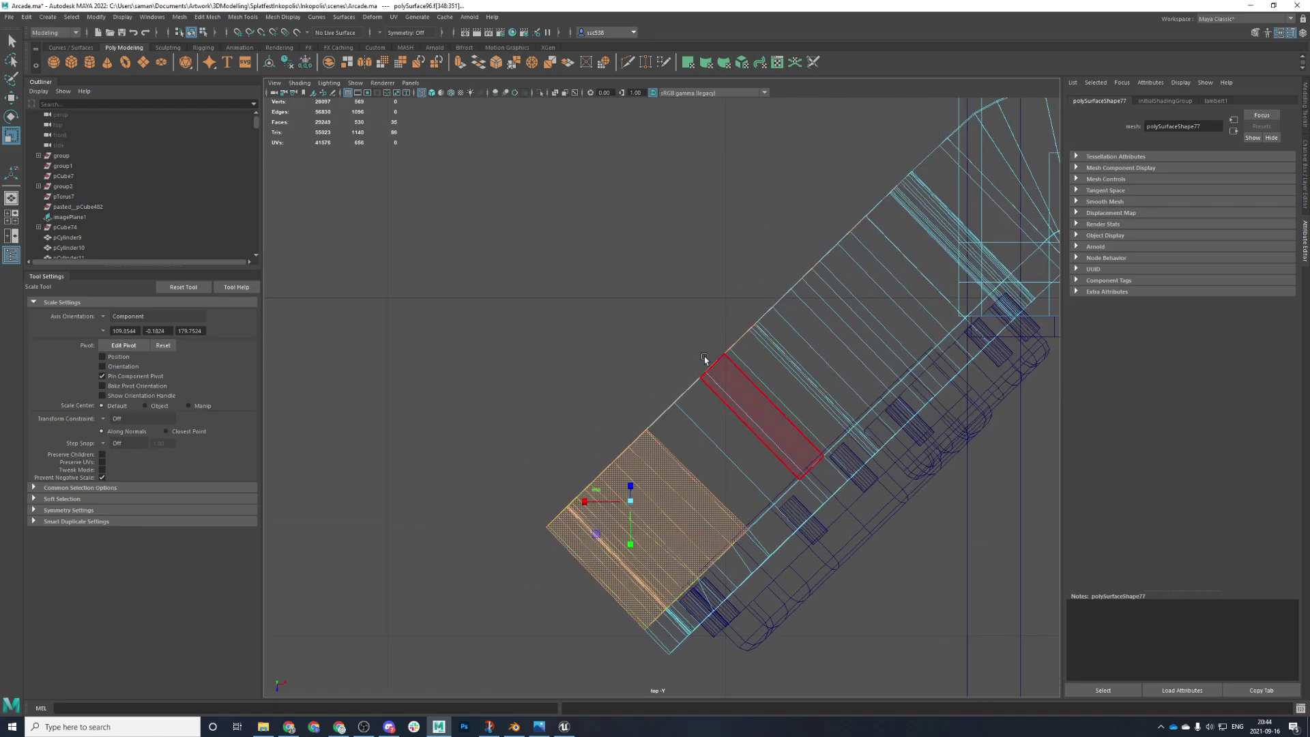
pyautogui.moveTo(518, 256); pyautogui.dragTo(743, 586)
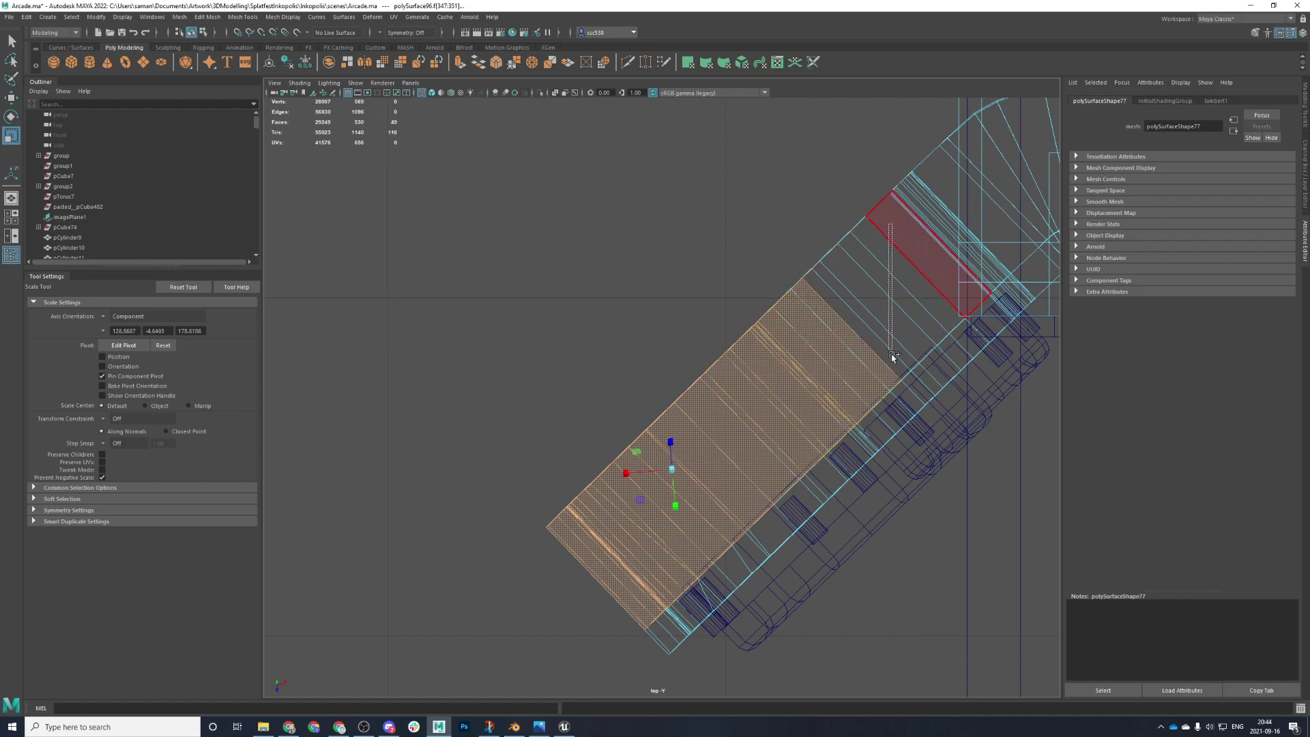
pyautogui.keyDown('shift'); pyautogui.moveTo(892, 357); pyautogui.dragTo(808, 141); pyautogui.keyUp('shift')
pyautogui.press('space')
pyautogui.press('space')
pyautogui.keyDown('alt'); pyautogui.moveTo(766, 357); pyautogui.dragTo(950, 362); pyautogui.keyUp('alt')
pyautogui.scroll(6, 950, 362)
pyautogui.keyDown('alt'); pyautogui.moveTo(777, 492); pyautogui.dragTo(822, 356, button='middle'); pyautogui.keyUp('alt')
pyautogui.keyDown('alt'); pyautogui.moveTo(820, 355); pyautogui.dragTo(655, 341); pyautogui.keyUp('alt')
pyautogui.press('space')
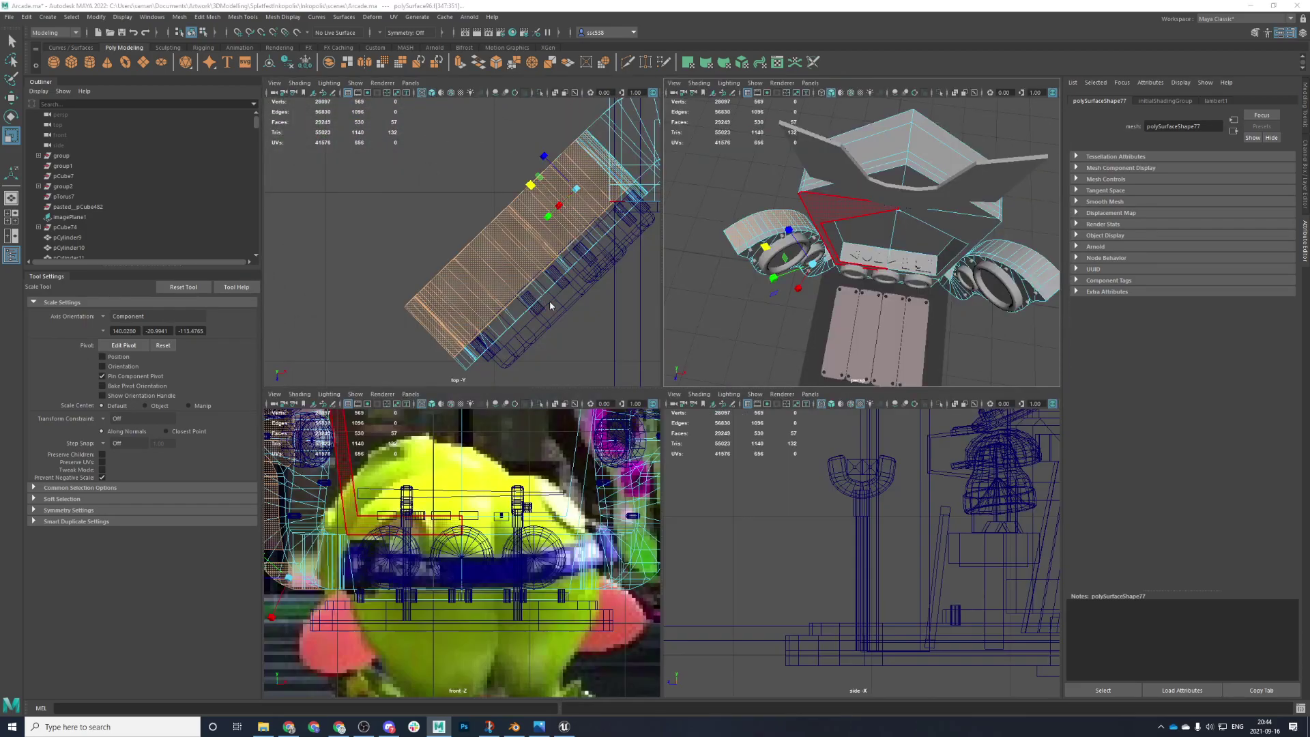
# - Reselect all of the shell's faces in the top view and deselect the faces across the cabinet's central span
pyautogui.press('space')
pyautogui.scroll(-8, 655, 339)
pyautogui.keyDown('alt'); pyautogui.moveTo(665, 298); pyautogui.dragTo(408, 273, button='middle'); pyautogui.keyUp('alt')
pyautogui.moveTo(363, 260); pyautogui.dragTo(902, 587)
pyautogui.scroll(4, 667, 349)
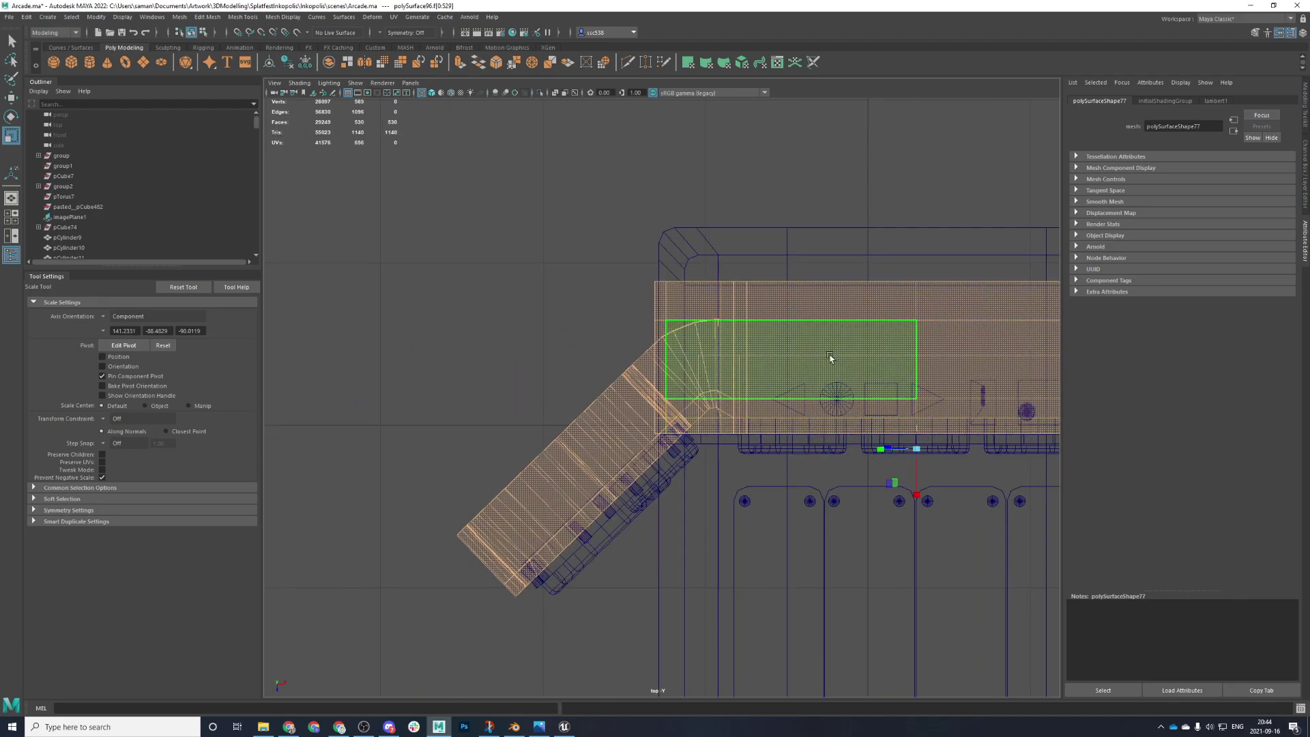
pyautogui.press('space')
pyautogui.press('space')
pyautogui.keyDown('alt'); pyautogui.moveTo(844, 257); pyautogui.dragTo(832, 396); pyautogui.keyUp('alt')
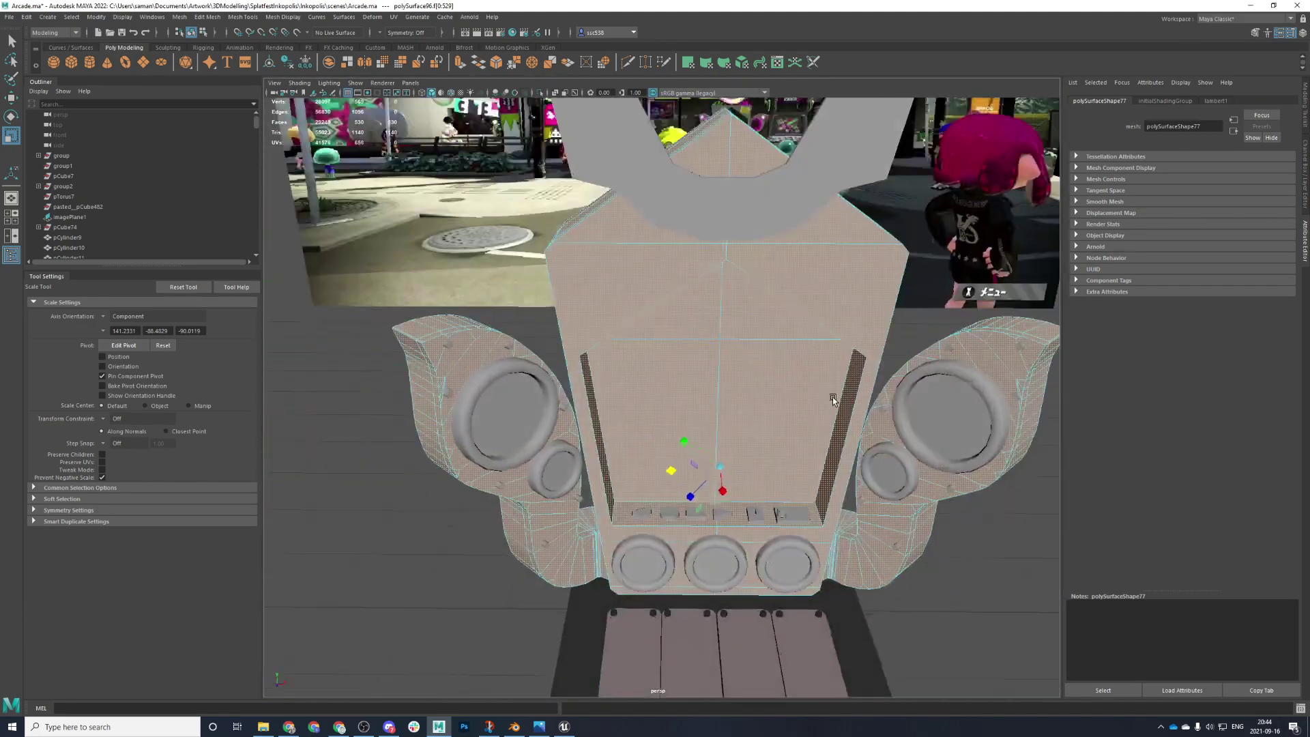
pyautogui.scroll(3, 831, 424)
pyautogui.press('space')
pyautogui.press('space')
pyautogui.scroll(-2, 683, 307)
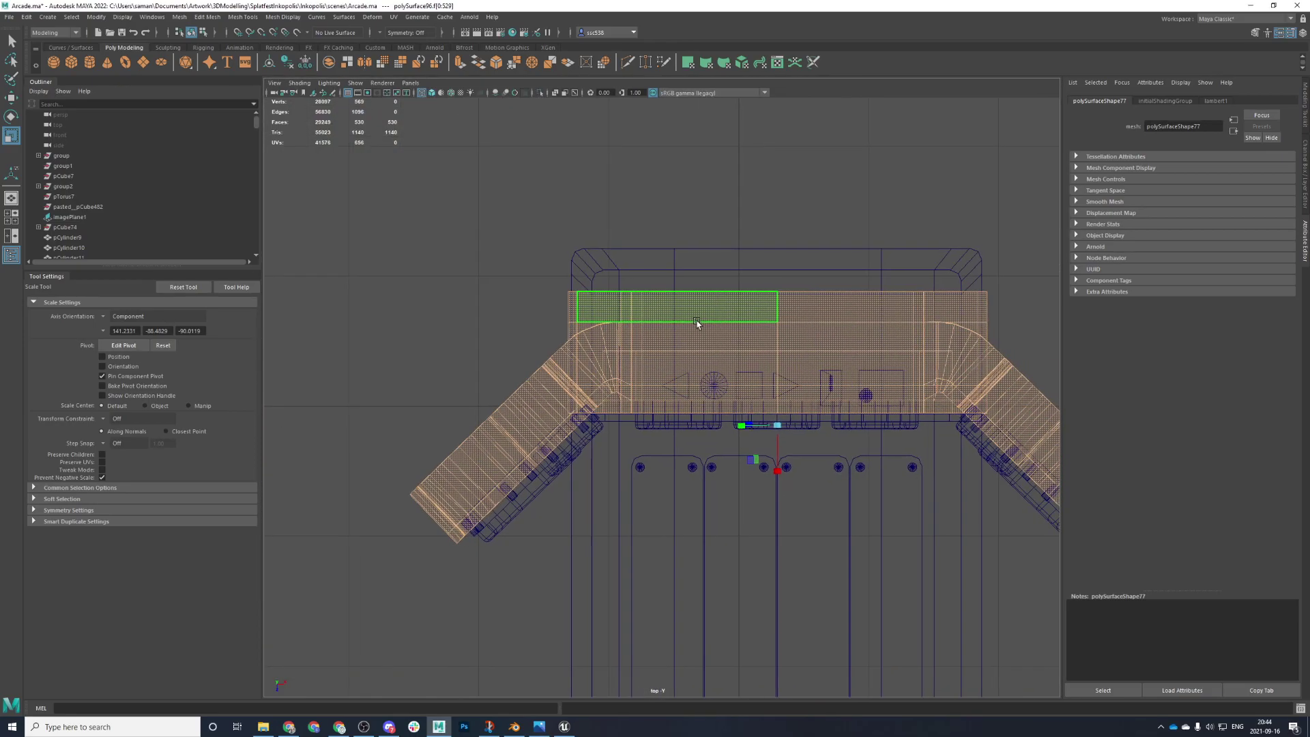
pyautogui.keyDown('ctrl'); pyautogui.moveTo(669, 294); pyautogui.dragTo(831, 486); pyautogui.keyUp('ctrl')
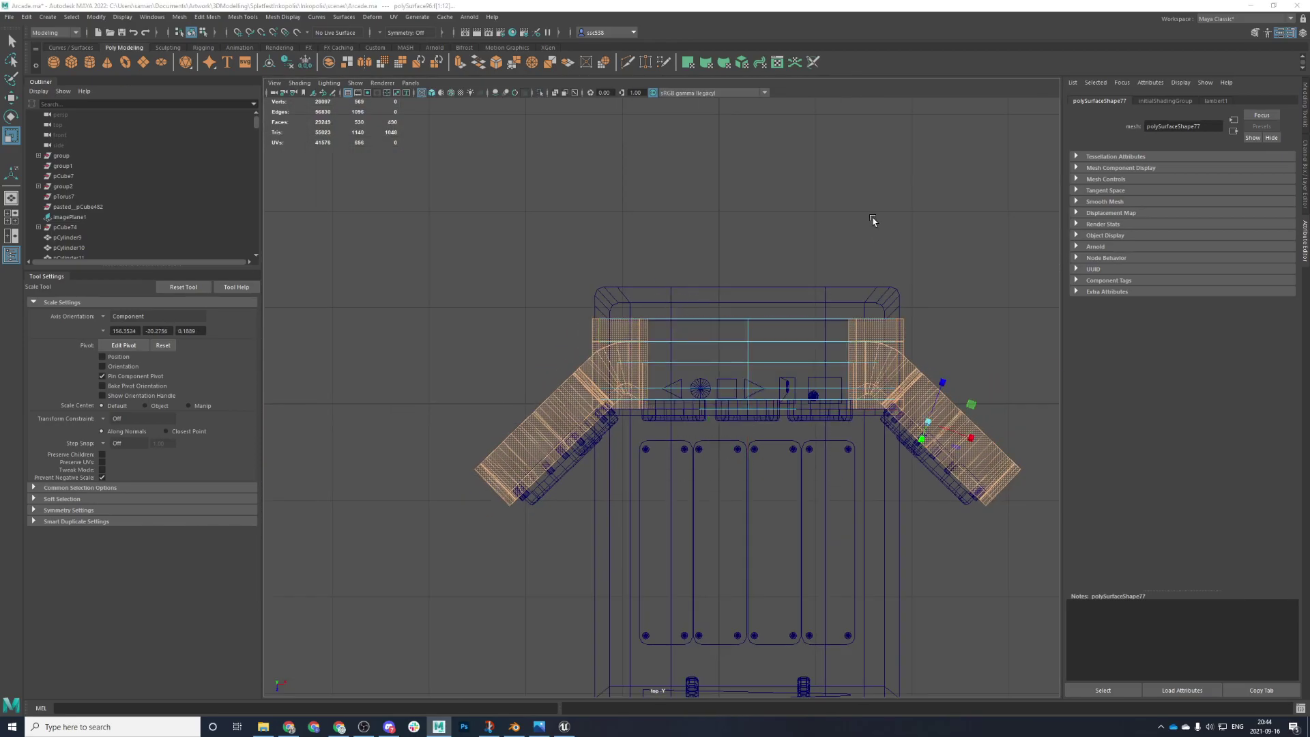
# - Inspect the selection from the side and in perspective, and deselect the inner side walls of the screen recess
pyautogui.press('space')
pyautogui.press('space')
pyautogui.press('f')
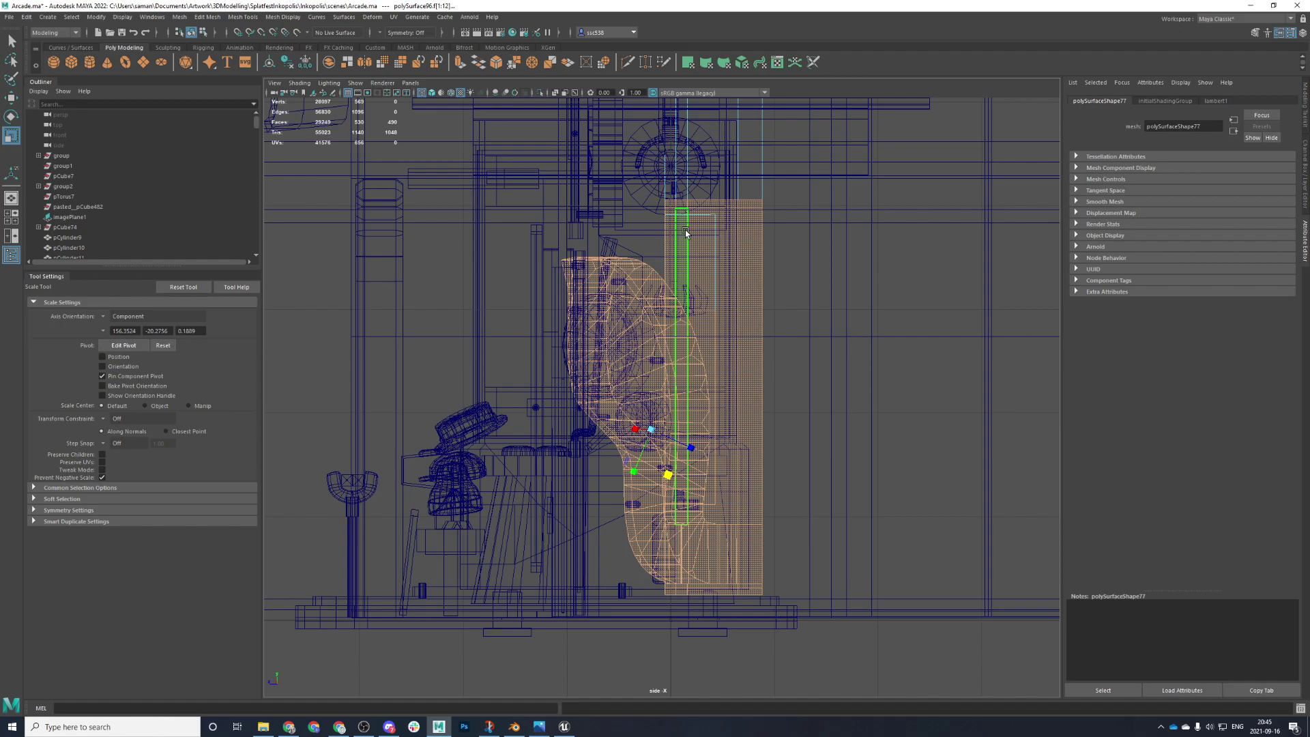
pyautogui.press('space')
pyautogui.press('space')
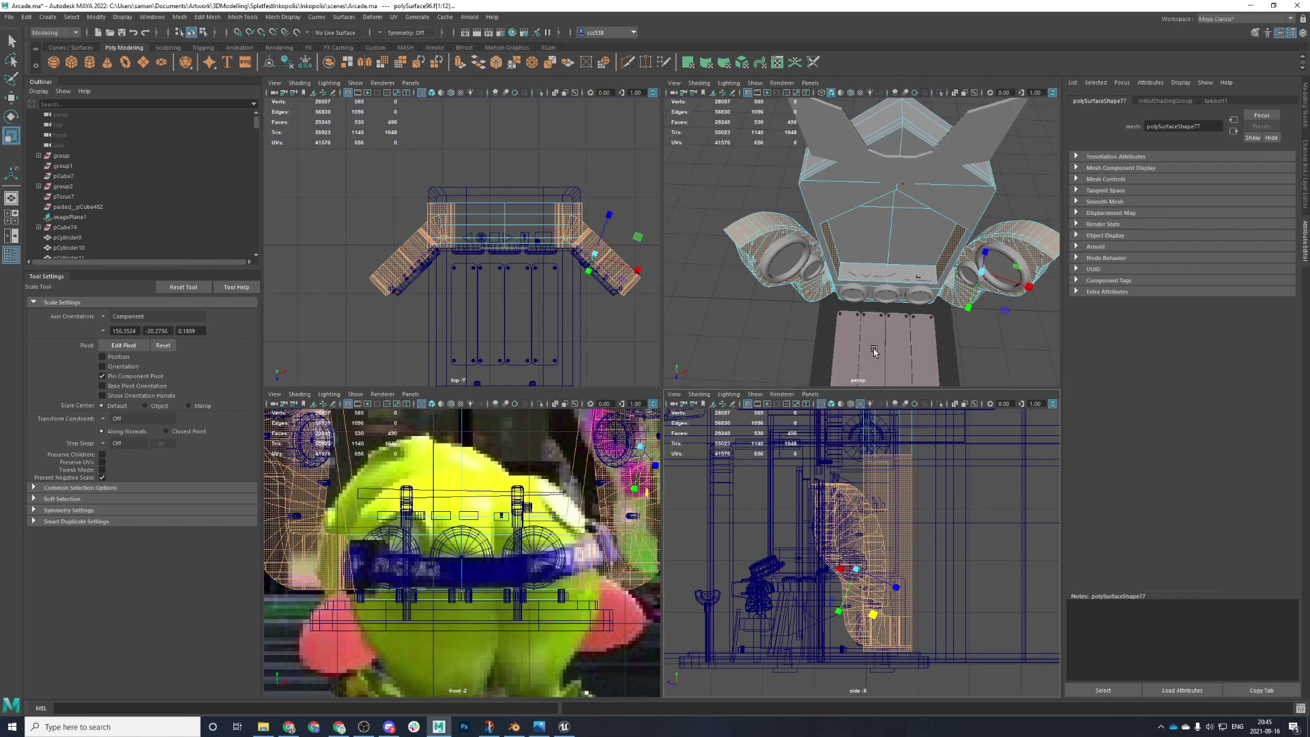
pyautogui.press('space')
pyautogui.press('f')
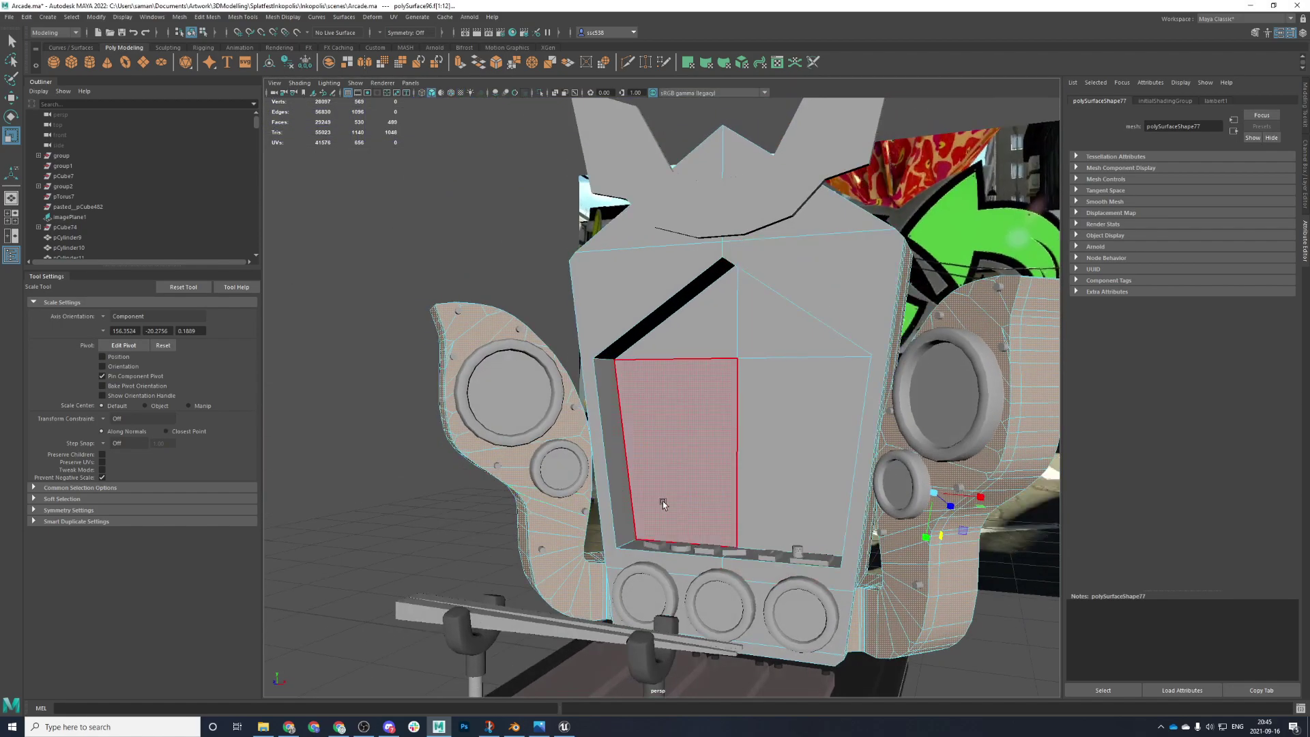
pyautogui.keyDown('alt'); pyautogui.moveTo(645, 498); pyautogui.dragTo(764, 461); pyautogui.keyUp('alt')
pyautogui.keyDown('alt'); pyautogui.moveTo(826, 498); pyautogui.dragTo(773, 553); pyautogui.keyUp('alt')
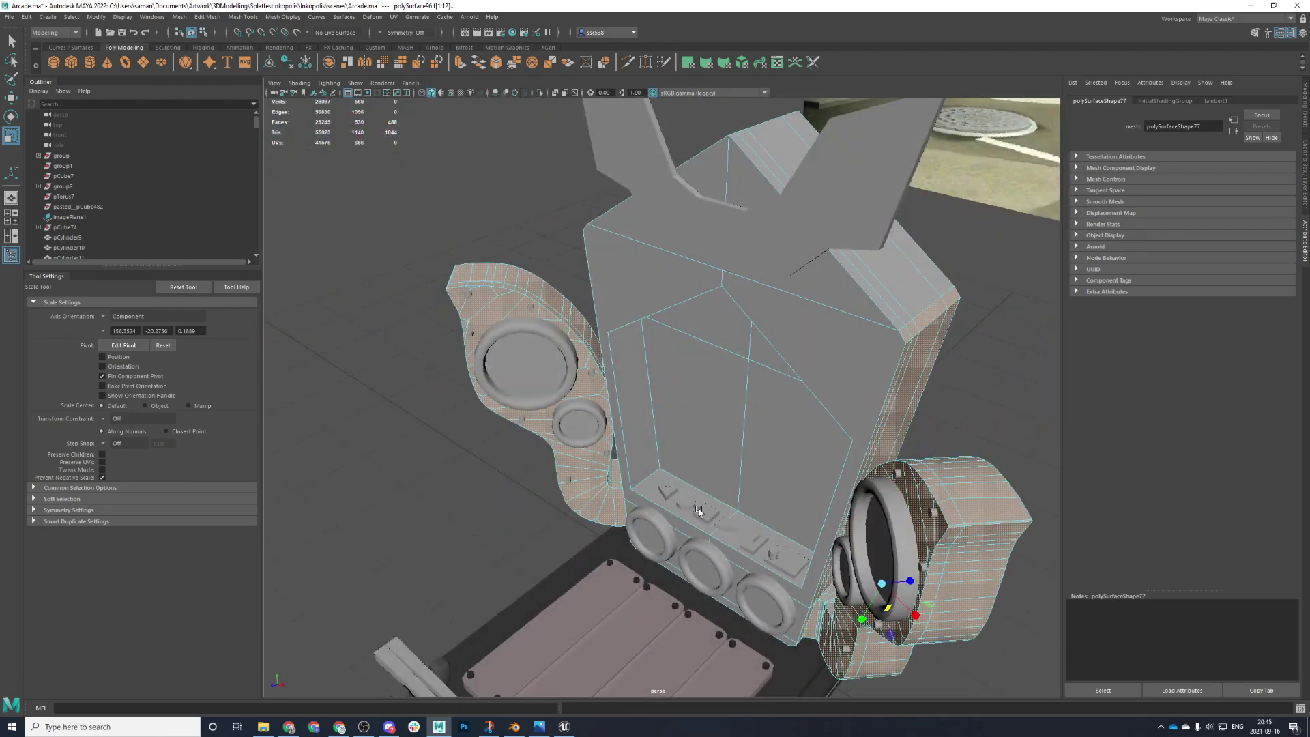
# - Examine the remaining face selection on the wings and cabinet from the perspective, top and side views
pyautogui.scroll(2, 699, 512)
pyautogui.press('space')
pyautogui.press('space')
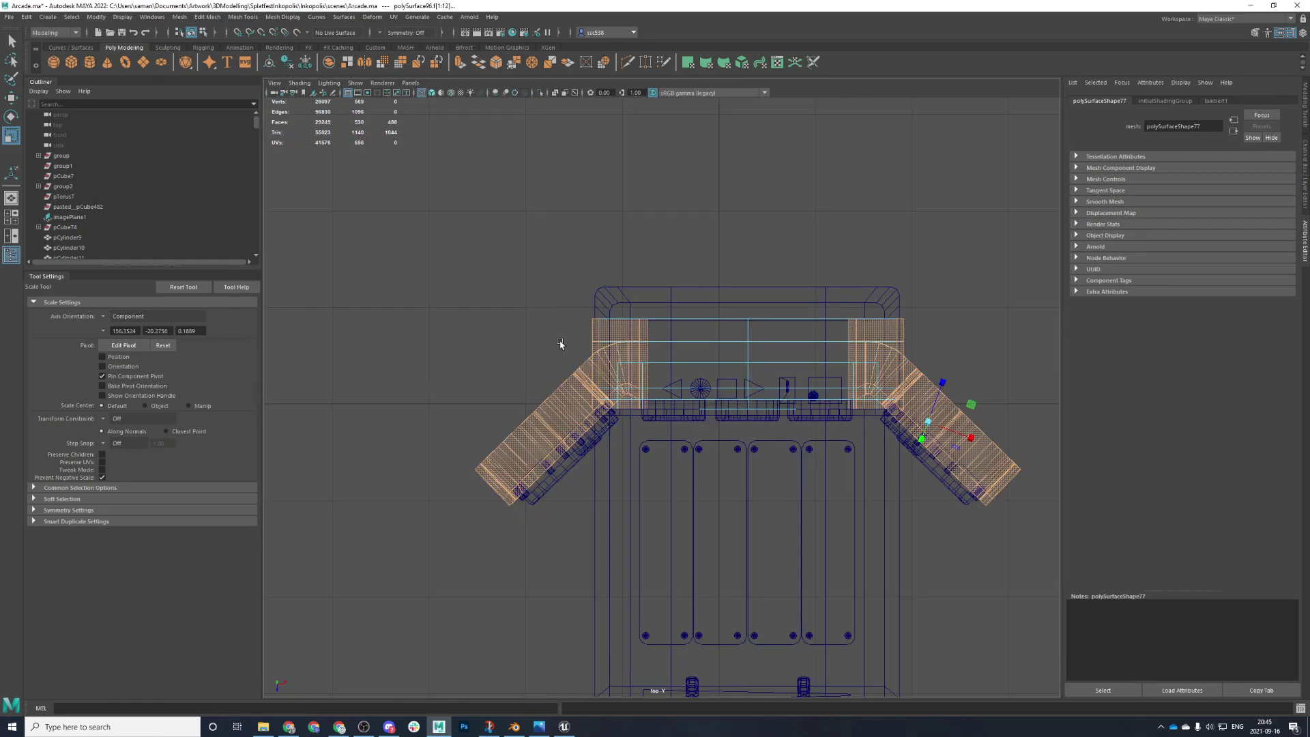
pyautogui.scroll(5, 784, 334)
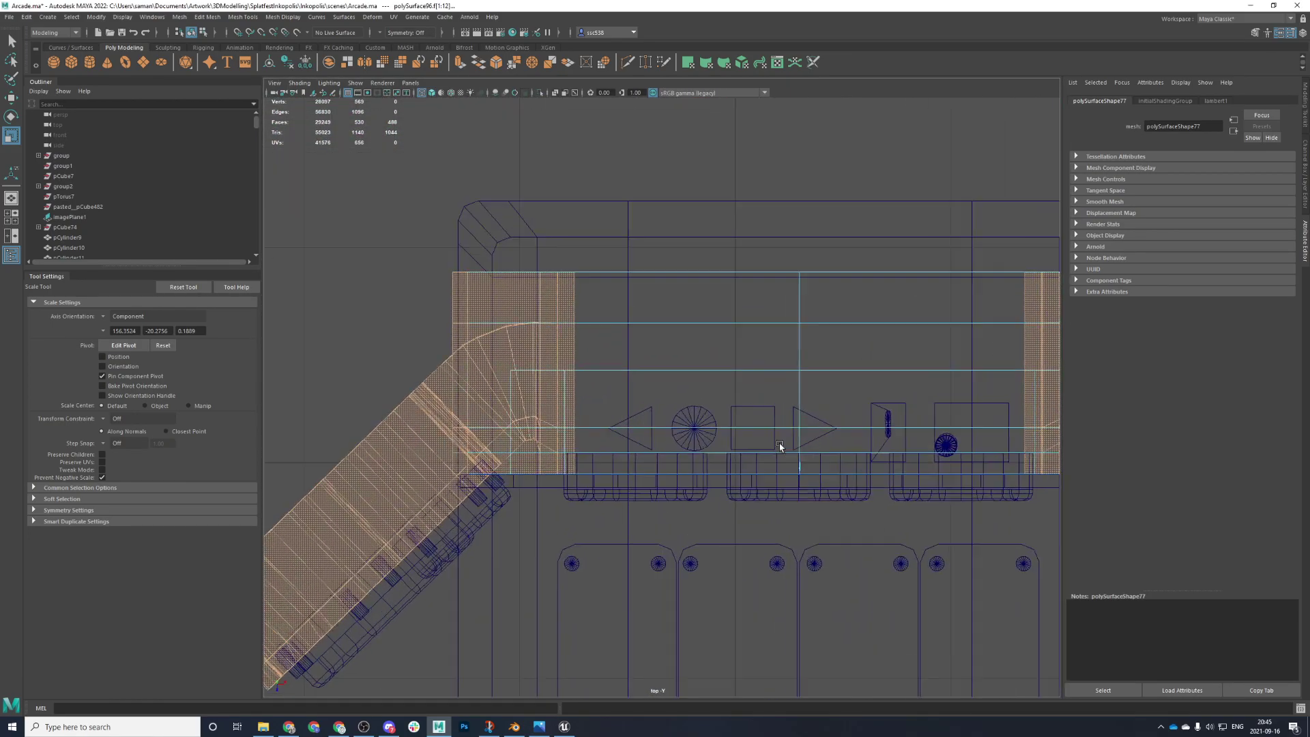
pyautogui.scroll(-3, 780, 447)
pyautogui.scroll(-3, 717, 342)
pyautogui.press('space')
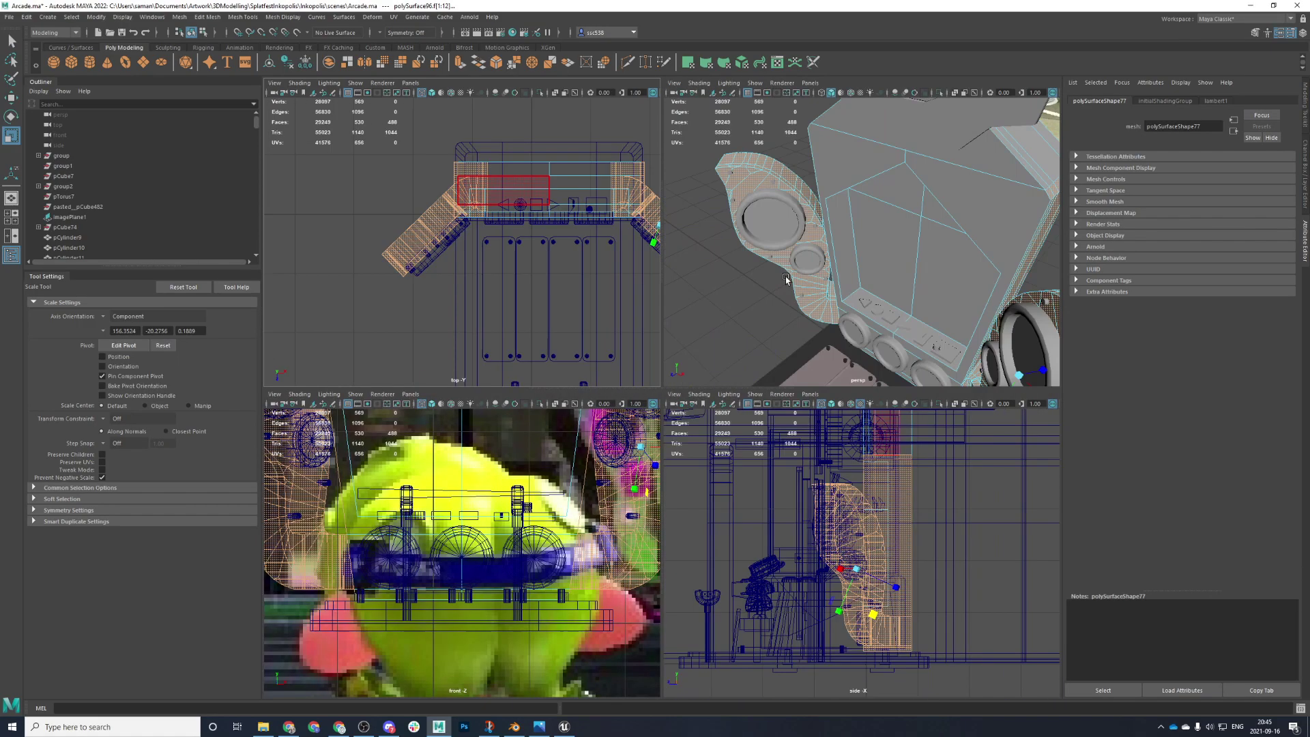
pyautogui.press('space')
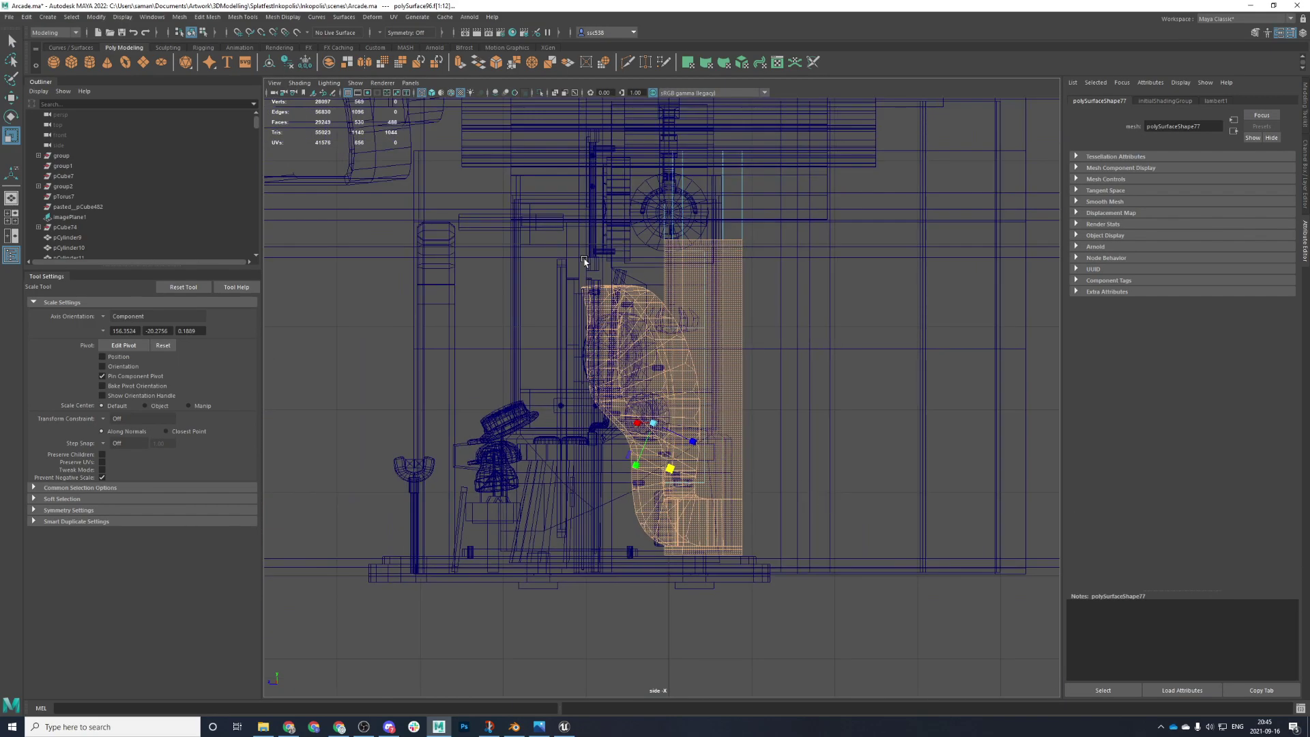
# - Narrow the selection to the side faces on the left of the cabinet and wing, and assign them a new Lambert material
pyautogui.click(743, 251)
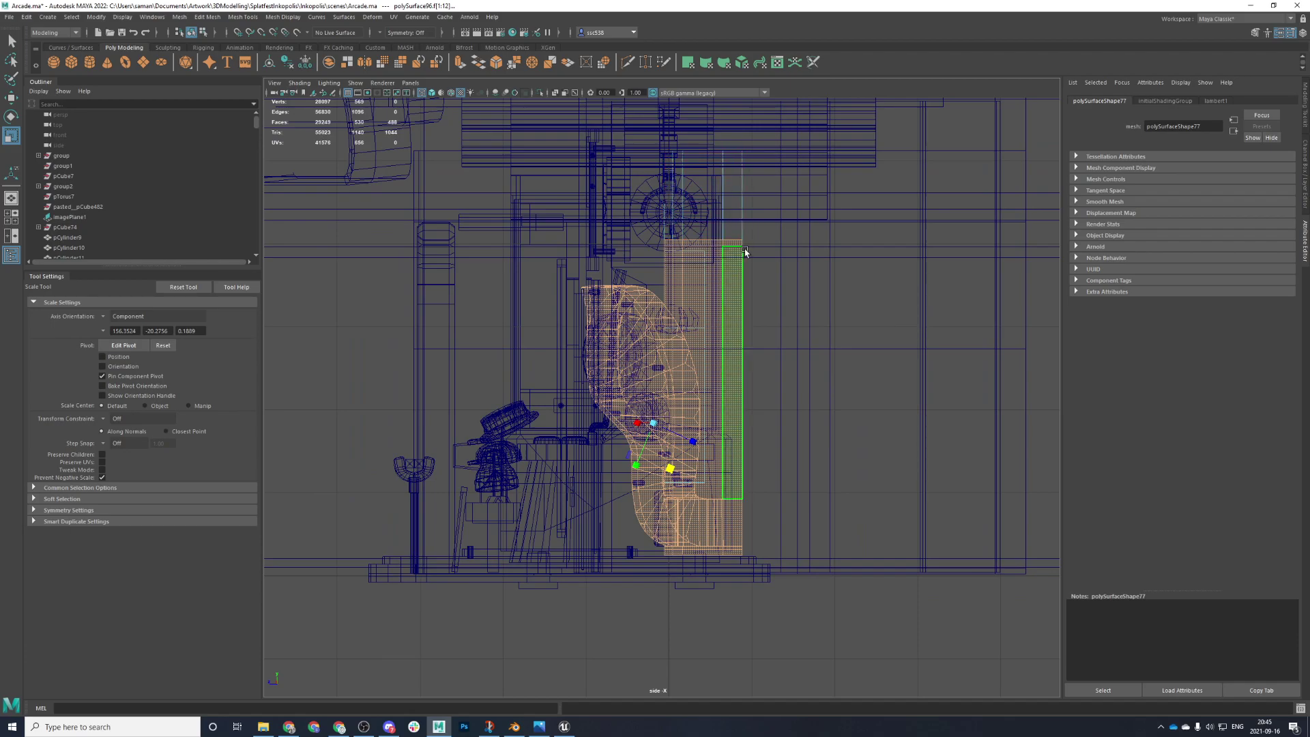
pyautogui.press('space')
pyautogui.press('space')
pyautogui.keyDown('alt'); pyautogui.moveTo(781, 272); pyautogui.dragTo(988, 174); pyautogui.keyUp('alt')
pyautogui.moveTo(822, 303)
pyautogui.keyDown('alt'); pyautogui.mouseDown()
pyautogui.moveTo(833, 289)
pyautogui.moveTo(812, 293)
pyautogui.mouseUp(); pyautogui.keyUp('alt')
pyautogui.moveTo(496, 300); pyautogui.dragTo(779, 430)
pyautogui.keyDown('alt'); pyautogui.moveTo(798, 355); pyautogui.dragTo(398, 384); pyautogui.keyUp('alt')
pyautogui.scroll(4, 436, 378)
pyautogui.moveTo(397, 385); pyautogui.dragTo(412, 614, button='right')
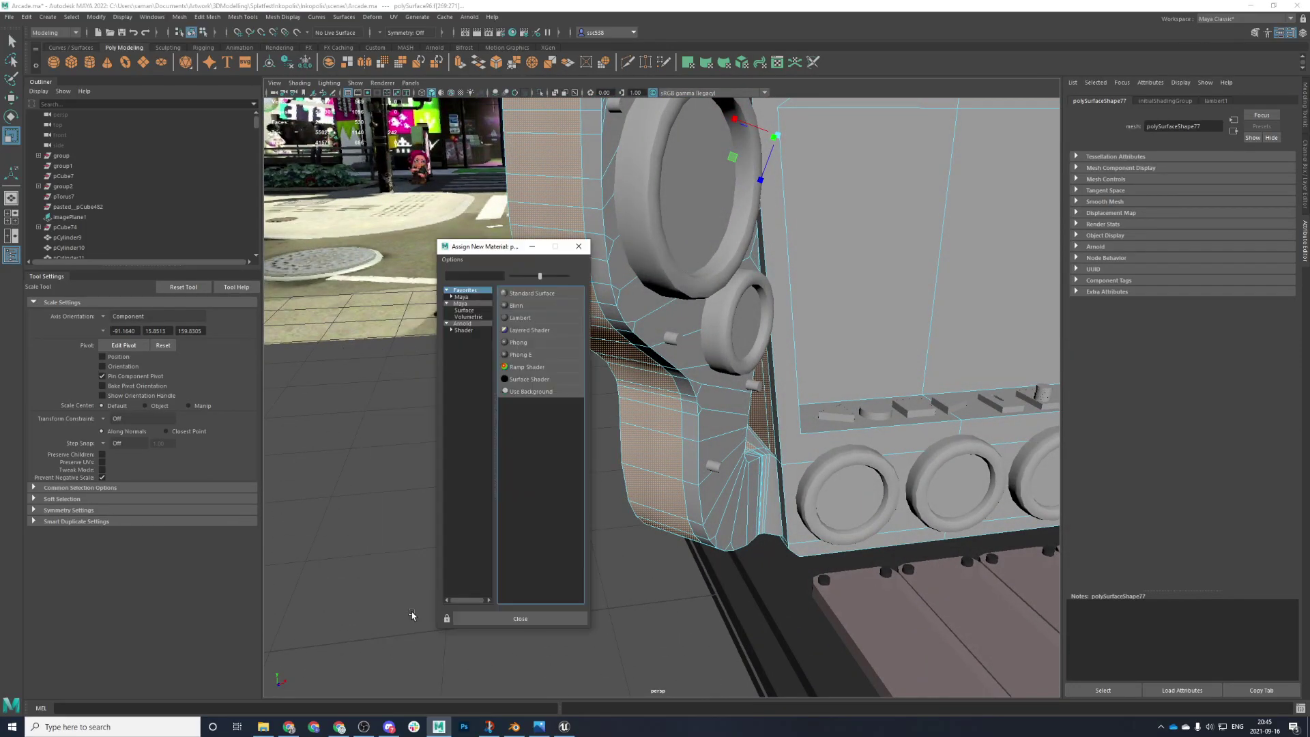
pyautogui.click(518, 318)
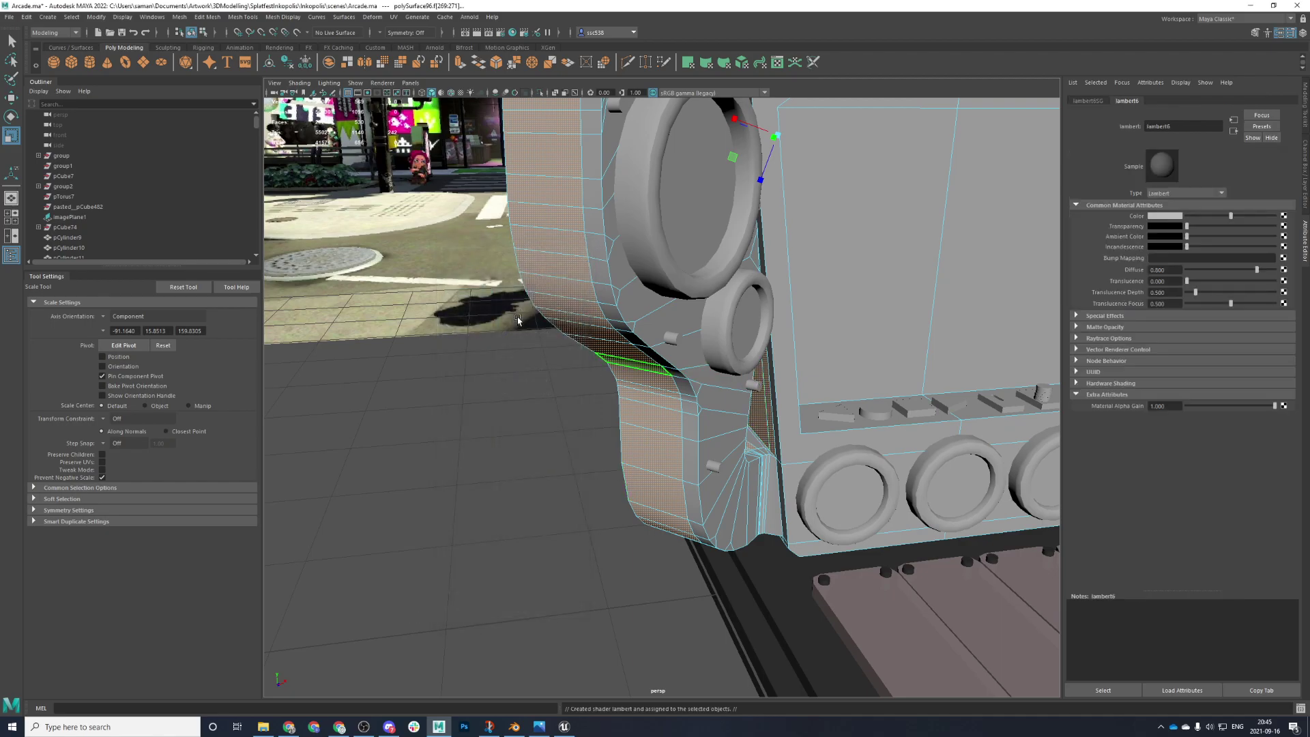
# - Rename the new Lambert material m_machineBlack and darken its colour to near black
pyautogui.moveTo(531, 337); pyautogui.dragTo(592, 323, button='right')
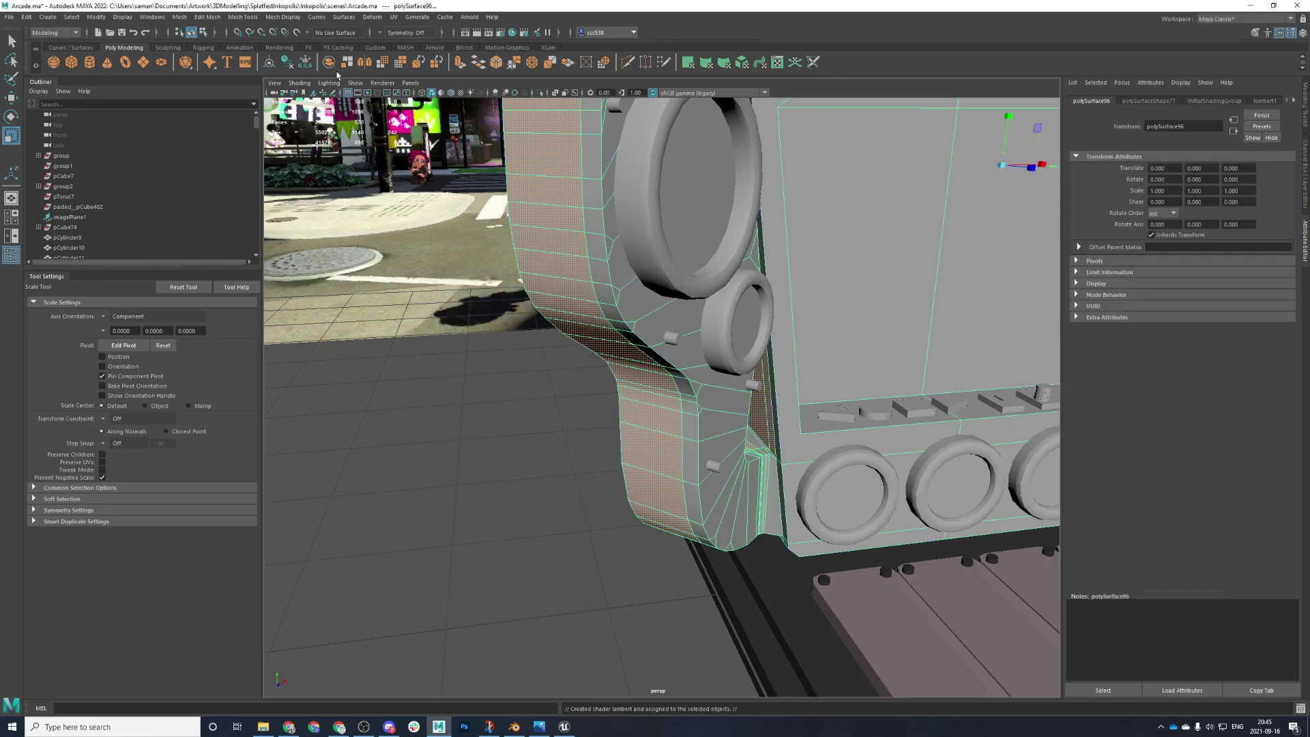
pyautogui.click(1292, 99)
pyautogui.click(1263, 101)
pyautogui.doubleClick(1211, 127)
pyautogui.write('m_machineBlack')
pyautogui.press('Return')
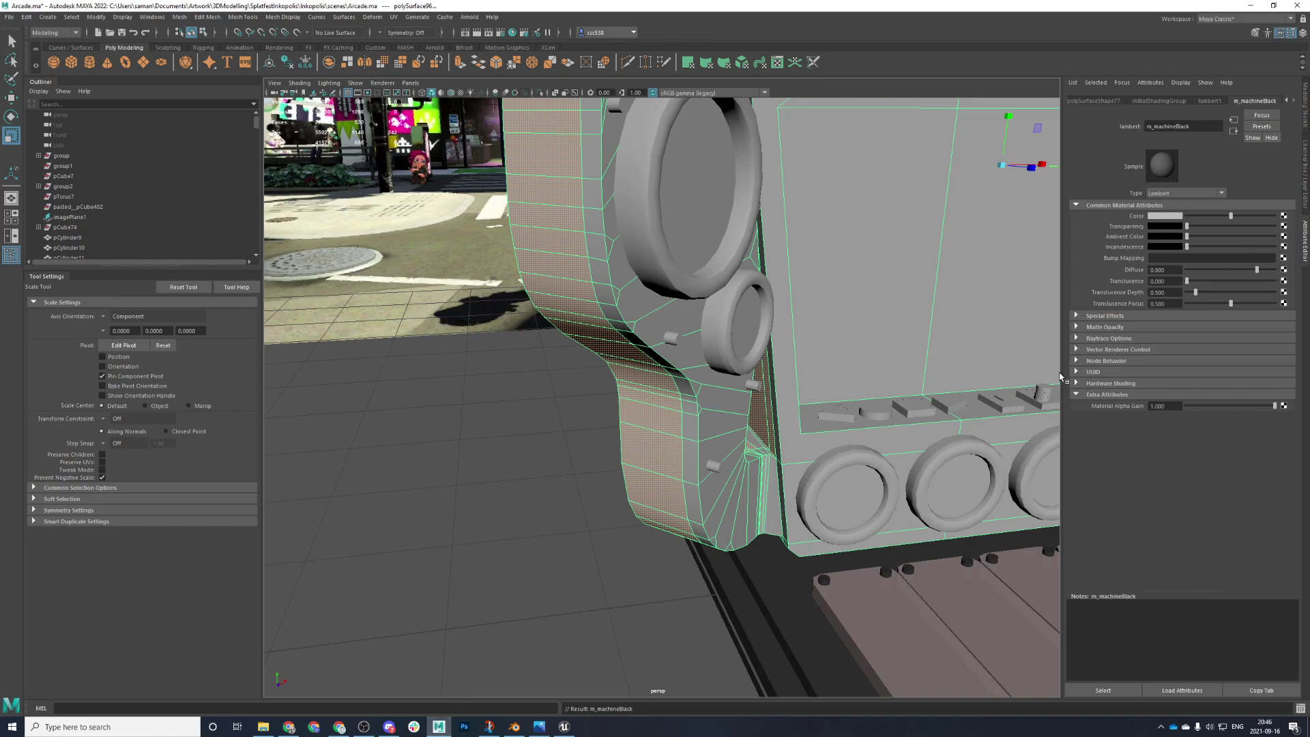
pyautogui.click(1192, 217)
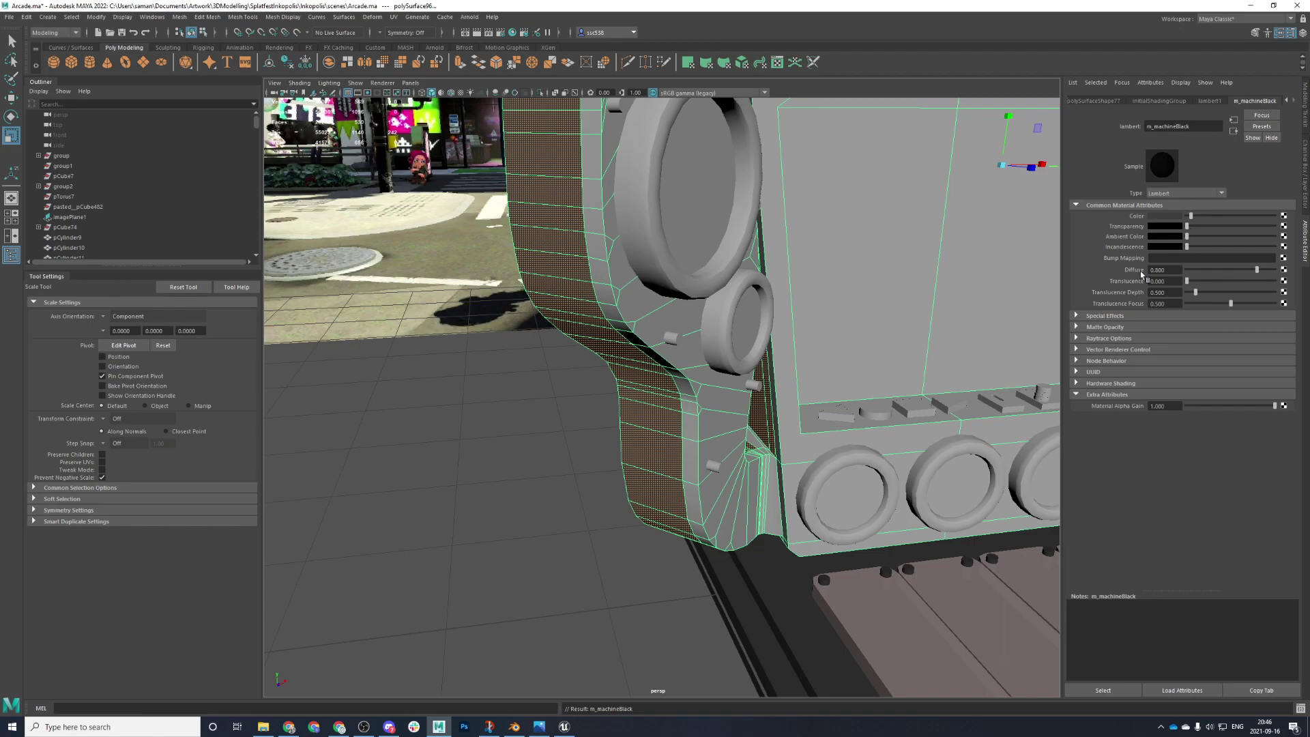
# - Select the faces of the cabinet's rear band in the top view and save the scene
pyautogui.press('f')
pyautogui.keyDown('alt'); pyautogui.moveTo(707, 518); pyautogui.dragTo(489, 726); pyautogui.keyUp('alt')
pyautogui.scroll(-5, 673, 623)
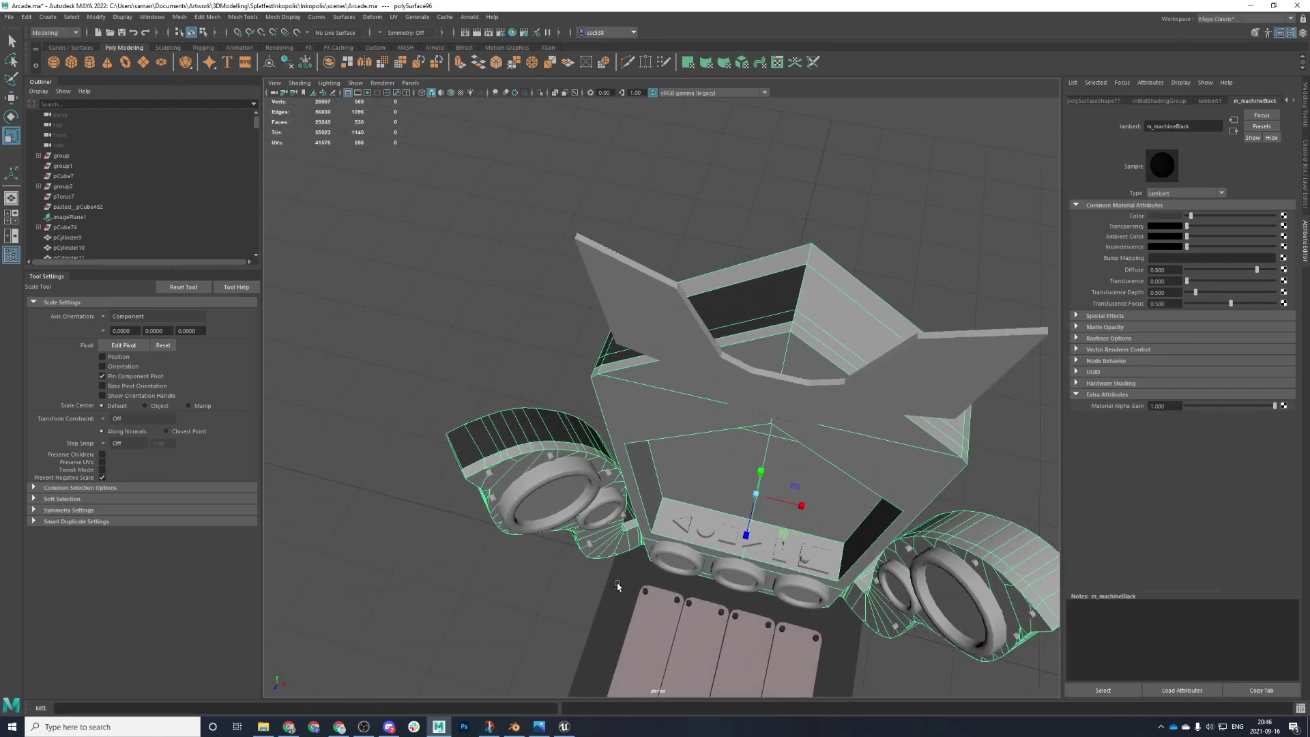
pyautogui.keyDown('alt'); pyautogui.moveTo(617, 584); pyautogui.dragTo(740, 542); pyautogui.keyUp('alt')
pyautogui.keyDown('alt'); pyautogui.moveTo(739, 542); pyautogui.dragTo(739, 651, button='middle'); pyautogui.keyUp('alt')
pyautogui.keyDown('alt'); pyautogui.moveTo(739, 651); pyautogui.dragTo(740, 686); pyautogui.keyUp('alt')
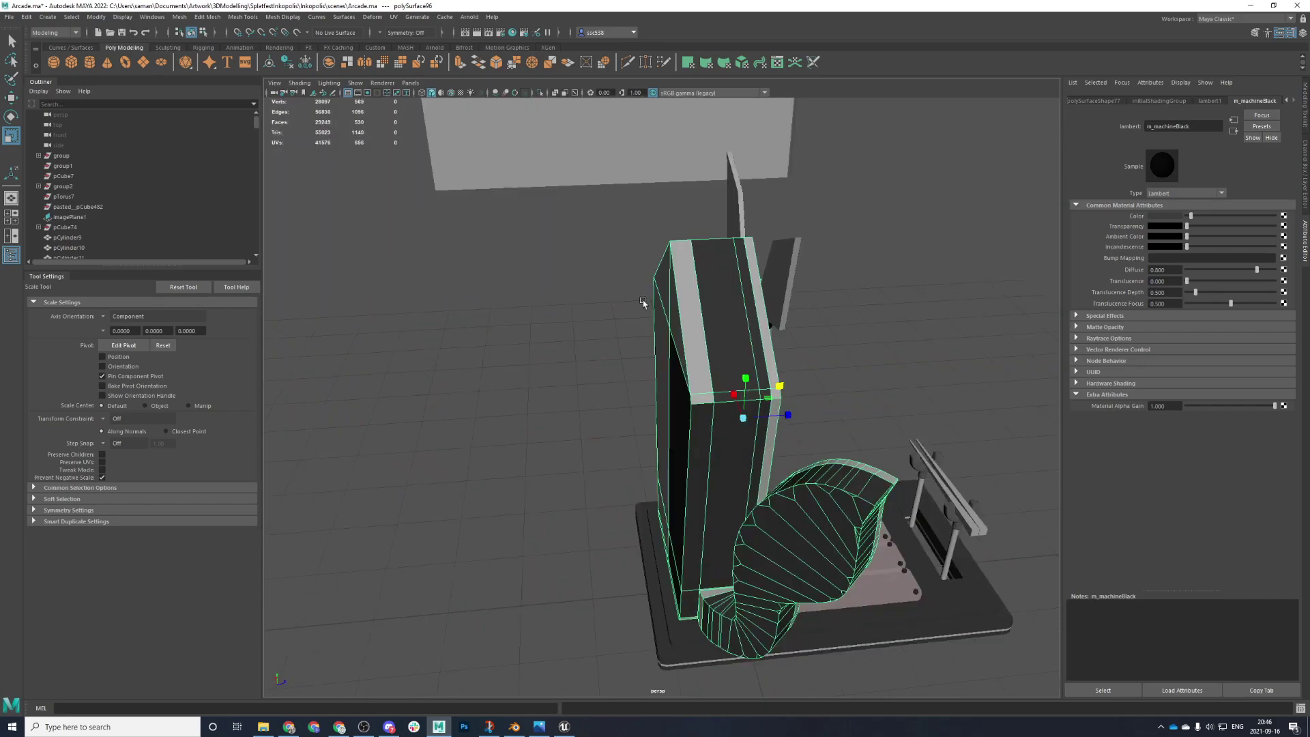
pyautogui.press('space')
pyautogui.press('space')
pyautogui.scroll(-3, 573, 268)
pyautogui.rightClick(572, 266)
pyautogui.moveTo(574, 271); pyautogui.dragTo(571, 294, button='right')
pyautogui.moveTo(996, 259); pyautogui.dragTo(614, 317)
pyautogui.hotkey('ctrl', 's')
pyautogui.click(633, 372)
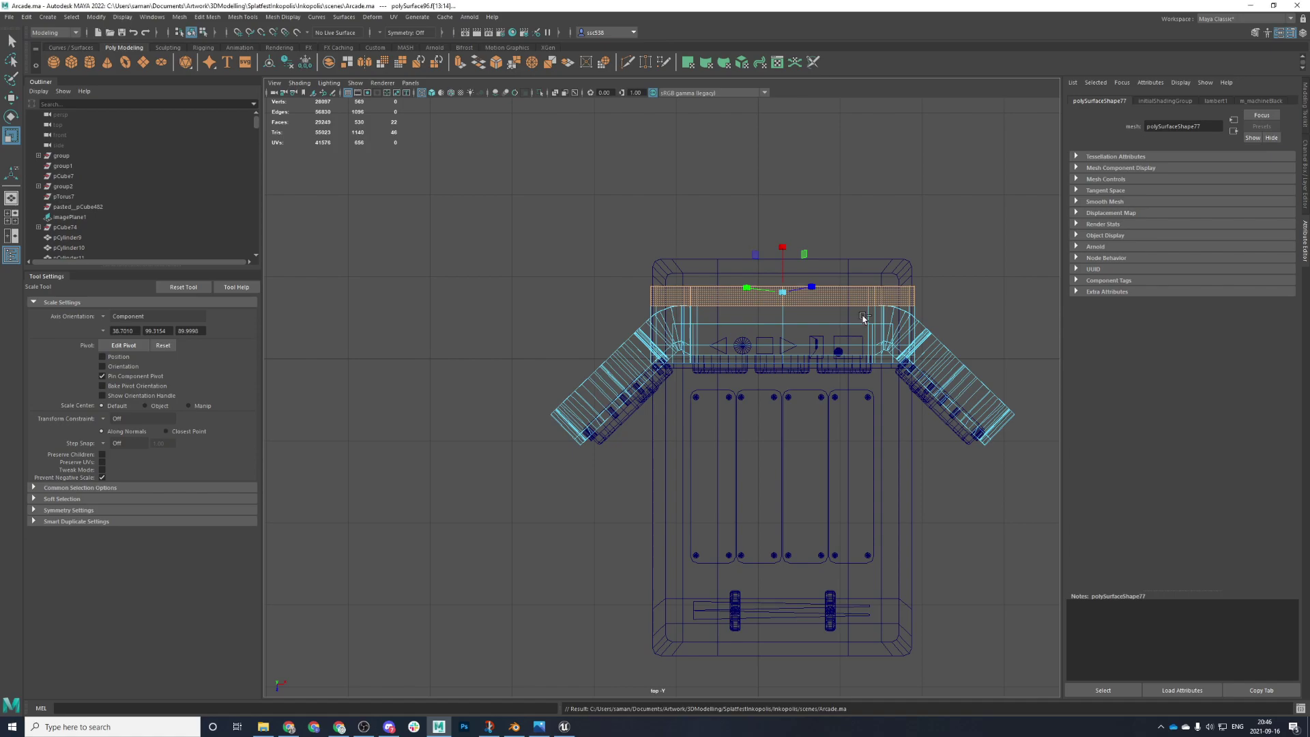
# - Assign the existing m_machineBlack material to the selected rear faces in the perspective view and clear the selection
pyautogui.press('space')
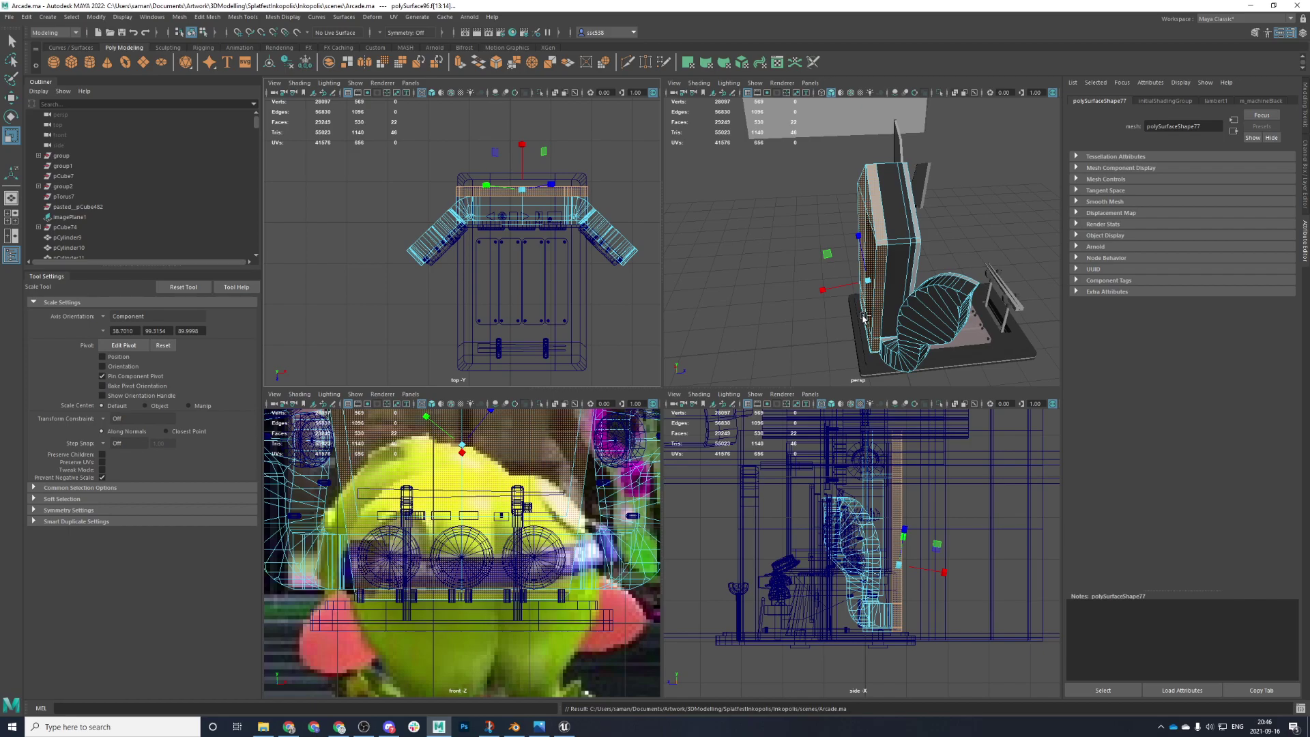
pyautogui.press('space')
pyautogui.press('space')
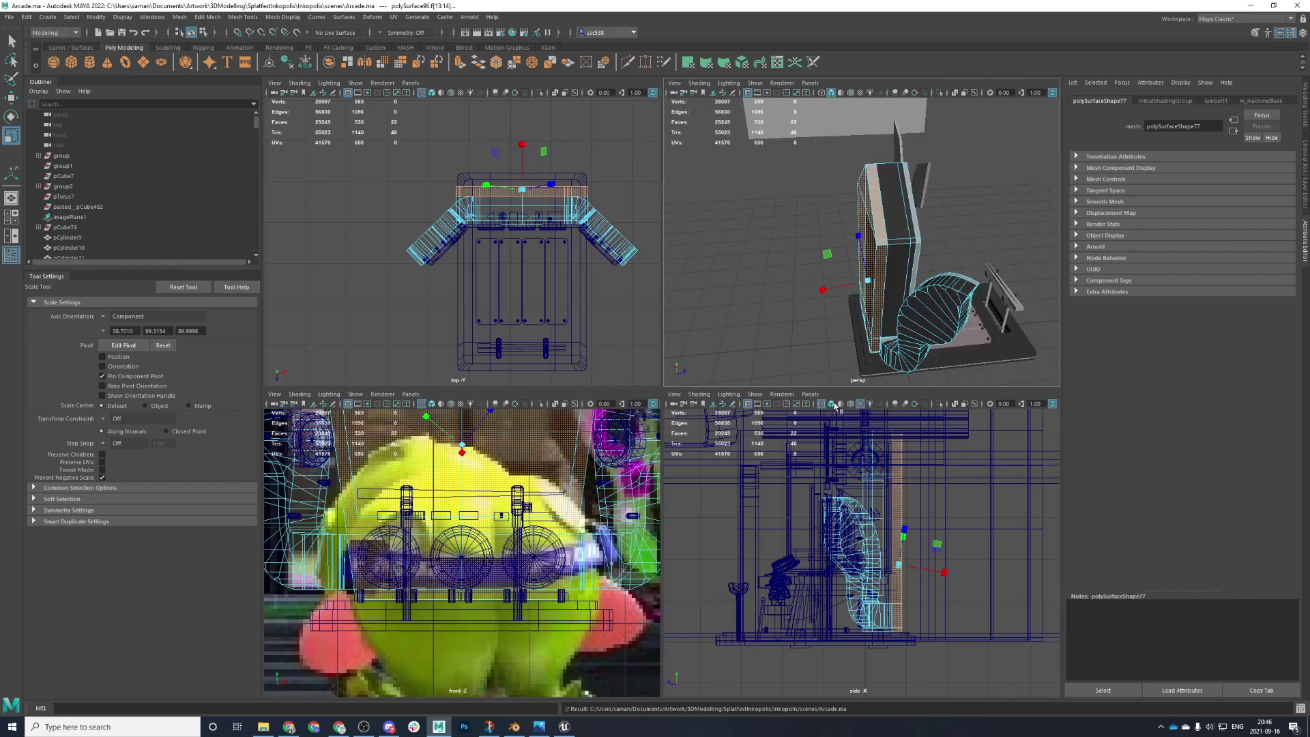
pyautogui.press('space')
pyautogui.press('f')
pyautogui.moveTo(605, 292); pyautogui.dragTo(681, 636, button='right')
pyautogui.keyDown('alt'); pyautogui.moveTo(675, 578); pyautogui.dragTo(882, 428); pyautogui.keyUp('alt')
pyautogui.click(888, 370)
pyautogui.keyDown('alt'); pyautogui.moveTo(888, 370); pyautogui.dragTo(614, 374); pyautogui.keyUp('alt')
# - Select the faces along the right side of the cabinet and the right wing in the top view
pyautogui.press('space')
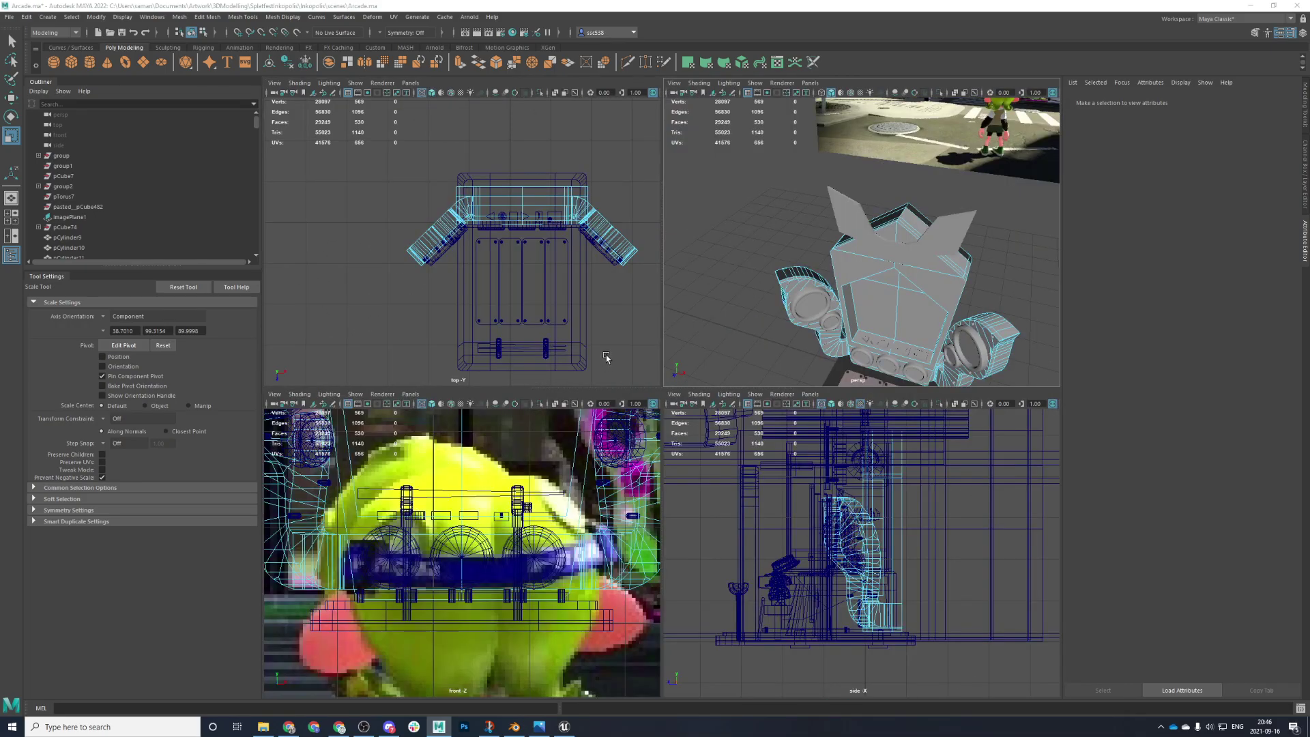
pyautogui.press('space')
pyautogui.moveTo(826, 316); pyautogui.dragTo(980, 336)
pyautogui.keyDown('alt'); pyautogui.moveTo(981, 336); pyautogui.dragTo(807, 316, button='middle'); pyautogui.keyUp('alt')
pyautogui.keyDown('alt'); pyautogui.moveTo(807, 316); pyautogui.dragTo(840, 307, button='right'); pyautogui.keyUp('alt')
pyautogui.keyDown('alt'); pyautogui.moveTo(842, 307); pyautogui.dragTo(824, 333, button='middle'); pyautogui.keyUp('alt')
pyautogui.keyDown('shift'); pyautogui.moveTo(825, 285); pyautogui.dragTo(990, 435); pyautogui.keyUp('shift')
pyautogui.keyDown('shift'); pyautogui.click(876, 374); pyautogui.keyUp('shift')
pyautogui.press('space')
pyautogui.press('space')
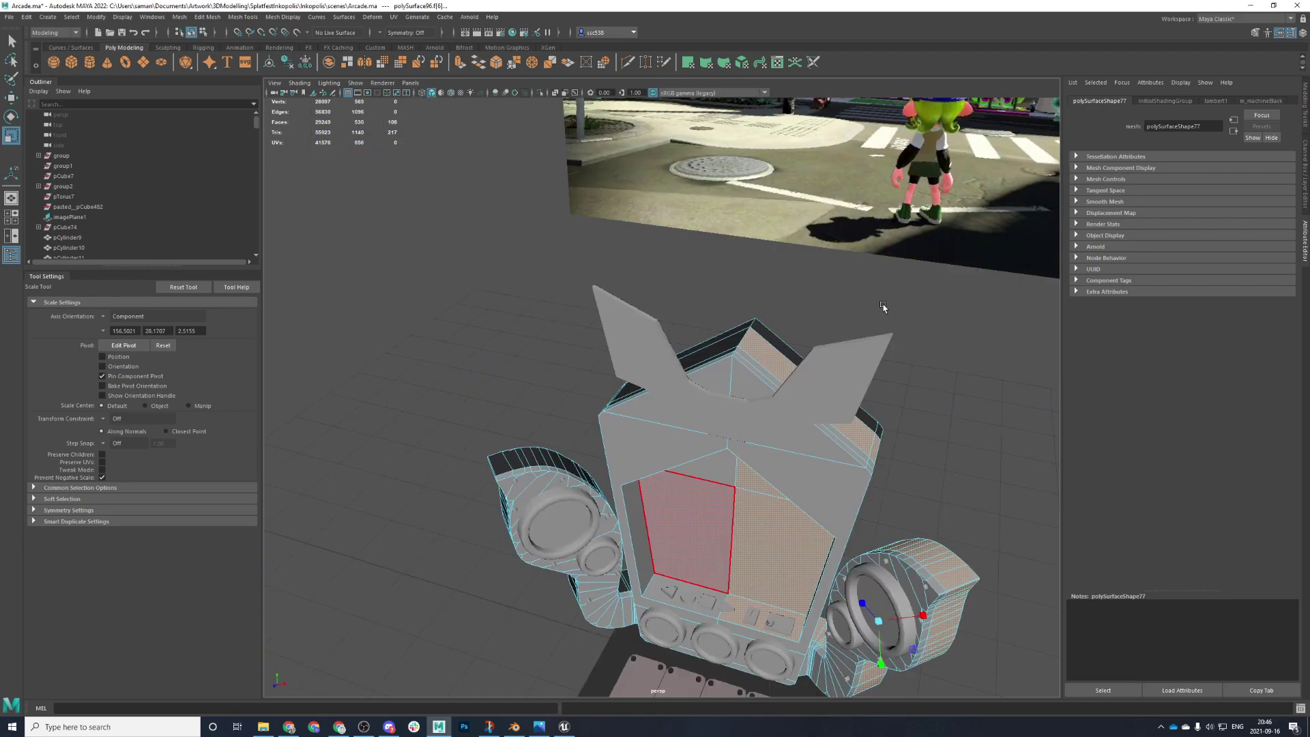
# - Assign the existing m_machineBlack material to the selected side faces of the cabinet and the wing
pyautogui.keyDown('alt'); pyautogui.moveTo(883, 304); pyautogui.dragTo(883, 324); pyautogui.keyUp('alt')
pyautogui.keyDown('alt'); pyautogui.moveTo(768, 595); pyautogui.dragTo(833, 360); pyautogui.keyUp('alt')
pyautogui.moveTo(830, 356); pyautogui.dragTo(895, 673, button='right')
pyautogui.press('[')
pyautogui.press('[')
# - Select the remaining light grey faces on the upper back of the wing
pyautogui.click(759, 394)
pyautogui.click(750, 375)
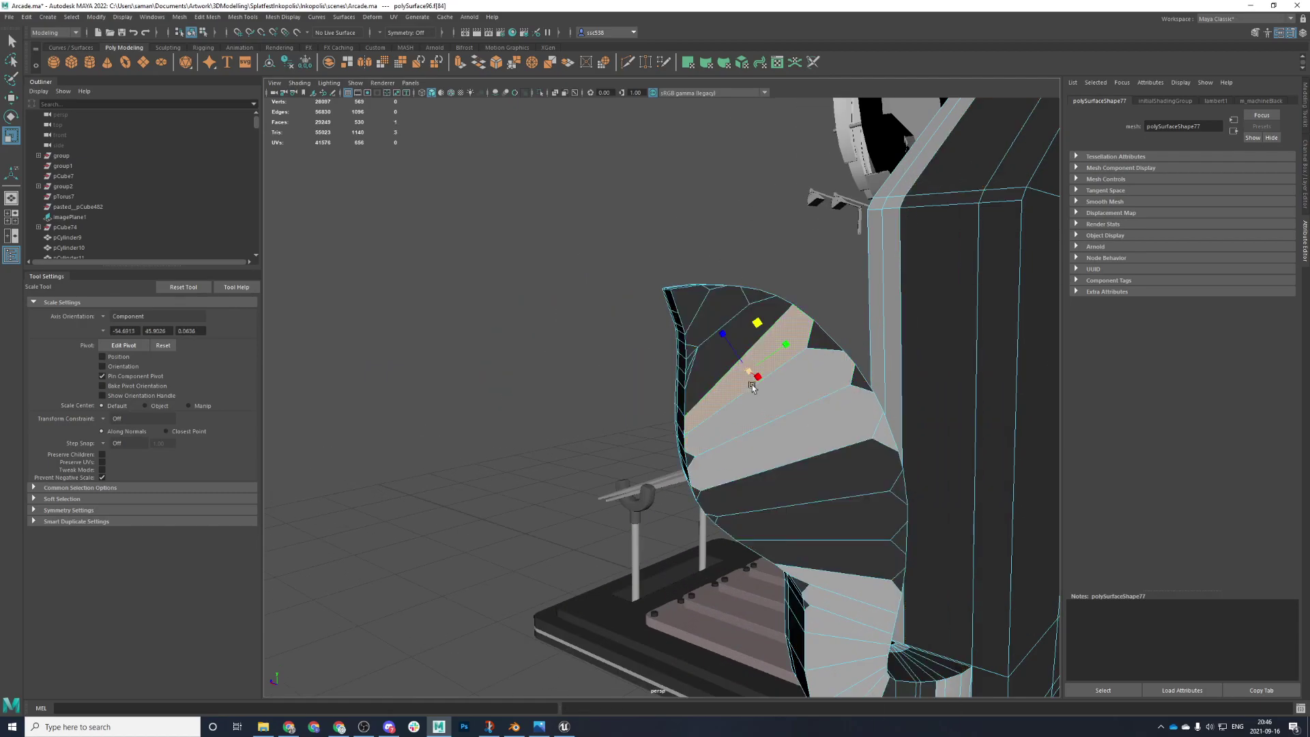
pyautogui.doubleClick(769, 444)
pyautogui.hotkey('ctrl', 'z')
pyautogui.keyDown('shift'); pyautogui.click(815, 386); pyautogui.keyUp('shift')
pyautogui.keyDown('shift'); pyautogui.click(842, 412); pyautogui.keyUp('shift')
pyautogui.keyDown('shift'); pyautogui.click(883, 430); pyautogui.keyUp('shift')
# - Select the middle section of the wing in the top view and apply m_machineBlack to its light faces
pyautogui.keyDown('alt'); pyautogui.moveTo(829, 517); pyautogui.dragTo(775, 211); pyautogui.keyUp('alt')
pyautogui.press('space')
pyautogui.press('space')
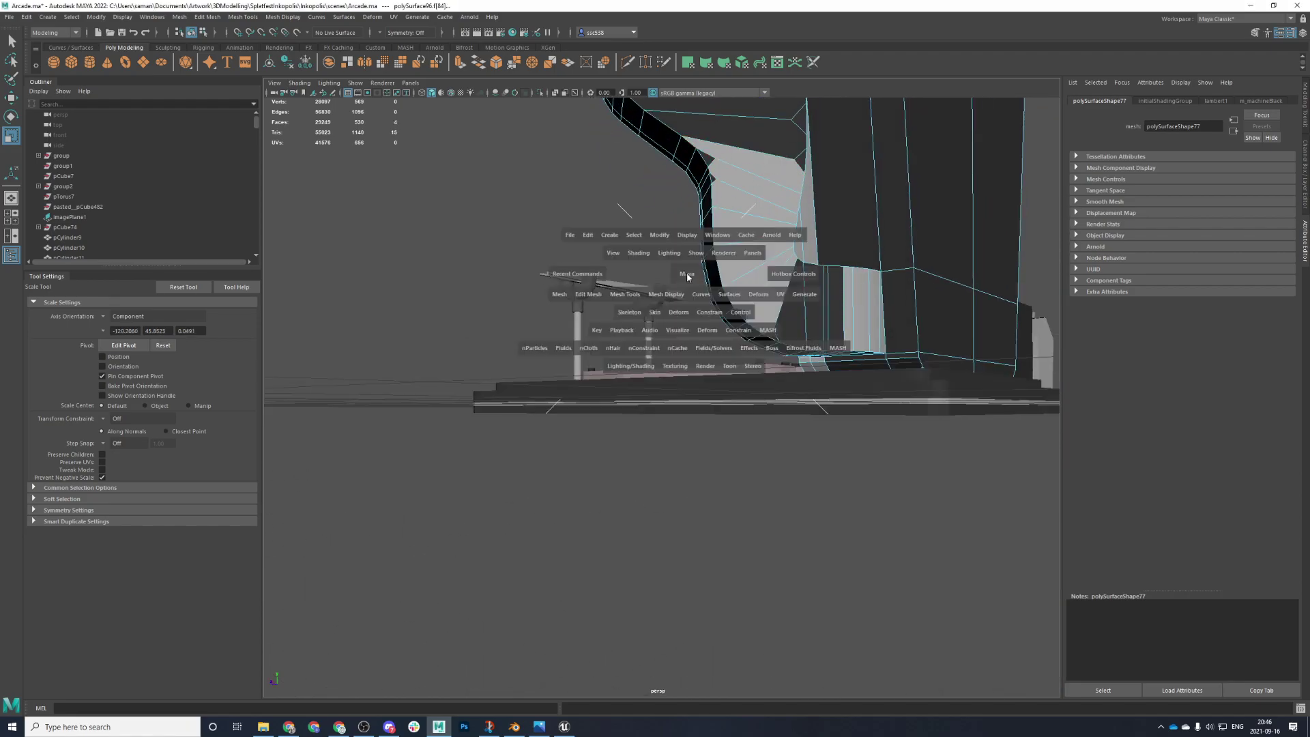
pyautogui.press('f')
pyautogui.keyDown('alt'); pyautogui.moveTo(686, 296); pyautogui.dragTo(682, 403, button='right'); pyautogui.keyUp('alt')
pyautogui.press('space')
pyautogui.press('space')
pyautogui.moveTo(569, 250); pyautogui.dragTo(917, 487)
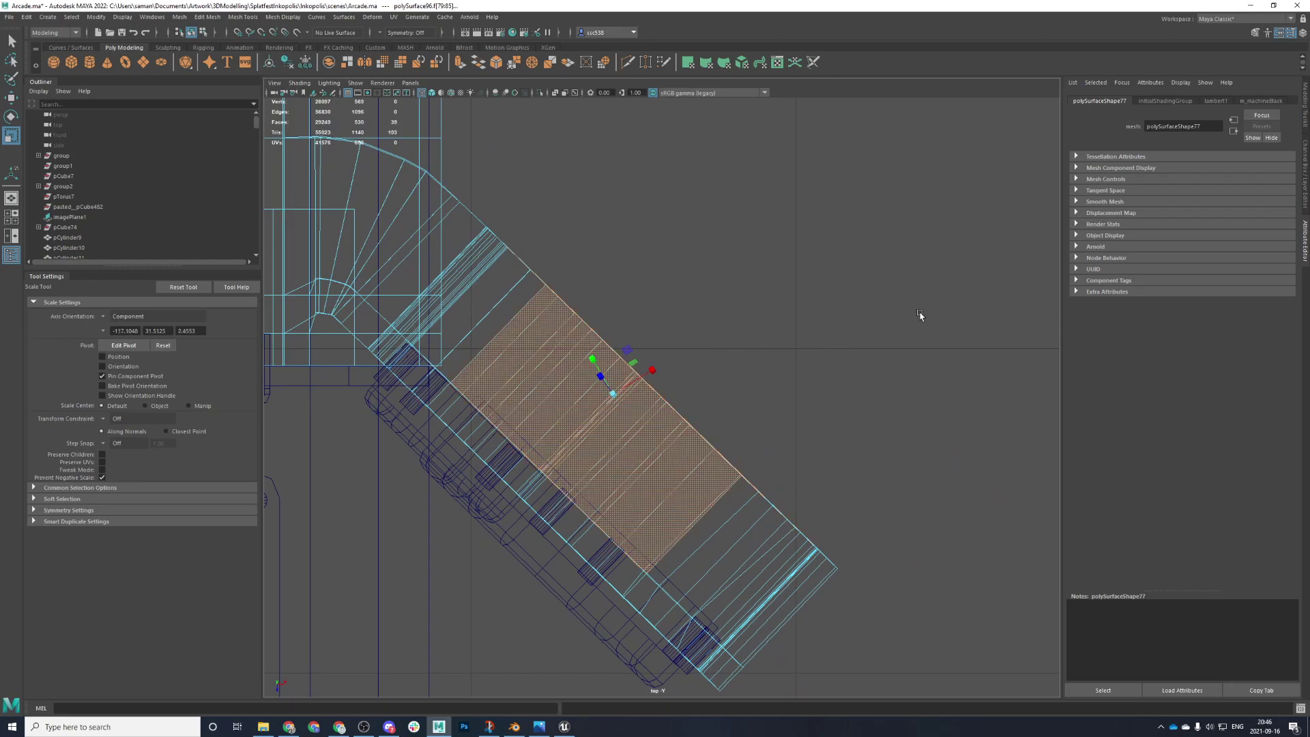
pyautogui.press('space')
pyautogui.press('space')
pyautogui.click(739, 434)
# - Try to select the faces where the wing joins the cabinet in the top view, excluding the cabinet's rear corner
pyautogui.keyDown('alt'); pyautogui.moveTo(740, 434); pyautogui.dragTo(719, 515); pyautogui.keyUp('alt')
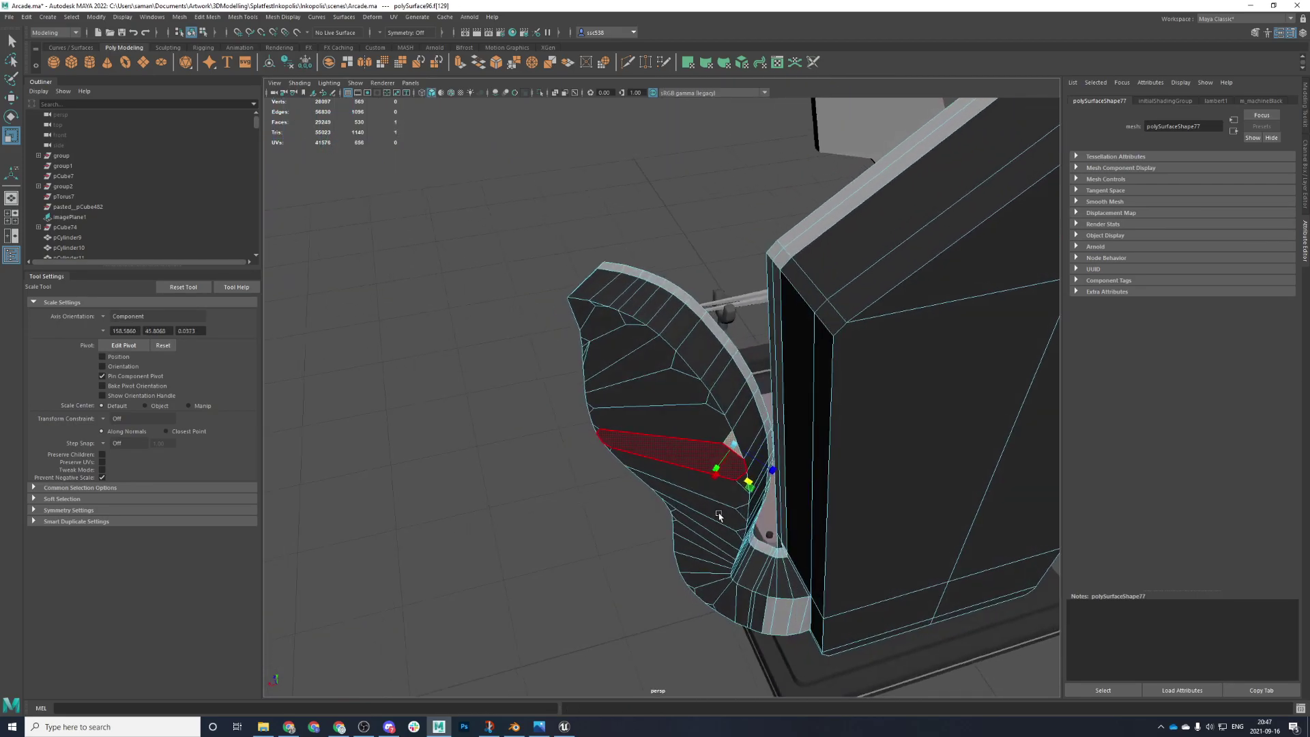
pyautogui.keyDown('alt'); pyautogui.moveTo(767, 594); pyautogui.dragTo(766, 535); pyautogui.keyUp('alt')
pyautogui.keyDown('alt'); pyautogui.moveTo(766, 535); pyautogui.dragTo(813, 432, button='middle'); pyautogui.keyUp('alt')
pyautogui.keyDown('alt'); pyautogui.moveTo(812, 432); pyautogui.dragTo(791, 477); pyautogui.keyUp('alt')
pyautogui.press('space')
pyautogui.press('space')
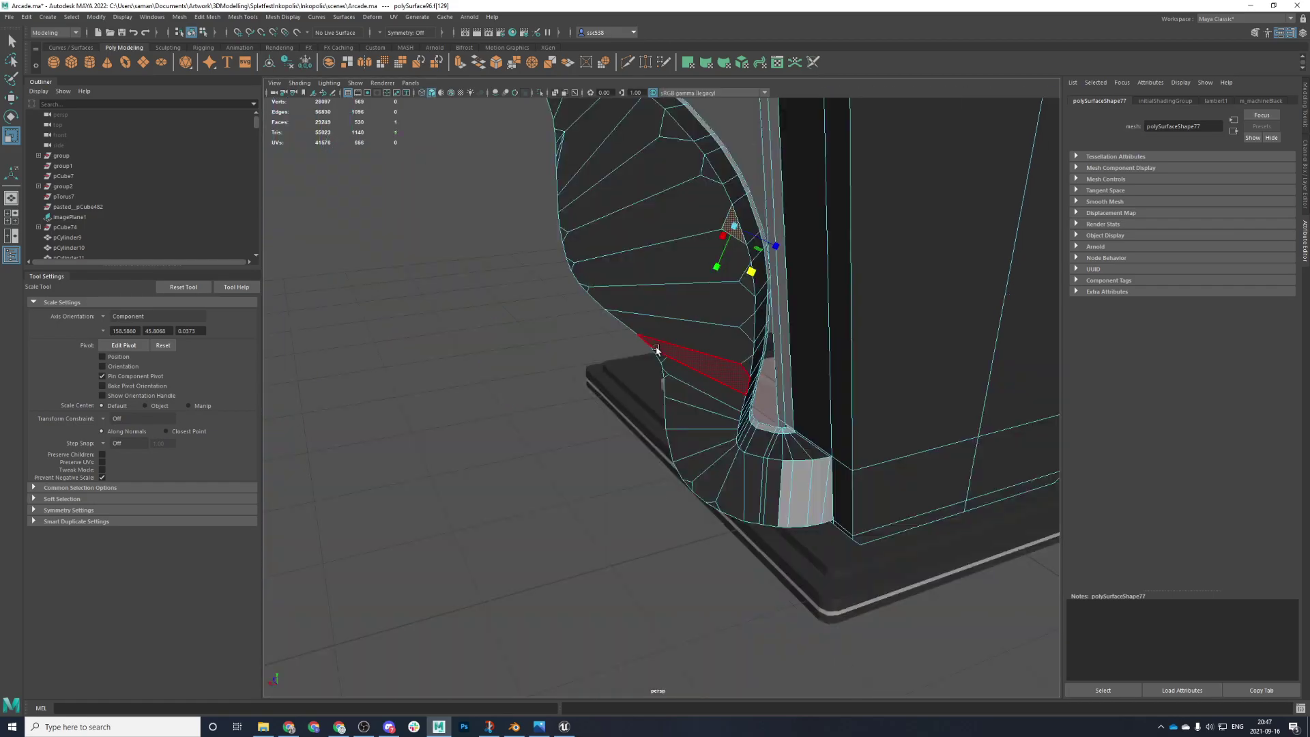
pyautogui.scroll(-2, 602, 286)
pyautogui.press('space')
pyautogui.keyDown('alt'); pyautogui.moveTo(478, 220); pyautogui.dragTo(562, 265, button='middle'); pyautogui.keyUp('alt')
pyautogui.press('space')
pyautogui.scroll(6, 565, 217)
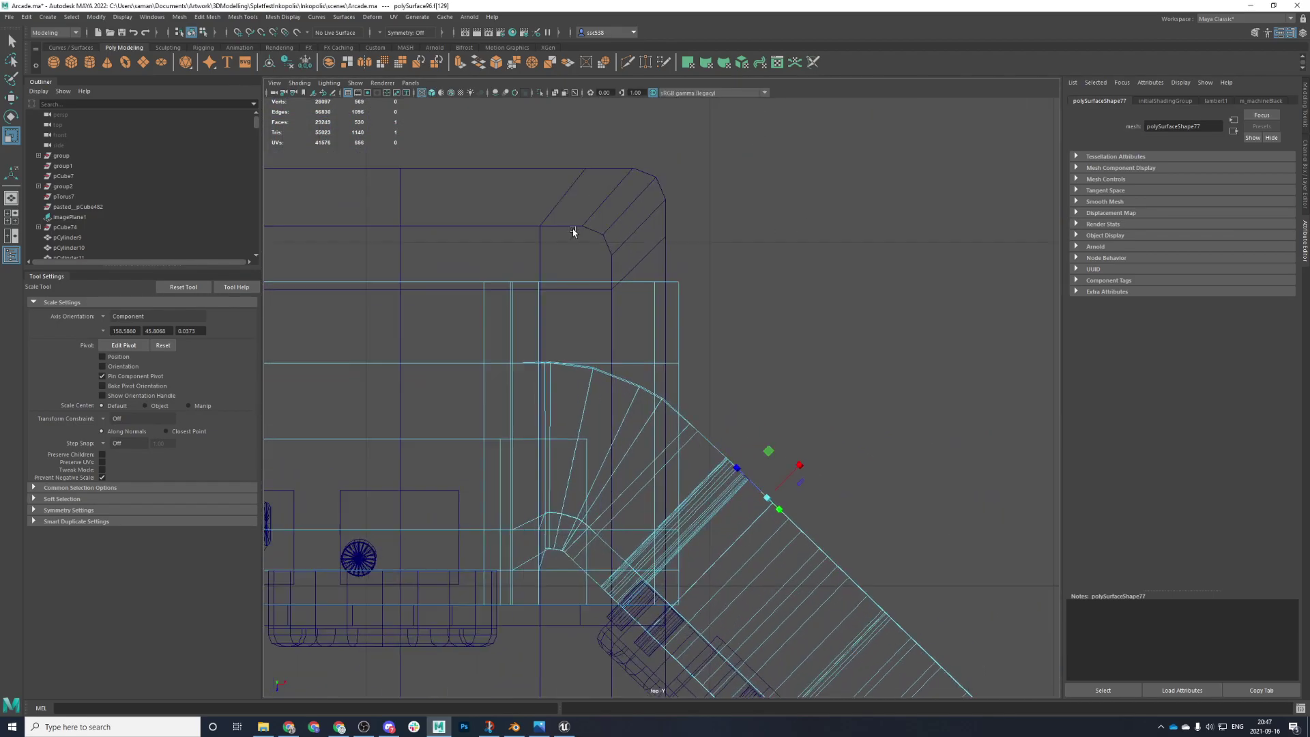
pyautogui.moveTo(532, 339); pyautogui.dragTo(802, 484)
pyautogui.keyDown('ctrl'); pyautogui.moveTo(566, 259); pyautogui.dragTo(694, 338); pyautogui.keyUp('ctrl')
pyautogui.press('space')
pyautogui.press('space')
pyautogui.keyDown('alt'); pyautogui.moveTo(717, 469); pyautogui.dragTo(701, 415, button='middle'); pyautogui.keyUp('alt')
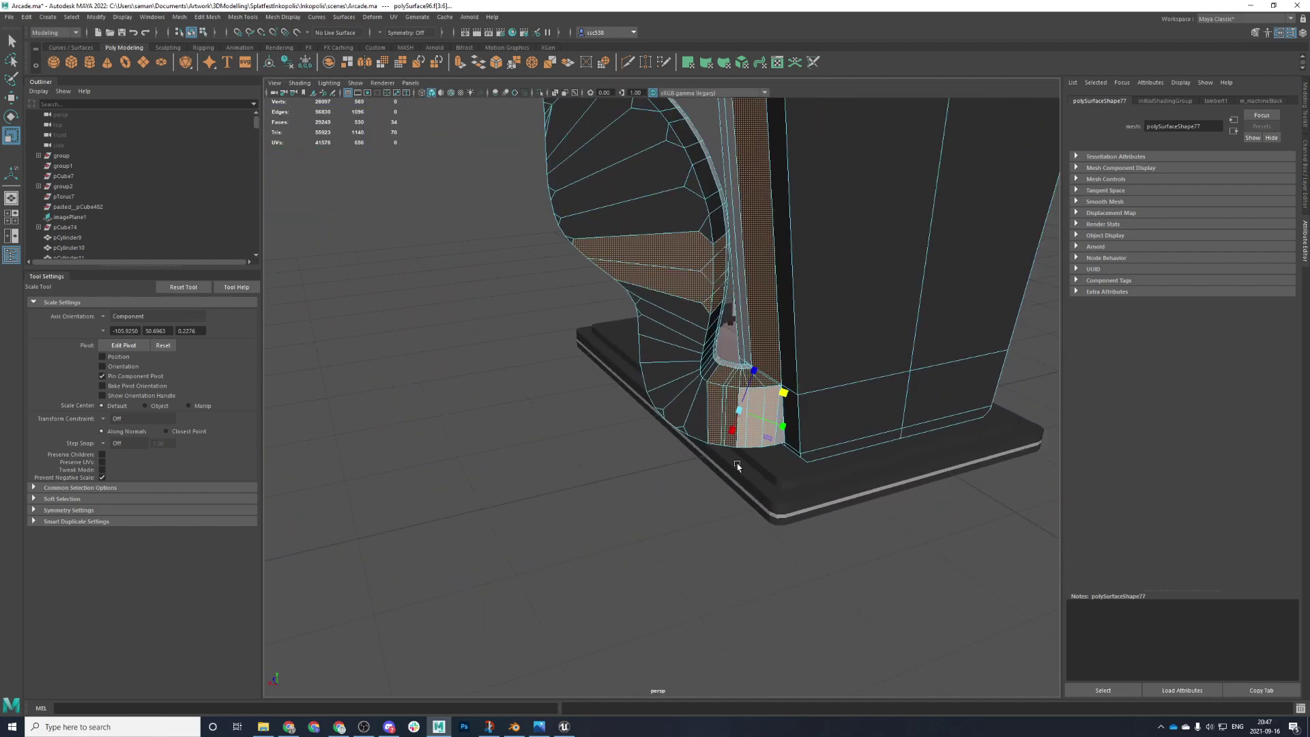
pyautogui.scroll(3, 742, 450)
pyautogui.click(564, 726)
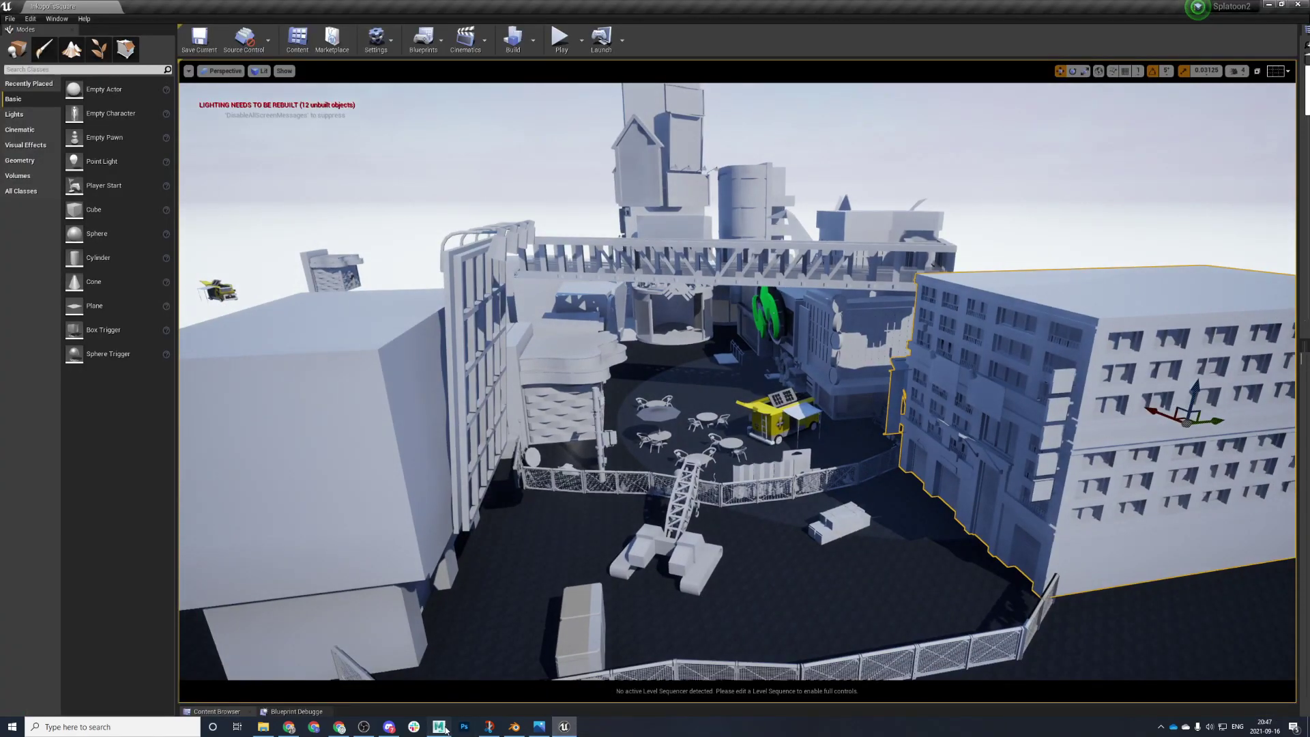
pyautogui.click(439, 725)
# - Select the upper, outer and lower faces of the wing's joint to the cabinet and repeat the m_machineBlack assignment on them
pyautogui.keyDown('alt'); pyautogui.moveTo(750, 410); pyautogui.dragTo(810, 401); pyautogui.keyUp('alt')
pyautogui.keyDown('shift'); pyautogui.doubleClick(782, 427); pyautogui.keyUp('shift')
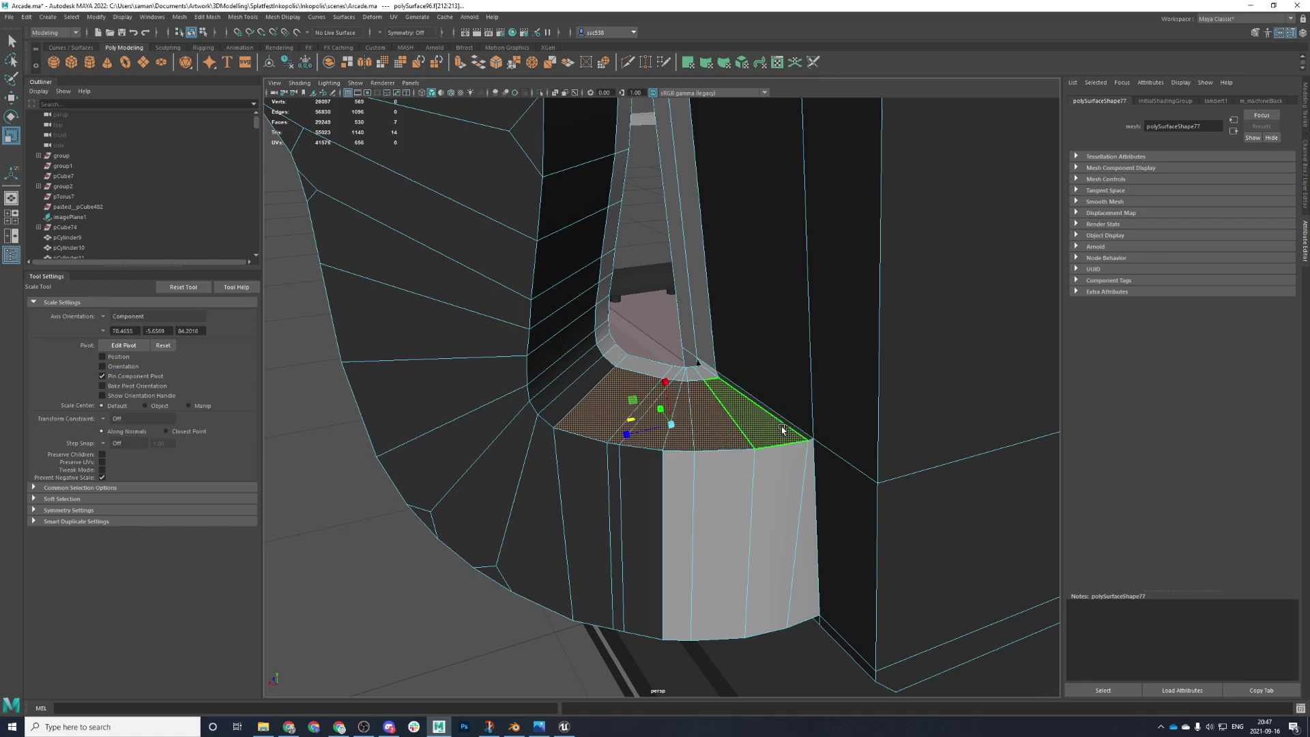
pyautogui.keyDown('shift'); pyautogui.click(797, 525); pyautogui.keyUp('shift')
pyautogui.keyDown('shift'); pyautogui.click(711, 562); pyautogui.keyUp('shift')
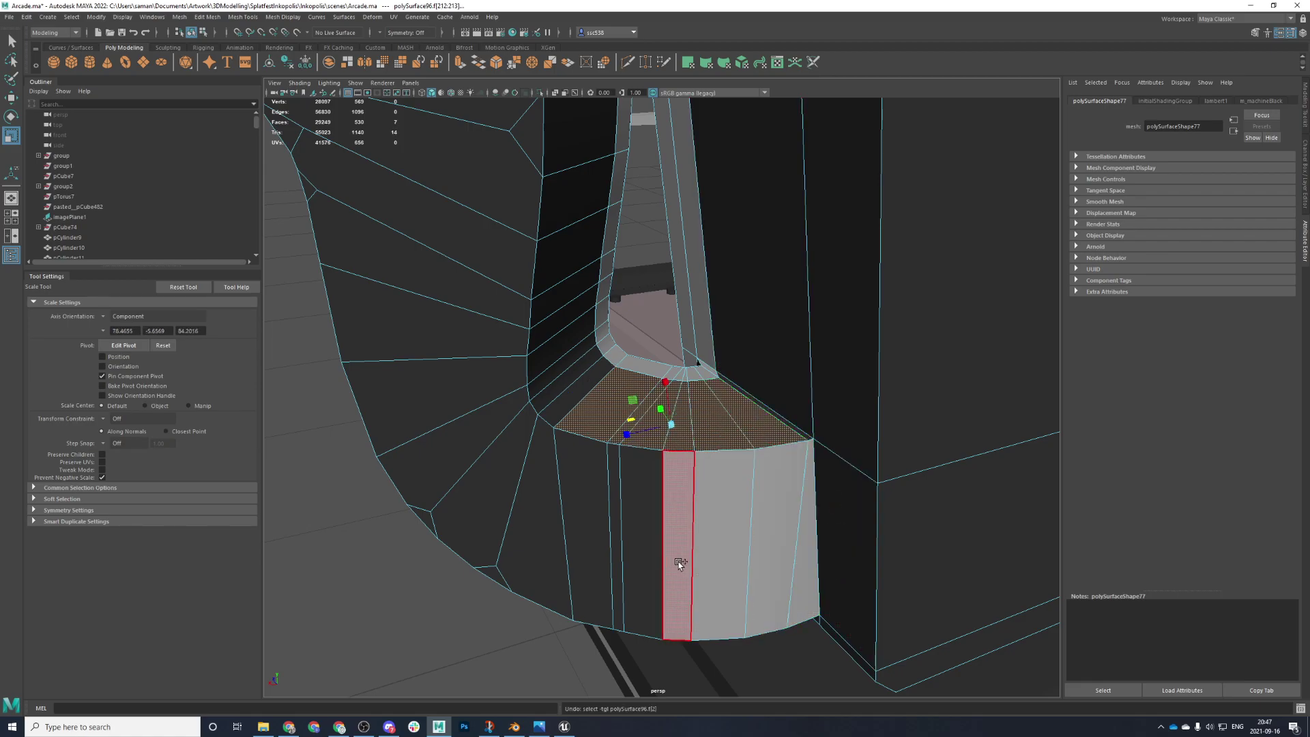
pyautogui.keyDown('shift'); pyautogui.click(677, 562); pyautogui.keyUp('shift')
pyautogui.keyDown('shift'); pyautogui.click(788, 560); pyautogui.keyUp('shift')
pyautogui.press('f')
pyautogui.keyDown('alt'); pyautogui.moveTo(816, 486); pyautogui.dragTo(815, 526); pyautogui.keyUp('alt')
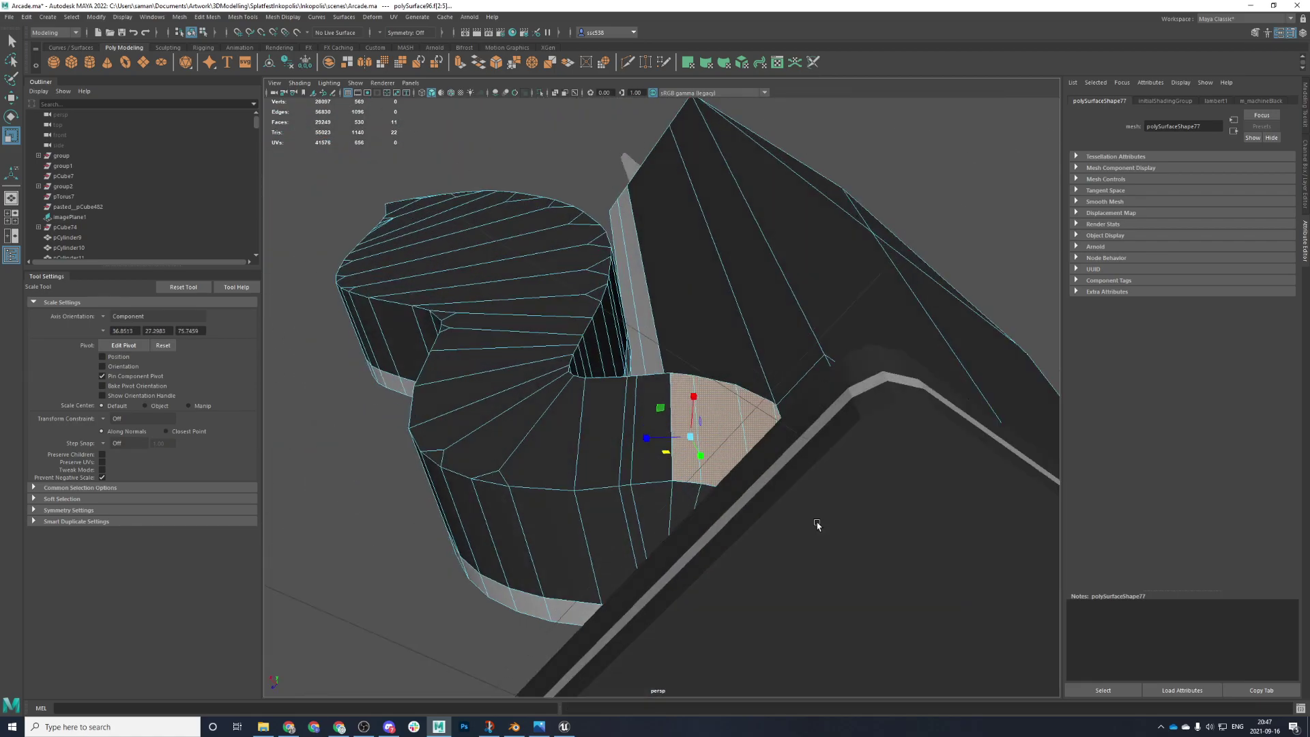
pyautogui.keyDown('alt'); pyautogui.moveTo(816, 526); pyautogui.dragTo(760, 550, button='right'); pyautogui.keyUp('alt')
pyautogui.press('g')
# - Examine the machine from the front and bring up the reference photo MusicMachineTopL.jpg for comparison
pyautogui.keyDown('alt'); pyautogui.moveTo(739, 550); pyautogui.dragTo(786, 640); pyautogui.keyUp('alt')
pyautogui.keyDown('alt'); pyautogui.moveTo(786, 639); pyautogui.dragTo(710, 614, button='right'); pyautogui.keyUp('alt')
pyautogui.keyDown('alt'); pyautogui.moveTo(710, 614); pyautogui.dragTo(860, 539); pyautogui.keyUp('alt')
pyautogui.keyDown('alt'); pyautogui.moveTo(861, 539); pyautogui.dragTo(661, 568, button='right'); pyautogui.keyUp('alt')
pyautogui.keyDown('alt'); pyautogui.moveTo(661, 568); pyautogui.dragTo(753, 401); pyautogui.keyUp('alt')
pyautogui.keyDown('alt'); pyautogui.moveTo(753, 401); pyautogui.dragTo(723, 569, button='right'); pyautogui.keyUp('alt')
pyautogui.keyDown('alt'); pyautogui.moveTo(723, 569); pyautogui.dragTo(735, 524); pyautogui.keyUp('alt')
pyautogui.keyDown('alt'); pyautogui.moveTo(740, 460); pyautogui.dragTo(741, 474); pyautogui.keyUp('alt')
pyautogui.scroll(2, 741, 475)
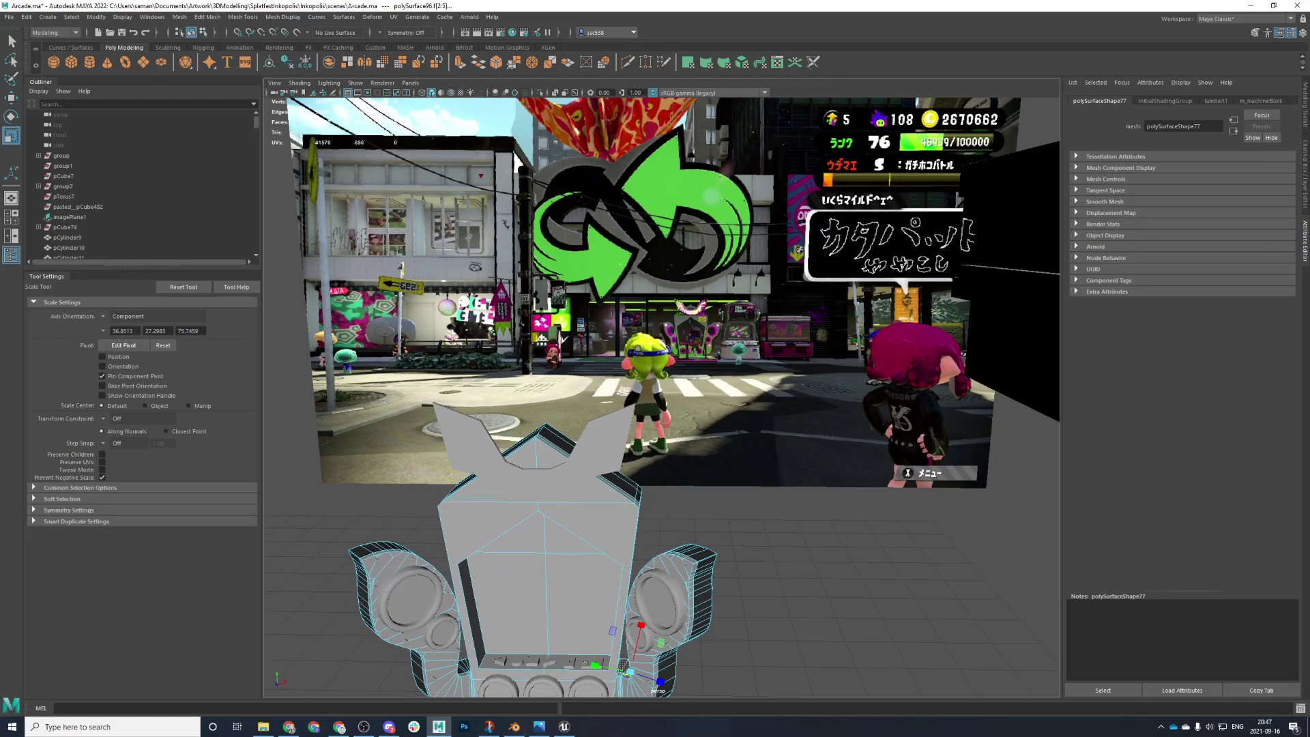
pyautogui.click(539, 727)
pyautogui.moveTo(259, 433); pyautogui.dragTo(292, 306)
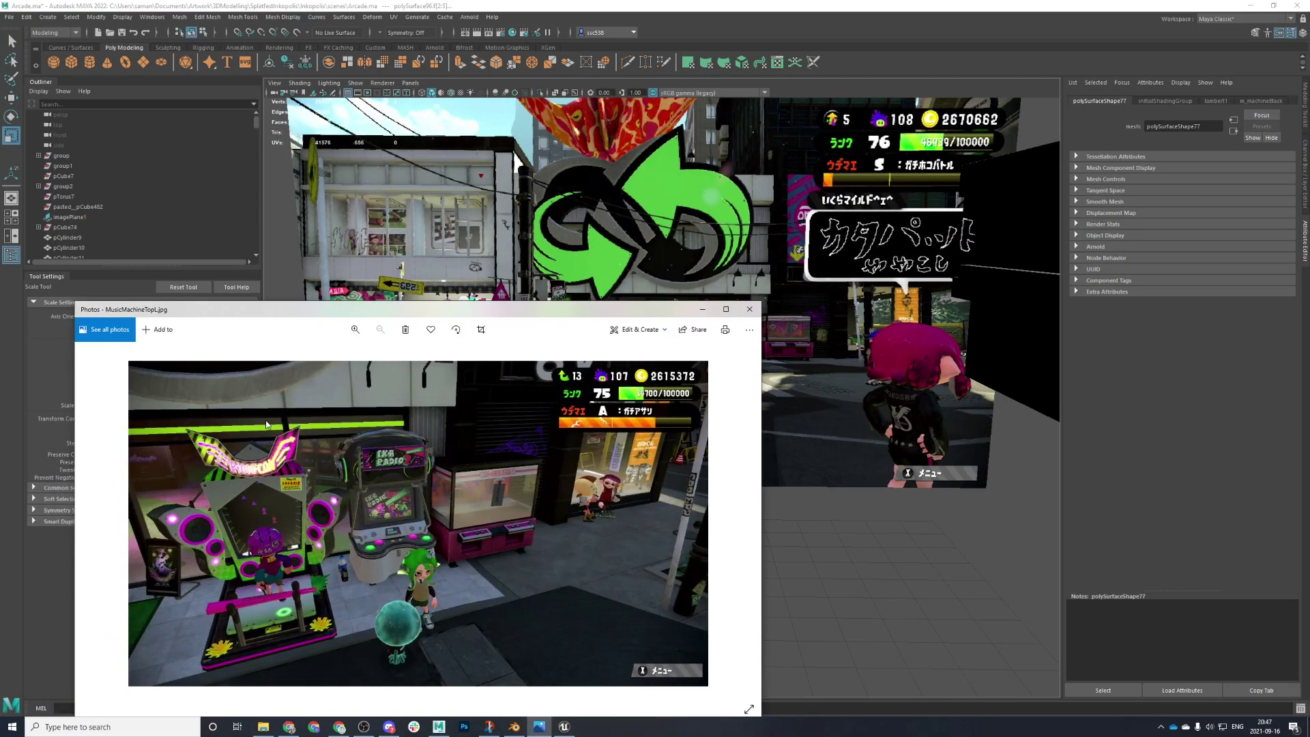
pyautogui.moveTo(382, 311); pyautogui.dragTo(1309, 315)
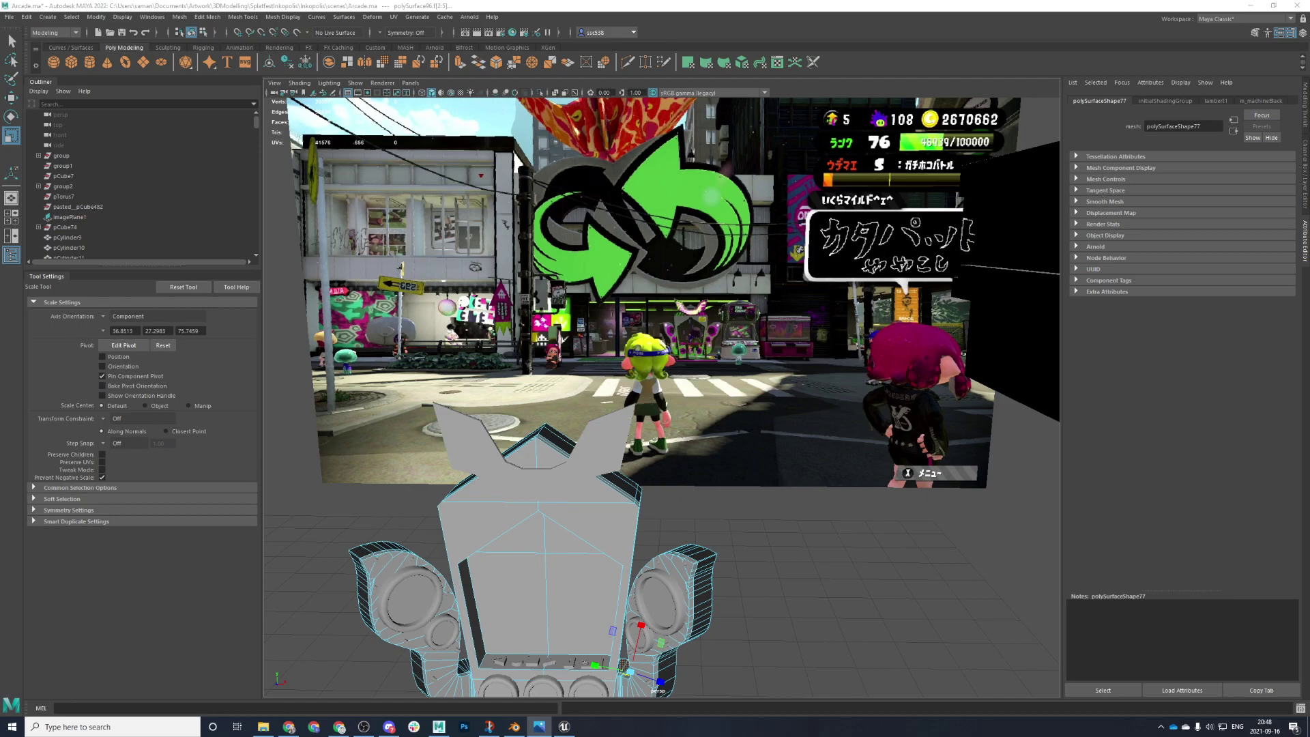
# - Select the light grey edge faces running along the front side of the cabinet
pyautogui.keyDown('alt'); pyautogui.moveTo(672, 412); pyautogui.dragTo(672, 286, button='middle'); pyautogui.keyUp('alt')
pyautogui.keyDown('alt'); pyautogui.moveTo(672, 286); pyautogui.dragTo(746, 329); pyautogui.keyUp('alt')
pyautogui.click(746, 329)
pyautogui.keyDown('alt'); pyautogui.moveTo(805, 492); pyautogui.dragTo(826, 395); pyautogui.keyUp('alt')
pyautogui.scroll(-4, 828, 382)
pyautogui.click(652, 313)
pyautogui.keyDown('alt'); pyautogui.moveTo(651, 313); pyautogui.dragTo(743, 341); pyautogui.keyUp('alt')
pyautogui.keyDown('shift'); pyautogui.click(731, 397); pyautogui.keyUp('shift')
# - Assign a new Lambert material to the selected cabinet faces and return to object selection
pyautogui.keyDown('alt'); pyautogui.moveTo(796, 384); pyautogui.dragTo(841, 255); pyautogui.keyUp('alt')
pyautogui.moveTo(840, 255); pyautogui.dragTo(852, 540, button='right')
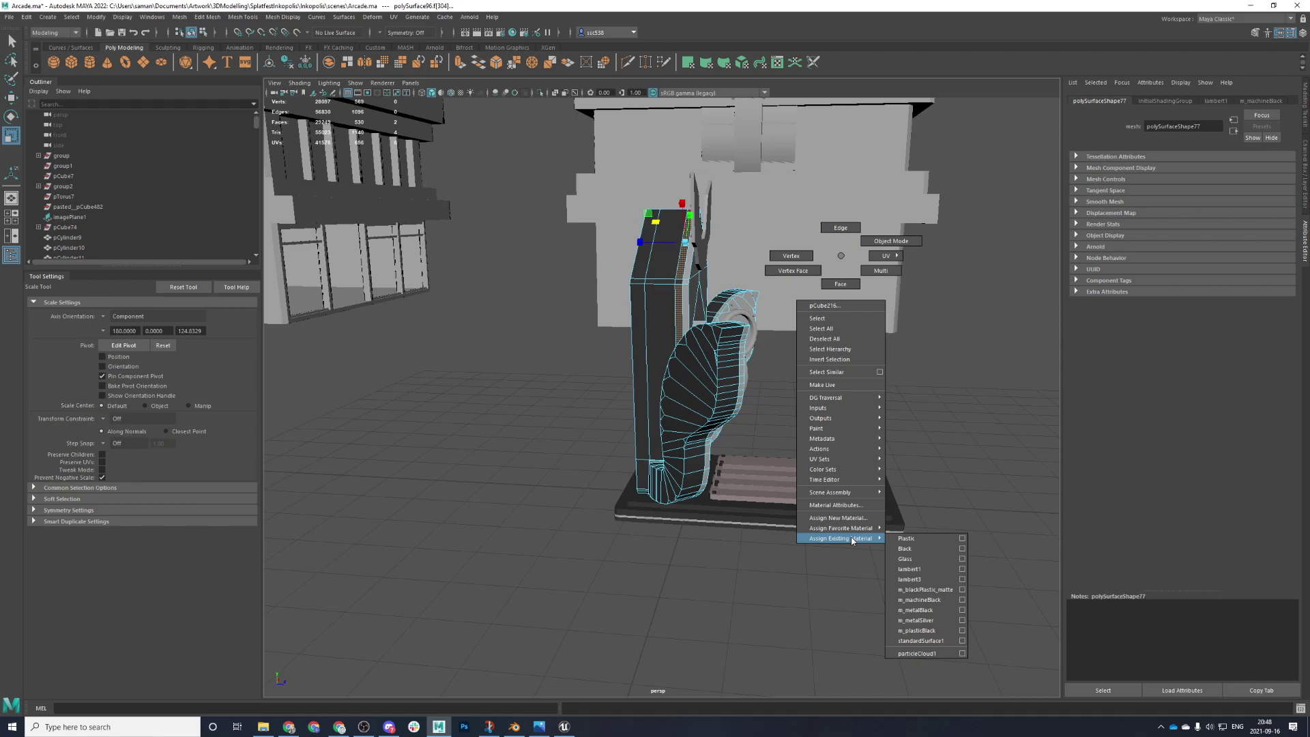
pyautogui.moveTo(851, 541); pyautogui.dragTo(838, 518, button='right')
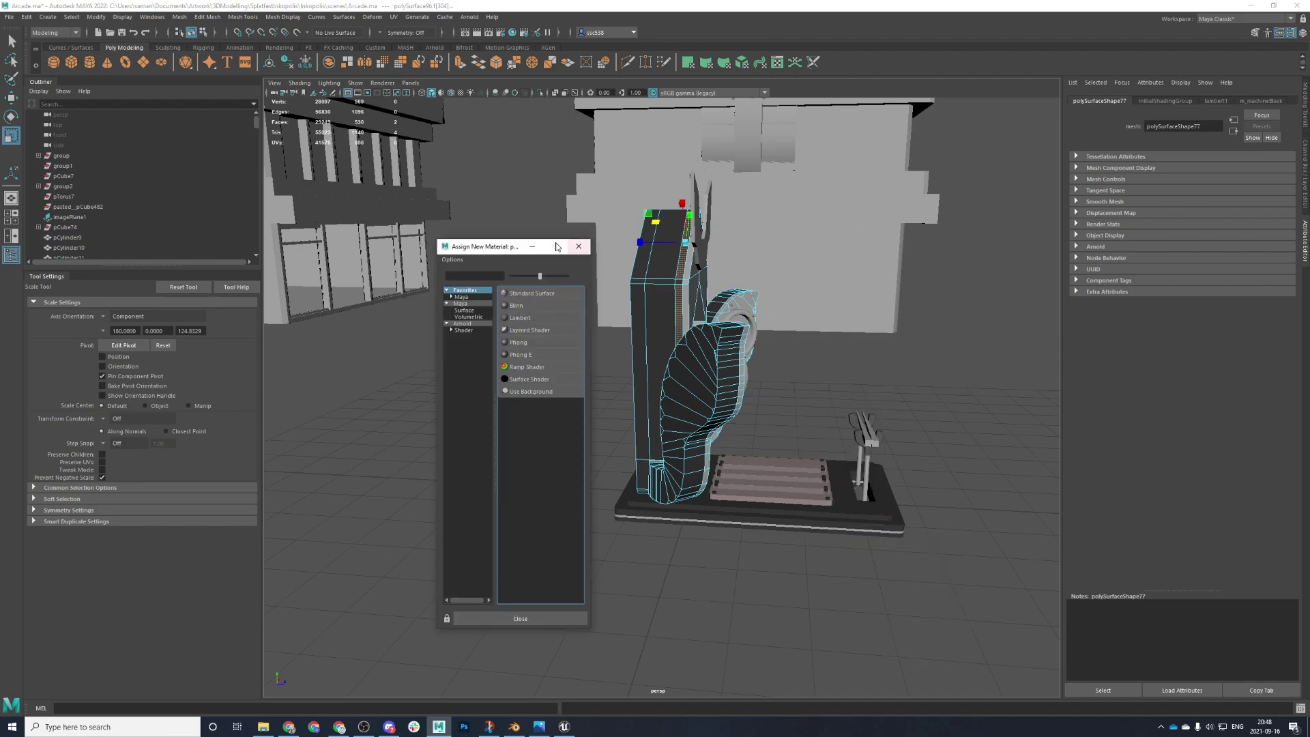
pyautogui.click(524, 317)
pyautogui.moveTo(599, 347); pyautogui.dragTo(679, 311, button='right')
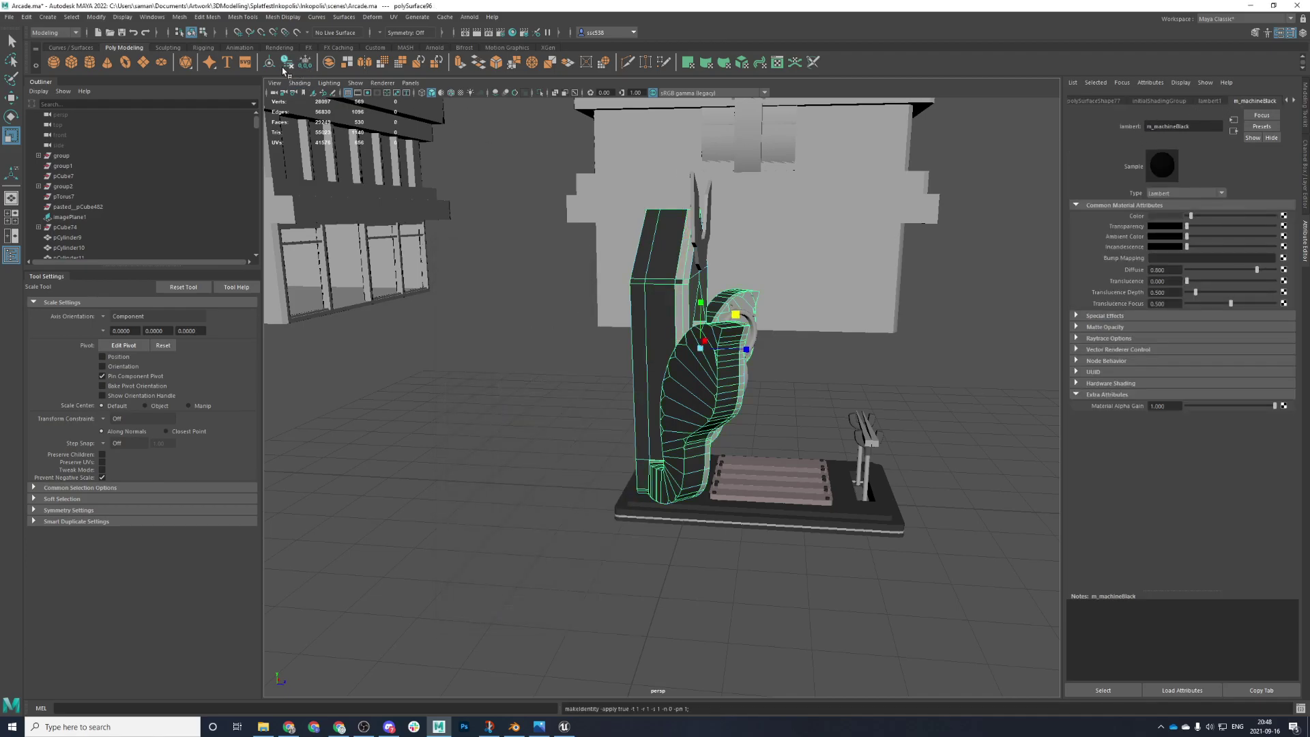
# - Rename the new Lambert material m_machineWhite and save the scene
pyautogui.click(1291, 100)
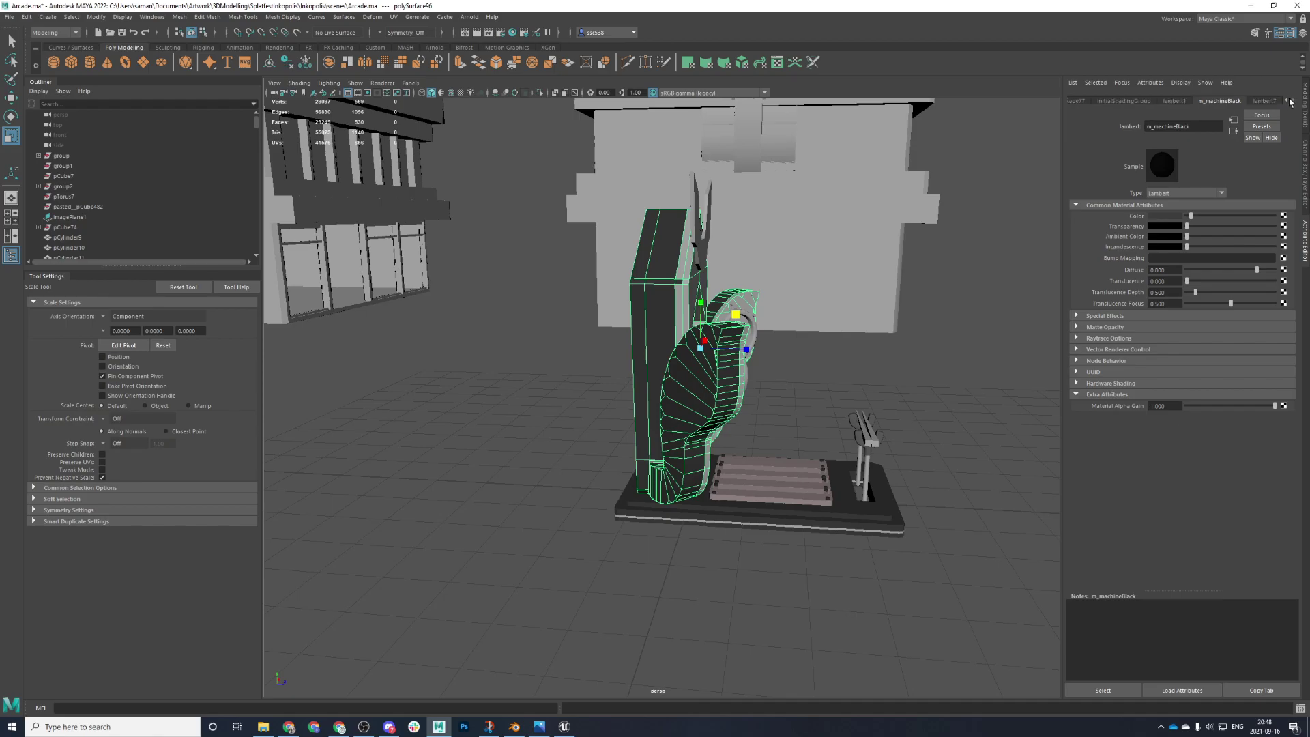
pyautogui.click(1251, 101)
pyautogui.doubleClick(1208, 125)
pyautogui.write('m_m')
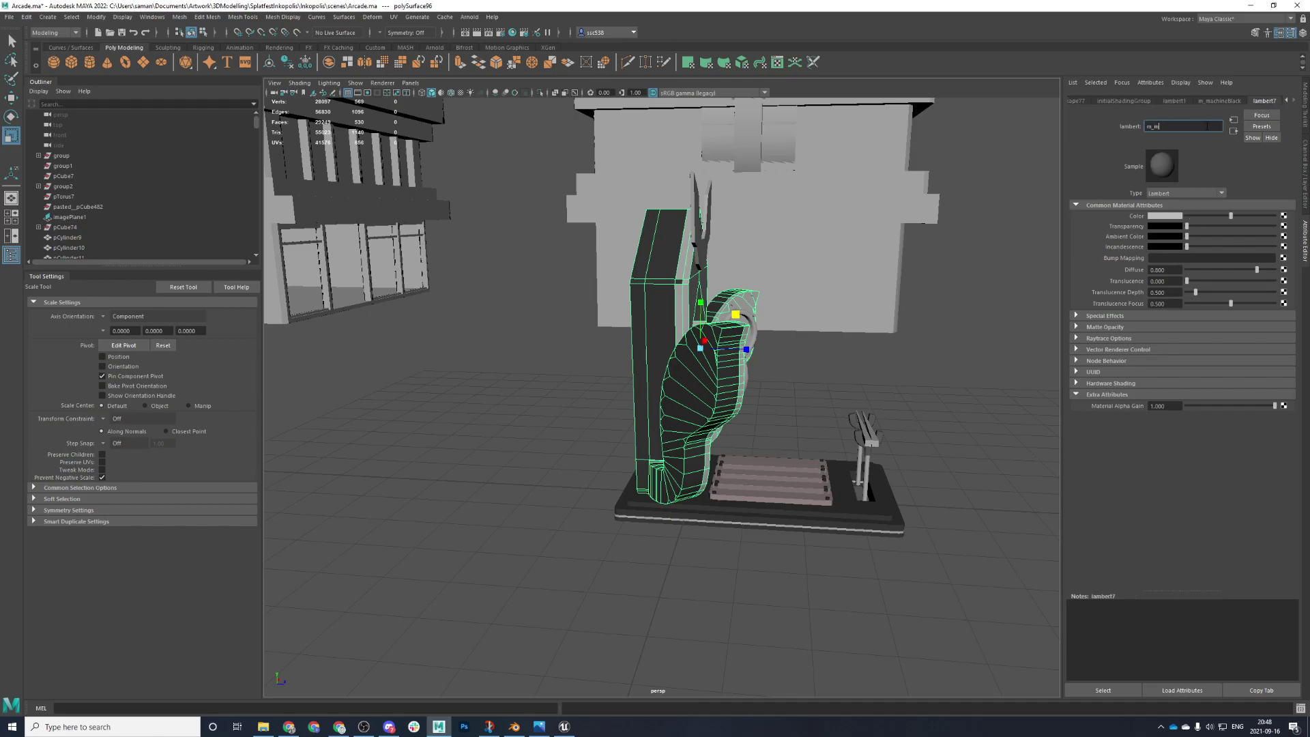
pyautogui.press('Return')
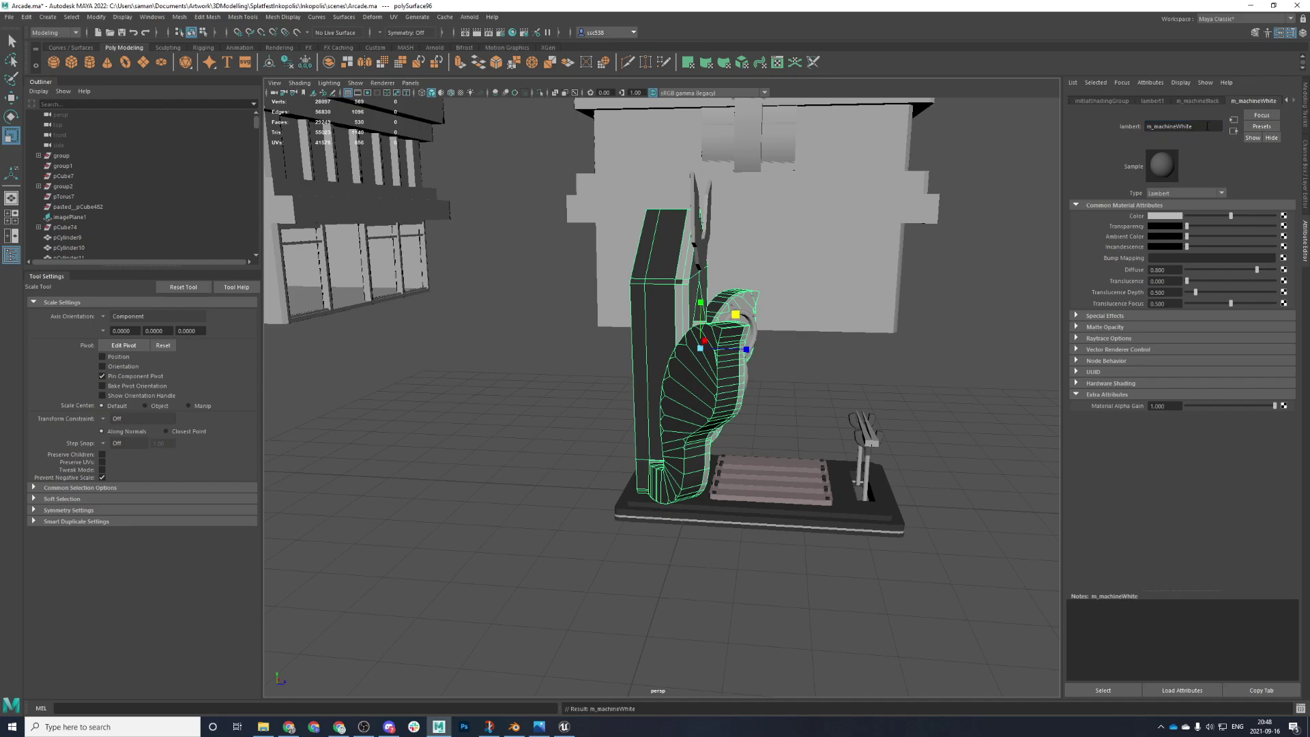
pyautogui.hotkey('ctrl', 's')
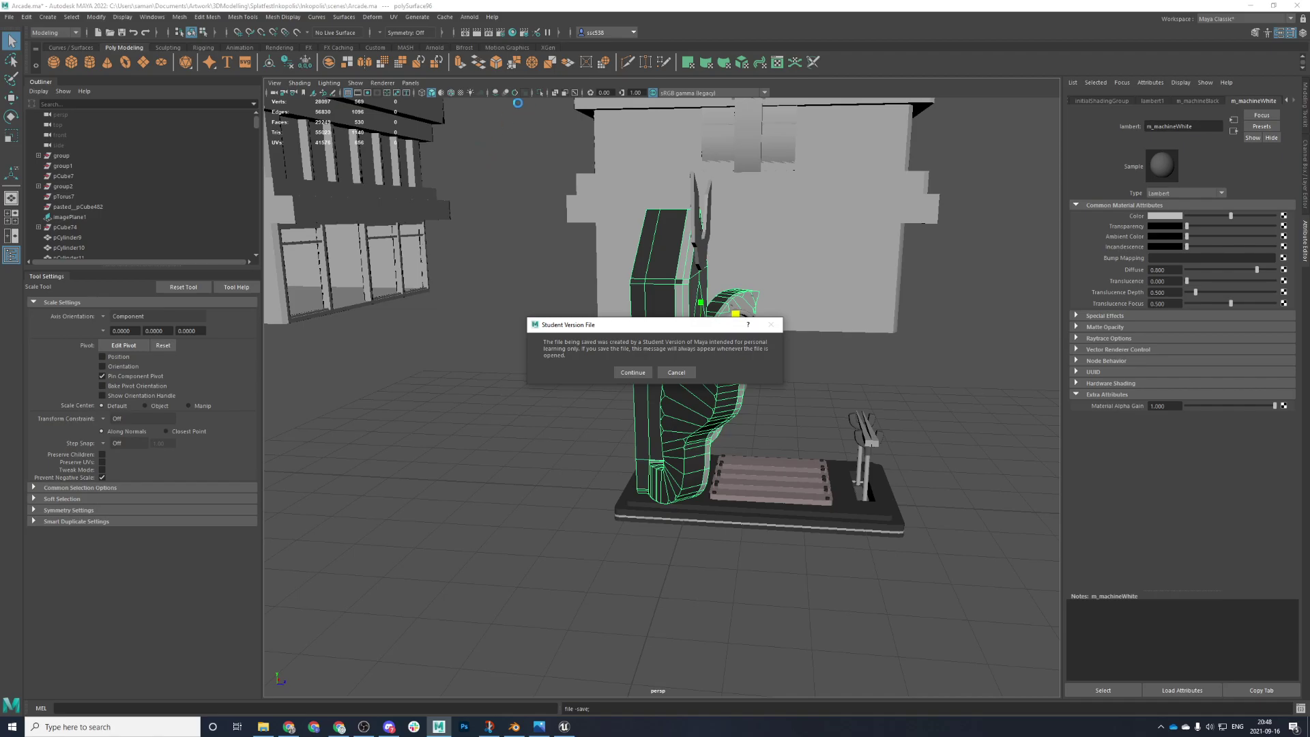
pyautogui.click(633, 372)
# - Select the faces where the other wing meets the cabinet's side in the top view
pyautogui.keyDown('alt'); pyautogui.moveTo(837, 544); pyautogui.dragTo(689, 580); pyautogui.keyUp('alt')
pyautogui.scroll(3, 859, 477)
pyautogui.scroll(-4, 865, 464)
pyautogui.scroll(5, 867, 402)
pyautogui.keyDown('alt'); pyautogui.moveTo(885, 437); pyautogui.dragTo(869, 573); pyautogui.keyUp('alt')
pyautogui.click(867, 401)
pyautogui.click(809, 568)
pyautogui.press('space')
pyautogui.press('space')
pyautogui.scroll(6, 592, 338)
pyautogui.moveTo(592, 337); pyautogui.dragTo(592, 382, button='right')
pyautogui.moveTo(780, 348); pyautogui.dragTo(868, 454)
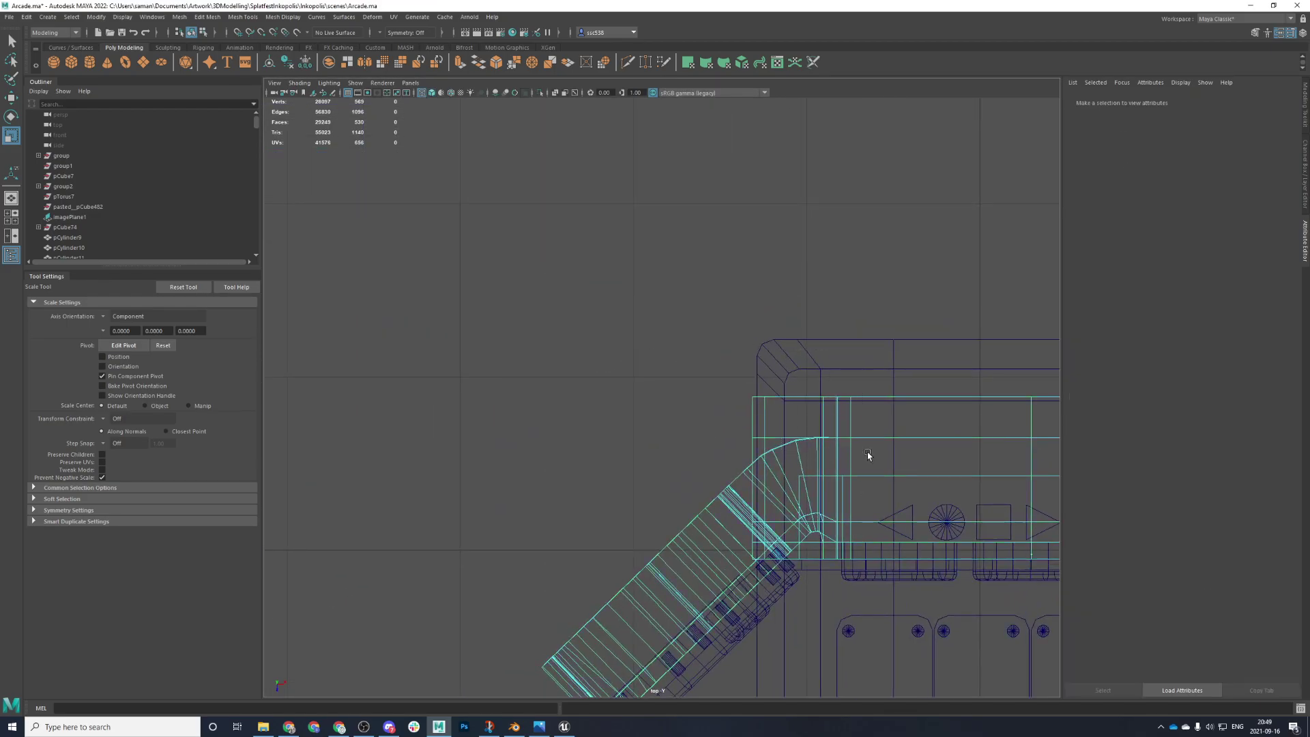
# - Assign the existing m_machineBlack material to the selected side and wing joint faces
pyautogui.press('space')
pyautogui.press('space')
pyautogui.keyDown('alt'); pyautogui.moveTo(785, 344); pyautogui.dragTo(779, 275); pyautogui.keyUp('alt')
pyautogui.rightClick(779, 275)
pyautogui.moveTo(775, 557)
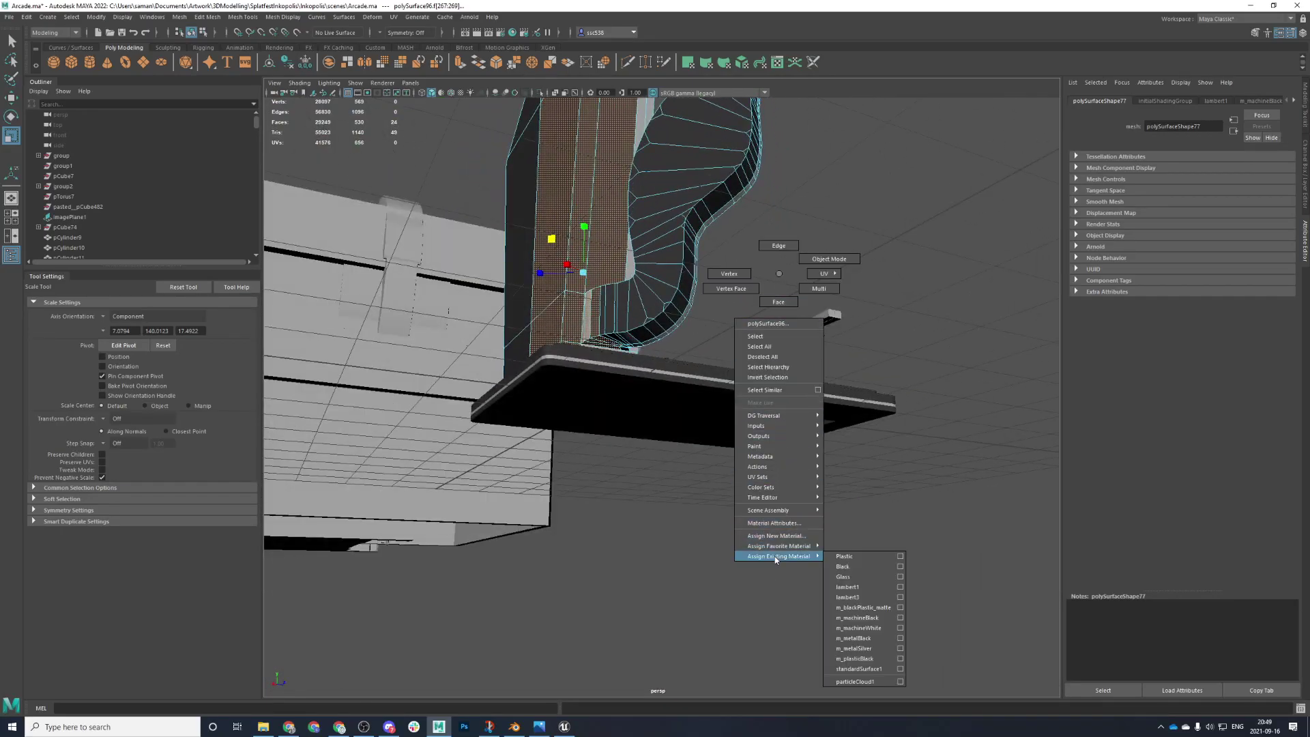
pyautogui.click(858, 617)
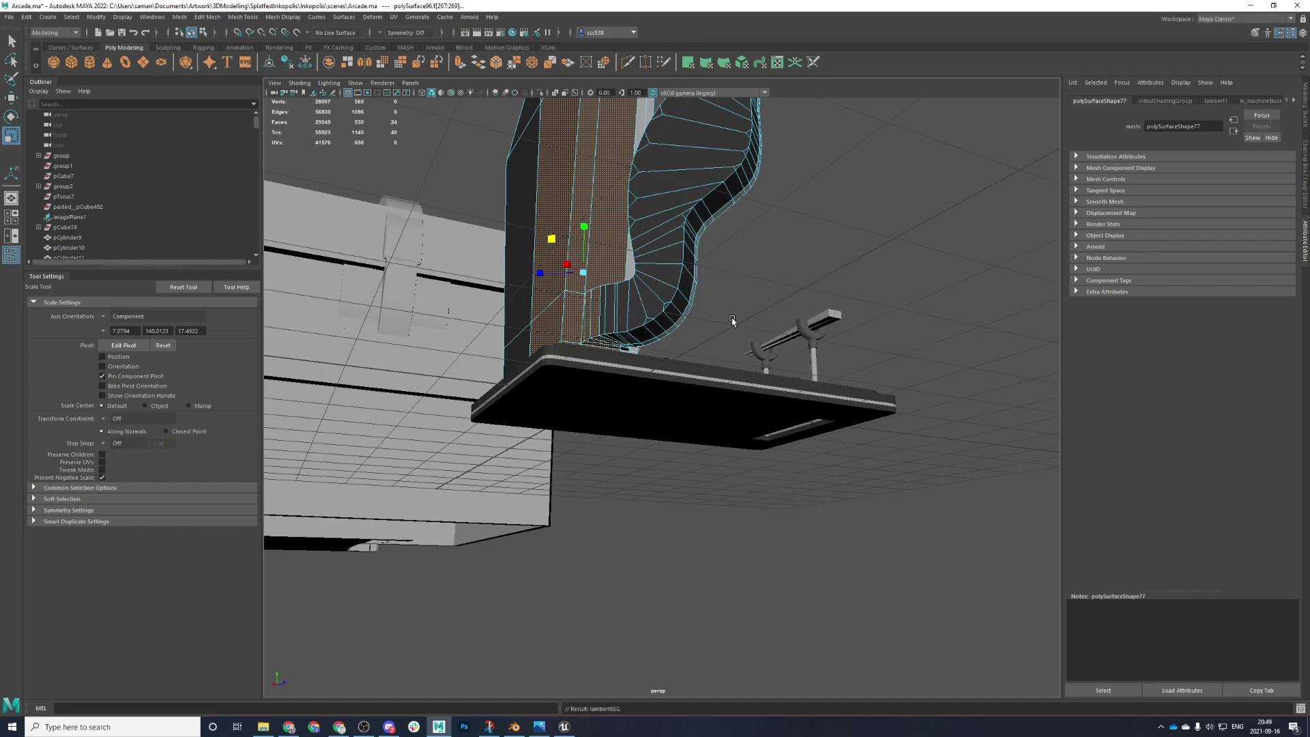
pyautogui.keyDown('alt'); pyautogui.moveTo(740, 342); pyautogui.dragTo(597, 282); pyautogui.keyUp('alt')
pyautogui.click(604, 508)
pyautogui.keyDown('alt'); pyautogui.moveTo(603, 508); pyautogui.dragTo(529, 532); pyautogui.keyUp('alt')
pyautogui.keyDown('alt'); pyautogui.moveTo(658, 186); pyautogui.dragTo(665, 247); pyautogui.keyUp('alt')
pyautogui.keyDown('alt'); pyautogui.moveTo(635, 287); pyautogui.dragTo(645, 262); pyautogui.keyUp('alt')
# - Try moving the cabinet body straight up, away from its base, and undo the move
pyautogui.press('w')
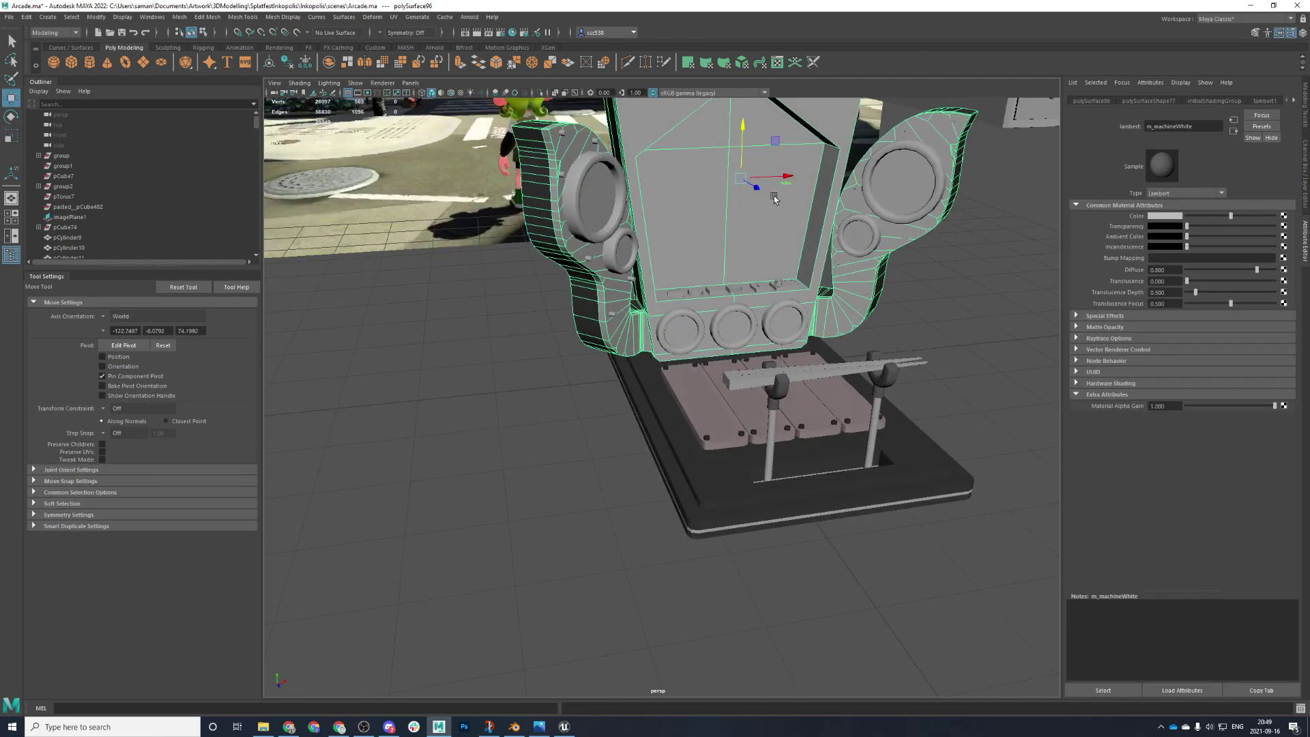
pyautogui.scroll(-4, 770, 191)
pyautogui.moveTo(711, 218); pyautogui.dragTo(715, 116)
pyautogui.keyDown('alt'); pyautogui.moveTo(818, 368); pyautogui.dragTo(756, 271); pyautogui.keyUp('alt')
pyautogui.hotkey('ctrl', 'z')
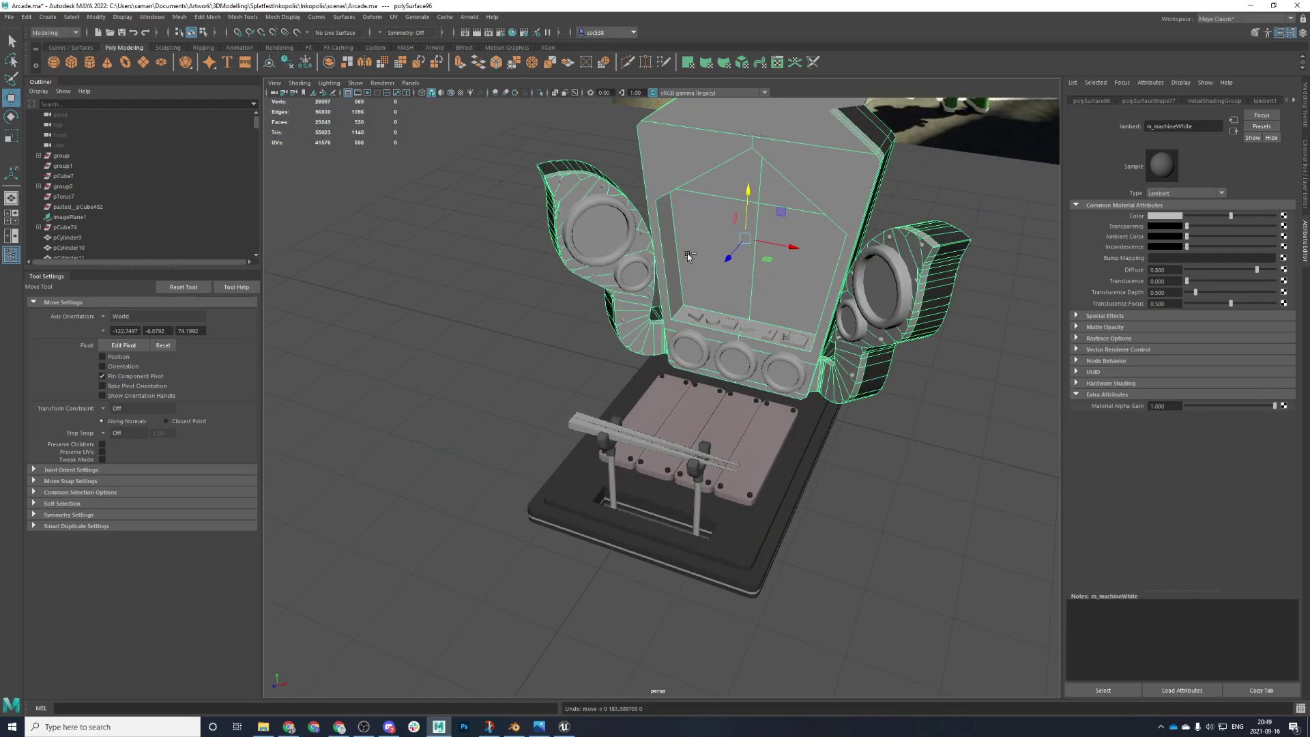
# - Freeze the cabinet body's transformations and save the scene
pyautogui.click(304, 64)
pyautogui.click(288, 65)
pyautogui.scroll(-4, 657, 538)
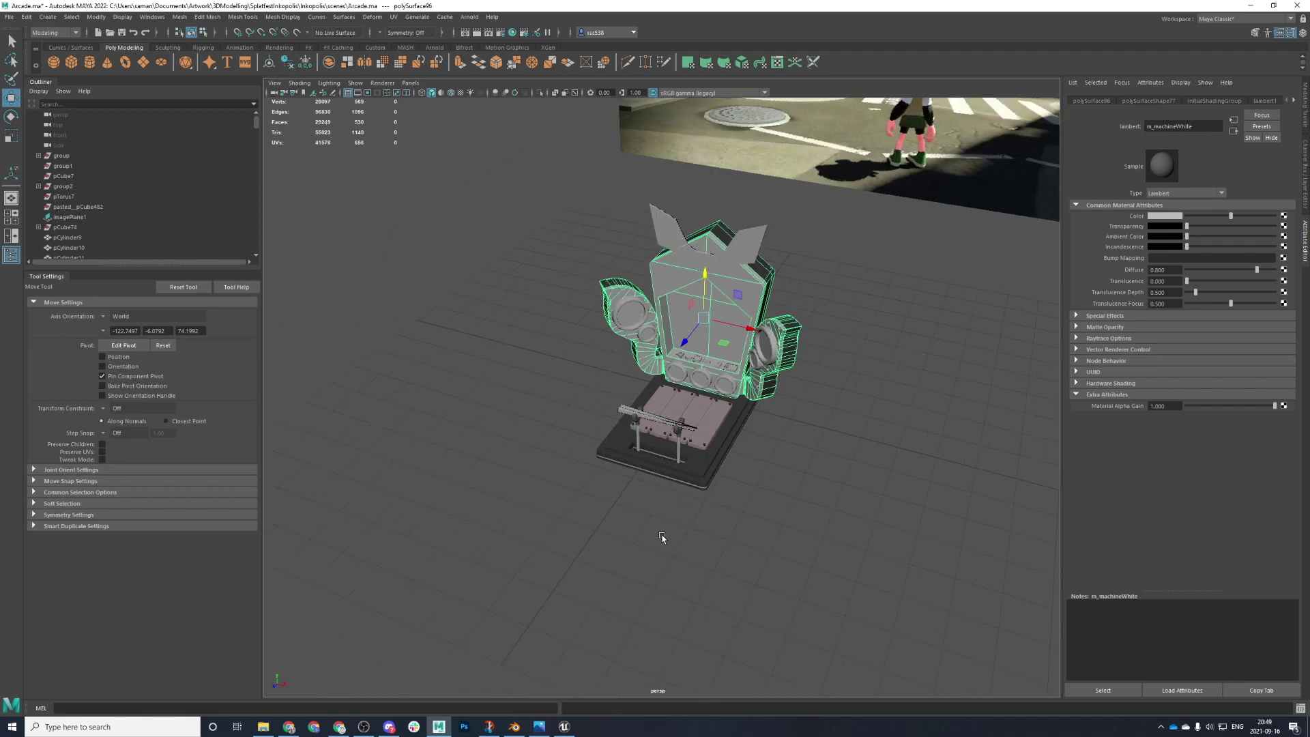
pyautogui.keyDown('alt'); pyautogui.moveTo(658, 538); pyautogui.dragTo(588, 370); pyautogui.keyUp('alt')
pyautogui.hotkey('ctrl', 's')
pyautogui.click(629, 374)
# - Clear the selection and select the reference image plane behind the machine
pyautogui.scroll(3, 631, 408)
pyautogui.keyDown('alt'); pyautogui.moveTo(631, 408); pyautogui.dragTo(579, 470); pyautogui.keyUp('alt')
pyautogui.click(884, 429)
pyautogui.moveTo(884, 429)
pyautogui.keyDown('alt'); pyautogui.mouseDown()
pyautogui.moveTo(858, 399)
pyautogui.moveTo(876, 383)
pyautogui.moveTo(902, 406)
pyautogui.moveTo(868, 435)
pyautogui.mouseUp(); pyautogui.keyUp('alt')
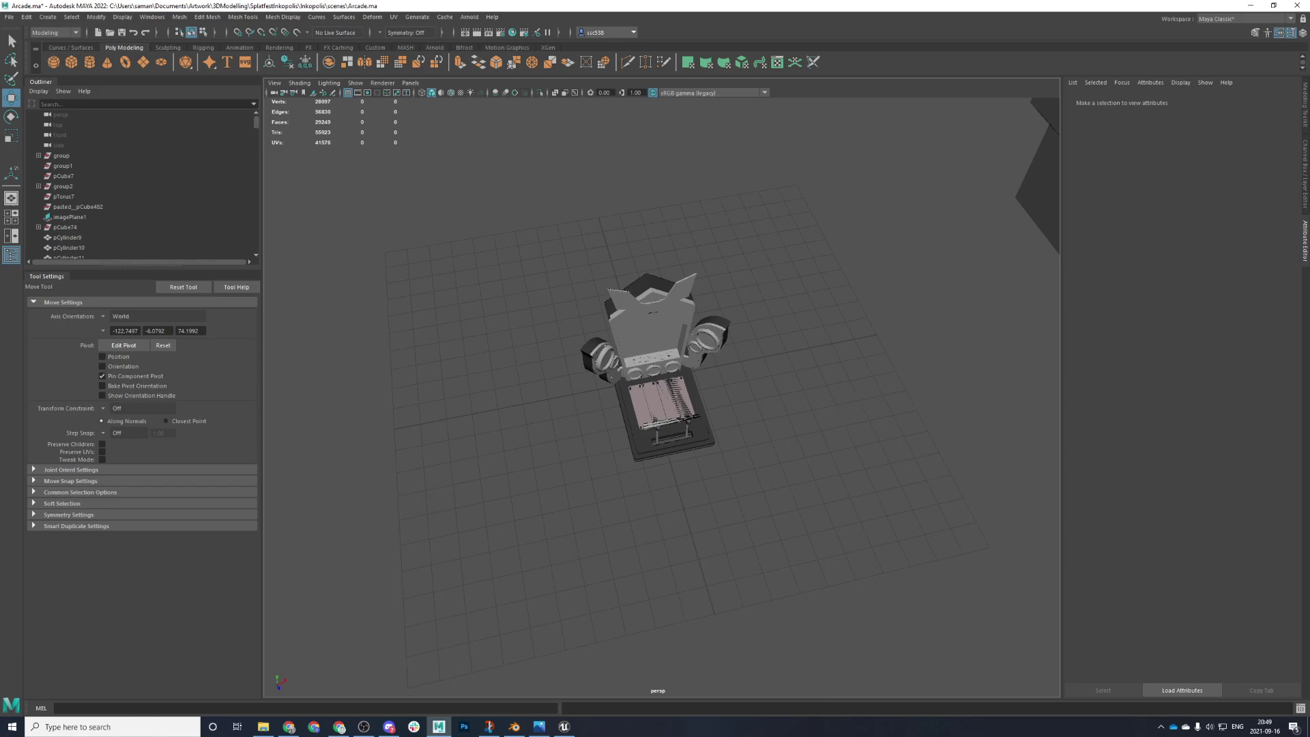
pyautogui.scroll(-3, 911, 454)
pyautogui.scroll(5, 879, 464)
pyautogui.keyDown('alt'); pyautogui.moveTo(879, 465); pyautogui.dragTo(822, 599); pyautogui.keyUp('alt')
pyautogui.click(823, 598)
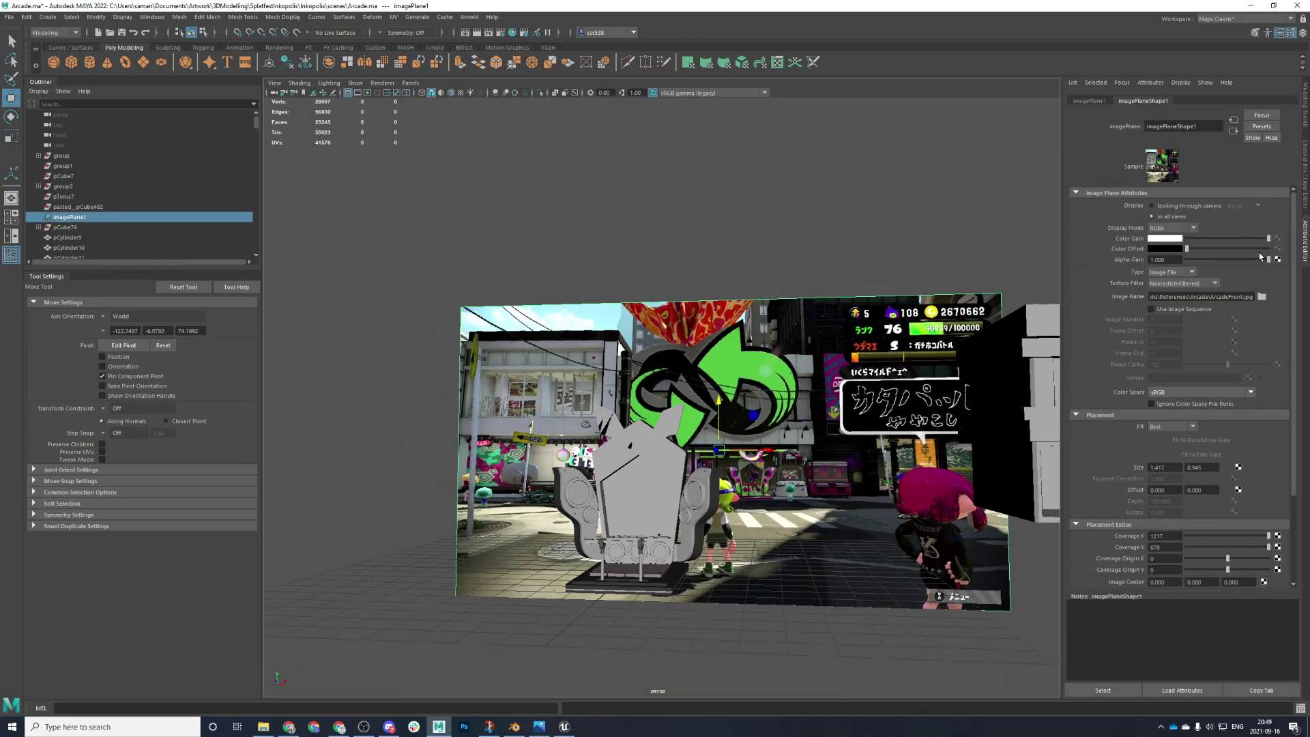
# - Browse for a new image for the selected image plane and go to the SplatfestInkopolis folder under Artwork\3DModelling
pyautogui.click(1262, 298)
pyautogui.click(460, 252)
pyautogui.doubleClick(518, 250)
pyautogui.click(529, 243)
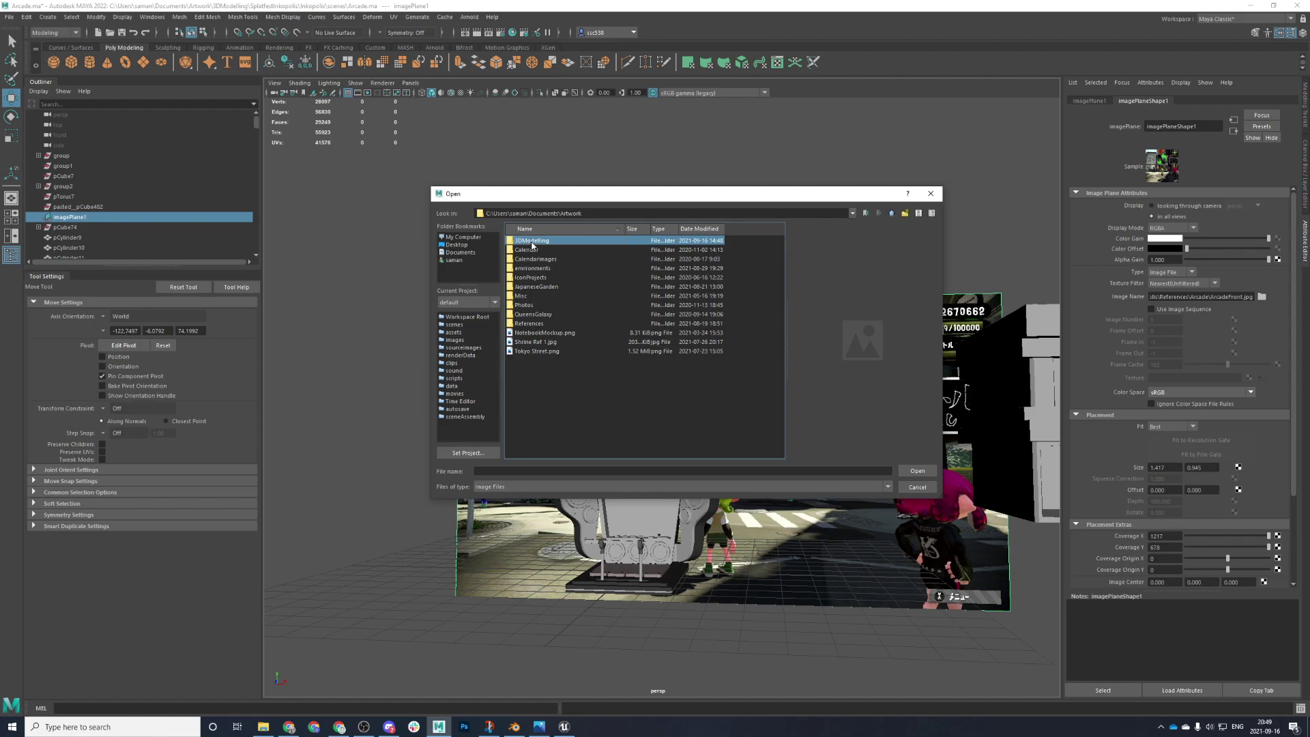
pyautogui.doubleClick(532, 242)
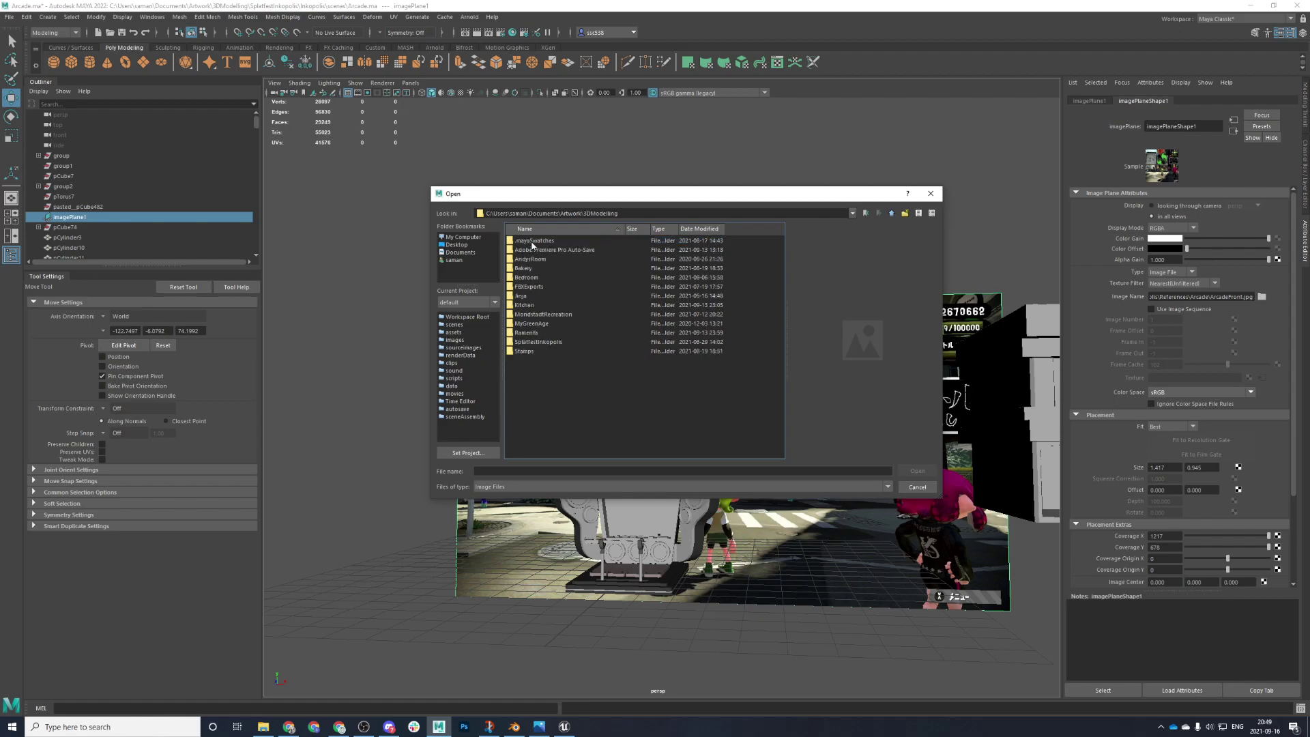
pyautogui.doubleClick(538, 342)
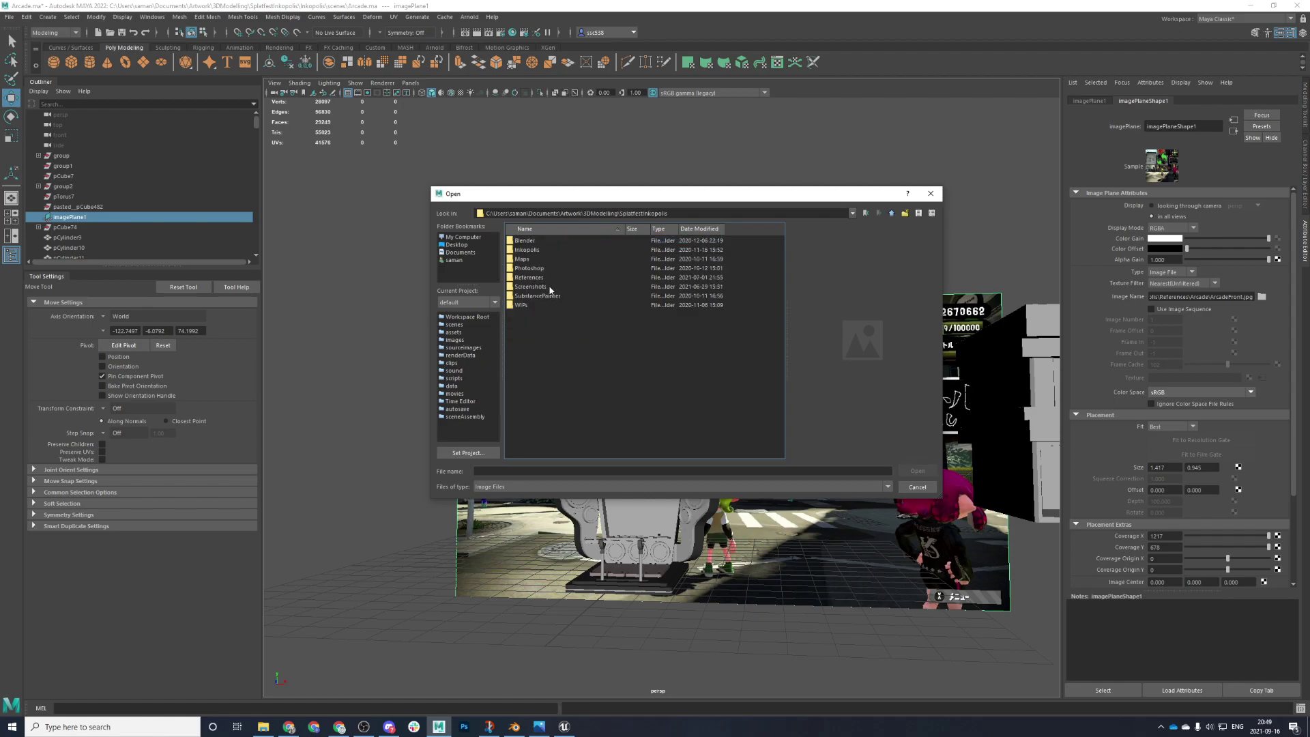
pyautogui.doubleClick(538, 250)
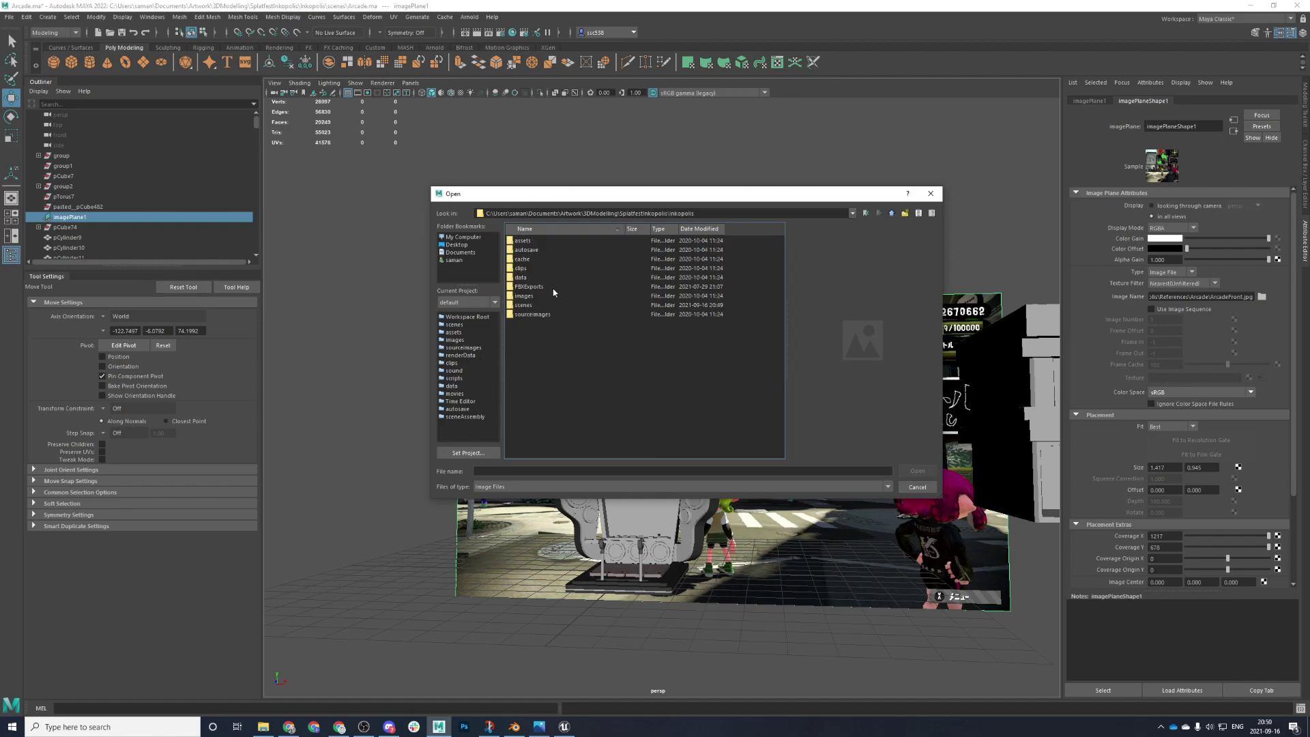
pyautogui.click(543, 305)
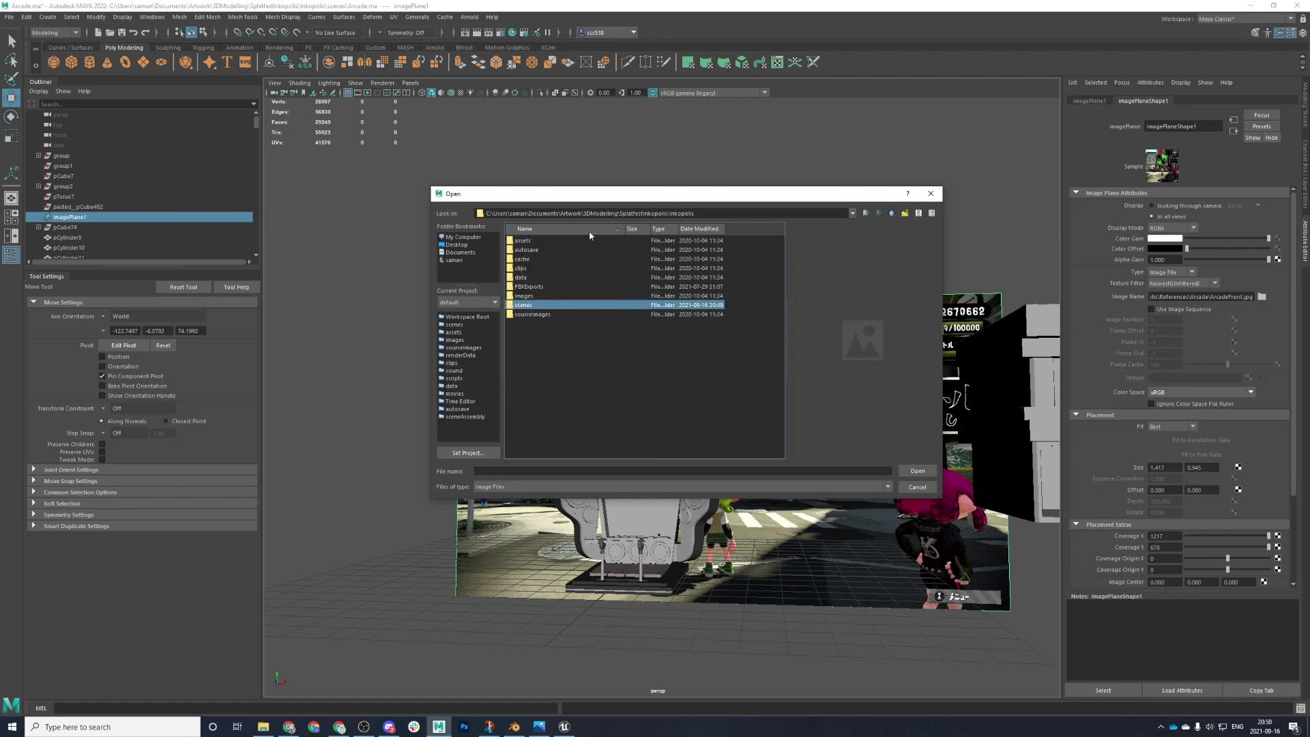
pyautogui.moveTo(670, 213); pyautogui.dragTo(854, 203)
pyautogui.press('BackSpace')
pyautogui.press('Return')
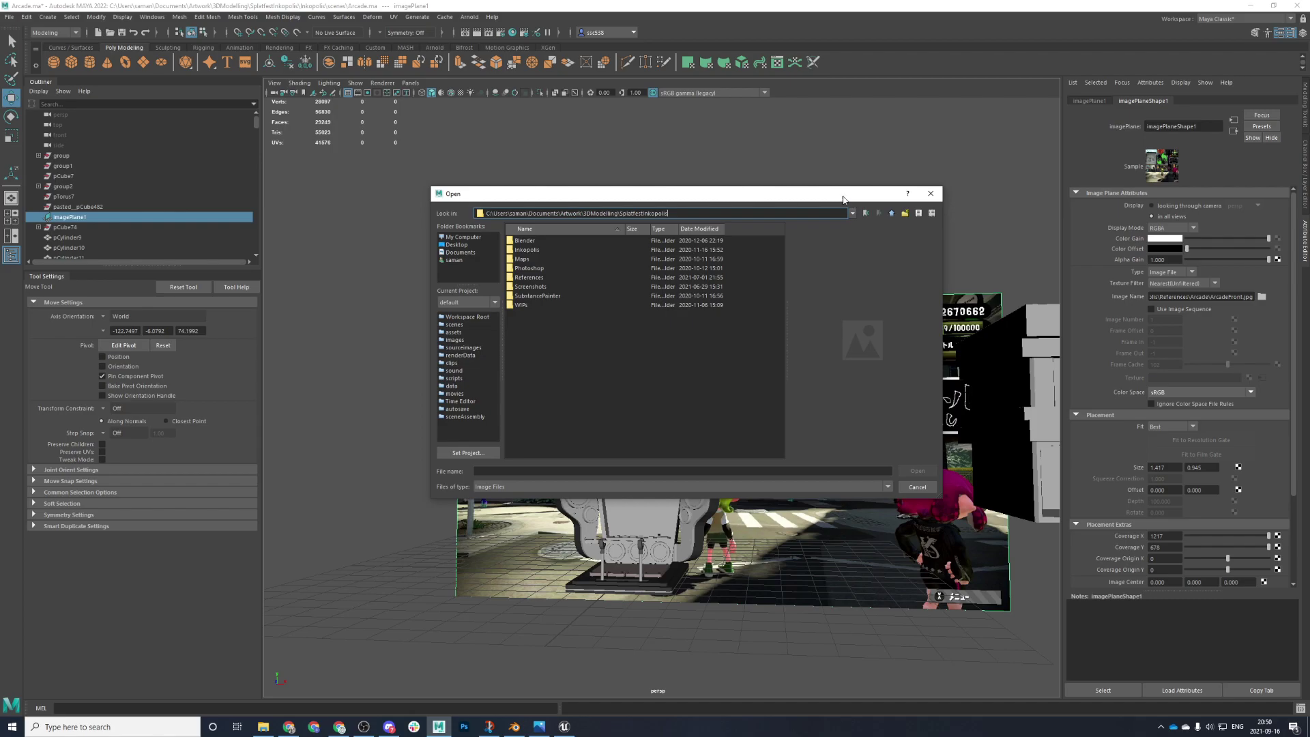
# - Load MusicMachineFront.jpg from the References\Arcade folder as the image plane's reference image
pyautogui.doubleClick(554, 277)
pyautogui.click(544, 250)
pyautogui.doubleClick(543, 250)
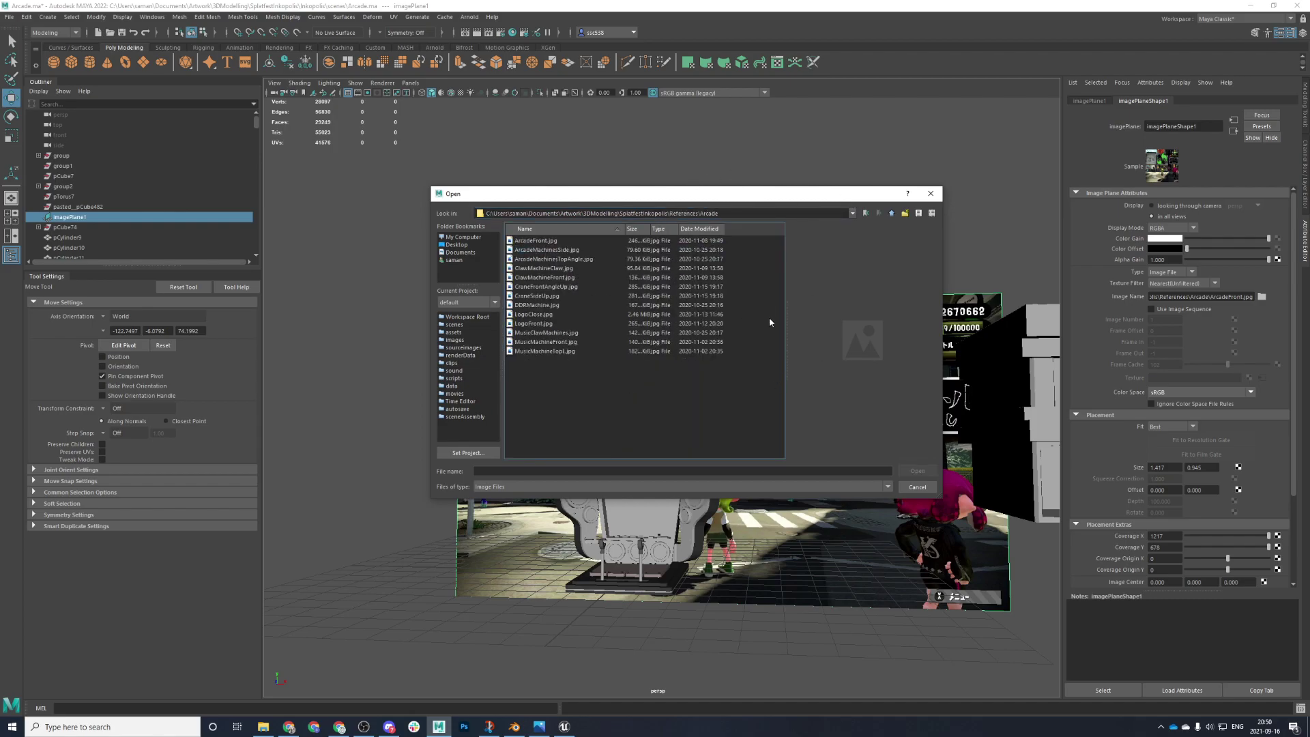
pyautogui.click(549, 345)
pyautogui.click(538, 353)
pyautogui.click(548, 341)
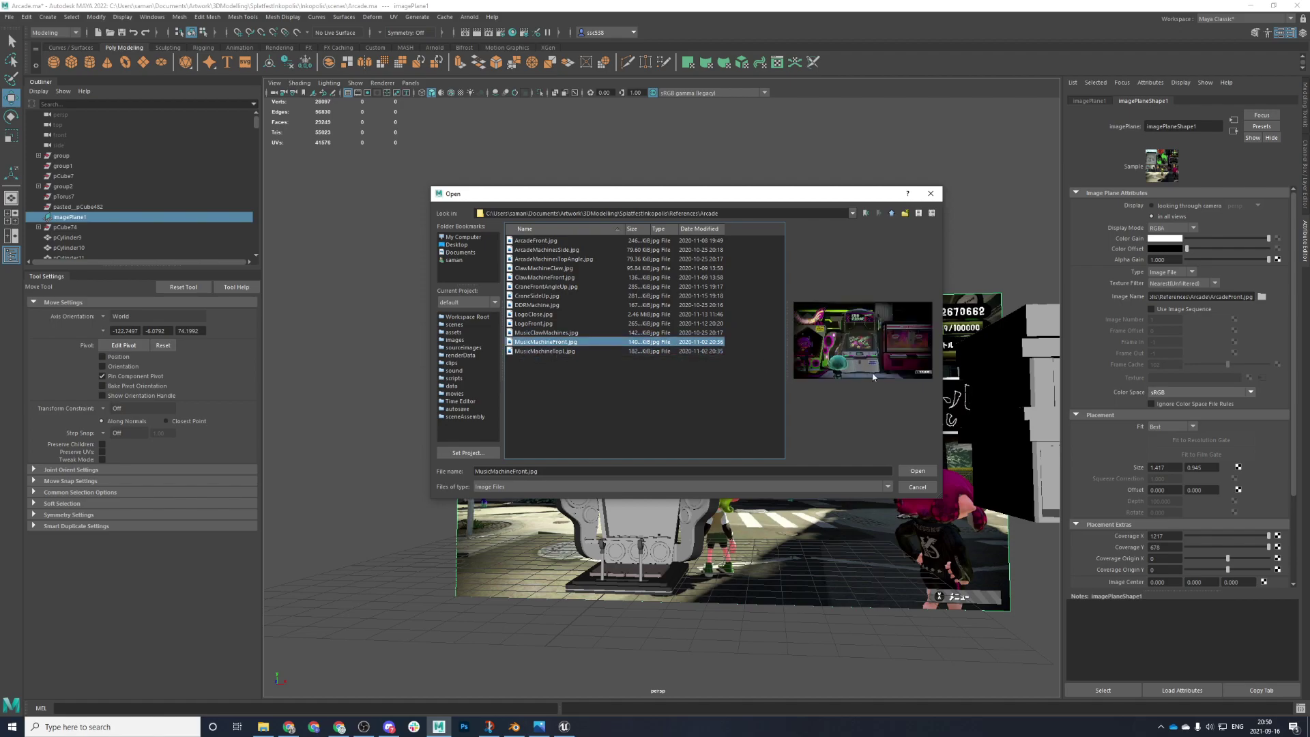
pyautogui.click(918, 471)
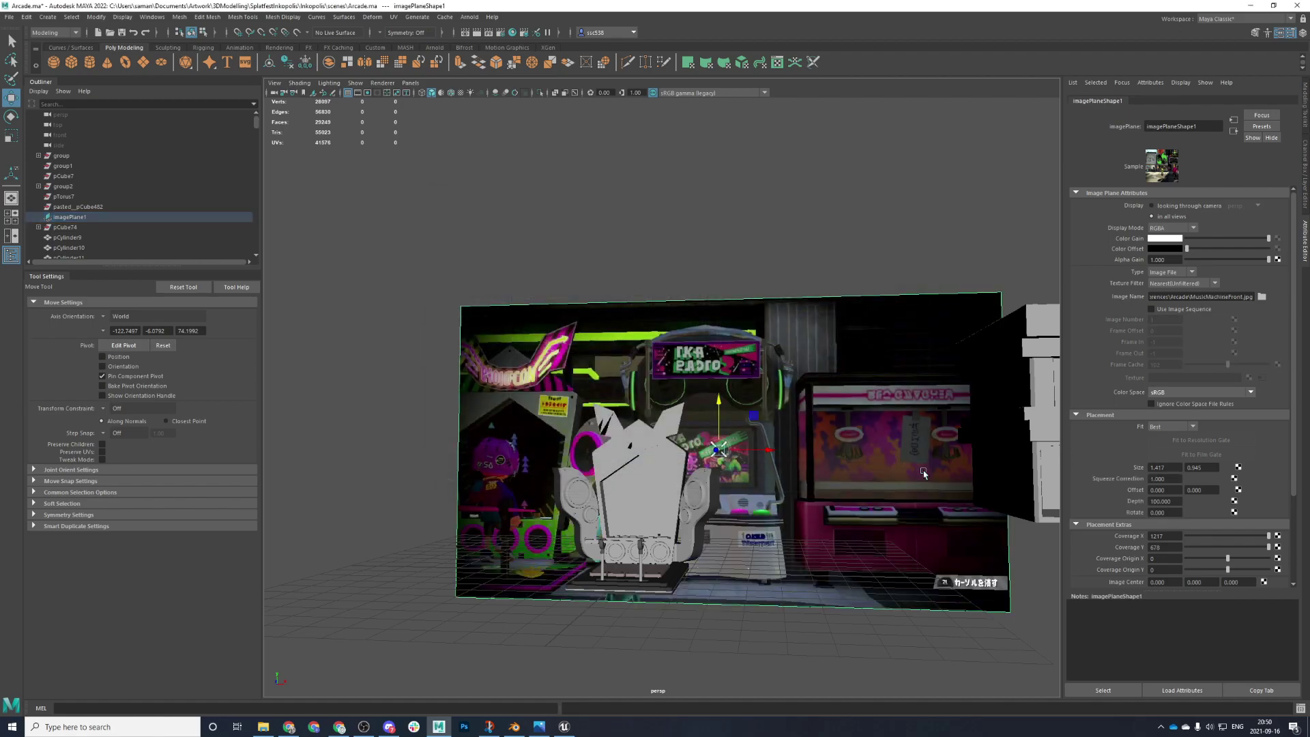
# - Move the reference image plane sideways in the front view until it is clear of the cat-eared machine
pyautogui.click(767, 453)
pyautogui.moveTo(767, 450); pyautogui.dragTo(1034, 448)
pyautogui.keyDown('alt'); pyautogui.moveTo(887, 462); pyautogui.dragTo(842, 465); pyautogui.keyUp('alt')
pyautogui.scroll(3, 842, 466)
pyautogui.scroll(-2, 471, 462)
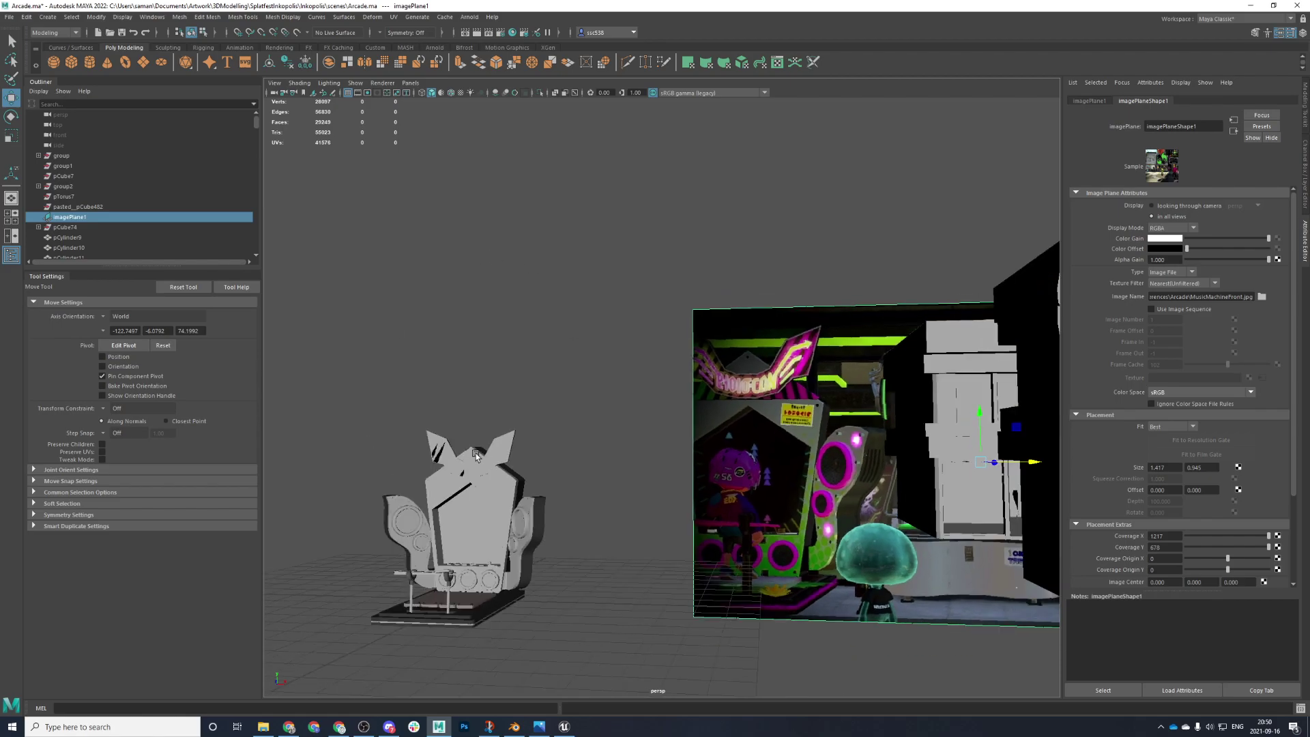
pyautogui.moveTo(1013, 460); pyautogui.dragTo(646, 489)
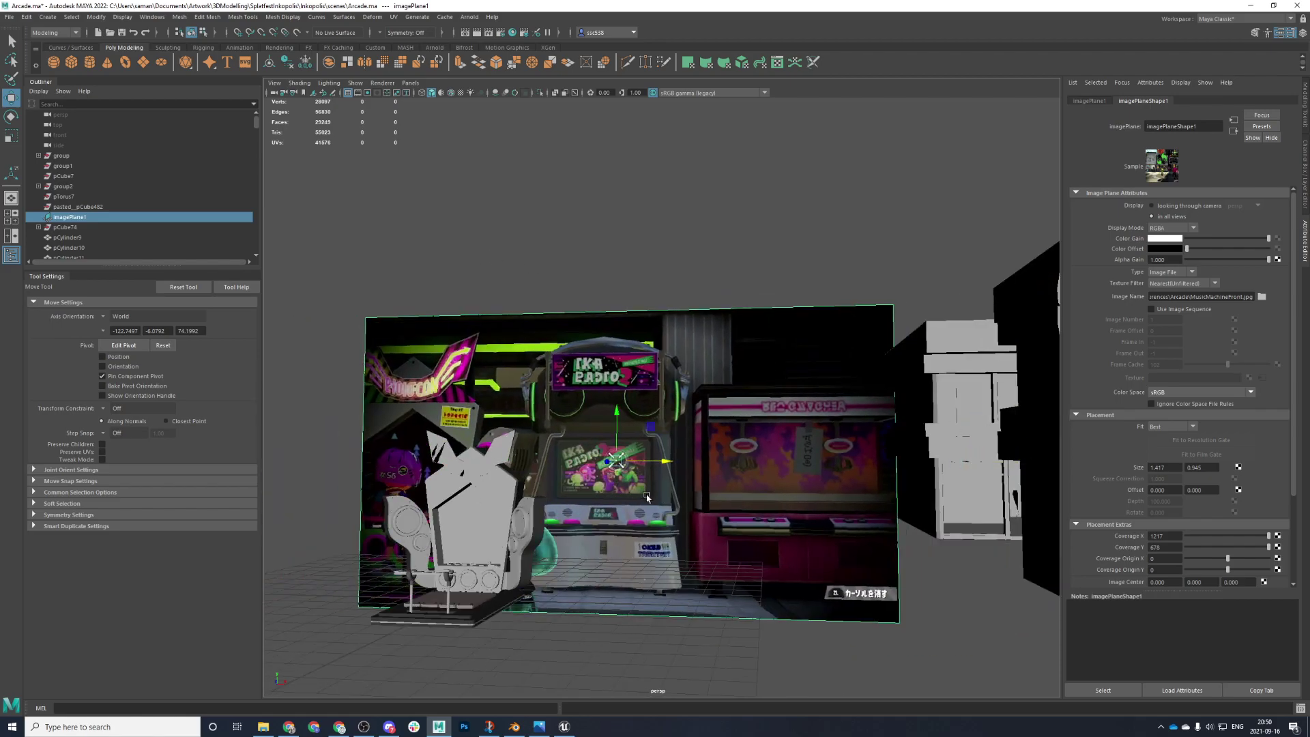
pyautogui.press('space')
pyautogui.press('space')
pyautogui.scroll(8, 683, 423)
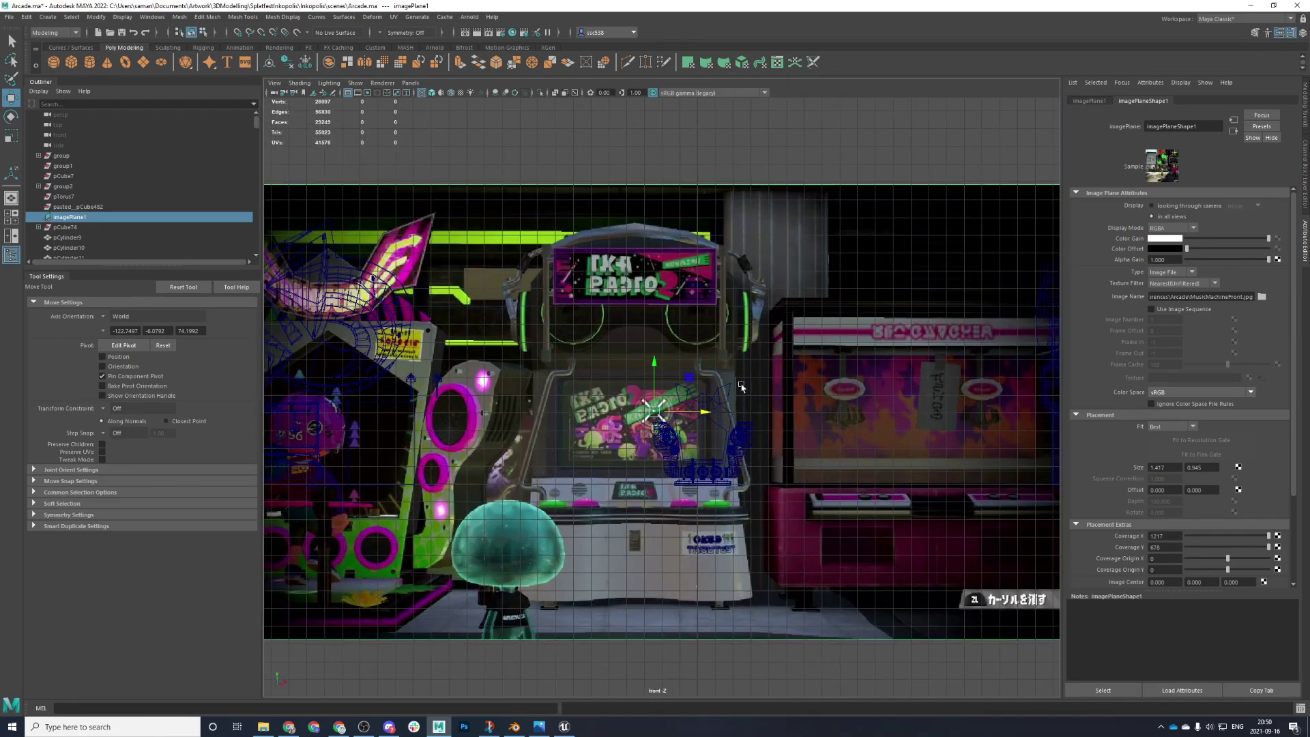
pyautogui.moveTo(687, 413); pyautogui.dragTo(1043, 477)
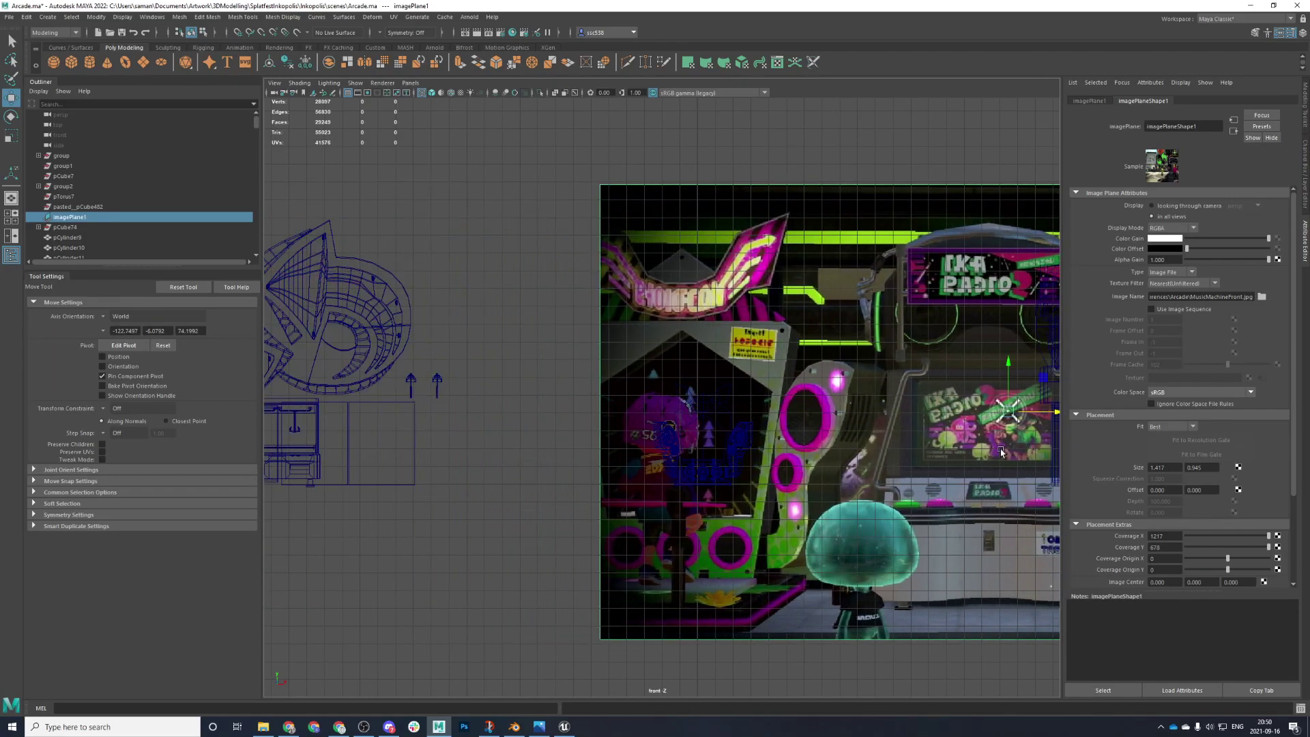
# - Scale the reference image plane down uniformly to bring its pictured machines near the model's size
pyautogui.press('r')
pyautogui.moveTo(1008, 411); pyautogui.dragTo(840, 523)
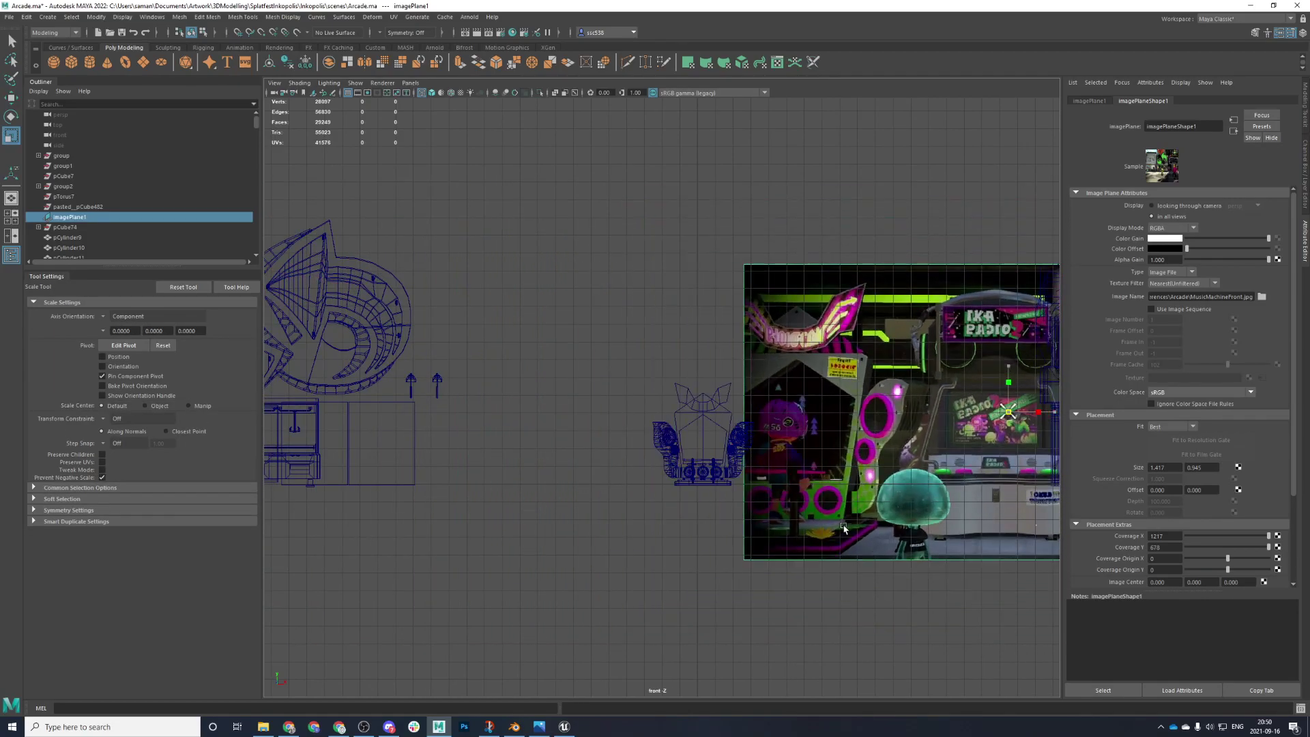
pyautogui.press('w')
pyautogui.keyDown('alt'); pyautogui.moveTo(928, 468); pyautogui.dragTo(885, 409, button='middle'); pyautogui.keyUp('alt')
pyautogui.press('r')
pyautogui.moveTo(966, 352); pyautogui.dragTo(623, 556)
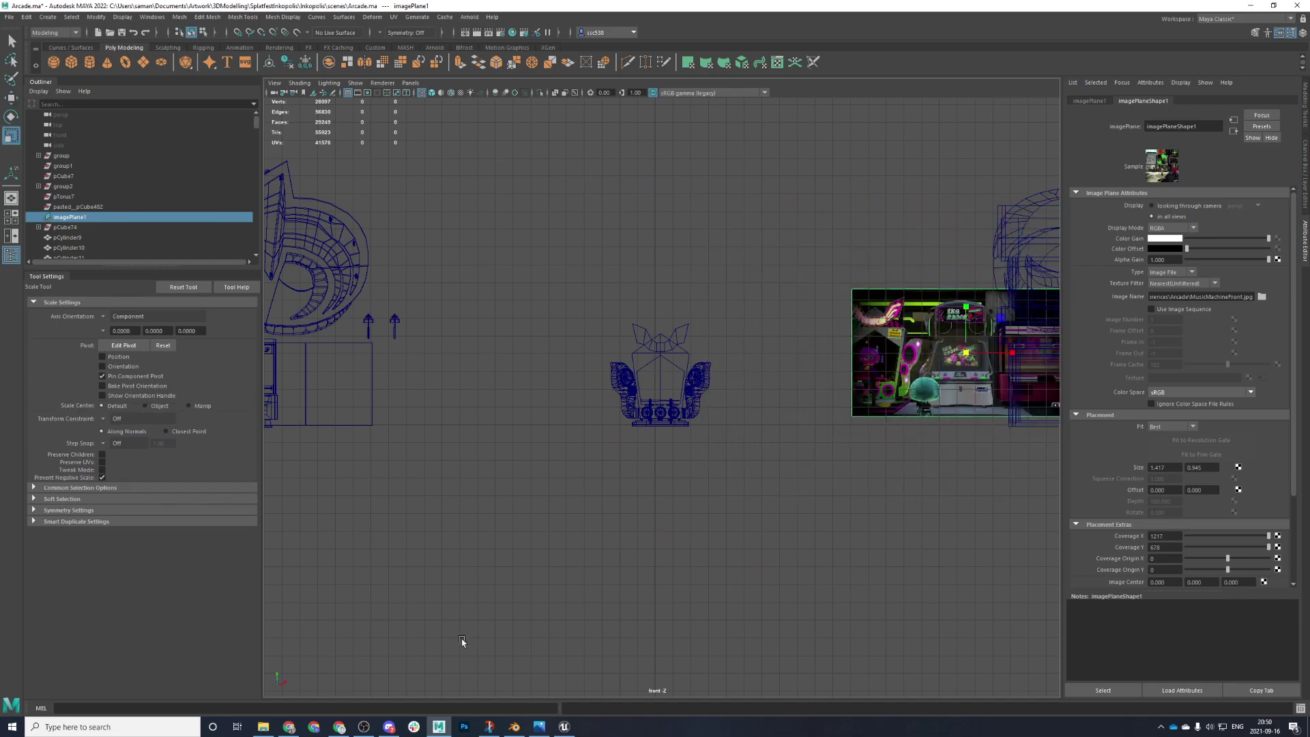
# - Switch to Chrome, search the web for "deltarune chapter 2" in a new tab and reset the page zoom to 100%
pyautogui.click(324, 725)
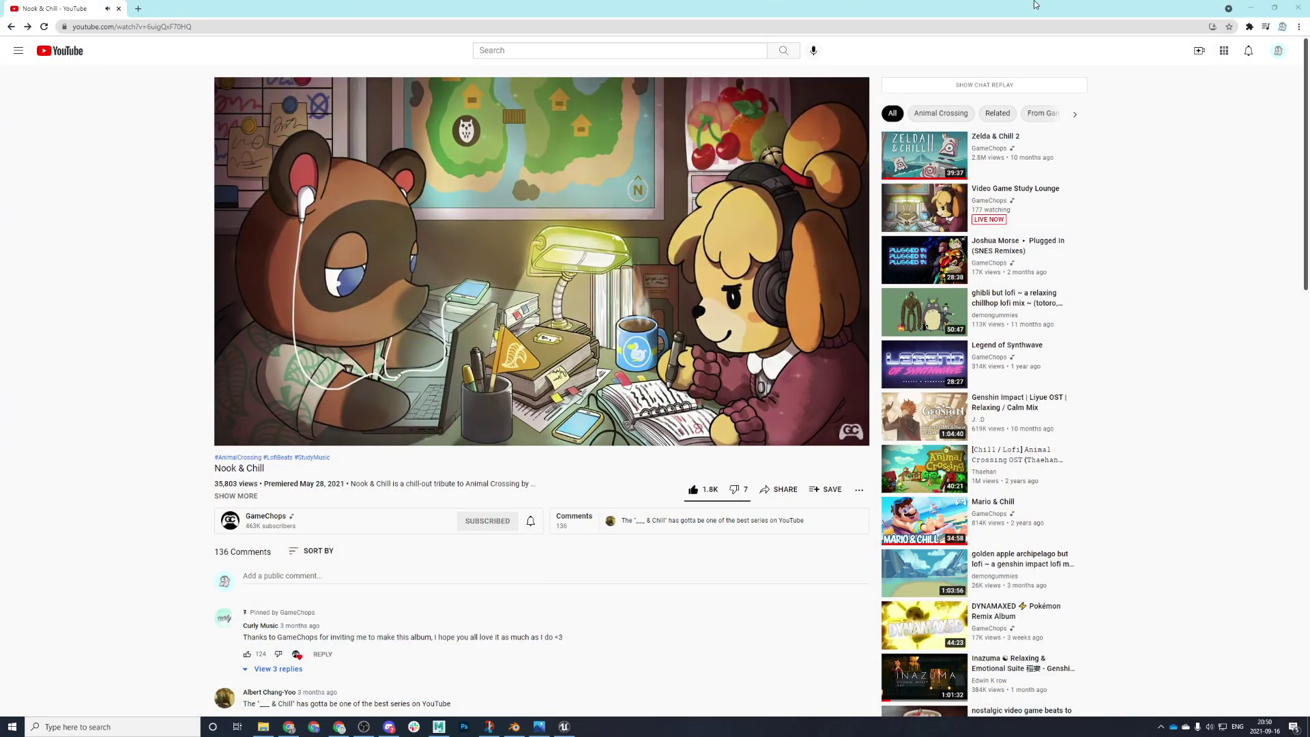
pyautogui.hotkey('ctrl', 't')
pyautogui.write('deltar')
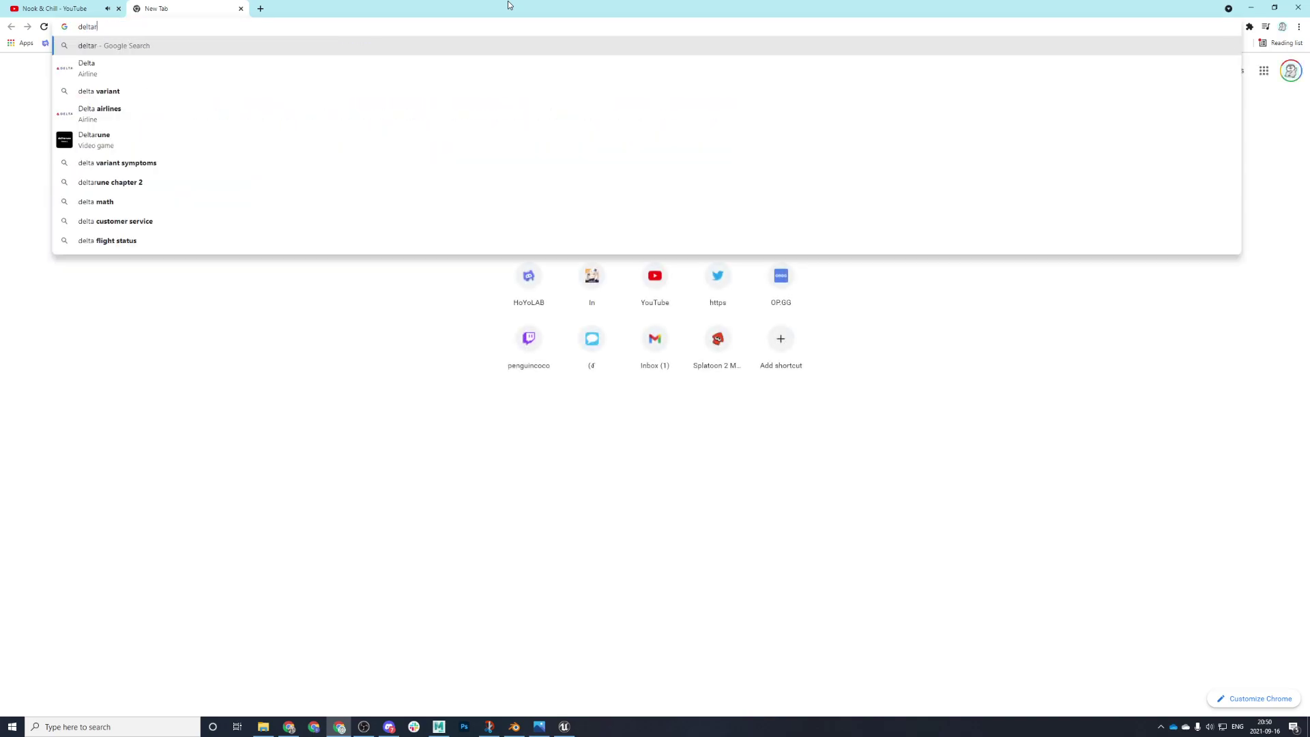
pyautogui.write('une chapter 2')
pyautogui.press('Return')
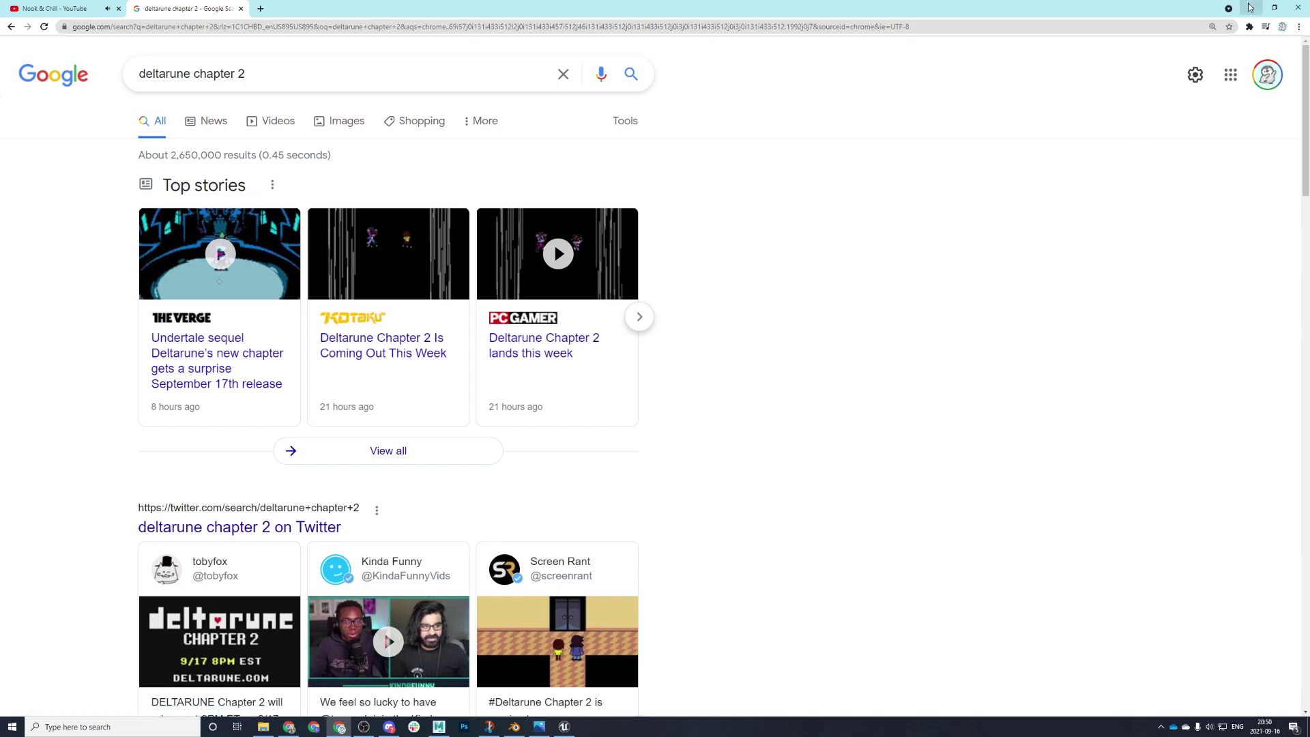
pyautogui.click(1211, 28)
pyautogui.hotkey('ctrl', '0')
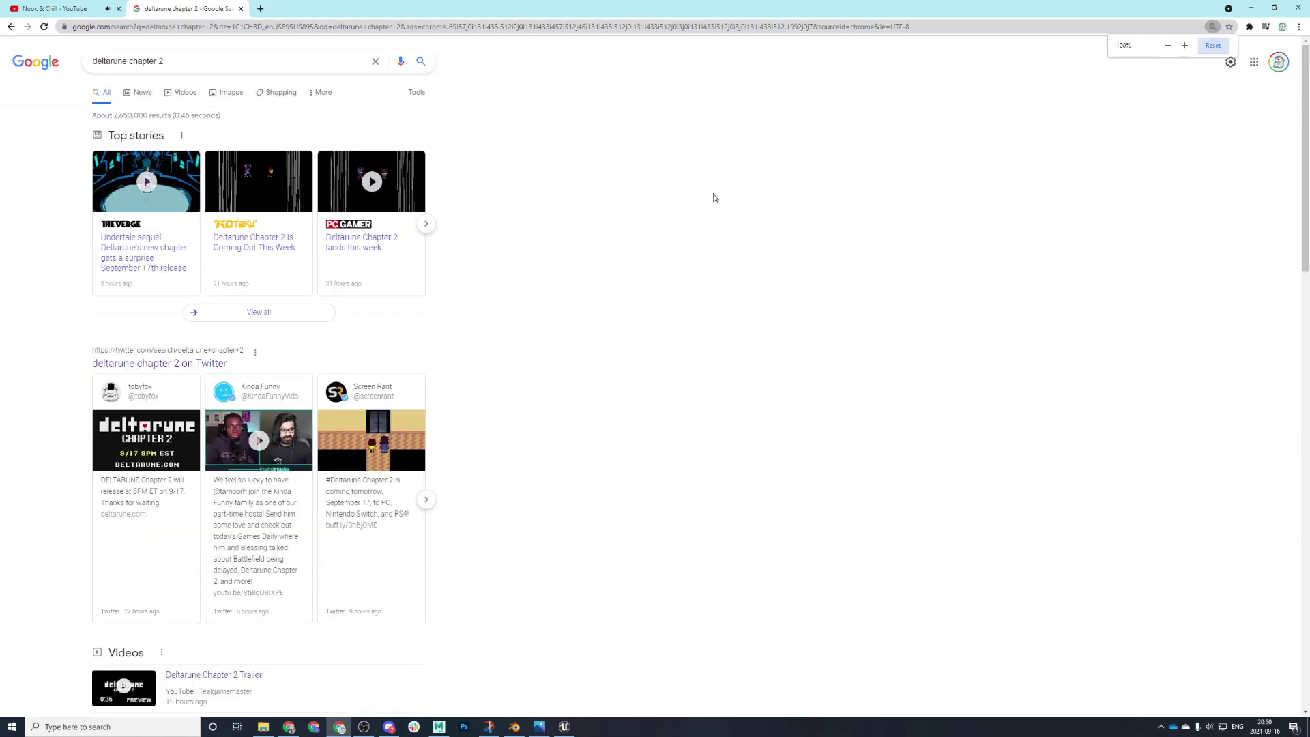
# - Open The Verge article on Deltarune Chapter 2, read through it and play the embedded trailer
pyautogui.click(157, 266)
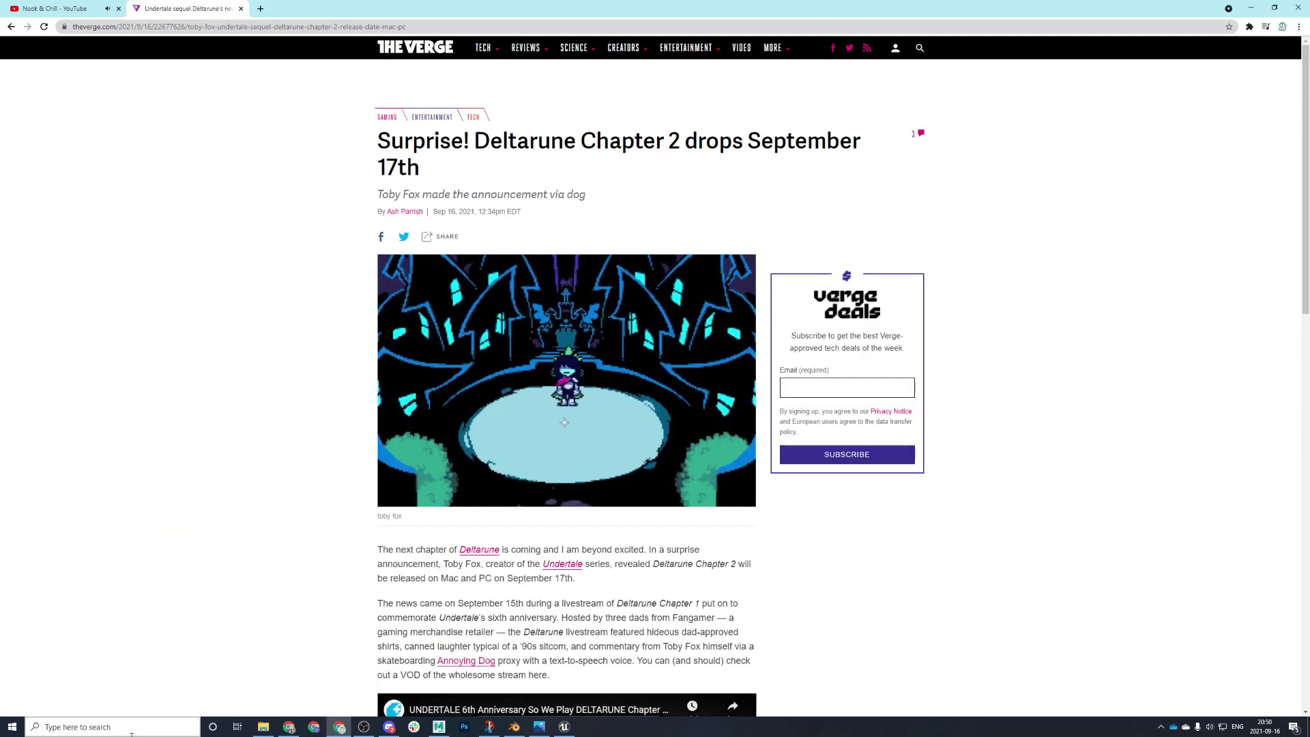
pyautogui.scroll(-4, 785, 501)
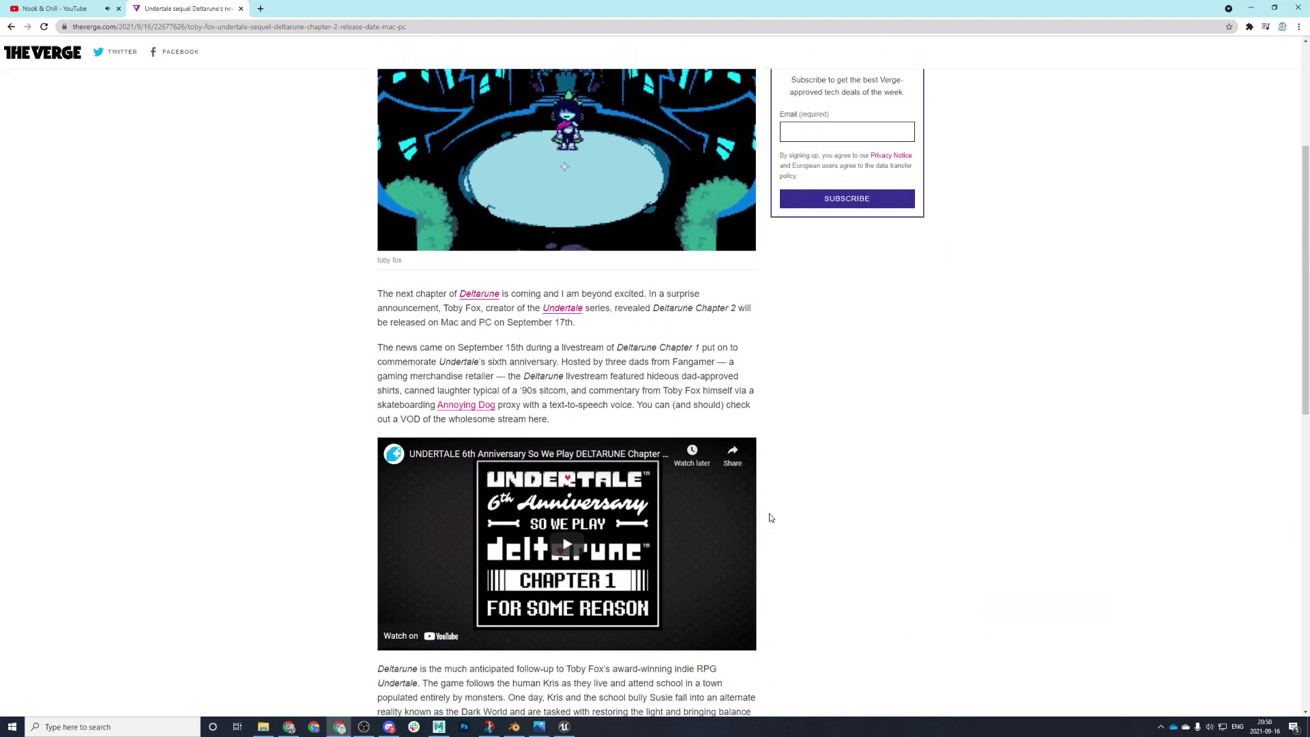
pyautogui.scroll(-4, 807, 492)
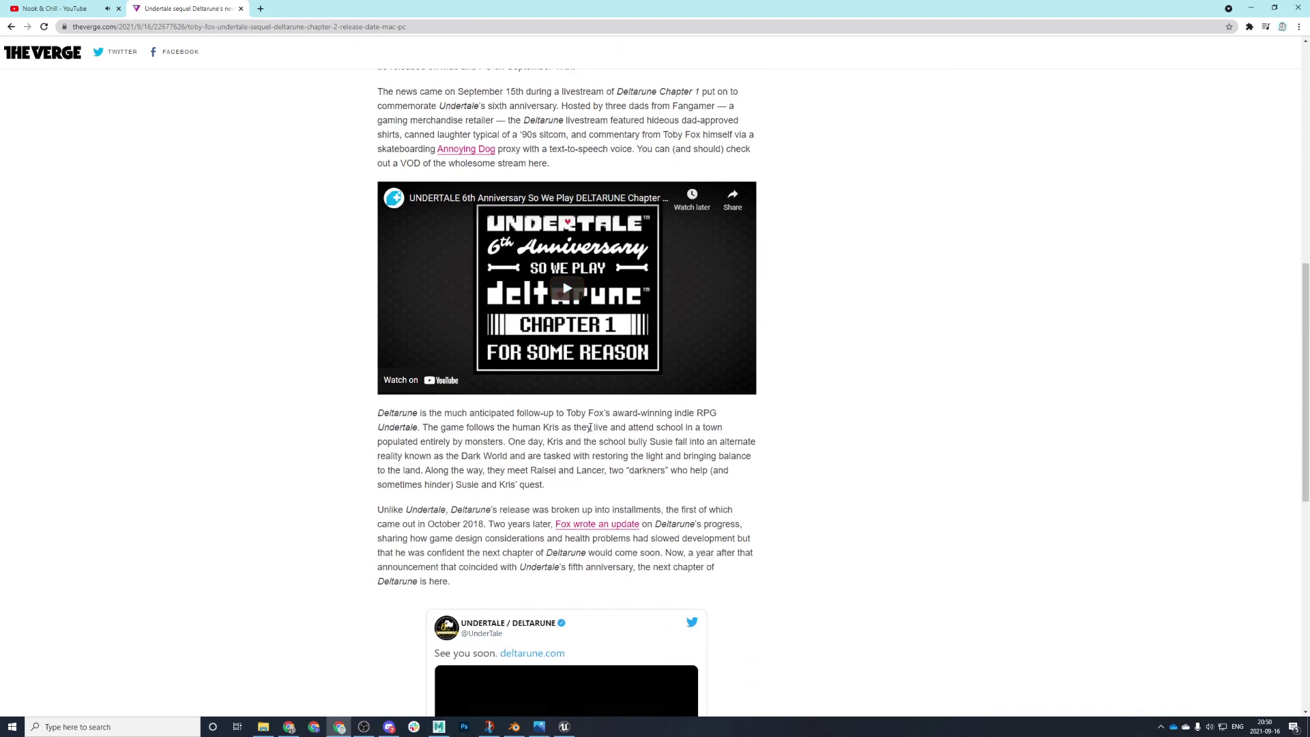
pyautogui.scroll(-5, 575, 427)
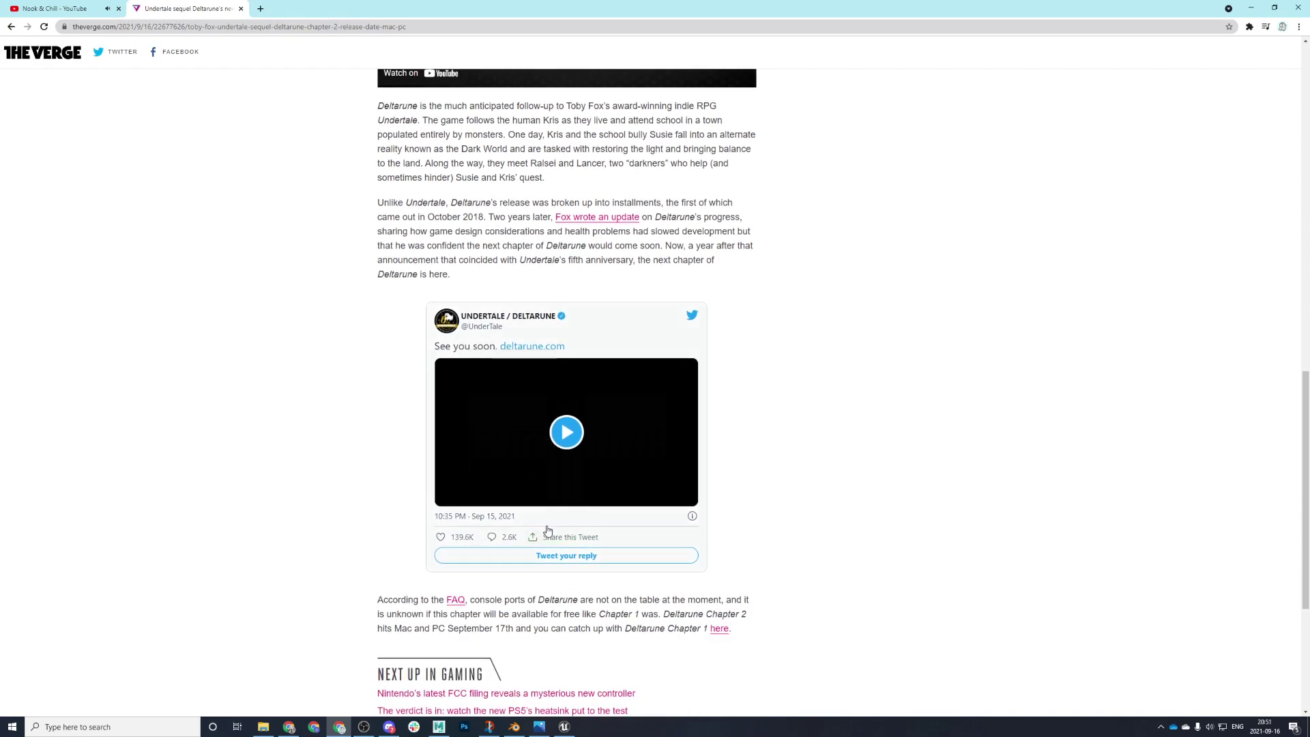
pyautogui.click(562, 423)
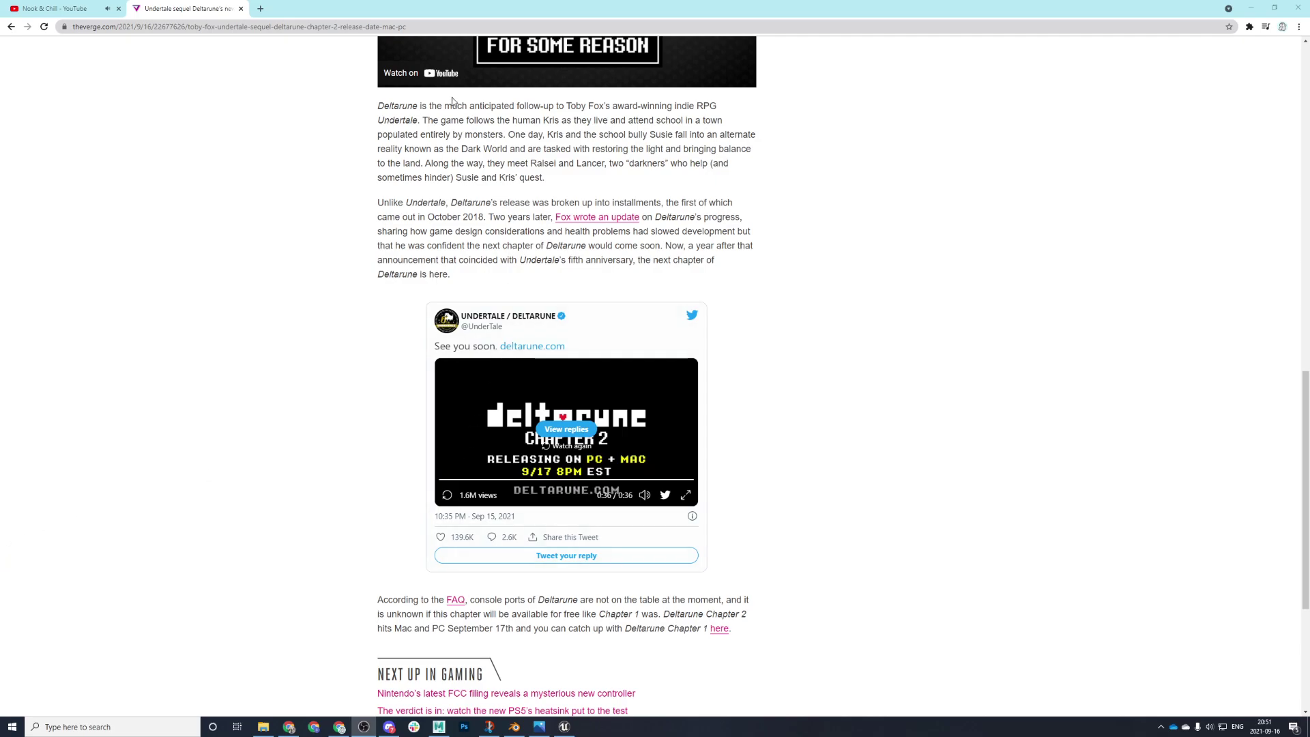
pyautogui.scroll(-2, 748, 283)
pyautogui.scroll(-3, 923, 83)
pyautogui.scroll(5, 874, 117)
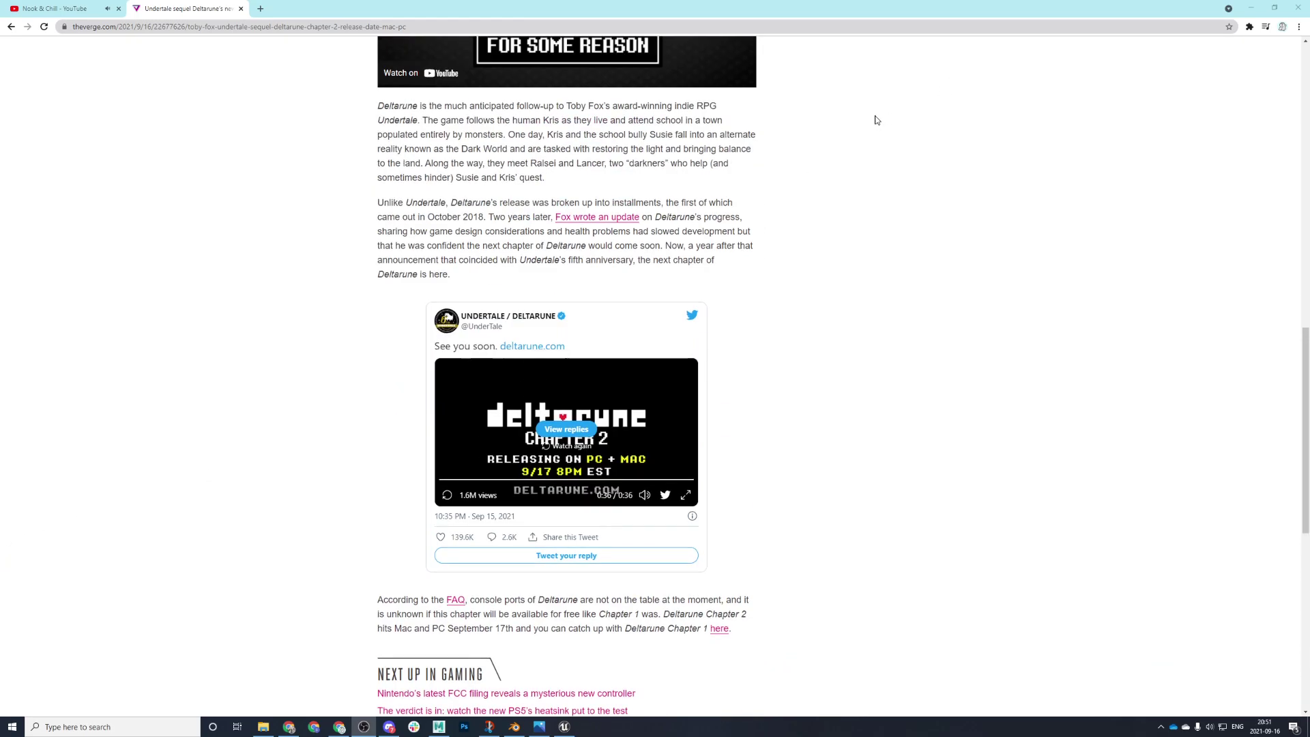
pyautogui.scroll(-2, 295, 79)
# - Close the article tab, rewind the Nook & Chill video to the Roost Cafe Live track and switch back to Maya
pyautogui.click(240, 8)
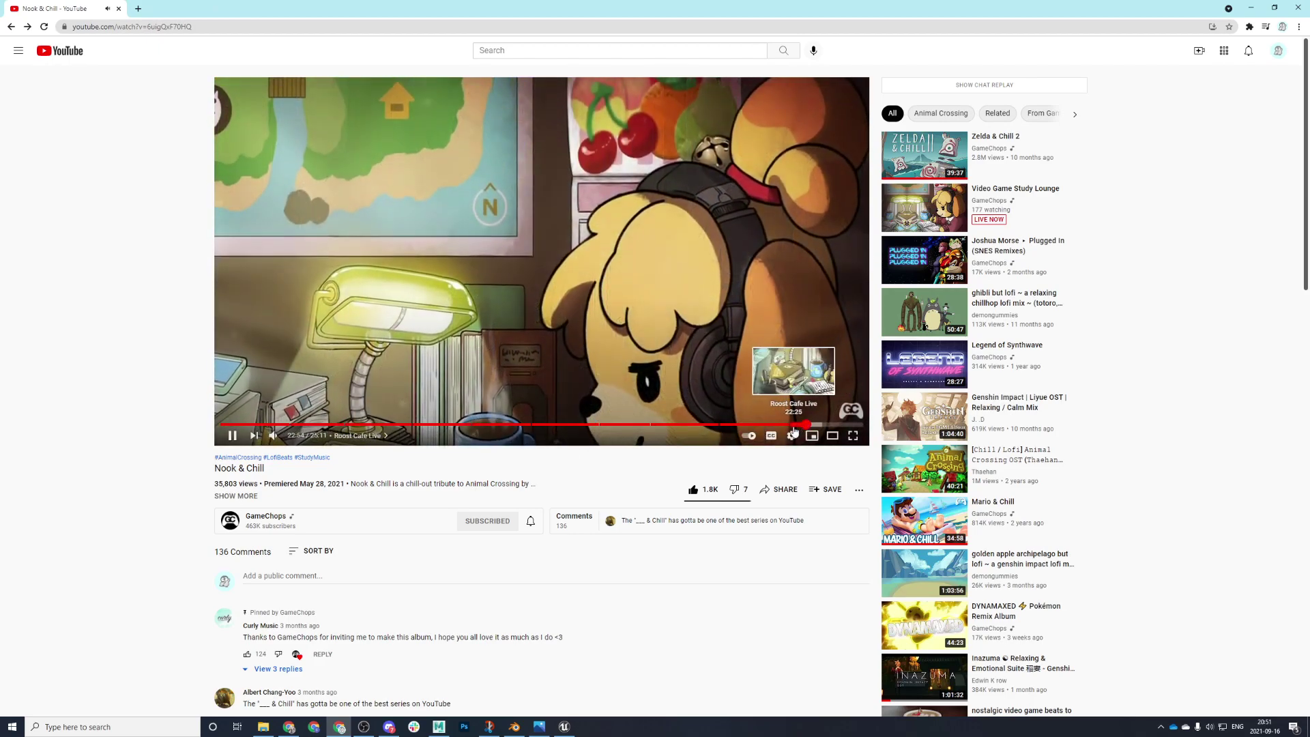
pyautogui.click(785, 425)
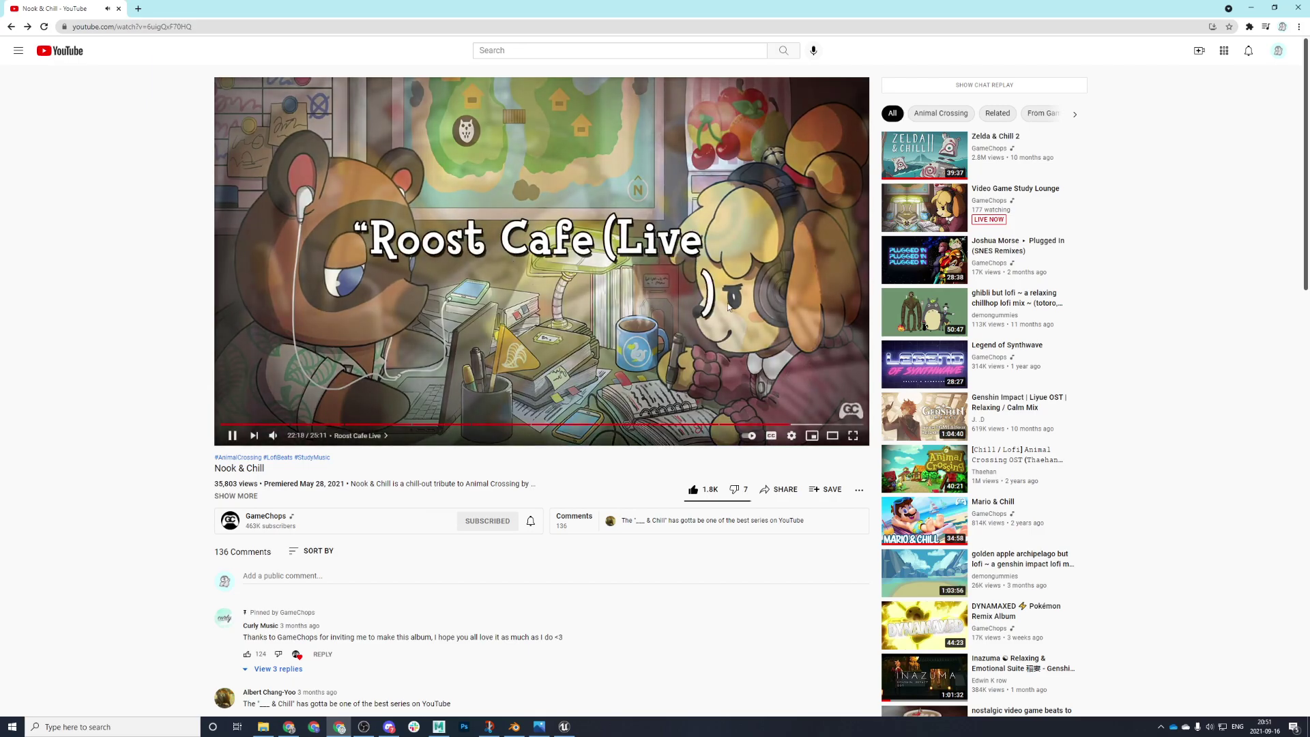
pyautogui.click(440, 726)
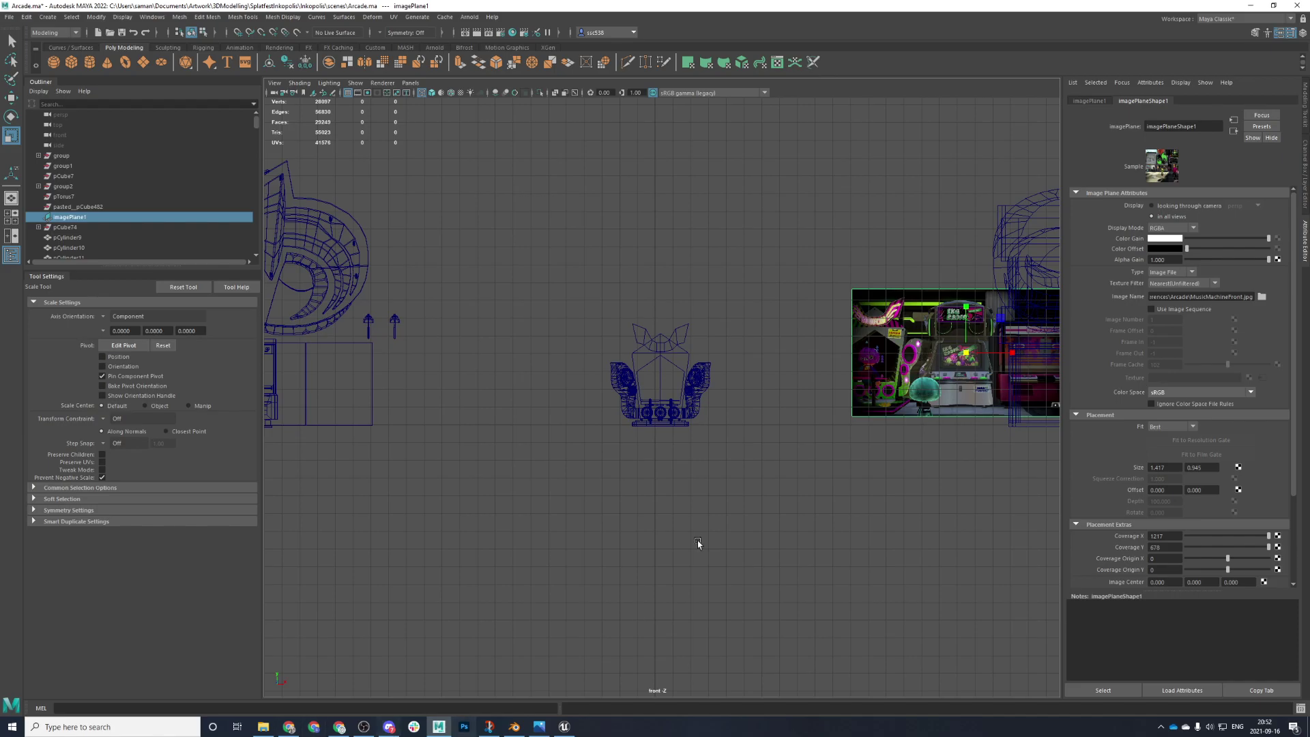
# - Move the reference image plane horizontally and vertically until its leftmost pictured machine lines up with the cat-eared machine model
pyautogui.press('w')
pyautogui.scroll(5, 818, 348)
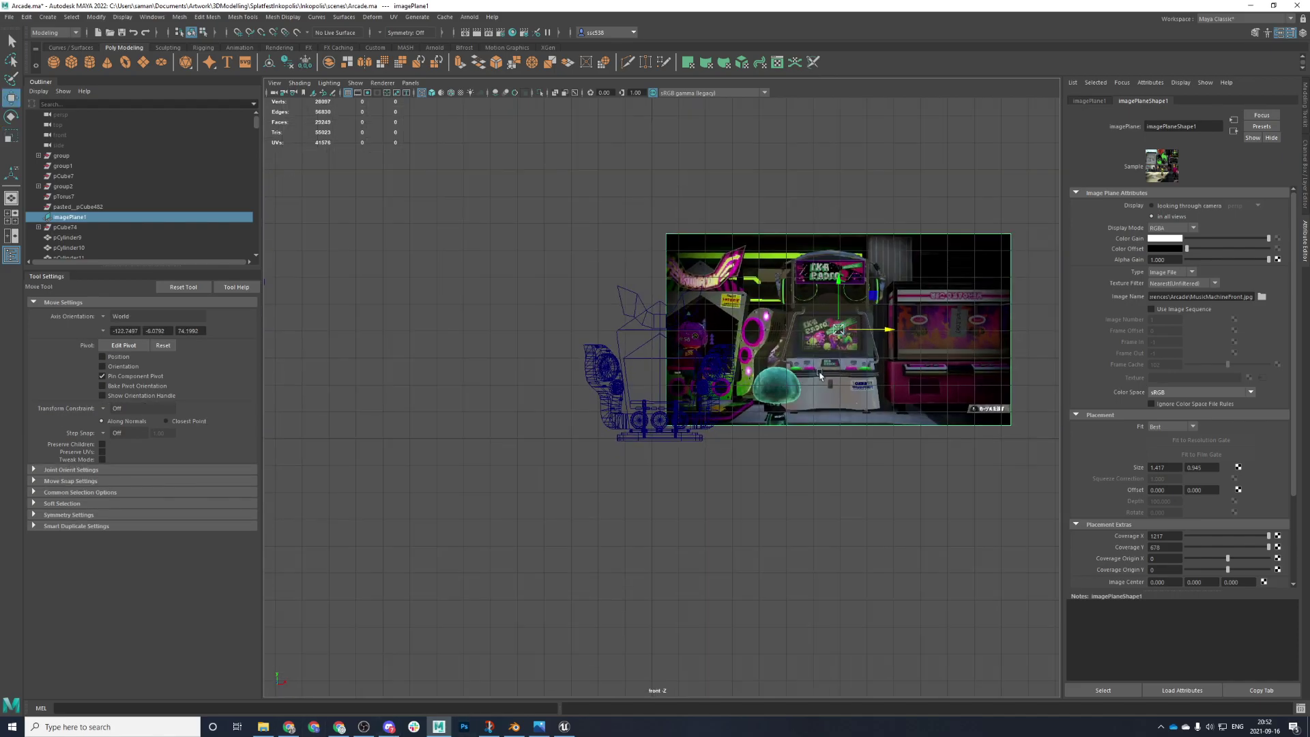
pyautogui.moveTo(854, 321); pyautogui.dragTo(881, 321)
pyautogui.moveTo(838, 259); pyautogui.dragTo(838, 308)
pyautogui.moveTo(887, 354); pyautogui.dragTo(897, 361)
pyautogui.press('r')
pyautogui.press('w')
pyautogui.moveTo(849, 311); pyautogui.dragTo(851, 319)
pyautogui.moveTo(885, 360); pyautogui.dragTo(889, 363)
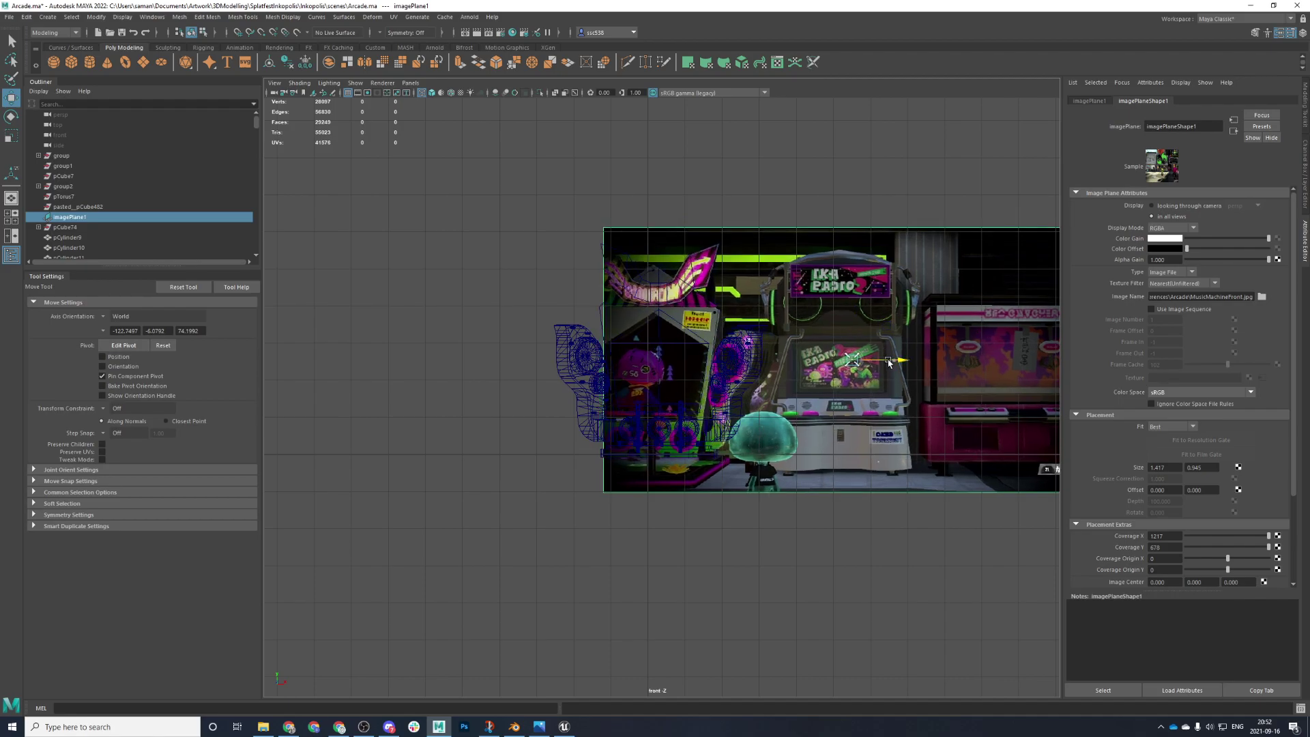
pyautogui.moveTo(849, 313); pyautogui.dragTo(850, 306)
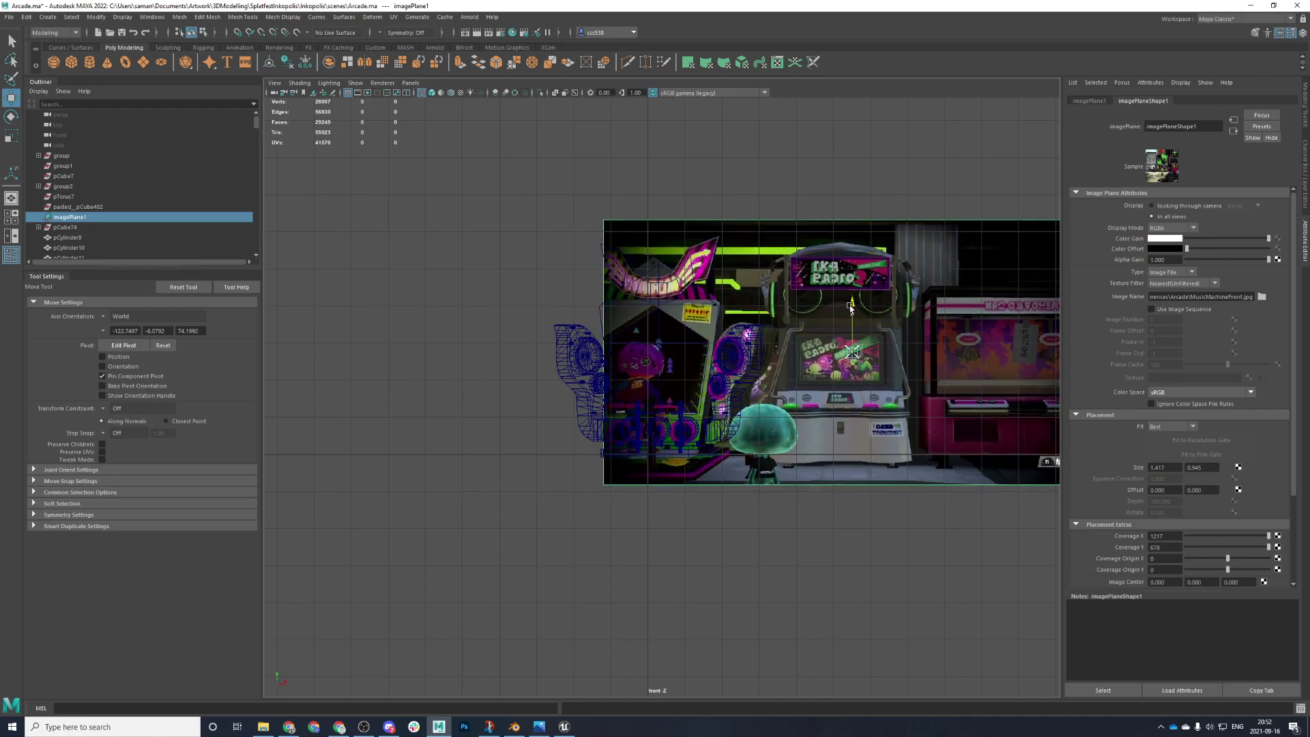
pyautogui.moveTo(894, 359); pyautogui.dragTo(898, 360)
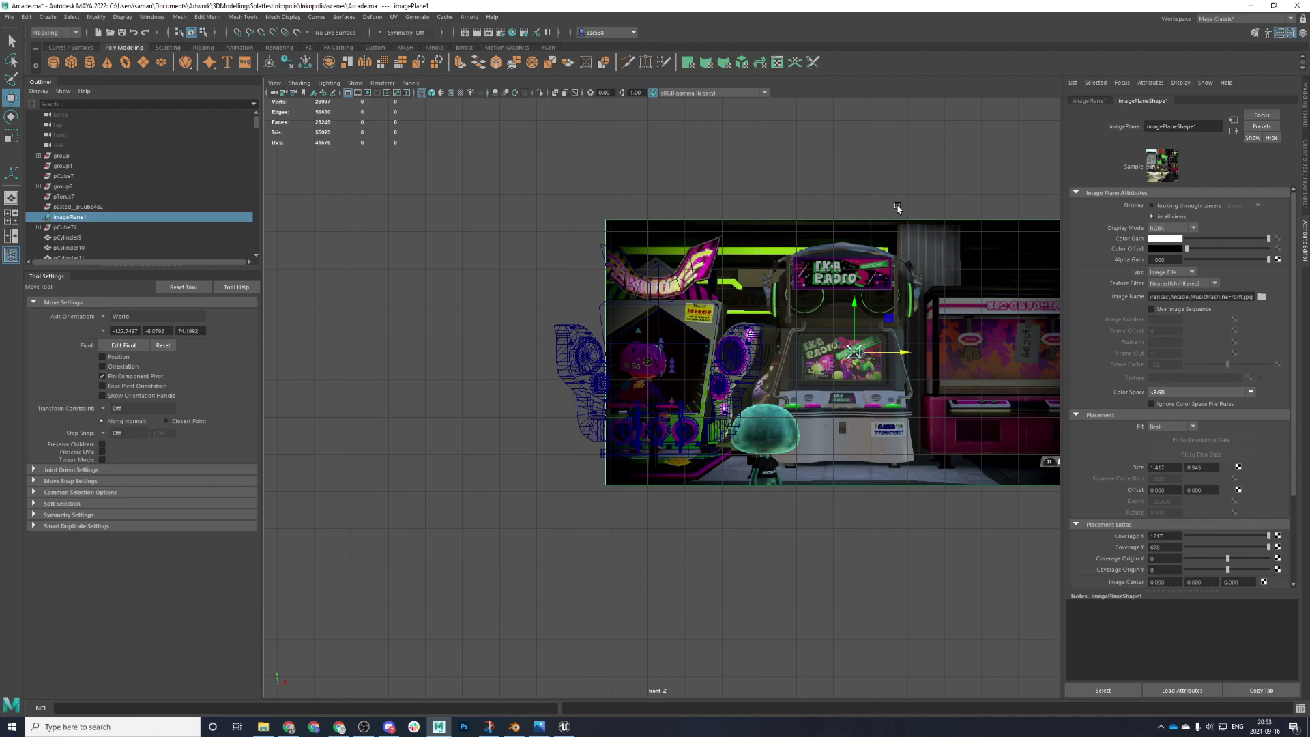
# - Create a polygon cube in the front view, scale it up and place it over the lettering of the winged top sign
pyautogui.scroll(3, 766, 253)
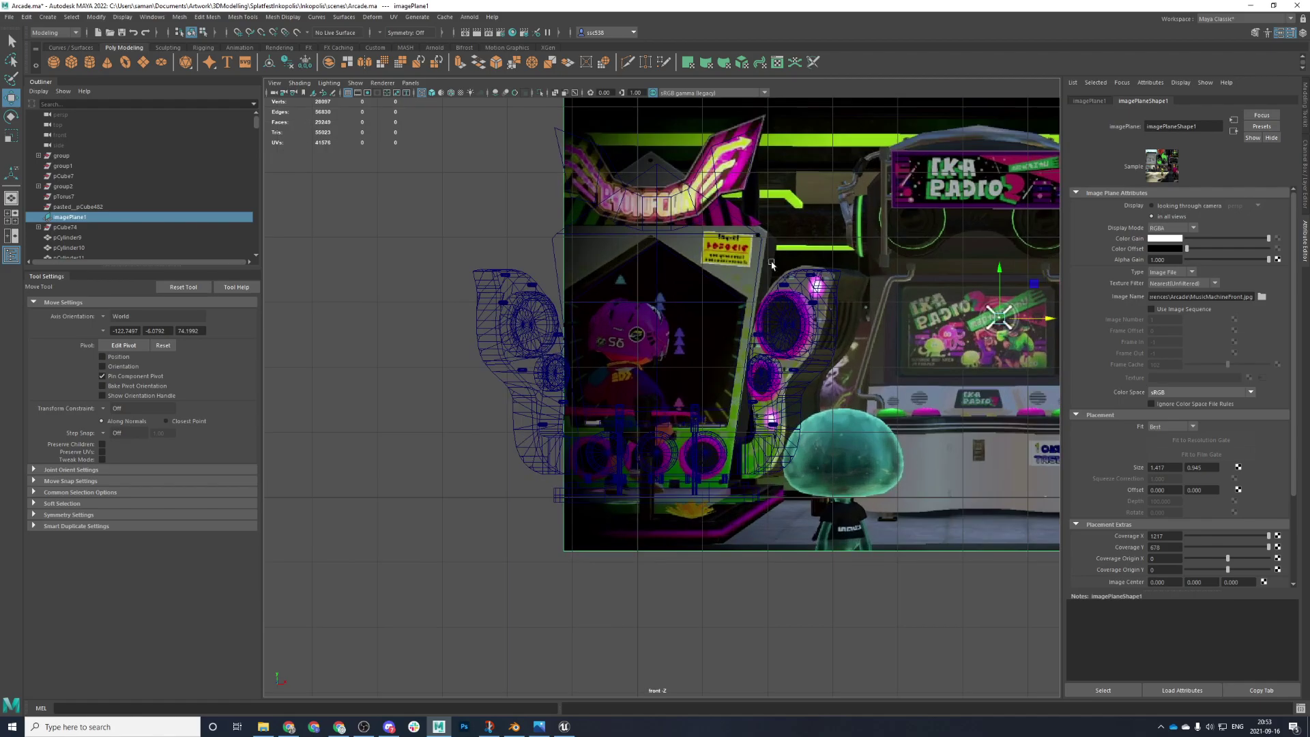
pyautogui.scroll(4, 782, 341)
pyautogui.keyDown('alt'); pyautogui.moveTo(775, 406); pyautogui.dragTo(771, 542, button='middle'); pyautogui.keyUp('alt')
pyautogui.scroll(-3, 721, 452)
pyautogui.scroll(2, 676, 307)
pyautogui.scroll(-2, 639, 201)
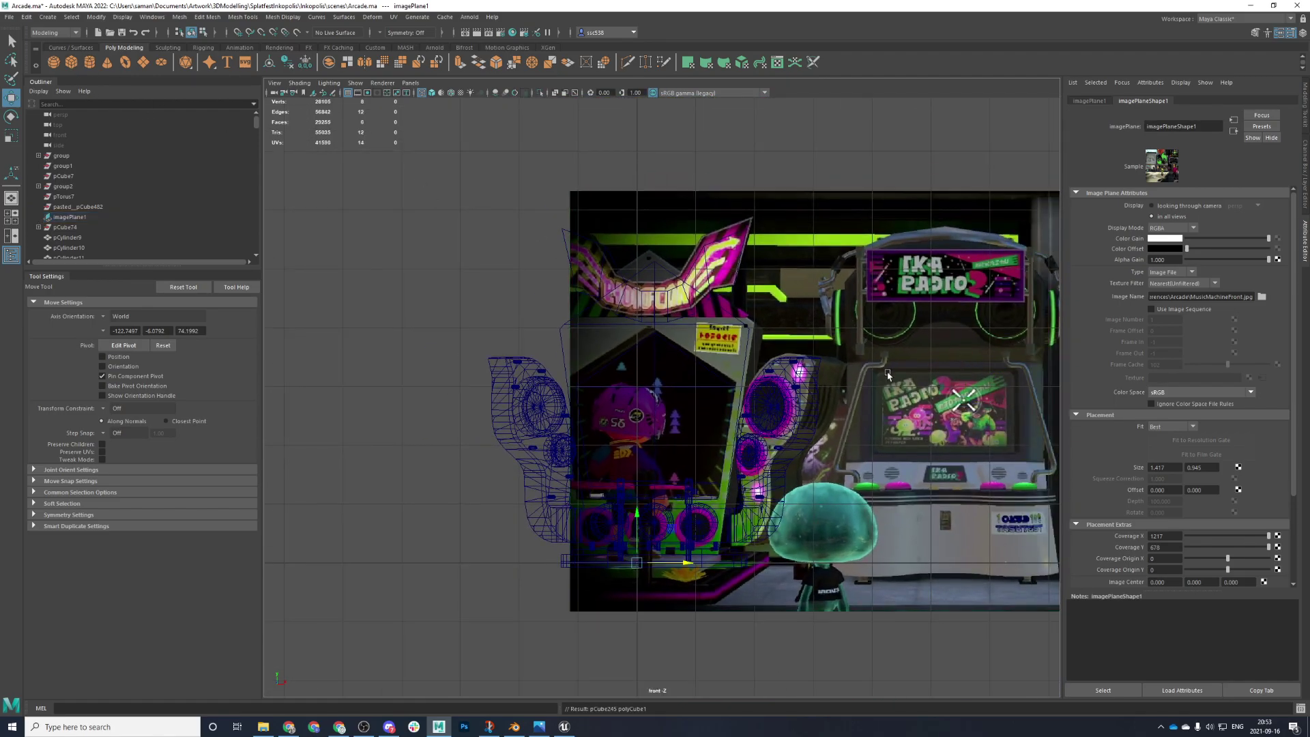
pyautogui.scroll(-1, 887, 370)
pyautogui.click(779, 509)
pyautogui.press('r')
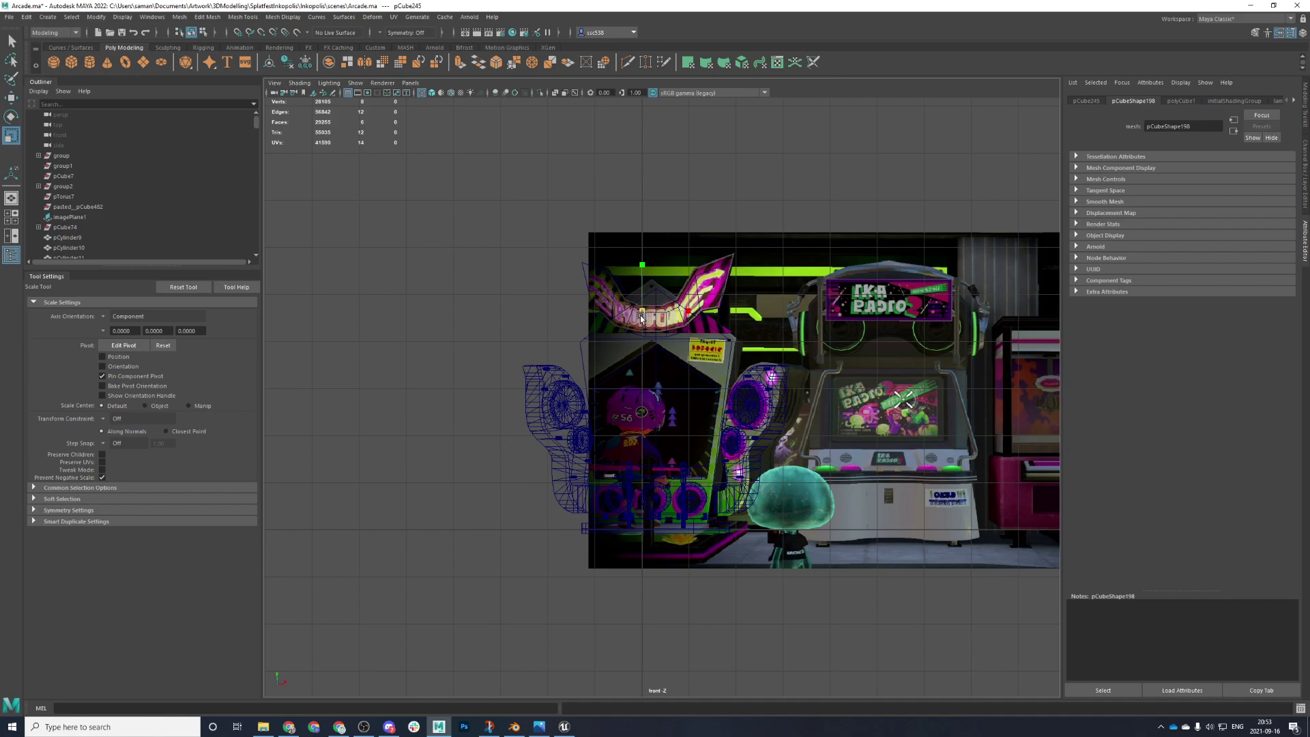
pyautogui.scroll(1, 649, 614)
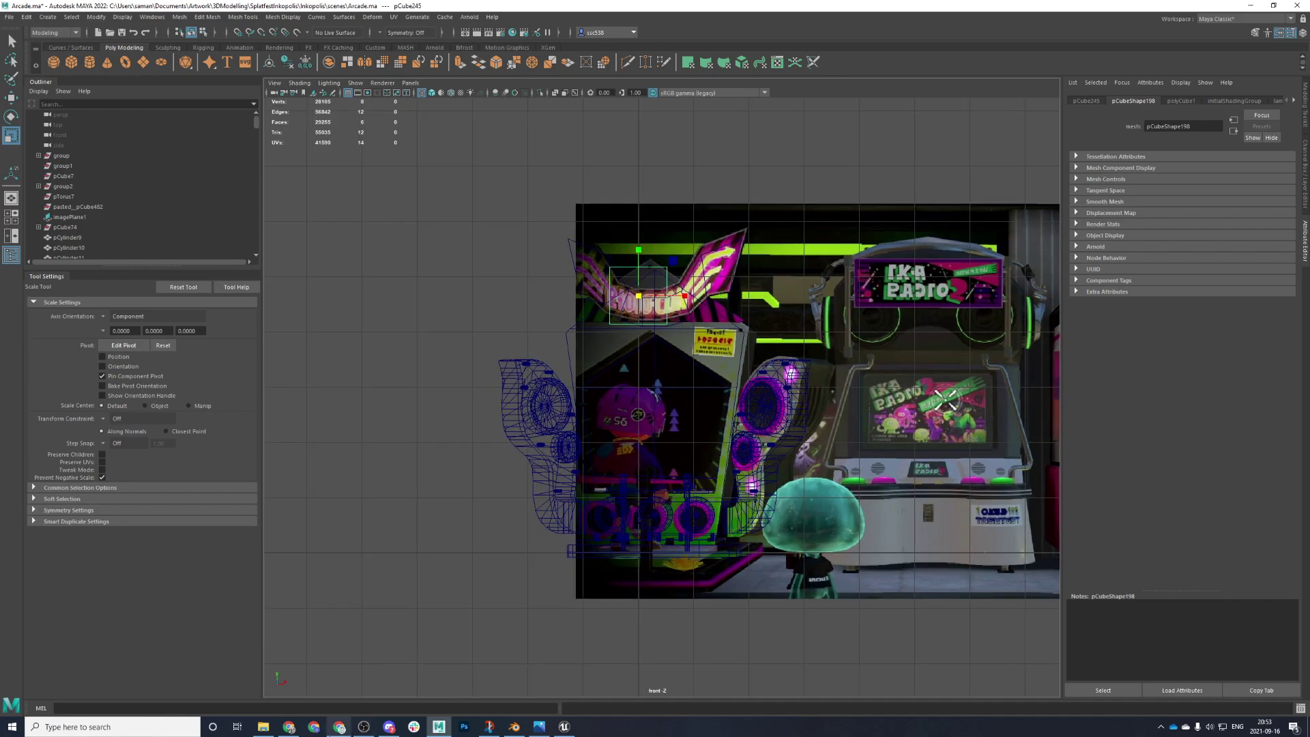
# - Switch to Chrome, search the web for "space groove lux" in a new tab and open the Space Groove Lux Skin Spotlight video
pyautogui.click(339, 726)
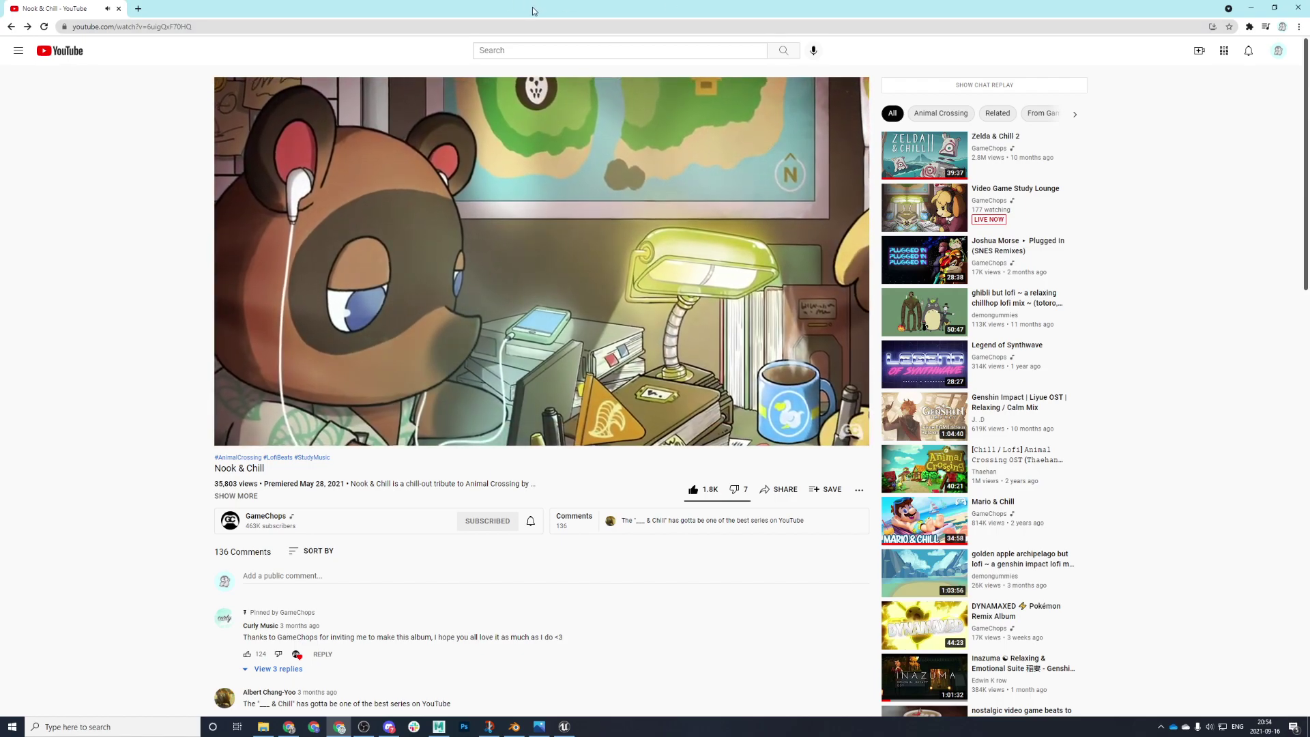
pyautogui.hotkey('ctrl', 't')
pyautogui.write('space')
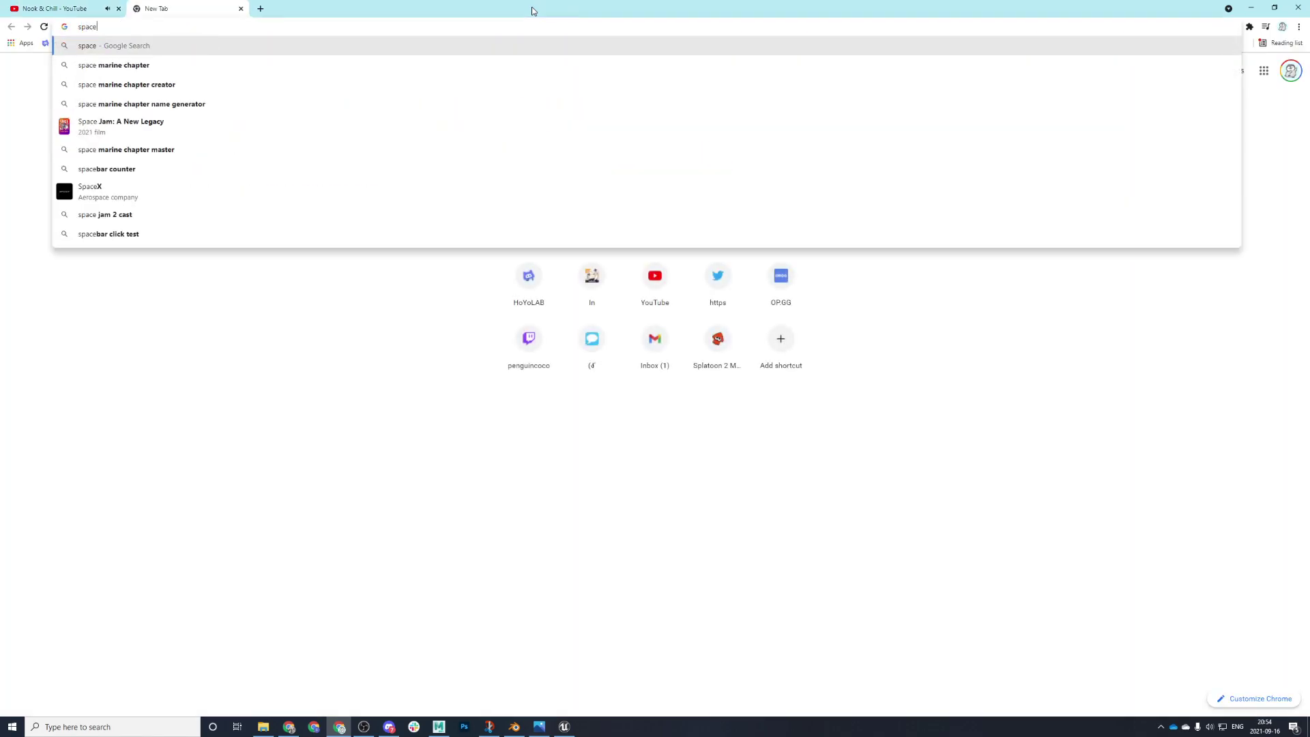
pyautogui.write(' groove lux')
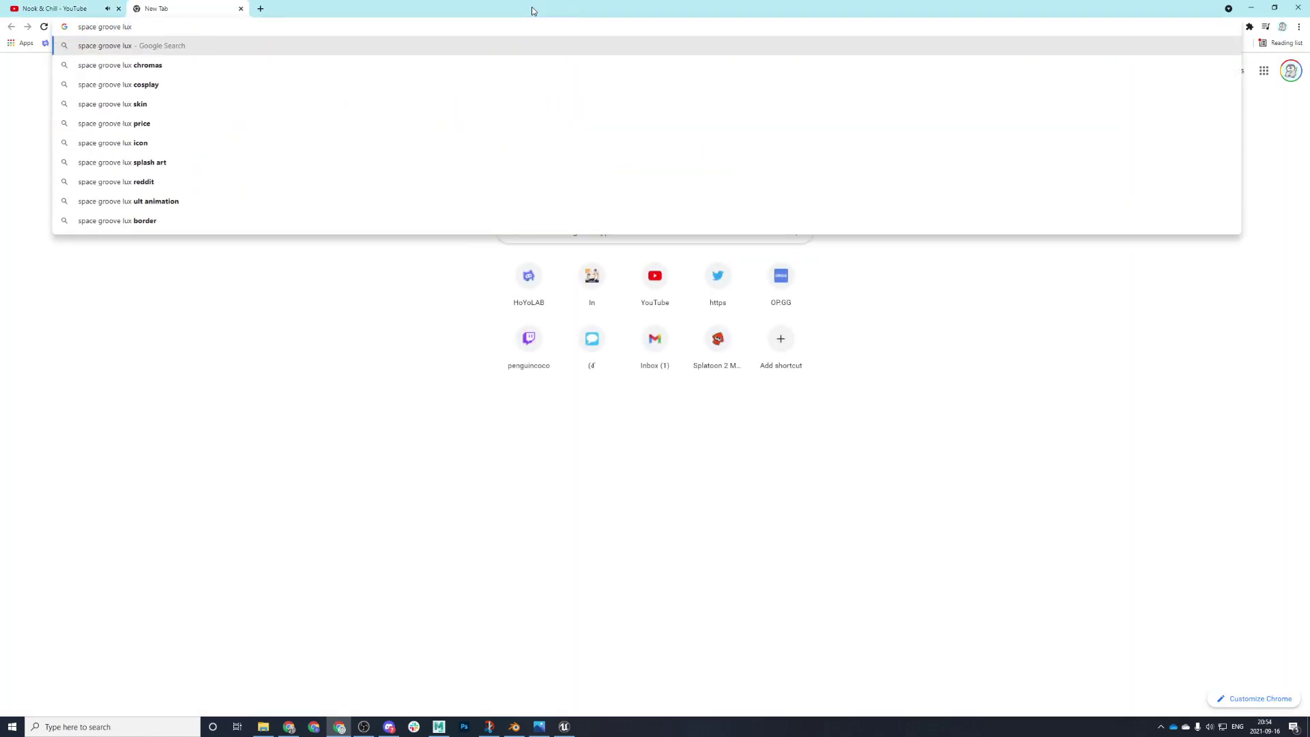
pyautogui.press('Return')
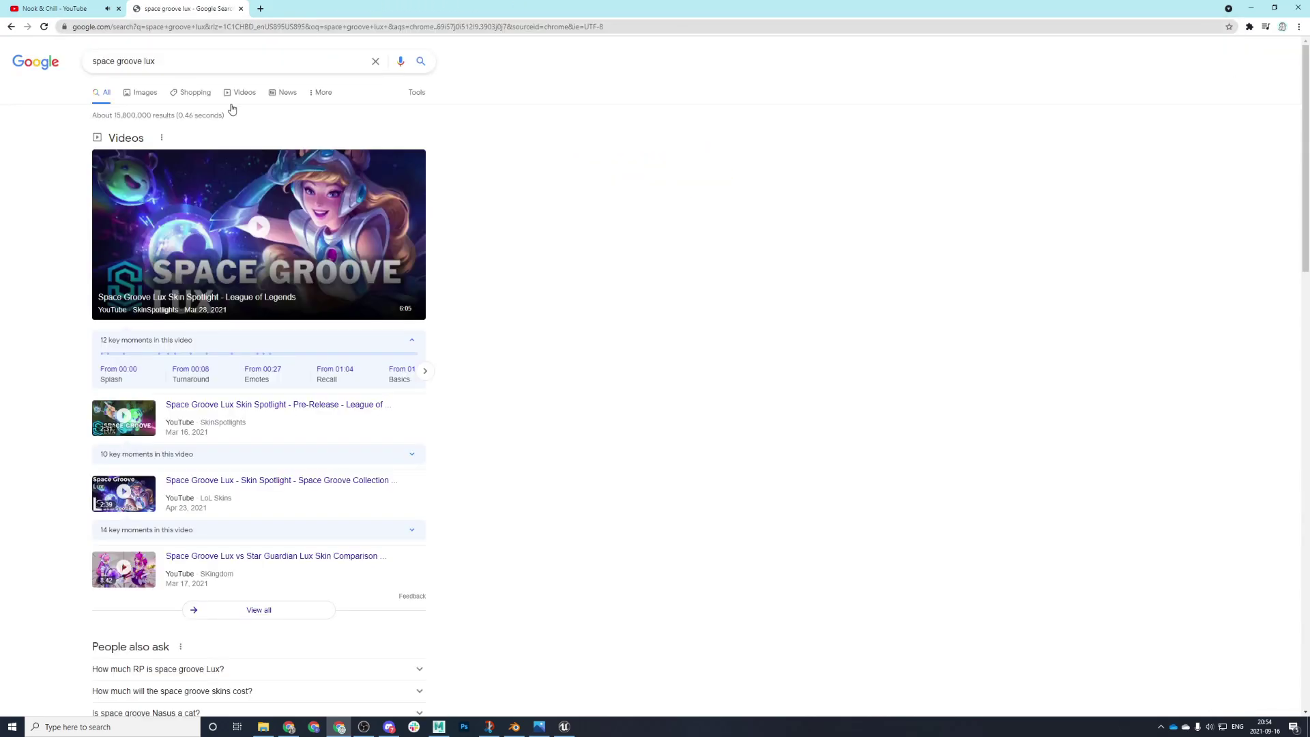
pyautogui.click(263, 210)
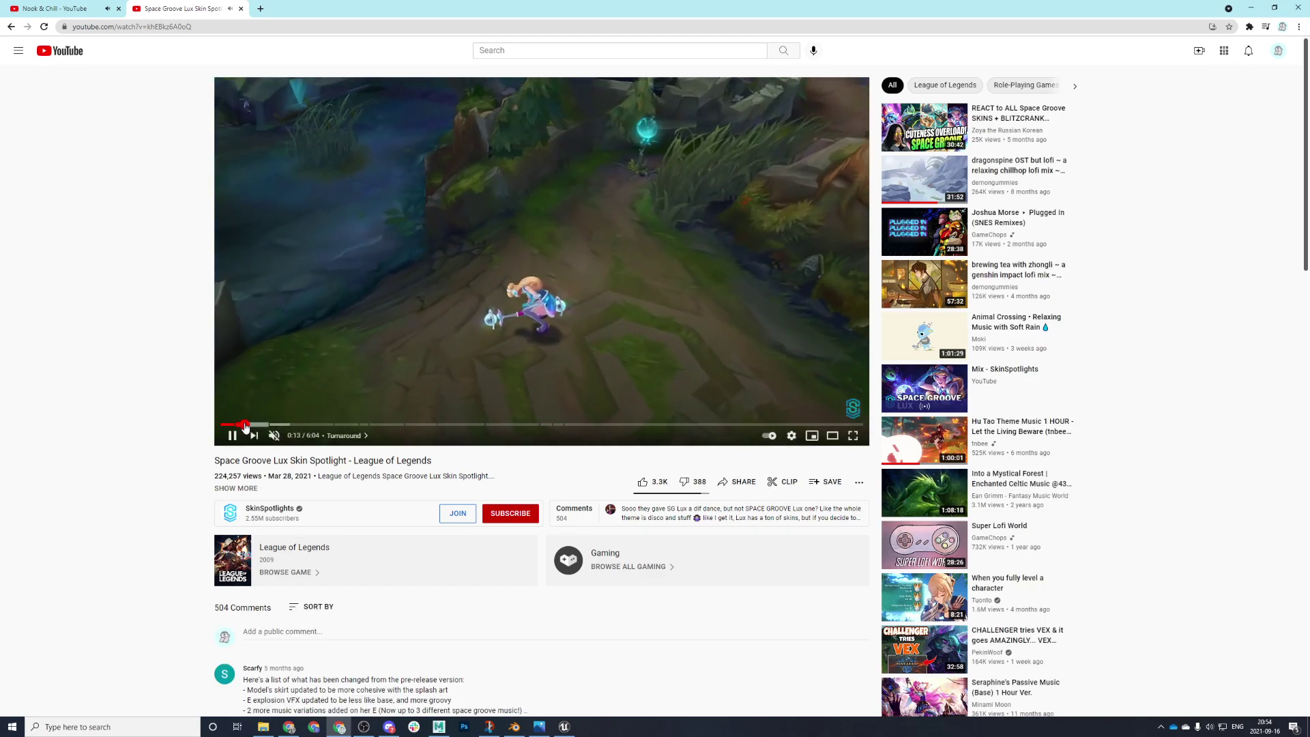
# - Skip through the Space Groove Lux video's Turnaround and Emotes chapters and play its Recall chapter
pyautogui.press('Left')
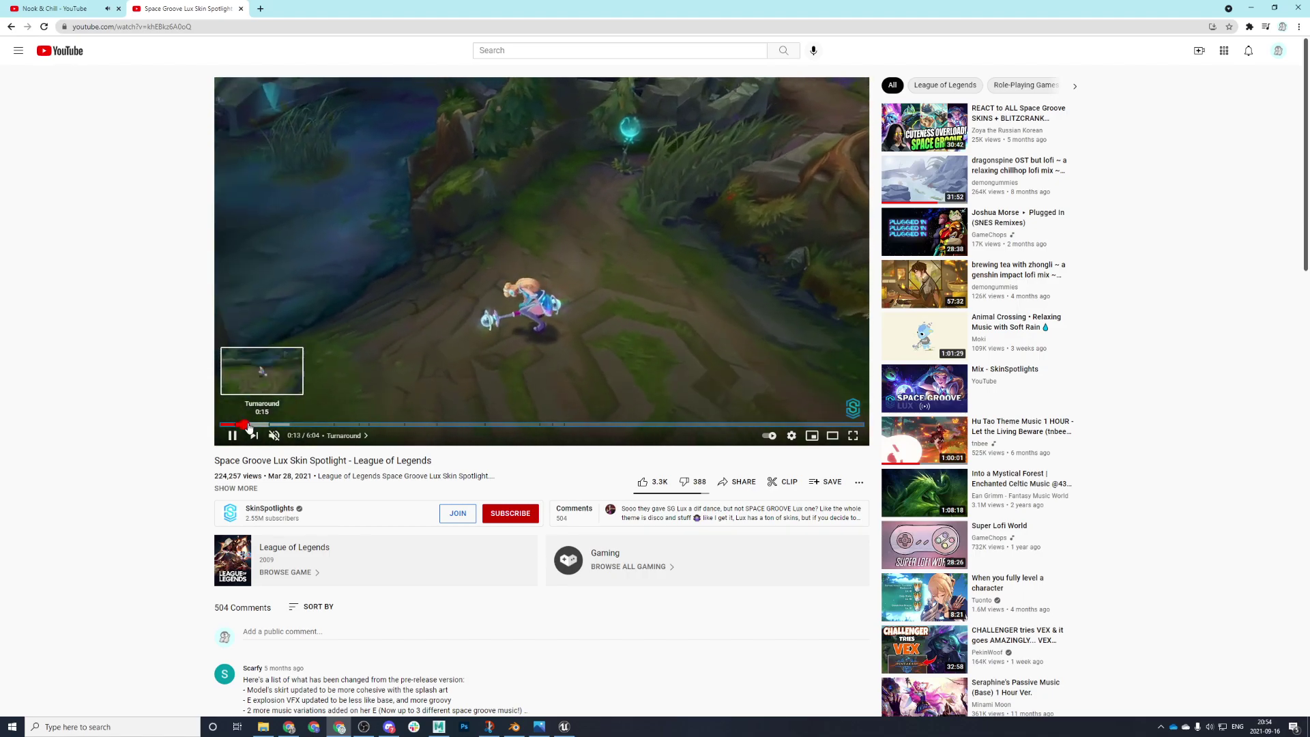
pyautogui.press('Right')
pyautogui.press('Right')
pyautogui.press('Right')
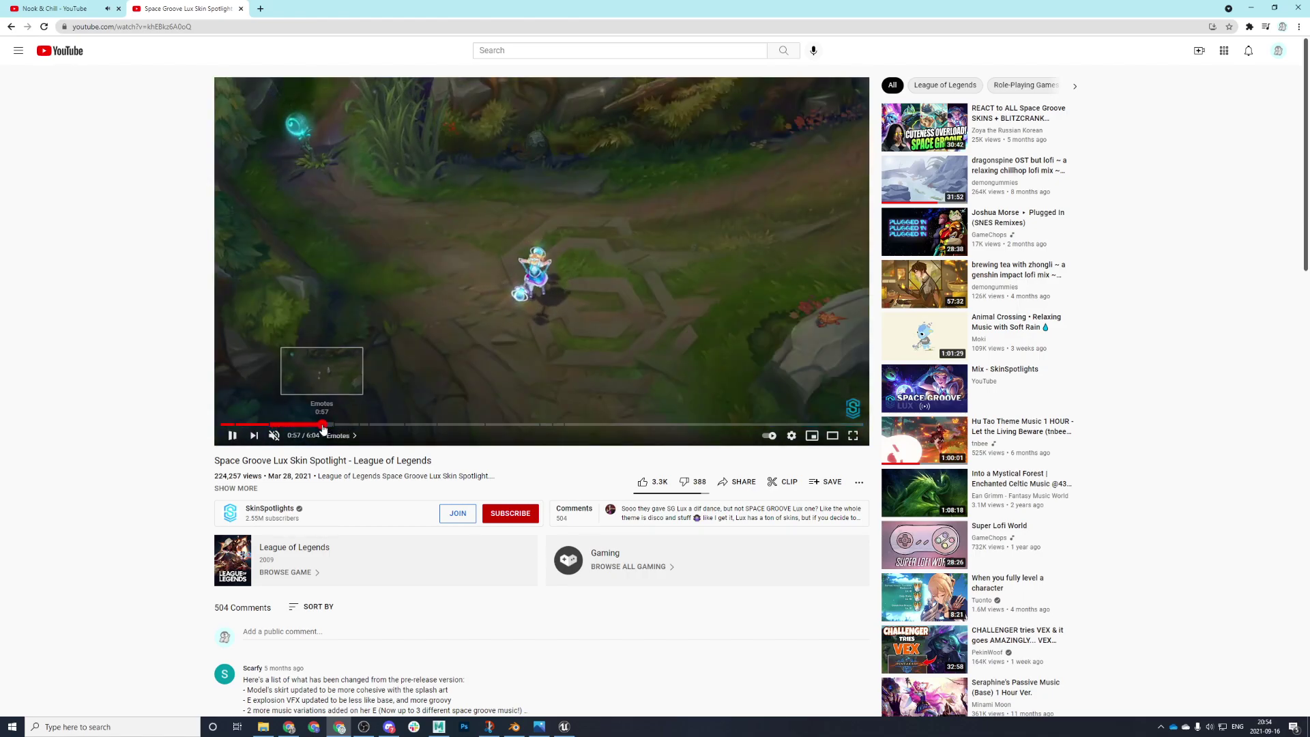
pyautogui.click(341, 424)
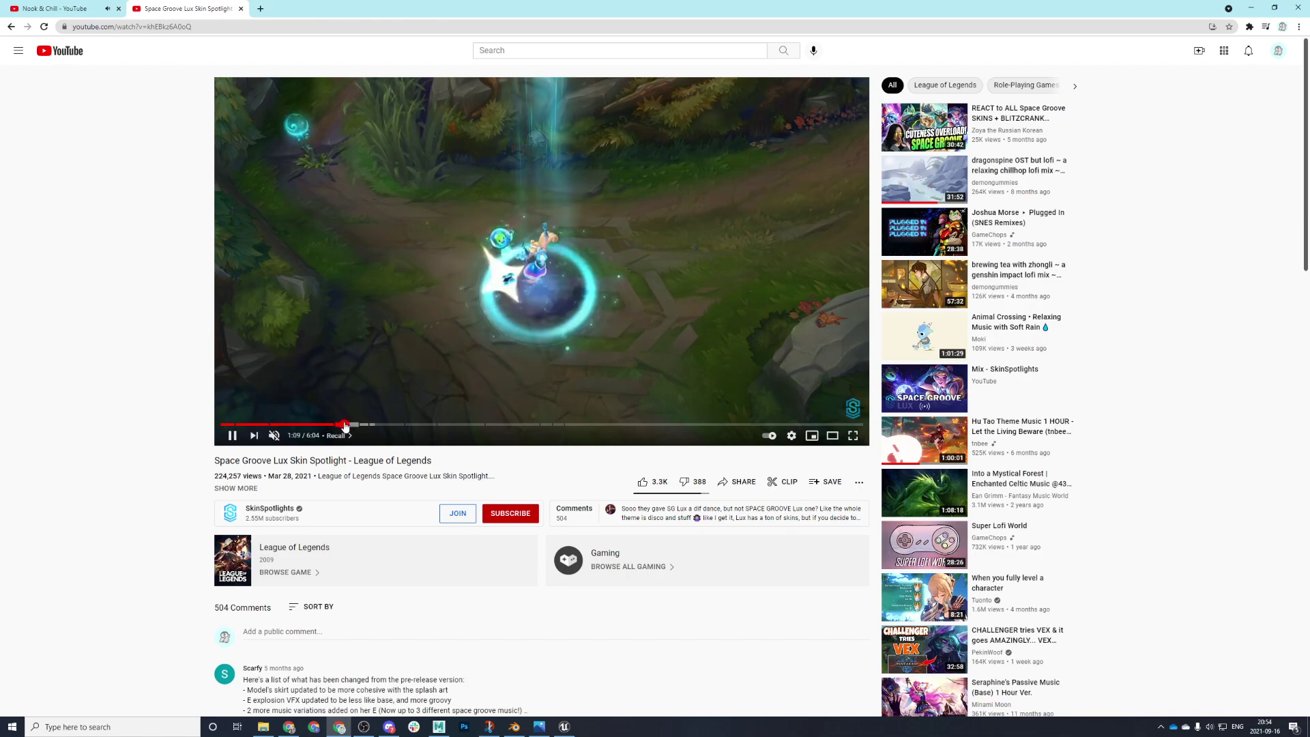
pyautogui.click(336, 424)
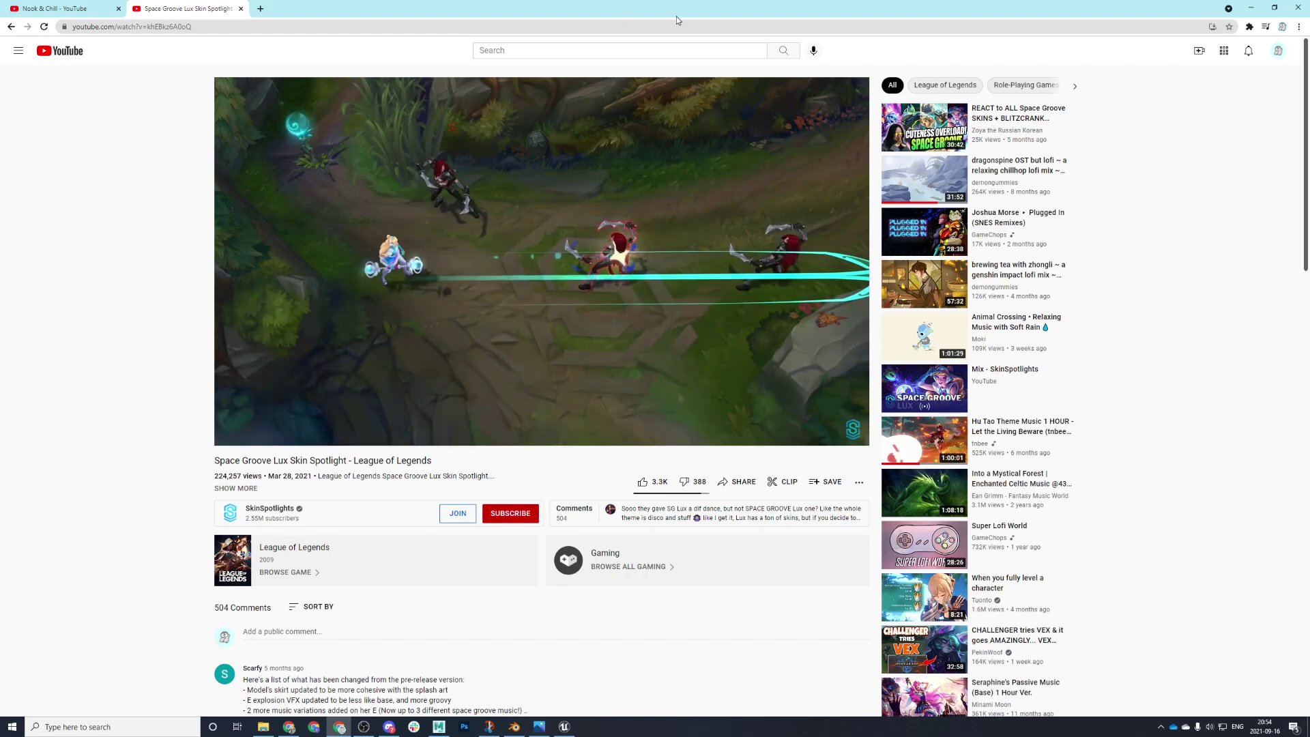
# - Start Zelda & Chill 2 in the music tab and skip through the Lux video's ability chapters to Chromas
pyautogui.click(643, 50)
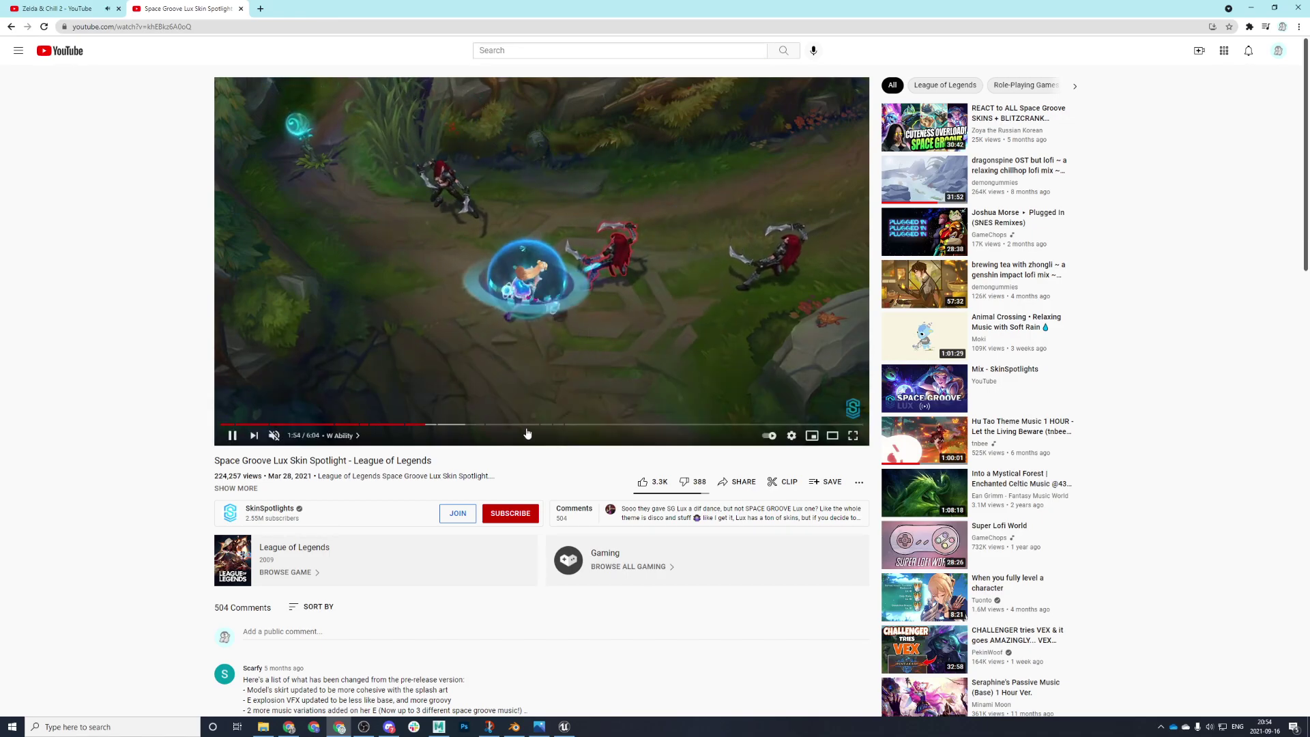
pyautogui.click(453, 425)
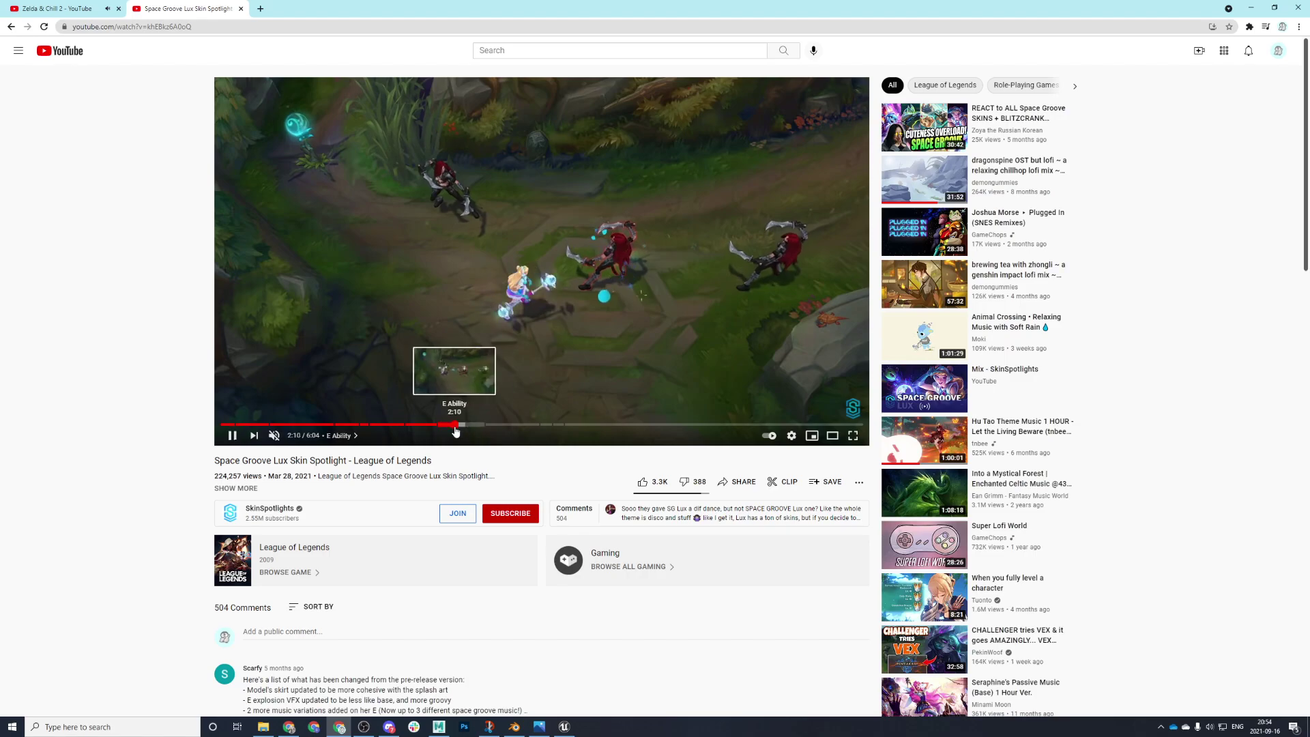
pyautogui.click(492, 425)
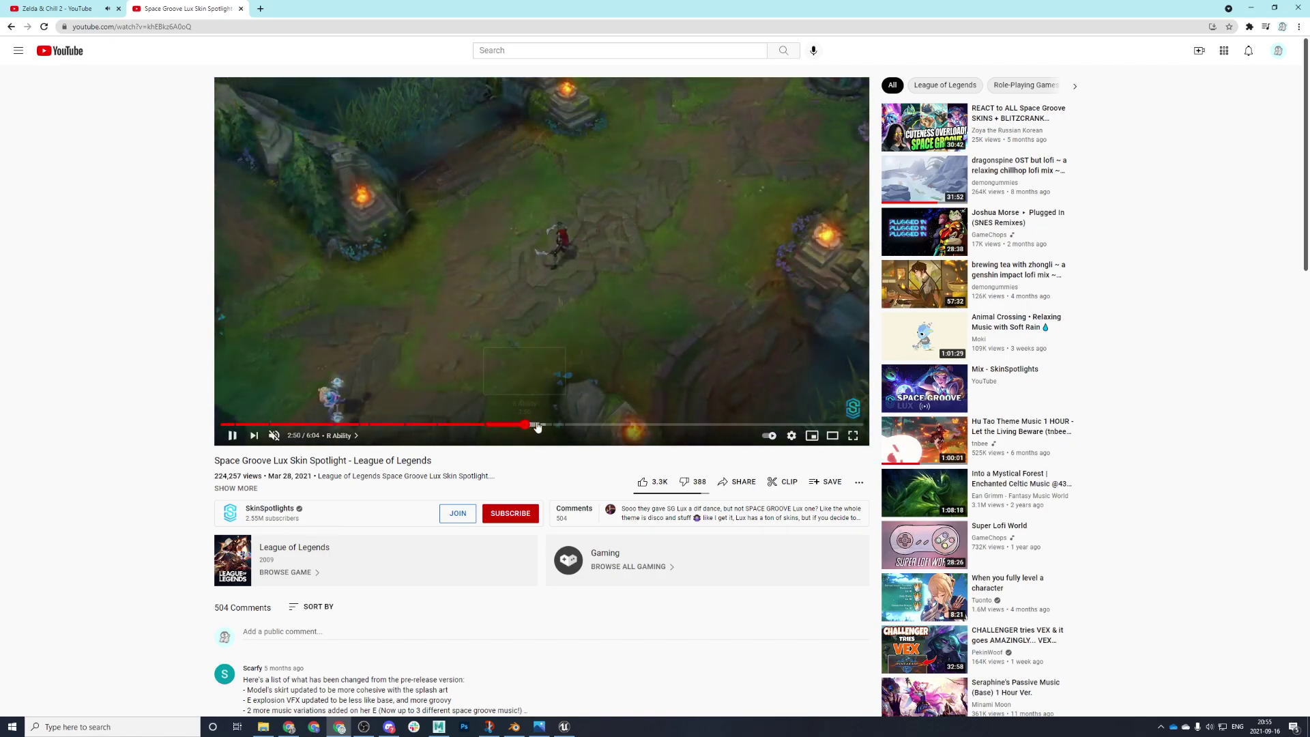
pyautogui.click(546, 425)
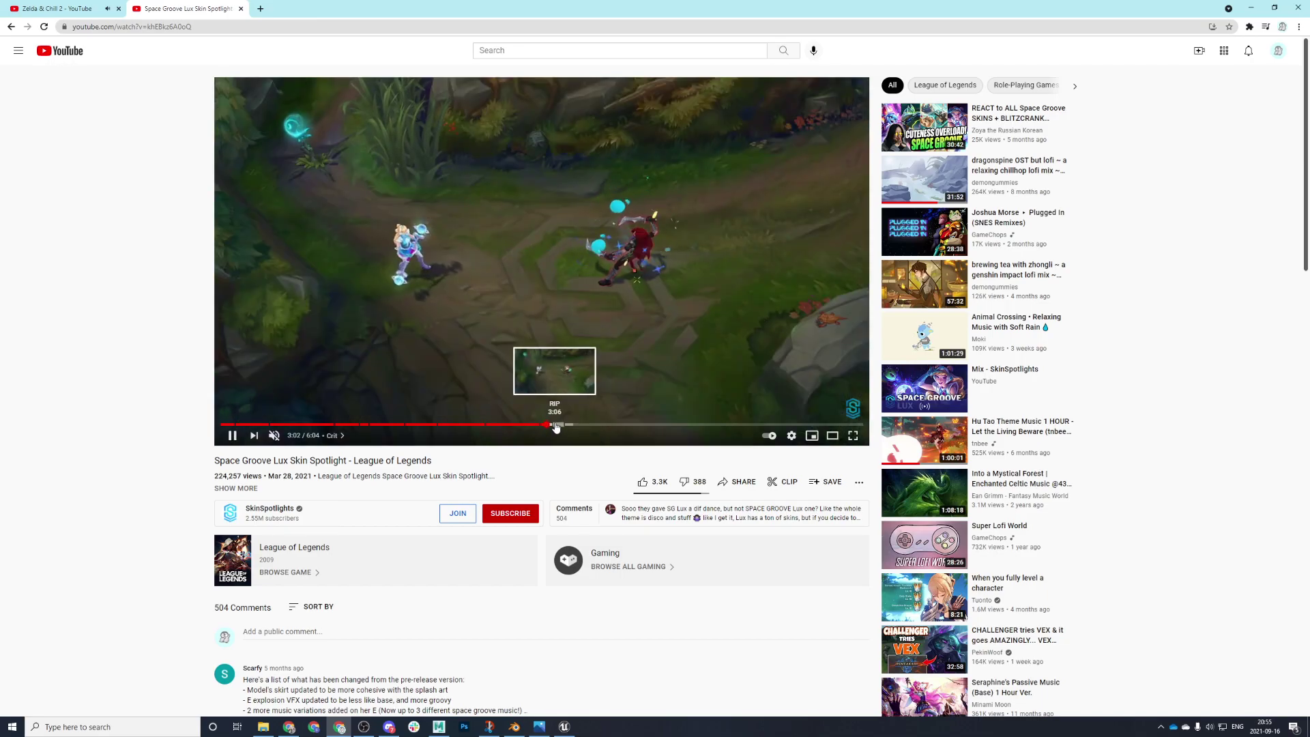
pyautogui.click(561, 427)
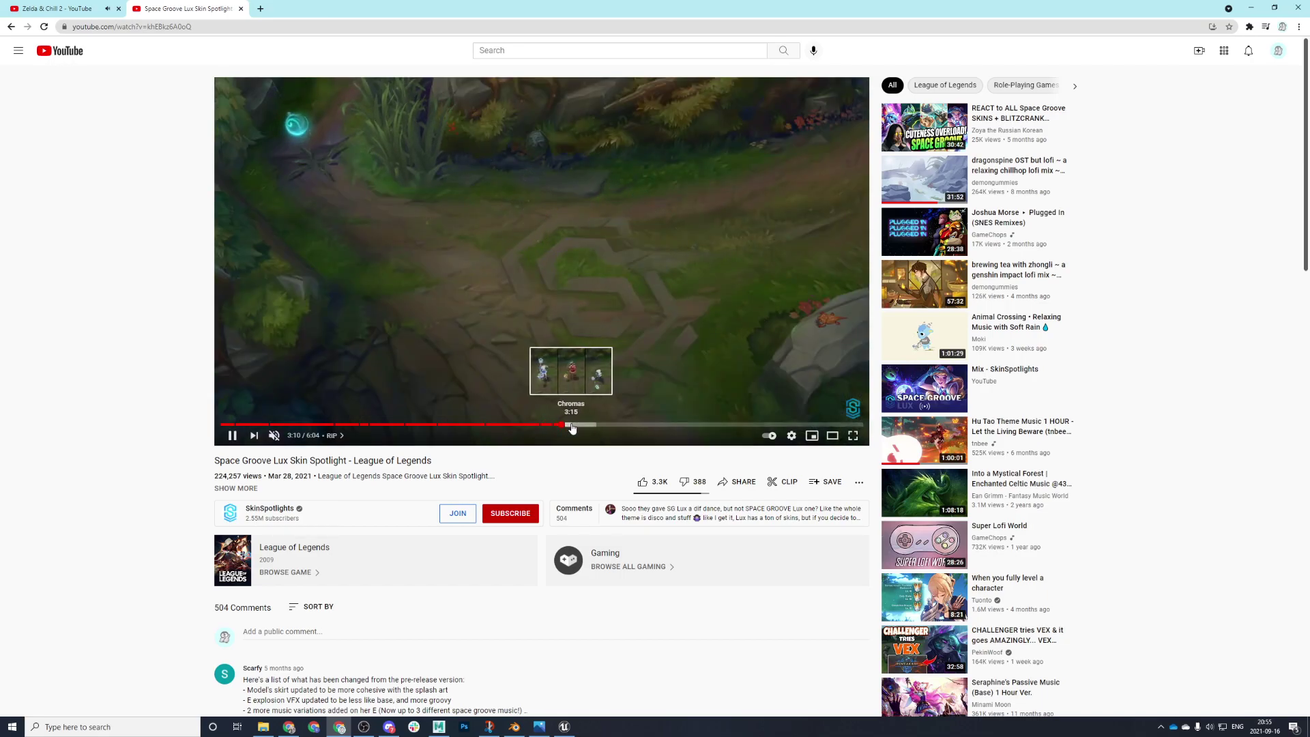
pyautogui.click(572, 426)
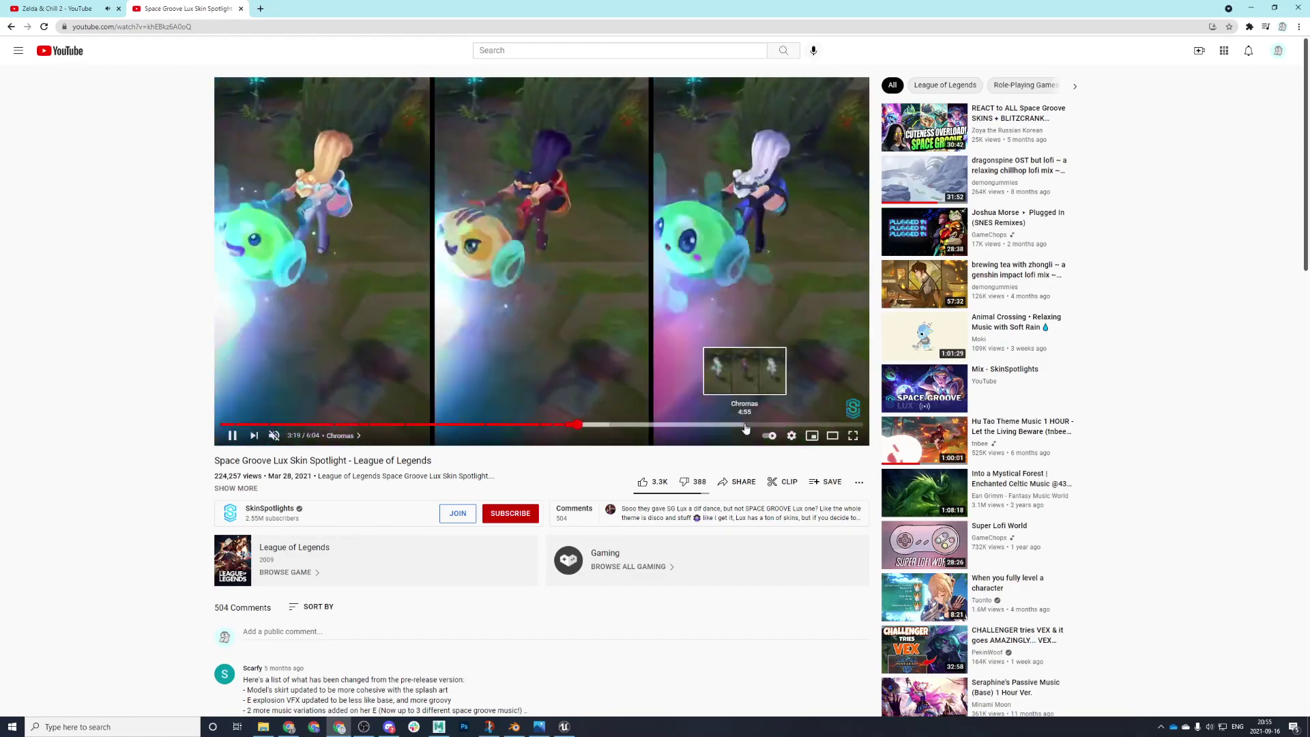
# - Close the Space Groove Lux video tab and switch back to Maya
pyautogui.rightClick(161, 9)
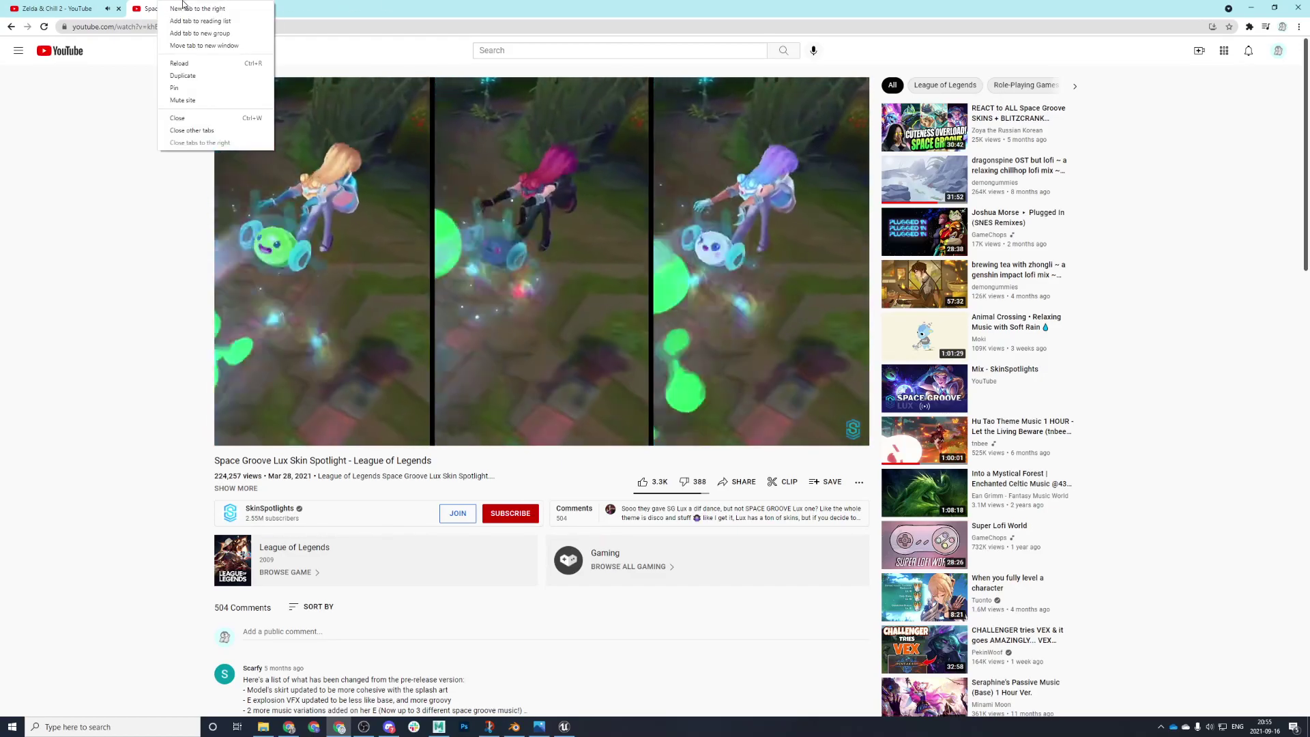
pyautogui.click(177, 118)
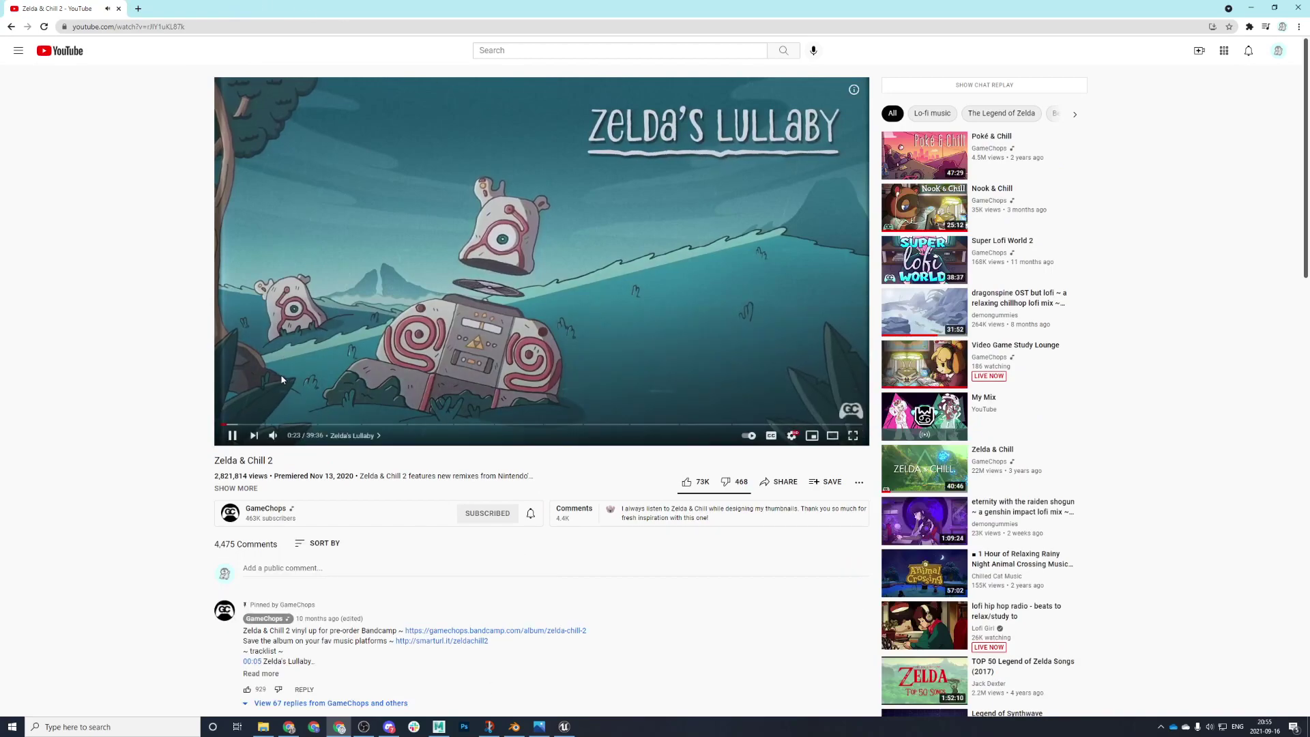
pyautogui.hotkey('alt', 'Tab')
# - Scale the new cube down and move it up onto the arrow-patterned wing of the top sign
pyautogui.scroll(5, 715, 491)
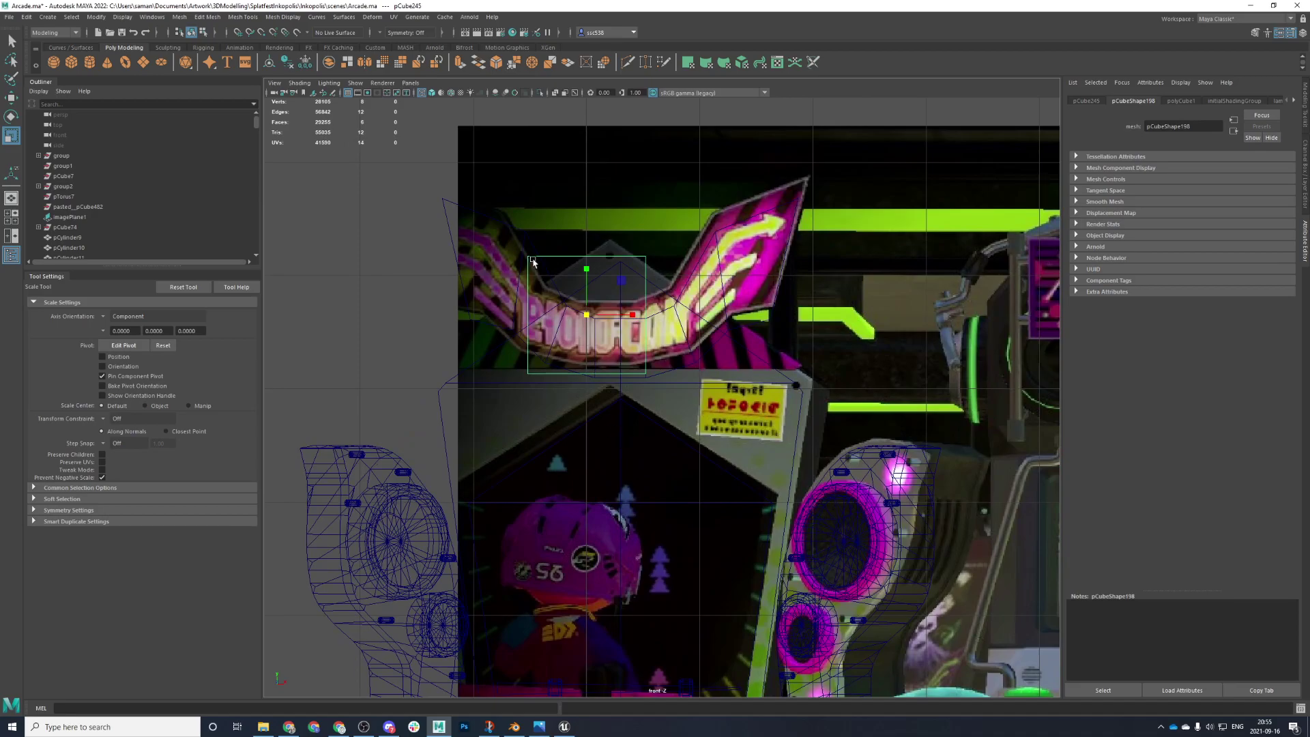
pyautogui.scroll(2, 566, 286)
pyautogui.moveTo(594, 331); pyautogui.dragTo(792, 319)
pyautogui.scroll(1, 618, 330)
pyautogui.press('w')
pyautogui.scroll(2, 778, 293)
pyautogui.keyDown('alt'); pyautogui.moveTo(765, 279); pyautogui.dragTo(721, 332, button='middle'); pyautogui.keyUp('alt')
pyautogui.moveTo(722, 331); pyautogui.dragTo(722, 215)
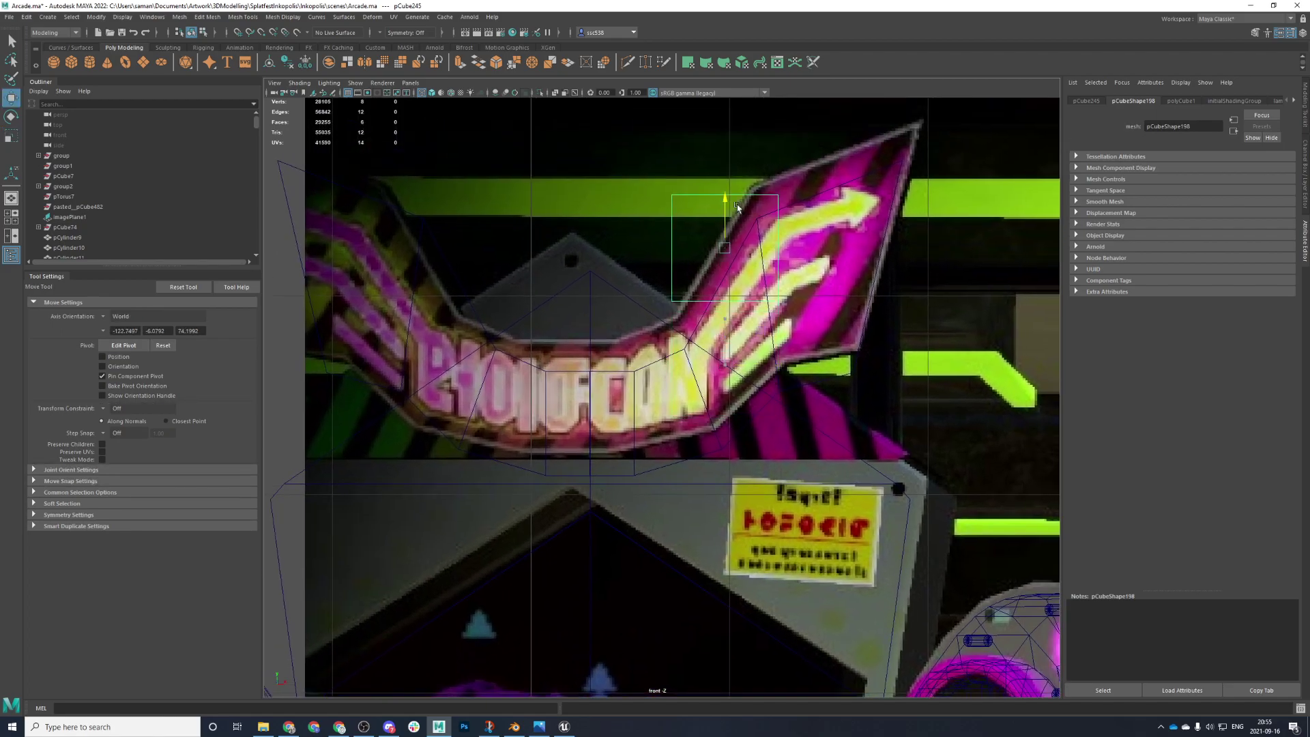
pyautogui.keyDown('alt'); pyautogui.moveTo(736, 205); pyautogui.dragTo(725, 232, button='middle'); pyautogui.keyUp('alt')
pyautogui.moveTo(764, 276); pyautogui.dragTo(814, 276)
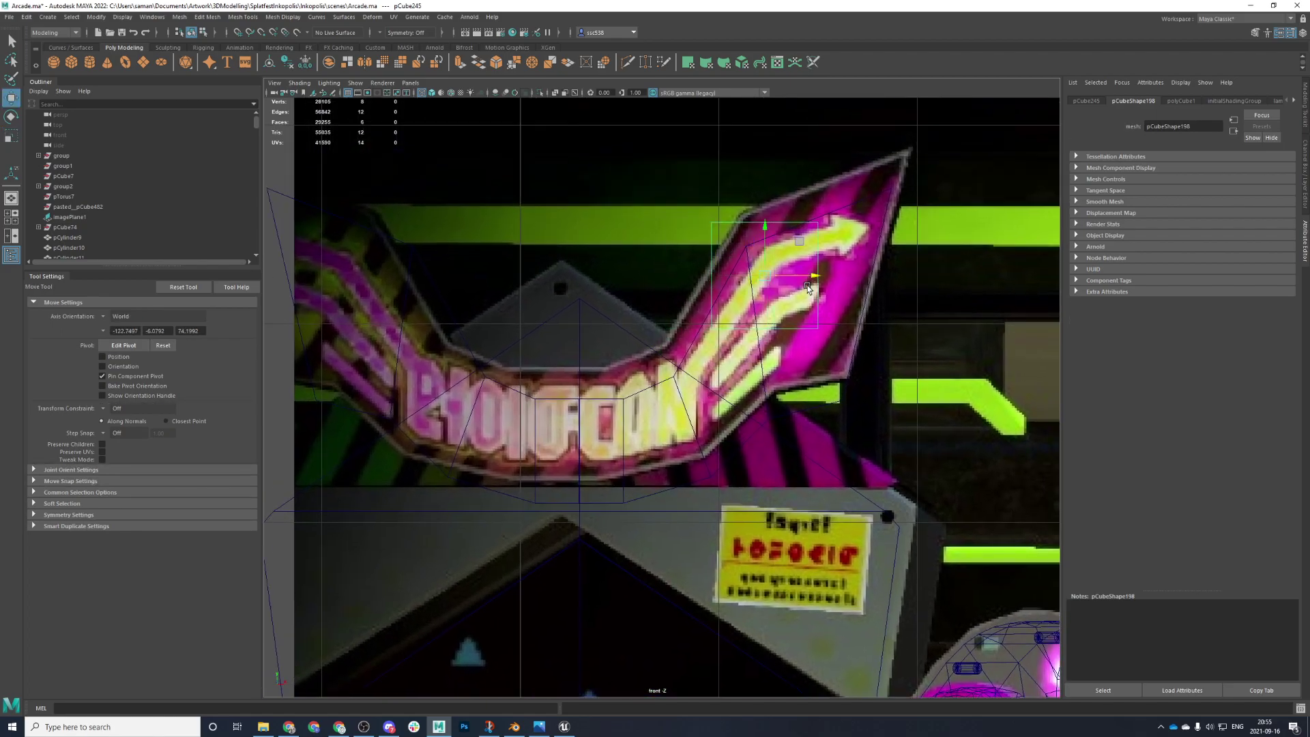
# - Flatten the cube into a thin horizontal bar, tilt it about 23 degrees and move it toward the wing's upper arrow
pyautogui.press('r')
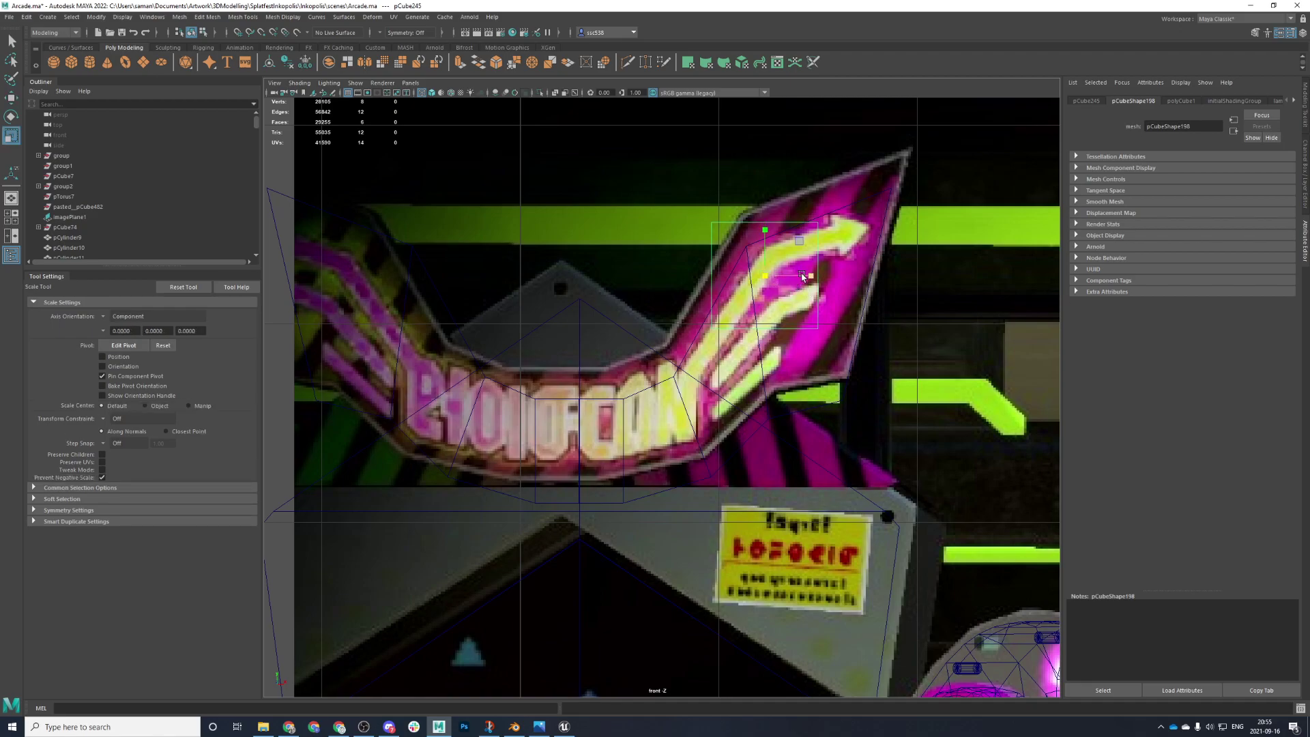
pyautogui.moveTo(764, 235); pyautogui.dragTo(760, 255)
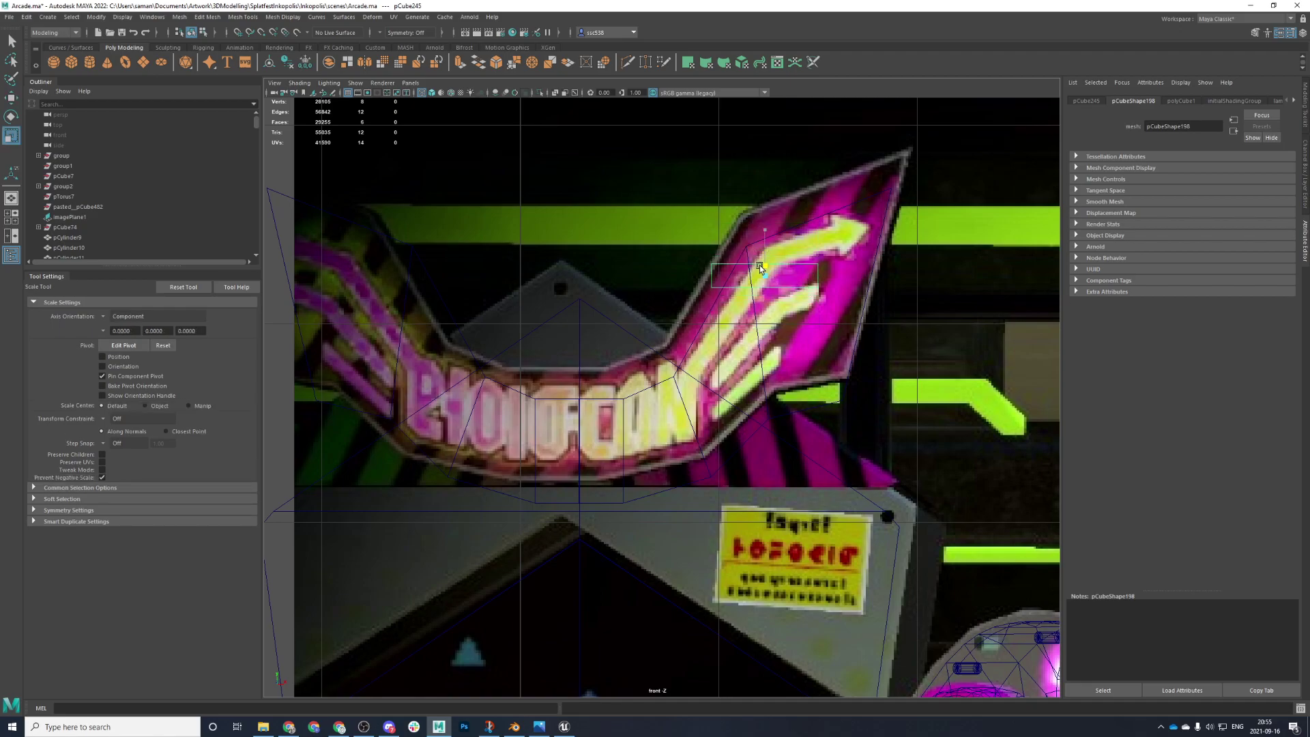
pyautogui.press('e')
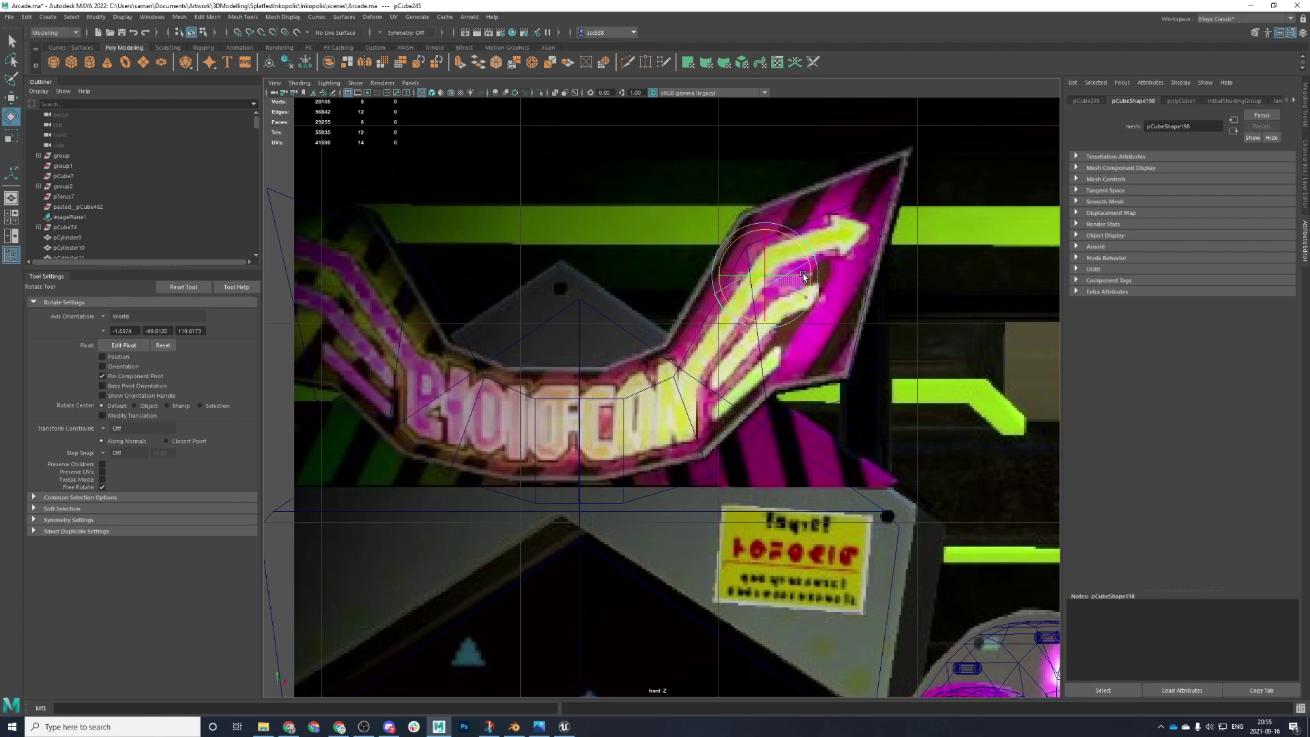
pyautogui.press('w')
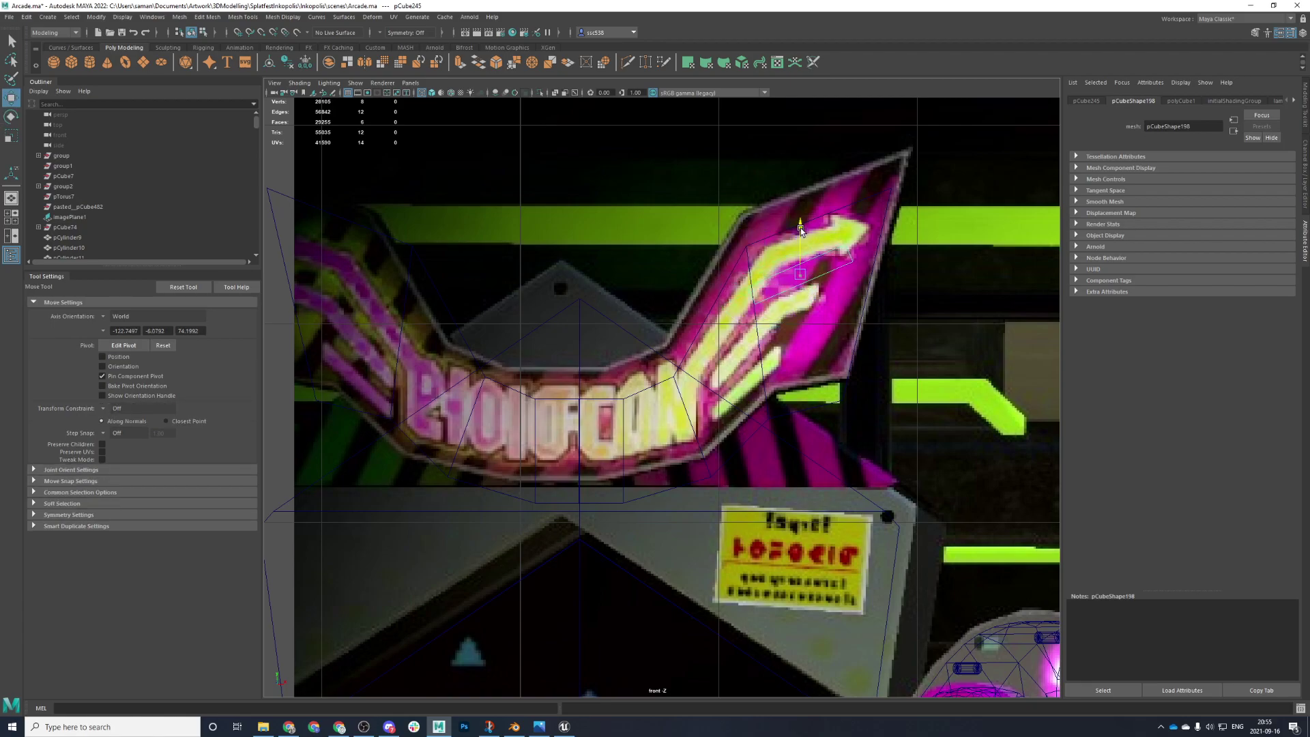
pyautogui.press('r')
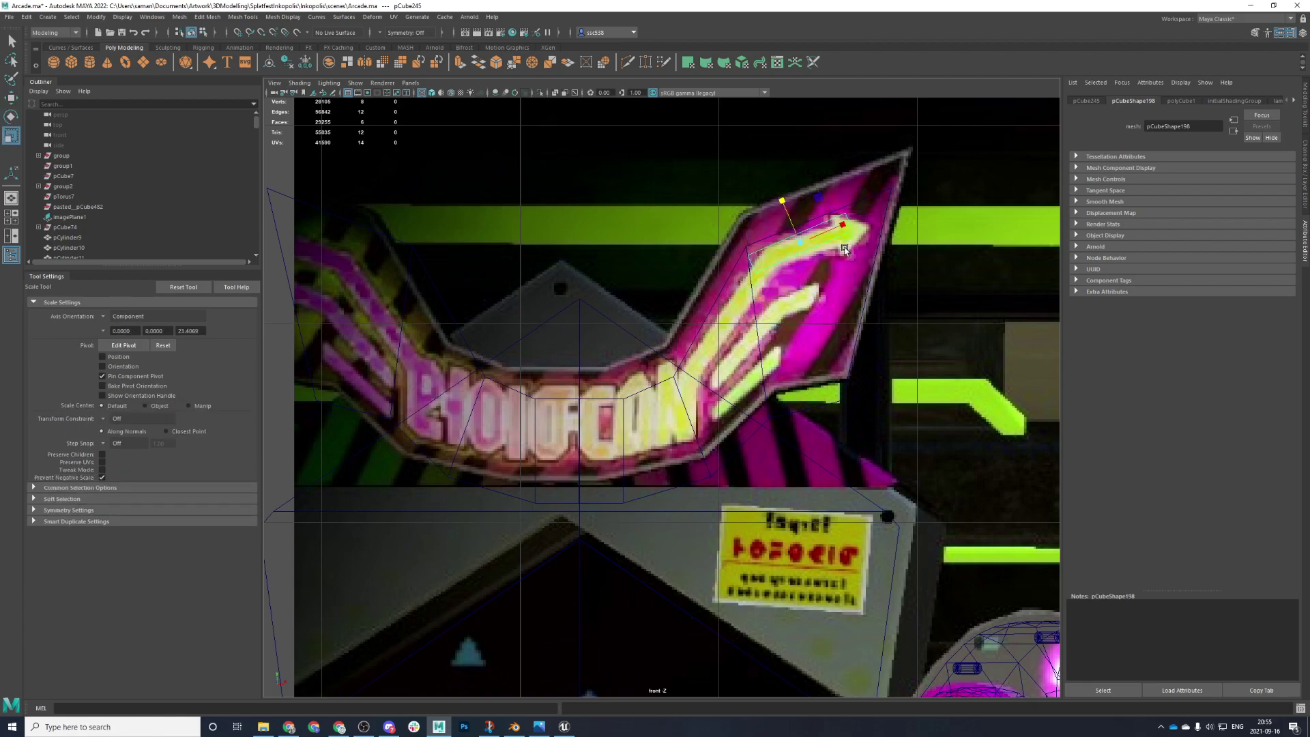
# - Adjust the thin bar's tilt to about 18 degrees, fine-tune its position over the wing's upper arrow and save the scene
pyautogui.press('e')
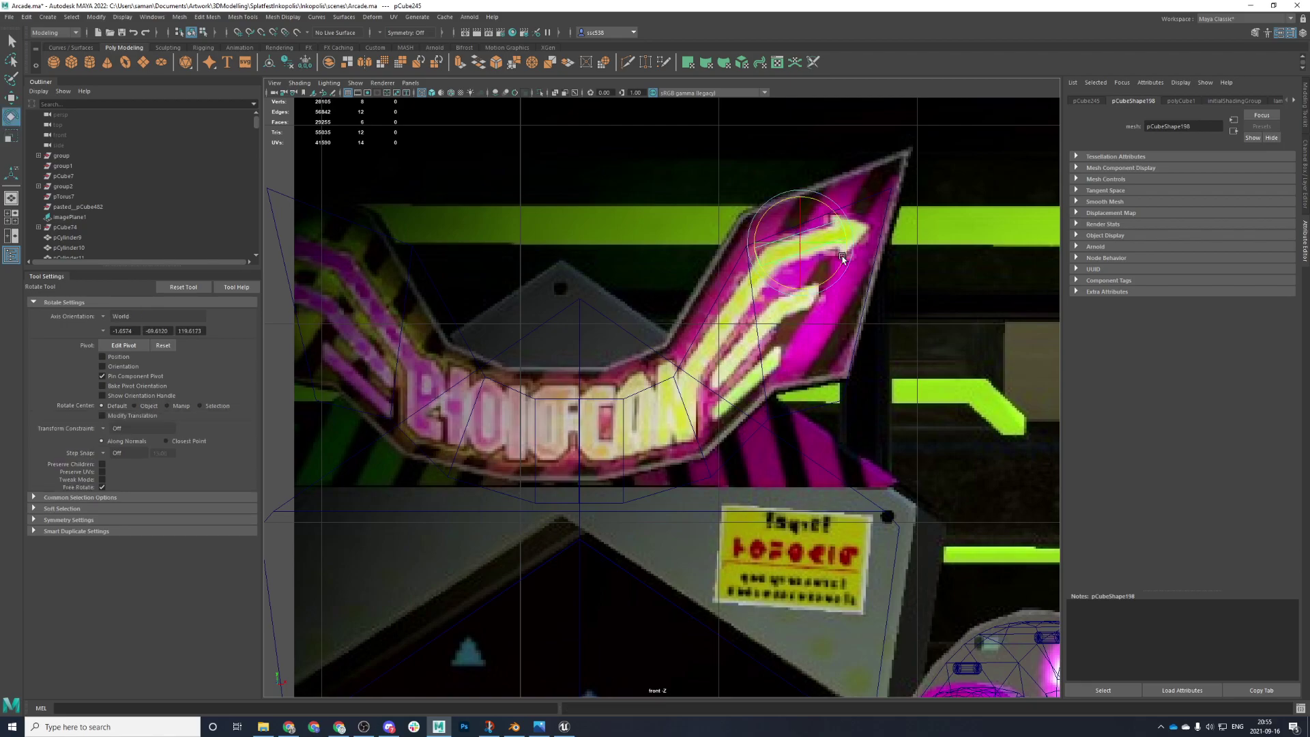
pyautogui.press('w')
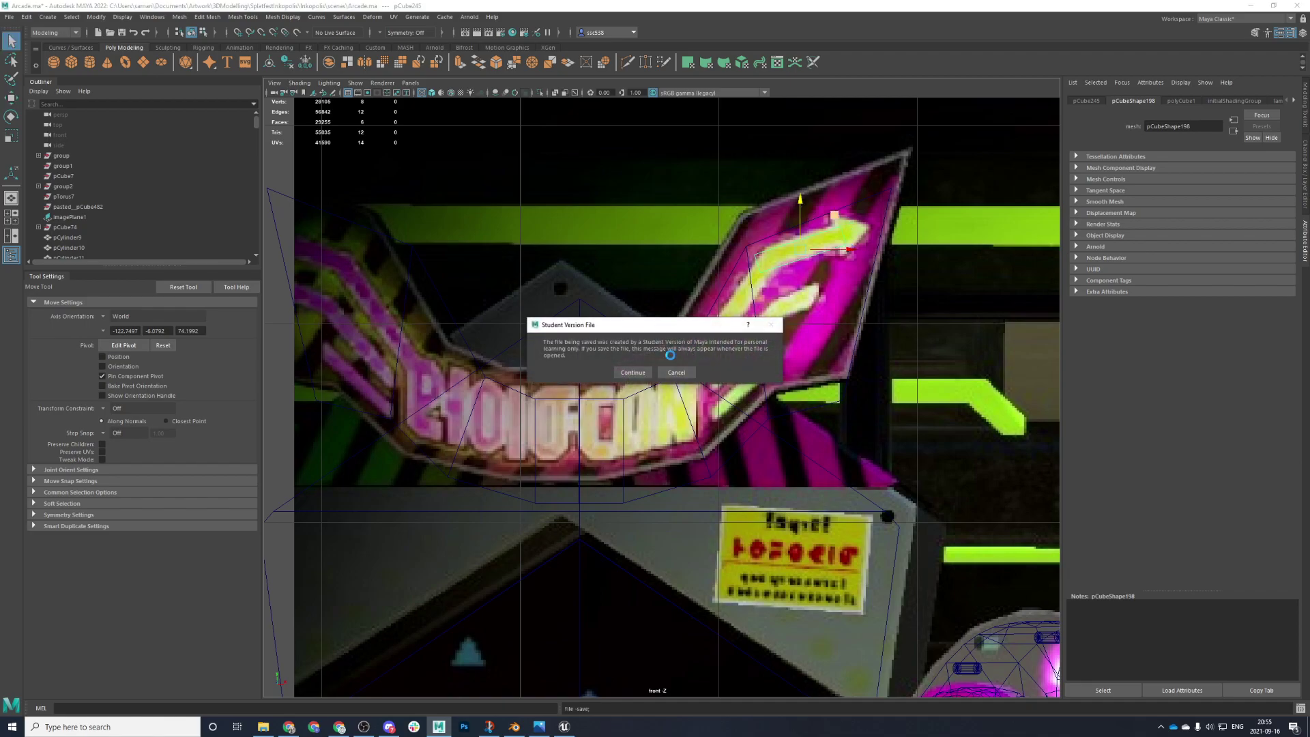
pyautogui.press('r')
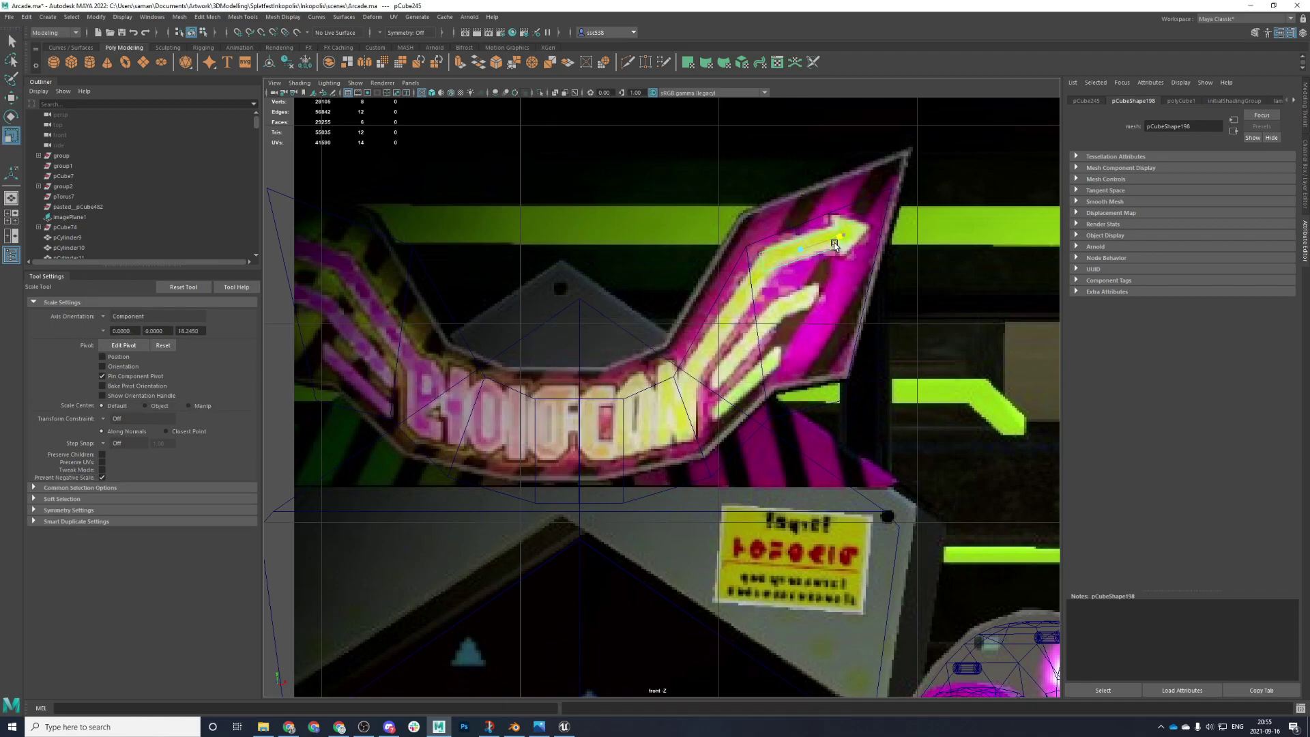
pyautogui.press('w')
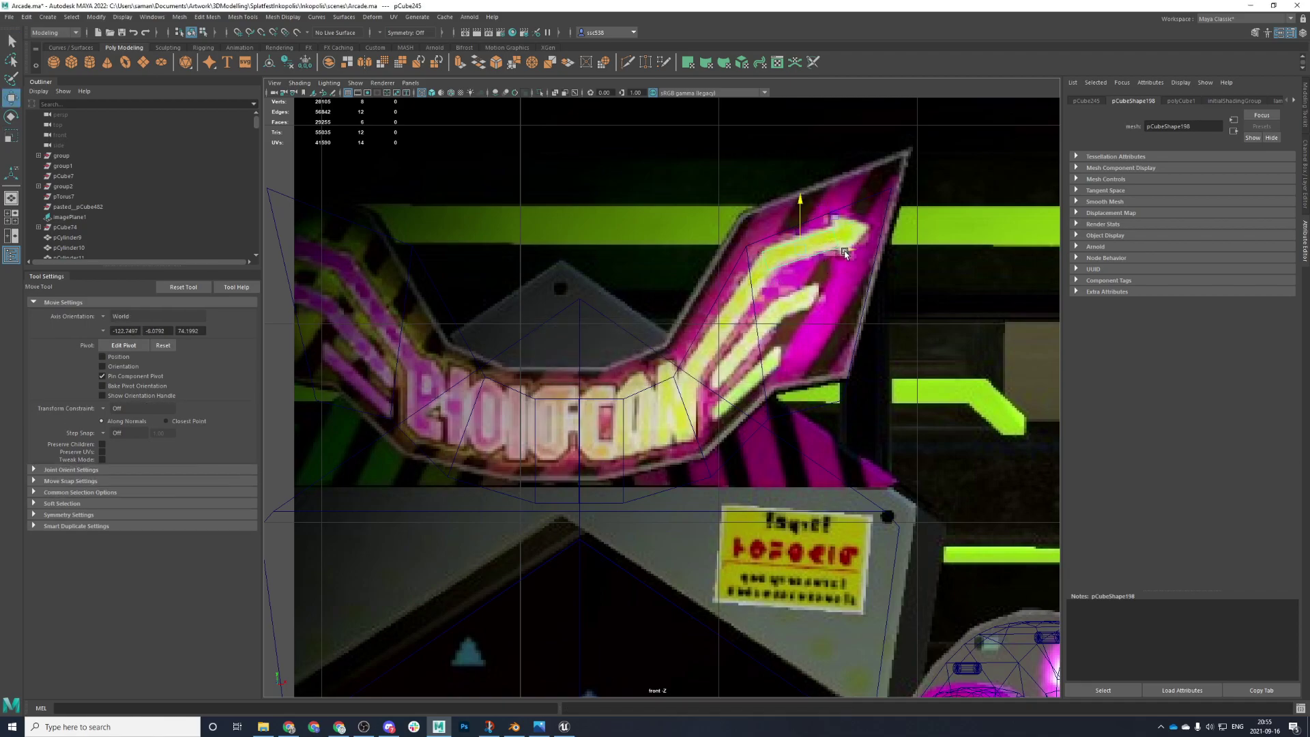
pyautogui.click(804, 205)
pyautogui.hotkey('ctrl', 'z')
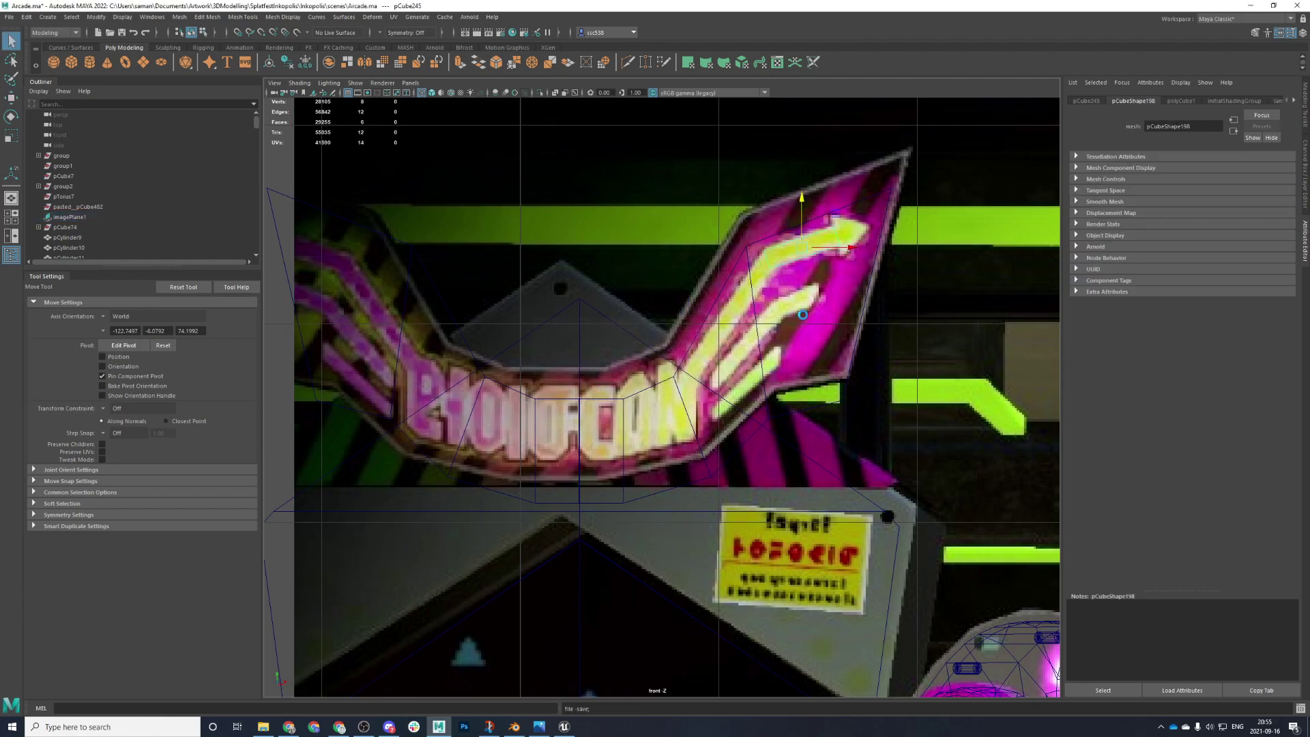
# - Extrude the thin bar's end face at the arrowhead and move the new face out to the arrow's tip
pyautogui.scroll(5, 734, 416)
pyautogui.keyDown('alt'); pyautogui.moveTo(725, 265); pyautogui.dragTo(615, 297, button='middle'); pyautogui.keyUp('alt')
pyautogui.rightClick(654, 208)
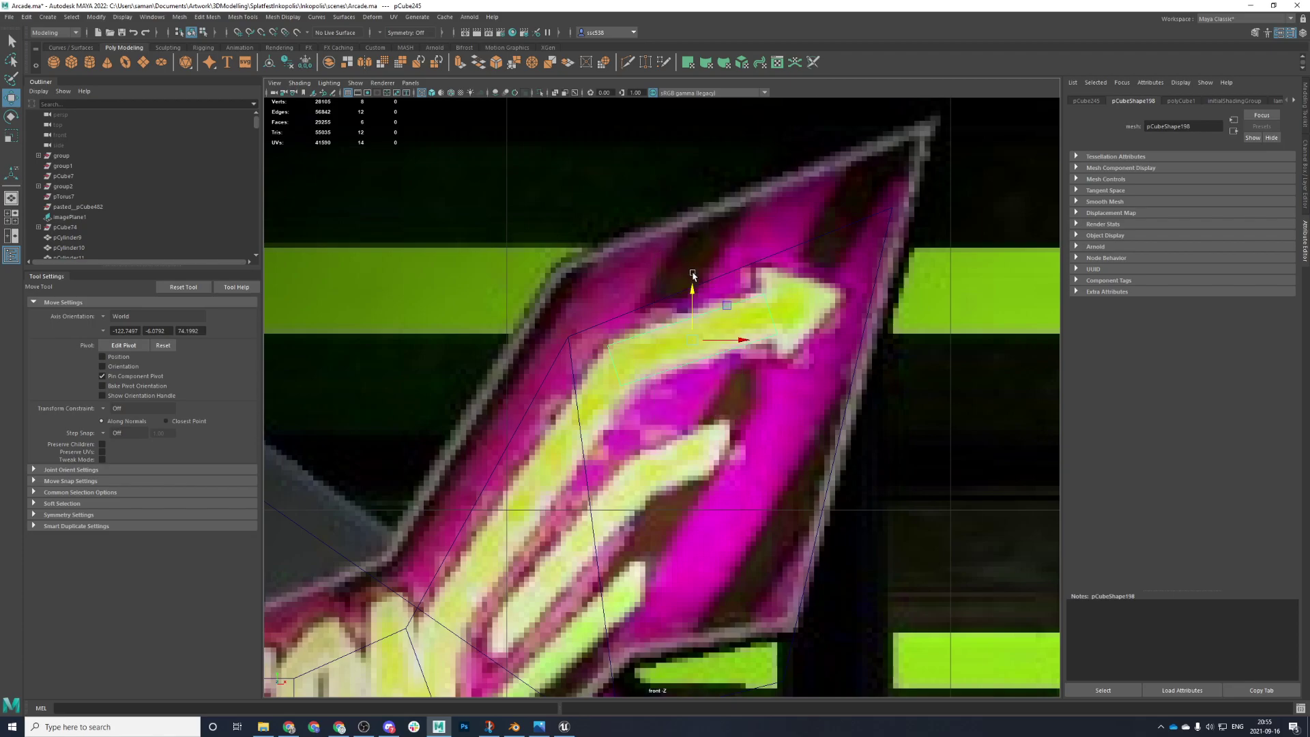
pyautogui.rightClick(720, 304)
pyautogui.rightClick(708, 306)
pyautogui.moveTo(703, 310); pyautogui.dragTo(704, 339, button='right')
pyautogui.moveTo(724, 313); pyautogui.dragTo(632, 310)
pyautogui.hotkey('ctrl', 'e')
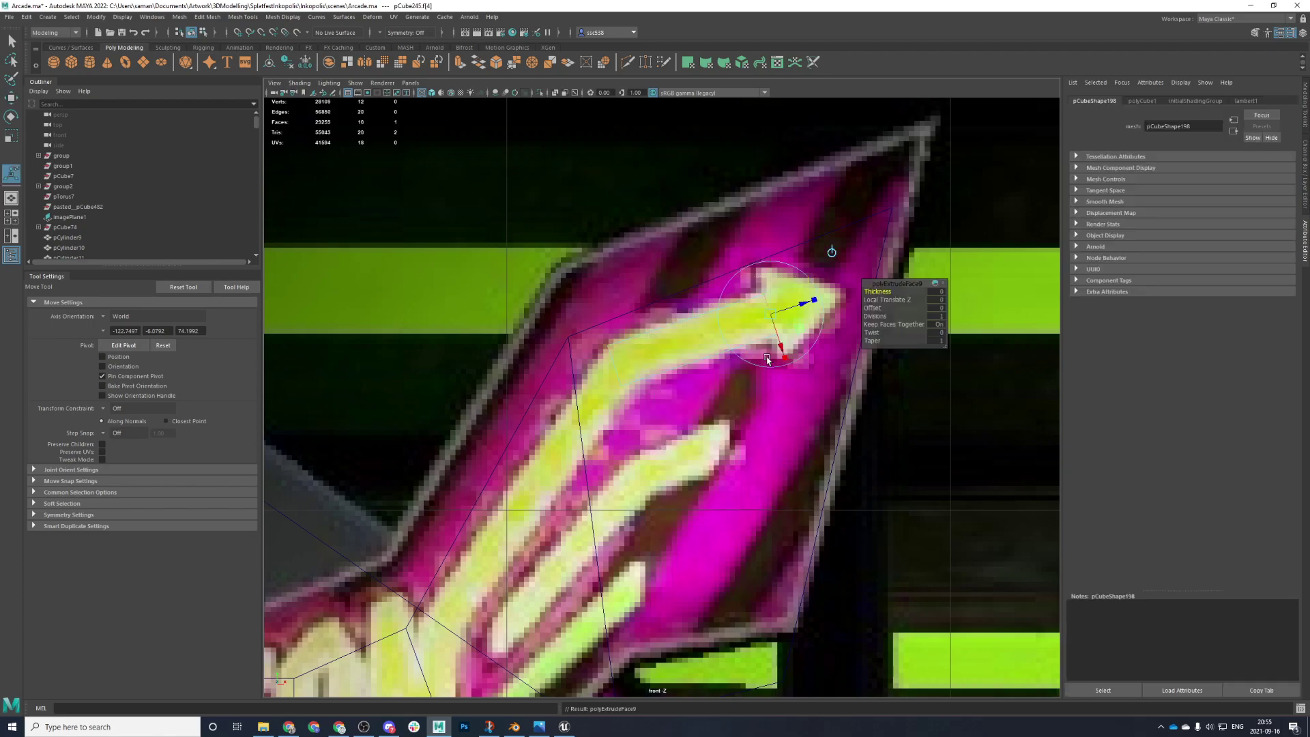
pyautogui.click(141, 319)
pyautogui.click(136, 337)
pyautogui.moveTo(804, 302); pyautogui.dragTo(825, 277)
# - Scale the extruded end face down to a narrow point and inspect it in the perspective view
pyautogui.press('r')
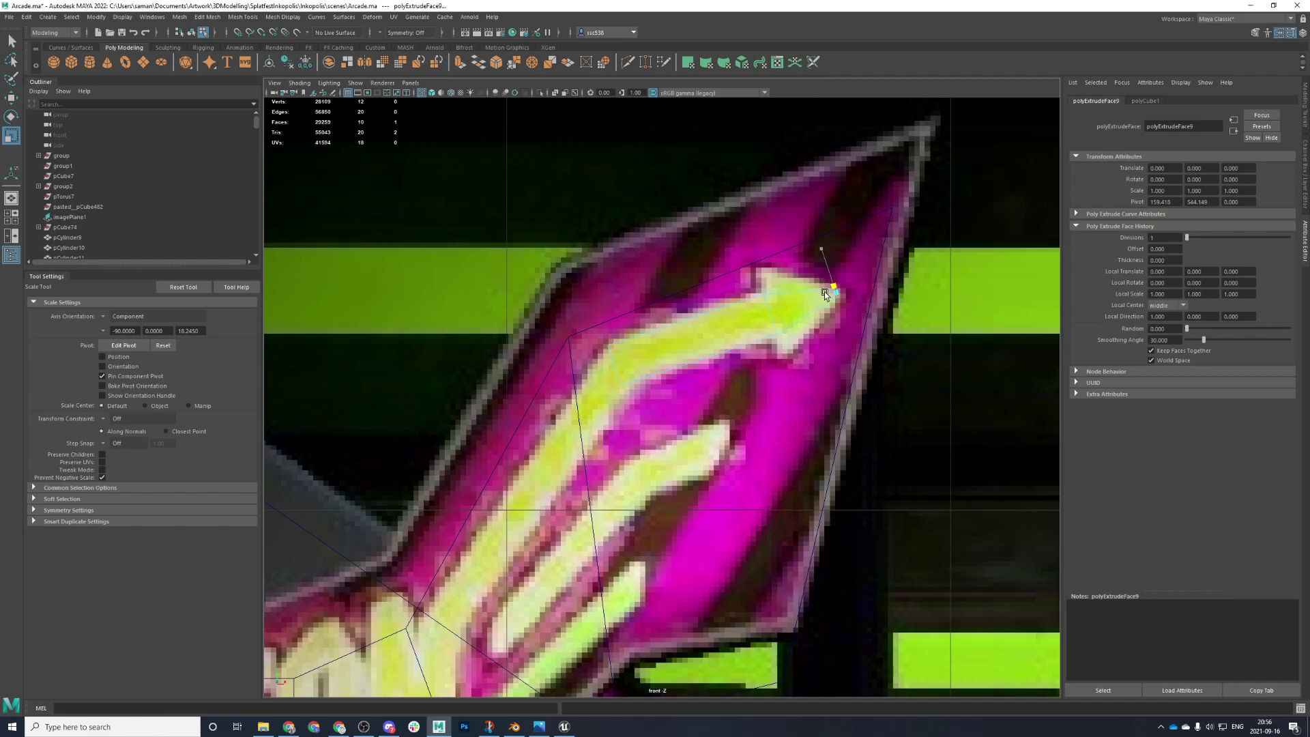
pyautogui.press('space')
pyautogui.press('space')
pyautogui.press('f')
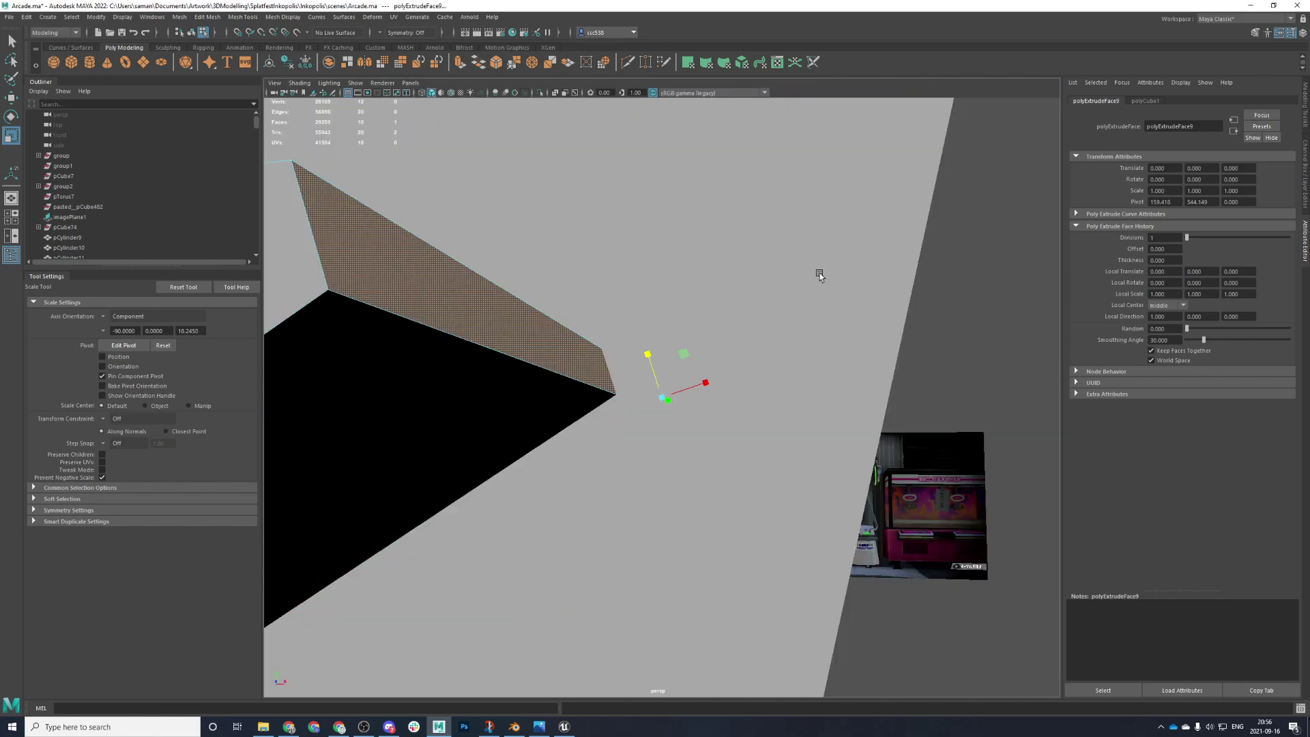
pyautogui.keyDown('alt'); pyautogui.moveTo(819, 272); pyautogui.dragTo(677, 343, button='right'); pyautogui.keyUp('alt')
pyautogui.keyDown('alt'); pyautogui.moveTo(677, 342); pyautogui.dragTo(673, 439); pyautogui.keyUp('alt')
# - Select the two sloping faces of the arrow tip section and extrude them
pyautogui.click(736, 462)
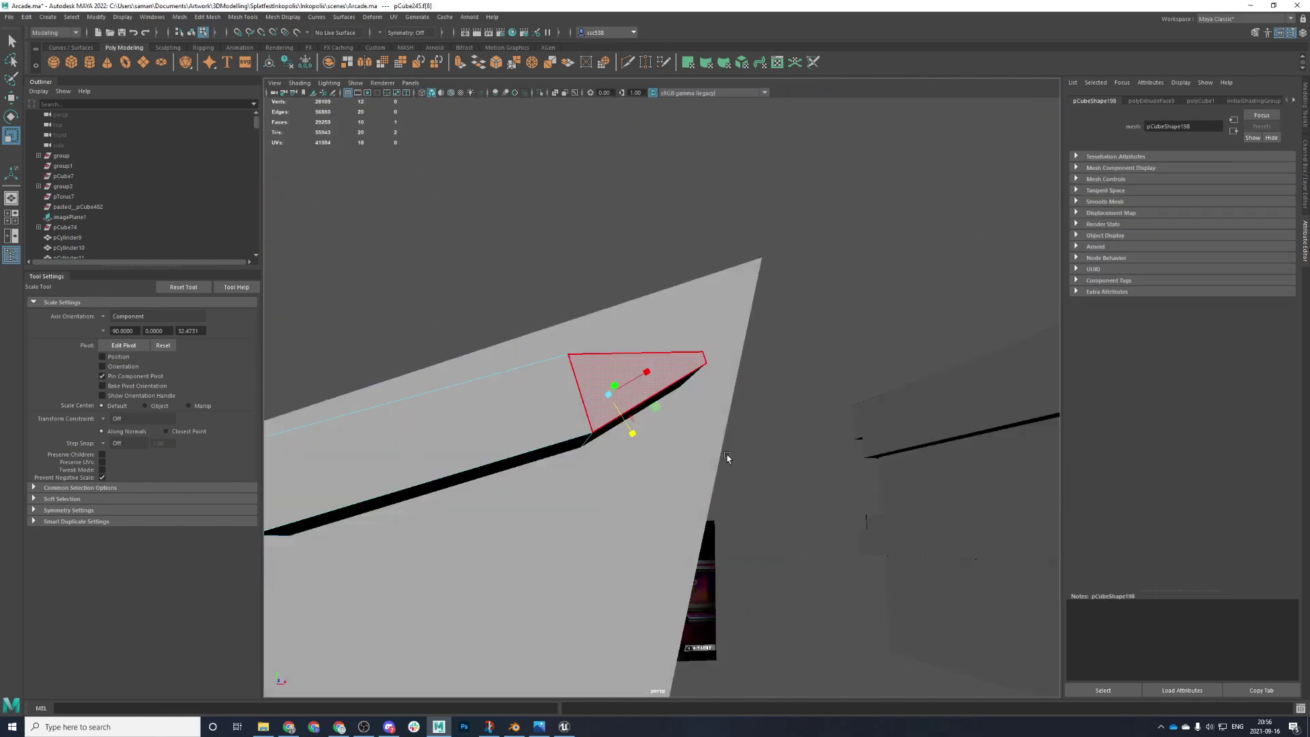
pyautogui.keyDown('alt'); pyautogui.moveTo(728, 456); pyautogui.dragTo(652, 412); pyautogui.keyUp('alt')
pyautogui.keyDown('shift'); pyautogui.click(577, 400); pyautogui.keyUp('shift')
pyautogui.press('space')
pyautogui.press('space')
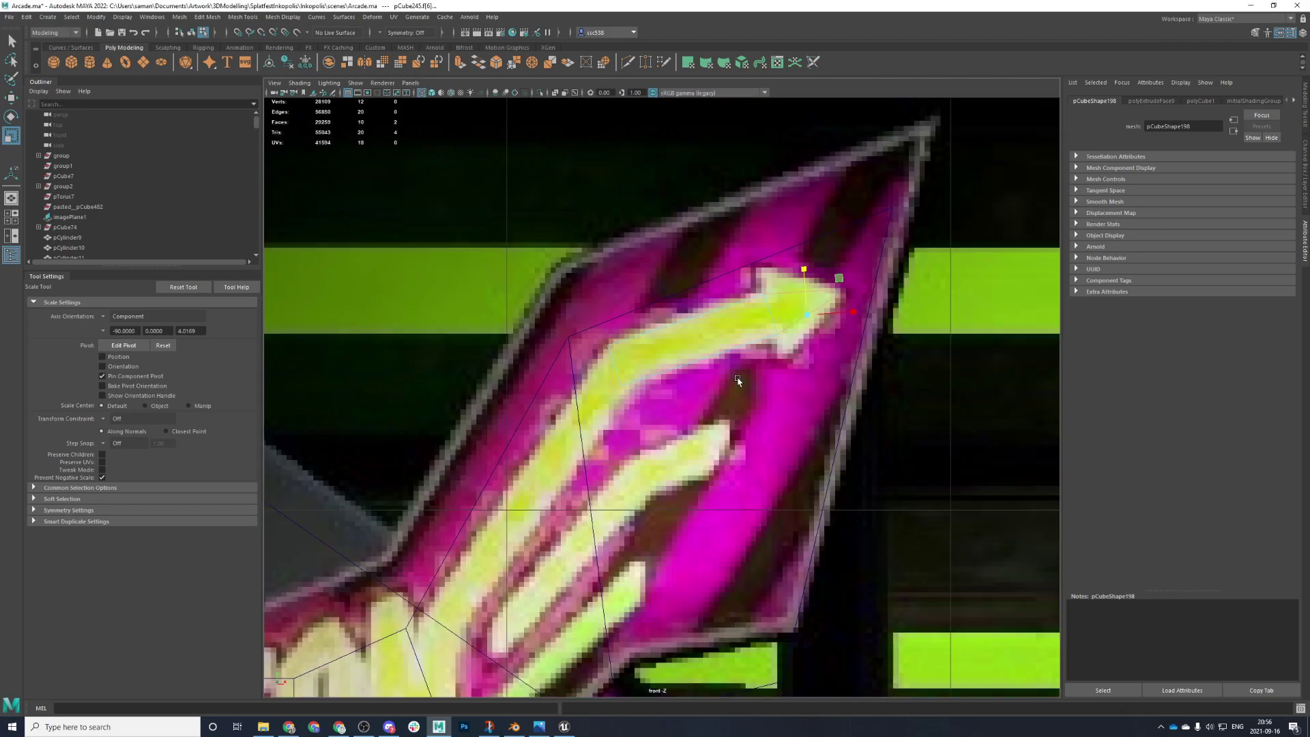
pyautogui.hotkey('ctrl', 'e')
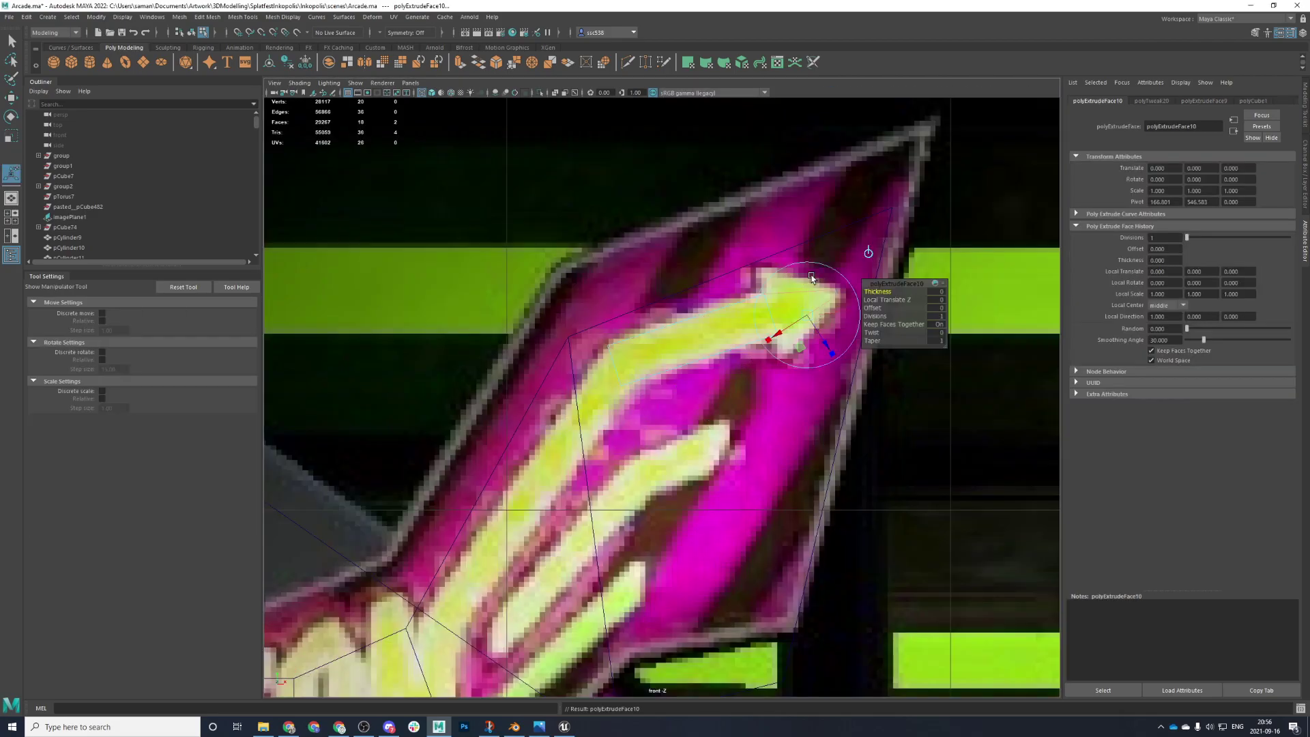
# - Undo the component-axis scaling, then try to stretch the extruded faces vertically with World axis orientation and undo that too
pyautogui.hotkey('ctrl', 'z')
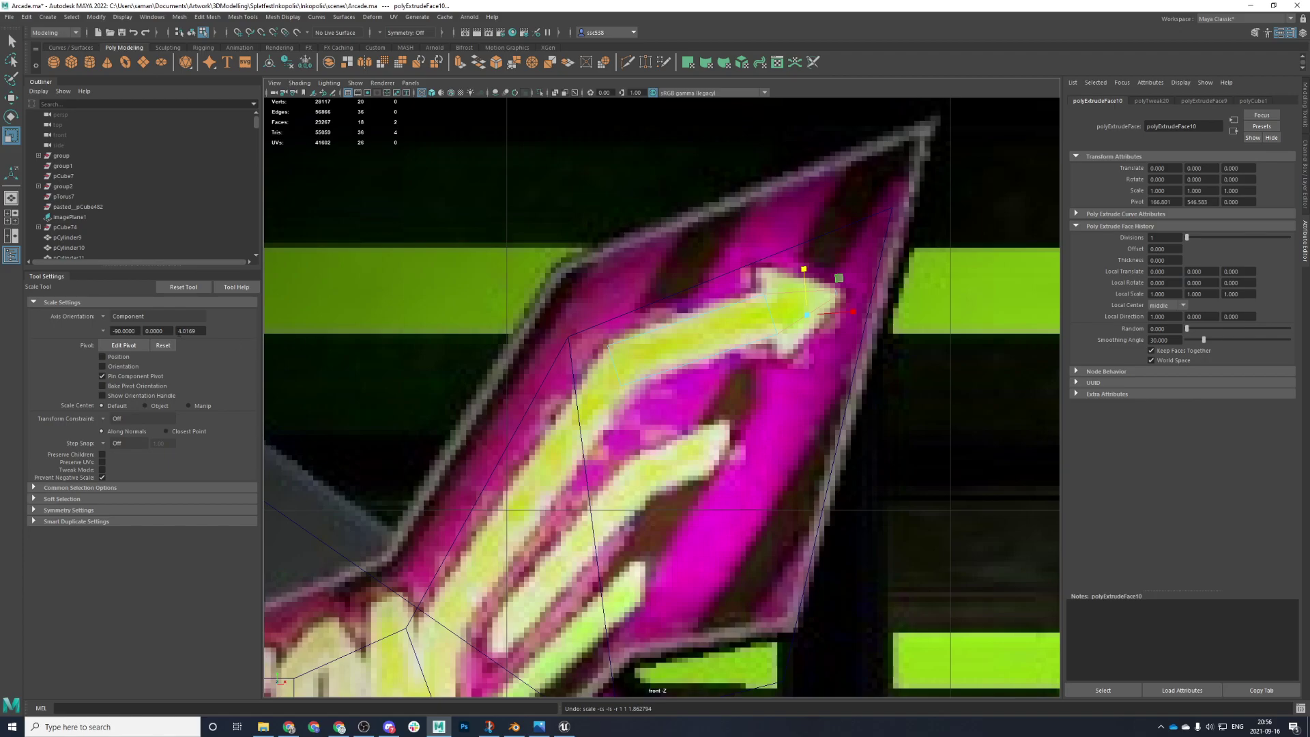
pyautogui.click(115, 330)
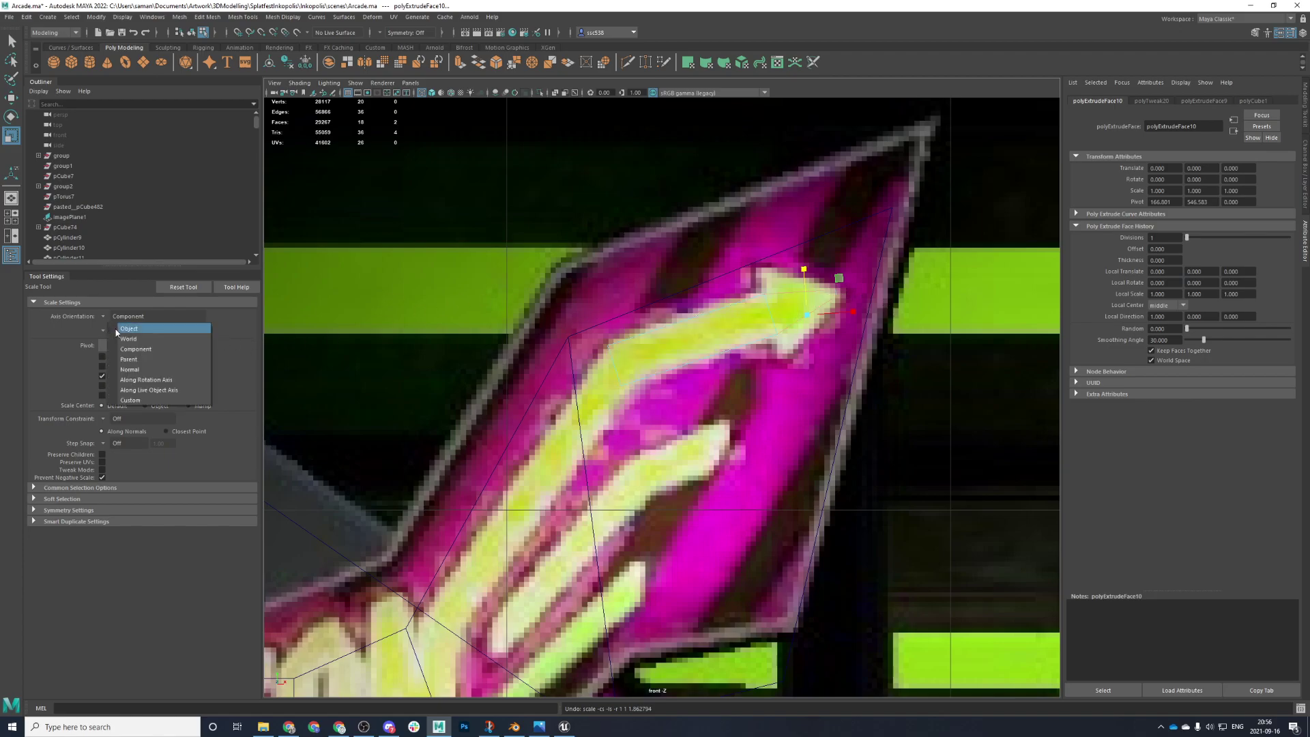
pyautogui.click(120, 338)
pyautogui.moveTo(798, 265); pyautogui.dragTo(798, 152)
pyautogui.hotkey('ctrl', 'z')
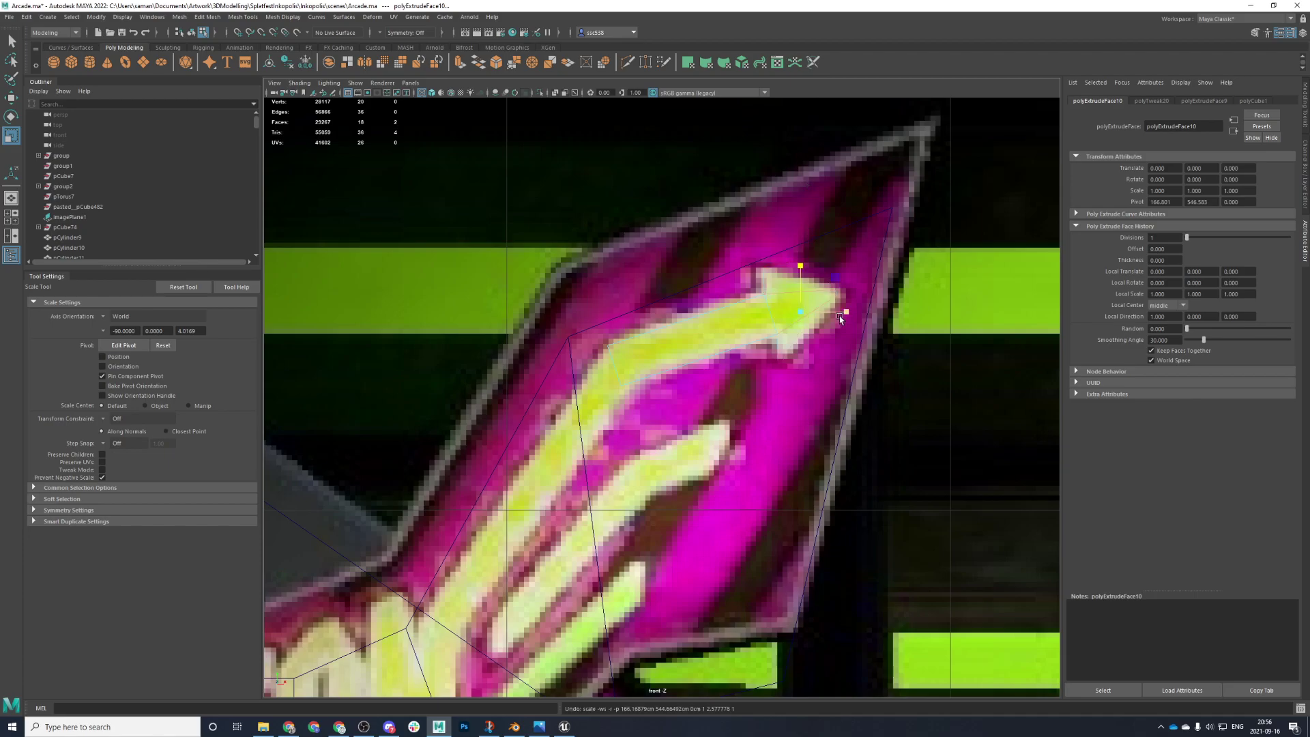
# - Try to adjust the pivot of the two extruded faces and stretch them vertically over the arrowhead
pyautogui.press('space')
pyautogui.press('space')
pyautogui.keyDown('alt'); pyautogui.moveTo(816, 316); pyautogui.dragTo(686, 381); pyautogui.keyUp('alt')
pyautogui.keyDown('alt'); pyautogui.moveTo(805, 440); pyautogui.dragTo(740, 379); pyautogui.keyUp('alt')
pyautogui.press('space')
pyautogui.press('space')
pyautogui.press('d')
pyautogui.scroll(1, 825, 328)
pyautogui.press('d')
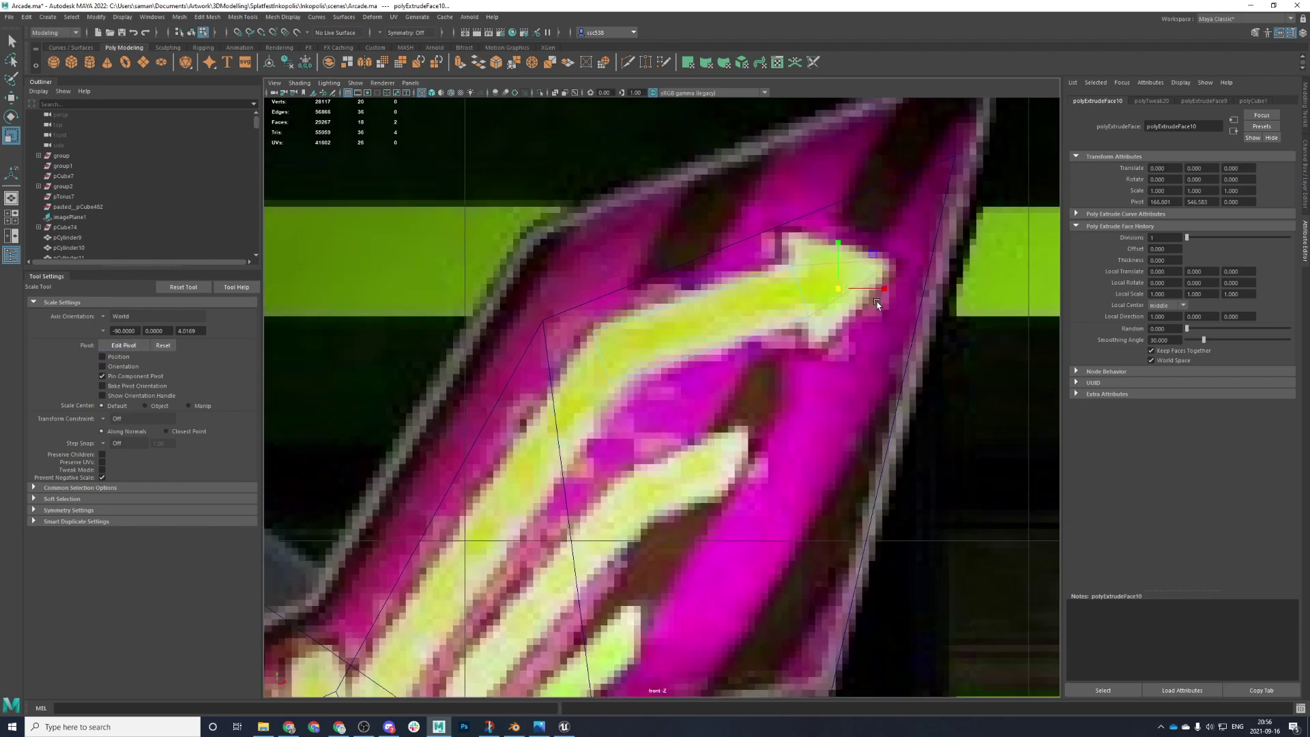
pyautogui.press('d')
pyautogui.press('d')
pyautogui.press('d')
pyautogui.press('d')
pyautogui.moveTo(836, 250); pyautogui.dragTo(840, 205)
pyautogui.click(124, 345)
# - Undo the sloping faces' extrusion and the narrowing of the tip face in the perspective view
pyautogui.press('space')
pyautogui.press('space')
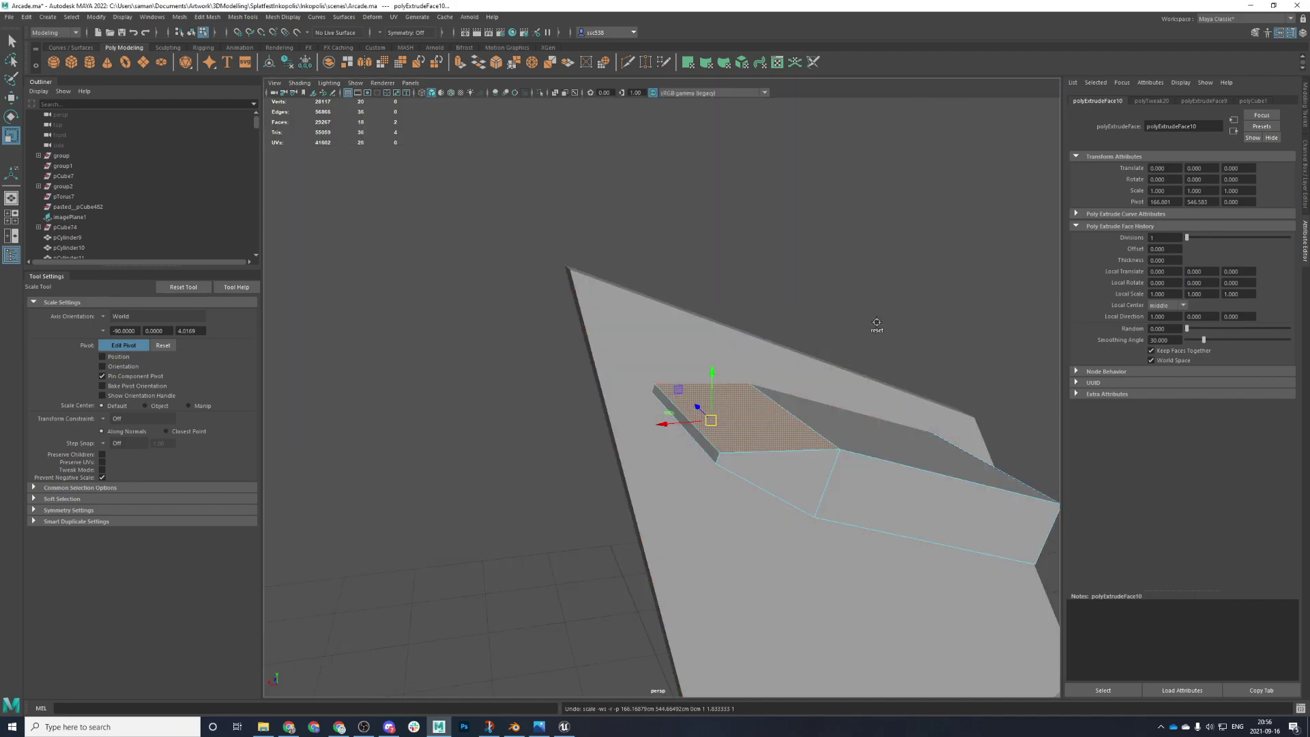
pyautogui.hotkey('ctrl', 'z')
pyautogui.hotkey('ctrl', 'z')
pyautogui.hotkey('ctrl', 'z')
pyautogui.hotkey('ctrl', 'z')
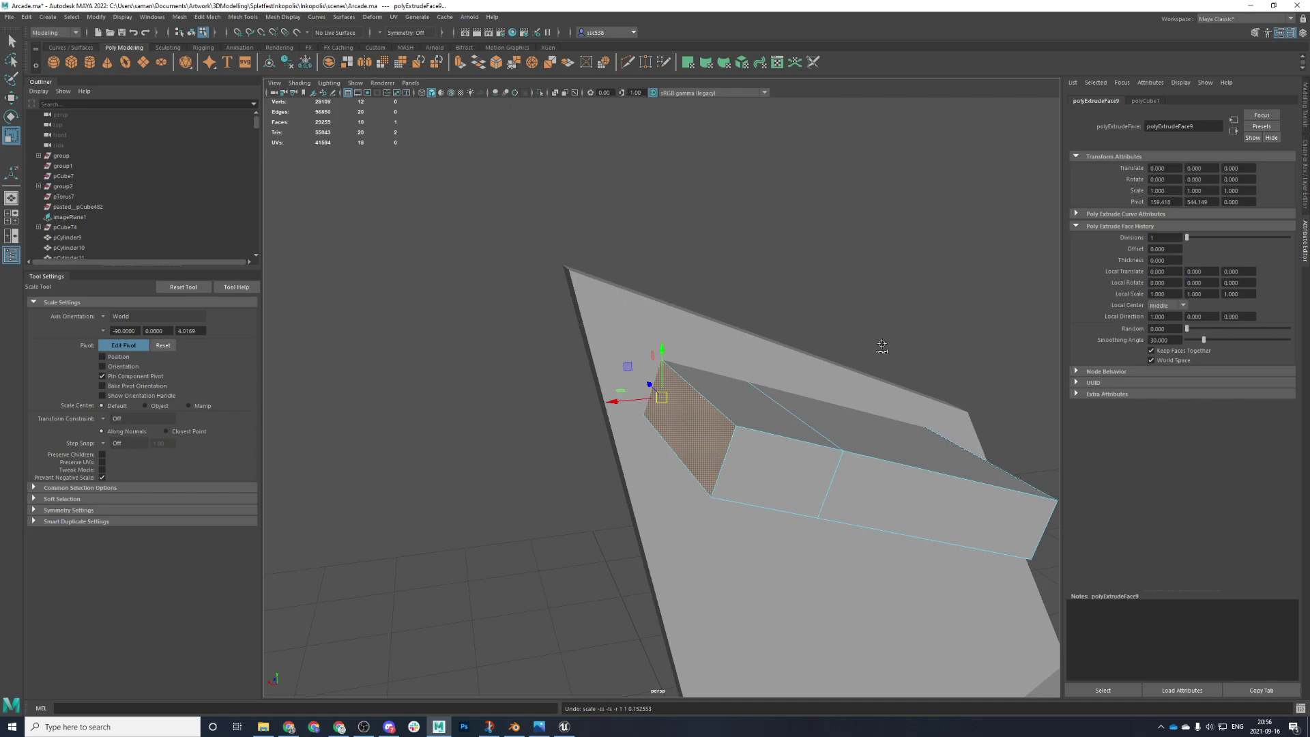
# - Switch to Chrome and search Google for "league of legends zombie brand" in a new tab
pyautogui.click(339, 727)
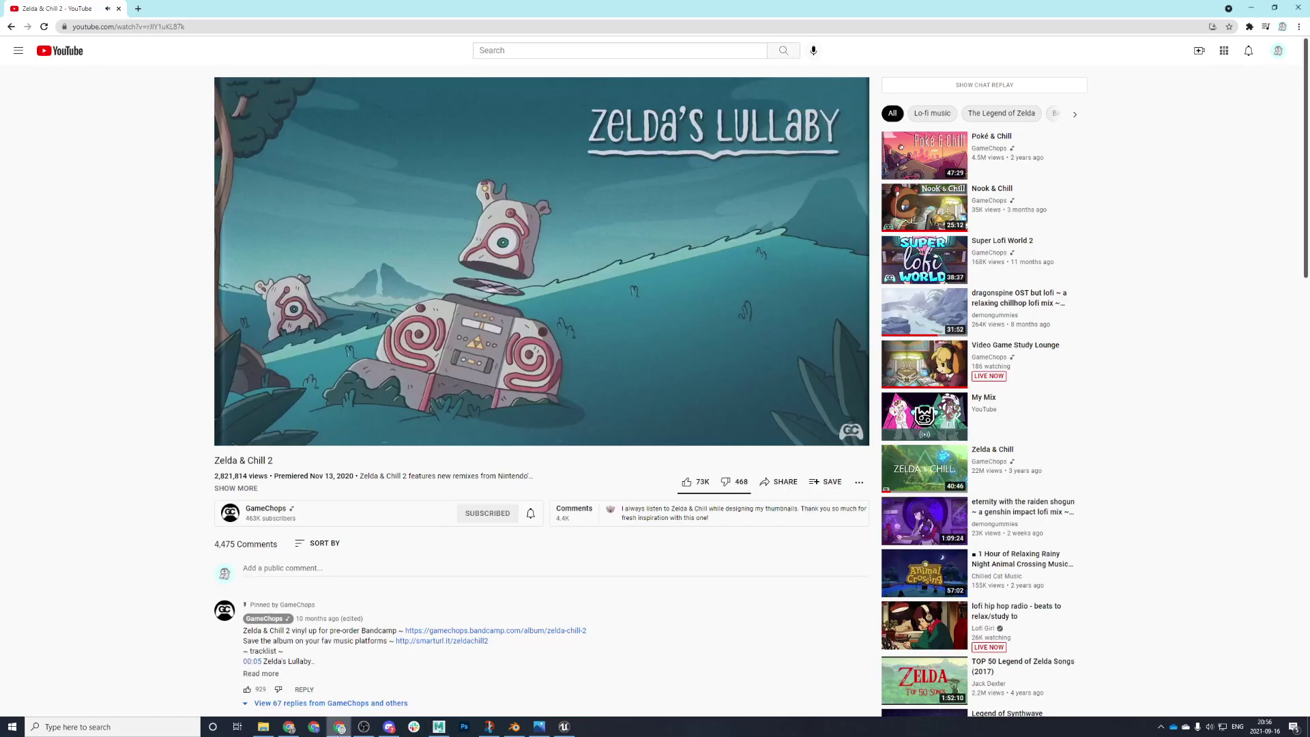
pyautogui.hotkey('ctrl', 't')
pyautogui.write('league')
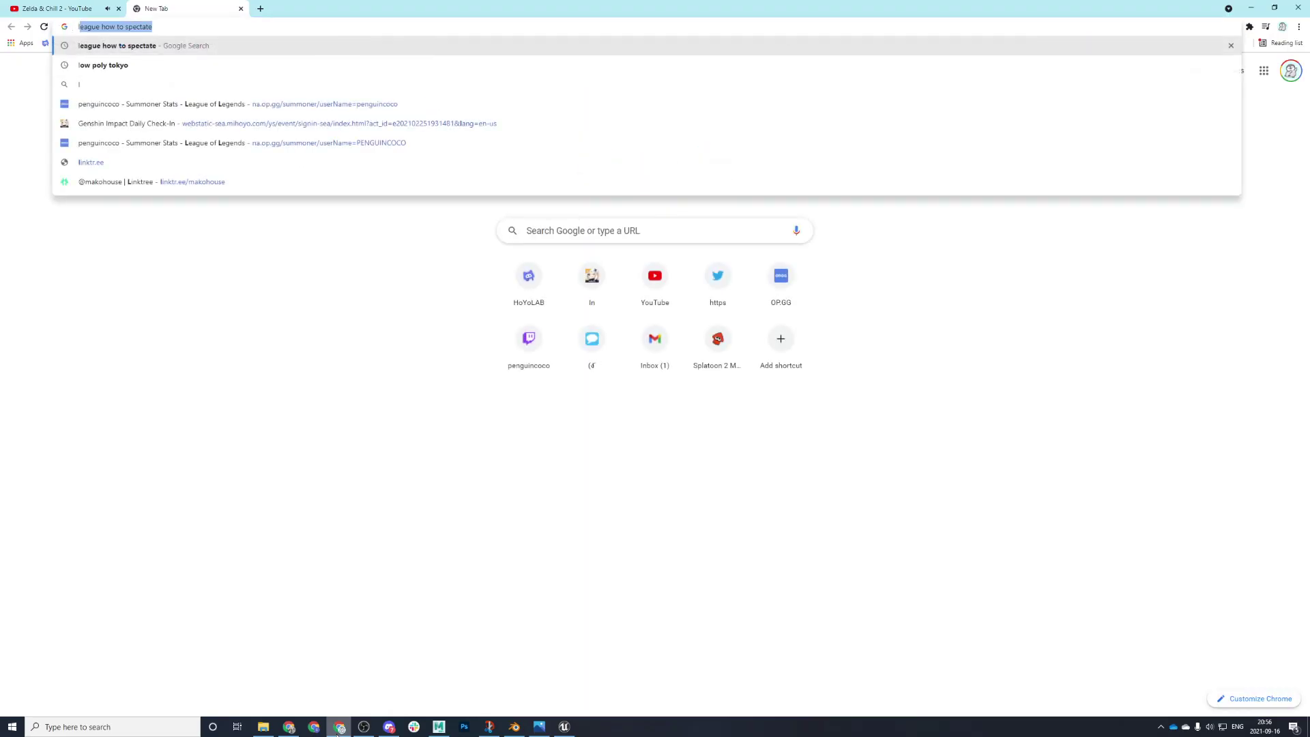
pyautogui.write(' of legends ')
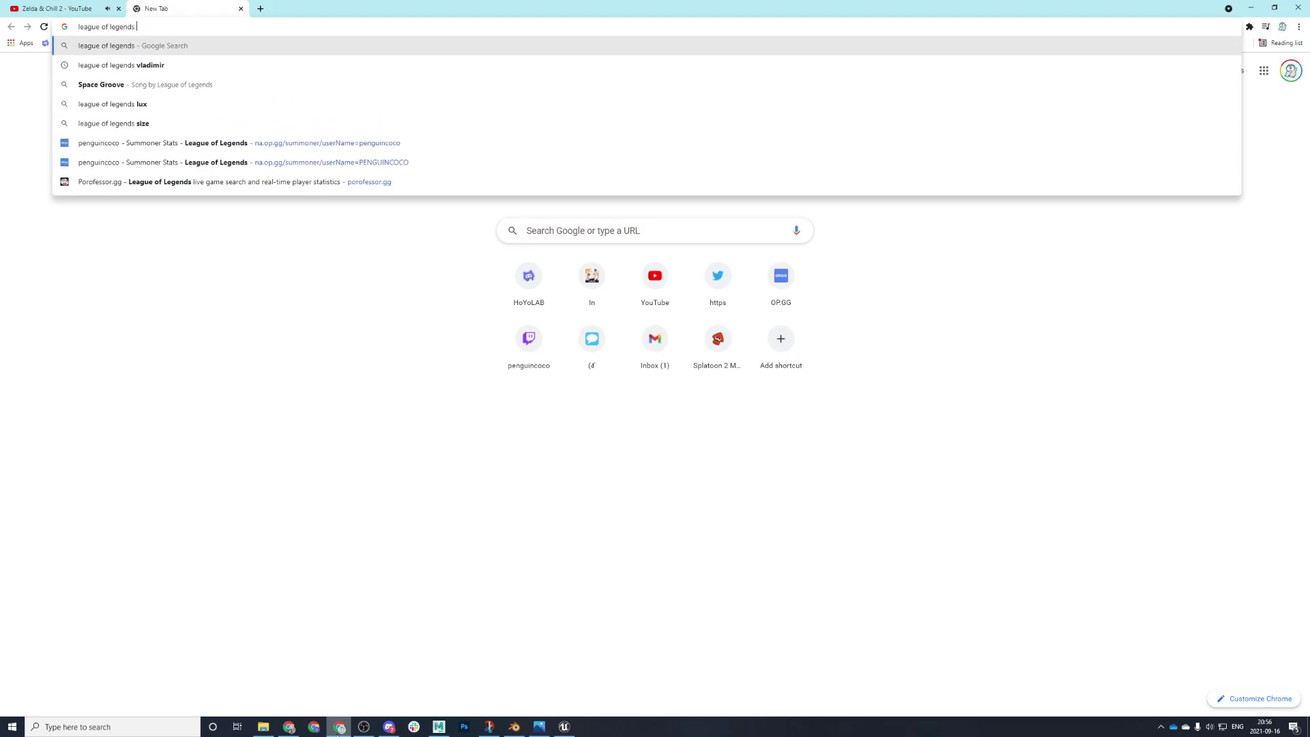
pyautogui.write('zombie brand')
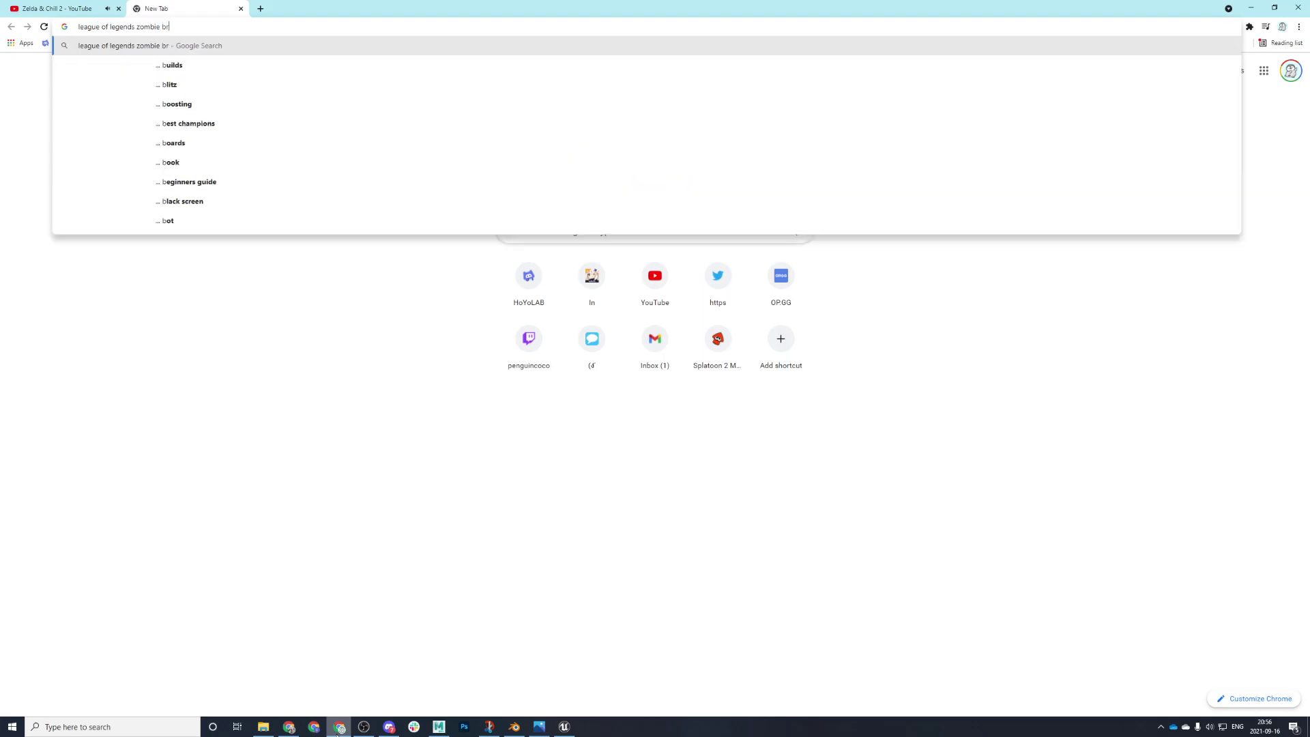
pyautogui.press('Return')
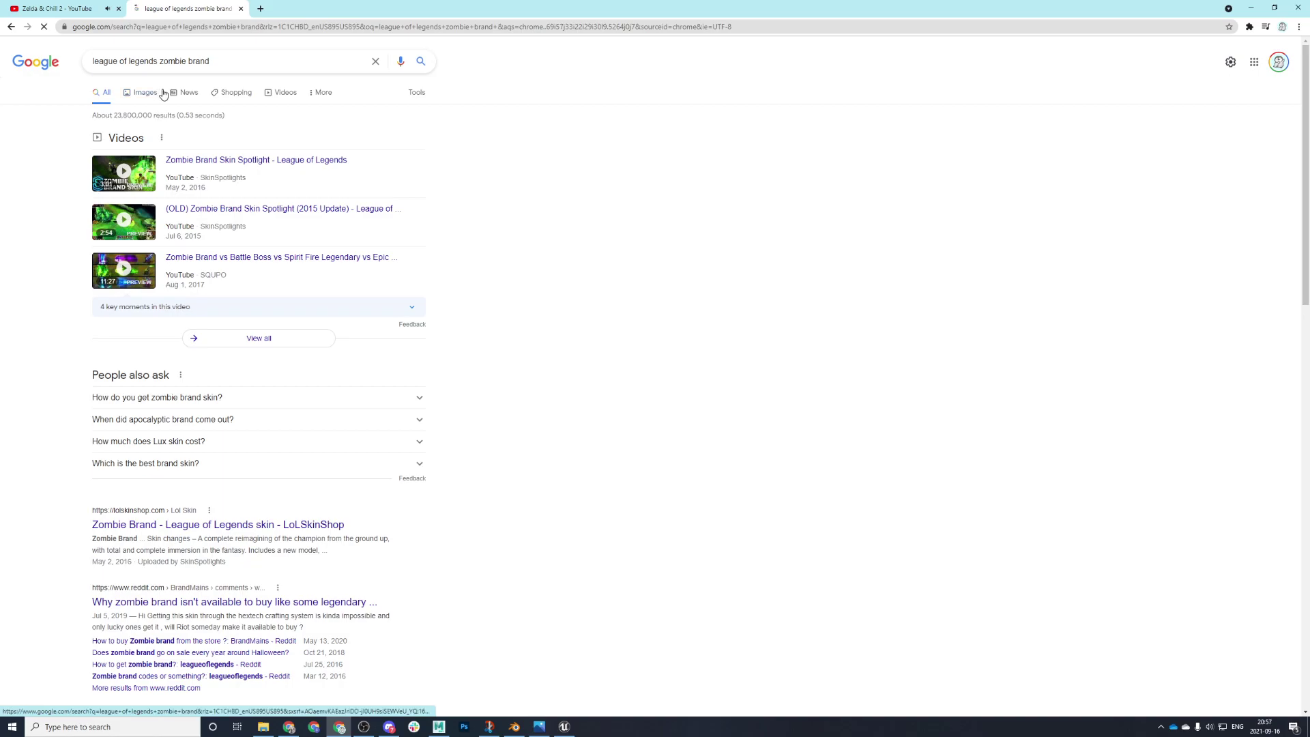
# - View the image results, preview the Zombie Brand skin spotlight and the LeagueSales picture, and switch back to Maya
pyautogui.click(161, 93)
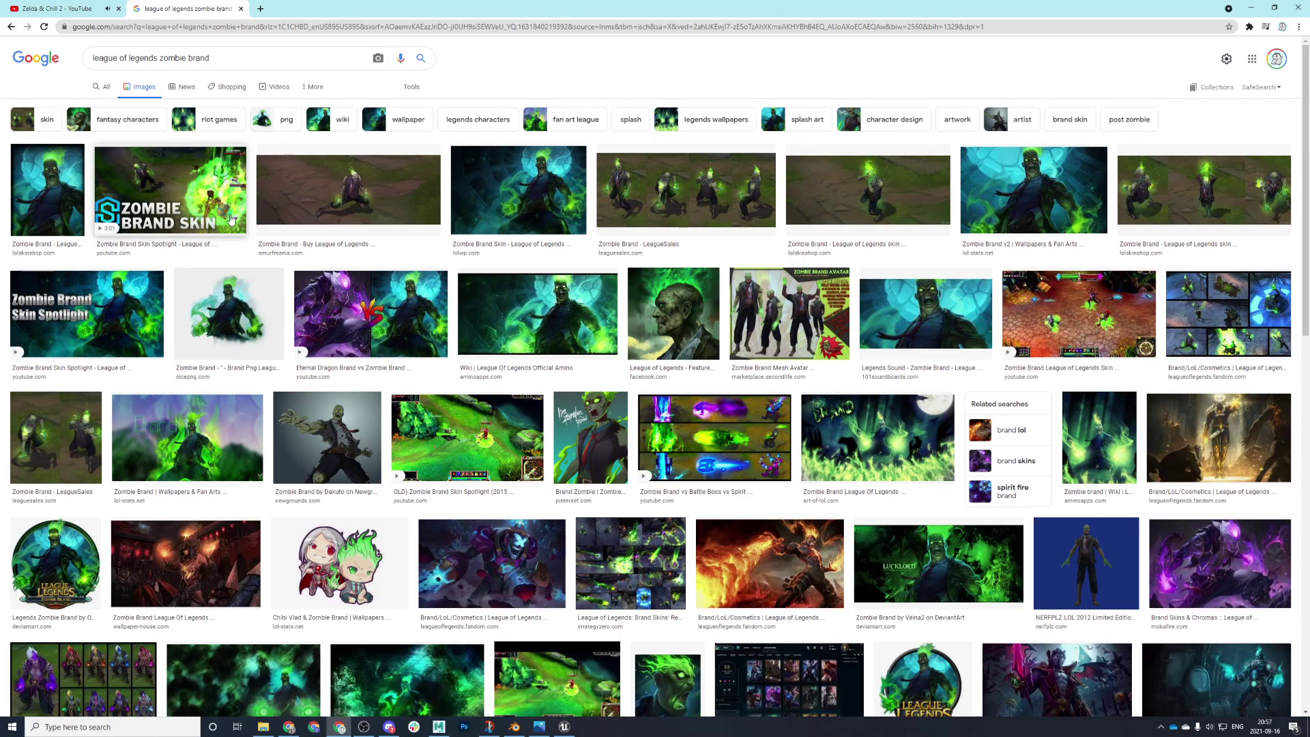
pyautogui.click(221, 218)
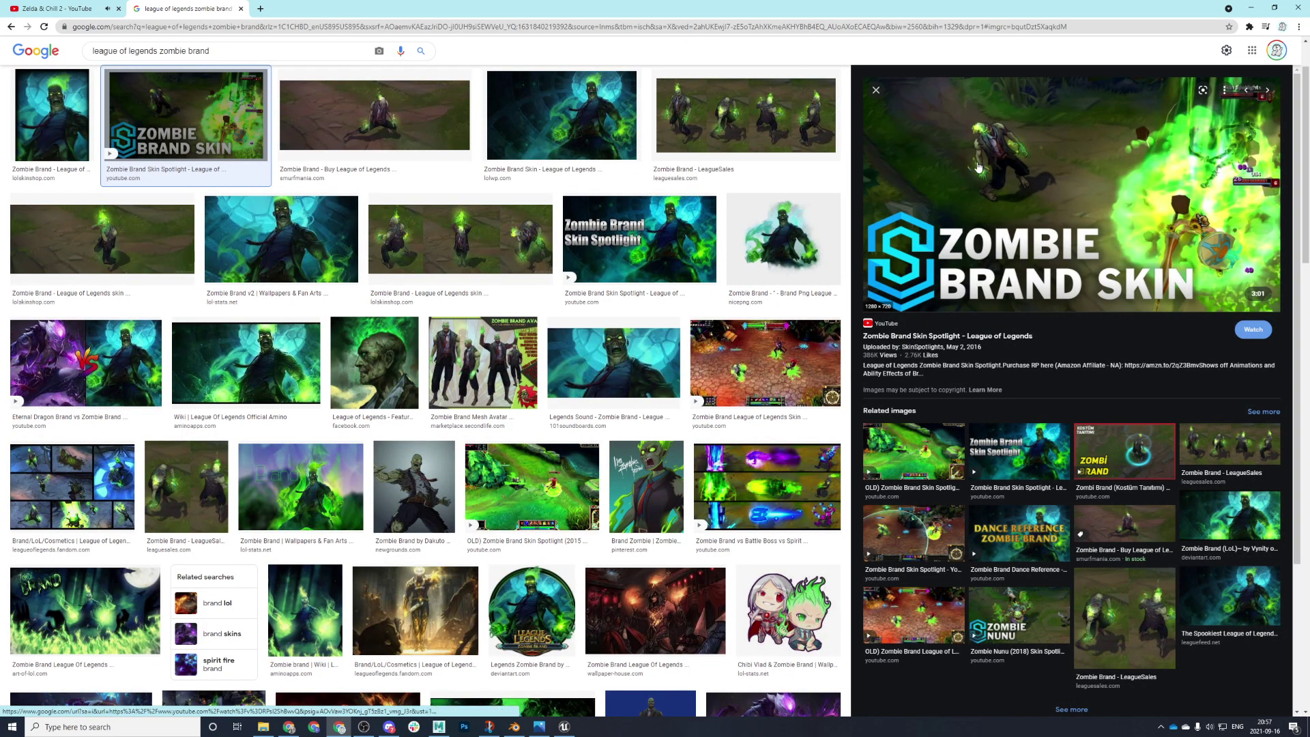
pyautogui.click(768, 136)
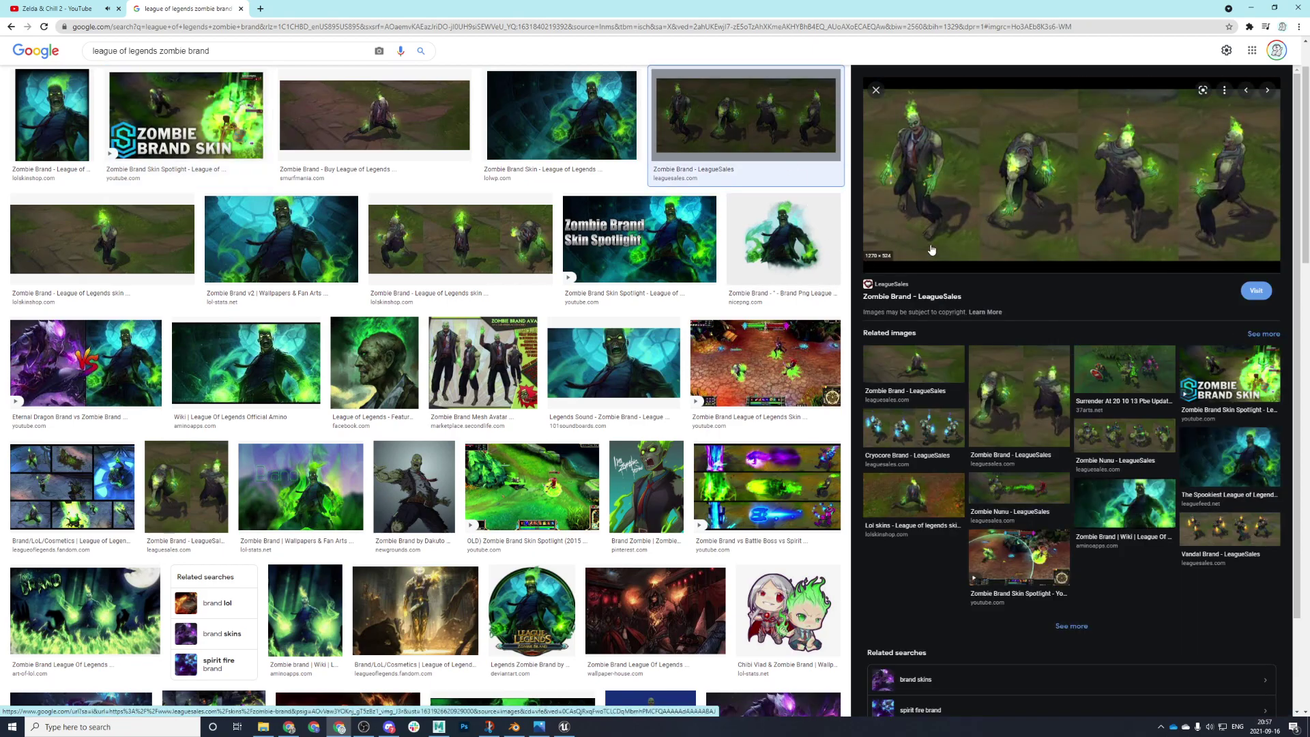
pyautogui.scroll(1, 932, 250)
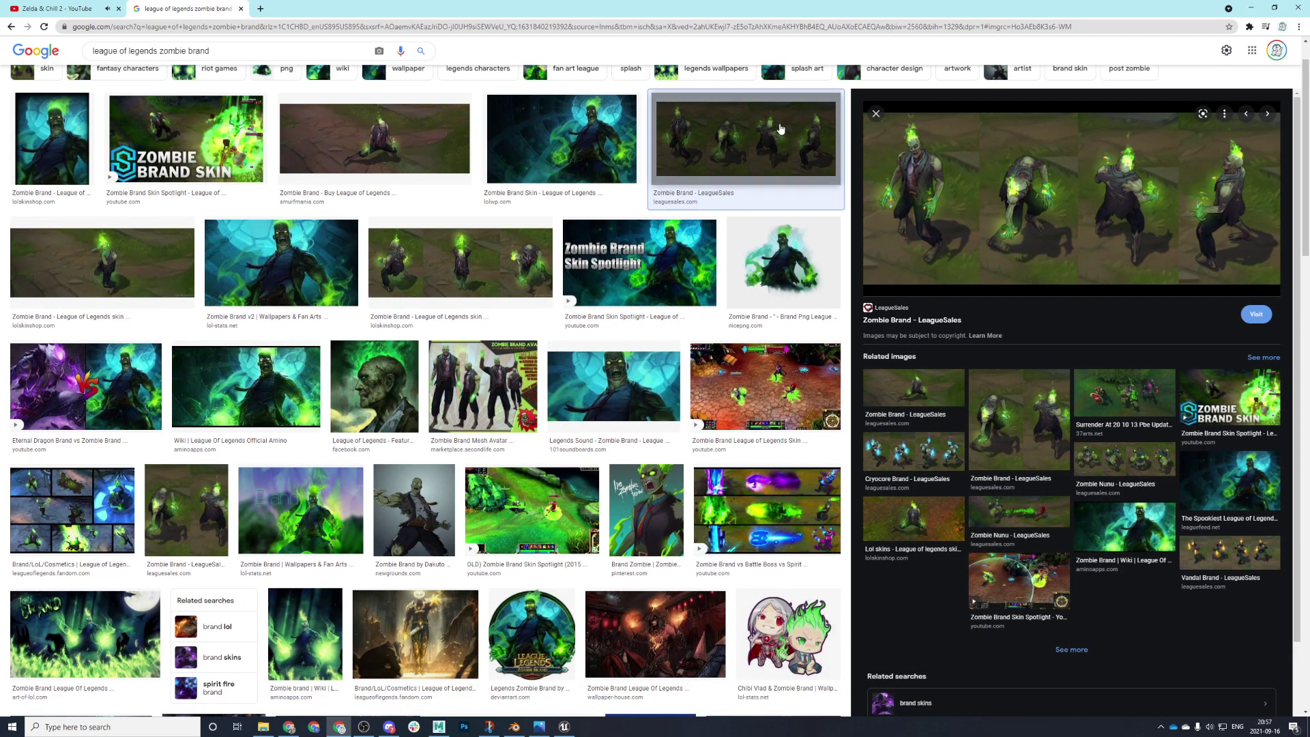
pyautogui.scroll(1, 762, 130)
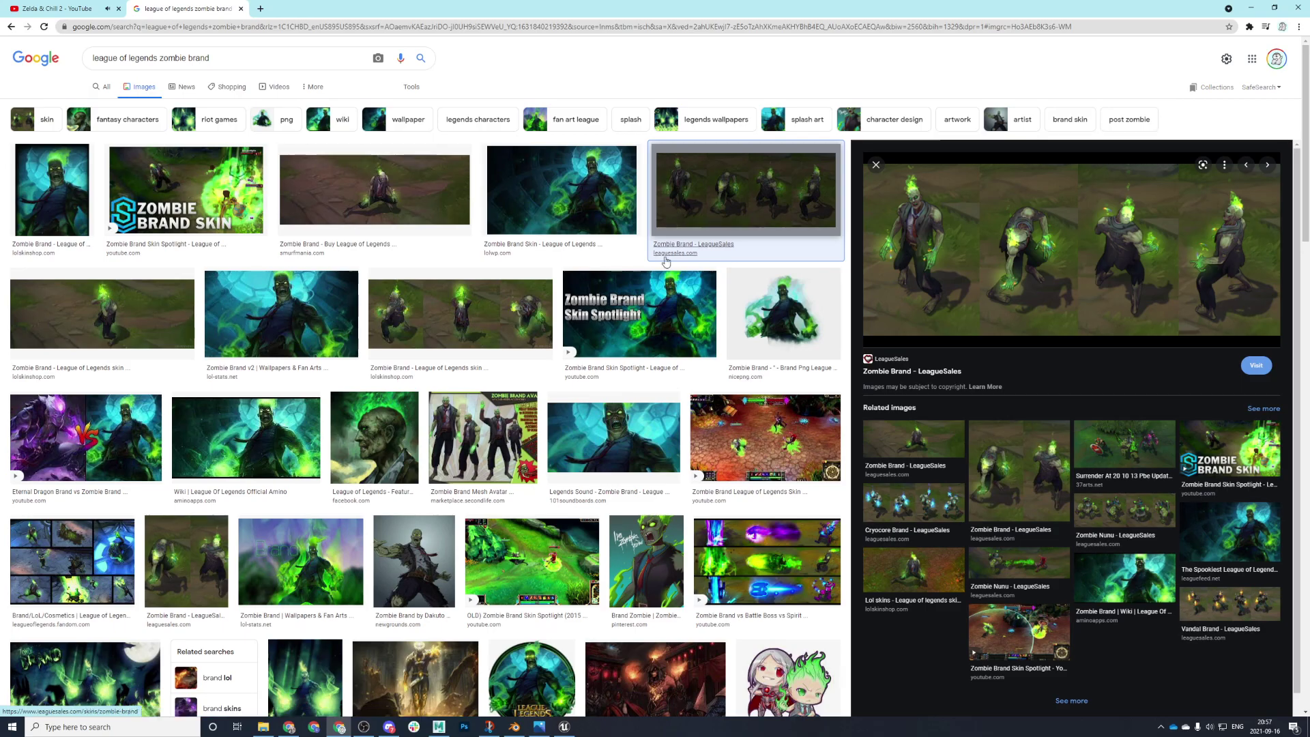
pyautogui.click(439, 726)
# - Set the scale axis orientation to Component and narrow the bar's extruded tip face to match the arrow's point
pyautogui.keyDown('alt'); pyautogui.moveTo(650, 496); pyautogui.dragTo(781, 430); pyautogui.keyUp('alt')
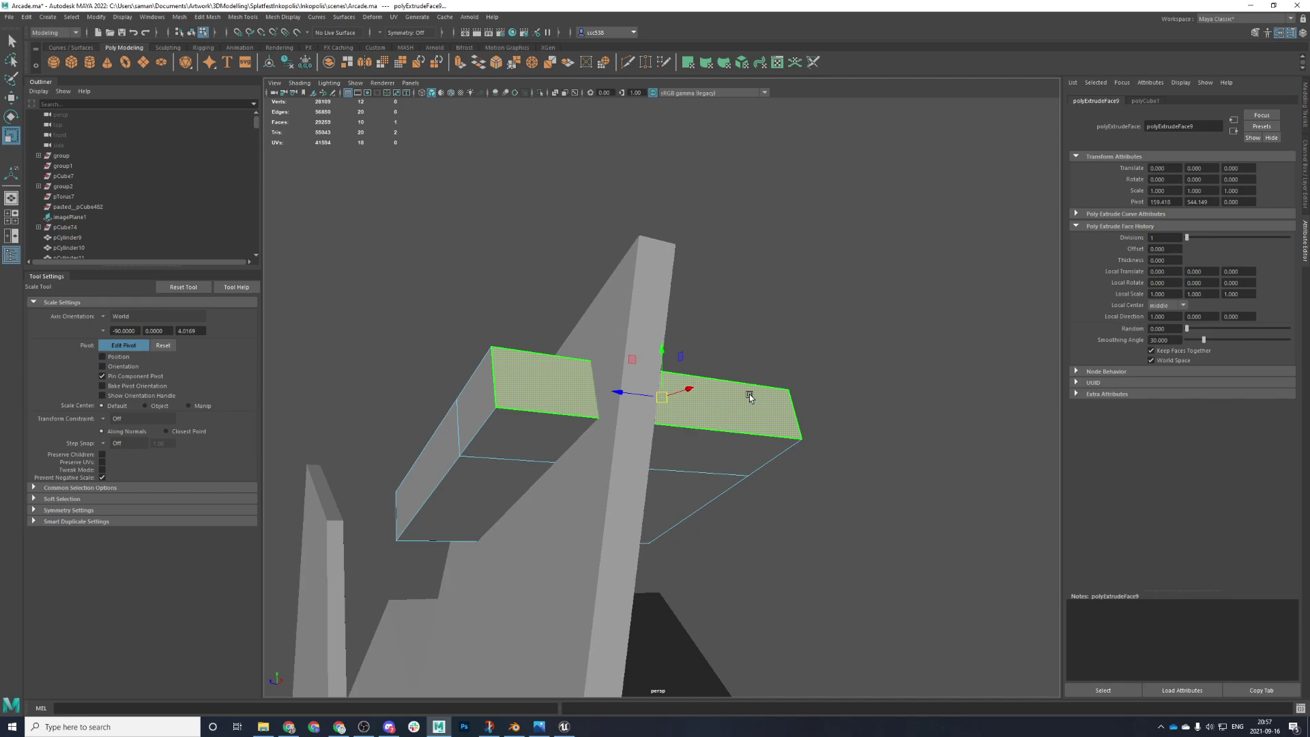
pyautogui.keyDown('alt'); pyautogui.moveTo(652, 389); pyautogui.dragTo(749, 538); pyautogui.keyUp('alt')
pyautogui.press('space')
pyautogui.press('space')
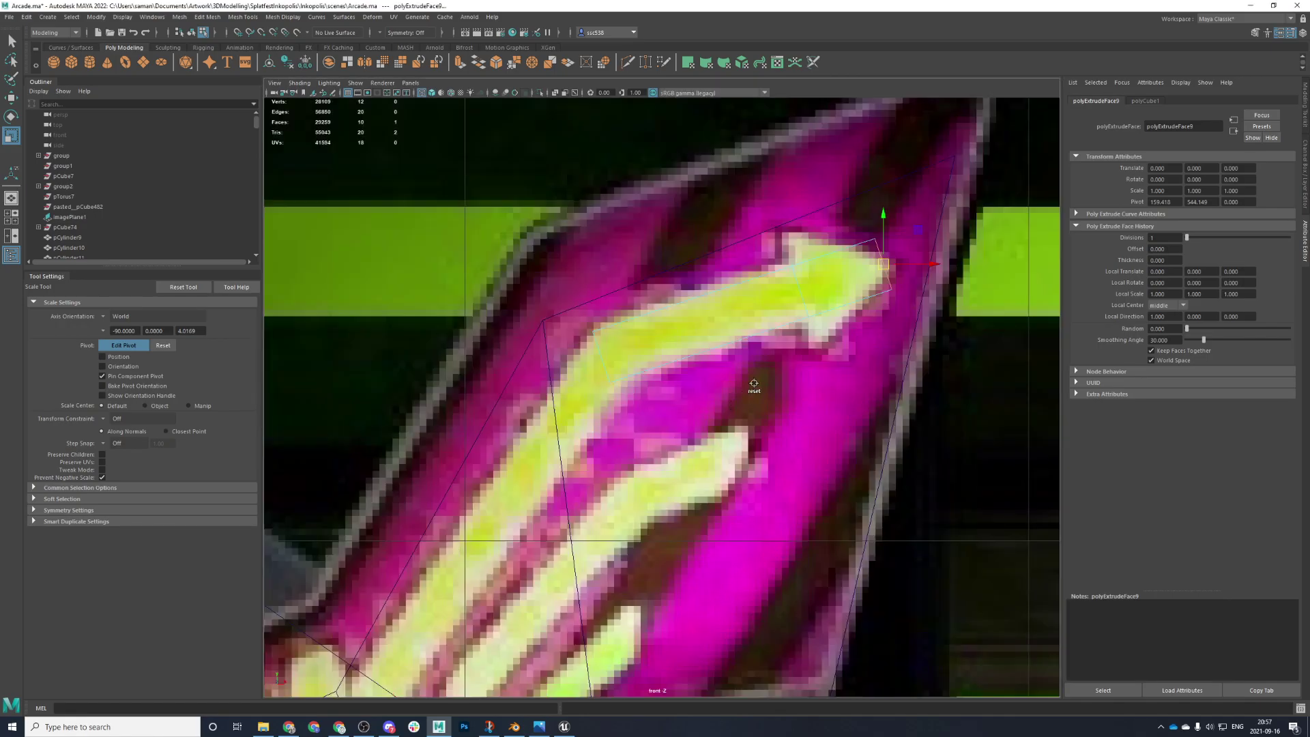
pyautogui.scroll(-5, 745, 392)
pyautogui.scroll(8, 631, 382)
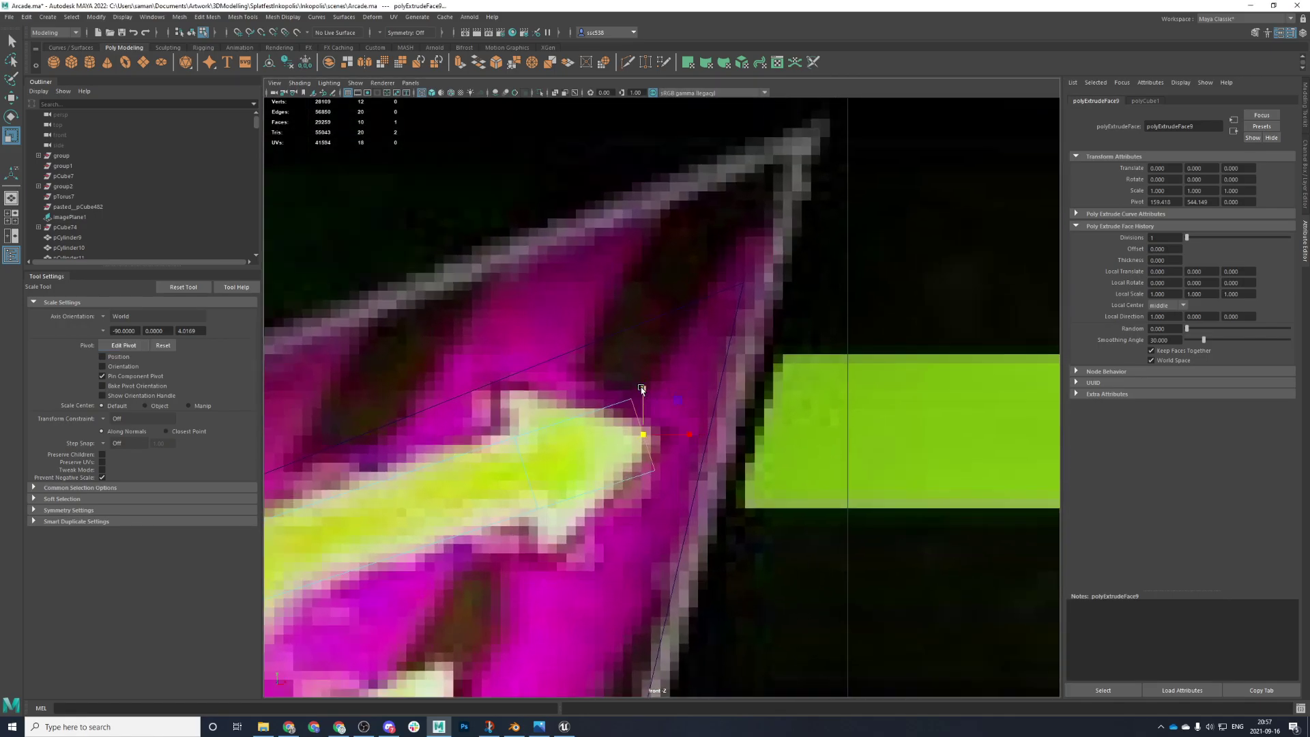
pyautogui.click(104, 317)
pyautogui.click(129, 345)
pyautogui.moveTo(630, 399); pyautogui.dragTo(639, 419)
pyautogui.keyDown('alt'); pyautogui.click(608, 485); pyautogui.keyUp('alt')
pyautogui.keyDown('alt'); pyautogui.moveTo(603, 485); pyautogui.dragTo(811, 309, button='middle'); pyautogui.keyUp('alt')
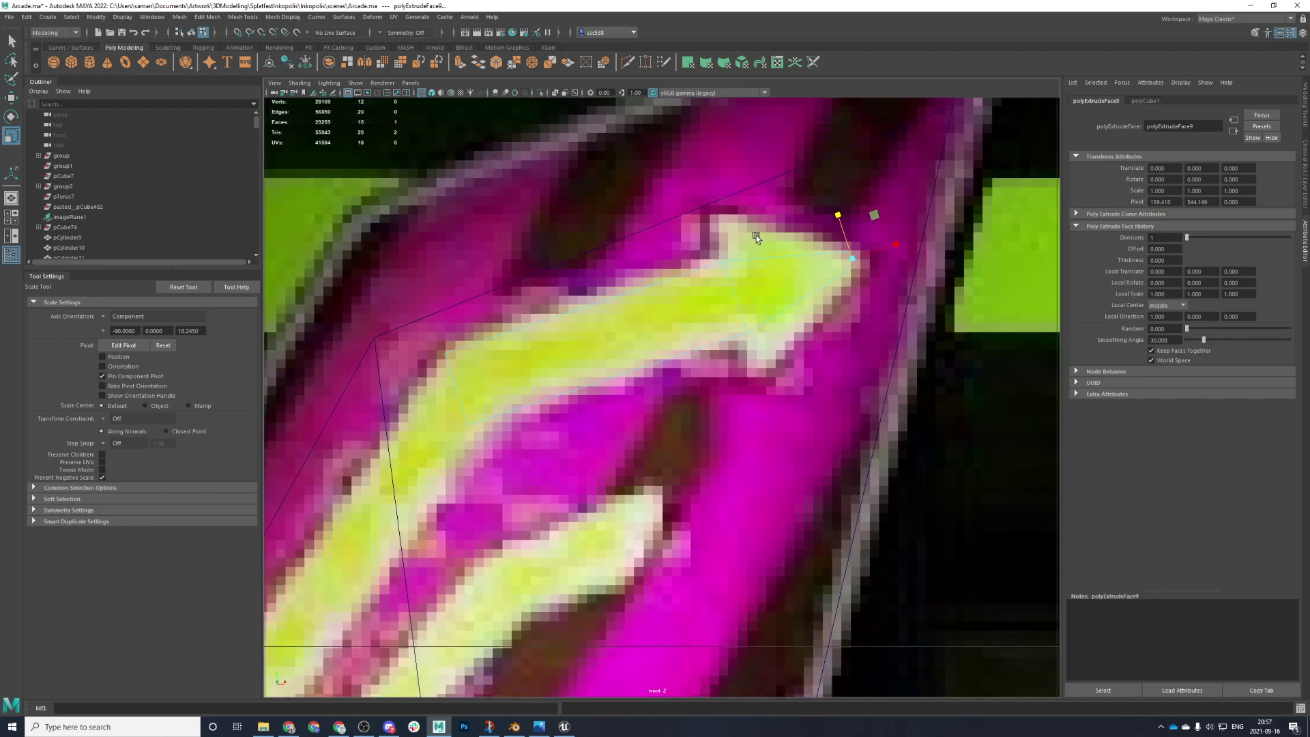
# - Select the upper and lower edges where the bar meets the arrow tip section and extrude them
pyautogui.press('space')
pyautogui.press('space')
pyautogui.keyDown('alt'); pyautogui.moveTo(756, 239); pyautogui.dragTo(781, 356); pyautogui.keyUp('alt')
pyautogui.moveTo(481, 384); pyautogui.dragTo(482, 343, button='right')
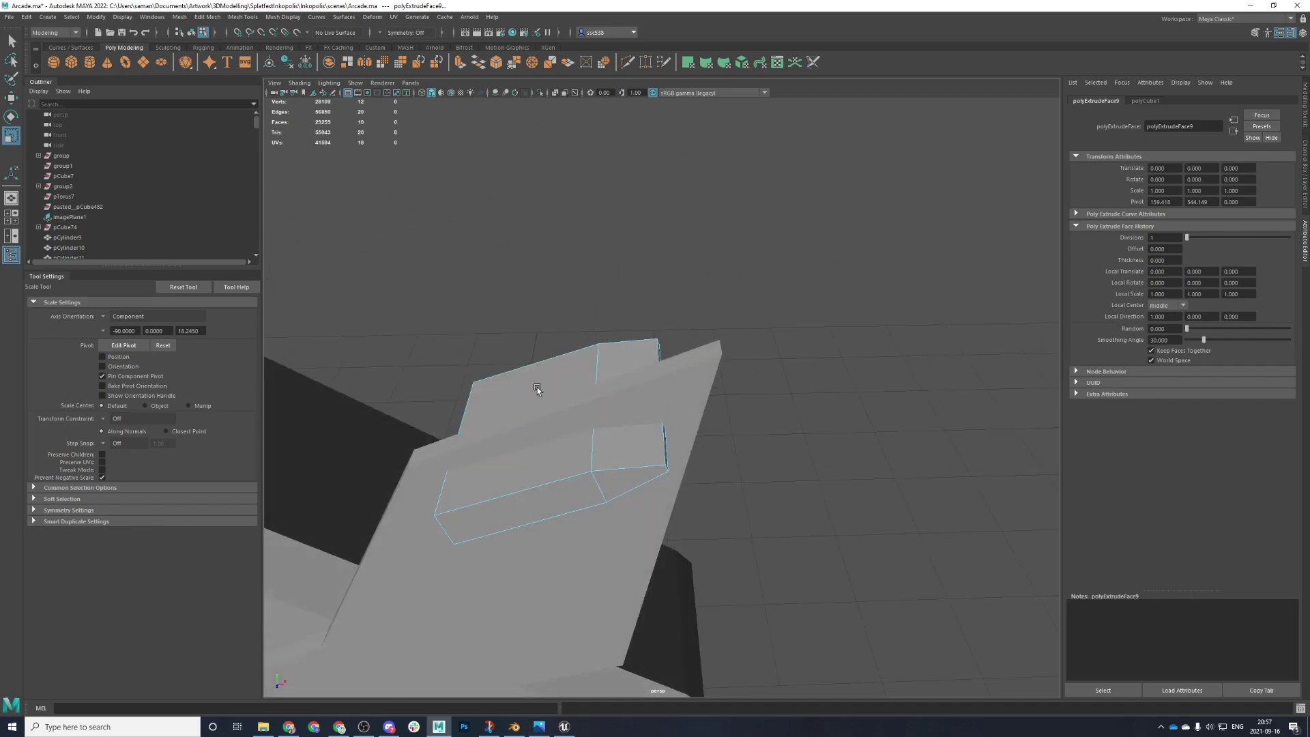
pyautogui.click(593, 440)
pyautogui.keyDown('alt'); pyautogui.moveTo(623, 459); pyautogui.dragTo(588, 374); pyautogui.keyUp('alt')
pyautogui.hotkey('ctrl', 'e')
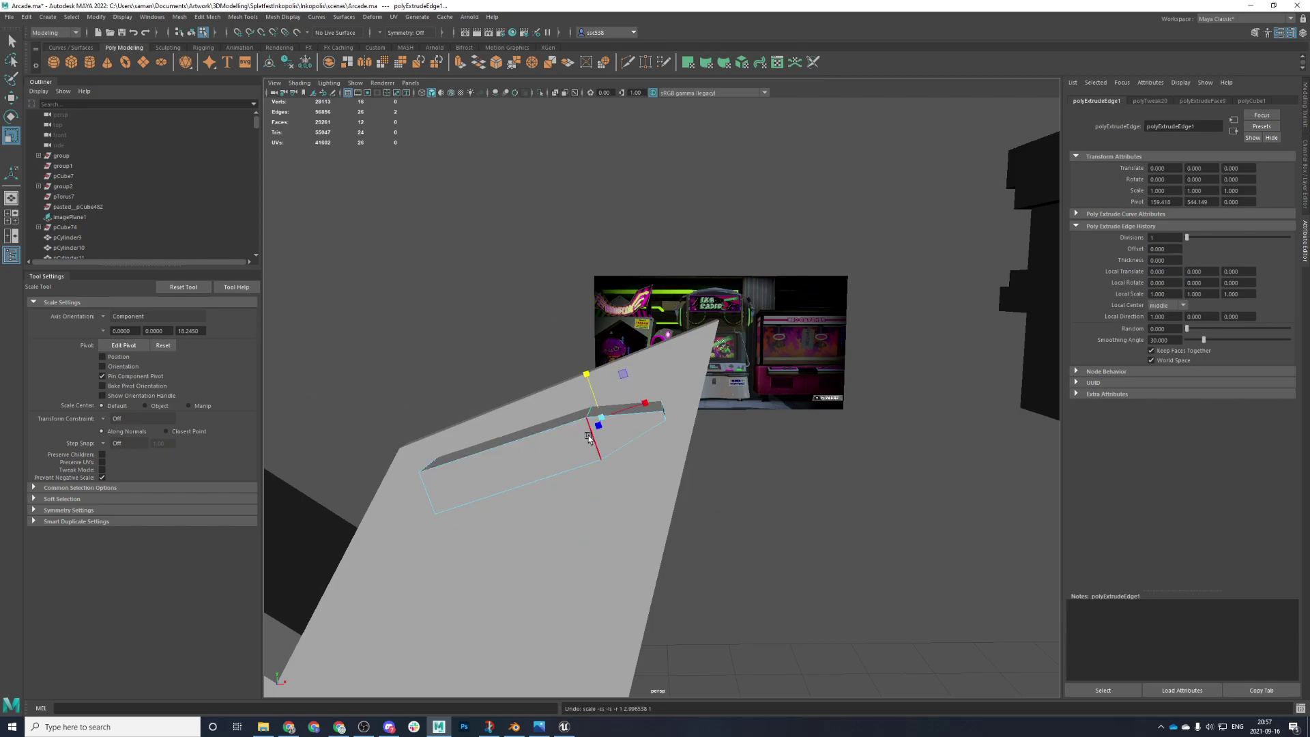
# - Try to stretch the extruded edges vertically with World axis orientation to form the arrowhead's barbs
pyautogui.keyDown('alt'); pyautogui.moveTo(604, 430); pyautogui.dragTo(595, 442); pyautogui.keyUp('alt')
pyautogui.click(644, 403)
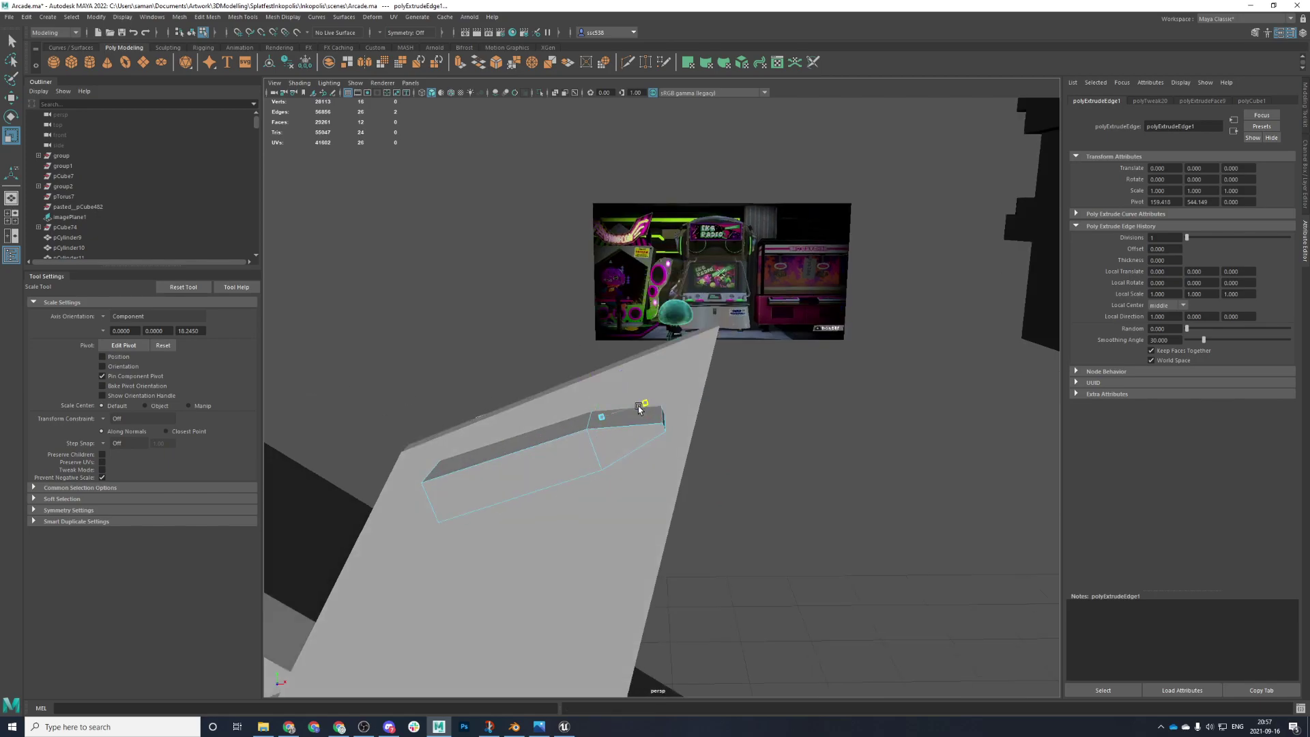
pyautogui.scroll(3, 635, 430)
pyautogui.keyDown('alt'); pyautogui.moveTo(618, 512); pyautogui.dragTo(603, 435); pyautogui.keyUp('alt')
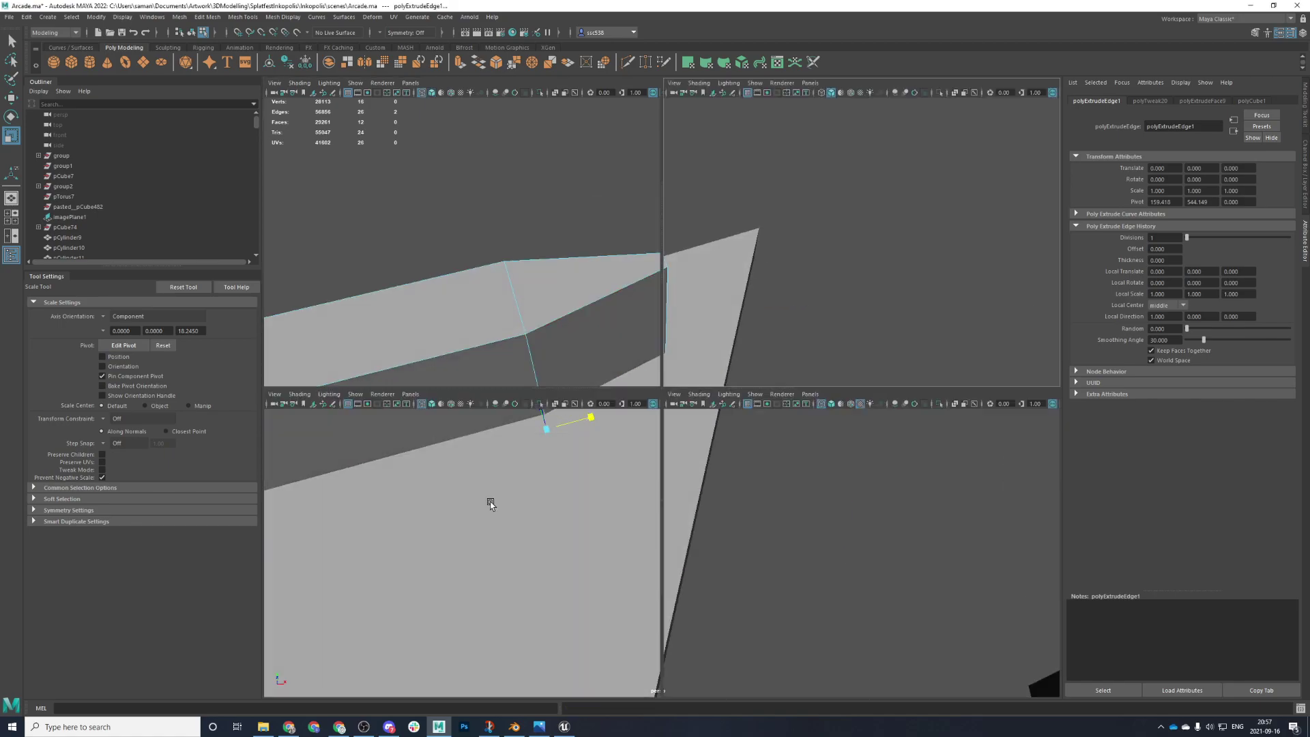
pyautogui.press('space')
pyautogui.press('space')
pyautogui.press('w')
pyautogui.press('r')
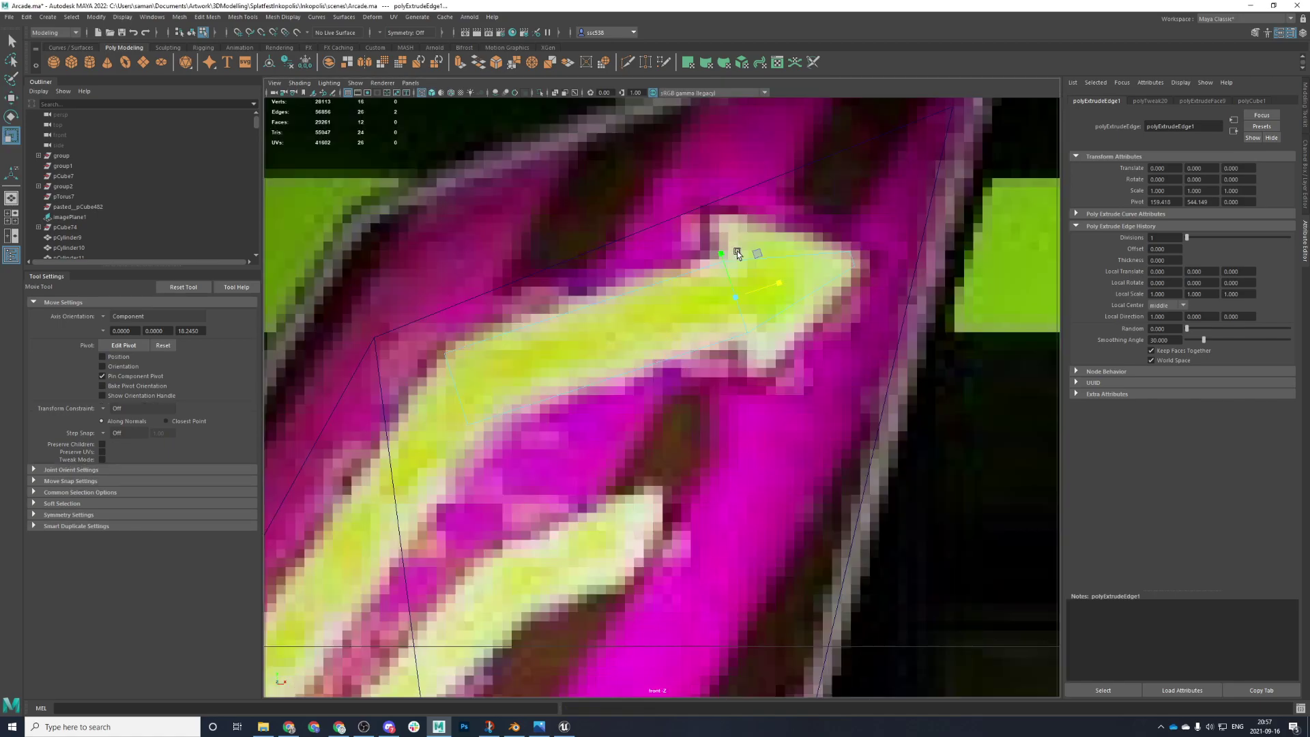
pyautogui.click(157, 315)
pyautogui.click(133, 335)
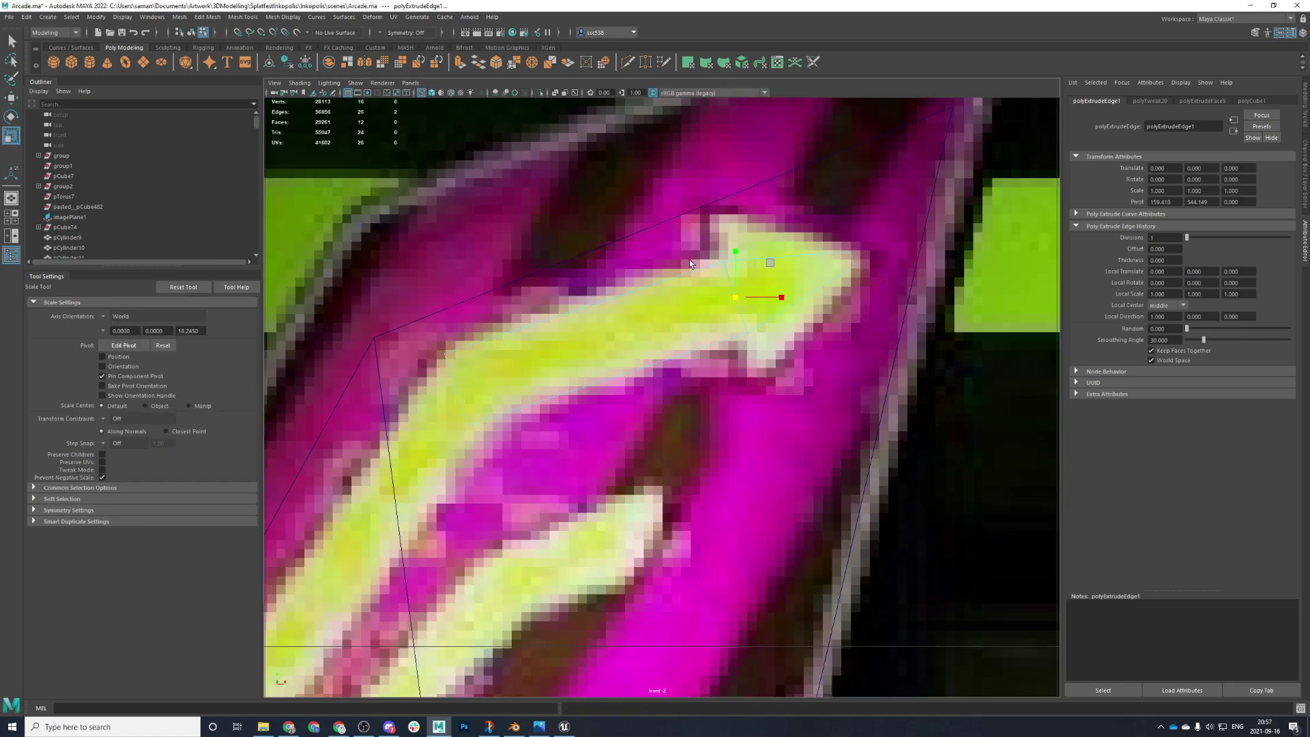
pyautogui.moveTo(733, 254); pyautogui.dragTo(736, 146)
# - Undo the extruded arrowhead edges on the bar and save the scene
pyautogui.press('space')
pyautogui.press('space')
pyautogui.click(757, 399)
pyautogui.keyDown('alt'); pyautogui.moveTo(756, 401); pyautogui.dragTo(547, 447); pyautogui.keyUp('alt')
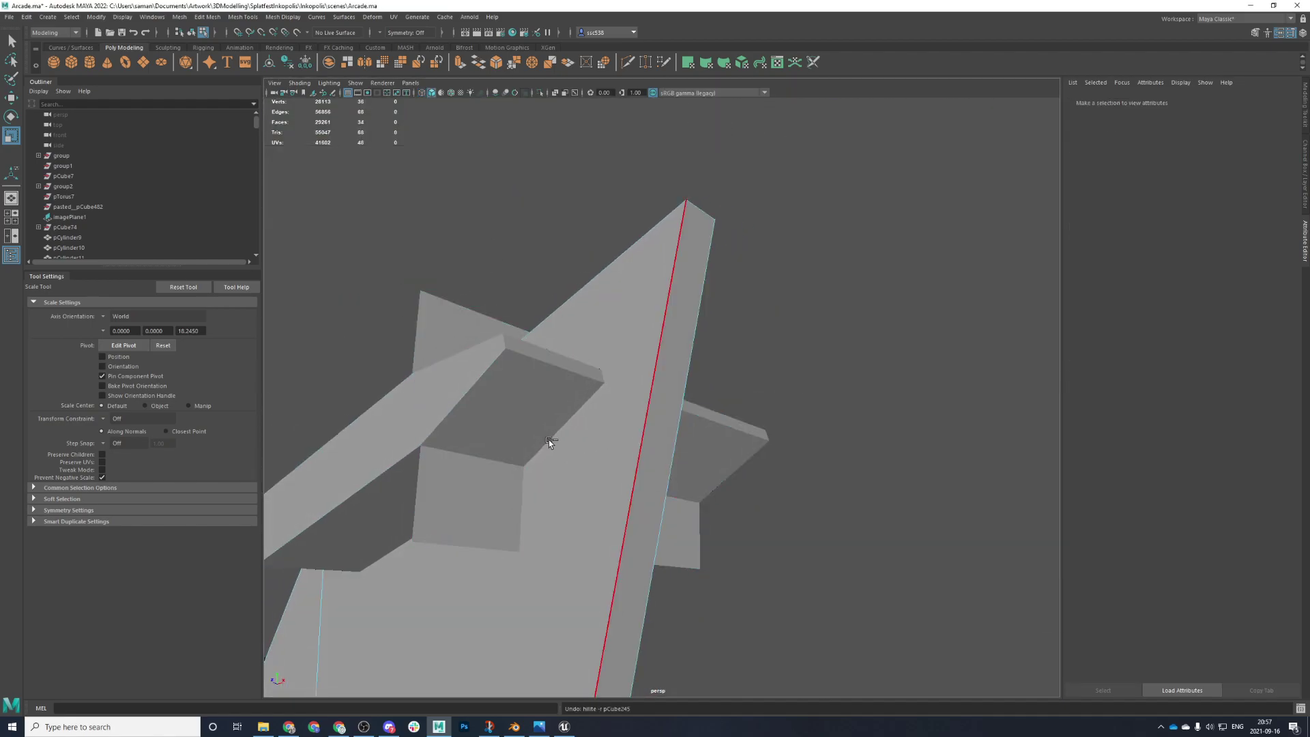
pyautogui.hotkey('ctrl', 'z')
pyautogui.hotkey('ctrl', 'z')
pyautogui.hotkey('ctrl', 's')
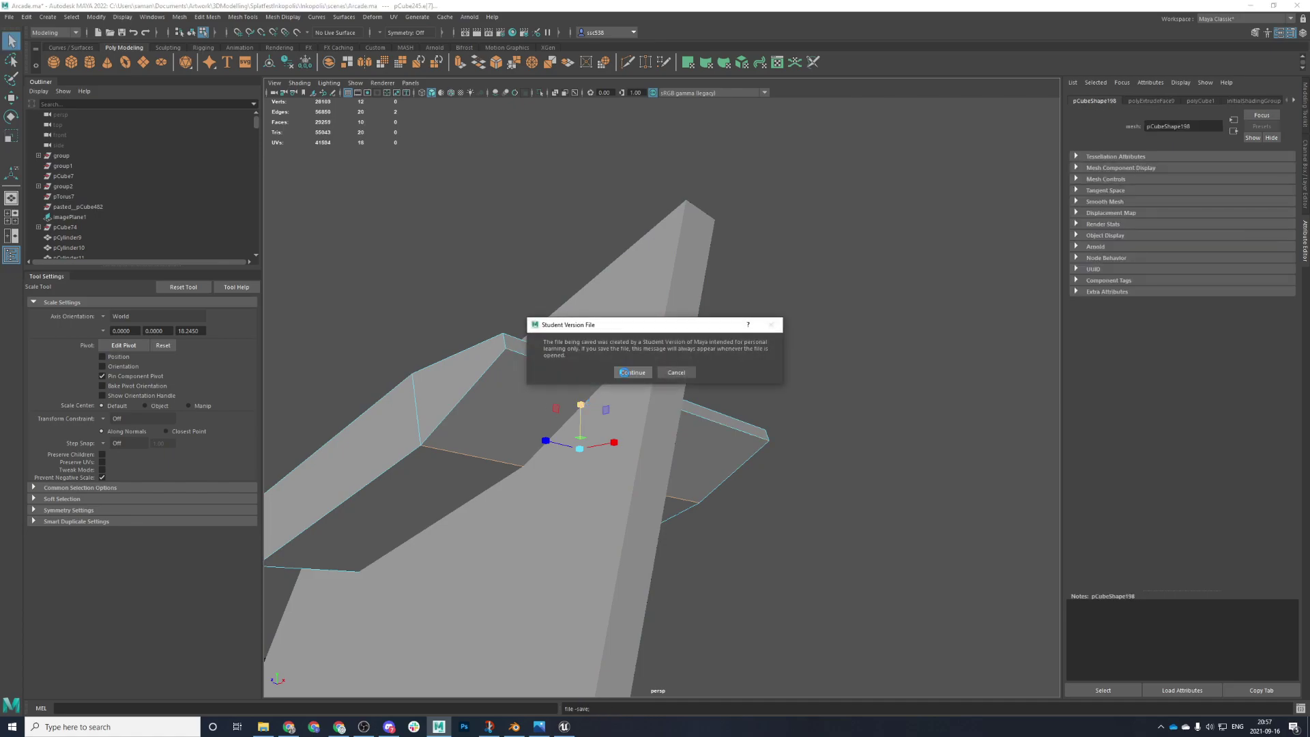
pyautogui.click(631, 370)
pyautogui.keyDown('alt'); pyautogui.moveTo(631, 372); pyautogui.dragTo(705, 415); pyautogui.keyUp('alt')
pyautogui.moveTo(674, 418); pyautogui.dragTo(762, 391, button='right')
pyautogui.keyDown('alt'); pyautogui.moveTo(797, 454); pyautogui.dragTo(572, 447); pyautogui.keyUp('alt')
# - Undo the arrow's extrusion and rotation back to the flat, unrotated bar beside the reference arrow
pyautogui.hotkey('ctrl', 'z')
pyautogui.hotkey('ctrl', 'z')
pyautogui.hotkey('ctrl', 'z')
pyautogui.hotkey('ctrl', 'z')
pyautogui.hotkey('ctrl', 'z')
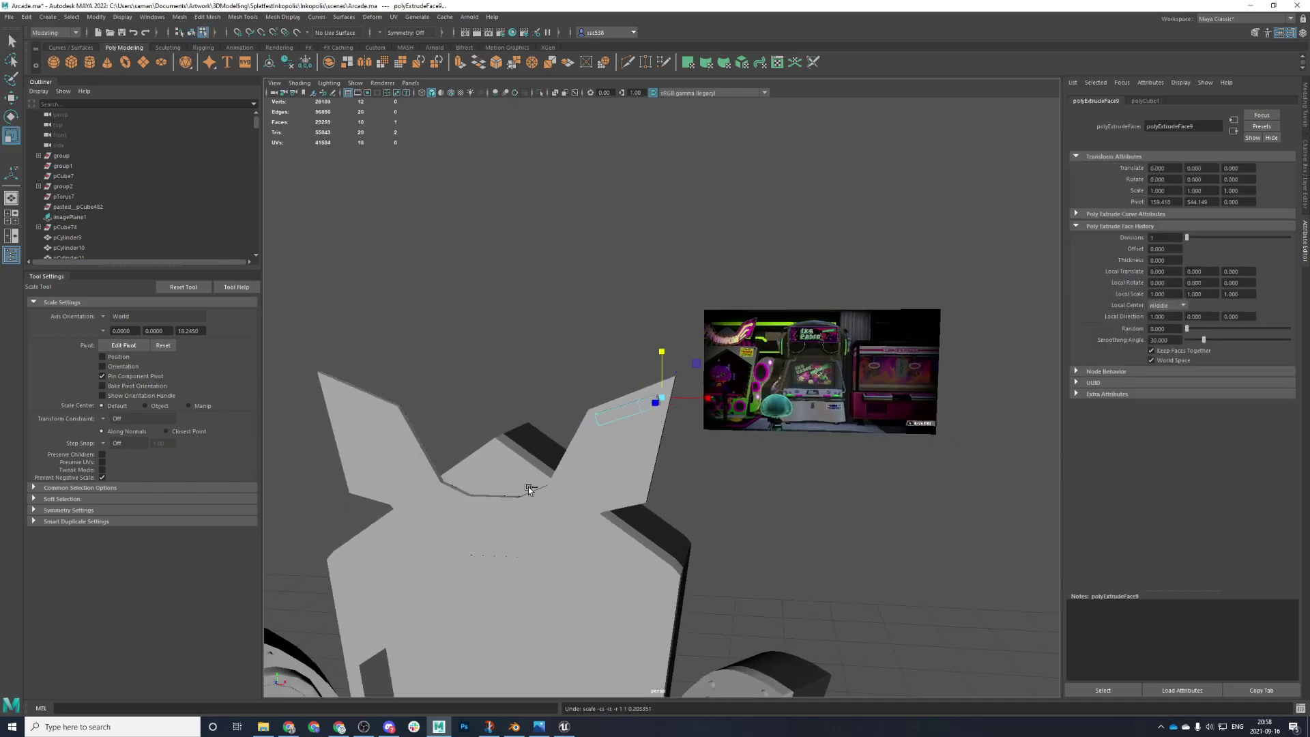
pyautogui.hotkey('ctrl', 'z')
pyautogui.hotkey('ctrl', 'z')
pyautogui.hotkey('ctrl', 'z')
pyautogui.hotkey('ctrl', 'z')
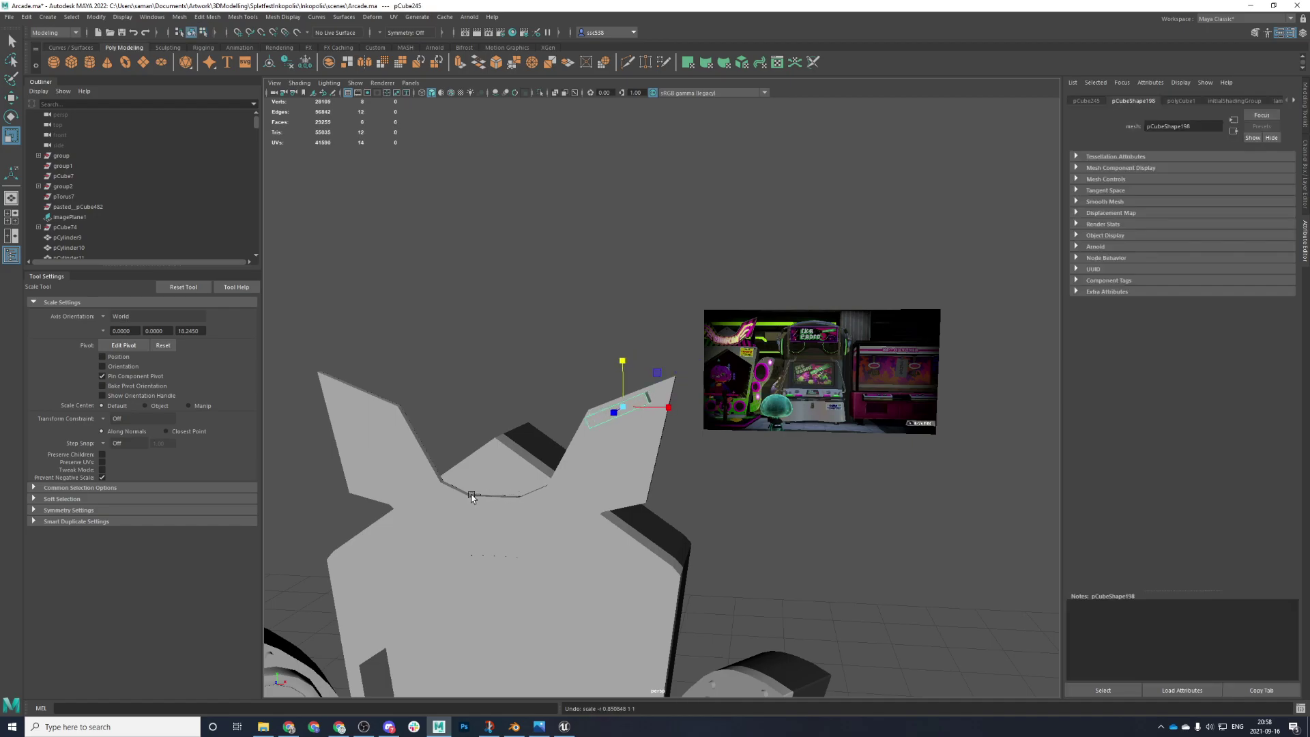
pyautogui.hotkey('ctrl', 'z')
pyautogui.hotkey('ctrl', 'z')
pyautogui.press('space')
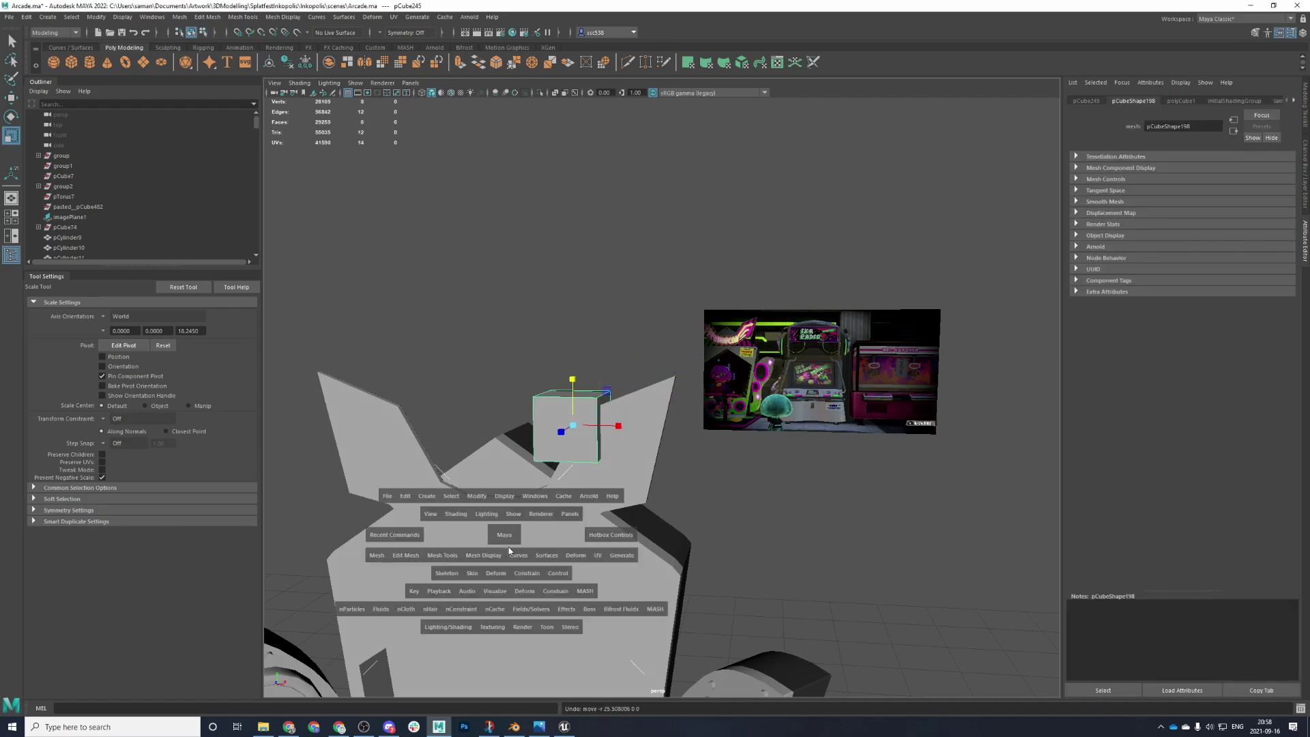
pyautogui.press('space')
pyautogui.scroll(-6, 579, 500)
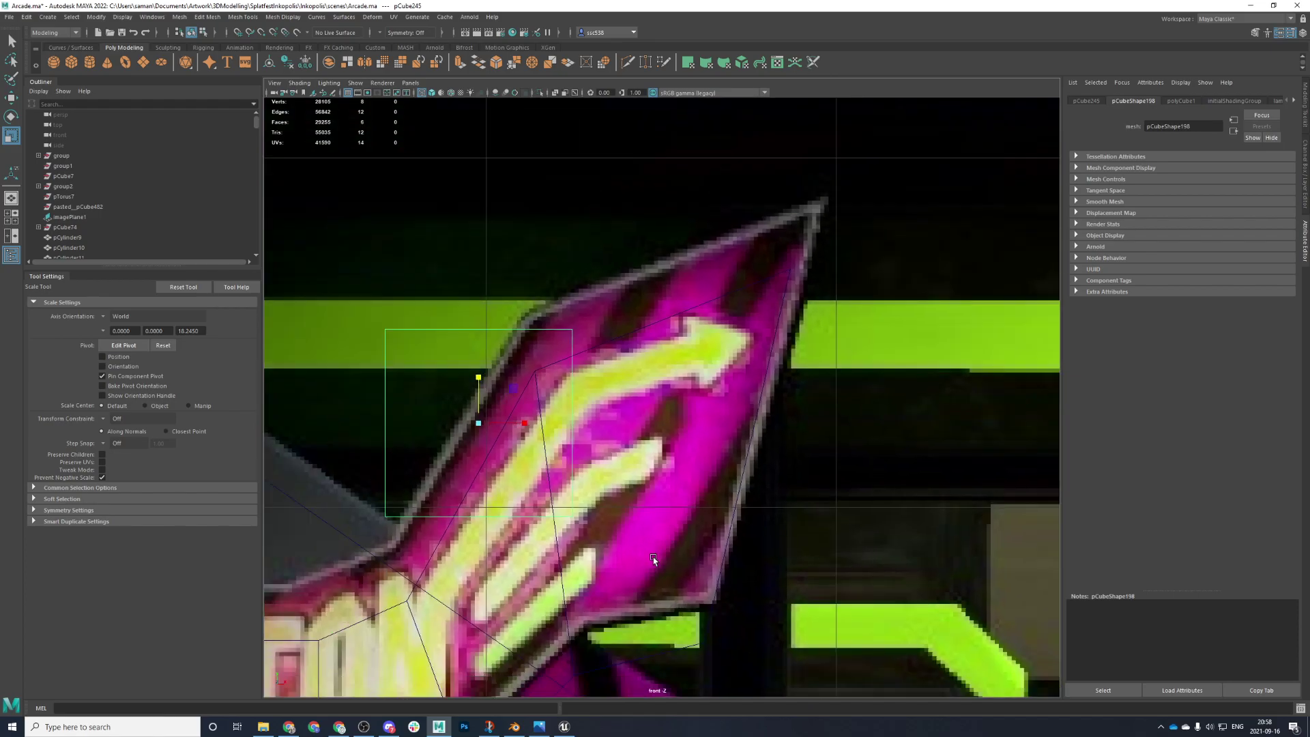
pyautogui.hotkey('shift', 'z')
pyautogui.hotkey('shift', 'z')
pyautogui.scroll(2, 614, 423)
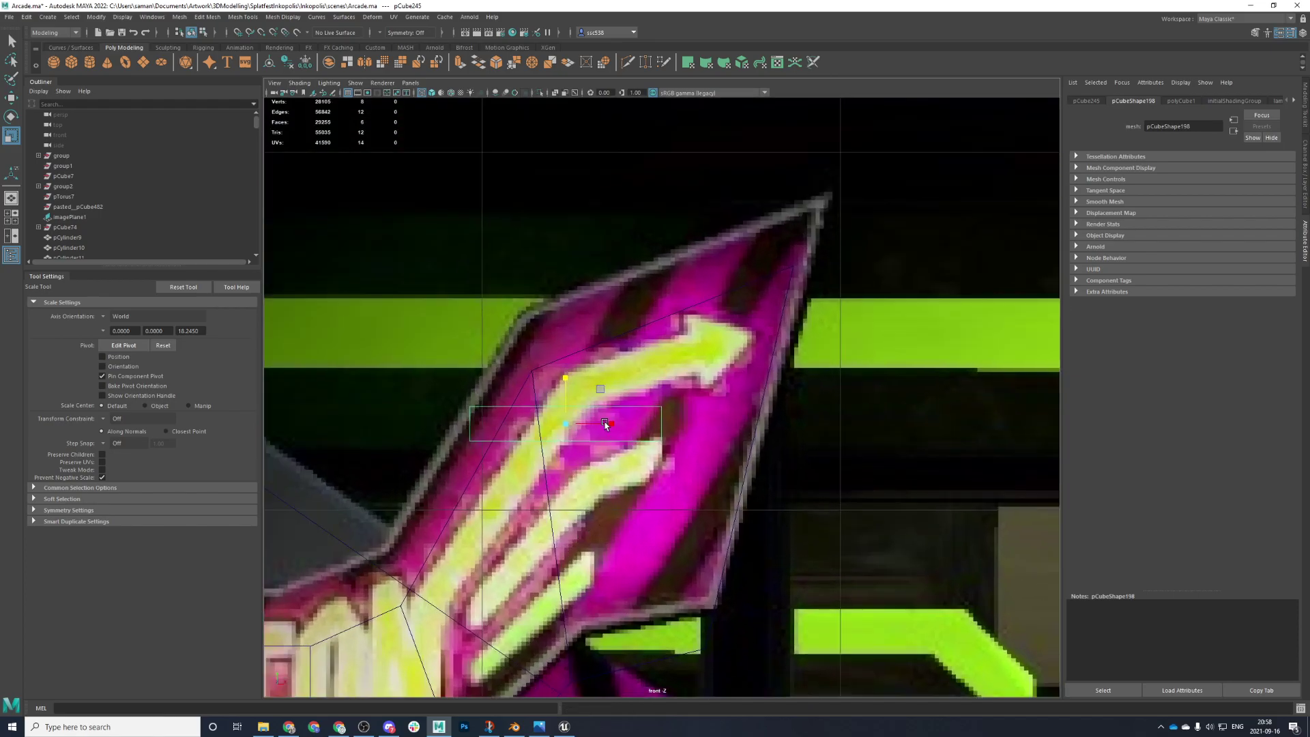
# - Extrude the bar's right end face outward and narrow it vertically to form the arrow's tip section
pyautogui.rightClick(661, 403)
pyautogui.moveTo(659, 413); pyautogui.dragTo(657, 440, button='right')
pyautogui.hotkey('ctrl', 'e')
pyautogui.press('w')
pyautogui.moveTo(696, 421); pyautogui.dragTo(769, 418)
pyautogui.press('r')
pyautogui.moveTo(725, 379); pyautogui.dragTo(697, 372)
# - Extrude the upper and lower faces of the tip section and scale them vertically outward to form the arrowhead's barbs
pyautogui.press('space')
pyautogui.keyDown('alt'); pyautogui.moveTo(698, 372); pyautogui.dragTo(504, 424); pyautogui.keyUp('alt')
pyautogui.click(515, 424)
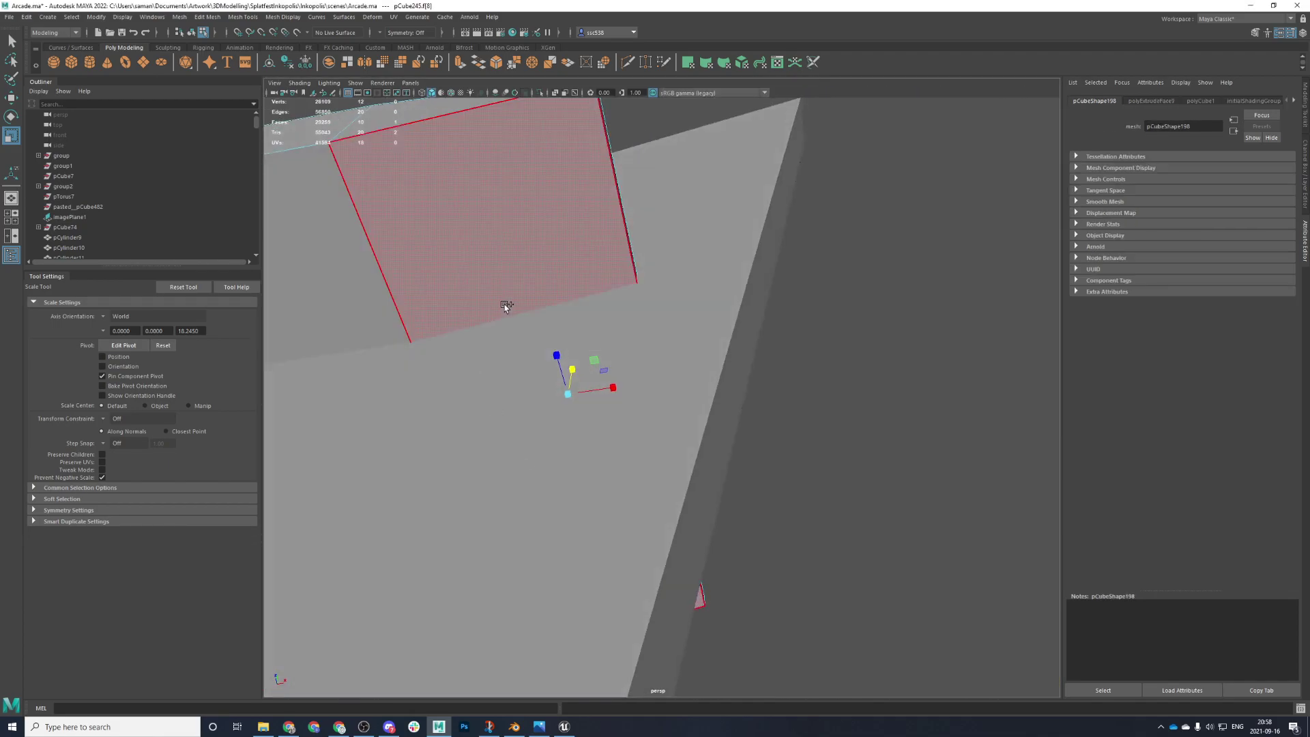
pyautogui.press('space')
pyautogui.press('space')
pyautogui.hotkey('ctrl', 'e')
pyautogui.press('w')
pyautogui.press('r')
pyautogui.moveTo(693, 379); pyautogui.dragTo(686, 330)
pyautogui.scroll(4, 686, 330)
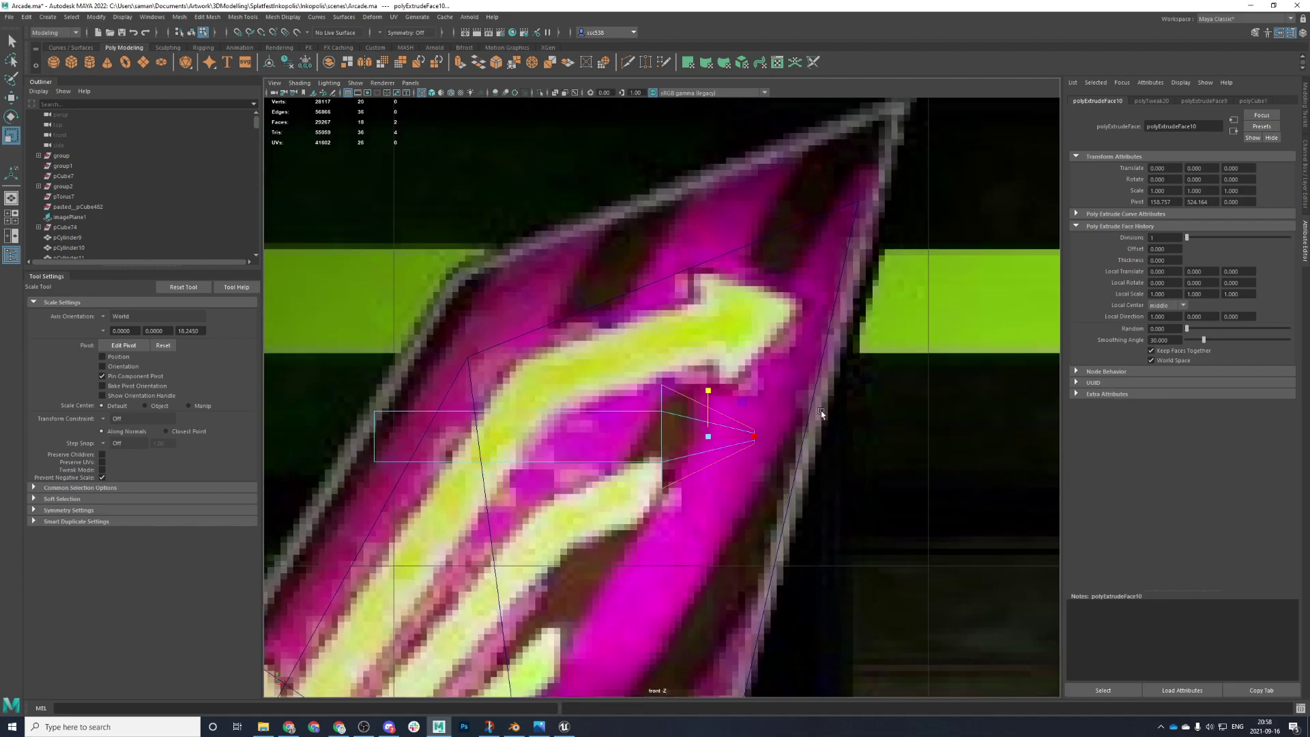
# - Select the vertices at the arrowhead's tip and bring them together into a sharp point
pyautogui.rightClick(805, 414)
pyautogui.moveTo(748, 424); pyautogui.dragTo(699, 424, button='right')
pyautogui.moveTo(727, 392); pyautogui.dragTo(896, 551)
pyautogui.moveTo(781, 414); pyautogui.dragTo(779, 426, button='middle')
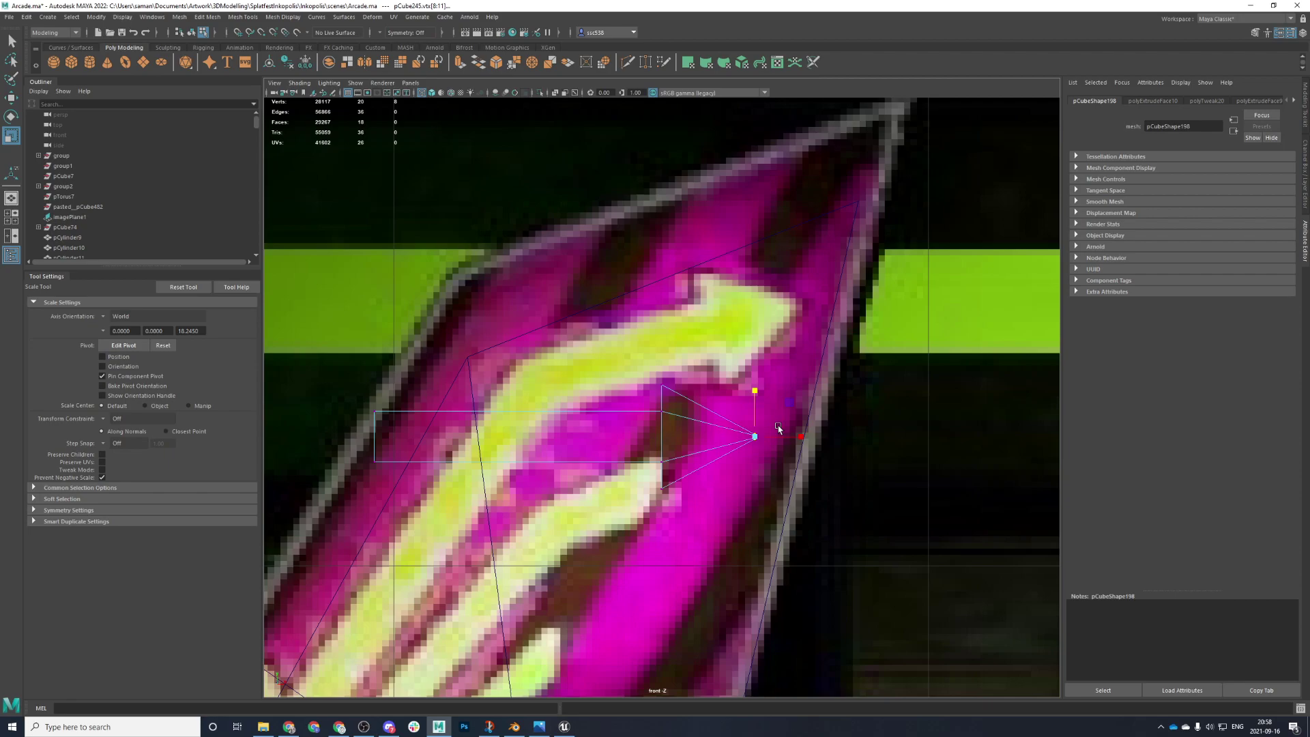
pyautogui.scroll(-5, 408, 505)
# - Switch to Chrome and search Google for "league of legends dragon trainer tristana" in a new tab
pyautogui.click(339, 726)
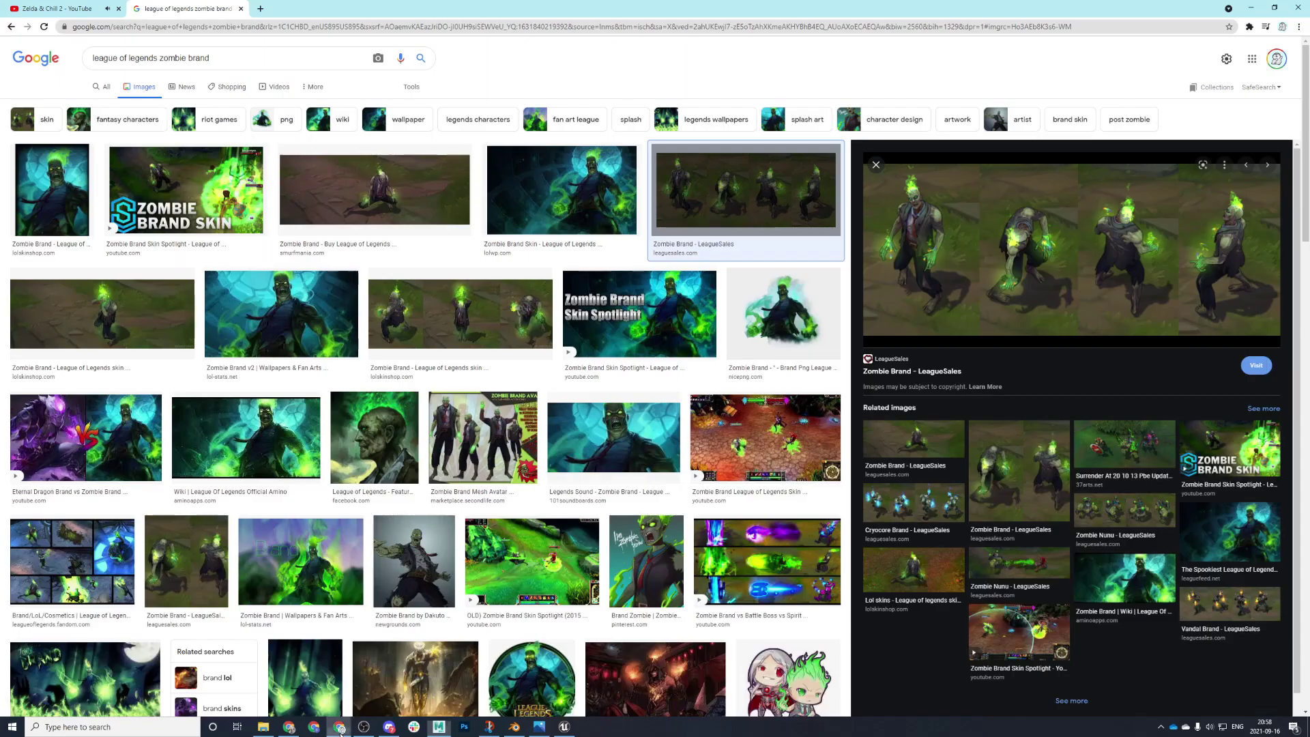
pyautogui.hotkey('ctrl', 't')
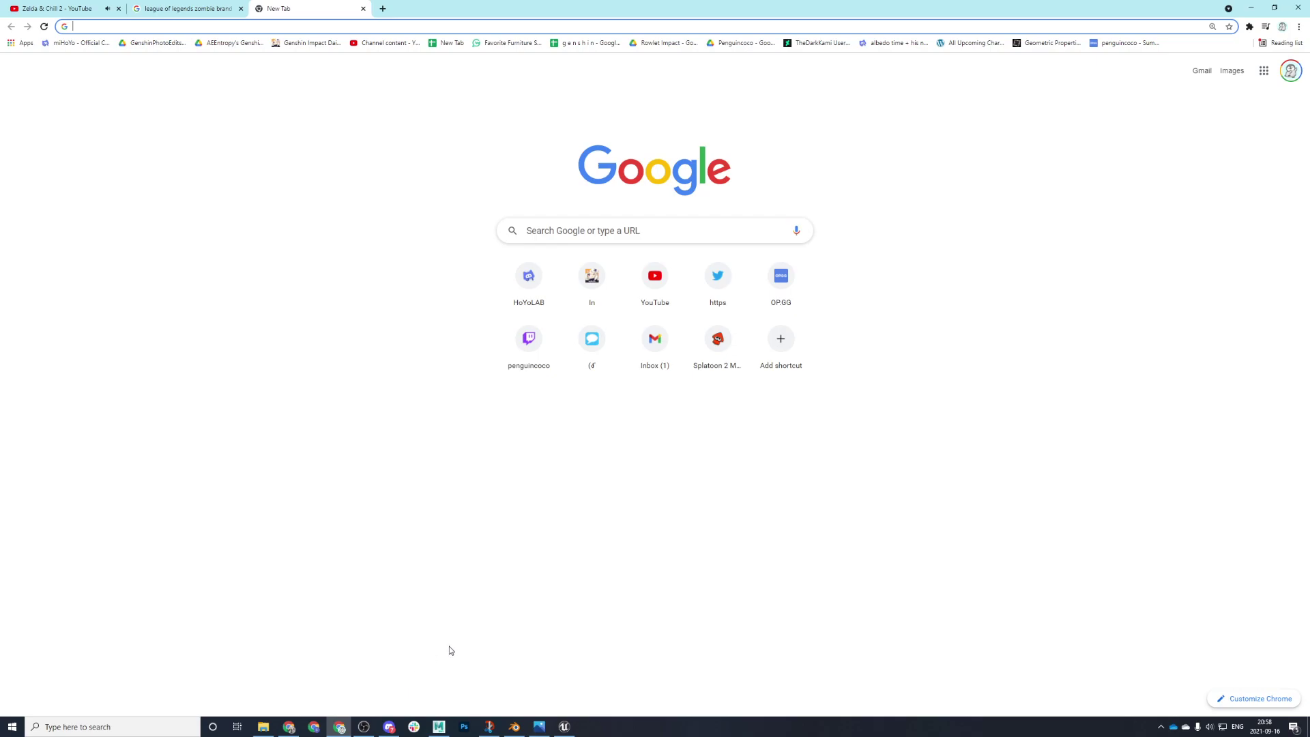
pyautogui.write('p')
pyautogui.press('BackSpace')
pyautogui.press('BackSpace')
pyautogui.write('league of legends')
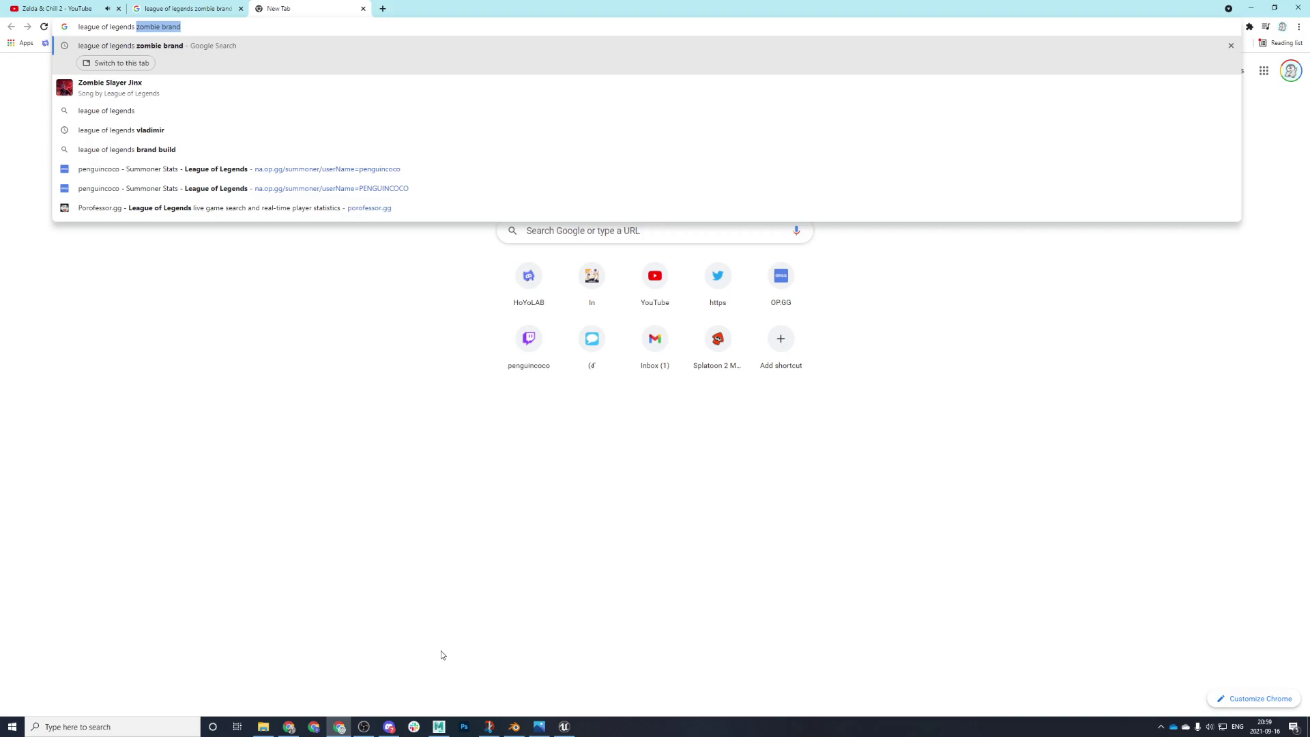
pyautogui.write(' dragon trainer tristana')
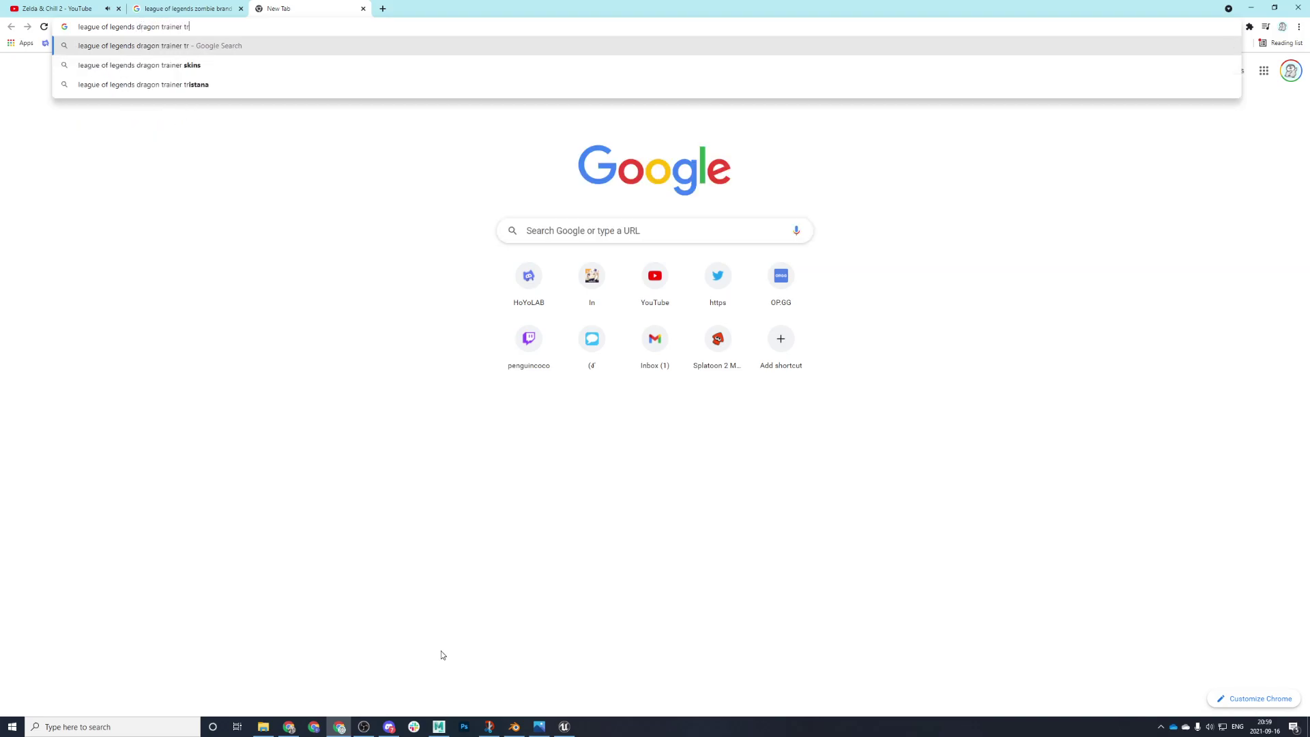
pyautogui.press('Return')
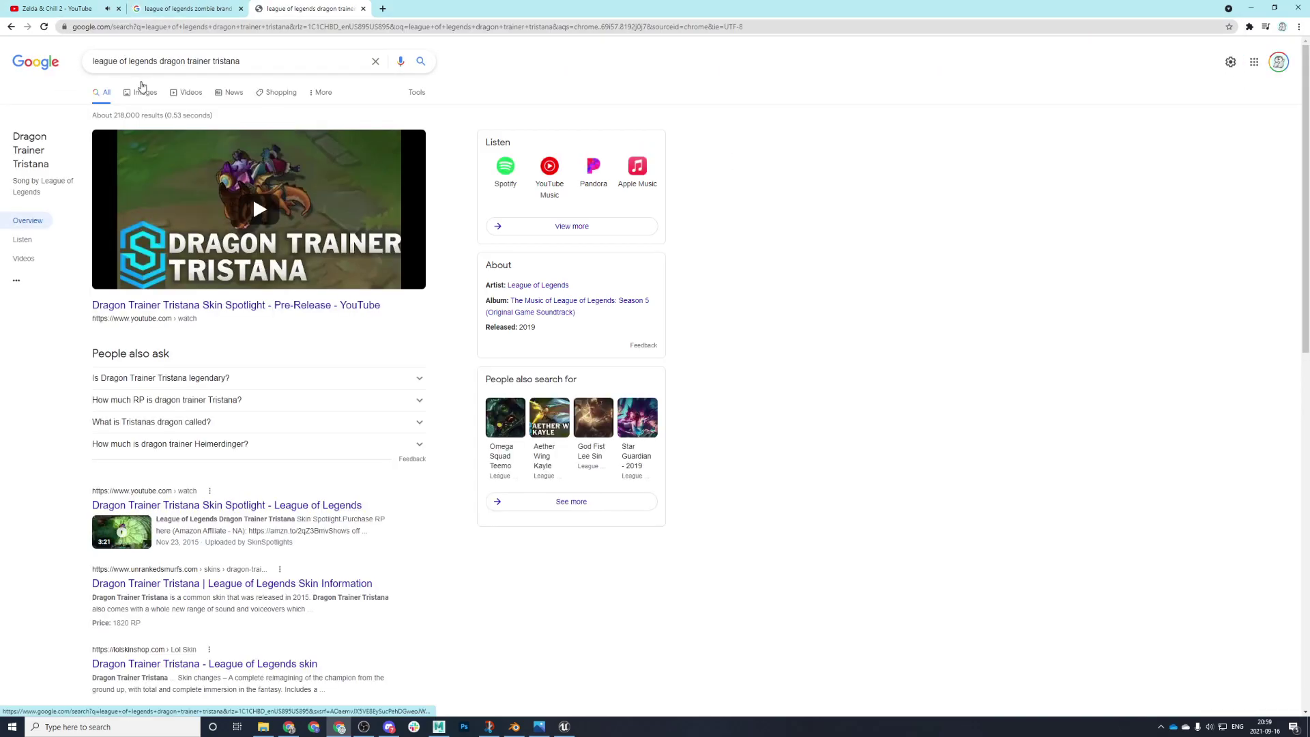
# - View the image results and preview the unrankedsmurfs picture of Dragon Trainer Tristana
pyautogui.click(141, 90)
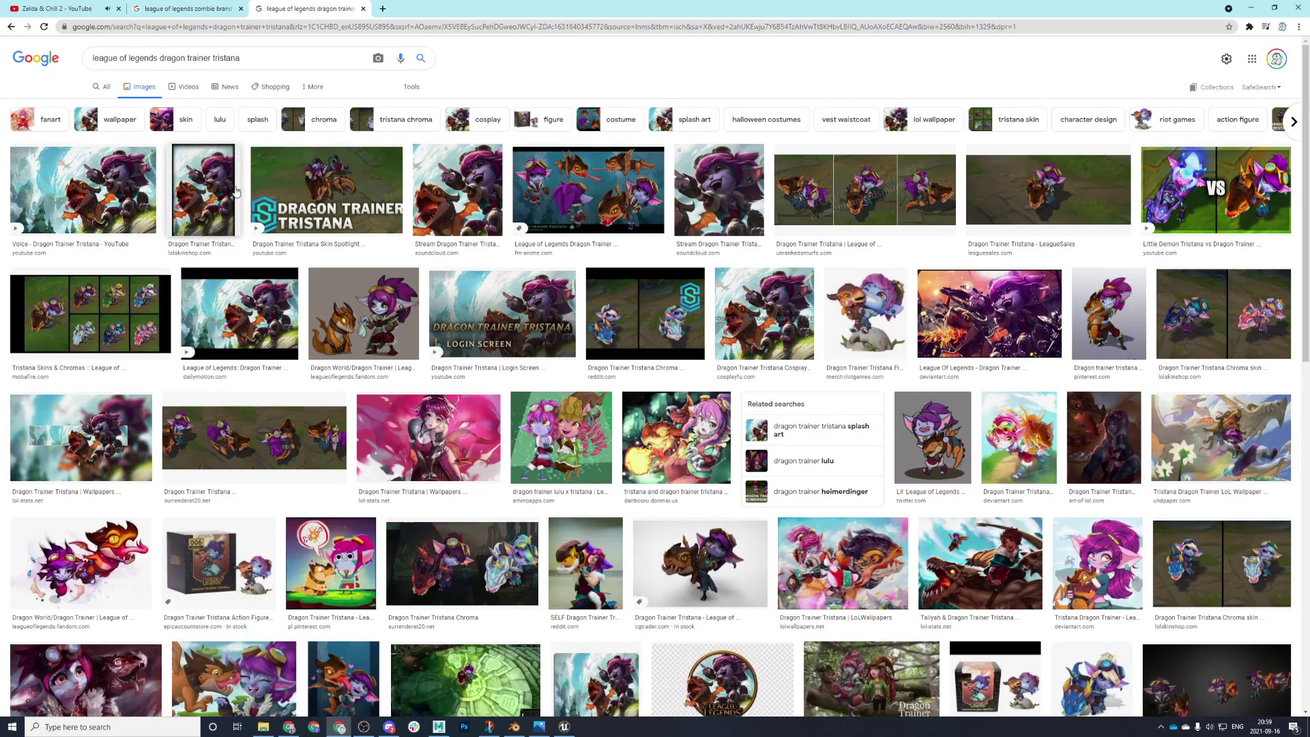
pyautogui.click(945, 234)
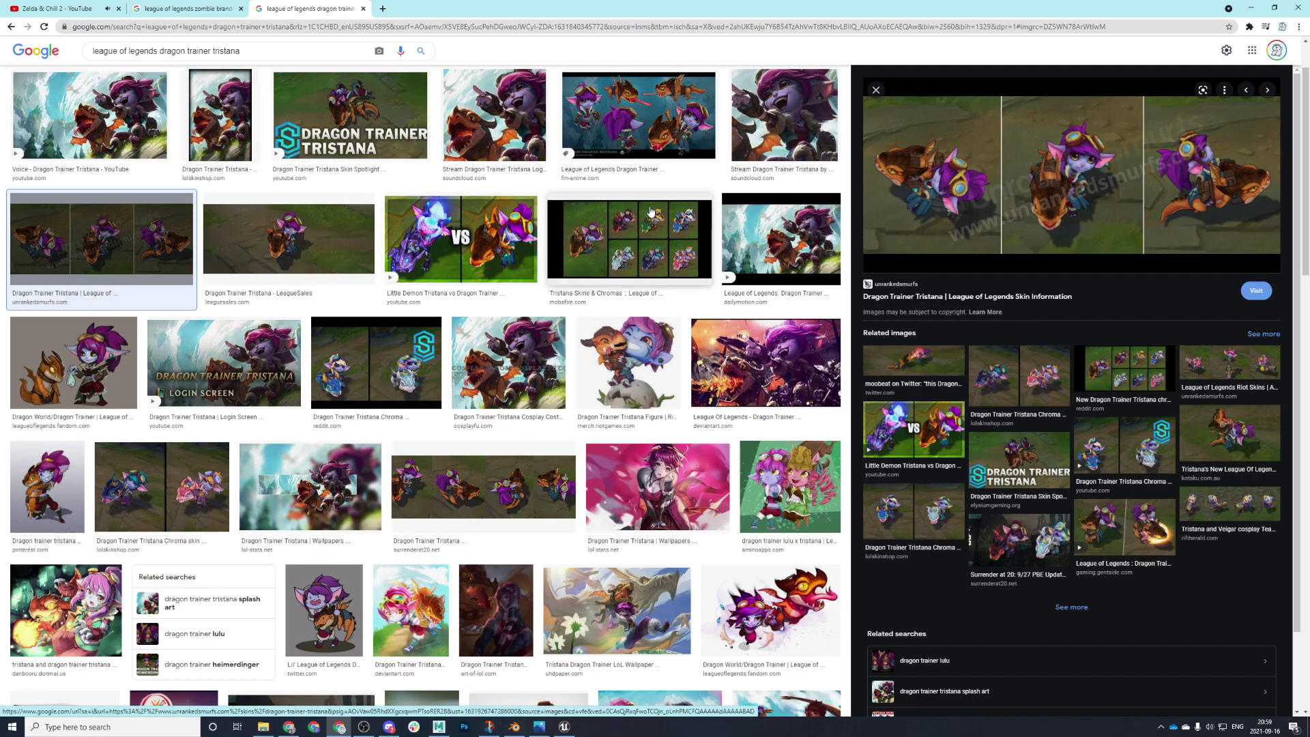
pyautogui.scroll(1, 379, 168)
pyautogui.rightClick(345, 3)
pyautogui.click(280, 5)
# - Search images for "league of legends beemo" and preview the Comicbook Beemo skin picture
pyautogui.moveTo(240, 59); pyautogui.dragTo(144, 82)
pyautogui.write('beemo')
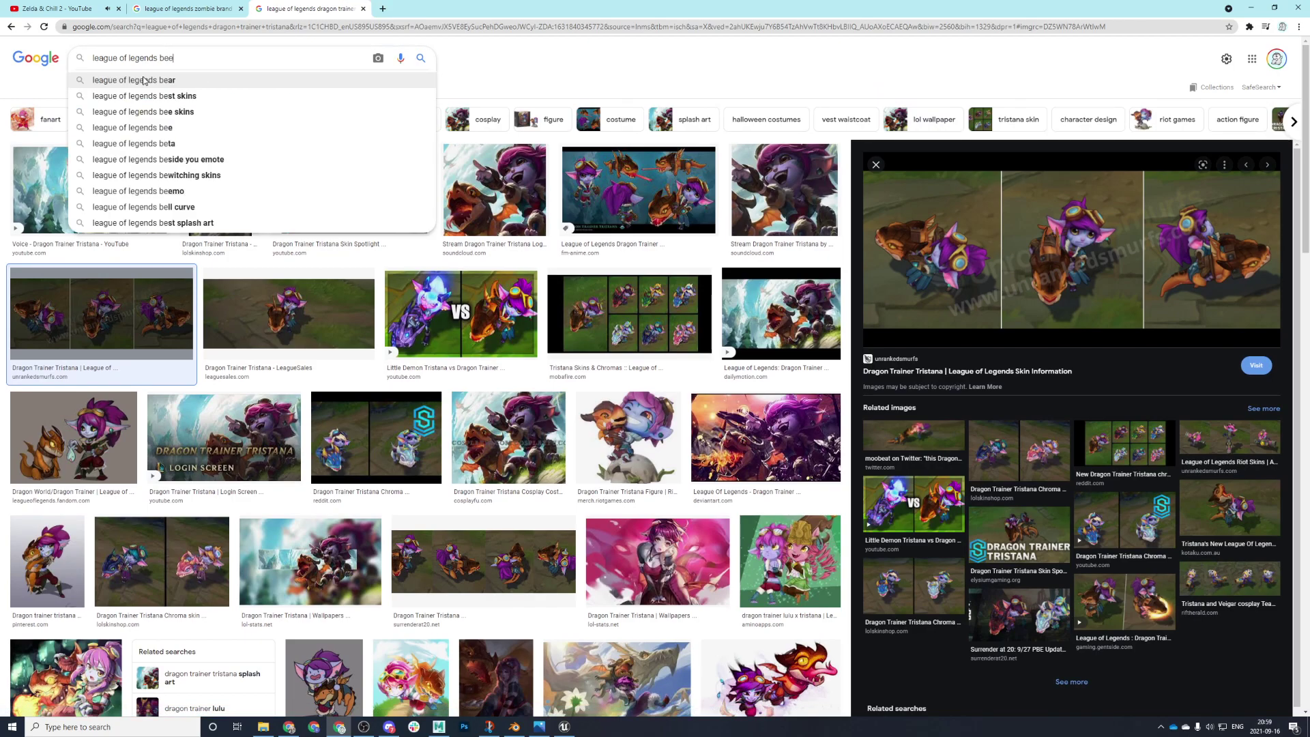
pyautogui.press('Return')
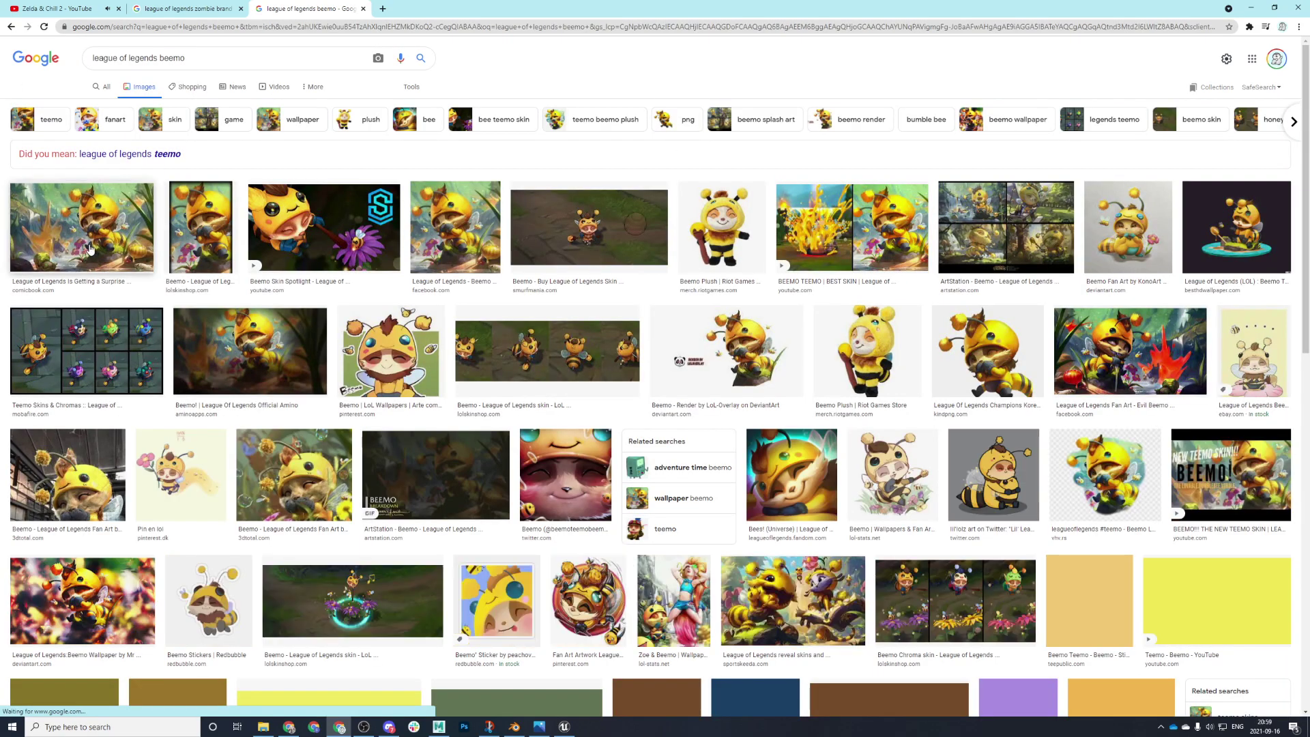
pyautogui.click(65, 232)
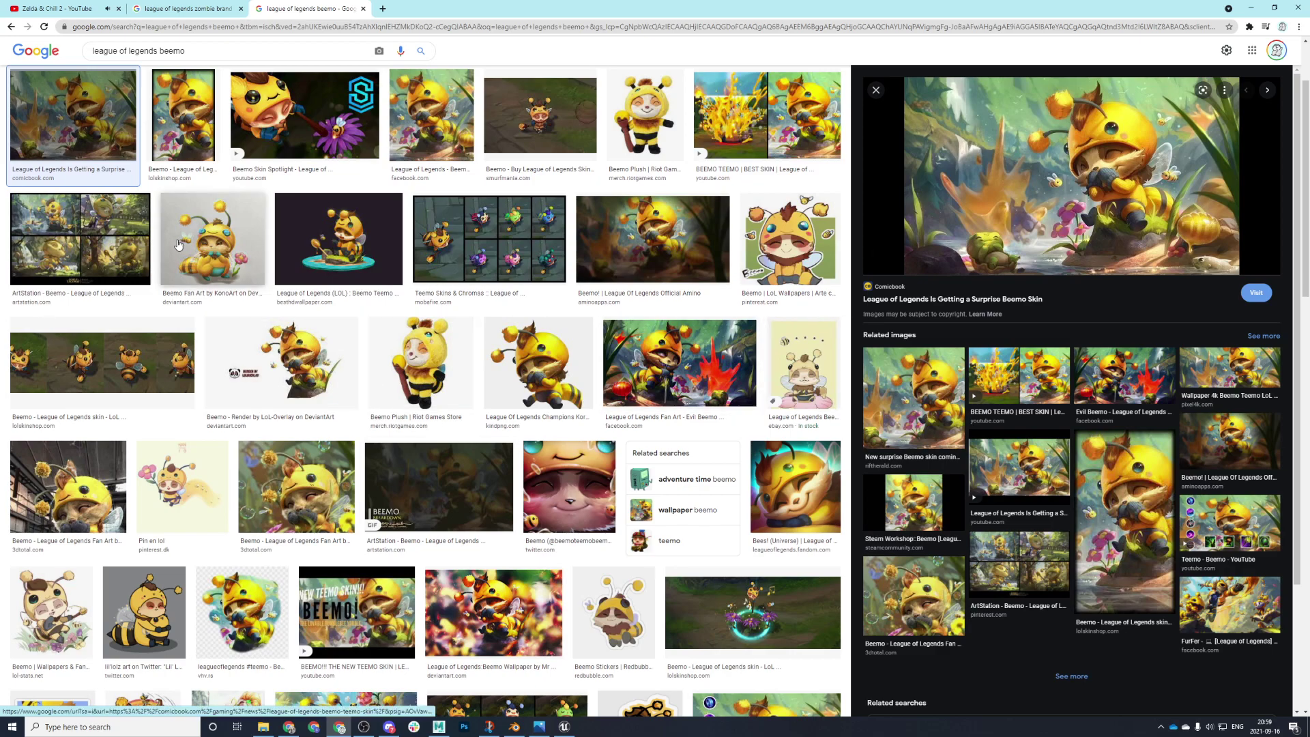
pyautogui.scroll(2, 683, 133)
# - Search images for "league ziggs skins" and preview the Mobafire picture of the pink Ziggs skin and its chromas
pyautogui.moveTo(186, 58); pyautogui.dragTo(38, 63)
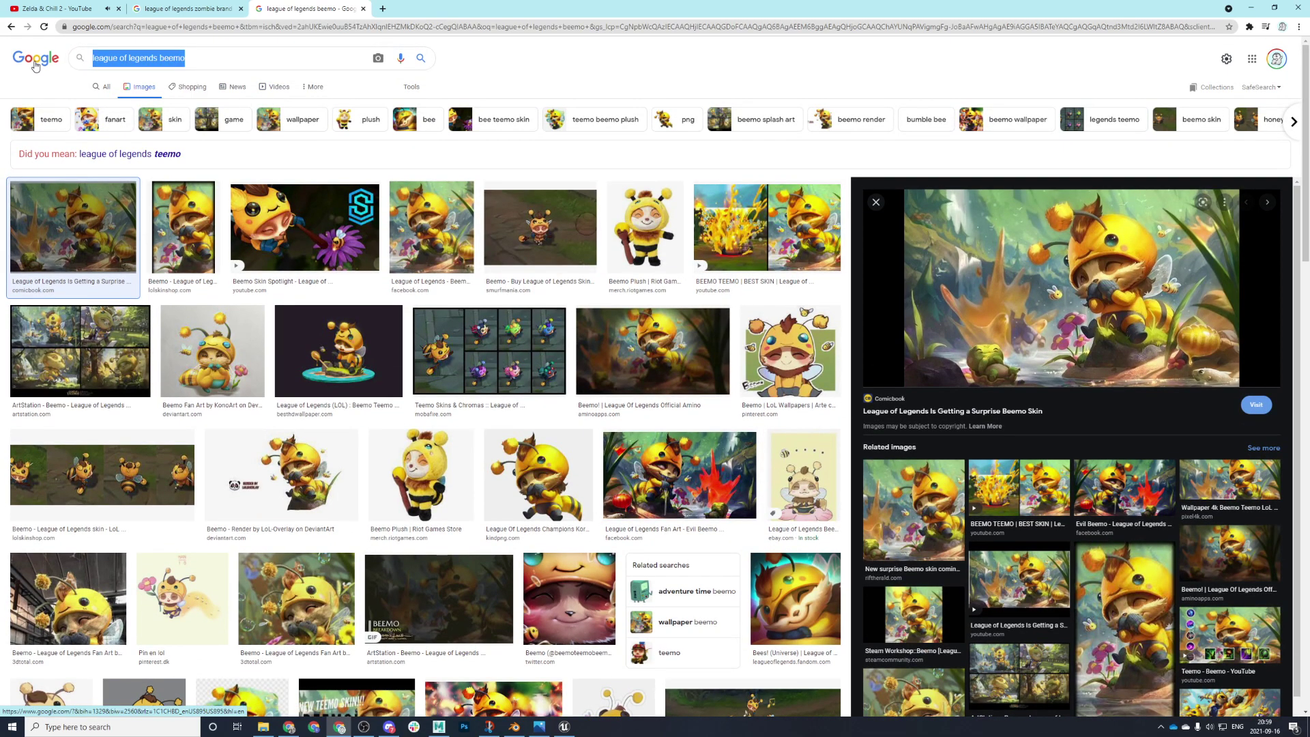
pyautogui.write('league os lege')
pyautogui.hotkey('ctrl', 'a')
pyautogui.write('league ')
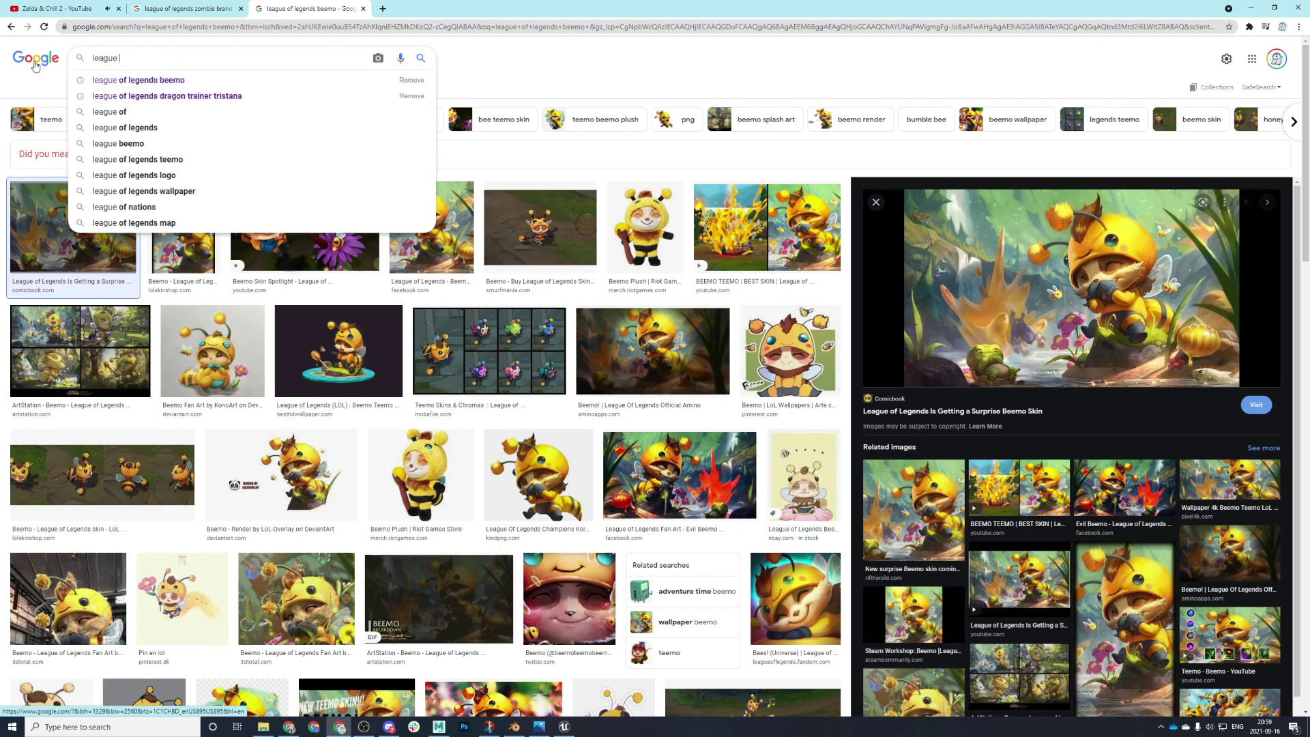
pyautogui.write('ziggs skins')
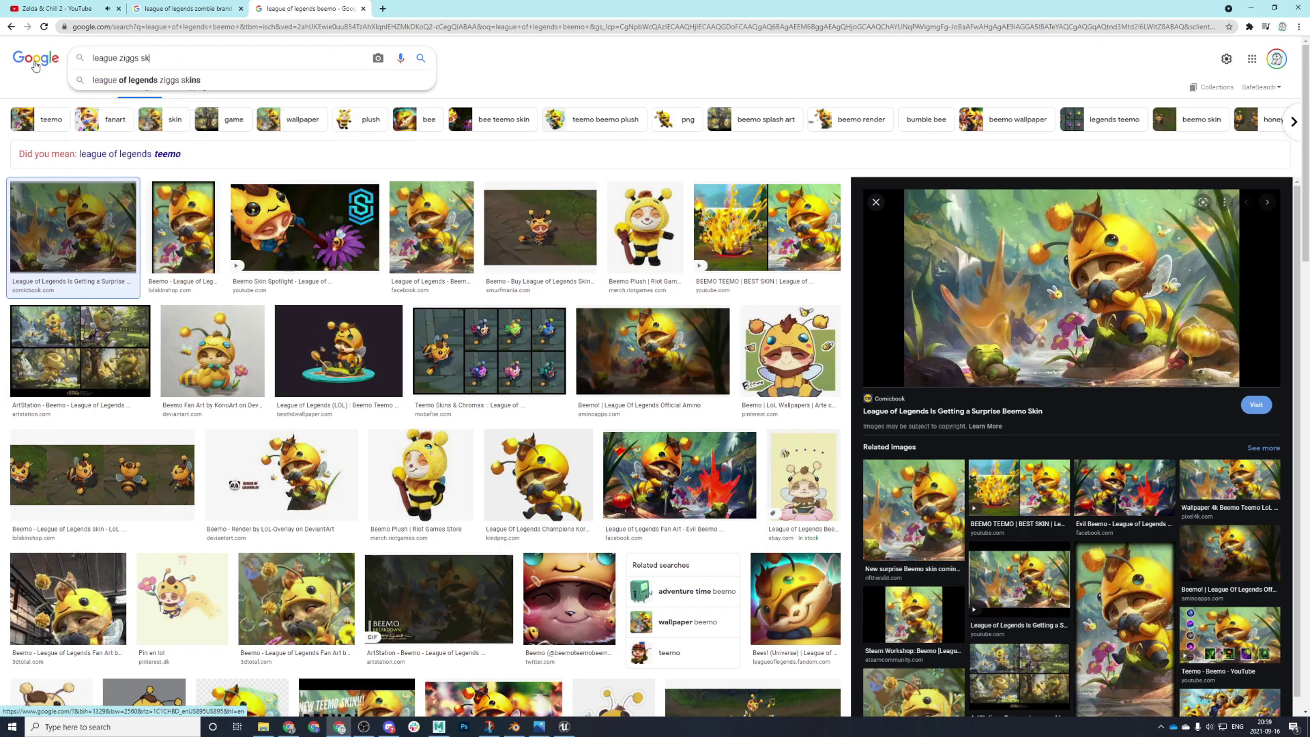
pyautogui.press('Return')
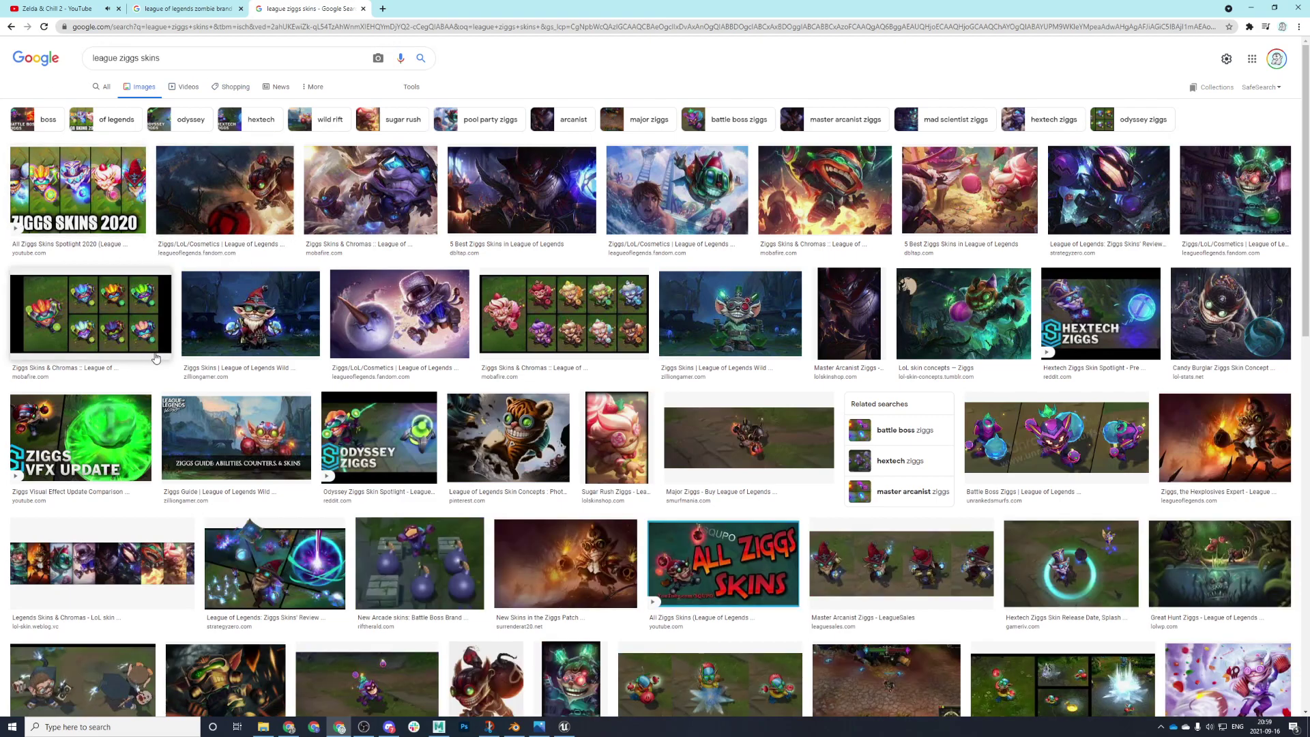
pyautogui.click(577, 334)
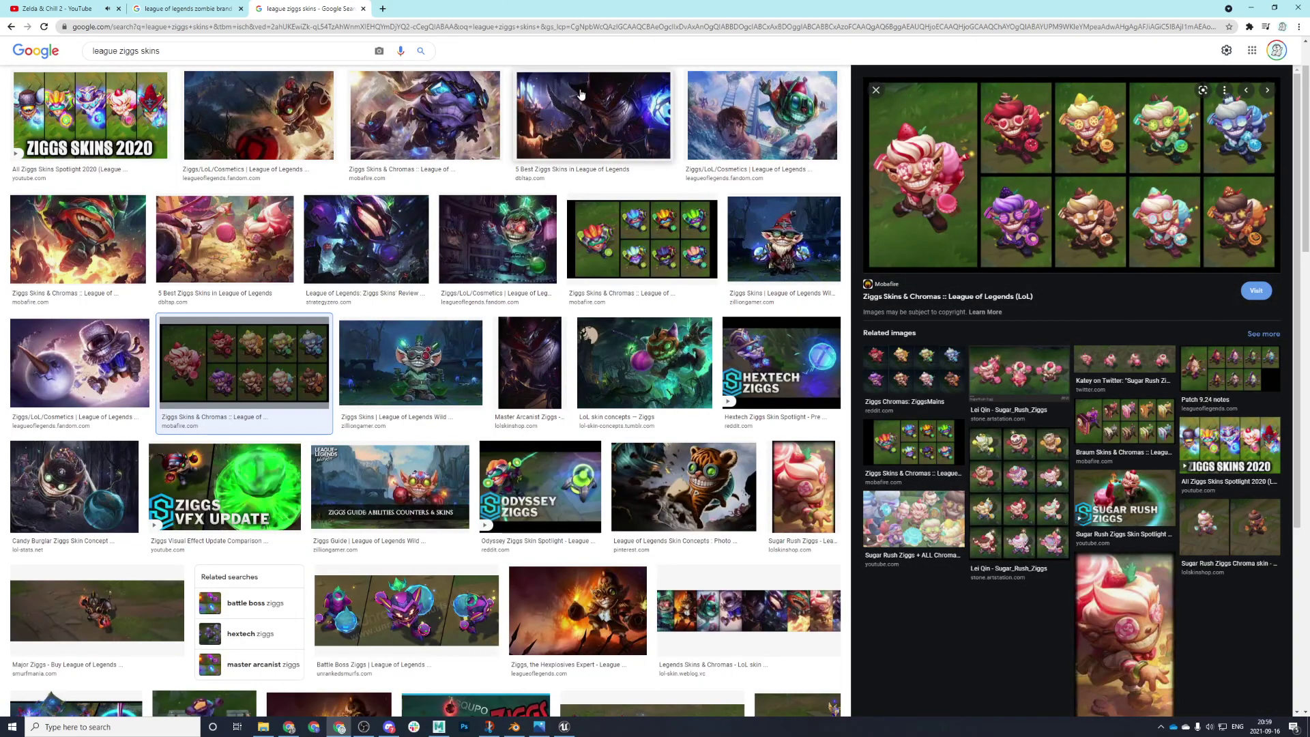
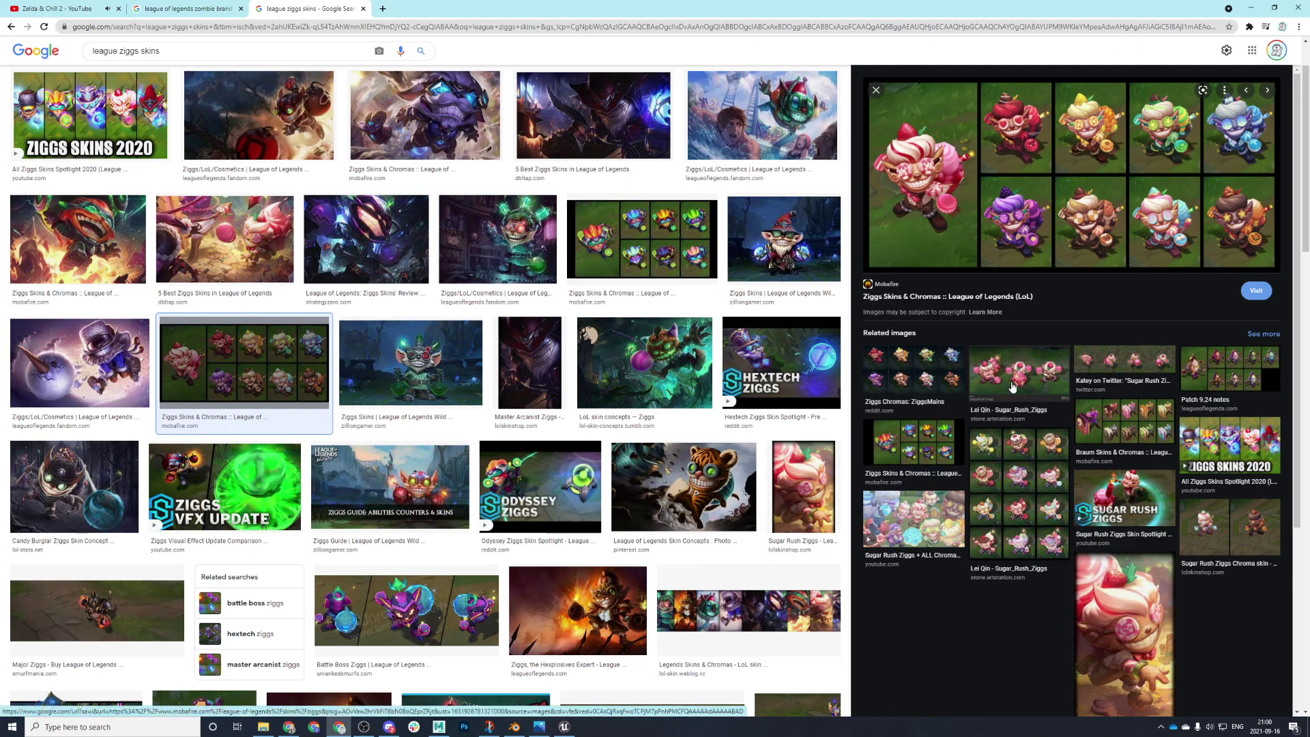
# - Switch back to Maya and rotate the whole arrow object by about 25.6 degrees to follow the reference arrow's slope
pyautogui.click(445, 728)
pyautogui.rightClick(657, 407)
pyautogui.rightClick(664, 390)
pyautogui.rightClick(669, 381)
pyautogui.moveTo(666, 387); pyautogui.dragTo(788, 307, button='right')
pyautogui.click(269, 63)
pyautogui.press('e')
pyautogui.moveTo(601, 426); pyautogui.dragTo(609, 437)
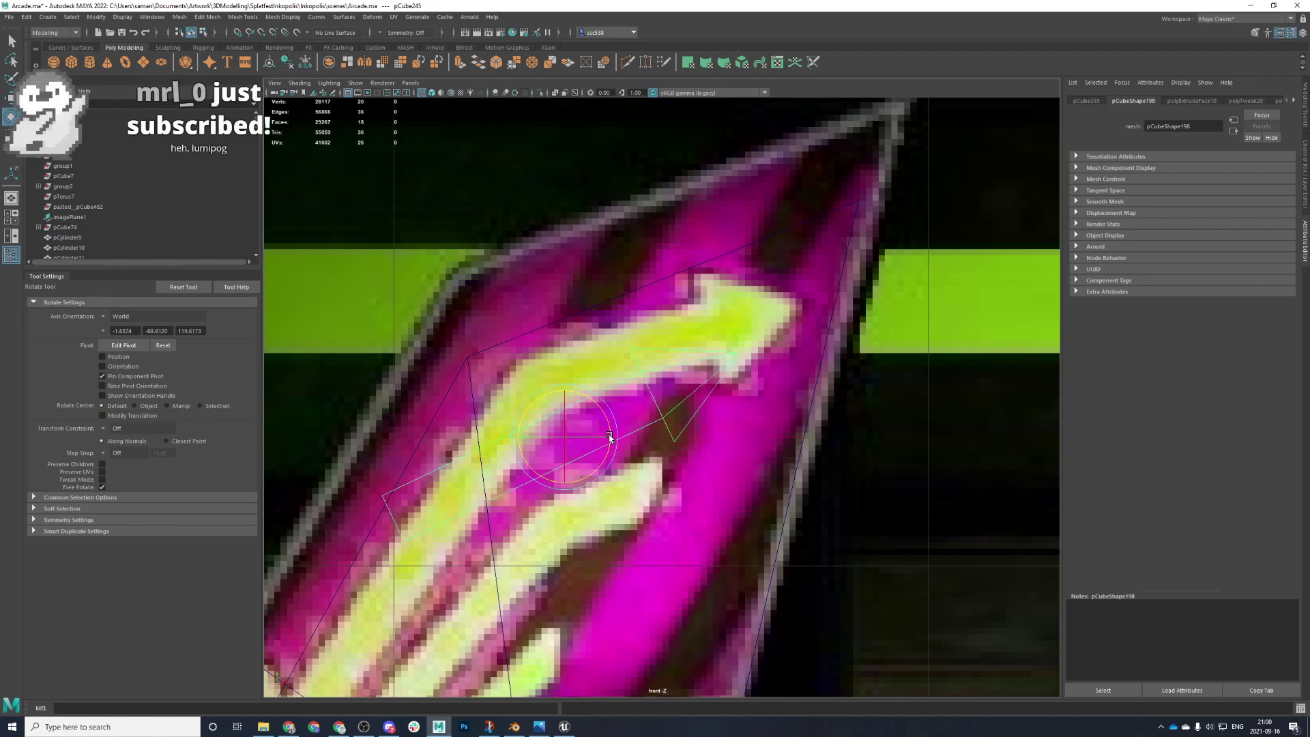
# - Save the scene and move the arrow up over the yellow arrow in the reference image
pyautogui.keyDown('alt'); pyautogui.moveTo(596, 424); pyautogui.dragTo(618, 351, button='middle'); pyautogui.keyUp('alt')
pyautogui.hotkey('ctrl', 's')
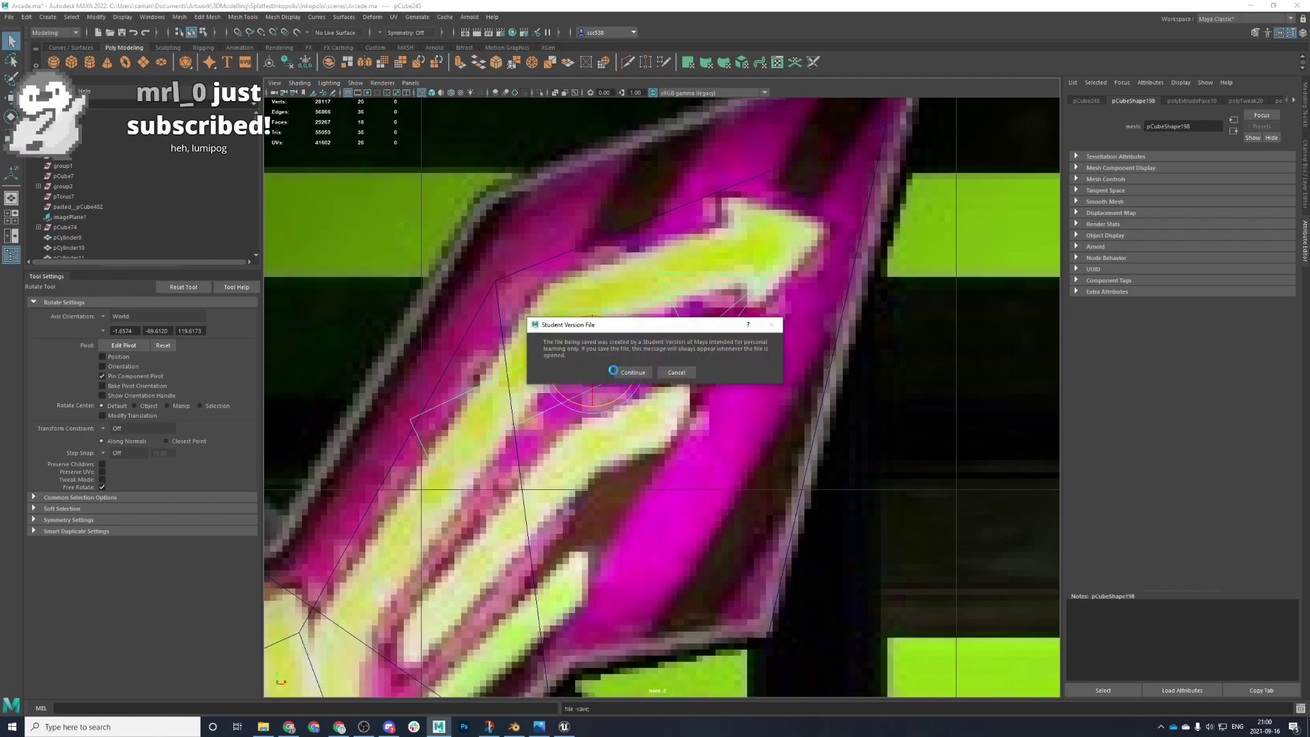
pyautogui.click(613, 372)
pyautogui.press('w')
pyautogui.moveTo(582, 336); pyautogui.dragTo(741, 284)
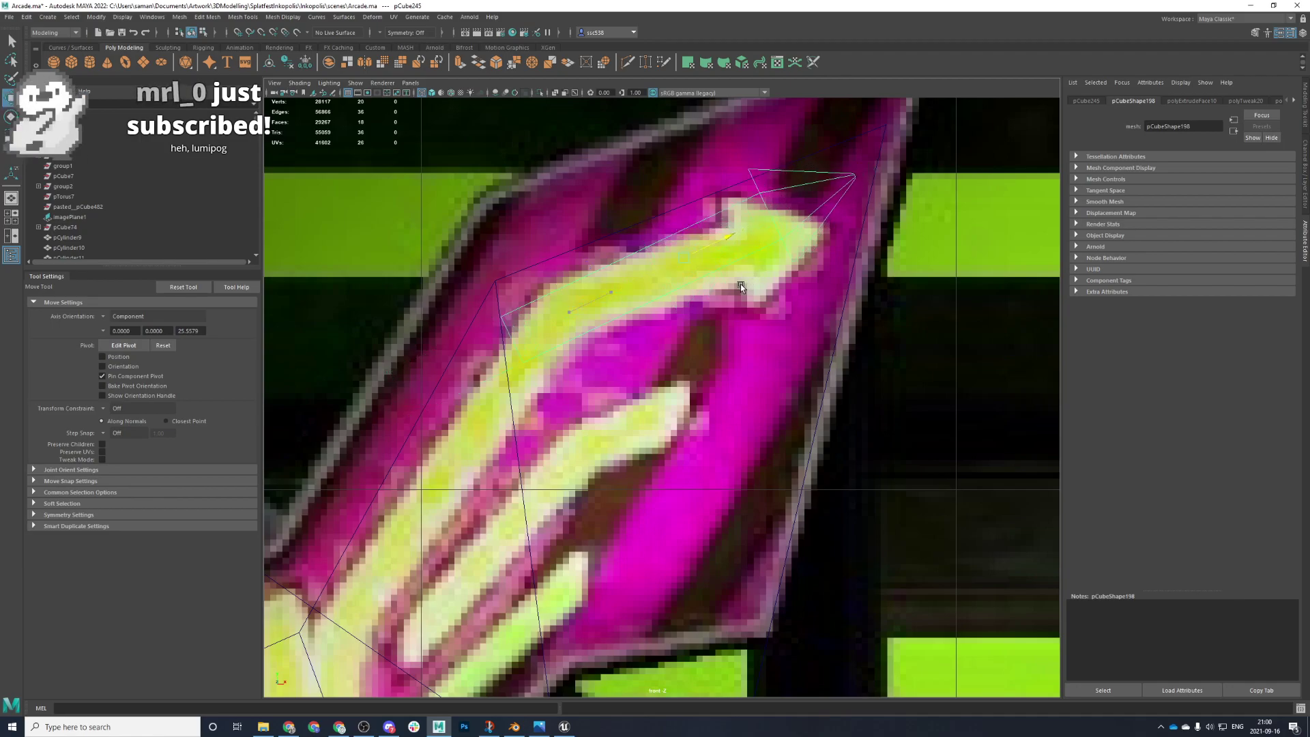
# - Change the scale axis orientation, shorten the arrow to about 0.9 along its length and slightly adjust its rotation
pyautogui.press('r')
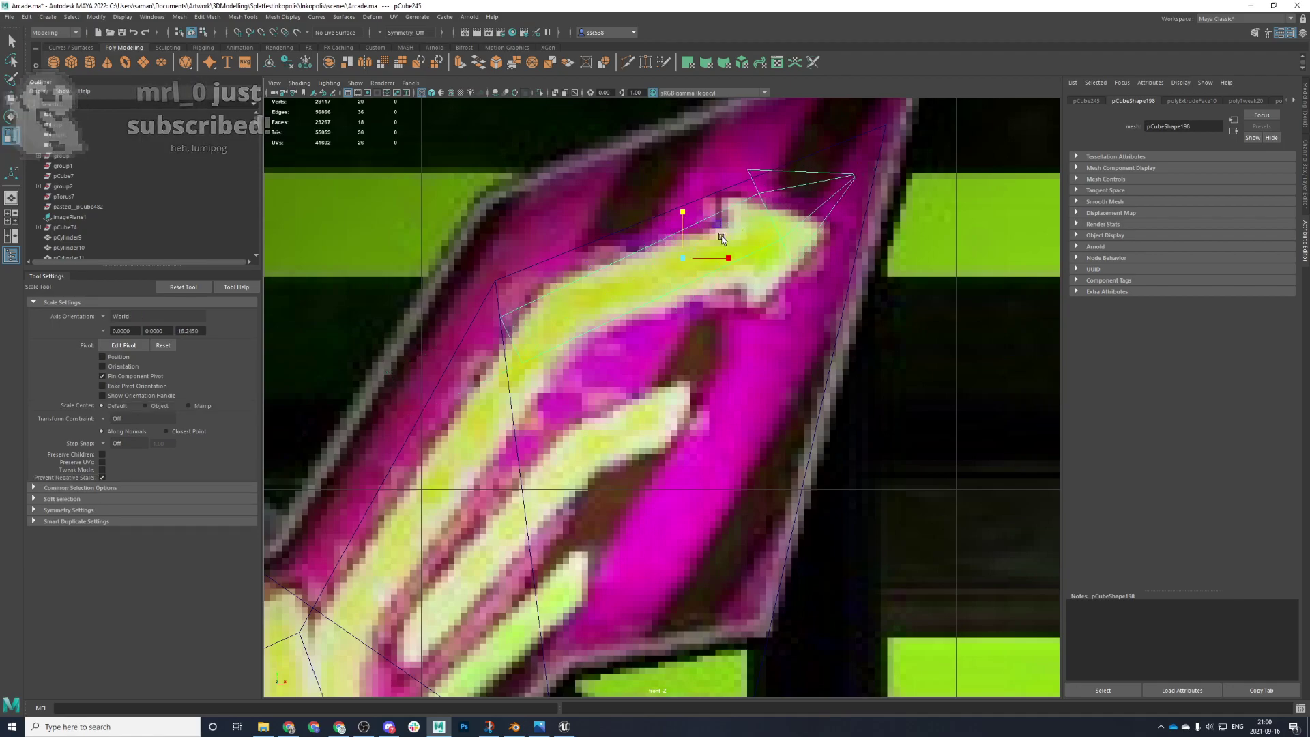
pyautogui.click(106, 318)
pyautogui.click(122, 326)
pyautogui.moveTo(727, 234); pyautogui.dragTo(672, 241)
pyautogui.press('w')
pyautogui.press('e')
pyautogui.moveTo(729, 289); pyautogui.dragTo(729, 294)
# - Undo the arrow's latest scale, move and rotation, and view it in the side and perspective views
pyautogui.hotkey('ctrl', 'z')
pyautogui.hotkey('ctrl', 'z')
pyautogui.hotkey('ctrl', 'z')
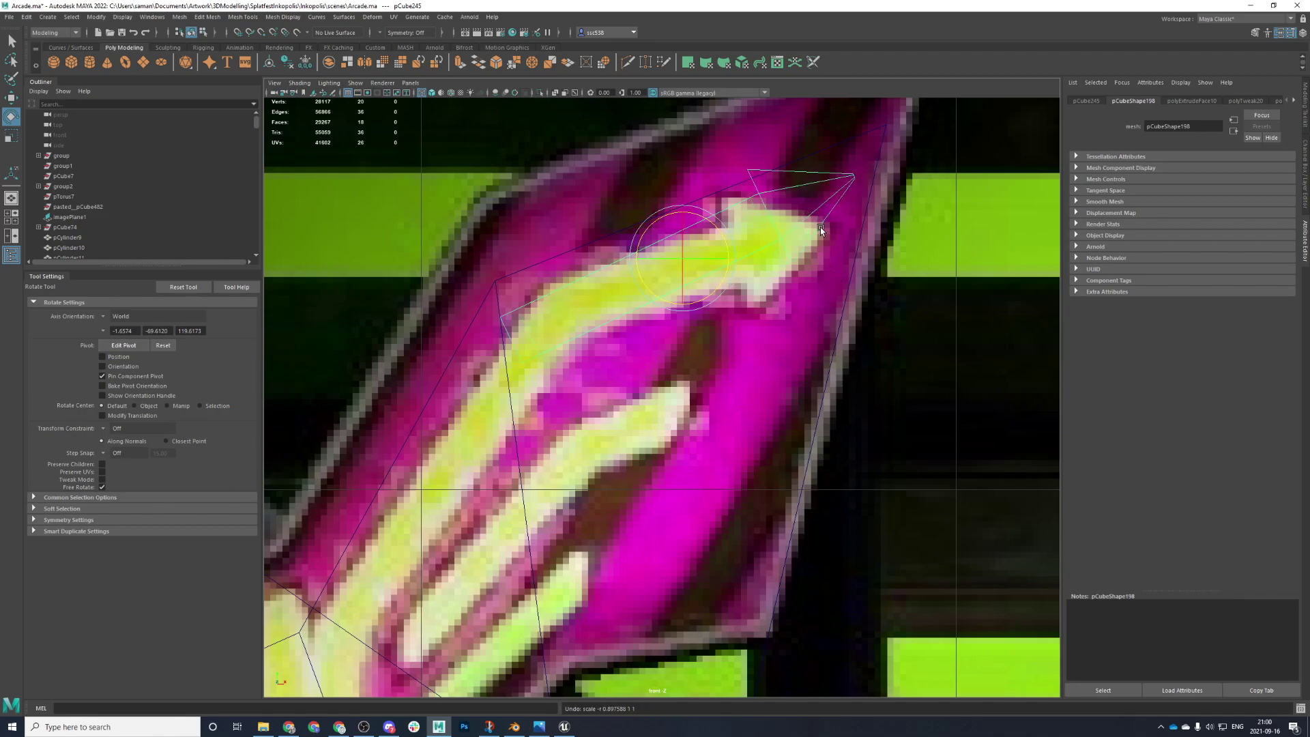
pyautogui.moveTo(819, 232); pyautogui.dragTo(753, 374, button='middle')
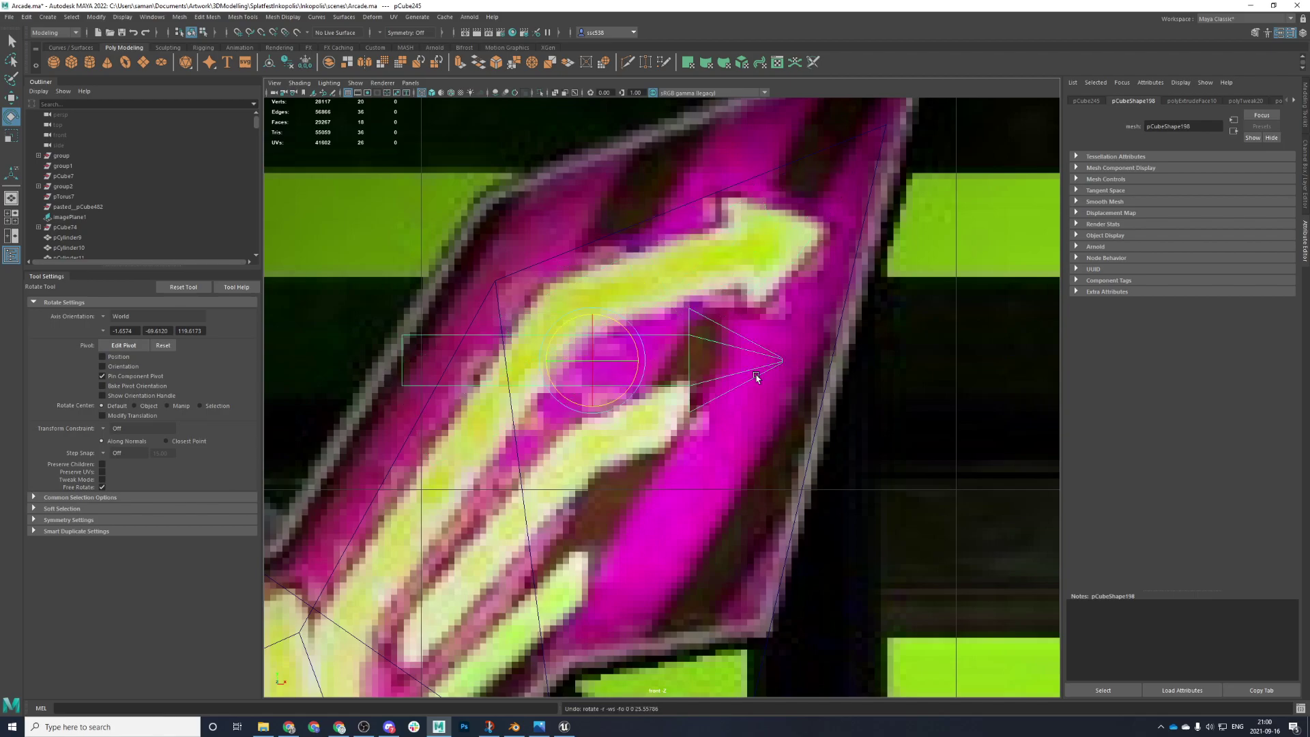
pyautogui.press('space')
pyautogui.press('space')
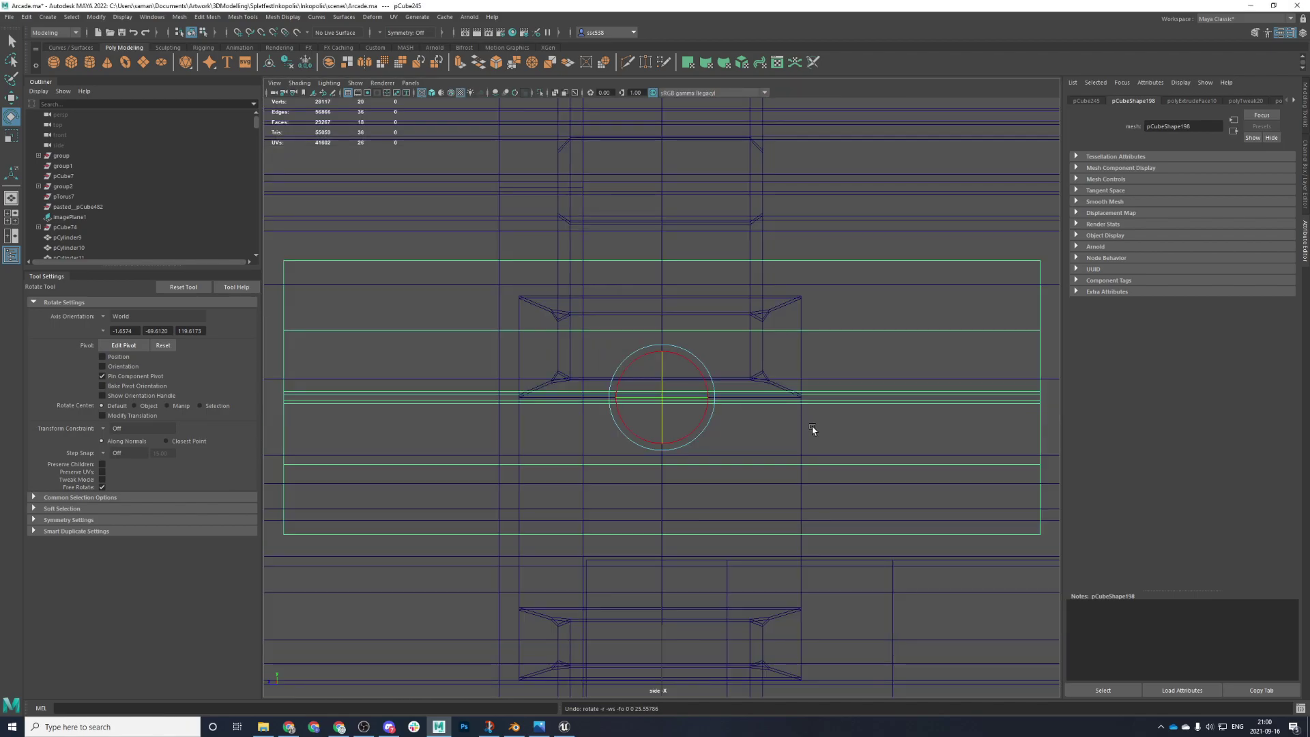
pyautogui.press('space')
pyautogui.press('space')
pyautogui.scroll(-5, 333, 428)
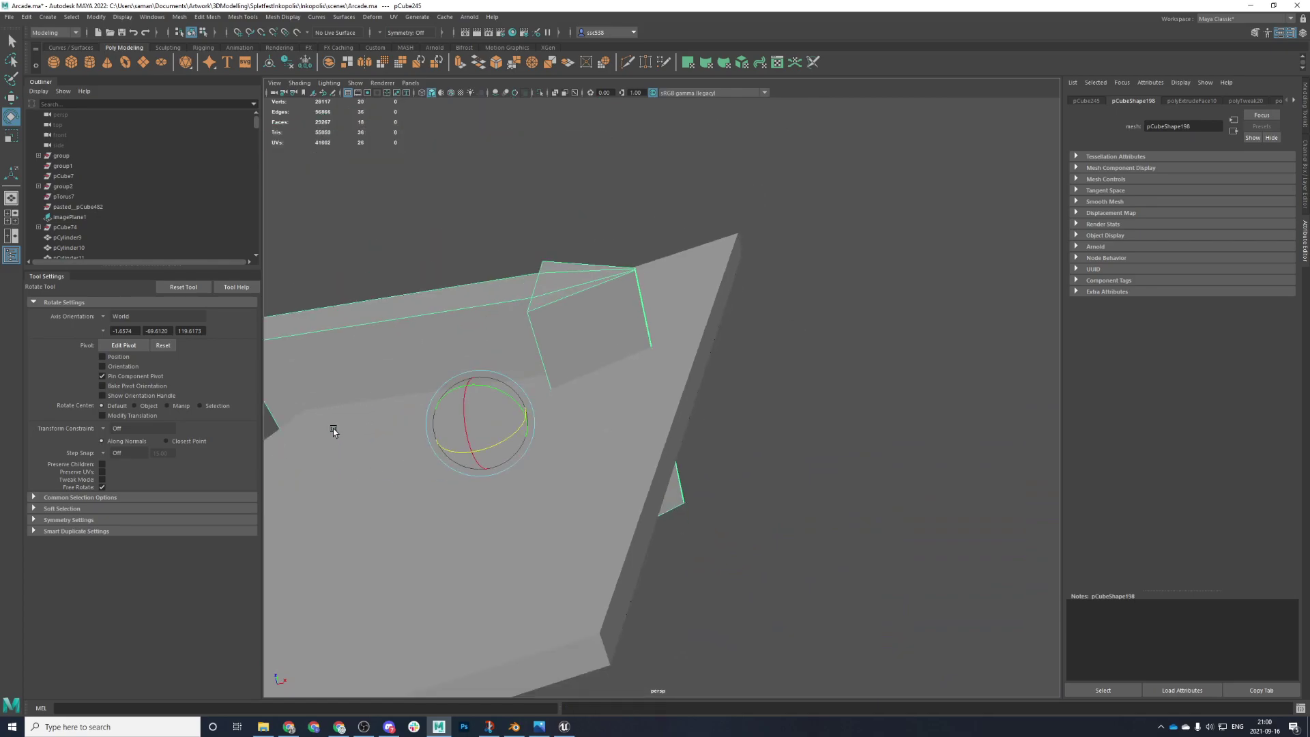
# - Redo the arrow's rotation, move and scaling
pyautogui.hotkey('shift', 'z')
pyautogui.hotkey('shift', 'z')
pyautogui.hotkey('shift', 'z')
pyautogui.hotkey('shift', 'z')
pyautogui.hotkey('shift', 'z')
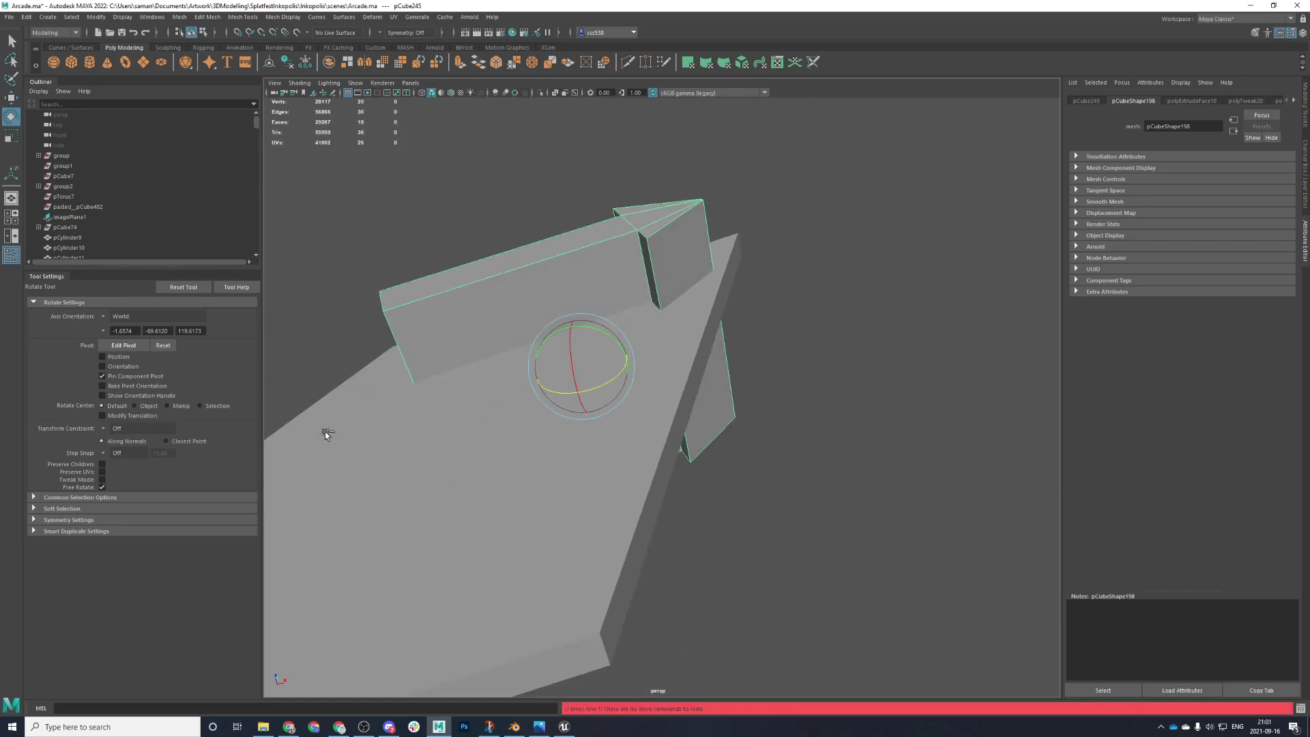
# - Move the whole arrow in the front view to align it with the yellow arrow in the reference image
pyautogui.press('space')
pyautogui.press('space')
pyautogui.press('w')
pyautogui.moveTo(722, 265); pyautogui.dragTo(703, 284)
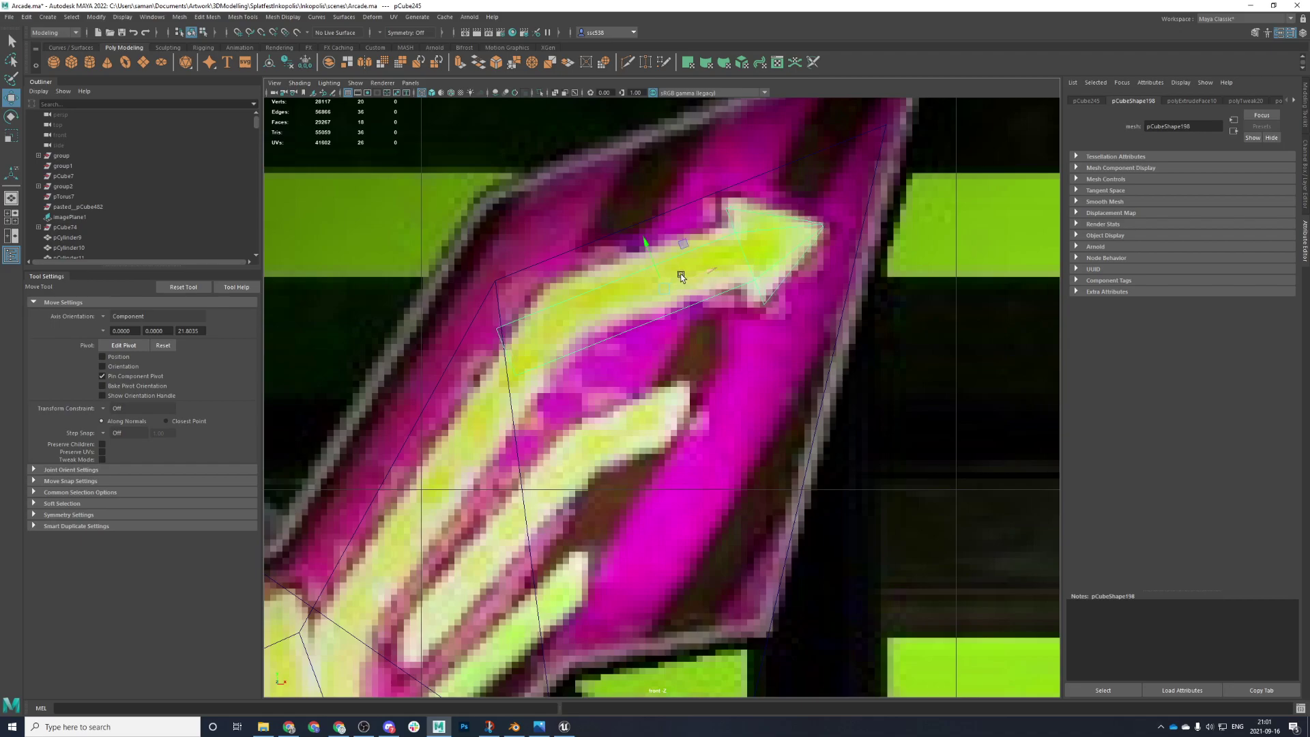
pyautogui.moveTo(647, 246); pyautogui.dragTo(644, 239)
# - Move the vertices at the tail end of the arrow's shaft to the bend in the reference arrow and save the scene
pyautogui.moveTo(536, 308); pyautogui.dragTo(471, 309, button='right')
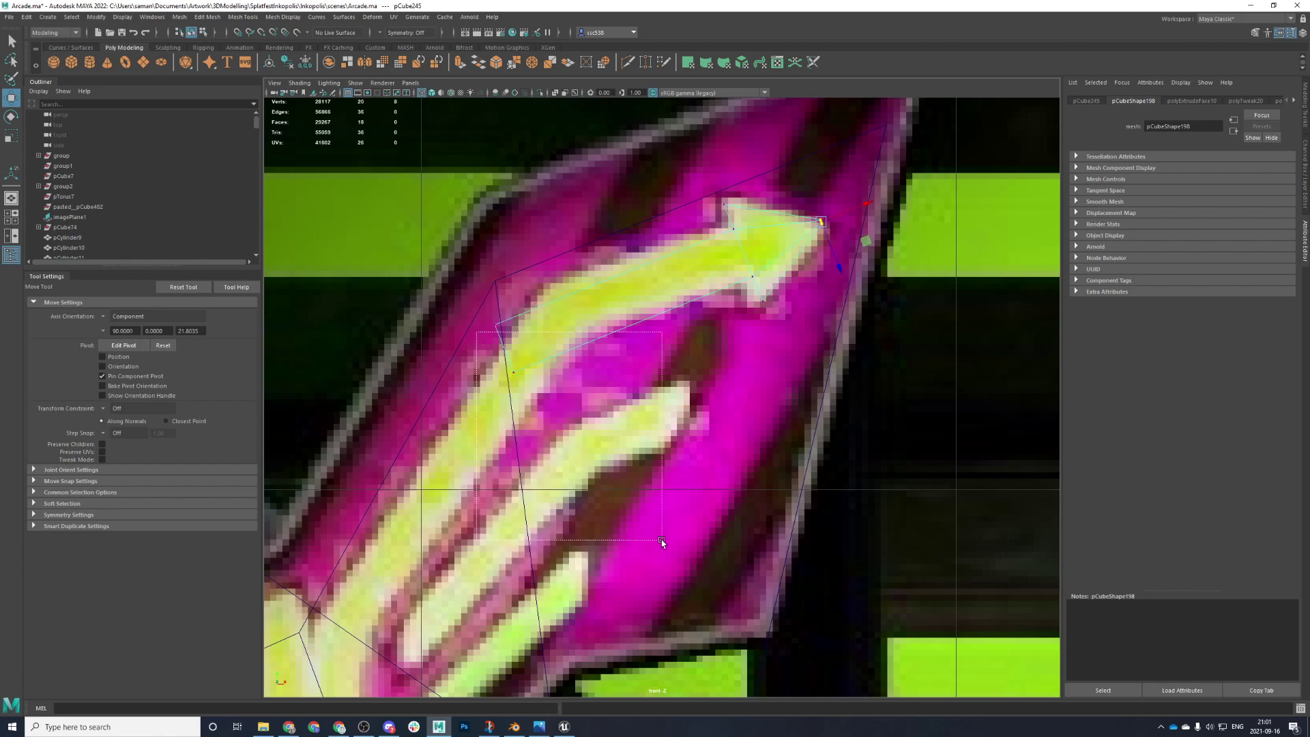
pyautogui.moveTo(575, 423); pyautogui.dragTo(433, 283)
pyautogui.moveTo(462, 363); pyautogui.dragTo(509, 341)
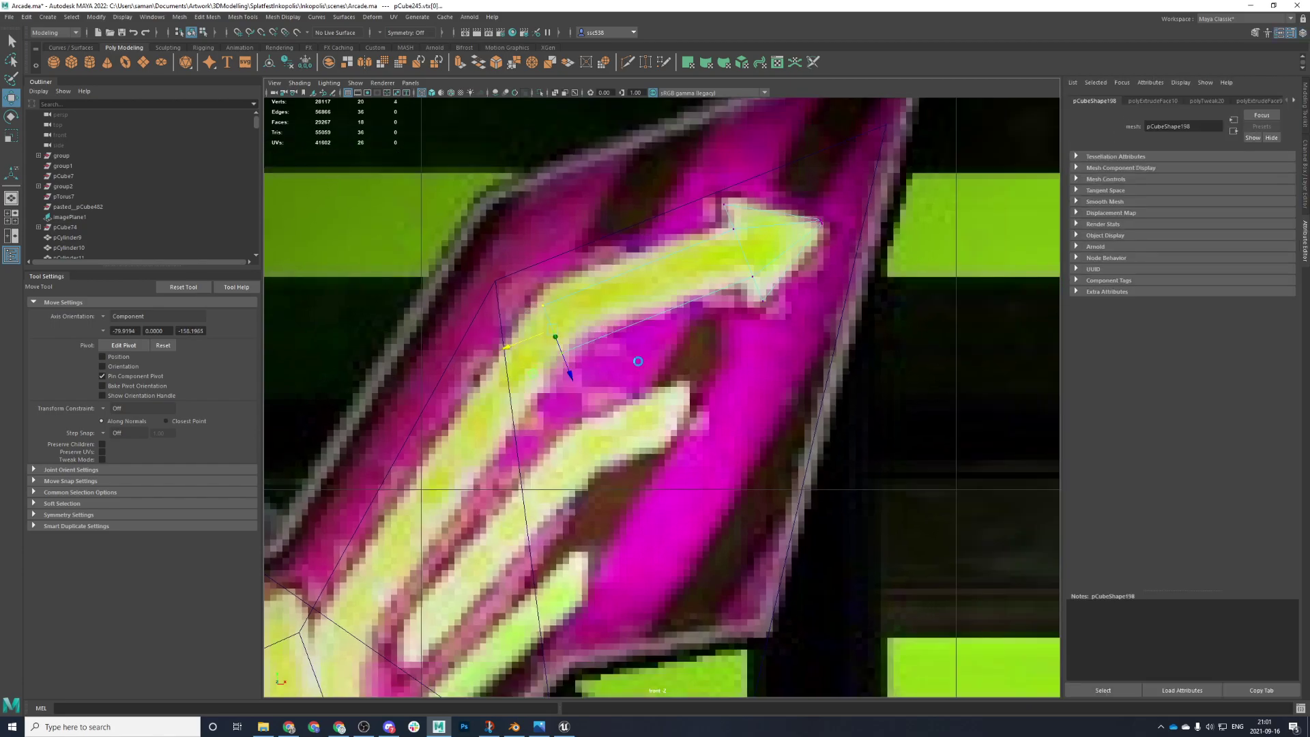
pyautogui.hotkey('ctrl', 's')
pyautogui.click(623, 369)
# - Nudge the whole arrow slightly upwards over the reference arrow and save the scene
pyautogui.moveTo(667, 263); pyautogui.dragTo(710, 242, button='right')
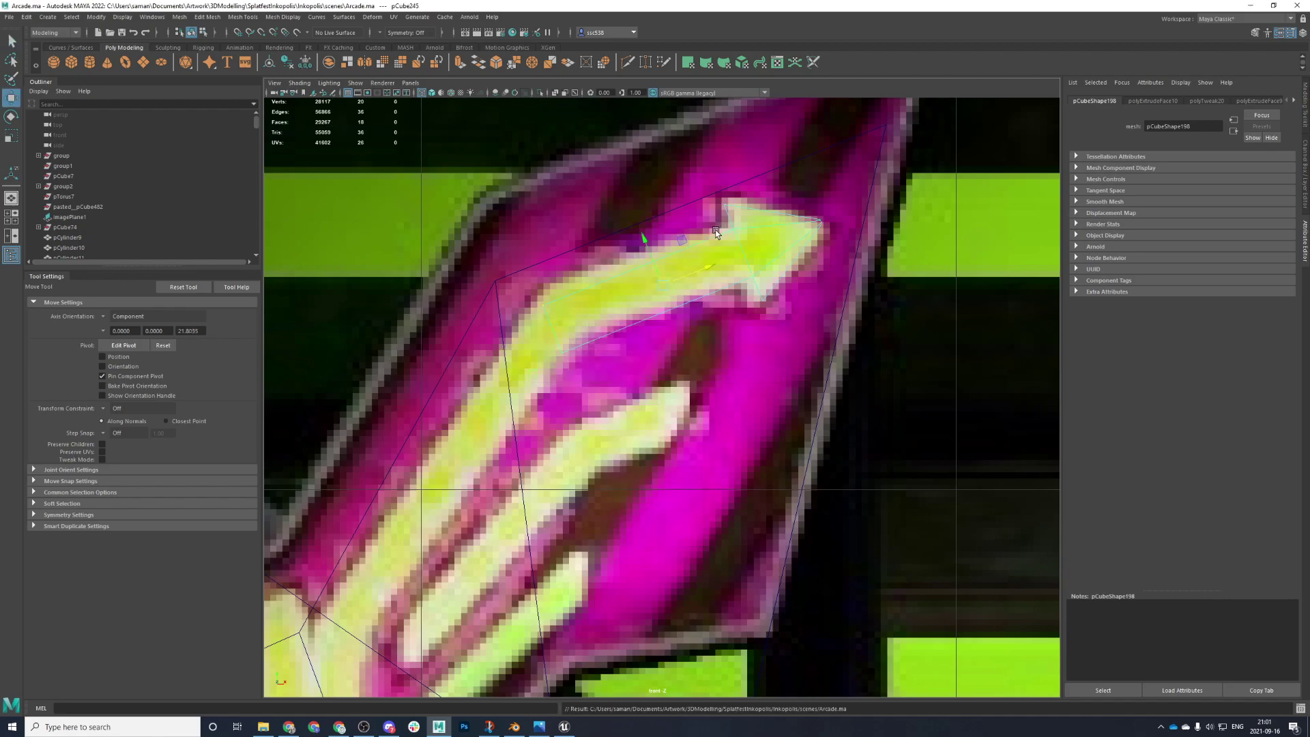
pyautogui.moveTo(646, 242); pyautogui.dragTo(649, 236)
pyautogui.press('e')
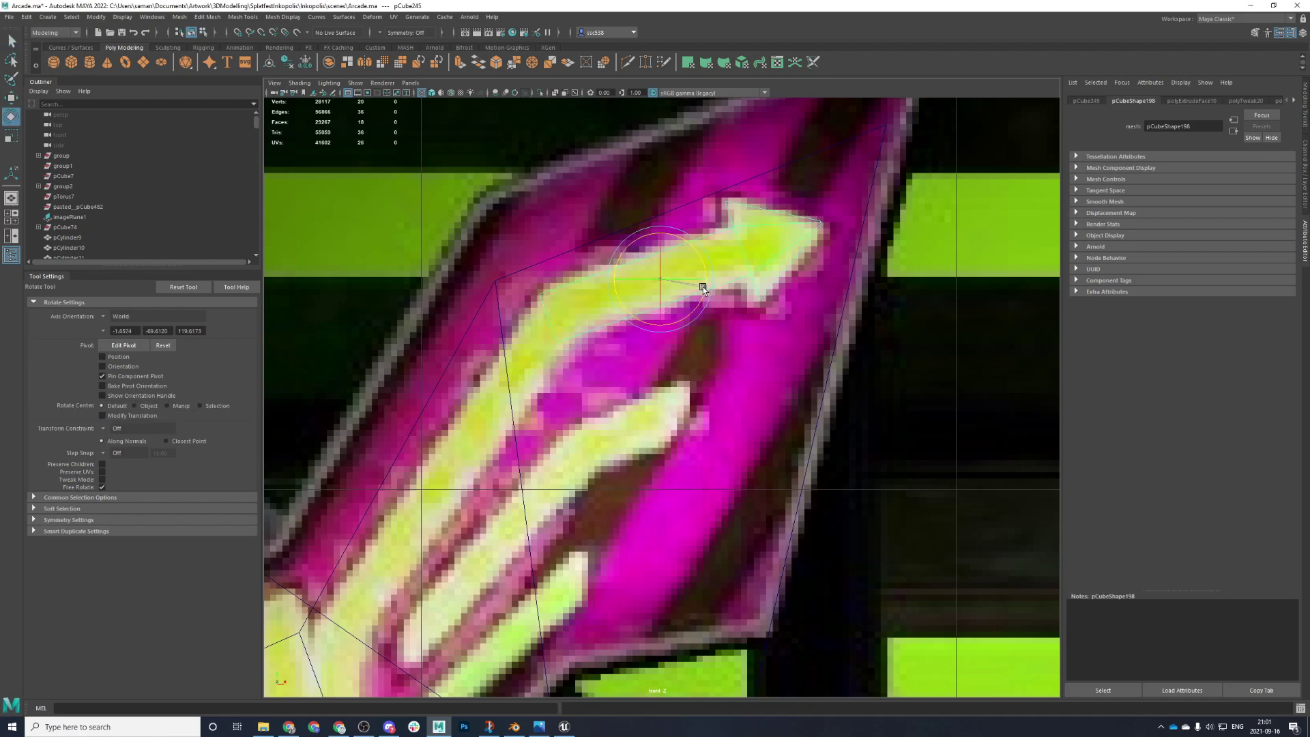
pyautogui.hotkey('ctrl', 's')
pyautogui.click(628, 372)
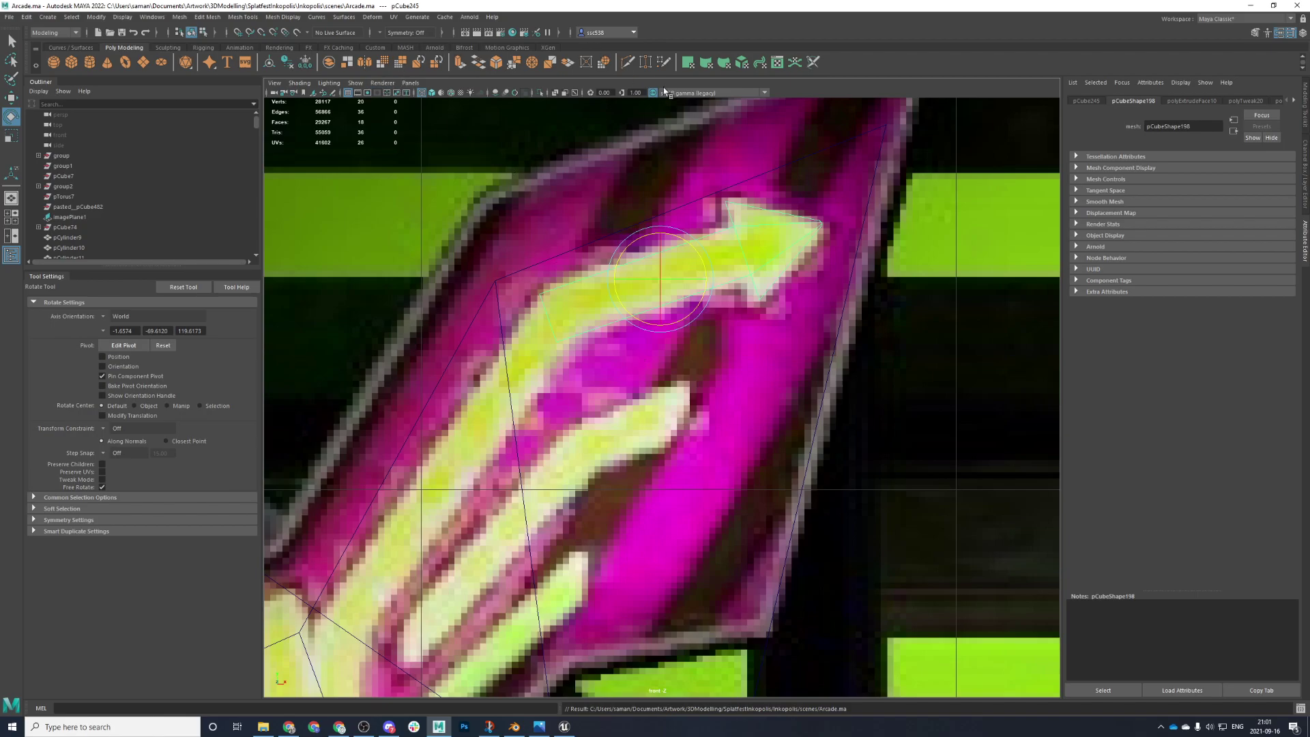
# - Switch to Chrome, search Google Images for "blitz and crank" and look through the Space Groove Blitzcrank pictures
pyautogui.click(339, 726)
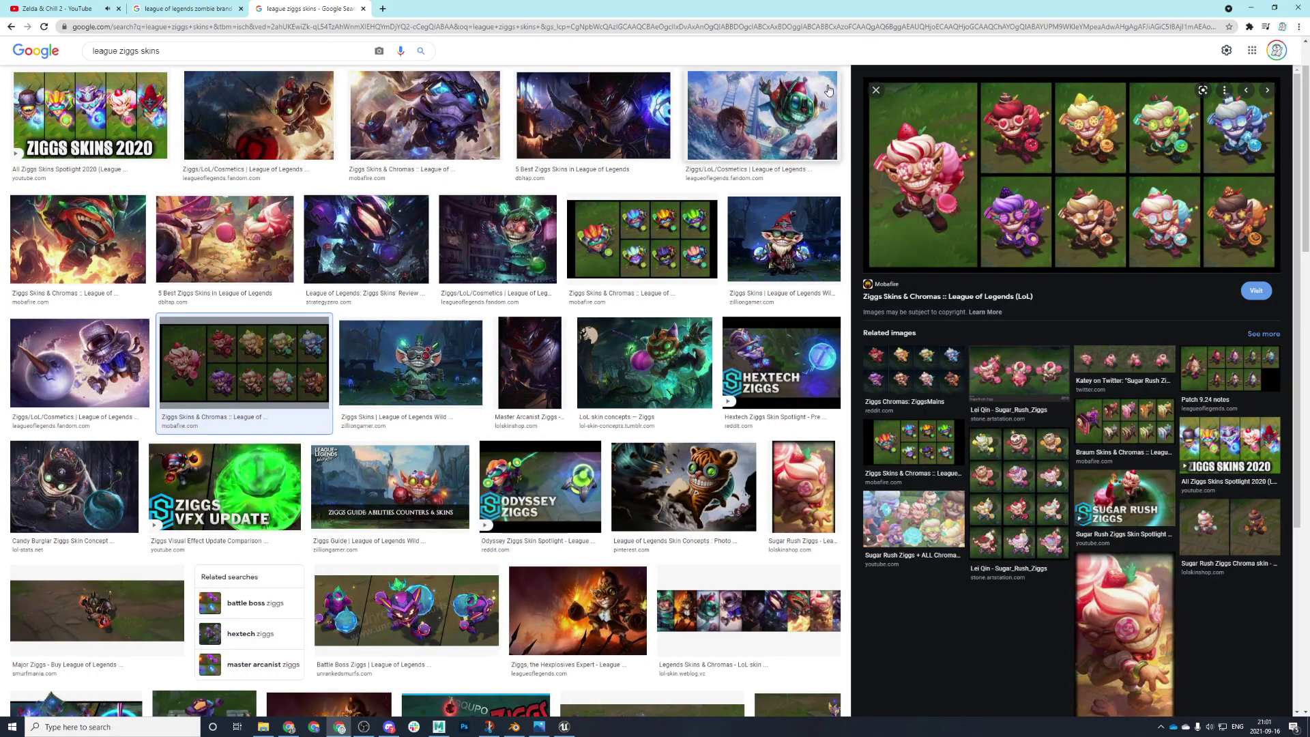
pyautogui.scroll(2, 675, 358)
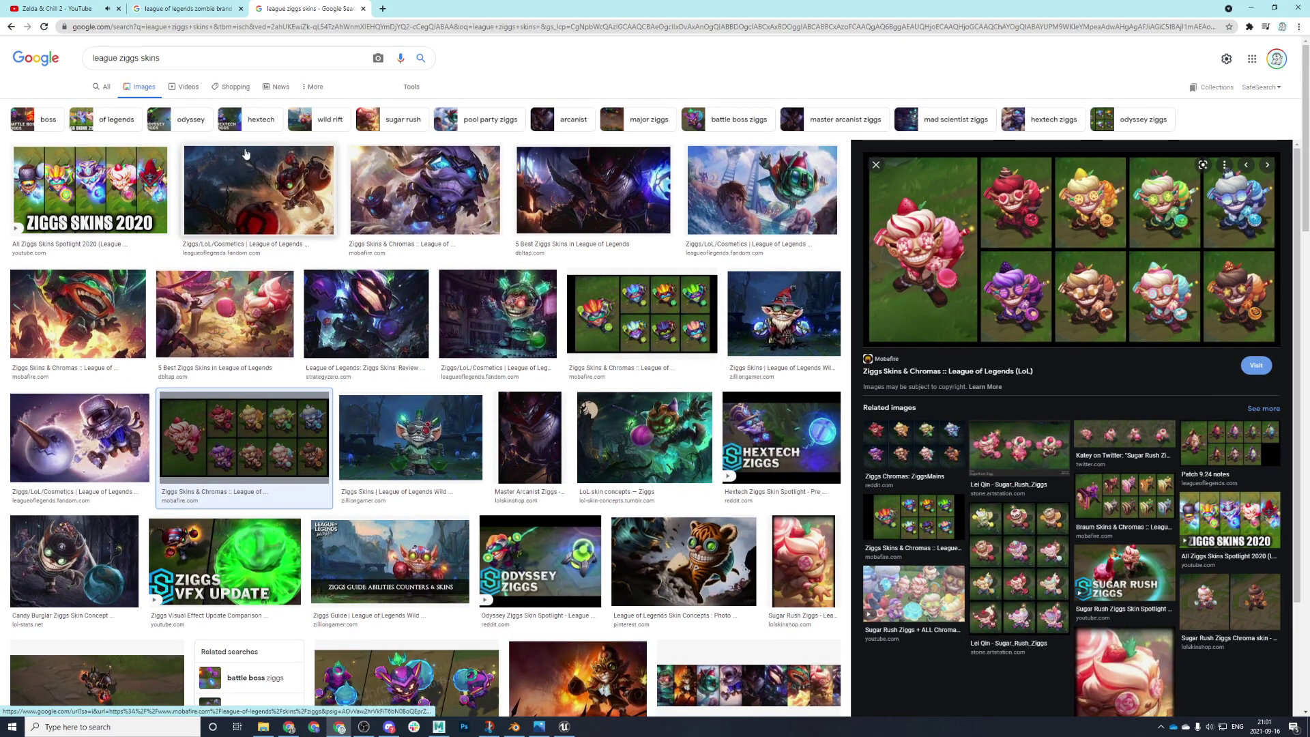
pyautogui.moveTo(206, 60); pyautogui.dragTo(4, 27)
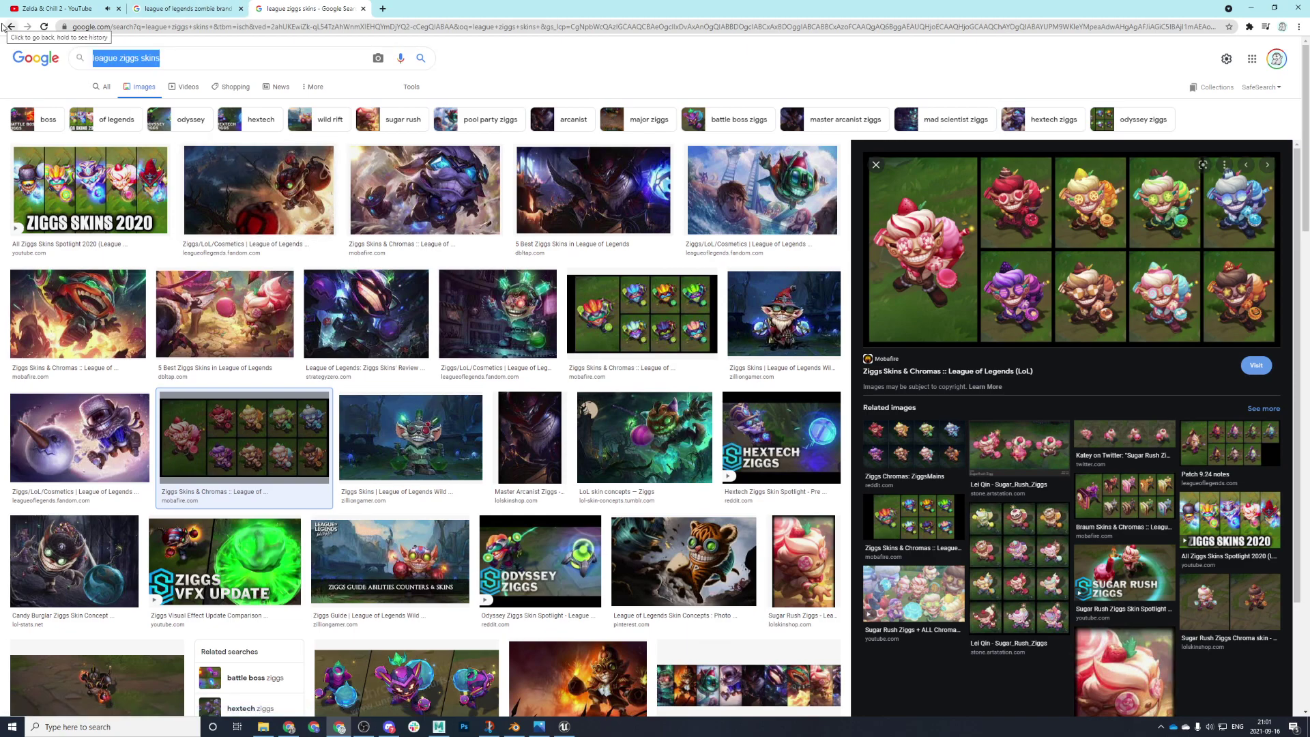
pyautogui.write('blitz and crank')
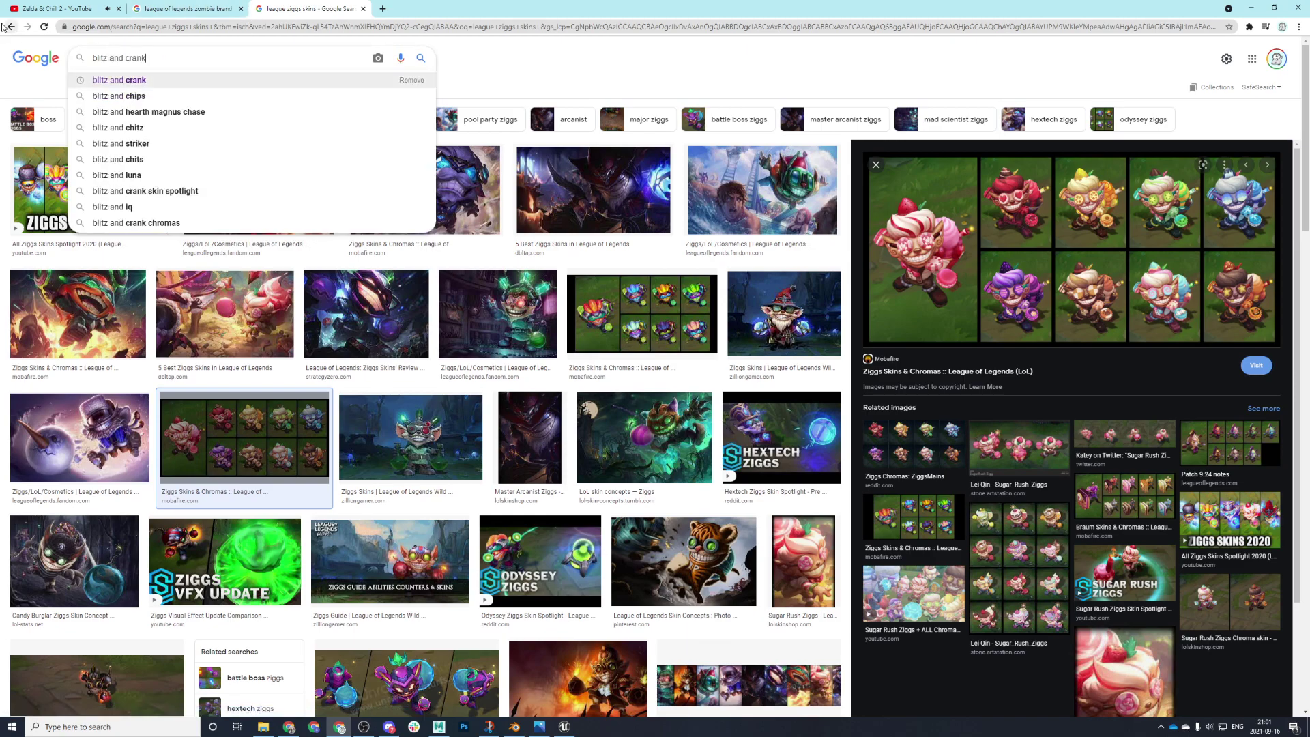
pyautogui.press('Return')
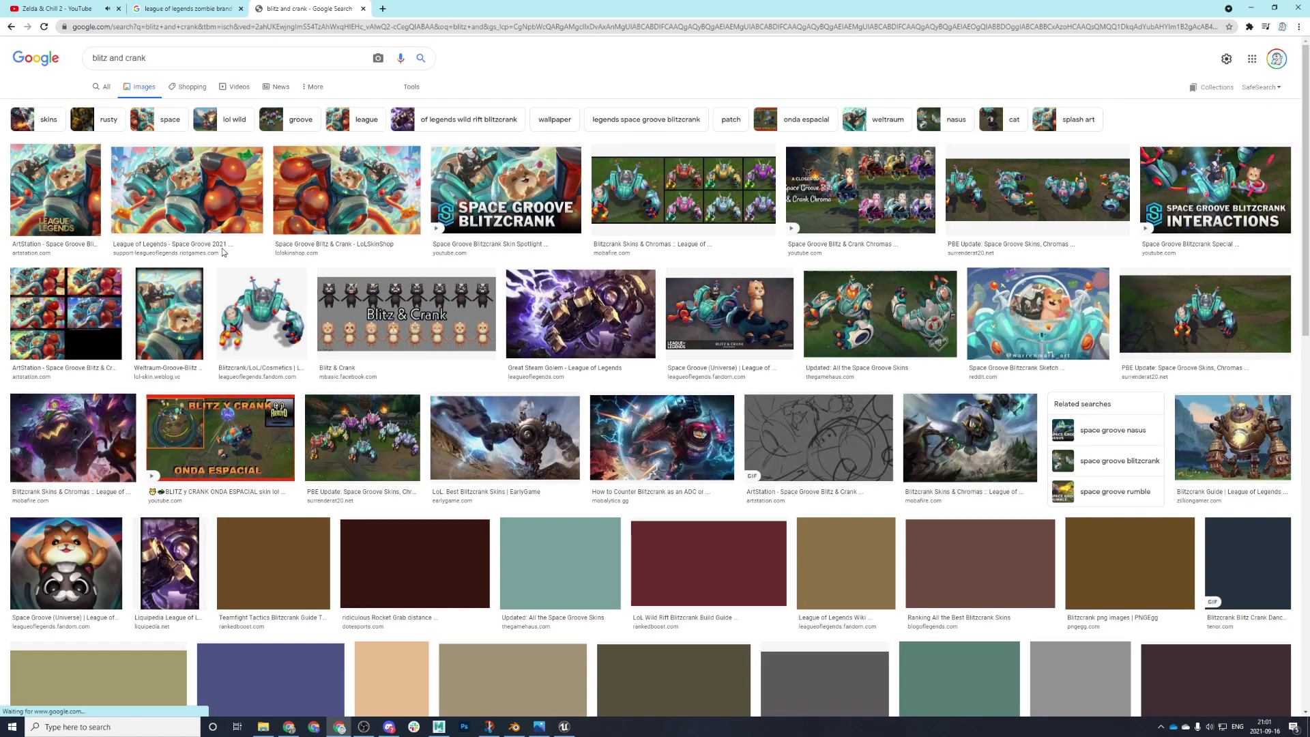
pyautogui.click(467, 211)
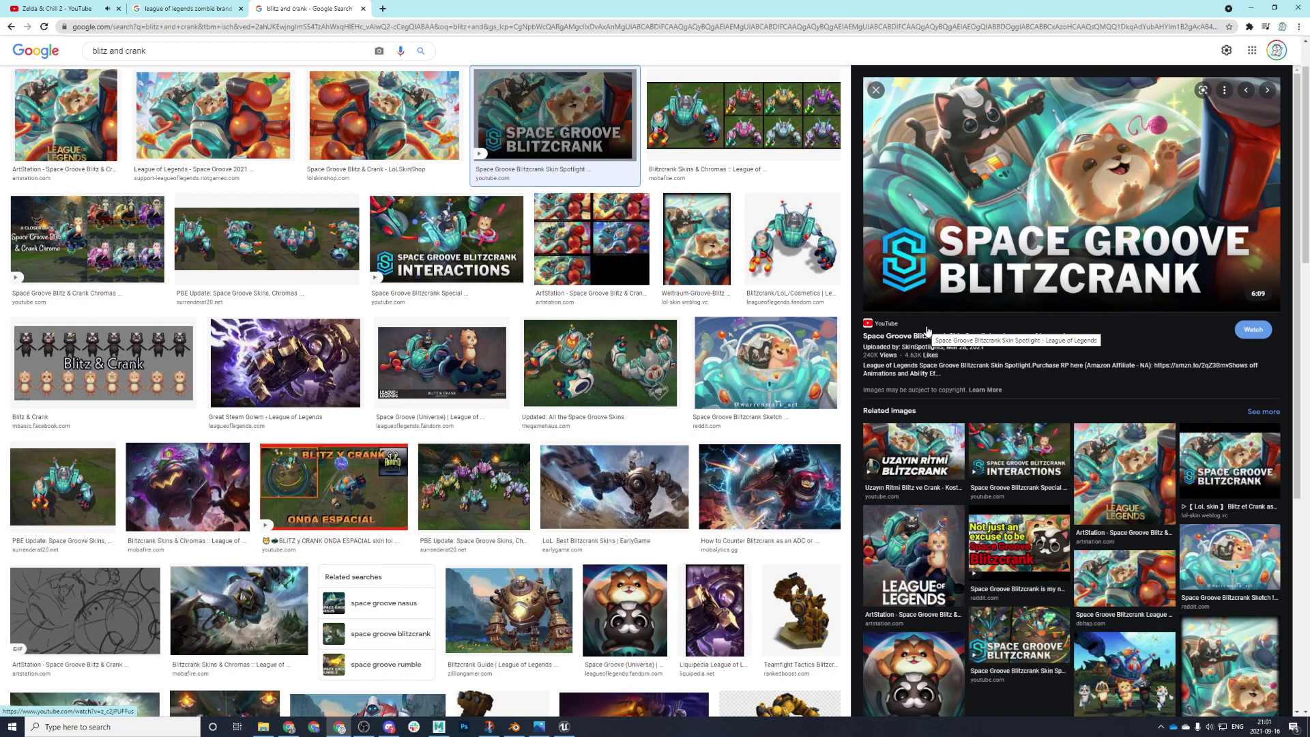
pyautogui.scroll(-5, 478, 341)
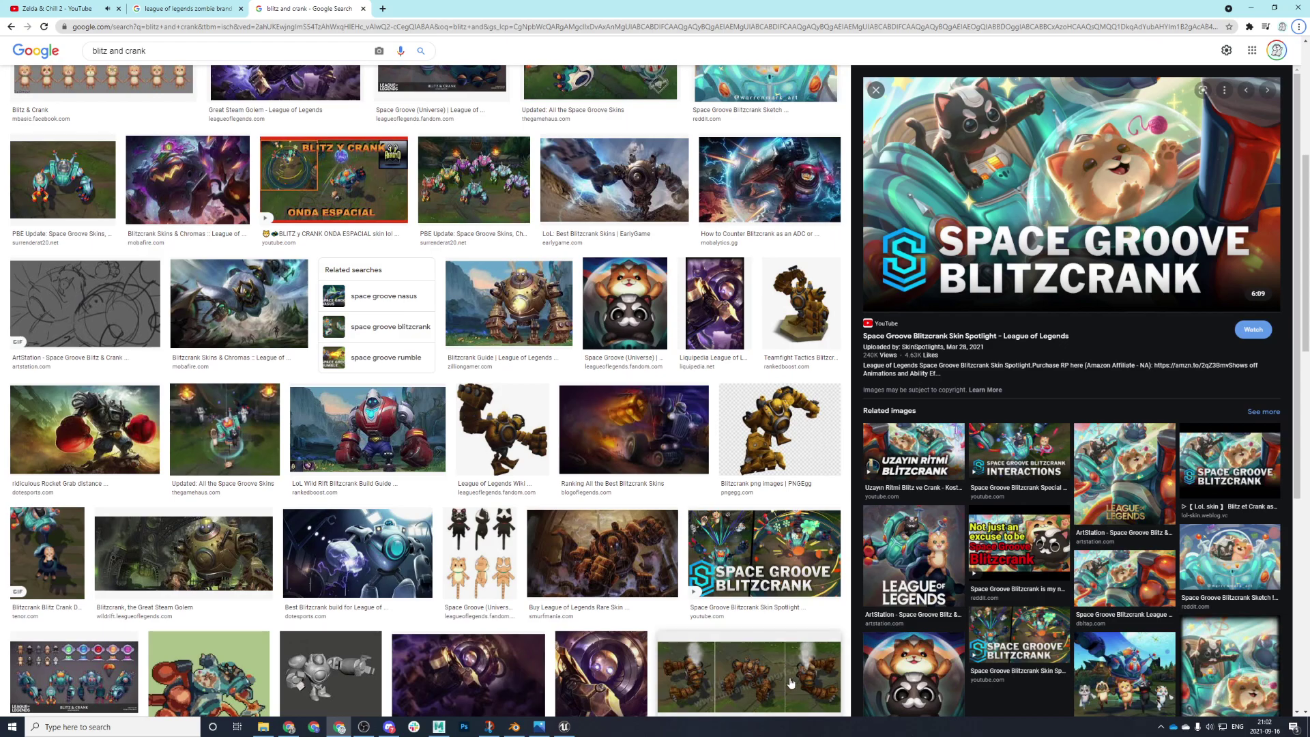
pyautogui.scroll(-3, 471, 702)
# - Switch back to Maya, adjust the vertices at the tail end of the arrow's shaft to the reference bend and save the scene
pyautogui.click(439, 727)
pyautogui.hotkey('ctrl', 's')
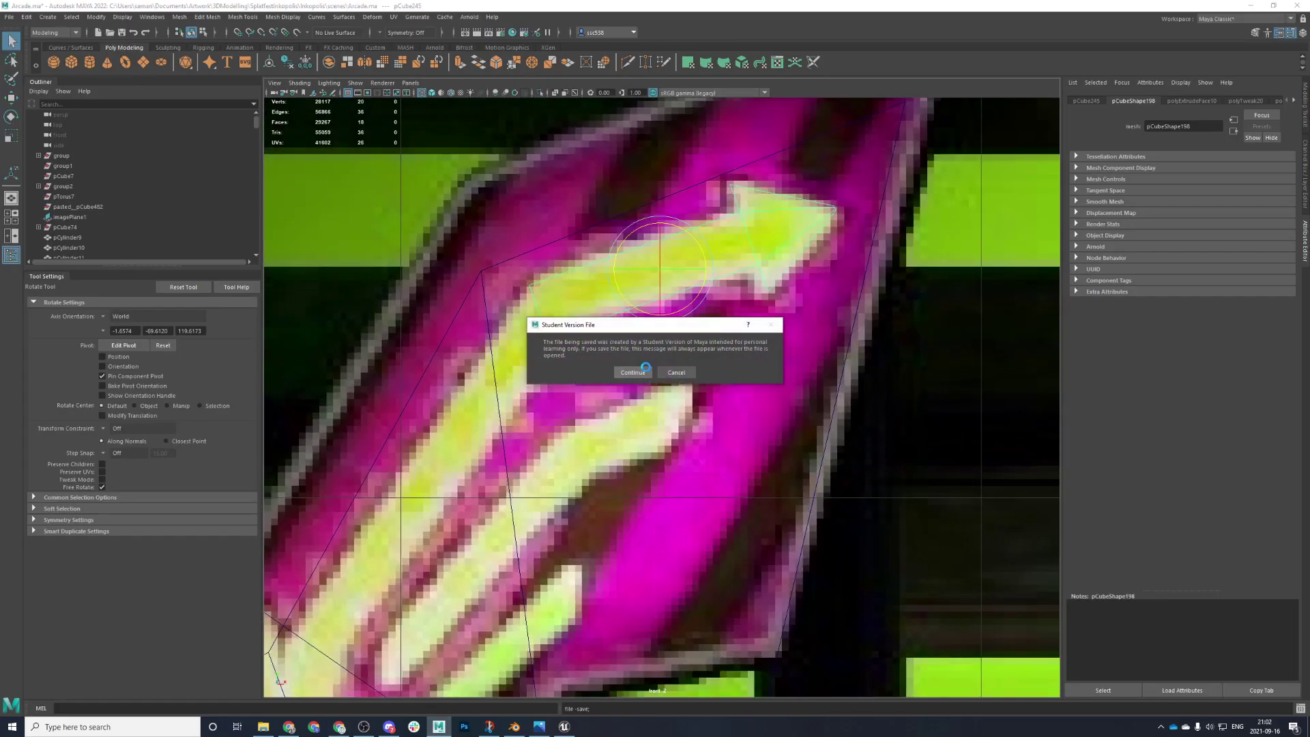
pyautogui.rightClick(546, 328)
pyautogui.moveTo(545, 330); pyautogui.dragTo(492, 330, button='right')
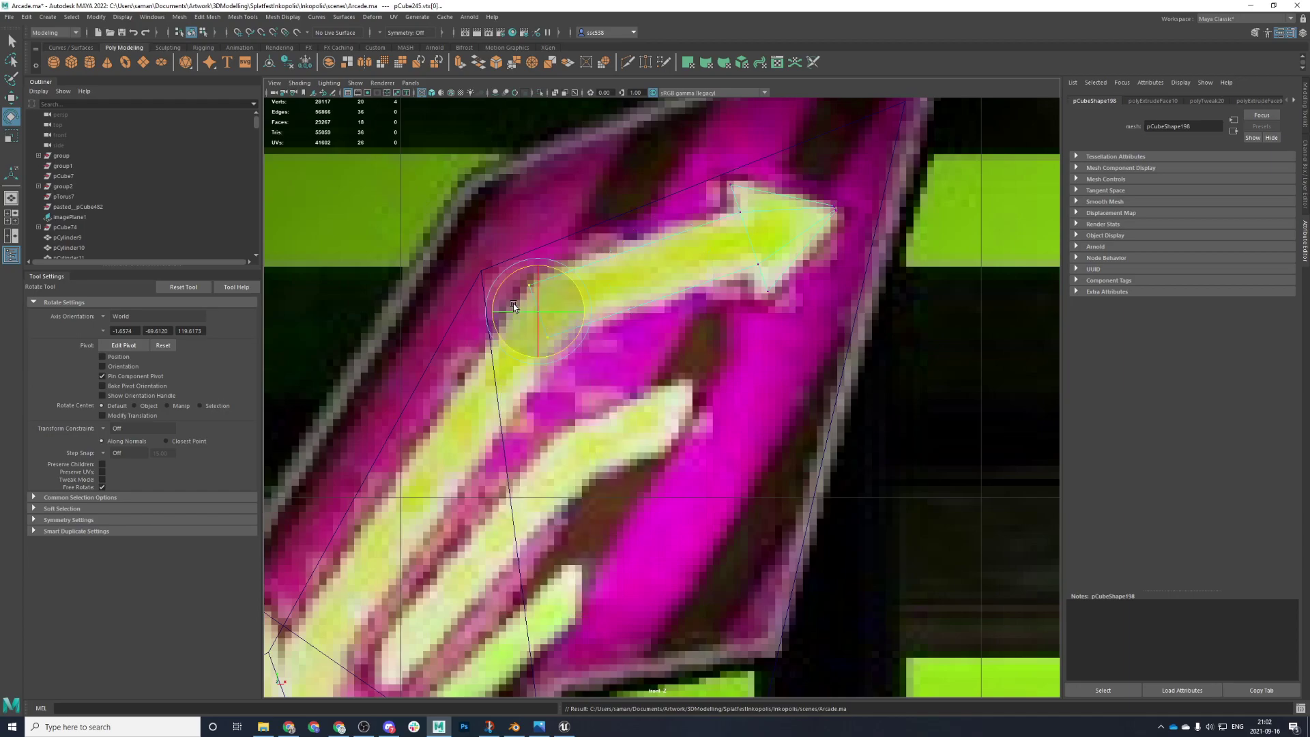
pyautogui.moveTo(614, 395); pyautogui.dragTo(393, 247)
pyautogui.press('w')
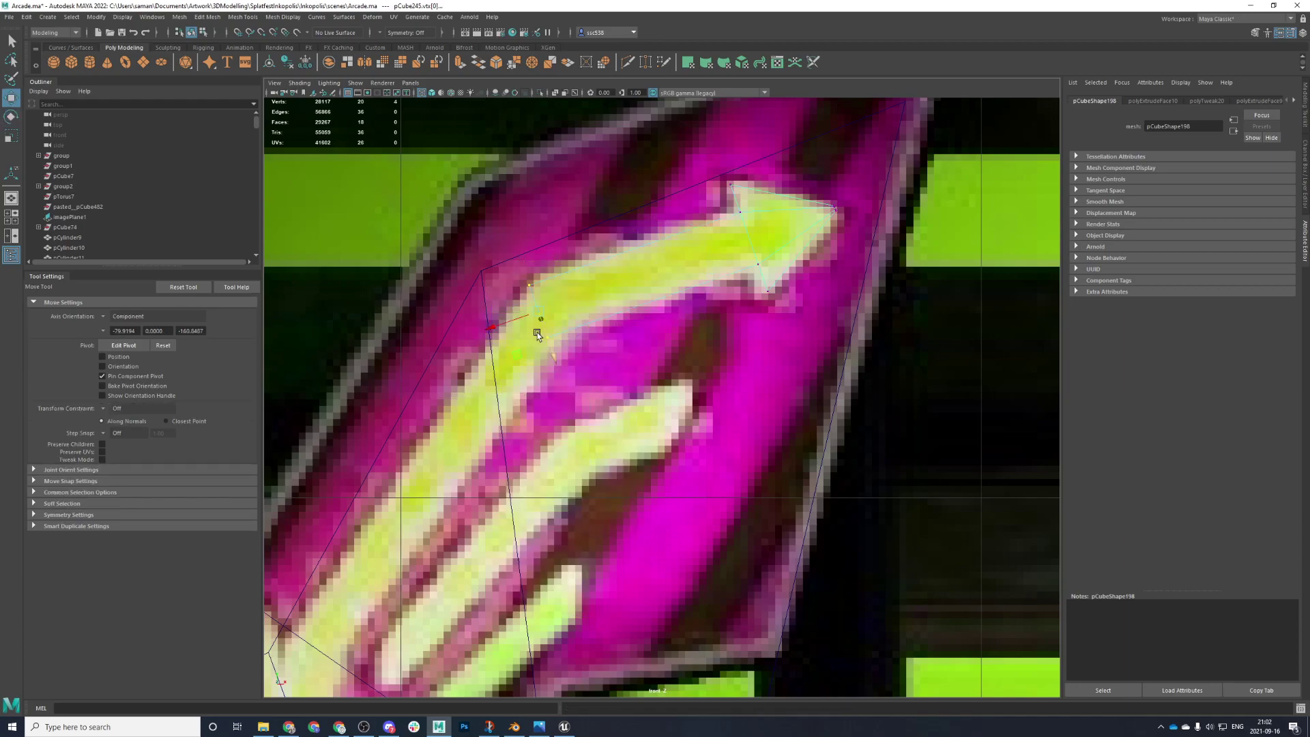
pyautogui.hotkey('ctrl', 's')
pyautogui.click(633, 373)
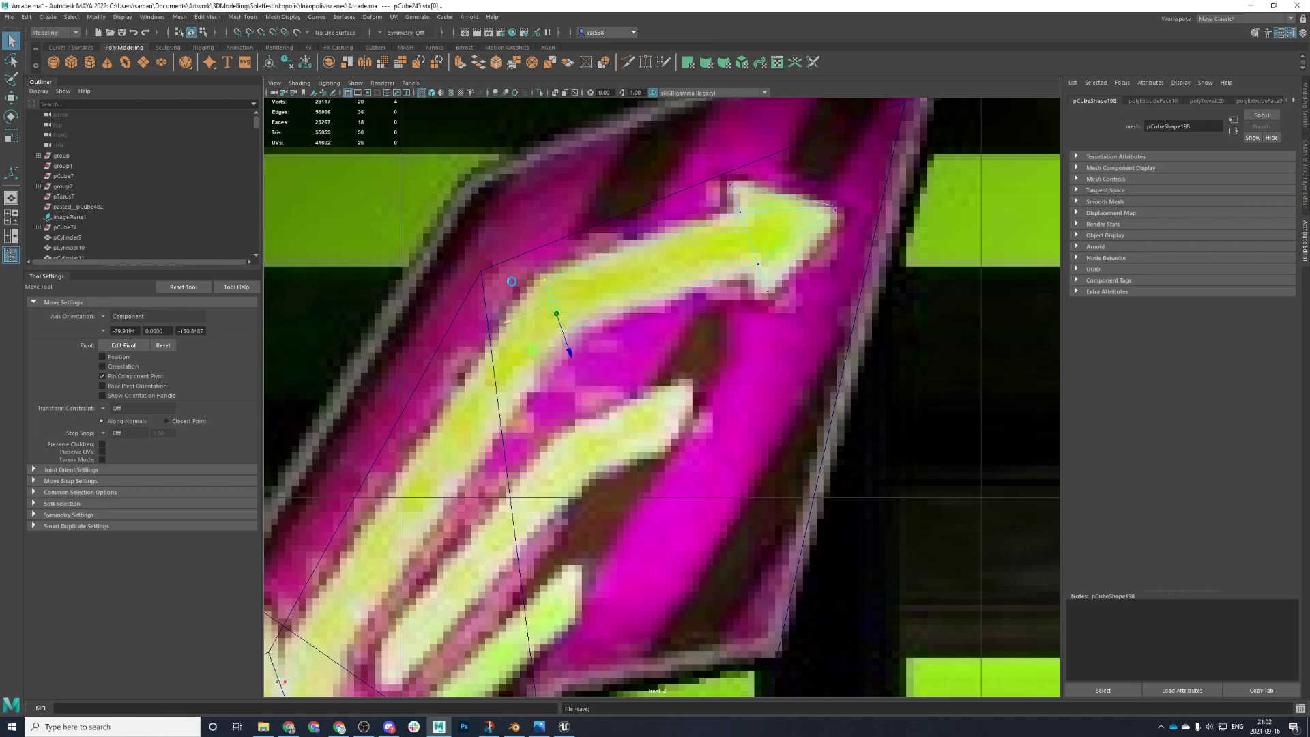
# - Try to move the arrow along its depth axis through the sign's wing in the perspective view
pyautogui.rightClick(506, 277)
pyautogui.moveTo(546, 279); pyautogui.dragTo(558, 304, button='right')
pyautogui.press('space')
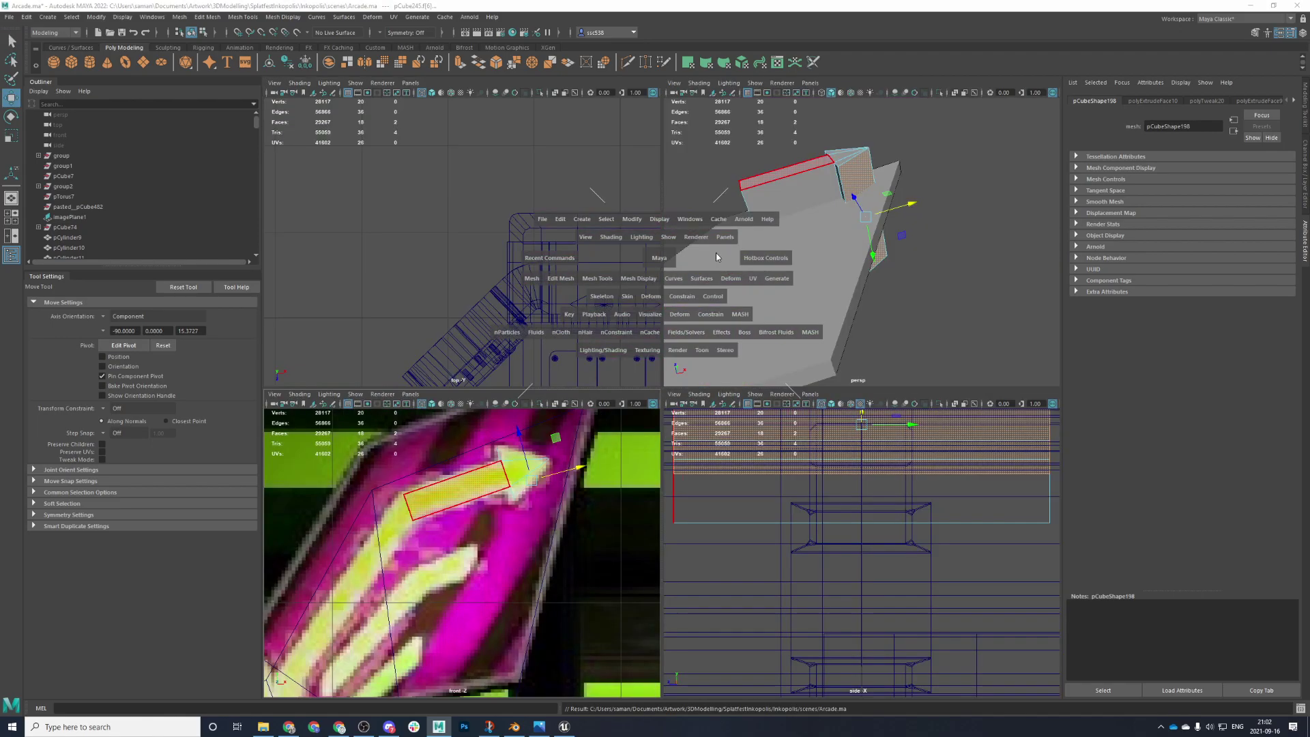
pyautogui.press('space')
pyautogui.keyDown('alt'); pyautogui.moveTo(744, 311); pyautogui.dragTo(800, 316); pyautogui.keyUp('alt')
pyautogui.moveTo(716, 253); pyautogui.dragTo(832, 201, button='right')
pyautogui.keyDown('alt'); pyautogui.moveTo(832, 201); pyautogui.dragTo(634, 421); pyautogui.keyUp('alt')
pyautogui.press('r')
pyautogui.press('w')
pyautogui.hotkey('ctrl', 'z')
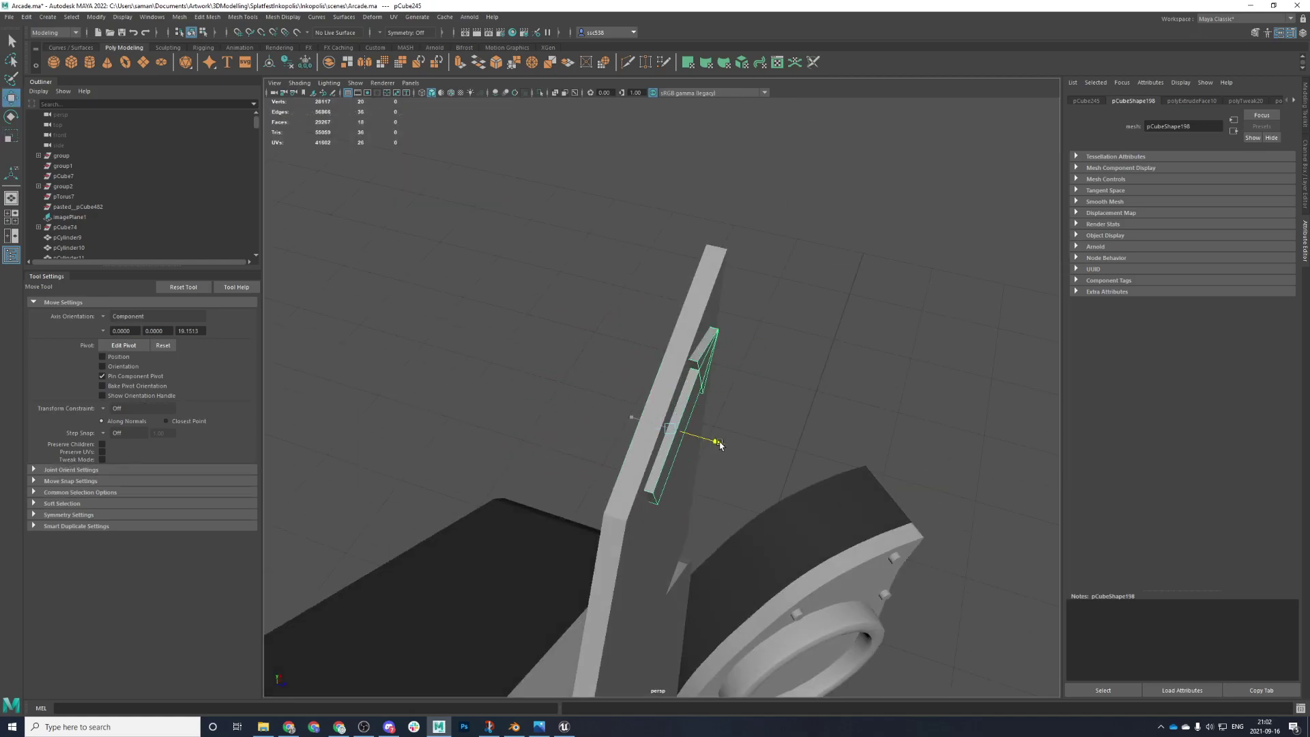
# - Move the arrow along its depth axis onto the surface of the sign's wing and save the scene
pyautogui.press('r')
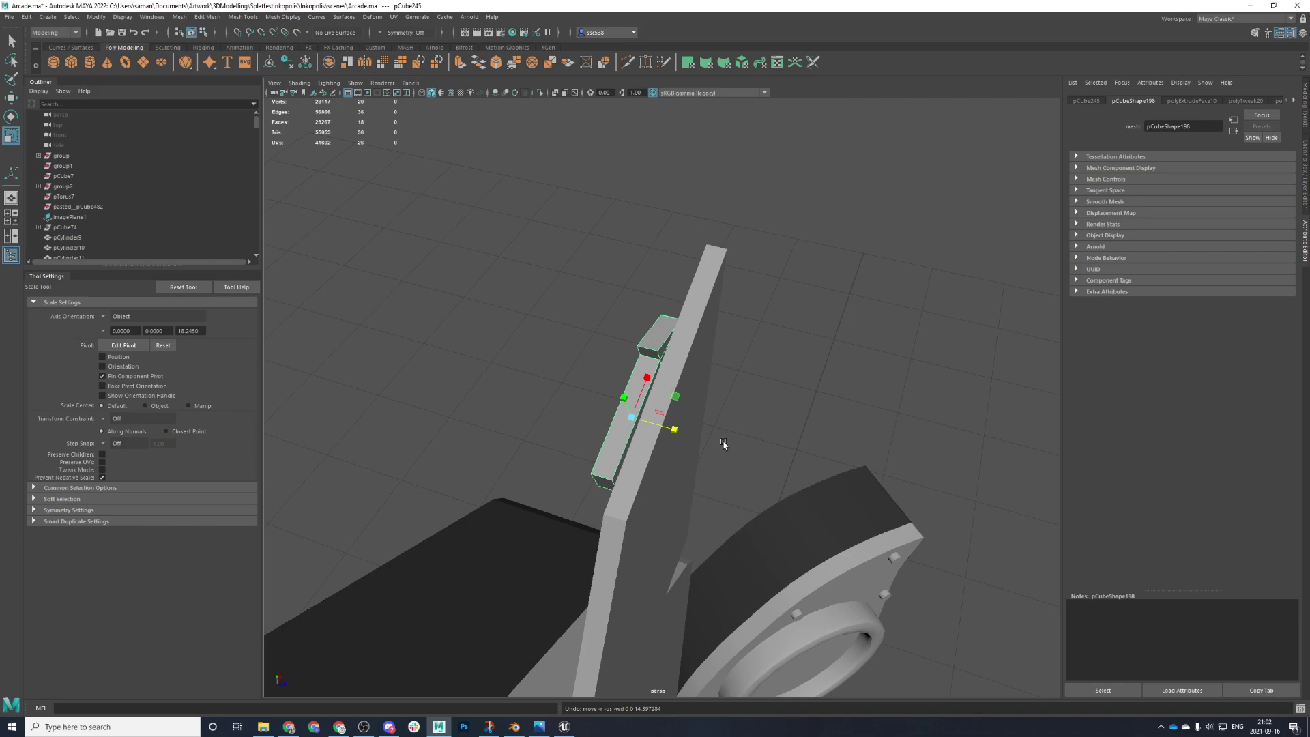
pyautogui.press('w')
pyautogui.moveTo(676, 435); pyautogui.dragTo(862, 330)
pyautogui.hotkey('ctrl', 's')
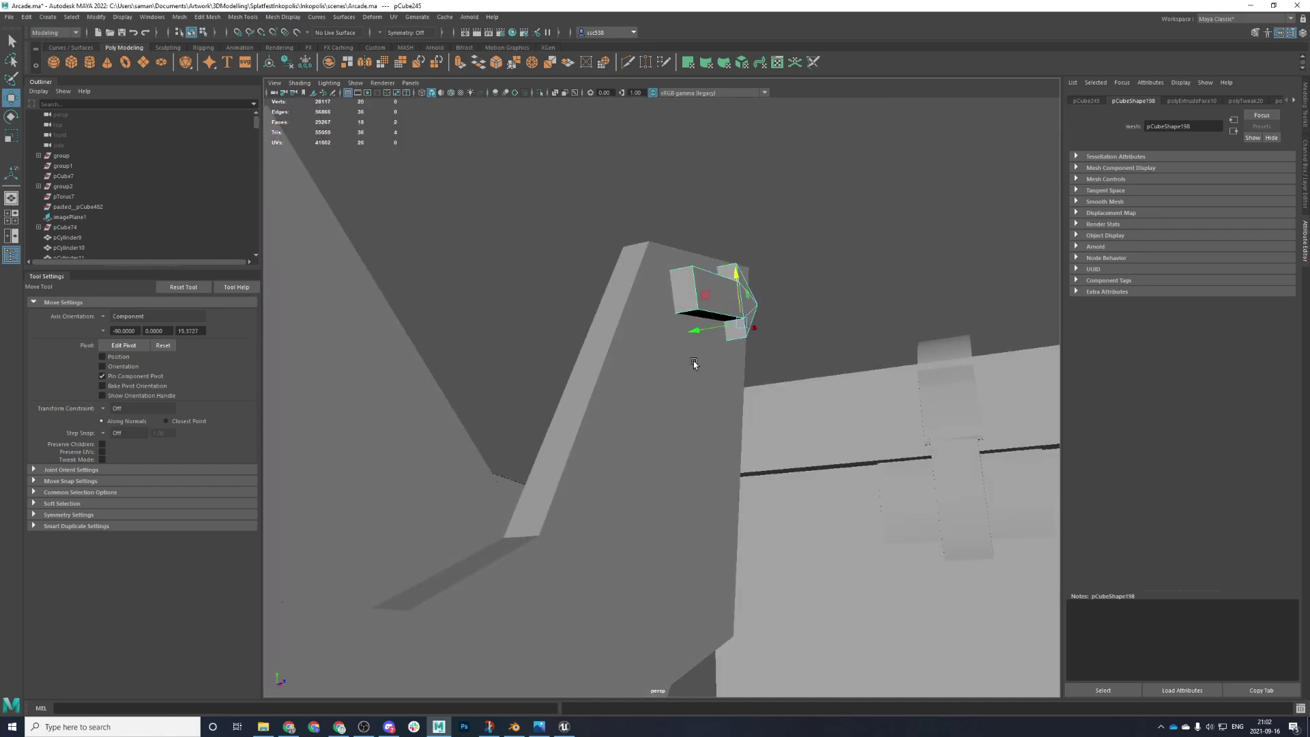
pyautogui.hotkey('ctrl', 'z')
pyautogui.hotkey('ctrl', 'z')
pyautogui.hotkey('ctrl', 'y')
# - Extrude the end face of the arrow's shaft and move it down to the lower end of the yellow stripe in the reference
pyautogui.click(686, 295)
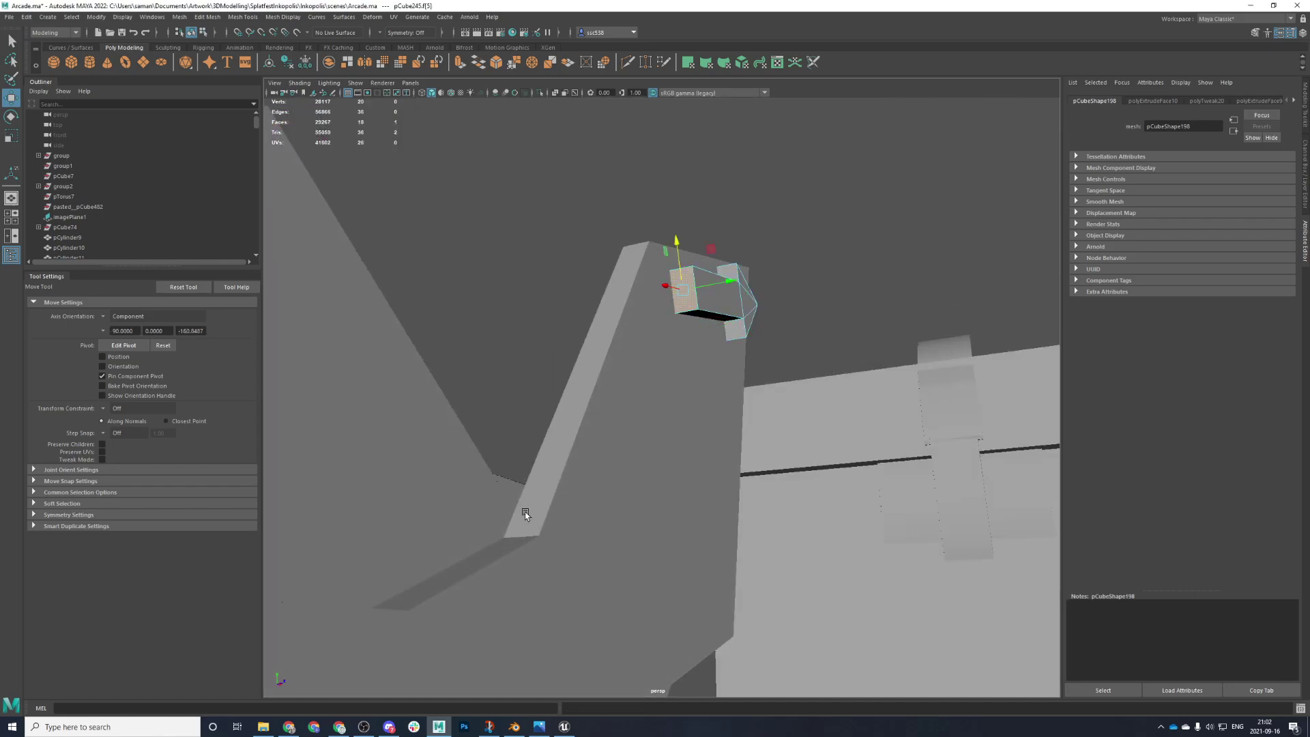
pyautogui.press('space')
pyautogui.press('space')
pyautogui.hotkey('ctrl', 's')
pyautogui.click(632, 375)
pyautogui.keyDown('alt'); pyautogui.moveTo(608, 411); pyautogui.dragTo(670, 331, button='middle'); pyautogui.keyUp('alt')
pyautogui.hotkey('ctrl', 'e')
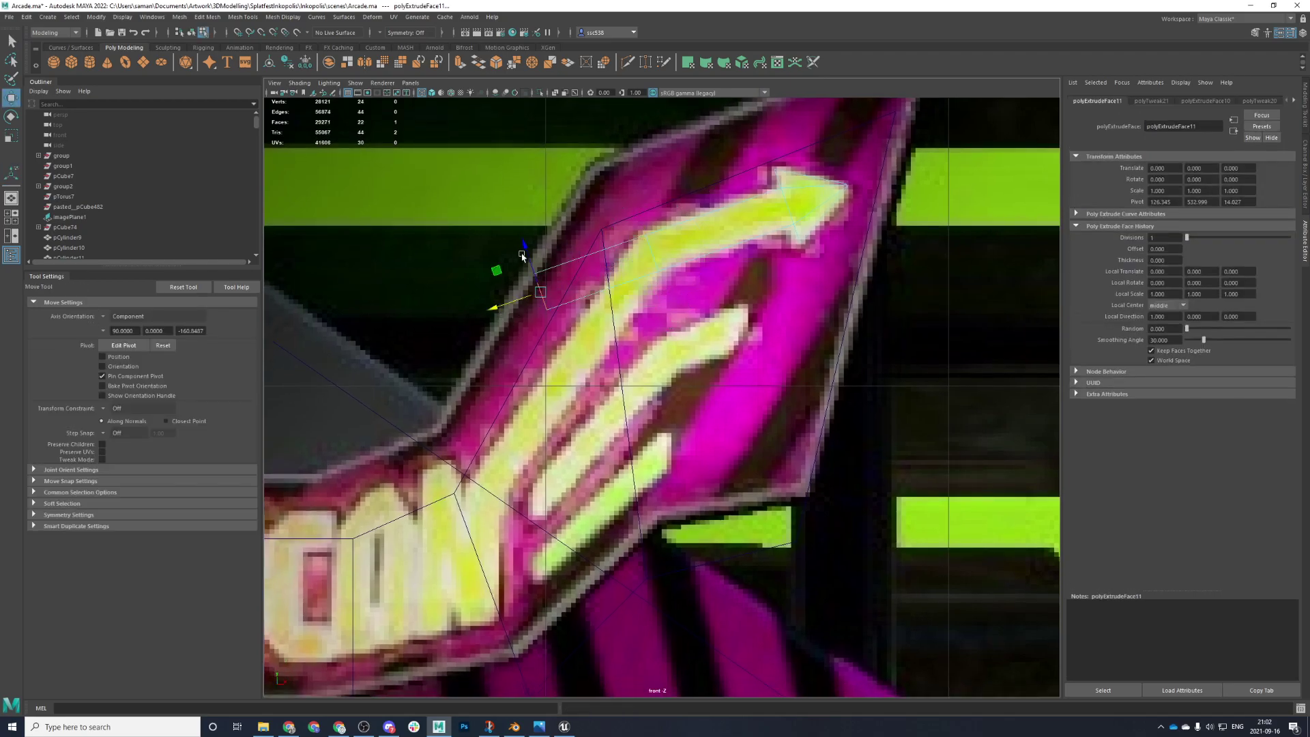
pyautogui.moveTo(527, 258); pyautogui.dragTo(479, 464)
pyautogui.moveTo(490, 387); pyautogui.dragTo(498, 431)
pyautogui.moveTo(470, 478); pyautogui.dragTo(446, 491)
pyautogui.click(446, 492)
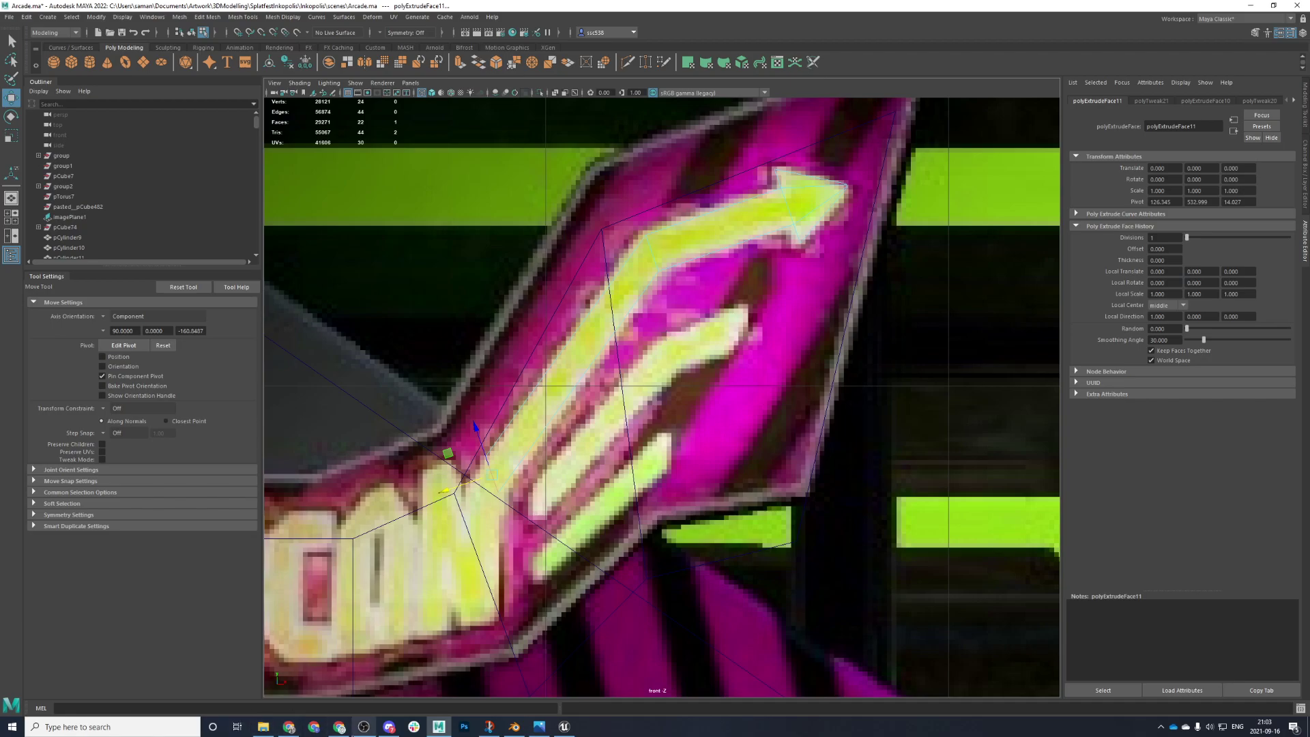
# - Scale the extruded end face down along the arrow's length axis to fit the stripe's lower end
pyautogui.press('r')
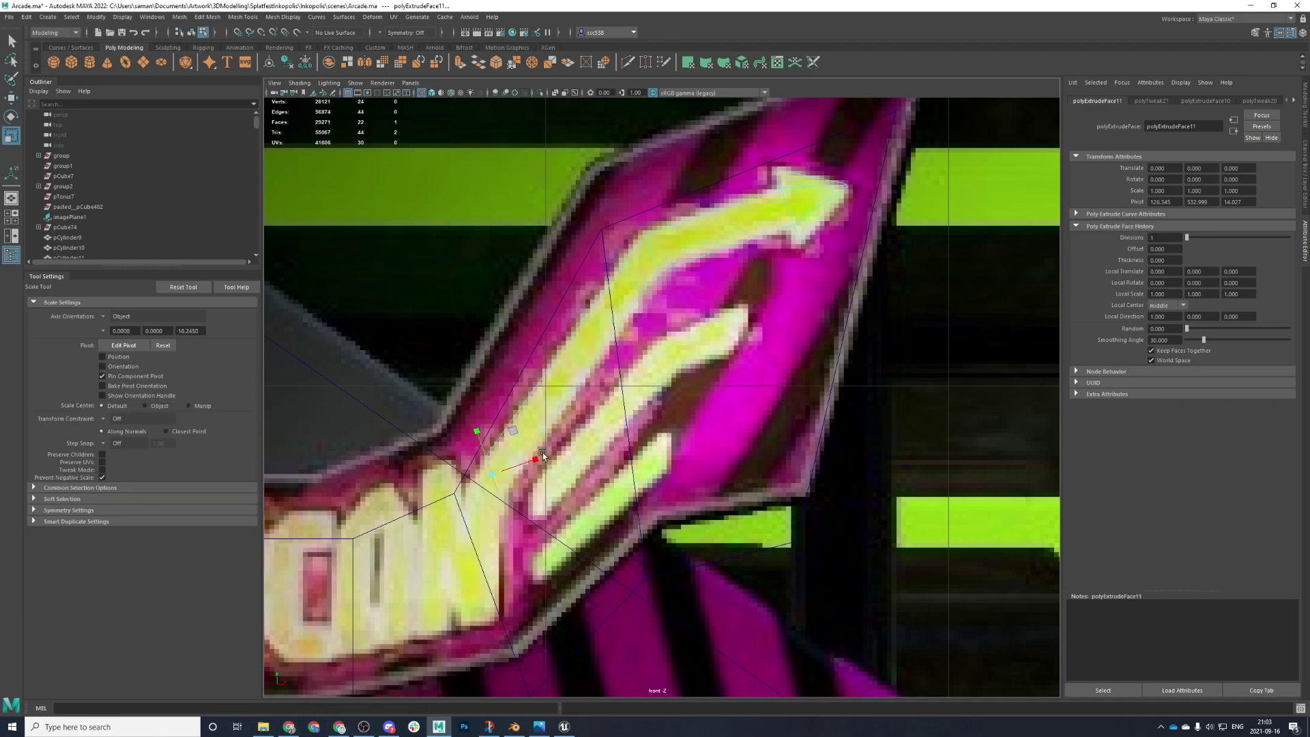
pyautogui.moveTo(517, 467); pyautogui.dragTo(486, 475)
pyautogui.press('space')
pyautogui.scroll(-2, 527, 487)
pyautogui.keyDown('alt'); pyautogui.moveTo(527, 487); pyautogui.dragTo(739, 375, button='middle'); pyautogui.keyUp('alt')
pyautogui.press('space')
pyautogui.scroll(1, 562, 426)
# - Try to extrude the lower end face again and shift it towards the sign's lettering
pyautogui.hotkey('ctrl', 'e')
pyautogui.press('w')
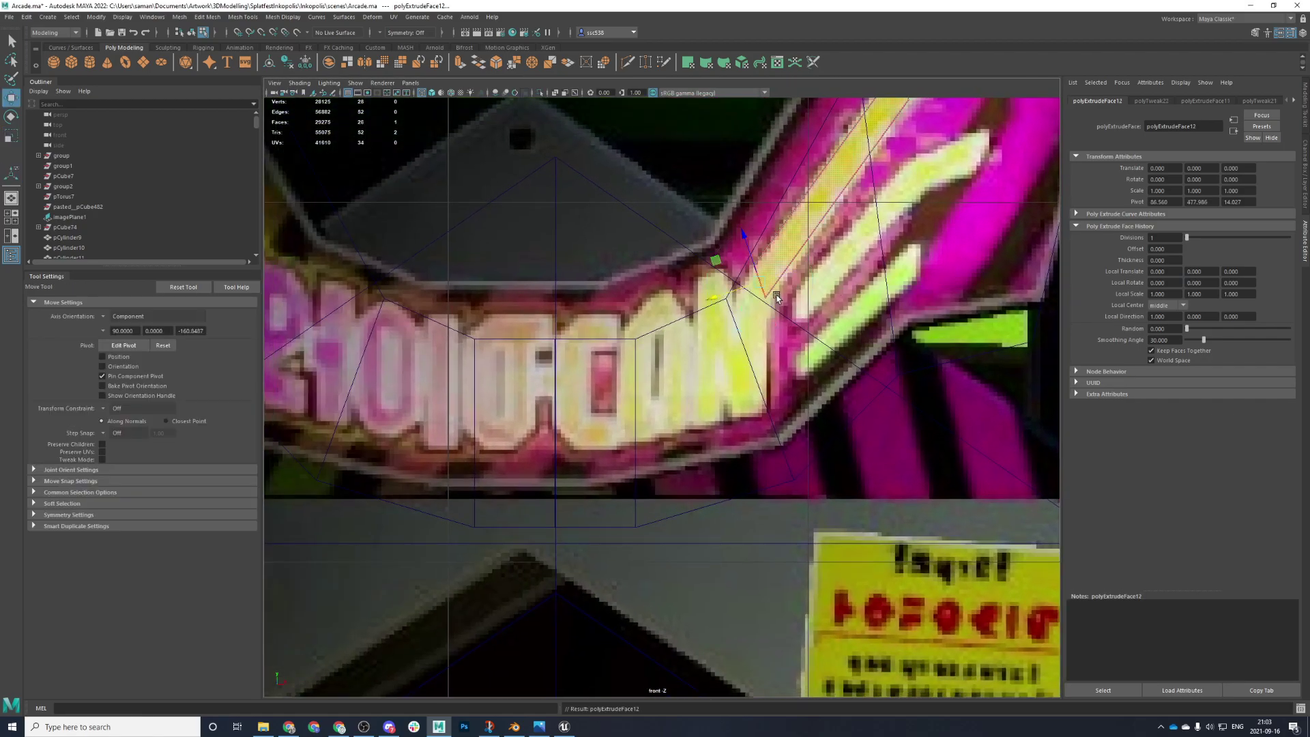
pyautogui.moveTo(729, 290); pyautogui.dragTo(711, 299)
pyautogui.hotkey('ctrl', 'z')
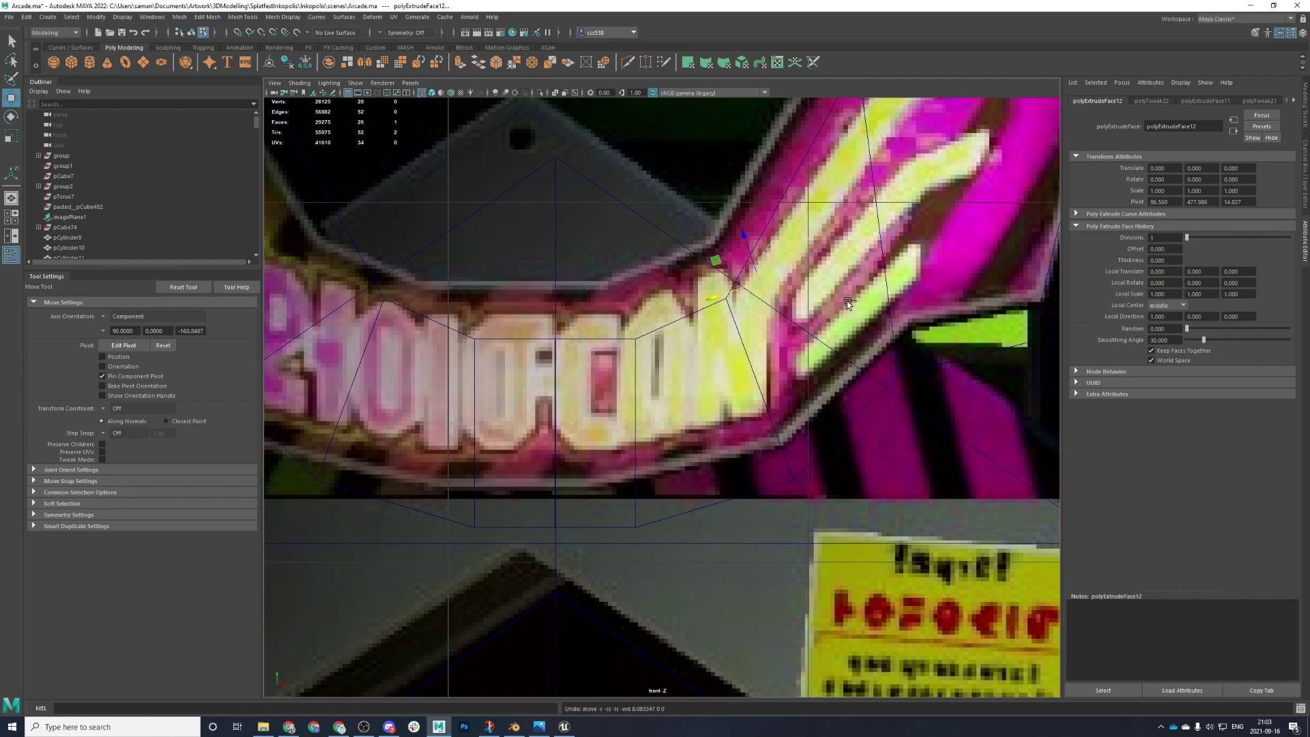
pyautogui.hotkey('ctrl', 'z')
pyautogui.hotkey('ctrl', 'z')
# - Reposition the shaft's lower end face, extrude it again and move it onto the last letter of the sign's lettering
pyautogui.moveTo(714, 263); pyautogui.dragTo(715, 325)
pyautogui.moveTo(748, 275)
pyautogui.mouseDown()
pyautogui.moveTo(740, 249)
pyautogui.moveTo(735, 295)
pyautogui.mouseUp()
pyautogui.hotkey('ctrl', 'e')
pyautogui.press('w')
pyautogui.moveTo(727, 269); pyautogui.dragTo(722, 284)
pyautogui.scroll(-3, 838, 356)
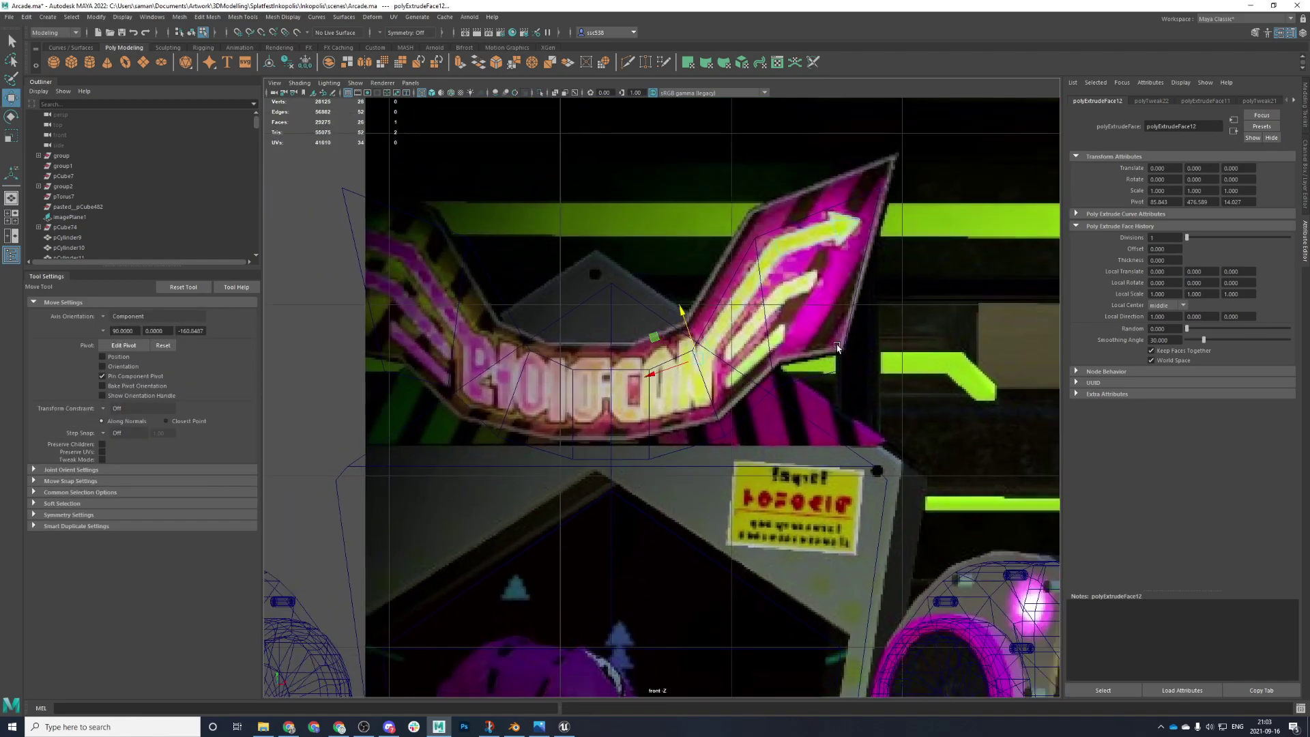
pyautogui.scroll(3, 838, 348)
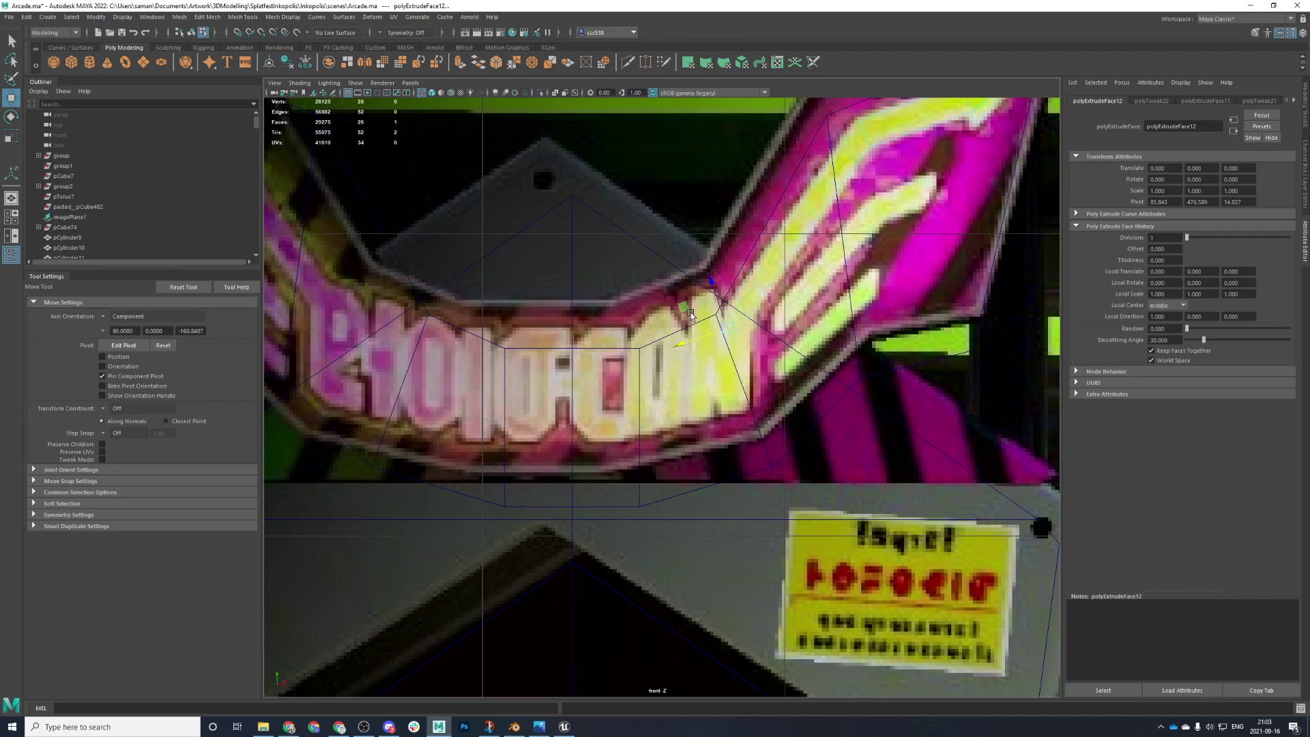
pyautogui.moveTo(709, 286); pyautogui.dragTo(710, 282)
# - Set the axis orientation of the Scale and Move tools to World and save the scene
pyautogui.press('r')
pyautogui.click(106, 319)
pyautogui.click(126, 333)
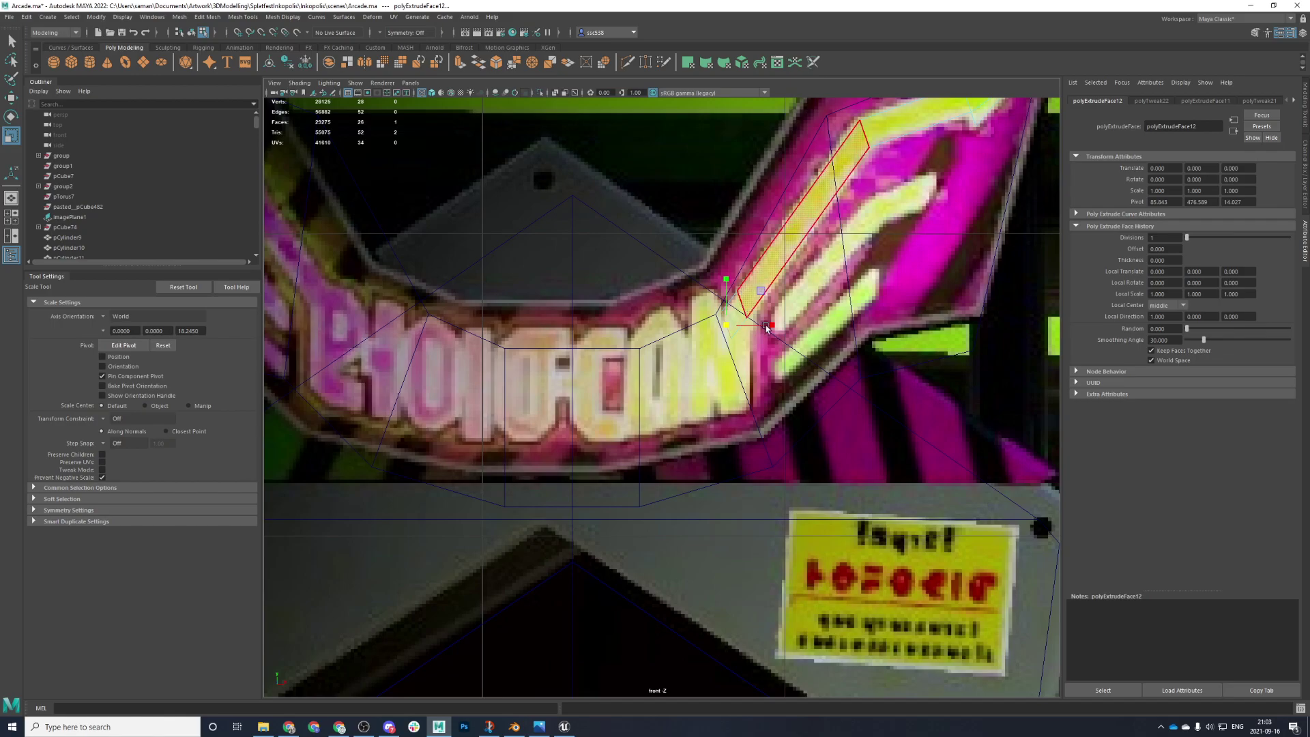
pyautogui.press('w')
pyautogui.hotkey('ctrl', 'z')
pyautogui.hotkey('ctrl', 'z')
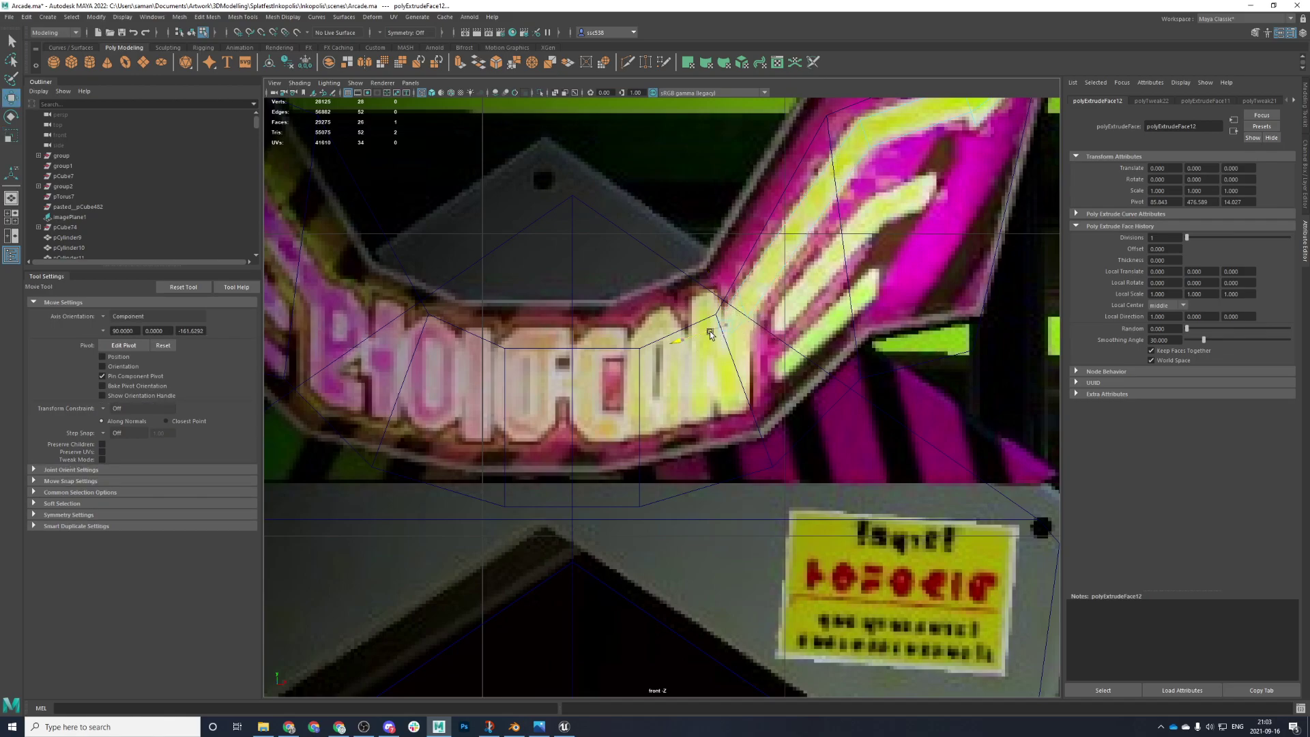
pyautogui.click(113, 318)
pyautogui.click(127, 333)
pyautogui.hotkey('ctrl', 's')
pyautogui.click(640, 372)
# - Extrude the lower end face of the arrow's shaft down the right stroke of the N and scale the new face level
pyautogui.press('space')
pyautogui.press('space')
pyautogui.scroll(-5, 775, 295)
pyautogui.keyDown('alt'); pyautogui.moveTo(775, 295); pyautogui.dragTo(675, 328); pyautogui.keyUp('alt')
pyautogui.click(749, 434)
pyautogui.keyDown('alt'); pyautogui.moveTo(748, 434); pyautogui.dragTo(648, 471); pyautogui.keyUp('alt')
pyautogui.press('space')
pyautogui.press('space')
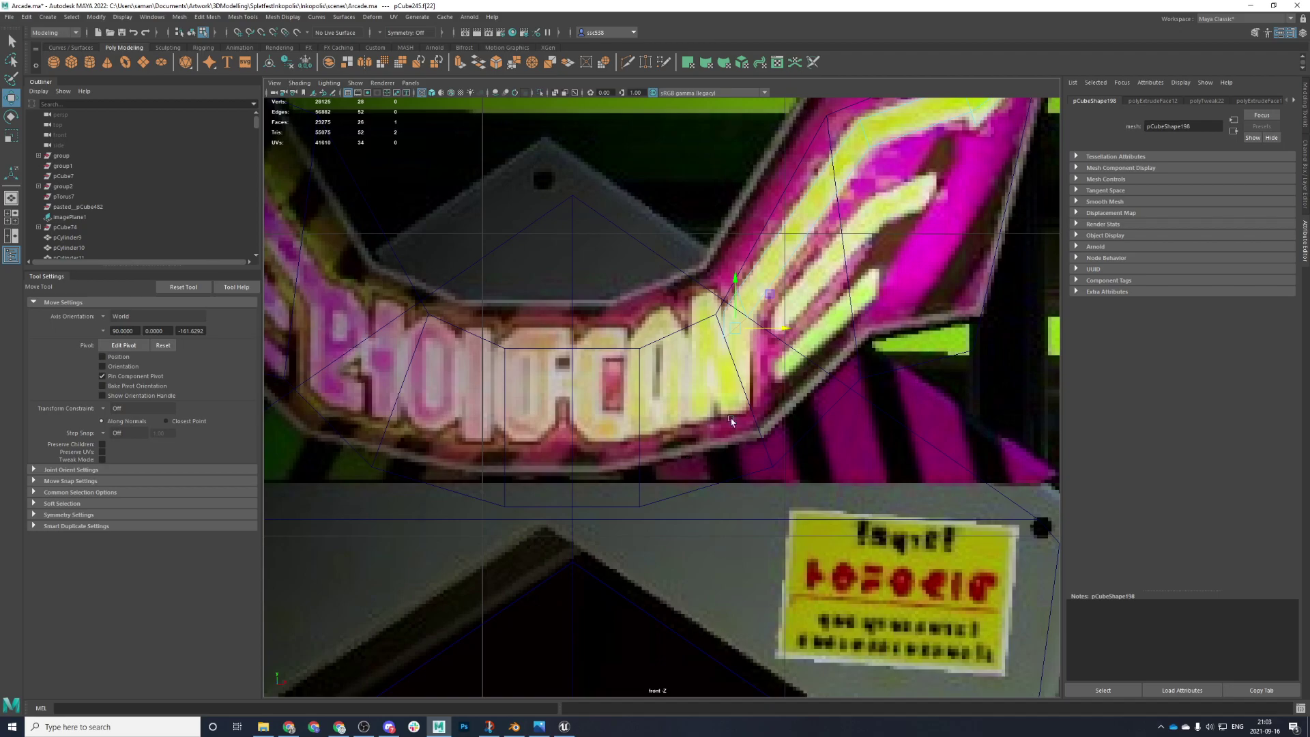
pyautogui.scroll(2, 770, 352)
pyautogui.hotkey('ctrl', 'e')
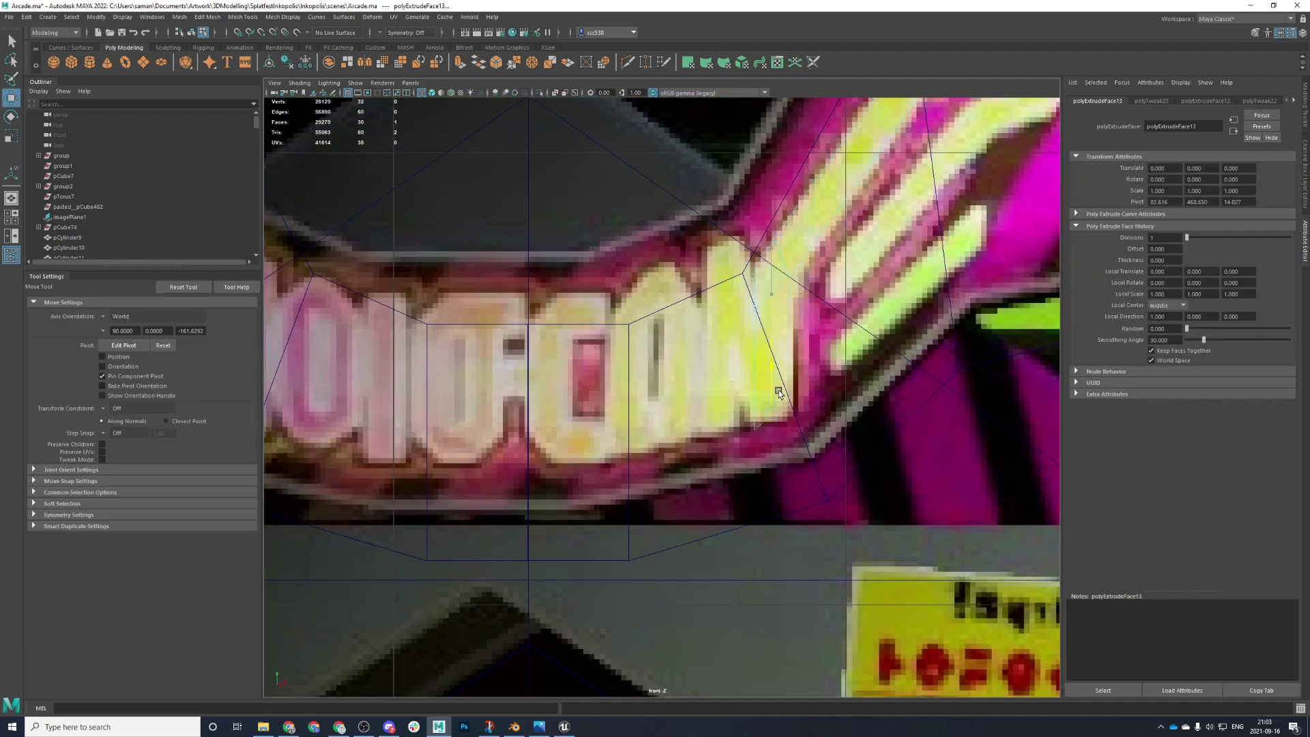
pyautogui.press('r')
pyautogui.moveTo(771, 371); pyautogui.dragTo(784, 430)
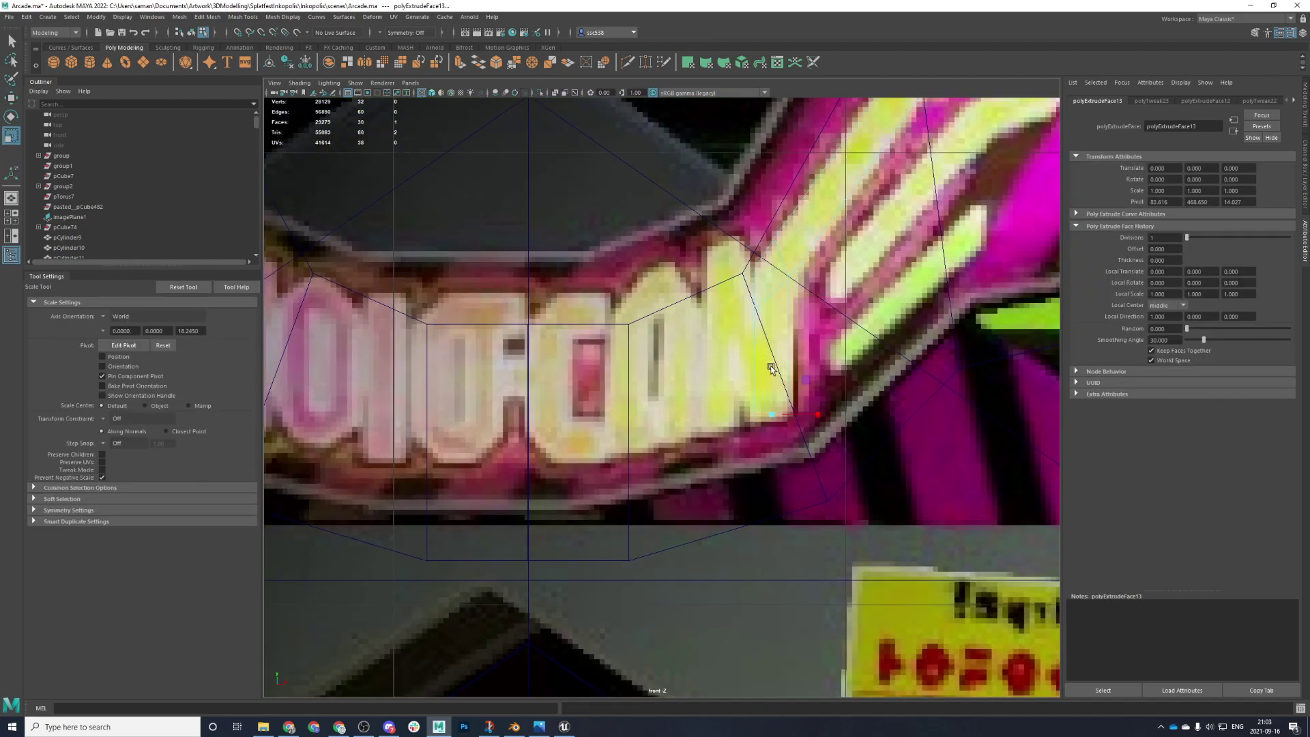
pyautogui.press('w')
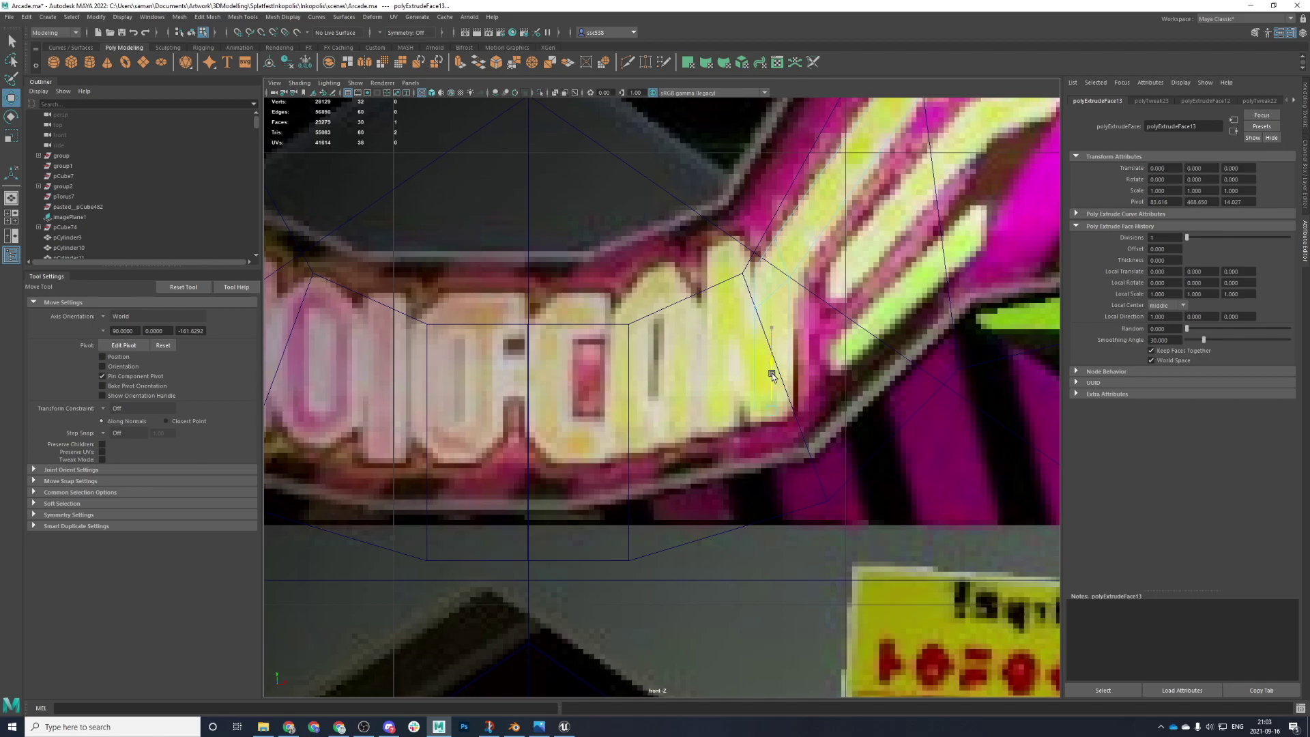
# - Extrude the end face again down to the foot of the N's right stroke and save the scene
pyautogui.hotkey('ctrl', 'e')
pyautogui.hotkey('ctrl', 's')
pyautogui.click(635, 377)
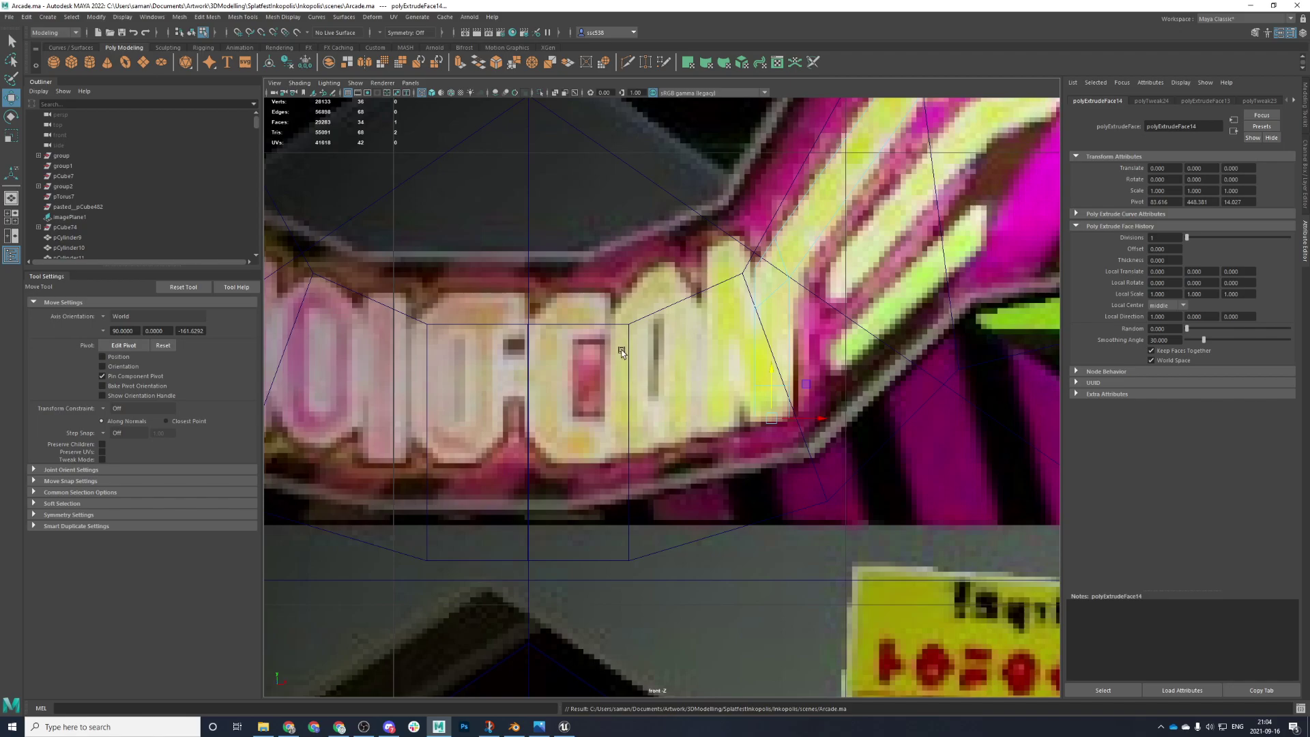
# - Extrude the inner side face at the foot of the N's right stroke and move it up to form the letter's diagonal
pyautogui.press('space')
pyautogui.press('space')
pyautogui.scroll(-3, 761, 381)
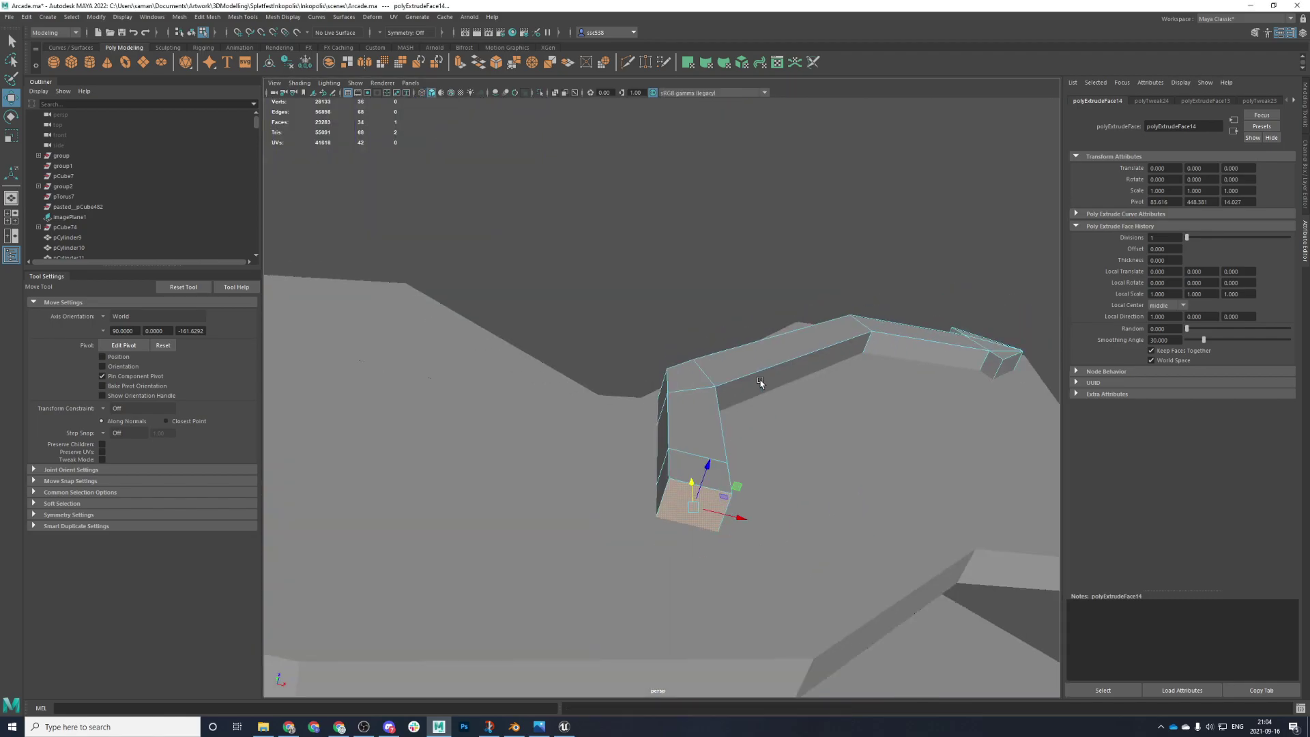
pyautogui.keyDown('alt'); pyautogui.moveTo(761, 382); pyautogui.dragTo(658, 515); pyautogui.keyUp('alt')
pyautogui.click(678, 532)
pyautogui.press('space')
pyautogui.press('space')
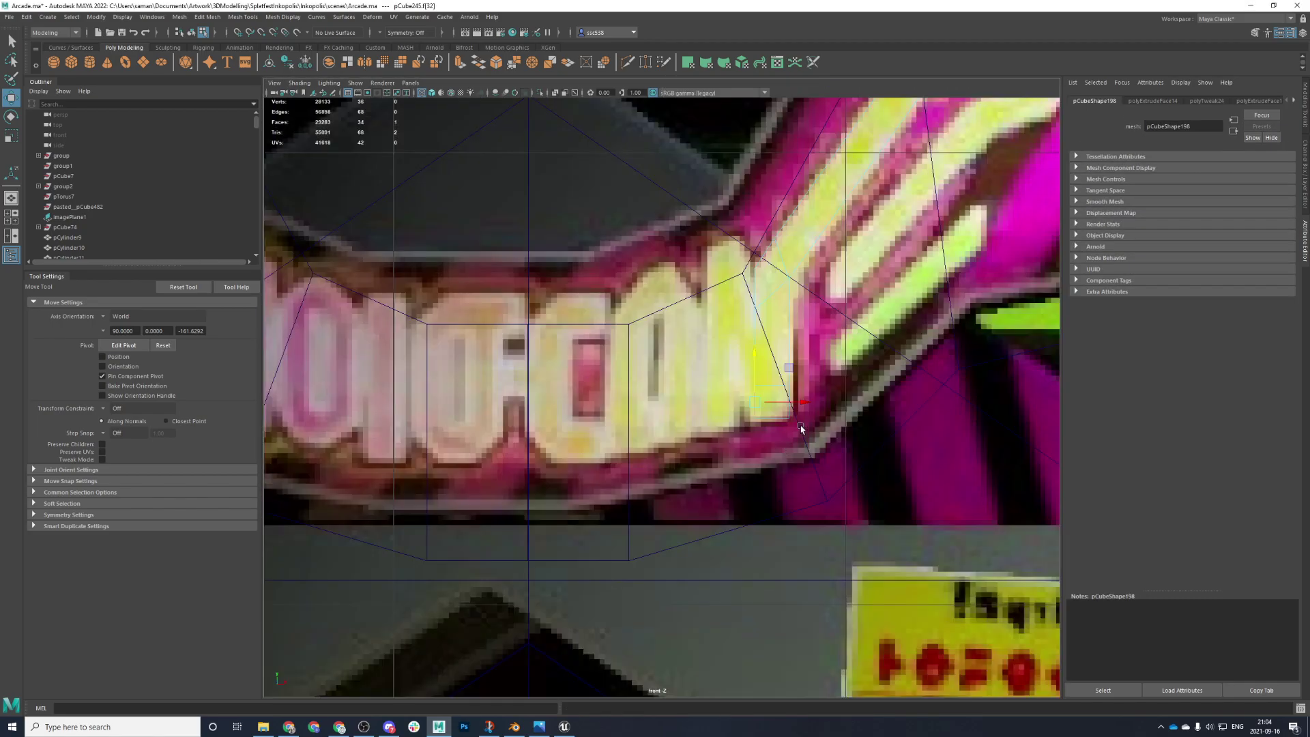
pyautogui.keyDown('alt'); pyautogui.moveTo(792, 437); pyautogui.dragTo(795, 442, button='middle'); pyautogui.keyUp('alt')
pyautogui.keyDown('shift'); pyautogui.moveTo(804, 407); pyautogui.dragTo(795, 408); pyautogui.keyUp('shift')
pyautogui.moveTo(748, 360); pyautogui.dragTo(747, 227)
pyautogui.moveTo(796, 276)
pyautogui.mouseDown()
pyautogui.moveTo(754, 288)
pyautogui.moveTo(790, 276)
pyautogui.mouseUp()
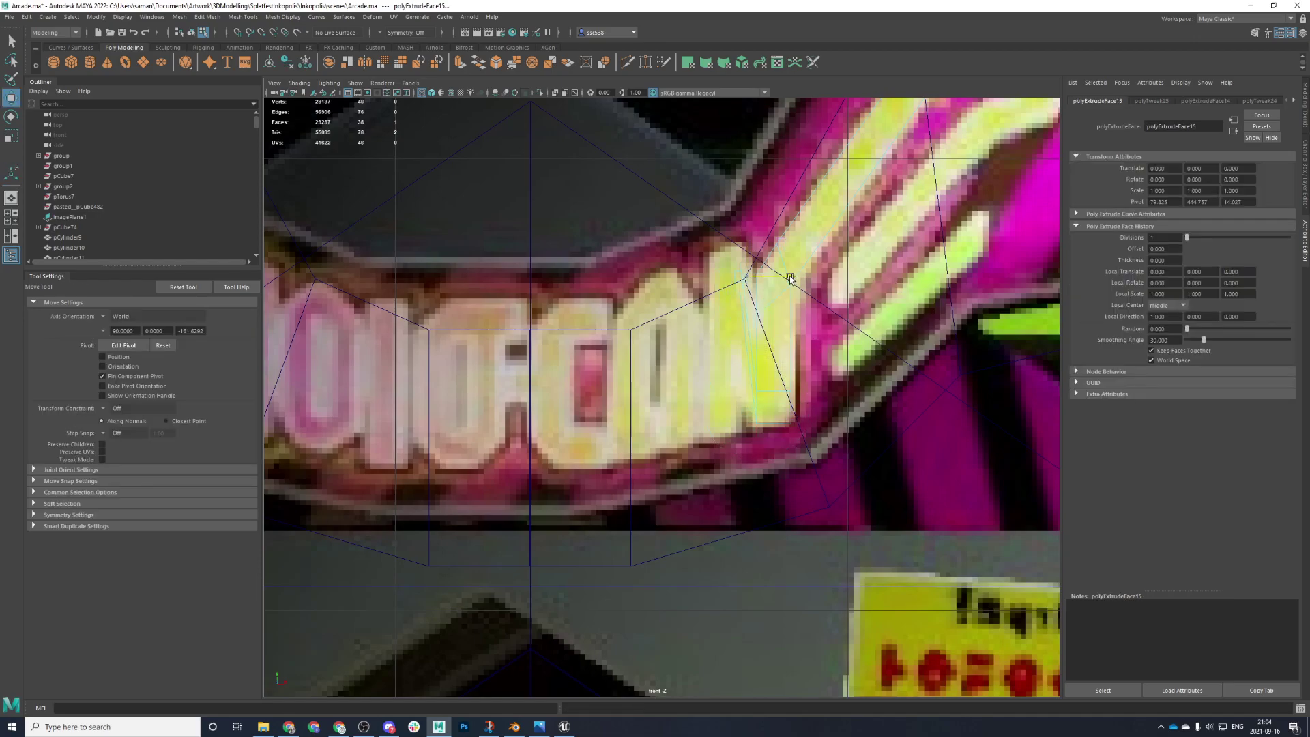
# - Move the lower vertices of the diagonal's upper end face down to lengthen that face along the N's left stroke
pyautogui.scroll(3, 791, 355)
pyautogui.click(753, 379)
pyautogui.moveTo(753, 378); pyautogui.dragTo(723, 369, button='right')
pyautogui.press('5')
pyautogui.moveTo(812, 367); pyautogui.dragTo(770, 368, button='right')
pyautogui.rightClick(714, 191)
pyautogui.moveTo(713, 191); pyautogui.dragTo(718, 203, button='right')
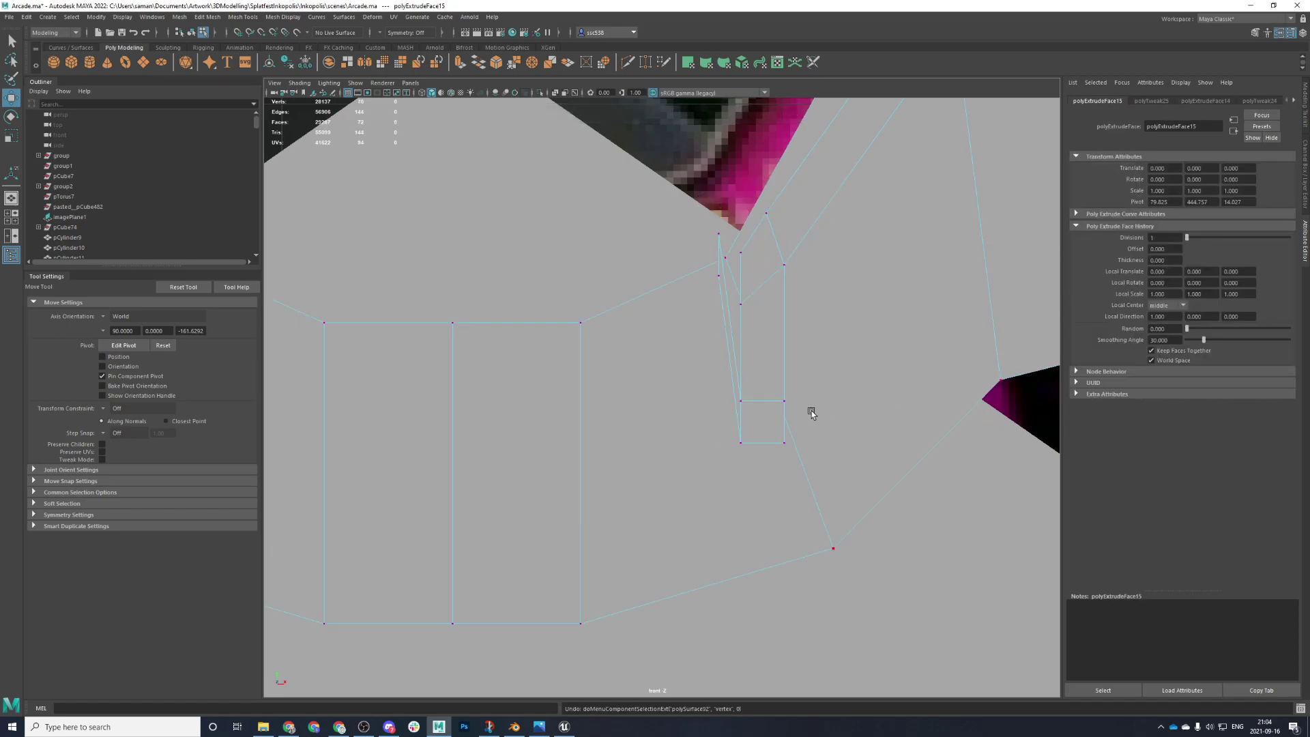
pyautogui.moveTo(766, 406); pyautogui.dragTo(851, 409, button='right')
pyautogui.moveTo(851, 409); pyautogui.dragTo(719, 311)
# - Select the outer end face of the N's diagonal and extrude it sideways over the letter's left stroke
pyautogui.press('space')
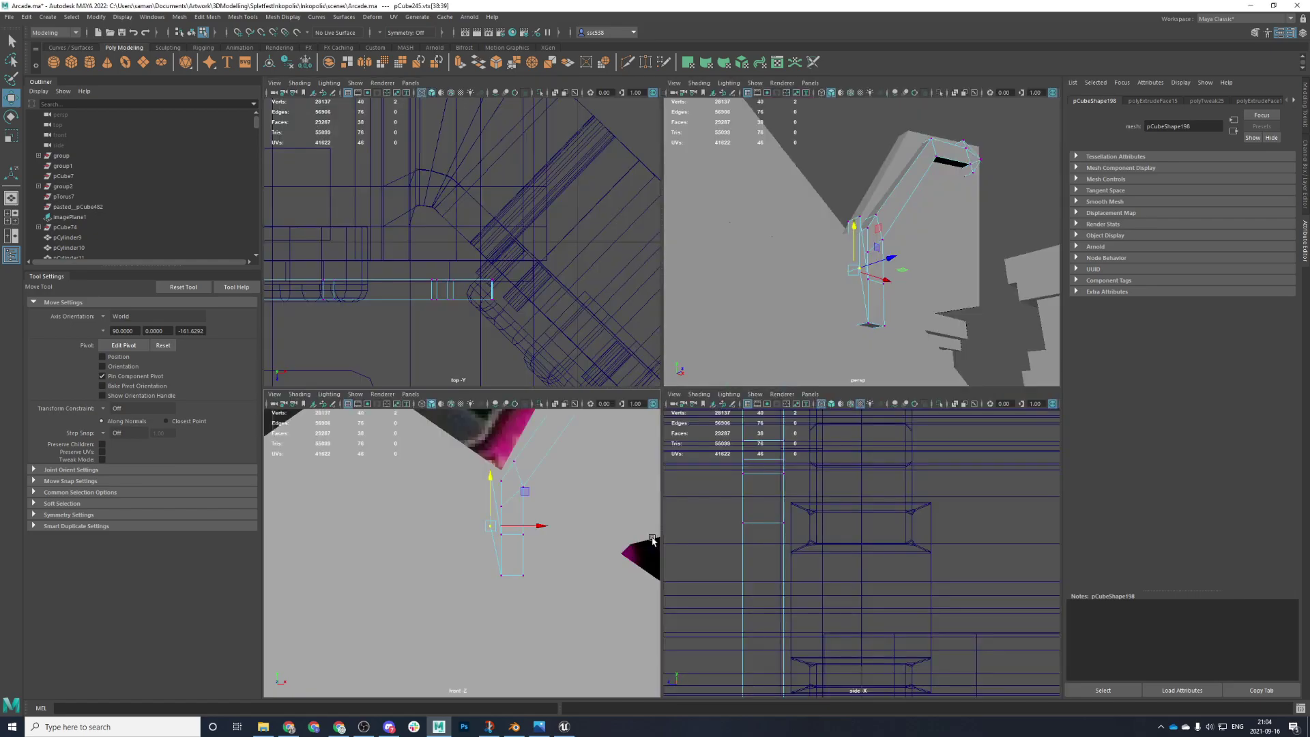
pyautogui.press('space')
pyautogui.press('4')
pyautogui.press('space')
pyautogui.keyDown('alt'); pyautogui.moveTo(722, 293); pyautogui.dragTo(830, 322); pyautogui.keyUp('alt')
pyautogui.press('space')
pyautogui.moveTo(829, 321); pyautogui.dragTo(827, 368, button='right')
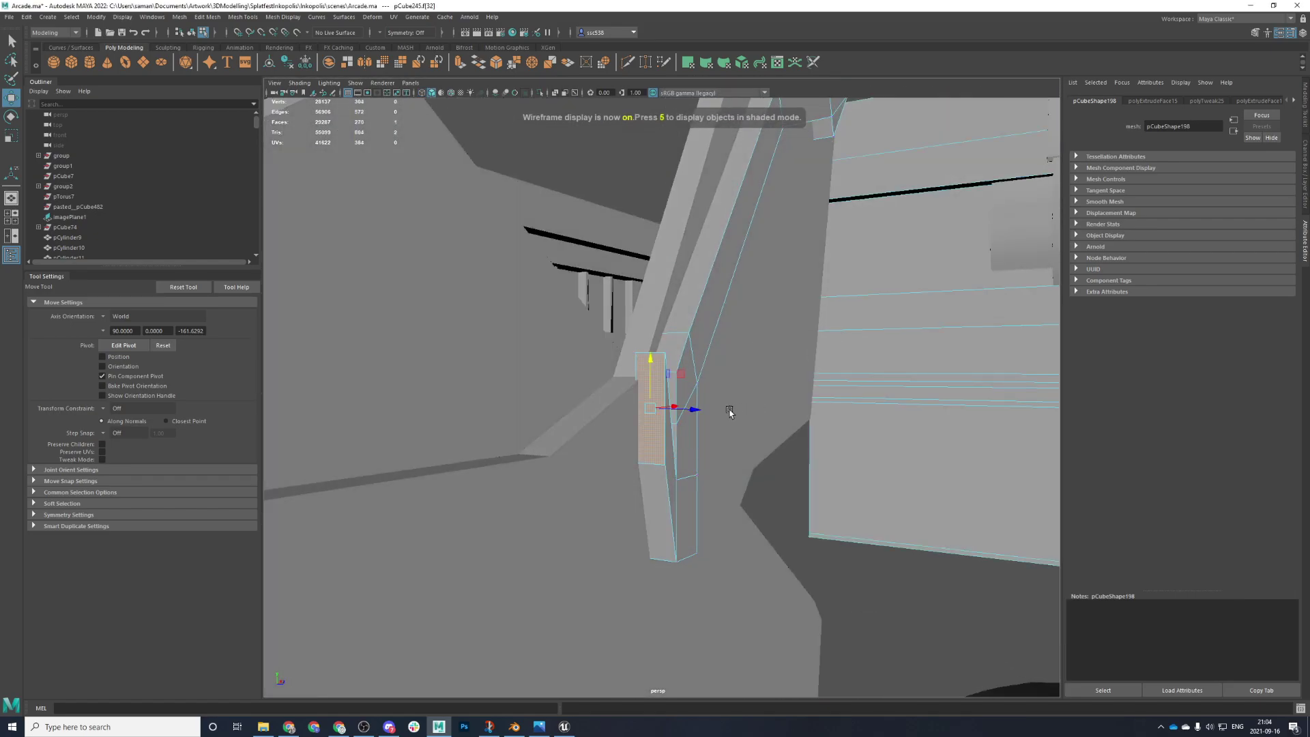
pyautogui.hotkey('ctrl', 'z')
pyautogui.moveTo(778, 445); pyautogui.dragTo(778, 474, button='right')
pyautogui.click(663, 441)
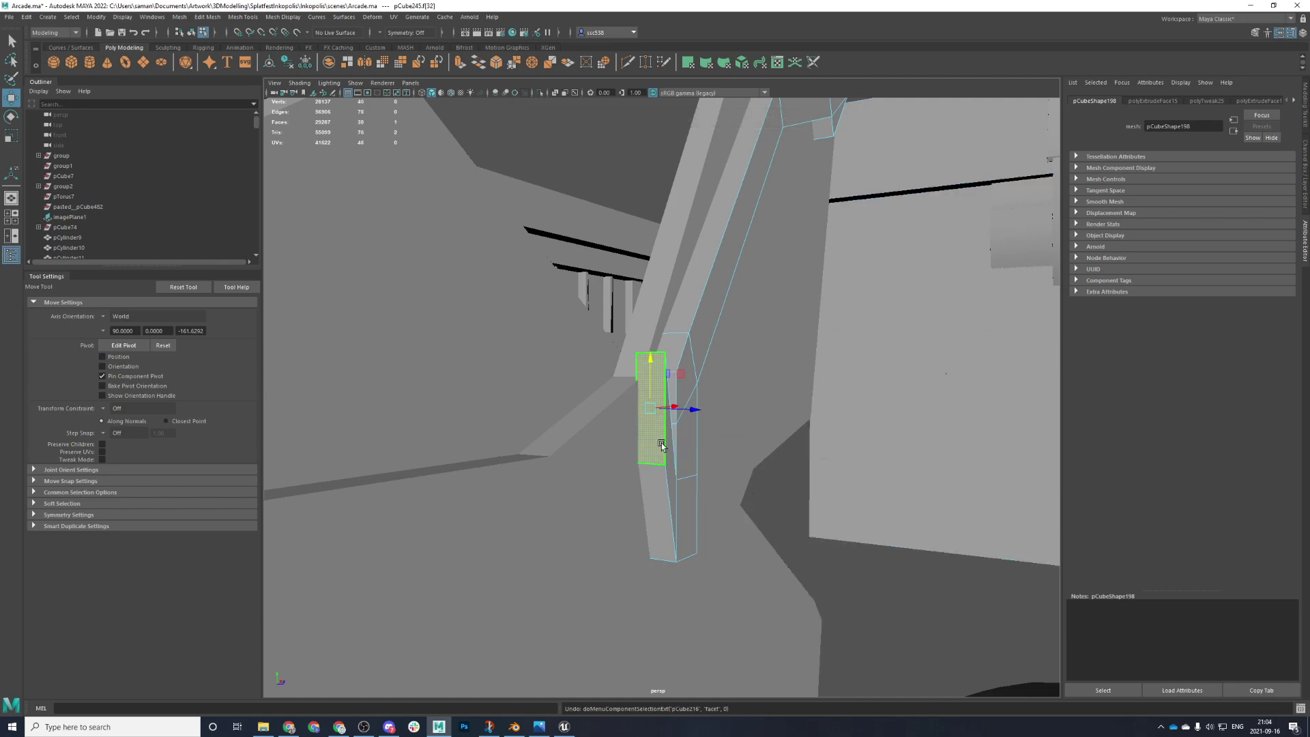
pyautogui.press('space')
pyautogui.press('space')
pyautogui.hotkey('ctrl', 'e')
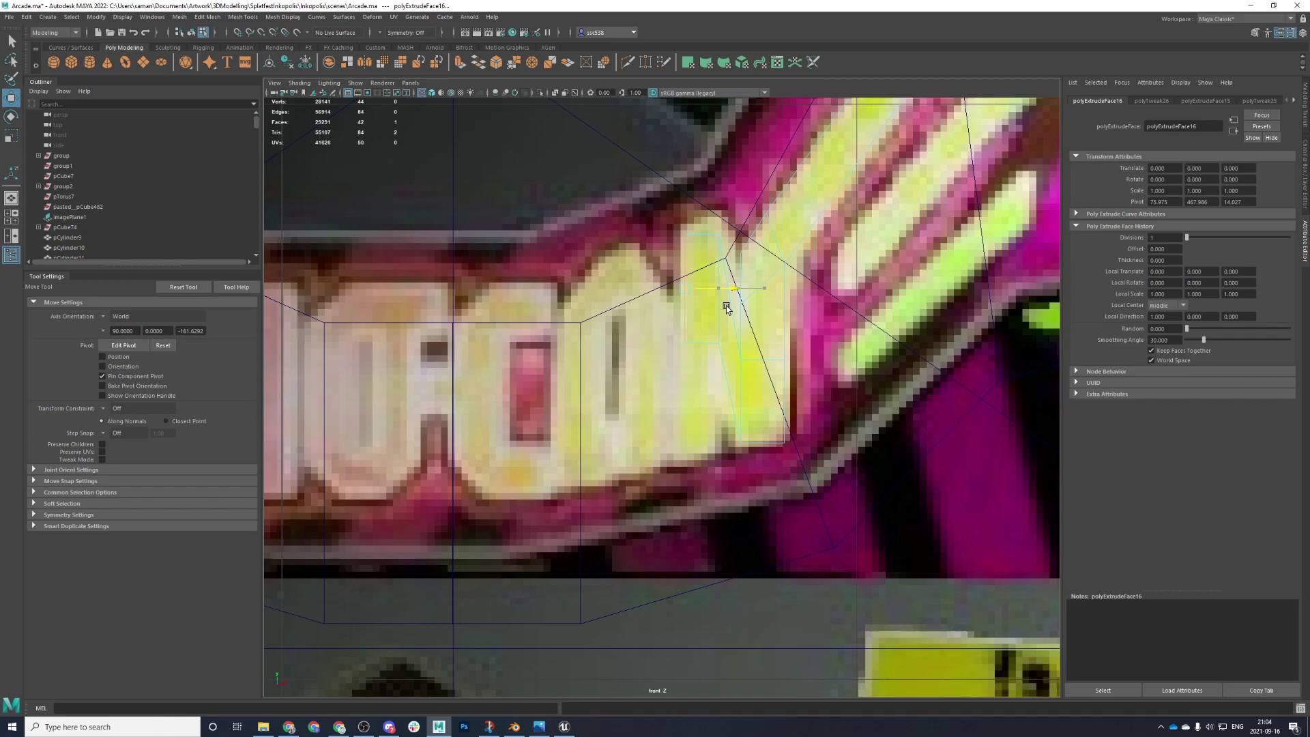
# - Select the underside face of the block extruded for the N's left stroke
pyautogui.press('space')
pyautogui.press('space')
pyautogui.keyDown('alt'); pyautogui.moveTo(772, 393); pyautogui.dragTo(608, 459); pyautogui.keyUp('alt')
pyautogui.click(620, 440)
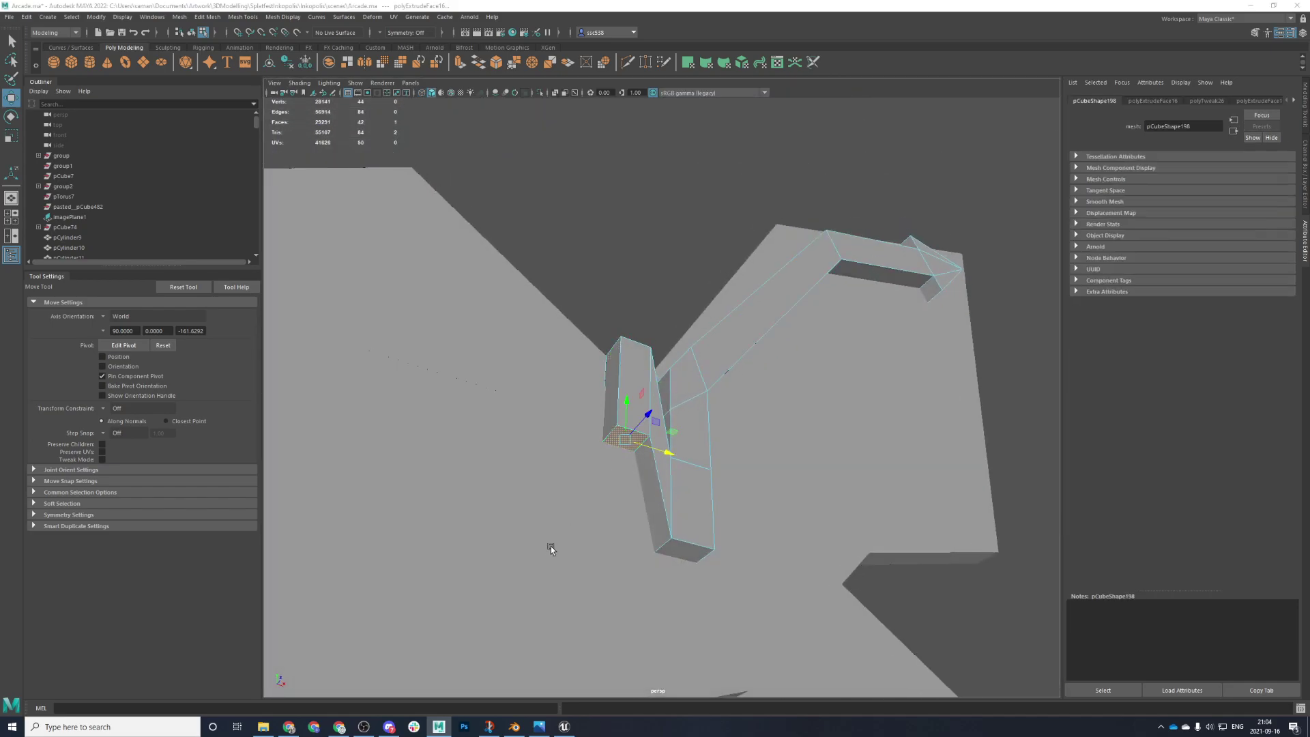
# - Extrude the lower end face of the letter N's left stem in the sign lettering and save the scene
pyautogui.press('space')
pyautogui.press('space')
pyautogui.hotkey('ctrl', 'e')
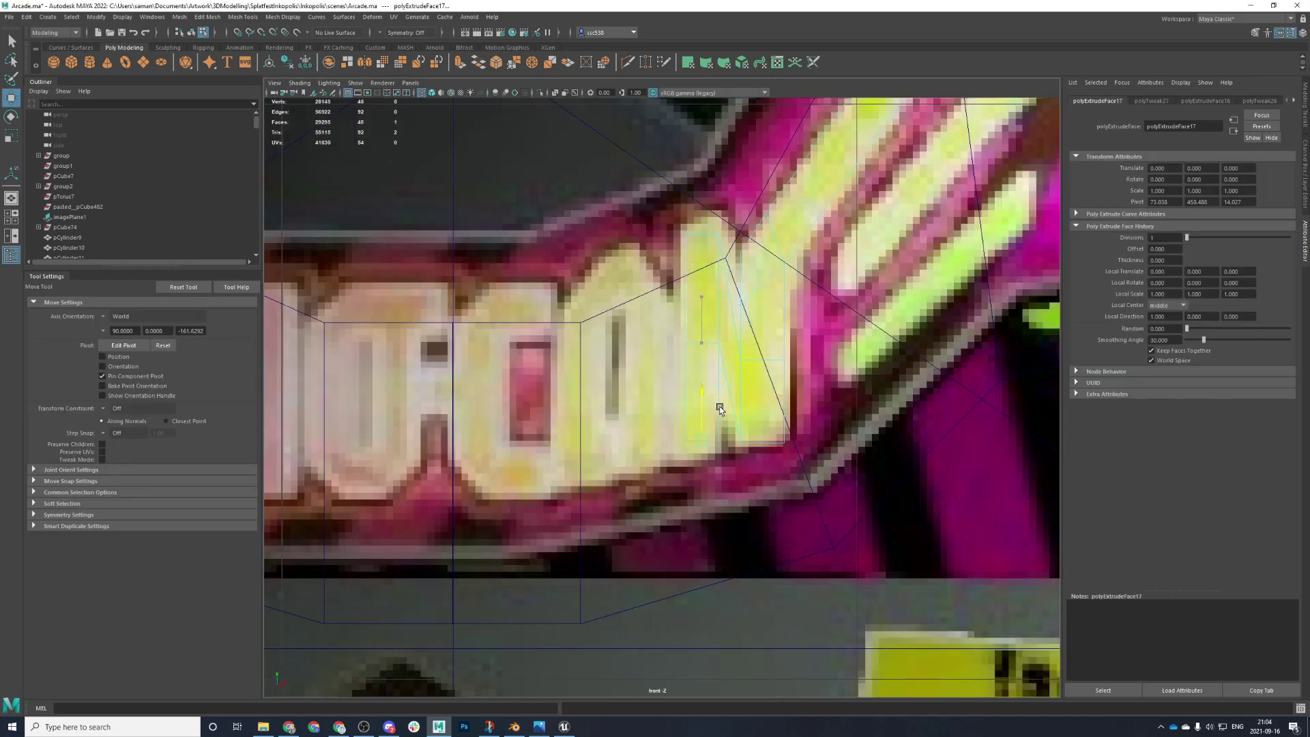
pyautogui.hotkey('ctrl', 's')
pyautogui.press('Return')
# - Check the N's outline against the sign reference image in the front view and save the scene again
pyautogui.scroll(-5, 701, 538)
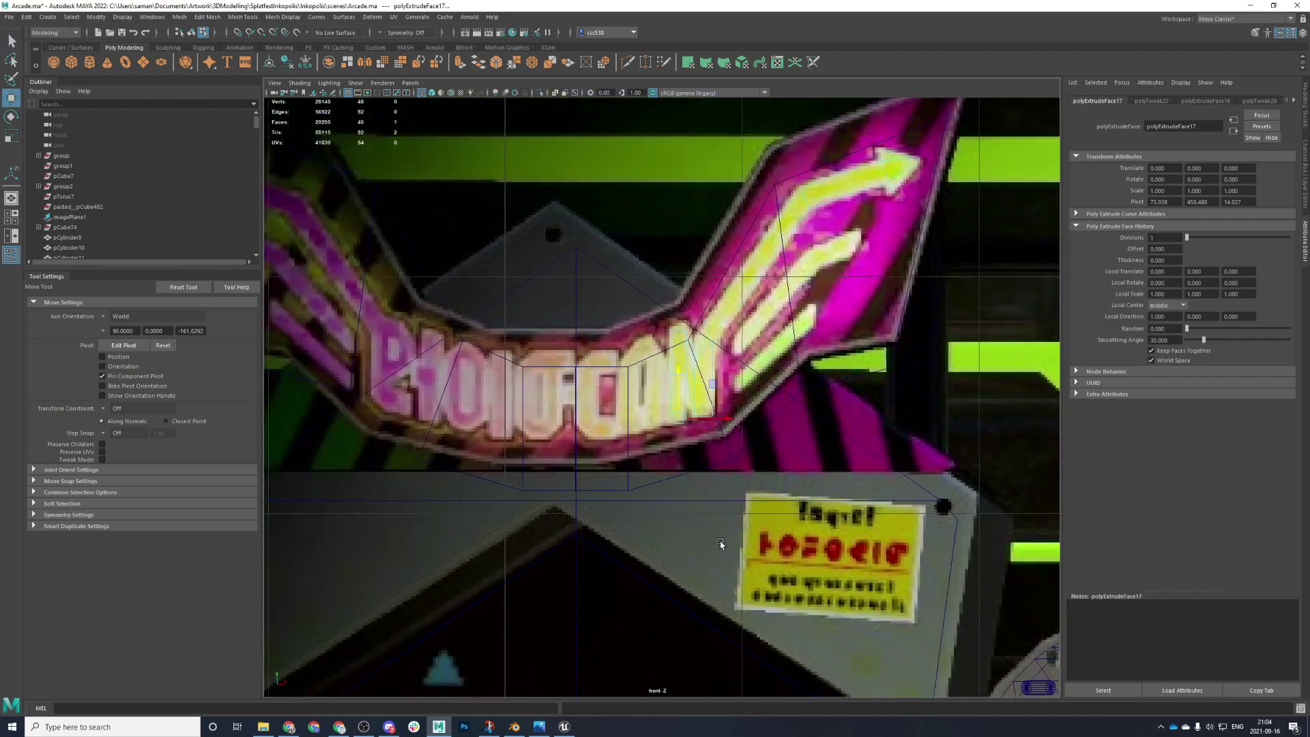
pyautogui.scroll(-2, 636, 488)
pyautogui.scroll(4, 636, 488)
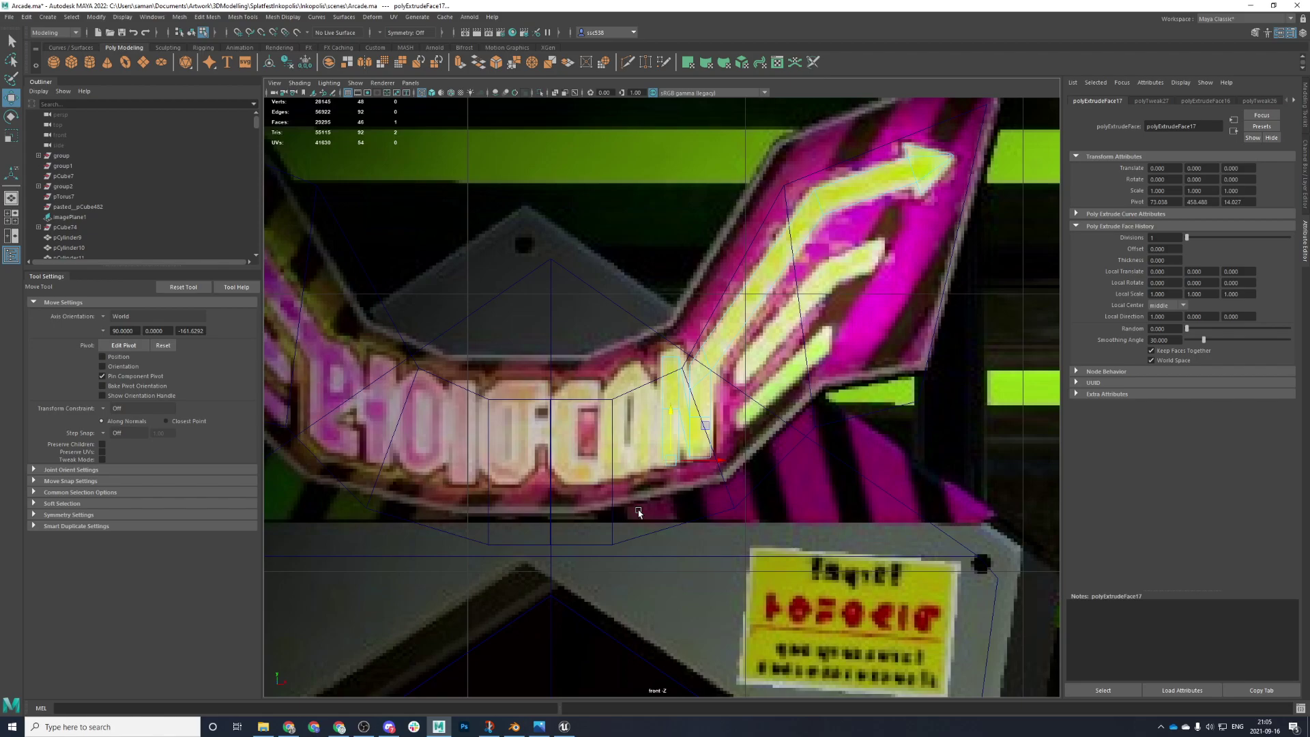
pyautogui.scroll(5, 586, 383)
pyautogui.scroll(-4, 625, 424)
pyautogui.hotkey('ctrl', 's')
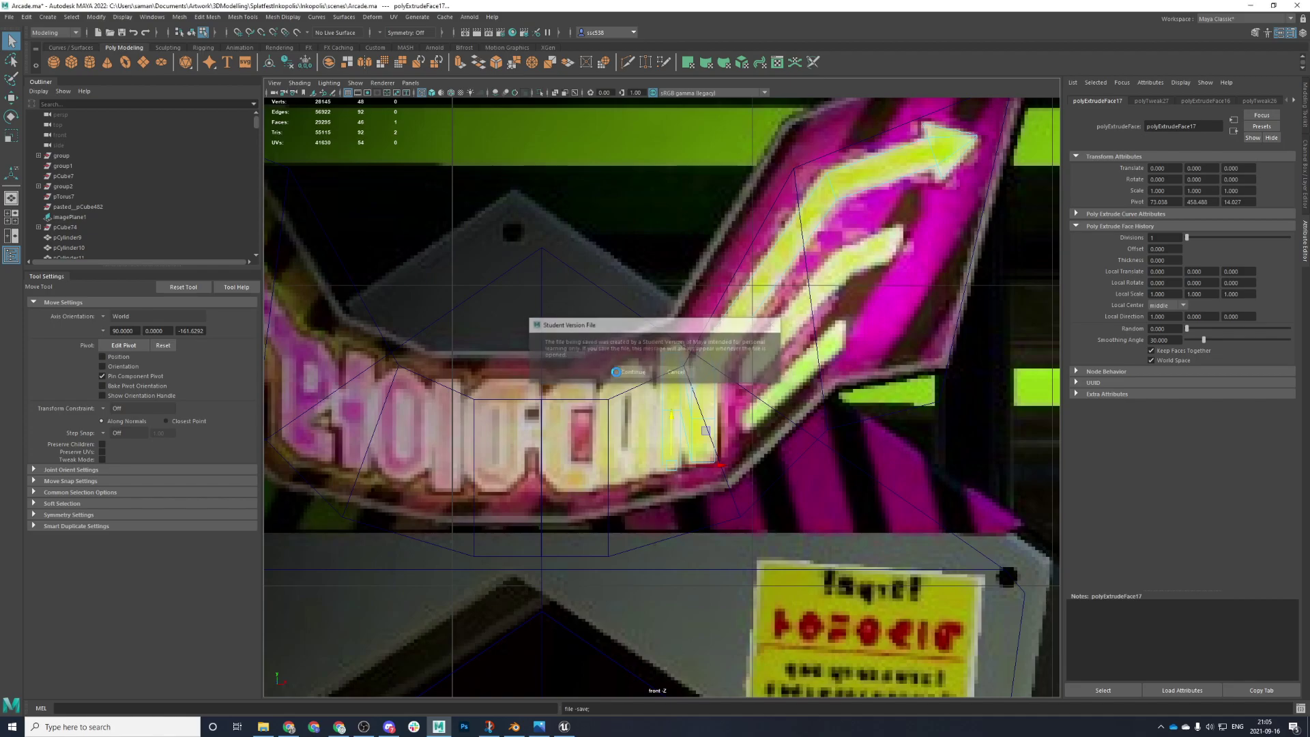
pyautogui.click(617, 374)
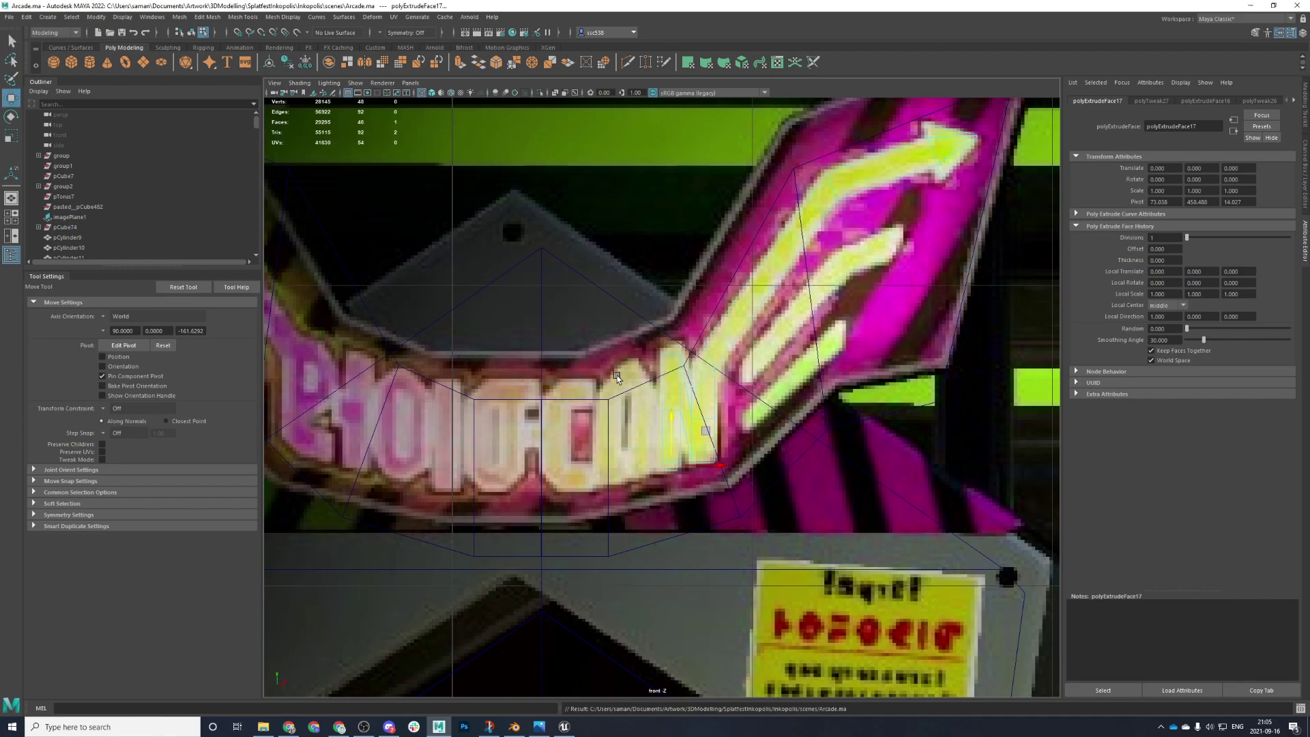
pyautogui.scroll(-5, 618, 374)
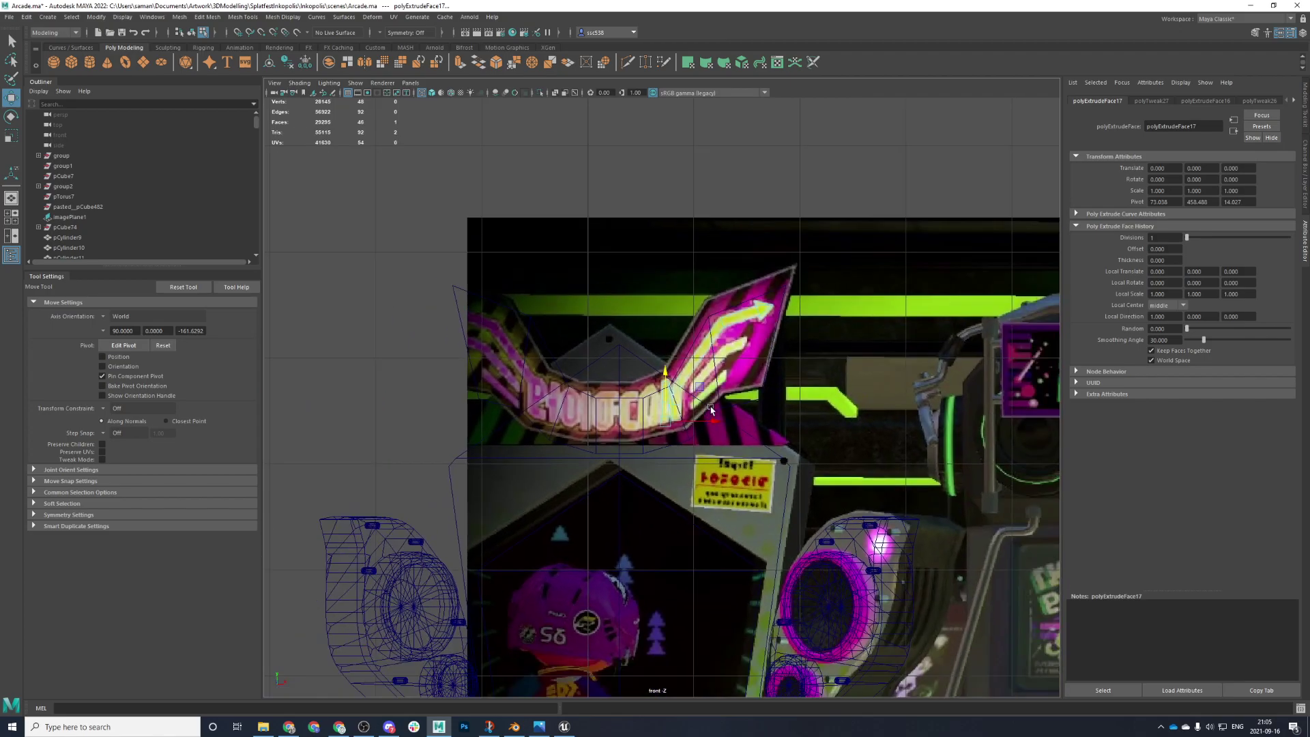
pyautogui.scroll(3, 711, 410)
pyautogui.hotkey('ctrl', 's')
pyautogui.click(632, 372)
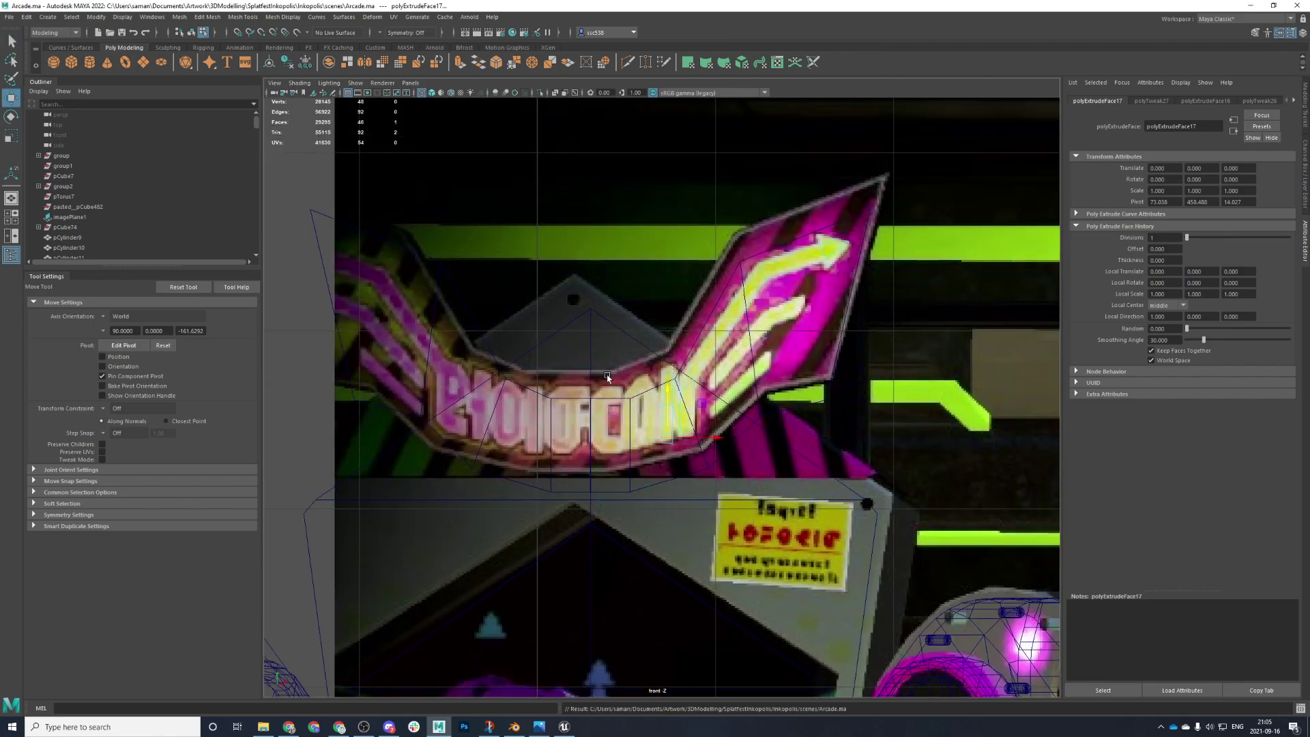
# - Create a polygon cube, move it up onto the arcade sign lettering and enlarge it
pyautogui.click(71, 63)
pyautogui.scroll(-6, 654, 364)
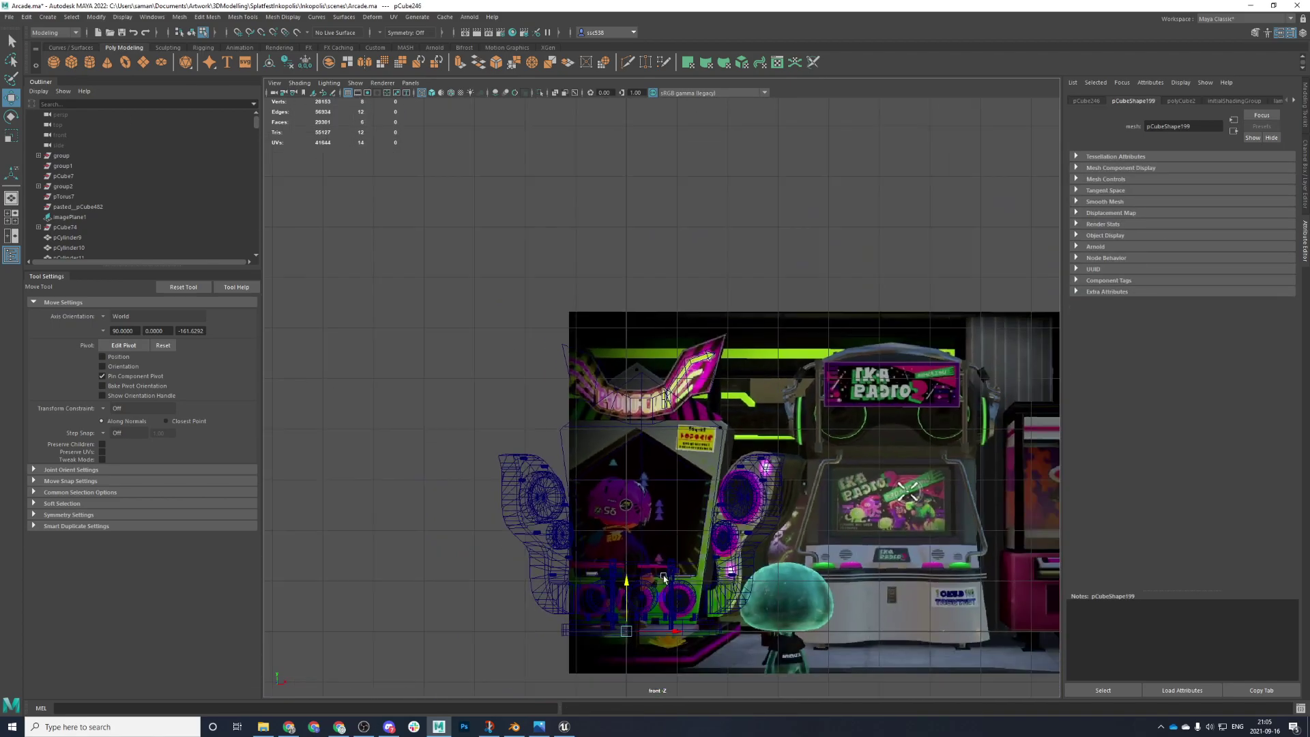
pyautogui.moveTo(653, 362); pyautogui.dragTo(634, 347)
pyautogui.click(633, 357)
pyautogui.hotkey('ctrl', 'z')
pyautogui.press('r')
pyautogui.moveTo(635, 402); pyautogui.dragTo(660, 414)
# - Move the cube over the O-shaped letter beside the N, resize it towards the letter's size, and save
pyautogui.press('f')
pyautogui.scroll(-5, 672, 394)
pyautogui.keyDown('alt'); pyautogui.moveTo(730, 406); pyautogui.dragTo(707, 423, button='middle'); pyautogui.keyUp('alt')
pyautogui.press('w')
pyautogui.moveTo(693, 416); pyautogui.dragTo(877, 416)
pyautogui.keyDown('alt'); pyautogui.moveTo(877, 413); pyautogui.dragTo(719, 434, button='middle'); pyautogui.keyUp('alt')
pyautogui.scroll(2, 709, 420)
pyautogui.press('r')
pyautogui.moveTo(672, 442); pyautogui.dragTo(527, 497)
pyautogui.scroll(-3, 702, 439)
pyautogui.scroll(3, 689, 442)
pyautogui.press('w')
pyautogui.moveTo(763, 445); pyautogui.dragTo(786, 437, button='middle')
pyautogui.hotkey('ctrl', 's')
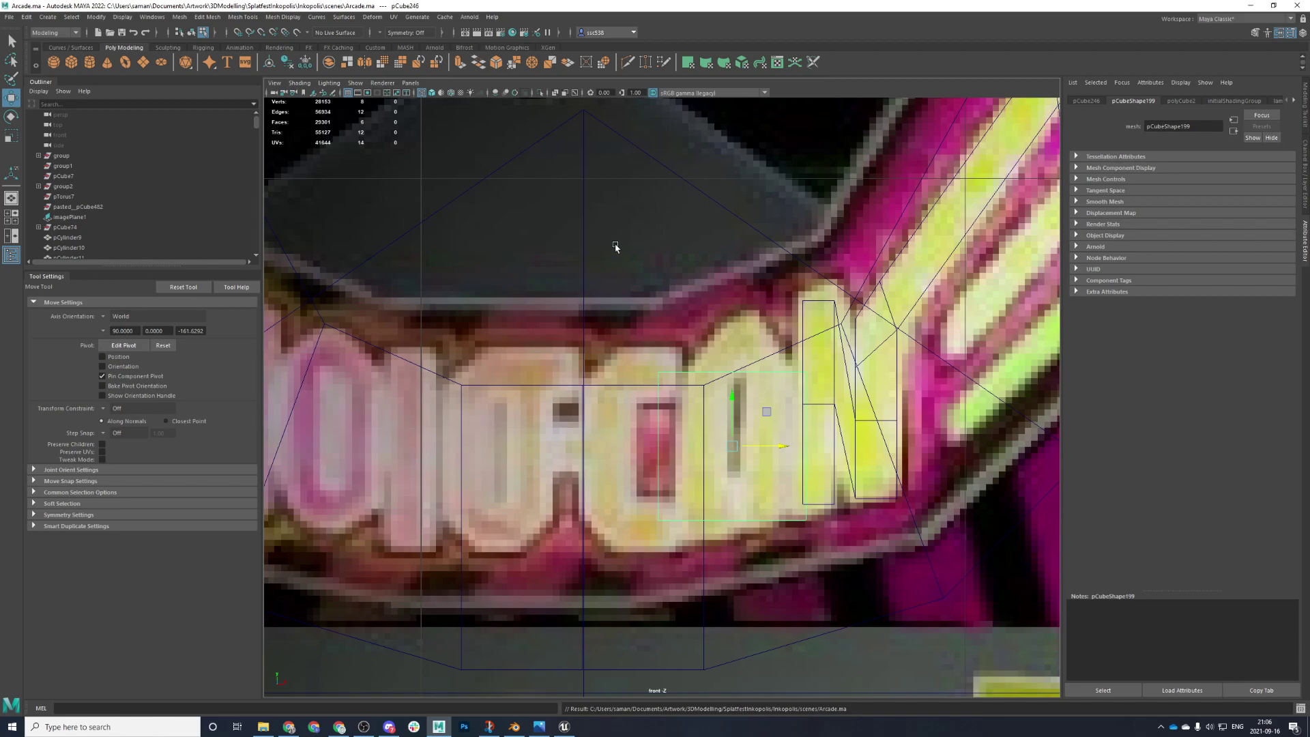
# - Adjust the cube's scale, raise it over the O-shaped letter and save the scene
pyautogui.scroll(6, 800, 450)
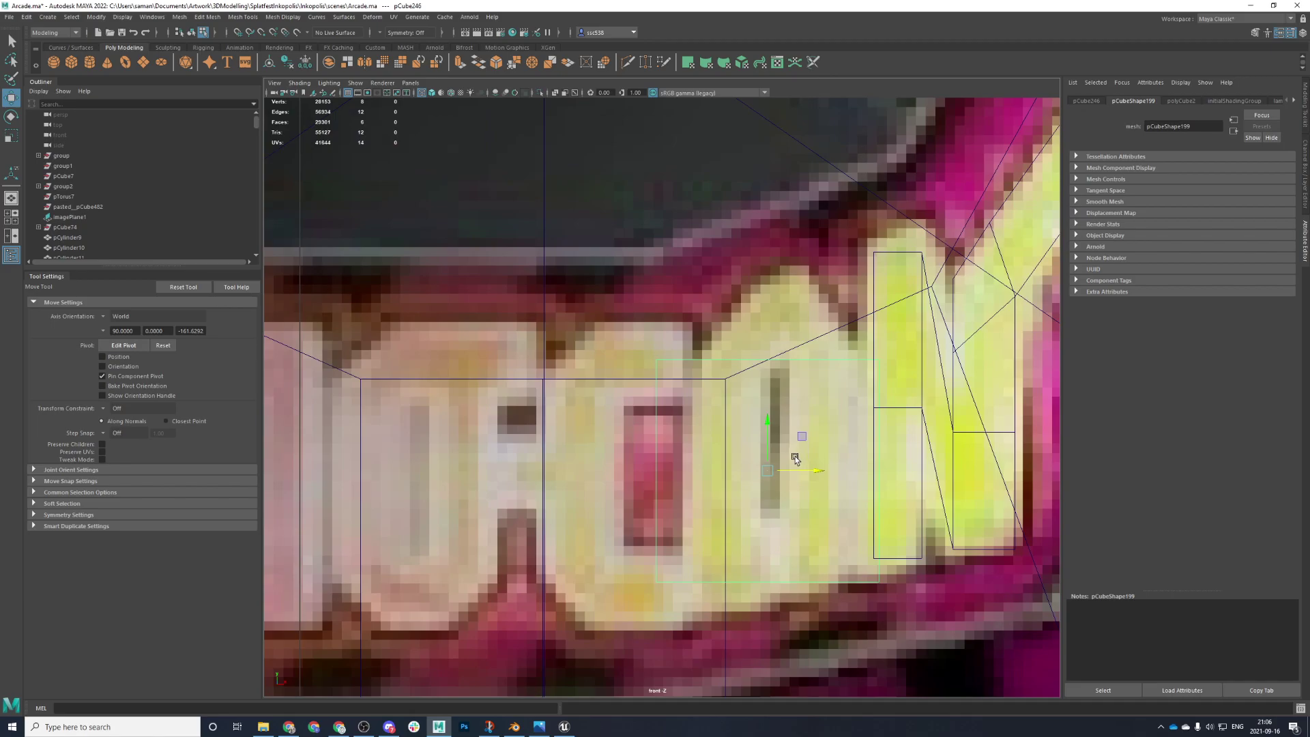
pyautogui.keyDown('alt'); pyautogui.moveTo(796, 456); pyautogui.dragTo(723, 462, button='middle'); pyautogui.keyUp('alt')
pyautogui.scroll(-1, 663, 473)
pyautogui.press('r')
pyautogui.moveTo(692, 475); pyautogui.dragTo(724, 482)
pyautogui.press('w')
pyautogui.moveTo(692, 419); pyautogui.dragTo(693, 381)
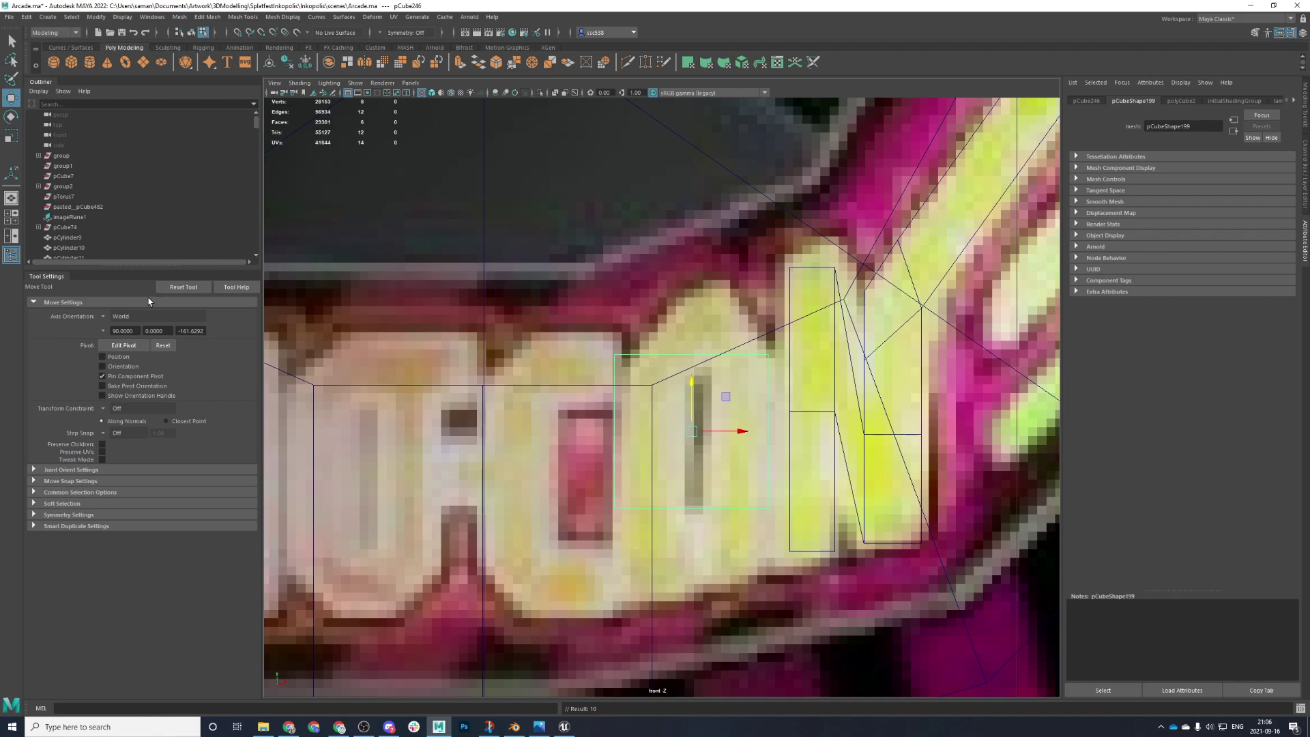
pyautogui.hotkey('ctrl', 's')
pyautogui.click(633, 372)
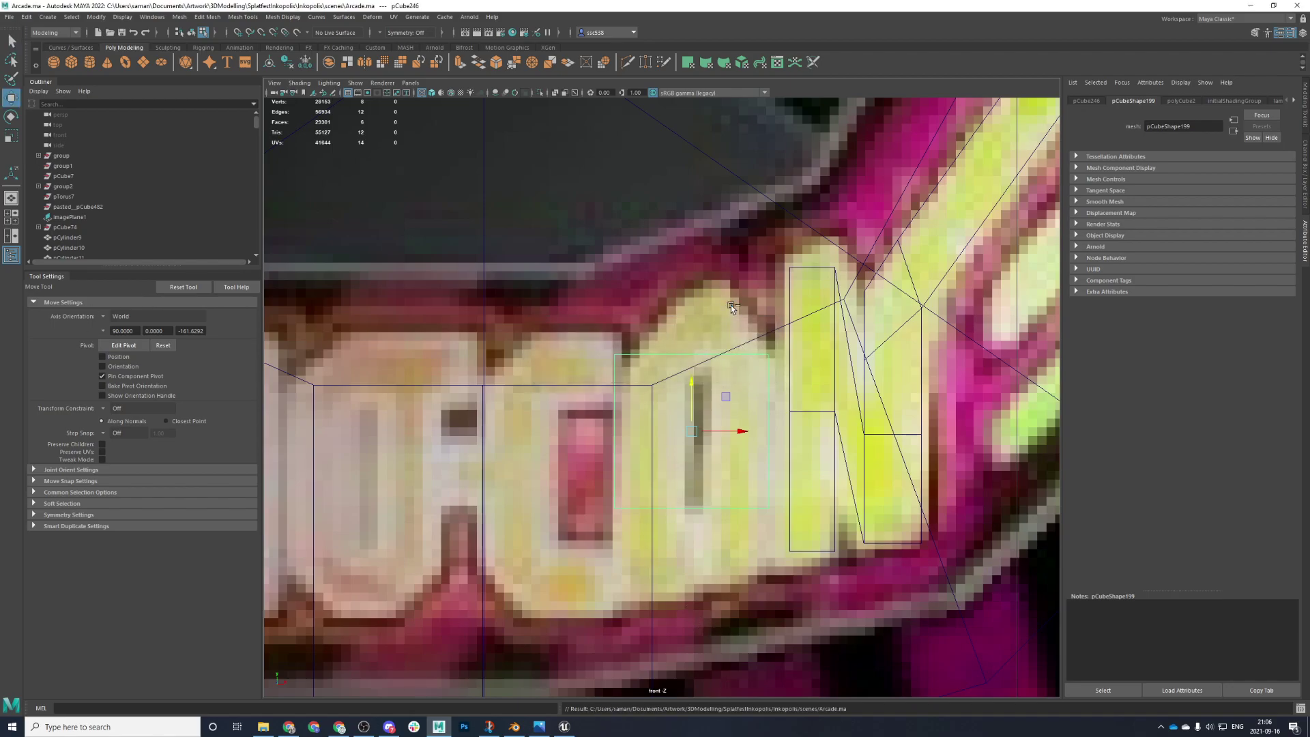
# - Stretch the cube vertically and align it so it covers the O-shaped letter's height, then save and deselect it
pyautogui.press('space')
pyautogui.press('space')
pyautogui.press('space')
pyautogui.press('space')
pyautogui.scroll(-6, 707, 363)
pyautogui.press('r')
pyautogui.moveTo(661, 347)
pyautogui.mouseDown()
pyautogui.moveTo(666, 314)
pyautogui.moveTo(661, 366)
pyautogui.mouseUp()
pyautogui.press('w')
pyautogui.press('r')
pyautogui.press('w')
pyautogui.hotkey('ctrl', 's')
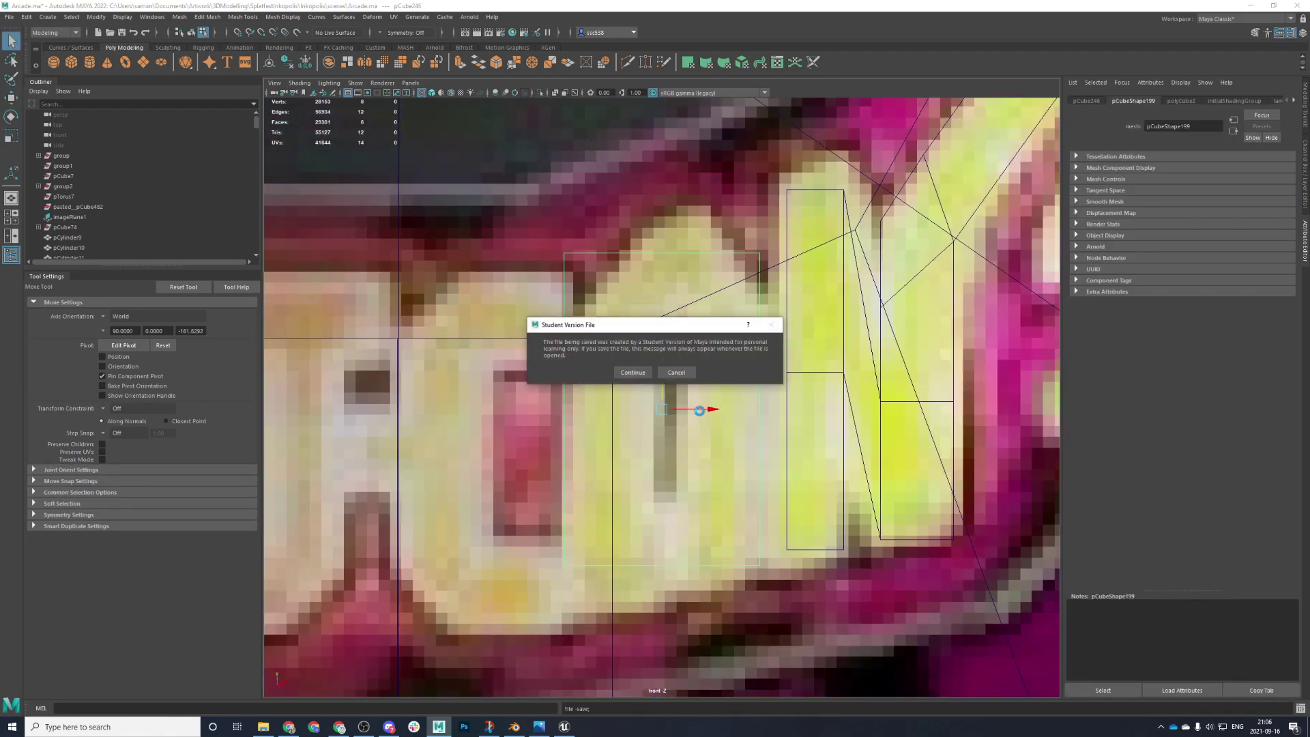
pyautogui.press('Return')
pyautogui.click(700, 415)
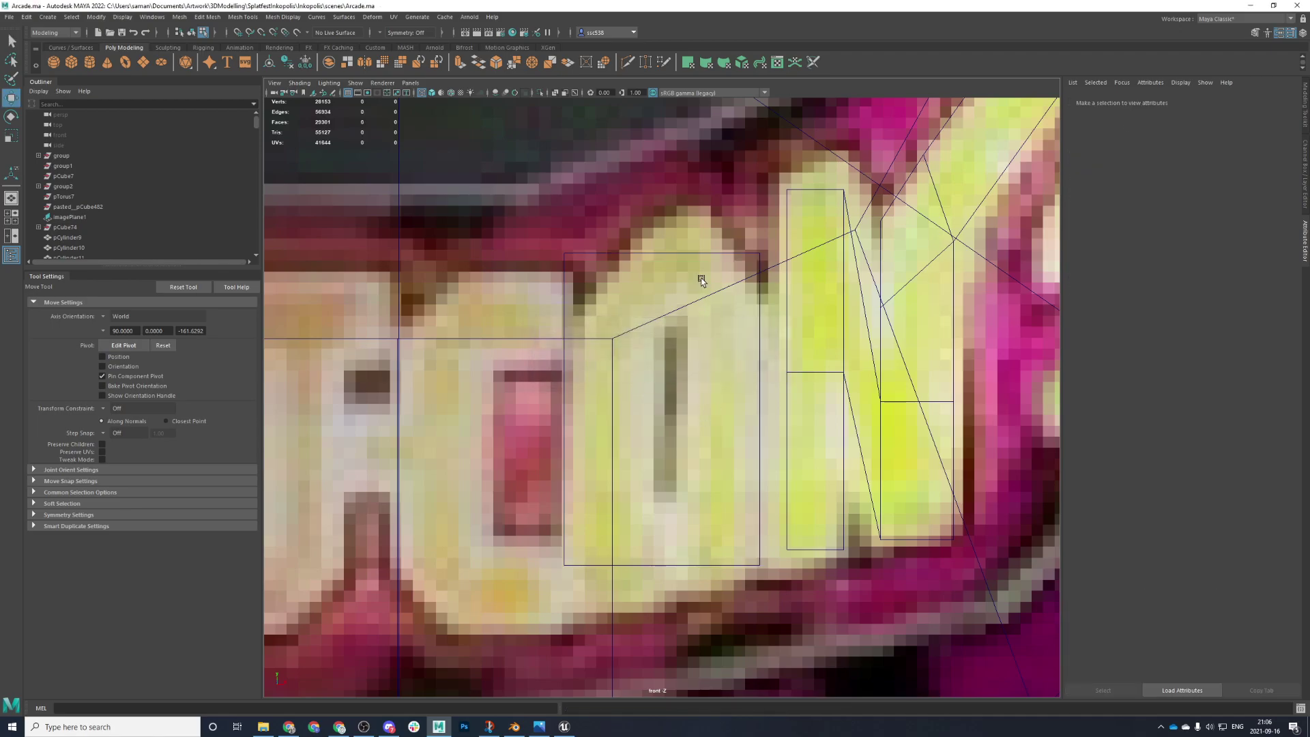
# - Locate the letter cube in the top view and frame it to examine its depth placement
pyautogui.click(711, 250)
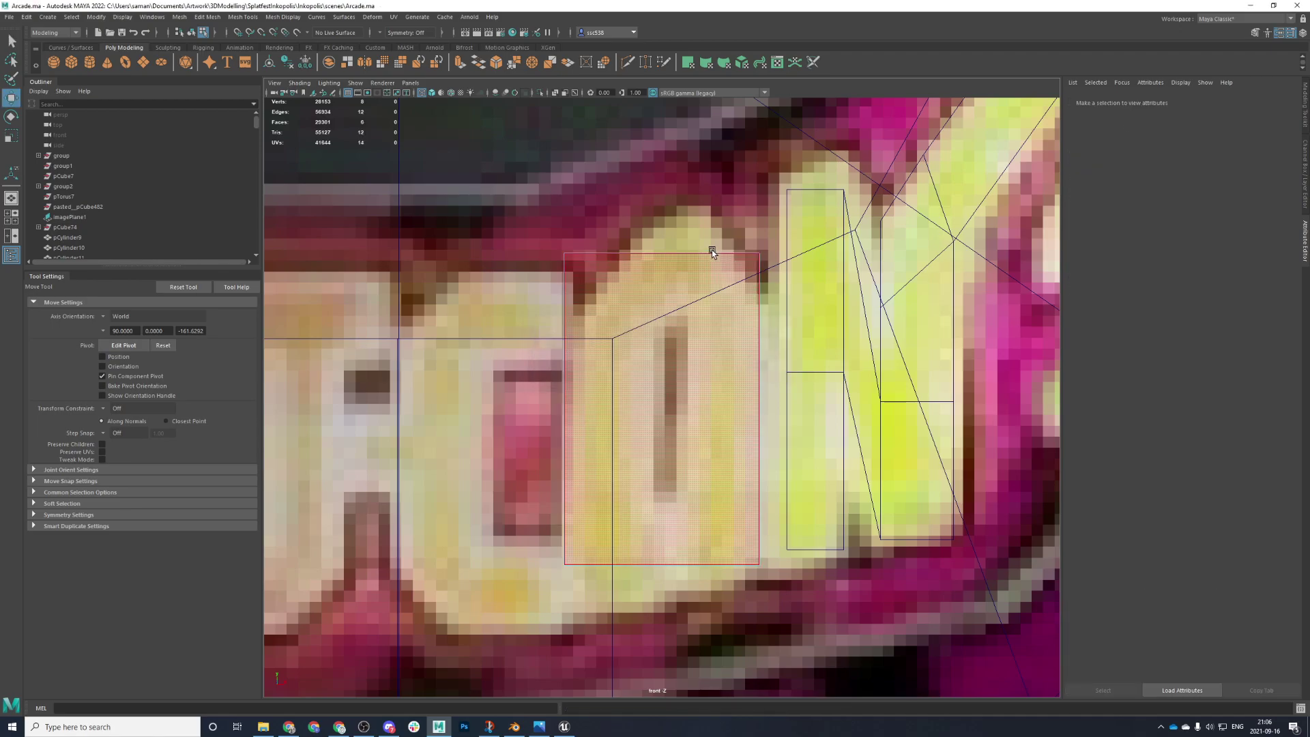
pyautogui.press('space')
pyautogui.press('space')
pyautogui.press('a')
pyautogui.scroll(-3, 595, 338)
pyautogui.scroll(6, 592, 406)
pyautogui.scroll(5, 774, 179)
pyautogui.keyDown('alt'); pyautogui.moveTo(591, 465); pyautogui.dragTo(703, 368, button='middle'); pyautogui.keyUp('alt')
pyautogui.scroll(3, 759, 230)
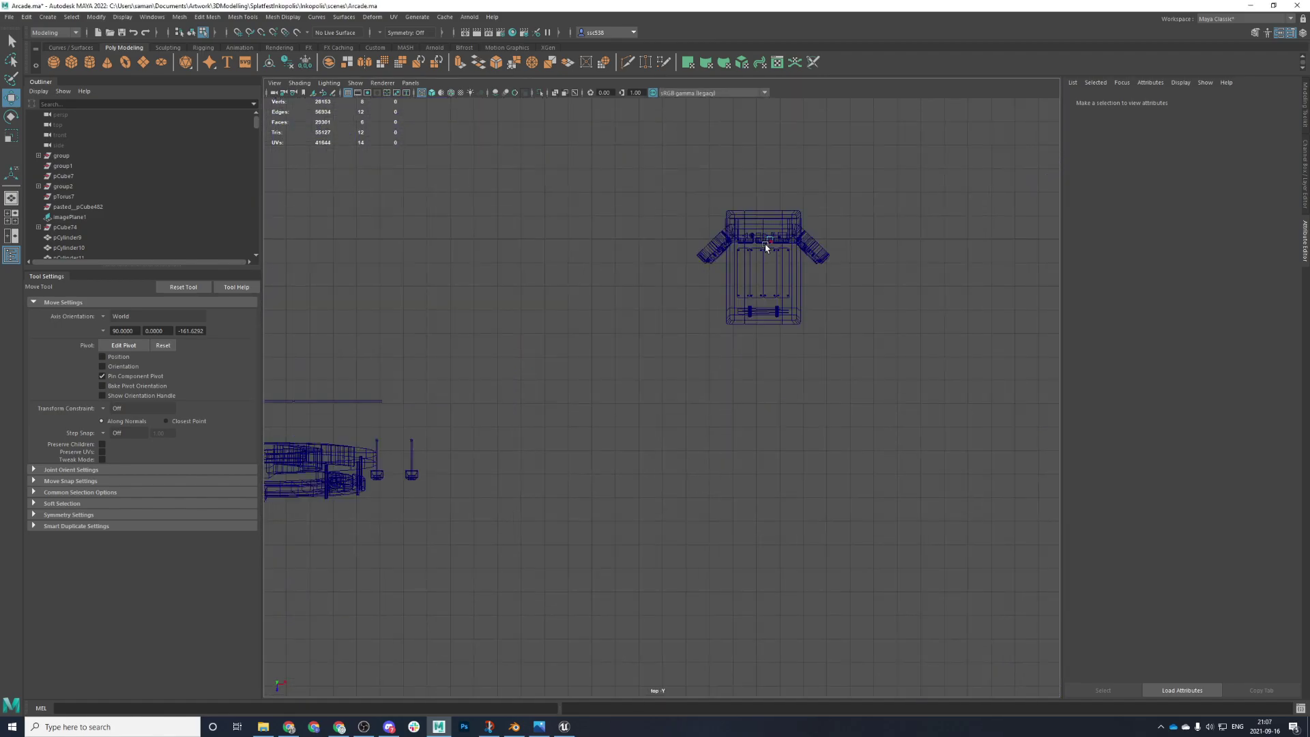
pyautogui.click(766, 248)
pyautogui.press('f')
pyautogui.scroll(-2, 430, 383)
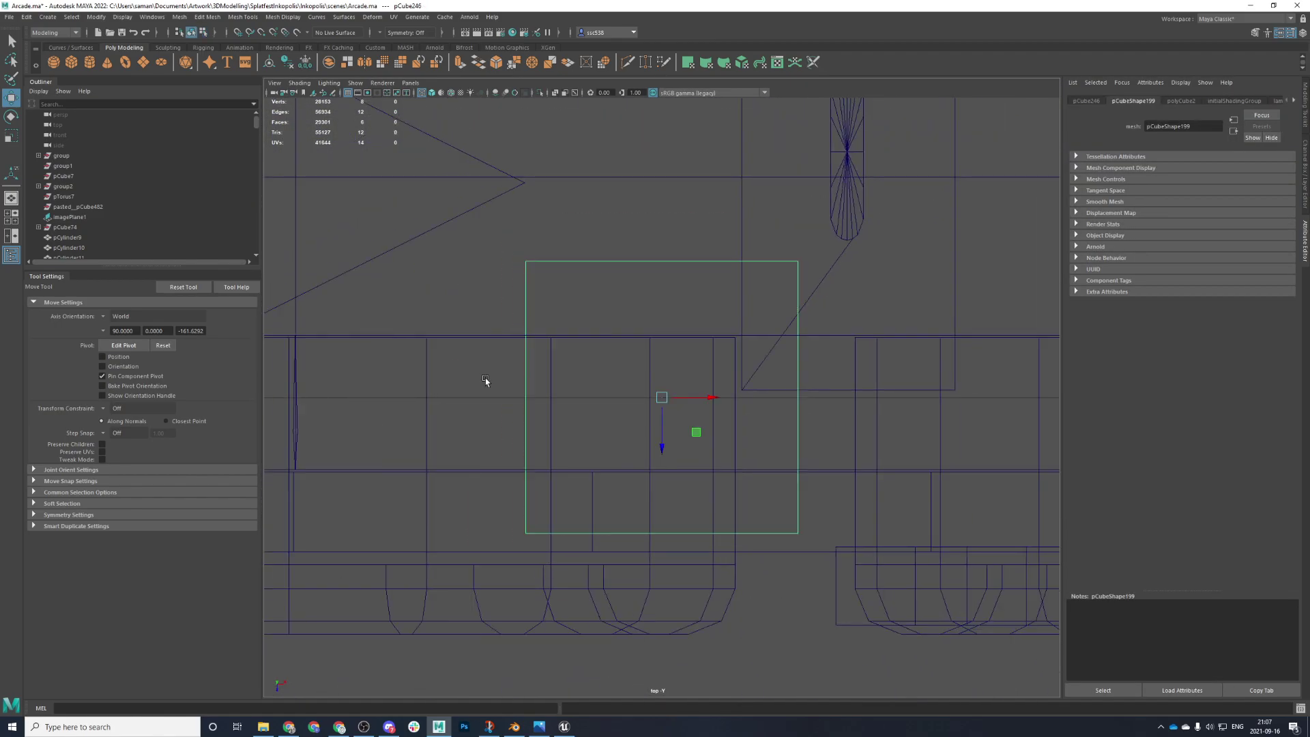
pyautogui.press('space')
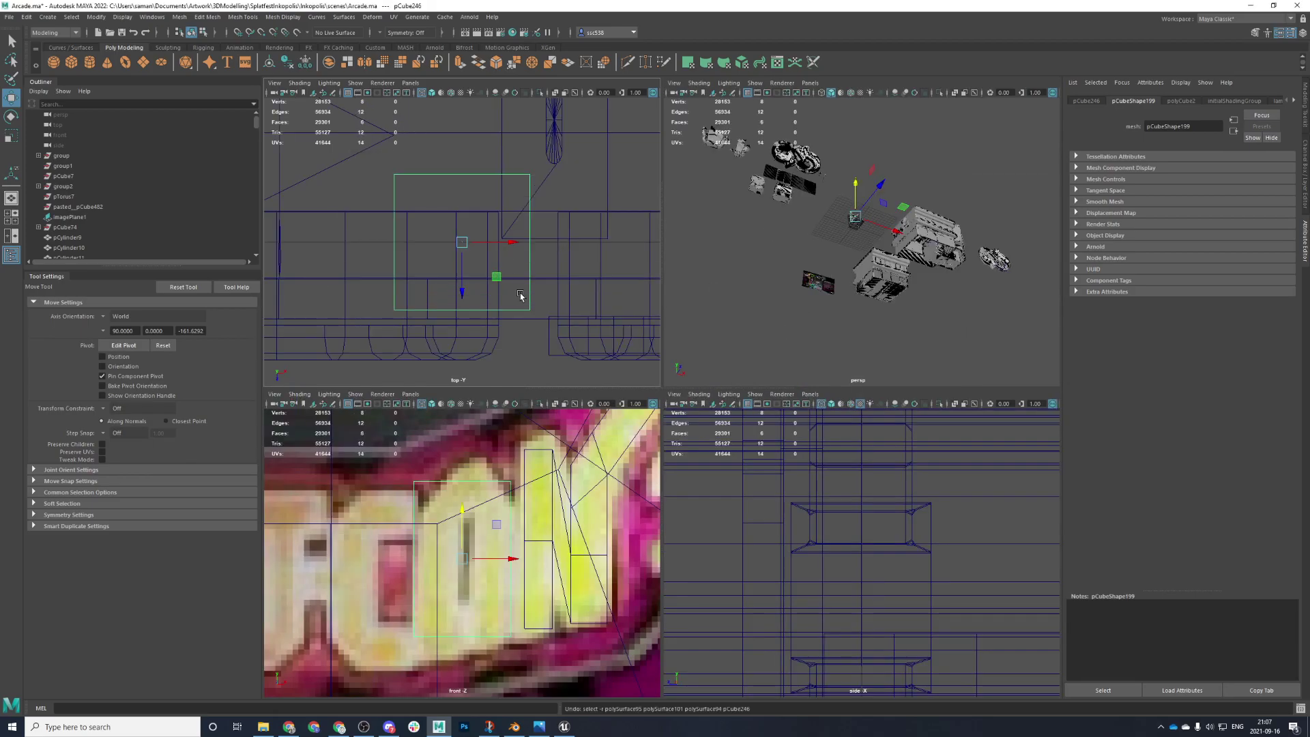
pyautogui.press('space')
# - Bevel the letter cube's four front-to-back corner edges with a fraction of 0.8 and 3 segments, and save
pyautogui.moveTo(620, 307); pyautogui.dragTo(620, 265, button='right')
pyautogui.moveTo(474, 354); pyautogui.dragTo(868, 382)
pyautogui.press('space')
pyautogui.press('space')
pyautogui.press('space')
pyautogui.press('space')
pyautogui.hotkey('ctrl', 's')
pyautogui.click(635, 370)
pyautogui.hotkey('ctrl', 'b')
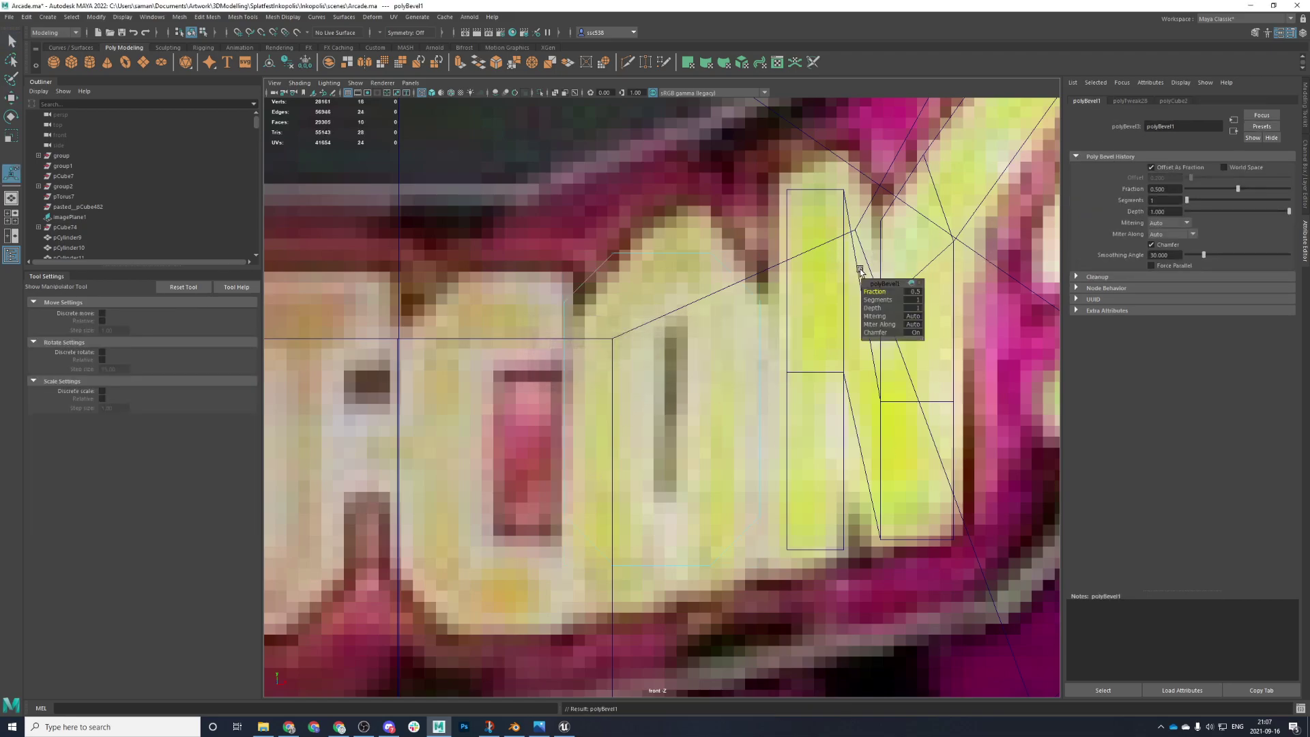
pyautogui.moveTo(875, 285); pyautogui.dragTo(876, 288)
pyautogui.moveTo(878, 300); pyautogui.dragTo(893, 301)
pyautogui.hotkey('ctrl', 's')
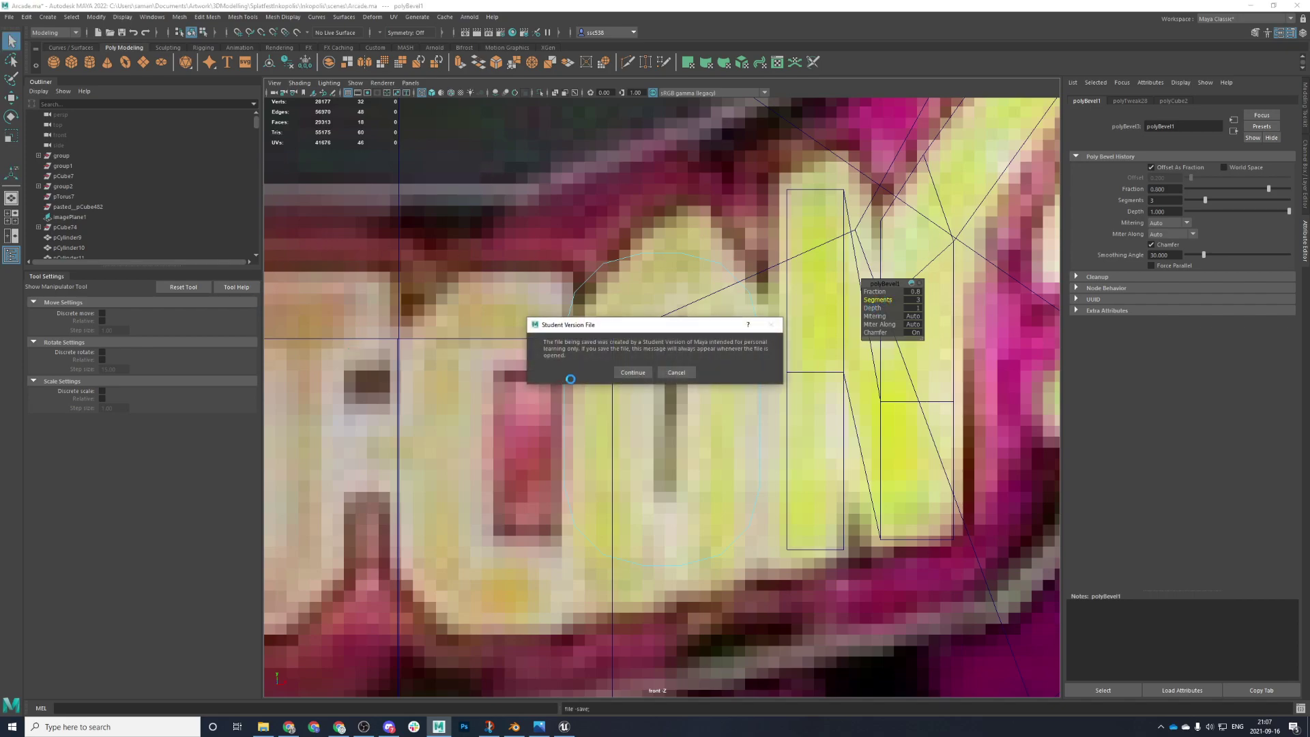
pyautogui.click(632, 372)
# - Extrude the rounded block's front and back faces and scale them inward to the letter's narrow central slot
pyautogui.press('y')
pyautogui.rightClick(667, 258)
pyautogui.rightClick(674, 258)
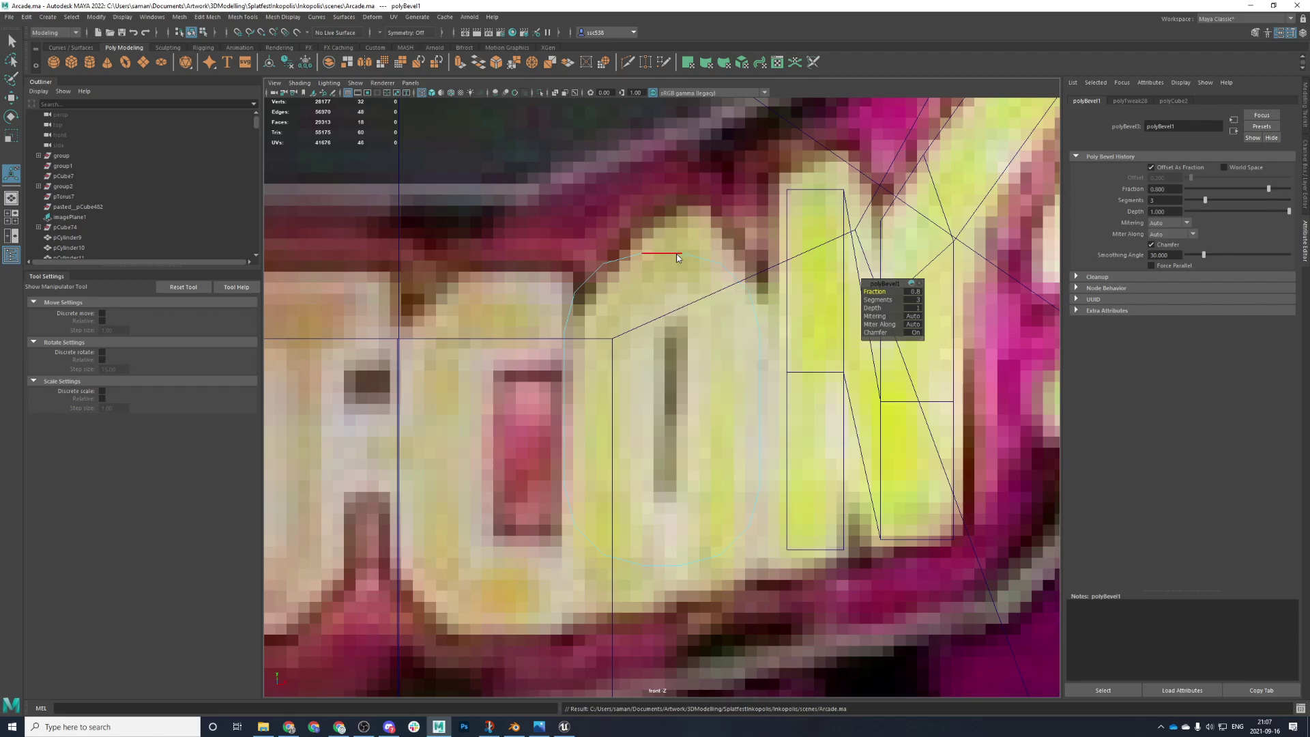
pyautogui.moveTo(677, 255); pyautogui.dragTo(724, 240, button='right')
pyautogui.press('q')
pyautogui.hotkey('ctrl', 's')
pyautogui.rightClick(658, 324)
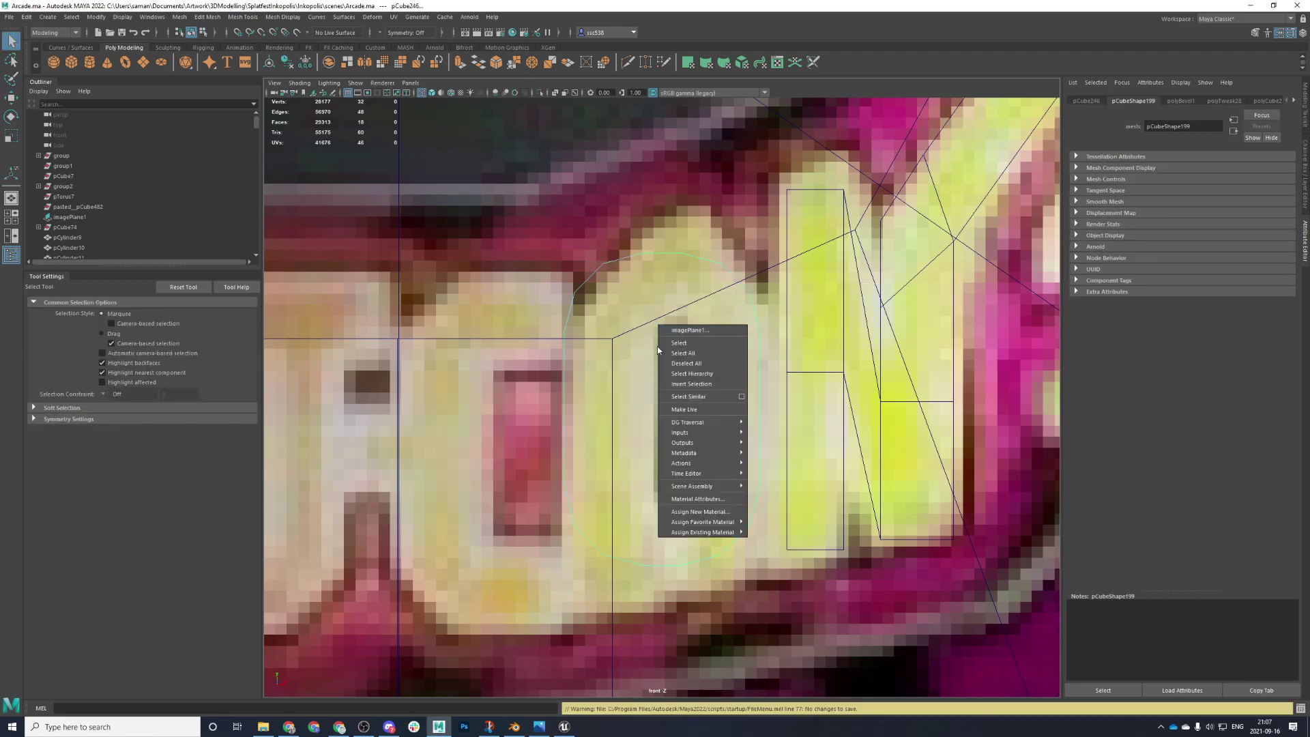
pyautogui.moveTo(643, 254); pyautogui.dragTo(645, 282, button='right')
pyautogui.moveTo(686, 330); pyautogui.dragTo(696, 363)
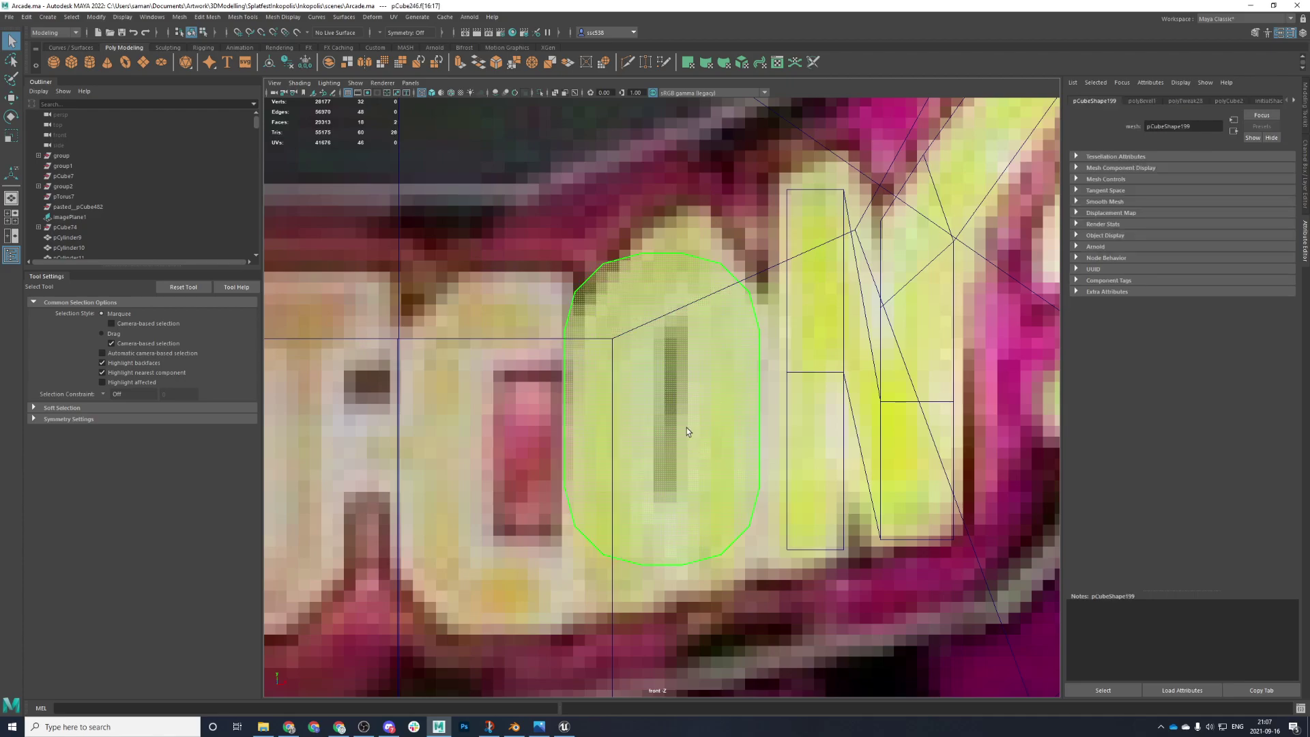
pyautogui.hotkey('ctrl', 'e')
pyautogui.press('r')
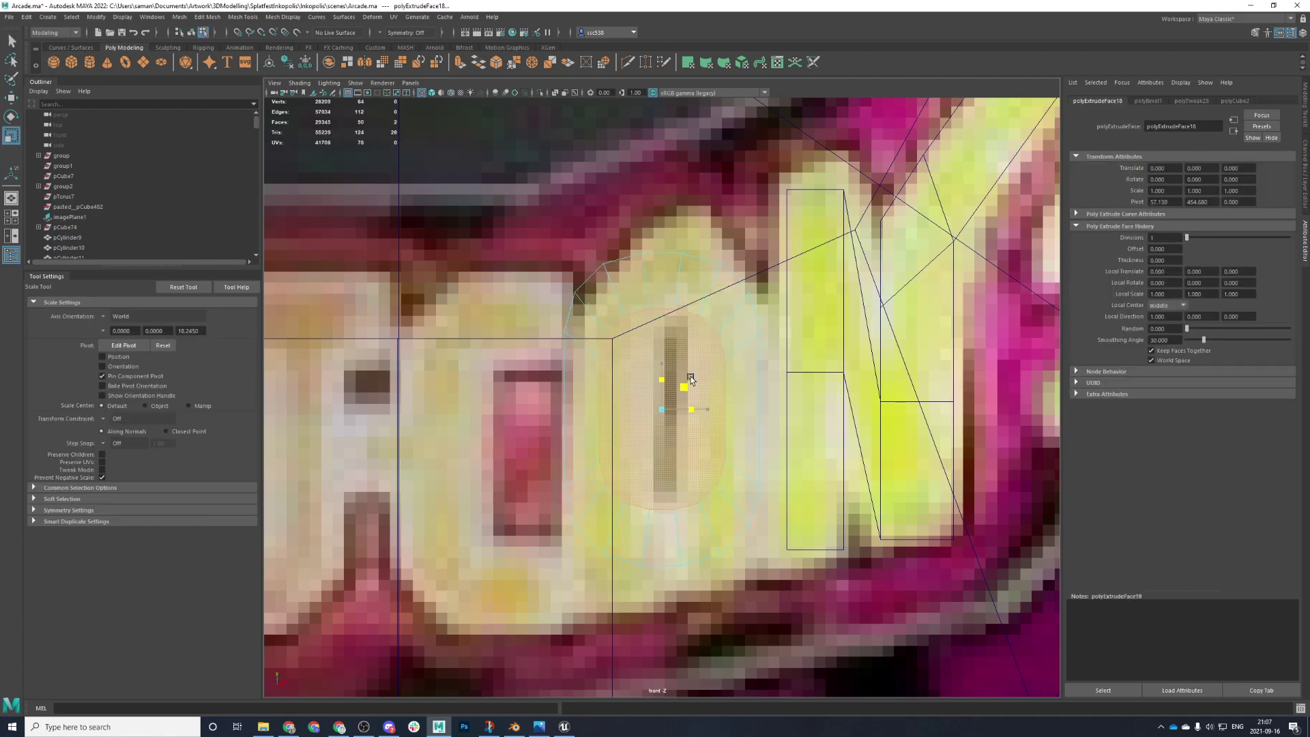
pyautogui.moveTo(704, 406); pyautogui.dragTo(710, 464)
# - Select the letter N together with the rounded block in perspective to compare their depth positions
pyautogui.press('space')
pyautogui.press('space')
pyautogui.scroll(-4, 755, 357)
pyautogui.scroll(-3, 725, 427)
pyautogui.moveTo(751, 391); pyautogui.dragTo(869, 367, button='right')
pyautogui.scroll(-2, 808, 417)
pyautogui.scroll(6, 749, 468)
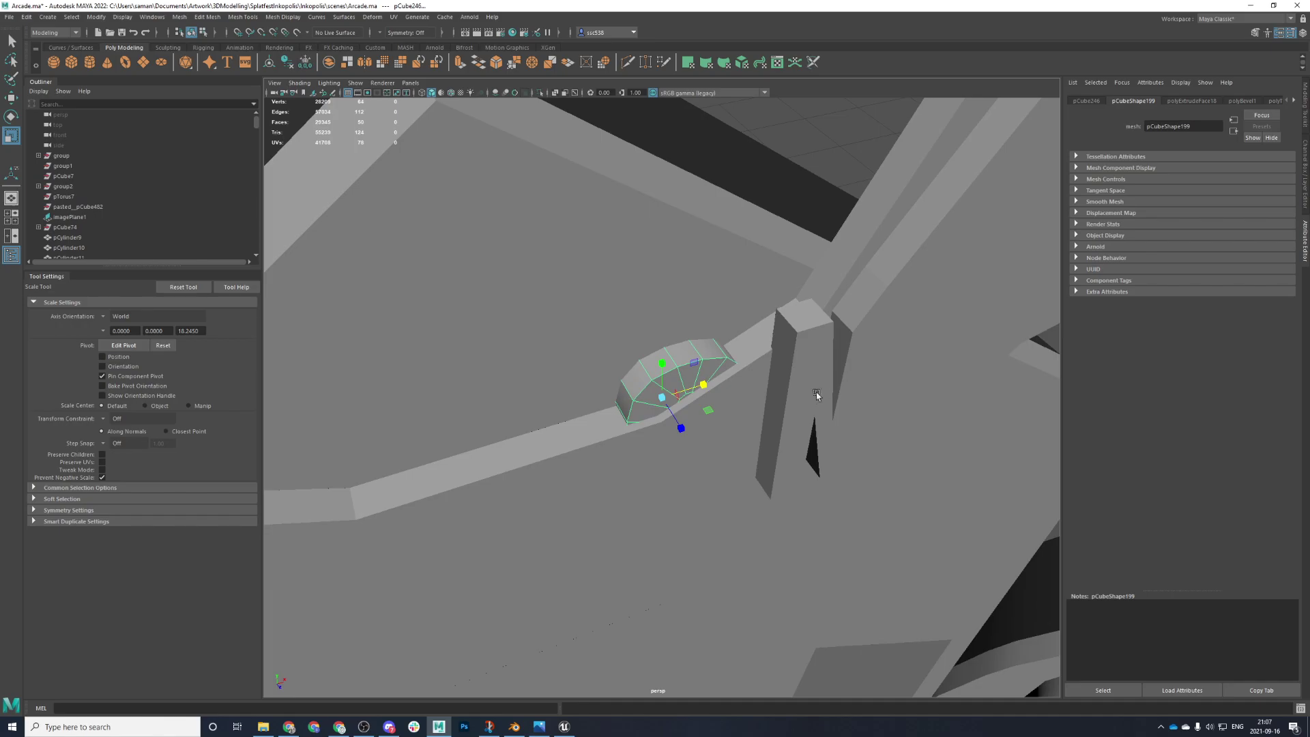
pyautogui.moveTo(761, 339); pyautogui.dragTo(793, 326, button='right')
pyautogui.click(784, 365)
pyautogui.keyDown('shift'); pyautogui.click(666, 362); pyautogui.keyUp('shift')
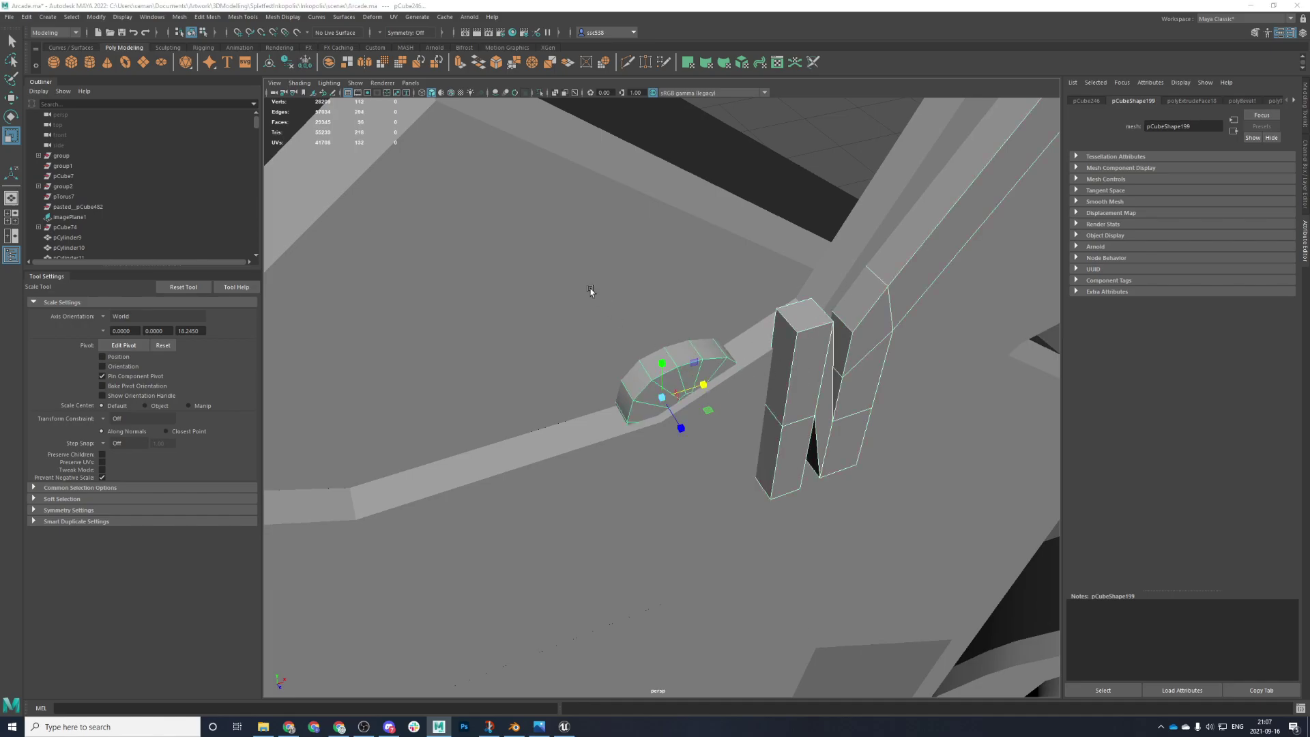
# - Move the rounded block forward in the top view to line up with the letter N's depth, and save
pyautogui.press('space')
pyautogui.press('space')
pyautogui.scroll(-4, 547, 348)
pyautogui.keyDown('alt'); pyautogui.moveTo(502, 400); pyautogui.dragTo(649, 296, button='middle'); pyautogui.keyUp('alt')
pyautogui.keyDown('alt'); pyautogui.moveTo(638, 233); pyautogui.dragTo(631, 330, button='middle'); pyautogui.keyUp('alt')
pyautogui.scroll(3, 632, 333)
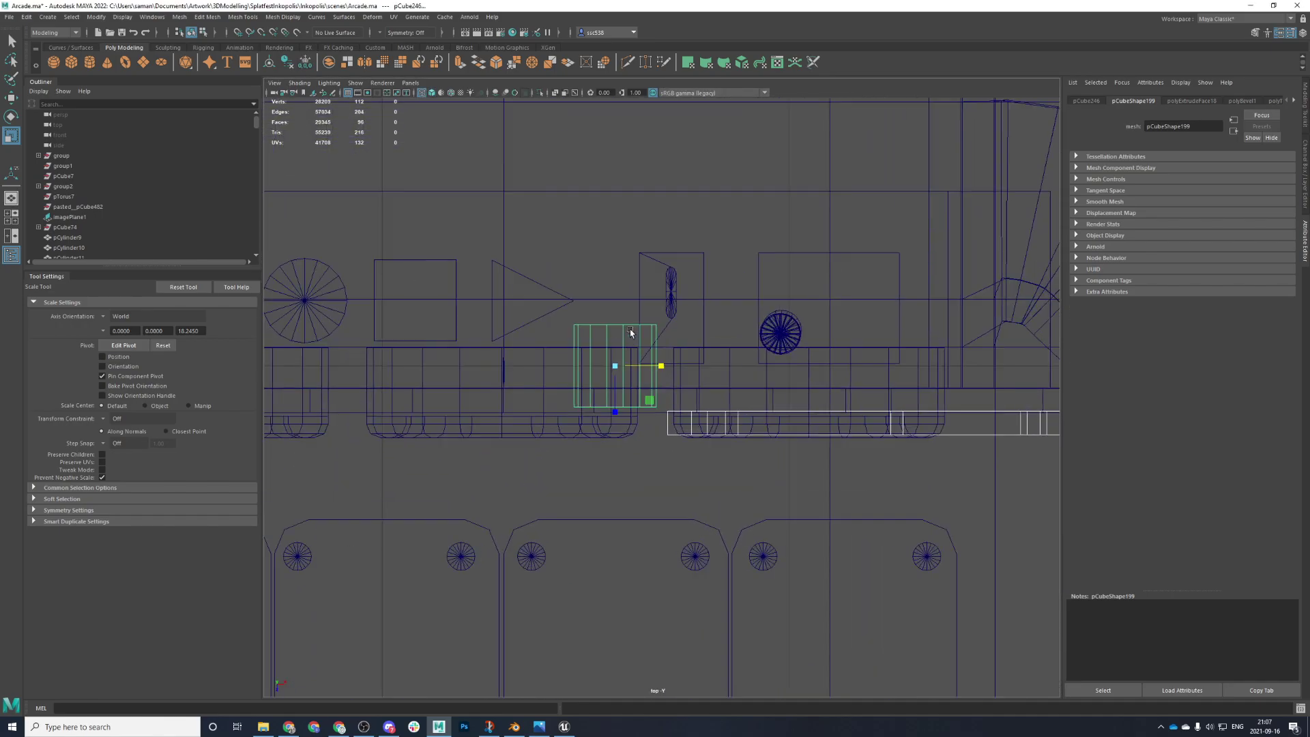
pyautogui.click(614, 325)
pyautogui.click(613, 338)
pyautogui.press('w')
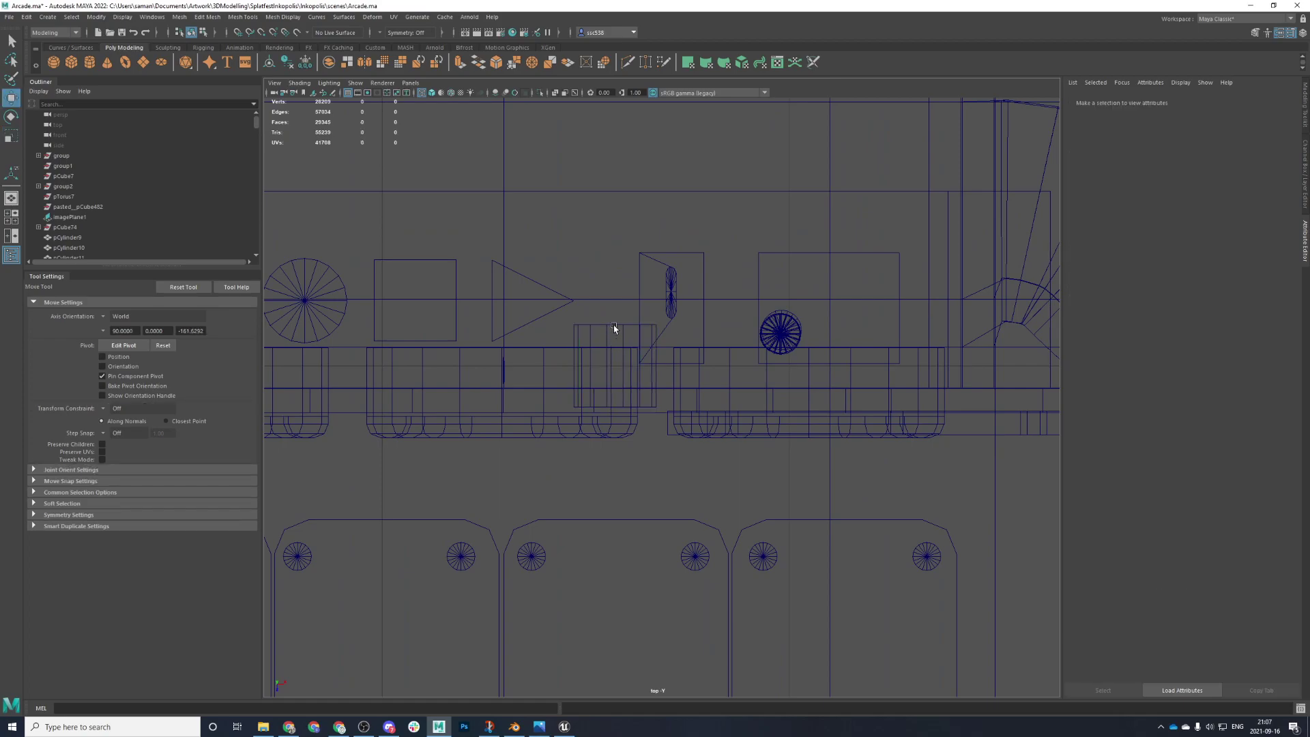
pyautogui.click(614, 328)
pyautogui.moveTo(617, 413); pyautogui.dragTo(616, 466)
pyautogui.hotkey('ctrl', 's')
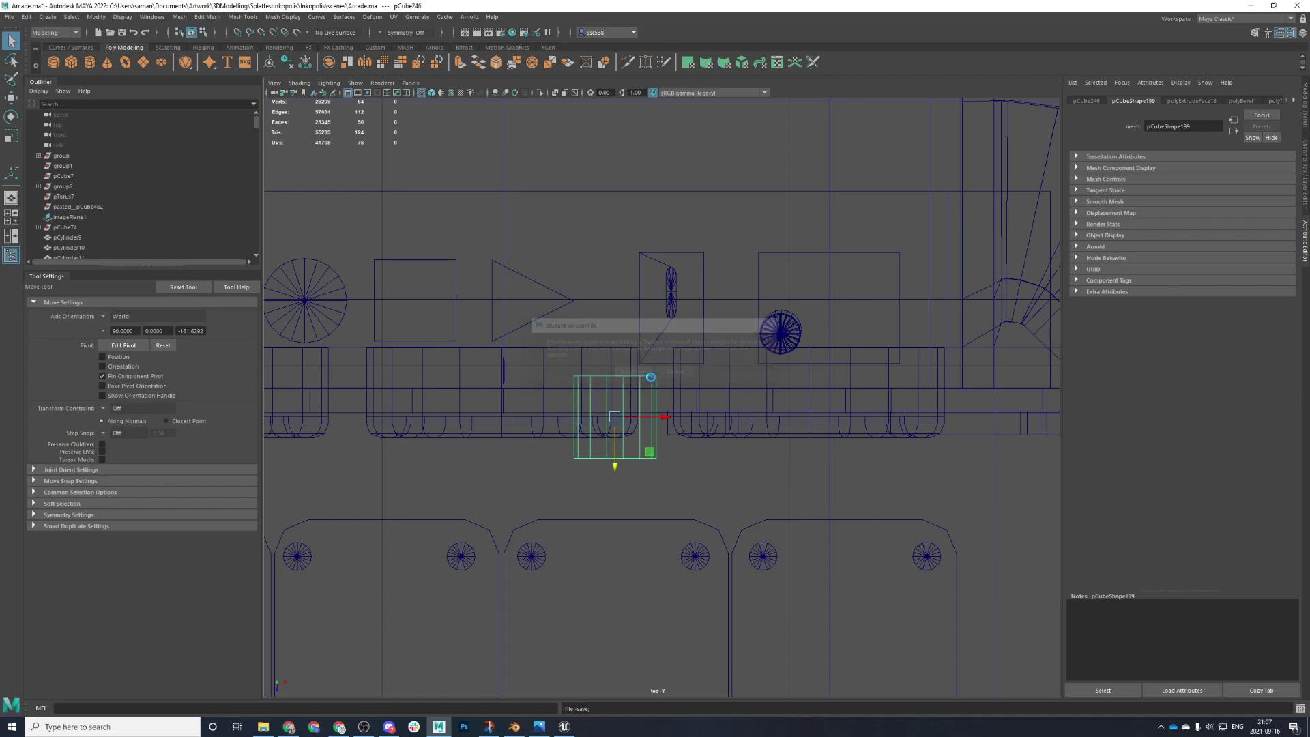
# - Flatten the rounded block's depth to roughly match the letter N's thickness and save the scene
pyautogui.press('space')
pyautogui.press('space')
pyautogui.keyDown('alt'); pyautogui.moveTo(793, 341); pyautogui.dragTo(819, 375); pyautogui.keyUp('alt')
pyautogui.press('r')
pyautogui.moveTo(697, 413); pyautogui.dragTo(676, 450)
pyautogui.press('space')
pyautogui.press('space')
pyautogui.scroll(-3, 661, 369)
pyautogui.press('w')
pyautogui.hotkey('ctrl', 's')
pyautogui.press('Return')
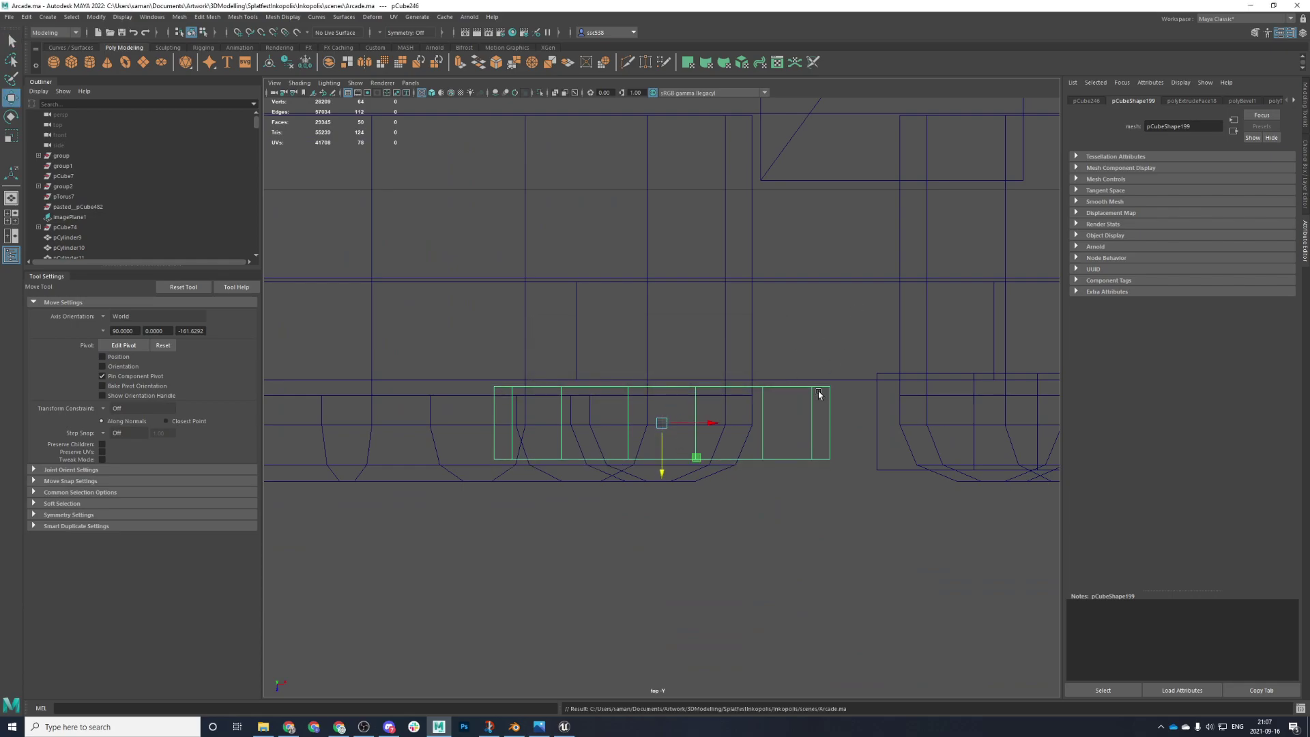
# - Delete the inner slot faces on the front and back of the rounded block
pyautogui.press('space')
pyautogui.press('space')
pyautogui.press('space')
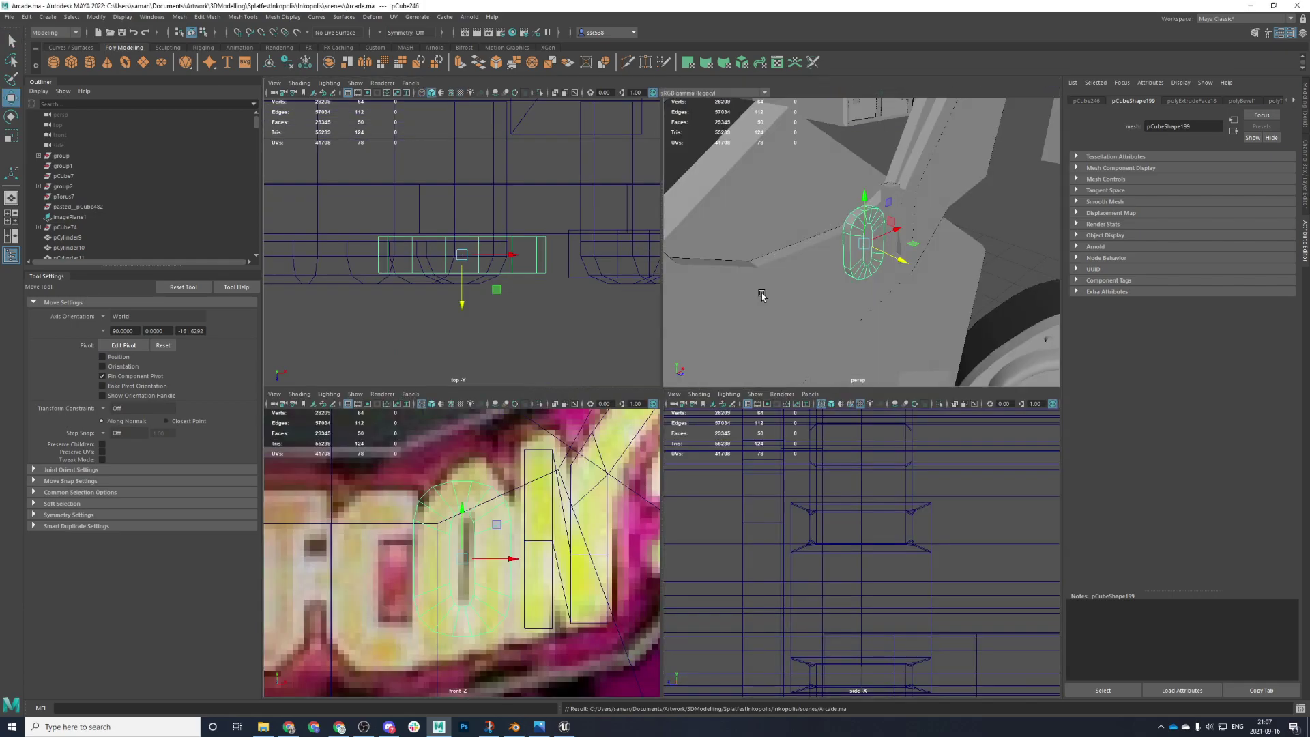
pyautogui.press('space')
pyautogui.press('space')
pyautogui.press('space')
pyautogui.rightClick(609, 333)
pyautogui.rightClick(610, 323)
pyautogui.moveTo(612, 314); pyautogui.dragTo(619, 339, button='right')
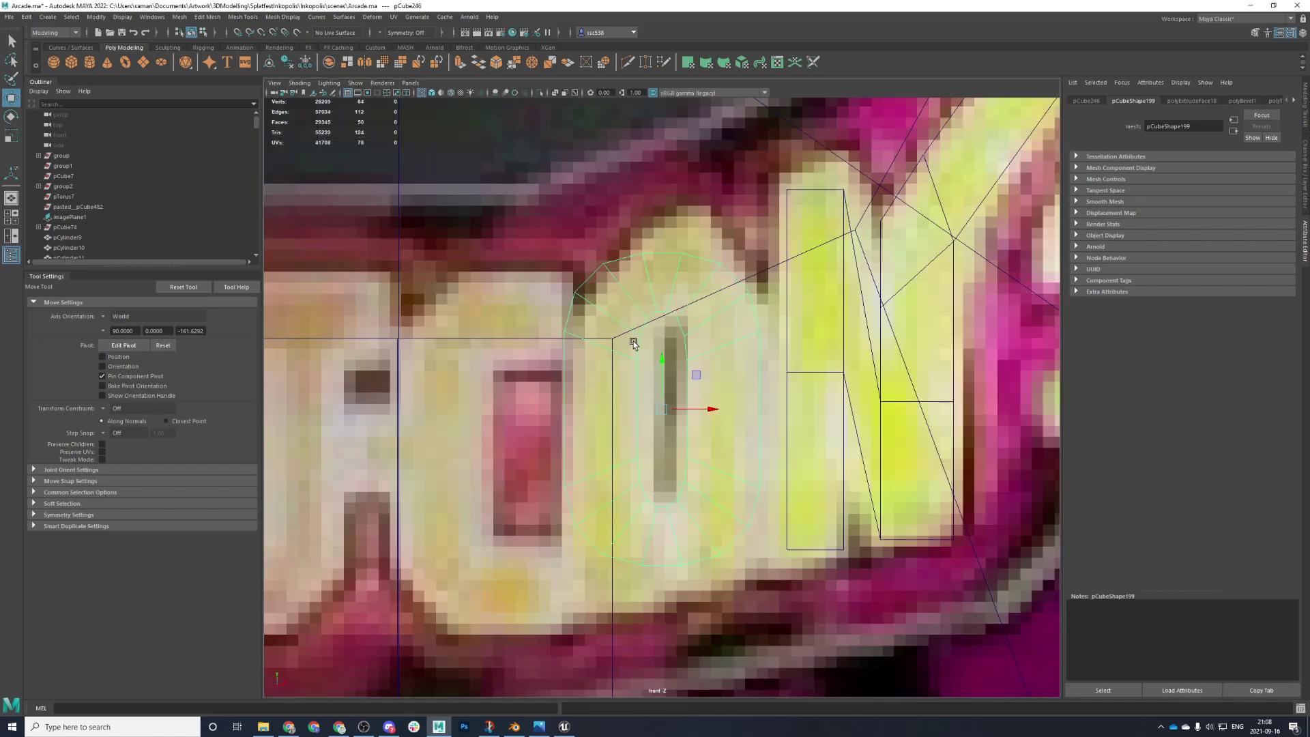
pyautogui.scroll(-5, 659, 437)
pyautogui.press('Delete')
# - Bridge the front and back edges along one long straight side of the slot in the rounded block
pyautogui.press('space')
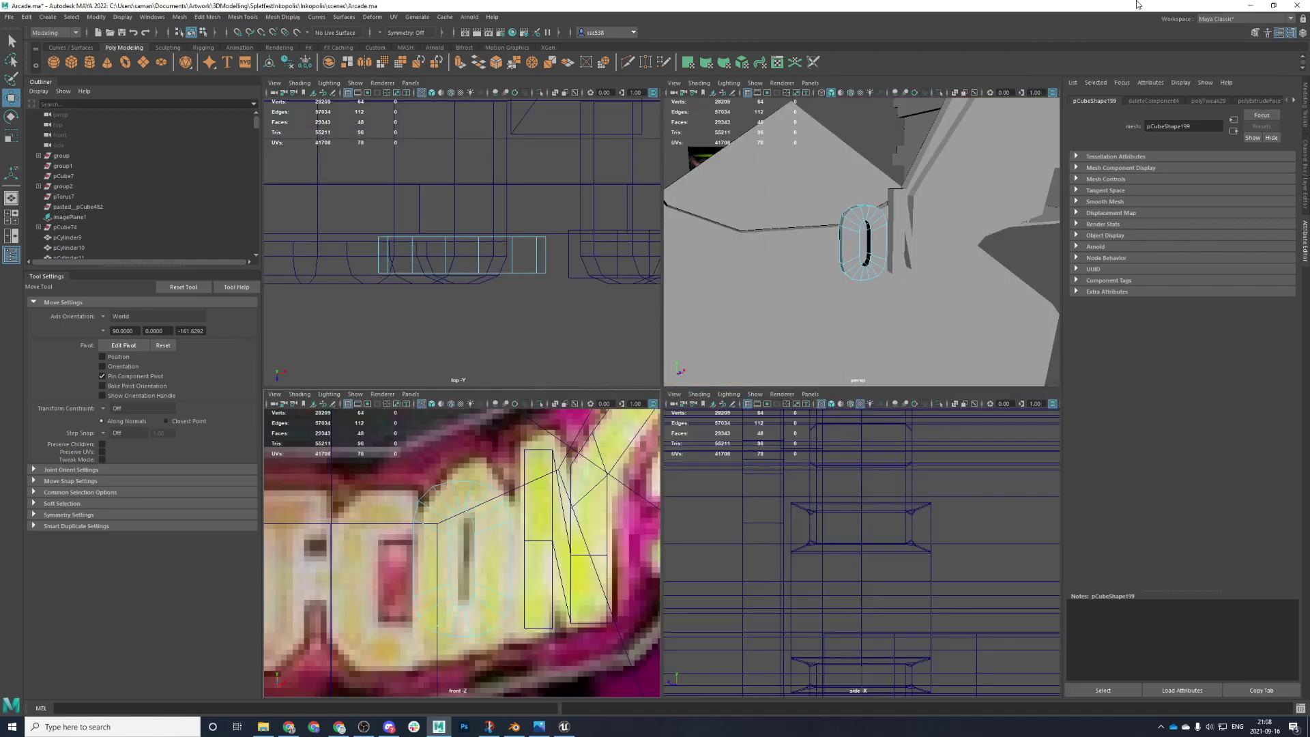
pyautogui.press('space')
pyautogui.keyDown('alt'); pyautogui.moveTo(754, 339); pyautogui.dragTo(717, 354); pyautogui.keyUp('alt')
pyautogui.scroll(8, 718, 354)
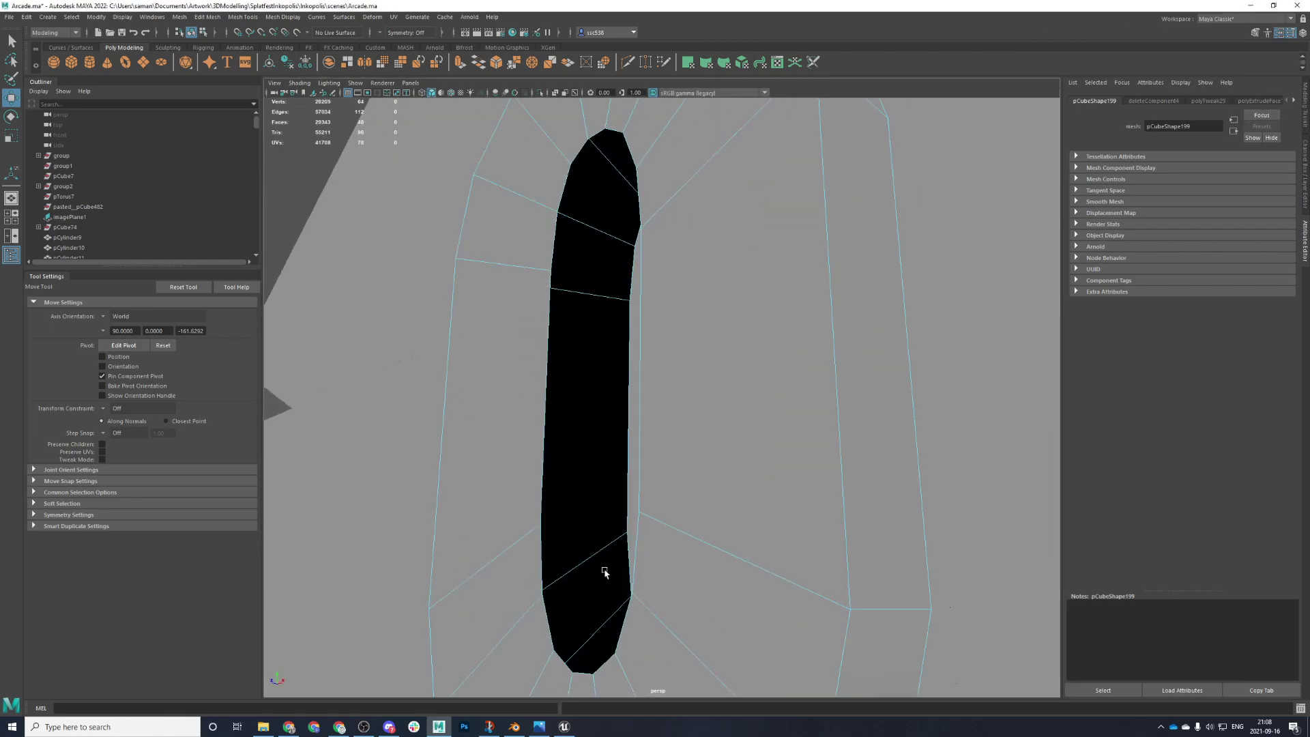
pyautogui.scroll(-3, 638, 493)
pyautogui.moveTo(604, 345); pyautogui.dragTo(600, 303, button='right')
pyautogui.click(592, 361)
pyautogui.moveTo(562, 369); pyautogui.dragTo(560, 342, button='right')
pyautogui.click(572, 357)
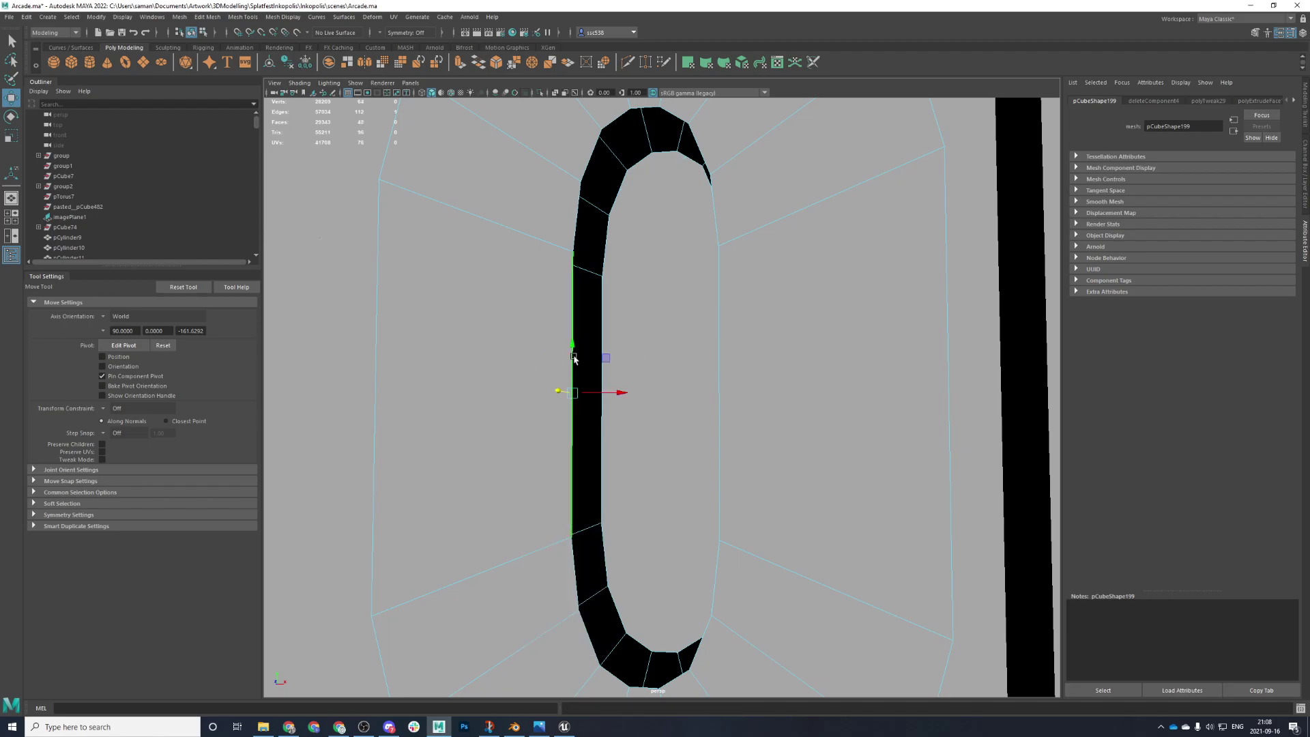
pyautogui.keyDown('shift'); pyautogui.click(602, 330); pyautogui.keyUp('shift')
pyautogui.scroll(-2, 580, 300)
pyautogui.click(209, 17)
pyautogui.click(212, 65)
# - Bridge the front and back edges along the slot's opposite straight side
pyautogui.keyDown('alt'); pyautogui.moveTo(520, 237); pyautogui.dragTo(719, 400); pyautogui.keyUp('alt')
pyautogui.click(703, 397)
pyautogui.keyDown('shift'); pyautogui.click(764, 420); pyautogui.keyUp('shift')
pyautogui.keyDown('alt'); pyautogui.moveTo(785, 431); pyautogui.dragTo(594, 313); pyautogui.keyUp('alt')
pyautogui.press('g')
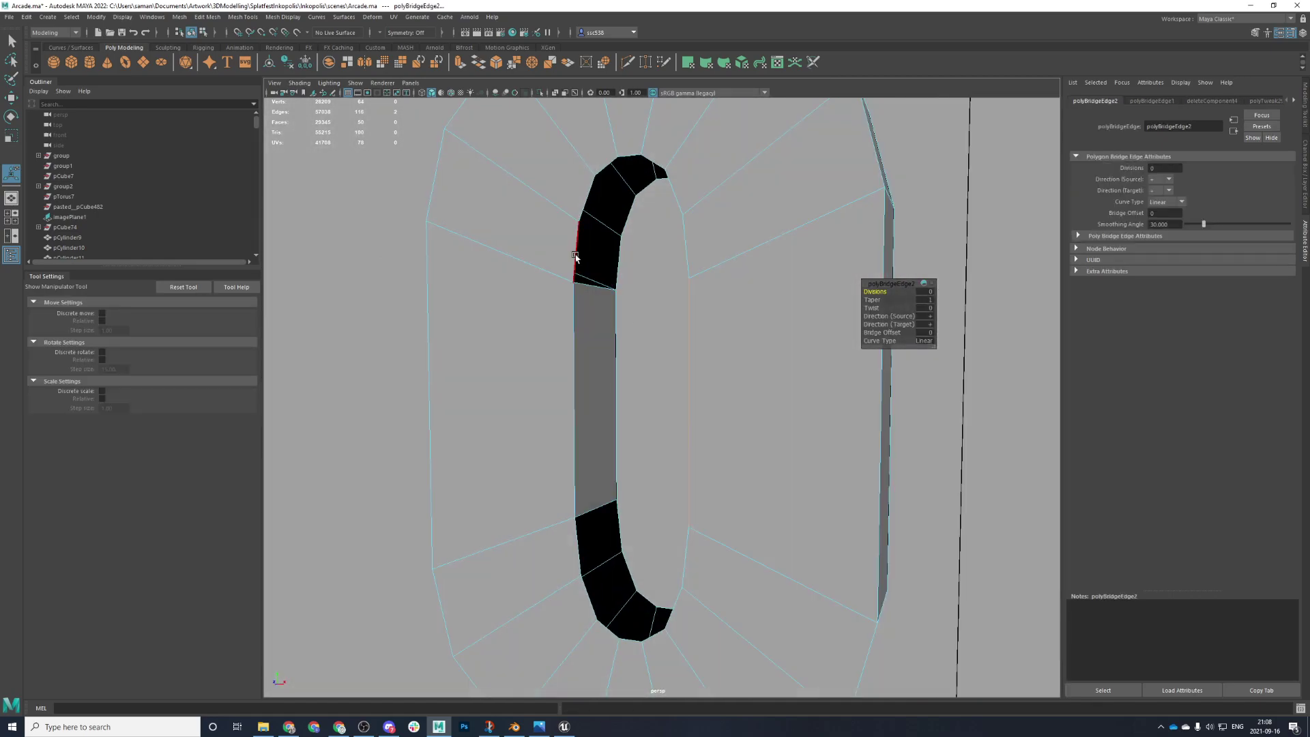
# - Bridge the front and back edge pairs around the left half of the slot's upper curve up to its top centre
pyautogui.click(576, 257)
pyautogui.keyDown('shift'); pyautogui.click(620, 256); pyautogui.keyUp('shift')
pyautogui.press('g')
pyautogui.click(587, 187)
pyautogui.keyDown('shift'); pyautogui.click(627, 218); pyautogui.keyUp('shift')
pyautogui.press('g')
pyautogui.keyDown('alt'); pyautogui.moveTo(602, 152); pyautogui.dragTo(660, 155); pyautogui.keyUp('alt')
pyautogui.click(636, 179)
pyautogui.keyDown('shift'); pyautogui.click(642, 238); pyautogui.keyUp('shift')
pyautogui.press('g')
pyautogui.click(663, 231)
pyautogui.keyDown('shift'); pyautogui.click(661, 172); pyautogui.keyUp('shift')
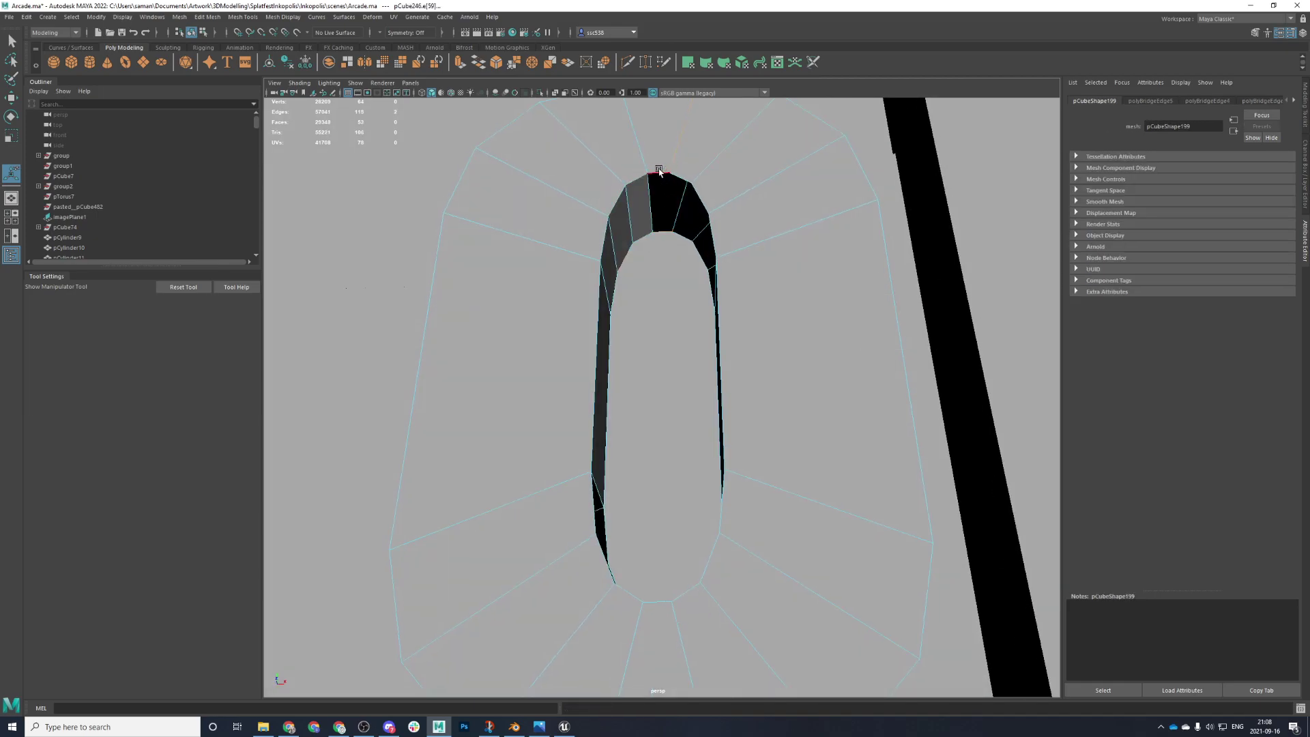
pyautogui.press('g')
# - Bridge the front and back edge pairs around the right half of the slot's upper curve
pyautogui.keyDown('alt'); pyautogui.moveTo(653, 170); pyautogui.dragTo(703, 166); pyautogui.keyUp('alt')
pyautogui.click(696, 181)
pyautogui.keyDown('shift'); pyautogui.click(681, 238); pyautogui.keyUp('shift')
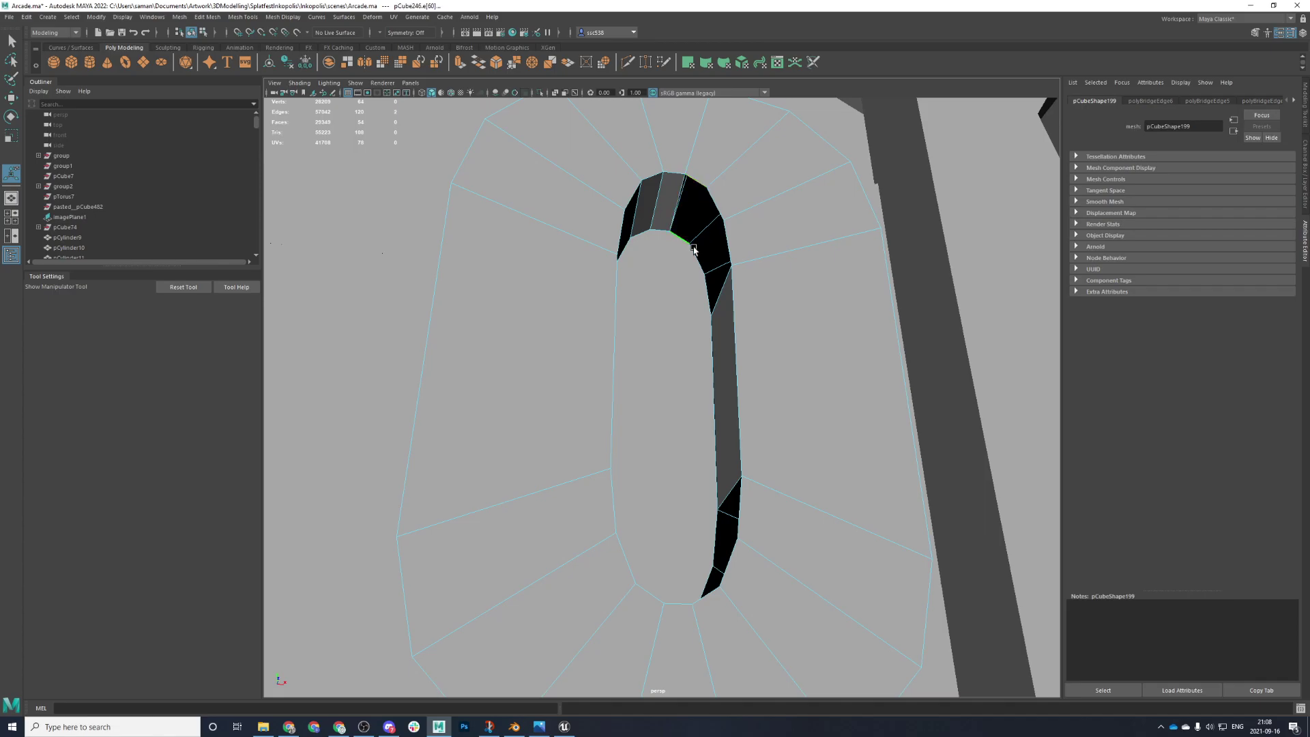
pyautogui.press('g')
pyautogui.click(725, 207)
pyautogui.keyDown('shift'); pyautogui.click(722, 208); pyautogui.keyUp('shift')
pyautogui.press('g')
pyautogui.click(727, 240)
pyautogui.keyDown('shift'); pyautogui.click(706, 292); pyautogui.keyUp('shift')
pyautogui.press('g')
# - Bridge the front and back edge pairs around the left half of the slot's lower curve to its bottom centre
pyautogui.keyDown('alt'); pyautogui.moveTo(730, 497); pyautogui.dragTo(687, 444); pyautogui.keyUp('alt')
pyautogui.click(572, 545)
pyautogui.keyDown('shift'); pyautogui.click(625, 513); pyautogui.keyUp('shift')
pyautogui.press('g')
pyautogui.click(585, 589)
pyautogui.keyDown('shift'); pyautogui.click(631, 551); pyautogui.keyUp('shift')
pyautogui.press('g')
pyautogui.keyDown('alt'); pyautogui.moveTo(601, 633); pyautogui.dragTo(704, 638); pyautogui.keyUp('alt')
pyautogui.click(612, 617)
pyautogui.keyDown('shift'); pyautogui.click(648, 573); pyautogui.keyUp('shift')
pyautogui.press('g')
pyautogui.click(637, 627)
pyautogui.keyDown('shift'); pyautogui.click(664, 579); pyautogui.keyUp('shift')
pyautogui.press('g')
# - Bridge the remaining front and back edge pairs on the right half of the slot's lower curve
pyautogui.click(690, 619)
pyautogui.keyDown('shift'); pyautogui.click(681, 567); pyautogui.keyUp('shift')
pyautogui.keyDown('shift'); pyautogui.click(696, 550); pyautogui.keyUp('shift')
pyautogui.keyDown('shift'); pyautogui.click(724, 554); pyautogui.keyUp('shift')
pyautogui.press('g')
pyautogui.moveTo(735, 554)
pyautogui.keyDown('alt'); pyautogui.mouseDown()
pyautogui.moveTo(759, 535)
pyautogui.moveTo(758, 560)
pyautogui.mouseUp(); pyautogui.keyUp('alt')
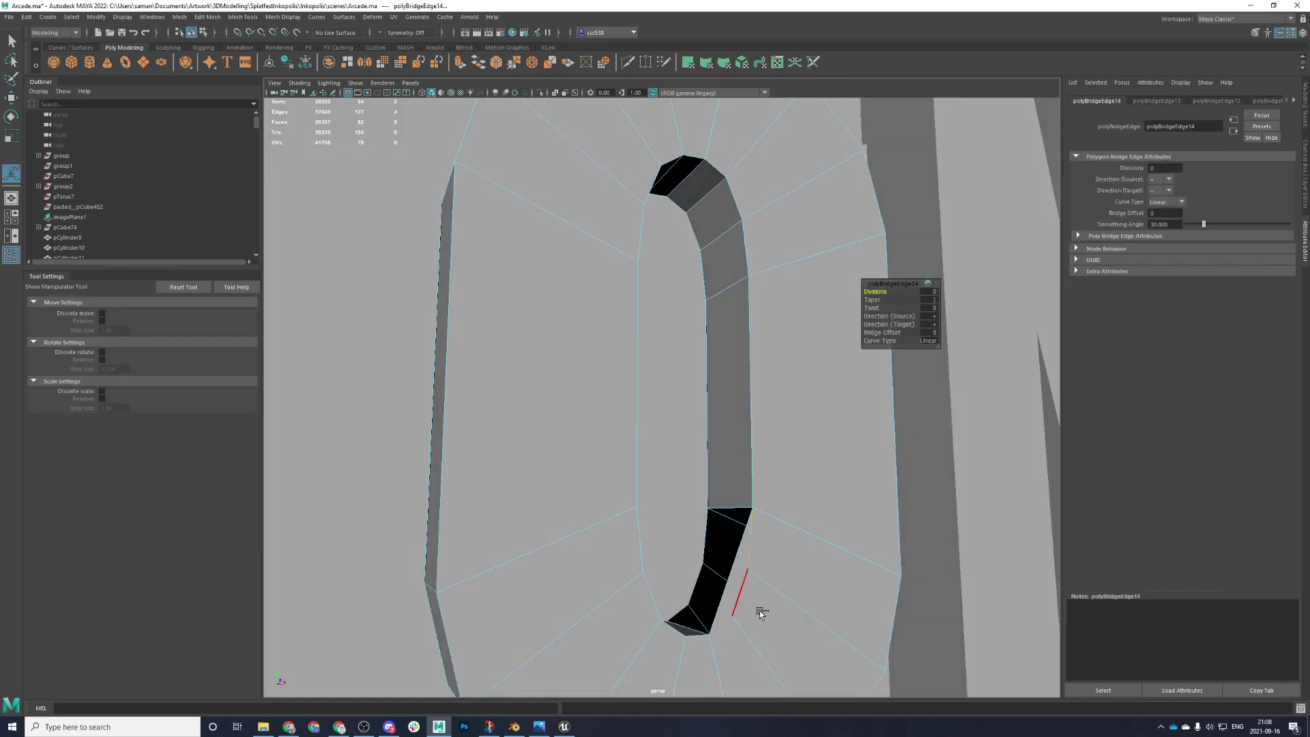
pyautogui.keyDown('alt'); pyautogui.moveTo(761, 614); pyautogui.dragTo(766, 632); pyautogui.keyUp('alt')
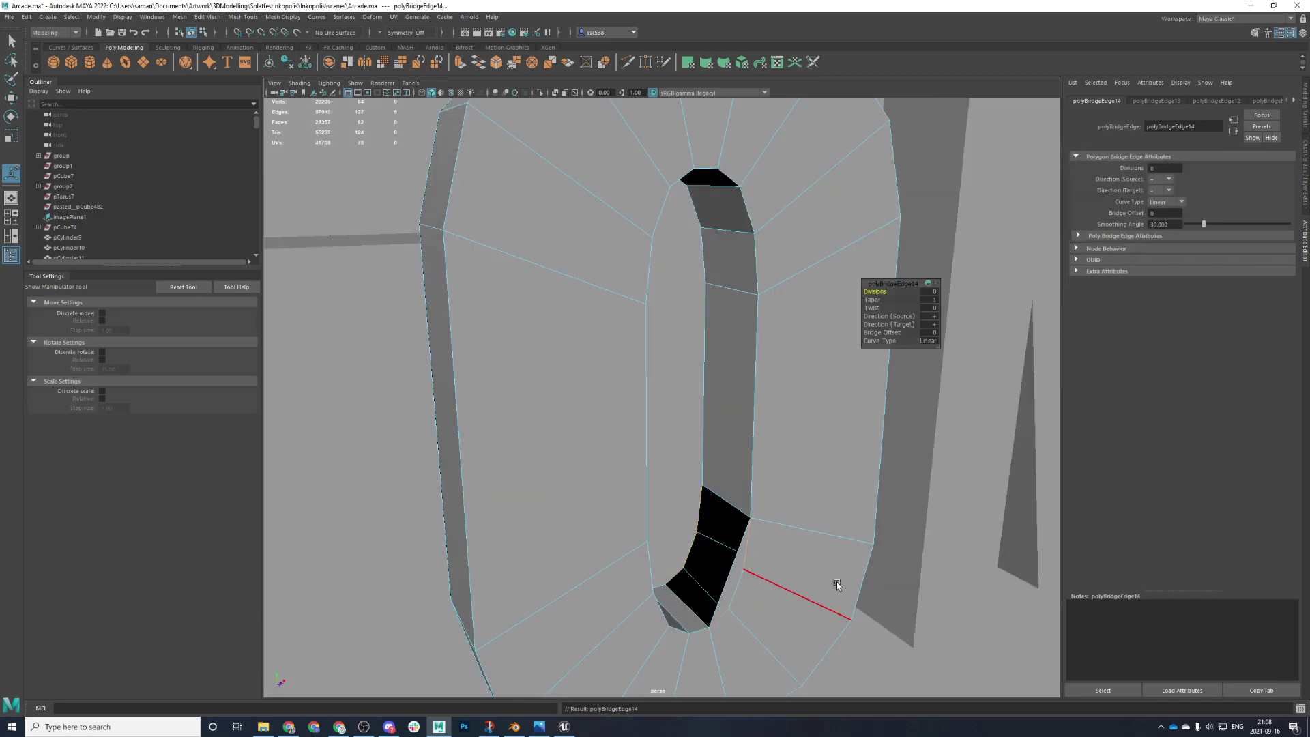
pyautogui.hotkey('ctrl', 'z')
pyautogui.keyDown('shift'); pyautogui.click(739, 588); pyautogui.keyUp('shift')
pyautogui.press('g')
# - Soften the edges running through the O's depth, save the scene and return to object mode
pyautogui.scroll(-4, 741, 588)
pyautogui.keyDown('alt'); pyautogui.moveTo(749, 425); pyautogui.dragTo(720, 444); pyautogui.keyUp('alt')
pyautogui.moveTo(720, 444); pyautogui.dragTo(755, 426, button='right')
pyautogui.press('q')
pyautogui.press('space')
pyautogui.press('space')
pyautogui.scroll(1, 723, 368)
pyautogui.scroll(-5, 696, 355)
pyautogui.press('space')
pyautogui.press('space')
pyautogui.scroll(-2, 516, 331)
pyautogui.moveTo(388, 454); pyautogui.dragTo(389, 412, button='right')
pyautogui.moveTo(388, 411); pyautogui.dragTo(1058, 393)
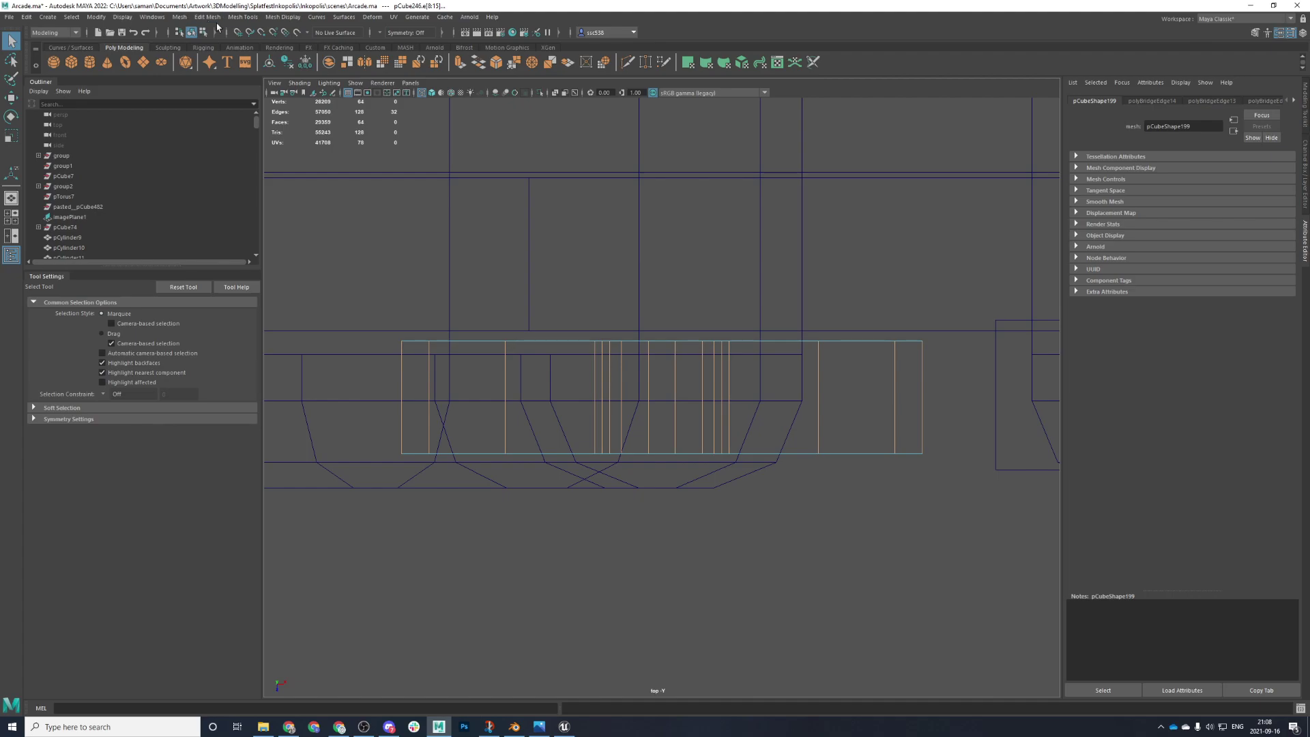
pyautogui.click(241, 17)
pyautogui.moveTo(282, 17)
pyautogui.click(292, 106)
pyautogui.hotkey('ctrl', 's')
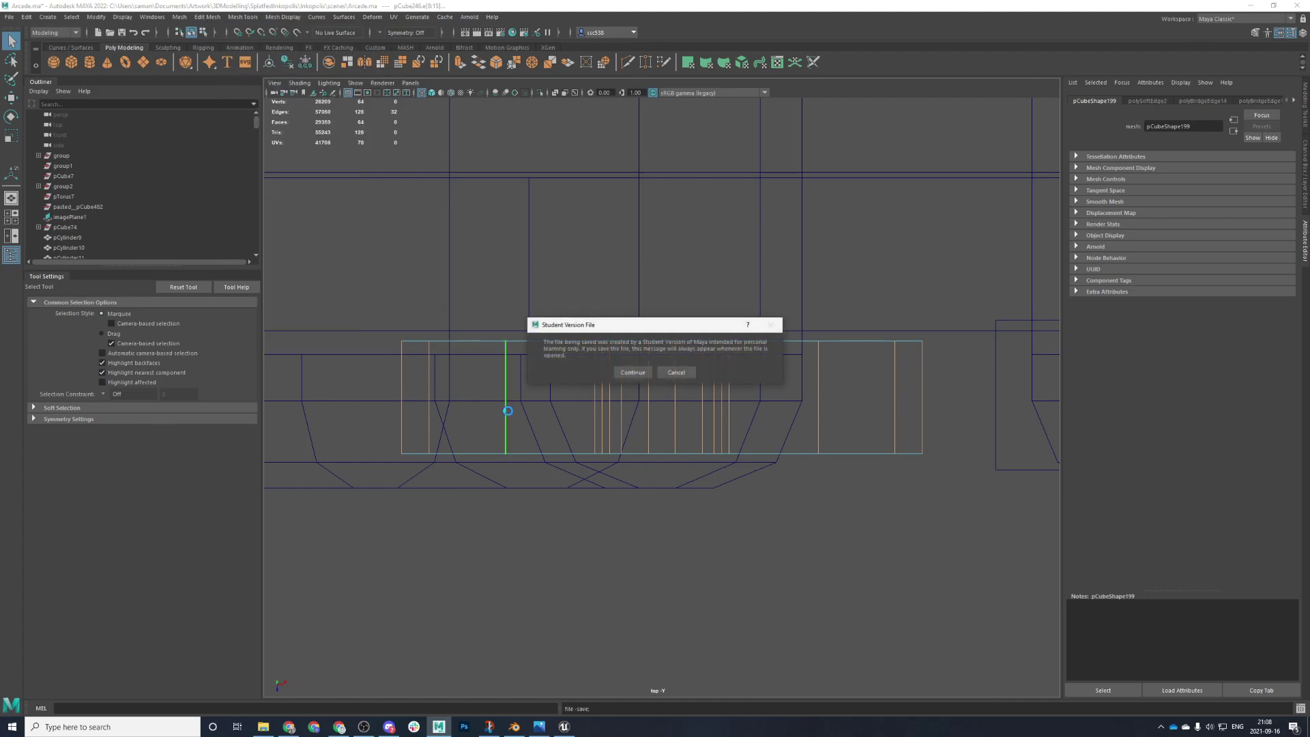
pyautogui.click(633, 372)
pyautogui.press('F8')
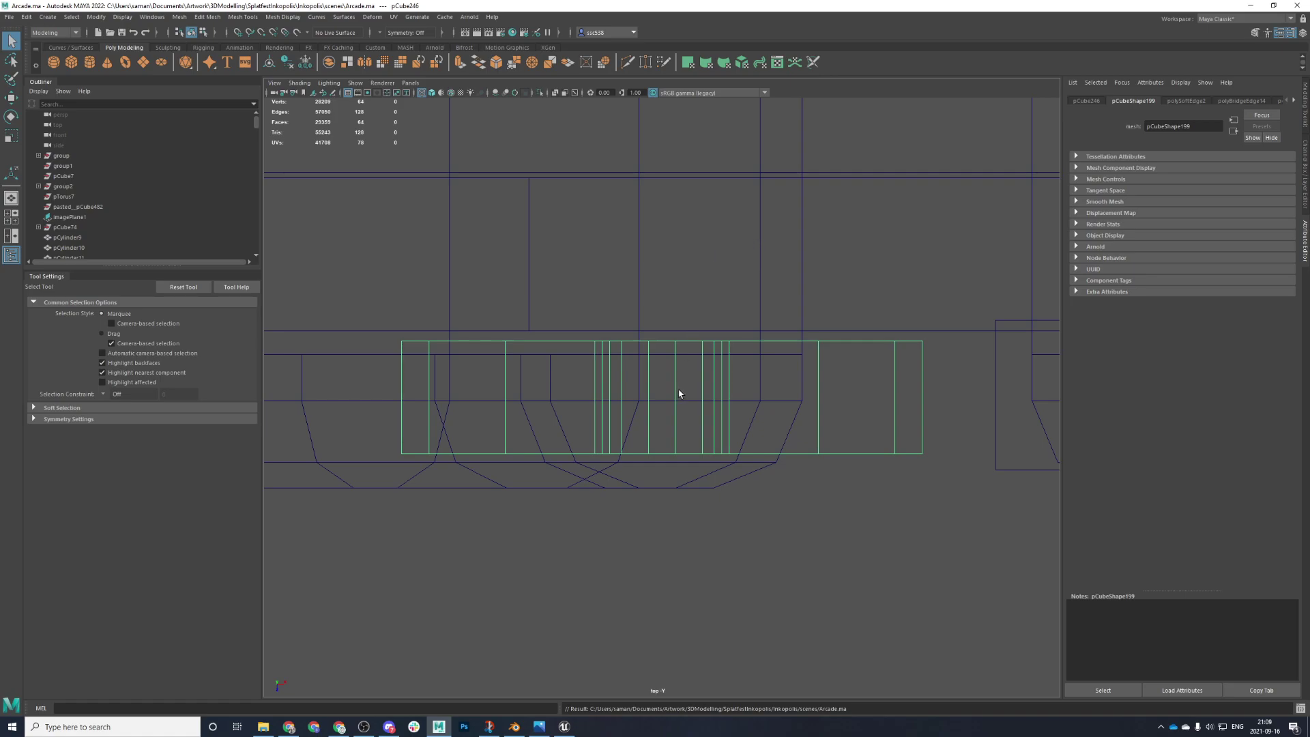
# - Thicken the O along its depth in the top view so it nears the sign's front, and save the scene
pyautogui.press('space')
pyautogui.press('space')
pyautogui.moveTo(628, 351)
pyautogui.keyDown('alt'); pyautogui.mouseDown()
pyautogui.moveTo(716, 416)
pyautogui.moveTo(708, 423)
pyautogui.mouseUp(); pyautogui.keyUp('alt')
pyautogui.press('r')
pyautogui.press('space')
pyautogui.press('f')
pyautogui.moveTo(652, 446); pyautogui.dragTo(654, 462)
pyautogui.hotkey('ctrl', 's')
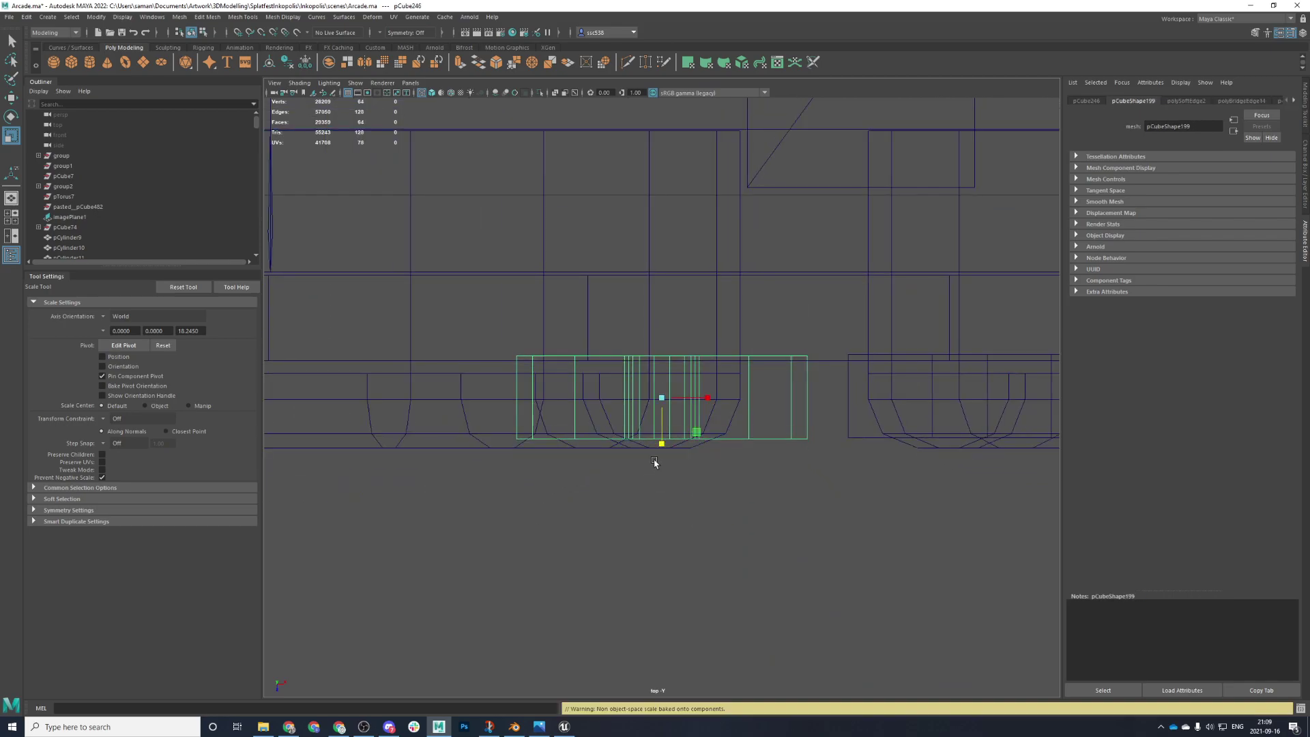
pyautogui.press('space')
pyautogui.press('space')
pyautogui.scroll(-10, 616, 472)
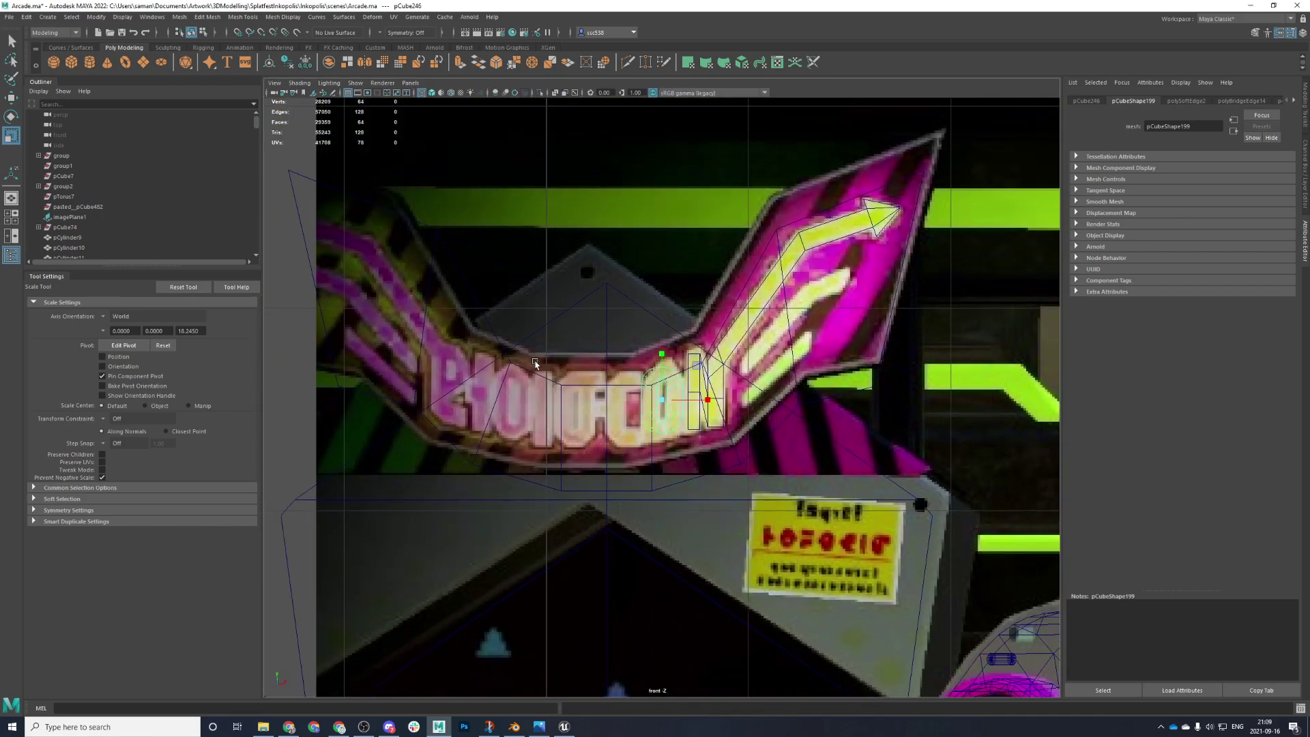
pyautogui.hotkey('ctrl', 's')
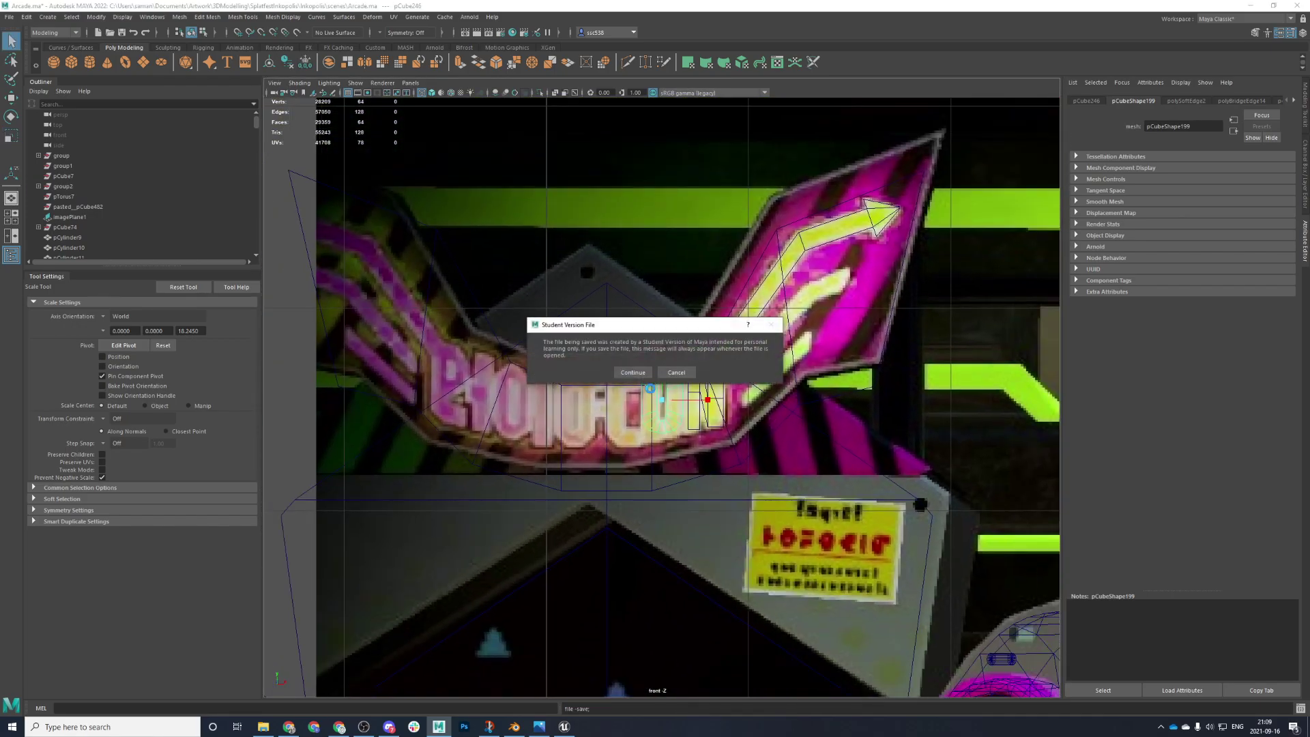
# - Duplicate the O twice, placing one copy over the other reference O and the second over the reference C
pyautogui.scroll(4, 686, 408)
pyautogui.hotkey('ctrl', 'd')
pyautogui.press('w')
pyautogui.moveTo(694, 405); pyautogui.dragTo(563, 423)
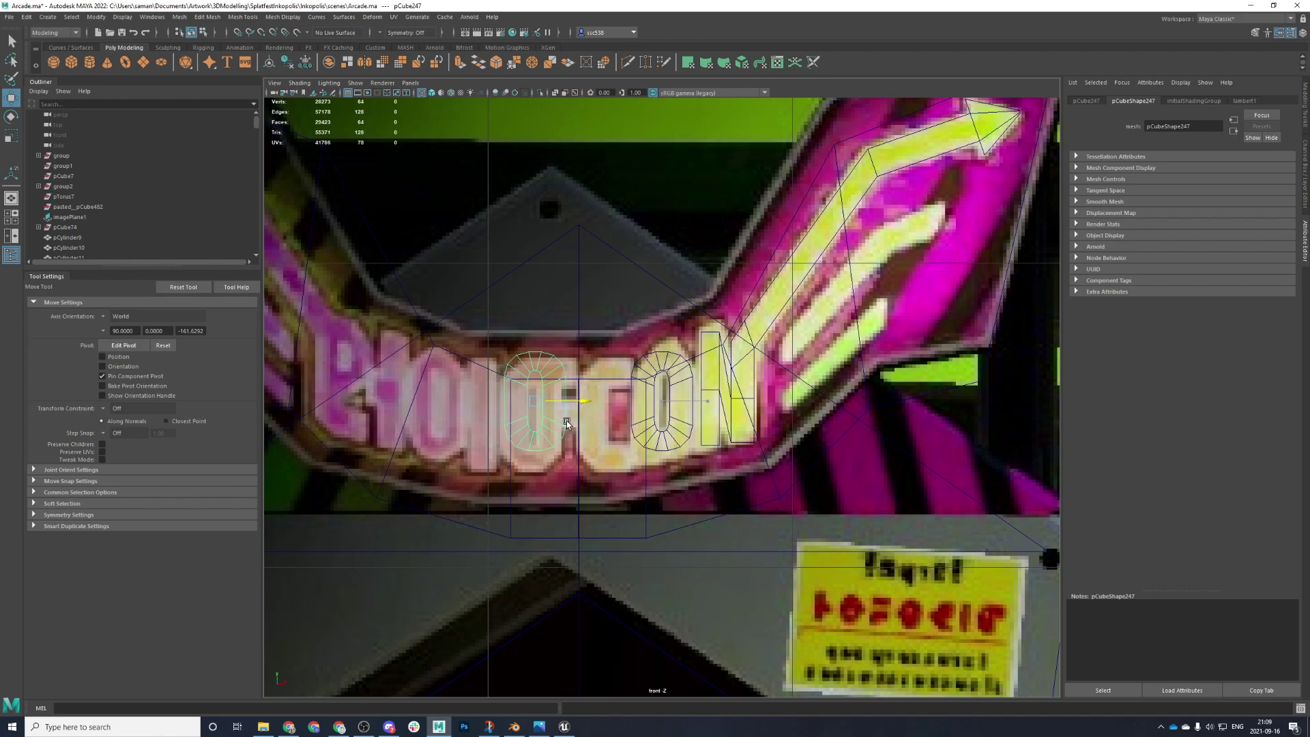
pyautogui.hotkey('ctrl', 'd')
pyautogui.moveTo(579, 407); pyautogui.dragTo(648, 422)
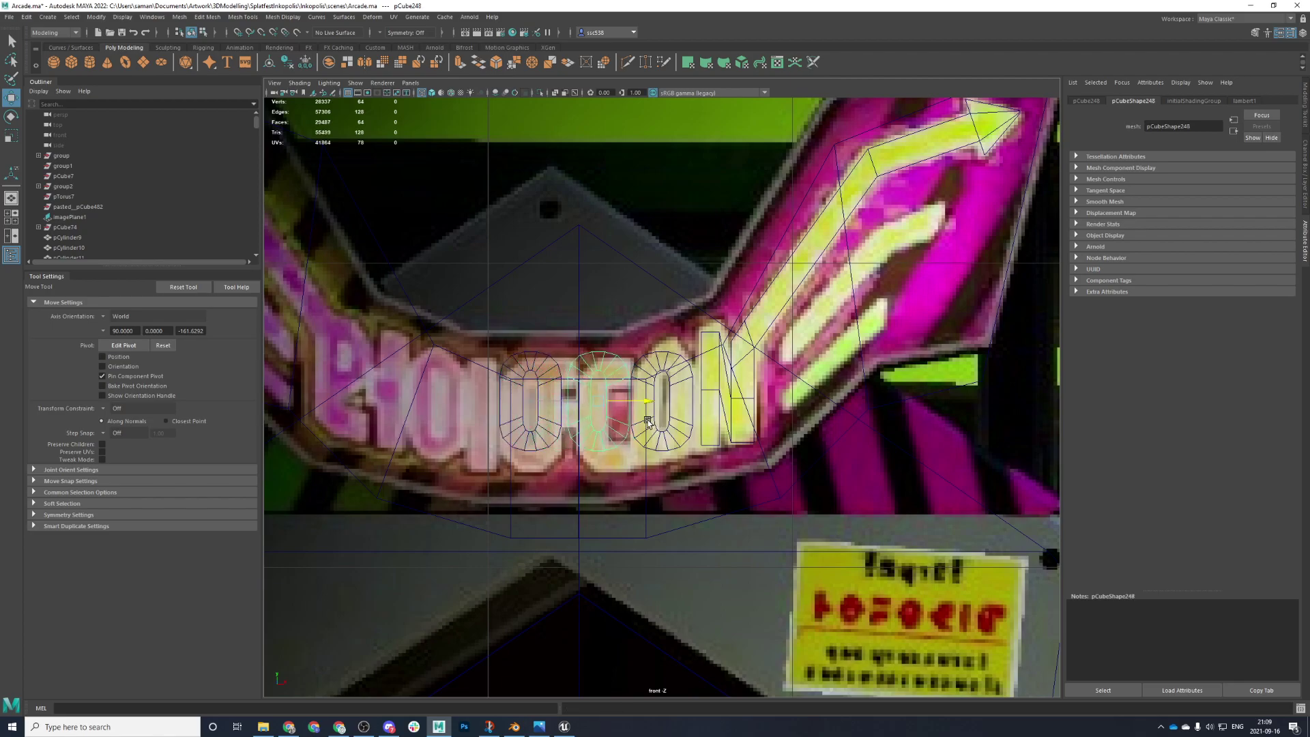
# - Delete the faces on the right half of the O copy lying over the reference C
pyautogui.scroll(5, 648, 422)
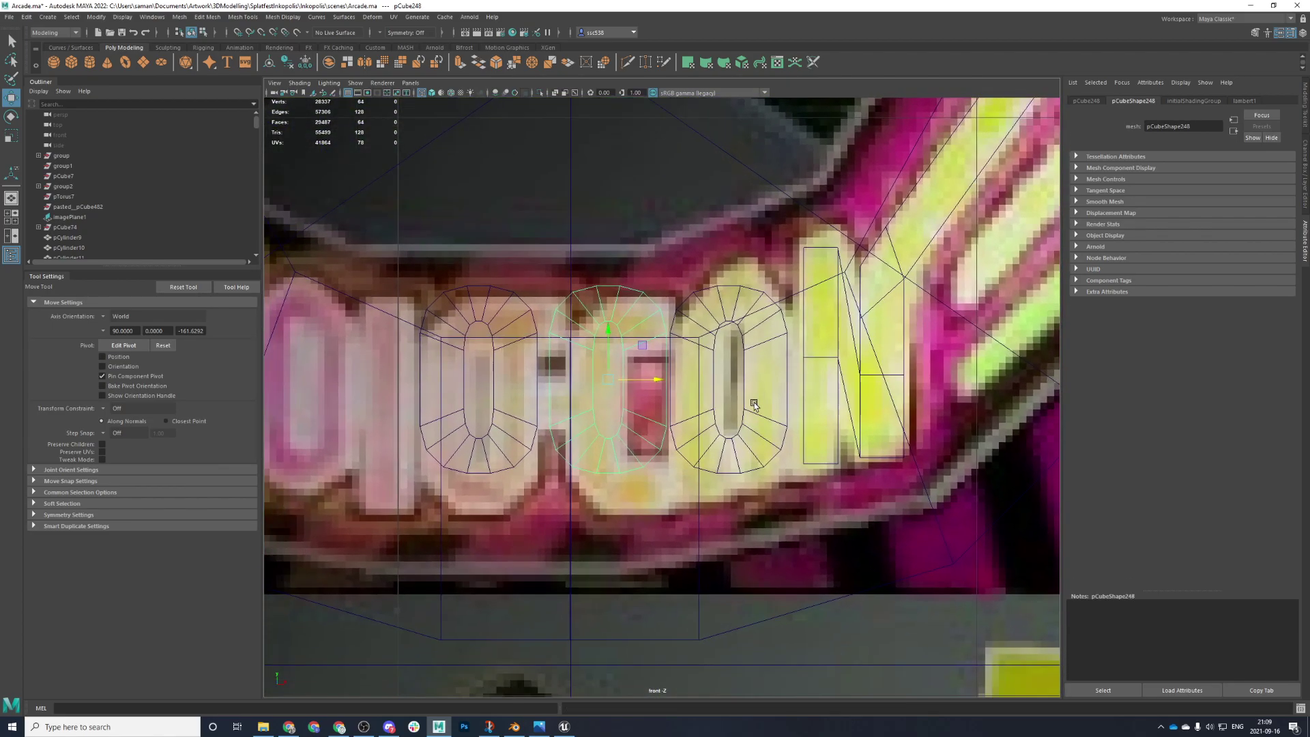
pyautogui.moveTo(595, 431); pyautogui.dragTo(600, 471, button='right')
pyautogui.moveTo(704, 498); pyautogui.dragTo(659, 439)
pyautogui.press('Delete')
pyautogui.scroll(2, 722, 274)
pyautogui.press('Delete')
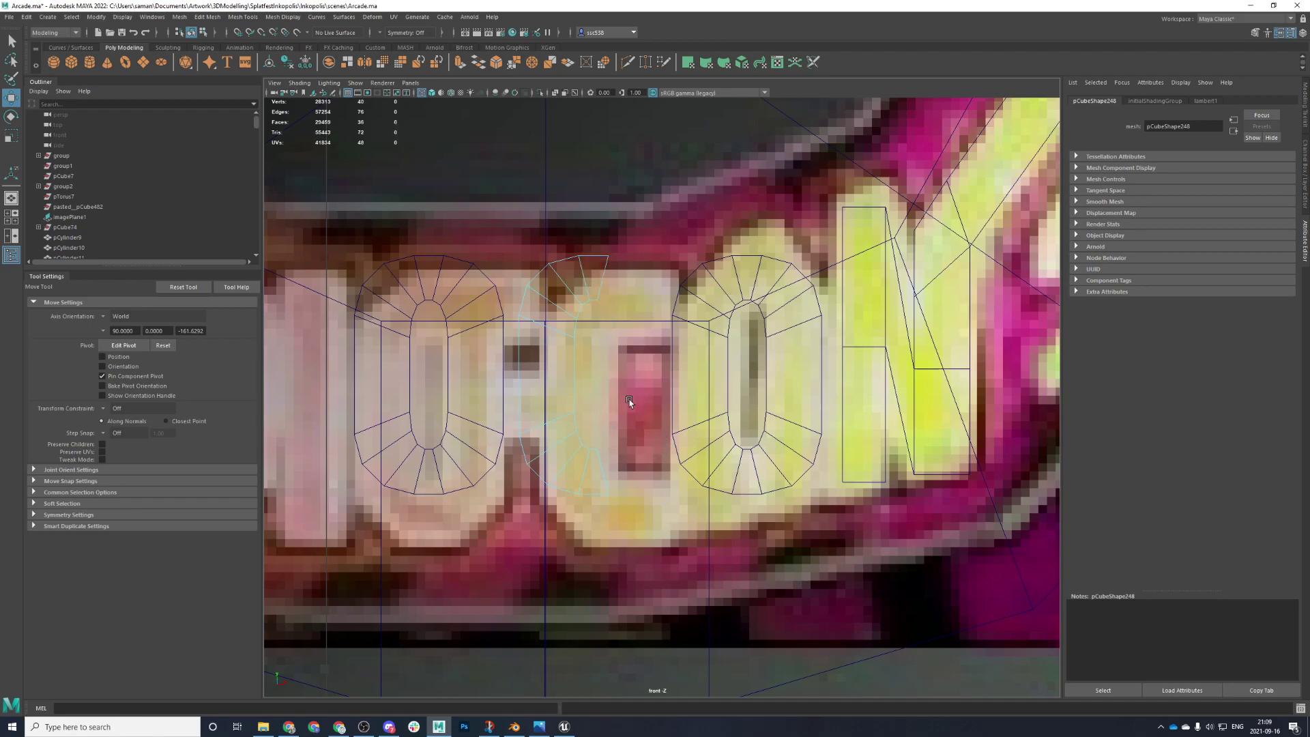
pyautogui.rightClick(592, 261)
pyautogui.moveTo(605, 255); pyautogui.dragTo(561, 255, button='right')
pyautogui.moveTo(593, 241); pyautogui.dragTo(609, 274)
pyautogui.press('space')
pyautogui.press('space')
pyautogui.keyDown('alt'); pyautogui.moveTo(751, 375); pyautogui.dragTo(689, 417); pyautogui.keyUp('alt')
pyautogui.moveTo(766, 135); pyautogui.dragTo(766, 105, button='right')
pyautogui.doubleClick(679, 166)
pyautogui.scroll(-5, 328, 150)
pyautogui.moveTo(697, 266); pyautogui.dragTo(750, 251, button='right')
pyautogui.click(573, 301)
pyautogui.click(649, 301)
pyautogui.moveTo(649, 301); pyautogui.dragTo(649, 277, button='right')
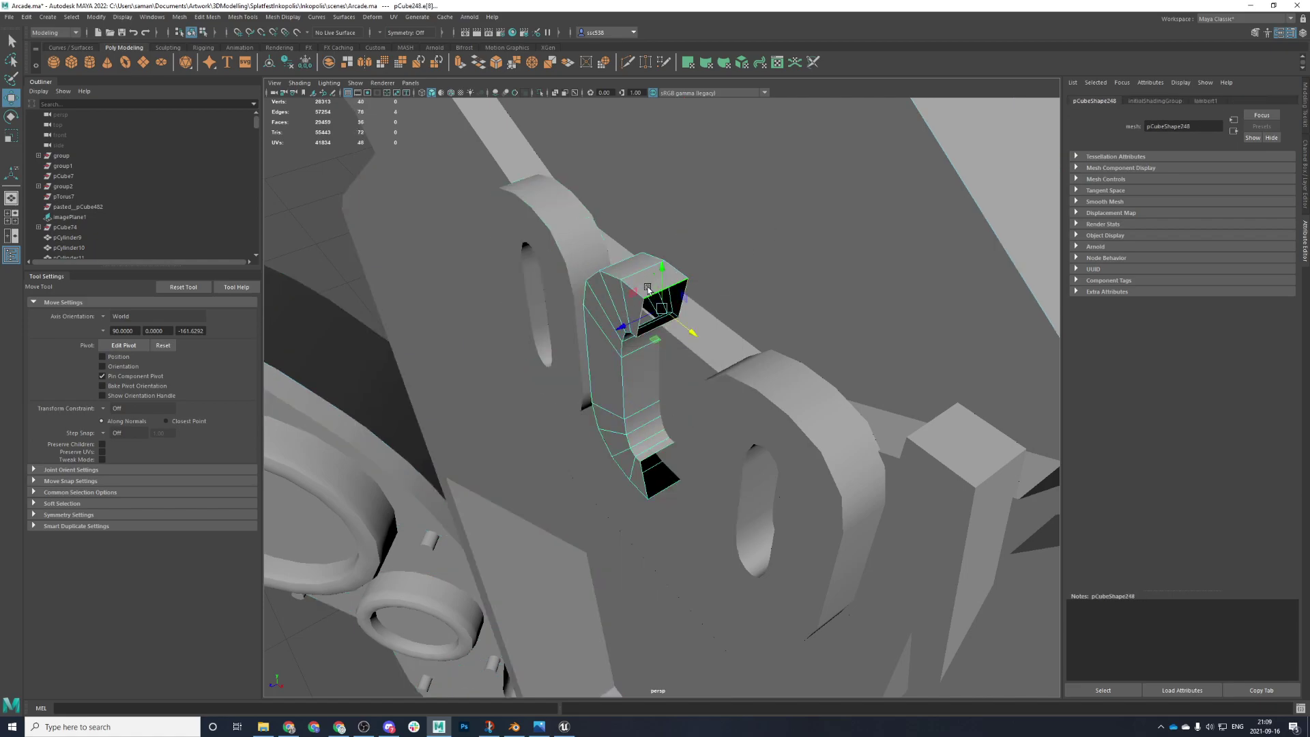
pyautogui.click(179, 17)
# - Cap the open ends of the halved O with Fill Hole
pyautogui.moveTo(639, 352); pyautogui.dragTo(698, 312, button='right')
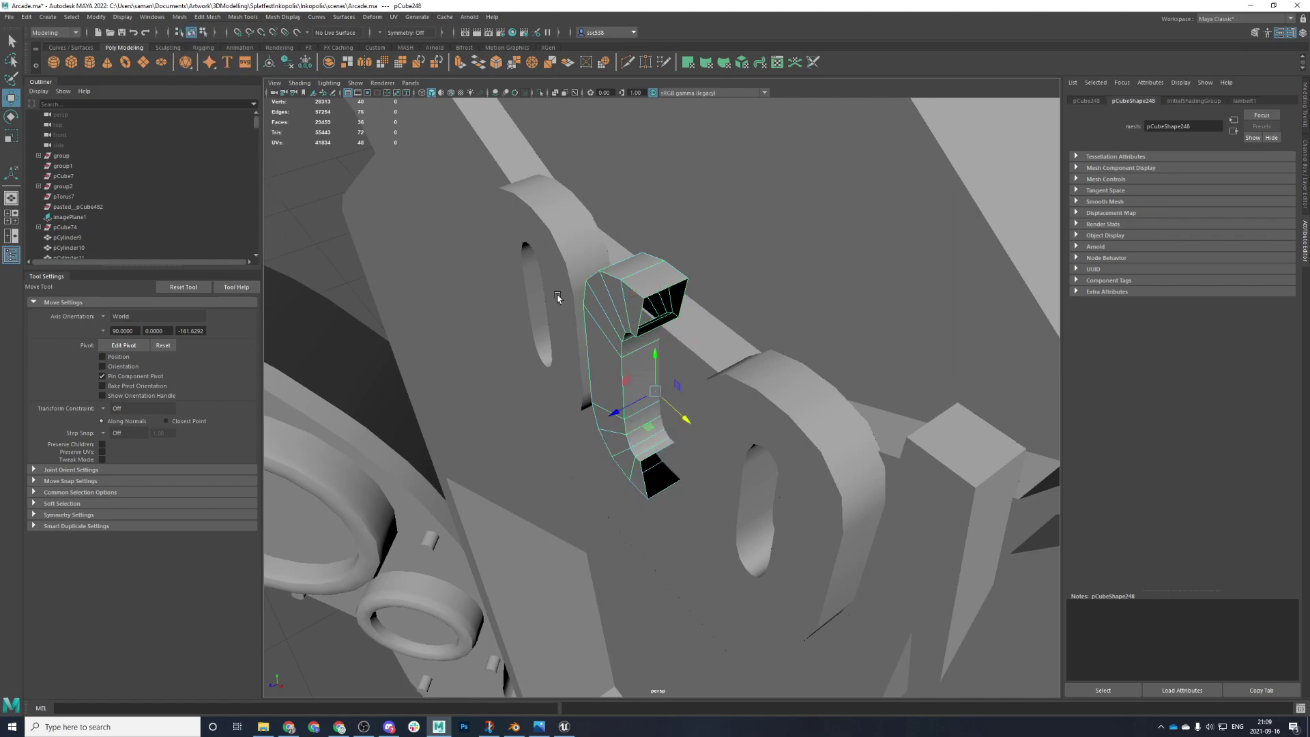
pyautogui.click(210, 17)
pyautogui.moveTo(225, 18)
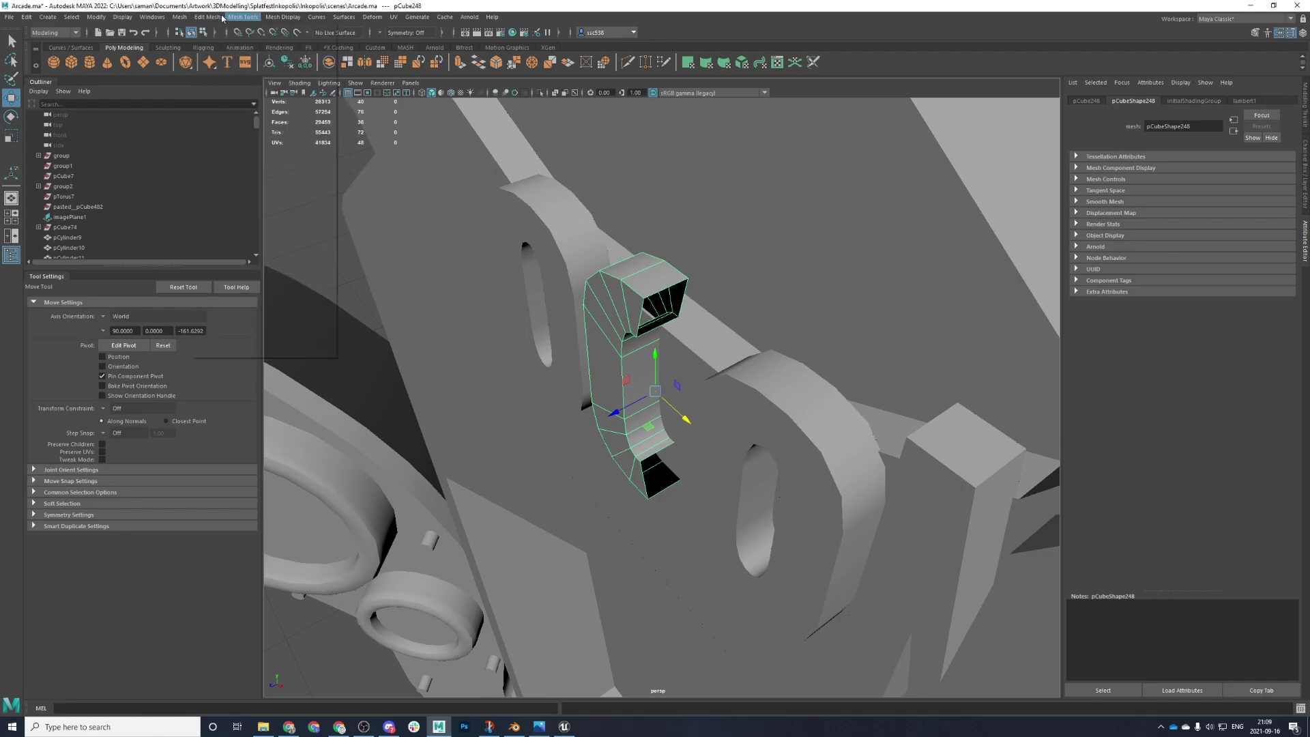
pyautogui.moveTo(180, 17)
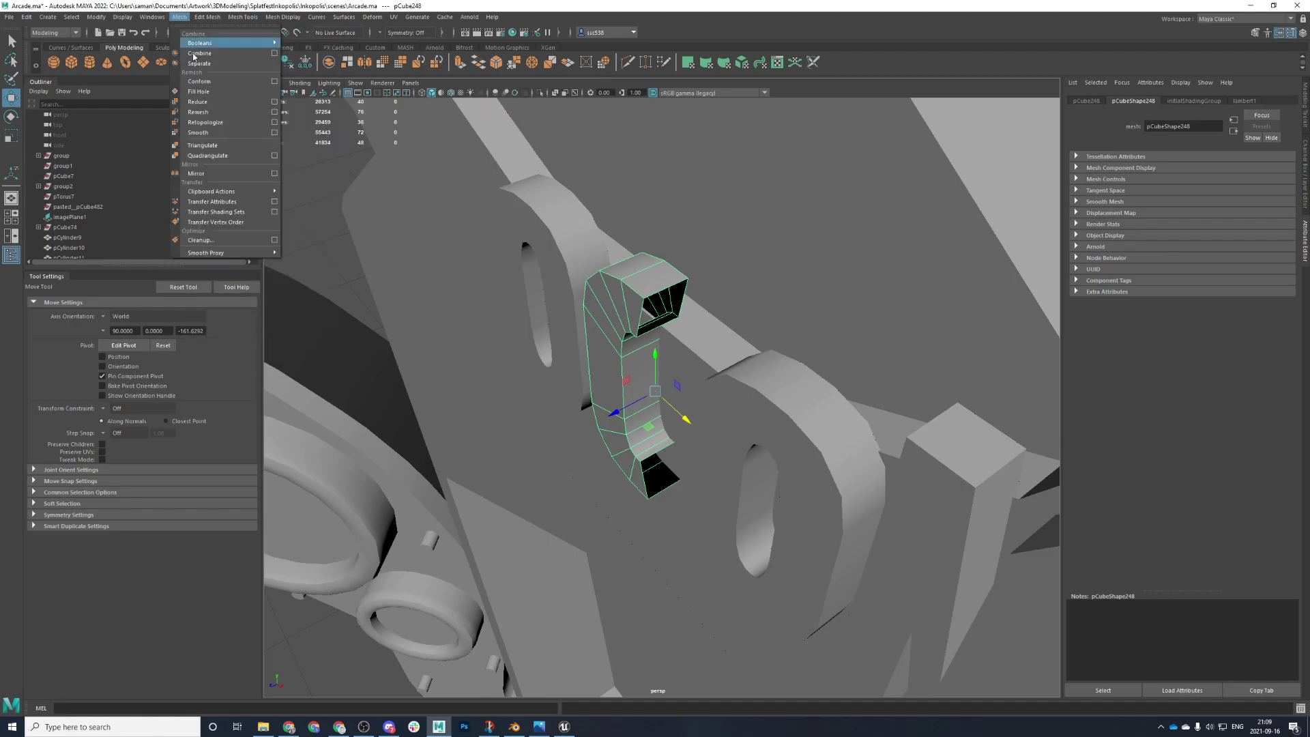
pyautogui.click(215, 93)
# - Extrude both end faces of the halved O sideways to form the C's arms over the reference, and save the scene
pyautogui.moveTo(584, 403)
pyautogui.keyDown('alt'); pyautogui.mouseDown()
pyautogui.moveTo(684, 403)
pyautogui.moveTo(709, 428)
pyautogui.moveTo(655, 376)
pyautogui.moveTo(638, 430)
pyautogui.moveTo(615, 372)
pyautogui.moveTo(607, 402)
pyautogui.mouseUp(); pyautogui.keyUp('alt')
pyautogui.scroll(4, 615, 371)
pyautogui.keyDown('alt'); pyautogui.moveTo(634, 225); pyautogui.dragTo(614, 326, button='middle'); pyautogui.keyUp('alt')
pyautogui.scroll(-2, 614, 326)
pyautogui.moveTo(617, 278); pyautogui.dragTo(613, 303, button='right')
pyautogui.click(612, 295)
pyautogui.keyDown('alt'); pyautogui.moveTo(612, 295); pyautogui.dragTo(627, 276); pyautogui.keyUp('alt')
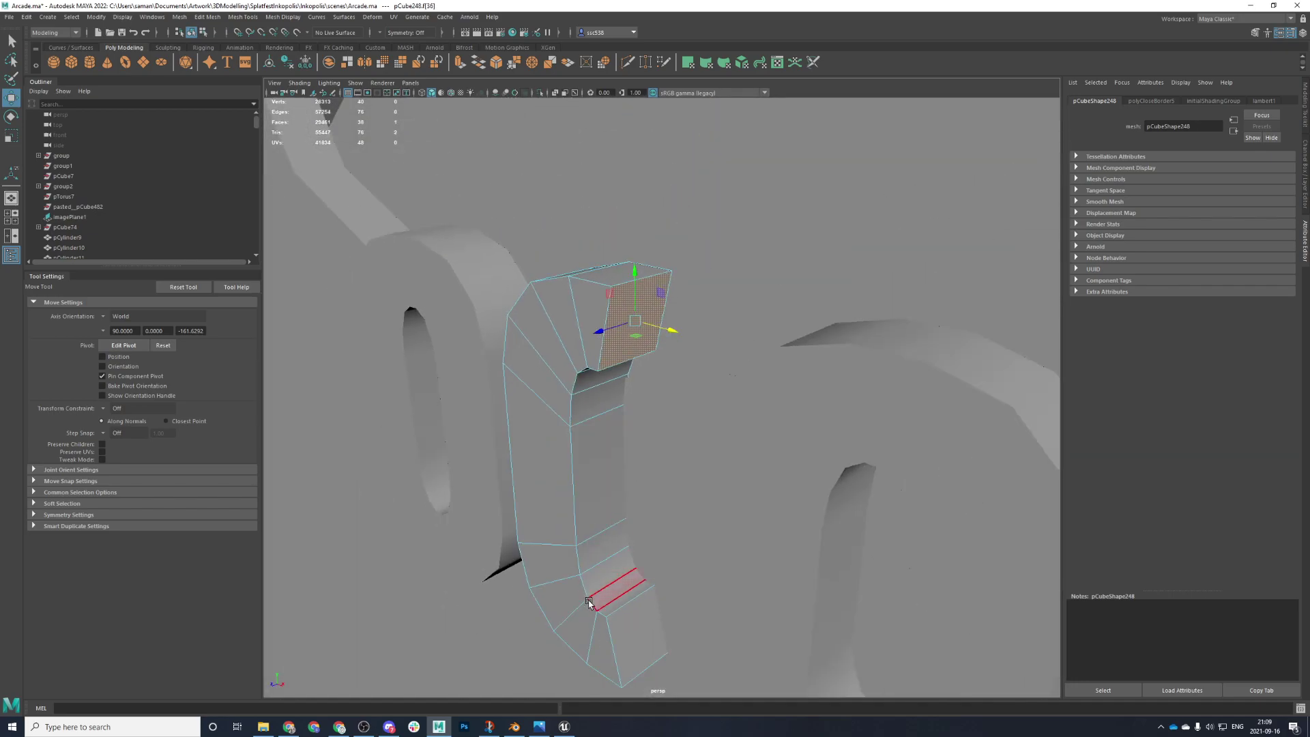
pyautogui.keyDown('shift'); pyautogui.click(624, 579); pyautogui.keyUp('shift')
pyautogui.press('space')
pyautogui.press('space')
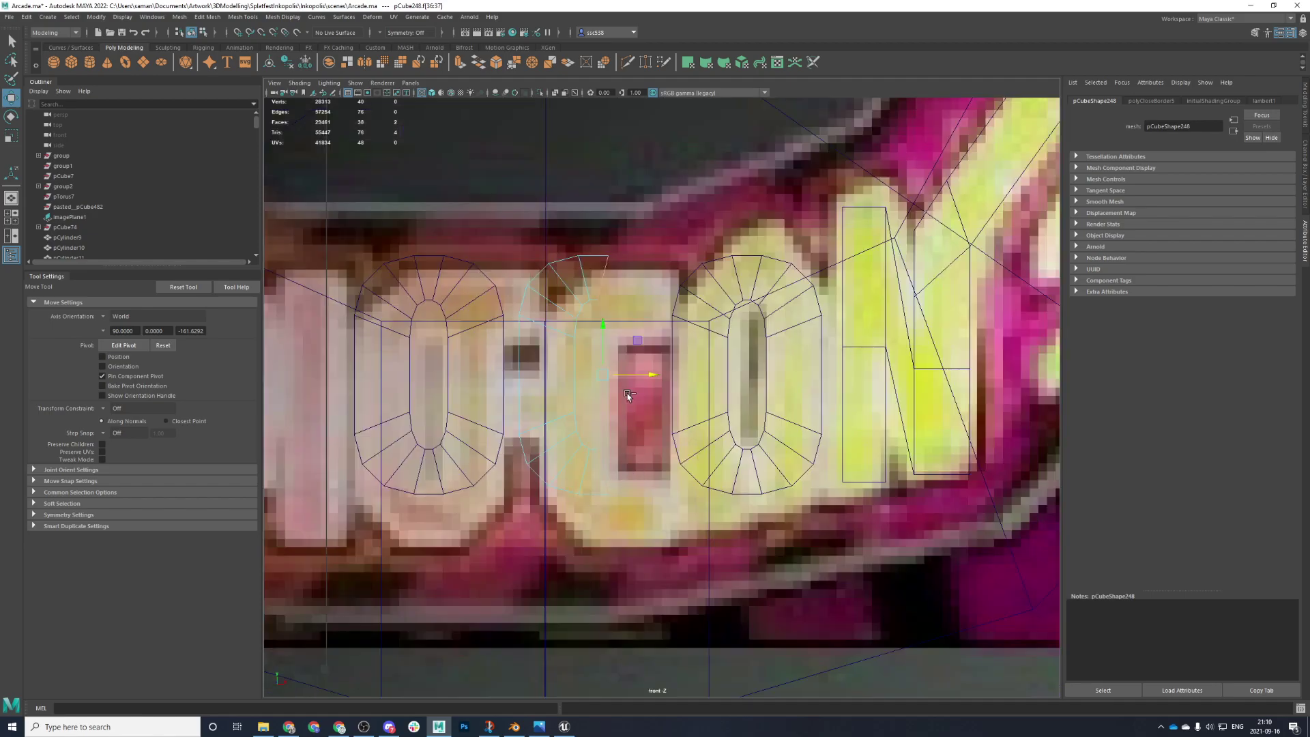
pyautogui.hotkey('ctrl', 'e')
pyautogui.press('w')
pyautogui.press('r')
pyautogui.press('w')
pyautogui.moveTo(649, 376); pyautogui.dragTo(686, 374)
pyautogui.press('r')
pyautogui.moveTo(598, 382); pyautogui.dragTo(598, 382)
pyautogui.hotkey('ctrl', 's')
pyautogui.click(636, 372)
# - Check the extruded C from an angle in the perspective view and save the scene
pyautogui.press('space')
pyautogui.press('space')
pyautogui.keyDown('alt'); pyautogui.moveTo(787, 285); pyautogui.dragTo(686, 412); pyautogui.keyUp('alt')
pyautogui.press('w')
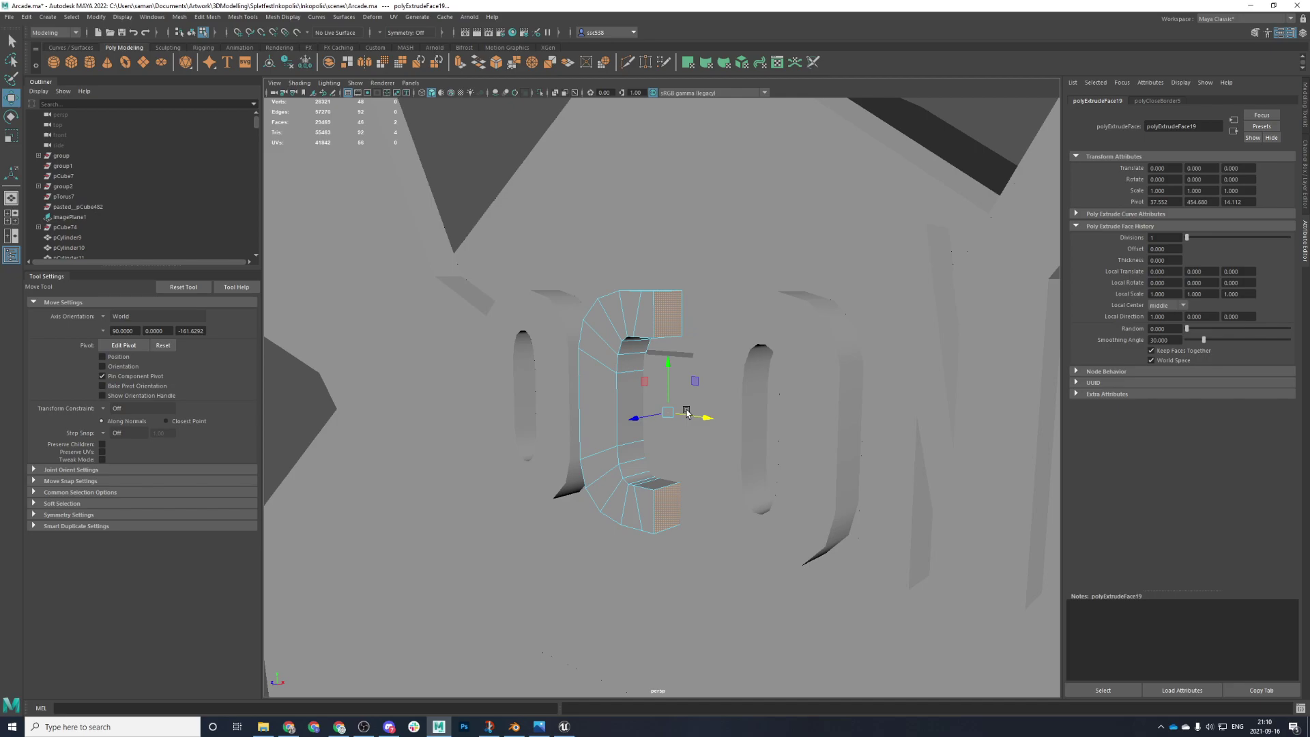
pyautogui.press('q')
pyautogui.click(634, 395)
pyautogui.hotkey('ctrl', 's')
pyautogui.click(633, 372)
# - Select the end vertices of both C arms in the front view and save the scene
pyautogui.moveTo(664, 335); pyautogui.dragTo(755, 275, button='right')
pyautogui.keyDown('alt'); pyautogui.moveTo(682, 494); pyautogui.dragTo(690, 579); pyautogui.keyUp('alt')
pyautogui.press('space')
pyautogui.press('space')
pyautogui.scroll(2, 589, 246)
pyautogui.click(620, 247)
pyautogui.hotkey('ctrl', 'z')
pyautogui.rightClick(618, 242)
pyautogui.rightClick(611, 245)
pyautogui.rightClick(613, 231)
pyautogui.moveTo(613, 235); pyautogui.dragTo(573, 234, button='right')
pyautogui.moveTo(600, 208); pyautogui.dragTo(693, 678)
pyautogui.hotkey('ctrl', 's')
pyautogui.click(622, 374)
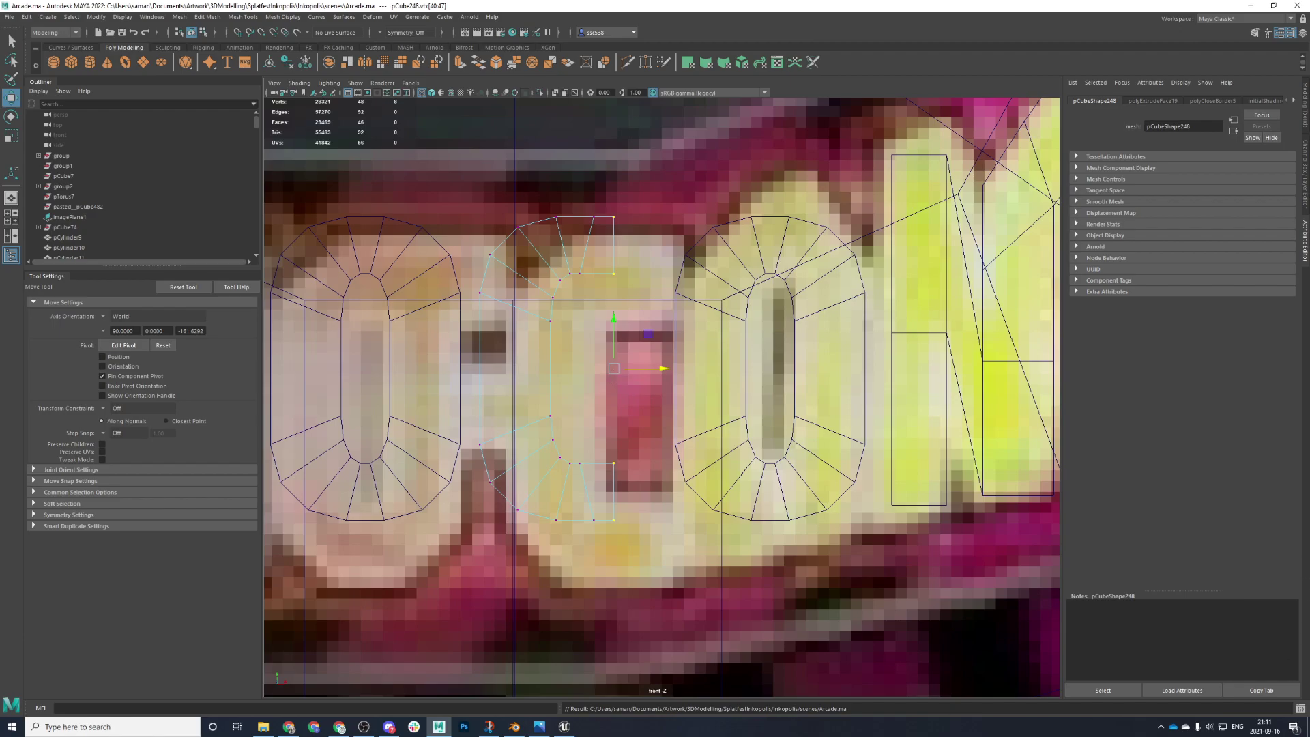
# - Switch to Chrome and open the HoYoLAB home page in a new tab
pyautogui.hotkey('alt', 'Tab')
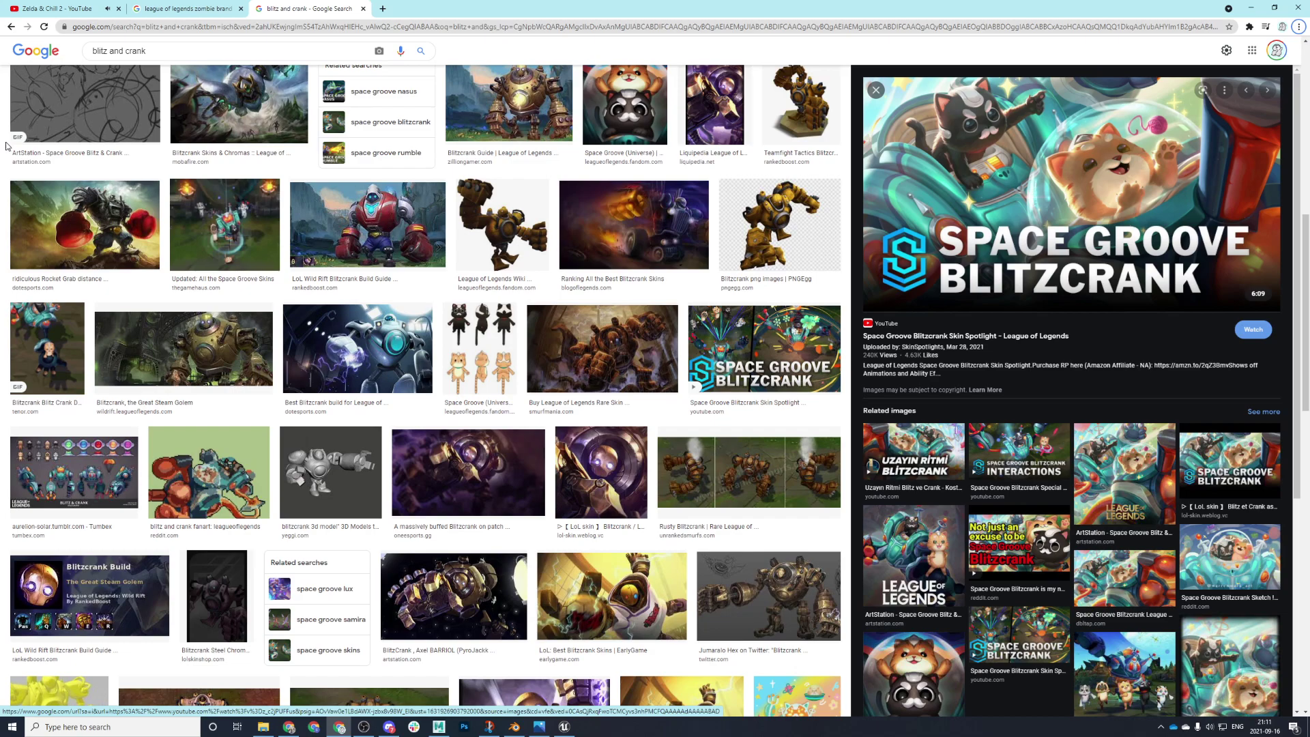
pyautogui.hotkey('ctrl', 'h')
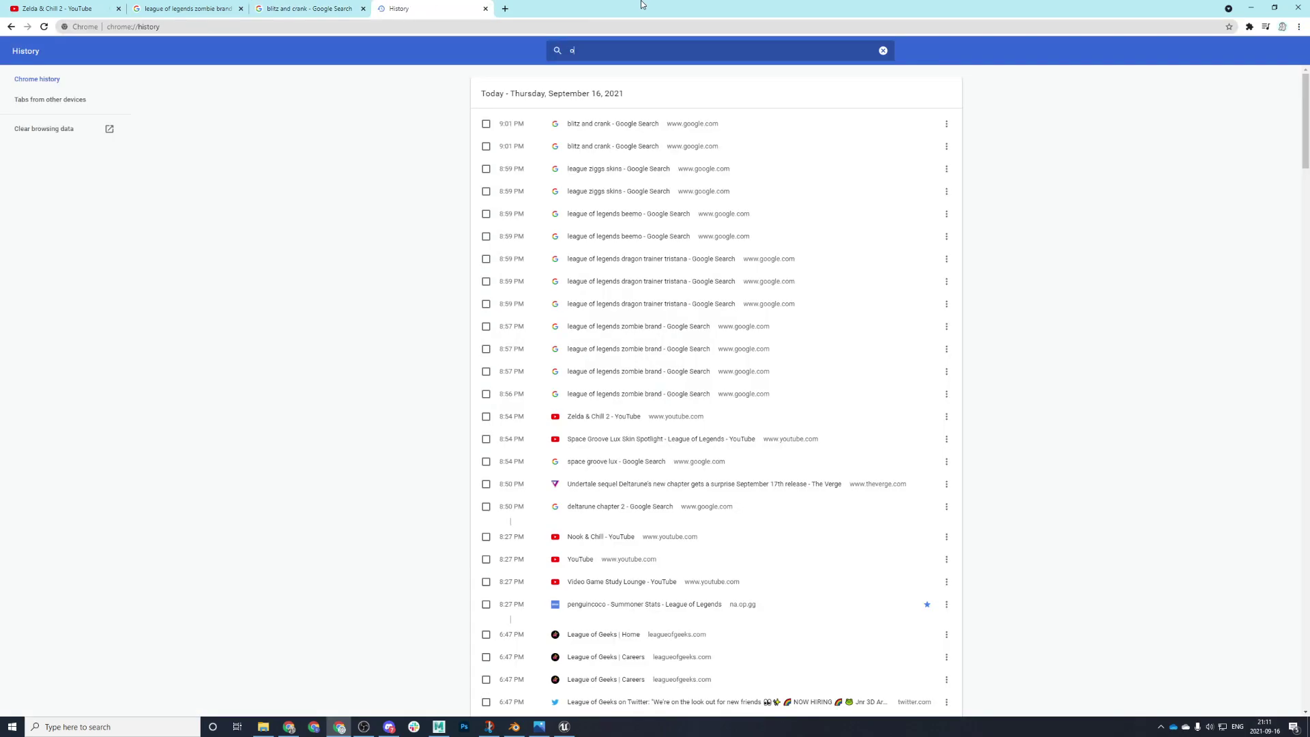
pyautogui.write('o')
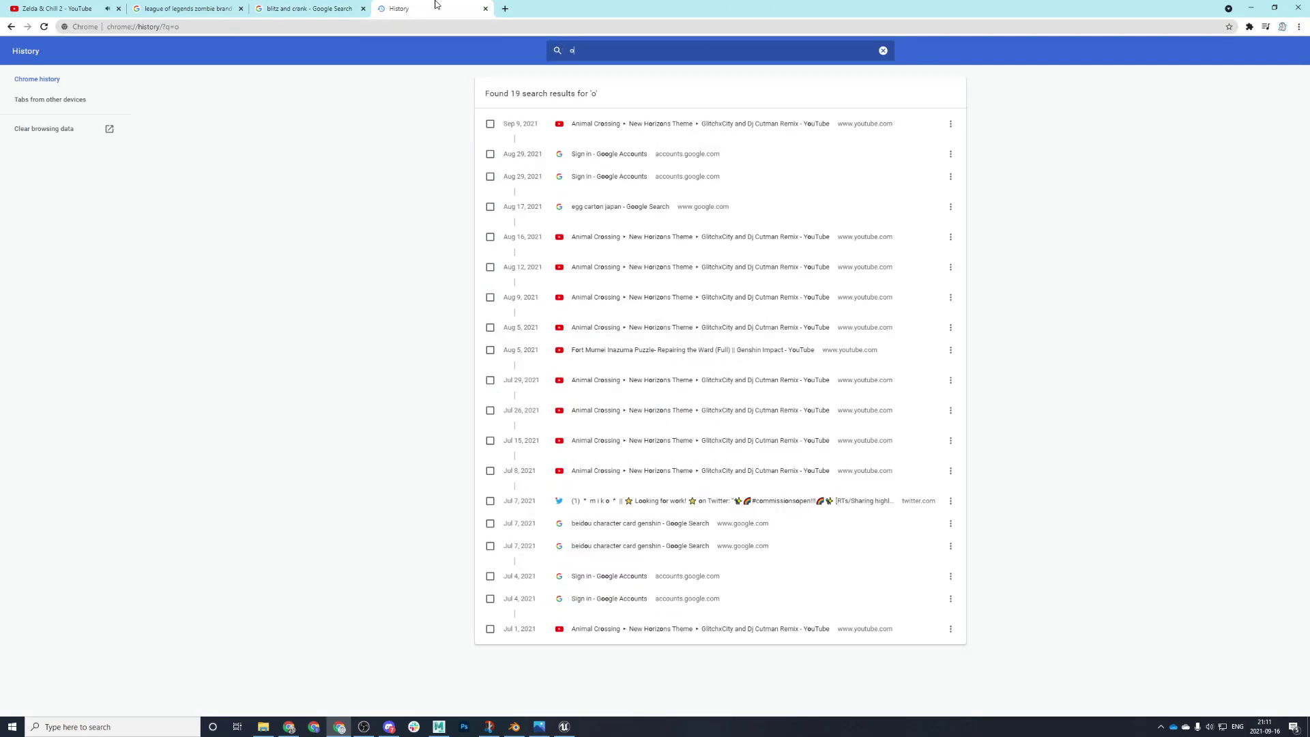
pyautogui.hotkey('ctrl', 'w')
pyautogui.hotkey('ctrl', 't')
pyautogui.write('hoyo')
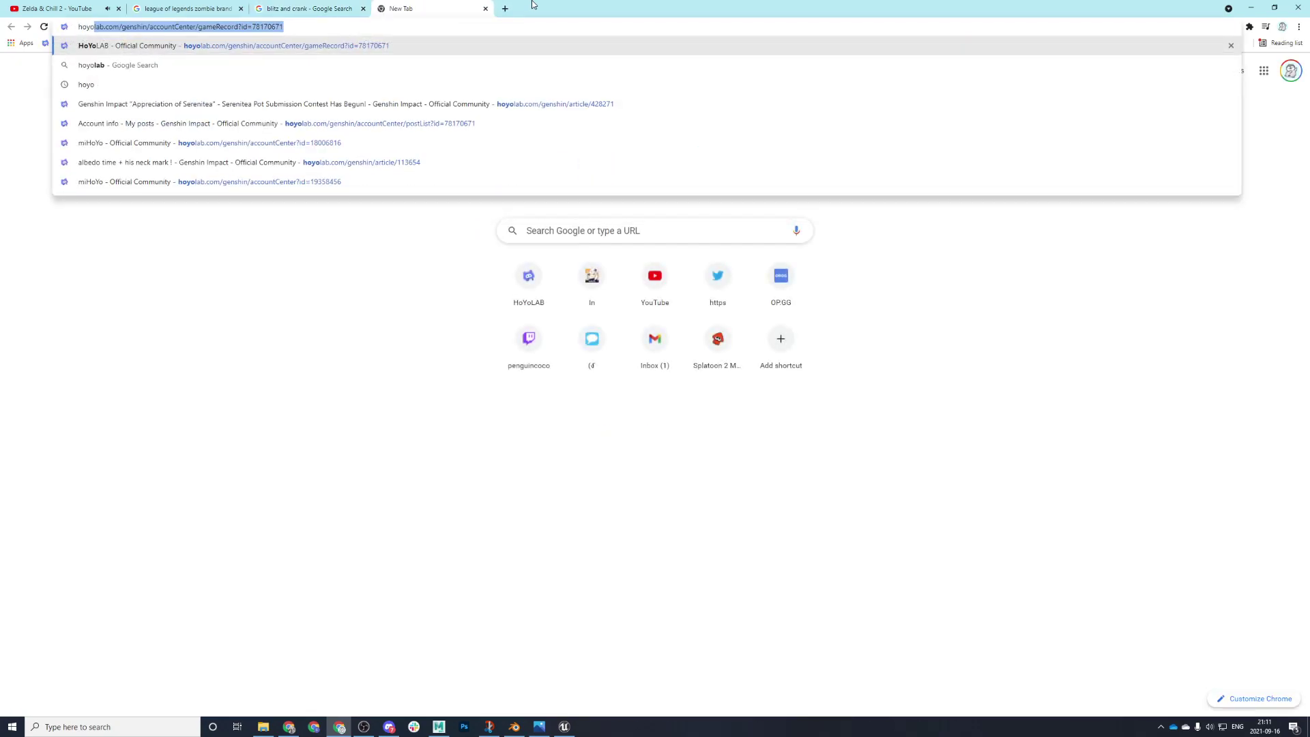
pyautogui.press('Return')
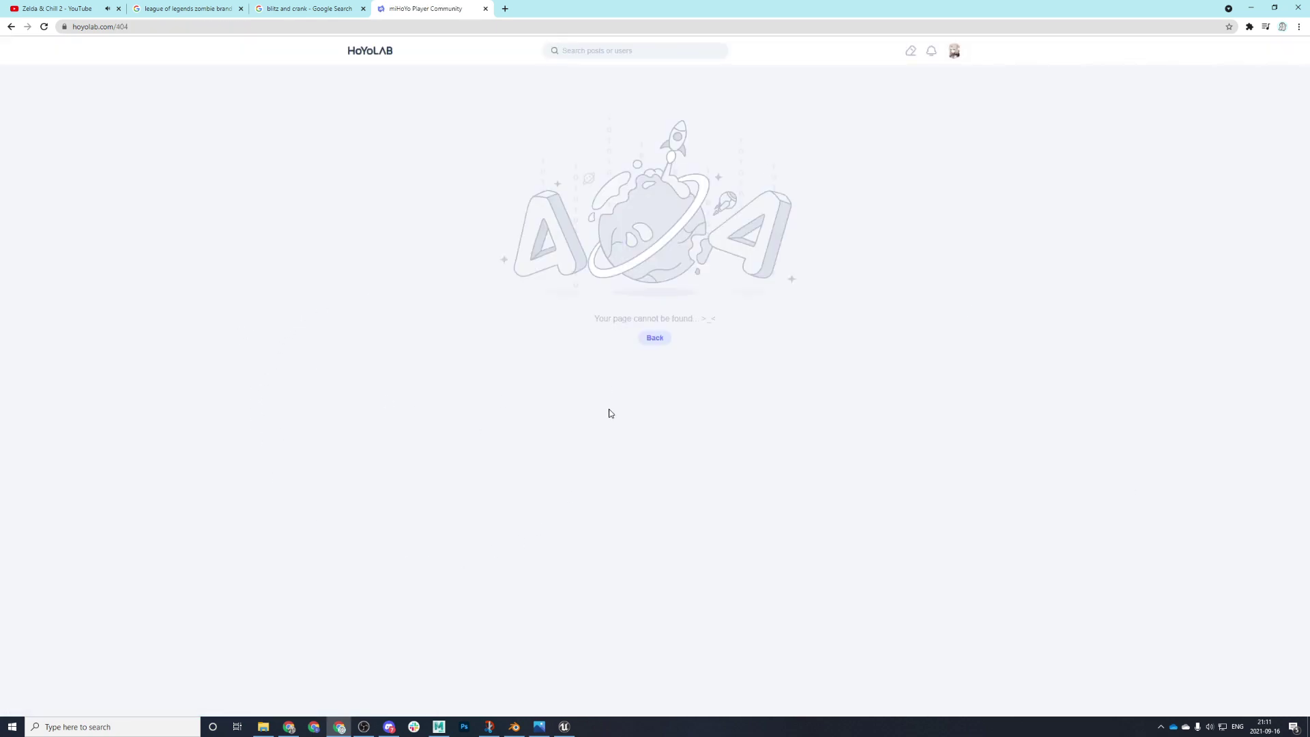
pyautogui.middleClick(459, 3)
pyautogui.click(383, 8)
pyautogui.click(76, 41)
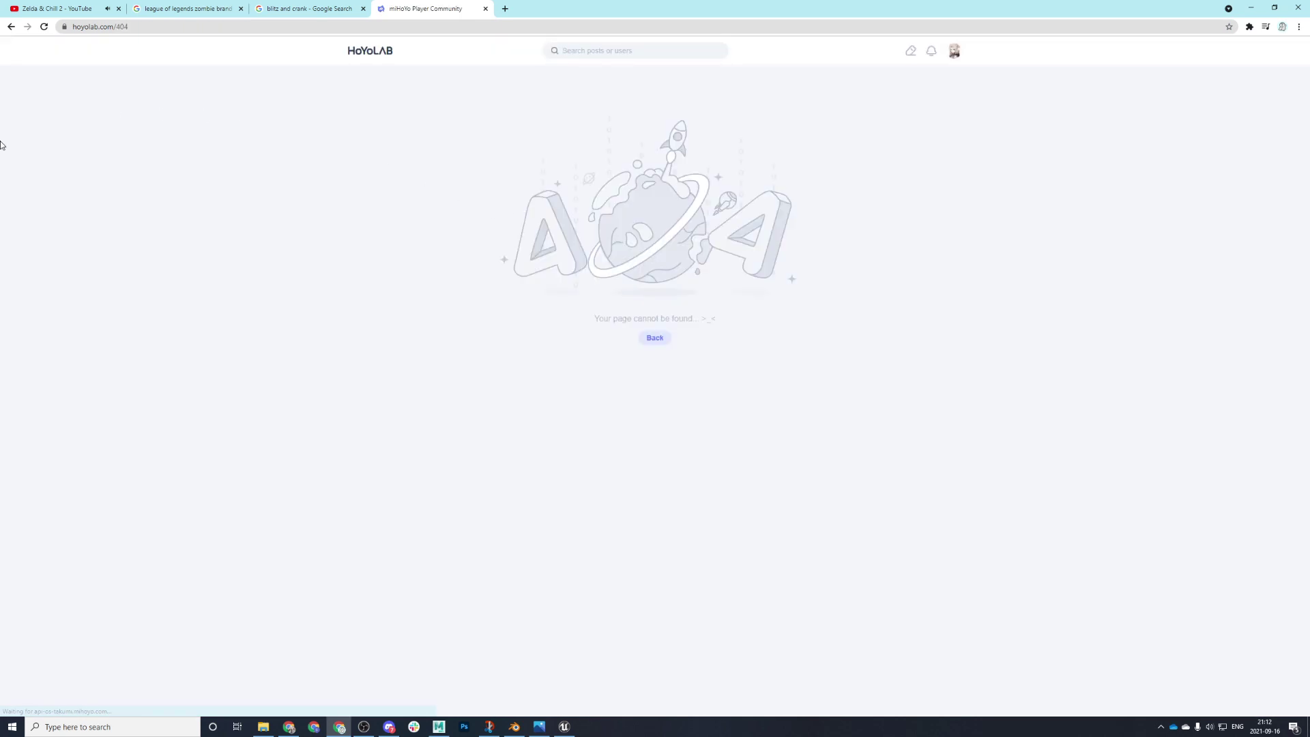
pyautogui.click(391, 64)
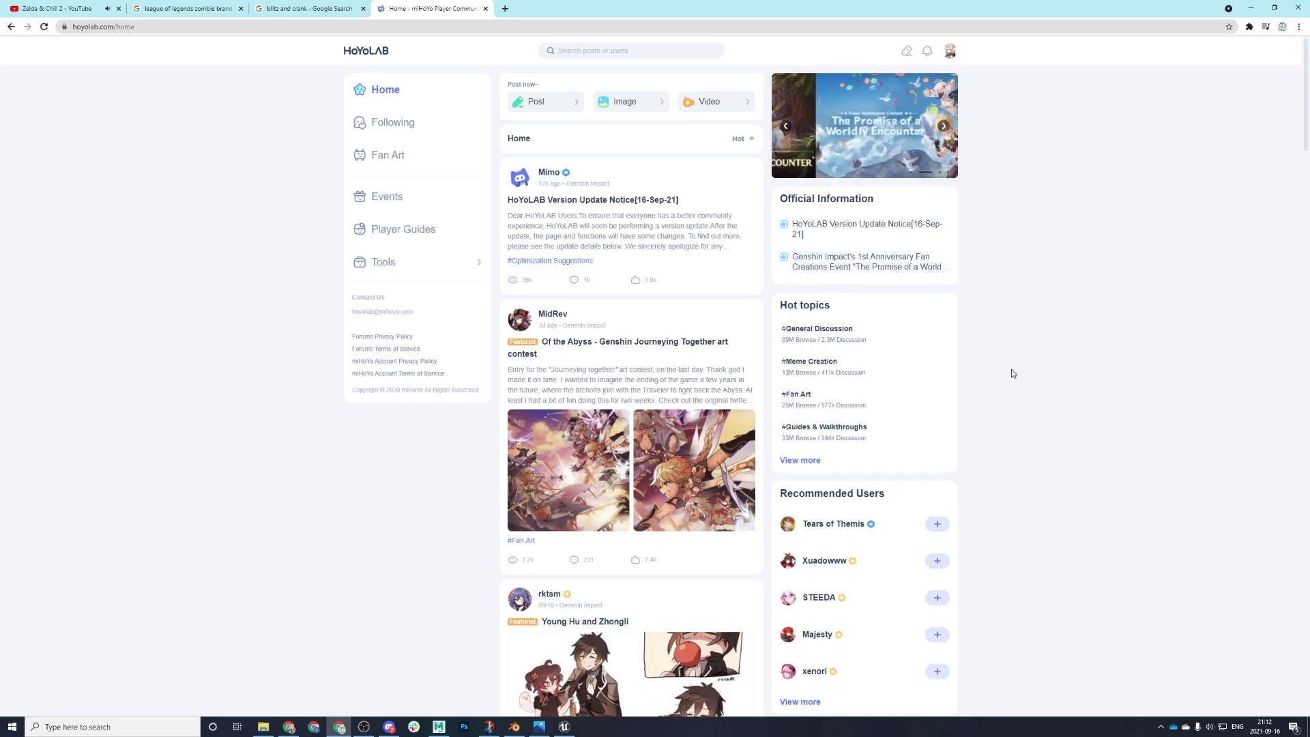
# - Browse the home feed, open the post Story Teaser: Signora "The Fair Lady" and add it to the favorites
pyautogui.scroll(-10, 1011, 366)
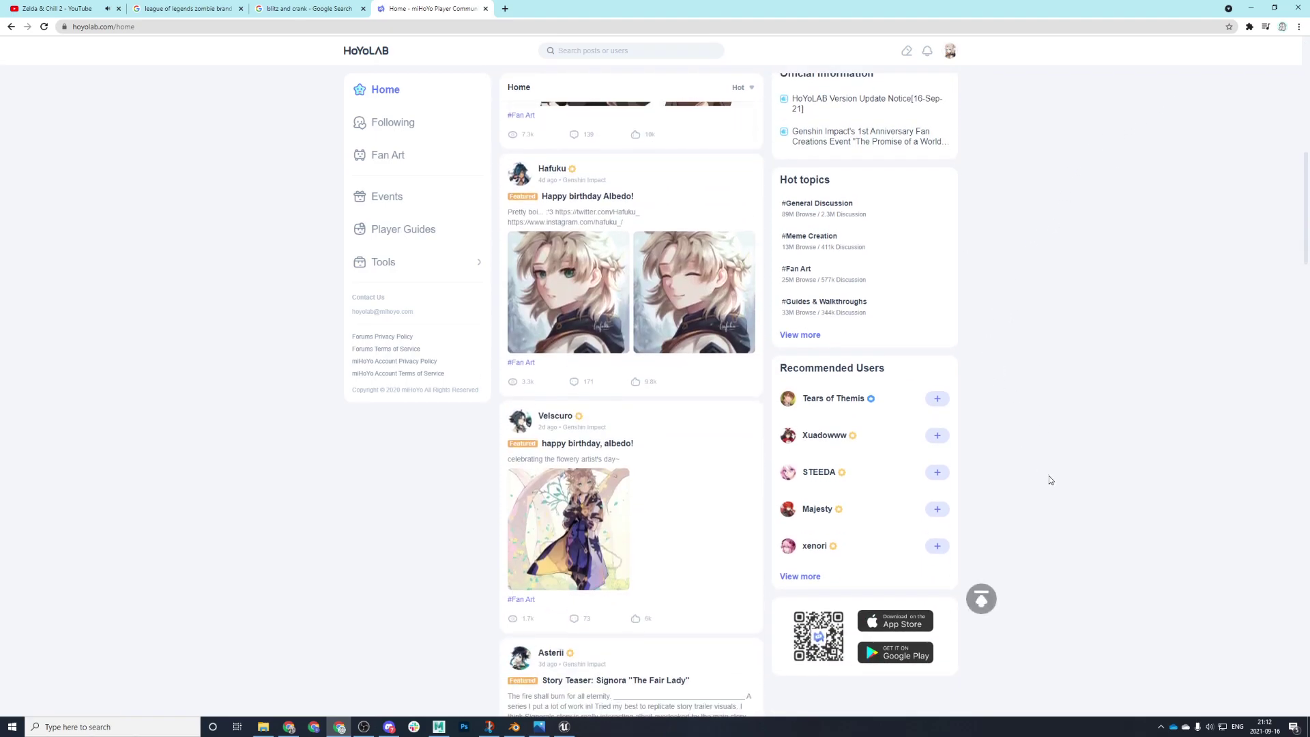
pyautogui.scroll(-4, 1049, 477)
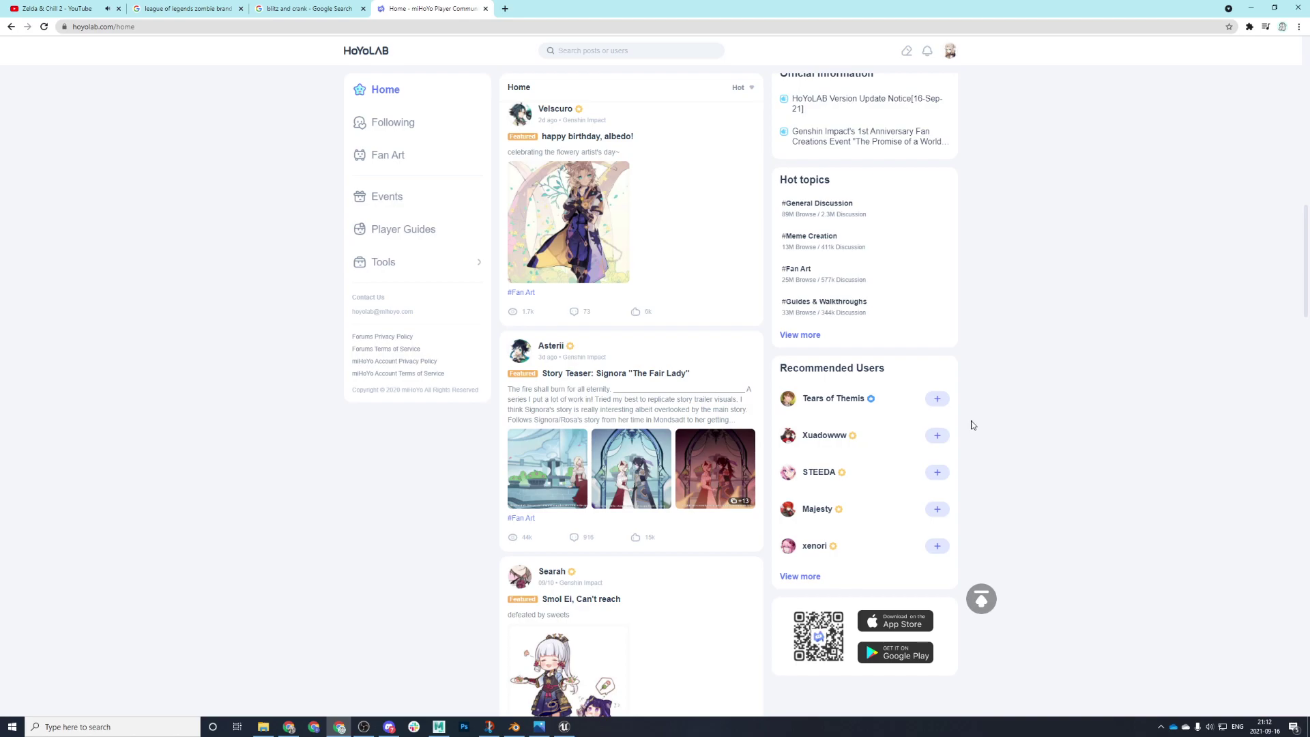
pyautogui.click(683, 466)
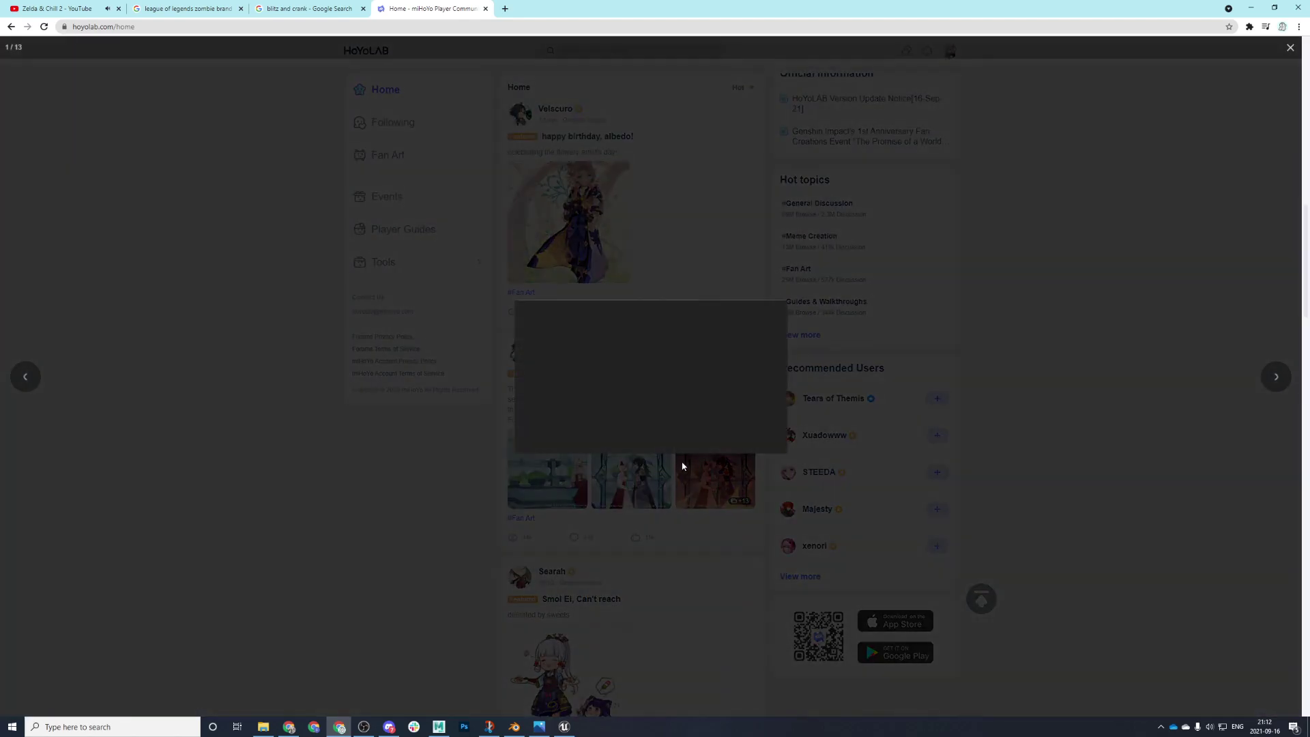
pyautogui.click(1129, 344)
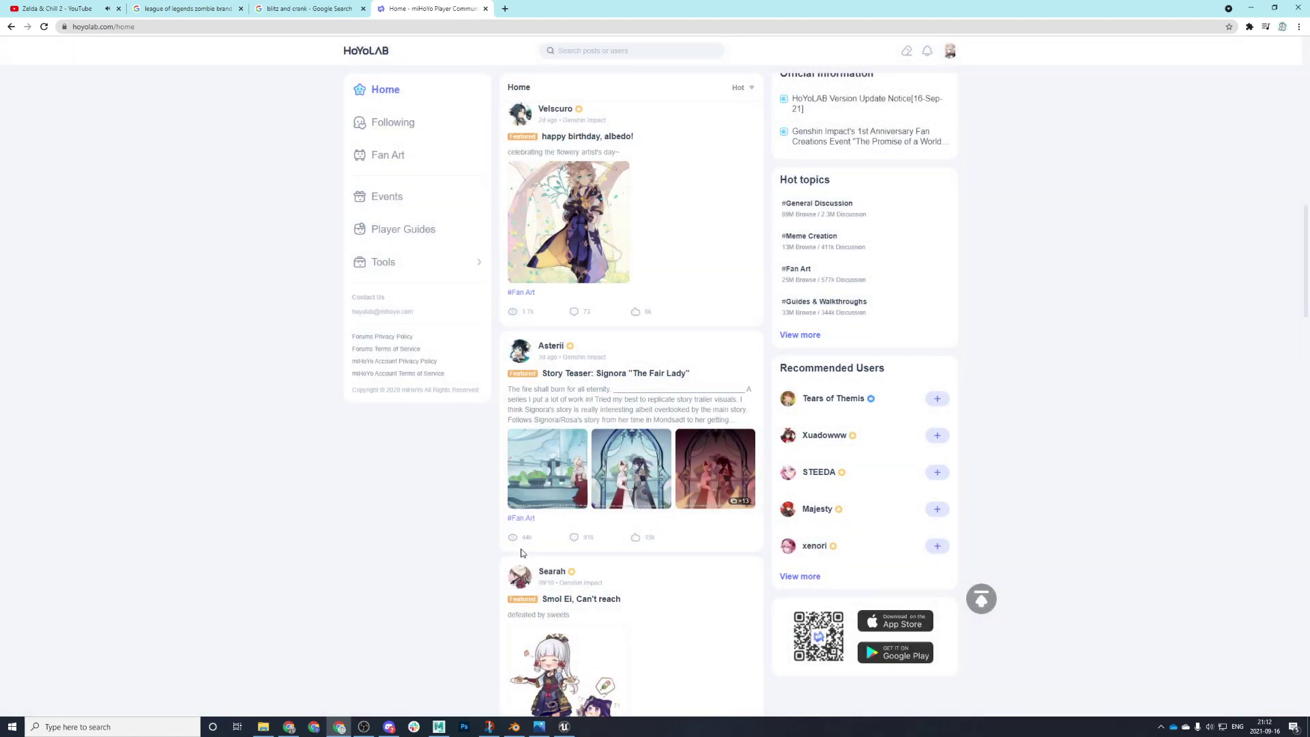
pyautogui.click(628, 386)
pyautogui.click(605, 595)
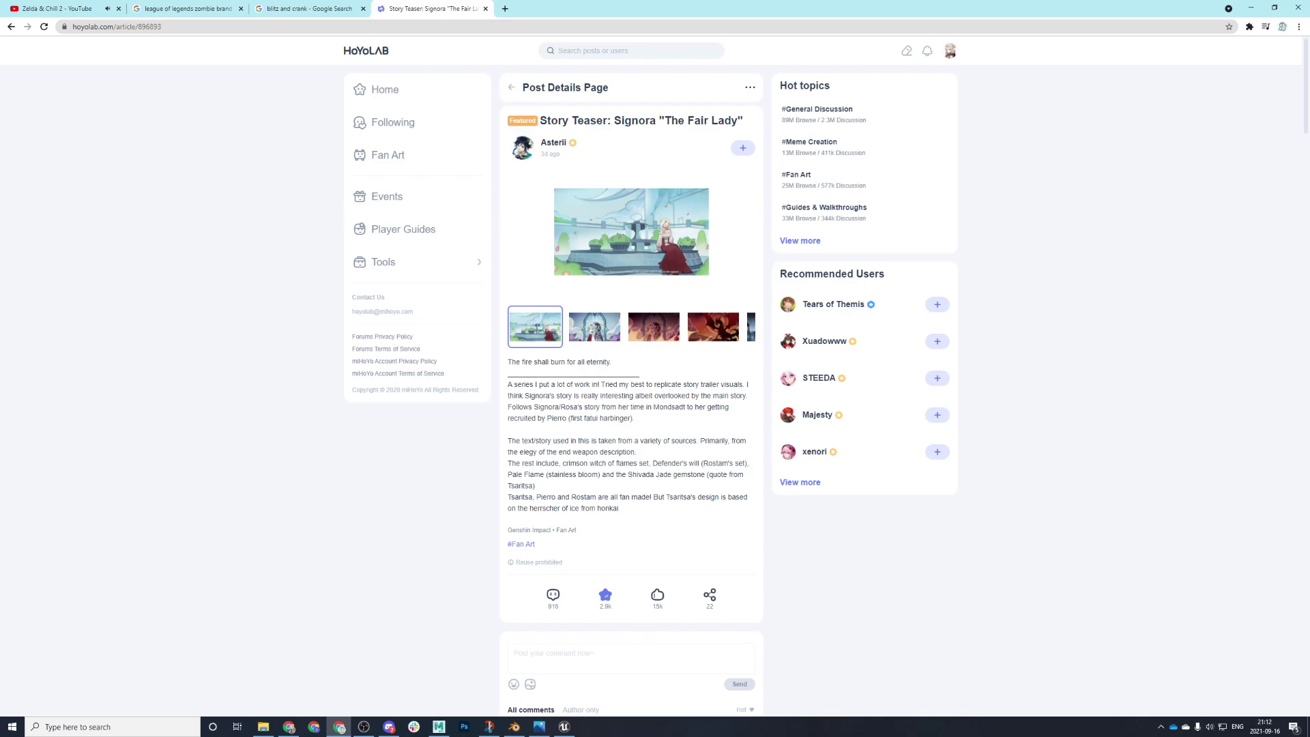
pyautogui.hotkey('ctrl', 'n')
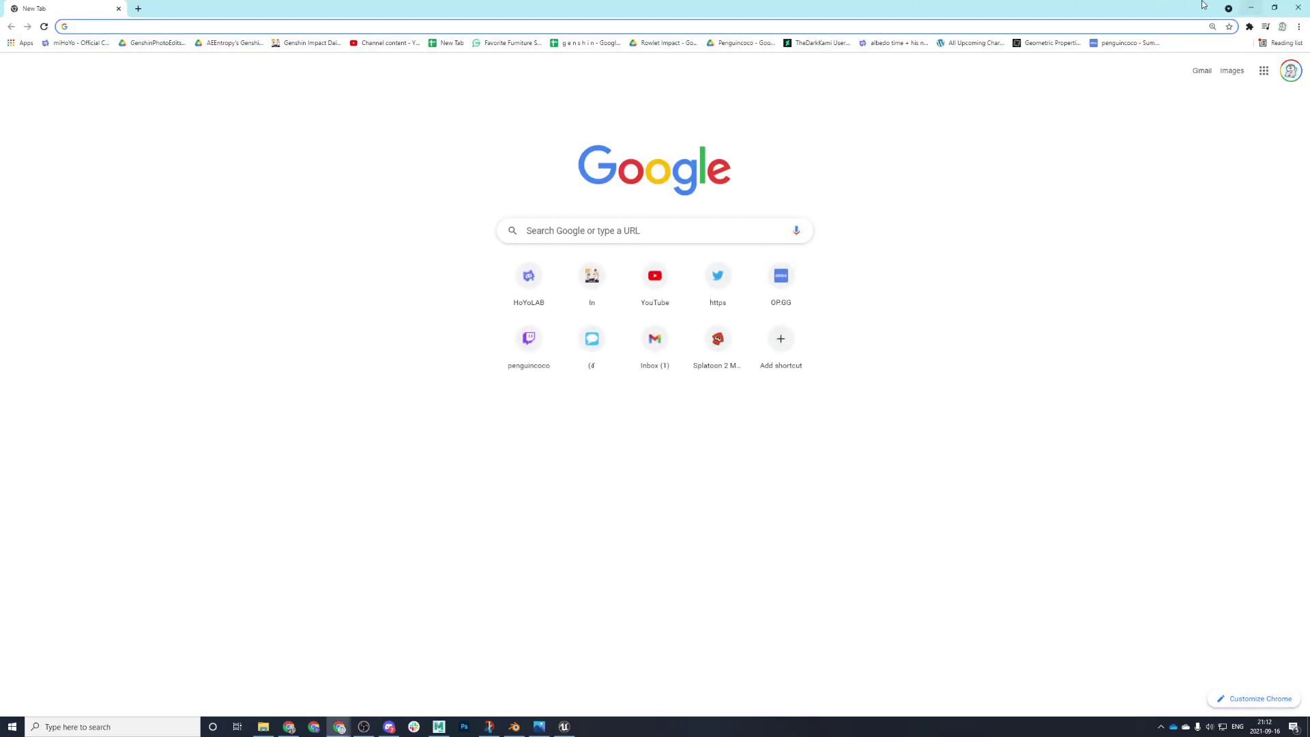
pyautogui.click(1216, 3)
pyautogui.click(1297, 6)
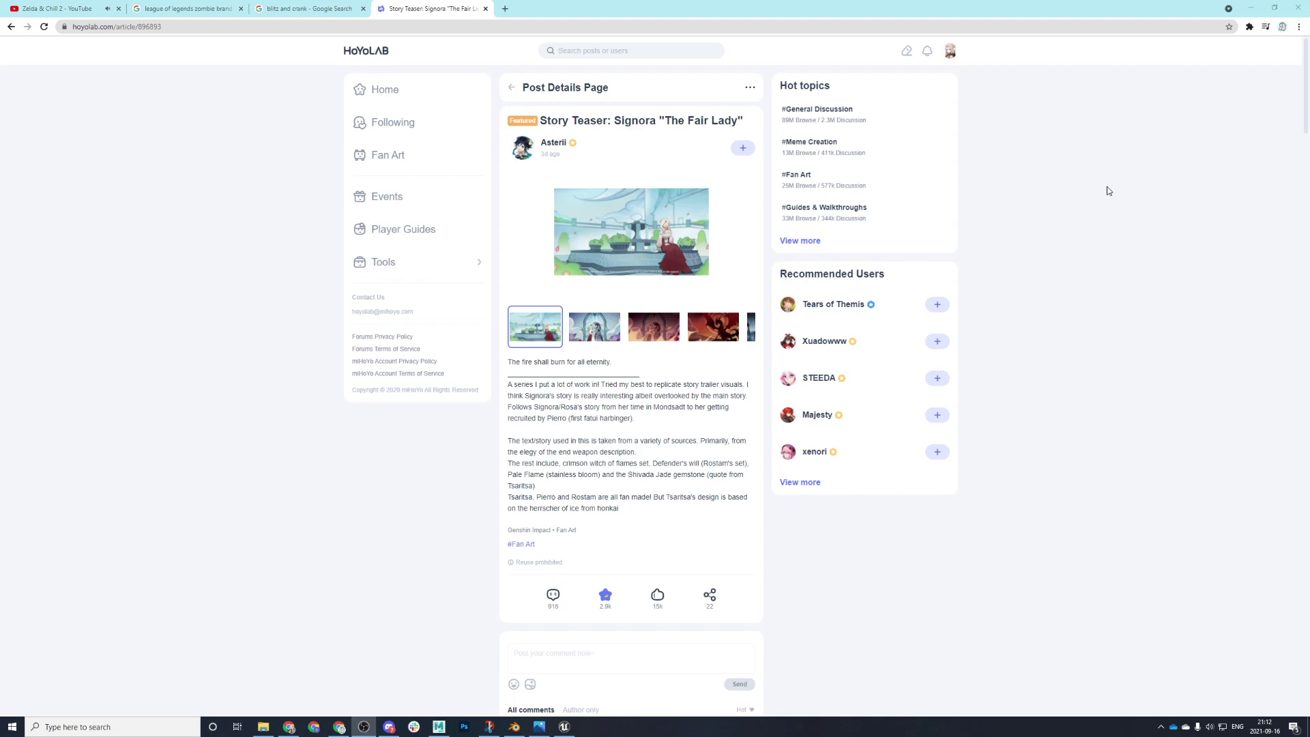
pyautogui.rightClick(311, 436)
pyautogui.click(281, 461)
# - Open the personal homepage and look through its posts and the Genshin Impact game record
pyautogui.moveTo(946, 55)
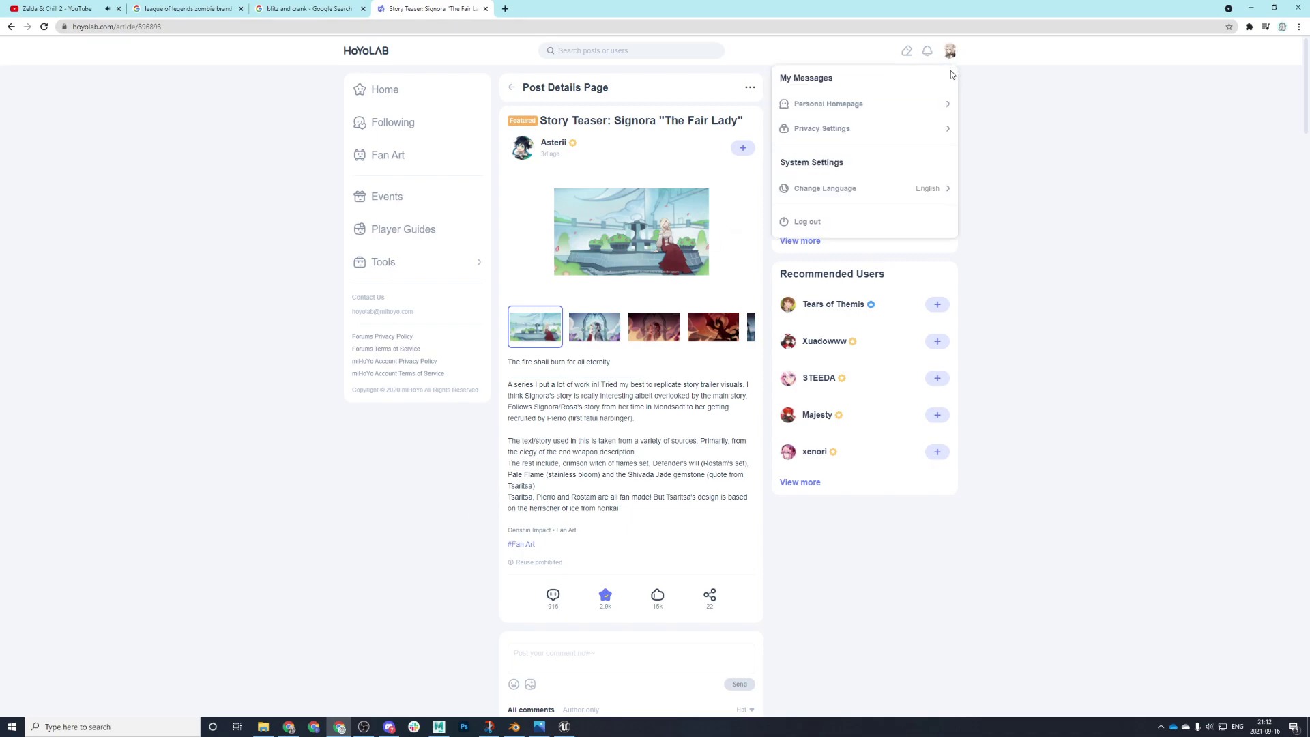
pyautogui.click(902, 105)
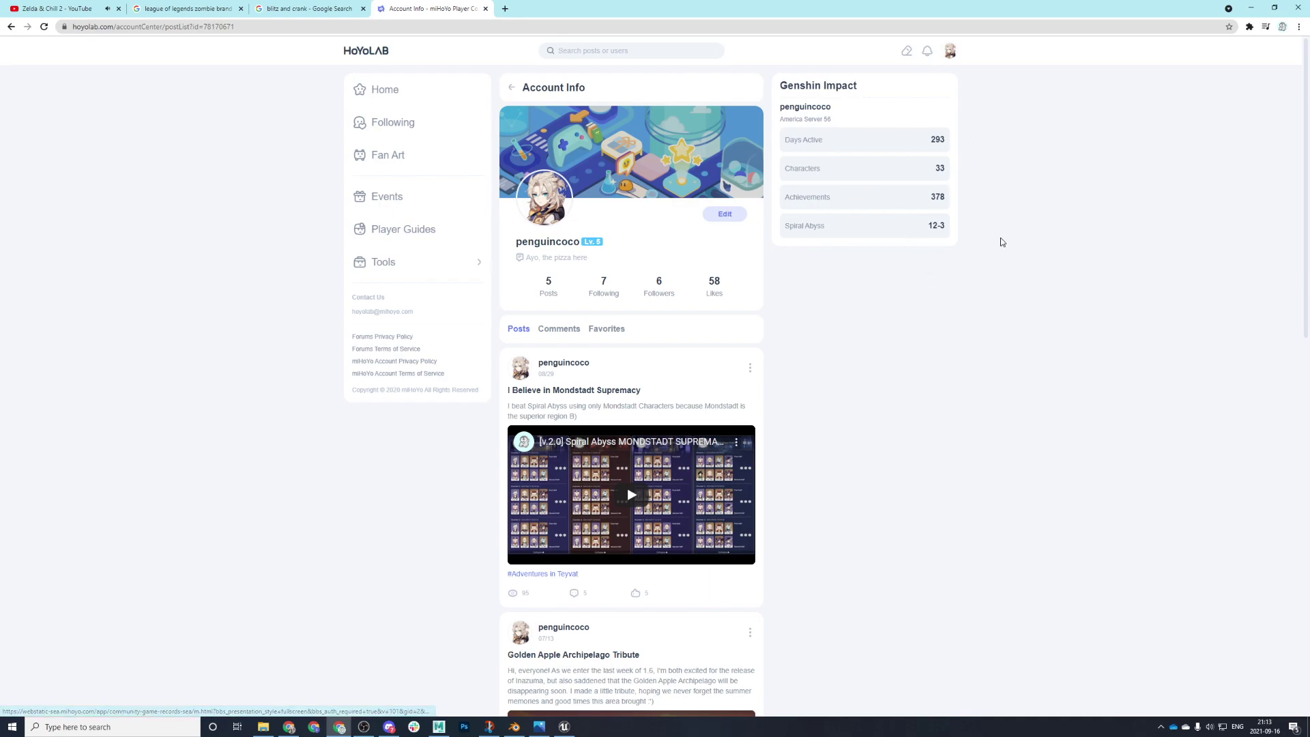
pyautogui.scroll(-15, 789, 196)
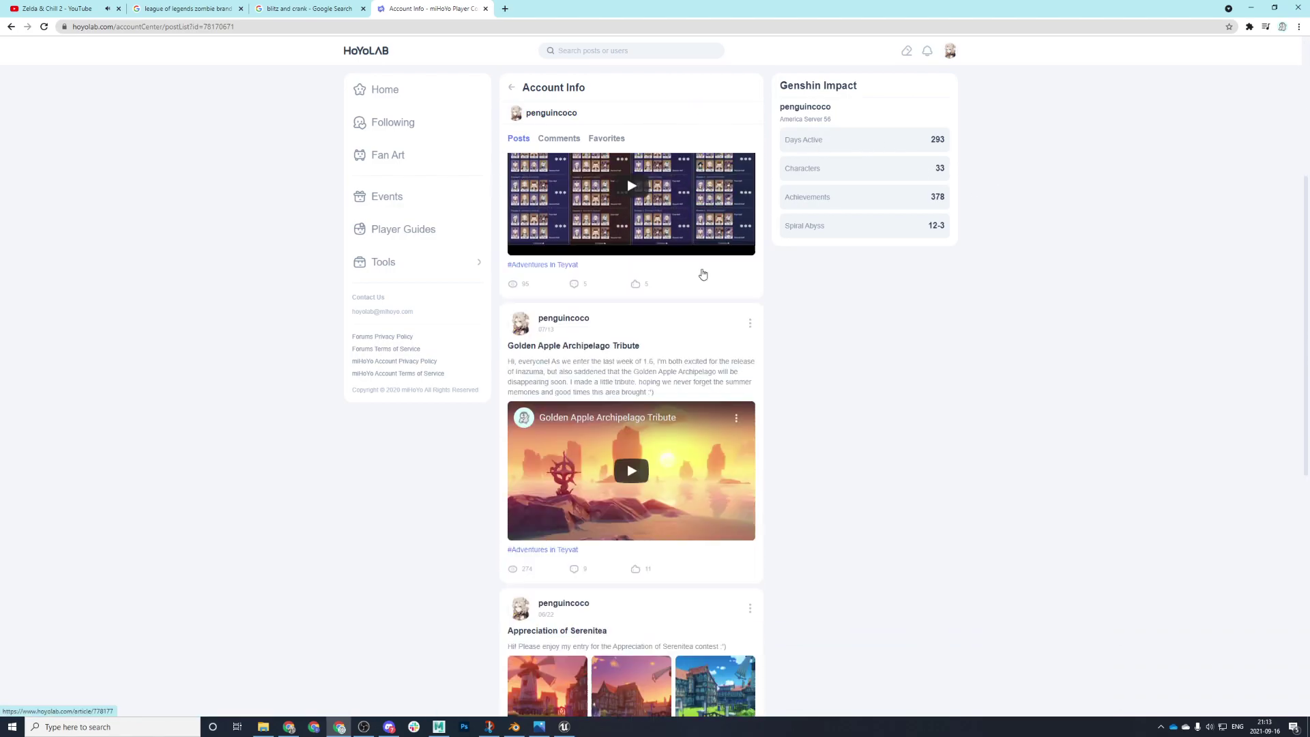
pyautogui.scroll(7, 661, 441)
pyautogui.scroll(-7, 668, 433)
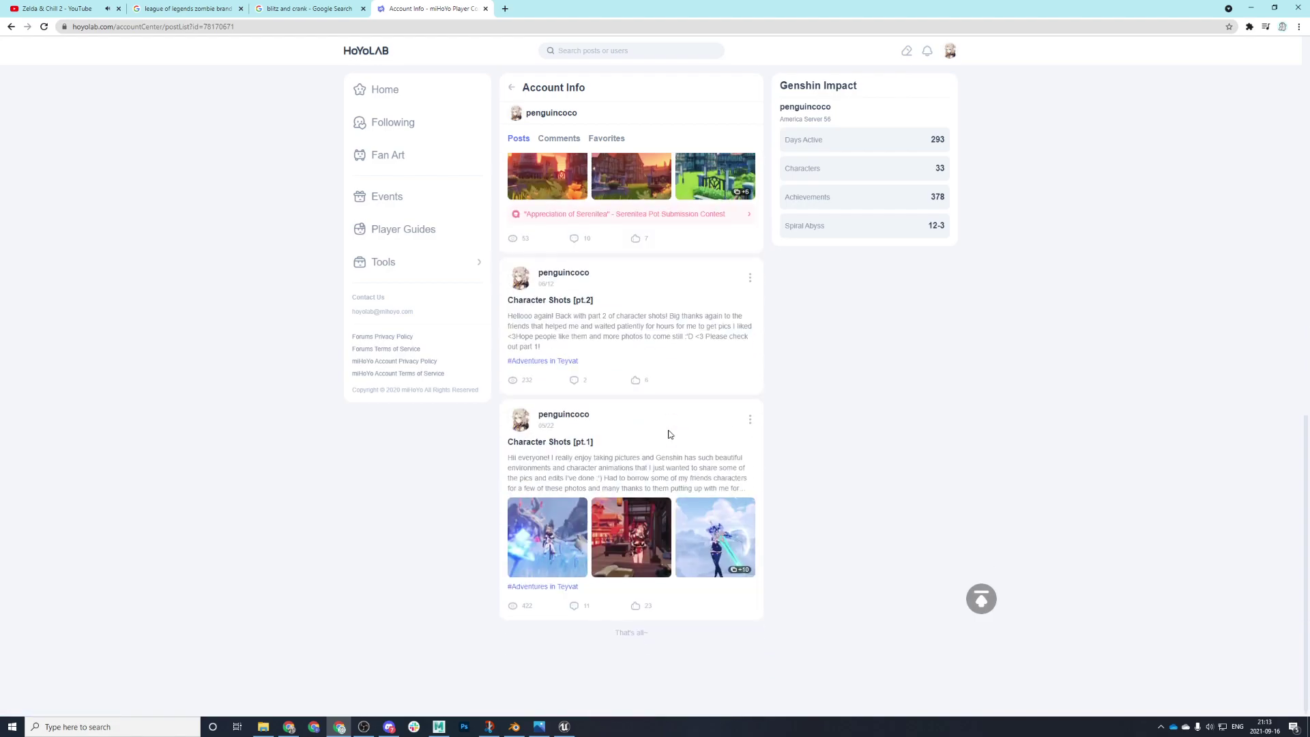
pyautogui.scroll(7, 668, 434)
pyautogui.scroll(-7, 648, 415)
pyautogui.scroll(1, 709, 341)
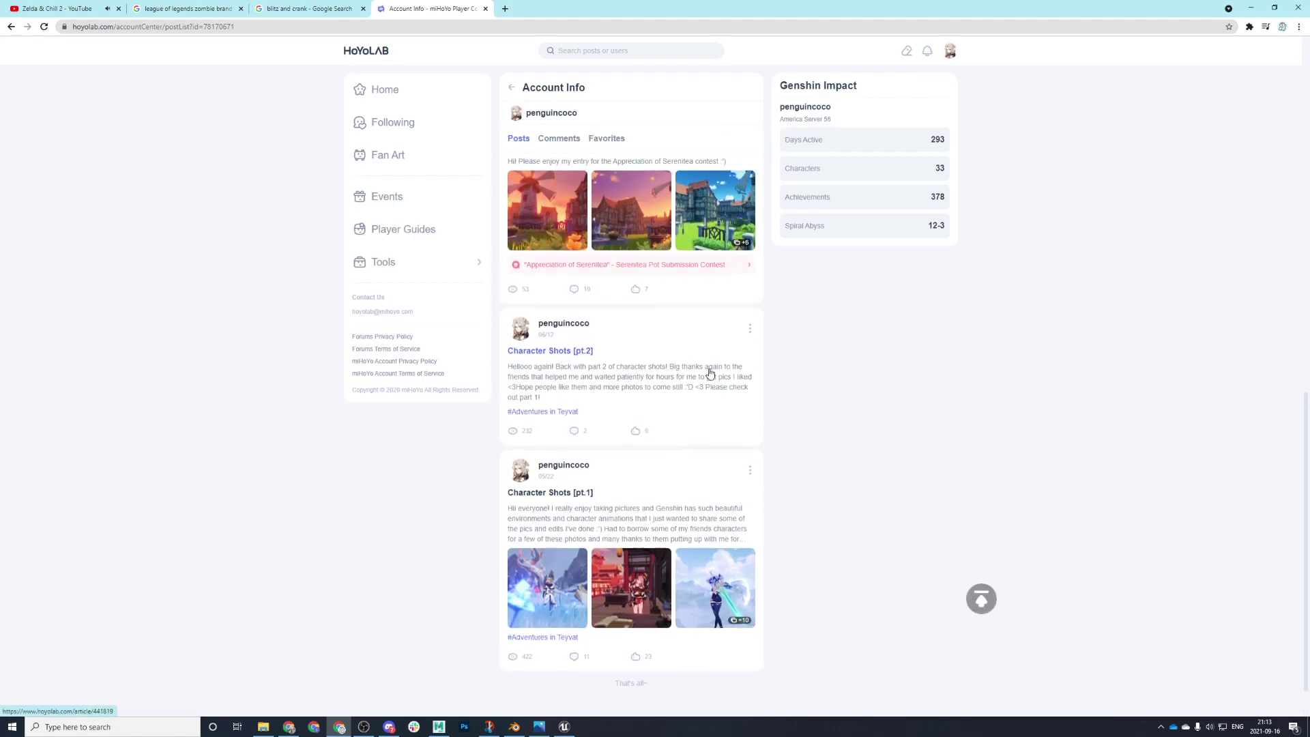
pyautogui.scroll(10, 661, 371)
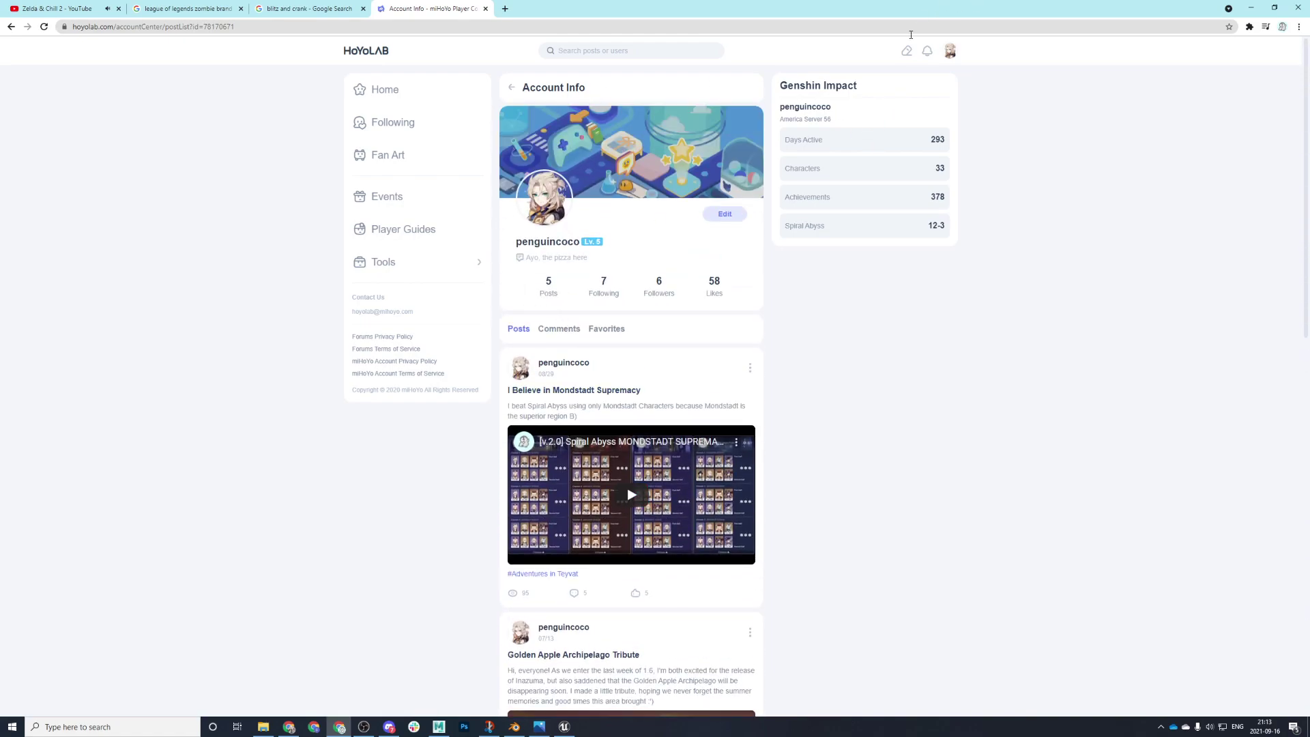
pyautogui.click(863, 224)
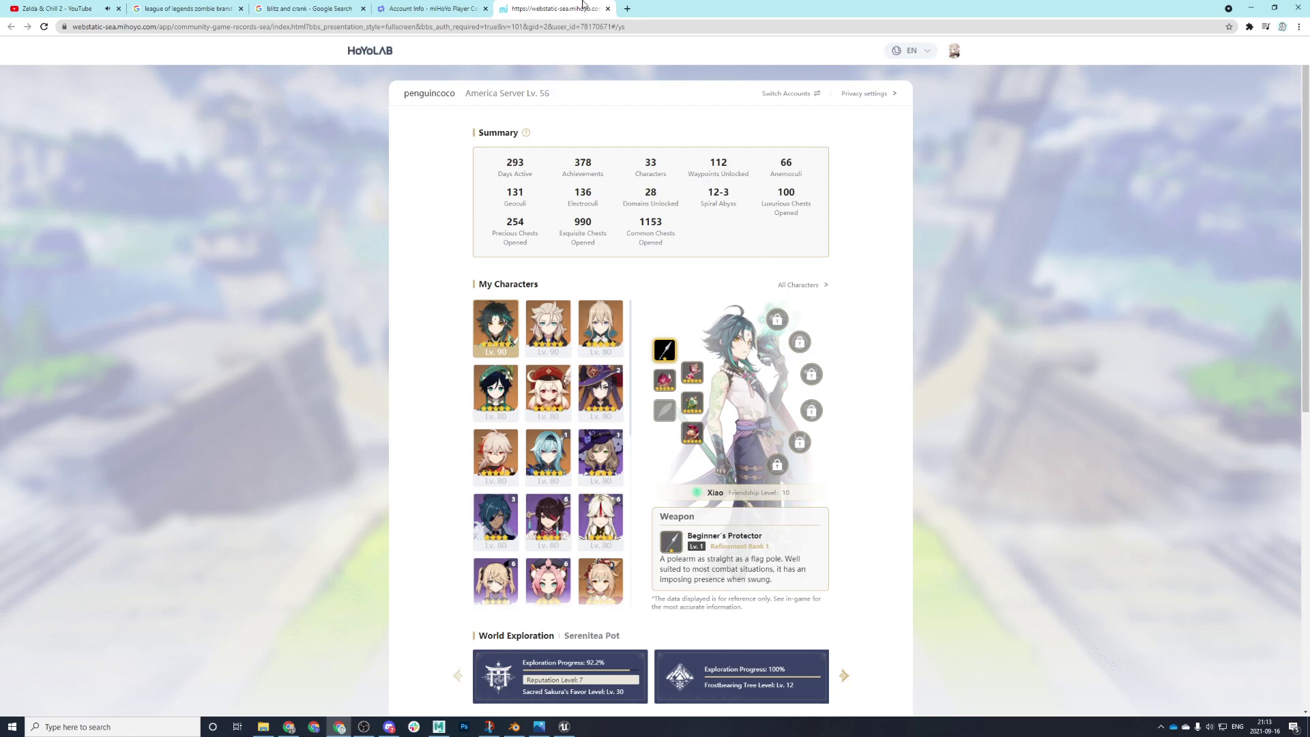
pyautogui.click(607, 8)
# - Switch back to Maya, move the selected end vertices outward to lengthen the C's arms, and save the scene
pyautogui.click(443, 726)
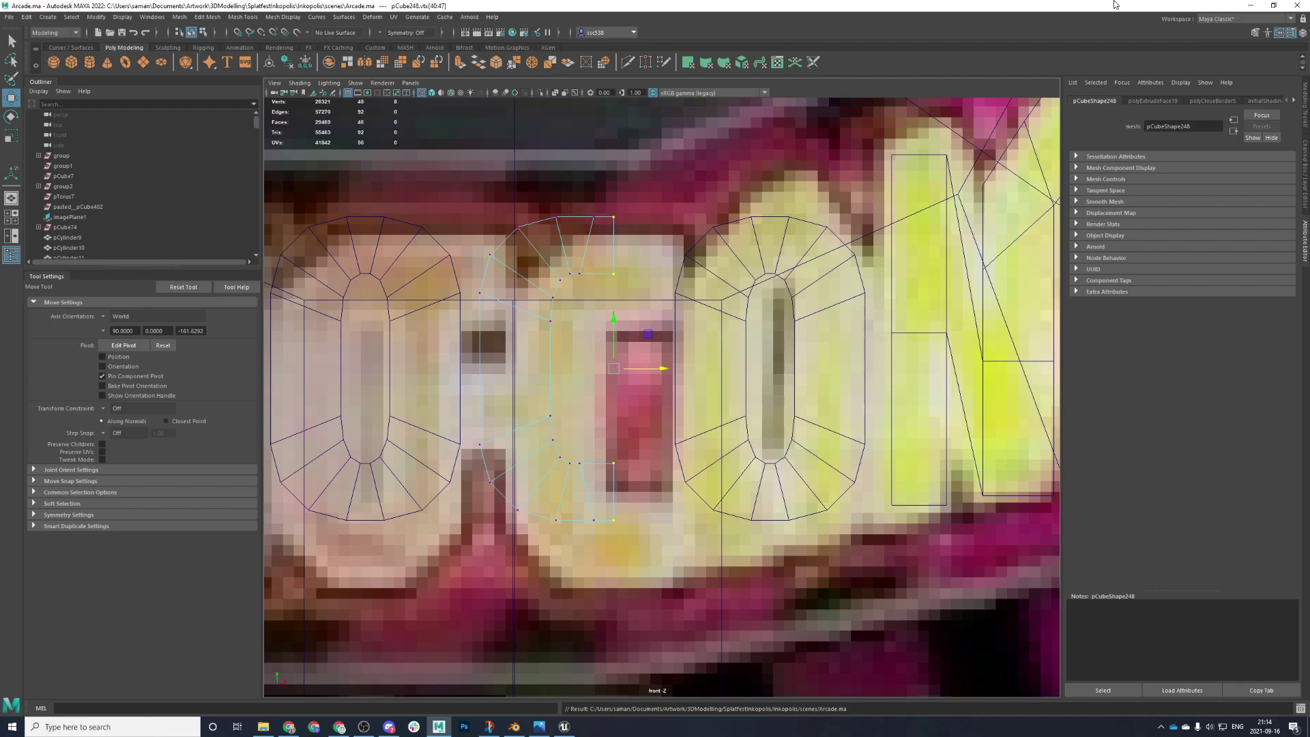
pyautogui.moveTo(663, 368); pyautogui.dragTo(683, 368)
pyautogui.press('q')
pyautogui.hotkey('ctrl', 's')
pyautogui.click(633, 370)
# - Center the C's pivot, save the scene, and shift the whole letter sideways over the reference C
pyautogui.rightClick(571, 258)
pyautogui.rightClick(572, 257)
pyautogui.moveTo(585, 256); pyautogui.dragTo(613, 225, button='right')
pyautogui.click(270, 62)
pyautogui.hotkey('ctrl', 's')
pyautogui.press('Return')
pyautogui.moveTo(595, 369); pyautogui.dragTo(625, 372)
# - Scale the inner vertices of the C's two arms vertically toward each other to thicken the arms, and save the scene
pyautogui.rightClick(598, 265)
pyautogui.moveTo(586, 276); pyautogui.dragTo(553, 280, button='right')
pyautogui.moveTo(577, 263); pyautogui.dragTo(666, 283)
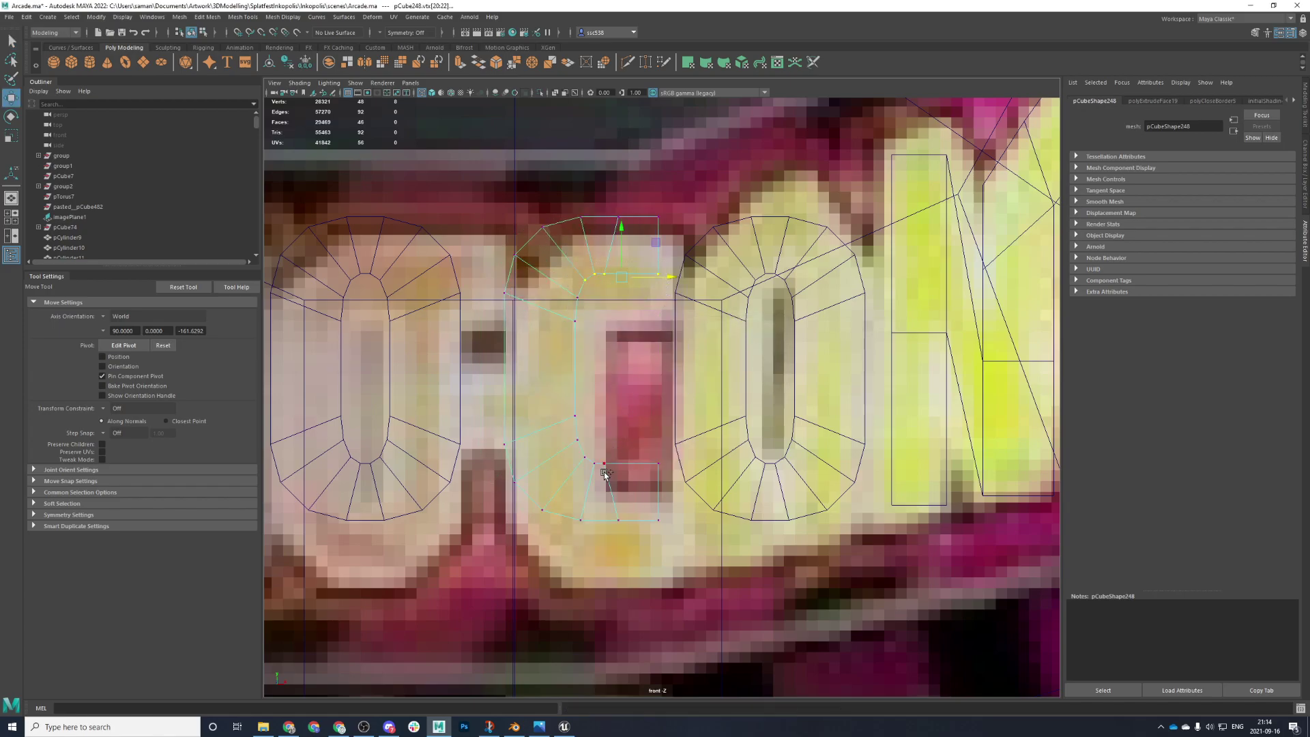
pyautogui.keyDown('shift'); pyautogui.moveTo(580, 451); pyautogui.dragTo(673, 473); pyautogui.keyUp('shift')
pyautogui.press('r')
pyautogui.moveTo(628, 334); pyautogui.dragTo(619, 331)
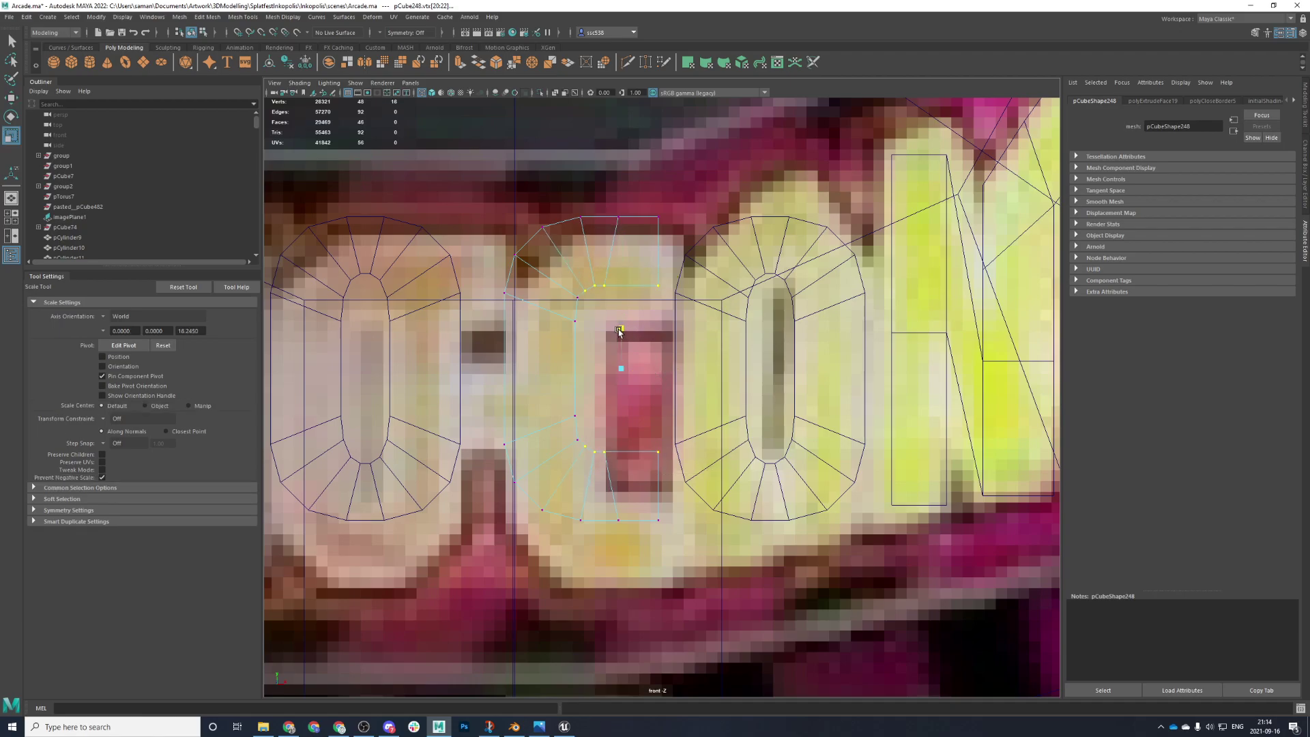
pyautogui.scroll(-2, 618, 329)
pyautogui.scroll(-2, 600, 458)
pyautogui.scroll(-1, 599, 458)
pyautogui.hotkey('ctrl', 's')
pyautogui.click(634, 372)
# - Duplicate the O beside the C, place the copy over the leftmost reference O, and save the scene
pyautogui.moveTo(471, 415); pyautogui.dragTo(520, 401, button='right')
pyautogui.scroll(-2, 535, 489)
pyautogui.keyDown('alt'); pyautogui.moveTo(536, 488); pyautogui.dragTo(576, 499, button='middle'); pyautogui.keyUp('alt')
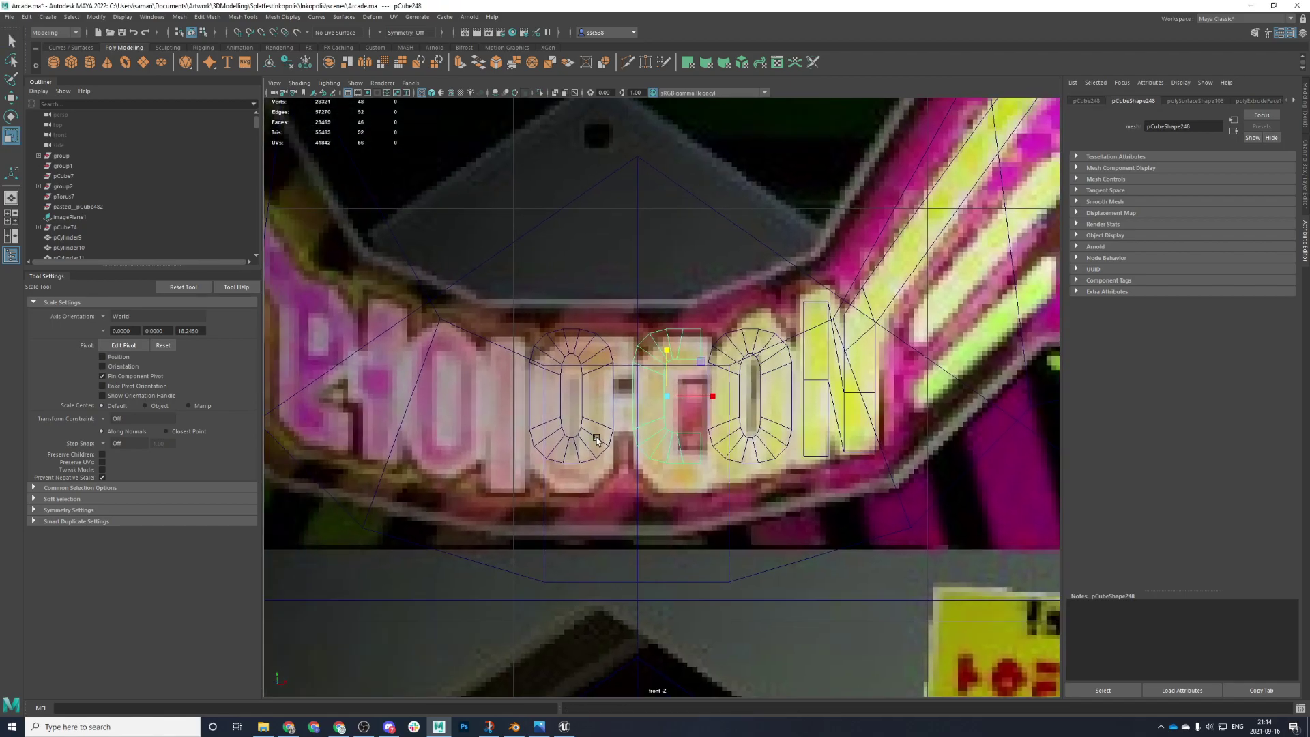
pyautogui.click(600, 457)
pyautogui.press('w')
pyautogui.hotkey('ctrl', 's')
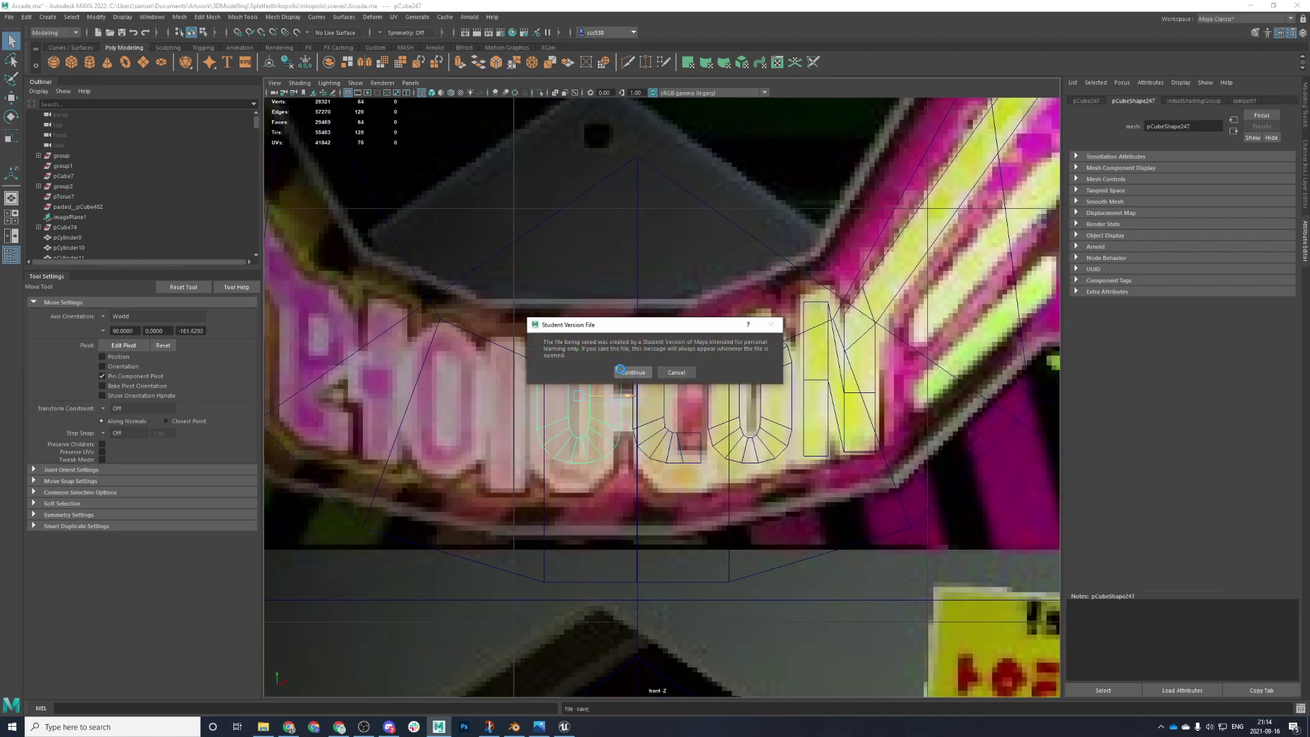
pyautogui.press('Return')
pyautogui.hotkey('ctrl', 'd')
pyautogui.moveTo(605, 394); pyautogui.dragTo(476, 400)
pyautogui.press('r')
pyautogui.keyDown('alt'); pyautogui.moveTo(529, 431); pyautogui.dragTo(629, 419, button='middle'); pyautogui.keyUp('alt')
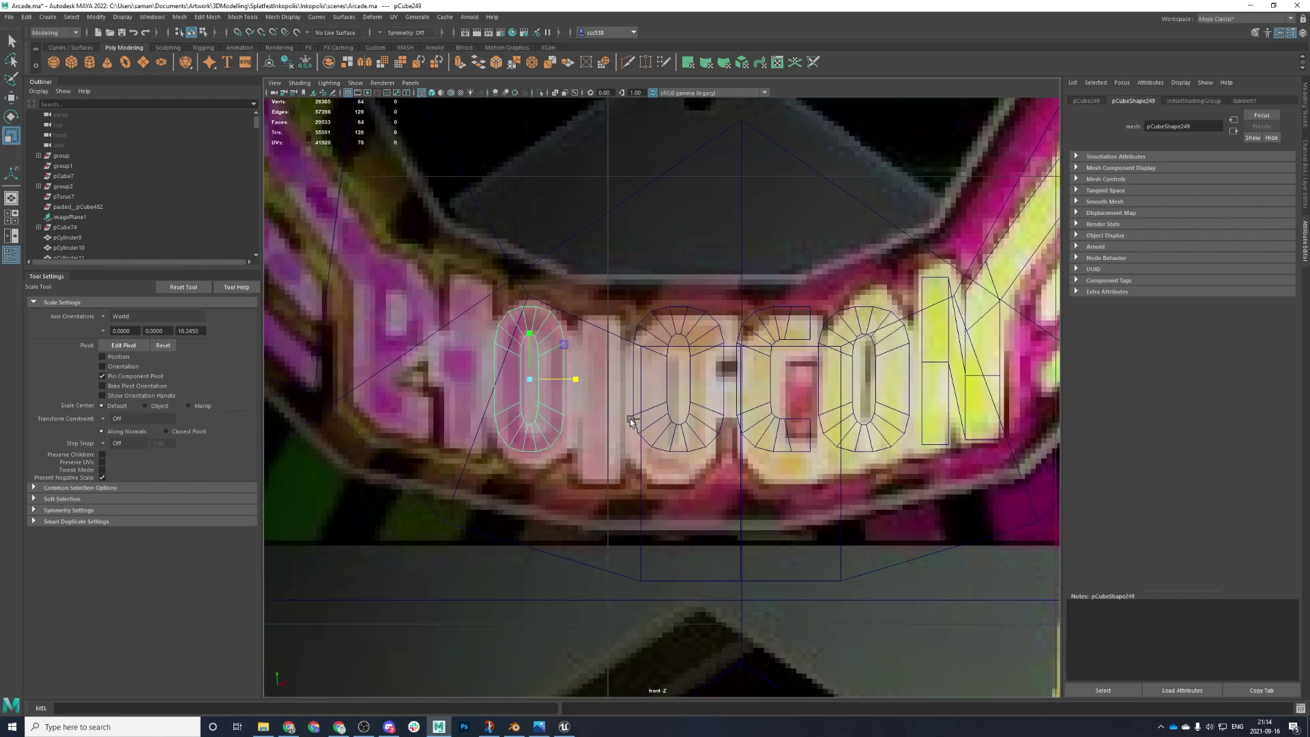
pyautogui.hotkey('ctrl', 's')
pyautogui.click(629, 373)
pyautogui.scroll(-4, 629, 375)
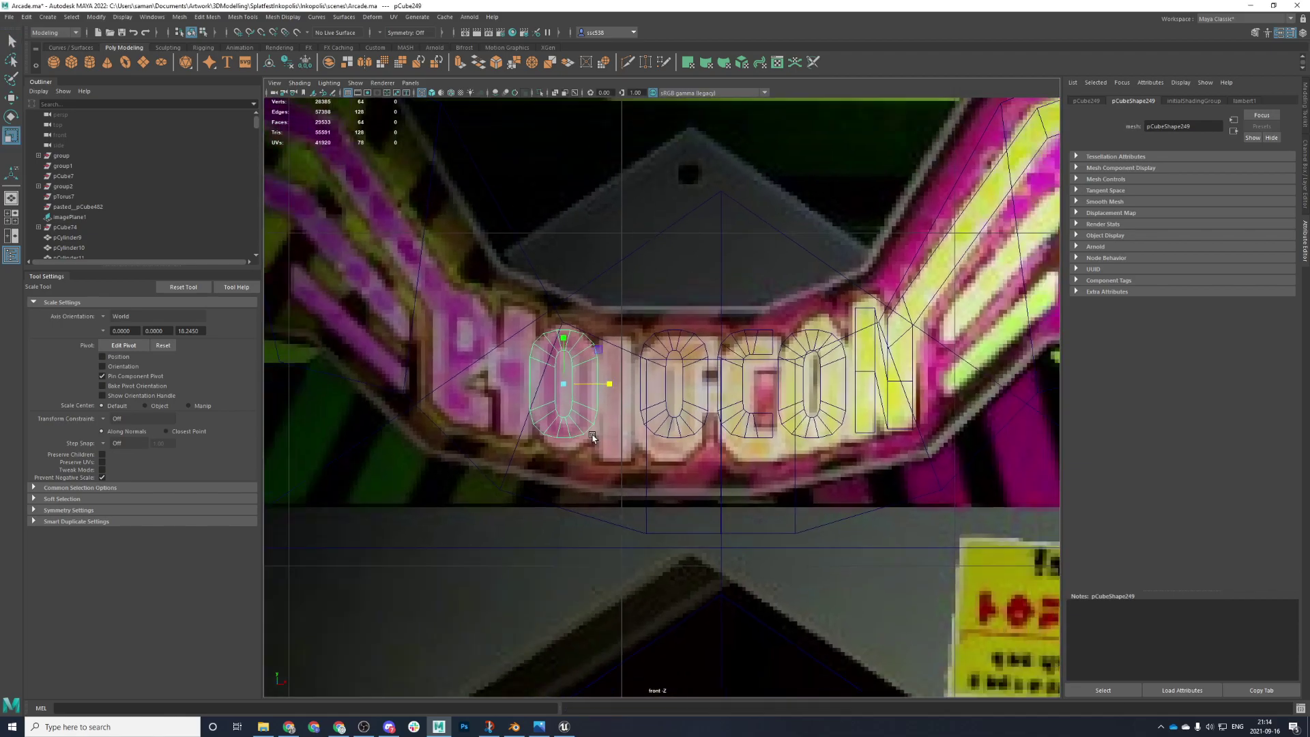
pyautogui.click(90, 62)
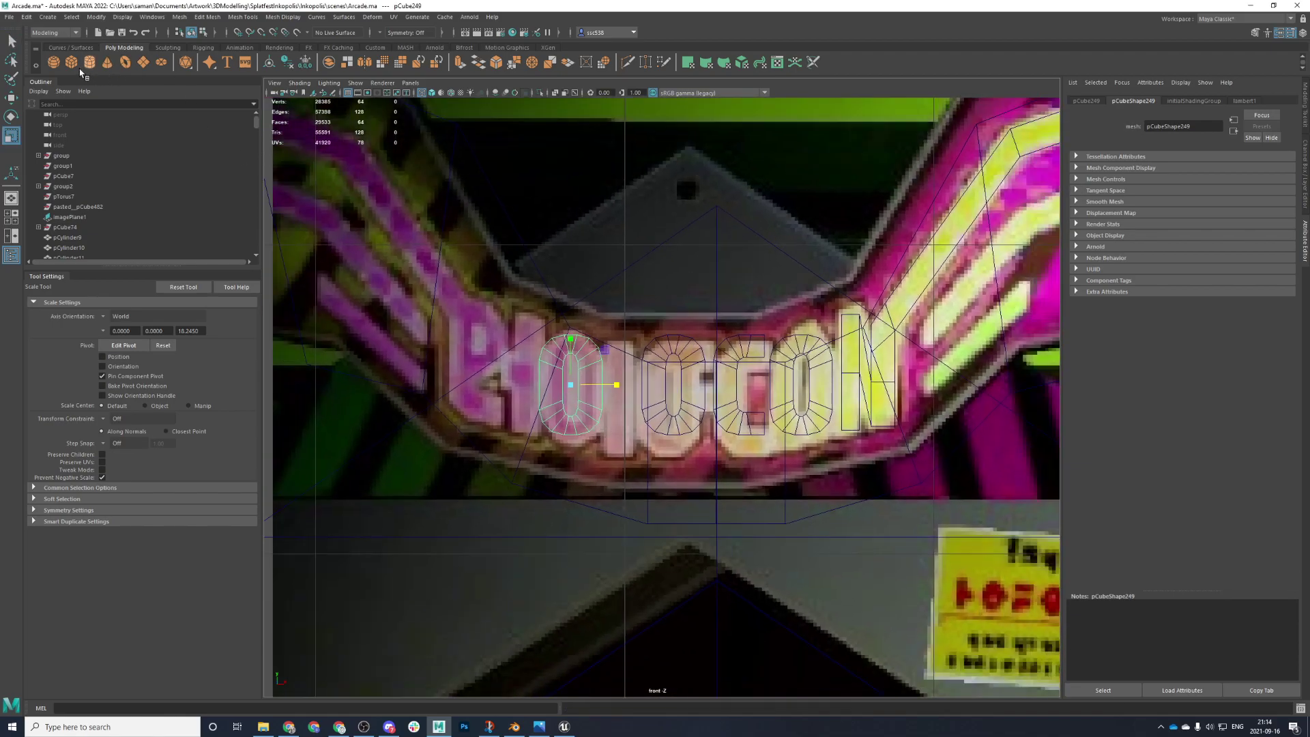
pyautogui.scroll(-5, 832, 498)
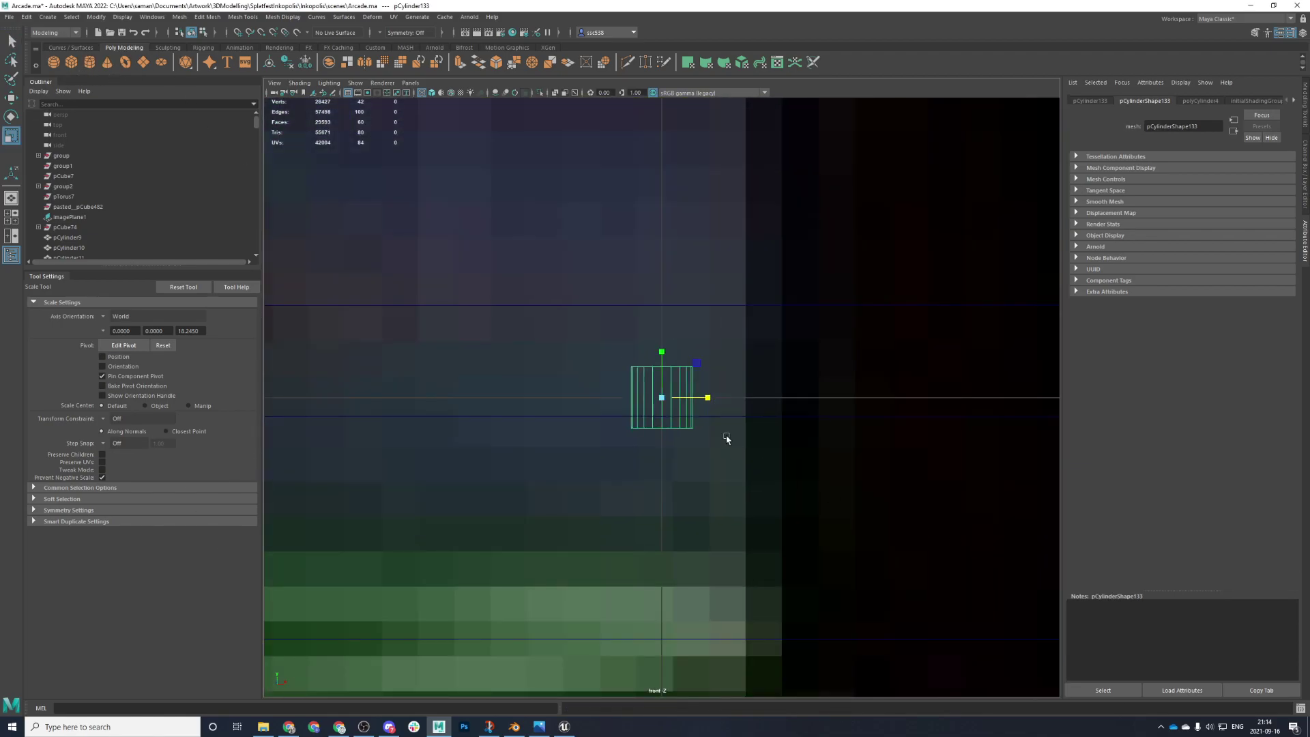
pyautogui.press('Delete')
# - Create a polygon cube and move it up to the sign, level with the reference letter I
pyautogui.click(71, 62)
pyautogui.scroll(-10, 636, 411)
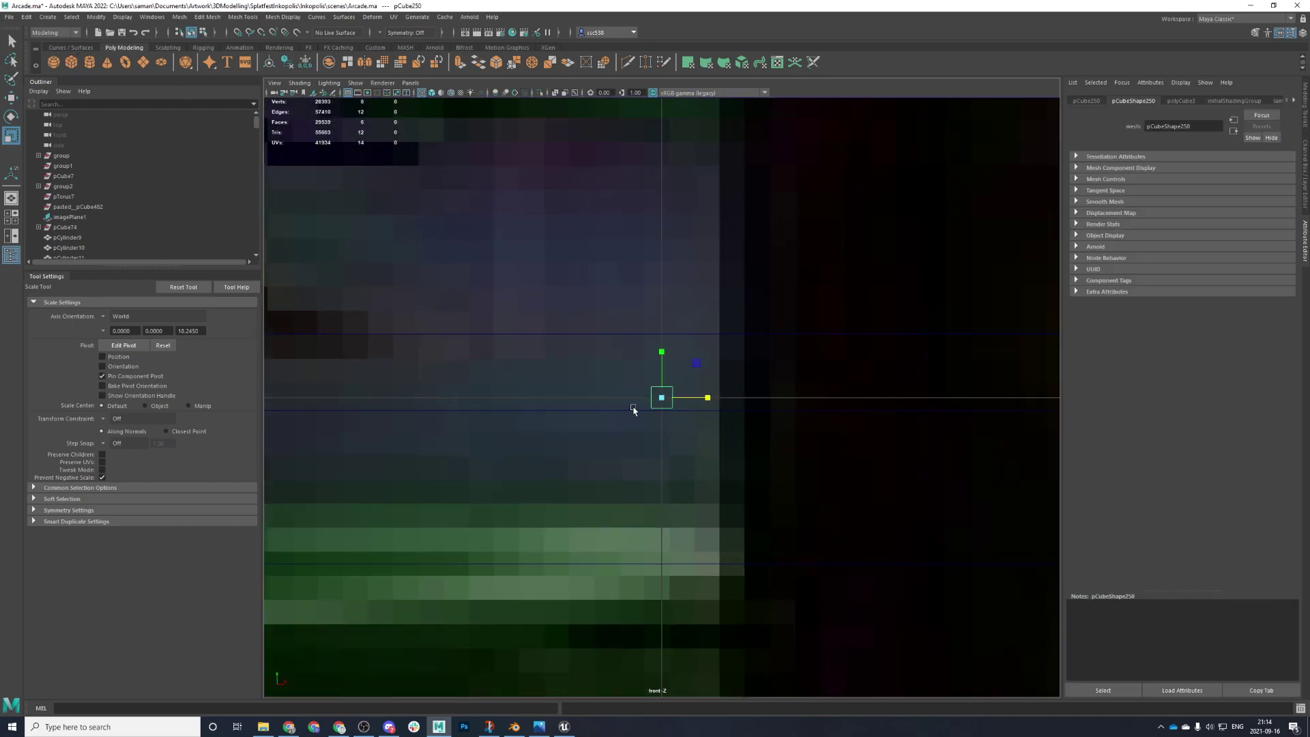
pyautogui.scroll(-6, 651, 471)
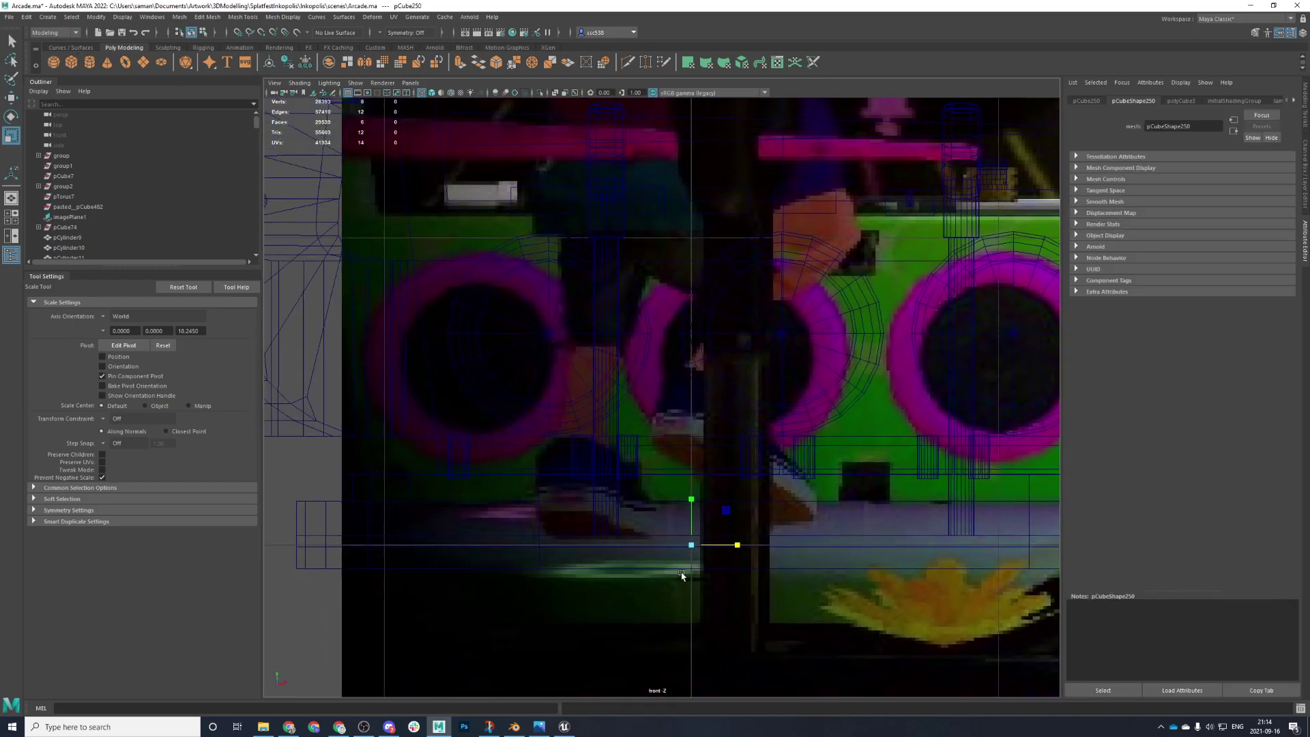
pyautogui.scroll(-1, 676, 515)
pyautogui.keyDown('alt'); pyautogui.moveTo(677, 515); pyautogui.dragTo(684, 586, button='middle'); pyautogui.keyUp('alt')
pyautogui.press('w')
pyautogui.moveTo(695, 524); pyautogui.dragTo(696, 114)
pyautogui.keyDown('alt'); pyautogui.moveTo(711, 144); pyautogui.dragTo(624, 566, button='middle'); pyautogui.keyUp('alt')
pyautogui.scroll(4, 624, 567)
pyautogui.scroll(5, 625, 566)
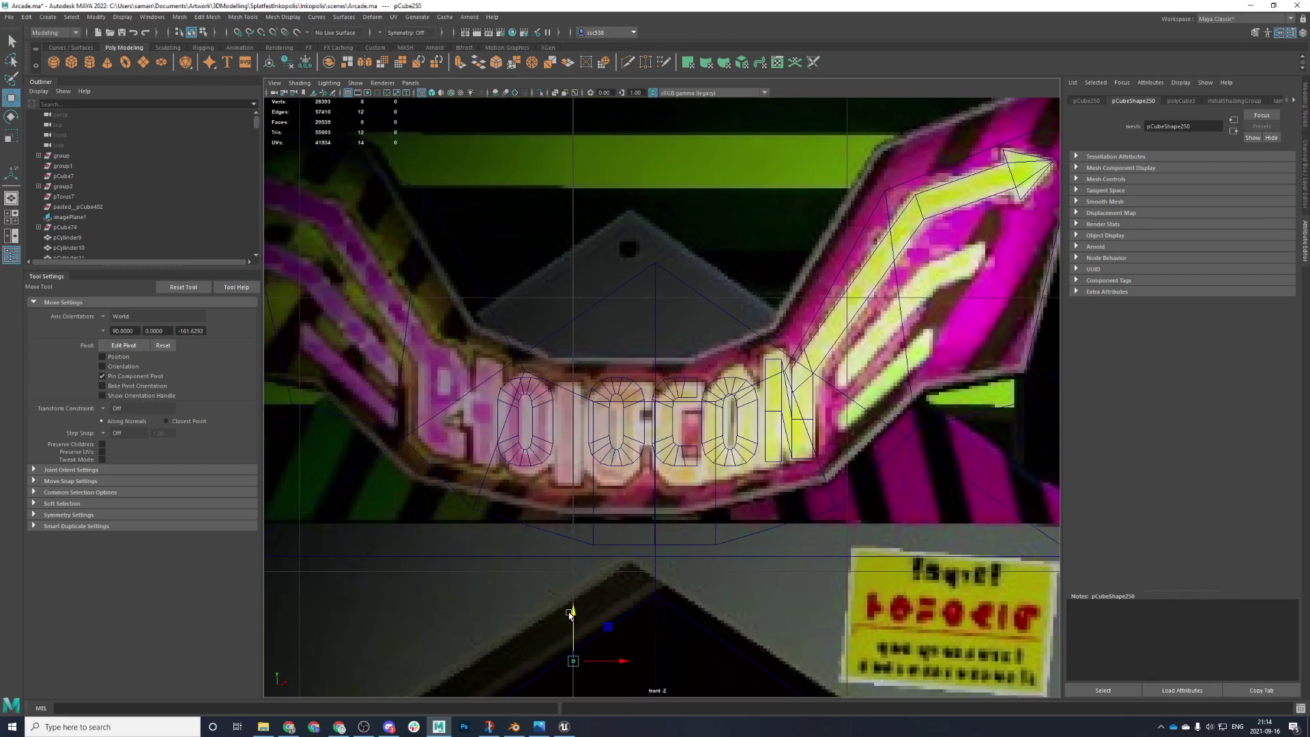
pyautogui.moveTo(573, 618); pyautogui.dragTo(568, 355)
# - Scale the cube up evenly to the width of the reference I and save the scene
pyautogui.press('r')
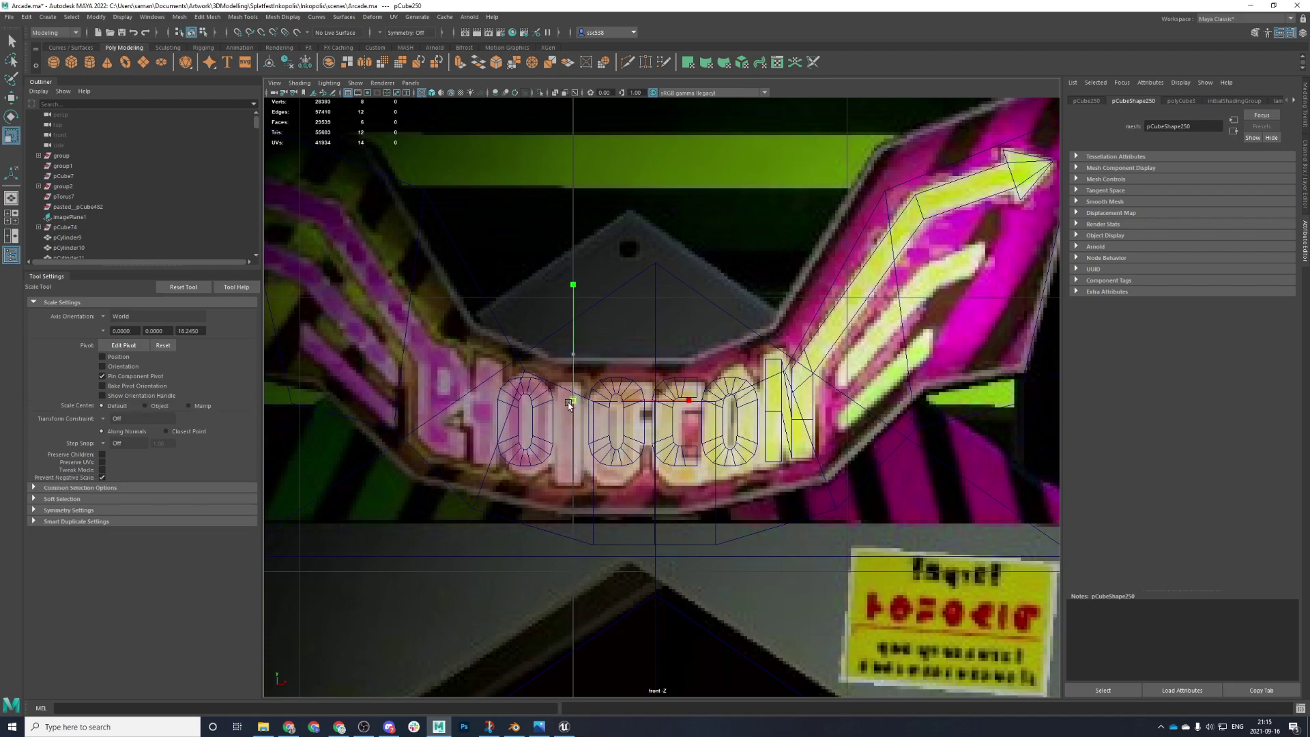
pyautogui.scroll(3, 573, 417)
pyautogui.scroll(2, 574, 419)
pyautogui.moveTo(675, 452); pyautogui.dragTo(672, 451)
pyautogui.hotkey('ctrl', 's')
pyautogui.click(632, 372)
# - Place the cube over the reference I, stretch it vertically into a slightly narrowed bar about the O's height, and save the scene
pyautogui.press('w')
pyautogui.click(679, 452)
pyautogui.hotkey('ctrl', 'z')
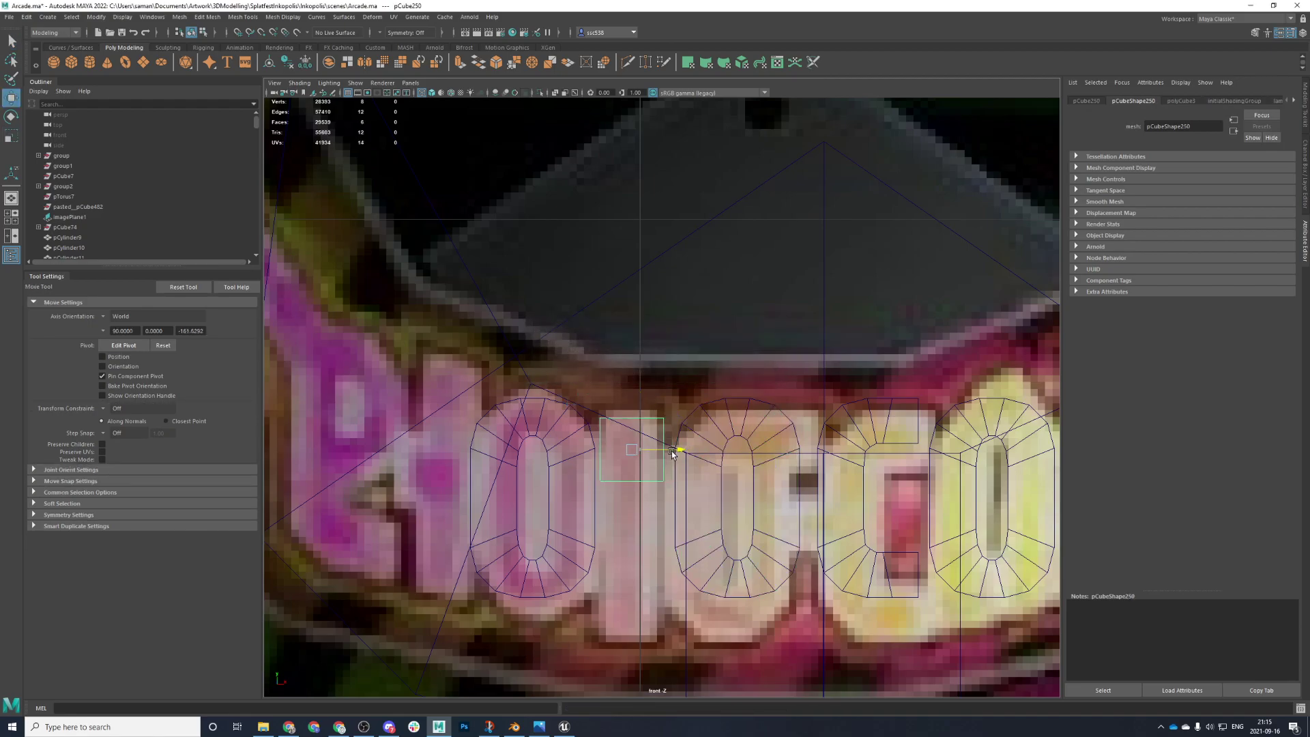
pyautogui.moveTo(636, 402); pyautogui.dragTo(667, 355)
pyautogui.press('r')
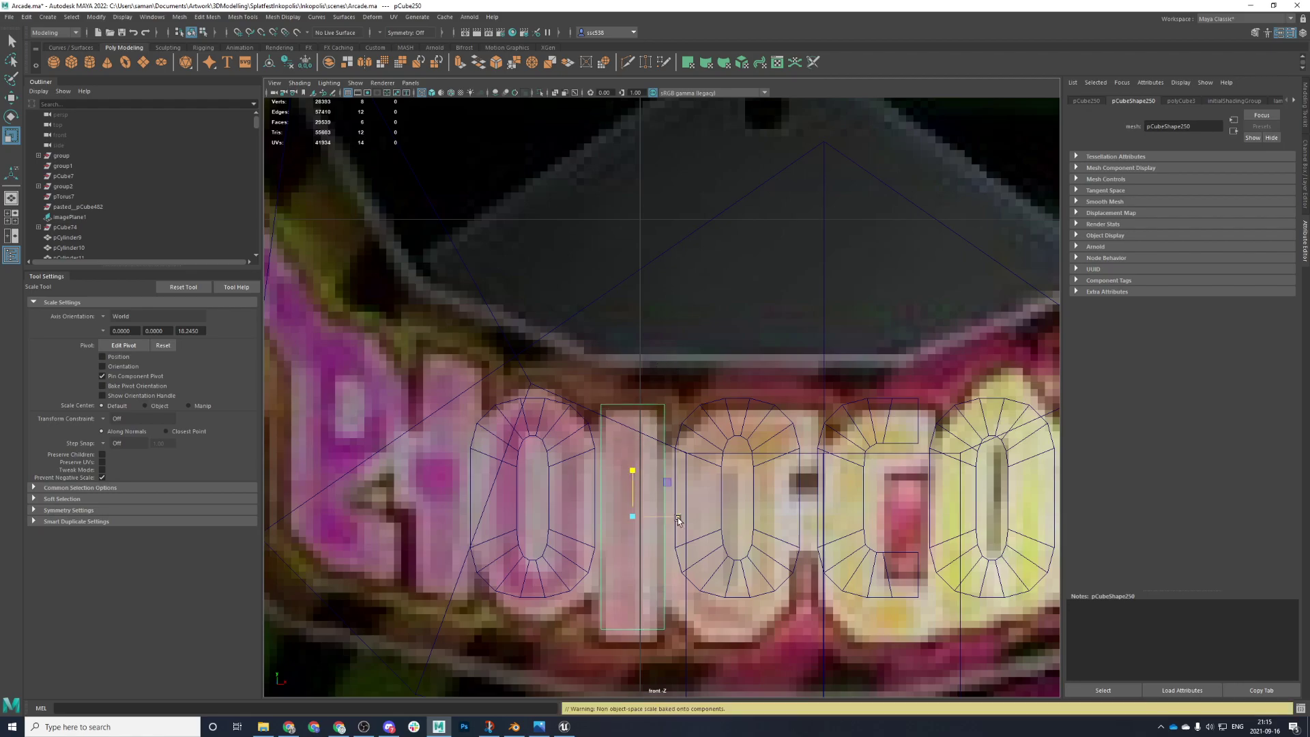
pyautogui.moveTo(678, 516); pyautogui.dragTo(659, 521)
pyautogui.scroll(-2, 659, 521)
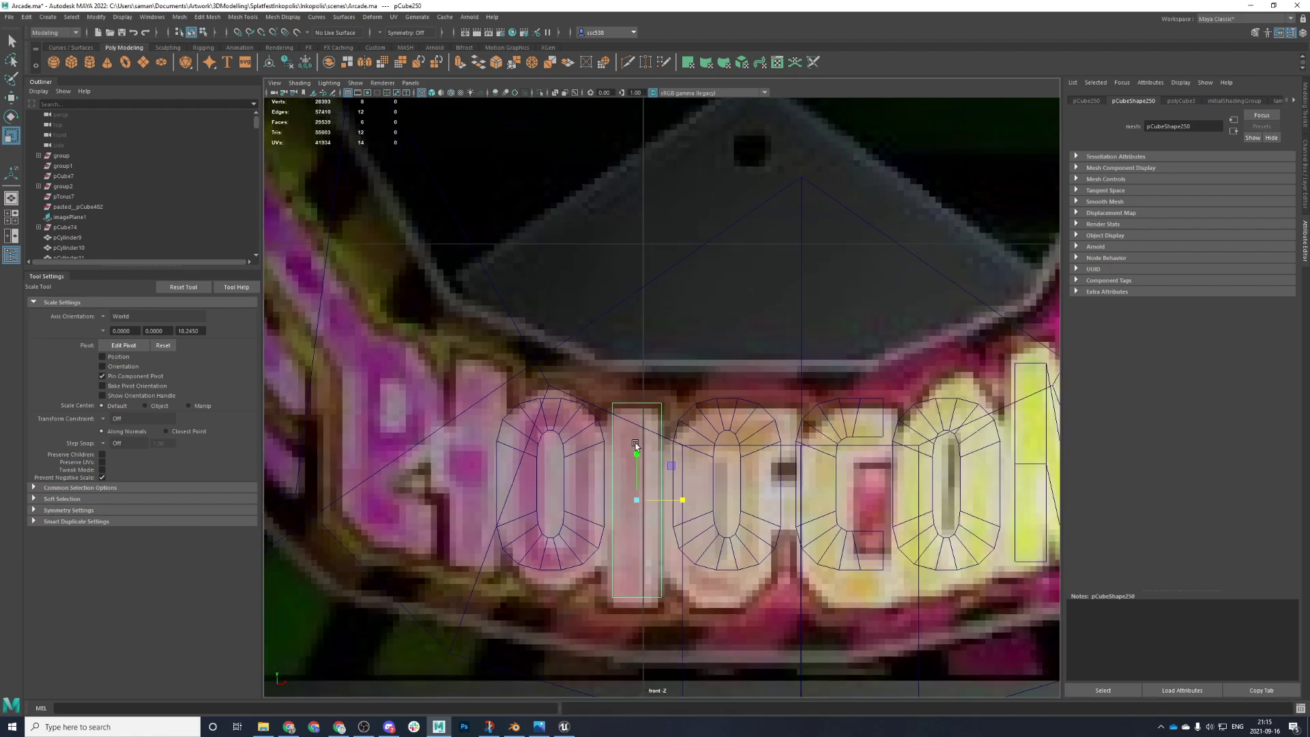
pyautogui.moveTo(635, 453)
pyautogui.mouseDown()
pyautogui.moveTo(634, 464)
pyautogui.moveTo(638, 446)
pyautogui.mouseUp()
pyautogui.press('w')
pyautogui.hotkey('ctrl', 's')
pyautogui.click(642, 373)
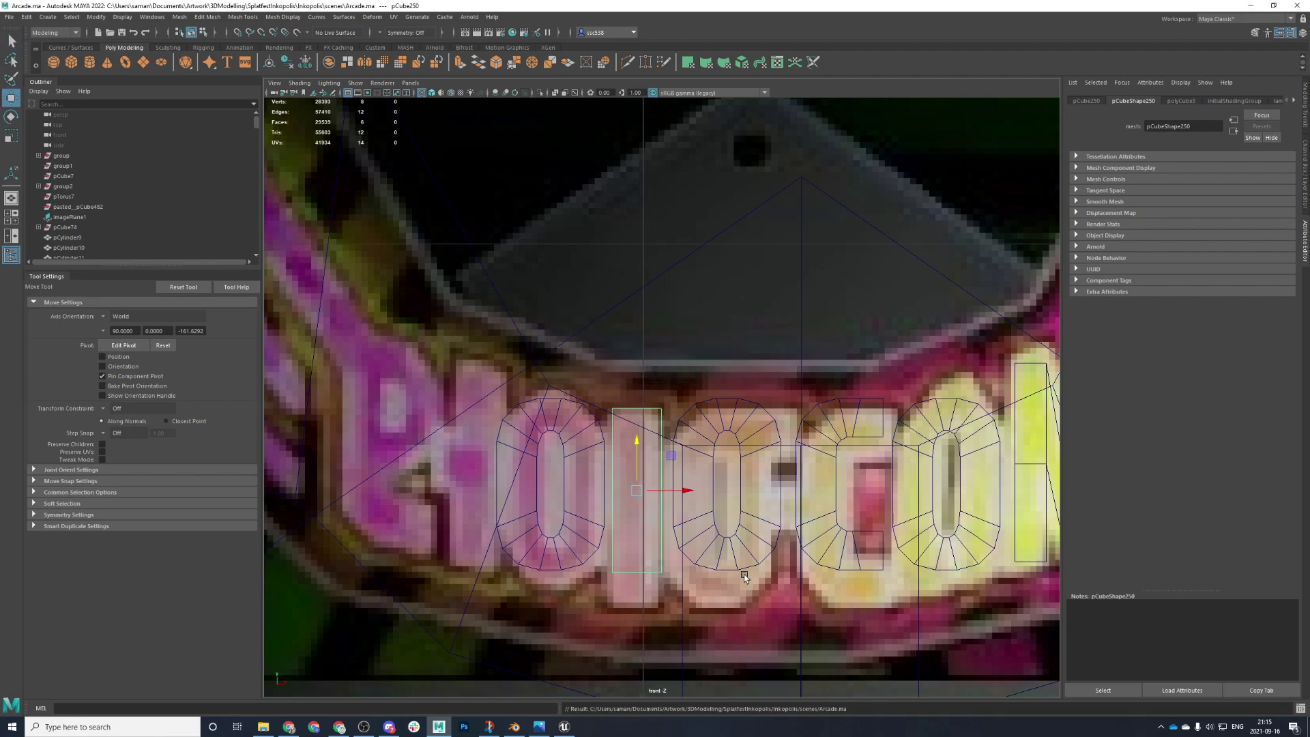
# - Nudge the middle O and the C slightly down to align them with the reference letters, and save the scene
pyautogui.scroll(-1, 735, 573)
pyautogui.click(731, 521)
pyautogui.moveTo(721, 432); pyautogui.dragTo(721, 438)
pyautogui.click(836, 527)
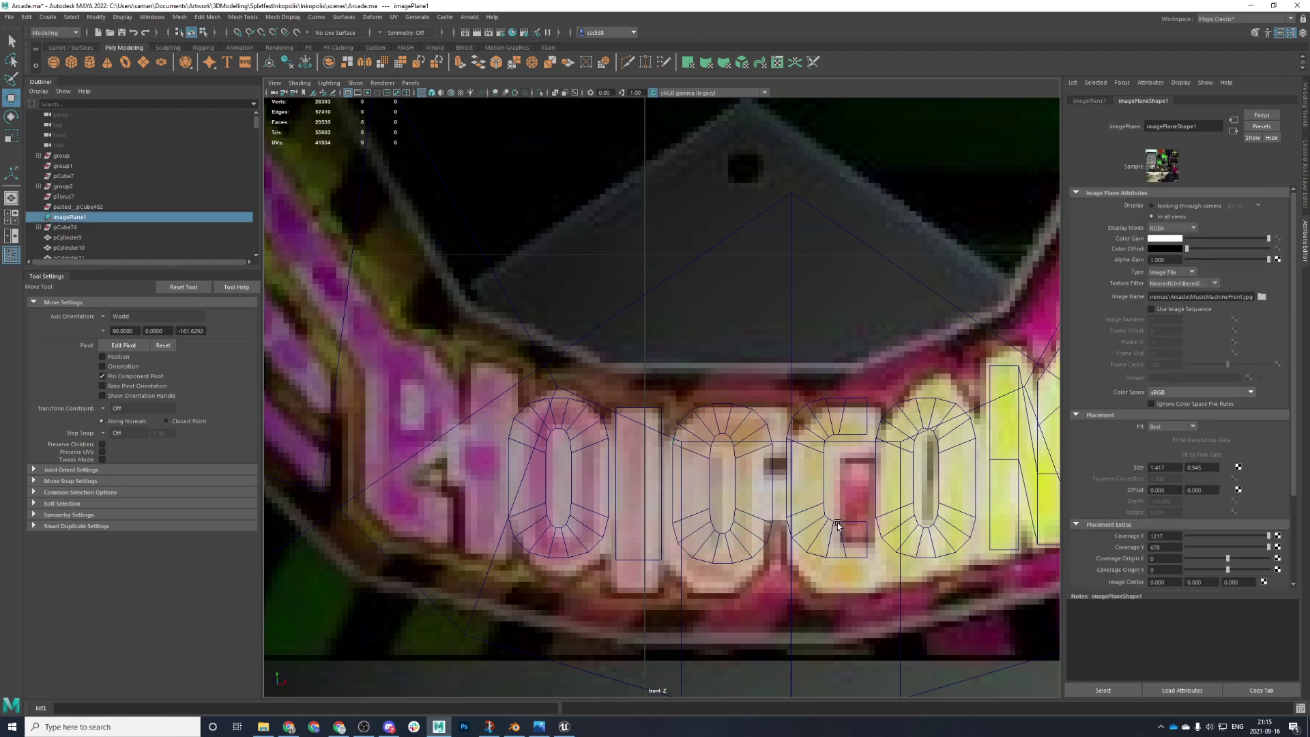
pyautogui.click(788, 434)
pyautogui.hotkey('ctrl', 's')
pyautogui.click(634, 373)
pyautogui.moveTo(825, 440); pyautogui.dragTo(826, 445)
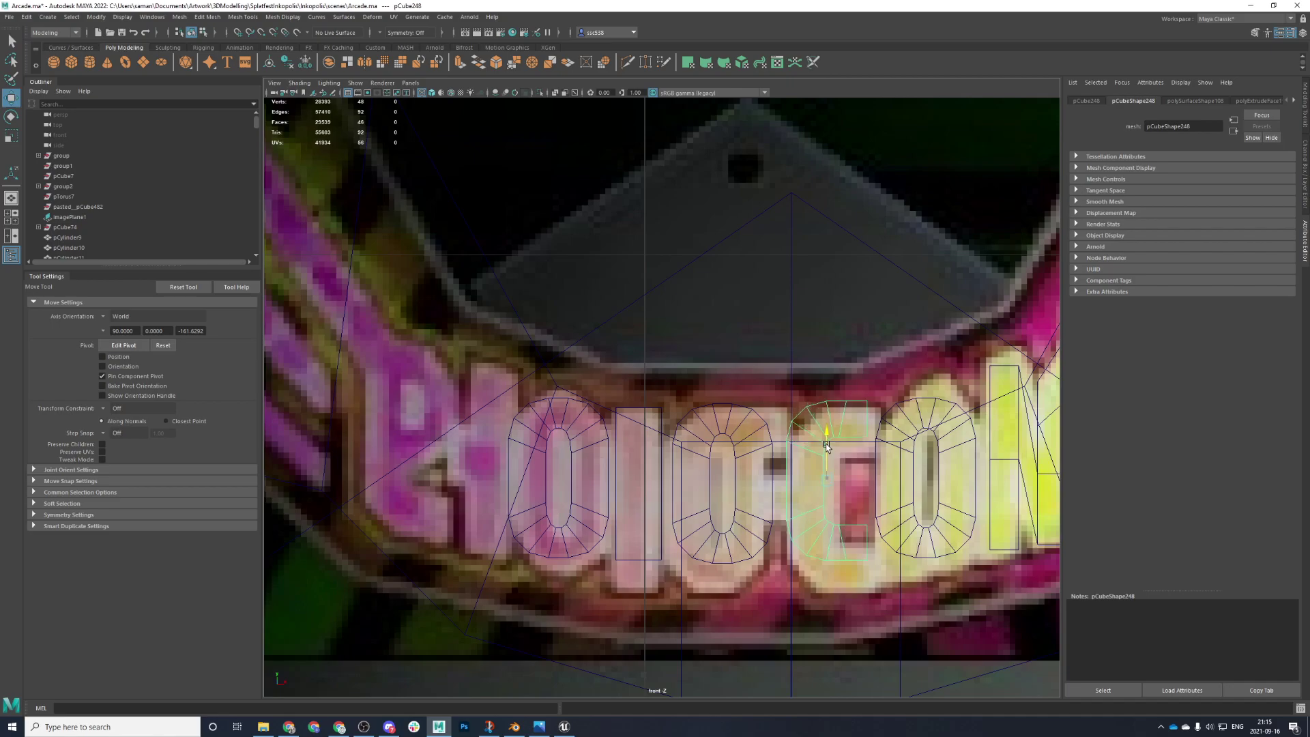
pyautogui.hotkey('ctrl', 's')
pyautogui.click(633, 375)
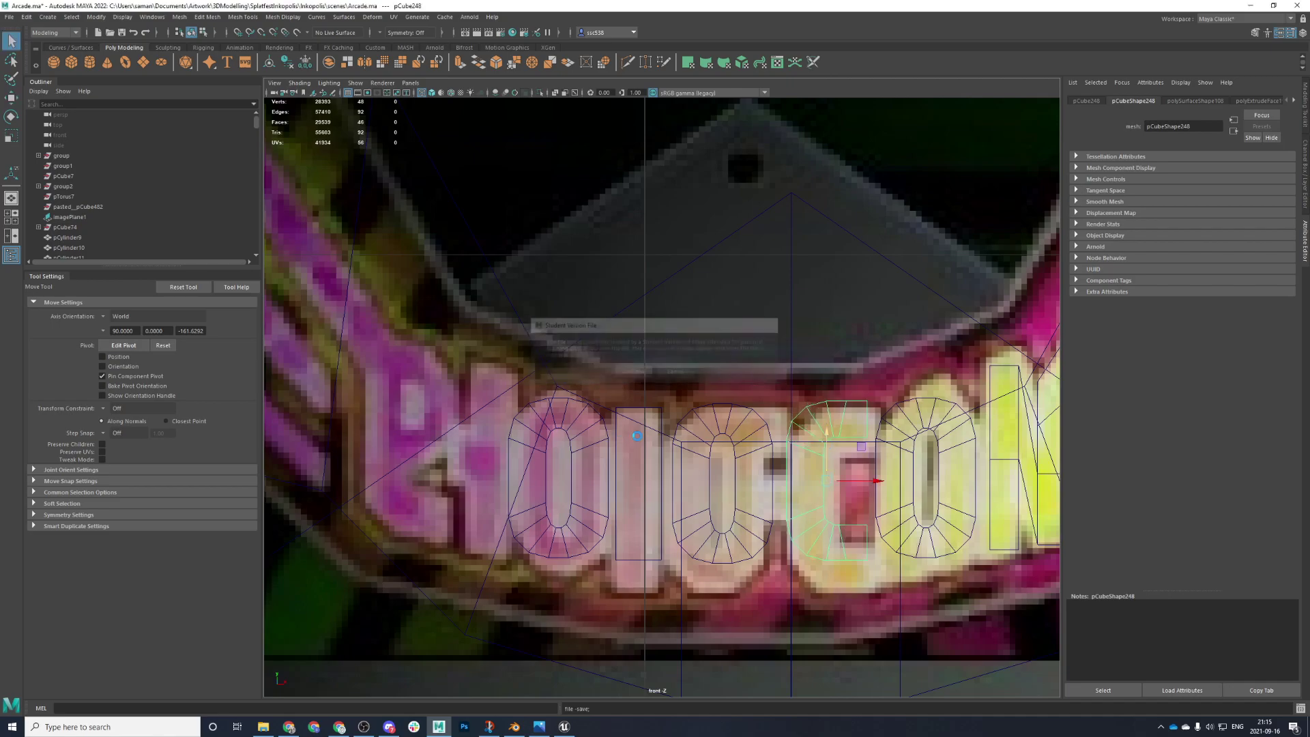
# - Duplicate the I bar, place the copy over the reference letter just before the leftmost O, and save the scene
pyautogui.scroll(1, 711, 541)
pyautogui.keyDown('alt'); pyautogui.moveTo(711, 541); pyautogui.dragTo(738, 537, button='middle'); pyautogui.keyUp('alt')
pyautogui.click(717, 535)
pyautogui.click(726, 541)
pyautogui.hotkey('ctrl', 'd')
pyautogui.hotkey('ctrl', 'a')
pyautogui.moveTo(786, 487); pyautogui.dragTo(597, 488)
pyautogui.moveTo(565, 437); pyautogui.dragTo(567, 403)
pyautogui.hotkey('ctrl', 's')
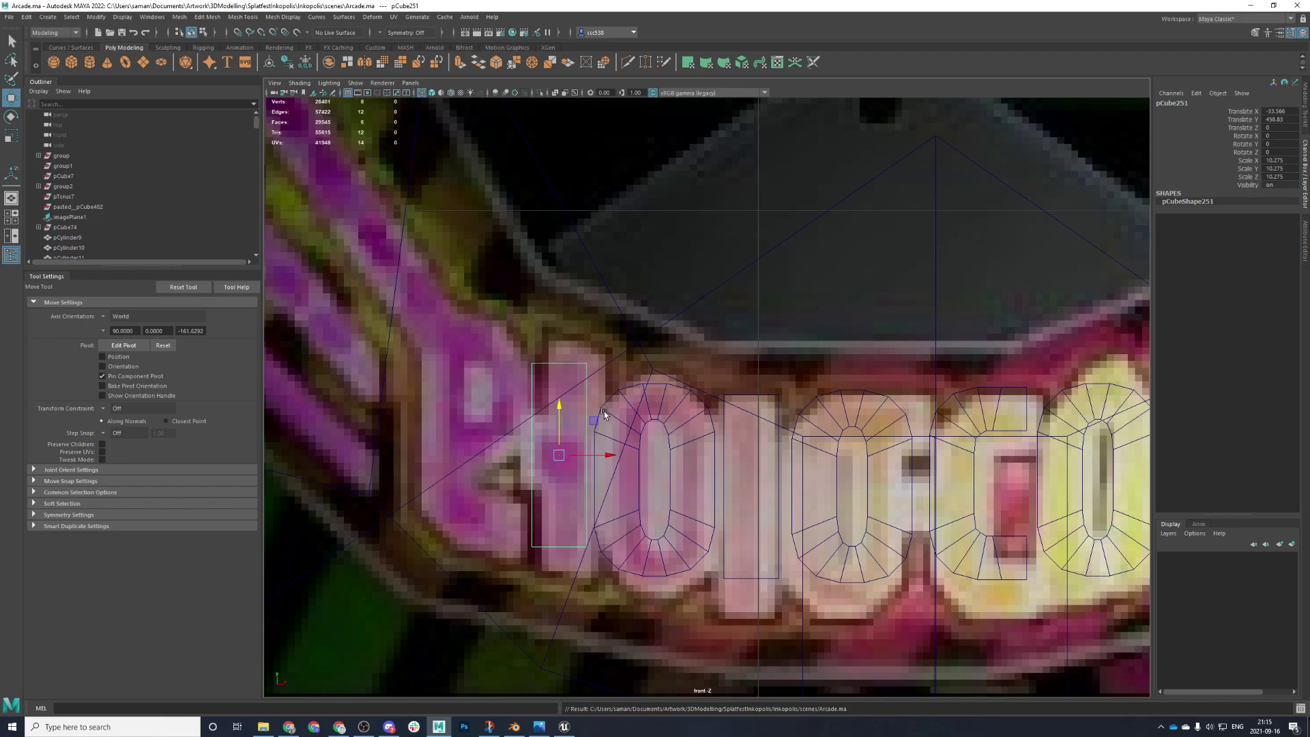
# - Mirror the combined N-and-arrow mesh across the world X axis to the opposite side of the sign
pyautogui.scroll(-3, 533, 415)
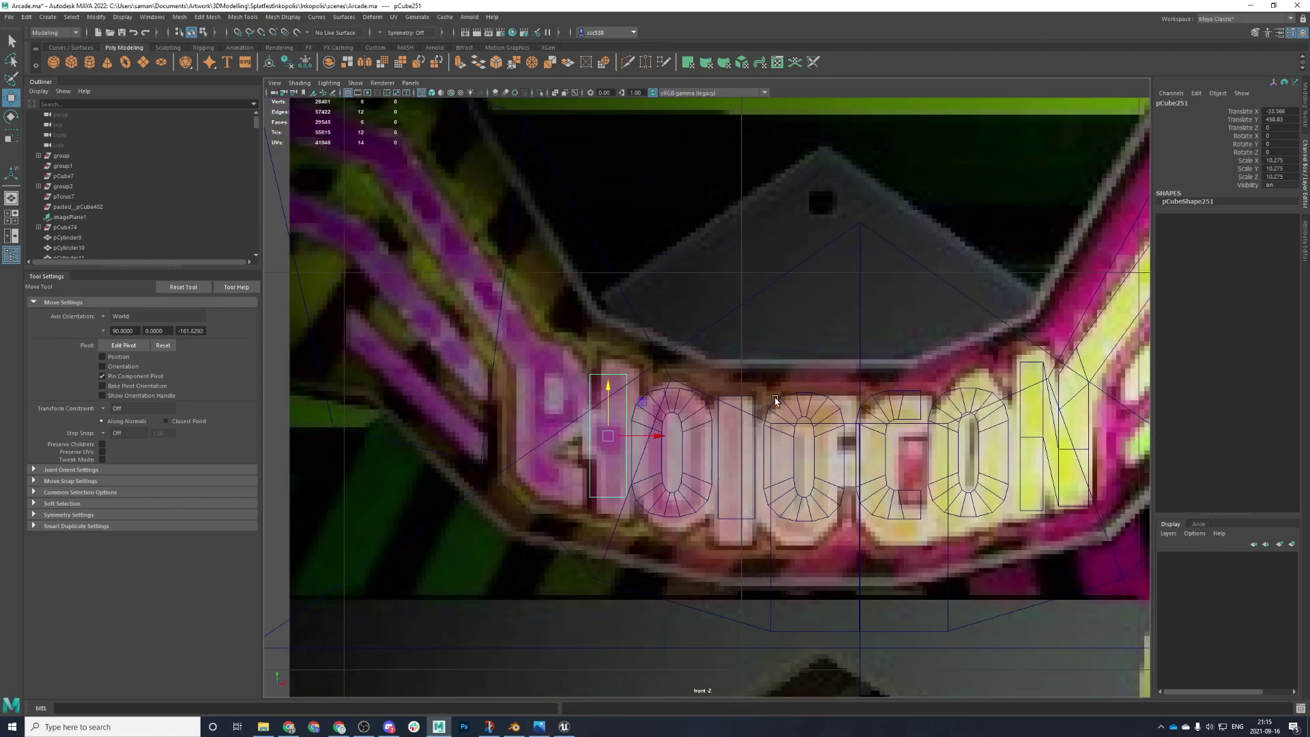
pyautogui.scroll(-3, 747, 397)
pyautogui.scroll(-2, 1028, 273)
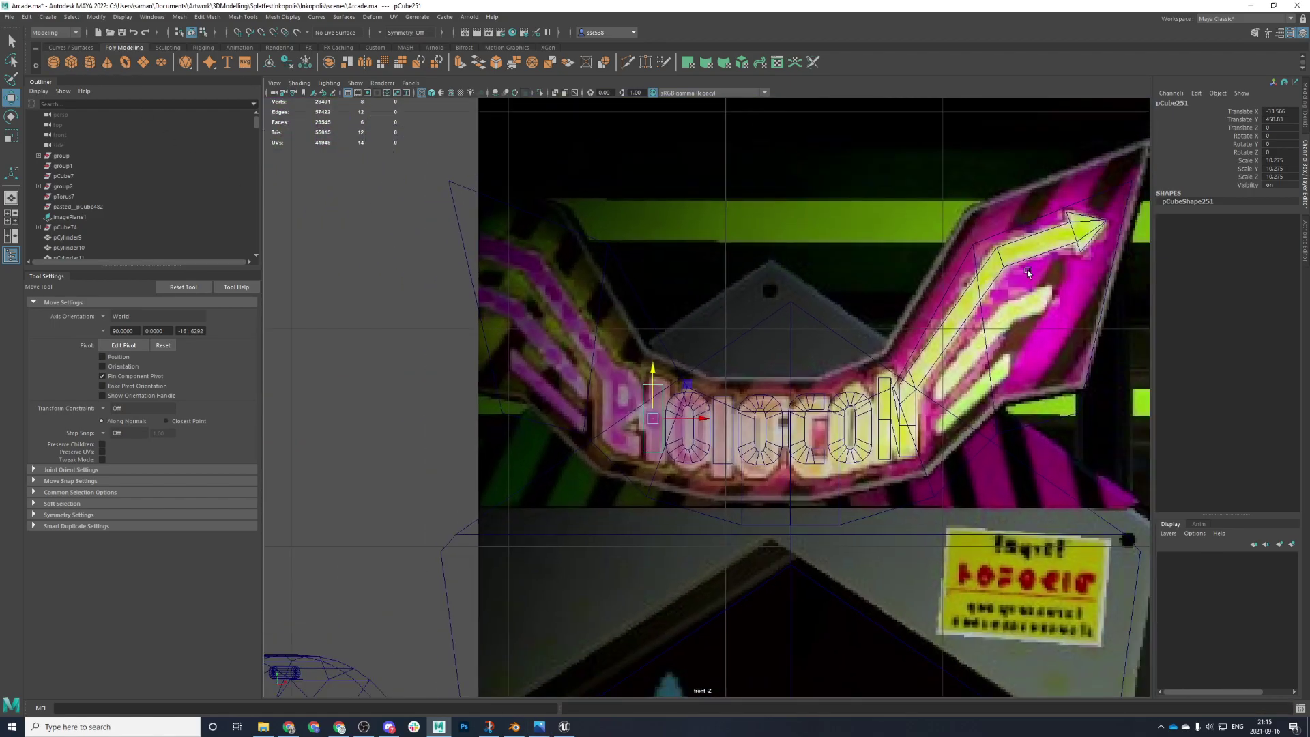
pyautogui.click(1009, 265)
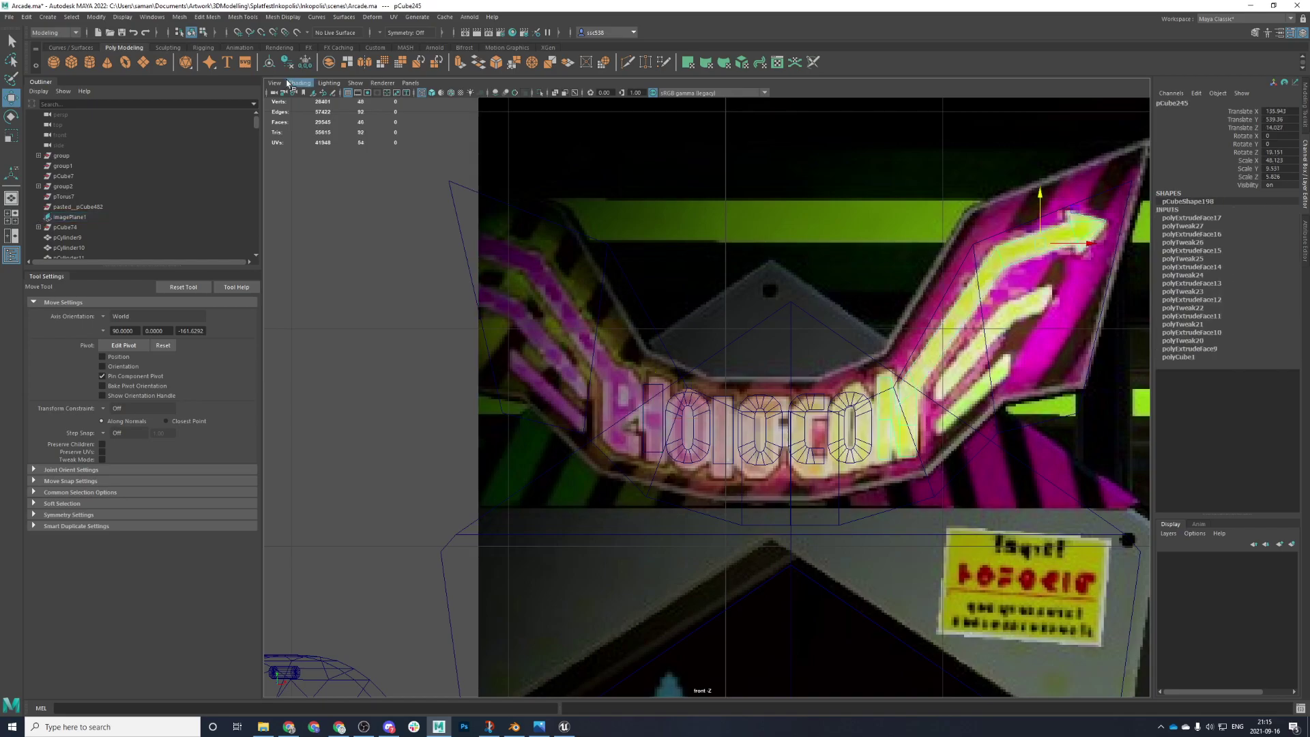
pyautogui.click(207, 18)
pyautogui.click(223, 180)
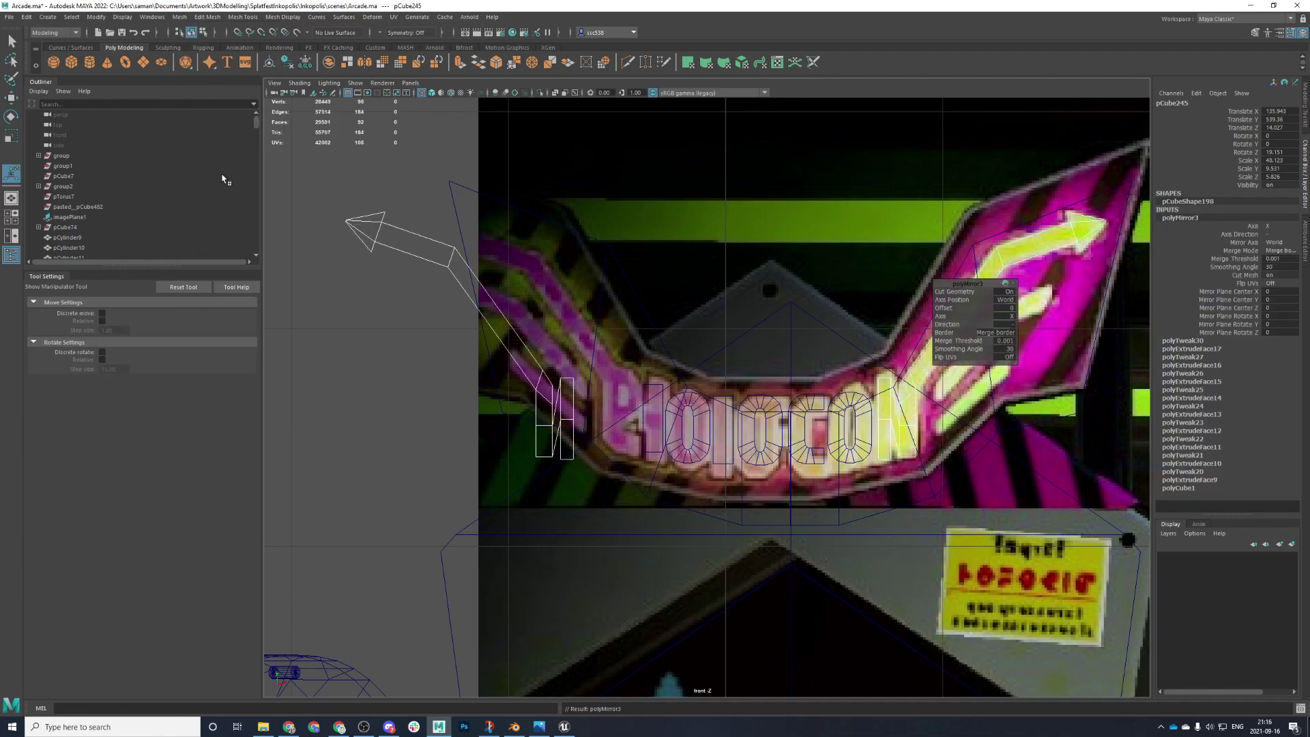
# - Separate the mirrored mesh into individual pieces, center their pivots, delete their history, and freeze their transformations
pyautogui.click(181, 17)
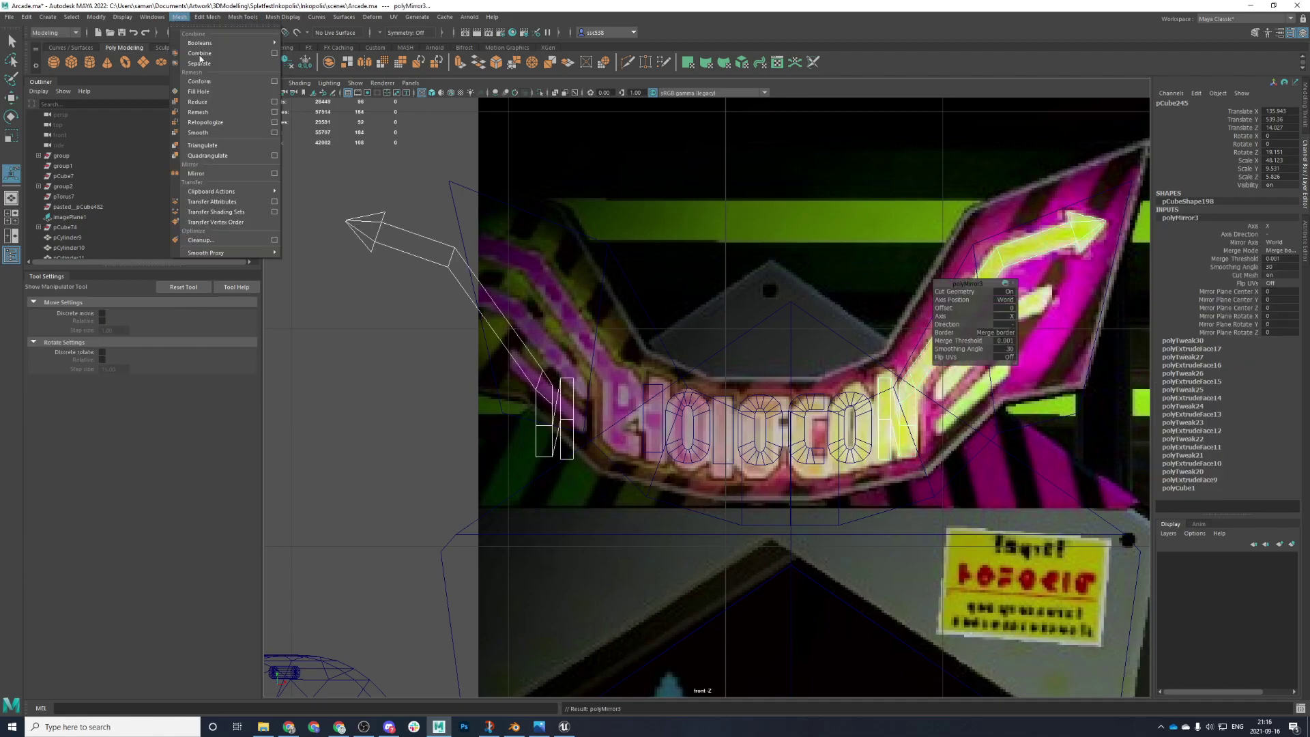
pyautogui.click(220, 71)
pyautogui.click(269, 64)
pyautogui.click(288, 64)
pyautogui.click(305, 64)
# - Select the original N-and-arrow piece of the separated mesh and save the scene
pyautogui.keyDown('alt'); pyautogui.moveTo(938, 369); pyautogui.dragTo(786, 282, button='middle'); pyautogui.keyUp('alt')
pyautogui.click(701, 370)
pyautogui.click(694, 372)
pyautogui.scroll(3, 693, 372)
pyautogui.hotkey('ctrl', 's')
pyautogui.click(641, 369)
pyautogui.scroll(3, 789, 281)
pyautogui.hotkey('ctrl', 's')
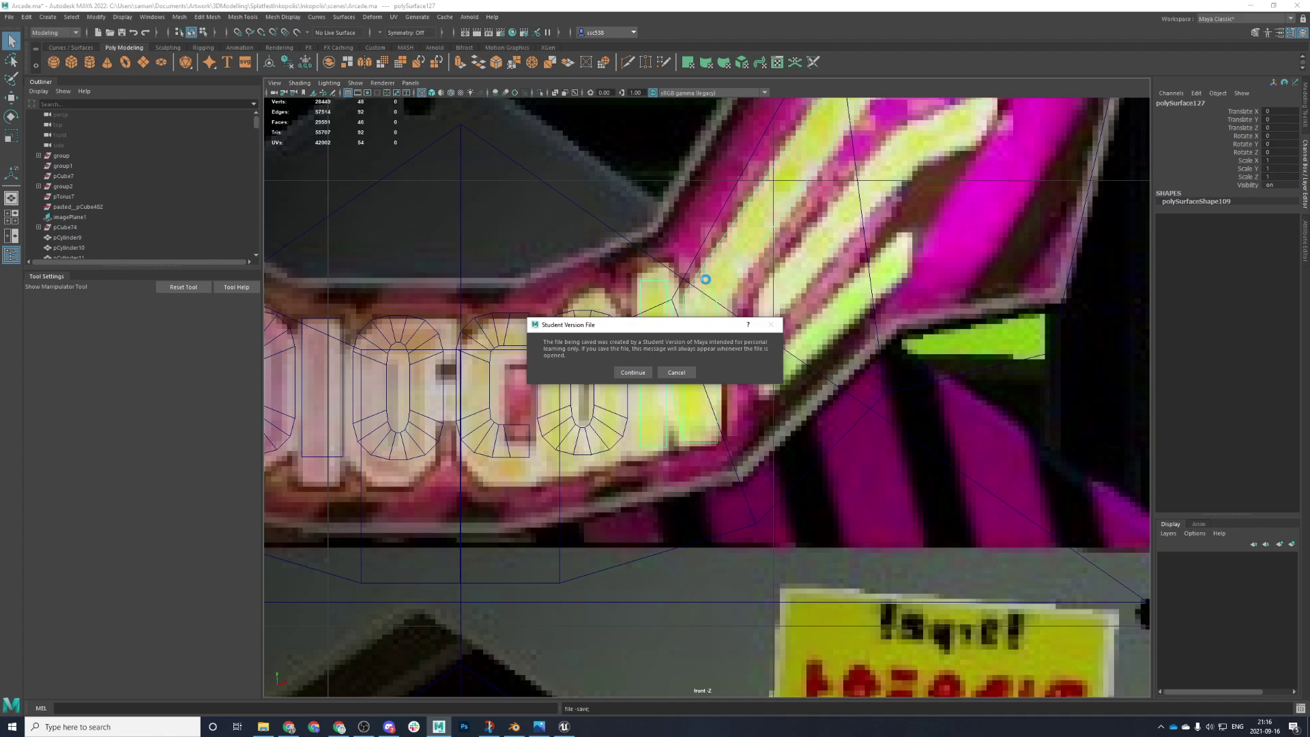
pyautogui.click(633, 372)
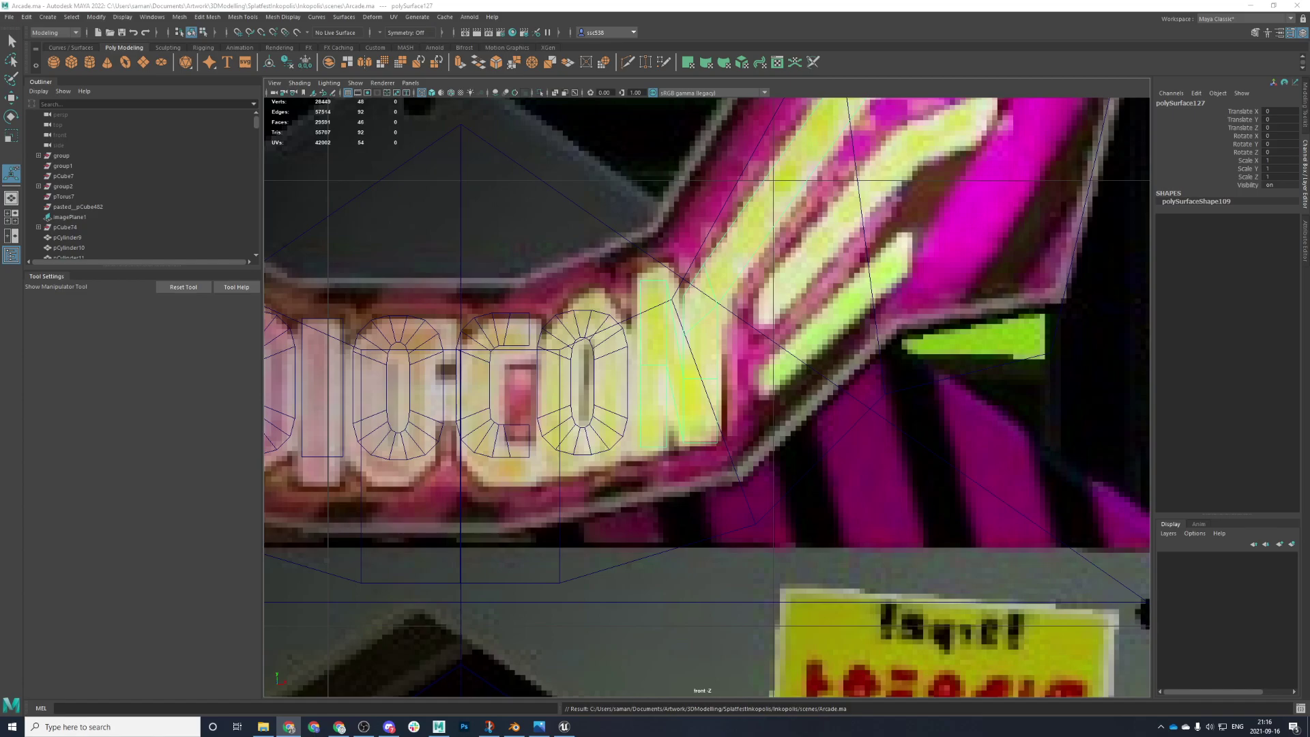
# - Switch to Chrome, open YouTube in a new tab, and list the uploaded videos of the streamer's own channel
pyautogui.click(339, 726)
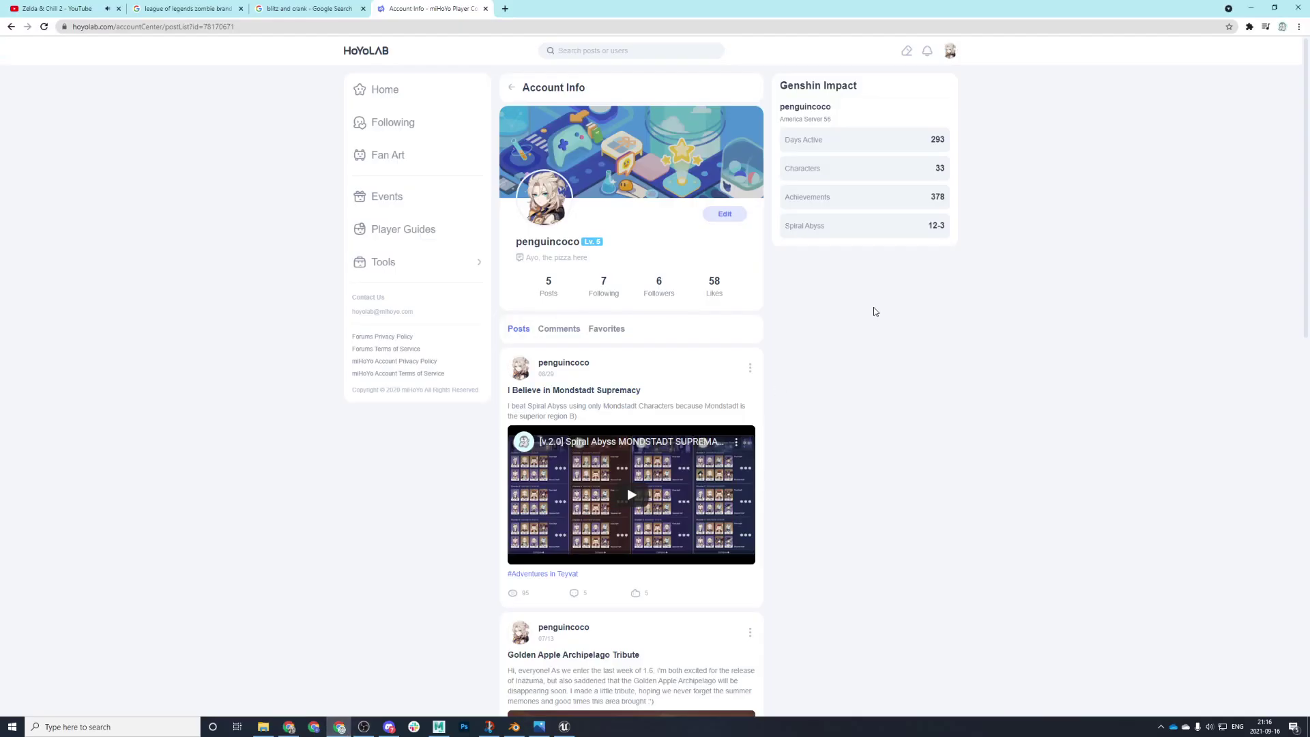
pyautogui.hotkey('ctrl', 't')
pyautogui.write('yo')
pyautogui.press('Return')
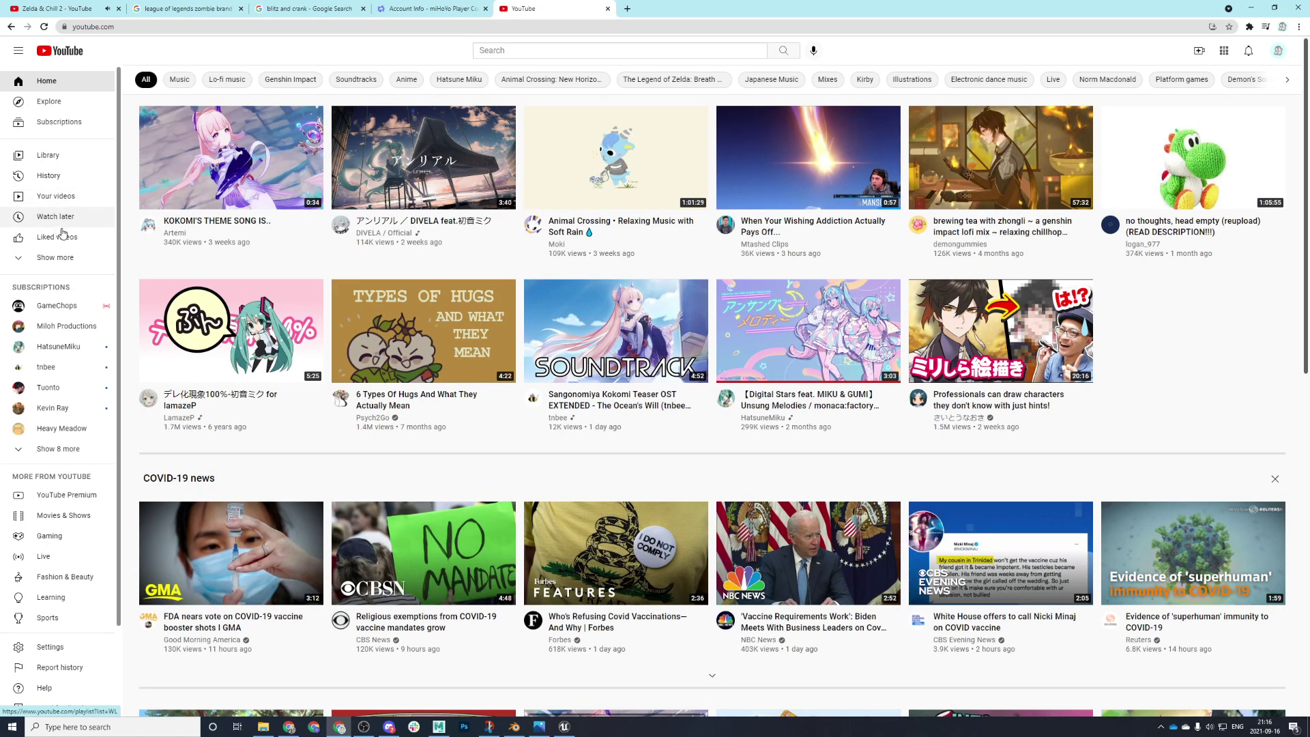
pyautogui.click(69, 259)
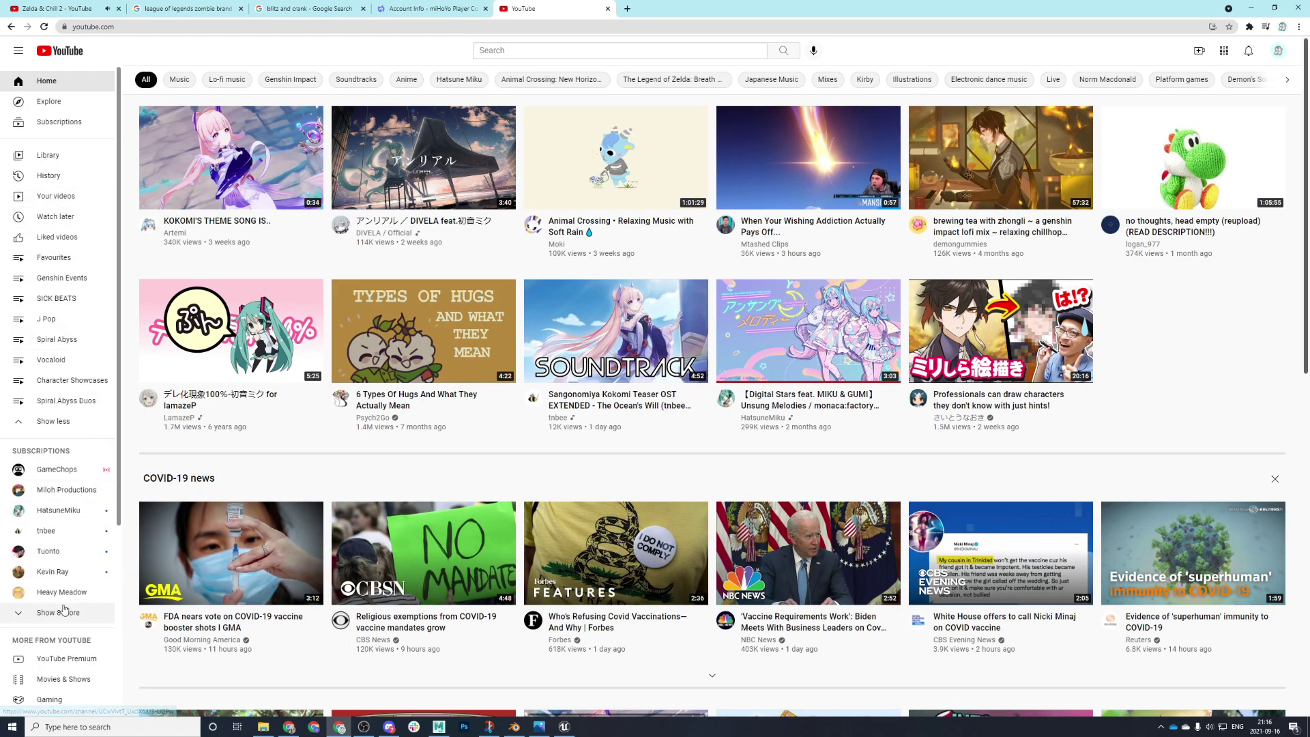
pyautogui.scroll(-3, 65, 618)
pyautogui.click(58, 510)
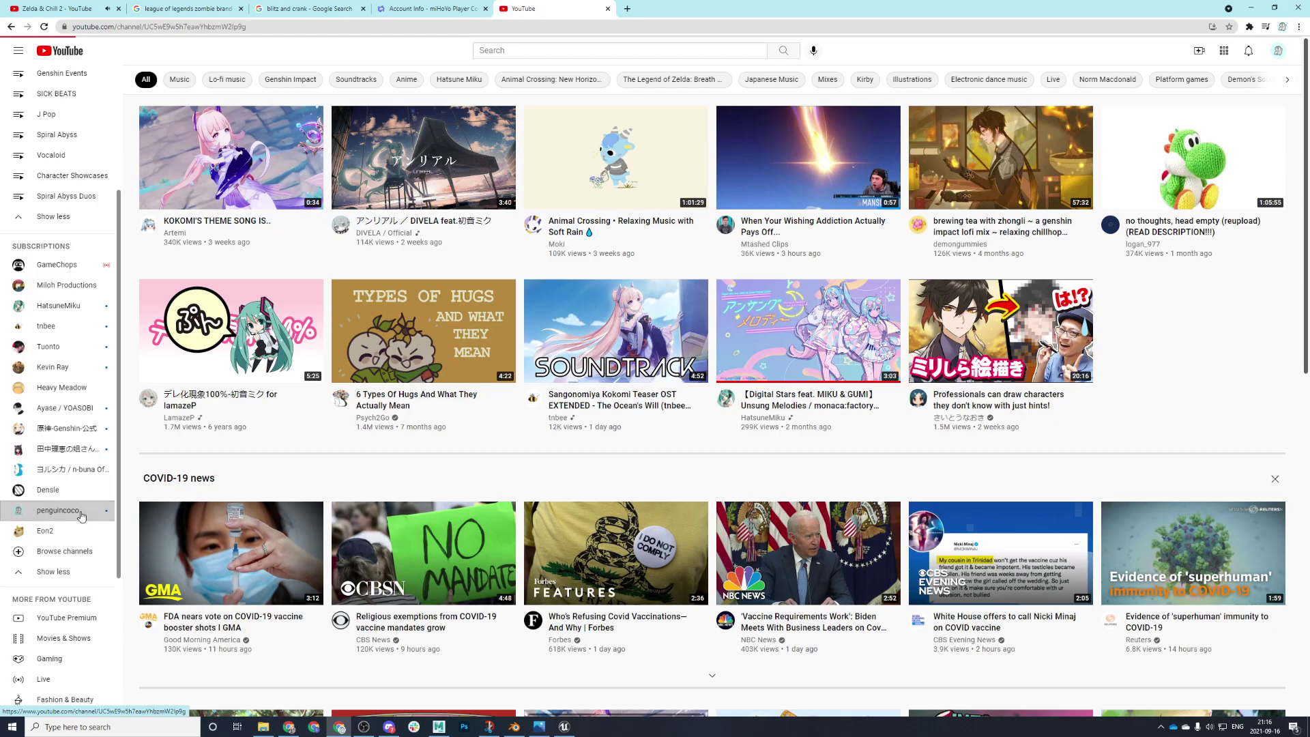
pyautogui.click(478, 135)
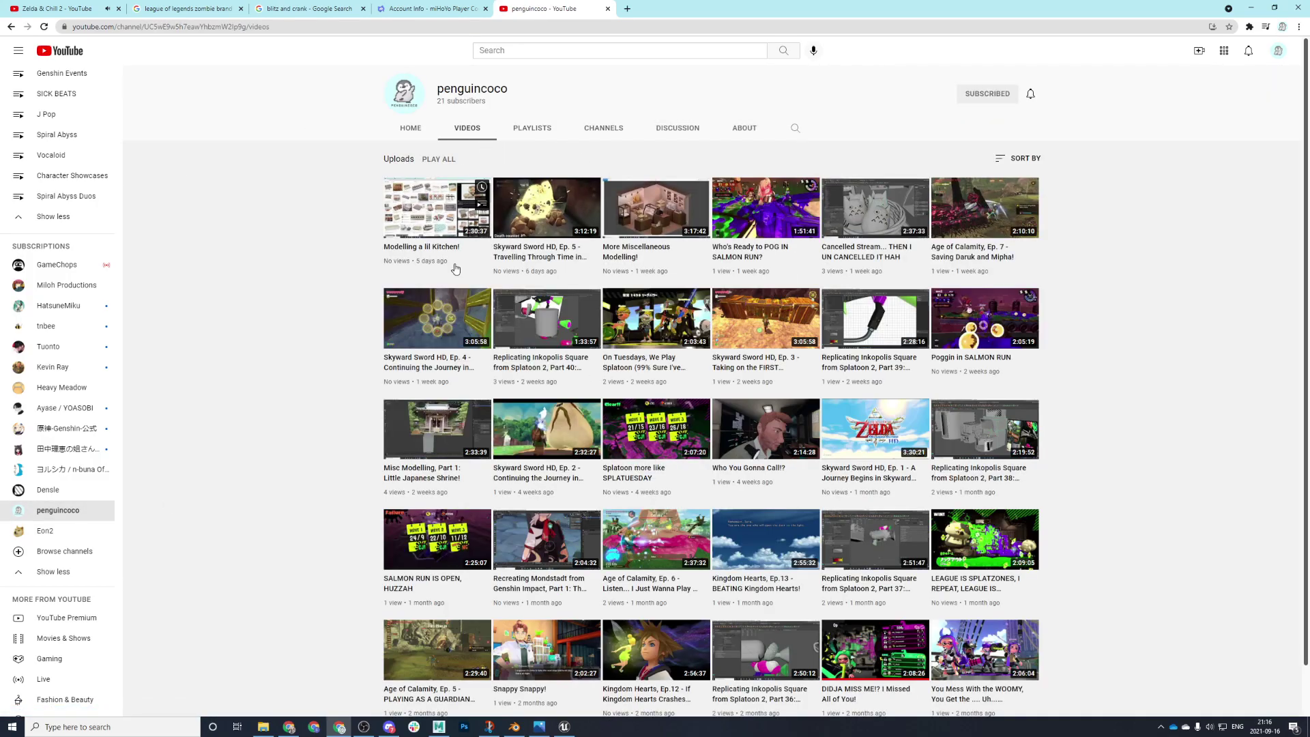
# - Look through the channel's older uploads and open the video "Spooky Hours in Layers of Fear!"
pyautogui.scroll(-9, 762, 386)
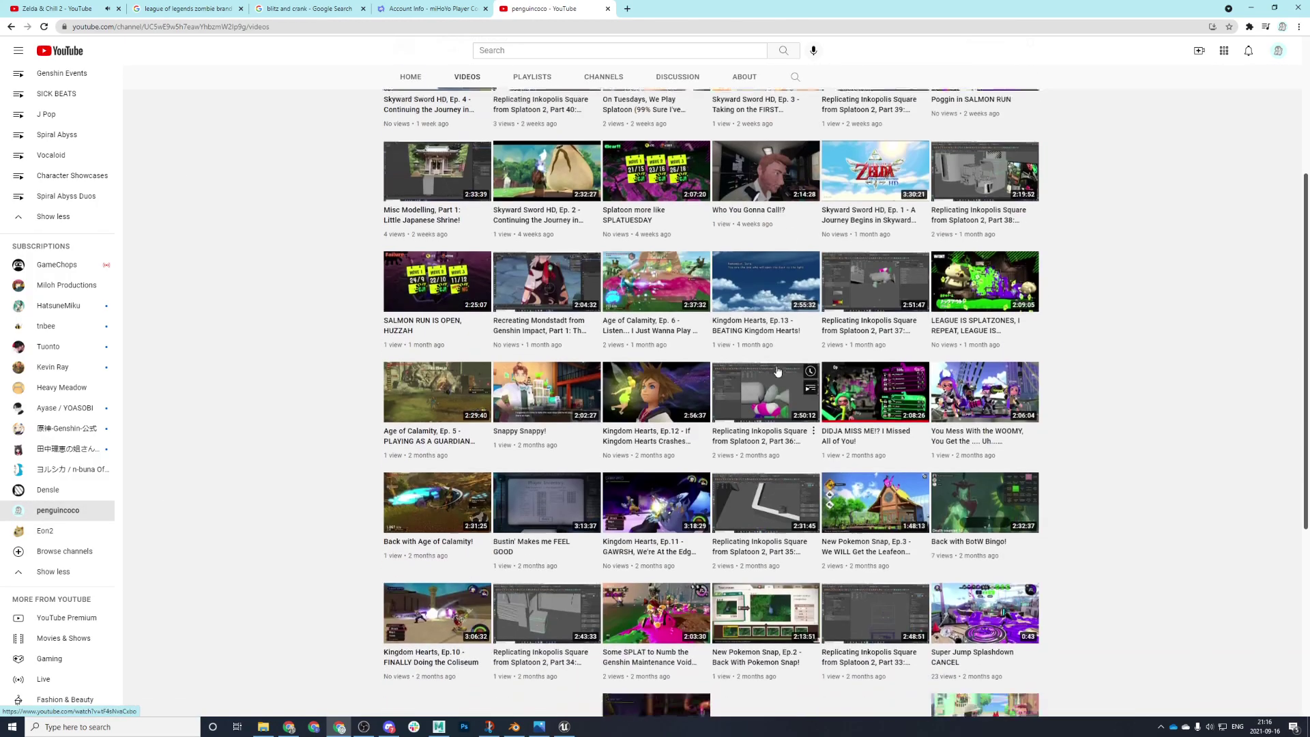
pyautogui.scroll(-20, 762, 385)
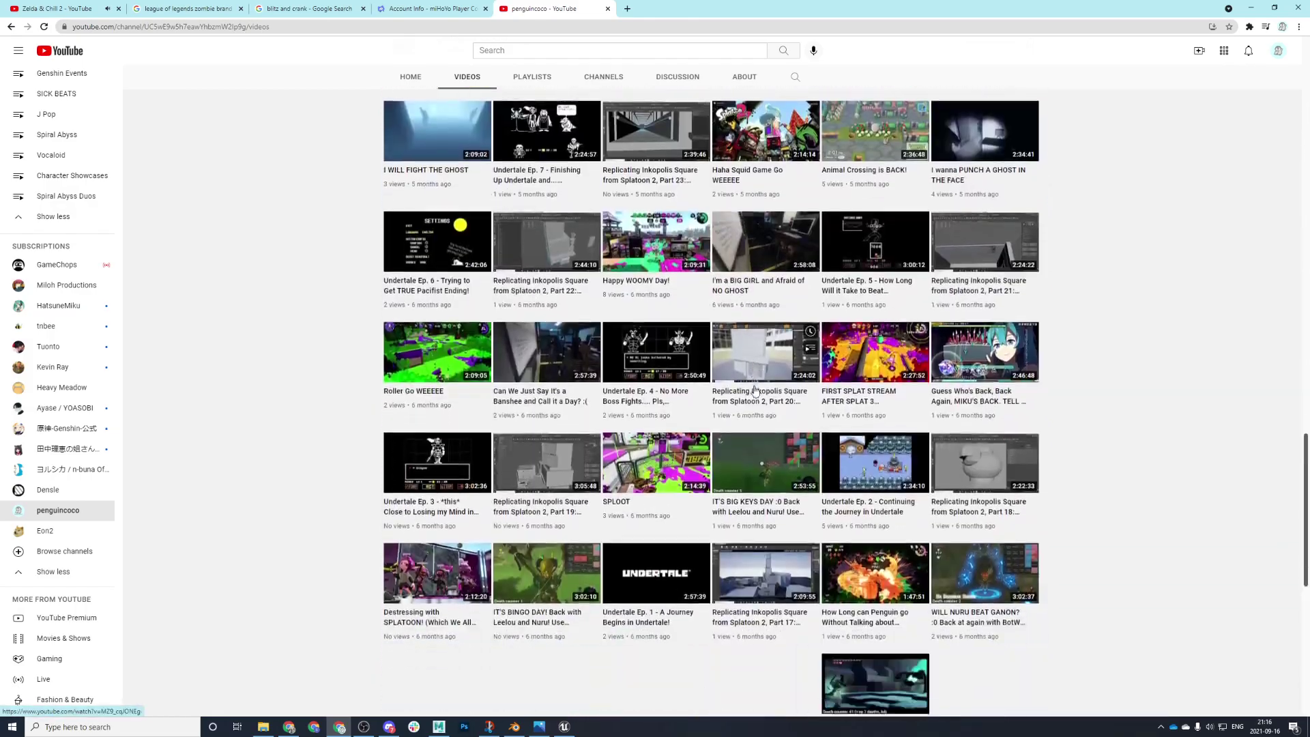
pyautogui.scroll(-20, 756, 401)
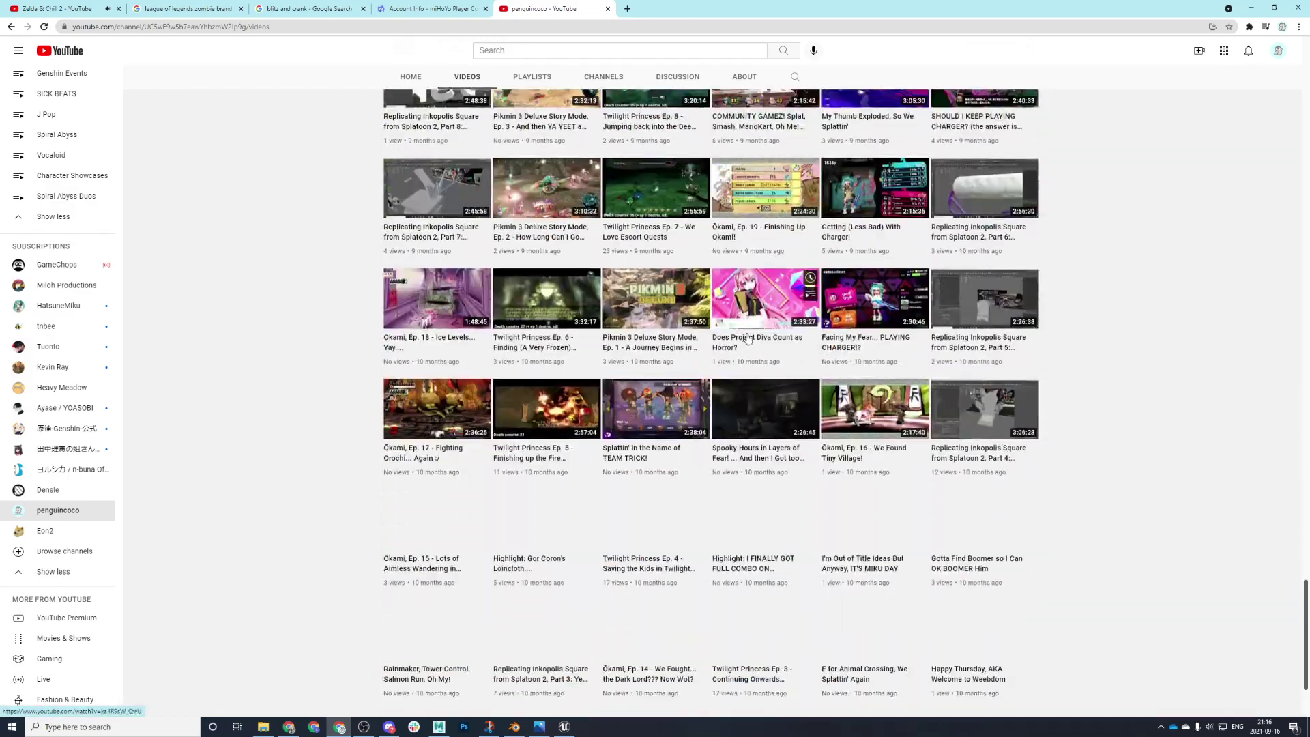
pyautogui.scroll(3, 751, 307)
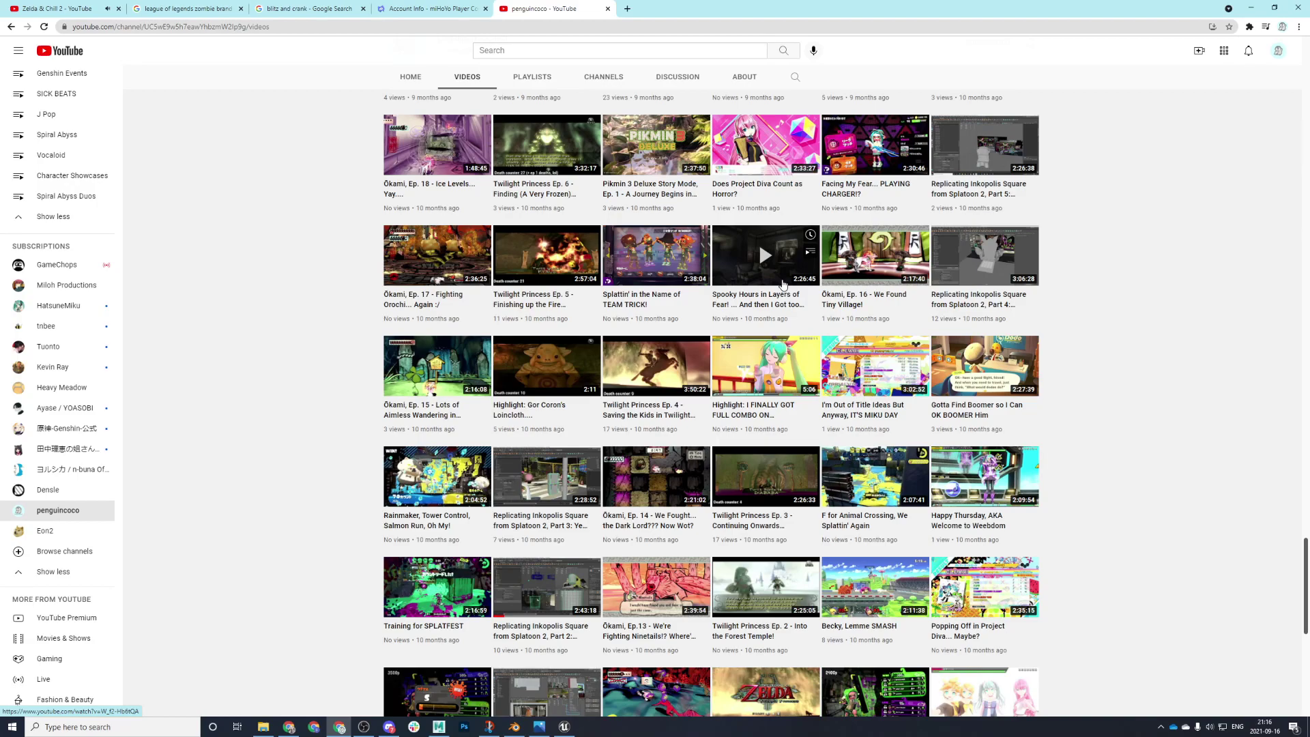
pyautogui.click(782, 284)
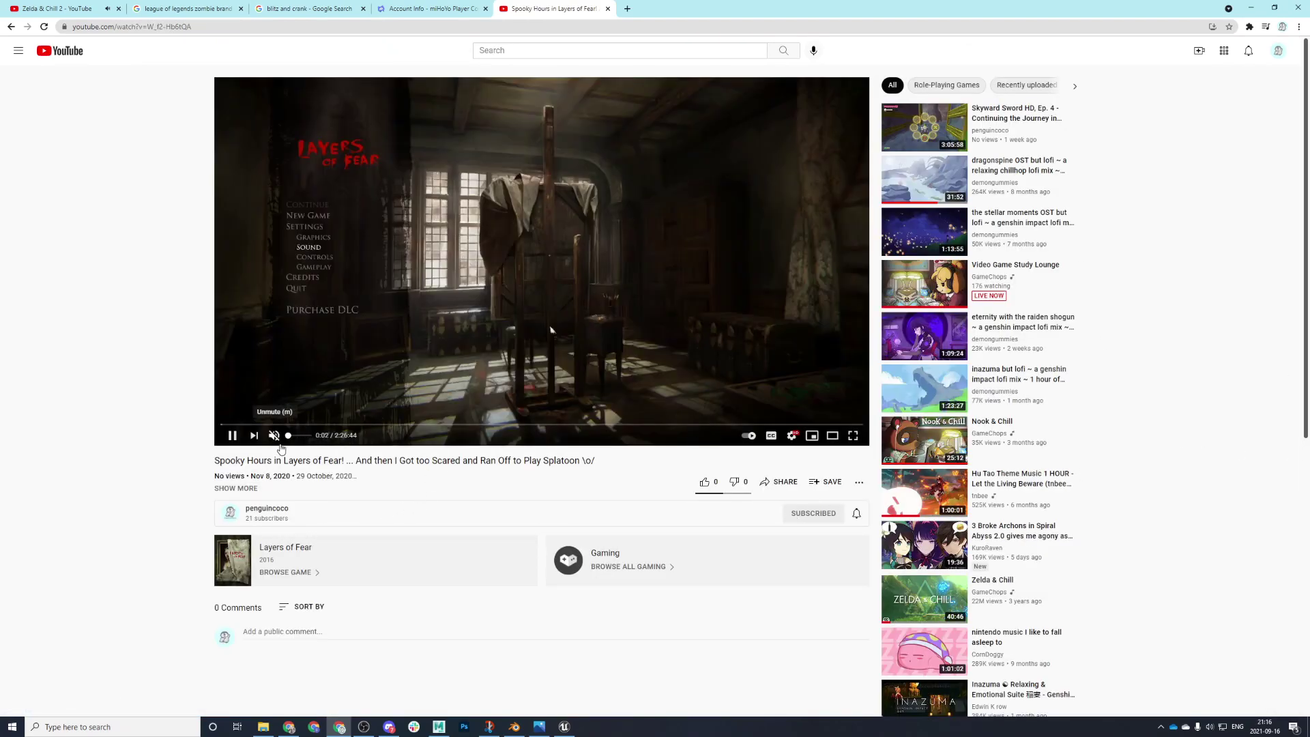
# - Unmute the Layers of Fear video and sample scenes at several points along its timeline
pyautogui.press('F5')
pyautogui.press('Down')
pyautogui.moveTo(282, 436)
pyautogui.click(376, 425)
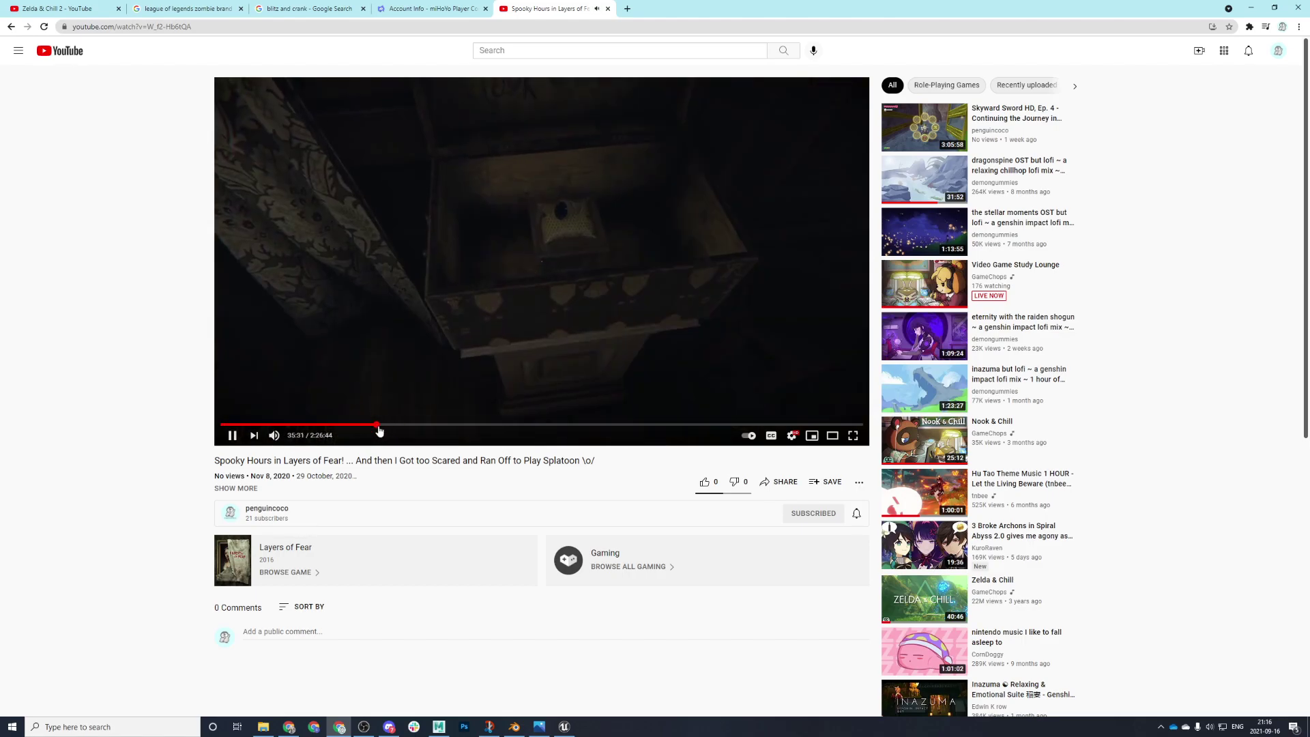
pyautogui.click(333, 425)
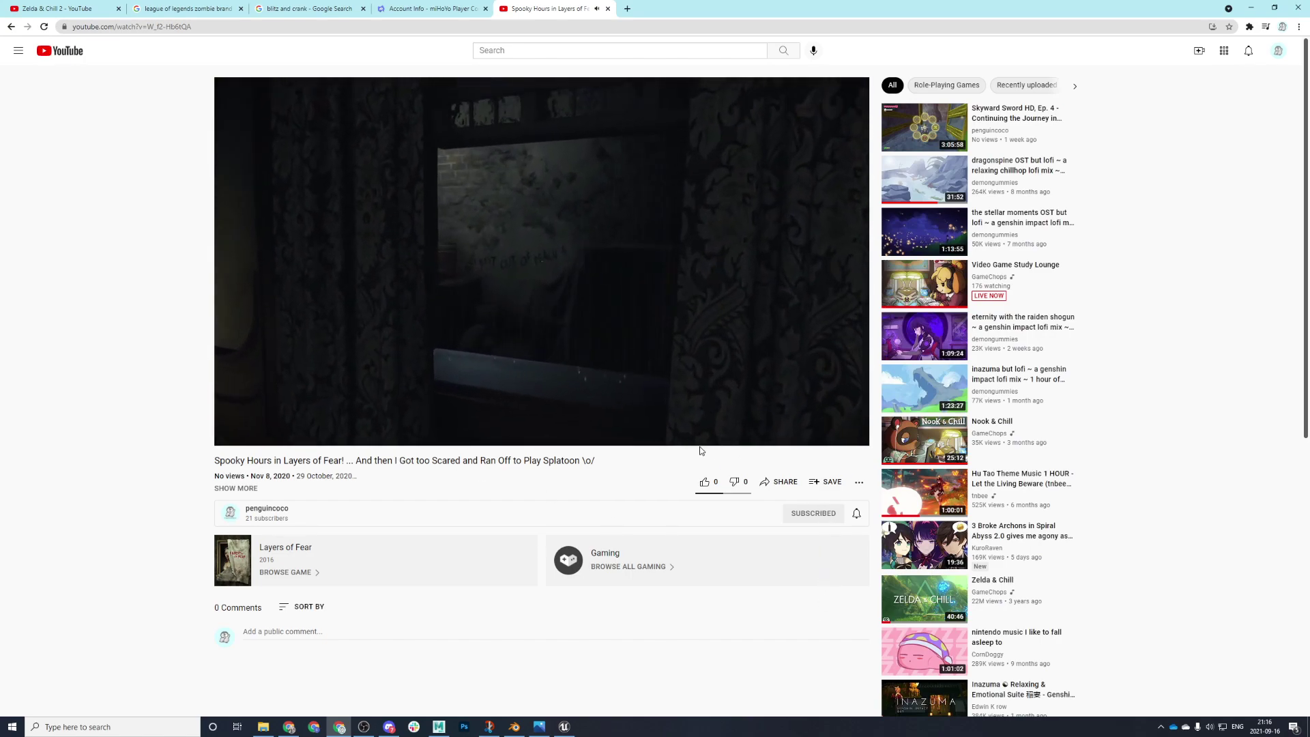
pyautogui.moveTo(698, 432)
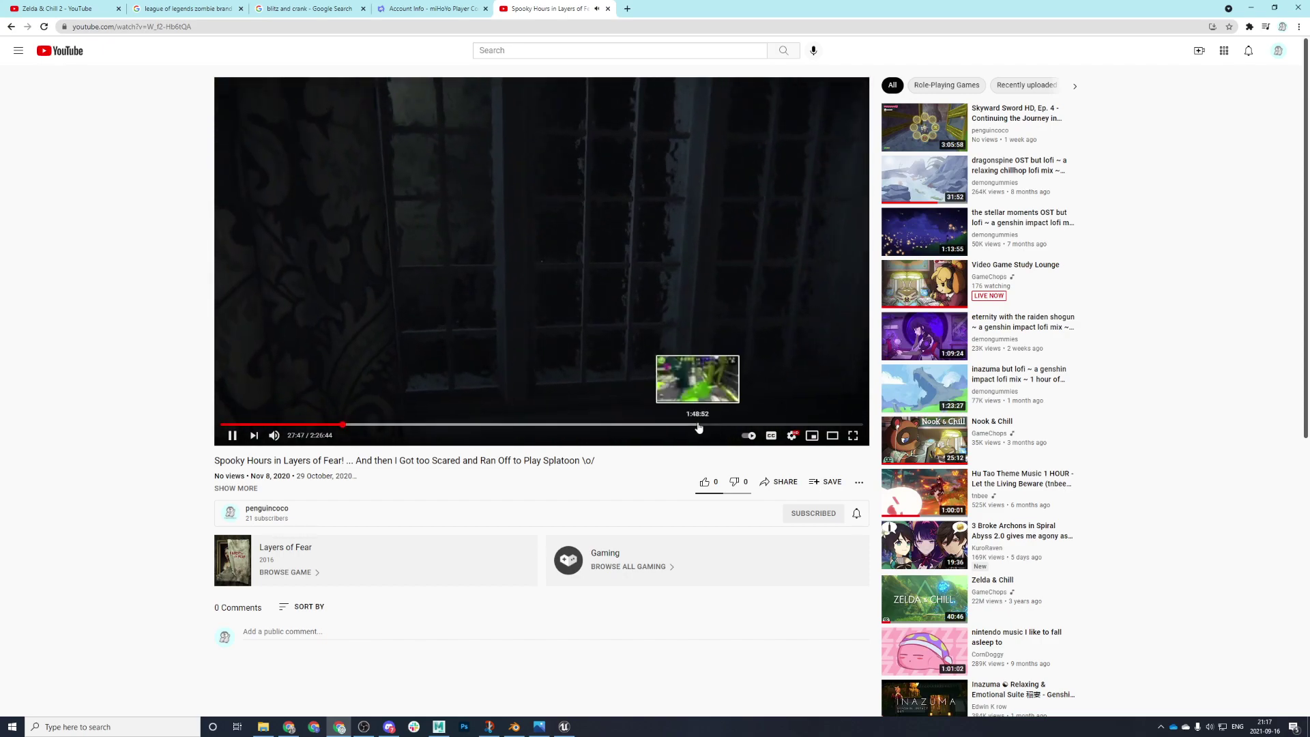
pyautogui.click(672, 305)
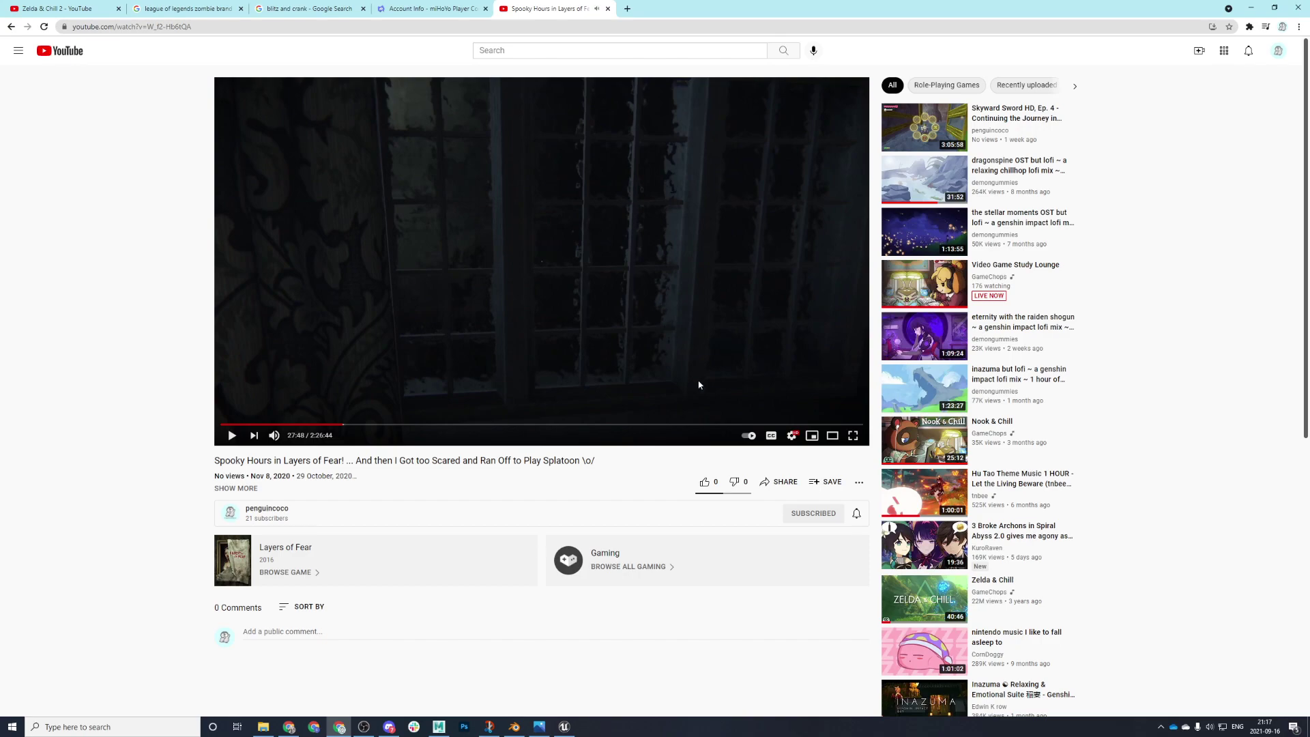
pyautogui.click(833, 425)
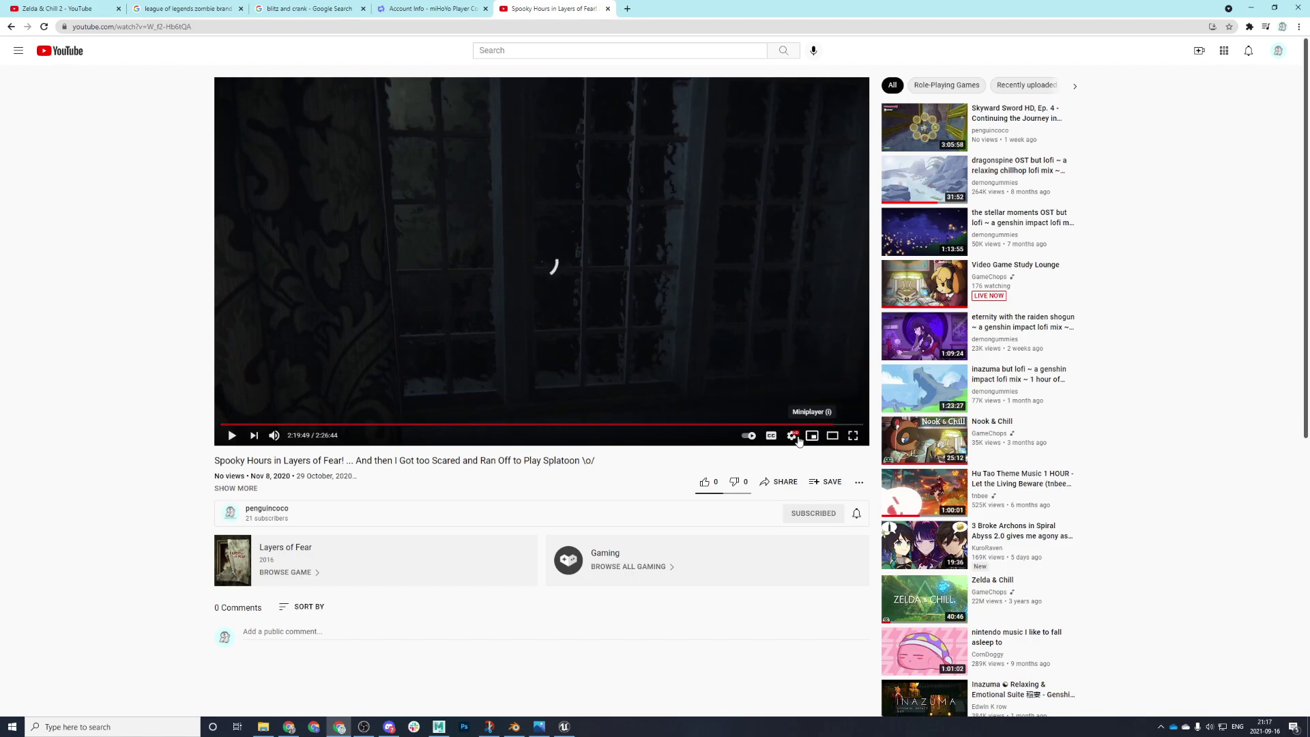
pyautogui.moveTo(577, 424); pyautogui.dragTo(478, 446)
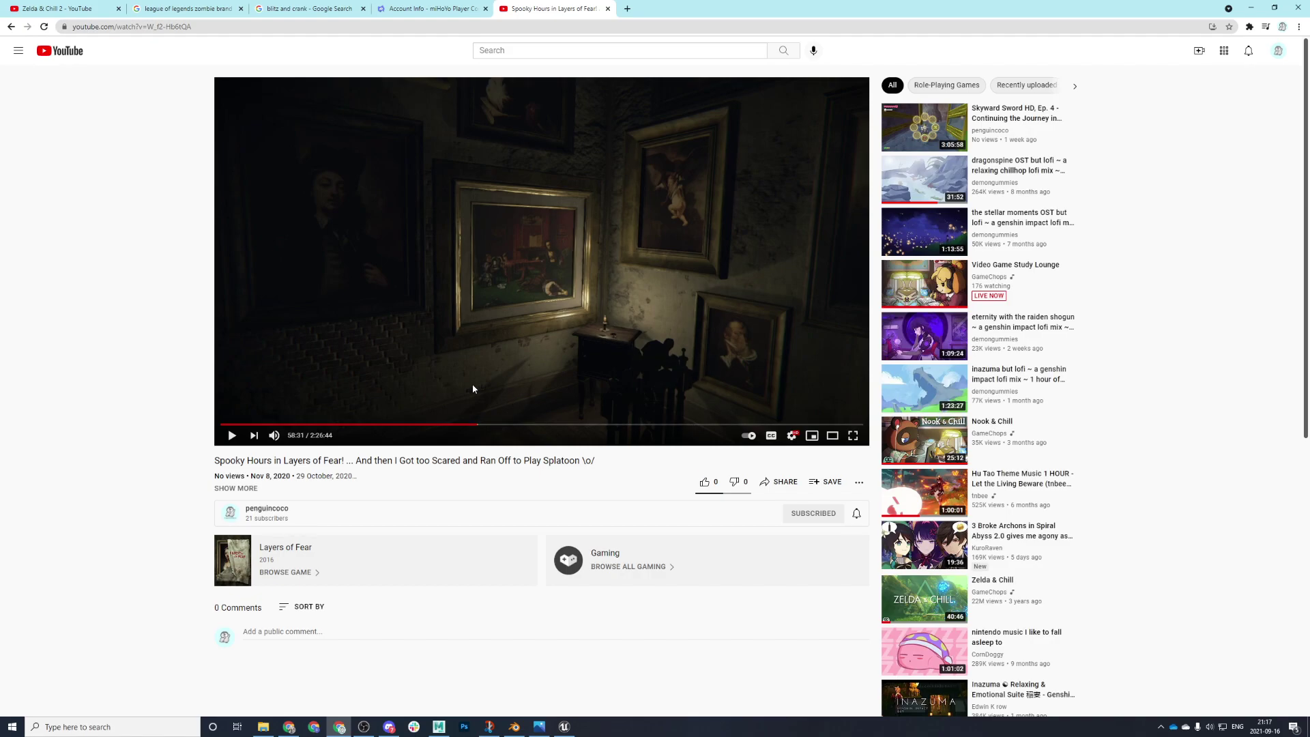
# - Play the video from about 58:31, pause and rewind briefly, and jump to other moments around the one-hour mark
pyautogui.click(232, 435)
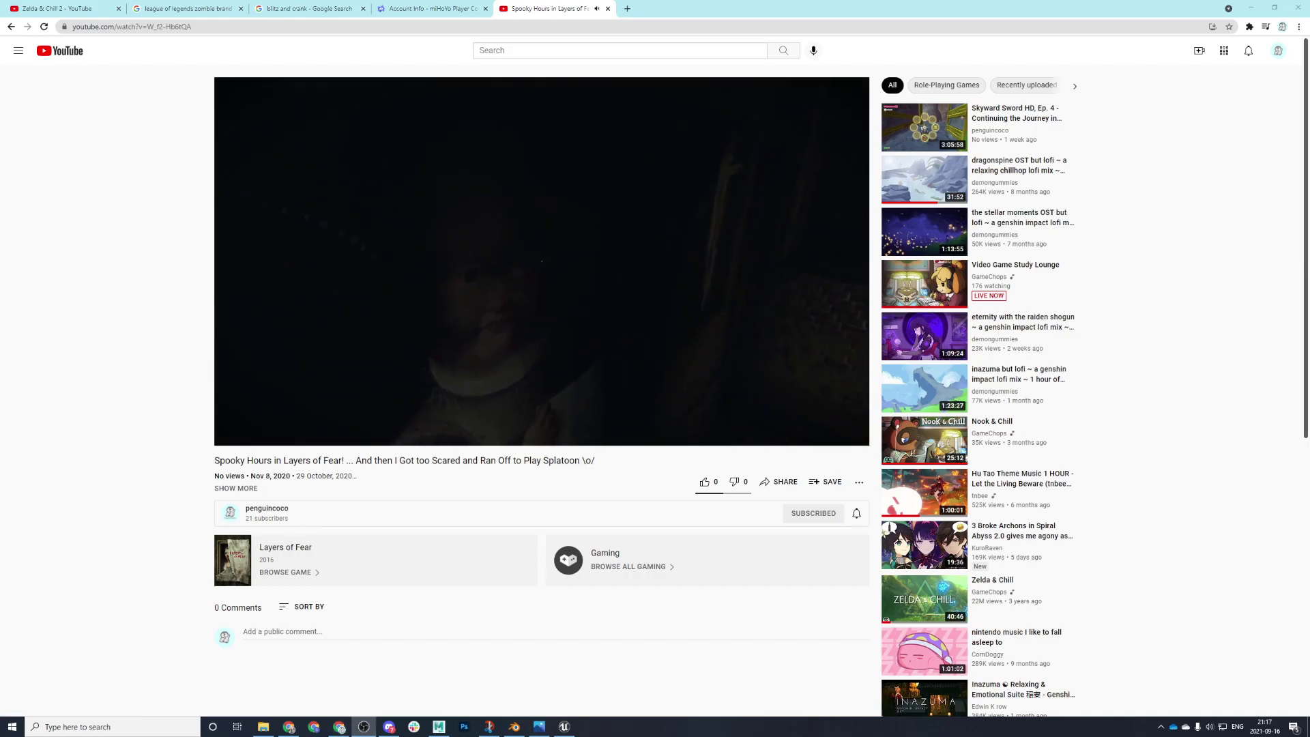
pyautogui.click(622, 268)
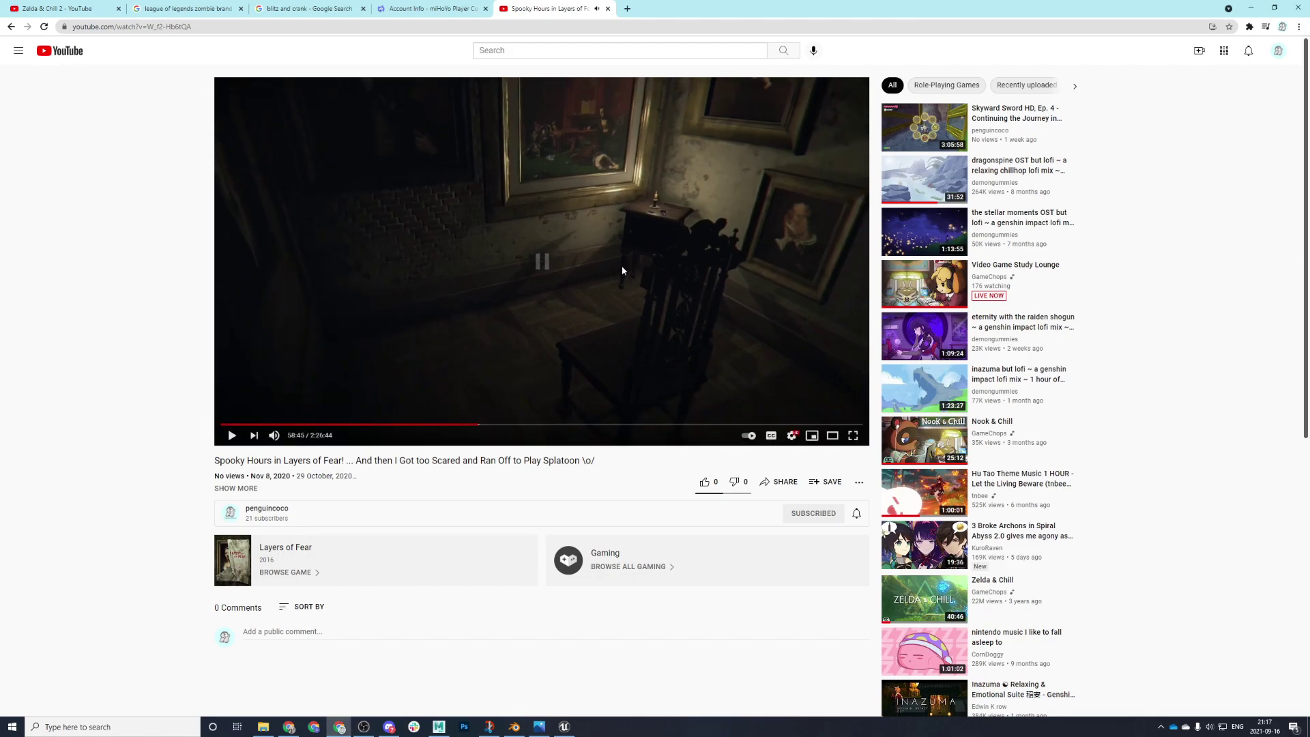
pyautogui.press('Left')
pyautogui.press('space')
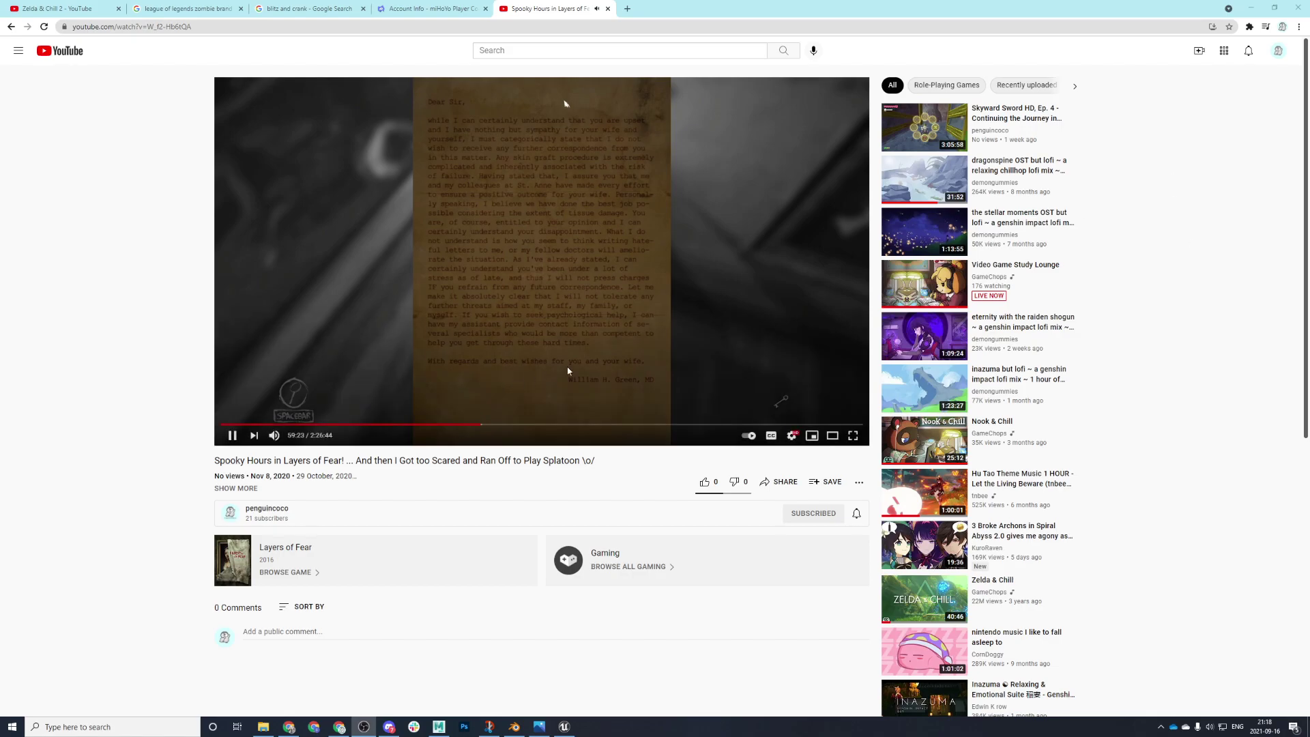
pyautogui.click(497, 424)
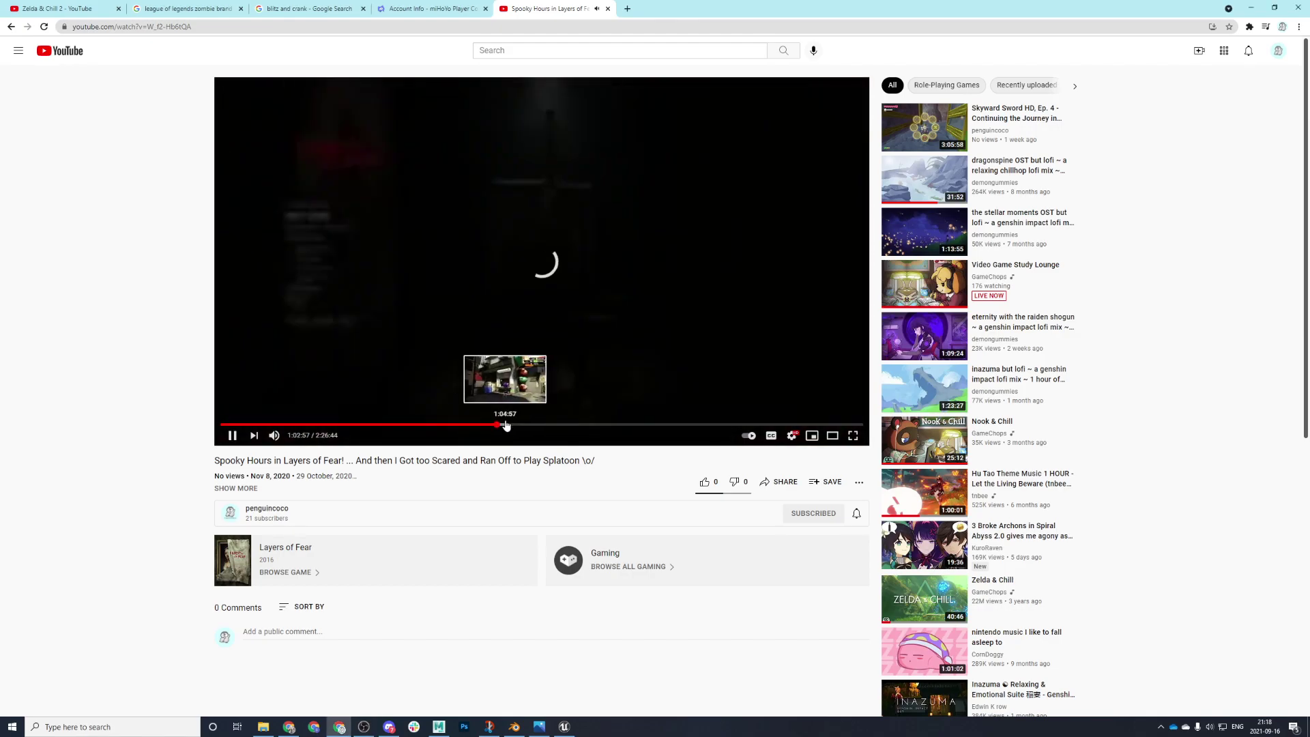
pyautogui.click(451, 424)
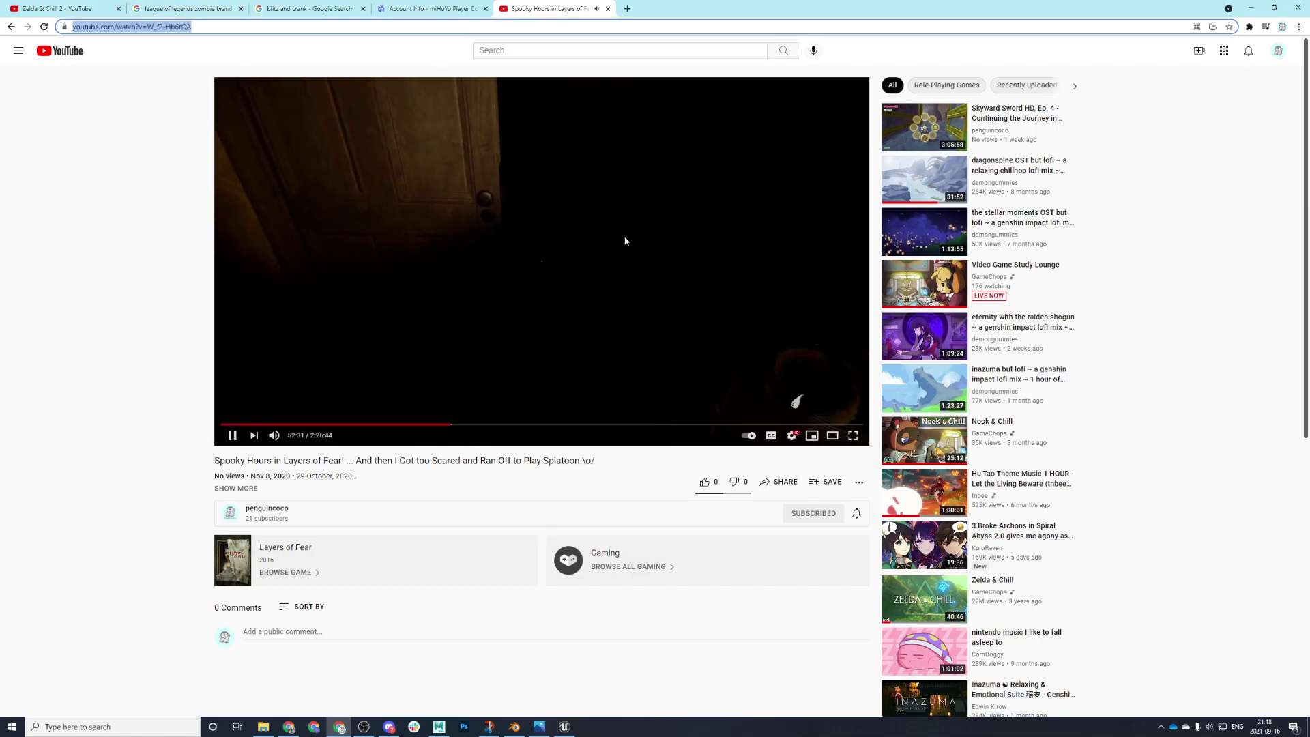
# - Close the Layers of Fear video tab, bring up the Zelda & Chill 2 tab, and switch to Maya
pyautogui.click(607, 8)
pyautogui.click(363, 725)
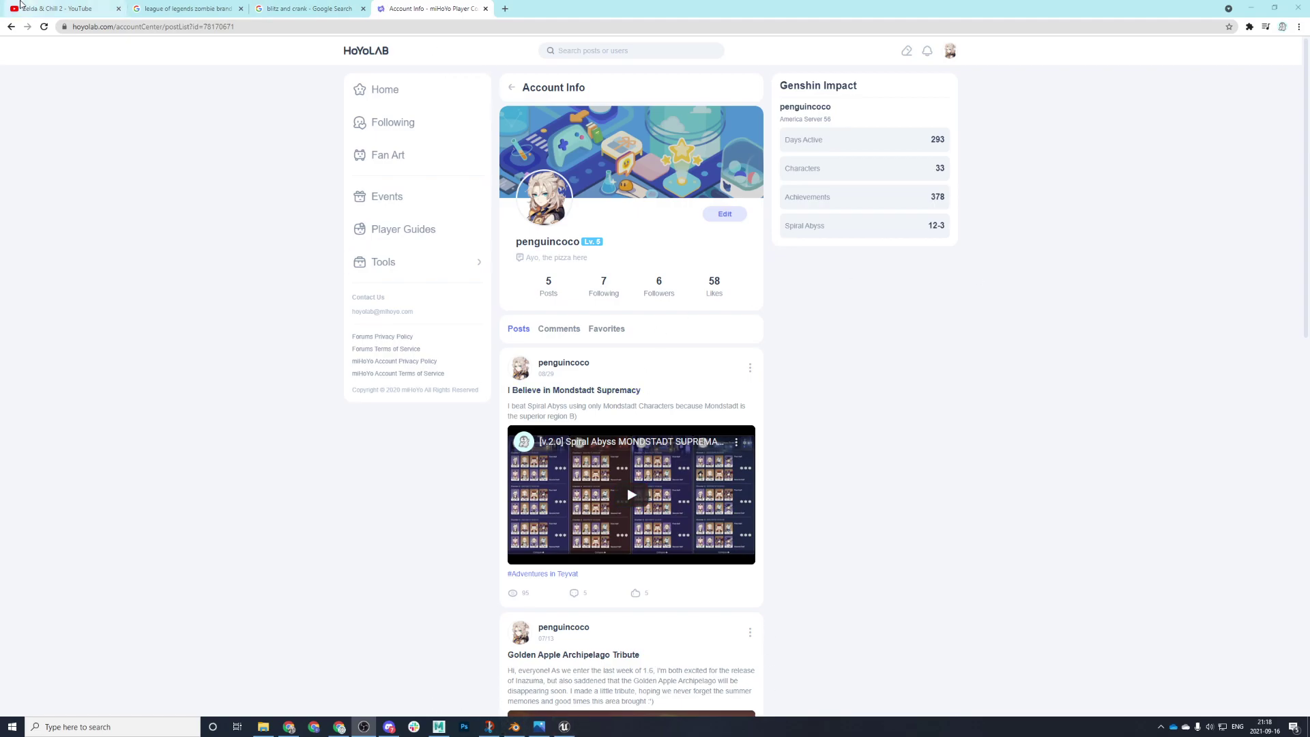
pyautogui.click(58, 9)
pyautogui.click(444, 732)
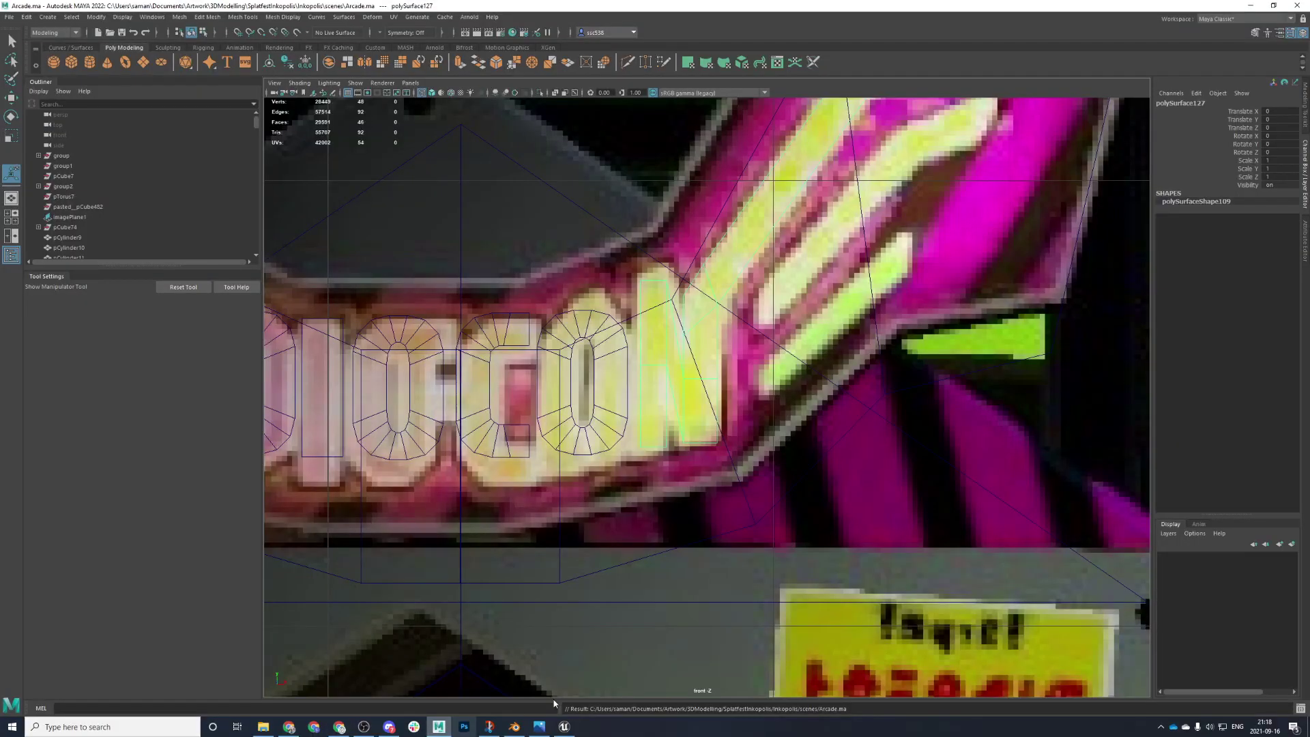
# - Select the upright bar before the first O together with the I bar, adjust them slightly along X, and save the scene
pyautogui.keyDown('alt'); pyautogui.moveTo(488, 455); pyautogui.dragTo(764, 477, button='middle'); pyautogui.keyUp('alt')
pyautogui.keyDown('alt'); pyautogui.moveTo(657, 480); pyautogui.dragTo(744, 513, button='middle'); pyautogui.keyUp('alt')
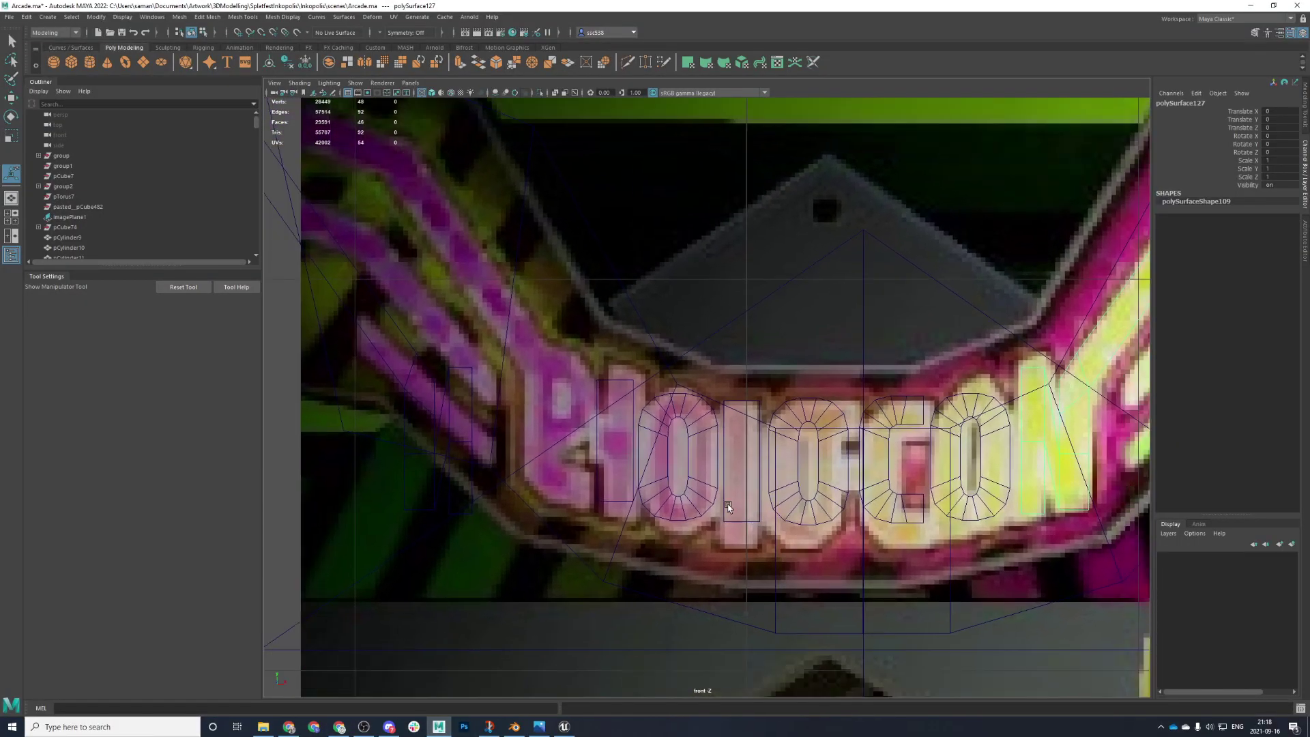
pyautogui.click(633, 409)
pyautogui.press('r')
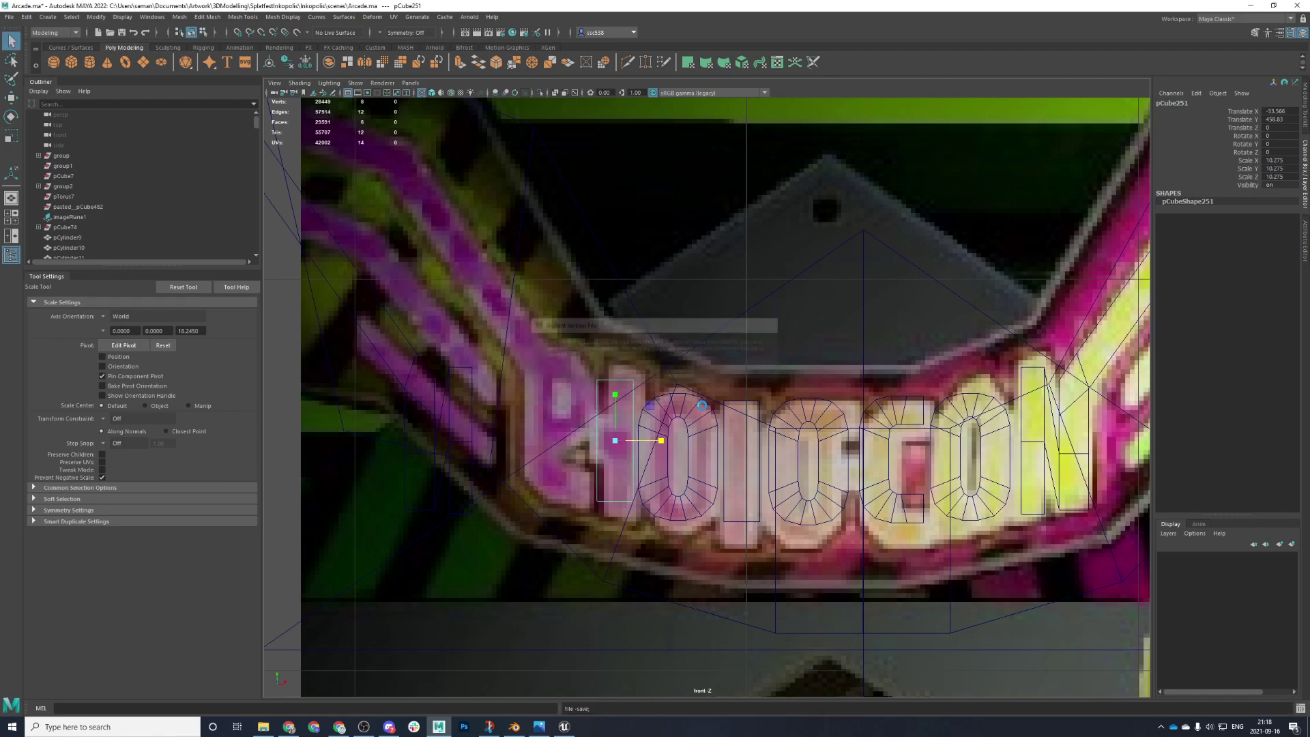
pyautogui.click(721, 404)
pyautogui.click(744, 403)
pyautogui.moveTo(791, 461); pyautogui.dragTo(788, 461)
pyautogui.press('w')
pyautogui.hotkey('ctrl', 's')
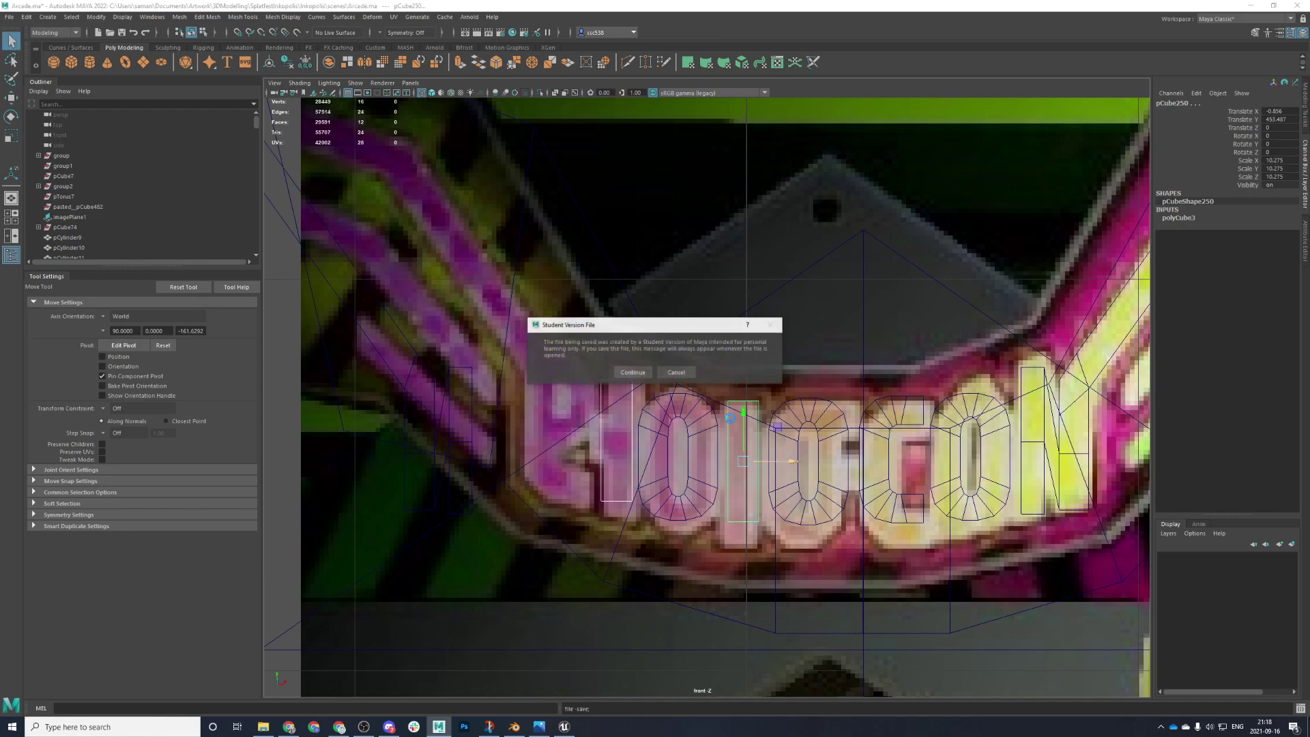
pyautogui.click(631, 372)
pyautogui.scroll(2, 556, 463)
pyautogui.click(466, 410)
pyautogui.scroll(-4, 496, 391)
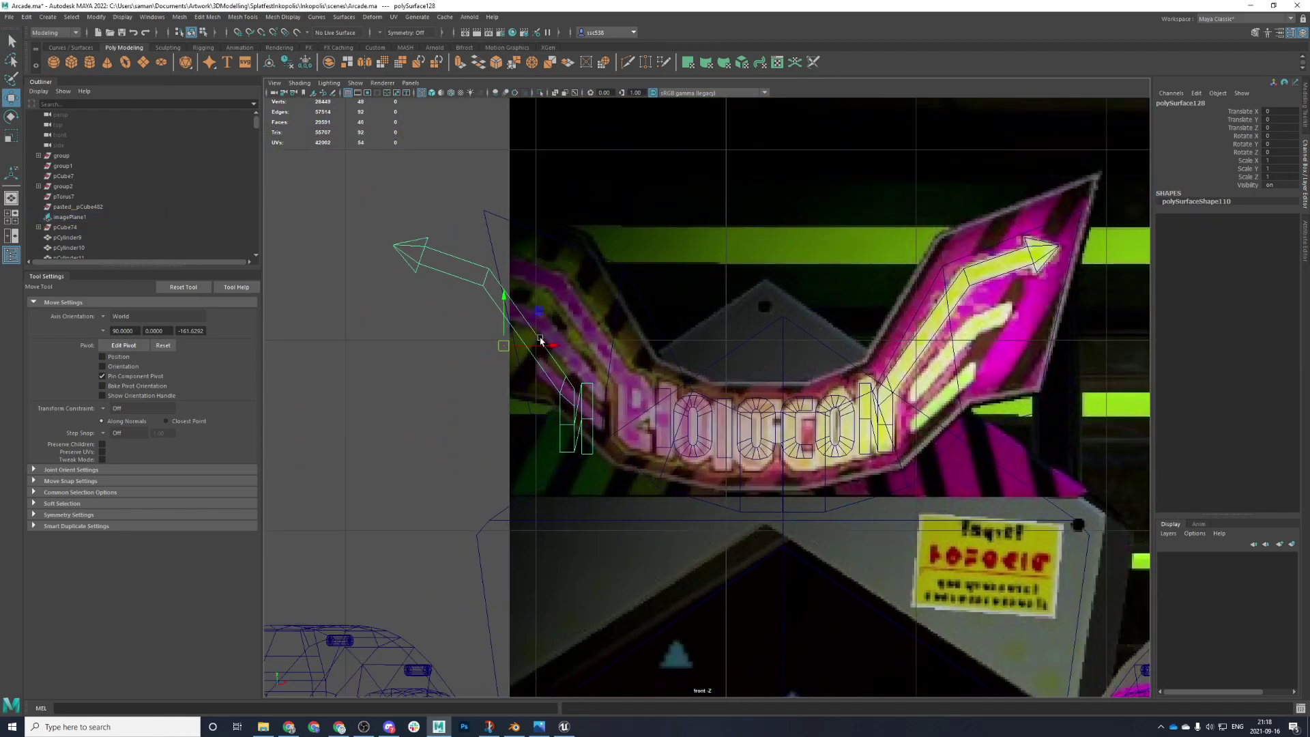
pyautogui.click(594, 349)
pyautogui.hotkey('ctrl', 'z')
# - Nudge the two vertices where the arrow shaft joins the original N's outer edge, and save the scene
pyautogui.scroll(3, 911, 372)
pyautogui.click(893, 388)
pyautogui.click(907, 385)
pyautogui.keyDown('alt'); pyautogui.moveTo(908, 384); pyautogui.dragTo(817, 381, button='middle'); pyautogui.keyUp('alt')
pyautogui.scroll(-1, 840, 388)
pyautogui.moveTo(842, 390); pyautogui.dragTo(793, 399, button='right')
pyautogui.moveTo(850, 433); pyautogui.dragTo(821, 405)
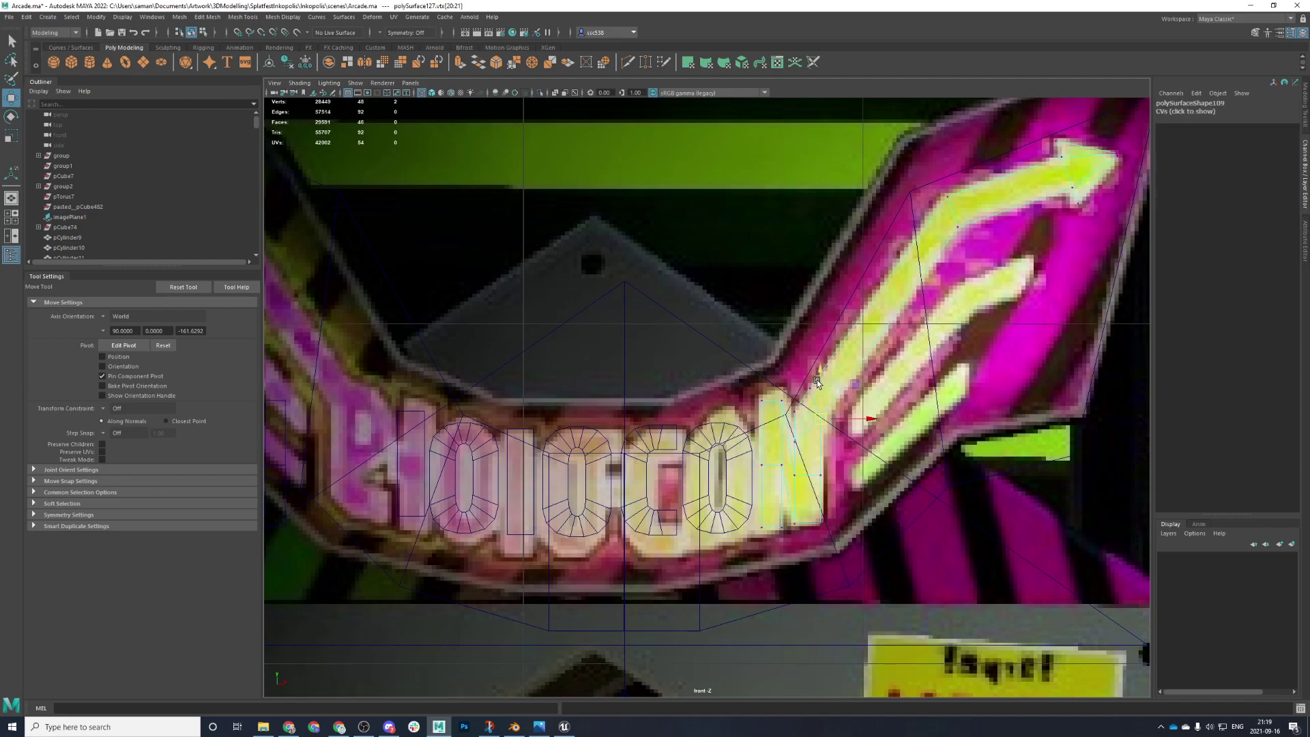
pyautogui.hotkey('ctrl', 's')
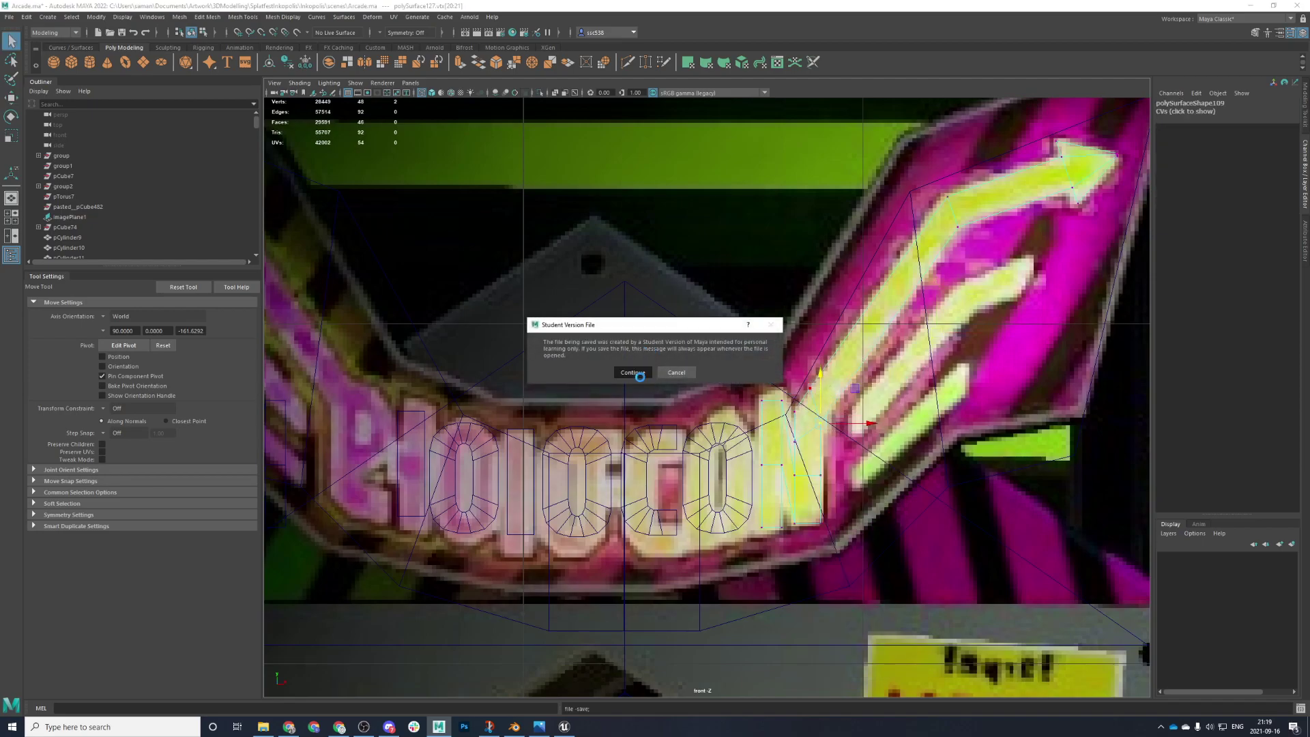
pyautogui.click(635, 375)
# - Move the mirrored N-and-arrow piece along X until it overlaps the sign's first letter and arrow in the reference image
pyautogui.keyDown('alt'); pyautogui.moveTo(562, 403); pyautogui.dragTo(809, 353, button='middle'); pyautogui.keyUp('alt')
pyautogui.rightClick(518, 373)
pyautogui.click(500, 375)
pyautogui.moveTo(503, 373); pyautogui.dragTo(533, 360, button='right')
pyautogui.moveTo(431, 281); pyautogui.dragTo(532, 277)
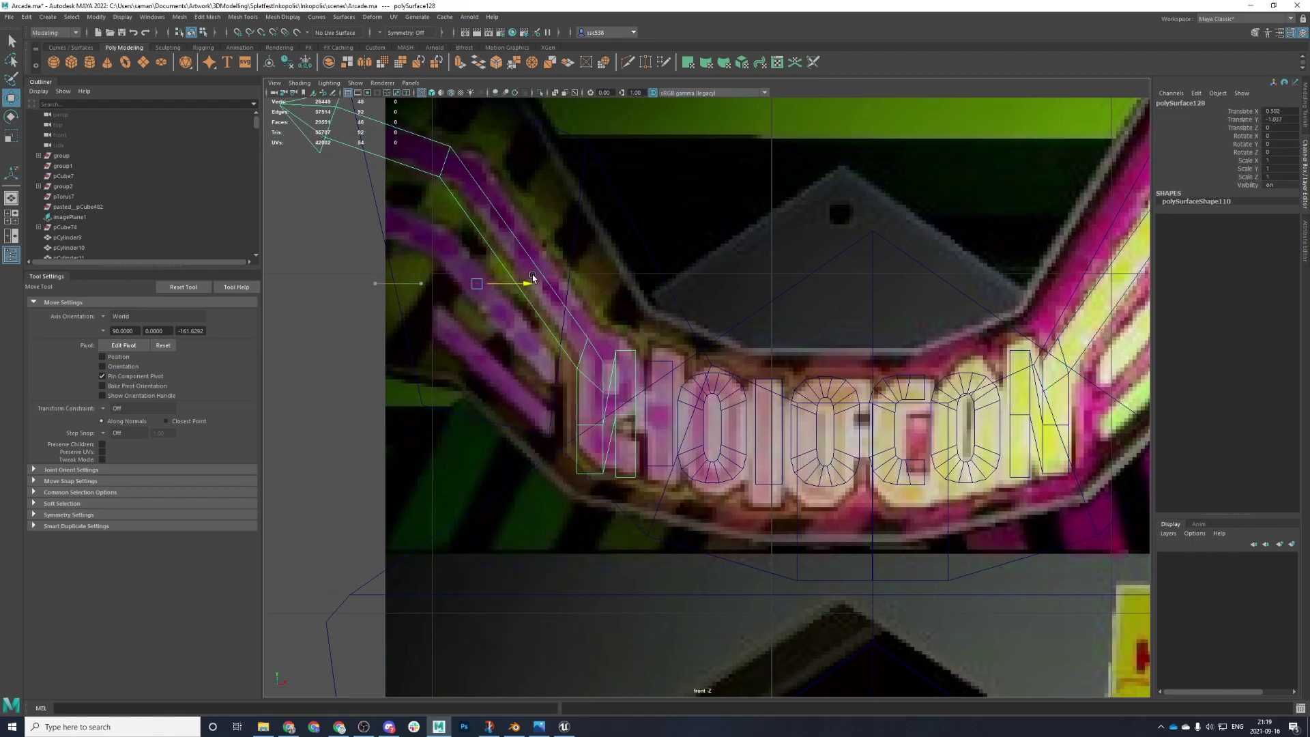
# - Adjust the two vertices where the mirrored arrow shaft meets its letter's outer edge, and save the scene
pyautogui.moveTo(562, 334); pyautogui.dragTo(521, 329, button='right')
pyautogui.hotkey('ctrl', 'z')
pyautogui.rightClick(573, 358)
pyautogui.moveTo(585, 379); pyautogui.dragTo(572, 361)
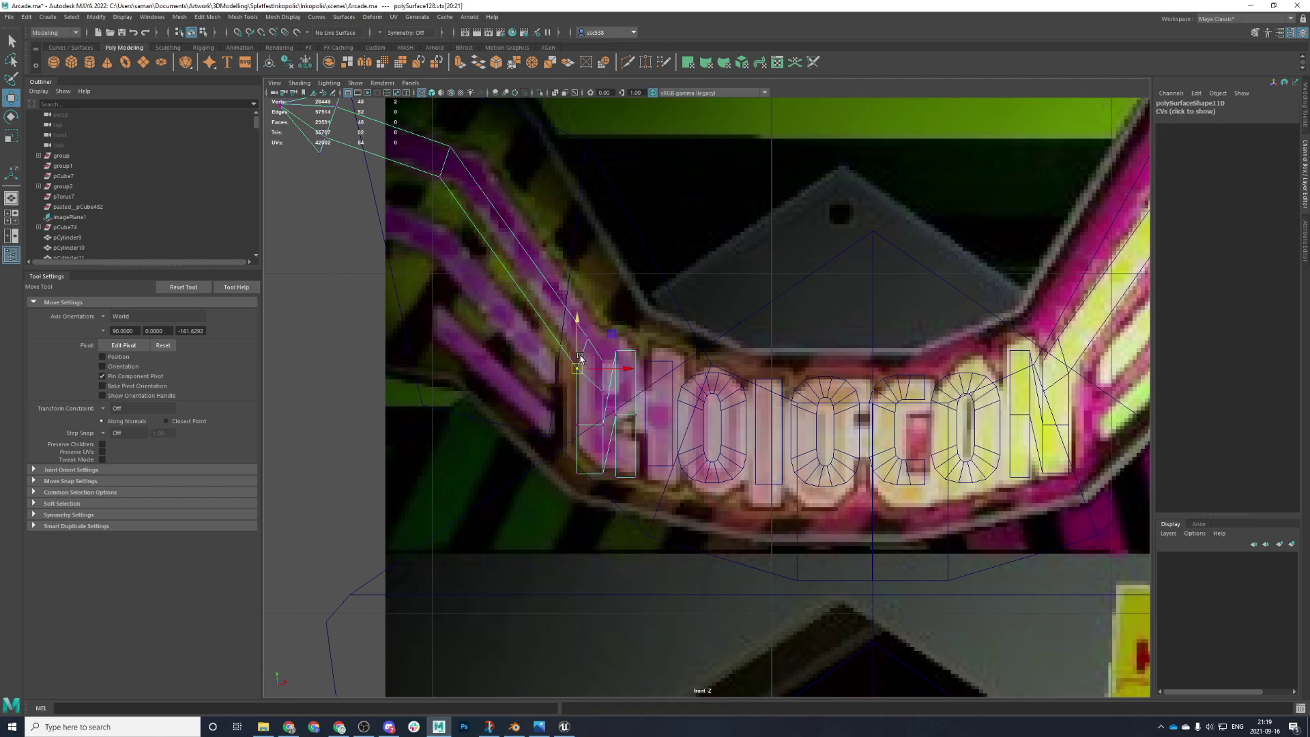
pyautogui.hotkey('ctrl', 's')
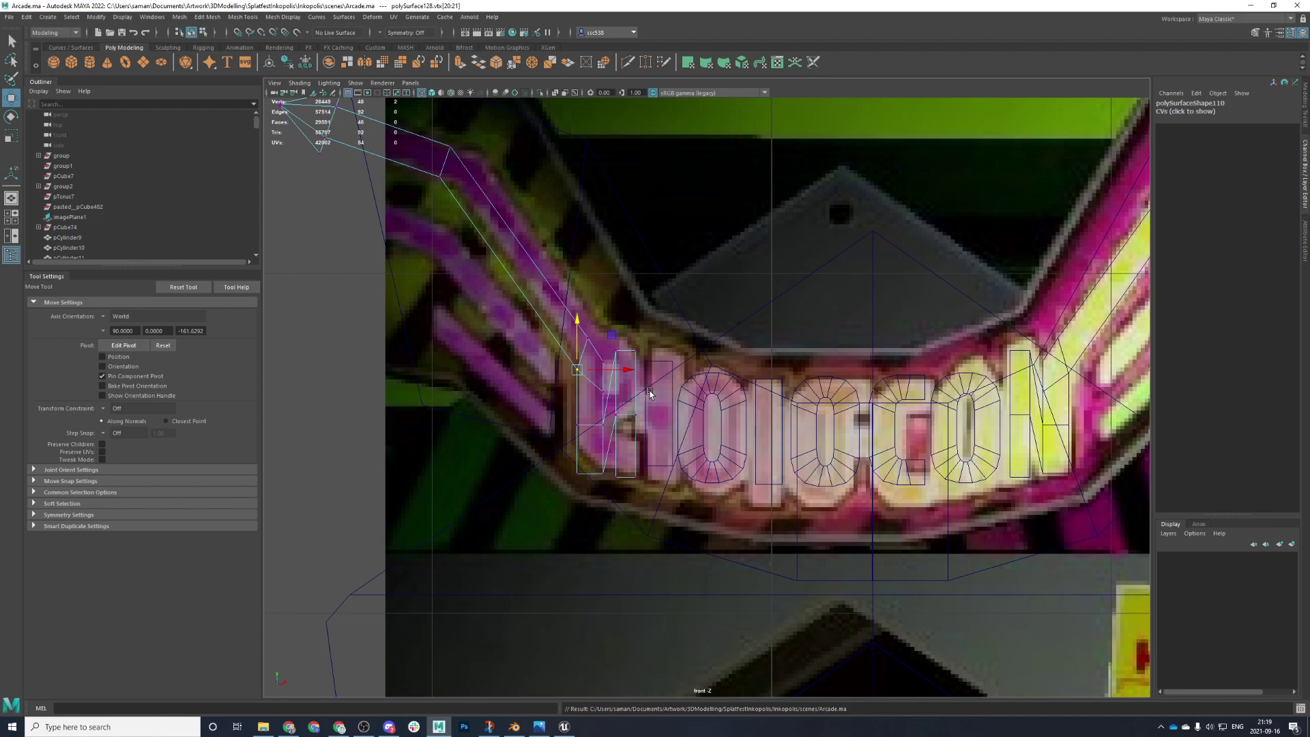
# - Shift the whole mirrored letter-and-arrow piece slightly along X to fit the reference arrow, and save the scene
pyautogui.rightClick(556, 332)
pyautogui.rightClick(578, 303)
pyautogui.moveTo(543, 280); pyautogui.dragTo(577, 255, button='right')
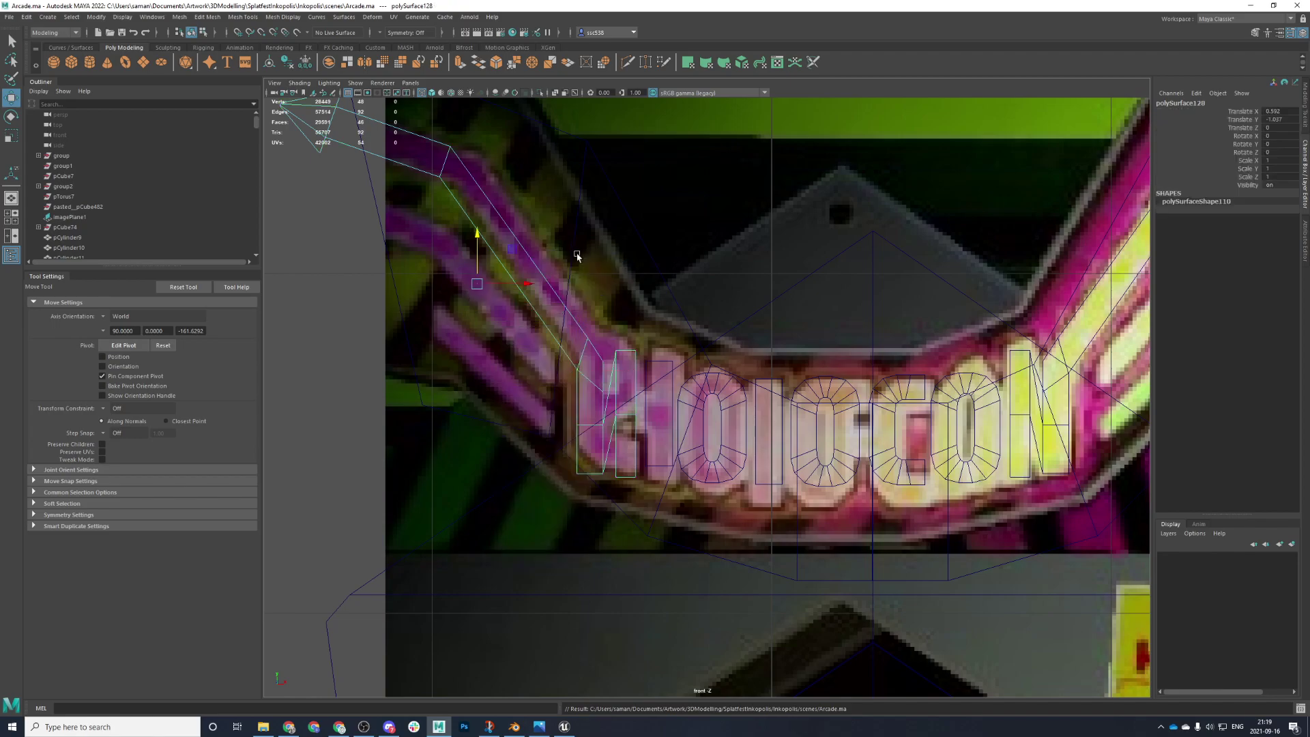
pyautogui.moveTo(527, 284)
pyautogui.mouseDown()
pyautogui.moveTo(540, 286)
pyautogui.moveTo(530, 288)
pyautogui.mouseUp()
pyautogui.hotkey('ctrl', 's')
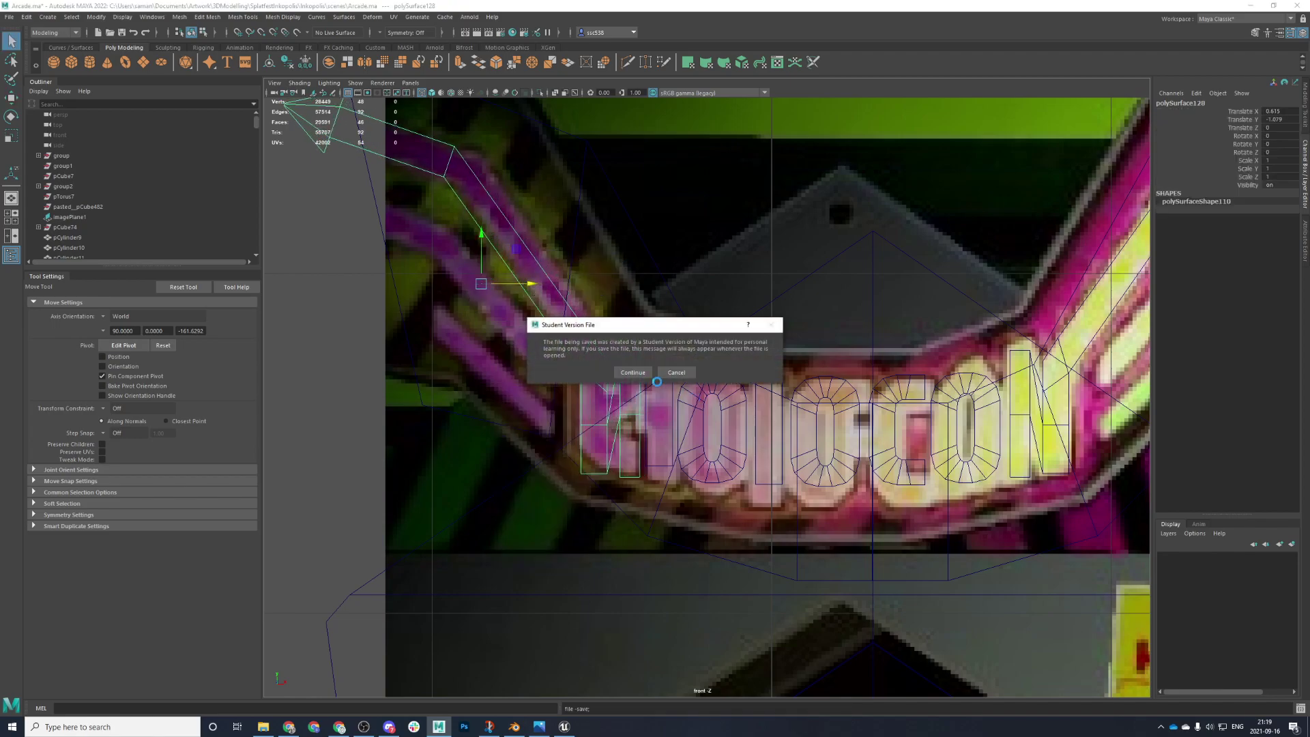
pyautogui.click(628, 374)
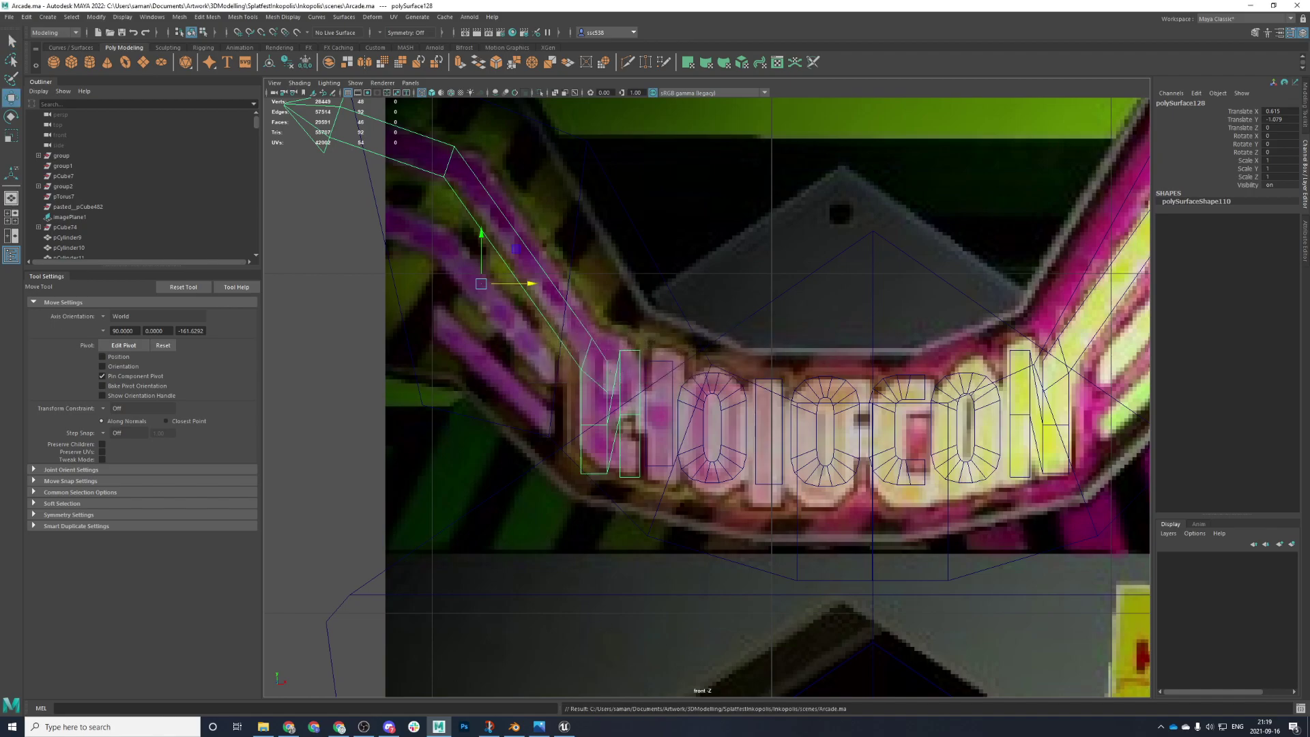
# - Delete the faces forming the mirrored N, keeping only the arrow and its shaft
pyautogui.moveTo(590, 352); pyautogui.dragTo(588, 377, button='right')
pyautogui.moveTo(592, 335); pyautogui.dragTo(542, 398)
pyautogui.press('Delete')
pyautogui.press('Delete')
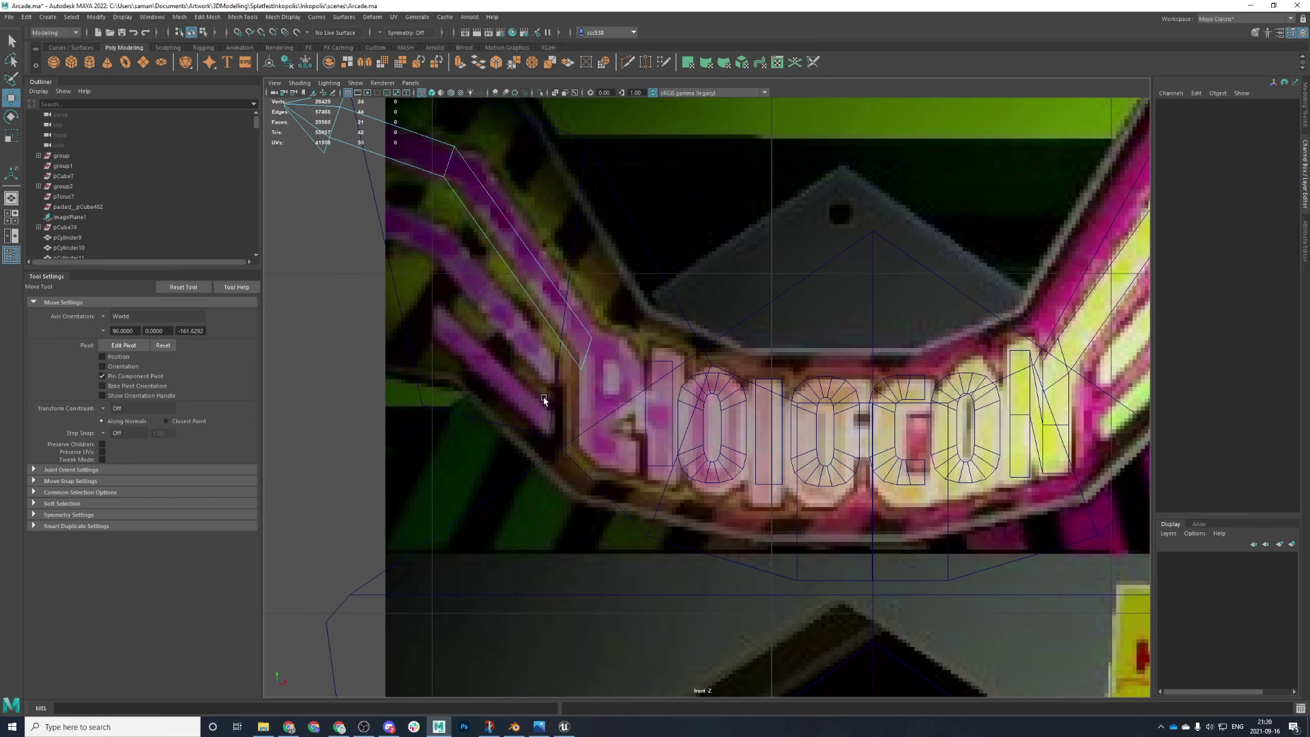
# - Inspect the mirrored arrow shaft's open end in the perspective view, reselect the arrow as an object, and save the scene
pyautogui.click(517, 254)
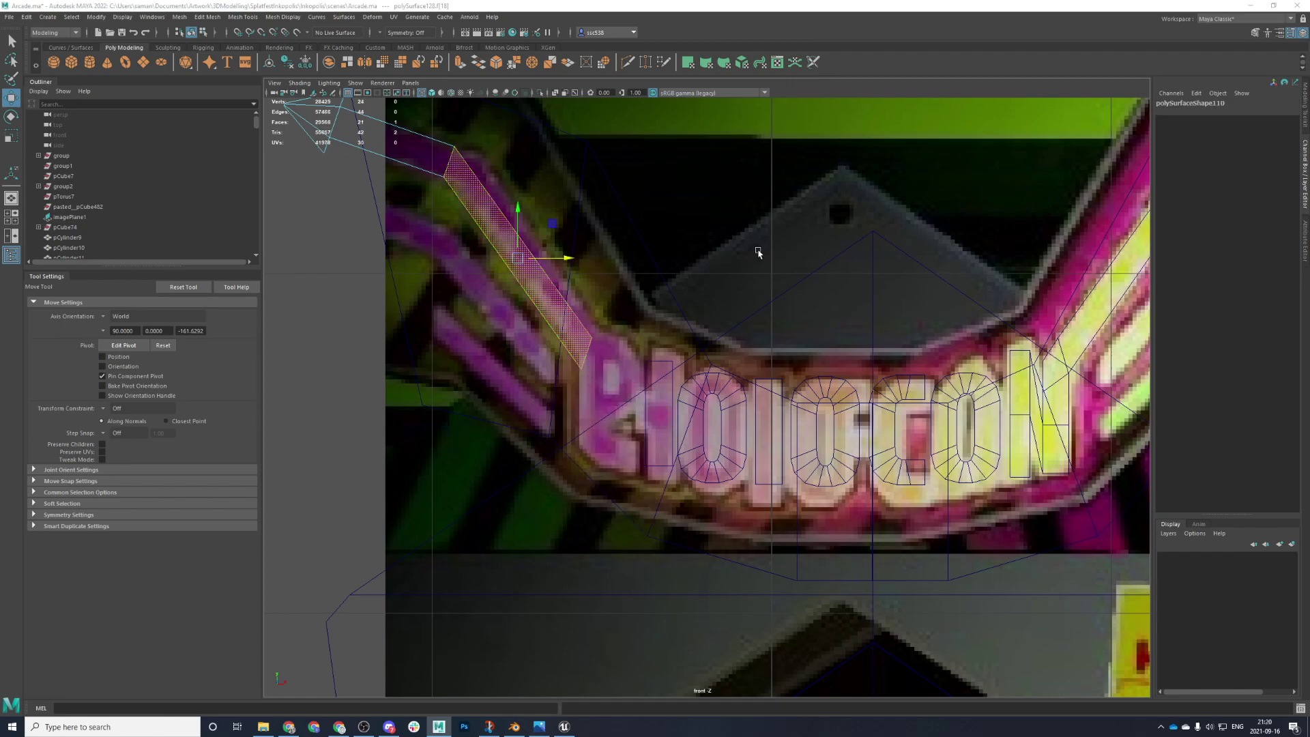
pyautogui.press('space')
pyautogui.press('space')
pyautogui.scroll(-3, 764, 362)
pyautogui.press('f')
pyautogui.keyDown('alt'); pyautogui.moveTo(812, 359); pyautogui.dragTo(690, 360); pyautogui.keyUp('alt')
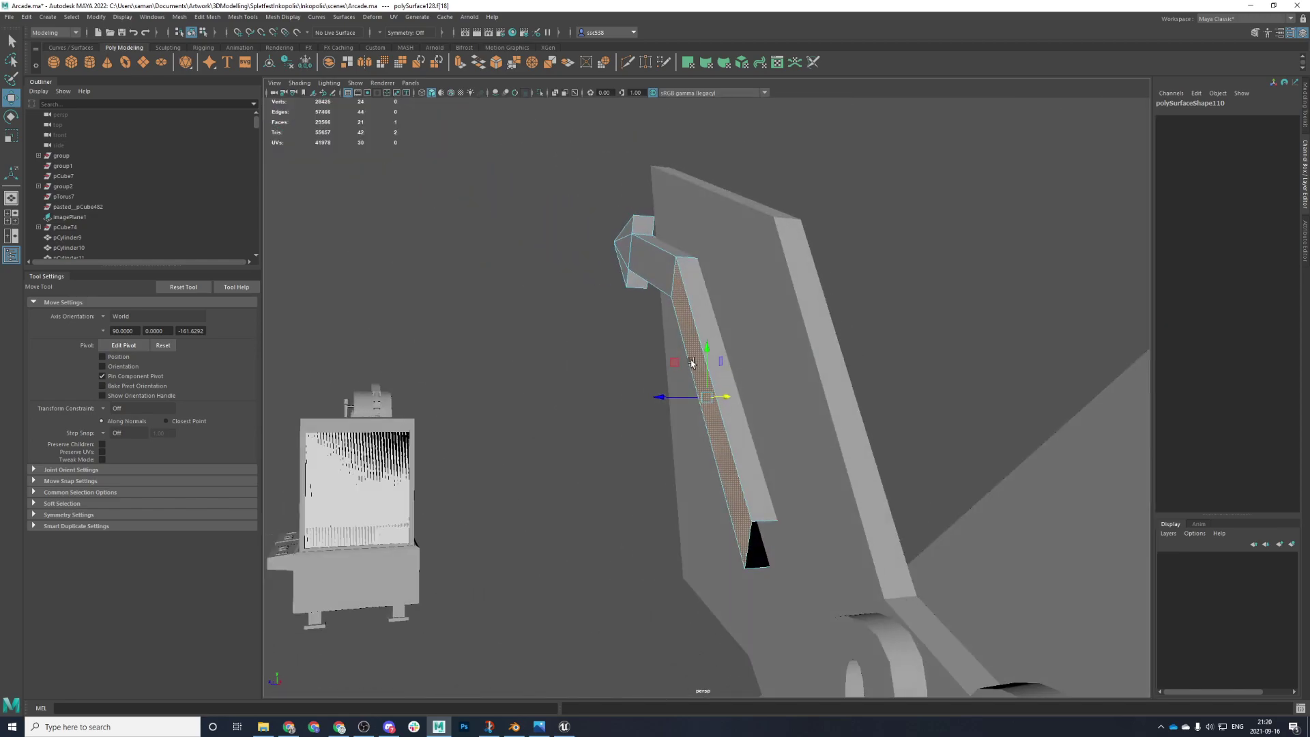
pyautogui.keyDown('alt'); pyautogui.moveTo(690, 360); pyautogui.dragTo(640, 273, button='middle'); pyautogui.keyUp('alt')
pyautogui.scroll(6, 641, 272)
pyautogui.moveTo(549, 304); pyautogui.dragTo(600, 289, button='right')
pyautogui.scroll(-5, 614, 350)
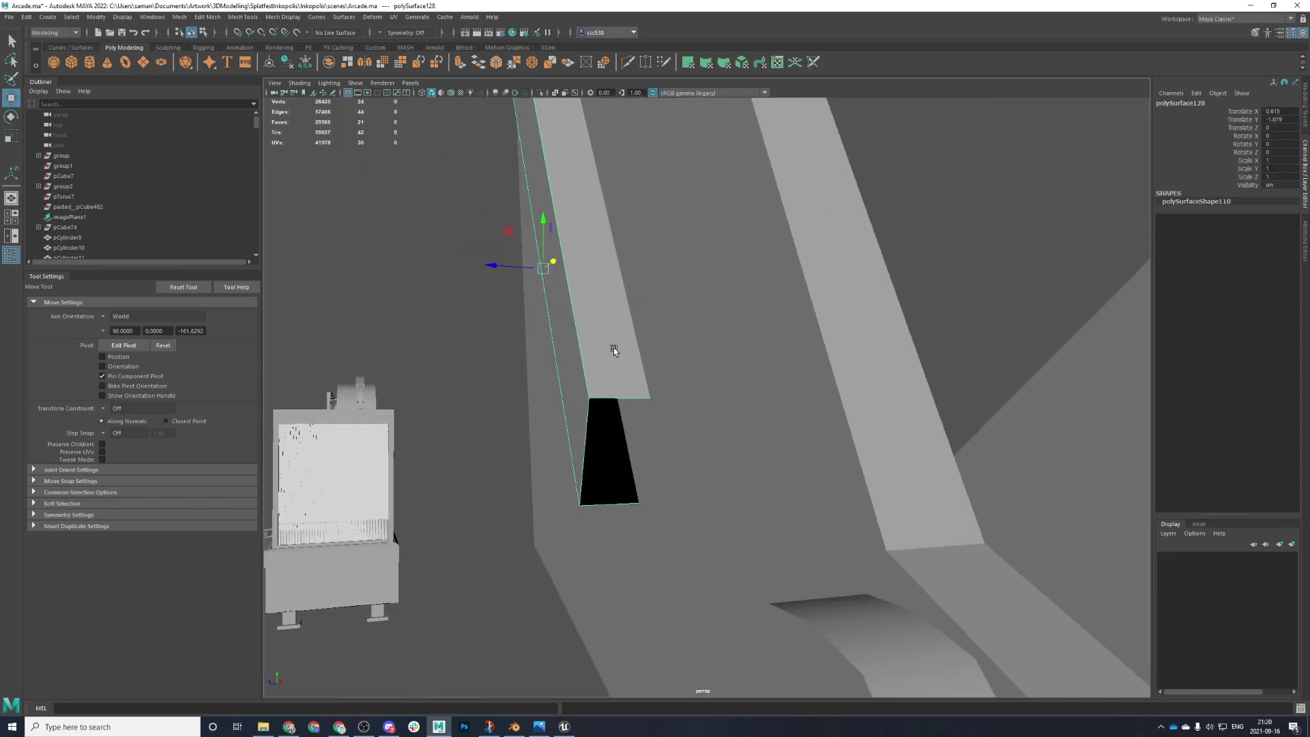
pyautogui.click(497, 315)
pyautogui.click(545, 301)
pyautogui.hotkey('ctrl', 's')
pyautogui.click(640, 375)
# - Select the border edges around the mirrored arrow shaft's open end and close it with Fill Hole
pyautogui.press('space')
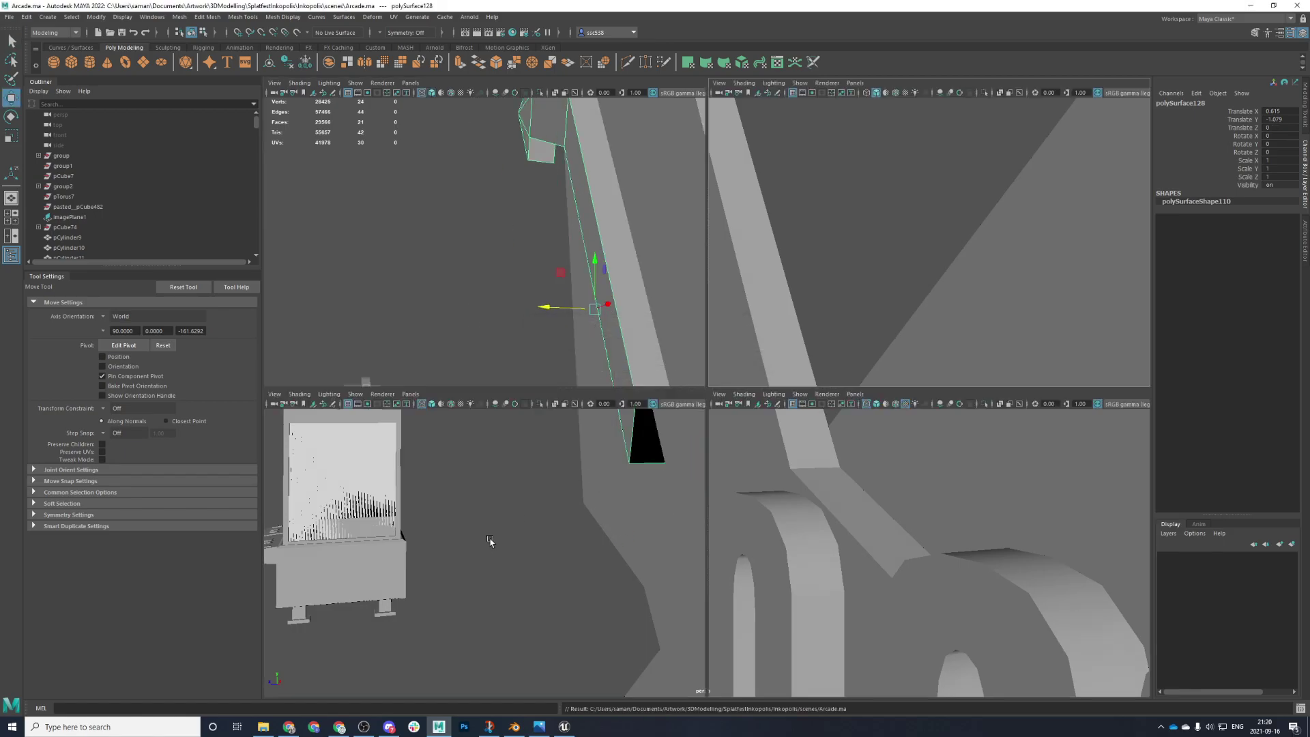
pyautogui.press('space')
pyautogui.scroll(3, 652, 357)
pyautogui.keyDown('alt'); pyautogui.moveTo(586, 335); pyautogui.dragTo(641, 290, button='middle'); pyautogui.keyUp('alt')
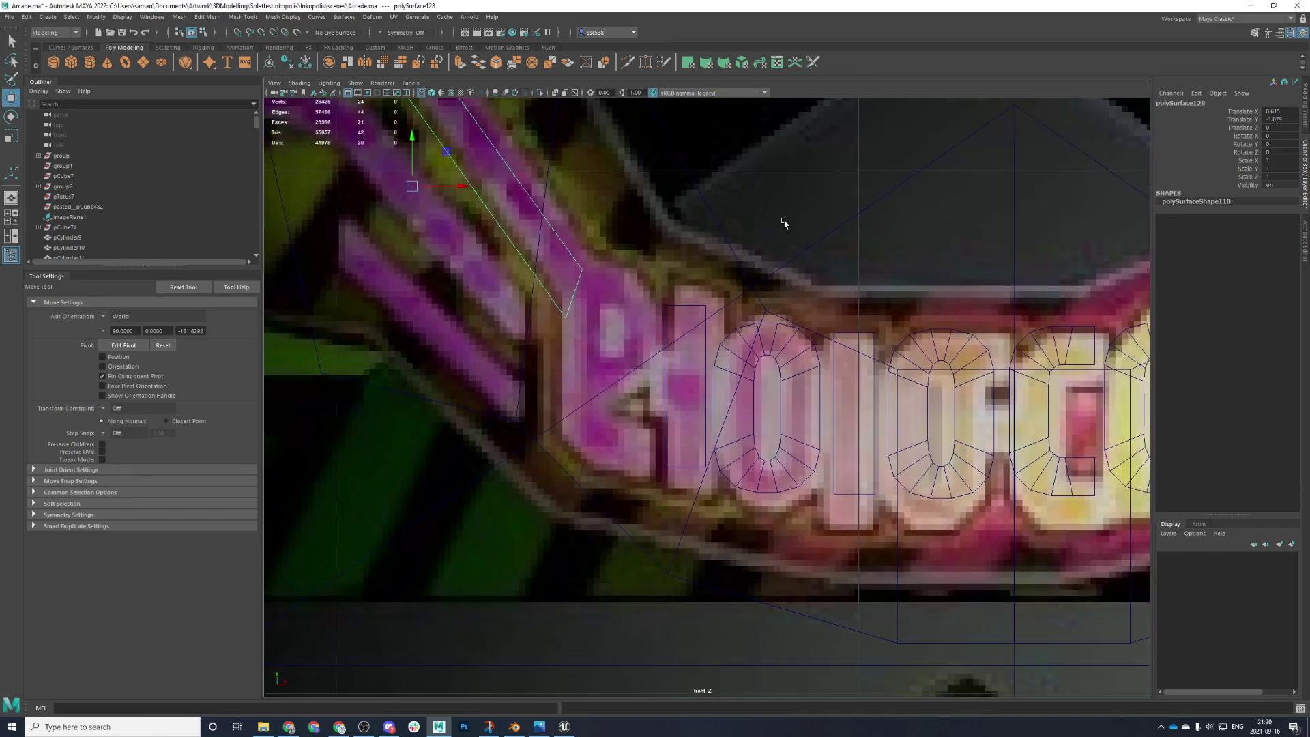
pyautogui.press('space')
pyautogui.press('space')
pyautogui.scroll(2, 775, 316)
pyautogui.moveTo(619, 333); pyautogui.dragTo(620, 334, button='right')
pyautogui.click(619, 305)
pyautogui.doubleClick(588, 402)
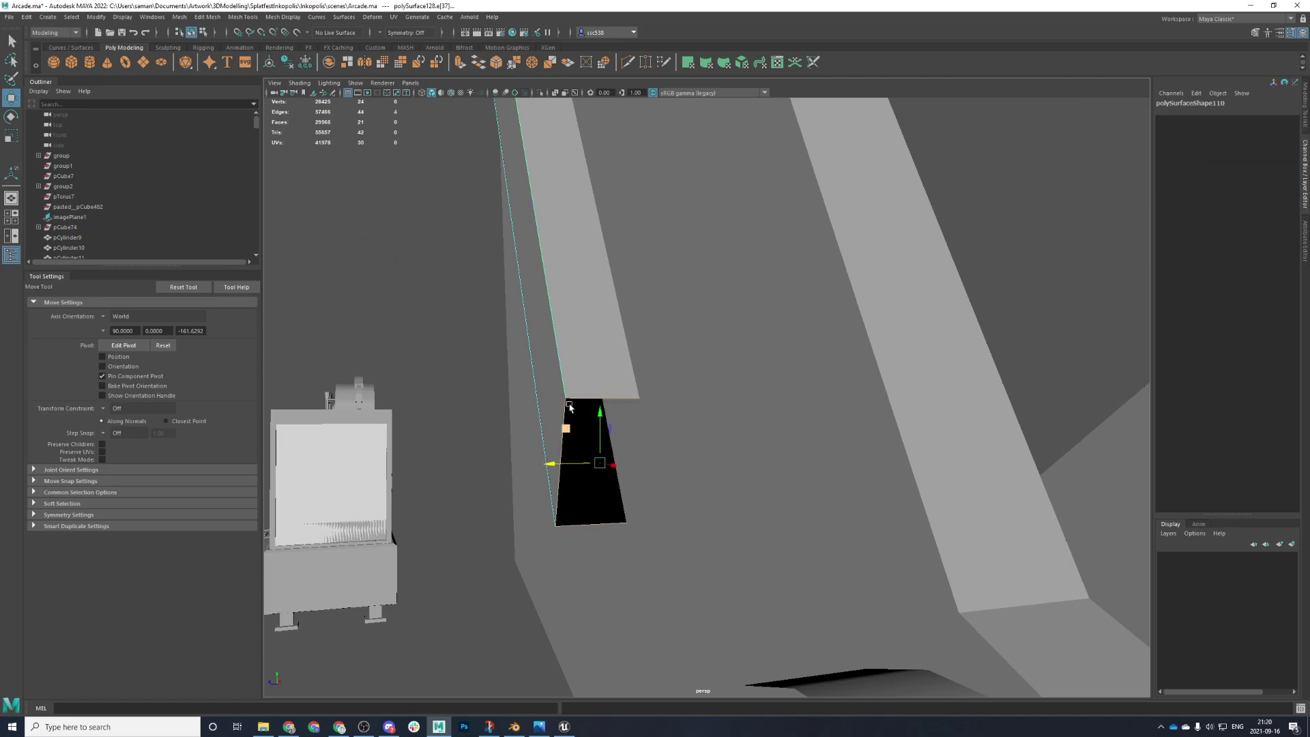
pyautogui.click(179, 17)
pyautogui.click(191, 92)
# - Select the new cap face on the mirrored arrow shaft's end, save the scene, and show all four views
pyautogui.moveTo(353, 242); pyautogui.dragTo(354, 271, button='right')
pyautogui.click(601, 435)
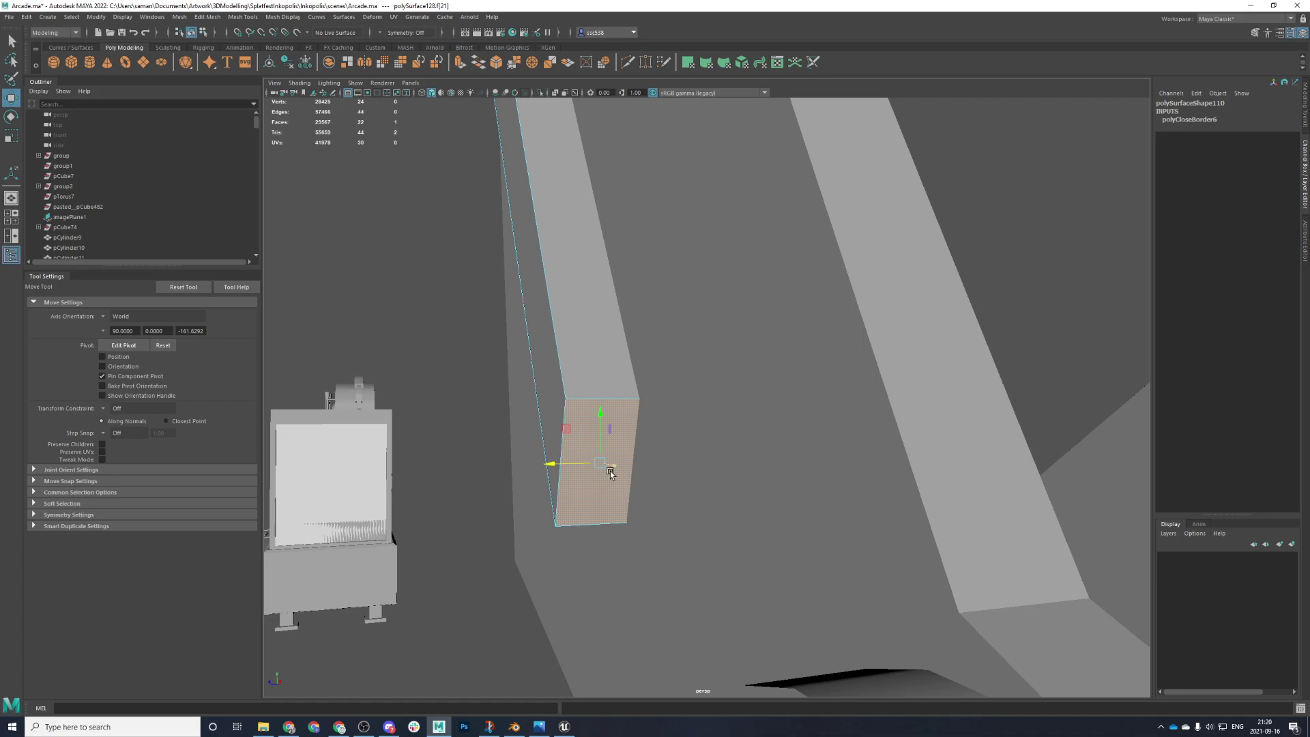
pyautogui.hotkey('ctrl', 's')
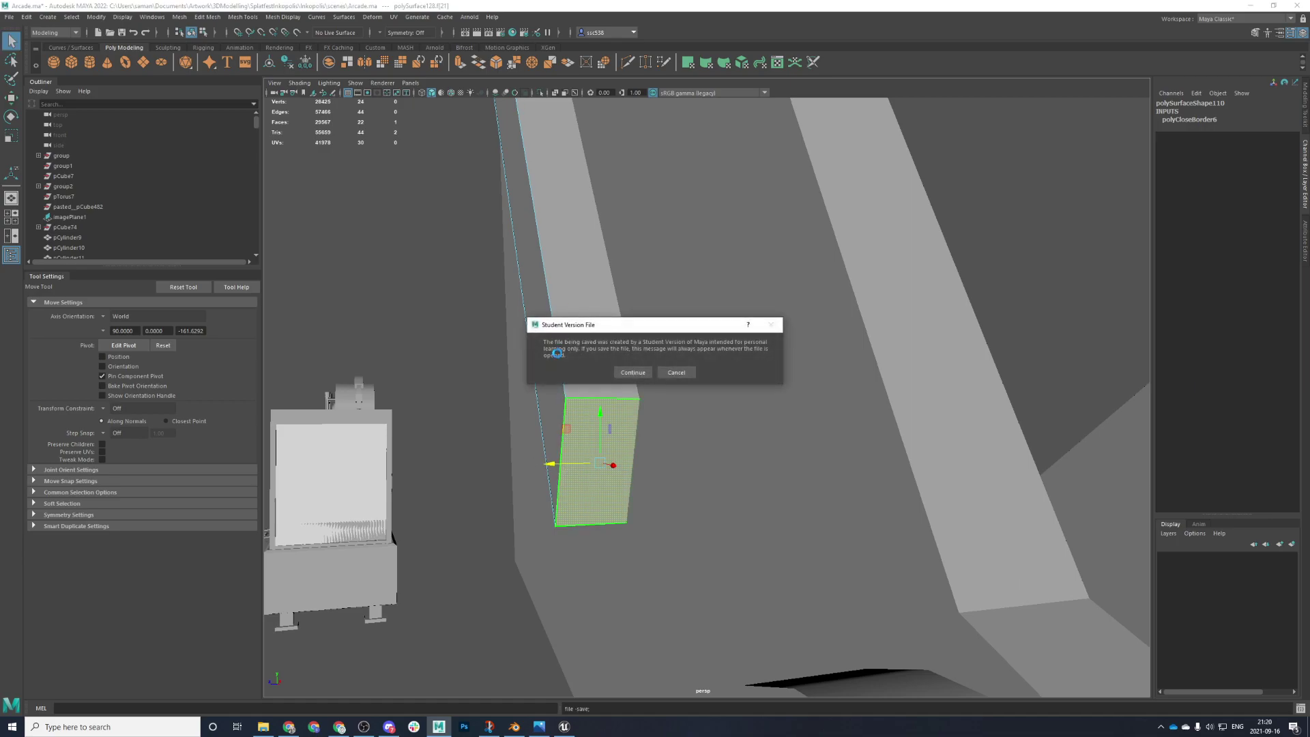
pyautogui.click(632, 373)
pyautogui.press('space')
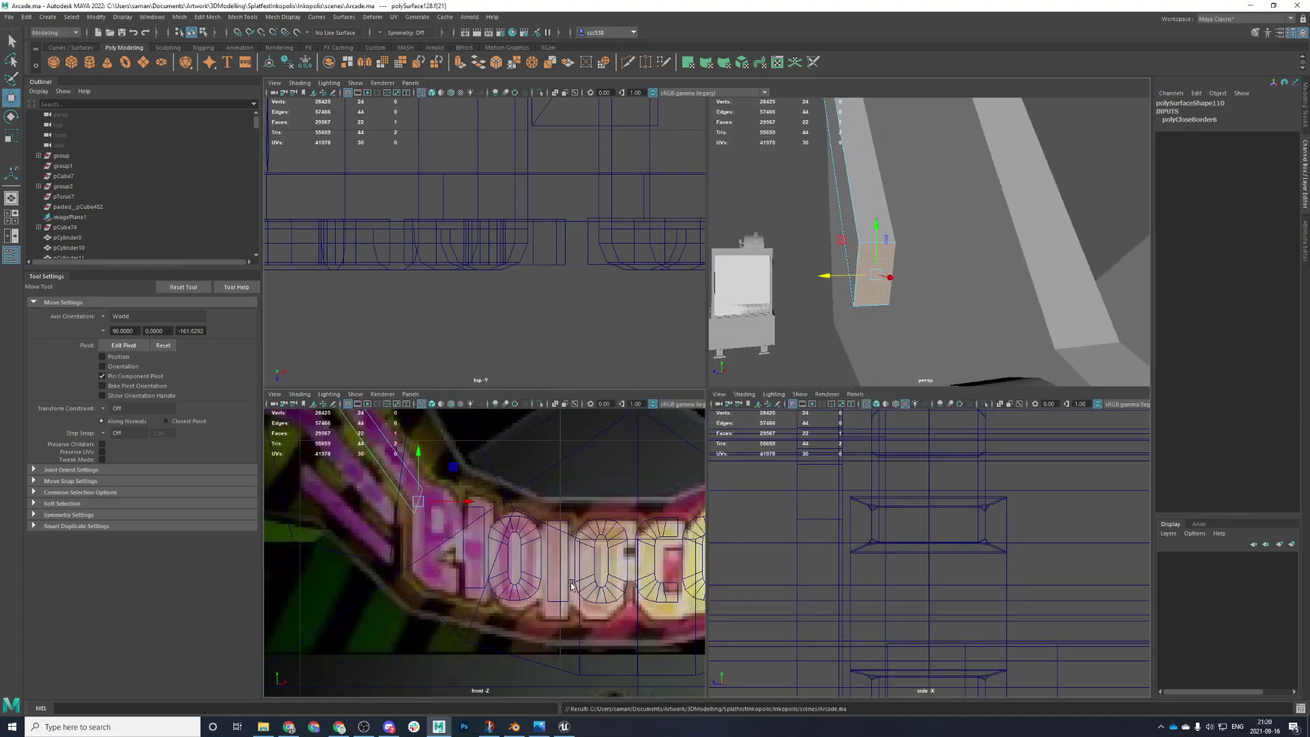
# - Extrude the arrow shaft's cap face in the front view and move it down into the first letter on the reference image
pyautogui.press('space')
pyautogui.scroll(3, 590, 305)
pyautogui.keyDown('alt'); pyautogui.moveTo(589, 304); pyautogui.dragTo(591, 361, button='middle'); pyautogui.keyUp('alt')
pyautogui.hotkey('ctrl', 'e')
pyautogui.press('w')
pyautogui.moveTo(579, 341); pyautogui.dragTo(617, 347)
pyautogui.moveTo(574, 290); pyautogui.dragTo(582, 260)
# - Straighten and reposition the extruded end face over the first letter's upper part, then save the scene
pyautogui.press('r')
pyautogui.press('w')
pyautogui.moveTo(616, 372)
pyautogui.mouseDown()
pyautogui.moveTo(599, 377)
pyautogui.moveTo(638, 373)
pyautogui.mouseUp()
pyautogui.press('r')
pyautogui.hotkey('ctrl', 'z')
pyautogui.hotkey('ctrl', 'z')
pyautogui.press('w')
pyautogui.moveTo(575, 316)
pyautogui.mouseDown()
pyautogui.moveTo(567, 272)
pyautogui.moveTo(564, 292)
pyautogui.mouseUp()
pyautogui.press('r')
pyautogui.moveTo(607, 349); pyautogui.dragTo(636, 338)
pyautogui.press('w')
pyautogui.moveTo(594, 291); pyautogui.dragTo(595, 288)
pyautogui.hotkey('ctrl', 's')
pyautogui.click(620, 370)
# - Move the new segment's lower outer corner vertices outward to slope its side along the reference letter, then save the scene
pyautogui.keyDown('alt'); pyautogui.moveTo(652, 378); pyautogui.dragTo(688, 339, button='middle'); pyautogui.keyUp('alt')
pyautogui.scroll(3, 688, 340)
pyautogui.rightClick(595, 276)
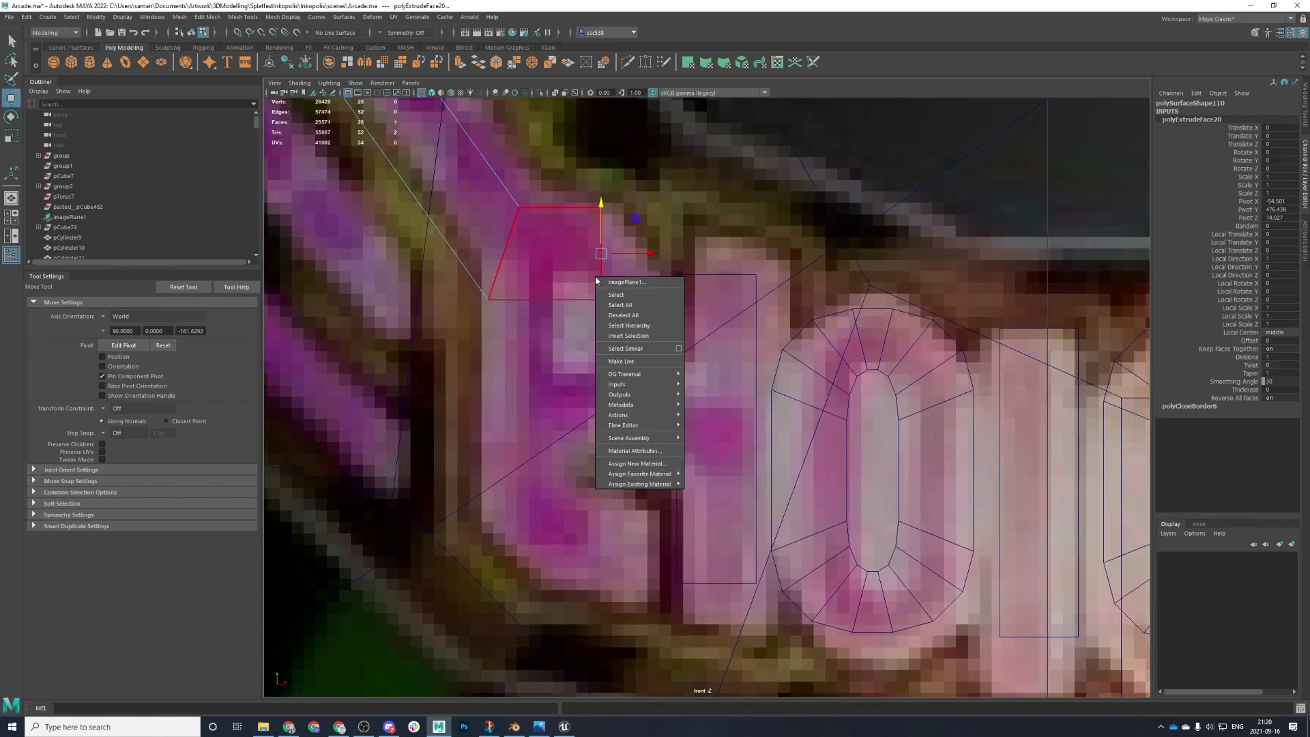
pyautogui.rightClick(597, 298)
pyautogui.click(597, 295)
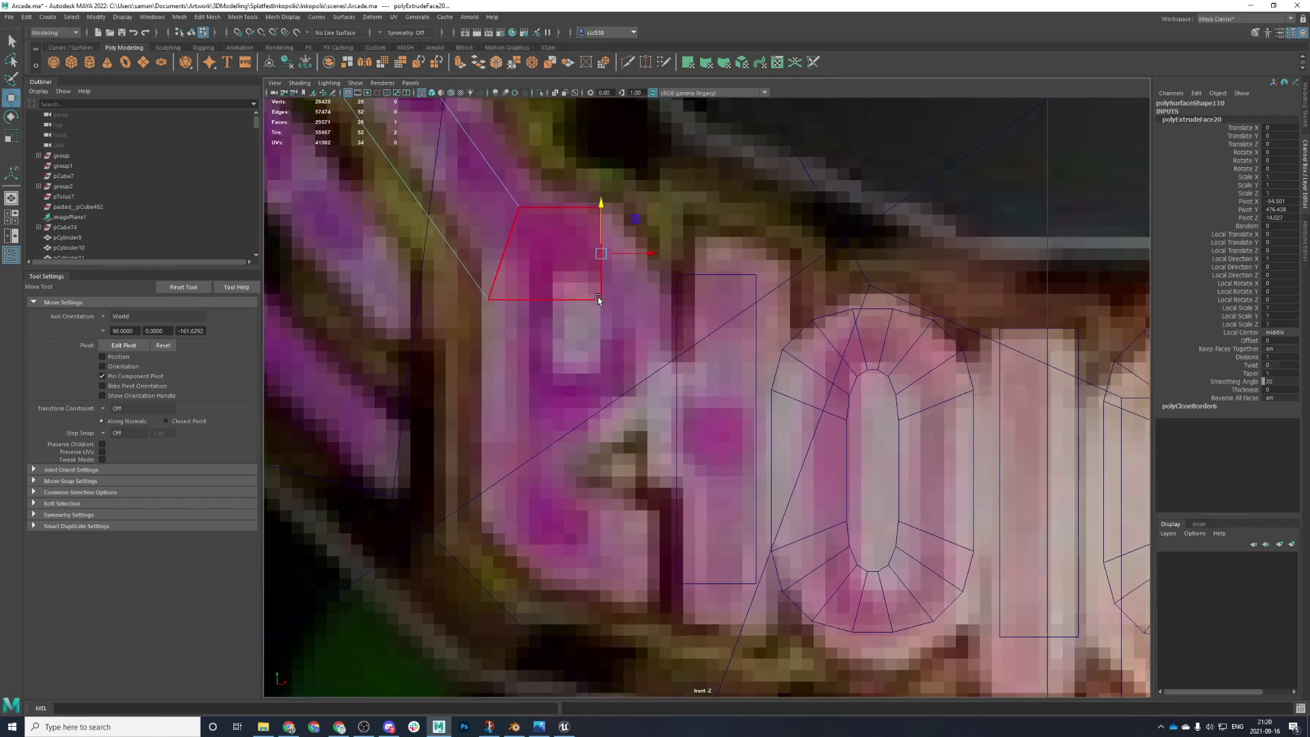
pyautogui.rightClick(591, 300)
pyautogui.moveTo(590, 300); pyautogui.dragTo(541, 300, button='right')
pyautogui.moveTo(570, 273); pyautogui.dragTo(732, 363)
pyautogui.moveTo(656, 300); pyautogui.dragTo(668, 242)
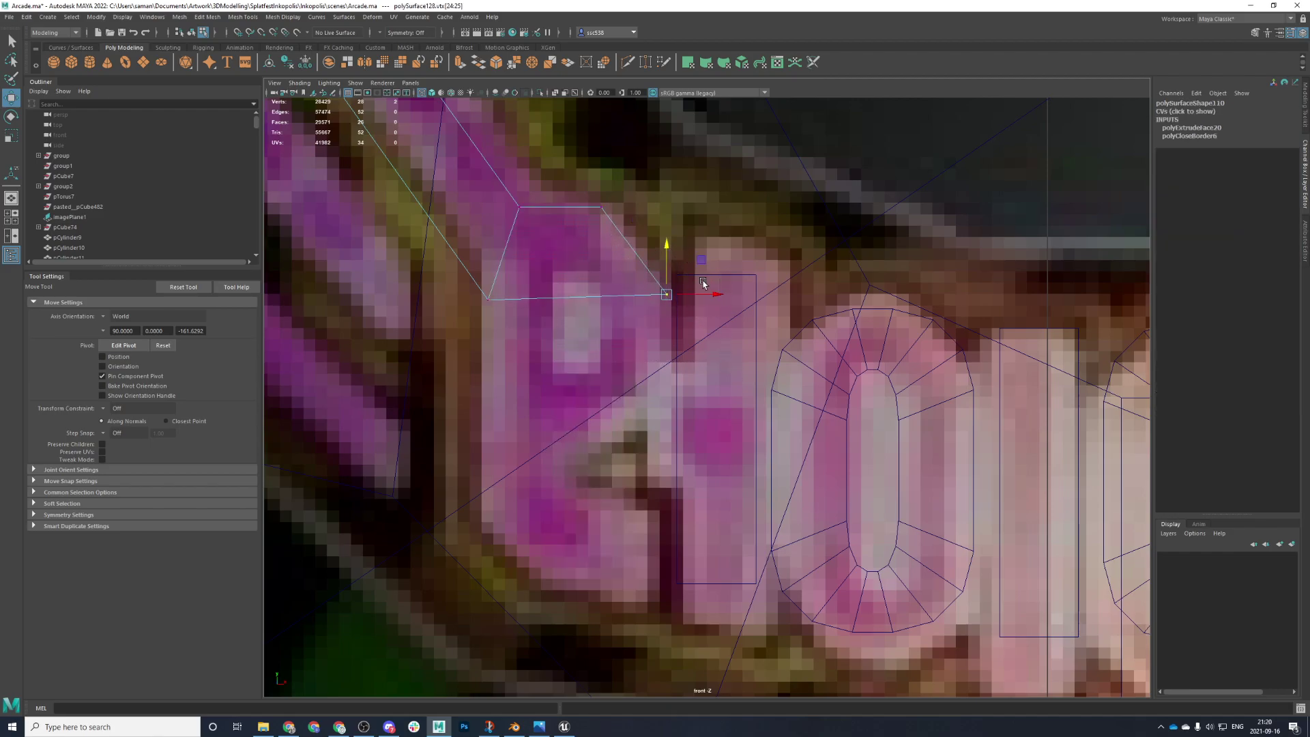
pyautogui.hotkey('ctrl', 'z')
pyautogui.moveTo(711, 298); pyautogui.dragTo(700, 299)
pyautogui.hotkey('ctrl', 's')
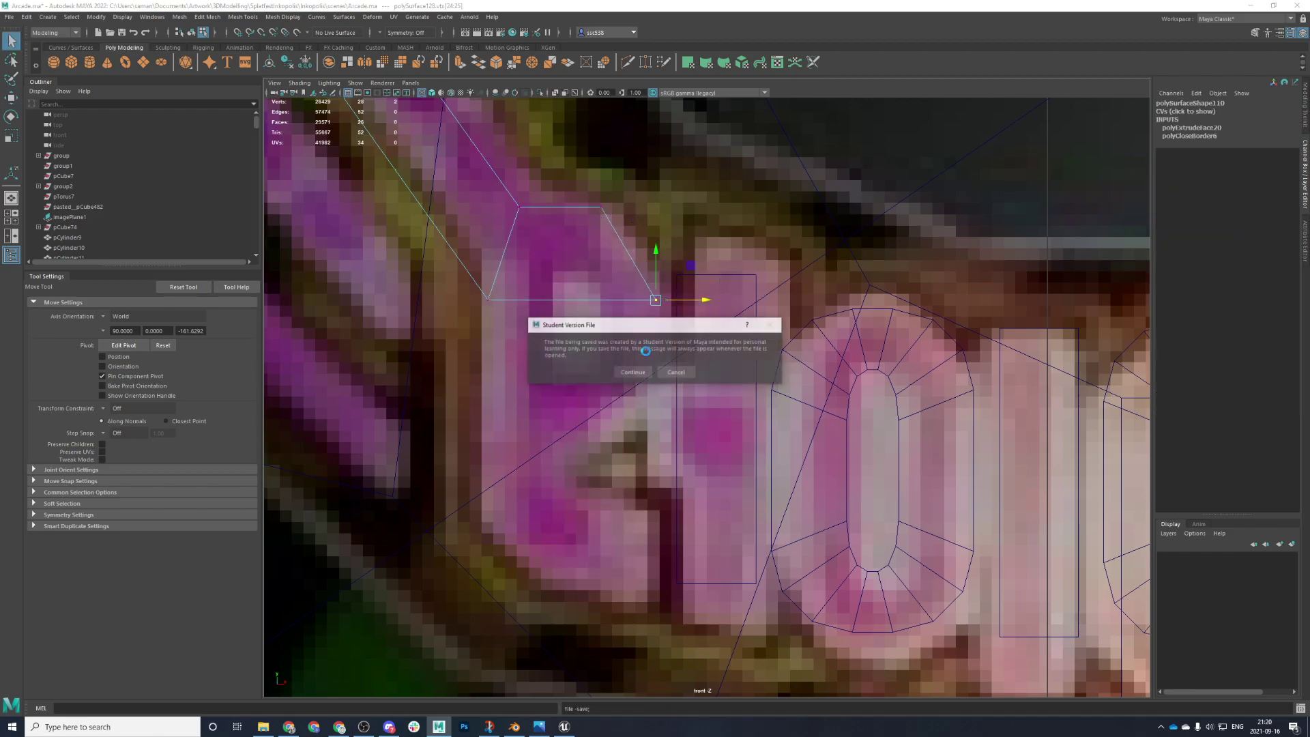
pyautogui.click(631, 372)
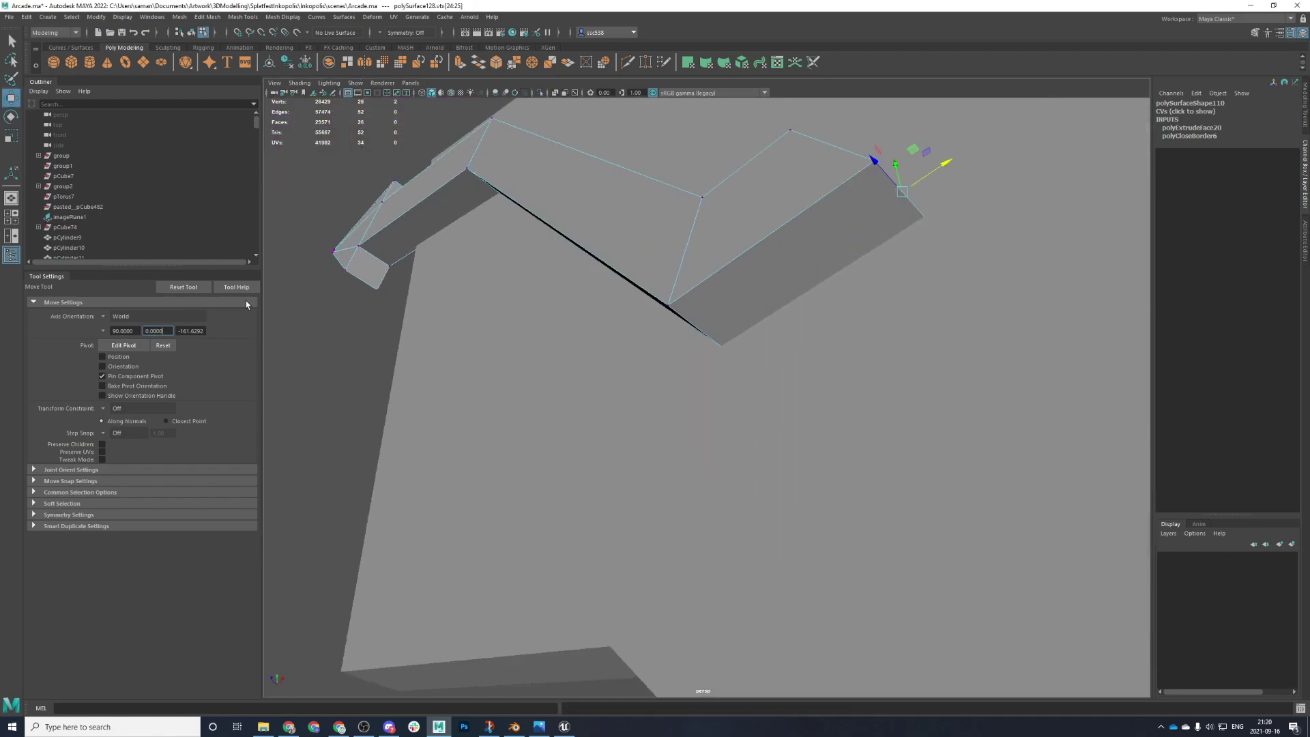
# - Select the underside face of the new letter segment, return to the front view, and save the scene
pyautogui.click(245, 303)
pyautogui.moveTo(285, 288); pyautogui.dragTo(275, 324, button='right')
pyautogui.click(176, 304)
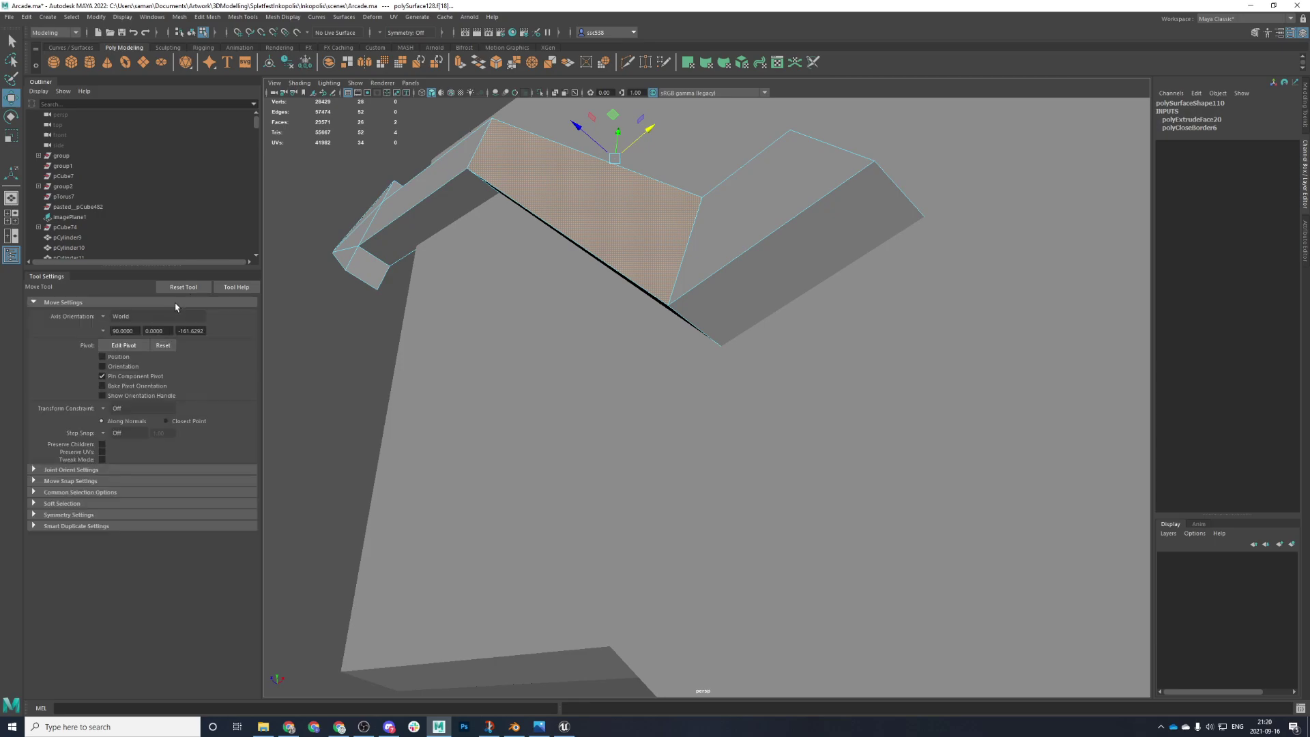
pyautogui.click(682, 310)
pyautogui.press('space')
pyautogui.press('space')
pyautogui.hotkey('ctrl', 's')
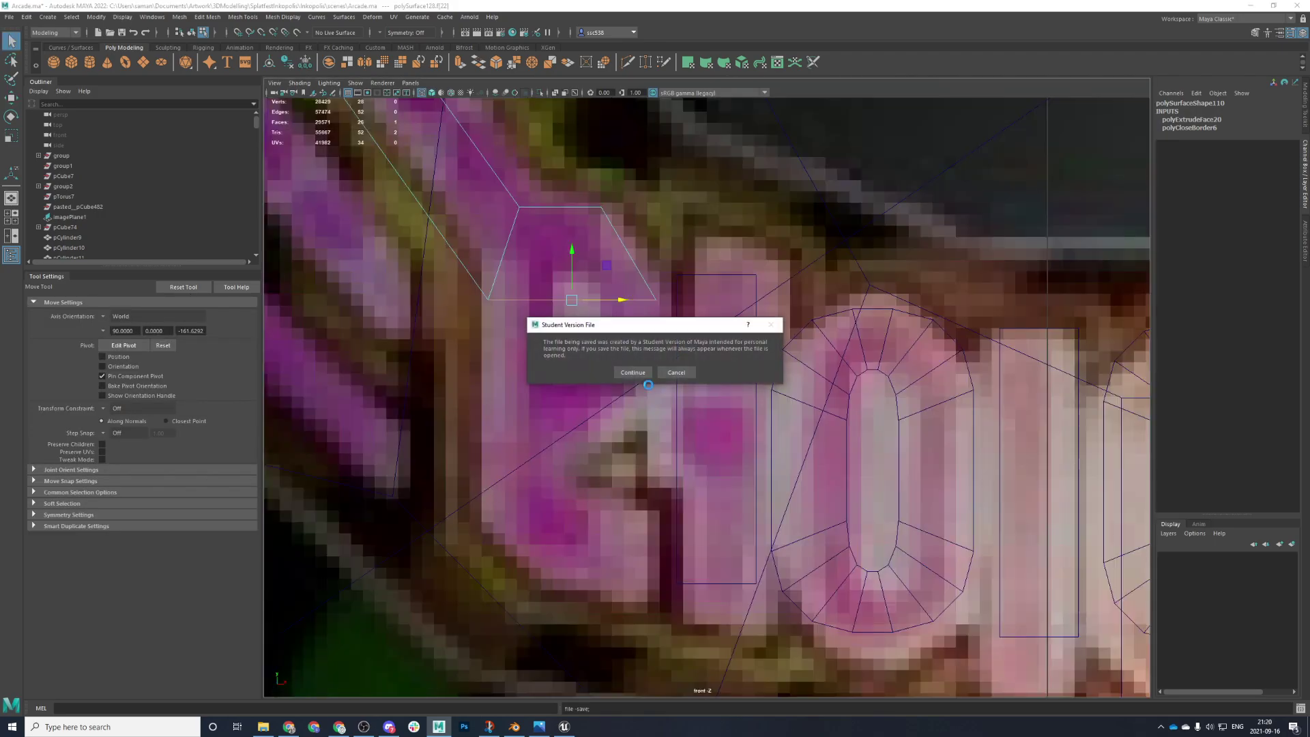
pyautogui.click(634, 373)
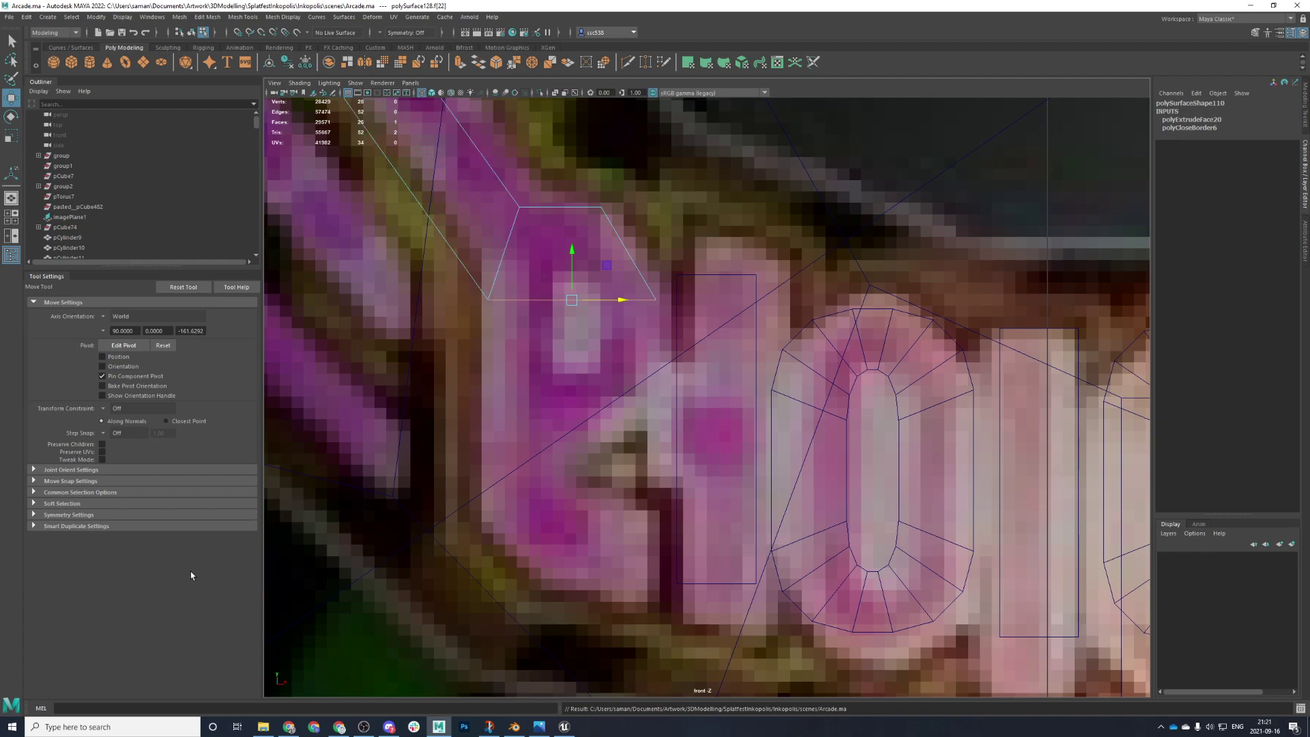
# - Switch to Chrome and search Google for "dead by daylight" and "yomawari" in separate new tabs
pyautogui.click(340, 727)
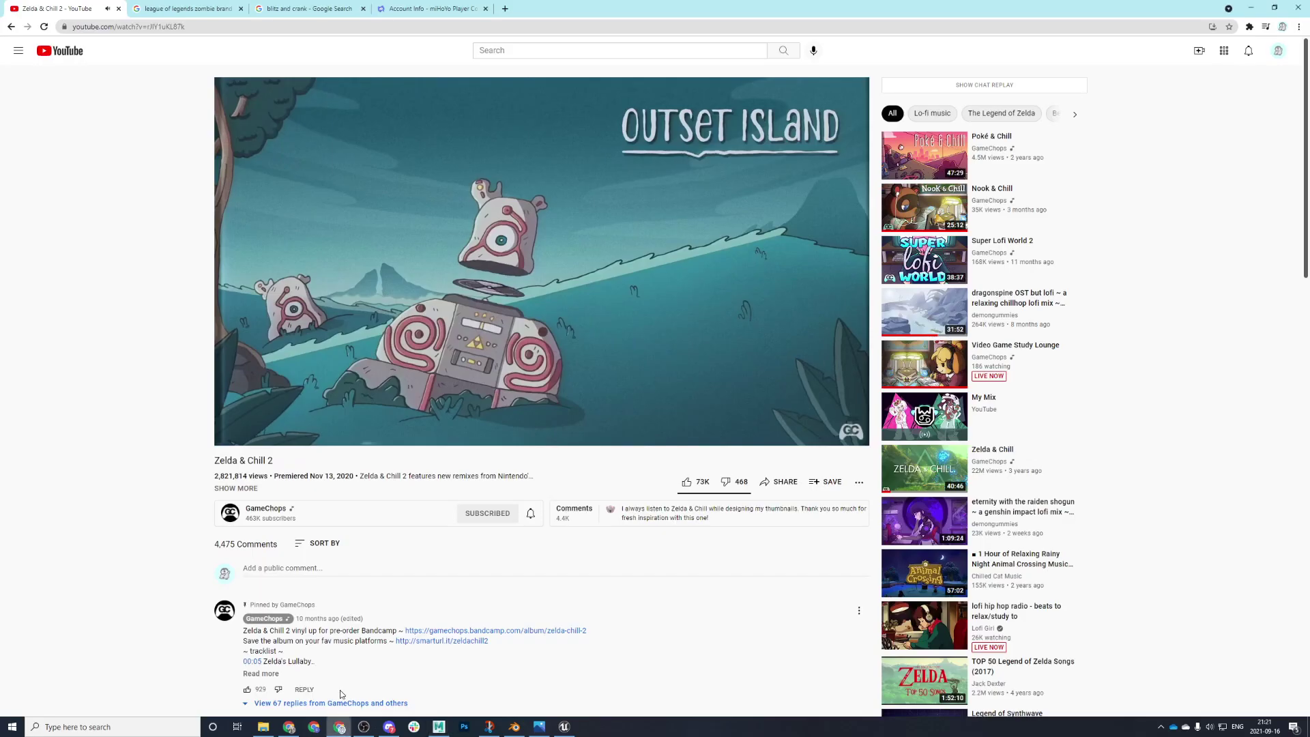
pyautogui.hotkey('ctrl', 't')
pyautogui.write('dead by daylig')
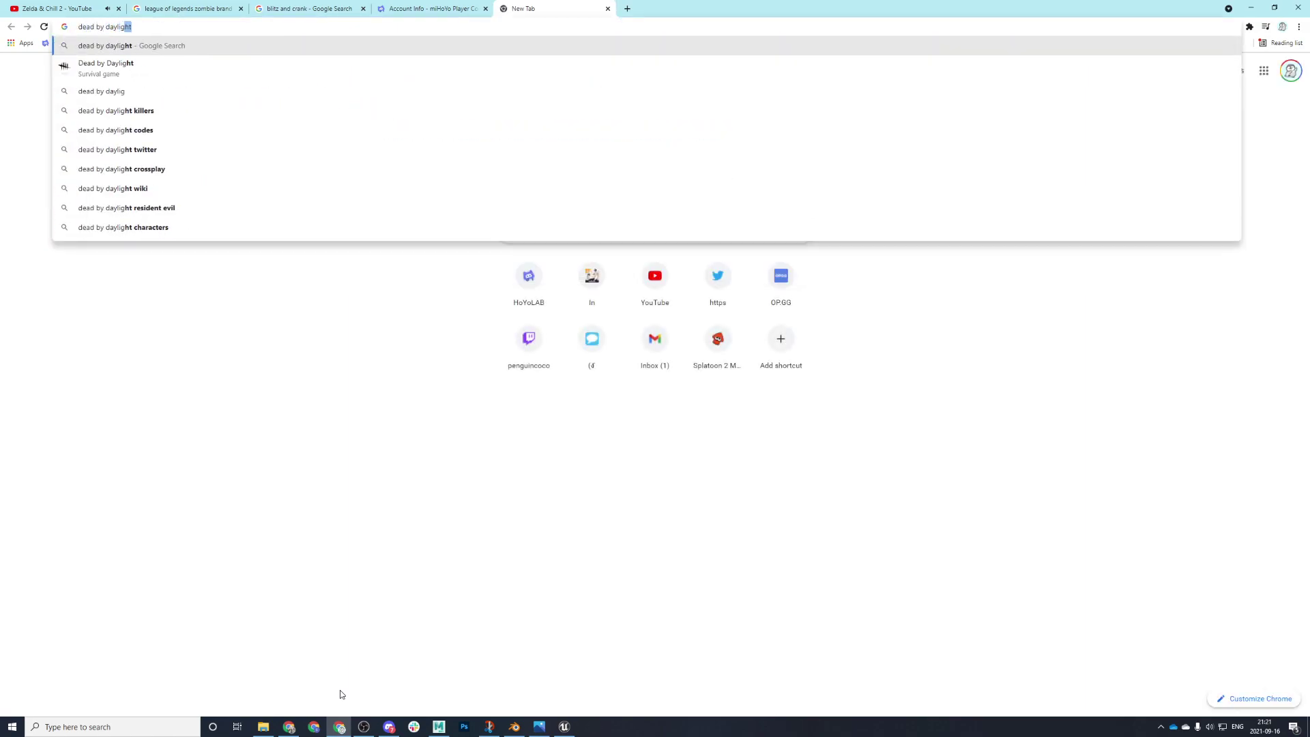
pyautogui.press('Return')
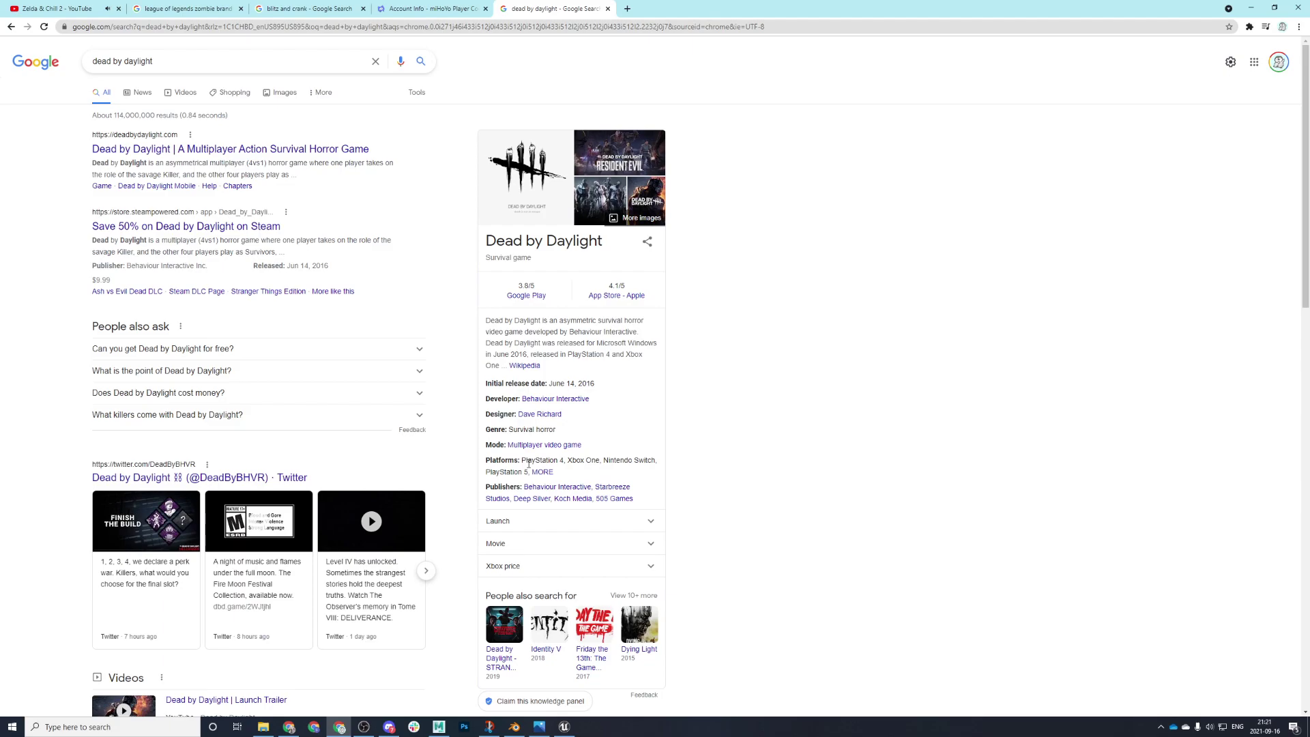
pyautogui.click(628, 8)
pyautogui.write('yo')
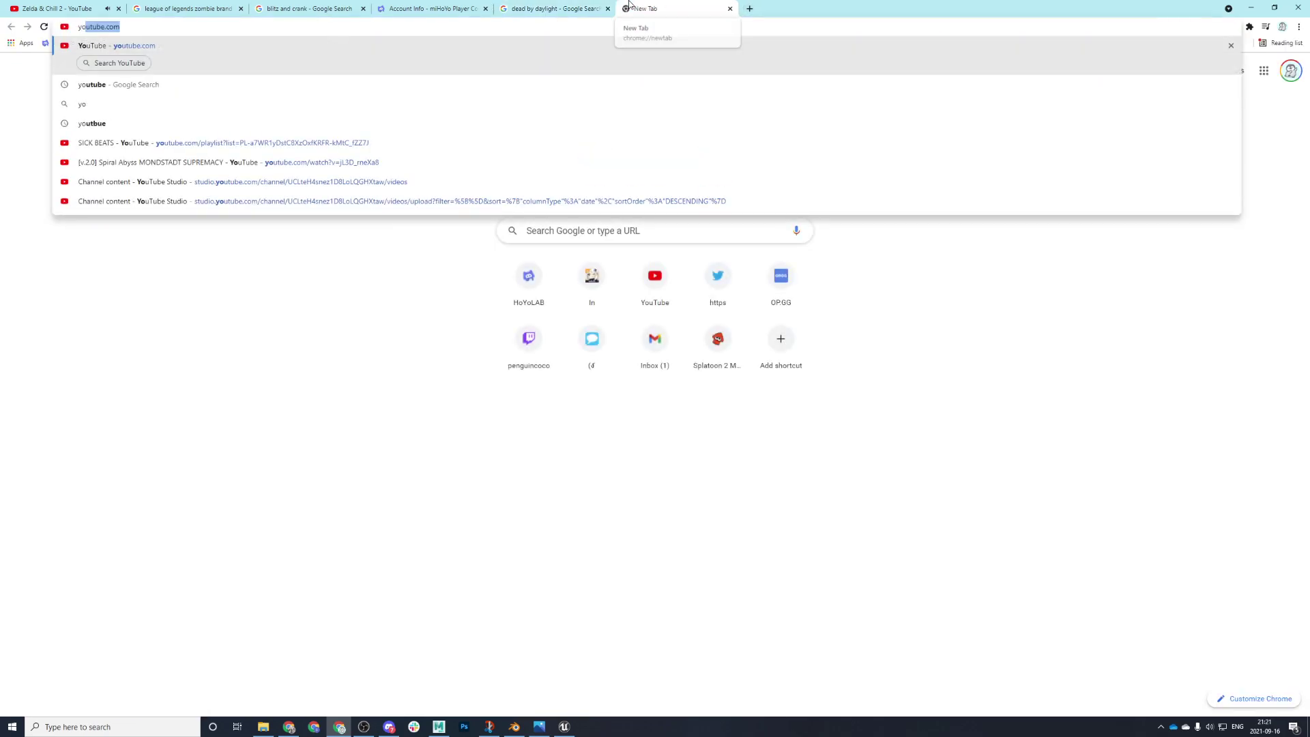
pyautogui.write('mawari')
pyautogui.press('Return')
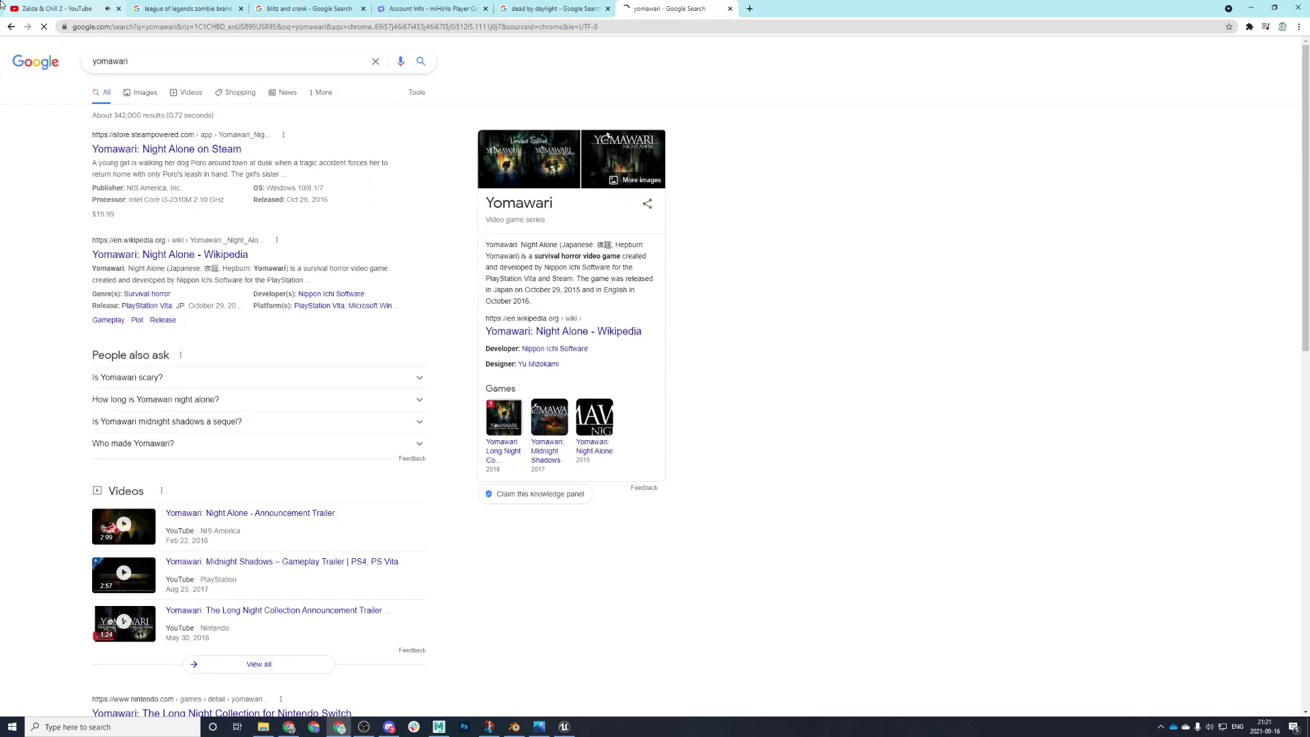
# - View the Yomawari image results, enlarge the Malice picture, and return to the general search results
pyautogui.click(136, 92)
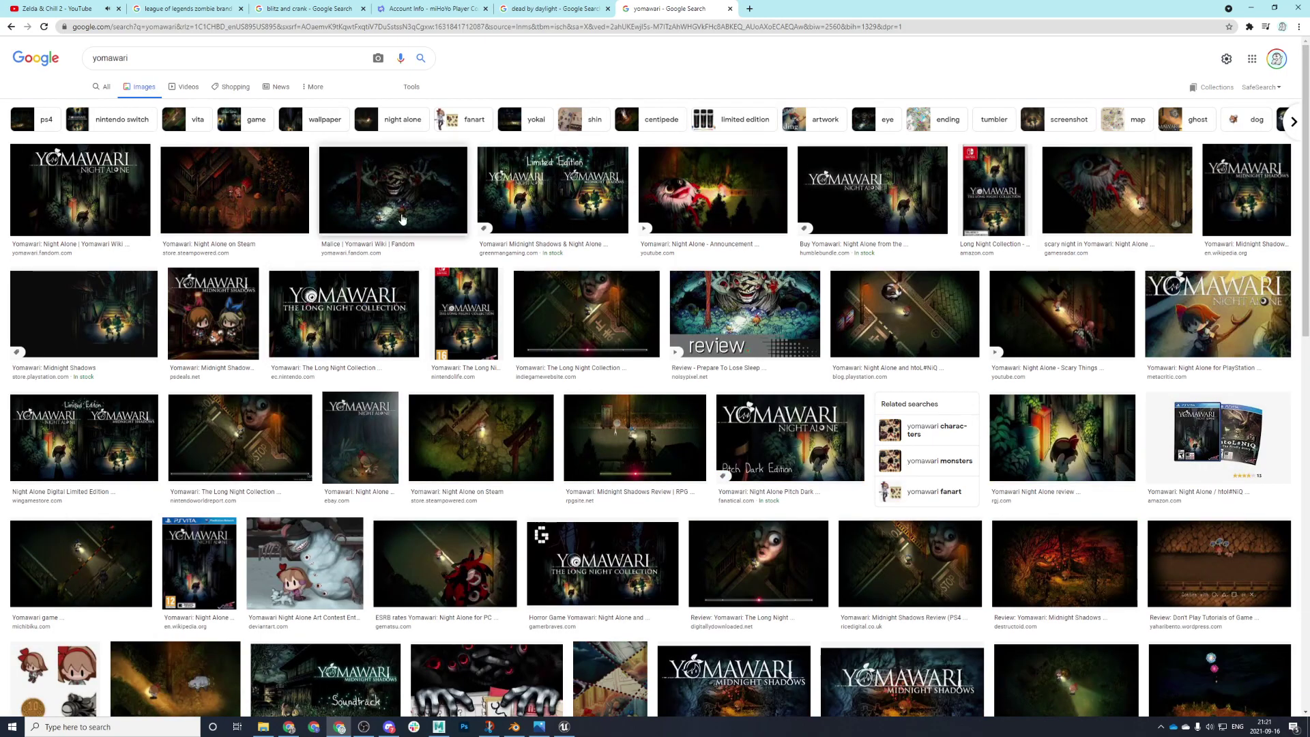
pyautogui.click(382, 198)
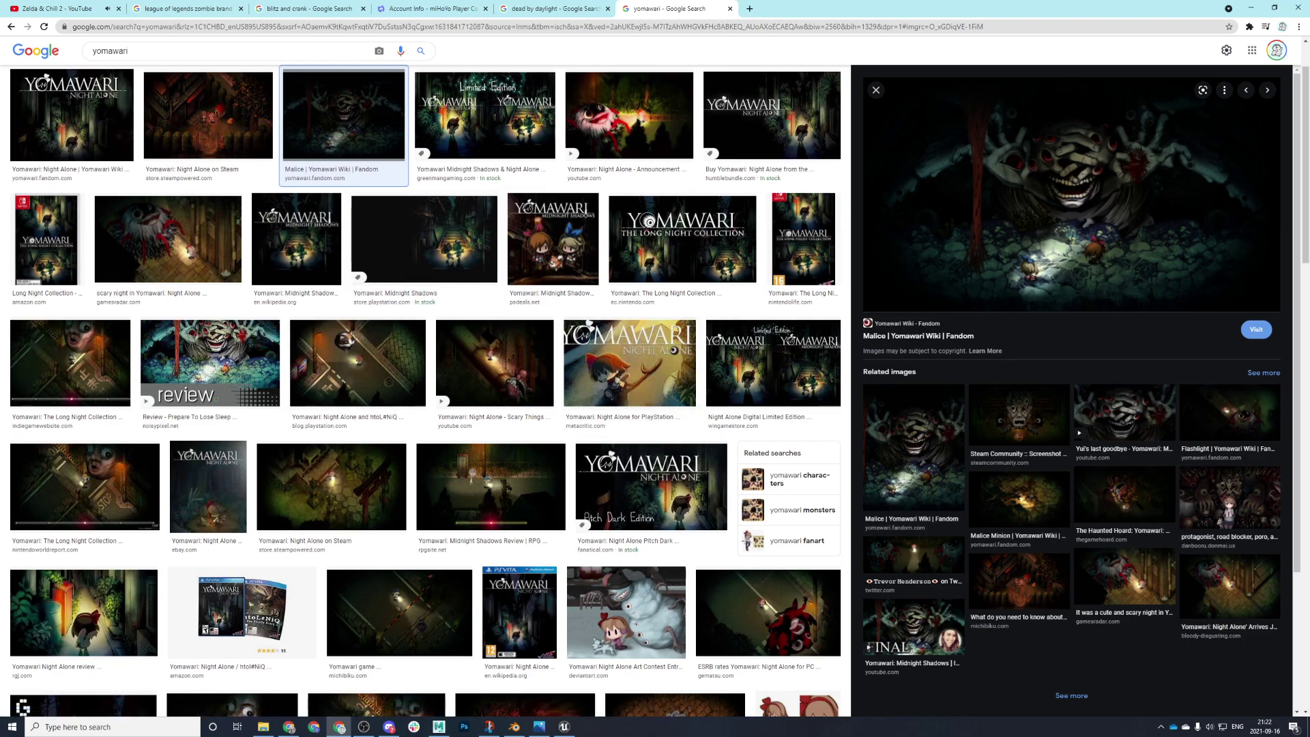
pyautogui.click(876, 90)
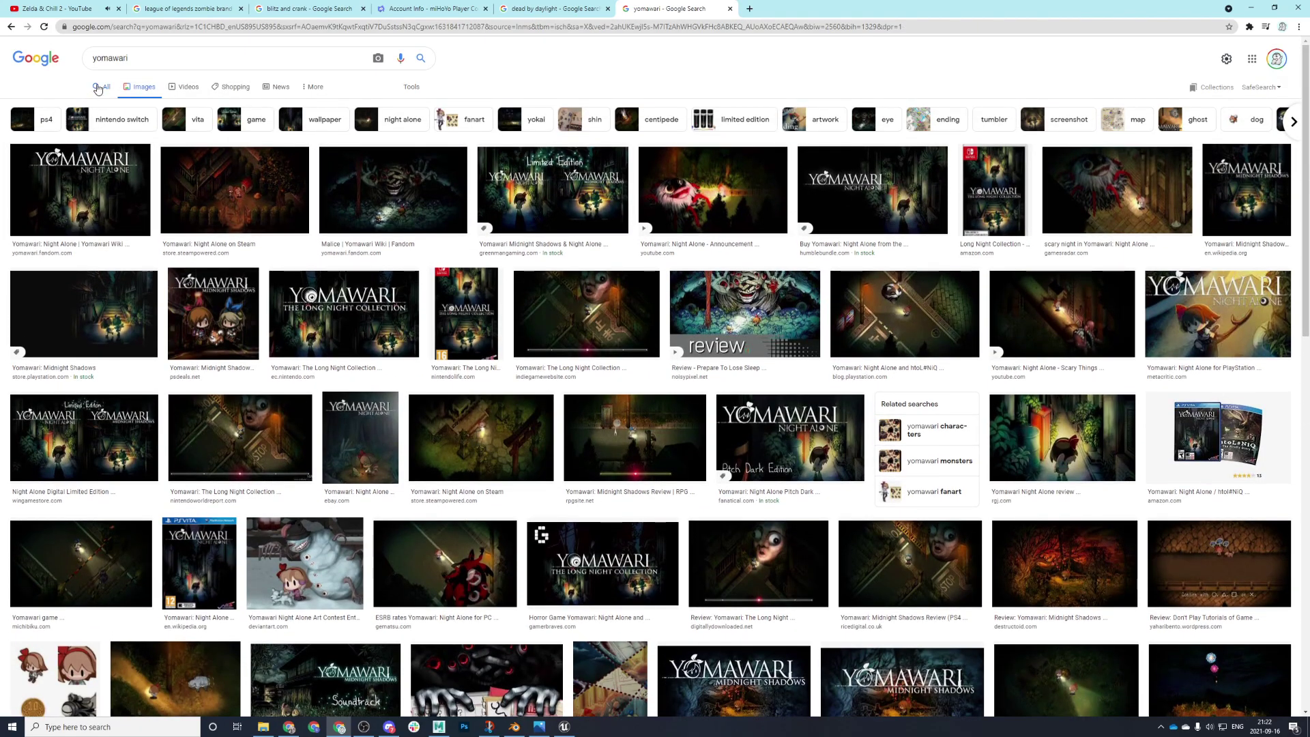
pyautogui.click(101, 87)
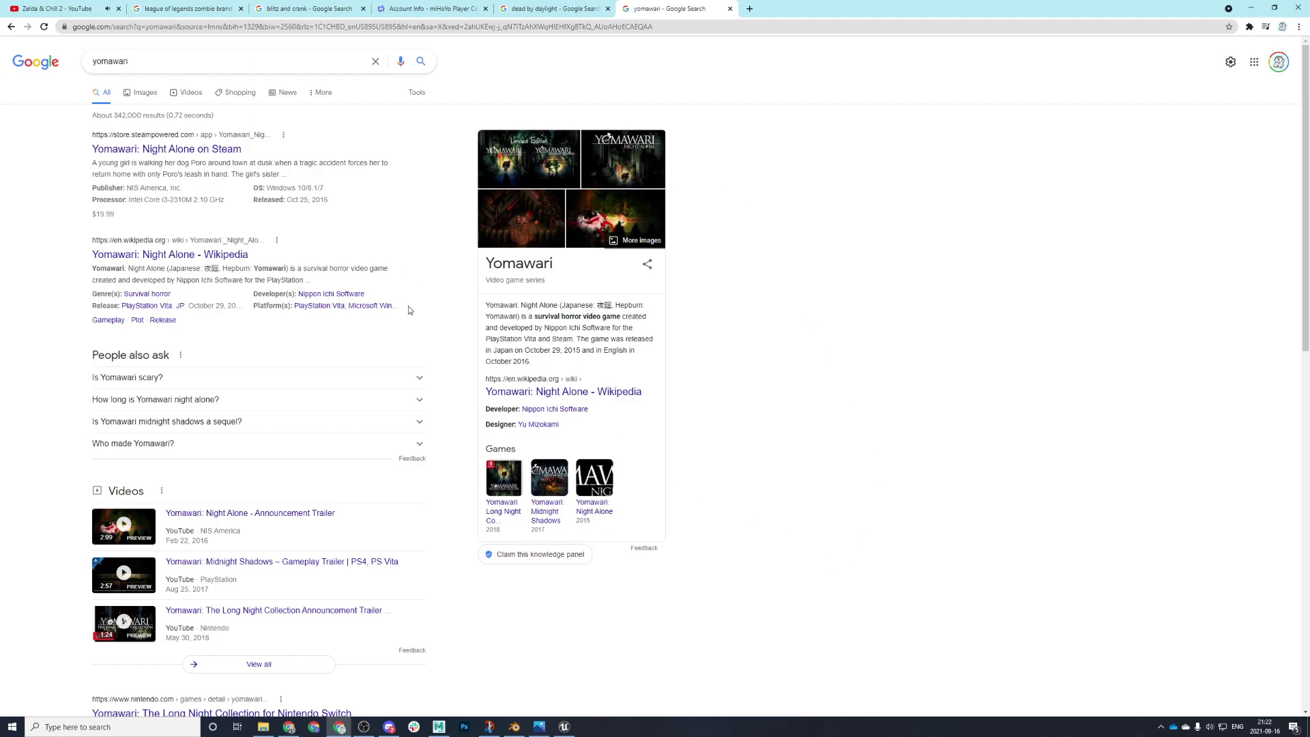
# - Switch back to Maya and extrude the selected underside face downward to form the first letter's upper block
pyautogui.click(438, 726)
pyautogui.scroll(-1, 687, 411)
pyautogui.scroll(1, 681, 372)
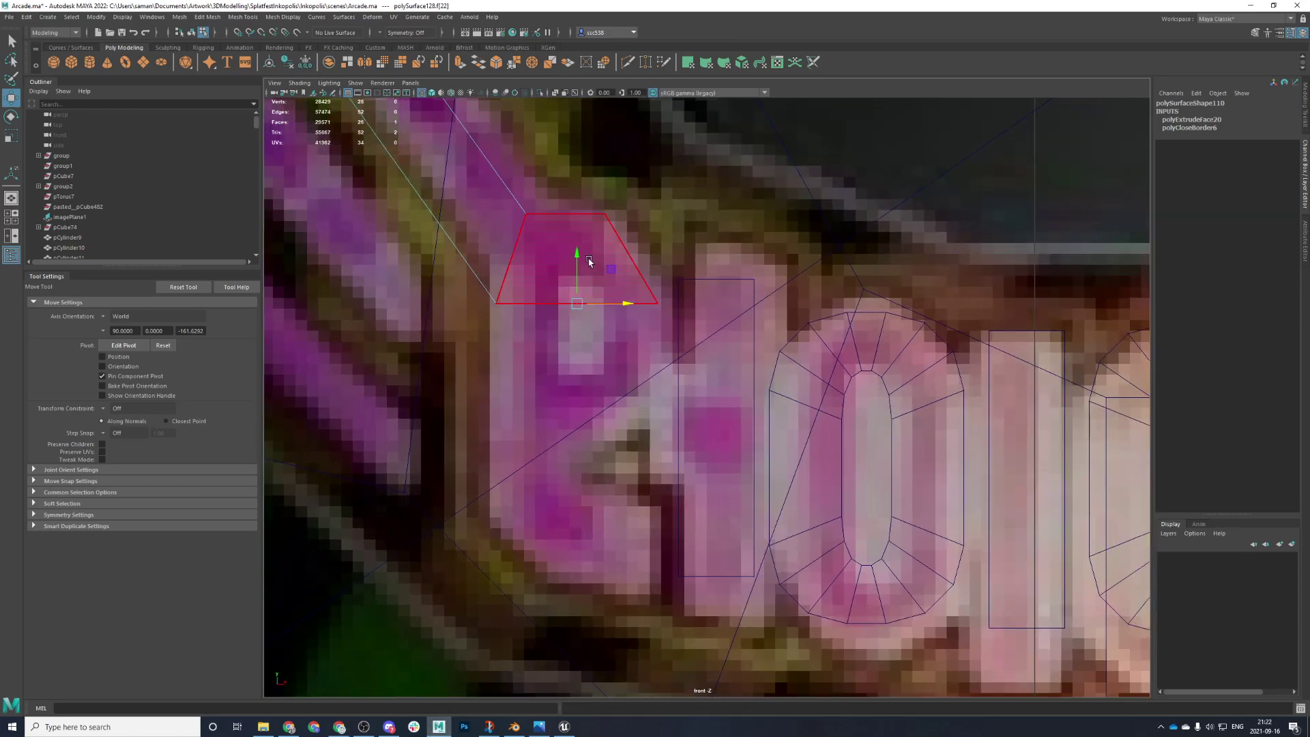
pyautogui.hotkey('ctrl', 'e')
pyautogui.moveTo(589, 257); pyautogui.dragTo(603, 384)
pyautogui.rightClick(667, 320)
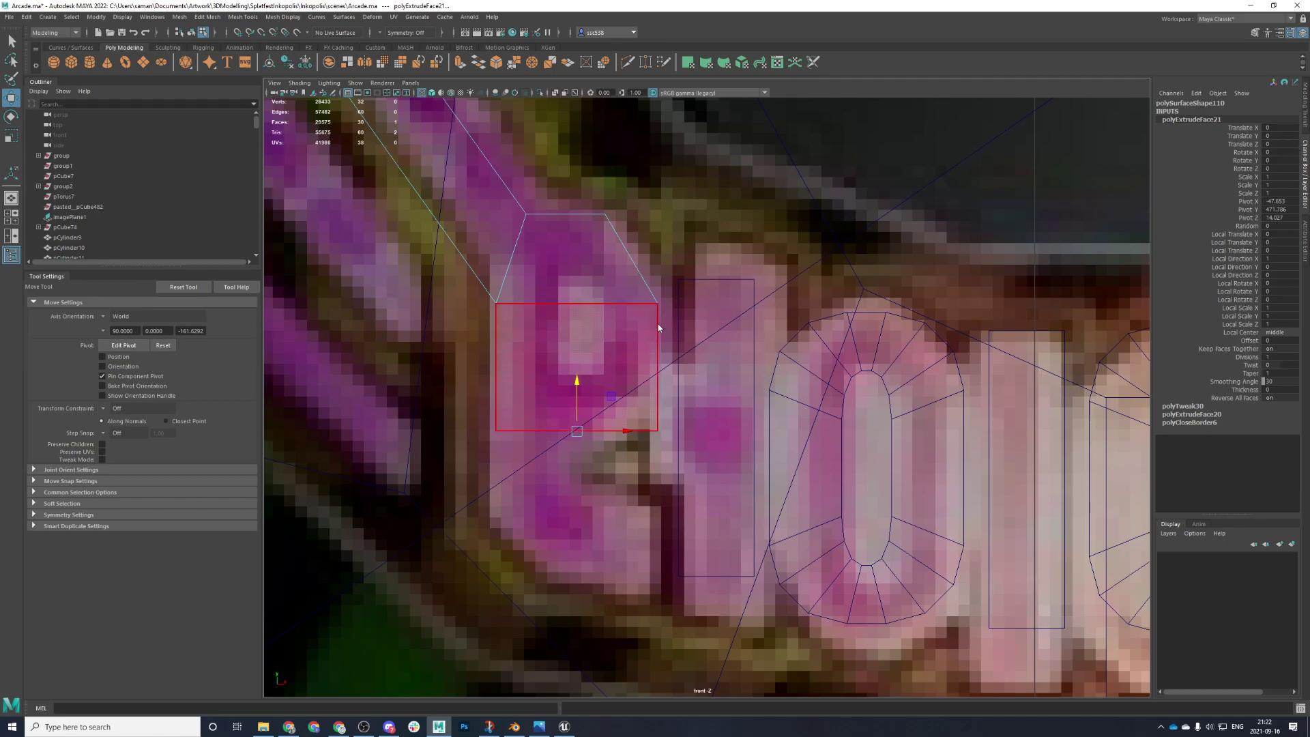
pyautogui.moveTo(659, 330); pyautogui.dragTo(601, 331, button='right')
pyautogui.moveTo(711, 471); pyautogui.dragTo(574, 402)
pyautogui.hotkey('ctrl', 'z')
# - Extrude the block's underside again, pull its outer corner vertices inward to taper into a narrow stem, and save the scene
pyautogui.hotkey('ctrl', 'e')
pyautogui.press('w')
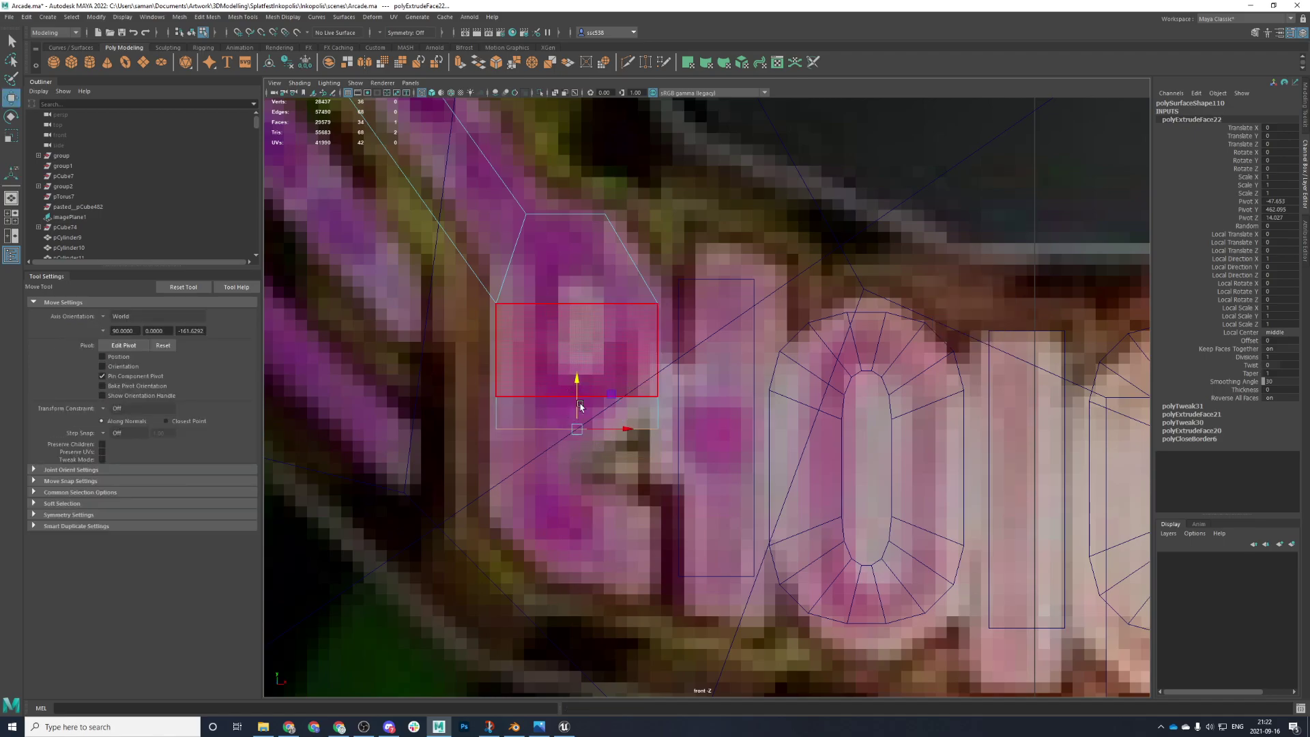
pyautogui.rightClick(639, 401)
pyautogui.moveTo(640, 396); pyautogui.dragTo(593, 397, button='right')
pyautogui.moveTo(695, 461); pyautogui.dragTo(607, 447)
pyautogui.rightClick(492, 419)
pyautogui.rightClick(491, 402)
pyautogui.moveTo(496, 397); pyautogui.dragTo(463, 397, button='right')
pyautogui.moveTo(465, 411); pyautogui.dragTo(596, 453)
pyautogui.moveTo(536, 390)
pyautogui.mouseDown()
pyautogui.moveTo(526, 412)
pyautogui.moveTo(524, 398)
pyautogui.mouseUp()
pyautogui.rightClick(588, 448)
pyautogui.rightClick(571, 440)
pyautogui.moveTo(575, 438); pyautogui.dragTo(593, 452)
pyautogui.hotkey('ctrl', 'z')
pyautogui.moveTo(625, 440); pyautogui.dragTo(620, 440)
pyautogui.hotkey('ctrl', 's')
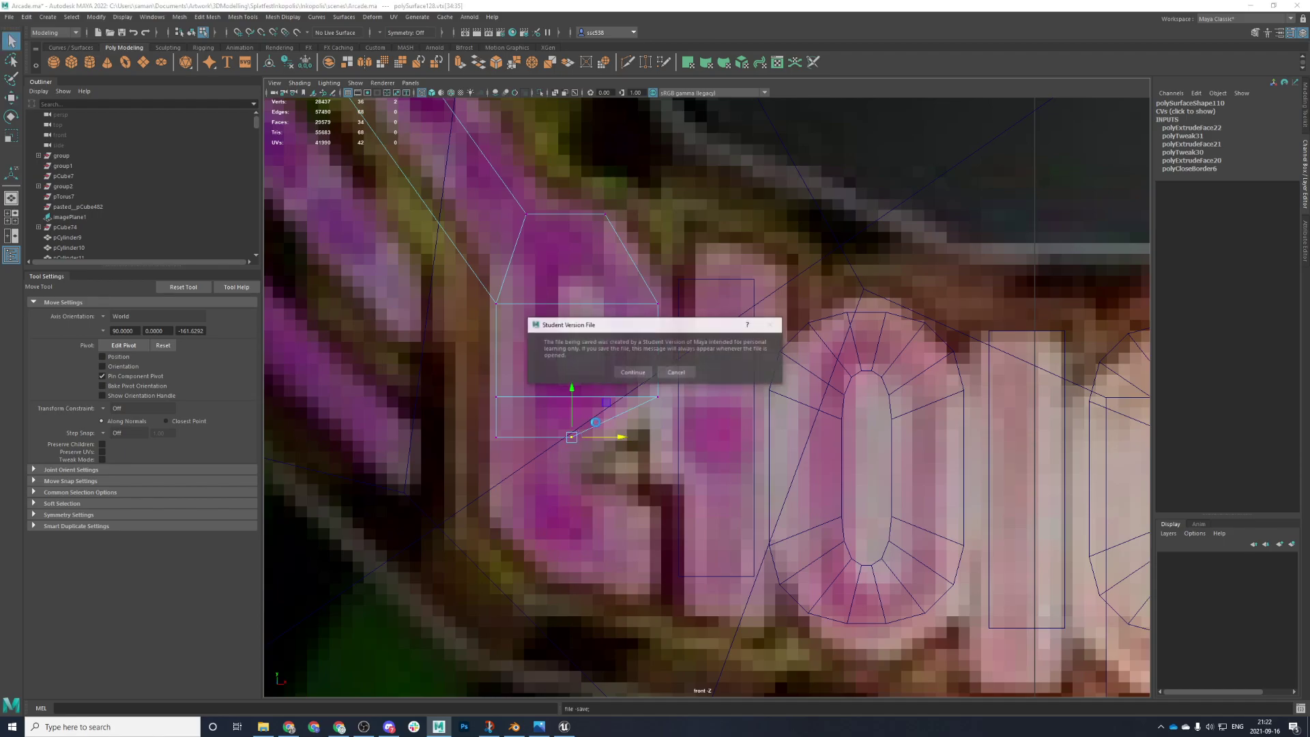
pyautogui.press('Return')
# - Select the narrow underside face of the first letter and extrude it downward in two segments to form the lower stem
pyautogui.moveTo(637, 304); pyautogui.dragTo(635, 332, button='right')
pyautogui.press('space')
pyautogui.press('space')
pyautogui.scroll(-4, 736, 330)
pyautogui.click(791, 509)
pyautogui.press('space')
pyautogui.press('space')
pyautogui.hotkey('ctrl', 'e')
pyautogui.press('w')
pyautogui.moveTo(528, 403); pyautogui.dragTo(534, 453)
pyautogui.hotkey('ctrl', 'z')
pyautogui.hotkey('ctrl', 'e')
pyautogui.press('w')
# - Select the side face of the lowest stem segment and extrude it toward the neighbouring letter to form the foot
pyautogui.press('space')
pyautogui.press('space')
pyautogui.scroll(-5, 794, 376)
pyautogui.keyDown('alt'); pyautogui.moveTo(794, 376); pyautogui.dragTo(784, 416); pyautogui.keyUp('alt')
pyautogui.click(768, 317)
pyautogui.press('space')
pyautogui.press('space')
pyautogui.hotkey('ctrl', 'e')
pyautogui.moveTo(620, 515); pyautogui.dragTo(698, 522)
# - Move the foot's lower vertices down, raise the stem's outer bottom corner slightly to match the reference, and save the scene
pyautogui.moveTo(491, 431); pyautogui.dragTo(412, 461, button='right')
pyautogui.moveTo(494, 428); pyautogui.dragTo(434, 442, button='right')
pyautogui.moveTo(549, 523); pyautogui.dragTo(884, 585)
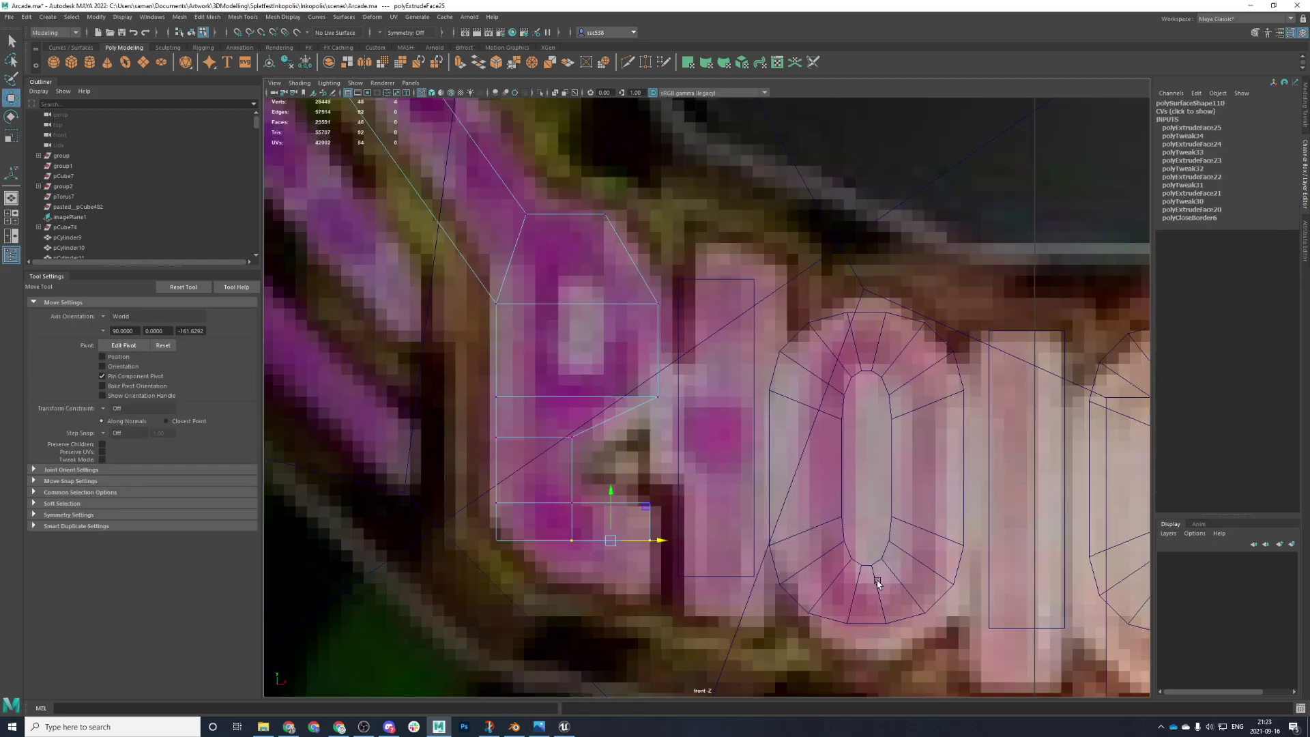
pyautogui.moveTo(608, 497); pyautogui.dragTo(608, 541)
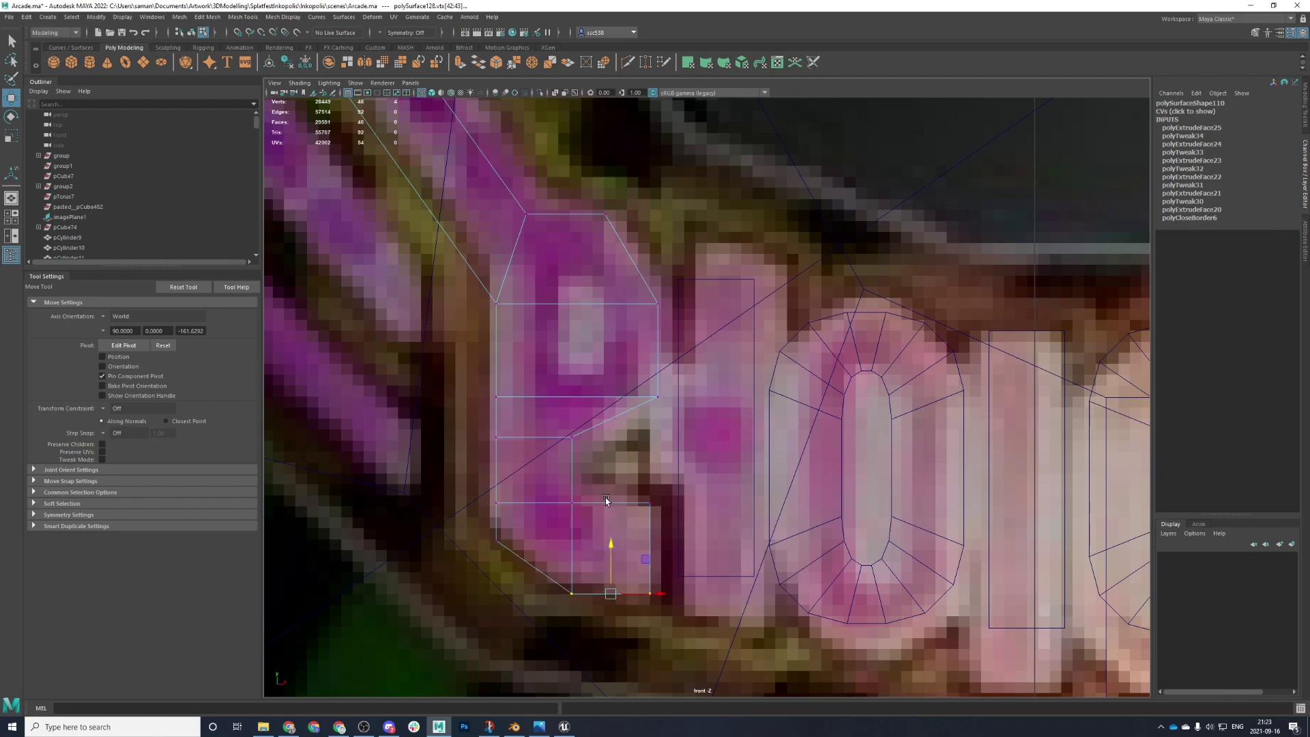
pyautogui.moveTo(482, 515)
pyautogui.mouseDown()
pyautogui.moveTo(508, 552)
pyautogui.moveTo(492, 501)
pyautogui.mouseUp()
pyautogui.hotkey('ctrl', 's')
# - Return the first letter to object selection, delete its construction history, and freeze its transformations
pyautogui.rightClick(642, 374)
pyautogui.rightClick(659, 352)
pyautogui.rightClick(659, 352)
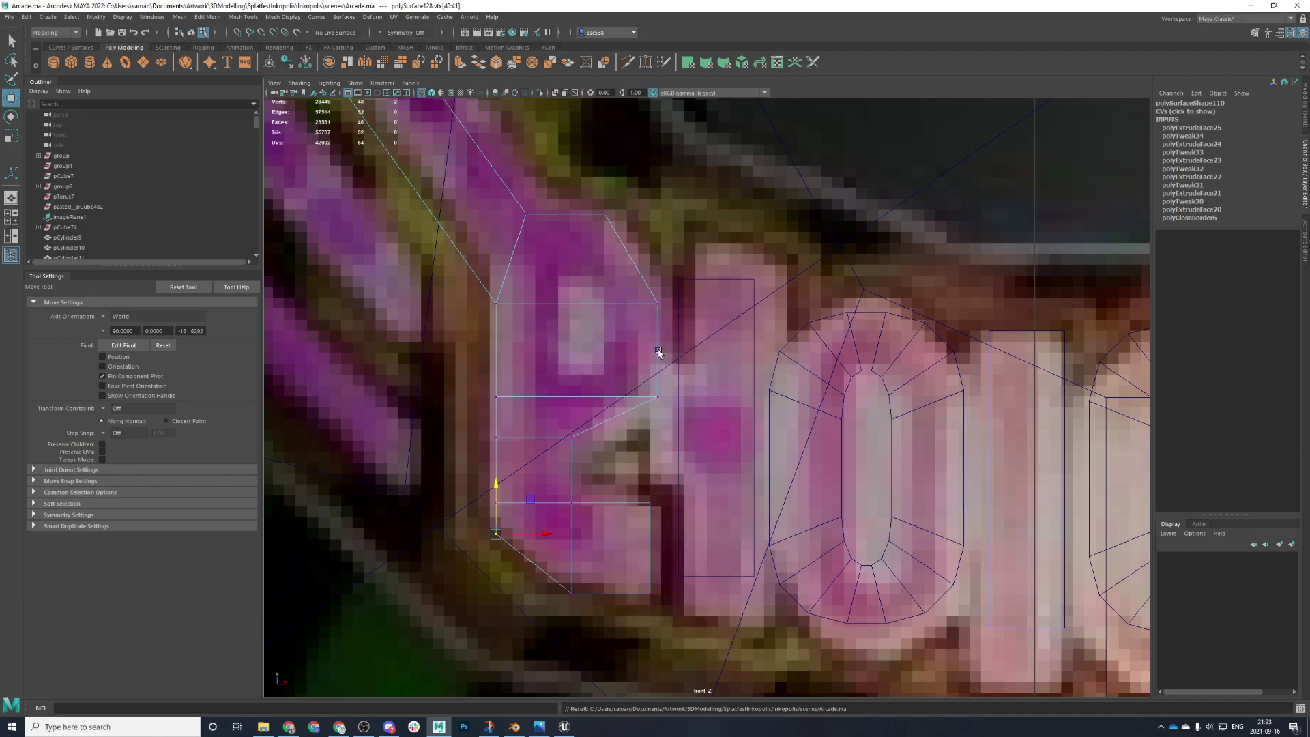
pyautogui.rightClick(719, 321)
pyautogui.moveTo(665, 327); pyautogui.dragTo(679, 268, button='right')
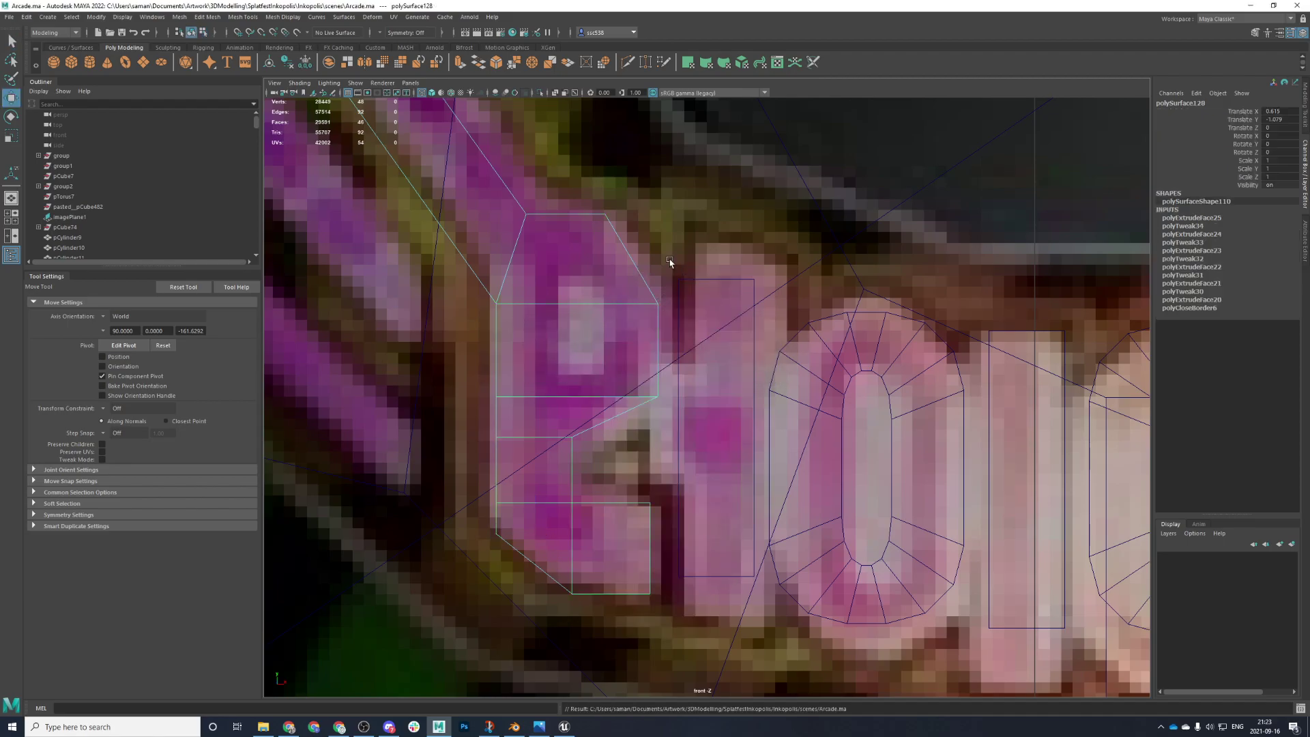
pyautogui.click(294, 64)
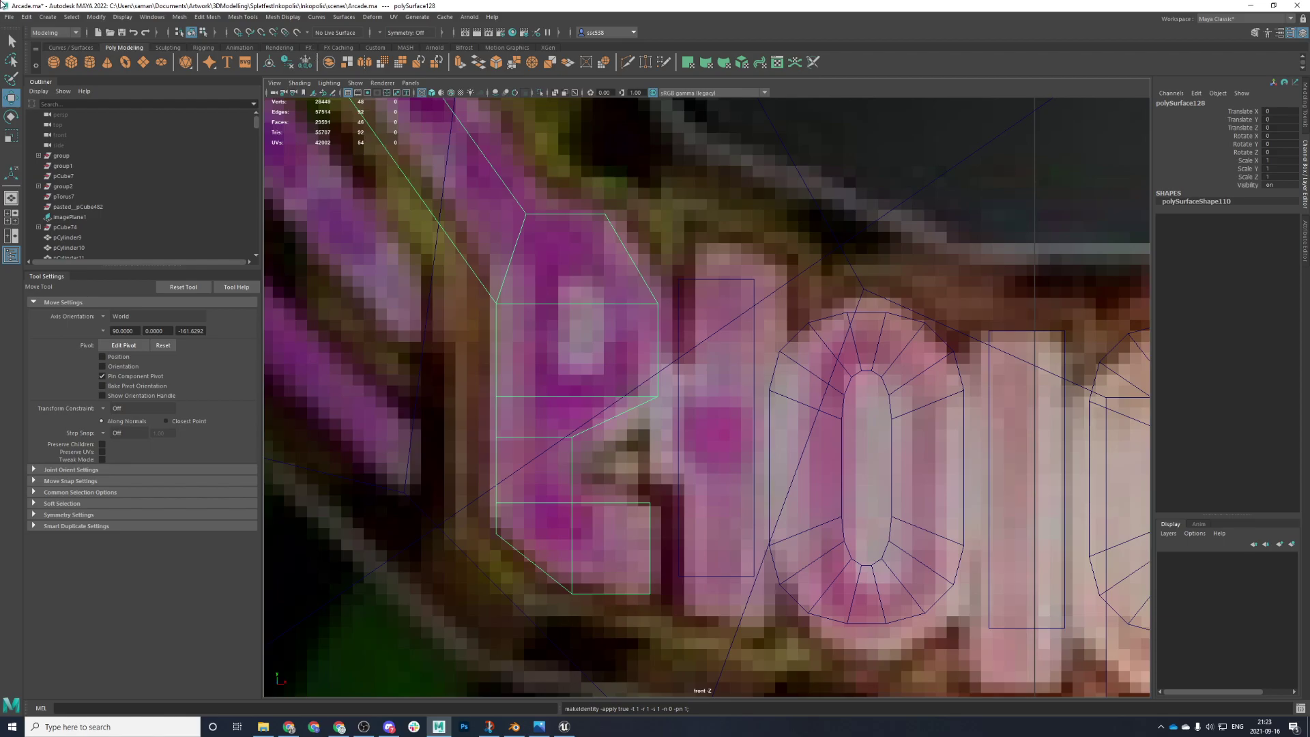
# - Switch to Chrome, view the image results for "dead by daylight", and go back to the general results
pyautogui.click(349, 728)
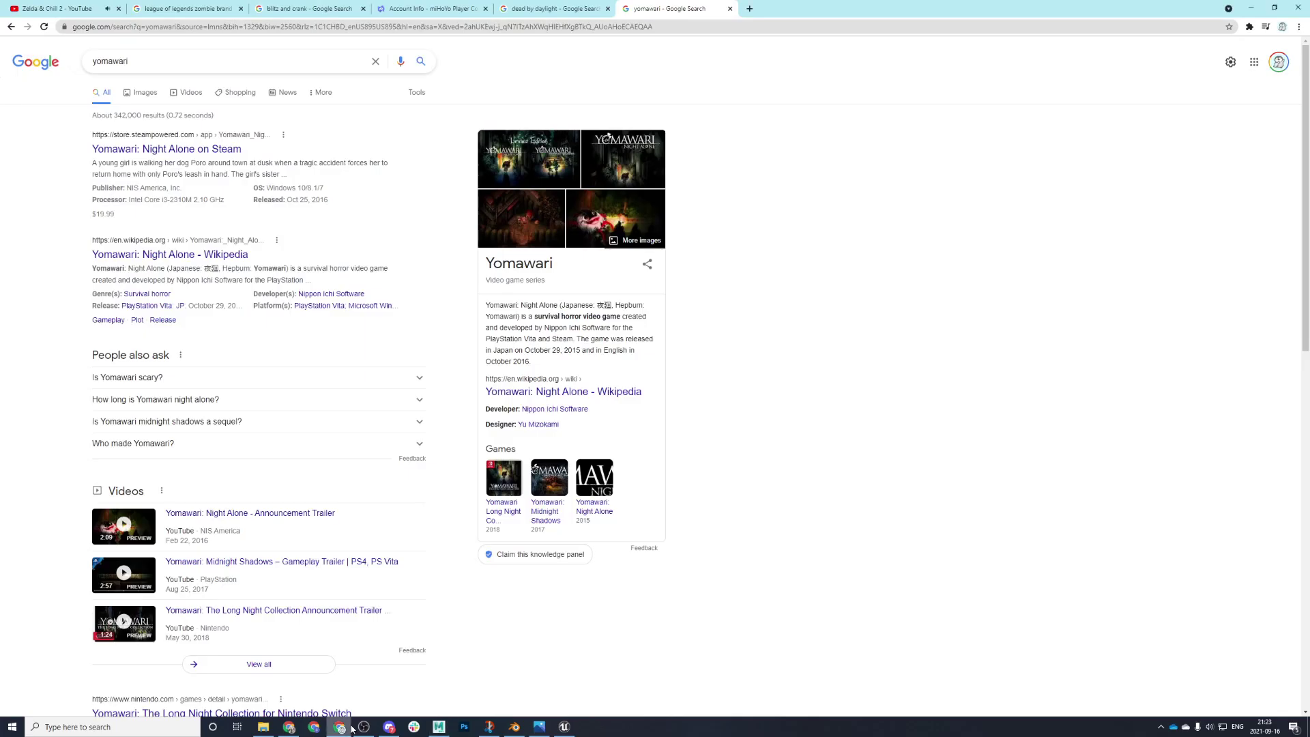
pyautogui.click(554, 8)
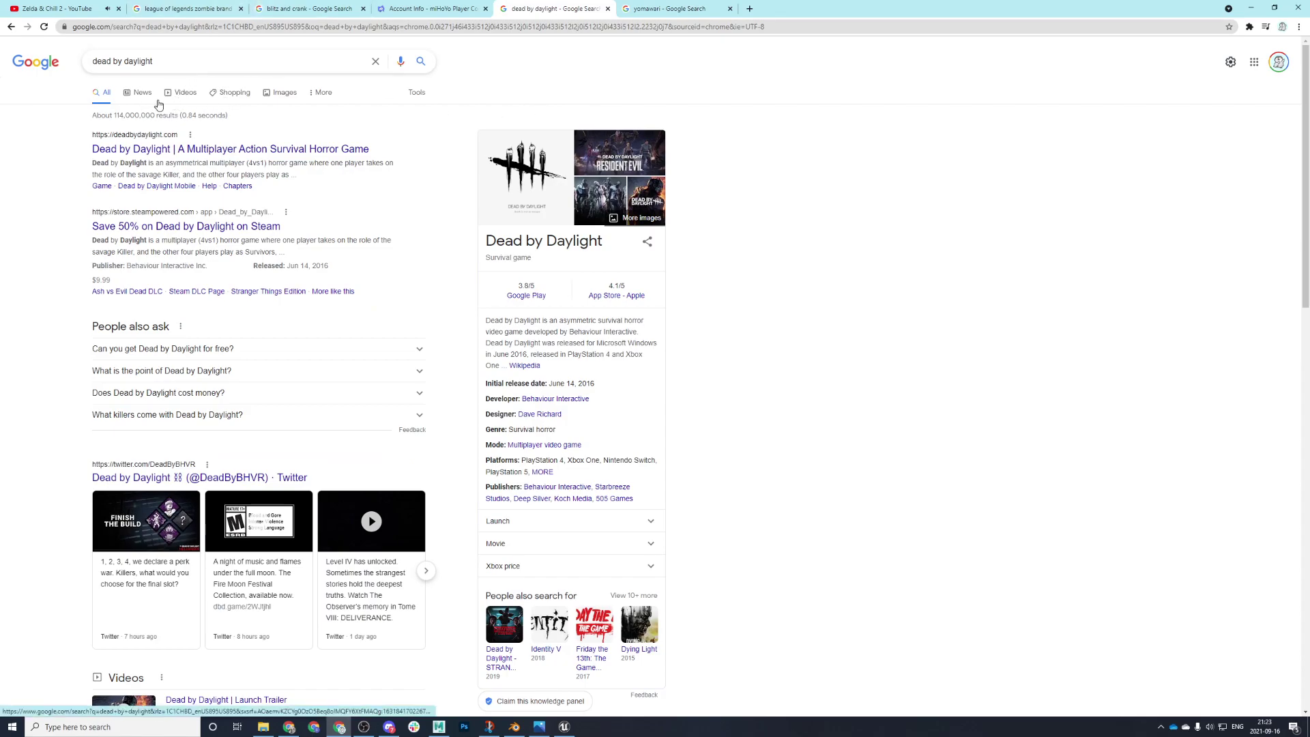
pyautogui.click(270, 95)
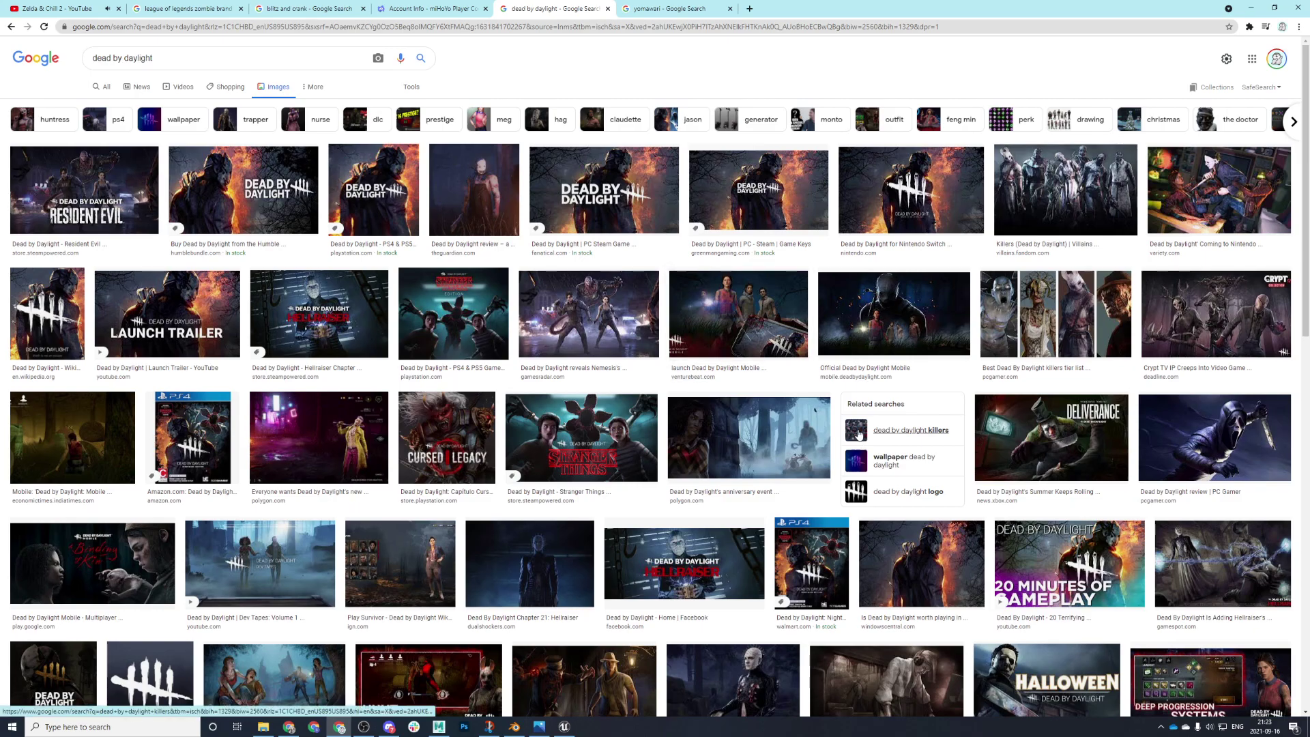
pyautogui.hotkey('alt', 'Left')
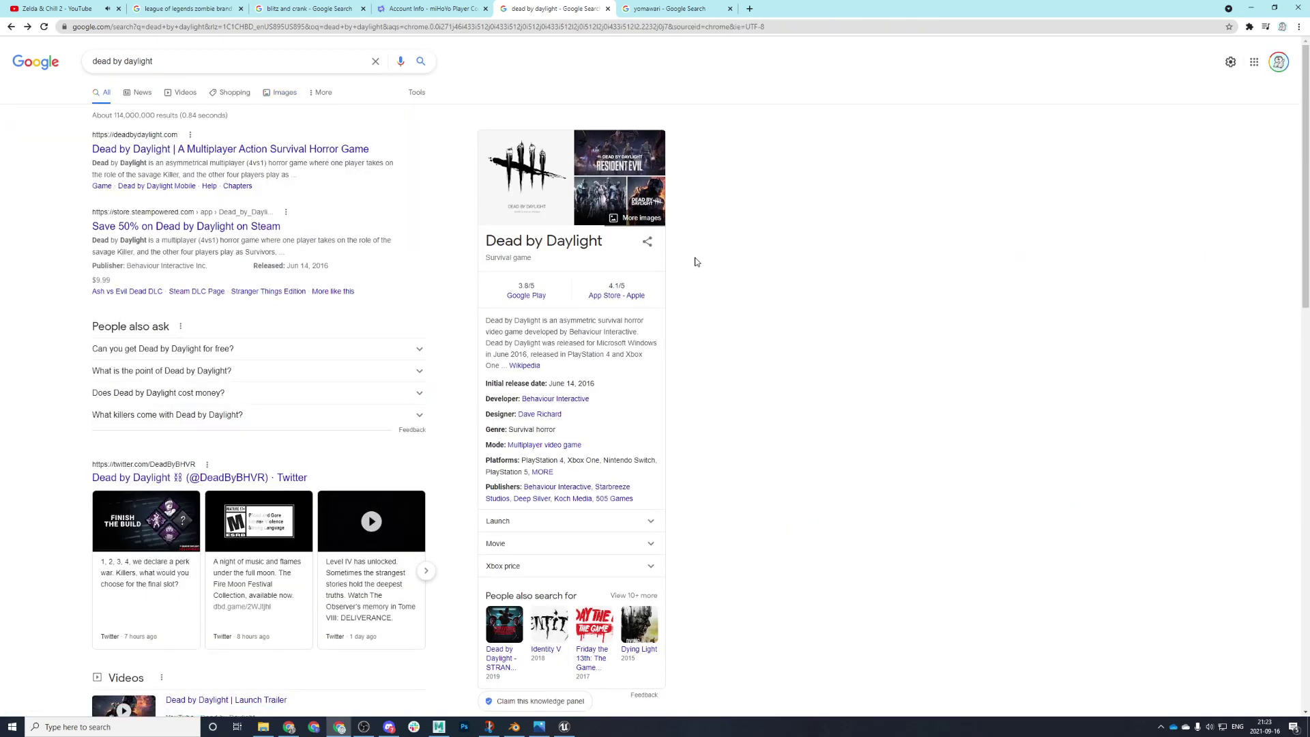
# - Switch back to Maya, reselect the first letter's mesh, and inspect its shape and side faces in the perspective view
pyautogui.click(438, 726)
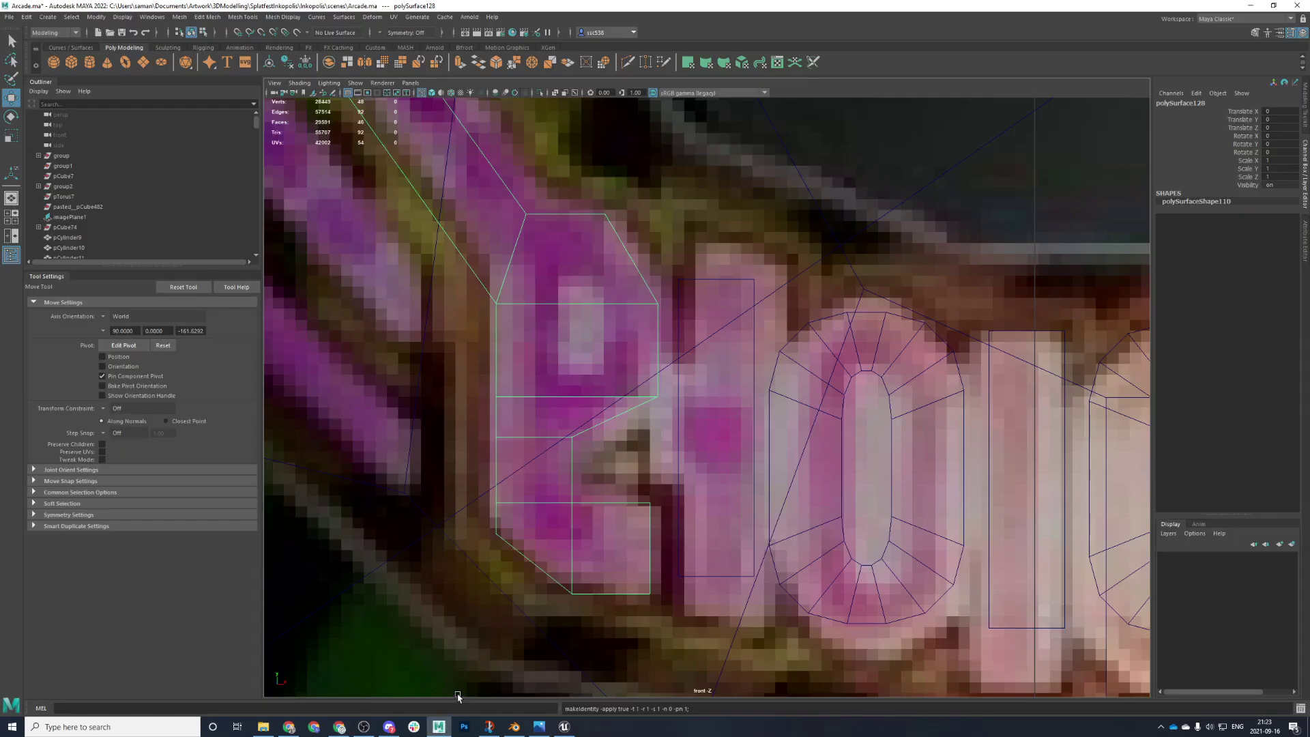
pyautogui.click(606, 285)
pyautogui.press('space')
pyautogui.press('space')
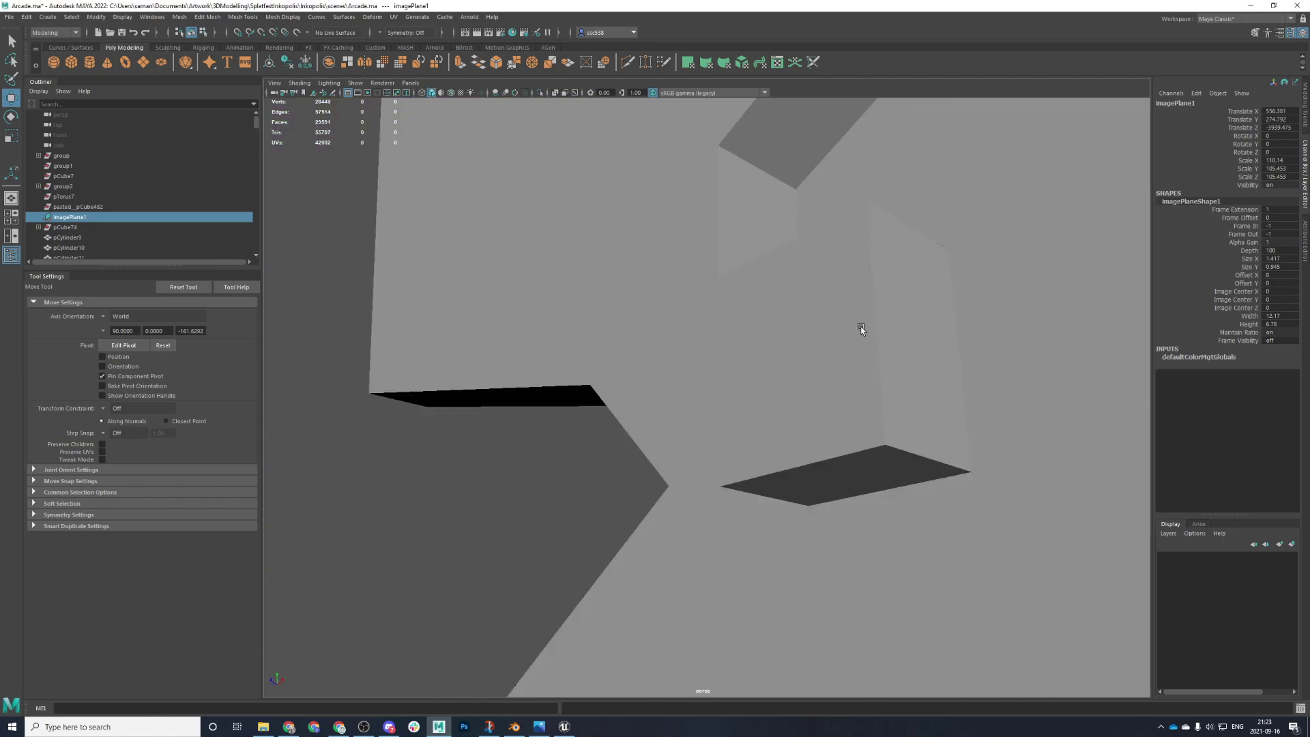
pyautogui.scroll(-3, 862, 327)
pyautogui.click(800, 352)
pyautogui.click(778, 348)
pyautogui.press('space')
pyautogui.press('space')
pyautogui.scroll(-2, 605, 249)
pyautogui.press('space')
pyautogui.press('space')
pyautogui.scroll(-4, 798, 346)
pyautogui.scroll(10, 775, 361)
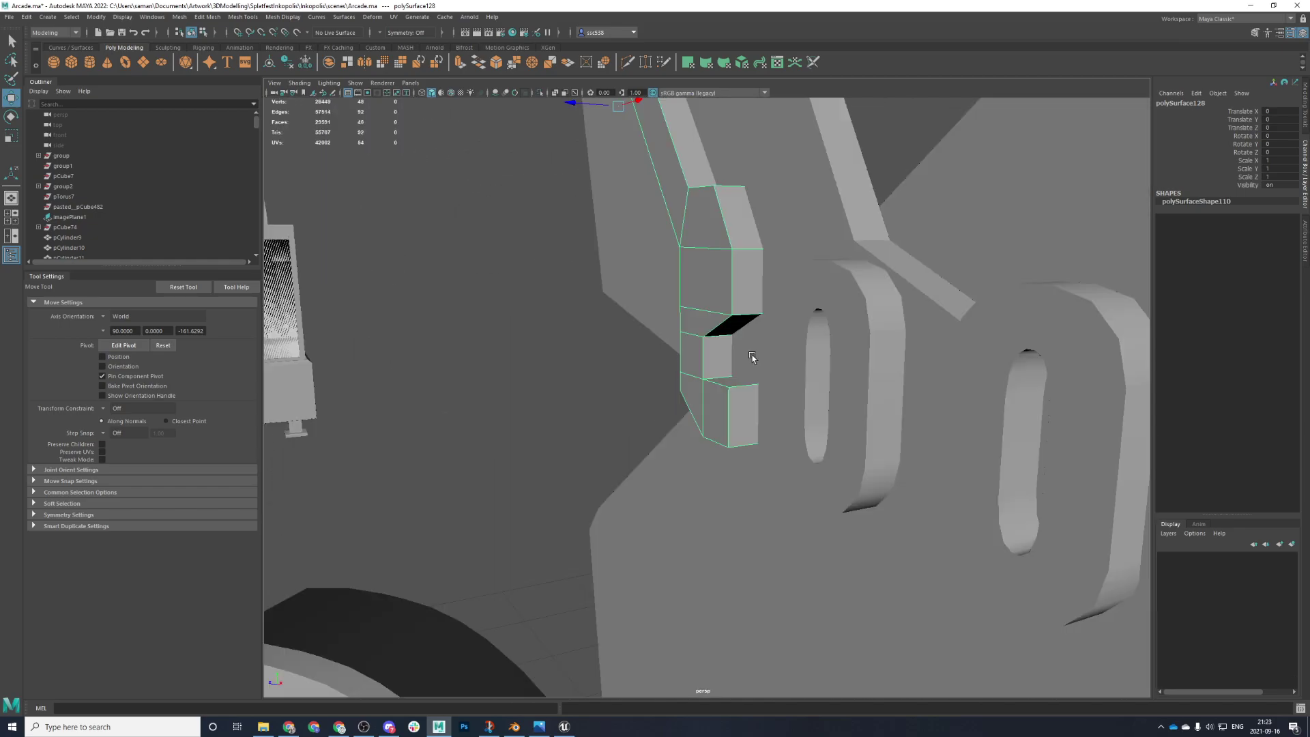
# - Try to bevel the two depth edges at the outer corners of the first letter's bowl
pyautogui.keyDown('alt'); pyautogui.moveTo(748, 365); pyautogui.dragTo(678, 425); pyautogui.keyUp('alt')
pyautogui.moveTo(659, 328); pyautogui.dragTo(659, 297, button='right')
pyautogui.click(668, 324)
pyautogui.keyDown('shift'); pyautogui.click(667, 389); pyautogui.keyUp('shift')
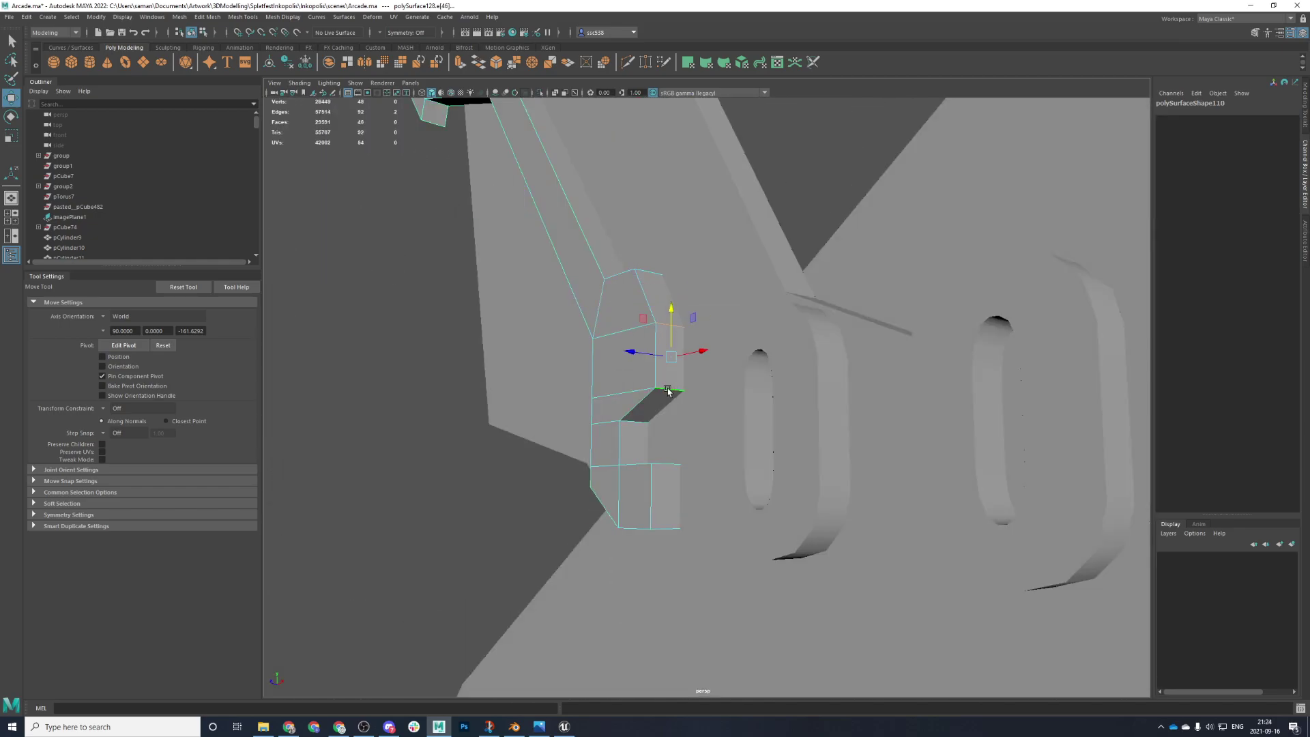
pyautogui.keyDown('shift'); pyautogui.moveTo(667, 388); pyautogui.dragTo(756, 340, button='right'); pyautogui.keyUp('shift')
pyautogui.moveTo(702, 354)
pyautogui.keyDown('alt'); pyautogui.mouseDown()
pyautogui.moveTo(740, 367)
pyautogui.moveTo(702, 362)
pyautogui.mouseUp(); pyautogui.keyUp('alt')
pyautogui.hotkey('ctrl', 'z')
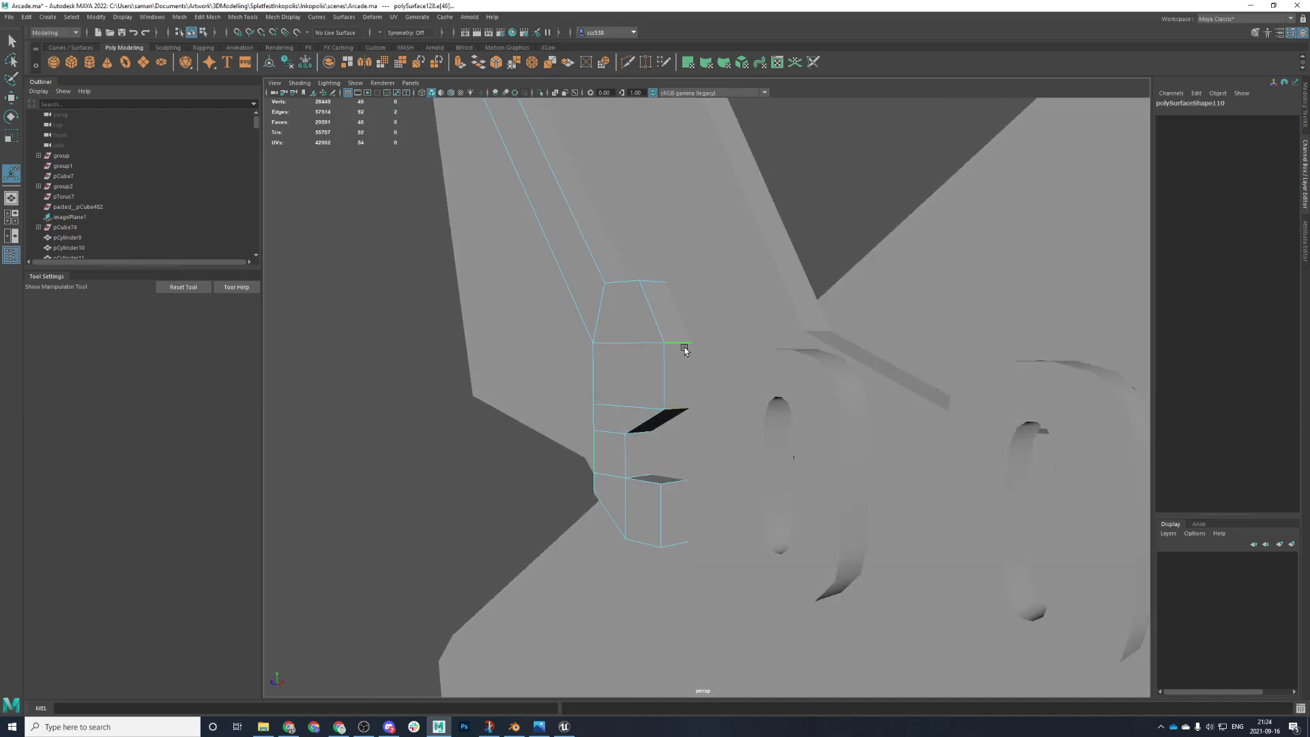
pyautogui.hotkey('ctrl', 'b')
pyautogui.keyDown('alt'); pyautogui.moveTo(683, 403); pyautogui.dragTo(711, 374); pyautogui.keyUp('alt')
pyautogui.hotkey('ctrl', 'z')
# - Bevel the upper and lower outer corner edges of the letter's bowl with a fraction of 0.5
pyautogui.keyDown('shift'); pyautogui.click(693, 421); pyautogui.keyUp('shift')
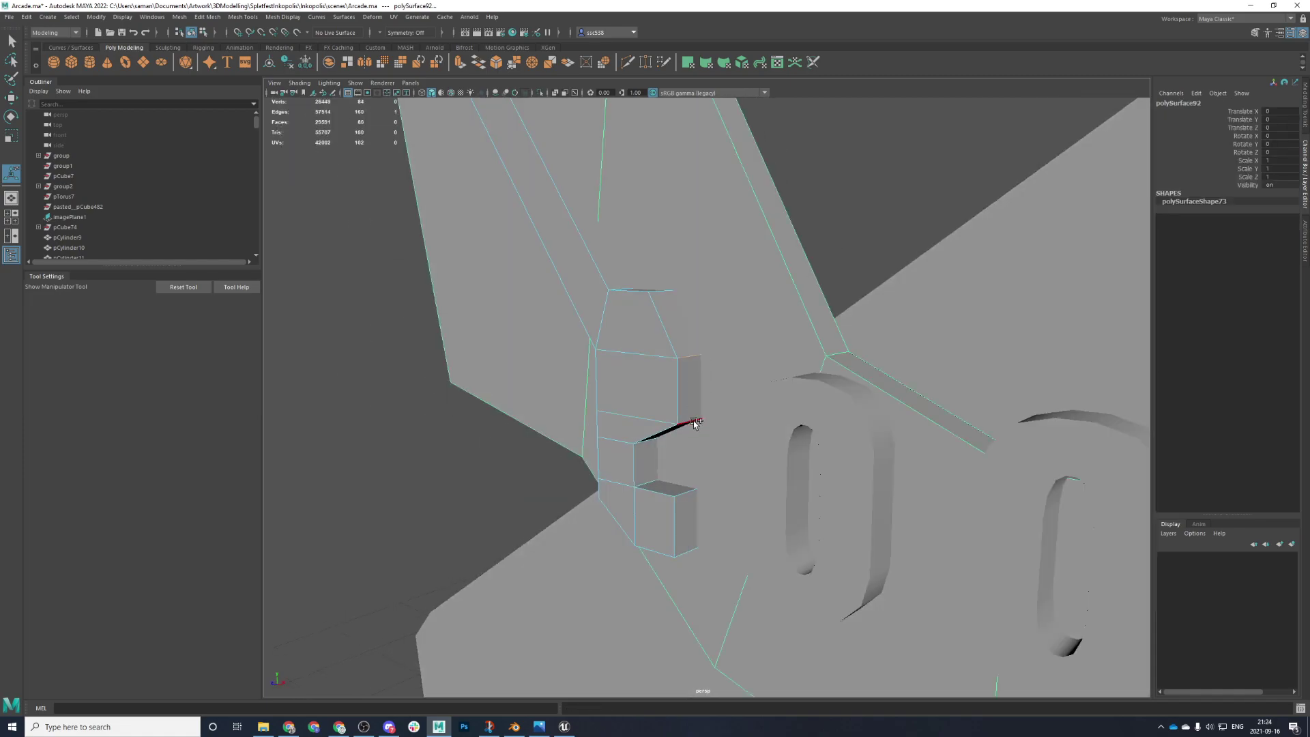
pyautogui.keyDown('alt'); pyautogui.moveTo(693, 421); pyautogui.dragTo(694, 319); pyautogui.keyUp('alt')
pyautogui.hotkey('ctrl', 'z')
pyautogui.keyDown('shift'); pyautogui.click(691, 376); pyautogui.keyUp('shift')
pyautogui.hotkey('ctrl', 'b')
pyautogui.keyDown('alt'); pyautogui.moveTo(690, 376); pyautogui.dragTo(728, 410); pyautogui.keyUp('alt')
# - In the front view, select the vertices along the letter's outer side and move them slightly outward to match the reference
pyautogui.press('space')
pyautogui.press('space')
pyautogui.moveTo(658, 333)
pyautogui.mouseDown(button='right')
pyautogui.moveTo(682, 318)
pyautogui.moveTo(641, 349)
pyautogui.mouseUp(button='right')
pyautogui.press('r')
pyautogui.scroll(-2, 652, 367)
pyautogui.rightClick(672, 356)
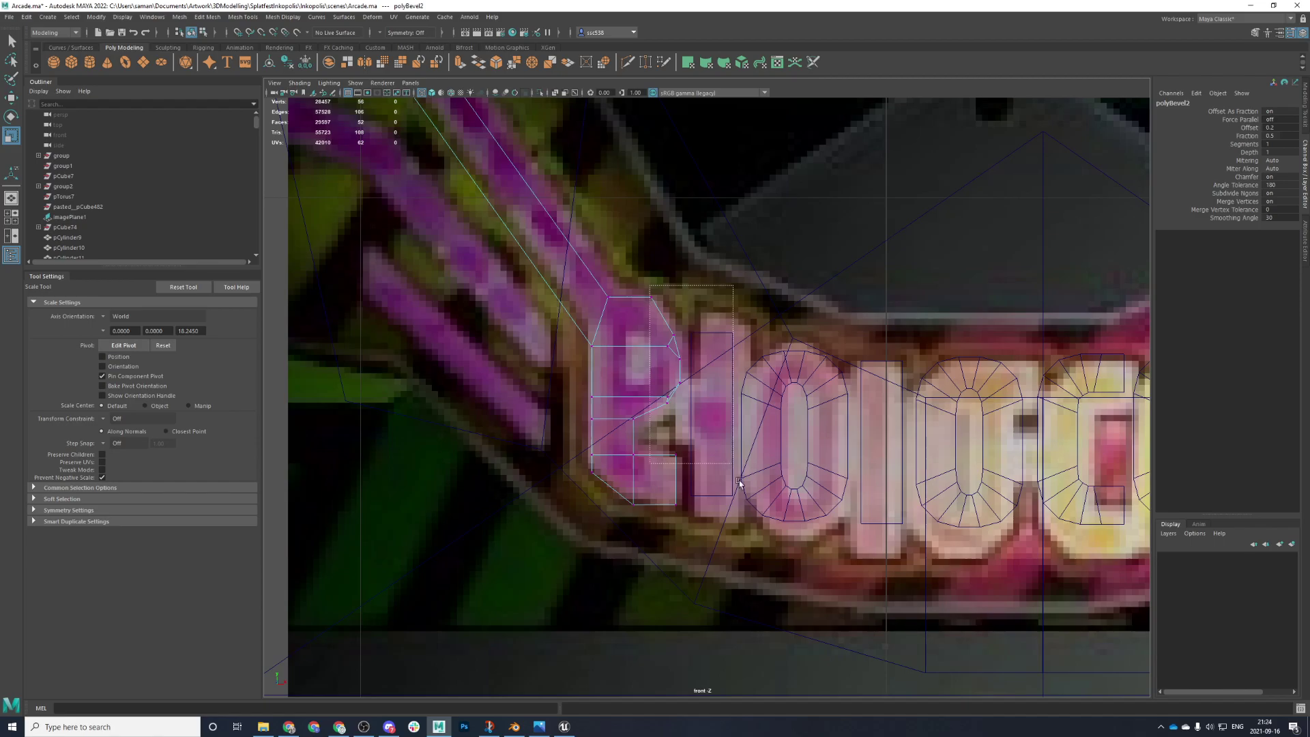
pyautogui.moveTo(649, 285); pyautogui.dragTo(778, 563)
pyautogui.press('w')
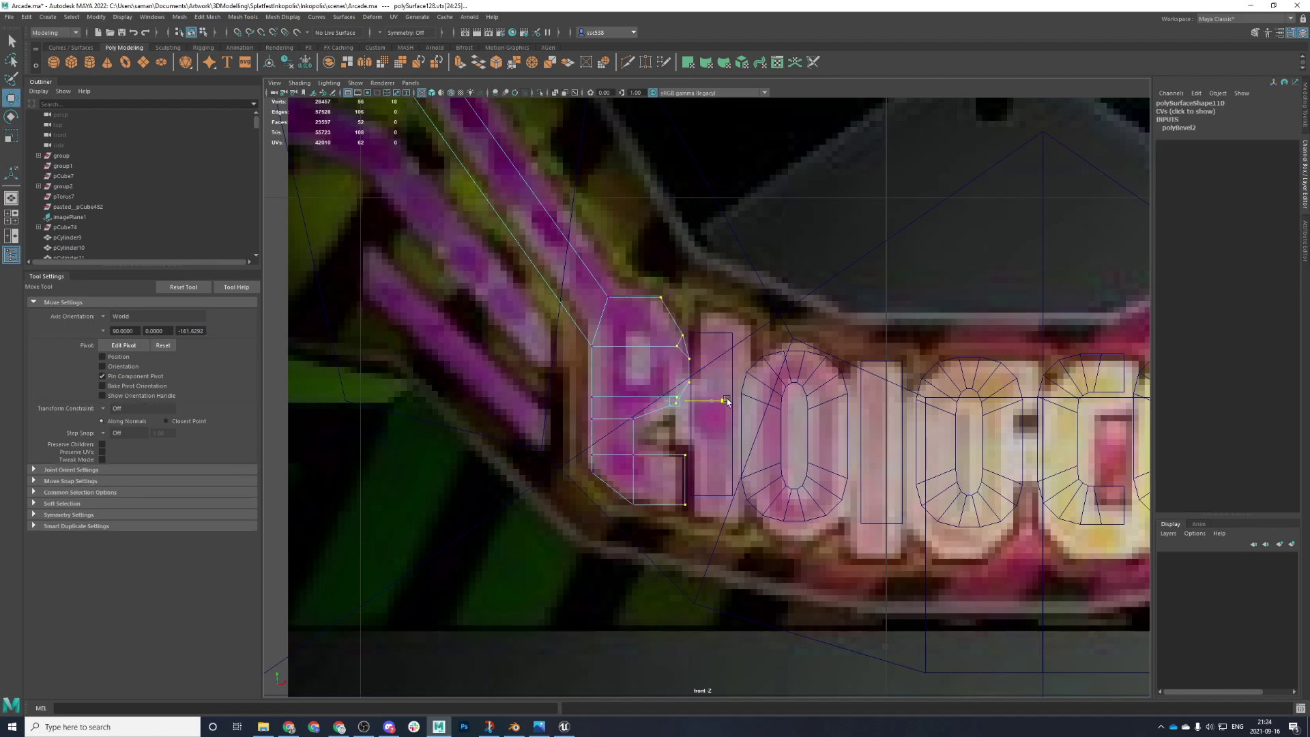
# - Bevel the depth edge at the upper end of the bowl's curve in the perspective view
pyautogui.moveTo(658, 297); pyautogui.dragTo(655, 269, button='right')
pyautogui.press('space')
pyautogui.keyDown('alt'); pyautogui.moveTo(784, 299); pyautogui.dragTo(795, 295); pyautogui.keyUp('alt')
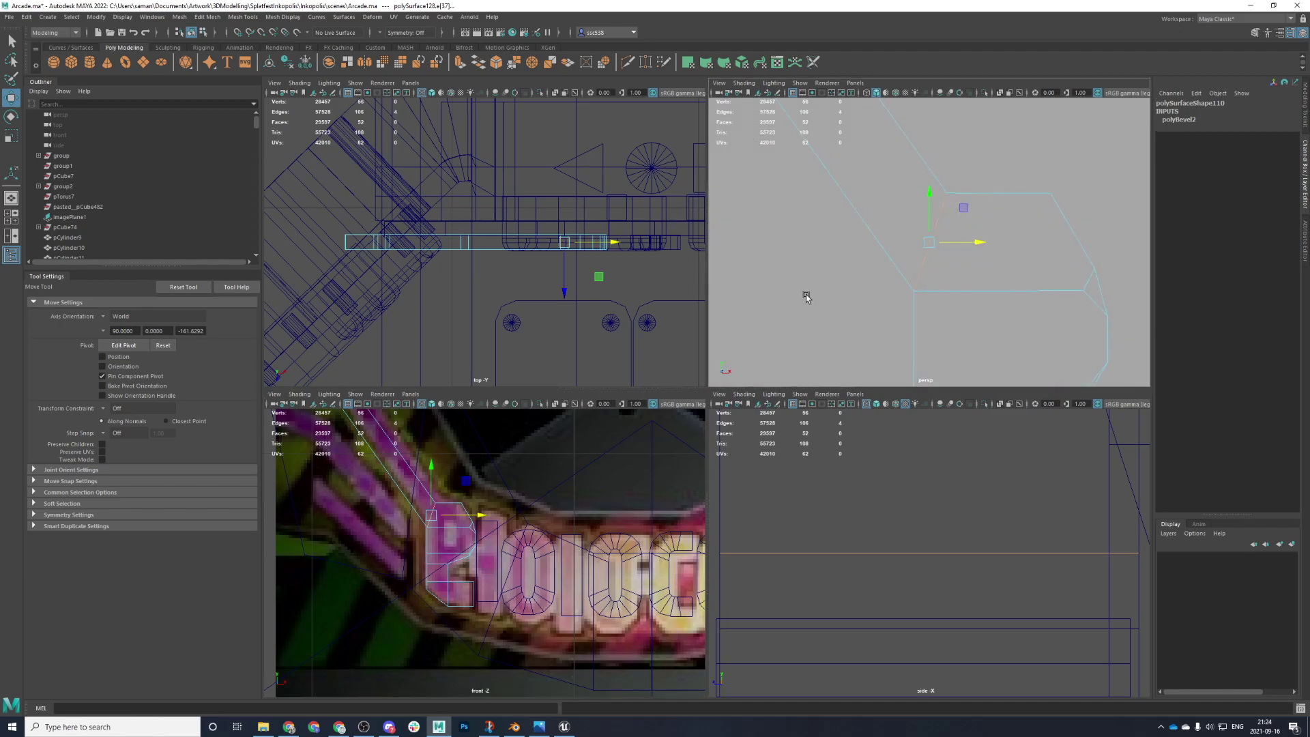
pyautogui.scroll(-5, 795, 295)
pyautogui.keyDown('alt'); pyautogui.moveTo(900, 268); pyautogui.dragTo(953, 269); pyautogui.keyUp('alt')
pyautogui.click(955, 254)
pyautogui.hotkey('ctrl', 'b')
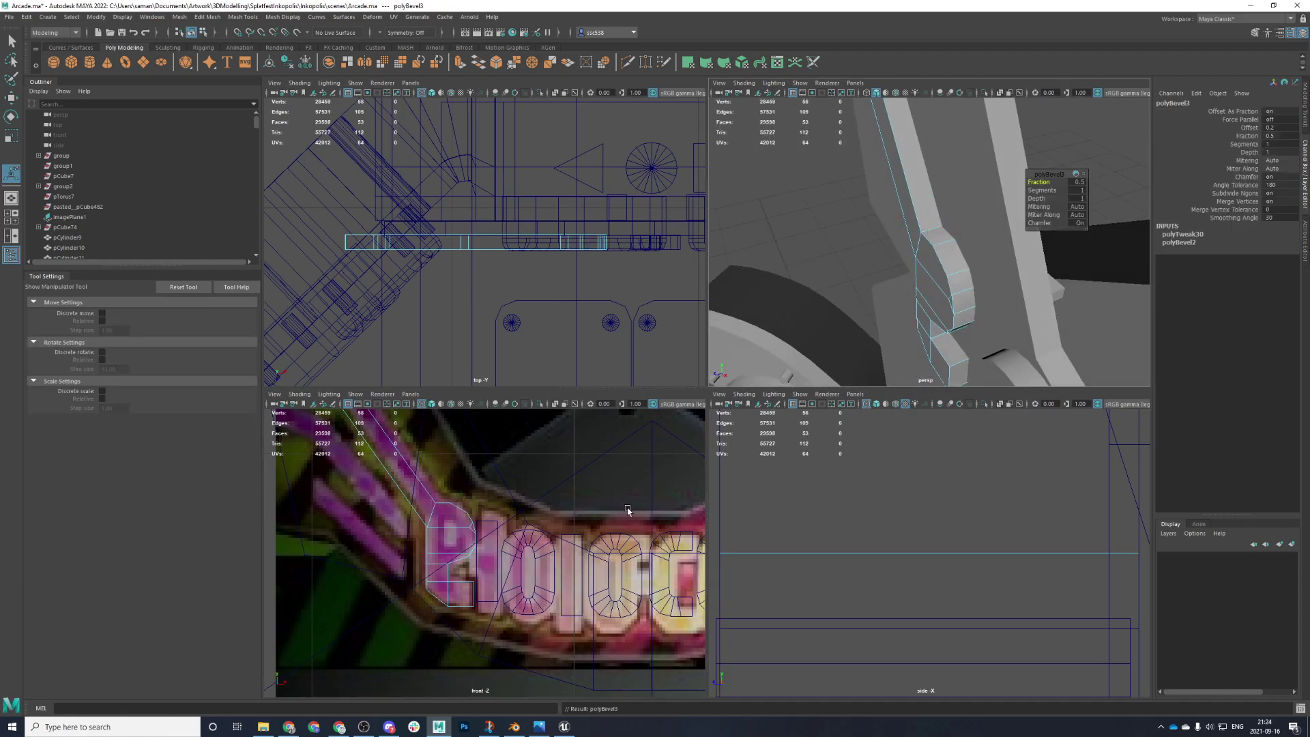
# - Set the new bevel's fraction to 0.4, matching the bowl's curve to the reference in the front view
pyautogui.press('space')
pyautogui.press('space')
pyautogui.press('space')
pyautogui.scroll(1, 657, 510)
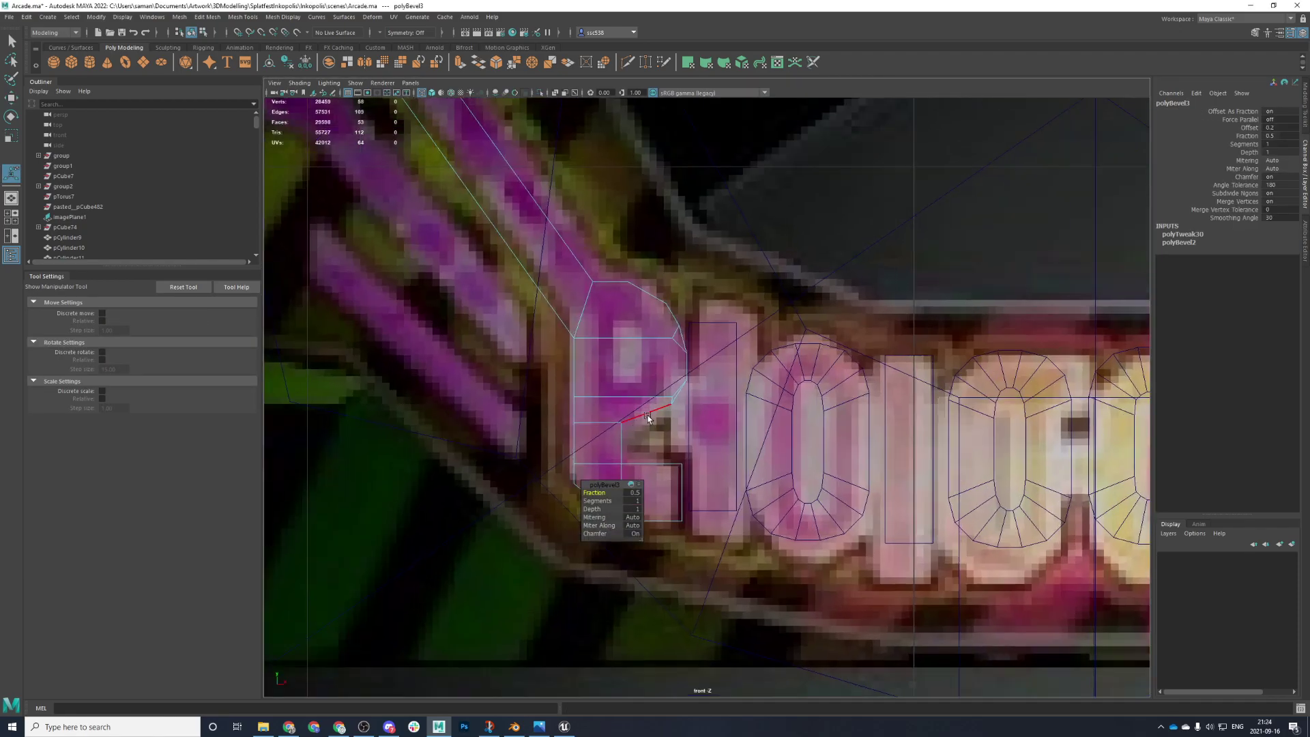
pyautogui.moveTo(608, 488); pyautogui.dragTo(618, 489)
# - Try to extrude the three large faces of the letter's bowl in the front view
pyautogui.rightClick(637, 342)
pyautogui.moveTo(626, 337); pyautogui.dragTo(629, 365, button='right')
pyautogui.moveTo(625, 329); pyautogui.dragTo(631, 413)
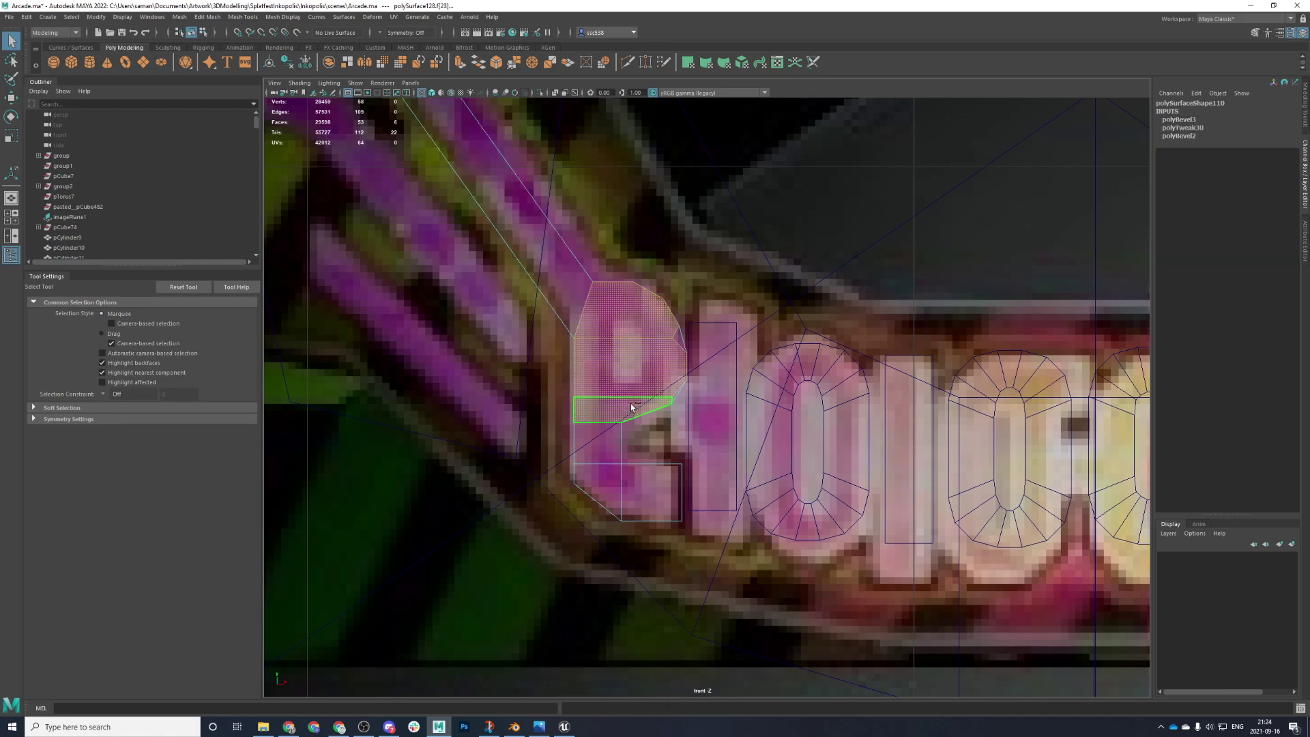
pyautogui.hotkey('ctrl', 'e')
pyautogui.click(631, 373)
pyautogui.press('r')
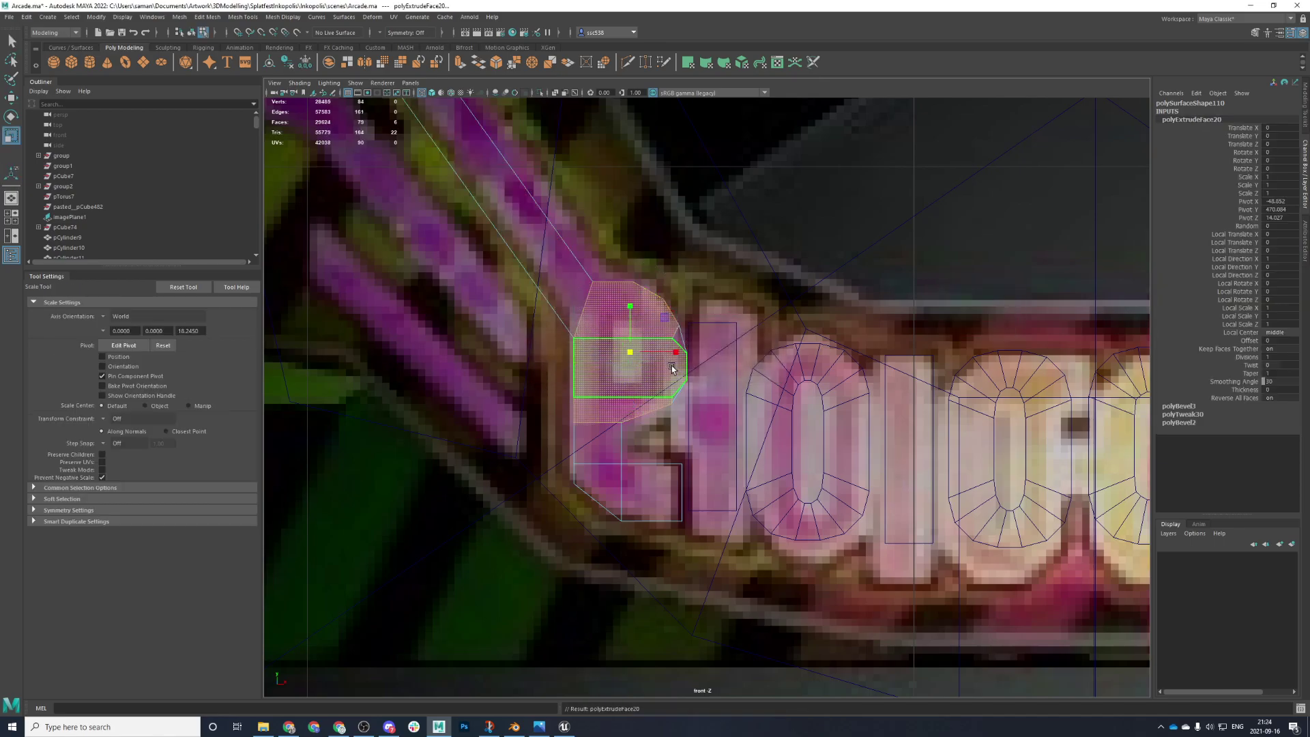
pyautogui.scroll(2, 667, 377)
pyautogui.hotkey('ctrl', 'z')
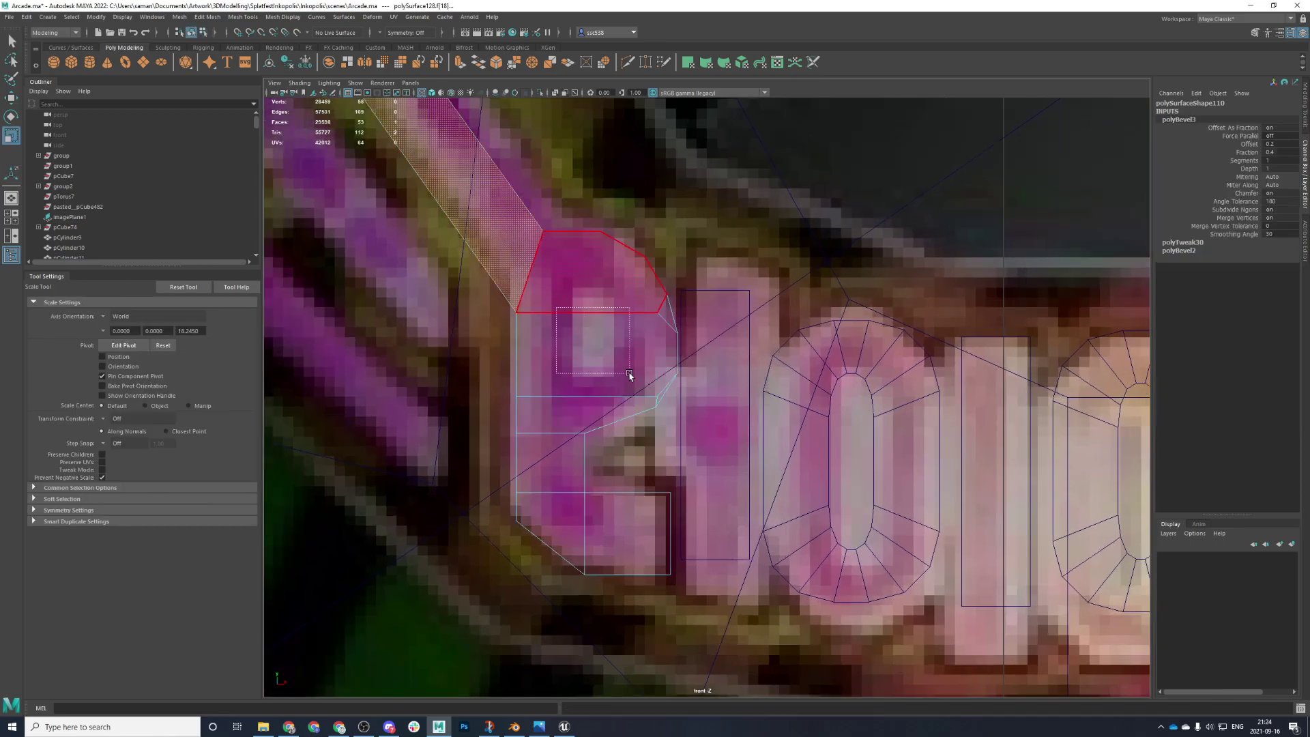
# - Select all the bowl's faces, including the thin corner faces, then extrude and scale them inward around the letter's hole
pyautogui.moveTo(676, 374); pyautogui.dragTo(657, 397)
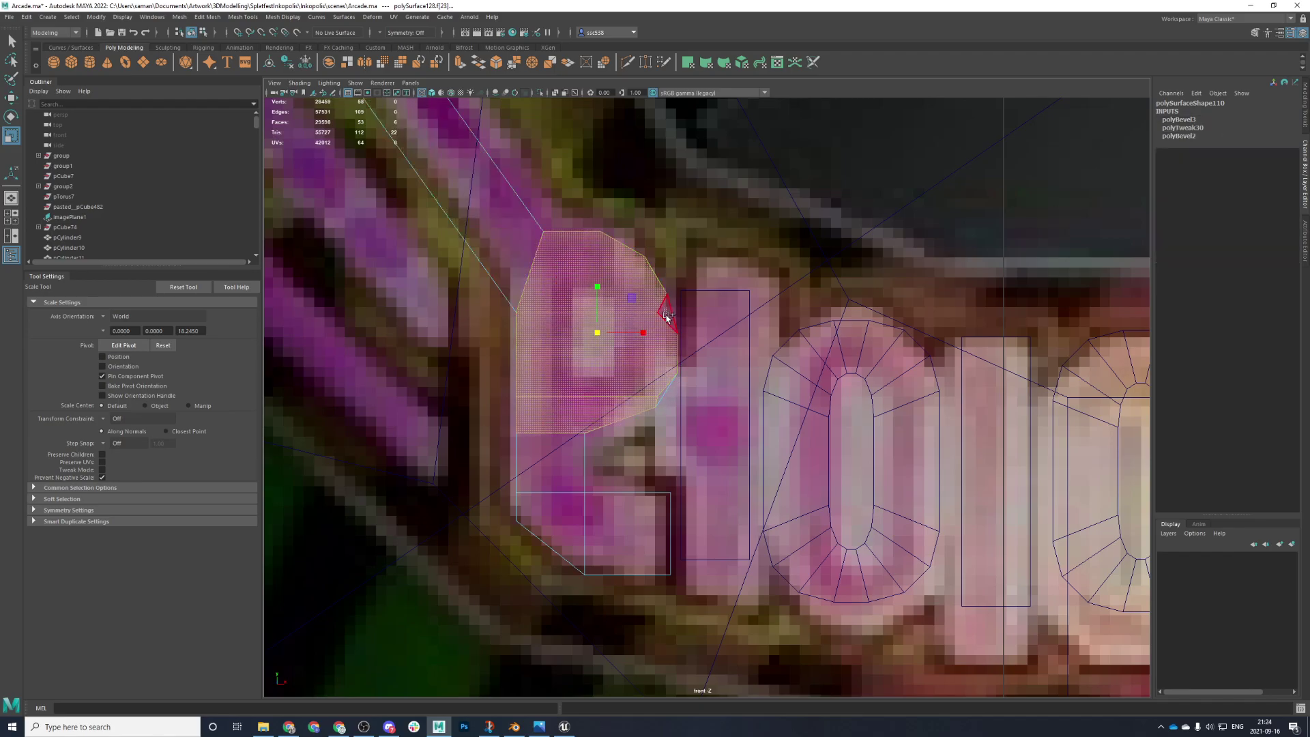
pyautogui.scroll(2, 682, 390)
pyautogui.scroll(2, 689, 391)
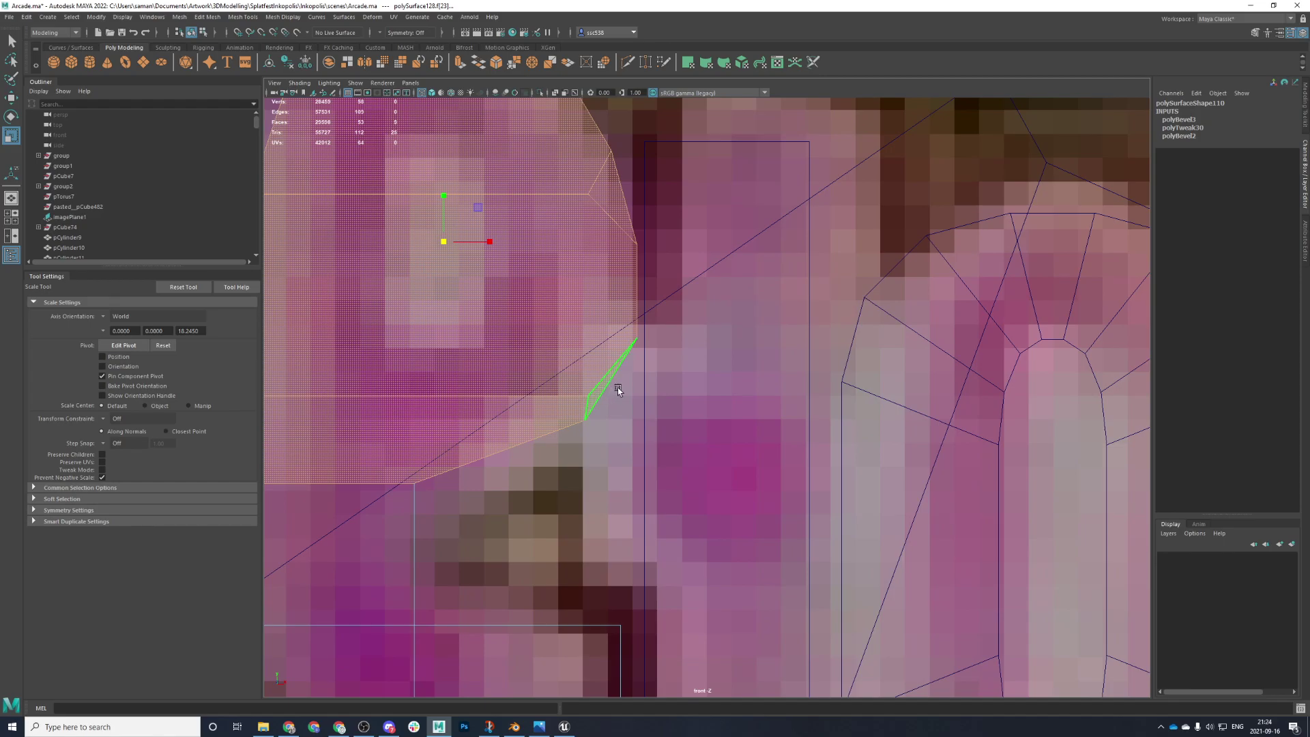
pyautogui.scroll(-4, 618, 388)
pyautogui.keyDown('alt'); pyautogui.moveTo(639, 390); pyautogui.dragTo(666, 431, button='middle'); pyautogui.keyUp('alt')
pyautogui.hotkey('ctrl', 'e')
pyautogui.press('r')
pyautogui.moveTo(634, 330)
pyautogui.mouseDown()
pyautogui.moveTo(596, 358)
pyautogui.moveTo(630, 347)
pyautogui.mouseUp()
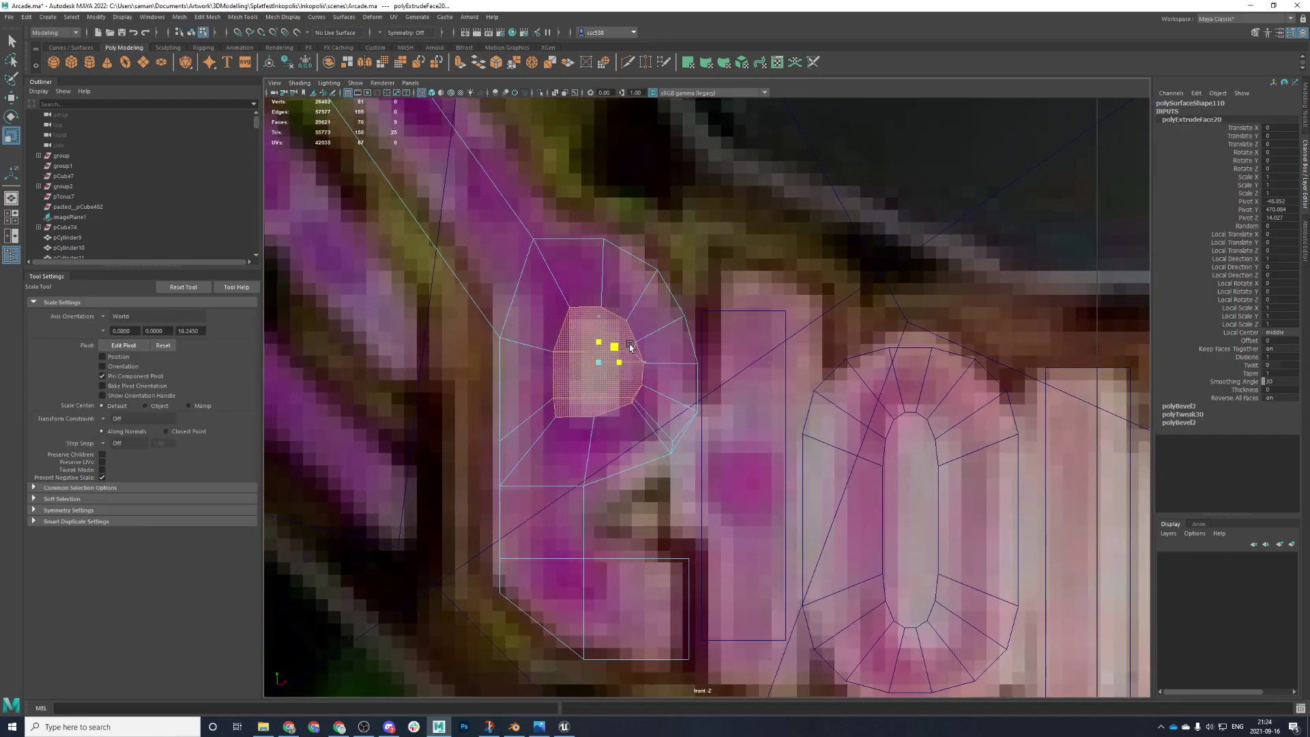
# - Return the letter to object selection and move it forward off the sign to a Translate Z of 6.80
pyautogui.press('space')
pyautogui.press('space')
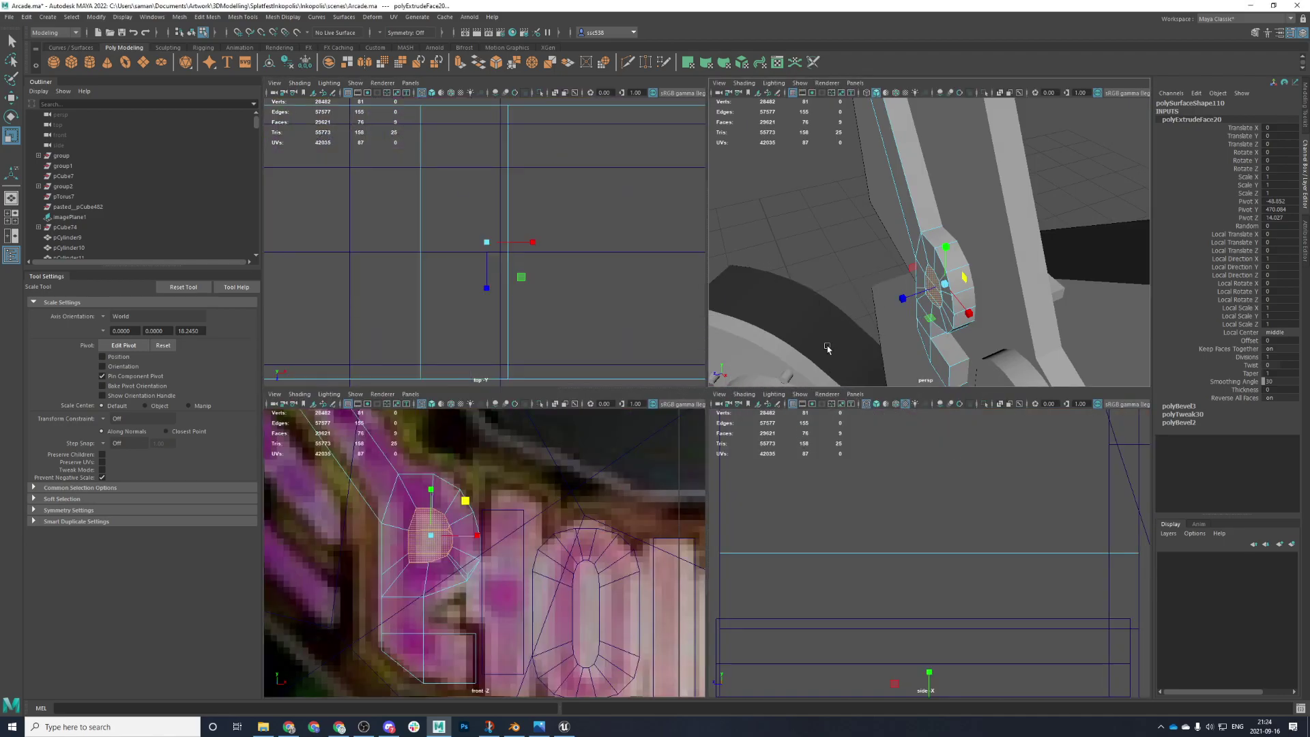
pyautogui.keyDown('alt'); pyautogui.moveTo(879, 338); pyautogui.dragTo(837, 424); pyautogui.keyUp('alt')
pyautogui.rightClick(836, 424)
pyautogui.moveTo(836, 424); pyautogui.dragTo(885, 408, button='right')
pyautogui.press('w')
pyautogui.moveTo(656, 389); pyautogui.dragTo(526, 466)
pyautogui.keyDown('alt'); pyautogui.moveTo(526, 465); pyautogui.dragTo(669, 406, button='right'); pyautogui.keyUp('alt')
pyautogui.keyDown('alt'); pyautogui.moveTo(669, 406); pyautogui.dragTo(785, 398, button='middle'); pyautogui.keyUp('alt')
pyautogui.scroll(1, 747, 416)
pyautogui.rightClick(857, 365)
pyautogui.keyDown('alt'); pyautogui.moveTo(857, 365); pyautogui.dragTo(879, 407); pyautogui.keyUp('alt')
pyautogui.scroll(-2, 748, 395)
# - Compare the bowl's inset with the reference in the front view, stepping back through the latest edits and redoing them
pyautogui.press('space')
pyautogui.press('space')
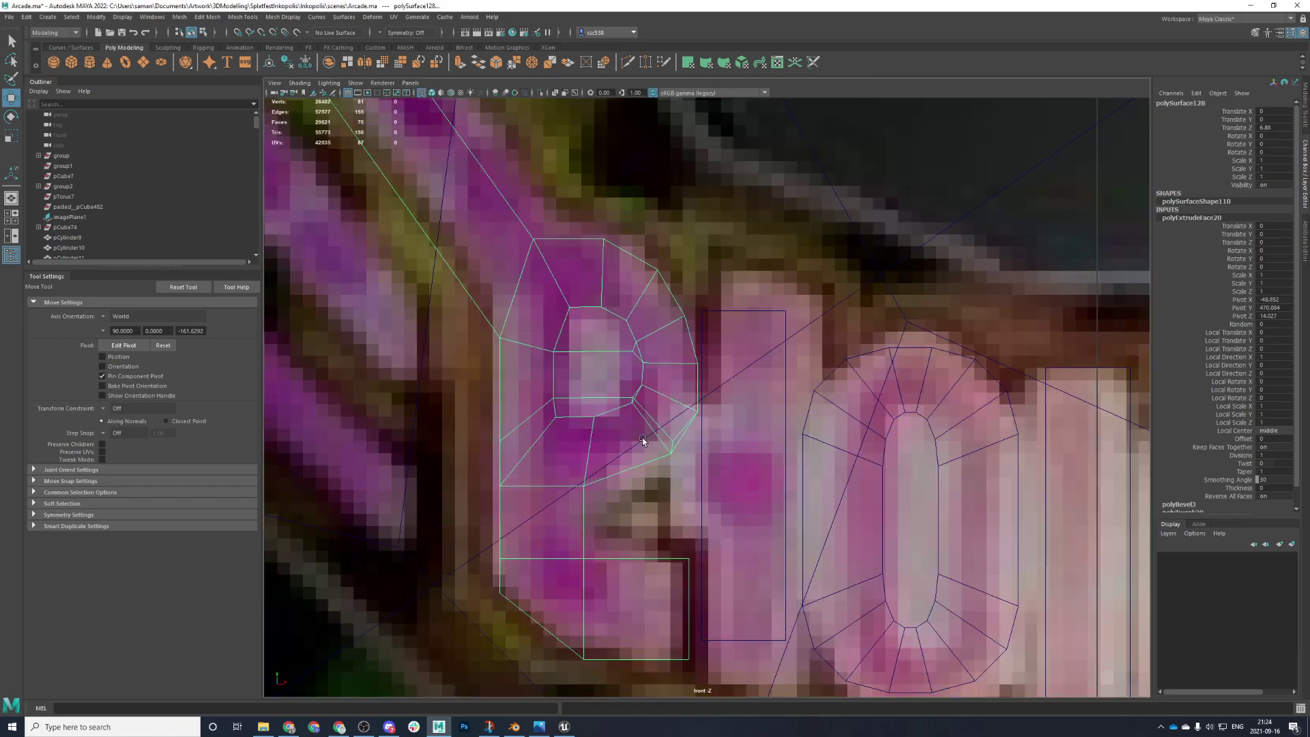
pyautogui.scroll(3, 626, 494)
pyautogui.scroll(2, 618, 490)
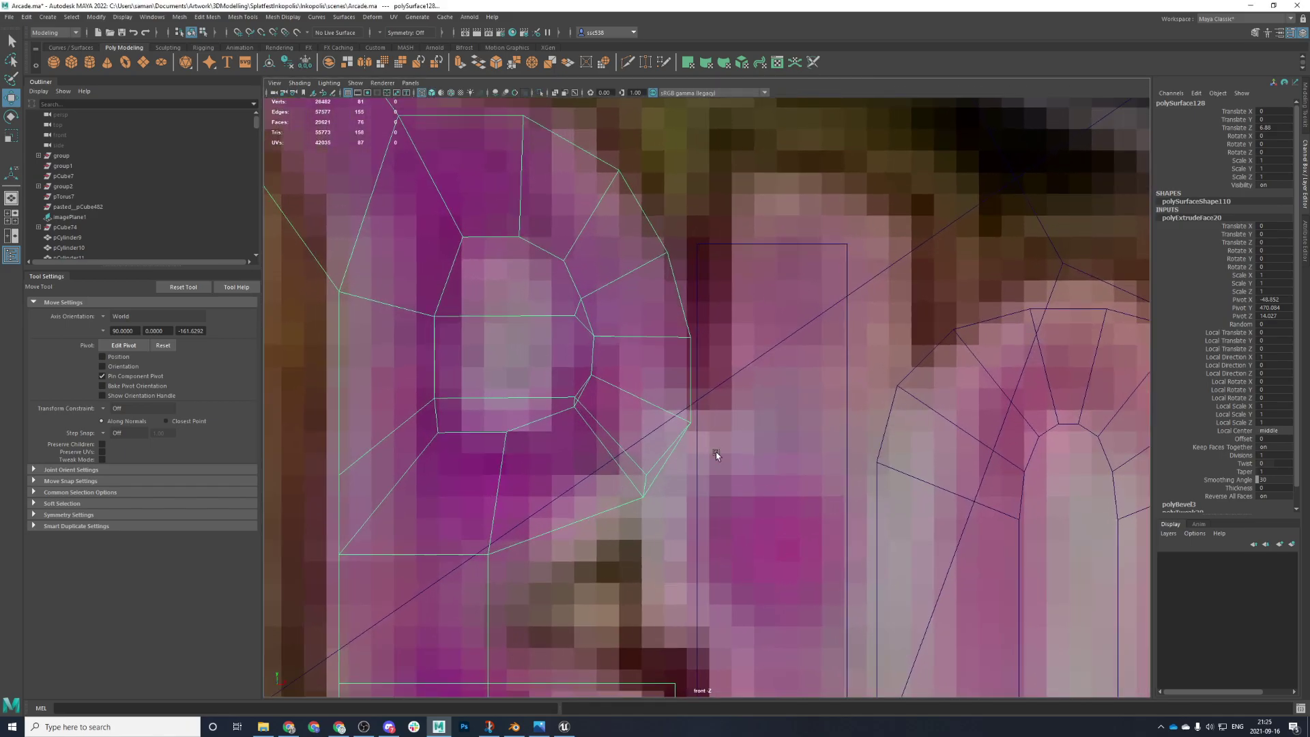
pyautogui.hotkey('ctrl', 'z')
pyautogui.hotkey('ctrl', 'z')
pyautogui.hotkey('ctrl', 'z')
pyautogui.hotkey('ctrl', 'z')
pyautogui.hotkey('ctrl', 'z')
pyautogui.hotkey('shift', 'z')
pyautogui.hotkey('shift', 'z')
pyautogui.hotkey('shift', 'z')
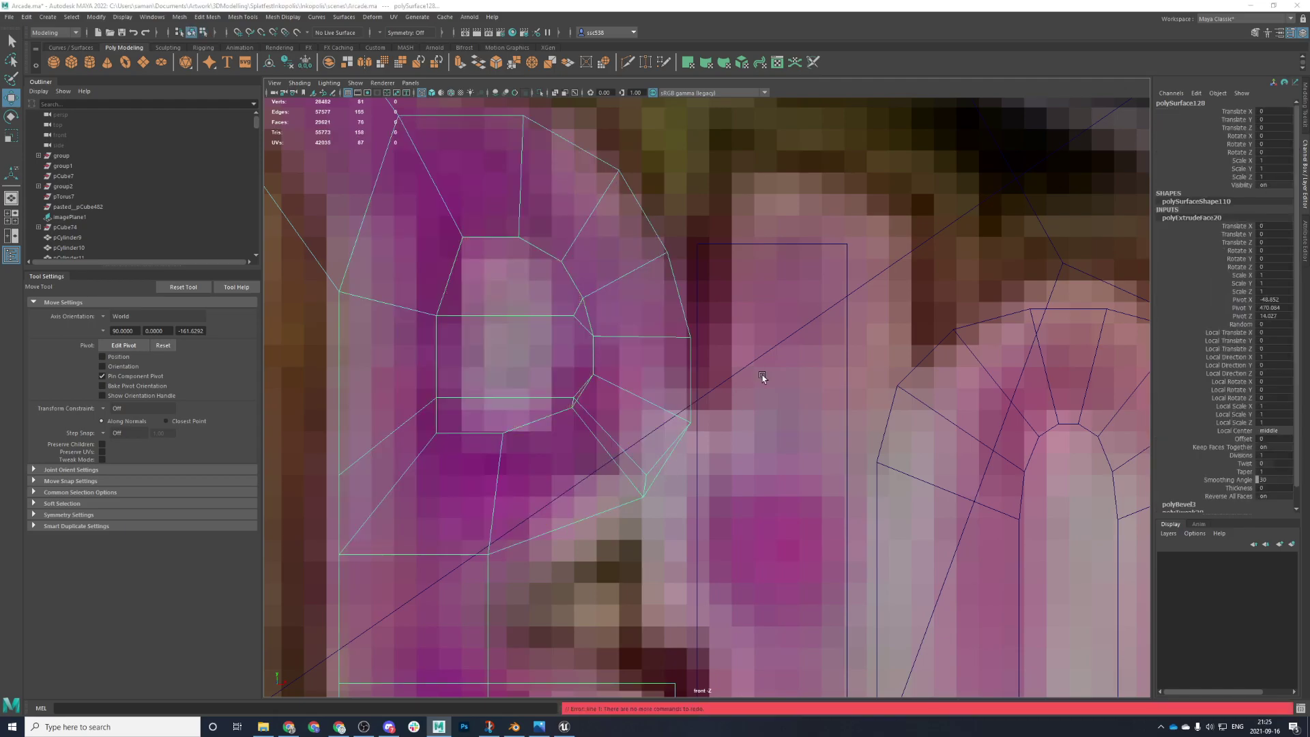
# - Return to the perspective view and save the scene, accepting the student version notice
pyautogui.press('space')
pyautogui.press('space')
pyautogui.keyDown('alt'); pyautogui.moveTo(841, 324); pyautogui.dragTo(819, 341); pyautogui.keyUp('alt')
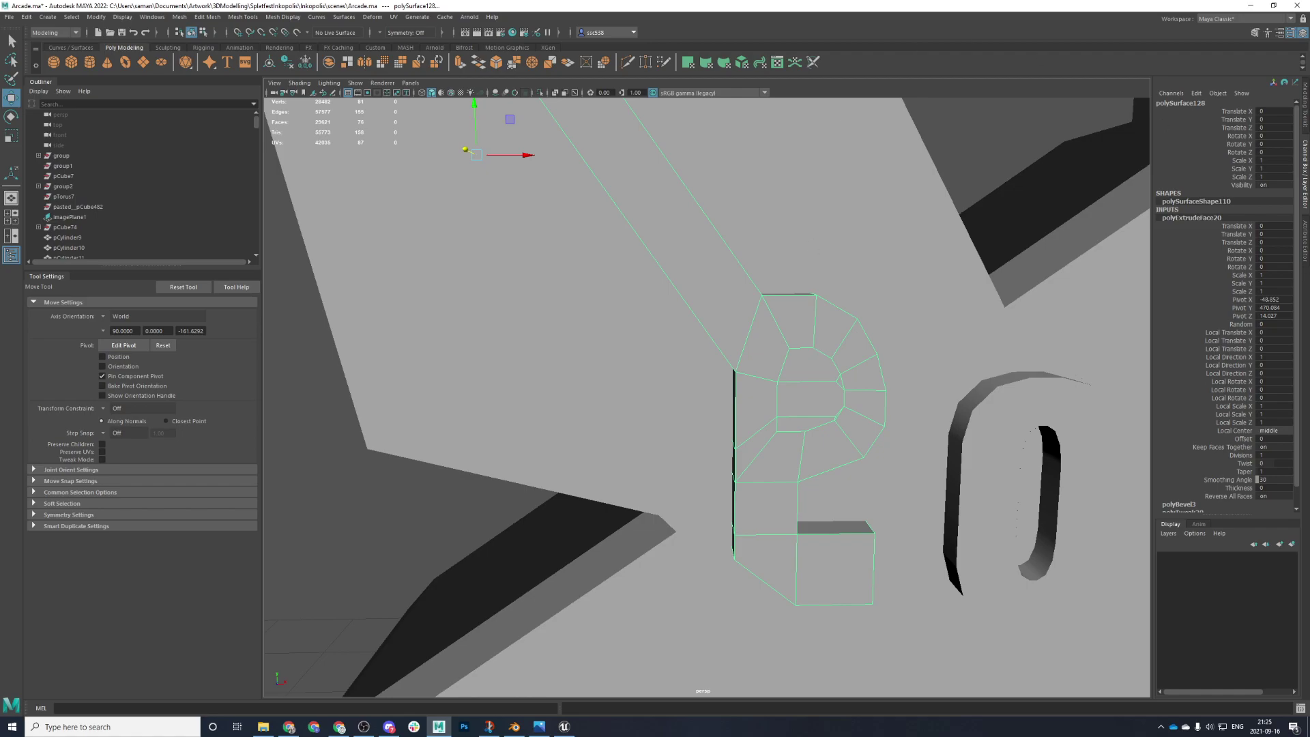
pyautogui.hotkey('ctrl', 's')
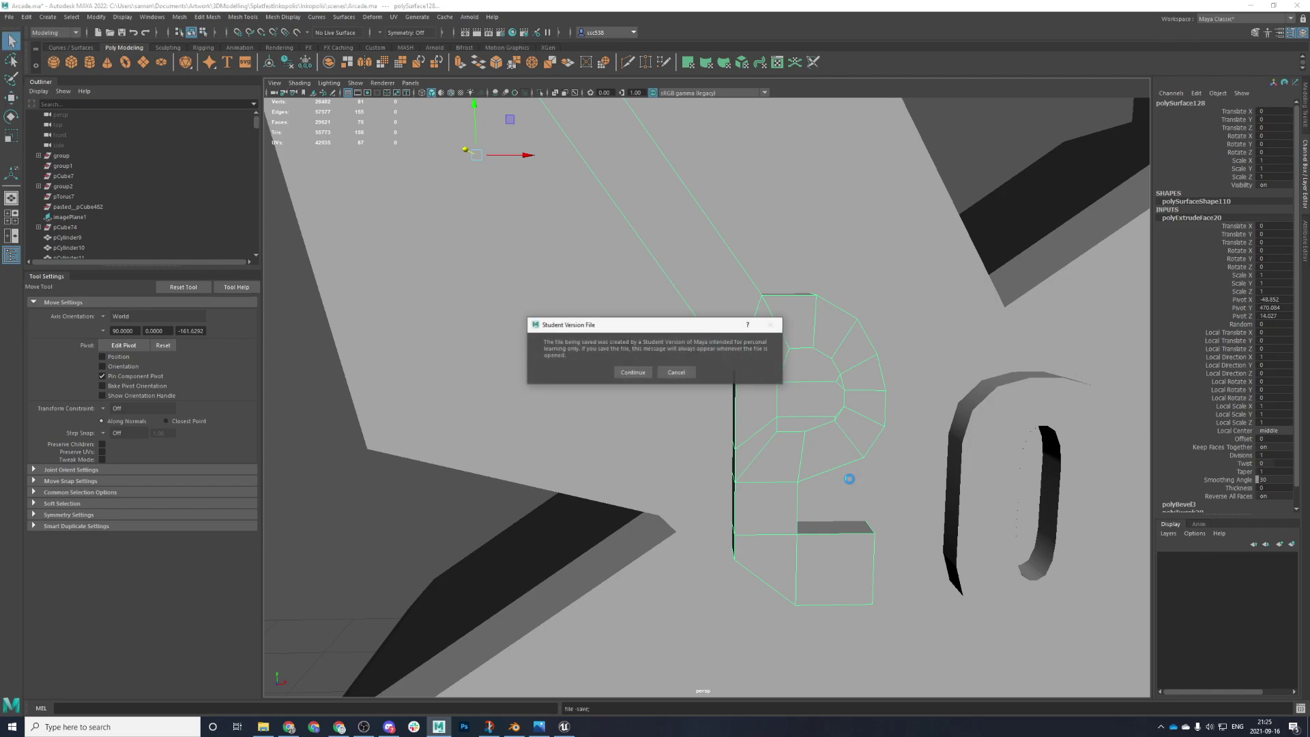
pyautogui.click(627, 370)
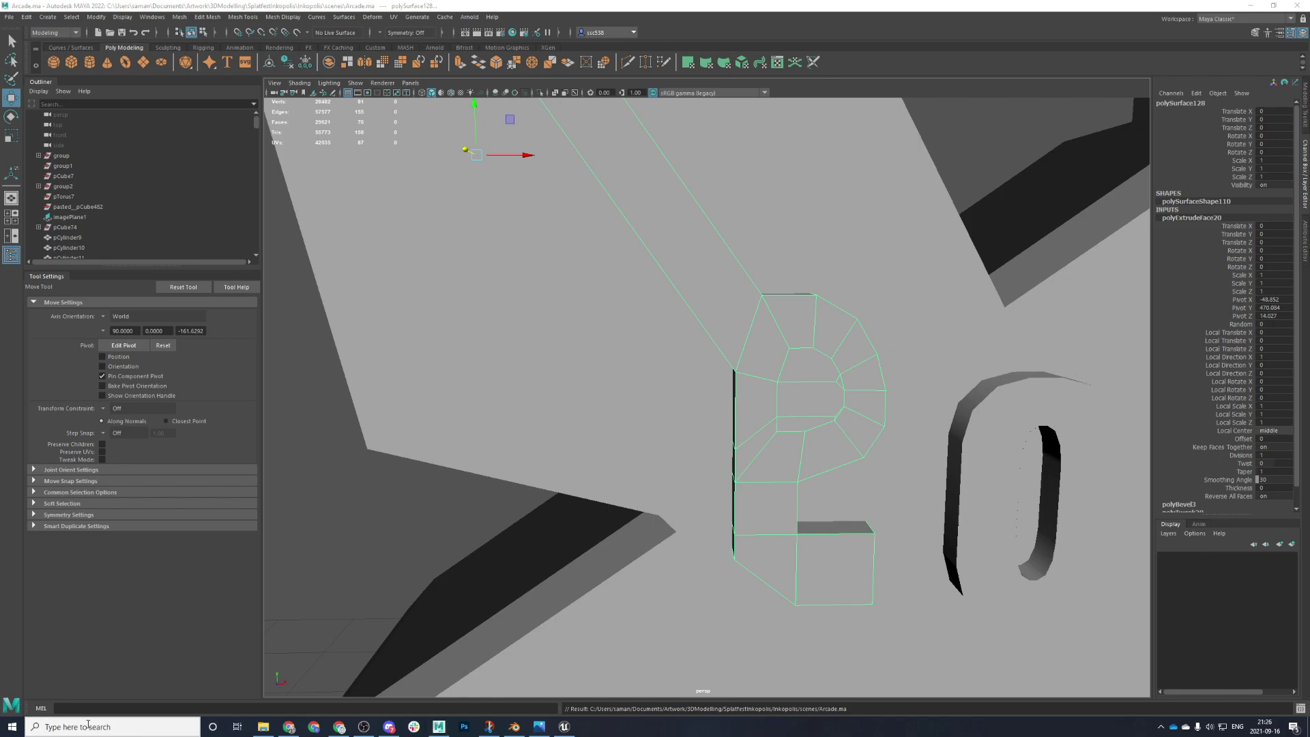
# - Open Task Manager, end the Discord (32 bit) task, and relaunch Discord
pyautogui.click(88, 725)
pyautogui.write('task')
pyautogui.press('Return')
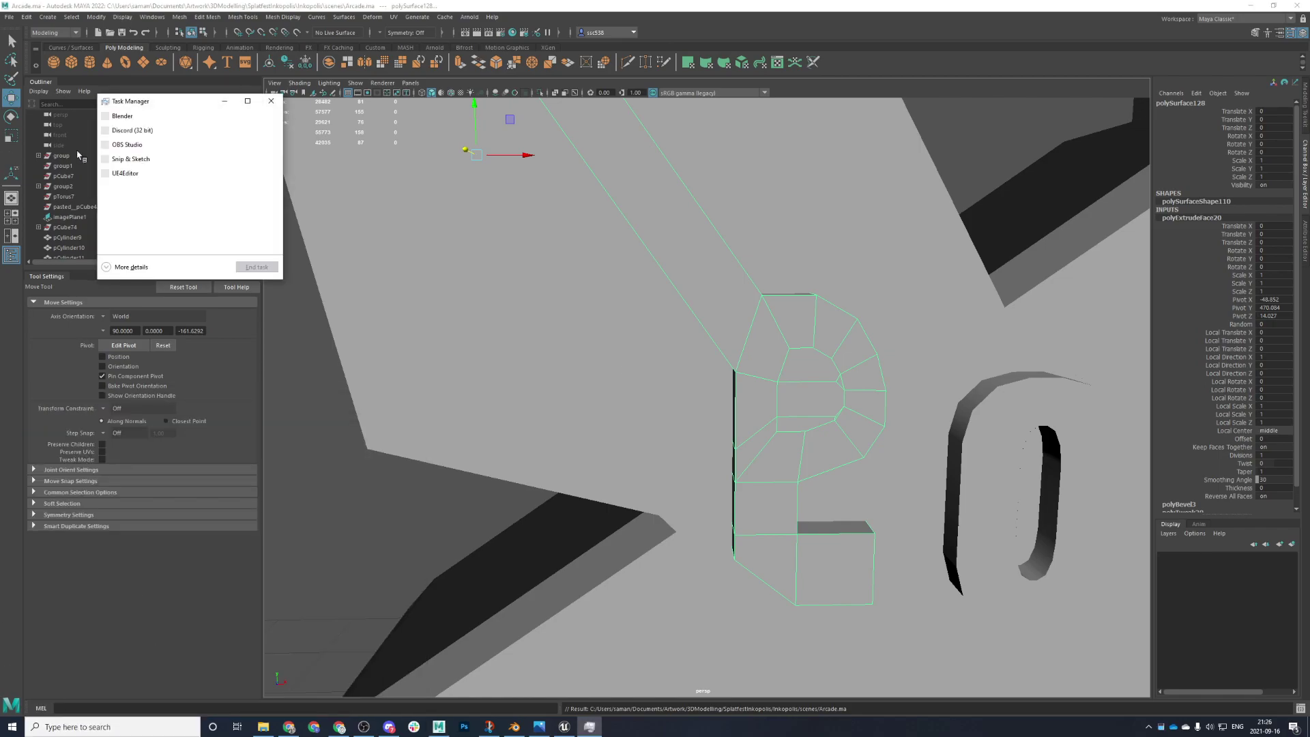
pyautogui.click(153, 131)
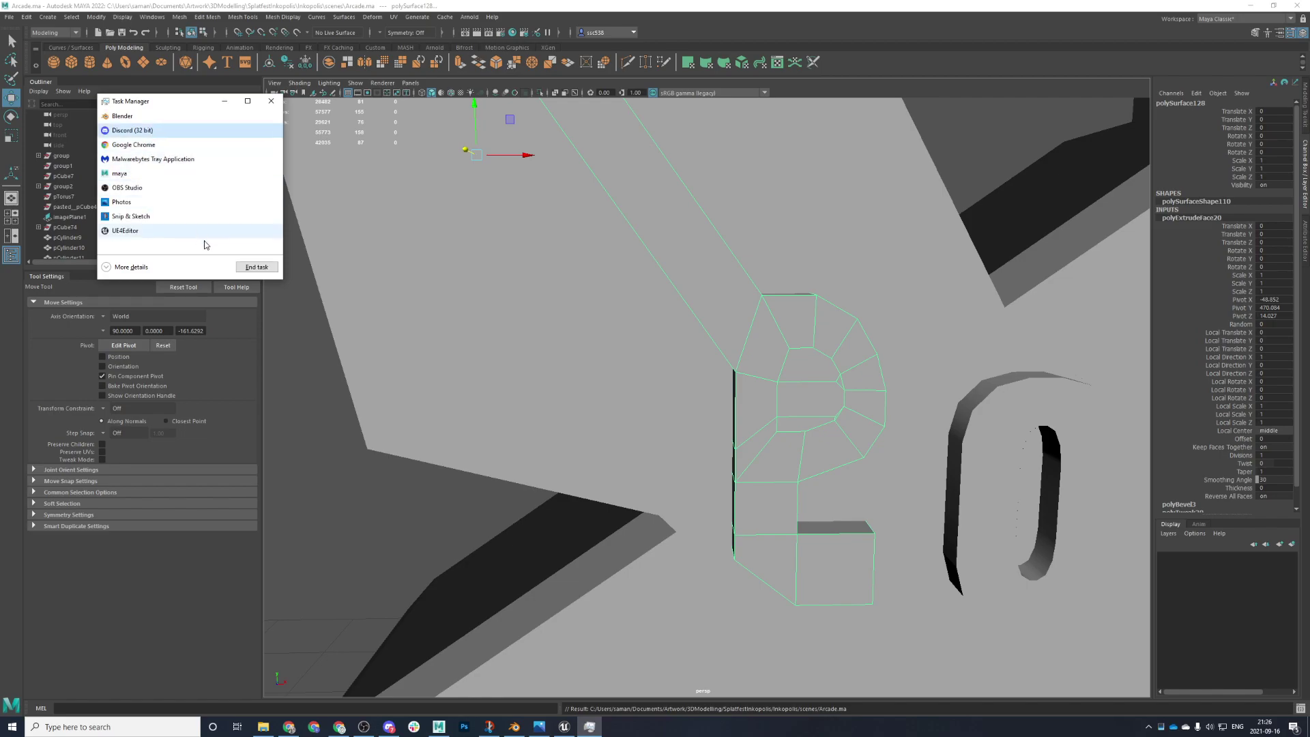
pyautogui.click(257, 267)
pyautogui.click(191, 644)
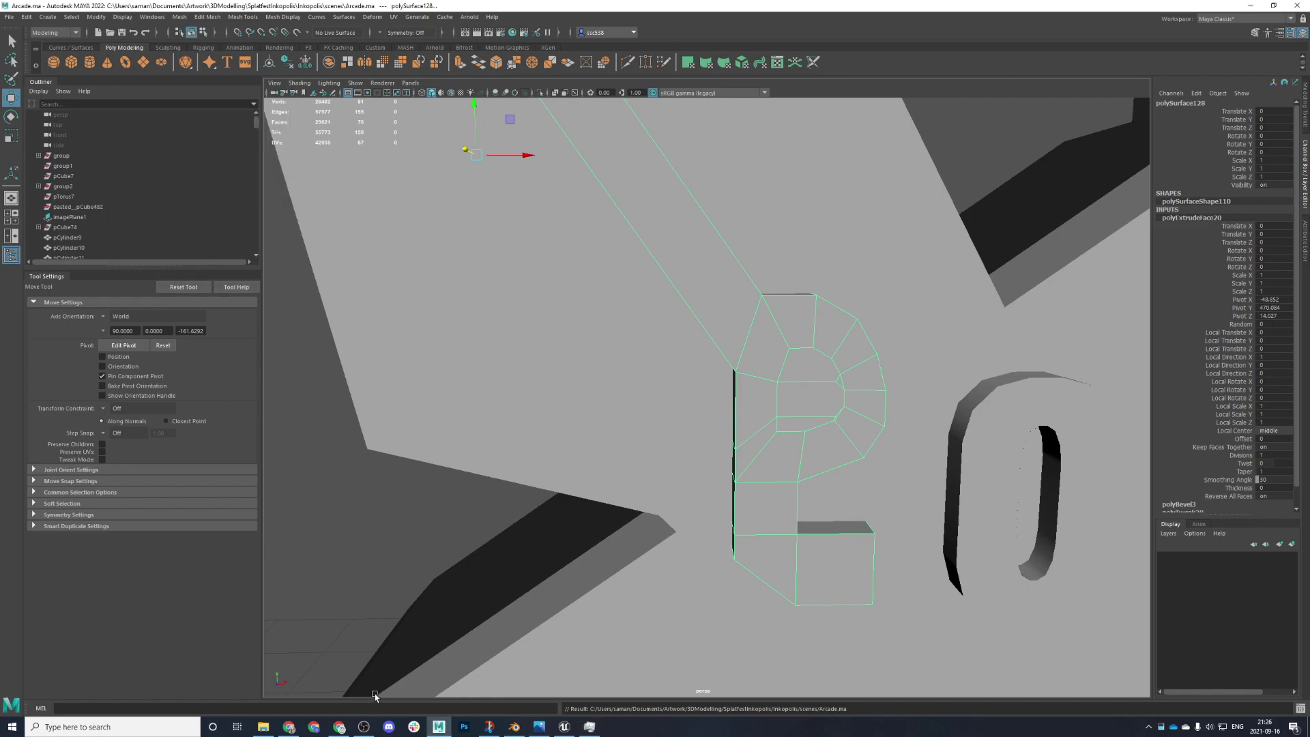
pyautogui.click(388, 725)
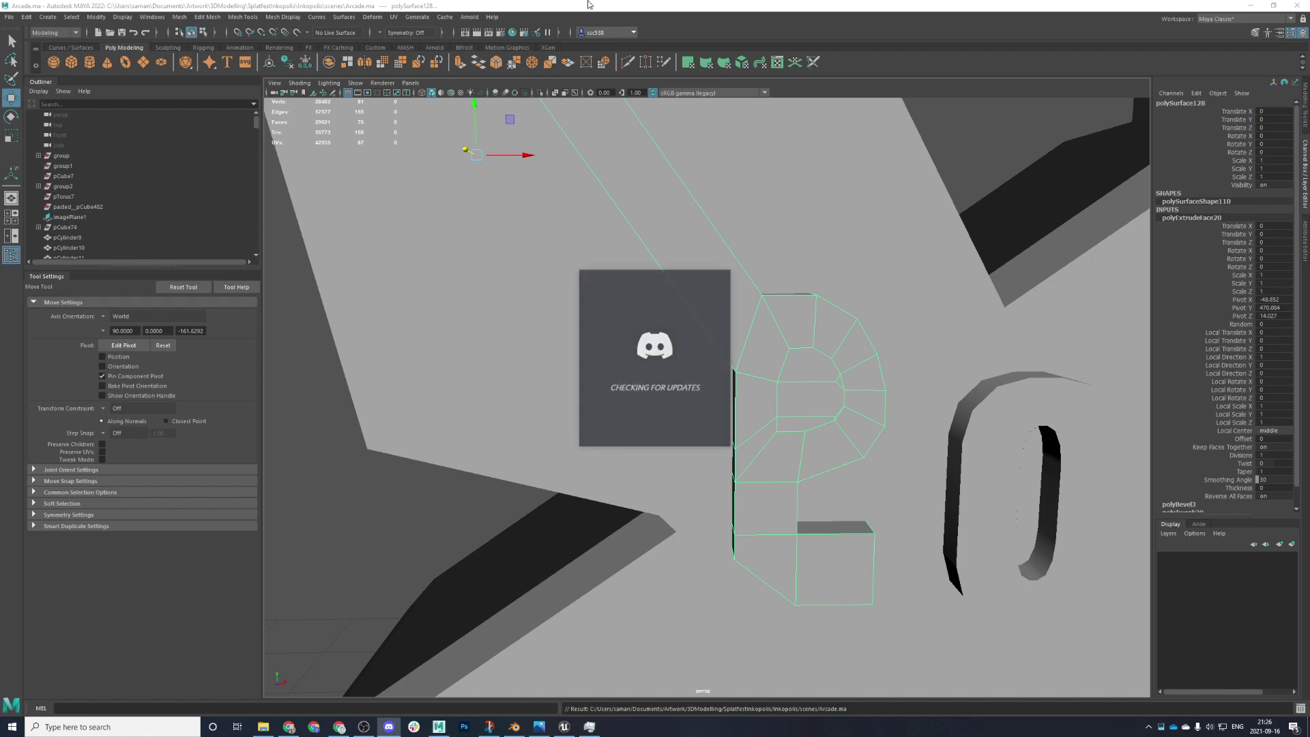
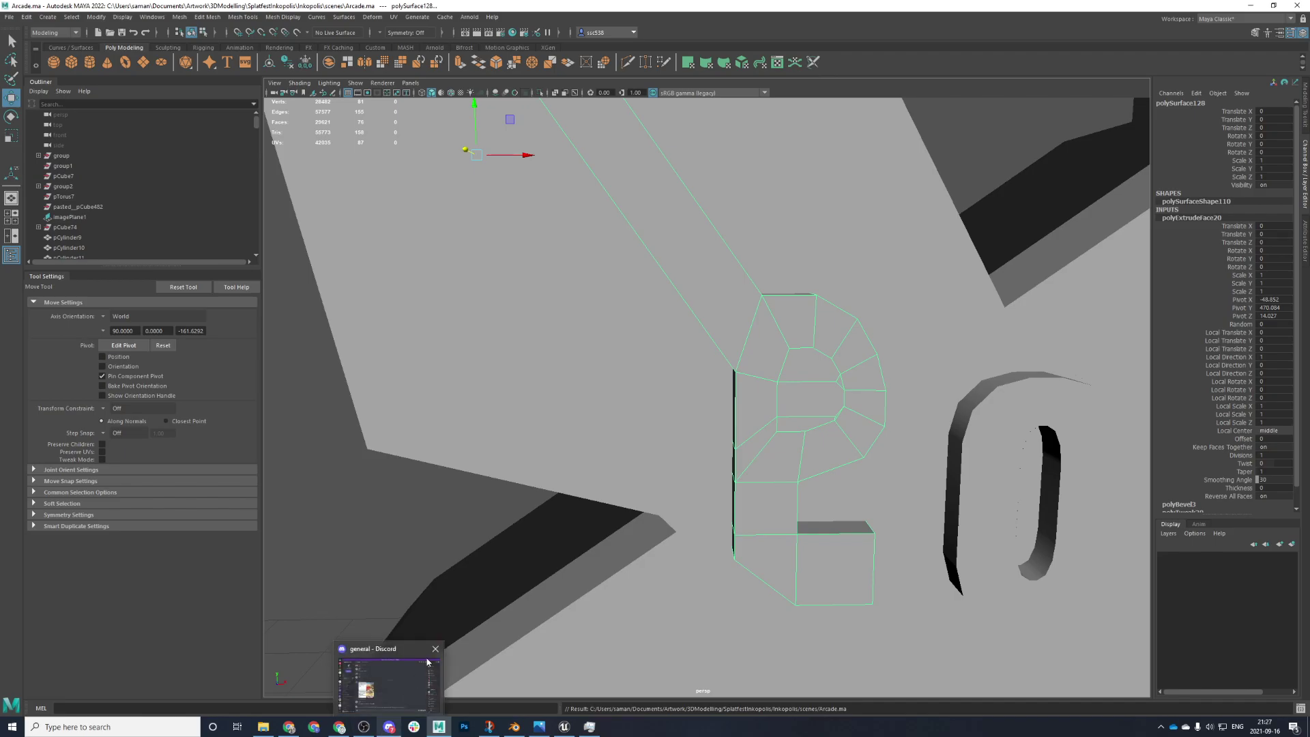
# - Back in Maya, select the inset faces inside the letter's bowl in the front view
pyautogui.press('space')
pyautogui.press('space')
pyautogui.scroll(-4, 546, 289)
pyautogui.scroll(2, 567, 334)
pyautogui.keyDown('alt'); pyautogui.moveTo(567, 334); pyautogui.dragTo(570, 366, button='middle'); pyautogui.keyUp('alt')
pyautogui.moveTo(567, 352)
pyautogui.mouseDown(button='right')
pyautogui.moveTo(513, 350)
pyautogui.moveTo(537, 368)
pyautogui.moveTo(543, 345)
pyautogui.mouseUp(button='right')
pyautogui.moveTo(543, 344); pyautogui.dragTo(608, 431)
pyautogui.scroll(4, 637, 398)
pyautogui.keyDown('shift'); pyautogui.click(534, 340); pyautogui.keyUp('shift')
pyautogui.scroll(1, 535, 340)
pyautogui.keyDown('alt'); pyautogui.moveTo(599, 310); pyautogui.dragTo(800, 218, button='middle'); pyautogui.keyUp('alt')
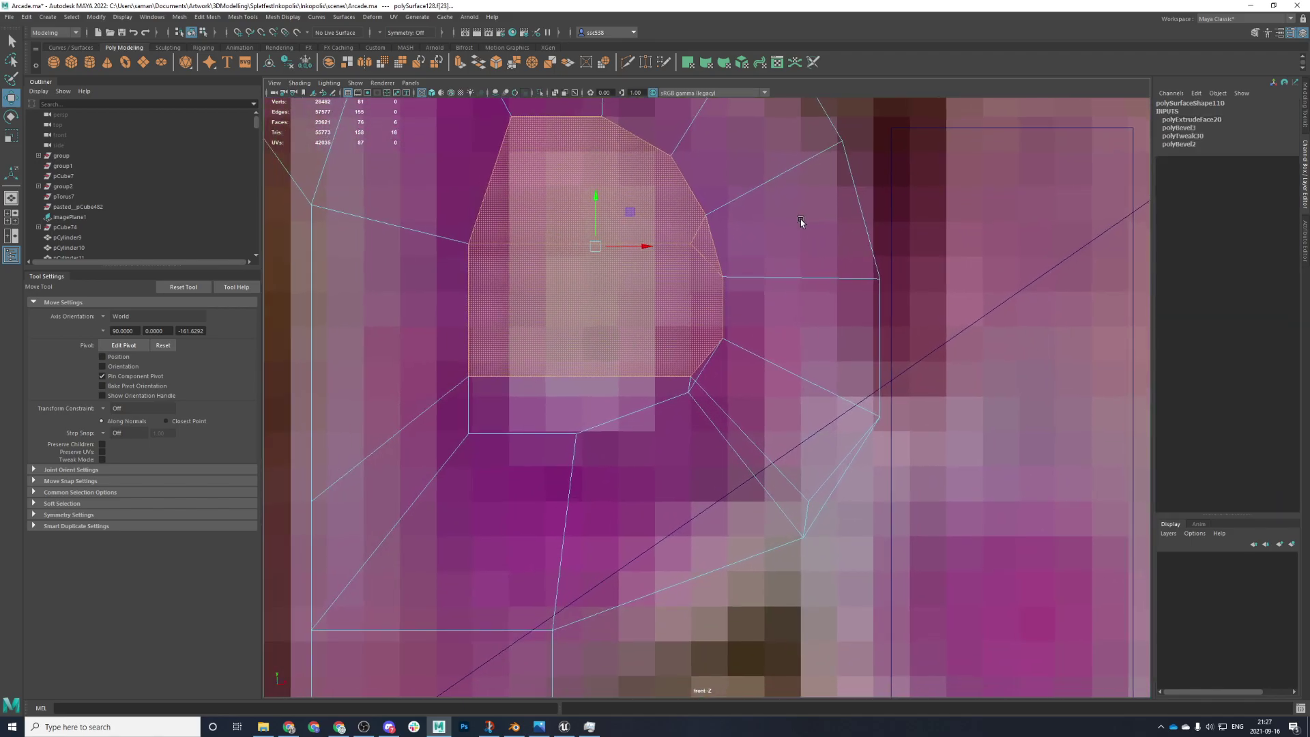
# - Try to add the remaining lower faces of the bowl's inset to the selection
pyautogui.scroll(1, 800, 218)
pyautogui.keyDown('shift'); pyautogui.click(690, 373); pyautogui.keyUp('shift')
pyautogui.keyDown('shift'); pyautogui.moveTo(689, 373); pyautogui.dragTo(694, 367); pyautogui.keyUp('shift')
pyautogui.keyDown('shift'); pyautogui.click(620, 390); pyautogui.keyUp('shift')
pyautogui.hotkey('ctrl', 'z')
pyautogui.hotkey('ctrl', 'z')
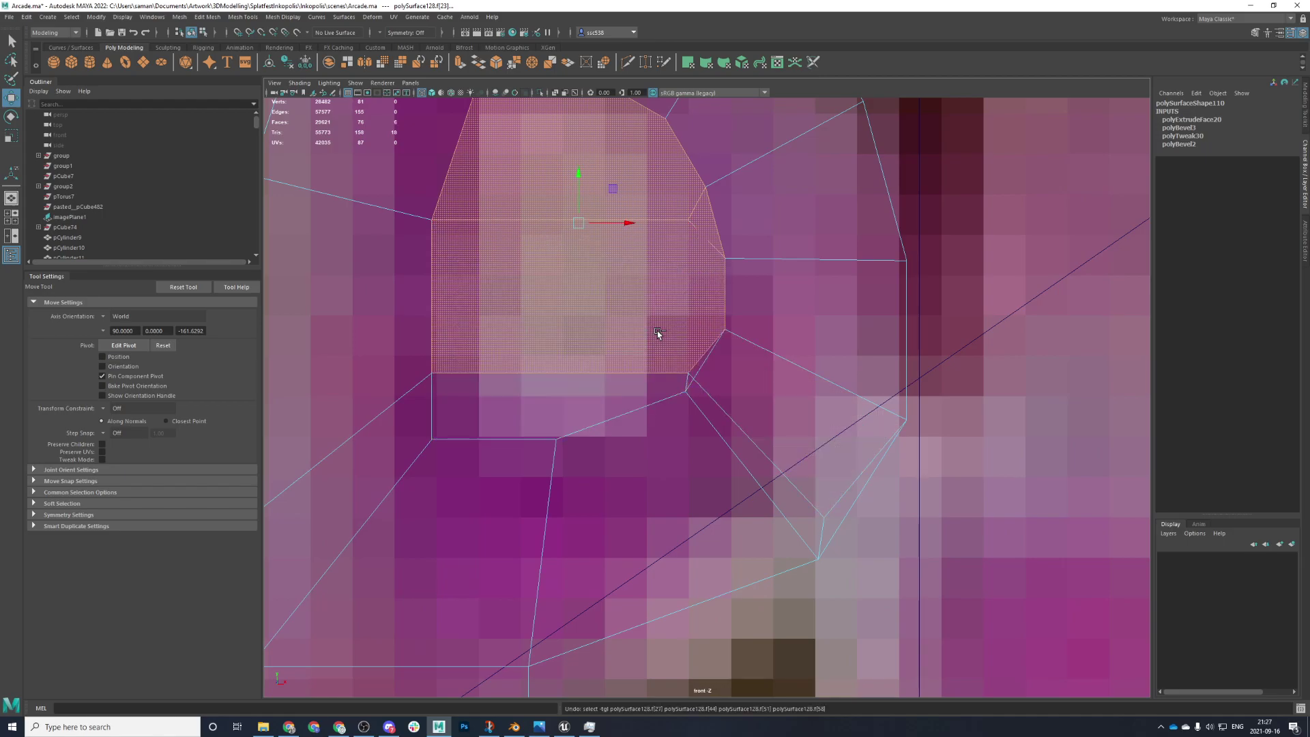
# - Pick the inset's lower corner face and examine the bowl's inset faces in the perspective view
pyautogui.click(693, 374)
pyautogui.press('space')
pyautogui.press('space')
pyautogui.press('f')
pyautogui.keyDown('alt'); pyautogui.moveTo(763, 439); pyautogui.dragTo(738, 354); pyautogui.keyUp('alt')
pyautogui.scroll(-10, 805, 399)
pyautogui.keyDown('alt'); pyautogui.moveTo(809, 395); pyautogui.dragTo(841, 391); pyautogui.keyUp('alt')
pyautogui.scroll(-5, 915, 374)
# - Undo the inset face selections, the letter's forward move, and the bowl's inset extrusion
pyautogui.hotkey('ctrl', 'z')
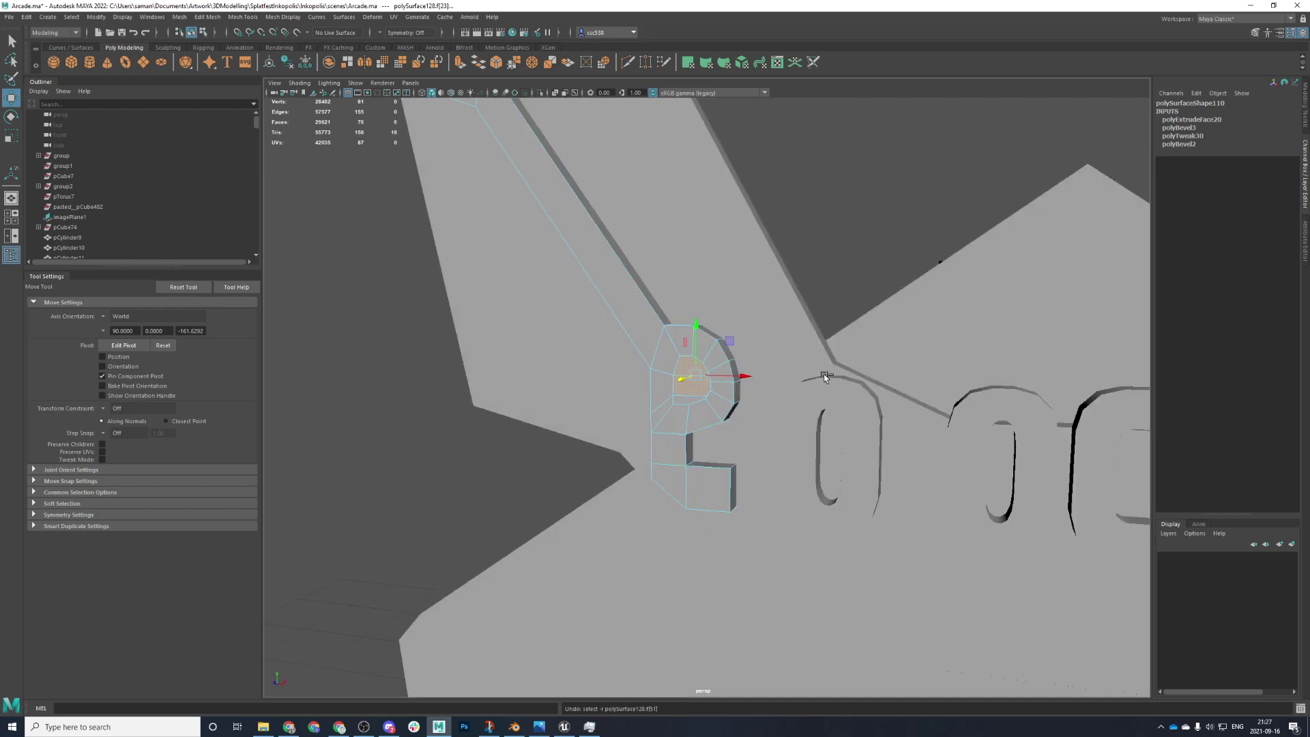
pyautogui.hotkey('ctrl', 'z')
pyautogui.hotkey('ctrl', 'z')
pyautogui.hotkey('ctrl', 'z')
pyautogui.hotkey('ctrl', 'z')
pyautogui.hotkey('ctrl', 'z')
pyautogui.hotkey('ctrl', 'z')
pyautogui.hotkey('ctrl', 'z')
pyautogui.hotkey('ctrl', 'z')
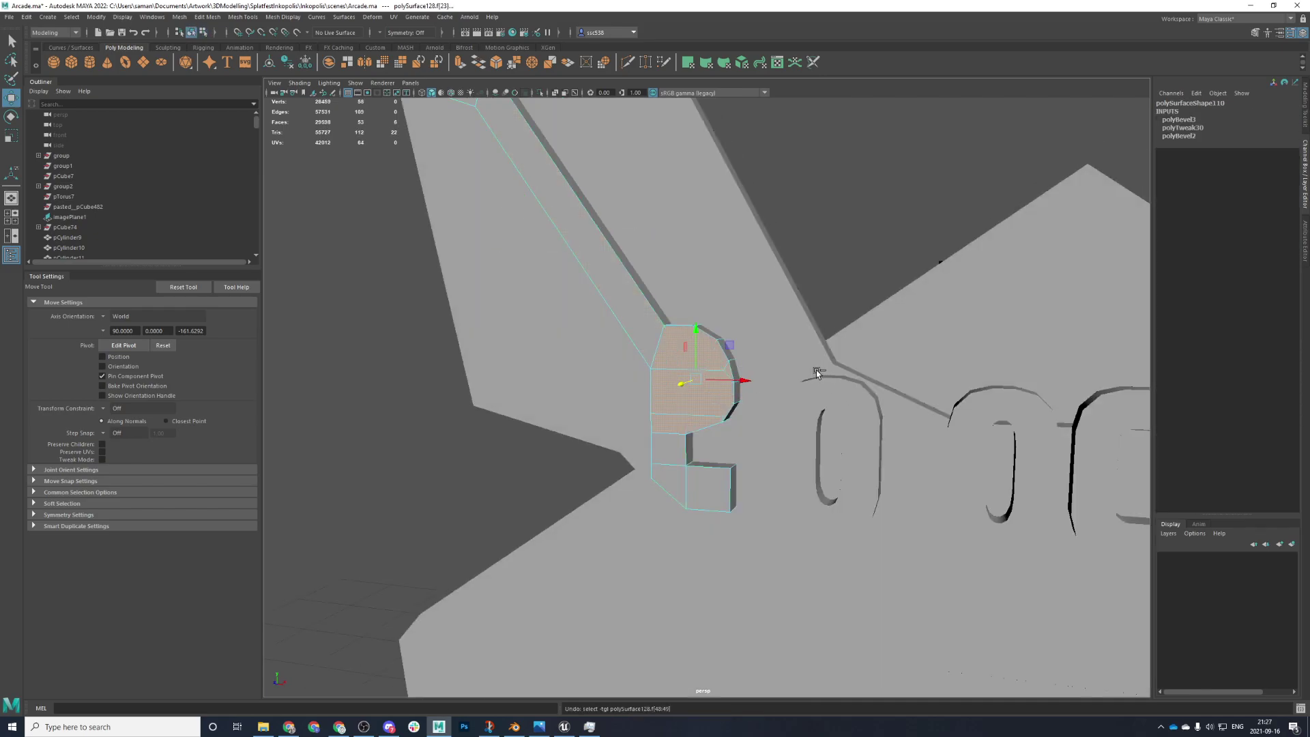
pyautogui.hotkey('ctrl', 'z')
pyautogui.hotkey('ctrl', 'z')
pyautogui.hotkey('ctrl', 'z')
# - Move the whole first letter forward, clear of the sign, to a Translate Z of 14.828
pyautogui.scroll(-3, 768, 372)
pyautogui.keyDown('alt'); pyautogui.moveTo(769, 372); pyautogui.dragTo(596, 386); pyautogui.keyUp('alt')
pyautogui.moveTo(623, 244); pyautogui.dragTo(618, 245)
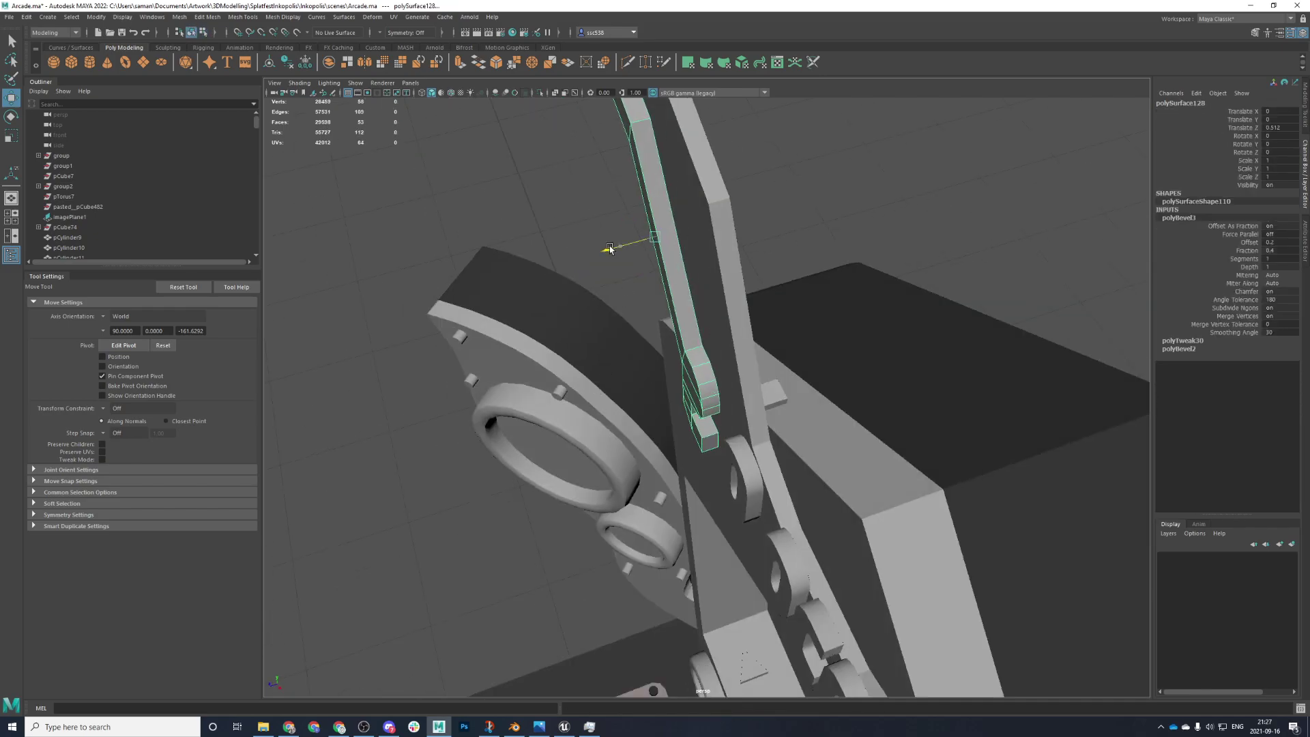
pyautogui.hotkey('ctrl', 'z')
pyautogui.hotkey('ctrl', 'z')
pyautogui.hotkey('ctrl', 'z')
pyautogui.hotkey('ctrl', 'z')
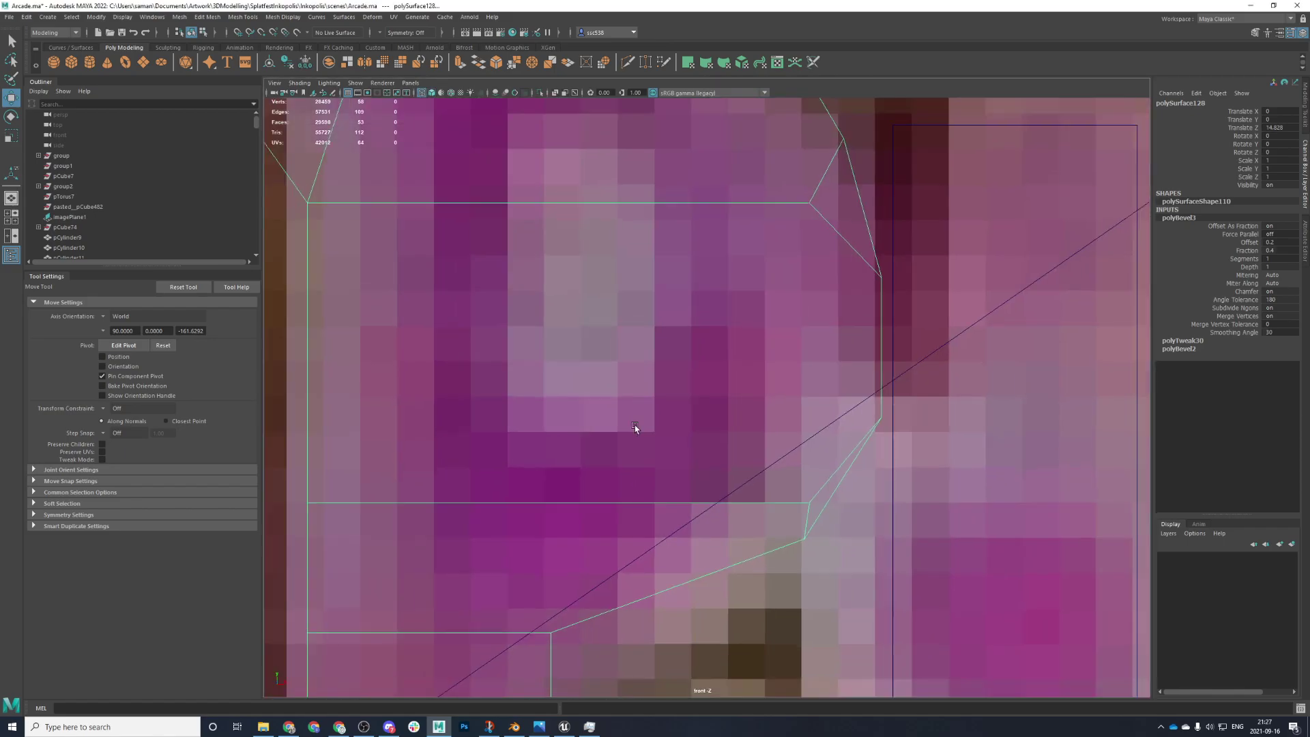
# - Select the front and back faces of the first letter's bowl
pyautogui.scroll(-3, 634, 425)
pyautogui.keyDown('alt'); pyautogui.moveTo(619, 389); pyautogui.dragTo(675, 444, button='middle'); pyautogui.keyUp('alt')
pyautogui.scroll(1, 684, 410)
pyautogui.rightClick(706, 304)
pyautogui.rightClick(711, 289)
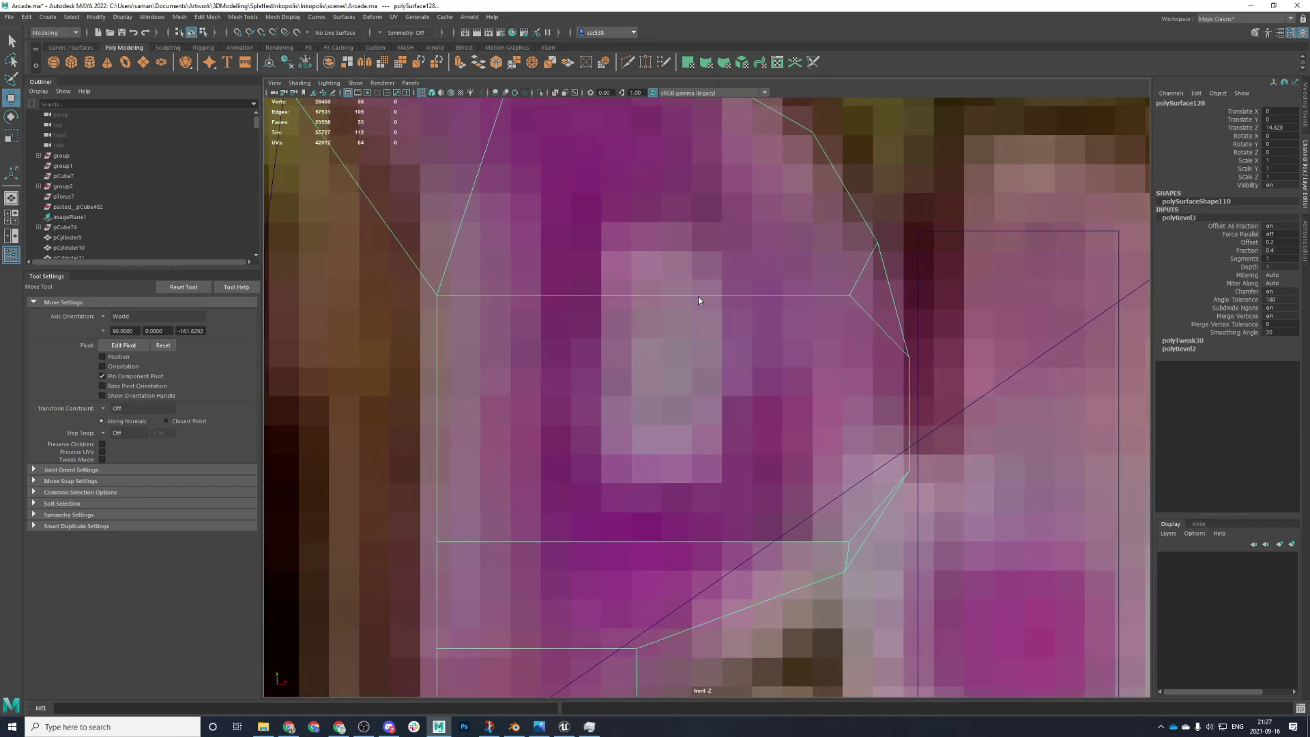
pyautogui.click(644, 258)
pyautogui.moveTo(851, 554); pyautogui.dragTo(858, 561)
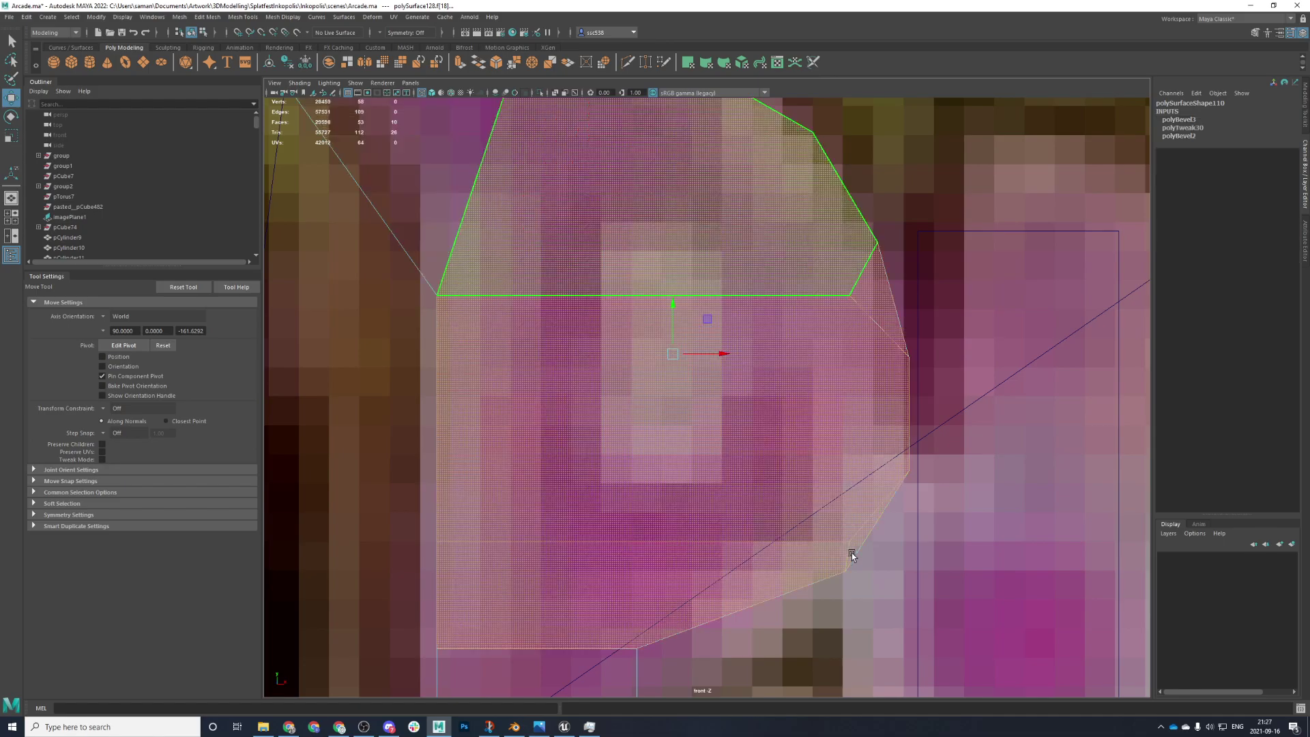
pyautogui.press('space')
pyautogui.press('space')
pyautogui.keyDown('alt'); pyautogui.moveTo(777, 307); pyautogui.dragTo(824, 445); pyautogui.keyUp('alt')
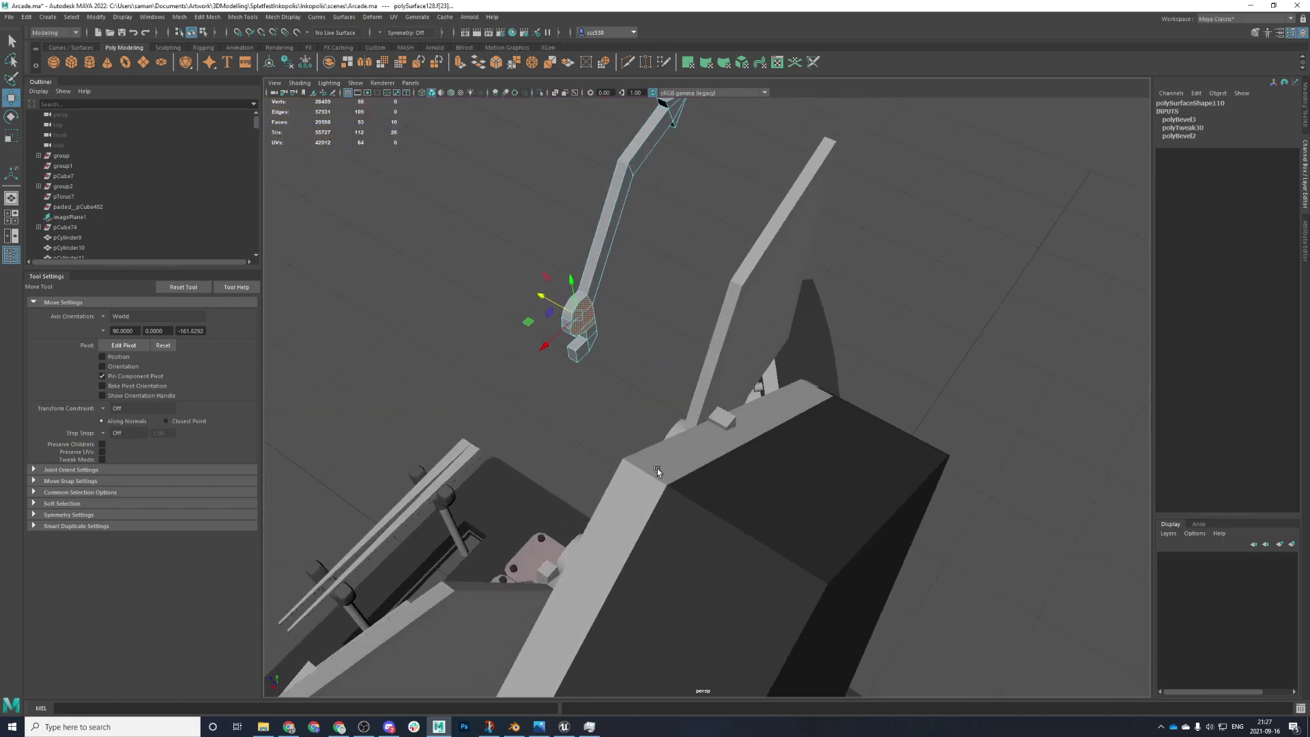
pyautogui.press('f')
pyautogui.press('4')
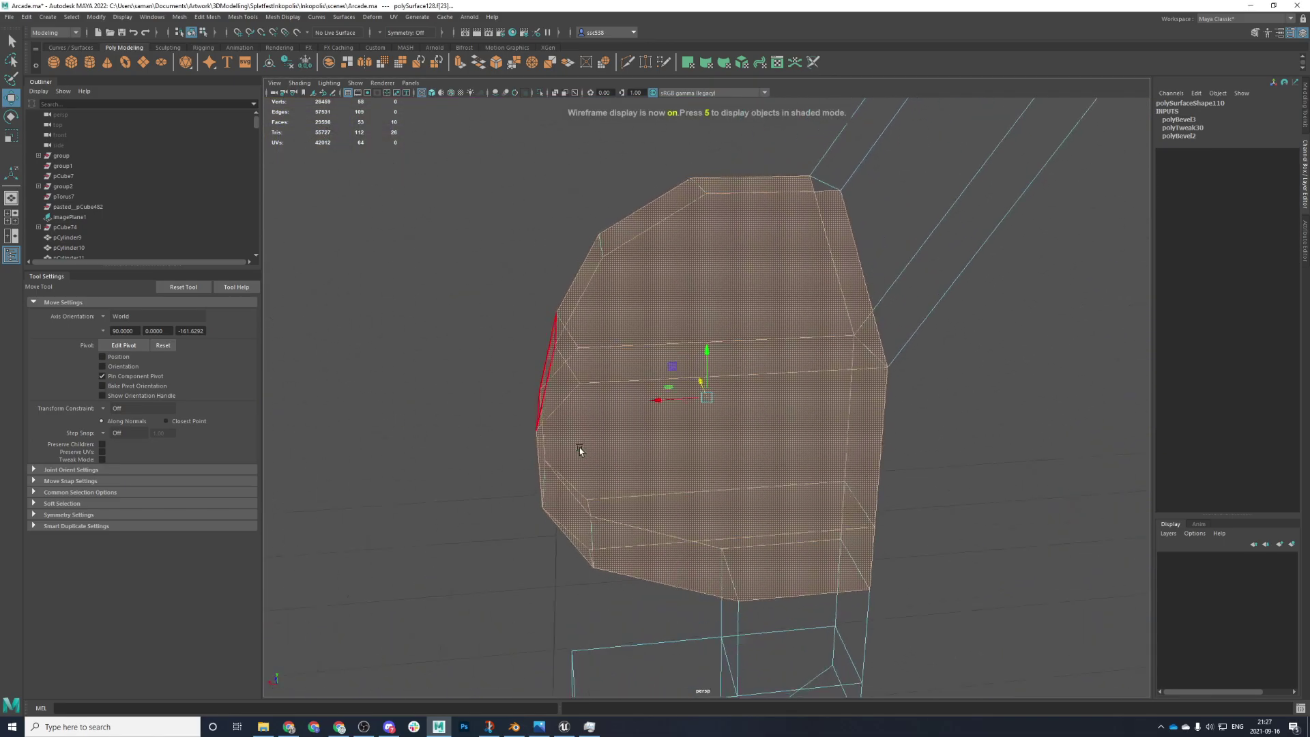
pyautogui.keyDown('alt'); pyautogui.moveTo(580, 450); pyautogui.dragTo(826, 452); pyautogui.keyUp('alt')
# - Extrude the bowl's selected faces, scale the inset down to the reference hole, and delete the inset faces to open it
pyautogui.press('5')
pyautogui.hotkey('ctrl', 'e')
pyautogui.press('r')
pyautogui.moveTo(739, 370); pyautogui.dragTo(758, 351)
pyautogui.press('space')
pyautogui.press('space')
pyautogui.scroll(-2, 625, 550)
pyautogui.scroll(-1, 755, 380)
pyautogui.scroll(3, 756, 380)
pyautogui.moveTo(755, 398)
pyautogui.mouseDown()
pyautogui.moveTo(739, 398)
pyautogui.moveTo(754, 395)
pyautogui.mouseUp()
pyautogui.press('Delete')
# - Adjust the hole's side vertices to the reference, spreading the curved side's points vertically
pyautogui.moveTo(632, 292); pyautogui.dragTo(599, 278, button='right')
pyautogui.moveTo(576, 197); pyautogui.dragTo(628, 710)
pyautogui.keyDown('shift'); pyautogui.click(618, 232); pyautogui.keyUp('shift')
pyautogui.moveTo(635, 397); pyautogui.dragTo(587, 406)
pyautogui.moveTo(775, 247); pyautogui.dragTo(869, 590)
pyautogui.moveTo(861, 398)
pyautogui.mouseDown()
pyautogui.moveTo(832, 397)
pyautogui.moveTo(854, 399)
pyautogui.moveTo(843, 409)
pyautogui.mouseUp()
pyautogui.press('w')
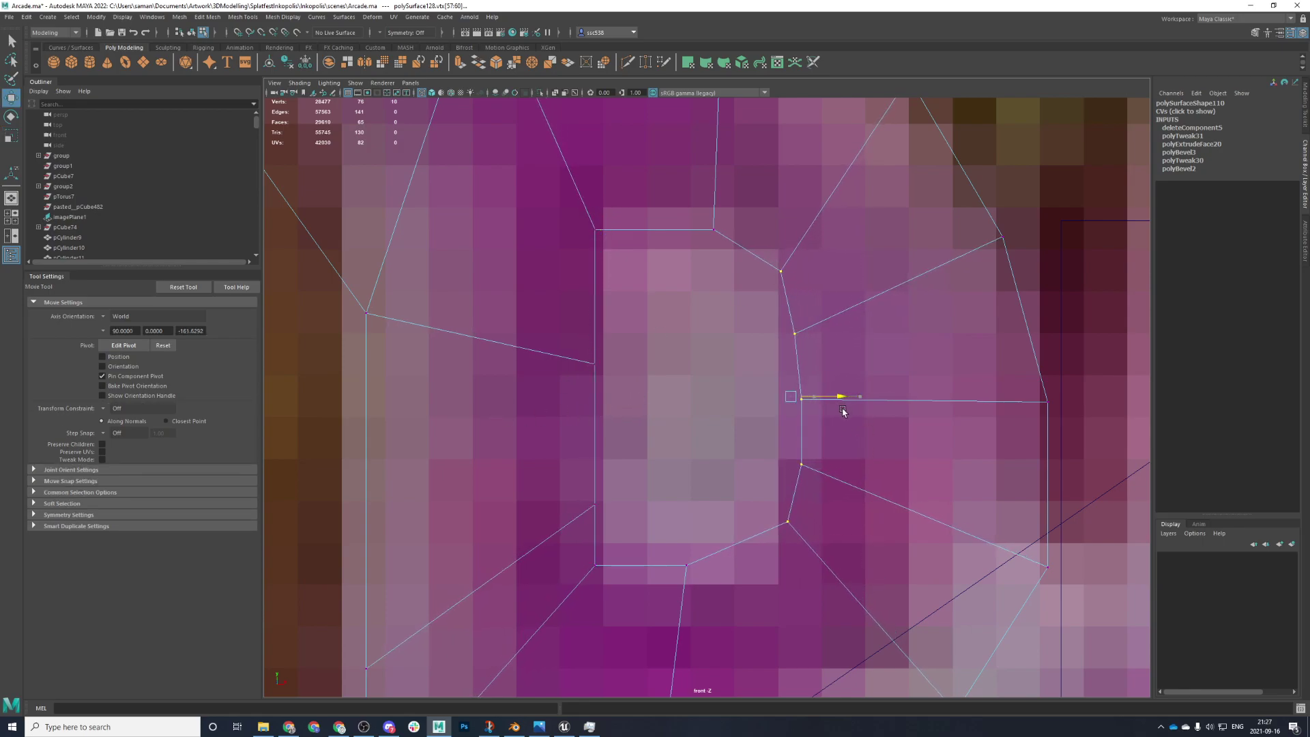
pyautogui.press('r')
pyautogui.moveTo(794, 356); pyautogui.dragTo(803, 354)
pyautogui.press('w')
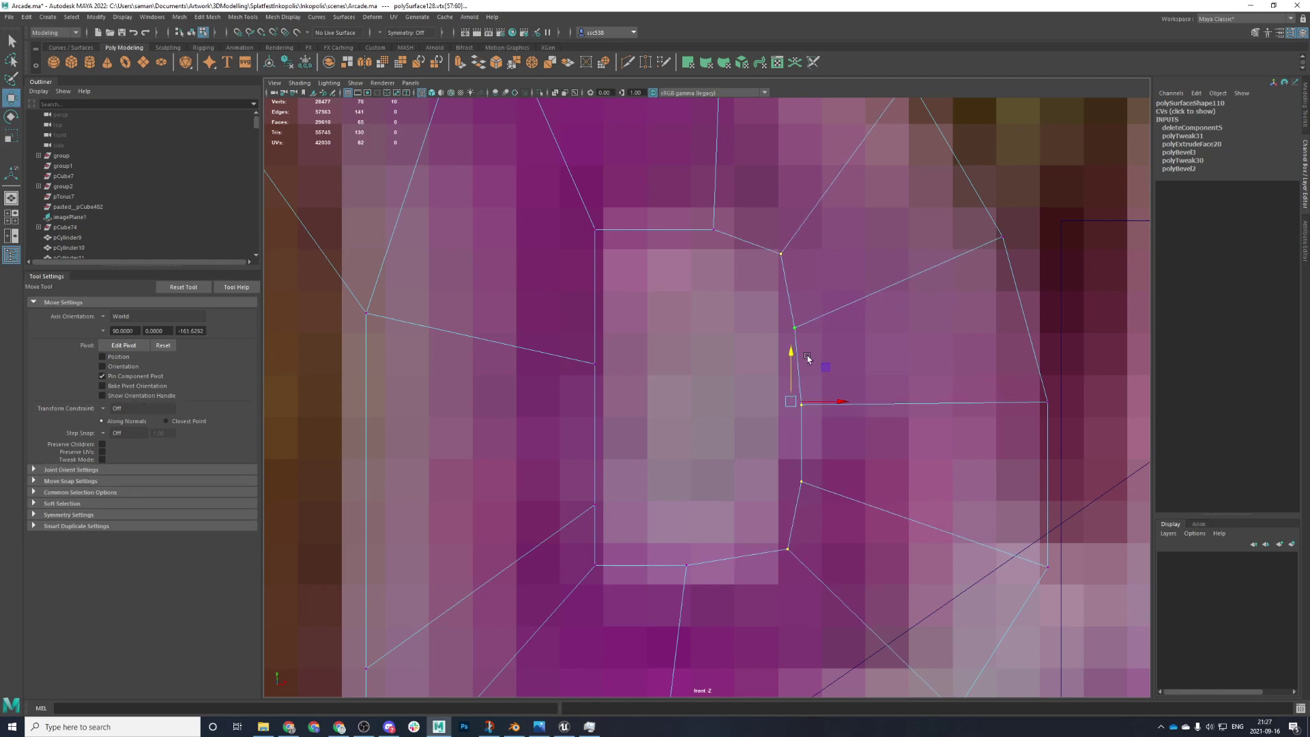
# - Bridge the front and back edges along the curved side of the bowl's hole
pyautogui.press('space')
pyautogui.press('space')
pyautogui.keyDown('alt'); pyautogui.moveTo(819, 412); pyautogui.dragTo(933, 409); pyautogui.keyUp('alt')
pyautogui.scroll(5, 724, 429)
pyautogui.scroll(5, 757, 363)
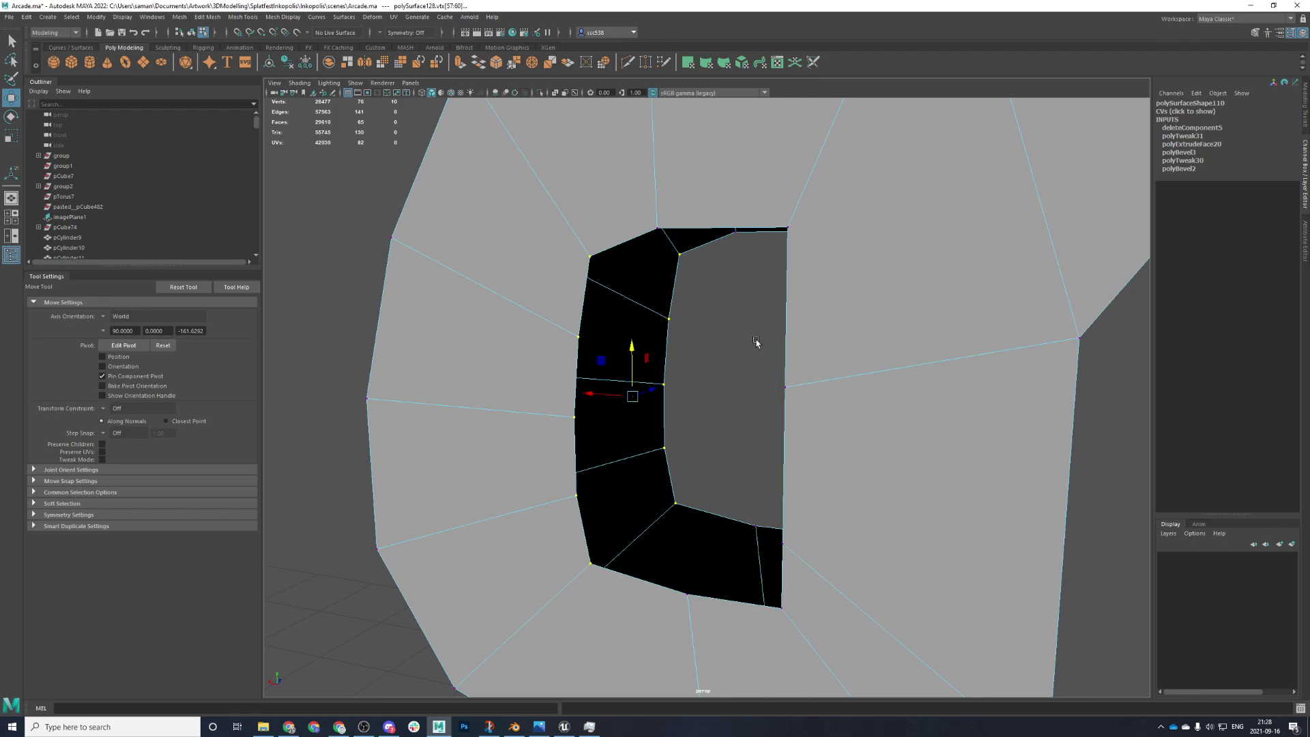
pyautogui.press('F10')
pyautogui.click(583, 311)
pyautogui.keyDown('shift'); pyautogui.click(677, 303); pyautogui.keyUp('shift')
pyautogui.keyDown('shift'); pyautogui.click(668, 353); pyautogui.keyUp('shift')
pyautogui.keyDown('shift'); pyautogui.click(576, 385); pyautogui.keyUp('shift')
pyautogui.keyDown('shift'); pyautogui.click(574, 456); pyautogui.keyUp('shift')
pyautogui.keyDown('shift'); pyautogui.click(675, 411); pyautogui.keyUp('shift')
pyautogui.keyDown('shift'); pyautogui.click(669, 477); pyautogui.keyUp('shift')
pyautogui.keyDown('shift'); pyautogui.click(578, 519); pyautogui.keyUp('shift')
pyautogui.click(207, 18)
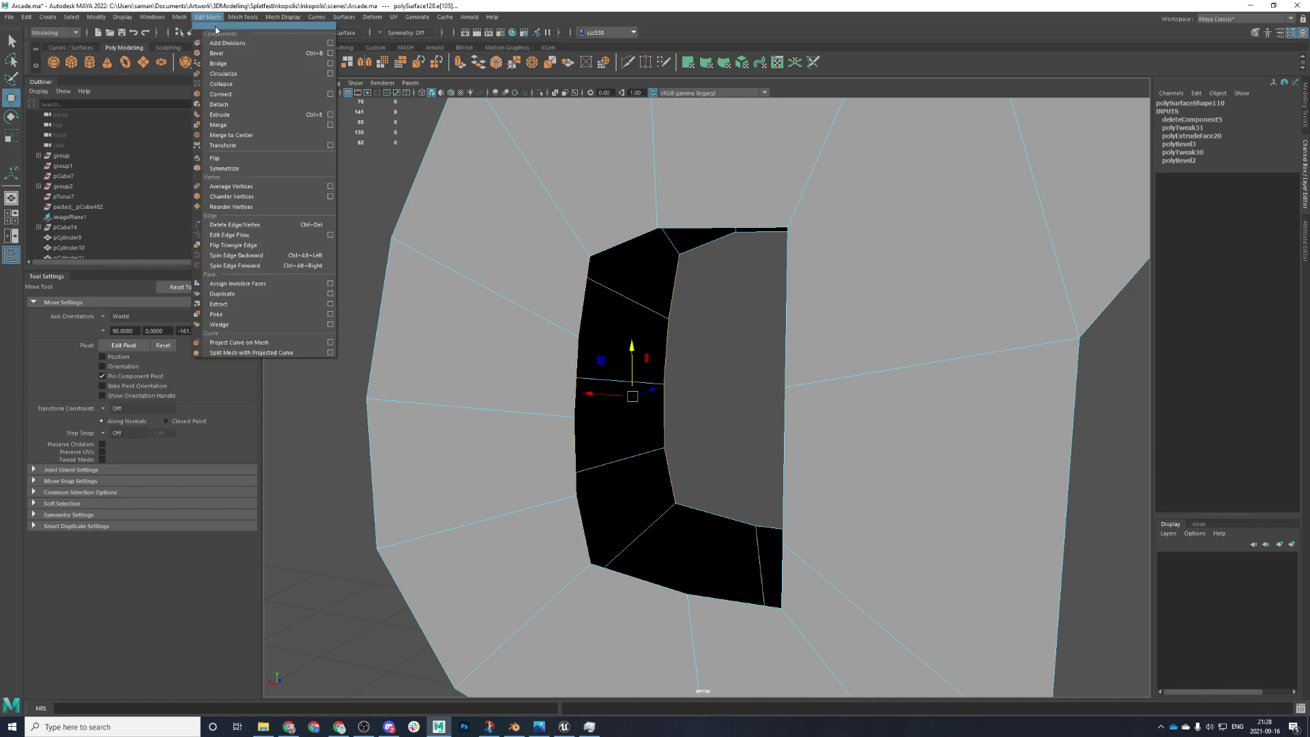
pyautogui.click(215, 64)
pyautogui.click(637, 377)
# - Bridge the front and back edges along the lower side of the bowl's hole
pyautogui.keyDown('alt'); pyautogui.moveTo(637, 376); pyautogui.dragTo(659, 262); pyautogui.keyUp('alt')
pyautogui.click(646, 215)
pyautogui.keyDown('shift'); pyautogui.click(685, 257); pyautogui.keyUp('shift')
pyautogui.keyDown('shift'); pyautogui.click(689, 541); pyautogui.keyUp('shift')
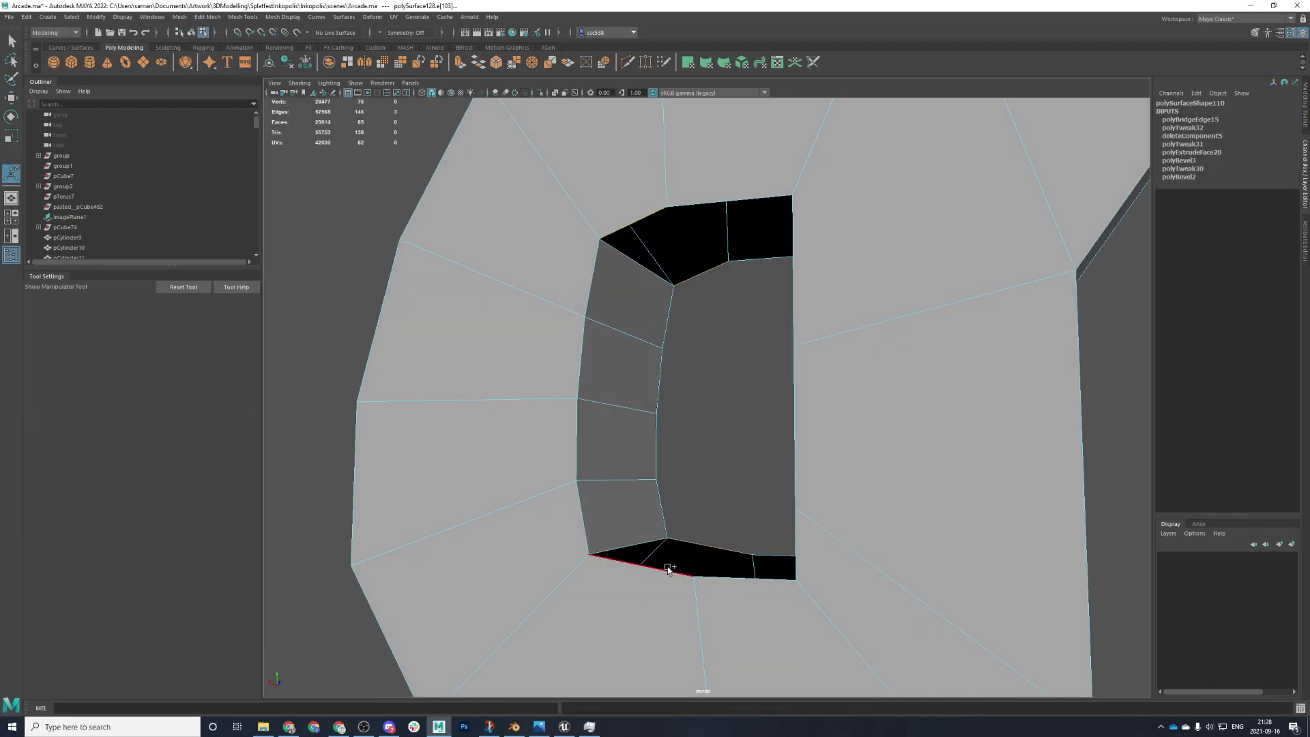
pyautogui.press('g')
pyautogui.keyDown('alt'); pyautogui.moveTo(718, 580); pyautogui.dragTo(678, 524); pyautogui.keyUp('alt')
pyautogui.click(678, 530)
pyautogui.keyDown('shift'); pyautogui.click(656, 575); pyautogui.keyUp('shift')
pyautogui.keyDown('alt'); pyautogui.moveTo(650, 595); pyautogui.dragTo(761, 521); pyautogui.keyUp('alt')
pyautogui.press('g')
pyautogui.keyDown('shift'); pyautogui.click(791, 591); pyautogui.keyUp('shift')
pyautogui.press('g')
# - Bridge the front and back edges along the straight vertical side of the bowl's hole
pyautogui.keyDown('alt'); pyautogui.moveTo(827, 593); pyautogui.dragTo(848, 541); pyautogui.keyUp('alt')
pyautogui.click(853, 526)
pyautogui.keyDown('shift'); pyautogui.click(778, 483); pyautogui.keyUp('shift')
pyautogui.keyDown('shift'); pyautogui.click(782, 448); pyautogui.keyUp('shift')
pyautogui.keyDown('shift'); pyautogui.click(852, 443); pyautogui.keyUp('shift')
pyautogui.keyDown('shift'); pyautogui.click(860, 308); pyautogui.keyUp('shift')
pyautogui.keyDown('shift'); pyautogui.click(791, 290); pyautogui.keyUp('shift')
pyautogui.press('g')
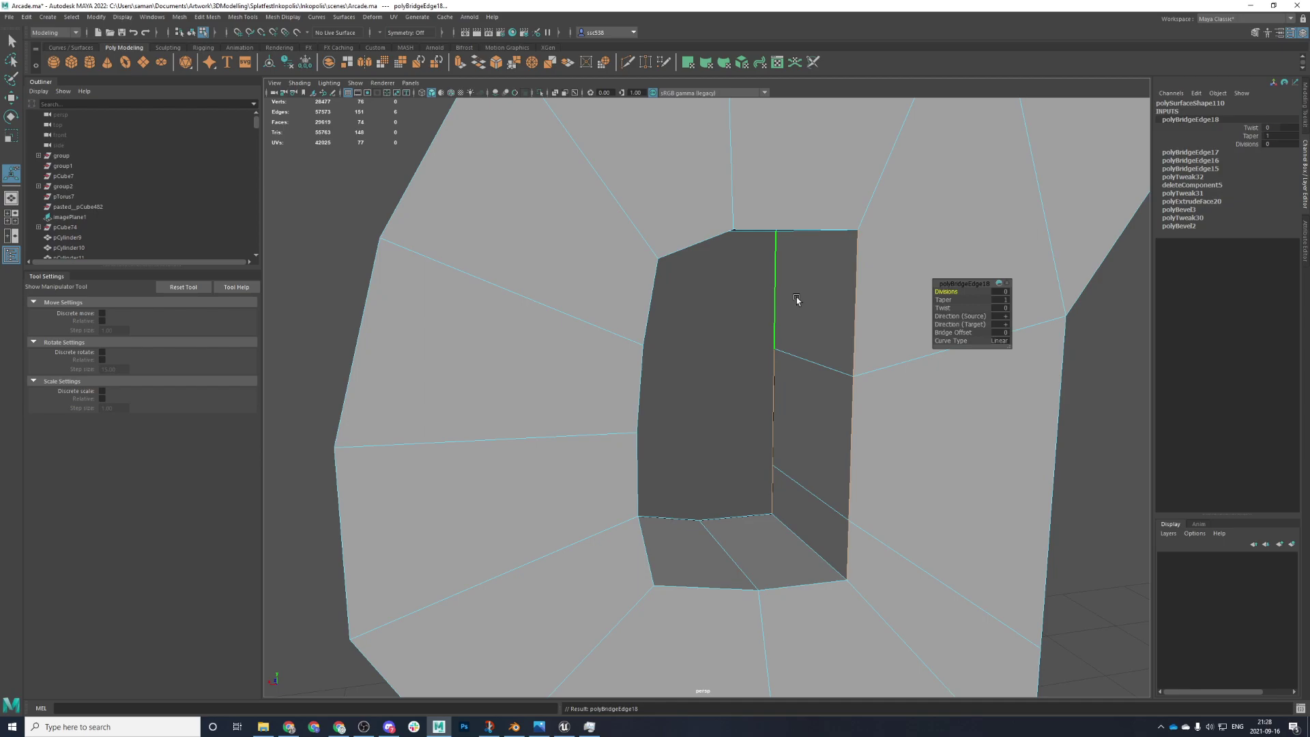
# - Bridge the front and back edges along the upper side of the bowl's hole
pyautogui.keyDown('alt'); pyautogui.moveTo(716, 252); pyautogui.dragTo(679, 227); pyautogui.keyUp('alt')
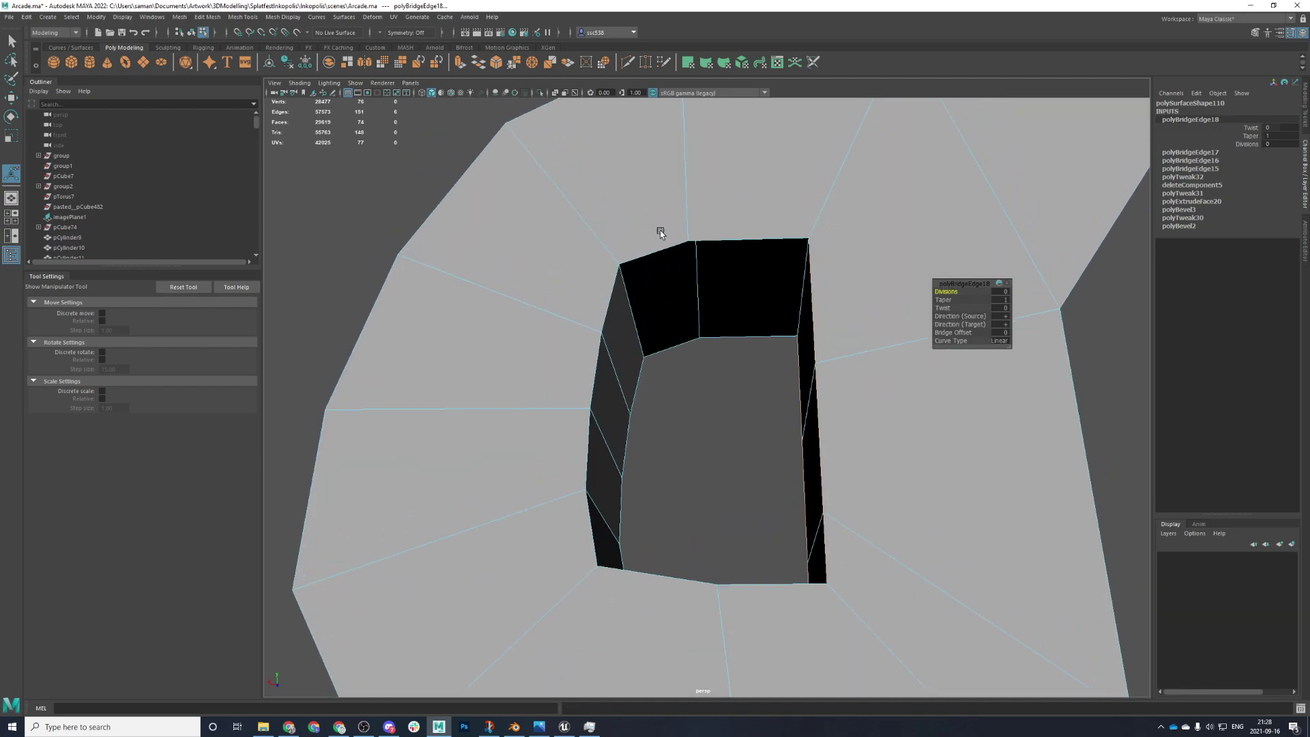
pyautogui.click(654, 252)
pyautogui.keyDown('shift'); pyautogui.click(681, 347); pyautogui.keyUp('shift')
pyautogui.keyDown('shift'); pyautogui.click(730, 340); pyautogui.keyUp('shift')
pyautogui.keyDown('shift'); pyautogui.click(739, 241); pyautogui.keyUp('shift')
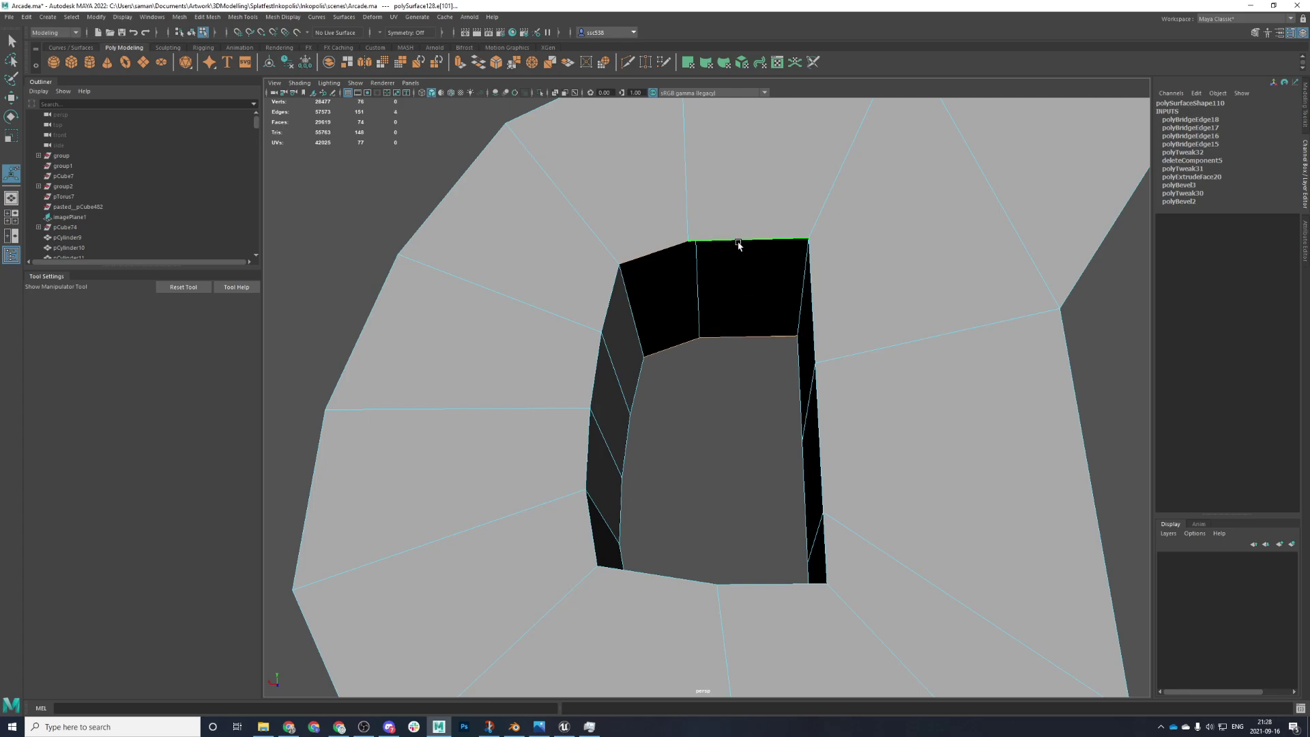
pyautogui.press('g')
# - Return the first letter to object mode, delete its construction history, and undo the pivot centring
pyautogui.keyDown('alt'); pyautogui.moveTo(787, 383); pyautogui.dragTo(846, 328); pyautogui.keyUp('alt')
pyautogui.moveTo(906, 274); pyautogui.dragTo(969, 231, button='right')
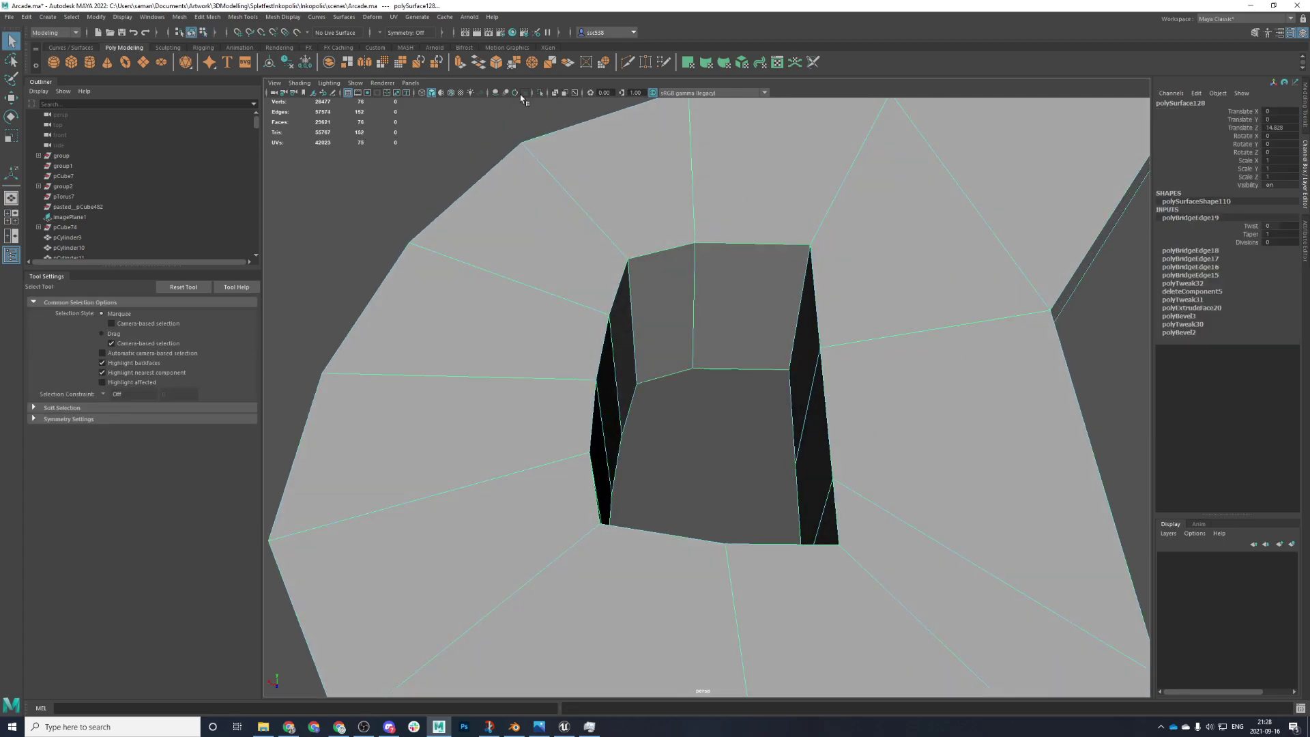
pyautogui.click(286, 63)
pyautogui.scroll(-3, 433, 345)
pyautogui.keyDown('alt'); pyautogui.moveTo(433, 344); pyautogui.dragTo(1047, 456); pyautogui.keyUp('alt')
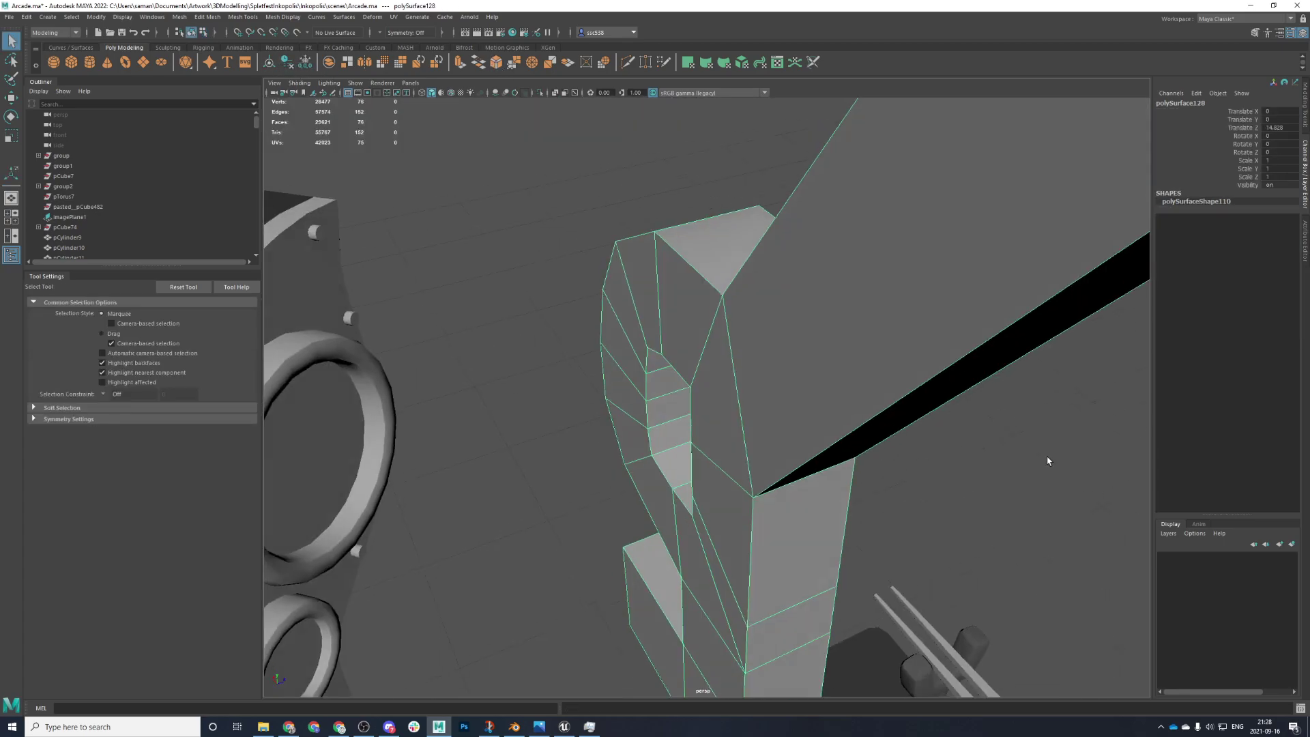
pyautogui.scroll(-5, 948, 464)
pyautogui.keyDown('alt'); pyautogui.moveTo(947, 464); pyautogui.dragTo(774, 423); pyautogui.keyUp('alt')
pyautogui.hotkey('ctrl', 'z')
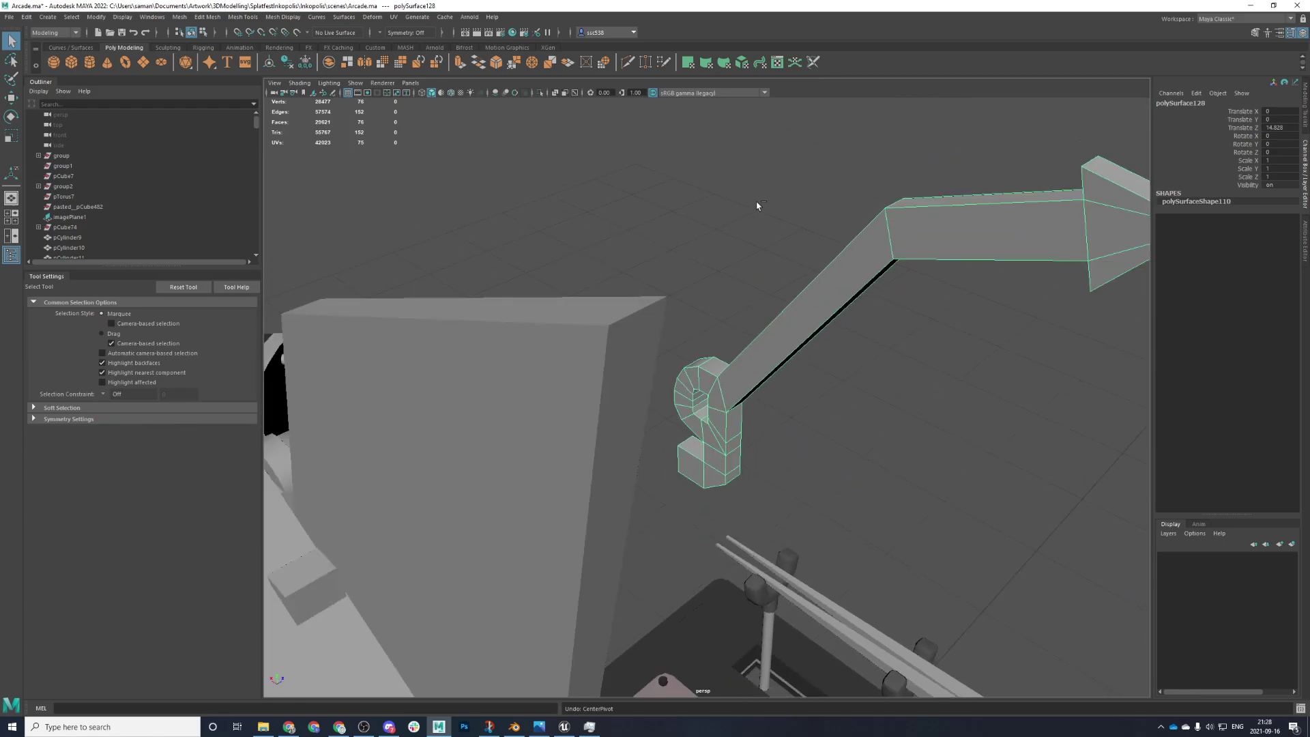
# - Set the first letter's Translate Z to 0 and save the scene
pyautogui.doubleClick(1279, 128)
pyautogui.write('0')
pyautogui.press('Return')
pyautogui.keyDown('alt'); pyautogui.moveTo(727, 107); pyautogui.dragTo(457, 293); pyautogui.keyUp('alt')
pyautogui.hotkey('ctrl', 's')
# - Duplicate the last letter with its arrow and move the copy down so its shaft follows the second yellow stripe
pyautogui.click(633, 373)
pyautogui.keyDown('alt'); pyautogui.moveTo(712, 399); pyautogui.dragTo(632, 407); pyautogui.keyUp('alt')
pyautogui.click(891, 416)
pyautogui.press('space')
pyautogui.press('space')
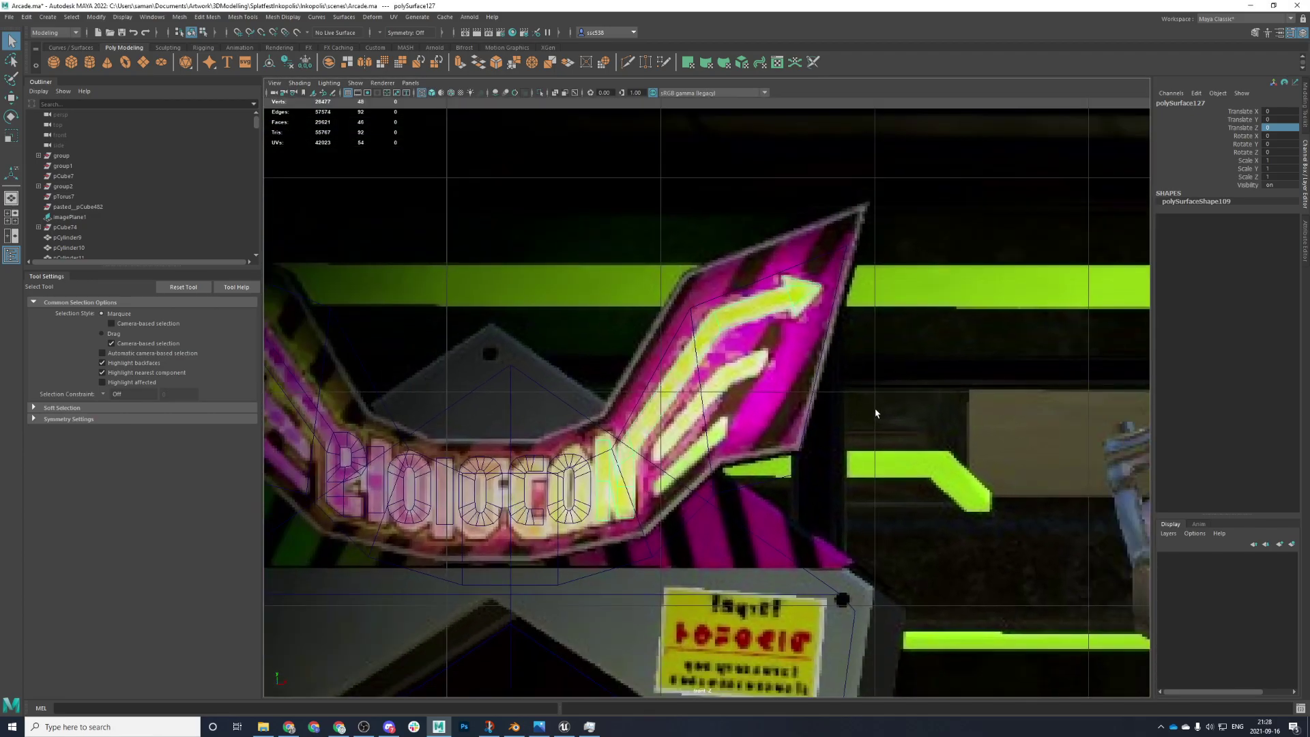
pyautogui.scroll(-7, 889, 441)
pyautogui.click(763, 375)
pyautogui.scroll(4, 763, 375)
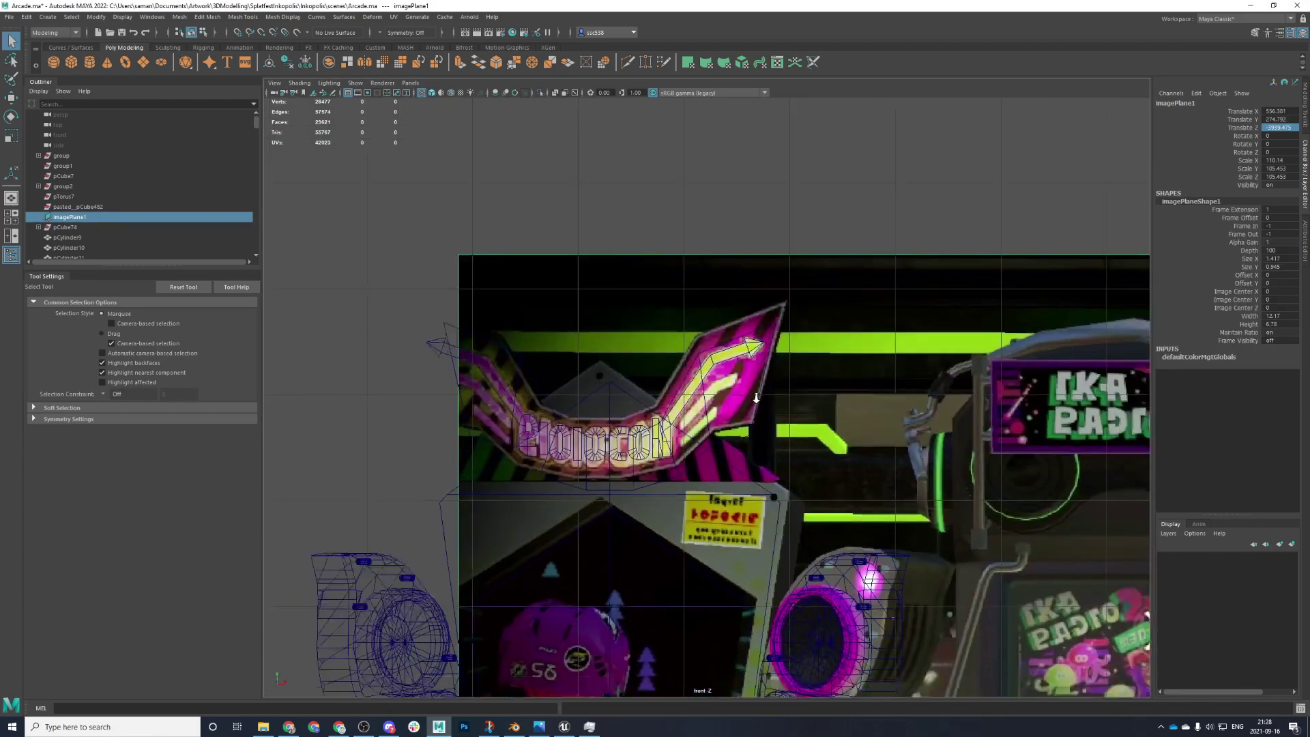
pyautogui.scroll(2, 702, 380)
pyautogui.click(698, 372)
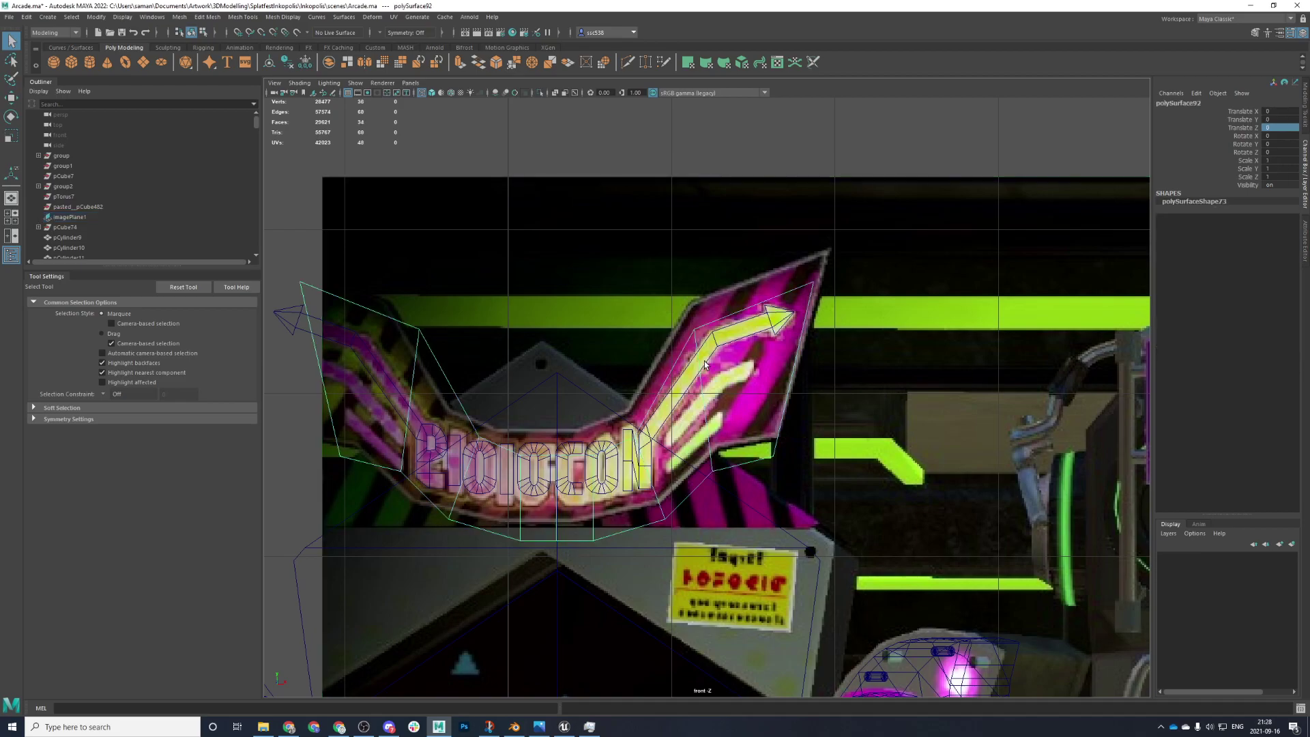
pyautogui.press('w')
pyautogui.scroll(3, 698, 371)
pyautogui.moveTo(707, 343); pyautogui.dragTo(740, 414)
# - Delete the arrowhead faces and the letter N faces from the duplicate, leaving only the bent shaft
pyautogui.moveTo(815, 361); pyautogui.dragTo(815, 390, button='right')
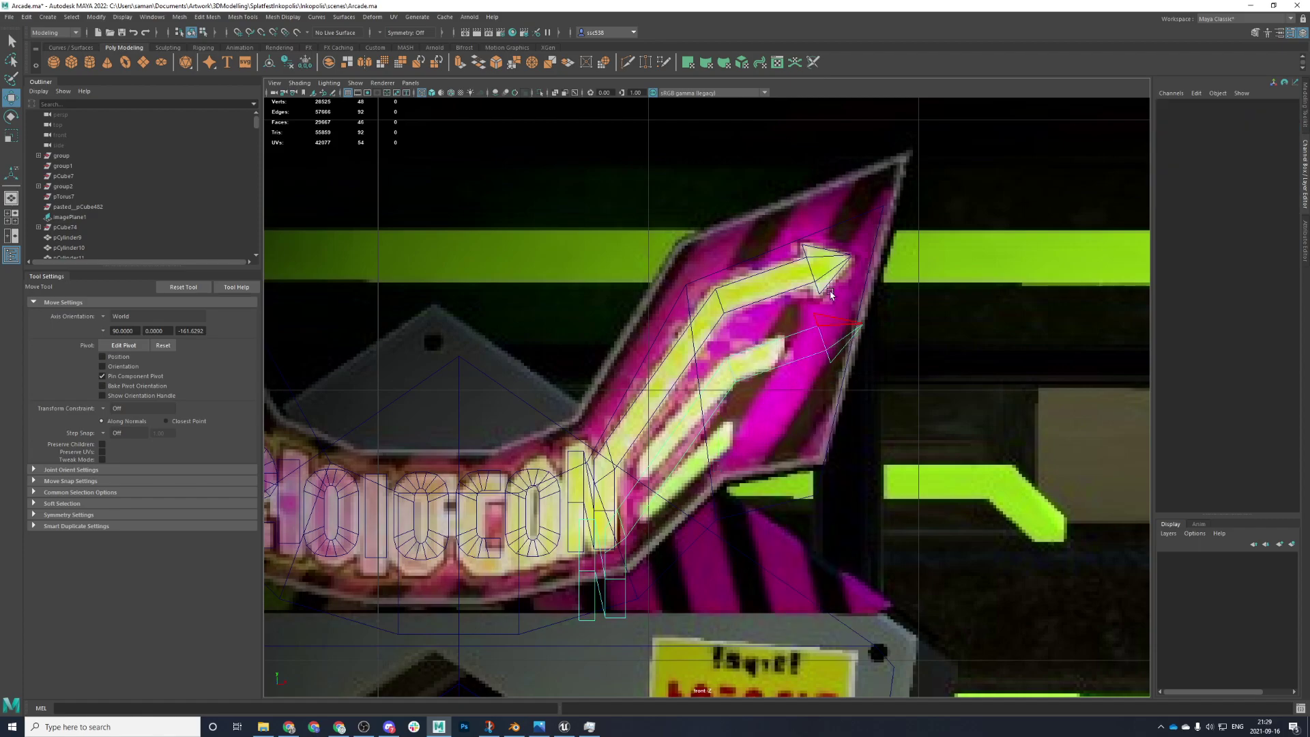
pyautogui.moveTo(833, 286); pyautogui.dragTo(882, 439)
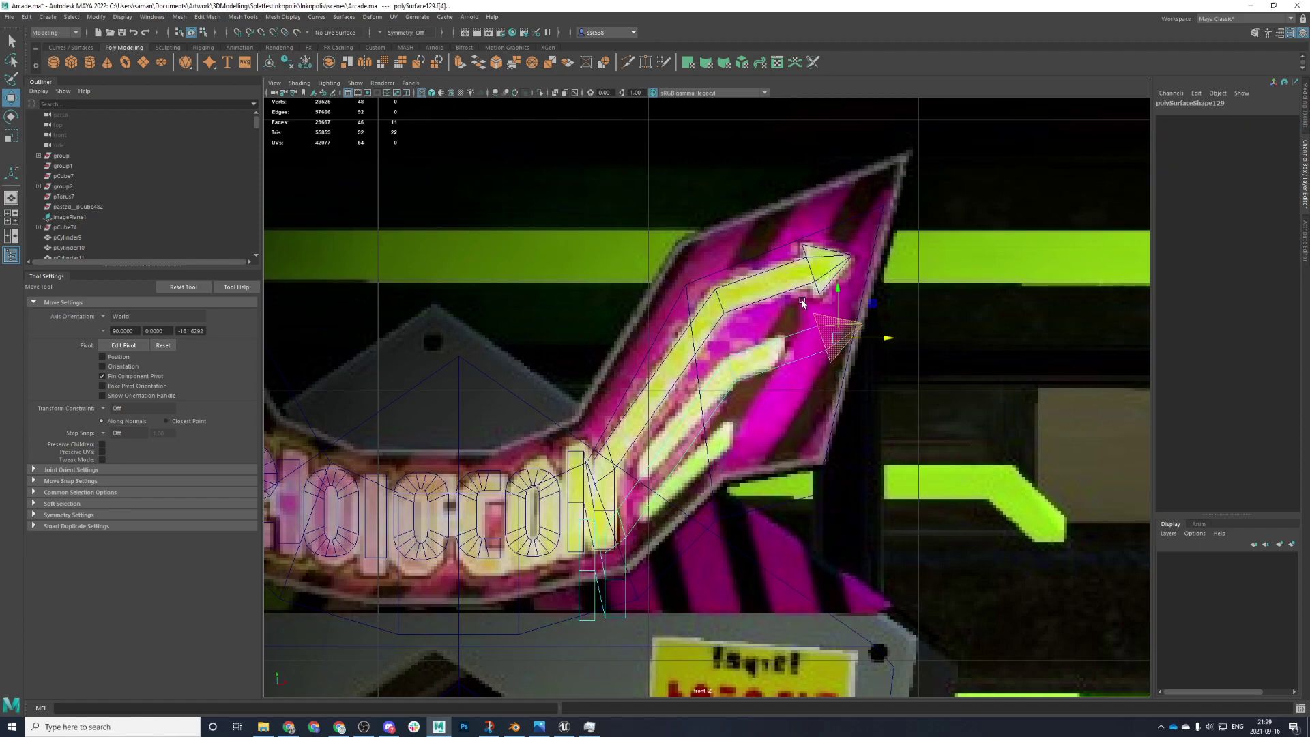
pyautogui.press('Delete')
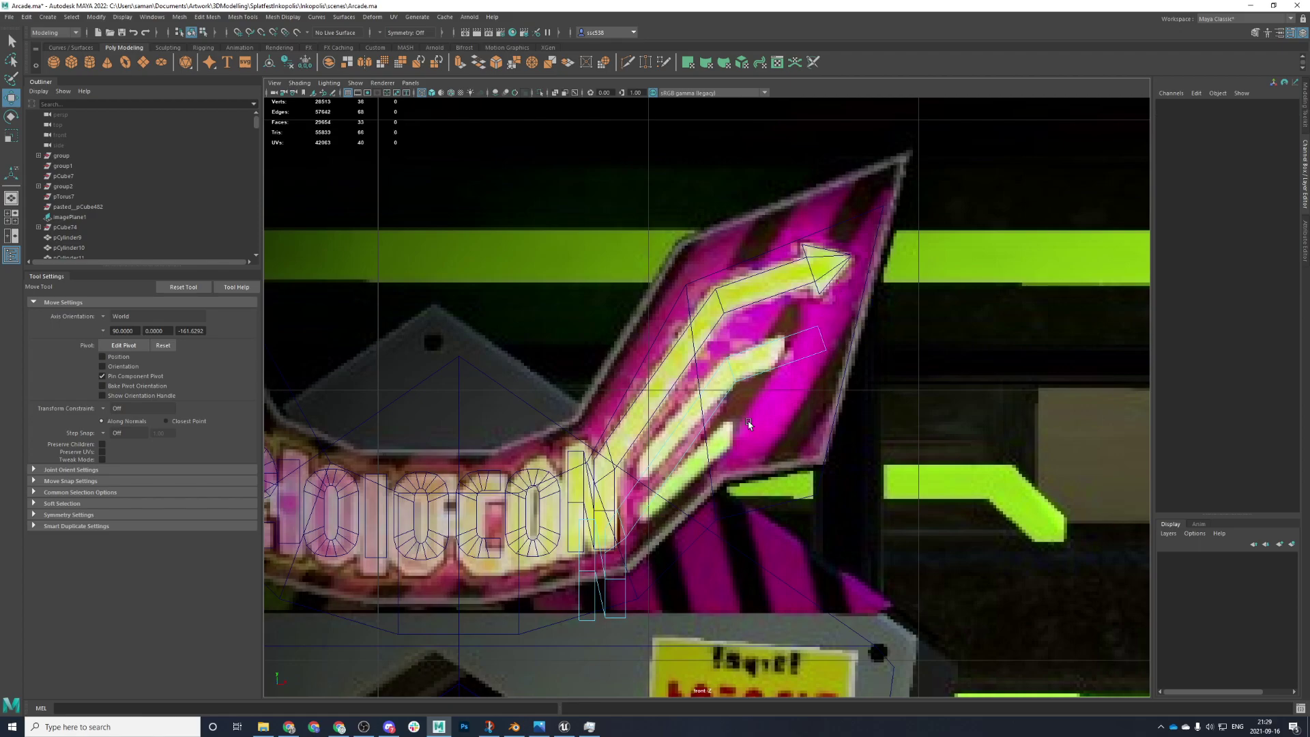
pyautogui.moveTo(490, 513); pyautogui.dragTo(665, 696)
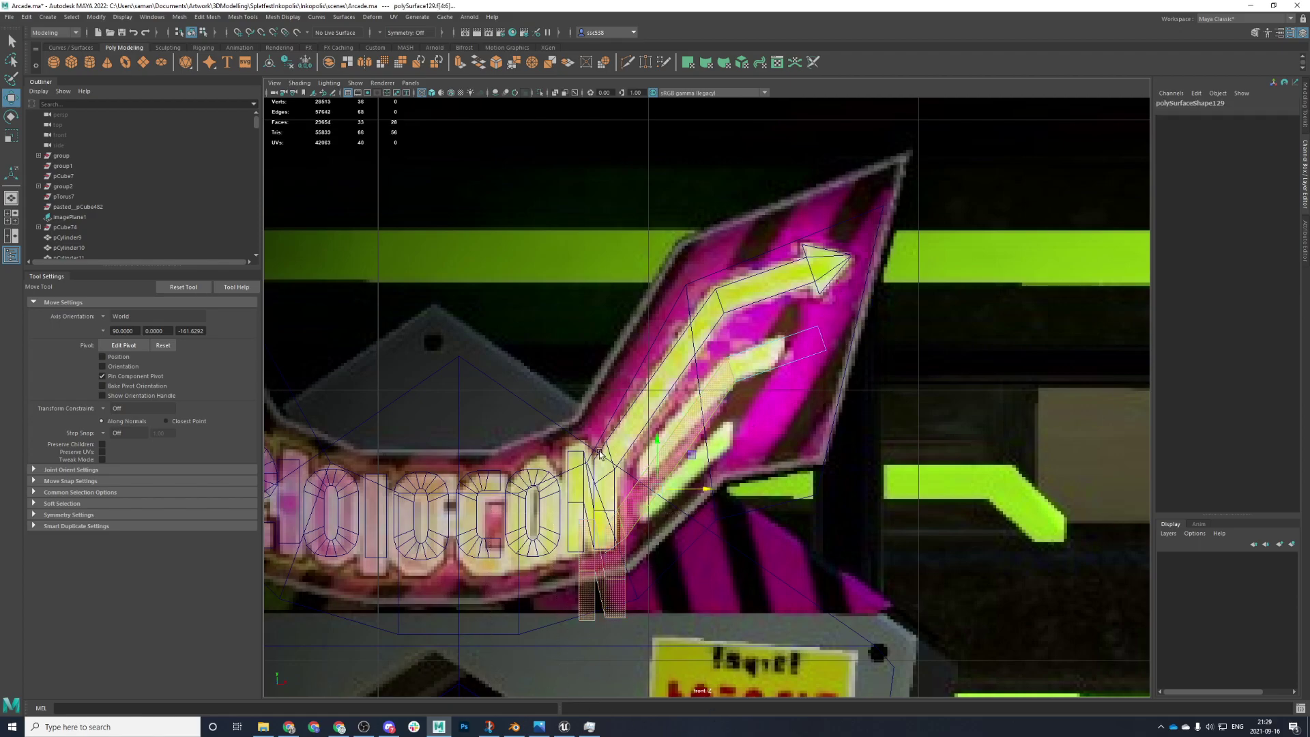
pyautogui.press('Delete')
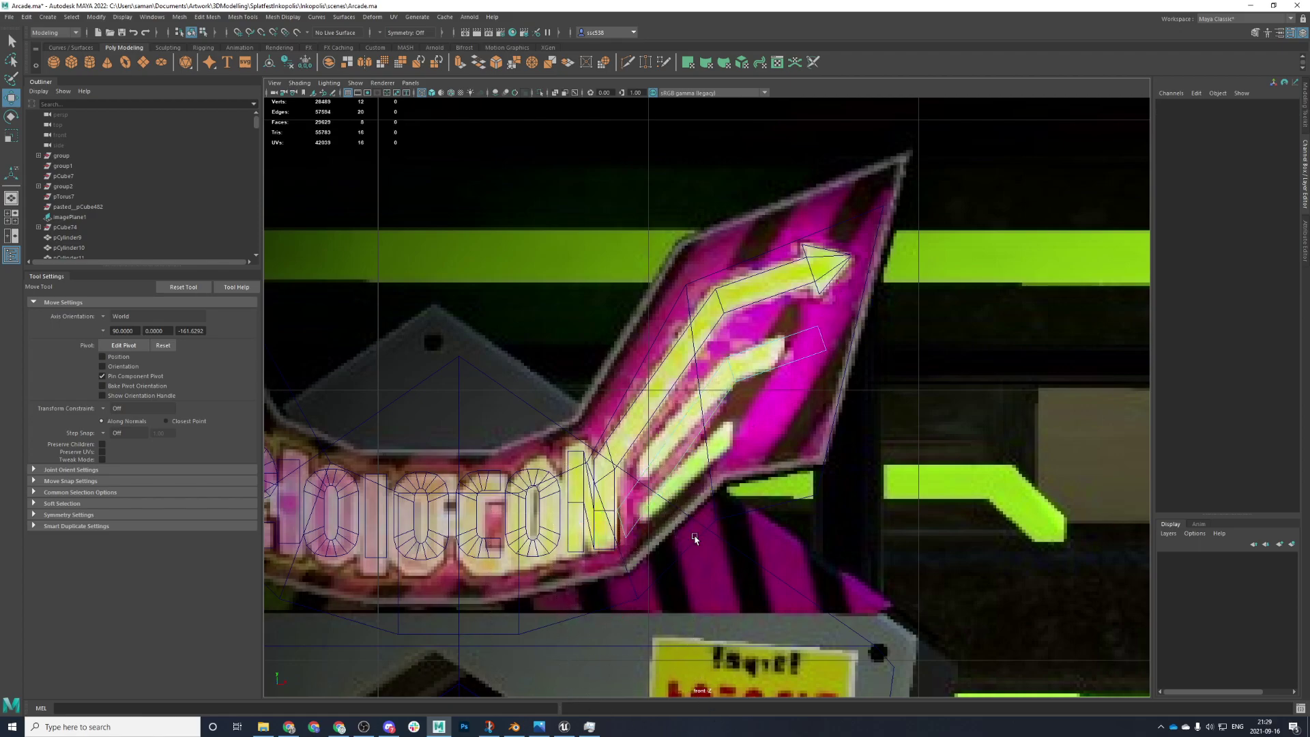
# - Fill the open holes at both ends of the duplicated shaft
pyautogui.rightClick(688, 473)
pyautogui.rightClick(715, 367)
pyautogui.moveTo(731, 354); pyautogui.dragTo(732, 331, button='right')
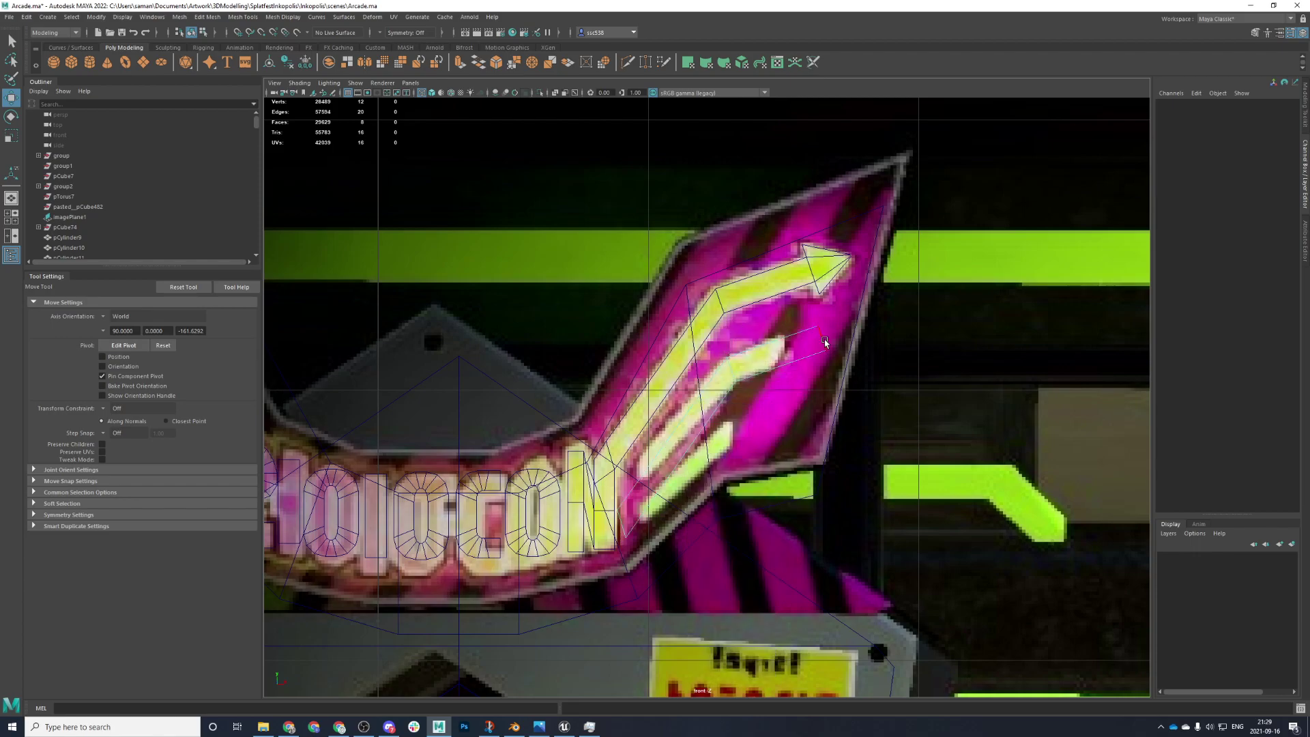
pyautogui.click(179, 17)
pyautogui.click(205, 92)
pyautogui.click(623, 521)
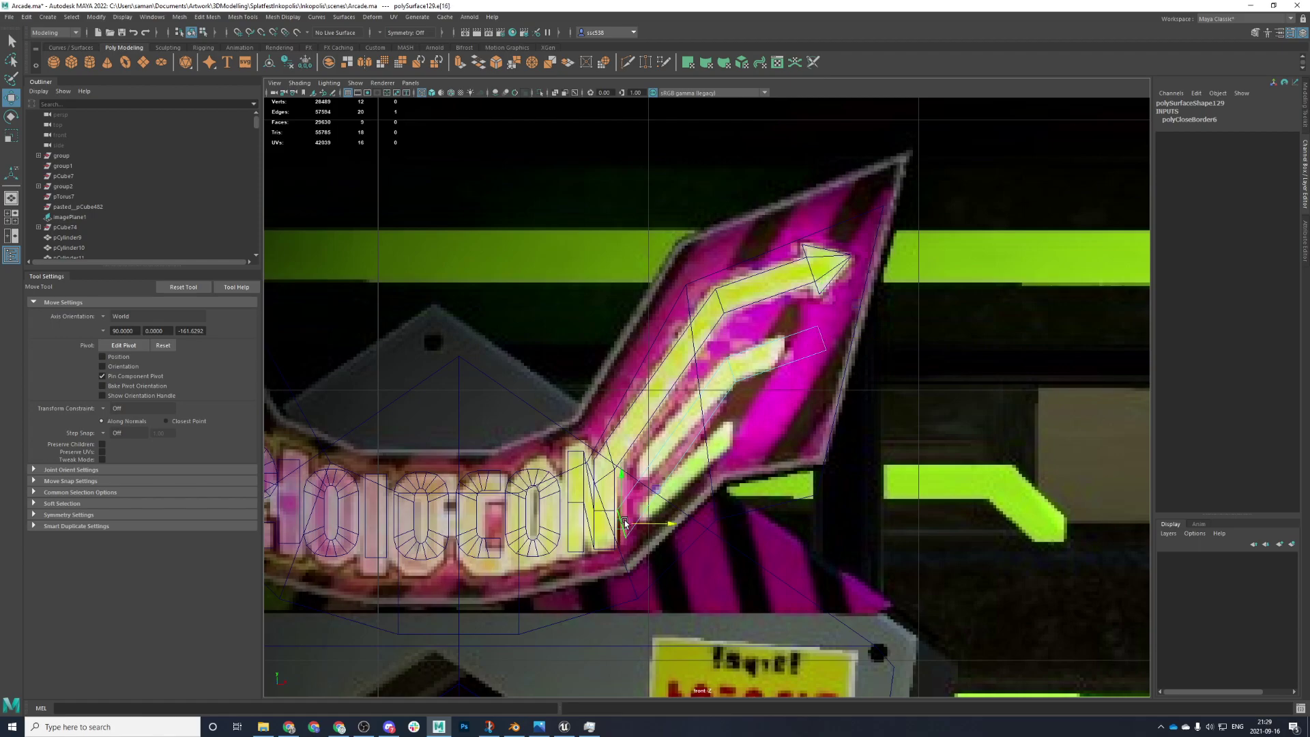
pyautogui.press('f')
pyautogui.scroll(-4, 755, 400)
pyautogui.press('g')
# - Flatten the shaft's lower end into a vertical edge and move it up to the start of the second stripe
pyautogui.press('space')
pyautogui.scroll(-5, 853, 307)
pyautogui.press('space')
pyautogui.keyDown('alt'); pyautogui.moveTo(853, 307); pyautogui.dragTo(900, 282); pyautogui.keyUp('alt')
pyautogui.press('space')
pyautogui.press('space')
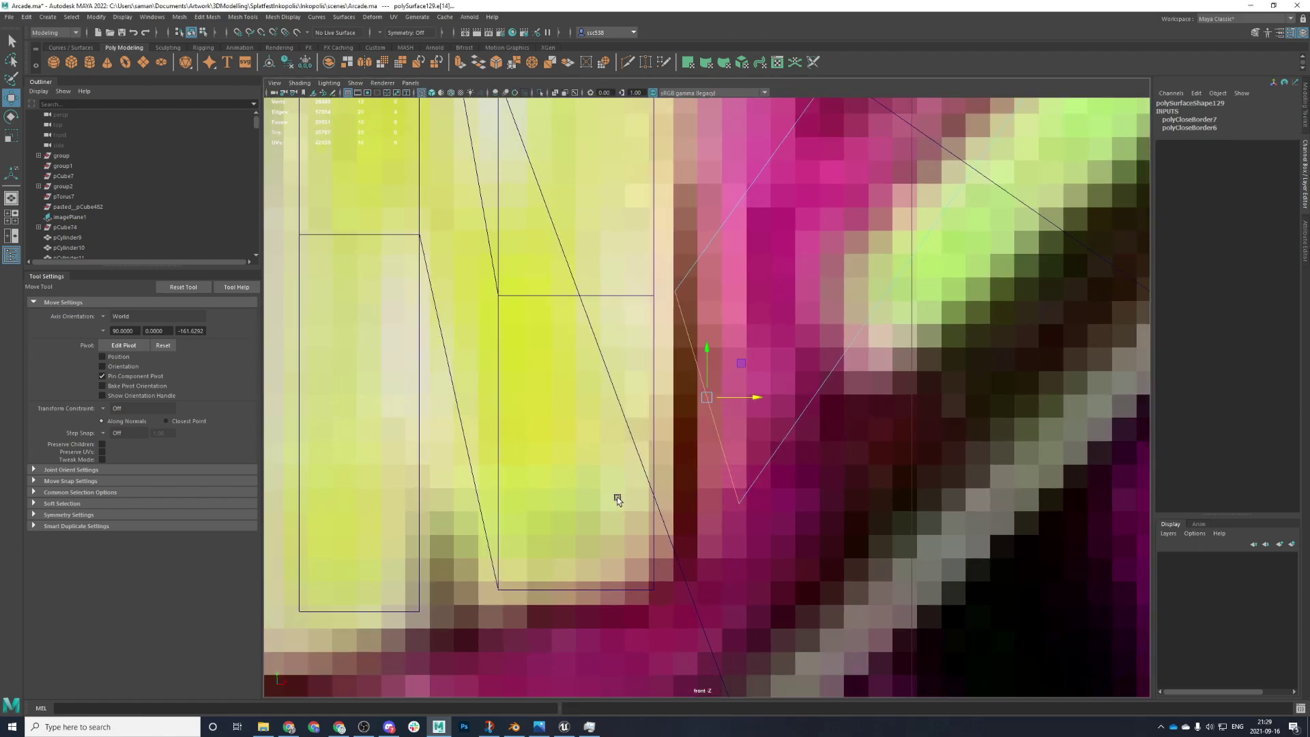
pyautogui.scroll(-6, 616, 496)
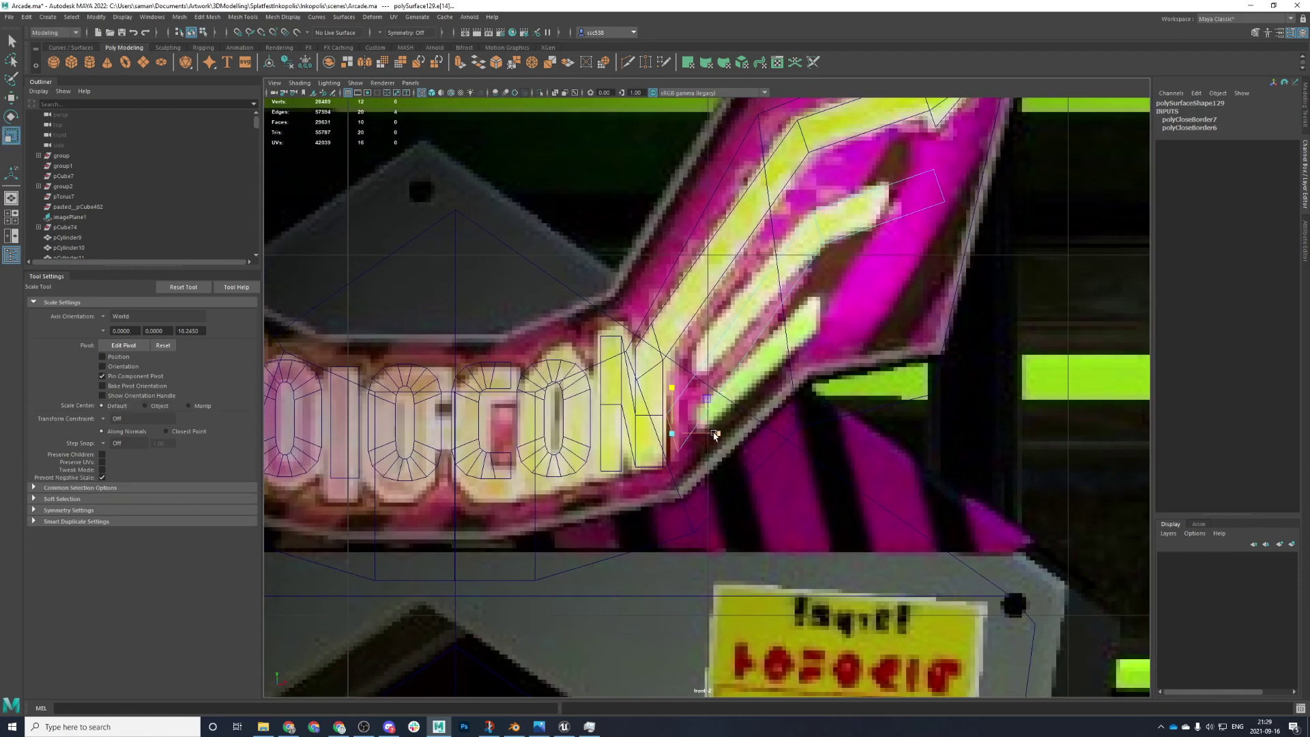
pyautogui.moveTo(675, 403); pyautogui.dragTo(732, 375)
pyautogui.moveTo(690, 330); pyautogui.dragTo(690, 328)
pyautogui.keyDown('alt'); pyautogui.moveTo(909, 238); pyautogui.dragTo(859, 331, button='middle'); pyautogui.keyUp('alt')
# - Move the shaft's outer end face back to the tip of the second yellow stripe and save the scene
pyautogui.scroll(1, 860, 330)
pyautogui.rightClick(902, 285)
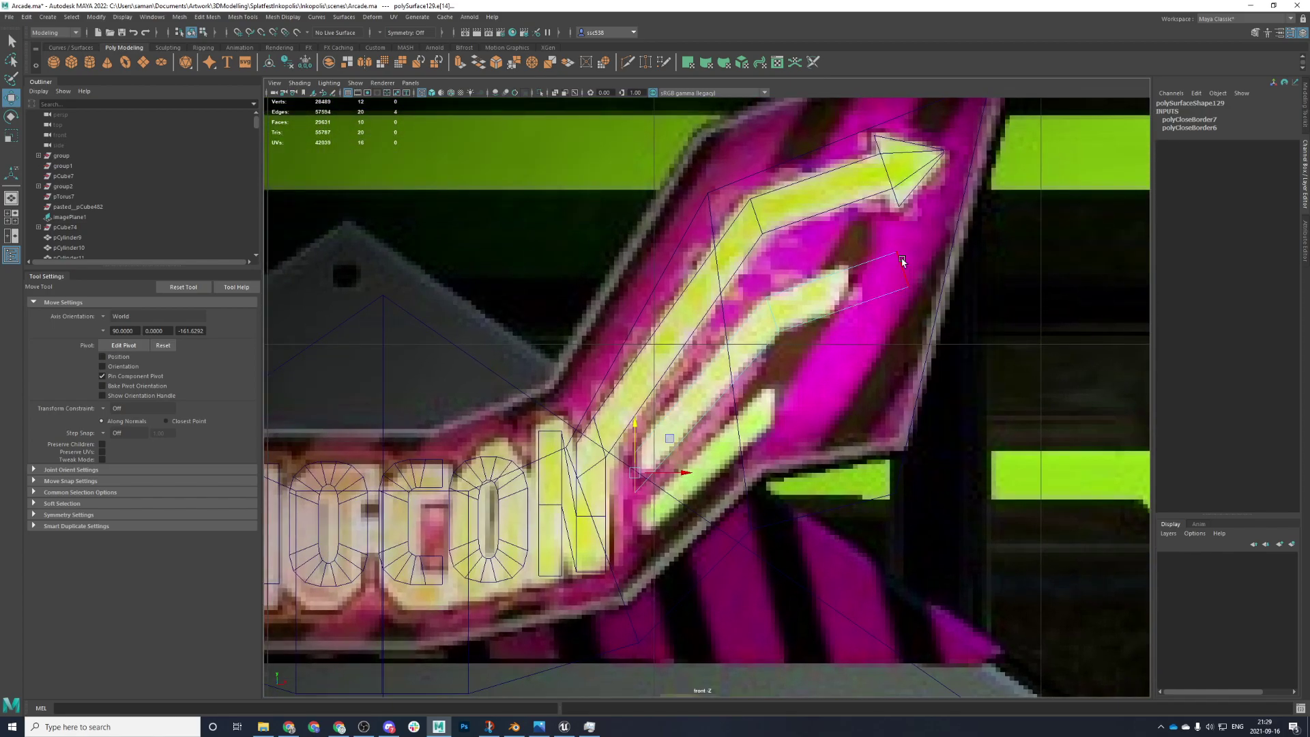
pyautogui.rightClick(891, 297)
pyautogui.moveTo(890, 294); pyautogui.dragTo(890, 322, button='right')
pyautogui.moveTo(899, 224); pyautogui.dragTo(944, 394)
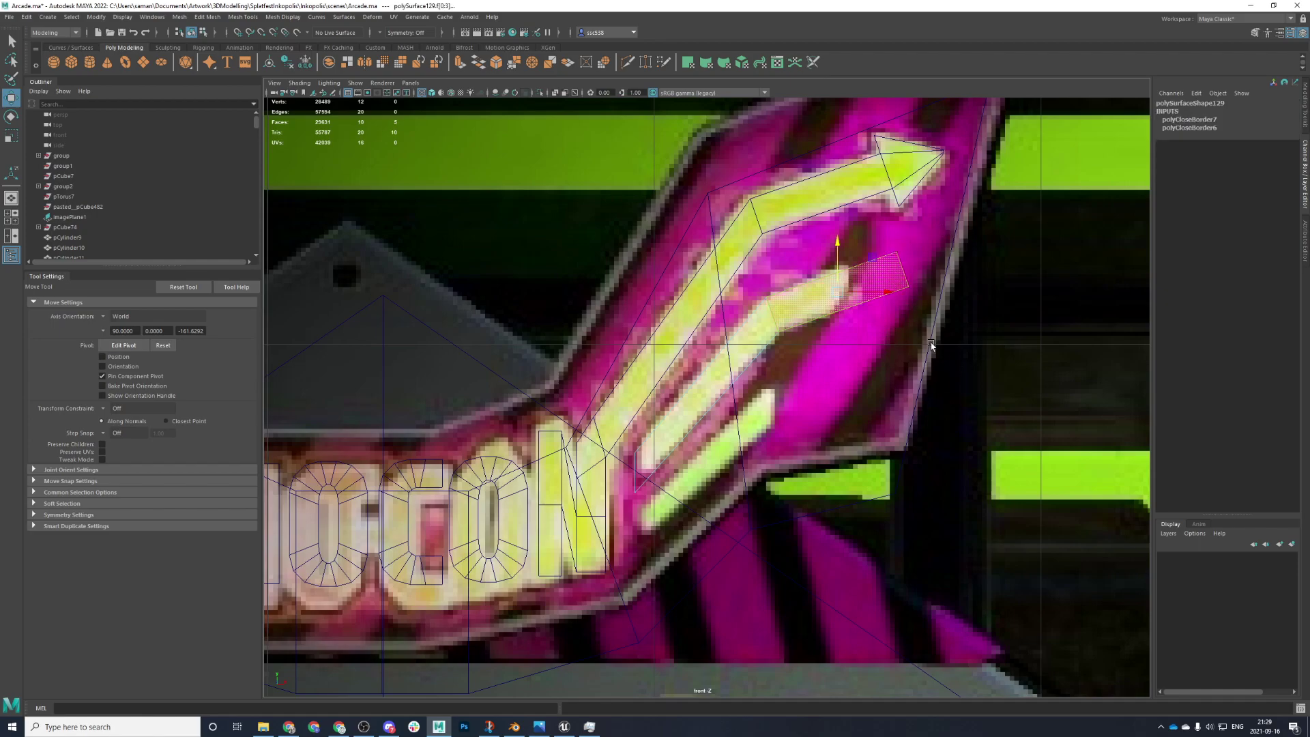
pyautogui.click(873, 280)
pyautogui.press('r')
pyautogui.press('w')
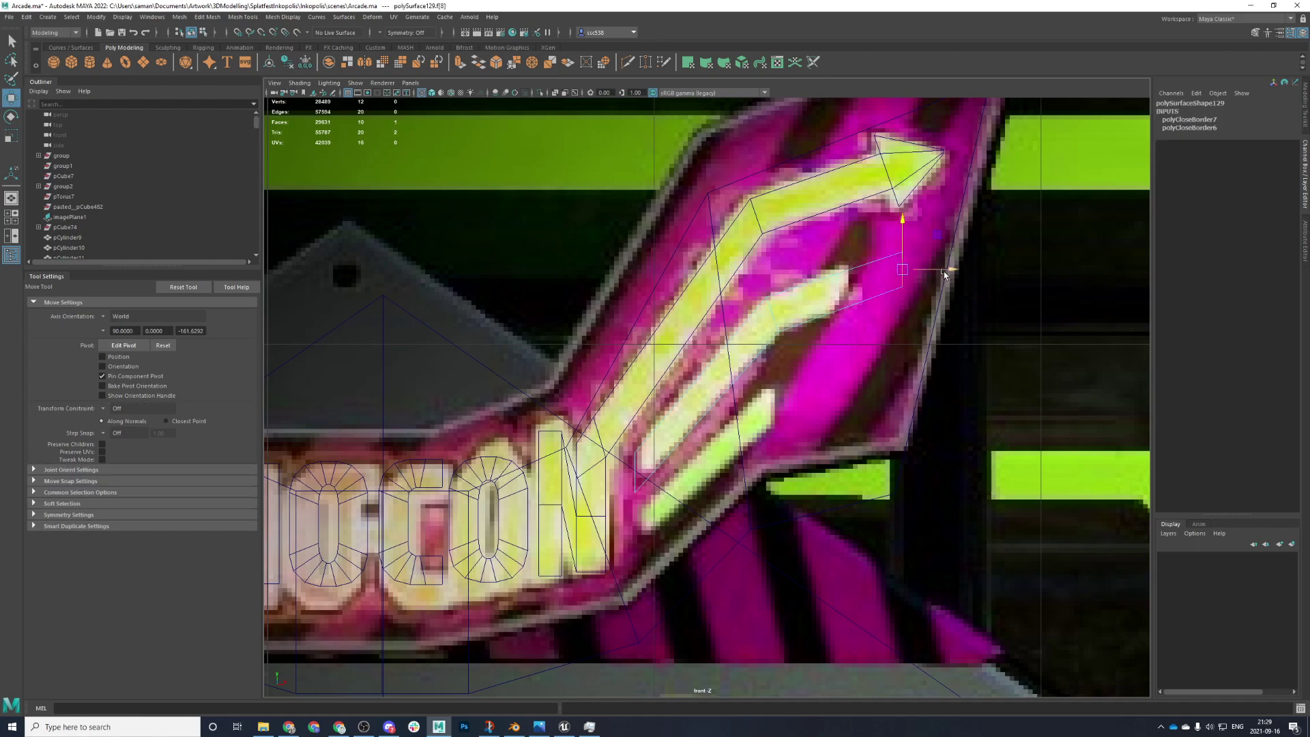
pyautogui.moveTo(864, 244); pyautogui.dragTo(873, 285)
pyautogui.hotkey('ctrl', 's')
pyautogui.press('r')
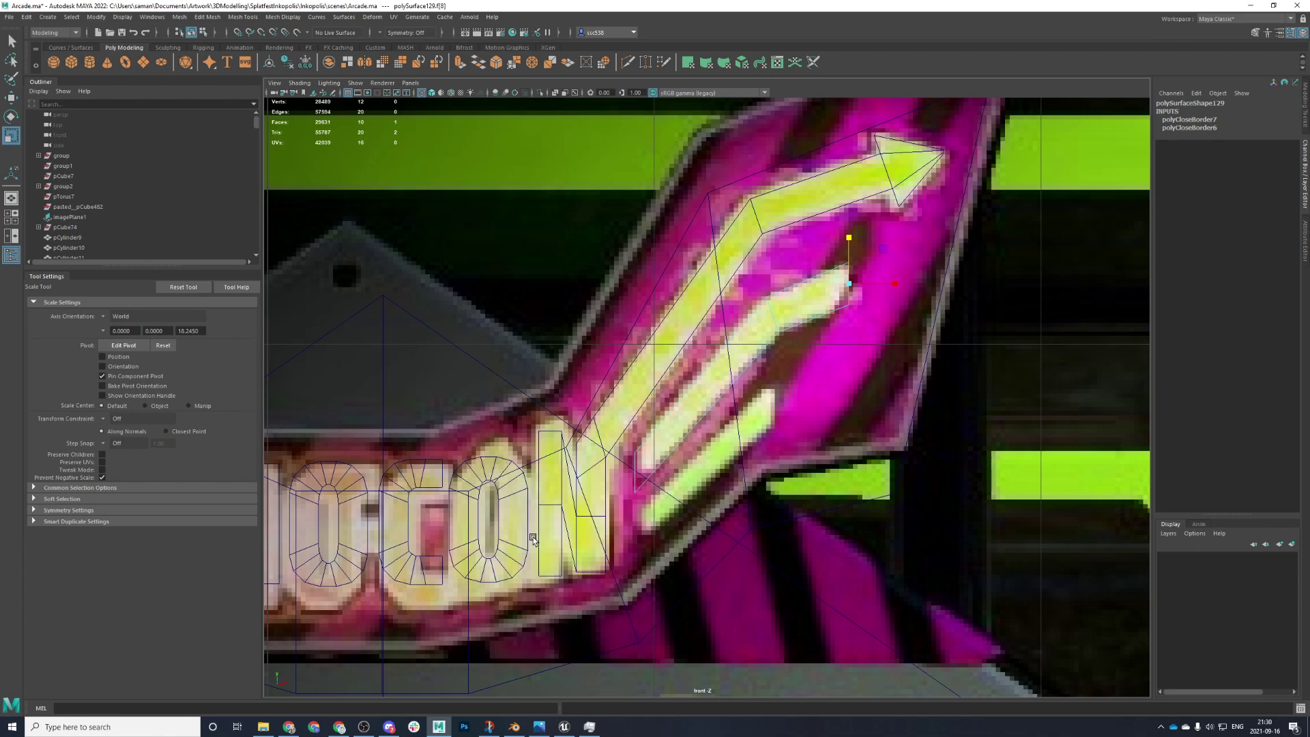
# - Duplicate the finished second stripe in object mode
pyautogui.click(688, 428)
pyautogui.moveTo(691, 427); pyautogui.dragTo(743, 403, button='right')
pyautogui.hotkey('ctrl', 'd')
pyautogui.press('w')
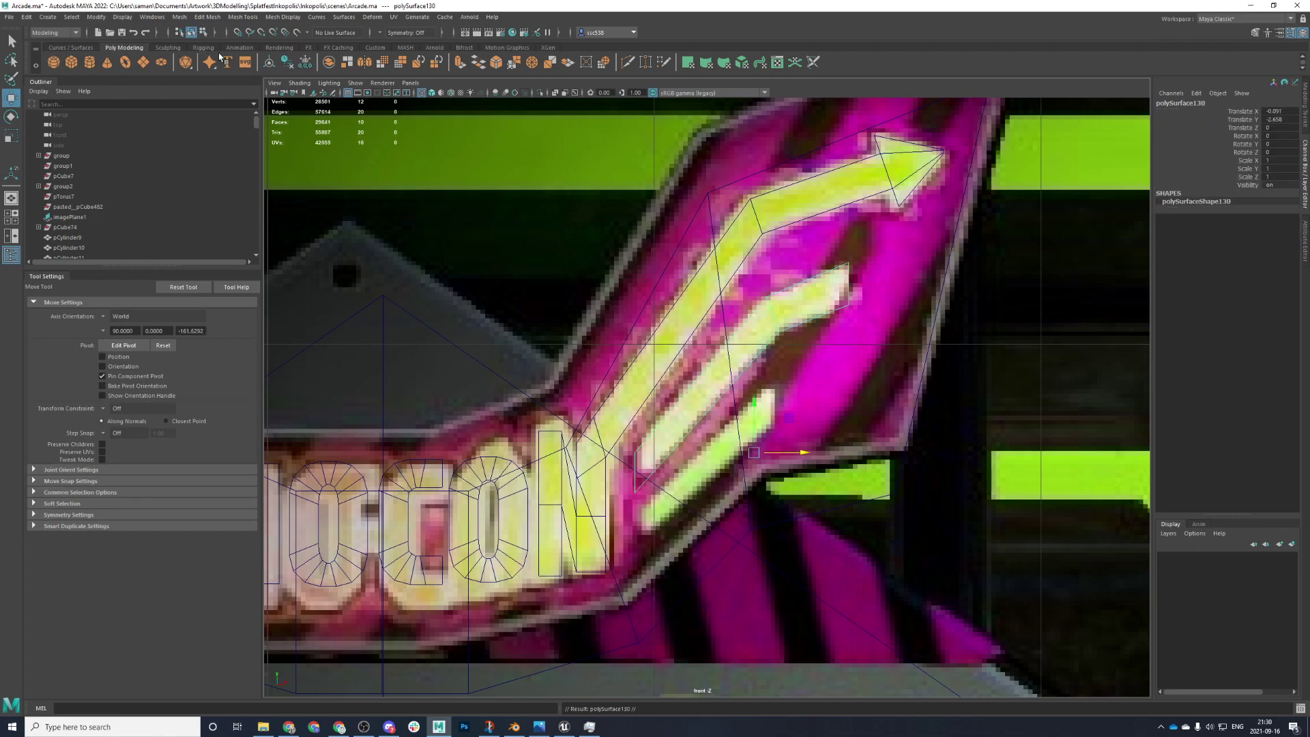
pyautogui.moveTo(829, 292); pyautogui.dragTo(837, 311)
# - Move the duplicated stripe down toward the third yellow stripe of the reference image
pyautogui.click(271, 63)
pyautogui.click(846, 445)
pyautogui.click(815, 317)
pyautogui.moveTo(741, 328); pyautogui.dragTo(762, 408)
# - Try to rotate the duplicated stripe to match the angle of the third yellow stripe
pyautogui.press('e')
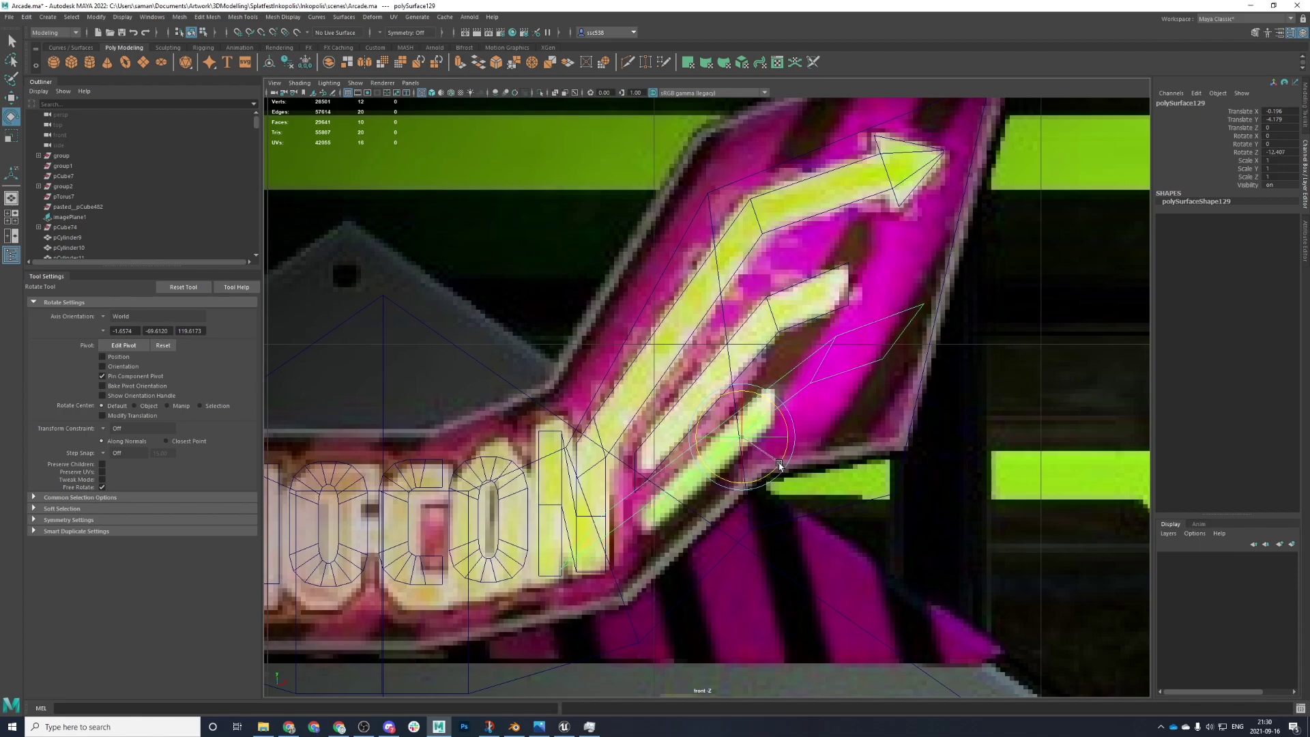
pyautogui.click(305, 62)
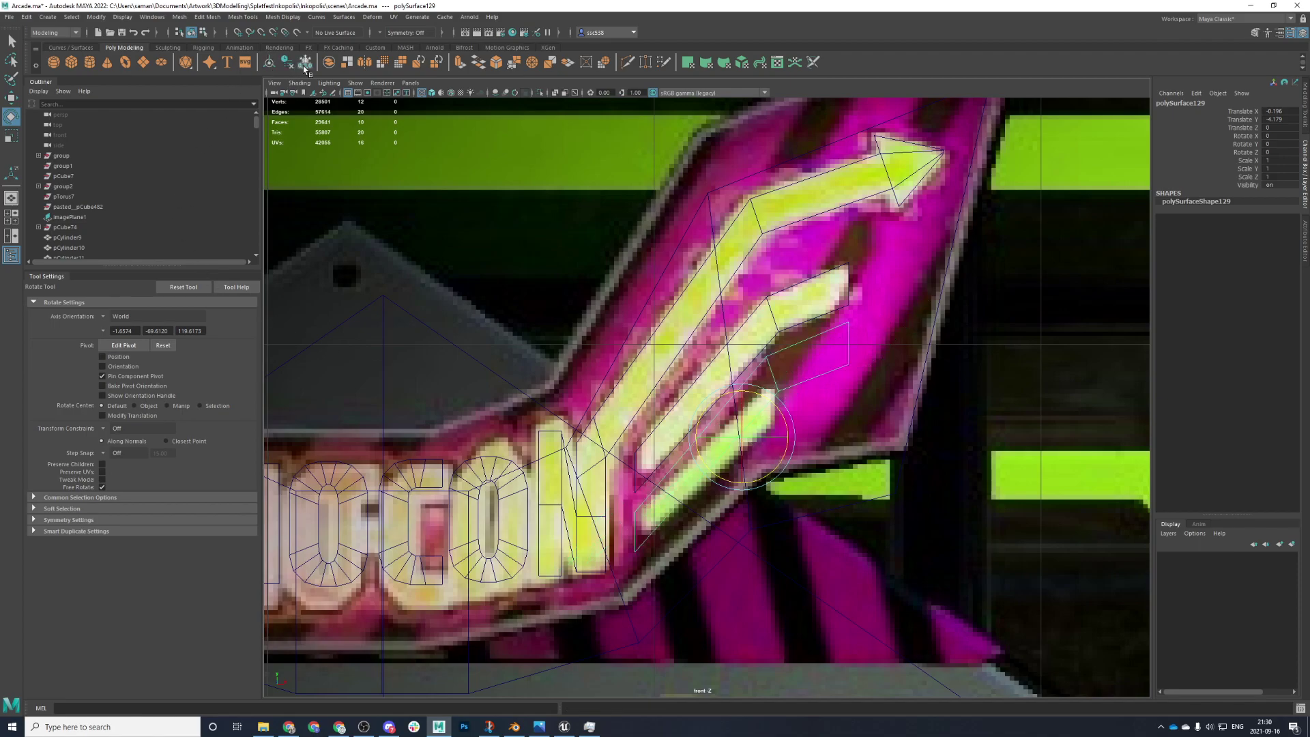
pyautogui.press('r')
pyautogui.press('e')
pyautogui.moveTo(781, 471); pyautogui.dragTo(786, 438)
pyautogui.hotkey('ctrl', 'z')
pyautogui.hotkey('ctrl', 'z')
pyautogui.hotkey('ctrl', 'z')
# - Nudge the duplicate onto the third yellow stripe and delete the faces of its bent outer section
pyautogui.scroll(3, 813, 442)
pyautogui.keyDown('alt'); pyautogui.moveTo(830, 447); pyautogui.dragTo(801, 379, button='middle'); pyautogui.keyUp('alt')
pyautogui.press('w')
pyautogui.moveTo(735, 333)
pyautogui.mouseDown()
pyautogui.moveTo(735, 366)
pyautogui.moveTo(739, 355)
pyautogui.mouseUp()
pyautogui.rightClick(797, 341)
pyautogui.moveTo(818, 328); pyautogui.dragTo(818, 352, button='right')
pyautogui.moveTo(866, 247); pyautogui.dragTo(934, 428)
pyautogui.press('Delete')
# - Fill the open hole at the outer end of the shortened third stripe
pyautogui.moveTo(760, 297); pyautogui.dragTo(771, 272, button='right')
pyautogui.doubleClick(770, 310)
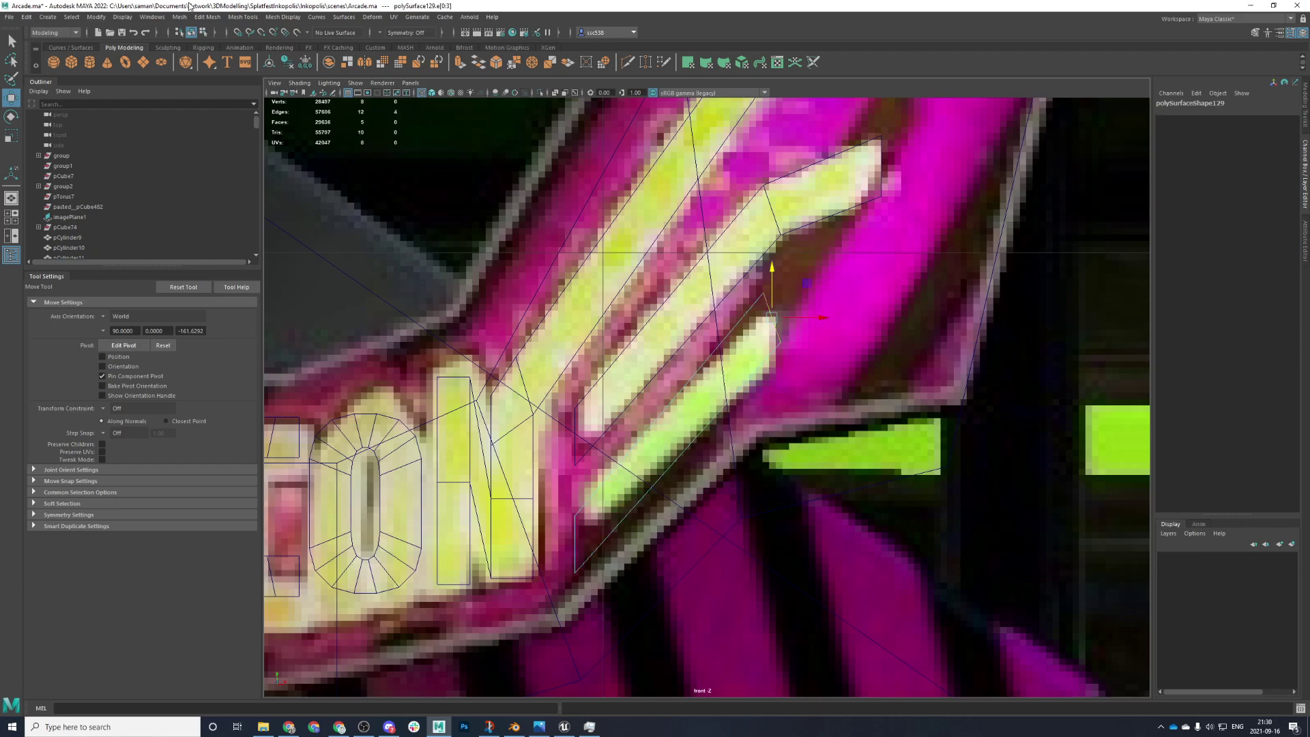
pyautogui.click(183, 17)
pyautogui.click(198, 91)
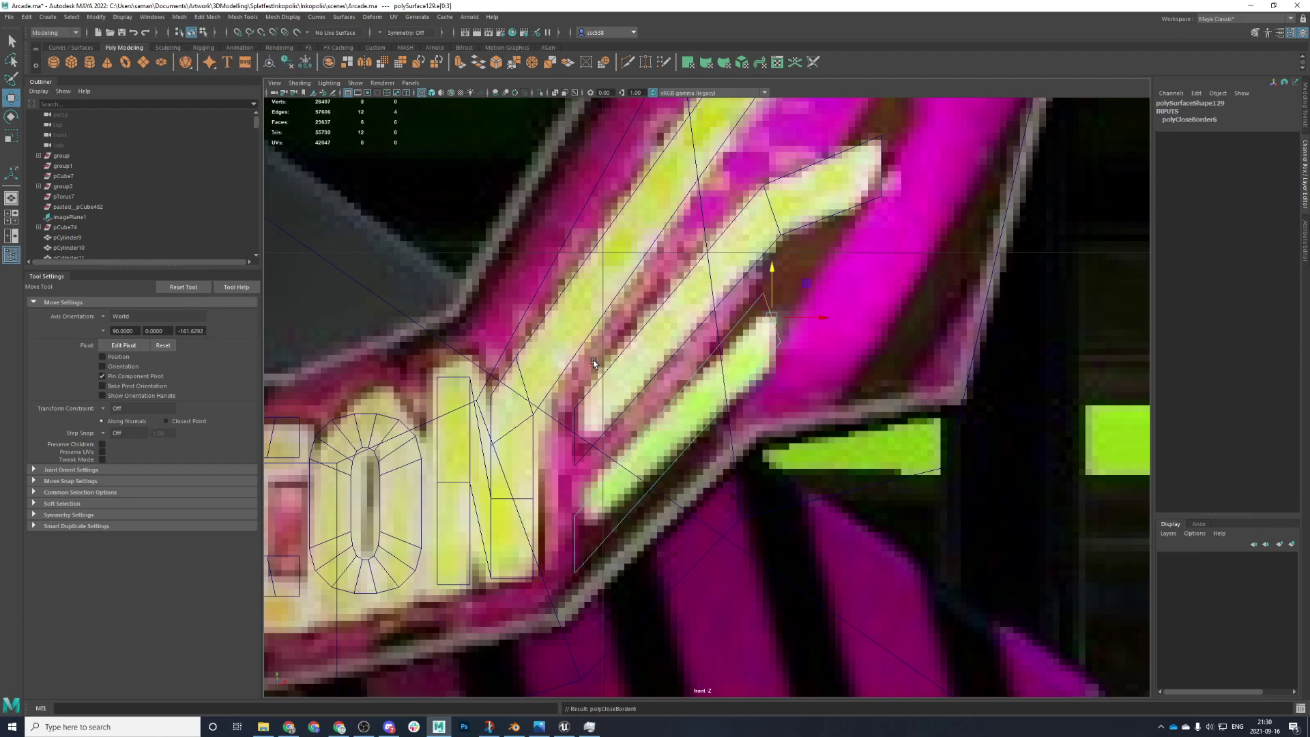
# - Try to lower the third stripe's outer end and raise the vertices at its inner end
pyautogui.press('r')
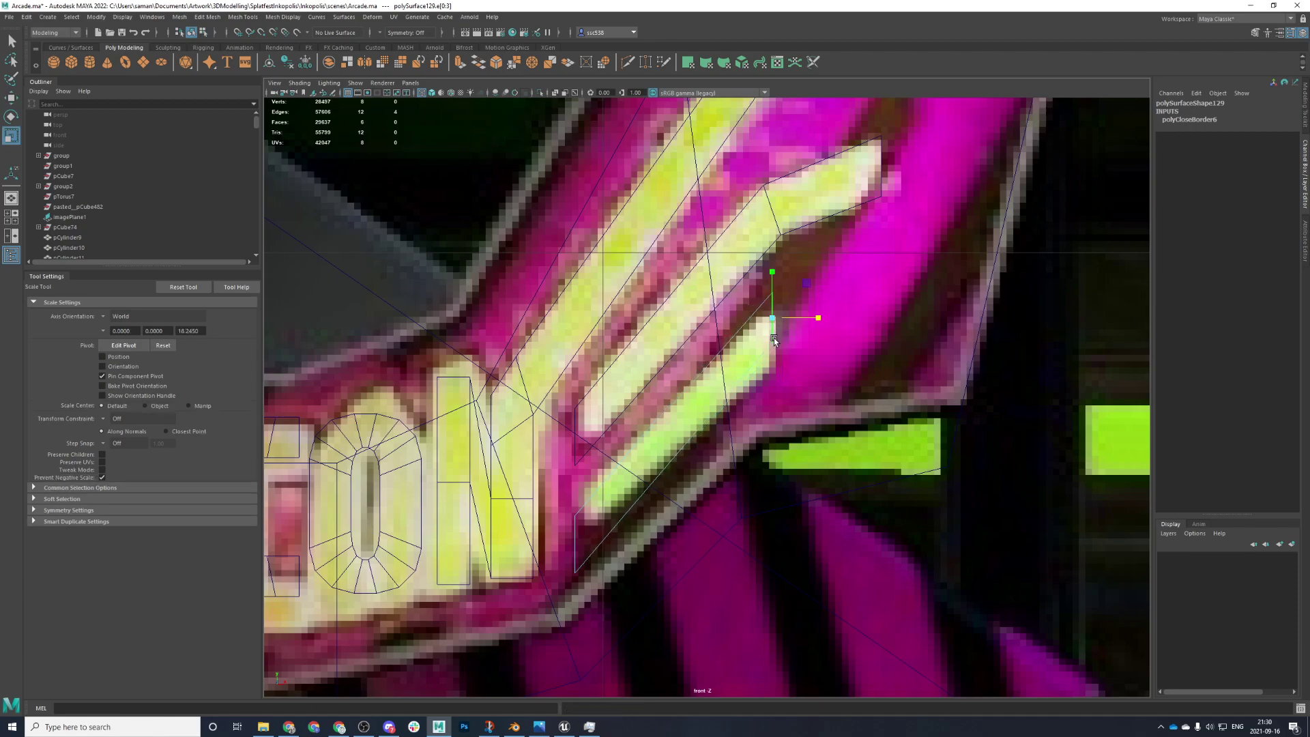
pyautogui.press('w')
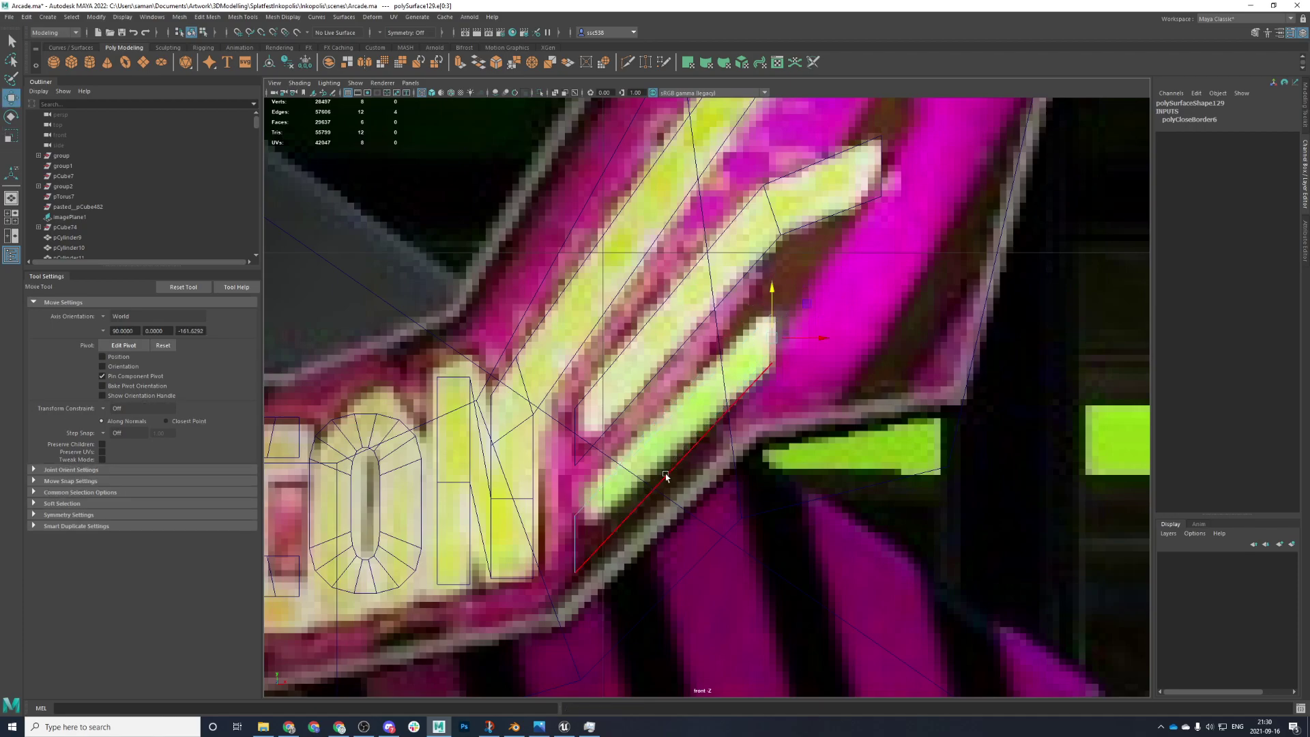
pyautogui.rightClick(643, 450)
pyautogui.moveTo(596, 503); pyautogui.dragTo(544, 443, button='right')
pyautogui.moveTo(538, 445); pyautogui.dragTo(599, 625)
pyautogui.moveTo(575, 497); pyautogui.dragTo(572, 470)
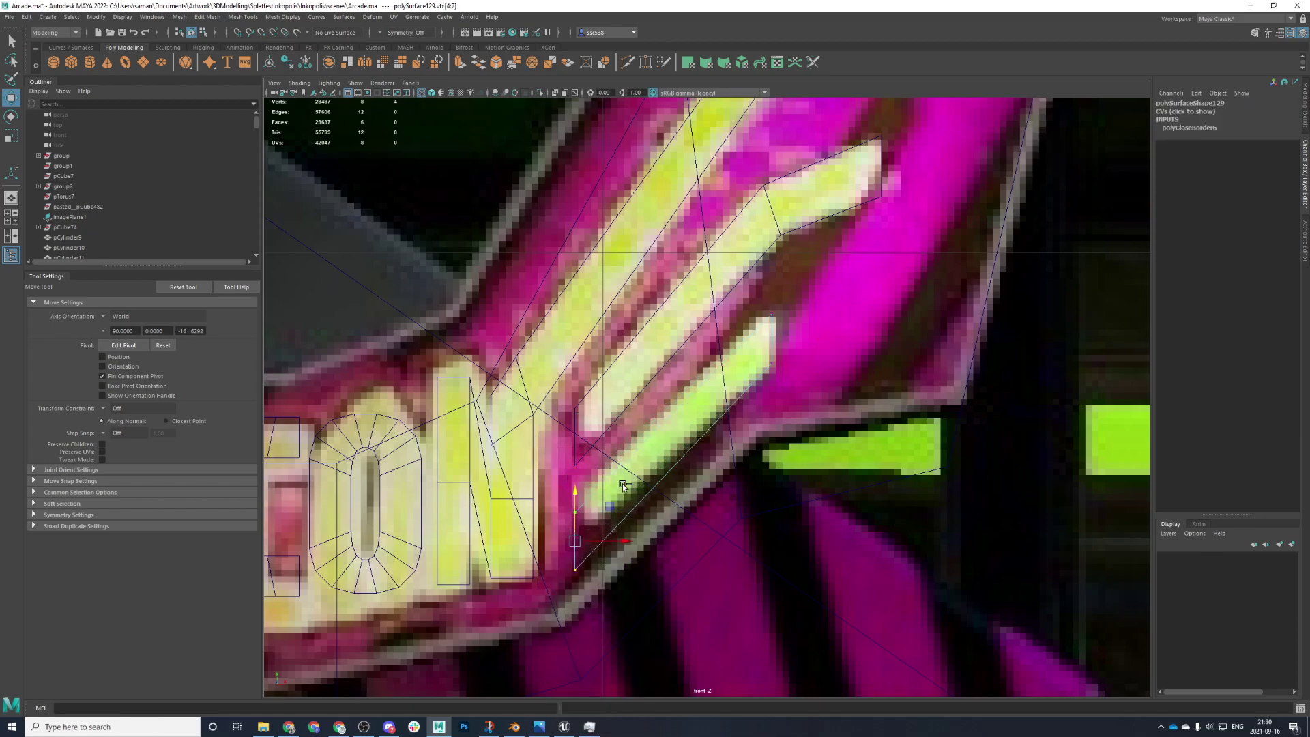
pyautogui.hotkey('ctrl', 'z')
pyautogui.hotkey('ctrl', 'z')
pyautogui.hotkey('ctrl', 'z')
pyautogui.hotkey('ctrl', 'z')
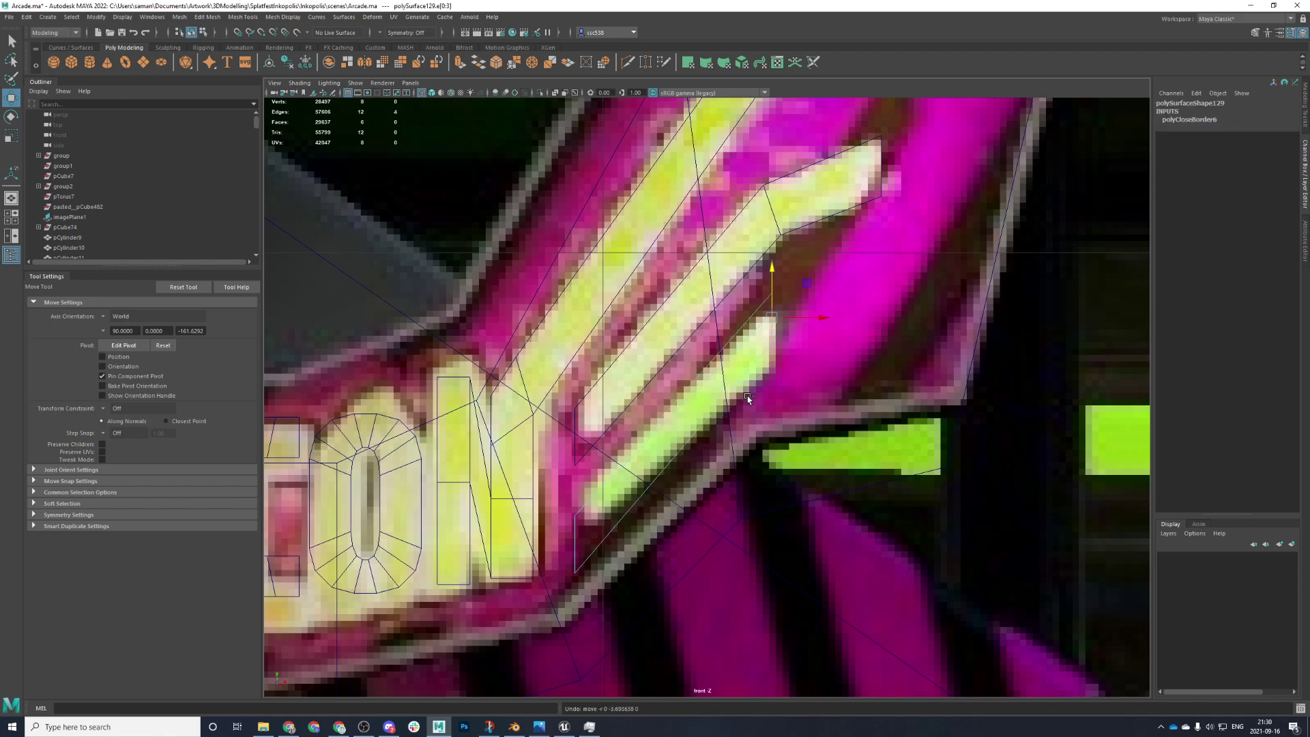
# - Lower the third stripe's outer end edges slightly toward the tip of the yellow stripe
pyautogui.moveTo(770, 284); pyautogui.dragTo(770, 299)
pyautogui.press('5')
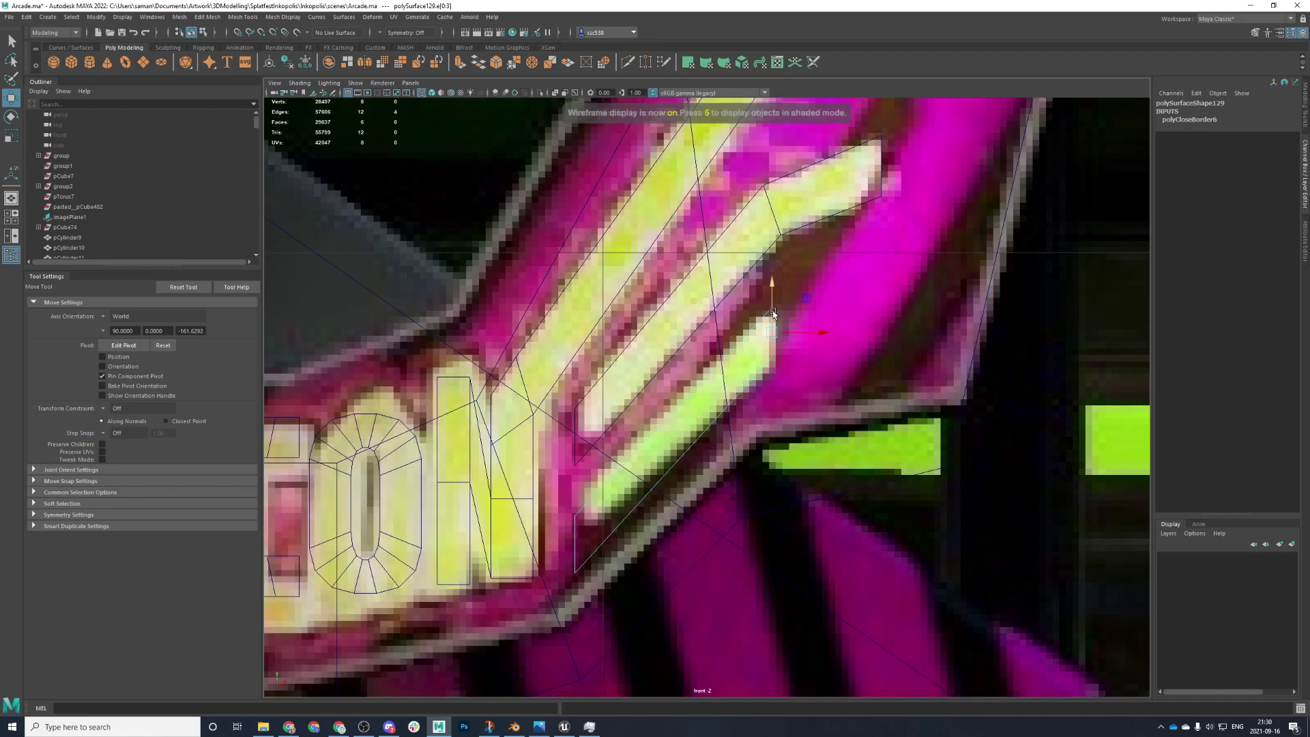
pyautogui.press('4')
# - Overlay the third stripe on the second one and raise its outer end vertices to match the second stripe's bend
pyautogui.press('F8')
pyautogui.moveTo(735, 368); pyautogui.dragTo(749, 254)
pyautogui.moveTo(756, 225); pyautogui.dragTo(707, 229, button='right')
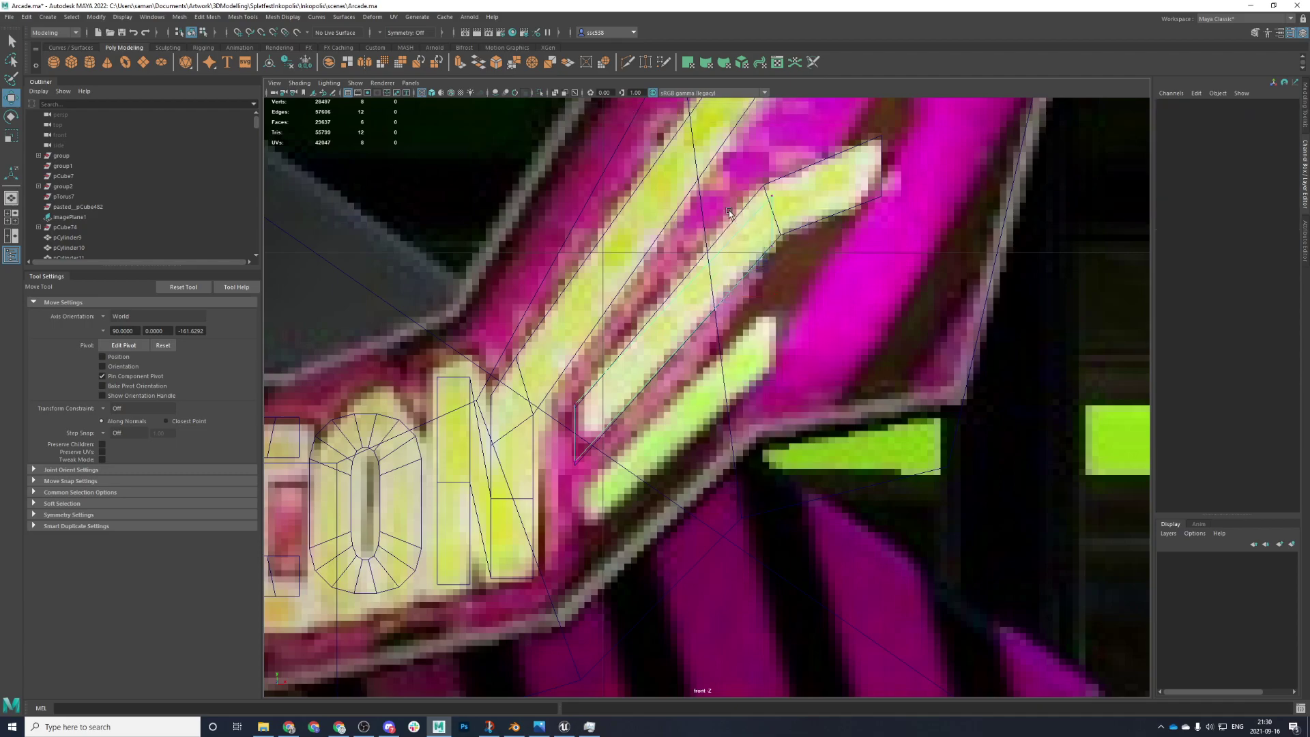
pyautogui.moveTo(727, 182); pyautogui.dragTo(810, 268)
pyautogui.moveTo(781, 188); pyautogui.dragTo(778, 140)
# - Move the whole stripe back down onto the third yellow stripe and save the scene
pyautogui.press('F8')
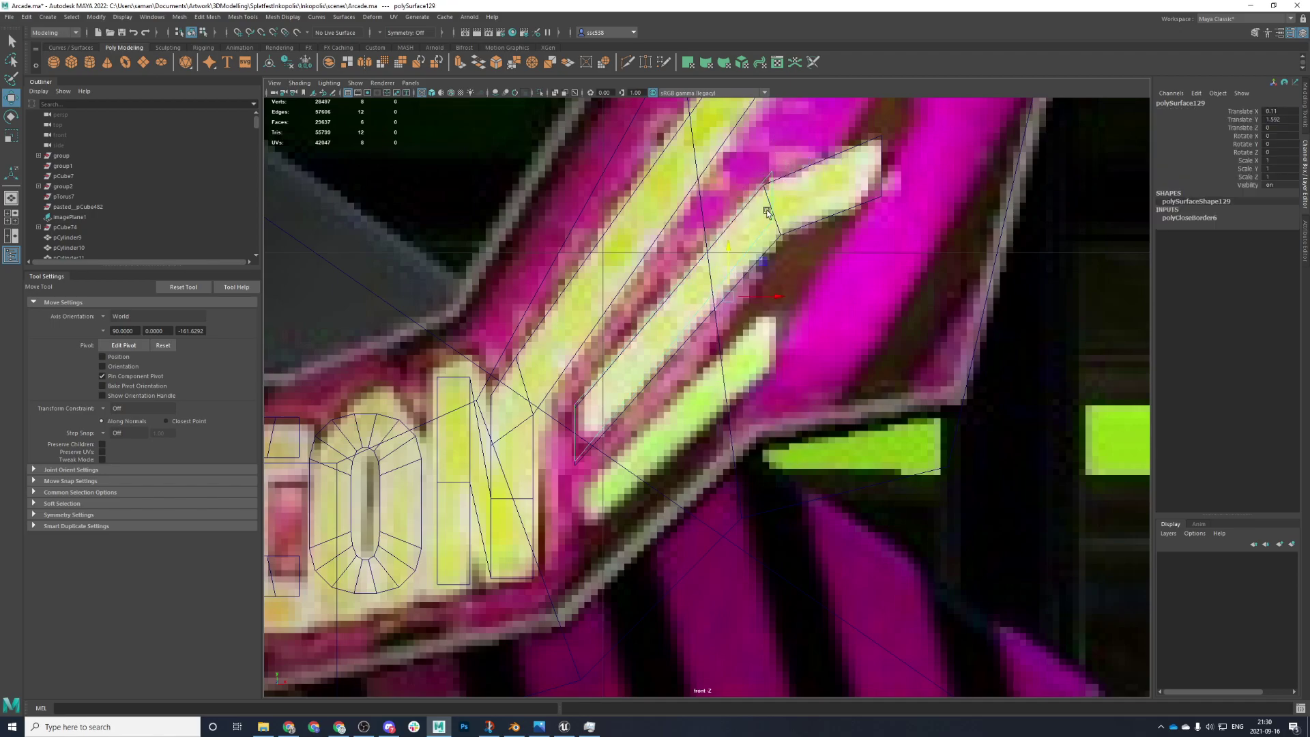
pyautogui.moveTo(727, 258); pyautogui.dragTo(723, 382)
pyautogui.press('r')
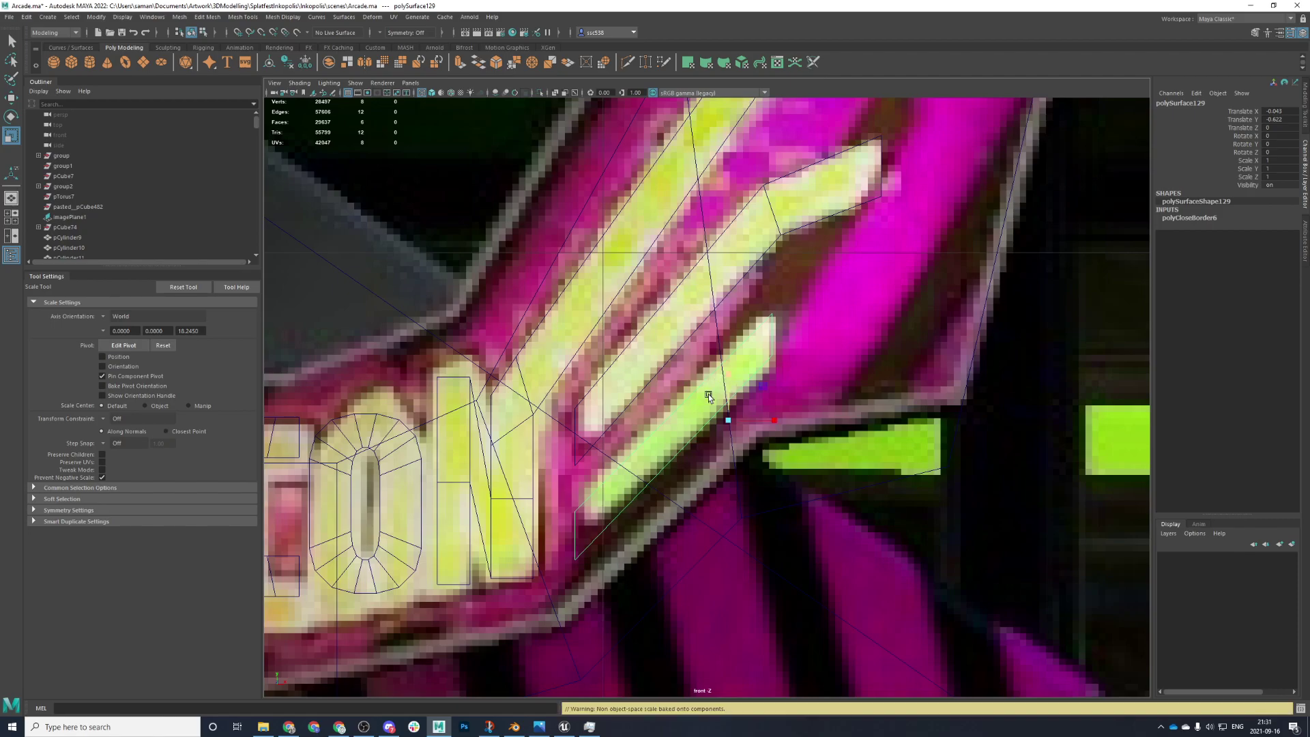
pyautogui.hotkey('ctrl', 's')
pyautogui.click(640, 374)
pyautogui.press('w')
pyautogui.moveTo(727, 373); pyautogui.dragTo(728, 363)
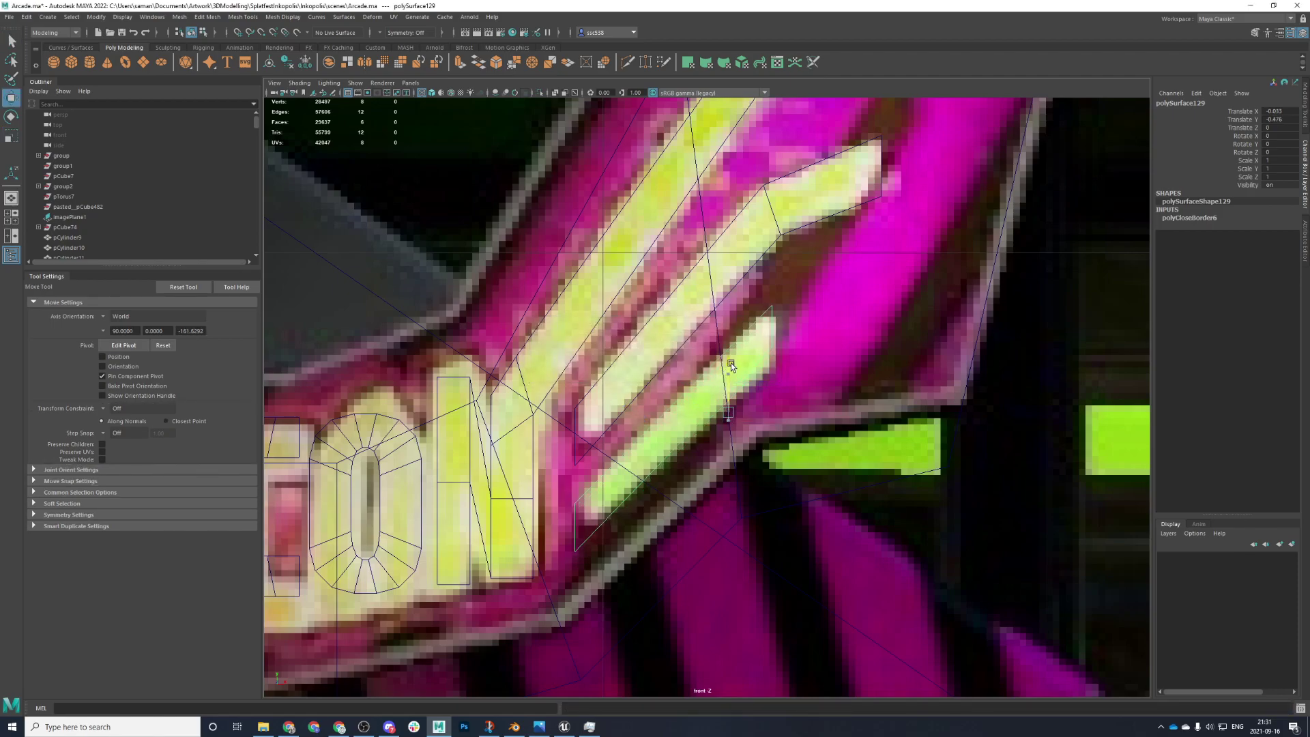
# - Try to scale the third stripe with the axis orientation set to Object
pyautogui.press('r')
pyautogui.click(103, 316)
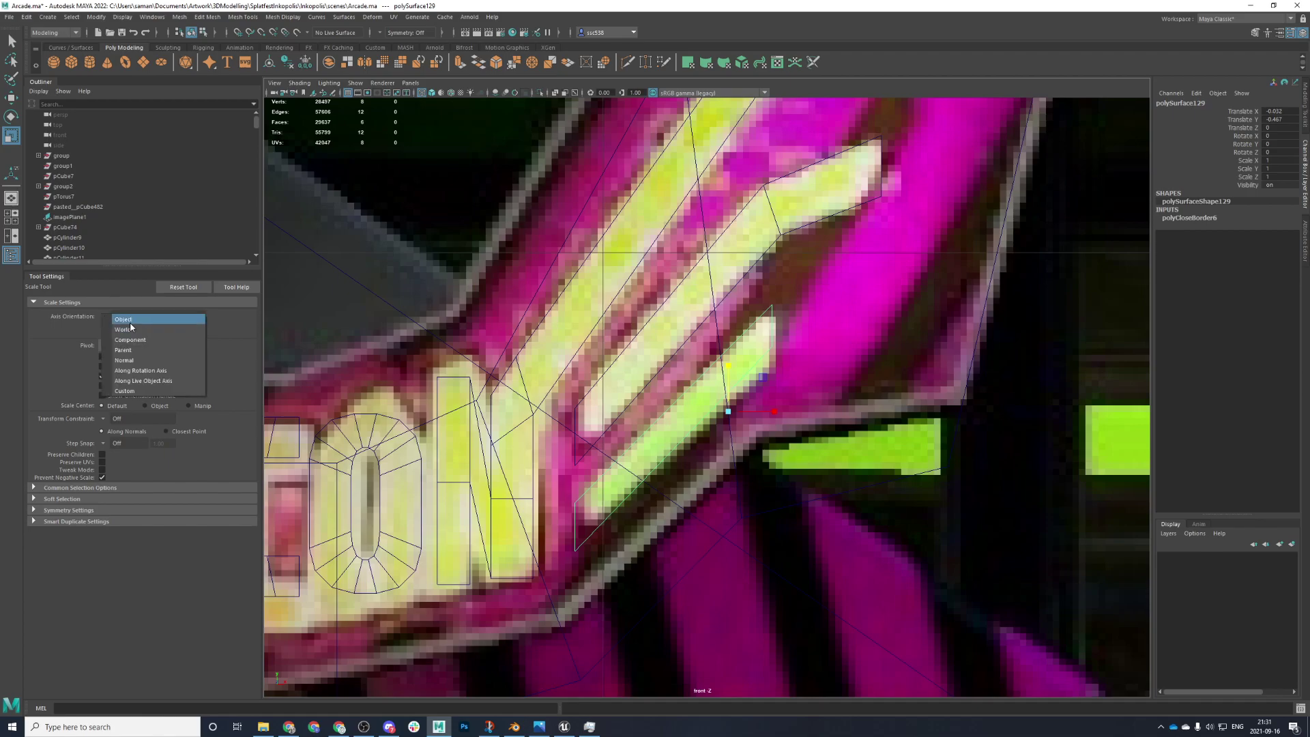
pyautogui.click(122, 318)
pyautogui.moveTo(774, 400); pyautogui.dragTo(772, 401)
pyautogui.hotkey('ctrl', 'z')
# - Save the scene, then combine the second and third stripes into one mesh with frozen transformations
pyautogui.hotkey('ctrl', 's')
pyautogui.click(635, 373)
pyautogui.keyDown('shift'); pyautogui.click(685, 337); pyautogui.keyUp('shift')
pyautogui.scroll(-2, 685, 337)
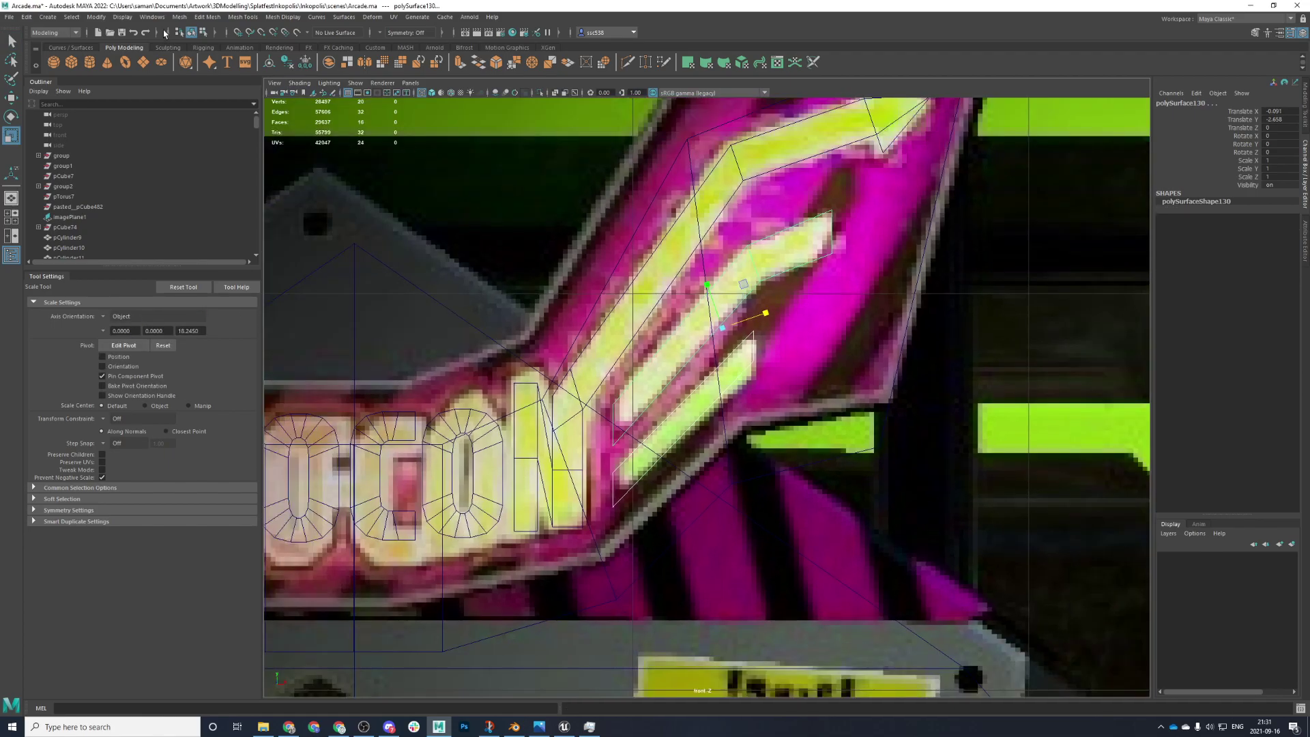
pyautogui.click(179, 17)
pyautogui.click(195, 55)
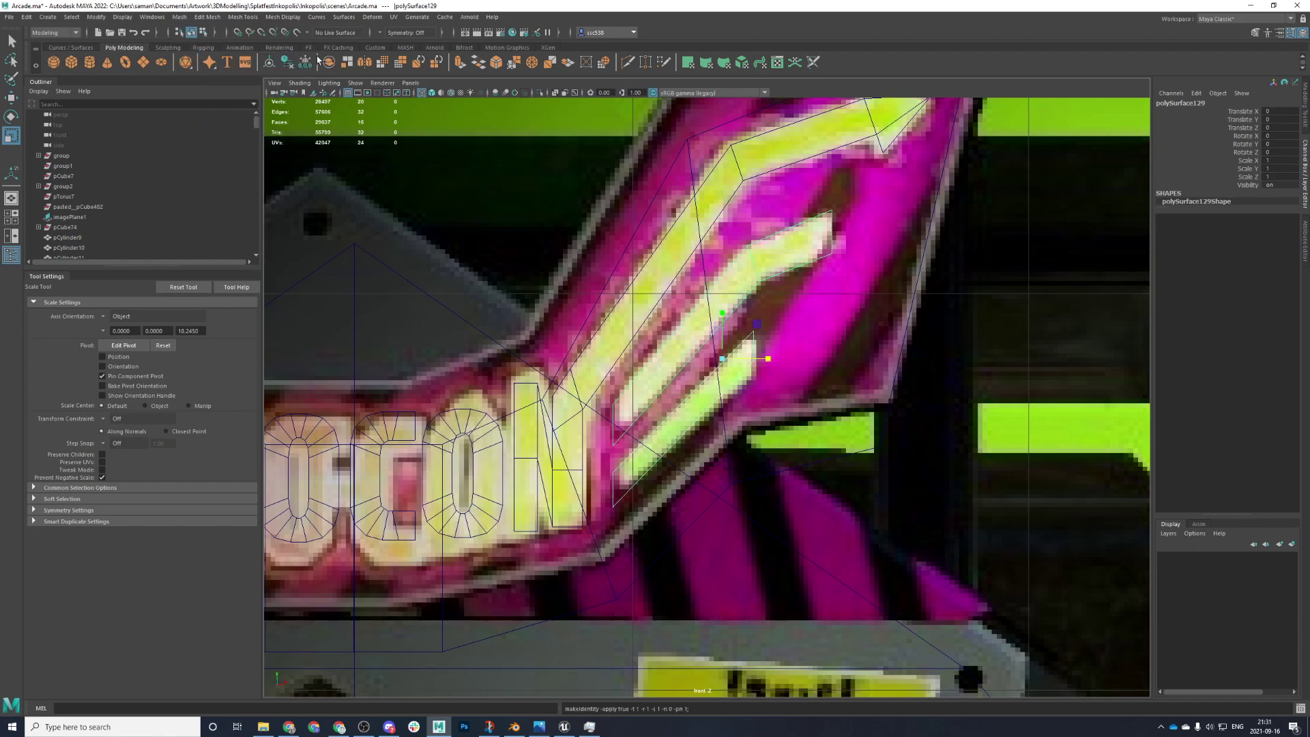
# - Mirror the combined stripes across the world X axis and separate the result into individual meshes
pyautogui.click(188, 16)
pyautogui.click(196, 173)
pyautogui.scroll(-3, 737, 386)
pyautogui.scroll(-3, 691, 407)
pyautogui.keyDown('alt'); pyautogui.moveTo(691, 406); pyautogui.dragTo(754, 411, button='middle'); pyautogui.keyUp('alt')
pyautogui.rightClick(208, 223)
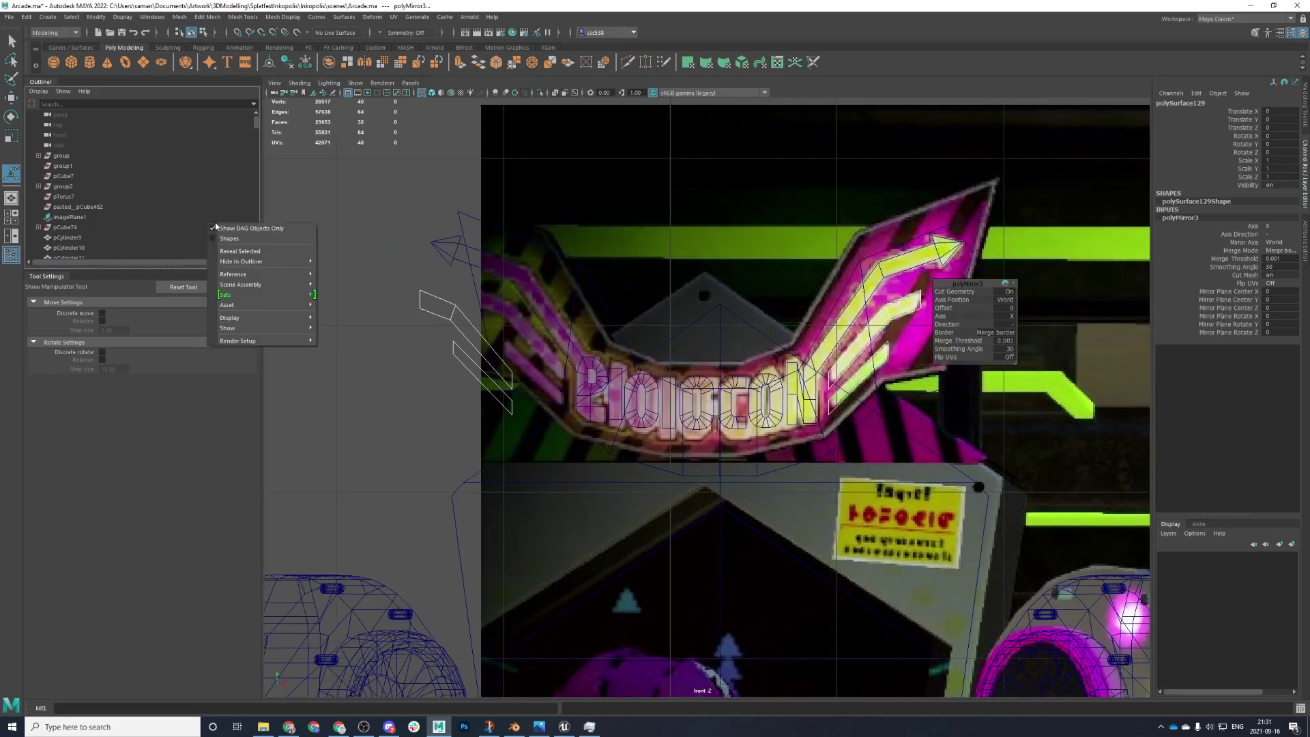
pyautogui.click(180, 17)
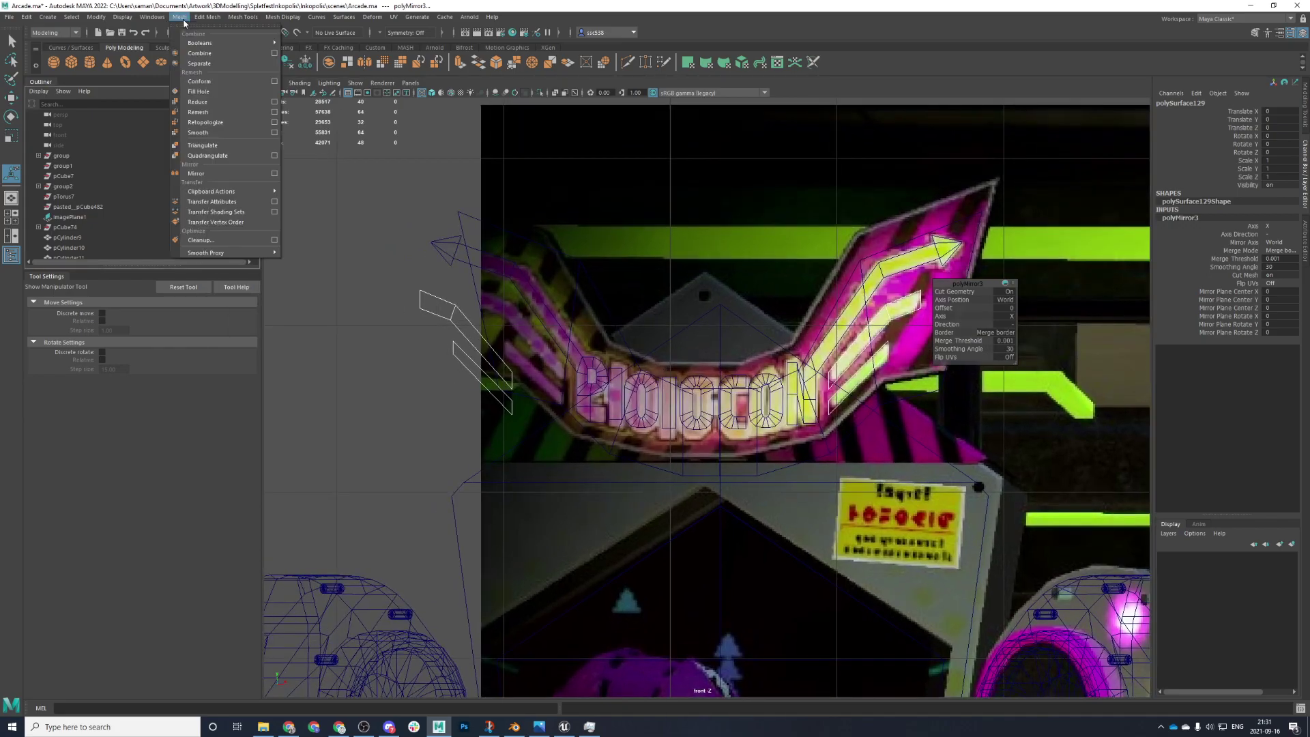
pyautogui.click(197, 66)
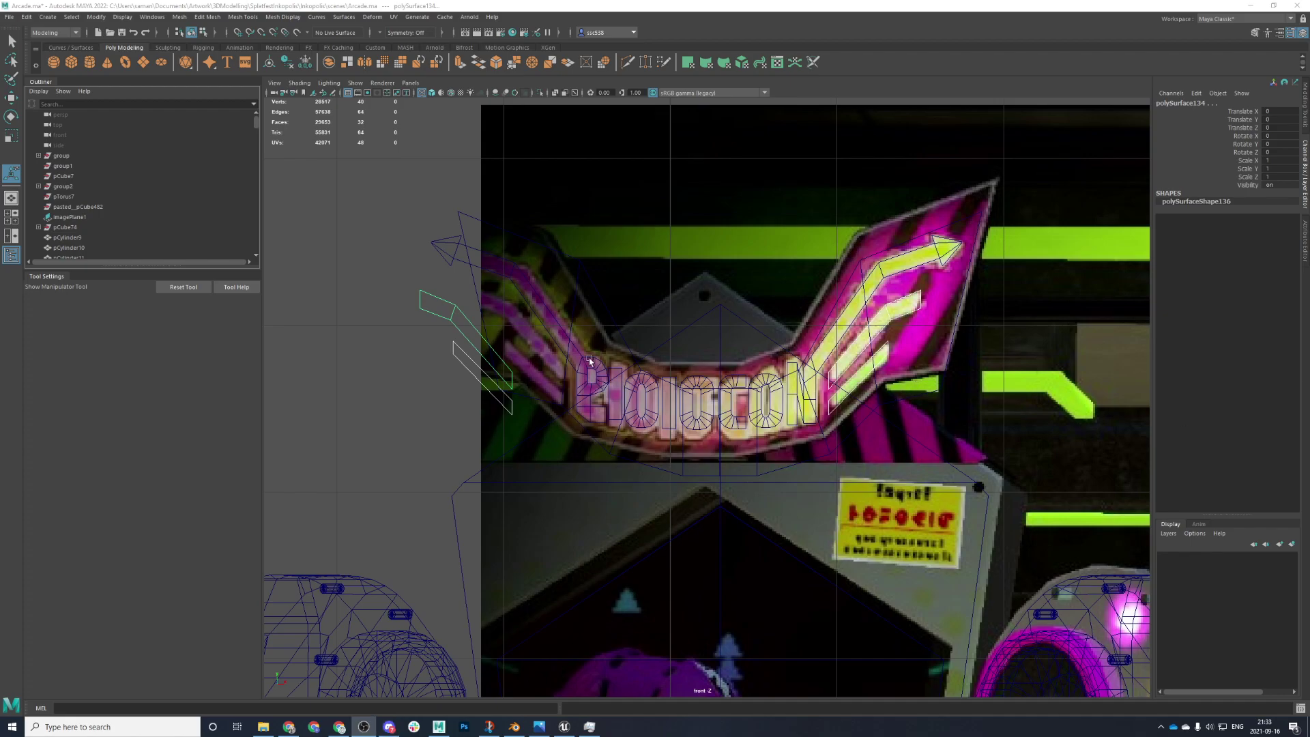
# - Move both mirrored stripes about 35 units along X onto the opposite wing of the sign
pyautogui.click(457, 376)
pyautogui.press('capslock')
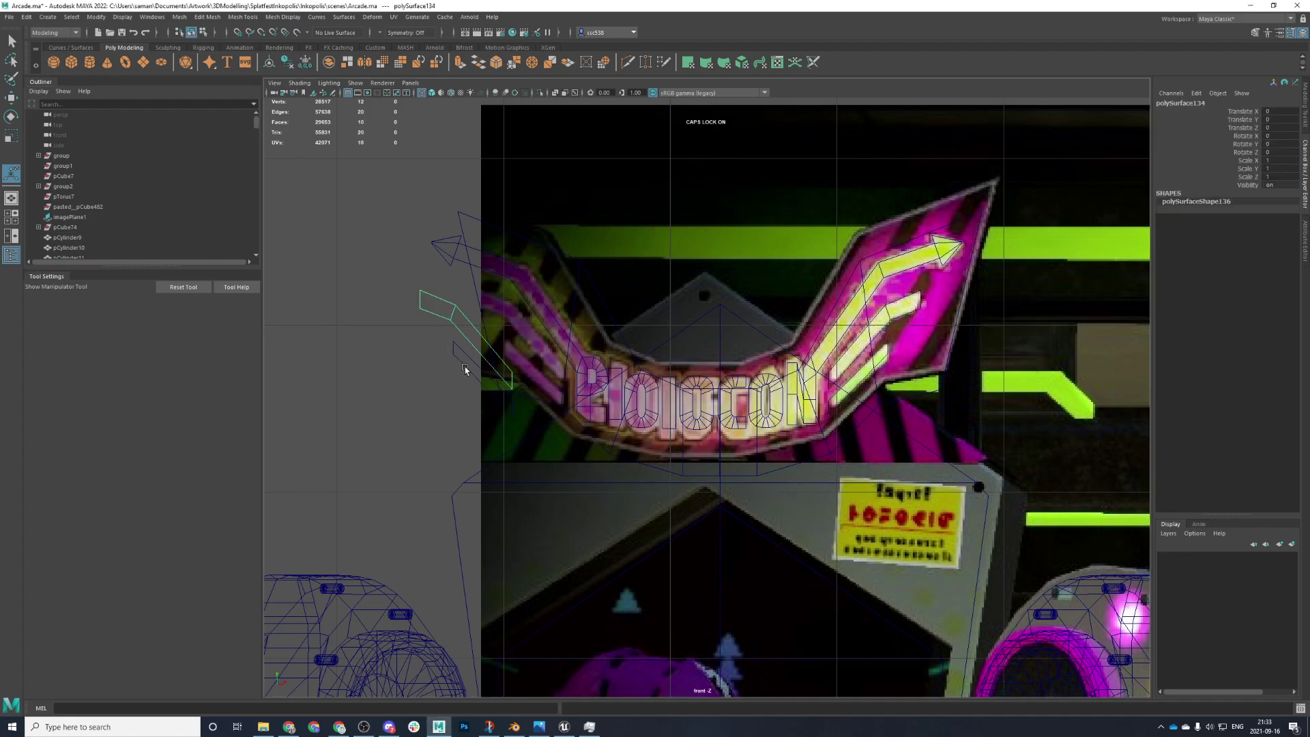
pyautogui.press('capslock')
pyautogui.moveTo(416, 291); pyautogui.dragTo(461, 423)
pyautogui.press('q')
pyautogui.press('w')
pyautogui.moveTo(520, 380); pyautogui.dragTo(569, 393)
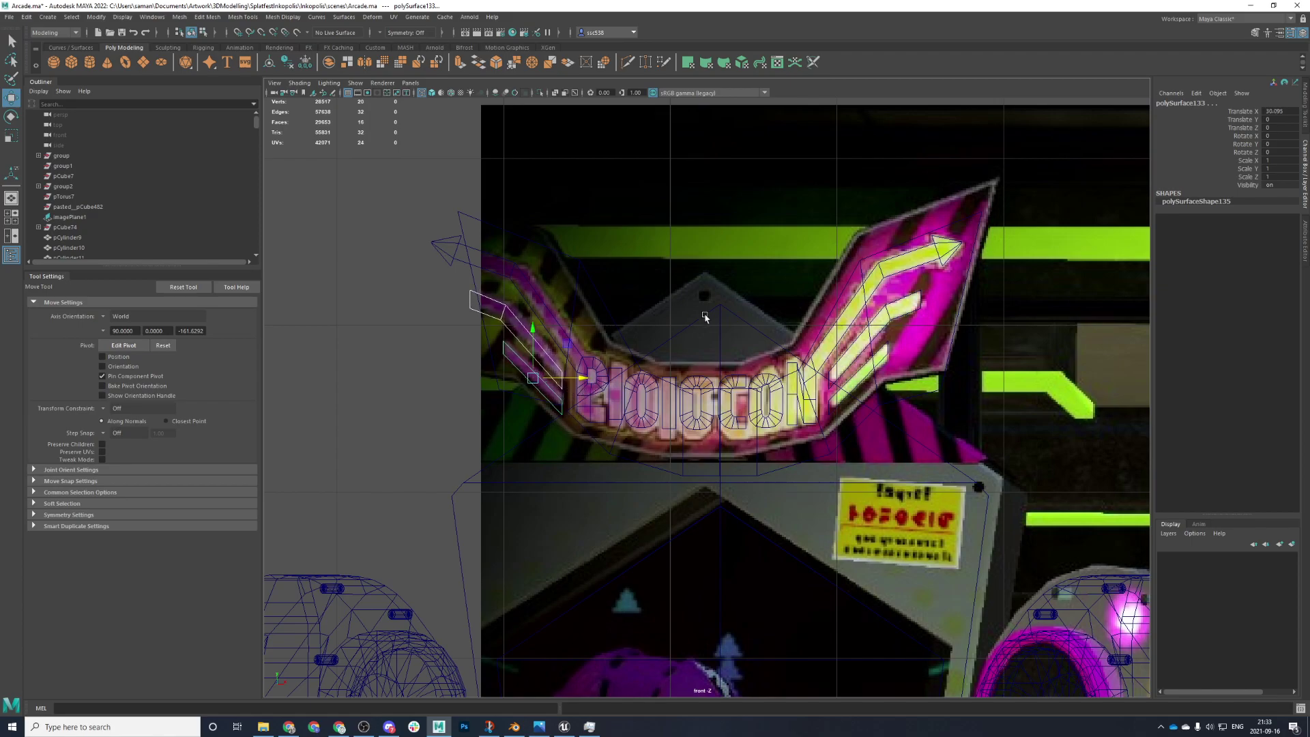
# - Move the reference image plane out of the way of the sign in the perspective view
pyautogui.press('space')
pyautogui.press('space')
pyautogui.scroll(-8, 816, 417)
pyautogui.keyDown('alt'); pyautogui.moveTo(816, 417); pyautogui.dragTo(697, 477); pyautogui.keyUp('alt')
pyautogui.click(671, 279)
pyautogui.moveTo(674, 254); pyautogui.dragTo(1037, 244)
pyautogui.keyDown('alt'); pyautogui.moveTo(785, 430); pyautogui.dragTo(749, 380); pyautogui.keyUp('alt')
pyautogui.scroll(5, 748, 380)
pyautogui.click(749, 380)
pyautogui.scroll(1, 652, 415)
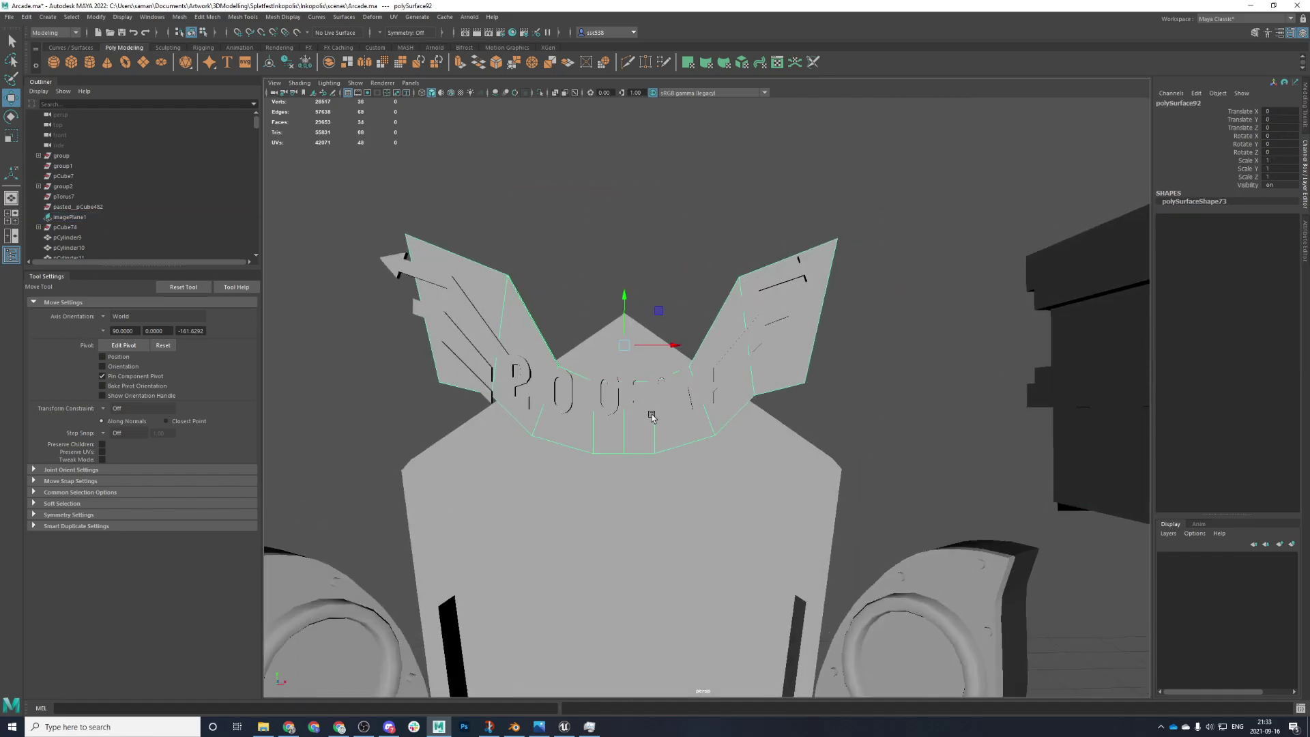
# - Select the letter N with its arrow and the upper stripe beside it in the front view
pyautogui.press('space')
pyautogui.press('space')
pyautogui.scroll(4, 824, 391)
pyautogui.click(824, 386)
pyautogui.moveTo(824, 366); pyautogui.dragTo(826, 415)
pyautogui.hotkey('ctrl', 'z')
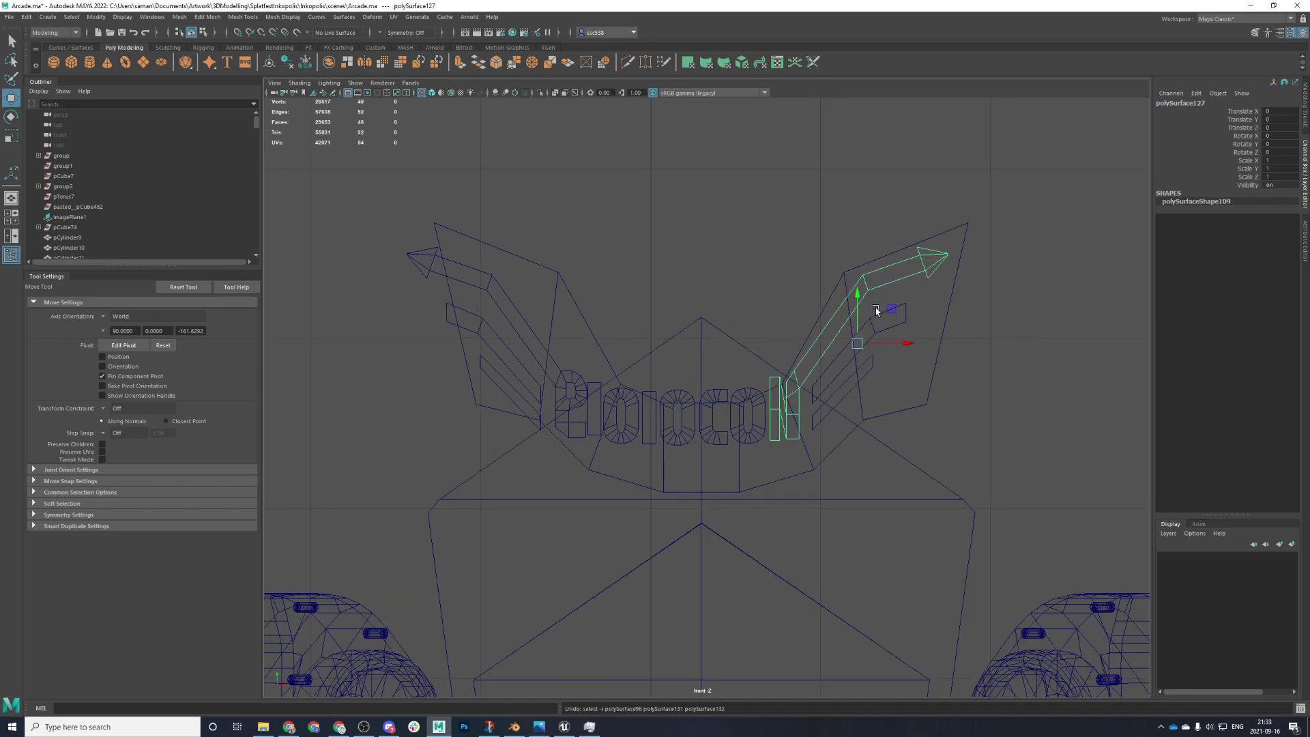
pyautogui.keyDown('shift'); pyautogui.click(904, 306); pyautogui.keyUp('shift')
# - Try to shift the N, its arrow and the upper stripe outward and down without the lower stripe
pyautogui.moveTo(900, 352); pyautogui.dragTo(905, 352)
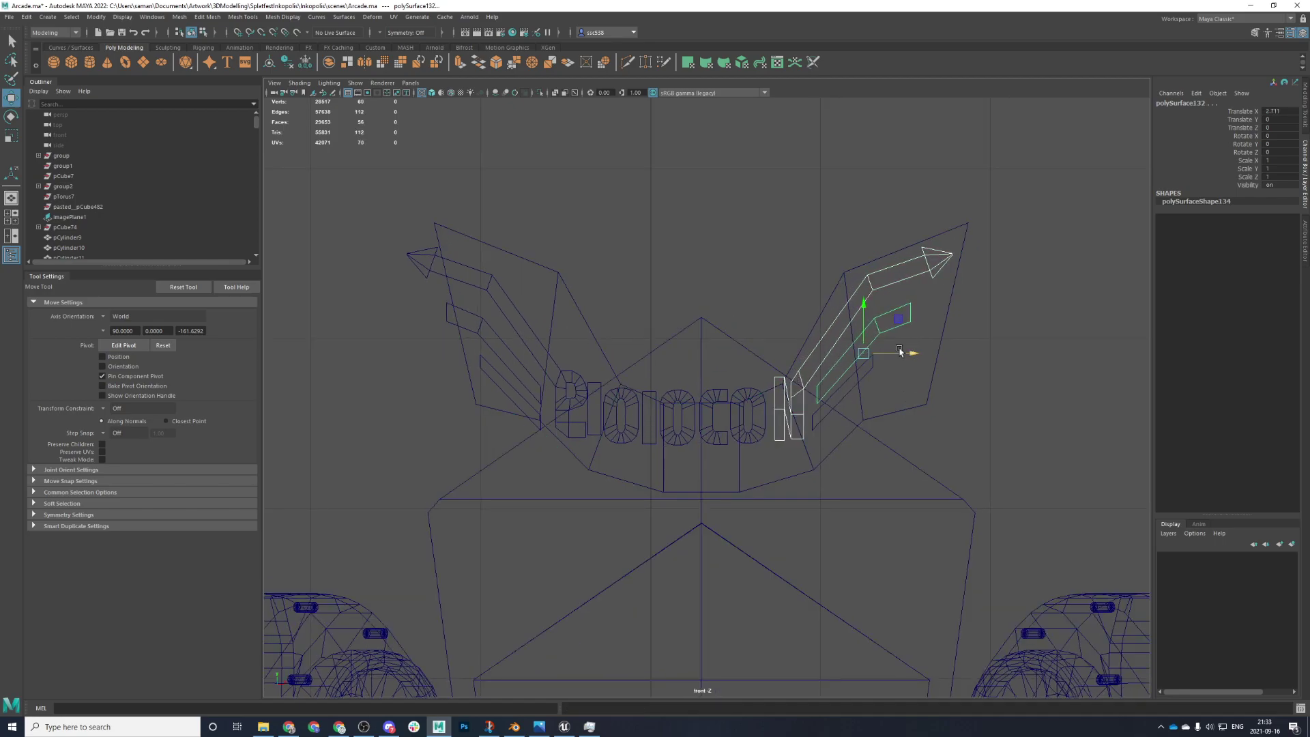
pyautogui.moveTo(860, 311); pyautogui.dragTo(860, 322)
pyautogui.hotkey('ctrl', 'z')
pyautogui.hotkey('ctrl', 'z')
# - Add the lower stripe to the selection and move it down together with the N, arrow and upper stripe
pyautogui.keyDown('shift'); pyautogui.click(872, 367); pyautogui.keyUp('shift')
pyautogui.moveTo(887, 388); pyautogui.dragTo(847, 364)
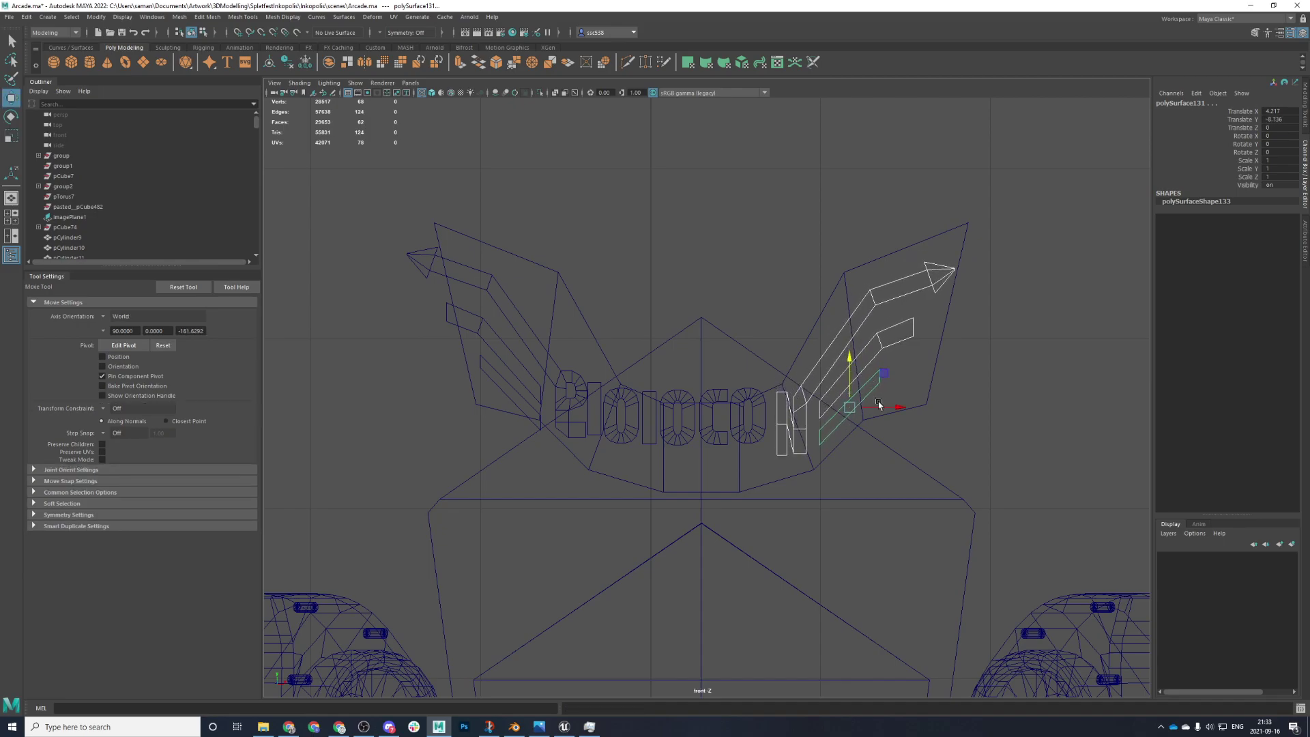
pyautogui.moveTo(880, 408); pyautogui.dragTo(872, 410)
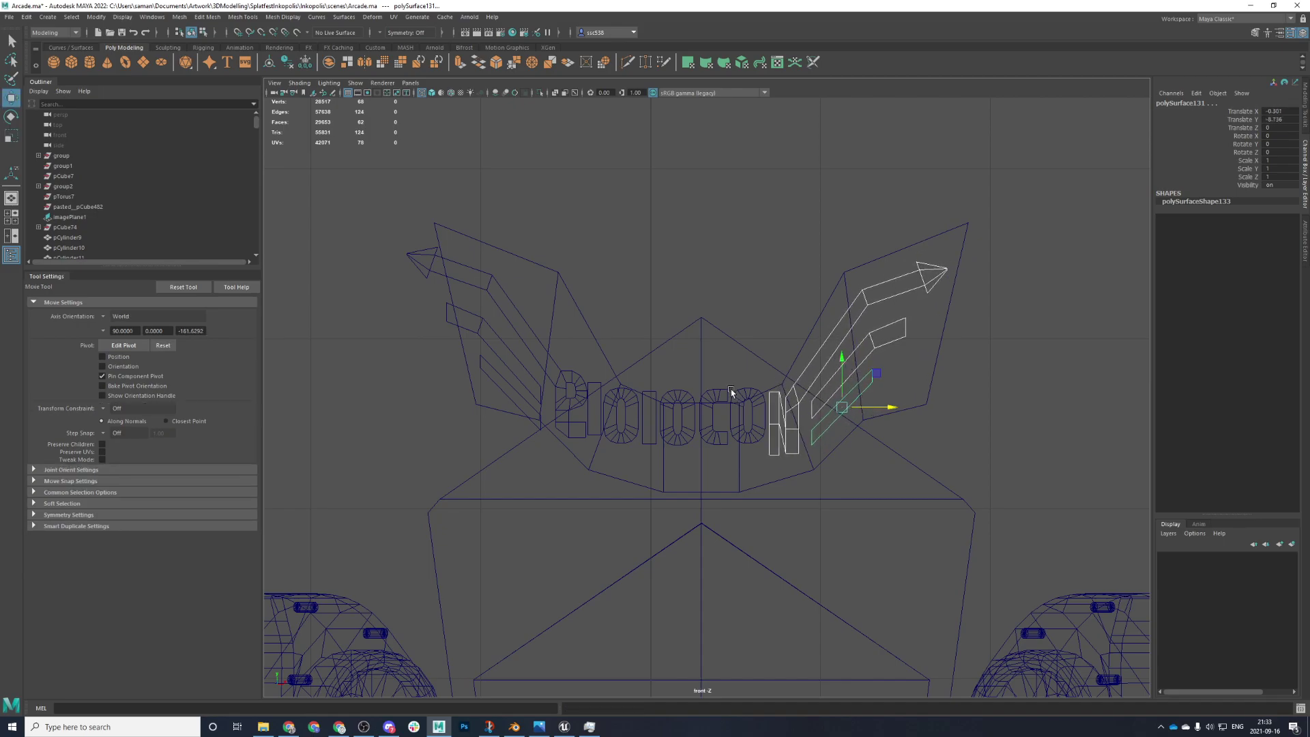
# - Lower the last O, the C, the middle O, the second I and the first O to follow the sign's curve
pyautogui.click(738, 434)
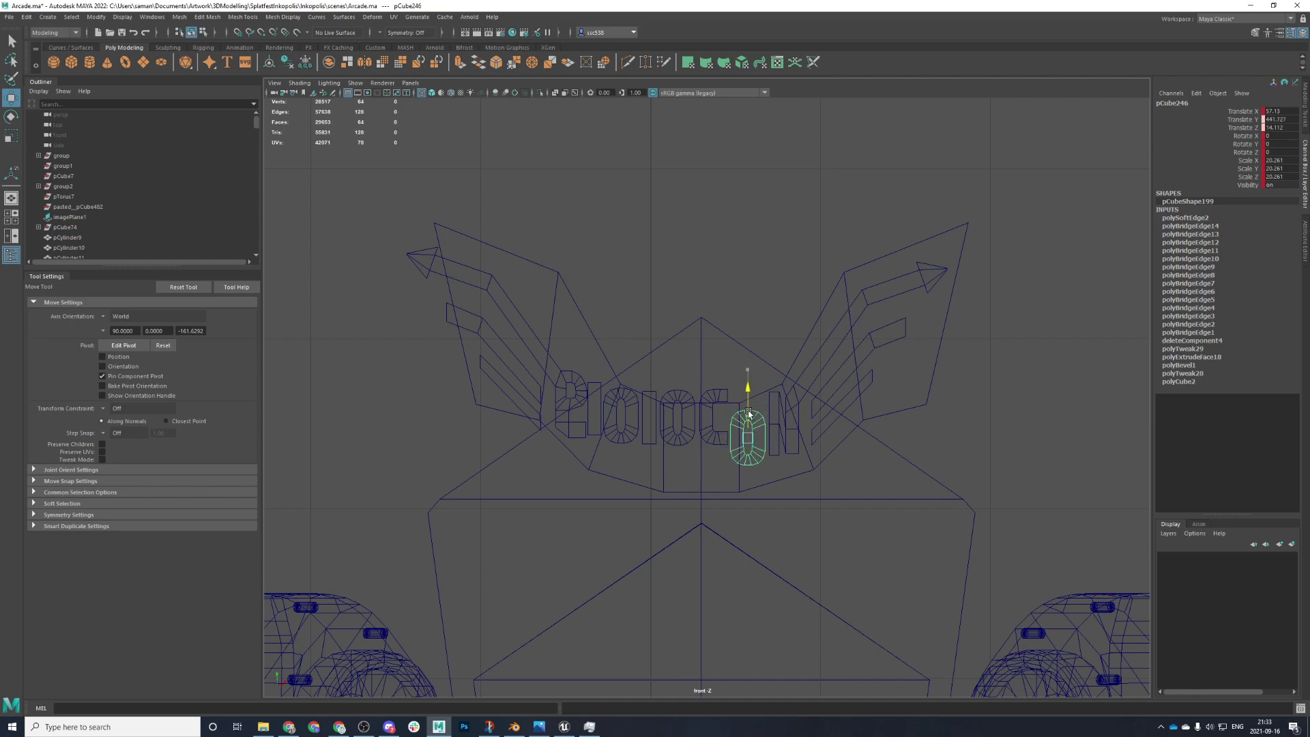
pyautogui.click(704, 435)
pyautogui.moveTo(710, 389); pyautogui.dragTo(710, 413)
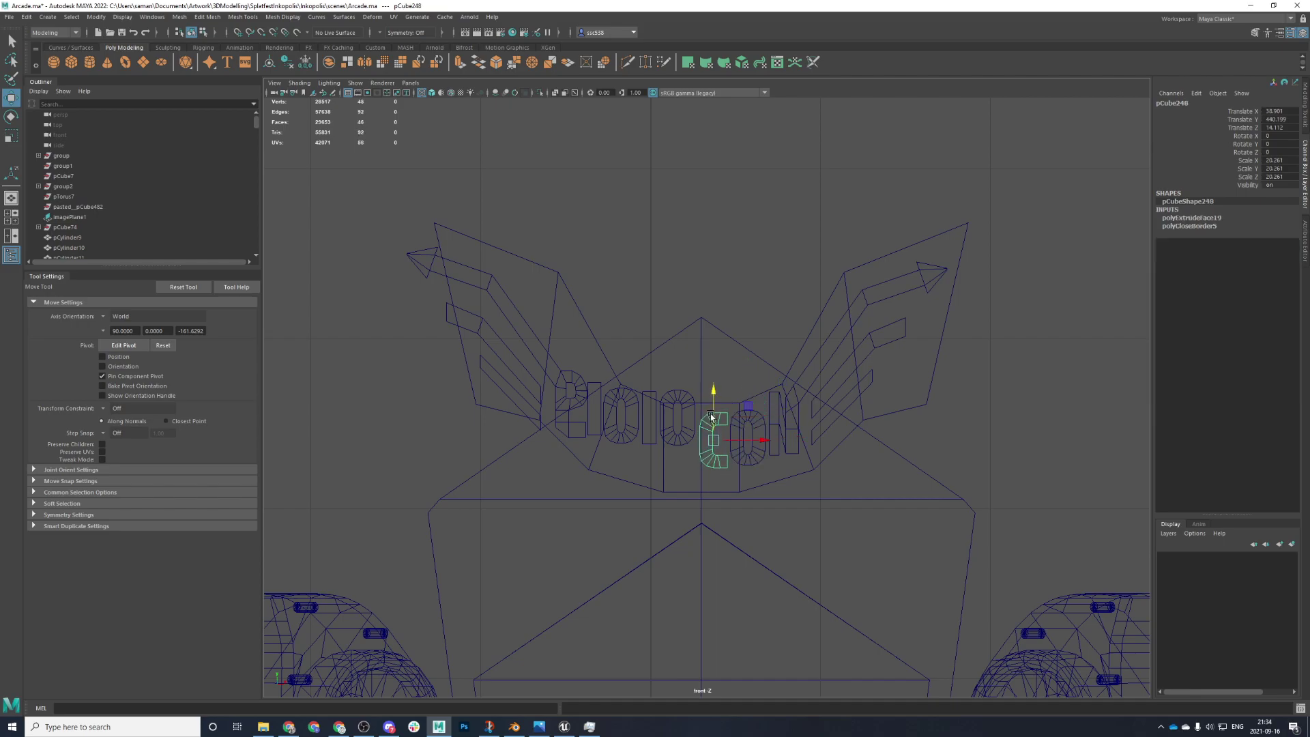
pyautogui.click(689, 426)
pyautogui.moveTo(690, 428); pyautogui.dragTo(689, 451, button='middle')
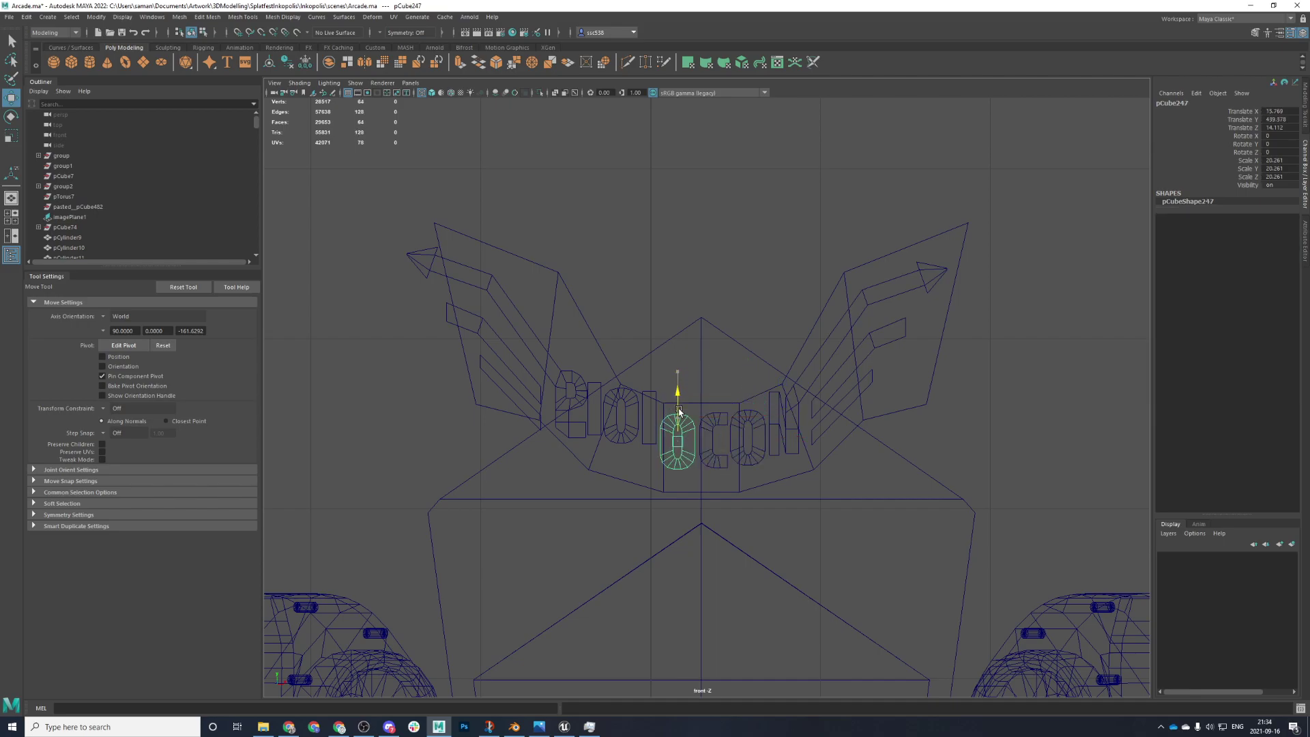
pyautogui.click(643, 418)
pyautogui.click(643, 418)
pyautogui.moveTo(644, 408); pyautogui.dragTo(648, 421, button='middle')
pyautogui.click(614, 416)
pyautogui.moveTo(621, 377); pyautogui.dragTo(621, 395, button='middle')
# - Switch to the browser's YouTube tab, open the playing video's options, and return to Maya
pyautogui.hotkey('alt', 'Tab')
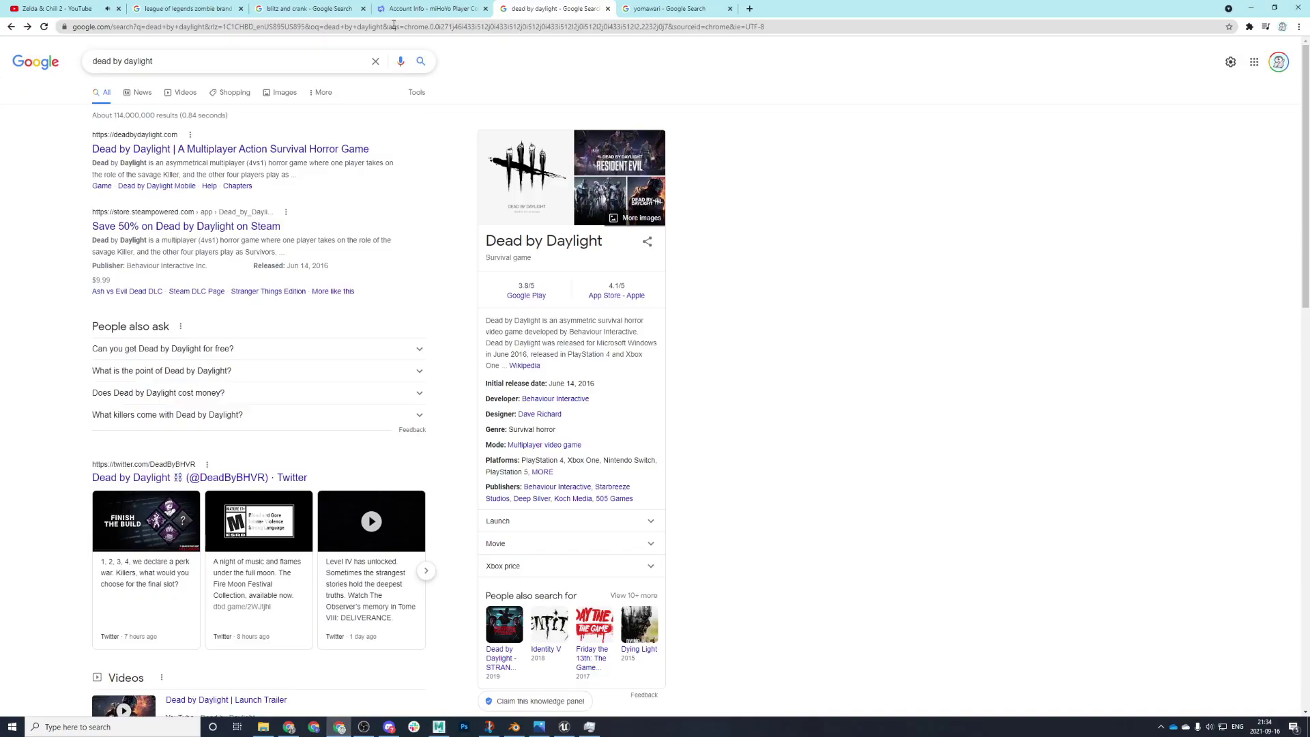
pyautogui.click(8, 7)
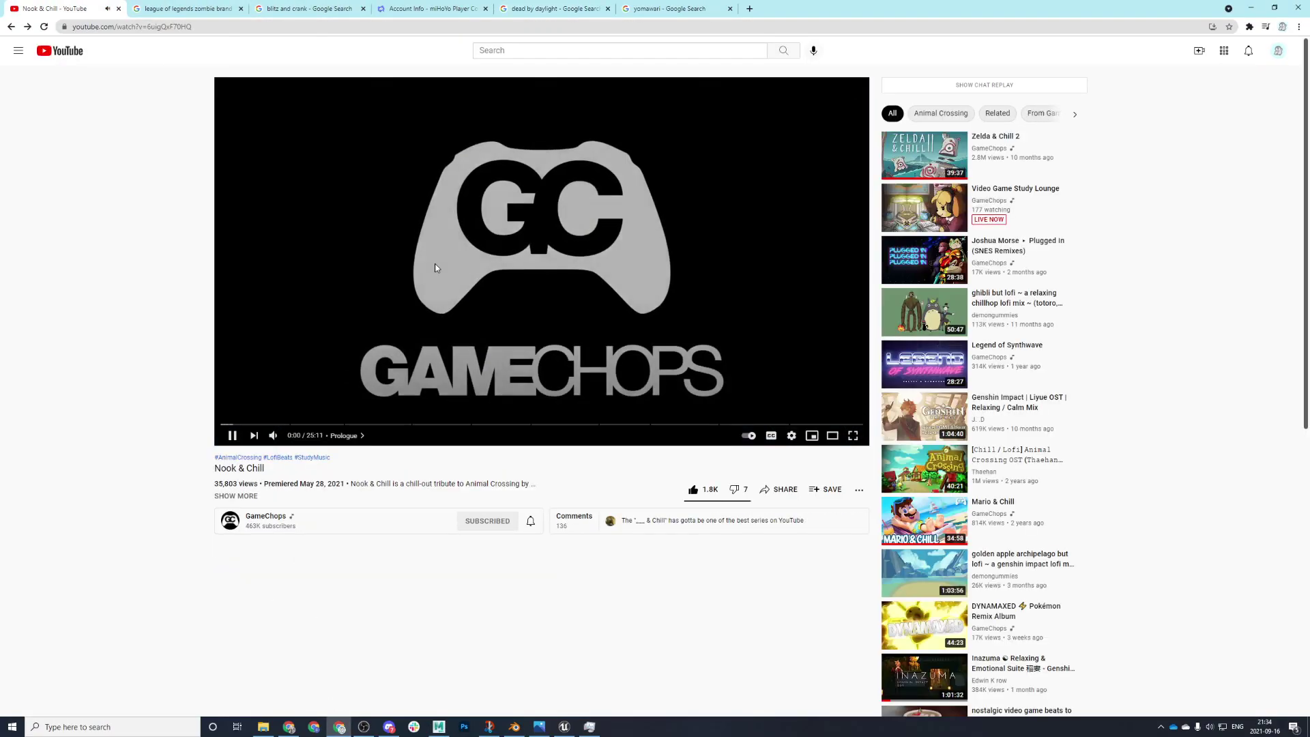
pyautogui.rightClick(437, 266)
pyautogui.click(466, 279)
pyautogui.hotkey('alt', 'Tab')
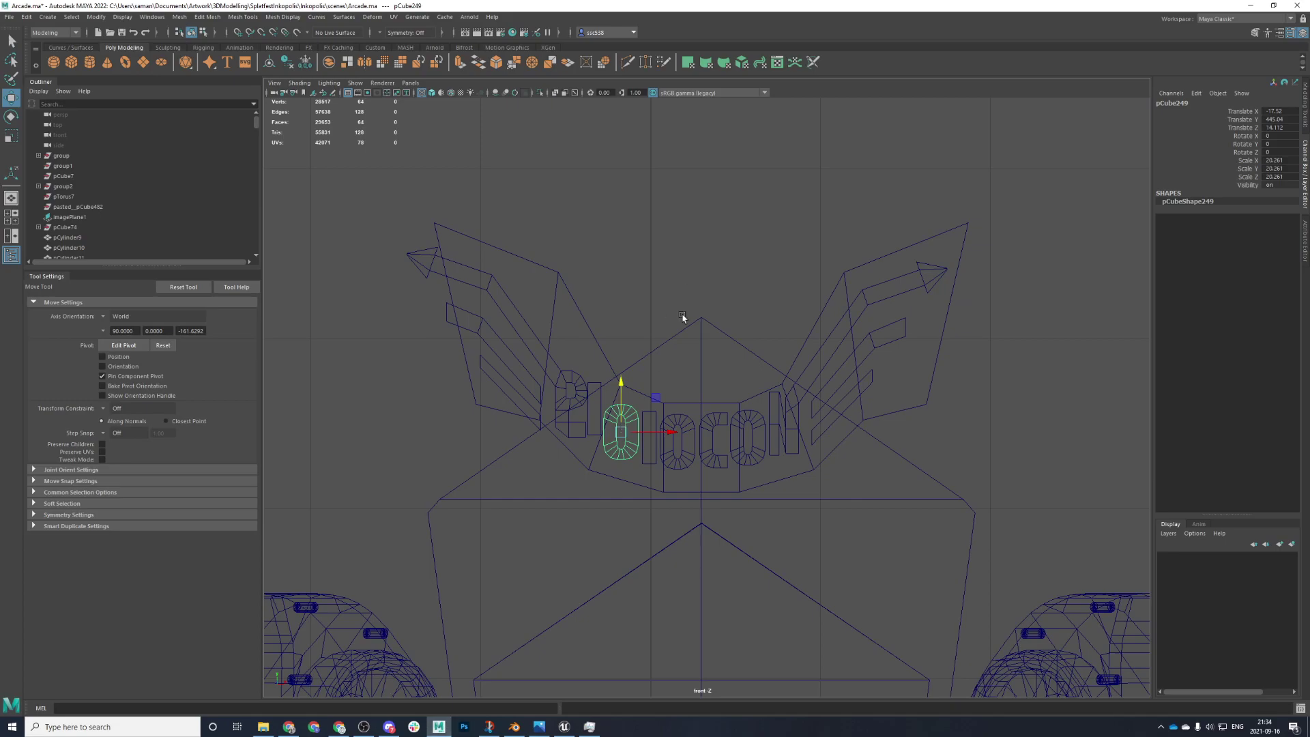
# - Fine-tune the height of the first O and the first I on the sign
pyautogui.click(596, 386)
pyautogui.click(616, 403)
pyautogui.moveTo(620, 387); pyautogui.dragTo(619, 385)
pyautogui.click(593, 389)
pyautogui.click(591, 387)
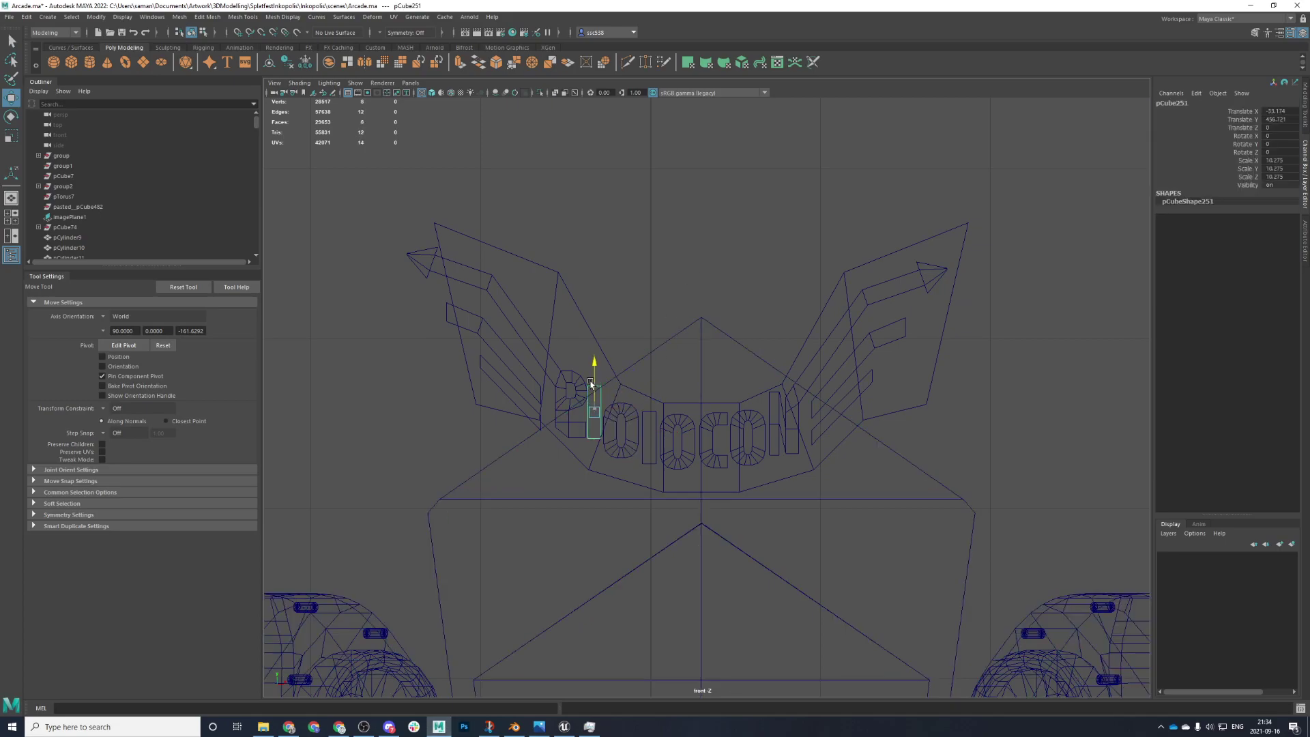
# - Select the sign's first letter with the left wing's arrow and both stripes, move them inward onto the curved panel, and save the scene
pyautogui.click(576, 383)
pyautogui.moveTo(504, 344); pyautogui.dragTo(517, 414)
pyautogui.hotkey('ctrl', 'z')
pyautogui.keyDown('shift'); pyautogui.click(517, 413); pyautogui.keyUp('shift')
pyautogui.moveTo(513, 343); pyautogui.dragTo(514, 327)
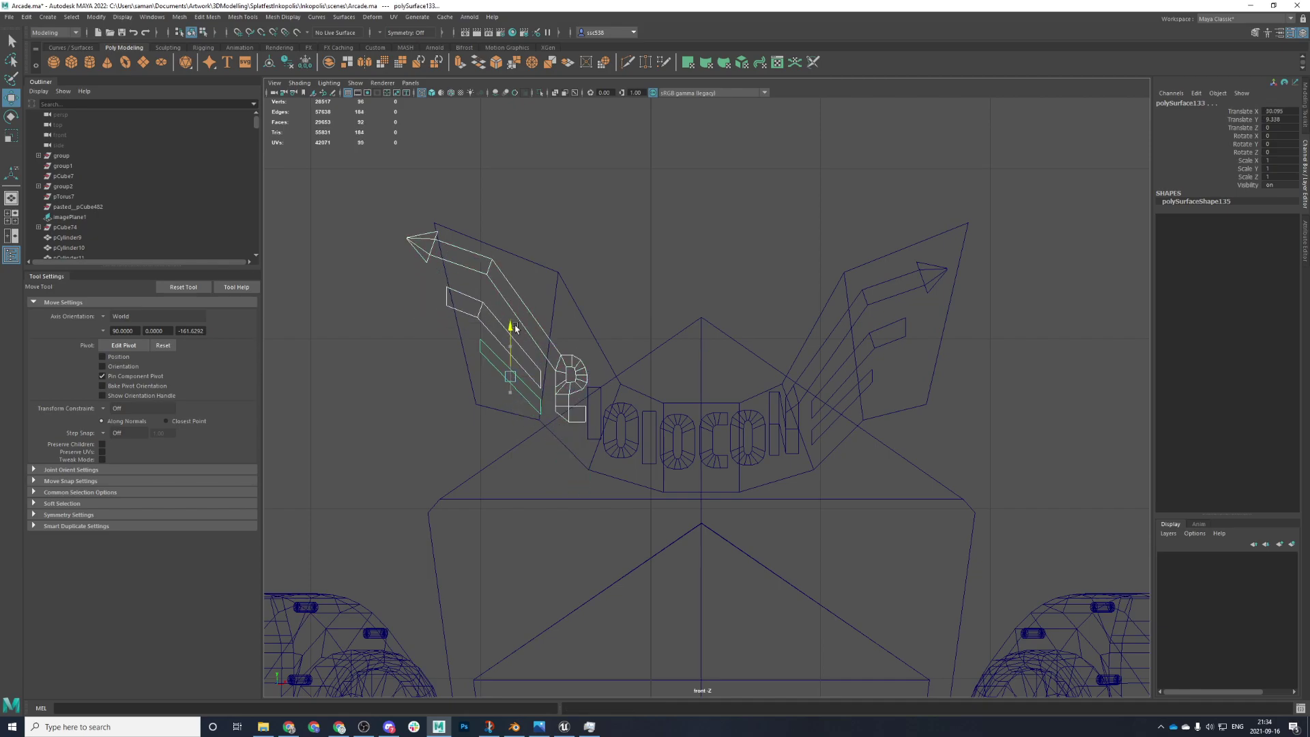
pyautogui.moveTo(544, 377); pyautogui.dragTo(584, 390)
pyautogui.moveTo(549, 331); pyautogui.dragTo(549, 348)
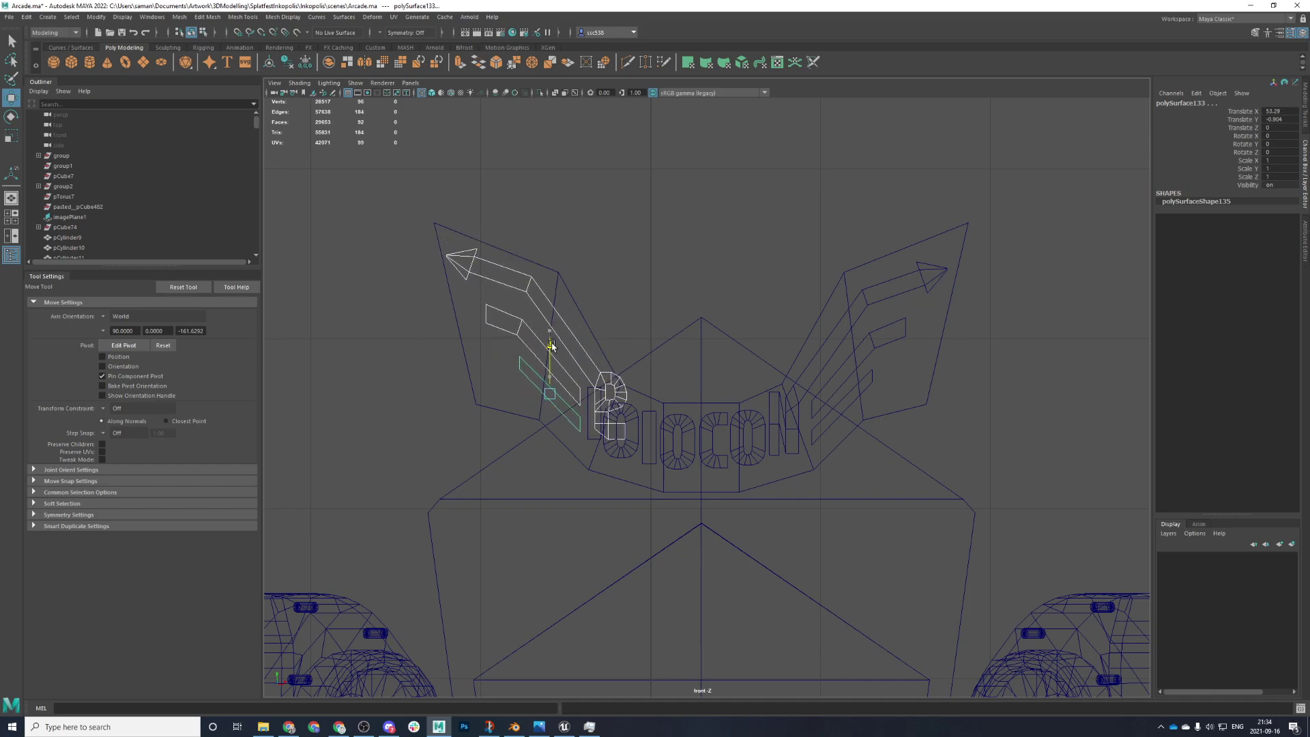
pyautogui.moveTo(598, 395); pyautogui.dragTo(602, 401)
pyautogui.hotkey('ctrl', 's')
# - Shift the first I, first O, second I and middle O inward along the sign and narrow them together along X
pyautogui.click(633, 372)
pyautogui.click(635, 420)
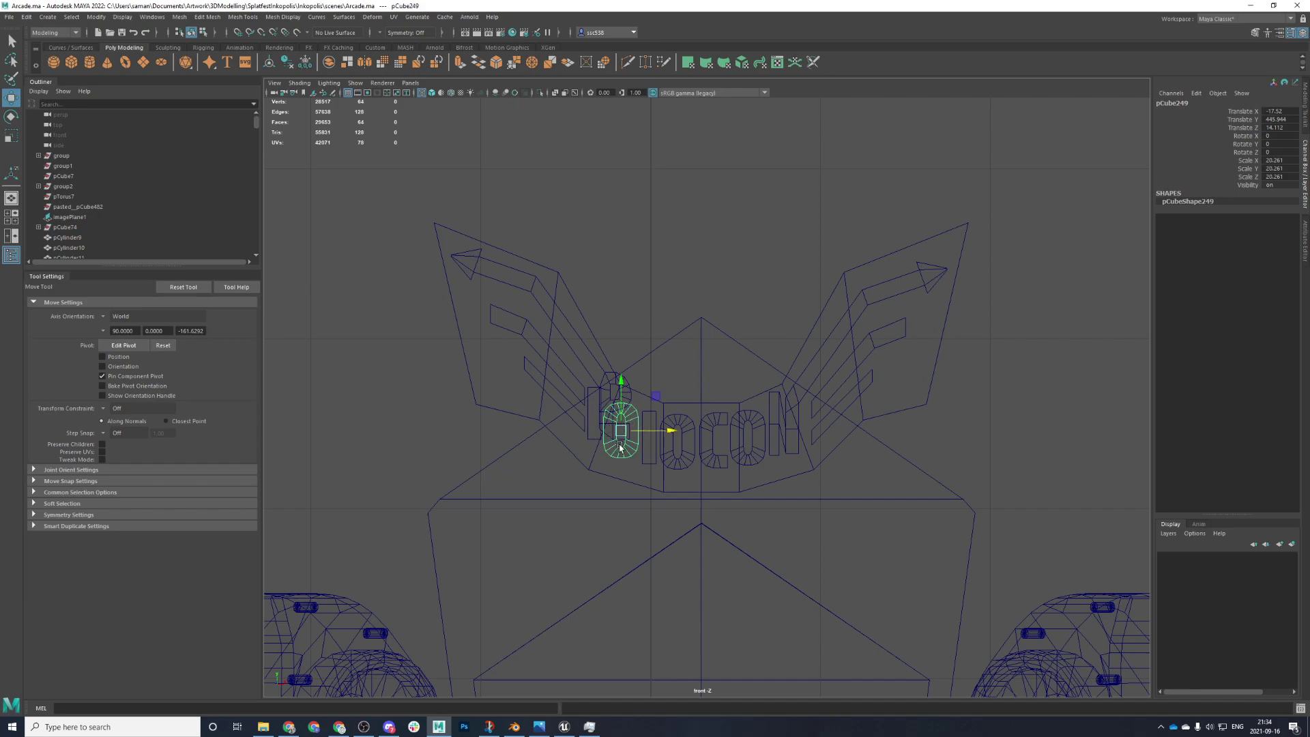
pyautogui.click(594, 437)
pyautogui.hotkey('ctrl', 'z')
pyautogui.hotkey('ctrl', 'z')
pyautogui.hotkey('ctrl', 'z')
pyautogui.hotkey('ctrl', 'z')
pyautogui.hotkey('ctrl', 'z')
pyautogui.moveTo(729, 446); pyautogui.dragTo(765, 444)
pyautogui.click(616, 407)
pyautogui.hotkey('ctrl', 'z')
pyautogui.press('r')
pyautogui.moveTo(750, 442); pyautogui.dragTo(743, 442)
pyautogui.press('w')
pyautogui.click(601, 382)
pyautogui.hotkey('ctrl', 'z')
# - Reselect the first letter, left arrow and both stripes and lower them to follow the curved panel
pyautogui.click(636, 358)
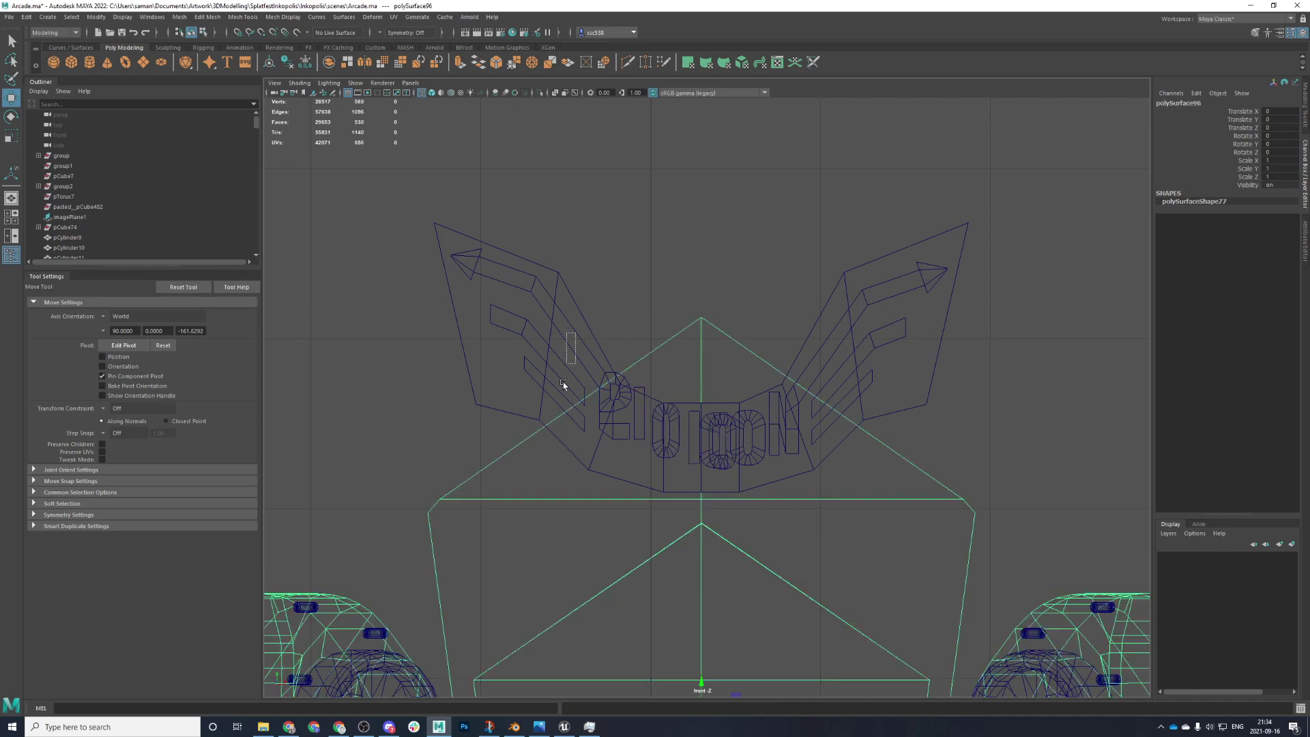
pyautogui.click(571, 399)
pyautogui.keyDown('shift'); pyautogui.click(567, 399); pyautogui.keyUp('shift')
pyautogui.moveTo(558, 341)
pyautogui.mouseDown()
pyautogui.moveTo(559, 363)
pyautogui.moveTo(566, 357)
pyautogui.mouseUp()
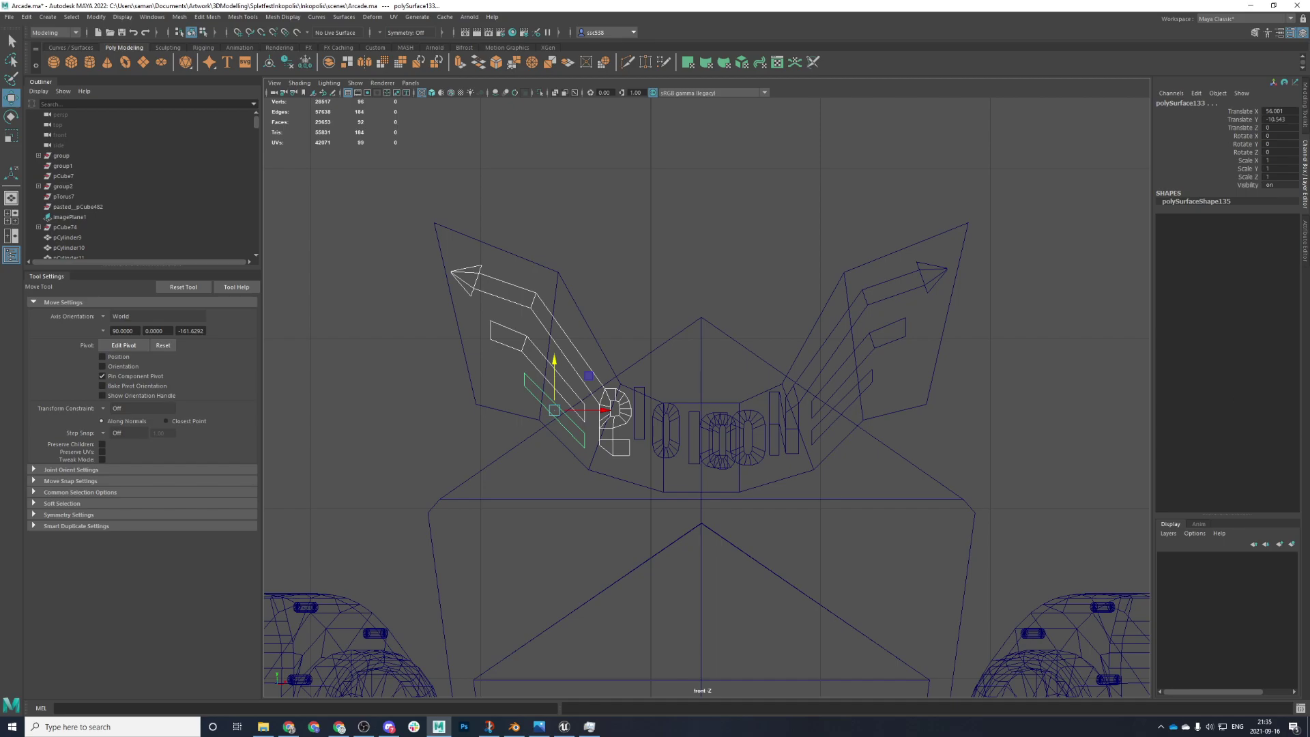
# - Lower the first I, the first O and the second I to follow the sign's curve
pyautogui.hotkey('alt', 'Tab')
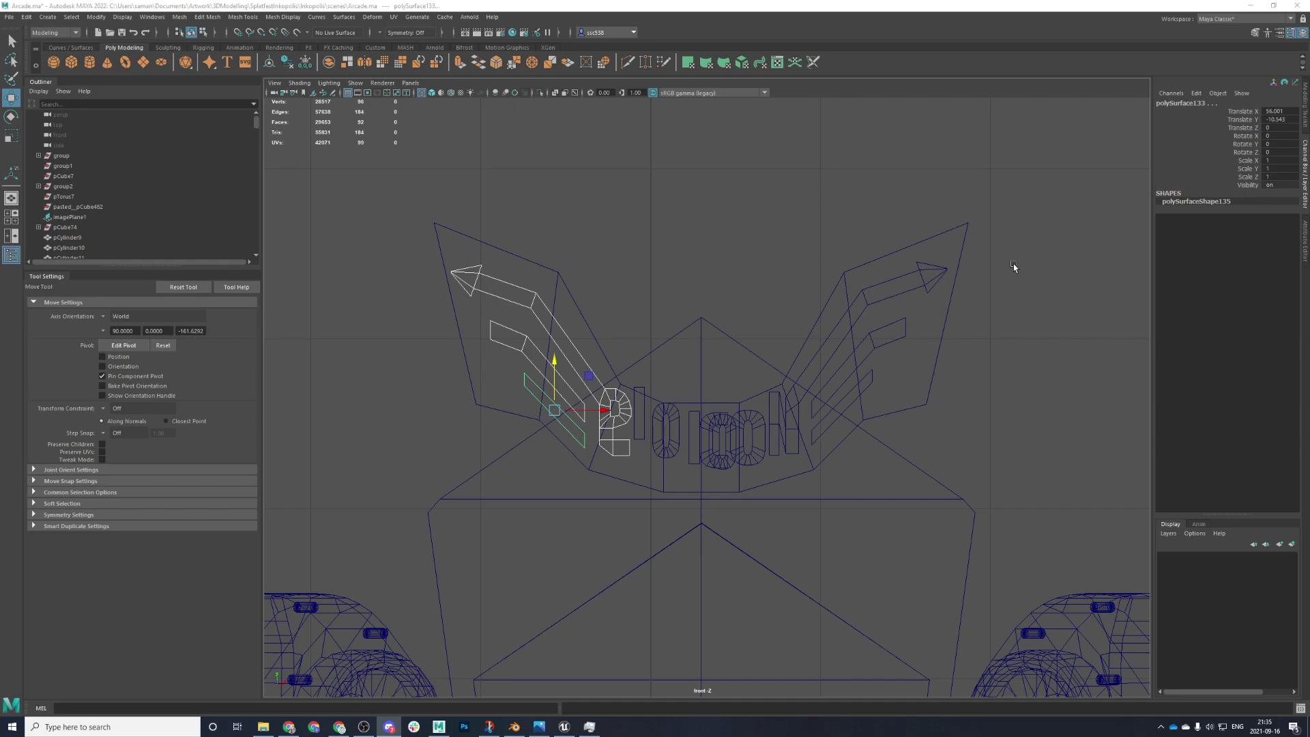
pyautogui.click(644, 402)
pyautogui.scroll(3, 644, 402)
pyautogui.moveTo(612, 383); pyautogui.dragTo(611, 409)
pyautogui.click(628, 403)
pyautogui.click(643, 406)
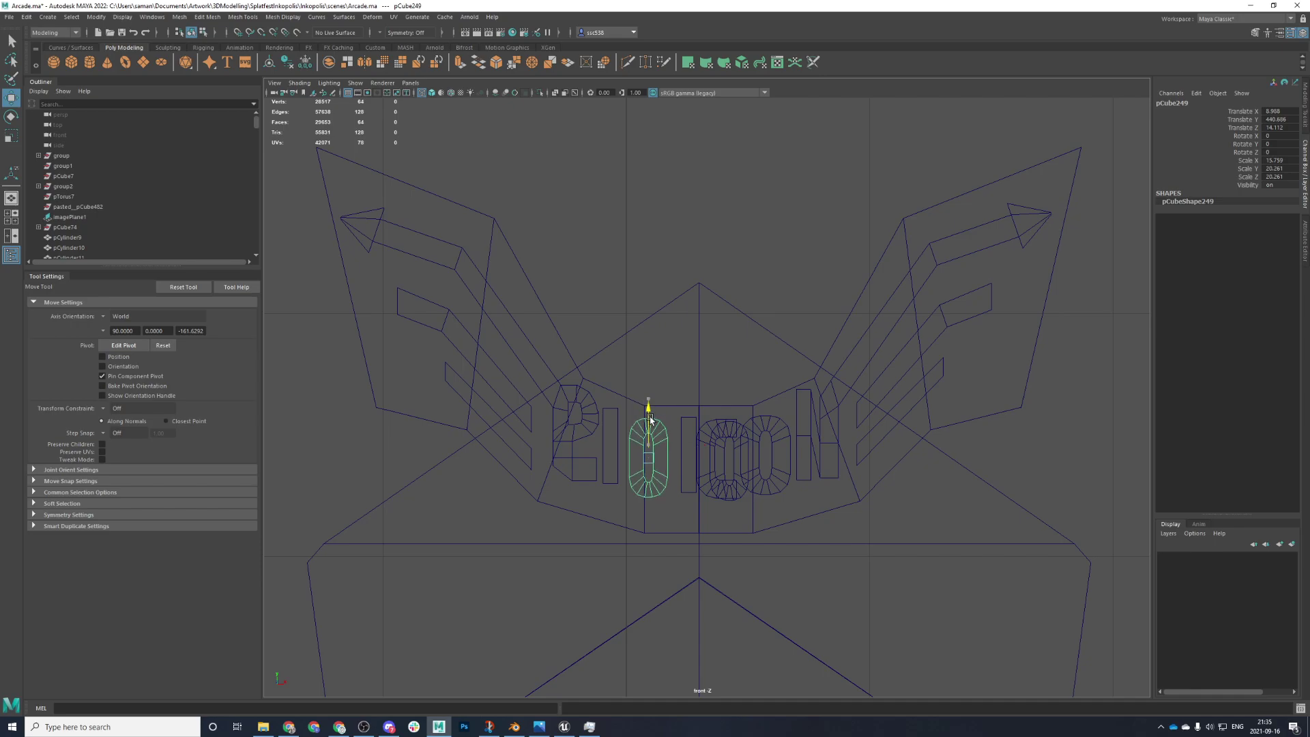
pyautogui.click(686, 441)
pyautogui.moveTo(689, 411); pyautogui.dragTo(689, 423)
# - Look across the whole scene in the front and perspective views to locate the reference image of the arcade machines
pyautogui.scroll(-6, 977, 413)
pyautogui.scroll(-5, 975, 413)
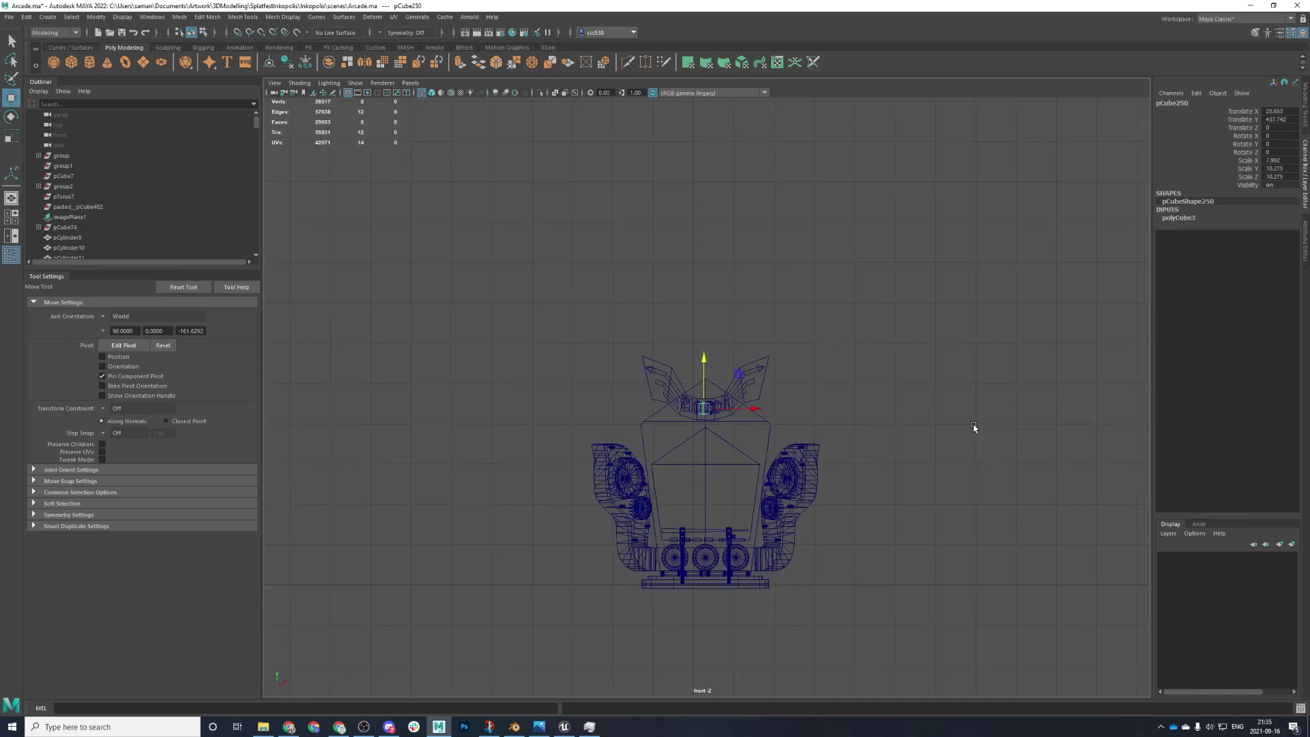
pyautogui.press('space')
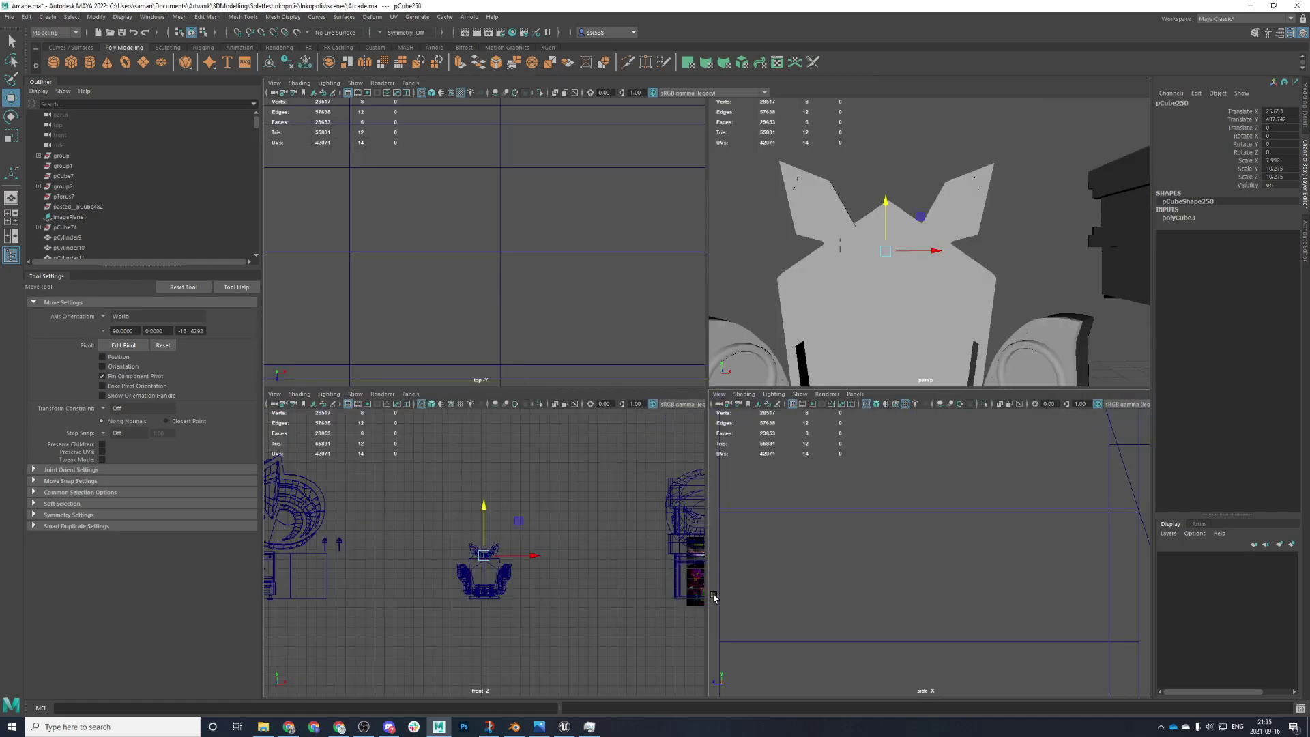
pyautogui.press('space')
pyautogui.scroll(-4, 872, 541)
pyautogui.press('space')
pyautogui.scroll(-5, 623, 535)
pyautogui.click(583, 582)
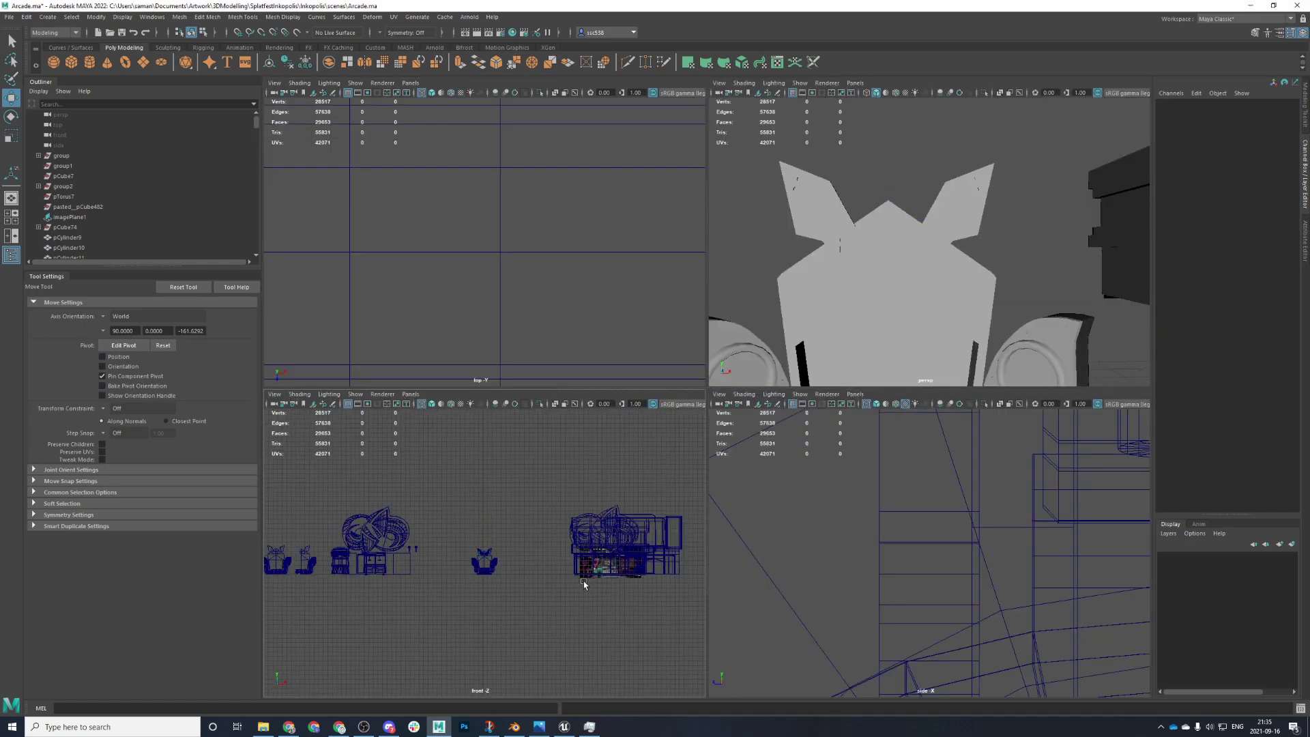
pyautogui.click(590, 574)
pyautogui.click(639, 573)
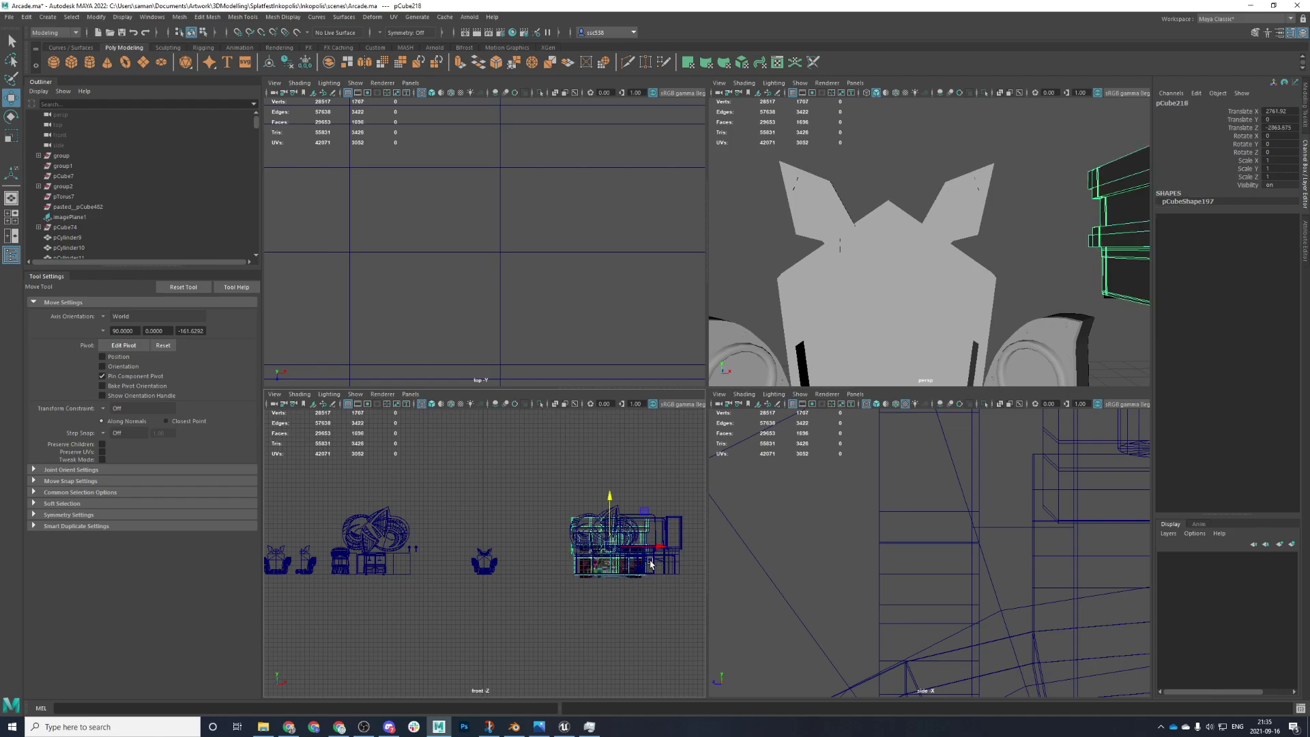
pyautogui.scroll(-6, 994, 312)
pyautogui.keyDown('alt'); pyautogui.moveTo(989, 266); pyautogui.dragTo(898, 410, button='middle'); pyautogui.keyUp('alt')
pyautogui.scroll(-4, 971, 336)
pyautogui.scroll(6, 947, 342)
pyautogui.scroll(1, 624, 544)
pyautogui.scroll(1, 624, 544)
pyautogui.press('f')
pyautogui.keyDown('alt'); pyautogui.moveTo(636, 555); pyautogui.dragTo(567, 316, button='middle'); pyautogui.keyUp('alt')
pyautogui.scroll(-12, 594, 482)
pyautogui.scroll(-1, 597, 490)
pyautogui.scroll(4, 597, 489)
pyautogui.press('space')
pyautogui.scroll(-8, 908, 311)
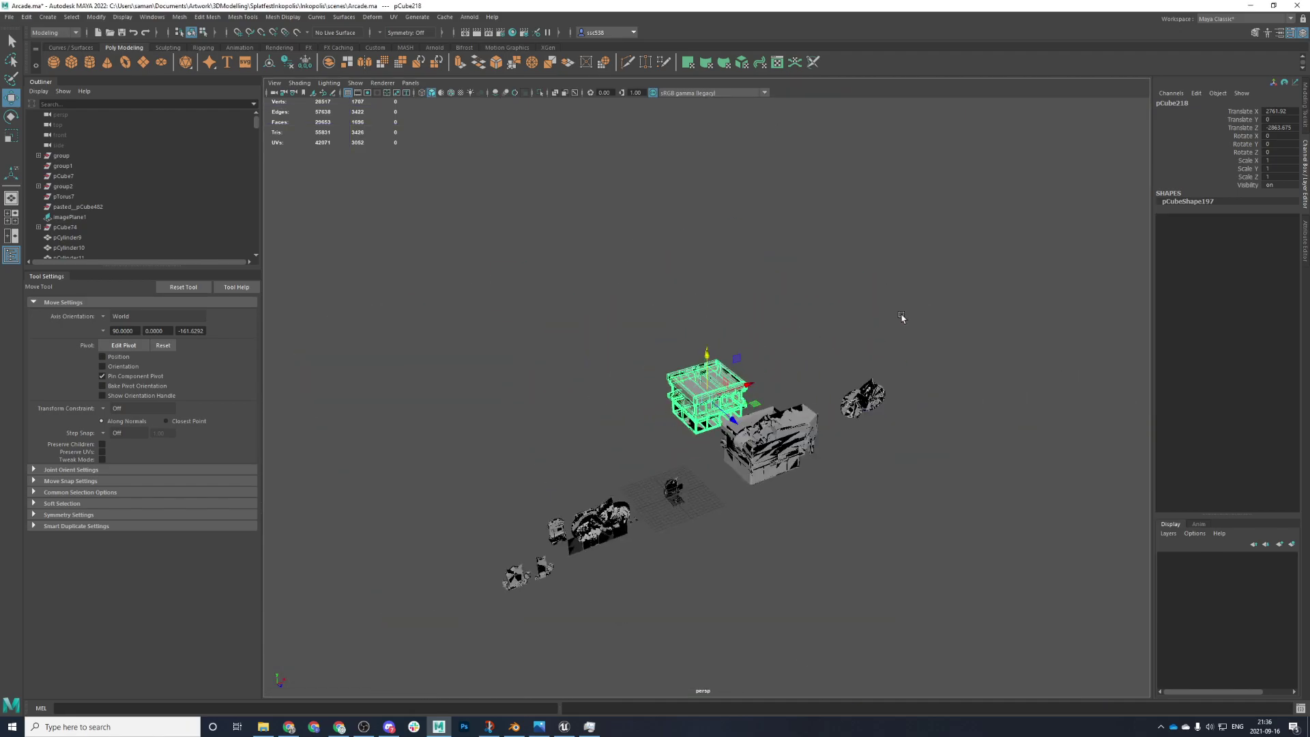
pyautogui.scroll(6, 845, 395)
pyautogui.keyDown('alt'); pyautogui.moveTo(845, 395); pyautogui.dragTo(1016, 229, button='middle'); pyautogui.keyUp('alt')
pyautogui.scroll(-4, 887, 307)
pyautogui.press('space')
pyautogui.press('space')
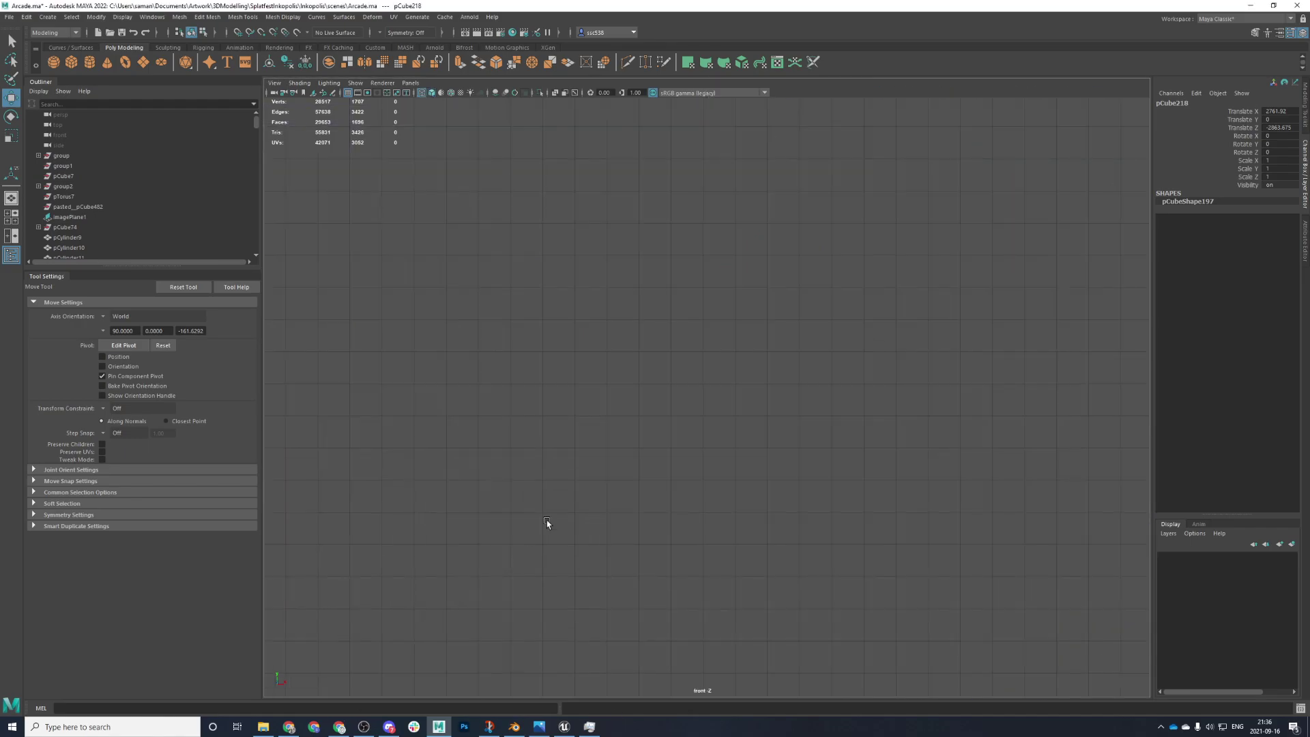
pyautogui.scroll(-5, 594, 503)
pyautogui.scroll(-4, 642, 508)
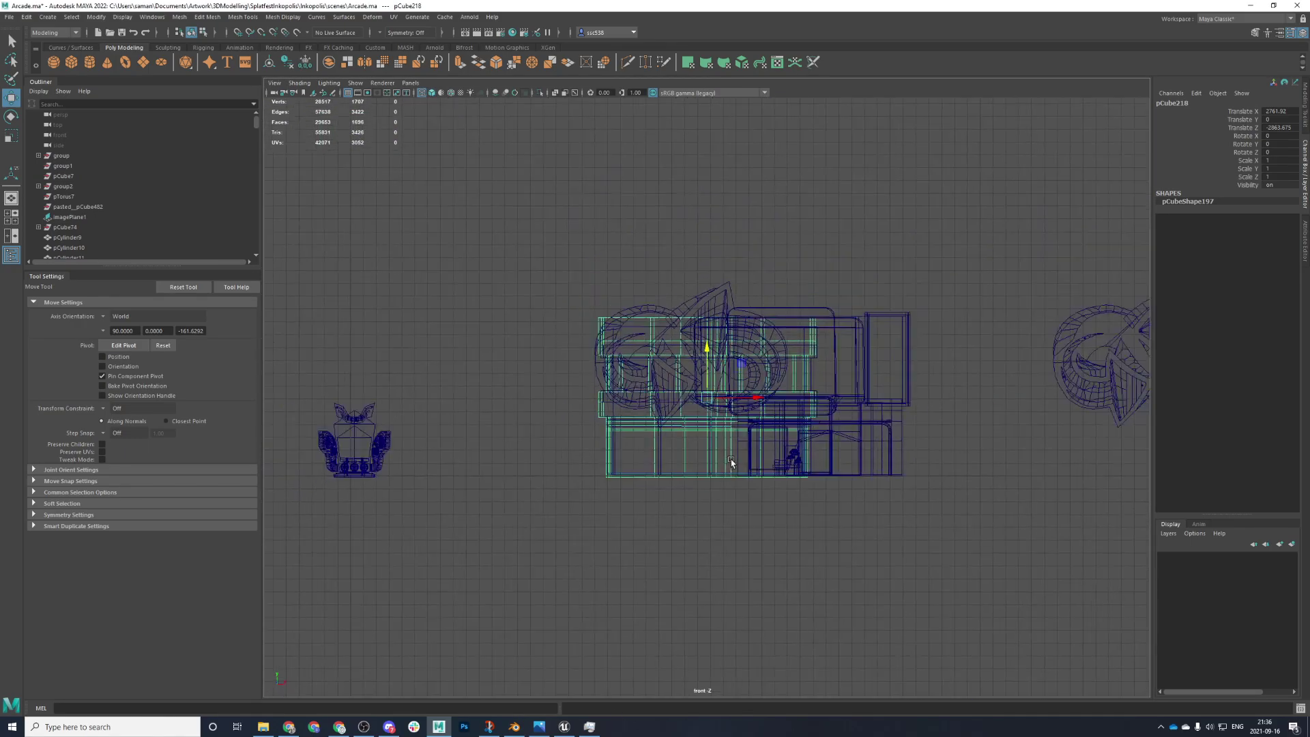
pyautogui.hotkey('ctrl', 'z')
pyautogui.press('space')
pyautogui.press('space')
pyautogui.keyDown('alt'); pyautogui.moveTo(864, 367); pyautogui.dragTo(998, 360); pyautogui.keyUp('alt')
pyautogui.click(619, 347)
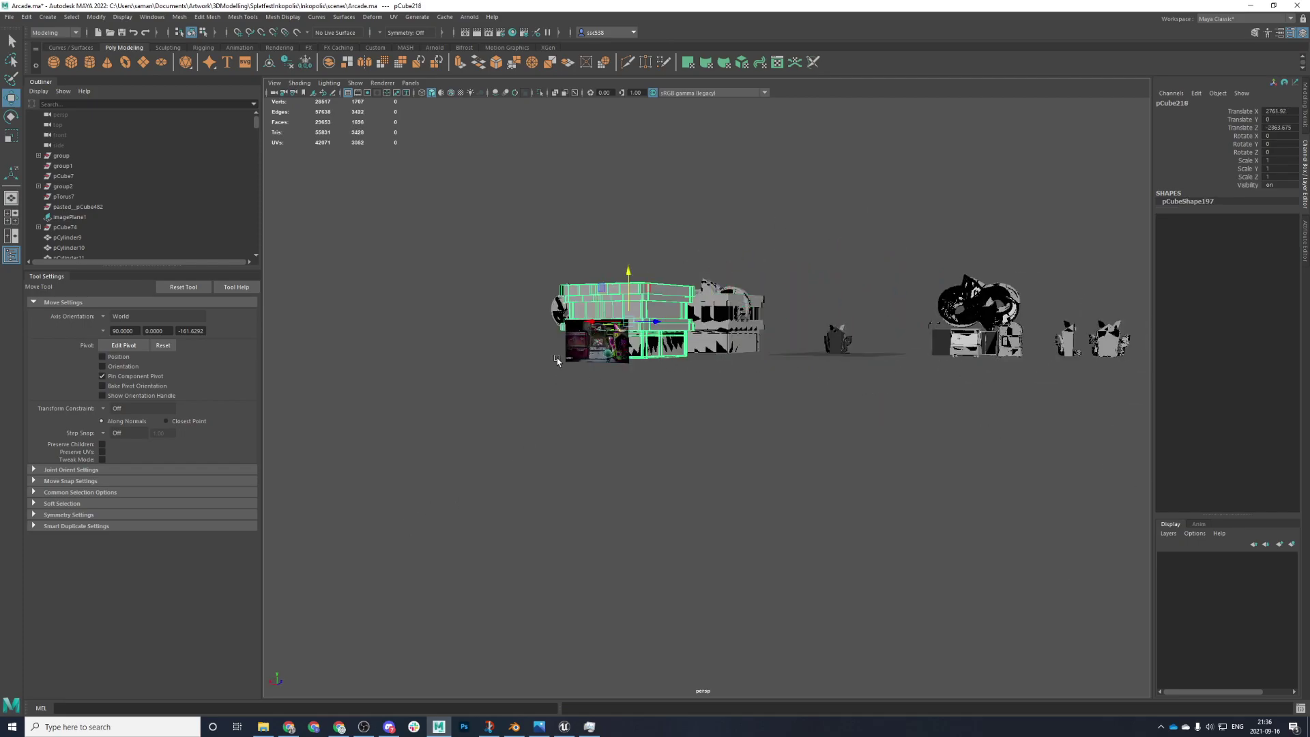
pyautogui.press('f')
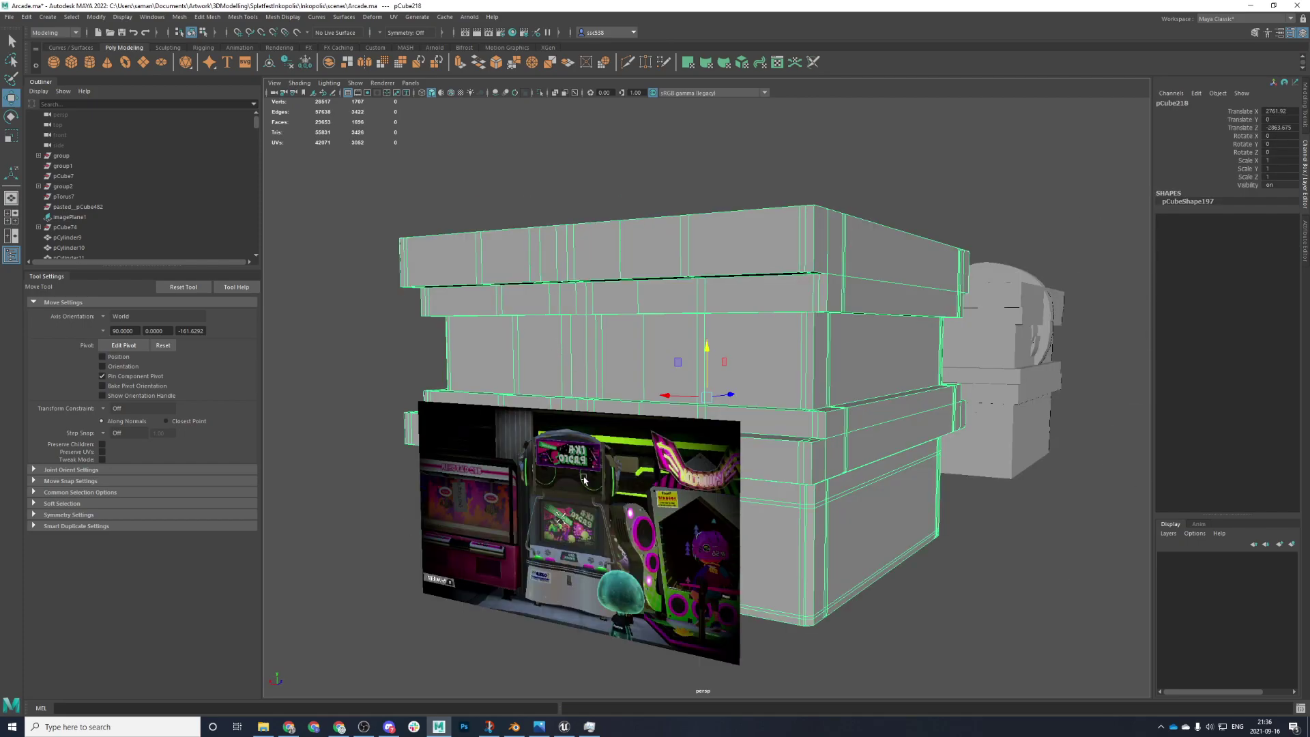
# - Select the reference image plane in front of the building and move it out toward the arcade models
pyautogui.keyDown('alt'); pyautogui.moveTo(558, 558); pyautogui.dragTo(497, 614); pyautogui.keyUp('alt')
pyautogui.click(497, 598)
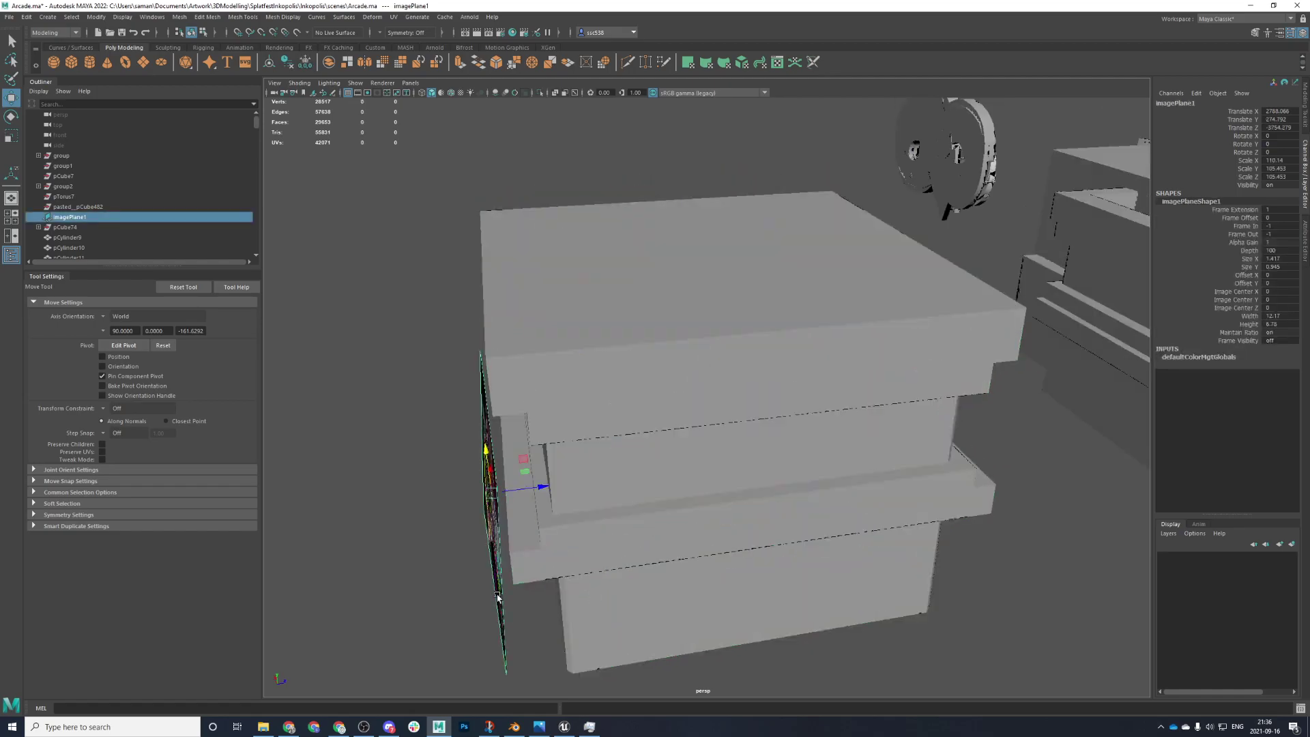
pyautogui.press('space')
pyautogui.scroll(-5, 582, 532)
pyautogui.scroll(10, 544, 554)
pyautogui.scroll(-6, 545, 556)
pyautogui.scroll(-5, 861, 310)
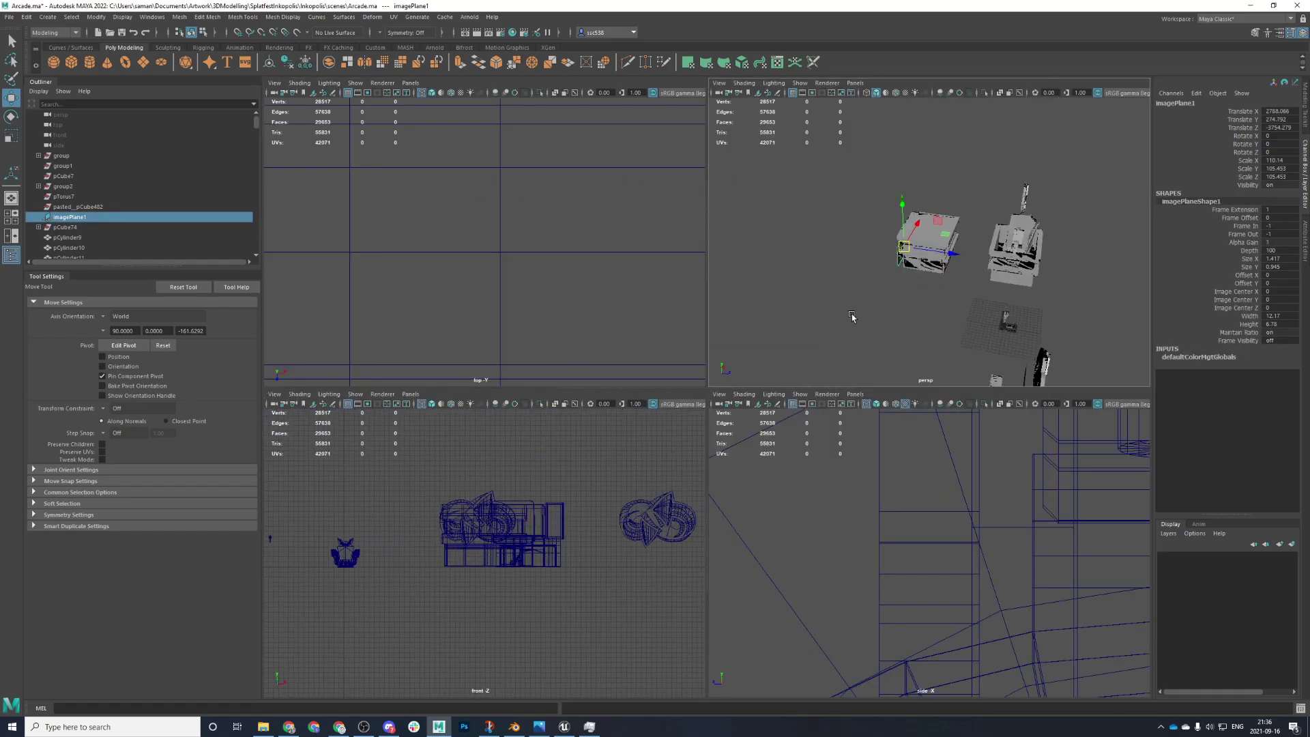
pyautogui.keyDown('alt'); pyautogui.moveTo(857, 315); pyautogui.dragTo(778, 307); pyautogui.keyUp('alt')
pyautogui.moveTo(940, 223); pyautogui.dragTo(828, 284)
pyautogui.moveTo(830, 333); pyautogui.dragTo(861, 369)
pyautogui.press('f')
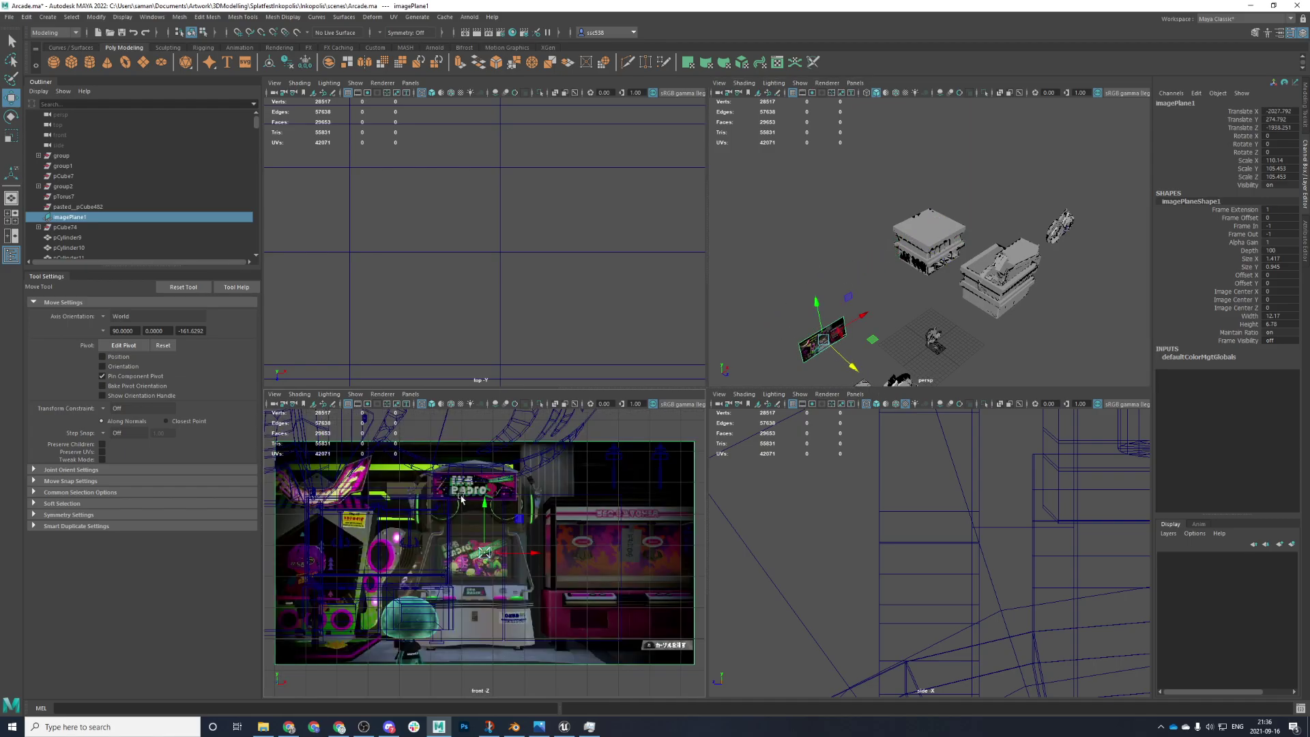
# - Move the reference image plane along X in the front view to the winged arcade machine, at about -547
pyautogui.scroll(-4, 460, 499)
pyautogui.press('alt')
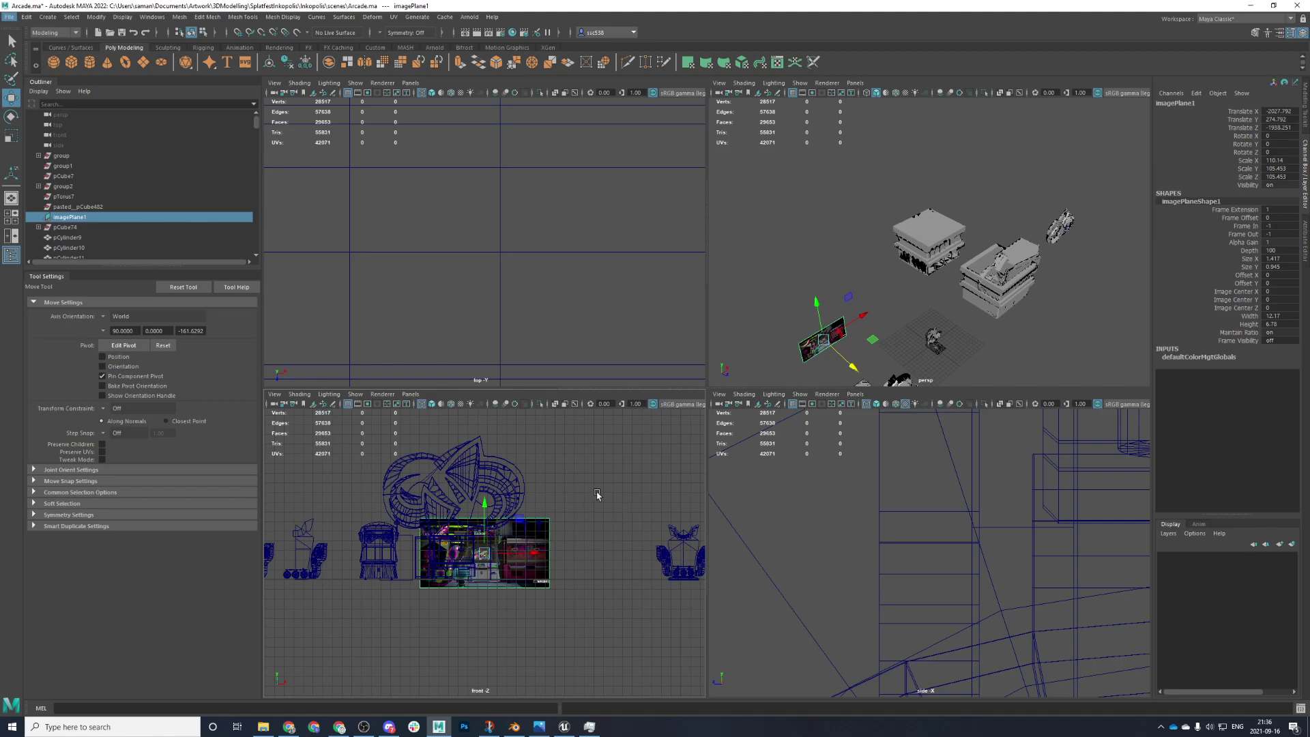
pyautogui.click(648, 518)
pyautogui.press('space')
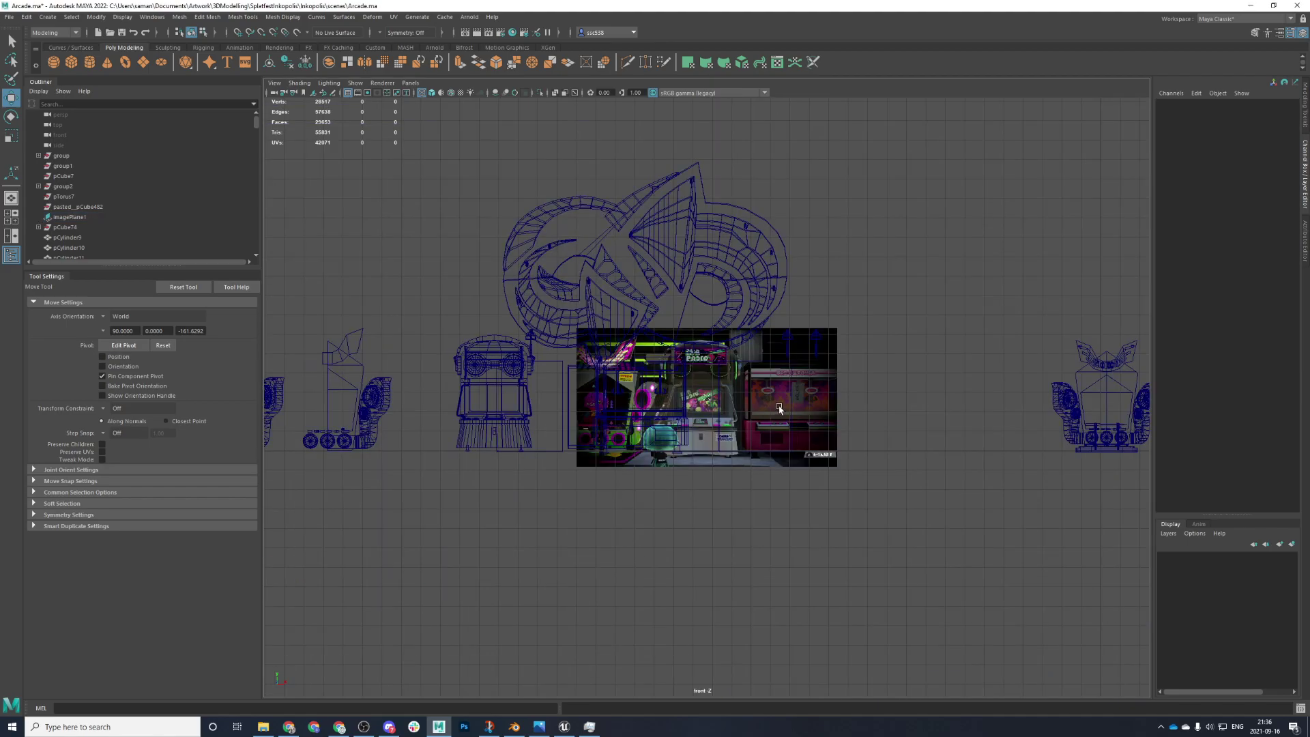
pyautogui.click(778, 405)
pyautogui.keyDown('alt'); pyautogui.moveTo(778, 405); pyautogui.dragTo(613, 414, button='middle'); pyautogui.keyUp('alt')
pyautogui.moveTo(596, 407); pyautogui.dragTo(901, 405)
pyautogui.scroll(3, 853, 348)
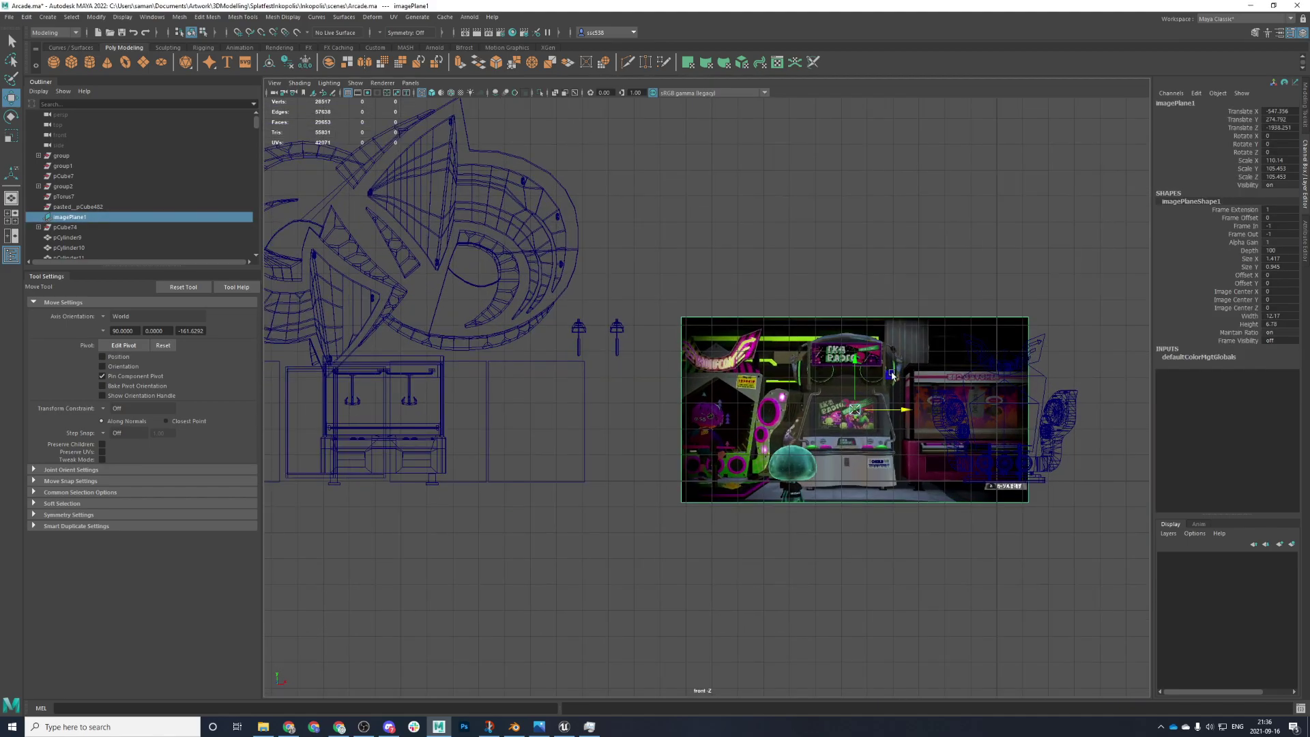
# - Examine the winged sign in the reference image and compare its lettering with the model's first O
pyautogui.scroll(2, 837, 429)
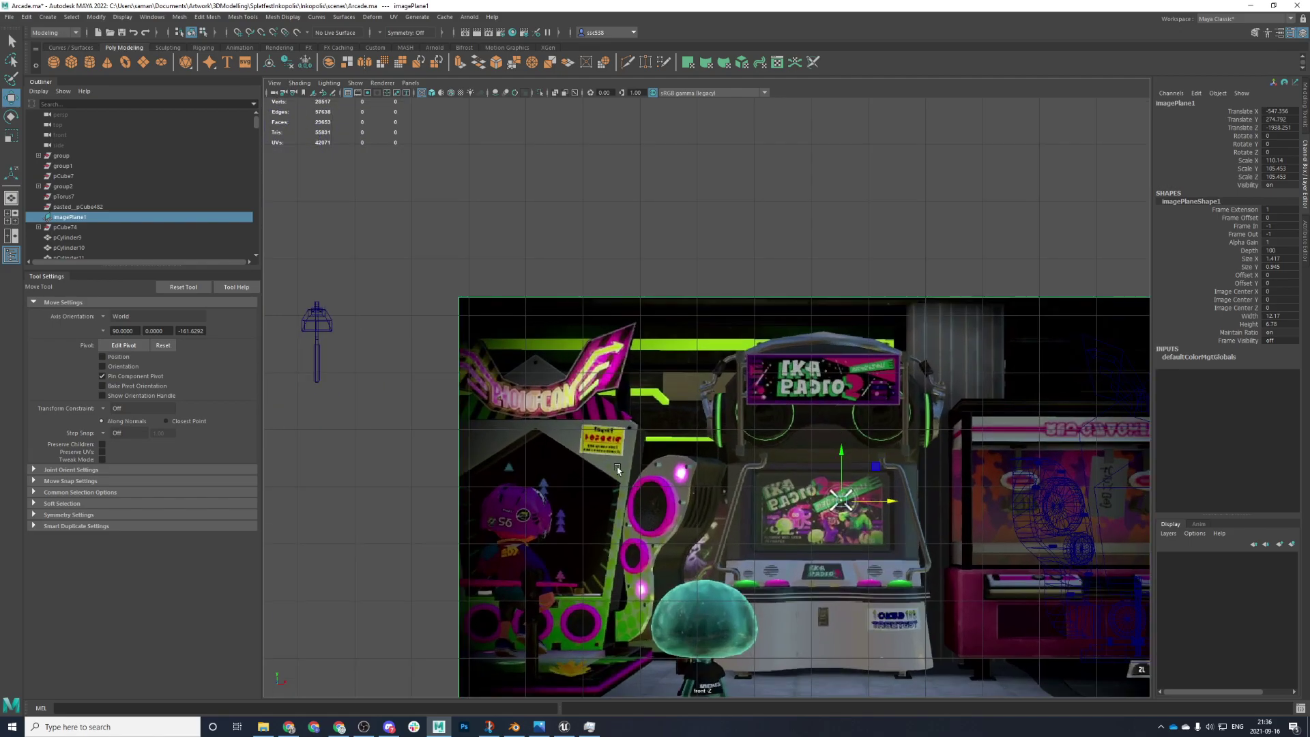
pyautogui.scroll(2, 590, 467)
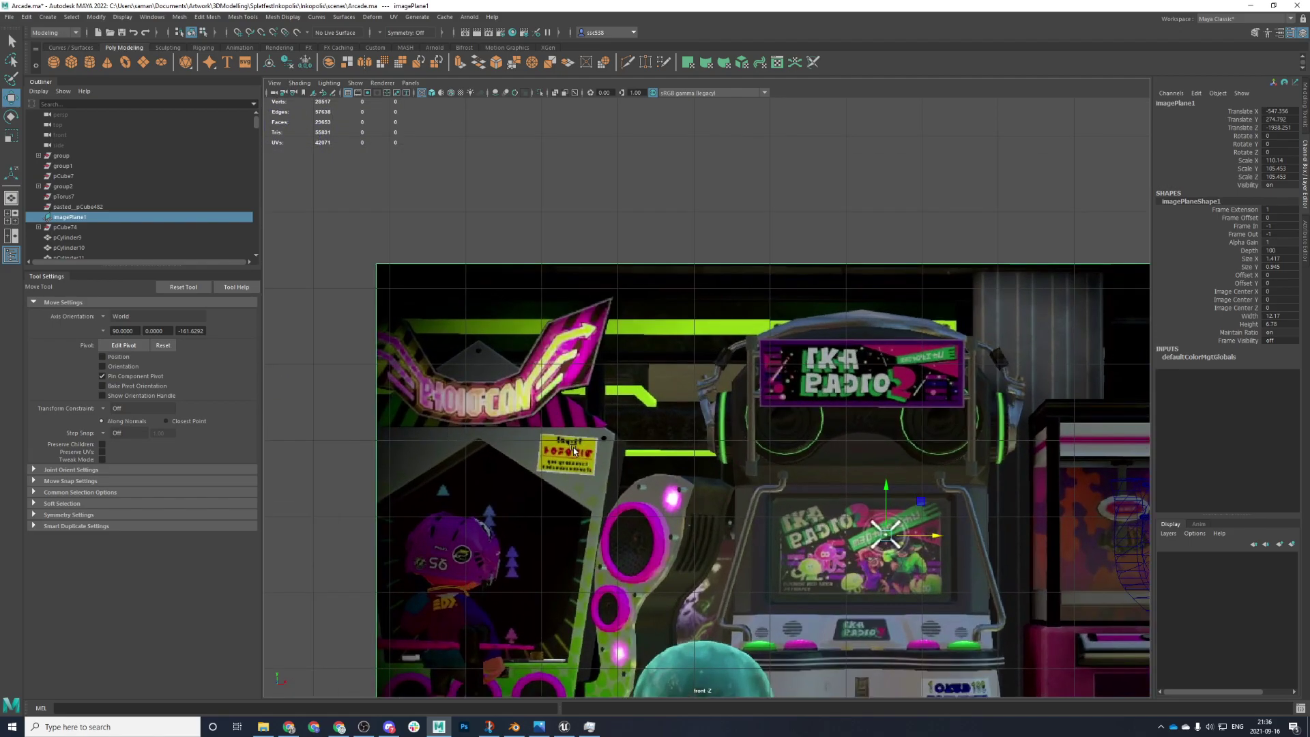
pyautogui.scroll(-3, 545, 447)
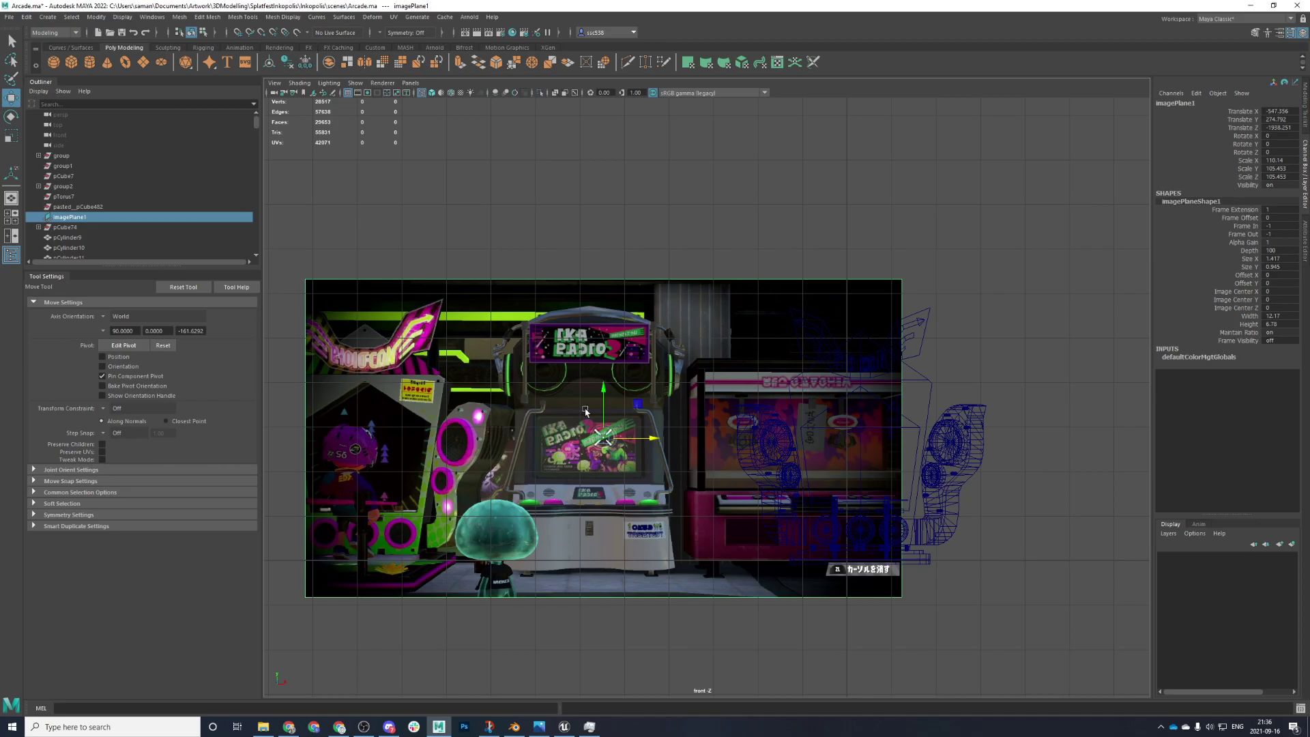
pyautogui.scroll(-2, 825, 455)
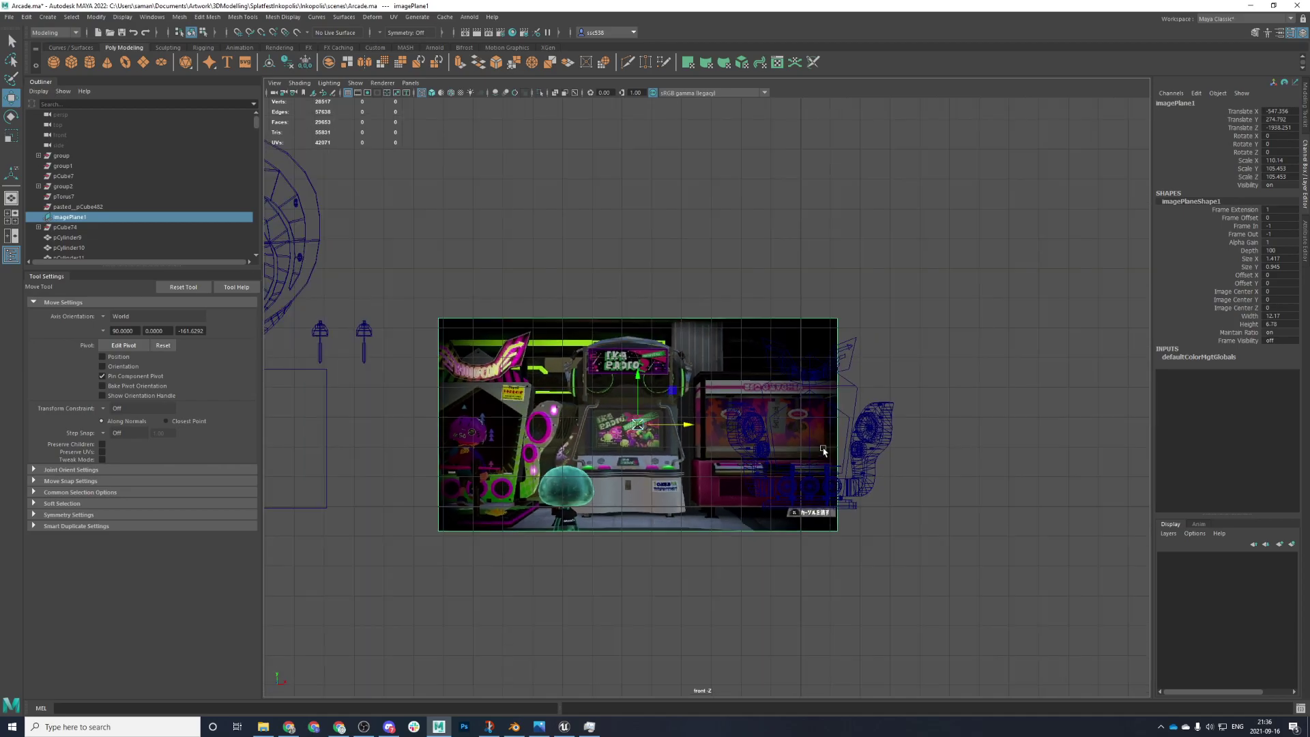
pyautogui.click(818, 385)
pyautogui.click(806, 374)
pyautogui.press('f')
pyautogui.scroll(-3, 838, 416)
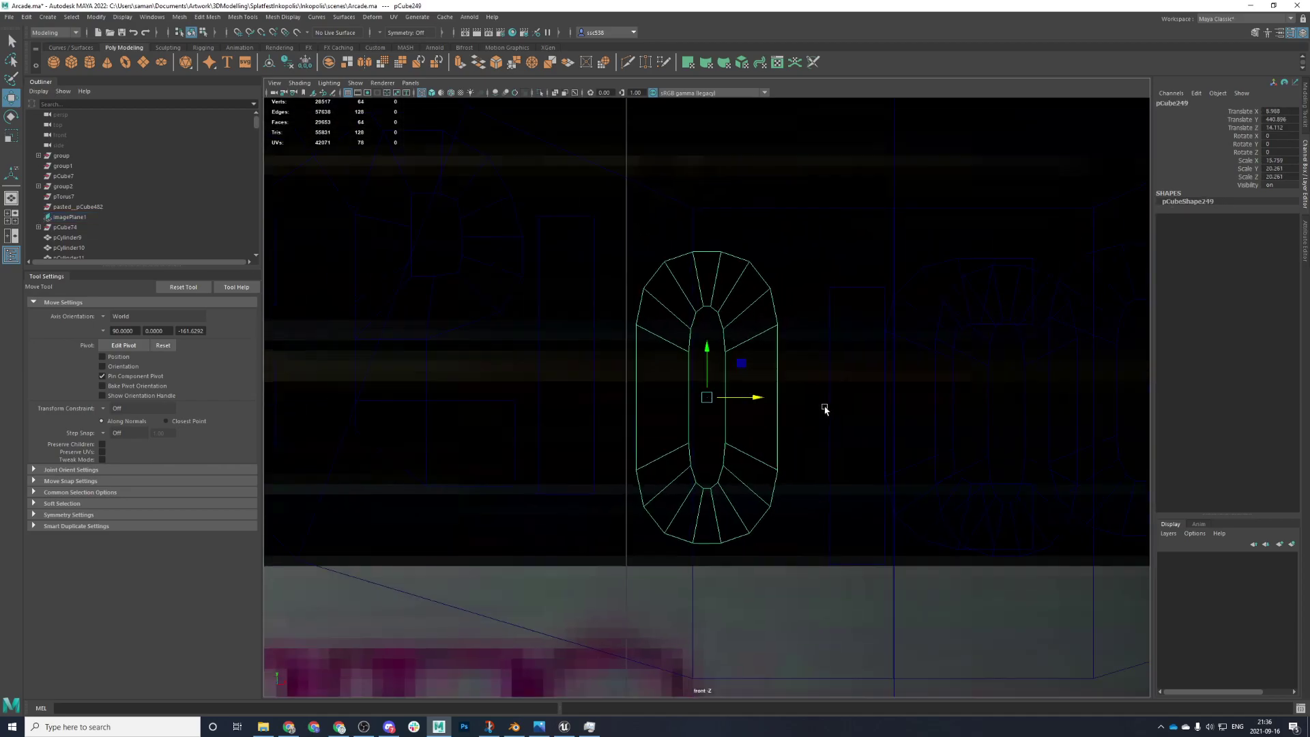
pyautogui.scroll(-4, 829, 416)
pyautogui.press('5')
pyautogui.press('4')
pyautogui.scroll(-3, 784, 415)
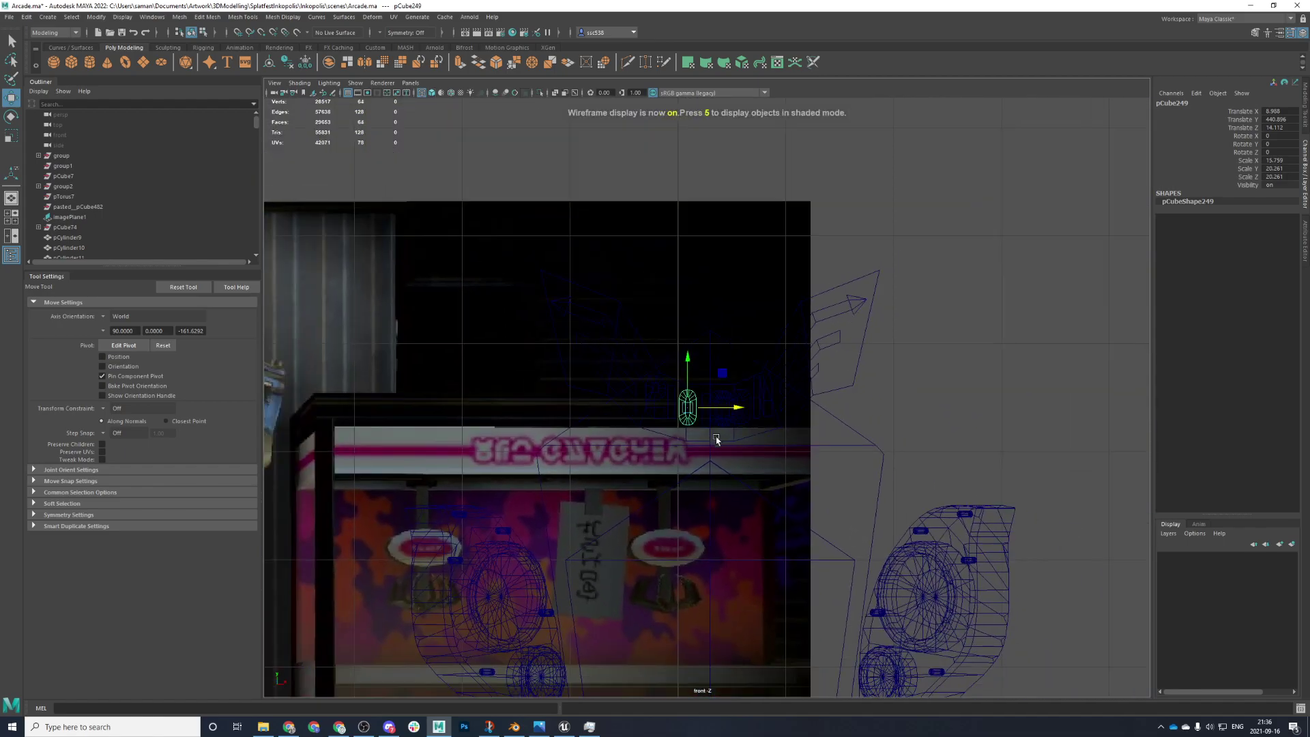
# - Move the reference image plane clear of the arcade model, to about -940 in X, and save the scene
pyautogui.scroll(-4, 717, 439)
pyautogui.keyDown('alt'); pyautogui.moveTo(702, 427); pyautogui.dragTo(871, 330, button='middle'); pyautogui.keyUp('alt')
pyautogui.click(608, 372)
pyautogui.scroll(-1, 608, 372)
pyautogui.moveTo(594, 402); pyautogui.dragTo(379, 425)
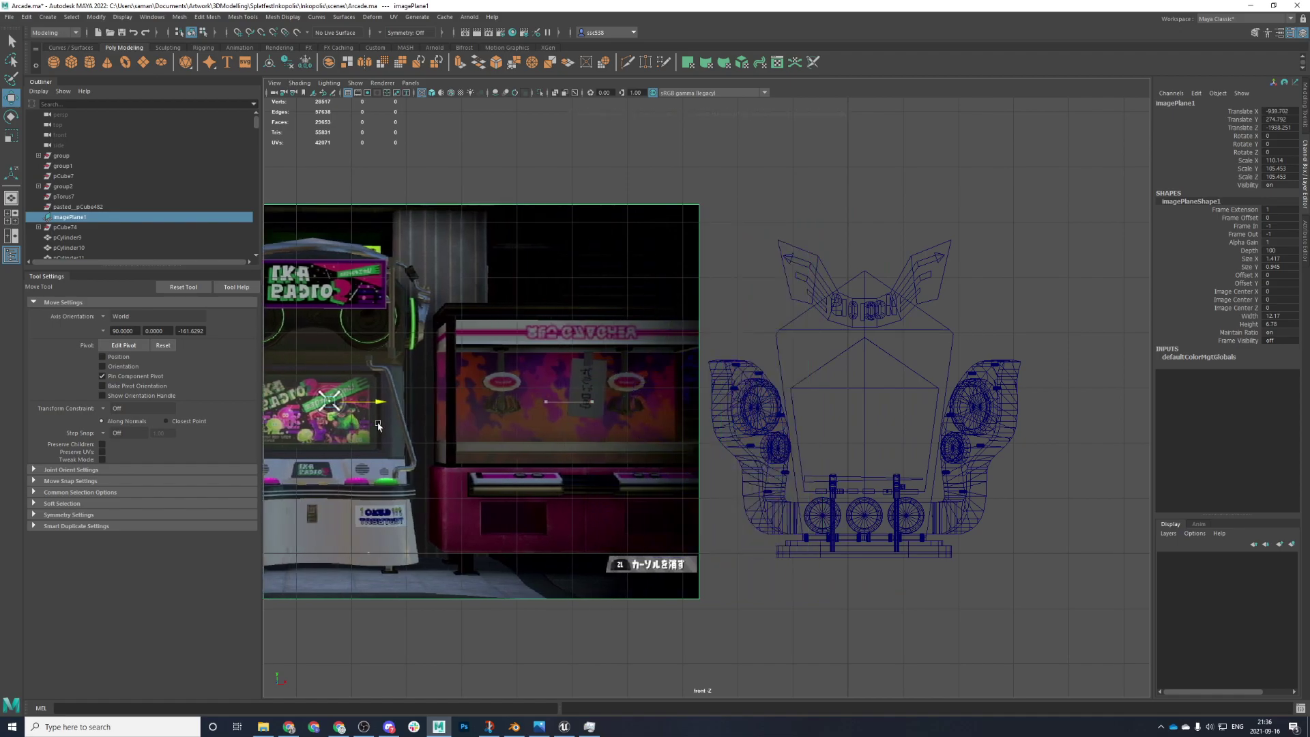
pyautogui.hotkey('ctrl', 's')
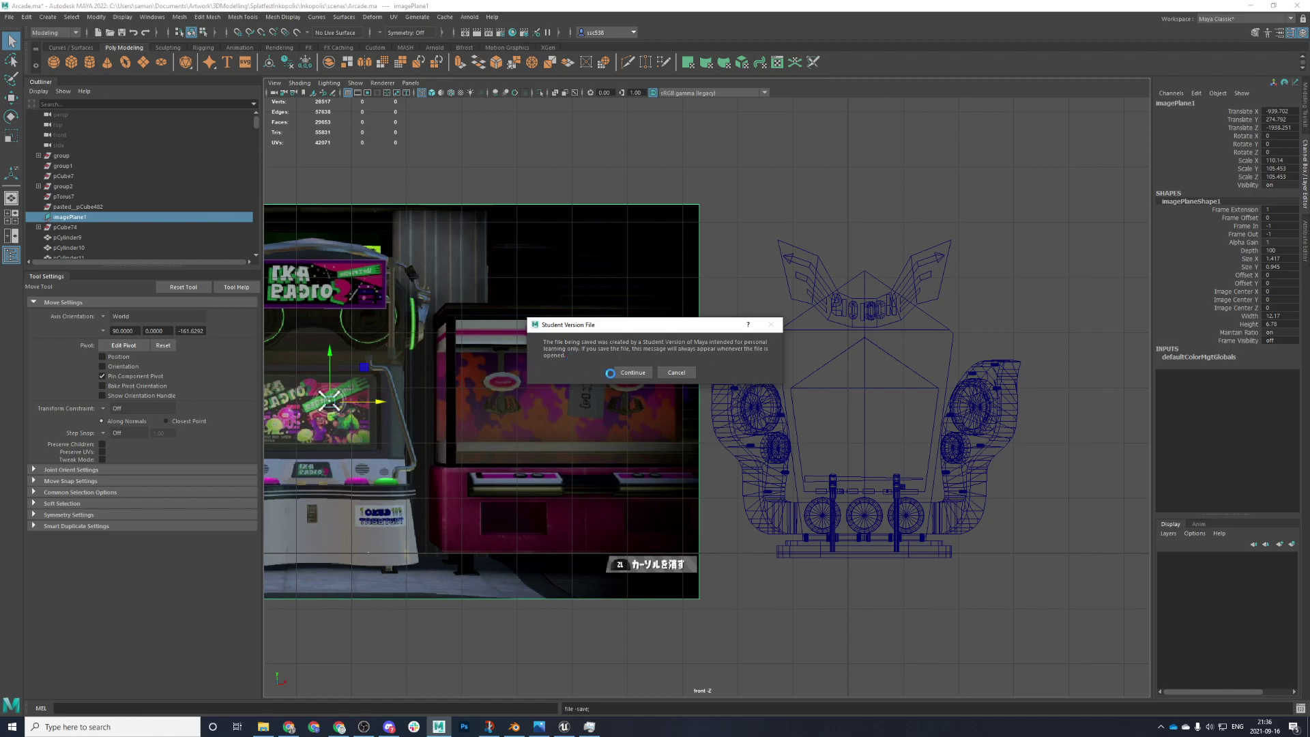
pyautogui.click(633, 372)
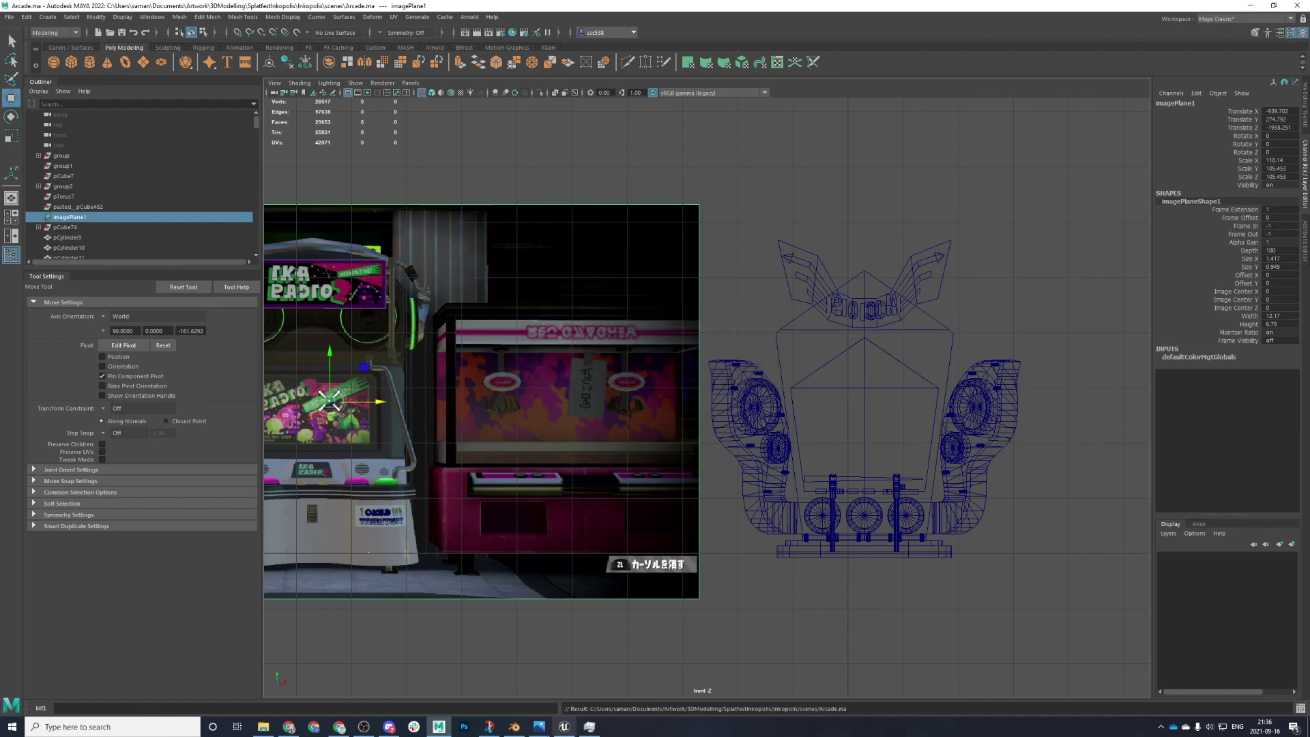
# - Switch to Discord and play directional arrow sequences in the Keyboard Combos overlay
pyautogui.click(388, 727)
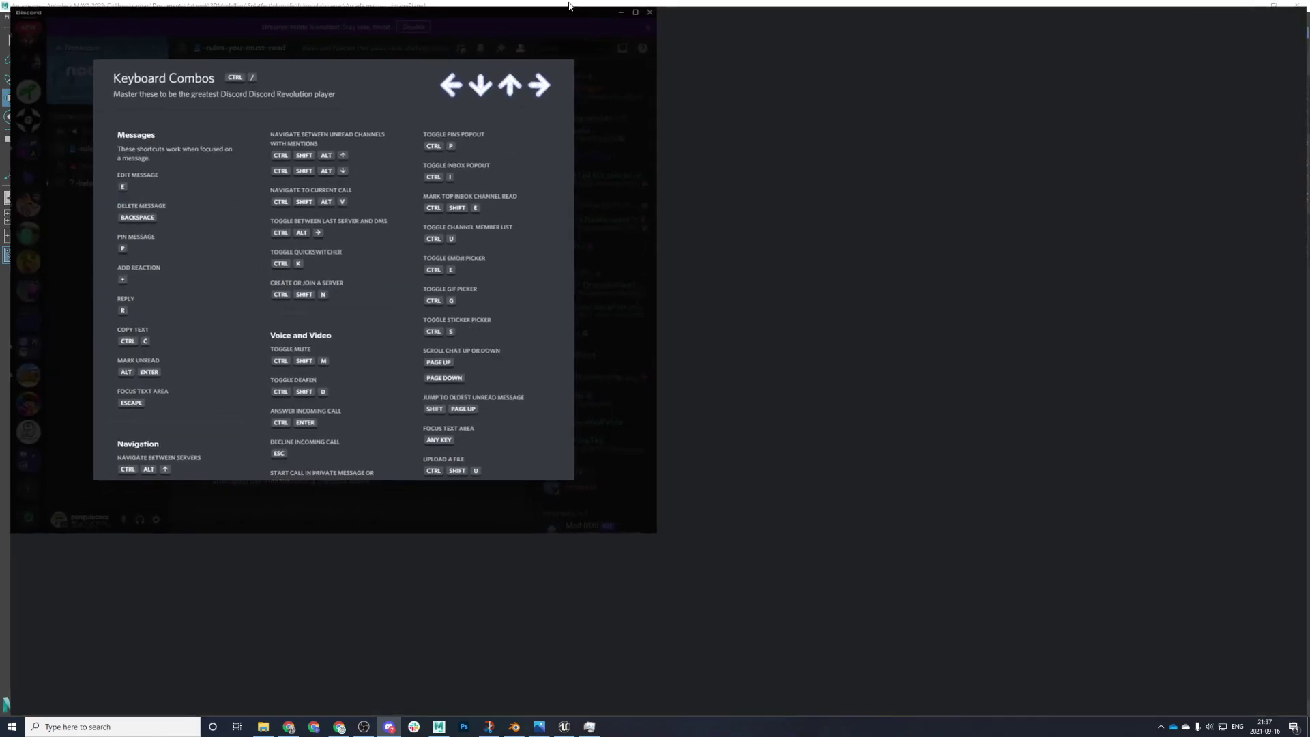
pyautogui.press('Left')
pyautogui.press('Right')
pyautogui.press('Up')
pyautogui.press('Down')
pyautogui.press('Right')
pyautogui.press('Up')
pyautogui.press('Left')
pyautogui.press('Left')
pyautogui.press('Up')
pyautogui.press('Down')
pyautogui.press('Right')
pyautogui.press('Up')
pyautogui.press('Down')
pyautogui.press('Left')
pyautogui.press('Right')
pyautogui.press('Up')
pyautogui.press('Down')
pyautogui.press('Right')
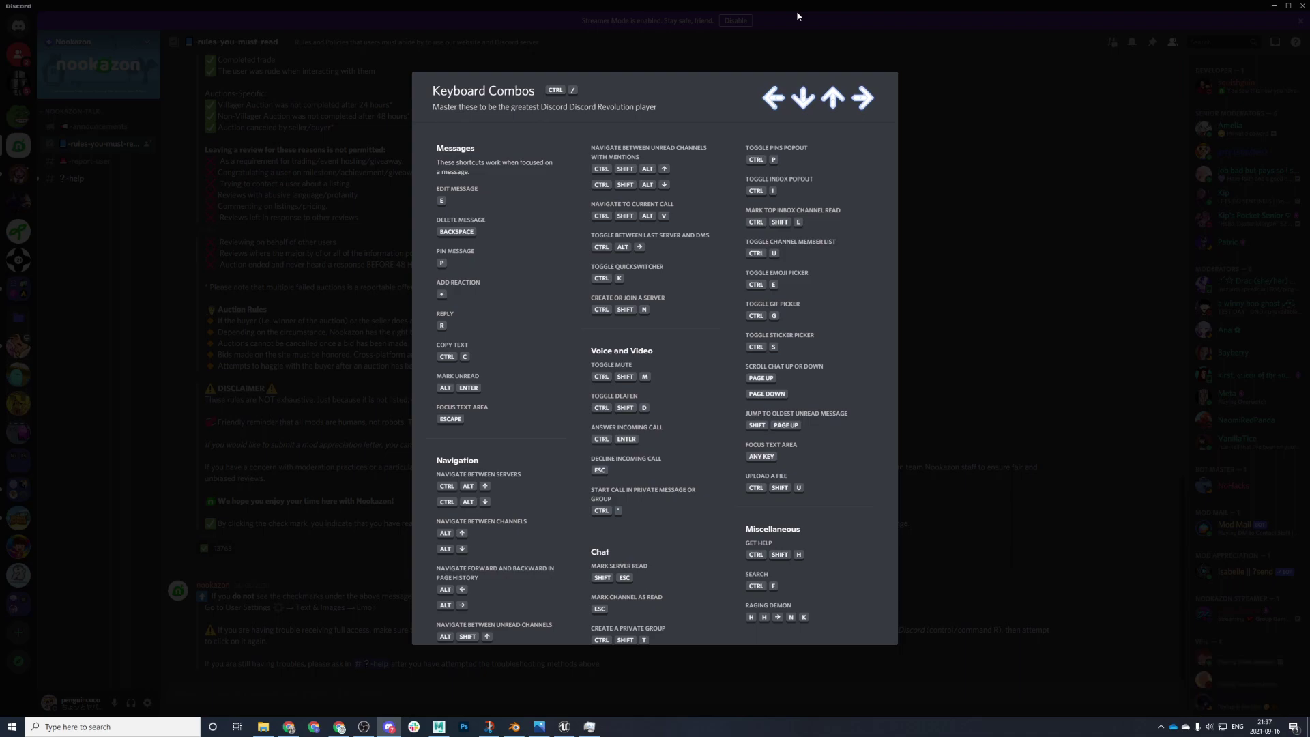
pyautogui.press('Right')
pyautogui.press('Right')
# - Browse the list of shortcuts in the Keyboard Combos overlay
pyautogui.scroll(-2, 518, 246)
pyautogui.scroll(2, 554, 201)
pyautogui.scroll(-1, 653, 208)
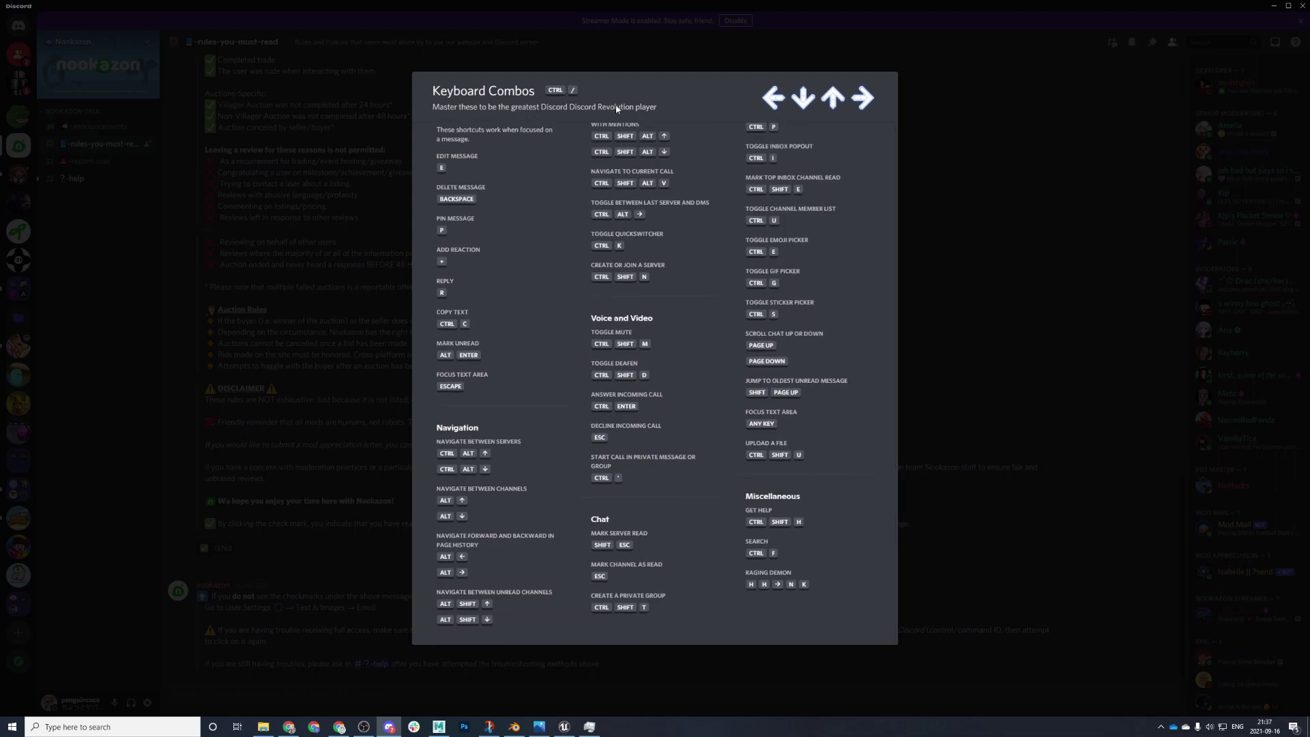
pyautogui.scroll(1, 558, 437)
pyautogui.scroll(-1, 544, 436)
pyautogui.scroll(1, 525, 434)
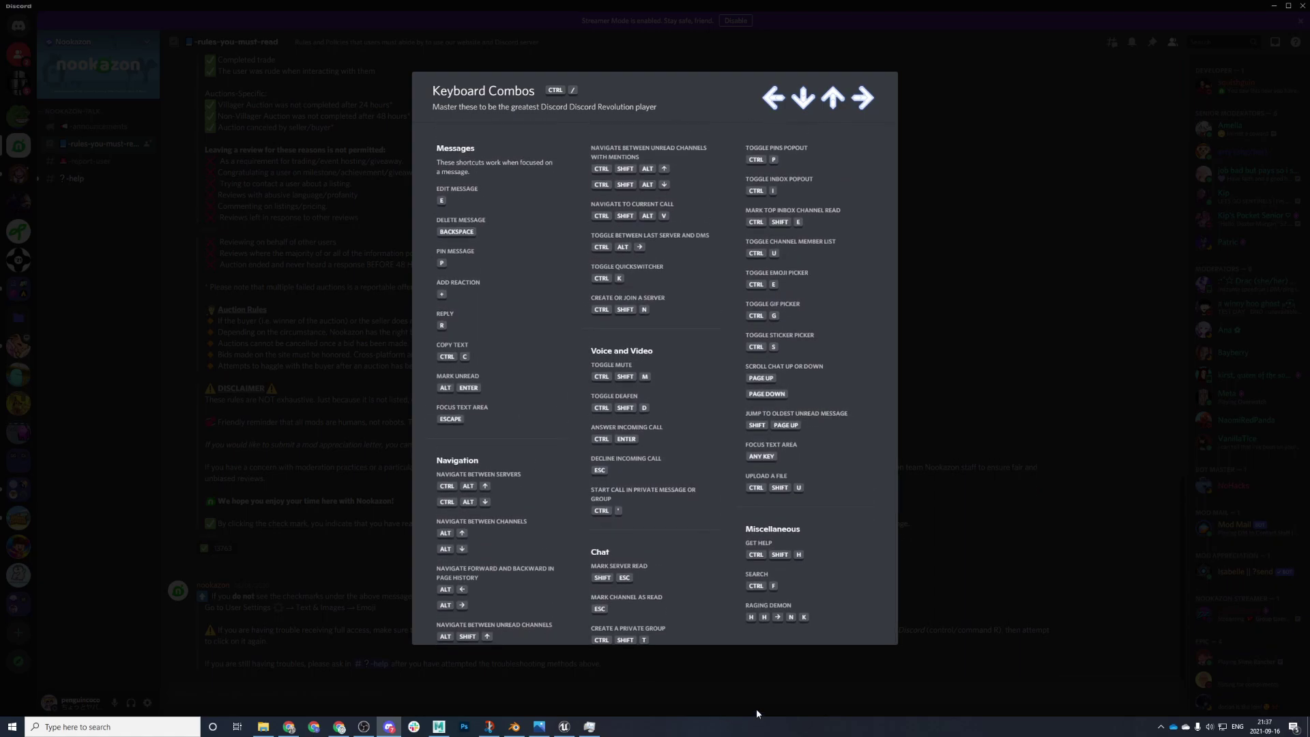
# - Close the Keyboard Combos overlay and post the :isaflus emoji in the general channel of the stream server
pyautogui.scroll(-1, 767, 585)
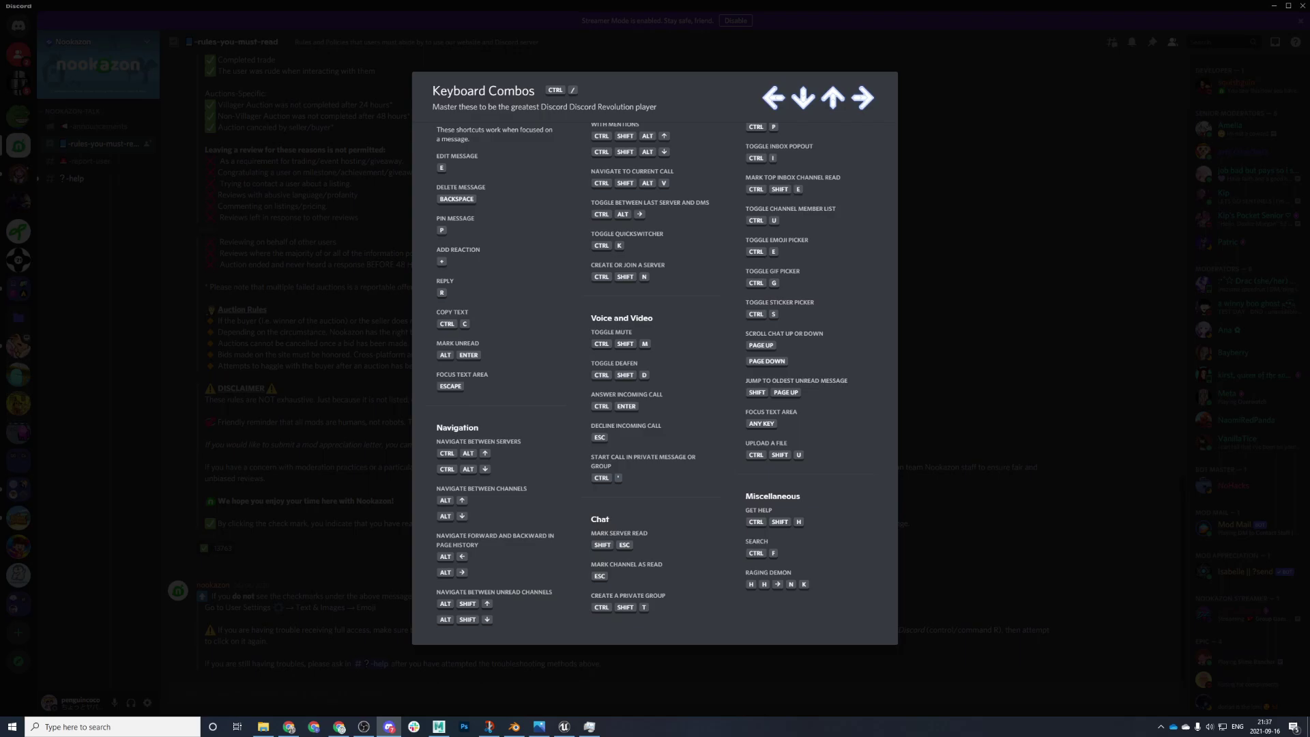
pyautogui.press('Escape')
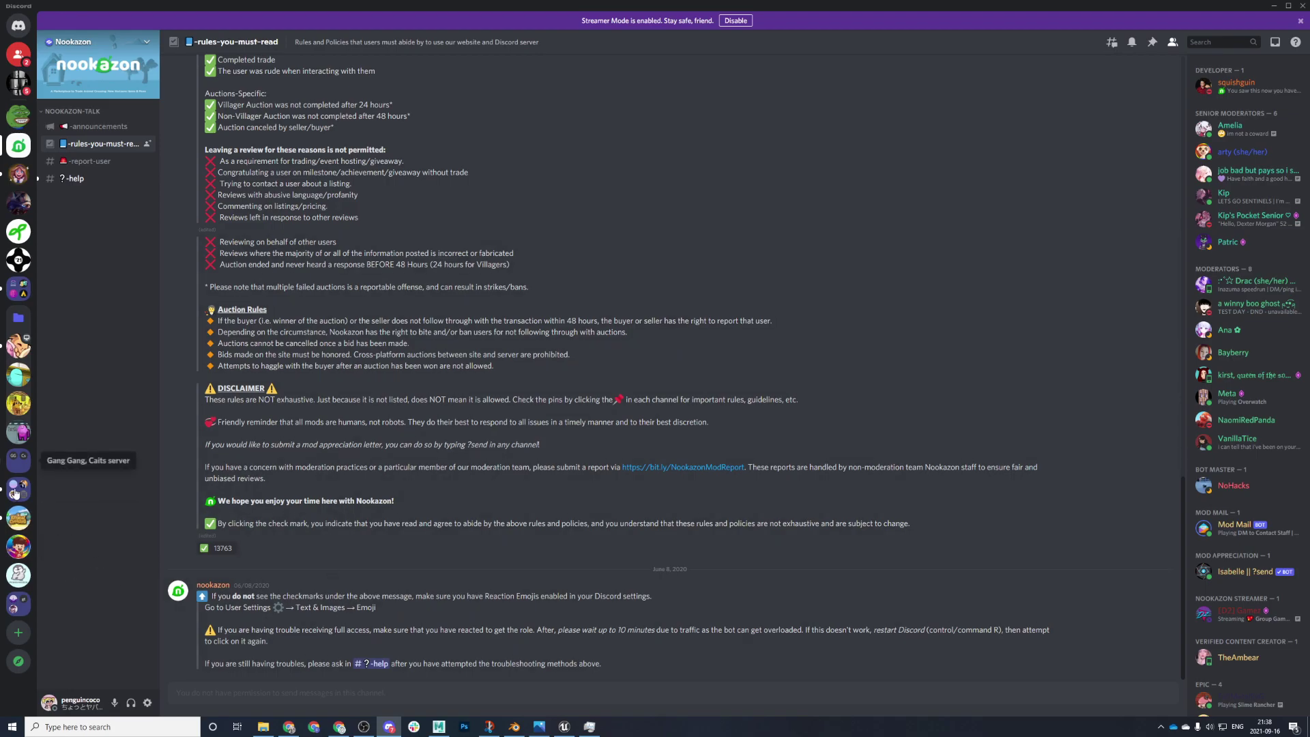
pyautogui.click(19, 574)
pyautogui.click(71, 199)
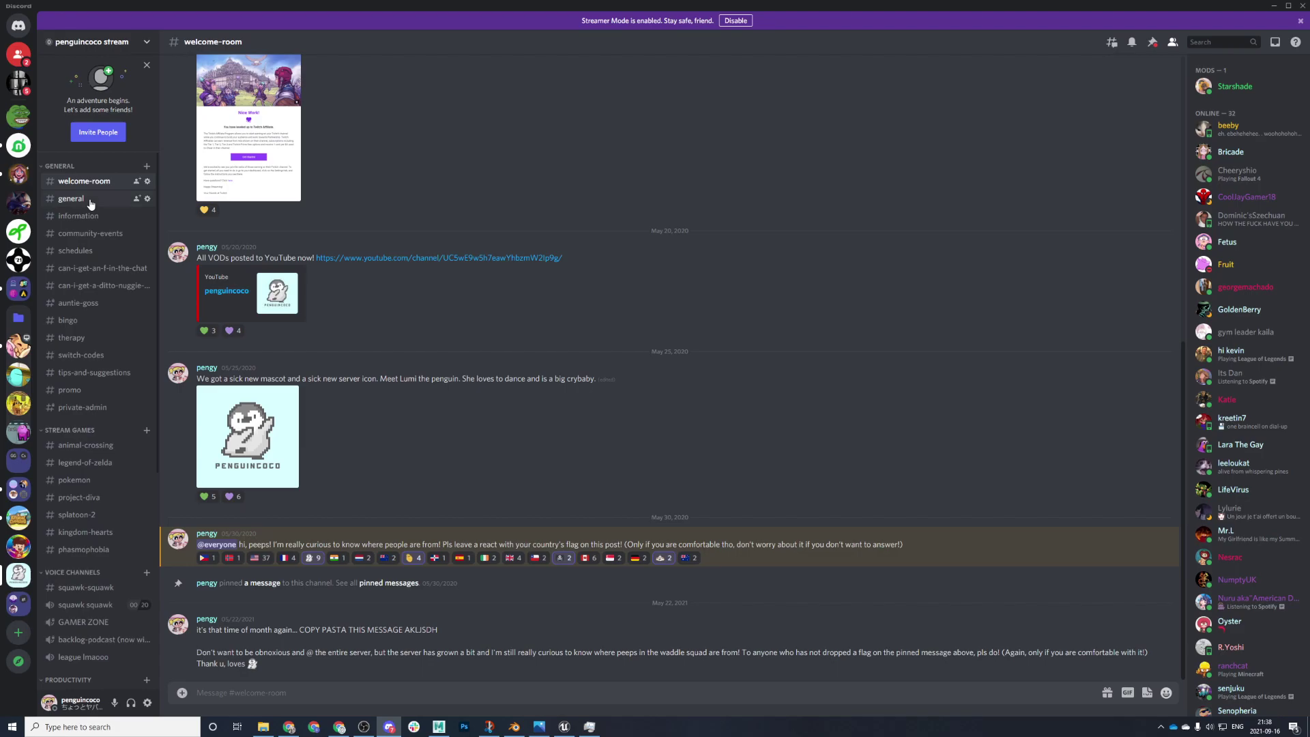
pyautogui.write(':isaflus')
pyautogui.press('Return')
pyautogui.press('Return')
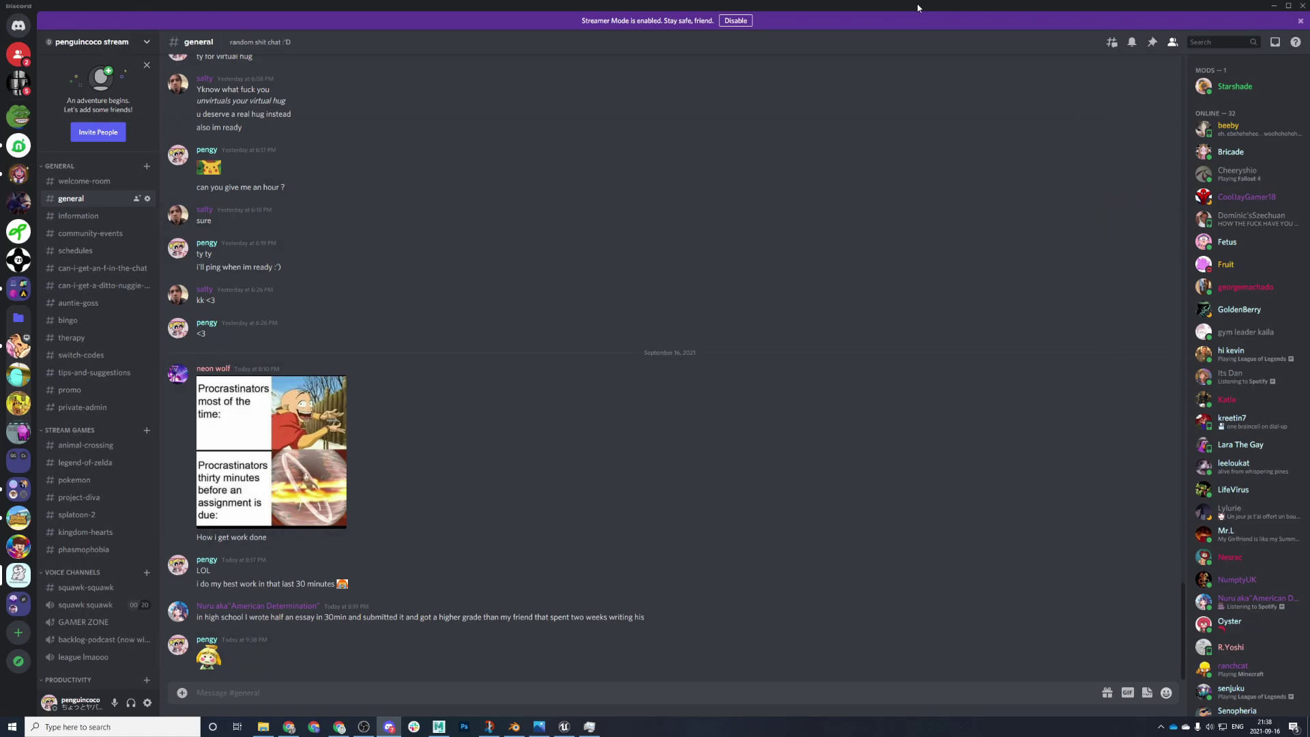
# - Switch back to Maya, save the arcade scene and clear the selection around the sign
pyautogui.moveTo(936, 9); pyautogui.dragTo(0, 88)
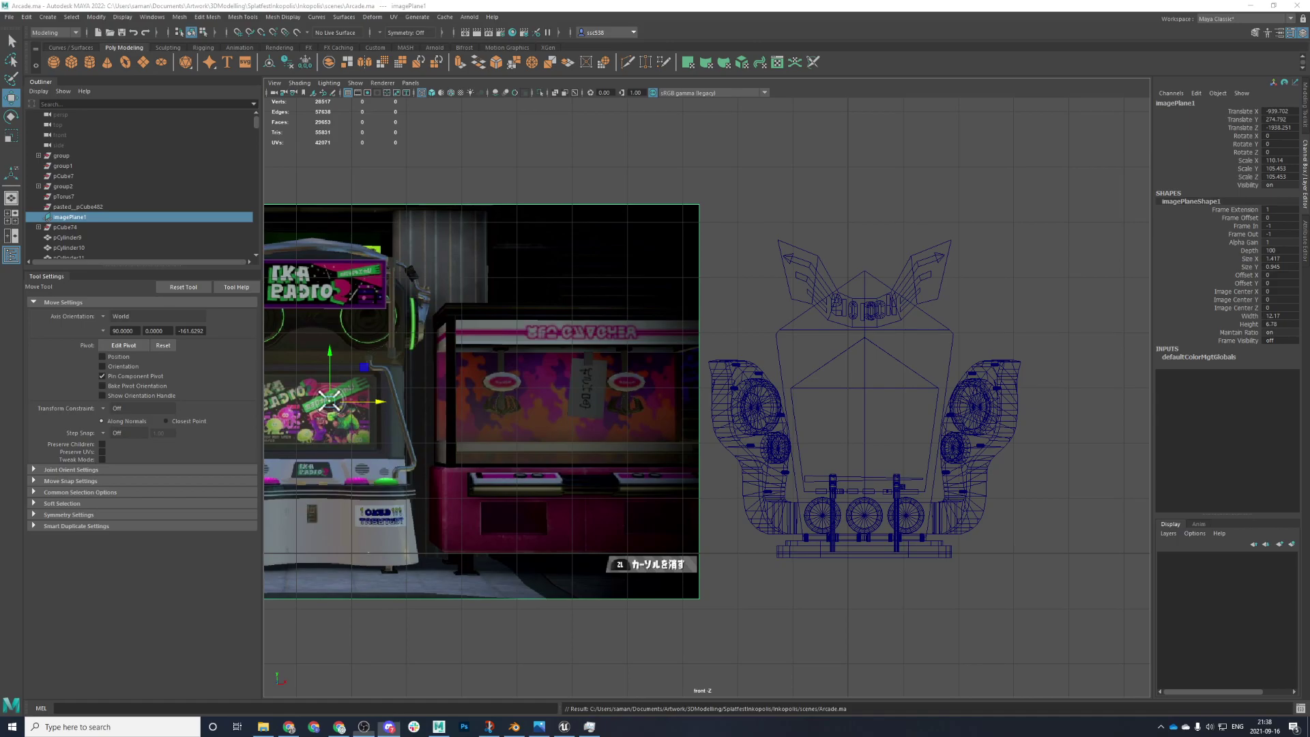
pyautogui.click(769, 485)
pyautogui.hotkey('ctrl', 's')
pyautogui.scroll(10, 750, 377)
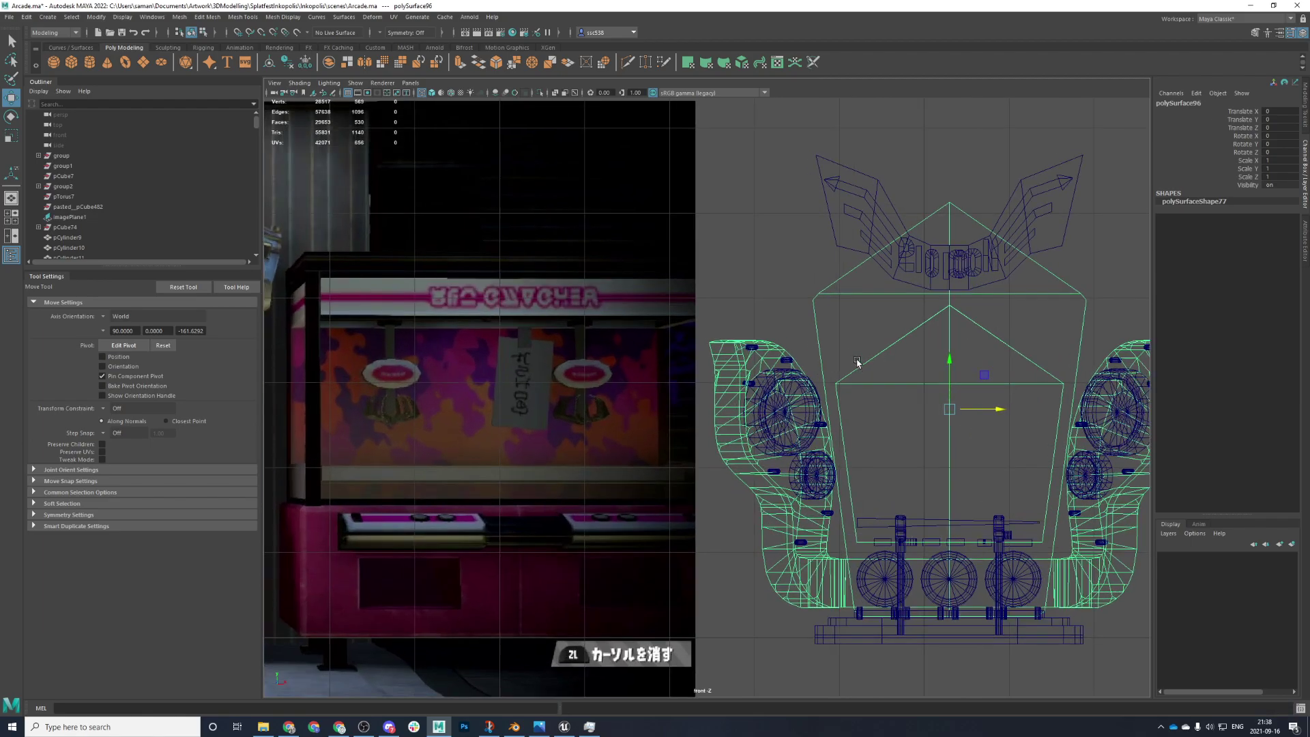
pyautogui.click(767, 431)
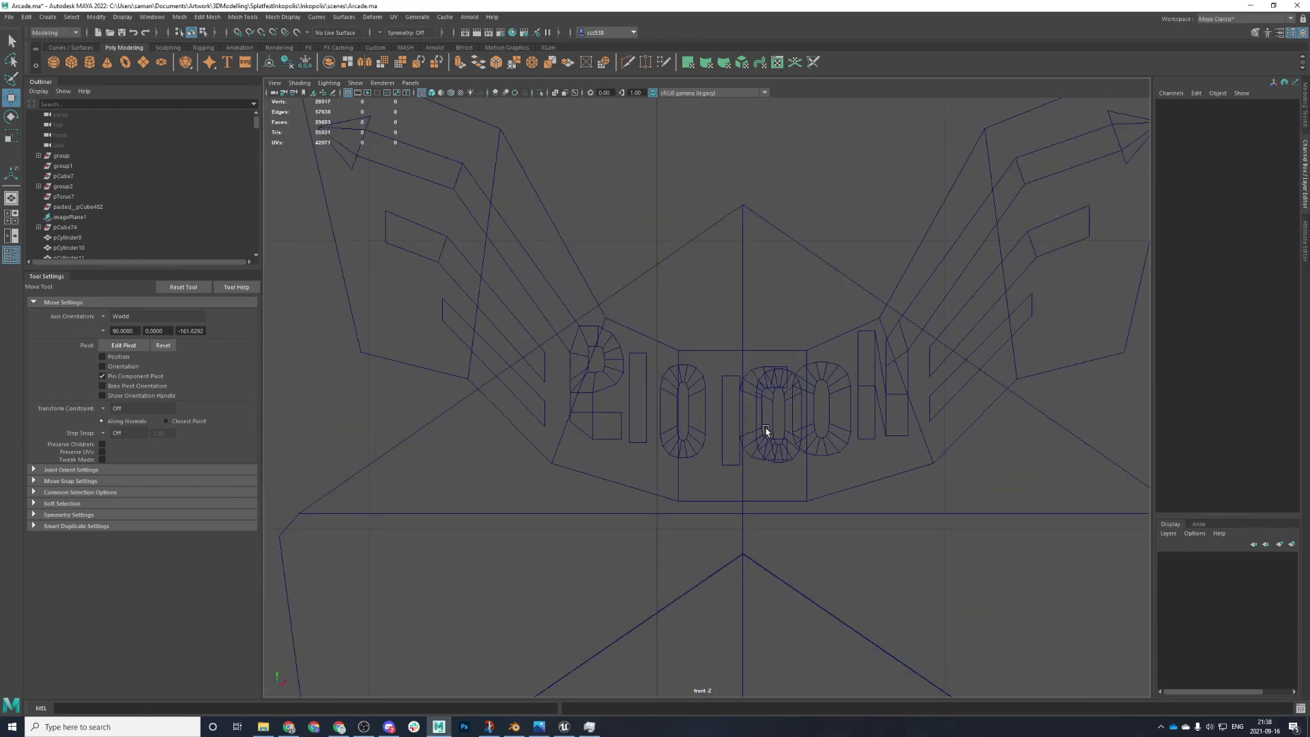
# - Try deleting the O that overlaps the C, compare the sign with the reference image, and restore the letter
pyautogui.click(784, 436)
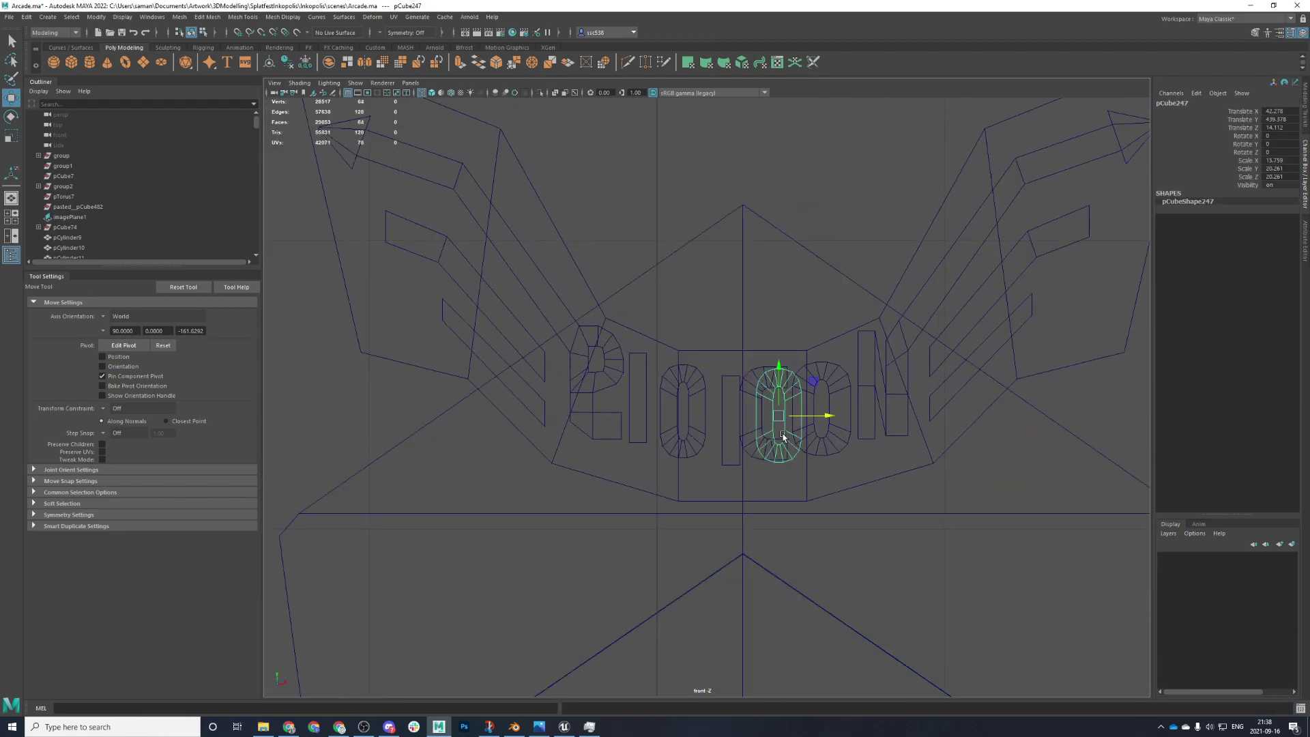
pyautogui.scroll(-12, 770, 478)
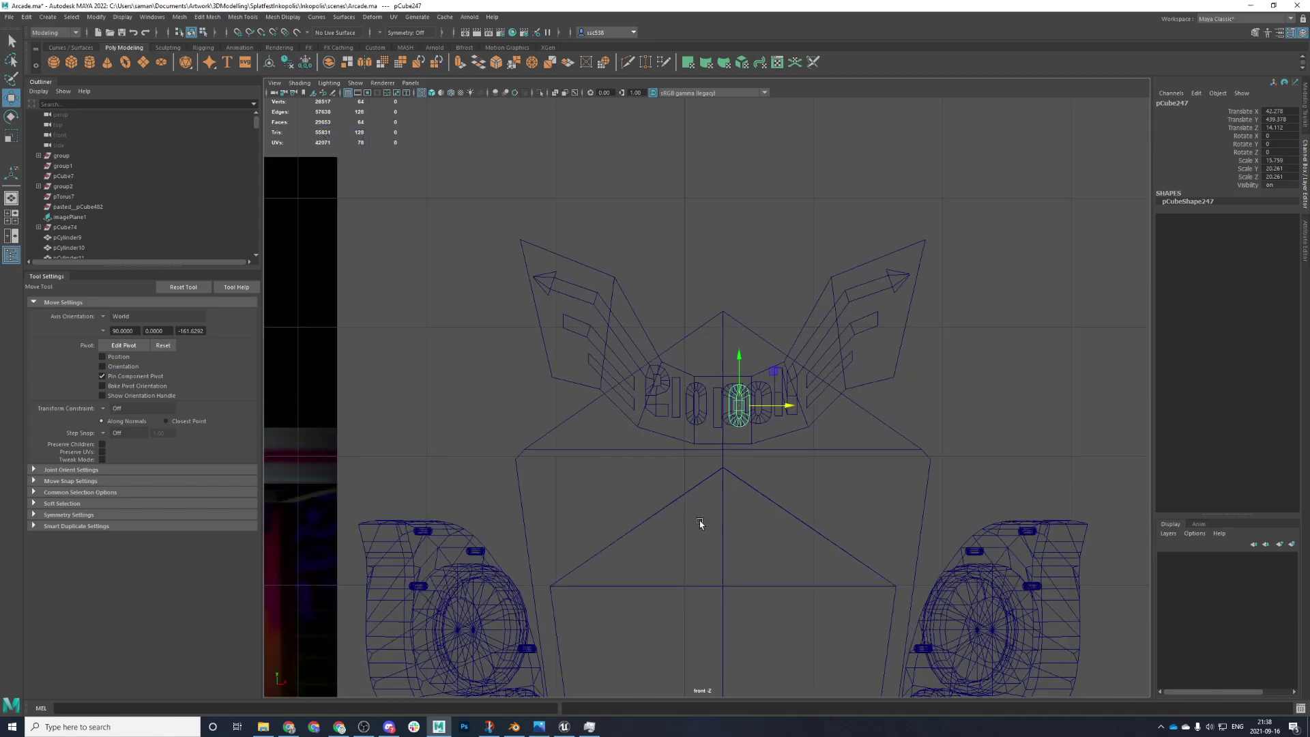
pyautogui.keyDown('alt'); pyautogui.moveTo(621, 535); pyautogui.dragTo(870, 512, button='middle'); pyautogui.keyUp('alt')
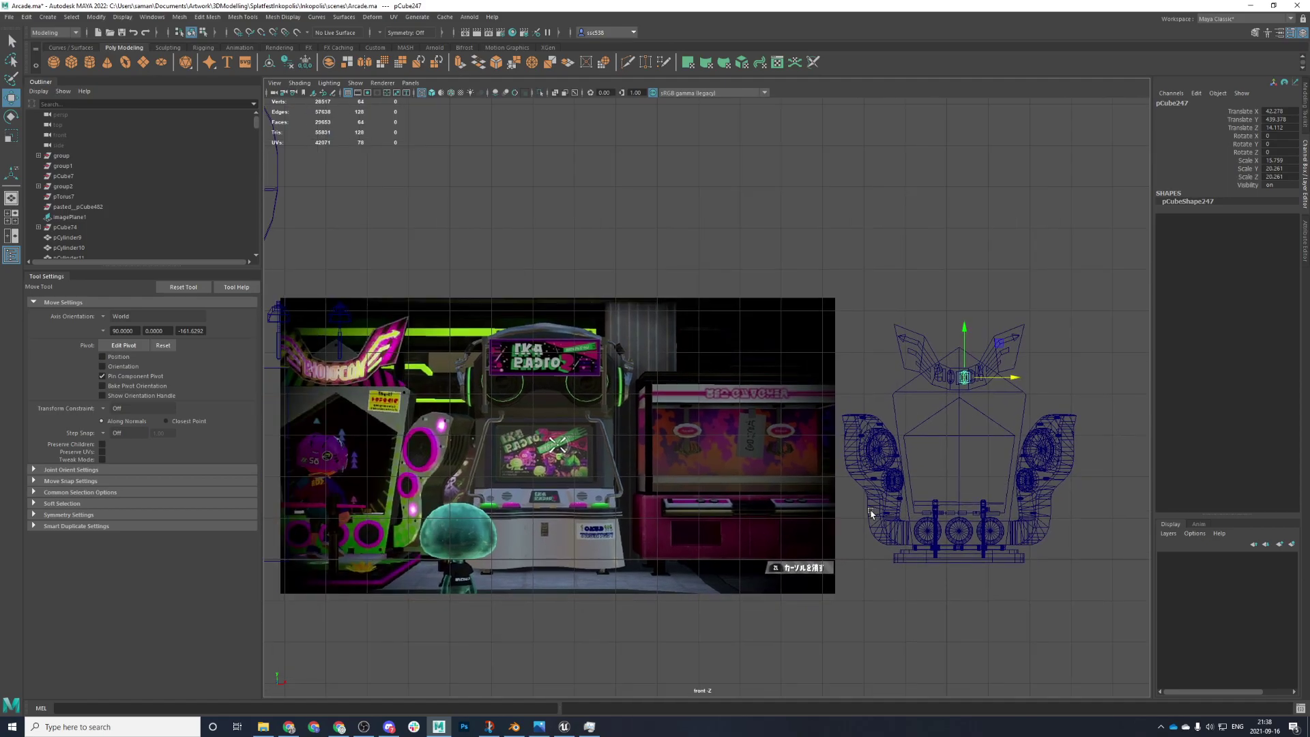
pyautogui.scroll(4, 911, 502)
pyautogui.click(905, 500)
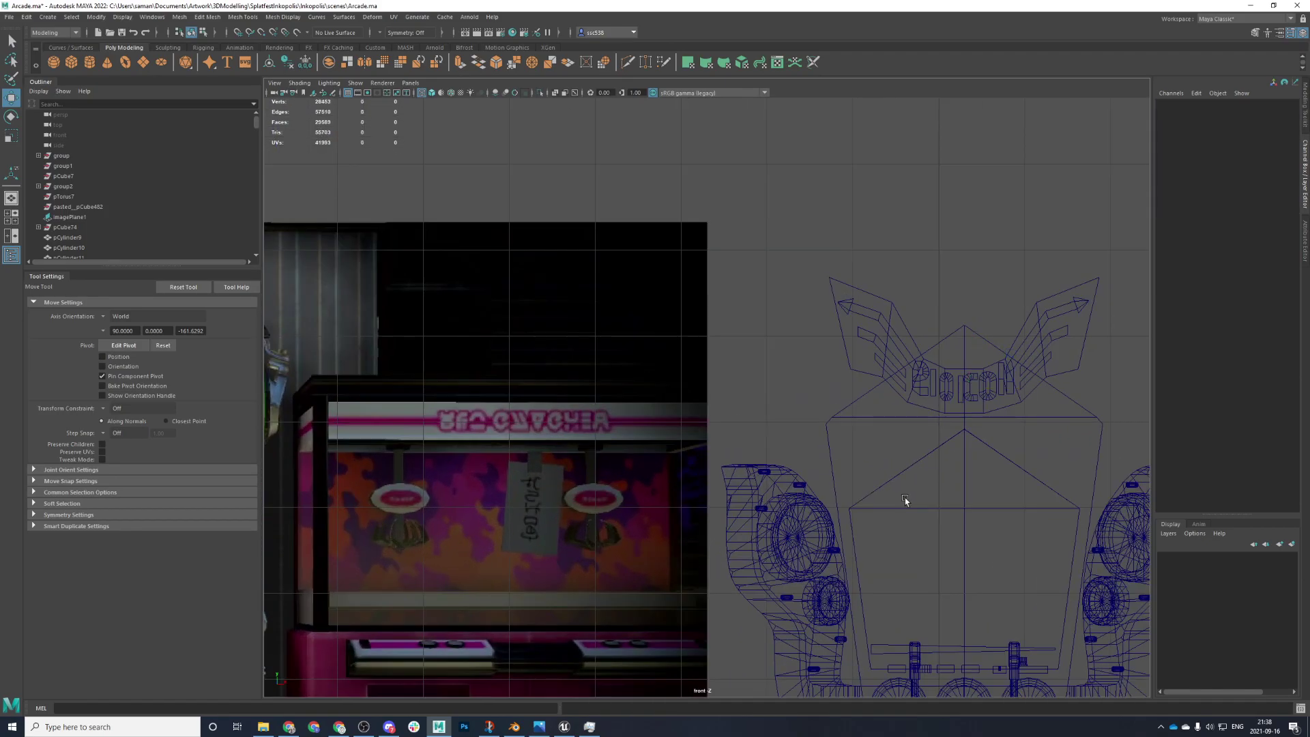
pyautogui.scroll(-4, 906, 501)
pyautogui.scroll(1, 906, 501)
pyautogui.keyDown('alt'); pyautogui.moveTo(703, 423); pyautogui.dragTo(925, 405, button='middle'); pyautogui.keyUp('alt')
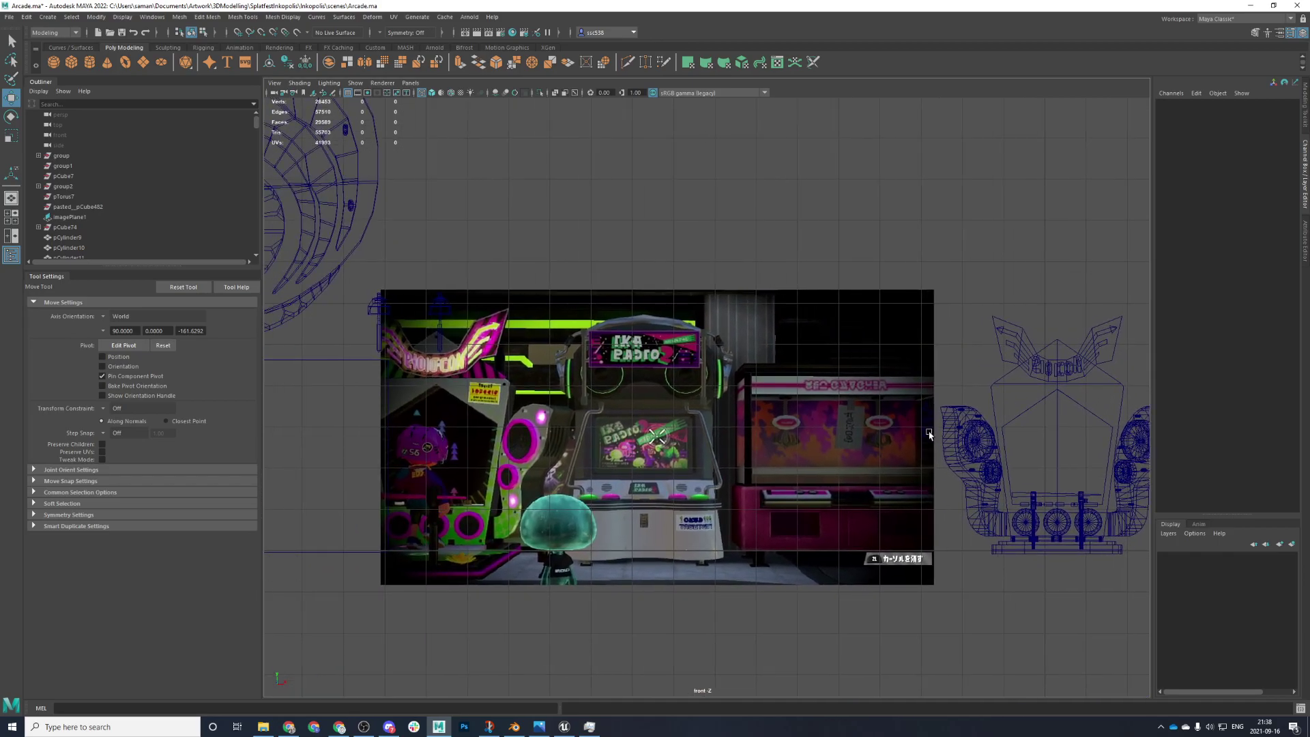
pyautogui.hotkey('ctrl', 'z')
pyautogui.keyDown('alt'); pyautogui.moveTo(947, 453); pyautogui.dragTo(703, 450, button='middle'); pyautogui.keyUp('alt')
pyautogui.scroll(2, 707, 450)
pyautogui.scroll(4, 921, 393)
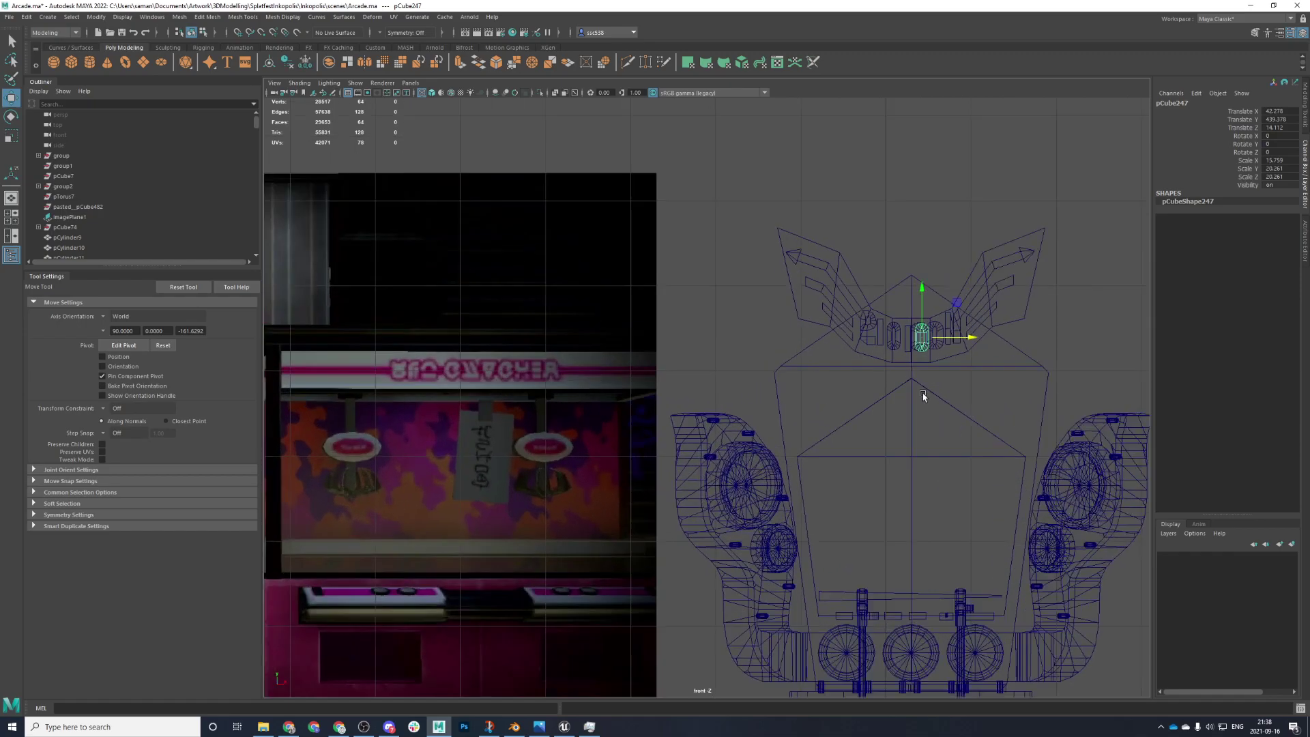
pyautogui.scroll(-5, 923, 448)
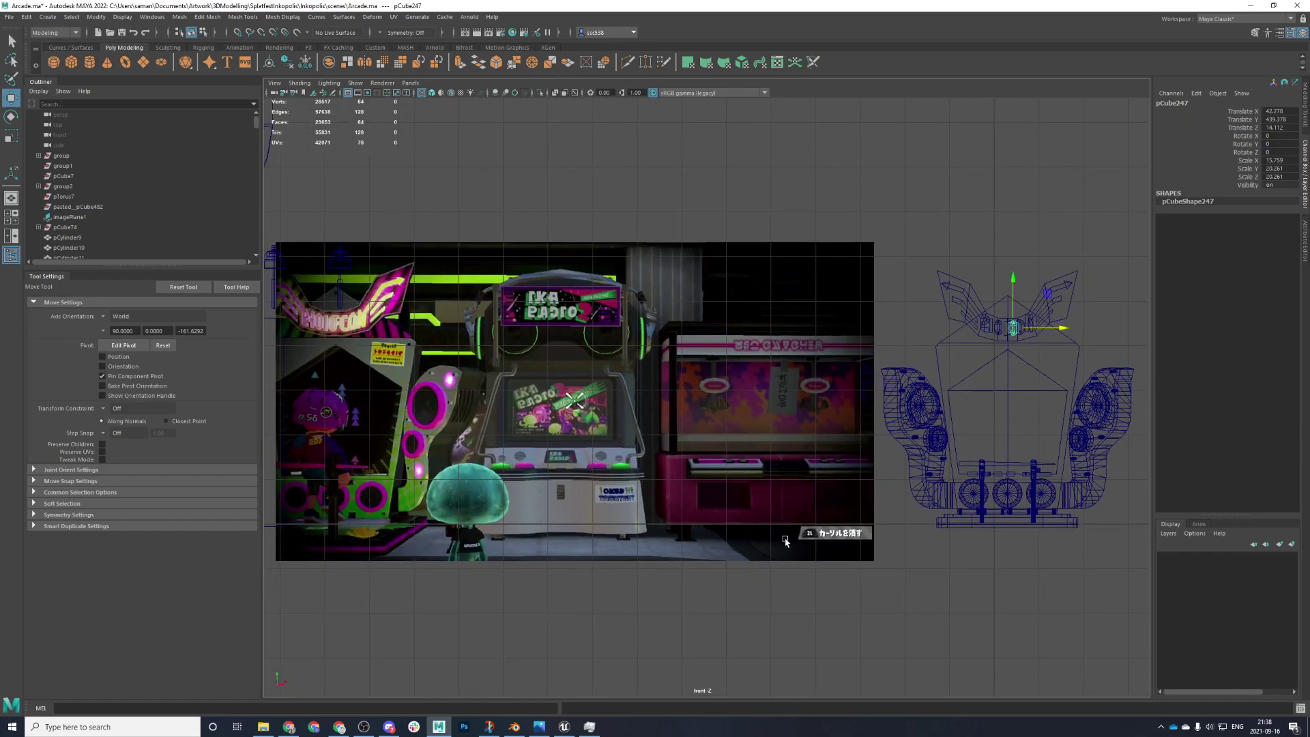
# - Try the sign lettering once more without the overlapping O, then undo the deletion
pyautogui.keyDown('alt'); pyautogui.moveTo(890, 477); pyautogui.dragTo(399, 513, button='middle'); pyautogui.keyUp('alt')
pyautogui.scroll(2, 399, 514)
pyautogui.keyDown('alt'); pyautogui.moveTo(658, 432); pyautogui.dragTo(865, 453, button='middle'); pyautogui.keyUp('alt')
pyautogui.scroll(1, 866, 453)
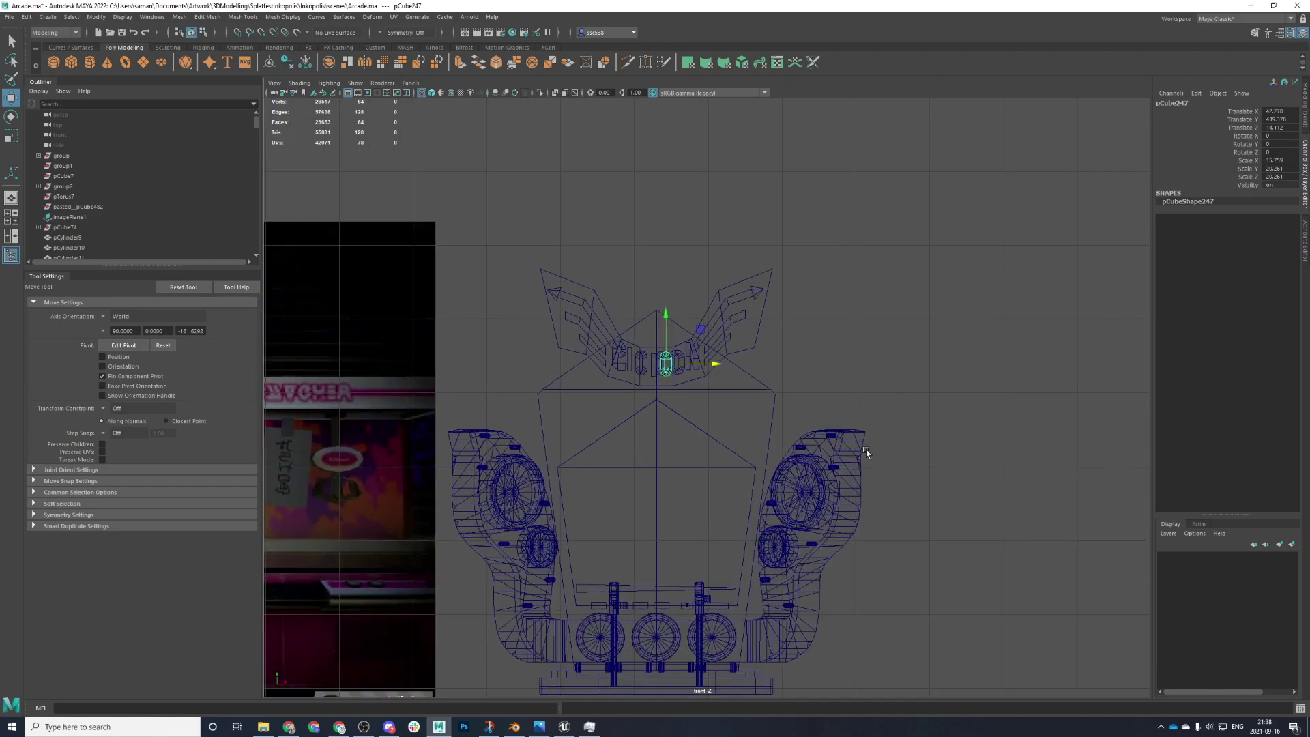
pyautogui.press('Delete')
pyautogui.scroll(5, 637, 374)
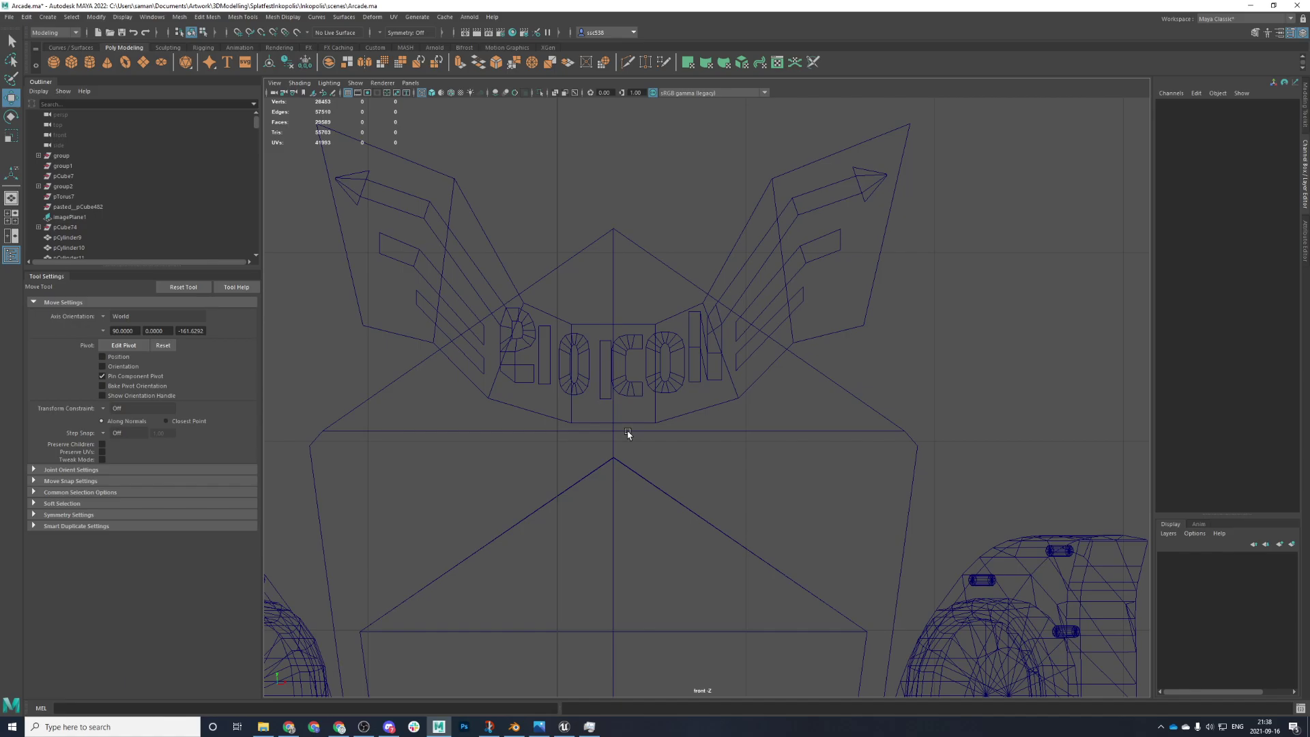
pyautogui.scroll(-4, 608, 439)
pyautogui.hotkey('ctrl', 'z')
pyautogui.scroll(6, 796, 457)
pyautogui.scroll(-1, 795, 457)
pyautogui.keyDown('alt'); pyautogui.moveTo(796, 456); pyautogui.dragTo(966, 502, button='middle'); pyautogui.keyUp('alt')
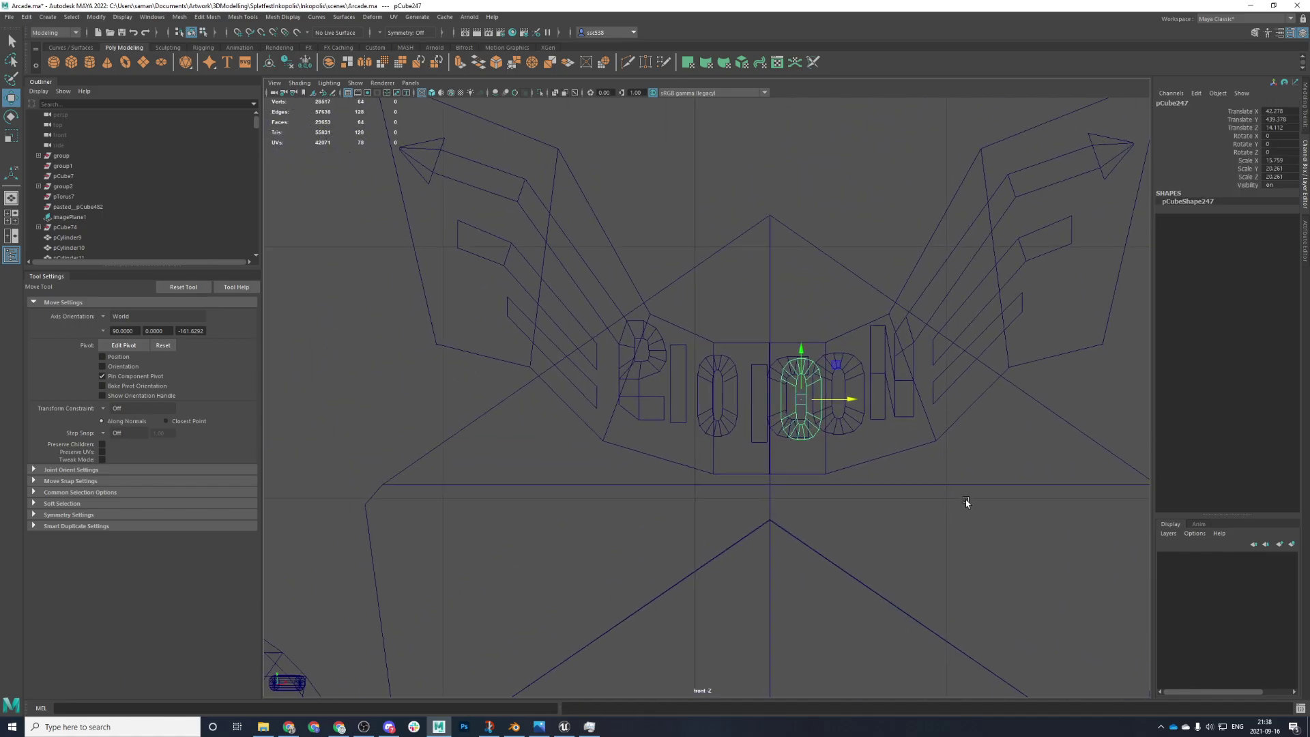
# - Shift the first O and the vertical bar after it toward the P to make room in the lettering
pyautogui.click(699, 421)
pyautogui.moveTo(761, 398); pyautogui.dragTo(785, 438)
pyautogui.click(749, 429)
pyautogui.click(750, 428)
pyautogui.click(774, 419)
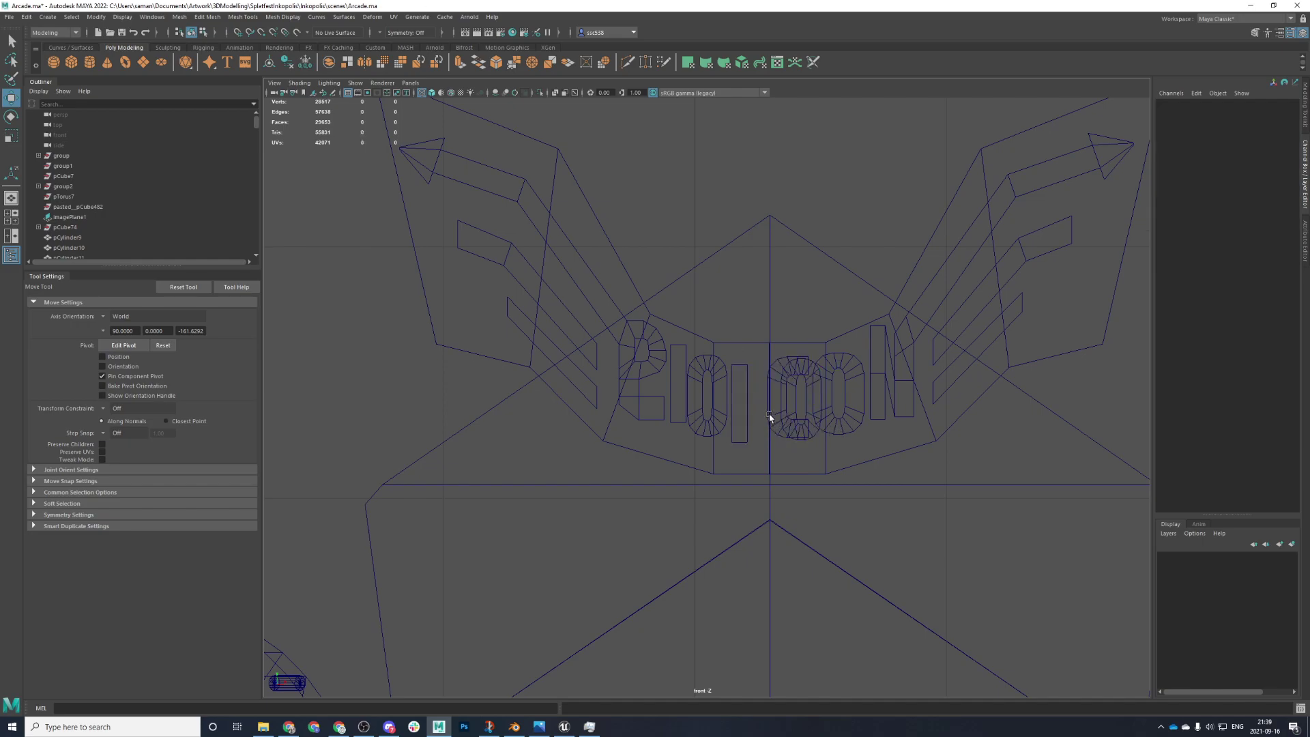
# - Move the last O closer to the N and shift the C after it, keeping the letters' original width
pyautogui.hotkey('ctrl', 'z')
pyautogui.keyDown('shift'); pyautogui.click(844, 419); pyautogui.keyUp('shift')
pyautogui.press('r')
pyautogui.moveTo(883, 395)
pyautogui.mouseDown()
pyautogui.moveTo(862, 399)
pyautogui.moveTo(899, 394)
pyautogui.mouseUp()
pyautogui.click(876, 397)
pyautogui.hotkey('ctrl', 'z')
pyautogui.press('w')
pyautogui.click(819, 423)
pyautogui.click(831, 401)
pyautogui.hotkey('ctrl', 'z')
# - Move the overlapping O to the panel's centre, space the C between it and the last O, and save the scene
pyautogui.click(810, 353)
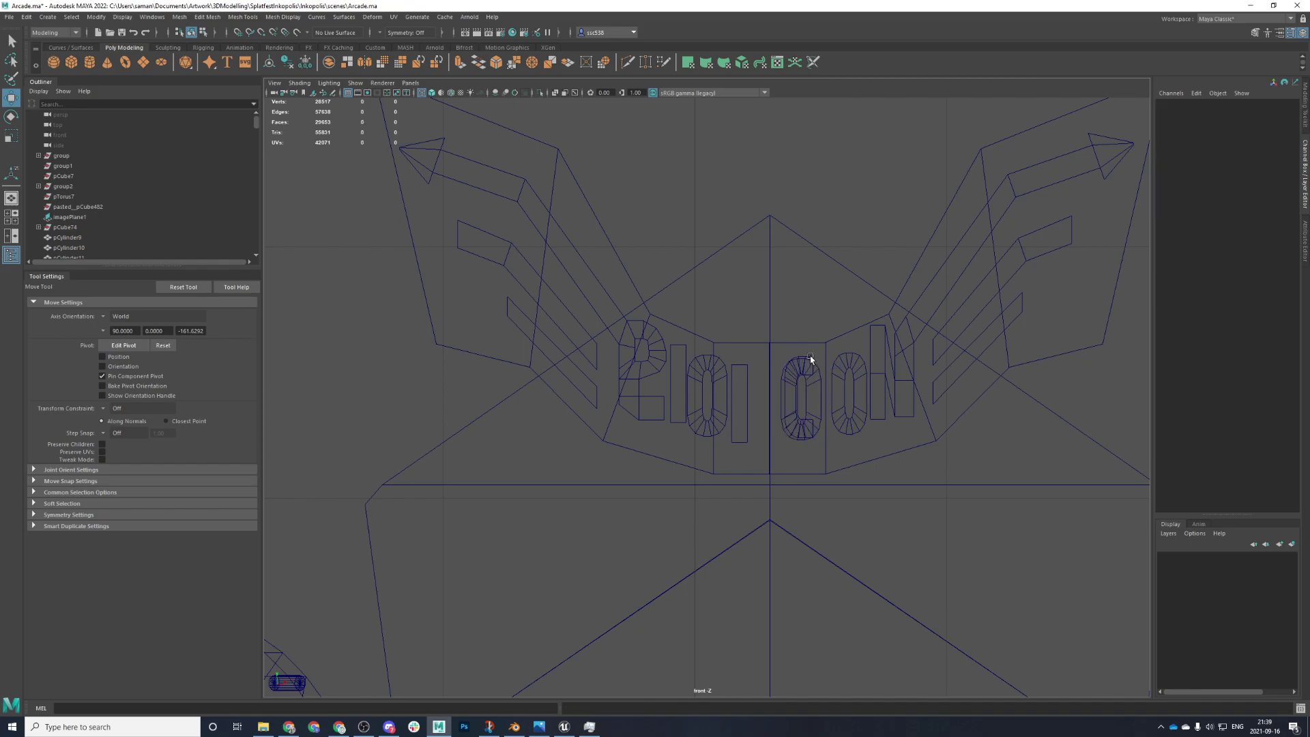
pyautogui.click(812, 361)
pyautogui.moveTo(831, 397); pyautogui.dragTo(793, 410)
pyautogui.click(782, 420)
pyautogui.hotkey('ctrl', 's')
pyautogui.click(831, 393)
pyautogui.click(831, 393)
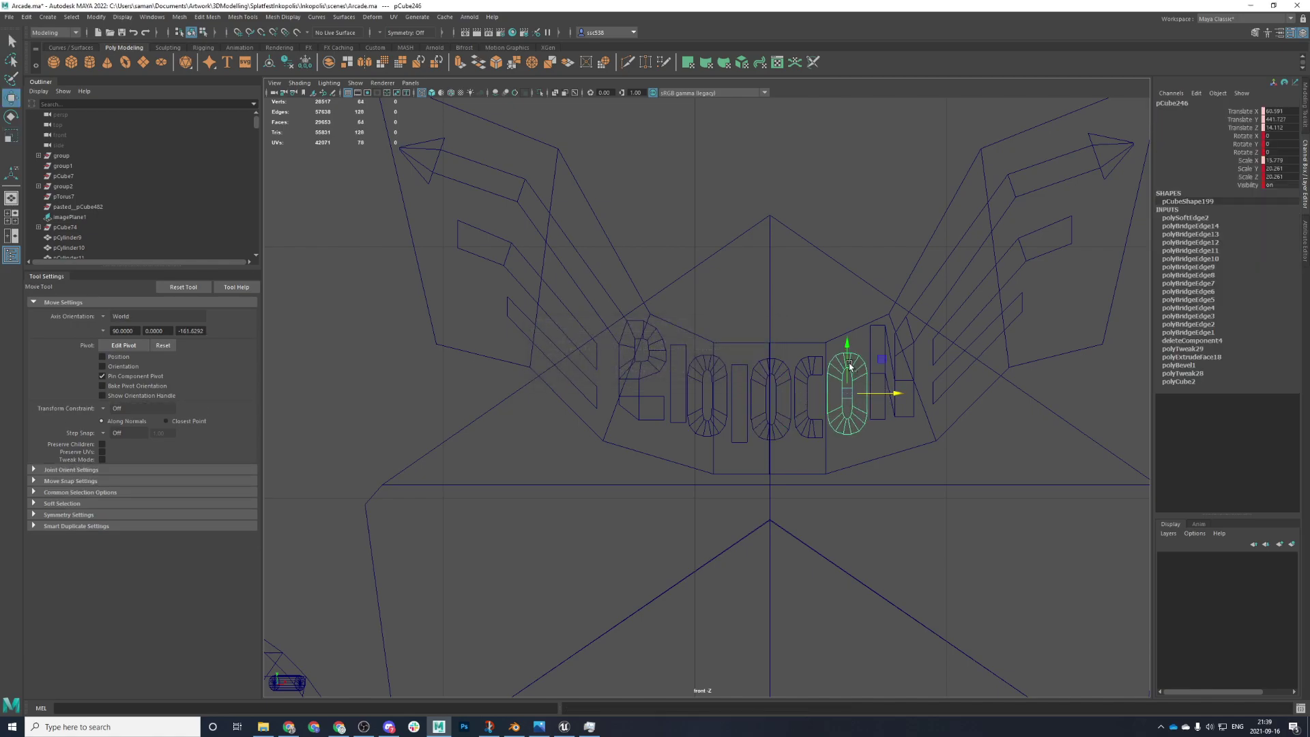
# - Examine the sign's letters, stripes and wings in the perspective and front views
pyautogui.scroll(-2, 767, 357)
pyautogui.click(754, 360)
pyautogui.click(766, 355)
pyautogui.moveTo(747, 284); pyautogui.dragTo(751, 289)
pyautogui.press('r')
pyautogui.press('space')
pyautogui.press('space')
pyautogui.moveTo(765, 353); pyautogui.dragTo(819, 338, button='right')
pyautogui.press('f')
pyautogui.keyDown('alt'); pyautogui.moveTo(822, 439); pyautogui.dragTo(690, 494); pyautogui.keyUp('alt')
pyautogui.click(579, 453)
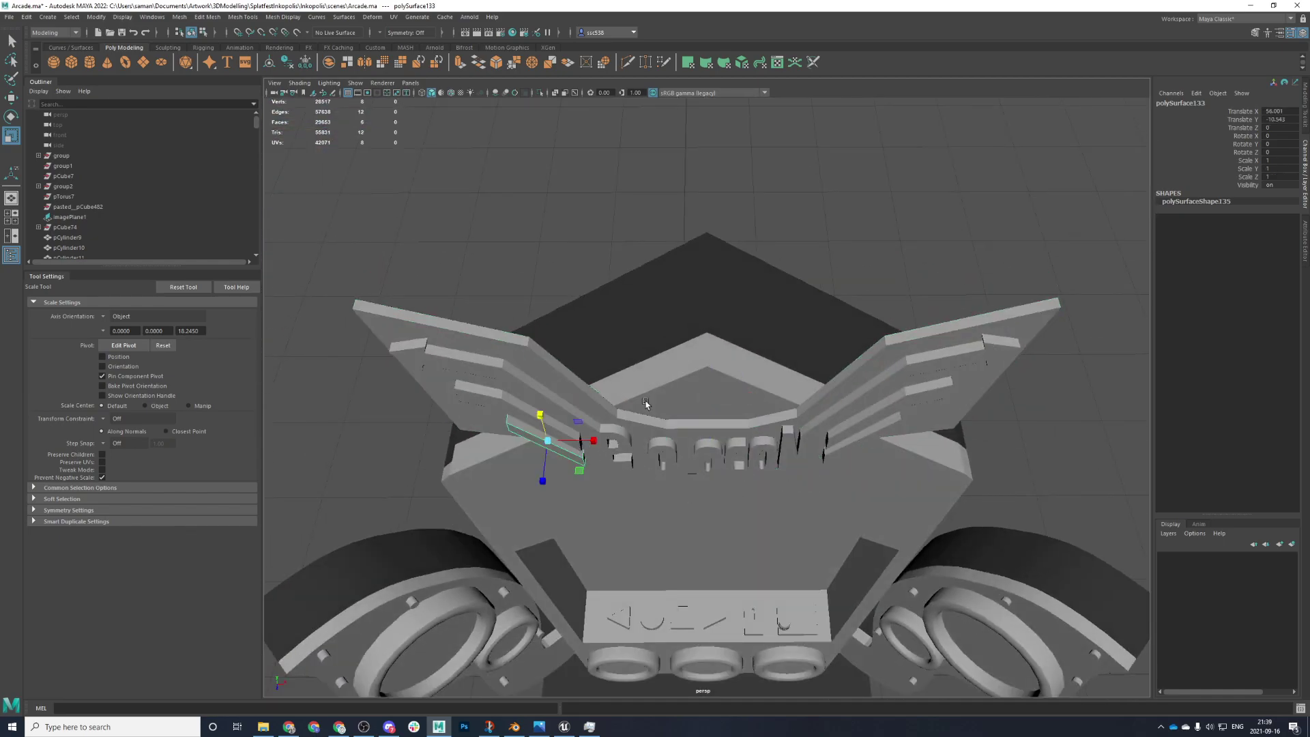
pyautogui.press('space')
pyautogui.press('space')
pyautogui.press('f')
pyautogui.scroll(-4, 578, 339)
pyautogui.scroll(-5, 573, 423)
pyautogui.press('space')
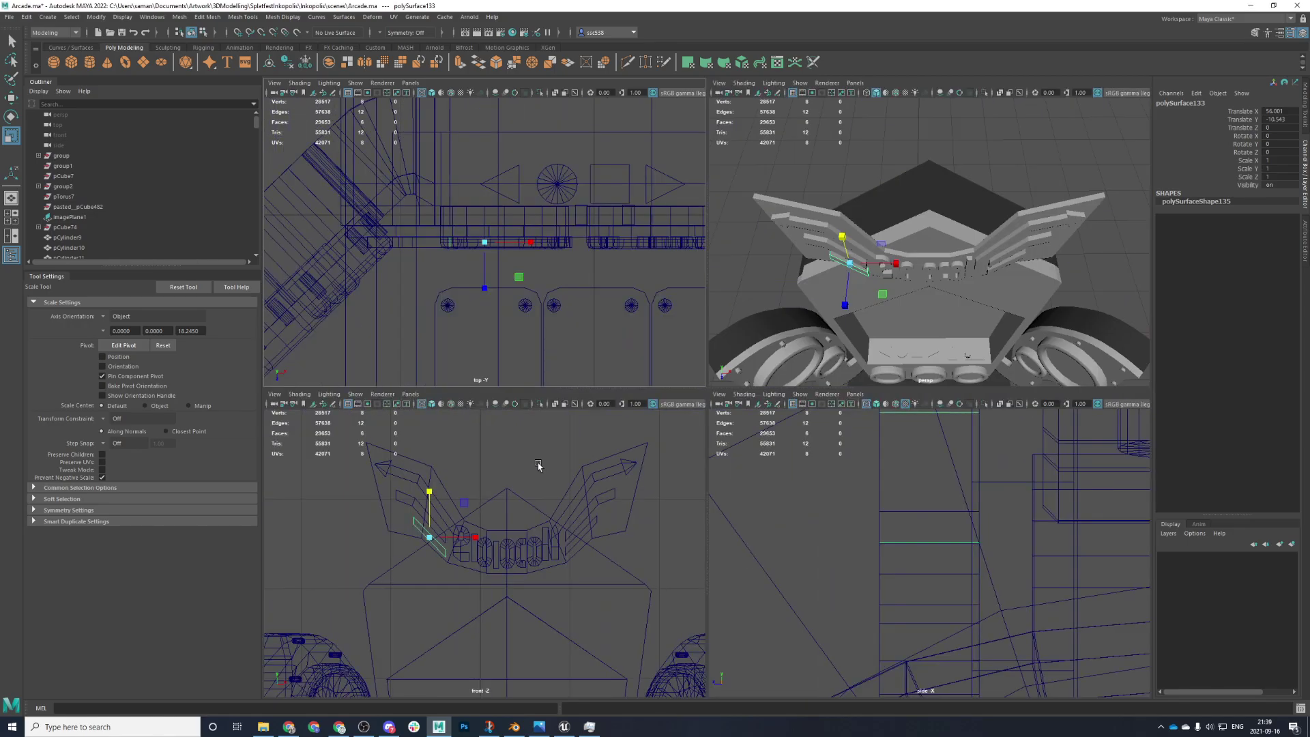
# - Select all the sign's letters, arrows and stripes without the backing panels and combine them into one mesh
pyautogui.press('space')
pyautogui.moveTo(478, 182); pyautogui.dragTo(1073, 453)
pyautogui.keyDown('ctrl'); pyautogui.moveTo(708, 257); pyautogui.dragTo(737, 264); pyautogui.keyUp('ctrl')
pyautogui.press('w')
pyautogui.hotkey('ctrl', 'z')
pyautogui.click(730, 351)
pyautogui.hotkey('ctrl', 'z')
pyautogui.moveTo(730, 352); pyautogui.dragTo(730, 345)
pyautogui.hotkey('ctrl', 'z')
pyautogui.click(180, 17)
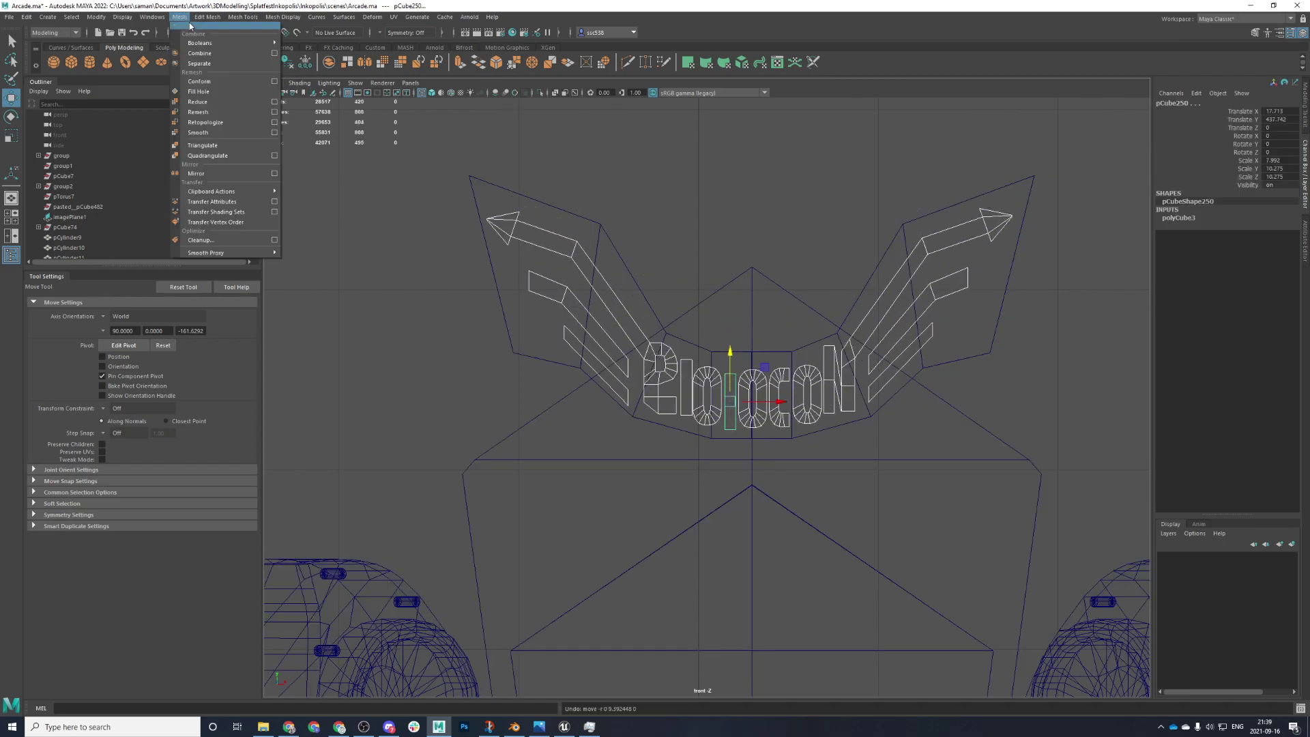
pyautogui.click(201, 53)
pyautogui.click(292, 66)
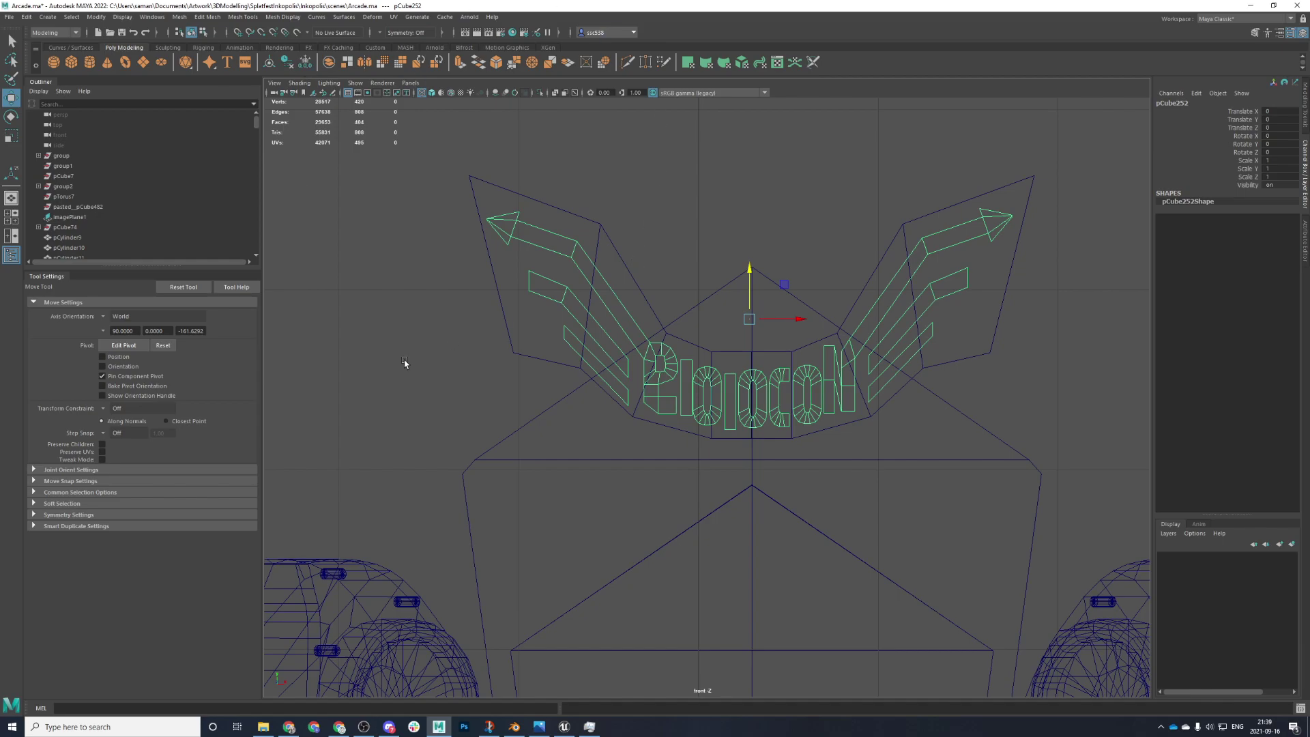
# - Move the vertices of the two recessed vertical bars forward in the top view to line up with the other letters
pyautogui.press('space')
pyautogui.press('space')
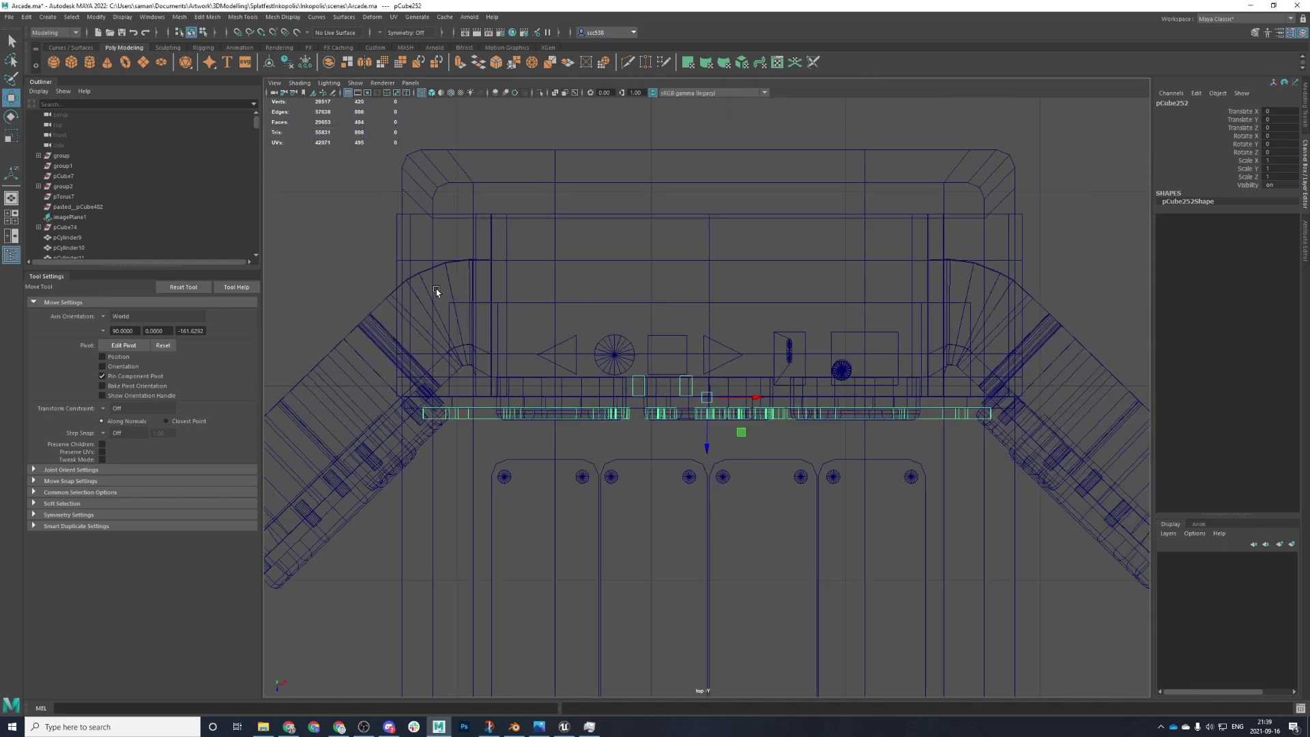
pyautogui.rightClick(390, 263)
pyautogui.moveTo(382, 262); pyautogui.dragTo(341, 263, button='right')
pyautogui.scroll(5, 639, 341)
pyautogui.moveTo(574, 351); pyautogui.dragTo(758, 406)
pyautogui.moveTo(643, 423); pyautogui.dragTo(651, 469)
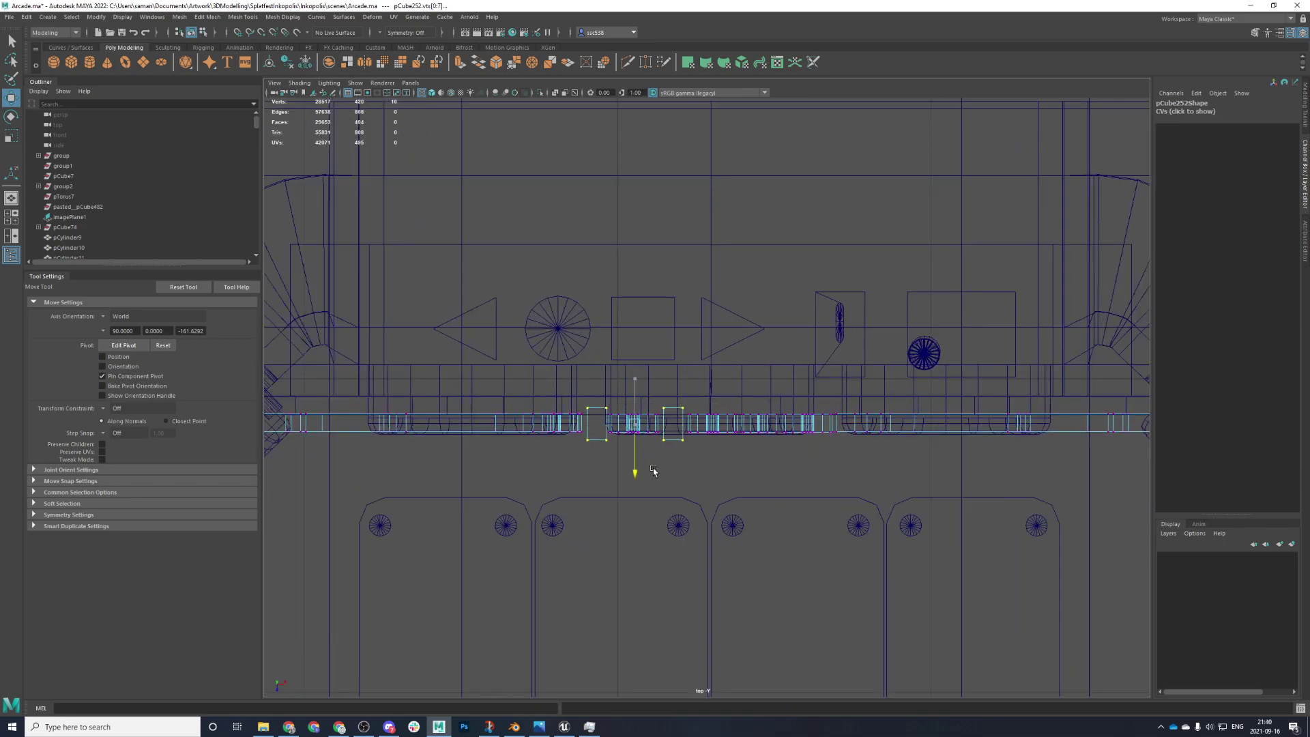
# - Select the front vertices of the combined lettering, flatten them onto one plane, adjust their depth, and save the scene
pyautogui.scroll(-4, 655, 460)
pyautogui.scroll(-2, 709, 446)
pyautogui.moveTo(549, 365); pyautogui.dragTo(889, 406)
pyautogui.press('r')
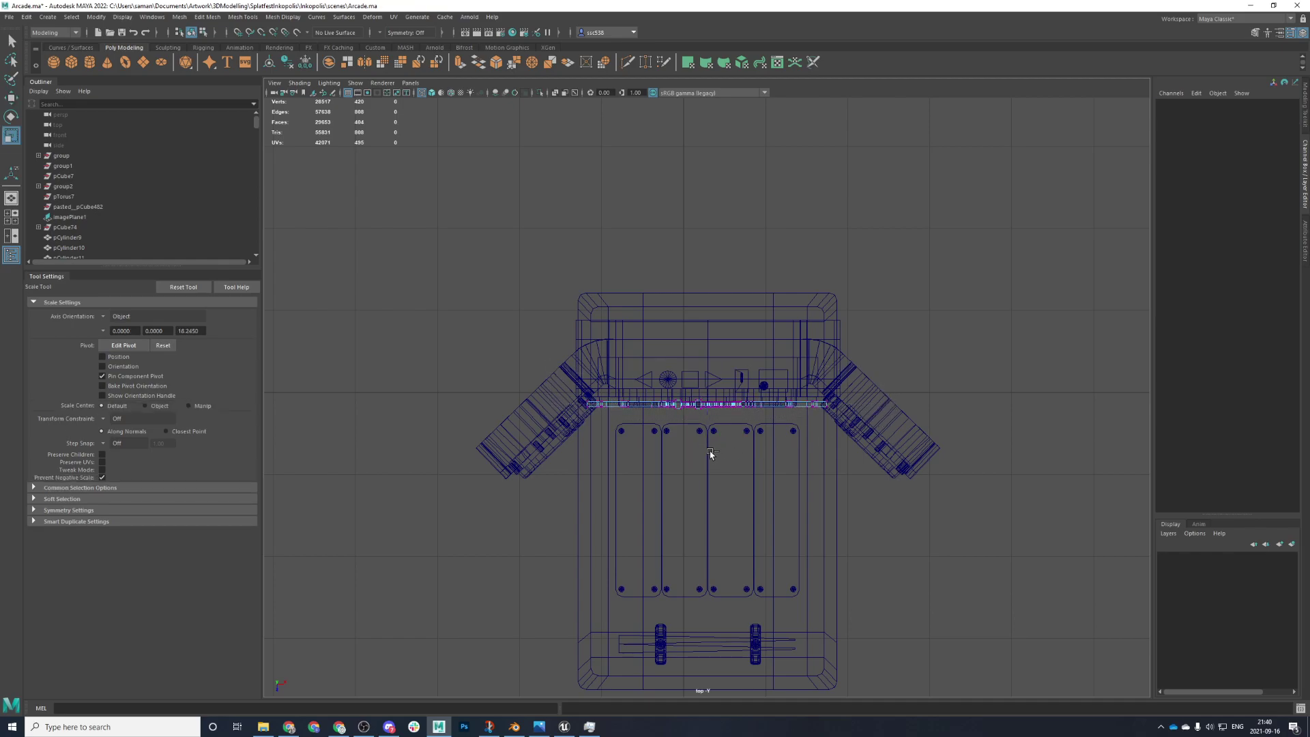
pyautogui.moveTo(581, 399); pyautogui.dragTo(875, 453)
pyautogui.moveTo(866, 449); pyautogui.dragTo(565, 403)
pyautogui.moveTo(706, 453)
pyautogui.mouseDown()
pyautogui.moveTo(705, 359)
pyautogui.moveTo(707, 481)
pyautogui.moveTo(710, 443)
pyautogui.mouseUp()
pyautogui.press('w')
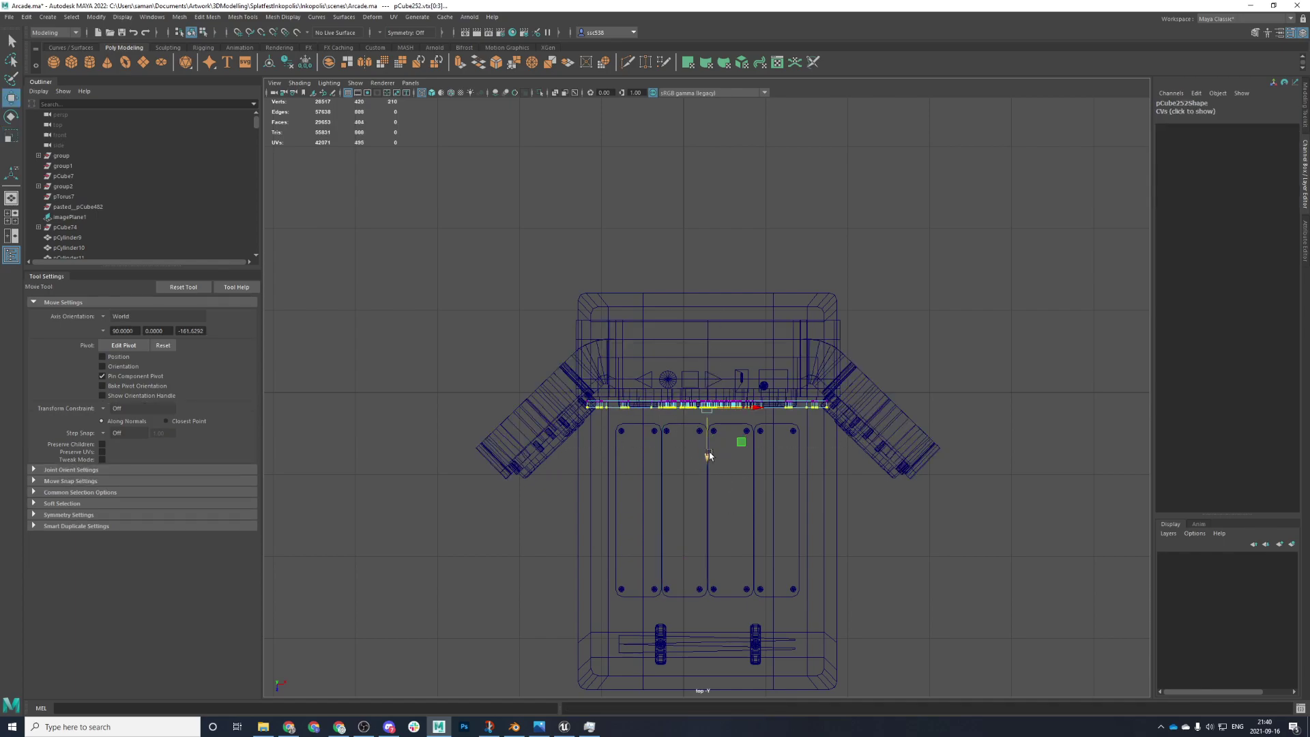
pyautogui.hotkey('ctrl', 's')
# - Return to object mode and check the lettering's depth from the side in the perspective view
pyautogui.click(635, 373)
pyautogui.press('space')
pyautogui.press('space')
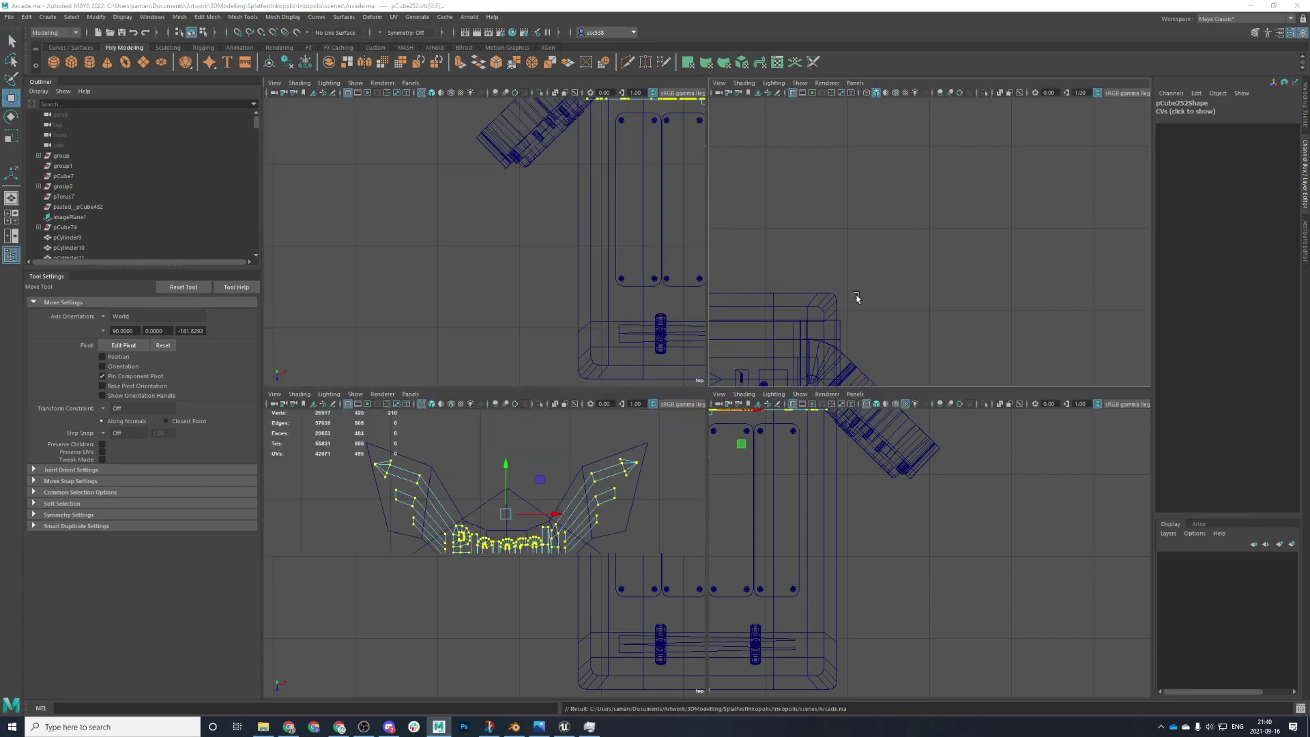
pyautogui.moveTo(834, 290); pyautogui.dragTo(880, 269, button='right')
pyautogui.scroll(-4, 871, 336)
pyautogui.keyDown('alt'); pyautogui.moveTo(872, 337); pyautogui.dragTo(614, 429); pyautogui.keyUp('alt')
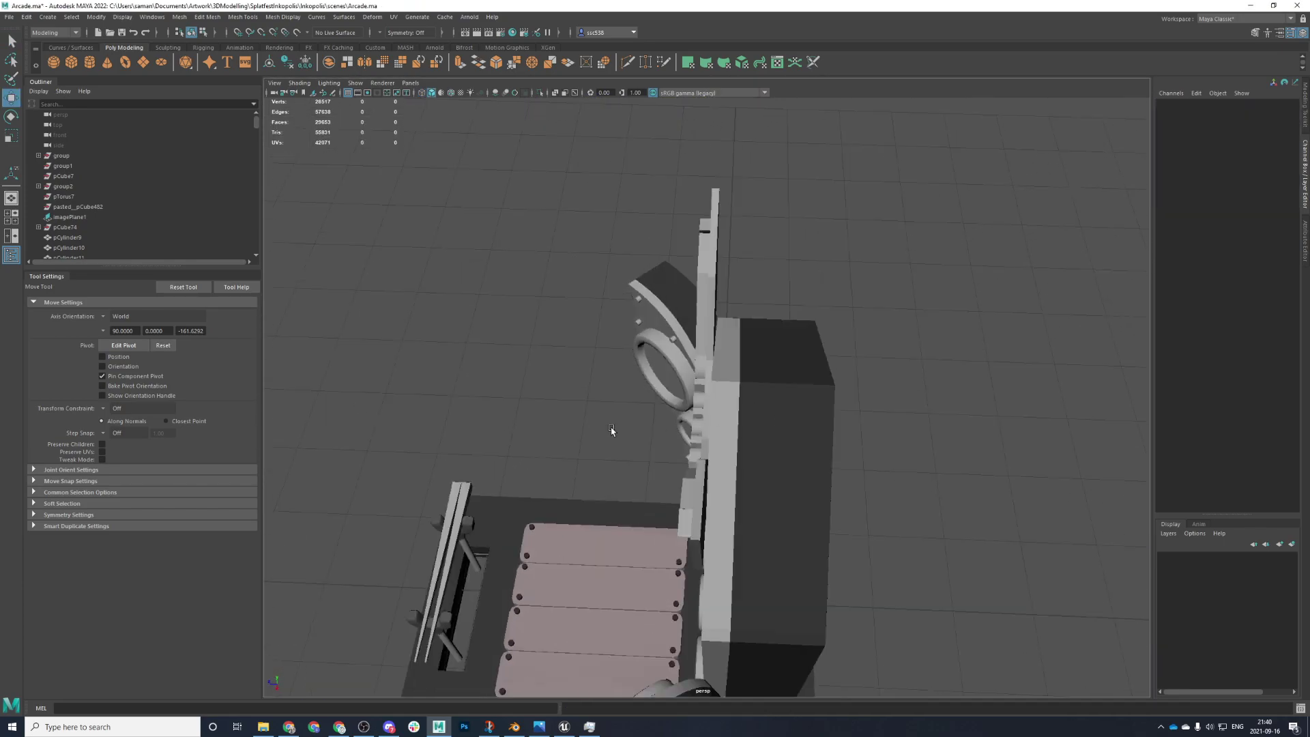
# - Save the arcade scene with the winged sign lettering in place
pyautogui.keyDown('alt'); pyautogui.moveTo(694, 416); pyautogui.dragTo(651, 369); pyautogui.keyUp('alt')
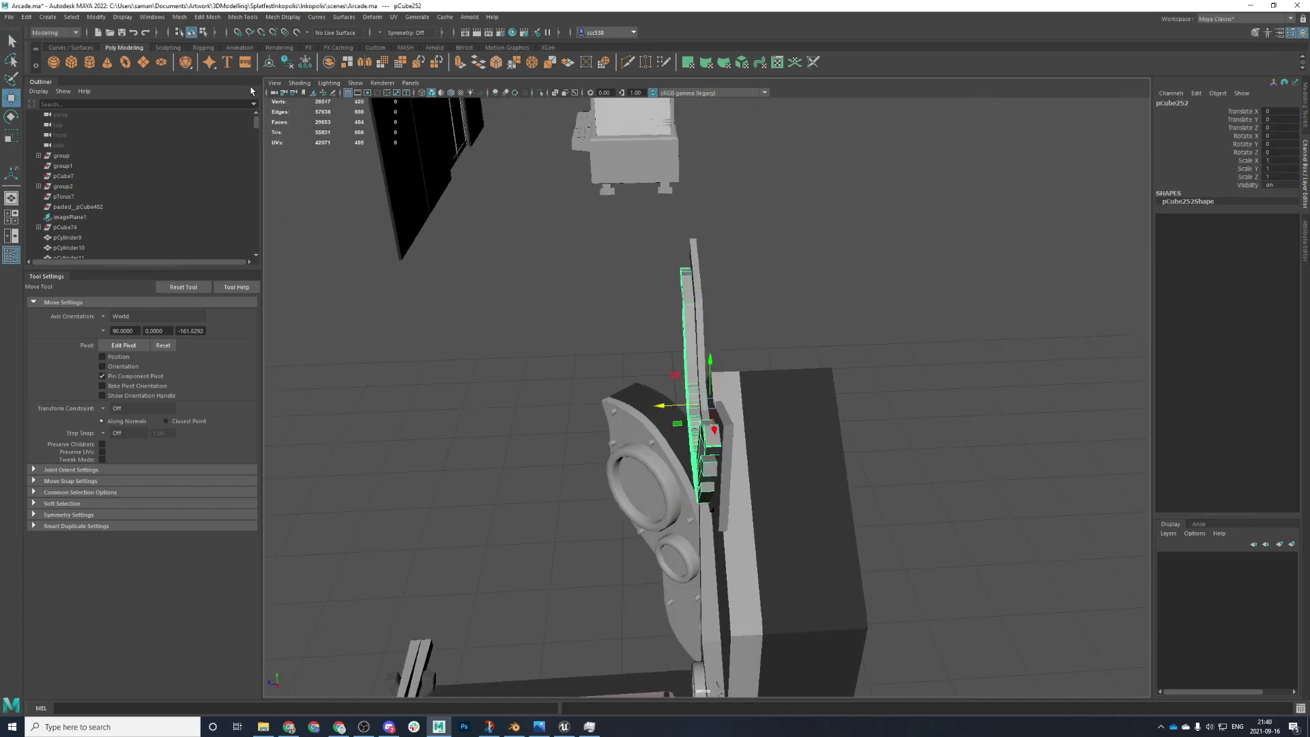
pyautogui.click(268, 62)
pyautogui.keyDown('alt'); pyautogui.moveTo(547, 365); pyautogui.dragTo(705, 517); pyautogui.keyUp('alt')
pyautogui.scroll(-3, 689, 503)
pyautogui.hotkey('ctrl', 's')
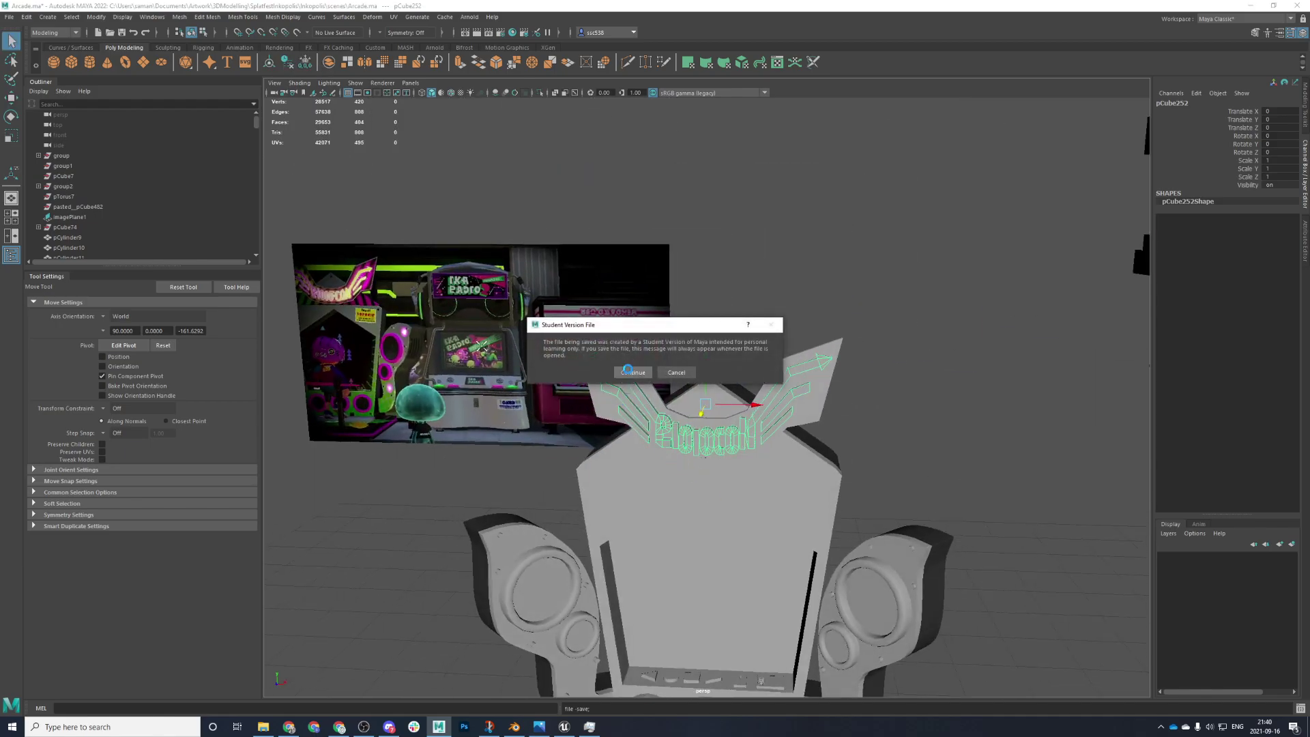
# - Examine the arcade reference image and compare it with the modelled cabinet front and winged sign
pyautogui.keyDown('alt'); pyautogui.moveTo(650, 401); pyautogui.dragTo(765, 471, button='right'); pyautogui.keyUp('alt')
pyautogui.keyDown('alt'); pyautogui.moveTo(790, 463); pyautogui.dragTo(998, 522, button='middle'); pyautogui.keyUp('alt')
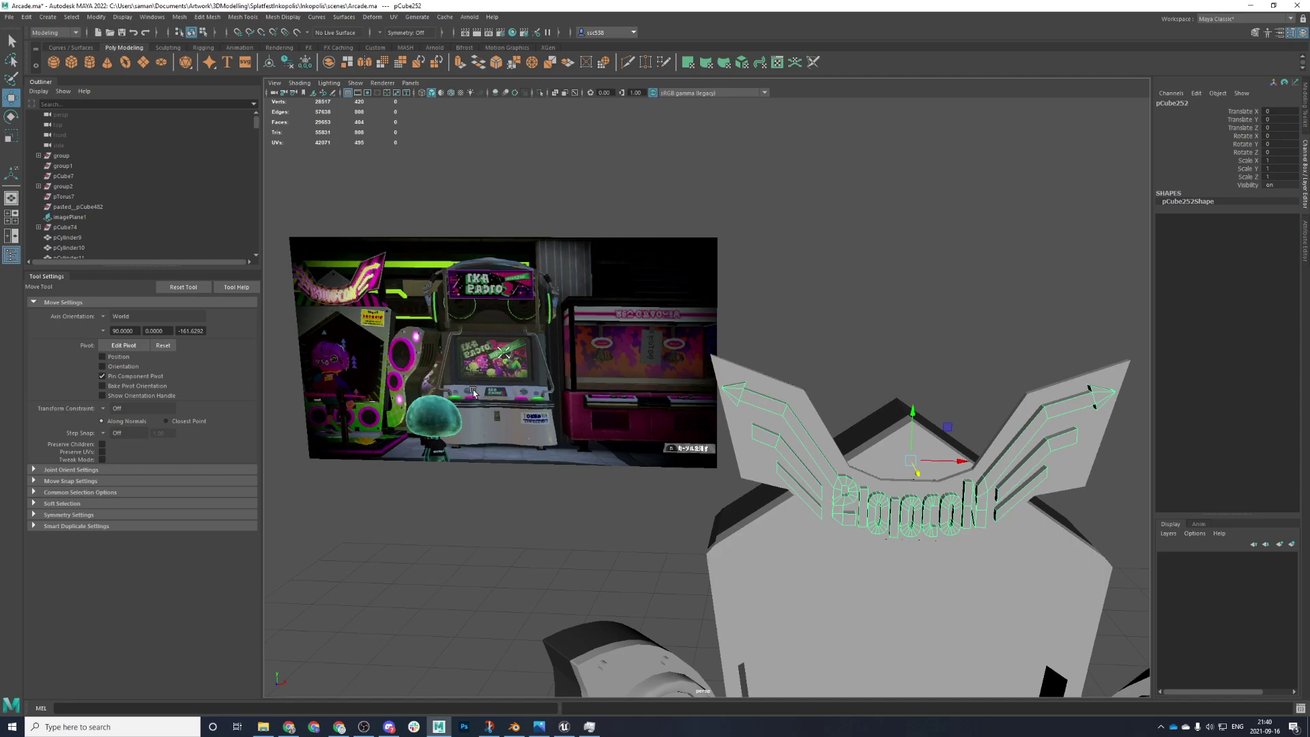
pyautogui.click(382, 315)
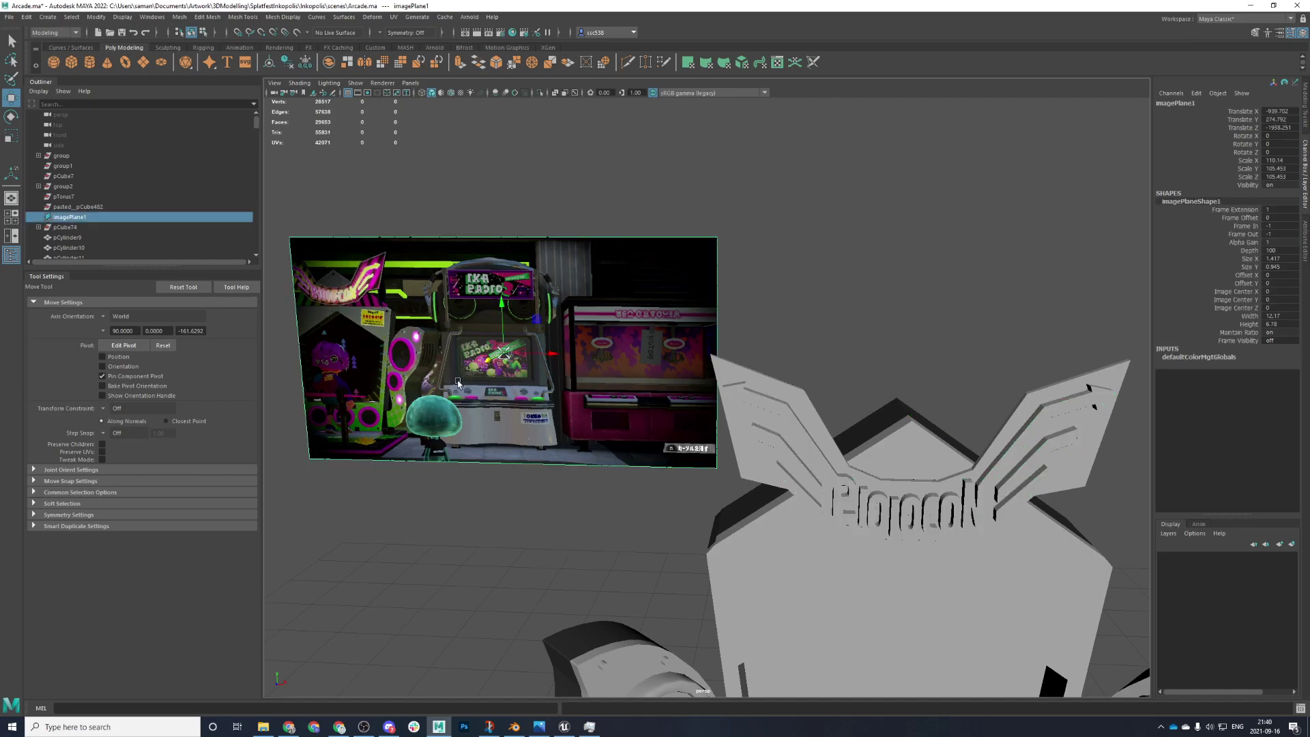
pyautogui.press('f')
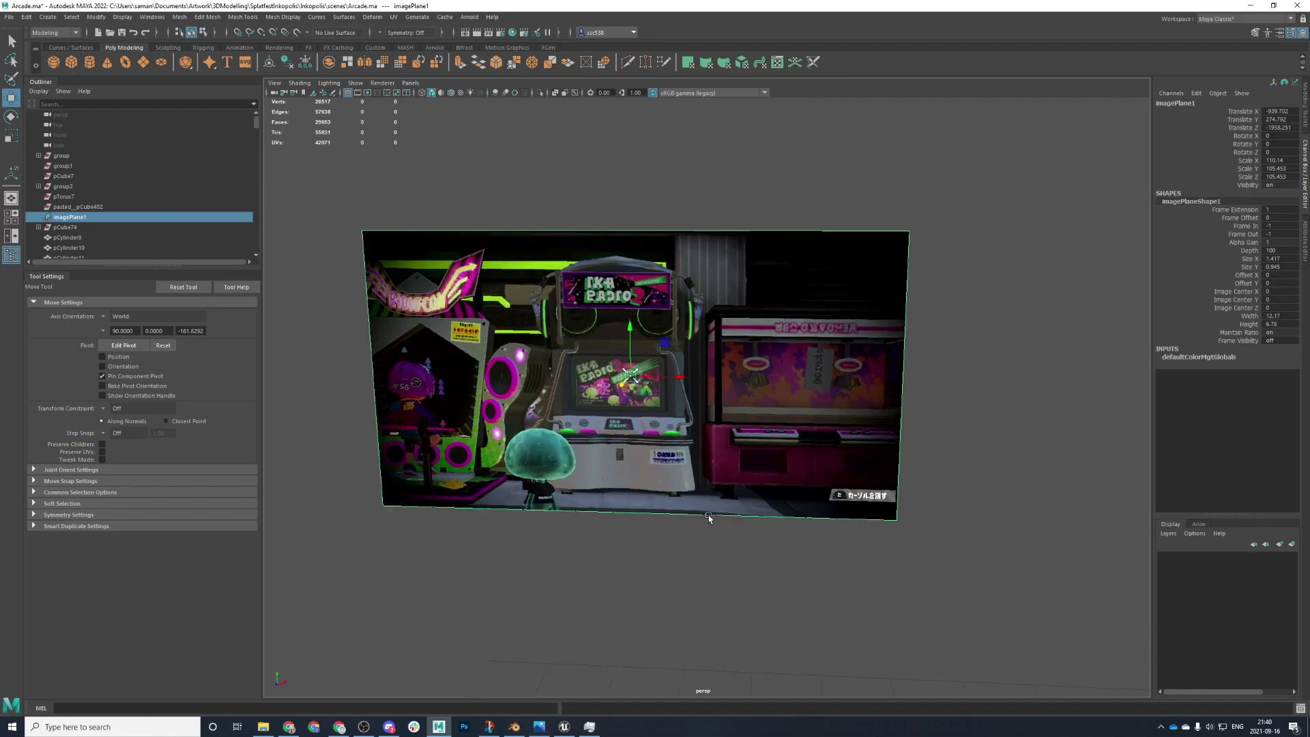
pyautogui.scroll(-1, 700, 513)
pyautogui.keyDown('alt'); pyautogui.moveTo(699, 513); pyautogui.dragTo(683, 487, button='middle'); pyautogui.keyUp('alt')
pyautogui.scroll(-7, 763, 453)
pyautogui.keyDown('alt'); pyautogui.moveTo(886, 414); pyautogui.dragTo(838, 386, button='middle'); pyautogui.keyUp('alt')
pyautogui.scroll(3, 838, 386)
pyautogui.click(878, 375)
pyautogui.press('space')
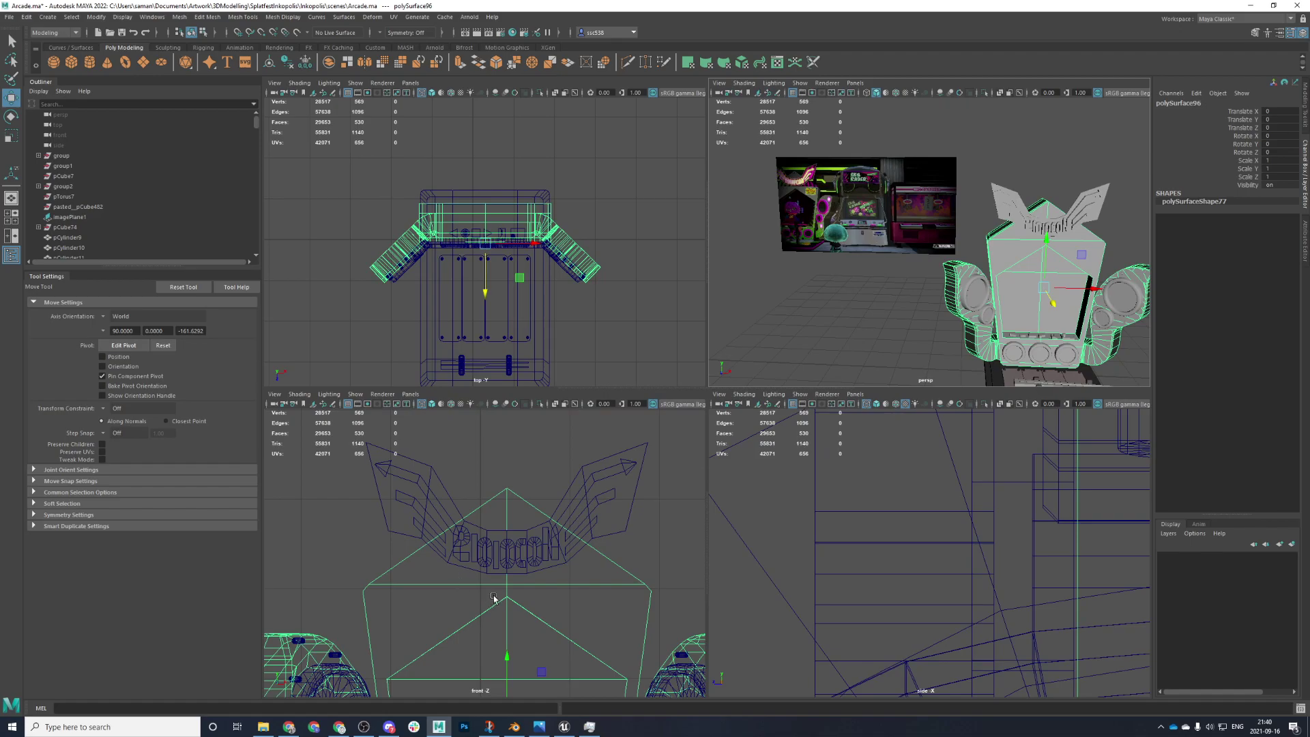
pyautogui.press('space')
pyautogui.press('space')
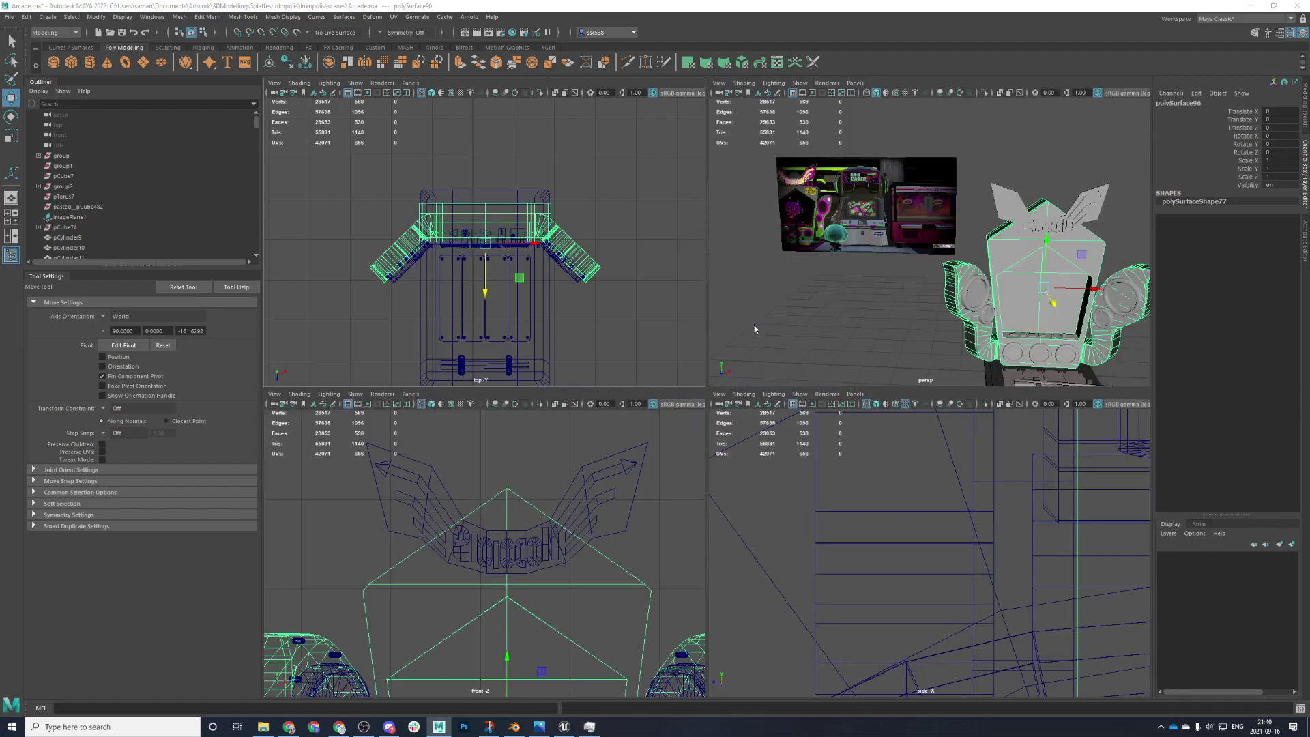
pyautogui.press('space')
pyautogui.scroll(3, 766, 359)
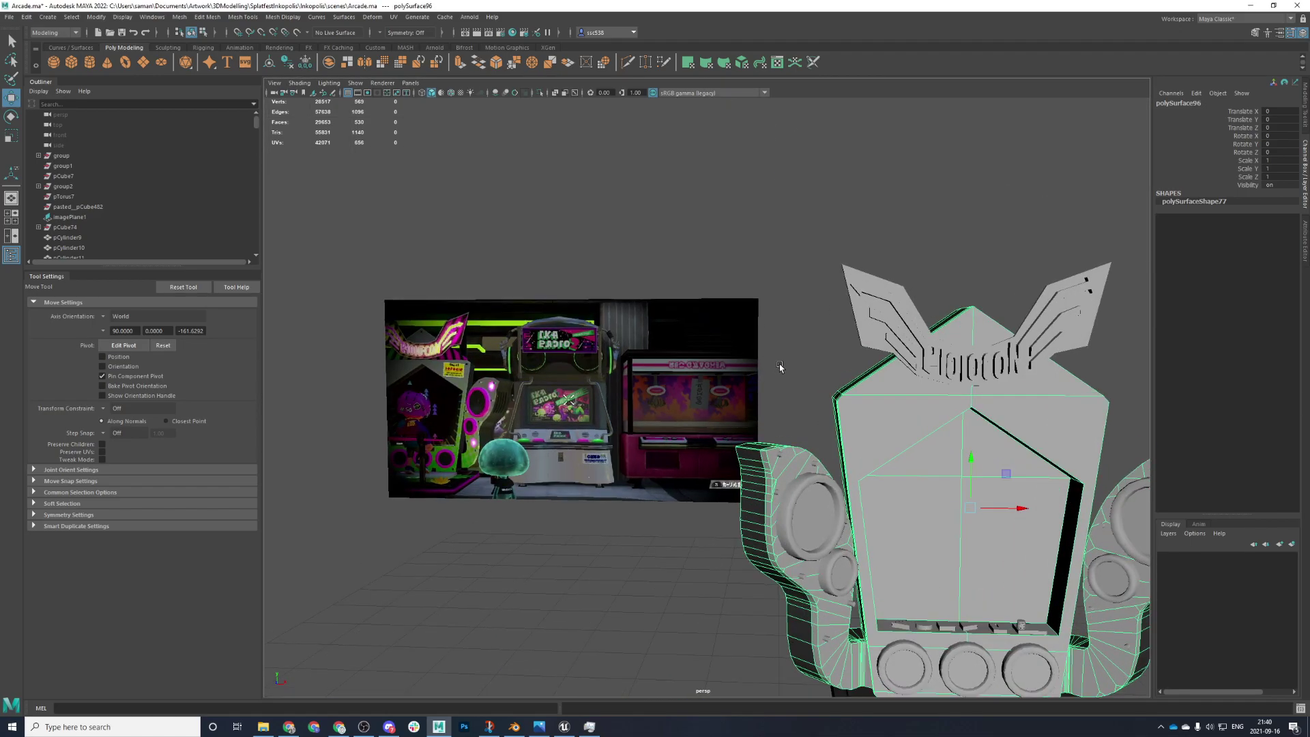
pyautogui.keyDown('alt'); pyautogui.moveTo(780, 367); pyautogui.dragTo(697, 387, button='middle'); pyautogui.keyUp('alt')
# - Create a polygon cube and raise it in the front view to the sign's height, Y about 425.7
pyautogui.click(71, 63)
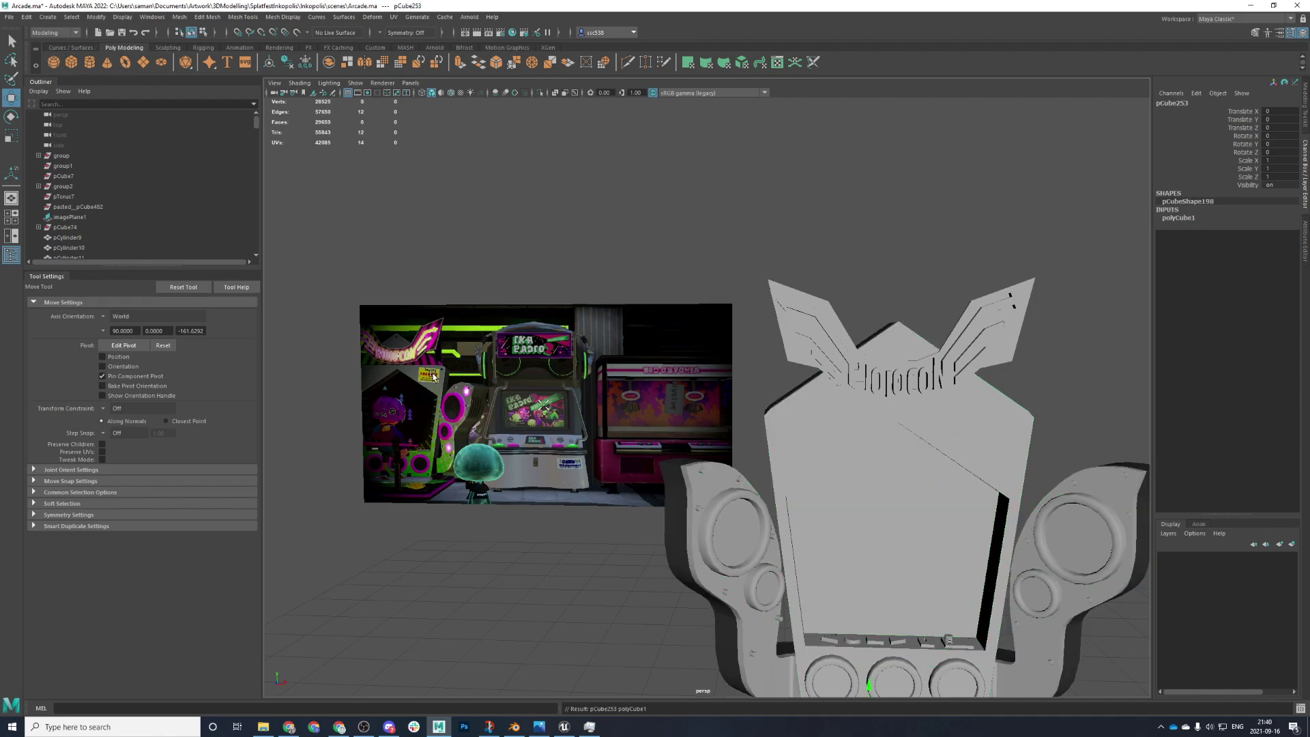
pyautogui.scroll(-5, 460, 331)
pyautogui.press('space')
pyautogui.press('space')
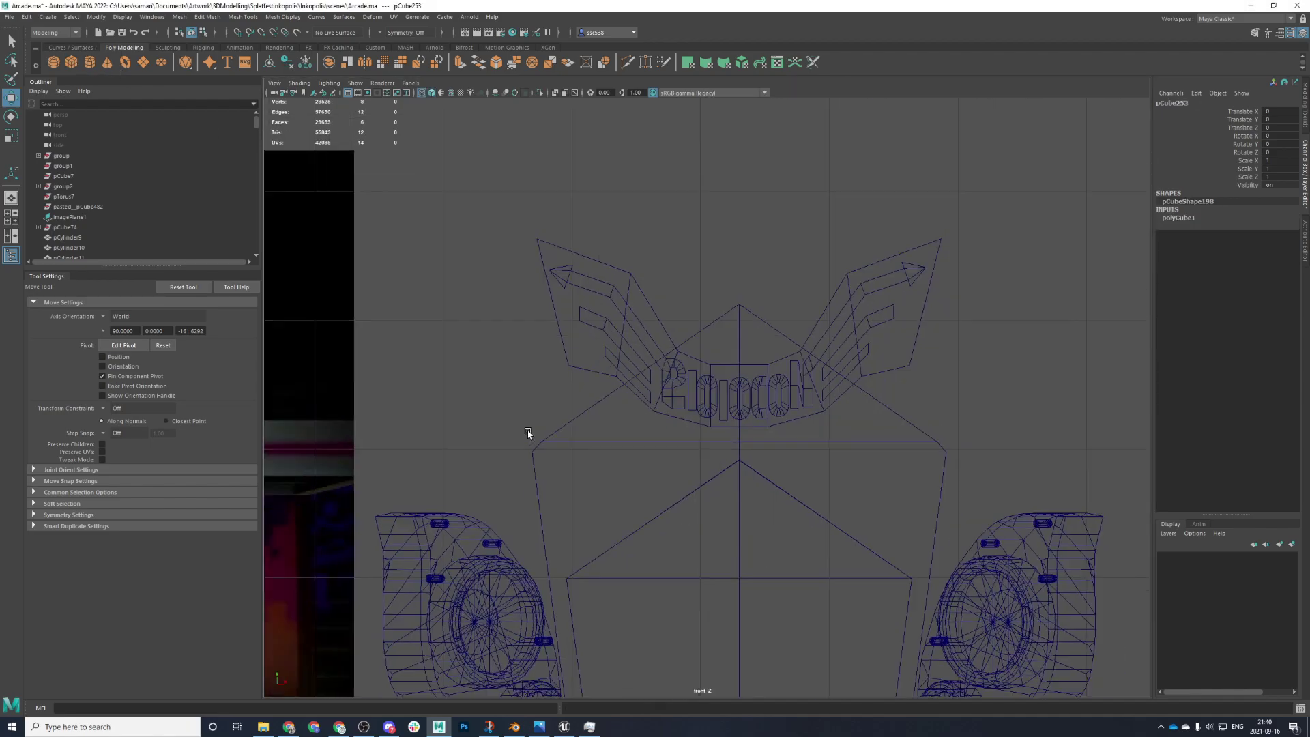
pyautogui.scroll(-6, 649, 474)
pyautogui.moveTo(704, 529); pyautogui.dragTo(702, 358)
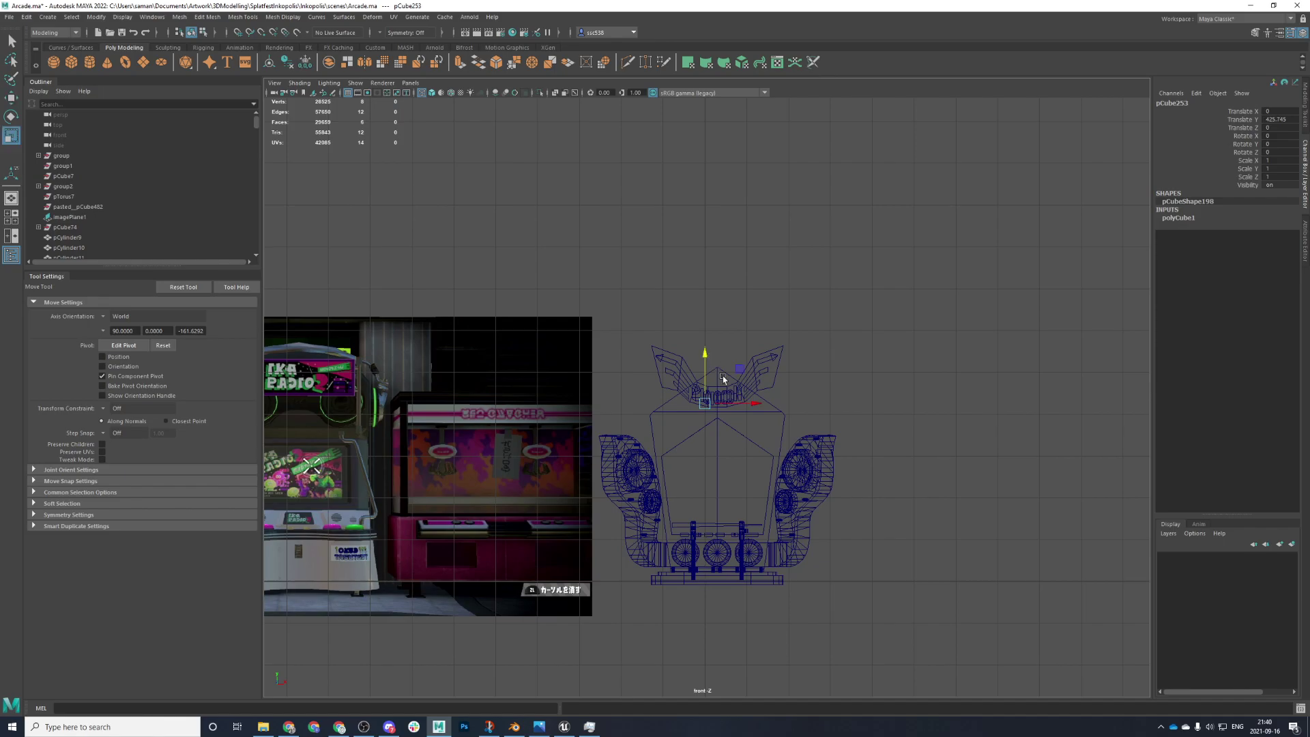
# - Scale the new cube uniformly to about 199.7 so that it spans the sign lettering
pyautogui.scroll(5, 775, 351)
pyautogui.press('r')
pyautogui.moveTo(612, 466); pyautogui.dragTo(778, 478)
pyautogui.scroll(6, 704, 447)
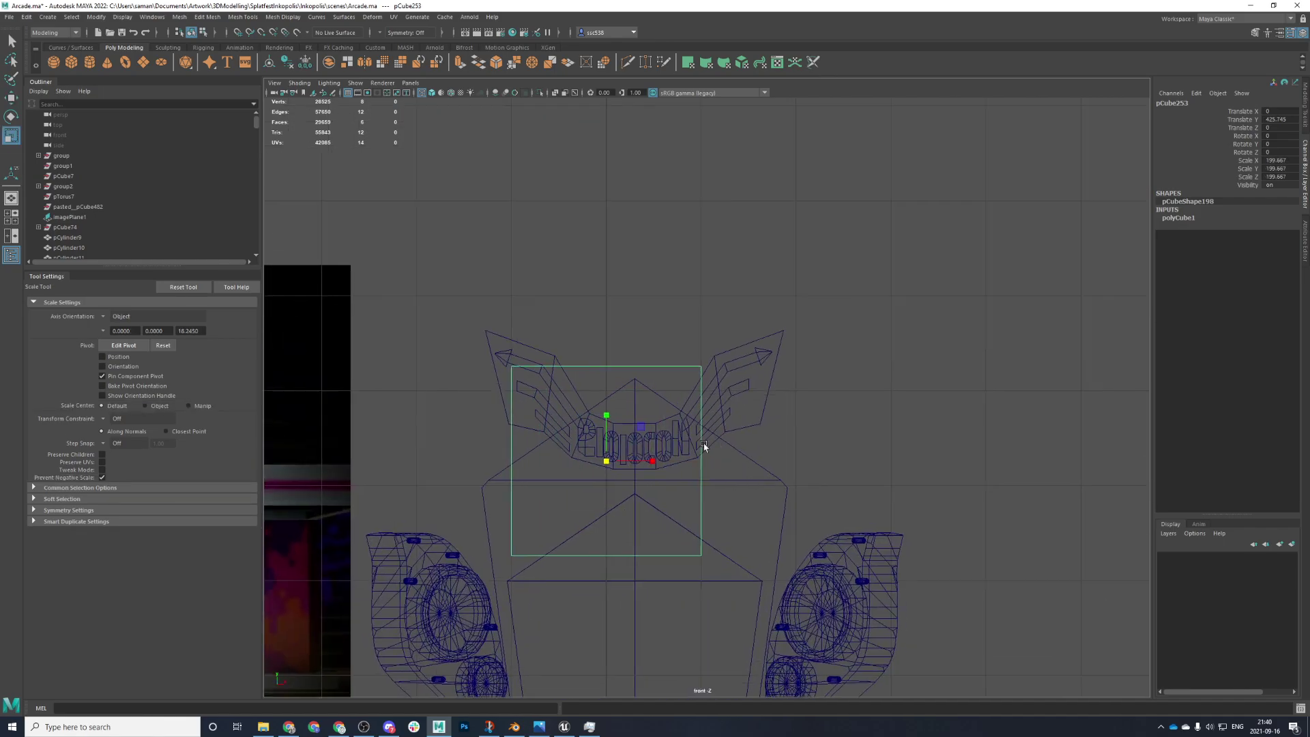
pyautogui.scroll(-4, 708, 451)
pyautogui.keyDown('alt'); pyautogui.moveTo(722, 465); pyautogui.dragTo(745, 512, button='middle'); pyautogui.keyUp('alt')
# - Centre the cube on the cabinet's midline at X about 29.8 and save the scene
pyautogui.rightClick(713, 297)
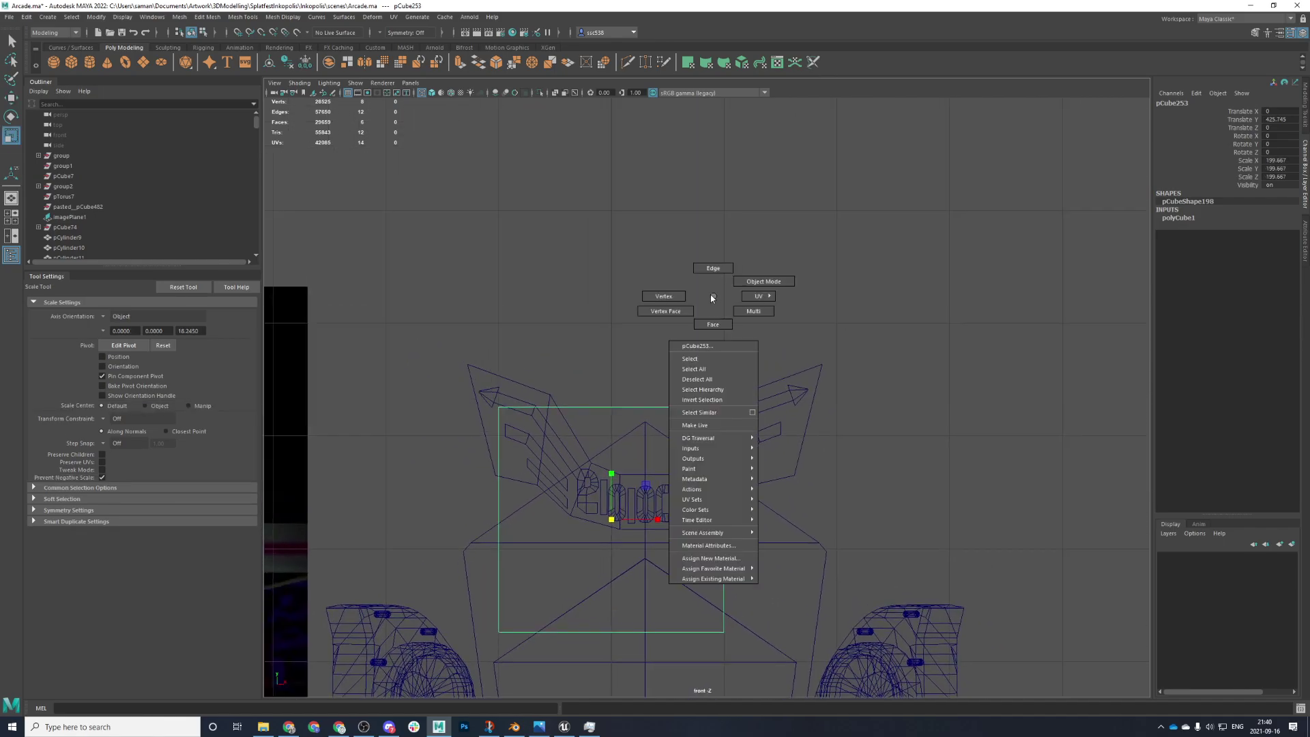
pyautogui.click(381, 445)
pyautogui.press('w')
pyautogui.click(705, 408)
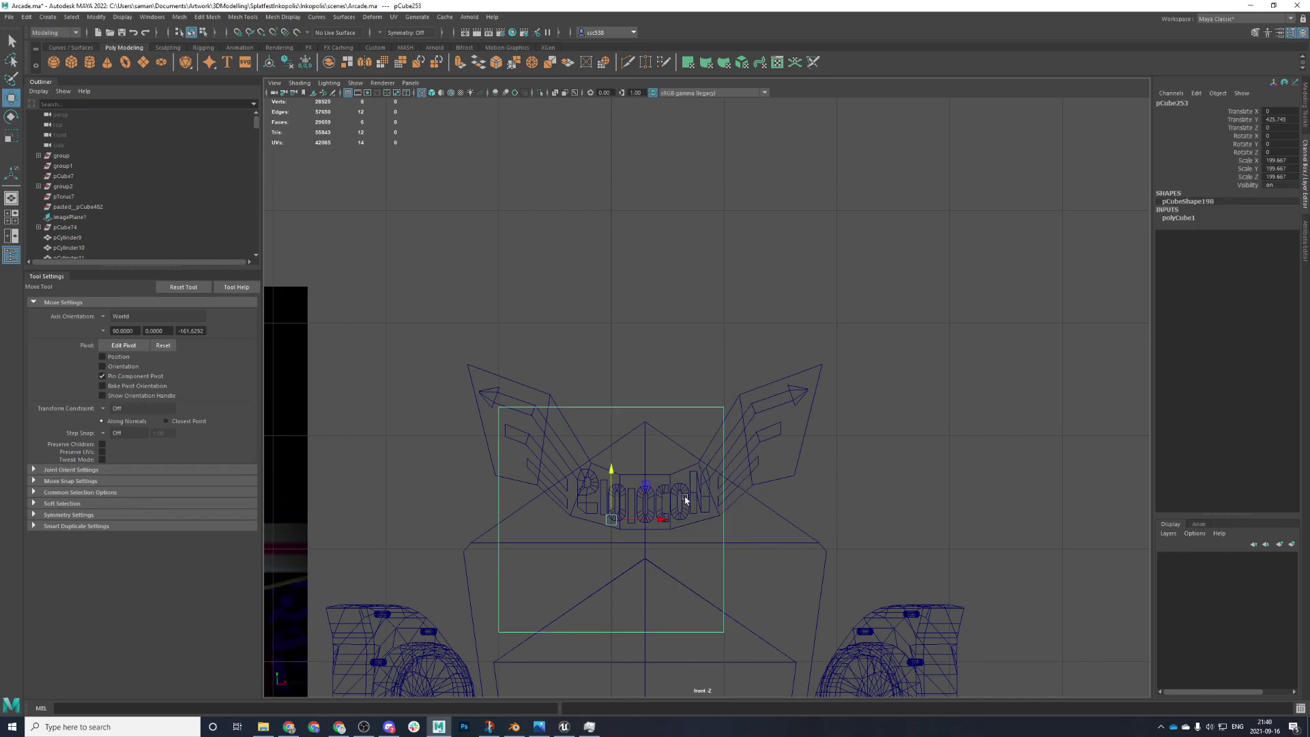
pyautogui.moveTo(659, 518); pyautogui.dragTo(693, 519)
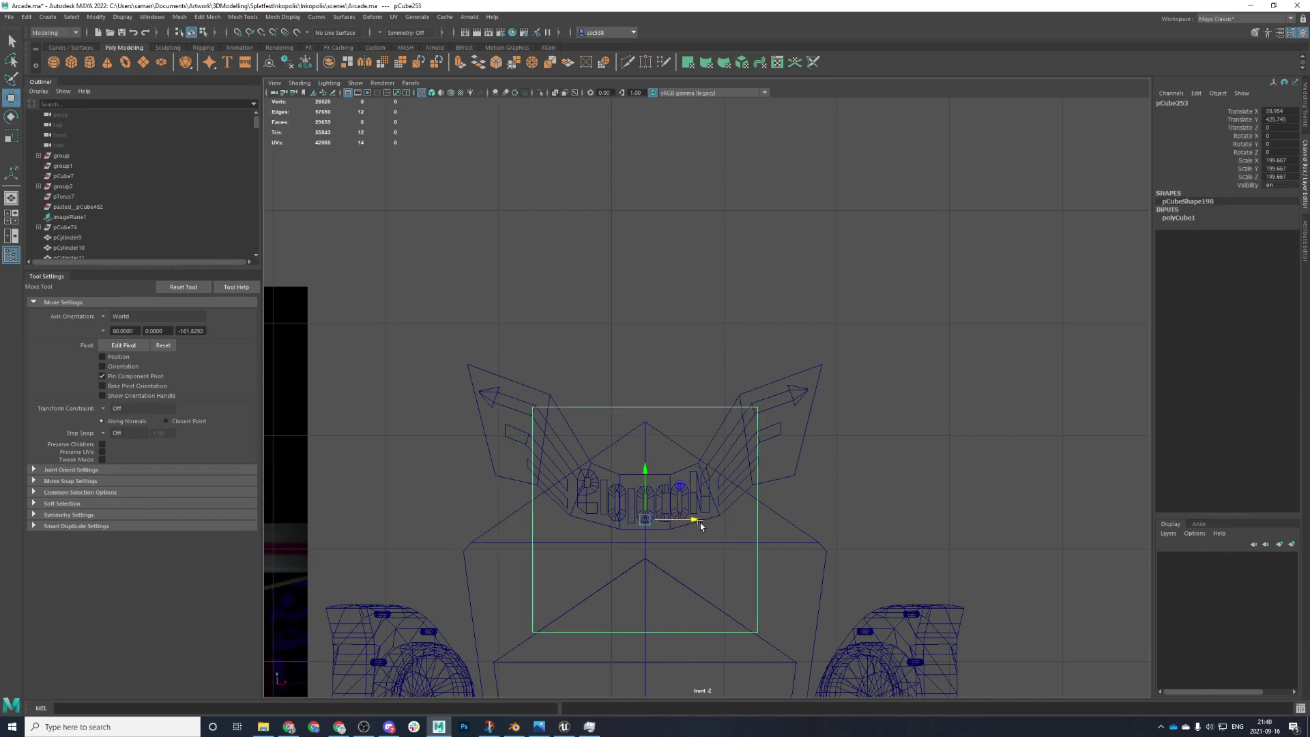
pyautogui.scroll(5, 702, 570)
pyautogui.scroll(-2, 695, 430)
pyautogui.moveTo(713, 417); pyautogui.dragTo(711, 418)
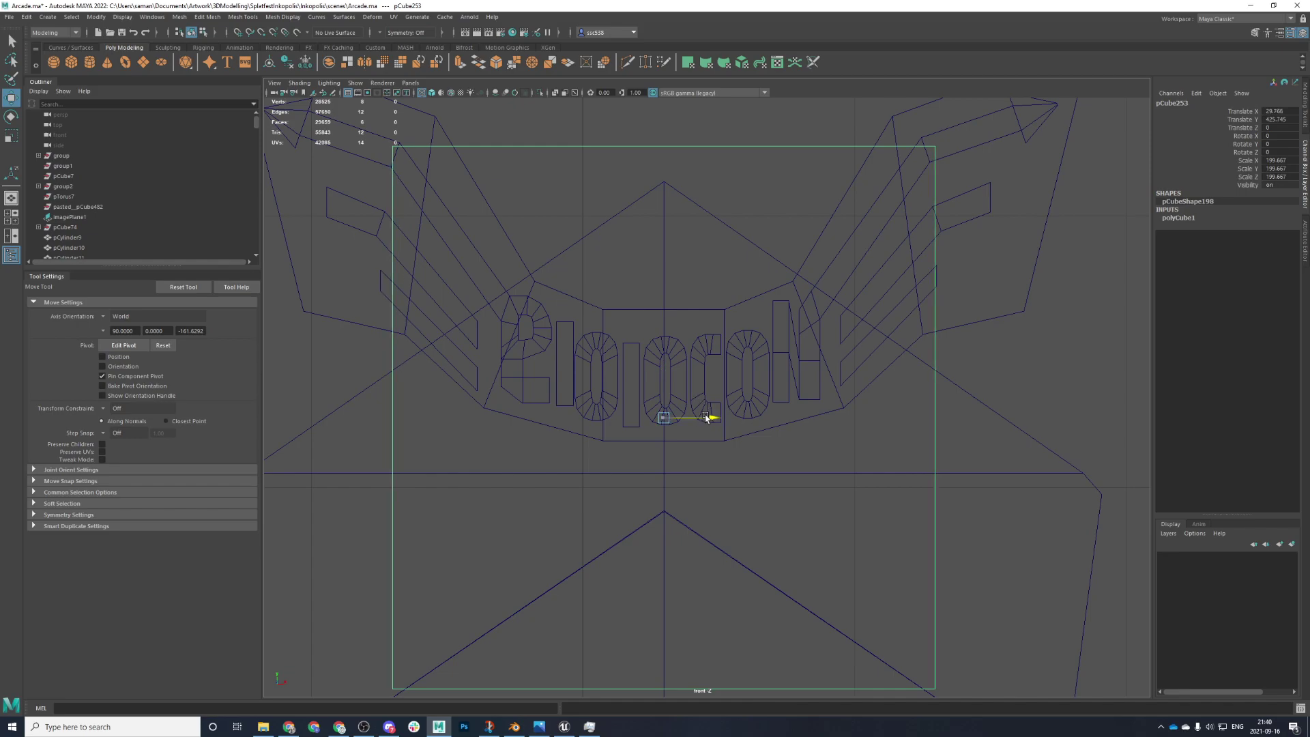
pyautogui.hotkey('ctrl', 's')
pyautogui.click(631, 375)
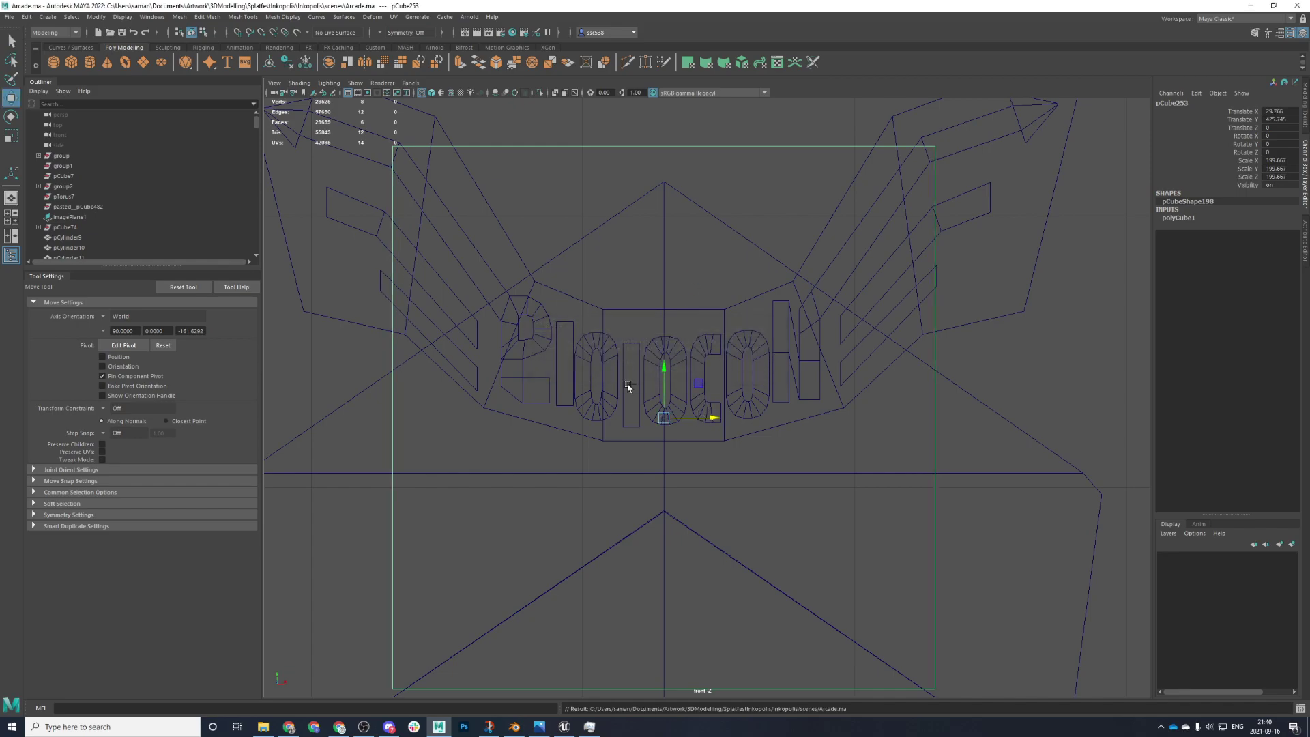
# - Lower the cube's top vertices to the sign lettering and scale them inward to narrow the upper edge
pyautogui.scroll(-2, 602, 208)
pyautogui.moveTo(363, 179); pyautogui.dragTo(1026, 264)
pyautogui.moveTo(674, 159); pyautogui.dragTo(701, 292)
pyautogui.press('r')
pyautogui.moveTo(723, 339); pyautogui.dragTo(711, 341)
# - Raise the cube's bottom vertices to the lower edge of the lettering and widen them to form a flat trapezoid
pyautogui.moveTo(450, 457); pyautogui.dragTo(948, 692)
pyautogui.scroll(-6, 906, 555)
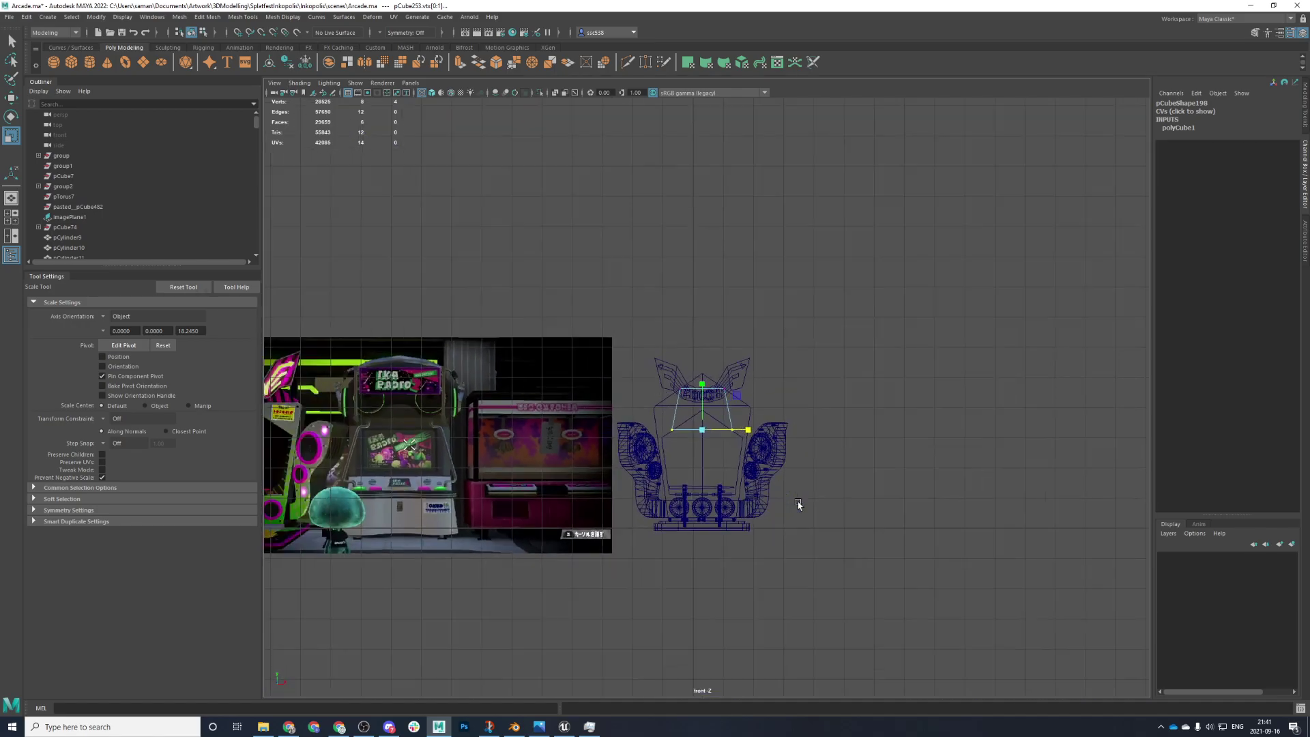
pyautogui.scroll(-3, 785, 498)
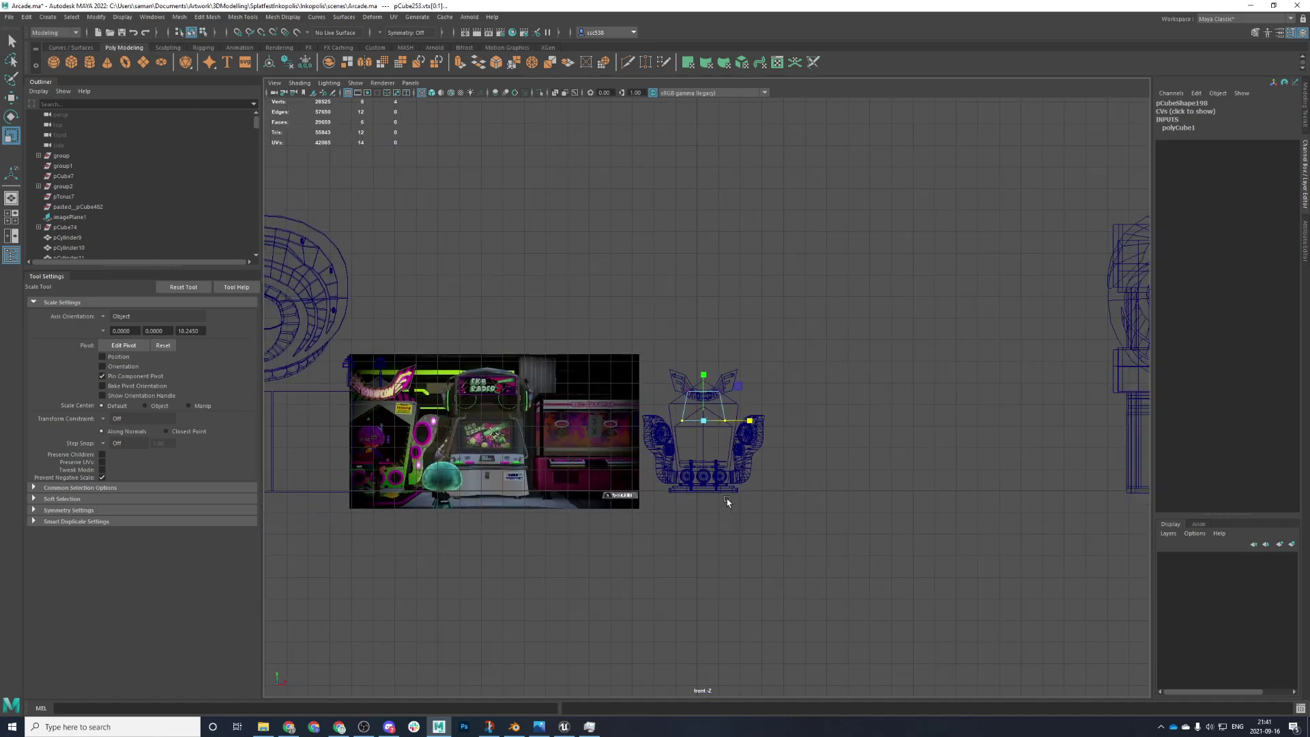
pyautogui.press('w')
pyautogui.moveTo(702, 383); pyautogui.dragTo(704, 363)
pyautogui.press('r')
pyautogui.moveTo(739, 402); pyautogui.dragTo(761, 403)
pyautogui.press('f')
pyautogui.click(751, 397)
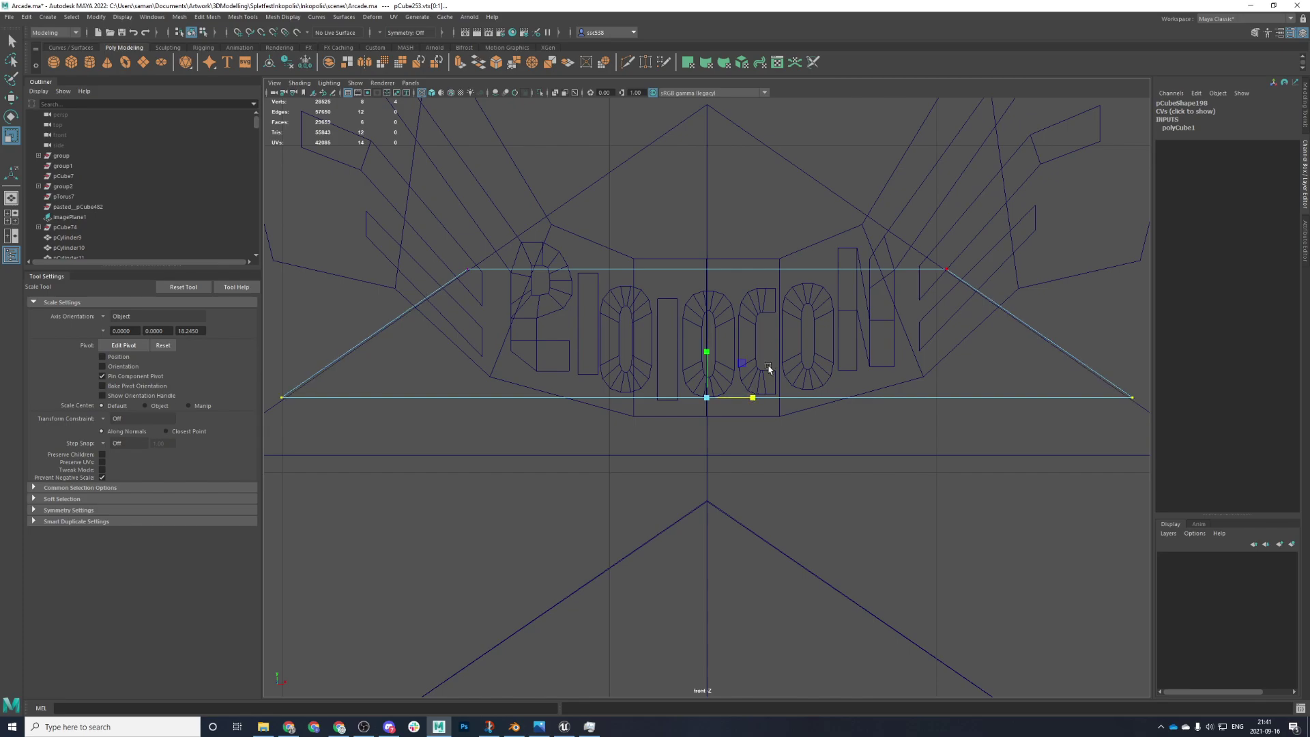
# - Return the trapezoid block to object mode after checking it in perspective, and save the scene
pyautogui.press('space')
pyautogui.press('space')
pyautogui.keyDown('alt'); pyautogui.moveTo(742, 425); pyautogui.dragTo(698, 426); pyautogui.keyUp('alt')
pyautogui.moveTo(744, 331); pyautogui.dragTo(712, 296, button='right')
pyautogui.press('space')
pyautogui.press('space')
pyautogui.hotkey('ctrl', 's')
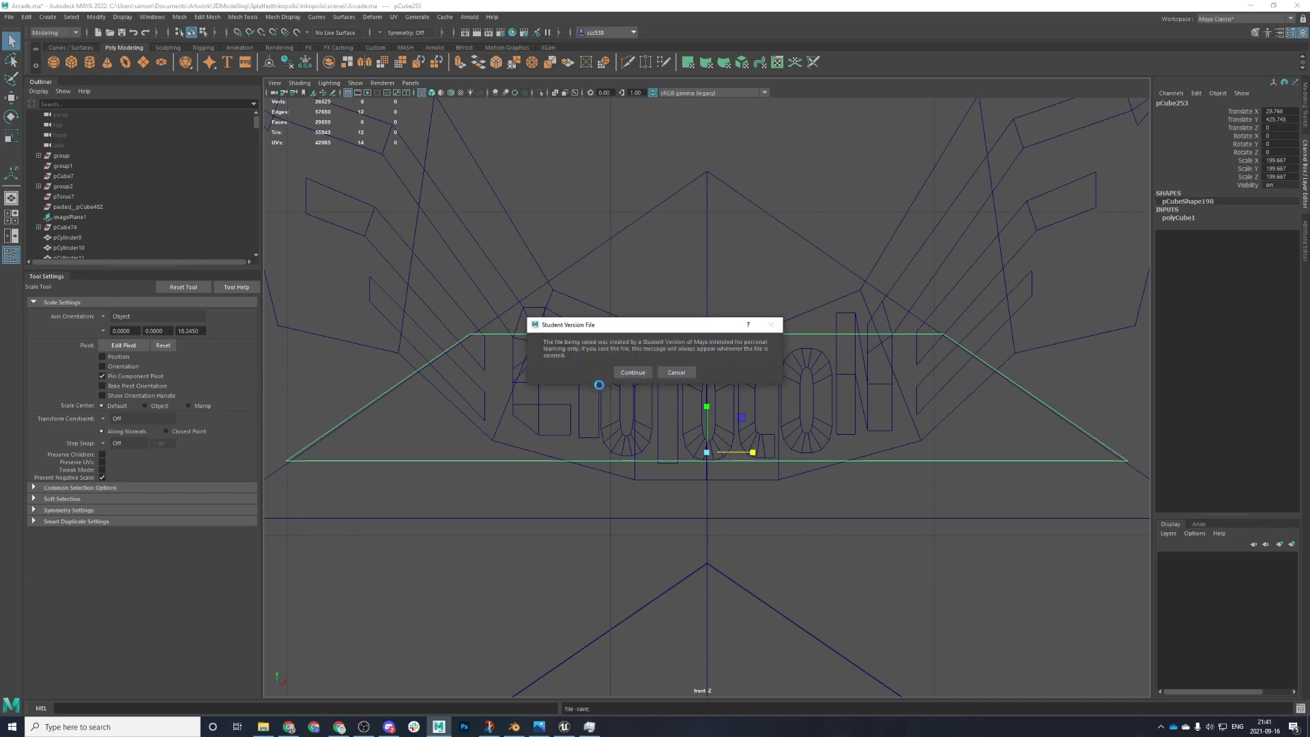
pyautogui.click(632, 372)
pyautogui.click(555, 276)
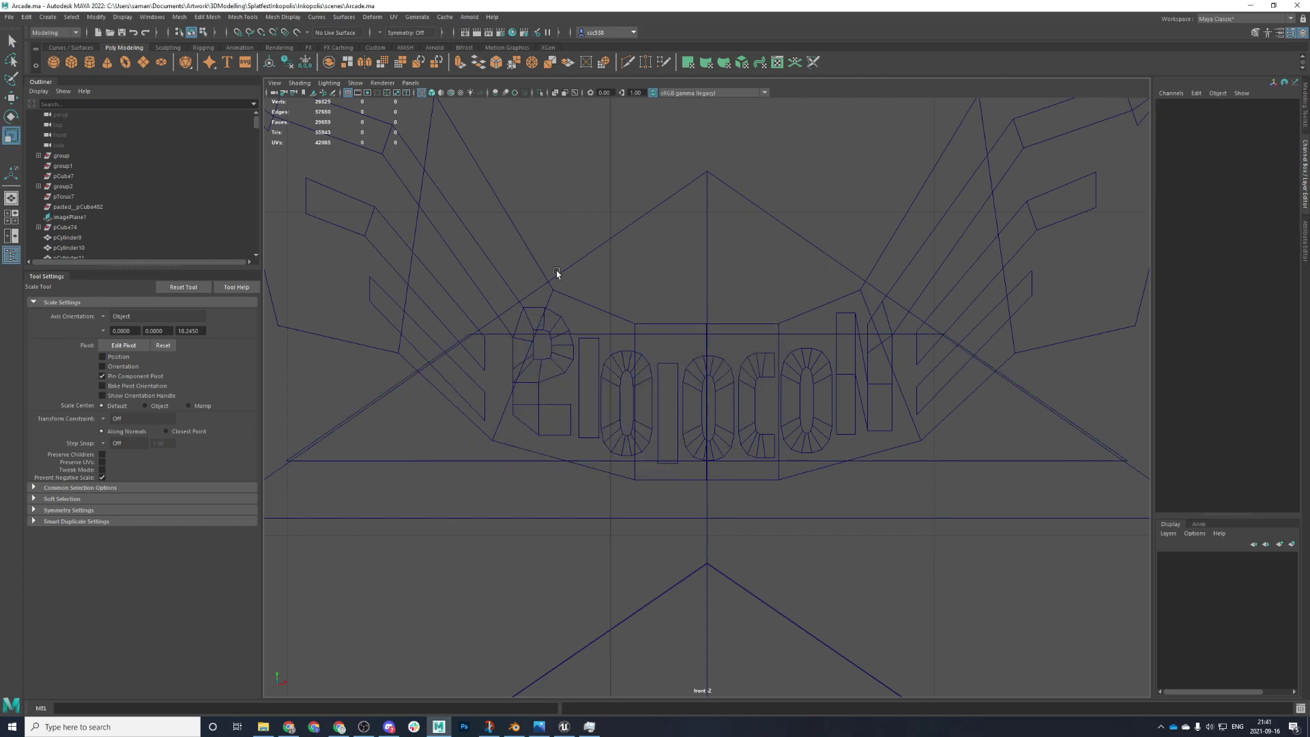
# - Select the trapezoid block behind the sign and scale down its depth in the top view
pyautogui.press('space')
pyautogui.press('space')
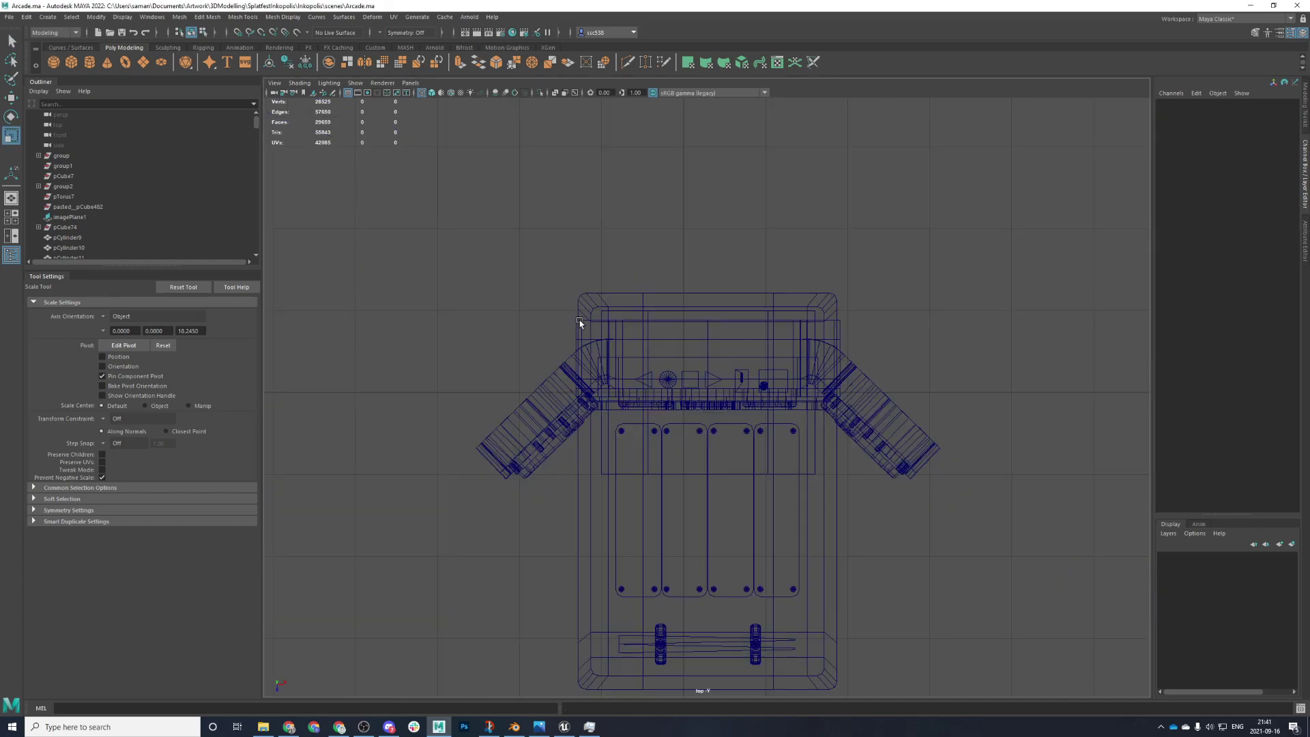
pyautogui.click(573, 320)
pyautogui.press('space')
pyautogui.press('space')
pyautogui.scroll(3, 816, 419)
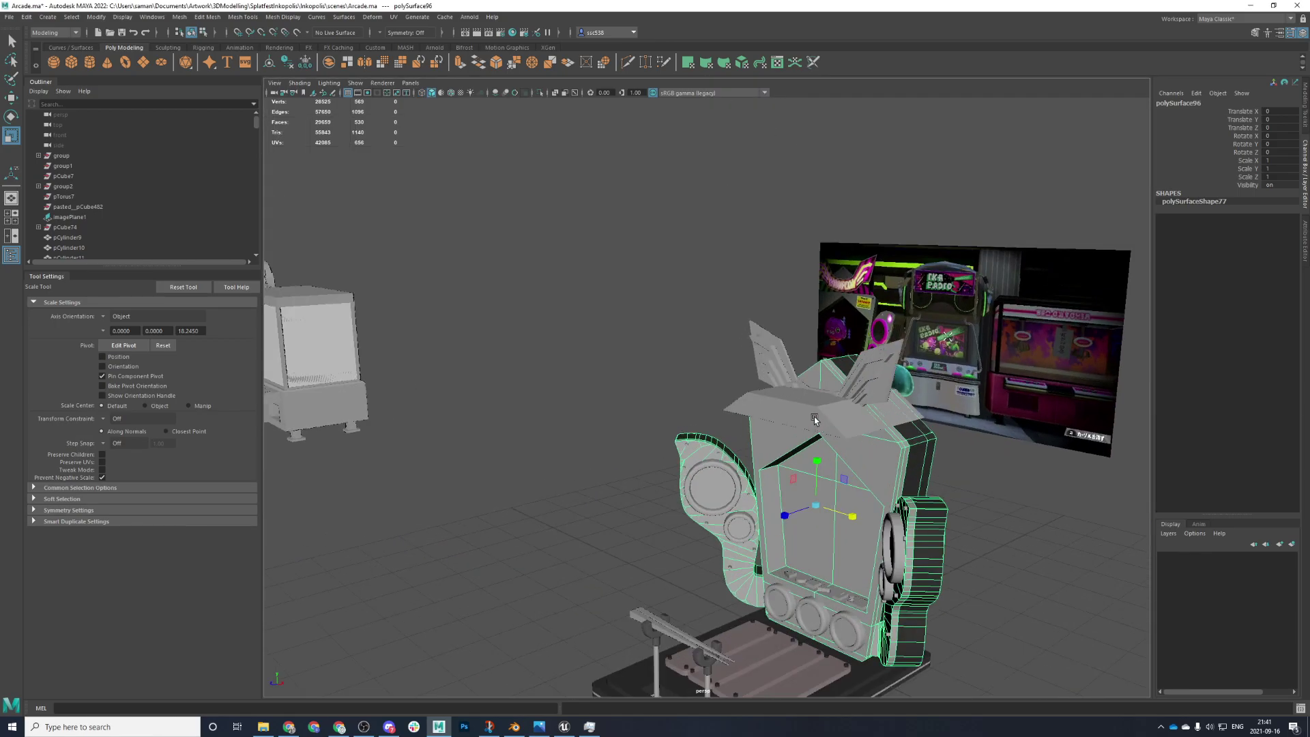
pyautogui.click(810, 421)
pyautogui.press('space')
pyautogui.press('space')
pyautogui.press('f')
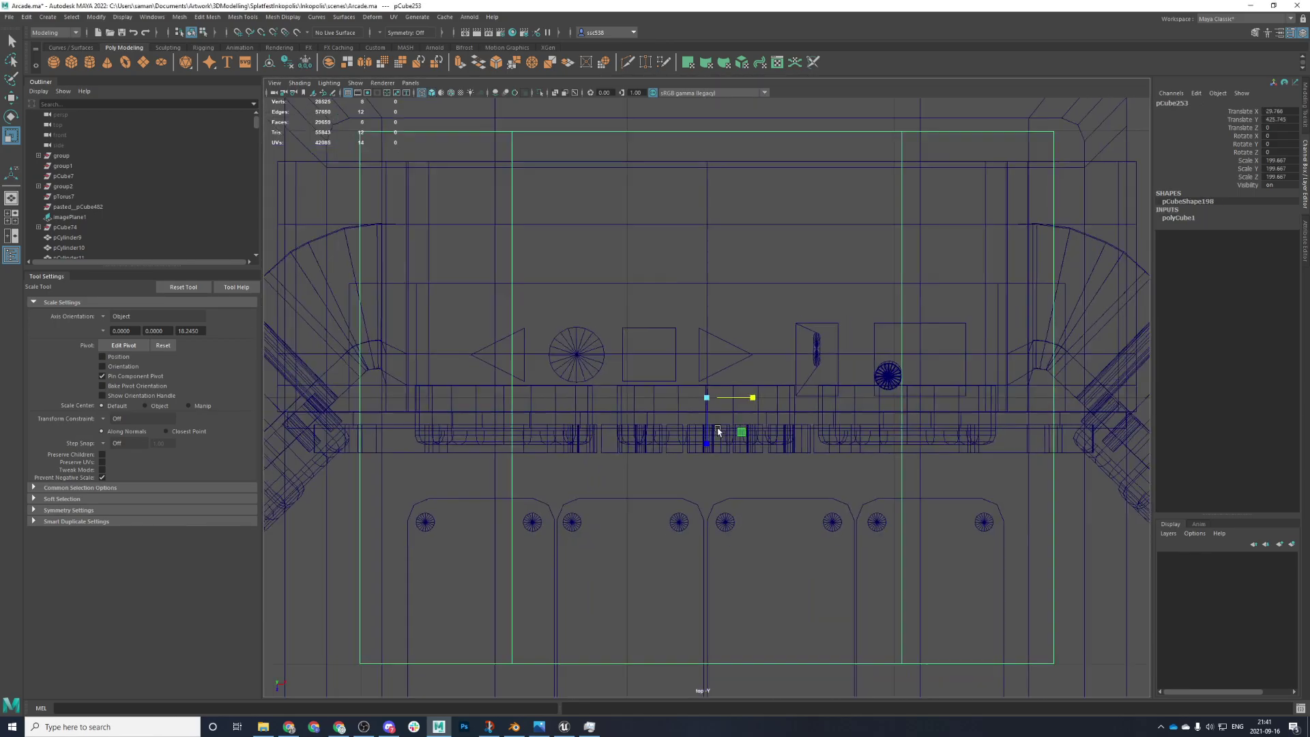
pyautogui.scroll(-2, 715, 428)
pyautogui.moveTo(706, 443); pyautogui.dragTo(707, 398)
# - Switch to Chrome, open na.op.gg in a new tab and open the saved summoner profile
pyautogui.click(339, 727)
pyautogui.hotkey('ctrl', 't')
pyautogui.write('na.op.gg')
pyautogui.press('Return')
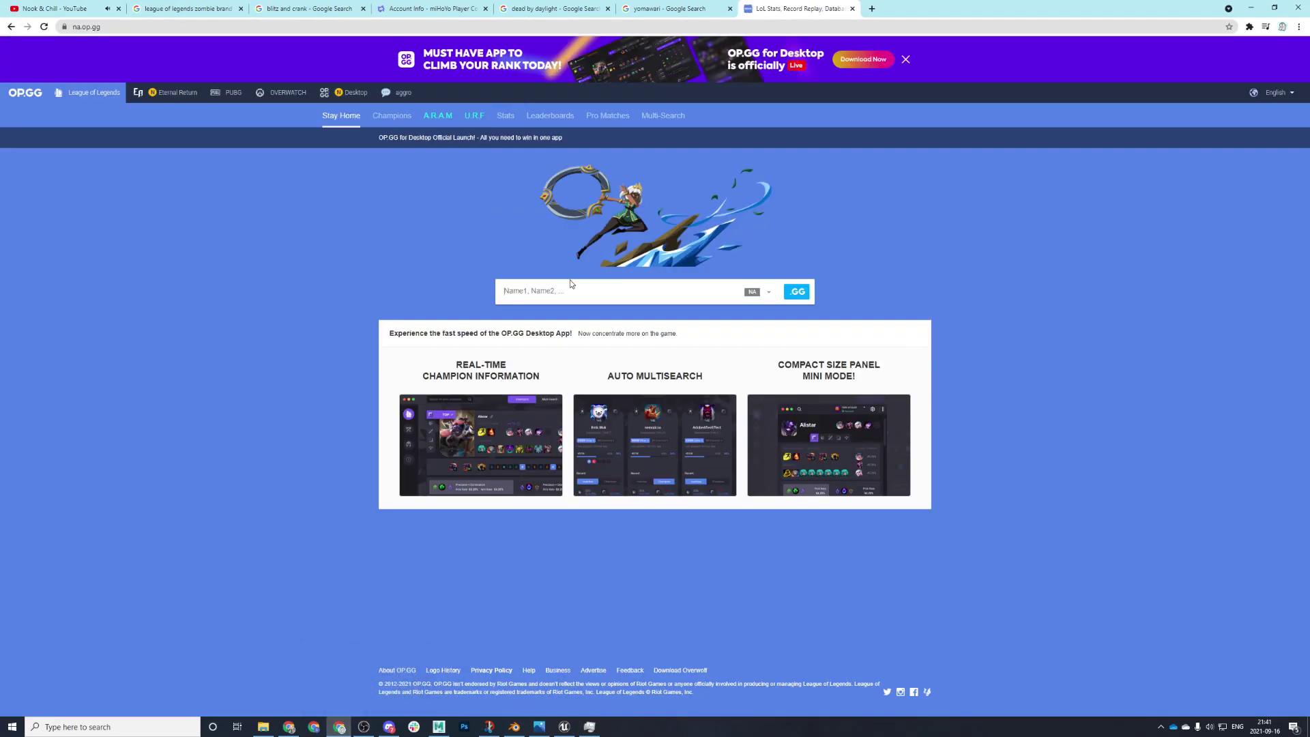
pyautogui.click(522, 340)
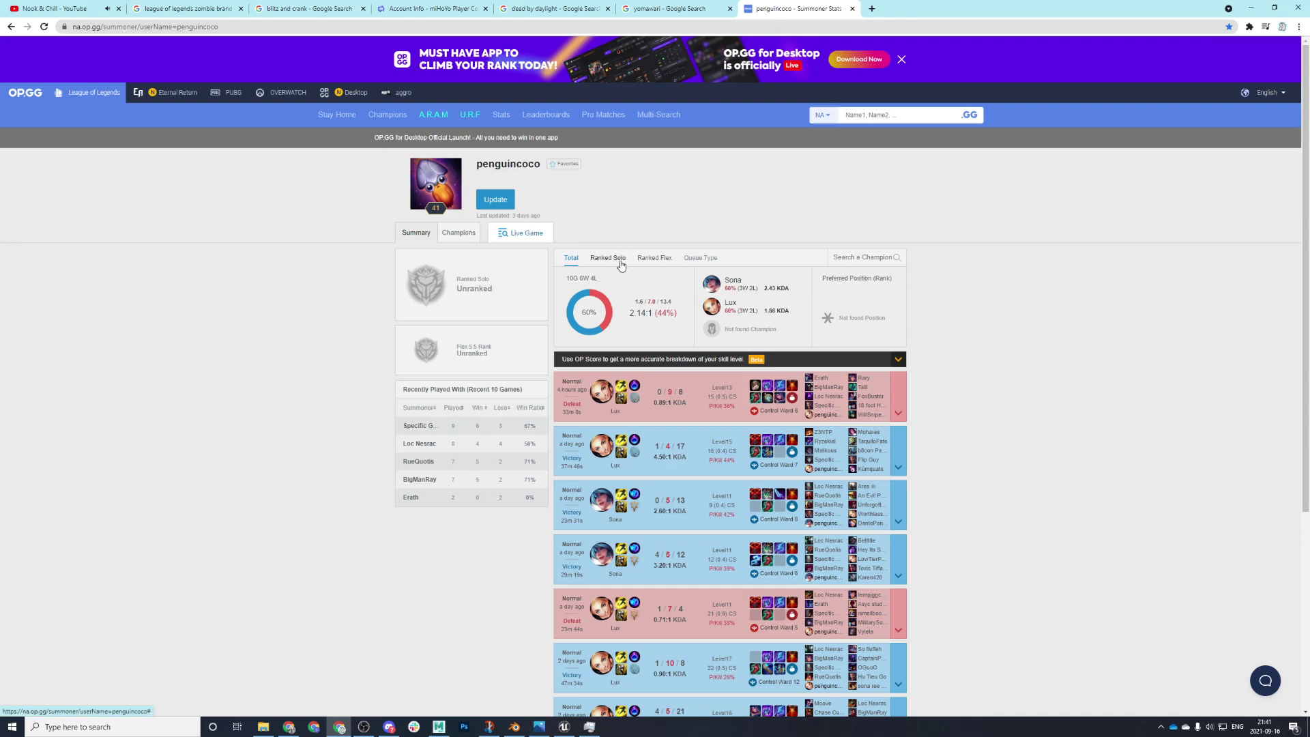
# - Review the profile's summary, including its ranks, recent teammates' win rates and match history
pyautogui.click(459, 234)
pyautogui.click(421, 240)
pyautogui.scroll(-4, 462, 330)
pyautogui.scroll(1, 464, 328)
pyautogui.scroll(3, 464, 330)
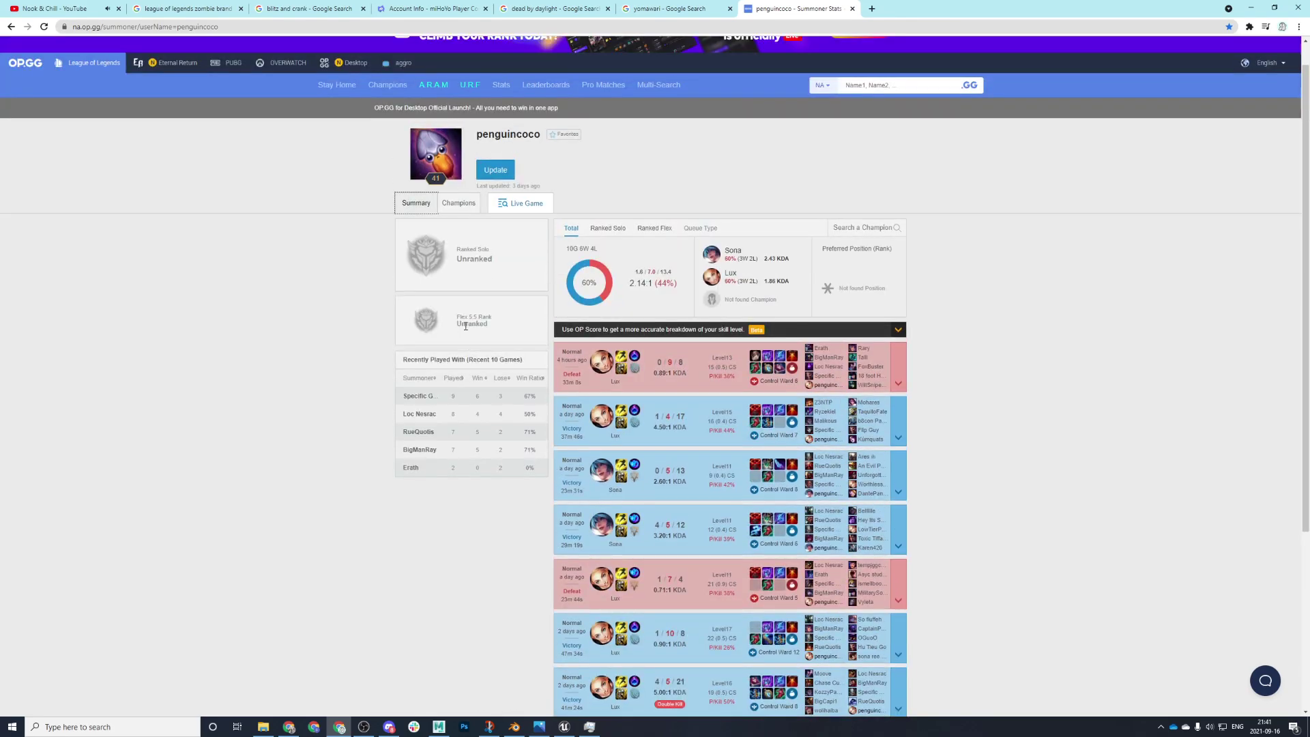
pyautogui.scroll(-1, 465, 330)
pyautogui.moveTo(402, 308); pyautogui.dragTo(561, 339)
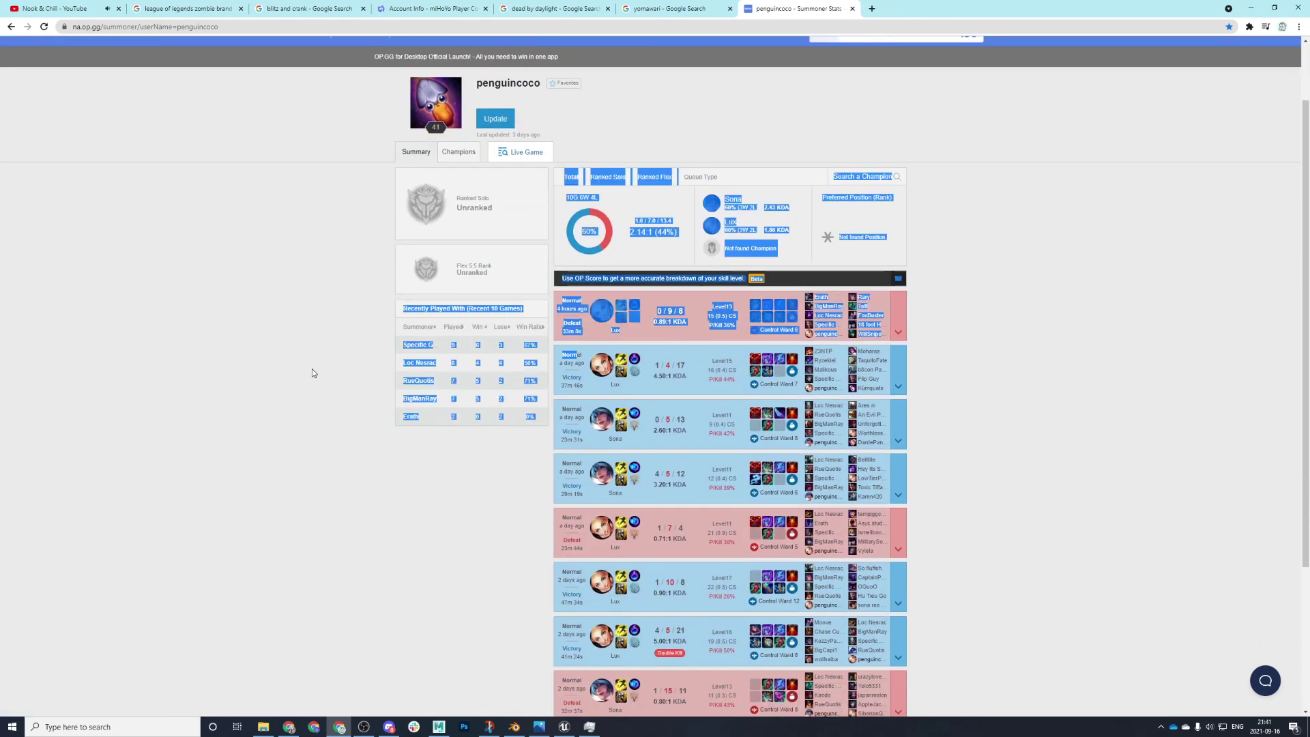
pyautogui.click(371, 361)
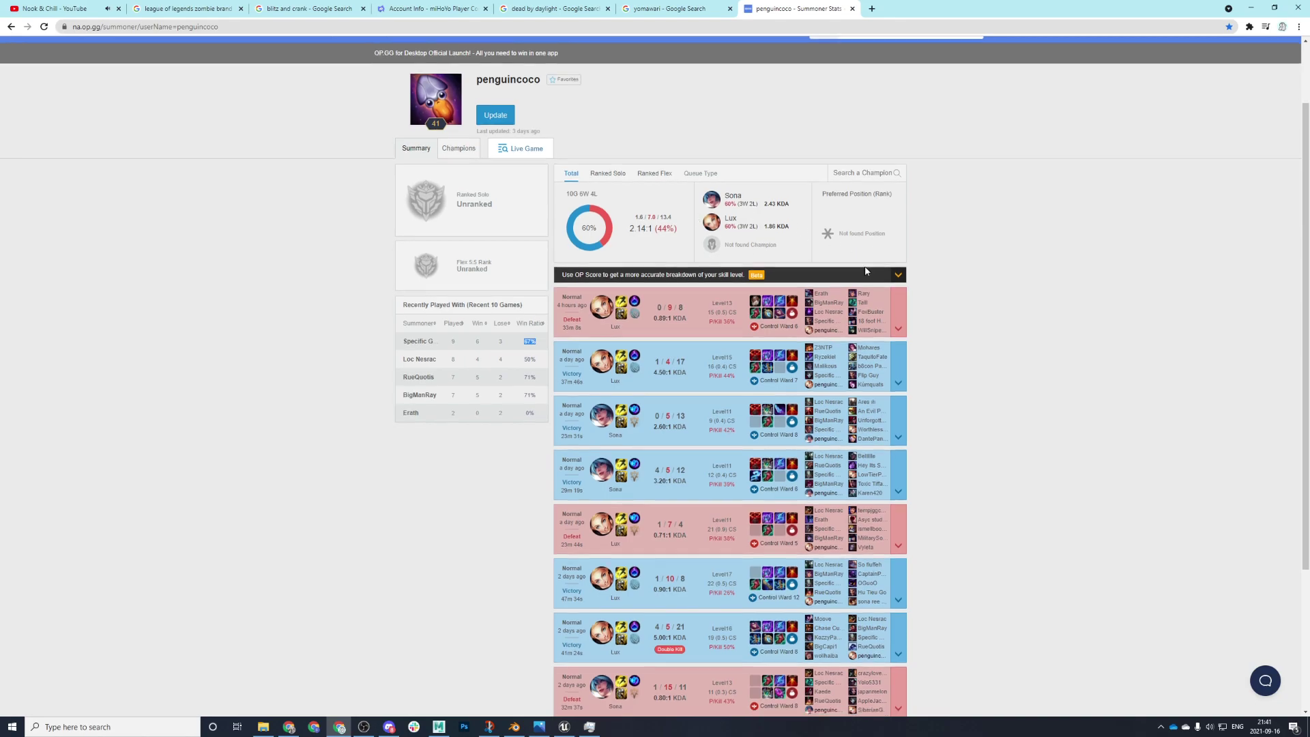
pyautogui.scroll(-3, 893, 256)
pyautogui.scroll(5, 506, 287)
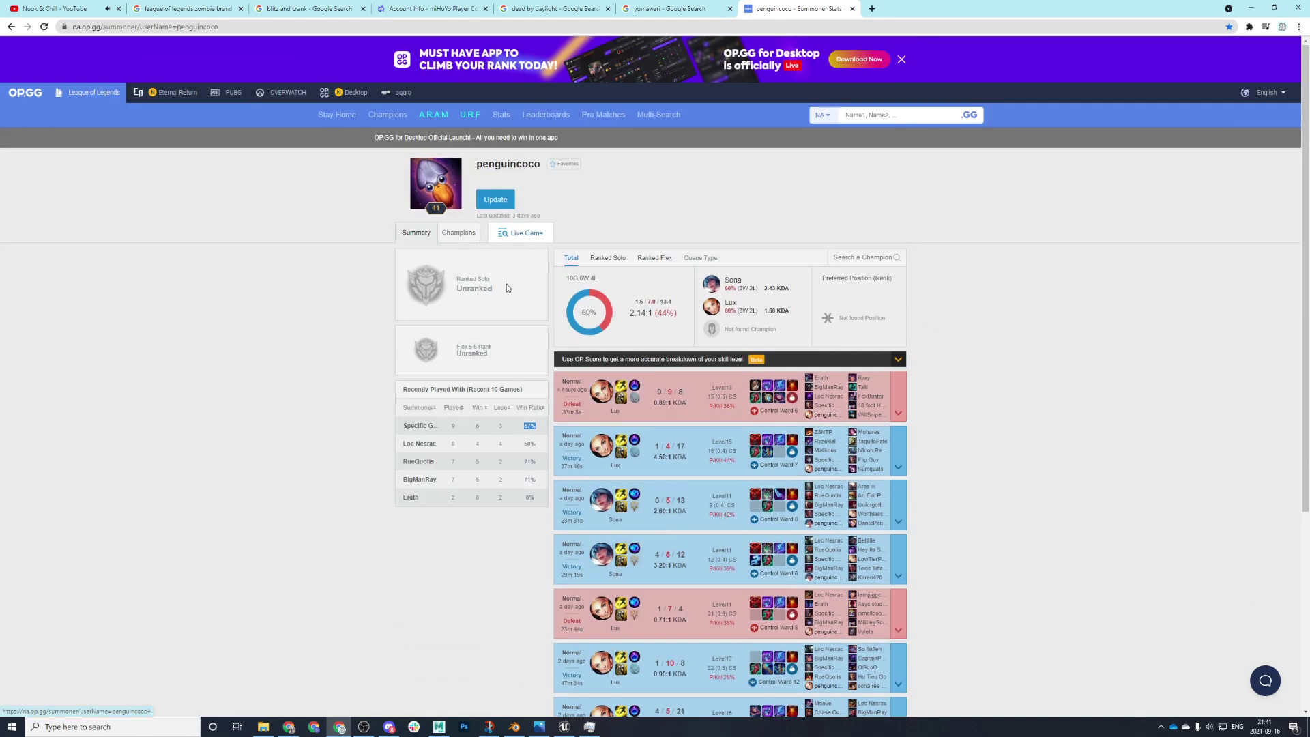
# - Open the profile's champion statistics and sort them by Played, then by Champion in ascending order
pyautogui.click(459, 232)
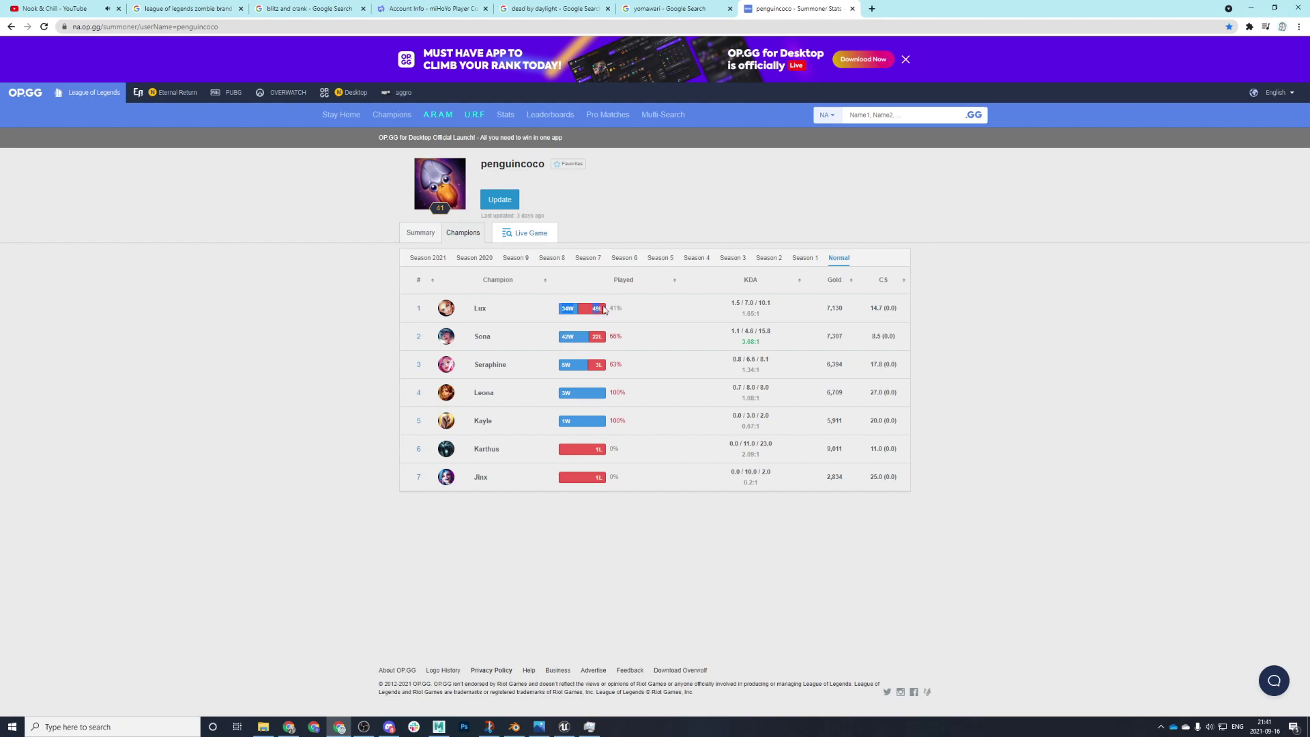
pyautogui.click(668, 291)
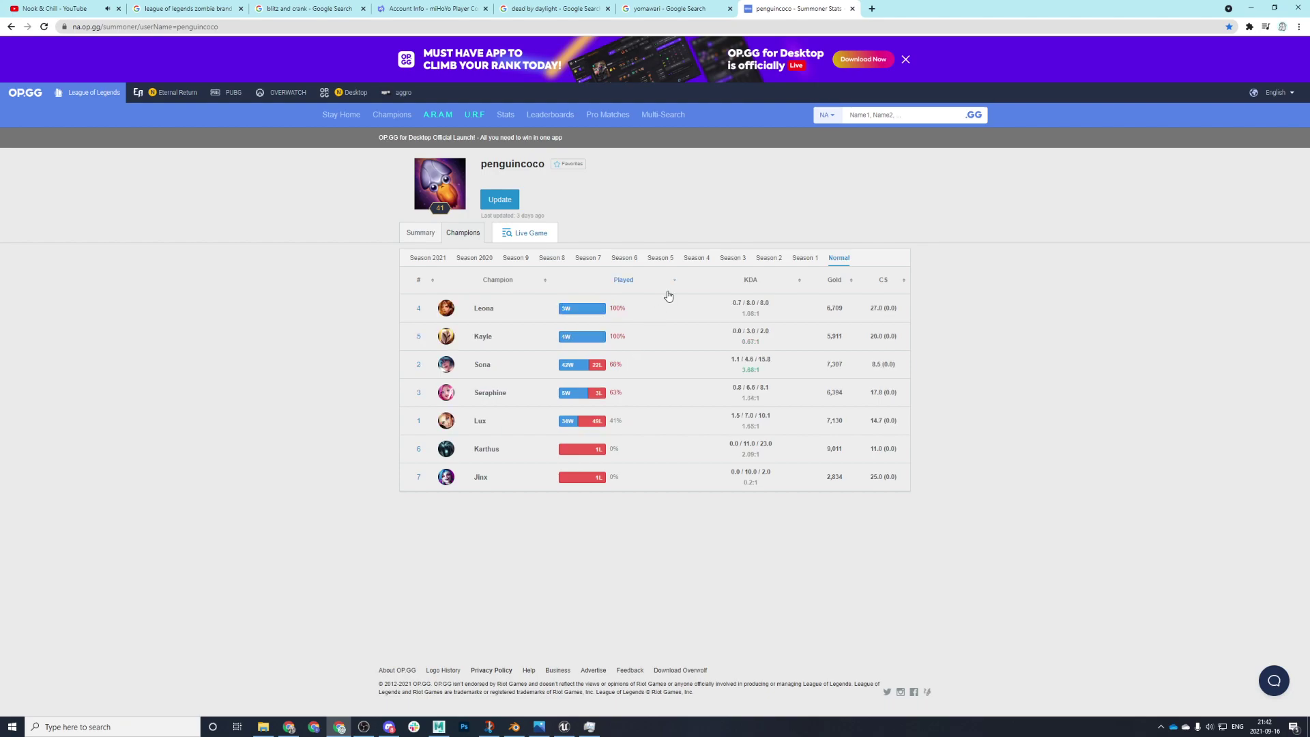
pyautogui.click(622, 280)
pyautogui.click(622, 281)
pyautogui.click(530, 283)
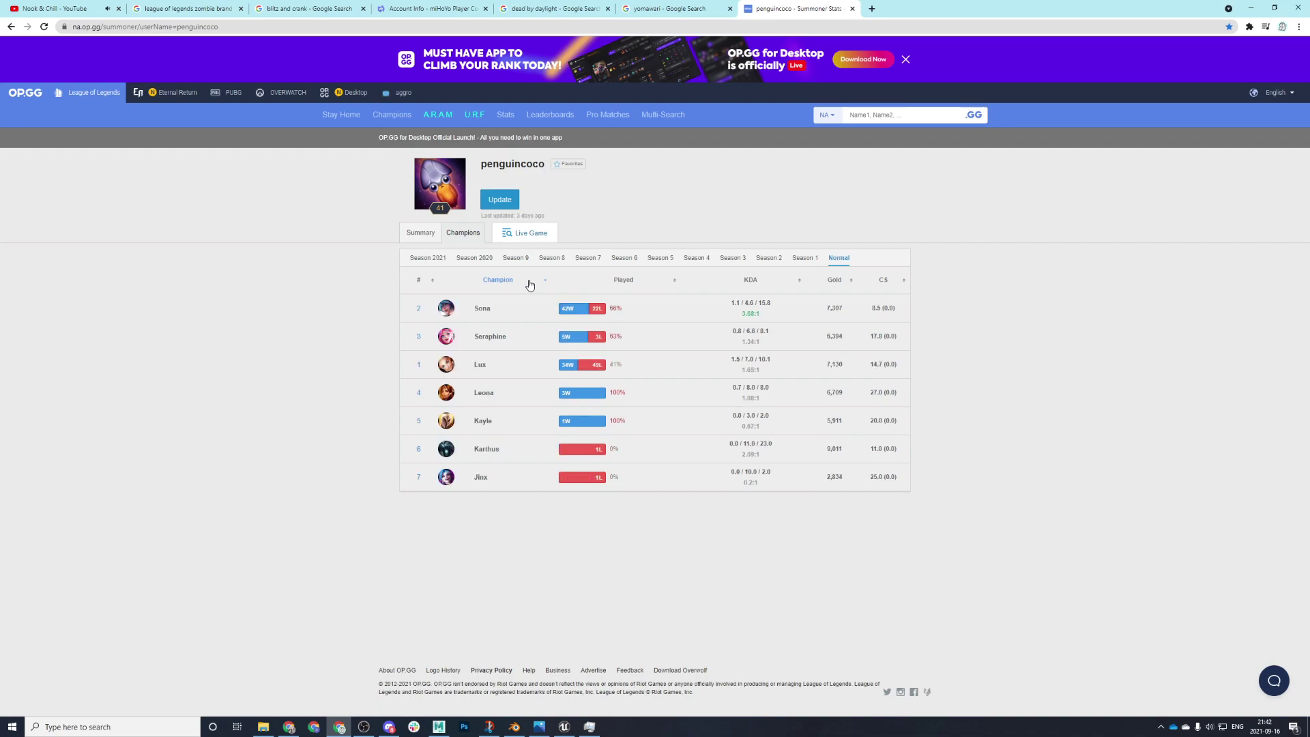
pyautogui.click(530, 284)
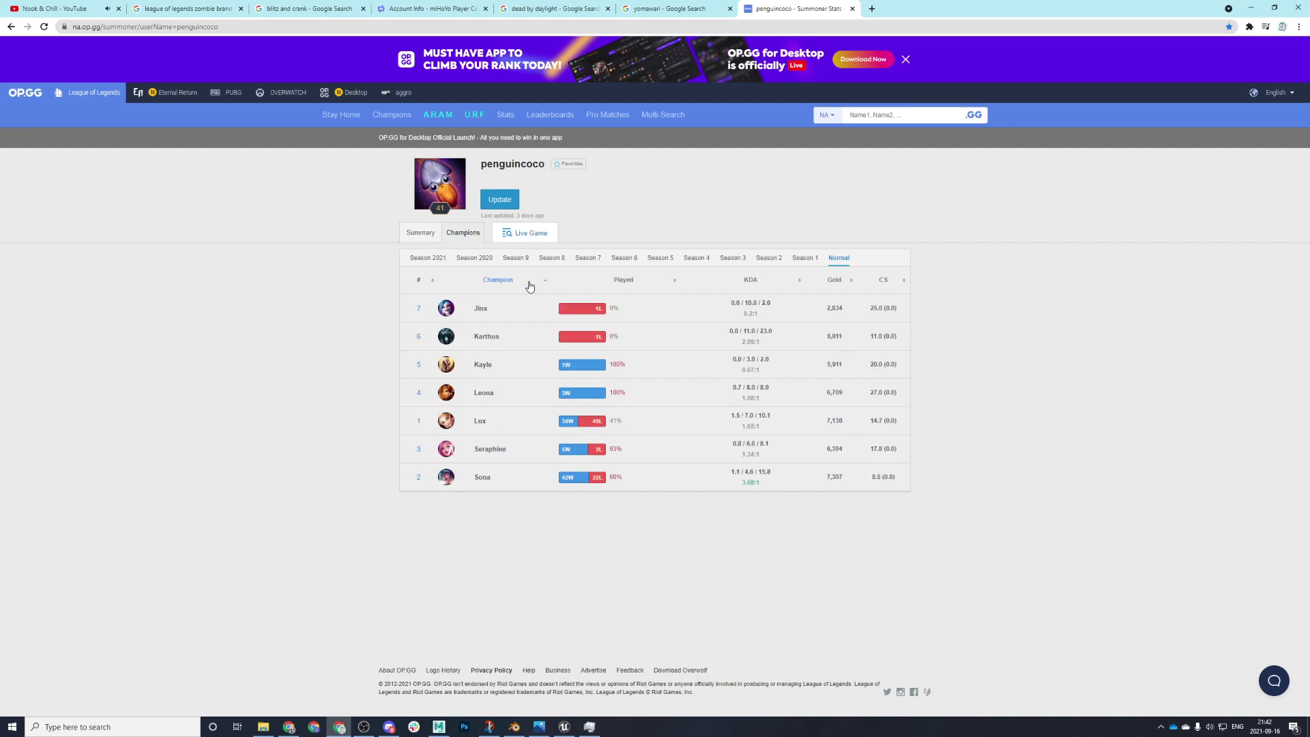
# - Sort the profile's champion statistics by rank number in ascending order and review the champions' results
pyautogui.click(530, 285)
pyautogui.click(418, 284)
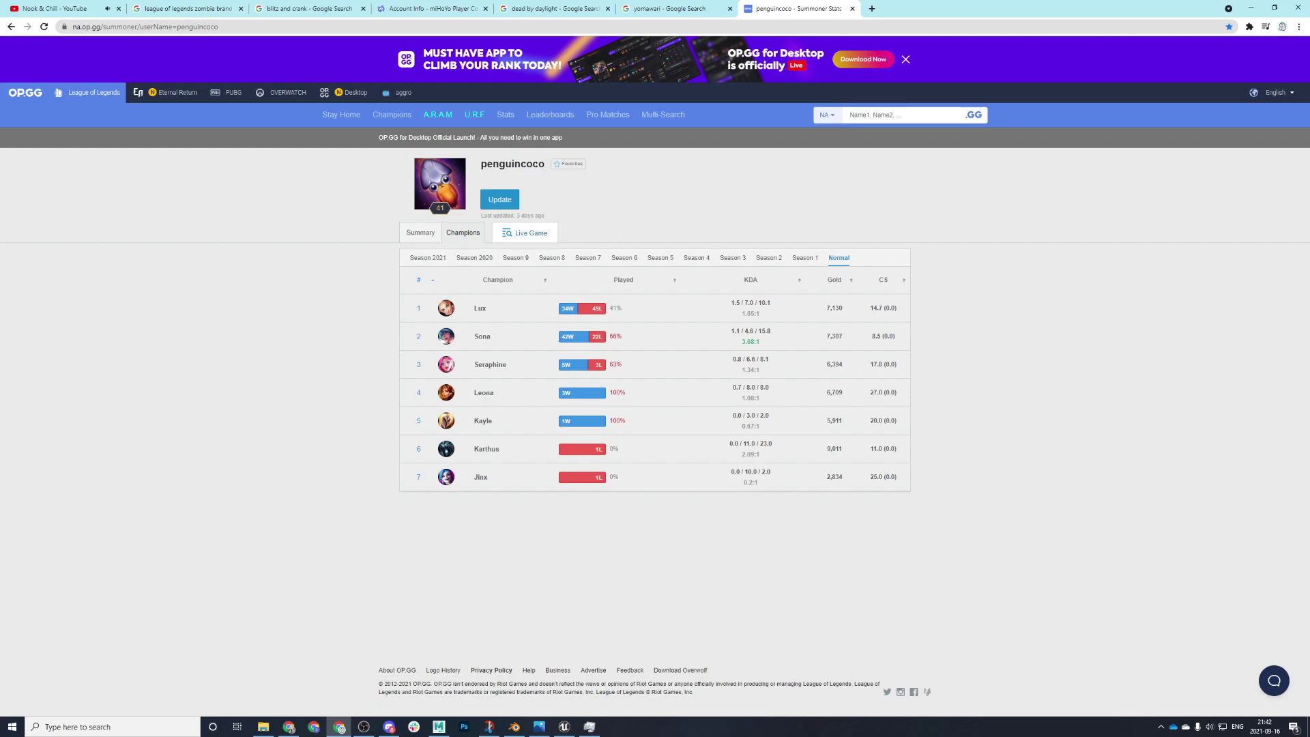
pyautogui.hotkey('alt', 'Tab')
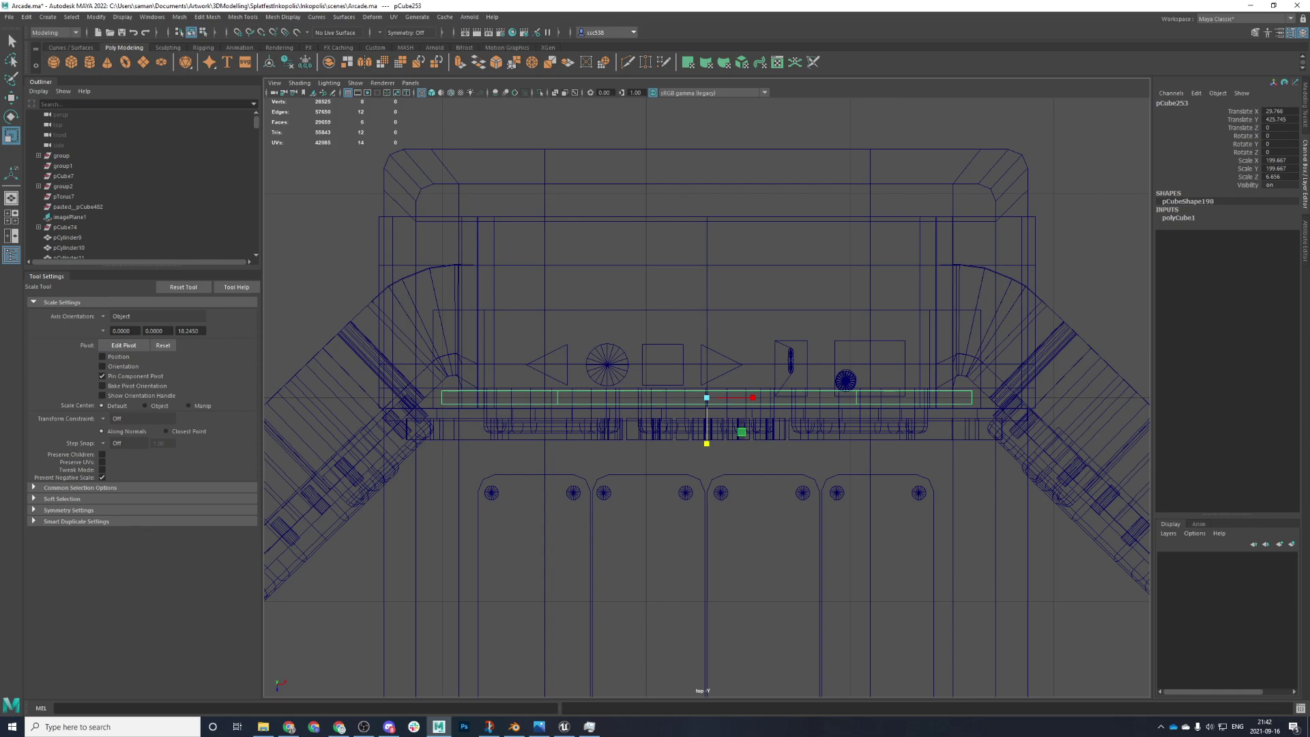
pyautogui.hotkey('alt', 'Tab')
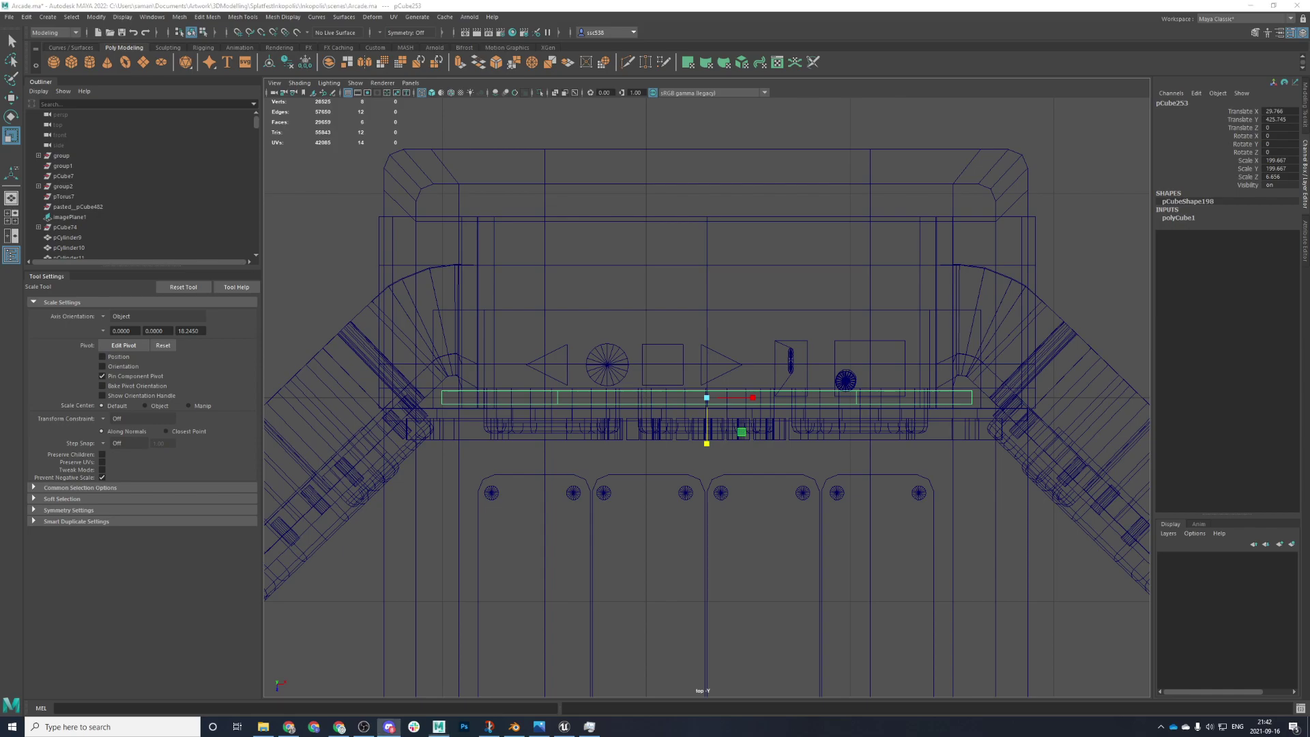
pyautogui.hotkey('alt', 'Tab')
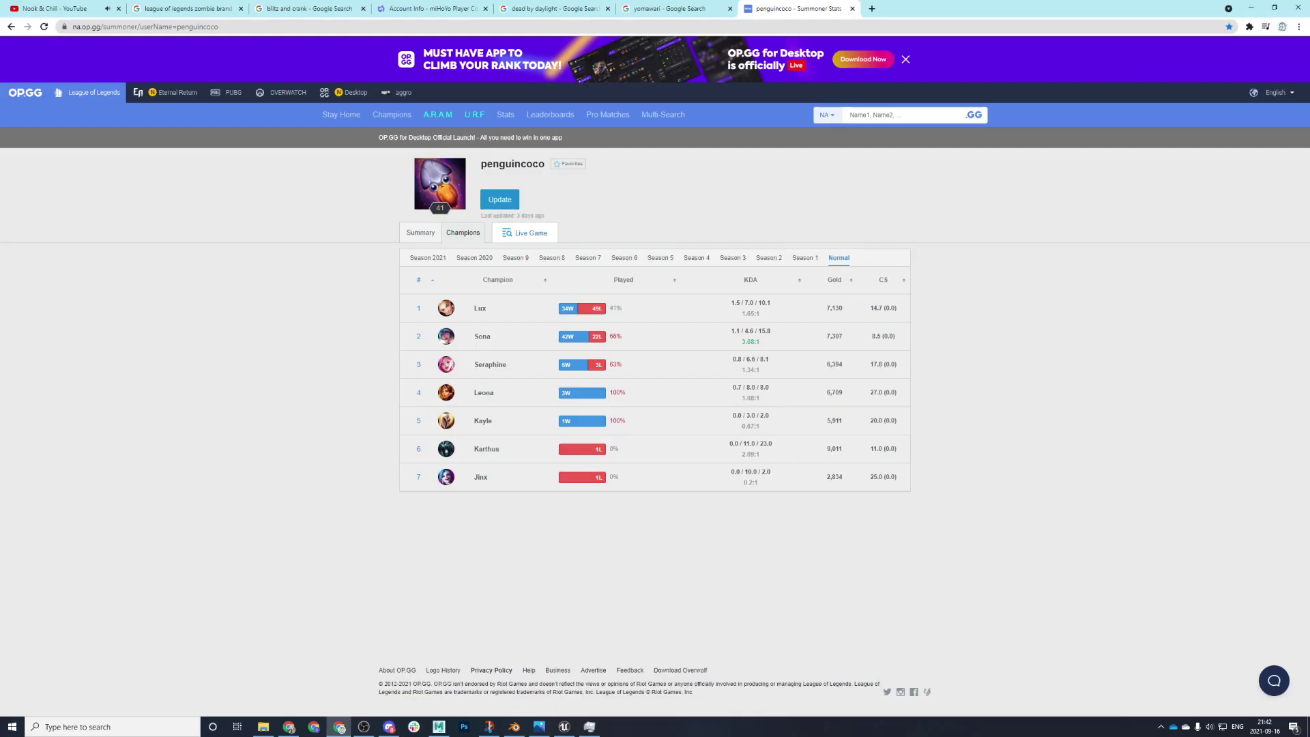
pyautogui.hotkey('alt', 'Tab')
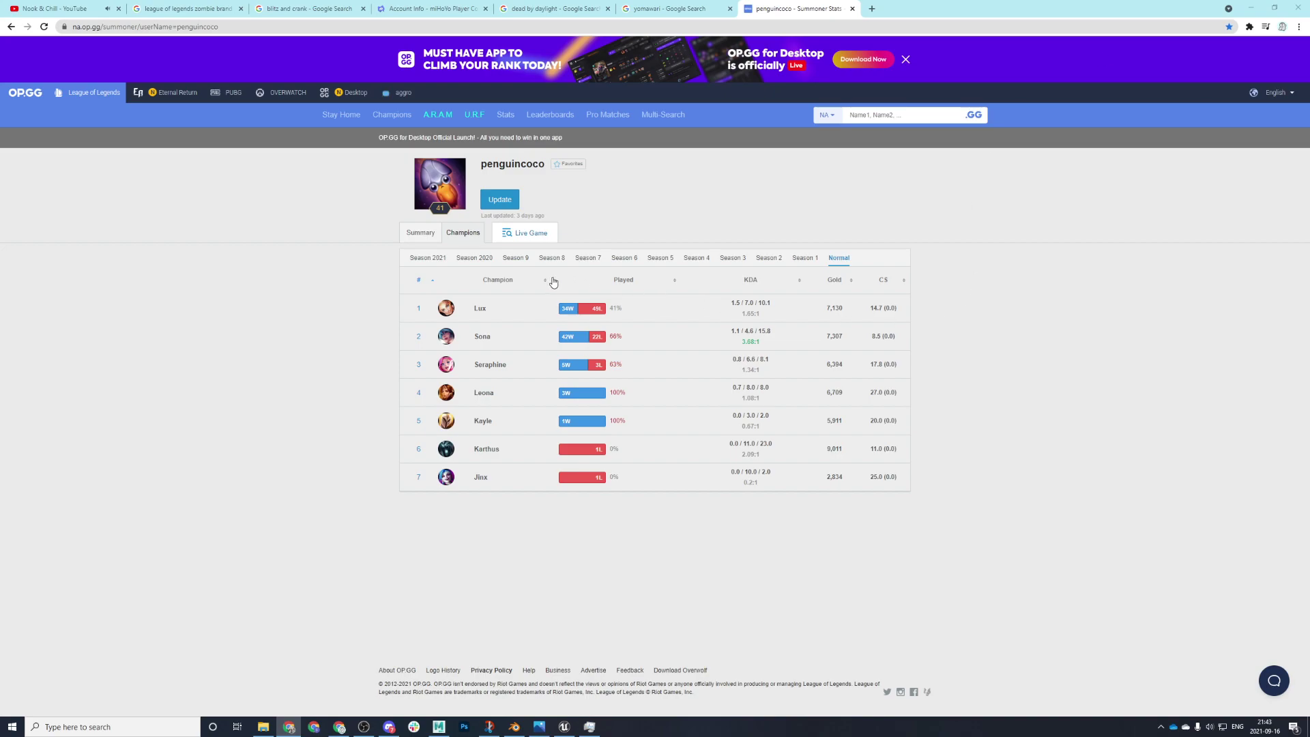
pyautogui.moveTo(625, 337); pyautogui.dragTo(605, 336)
pyautogui.click(622, 344)
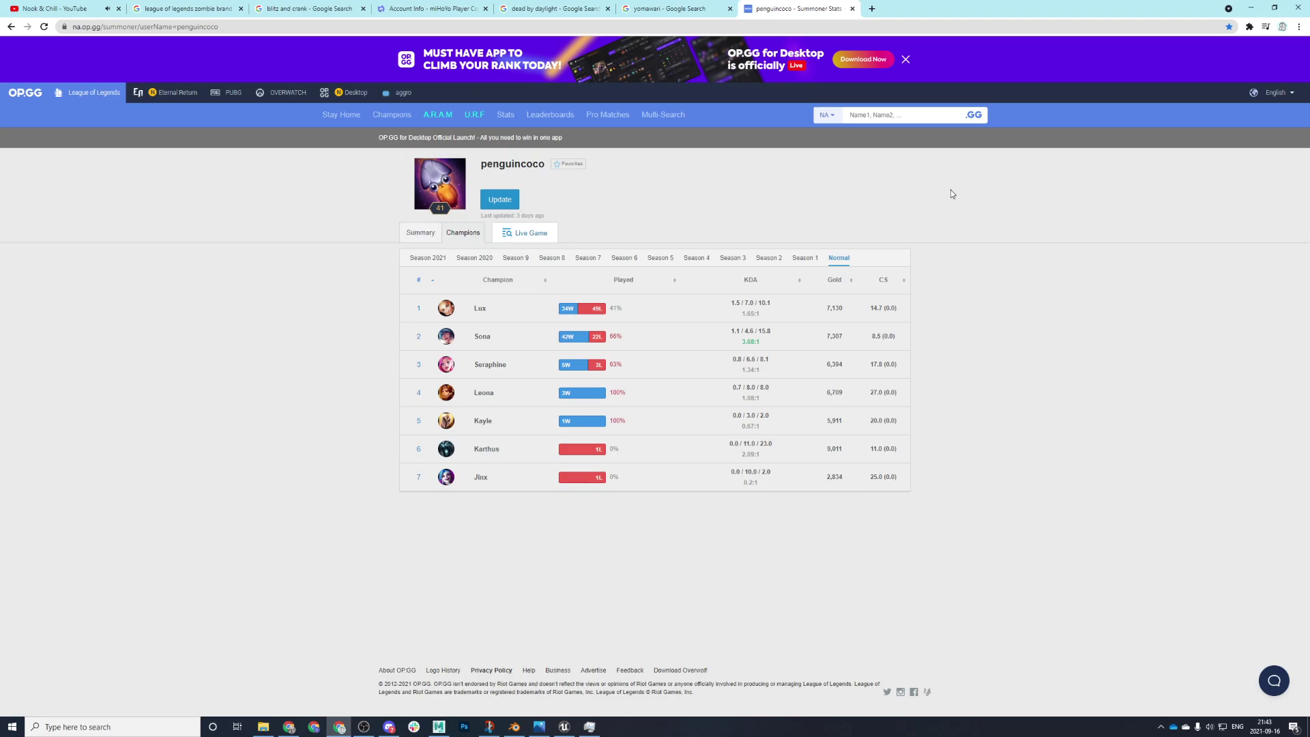
# - Close the summoner statistics tab and switch back to Maya
pyautogui.click(852, 9)
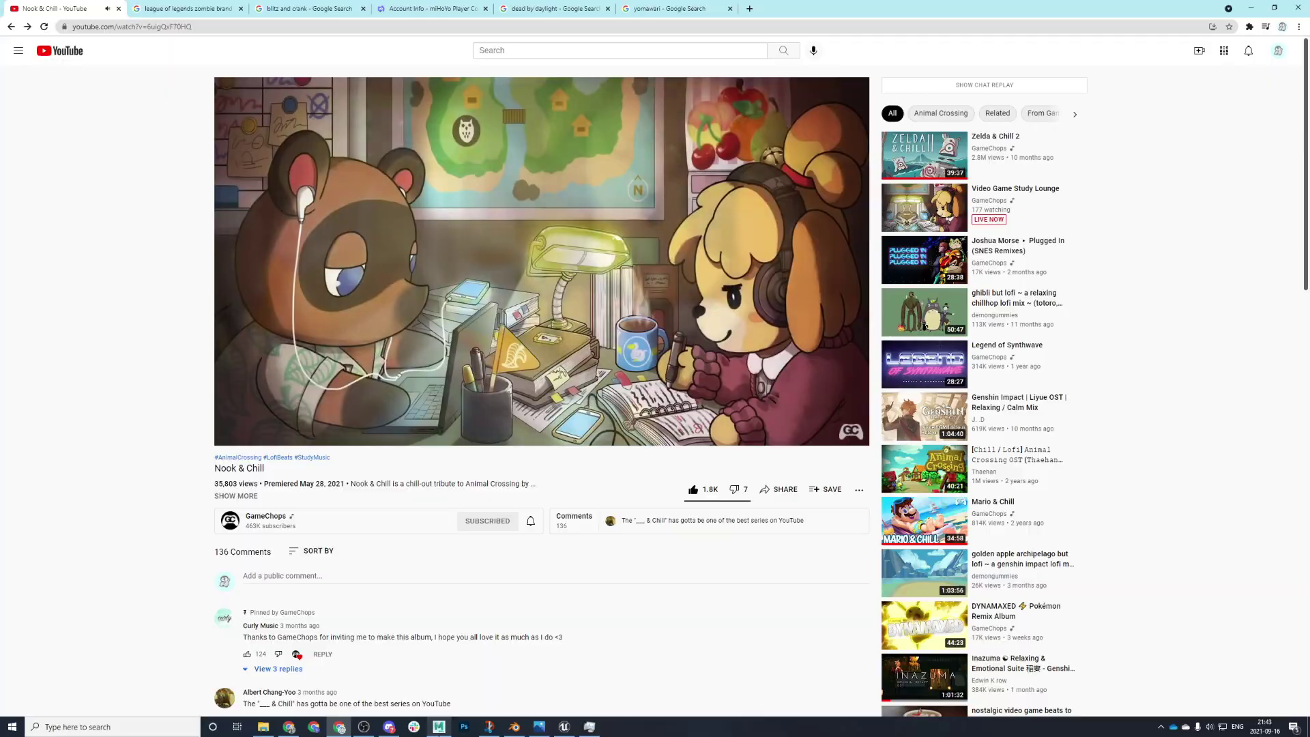
pyautogui.hotkey('alt', 'Tab')
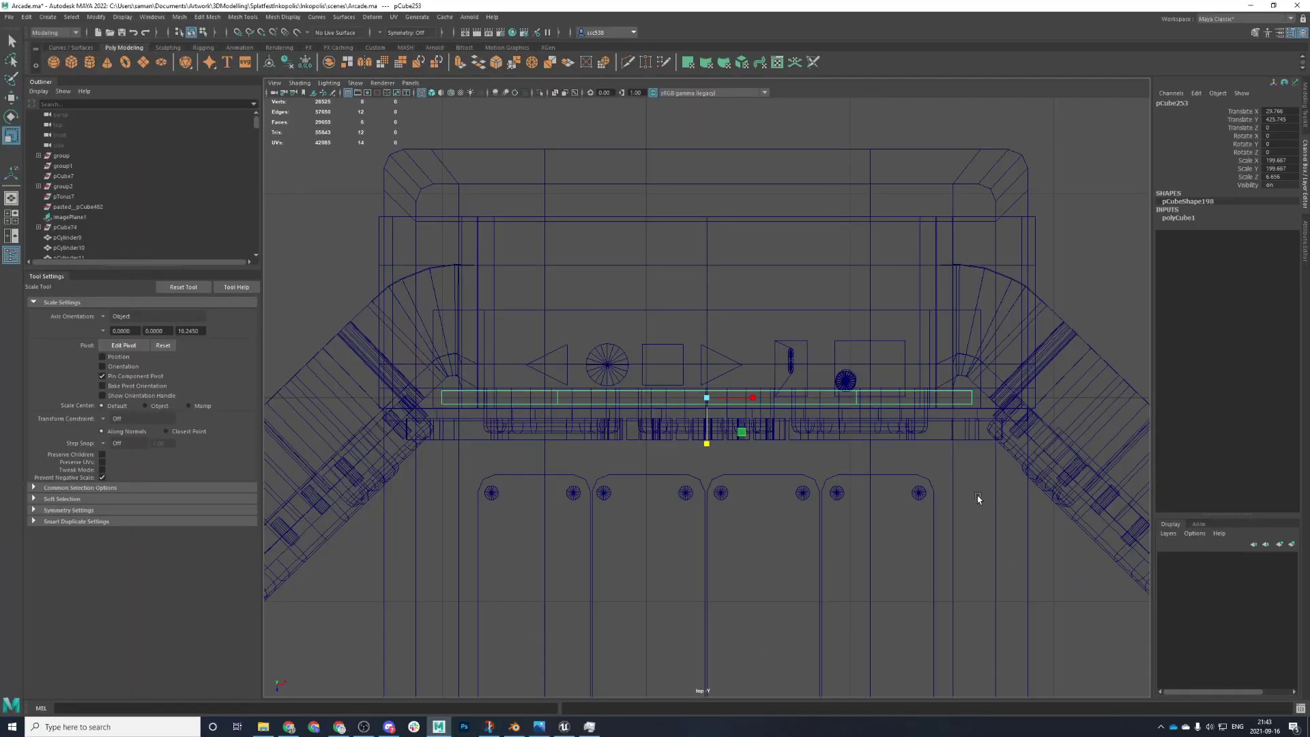
# - Examine the trapezoid block's placement behind the winged sign in the top and perspective views
pyautogui.press('space')
pyautogui.press('space')
pyautogui.scroll(-4, 675, 452)
pyautogui.keyDown('alt'); pyautogui.moveTo(675, 453); pyautogui.dragTo(644, 435); pyautogui.keyUp('alt')
pyautogui.press('w')
pyautogui.press('space')
pyautogui.press('space')
pyautogui.scroll(-4, 659, 346)
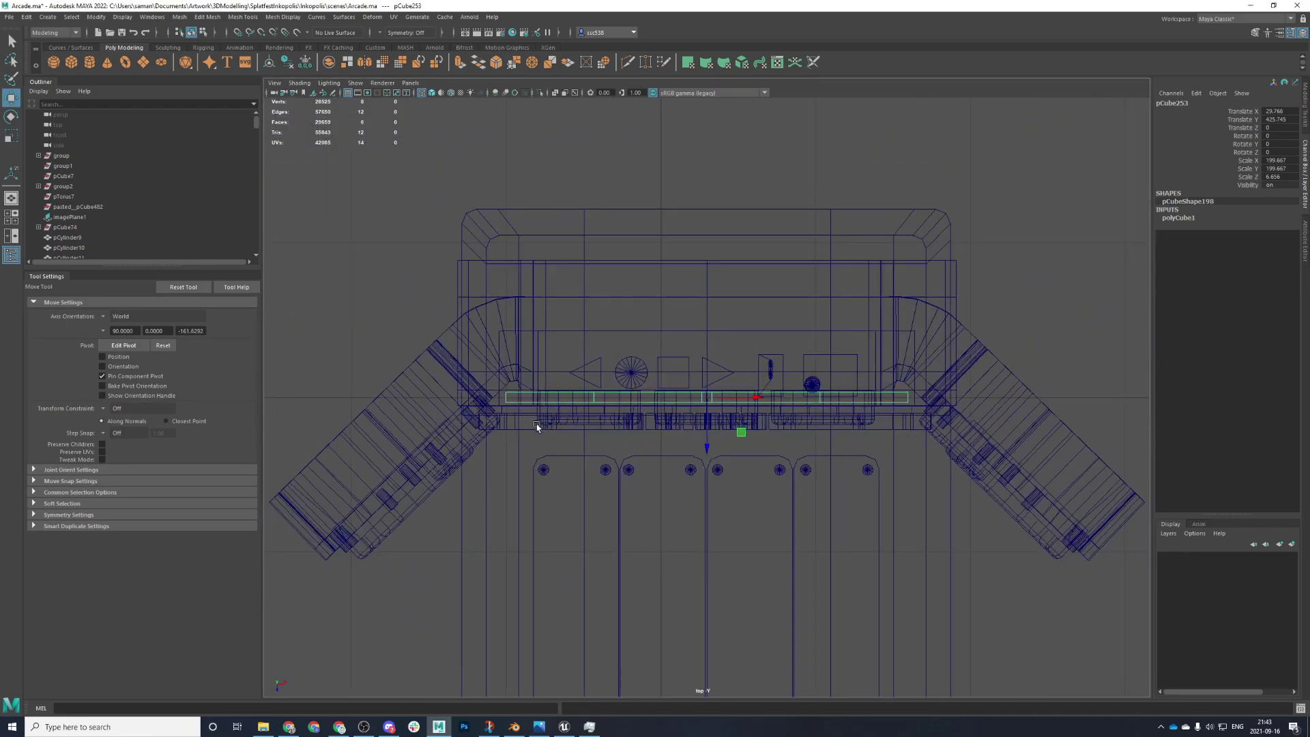
pyautogui.press('space')
pyautogui.press('space')
pyautogui.keyDown('alt'); pyautogui.moveTo(784, 300); pyautogui.dragTo(775, 414); pyautogui.keyUp('alt')
pyautogui.press('space')
pyautogui.press('space')
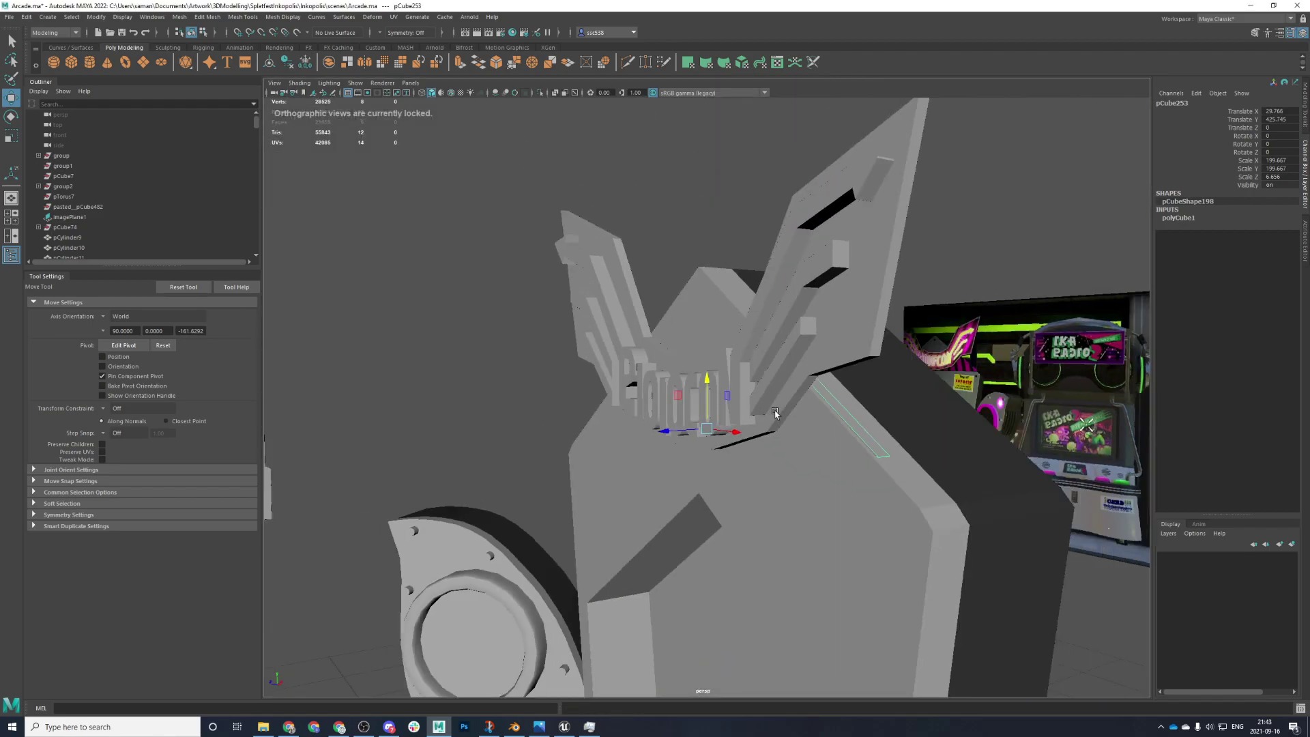
# - Select the winged board and lettering together with the trapezoid block, move them forward and scale their depth to about 0.667
pyautogui.keyDown('shift'); pyautogui.click(752, 404); pyautogui.keyUp('shift')
pyautogui.click(874, 317)
pyautogui.keyDown('alt'); pyautogui.moveTo(874, 317); pyautogui.dragTo(652, 314); pyautogui.keyUp('alt')
pyautogui.keyDown('alt'); pyautogui.moveTo(652, 315); pyautogui.dragTo(617, 312); pyautogui.keyUp('alt')
pyautogui.press('space')
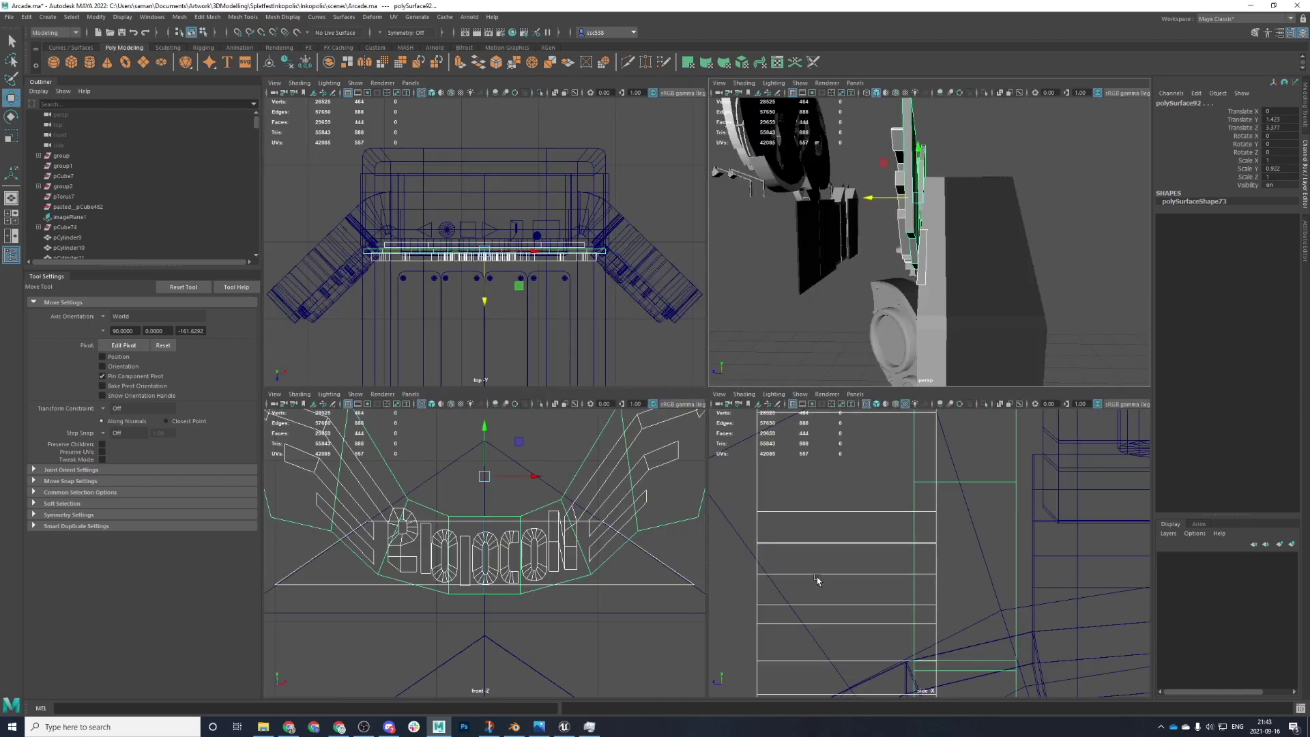
pyautogui.press('space')
pyautogui.press('f')
pyautogui.press('space')
pyautogui.press('space')
pyautogui.press('space')
pyautogui.scroll(3, 872, 535)
pyautogui.press('space')
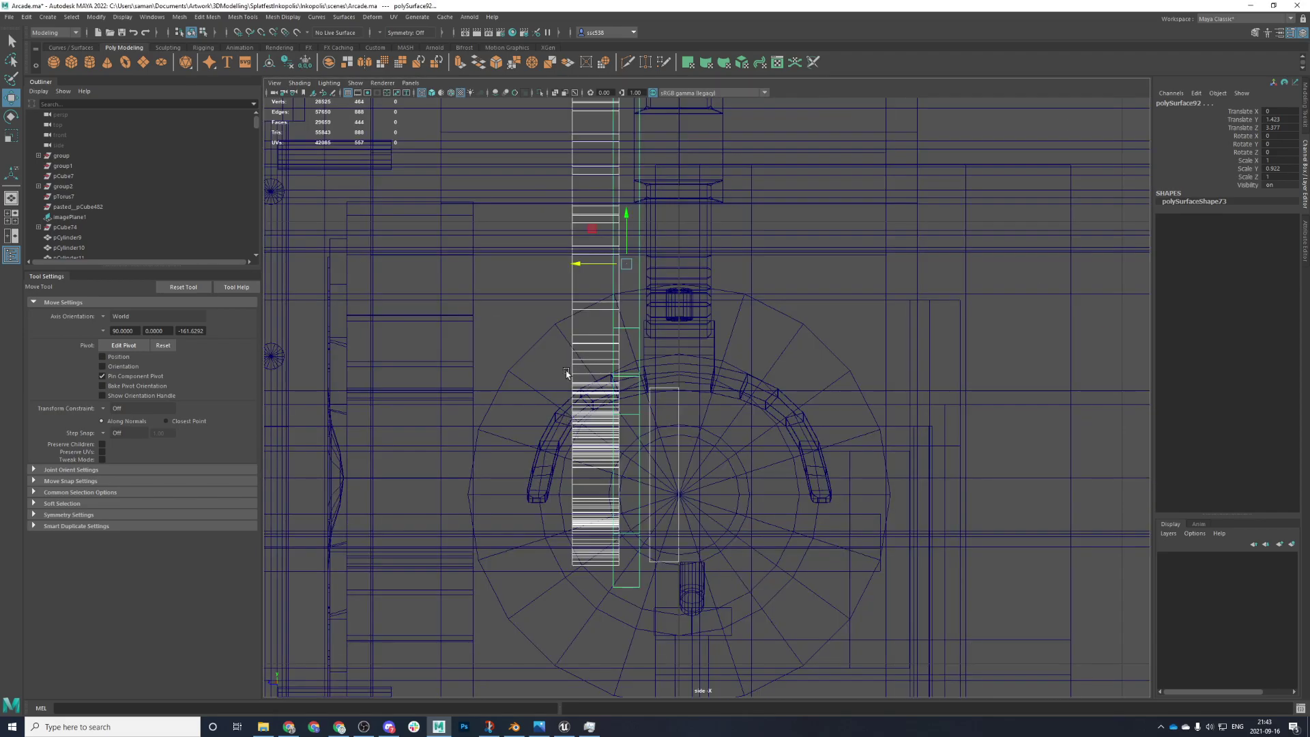
pyautogui.moveTo(583, 272); pyautogui.dragTo(562, 268)
pyautogui.press('r')
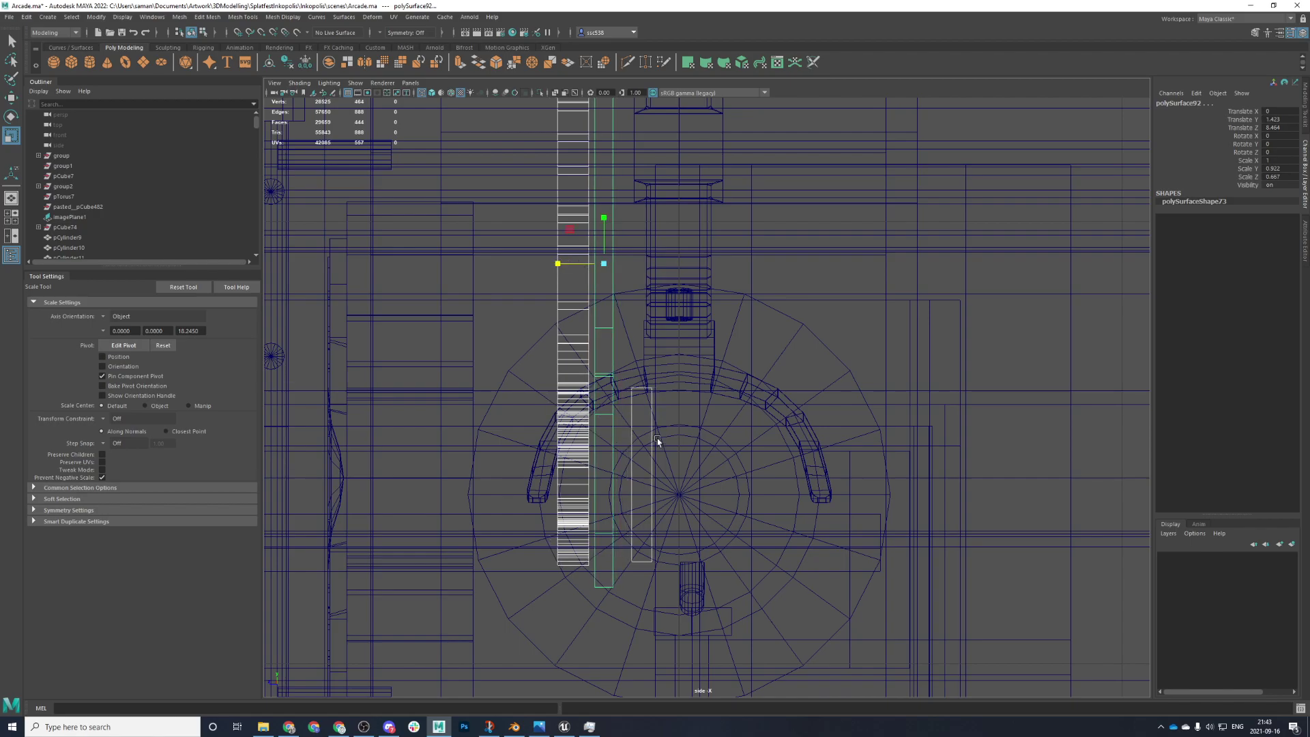
pyautogui.click(625, 534)
pyautogui.hotkey('ctrl', 'z')
# - Select only the trapezoid block, center its pivot and move it back along the depth axis in the side view
pyautogui.press('space')
pyautogui.press('space')
pyautogui.keyDown('alt'); pyautogui.moveTo(801, 318); pyautogui.dragTo(734, 566, button='right'); pyautogui.keyUp('alt')
pyautogui.keyDown('alt'); pyautogui.moveTo(733, 566); pyautogui.dragTo(748, 544); pyautogui.keyUp('alt')
pyautogui.keyDown('alt'); pyautogui.moveTo(749, 543); pyautogui.dragTo(723, 398, button='middle'); pyautogui.keyUp('alt')
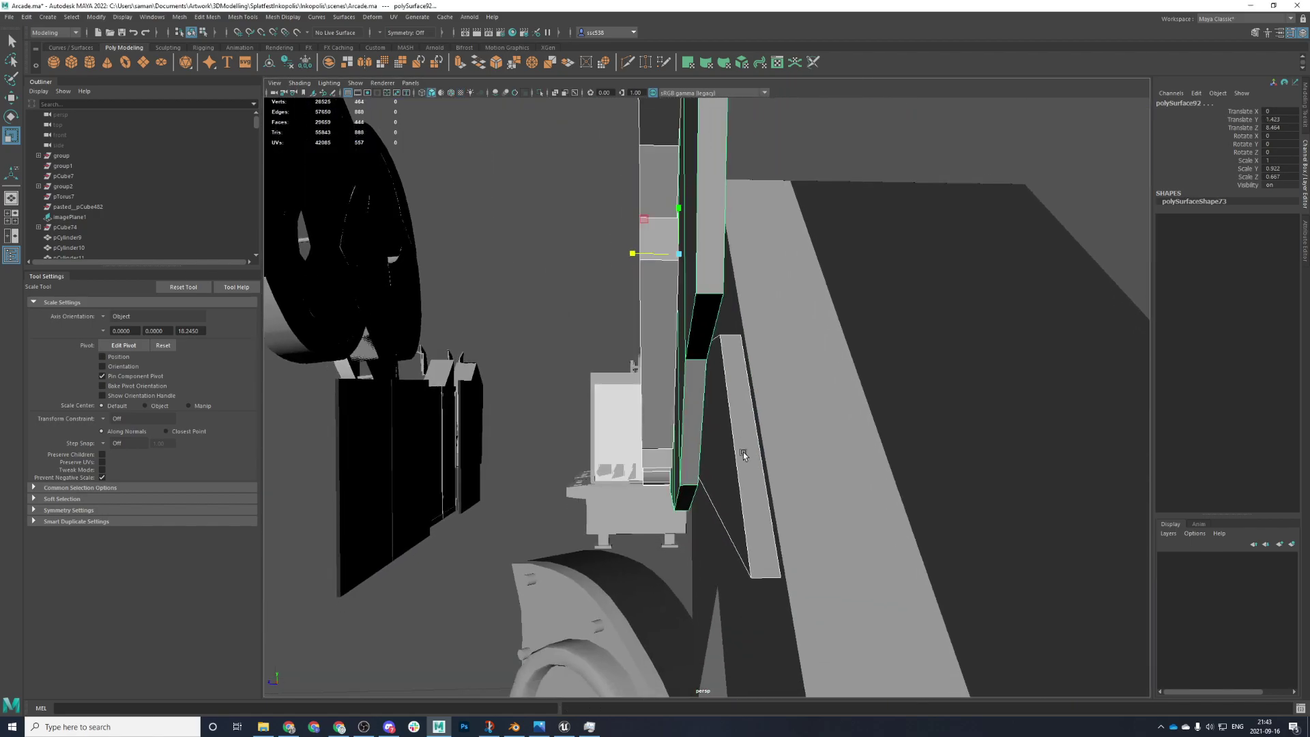
pyautogui.click(744, 453)
pyautogui.press('w')
pyautogui.press('w')
pyautogui.moveTo(685, 471); pyautogui.dragTo(685, 472)
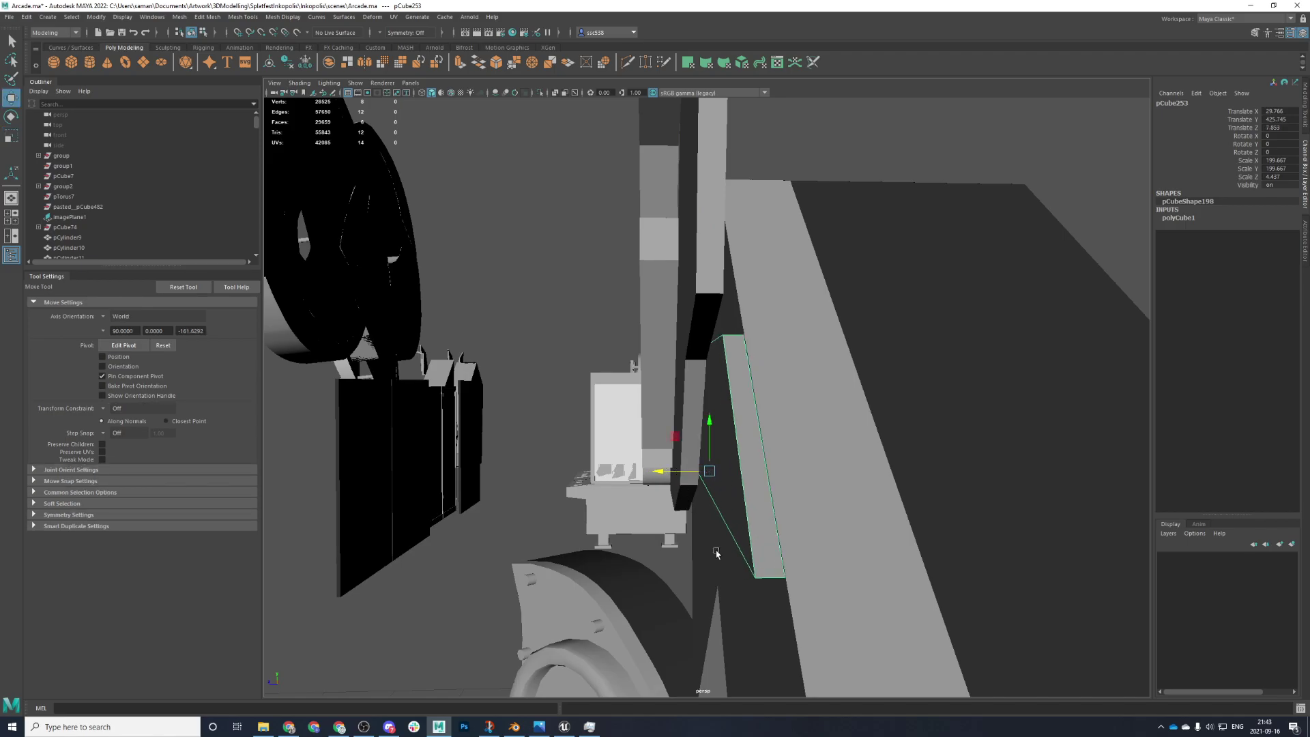
pyautogui.press('space')
pyautogui.press('space')
pyautogui.scroll(2, 671, 618)
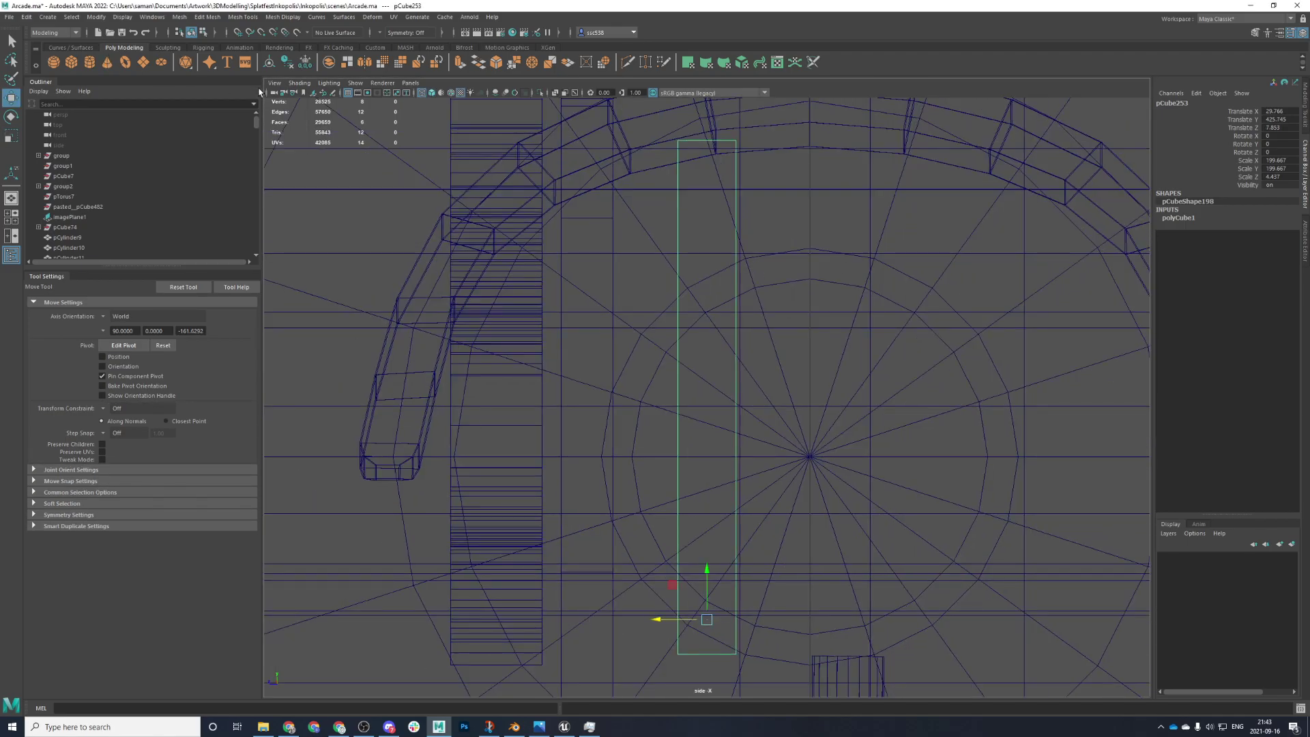
pyautogui.click(270, 65)
pyautogui.click(288, 65)
pyautogui.moveTo(671, 396); pyautogui.dragTo(722, 353)
# - Move the winged board back toward the cabinet to a Z translation of 2.803 and check its fit in perspective
pyautogui.click(614, 427)
pyautogui.click(612, 430)
pyautogui.press('space')
pyautogui.press('space')
pyautogui.press('space')
pyautogui.keyDown('alt'); pyautogui.moveTo(877, 342); pyautogui.dragTo(685, 394); pyautogui.keyUp('alt')
pyautogui.scroll(4, 693, 408)
pyautogui.scroll(-3, 775, 438)
pyautogui.keyDown('alt'); pyautogui.moveTo(775, 438); pyautogui.dragTo(786, 413); pyautogui.keyUp('alt')
pyautogui.scroll(4, 796, 440)
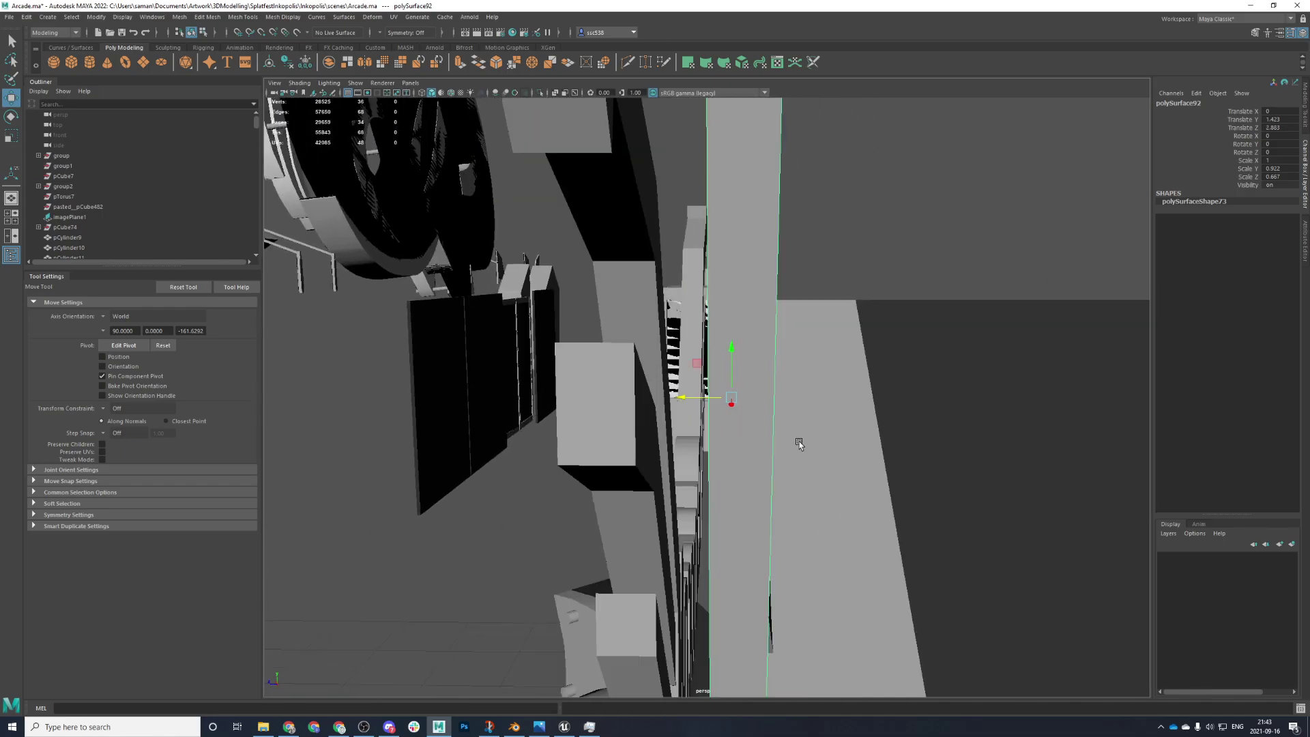
pyautogui.keyDown('alt'); pyautogui.moveTo(795, 442); pyautogui.dragTo(763, 275, button='middle'); pyautogui.keyUp('alt')
# - Move the sign lettering back against the winged board and scale its depth down to 0.459 in the side view
pyautogui.press('space')
pyautogui.press('space')
pyautogui.scroll(-3, 729, 579)
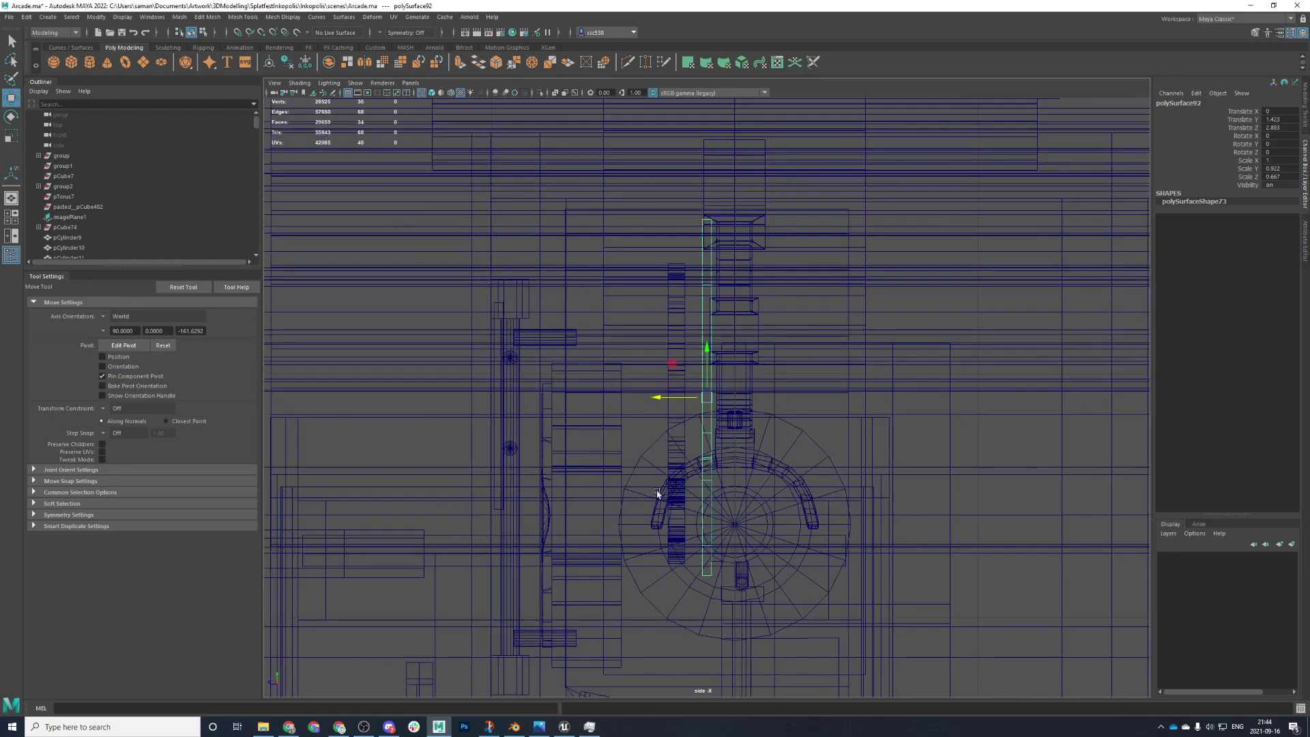
pyautogui.press('space')
pyautogui.press('space')
pyautogui.scroll(6, 813, 566)
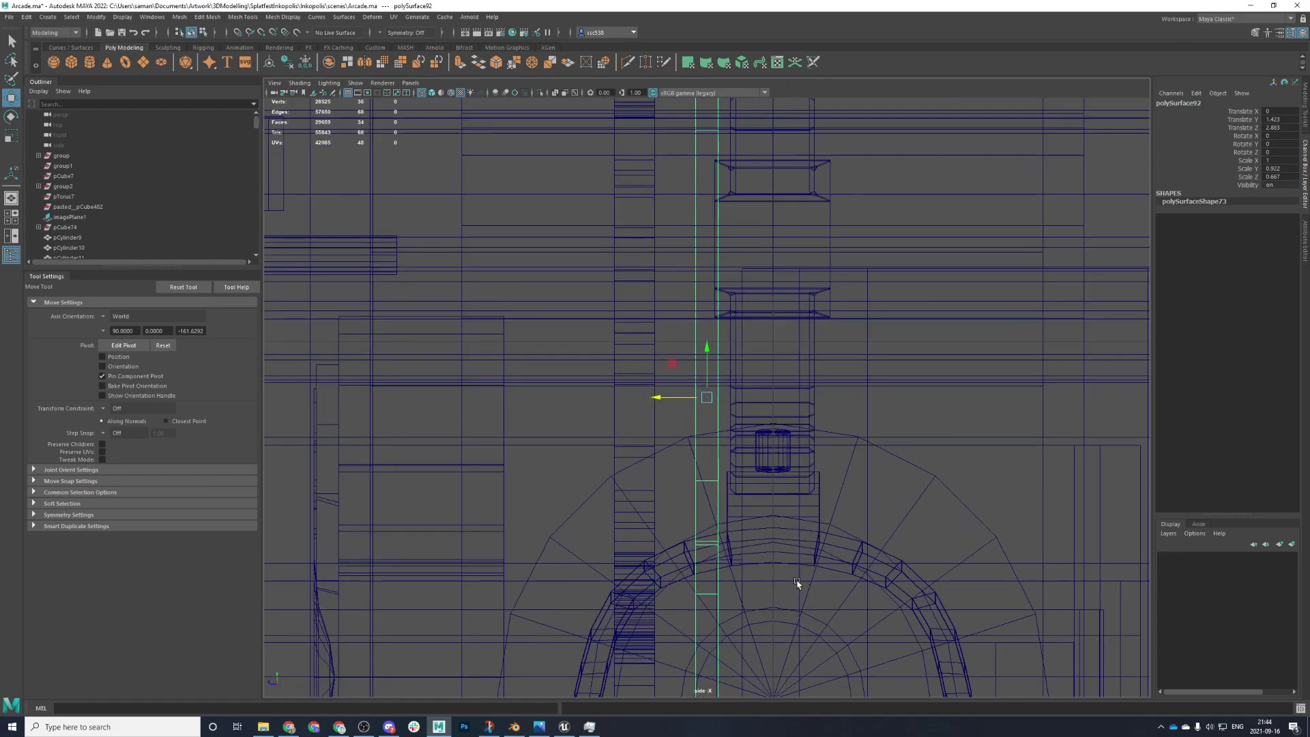
pyautogui.click(621, 444)
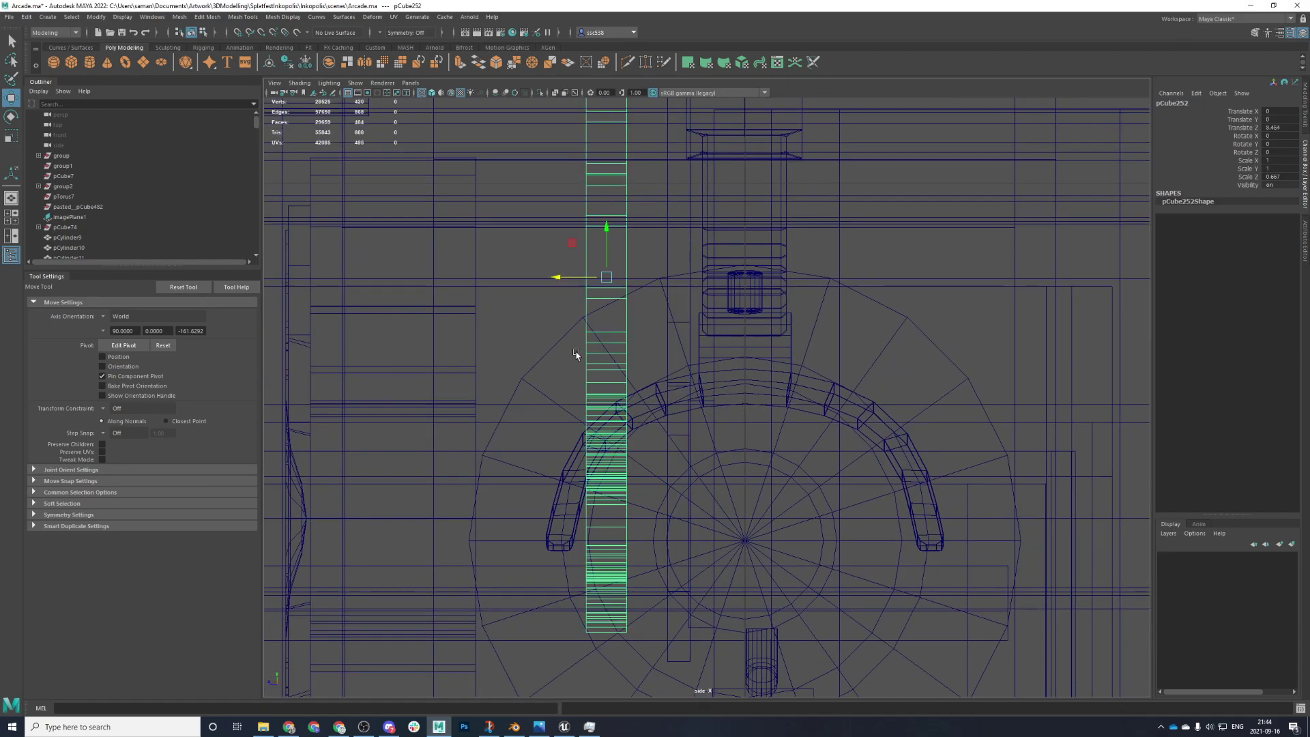
pyautogui.moveTo(559, 279); pyautogui.dragTo(631, 277)
pyautogui.press('r')
pyautogui.press('w')
pyautogui.click(627, 272)
pyautogui.hotkey('ctrl', 'z')
# - Save the scene, checking the layered depth of the winged sign from several perspective angles
pyautogui.hotkey('ctrl', 's')
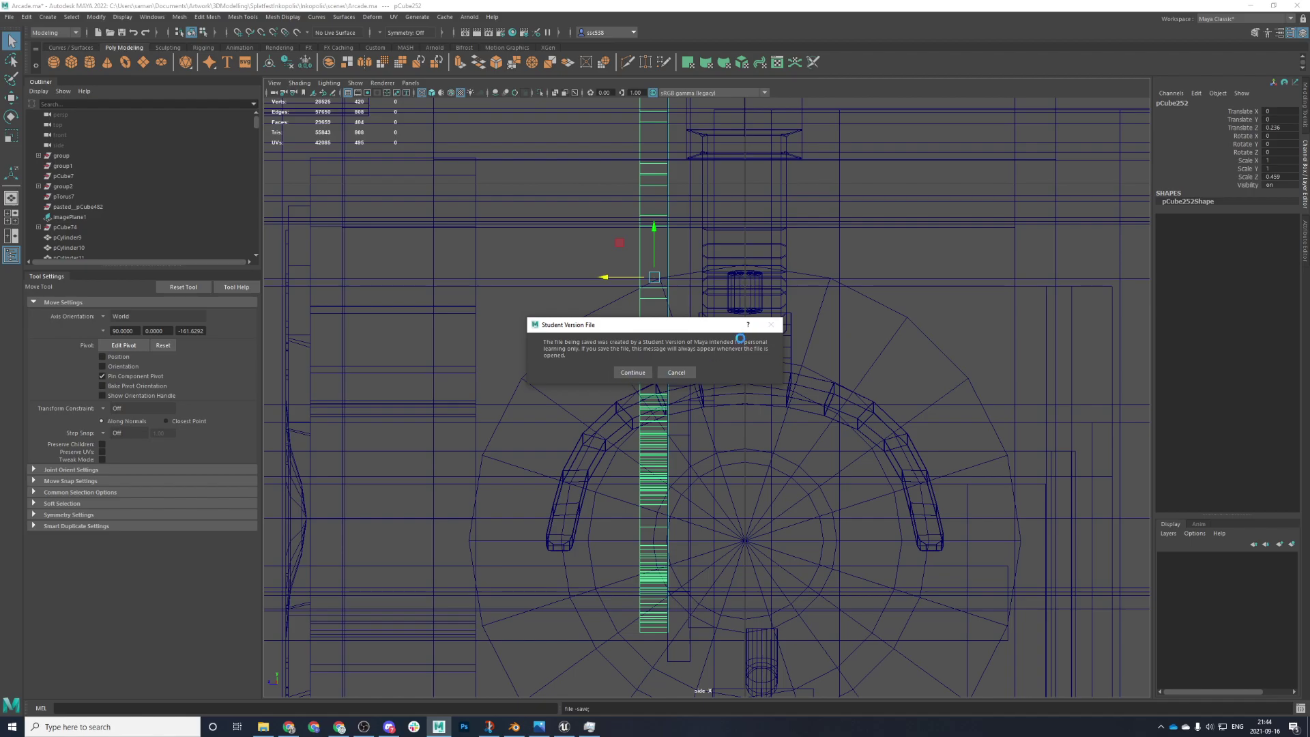
pyautogui.click(632, 372)
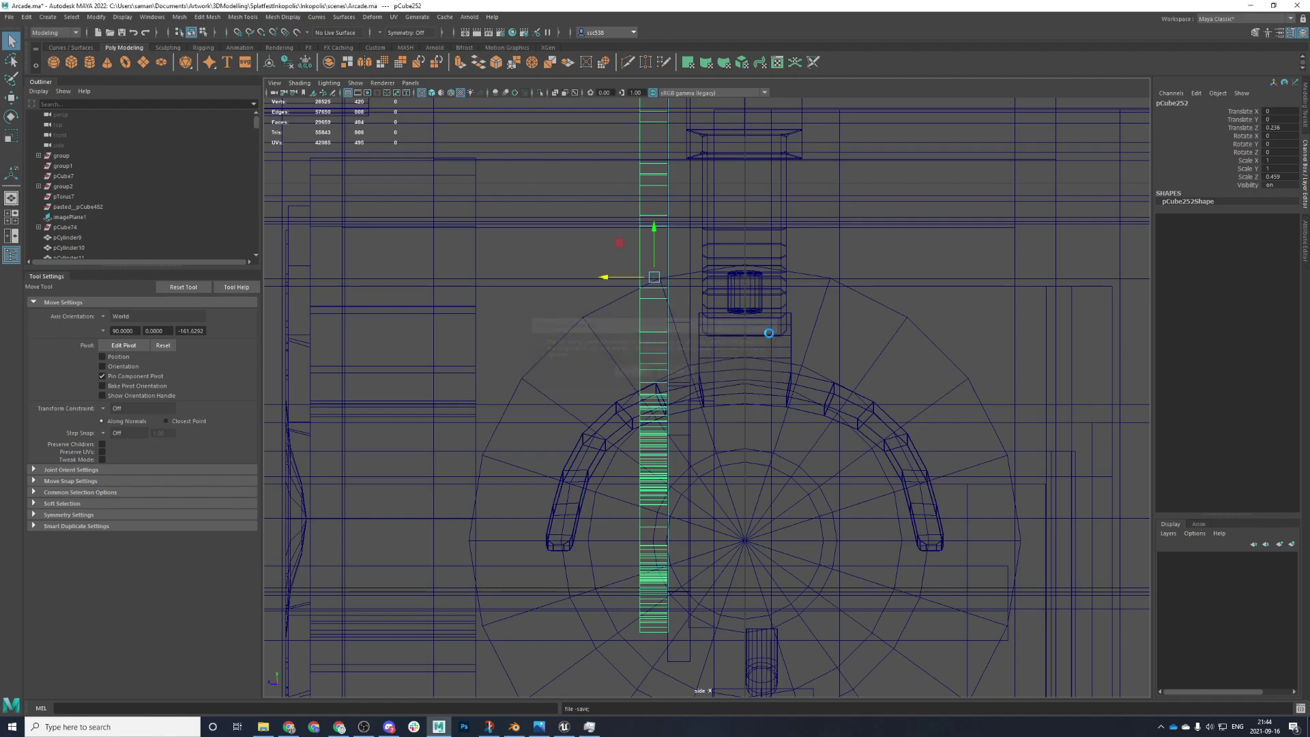
pyautogui.press('space')
pyautogui.press('space')
pyautogui.moveTo(803, 334)
pyautogui.keyDown('alt'); pyautogui.mouseDown()
pyautogui.moveTo(834, 375)
pyautogui.moveTo(866, 377)
pyautogui.mouseUp(); pyautogui.keyUp('alt')
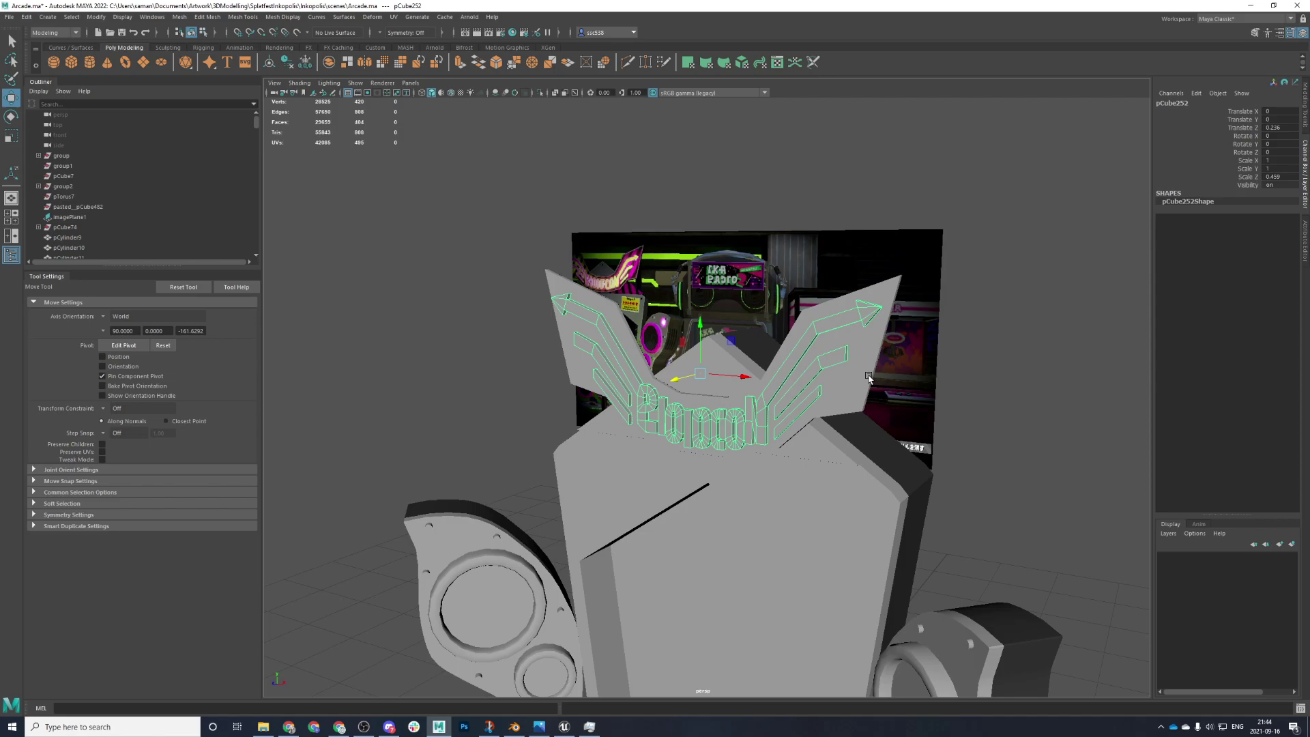
pyautogui.keyDown('alt'); pyautogui.moveTo(778, 322); pyautogui.dragTo(874, 362); pyautogui.keyUp('alt')
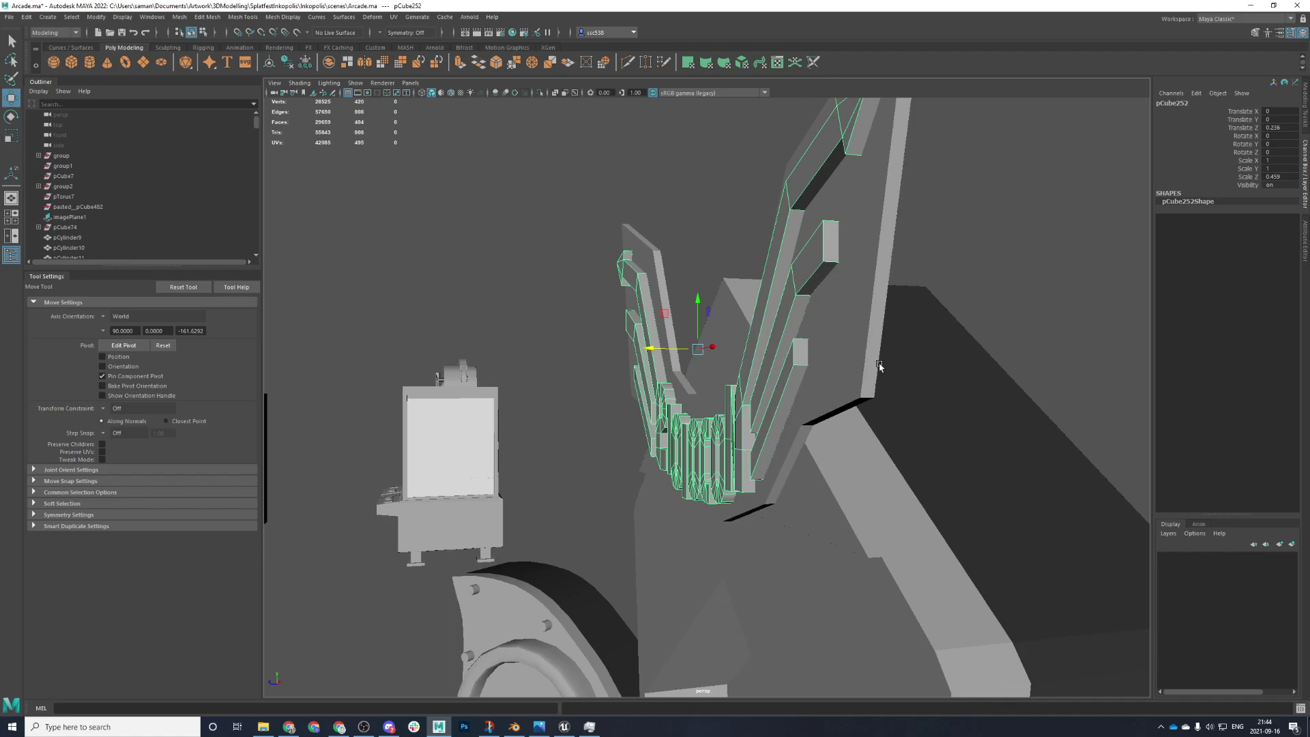
pyautogui.keyDown('alt'); pyautogui.moveTo(653, 491); pyautogui.dragTo(561, 496); pyautogui.keyUp('alt')
pyautogui.click(947, 301)
pyautogui.scroll(-4, 955, 304)
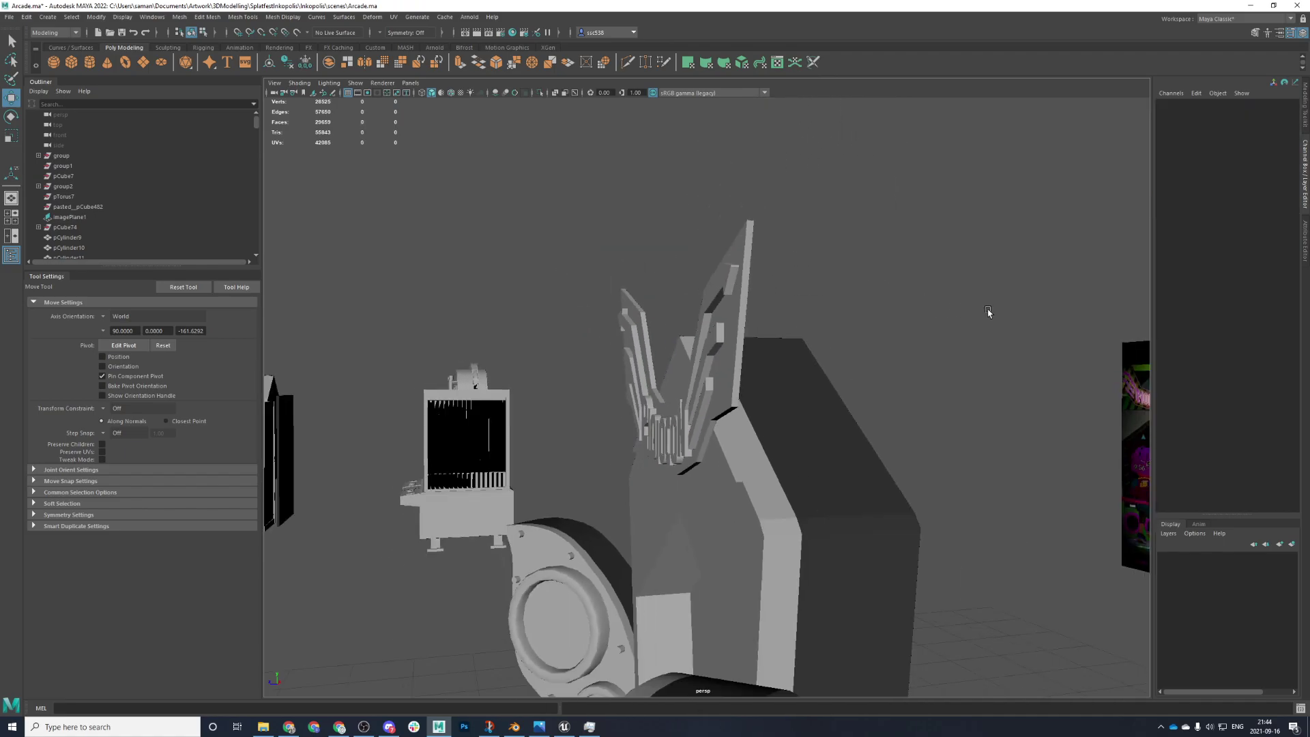
pyautogui.keyDown('alt'); pyautogui.moveTo(980, 312); pyautogui.dragTo(1019, 342); pyautogui.keyUp('alt')
pyautogui.hotkey('ctrl', 's')
pyautogui.click(633, 373)
# - Select the lower outer corner edges of the lettering's first letter and bevel them
pyautogui.moveTo(641, 470)
pyautogui.keyDown('alt'); pyautogui.mouseDown()
pyautogui.moveTo(708, 412)
pyautogui.moveTo(739, 453)
pyautogui.moveTo(822, 459)
pyautogui.moveTo(806, 479)
pyautogui.moveTo(682, 444)
pyautogui.moveTo(632, 471)
pyautogui.mouseUp(); pyautogui.keyUp('alt')
pyautogui.scroll(5, 682, 444)
pyautogui.click(631, 474)
pyautogui.scroll(5, 641, 469)
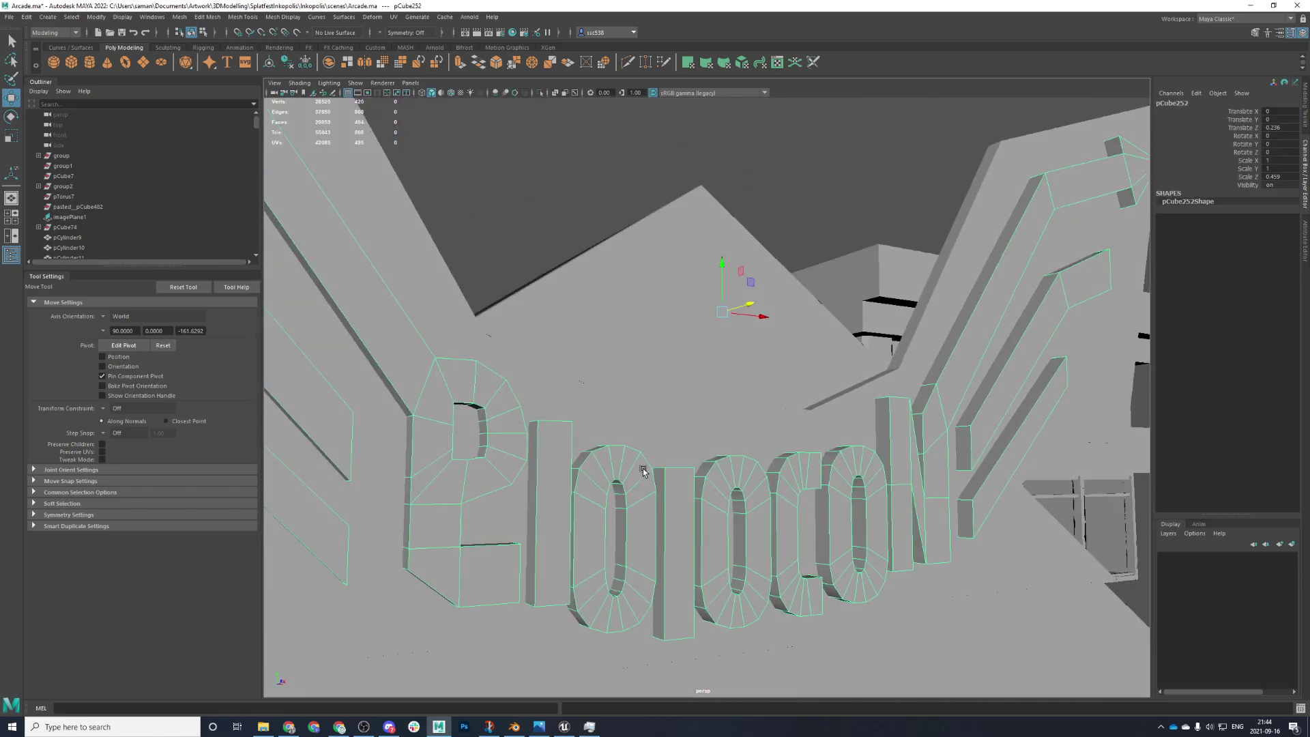
pyautogui.keyDown('alt'); pyautogui.moveTo(644, 468); pyautogui.dragTo(686, 428, button='middle'); pyautogui.keyUp('alt')
pyautogui.press('space')
pyautogui.press('space')
pyautogui.keyDown('alt'); pyautogui.moveTo(625, 429); pyautogui.dragTo(686, 422); pyautogui.keyUp('alt')
pyautogui.moveTo(584, 434); pyautogui.dragTo(591, 387, button='right')
pyautogui.click(564, 462)
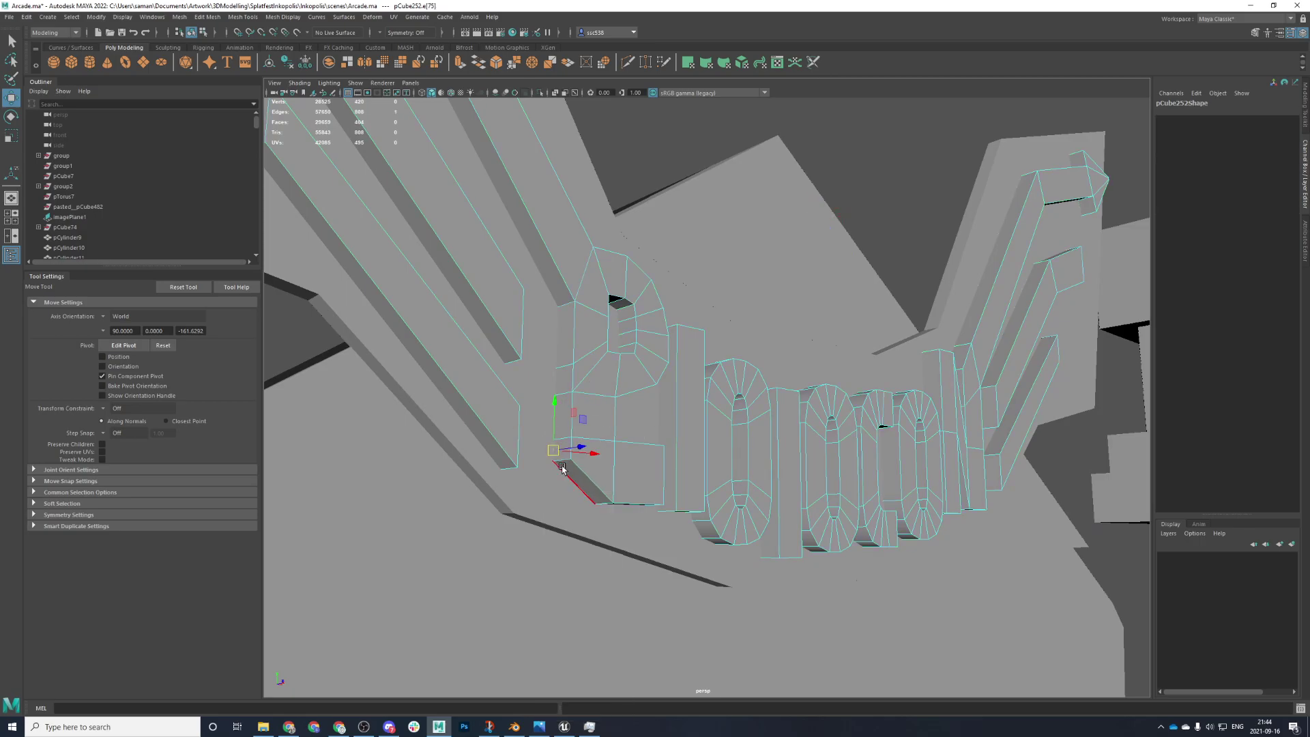
pyautogui.click(592, 490)
pyautogui.keyDown('alt'); pyautogui.moveTo(600, 488); pyautogui.dragTo(521, 415); pyautogui.keyUp('alt')
pyautogui.click(622, 371)
pyautogui.click(558, 430)
pyautogui.keyDown('shift'); pyautogui.click(582, 406); pyautogui.keyUp('shift')
pyautogui.hotkey('ctrl', 'b')
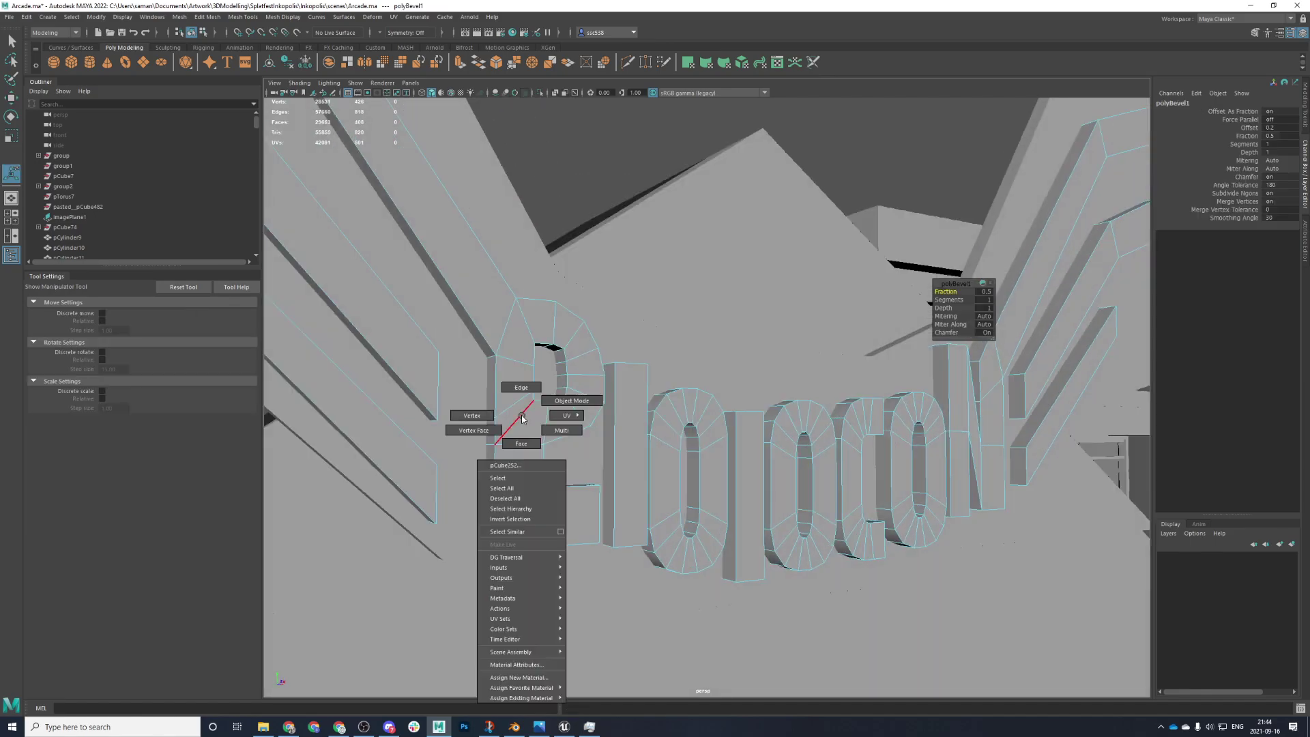
# - Return the lettering to object mode, clear the selection and save the scene
pyautogui.press('q')
pyautogui.moveTo(521, 414); pyautogui.dragTo(623, 354, button='right')
pyautogui.scroll(-4, 623, 354)
pyautogui.keyDown('alt'); pyautogui.moveTo(623, 354); pyautogui.dragTo(571, 382); pyautogui.keyUp('alt')
pyautogui.click(560, 346)
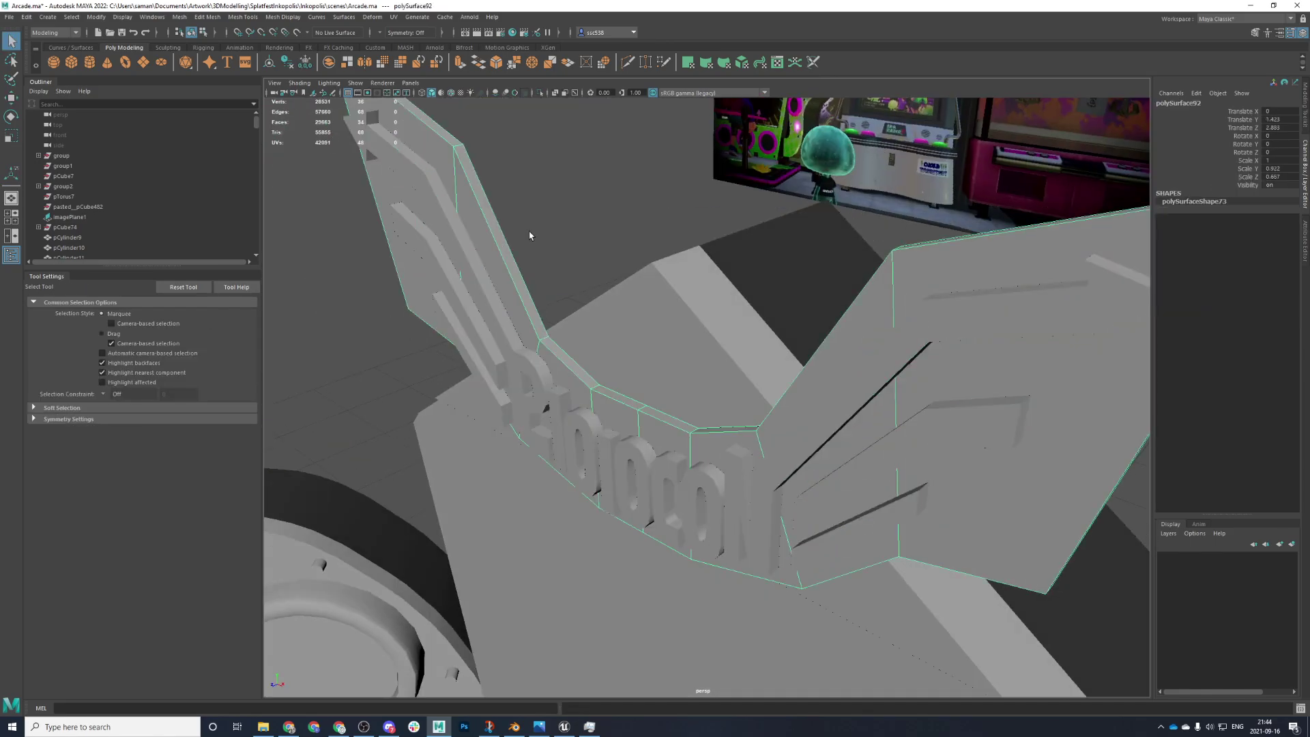
pyautogui.click(529, 234)
pyautogui.keyDown('alt'); pyautogui.moveTo(529, 234); pyautogui.dragTo(613, 252); pyautogui.keyUp('alt')
pyautogui.hotkey('ctrl', 's')
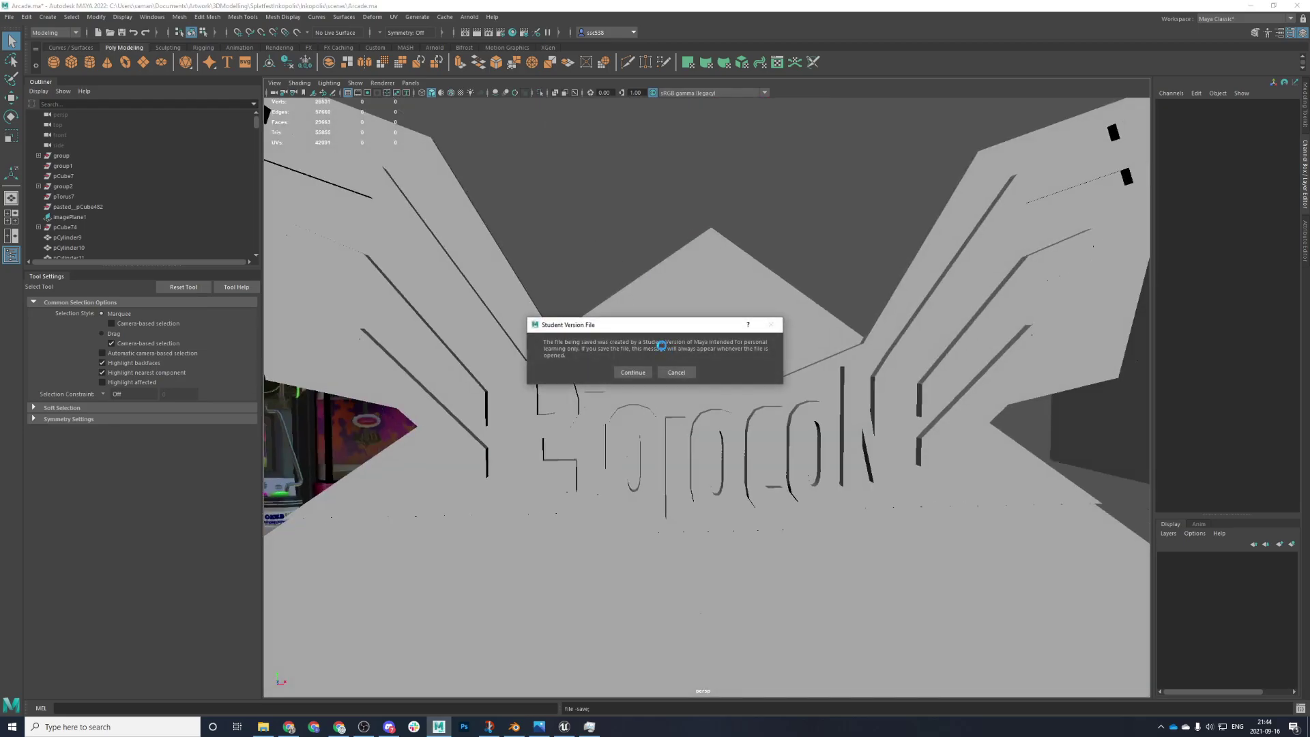
pyautogui.click(633, 374)
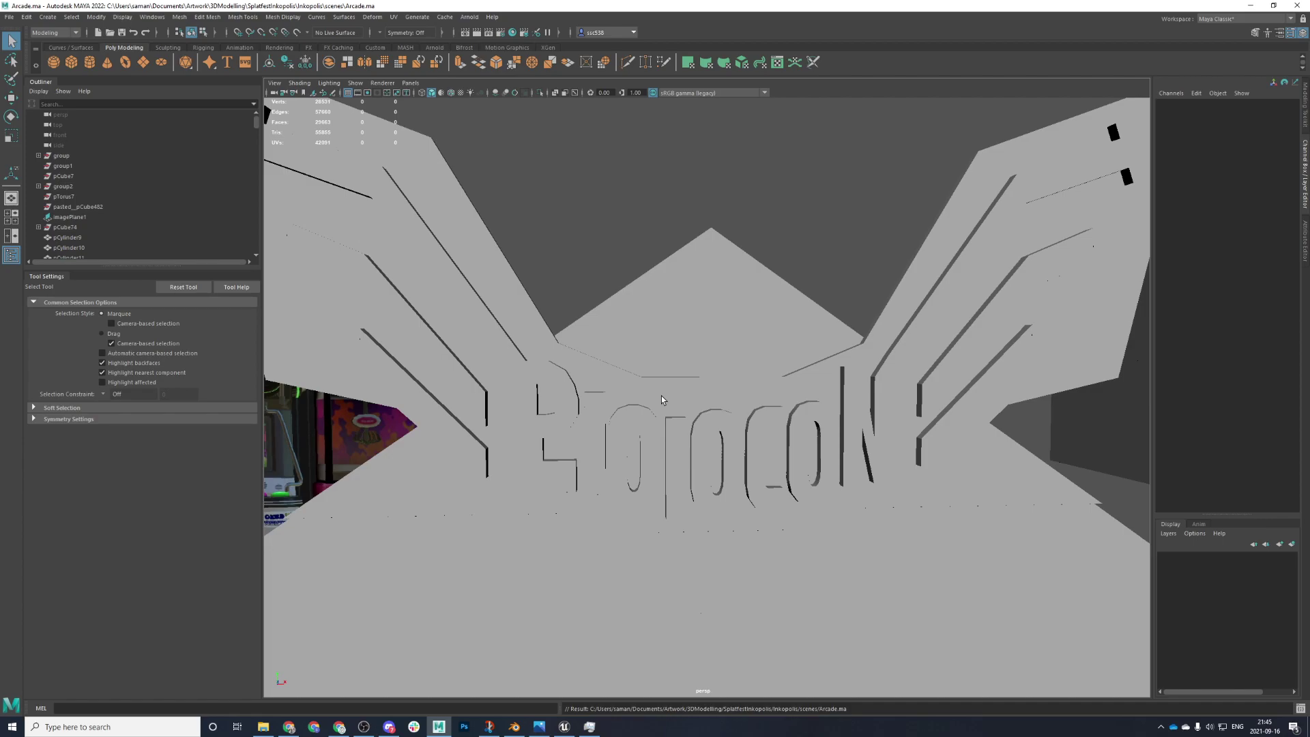
# - Select the vertices of the lettering's fourth letter, the narrow I, move them slightly upward in the front view and save the scene
pyautogui.keyDown('alt'); pyautogui.moveTo(661, 399); pyautogui.dragTo(674, 461); pyautogui.keyUp('alt')
pyautogui.click(670, 464)
pyautogui.press('space')
pyautogui.press('space')
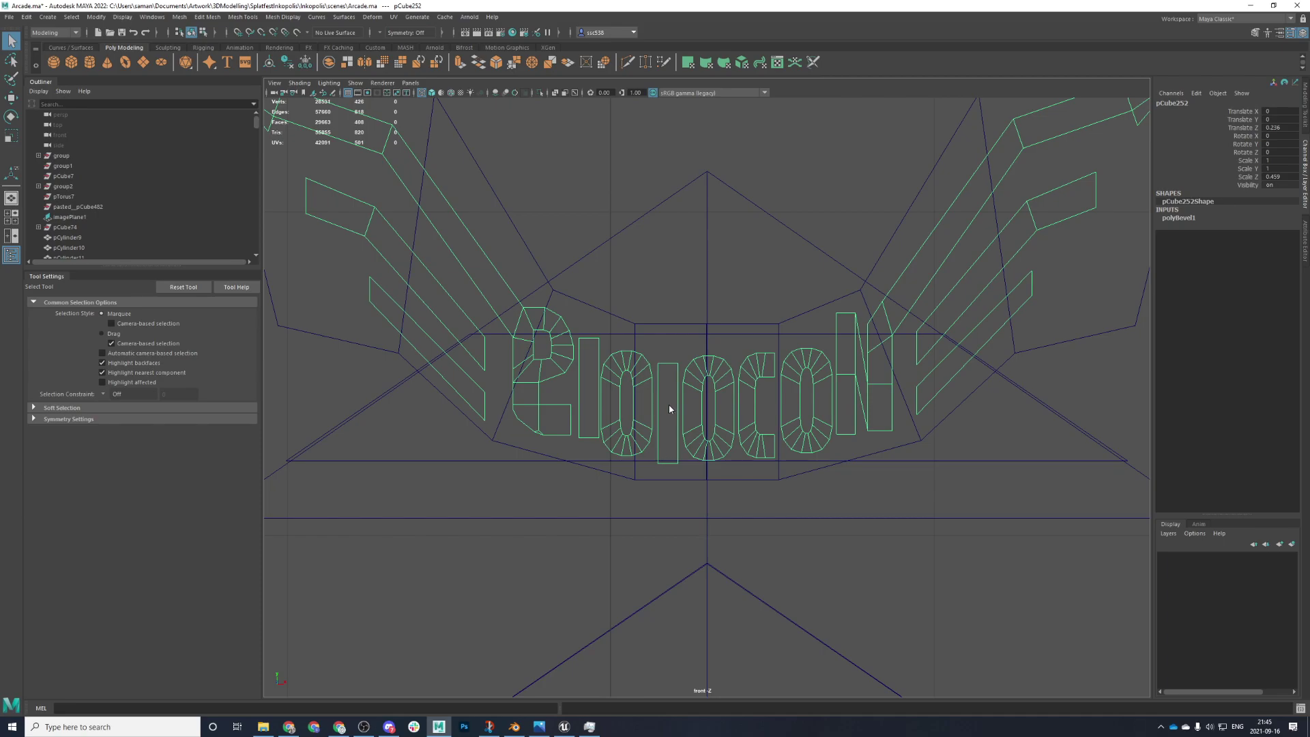
pyautogui.moveTo(670, 405); pyautogui.dragTo(618, 405, button='right')
pyautogui.moveTo(656, 353); pyautogui.dragTo(680, 493)
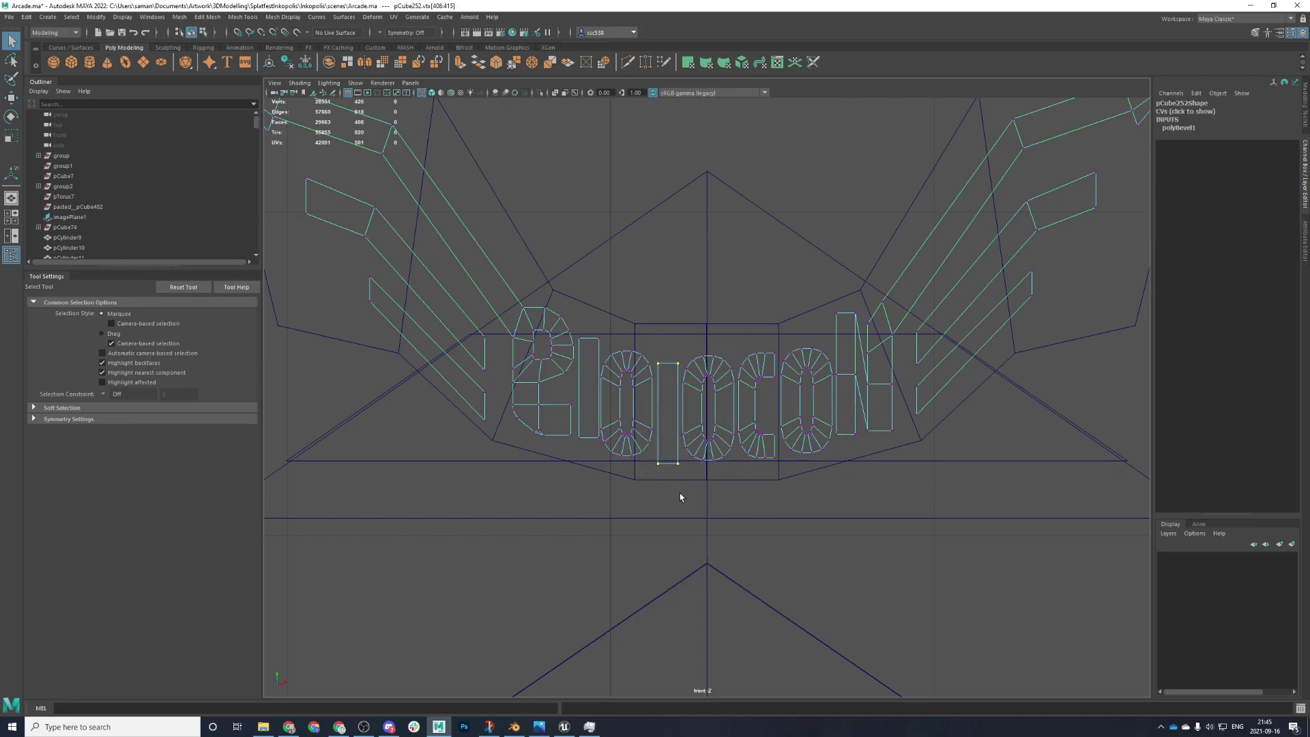
pyautogui.press('e')
pyautogui.press('w')
pyautogui.moveTo(669, 388); pyautogui.dragTo(669, 382)
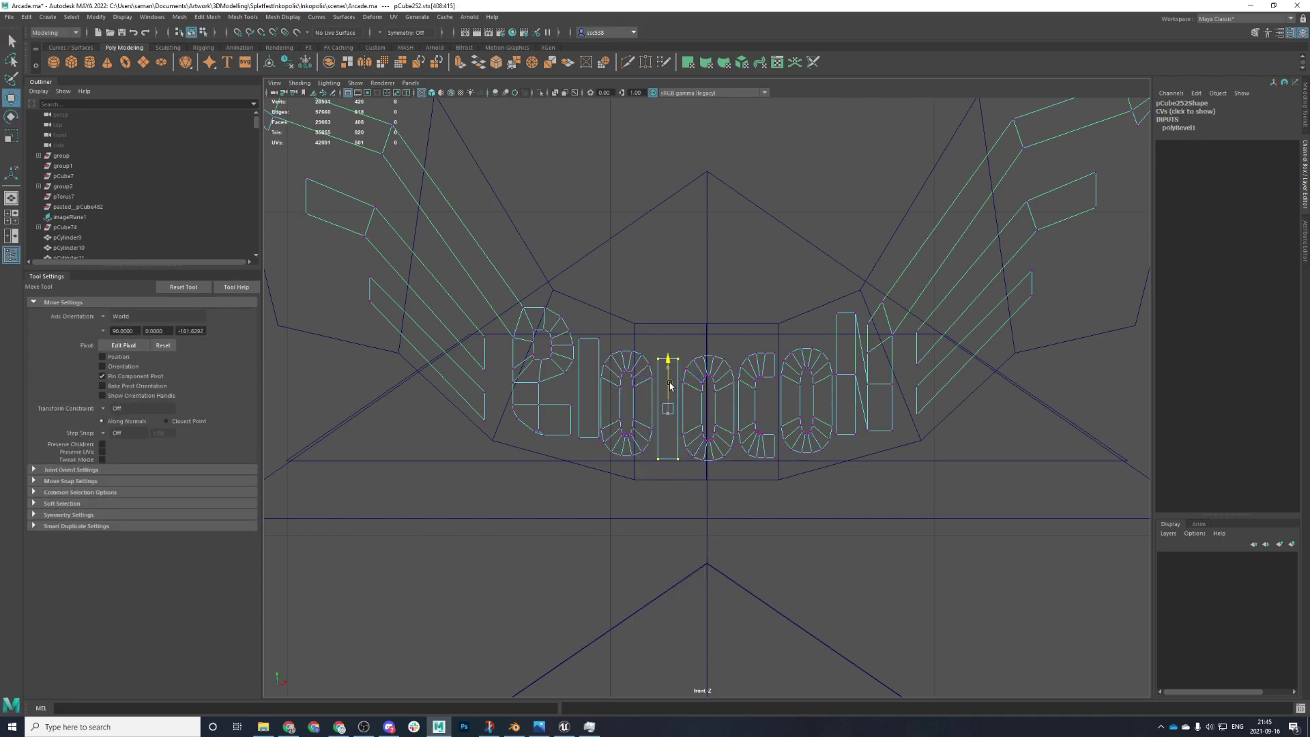
pyautogui.hotkey('ctrl', 's')
pyautogui.click(643, 374)
pyautogui.press('space')
pyautogui.press('space')
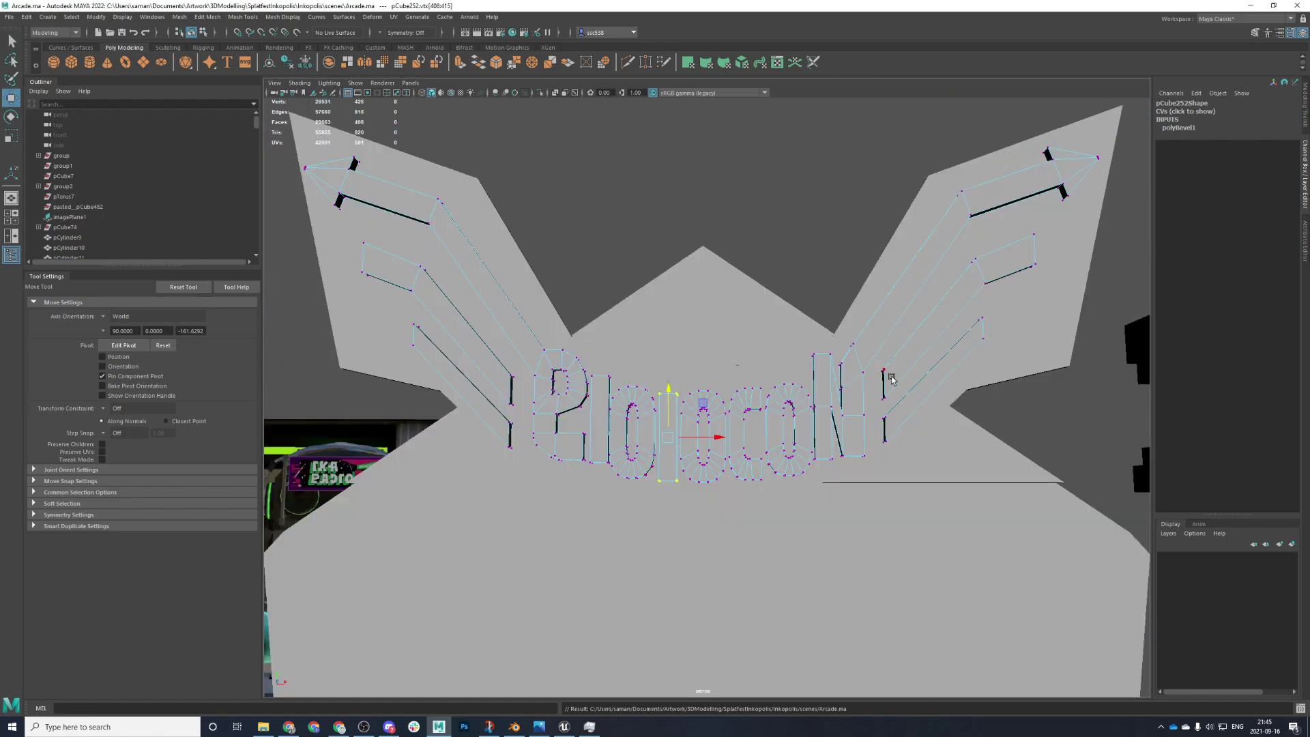
# - Select the vertices of the lettering's last O, just before the N, in the front view and move them slightly upward
pyautogui.press('space')
pyautogui.press('space')
pyautogui.press('space')
pyautogui.press('space')
pyautogui.scroll(-5, 810, 401)
pyautogui.scroll(-2, 798, 402)
pyautogui.keyDown('alt'); pyautogui.moveTo(799, 402); pyautogui.dragTo(670, 449, button='middle'); pyautogui.keyUp('alt')
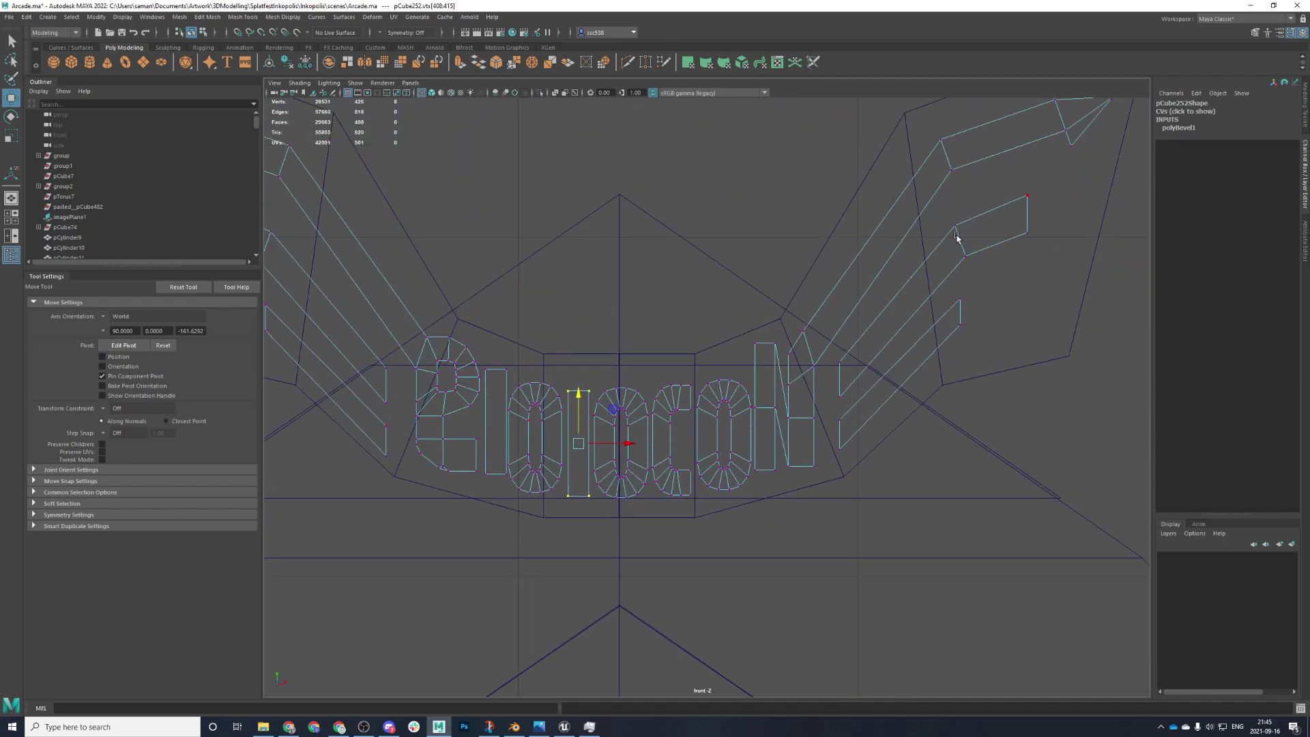
pyautogui.moveTo(701, 362); pyautogui.dragTo(750, 543)
pyautogui.moveTo(724, 394); pyautogui.dragTo(726, 390)
# - Select all vertices of the lettering's first O, move them slightly sideways toward the narrow I and upward, and save the scene
pyautogui.moveTo(496, 372); pyautogui.dragTo(564, 491)
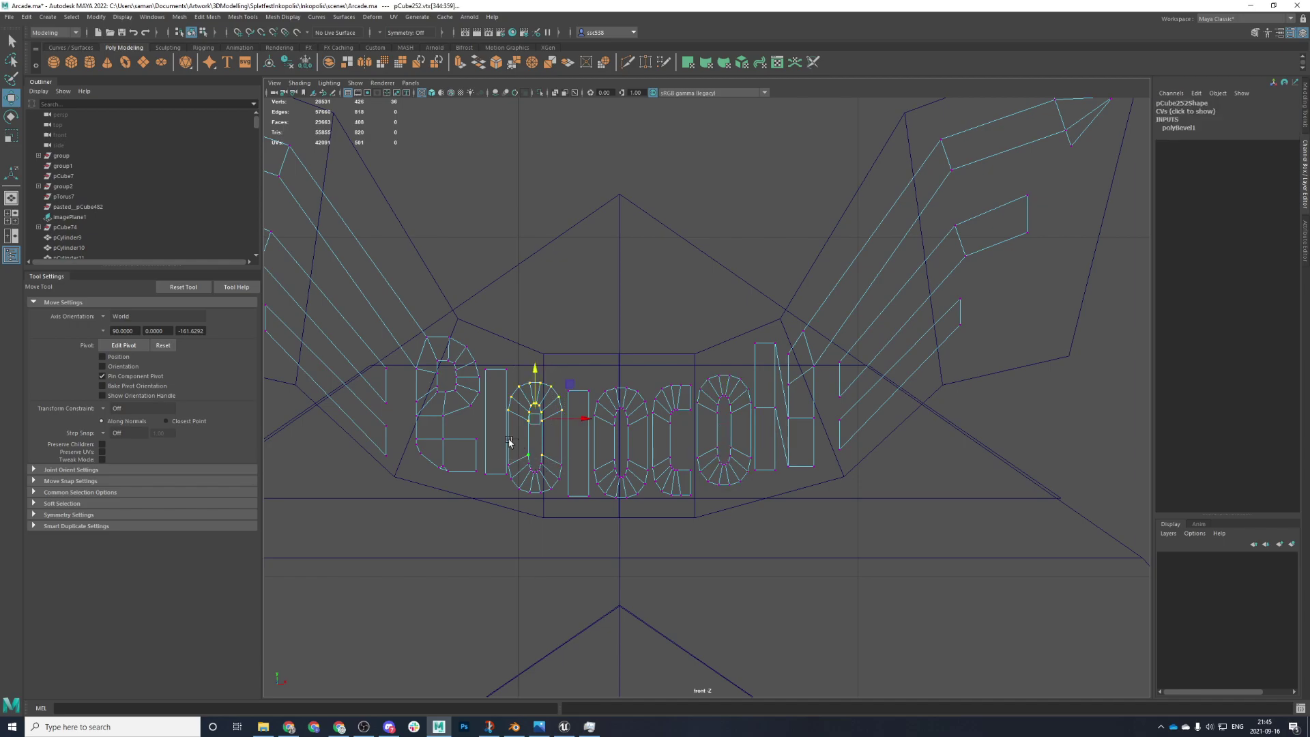
pyautogui.scroll(2, 545, 506)
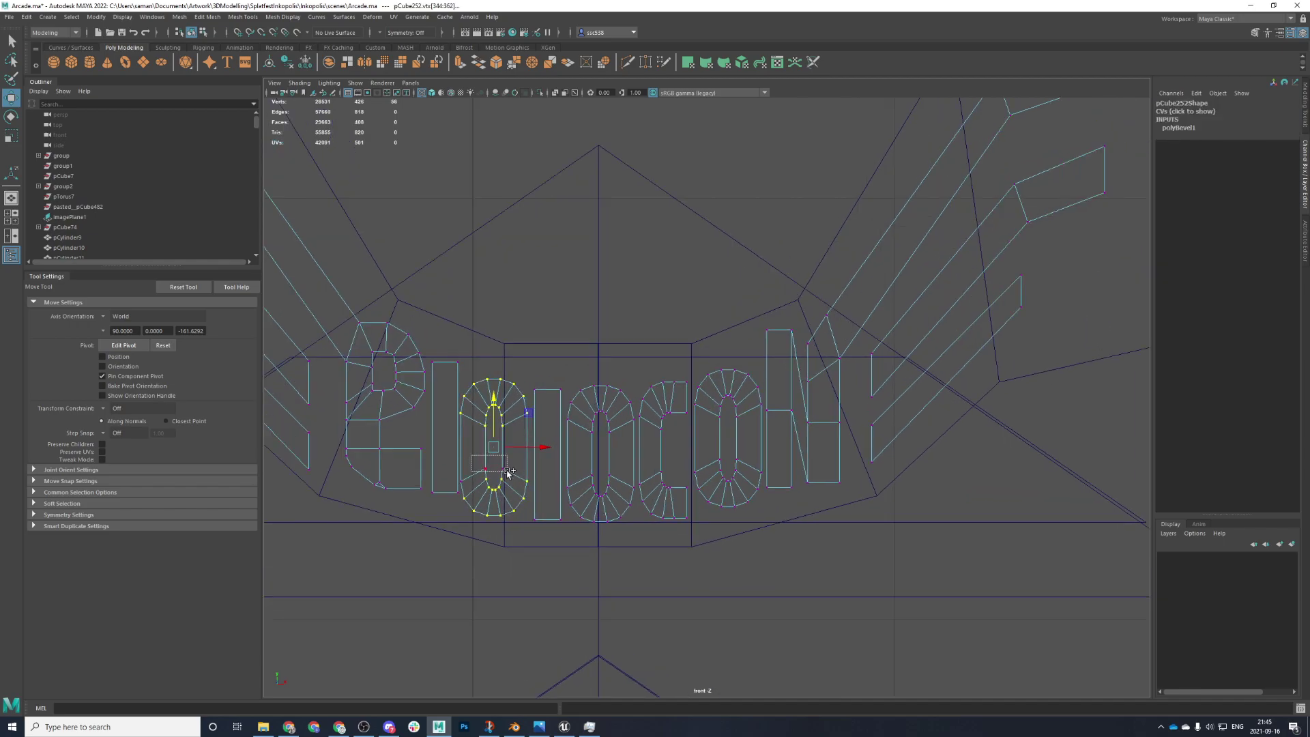
pyautogui.moveTo(525, 447); pyautogui.dragTo(527, 447)
pyautogui.moveTo(507, 401); pyautogui.dragTo(509, 393)
pyautogui.hotkey('ctrl', 's')
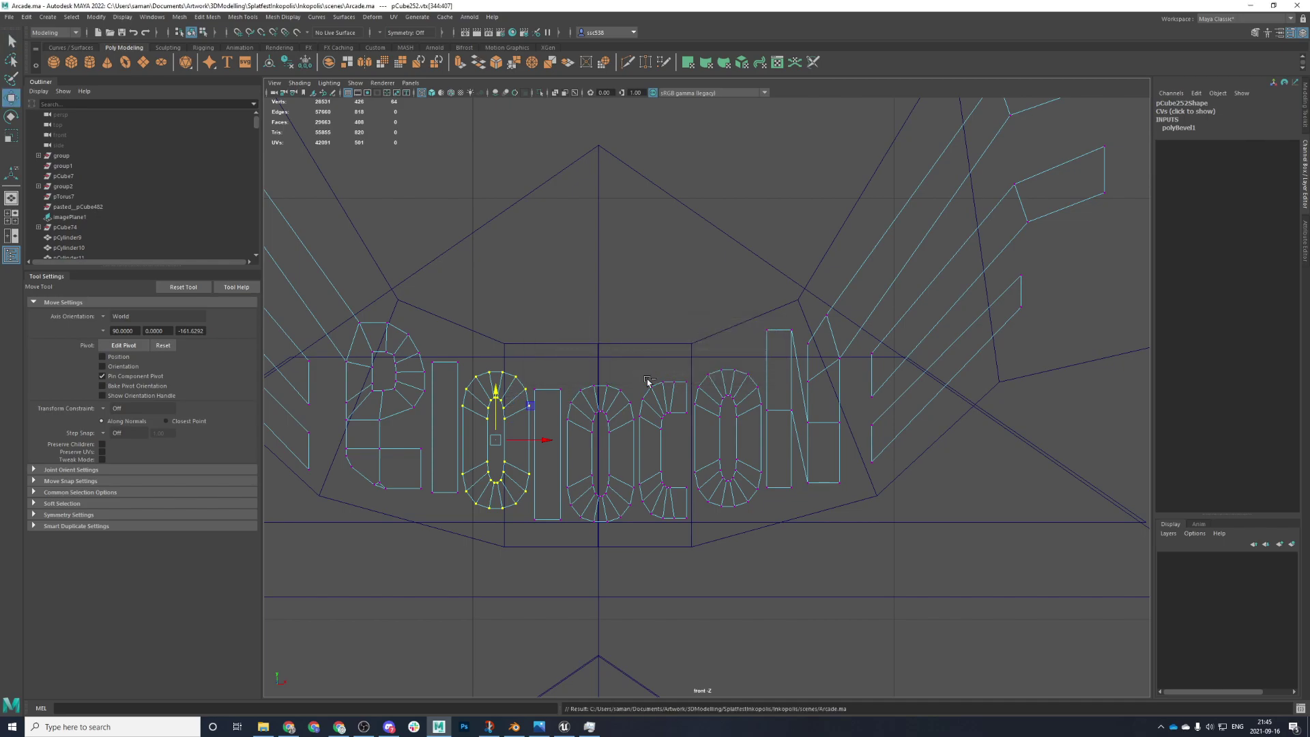
# - Return the lettering to object mode and select the winged backing panel, ending in the front view
pyautogui.moveTo(640, 434); pyautogui.dragTo(815, 290, button='right')
pyautogui.scroll(-3, 762, 328)
pyautogui.scroll(-2, 769, 306)
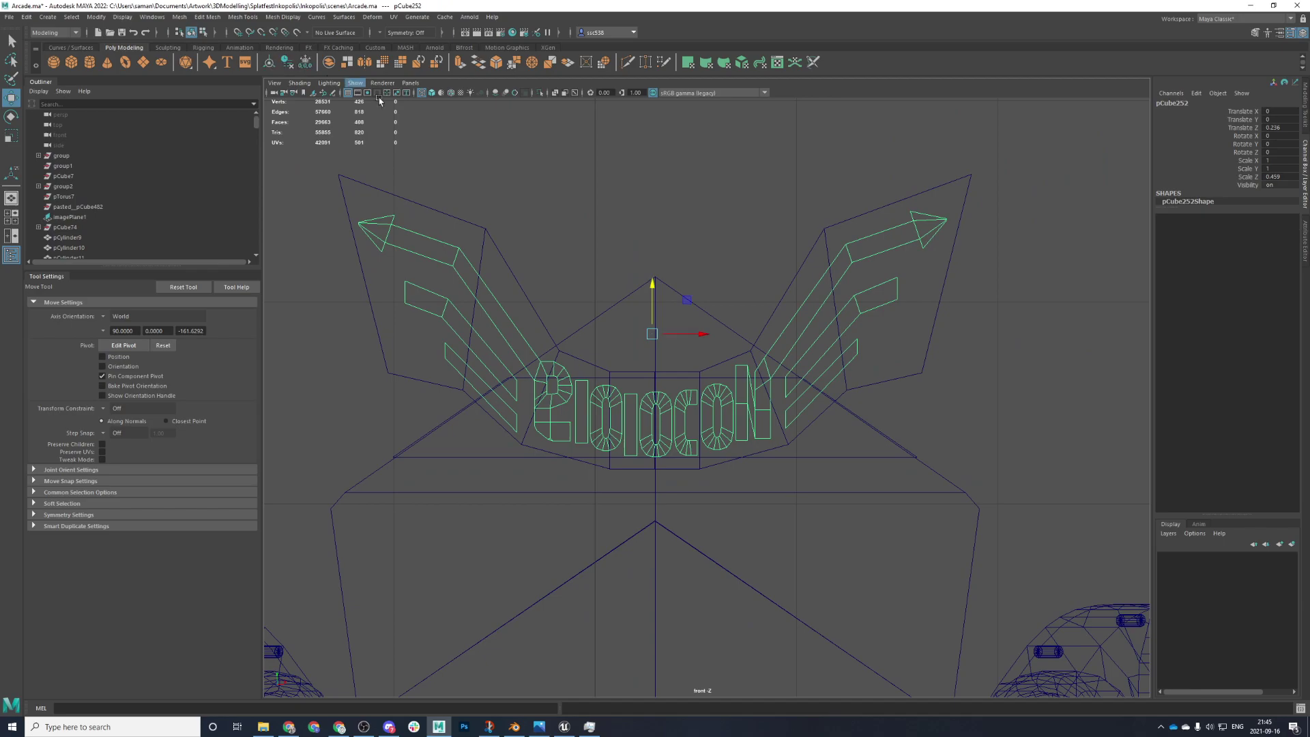
pyautogui.press('space')
pyautogui.press('space')
pyautogui.keyDown('alt'); pyautogui.moveTo(840, 245); pyautogui.dragTo(867, 302); pyautogui.keyUp('alt')
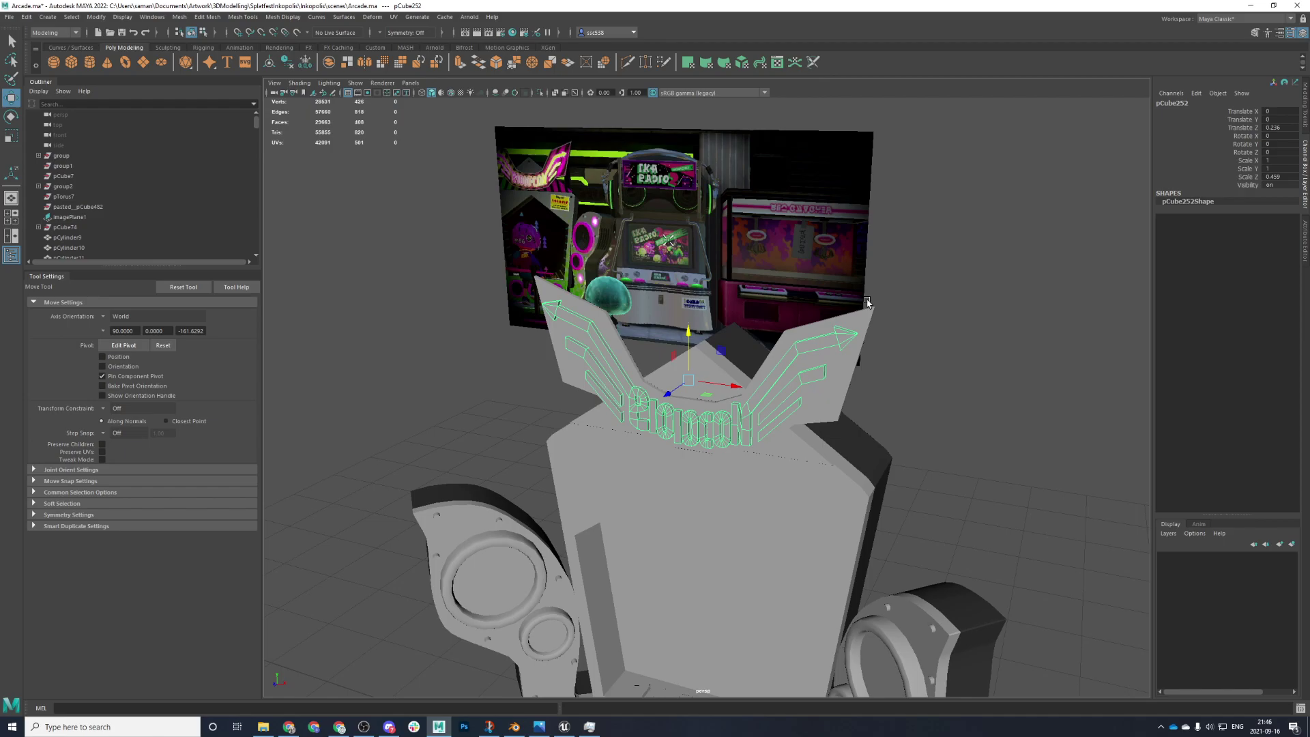
pyautogui.click(833, 412)
pyautogui.keyDown('alt'); pyautogui.moveTo(812, 409); pyautogui.dragTo(642, 417); pyautogui.keyUp('alt')
pyautogui.press('space')
pyautogui.press('space')
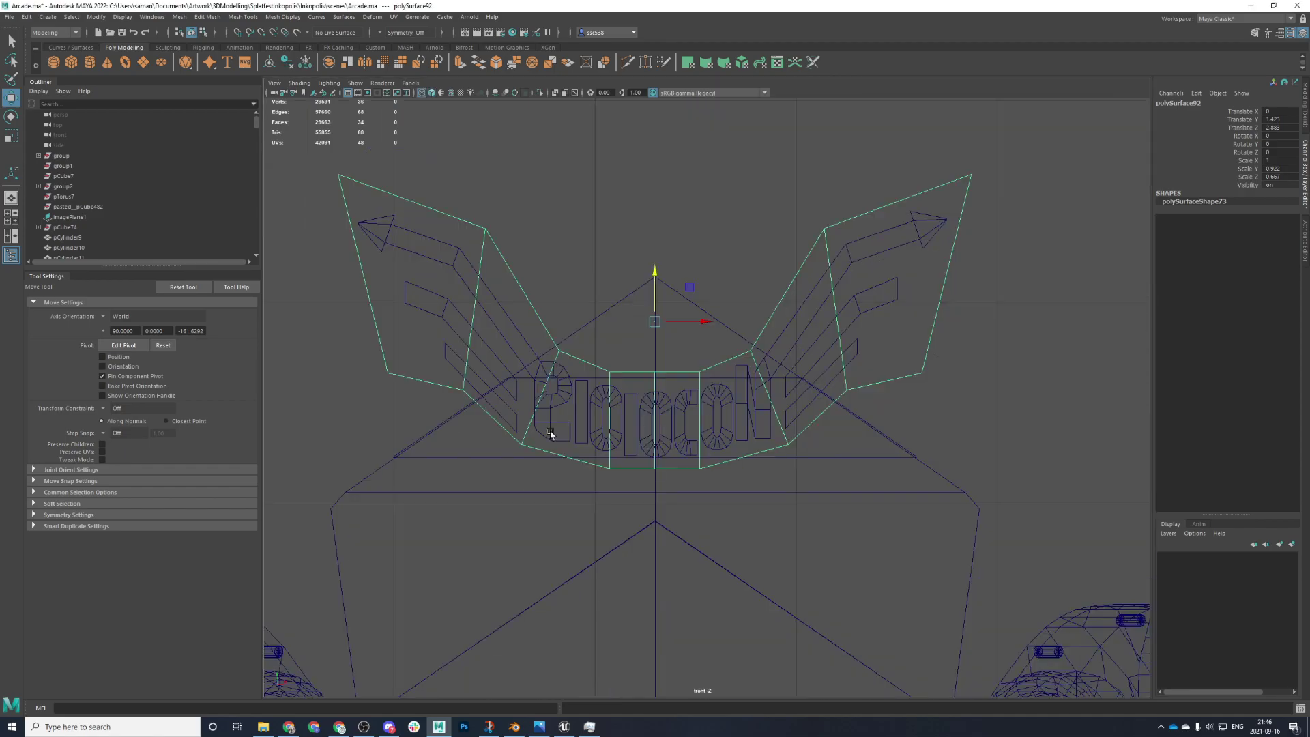
pyautogui.keyDown('shift'); pyautogui.moveTo(641, 295); pyautogui.dragTo(570, 310, button='right'); pyautogui.keyUp('shift')
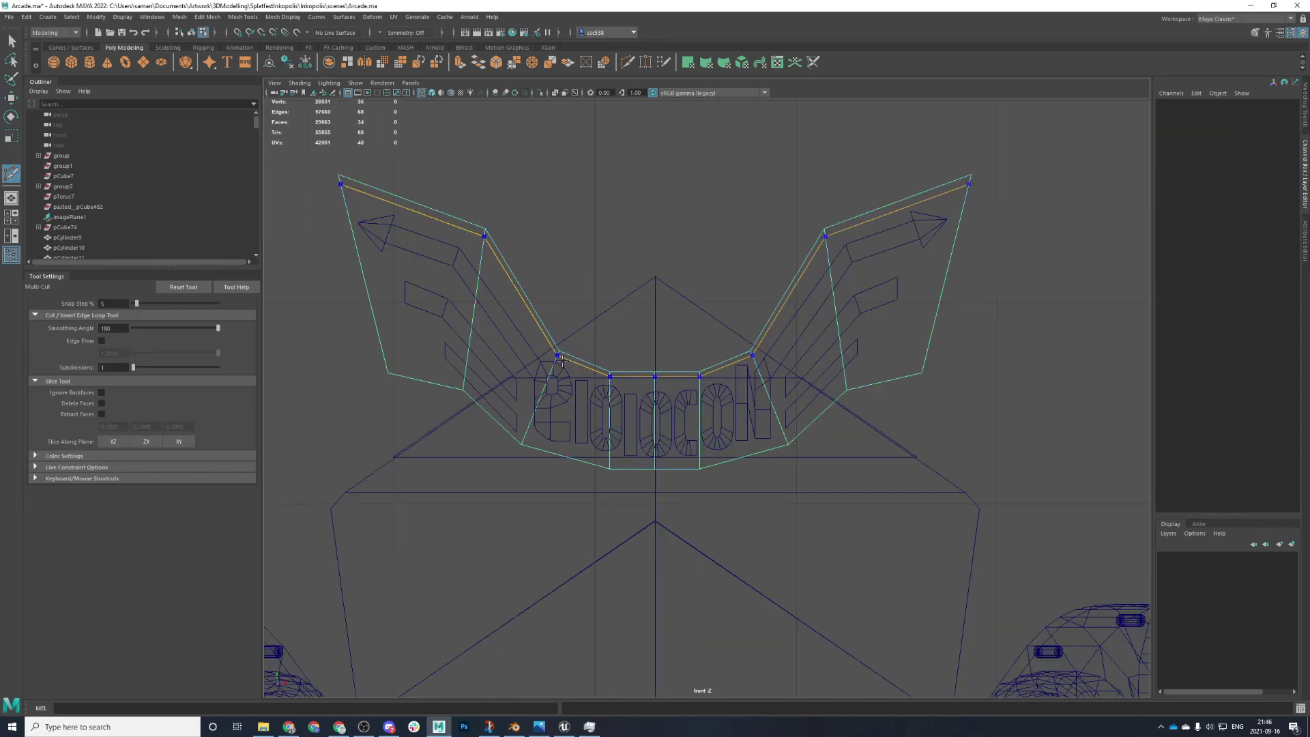
pyautogui.keyDown('ctrl'); pyautogui.click(560, 357); pyautogui.keyUp('ctrl')
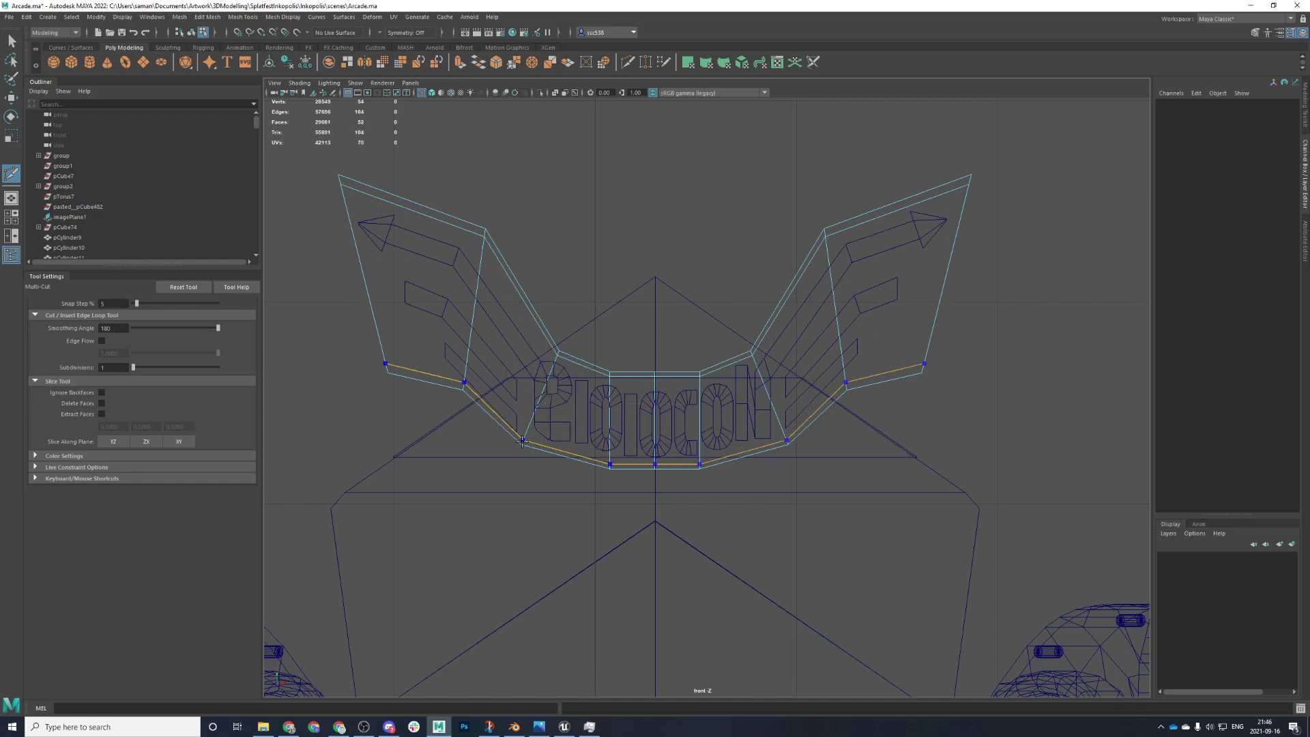
pyautogui.keyDown('ctrl'); pyautogui.click(522, 440); pyautogui.keyUp('ctrl')
pyautogui.keyDown('ctrl'); pyautogui.click(348, 187); pyautogui.keyUp('ctrl')
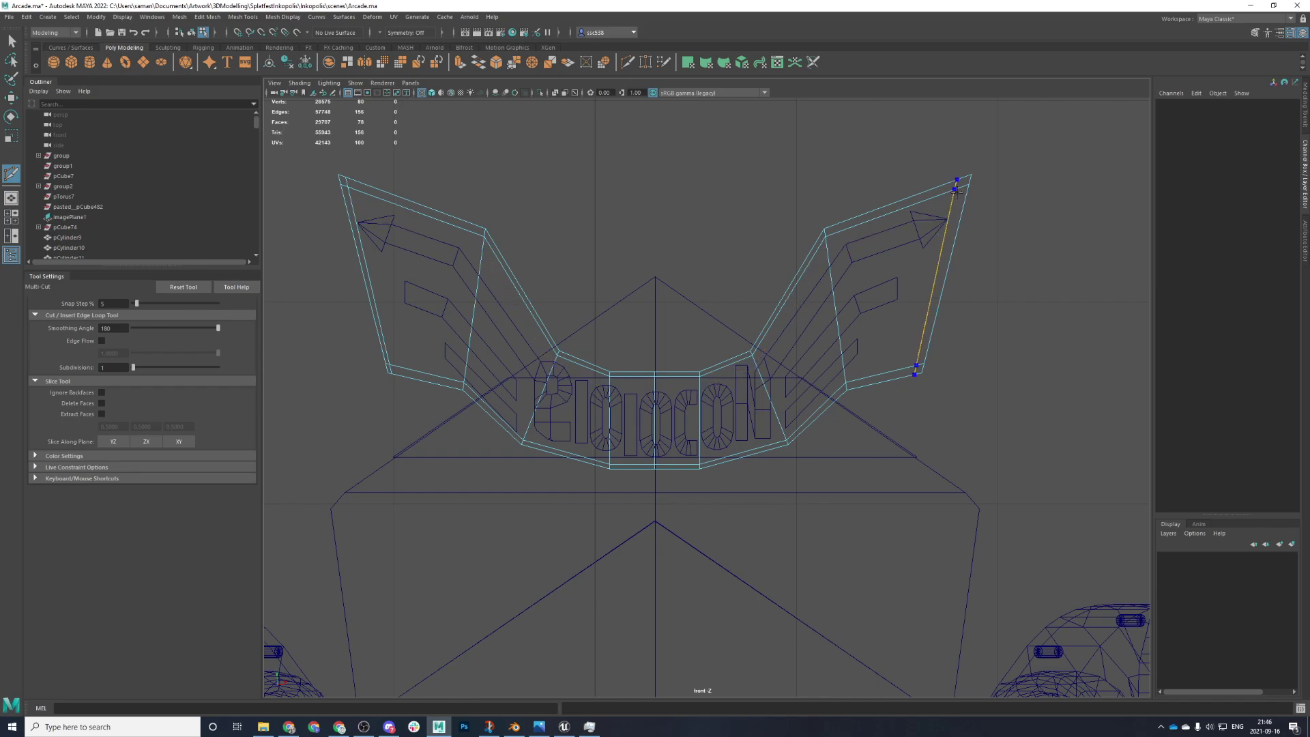
pyautogui.keyDown('ctrl'); pyautogui.click(963, 188); pyautogui.keyUp('ctrl')
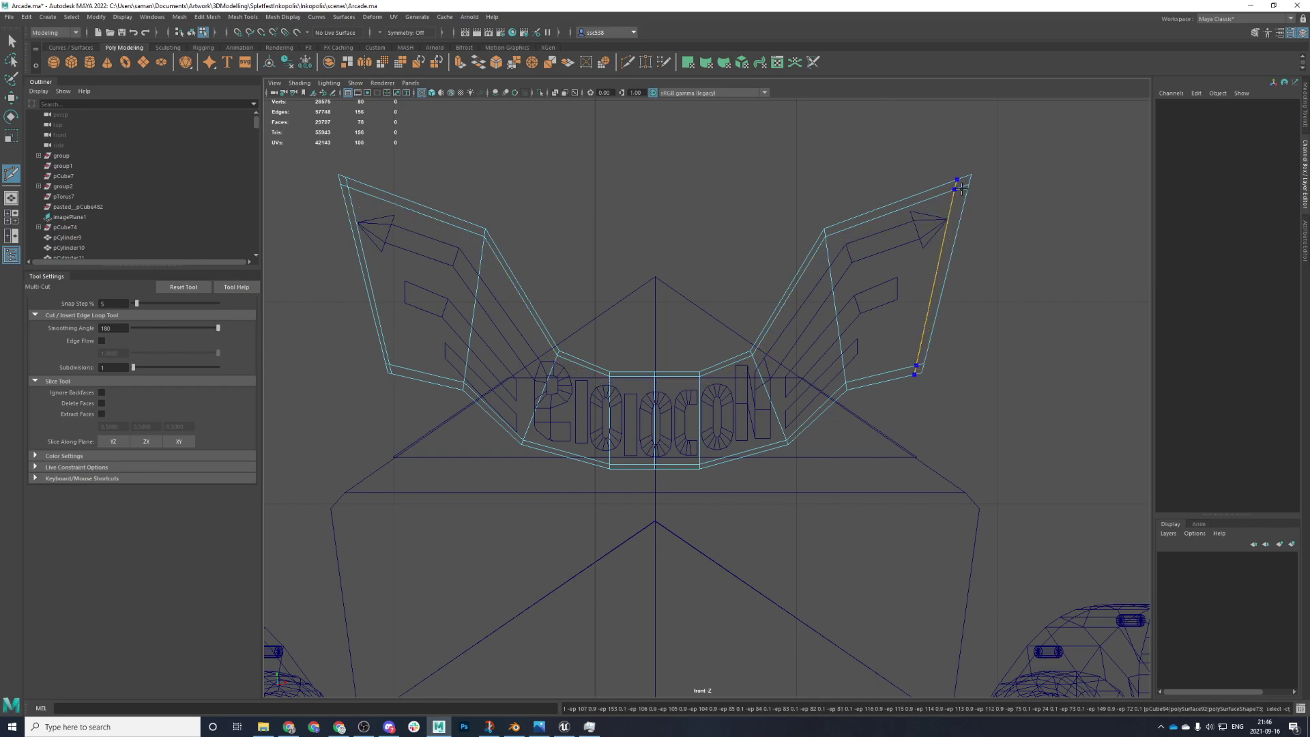
pyautogui.keyDown('ctrl'); pyautogui.click(963, 187); pyautogui.keyUp('ctrl')
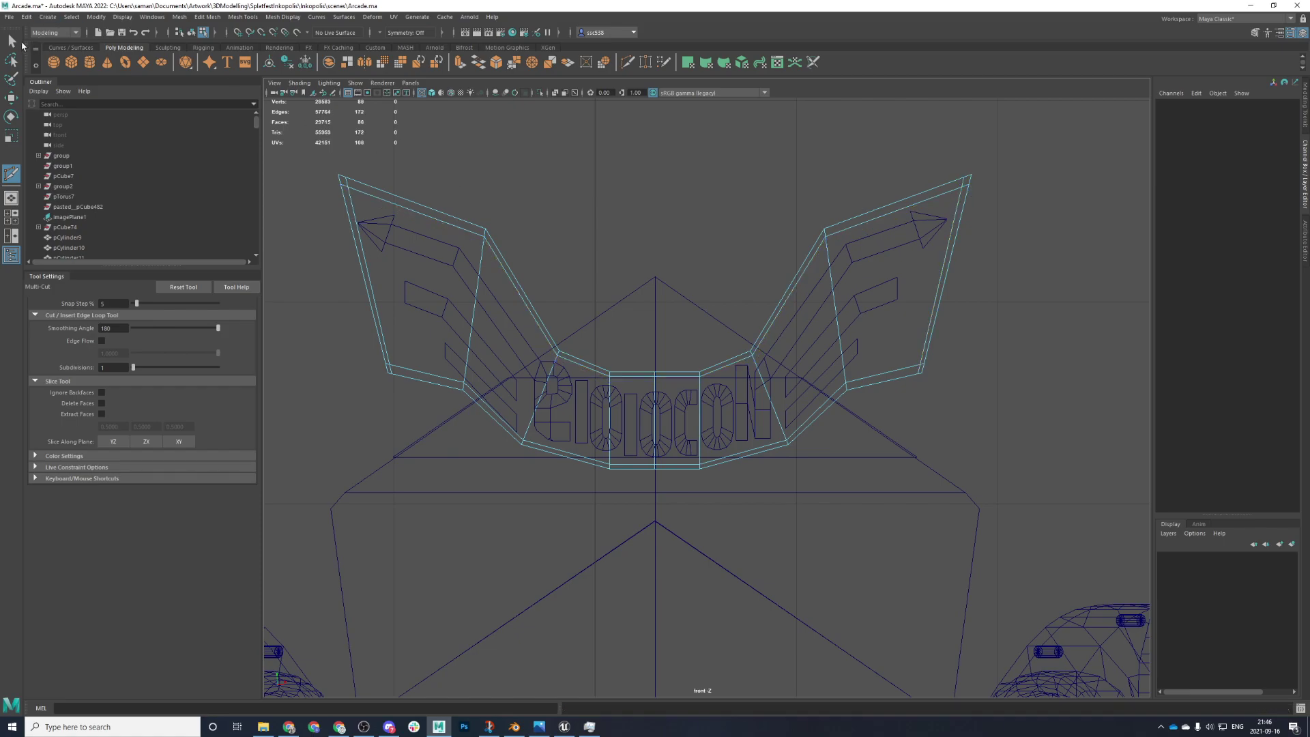
pyautogui.click(12, 41)
pyautogui.hotkey('ctrl', 'z')
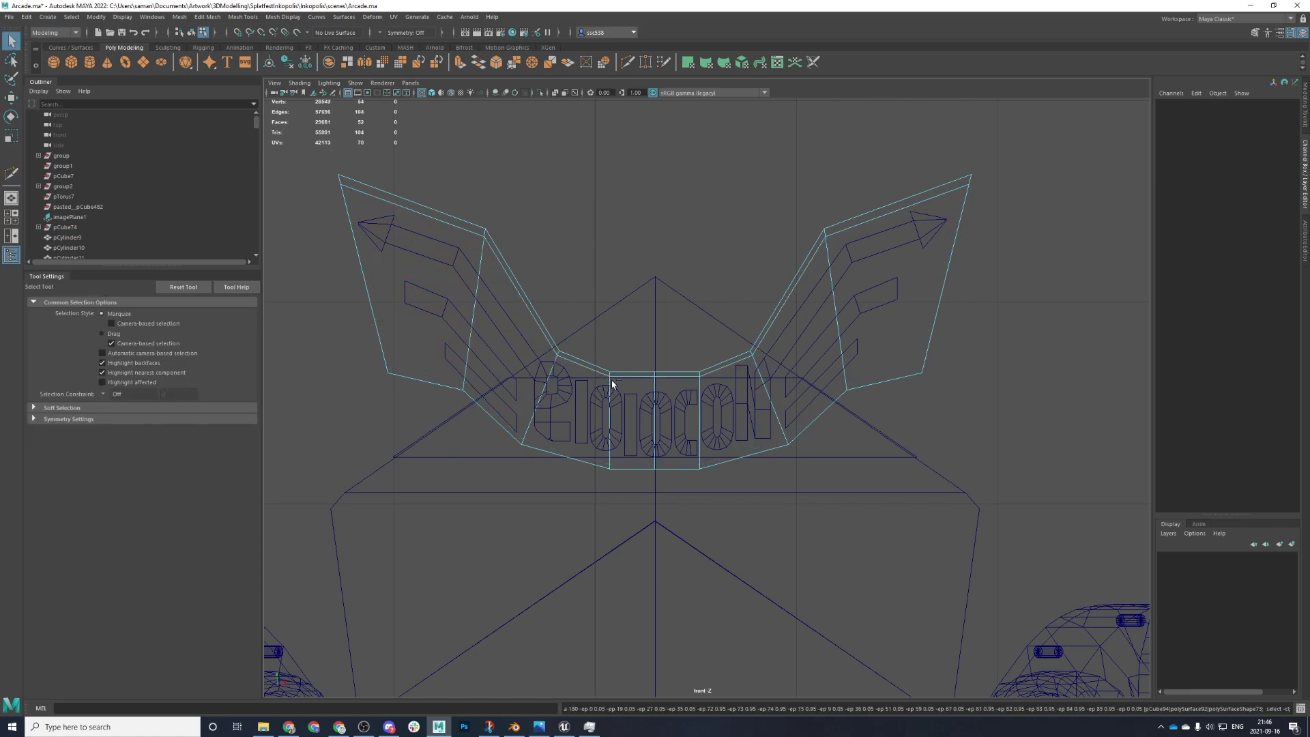
# - Insert edge loops with Multi-Cut along the upper and lower borders of the winged backing panel
pyautogui.hotkey('ctrl', 'shift', 'x')
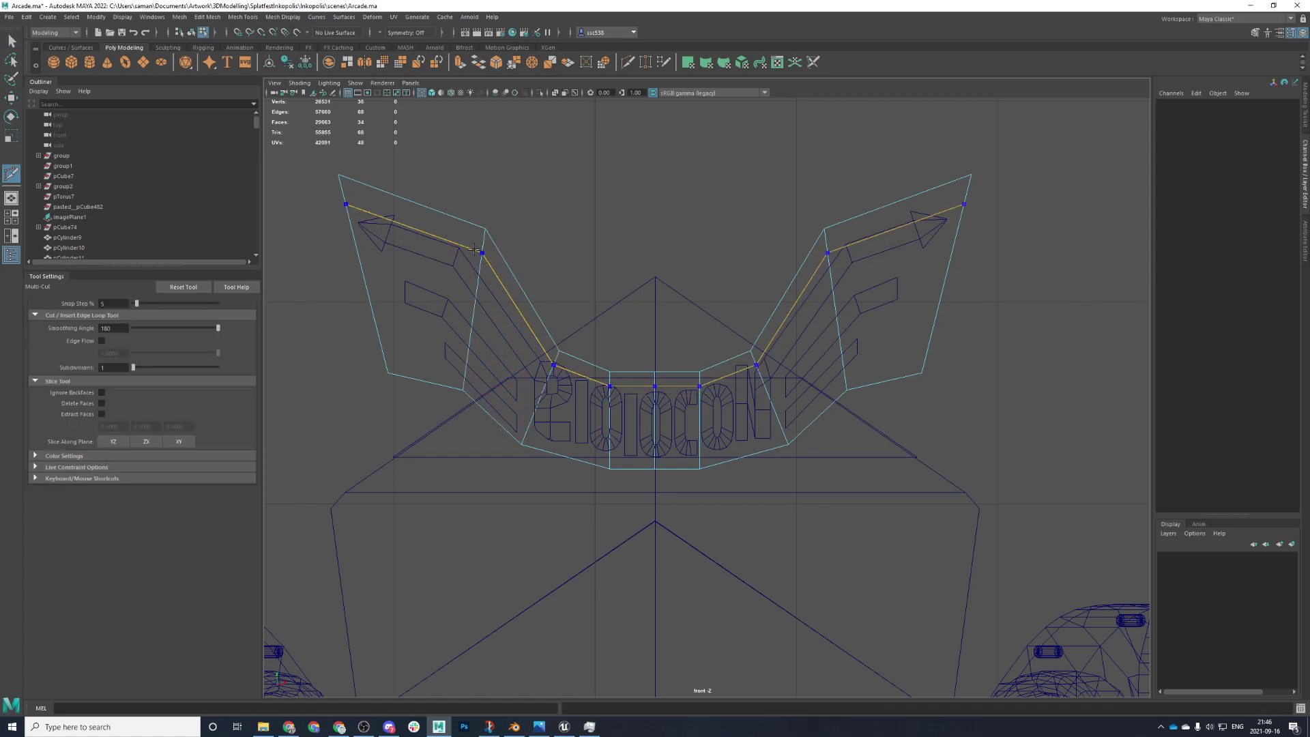
pyautogui.keyDown('ctrl'); pyautogui.click(475, 245); pyautogui.keyUp('ctrl')
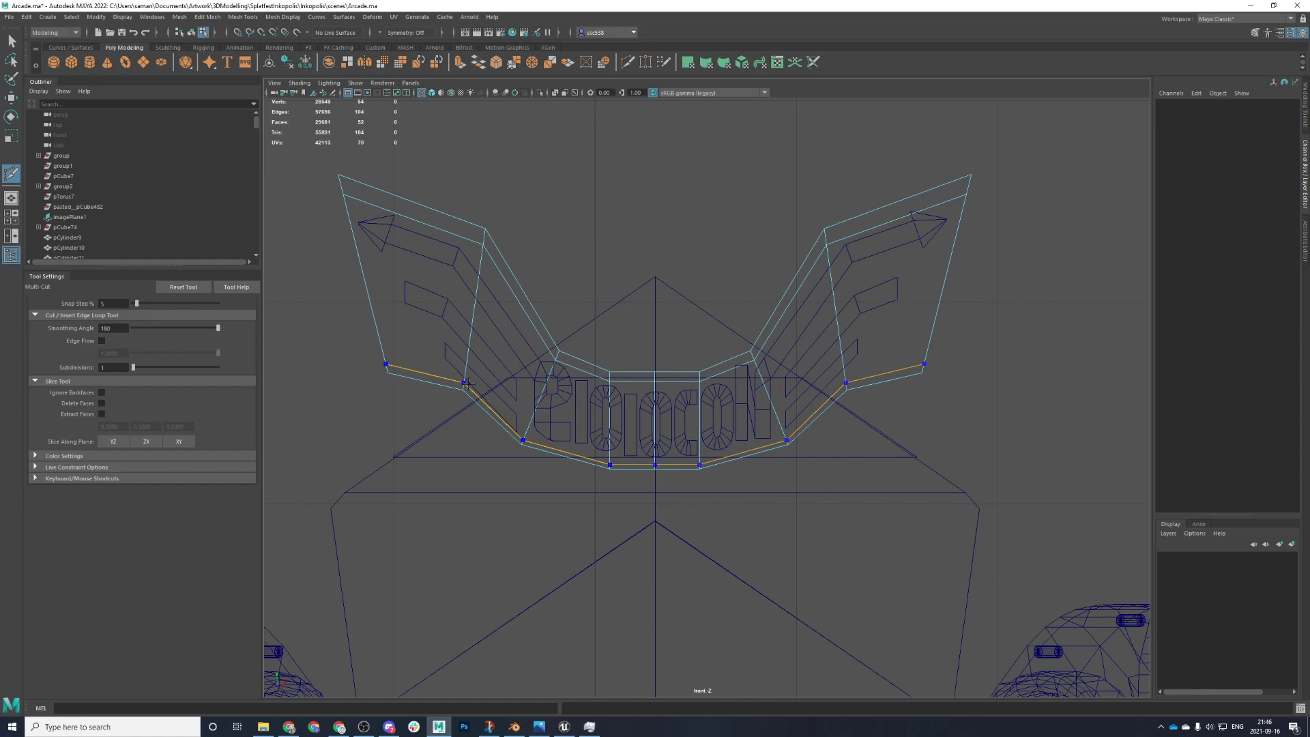
pyautogui.keyDown('ctrl'); pyautogui.click(468, 382); pyautogui.keyUp('ctrl')
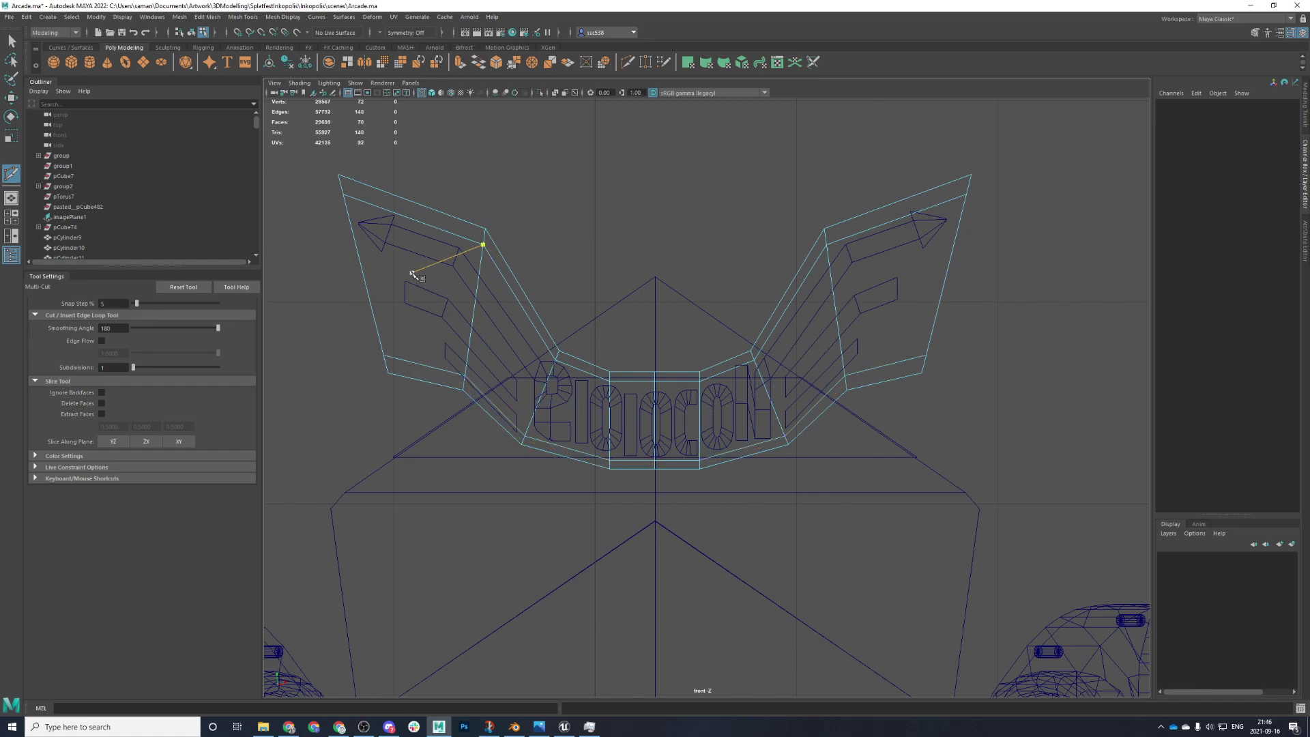
pyautogui.hotkey('ctrl', 'z')
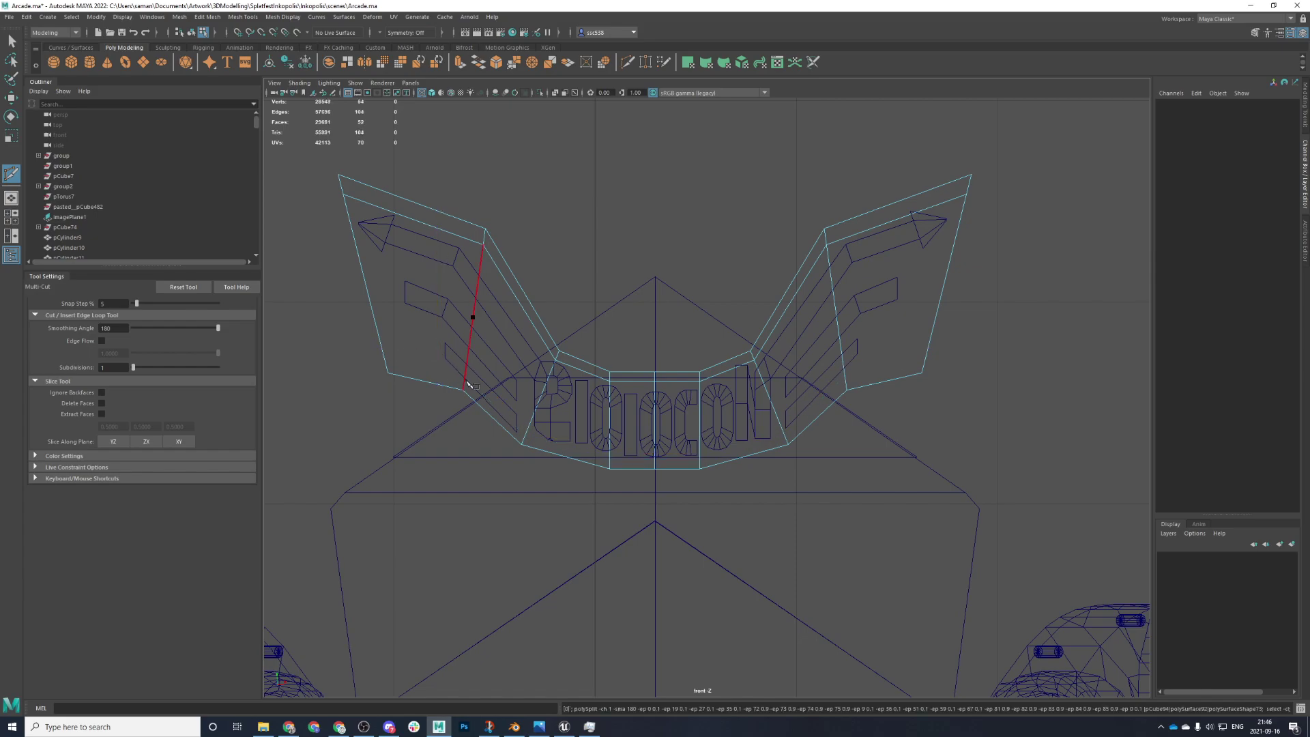
pyautogui.keyDown('ctrl'); pyautogui.click(463, 385); pyautogui.keyUp('ctrl')
pyautogui.keyDown('ctrl'); pyautogui.click(463, 384); pyautogui.keyUp('ctrl')
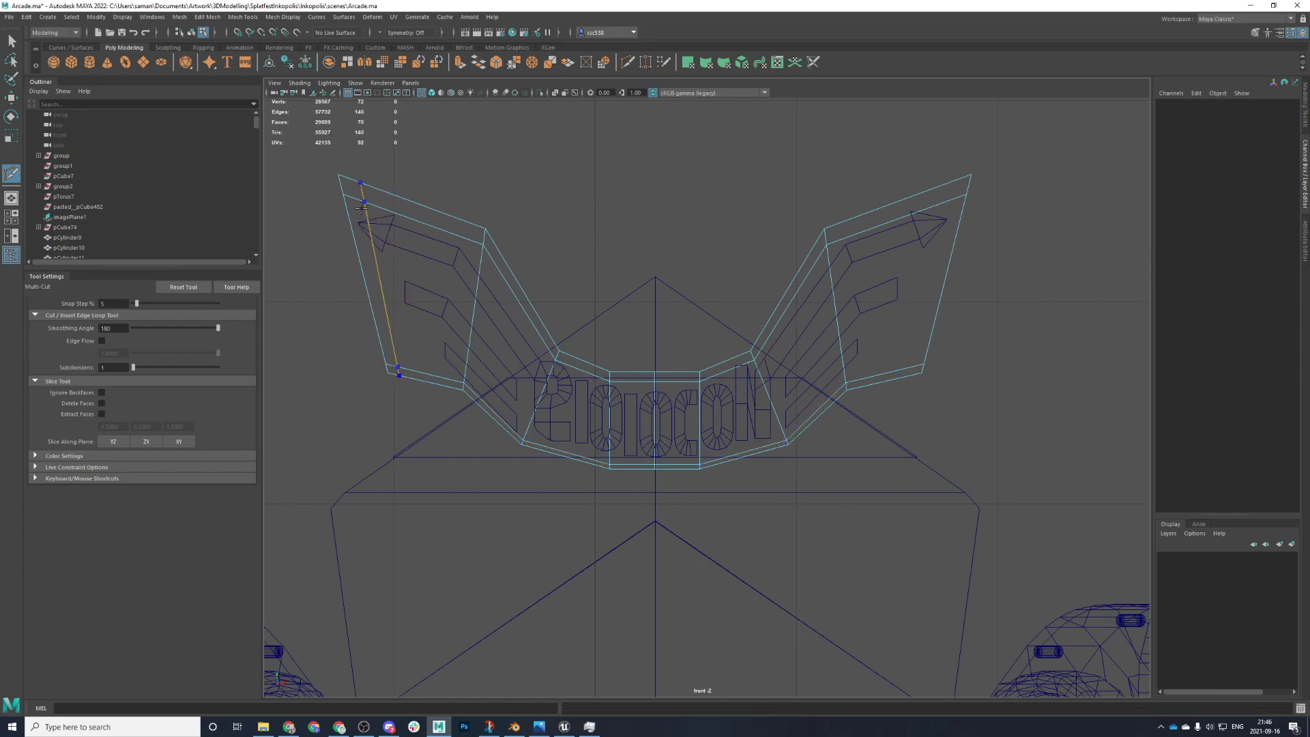
pyautogui.keyDown('ctrl'); pyautogui.click(360, 213); pyautogui.keyUp('ctrl')
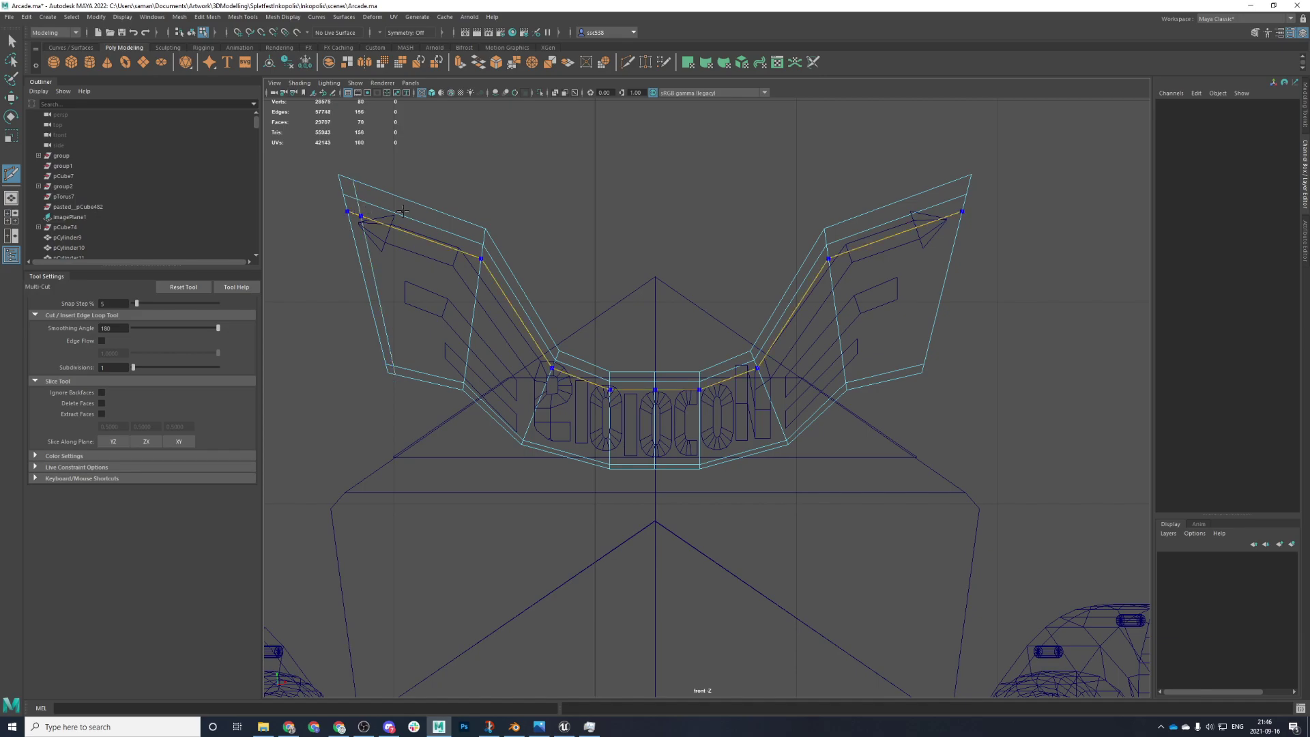
pyautogui.keyDown('ctrl'); pyautogui.click(950, 204); pyautogui.keyUp('ctrl')
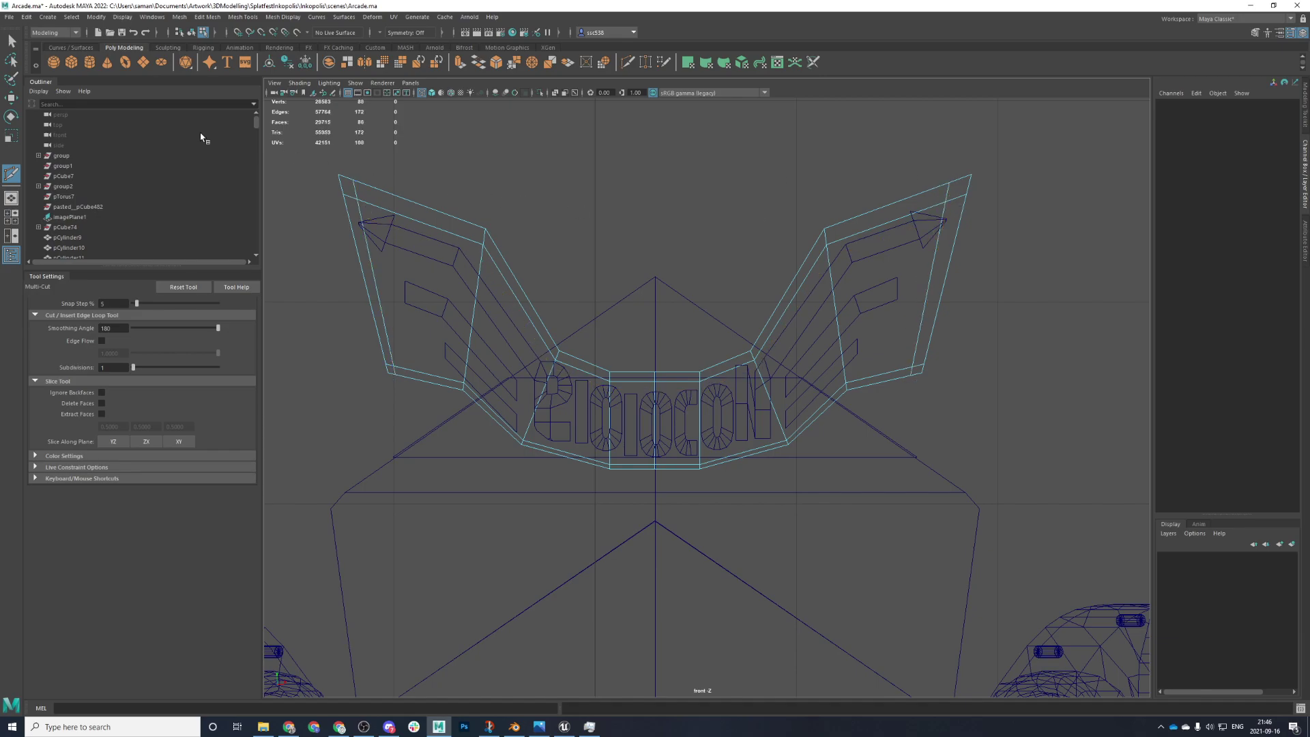
pyautogui.click(12, 41)
pyautogui.moveTo(368, 177); pyautogui.dragTo(319, 173, button='right')
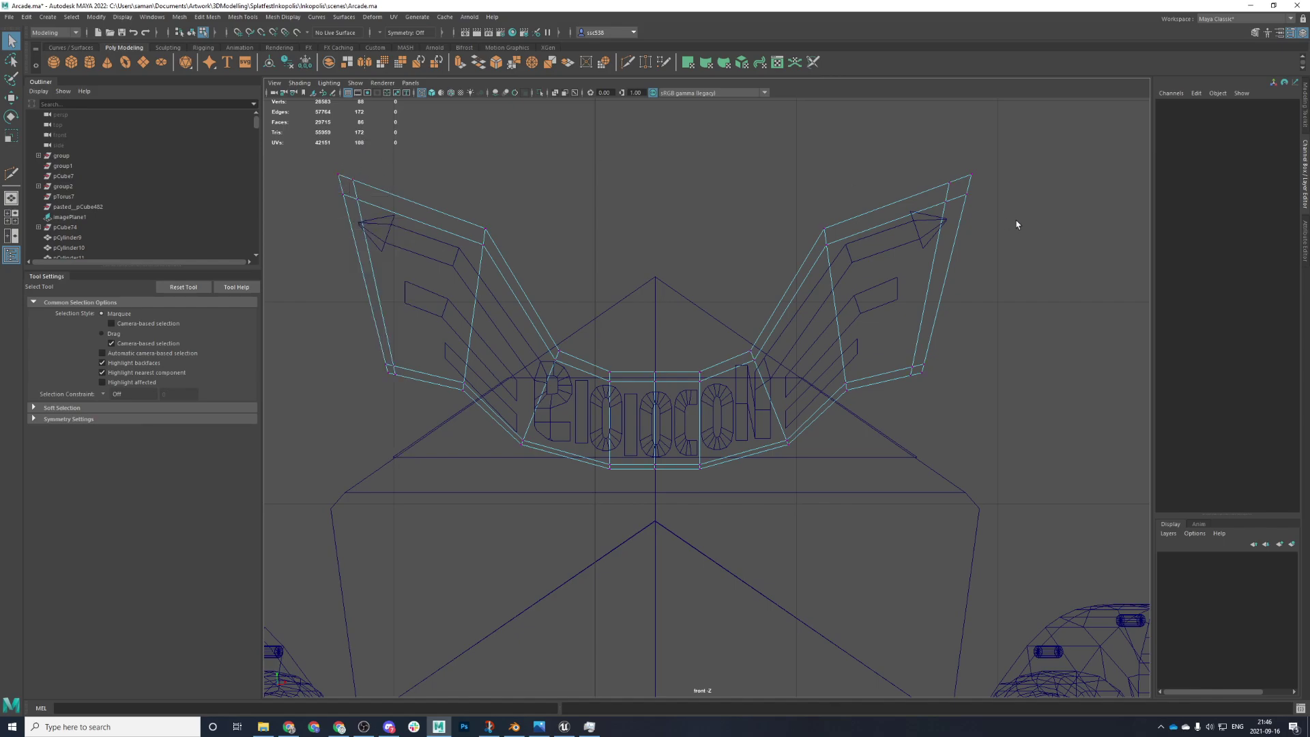
pyautogui.hotkey('ctrl', 'z')
pyautogui.hotkey('ctrl', 'z')
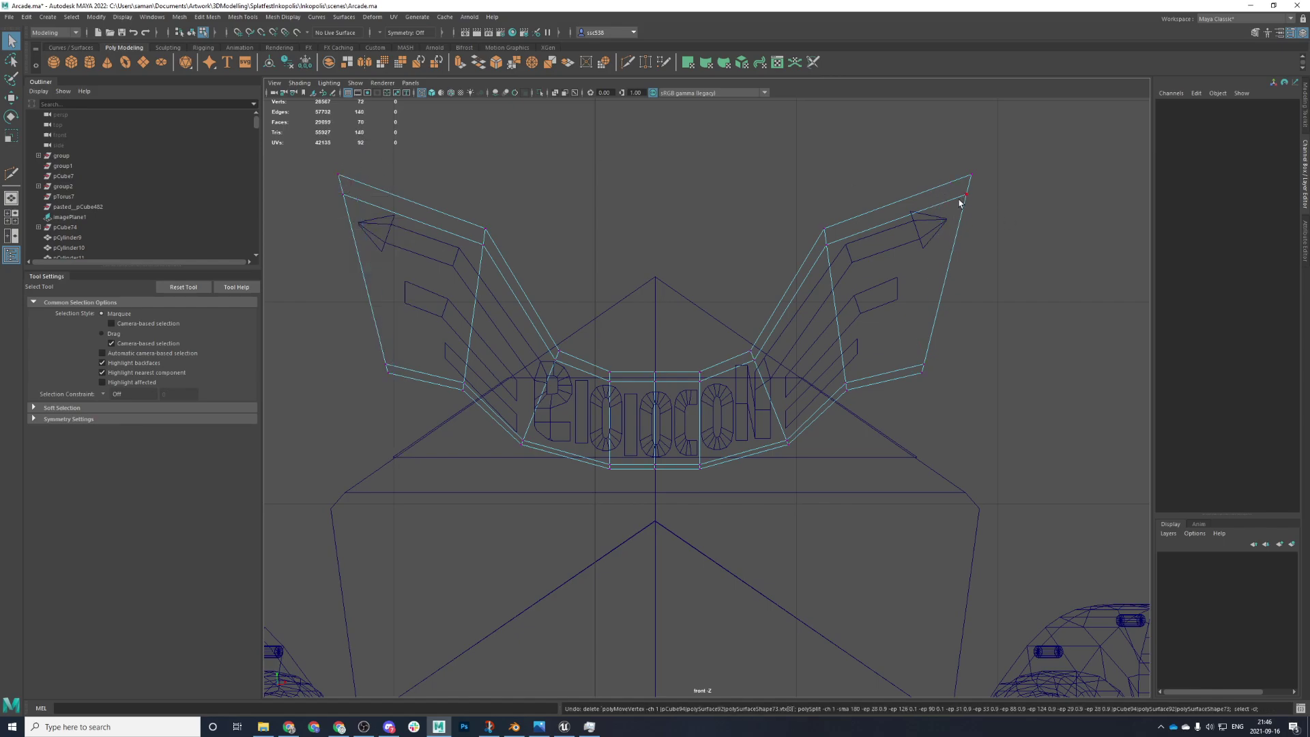
# - Insert an edge loop with Multi-Cut close to the outer end of each wing on the backing panel
pyautogui.press('y')
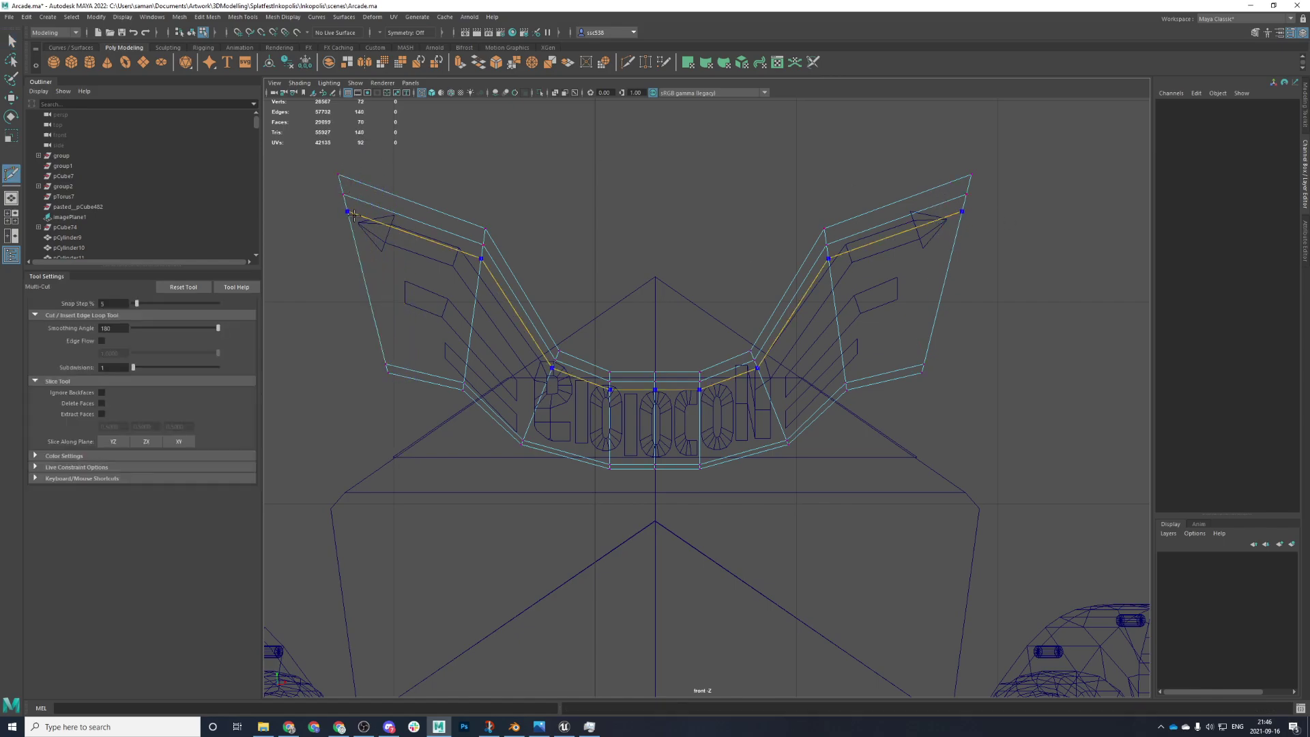
pyautogui.keyDown('ctrl'); pyautogui.click(361, 210); pyautogui.keyUp('ctrl')
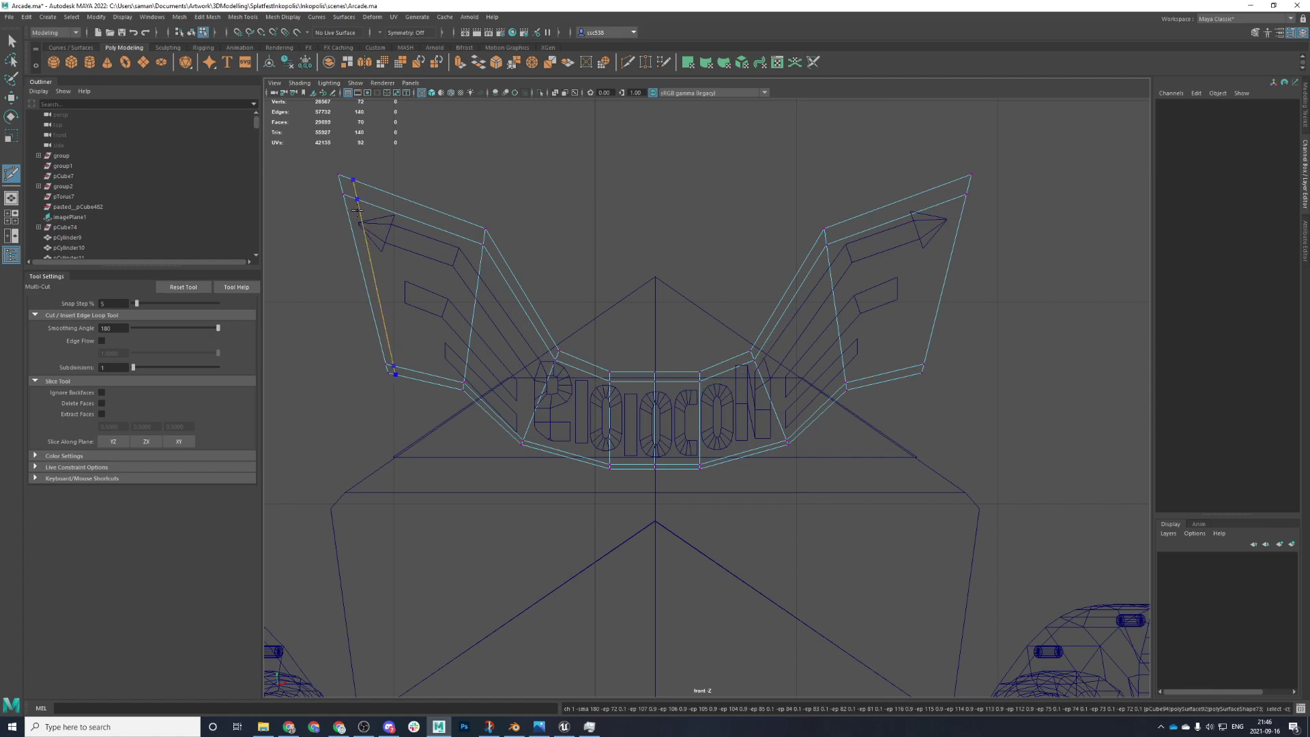
pyautogui.keyDown('ctrl'); pyautogui.click(365, 201); pyautogui.keyUp('ctrl')
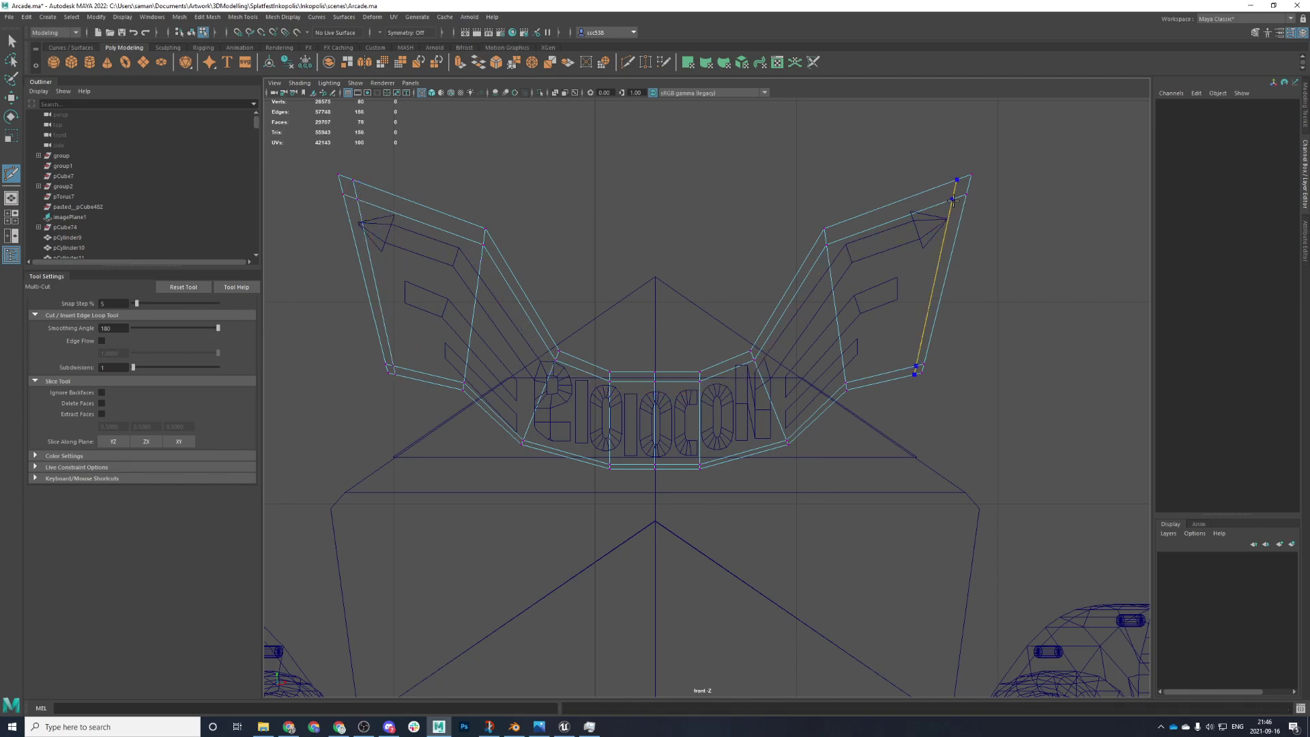
pyautogui.keyDown('ctrl'); pyautogui.click(953, 201); pyautogui.keyUp('ctrl')
pyautogui.click(12, 41)
# - Select the outermost vertices along the backing panel's lower border and move them slightly downward
pyautogui.rightClick(372, 199)
pyautogui.click(322, 196)
pyautogui.moveTo(301, 161); pyautogui.dragTo(360, 249)
pyautogui.moveTo(377, 385); pyautogui.dragTo(459, 405)
pyautogui.keyDown('shift'); pyautogui.moveTo(538, 476); pyautogui.dragTo(539, 477); pyautogui.keyUp('shift')
pyautogui.keyDown('shift'); pyautogui.moveTo(513, 413); pyautogui.dragTo(533, 441); pyautogui.keyUp('shift')
pyautogui.keyDown('shift'); pyautogui.moveTo(557, 438); pyautogui.dragTo(593, 474); pyautogui.keyUp('shift')
pyautogui.hotkey('ctrl', 'z')
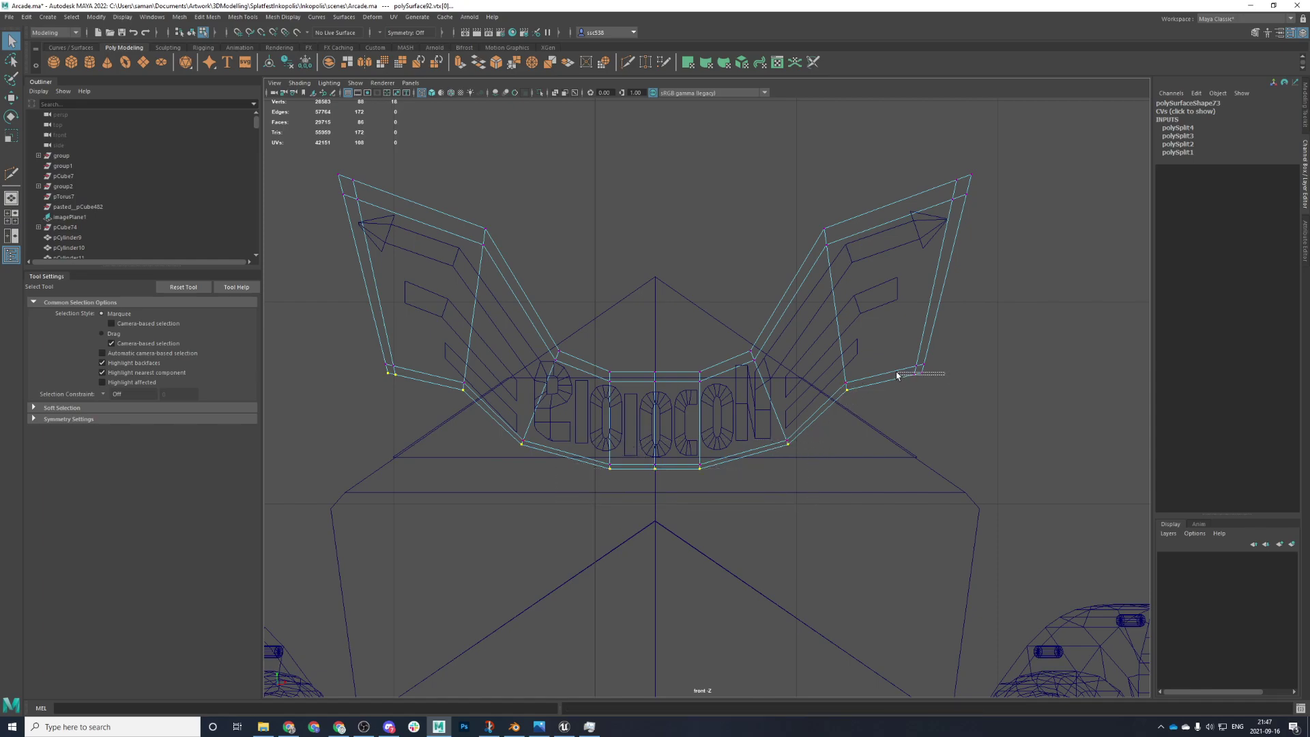
pyautogui.press('w')
pyautogui.moveTo(655, 375); pyautogui.dragTo(651, 376)
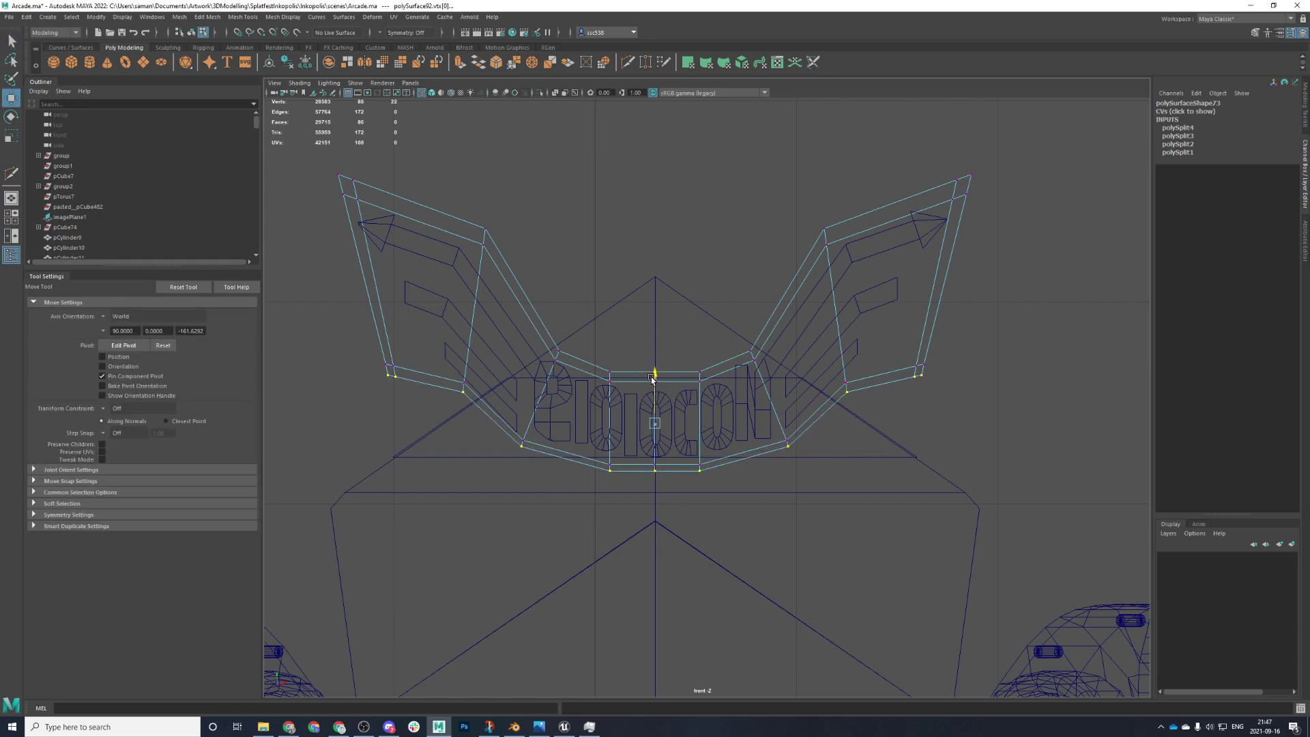
# - Select the lettering object, scale it to about 0.978 in X and Y, and reposition it within the backing panel's border
pyautogui.moveTo(494, 396); pyautogui.dragTo(501, 402, button='right')
pyautogui.click(506, 387)
pyautogui.click(508, 390)
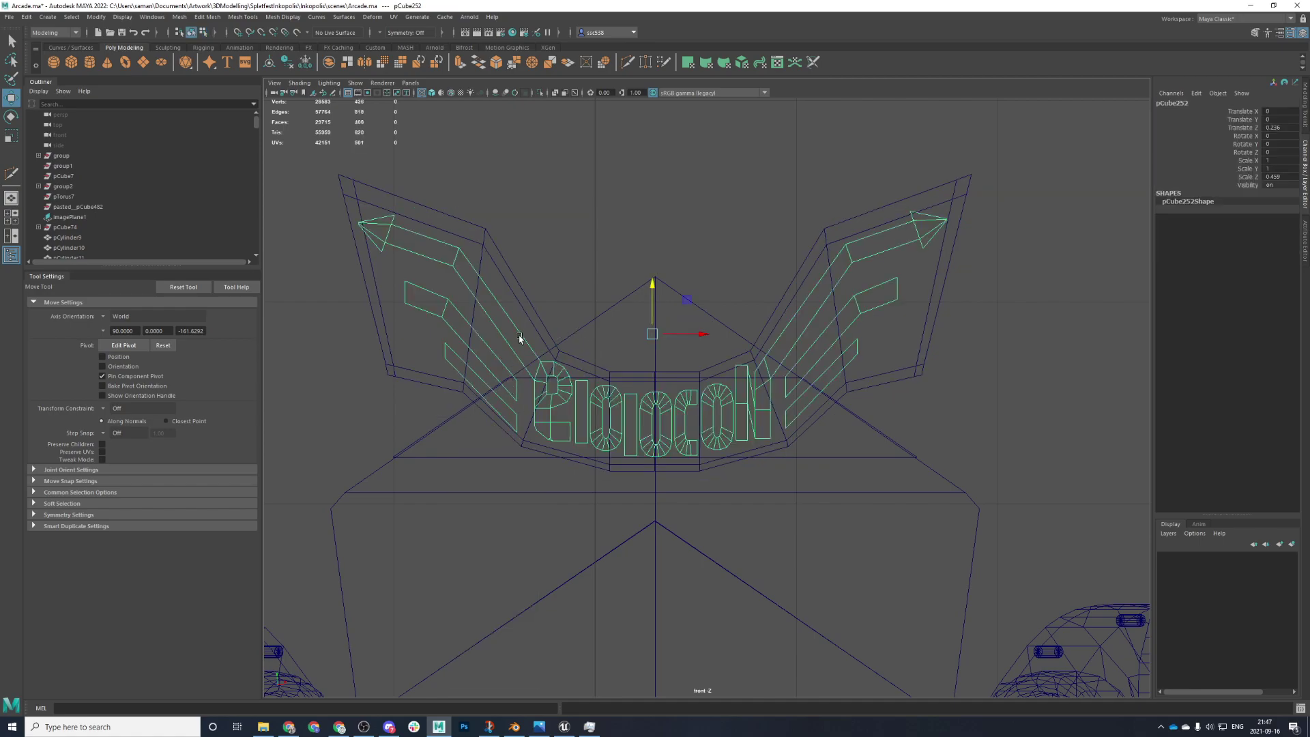
pyautogui.moveTo(654, 289); pyautogui.dragTo(653, 285)
pyautogui.press('r')
pyautogui.moveTo(653, 333); pyautogui.dragTo(697, 333)
pyautogui.hotkey('ctrl', 'z')
pyautogui.moveTo(649, 290); pyautogui.dragTo(652, 294)
pyautogui.press('w')
pyautogui.moveTo(700, 335); pyautogui.dragTo(703, 339)
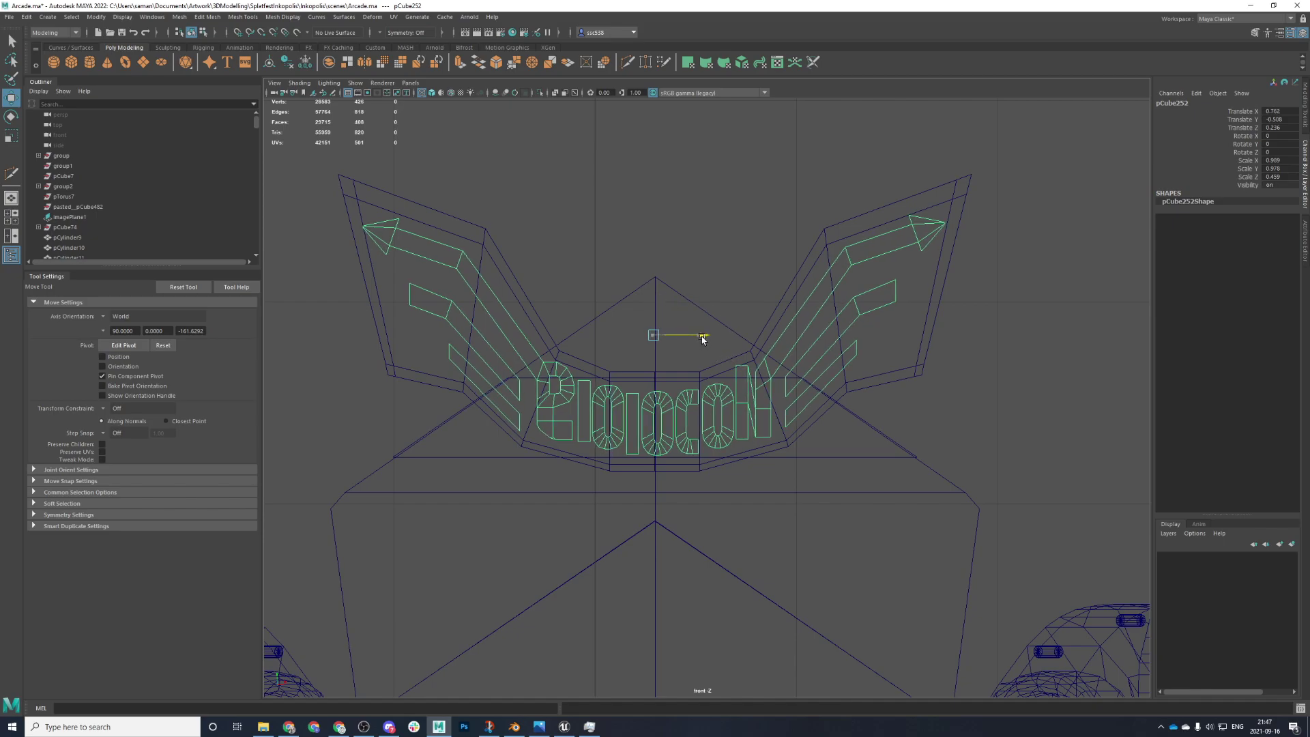
pyautogui.press('r')
pyautogui.moveTo(698, 333); pyautogui.dragTo(651, 295)
pyautogui.press('w')
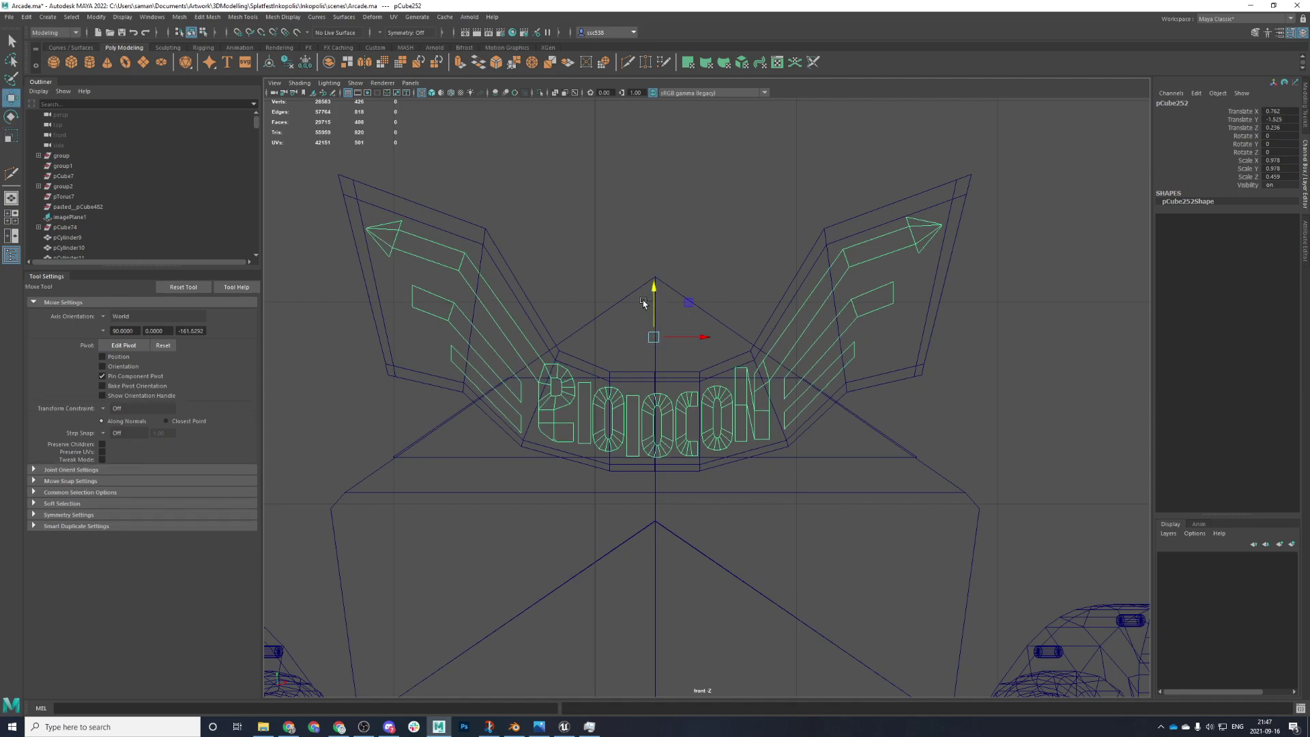
# - Select the backing panel's upper vertices above the lettering and save the scene, accepting the student version notice
pyautogui.click(534, 298)
pyautogui.click(526, 298)
pyautogui.moveTo(526, 298); pyautogui.dragTo(471, 296, button='right')
pyautogui.moveTo(551, 333); pyautogui.dragTo(775, 394)
pyautogui.hotkey('ctrl', 's')
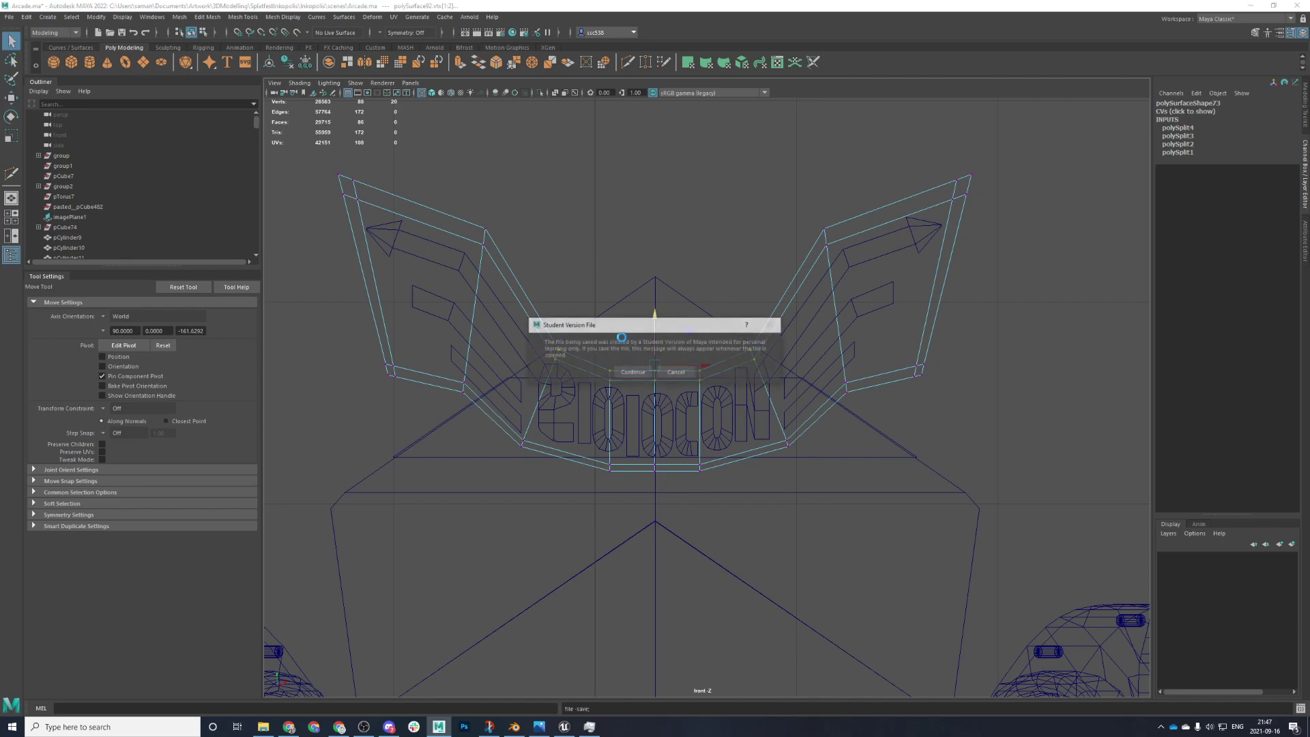
pyautogui.click(634, 370)
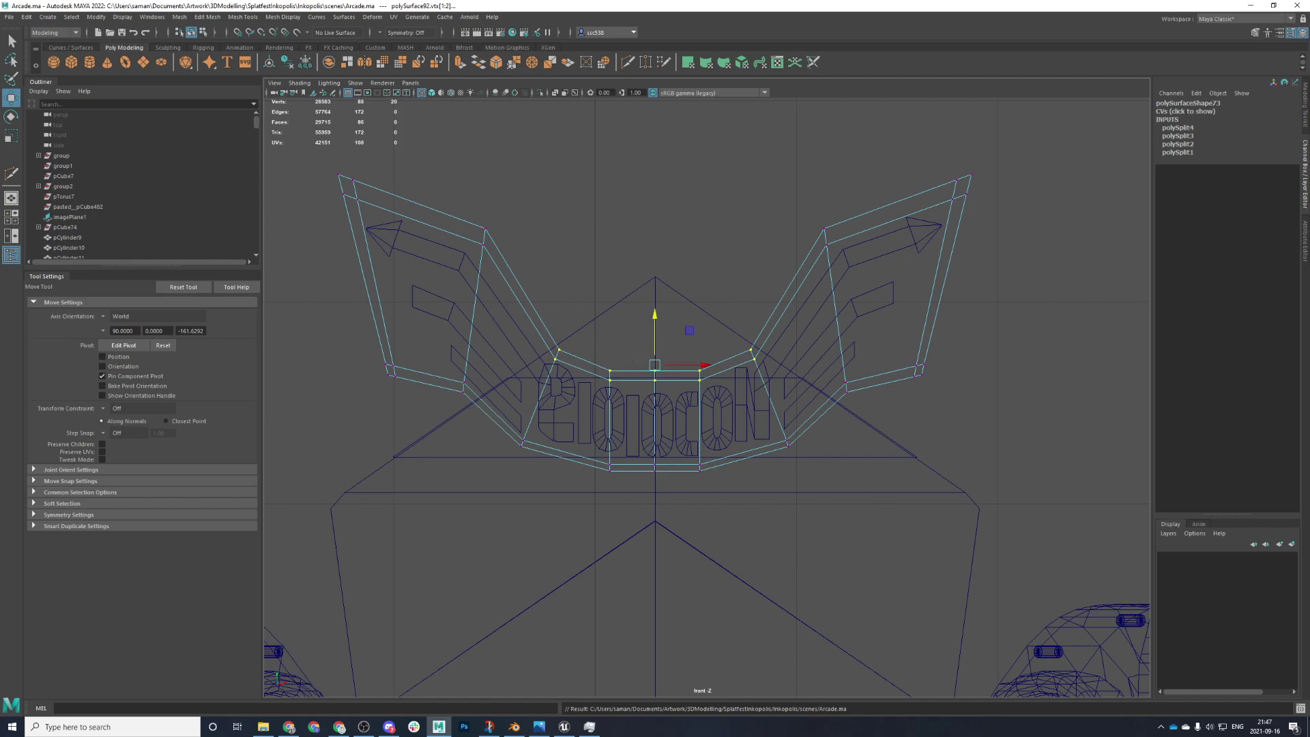
# - Switch to Discord's general channel and select the account's own username
pyautogui.hotkey('alt', 'Tab')
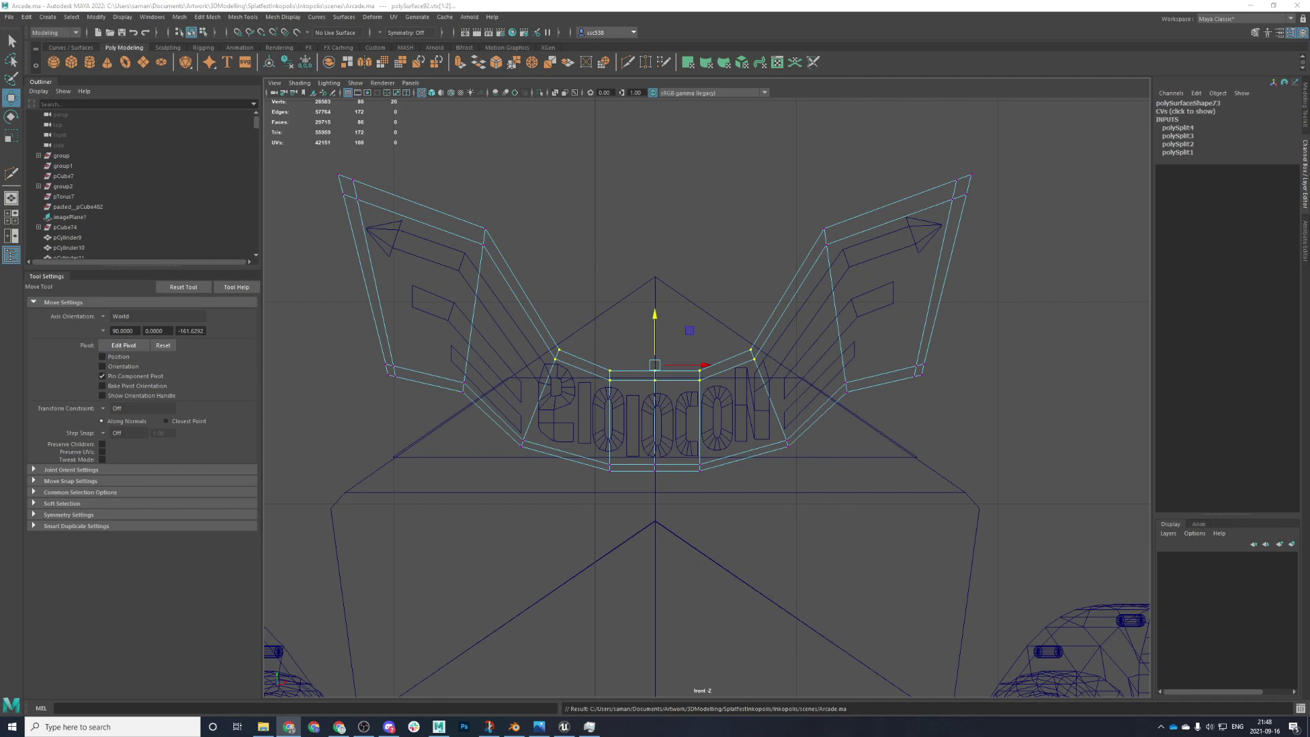
pyautogui.hotkey('alt', 'Tab')
pyautogui.moveTo(1309, 183); pyautogui.dragTo(226, 2)
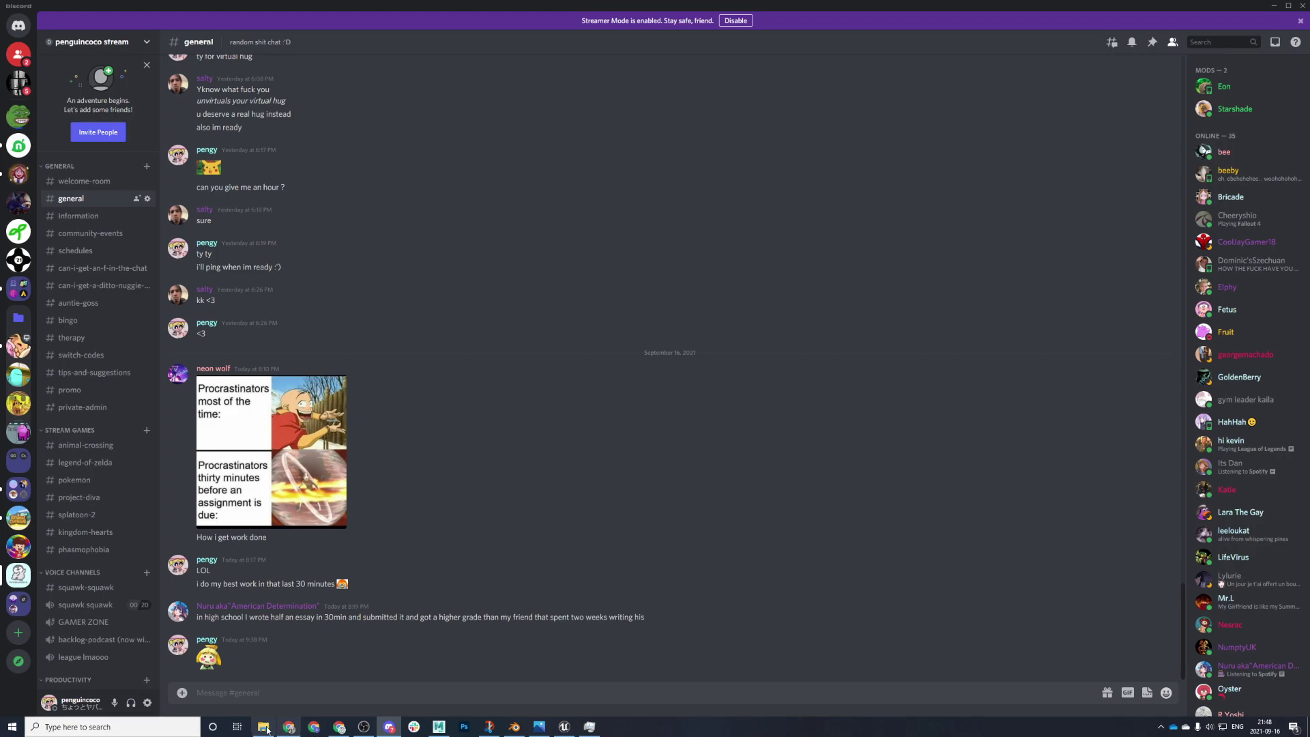
pyautogui.click(81, 700)
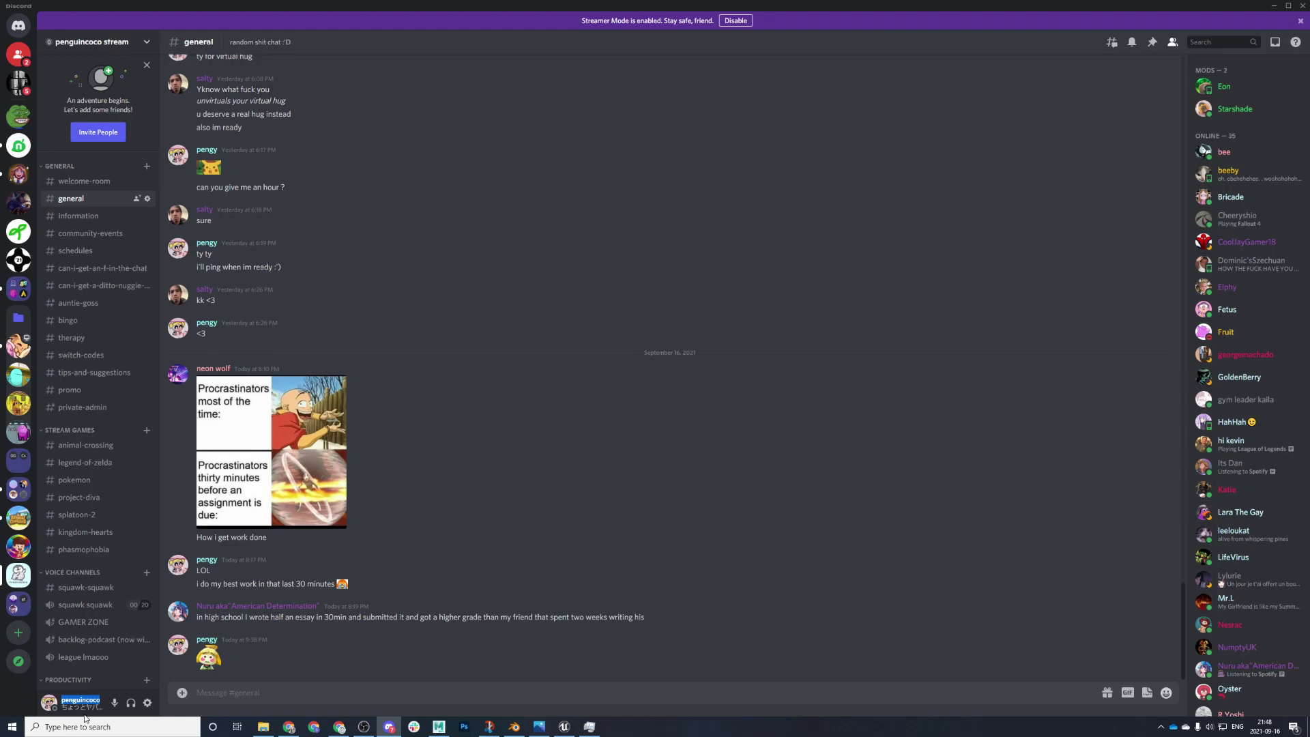
# - Look through the server's member list and view the account's own member entry
pyautogui.click(90, 703)
pyautogui.scroll(-10, 1227, 382)
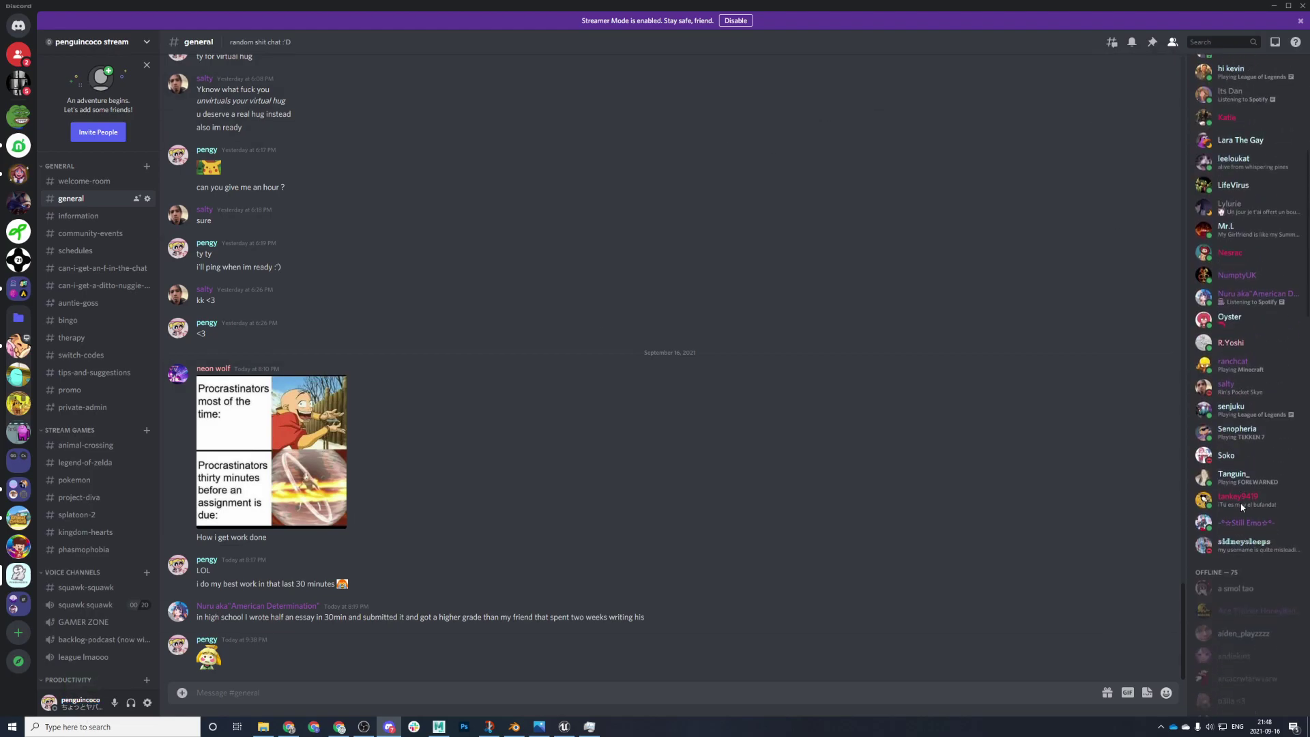
pyautogui.scroll(-12, 1244, 365)
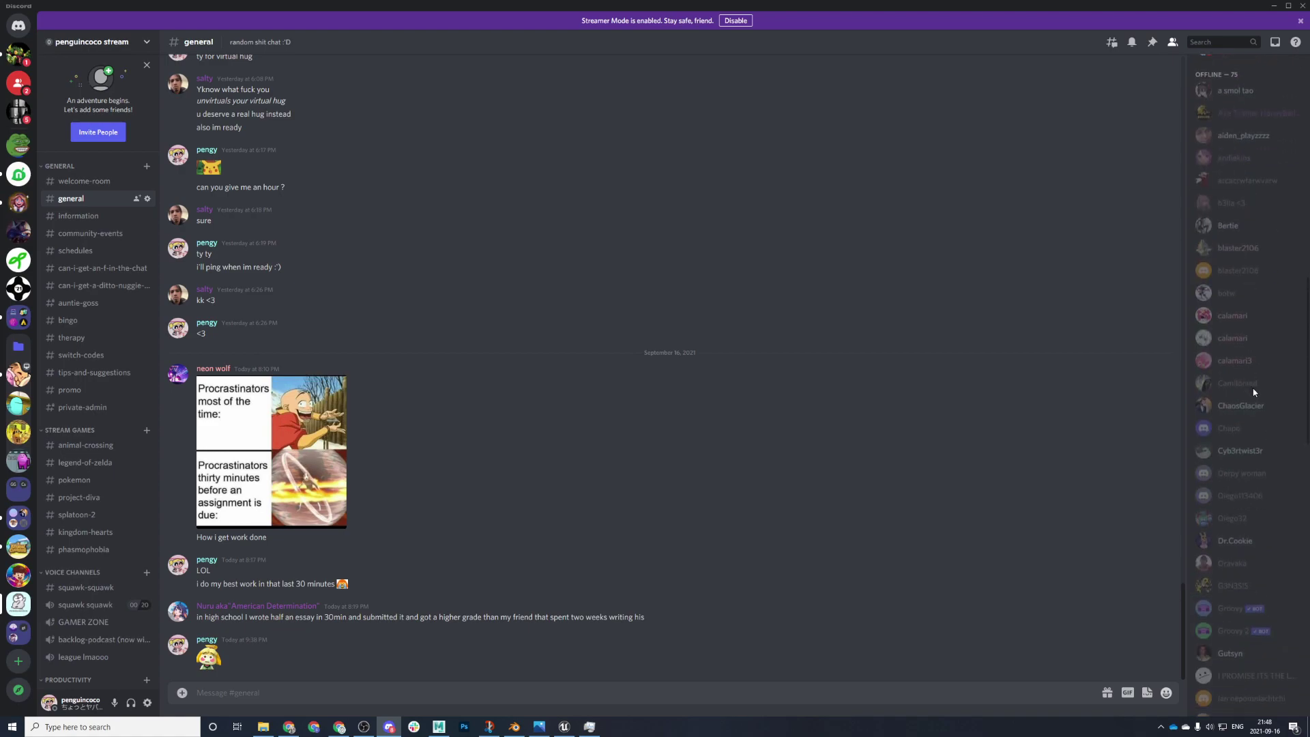
pyautogui.scroll(-2, 1262, 422)
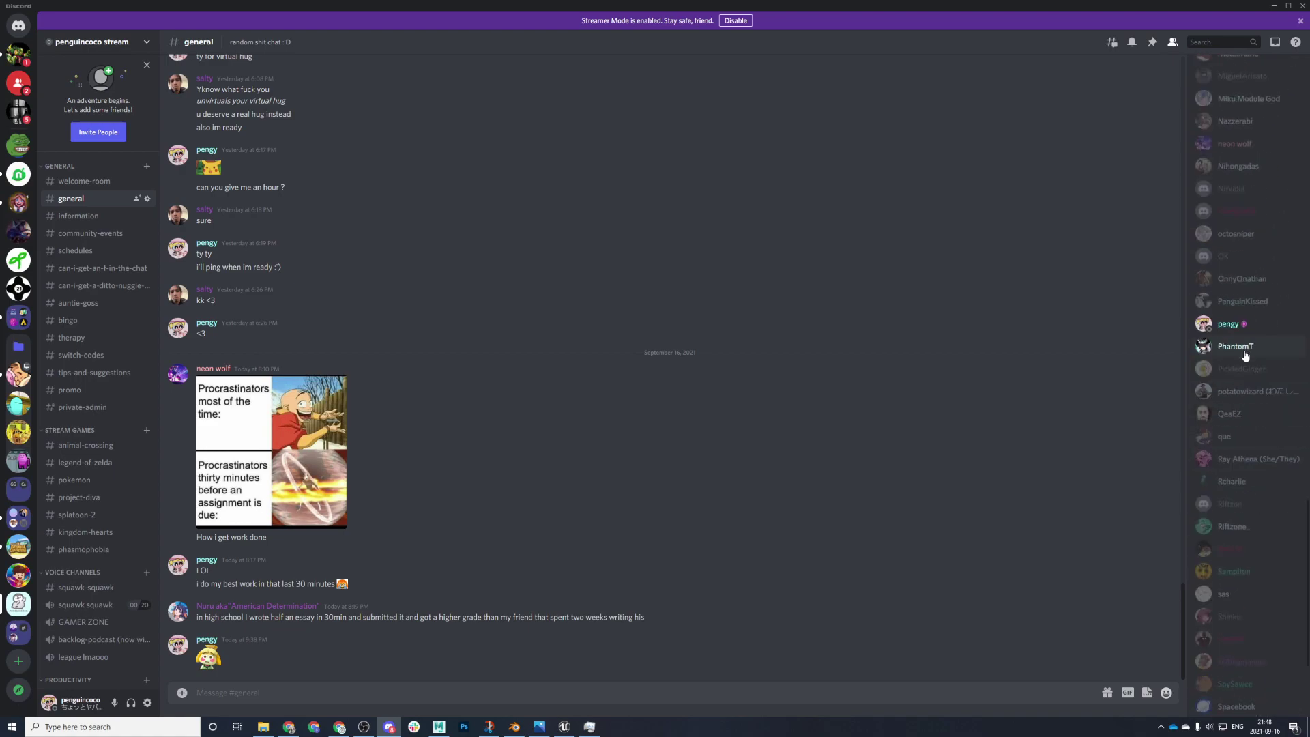
pyautogui.click(1228, 326)
pyautogui.click(1228, 326)
pyautogui.click(1228, 327)
pyautogui.click(855, 265)
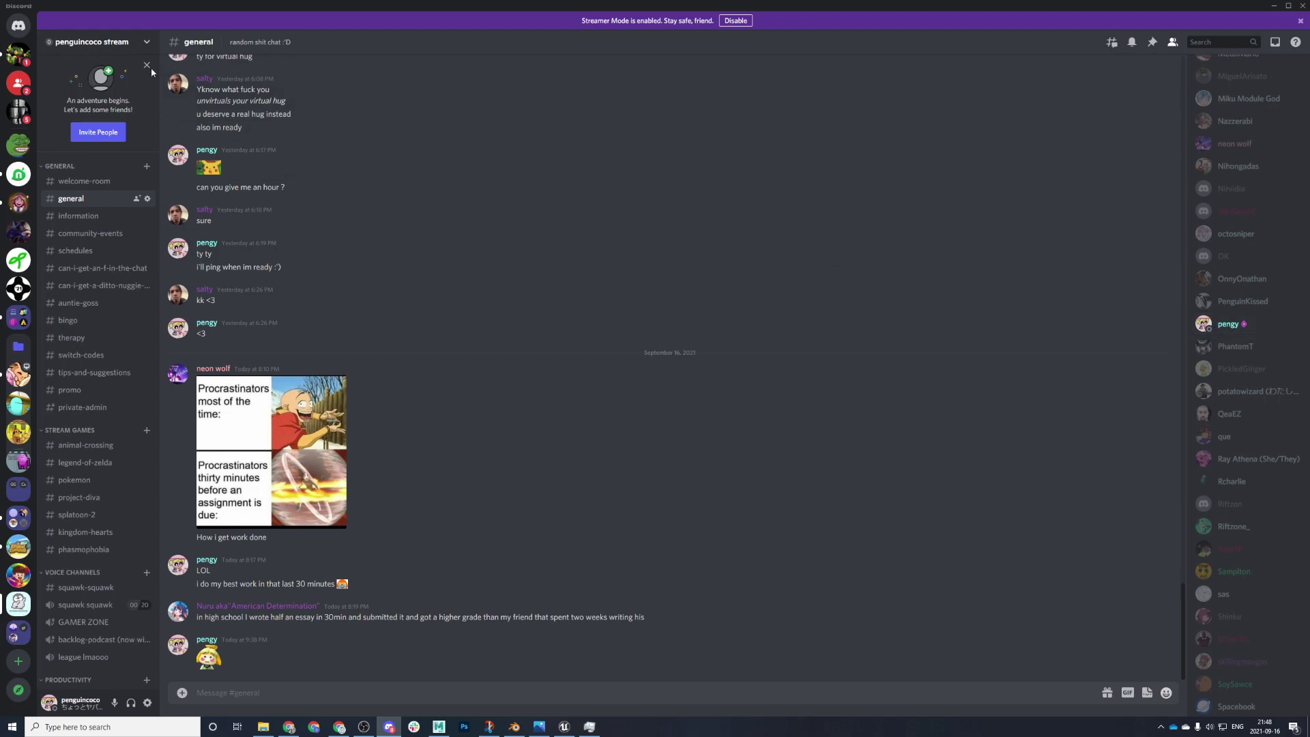
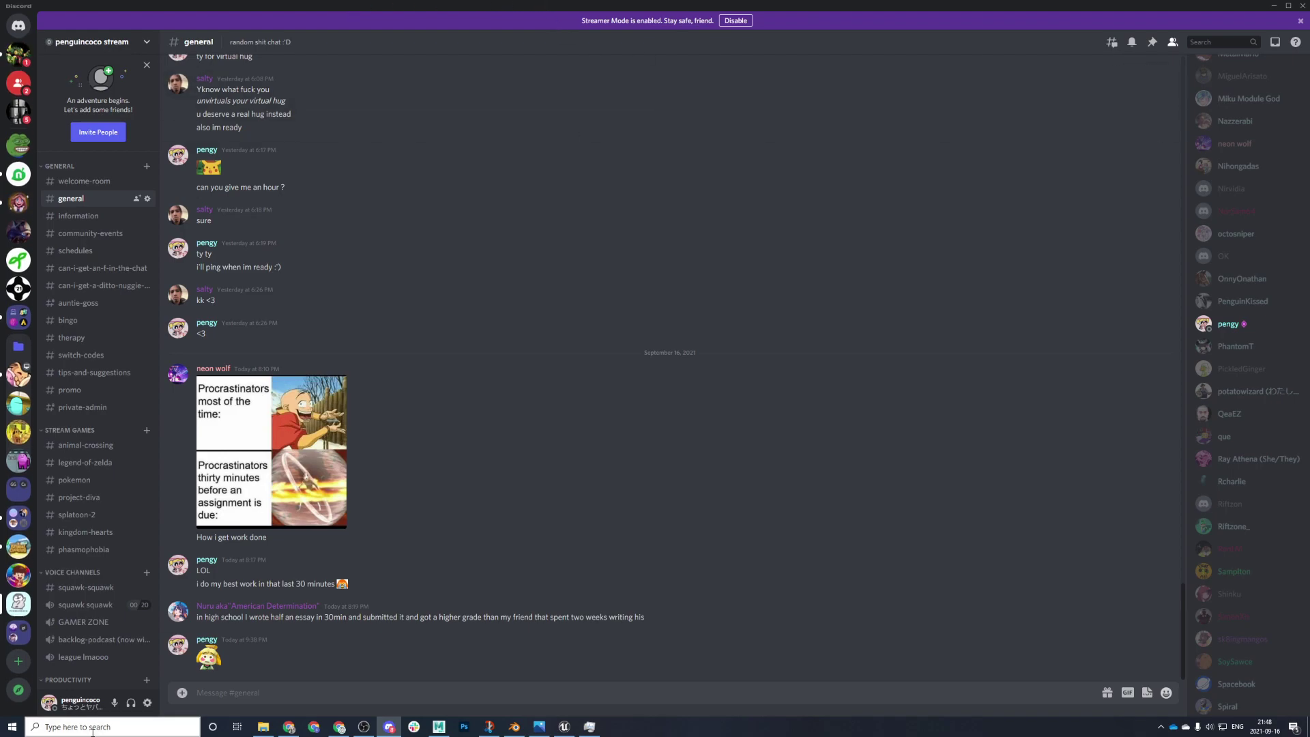
# - Copy the account's own username
pyautogui.click(83, 703)
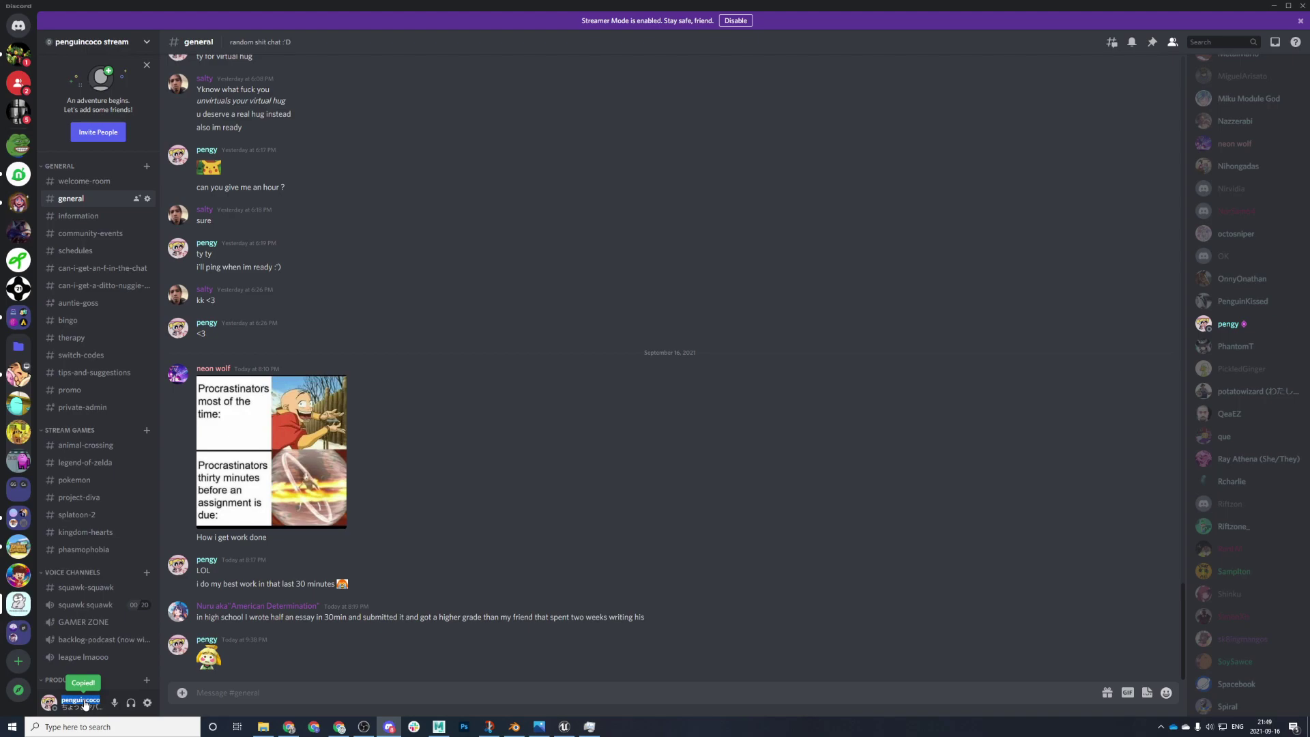
pyautogui.click(85, 701)
pyautogui.moveTo(283, 653); pyautogui.dragTo(213, 673)
pyautogui.click(225, 662)
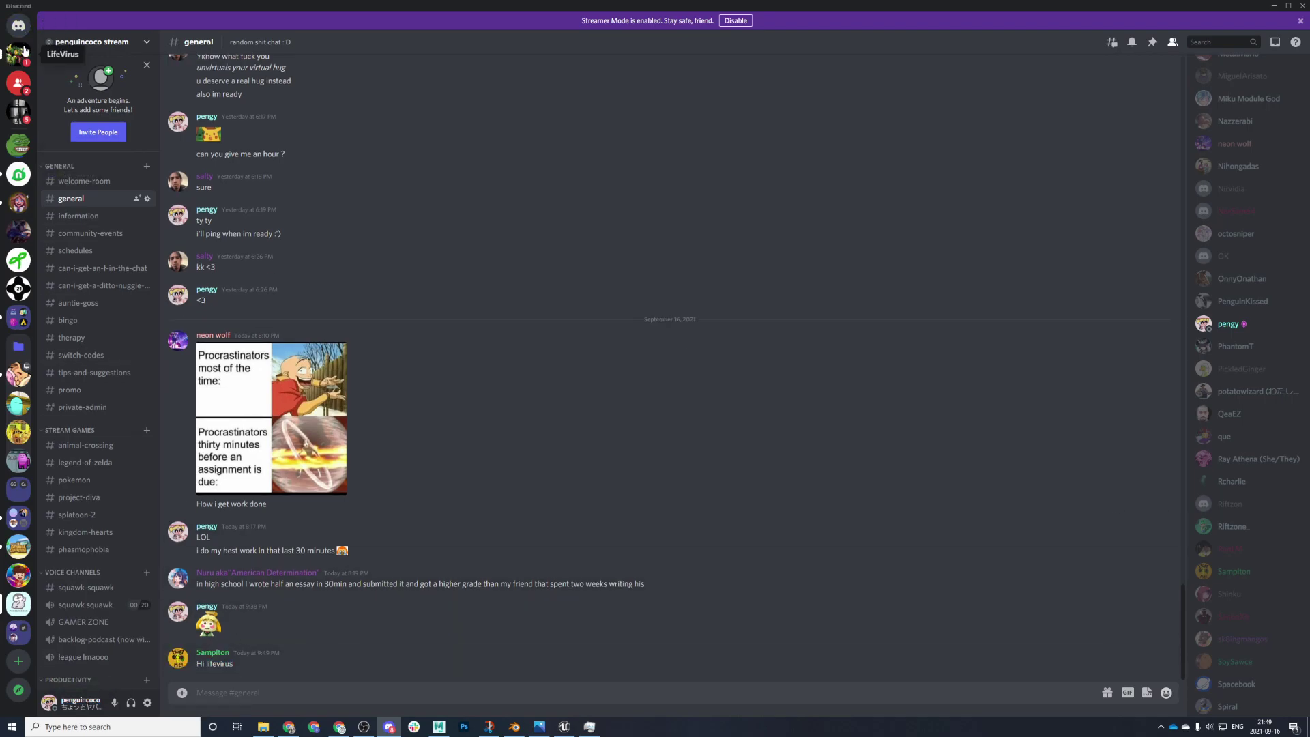
# - Read the newest messages in the latest direct message conversation and return to the stream server's general channel
pyautogui.click(19, 26)
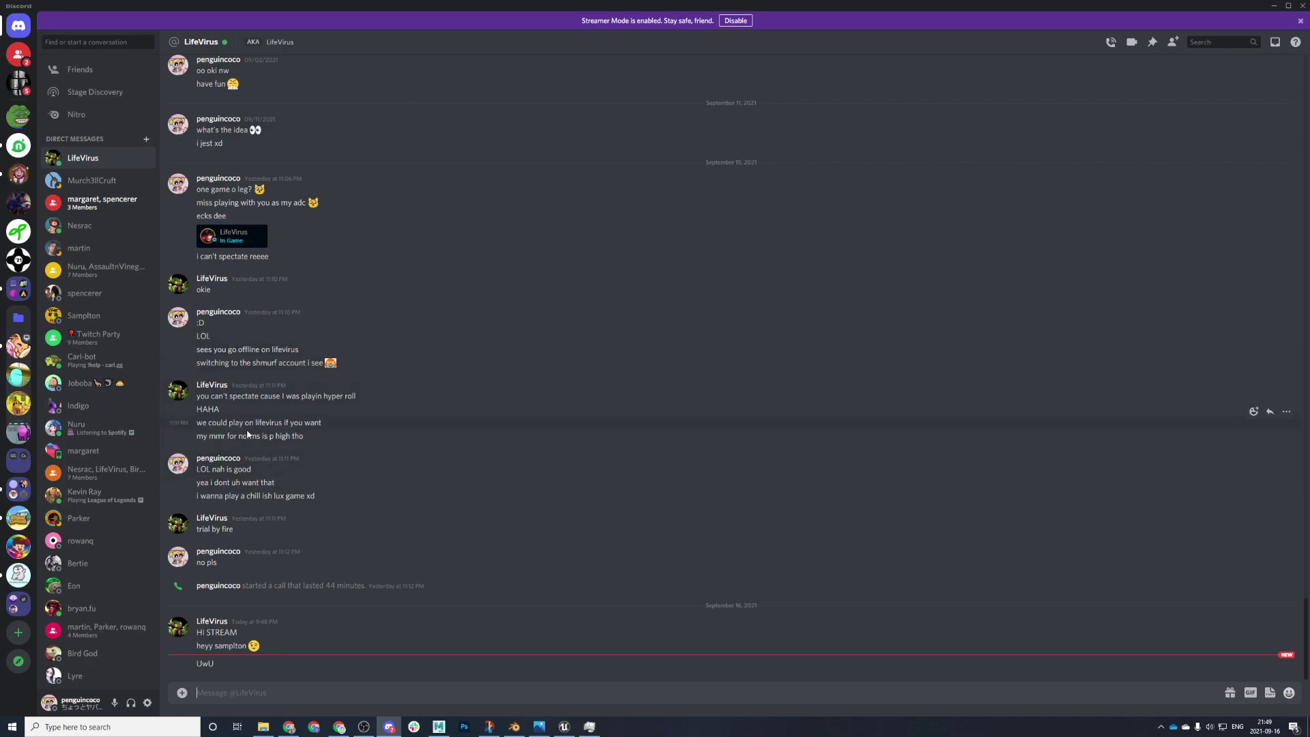
pyautogui.moveTo(301, 496); pyautogui.dragTo(232, 350)
pyautogui.click(332, 323)
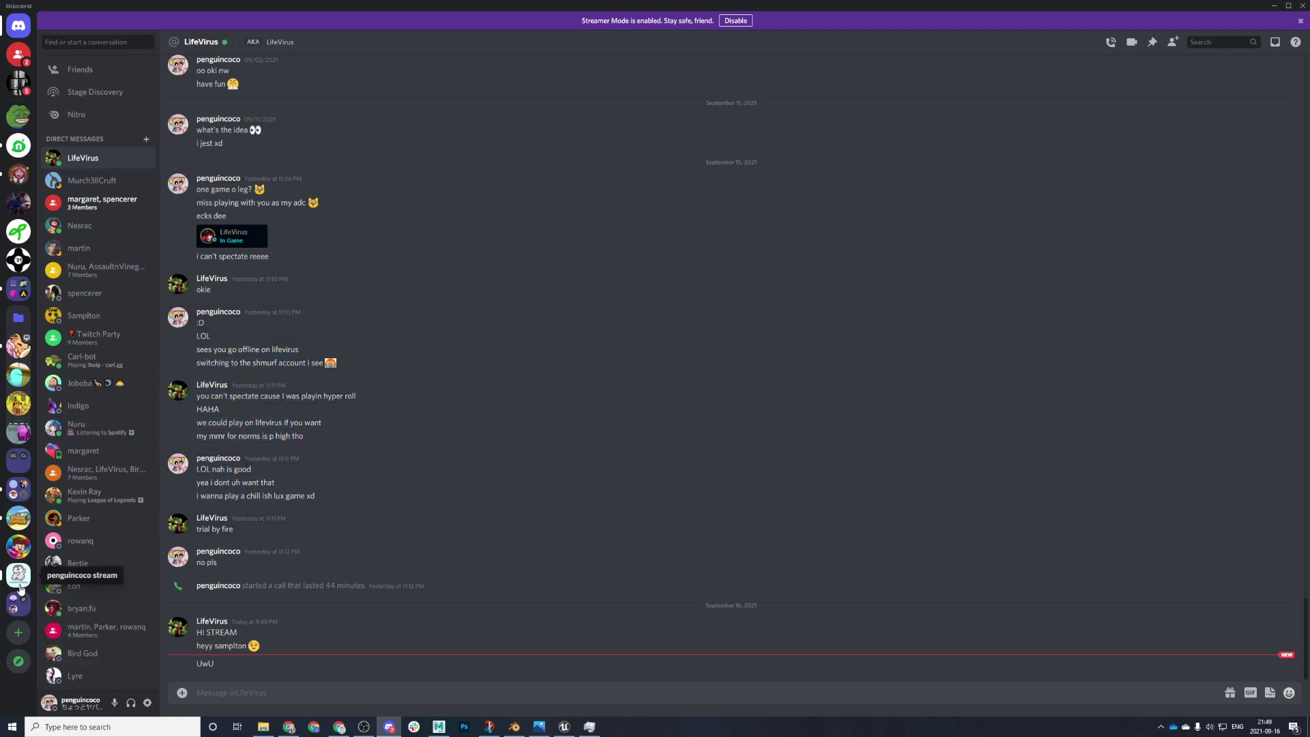
pyautogui.click(20, 587)
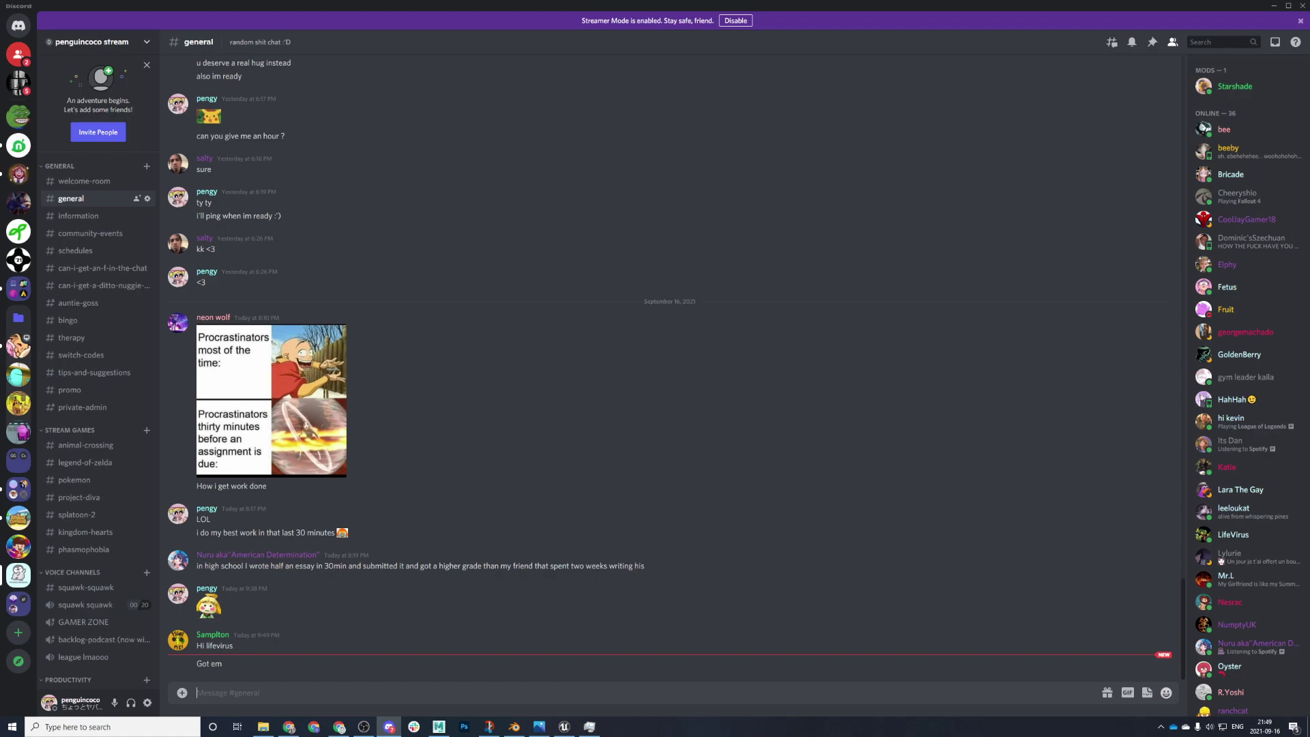
# - Copy the account's own username several more times in a row
pyautogui.click(86, 701)
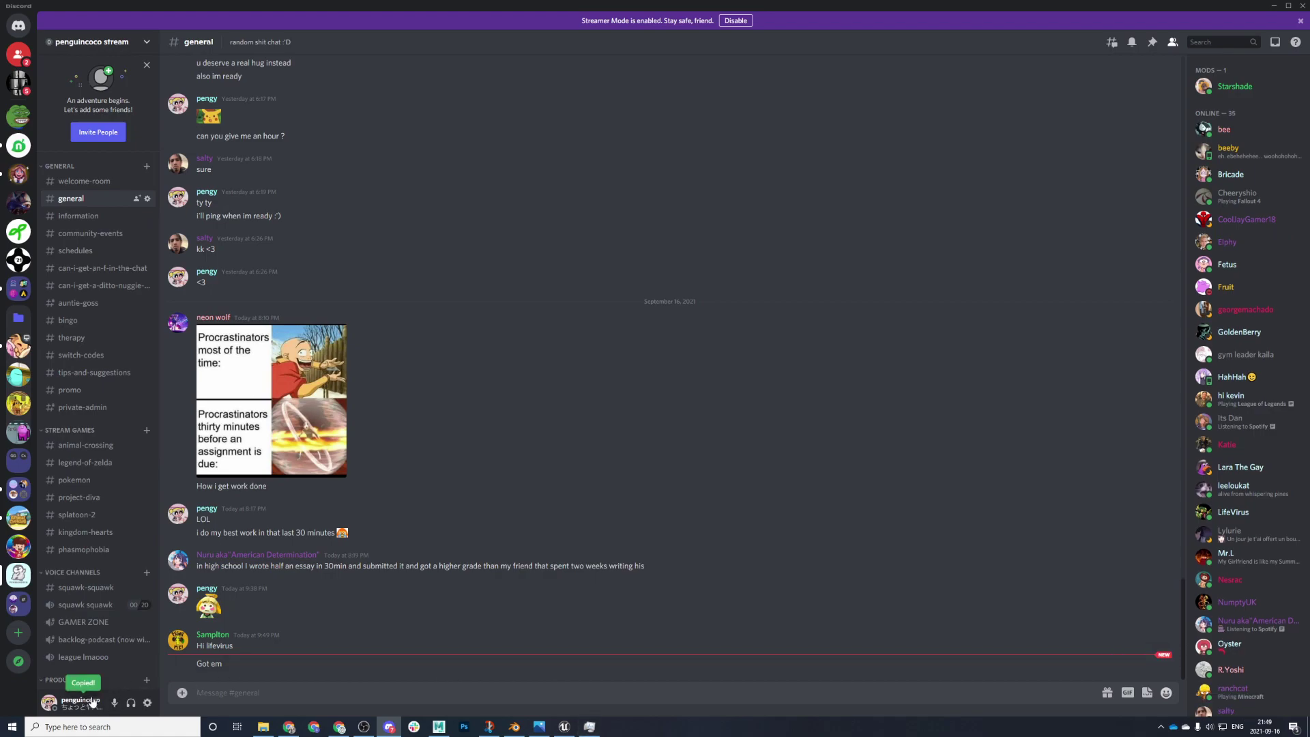
pyautogui.click(94, 702)
pyautogui.click(92, 703)
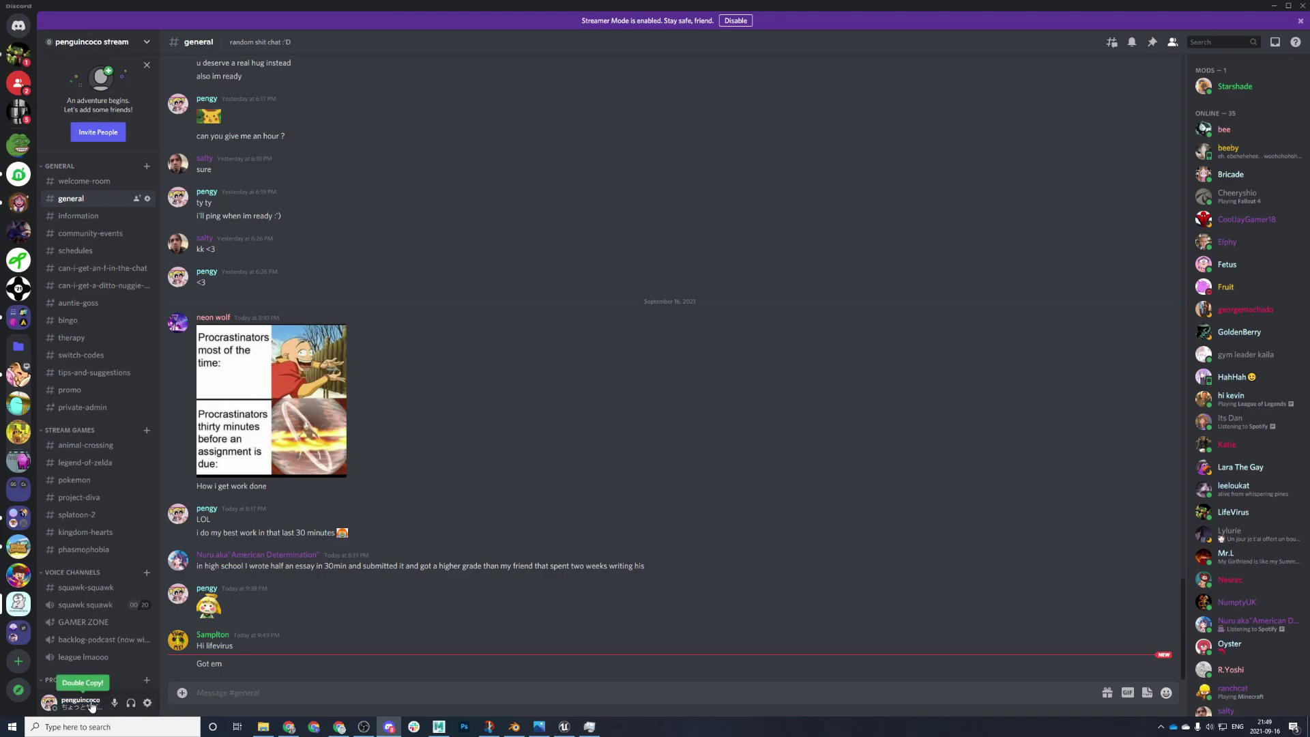
pyautogui.click(91, 703)
pyautogui.click(91, 702)
pyautogui.click(92, 703)
pyautogui.click(91, 703)
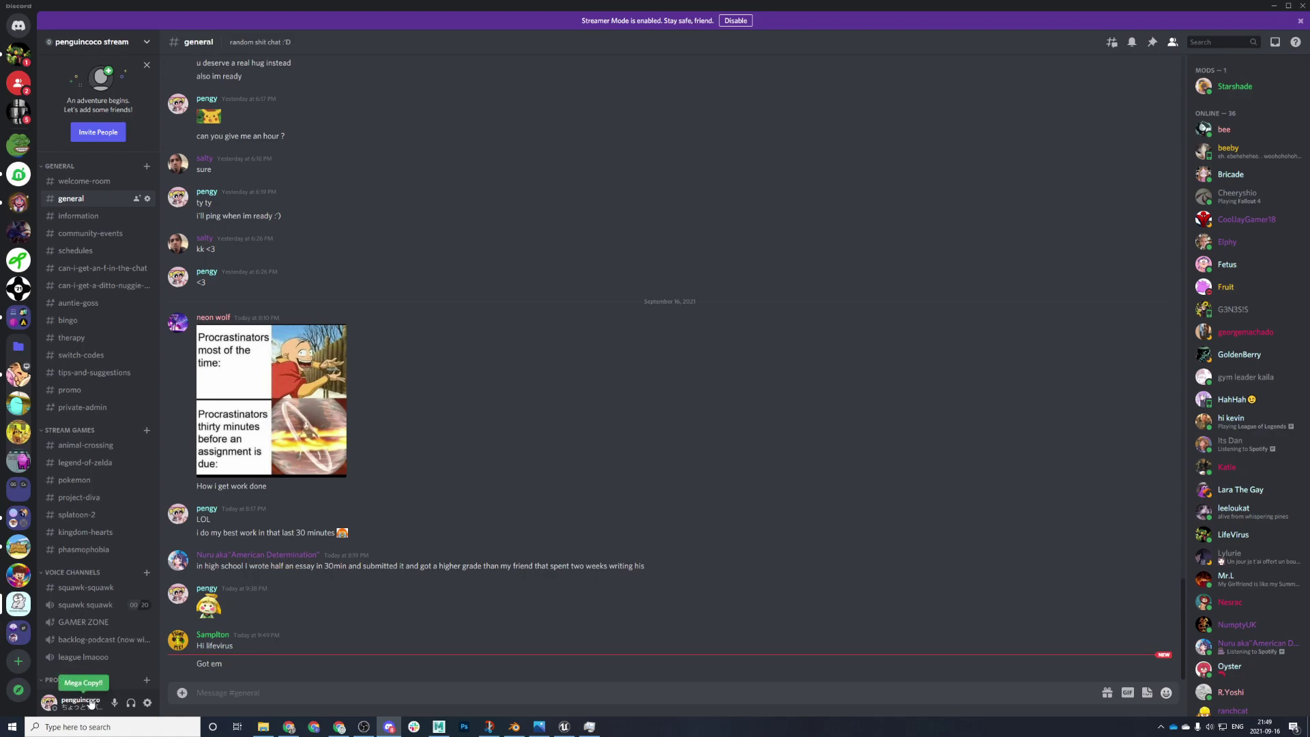
pyautogui.click(92, 703)
pyautogui.click(91, 703)
pyautogui.click(92, 702)
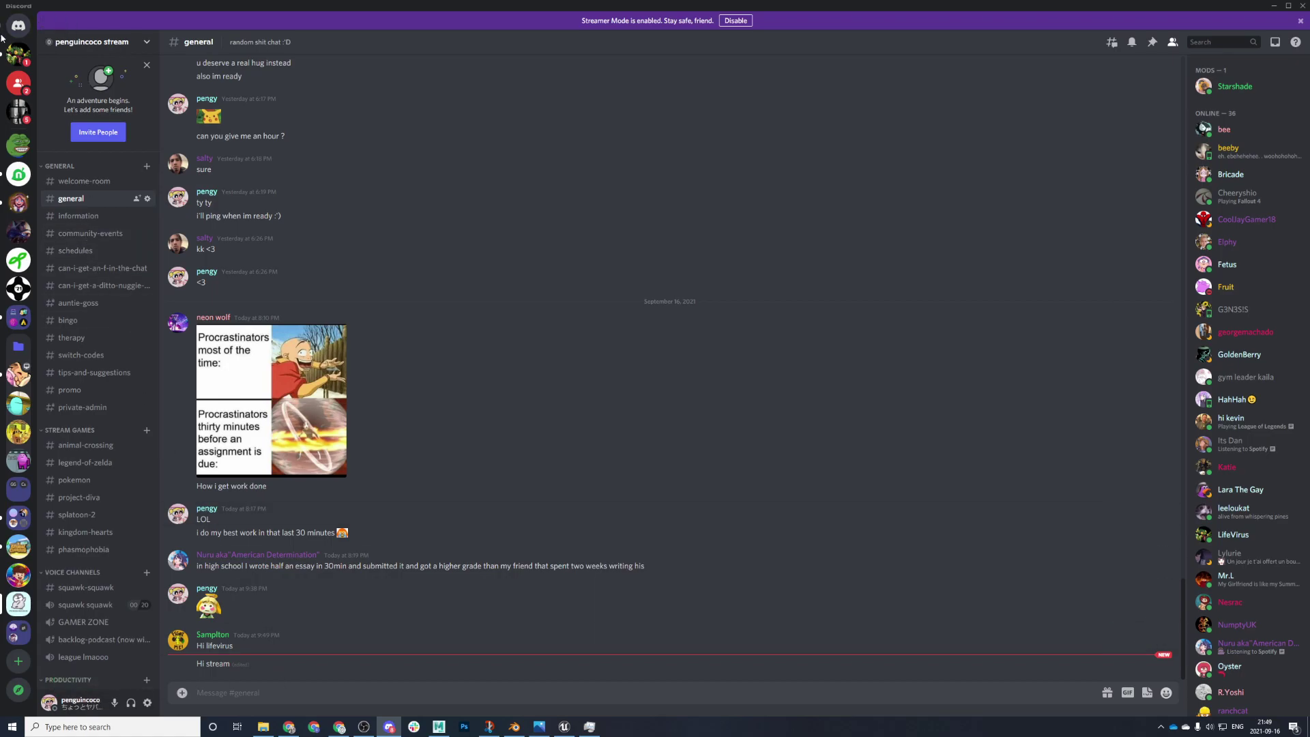
# - Check the new direct message and post ":)" in the stream server's general channel
pyautogui.click(27, 66)
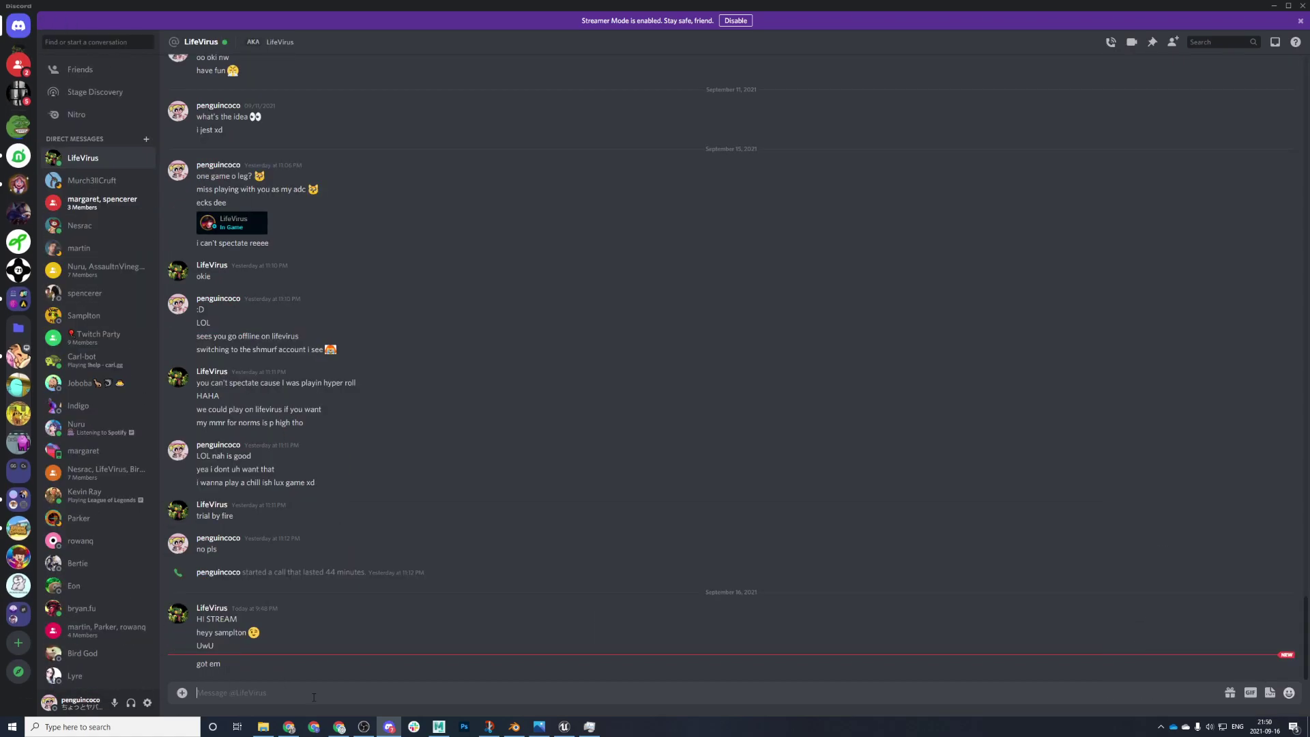
pyautogui.click(19, 577)
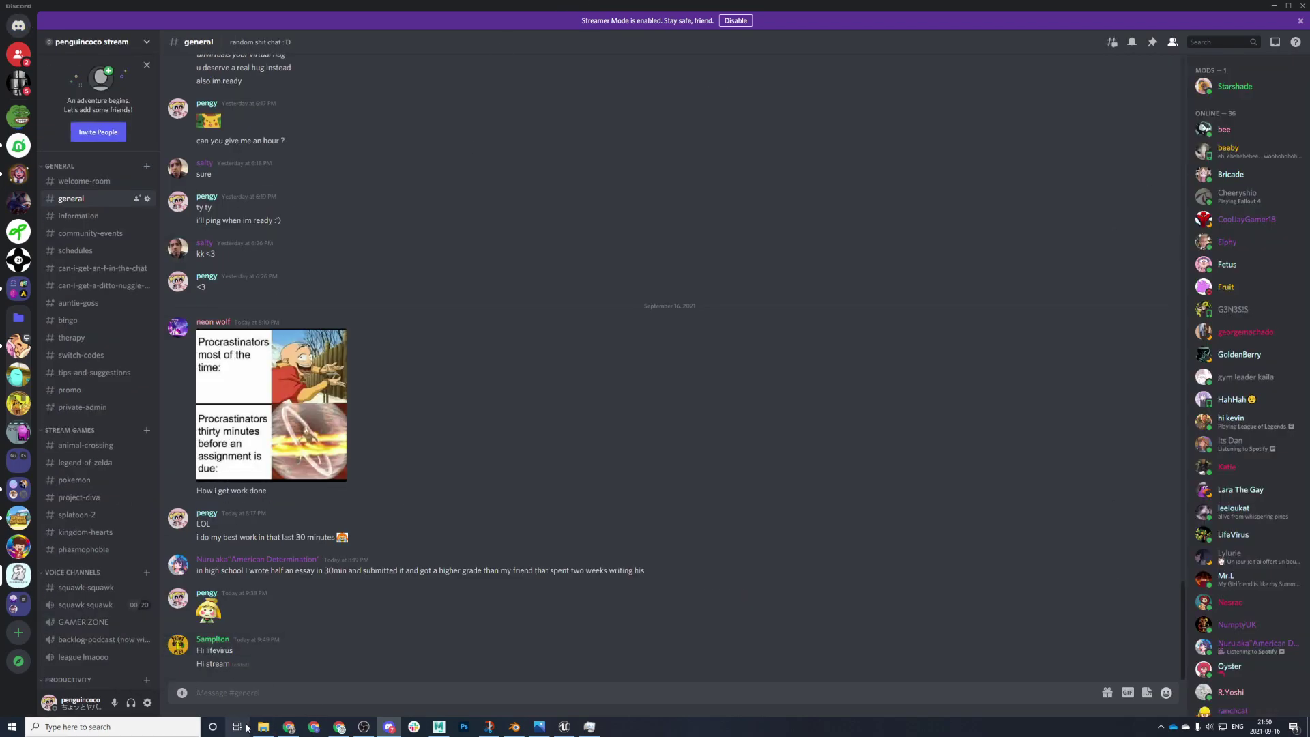
pyautogui.write('P')
pyautogui.press('Return')
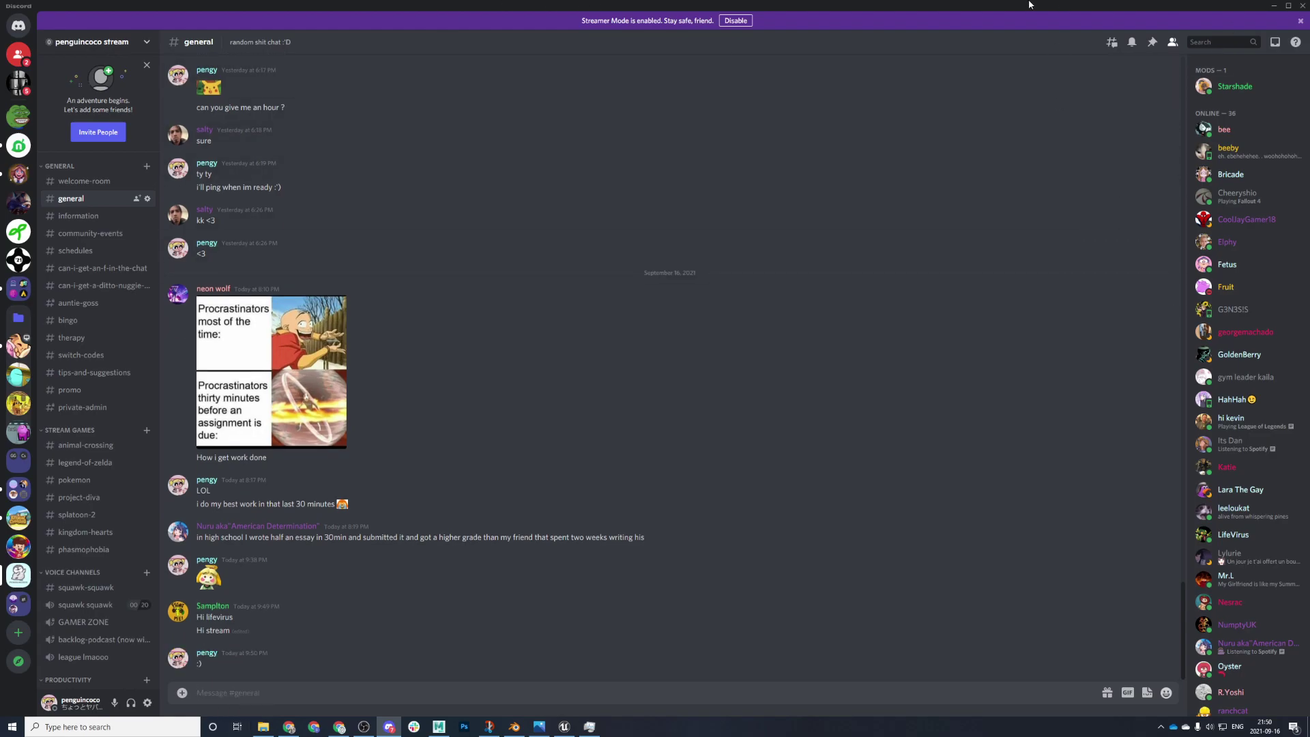
# - Switch back to Maya, return the sign's backing panel to object mode and show it in the perspective view
pyautogui.moveTo(1025, 8); pyautogui.dragTo(1309, 272)
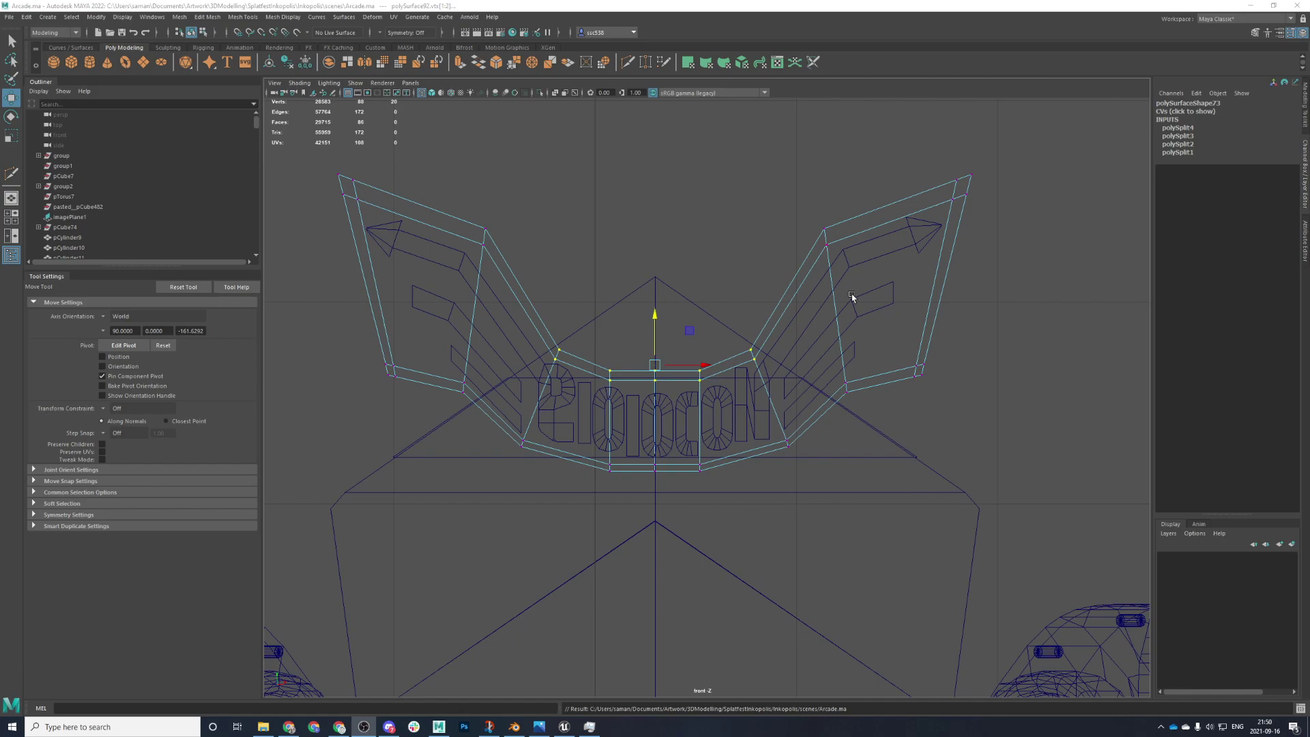
pyautogui.click(891, 301)
pyautogui.moveTo(891, 302); pyautogui.dragTo(1103, 174, button='right')
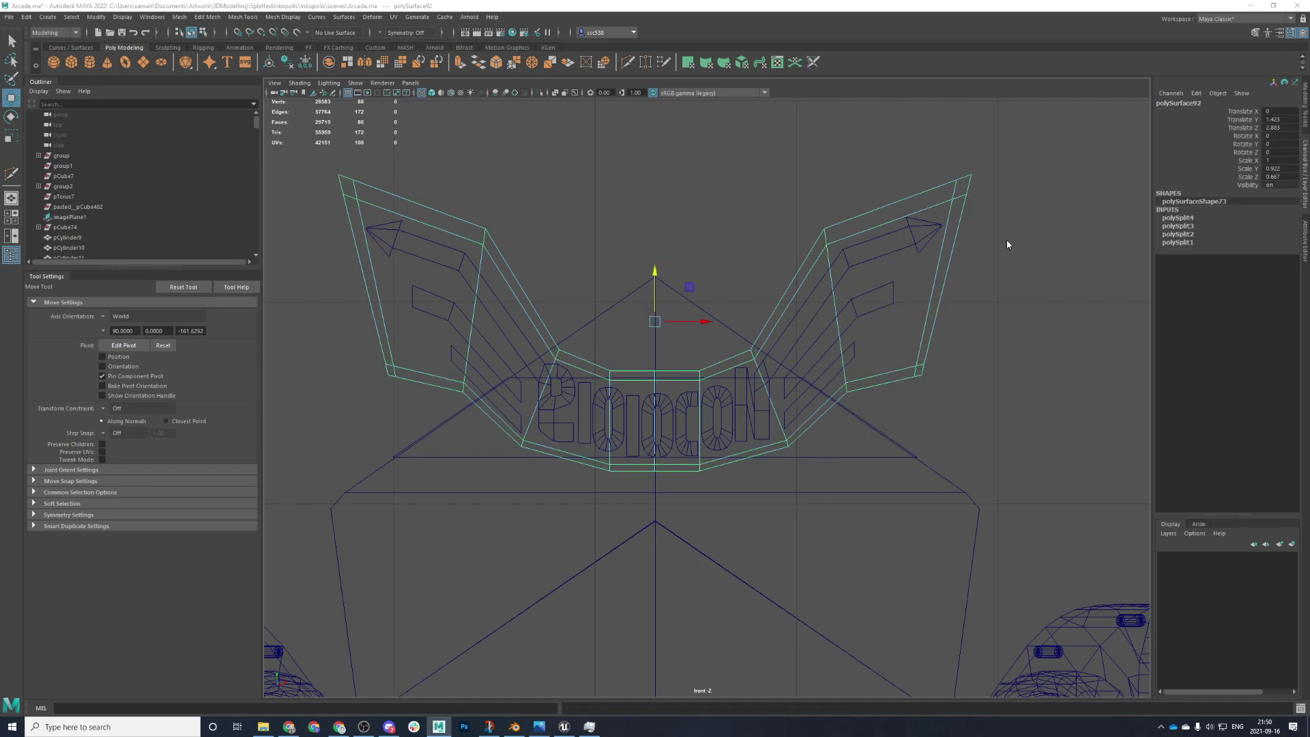
pyautogui.press('space')
pyautogui.press('space')
pyautogui.keyDown('alt'); pyautogui.moveTo(852, 361); pyautogui.dragTo(862, 345); pyautogui.keyUp('alt')
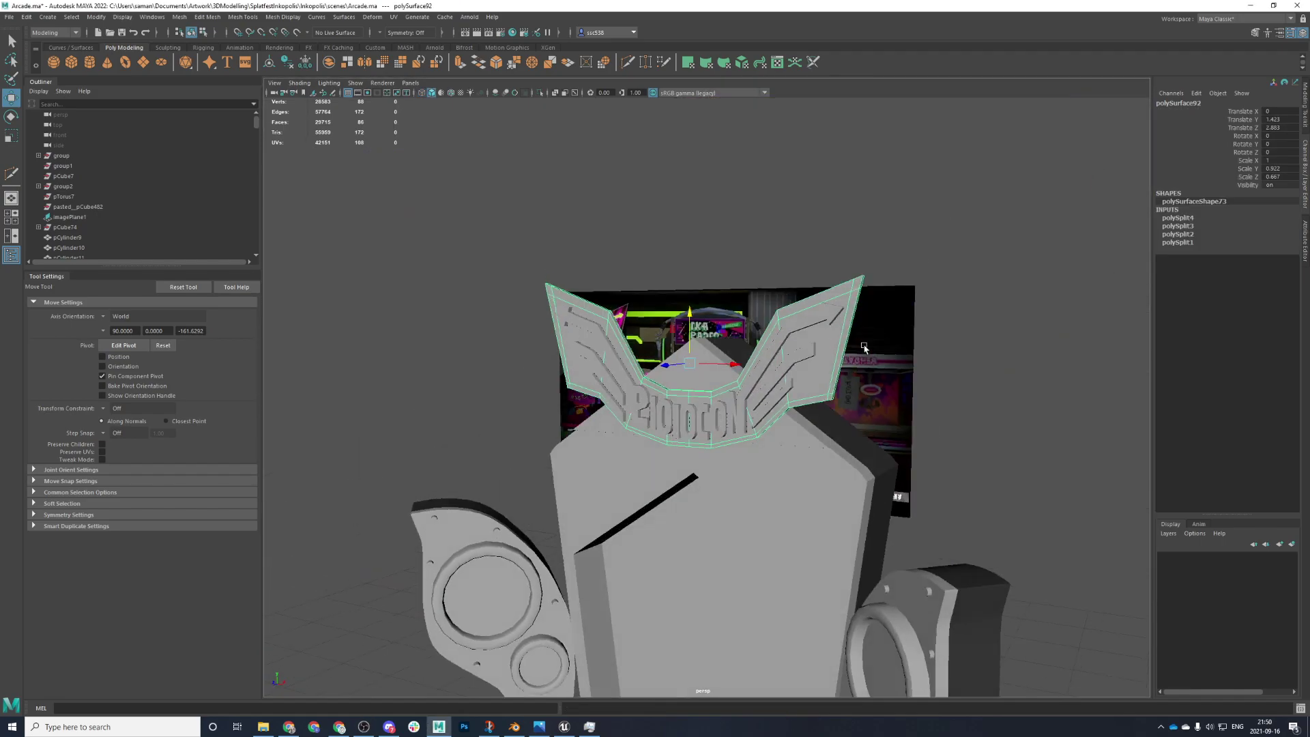
# - Delete the backing panel's construction history and freeze its transformations
pyautogui.click(286, 67)
pyautogui.click(305, 62)
pyautogui.click(269, 63)
pyautogui.keyDown('alt'); pyautogui.moveTo(533, 236); pyautogui.dragTo(550, 304); pyautogui.keyUp('alt')
pyautogui.keyDown('alt'); pyautogui.moveTo(550, 303); pyautogui.dragTo(498, 434, button='middle'); pyautogui.keyUp('alt')
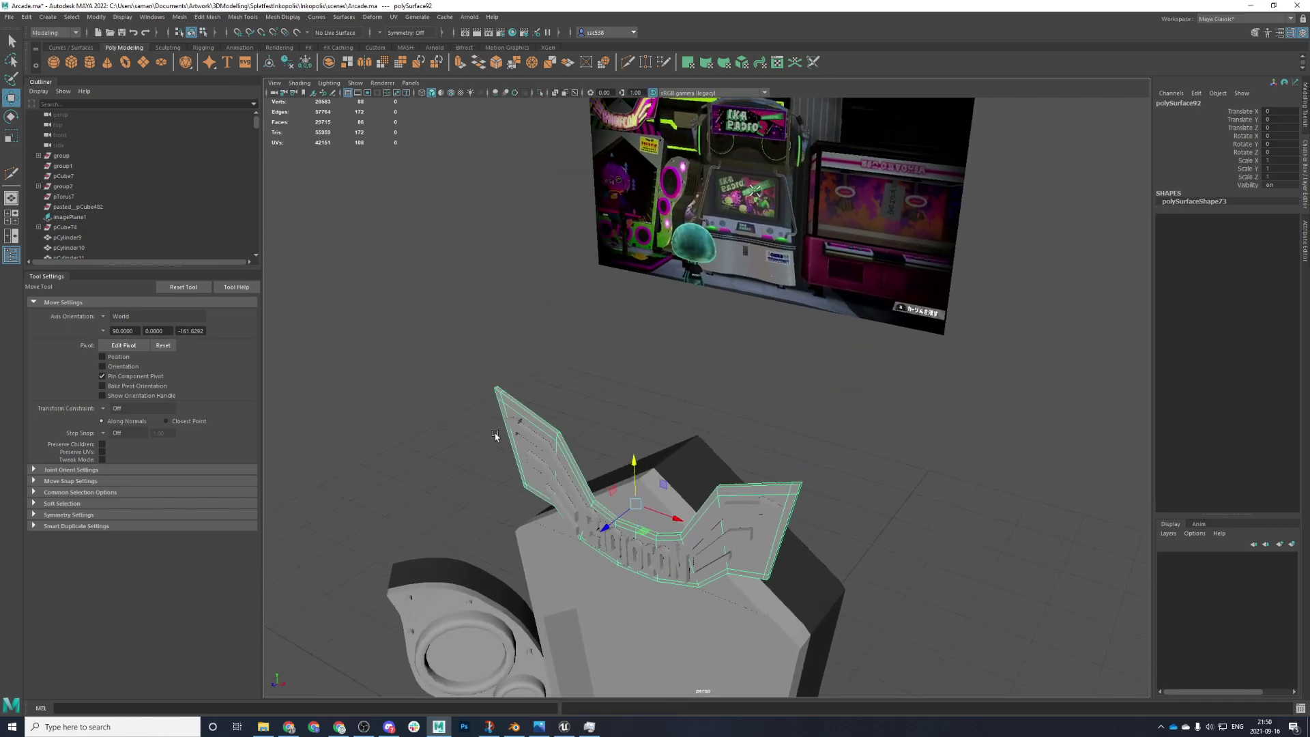
pyautogui.keyDown('alt'); pyautogui.moveTo(497, 435); pyautogui.dragTo(496, 430); pyautogui.keyUp('alt')
pyautogui.keyDown('alt'); pyautogui.moveTo(747, 554); pyautogui.dragTo(675, 544); pyautogui.keyUp('alt')
pyautogui.keyDown('alt'); pyautogui.moveTo(607, 515); pyautogui.dragTo(688, 531); pyautogui.keyUp('alt')
# - Try to reposition the upper border corner vertices of the backing panel's left wing in the front view
pyautogui.rightClick(784, 437)
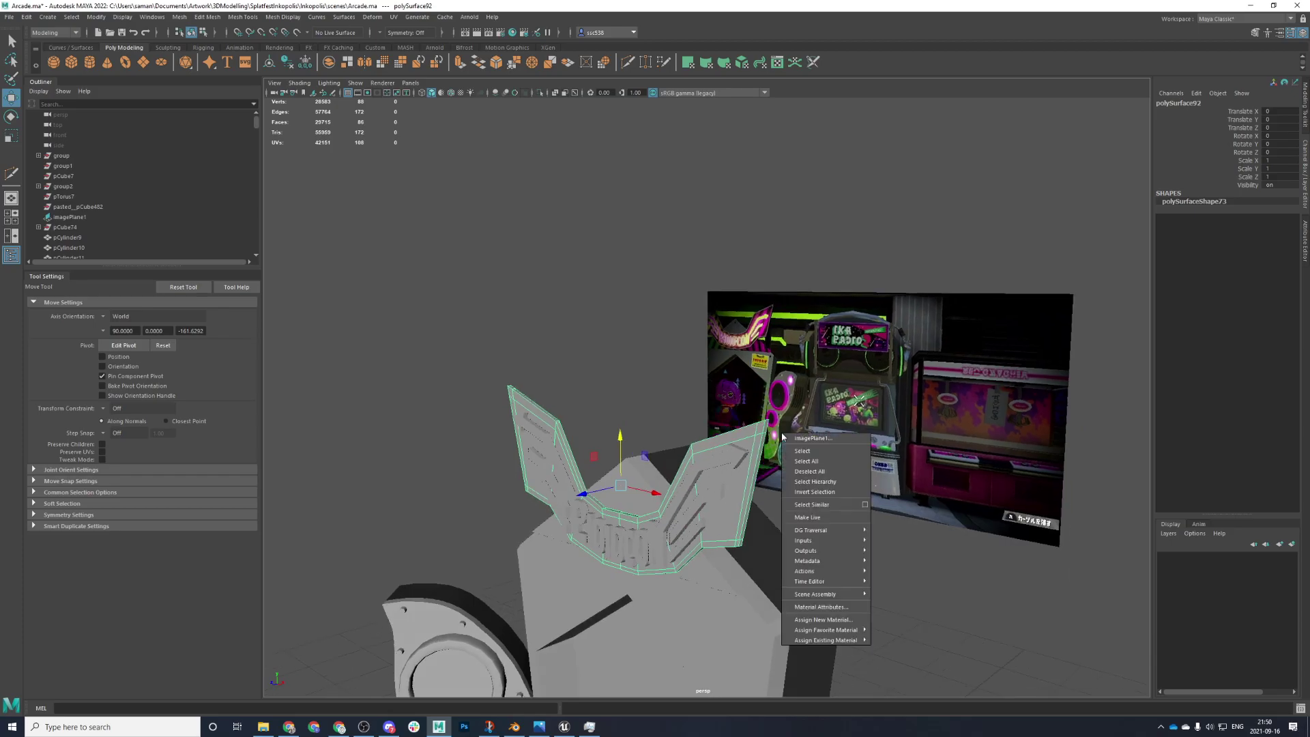
pyautogui.rightClick(755, 437)
pyautogui.click(755, 463)
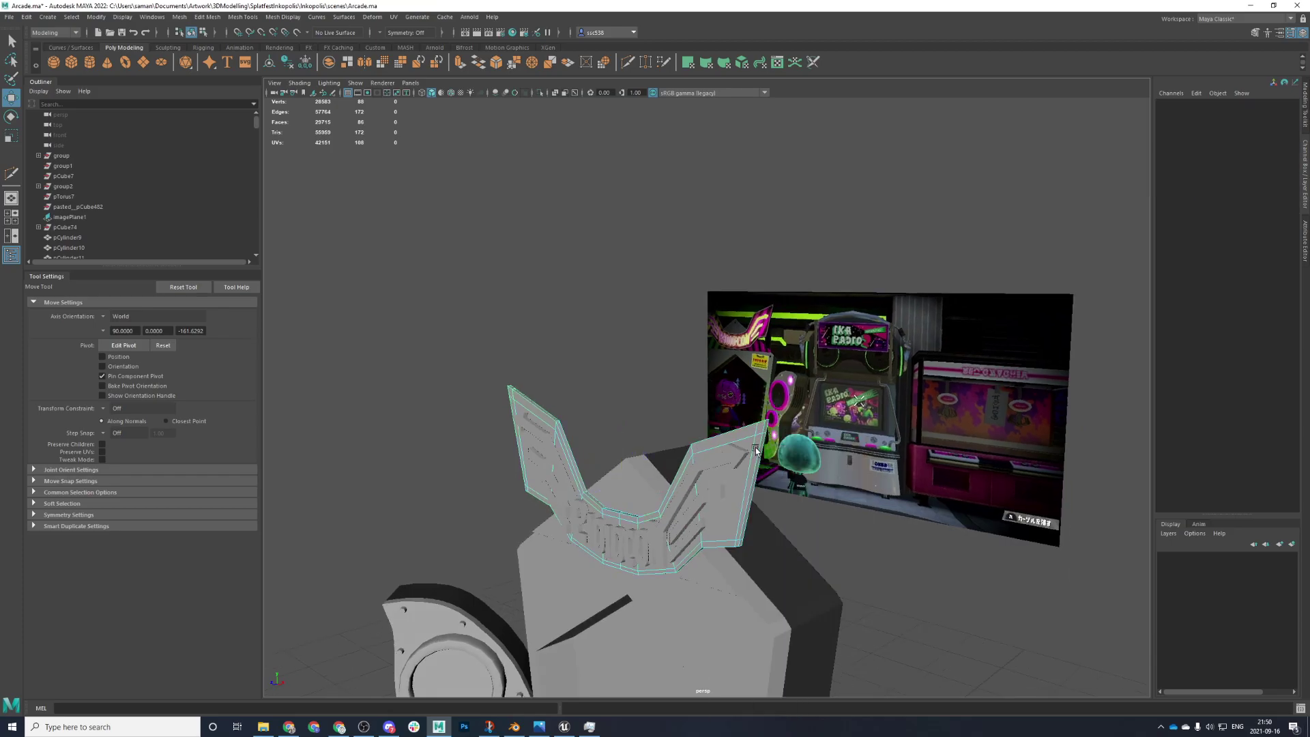
pyautogui.press('space')
pyautogui.press('space')
pyautogui.keyDown('alt'); pyautogui.moveTo(388, 339); pyautogui.dragTo(434, 419, button='middle'); pyautogui.keyUp('alt')
pyautogui.moveTo(391, 321); pyautogui.dragTo(365, 319, button='right')
pyautogui.moveTo(418, 302); pyautogui.dragTo(400, 272)
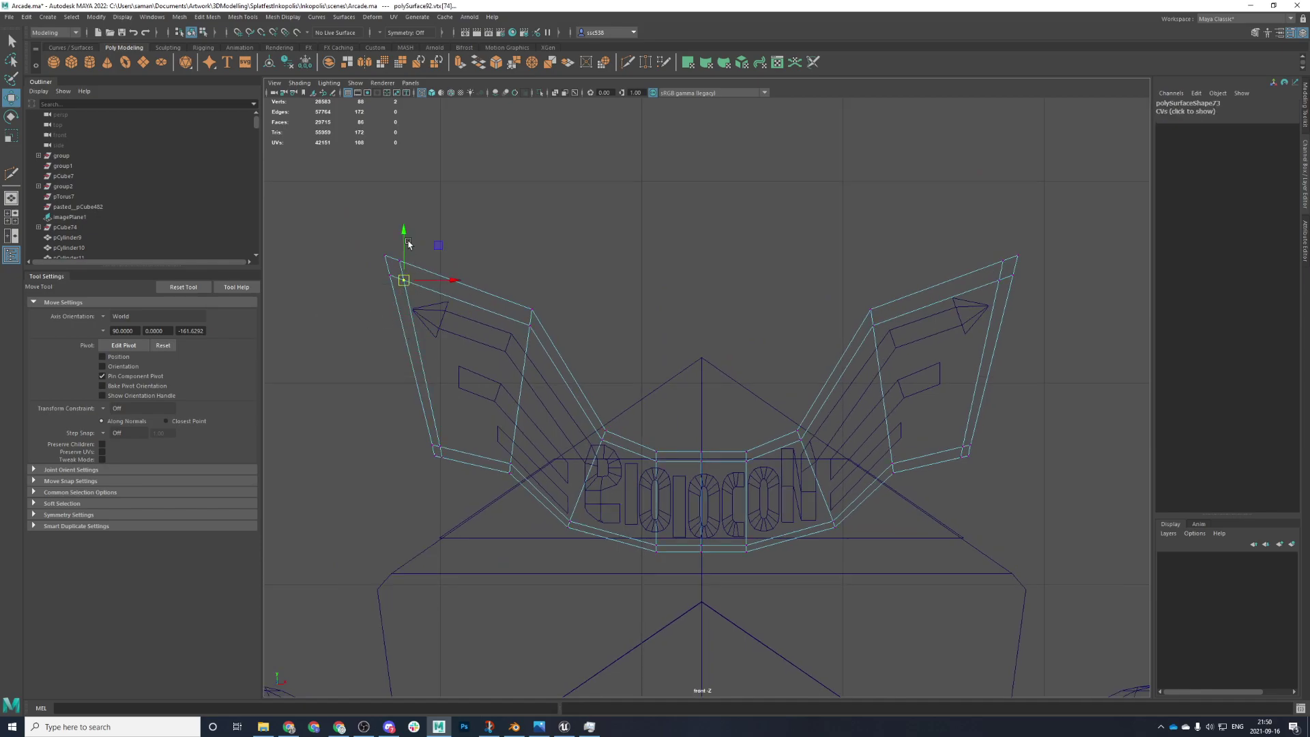
pyautogui.click(431, 279)
pyautogui.moveTo(431, 279); pyautogui.dragTo(402, 236)
pyautogui.moveTo(446, 278); pyautogui.dragTo(445, 279)
pyautogui.click(527, 319)
pyautogui.moveTo(527, 281); pyautogui.dragTo(527, 281)
pyautogui.click(868, 352)
# - Undo the vertex moves on the left wing's upper border and return to the perspective view
pyautogui.hotkey('ctrl', 'z')
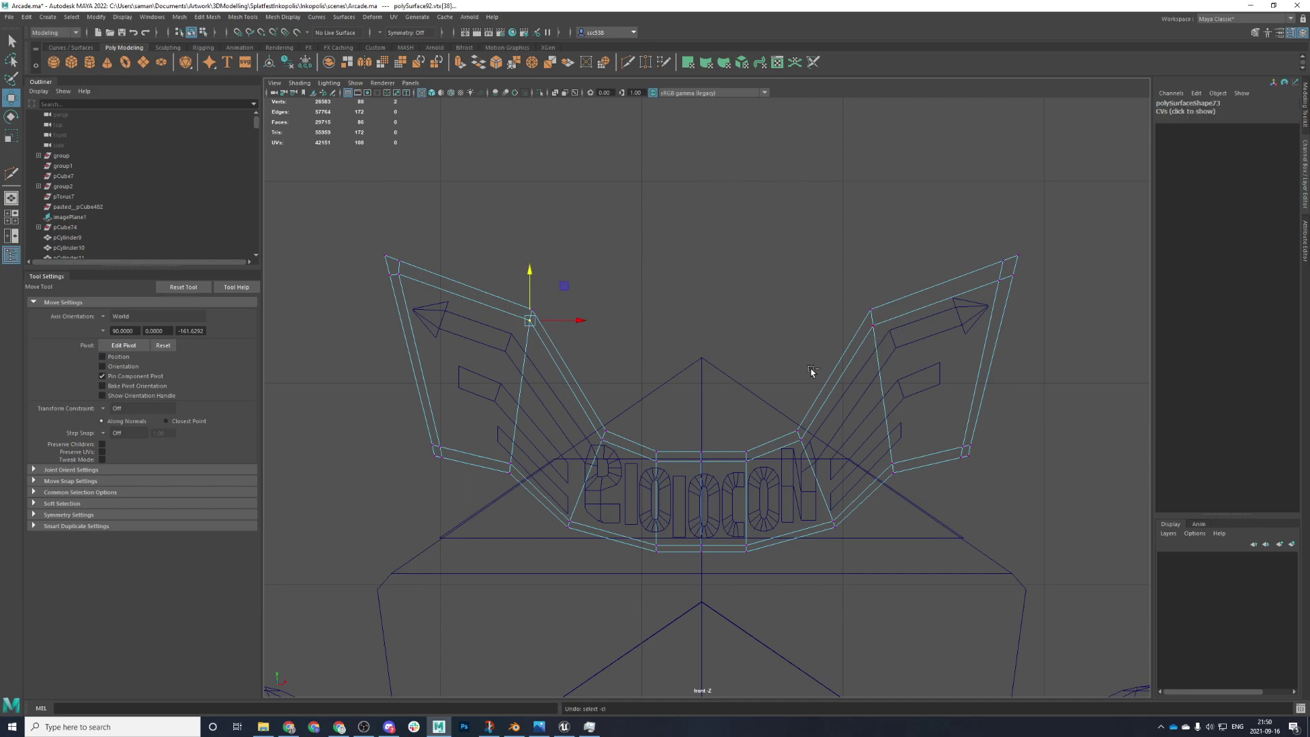
pyautogui.hotkey('ctrl', 'z')
pyautogui.hotkey('ctrl', 'z')
pyautogui.hotkey('ctrl', 'z')
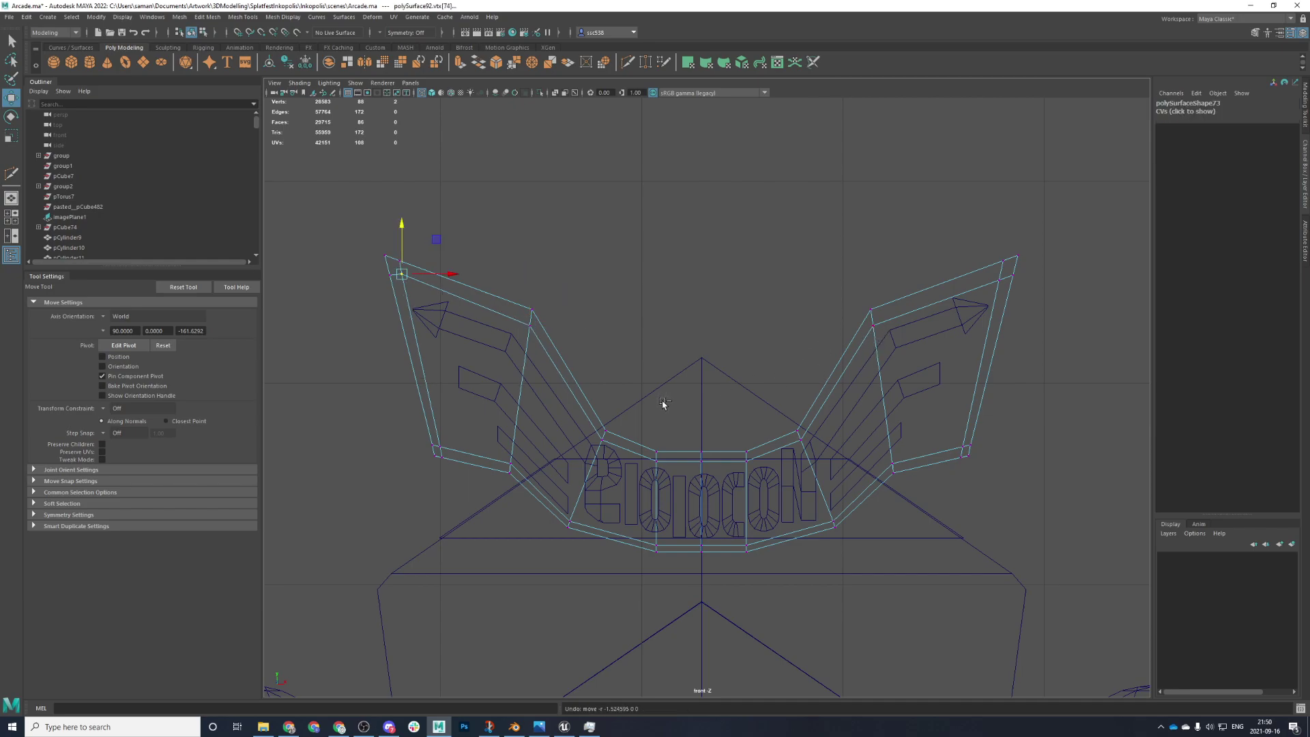
pyautogui.press('space')
pyautogui.press('space')
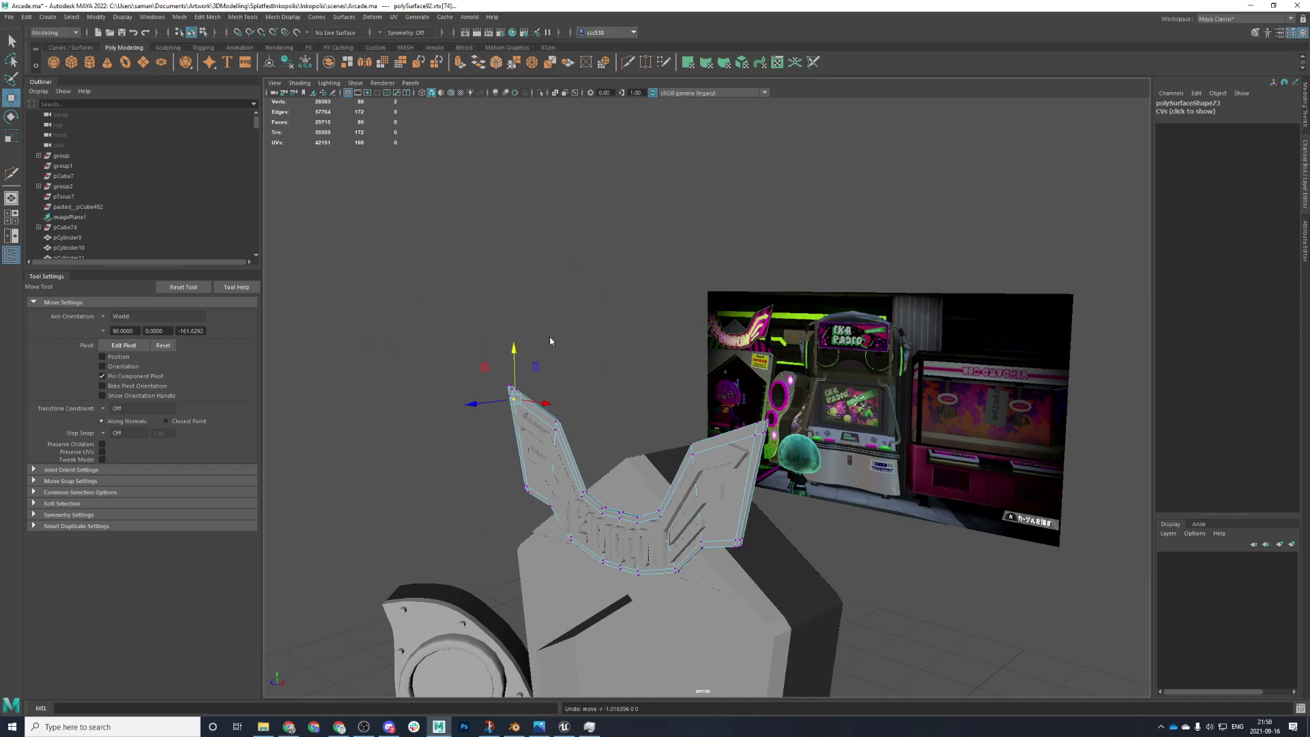
# - Return to object mode and reselect the sign's backing panel on top of the cabinet
pyautogui.moveTo(550, 335); pyautogui.dragTo(600, 323, button='right')
pyautogui.moveTo(539, 425)
pyautogui.mouseDown(button='right')
pyautogui.moveTo(576, 709)
pyautogui.moveTo(612, 693)
pyautogui.mouseUp(button='right')
pyautogui.scroll(-6, 772, 624)
pyautogui.scroll(2, 768, 586)
pyautogui.keyDown('alt'); pyautogui.moveTo(769, 575); pyautogui.dragTo(748, 524); pyautogui.keyUp('alt')
pyautogui.scroll(5, 748, 524)
pyautogui.click(764, 464)
pyautogui.click(672, 396)
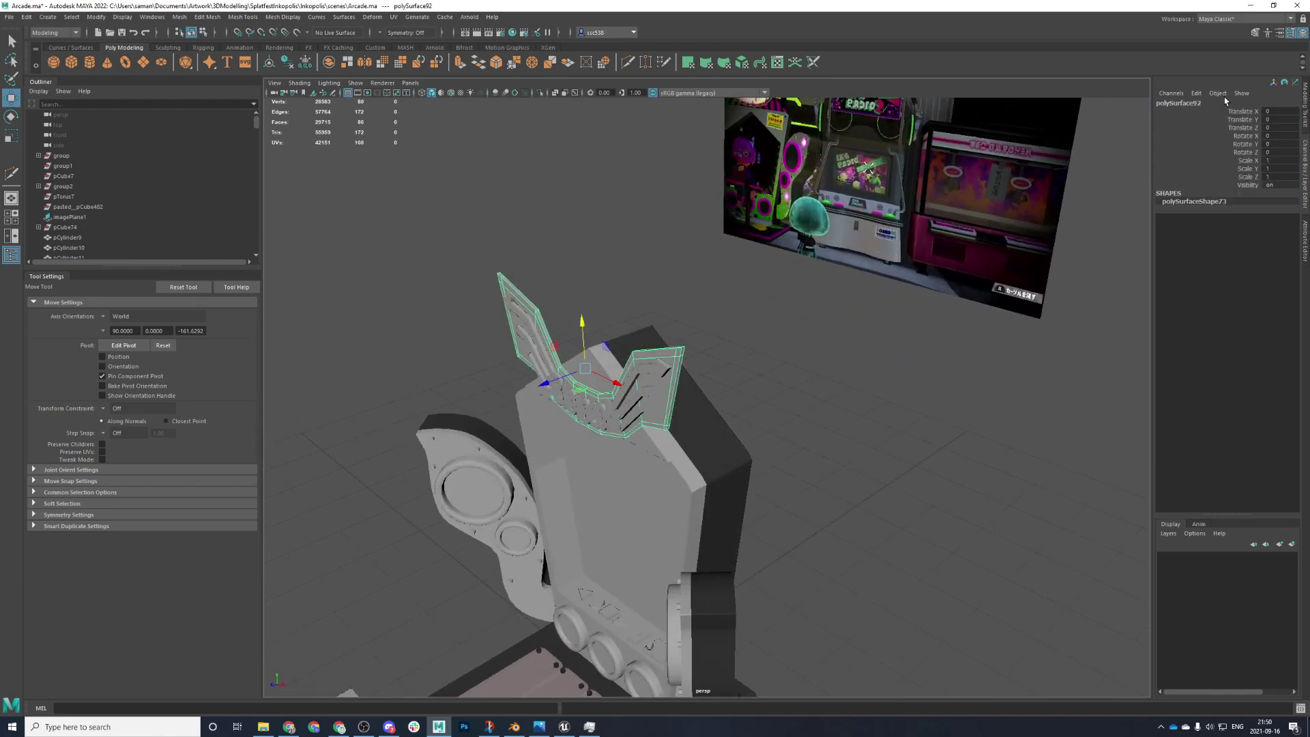
# - Freeze the backing panel's transformations again and open the attributes of its m_metalSilver material
pyautogui.click(1303, 239)
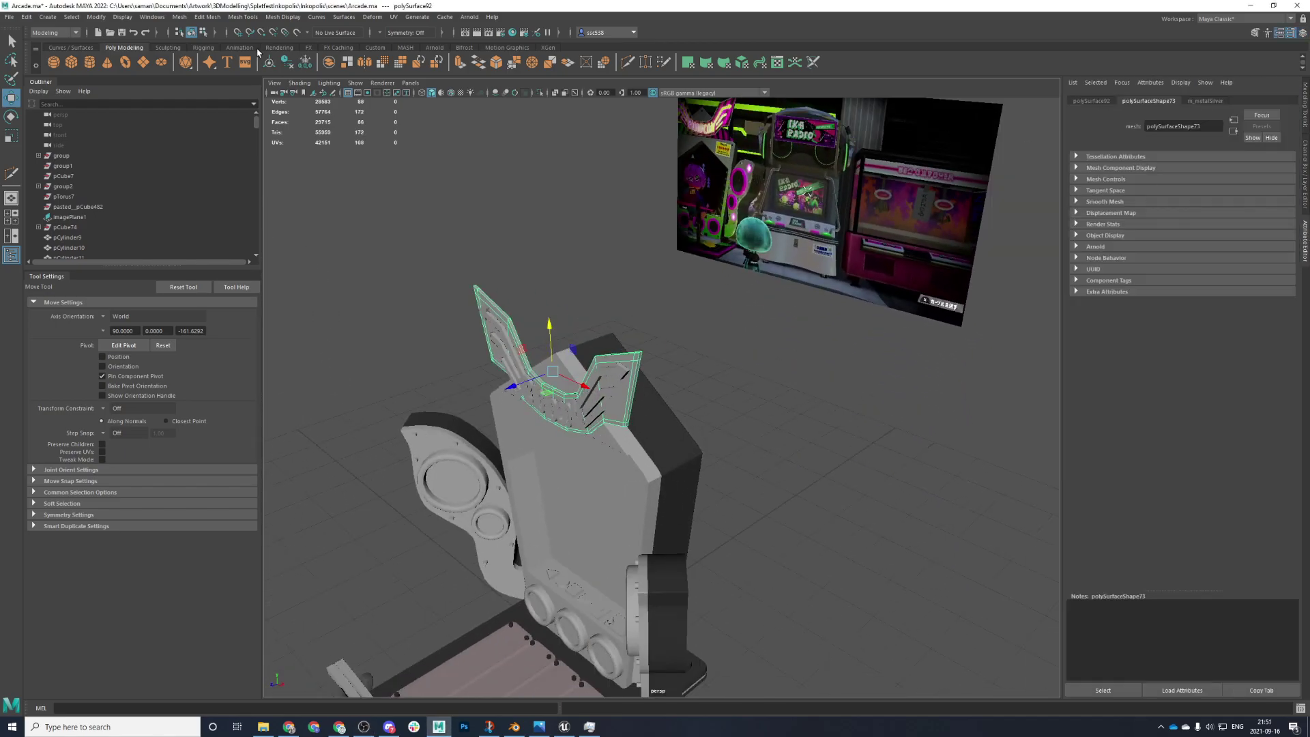
pyautogui.click(604, 63)
pyautogui.click(1189, 102)
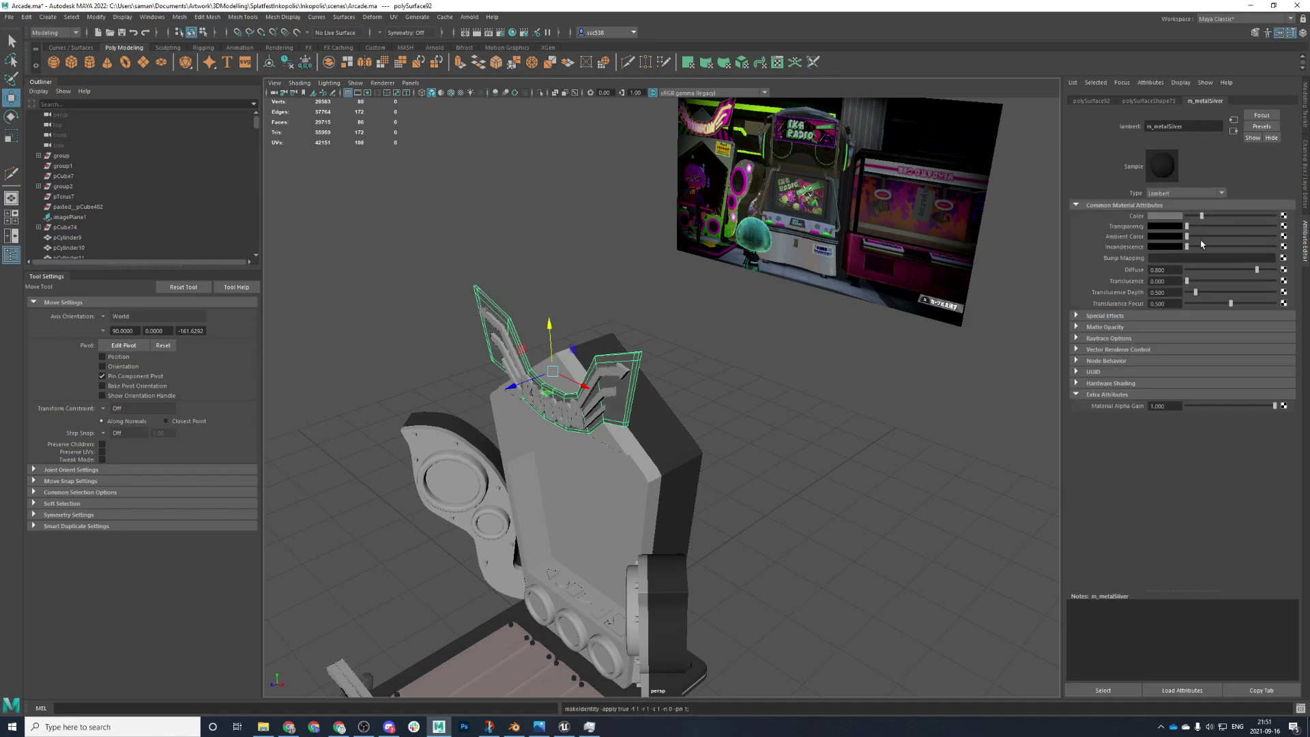
pyautogui.scroll(4, 793, 489)
pyautogui.keyDown('alt'); pyautogui.moveTo(794, 489); pyautogui.dragTo(876, 428); pyautogui.keyUp('alt')
# - Select the backing panel's front faces inside the border, across both wings and behind the lettering
pyautogui.rightClick(876, 429)
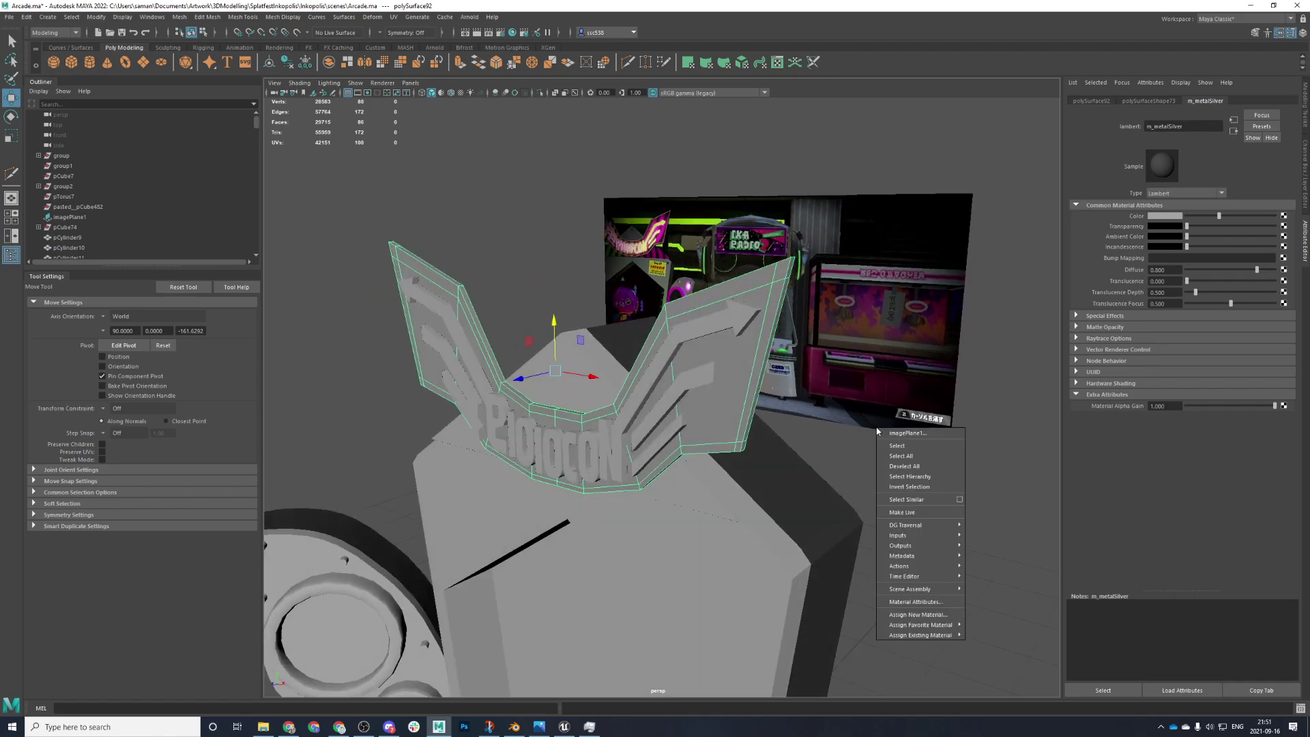
pyautogui.moveTo(694, 371); pyautogui.dragTo(710, 423, button='right')
pyautogui.hotkey('ctrl', 'z')
pyautogui.click(705, 419)
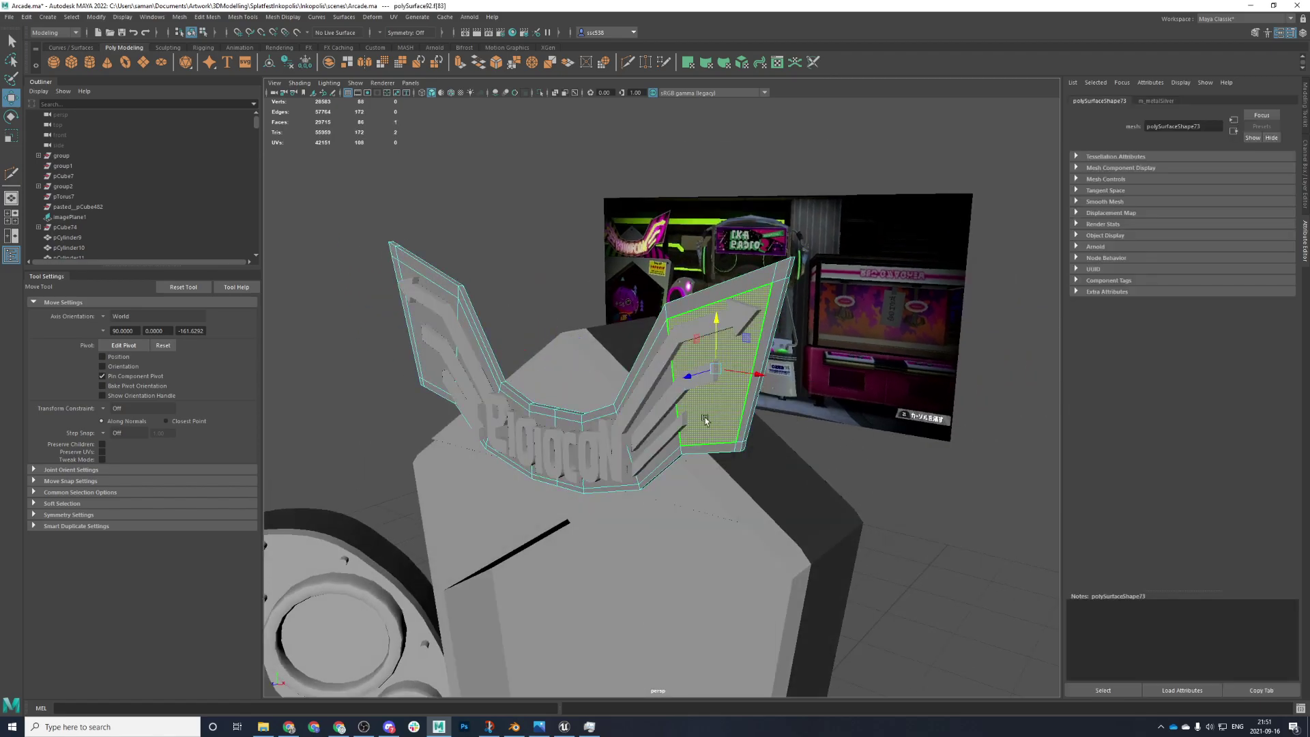
pyautogui.keyDown('shift'); pyautogui.doubleClick(436, 345); pyautogui.keyUp('shift')
pyautogui.rightClick(859, 334)
pyautogui.click(858, 335)
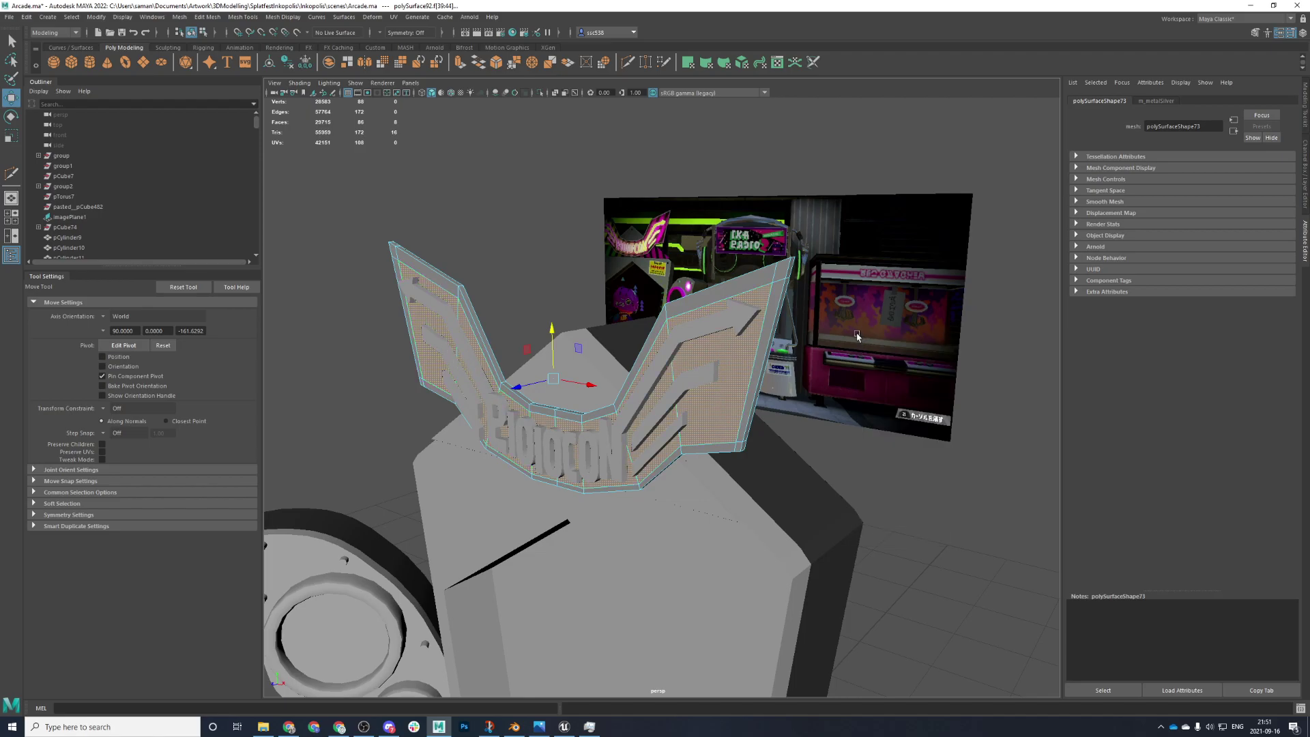
# - Extrude the selected inner front faces of the sign's backing panel to recess them within the border
pyautogui.press('space')
pyautogui.press('space')
pyautogui.hotkey('ctrl', 'e')
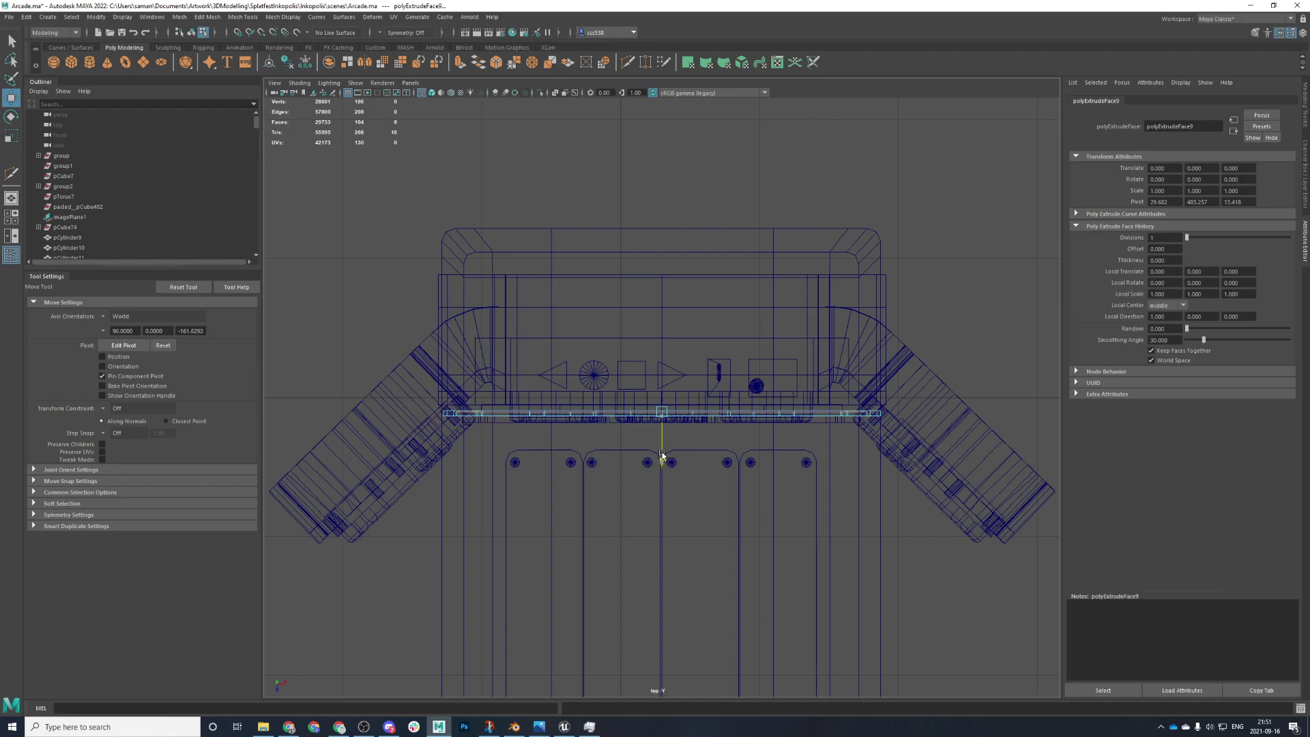
pyautogui.press('space')
pyautogui.press('space')
# - Assign a new Lambert material to the recessed inner faces and name it m_overboardDetails
pyautogui.rightClick(796, 392)
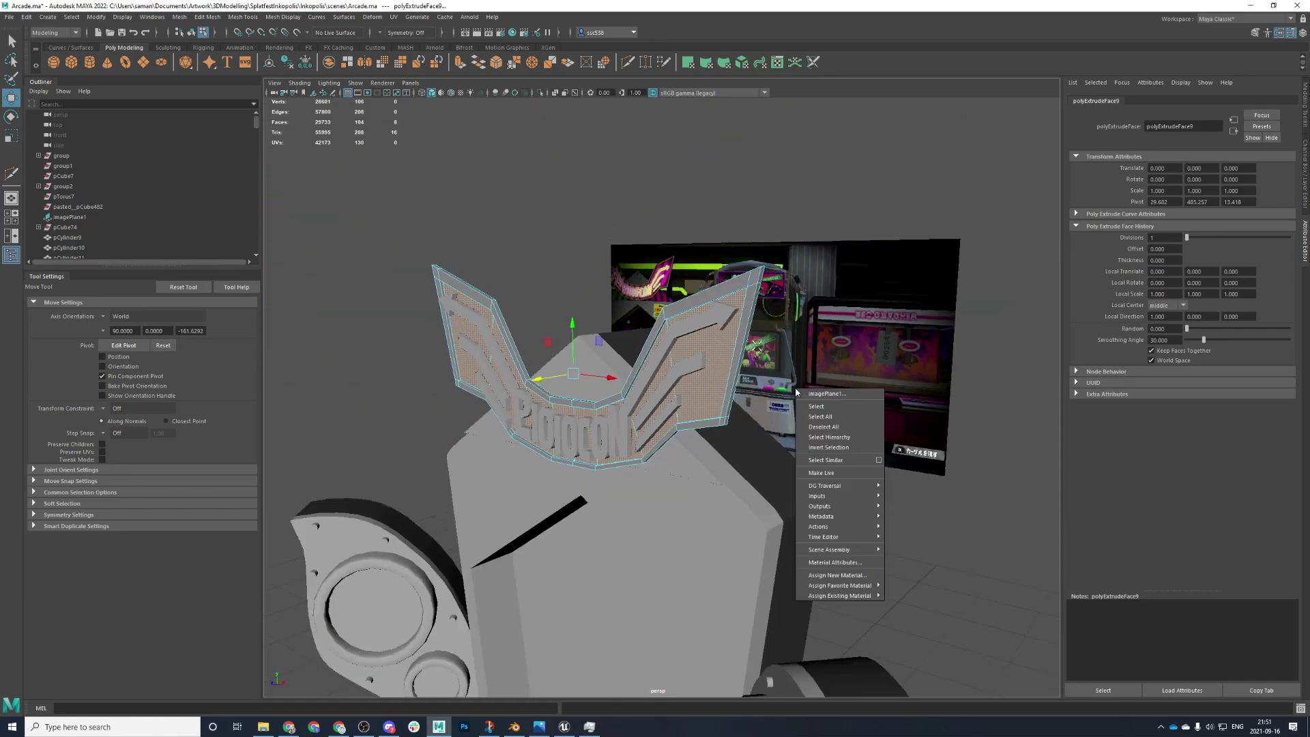
pyautogui.rightClick(776, 413)
pyautogui.rightClick(746, 397)
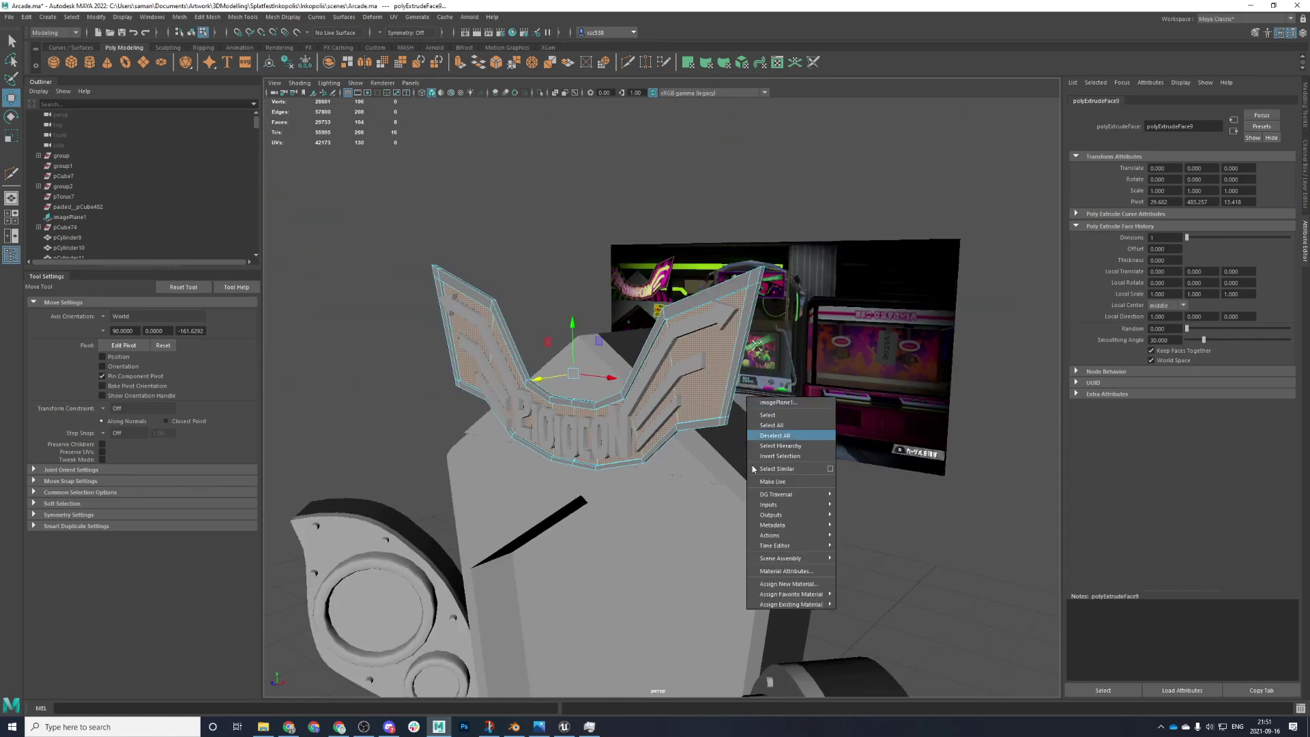
pyautogui.click(788, 584)
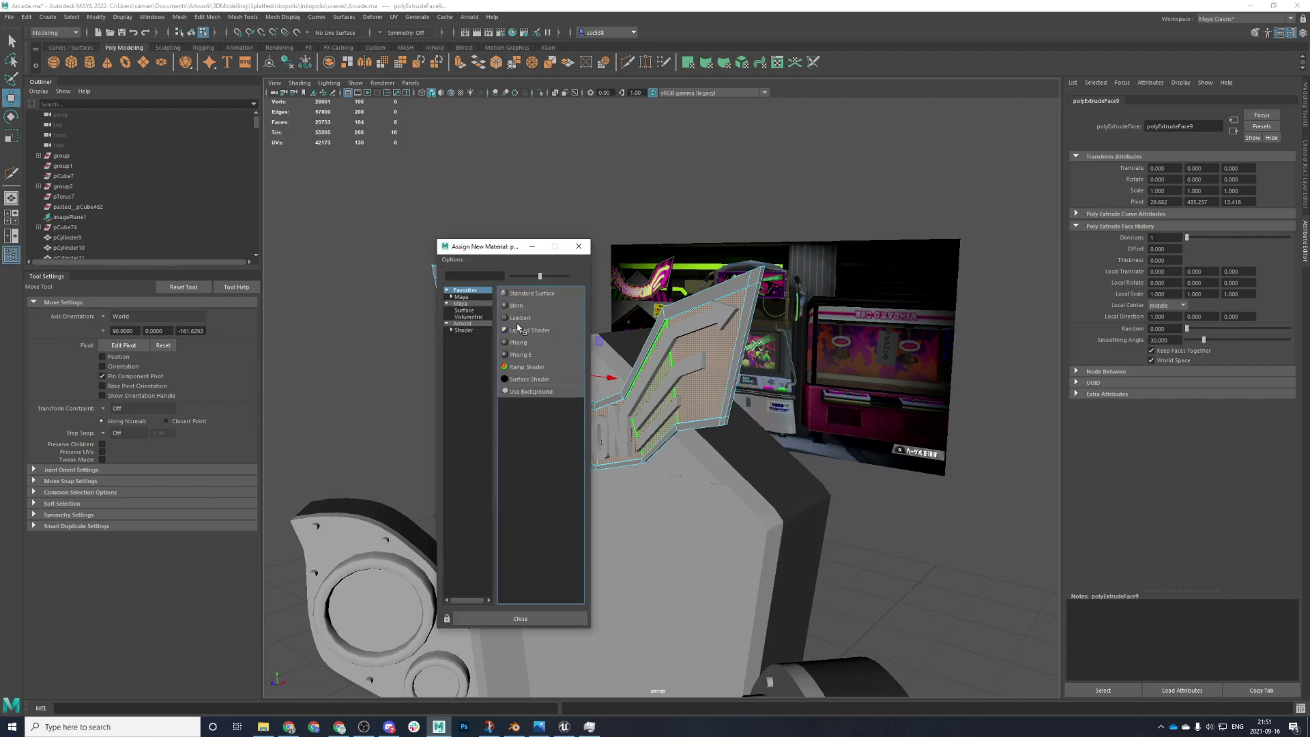
pyautogui.click(519, 317)
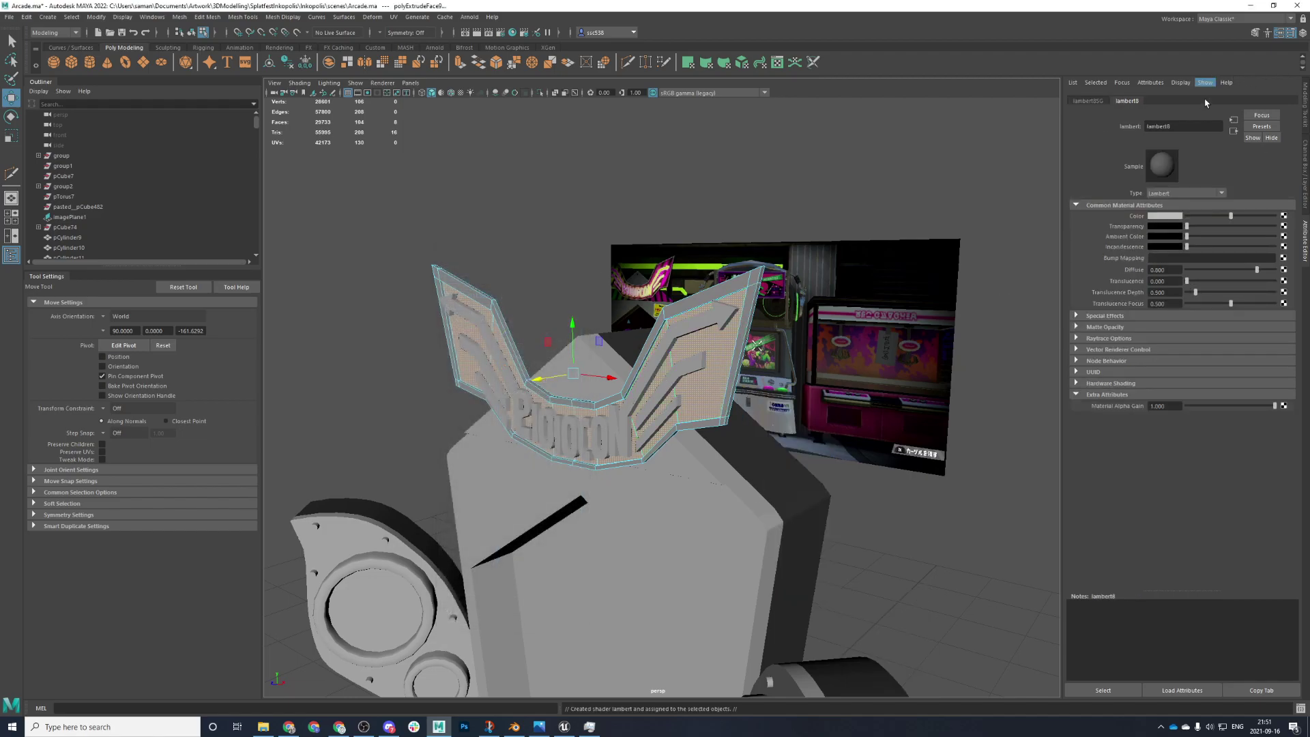
pyautogui.doubleClick(1196, 130)
pyautogui.write('M')
pyautogui.write('_overboardDetails')
pyautogui.press('Return')
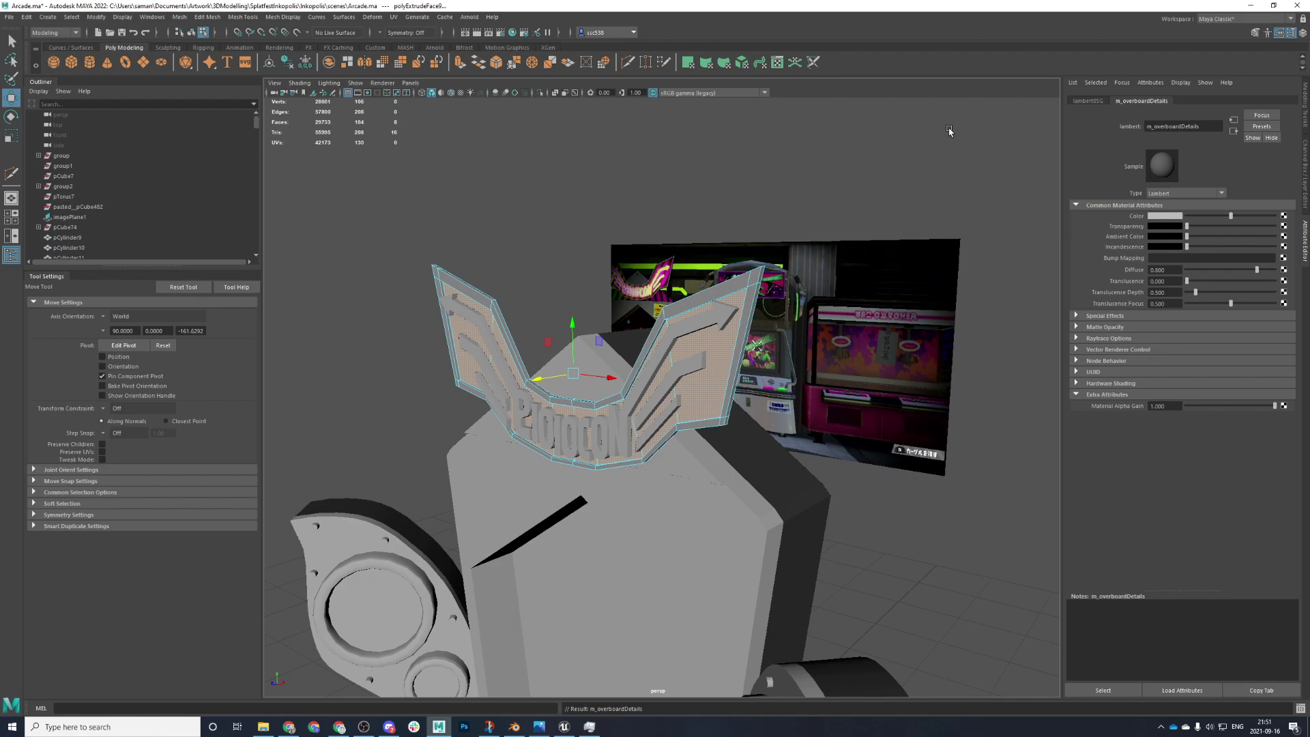
pyautogui.rightClick(787, 299)
pyautogui.moveTo(745, 326); pyautogui.dragTo(867, 253, button='right')
pyautogui.click(838, 404)
pyautogui.click(700, 401)
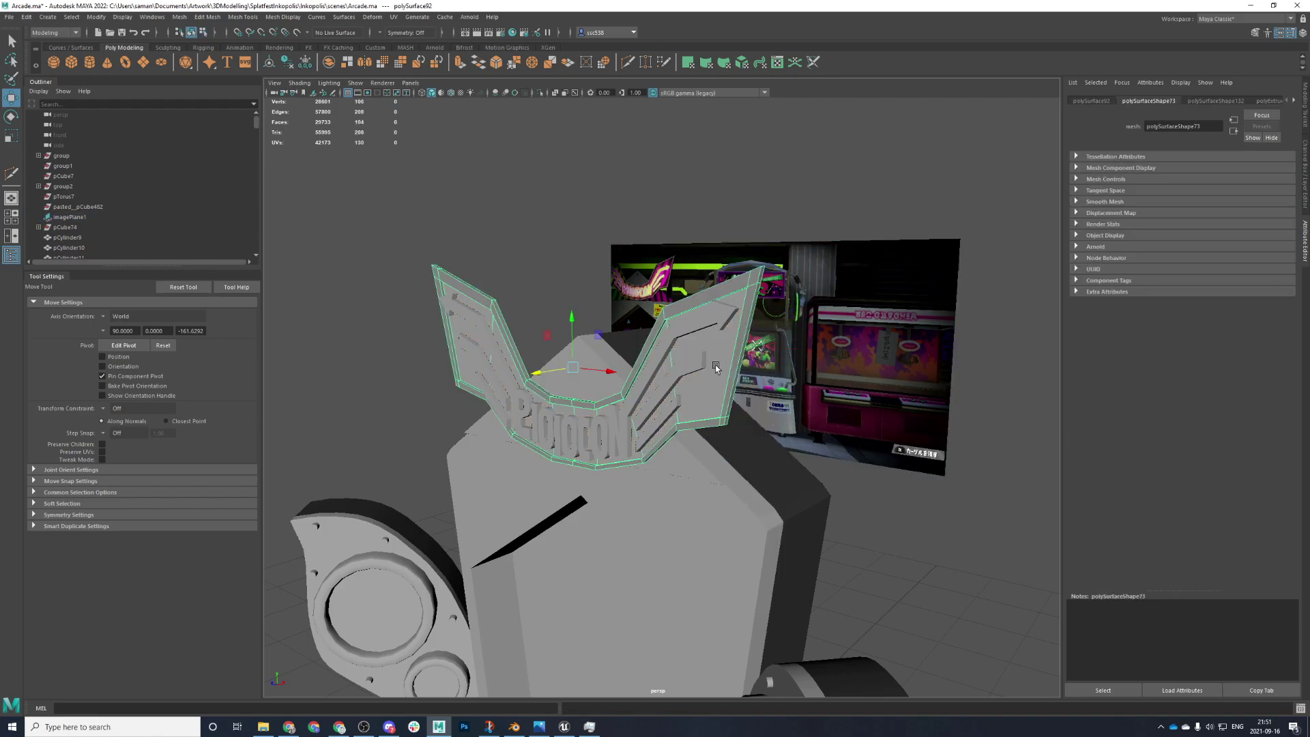
pyautogui.moveTo(709, 384); pyautogui.dragTo(706, 405, button='right')
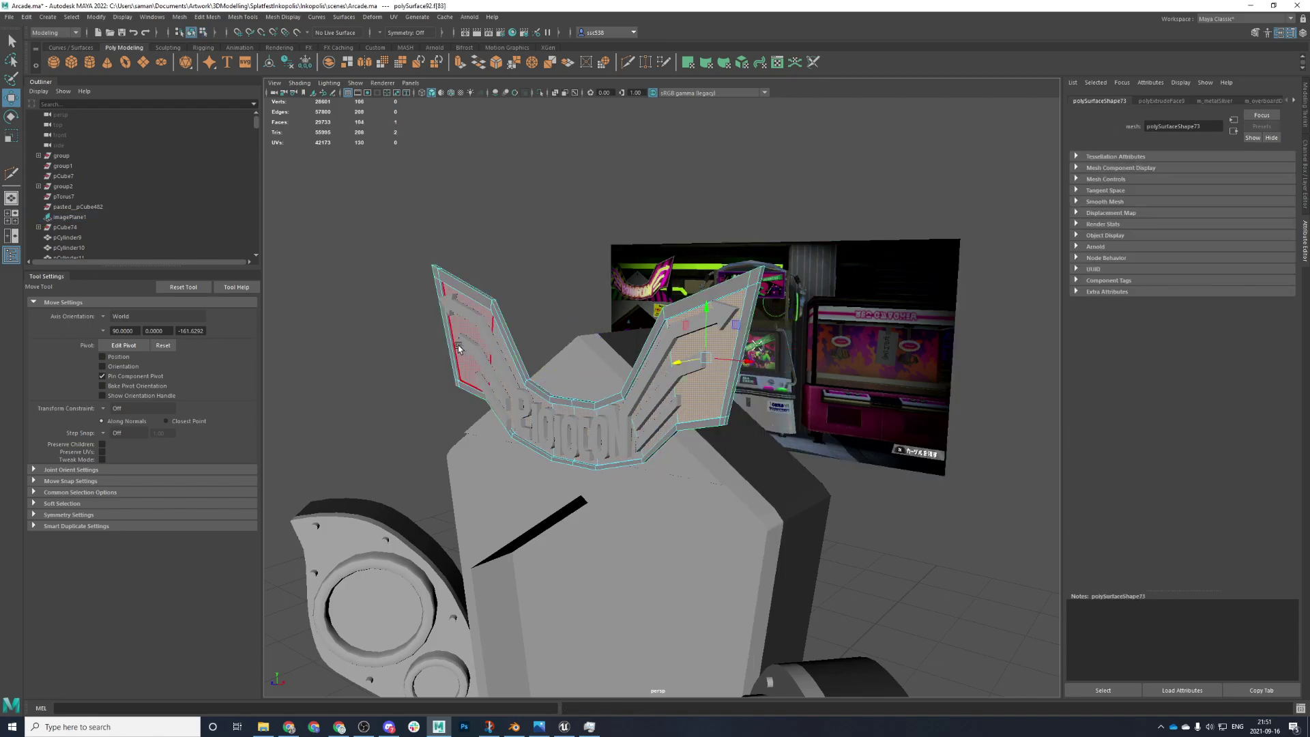
# - Set the colour of the m_overboardDetails material to a pale pink
pyautogui.click(1281, 101)
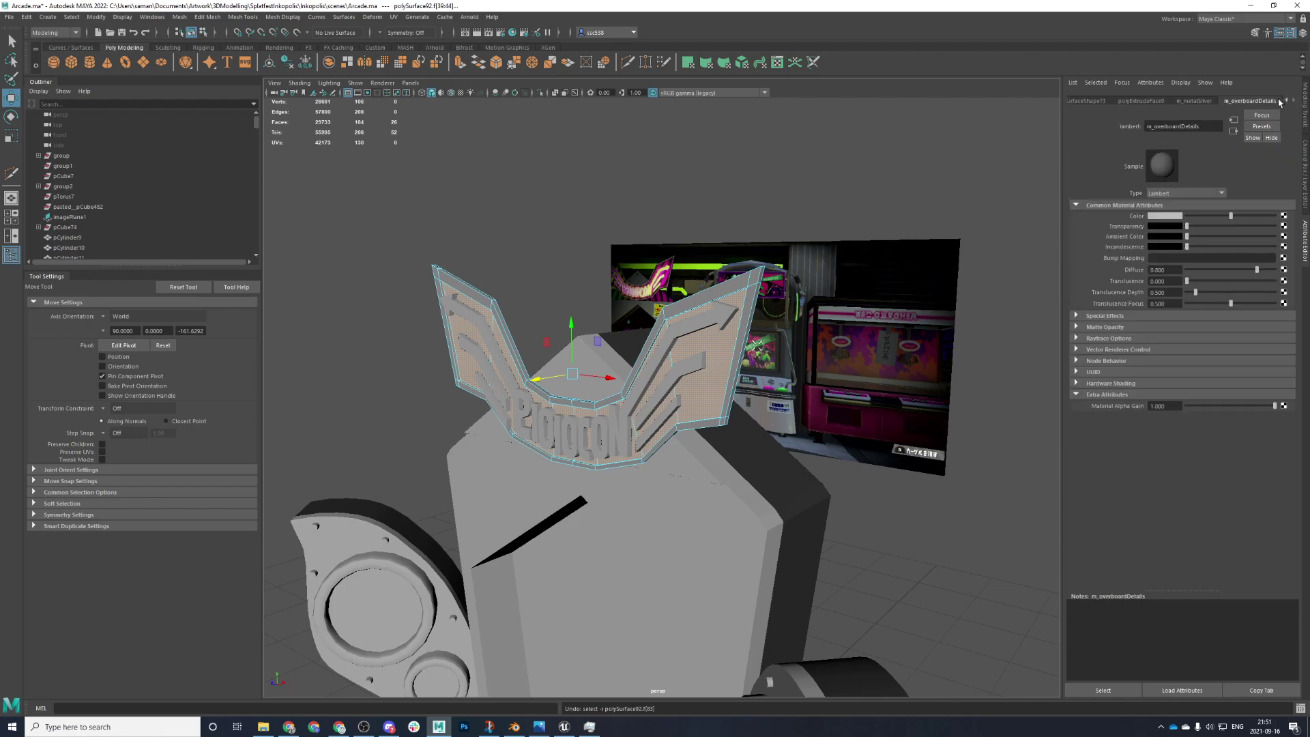
pyautogui.click(1171, 216)
pyautogui.moveTo(1194, 288); pyautogui.dragTo(1135, 272)
pyautogui.click(861, 442)
pyautogui.scroll(-3, 799, 422)
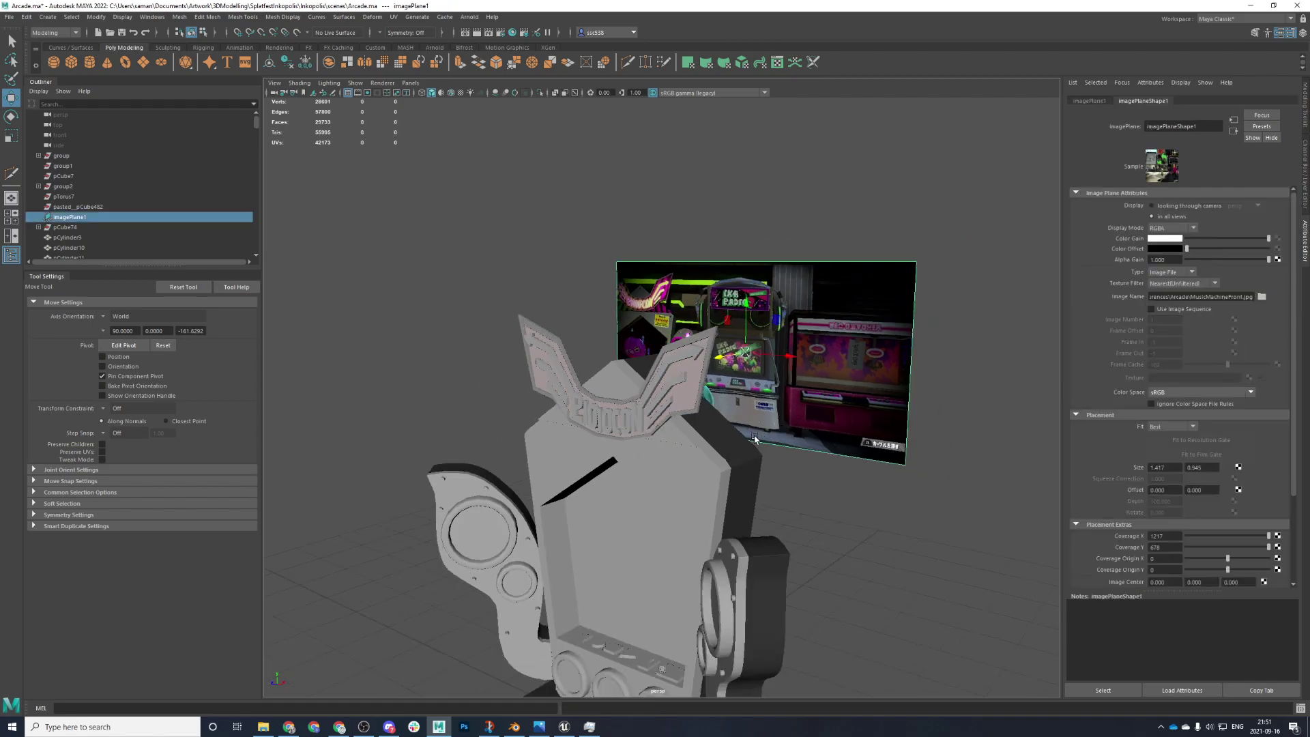
# - Select the sign's raised lettering and wing stripes and shift them slightly back toward the recessed panel
pyautogui.click(686, 400)
pyautogui.scroll(4, 686, 399)
pyautogui.moveTo(703, 362); pyautogui.dragTo(736, 281, button='right')
pyautogui.click(651, 351)
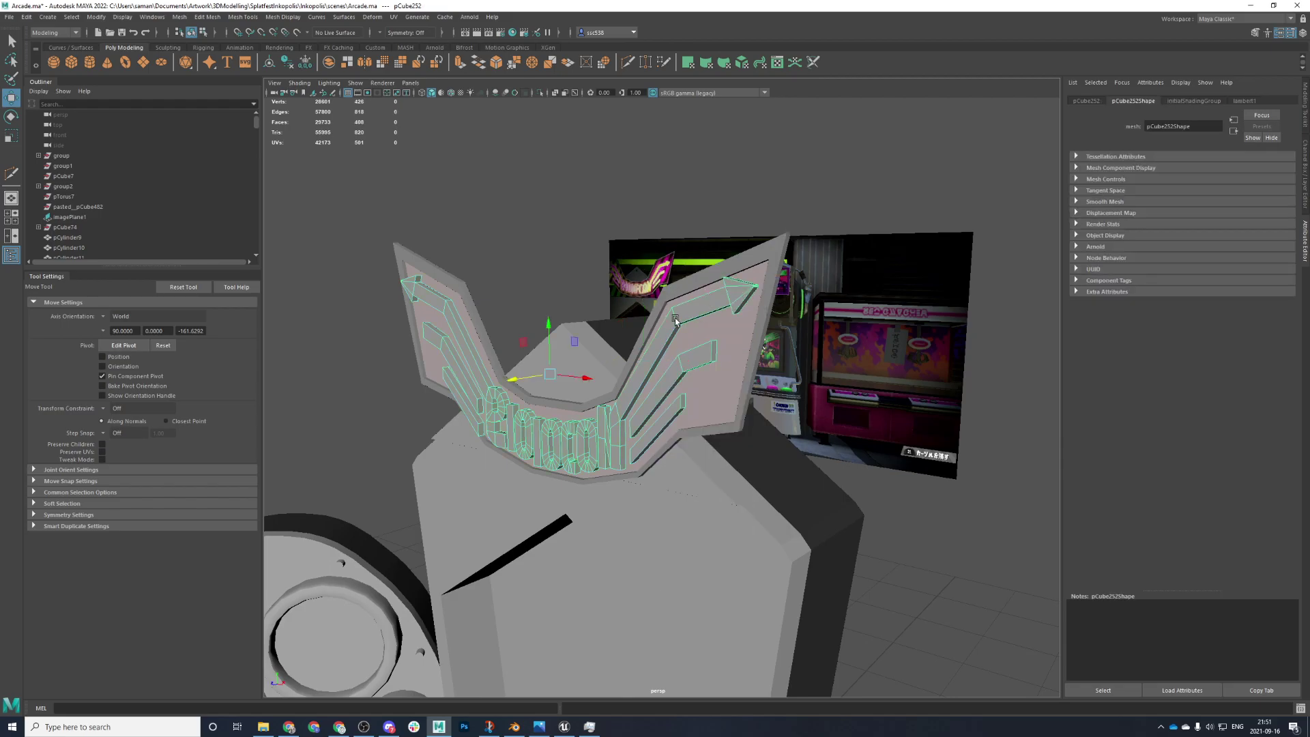
pyautogui.press('space')
pyautogui.press('space')
pyautogui.press('f')
pyautogui.moveTo(661, 448); pyautogui.dragTo(663, 443)
pyautogui.press('space')
pyautogui.press('space')
# - Assign a new Lambert material to the lettering and wing stripes and name it m_illuminatedSign
pyautogui.keyDown('alt'); pyautogui.moveTo(719, 355); pyautogui.dragTo(626, 406); pyautogui.keyUp('alt')
pyautogui.moveTo(656, 244); pyautogui.dragTo(657, 502, button='right')
pyautogui.click(545, 317)
pyautogui.click(1191, 126)
pyautogui.doubleClick(1191, 127)
pyautogui.write('m_illu')
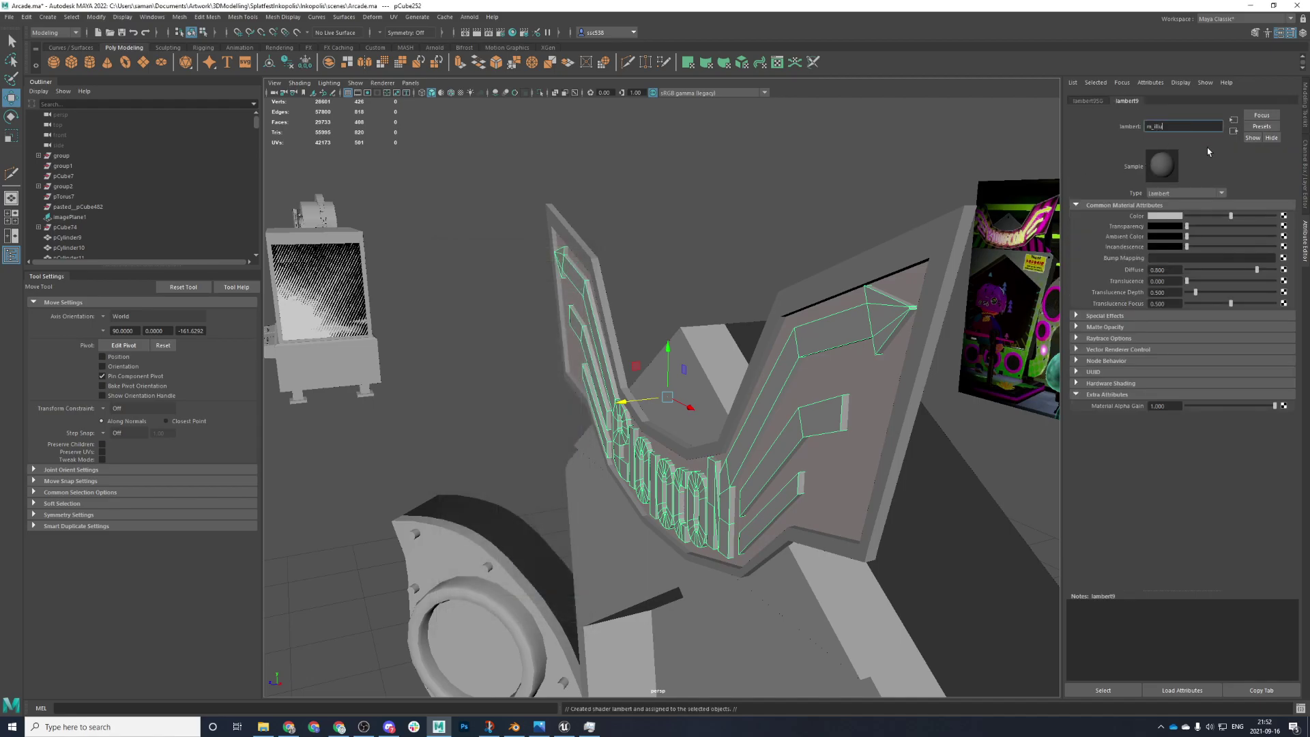
pyautogui.write('minatedSign')
pyautogui.press('Return')
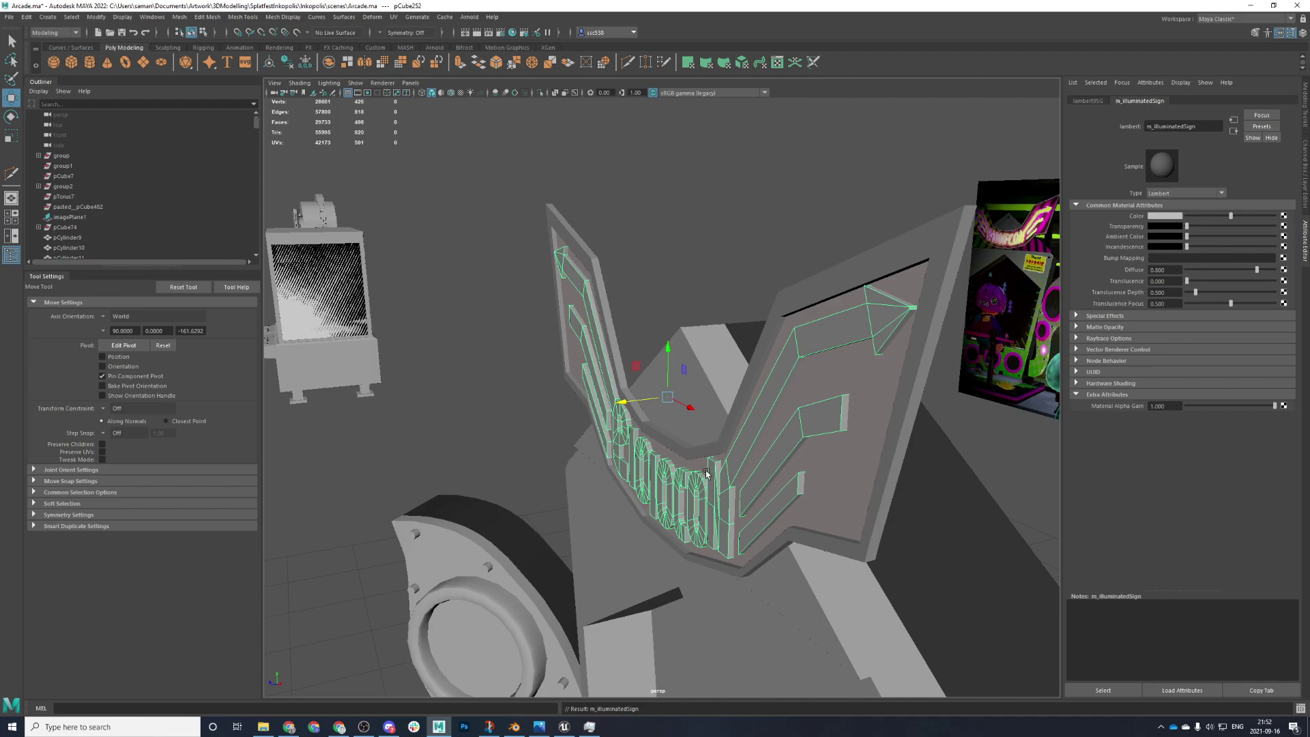
# - Frame the sign lettering and save the scene
pyautogui.click(683, 463)
pyautogui.press('f')
pyautogui.scroll(1, 693, 312)
pyautogui.hotkey('ctrl', 's')
pyautogui.click(633, 372)
# - Try the existing m_illuminatedSign material on the flat triangular panel behind the sign
pyautogui.keyDown('alt'); pyautogui.moveTo(675, 402); pyautogui.dragTo(820, 538); pyautogui.keyUp('alt')
pyautogui.scroll(-2, 819, 538)
pyautogui.click(813, 482)
pyautogui.keyDown('alt'); pyautogui.moveTo(813, 482); pyautogui.dragTo(769, 518); pyautogui.keyUp('alt')
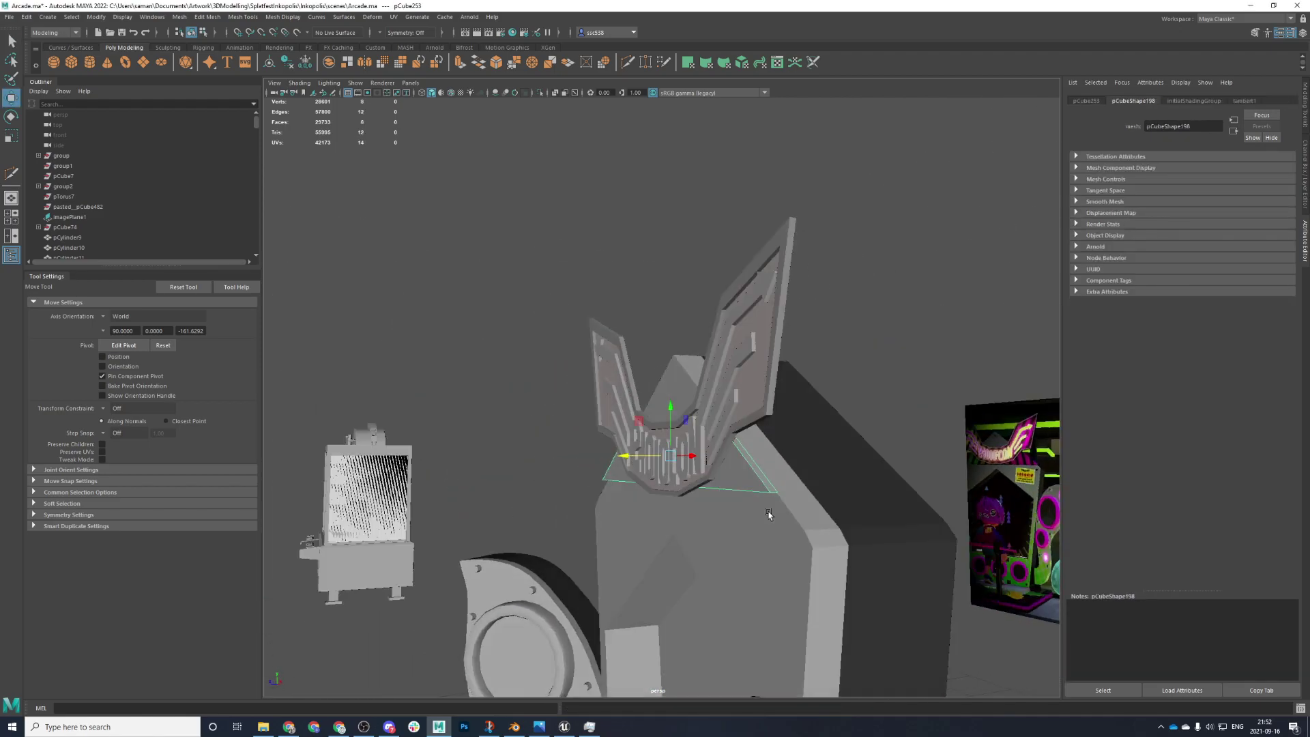
pyautogui.scroll(2, 786, 510)
pyautogui.moveTo(763, 444); pyautogui.dragTo(846, 643, button='right')
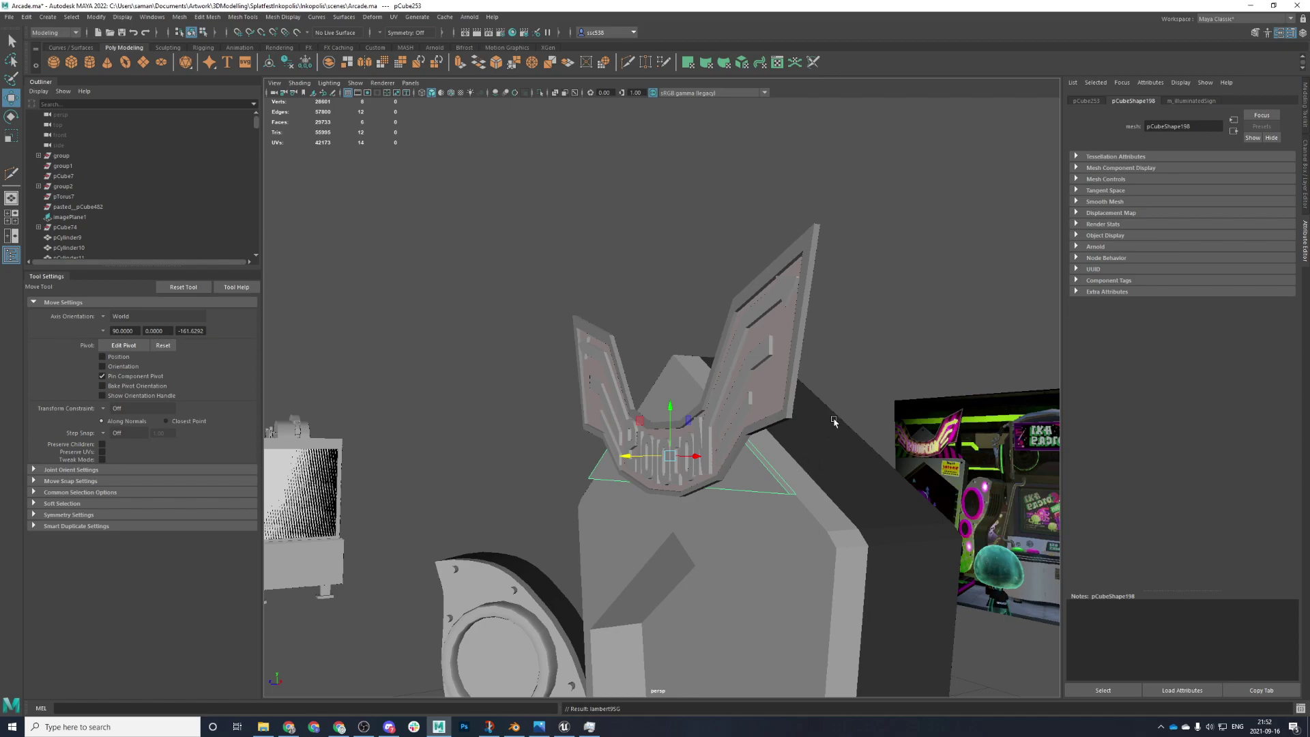
pyautogui.moveTo(751, 444); pyautogui.dragTo(839, 643, button='right')
# - Check the material attributes of the sign's backing panel and restore the triangular panel's selection
pyautogui.scroll(3, 843, 610)
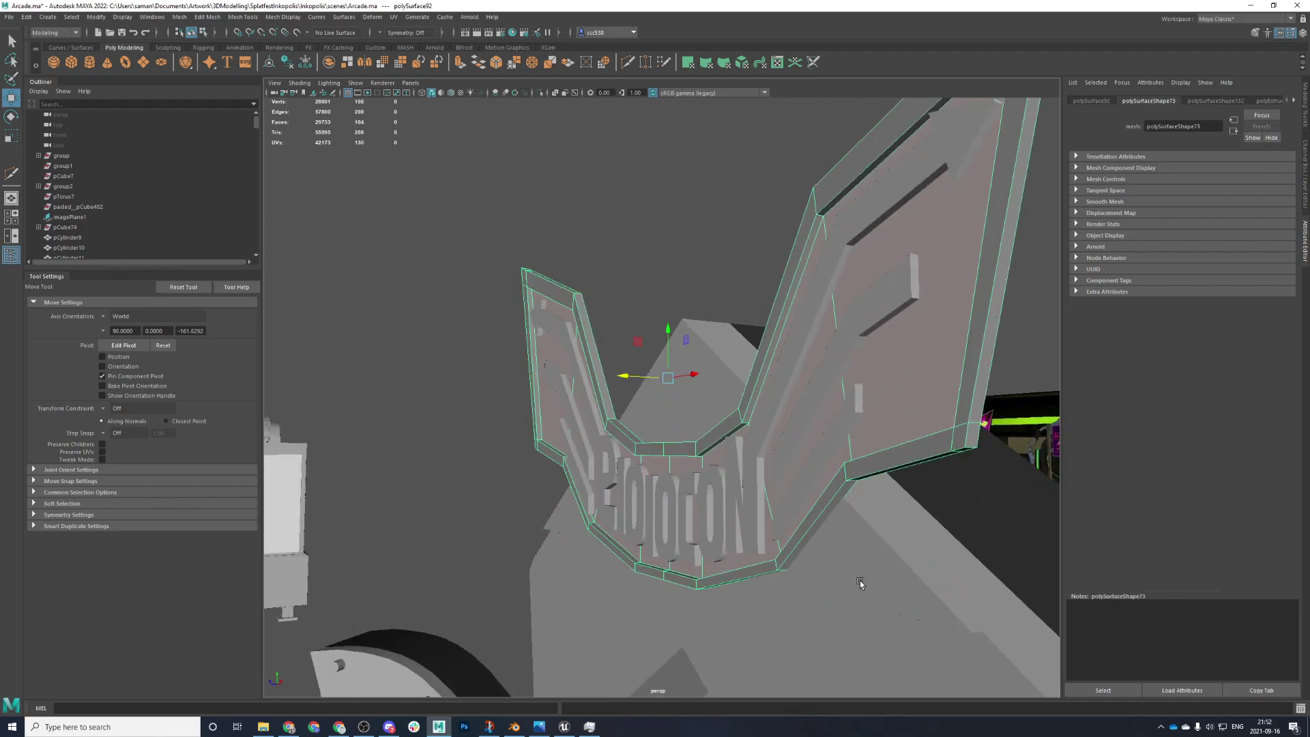
pyautogui.click(1198, 101)
pyautogui.moveTo(1234, 217); pyautogui.dragTo(1223, 295)
pyautogui.hotkey('ctrl', 'z')
# - Assign the existing m_overboardDetails material to the triangular panel behind the sign and save the scene
pyautogui.scroll(-2, 819, 517)
pyautogui.moveTo(810, 520); pyautogui.dragTo(820, 719, button='right')
pyautogui.moveTo(822, 728)
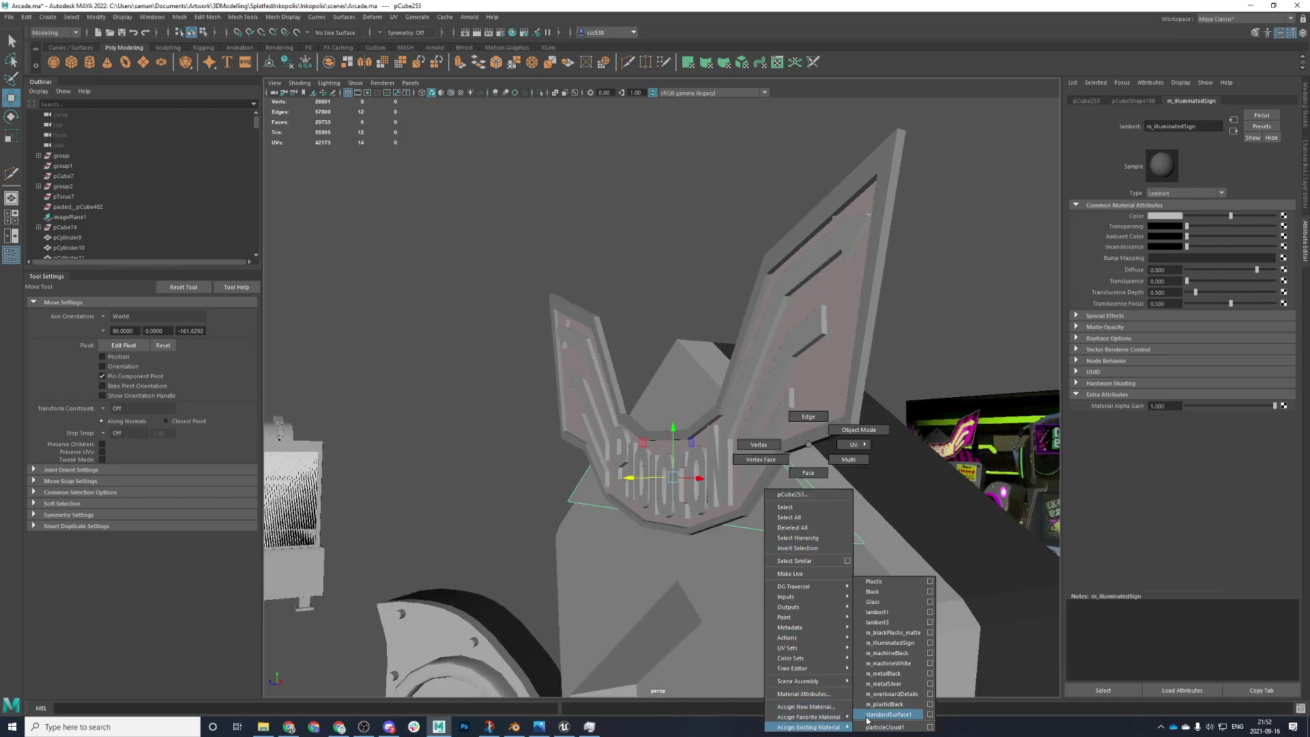
pyautogui.click(894, 693)
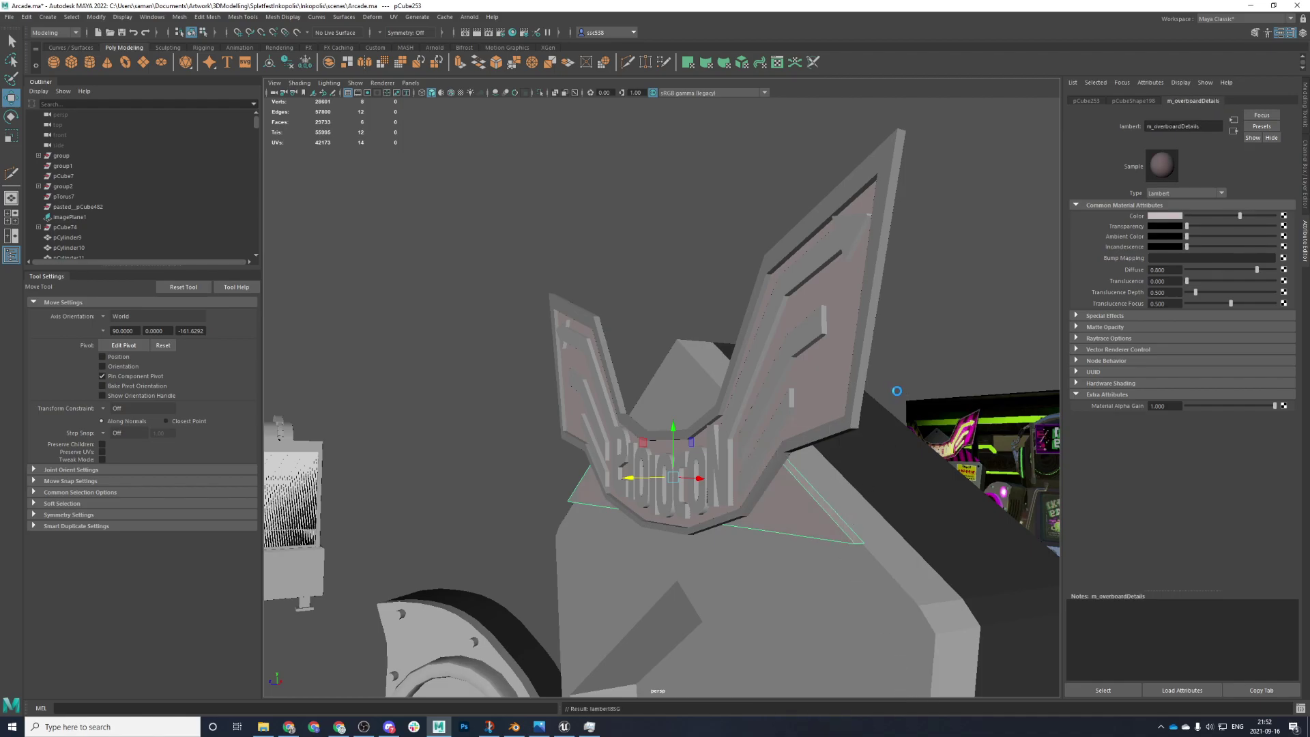
pyautogui.click(635, 369)
pyautogui.click(956, 280)
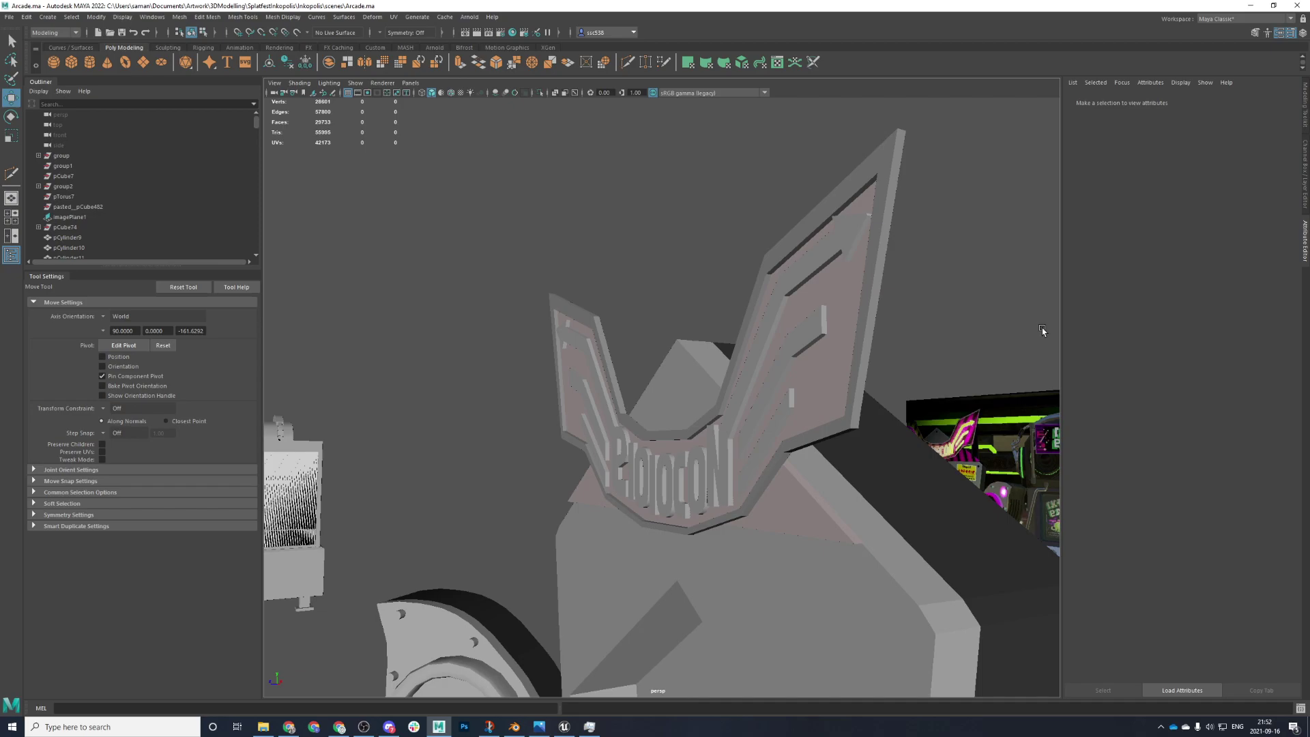
# - Examine the sign, cabinet front and side speakers from several angles
pyautogui.keyDown('alt'); pyautogui.moveTo(855, 405); pyautogui.dragTo(807, 566, button='right'); pyautogui.keyUp('alt')
pyautogui.keyDown('alt'); pyautogui.moveTo(807, 566); pyautogui.dragTo(813, 575); pyautogui.keyUp('alt')
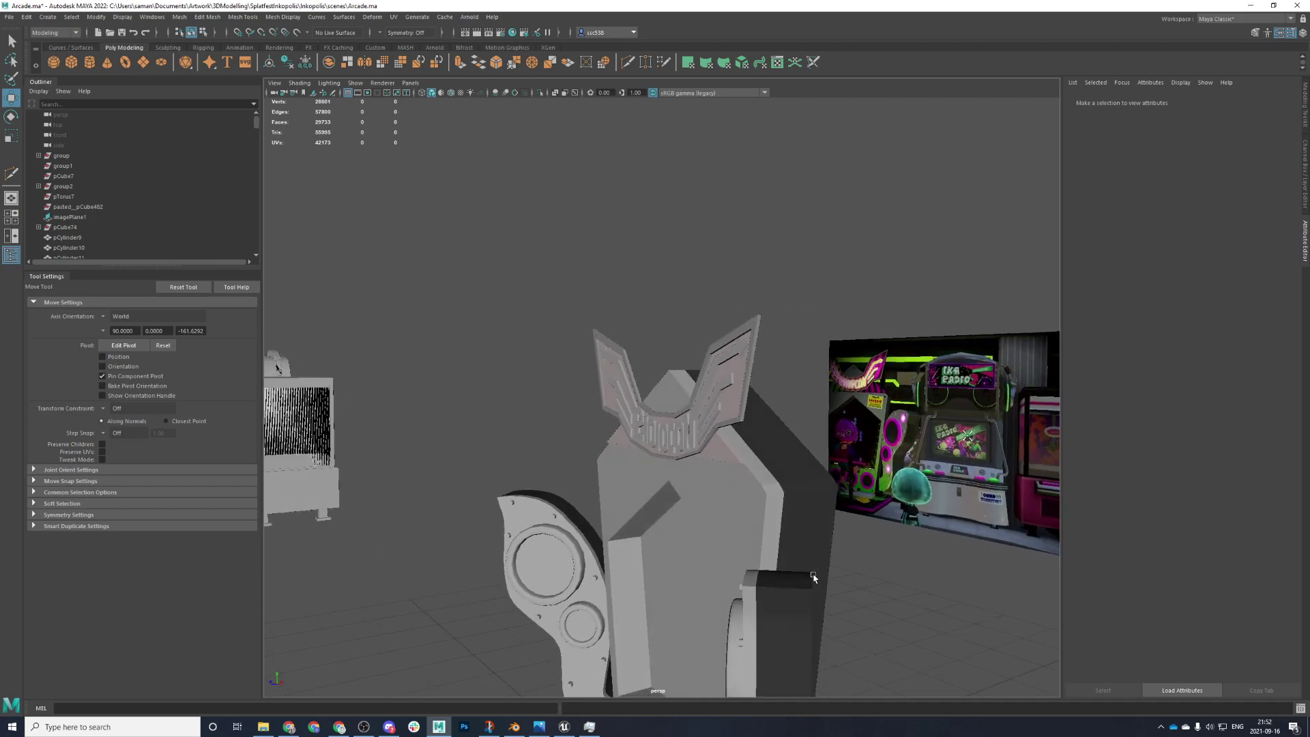
pyautogui.click(813, 578)
pyautogui.scroll(2, 774, 519)
pyautogui.scroll(2, 785, 526)
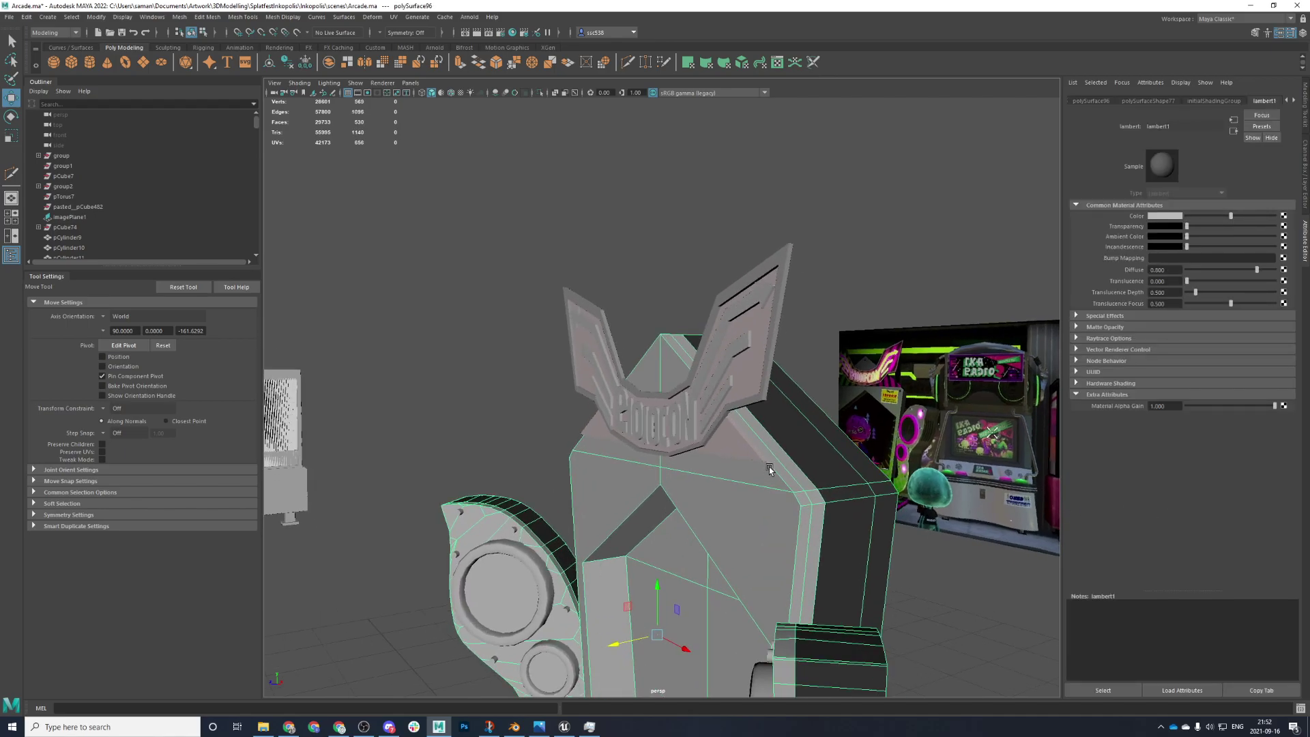
pyautogui.scroll(-3, 851, 546)
pyautogui.keyDown('alt'); pyautogui.moveTo(851, 547); pyautogui.dragTo(898, 536); pyautogui.keyUp('alt')
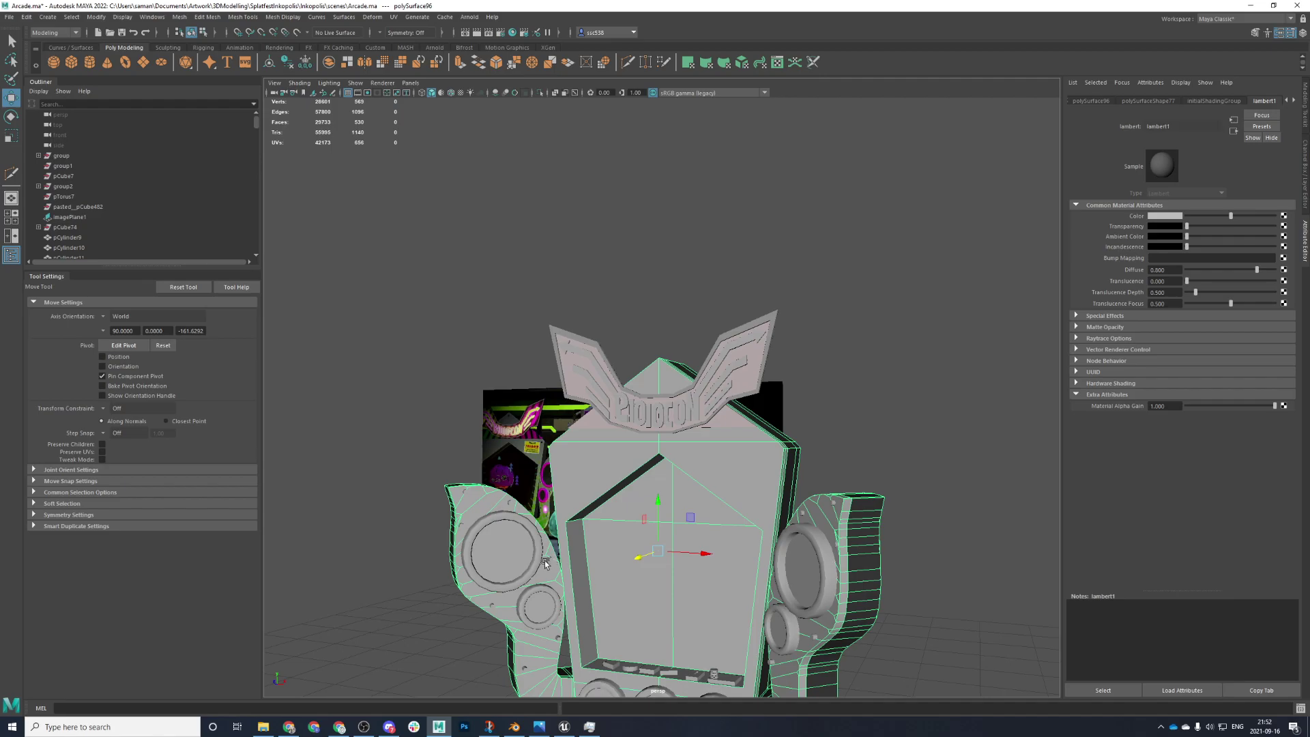
pyautogui.scroll(-4, 564, 561)
pyautogui.keyDown('alt'); pyautogui.moveTo(605, 585); pyautogui.dragTo(641, 526, button='middle'); pyautogui.keyUp('alt')
pyautogui.scroll(5, 641, 526)
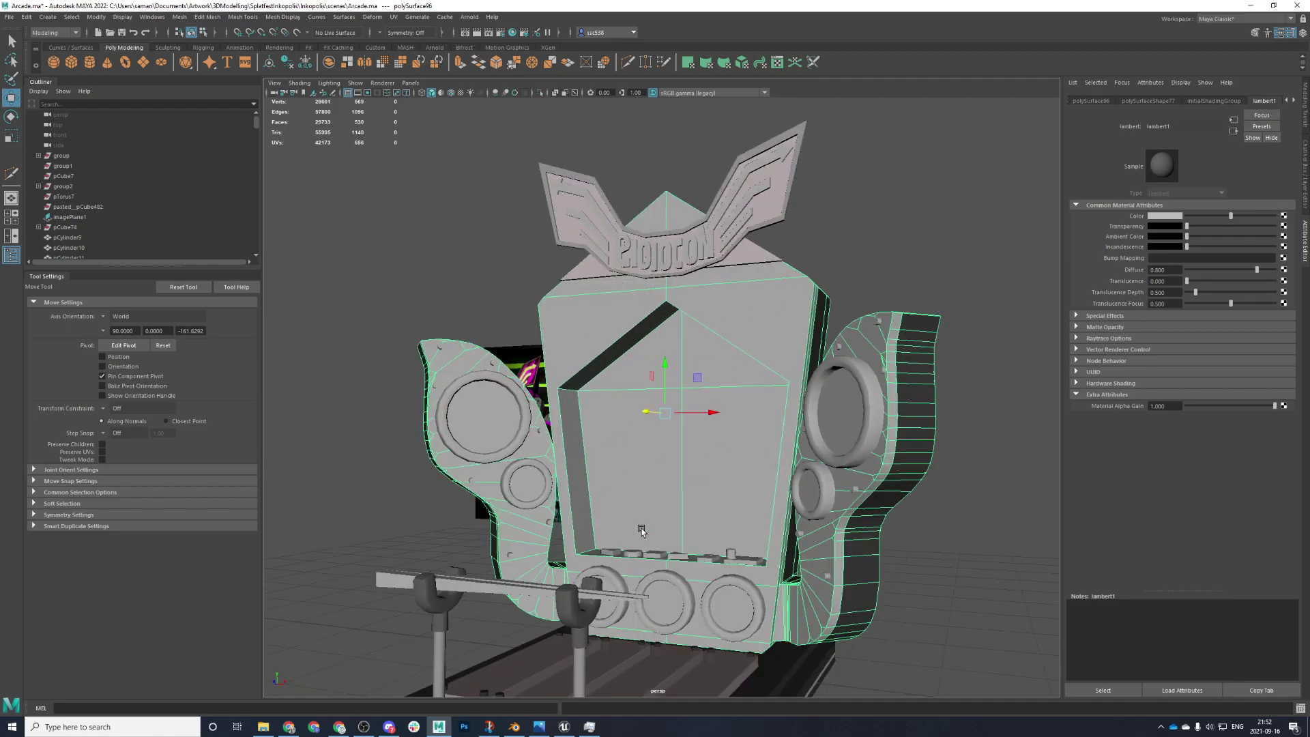
# - Duplicate a black bolt from the floor platform, move the copy toward the cabinet front, and set its Rotate X to 90
pyautogui.click(696, 650)
pyautogui.scroll(2, 695, 641)
pyautogui.press('space')
pyautogui.press('space')
pyautogui.hotkey('ctrl', 'd')
pyautogui.moveTo(788, 519); pyautogui.dragTo(810, 479)
pyautogui.press('e')
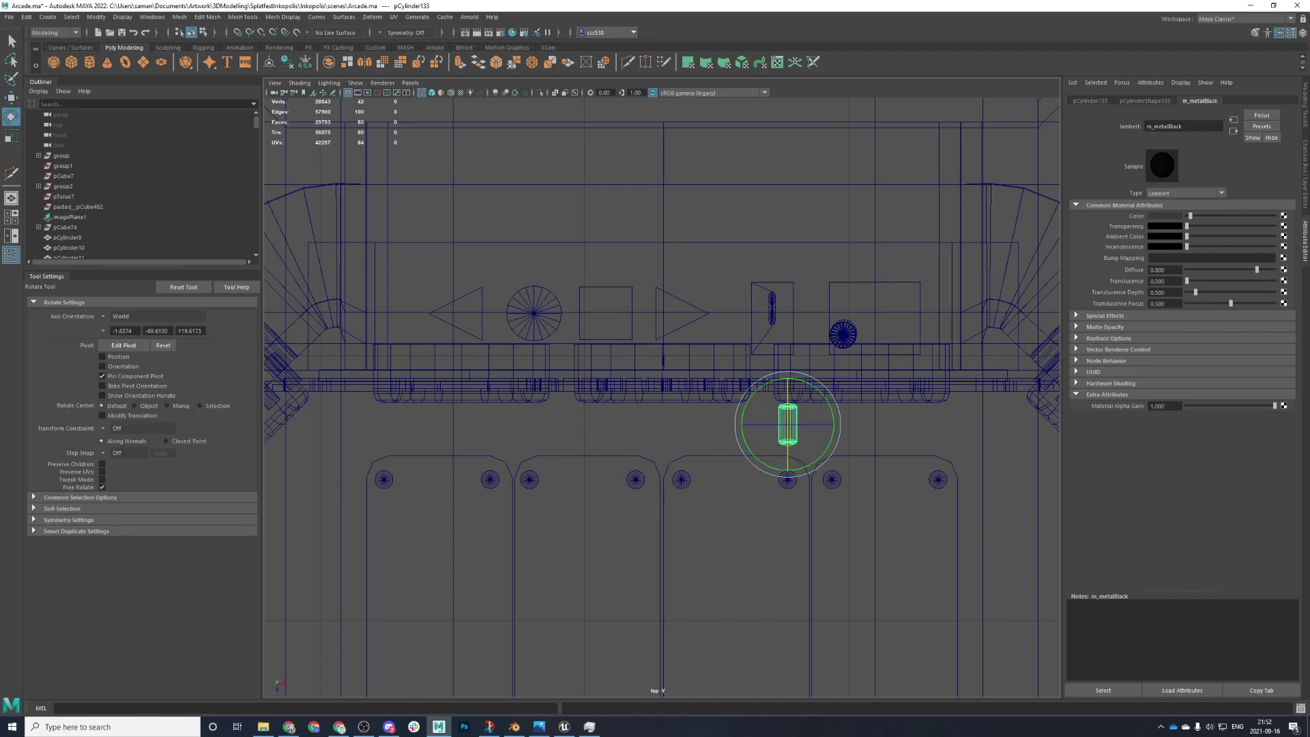
pyautogui.click(1303, 205)
pyautogui.click(1279, 136)
pyautogui.write('90')
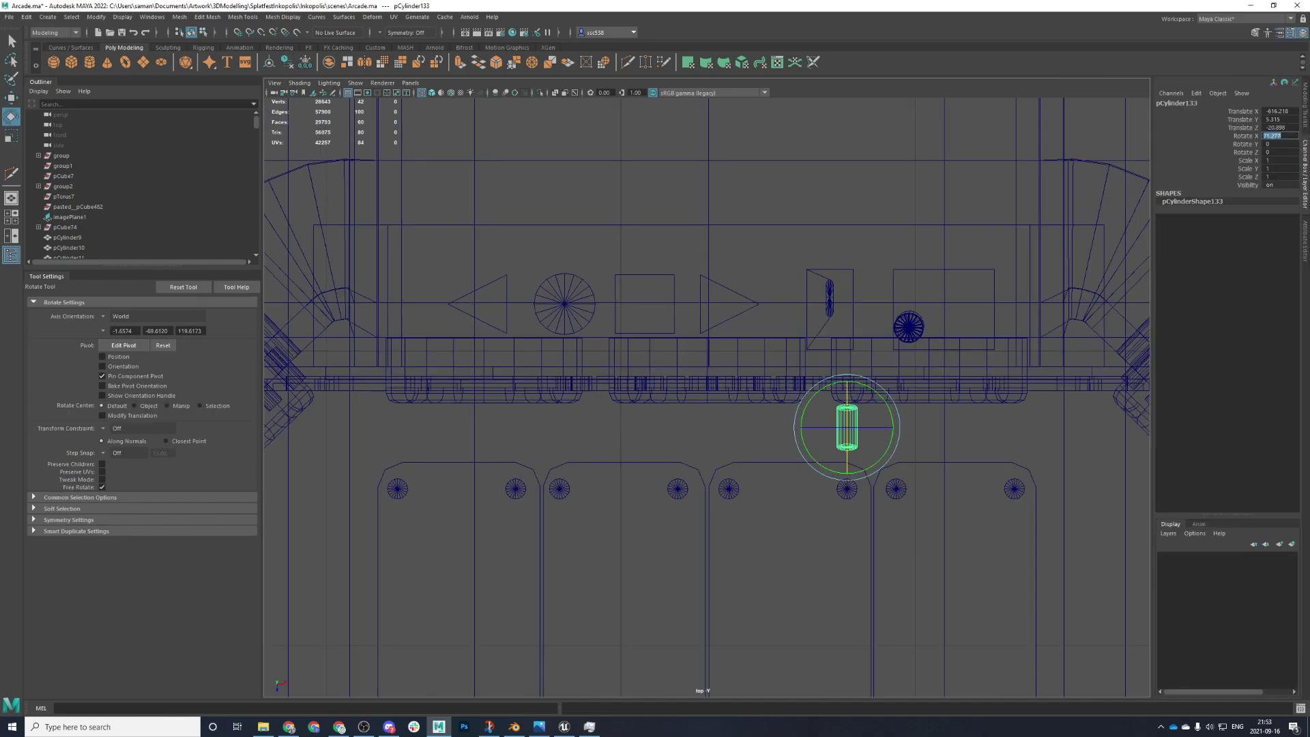
pyautogui.press('Return')
# - Raise the duplicated bolt from the platform to the upper part of the cabinet's front face
pyautogui.press('space')
pyautogui.press('space')
pyautogui.press('f')
pyautogui.scroll(-10, 877, 324)
pyautogui.keyDown('alt'); pyautogui.moveTo(841, 369); pyautogui.dragTo(752, 442); pyautogui.keyUp('alt')
pyautogui.scroll(-3, 753, 444)
pyautogui.press('w')
pyautogui.moveTo(676, 397); pyautogui.dragTo(719, 119)
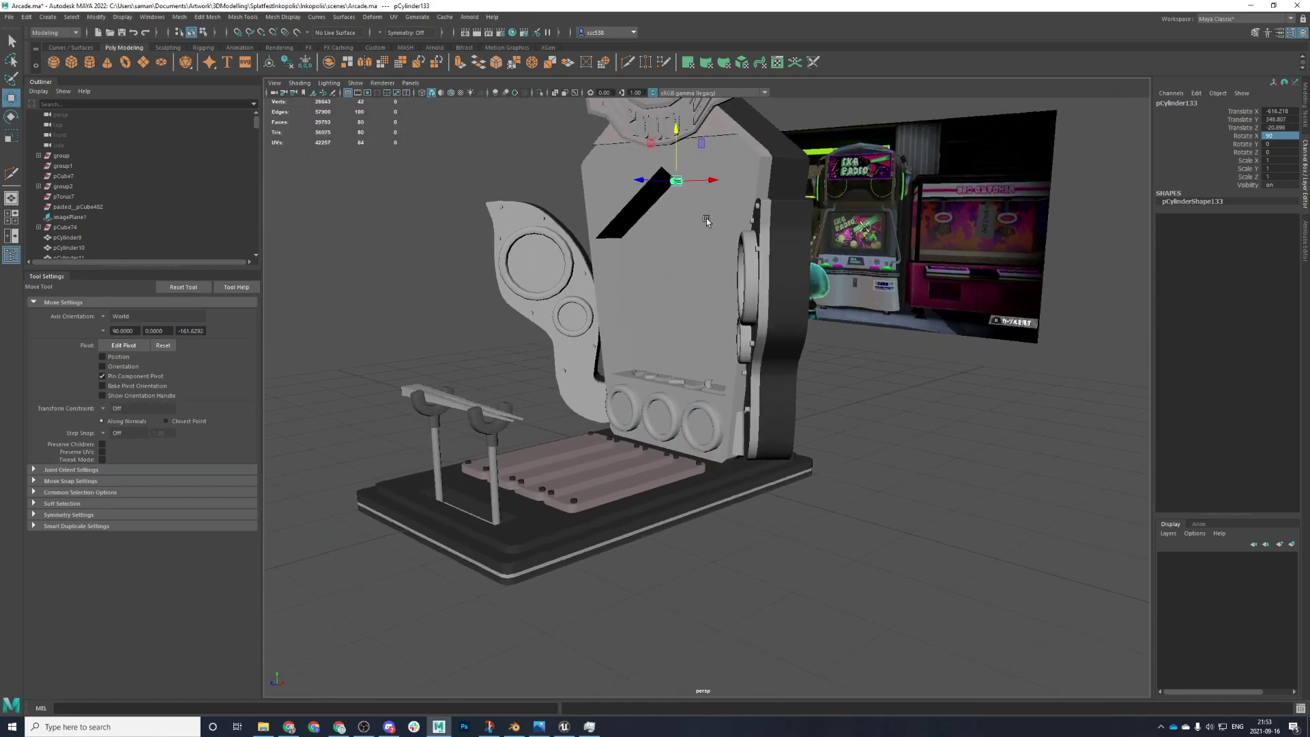
# - Position the bolt near the cabinet's upper right corner in the front view, at about X -525 and Y 363
pyautogui.press('space')
pyautogui.press('space')
pyautogui.press('f')
pyautogui.scroll(-4, 688, 435)
pyautogui.scroll(-4, 789, 435)
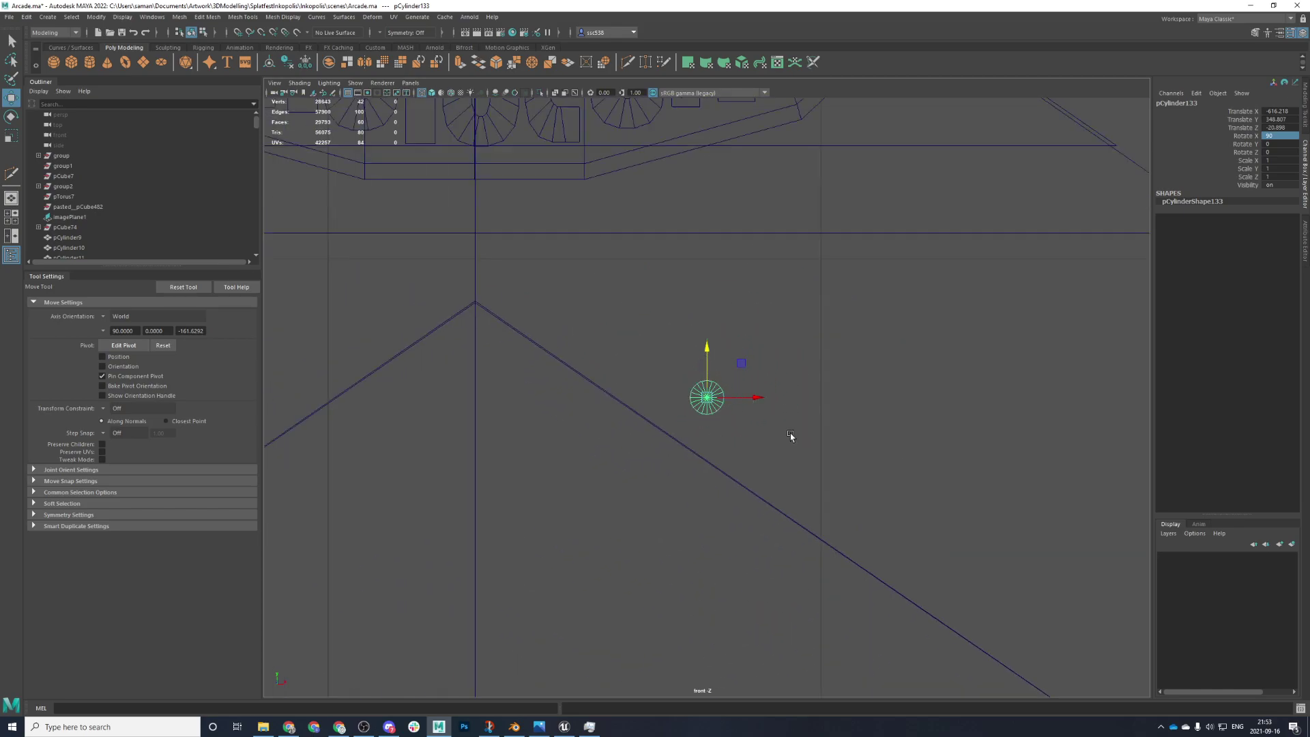
pyautogui.moveTo(757, 397); pyautogui.dragTo(1028, 283)
pyautogui.click(1035, 356)
pyautogui.click(1028, 397)
pyautogui.scroll(-3, 1051, 338)
pyautogui.moveTo(918, 301); pyautogui.dragTo(918, 320)
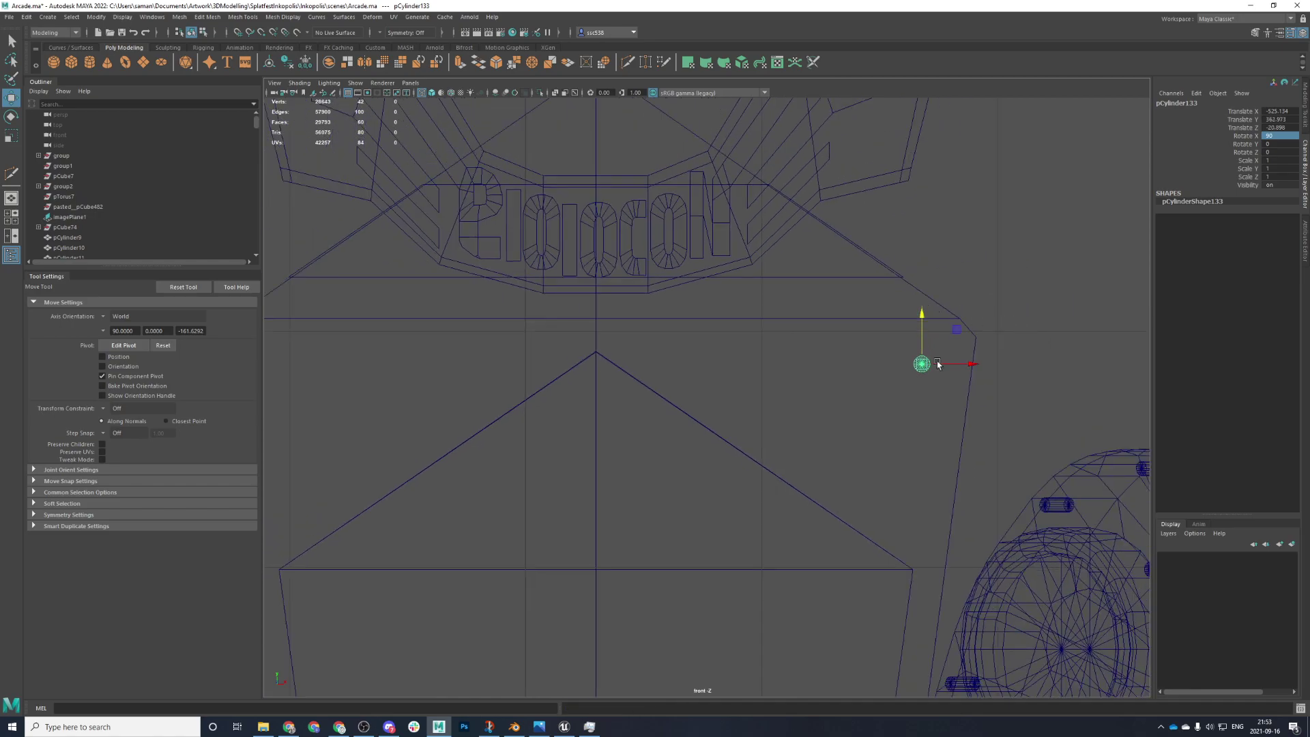
# - Scale the bolt uniformly to about 1.306 and save the scene
pyautogui.press('r')
pyautogui.moveTo(923, 365); pyautogui.dragTo(887, 376)
pyautogui.scroll(-1, 937, 383)
pyautogui.keyDown('alt'); pyautogui.moveTo(919, 386); pyautogui.dragTo(945, 332, button='middle'); pyautogui.keyUp('alt')
pyautogui.hotkey('ctrl', 's')
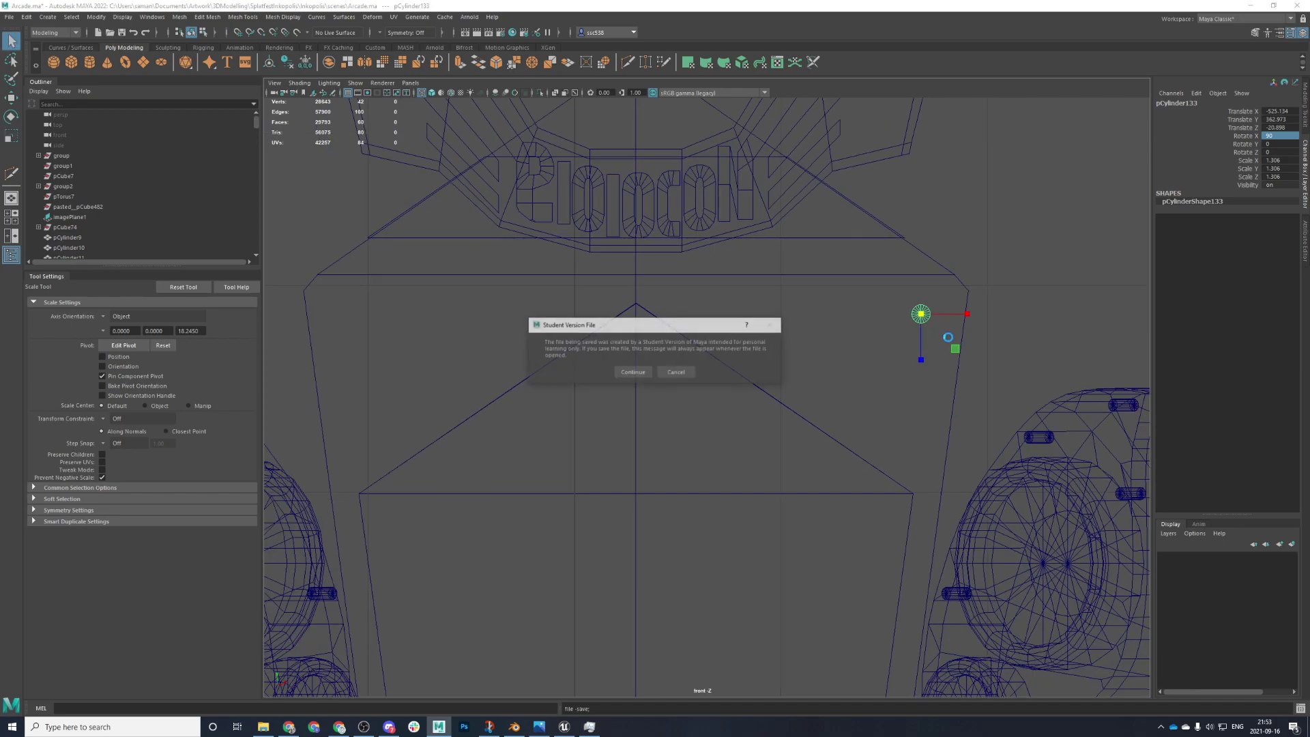
pyautogui.click(628, 372)
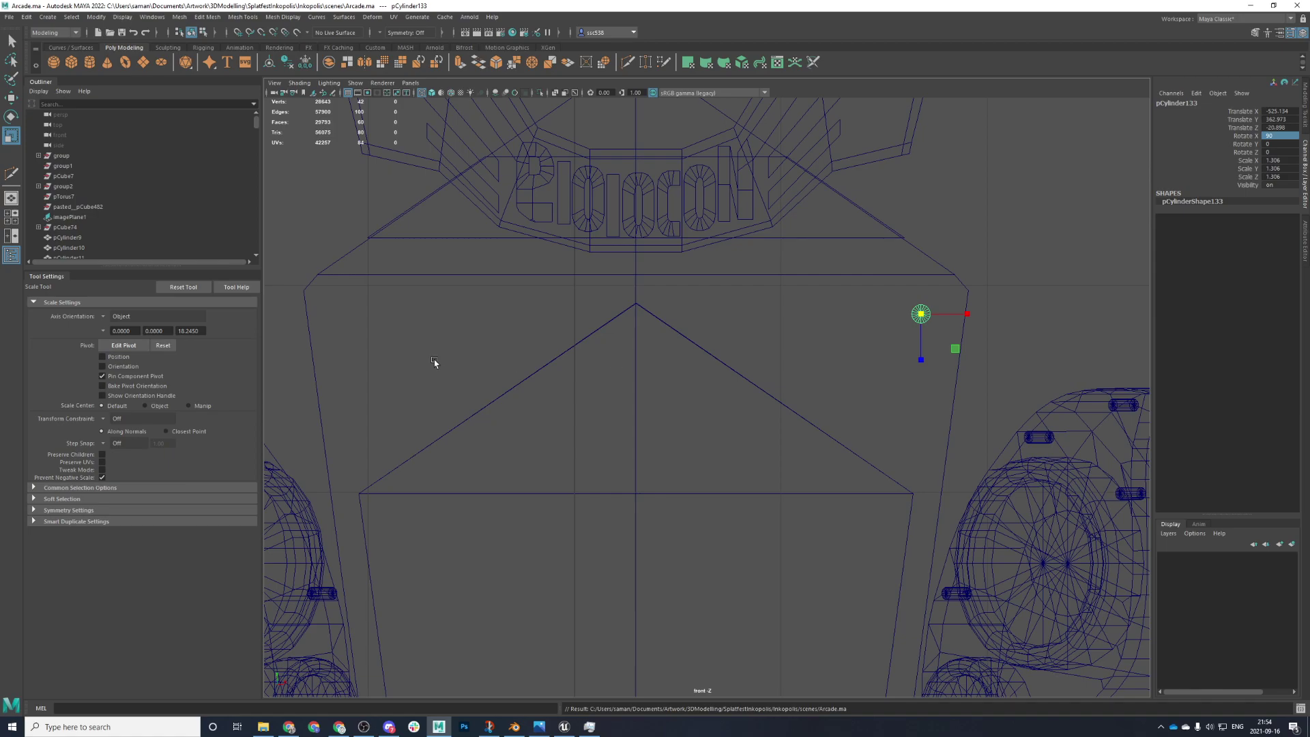
# - Duplicate the bolt across to the cabinet's upper left corner at about X -800.6, saving the scene along the way
pyautogui.press('w')
pyautogui.keyDown('shift'); pyautogui.moveTo(971, 313); pyautogui.dragTo(394, 307); pyautogui.keyUp('shift')
pyautogui.hotkey('ctrl', 's')
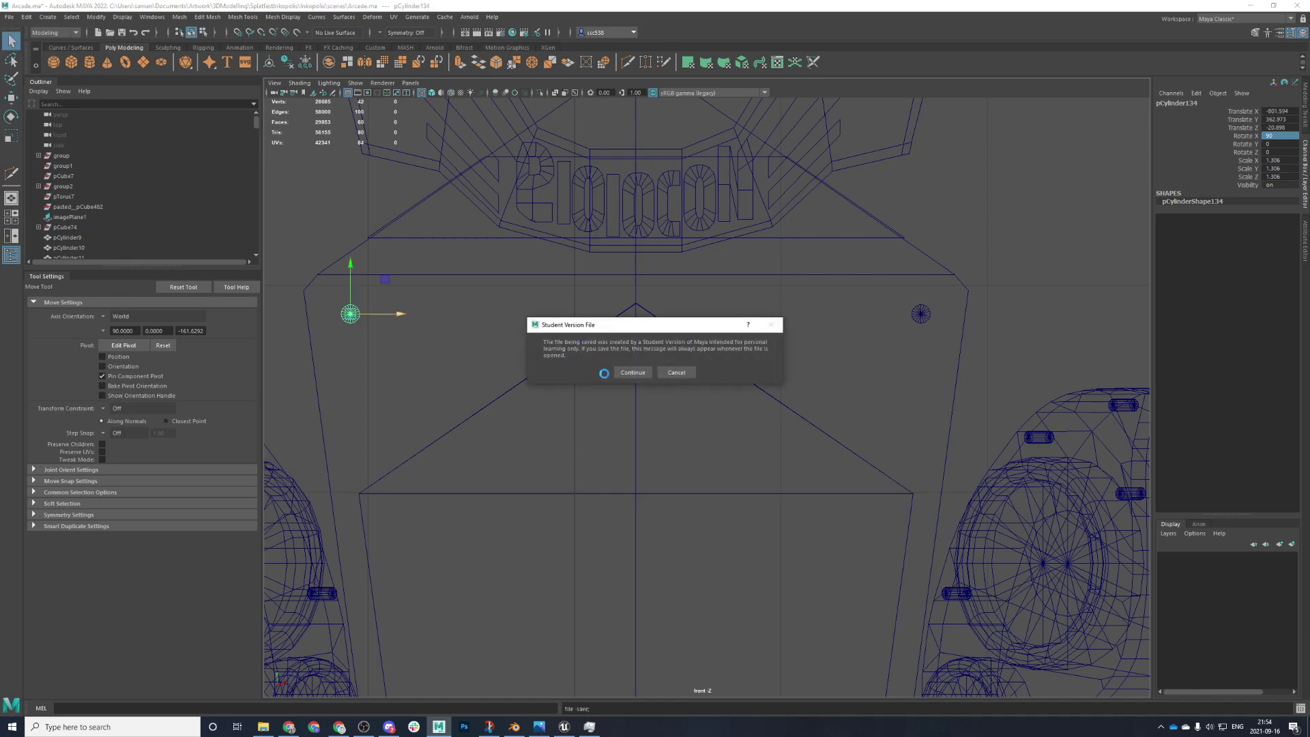
pyautogui.click(625, 372)
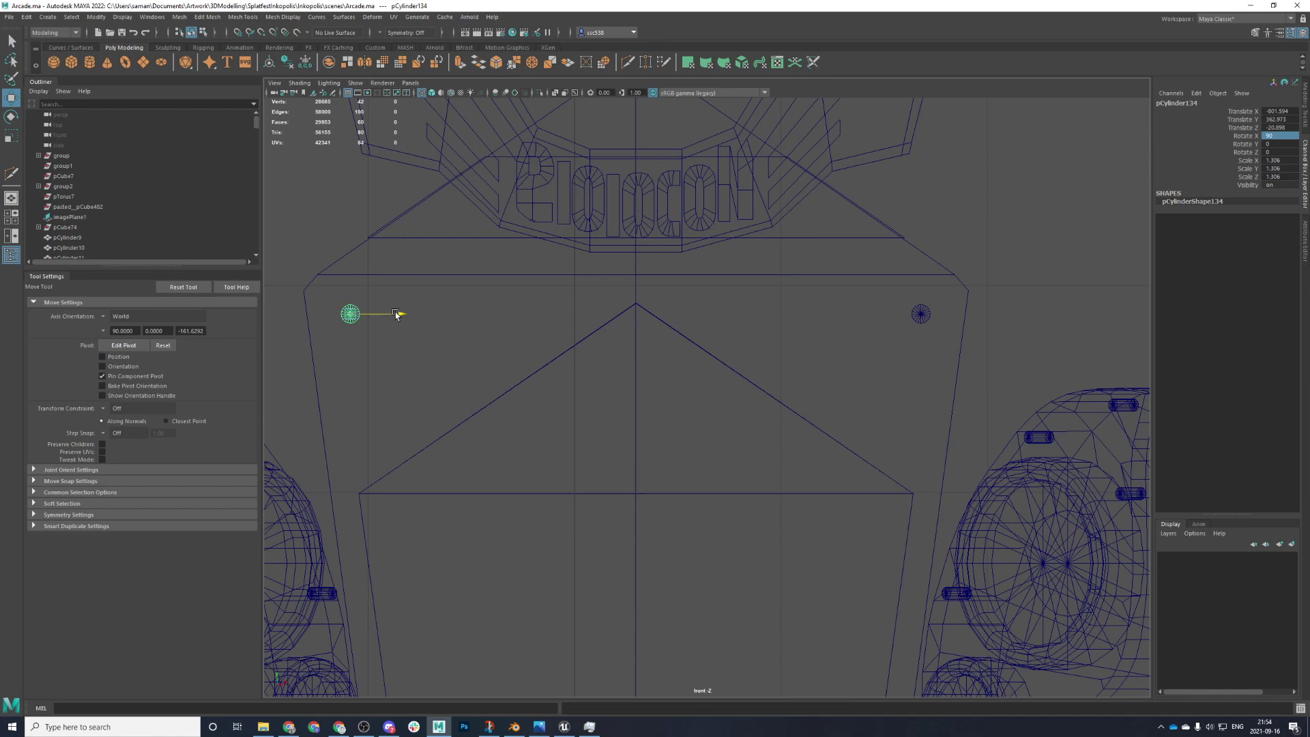
pyautogui.moveTo(402, 314); pyautogui.dragTo(426, 319)
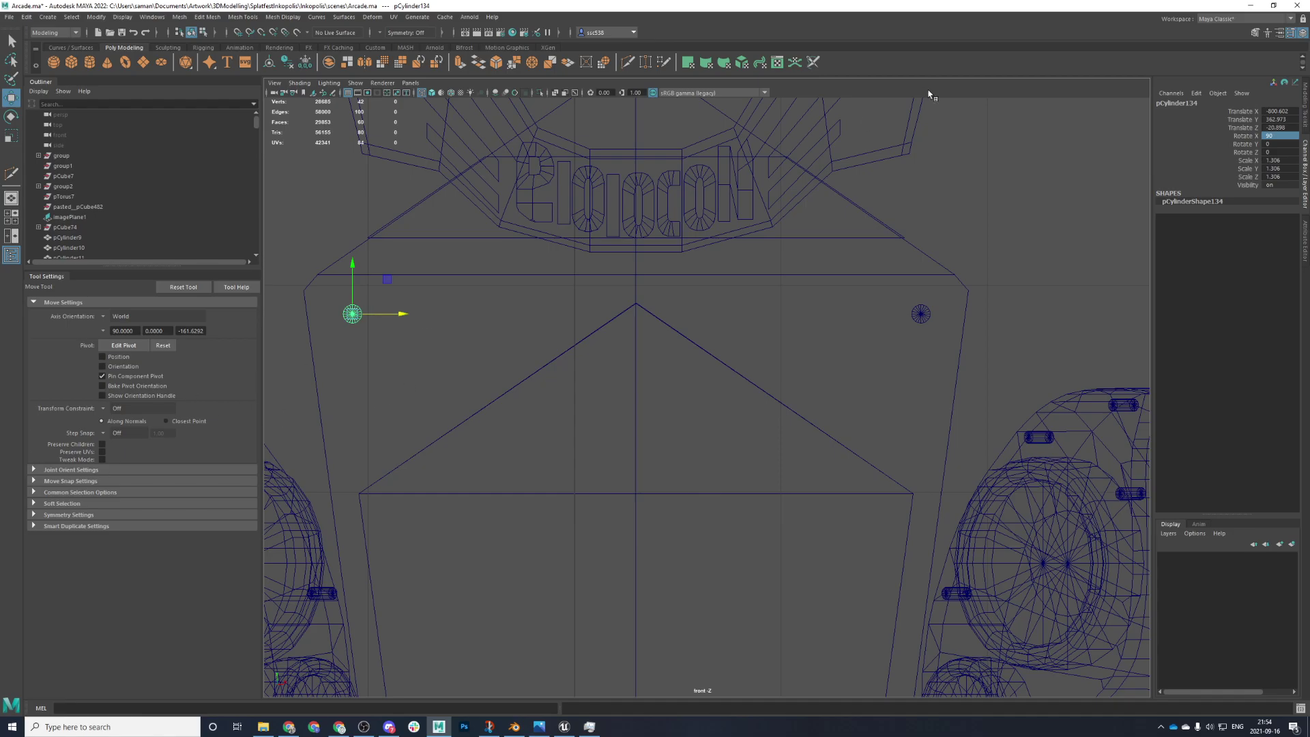
# - Select both upper corner bolts and push them back into the cabinet's front face to about Z -46.4
pyautogui.press('space')
pyautogui.press('space')
pyautogui.moveTo(935, 462)
pyautogui.keyDown('alt'); pyautogui.mouseDown()
pyautogui.moveTo(863, 395)
pyautogui.moveTo(874, 569)
pyautogui.mouseUp(); pyautogui.keyUp('alt')
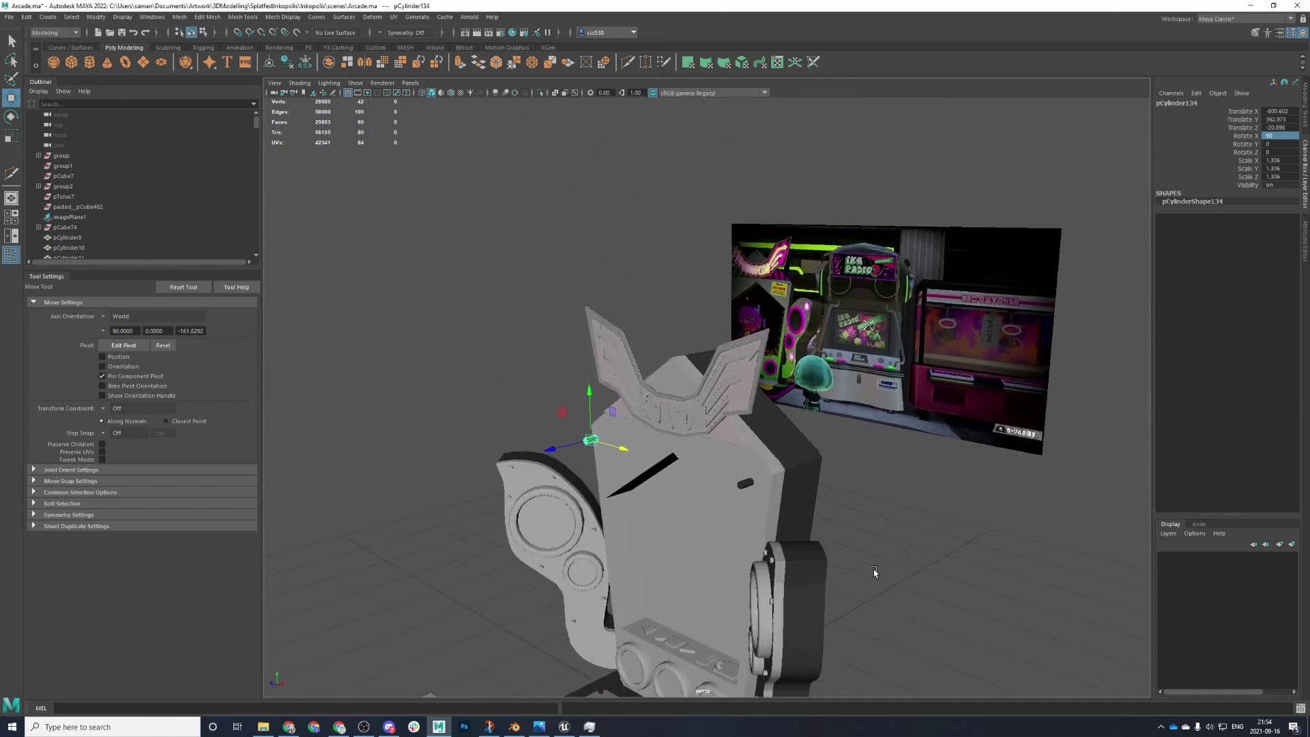
pyautogui.keyDown('shift'); pyautogui.click(747, 484); pyautogui.keyUp('shift')
pyautogui.moveTo(711, 493); pyautogui.dragTo(720, 485)
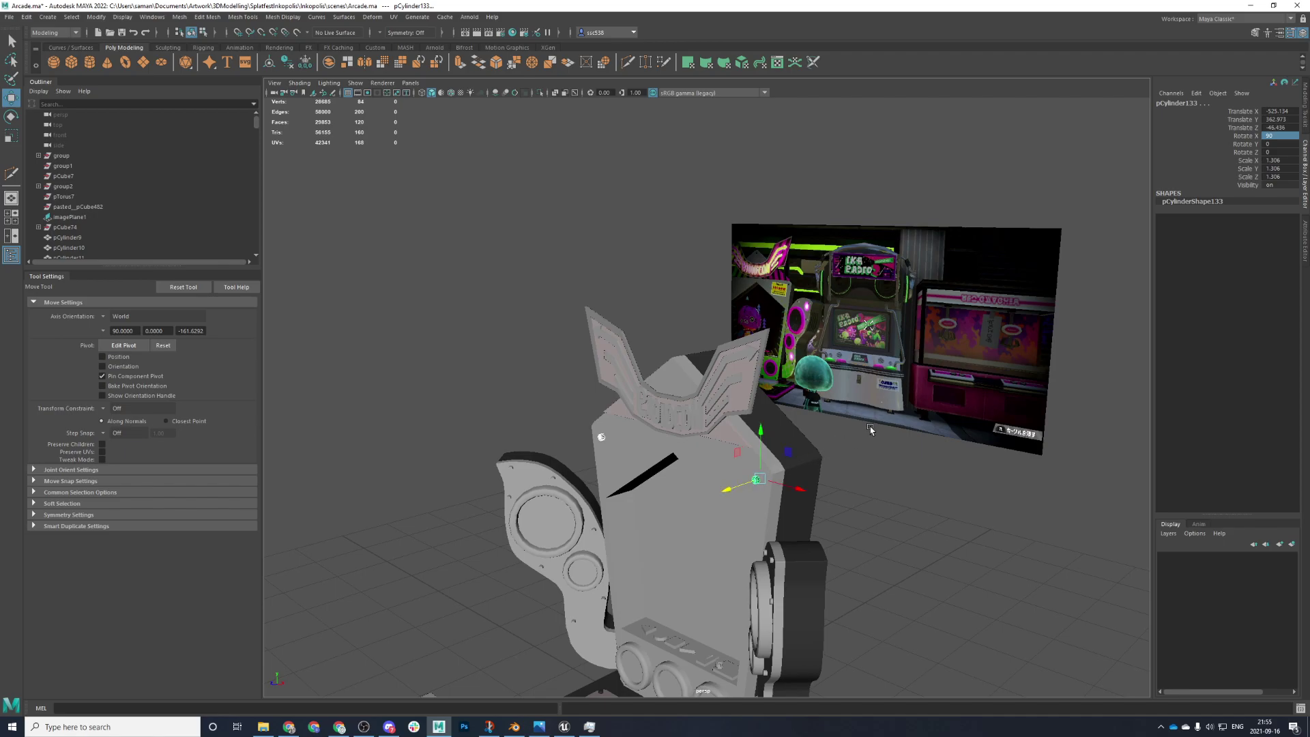
# - Examine the new upper corner bolts and the cabinet's front from several angles
pyautogui.click(870, 429)
pyautogui.scroll(3, 873, 443)
pyautogui.scroll(-1, 874, 467)
pyautogui.keyDown('alt'); pyautogui.moveTo(867, 544); pyautogui.dragTo(828, 584); pyautogui.keyUp('alt')
pyautogui.keyDown('alt'); pyautogui.moveTo(751, 556); pyautogui.dragTo(766, 689); pyautogui.keyUp('alt')
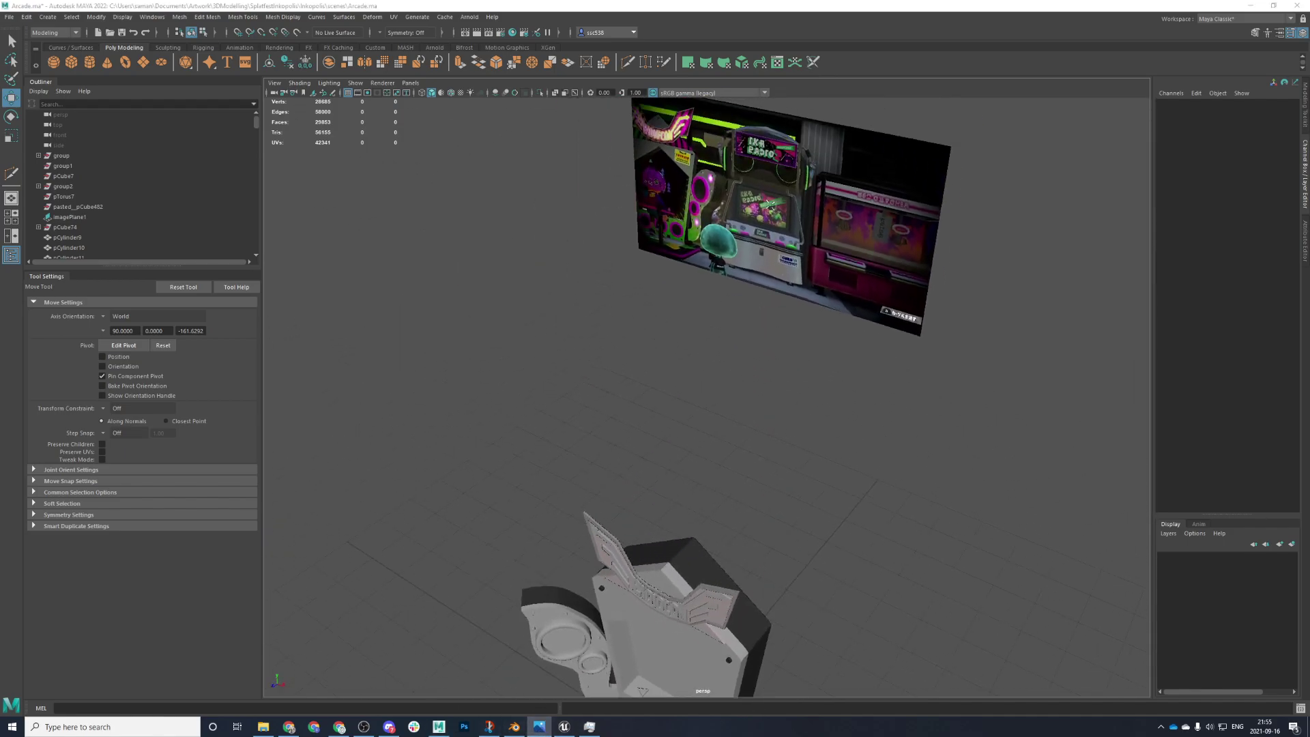
pyautogui.keyDown('alt'); pyautogui.moveTo(681, 521); pyautogui.dragTo(688, 391); pyautogui.keyUp('alt')
pyautogui.keyDown('alt'); pyautogui.moveTo(687, 393); pyautogui.dragTo(680, 272, button='middle'); pyautogui.keyUp('alt')
pyautogui.scroll(4, 655, 392)
pyautogui.keyDown('alt'); pyautogui.moveTo(654, 392); pyautogui.dragTo(629, 409); pyautogui.keyUp('alt')
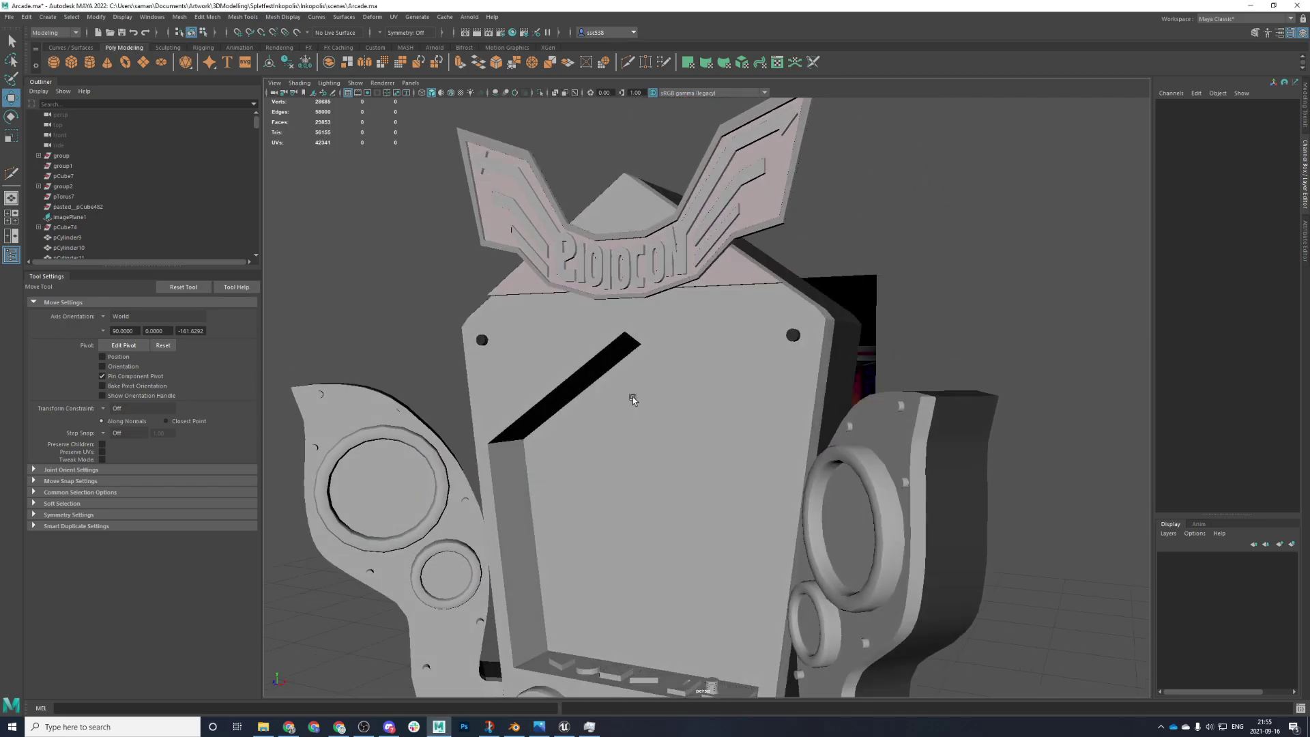
pyautogui.keyDown('alt'); pyautogui.moveTo(628, 410); pyautogui.dragTo(687, 263, button='middle'); pyautogui.keyUp('alt')
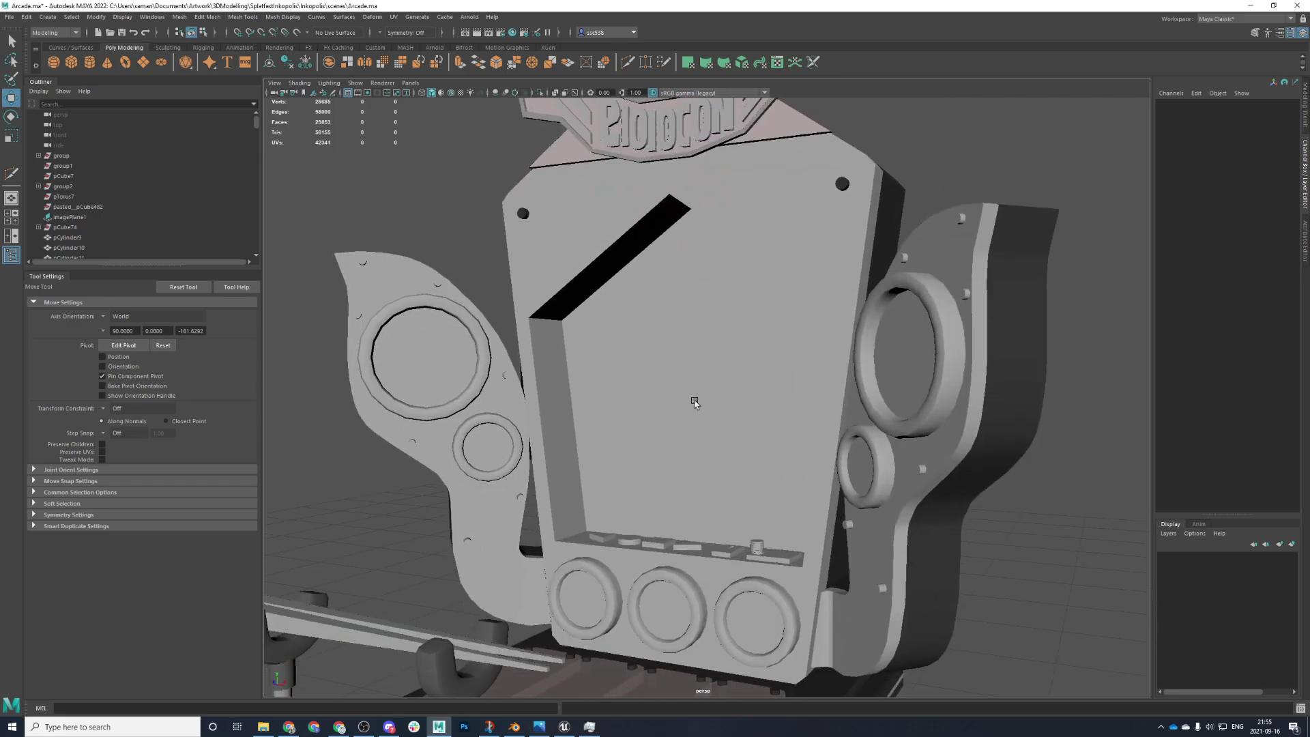
# - Assign a new Lambert material named m_buttons to all six button pieces on the ledge below the screen
pyautogui.click(597, 536)
pyautogui.keyDown('alt'); pyautogui.moveTo(598, 537); pyautogui.dragTo(660, 596, button='right'); pyautogui.keyUp('alt')
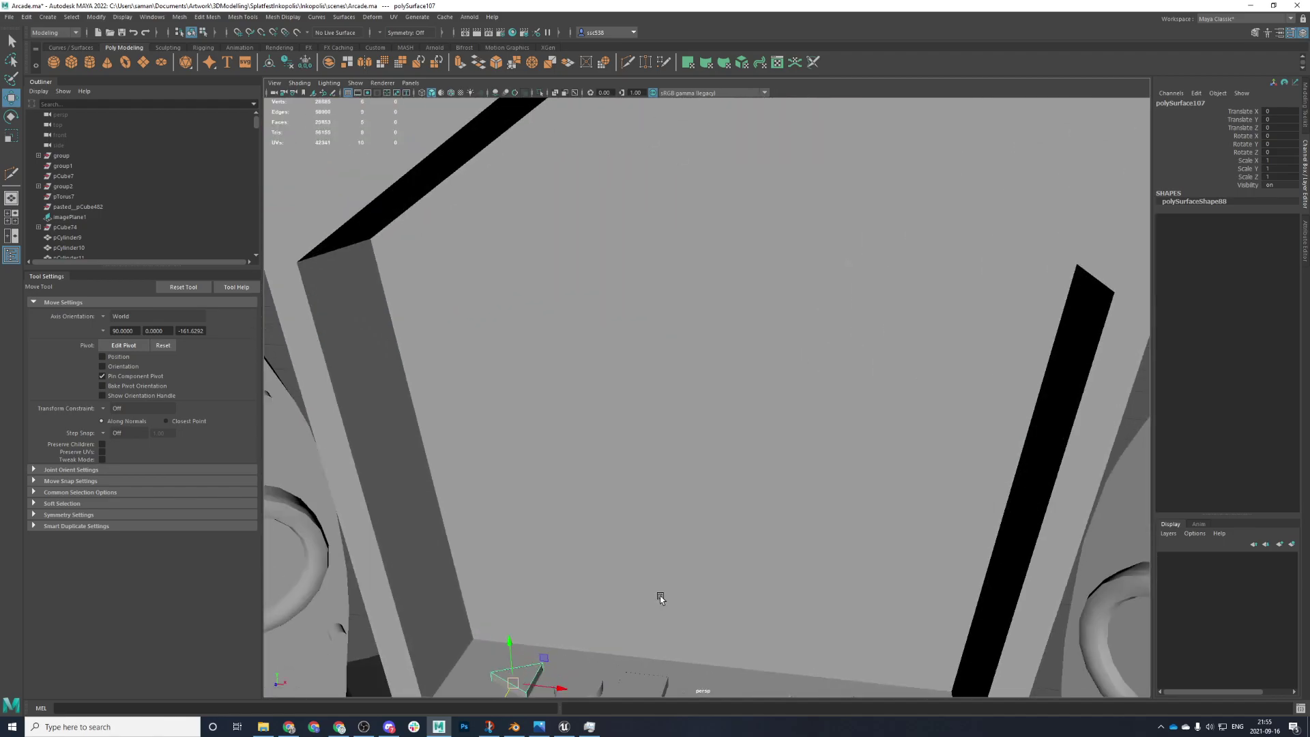
pyautogui.keyDown('alt'); pyautogui.moveTo(648, 514); pyautogui.dragTo(622, 328, button='middle'); pyautogui.keyUp('alt')
pyautogui.keyDown('alt'); pyautogui.moveTo(622, 329); pyautogui.dragTo(695, 444); pyautogui.keyUp('alt')
pyautogui.keyDown('alt'); pyautogui.moveTo(696, 444); pyautogui.dragTo(468, 670, button='right'); pyautogui.keyUp('alt')
pyautogui.keyDown('shift'); pyautogui.click(517, 608); pyautogui.keyUp('shift')
pyautogui.keyDown('shift'); pyautogui.click(600, 580); pyautogui.keyUp('shift')
pyautogui.keyDown('shift'); pyautogui.click(689, 560); pyautogui.keyUp('shift')
pyautogui.keyDown('shift'); pyautogui.click(805, 549); pyautogui.keyUp('shift')
pyautogui.keyDown('shift'); pyautogui.click(931, 522); pyautogui.keyUp('shift')
pyautogui.moveTo(975, 444); pyautogui.dragTo(973, 708, button='right')
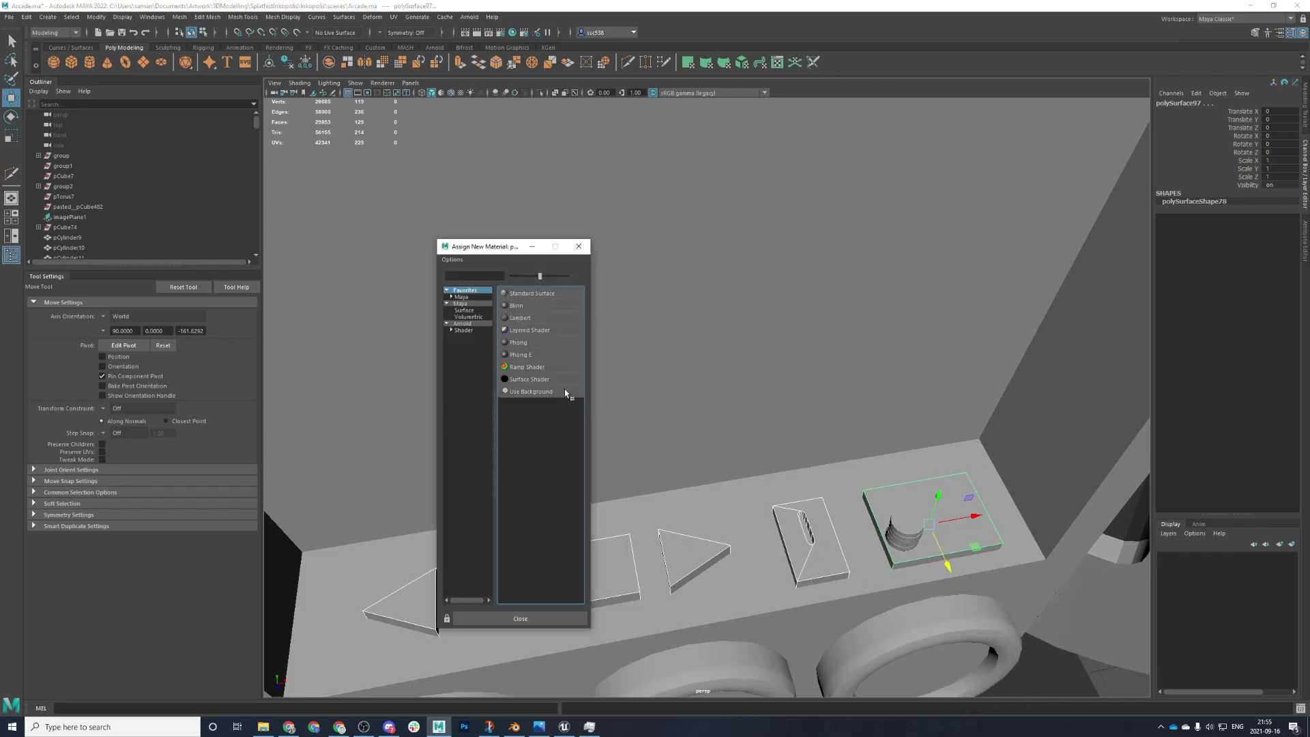
pyautogui.click(549, 318)
pyautogui.doubleClick(1195, 126)
pyautogui.write('m_buttons')
pyautogui.press('Return')
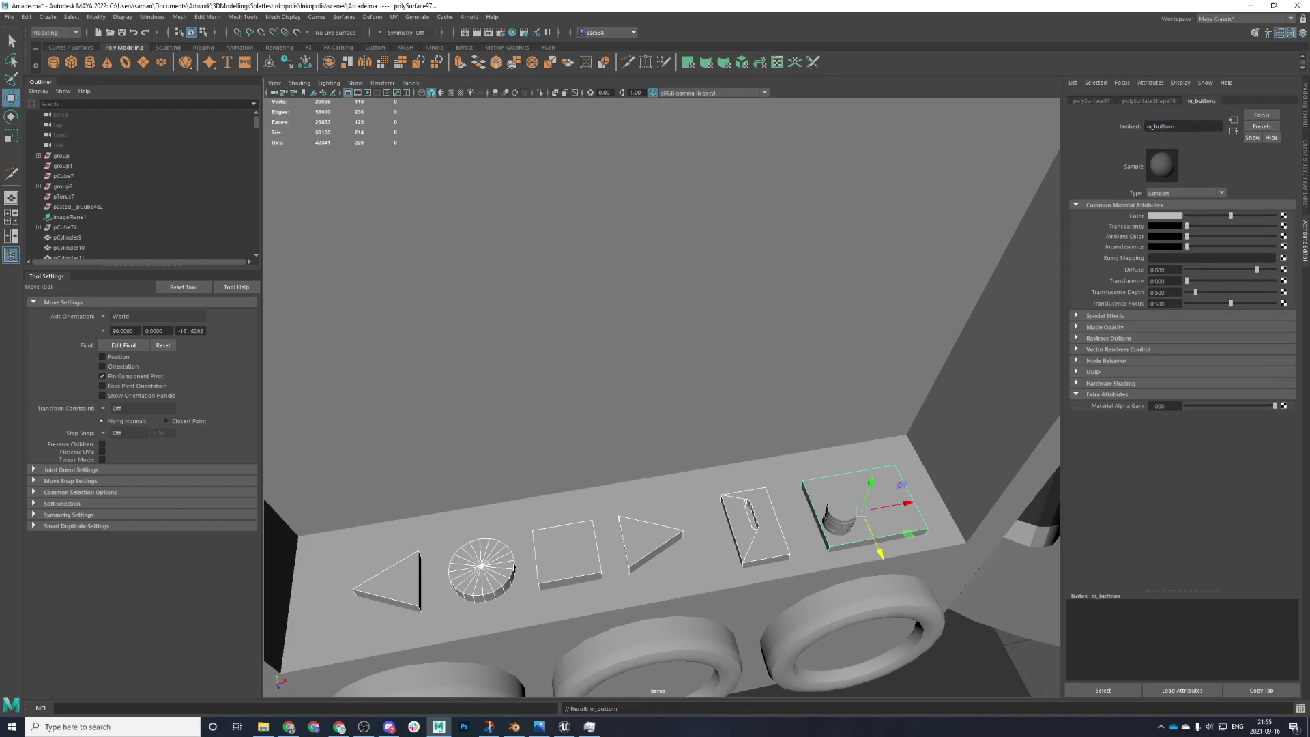
# - Brighten the m_buttons material's color to white and save the scene
pyautogui.moveTo(1231, 216); pyautogui.dragTo(1269, 216)
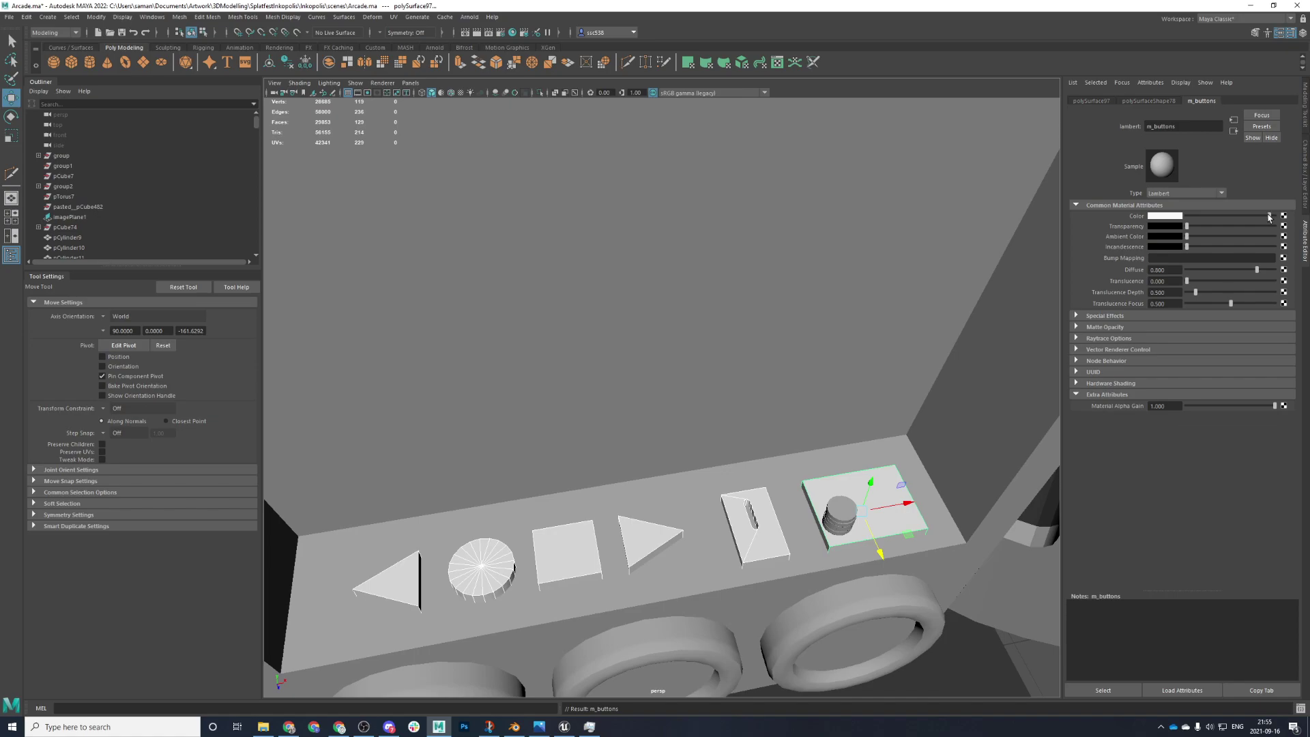
pyautogui.moveTo(567, 447); pyautogui.dragTo(635, 420, button='right')
pyautogui.scroll(-4, 886, 602)
pyautogui.hotkey('ctrl', 's')
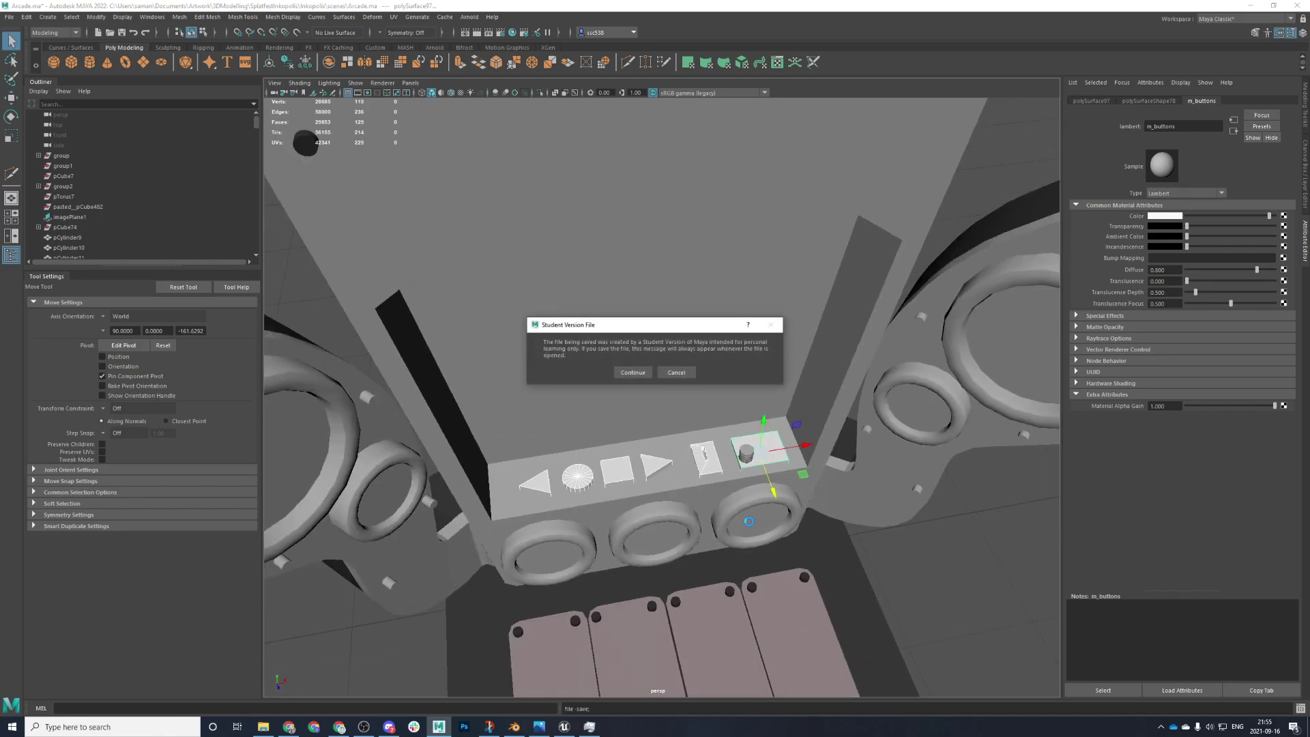
pyautogui.click(633, 372)
# - Select the recessed screen faces on the cabinet front and assign them a new Lambert material
pyautogui.keyDown('alt'); pyautogui.moveTo(638, 437); pyautogui.dragTo(629, 498); pyautogui.keyUp('alt')
pyautogui.click(667, 362)
pyautogui.moveTo(667, 358); pyautogui.dragTo(629, 339, button='right')
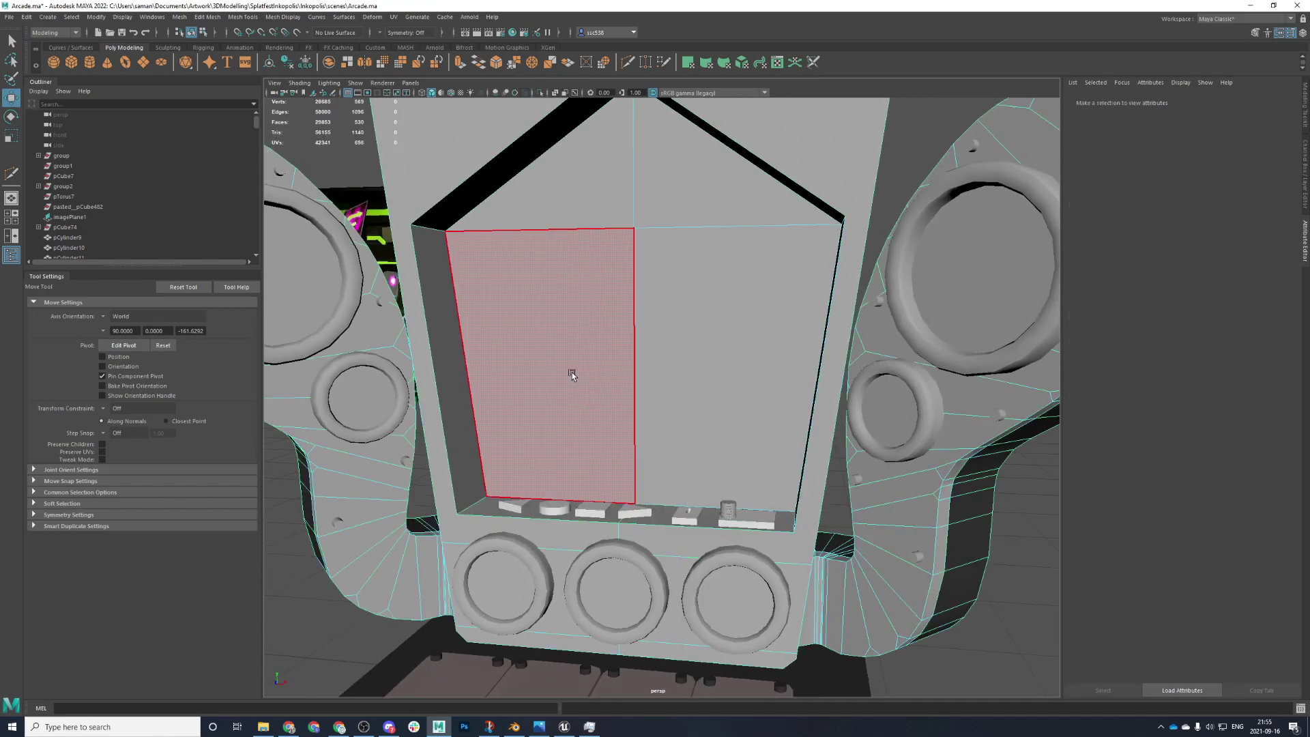
pyautogui.click(603, 203)
pyautogui.moveTo(669, 257); pyautogui.dragTo(670, 526, button='right')
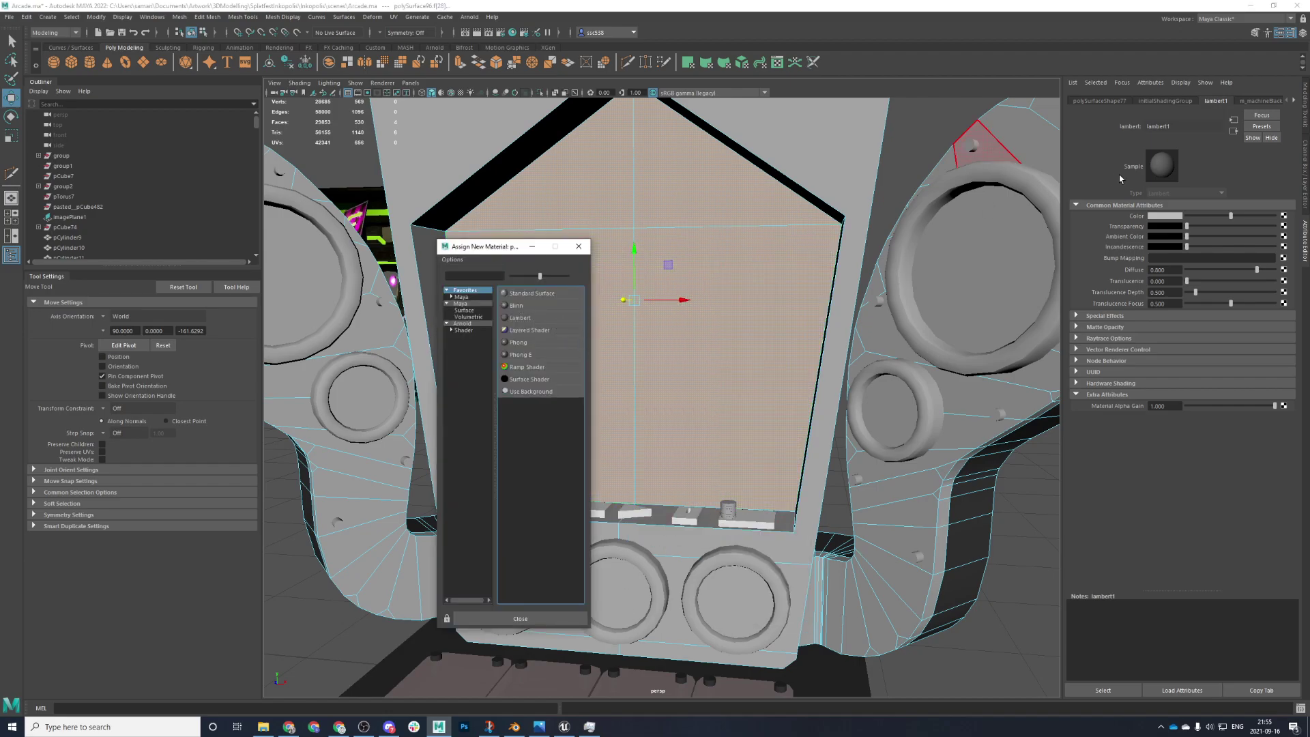
pyautogui.click(516, 319)
pyautogui.moveTo(702, 277); pyautogui.dragTo(754, 263, button='right')
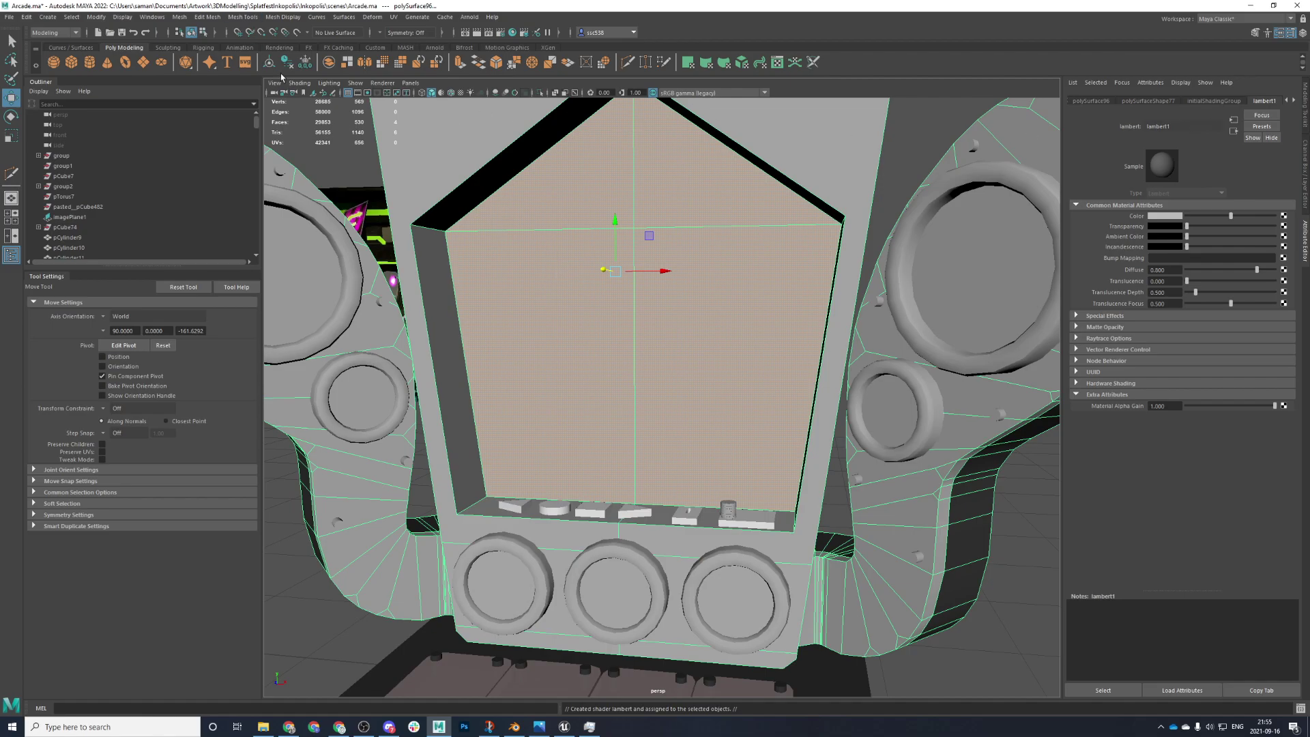
# - Rename the new screen material m_screen and darken its color to dark grey
pyautogui.click(302, 67)
pyautogui.click(974, 214)
pyautogui.click(878, 242)
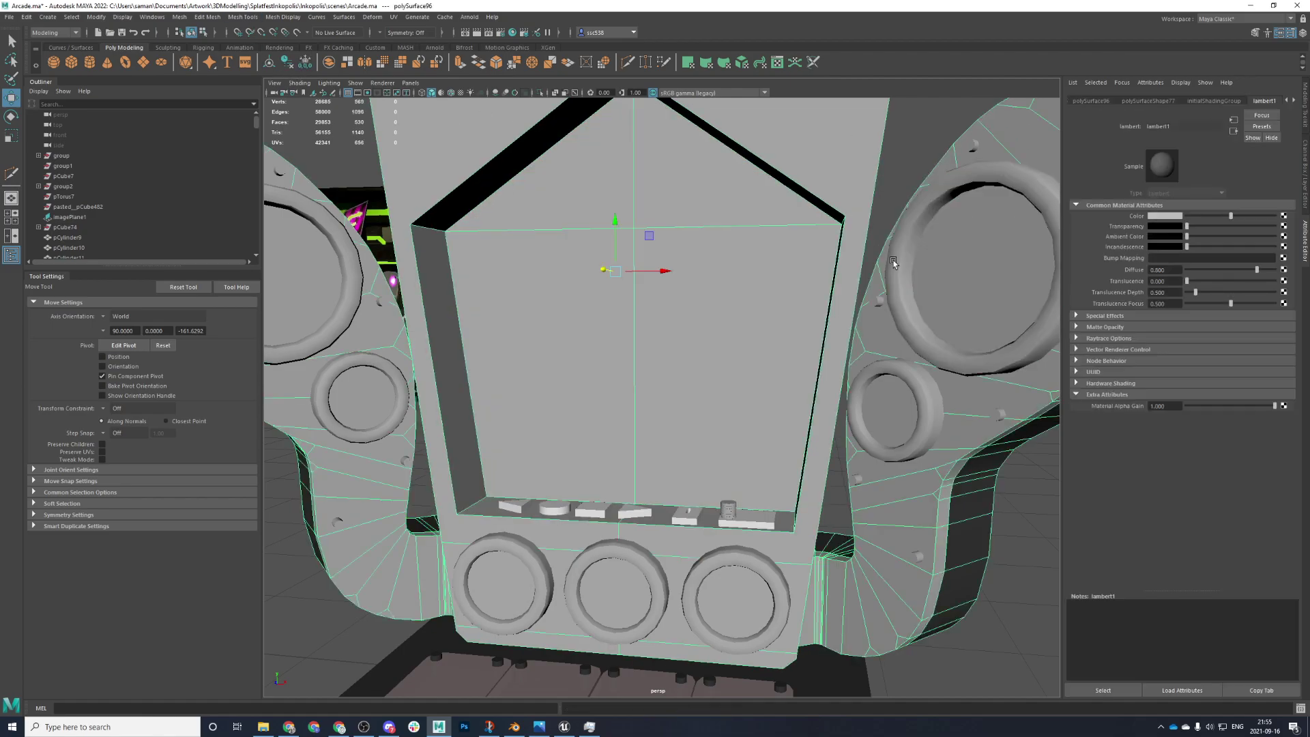
pyautogui.click(1294, 100)
pyautogui.click(1295, 101)
pyautogui.click(1262, 100)
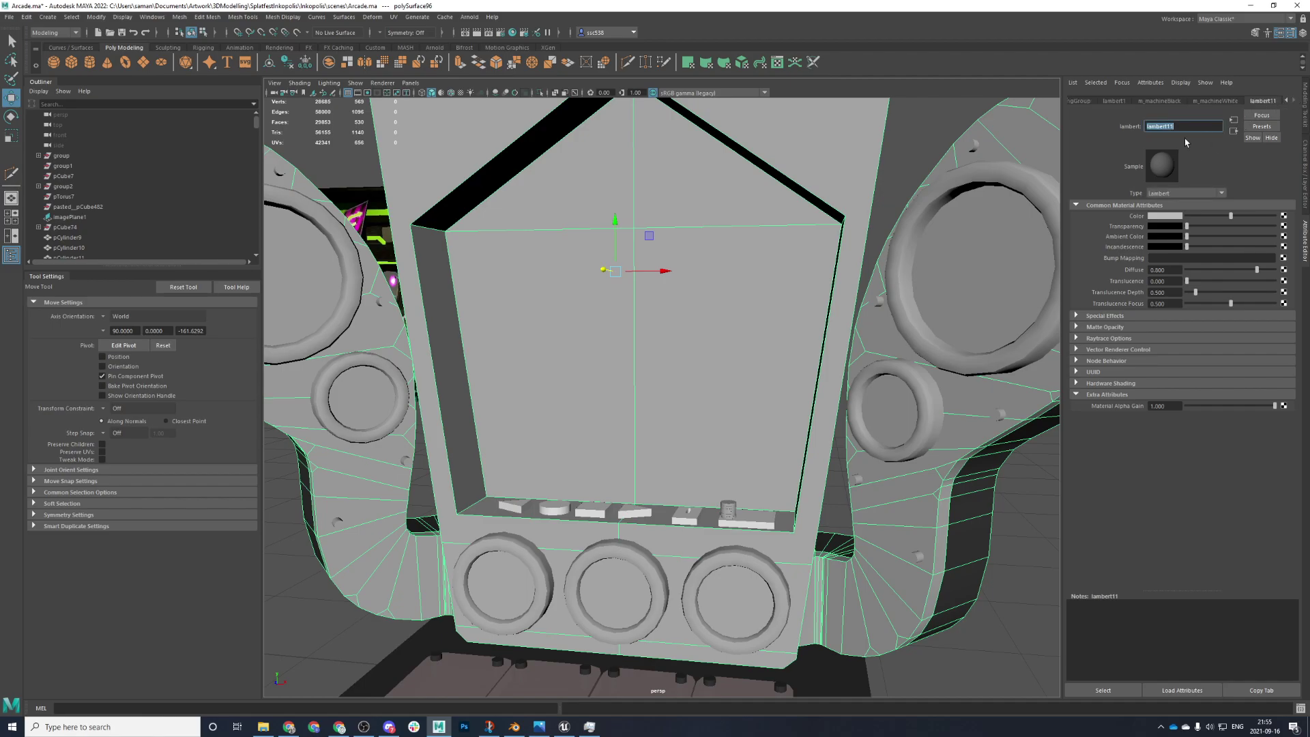
pyautogui.write('en')
pyautogui.press('Return')
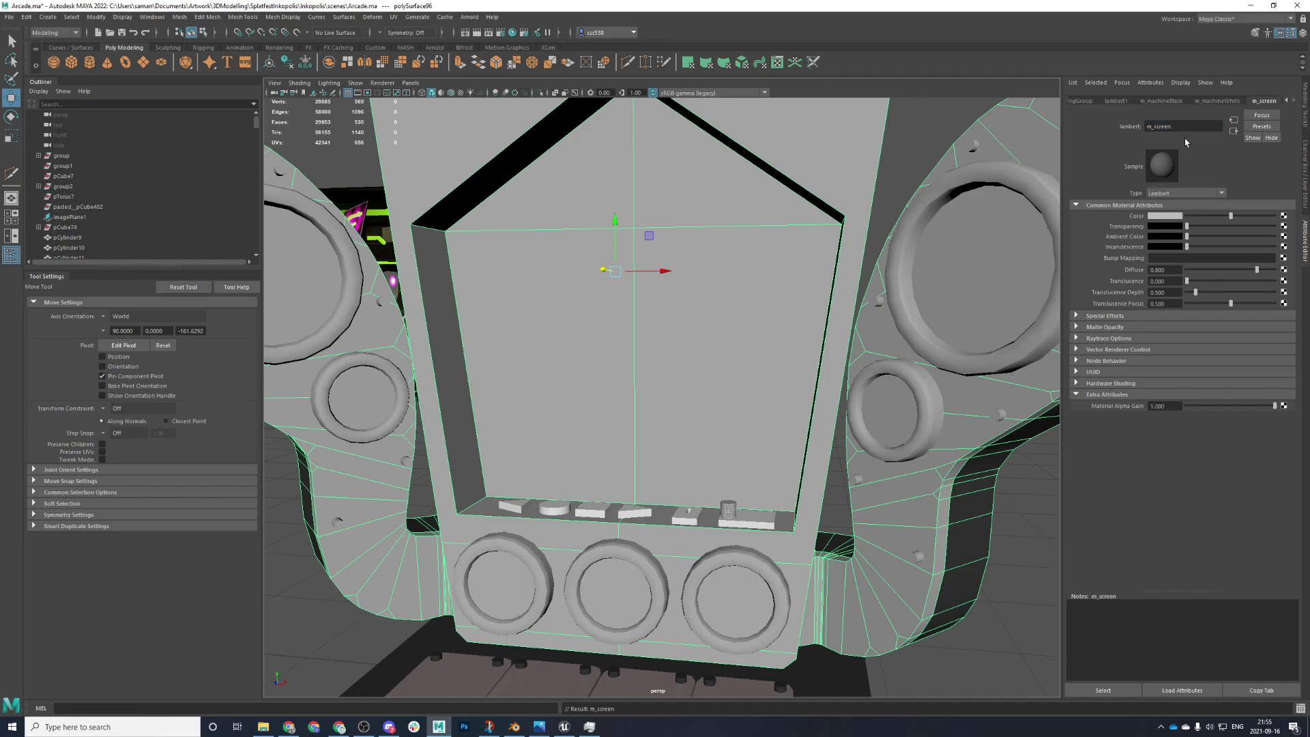
pyautogui.click(1193, 215)
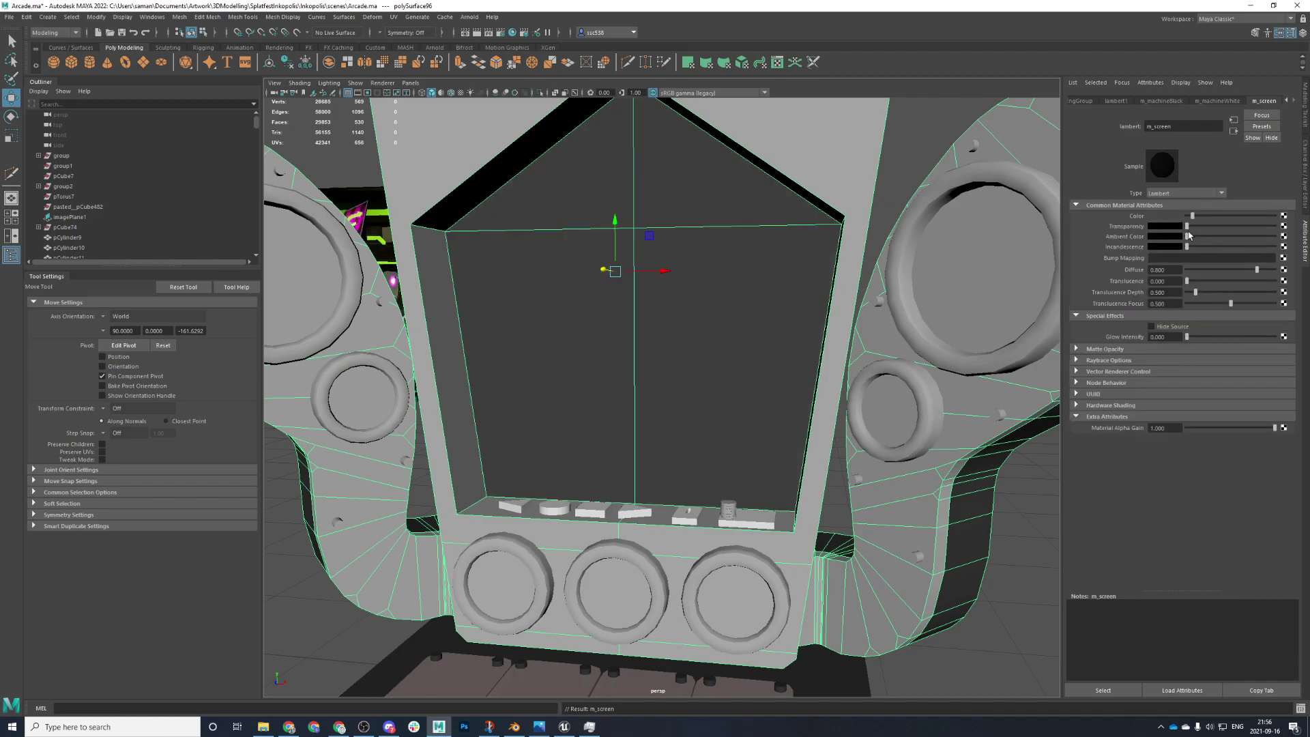
pyautogui.click(1197, 217)
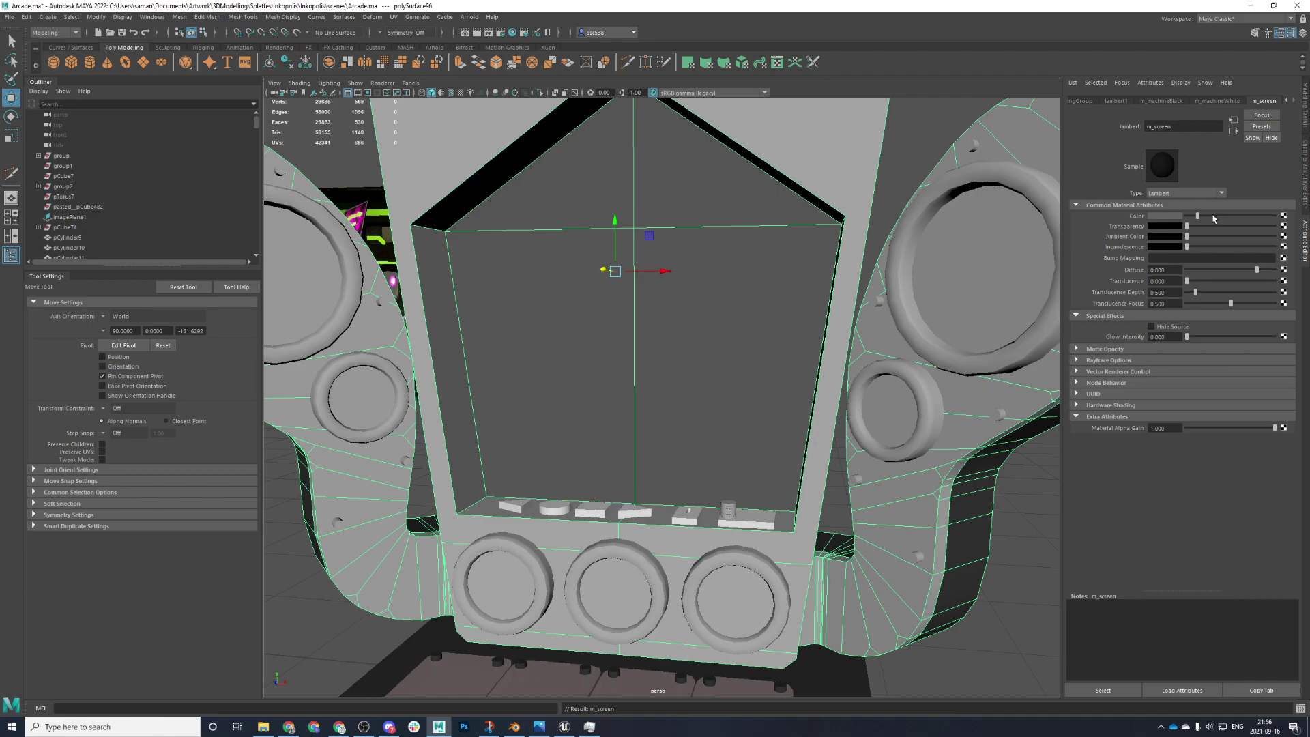
# - Inspect the cabinet's side and the base material on its body
pyautogui.keyDown('alt'); pyautogui.moveTo(1042, 363); pyautogui.dragTo(670, 476); pyautogui.keyUp('alt')
pyautogui.scroll(-5, 673, 471)
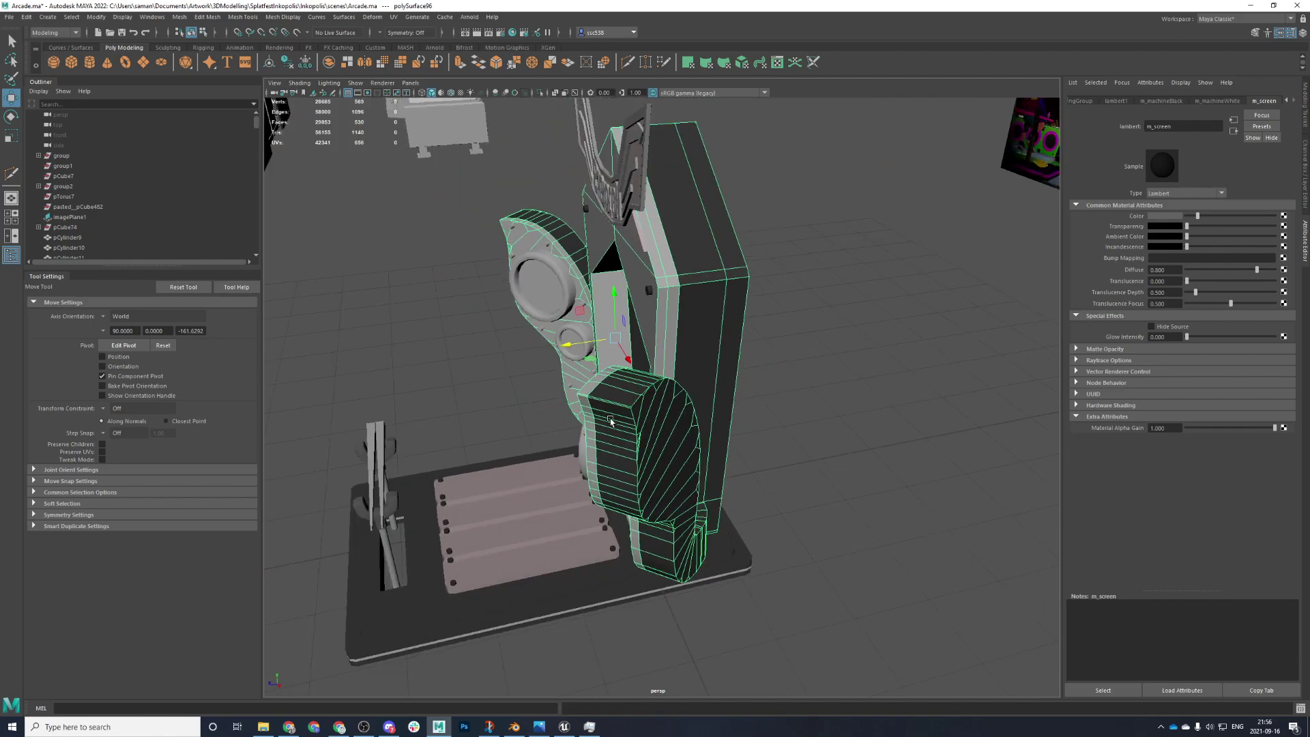
pyautogui.click(1116, 101)
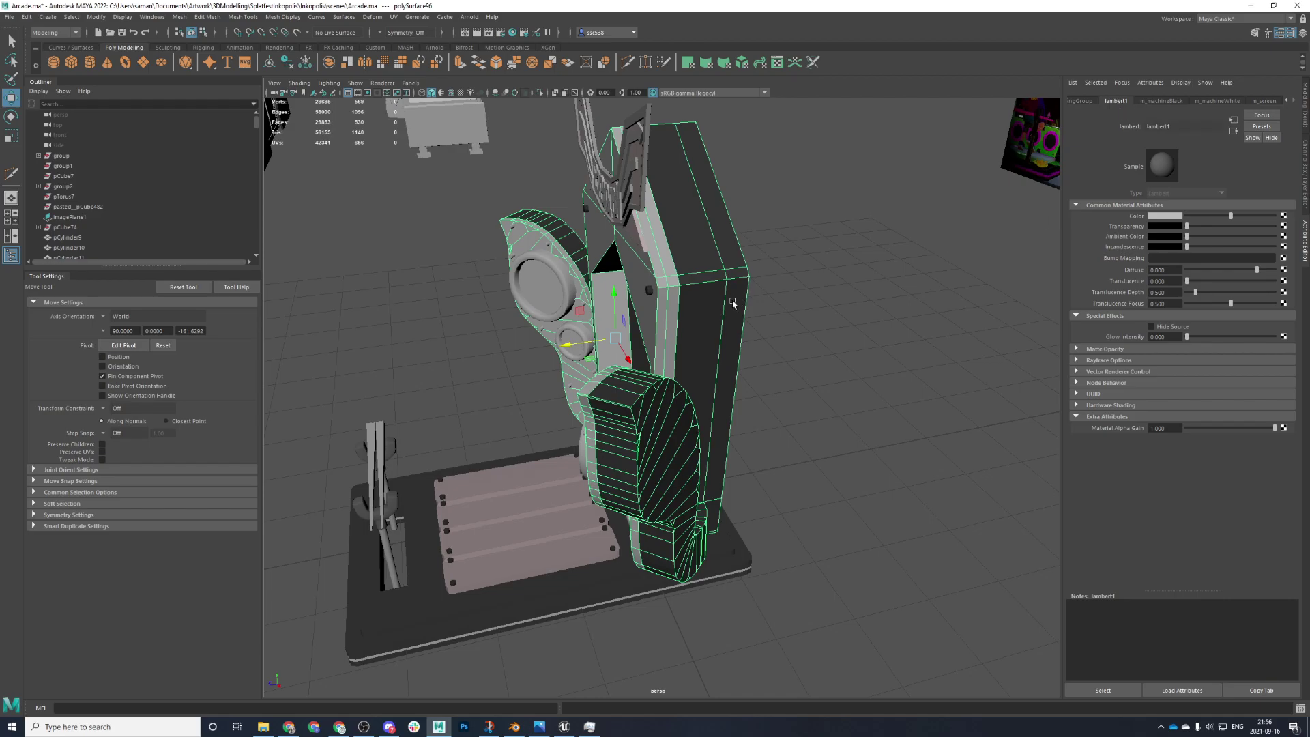
pyautogui.keyDown('alt'); pyautogui.moveTo(809, 357); pyautogui.dragTo(918, 322); pyautogui.keyUp('alt')
pyautogui.keyDown('alt'); pyautogui.moveTo(918, 323); pyautogui.dragTo(1035, 209, button='right'); pyautogui.keyUp('alt')
pyautogui.keyDown('alt'); pyautogui.moveTo(1035, 210); pyautogui.dragTo(1016, 536, button='middle'); pyautogui.keyUp('alt')
# - Try to move the large speaker on the cabinet's left wing along its depth in the side view
pyautogui.click(440, 386)
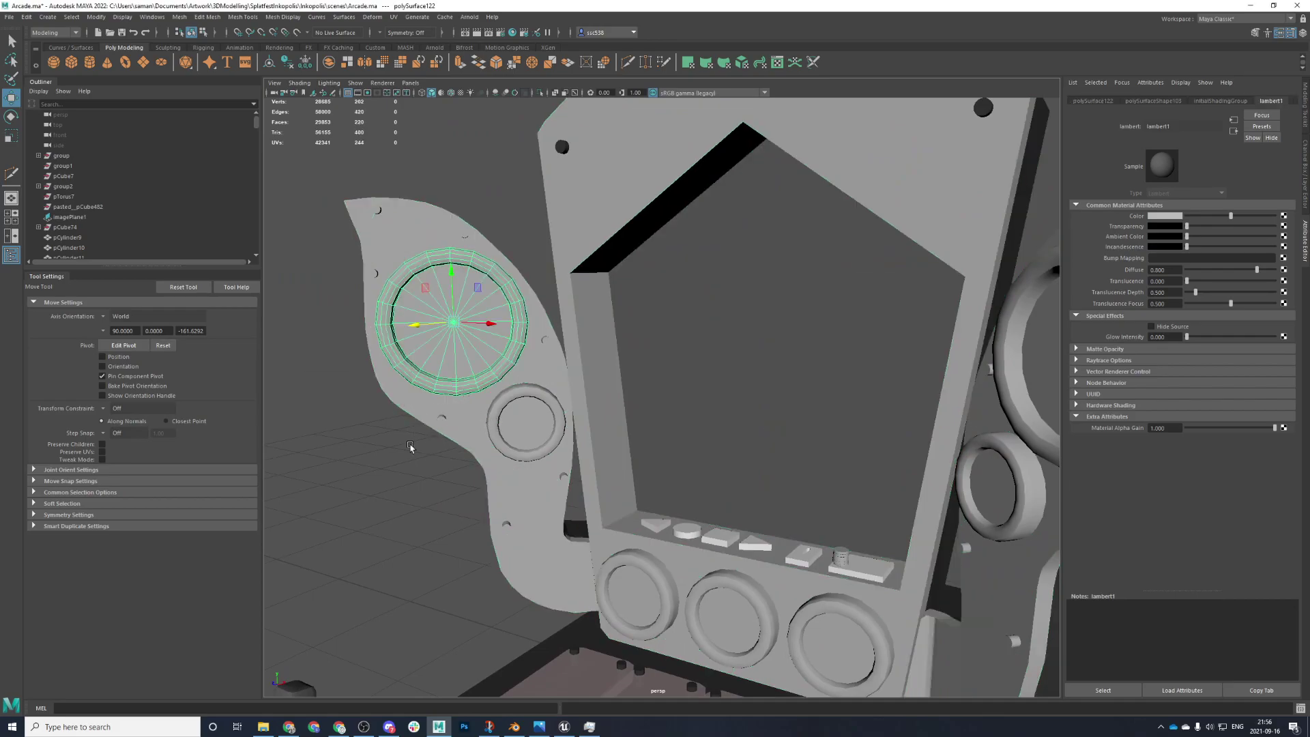
pyautogui.press('space')
pyautogui.press('space')
pyautogui.press('f')
pyautogui.scroll(-4, 517, 448)
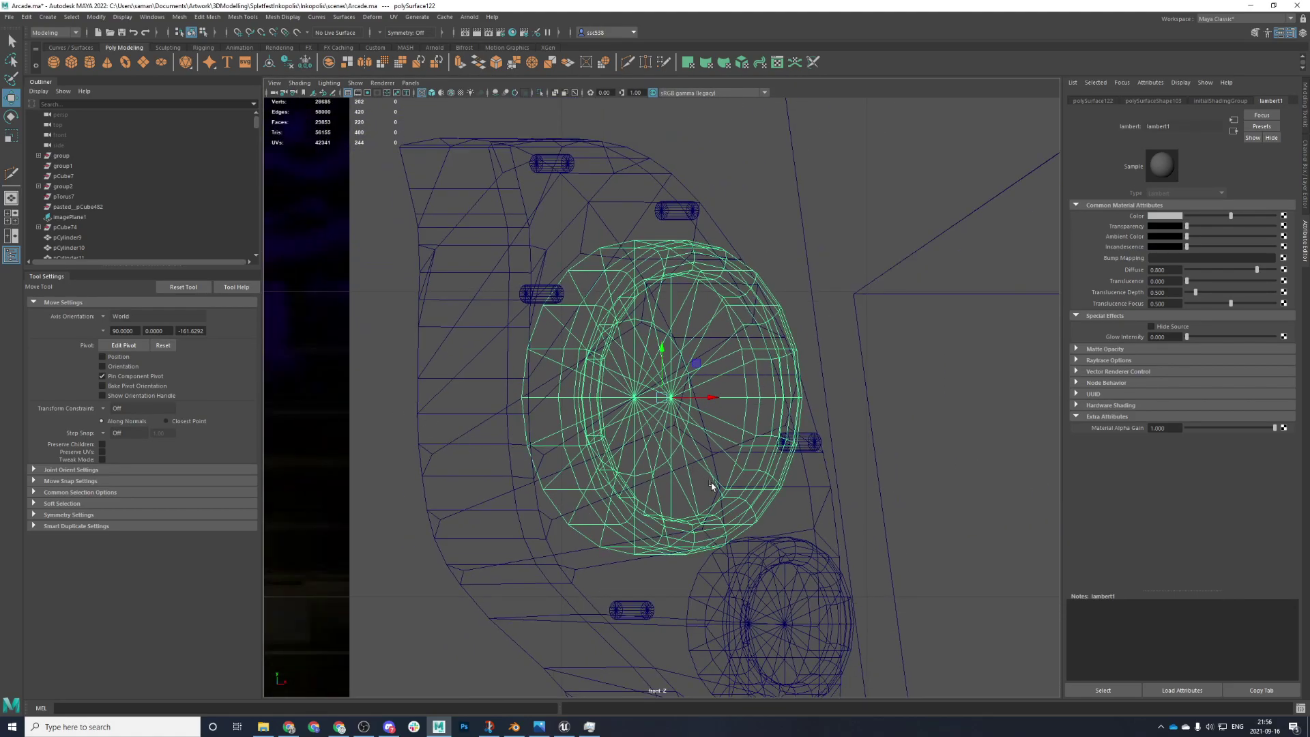
pyautogui.press('space')
pyautogui.press('f')
pyautogui.press('space')
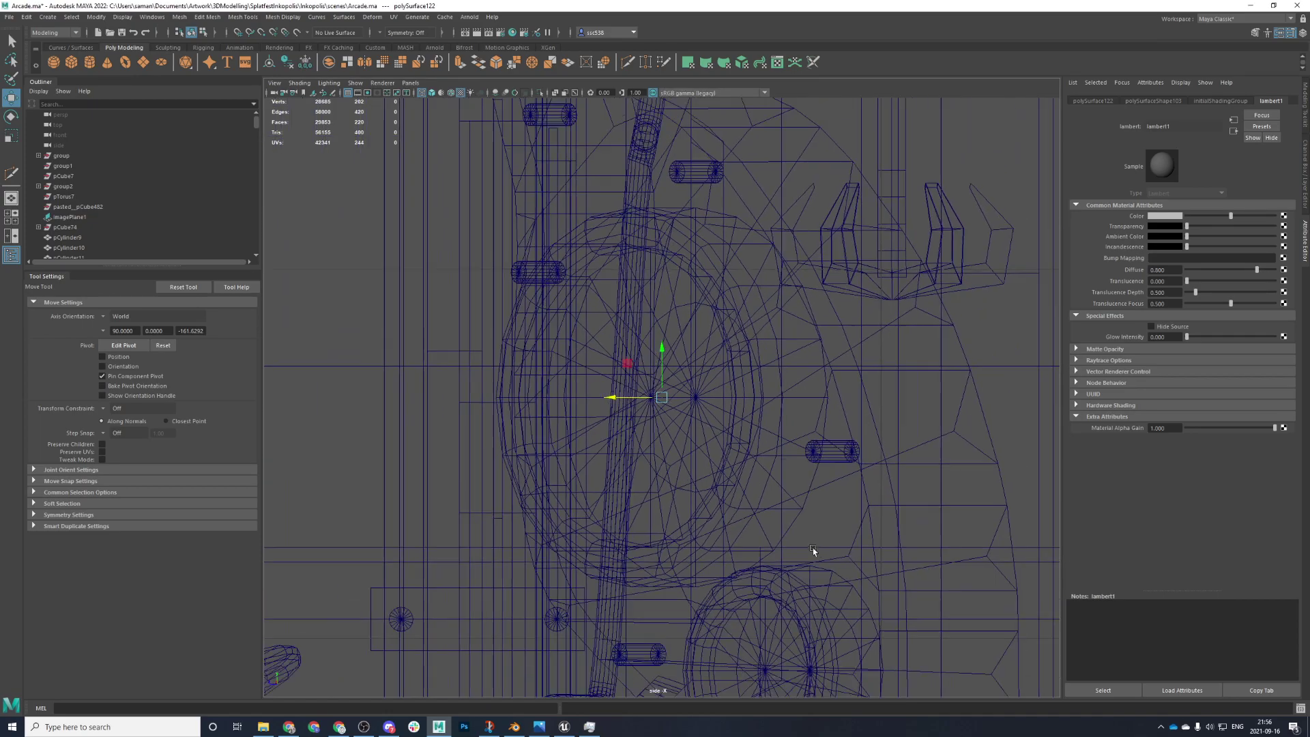
pyautogui.scroll(-3, 817, 550)
pyautogui.moveTo(609, 397); pyautogui.dragTo(569, 398)
pyautogui.hotkey('ctrl', 'z')
pyautogui.press('space')
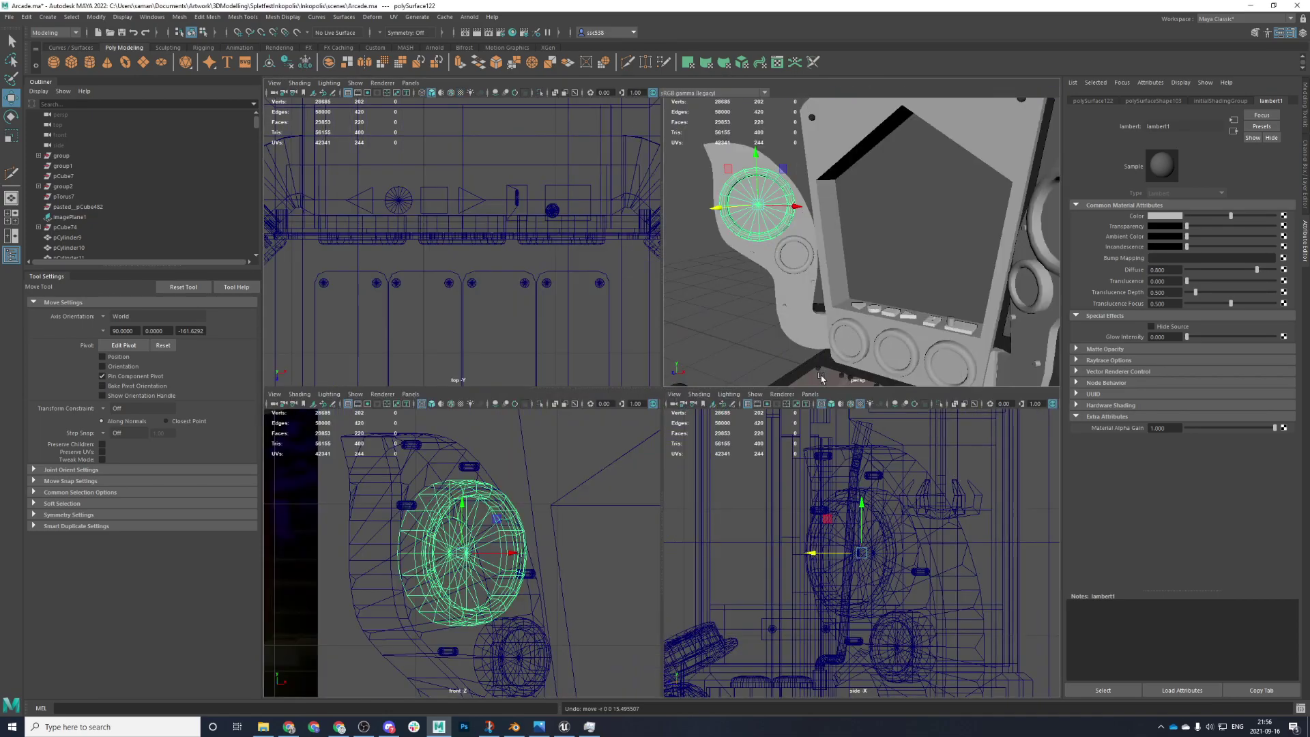
pyautogui.press('space')
# - Combine the large and small speakers on the left wing into one mesh
pyautogui.scroll(-2, 840, 395)
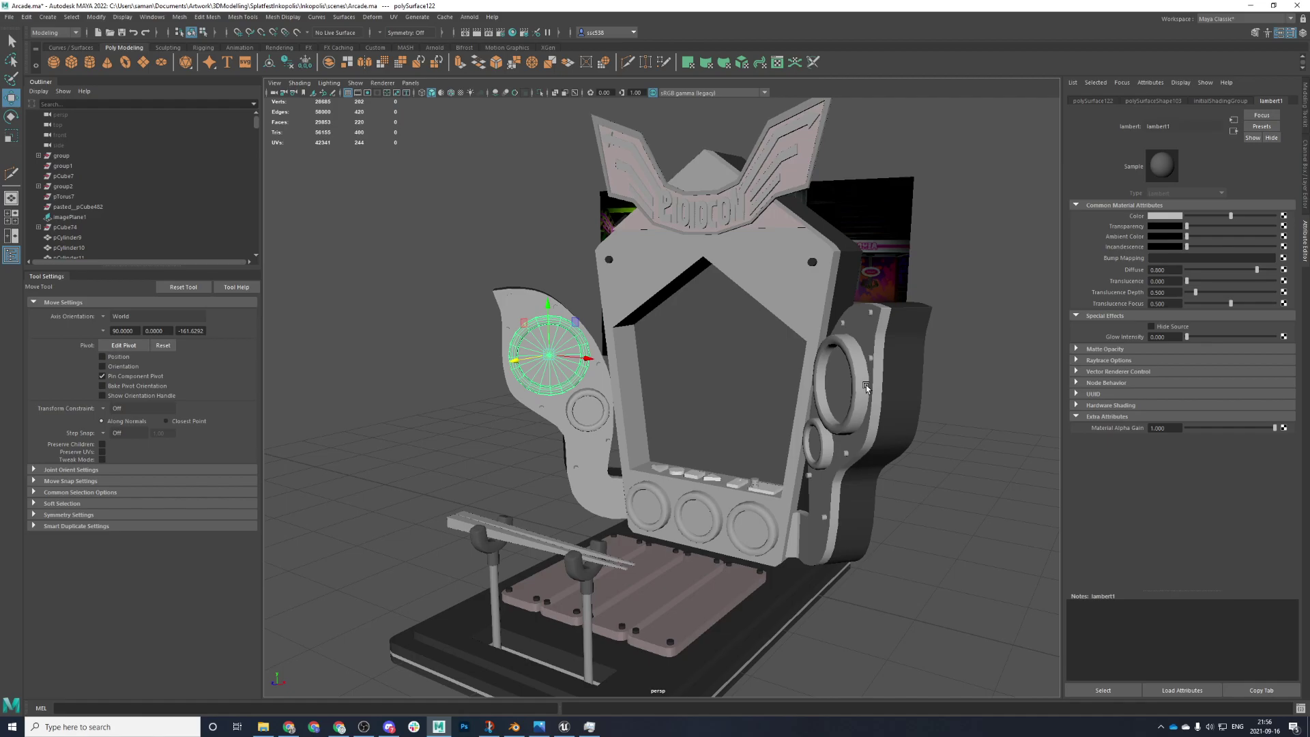
pyautogui.scroll(5, 756, 639)
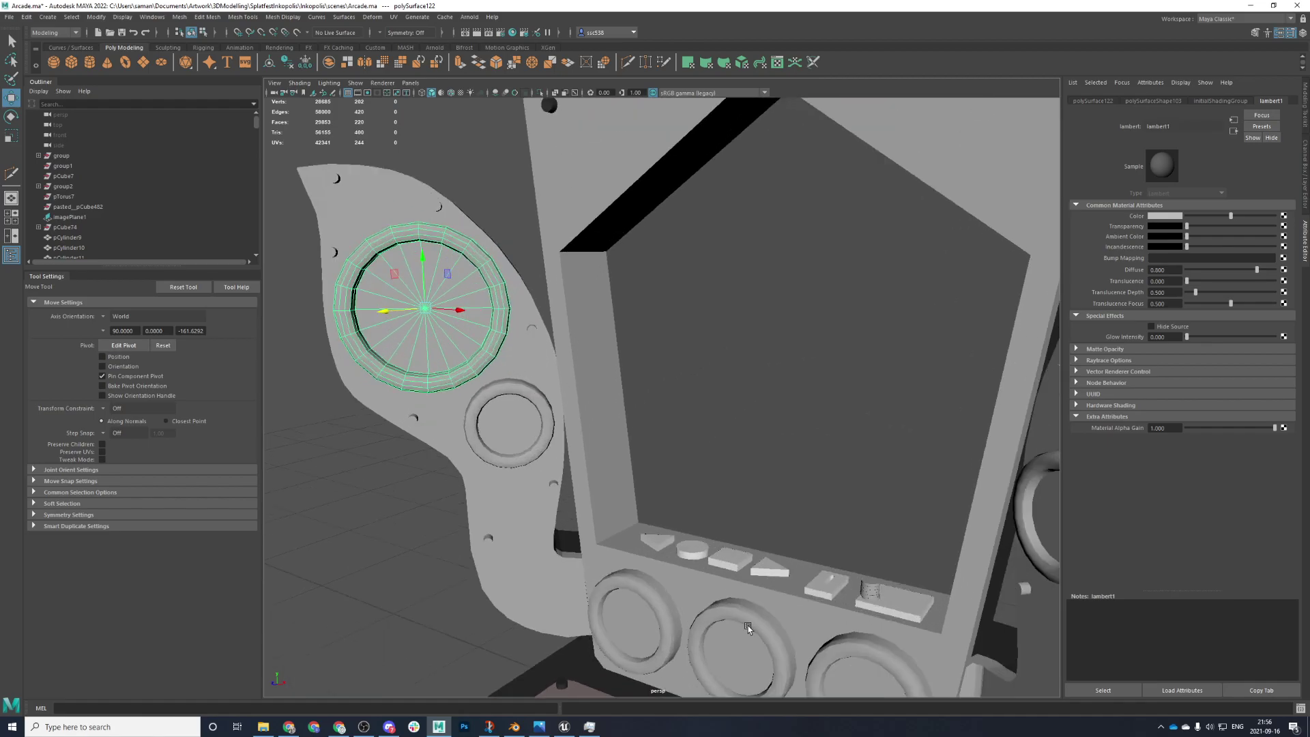
pyautogui.keyDown('alt'); pyautogui.moveTo(672, 461); pyautogui.dragTo(741, 565); pyautogui.keyUp('alt')
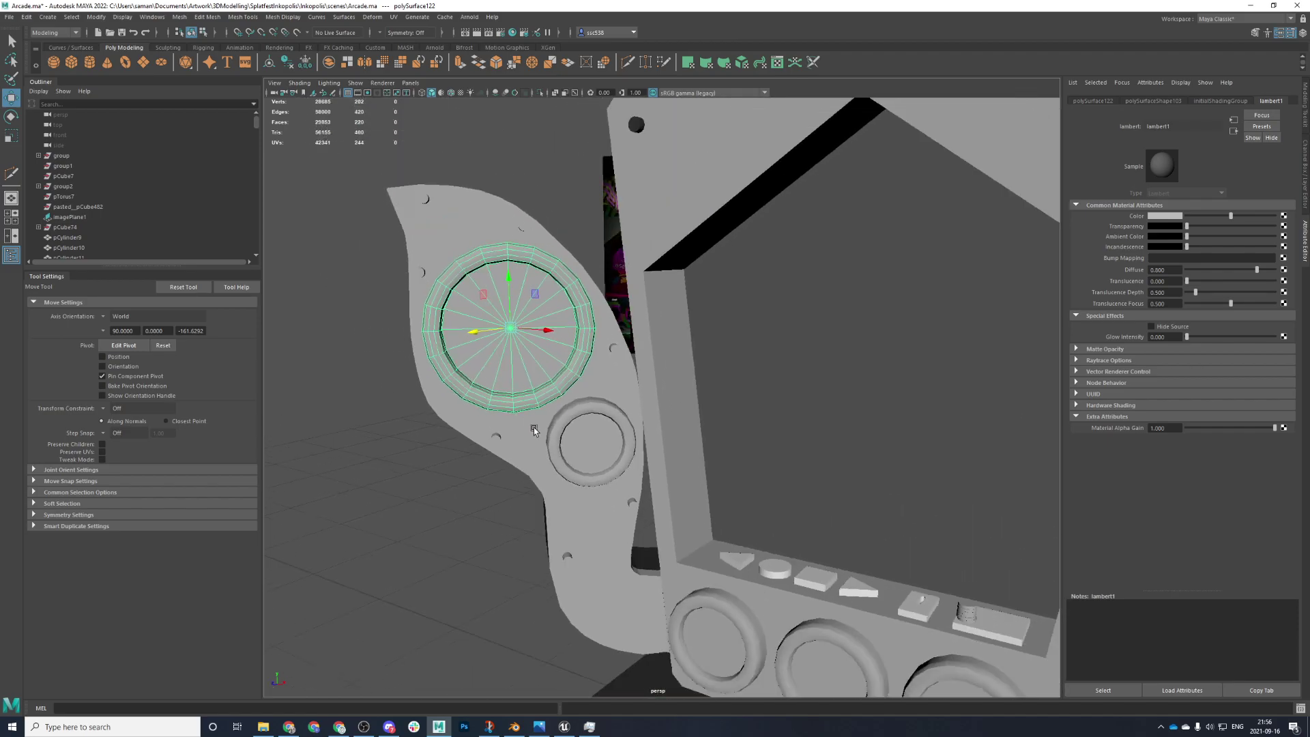
pyautogui.keyDown('shift'); pyautogui.click(562, 444); pyautogui.keyUp('shift')
pyautogui.click(179, 17)
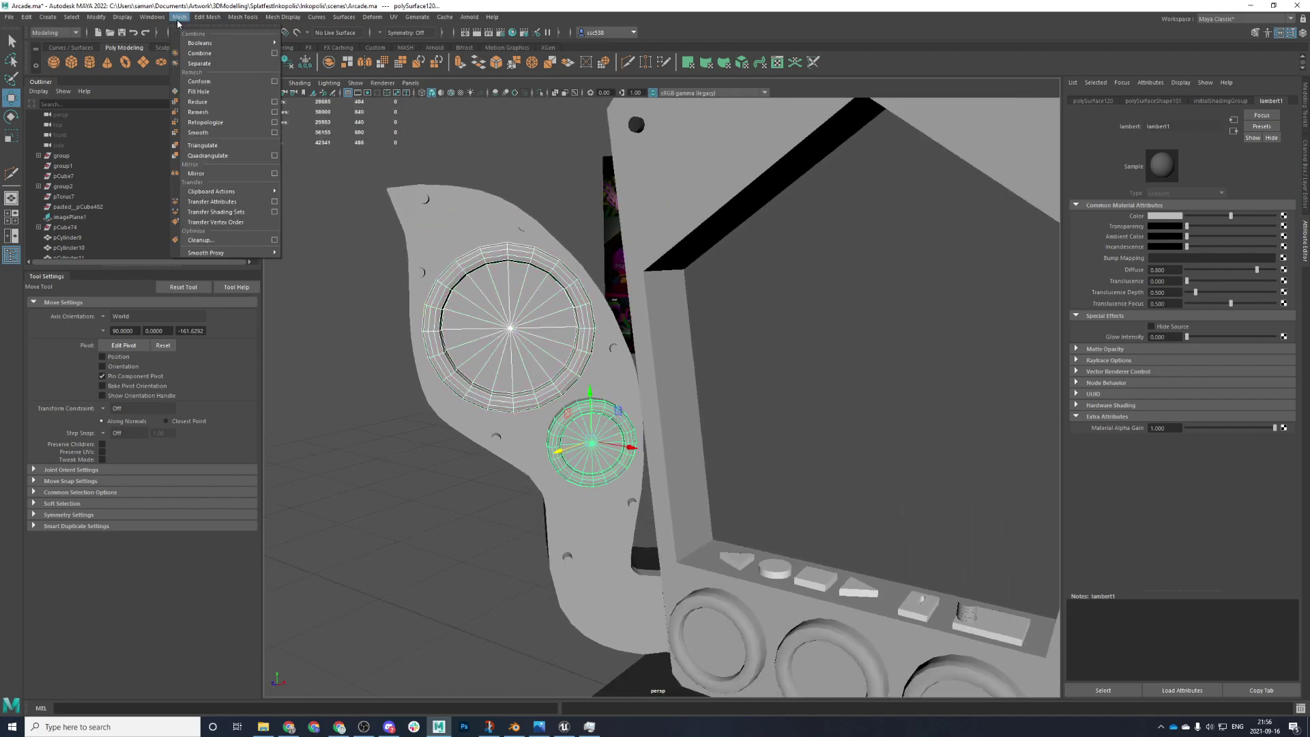
pyautogui.click(195, 51)
# - Select the combined speakers' rim faces, leaving out the flat center discs
pyautogui.keyDown('alt'); pyautogui.moveTo(536, 294); pyautogui.dragTo(405, 322); pyautogui.keyUp('alt')
pyautogui.moveTo(405, 322); pyautogui.dragTo(407, 358, button='right')
pyautogui.moveTo(408, 212); pyautogui.dragTo(747, 609)
pyautogui.moveTo(523, 323); pyautogui.dragTo(563, 373)
pyautogui.keyDown('ctrl'); pyautogui.moveTo(615, 443); pyautogui.dragTo(842, 506); pyautogui.keyUp('ctrl')
pyautogui.press('4')
pyautogui.scroll(3, 588, 496)
pyautogui.scroll(3, 751, 465)
pyautogui.keyDown('alt'); pyautogui.moveTo(842, 506); pyautogui.dragTo(757, 374, button='middle'); pyautogui.keyUp('alt')
pyautogui.keyDown('alt'); pyautogui.moveTo(758, 374); pyautogui.dragTo(757, 477); pyautogui.keyUp('alt')
pyautogui.keyDown('alt'); pyautogui.moveTo(758, 477); pyautogui.dragTo(764, 396, button='middle'); pyautogui.keyUp('alt')
pyautogui.press('5')
pyautogui.scroll(-8, 674, 476)
pyautogui.moveTo(684, 444)
pyautogui.keyDown('alt'); pyautogui.mouseDown()
pyautogui.moveTo(573, 347)
pyautogui.moveTo(516, 351)
pyautogui.mouseUp(); pyautogui.keyUp('alt')
pyautogui.keyDown('alt'); pyautogui.moveTo(516, 351); pyautogui.dragTo(564, 552, button='middle'); pyautogui.keyUp('alt')
pyautogui.scroll(-6, 587, 554)
# - Return the combined speakers to object mode and move them clear of the wing, about -163 along X
pyautogui.rightClick(436, 338)
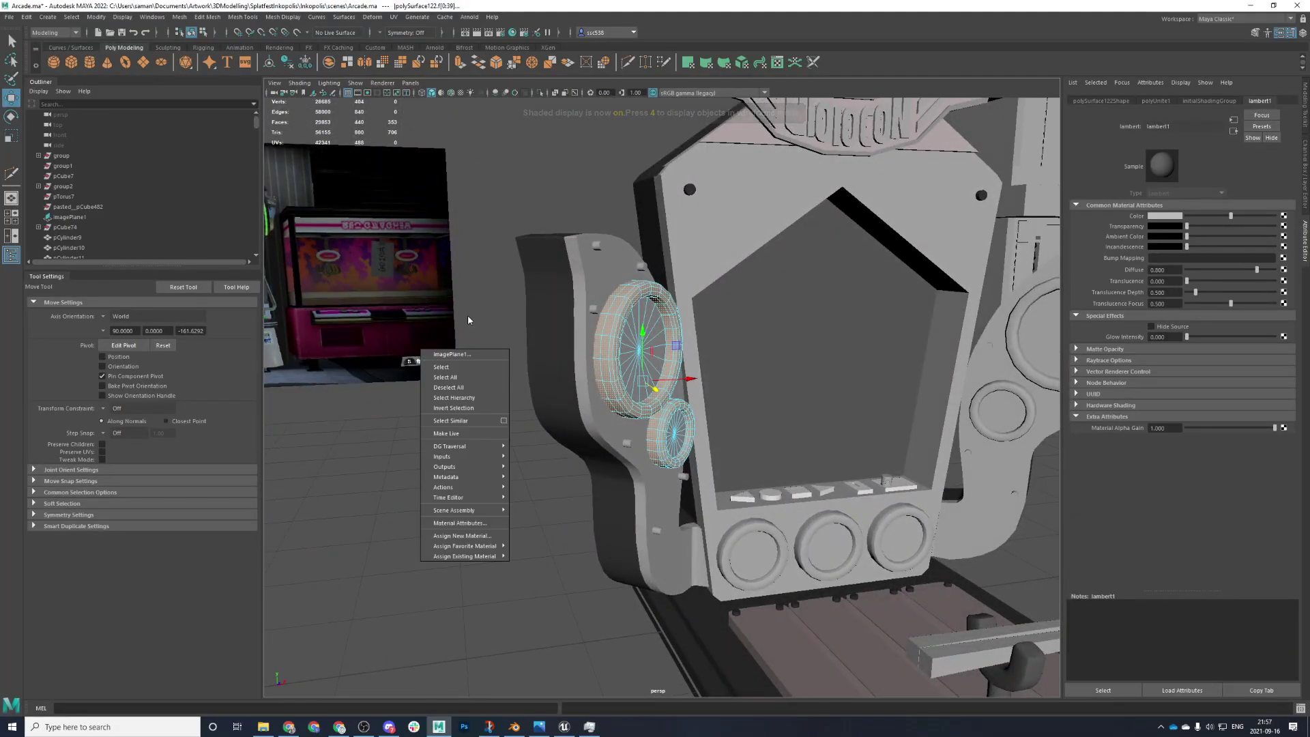
pyautogui.rightClick(635, 354)
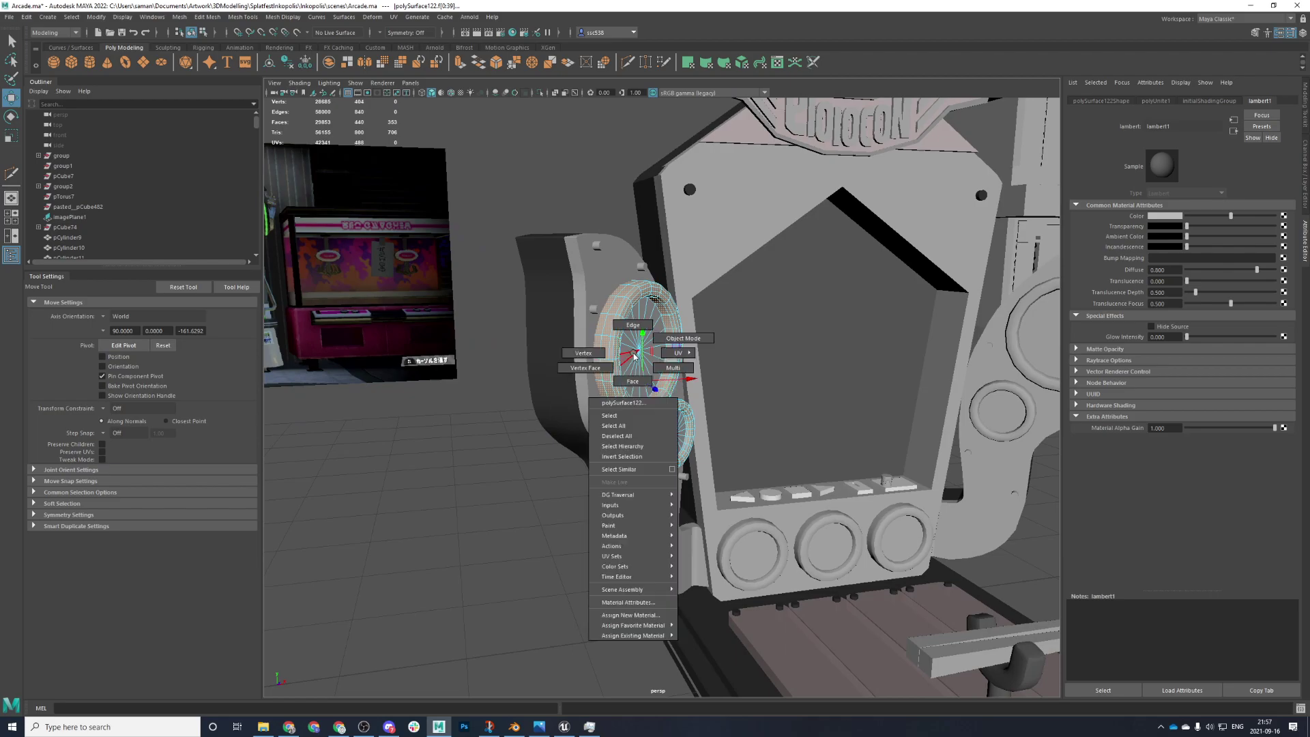
pyautogui.click(665, 405)
pyautogui.moveTo(688, 379); pyautogui.dragTo(519, 417)
# - Return to face mode on the speakers and correct the rim face selection around the small speaker
pyautogui.moveTo(282, 333); pyautogui.dragTo(302, 363, button='right')
pyautogui.keyDown('alt'); pyautogui.moveTo(328, 375); pyautogui.dragTo(642, 421); pyautogui.keyUp('alt')
pyautogui.scroll(3, 845, 434)
pyautogui.keyDown('alt'); pyautogui.moveTo(845, 434); pyautogui.dragTo(727, 431, button='middle'); pyautogui.keyUp('alt')
pyautogui.keyDown('alt'); pyautogui.moveTo(799, 466); pyautogui.dragTo(734, 448); pyautogui.keyUp('alt')
pyautogui.scroll(6, 734, 448)
pyautogui.scroll(-2, 734, 448)
pyautogui.keyDown('alt'); pyautogui.moveTo(734, 448); pyautogui.dragTo(745, 299, button='middle'); pyautogui.keyUp('alt')
pyautogui.keyDown('shift'); pyautogui.click(526, 491); pyautogui.keyUp('shift')
pyautogui.keyDown('shift'); pyautogui.click(544, 519); pyautogui.keyUp('shift')
pyautogui.keyDown('shift'); pyautogui.click(556, 529); pyautogui.keyUp('shift')
pyautogui.keyDown('shift'); pyautogui.click(576, 542); pyautogui.keyUp('shift')
pyautogui.keyDown('shift'); pyautogui.click(604, 543); pyautogui.keyUp('shift')
pyautogui.keyDown('alt'); pyautogui.moveTo(710, 526); pyautogui.dragTo(538, 521); pyautogui.keyUp('alt')
pyautogui.scroll(5, 538, 521)
pyautogui.keyDown('alt'); pyautogui.moveTo(389, 313); pyautogui.dragTo(518, 443, button='middle'); pyautogui.keyUp('alt')
pyautogui.scroll(1, 518, 443)
# - Assign a new Lambert material named m_plasticPink to the selected rim faces
pyautogui.moveTo(420, 556); pyautogui.dragTo(417, 706, button='right')
pyautogui.click(521, 317)
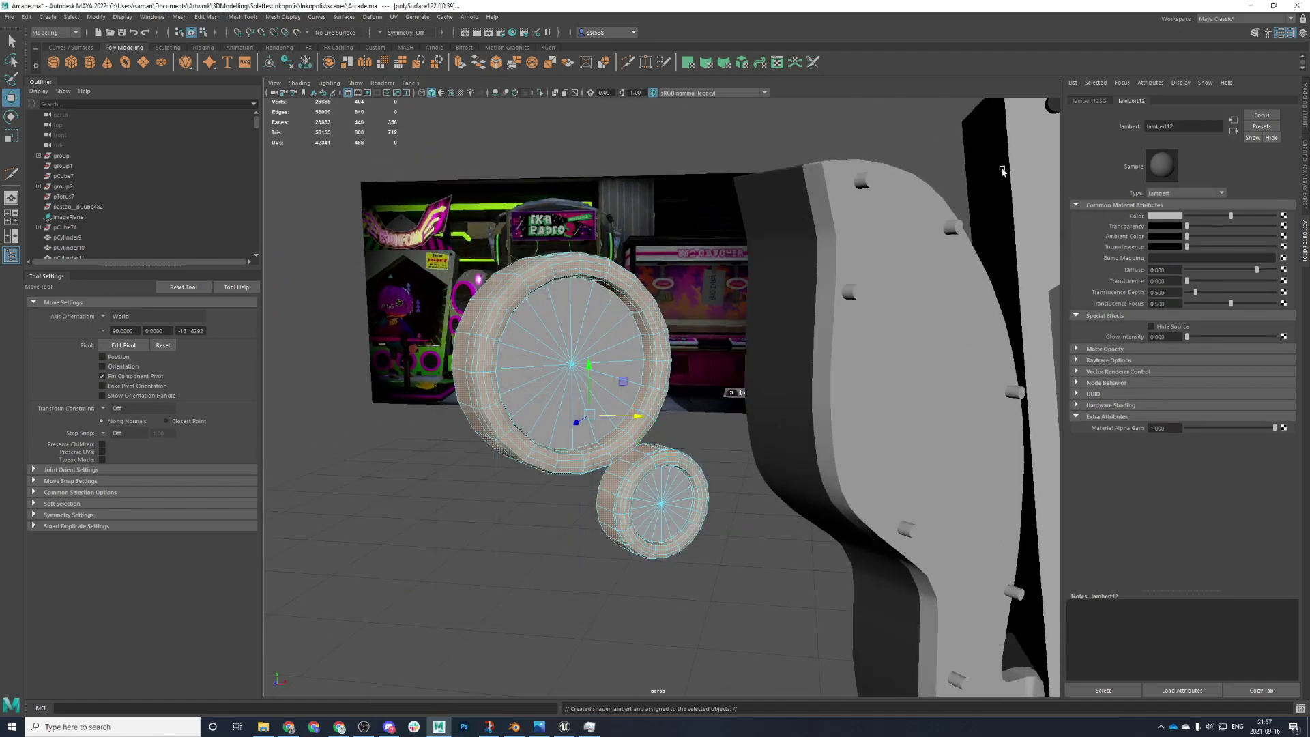
pyautogui.doubleClick(1185, 130)
pyautogui.press('Return')
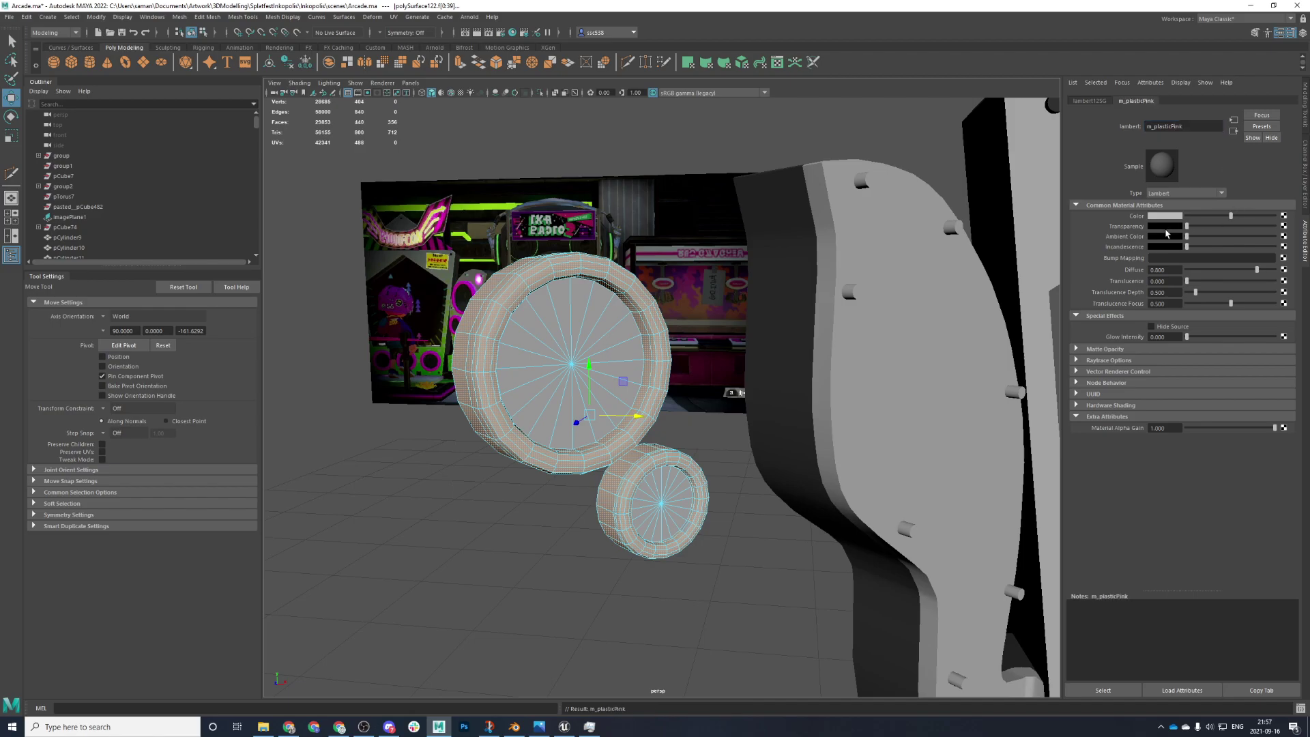
# - Raise the m_plasticPink material's incandescence and set its color to a saturated magenta pink
pyautogui.moveTo(1187, 247); pyautogui.dragTo(1207, 278)
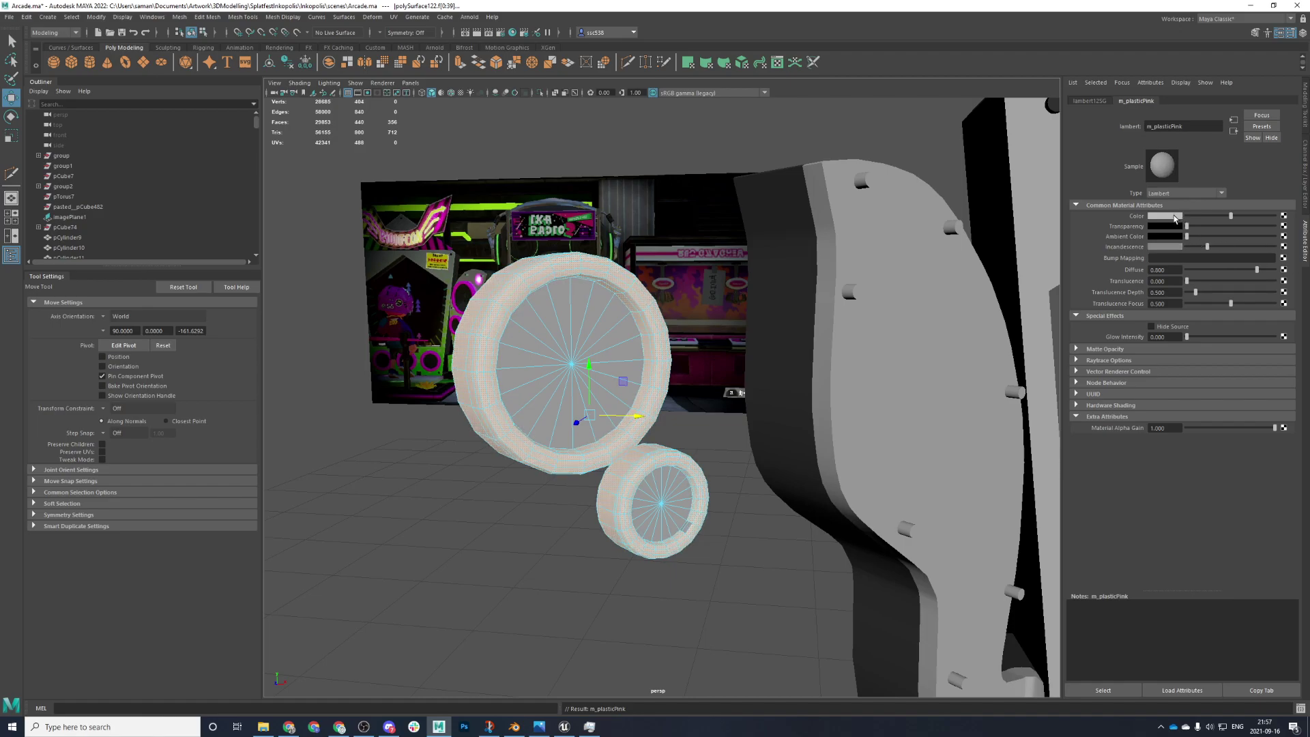
pyautogui.click(1177, 217)
pyautogui.click(1212, 256)
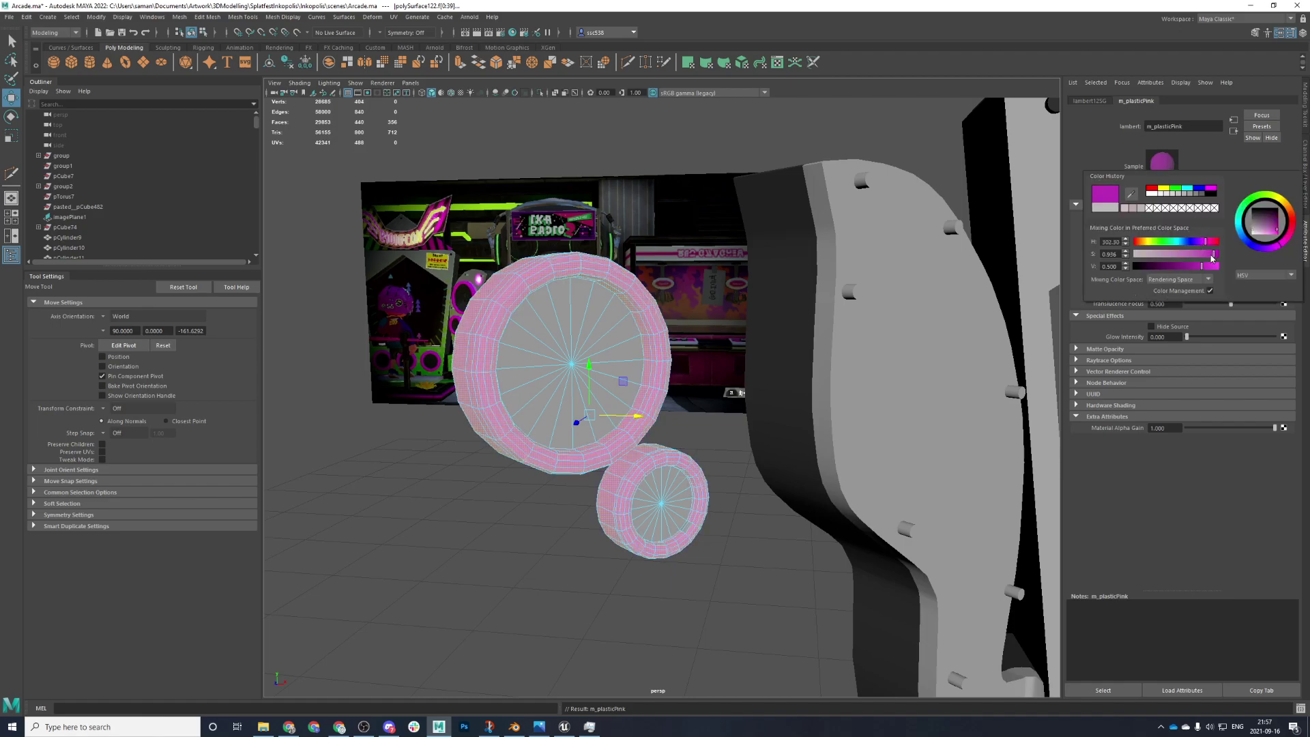
pyautogui.moveTo(1208, 259); pyautogui.dragTo(1218, 265)
# - Return the speakers to object mode and set their Translate X to 0 to place them on the wing
pyautogui.press('F8')
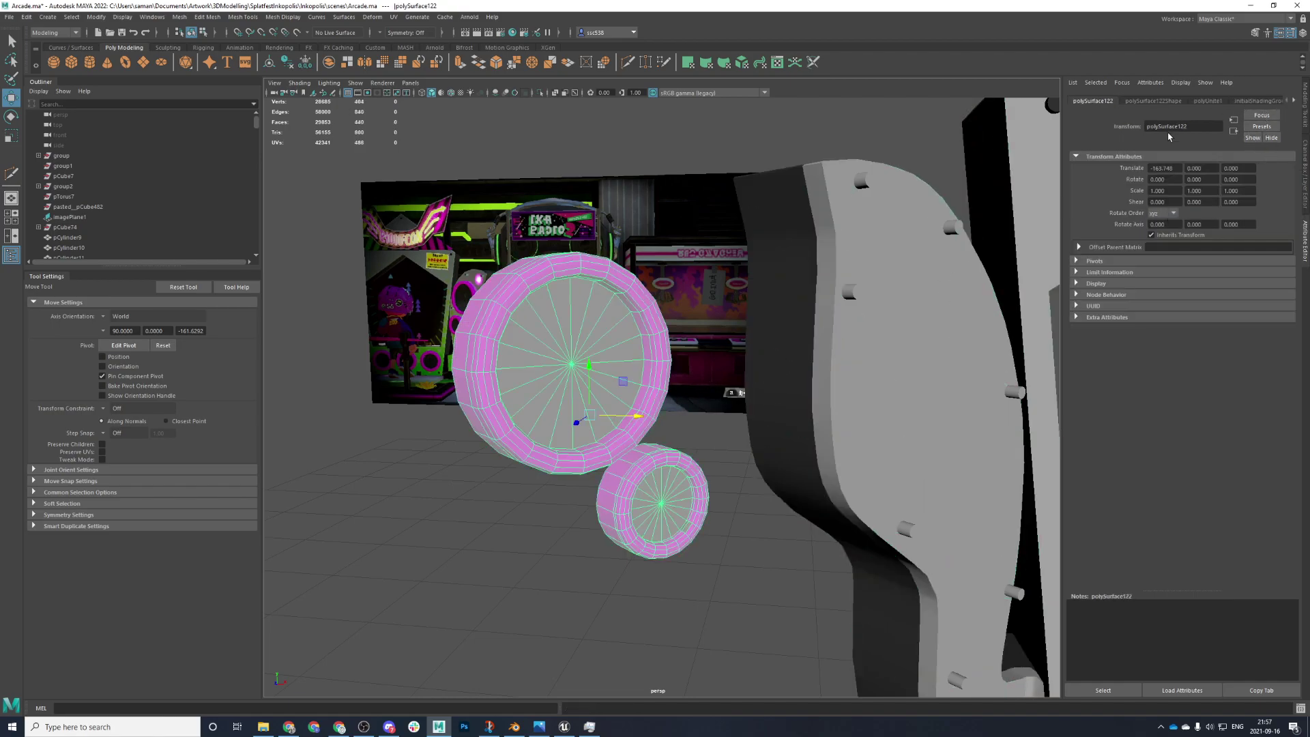
pyautogui.click(1301, 185)
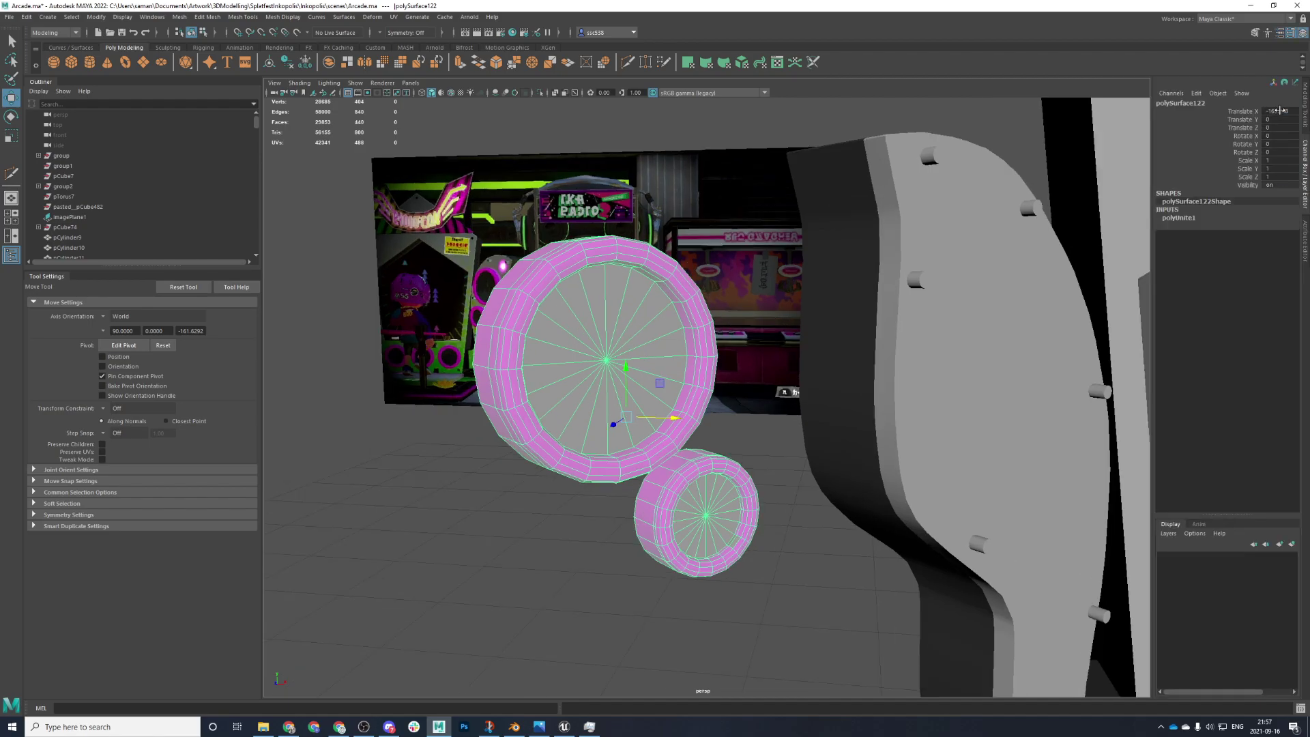
pyautogui.write('0')
pyautogui.press('Return')
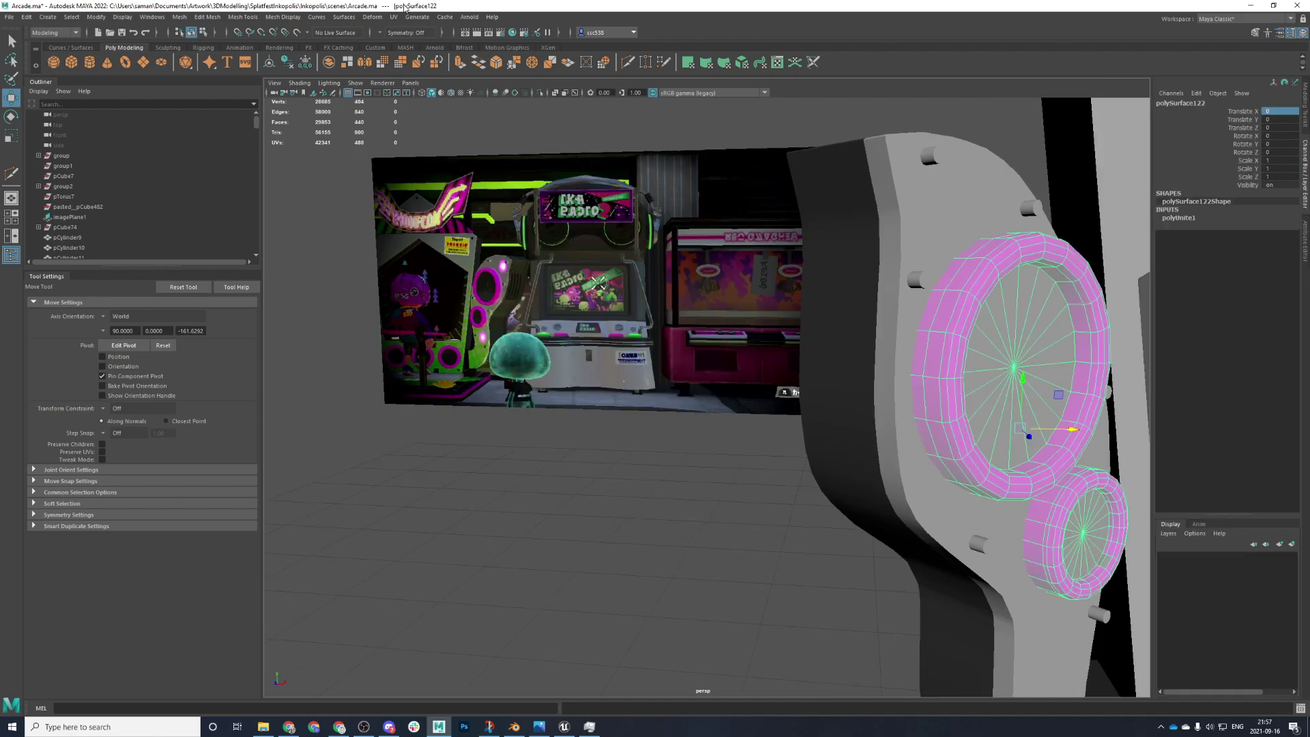
# - Delete the construction history of the combined speakers on the wing and reselect them
pyautogui.click(287, 63)
pyautogui.keyDown('alt'); pyautogui.moveTo(610, 400); pyautogui.dragTo(479, 383, button='middle'); pyautogui.keyUp('alt')
pyautogui.scroll(1, 479, 384)
pyautogui.click(478, 384)
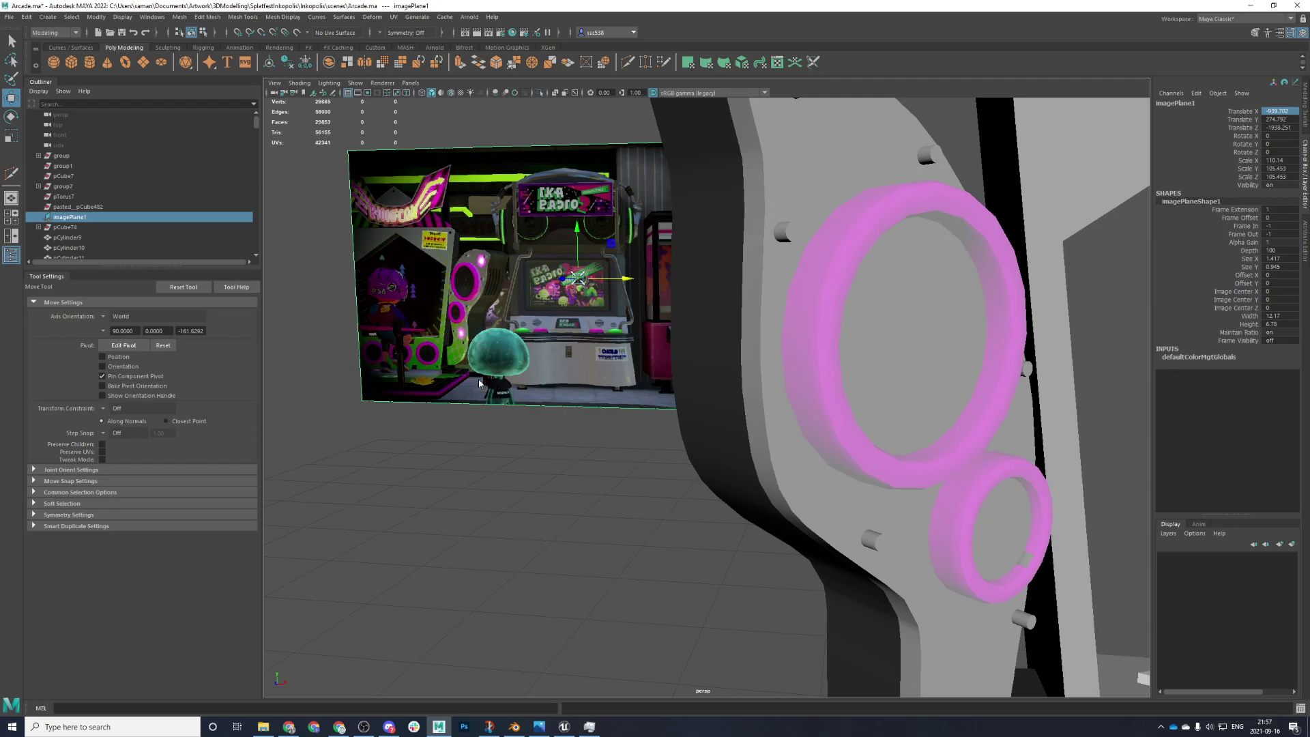
pyautogui.click(810, 316)
pyautogui.scroll(-2, 1070, 299)
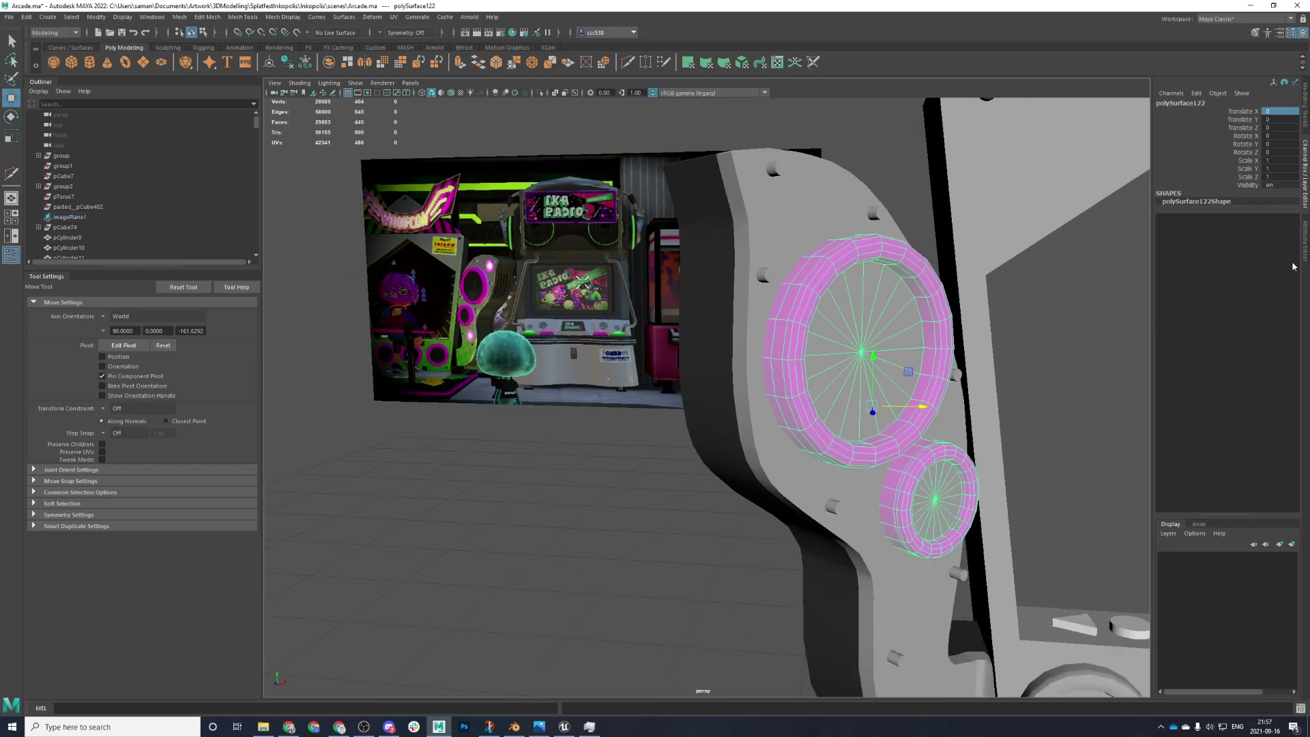
# - Set m_plasticPink to a full-brightness, fully saturated magenta with near-black incandescence and a slight transparency
pyautogui.hotkey('ctrl', 'a')
pyautogui.click(1291, 101)
pyautogui.click(1291, 102)
pyautogui.click(1264, 101)
pyautogui.moveTo(1242, 215); pyautogui.dragTo(1267, 217)
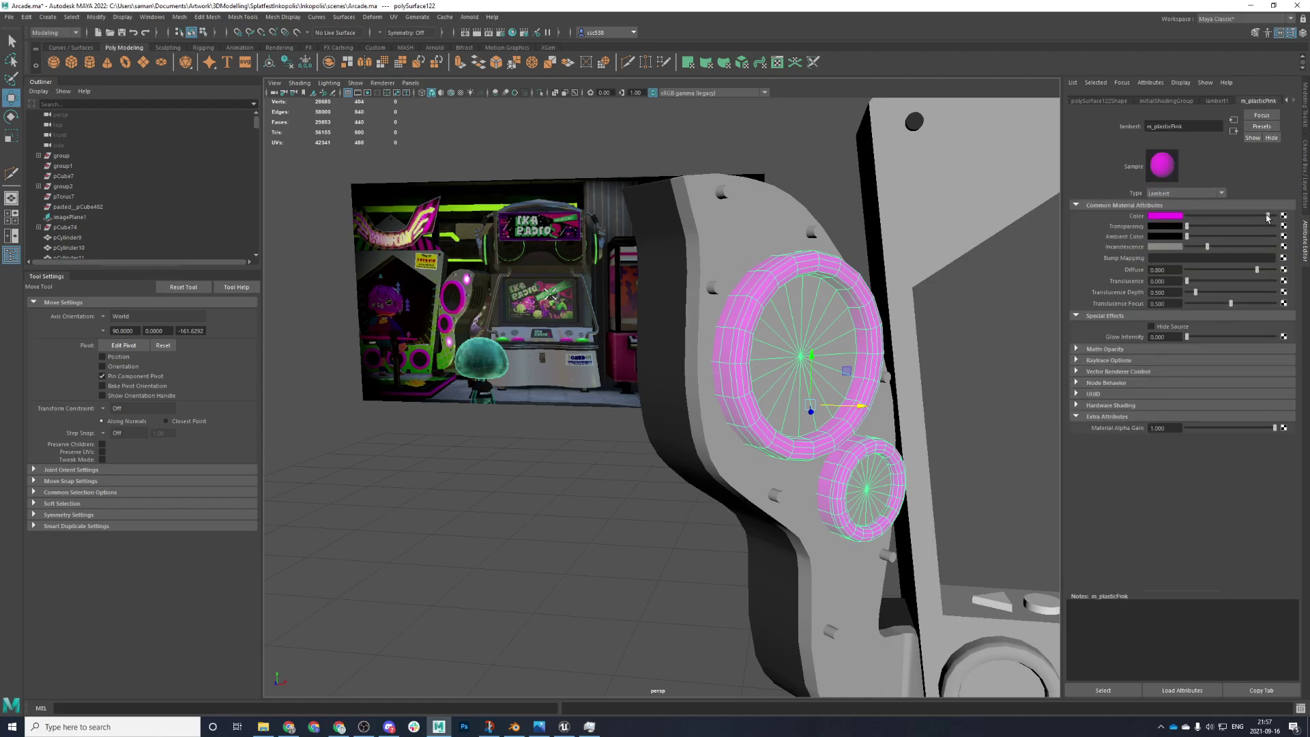
pyautogui.click(1178, 217)
pyautogui.click(1184, 266)
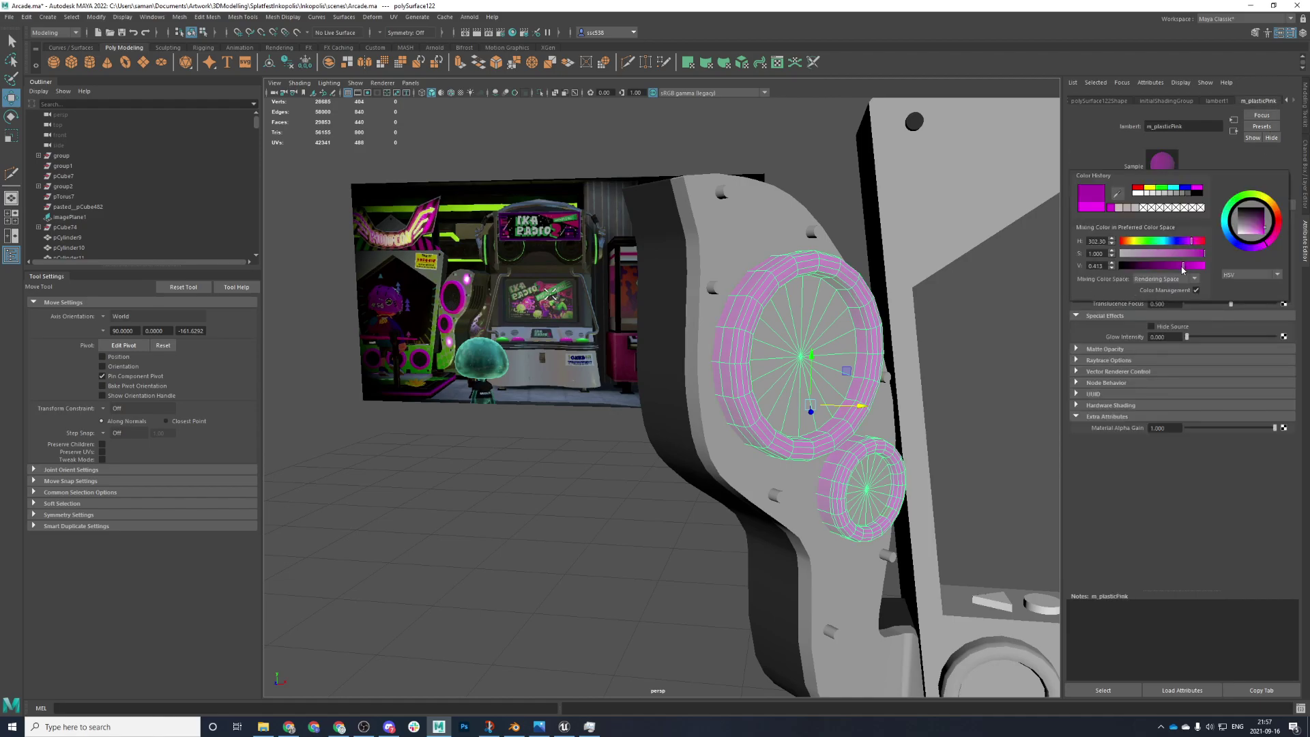
pyautogui.moveTo(1184, 266); pyautogui.dragTo(1246, 282)
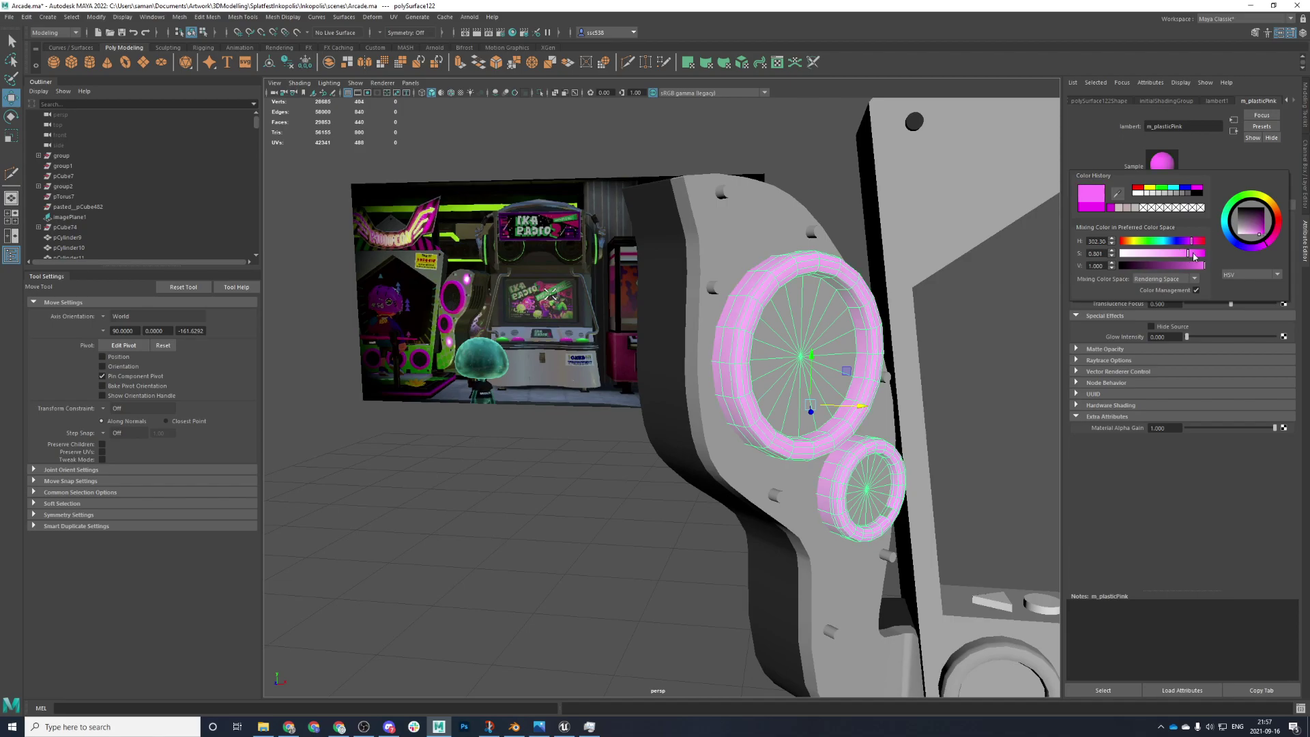
pyautogui.moveTo(1216, 247); pyautogui.dragTo(1189, 274)
pyautogui.moveTo(1194, 226); pyautogui.dragTo(1189, 246)
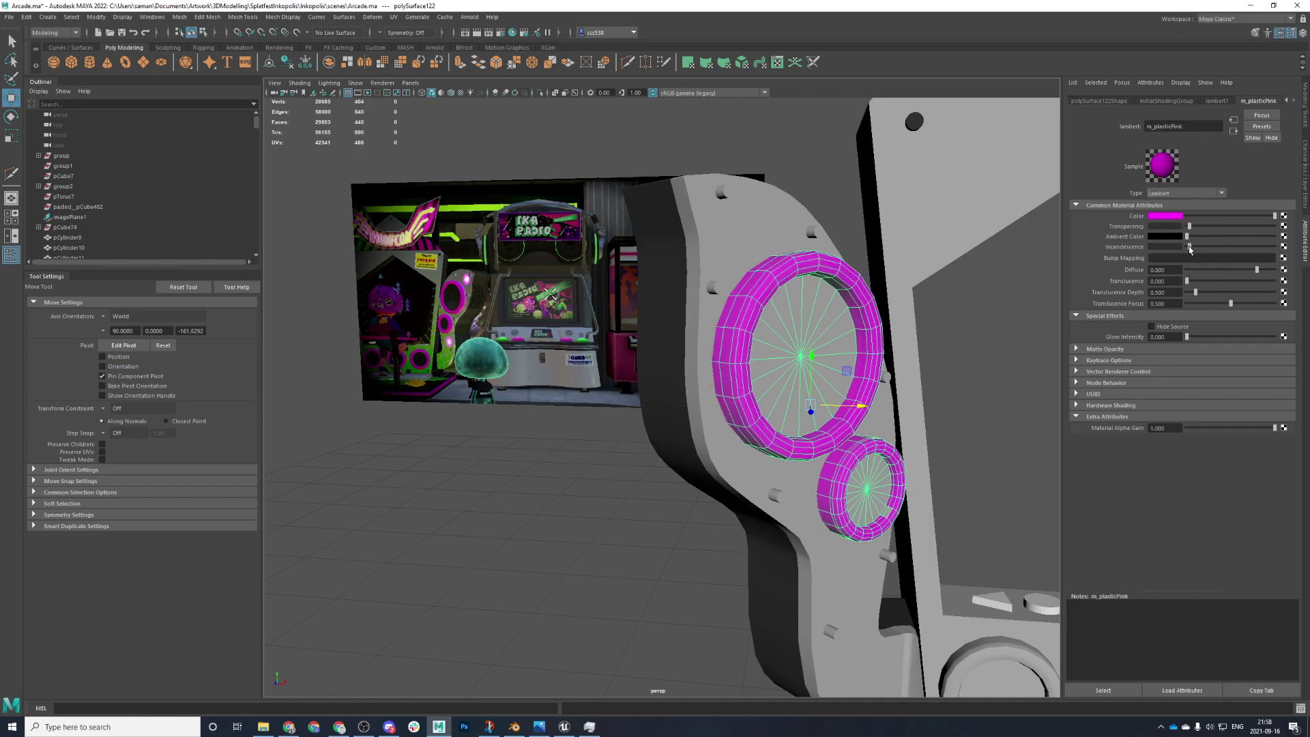
# - Switch the pink-rimmed speakers to face mode and select the centre faces of the large and small speakers
pyautogui.keyDown('alt'); pyautogui.moveTo(1007, 283); pyautogui.dragTo(977, 301); pyautogui.keyUp('alt')
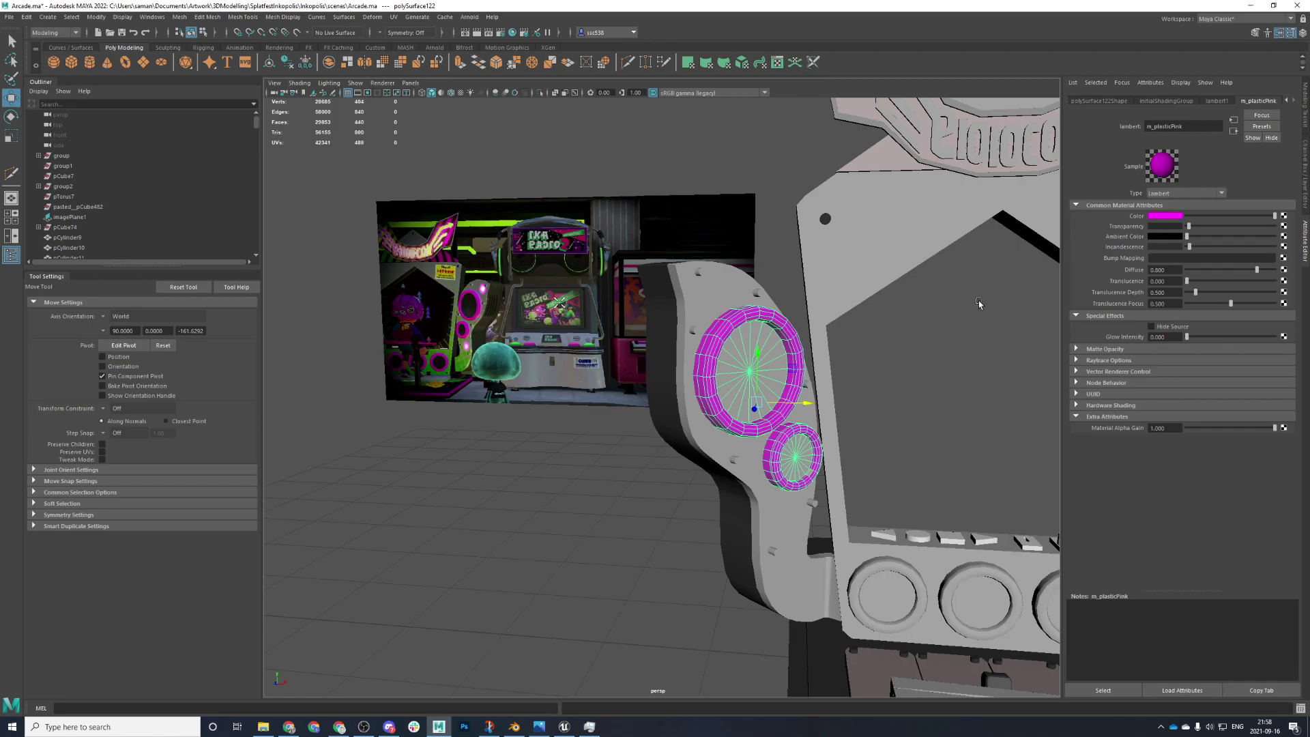
pyautogui.scroll(-4, 639, 425)
pyautogui.keyDown('alt'); pyautogui.moveTo(734, 459); pyautogui.dragTo(653, 459); pyautogui.keyUp('alt')
pyautogui.click(652, 459)
pyautogui.scroll(4, 652, 460)
pyautogui.keyDown('alt'); pyautogui.moveTo(709, 399); pyautogui.dragTo(644, 395, button='middle'); pyautogui.keyUp('alt')
pyautogui.click(644, 395)
pyautogui.scroll(6, 657, 385)
pyautogui.moveTo(668, 379); pyautogui.dragTo(670, 416, button='right')
pyautogui.moveTo(669, 322); pyautogui.dragTo(692, 362)
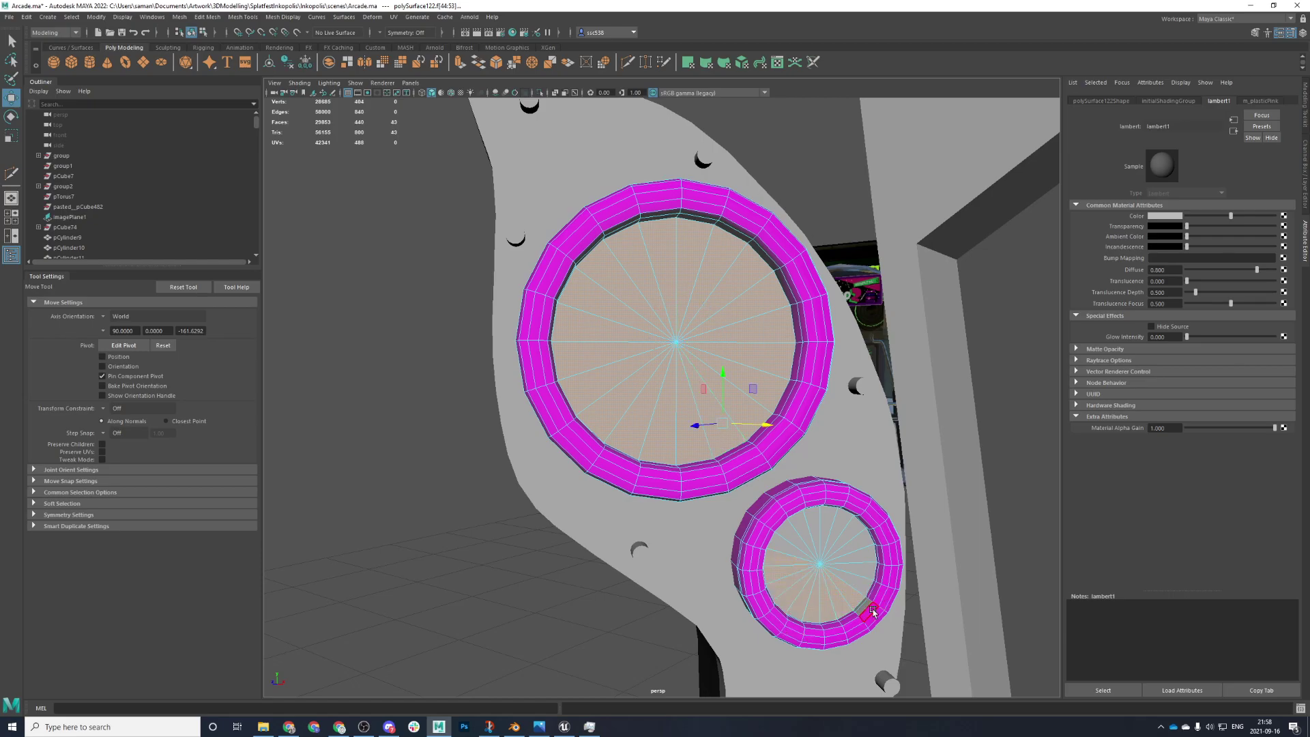
# - Assign the existing m_plasticPink material to the stray grey faces on the small speaker's inner rim
pyautogui.scroll(8, 819, 546)
pyautogui.click(890, 491)
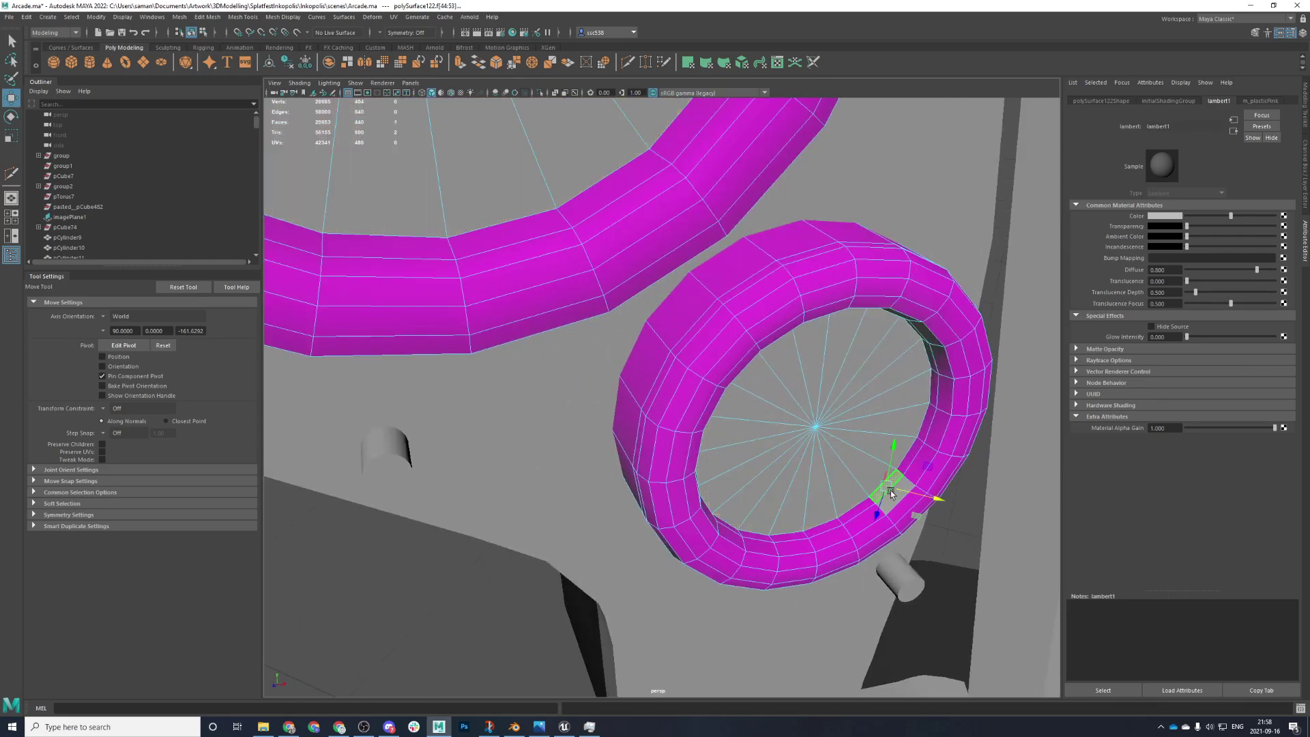
pyautogui.click(897, 504)
pyautogui.moveTo(897, 503); pyautogui.dragTo(981, 697, button='right')
pyautogui.scroll(-10, 764, 393)
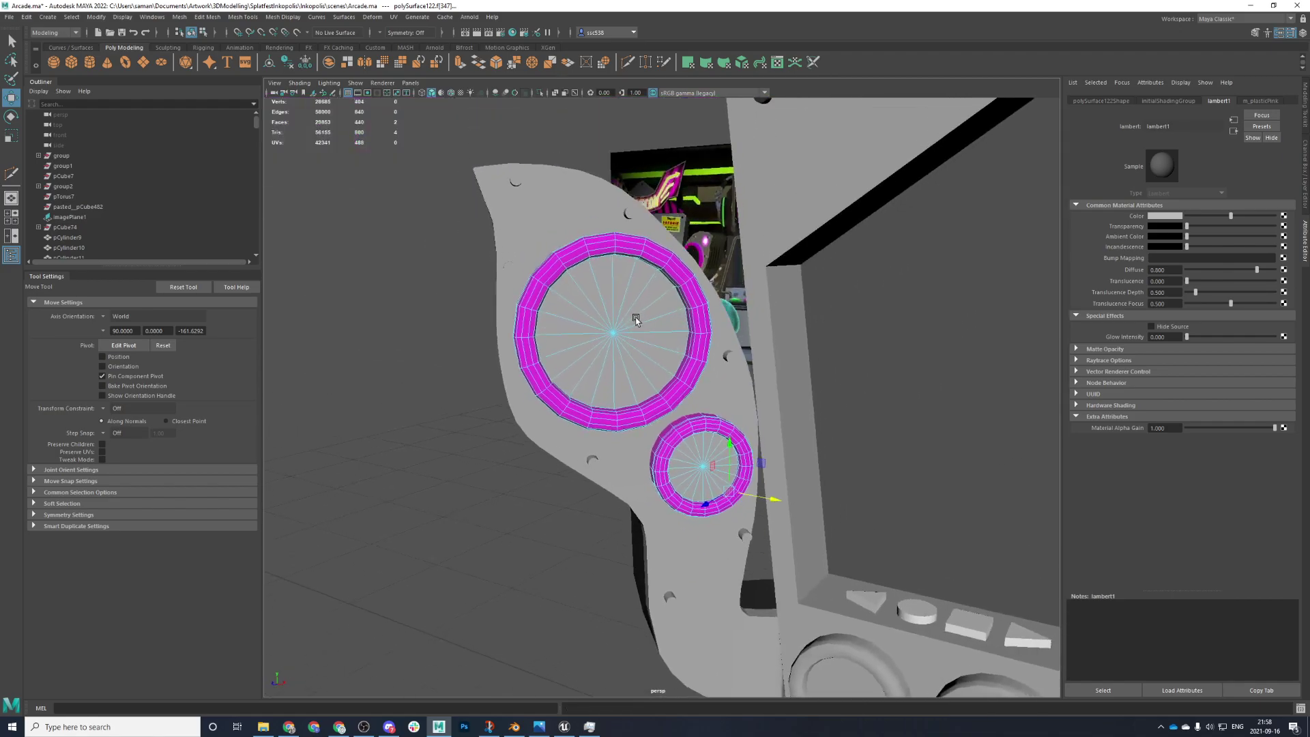
pyautogui.moveTo(627, 352); pyautogui.dragTo(637, 356)
pyautogui.keyDown('shift'); pyautogui.moveTo(709, 471); pyautogui.dragTo(697, 460); pyautogui.keyUp('shift')
pyautogui.scroll(-6, 690, 436)
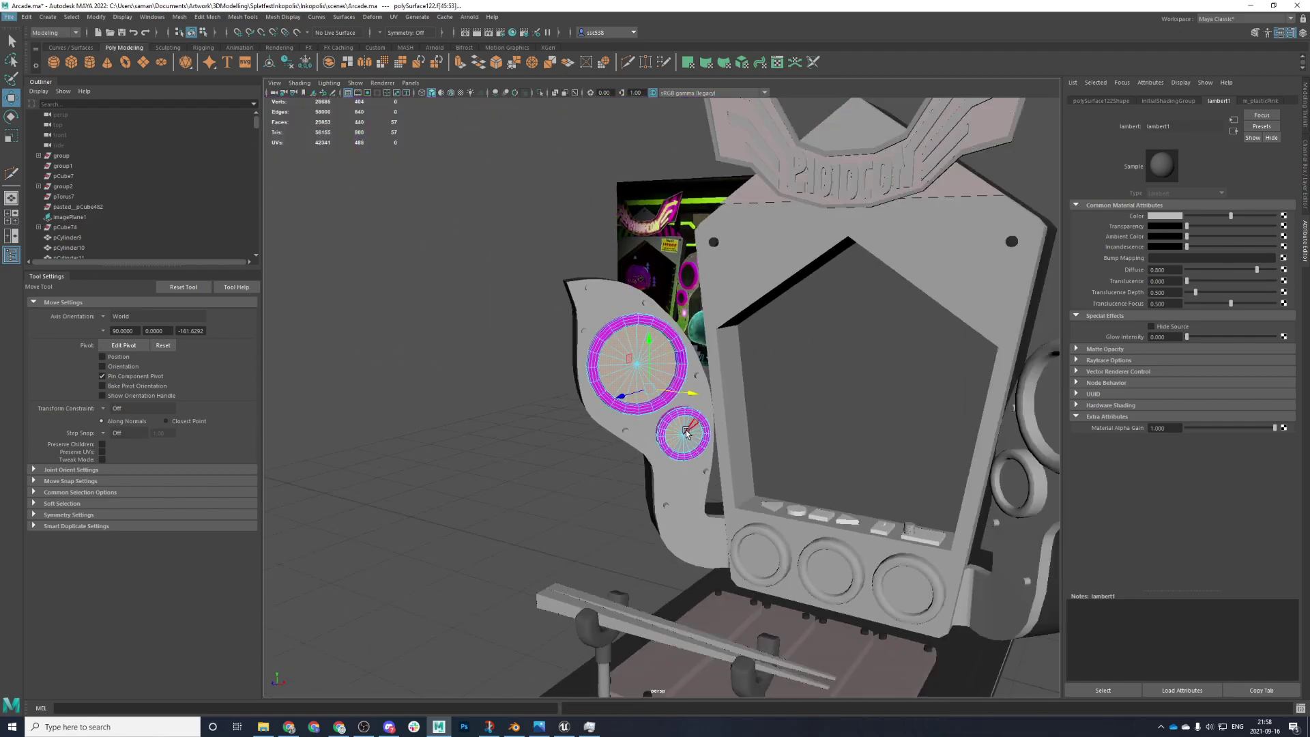
pyautogui.press('F8')
pyautogui.hotkey('ctrl', 'z')
pyautogui.press('Up')
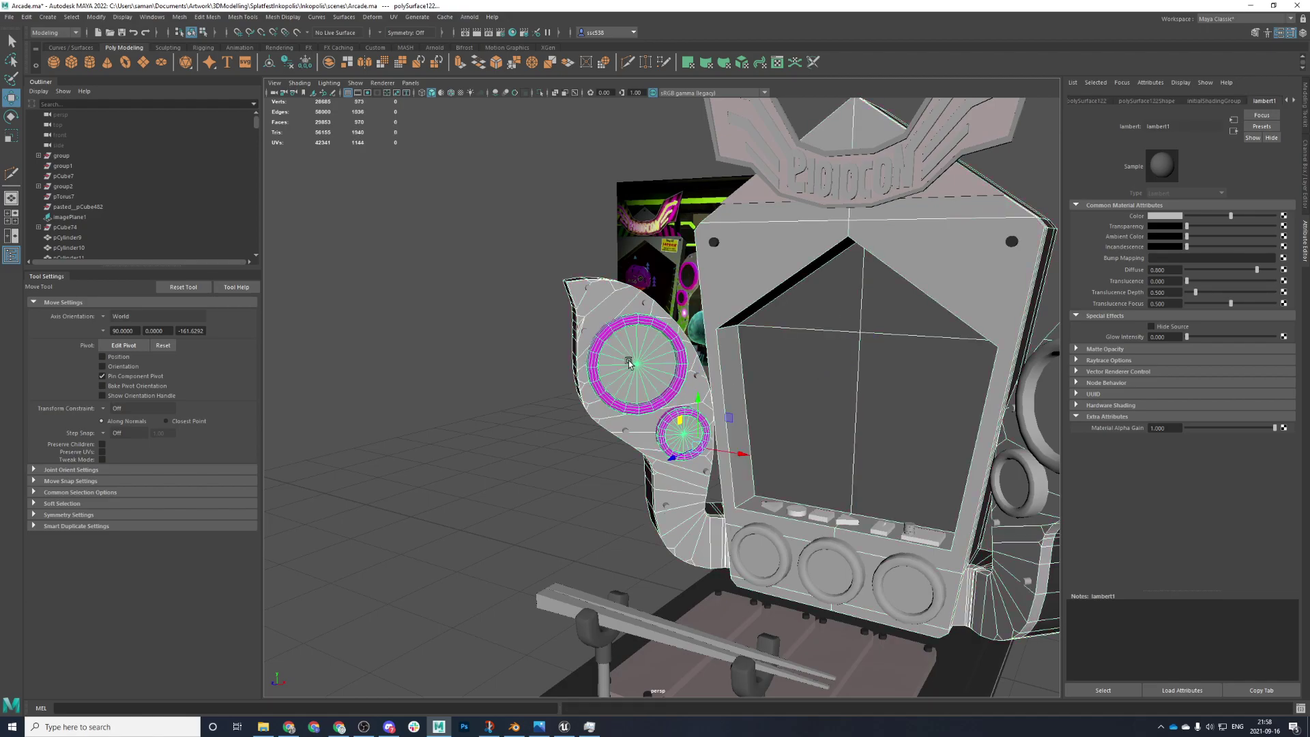
pyautogui.hotkey('ctrl', 'z')
# - Reselect the pink-rimmed speakers and select the centre faces of both in face mode
pyautogui.click(533, 331)
pyautogui.click(628, 351)
pyautogui.moveTo(629, 353); pyautogui.dragTo(629, 376, button='right')
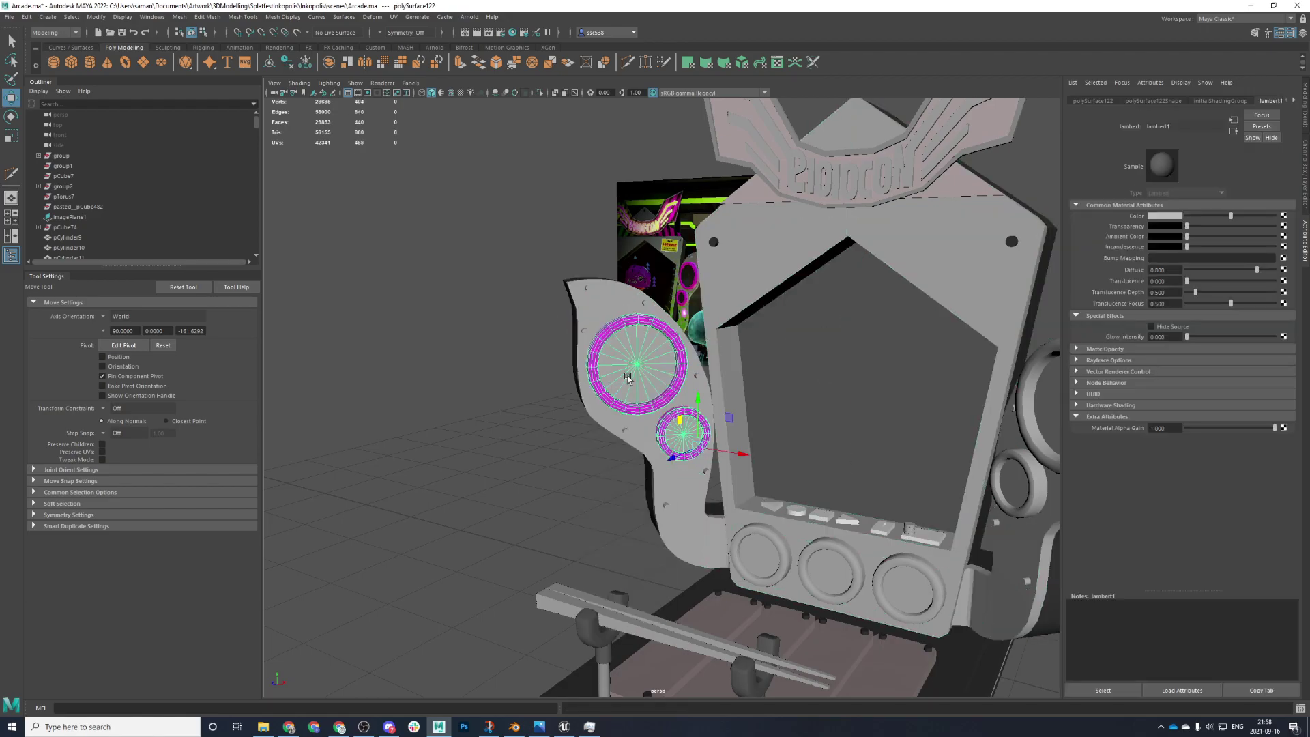
pyautogui.moveTo(642, 363)
pyautogui.keyDown('shift'); pyautogui.mouseDown()
pyautogui.moveTo(687, 437)
pyautogui.moveTo(737, 410)
pyautogui.moveTo(850, 455)
pyautogui.mouseUp(); pyautogui.keyUp('shift')
pyautogui.scroll(-5, 624, 365)
pyautogui.scroll(3, 851, 454)
# - Display the model in wireframe and deselect the surplus faces around the two speaker centres
pyautogui.press('4')
pyautogui.moveTo(760, 494)
pyautogui.keyDown('alt'); pyautogui.mouseDown()
pyautogui.moveTo(807, 503)
pyautogui.moveTo(767, 513)
pyautogui.mouseUp(); pyautogui.keyUp('alt')
pyautogui.scroll(5, 811, 505)
pyautogui.keyDown('ctrl'); pyautogui.click(644, 355); pyautogui.keyUp('ctrl')
pyautogui.keyDown('ctrl'); pyautogui.click(670, 372); pyautogui.keyUp('ctrl')
pyautogui.keyDown('ctrl'); pyautogui.click(696, 385); pyautogui.keyUp('ctrl')
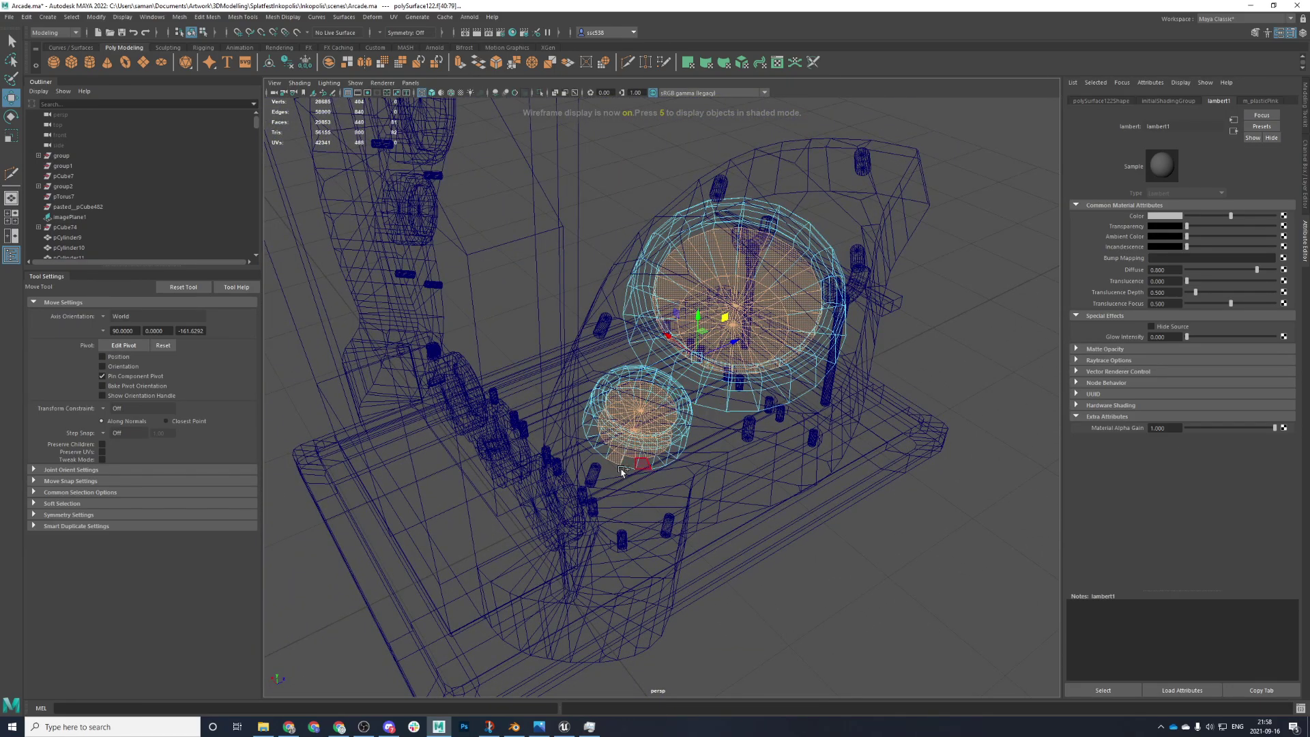
pyautogui.keyDown('ctrl'); pyautogui.click(619, 458); pyautogui.keyUp('ctrl')
pyautogui.scroll(1, 623, 467)
pyautogui.keyDown('alt'); pyautogui.moveTo(651, 471); pyautogui.dragTo(663, 453); pyautogui.keyUp('alt')
pyautogui.keyDown('alt'); pyautogui.moveTo(739, 472); pyautogui.dragTo(485, 427); pyautogui.keyUp('alt')
pyautogui.scroll(-4, 485, 427)
# - Assign a new Lambert material named m_speakersBlack to the selected speaker centre faces and save the scene
pyautogui.moveTo(500, 294); pyautogui.dragTo(502, 298, button='right')
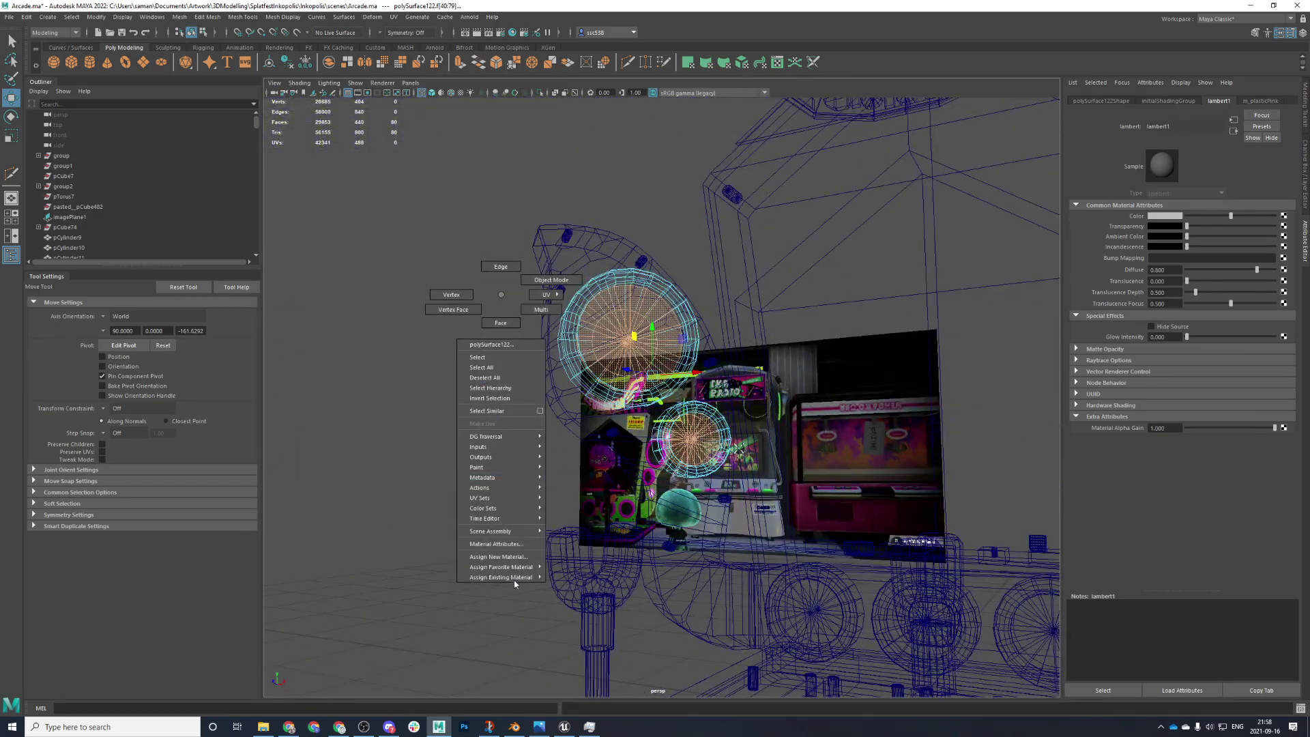
pyautogui.click(513, 557)
pyautogui.click(520, 318)
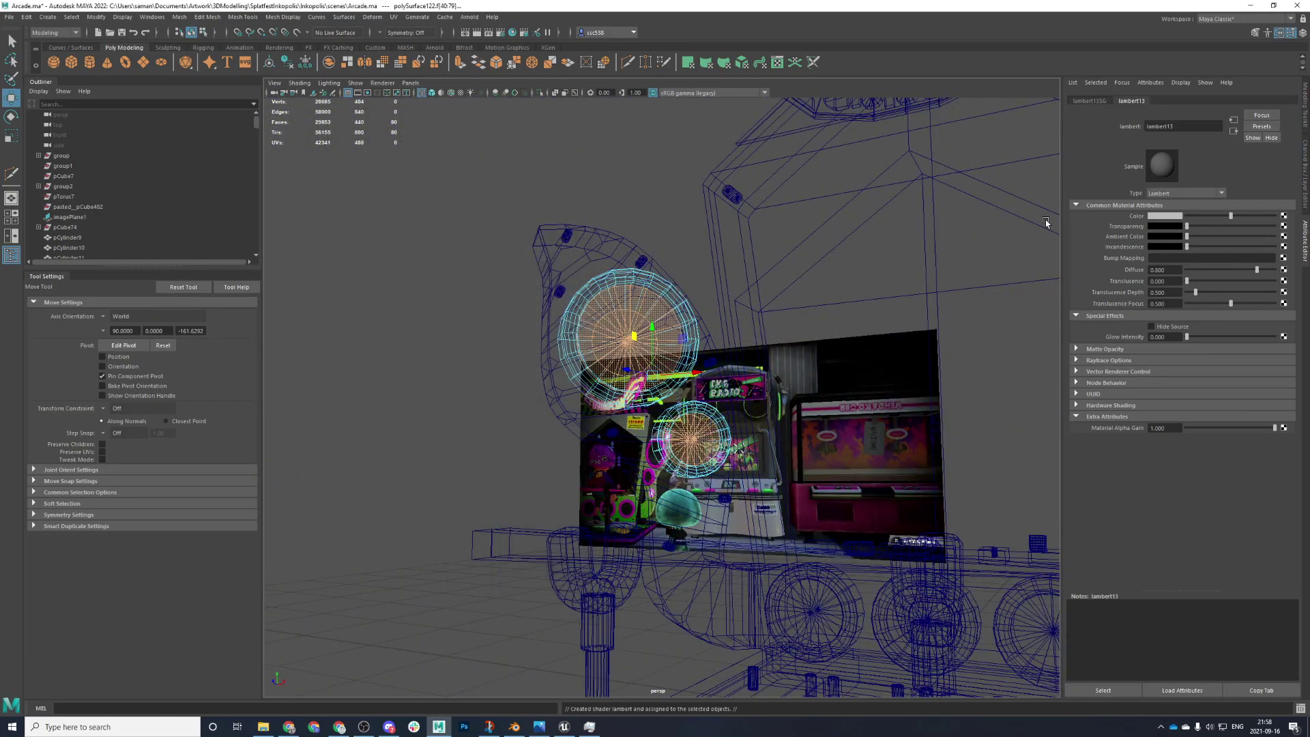
pyautogui.click(1199, 129)
pyautogui.write('m_speakersBlack')
pyautogui.press('Return')
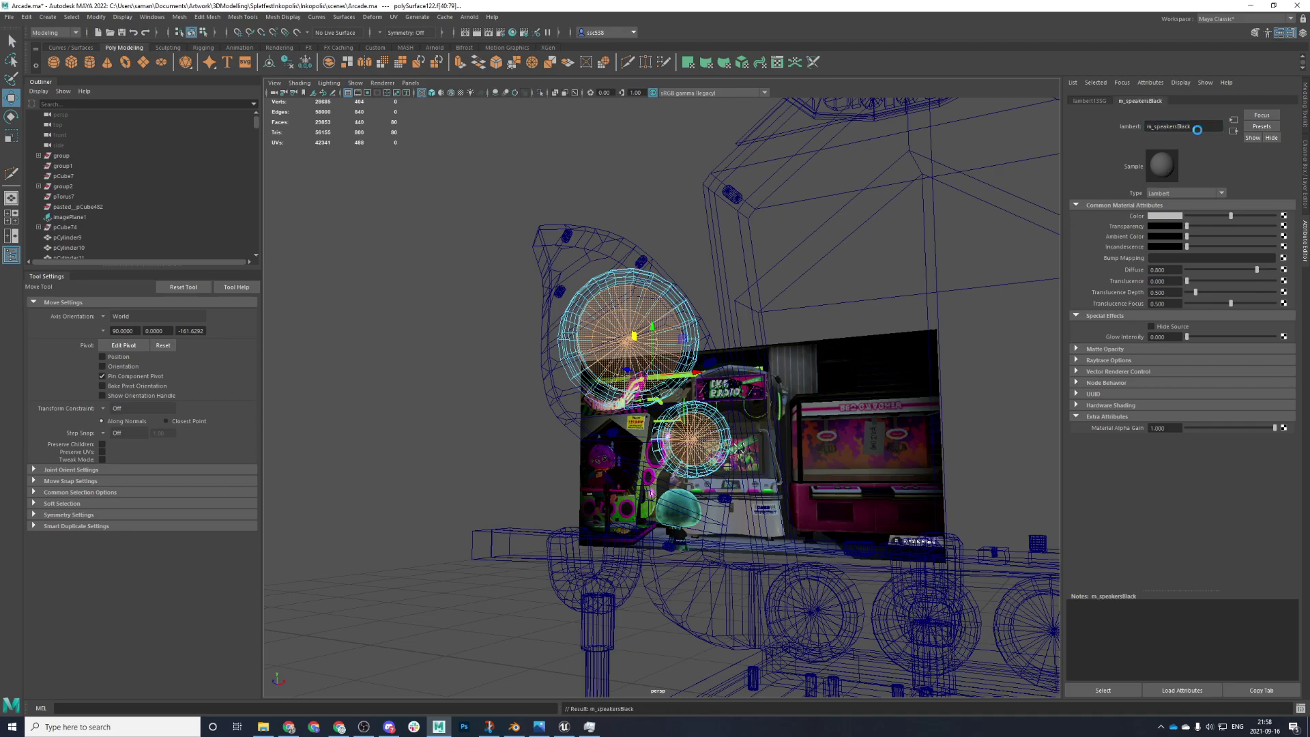
pyautogui.hotkey('ctrl', 's')
# - Return the speakers to object mode and restore the shaded display
pyautogui.click(644, 374)
pyautogui.moveTo(471, 293); pyautogui.dragTo(521, 277, button='right')
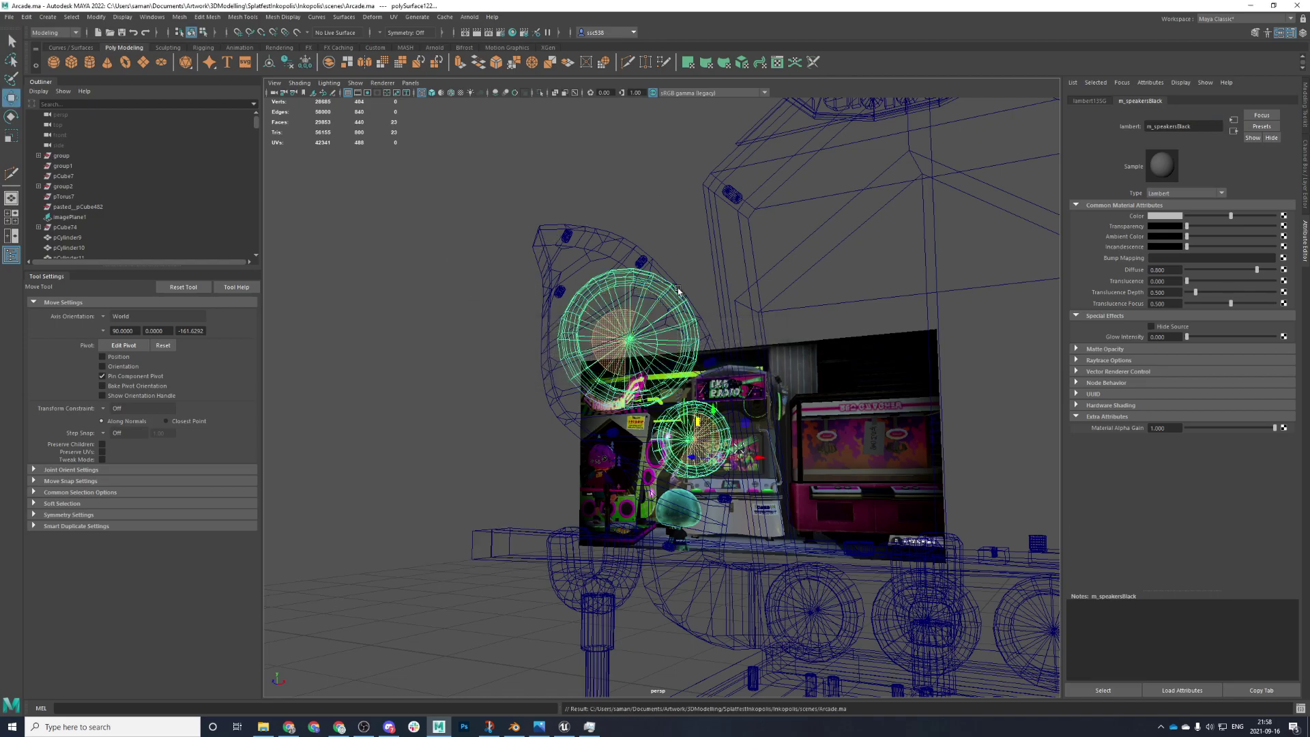
pyautogui.scroll(-4, 661, 374)
pyautogui.press('5')
pyautogui.scroll(-3, 682, 415)
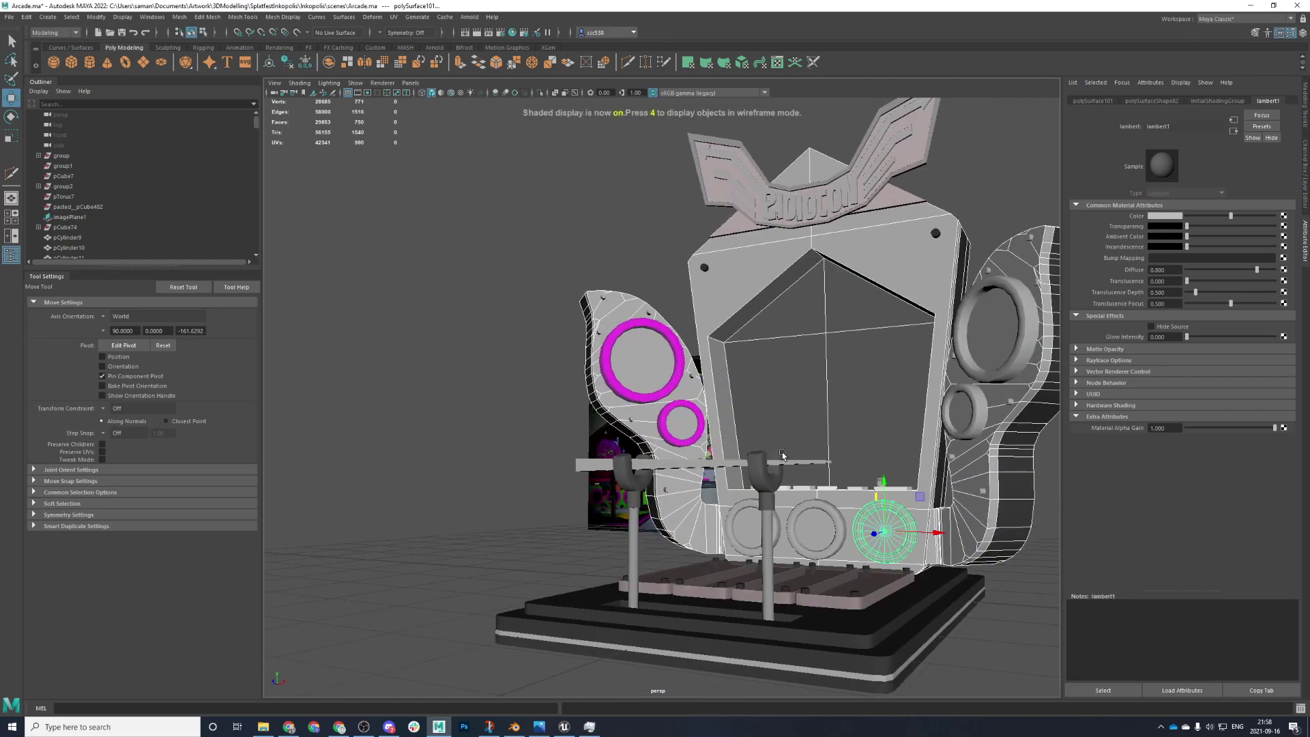
# - Select the three round speakers on the front panel together with both unpainted speakers on the opposite wing
pyautogui.click(748, 538)
pyautogui.click(724, 536)
pyautogui.keyDown('alt'); pyautogui.moveTo(724, 536); pyautogui.dragTo(819, 542); pyautogui.keyUp('alt')
pyautogui.keyDown('shift'); pyautogui.click(818, 542); pyautogui.keyUp('shift')
pyautogui.keyDown('shift'); pyautogui.click(880, 529); pyautogui.keyUp('shift')
pyautogui.keyDown('alt'); pyautogui.moveTo(894, 511); pyautogui.dragTo(734, 498, button='middle'); pyautogui.keyUp('alt')
pyautogui.scroll(5, 735, 497)
pyautogui.keyDown('alt'); pyautogui.moveTo(734, 497); pyautogui.dragTo(808, 525); pyautogui.keyUp('alt')
pyautogui.scroll(-5, 808, 525)
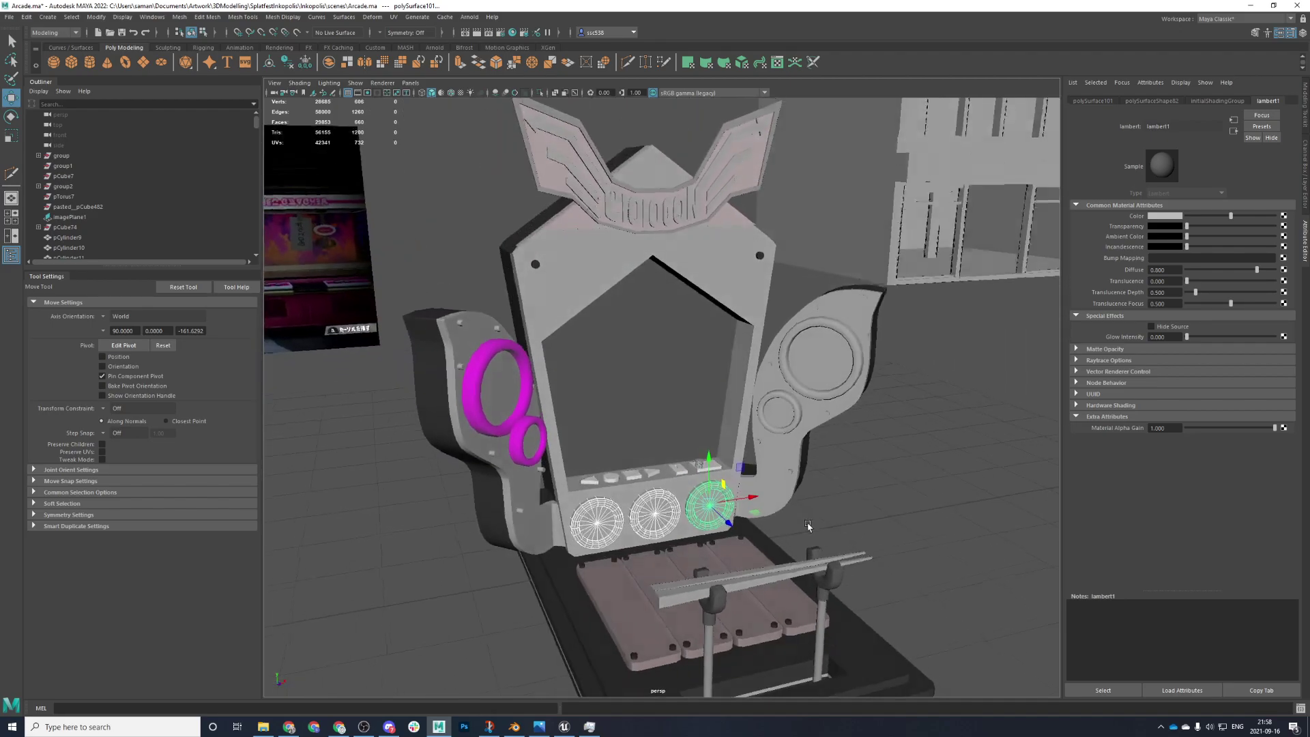
pyautogui.keyDown('shift'); pyautogui.click(781, 419); pyautogui.keyUp('shift')
pyautogui.keyDown('shift'); pyautogui.click(821, 375); pyautogui.keyUp('shift')
# - Combine the five selected speakers into one mesh, delete its history and freeze its transformations
pyautogui.press('space')
pyautogui.press('space')
pyautogui.scroll(-5, 585, 544)
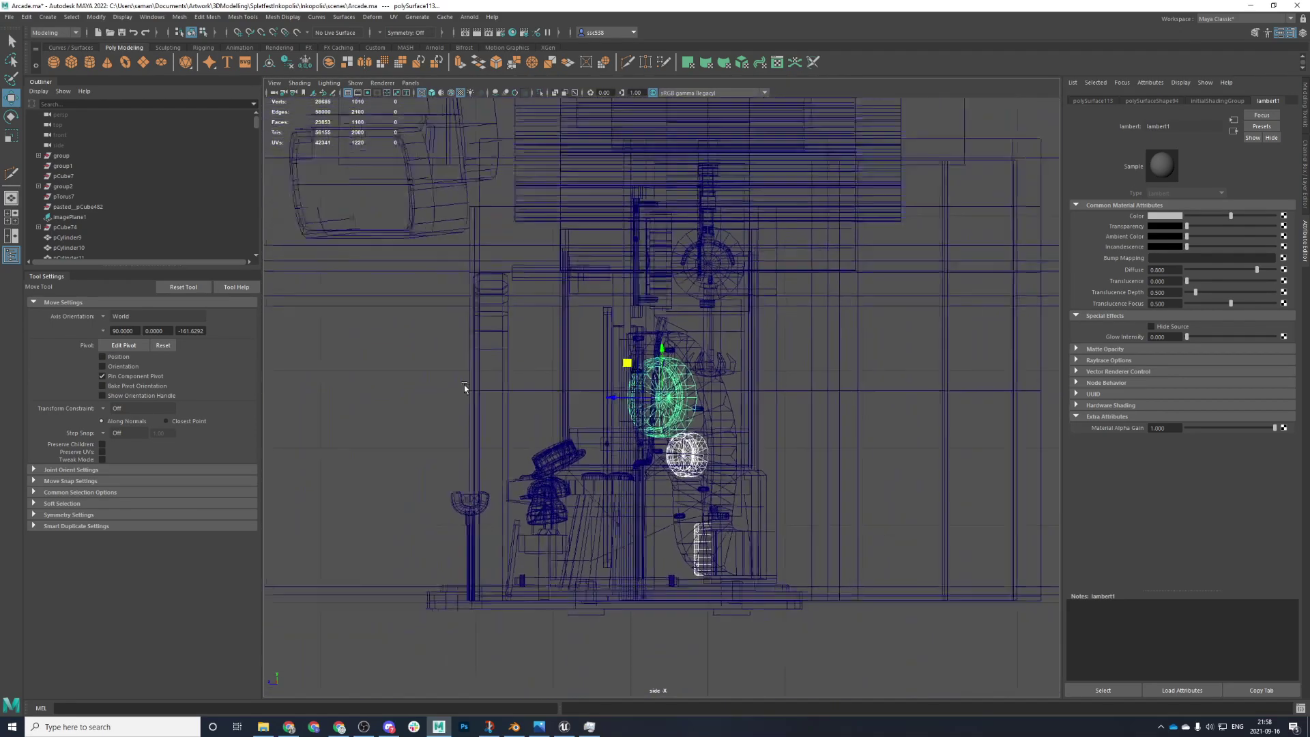
pyautogui.click(179, 17)
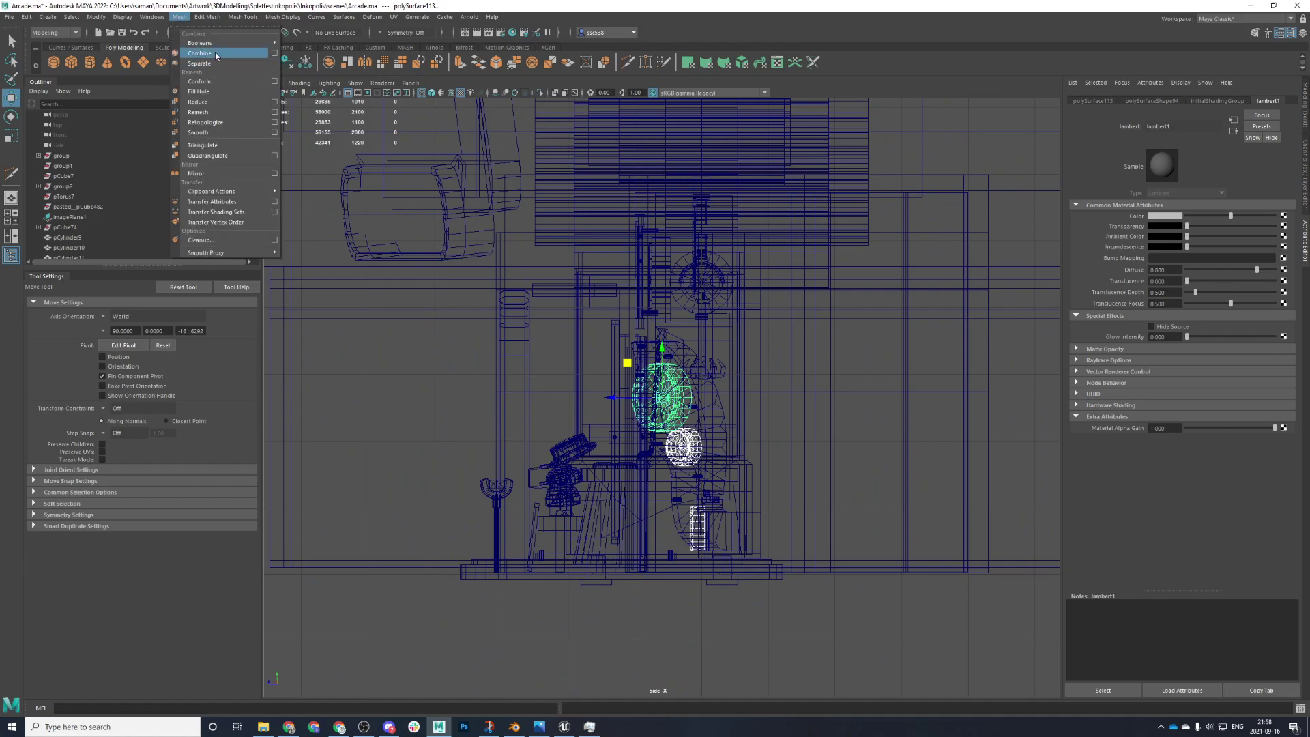
pyautogui.click(205, 58)
pyautogui.click(288, 62)
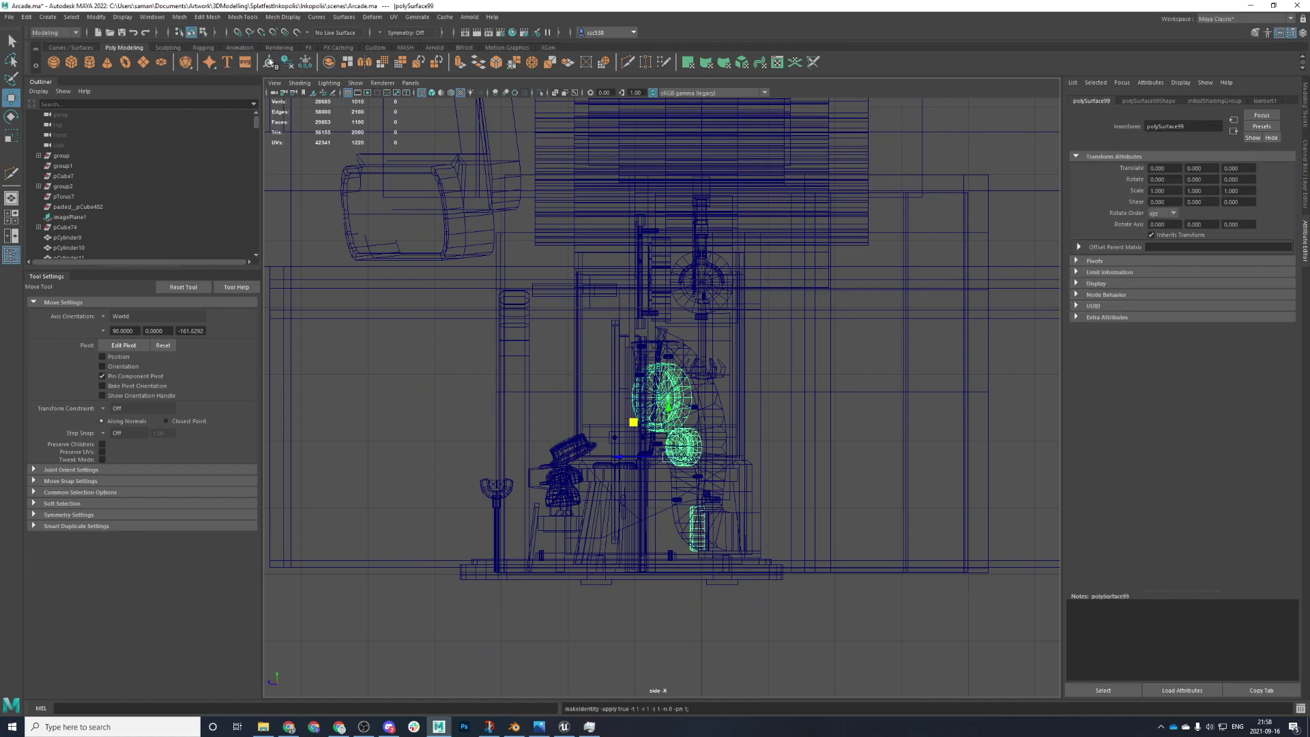
pyautogui.click(268, 61)
# - Select all faces of the combined speakers in the front view
pyautogui.press('space')
pyautogui.press('space')
pyautogui.scroll(-3, 530, 382)
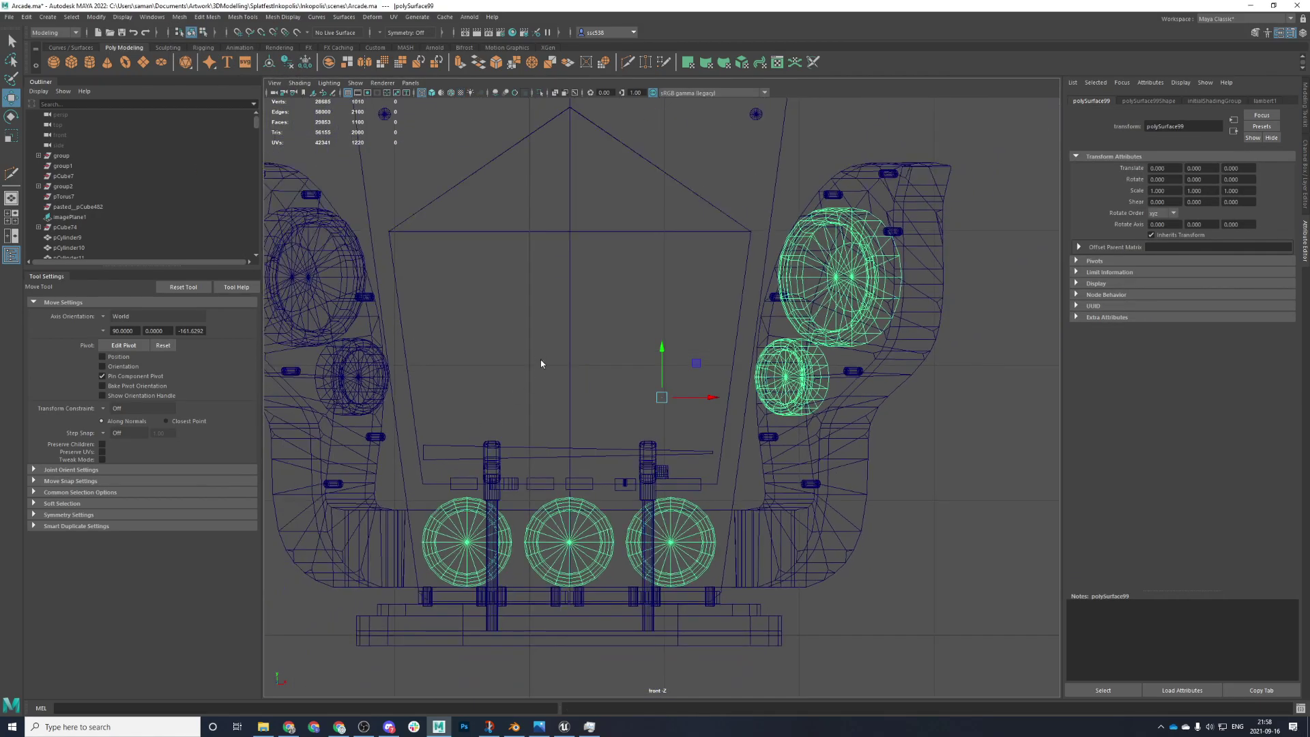
pyautogui.moveTo(541, 362); pyautogui.dragTo(519, 416, button='right')
pyautogui.moveTo(406, 453); pyautogui.dragTo(747, 662)
pyautogui.keyDown('alt'); pyautogui.moveTo(799, 247); pyautogui.dragTo(761, 302, button='middle'); pyautogui.keyUp('alt')
pyautogui.moveTo(685, 239); pyautogui.dragTo(860, 554)
# - Deselect the centre faces of the wing's large speaker and try deselecting those of the small one
pyautogui.scroll(5, 834, 375)
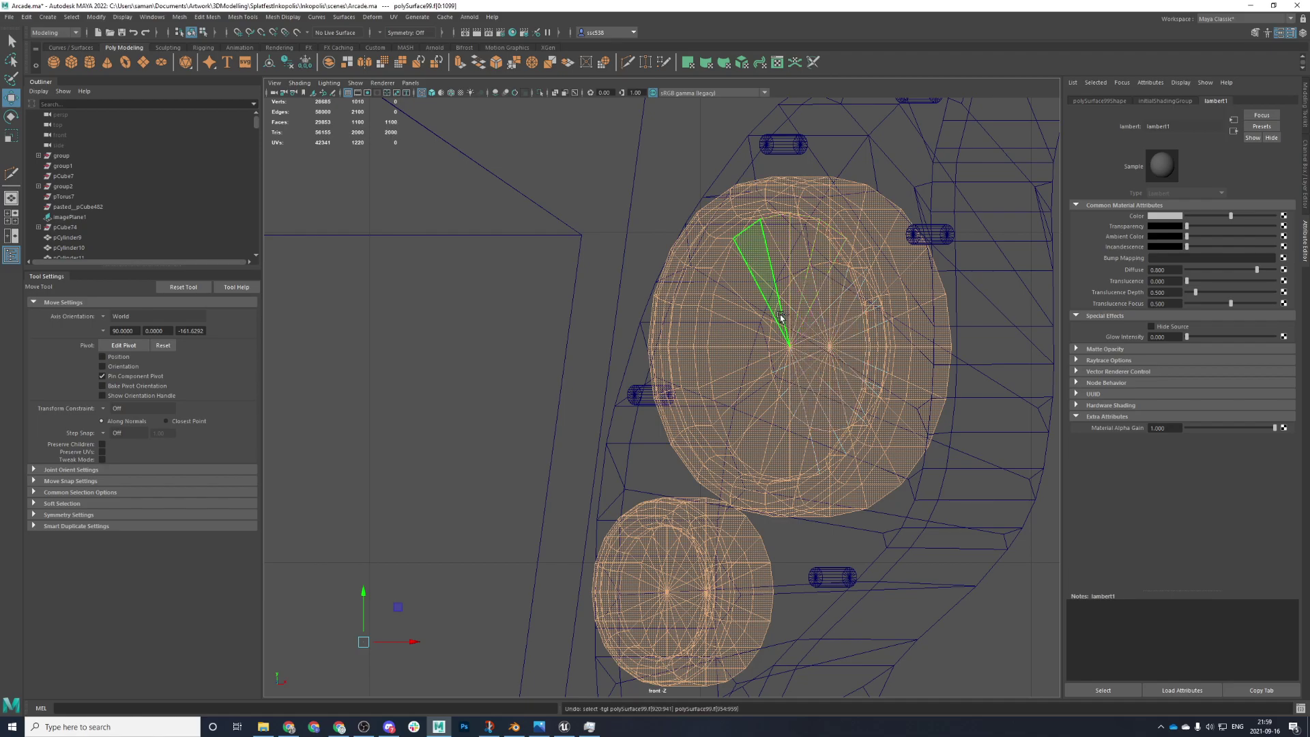
pyautogui.keyDown('ctrl'); pyautogui.moveTo(824, 363); pyautogui.dragTo(848, 380); pyautogui.keyUp('ctrl')
pyautogui.scroll(-1, 829, 519)
pyautogui.keyDown('alt'); pyautogui.moveTo(807, 609); pyautogui.dragTo(809, 391, button='middle'); pyautogui.keyUp('alt')
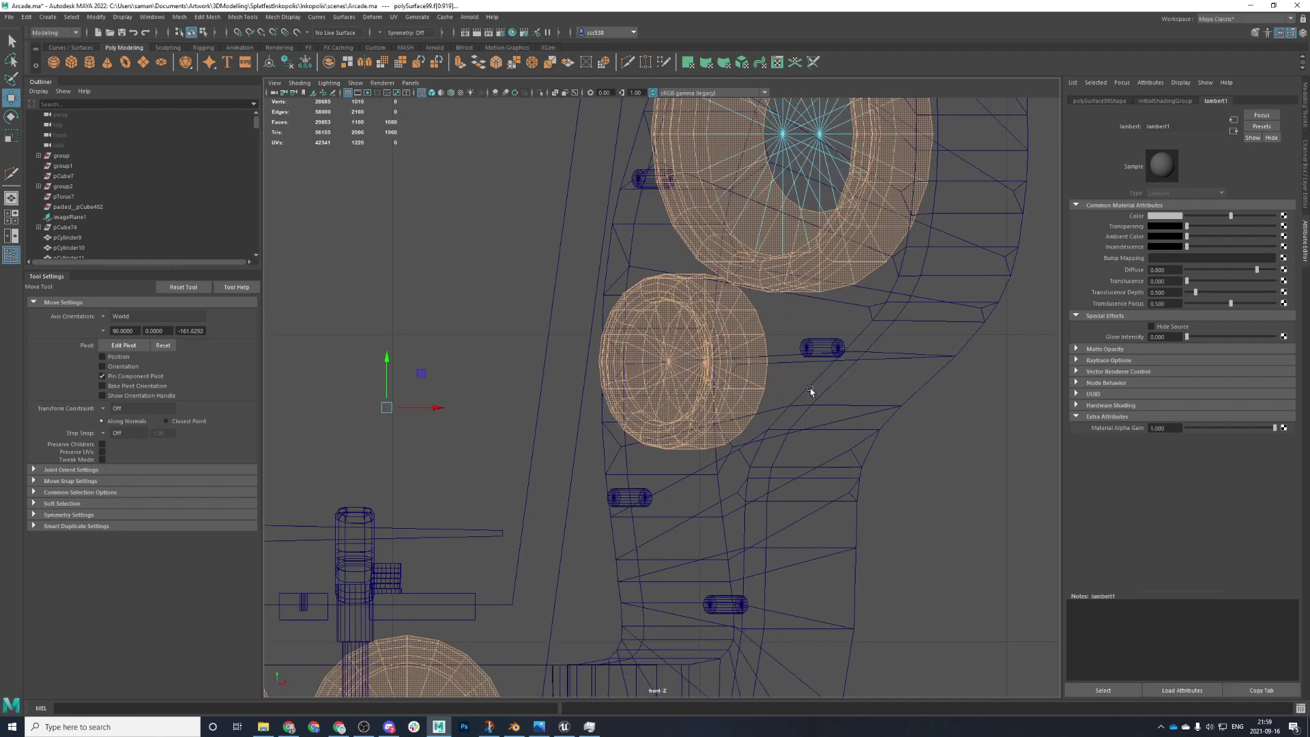
pyautogui.keyDown('ctrl'); pyautogui.moveTo(690, 378); pyautogui.dragTo(682, 372); pyautogui.keyUp('ctrl')
pyautogui.hotkey('ctrl', 'z')
# - Examine the wing's small speaker in a wireframe perspective close-up and start removing its centre faces from the selection
pyautogui.press('space')
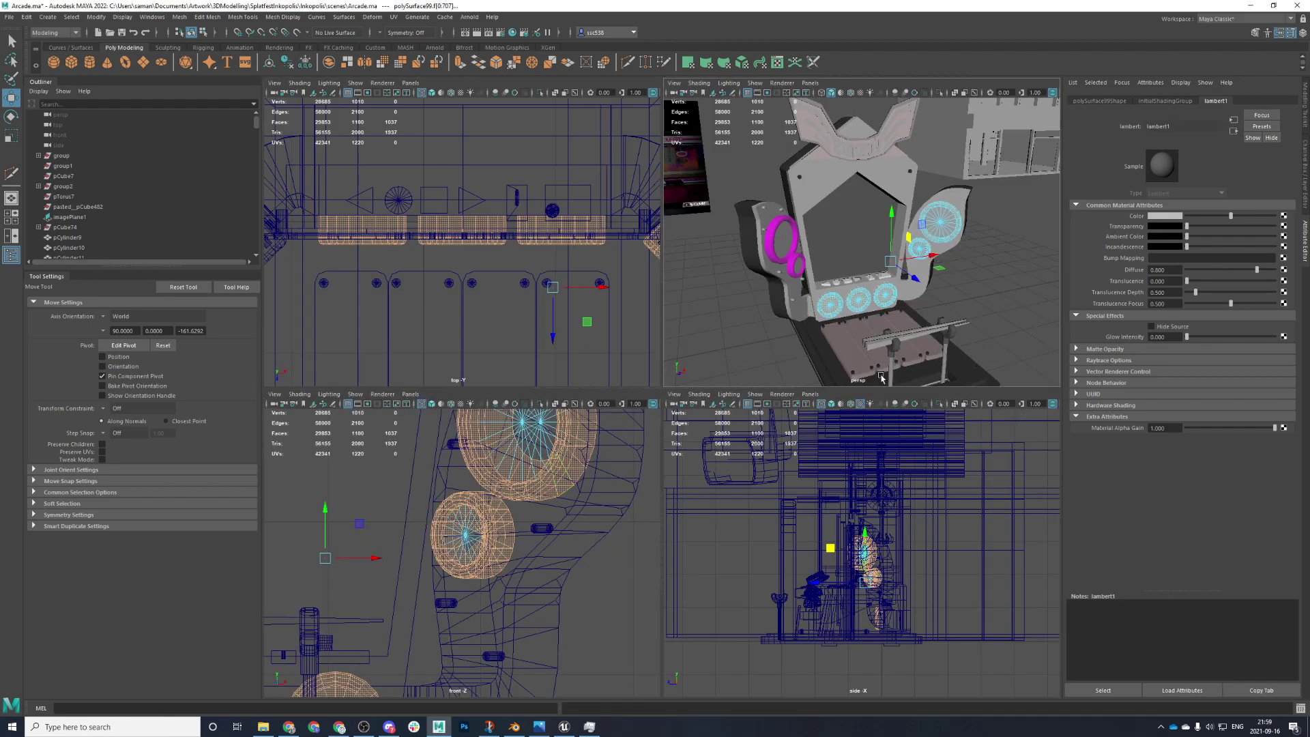
pyautogui.press('space')
pyautogui.scroll(4, 848, 409)
pyautogui.keyDown('alt'); pyautogui.moveTo(848, 409); pyautogui.dragTo(817, 359); pyautogui.keyUp('alt')
pyautogui.scroll(-3, 681, 420)
pyautogui.scroll(5, 686, 423)
pyautogui.press('4')
pyautogui.scroll(-2, 696, 418)
pyautogui.scroll(4, 796, 427)
pyautogui.keyDown('alt'); pyautogui.moveTo(744, 453); pyautogui.dragTo(836, 443, button='middle'); pyautogui.keyUp('alt')
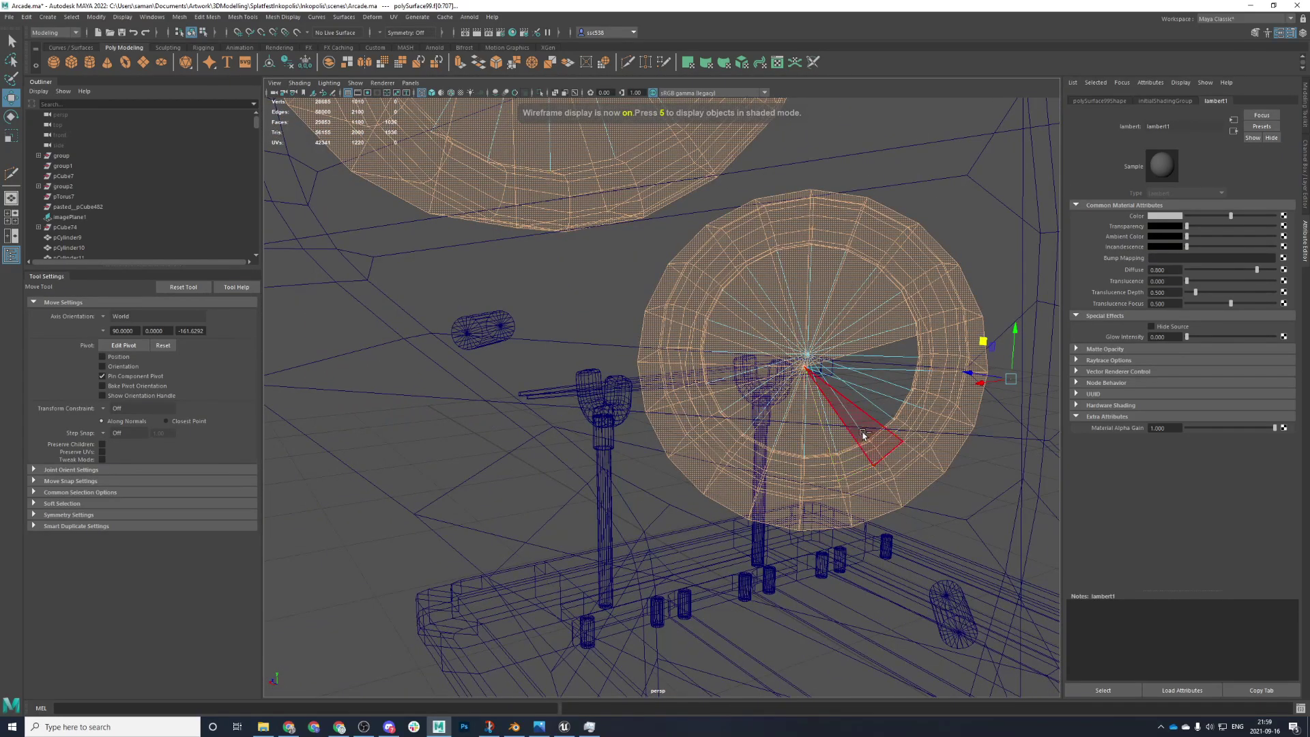
pyautogui.click(339, 726)
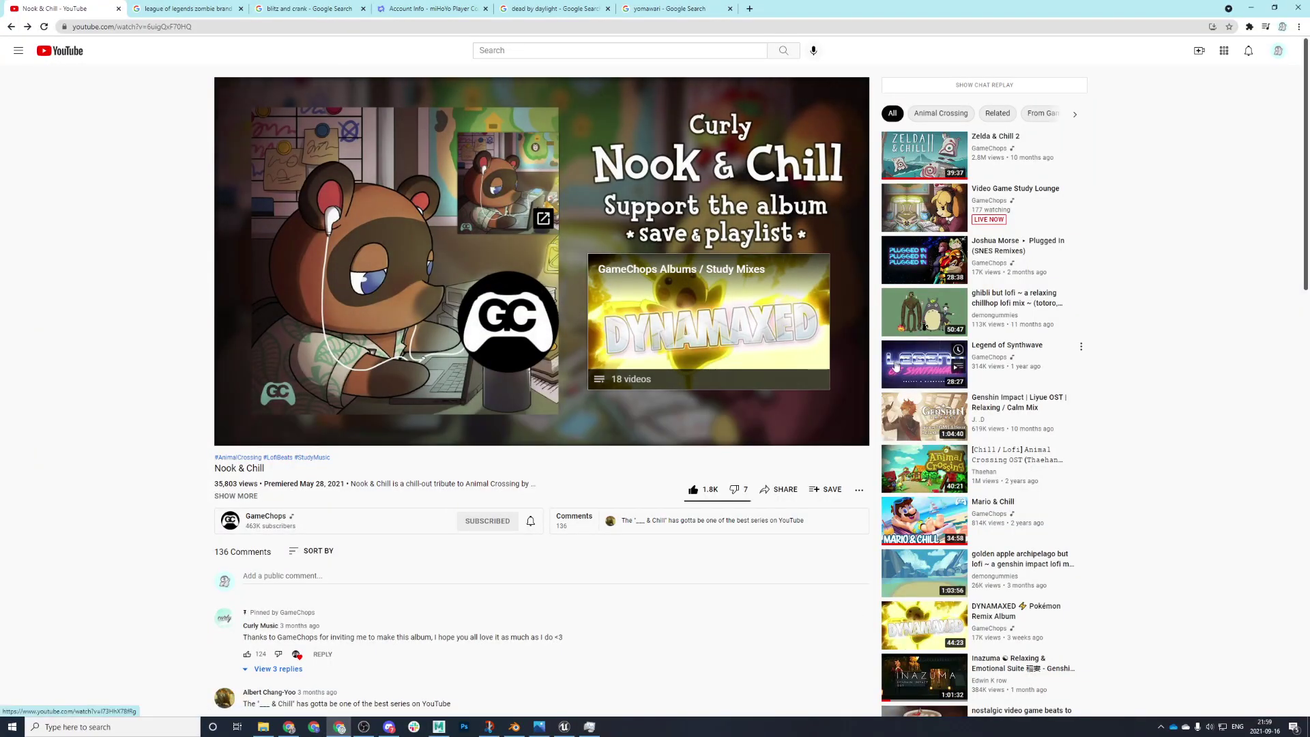
pyautogui.rightClick(238, 410)
pyautogui.click(439, 727)
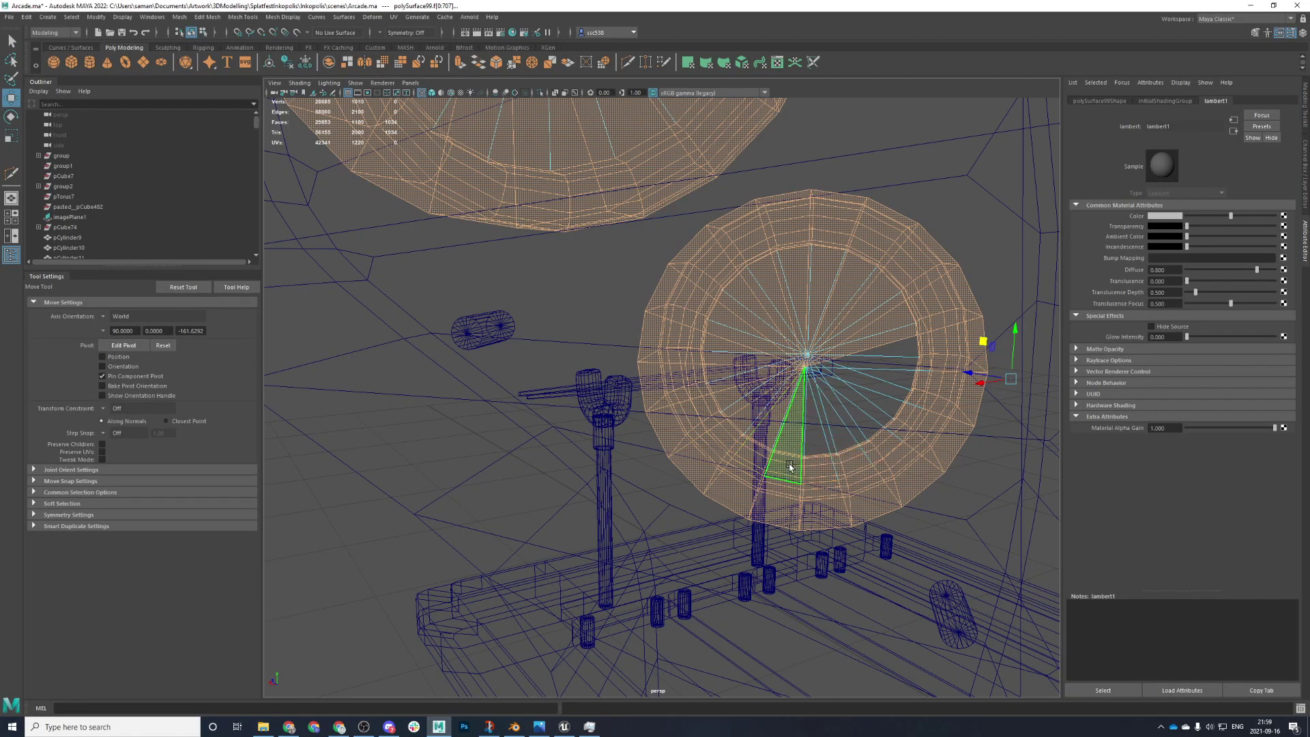
# - Deselect the remaining centre faces of the wing's small speaker one by one
pyautogui.keyDown('ctrl'); pyautogui.click(725, 379); pyautogui.keyUp('ctrl')
pyautogui.keyDown('ctrl'); pyautogui.click(731, 351); pyautogui.keyUp('ctrl')
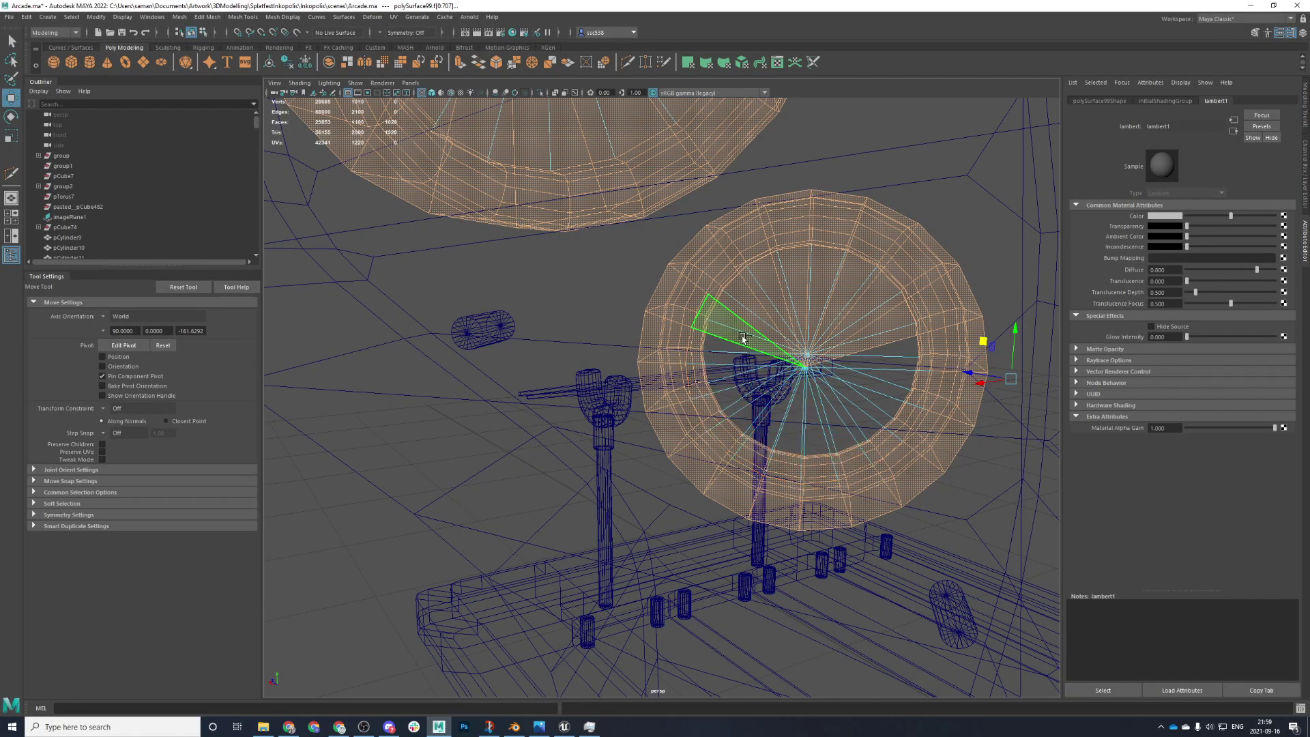
pyautogui.keyDown('ctrl'); pyautogui.click(743, 340); pyautogui.keyUp('ctrl')
pyautogui.keyDown('ctrl'); pyautogui.click(770, 321); pyautogui.keyUp('ctrl')
pyautogui.keyDown('ctrl'); pyautogui.click(786, 306); pyautogui.keyUp('ctrl')
pyautogui.keyDown('ctrl'); pyautogui.click(779, 298); pyautogui.keyUp('ctrl')
pyautogui.keyDown('ctrl'); pyautogui.click(824, 287); pyautogui.keyUp('ctrl')
pyautogui.keyDown('ctrl'); pyautogui.click(848, 294); pyautogui.keyUp('ctrl')
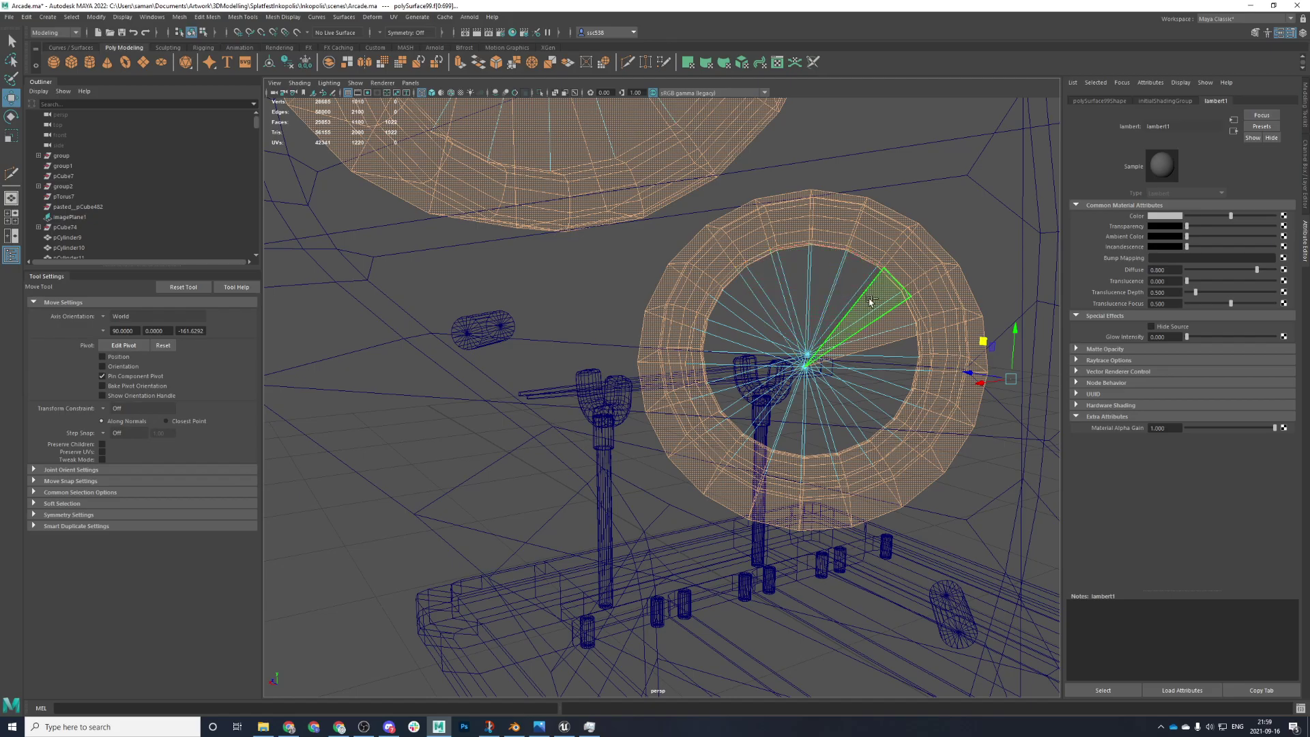
pyautogui.keyDown('ctrl'); pyautogui.click(871, 302); pyautogui.keyUp('ctrl')
pyautogui.keyDown('ctrl'); pyautogui.click(879, 329); pyautogui.keyUp('ctrl')
# - Deselect the centre faces of the three front-panel speakers and assign the existing m_plasticPink material to the selected rims
pyautogui.scroll(-5, 861, 372)
pyautogui.keyDown('alt'); pyautogui.moveTo(834, 385); pyautogui.dragTo(821, 479, button='middle'); pyautogui.keyUp('alt')
pyautogui.keyDown('alt'); pyautogui.moveTo(822, 479); pyautogui.dragTo(575, 484); pyautogui.keyUp('alt')
pyautogui.keyDown('alt'); pyautogui.moveTo(784, 577); pyautogui.dragTo(942, 441, button='middle'); pyautogui.keyUp('alt')
pyautogui.press('space')
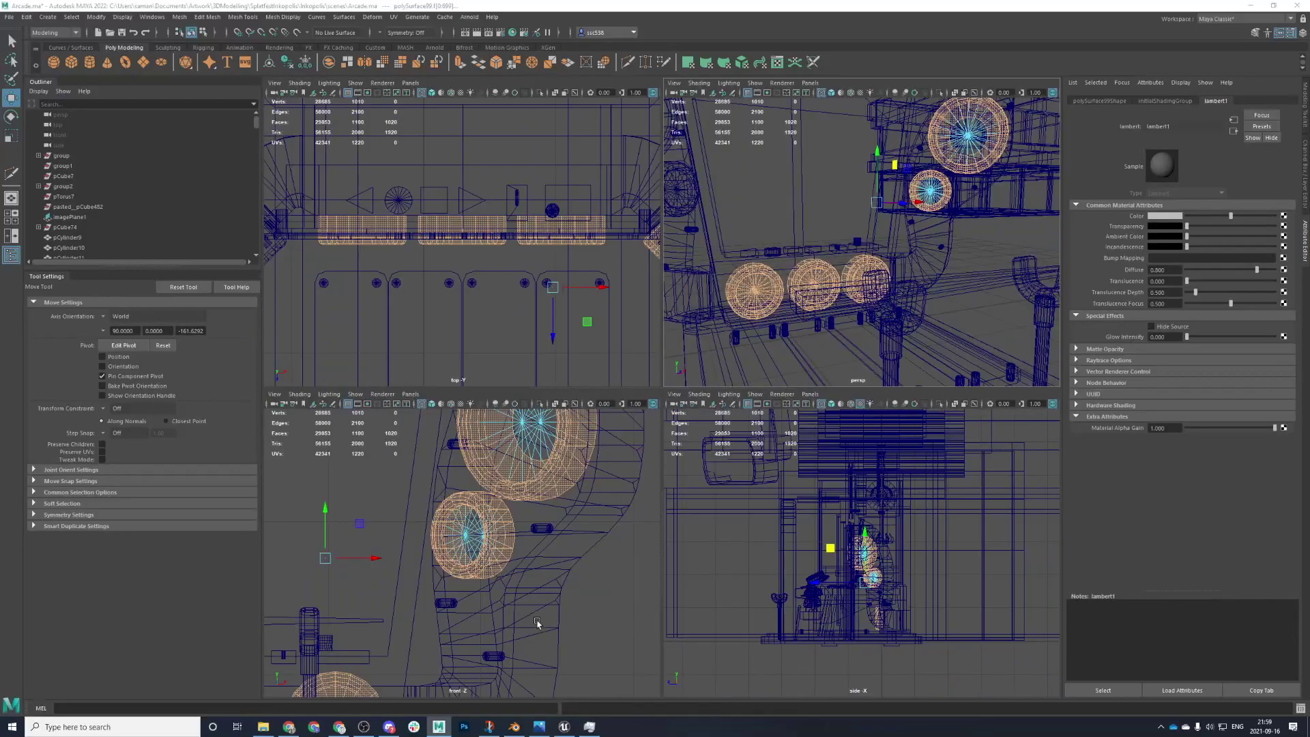
pyautogui.press('space')
pyautogui.press('f')
pyautogui.scroll(-3, 526, 614)
pyautogui.keyDown('ctrl'); pyautogui.moveTo(461, 551); pyautogui.dragTo(466, 556); pyautogui.keyUp('ctrl')
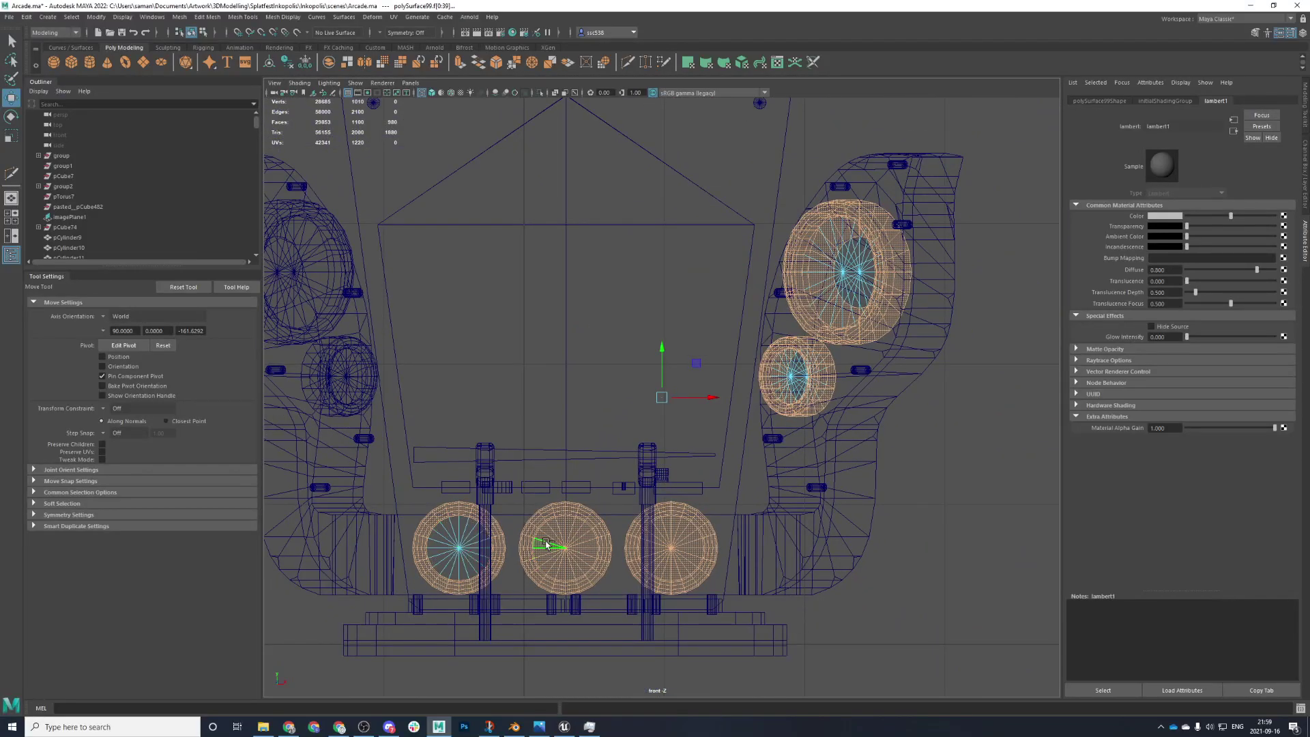
pyautogui.keyDown('ctrl'); pyautogui.moveTo(551, 539); pyautogui.dragTo(576, 555); pyautogui.keyUp('ctrl')
pyautogui.keyDown('ctrl'); pyautogui.moveTo(657, 539); pyautogui.dragTo(681, 558); pyautogui.keyUp('ctrl')
pyautogui.moveTo(925, 444); pyautogui.dragTo(1022, 692, button='right')
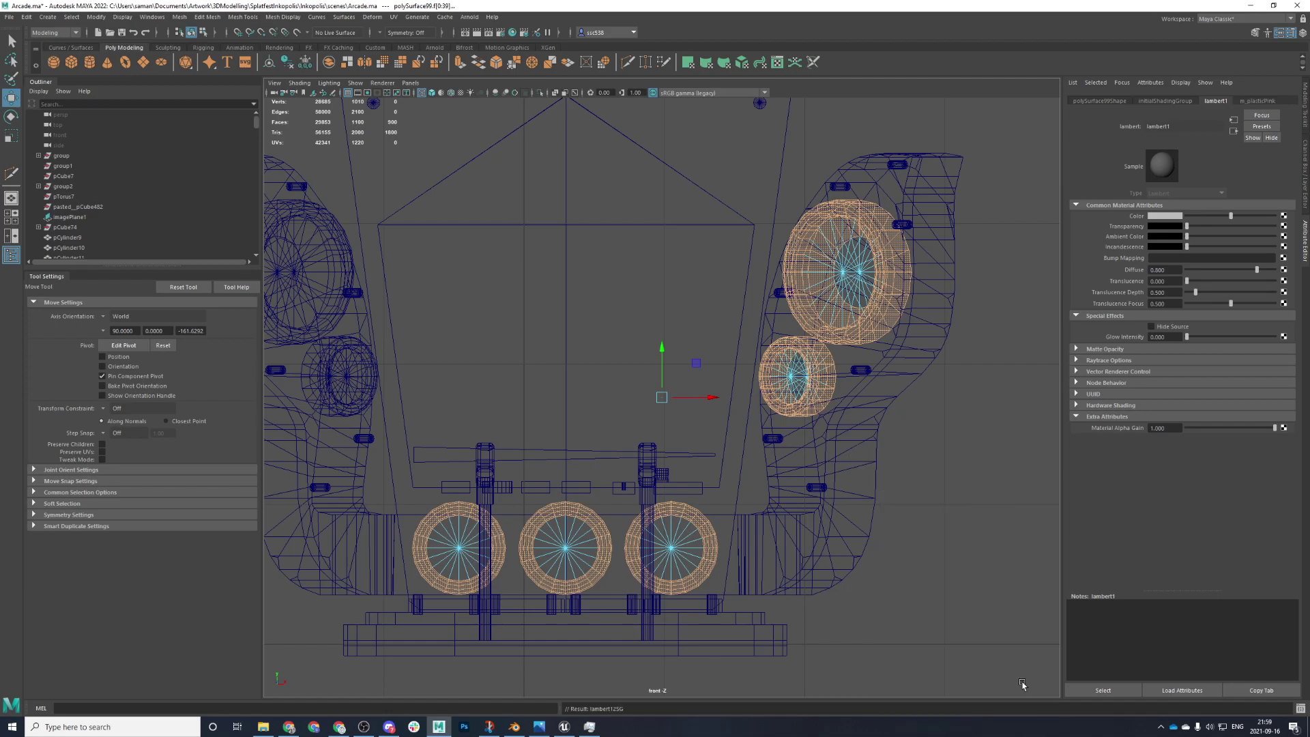
# - Select the centre faces of the three front-panel speakers and of the wing's small and large speakers
pyautogui.doubleClick(444, 546)
pyautogui.keyDown('shift'); pyautogui.doubleClick(547, 537); pyautogui.keyUp('shift')
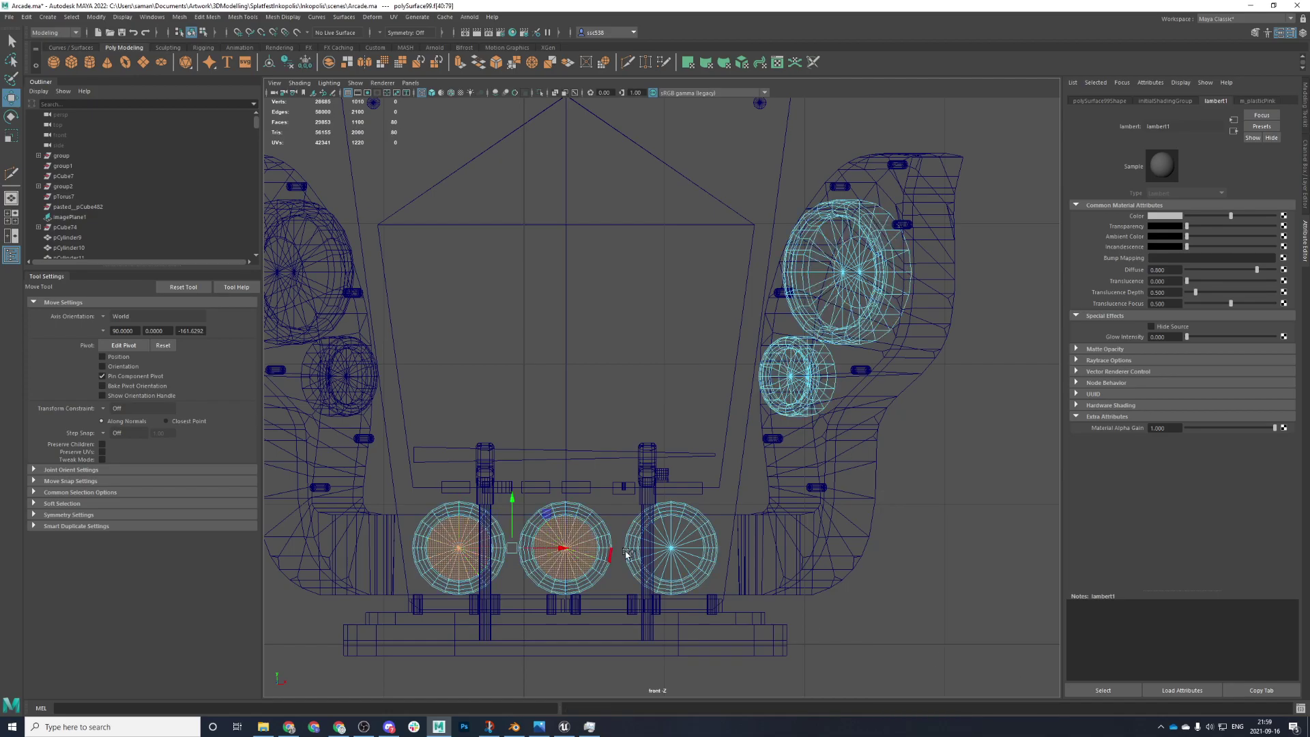
pyautogui.keyDown('shift'); pyautogui.doubleClick(665, 546); pyautogui.keyUp('shift')
pyautogui.scroll(5, 773, 486)
pyautogui.scroll(2, 773, 487)
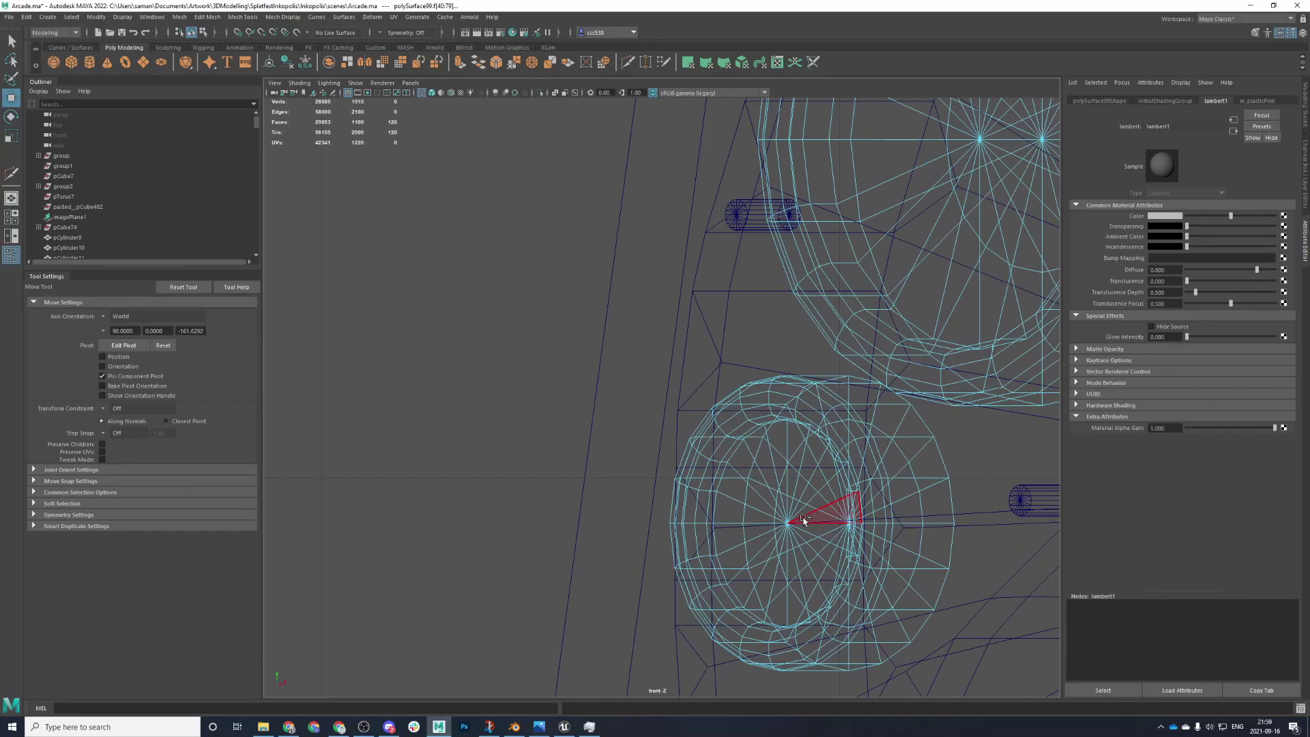
pyautogui.keyDown('shift'); pyautogui.doubleClick(784, 520); pyautogui.keyUp('shift')
pyautogui.scroll(-1, 909, 347)
pyautogui.keyDown('alt'); pyautogui.moveTo(909, 347); pyautogui.dragTo(805, 478, button='middle'); pyautogui.keyUp('alt')
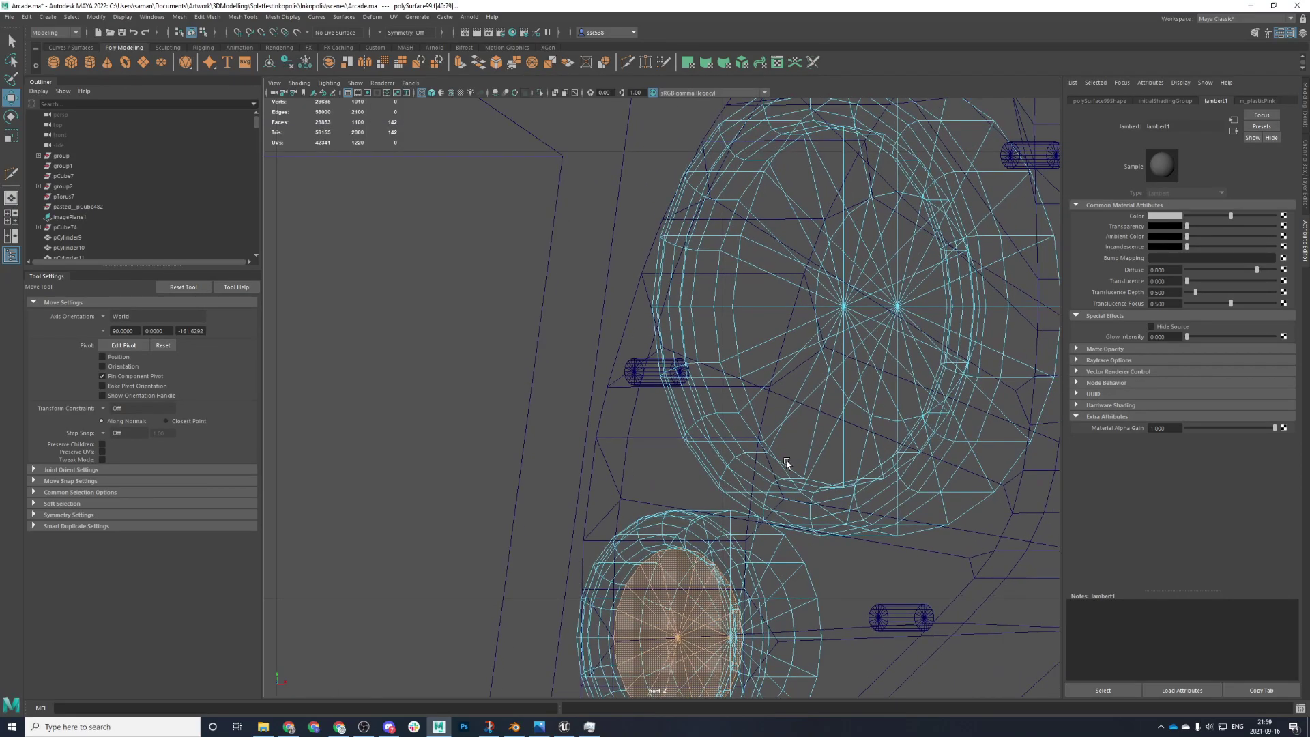
pyautogui.keyDown('shift'); pyautogui.doubleClick(923, 333); pyautogui.keyUp('shift')
# - Switch to a shaded perspective view, move the speaker object sideways clear of the cabinet, and return to its face selection
pyautogui.press('space')
pyautogui.press('space')
pyautogui.keyDown('alt'); pyautogui.moveTo(924, 336); pyautogui.dragTo(670, 428); pyautogui.keyUp('alt')
pyautogui.scroll(8, 676, 409)
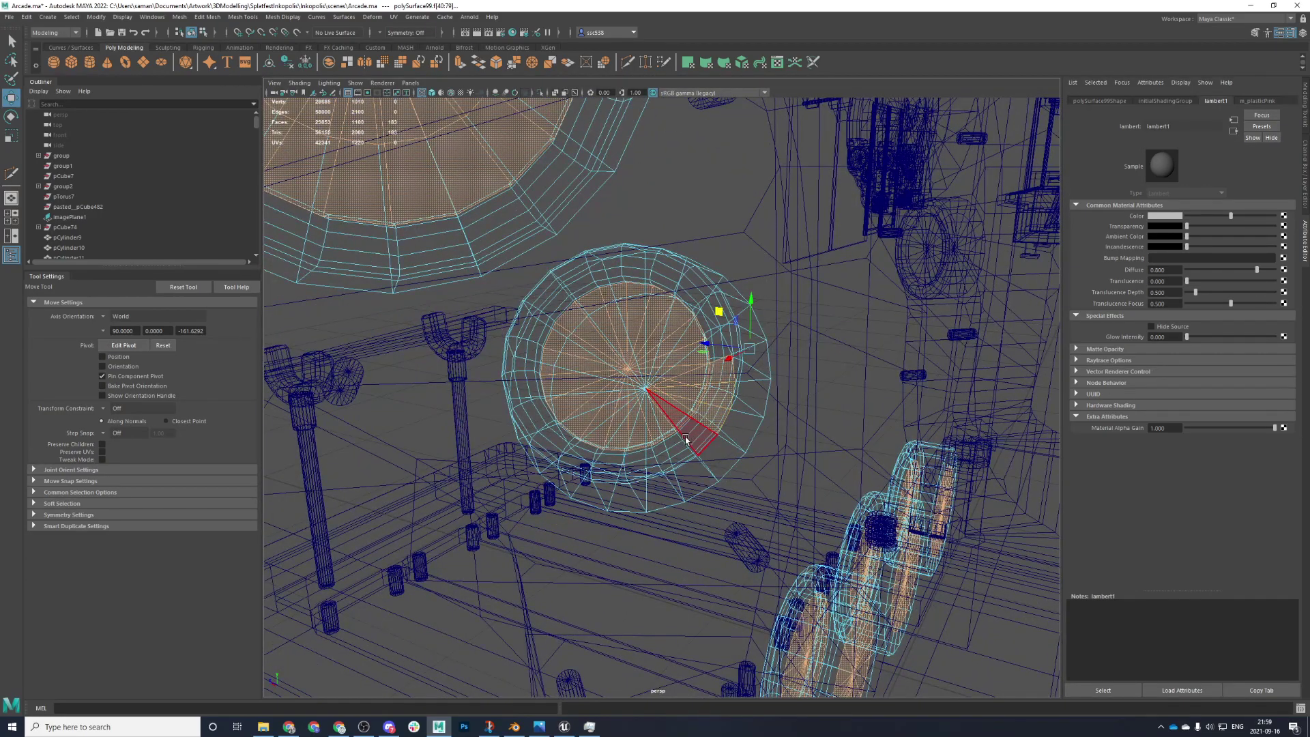
pyautogui.press('5')
pyautogui.scroll(-4, 687, 453)
pyautogui.scroll(-6, 430, 334)
pyautogui.press('F8')
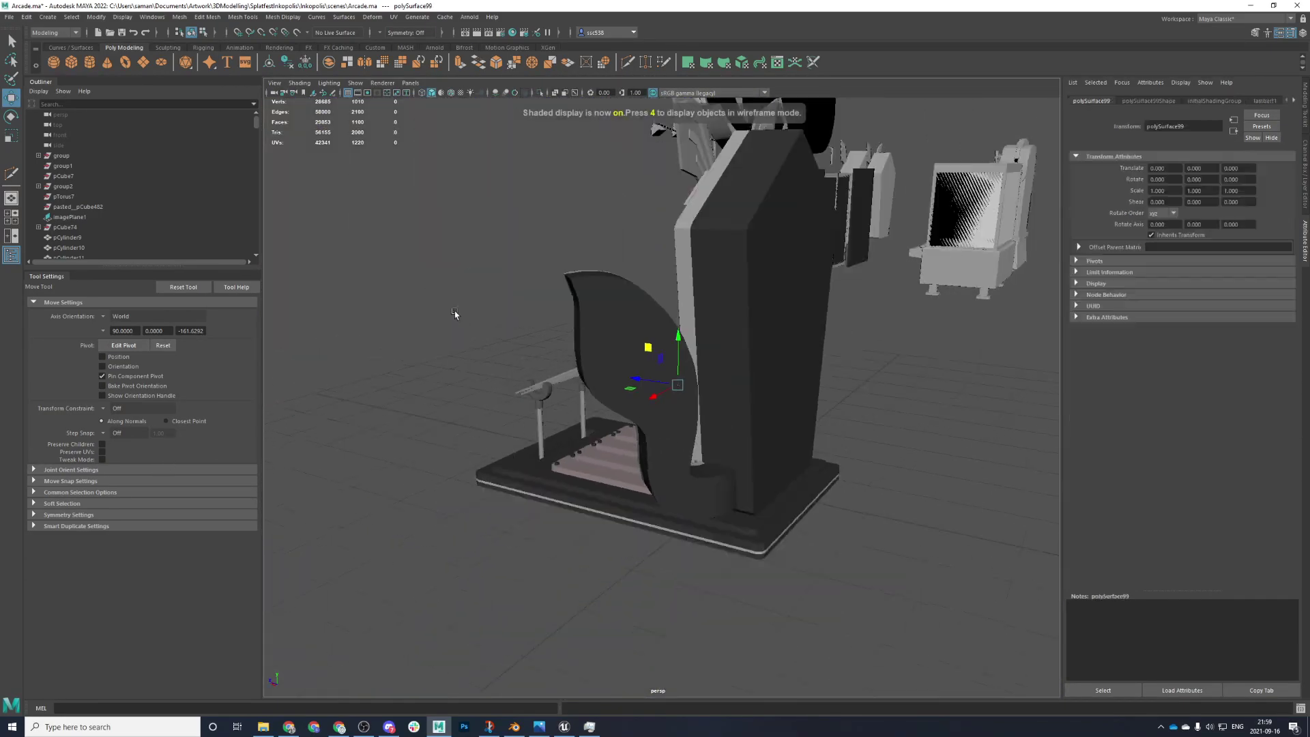
pyautogui.moveTo(659, 400); pyautogui.dragTo(588, 463)
pyautogui.keyDown('alt'); pyautogui.moveTo(589, 464); pyautogui.dragTo(605, 413, button='middle'); pyautogui.keyUp('alt')
pyautogui.scroll(4, 604, 414)
pyautogui.moveTo(371, 456); pyautogui.dragTo(370, 477, button='right')
pyautogui.scroll(5, 464, 425)
pyautogui.scroll(-4, 567, 442)
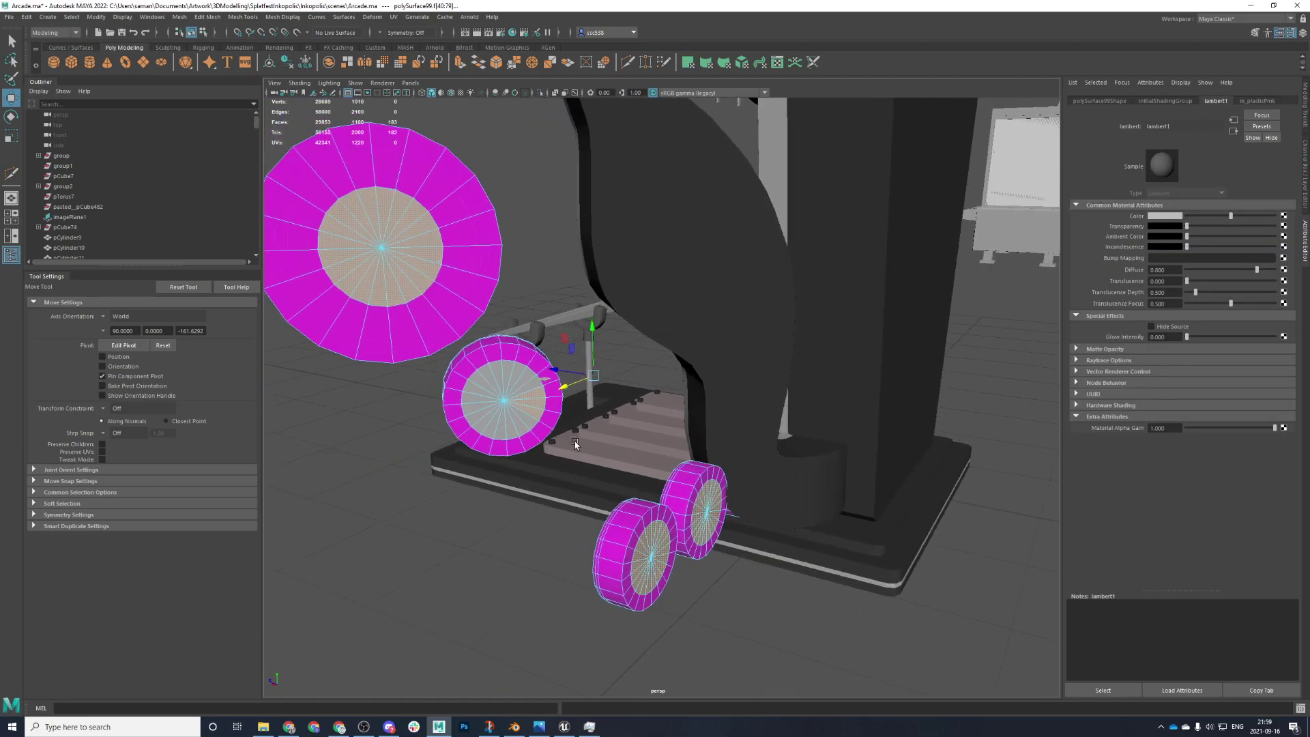
# - Add the missing centre faces of the wing's small speaker to the face selection one by one
pyautogui.keyDown('alt'); pyautogui.moveTo(567, 442); pyautogui.dragTo(655, 479, button='middle'); pyautogui.keyUp('alt')
pyautogui.scroll(6, 655, 480)
pyautogui.keyDown('shift'); pyautogui.click(670, 536); pyautogui.keyUp('shift')
pyautogui.keyDown('shift'); pyautogui.click(703, 537); pyautogui.keyUp('shift')
pyautogui.keyDown('shift'); pyautogui.click(733, 540); pyautogui.keyUp('shift')
pyautogui.keyDown('shift'); pyautogui.click(770, 555); pyautogui.keyUp('shift')
pyautogui.keyDown('shift'); pyautogui.click(766, 533); pyautogui.keyUp('shift')
pyautogui.keyDown('shift'); pyautogui.click(659, 547); pyautogui.keyUp('shift')
pyautogui.keyDown('shift'); pyautogui.click(649, 578); pyautogui.keyUp('shift')
pyautogui.keyDown('shift'); pyautogui.click(642, 590); pyautogui.keyUp('shift')
pyautogui.moveTo(643, 609)
pyautogui.keyDown('shift'); pyautogui.mouseDown()
pyautogui.moveTo(652, 622)
pyautogui.moveTo(600, 616)
pyautogui.moveTo(728, 655)
pyautogui.moveTo(833, 644)
pyautogui.mouseUp(); pyautogui.keyUp('shift')
pyautogui.keyDown('shift'); pyautogui.click(750, 649); pyautogui.keyUp('shift')
pyautogui.keyDown('shift'); pyautogui.click(729, 661); pyautogui.keyUp('shift')
pyautogui.keyDown('shift'); pyautogui.click(686, 677); pyautogui.keyUp('shift')
pyautogui.scroll(-8, 688, 665)
pyautogui.scroll(5, 833, 645)
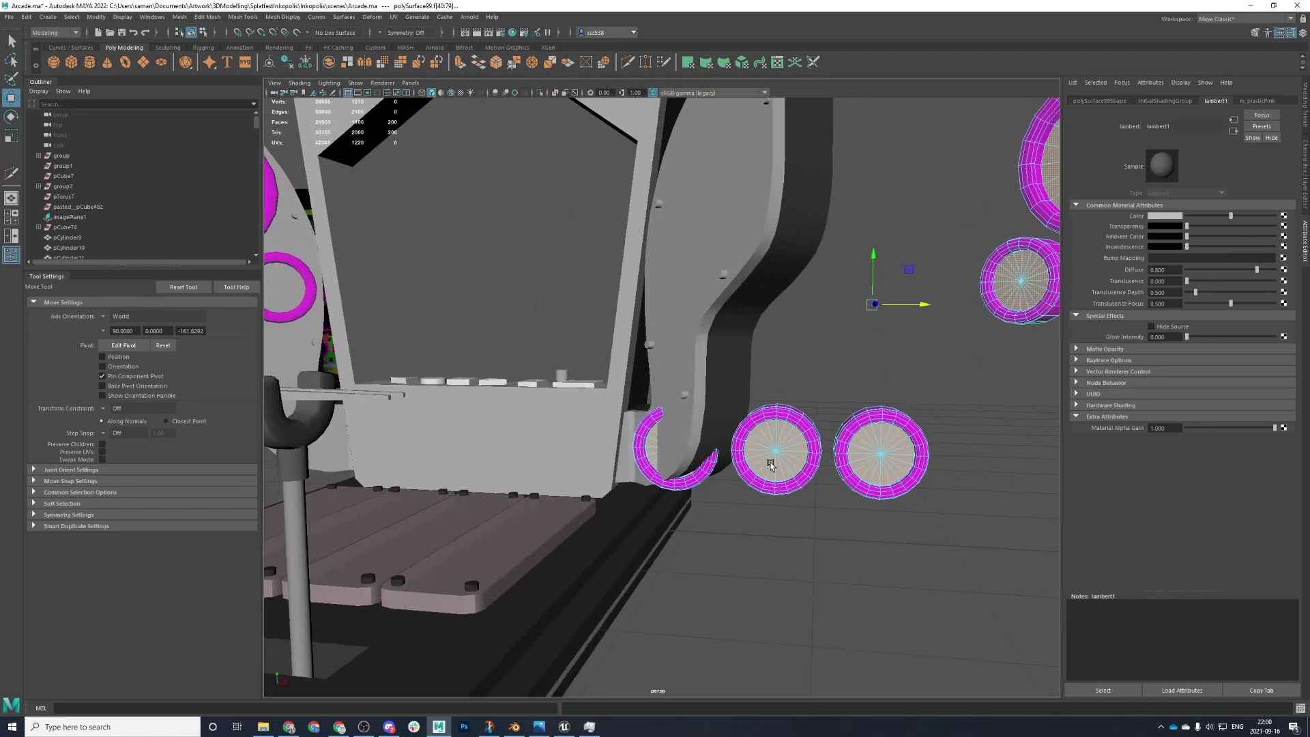
# - Assign the existing m_speakersBlack material to the selected speaker centres and leave face selection
pyautogui.rightClick(838, 343)
pyautogui.moveTo(846, 625)
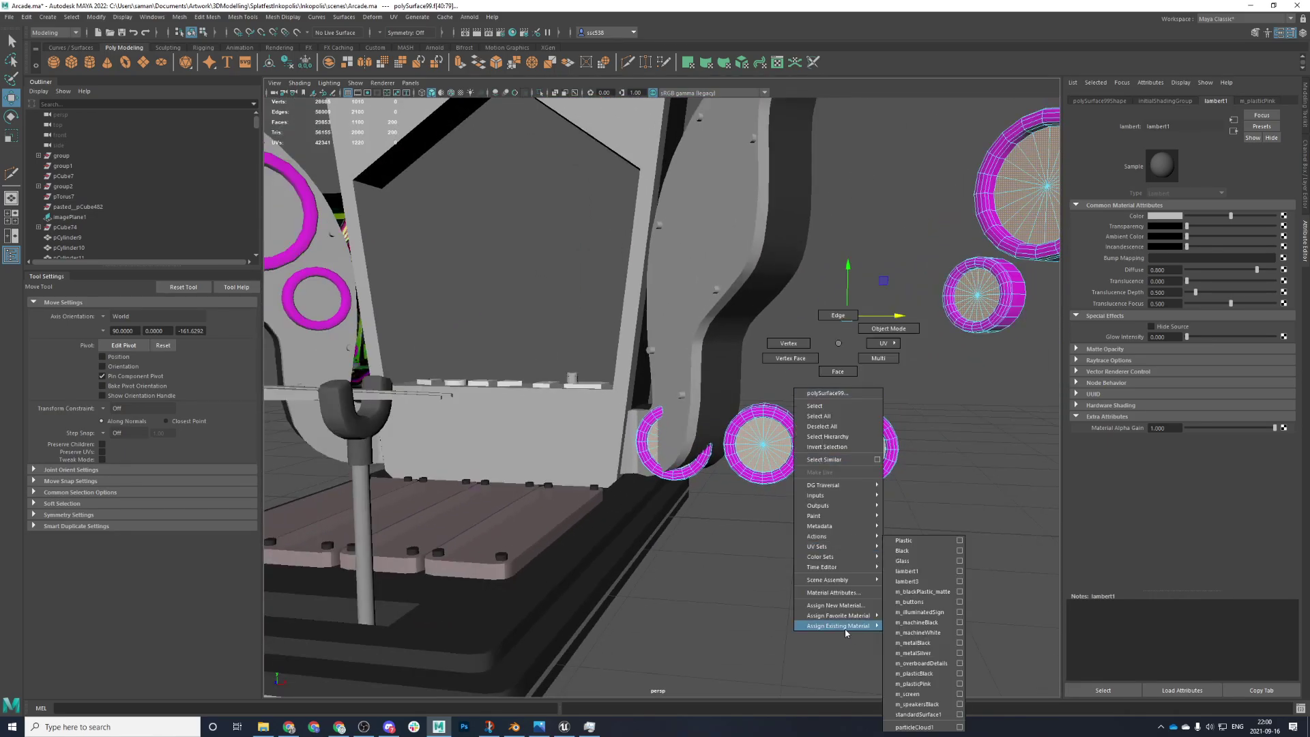
pyautogui.moveTo(845, 630); pyautogui.dragTo(917, 704, button='right')
pyautogui.moveTo(764, 412); pyautogui.dragTo(861, 331, button='right')
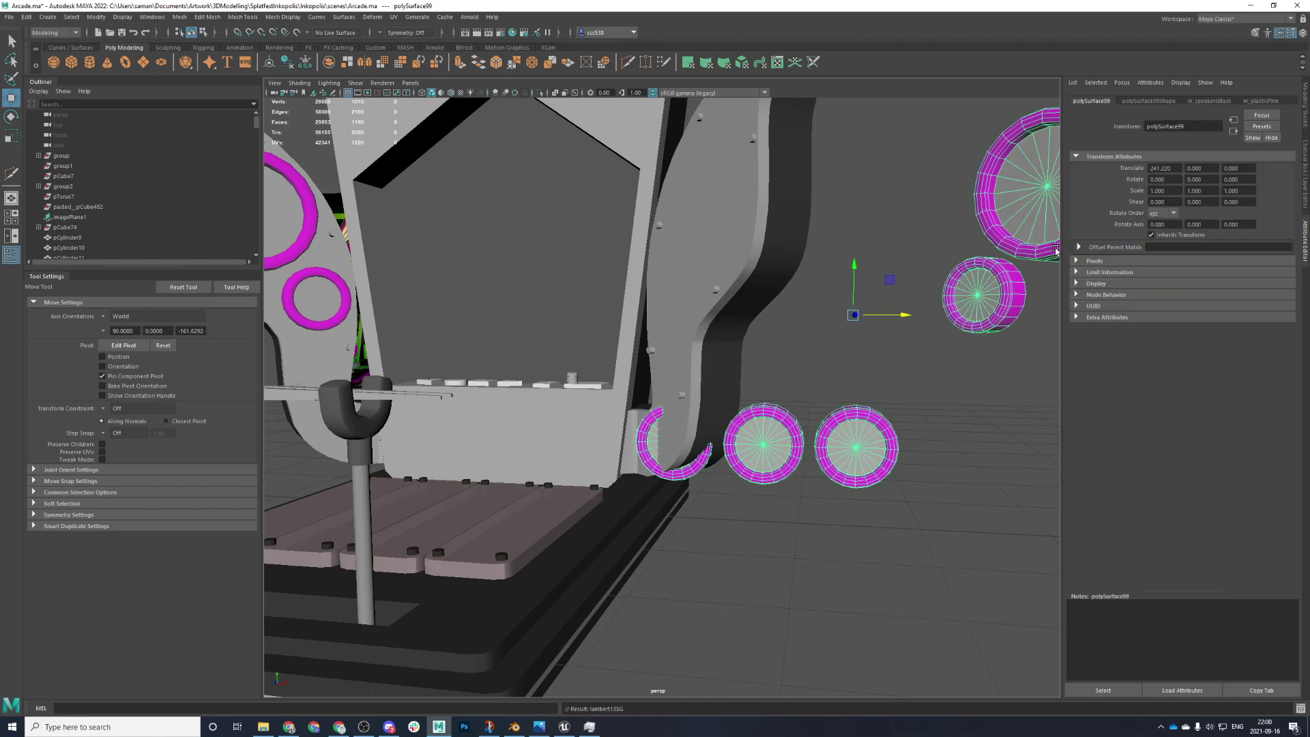
pyautogui.click(1209, 100)
pyautogui.click(887, 393)
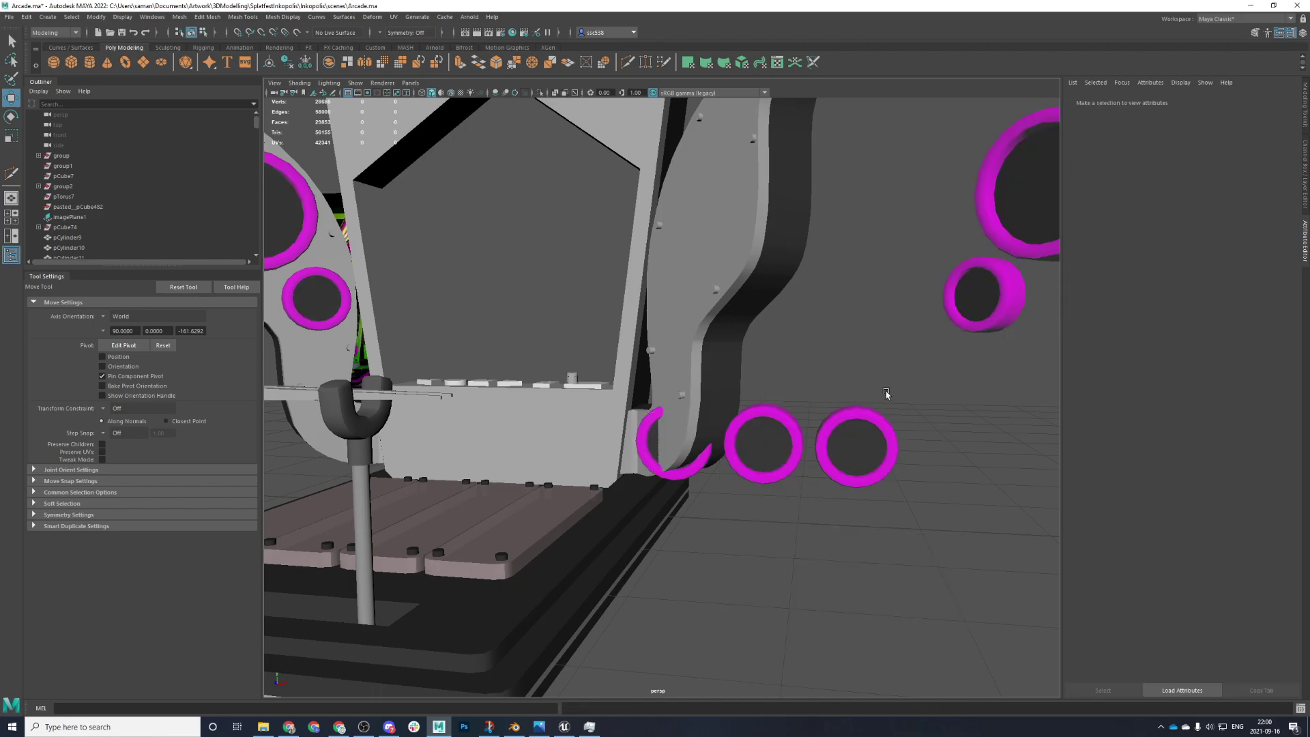
# - Set the speaker object's Translate X to 0 so it sits back on the cabinet, and save the scene
pyautogui.click(963, 305)
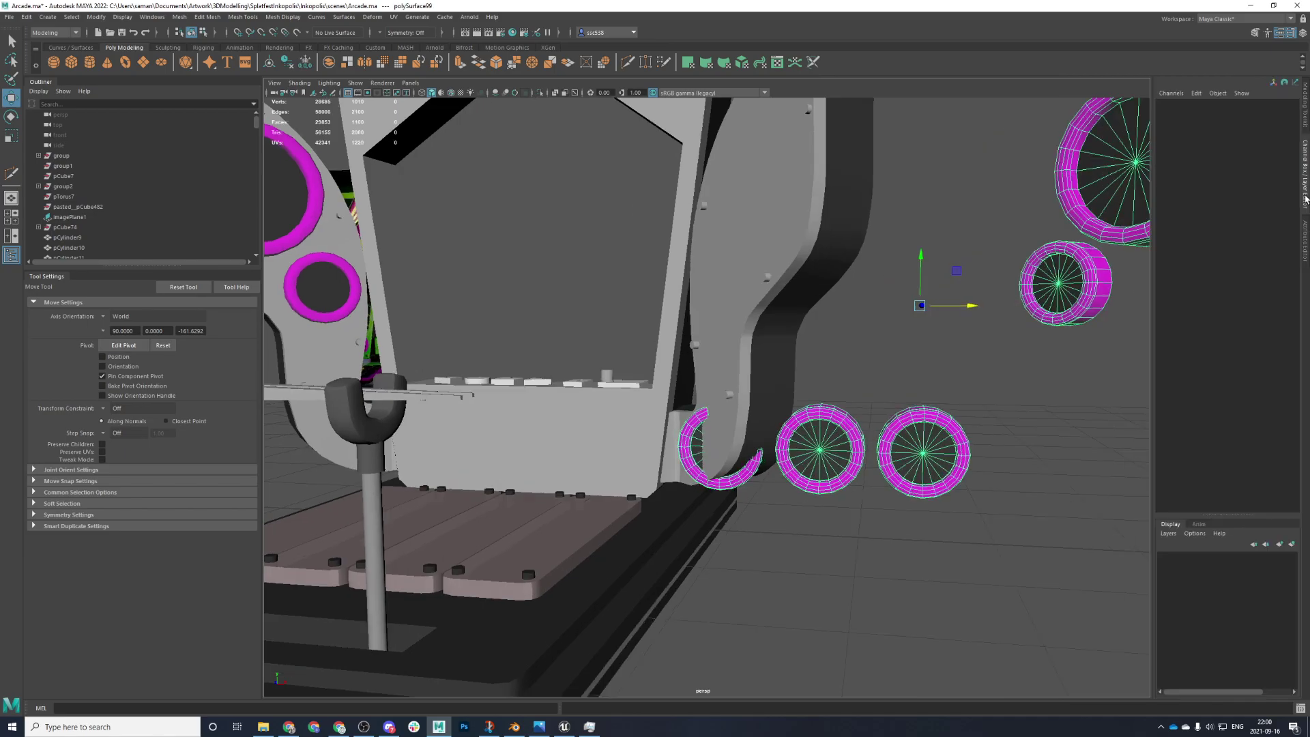
pyautogui.click(1305, 174)
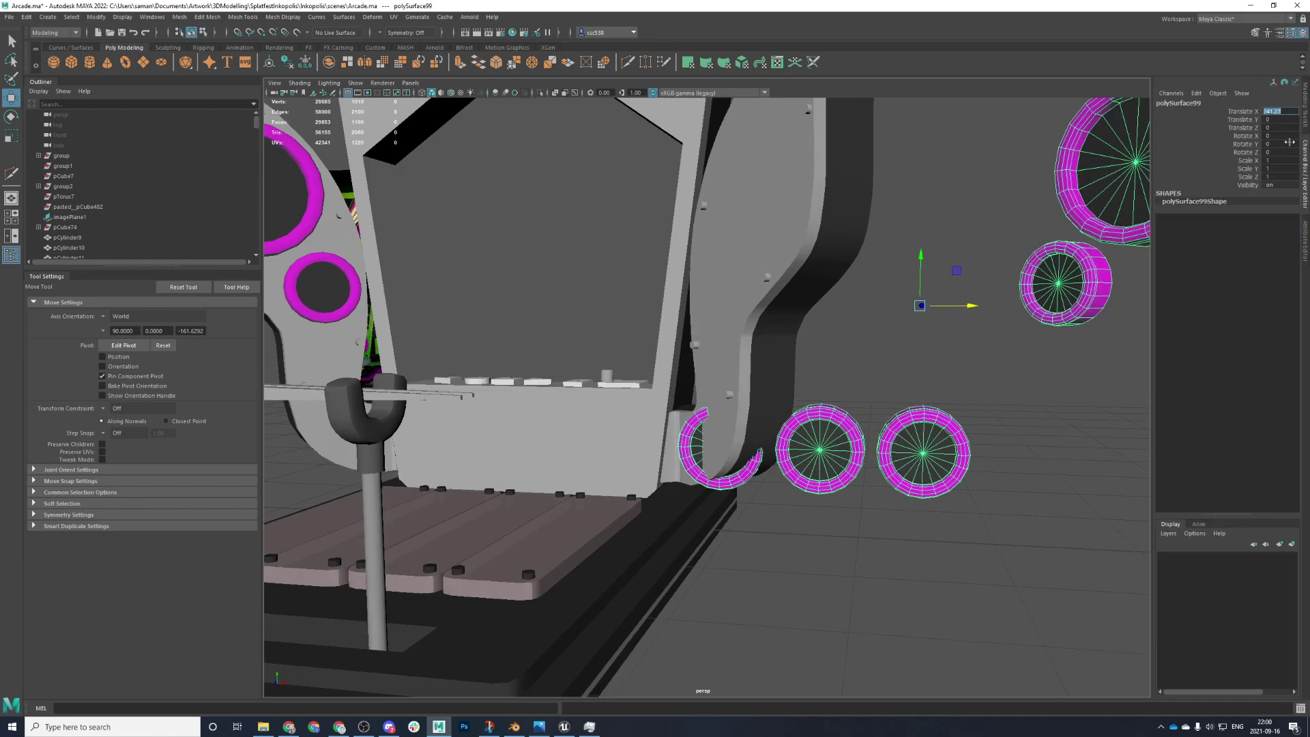
pyautogui.press('1')
pyautogui.doubleClick(1288, 111)
pyautogui.press('Return')
pyautogui.hotkey('ctrl', 's')
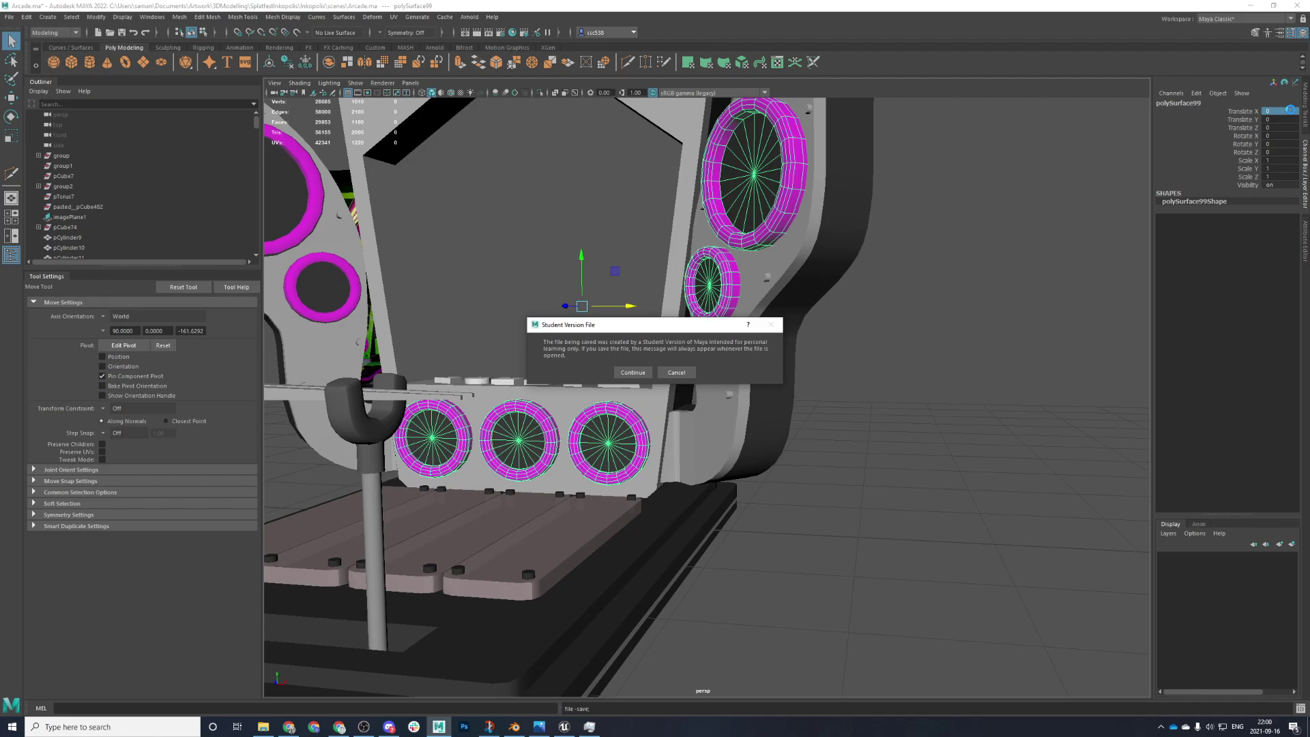
pyautogui.click(632, 372)
# - Examine the cabinet and its coloured speakers from the front, the side and above
pyautogui.scroll(-4, 652, 406)
pyautogui.scroll(4, 649, 405)
pyautogui.keyDown('alt'); pyautogui.moveTo(656, 406); pyautogui.dragTo(768, 526); pyautogui.keyUp('alt')
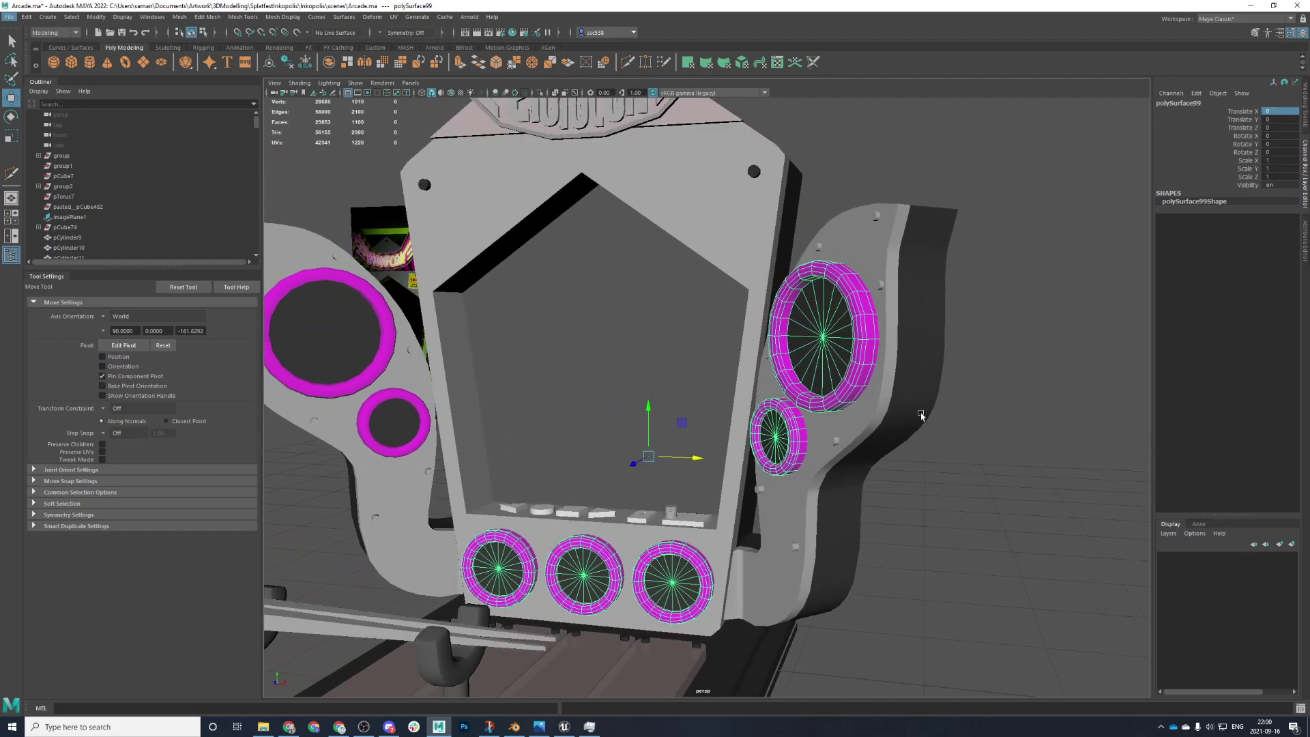
pyautogui.scroll(-5, 922, 413)
pyautogui.keyDown('alt'); pyautogui.moveTo(921, 430); pyautogui.dragTo(828, 455); pyautogui.keyUp('alt')
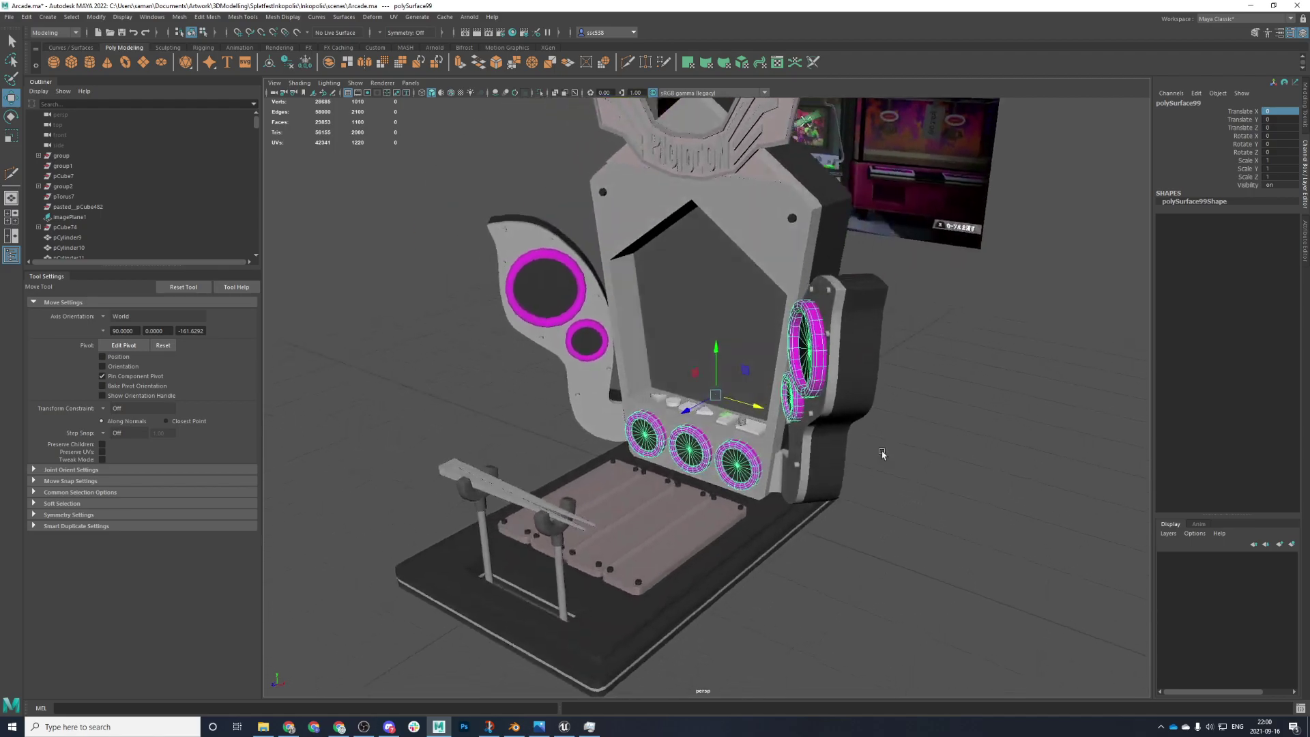
pyautogui.click(989, 257)
pyautogui.scroll(-3, 733, 543)
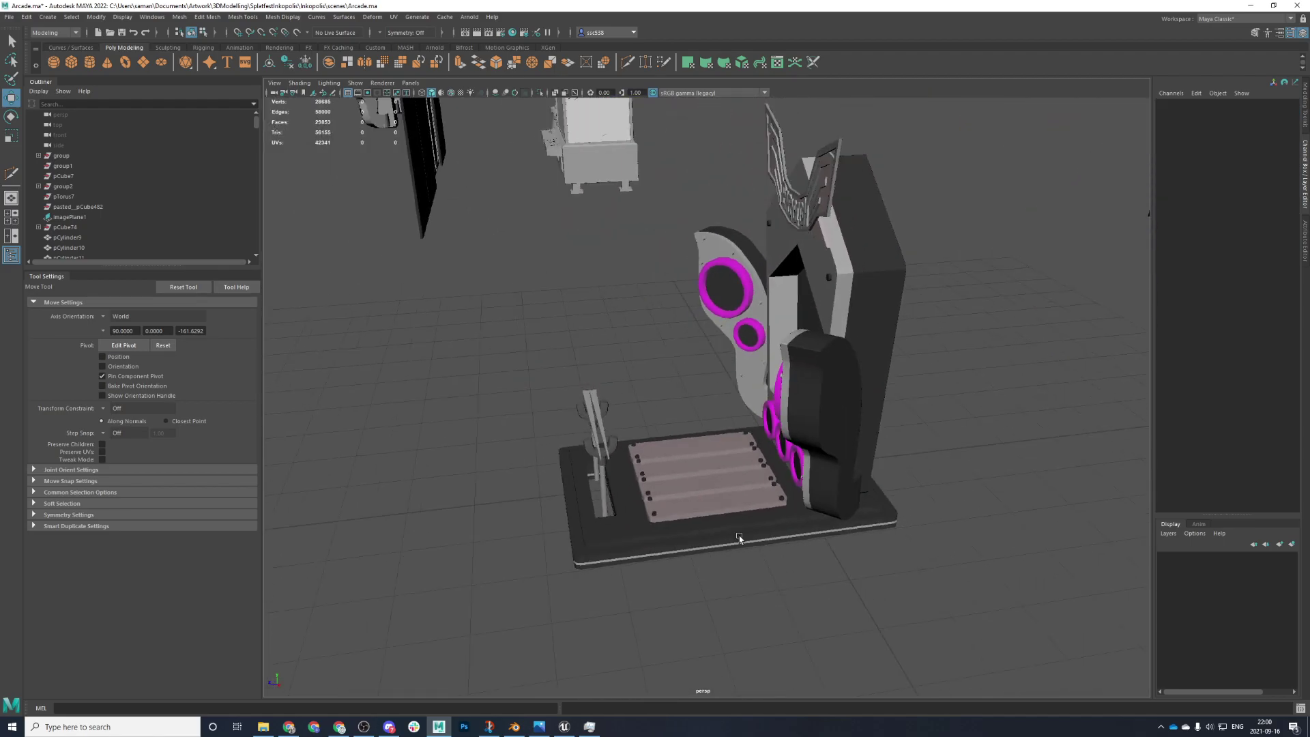
pyautogui.keyDown('alt'); pyautogui.moveTo(734, 542); pyautogui.dragTo(912, 510); pyautogui.keyUp('alt')
pyautogui.keyDown('alt'); pyautogui.moveTo(900, 490); pyautogui.dragTo(958, 522, button='middle'); pyautogui.keyUp('alt')
pyautogui.keyDown('alt'); pyautogui.moveTo(958, 522); pyautogui.dragTo(705, 603); pyautogui.keyUp('alt')
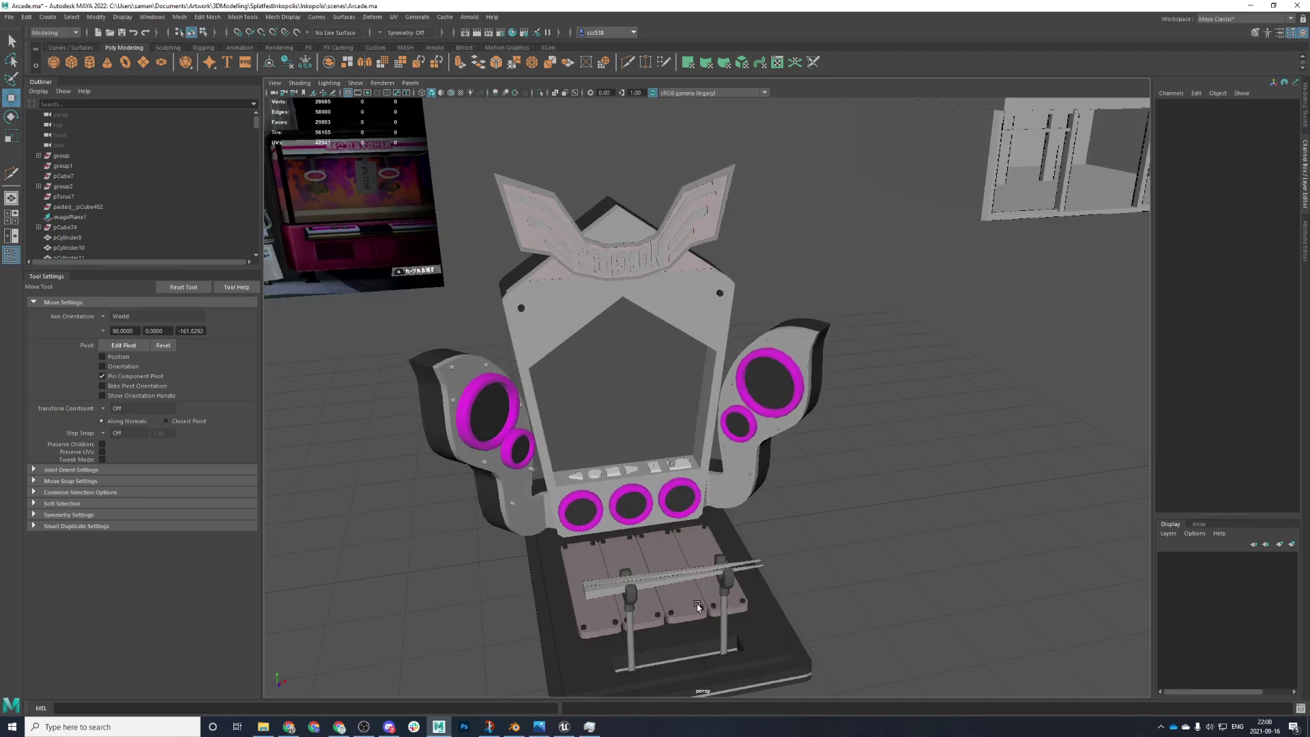
# - Assign a new Lambert material to the two long bars resting on the forked stand
pyautogui.click(623, 582)
pyautogui.scroll(4, 672, 470)
pyautogui.keyDown('alt'); pyautogui.moveTo(672, 471); pyautogui.dragTo(734, 300, button='middle'); pyautogui.keyUp('alt')
pyautogui.scroll(2, 699, 374)
pyautogui.keyDown('alt'); pyautogui.moveTo(775, 362); pyautogui.dragTo(862, 369); pyautogui.keyUp('alt')
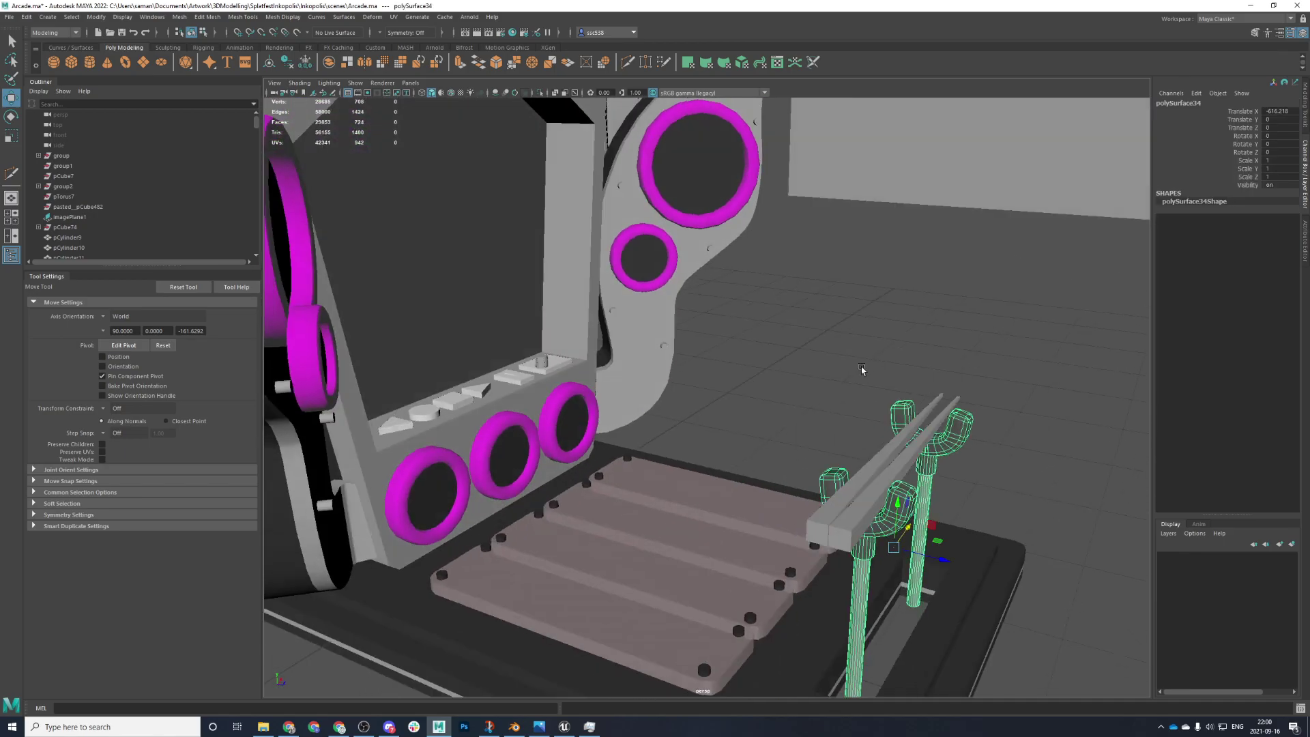
pyautogui.keyDown('alt'); pyautogui.moveTo(825, 412); pyautogui.dragTo(807, 344, button='middle'); pyautogui.keyUp('alt')
pyautogui.click(793, 356)
pyautogui.keyDown('shift'); pyautogui.click(776, 357); pyautogui.keyUp('shift')
pyautogui.rightClick(777, 358)
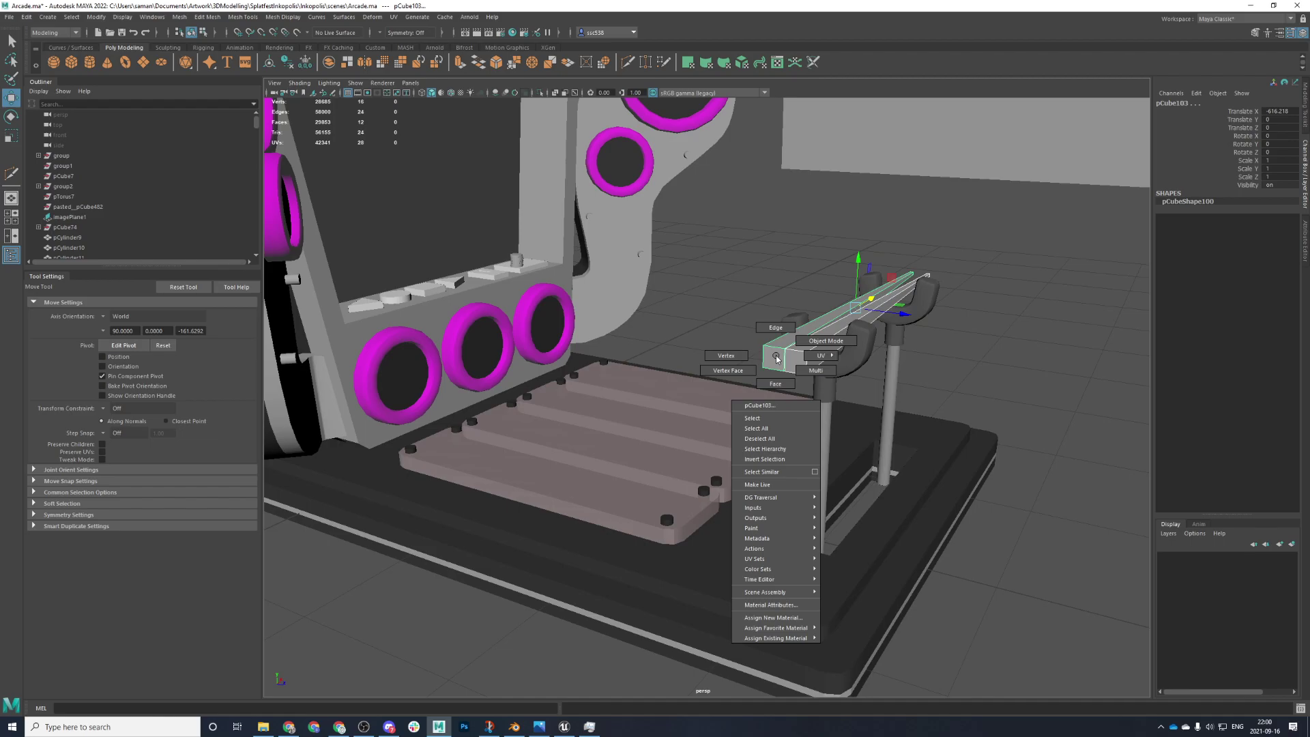
pyautogui.moveTo(790, 645)
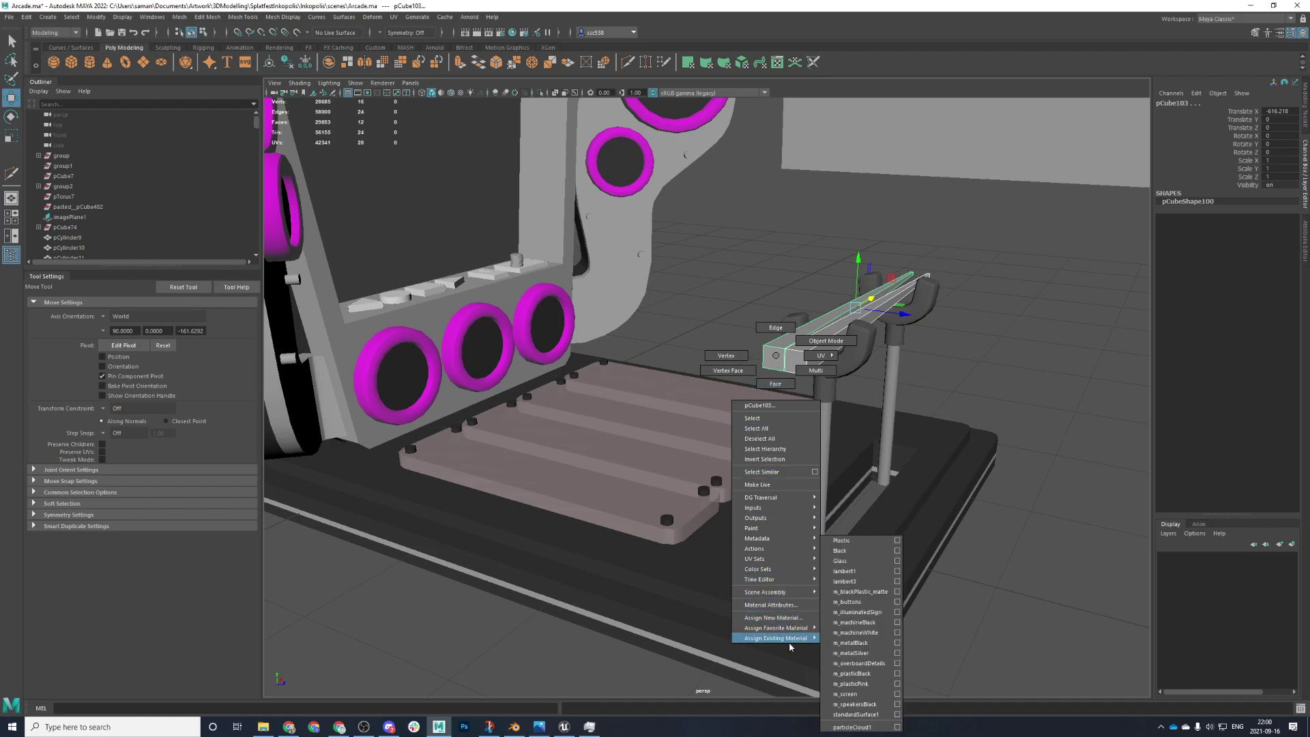
pyautogui.click(778, 617)
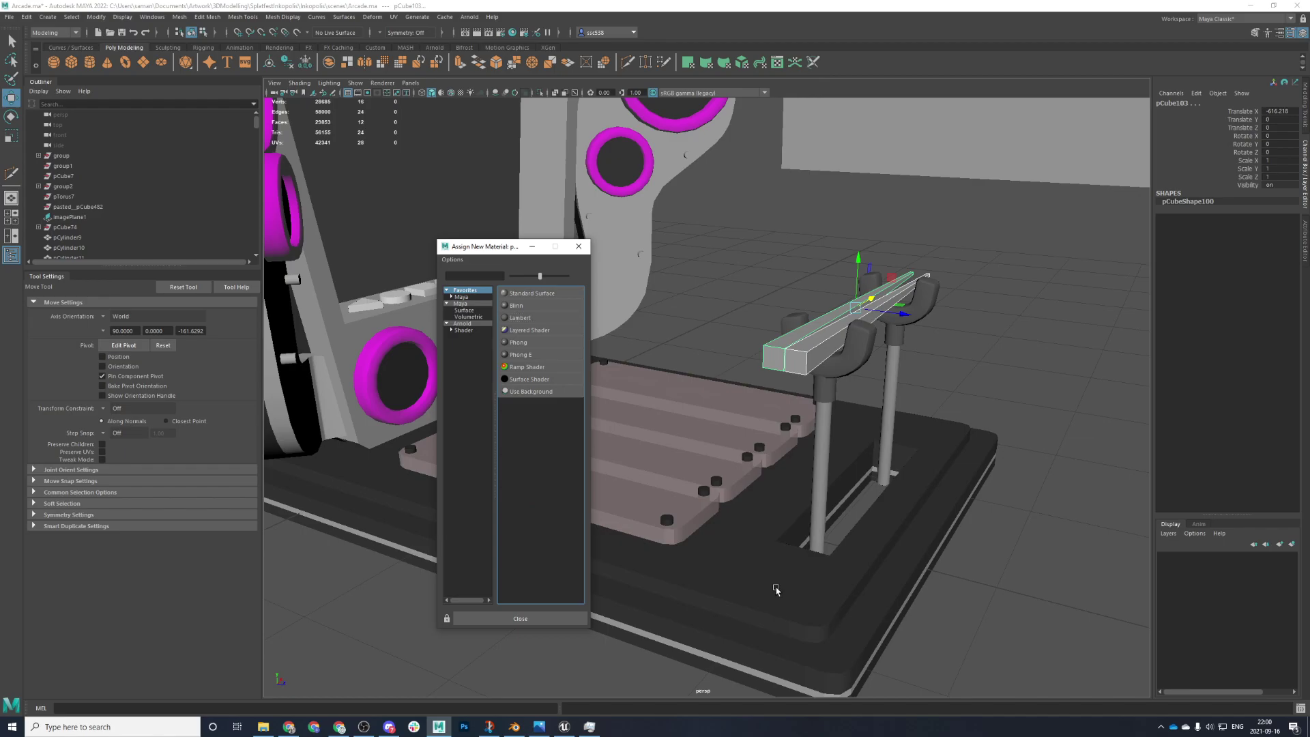
pyautogui.click(539, 319)
# - Name the bars' new Lambert material m_pink
pyautogui.doubleClick(1178, 125)
pyautogui.write('m_')
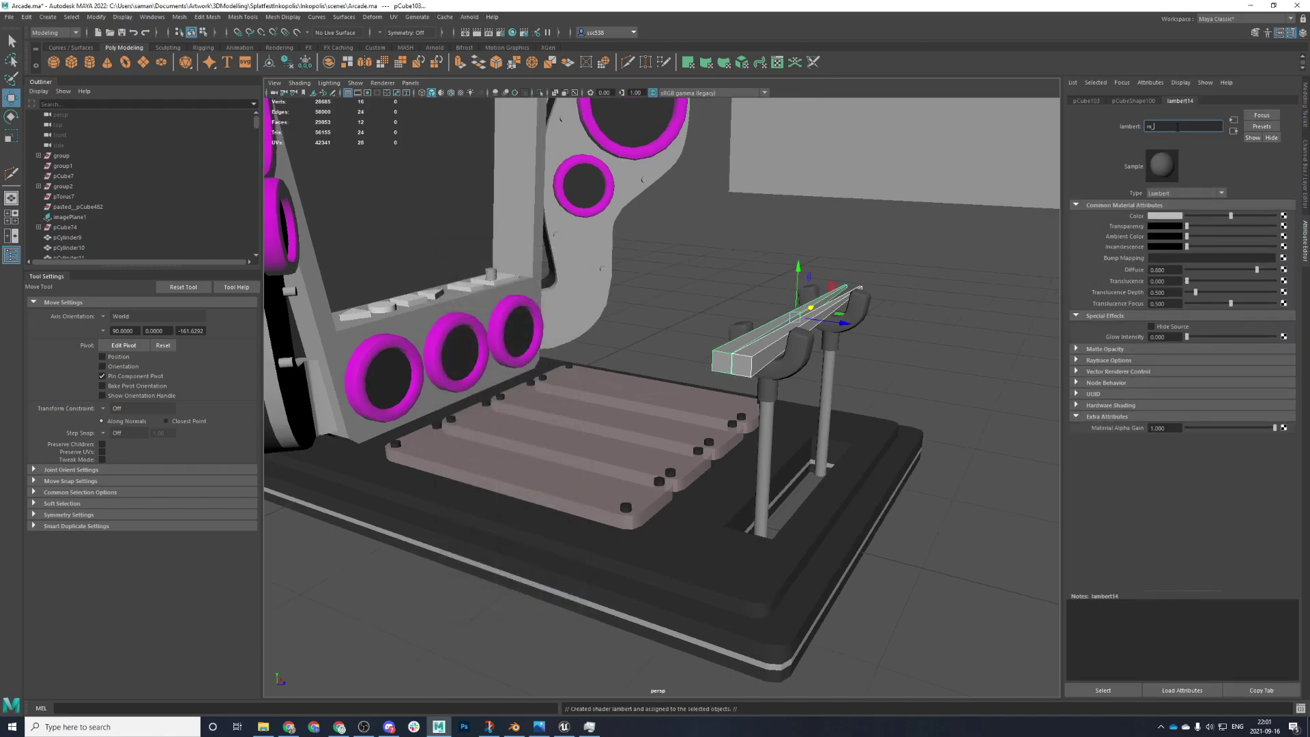
pyautogui.press('Return')
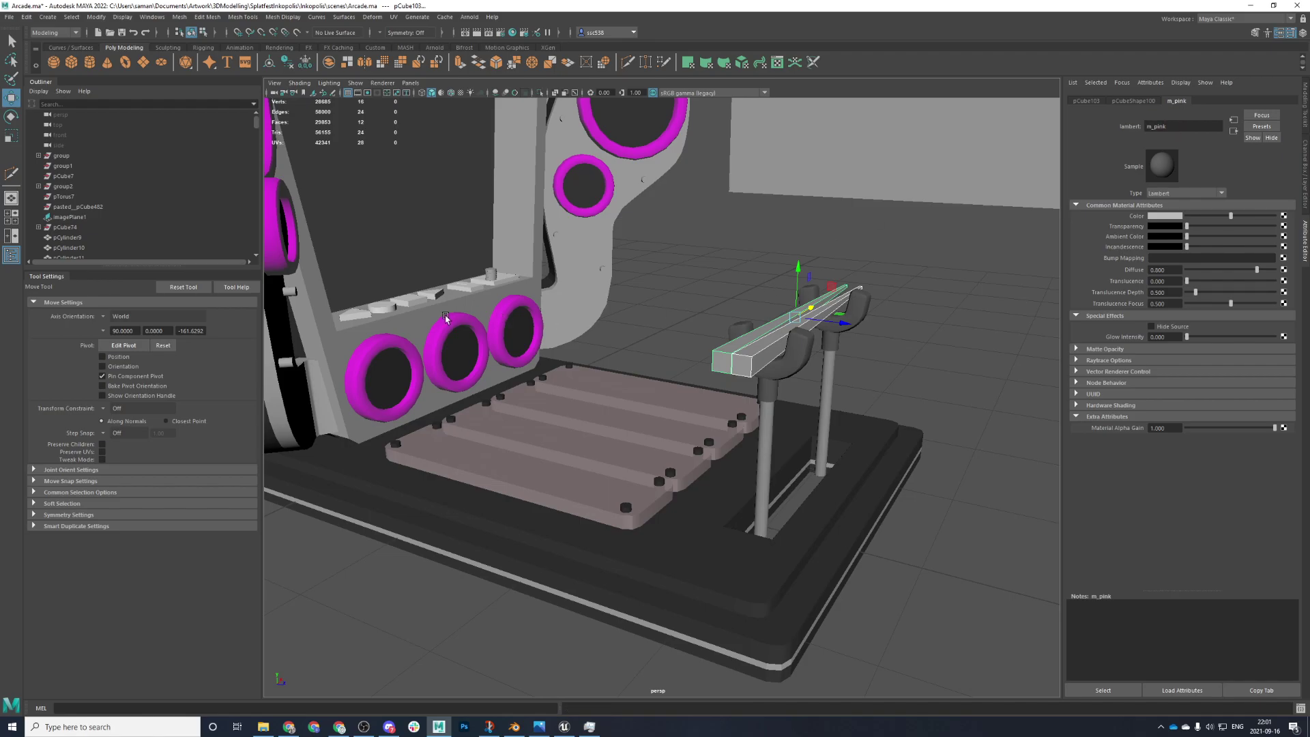
# - Rename the speaker rims' m_plasticPink material to m_speakersPink
pyautogui.click(508, 299)
pyautogui.click(1263, 101)
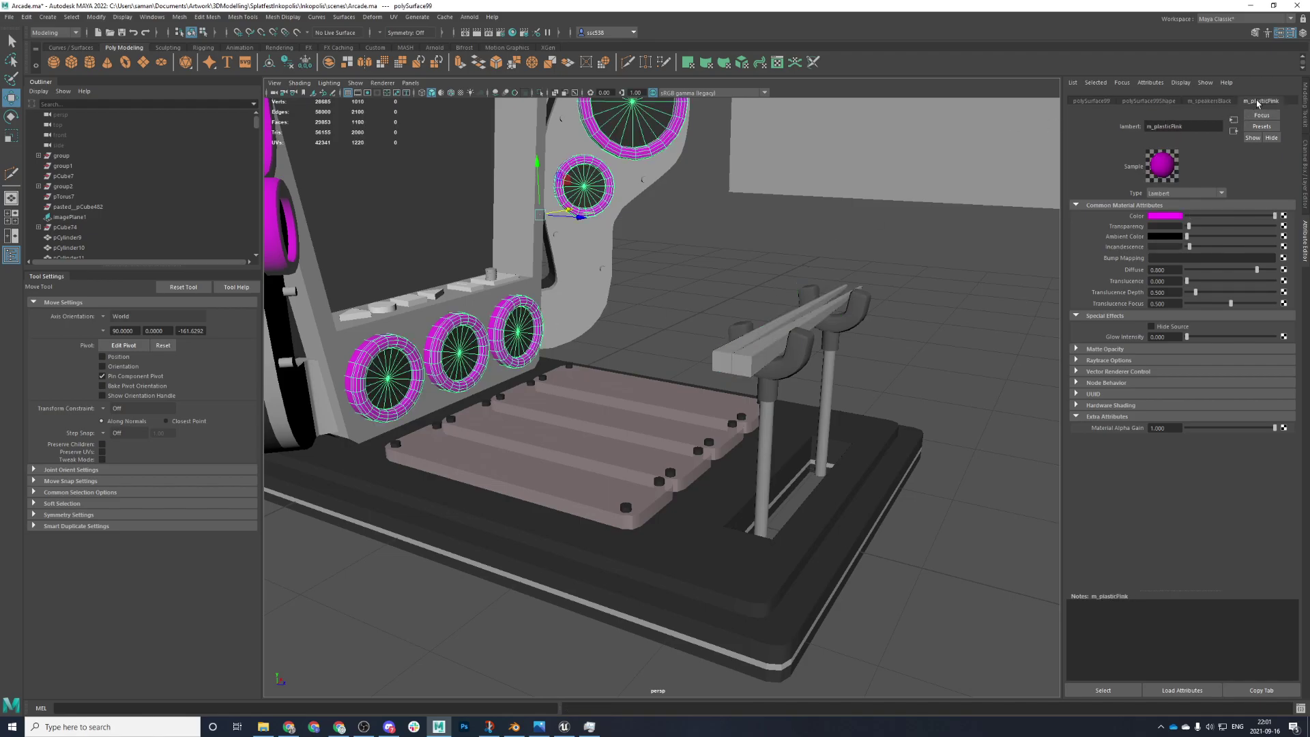
pyautogui.moveTo(1182, 126); pyautogui.dragTo(1158, 127)
pyautogui.press('BackSpace')
pyautogui.write('speakersPink')
pyautogui.press('Return')
# - Rename the bars' m_pink material to m_plasticPink
pyautogui.click(743, 368)
pyautogui.click(1202, 128)
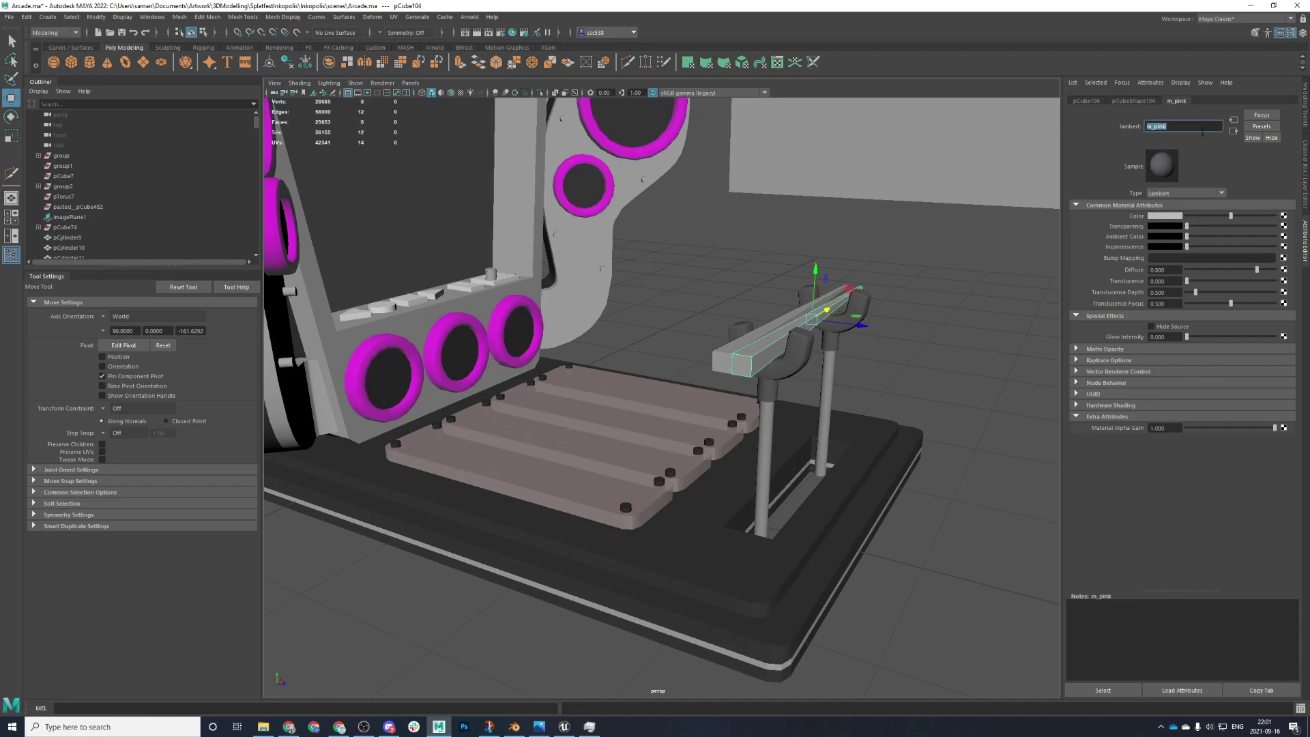
pyautogui.write('plasticPink')
pyautogui.press('Return')
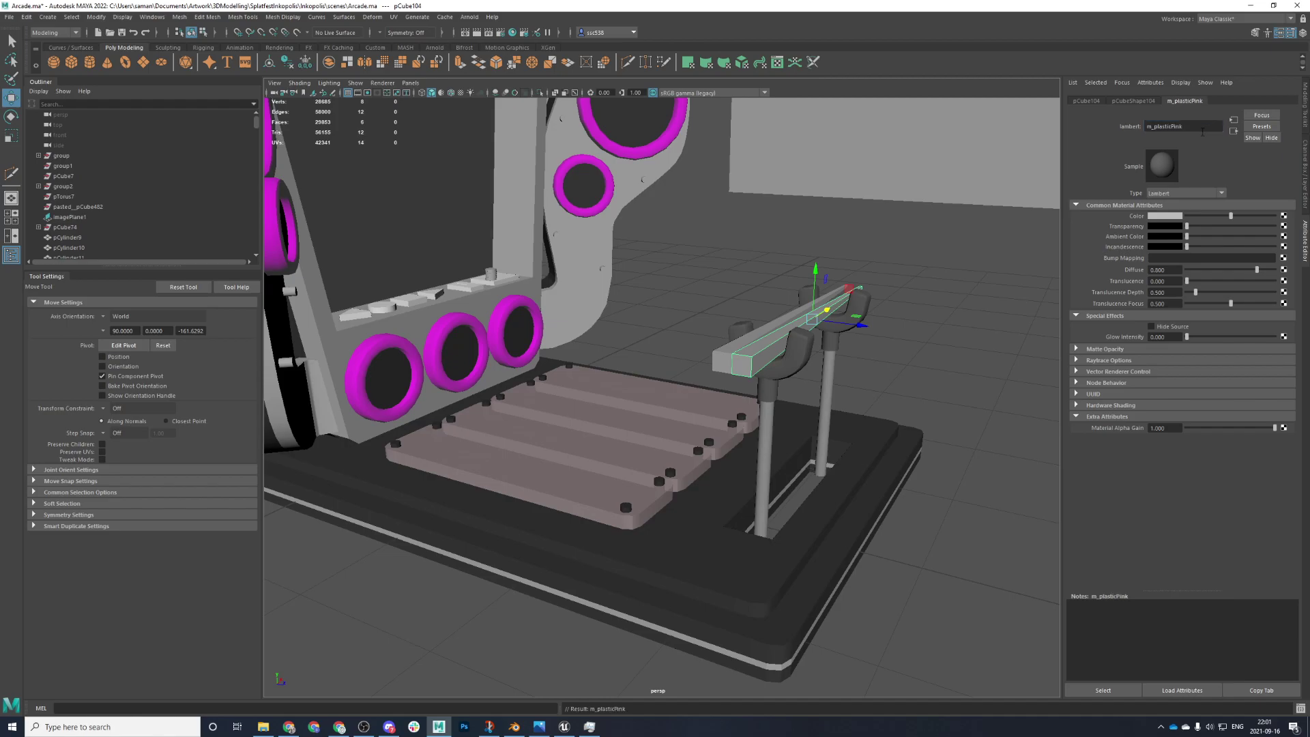
# - Set the bars' material colour to bright magenta with hue about 304.6, saturation 1 and maximum value, and save the scene
pyautogui.click(1179, 217)
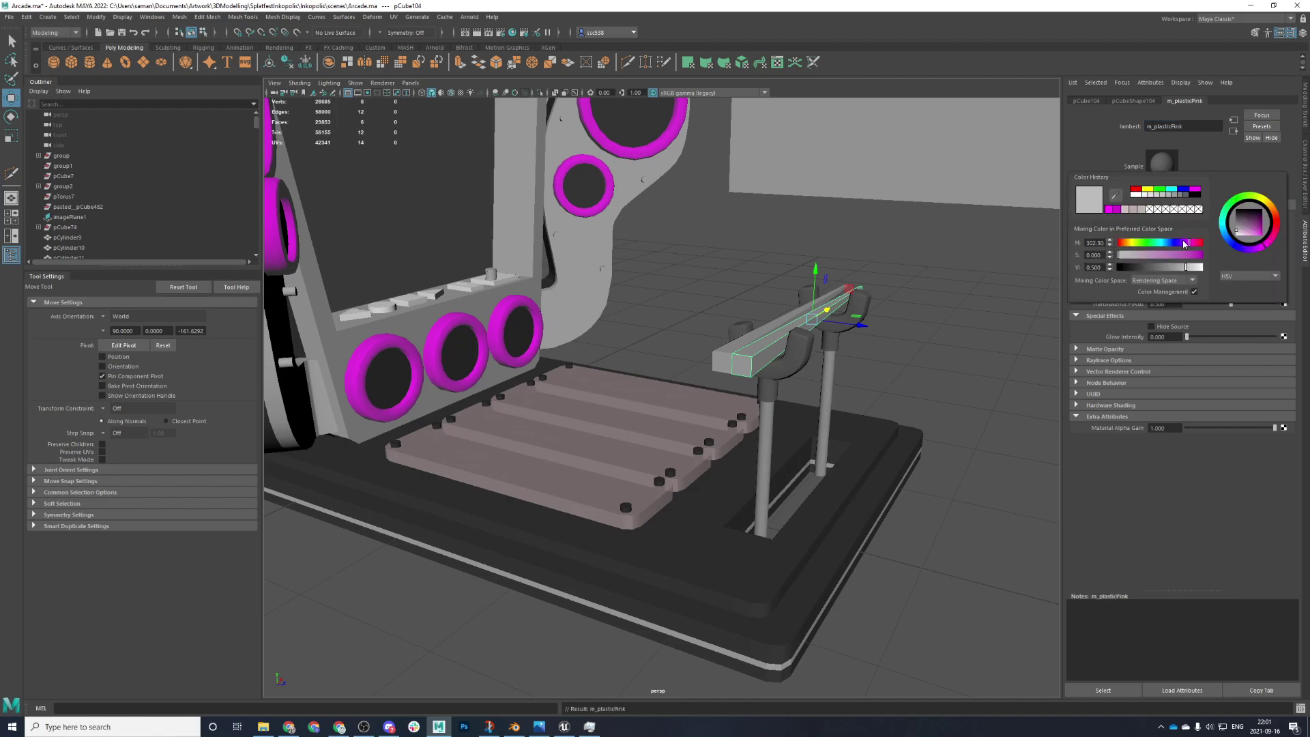
pyautogui.moveTo(1195, 255); pyautogui.dragTo(1201, 257)
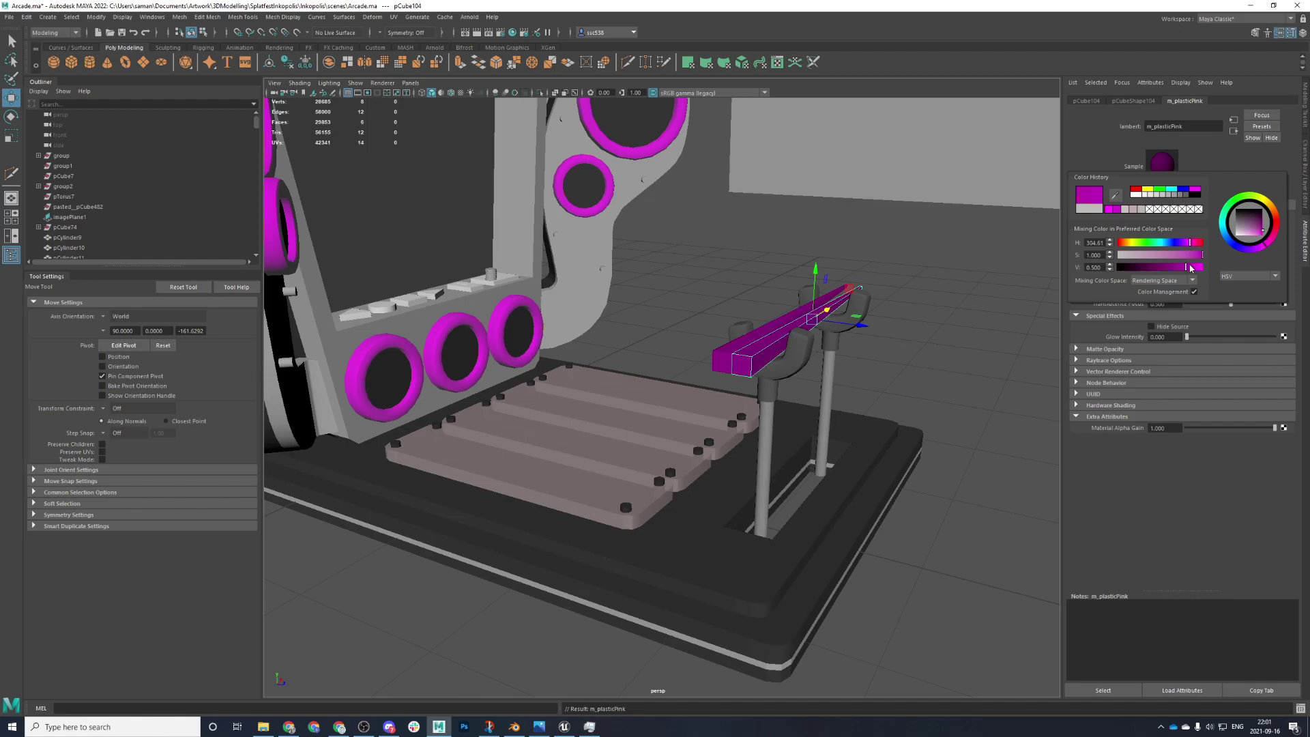
pyautogui.moveTo(1190, 269); pyautogui.dragTo(1201, 268)
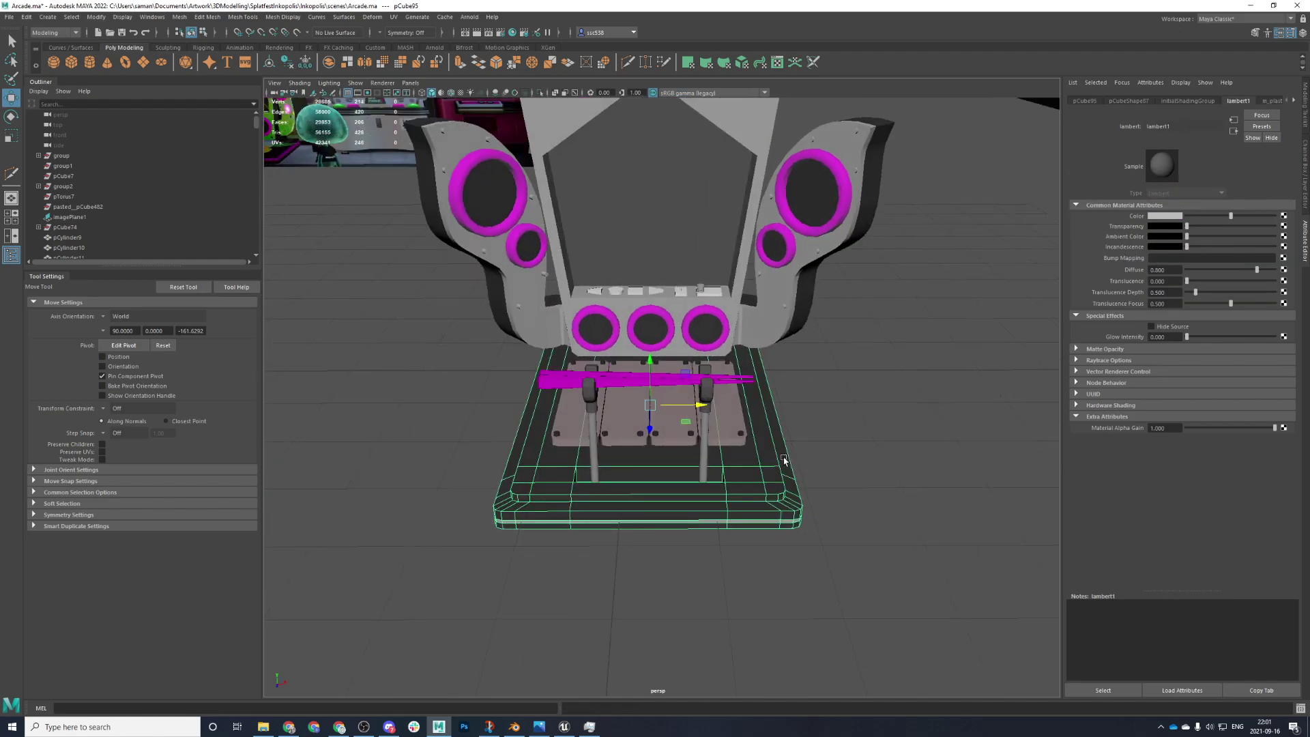
pyautogui.hotkey('ctrl', 's')
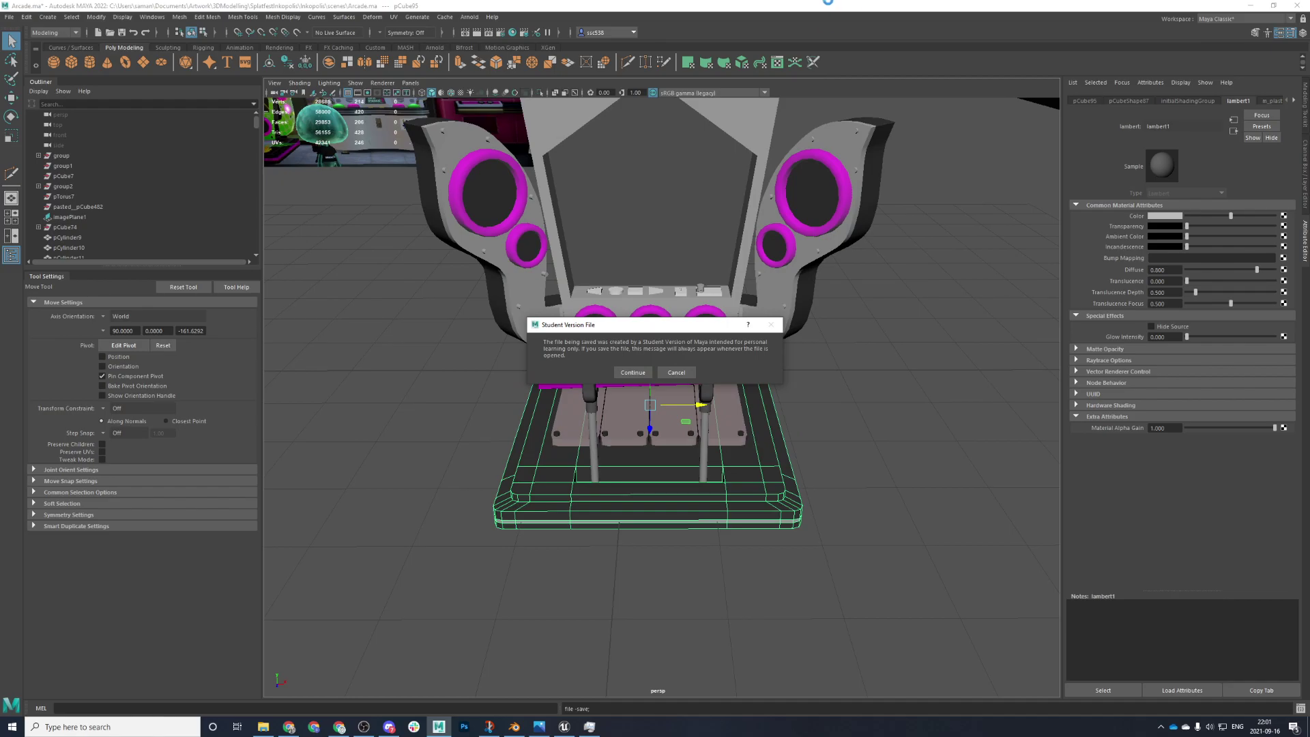
pyautogui.click(632, 372)
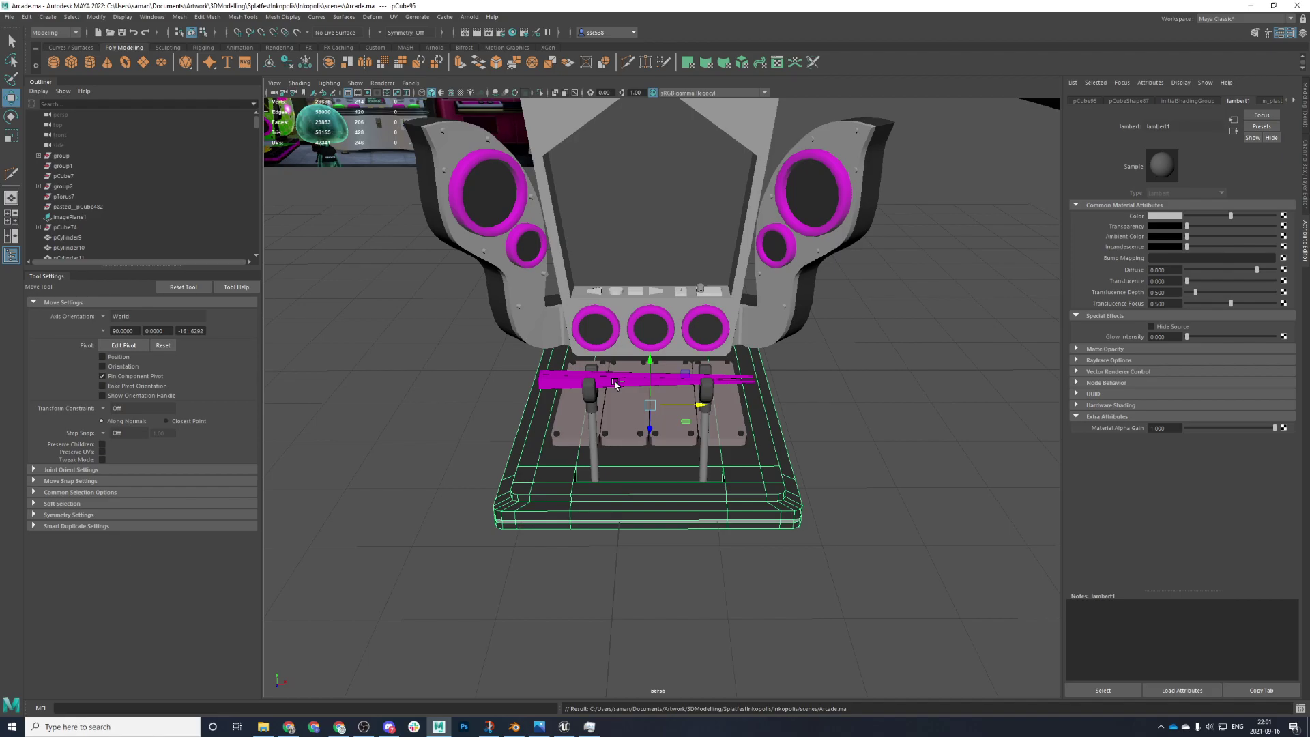
# - Assign a new Lambert material to all the discs of the coin stack on the control ledge
pyautogui.keyDown('alt'); pyautogui.moveTo(855, 419); pyautogui.dragTo(675, 372); pyautogui.keyUp('alt')
pyautogui.keyDown('alt'); pyautogui.moveTo(723, 369); pyautogui.dragTo(906, 350, button='right'); pyautogui.keyUp('alt')
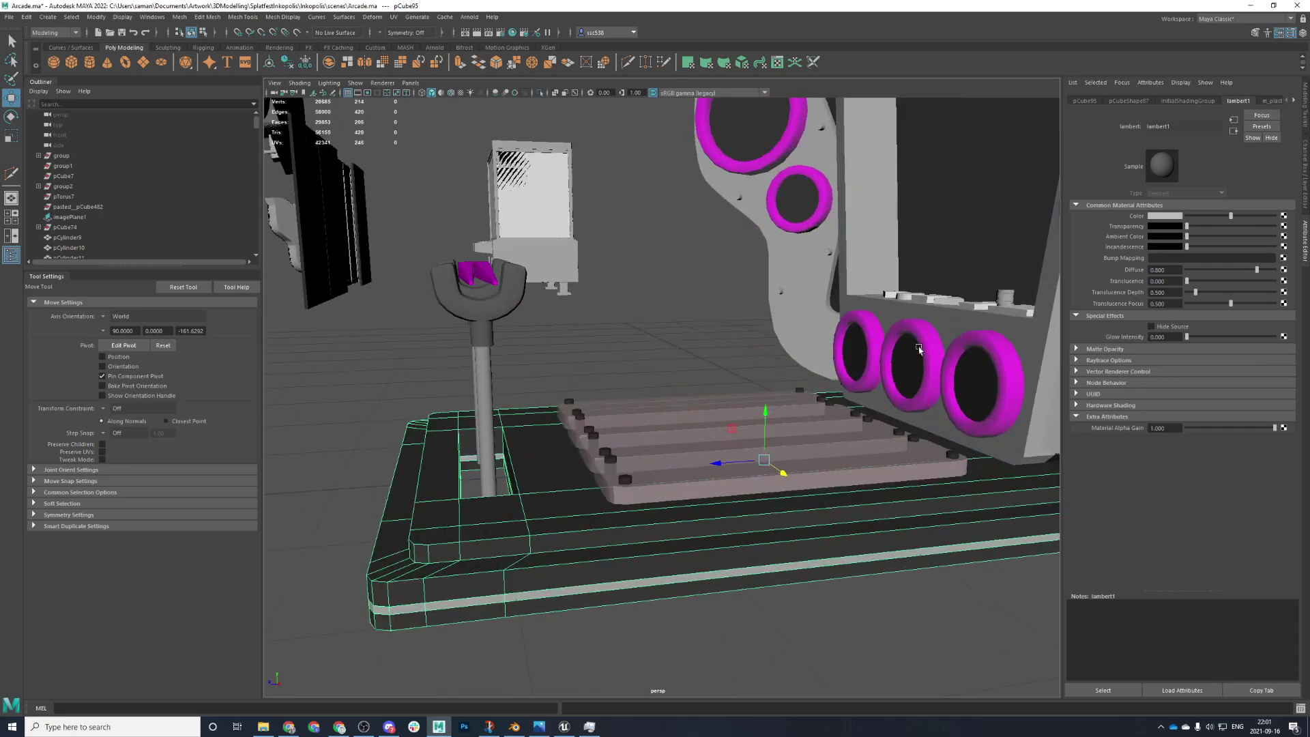
pyautogui.keyDown('alt'); pyautogui.moveTo(926, 347); pyautogui.dragTo(748, 399, button='middle'); pyautogui.keyUp('alt')
pyautogui.keyDown('alt'); pyautogui.moveTo(748, 401); pyautogui.dragTo(895, 364); pyautogui.keyUp('alt')
pyautogui.click(854, 293)
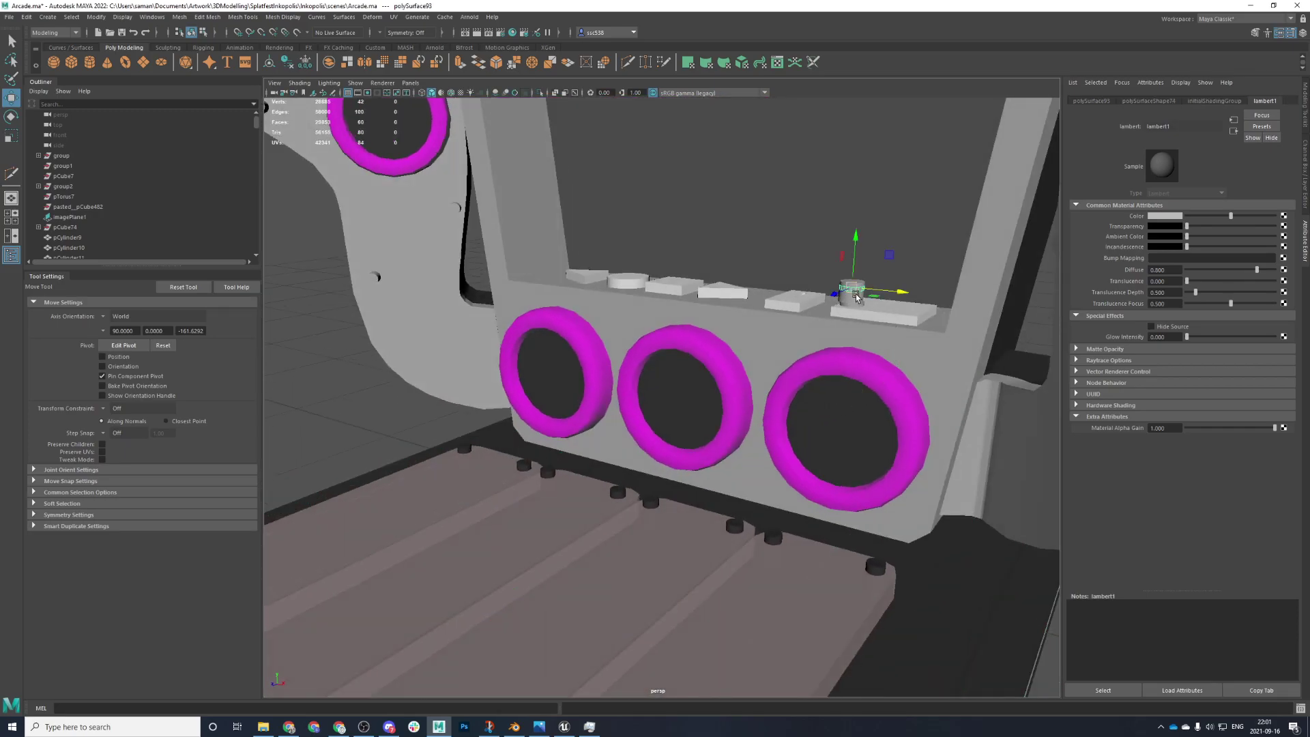
pyautogui.press('f')
pyautogui.keyDown('shift'); pyautogui.click(759, 356); pyautogui.keyUp('shift')
pyautogui.keyDown('shift'); pyautogui.click(680, 550); pyautogui.keyUp('shift')
pyautogui.keyDown('shift'); pyautogui.click(671, 591); pyautogui.keyUp('shift')
pyautogui.scroll(-4, 685, 591)
pyautogui.keyDown('shift'); pyautogui.click(683, 526); pyautogui.keyUp('shift')
pyautogui.keyDown('shift'); pyautogui.click(695, 568); pyautogui.keyUp('shift')
pyautogui.moveTo(705, 444); pyautogui.dragTo(700, 706, button='right')
pyautogui.click(545, 317)
# - Name the coin stack's new material m_coin
pyautogui.doubleClick(1190, 126)
pyautogui.write('m_oc')
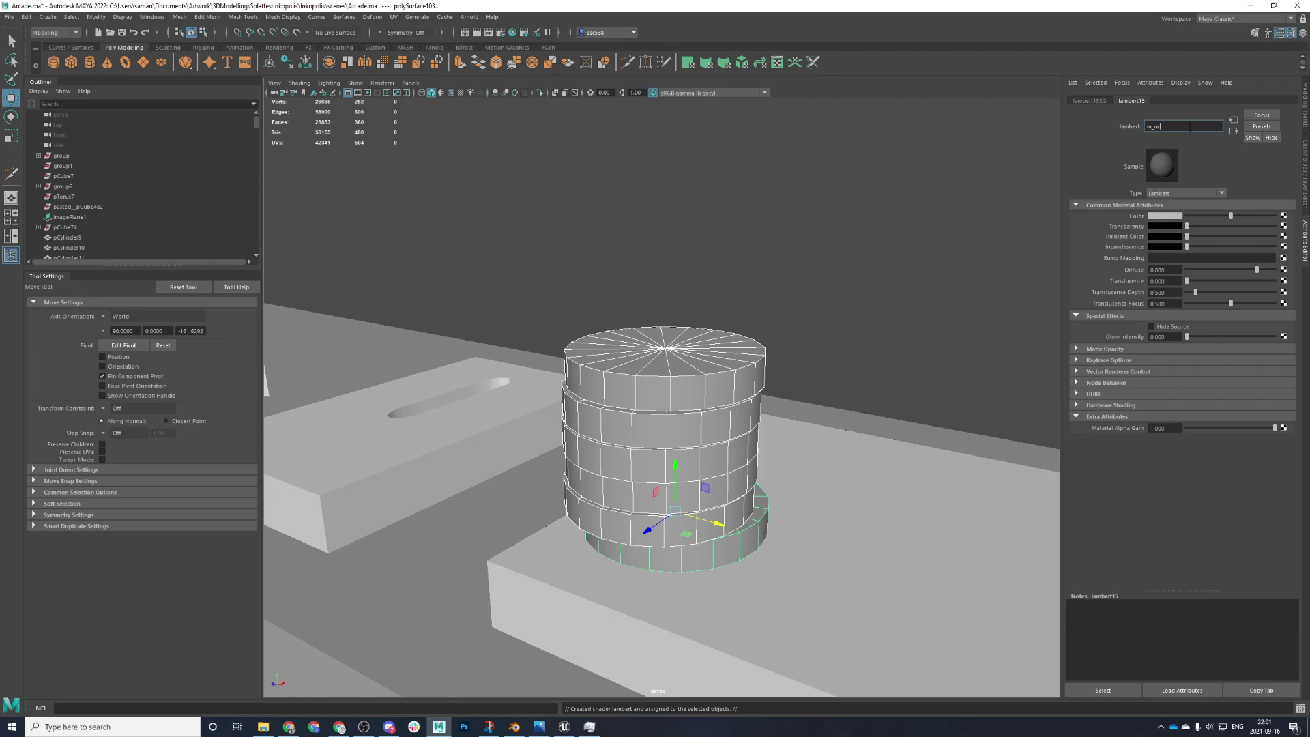
pyautogui.write('oin')
pyautogui.press('Return')
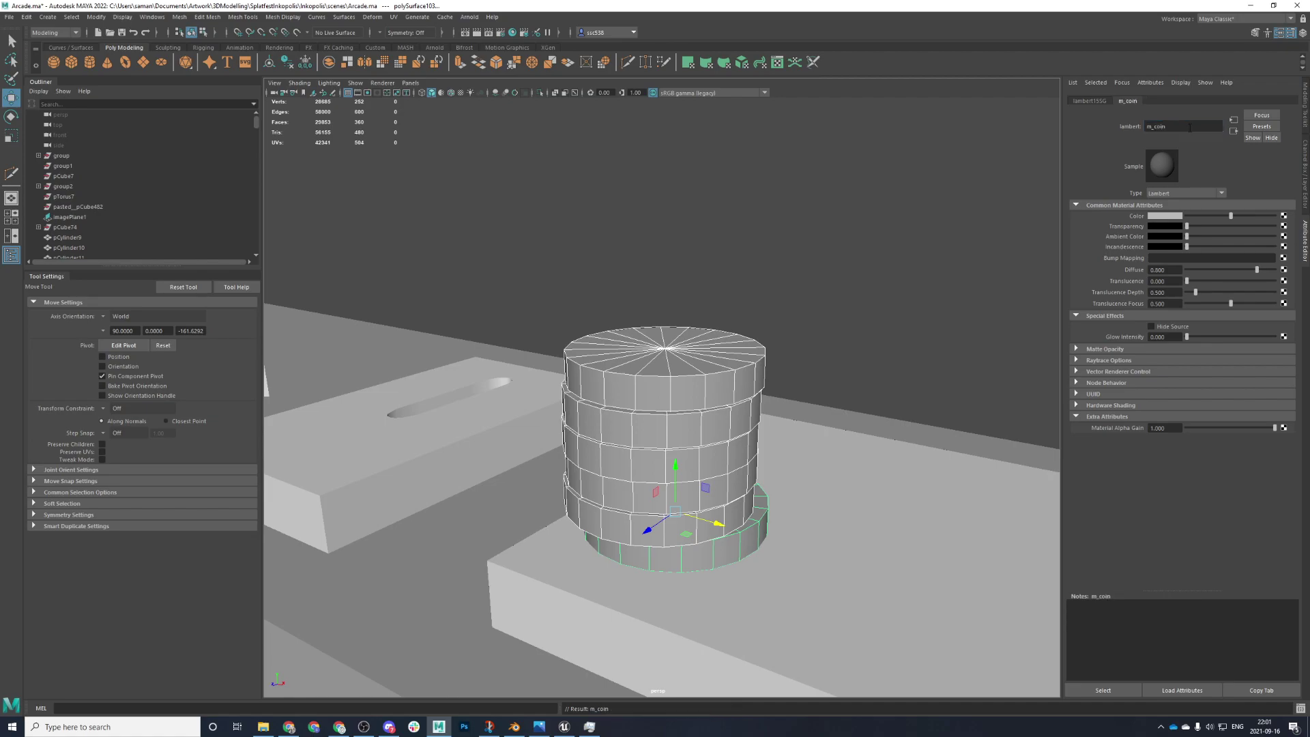
# - Set the m_coin material's colour to an olive yellow with hue 60 and saturation about 0.69, and save the scene
pyautogui.click(1179, 217)
pyautogui.moveTo(1133, 252); pyautogui.dragTo(1169, 264)
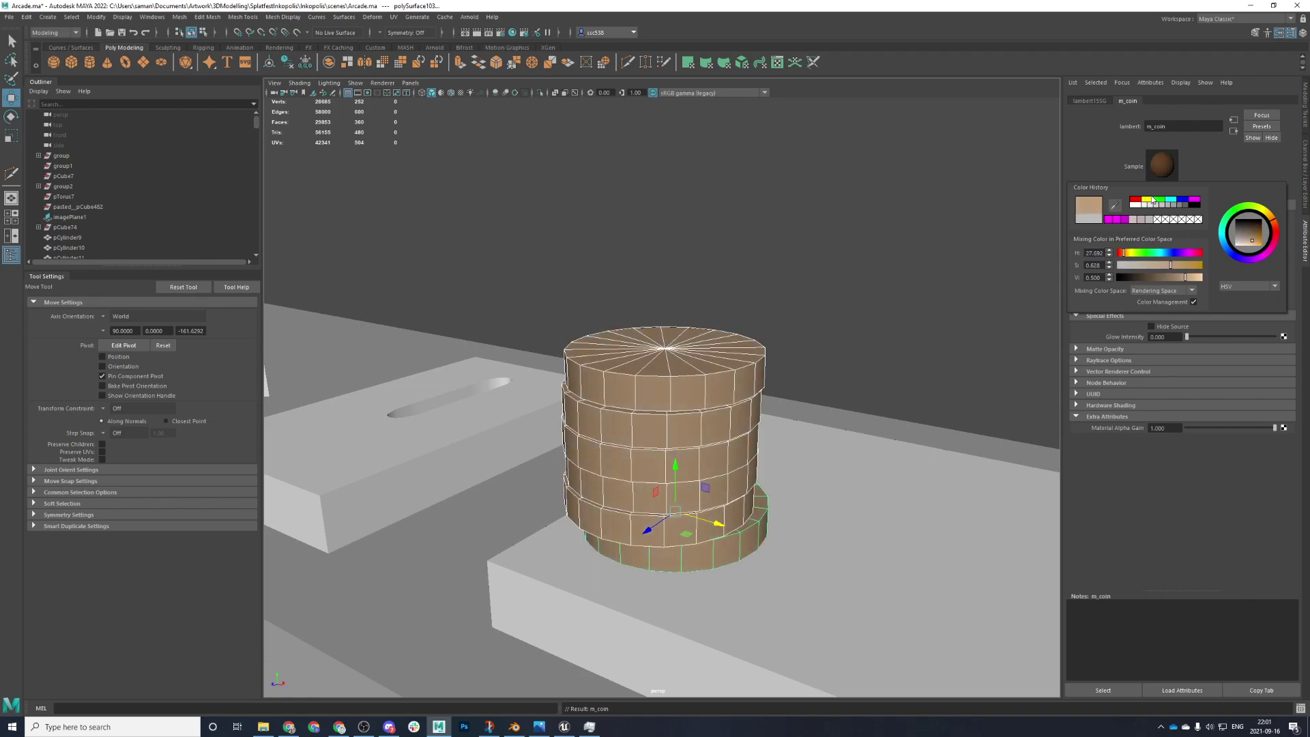
pyautogui.click(1153, 200)
pyautogui.click(1163, 266)
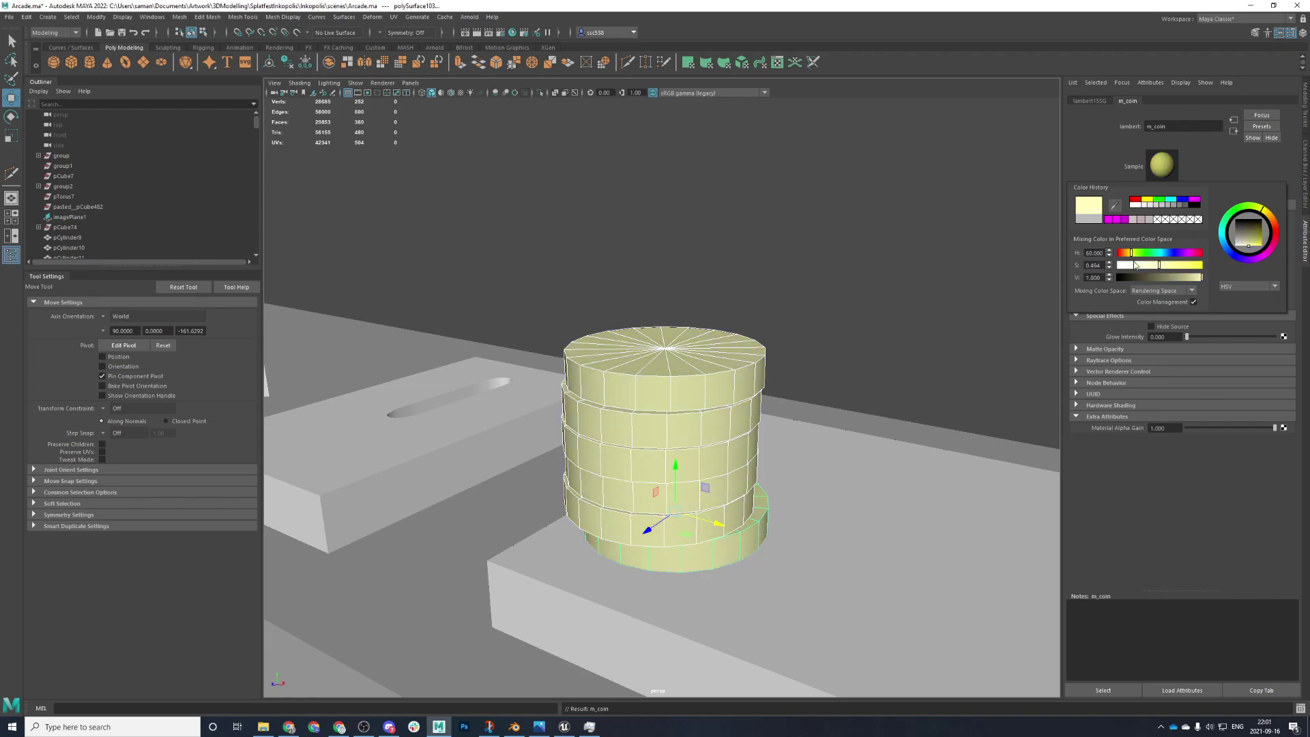
pyautogui.click(1171, 265)
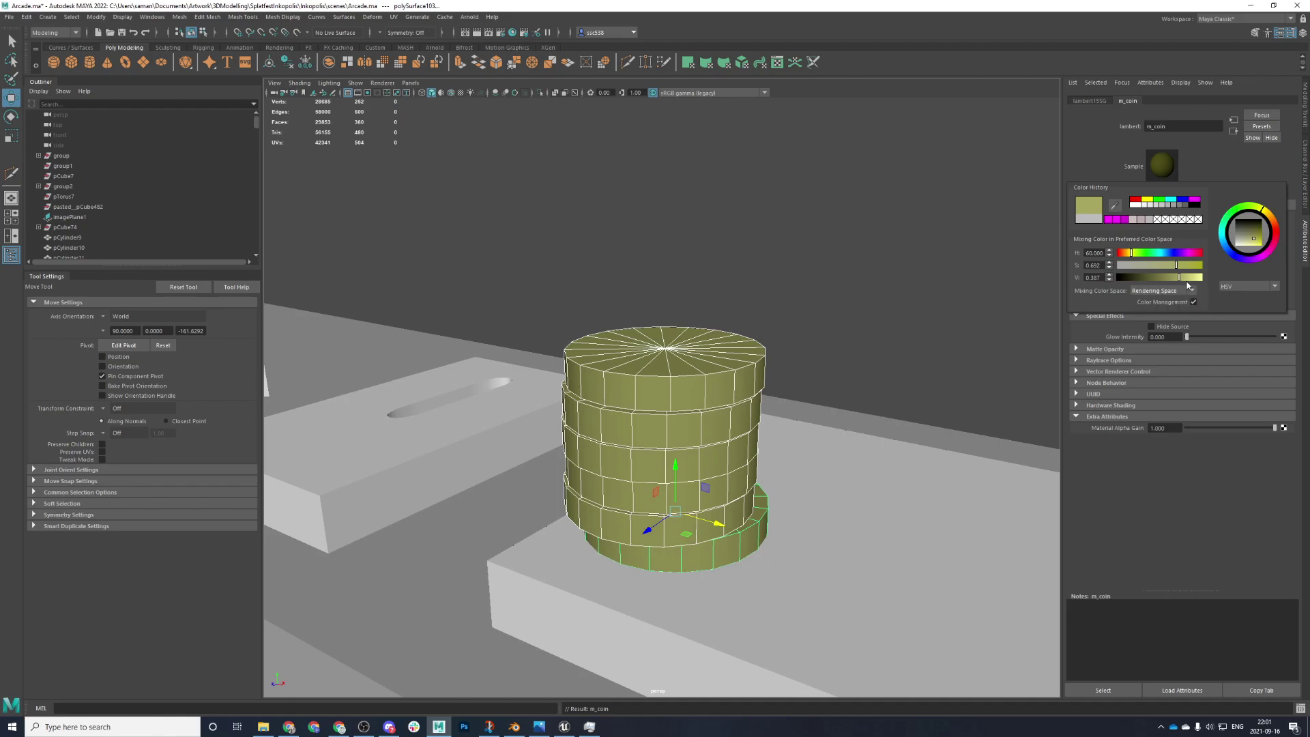
pyautogui.click(1194, 277)
pyautogui.hotkey('ctrl', 's')
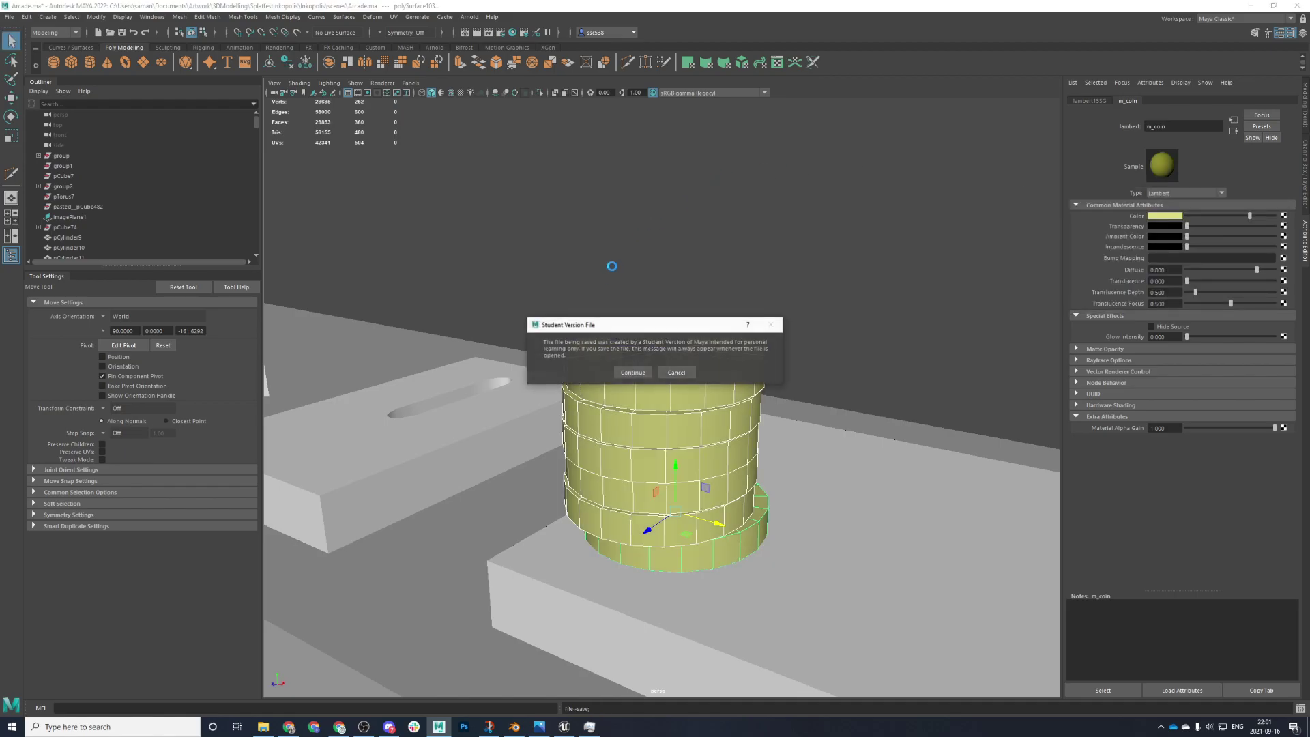
pyautogui.click(622, 369)
# - Compare the material on a side-wing bolt with the one on a bolt of the floor panels
pyautogui.scroll(-5, 750, 367)
pyautogui.moveTo(708, 364); pyautogui.dragTo(759, 349, button='right')
pyautogui.scroll(-7, 789, 334)
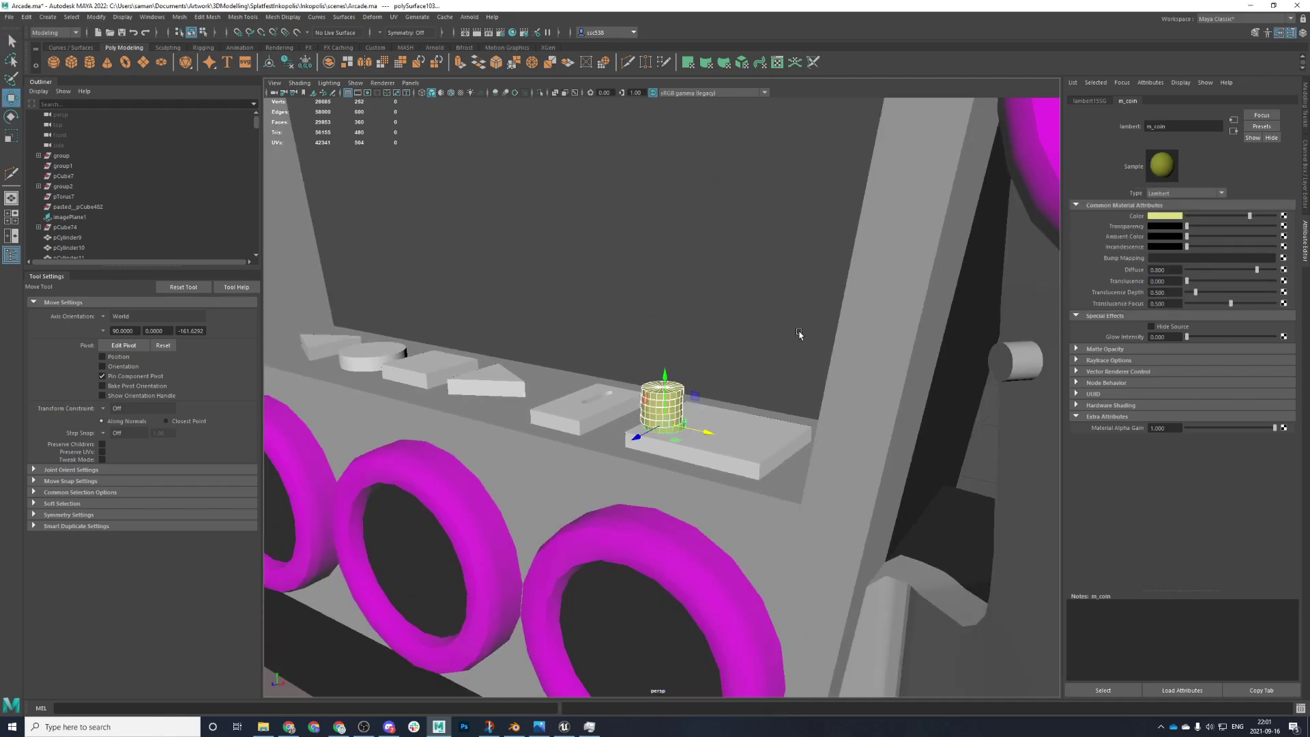
pyautogui.click(968, 386)
pyautogui.keyDown('alt'); pyautogui.moveTo(759, 430); pyautogui.dragTo(773, 430); pyautogui.keyUp('alt')
pyautogui.scroll(6, 658, 373)
pyautogui.keyDown('alt'); pyautogui.moveTo(565, 371); pyautogui.dragTo(748, 509, button='middle'); pyautogui.keyUp('alt')
pyautogui.scroll(-3, 620, 376)
pyautogui.scroll(-3, 526, 340)
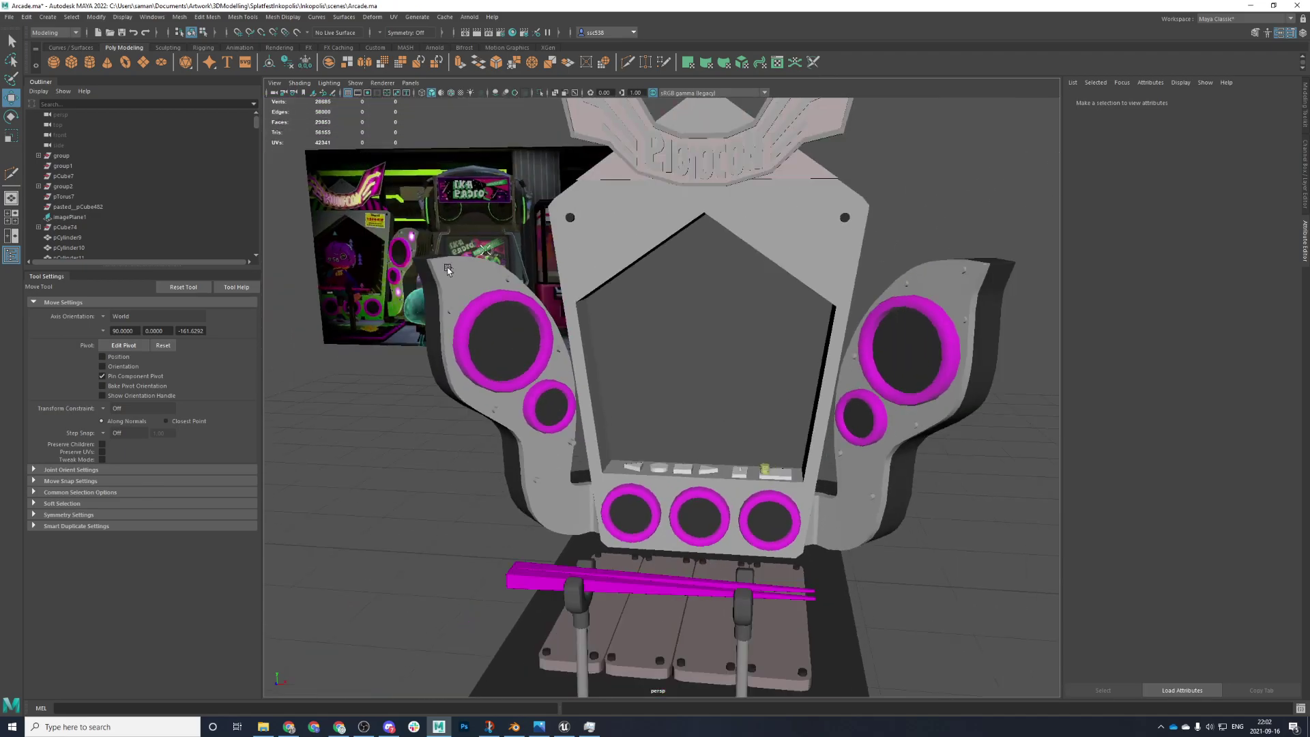
pyautogui.click(453, 277)
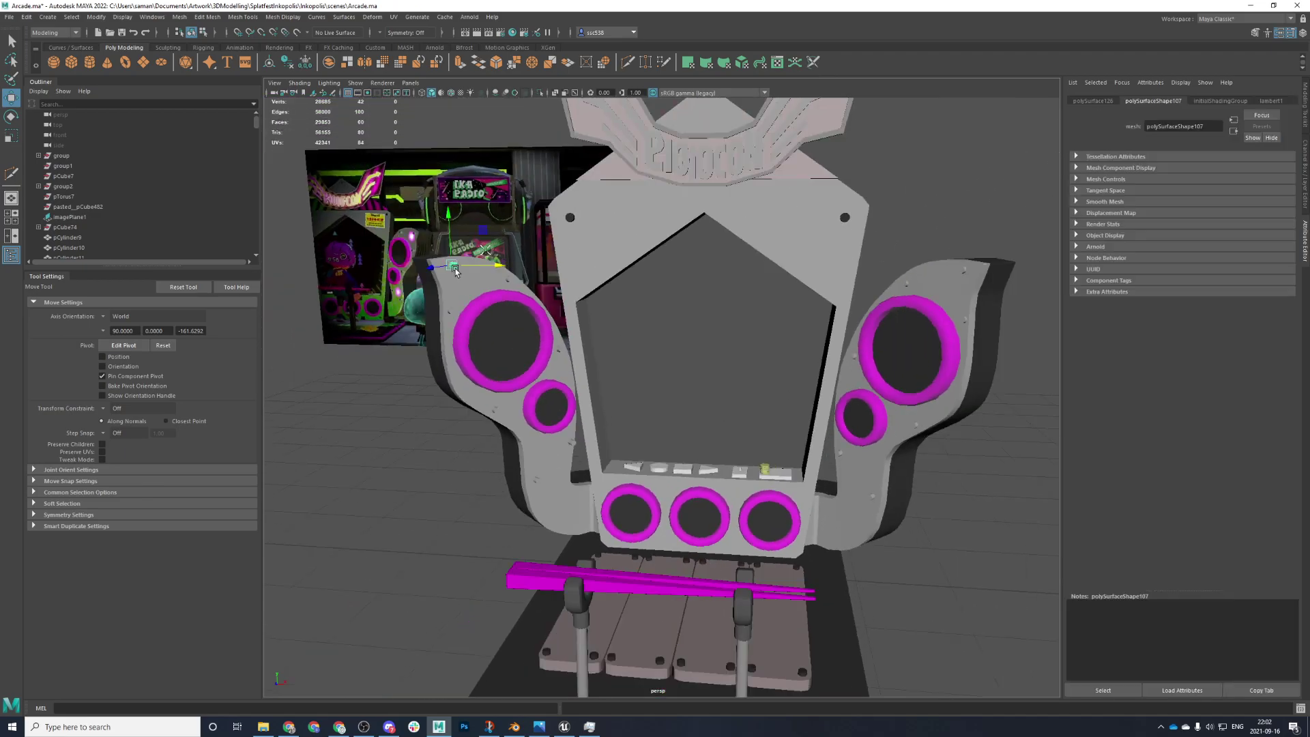
pyautogui.click(594, 660)
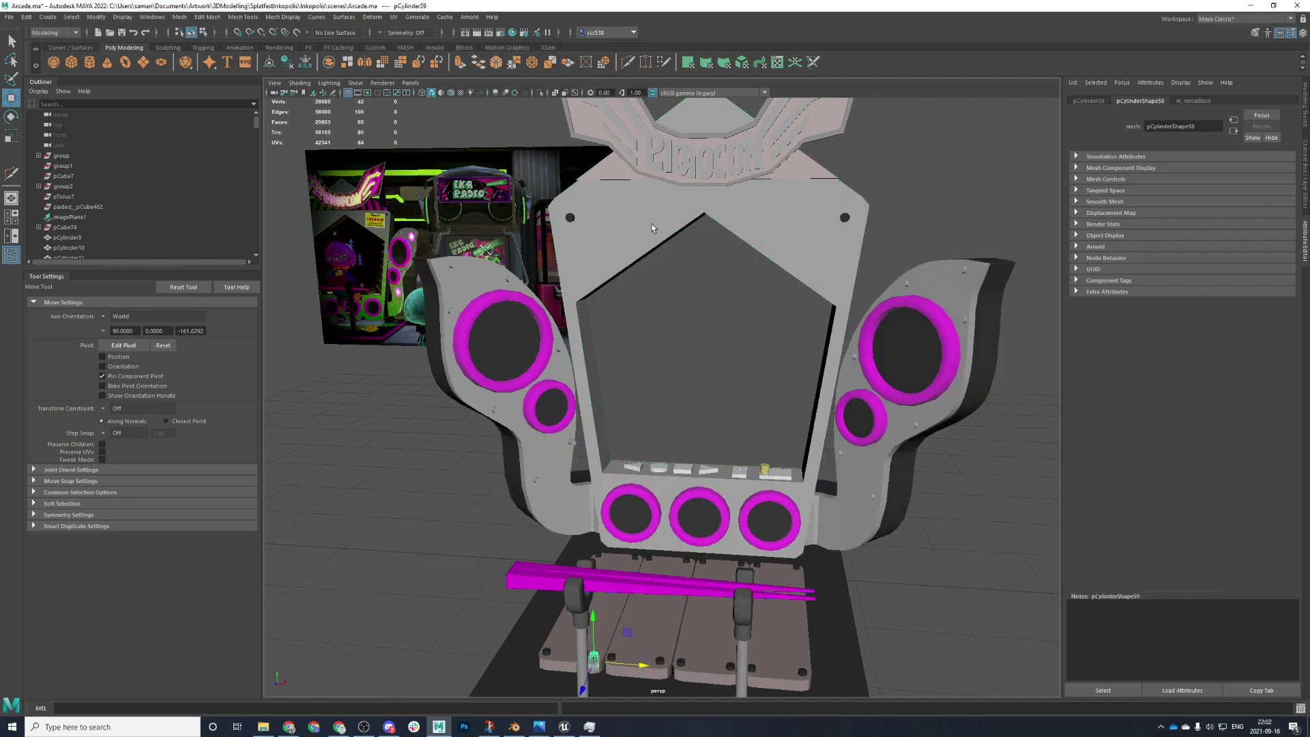
# - Assign the existing m_metalBlack material to all the small bolts on the side wing nearest the reference image
pyautogui.click(445, 268)
pyautogui.scroll(3, 478, 287)
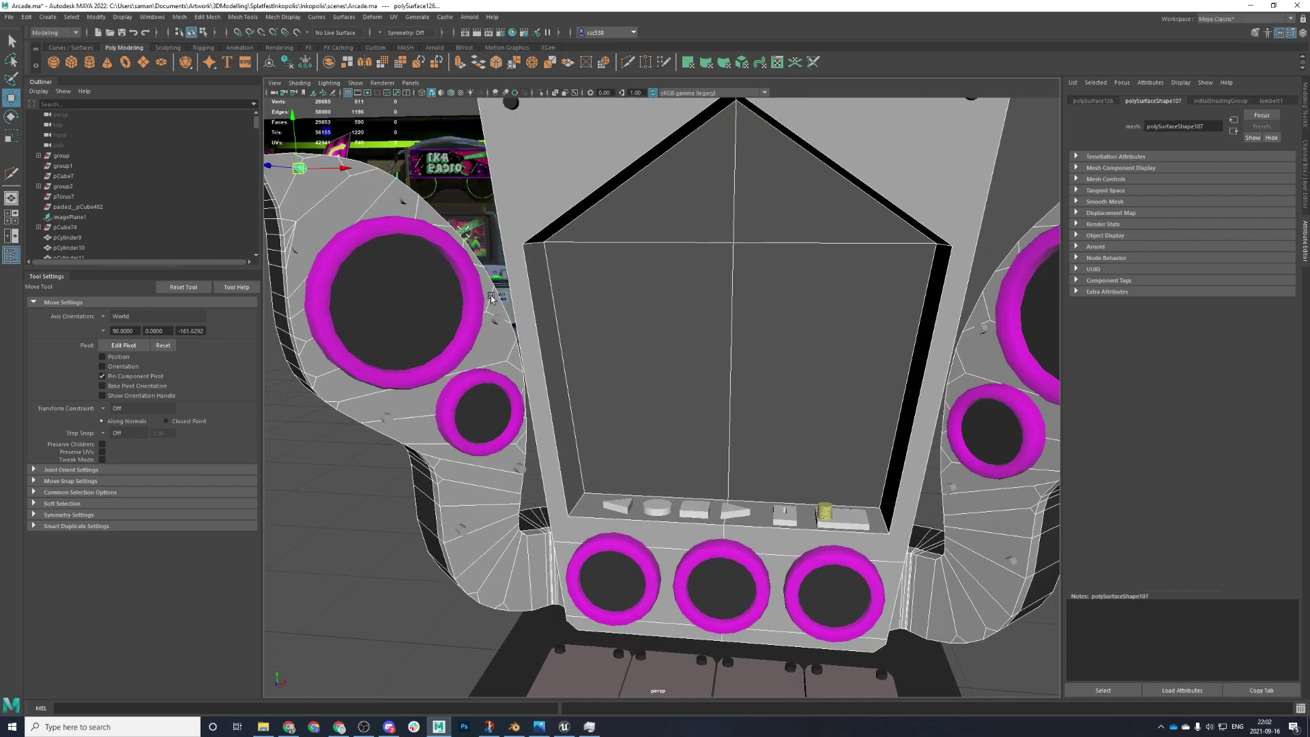
pyautogui.keyDown('shift'); pyautogui.click(402, 200); pyautogui.keyUp('shift')
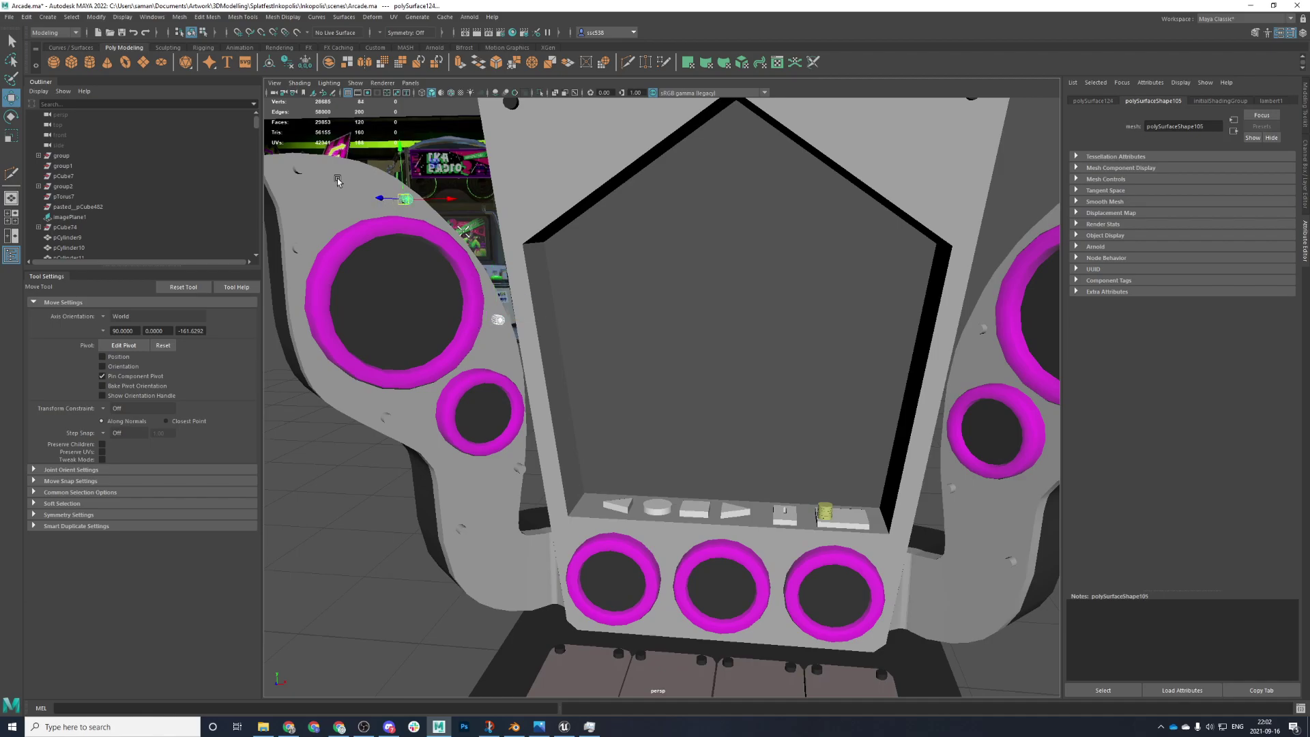
pyautogui.keyDown('shift'); pyautogui.click(300, 169); pyautogui.keyUp('shift')
pyautogui.scroll(-5, 449, 287)
pyautogui.scroll(4, 449, 285)
pyautogui.click(411, 390)
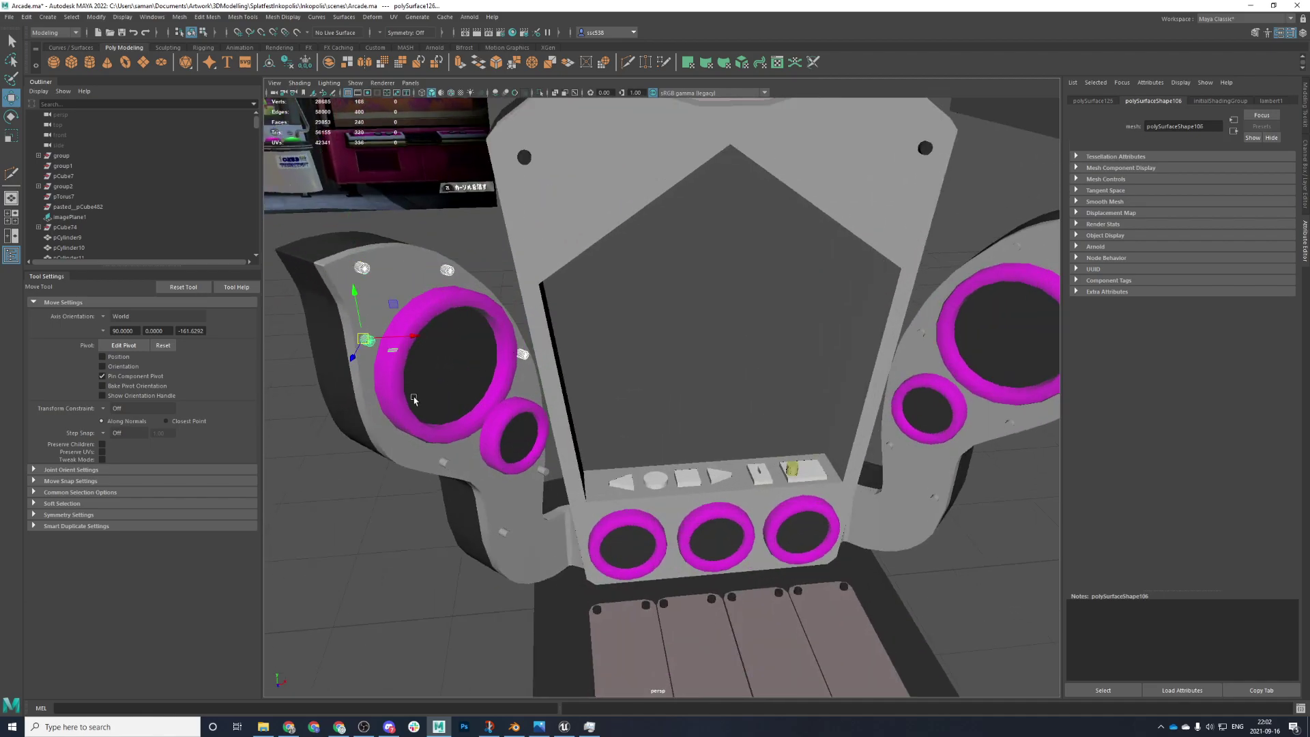
pyautogui.keyDown('shift'); pyautogui.click(440, 466); pyautogui.keyUp('shift')
pyautogui.keyDown('alt'); pyautogui.moveTo(471, 509); pyautogui.dragTo(463, 422, button='middle'); pyautogui.keyUp('alt')
pyautogui.keyDown('shift'); pyautogui.click(498, 435); pyautogui.keyUp('shift')
pyautogui.keyDown('shift'); pyautogui.click(542, 374); pyautogui.keyUp('shift')
pyautogui.moveTo(545, 376); pyautogui.dragTo(622, 632, button='right')
# - Assign m_metalBlack to all the small bolts on the opposite side wing and save the scene
pyautogui.scroll(-3, 839, 434)
pyautogui.keyDown('alt'); pyautogui.moveTo(932, 444); pyautogui.dragTo(839, 434, button='middle'); pyautogui.keyUp('alt')
pyautogui.scroll(2, 839, 434)
pyautogui.click(839, 434)
pyautogui.click(764, 413)
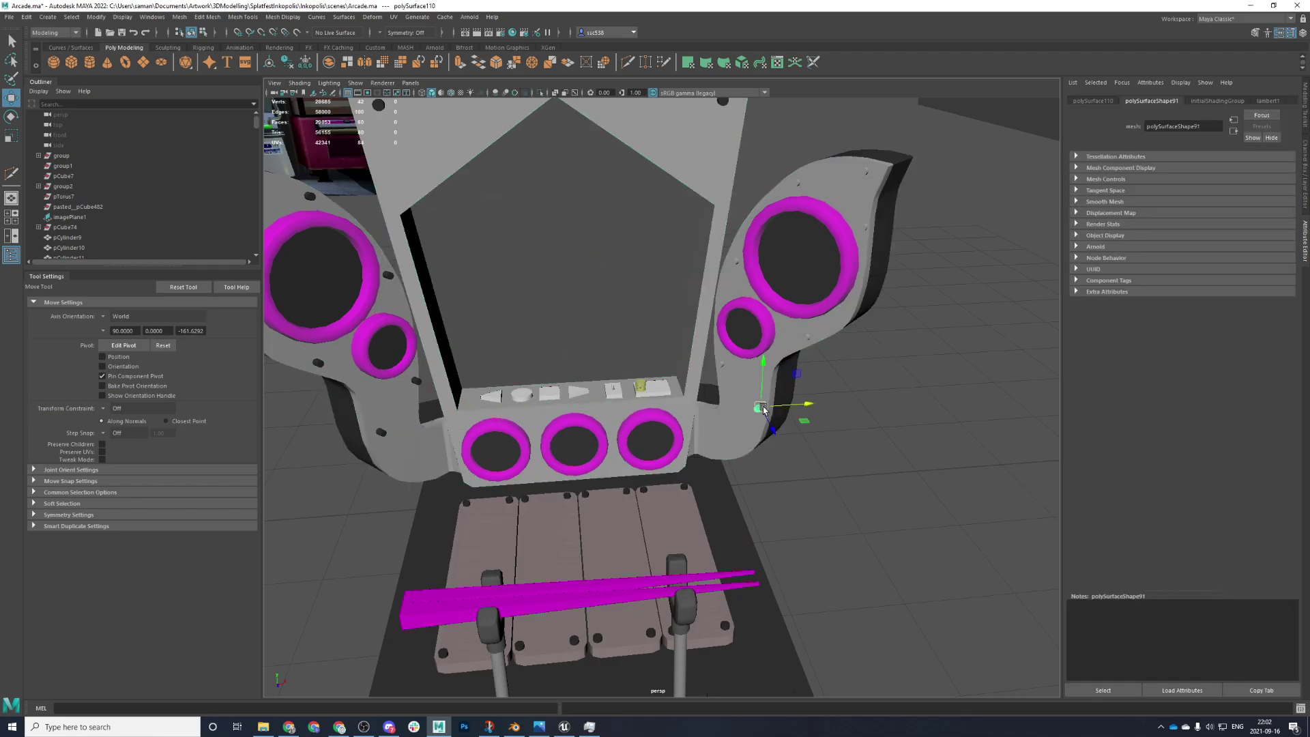
pyautogui.keyDown('shift'); pyautogui.click(721, 364); pyautogui.keyUp('shift')
pyautogui.keyDown('shift'); pyautogui.click(734, 262); pyautogui.keyUp('shift')
pyautogui.keyDown('shift'); pyautogui.click(798, 182); pyautogui.keyUp('shift')
pyautogui.keyDown('shift'); pyautogui.click(877, 167); pyautogui.keyUp('shift')
pyautogui.hotkey('ctrl', 'z')
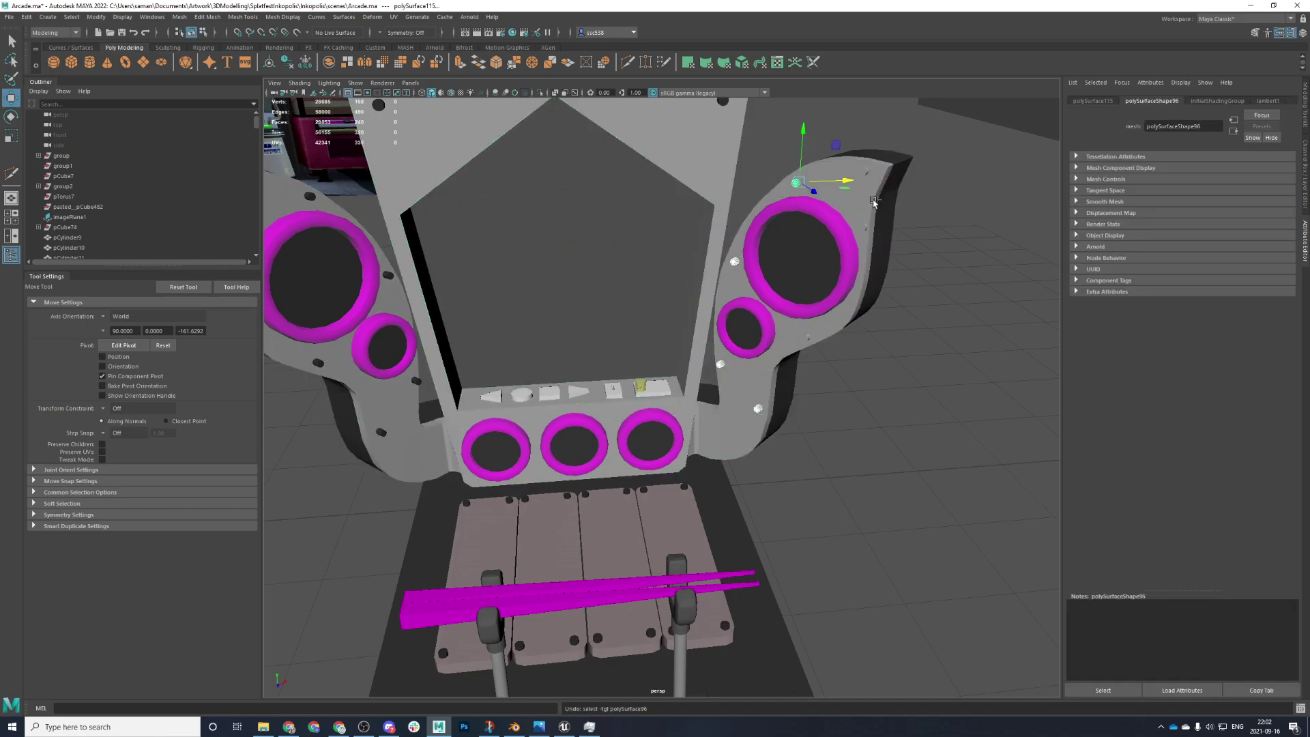
pyautogui.keyDown('shift'); pyautogui.click(862, 171); pyautogui.keyUp('shift')
pyautogui.keyDown('shift'); pyautogui.click(863, 227); pyautogui.keyUp('shift')
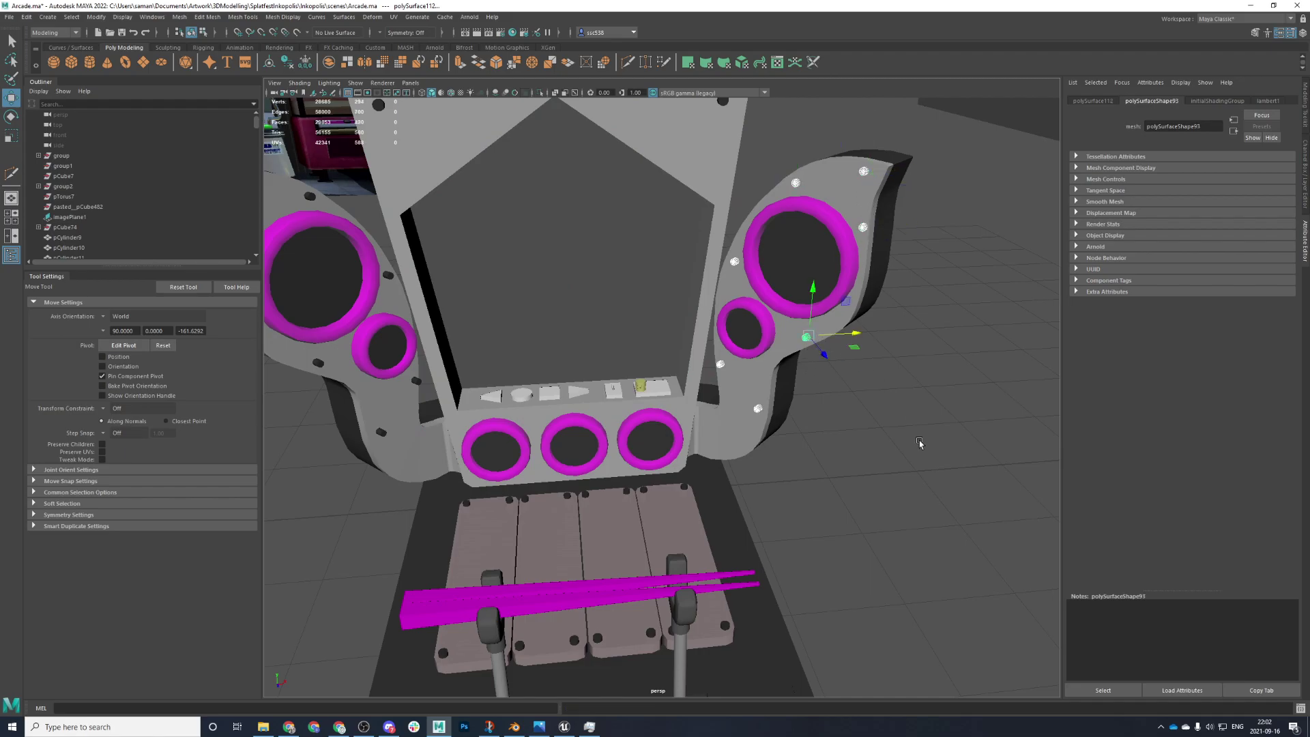
pyautogui.hotkey('ctrl', 's')
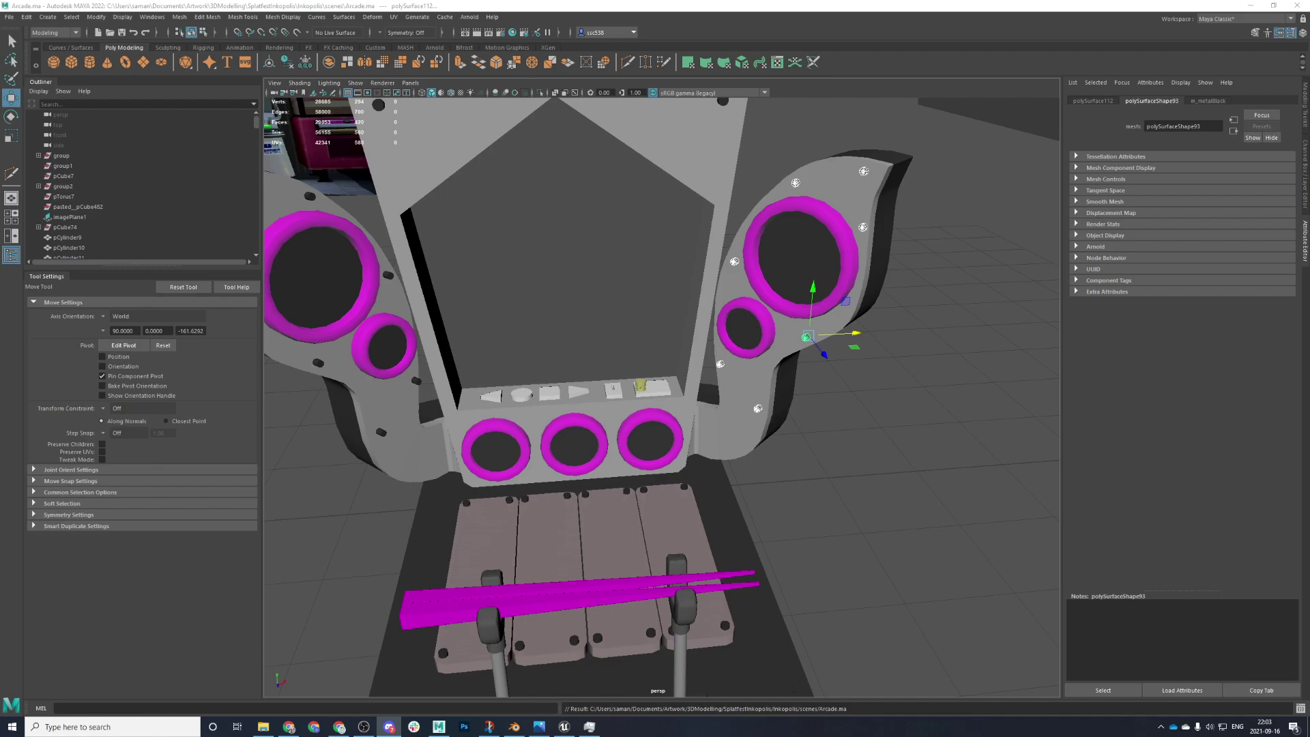
# - Inspect the bolts on both side wings from several angles with nothing selected
pyautogui.hotkey('alt', 'Tab')
pyautogui.scroll(-5, 618, 570)
pyautogui.scroll(6, 853, 444)
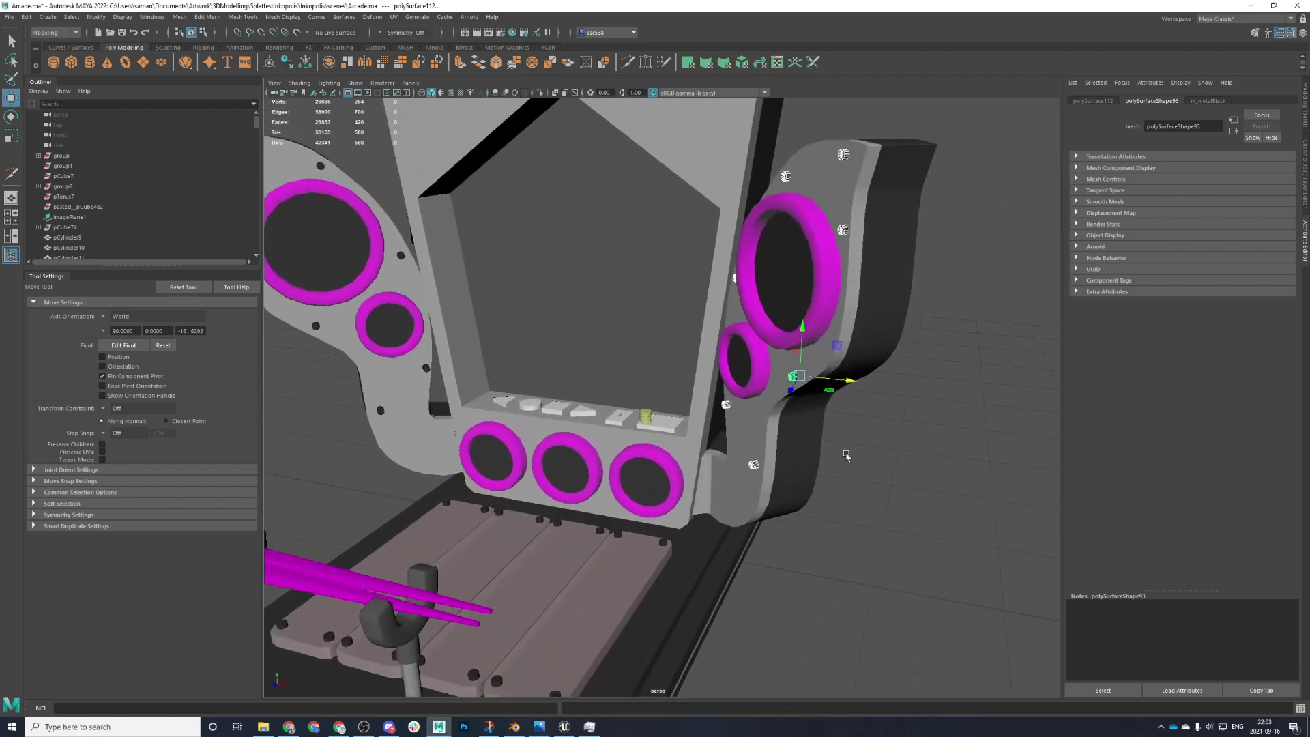
pyautogui.click(871, 489)
pyautogui.scroll(-3, 861, 464)
pyautogui.moveTo(852, 444); pyautogui.dragTo(974, 427, button='right')
pyautogui.click(905, 469)
pyautogui.scroll(-2, 905, 469)
pyautogui.scroll(-2, 905, 469)
pyautogui.keyDown('alt'); pyautogui.moveTo(785, 489); pyautogui.dragTo(824, 526); pyautogui.keyUp('alt')
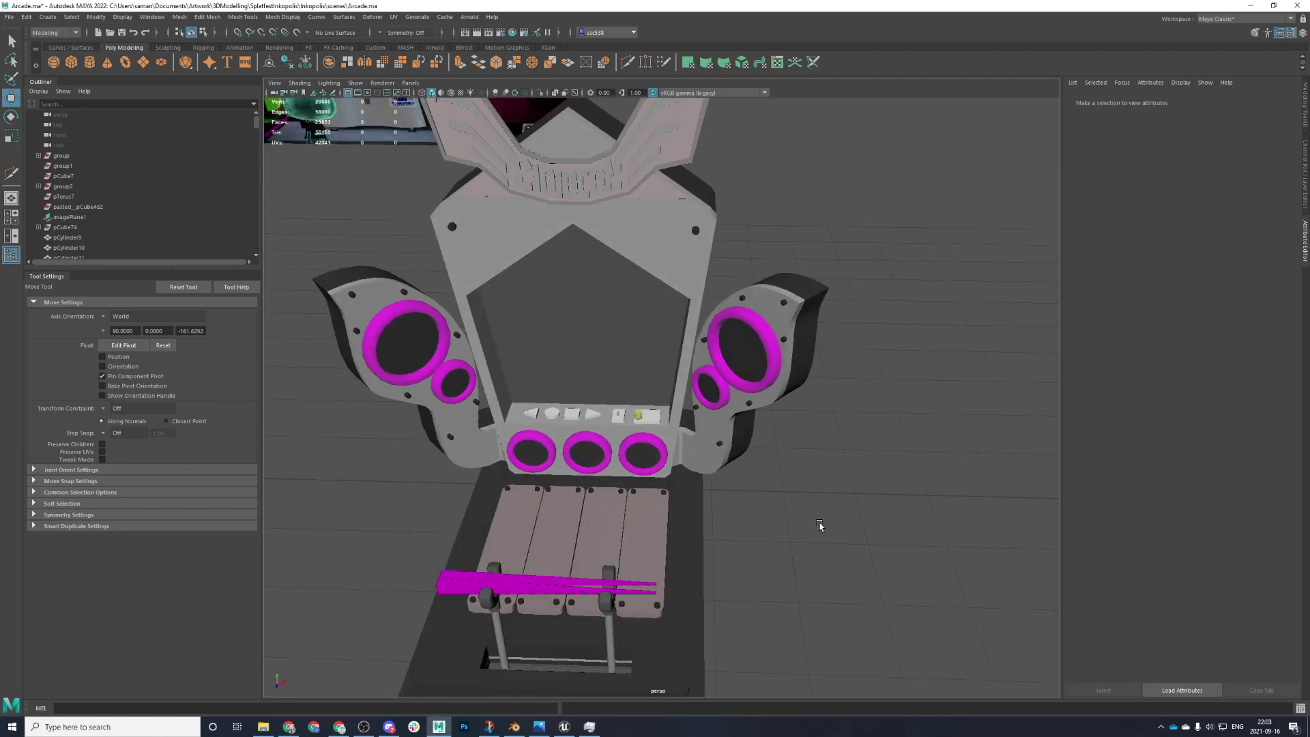
# - Raise the incandescence of the top sign's m_illuminatedSign material to about the middle of its range
pyautogui.click(608, 235)
pyautogui.keyDown('alt'); pyautogui.moveTo(608, 235); pyautogui.dragTo(615, 228); pyautogui.keyUp('alt')
pyautogui.click(601, 182)
pyautogui.scroll(-4, 686, 167)
pyautogui.keyDown('alt'); pyautogui.moveTo(686, 167); pyautogui.dragTo(764, 109); pyautogui.keyUp('alt')
pyautogui.click(1195, 101)
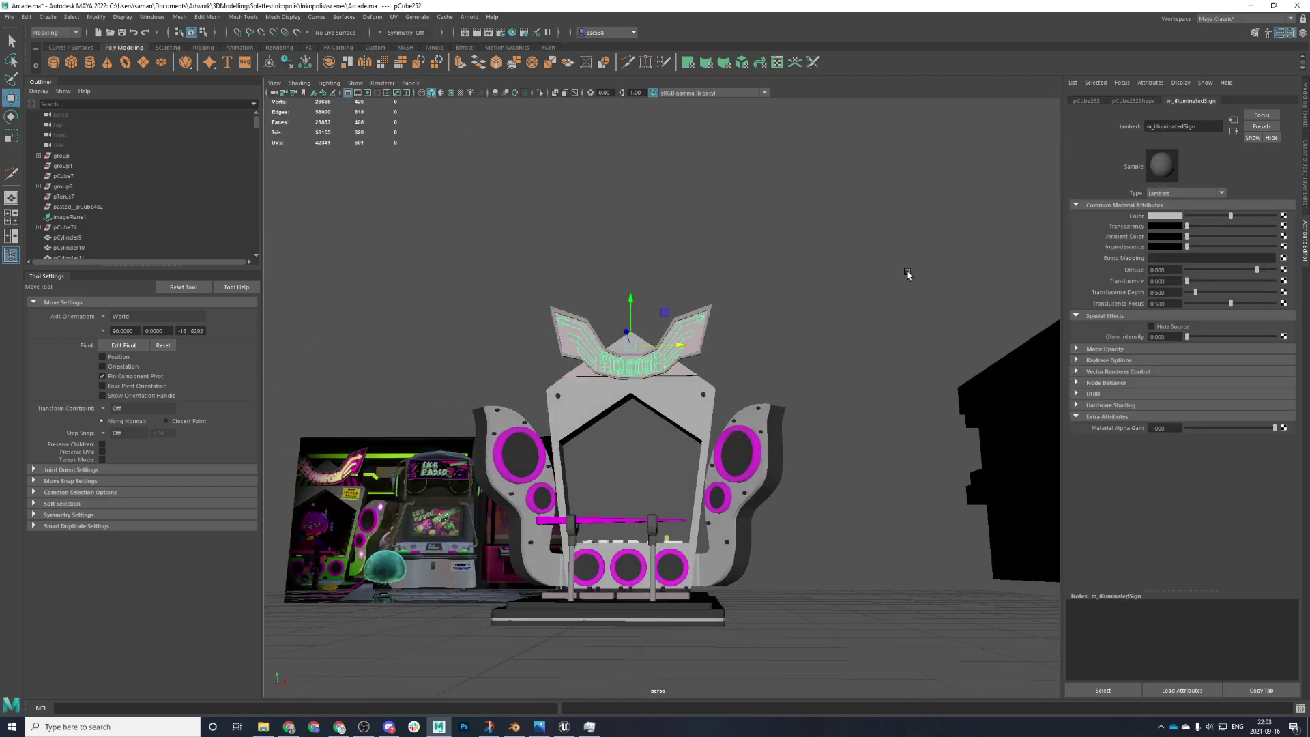
pyautogui.keyDown('alt'); pyautogui.moveTo(910, 272); pyautogui.dragTo(922, 332); pyautogui.keyUp('alt')
pyautogui.moveTo(1187, 247); pyautogui.dragTo(1233, 246)
pyautogui.keyDown('alt'); pyautogui.moveTo(829, 392); pyautogui.dragTo(808, 346); pyautogui.keyUp('alt')
pyautogui.click(808, 354)
pyautogui.scroll(3, 756, 411)
pyautogui.keyDown('alt'); pyautogui.moveTo(756, 412); pyautogui.dragTo(787, 427); pyautogui.keyUp('alt')
pyautogui.scroll(2, 787, 427)
pyautogui.moveTo(711, 389)
pyautogui.keyDown('alt'); pyautogui.mouseDown()
pyautogui.moveTo(780, 374)
pyautogui.moveTo(721, 382)
pyautogui.mouseUp(); pyautogui.keyUp('alt')
pyautogui.scroll(-4, 780, 374)
pyautogui.click(607, 416)
pyautogui.moveTo(607, 417)
pyautogui.keyDown('alt'); pyautogui.mouseDown()
pyautogui.moveTo(632, 435)
pyautogui.moveTo(603, 424)
pyautogui.mouseUp(); pyautogui.keyUp('alt')
pyautogui.click(555, 452)
pyautogui.scroll(-5, 555, 452)
pyautogui.keyDown('alt'); pyautogui.moveTo(672, 389); pyautogui.dragTo(500, 371); pyautogui.keyUp('alt')
pyautogui.press('space')
pyautogui.press('space')
pyautogui.press('f')
pyautogui.scroll(-12, 562, 418)
pyautogui.scroll(-6, 664, 451)
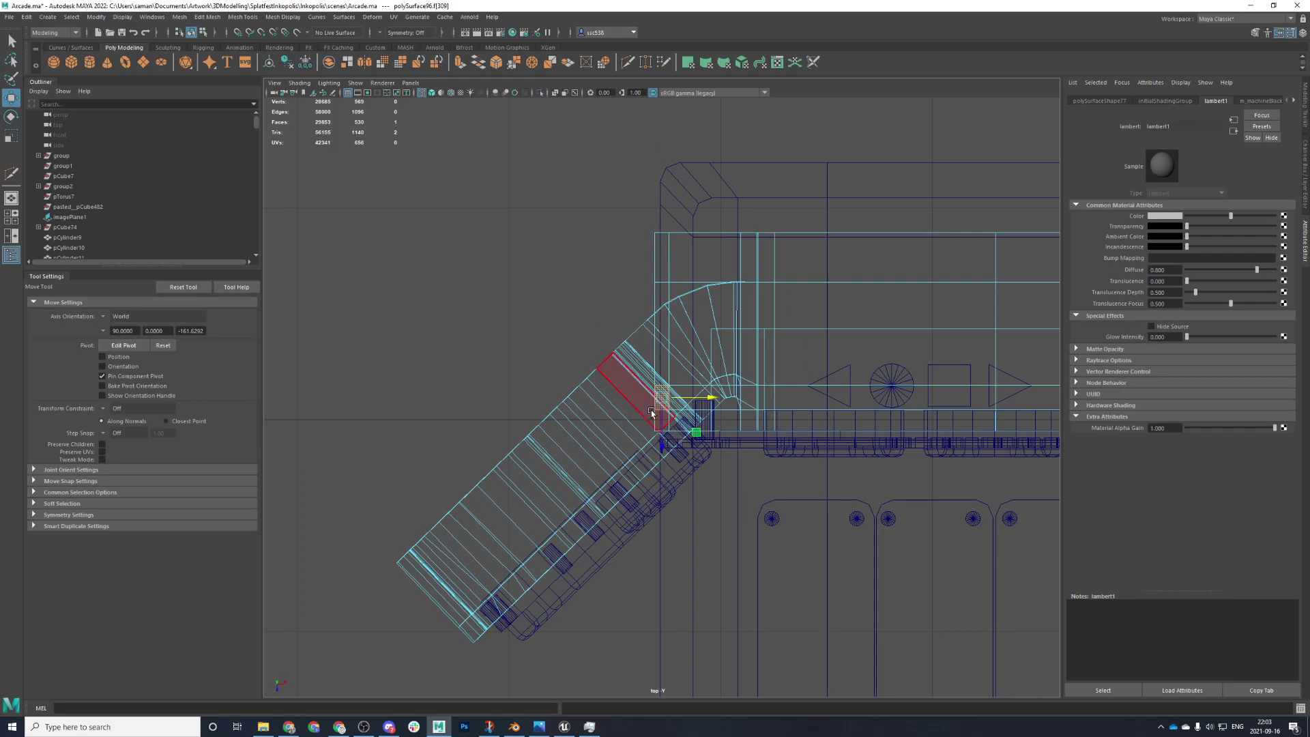
pyautogui.press('space')
pyautogui.press('space')
pyautogui.scroll(-10, 524, 503)
pyautogui.press('space')
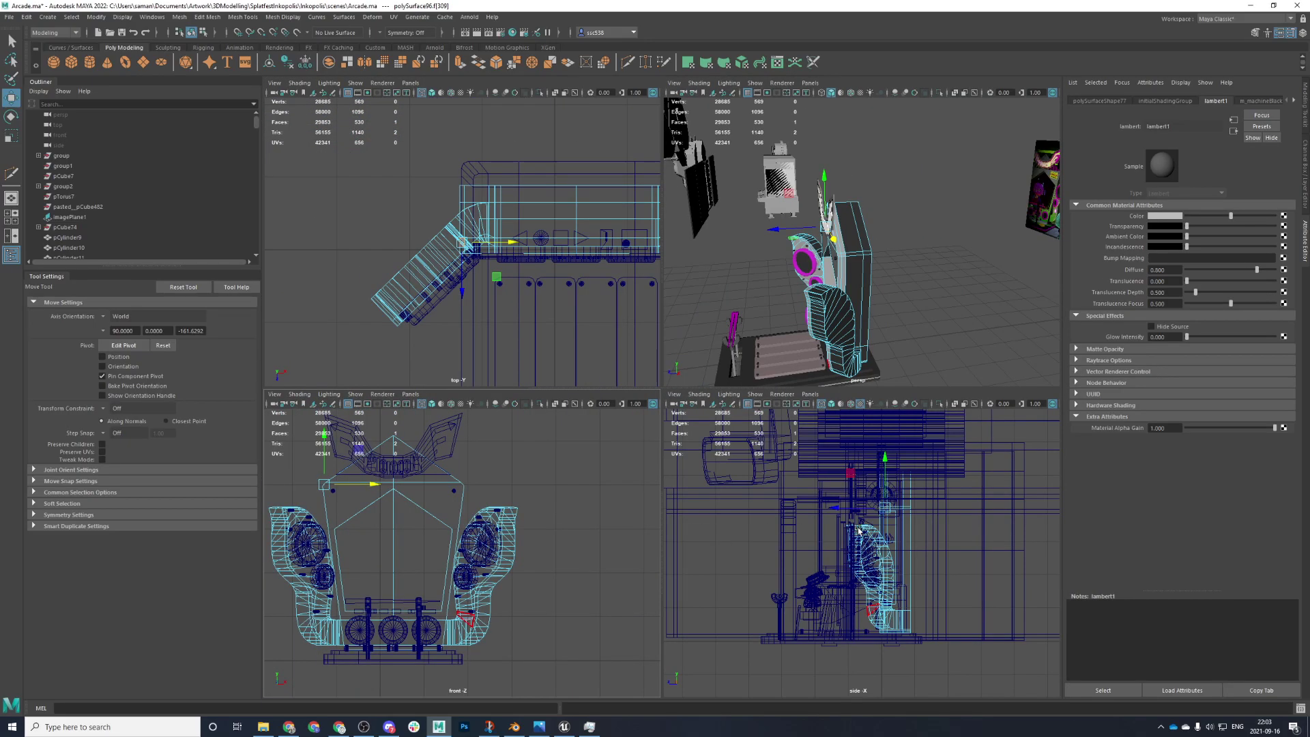
pyautogui.press('space')
pyautogui.press('f')
pyautogui.press('space')
pyautogui.scroll(-5, 746, 426)
pyautogui.scroll(-4, 746, 426)
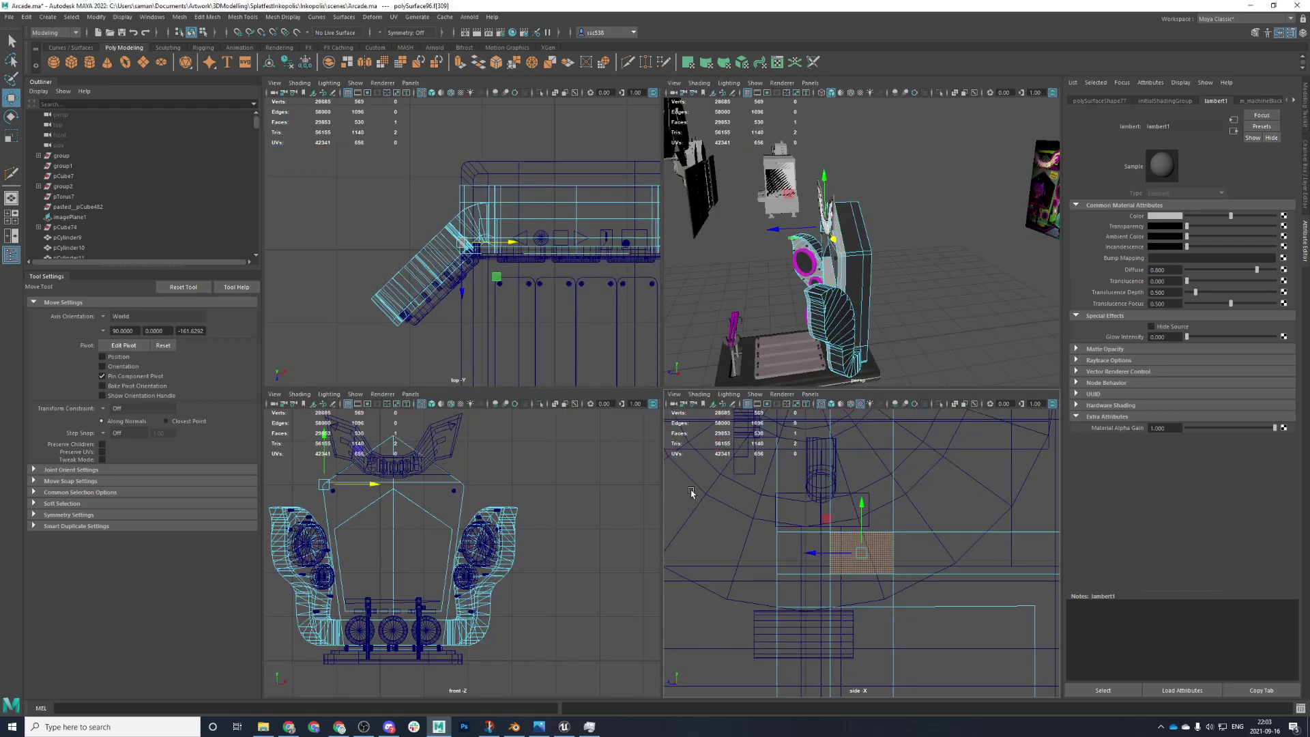
pyautogui.press('space')
pyautogui.press('space')
pyautogui.press('f')
pyautogui.scroll(-10, 829, 376)
pyautogui.keyDown('alt'); pyautogui.moveTo(795, 340); pyautogui.dragTo(890, 344); pyautogui.keyUp('alt')
pyautogui.scroll(8, 830, 376)
pyautogui.click(917, 255)
pyautogui.click(863, 318)
pyautogui.scroll(-5, 866, 346)
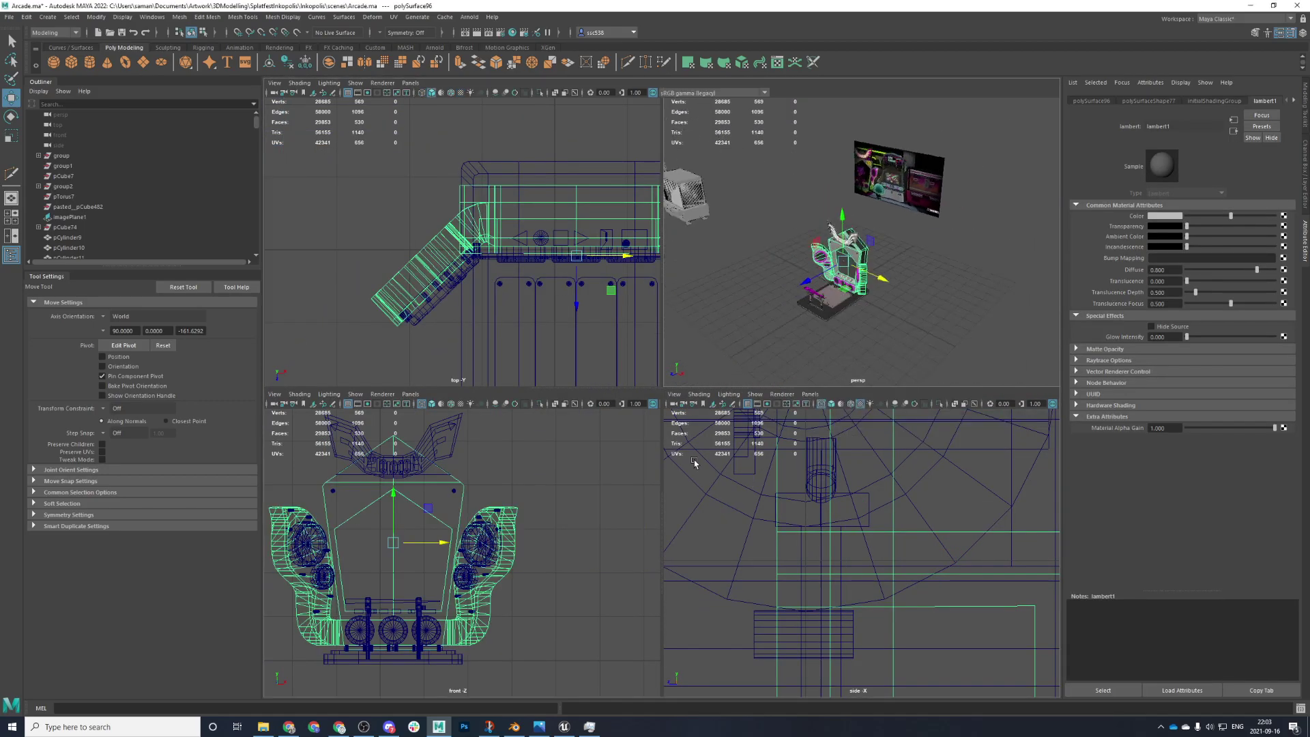
# - Assign m_plasticPink to the faces of the narrow strip running around the base platform's side
pyautogui.press('space')
pyautogui.scroll(5, 743, 469)
pyautogui.keyDown('alt'); pyautogui.moveTo(826, 437); pyautogui.dragTo(924, 216, button='middle'); pyautogui.keyUp('alt')
pyautogui.scroll(-3, 573, 505)
pyautogui.click(633, 426)
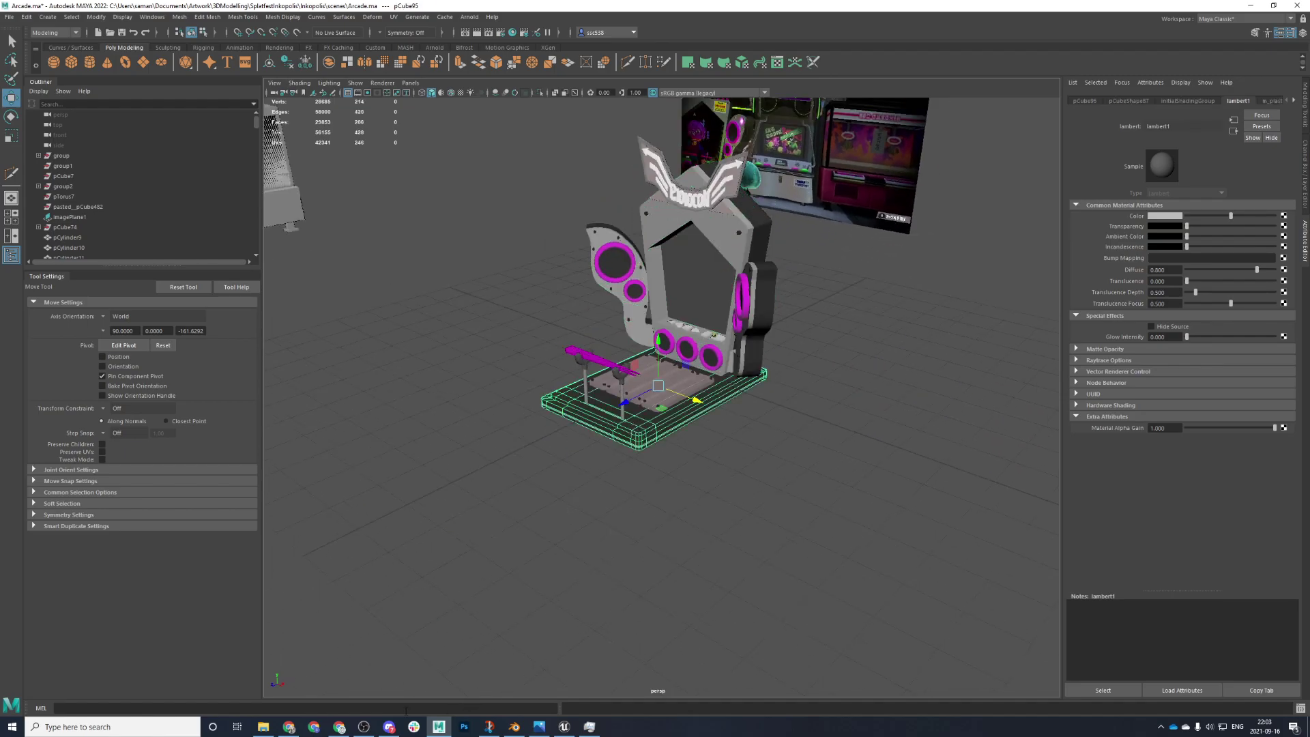
pyautogui.press('space')
pyautogui.press('space')
pyautogui.press('f')
pyautogui.moveTo(378, 406); pyautogui.dragTo(374, 406, button='right')
pyautogui.click(378, 433)
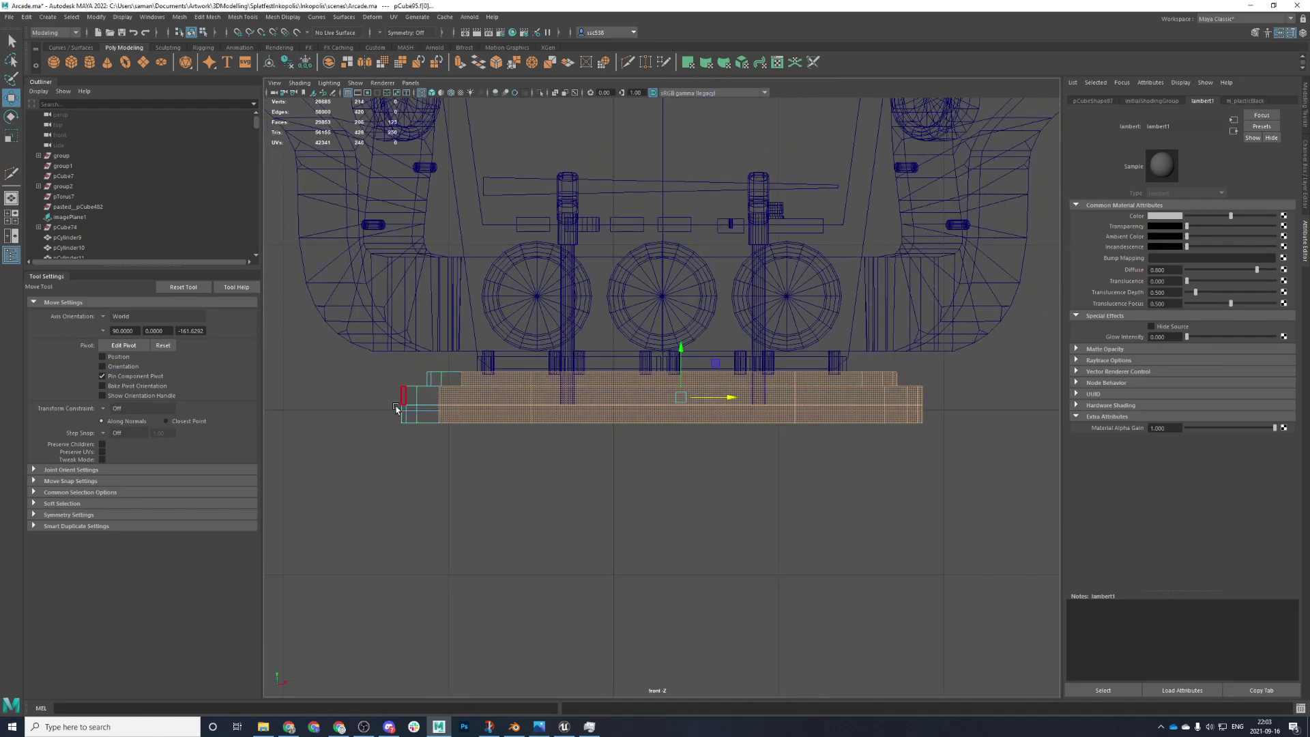
pyautogui.moveTo(396, 408); pyautogui.dragTo(982, 411)
pyautogui.press('space')
pyautogui.press('space')
pyautogui.press('f')
pyautogui.scroll(2, 796, 442)
pyautogui.press('space')
pyautogui.press('space')
pyautogui.press('f')
pyautogui.moveTo(893, 444); pyautogui.dragTo(969, 684, button='right')
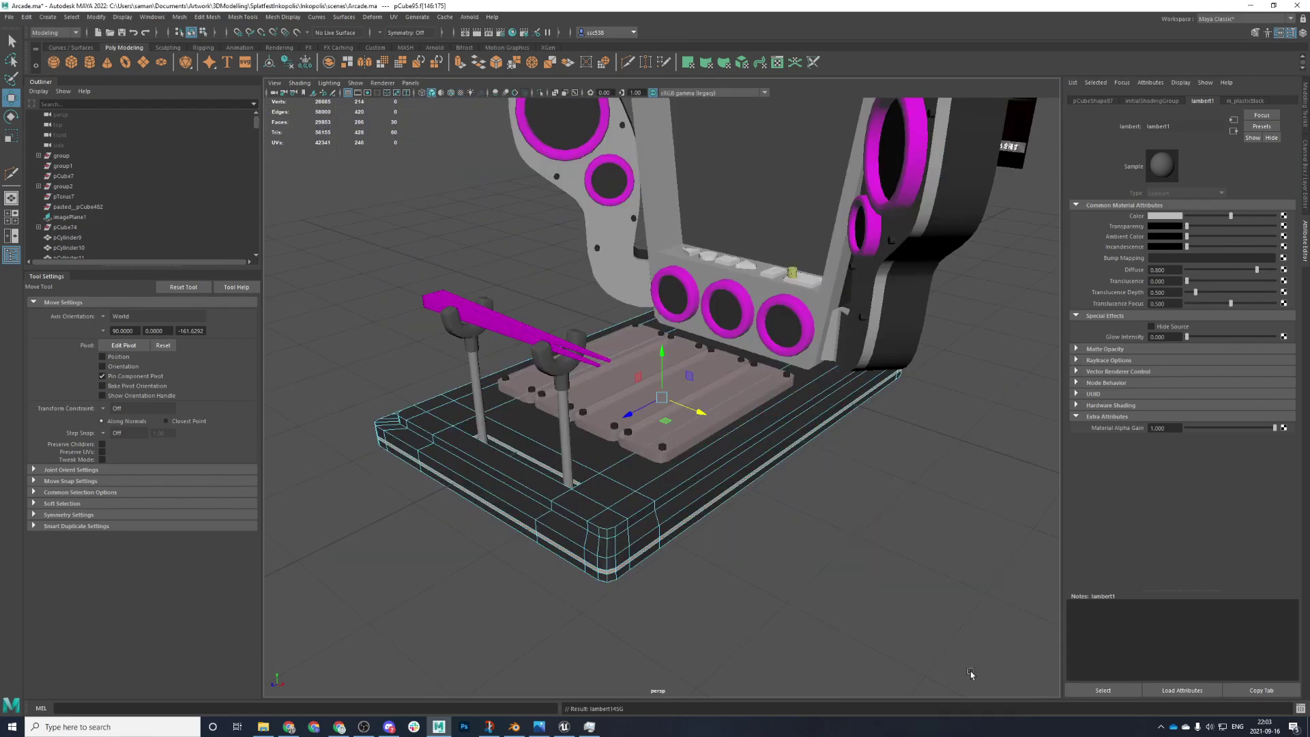
# - Switch to Chrome and search Google for "maya how to select all faces of one material on an object"
pyautogui.click(339, 726)
pyautogui.hotkey('ctrl', 't')
pyautogui.write('may')
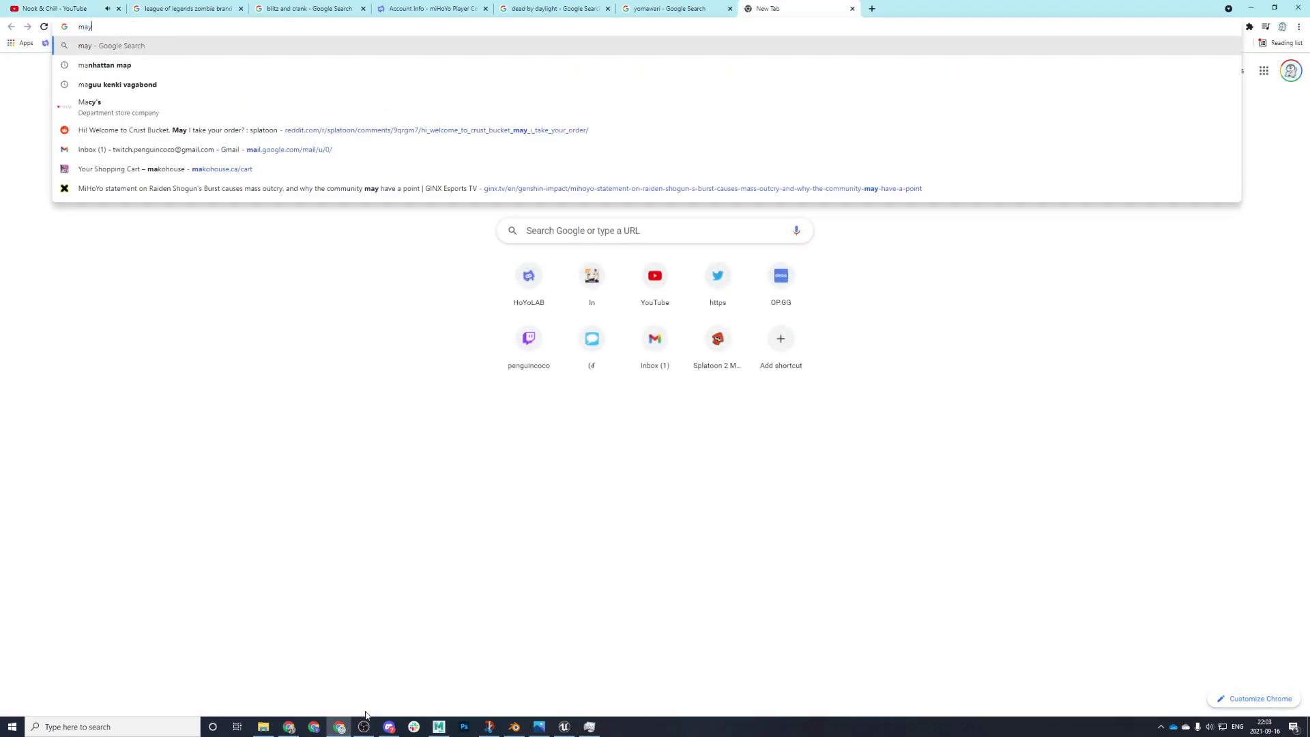
pyautogui.write('a how to select all faces o')
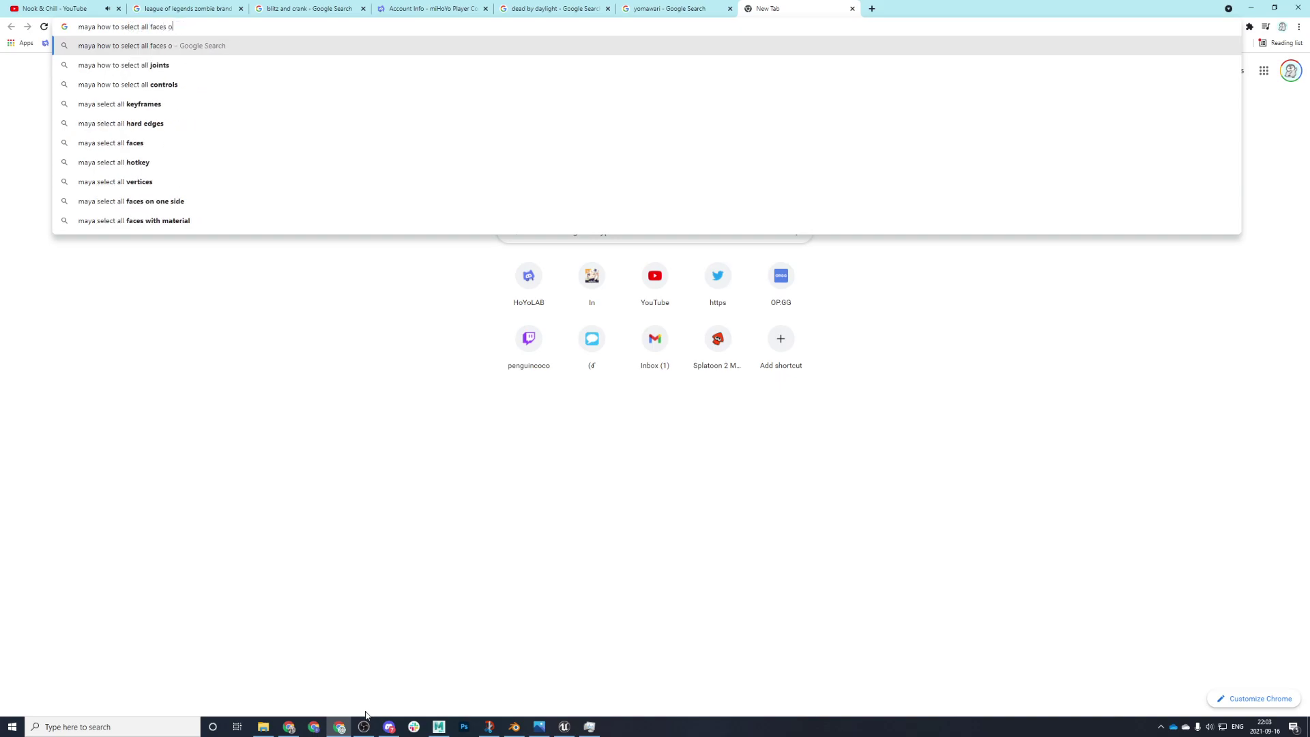
pyautogui.write('f one material on an object')
pyautogui.press('Return')
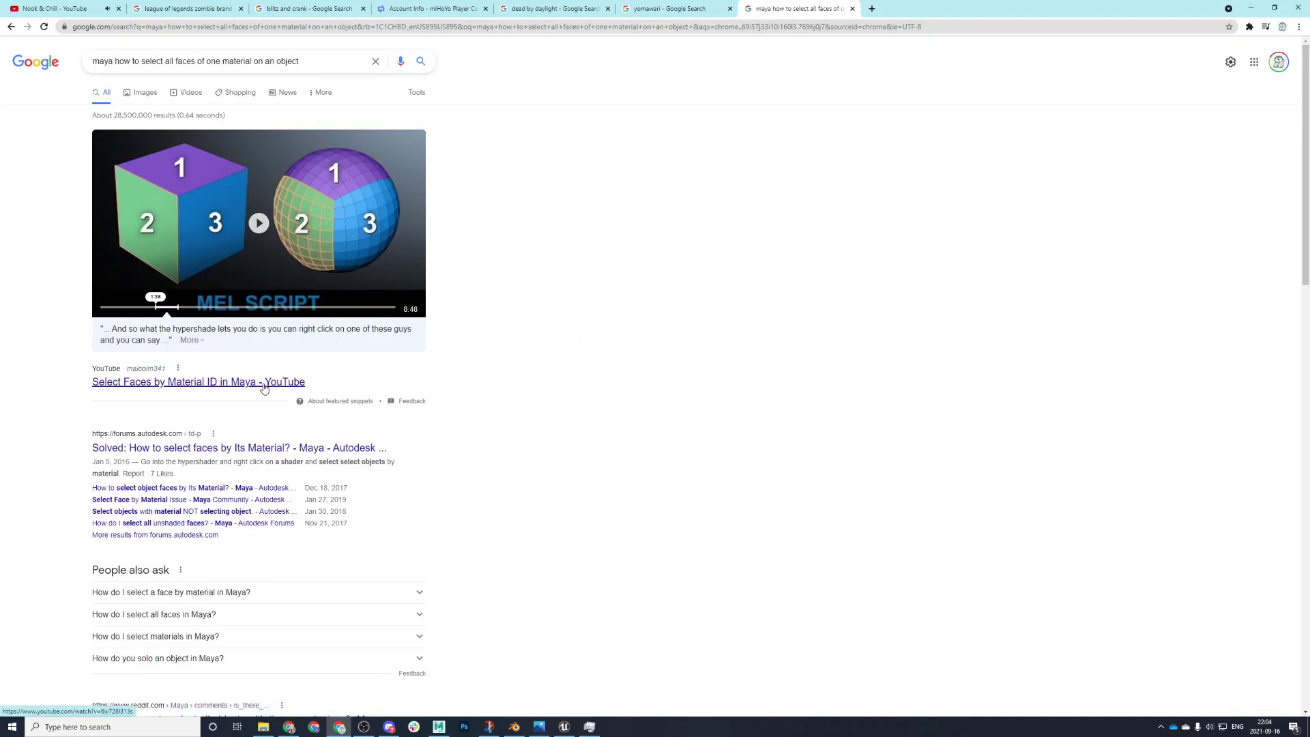
# - Open the solved Autodesk forum thread on selecting faces by material and read its replies
pyautogui.click(271, 449)
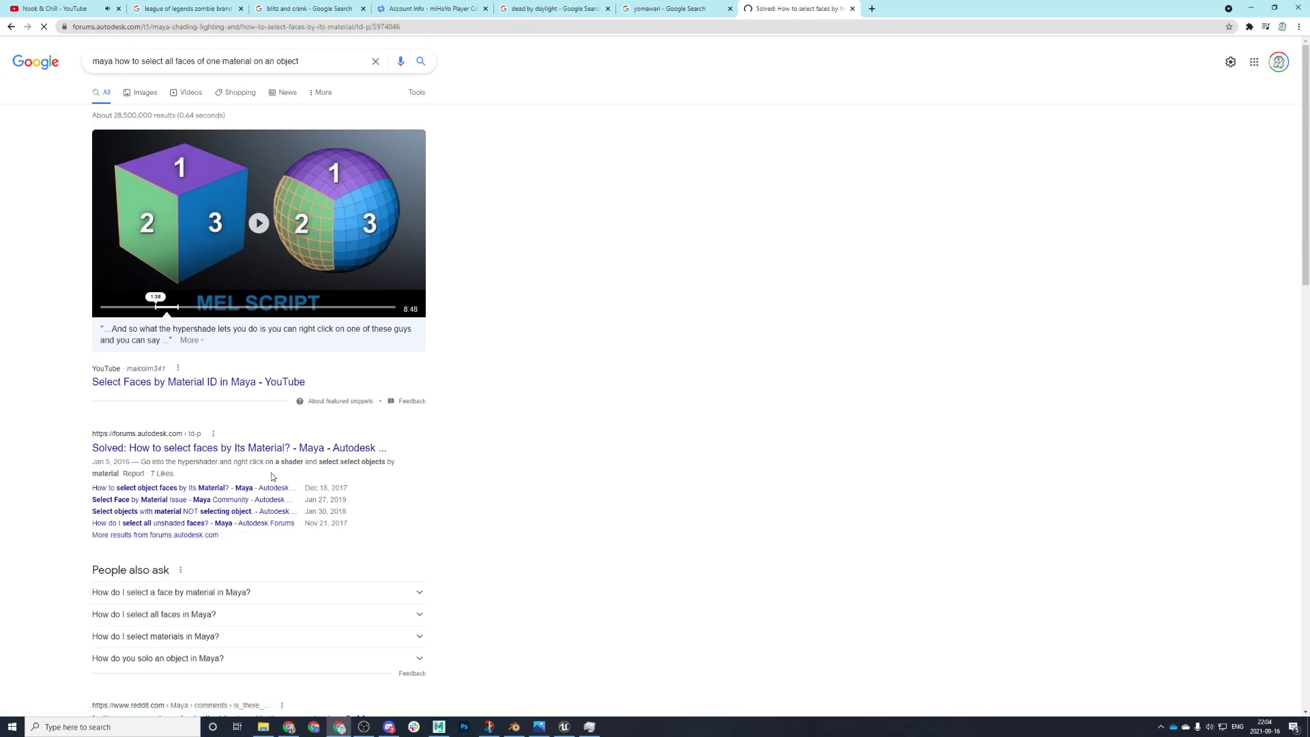
pyautogui.scroll(-3, 466, 503)
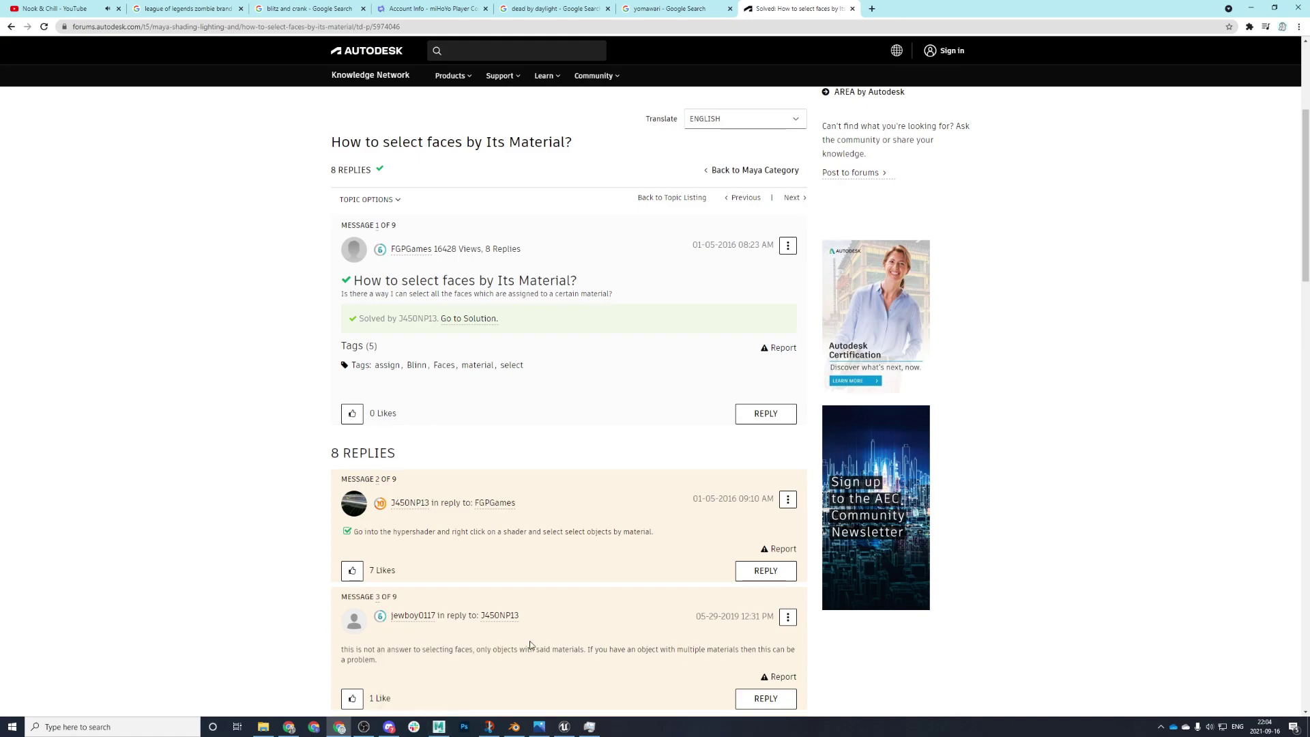
pyautogui.scroll(-3, 683, 613)
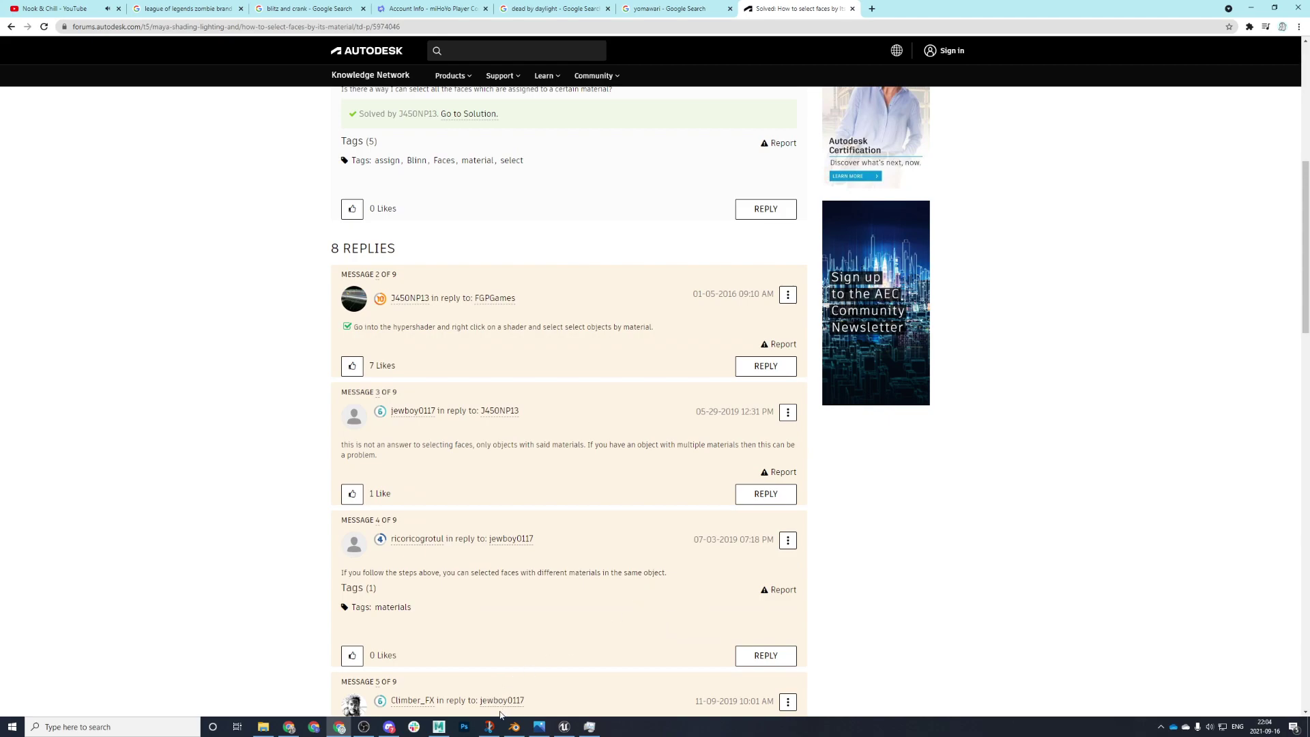
# - Switch back to Maya and open the Hypershade editor
pyautogui.click(439, 727)
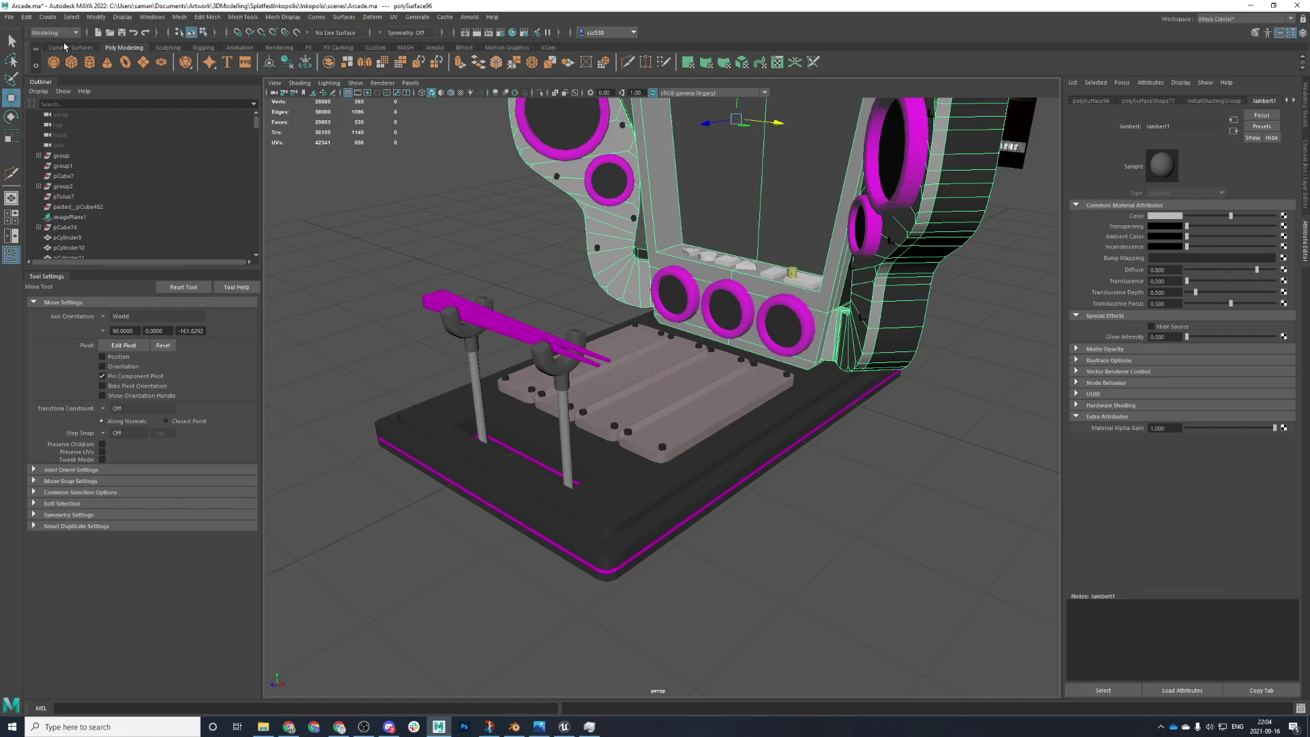
pyautogui.click(100, 17)
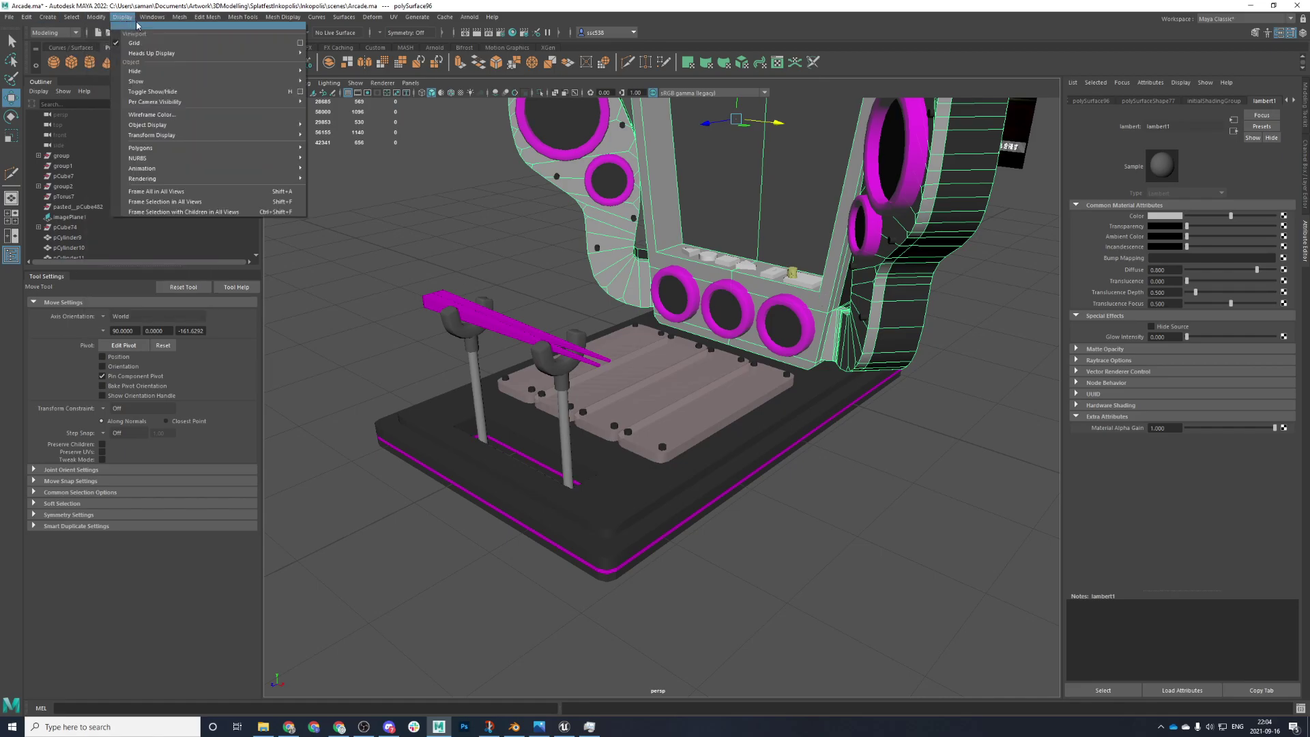
pyautogui.moveTo(177, 105)
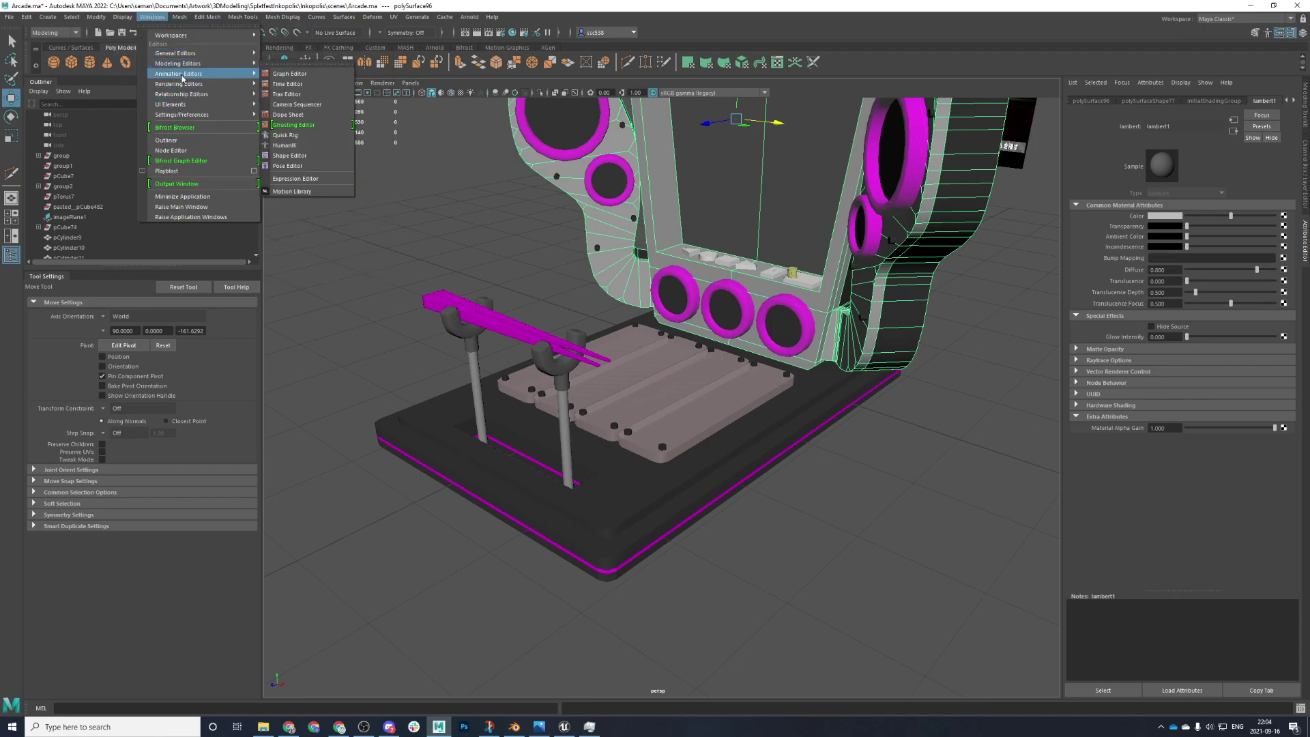
pyautogui.click(273, 106)
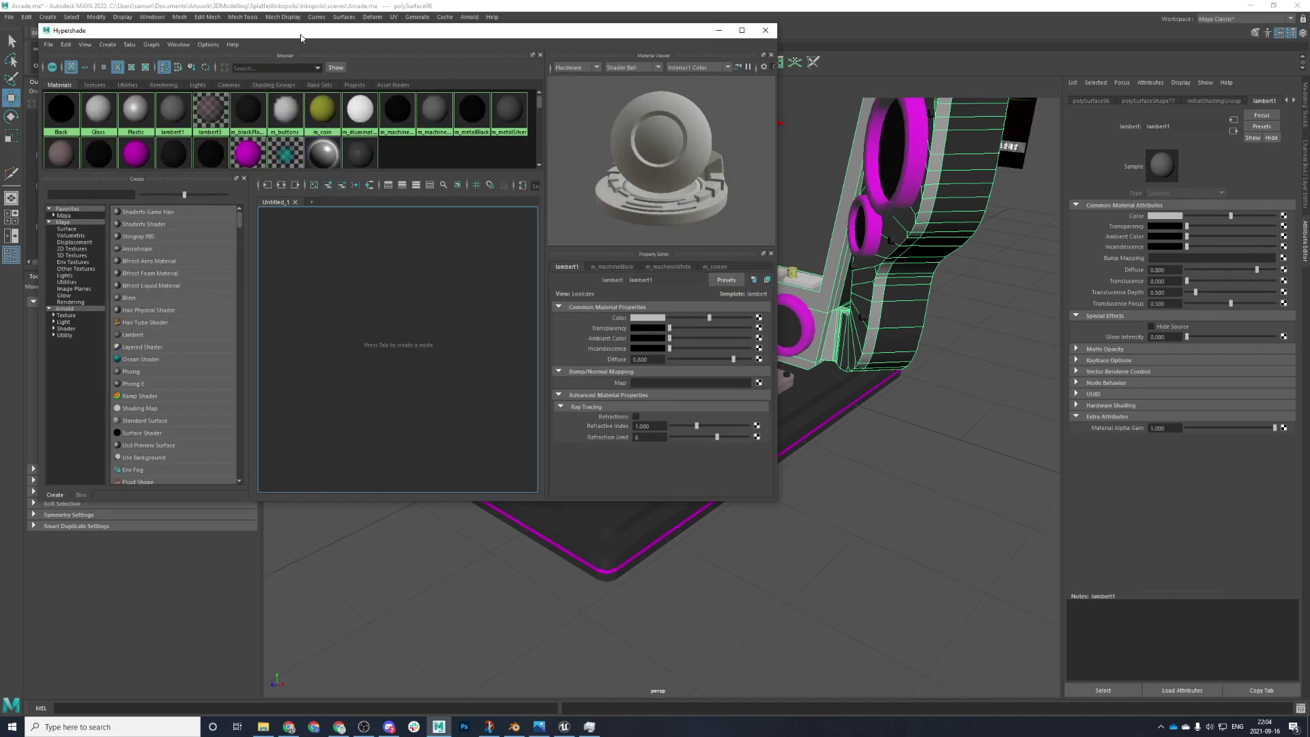
# - Look through the Hypershade materials, select lambert1 and check its options for selecting objects by material
pyautogui.scroll(-1, 412, 149)
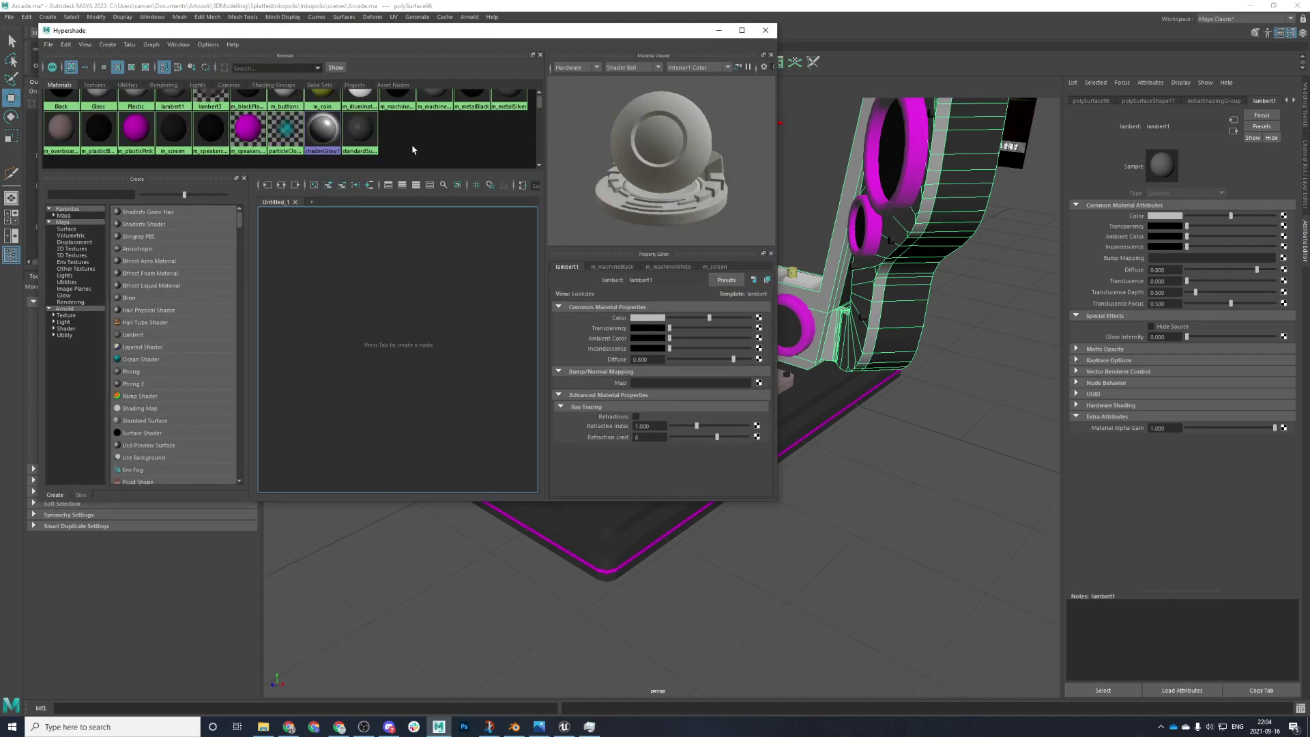
pyautogui.scroll(1, 404, 153)
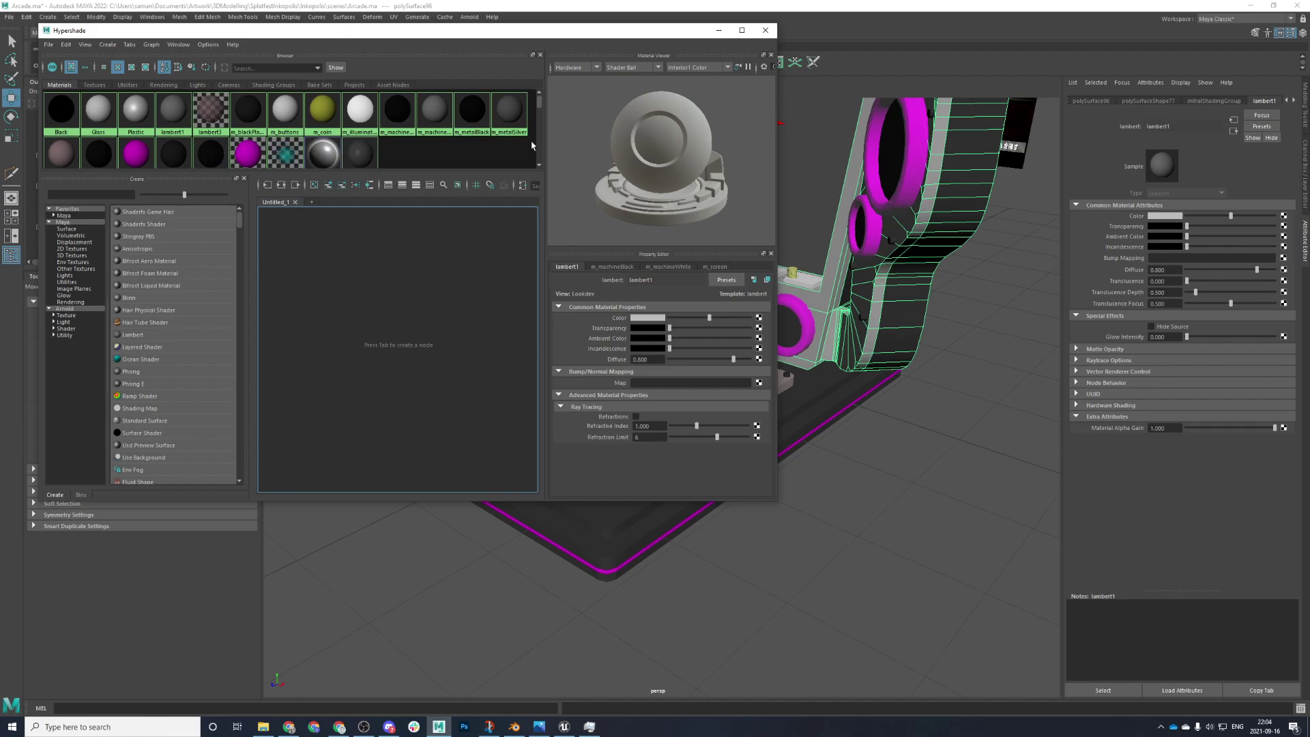
pyautogui.scroll(-1, 469, 166)
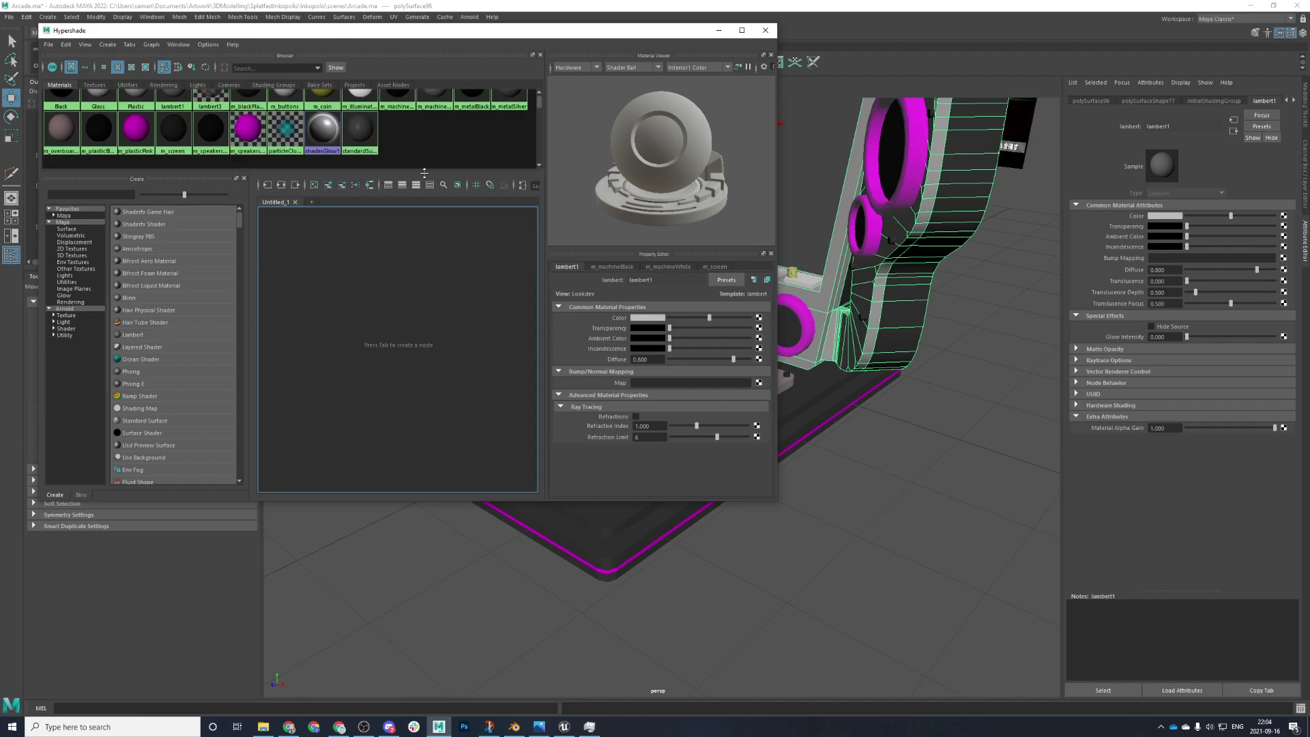
pyautogui.scroll(1, 362, 147)
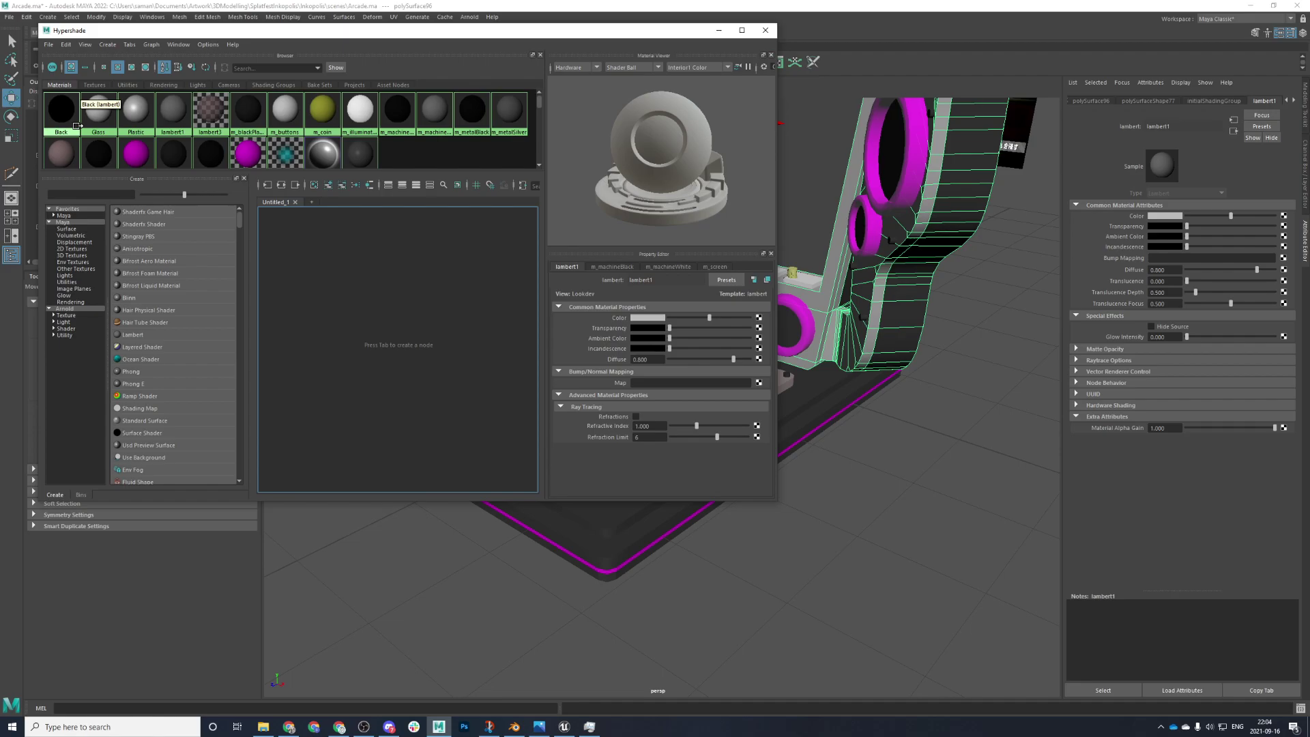
pyautogui.click(176, 122)
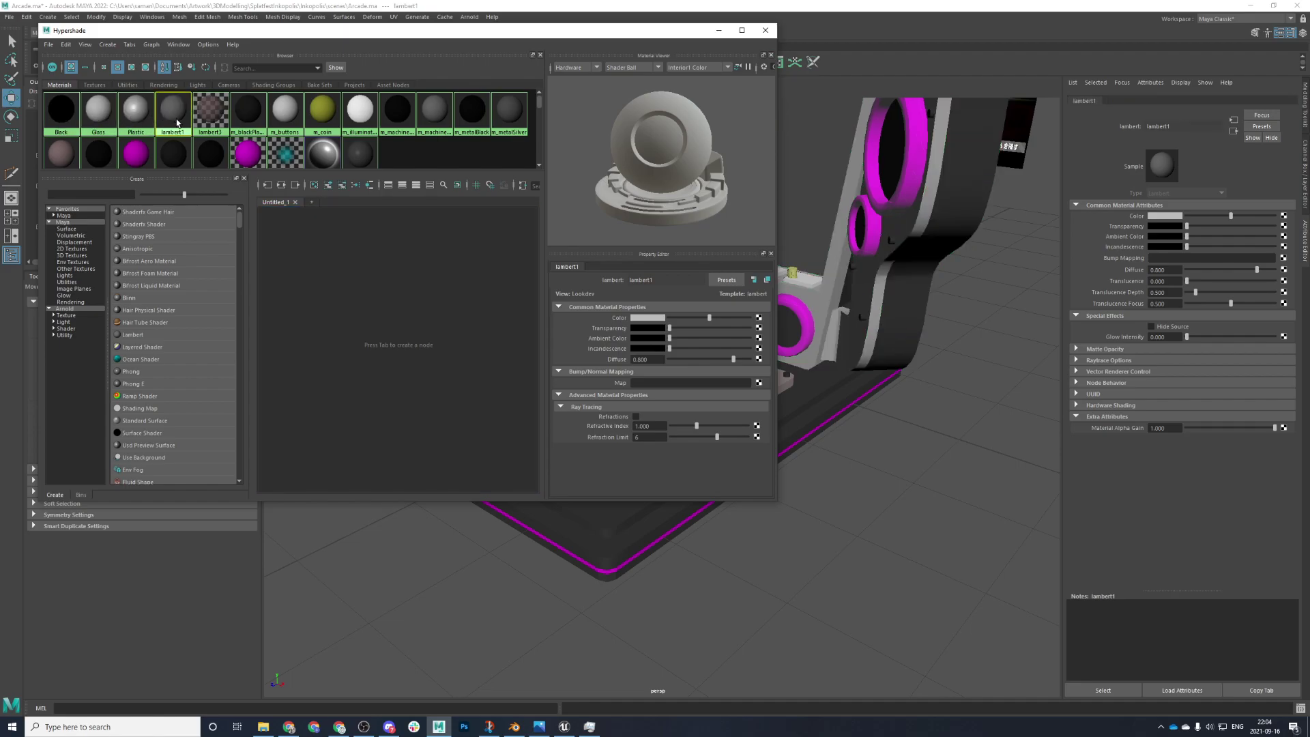
pyautogui.rightClick(177, 123)
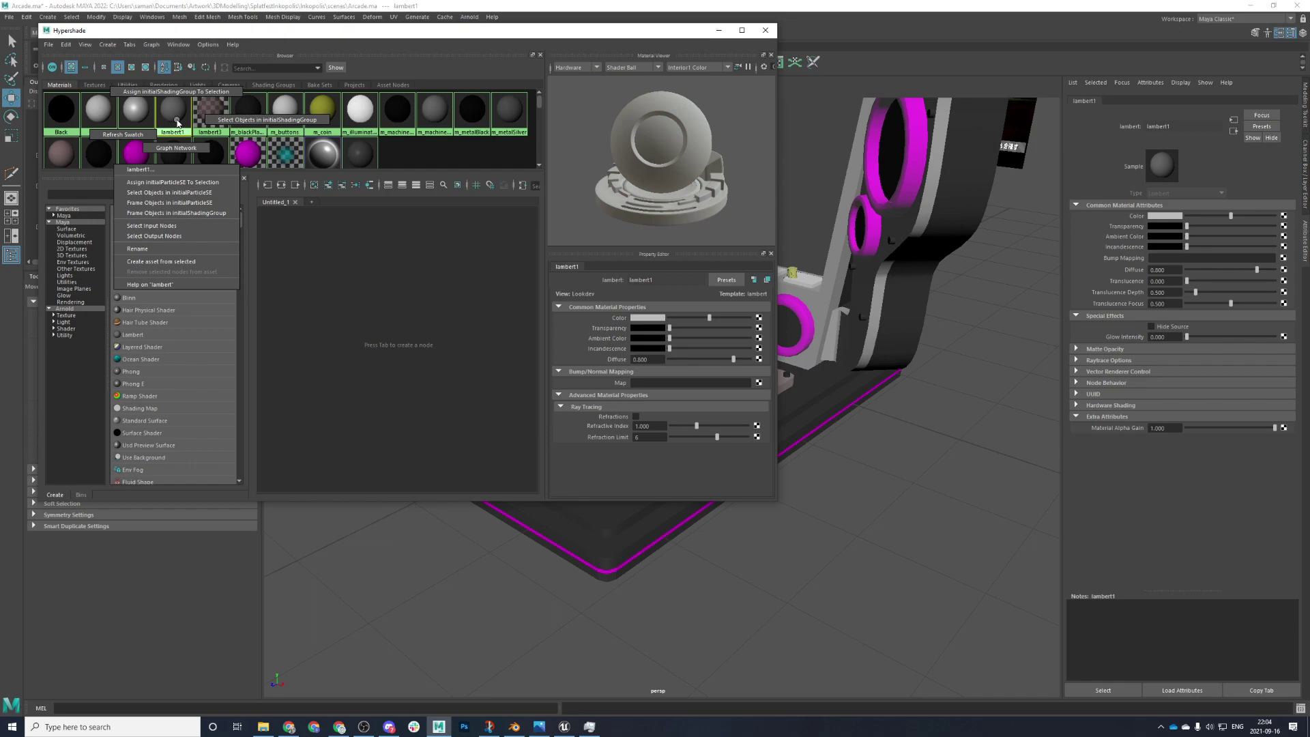
pyautogui.click(177, 123)
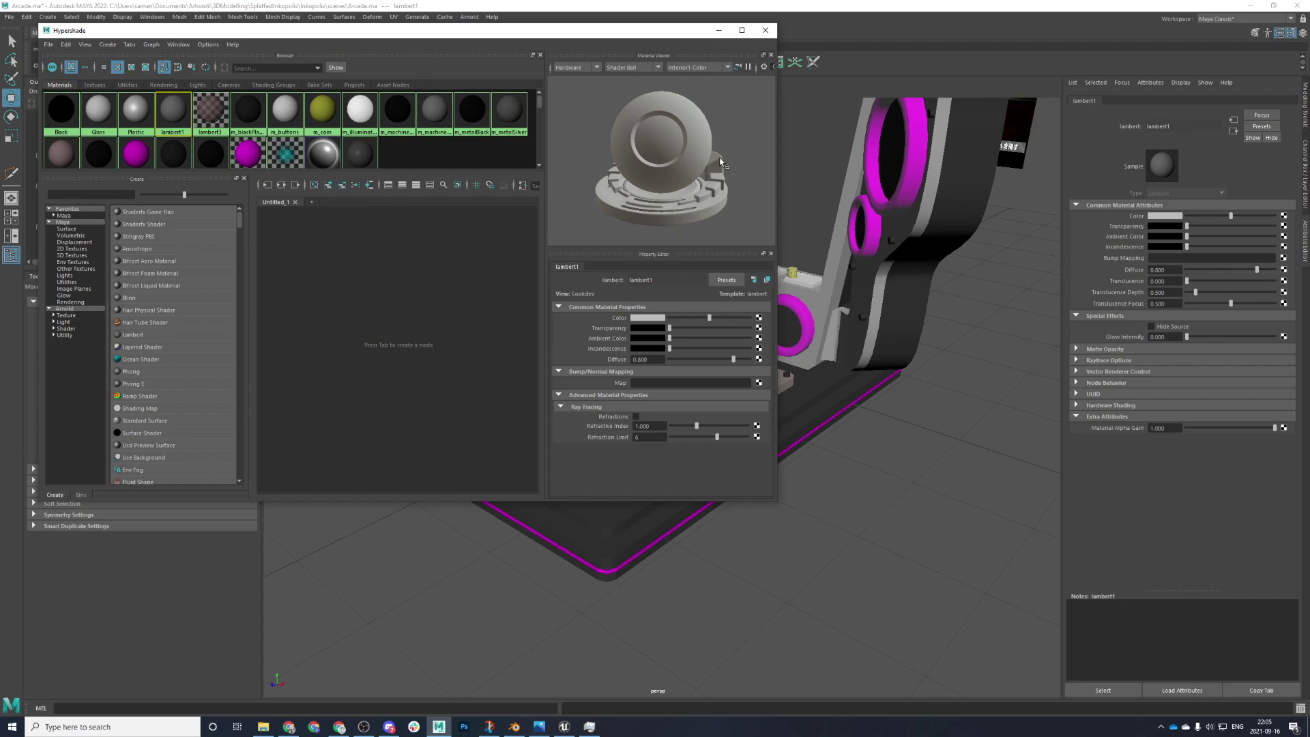
# - Try a different colour value on lambert1, undo it, and save the scene
pyautogui.scroll(-5, 892, 310)
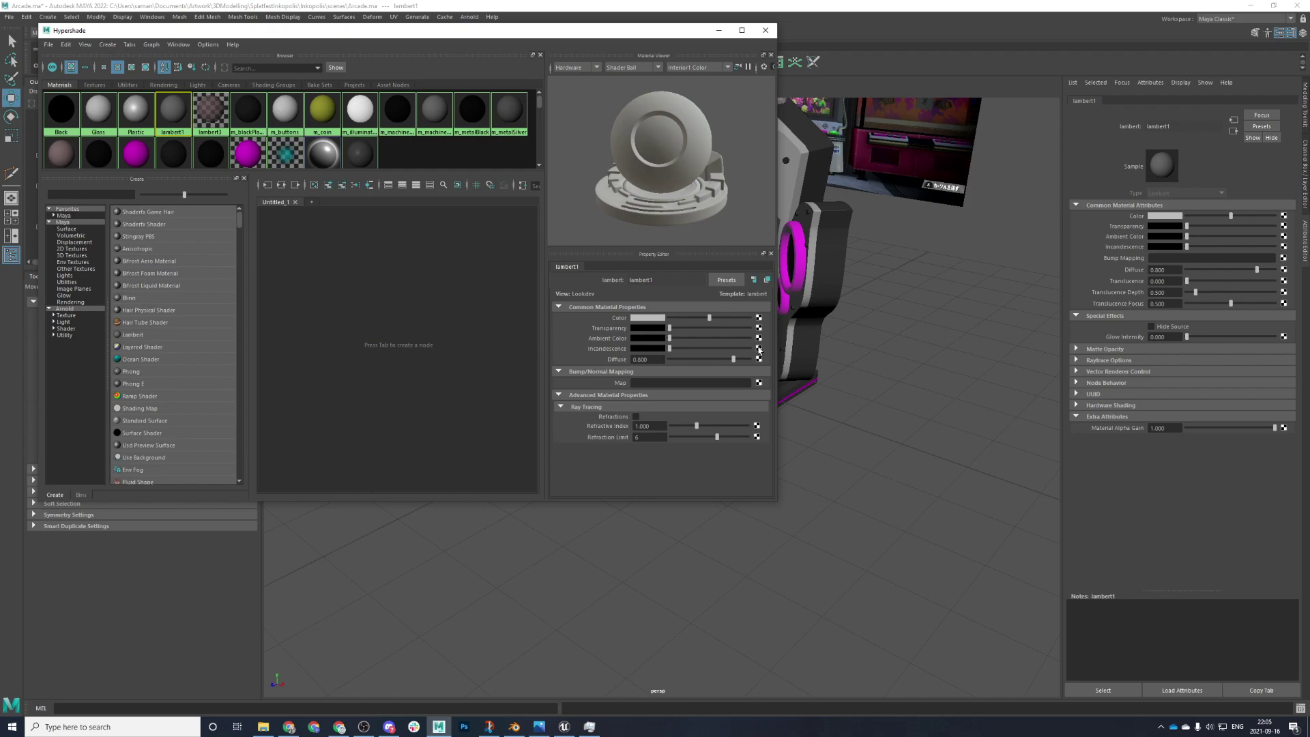
pyautogui.moveTo(724, 319)
pyautogui.mouseDown()
pyautogui.moveTo(739, 320)
pyautogui.moveTo(706, 333)
pyautogui.mouseUp()
pyautogui.hotkey('ctrl', 's')
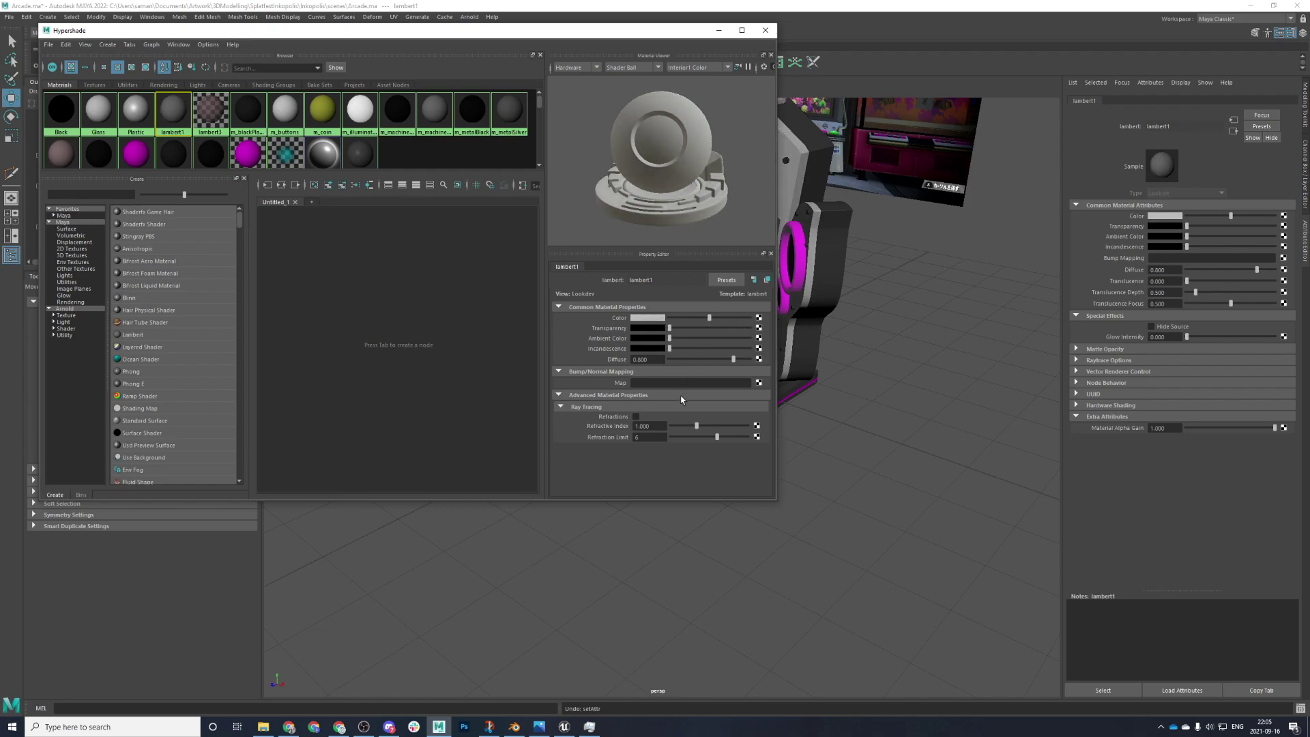
pyautogui.click(629, 371)
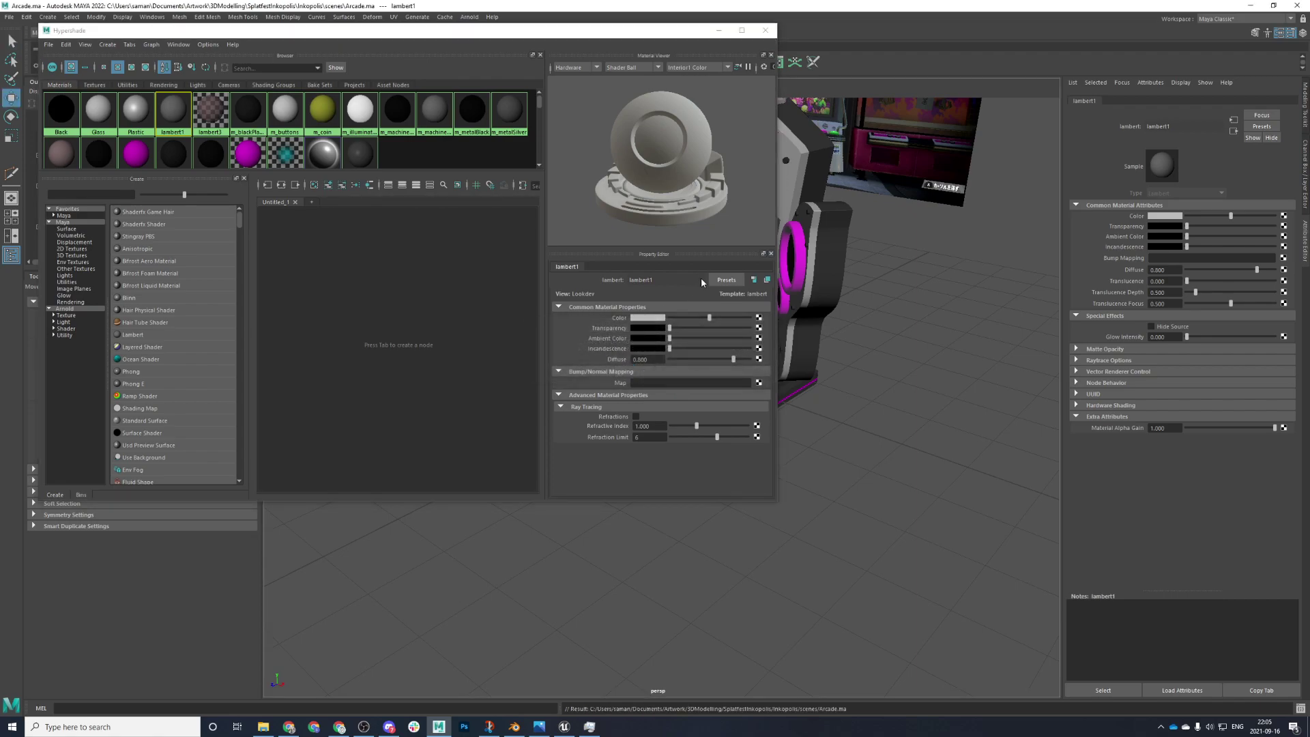
# - Narrow the Hypershade window, then select the cabinet body and check the node graph's selection options
pyautogui.moveTo(766, 212); pyautogui.dragTo(717, 208)
pyautogui.click(753, 207)
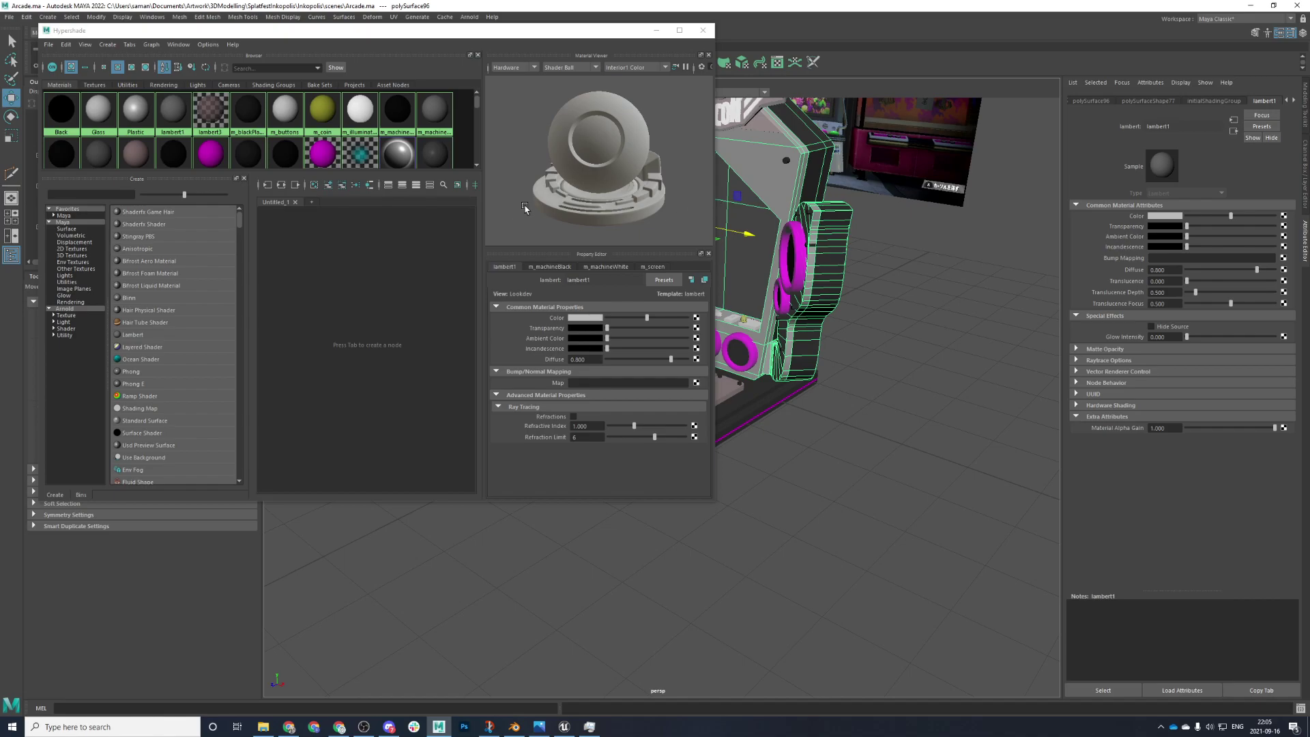
pyautogui.rightClick(795, 174)
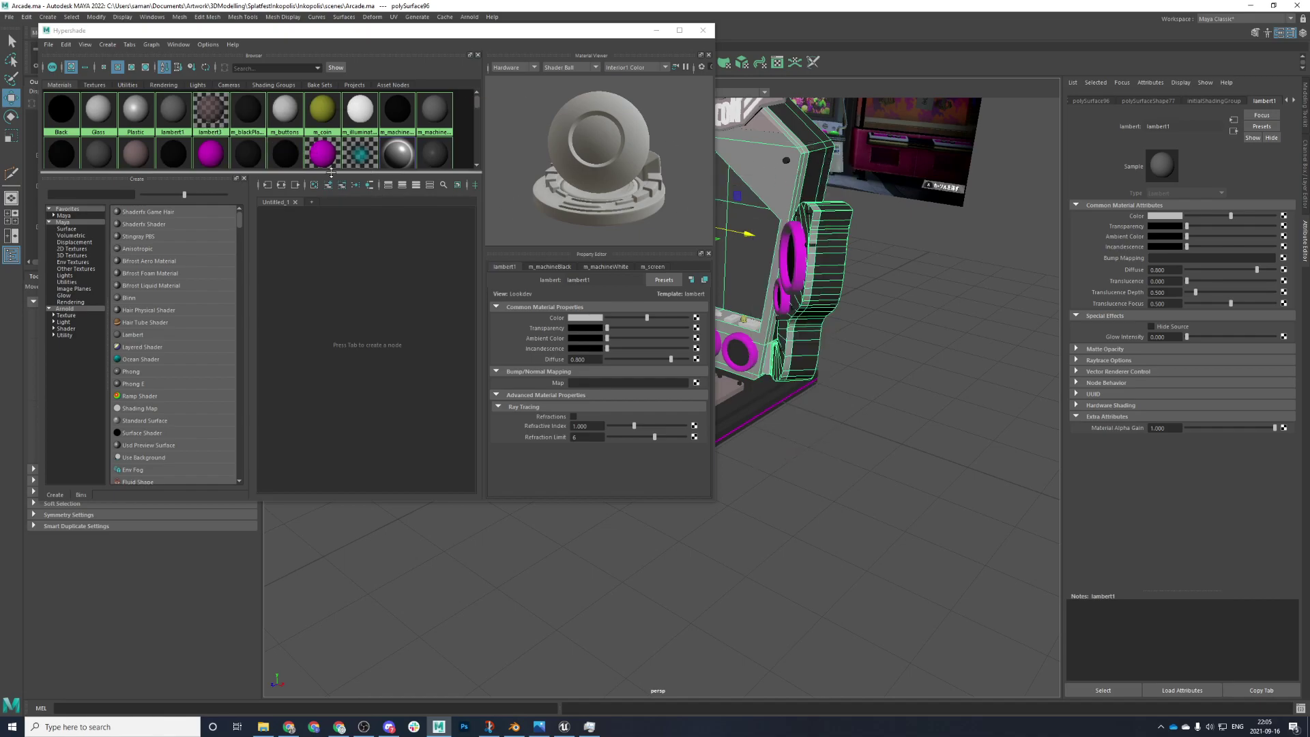
pyautogui.rightClick(386, 239)
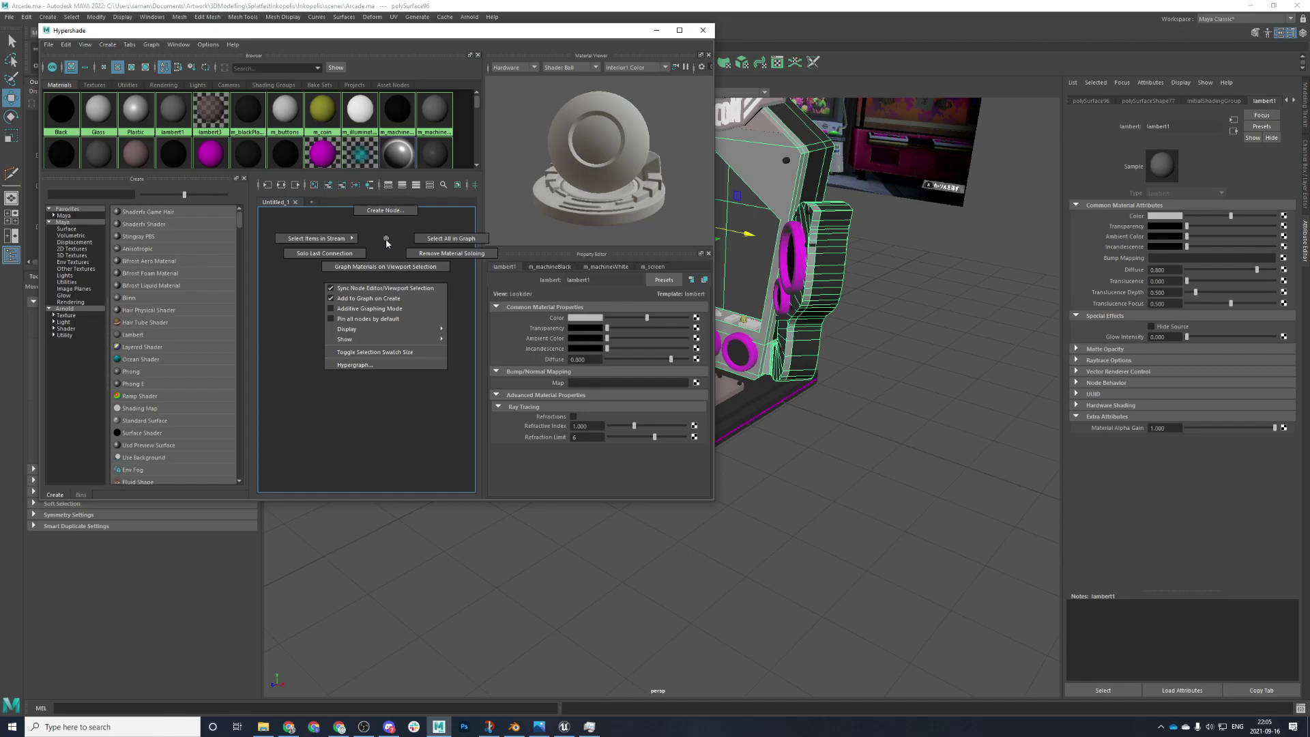
pyautogui.moveTo(386, 240); pyautogui.dragTo(426, 243, button='right')
pyautogui.click(830, 267)
pyautogui.scroll(-2, 853, 269)
# - Switch to Chrome and read the remaining replies in the Autodesk forum thread, including the Python script for selecting faces by material
pyautogui.click(340, 727)
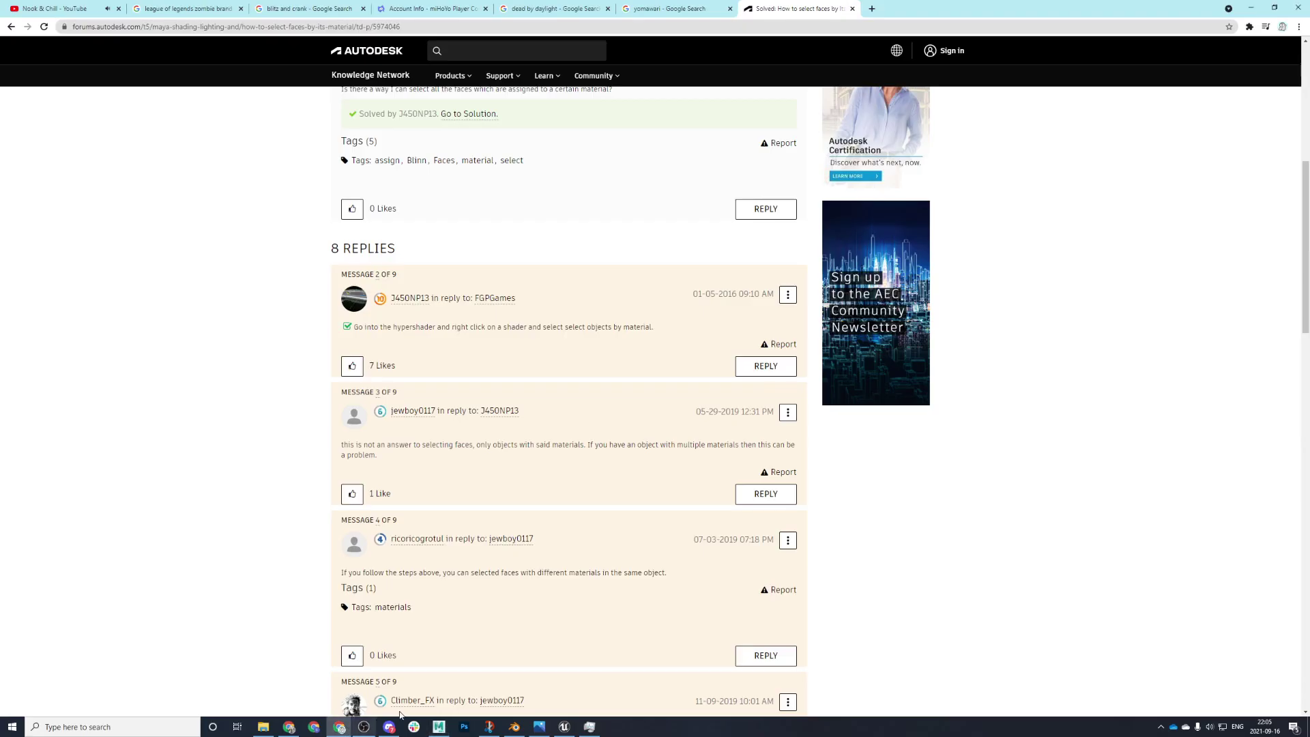
pyautogui.scroll(-2, 641, 516)
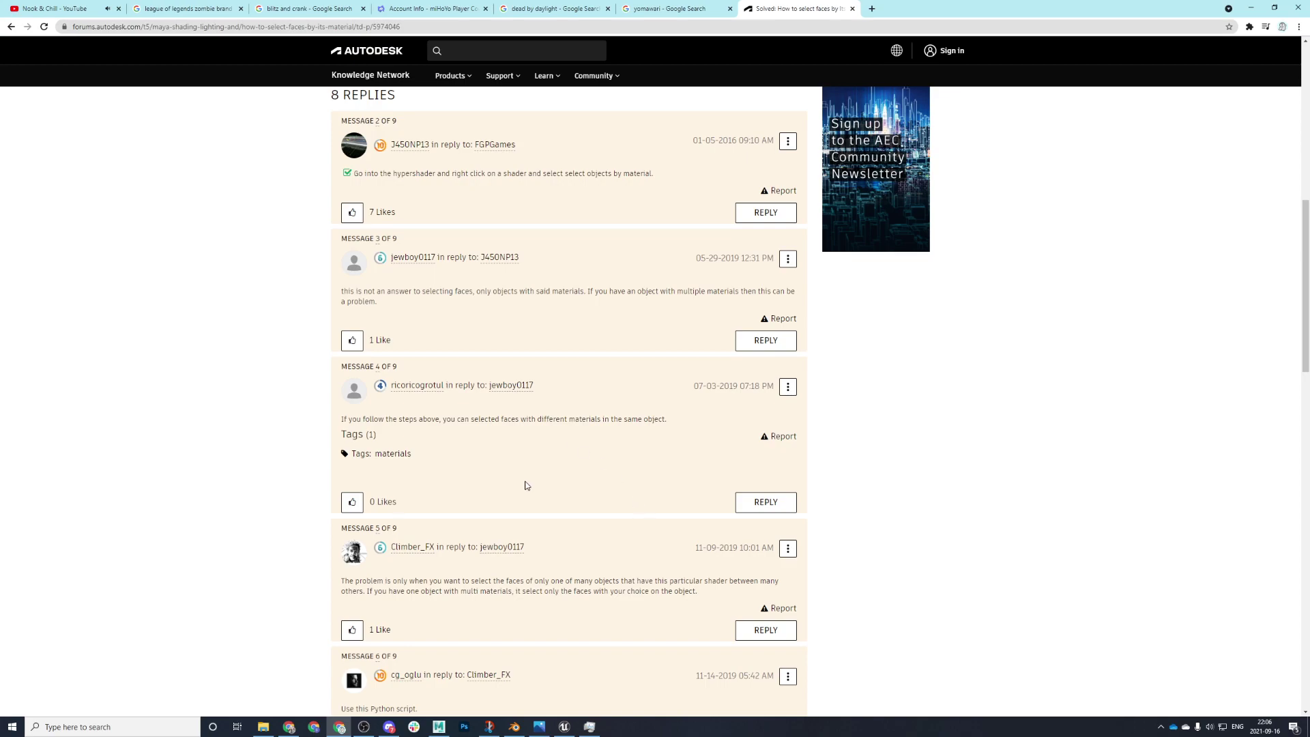
pyautogui.scroll(-1, 535, 453)
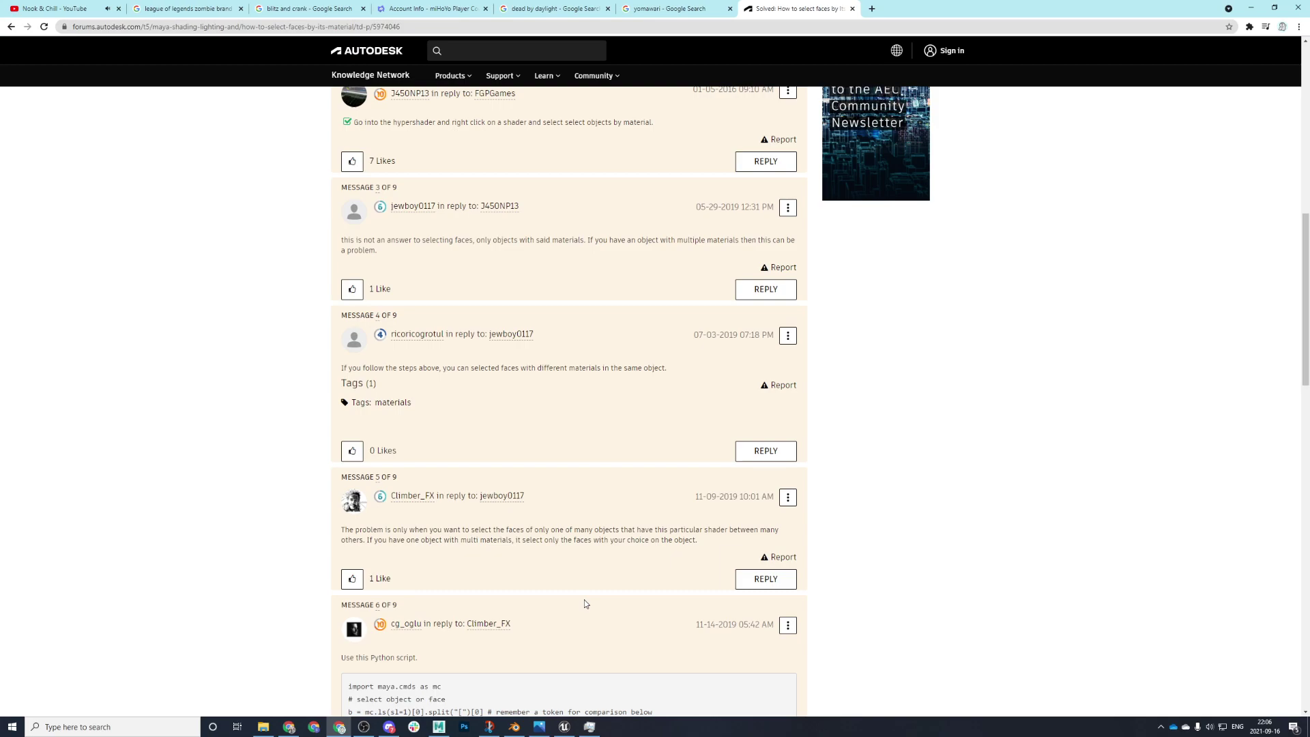
pyautogui.scroll(-5, 584, 600)
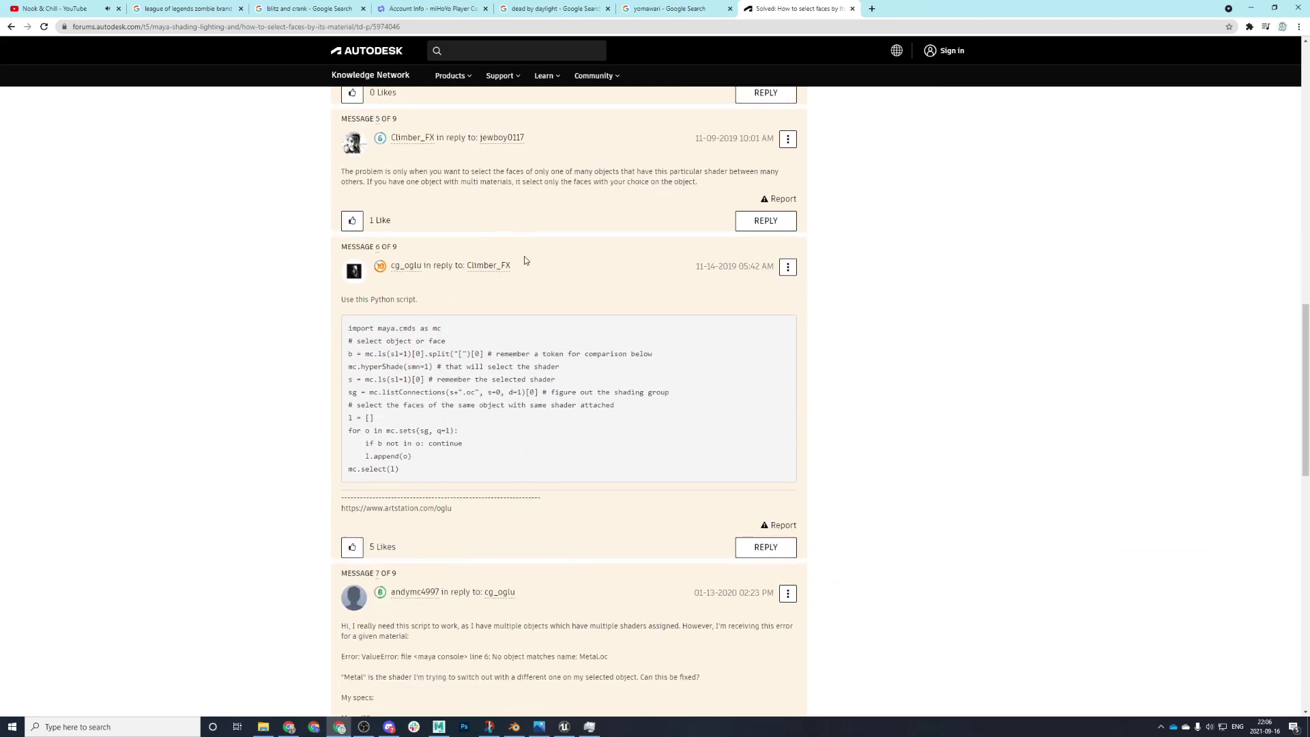
pyautogui.scroll(-4, 541, 292)
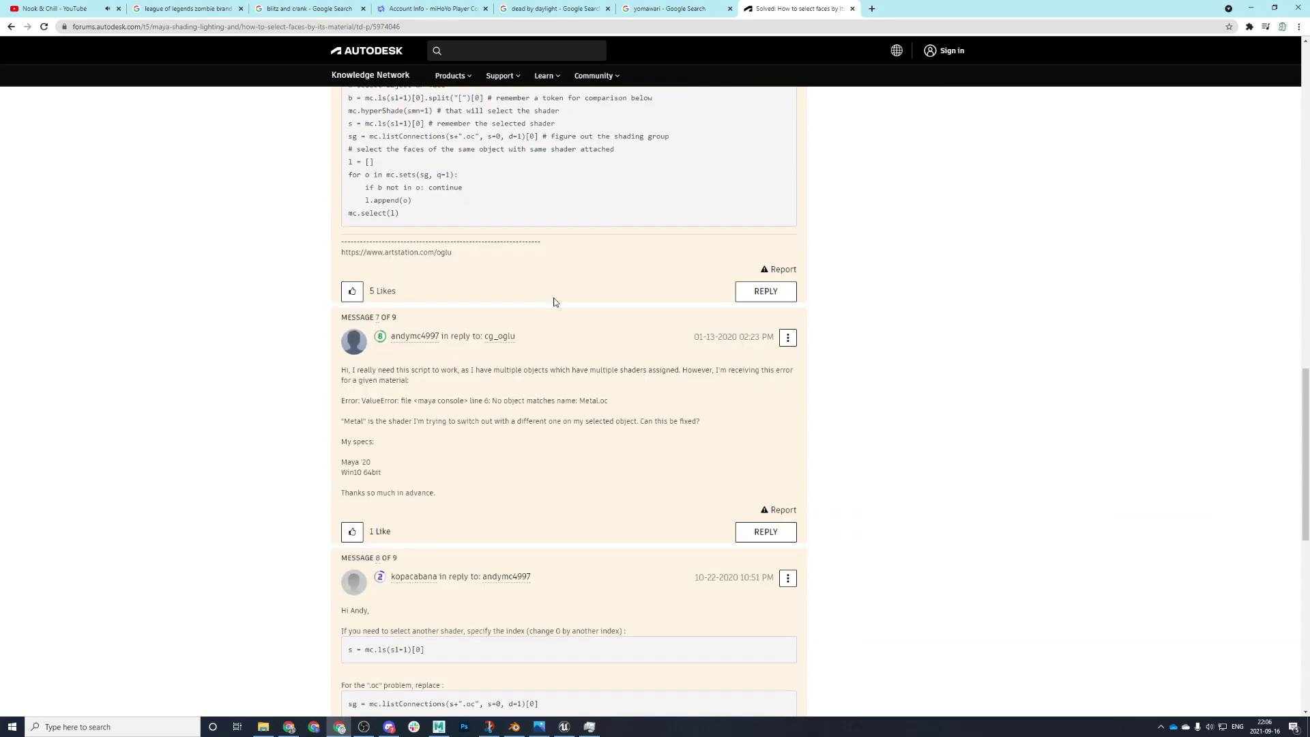
pyautogui.scroll(-3, 557, 304)
pyautogui.scroll(-3, 566, 313)
# - Return to the Google results and scan the other links about selecting faces by material
pyautogui.hotkey('alt', 'Left')
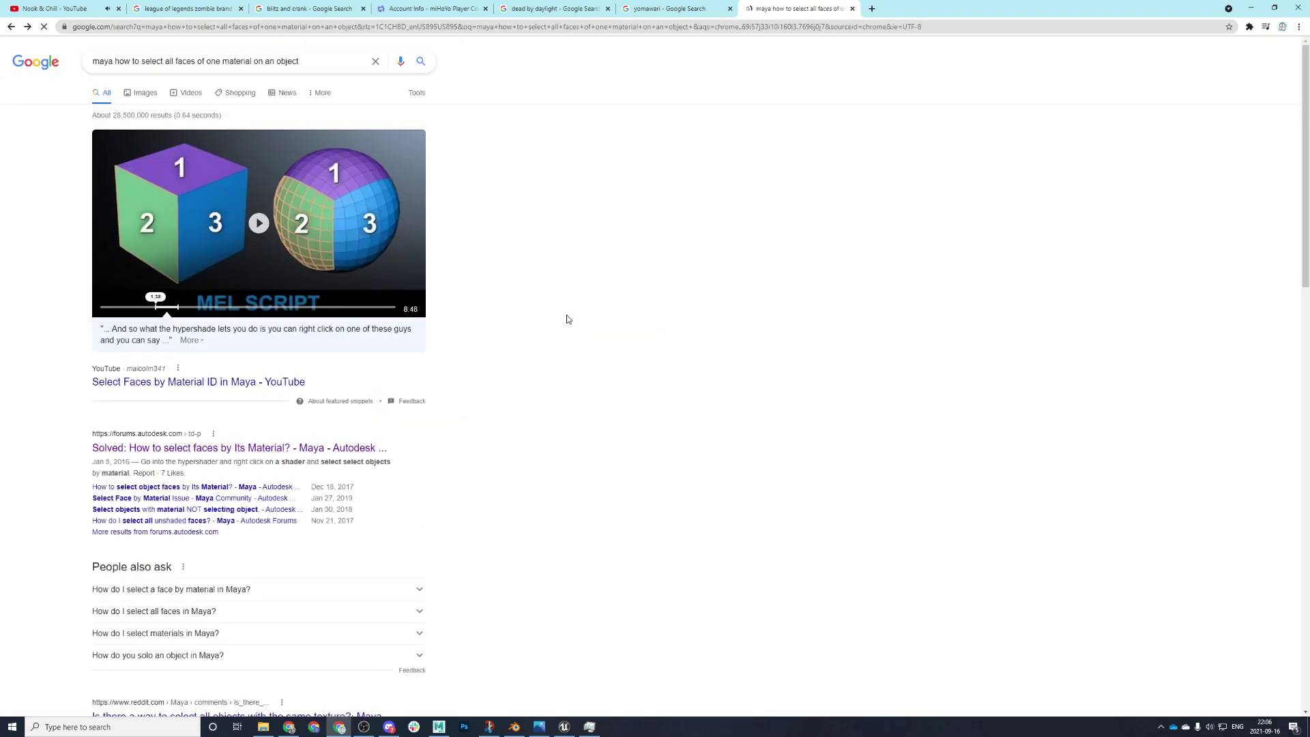
pyautogui.scroll(-2, 319, 510)
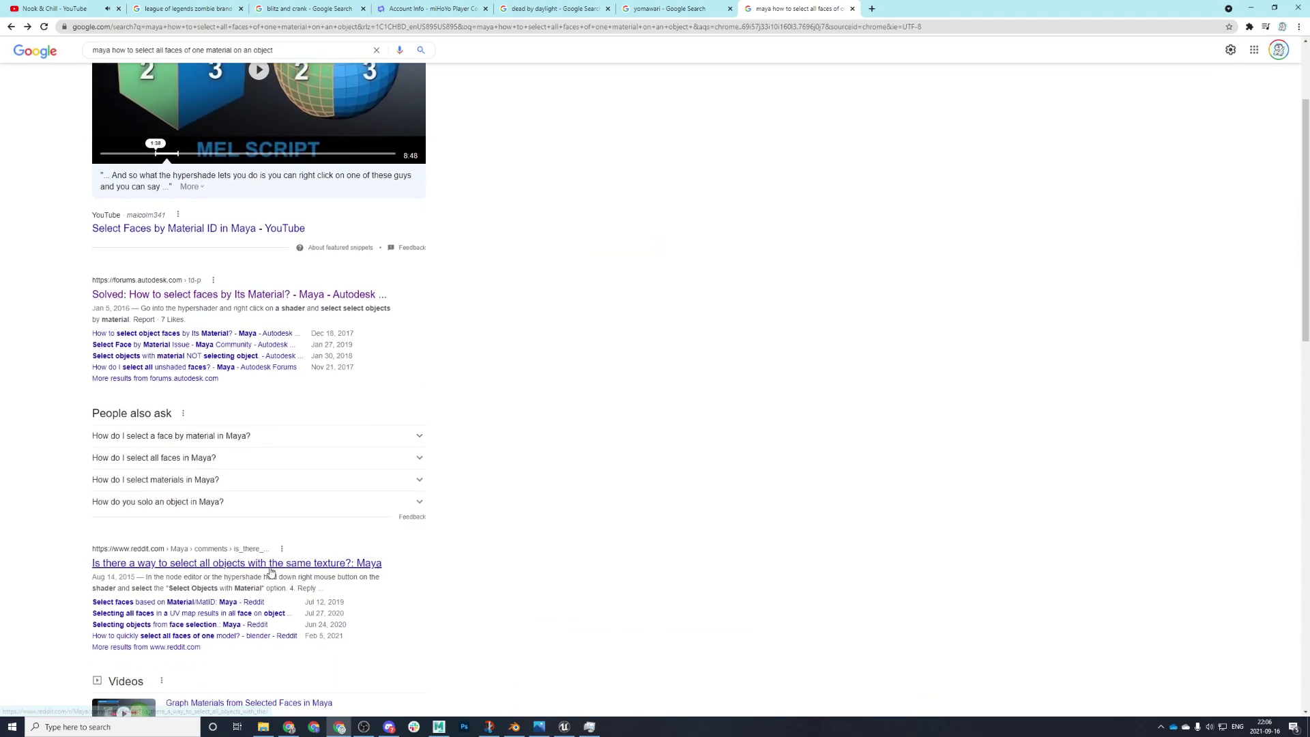
pyautogui.scroll(-5, 238, 561)
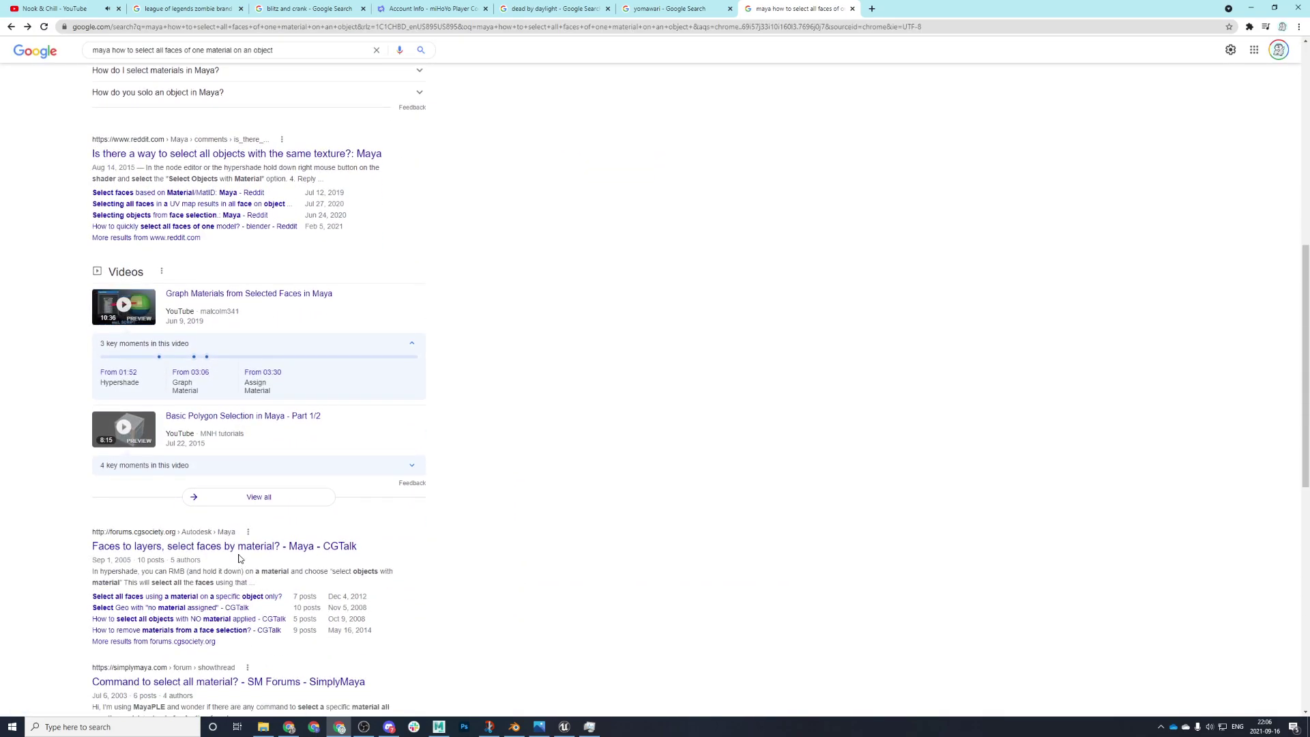
pyautogui.scroll(-3, 246, 552)
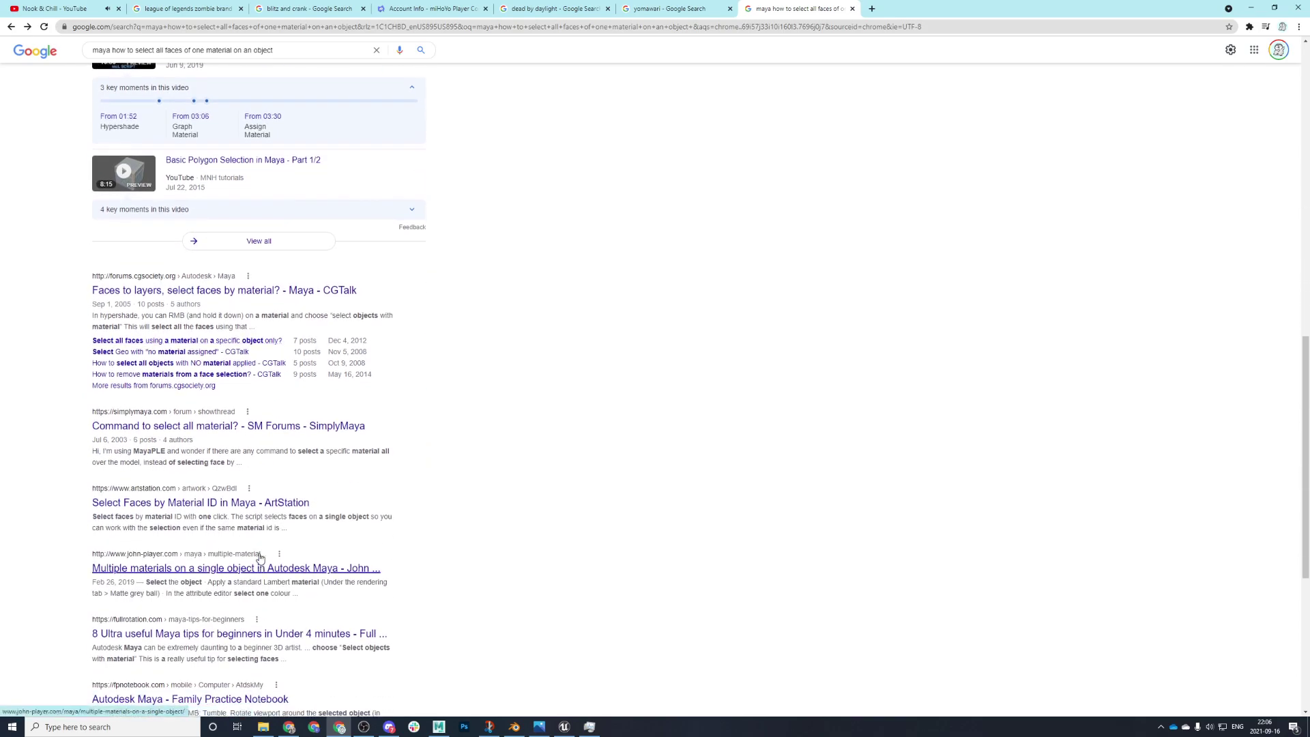
# - Switch back to Maya, test a darker colour on the cabinet body's lambert1, and undo it before saving the scene
pyautogui.moveTo(538, 727)
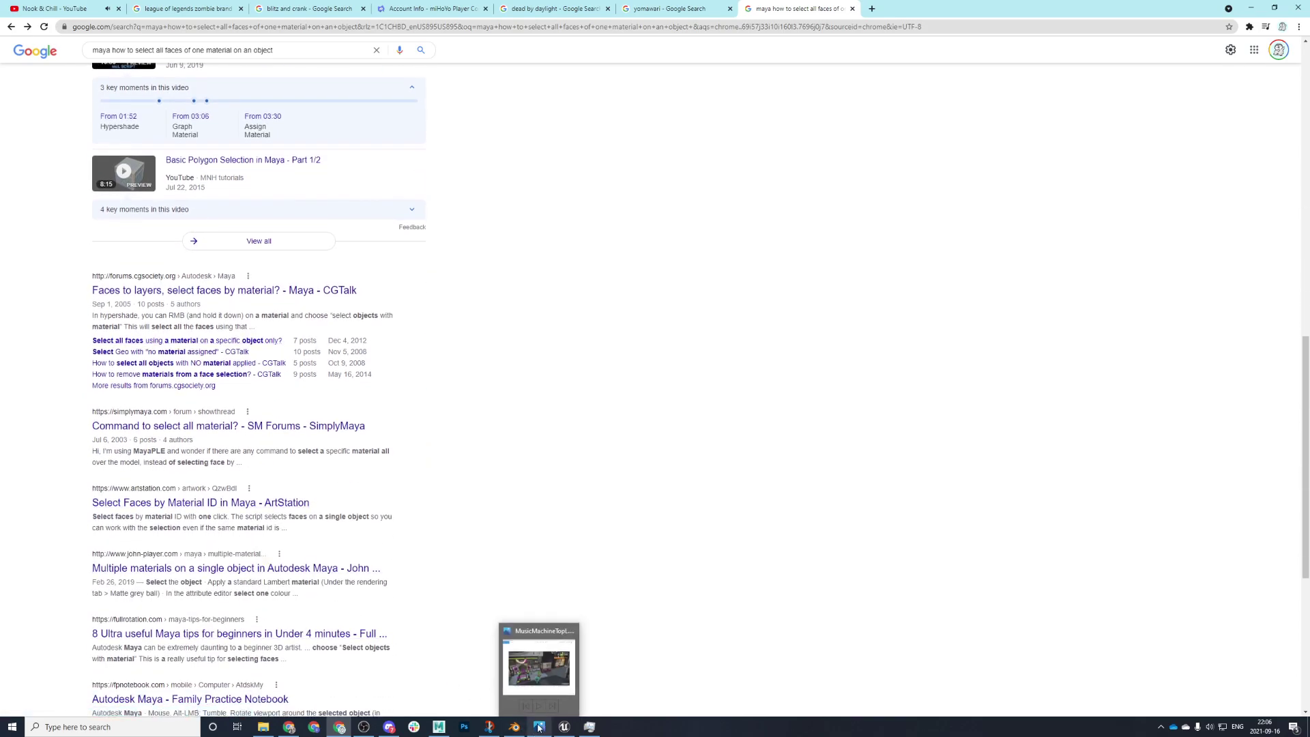
pyautogui.click(438, 727)
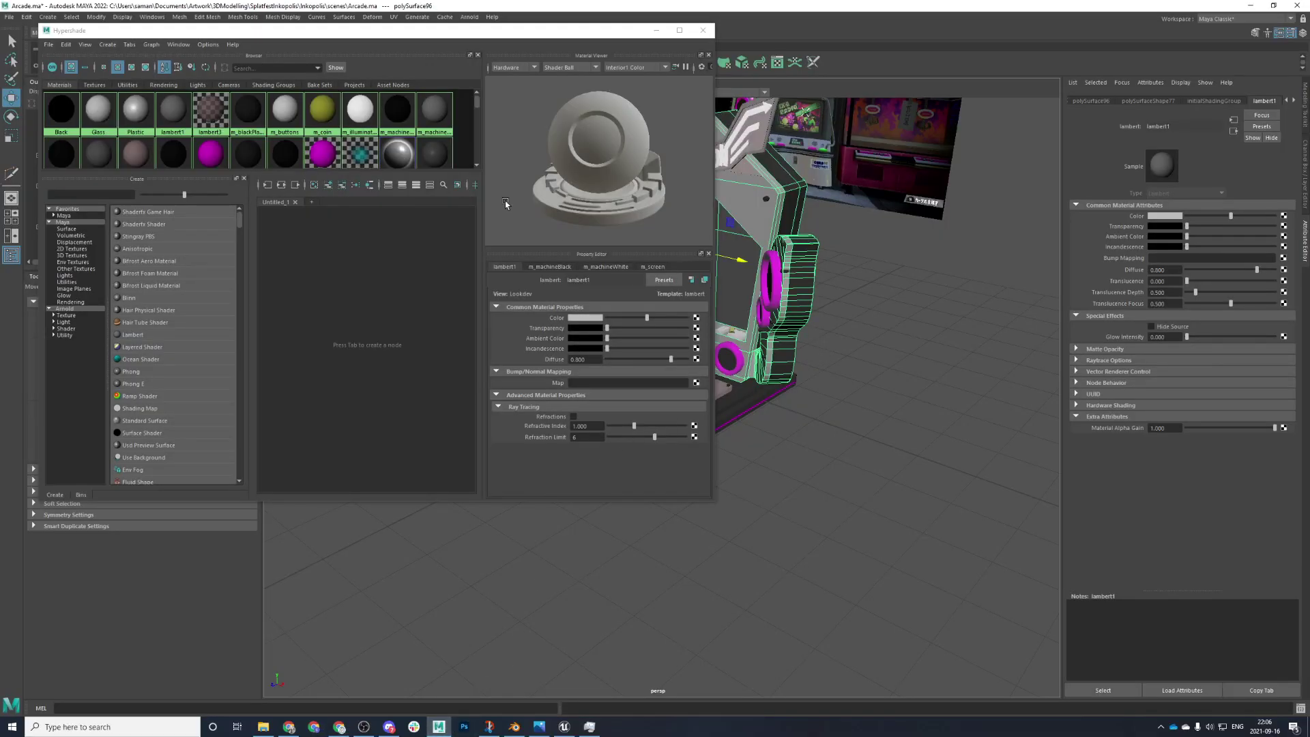
pyautogui.click(517, 272)
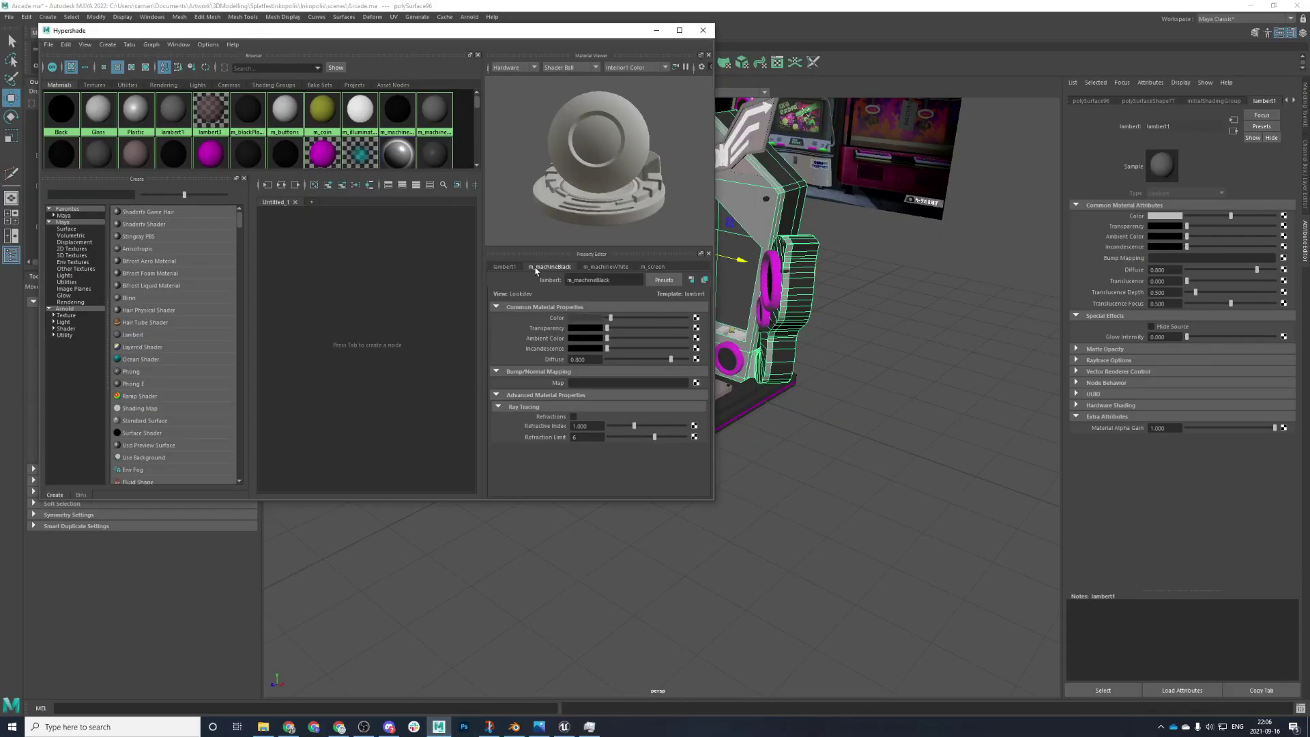
pyautogui.click(505, 267)
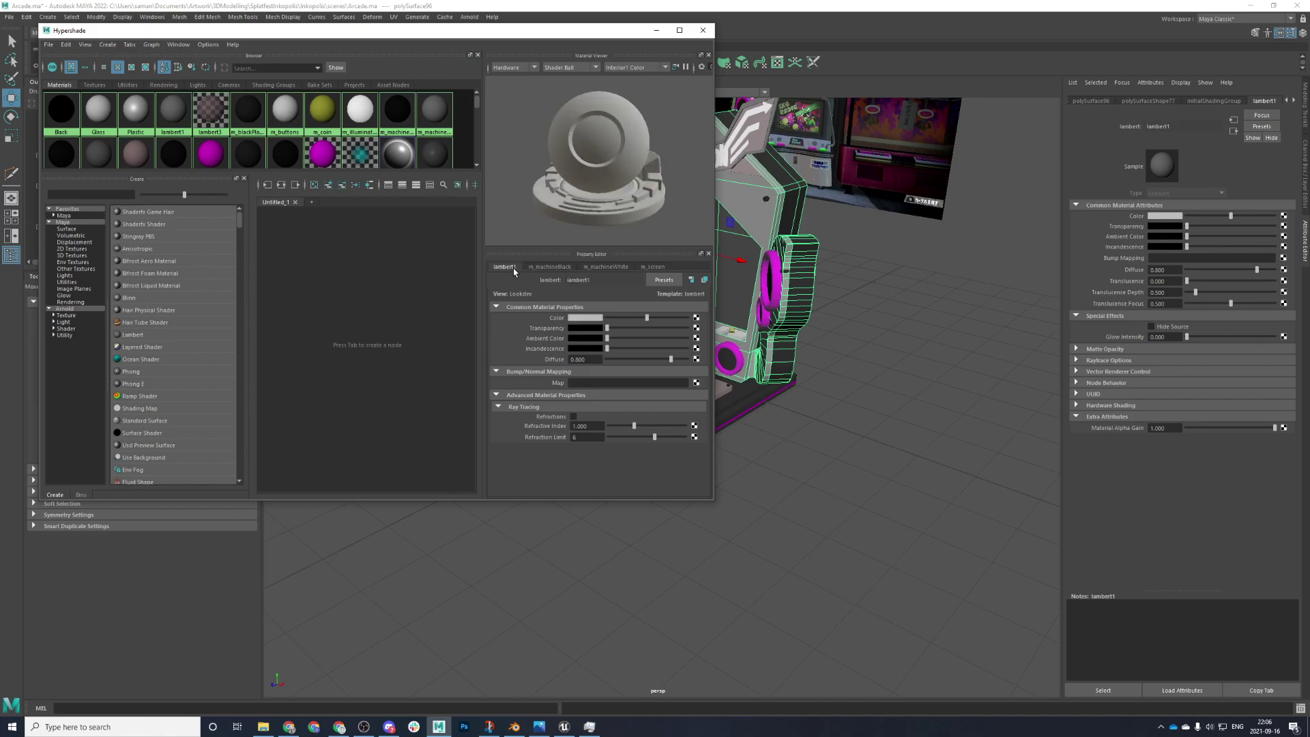
pyautogui.scroll(-5, 756, 334)
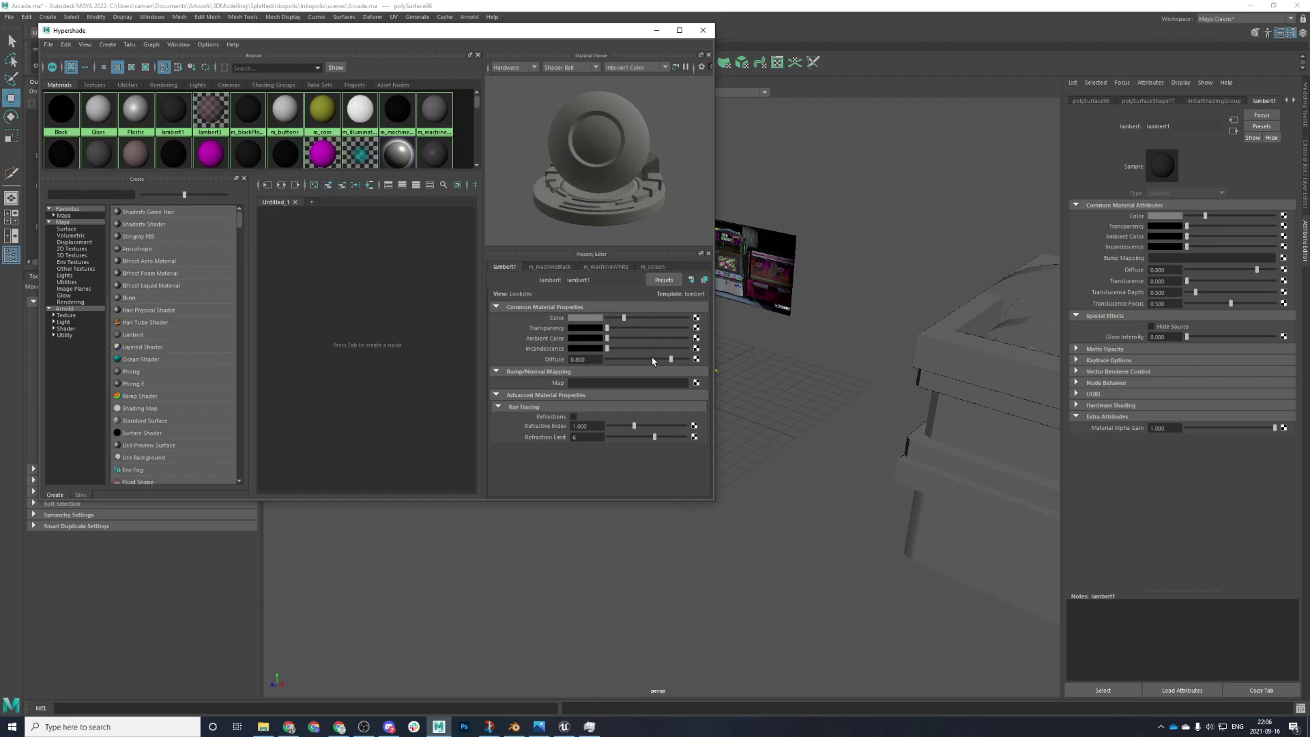
pyautogui.hotkey('ctrl', 'z')
pyautogui.click(633, 372)
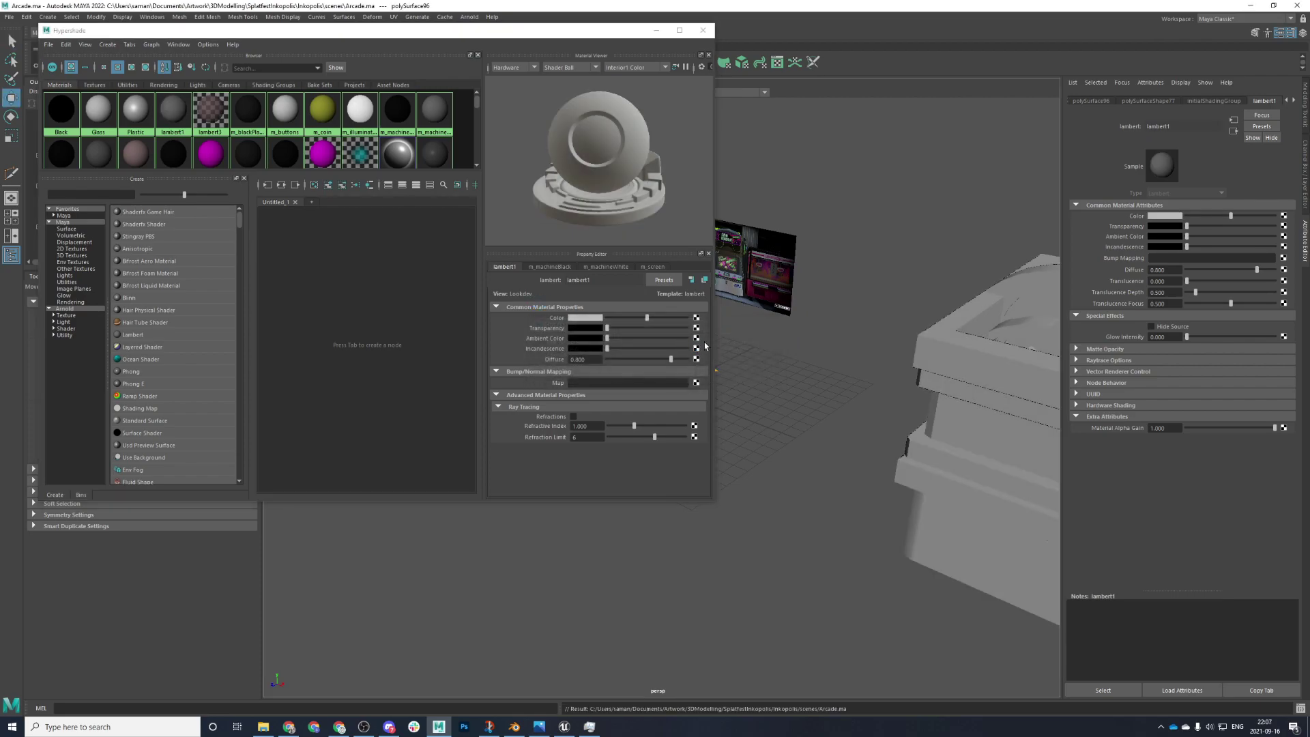
# - Try to create an asset from the lambert1 material in the Hypershade
pyautogui.moveTo(769, 365); pyautogui.dragTo(948, 374, button='middle')
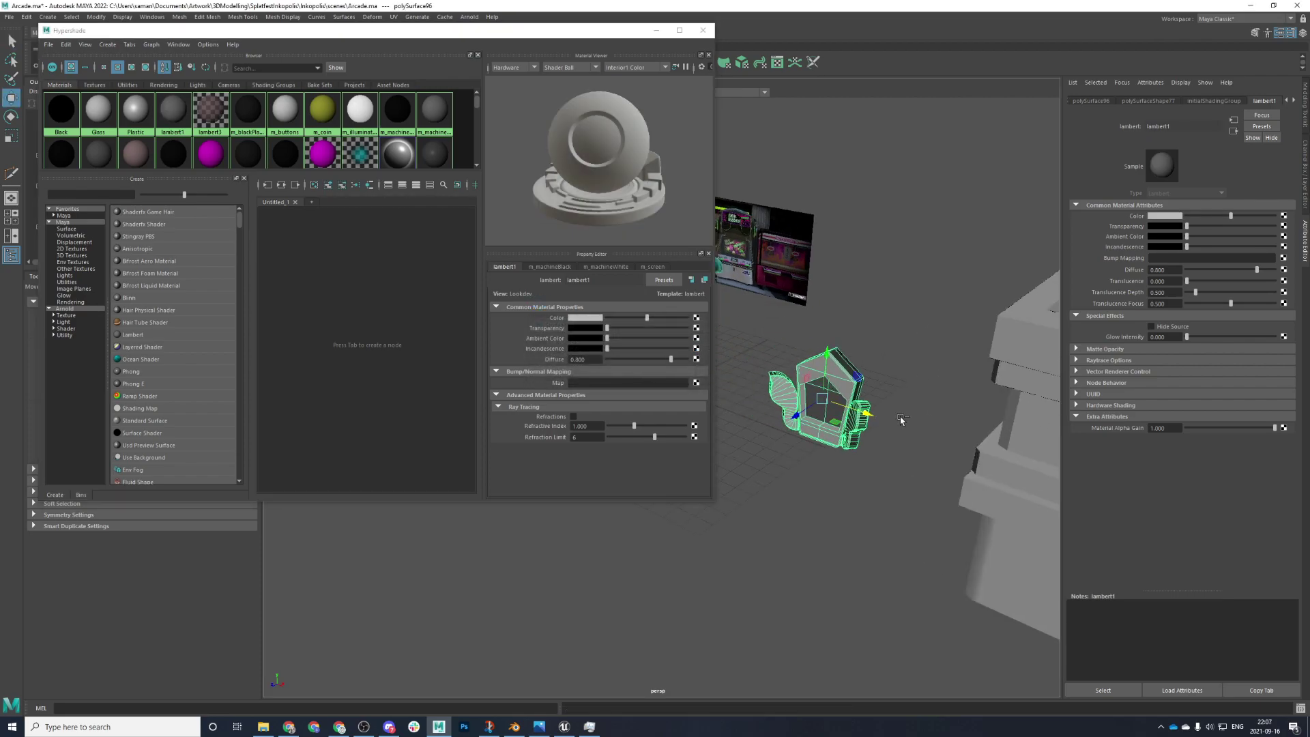
pyautogui.scroll(-4, 885, 418)
pyautogui.press('f')
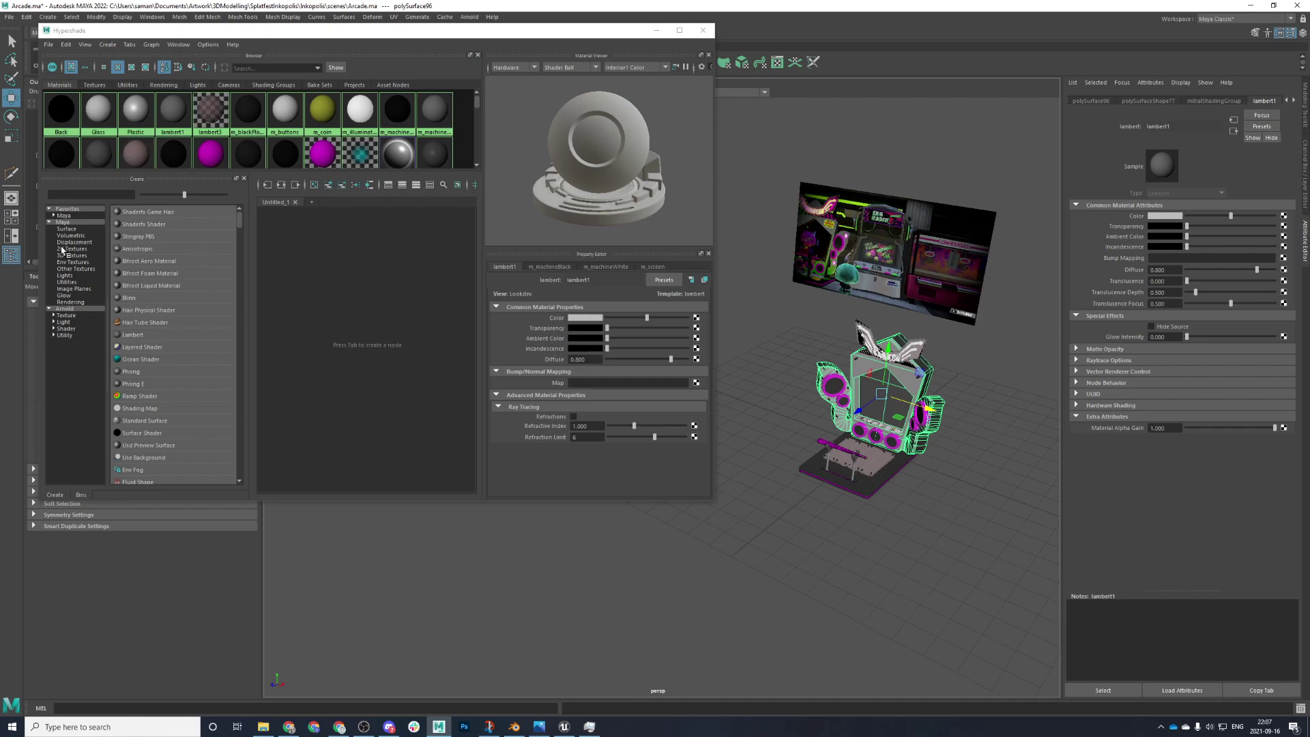
pyautogui.click(178, 117)
pyautogui.rightClick(178, 118)
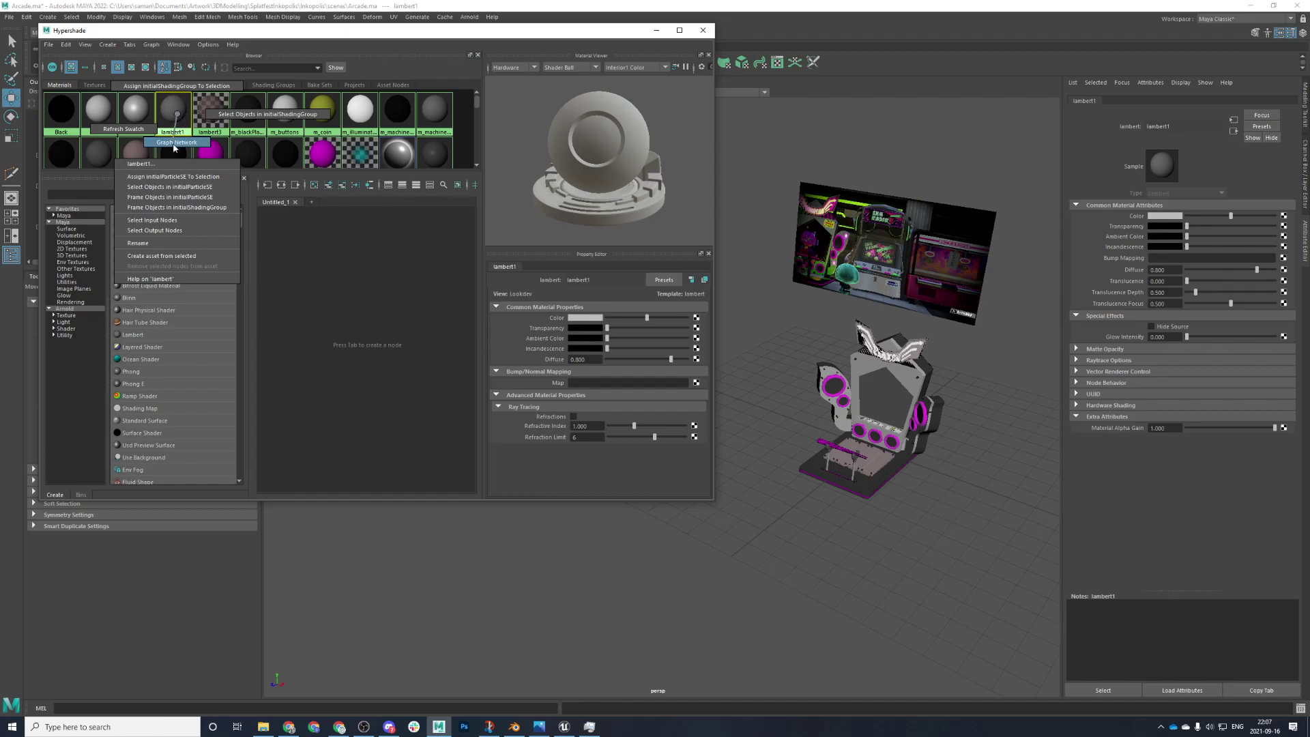
pyautogui.click(181, 256)
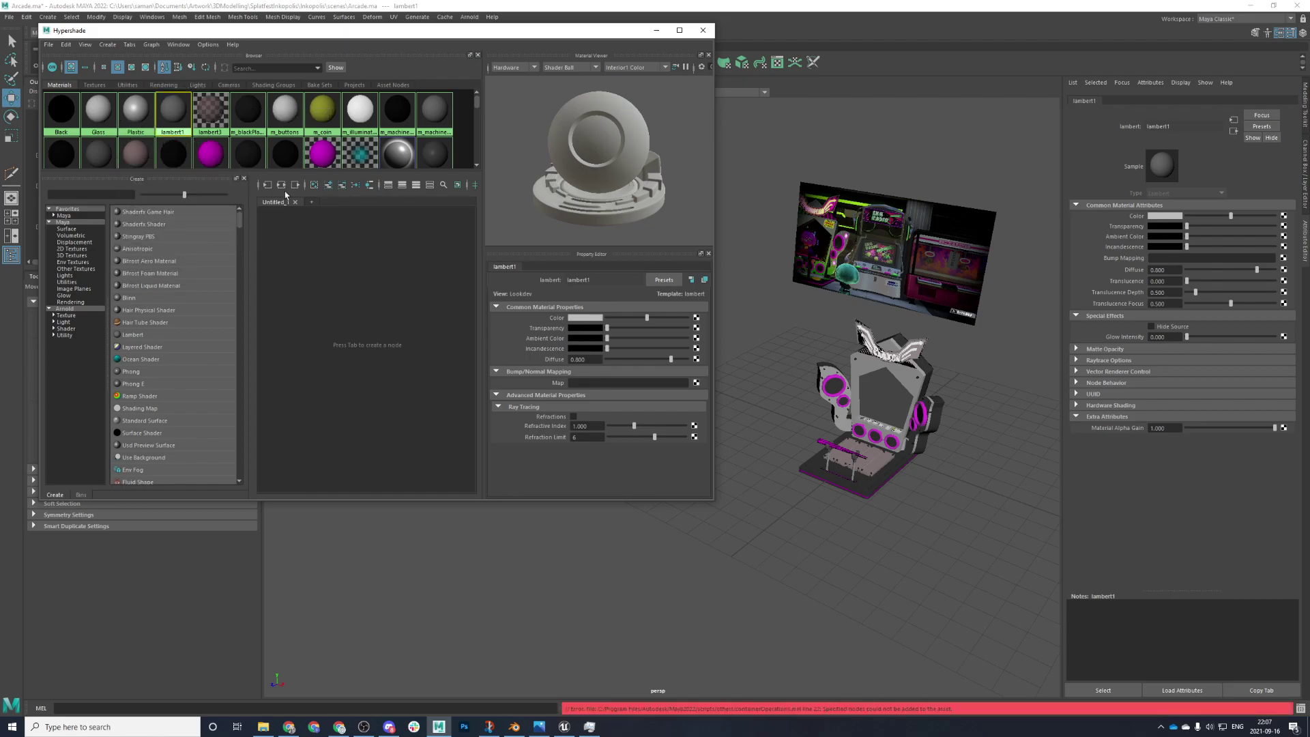
pyautogui.scroll(-1, 450, 93)
pyautogui.scroll(-3, 549, 194)
pyautogui.scroll(1, 430, 135)
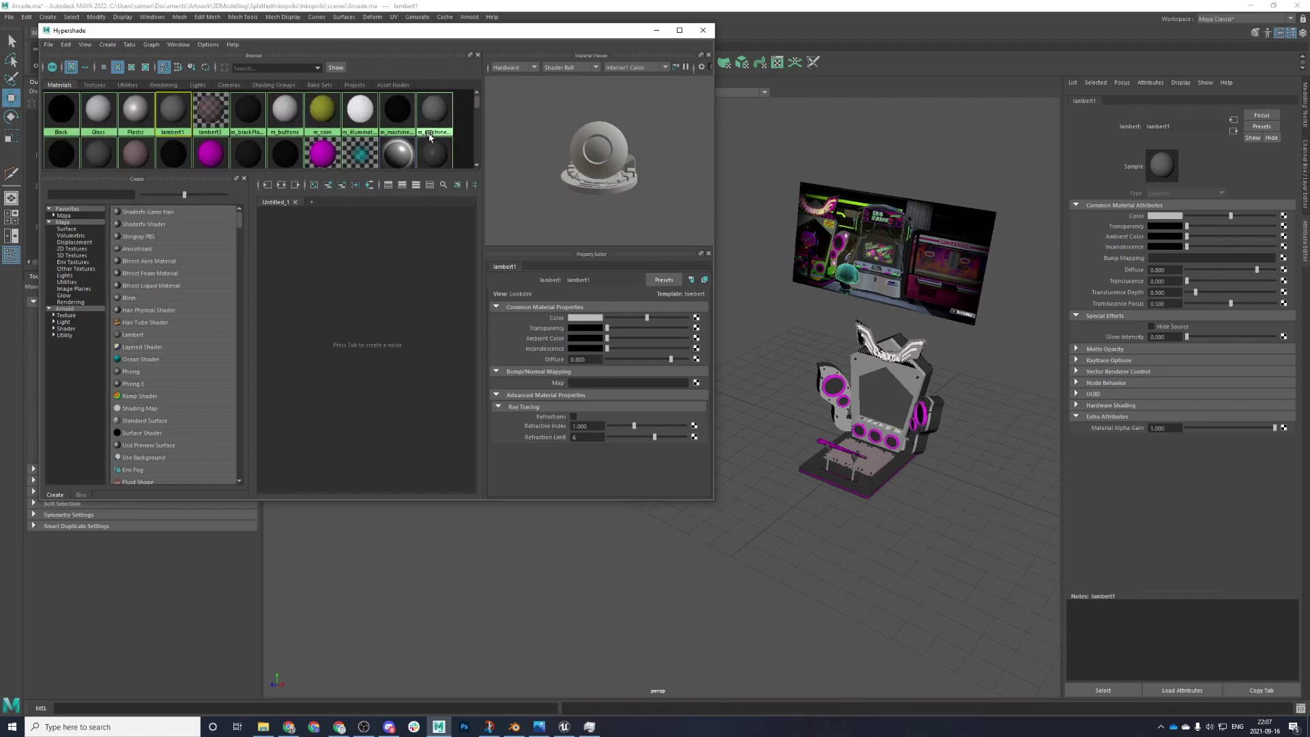
# - Select the arcade cabinet's body mesh and close the Hypershade window
pyautogui.click(872, 414)
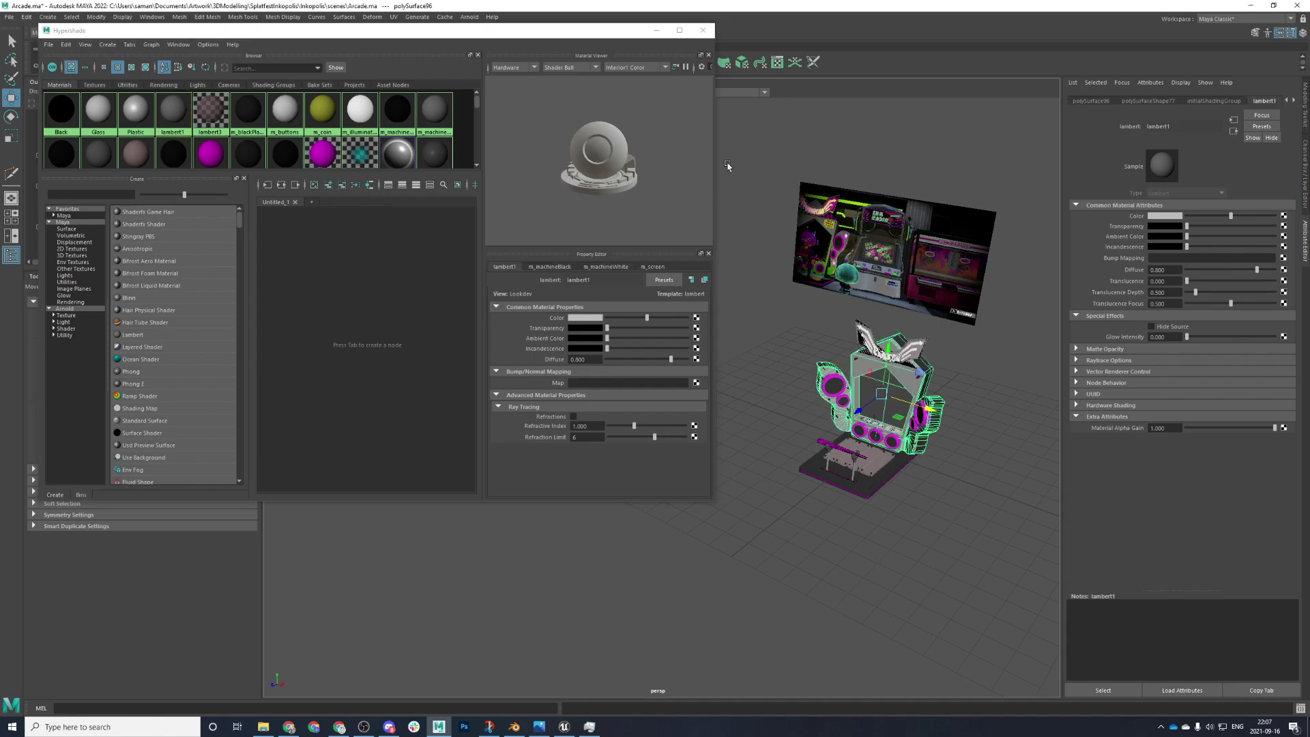
pyautogui.click(703, 30)
pyautogui.scroll(3, 853, 316)
pyautogui.keyDown('alt'); pyautogui.moveTo(853, 316); pyautogui.dragTo(471, 298, button='middle'); pyautogui.keyUp('alt')
pyautogui.scroll(4, 471, 298)
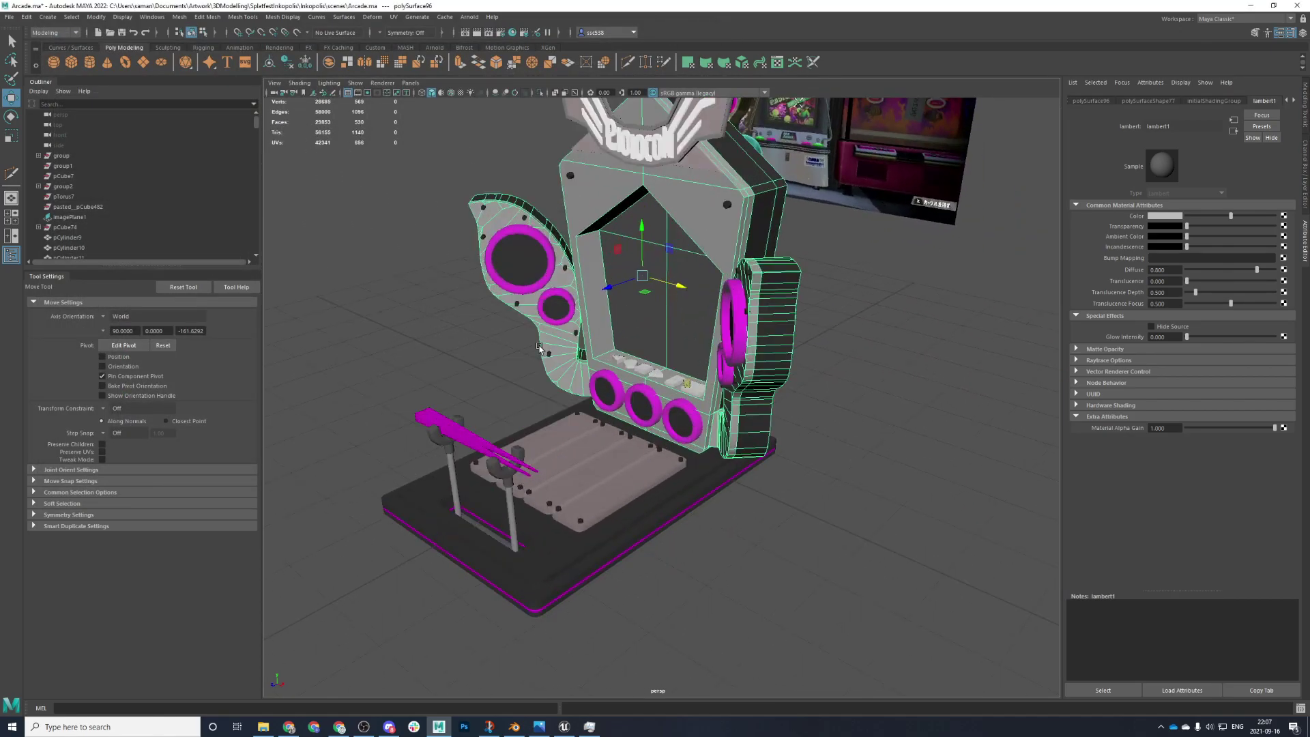
# - In the top view, switch the mesh to face mode and select the faces along the left wing's outer front edge
pyautogui.press('space')
pyautogui.press('space')
pyautogui.moveTo(399, 247); pyautogui.dragTo(401, 273, button='right')
pyautogui.click(593, 452)
pyautogui.keyDown('alt'); pyautogui.moveTo(593, 451); pyautogui.dragTo(591, 299, button='middle'); pyautogui.keyUp('alt')
pyautogui.moveTo(593, 493); pyautogui.dragTo(462, 464)
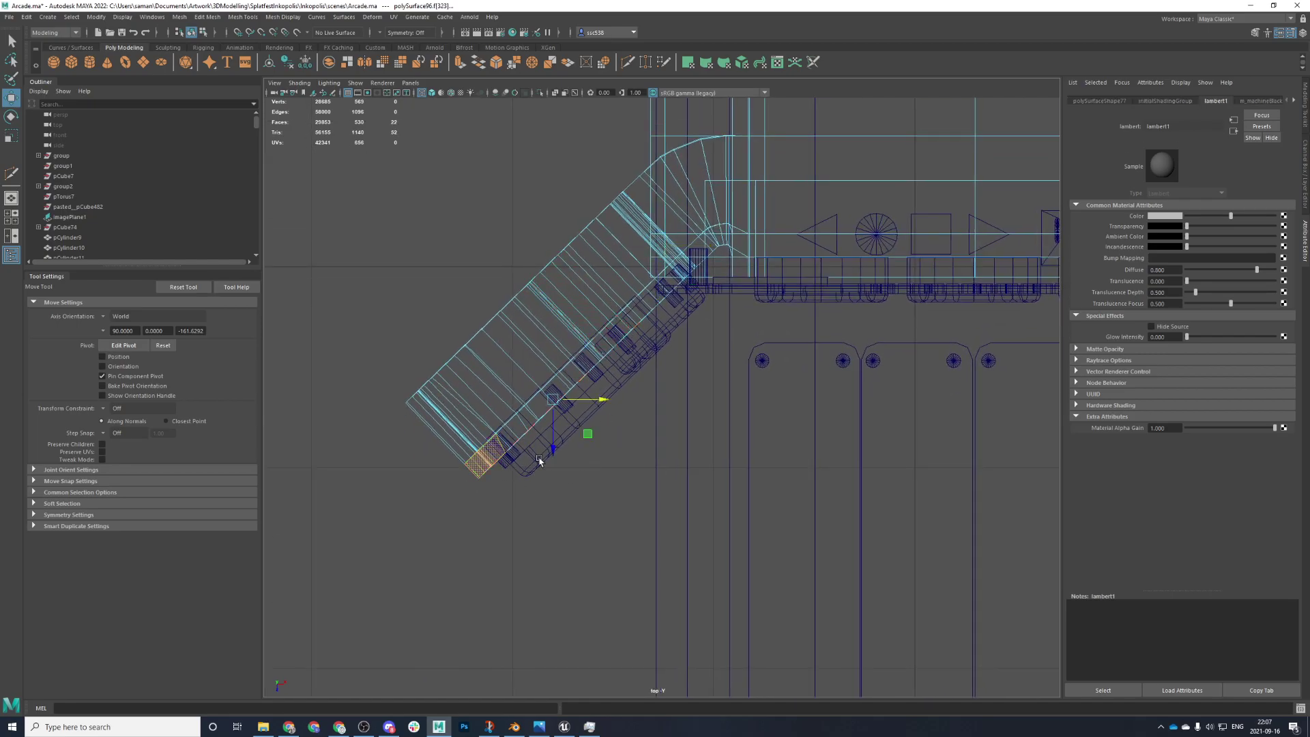
pyautogui.scroll(5, 594, 430)
pyautogui.keyDown('alt'); pyautogui.moveTo(584, 418); pyautogui.dragTo(691, 427, button='middle'); pyautogui.keyUp('alt')
pyautogui.scroll(2, 691, 427)
pyautogui.moveTo(465, 520); pyautogui.dragTo(481, 573)
pyautogui.keyDown('shift'); pyautogui.moveTo(534, 452); pyautogui.dragTo(562, 478); pyautogui.keyUp('shift')
pyautogui.keyDown('shift'); pyautogui.moveTo(603, 385); pyautogui.dragTo(635, 422); pyautogui.keyUp('shift')
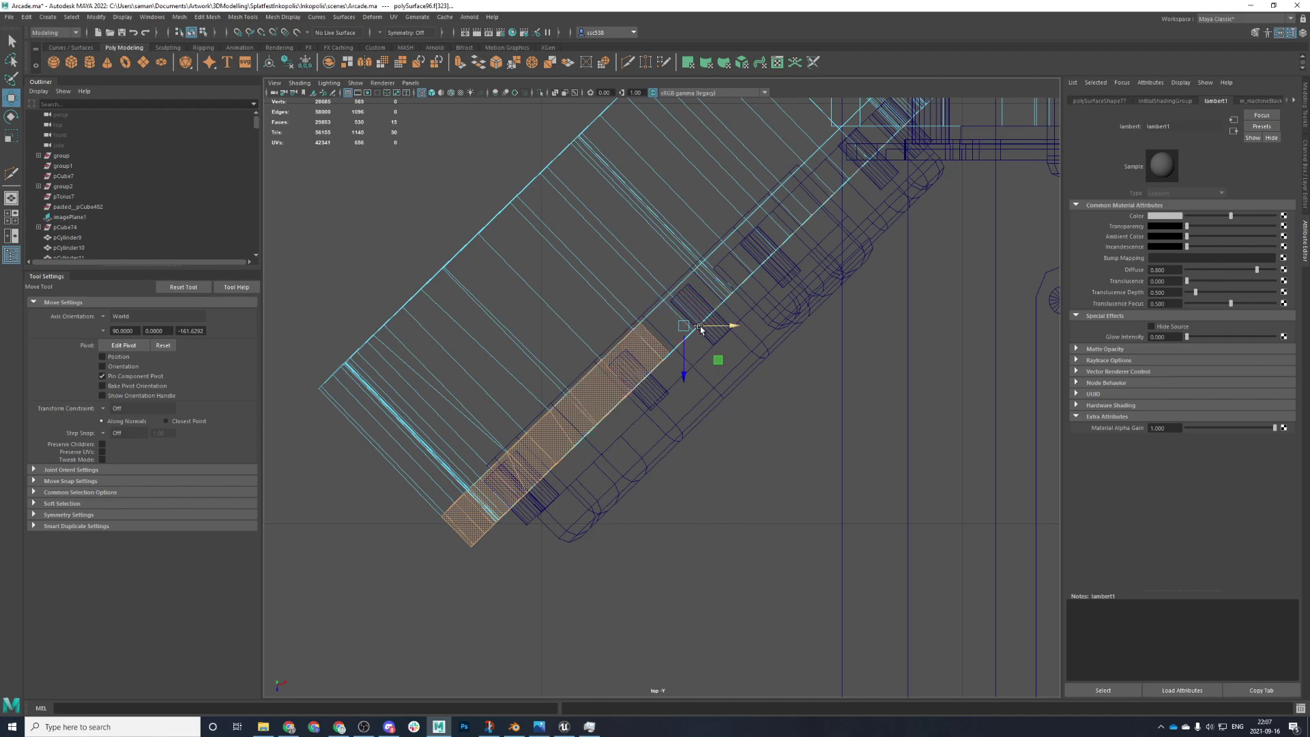
# - Extend the face selection along the rest of the left wing's front up to the cabinet body
pyautogui.keyDown('alt'); pyautogui.moveTo(693, 326); pyautogui.dragTo(621, 448, button='middle'); pyautogui.keyUp('alt')
pyautogui.keyDown('shift'); pyautogui.moveTo(618, 413); pyautogui.dragTo(669, 461); pyautogui.keyUp('shift')
pyautogui.keyDown('shift'); pyautogui.moveTo(681, 363); pyautogui.dragTo(716, 393); pyautogui.keyUp('shift')
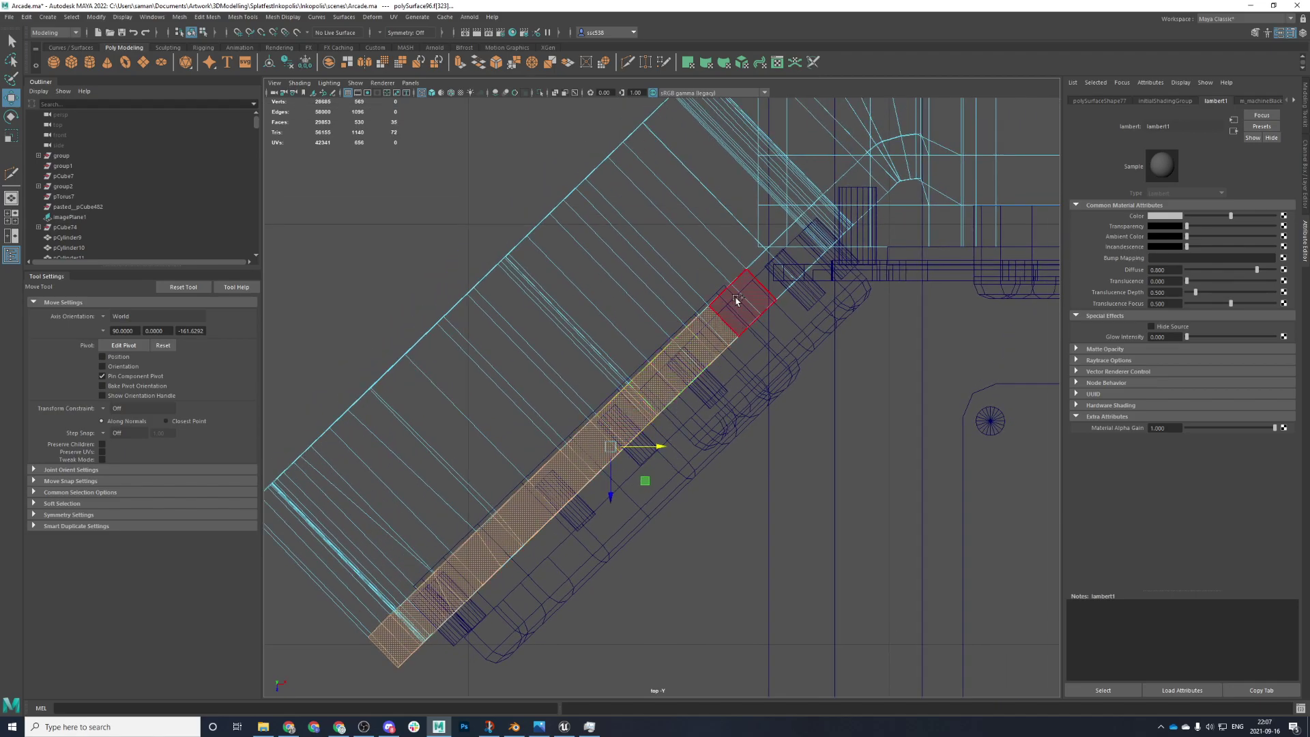
pyautogui.keyDown('shift'); pyautogui.moveTo(737, 301); pyautogui.dragTo(780, 331); pyautogui.keyUp('shift')
pyautogui.keyDown('shift'); pyautogui.moveTo(806, 231); pyautogui.dragTo(841, 283); pyautogui.keyUp('shift')
pyautogui.keyDown('alt'); pyautogui.moveTo(822, 263); pyautogui.dragTo(680, 368, button='middle'); pyautogui.keyUp('alt')
pyautogui.keyDown('shift'); pyautogui.click(715, 303); pyautogui.keyUp('shift')
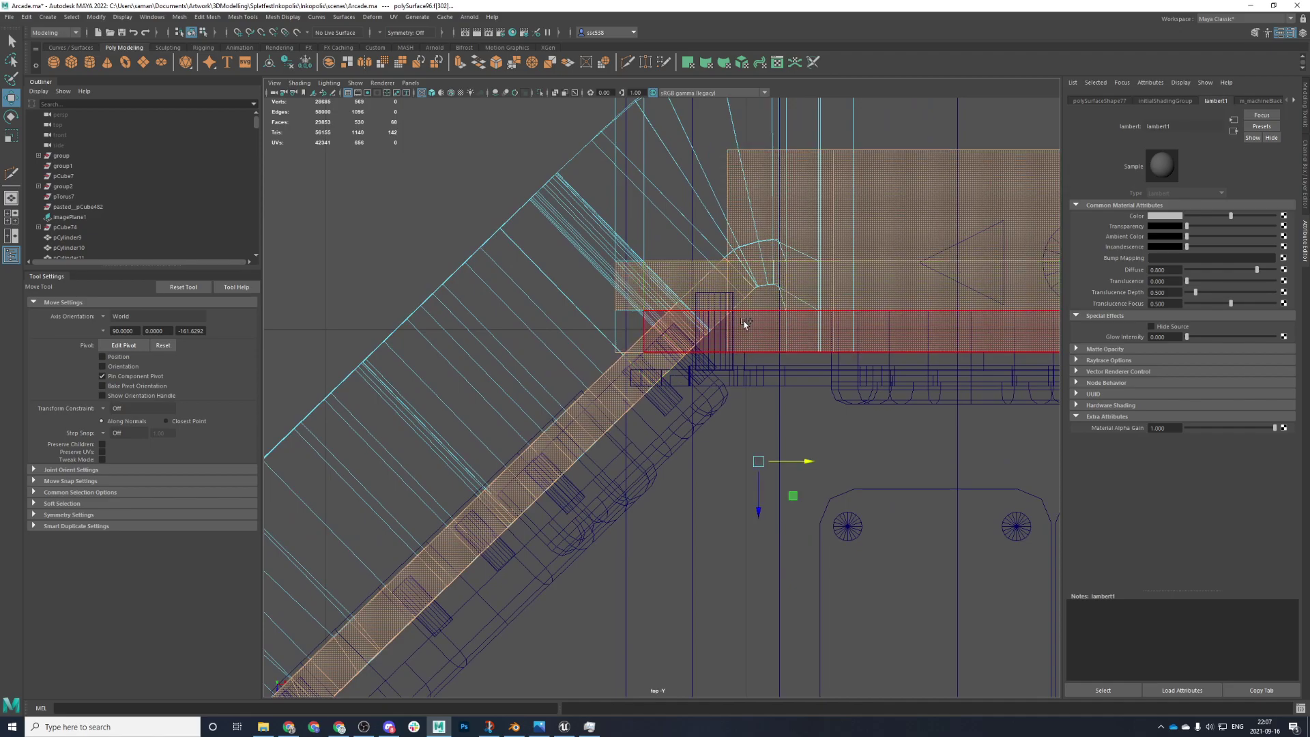
pyautogui.keyDown('shift'); pyautogui.moveTo(714, 347); pyautogui.dragTo(738, 385); pyautogui.keyUp('shift')
pyautogui.hotkey('ctrl', 'z')
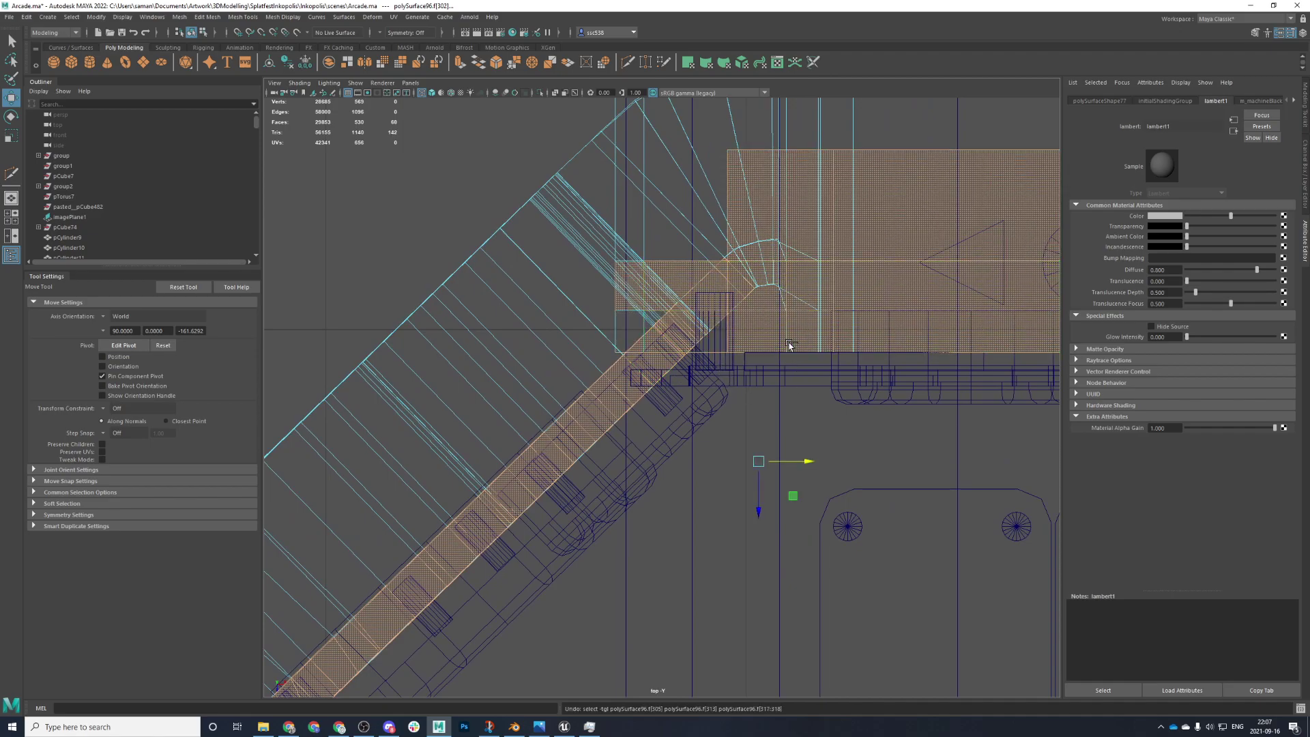
pyautogui.hotkey('ctrl', 'z')
# - Back in the perspective view, assign a Blinn material to the selected faces and freeze the cabinet mesh's transformations
pyautogui.press('space')
pyautogui.press('space')
pyautogui.scroll(-5, 790, 400)
pyautogui.scroll(5, 819, 436)
pyautogui.moveTo(819, 437)
pyautogui.keyDown('alt'); pyautogui.mouseDown()
pyautogui.moveTo(764, 466)
pyautogui.moveTo(769, 453)
pyautogui.mouseUp(); pyautogui.keyUp('alt')
pyautogui.scroll(5, 812, 371)
pyautogui.keyDown('alt'); pyautogui.moveTo(768, 453); pyautogui.dragTo(798, 541, button='middle'); pyautogui.keyUp('alt')
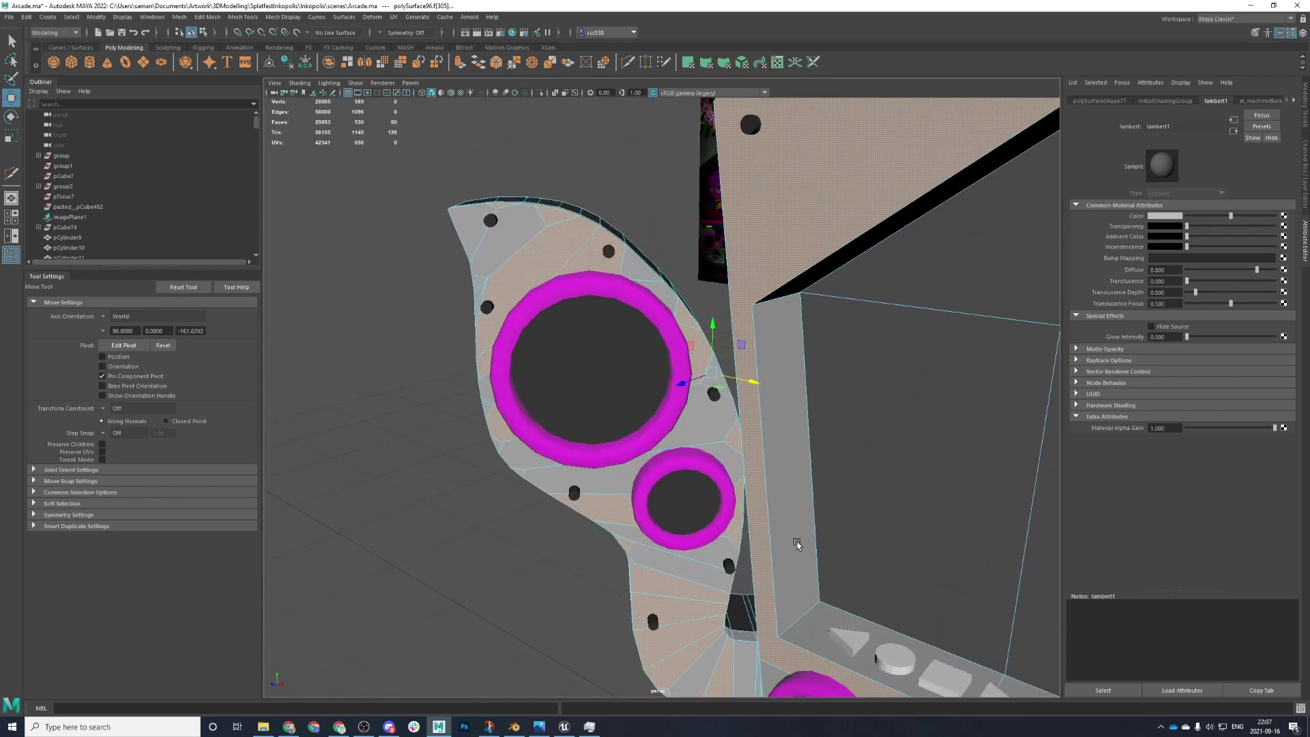
pyautogui.keyDown('alt'); pyautogui.moveTo(498, 227); pyautogui.dragTo(525, 270); pyautogui.keyUp('alt')
pyautogui.moveTo(514, 214); pyautogui.dragTo(585, 499, button='right')
pyautogui.moveTo(509, 497)
pyautogui.scroll(-4, 591, 501)
pyautogui.keyDown('alt'); pyautogui.moveTo(608, 505); pyautogui.dragTo(581, 493); pyautogui.keyUp('alt')
pyautogui.moveTo(488, 373); pyautogui.dragTo(608, 316, button='right')
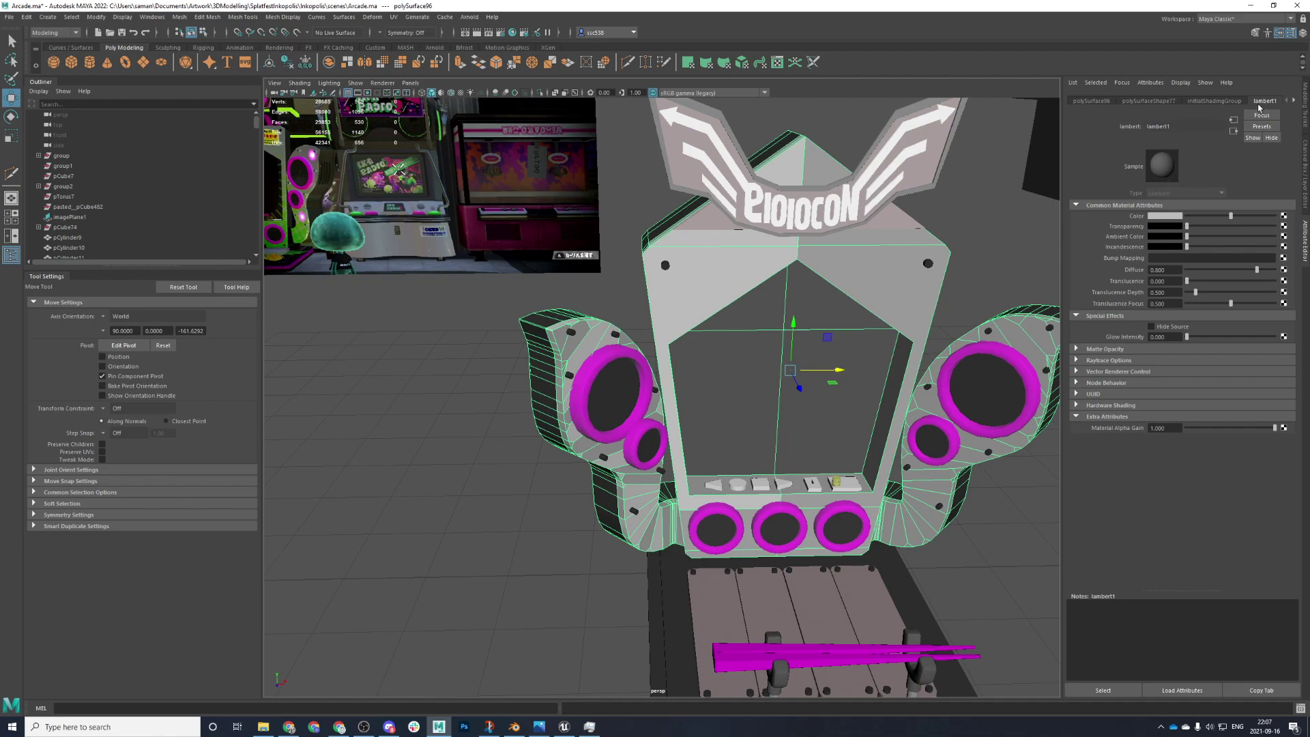
pyautogui.click(305, 62)
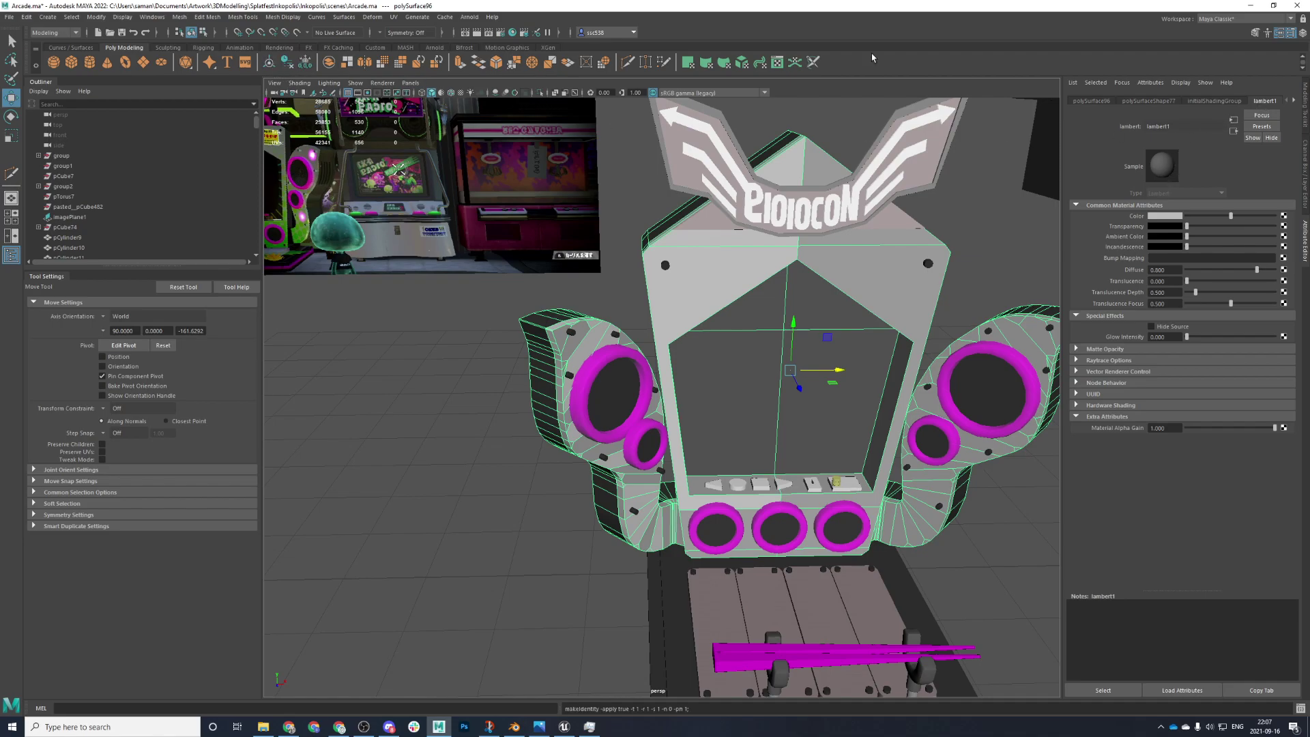
# - Rename the cabinet's Blinn material as m_plasticWhite and slightly lighten its color
pyautogui.click(1294, 101)
pyautogui.click(1294, 100)
pyautogui.click(1294, 100)
pyautogui.click(1280, 103)
pyautogui.doubleClick(1215, 127)
pyautogui.write('m_plasticWhite')
pyautogui.press('Return')
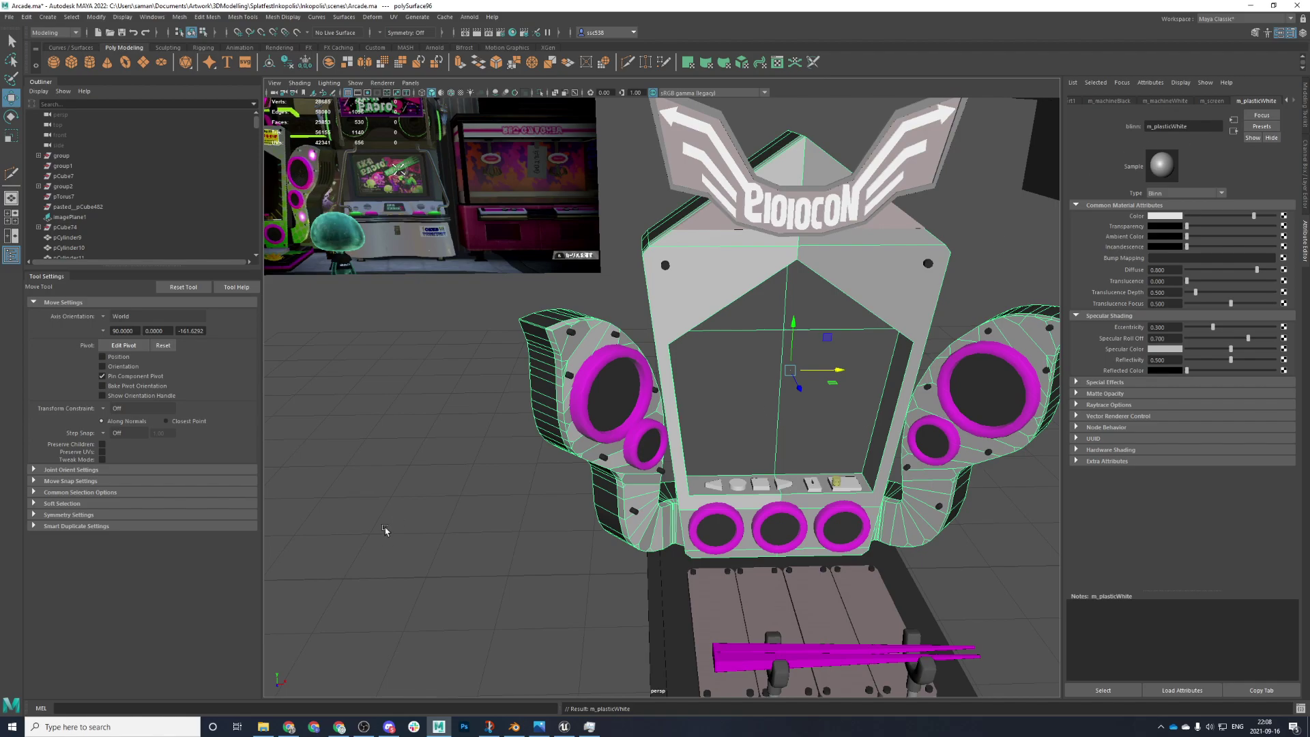
pyautogui.keyDown('alt'); pyautogui.moveTo(384, 531); pyautogui.dragTo(363, 520); pyautogui.keyUp('alt')
pyautogui.moveTo(1253, 215)
pyautogui.mouseDown()
pyautogui.moveTo(1202, 221)
pyautogui.moveTo(1258, 236)
pyautogui.mouseUp()
# - Return to face mode and, in the top view, select the faces at the tip of the left wing
pyautogui.keyDown('alt'); pyautogui.moveTo(631, 409); pyautogui.dragTo(601, 422); pyautogui.keyUp('alt')
pyautogui.scroll(5, 601, 421)
pyautogui.keyDown('alt'); pyautogui.moveTo(594, 338); pyautogui.dragTo(664, 398, button='middle'); pyautogui.keyUp('alt')
pyautogui.keyDown('alt'); pyautogui.moveTo(532, 358); pyautogui.dragTo(515, 357); pyautogui.keyUp('alt')
pyautogui.moveTo(448, 254); pyautogui.dragTo(448, 280, button='right')
pyautogui.click(542, 316)
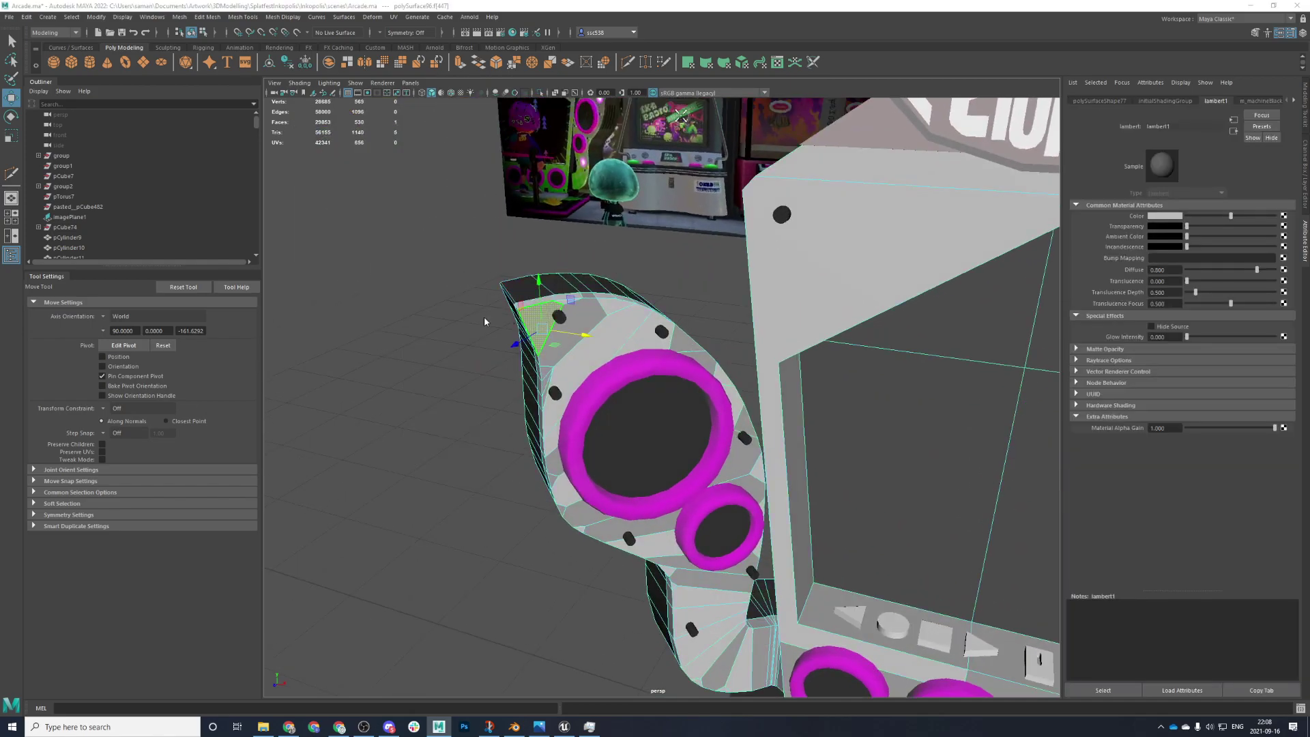
pyautogui.press('space')
pyautogui.press('space')
pyautogui.press('f')
pyautogui.scroll(-5, 537, 452)
pyautogui.moveTo(504, 380); pyautogui.dragTo(727, 697)
pyautogui.scroll(-4, 746, 304)
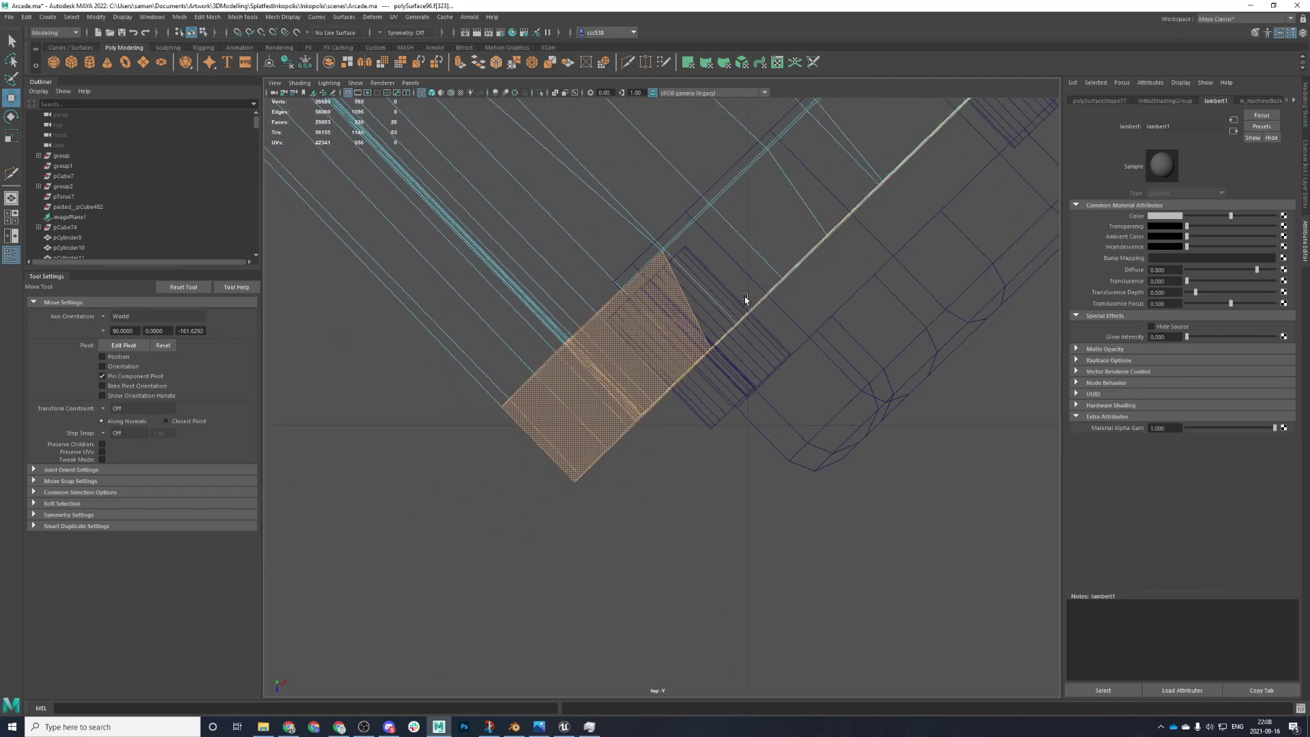
# - Add the faces along the outer half of the left wing's front strip to the selection
pyautogui.keyDown('alt'); pyautogui.moveTo(745, 304); pyautogui.dragTo(674, 445, button='middle'); pyautogui.keyUp('alt')
pyautogui.scroll(-1, 684, 383)
pyautogui.keyDown('shift'); pyautogui.moveTo(681, 338); pyautogui.dragTo(646, 438); pyautogui.keyUp('shift')
pyautogui.hotkey('ctrl', 'z')
pyautogui.keyDown('shift'); pyautogui.moveTo(628, 386); pyautogui.dragTo(682, 400); pyautogui.keyUp('shift')
pyautogui.keyDown('alt'); pyautogui.moveTo(758, 304); pyautogui.dragTo(590, 491, button='middle'); pyautogui.keyUp('alt')
pyautogui.keyDown('shift'); pyautogui.moveTo(592, 470); pyautogui.dragTo(608, 483); pyautogui.keyUp('shift')
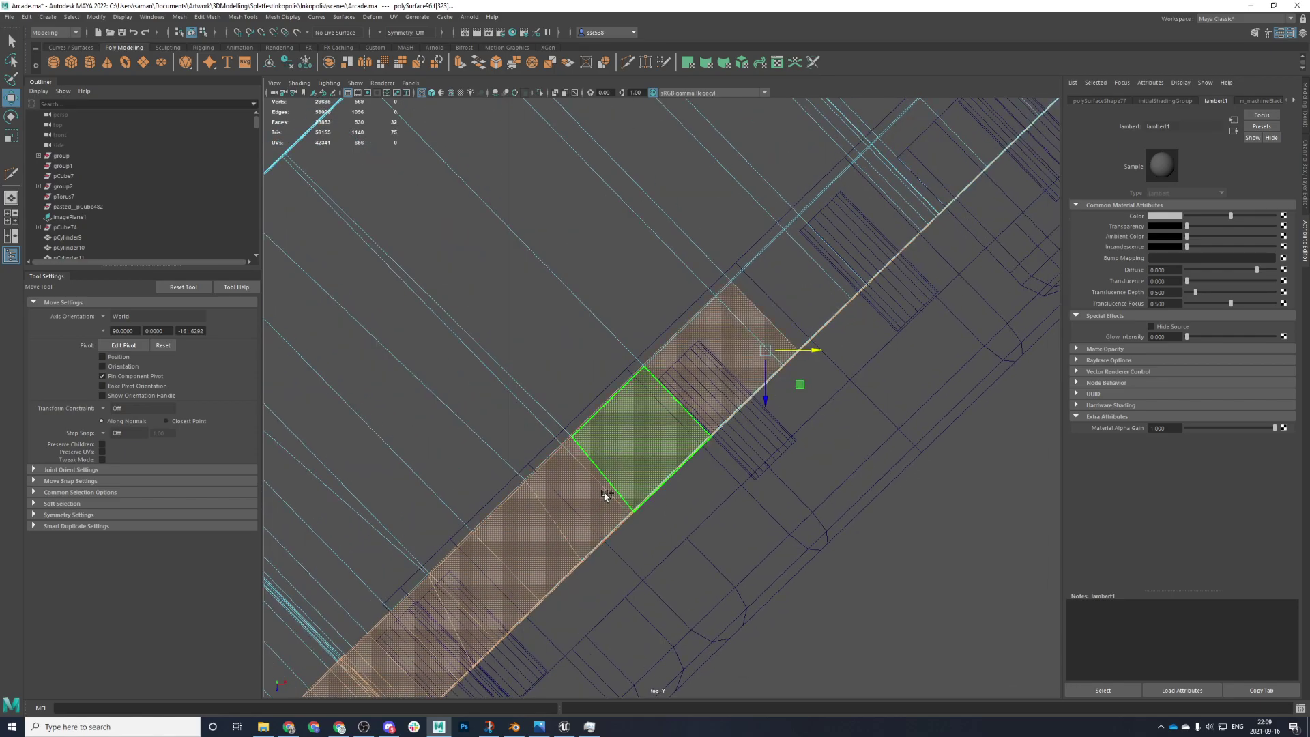
pyautogui.keyDown('alt'); pyautogui.moveTo(743, 368); pyautogui.dragTo(659, 527, button='middle'); pyautogui.keyUp('alt')
pyautogui.keyDown('shift'); pyautogui.moveTo(727, 403); pyautogui.dragTo(797, 384); pyautogui.keyUp('shift')
# - Add the remaining front strip faces between the middle of the left wing and the cabinet body
pyautogui.scroll(-1, 797, 384)
pyautogui.scroll(-1, 797, 384)
pyautogui.keyDown('alt'); pyautogui.moveTo(834, 330); pyautogui.dragTo(679, 555, button='middle'); pyautogui.keyUp('alt')
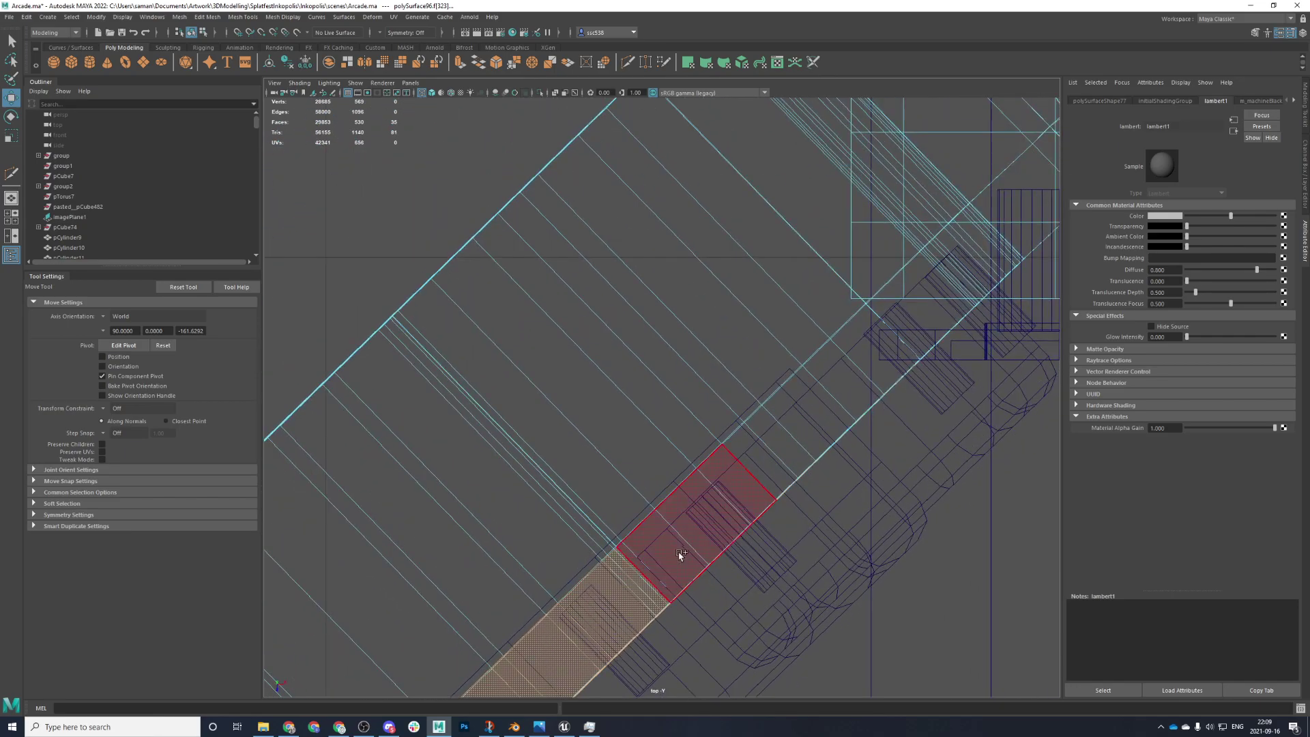
pyautogui.keyDown('shift'); pyautogui.moveTo(679, 556); pyautogui.dragTo(685, 522); pyautogui.keyUp('shift')
pyautogui.keyDown('shift'); pyautogui.moveTo(780, 444); pyautogui.dragTo(795, 422); pyautogui.keyUp('shift')
pyautogui.keyDown('shift'); pyautogui.moveTo(898, 316); pyautogui.dragTo(885, 351); pyautogui.keyUp('shift')
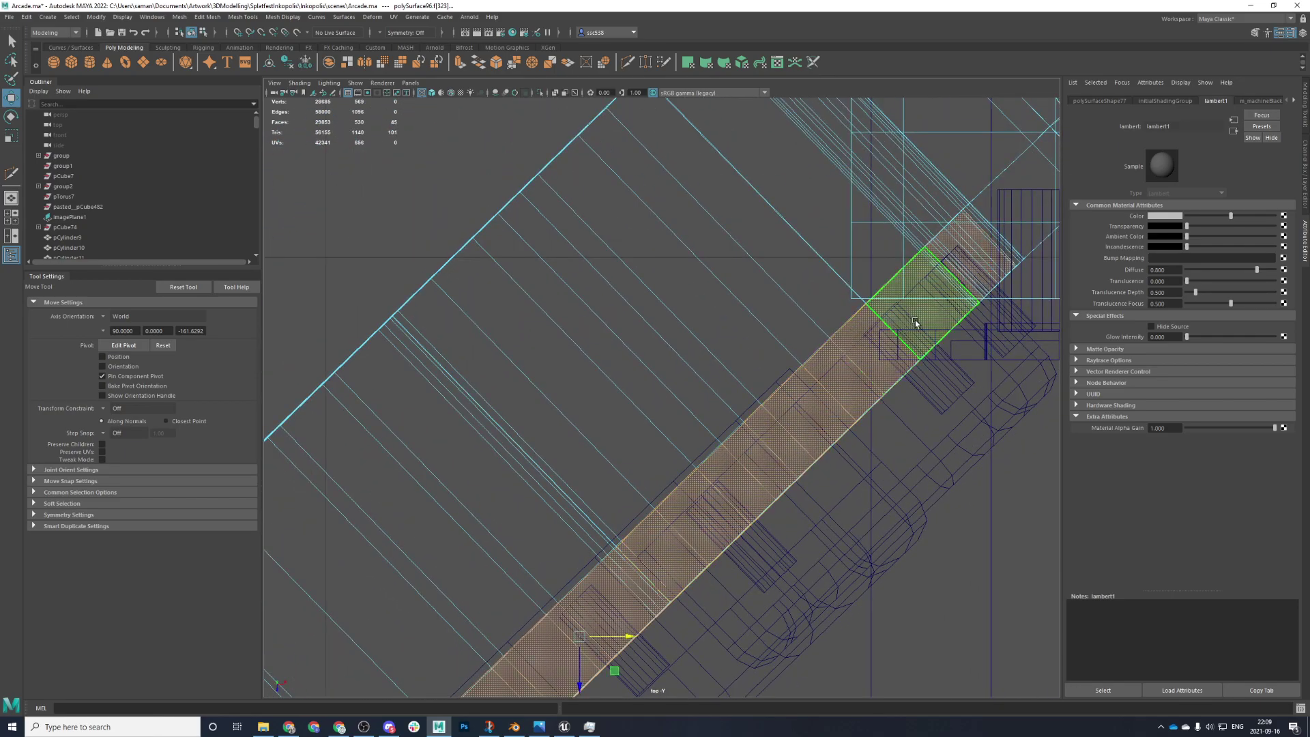
# - Add the faces across the cabinet's front panel to the selection in the top view
pyautogui.scroll(-2, 914, 324)
pyautogui.keyDown('alt'); pyautogui.moveTo(894, 325); pyautogui.dragTo(693, 395, button='middle'); pyautogui.keyUp('alt')
pyautogui.scroll(-6, 694, 396)
pyautogui.keyDown('alt'); pyautogui.moveTo(795, 412); pyautogui.dragTo(520, 442, button='middle'); pyautogui.keyUp('alt')
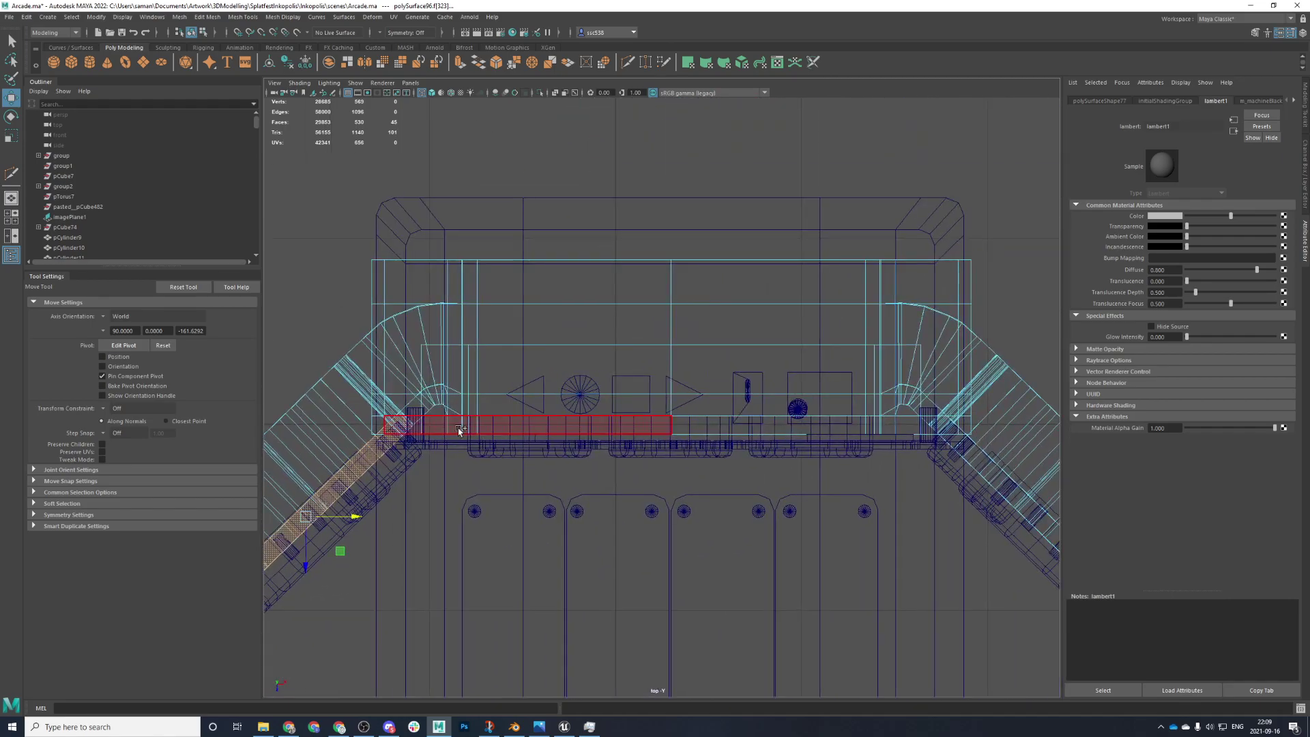
pyautogui.keyDown('shift'); pyautogui.moveTo(476, 407); pyautogui.dragTo(880, 450); pyautogui.keyUp('shift')
# - In the perspective view, deselect the inner faces lining the screen opening
pyautogui.press('space')
pyautogui.press('space')
pyautogui.scroll(4, 791, 396)
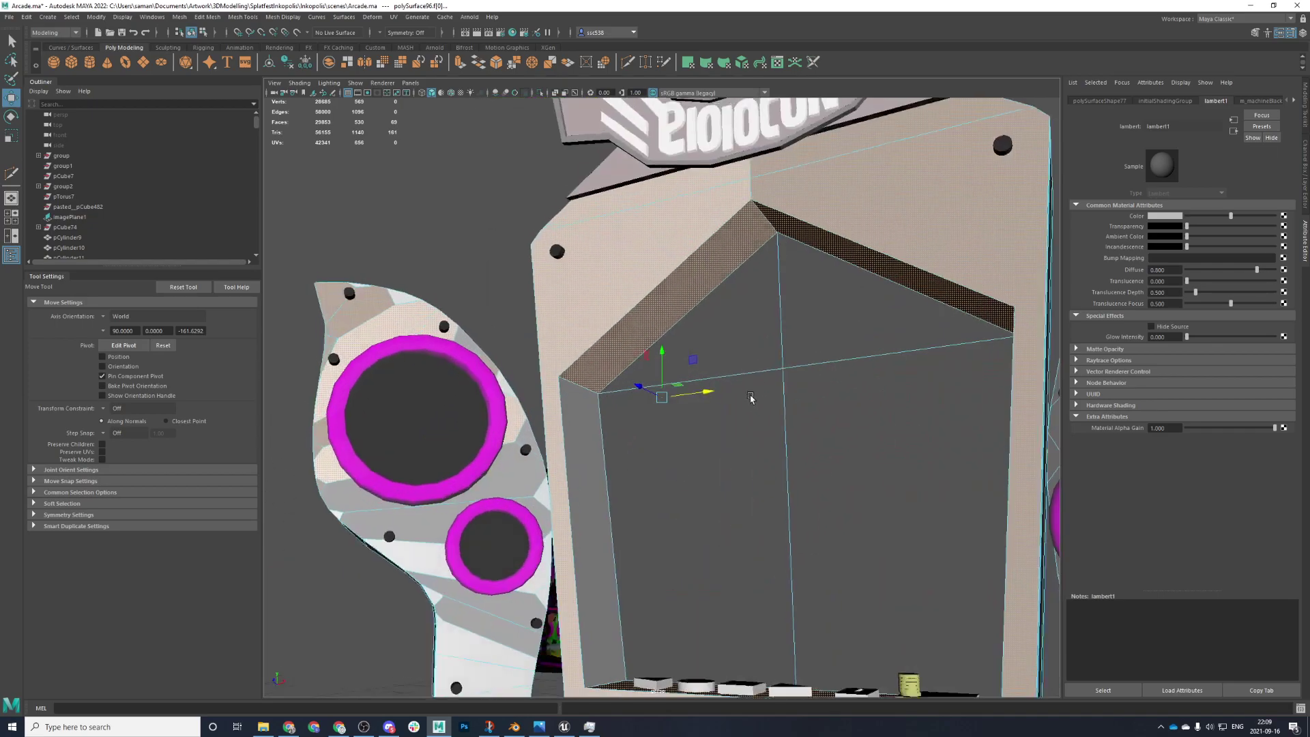
pyautogui.keyDown('alt'); pyautogui.moveTo(751, 400); pyautogui.dragTo(740, 293); pyautogui.keyUp('alt')
pyautogui.keyDown('ctrl'); pyautogui.click(738, 287); pyautogui.keyUp('ctrl')
pyautogui.keyDown('ctrl'); pyautogui.click(884, 262); pyautogui.keyUp('ctrl')
pyautogui.keyDown('alt'); pyautogui.moveTo(885, 266); pyautogui.dragTo(936, 489); pyautogui.keyUp('alt')
pyautogui.keyDown('ctrl'); pyautogui.click(648, 519); pyautogui.keyUp('ctrl')
pyautogui.keyDown('ctrl'); pyautogui.click(737, 482); pyautogui.keyUp('ctrl')
pyautogui.hotkey('alt', 'Tab')
pyautogui.click(434, 4)
# - Add the faces where the lower left wing meets the cabinet's front panel to the selection
pyautogui.keyDown('alt'); pyautogui.moveTo(653, 481); pyautogui.dragTo(635, 301); pyautogui.keyUp('alt')
pyautogui.keyDown('alt'); pyautogui.moveTo(635, 301); pyautogui.dragTo(757, 168, button='middle'); pyautogui.keyUp('alt')
pyautogui.keyDown('alt'); pyautogui.moveTo(513, 287); pyautogui.dragTo(682, 363, button='right'); pyautogui.keyUp('alt')
pyautogui.keyDown('alt'); pyautogui.moveTo(683, 363); pyautogui.dragTo(614, 409); pyautogui.keyUp('alt')
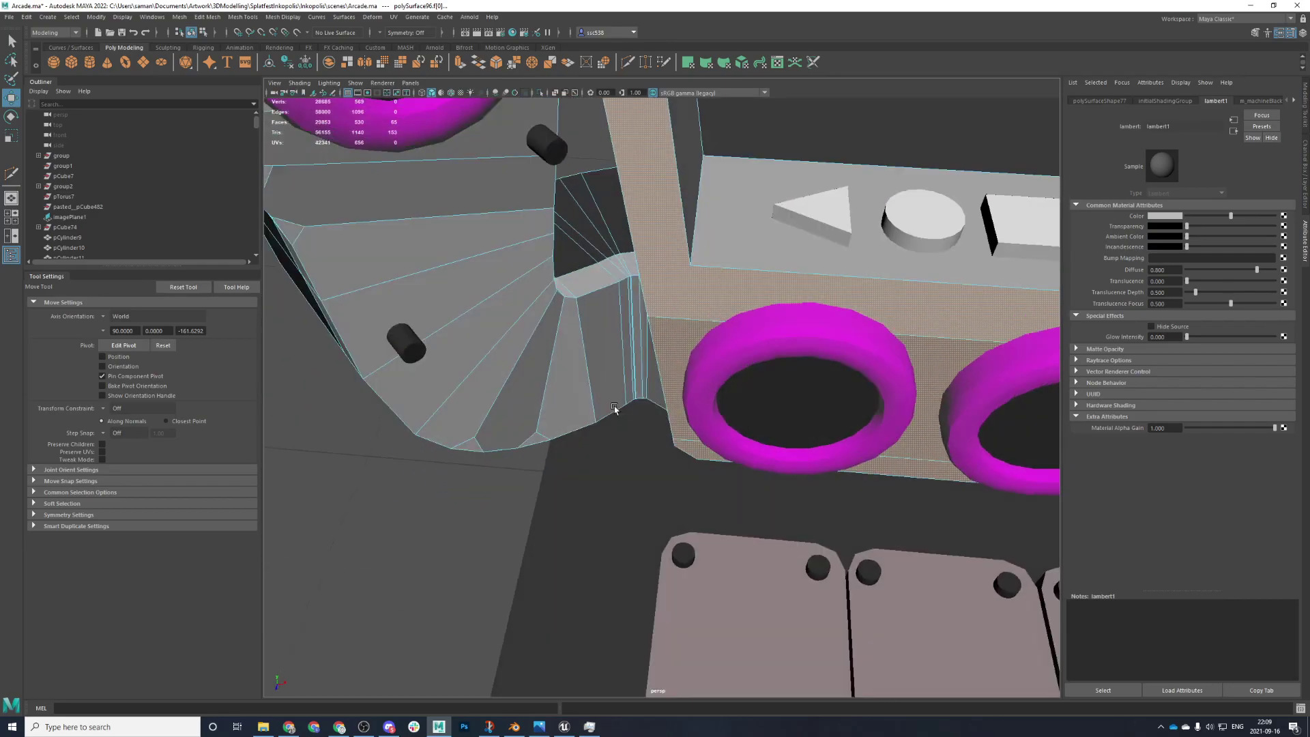
pyautogui.keyDown('alt'); pyautogui.moveTo(614, 410); pyautogui.dragTo(631, 418, button='right'); pyautogui.keyUp('alt')
pyautogui.keyDown('alt'); pyautogui.moveTo(632, 418); pyautogui.dragTo(734, 529, button='middle'); pyautogui.keyUp('alt')
pyautogui.keyDown('alt'); pyautogui.moveTo(681, 388); pyautogui.dragTo(695, 505); pyautogui.keyUp('alt')
pyautogui.click(641, 280)
pyautogui.moveTo(738, 371); pyautogui.dragTo(826, 542)
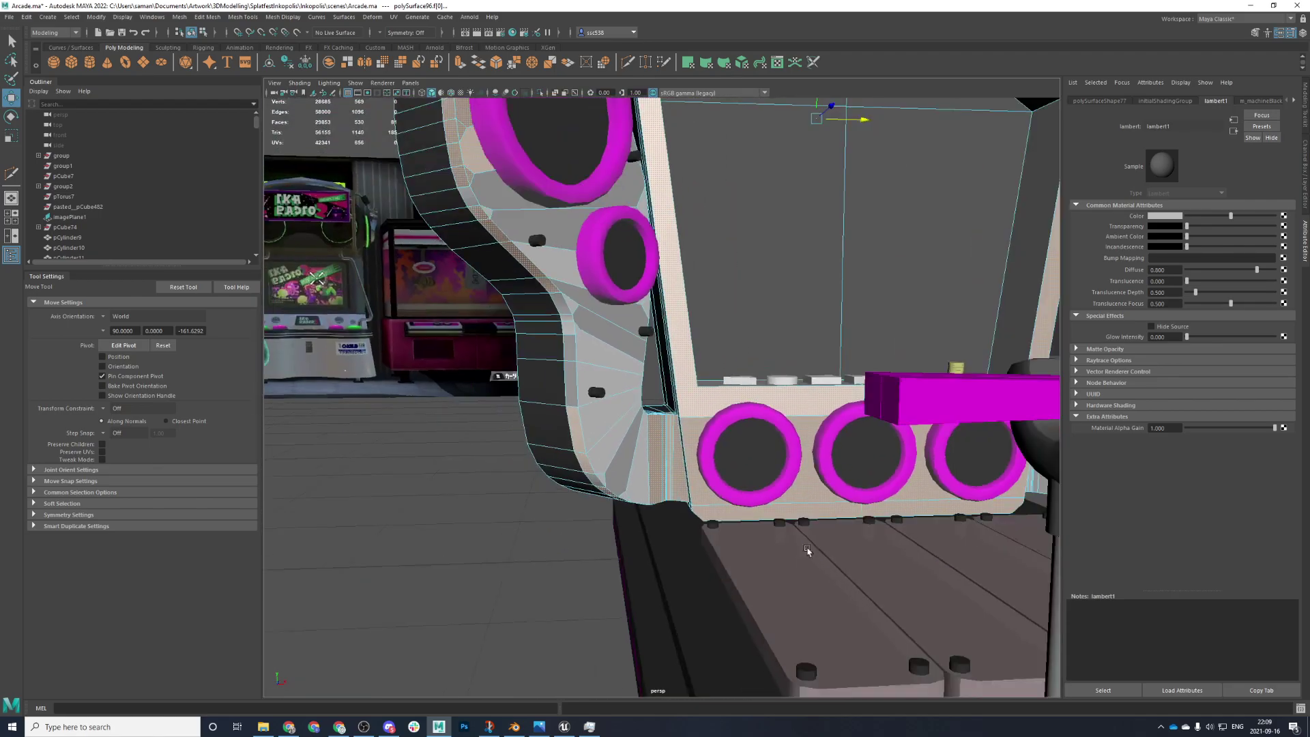
# - Add the narrow edge faces running along the left side of the cabinet's front panel
pyautogui.keyDown('alt'); pyautogui.moveTo(437, 574); pyautogui.dragTo(483, 525); pyautogui.keyUp('alt')
pyautogui.scroll(5, 725, 447)
pyautogui.keyDown('shift'); pyautogui.click(685, 423); pyautogui.keyUp('shift')
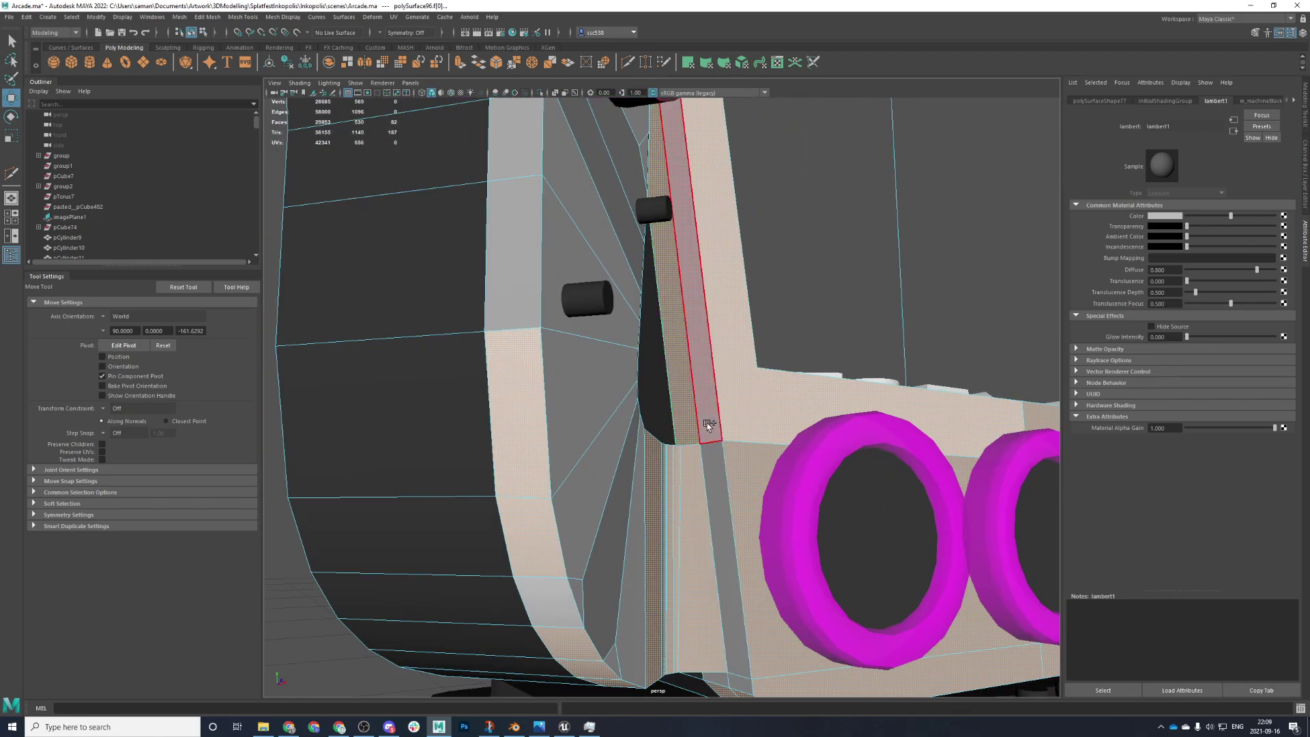
pyautogui.keyDown('shift'); pyautogui.click(707, 424); pyautogui.keyUp('shift')
pyautogui.keyDown('shift'); pyautogui.click(729, 526); pyautogui.keyUp('shift')
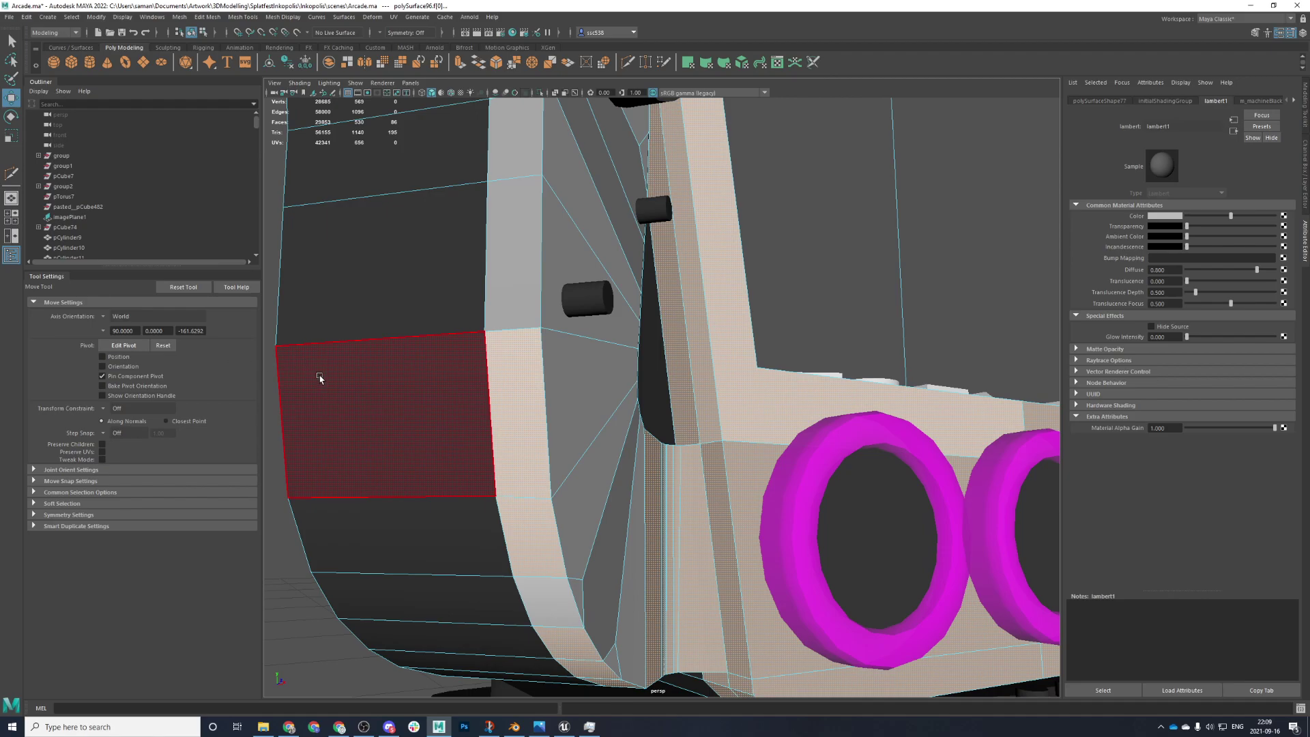
# - Assign the existing m_plasticWhite material to the selected faces
pyautogui.scroll(-3, 321, 378)
pyautogui.moveTo(309, 387); pyautogui.dragTo(350, 671, button='right')
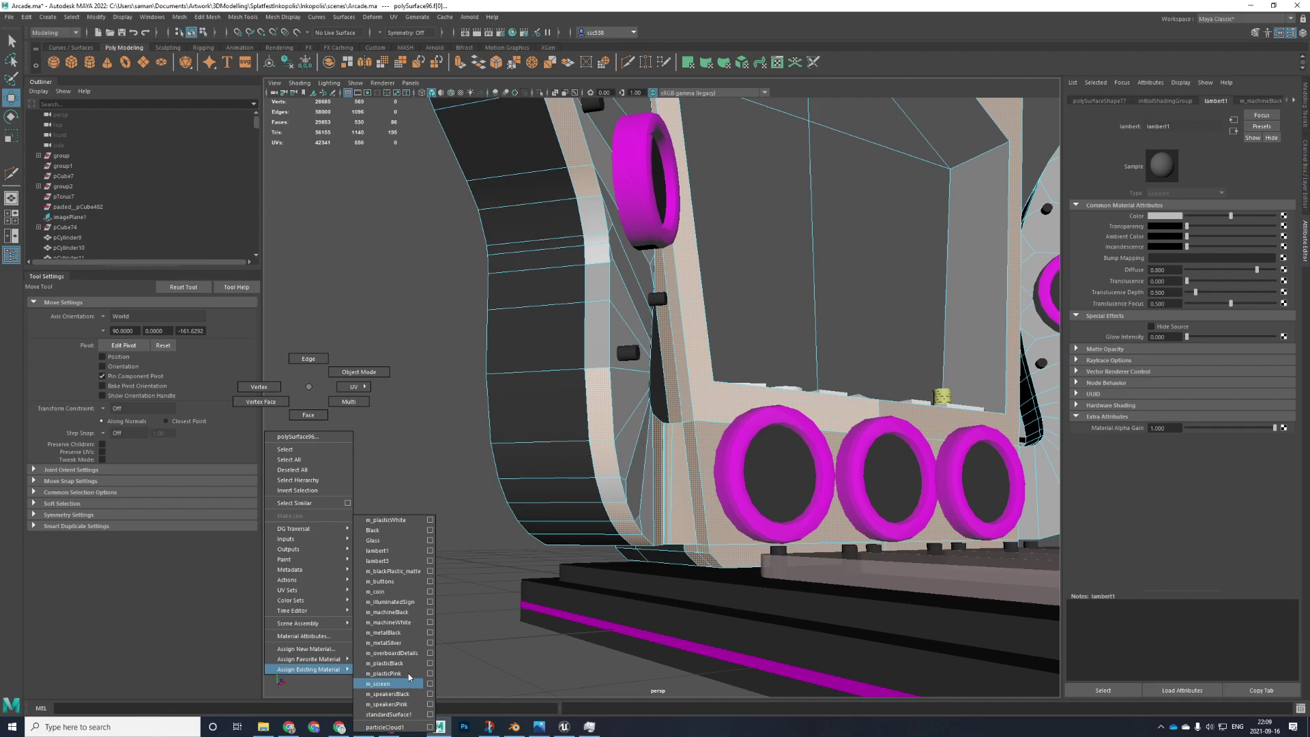
pyautogui.click(409, 519)
# - Examine the white plastic coverage around the left wing, its lower joint and the cabinet's front
pyautogui.scroll(-4, 506, 541)
pyautogui.keyDown('alt'); pyautogui.moveTo(506, 541); pyautogui.dragTo(489, 520); pyautogui.keyUp('alt')
pyautogui.scroll(-3, 582, 389)
pyautogui.click(582, 389)
pyautogui.scroll(5, 582, 389)
pyautogui.keyDown('alt'); pyautogui.moveTo(582, 389); pyautogui.dragTo(541, 474); pyautogui.keyUp('alt')
pyautogui.keyDown('alt'); pyautogui.moveTo(541, 473); pyautogui.dragTo(561, 614, button='middle'); pyautogui.keyUp('alt')
pyautogui.keyDown('alt'); pyautogui.moveTo(562, 613); pyautogui.dragTo(660, 435); pyautogui.keyUp('alt')
pyautogui.scroll(4, 573, 606)
pyautogui.click(738, 457)
pyautogui.click(697, 471)
pyautogui.keyDown('alt'); pyautogui.moveTo(739, 457); pyautogui.dragTo(631, 470); pyautogui.keyUp('alt')
pyautogui.click(705, 526)
pyautogui.scroll(-10, 630, 473)
pyautogui.keyDown('alt'); pyautogui.moveTo(631, 470); pyautogui.dragTo(759, 481, button='right'); pyautogui.keyUp('alt')
pyautogui.scroll(-4, 694, 519)
pyautogui.keyDown('alt'); pyautogui.moveTo(690, 505); pyautogui.dragTo(849, 469); pyautogui.keyUp('alt')
pyautogui.click(788, 515)
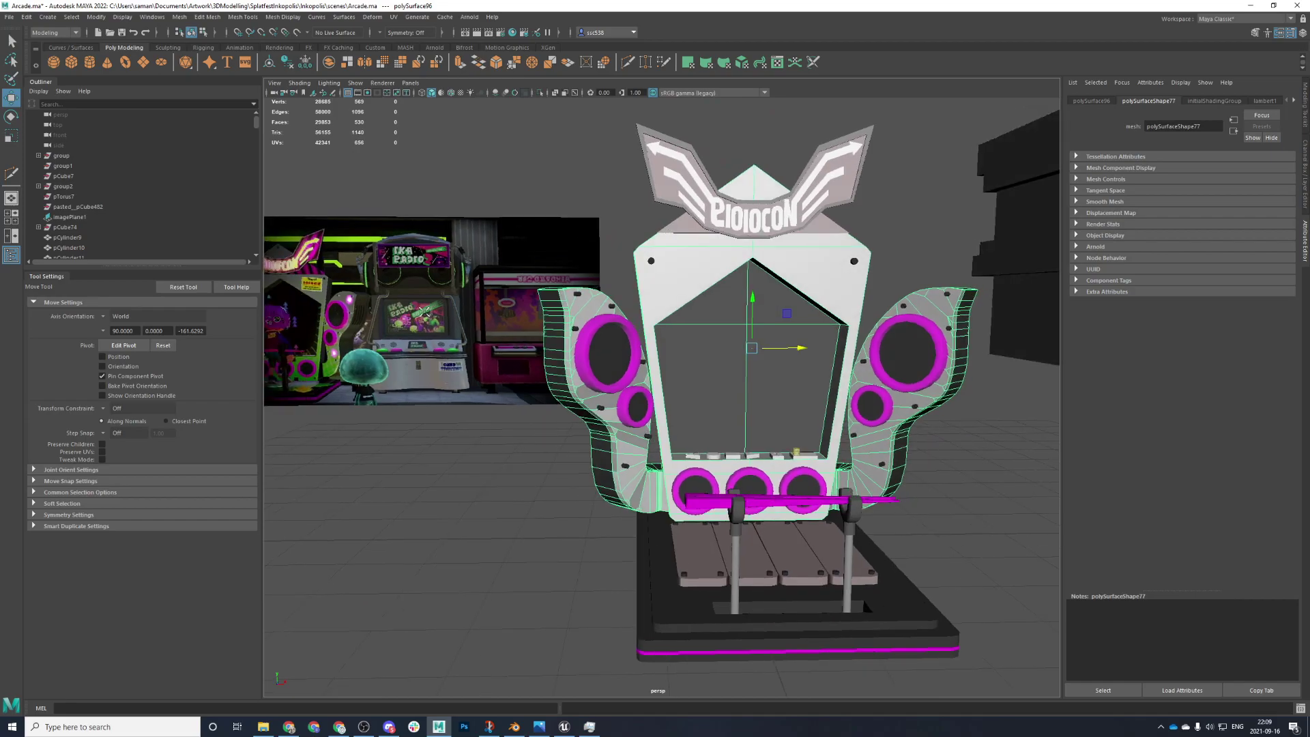
# - Switch the cabinet mesh to face mode and select a face on the left wing's lower front
pyautogui.scroll(4, 662, 477)
pyautogui.keyDown('alt'); pyautogui.moveTo(614, 498); pyautogui.dragTo(687, 534); pyautogui.keyUp('alt')
pyautogui.scroll(5, 687, 535)
pyautogui.keyDown('alt'); pyautogui.moveTo(687, 534); pyautogui.dragTo(803, 376, button='middle'); pyautogui.keyUp('alt')
pyautogui.keyDown('alt'); pyautogui.moveTo(803, 376); pyautogui.dragTo(675, 486); pyautogui.keyUp('alt')
pyautogui.scroll(-3, 676, 486)
pyautogui.rightClick(412, 493)
pyautogui.moveTo(613, 458); pyautogui.dragTo(612, 474, button='right')
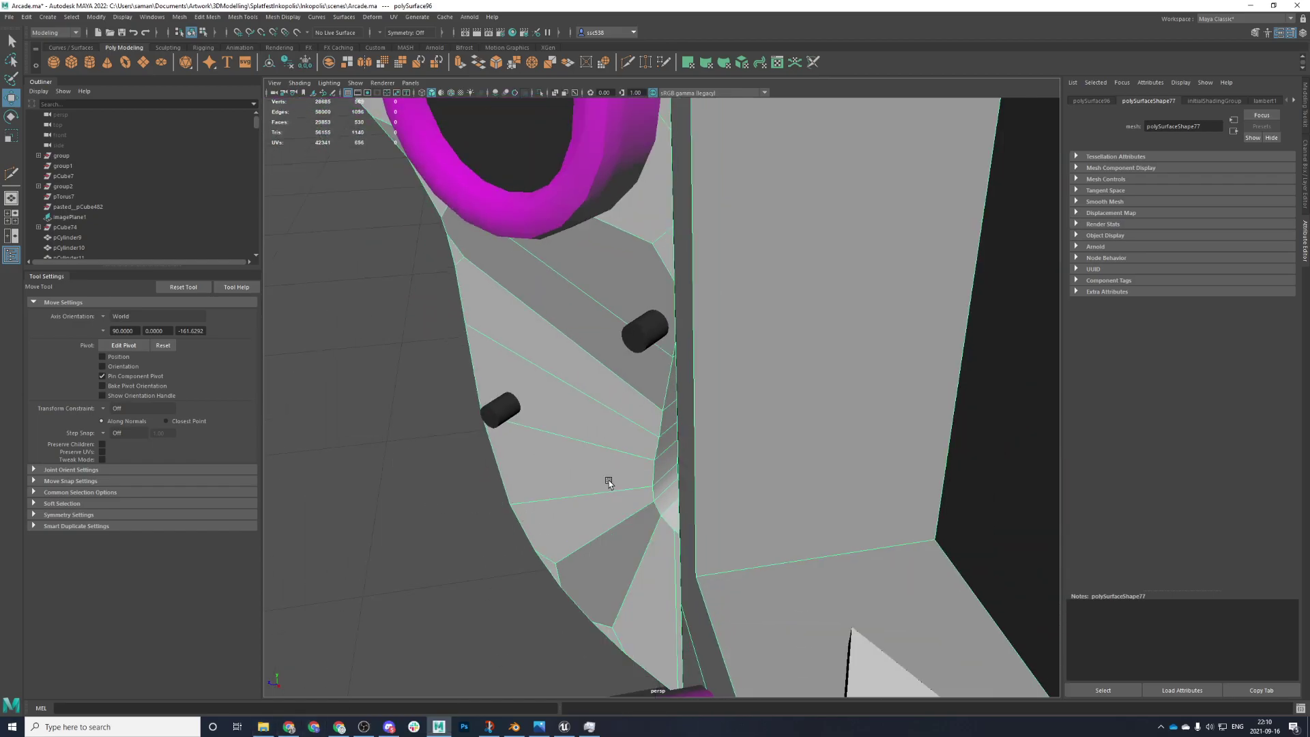
pyautogui.click(607, 563)
# - Select the group of neighboring faces on the left wing's lower front surface
pyautogui.scroll(-3, 588, 623)
pyautogui.keyDown('alt'); pyautogui.moveTo(587, 623); pyautogui.dragTo(707, 592); pyautogui.keyUp('alt')
pyautogui.scroll(1, 738, 604)
pyautogui.scroll(1, 738, 604)
pyautogui.click(593, 584)
pyautogui.keyDown('alt'); pyautogui.moveTo(592, 585); pyautogui.dragTo(606, 514); pyautogui.keyUp('alt')
pyautogui.click(610, 522)
pyautogui.moveTo(608, 444); pyautogui.dragTo(613, 473, button='right')
pyautogui.click(607, 513)
pyautogui.keyDown('alt'); pyautogui.moveTo(565, 450); pyautogui.dragTo(618, 456); pyautogui.keyUp('alt')
pyautogui.keyDown('shift'); pyautogui.click(602, 464); pyautogui.keyUp('shift')
pyautogui.keyDown('shift'); pyautogui.click(620, 437); pyautogui.keyUp('shift')
pyautogui.keyDown('shift'); pyautogui.click(537, 482); pyautogui.keyUp('shift')
pyautogui.keyDown('shift'); pyautogui.click(538, 511); pyautogui.keyUp('shift')
# - Examine the whole arcade cabinet and the front surface of its left wing
pyautogui.scroll(-5, 537, 511)
pyautogui.keyDown('alt'); pyautogui.moveTo(618, 457); pyautogui.dragTo(528, 704, button='right'); pyautogui.keyUp('alt')
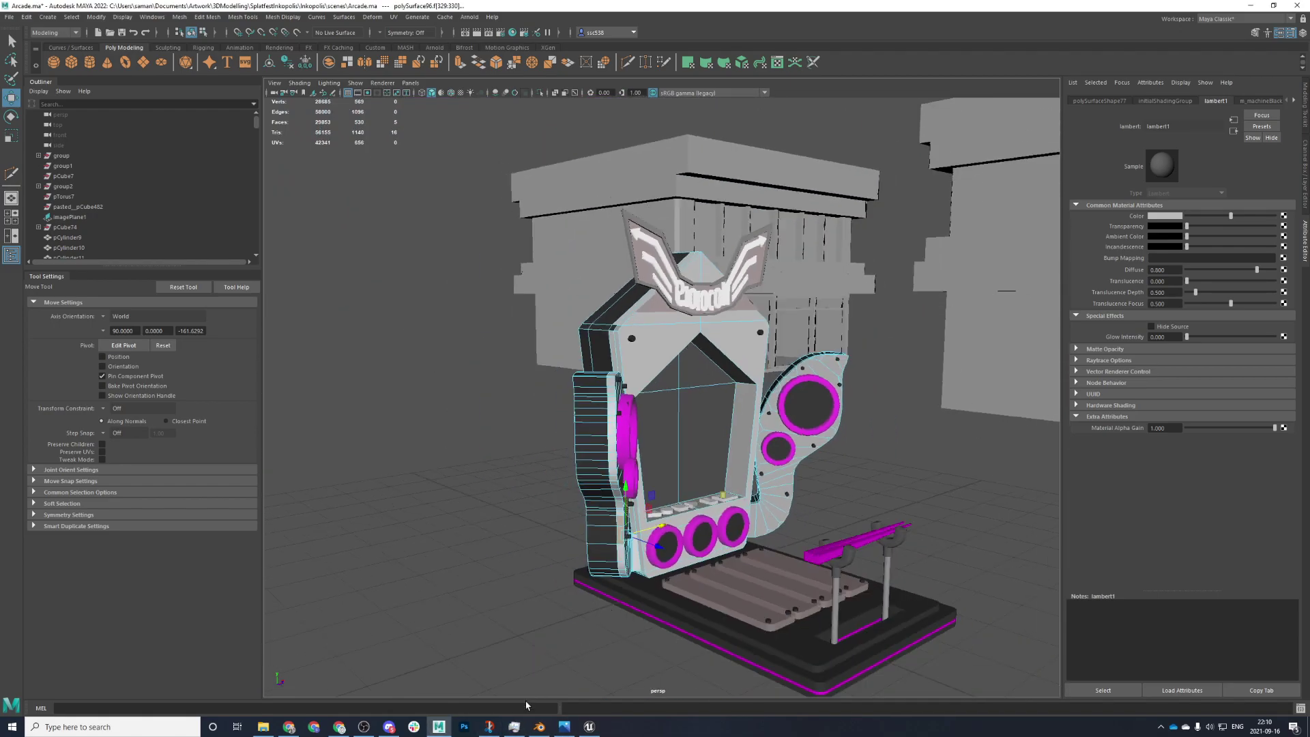
pyautogui.moveTo(519, 724)
pyautogui.click(545, 649)
pyautogui.keyDown('alt'); pyautogui.moveTo(702, 540); pyautogui.dragTo(618, 532); pyautogui.keyUp('alt')
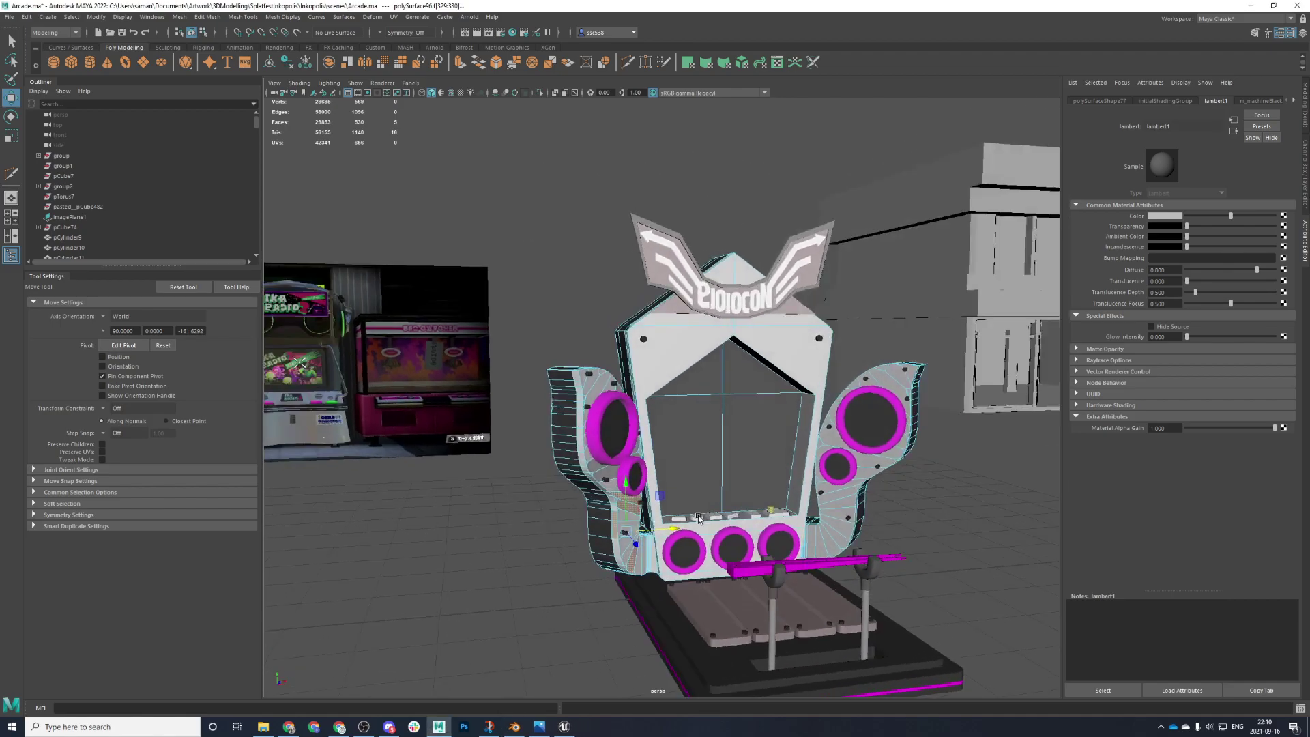
pyautogui.keyDown('alt'); pyautogui.moveTo(617, 532); pyautogui.dragTo(669, 570, button='right'); pyautogui.keyUp('alt')
pyautogui.scroll(4, 669, 569)
pyautogui.keyDown('alt'); pyautogui.moveTo(541, 378); pyautogui.dragTo(513, 420); pyautogui.keyUp('alt')
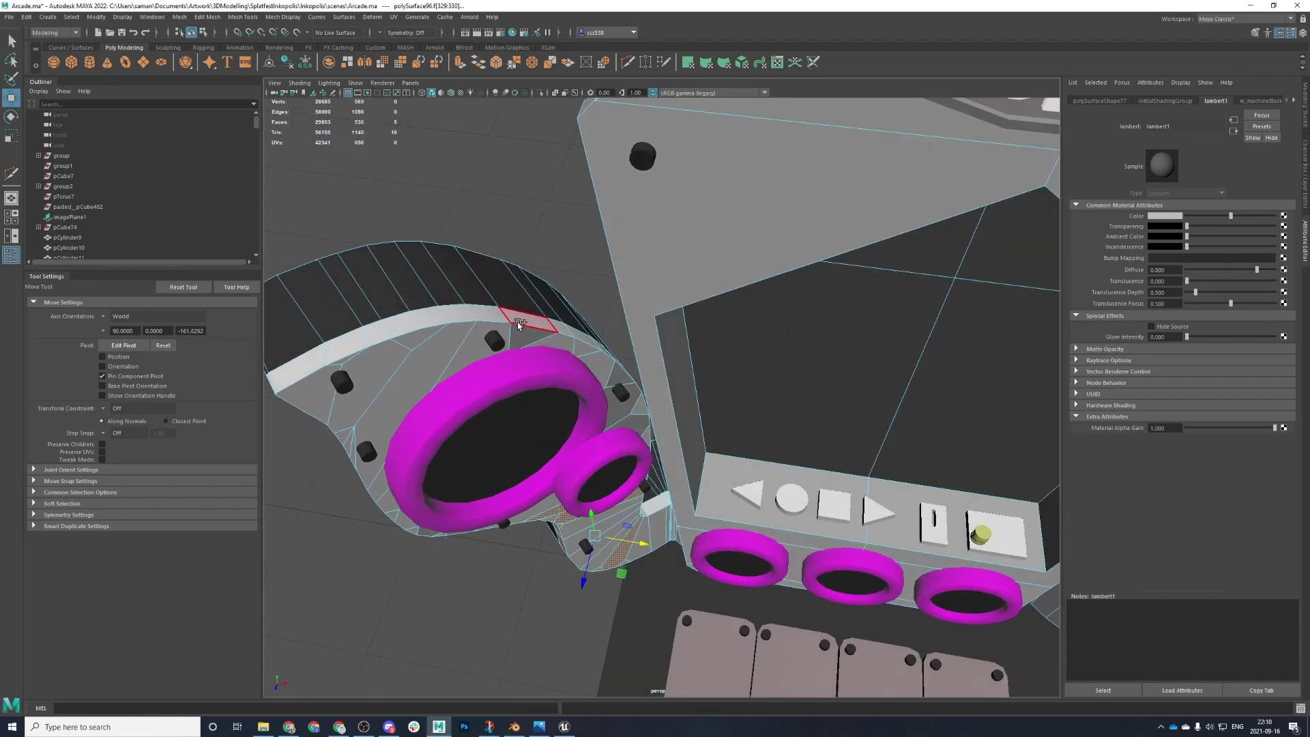
# - Add further front faces around the left wing's speakers and lower part to the face selection
pyautogui.keyDown('shift'); pyautogui.click(623, 378); pyautogui.keyUp('shift')
pyautogui.keyDown('alt'); pyautogui.moveTo(639, 486); pyautogui.dragTo(675, 437); pyautogui.keyUp('alt')
pyautogui.keyDown('shift'); pyautogui.click(624, 546); pyautogui.keyUp('shift')
pyautogui.keyDown('shift'); pyautogui.click(634, 590); pyautogui.keyUp('shift')
pyautogui.scroll(-5, 635, 591)
pyautogui.keyDown('alt'); pyautogui.moveTo(634, 573); pyautogui.dragTo(634, 440, button='middle'); pyautogui.keyUp('alt')
pyautogui.scroll(3, 634, 440)
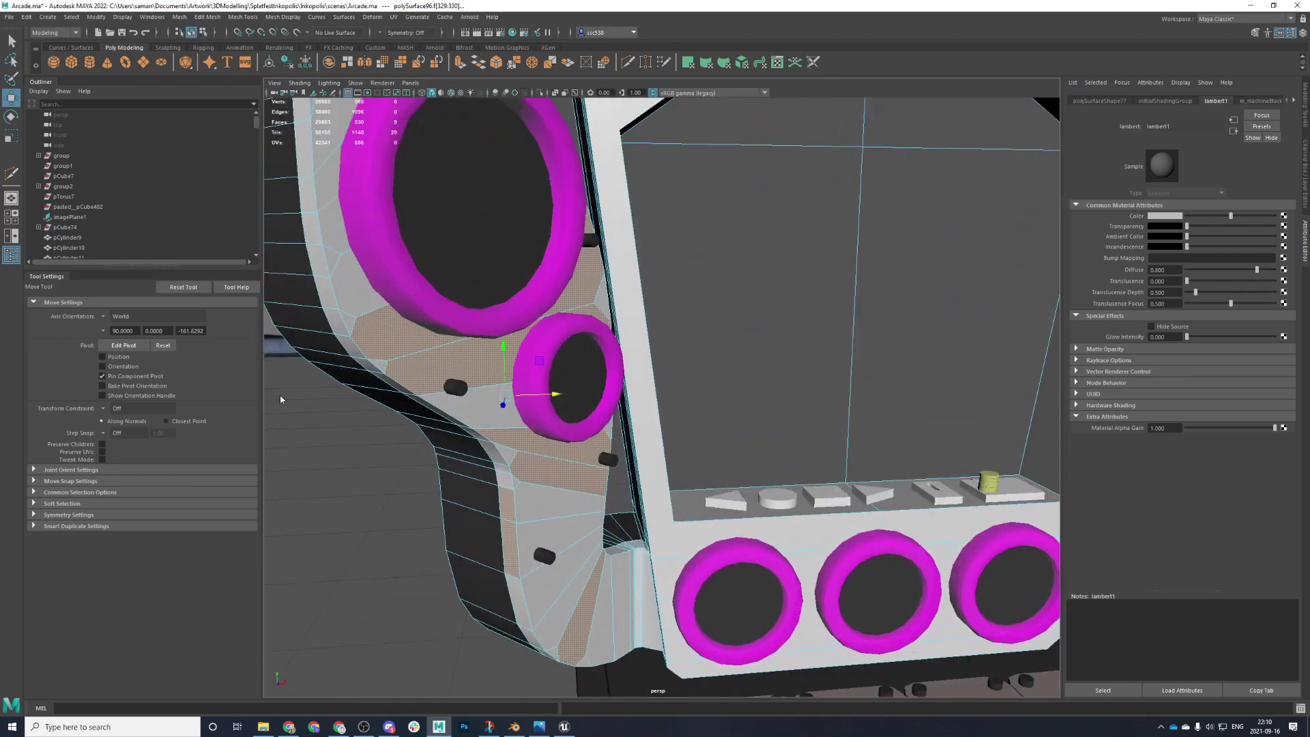
# - Assign the existing m_plasticWhite material to the selected left wing faces and clear the selection
pyautogui.moveTo(280, 399); pyautogui.dragTo(295, 682, button='right')
pyautogui.moveTo(389, 546); pyautogui.dragTo(385, 520, button='right')
pyautogui.scroll(-3, 386, 523)
pyautogui.keyDown('alt'); pyautogui.moveTo(386, 523); pyautogui.dragTo(331, 701); pyautogui.keyUp('alt')
pyautogui.click(438, 505)
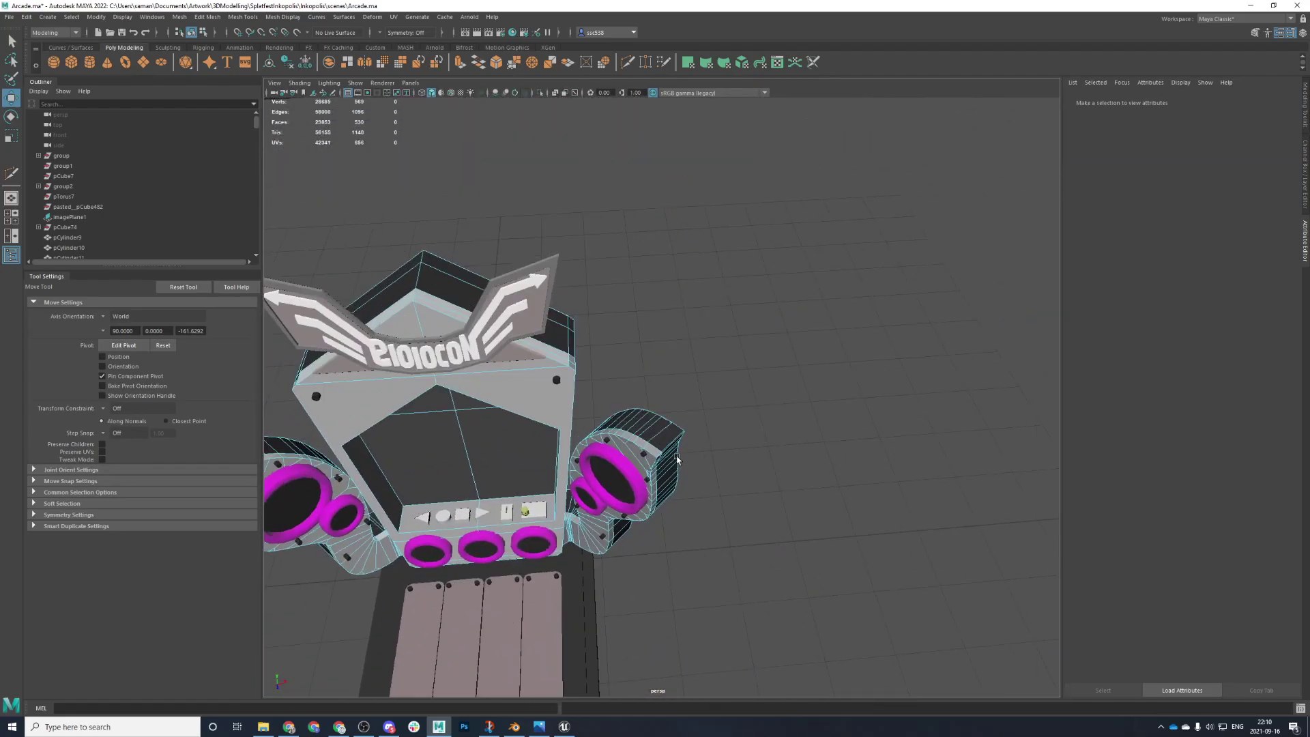
# - Select a face at the tip of the right wing and frame it in the top view
pyautogui.click(652, 461)
pyautogui.press('space')
pyautogui.press('space')
pyautogui.press('f')
pyautogui.scroll(-5, 680, 447)
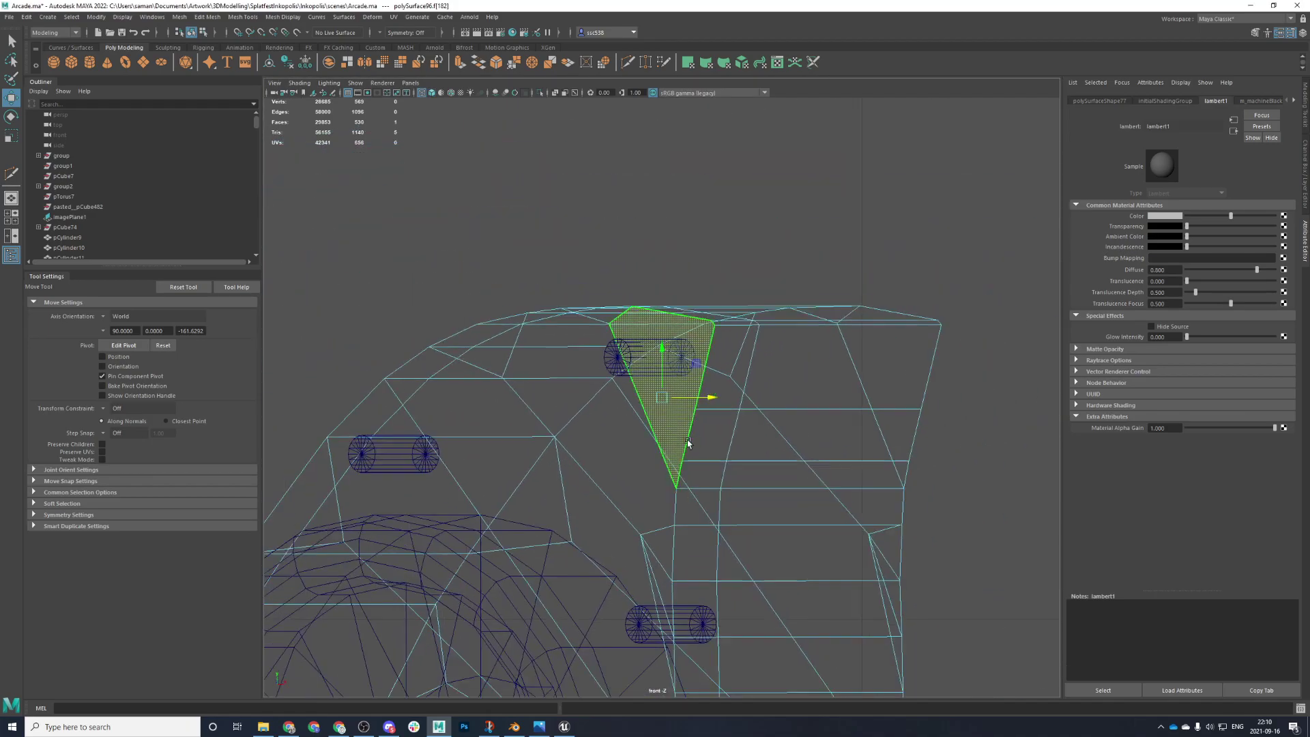
pyautogui.scroll(-8, 680, 447)
pyautogui.press('space')
pyautogui.press('space')
pyautogui.press('f')
pyautogui.scroll(-8, 659, 422)
pyautogui.keyDown('alt'); pyautogui.moveTo(682, 456); pyautogui.dragTo(733, 551, button='middle'); pyautogui.keyUp('alt')
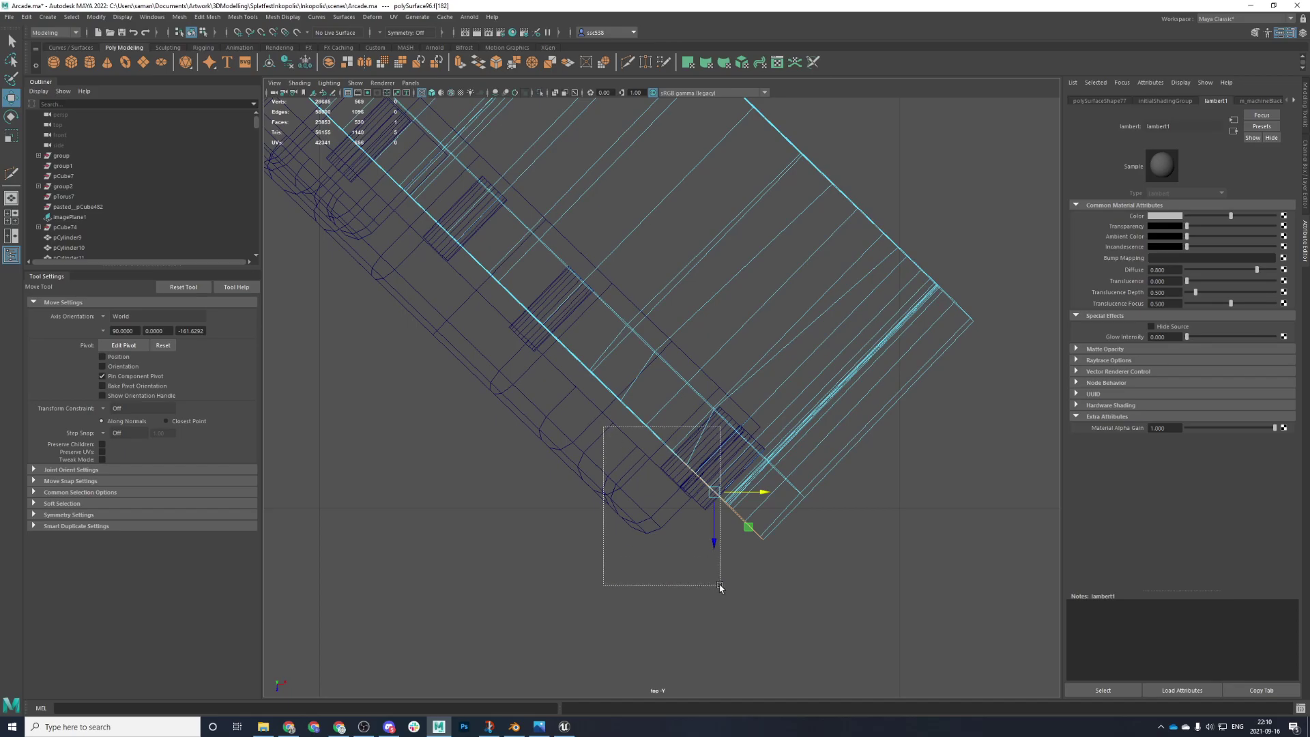
# - Box-select the faces along the right wing's front in the top view and undo the accidental move
pyautogui.moveTo(719, 584); pyautogui.dragTo(716, 580)
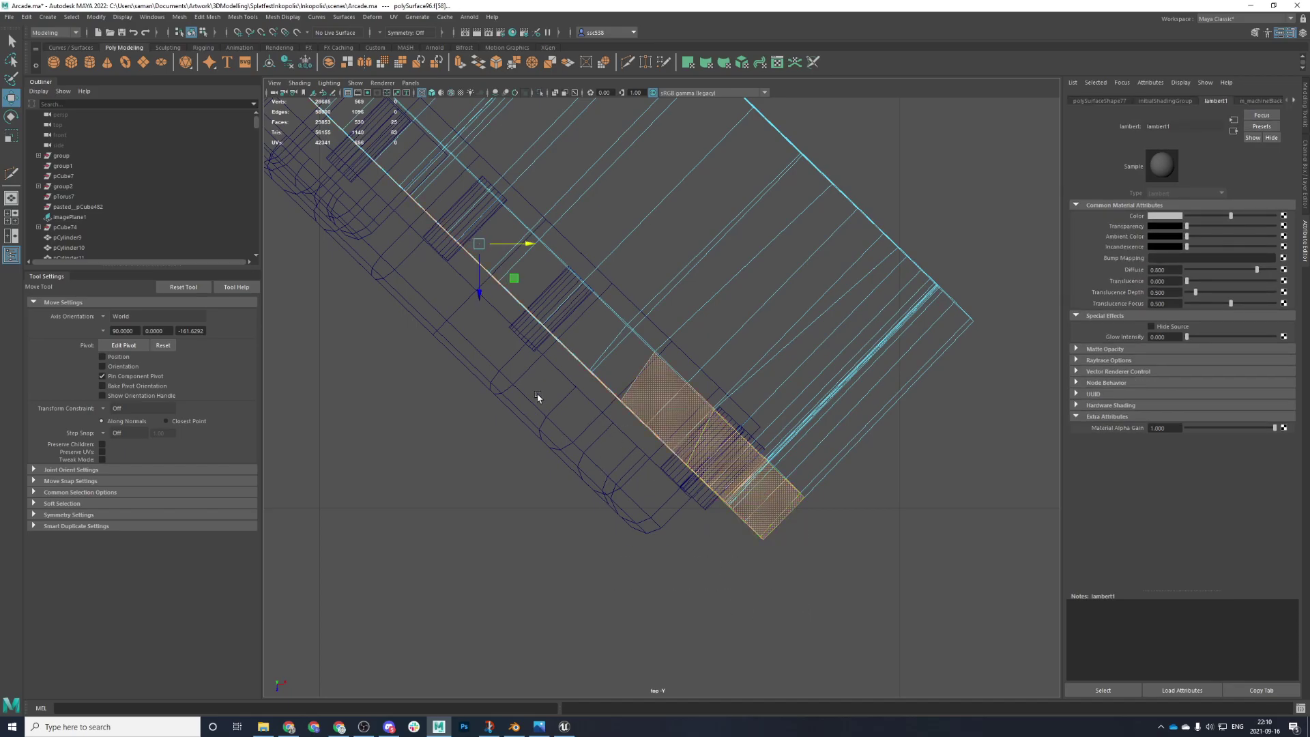
pyautogui.scroll(-1, 539, 405)
pyautogui.moveTo(543, 411); pyautogui.dragTo(704, 620, button='middle')
pyautogui.hotkey('ctrl', 'z')
pyautogui.scroll(-3, 665, 494)
pyautogui.keyDown('alt'); pyautogui.moveTo(621, 427); pyautogui.dragTo(824, 685, button='middle'); pyautogui.keyUp('alt')
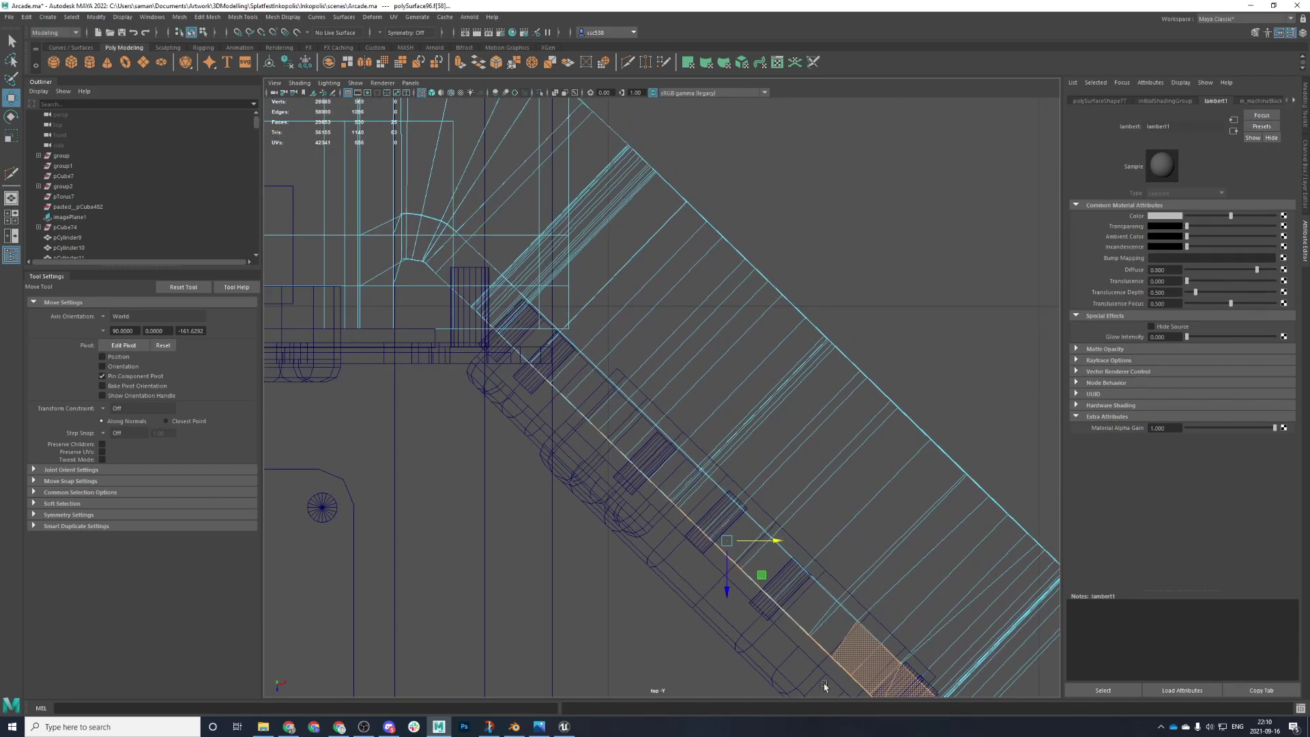
# - Add the rim faces along the right wing's front edge to the selection in the top view
pyautogui.keyDown('shift'); pyautogui.click(558, 367); pyautogui.keyUp('shift')
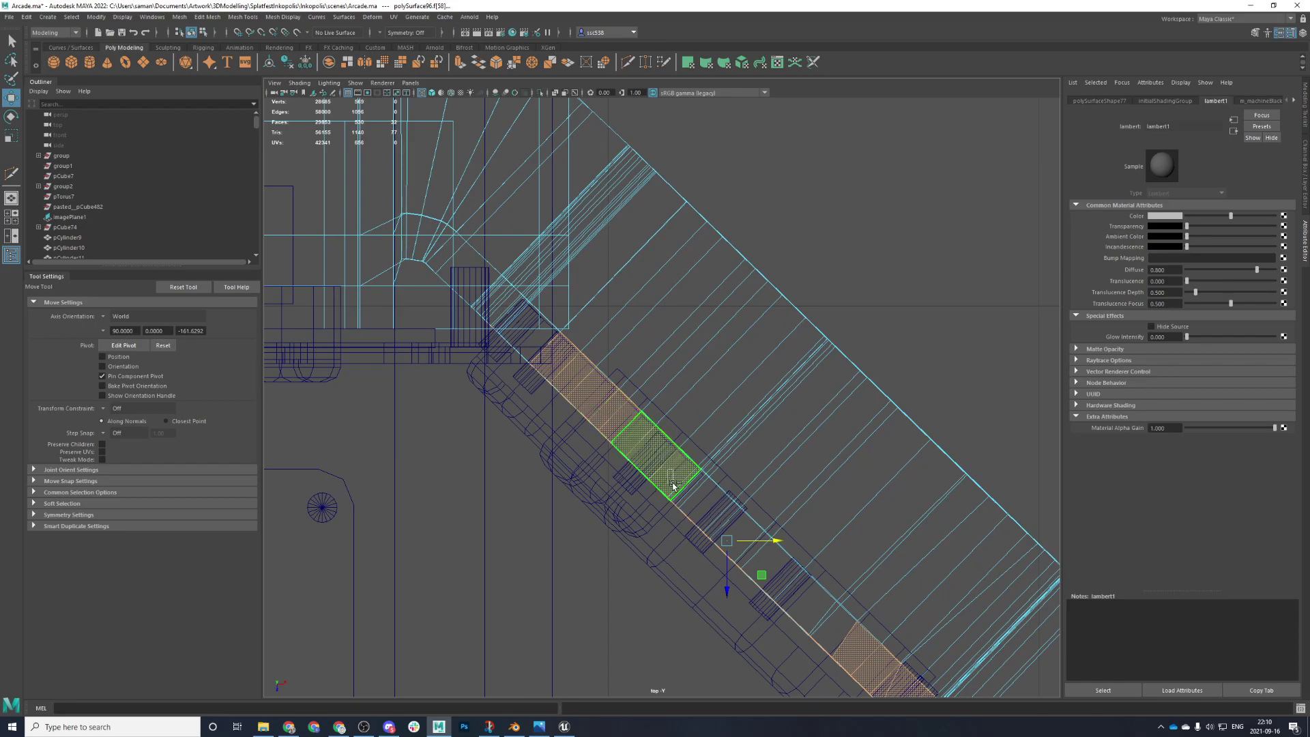
pyautogui.keyDown('shift'); pyautogui.click(637, 436); pyautogui.keyUp('shift')
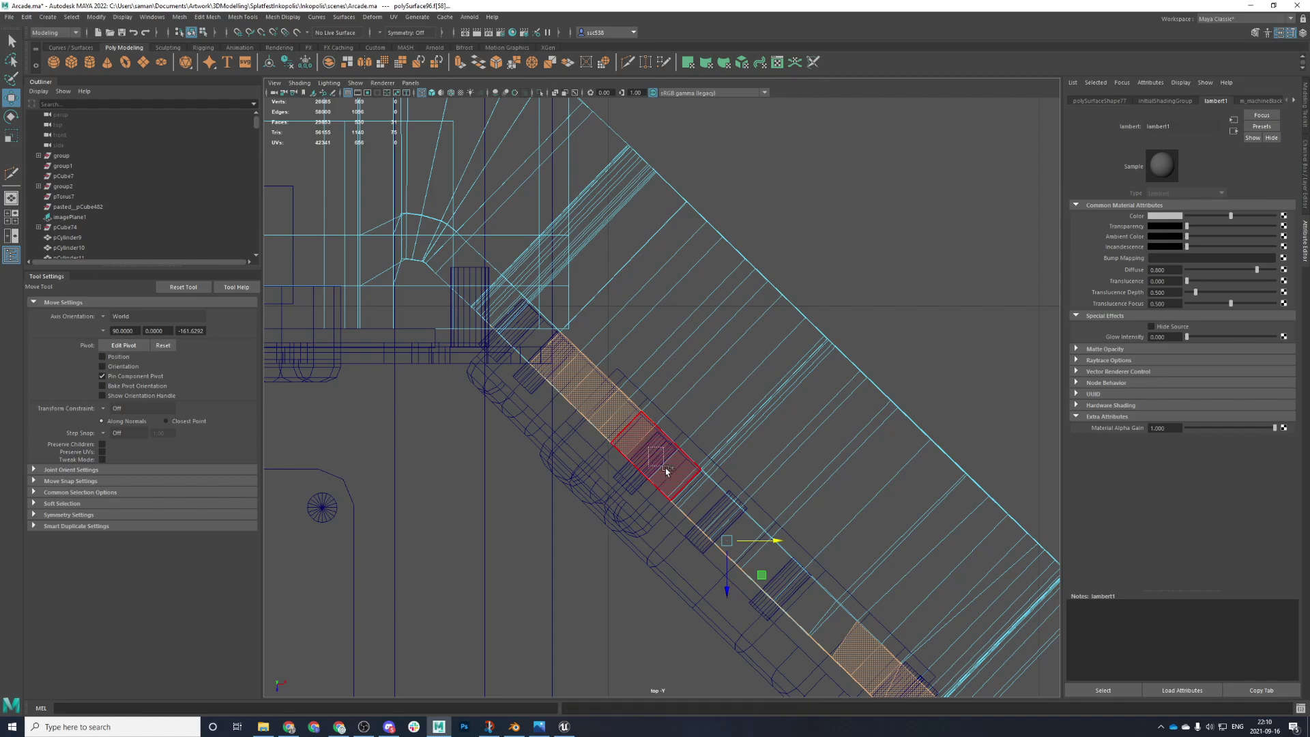
pyautogui.keyDown('shift'); pyautogui.click(700, 504); pyautogui.keyUp('shift')
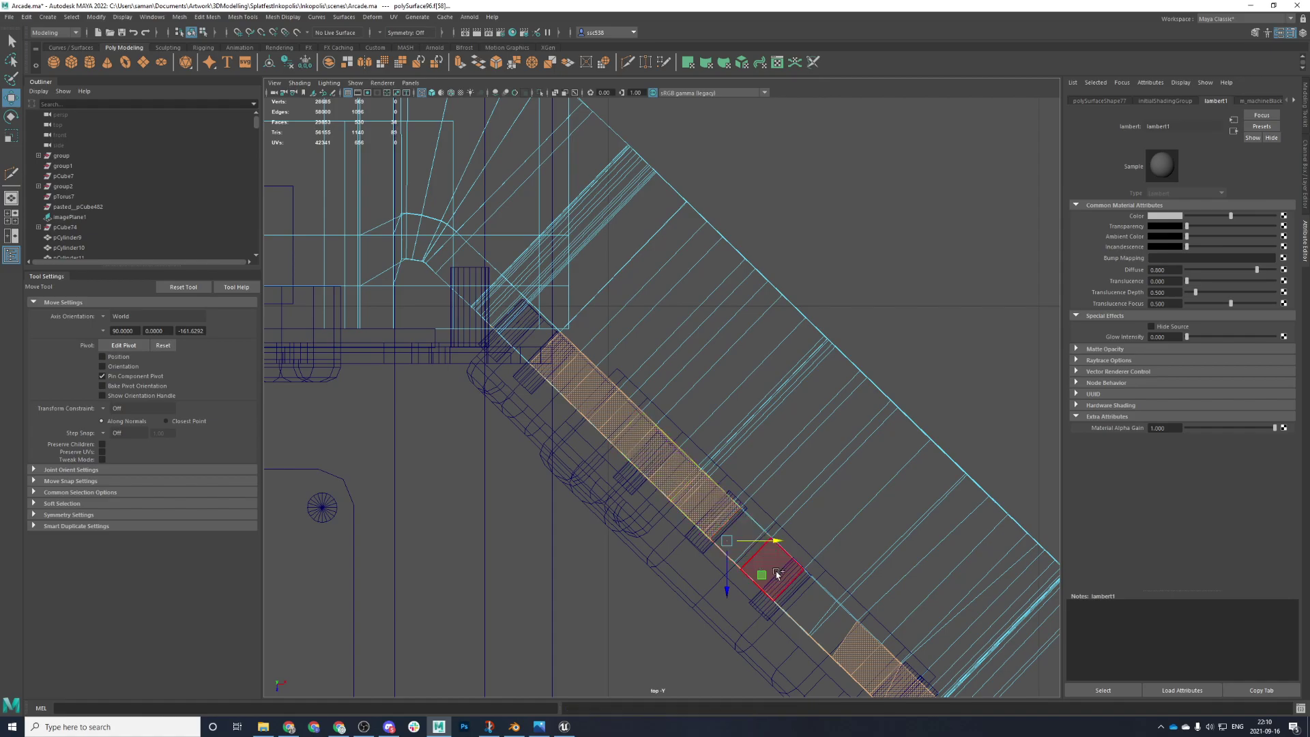
pyautogui.keyDown('shift'); pyautogui.click(828, 625); pyautogui.keyUp('shift')
pyautogui.keyDown('shift'); pyautogui.click(732, 551); pyautogui.keyUp('shift')
# - Check the selected right wing faces in the perspective view
pyautogui.press('space')
pyautogui.press('space')
pyautogui.press('space')
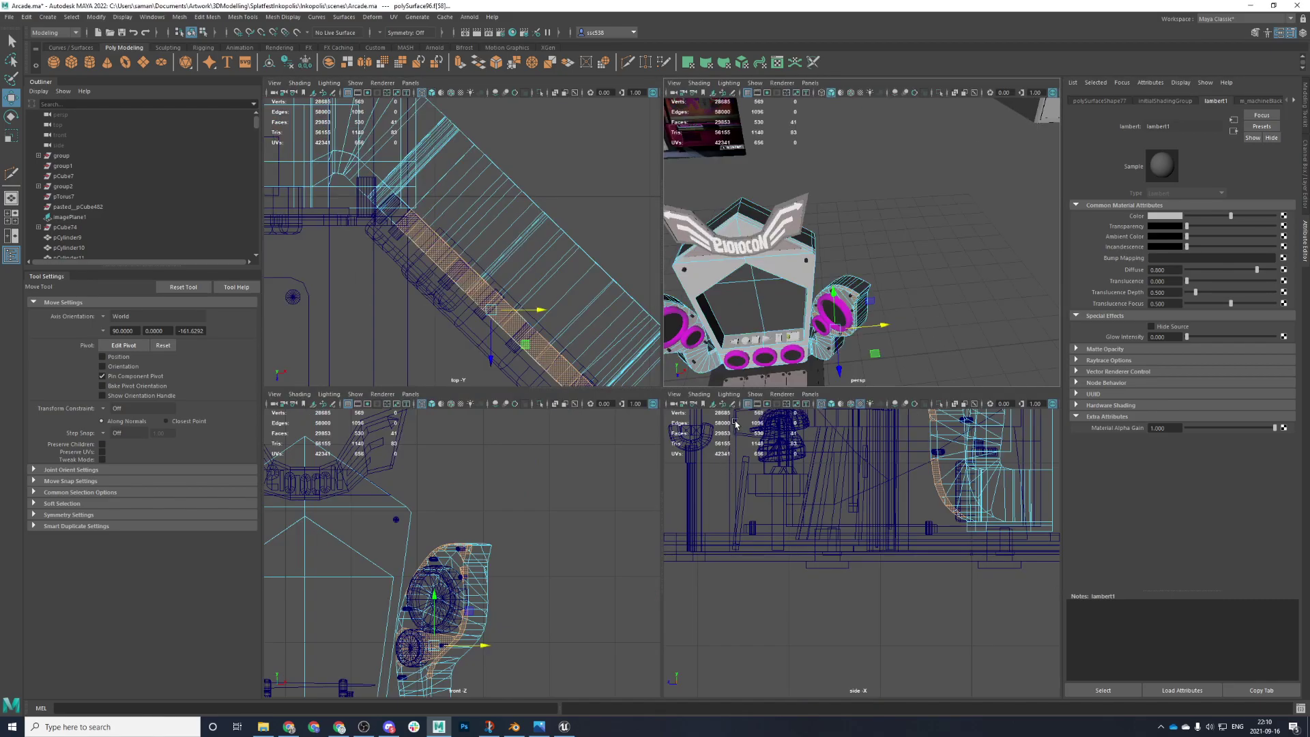
pyautogui.press('space')
pyautogui.keyDown('alt'); pyautogui.moveTo(778, 382); pyautogui.dragTo(747, 322); pyautogui.keyUp('alt')
pyautogui.scroll(5, 748, 322)
# - Reselect the right wing's front faces in the top view and repeat the white plastic material assignment on them
pyautogui.press('space')
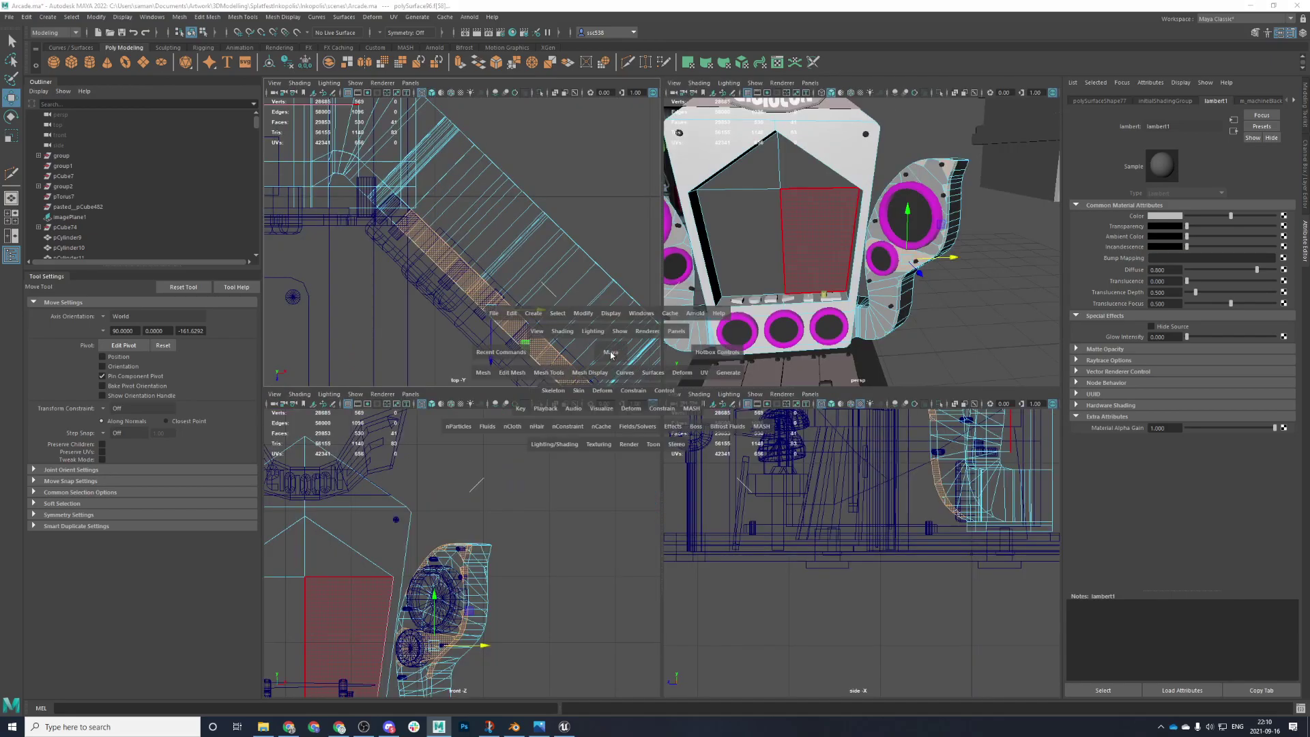
pyautogui.press('space')
pyautogui.scroll(-3, 610, 375)
pyautogui.hotkey('ctrl', 'z')
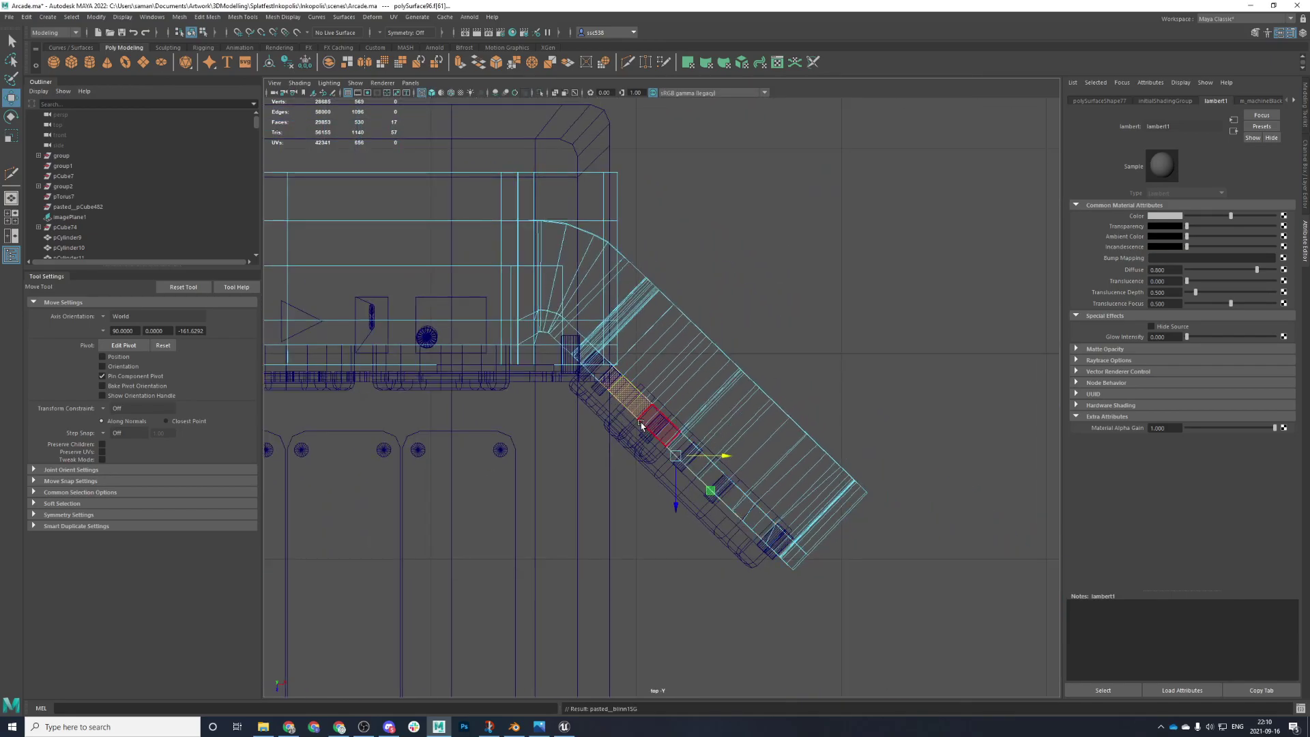
pyautogui.click(641, 426)
pyautogui.moveTo(711, 499); pyautogui.dragTo(703, 481)
pyautogui.hotkey('ctrl', 'z')
pyautogui.moveTo(745, 531); pyautogui.dragTo(709, 481)
pyautogui.press('g')
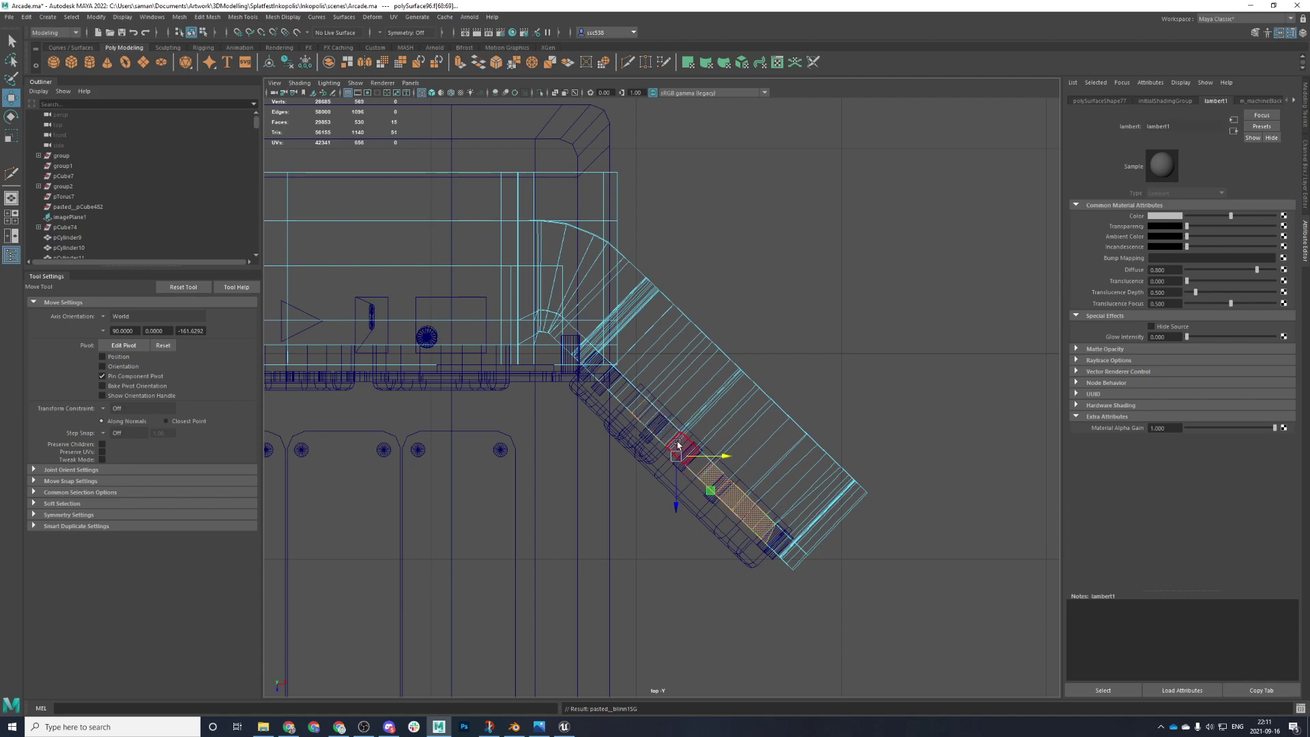
pyautogui.click(676, 459)
pyautogui.hotkey('ctrl', 'z')
pyautogui.moveTo(776, 566); pyautogui.dragTo(770, 567)
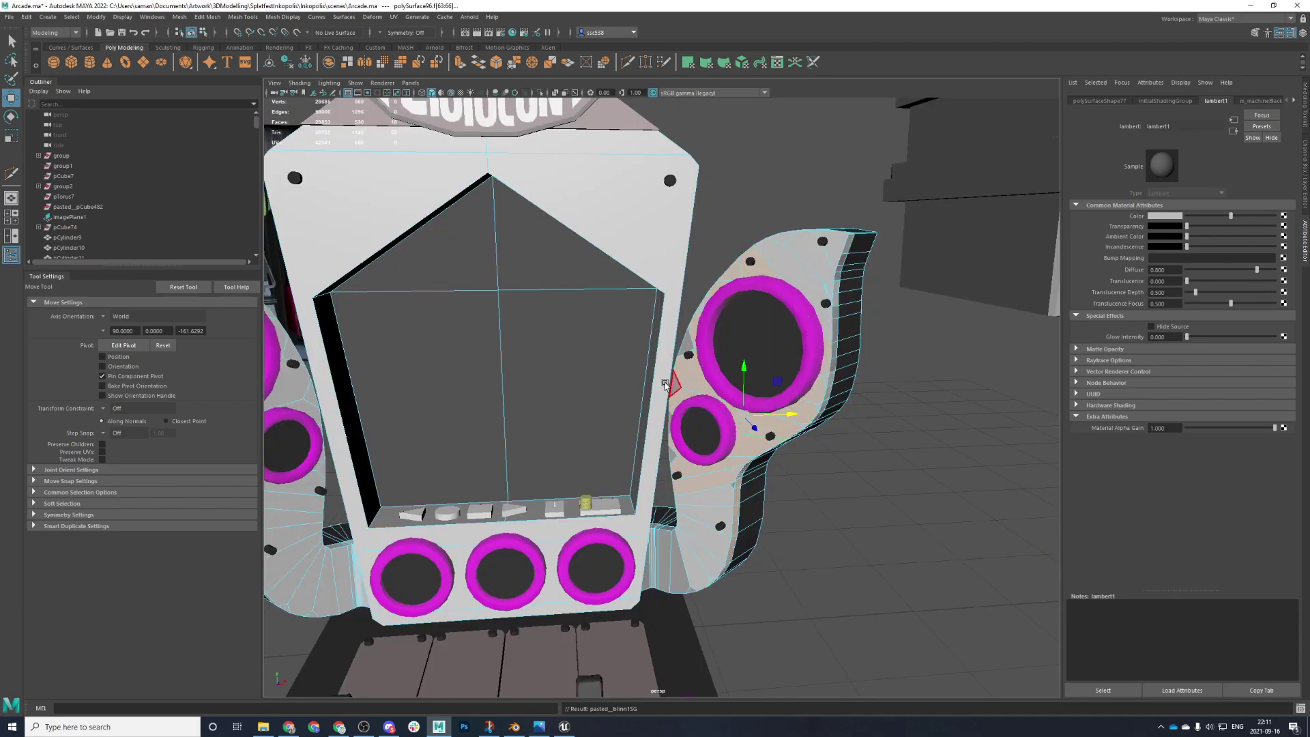
# - Apply the white plastic material to the leftover faces around the right wing's smaller speaker
pyautogui.click(687, 360)
pyautogui.scroll(2, 687, 361)
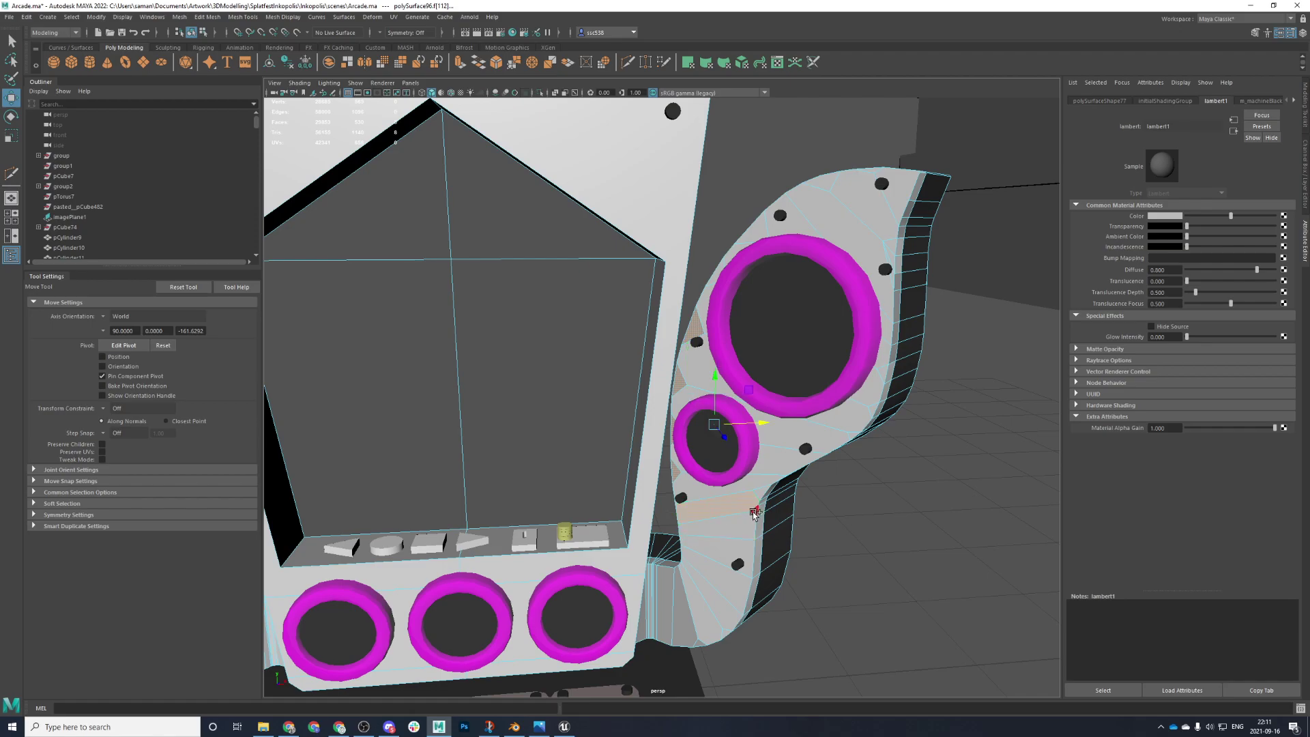
pyautogui.keyDown('alt'); pyautogui.moveTo(866, 412); pyautogui.dragTo(836, 556); pyautogui.keyUp('alt')
pyautogui.press('f')
pyautogui.scroll(-5, 836, 493)
pyautogui.scroll(-4, 826, 542)
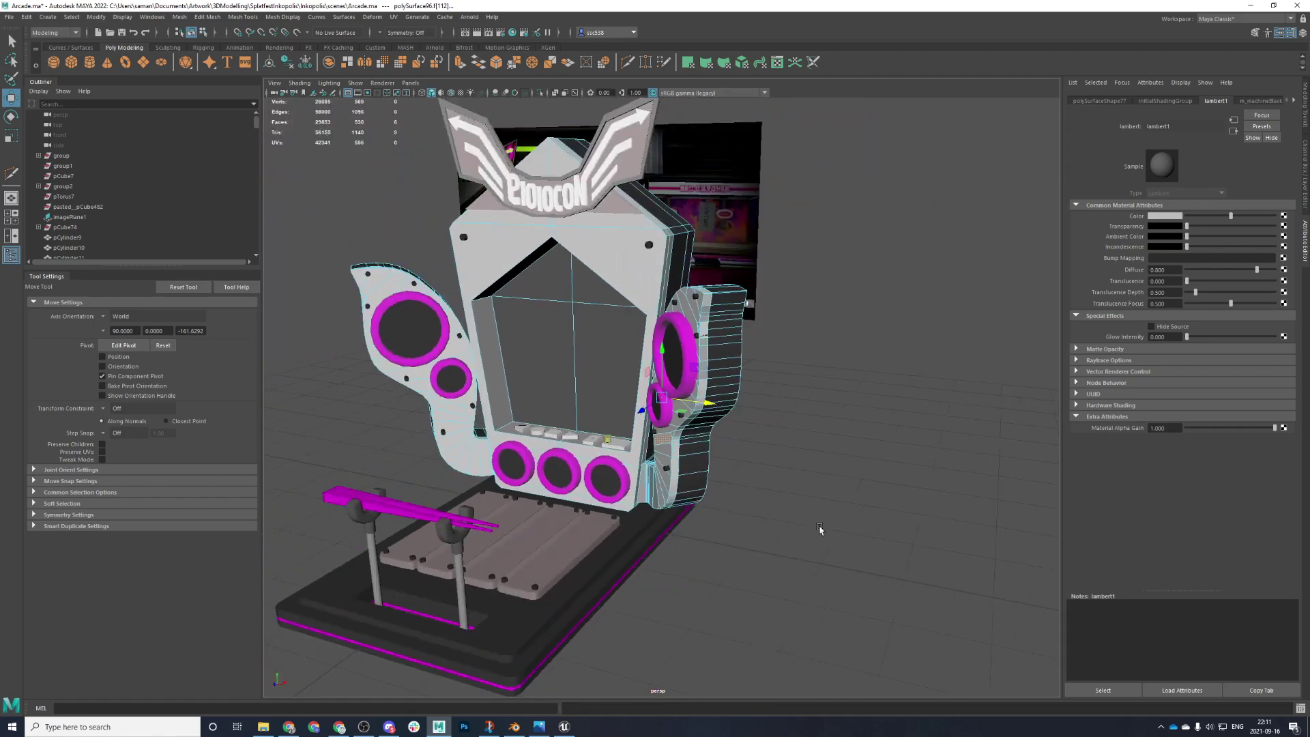
# - Assign the white plastic material to the strip of faces along the right wing's outer front rim
pyautogui.scroll(5, 791, 471)
pyautogui.keyDown('alt'); pyautogui.moveTo(760, 259); pyautogui.dragTo(690, 408, button='middle'); pyautogui.keyUp('alt')
pyautogui.click(692, 329)
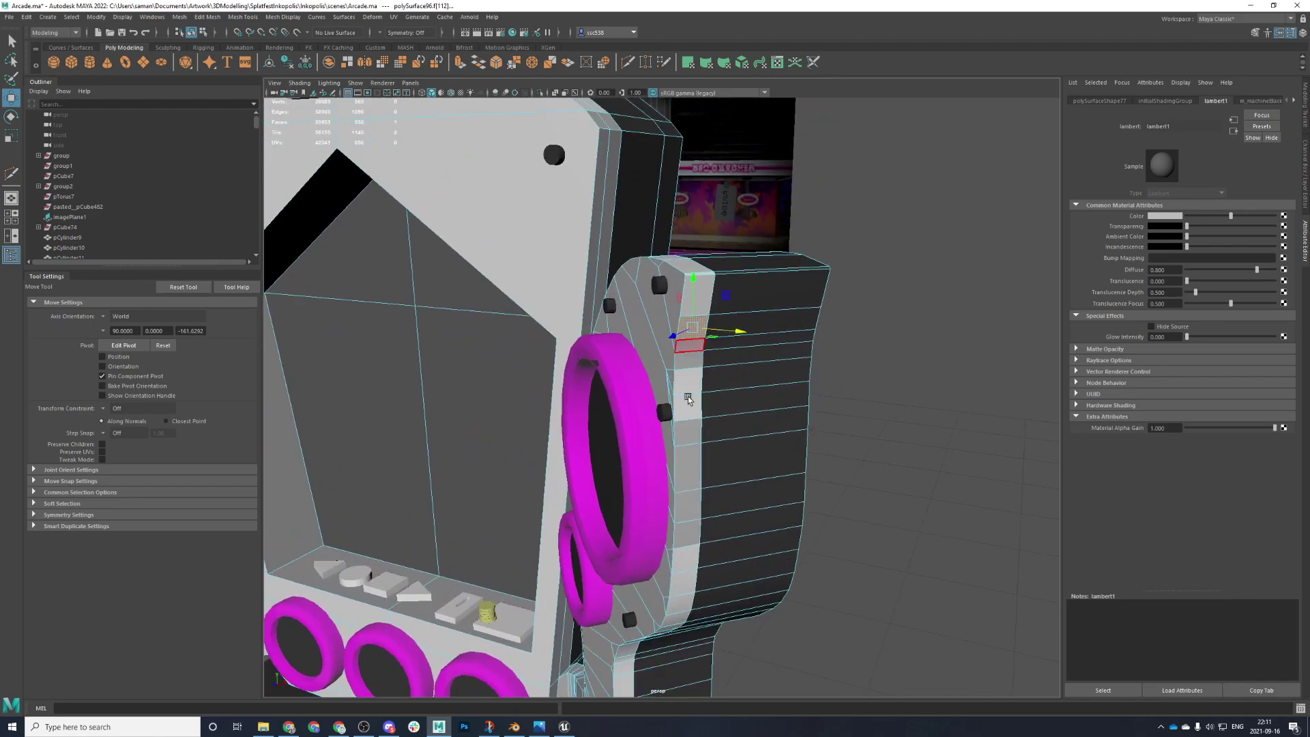
pyautogui.keyDown('shift'); pyautogui.click(690, 526); pyautogui.keyUp('shift')
pyautogui.scroll(-5, 700, 535)
pyautogui.keyDown('alt'); pyautogui.moveTo(702, 535); pyautogui.dragTo(778, 518); pyautogui.keyUp('alt')
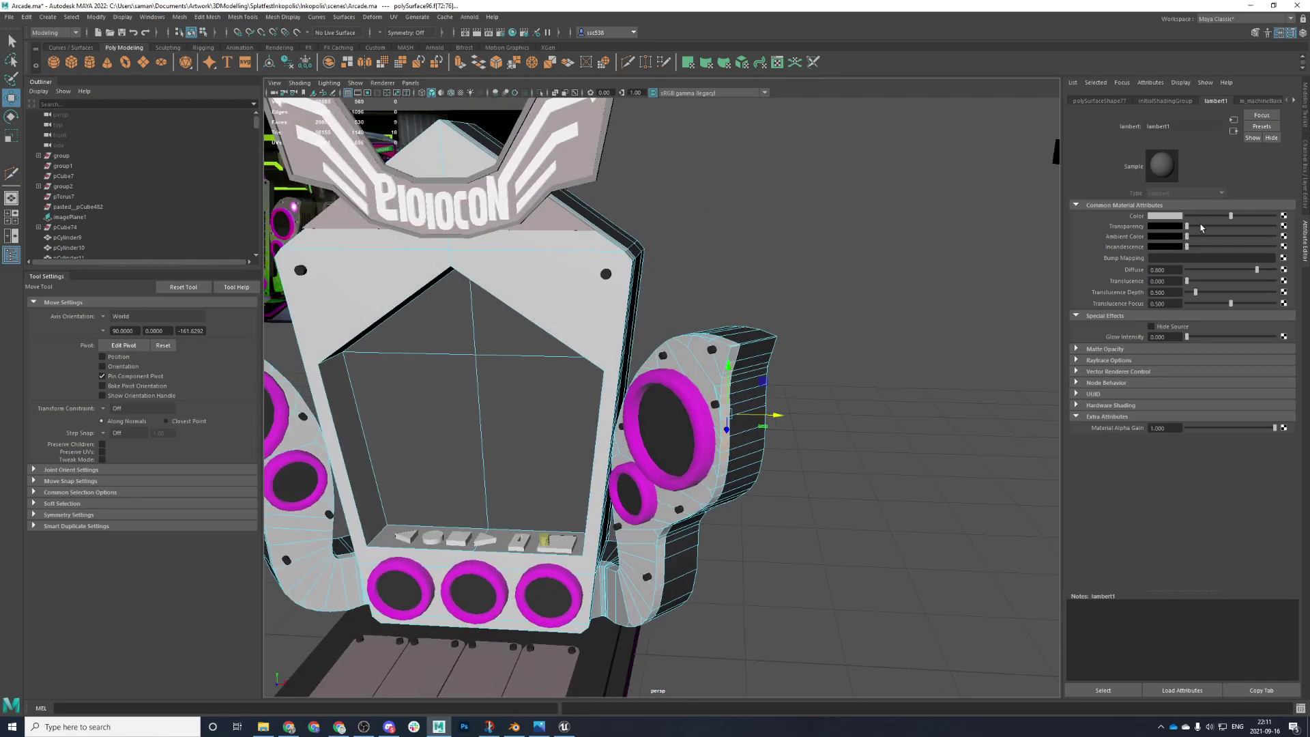
# - Return to object mode and select the cabinet body mesh
pyautogui.click(1173, 217)
pyautogui.press('F8')
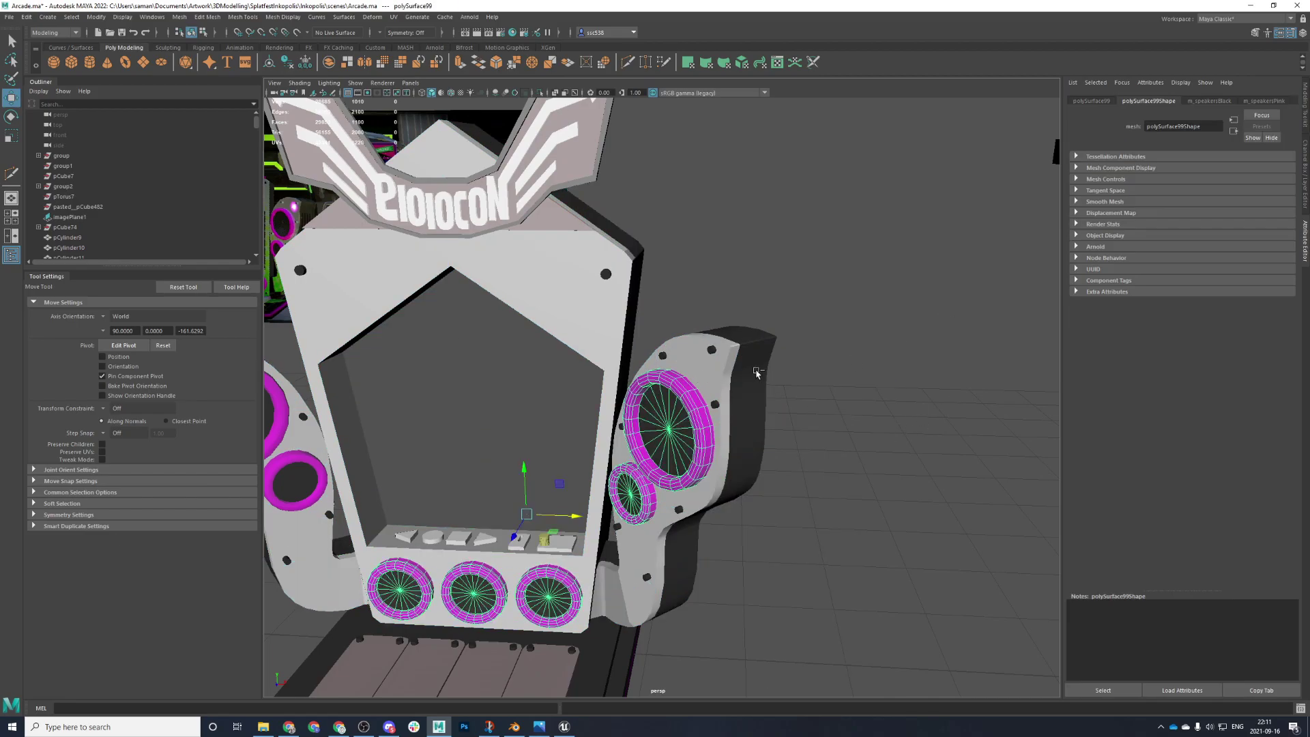
pyautogui.click(939, 357)
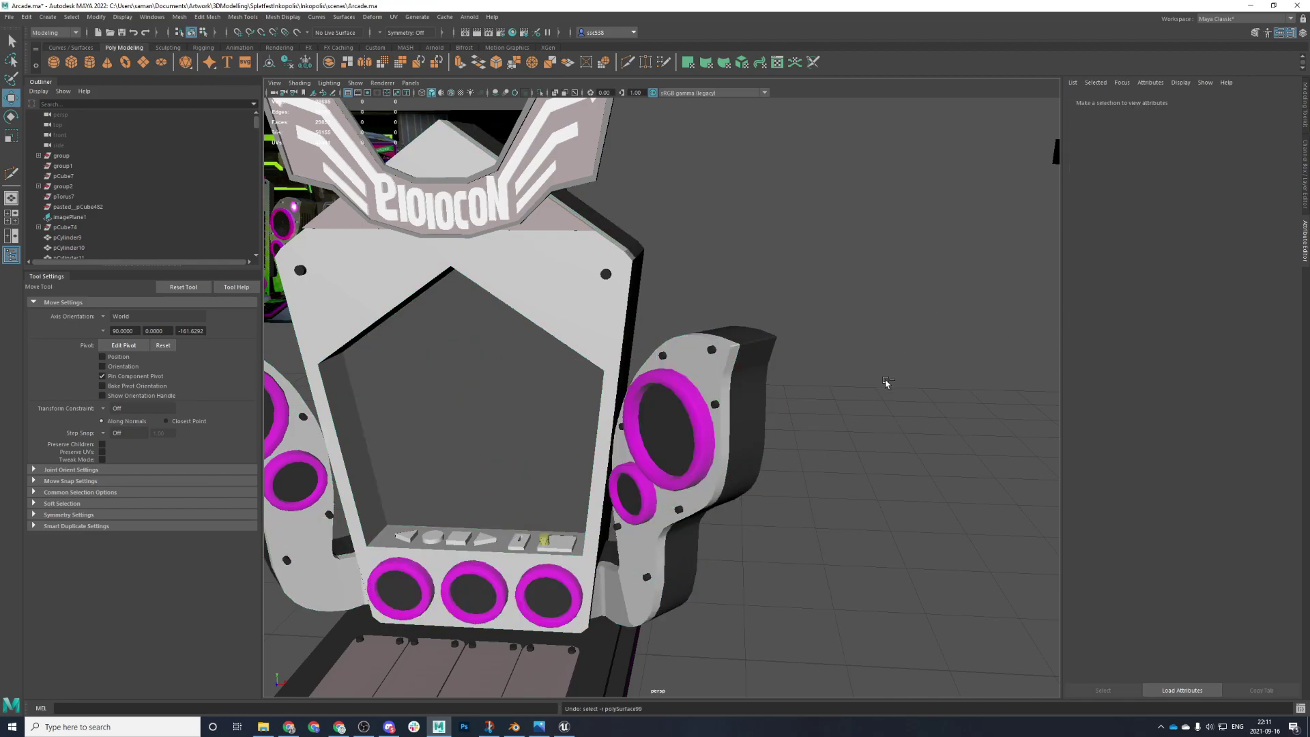
pyautogui.hotkey('ctrl', 'z')
pyautogui.click(930, 316)
pyautogui.click(704, 399)
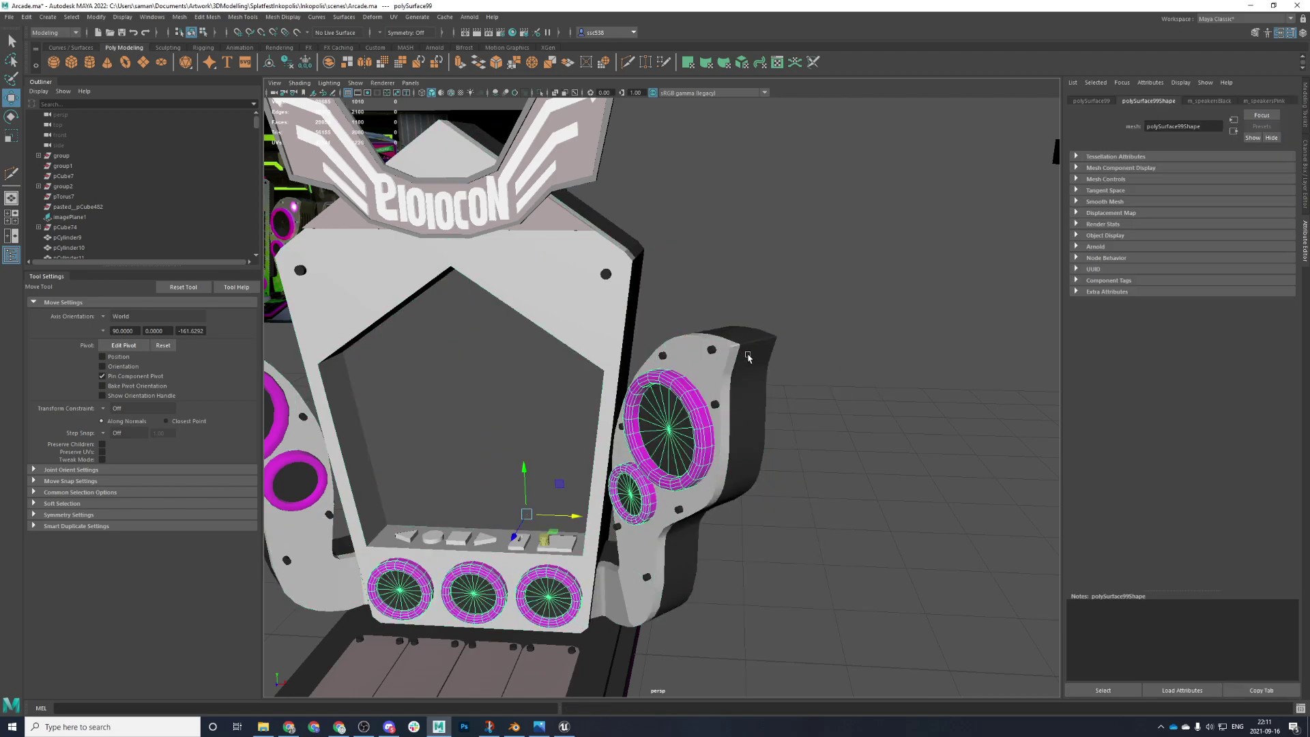
pyautogui.click(745, 351)
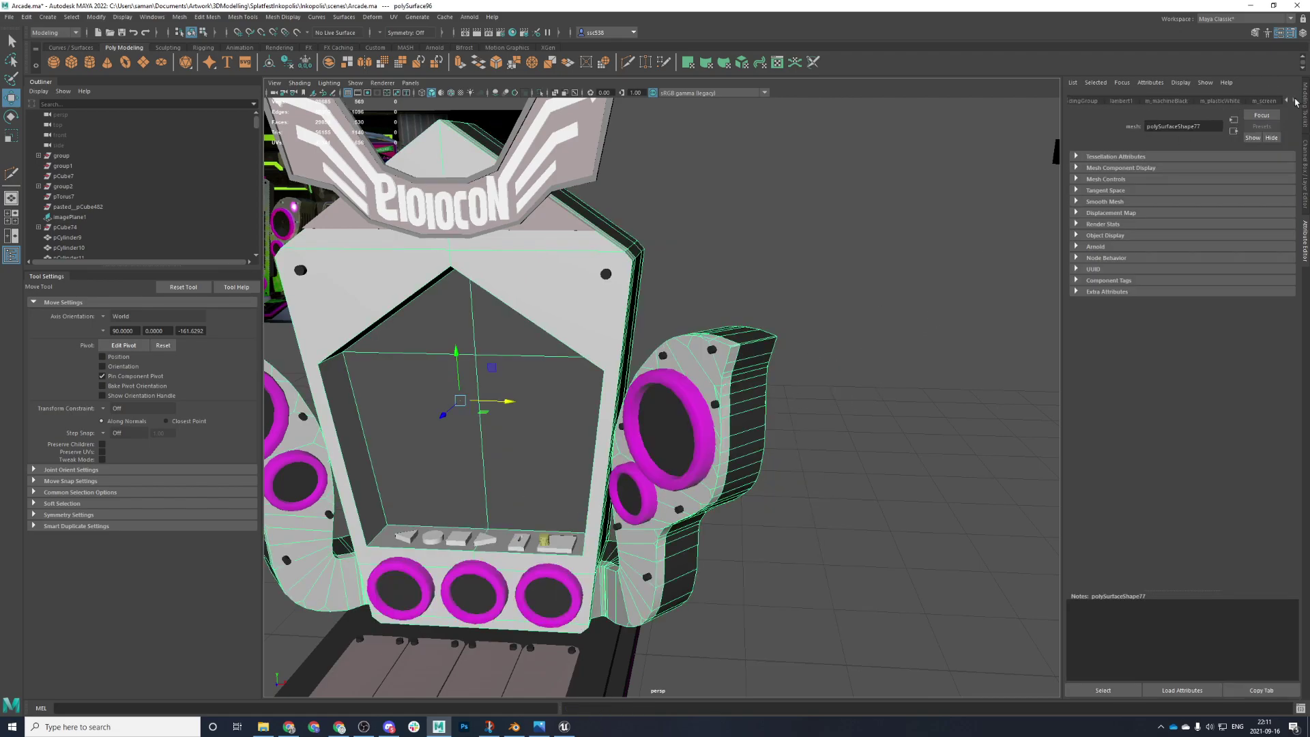
# - Change the color of the m_plasticWhite material to a saturated red
pyautogui.click(1236, 102)
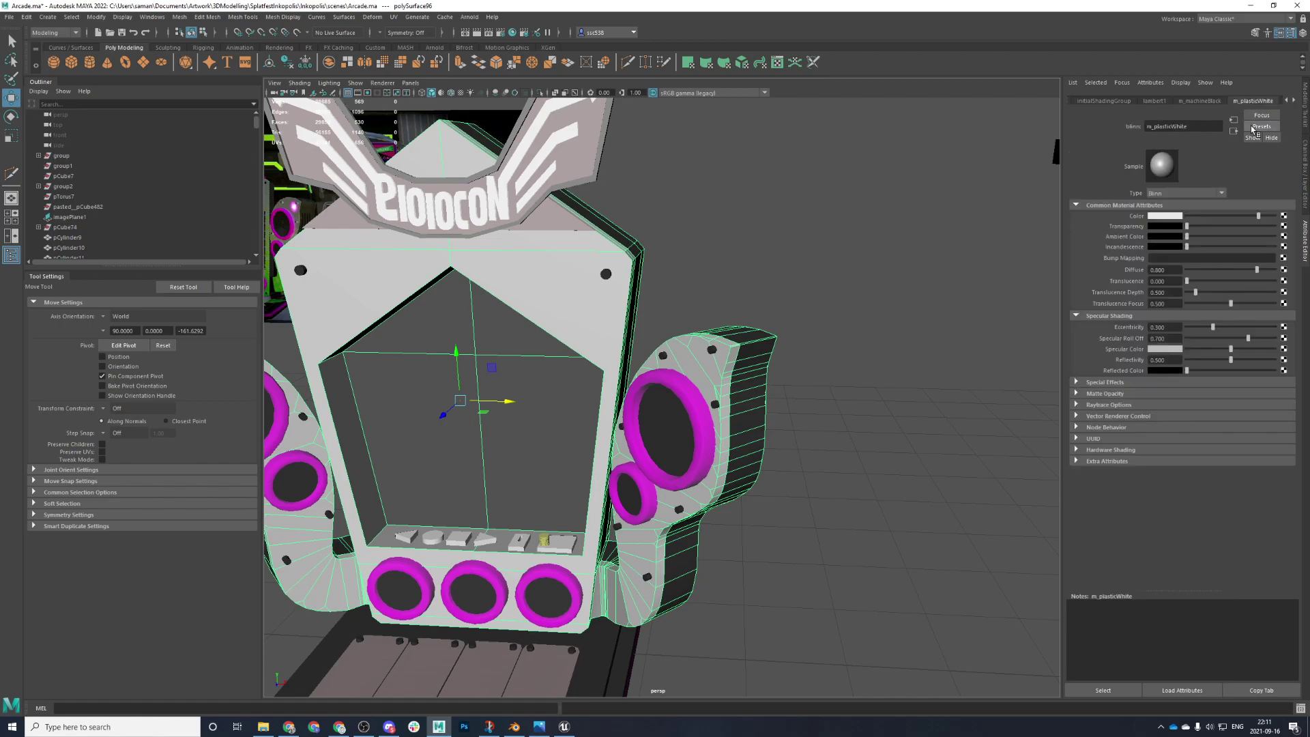
pyautogui.click(1162, 217)
pyautogui.click(1136, 213)
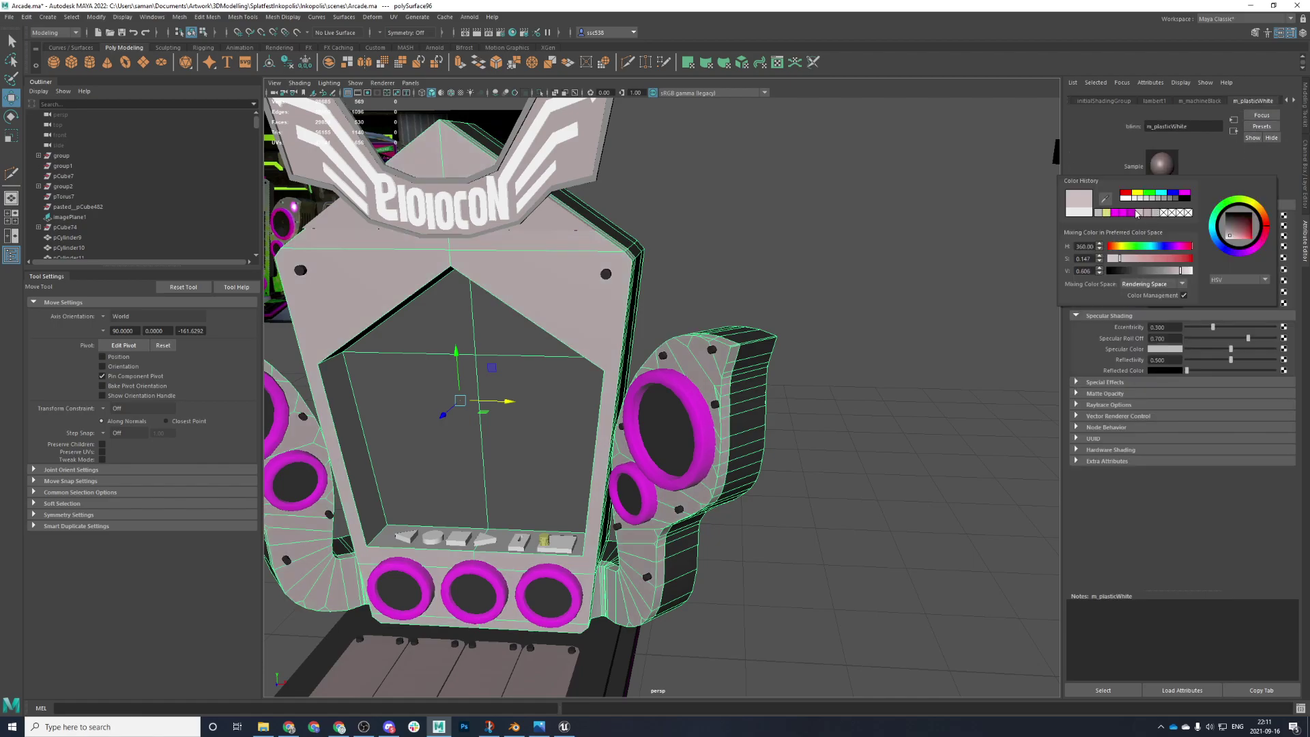
pyautogui.click(1191, 259)
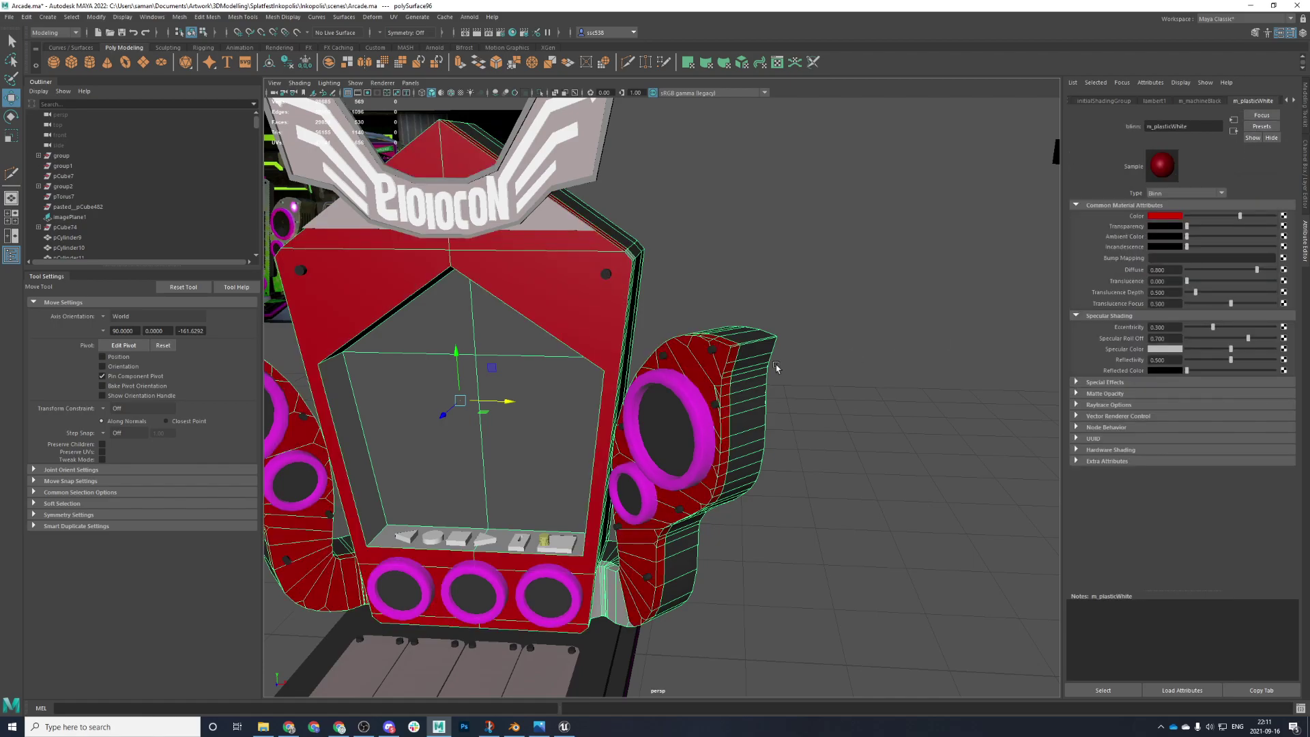
# - Deselect the cabinet mesh and save the scene
pyautogui.click(775, 368)
pyautogui.scroll(-1, 716, 369)
pyautogui.hotkey('ctrl', 's')
pyautogui.click(633, 372)
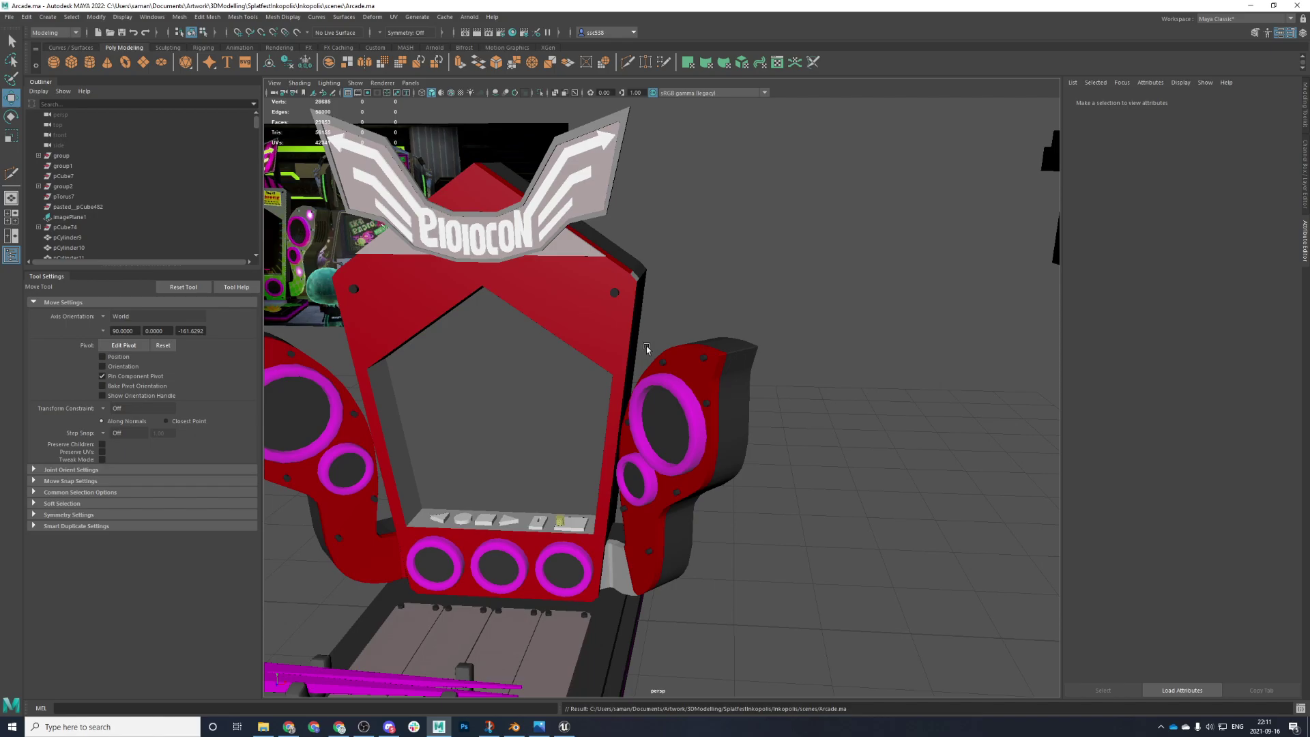
pyautogui.scroll(1, 646, 346)
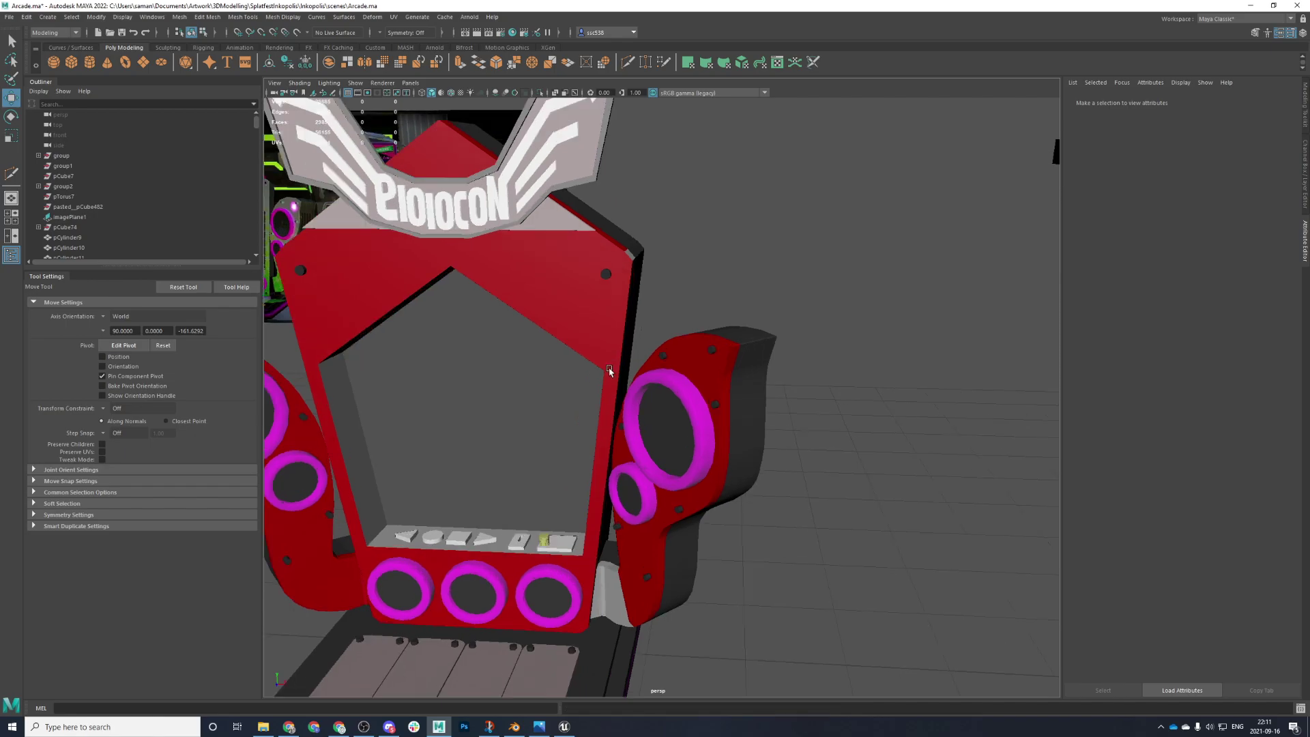
# - Assign the m_plasticWhite material to the narrow bevel faces down the right side edge of the cabinet's front
pyautogui.keyDown('alt'); pyautogui.moveTo(614, 637); pyautogui.dragTo(661, 362, button='middle'); pyautogui.keyUp('alt')
pyautogui.scroll(1, 661, 361)
pyautogui.click(661, 379)
pyautogui.press('f')
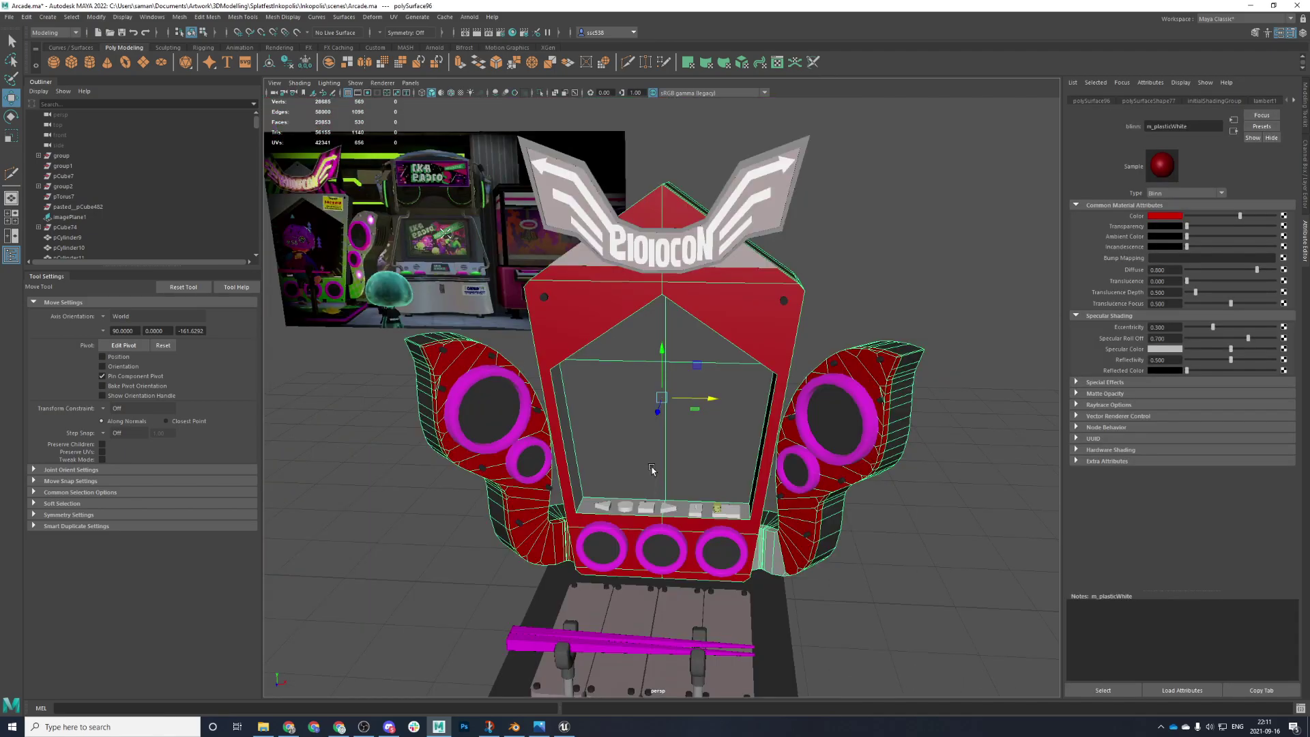
pyautogui.keyDown('alt'); pyautogui.moveTo(652, 468); pyautogui.dragTo(518, 413); pyautogui.keyUp('alt')
pyautogui.scroll(3, 662, 341)
pyautogui.keyDown('alt'); pyautogui.moveTo(665, 321); pyautogui.dragTo(690, 637, button='middle'); pyautogui.keyUp('alt')
pyautogui.moveTo(915, 445); pyautogui.dragTo(914, 473, button='right')
pyautogui.keyDown('alt'); pyautogui.moveTo(891, 497); pyautogui.dragTo(724, 386); pyautogui.keyUp('alt')
pyautogui.click(665, 424)
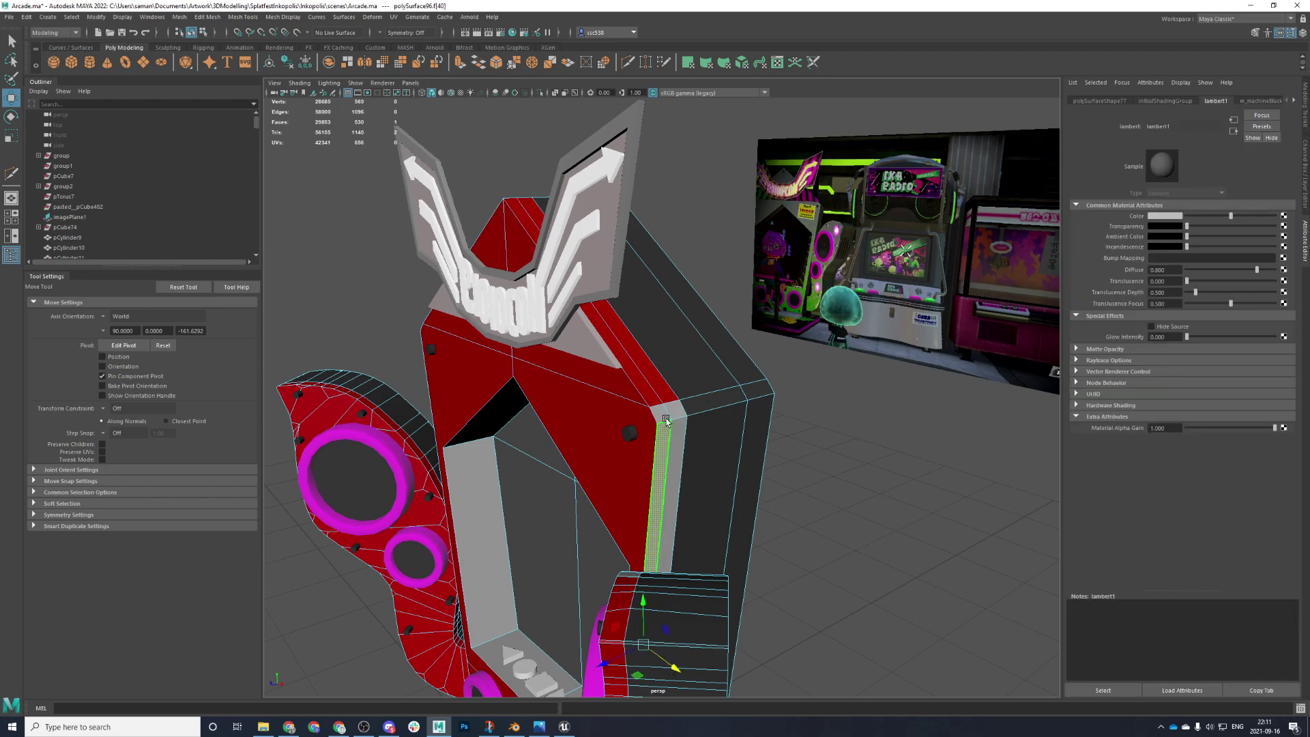
pyautogui.keyDown('shift'); pyautogui.click(676, 432); pyautogui.keyUp('shift')
pyautogui.press('g')
# - Select a vertical face on the lower joint between the cabinet front and the right wing
pyautogui.keyDown('alt'); pyautogui.moveTo(679, 448); pyautogui.dragTo(722, 464); pyautogui.keyUp('alt')
pyautogui.keyDown('alt'); pyautogui.moveTo(722, 464); pyautogui.dragTo(769, 321, button='right'); pyautogui.keyUp('alt')
pyautogui.keyDown('alt'); pyautogui.moveTo(769, 321); pyautogui.dragTo(643, 444); pyautogui.keyUp('alt')
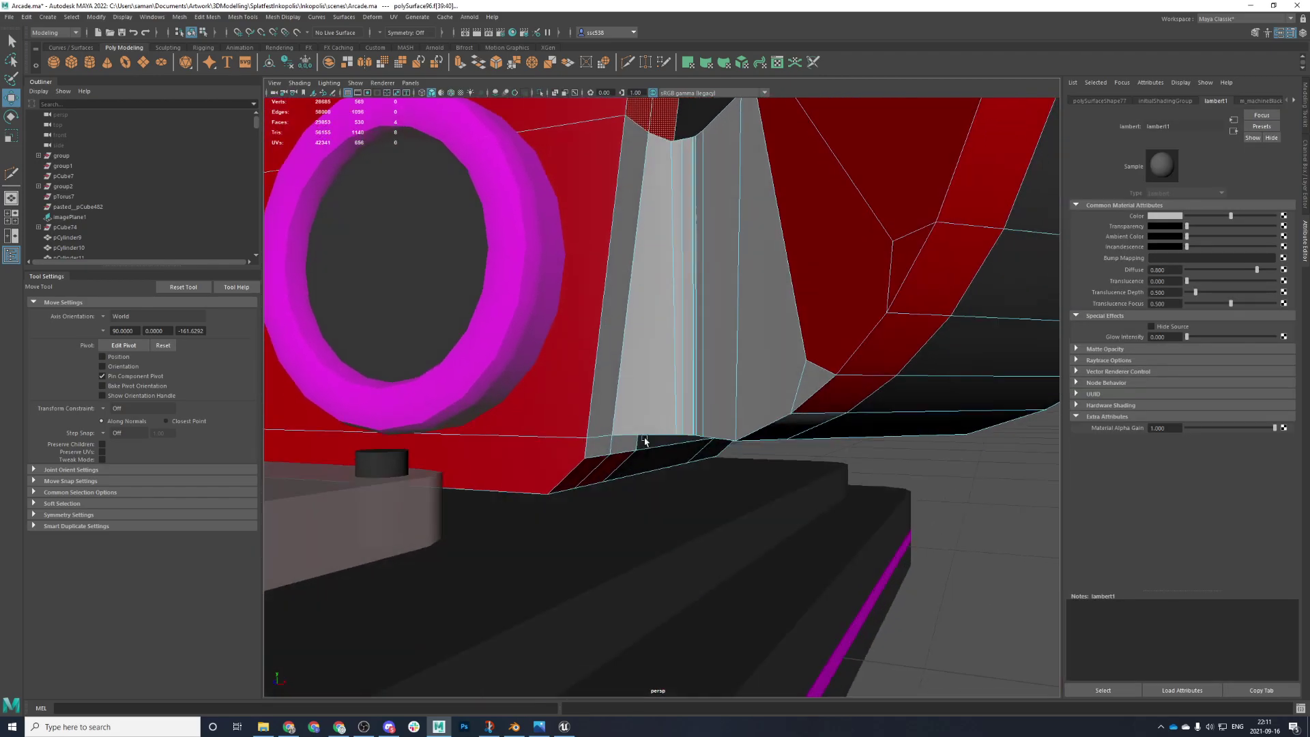
pyautogui.keyDown('alt'); pyautogui.moveTo(644, 444); pyautogui.dragTo(620, 386, button='right'); pyautogui.keyUp('alt')
pyautogui.click(620, 386)
pyautogui.keyDown('alt'); pyautogui.moveTo(646, 404); pyautogui.dragTo(664, 444); pyautogui.keyUp('alt')
pyautogui.doubleClick(883, 398)
pyautogui.click(895, 411)
pyautogui.click(771, 412)
pyautogui.doubleClick(756, 417)
pyautogui.click(662, 443)
# - Assign the m_plasticWhite material to the vertical faces in the middle of the lower joint between cabinet and right wing
pyautogui.keyDown('alt'); pyautogui.moveTo(663, 444); pyautogui.dragTo(698, 480, button='right'); pyautogui.keyUp('alt')
pyautogui.keyDown('shift'); pyautogui.click(685, 490); pyautogui.keyUp('shift')
pyautogui.keyDown('shift'); pyautogui.click(710, 505); pyautogui.keyUp('shift')
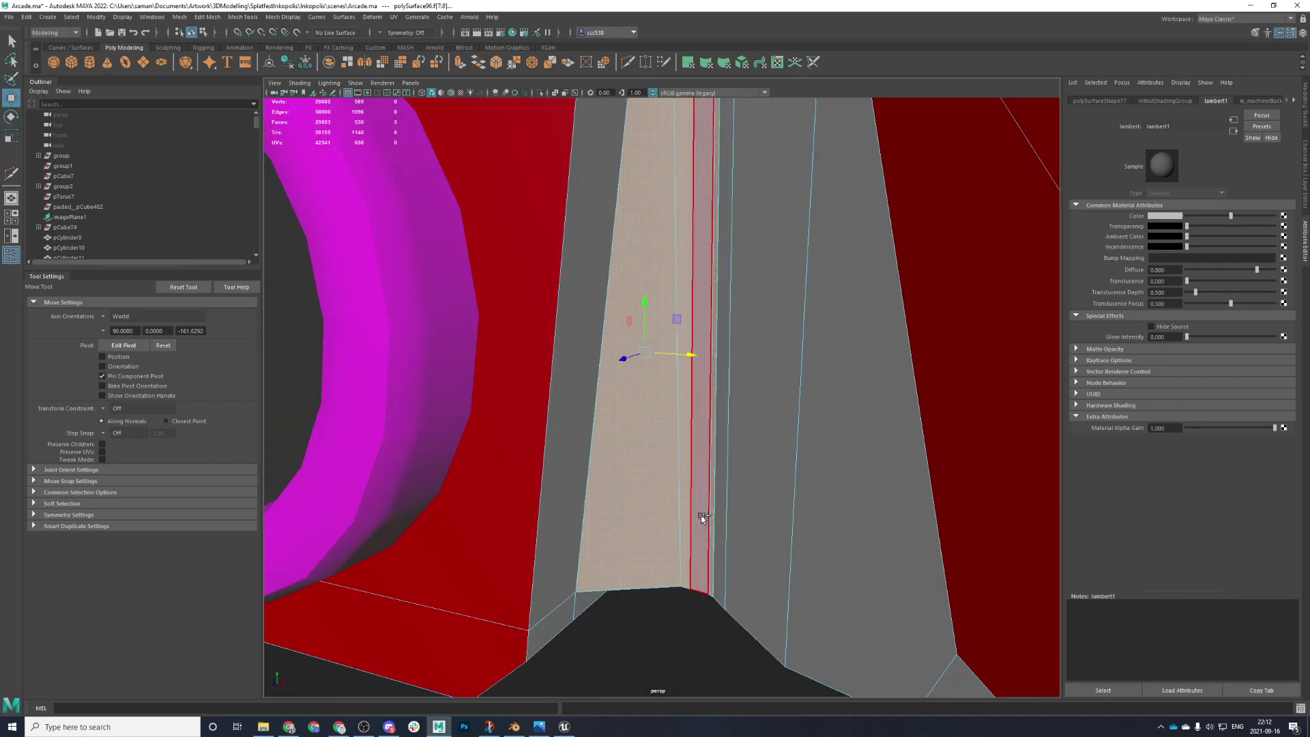
pyautogui.keyDown('shift'); pyautogui.click(735, 554); pyautogui.keyUp('shift')
pyautogui.scroll(5, 716, 375)
pyautogui.scroll(-2, 689, 464)
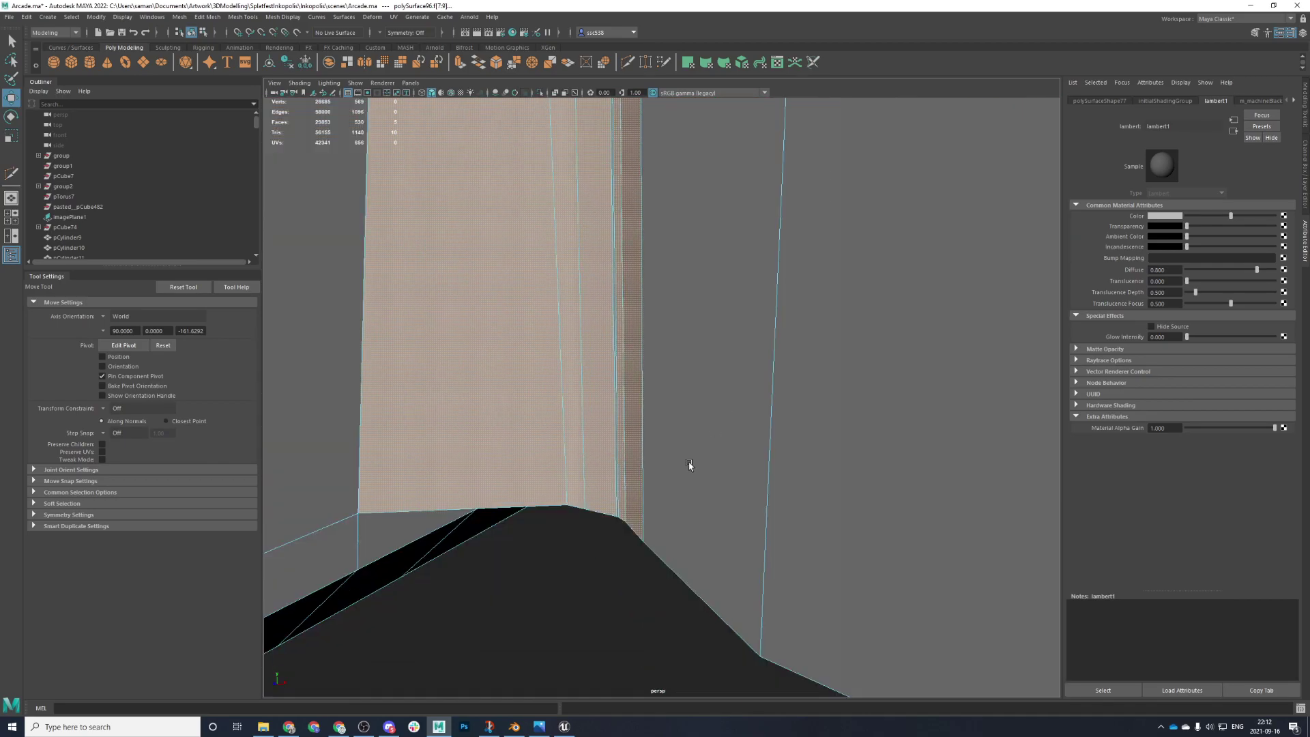
pyautogui.press('space')
pyautogui.press('space')
pyautogui.scroll(-3, 579, 375)
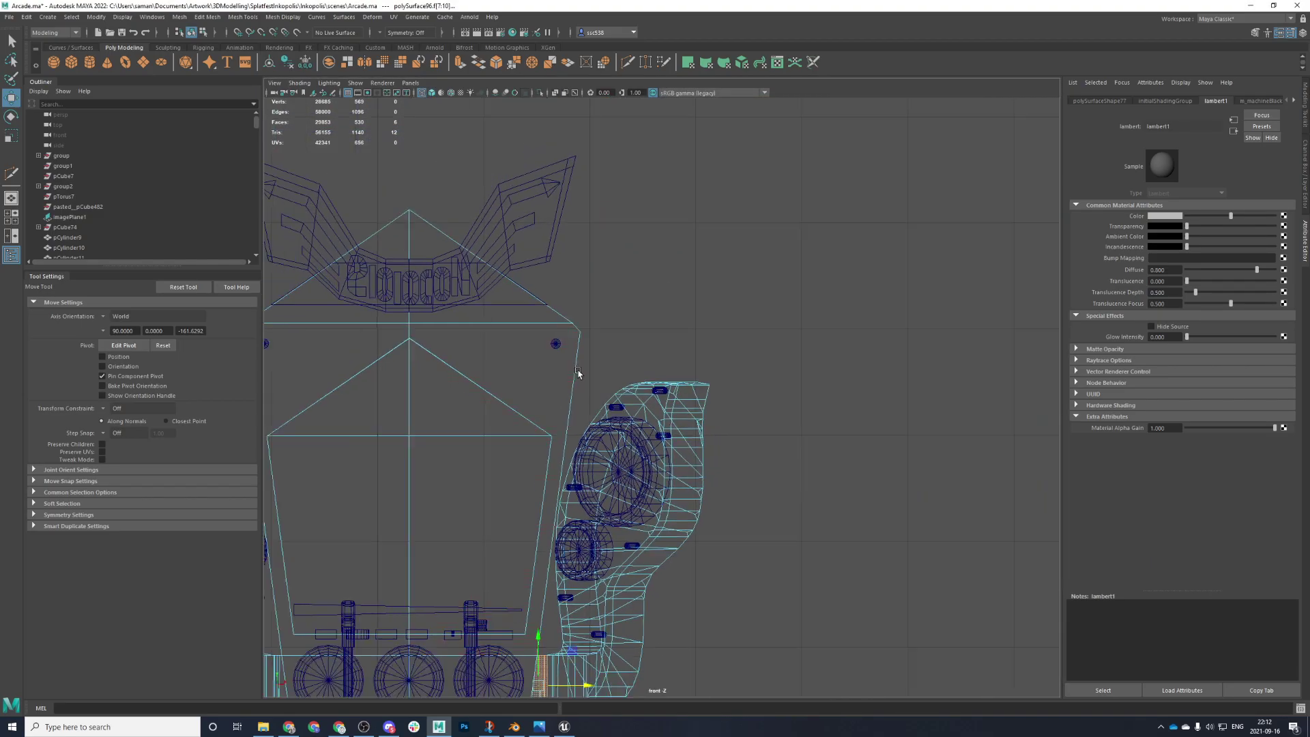
pyautogui.press('f')
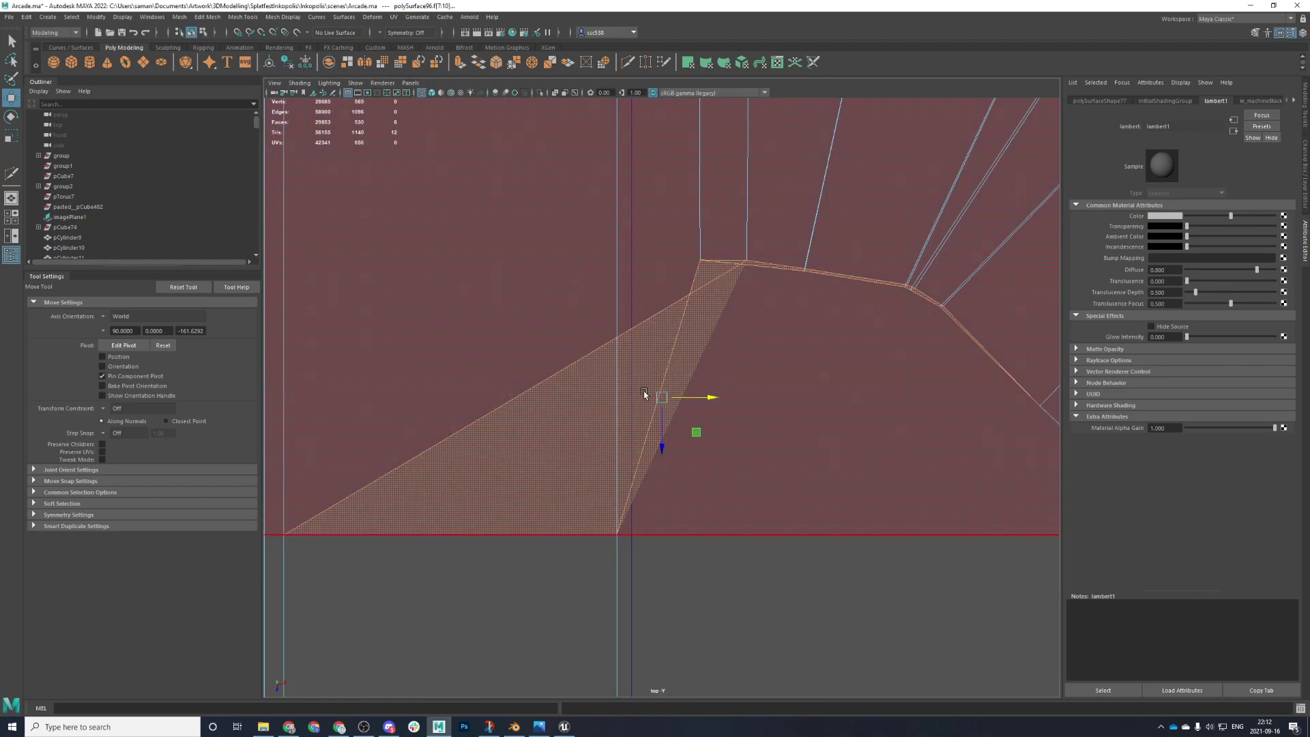
pyautogui.scroll(-2, 756, 364)
pyautogui.press('space')
pyautogui.press('space')
pyautogui.press('f')
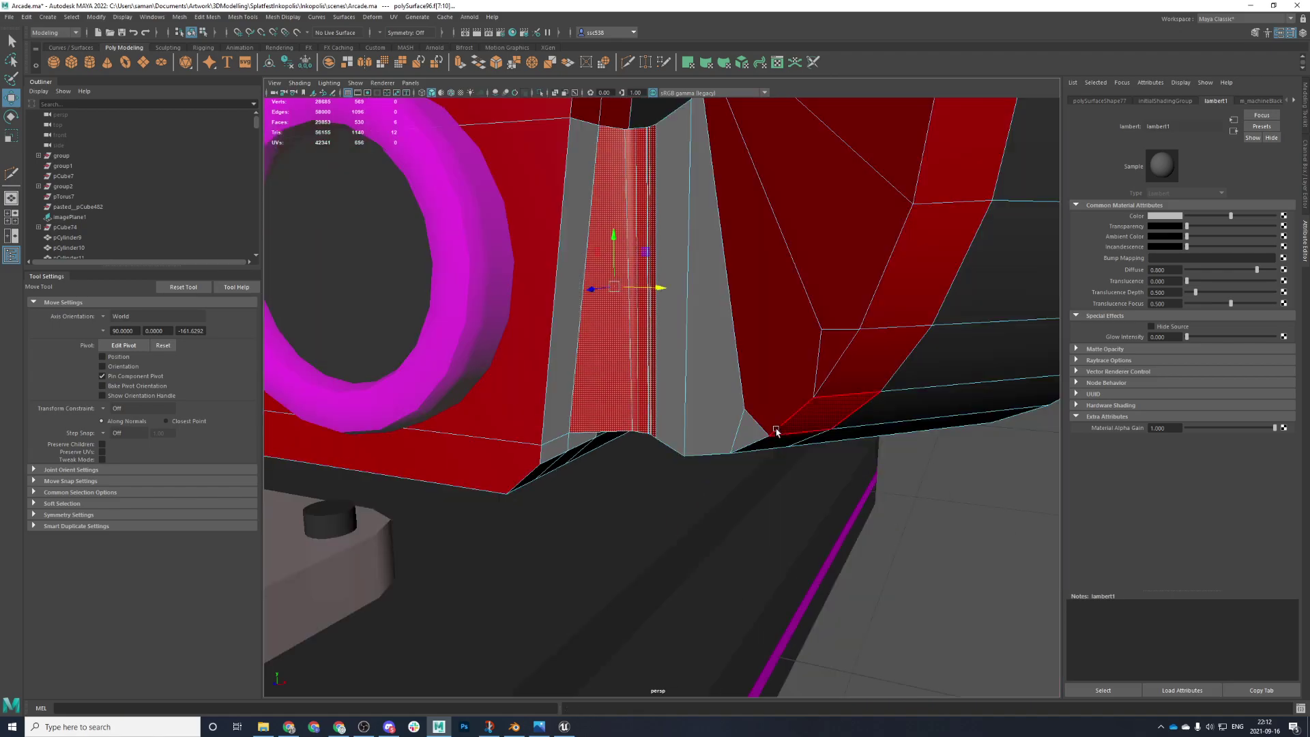
# - Assign the m_plasticWhite material to the grey wing-side faces of the lower right joint, including the small triangular face
pyautogui.click(717, 405)
pyautogui.press('f')
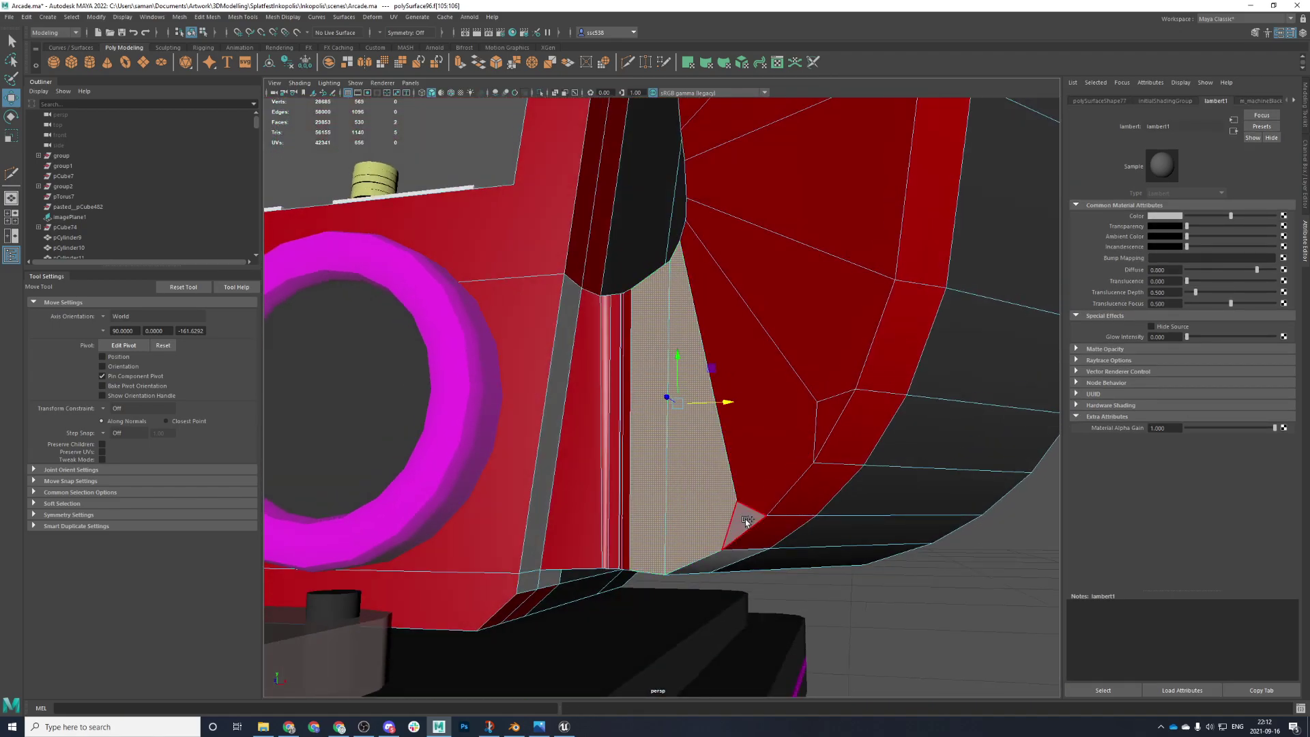
pyautogui.press('h')
pyautogui.hotkey('ctrl', 'z')
pyautogui.click(698, 569)
pyautogui.press('f')
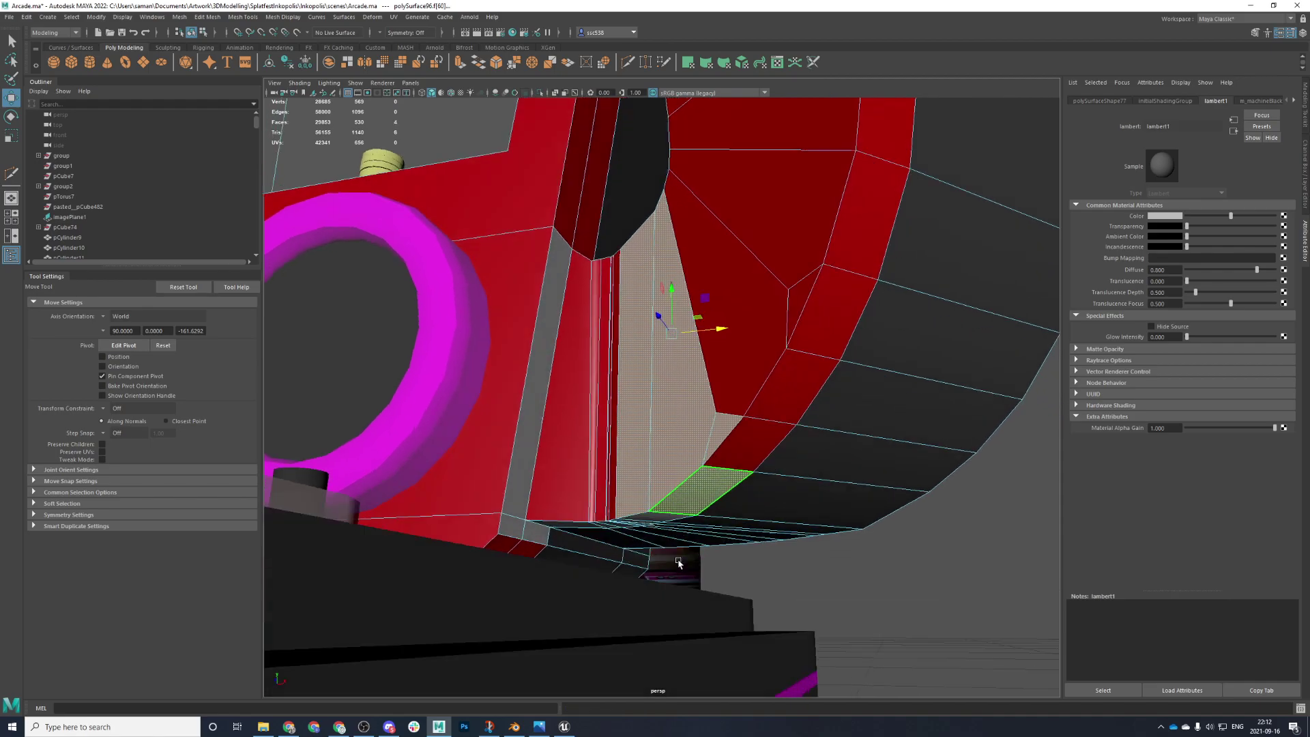
# - Assign the m_plasticWhite material to the joint's front underside faces and the grey strip beside the cabinet front
pyautogui.keyDown('alt'); pyautogui.moveTo(631, 476); pyautogui.dragTo(778, 420); pyautogui.keyUp('alt')
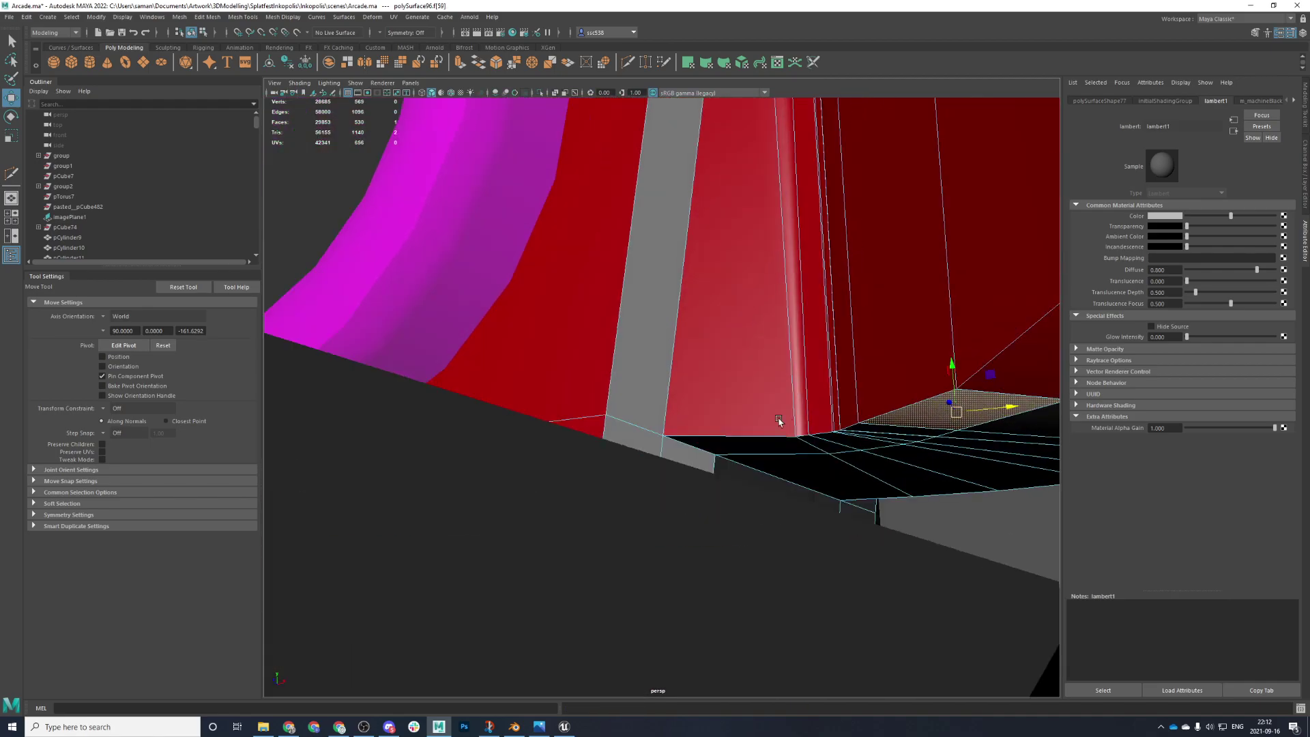
pyautogui.click(726, 445)
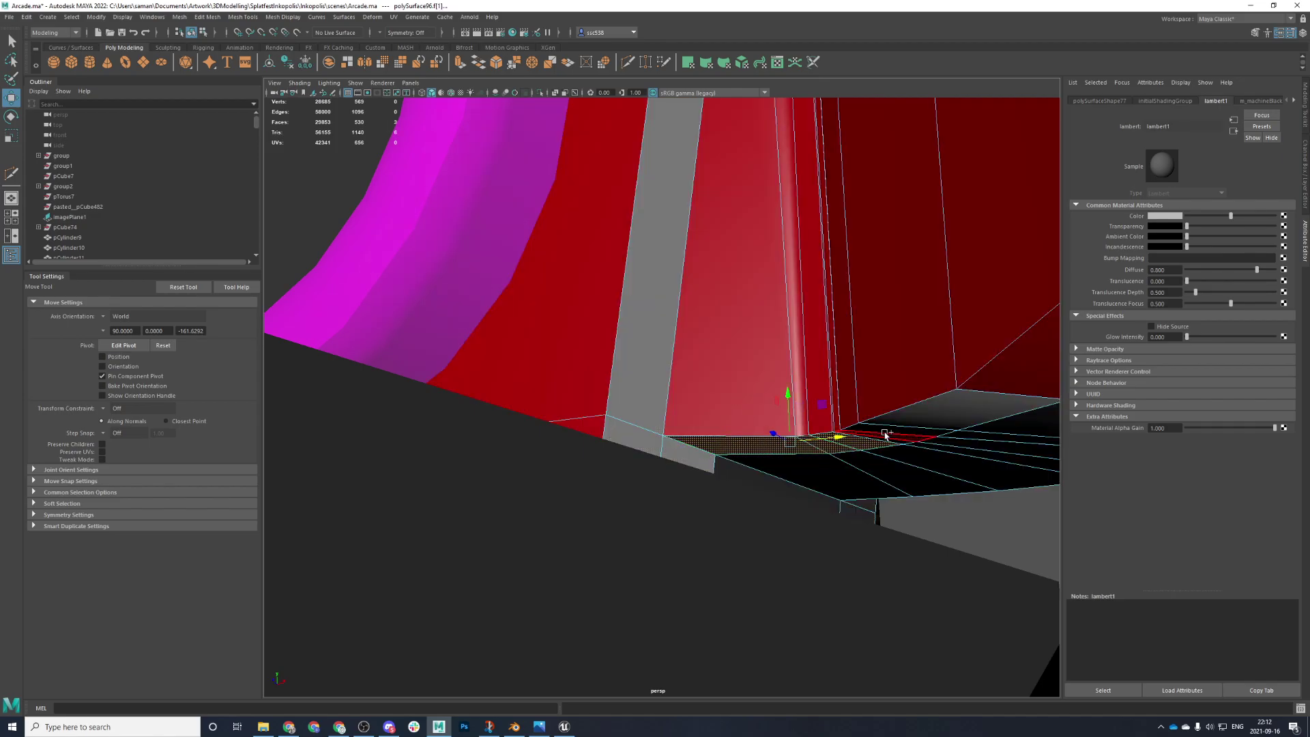
pyautogui.keyDown('shift'); pyautogui.click(940, 425); pyautogui.keyUp('shift')
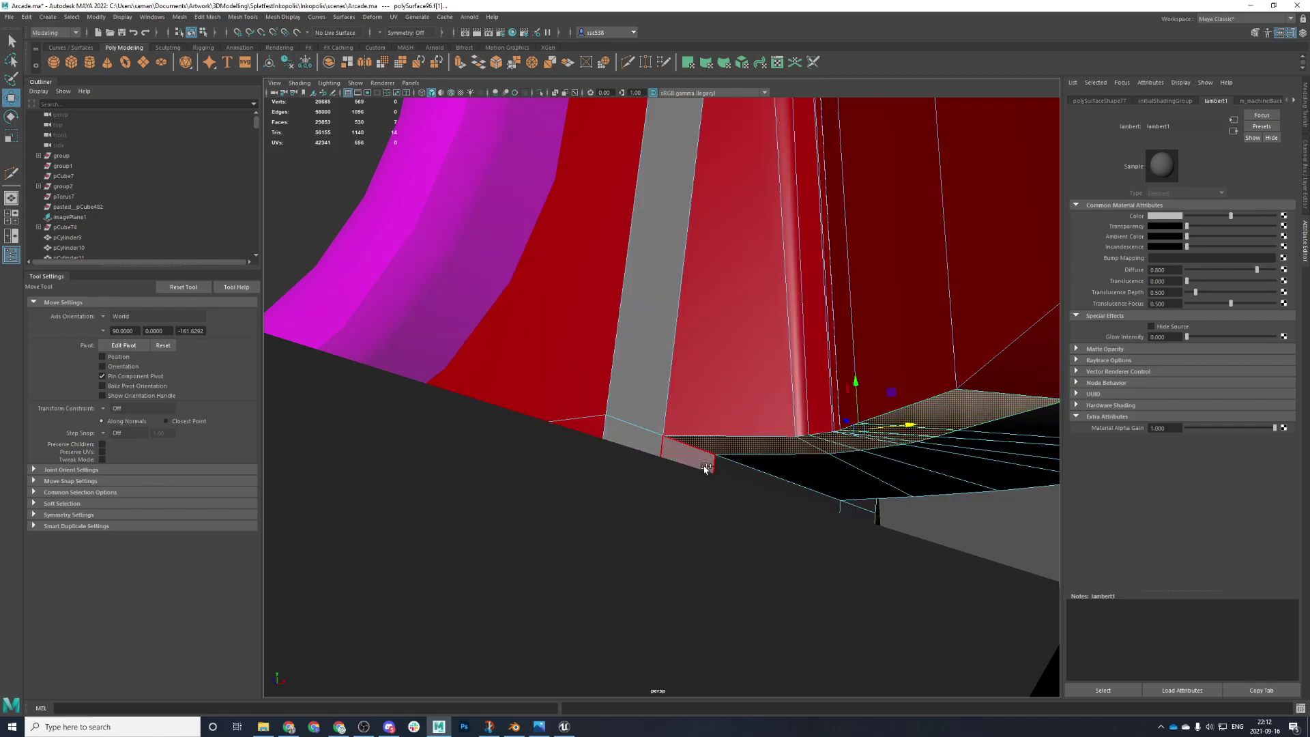
pyautogui.keyDown('shift'); pyautogui.click(642, 445); pyautogui.keyUp('shift')
pyautogui.keyDown('shift'); pyautogui.click(649, 412); pyautogui.keyUp('shift')
pyautogui.scroll(-5, 649, 412)
pyautogui.keyDown('alt'); pyautogui.moveTo(650, 412); pyautogui.dragTo(768, 447); pyautogui.keyUp('alt')
pyautogui.press('g')
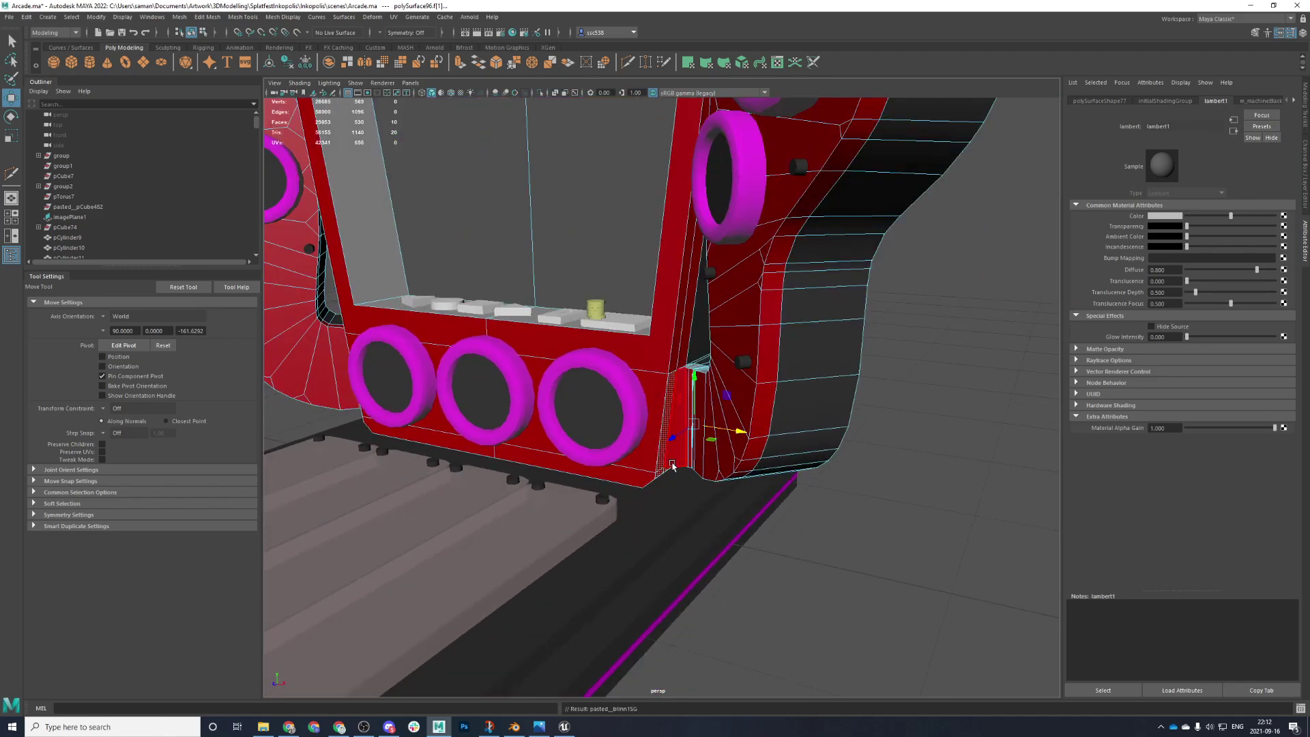
# - Assign the m_plasticWhite material to the grey faces on the top ledge of the joint between cabinet and wing
pyautogui.click(669, 471)
pyautogui.click(700, 428)
pyautogui.scroll(5, 759, 453)
pyautogui.moveTo(357, 445); pyautogui.dragTo(356, 472, button='right')
pyautogui.click(395, 481)
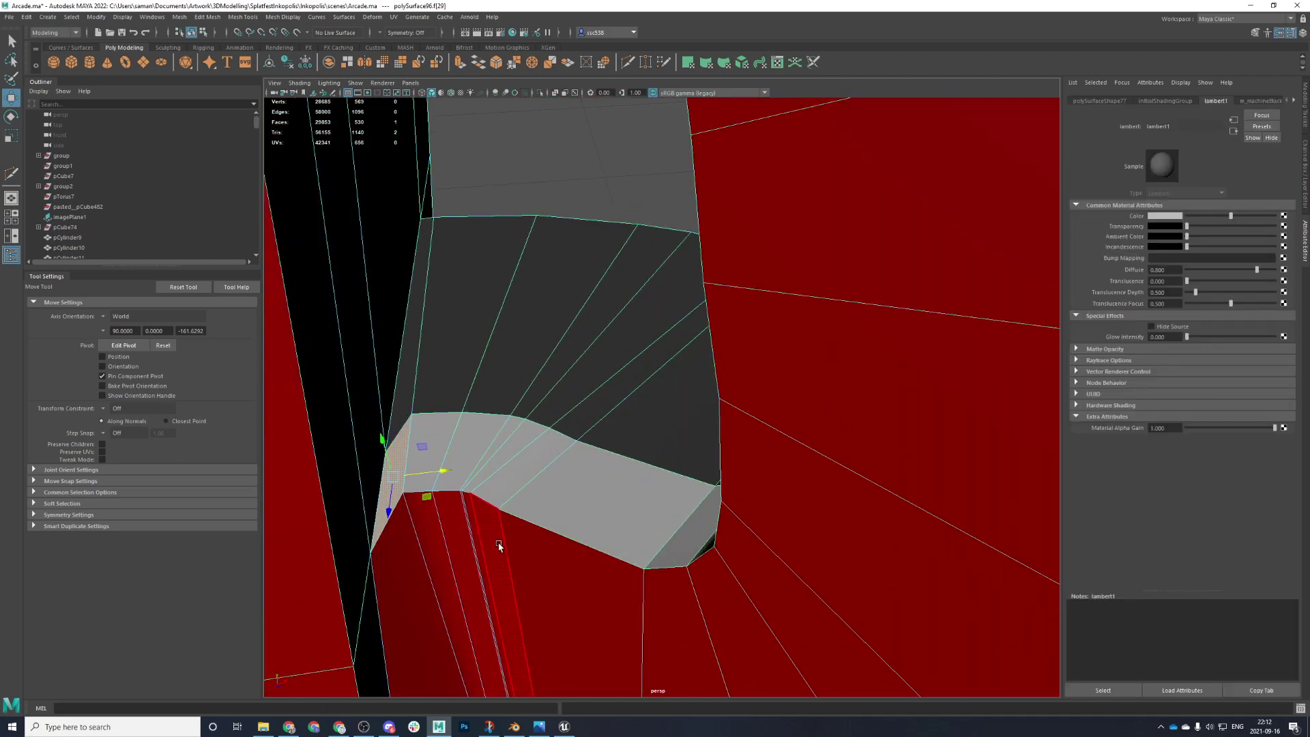
pyautogui.keyDown('alt'); pyautogui.moveTo(497, 544); pyautogui.dragTo(450, 513); pyautogui.keyUp('alt')
pyautogui.keyDown('shift'); pyautogui.click(448, 512); pyautogui.keyUp('shift')
pyautogui.keyDown('shift'); pyautogui.click(500, 525); pyautogui.keyUp('shift')
pyautogui.keyDown('shift'); pyautogui.click(534, 533); pyautogui.keyUp('shift')
pyautogui.keyDown('shift'); pyautogui.click(534, 485); pyautogui.keyUp('shift')
pyautogui.keyDown('shift'); pyautogui.click(577, 513); pyautogui.keyUp('shift')
pyautogui.keyDown('shift'); pyautogui.click(658, 558); pyautogui.keyUp('shift')
pyautogui.keyDown('alt'); pyautogui.moveTo(712, 572); pyautogui.dragTo(414, 460); pyautogui.keyUp('alt')
pyautogui.keyDown('alt'); pyautogui.moveTo(505, 458); pyautogui.dragTo(611, 400); pyautogui.keyUp('alt')
pyautogui.keyDown('shift'); pyautogui.doubleClick(601, 240); pyautogui.keyUp('shift')
pyautogui.press('g')
pyautogui.scroll(-6, 600, 240)
pyautogui.keyDown('alt'); pyautogui.moveTo(600, 240); pyautogui.dragTo(317, 366); pyautogui.keyUp('alt')
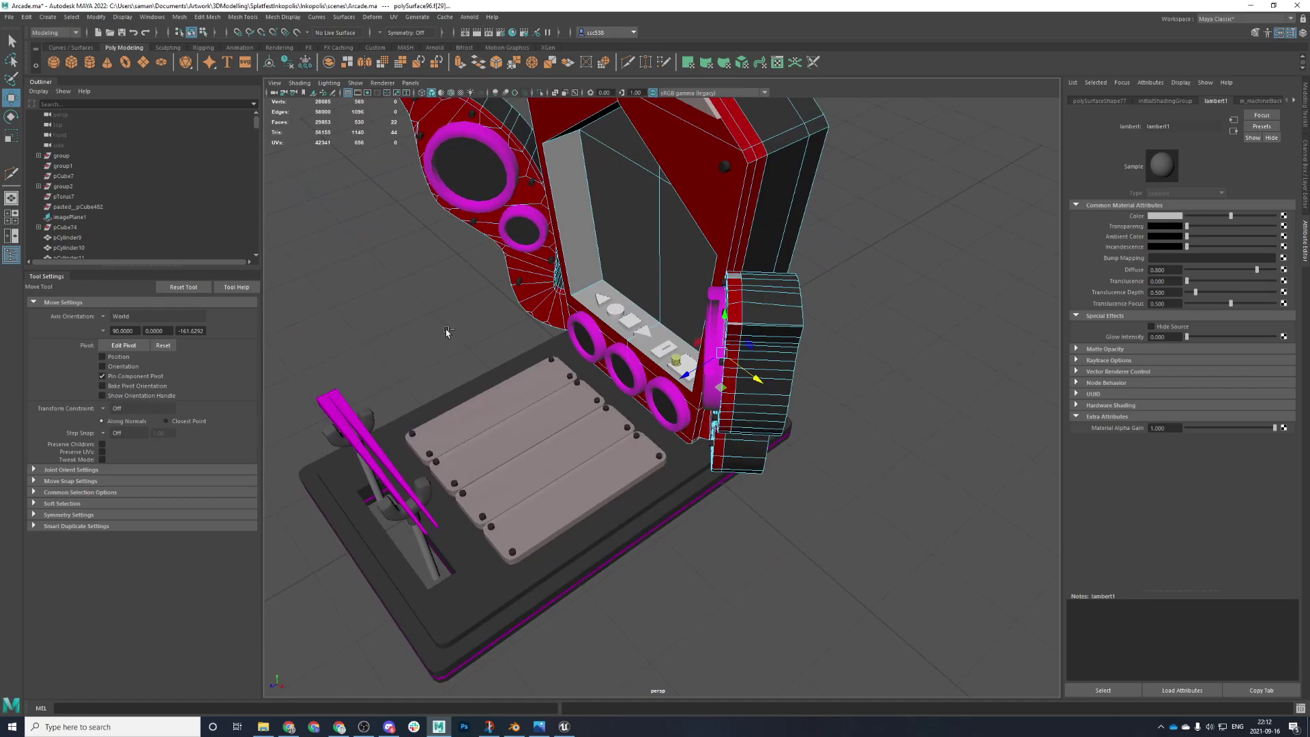
# - Save the scene, return to object mode and deselect the cabinet mesh
pyautogui.hotkey('ctrl', 's')
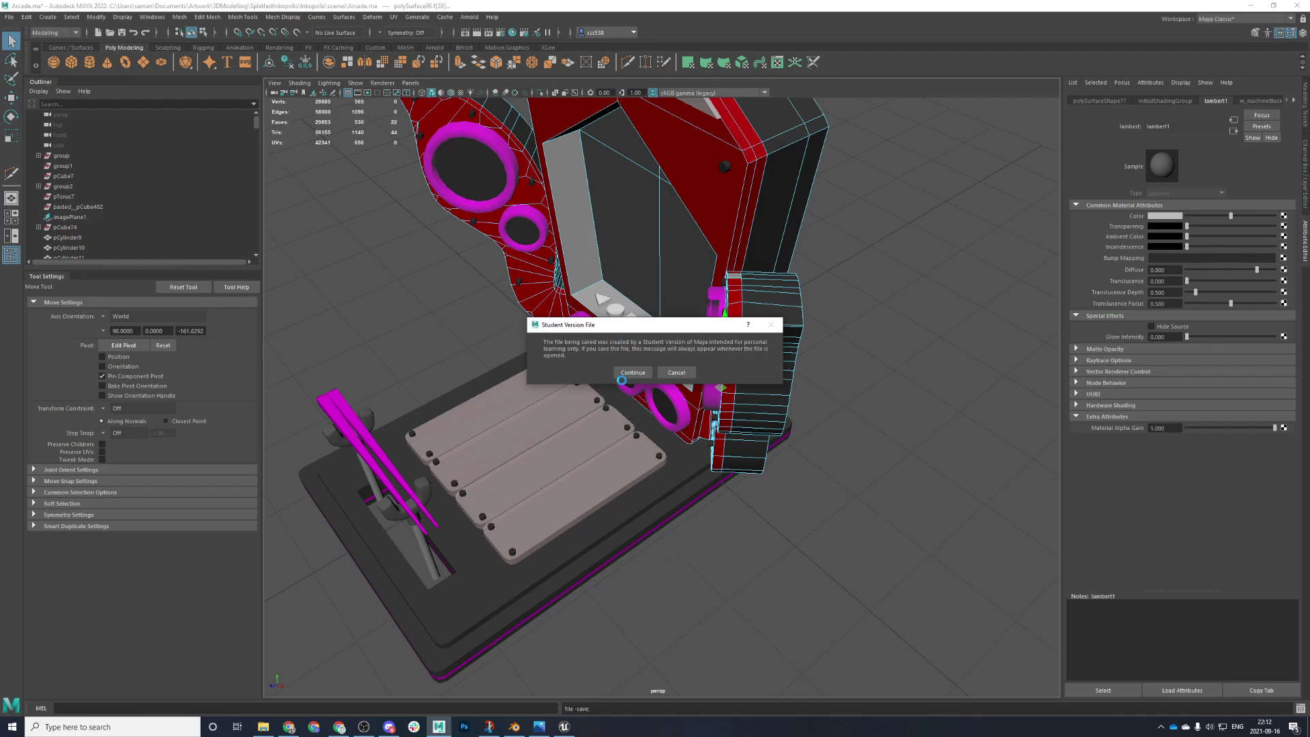
pyautogui.scroll(5, 625, 506)
pyautogui.keyDown('alt'); pyautogui.moveTo(626, 537); pyautogui.dragTo(815, 515); pyautogui.keyUp('alt')
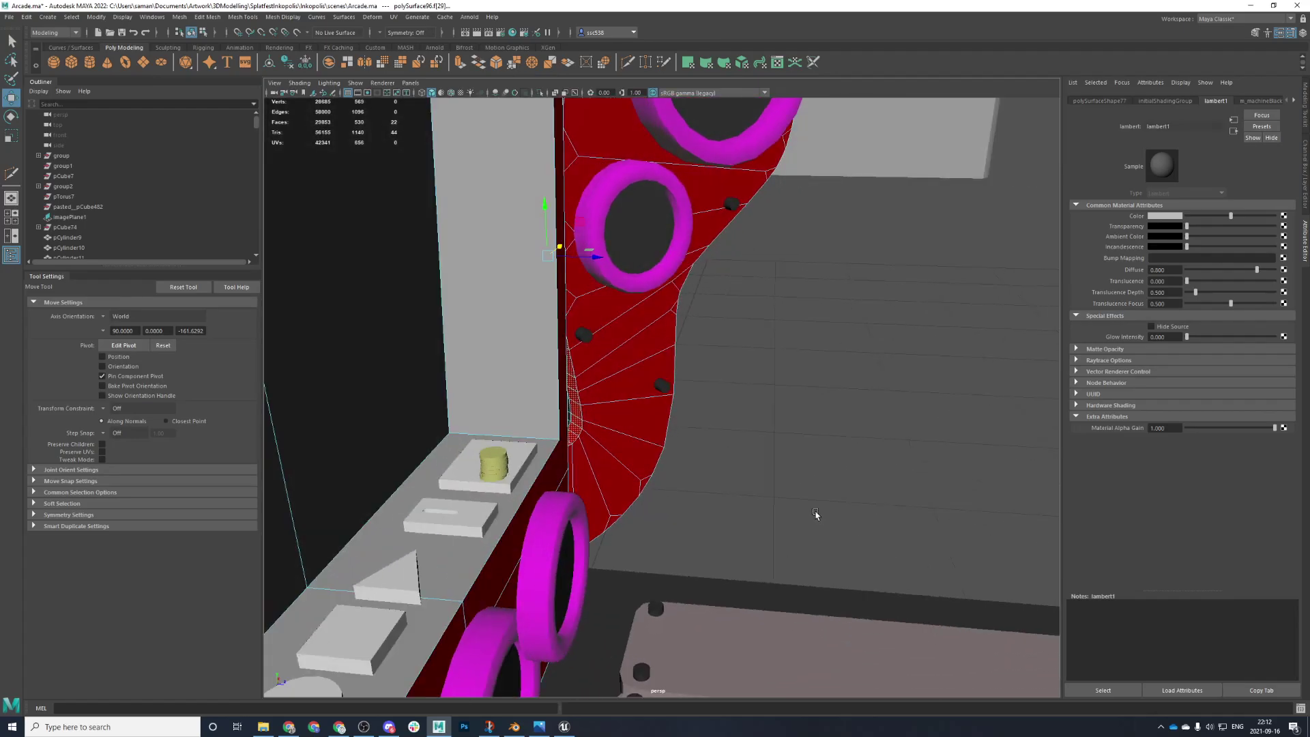
pyautogui.hotkey('ctrl', 'shift', 'a')
pyautogui.keyDown('alt'); pyautogui.moveTo(746, 459); pyautogui.dragTo(664, 462); pyautogui.keyUp('alt')
pyautogui.moveTo(699, 394); pyautogui.dragTo(748, 378, button='right')
pyautogui.click(751, 464)
pyautogui.scroll(-5, 751, 464)
pyautogui.moveTo(751, 463)
pyautogui.keyDown('alt'); pyautogui.mouseDown()
pyautogui.moveTo(771, 444)
pyautogui.moveTo(804, 470)
pyautogui.moveTo(760, 483)
pyautogui.mouseUp(); pyautogui.keyUp('alt')
pyautogui.click(804, 471)
pyautogui.keyDown('alt'); pyautogui.moveTo(760, 482); pyautogui.dragTo(880, 472, button='middle'); pyautogui.keyUp('alt')
pyautogui.scroll(5, 880, 472)
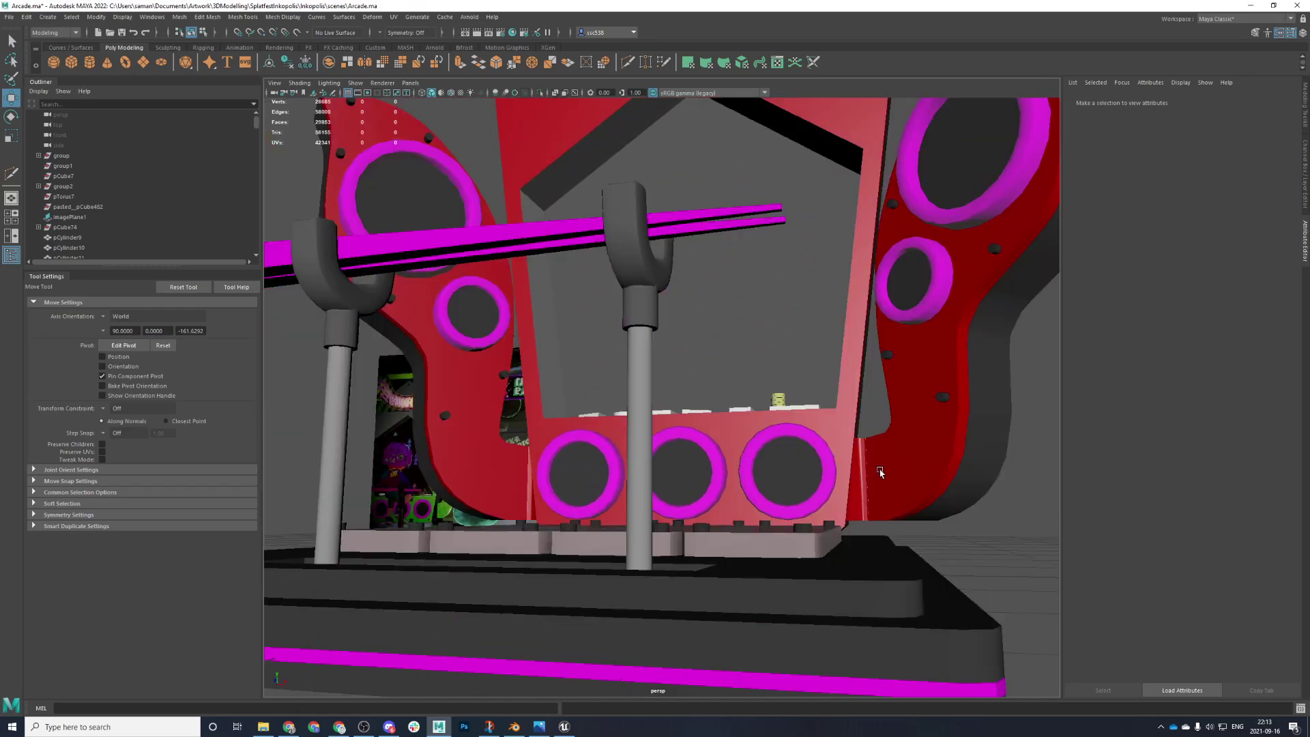
# - Delete two stray faces hidden inside the cabinet mesh at the wing joint
pyautogui.keyDown('alt'); pyautogui.moveTo(880, 472); pyautogui.dragTo(886, 456); pyautogui.keyUp('alt')
pyautogui.keyDown('alt'); pyautogui.moveTo(450, 399); pyautogui.dragTo(219, 246); pyautogui.keyUp('alt')
pyautogui.scroll(3, 594, 284)
pyautogui.keyDown('alt'); pyautogui.moveTo(470, 245); pyautogui.dragTo(734, 550); pyautogui.keyUp('alt')
pyautogui.scroll(3, 693, 503)
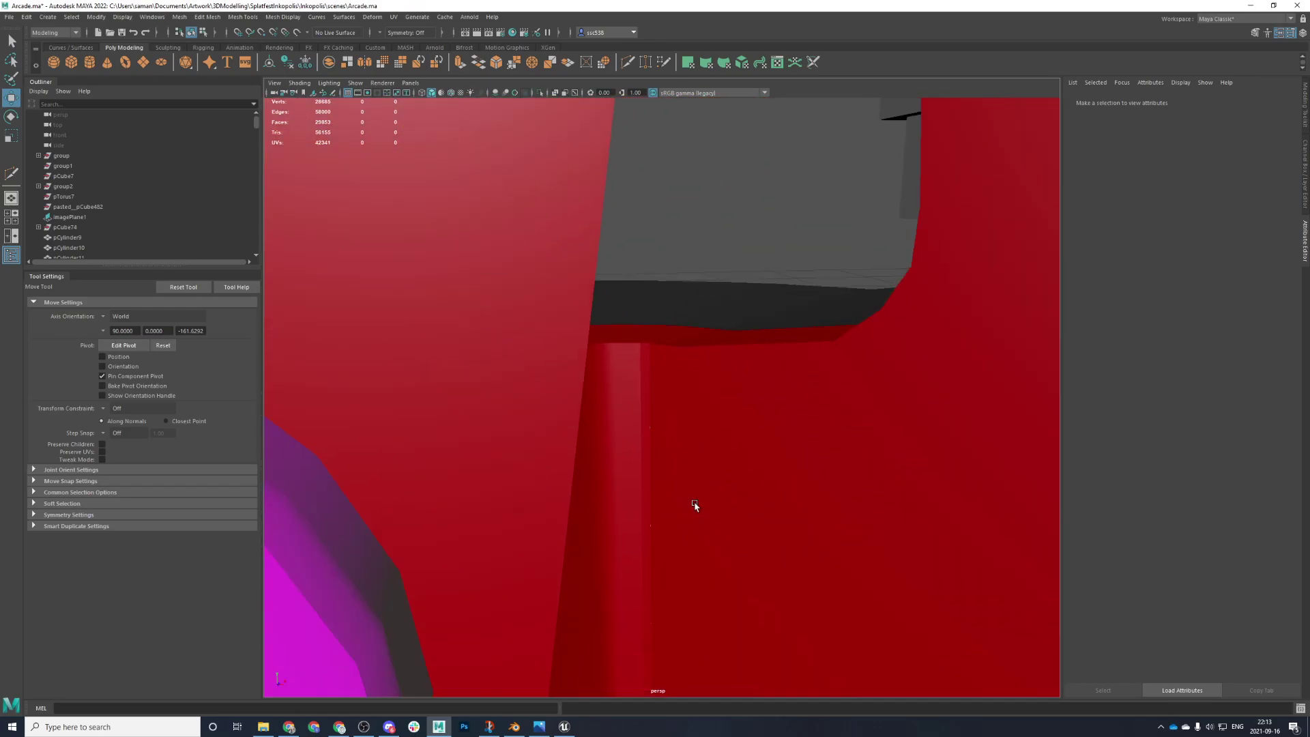
pyautogui.click(673, 473)
pyautogui.scroll(3, 669, 496)
pyautogui.moveTo(704, 371); pyautogui.dragTo(659, 399, button='right')
pyautogui.keyDown('alt'); pyautogui.moveTo(673, 410); pyautogui.dragTo(708, 395); pyautogui.keyUp('alt')
pyautogui.scroll(3, 655, 382)
pyautogui.click(658, 395)
pyautogui.scroll(2, 682, 387)
pyautogui.press('Delete')
pyautogui.click(693, 471)
pyautogui.press('Delete')
# - Delete the remaining stray interior geometry behind the wing joint
pyautogui.scroll(-2, 770, 527)
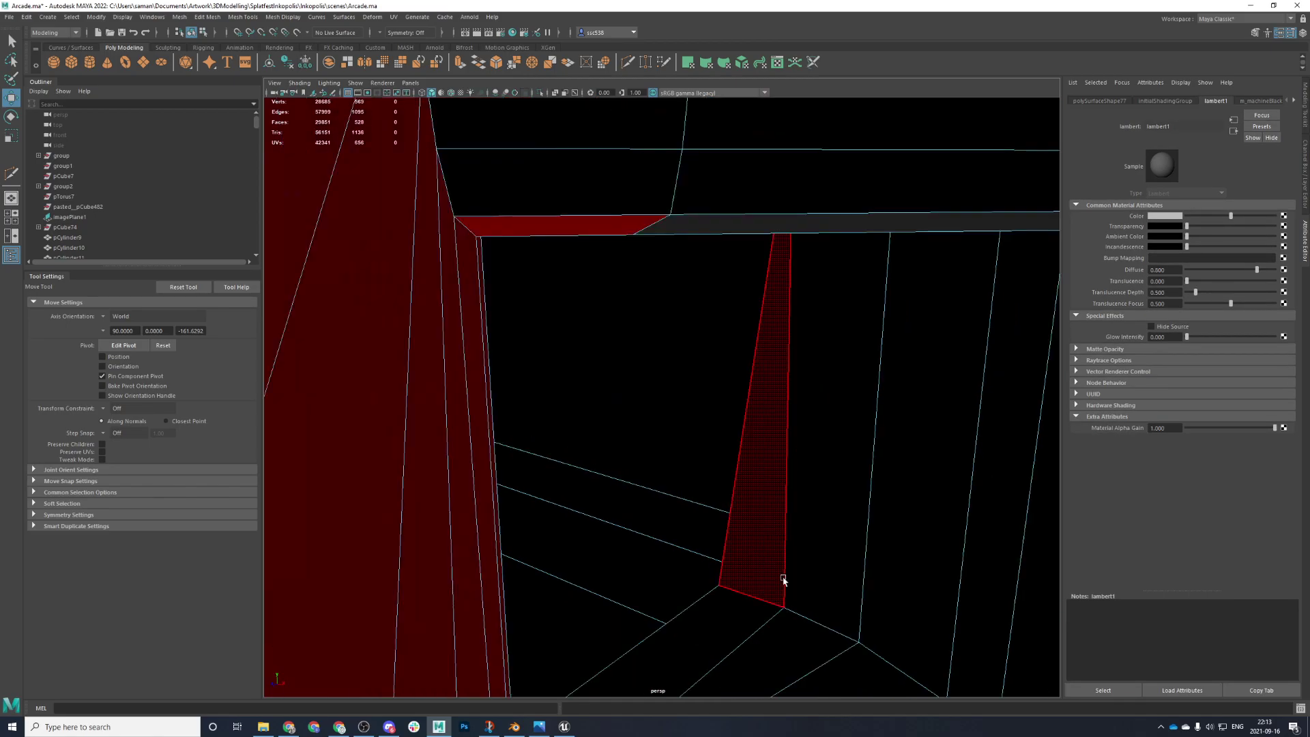
pyautogui.keyDown('alt'); pyautogui.moveTo(783, 579); pyautogui.dragTo(661, 579); pyautogui.keyUp('alt')
pyautogui.scroll(3, 784, 406)
pyautogui.keyDown('alt'); pyautogui.moveTo(784, 405); pyautogui.dragTo(887, 416); pyautogui.keyUp('alt')
pyautogui.click(751, 281)
pyautogui.press('Delete')
# - Assign the m_plasticWhite material to the leftover grey triangle on the top ledge of the left wing joint
pyautogui.keyDown('alt'); pyautogui.moveTo(716, 329); pyautogui.dragTo(831, 397); pyautogui.keyUp('alt')
pyautogui.moveTo(830, 398); pyautogui.dragTo(611, 451, button='right')
pyautogui.keyDown('alt'); pyautogui.moveTo(611, 451); pyautogui.dragTo(715, 457); pyautogui.keyUp('alt')
pyautogui.keyDown('alt'); pyautogui.moveTo(715, 456); pyautogui.dragTo(576, 310, button='right'); pyautogui.keyUp('alt')
pyautogui.keyDown('alt'); pyautogui.moveTo(575, 310); pyautogui.dragTo(1140, 513); pyautogui.keyUp('alt')
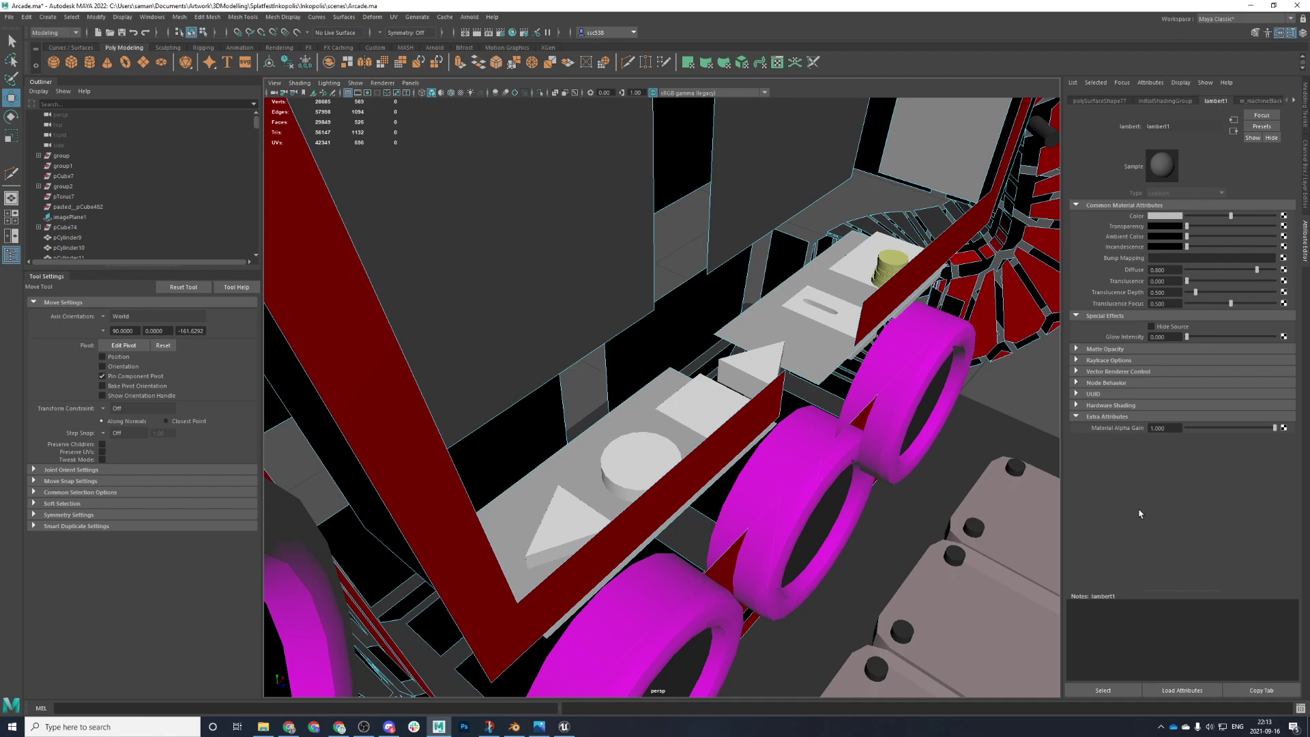
pyautogui.keyDown('alt'); pyautogui.moveTo(1048, 543); pyautogui.dragTo(645, 433); pyautogui.keyUp('alt')
pyautogui.moveTo(633, 329); pyautogui.dragTo(633, 358, button='right')
pyautogui.keyDown('alt'); pyautogui.moveTo(591, 423); pyautogui.dragTo(601, 437); pyautogui.keyUp('alt')
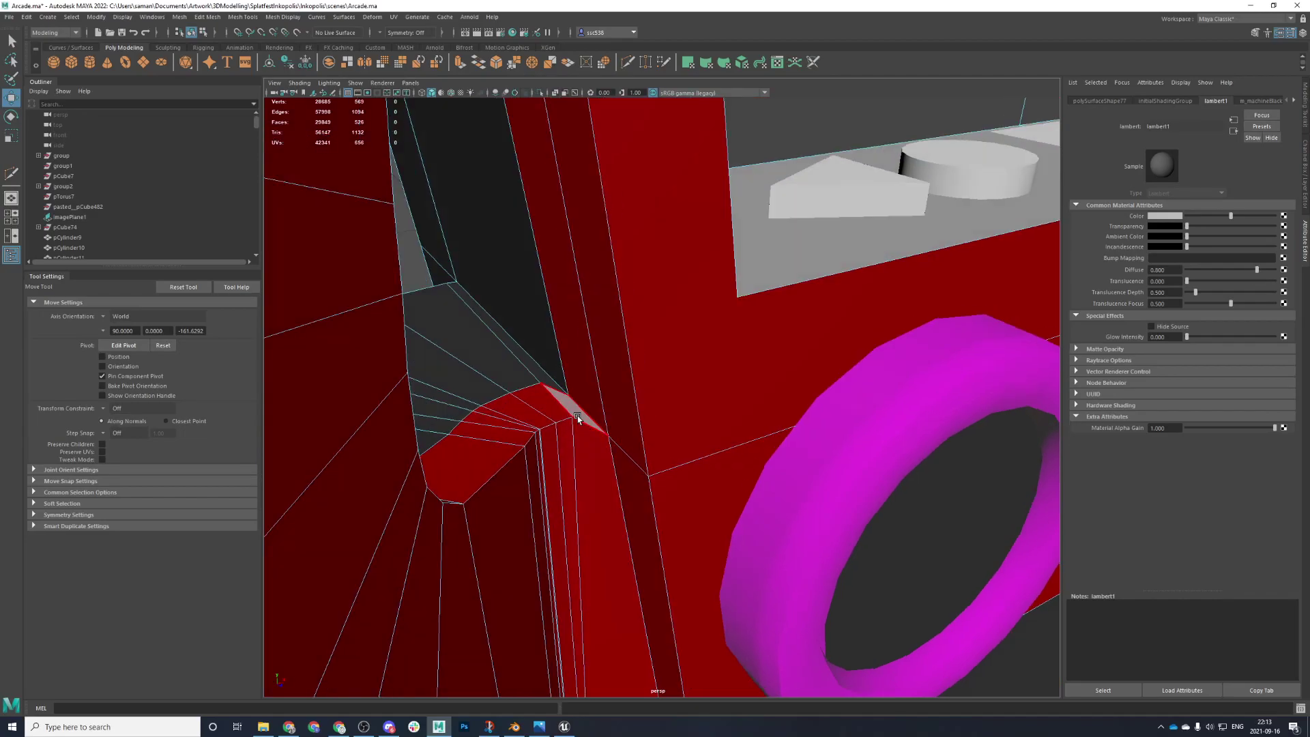
pyautogui.press('g')
pyautogui.hotkey('ctrl', 'z')
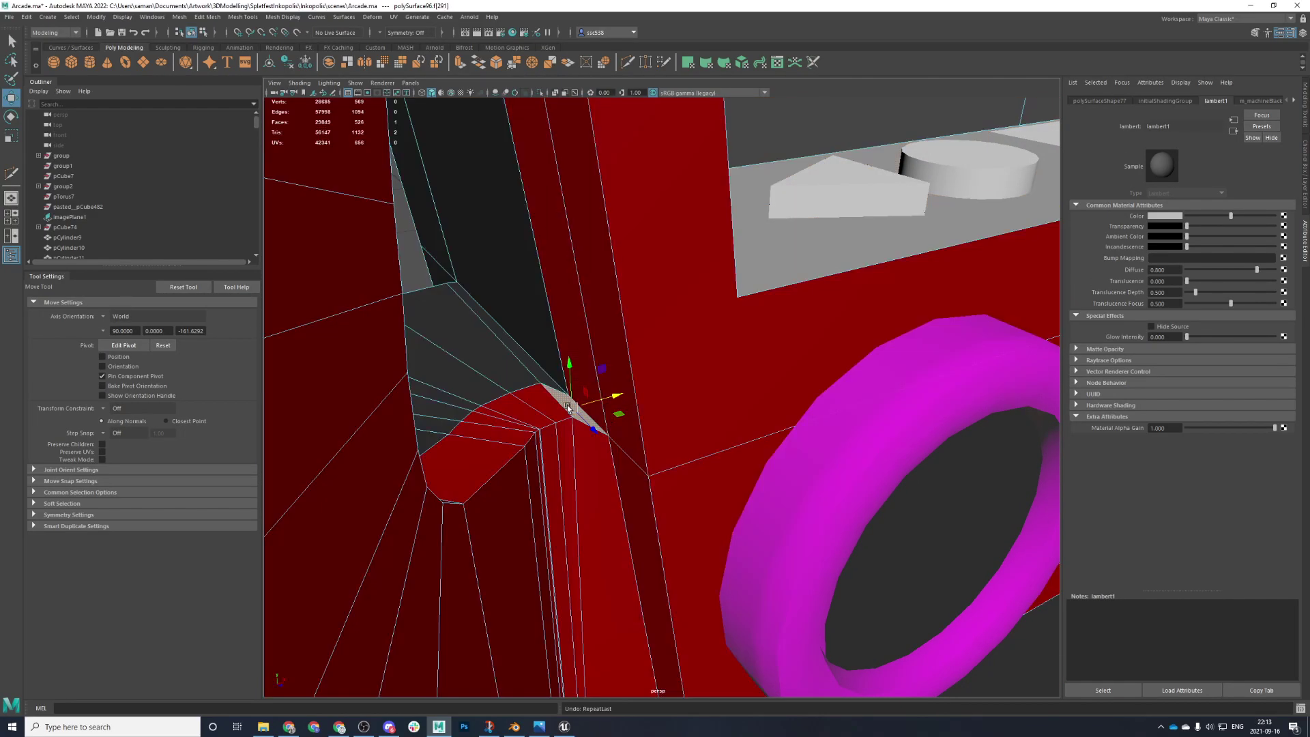
pyautogui.moveTo(565, 417); pyautogui.dragTo(639, 522, button='right')
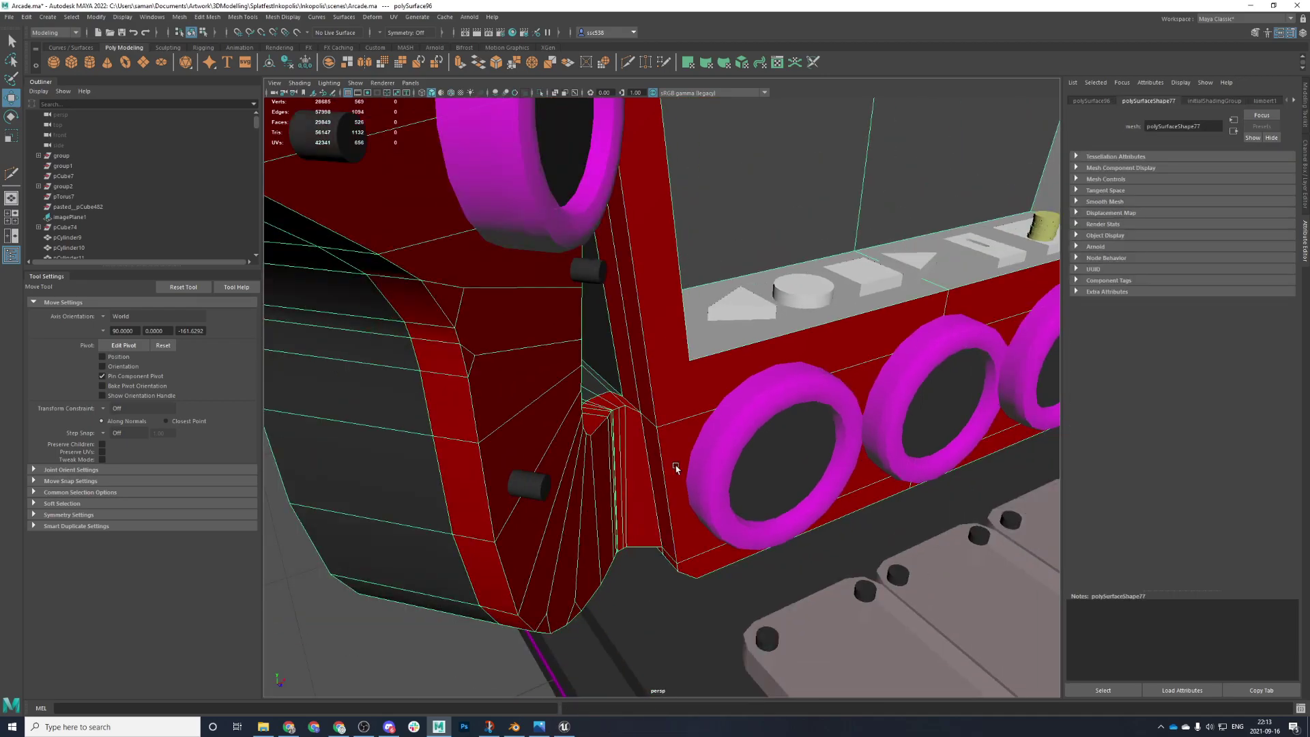
# - Move the cabinet mesh backward along Z, clear of the base and the attached parts
pyautogui.keyDown('alt'); pyautogui.moveTo(675, 467); pyautogui.dragTo(590, 403); pyautogui.keyUp('alt')
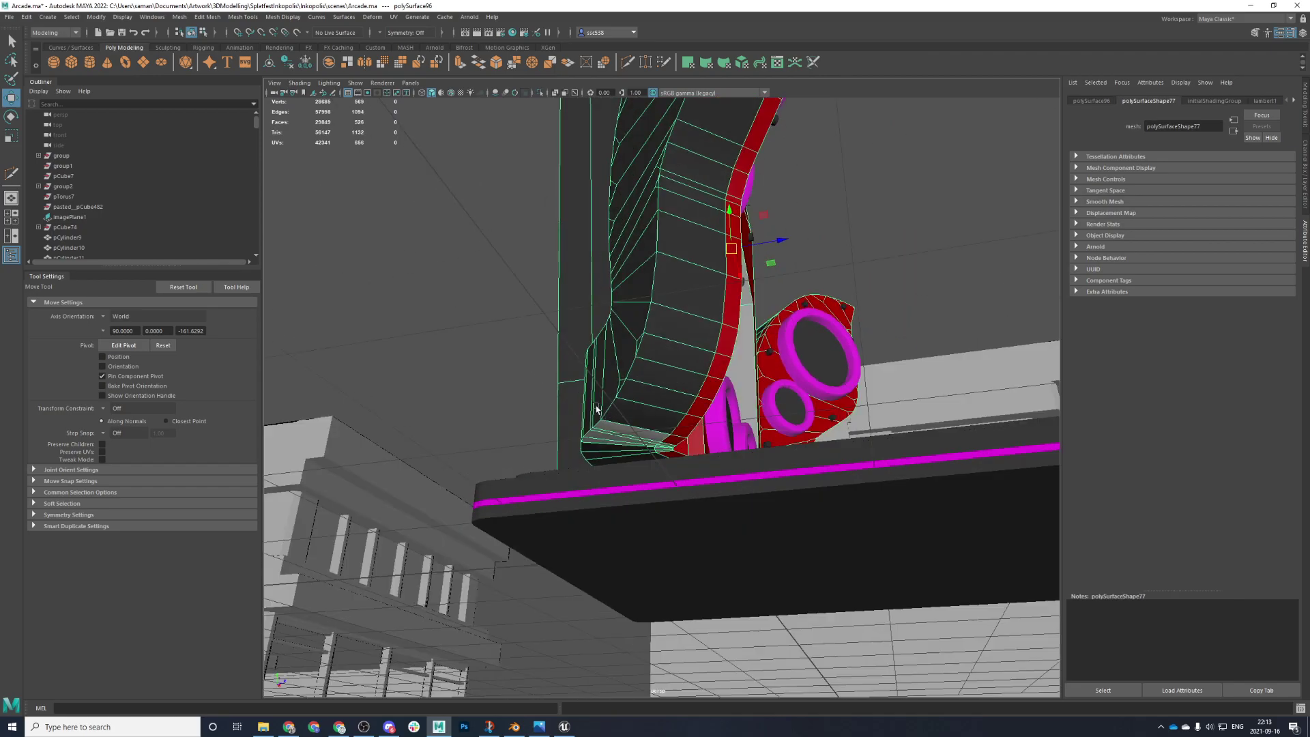
pyautogui.keyDown('alt'); pyautogui.moveTo(412, 244); pyautogui.dragTo(837, 324); pyautogui.keyUp('alt')
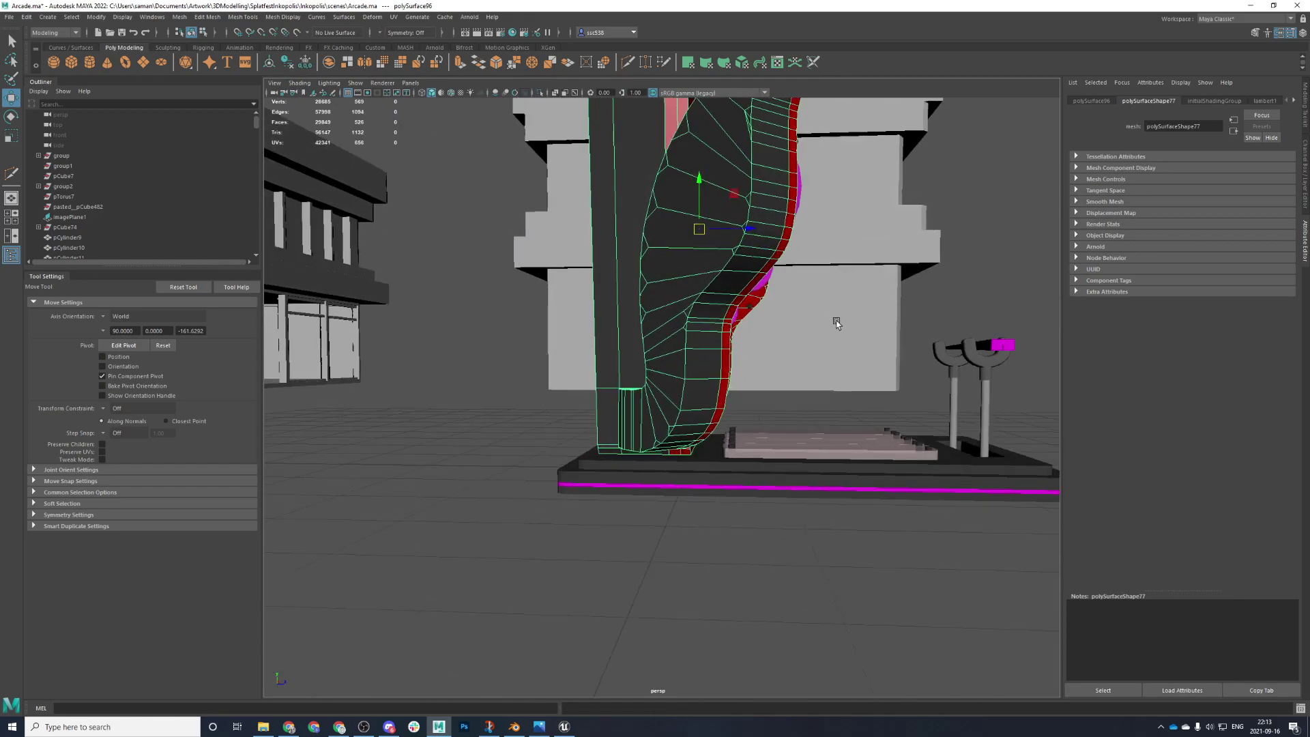
pyautogui.moveTo(753, 236); pyautogui.dragTo(622, 251)
pyautogui.hotkey('ctrl', 'z')
pyautogui.moveTo(756, 236); pyautogui.dragTo(648, 247)
pyautogui.hotkey('ctrl', 'z')
pyautogui.keyDown('alt'); pyautogui.moveTo(762, 229); pyautogui.dragTo(851, 369); pyautogui.keyUp('alt')
# - Assign the cabinet's dark material to the long grey faces on the underside of the wing joint
pyautogui.scroll(4, 851, 368)
pyautogui.moveTo(434, 329); pyautogui.dragTo(432, 363, button='right')
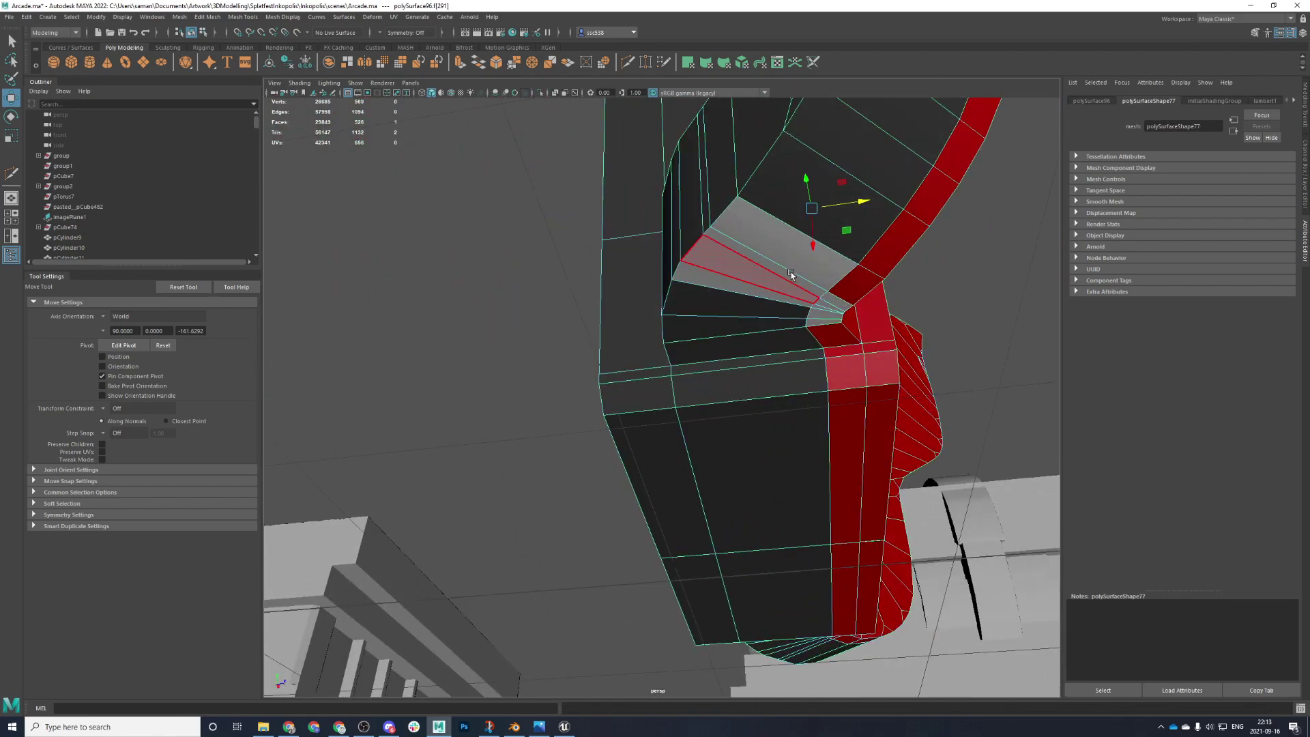
pyautogui.click(785, 261)
pyautogui.keyDown('shift'); pyautogui.click(763, 293); pyautogui.keyUp('shift')
pyautogui.moveTo(769, 272); pyautogui.dragTo(830, 605, button='right')
# - Assign the m_plasticWhite material to the small grey faces where the joint's underside meets the red front rim
pyautogui.click(838, 309)
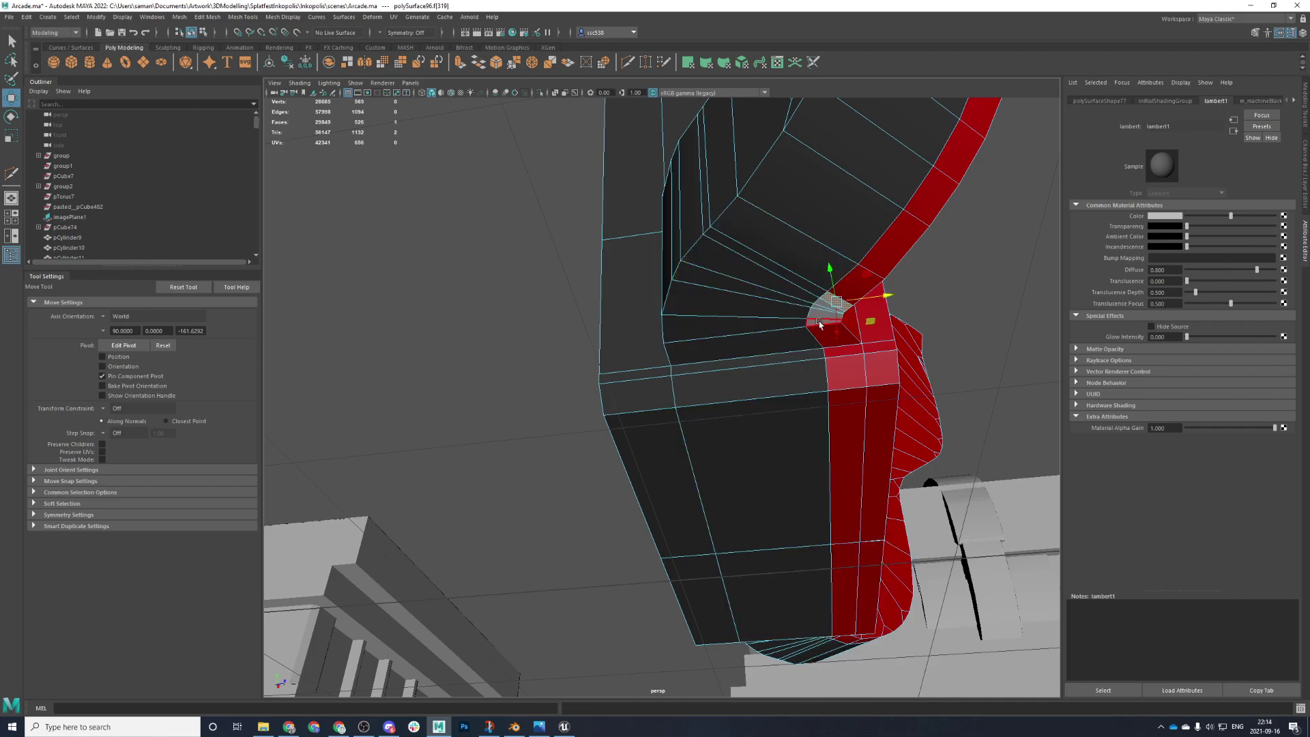
pyautogui.keyDown('shift'); pyautogui.doubleClick(815, 324); pyautogui.keyUp('shift')
pyautogui.scroll(-3, 835, 335)
pyautogui.moveTo(874, 301); pyautogui.dragTo(951, 622, button='right')
pyautogui.moveTo(883, 224); pyautogui.dragTo(943, 512, button='right')
pyautogui.scroll(-7, 921, 478)
pyautogui.keyDown('alt'); pyautogui.moveTo(917, 474); pyautogui.dragTo(880, 440); pyautogui.keyUp('alt')
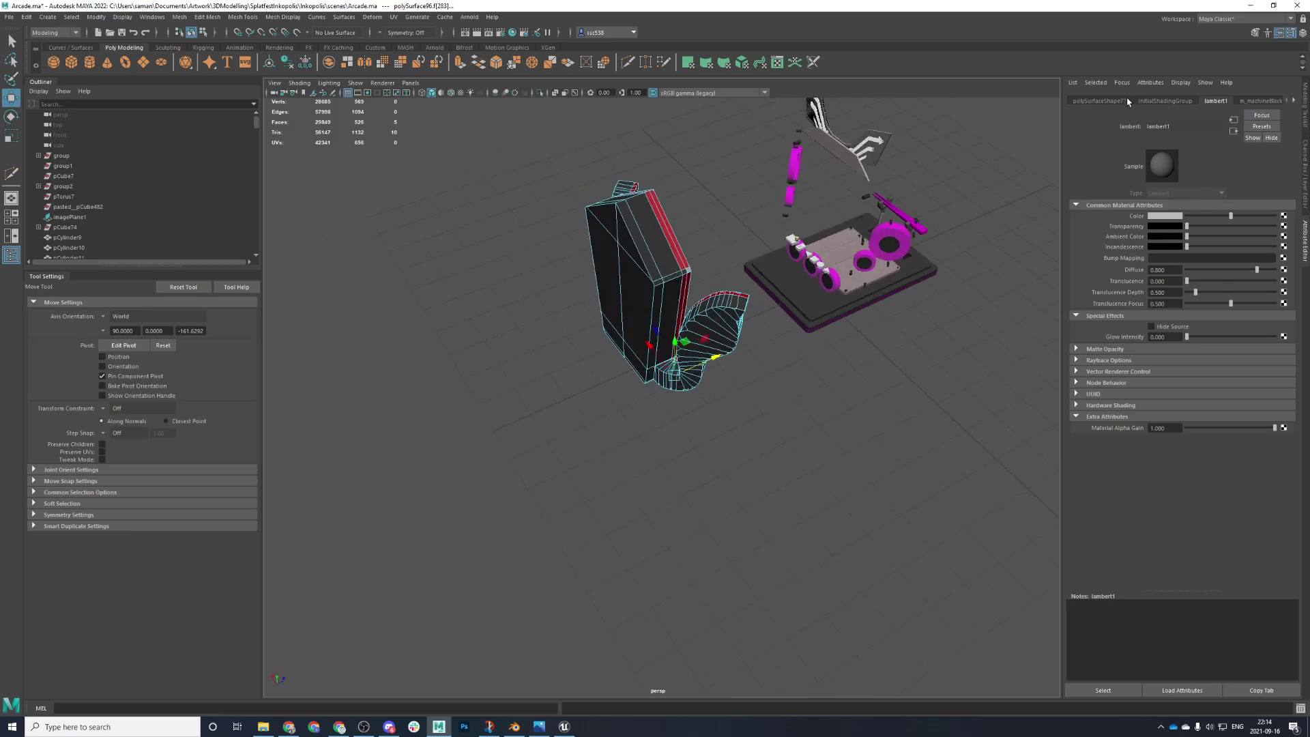
# - Assign the m_plasticWhite material to the two grey bevel faces at the roof's side corner of the cabinet front
pyautogui.click(614, 253)
pyautogui.moveTo(626, 222); pyautogui.dragTo(675, 208, button='right')
pyautogui.scroll(6, 686, 229)
pyautogui.keyDown('alt'); pyautogui.moveTo(690, 237); pyautogui.dragTo(813, 499, button='middle'); pyautogui.keyUp('alt')
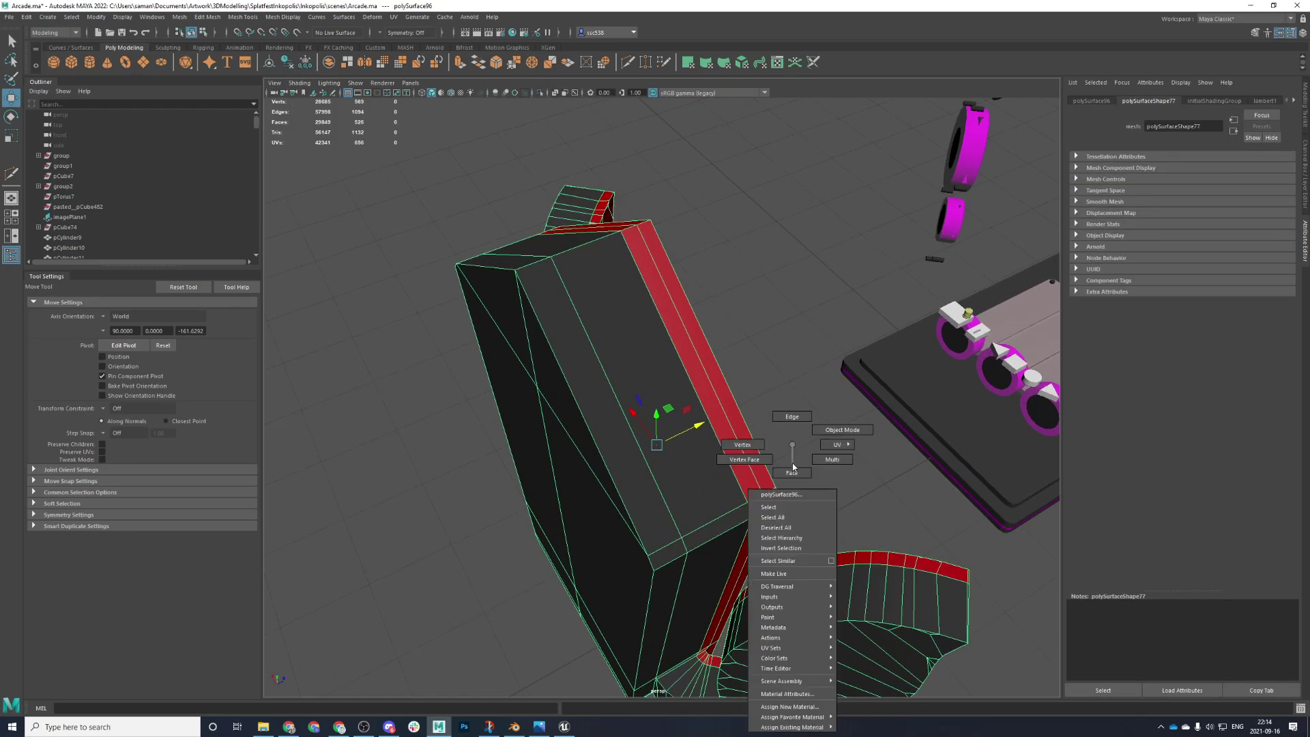
pyautogui.moveTo(792, 463); pyautogui.dragTo(785, 498, button='right')
pyautogui.click(759, 504)
pyautogui.press('f')
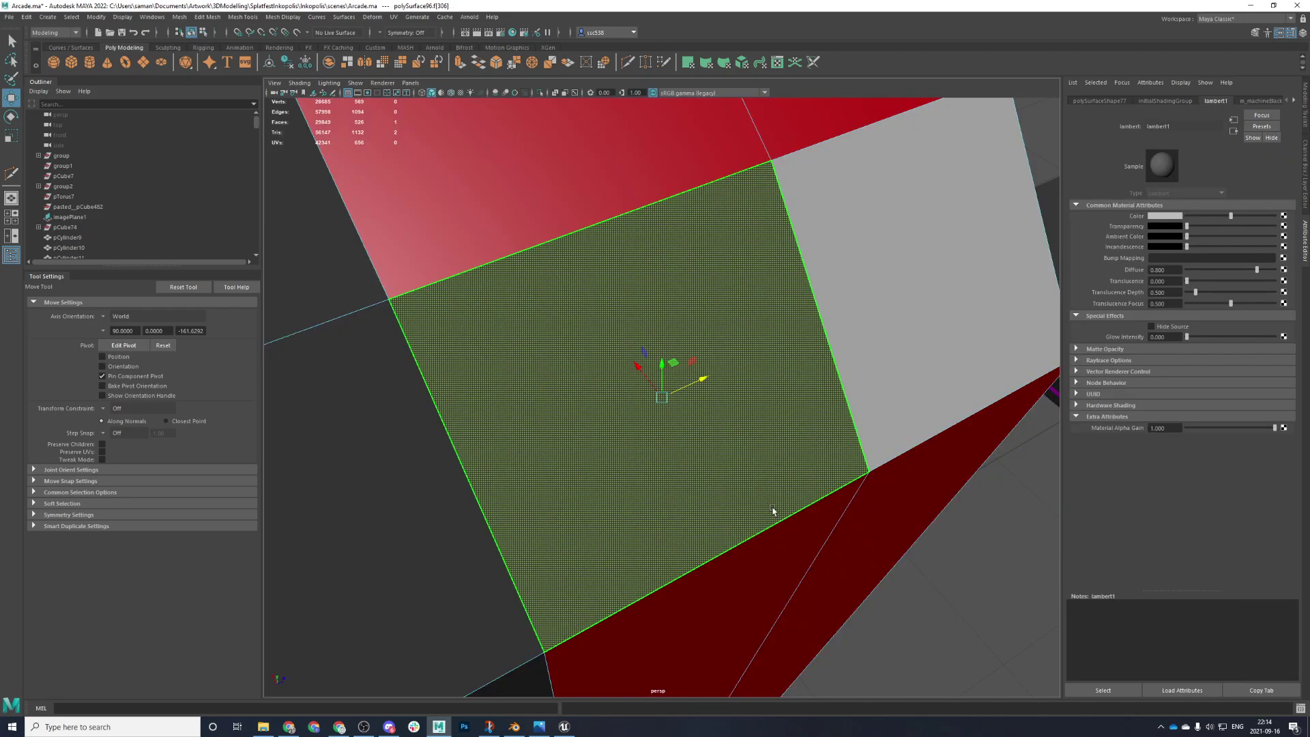
pyautogui.scroll(-2, 769, 512)
pyautogui.keyDown('shift'); pyautogui.click(840, 403); pyautogui.keyUp('shift')
pyautogui.moveTo(883, 359); pyautogui.dragTo(948, 556, button='right')
pyautogui.moveTo(907, 651); pyautogui.dragTo(947, 525, button='right')
# - Save the scene, switch to object mode and clear the selection
pyautogui.hotkey('ctrl', 's')
pyautogui.click(633, 373)
pyautogui.scroll(-8, 819, 338)
pyautogui.moveTo(751, 295); pyautogui.dragTo(903, 225, button='right')
pyautogui.click(903, 225)
pyautogui.scroll(-9, 880, 341)
pyautogui.keyDown('alt'); pyautogui.moveTo(731, 387); pyautogui.dragTo(706, 367); pyautogui.keyUp('alt')
pyautogui.keyDown('alt'); pyautogui.moveTo(916, 321); pyautogui.dragTo(761, 296, button='middle'); pyautogui.keyUp('alt')
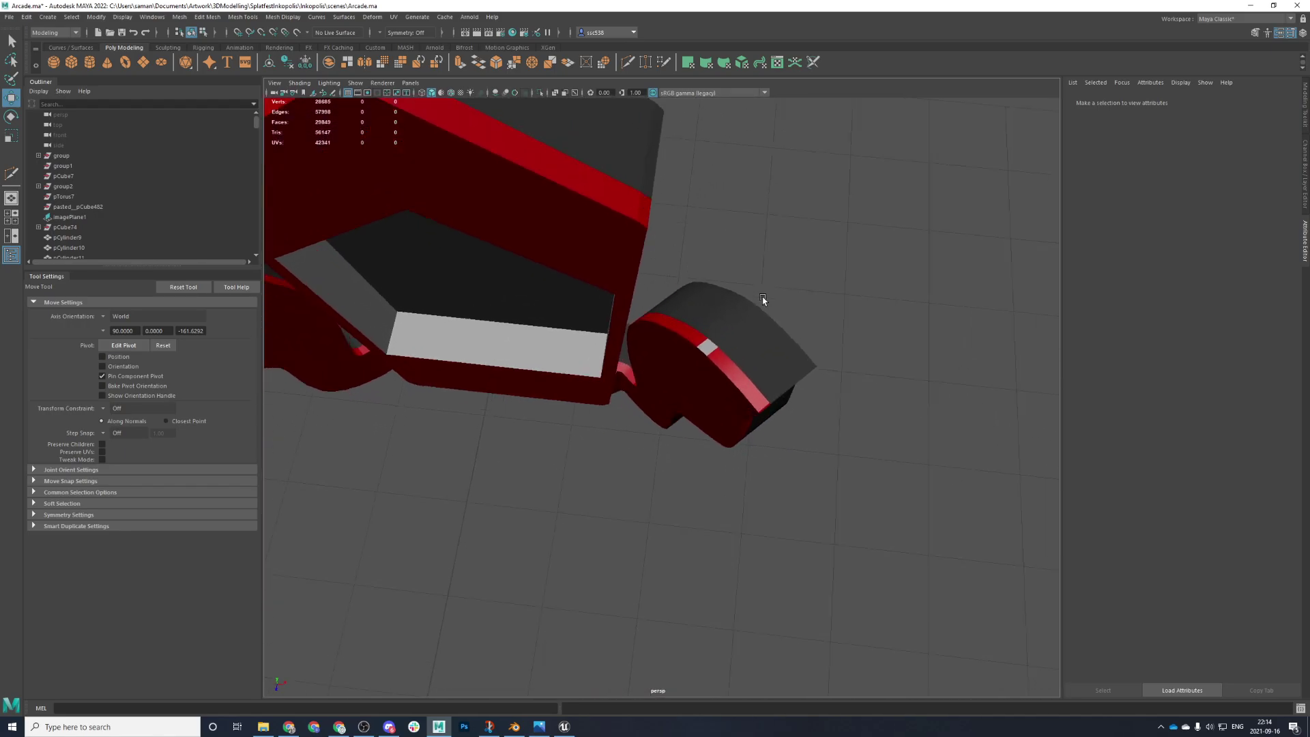
# - Assign the m_plasticWhite material to the missed grey face on the right wing's outer rim
pyautogui.scroll(2, 761, 296)
pyautogui.click(748, 314)
pyautogui.moveTo(743, 337)
pyautogui.mouseDown(button='right')
pyautogui.moveTo(743, 369)
pyautogui.moveTo(756, 315)
pyautogui.mouseUp(button='right')
pyautogui.click(715, 339)
pyautogui.scroll(-5, 831, 396)
pyautogui.click(840, 415)
# - Set the cabinet mesh's Translate Z to 0 so it returns to its place among the other parts
pyautogui.keyDown('alt'); pyautogui.moveTo(831, 396); pyautogui.dragTo(655, 408); pyautogui.keyUp('alt')
pyautogui.click(655, 408)
pyautogui.click(1305, 185)
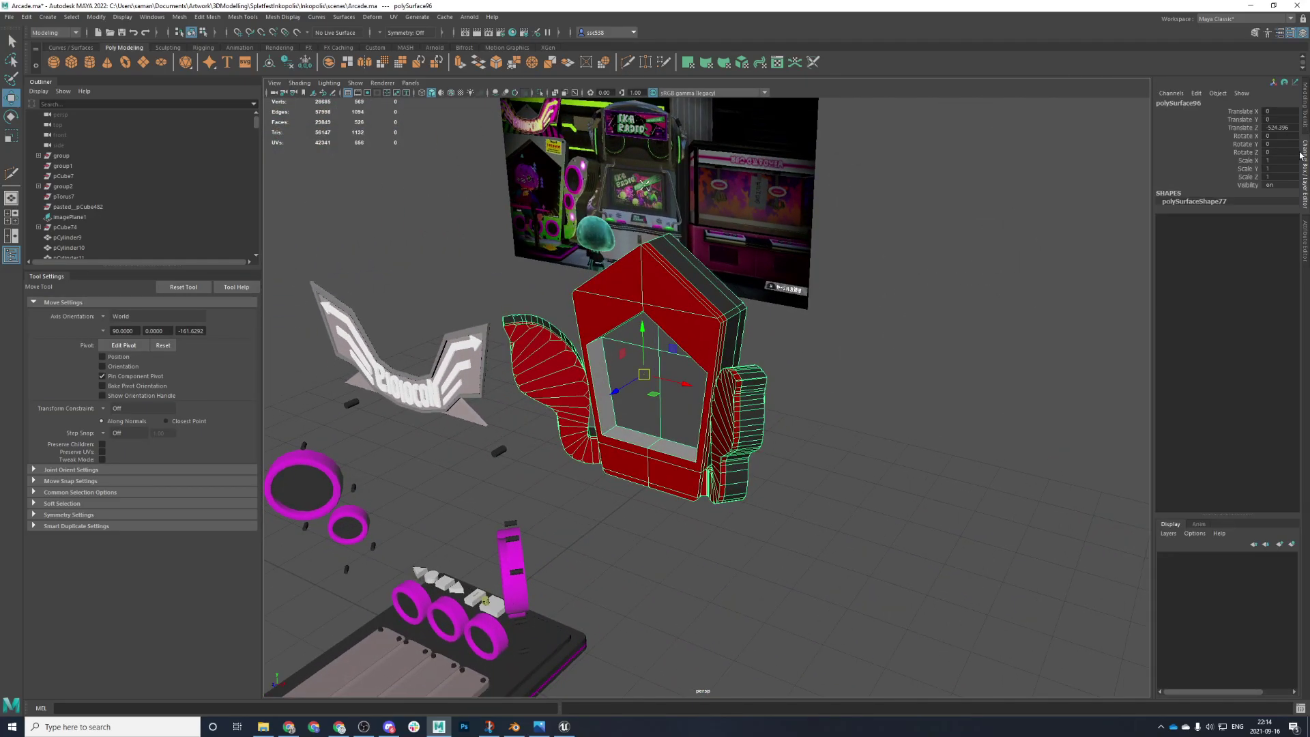
pyautogui.click(1284, 131)
pyautogui.write('0')
pyautogui.press('Return')
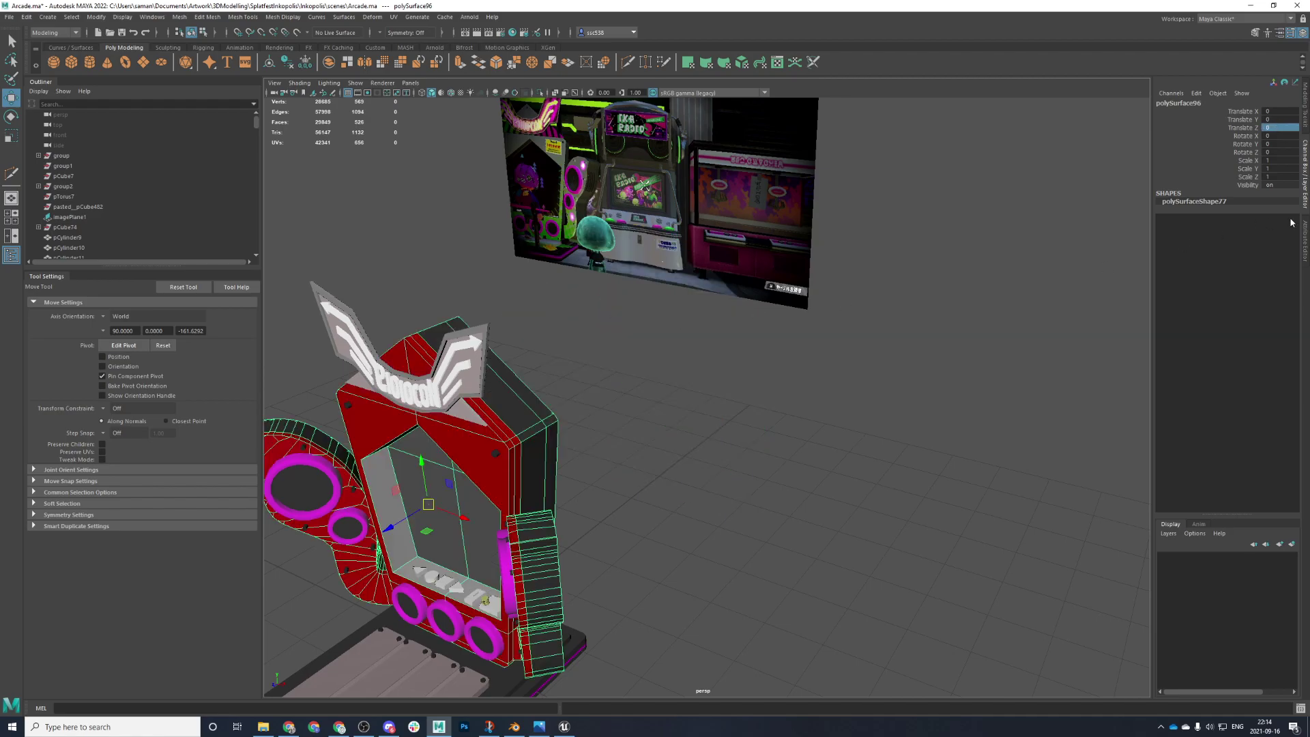
# - Try brightening the lambert1 color to reveal cabinet faces that still use the default material
pyautogui.click(1303, 251)
pyautogui.click(1255, 101)
pyautogui.keyDown('alt'); pyautogui.moveTo(631, 495); pyautogui.dragTo(774, 344, button='middle'); pyautogui.keyUp('alt')
pyautogui.moveTo(1230, 216); pyautogui.dragTo(1281, 222)
pyautogui.hotkey('ctrl', 'z')
# - Select the inner side, slope and floor faces of the cabinet's screen recess in face mode
pyautogui.keyDown('alt'); pyautogui.moveTo(585, 367); pyautogui.dragTo(681, 424); pyautogui.keyUp('alt')
pyautogui.scroll(8, 570, 421)
pyautogui.keyDown('alt'); pyautogui.moveTo(571, 421); pyautogui.dragTo(439, 355); pyautogui.keyUp('alt')
pyautogui.scroll(-6, 438, 355)
pyautogui.moveTo(368, 259); pyautogui.dragTo(369, 290, button='right')
pyautogui.scroll(6, 482, 319)
pyautogui.keyDown('alt'); pyautogui.moveTo(482, 319); pyautogui.dragTo(800, 438); pyautogui.keyUp('alt')
pyautogui.click(545, 478)
pyautogui.scroll(-5, 544, 477)
pyautogui.keyDown('alt'); pyautogui.moveTo(800, 438); pyautogui.dragTo(566, 403, button='middle'); pyautogui.keyUp('alt')
pyautogui.keyDown('alt'); pyautogui.moveTo(566, 403); pyautogui.dragTo(539, 396); pyautogui.keyUp('alt')
pyautogui.keyDown('shift'); pyautogui.doubleClick(672, 358); pyautogui.keyUp('shift')
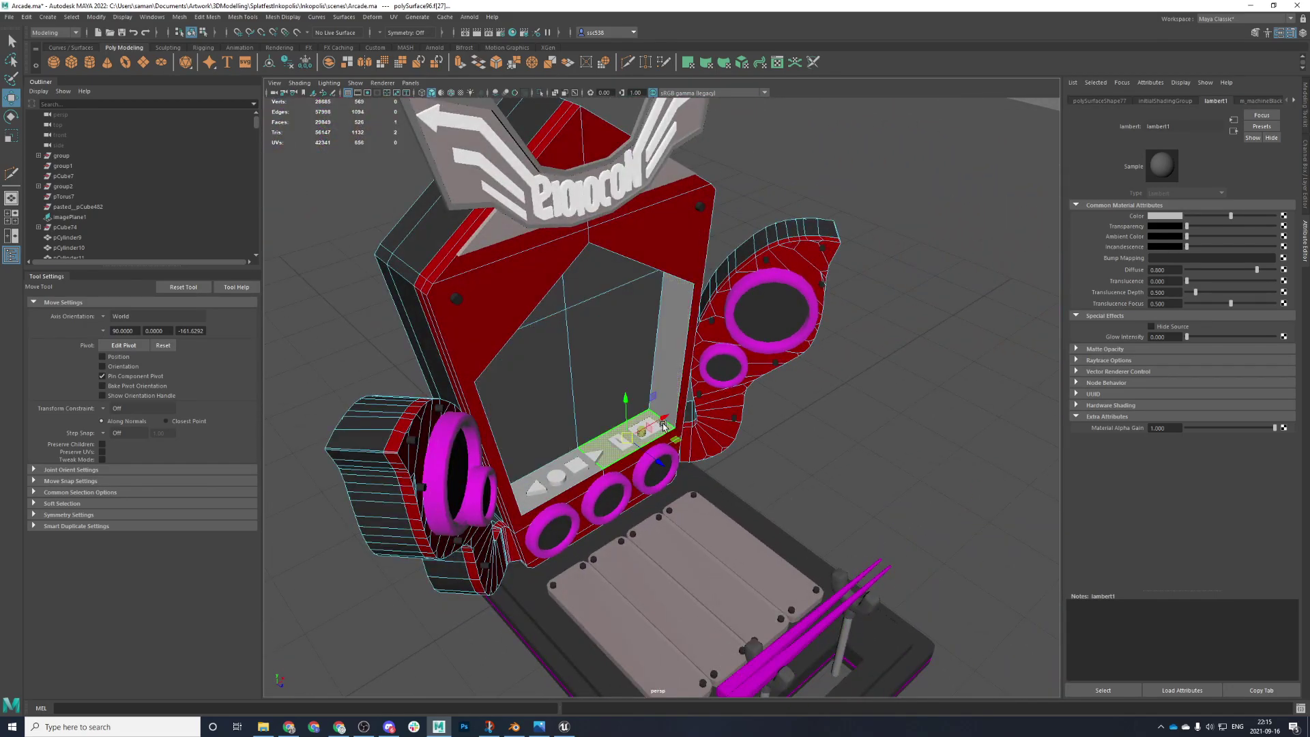
pyautogui.click(671, 378)
pyautogui.keyDown('alt'); pyautogui.moveTo(671, 379); pyautogui.dragTo(827, 384); pyautogui.keyUp('alt')
pyautogui.keyDown('shift'); pyautogui.click(607, 448); pyautogui.keyUp('shift')
pyautogui.keyDown('shift'); pyautogui.click(572, 456); pyautogui.keyUp('shift')
pyautogui.keyDown('shift'); pyautogui.click(698, 420); pyautogui.keyUp('shift')
pyautogui.keyDown('shift'); pyautogui.click(723, 341); pyautogui.keyUp('shift')
pyautogui.keyDown('shift'); pyautogui.click(740, 406); pyautogui.keyUp('shift')
# - Assign a new Lambert material named m_machineBlackInterior to the selected recess faces
pyautogui.rightClick(827, 385)
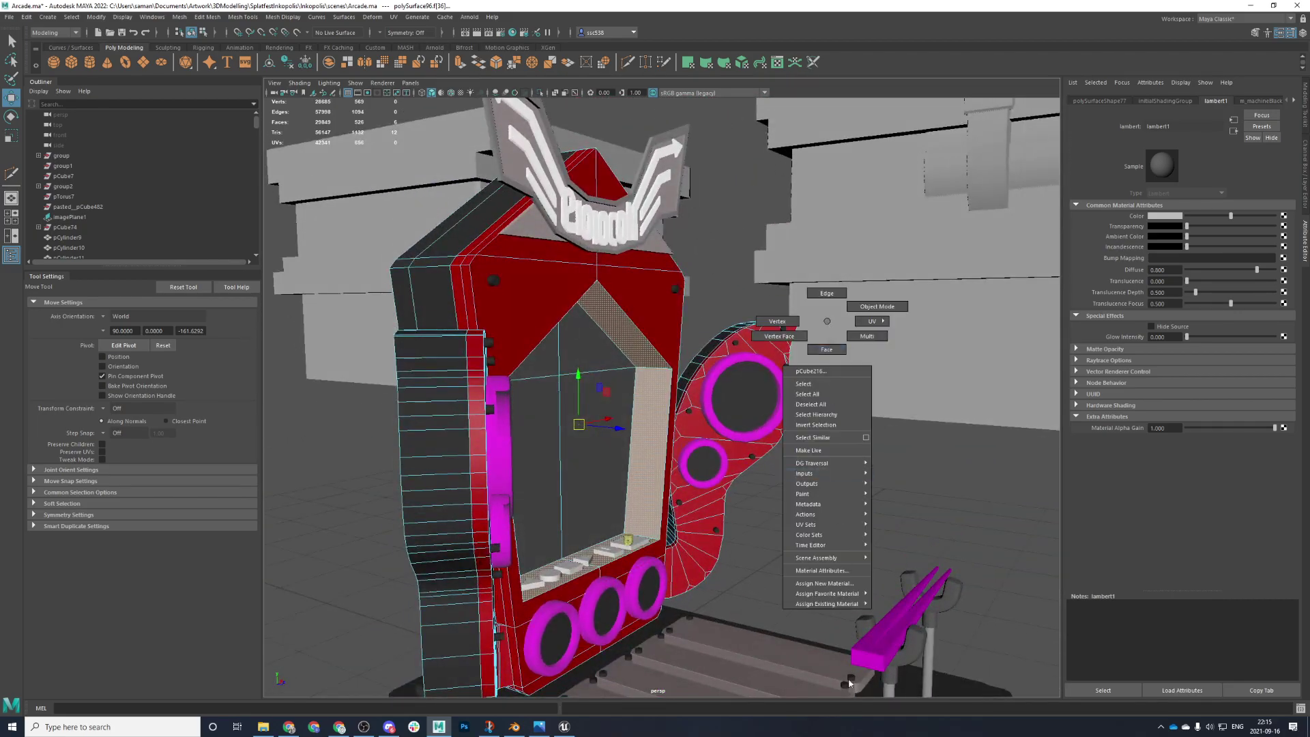
pyautogui.moveTo(853, 607)
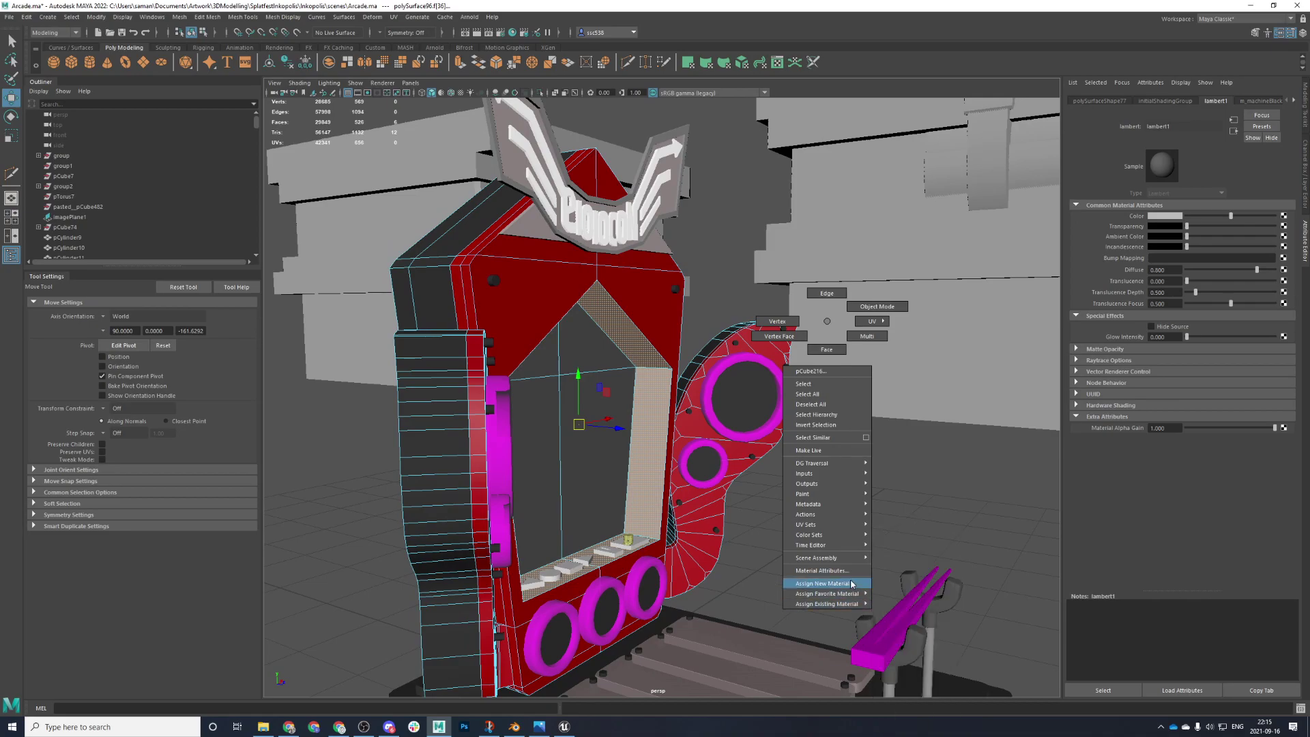
pyautogui.click(852, 584)
pyautogui.click(520, 318)
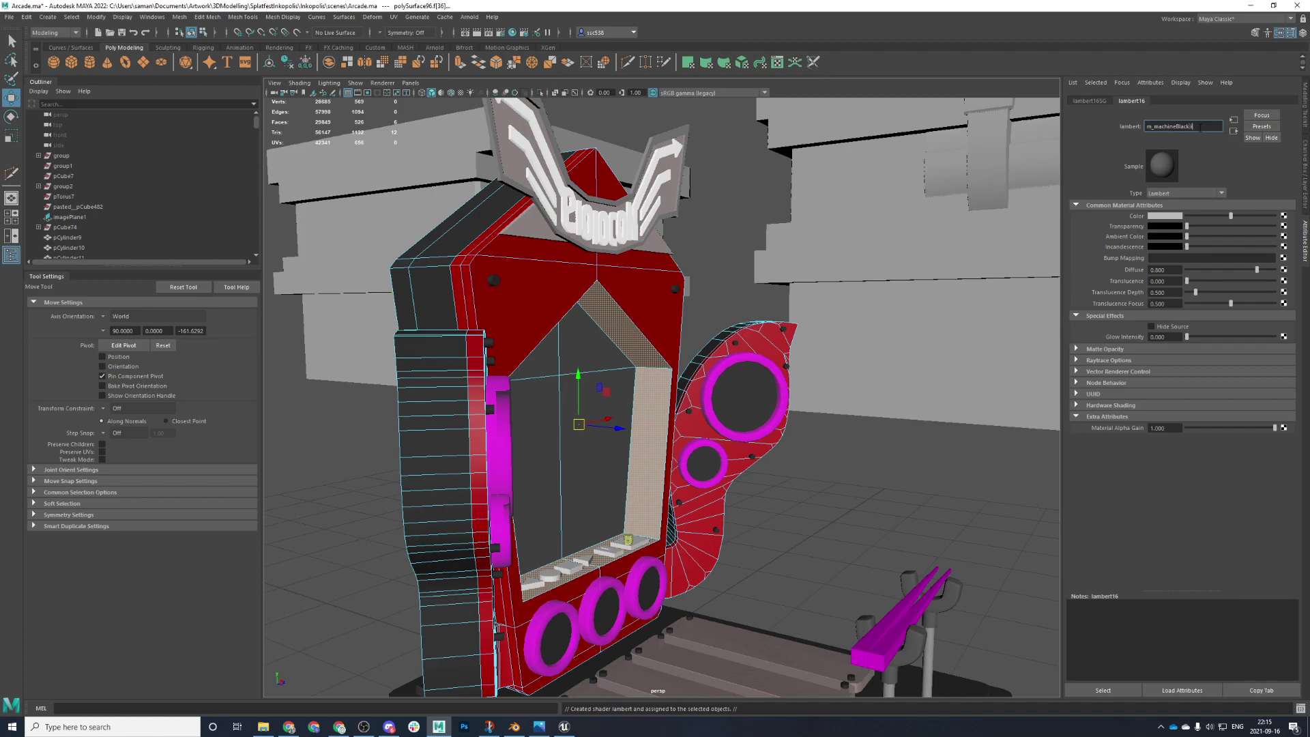
pyautogui.press('Return')
# - Save the scene and darken the m_machineBlackInterior color to near black
pyautogui.hotkey('ctrl', 's')
pyautogui.click(631, 374)
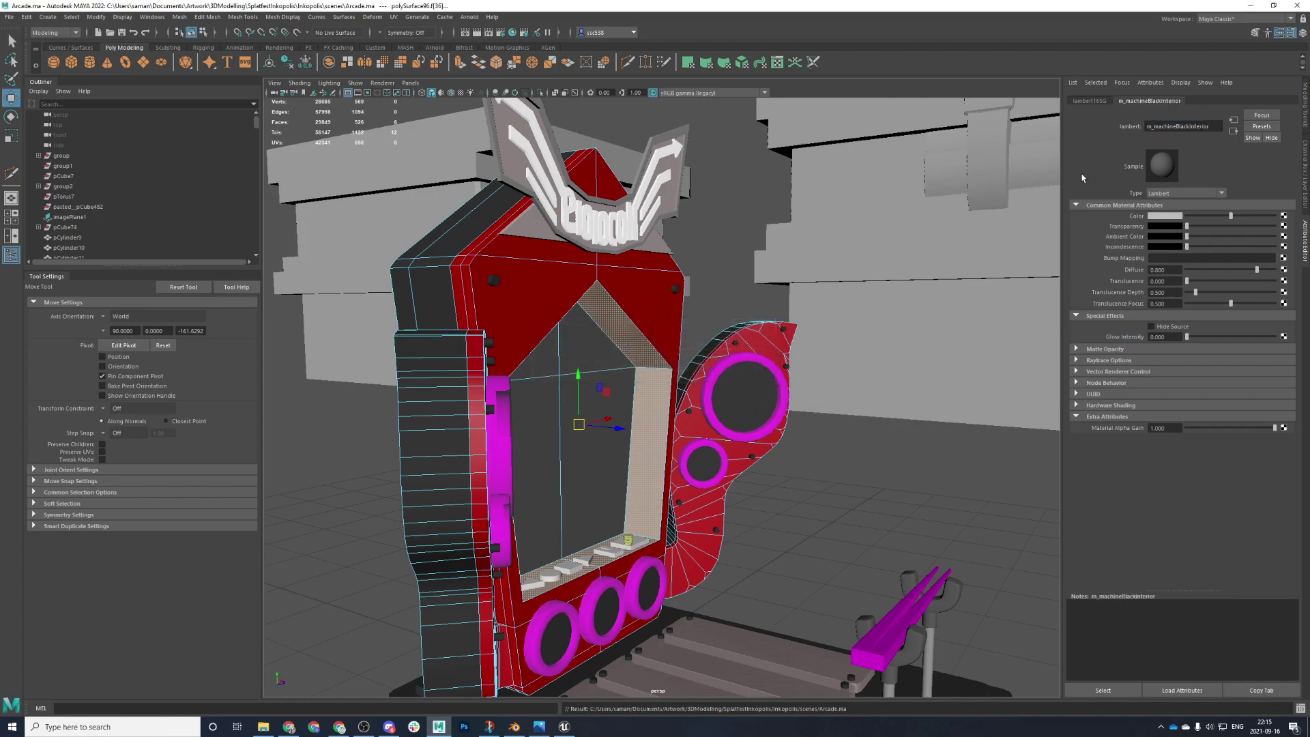
pyautogui.click(1195, 215)
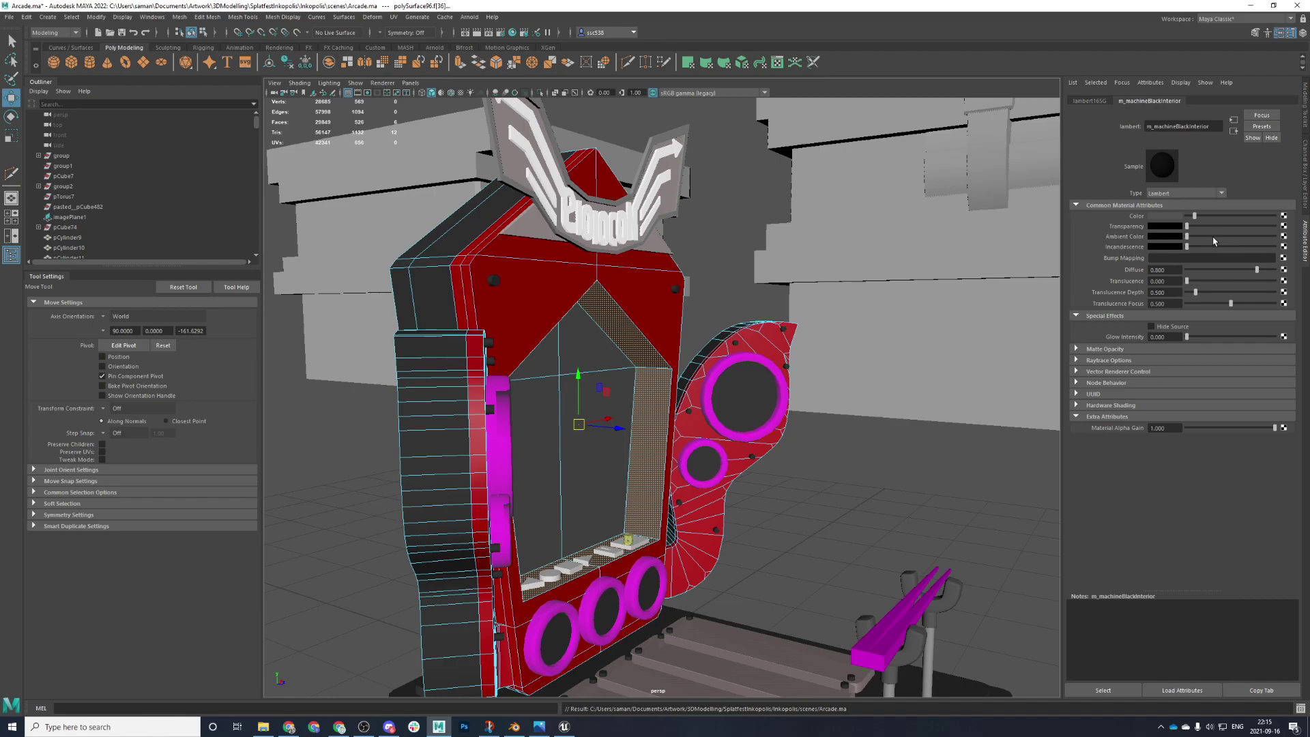
# - Inspect the vertical centre edge at the back of the screen recess, and return to object mode with nothing selected
pyautogui.moveTo(536, 443); pyautogui.dragTo(549, 395, button='right')
pyautogui.click(560, 408)
pyautogui.scroll(4, 522, 450)
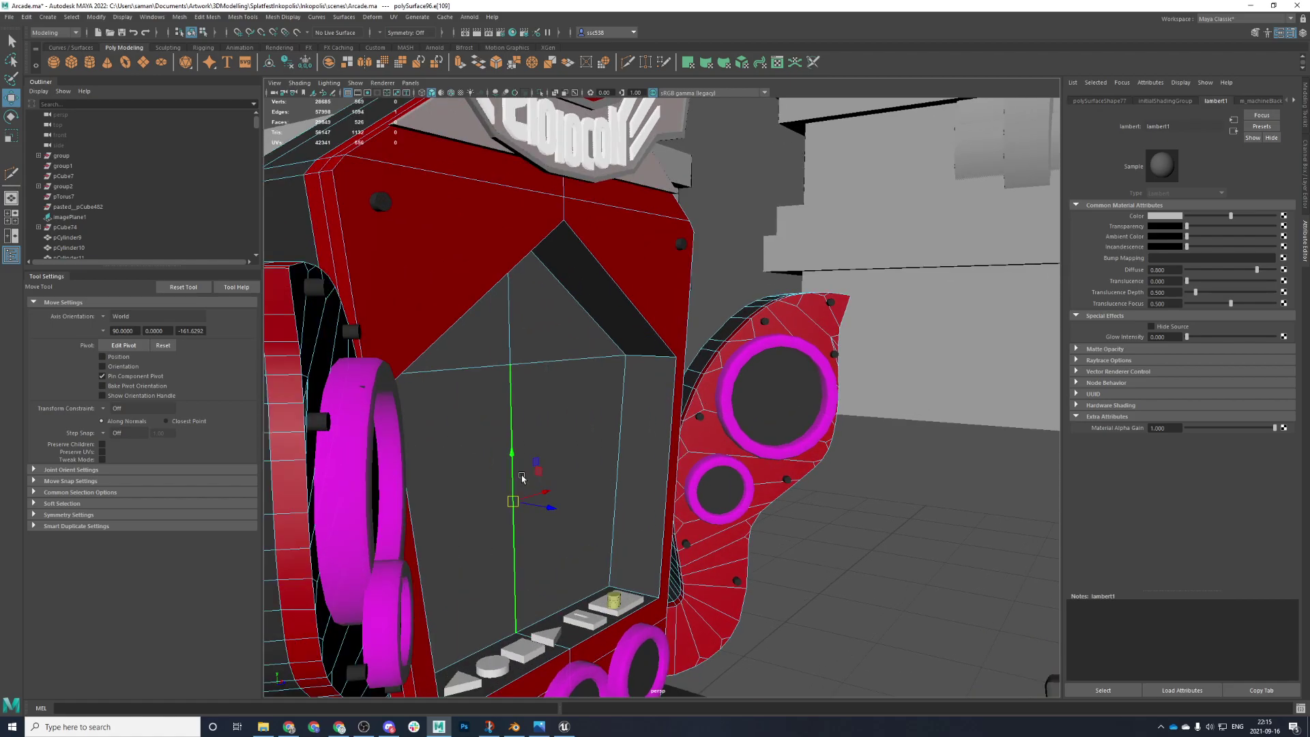
pyautogui.keyDown('alt'); pyautogui.moveTo(491, 499); pyautogui.dragTo(389, 508); pyautogui.keyUp('alt')
pyautogui.scroll(-6, 751, 341)
pyautogui.scroll(7, 751, 341)
pyautogui.keyDown('alt'); pyautogui.moveTo(750, 341); pyautogui.dragTo(798, 382); pyautogui.keyUp('alt')
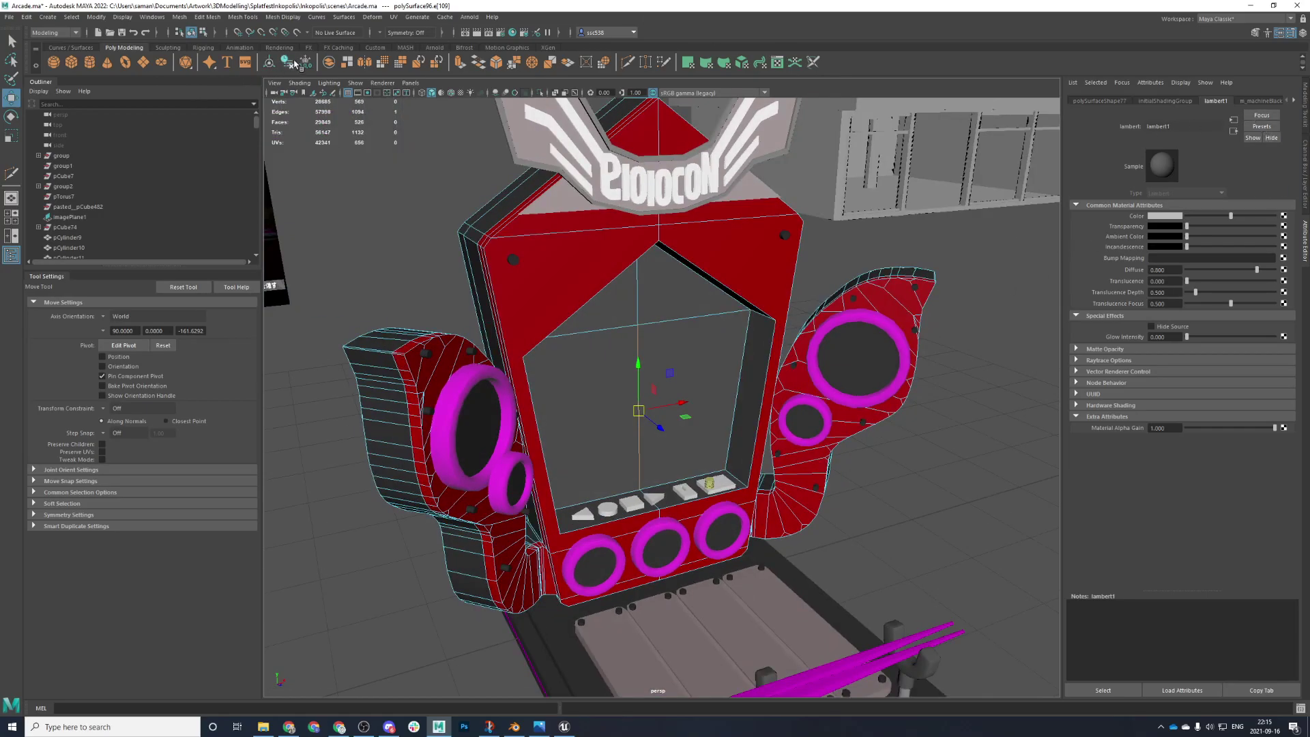
pyautogui.scroll(-5, 541, 234)
pyautogui.keyDown('alt'); pyautogui.moveTo(541, 234); pyautogui.dragTo(694, 386); pyautogui.keyUp('alt')
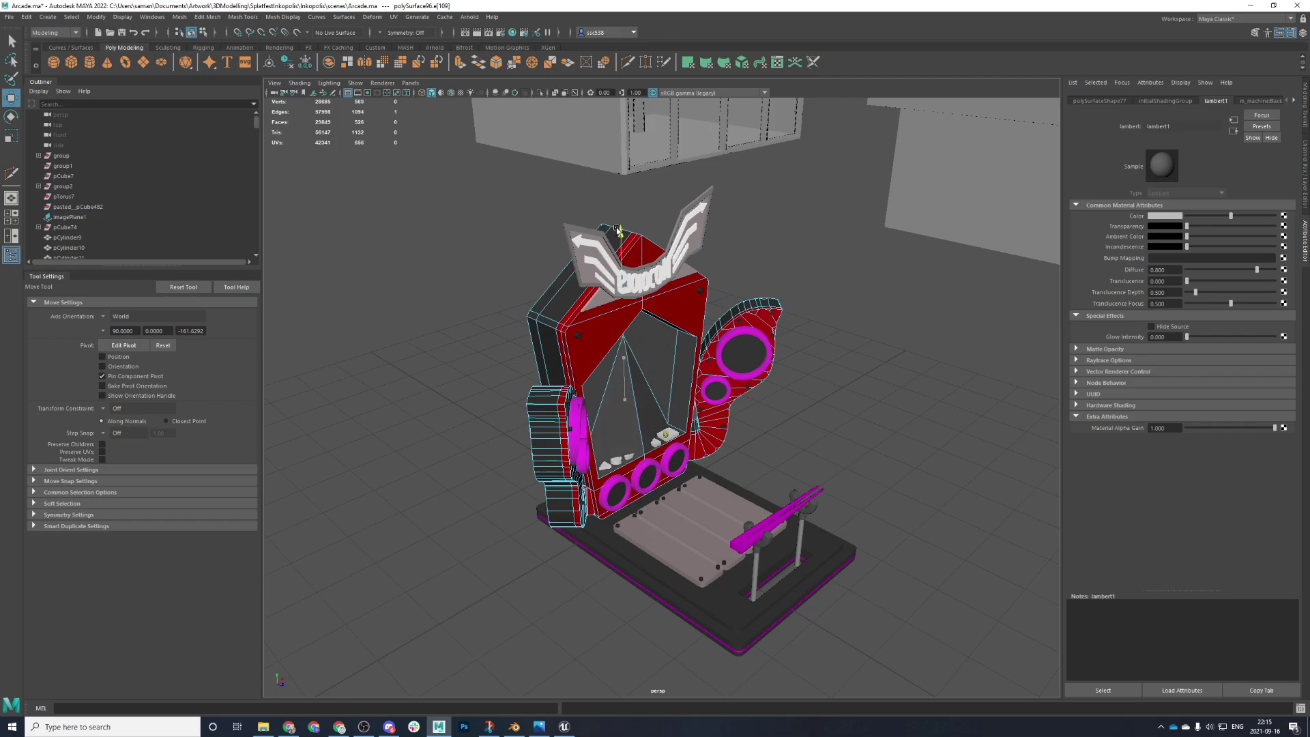
pyautogui.moveTo(585, 360); pyautogui.dragTo(633, 345, button='right')
pyautogui.click(795, 348)
pyautogui.keyDown('alt'); pyautogui.moveTo(795, 348); pyautogui.dragTo(712, 366); pyautogui.keyUp('alt')
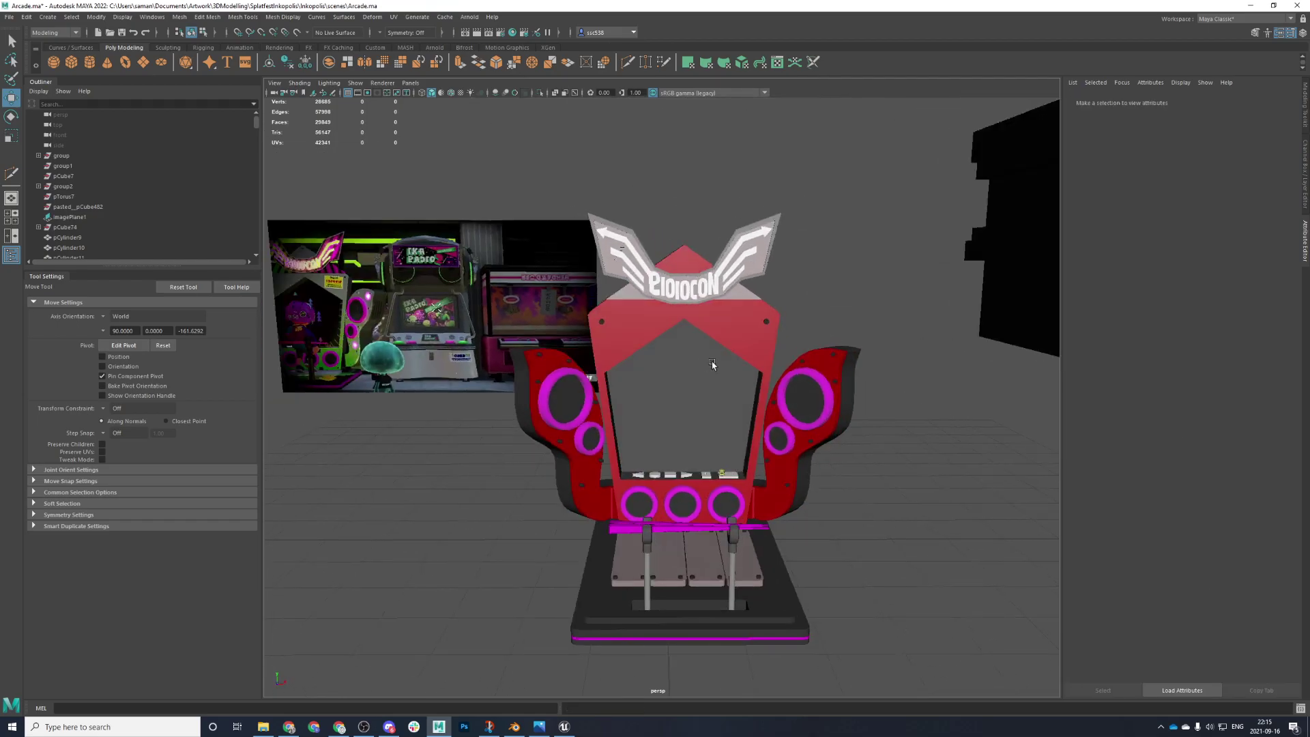
# - Freeze the cabinet mesh's transformations and set the lambert1 color to full white
pyautogui.click(712, 366)
pyautogui.click(269, 63)
pyautogui.click(1265, 101)
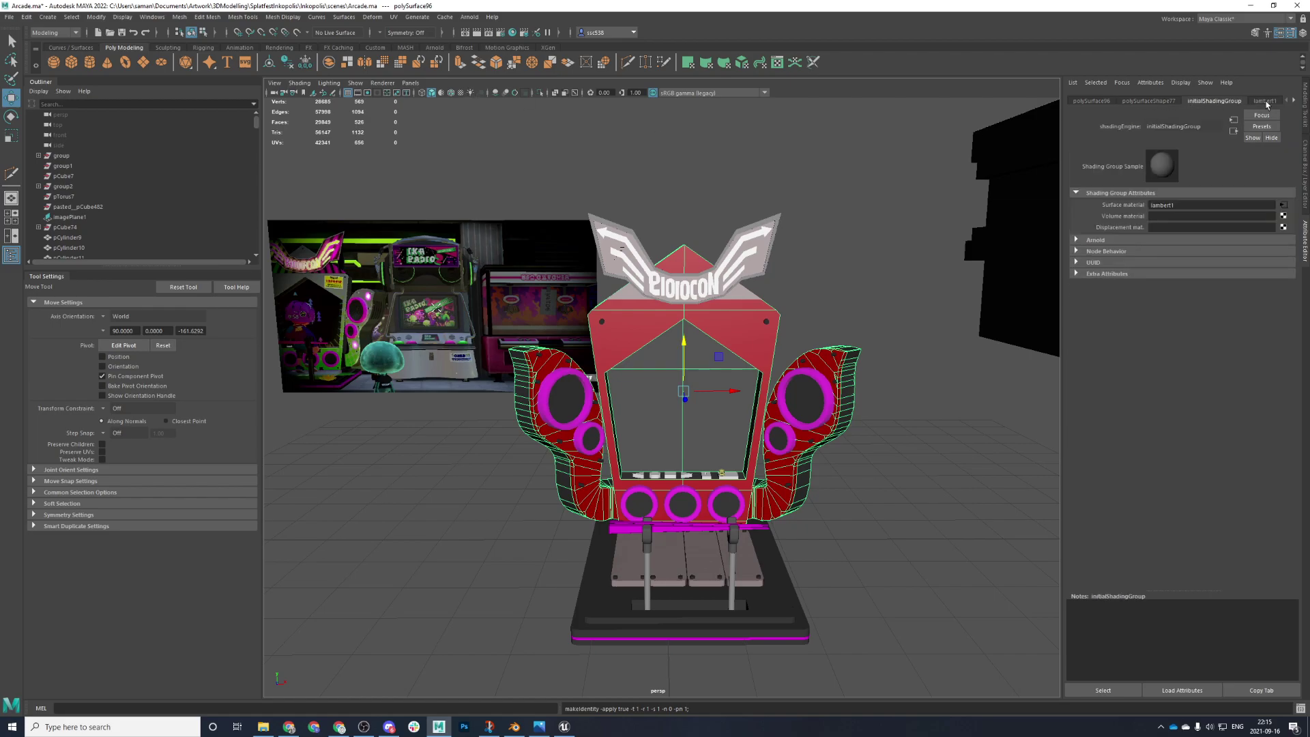
pyautogui.moveTo(1222, 216); pyautogui.dragTo(1275, 229)
# - Try lifting the cabinet mesh away from the other parts to inspect it
pyautogui.keyDown('alt'); pyautogui.moveTo(559, 412); pyautogui.dragTo(698, 408); pyautogui.keyUp('alt')
pyautogui.moveTo(609, 356); pyautogui.dragTo(609, 75)
pyautogui.keyDown('alt'); pyautogui.moveTo(734, 333); pyautogui.dragTo(569, 266); pyautogui.keyUp('alt')
pyautogui.hotkey('ctrl', 'z')
# - Examine the cabinet mesh in wireframe and shaded display for stray or wrongly assigned faces
pyautogui.moveTo(645, 319)
pyautogui.keyDown('alt'); pyautogui.mouseDown()
pyautogui.moveTo(874, 359)
pyautogui.moveTo(716, 360)
pyautogui.moveTo(887, 372)
pyautogui.moveTo(758, 375)
pyautogui.moveTo(749, 424)
pyautogui.moveTo(648, 426)
pyautogui.mouseUp(); pyautogui.keyUp('alt')
pyautogui.press('4')
pyautogui.scroll(3, 710, 360)
pyautogui.scroll(-4, 887, 371)
pyautogui.press('5')
pyautogui.moveTo(818, 325); pyautogui.dragTo(771, 341, button='right')
pyautogui.scroll(5, 760, 368)
pyautogui.moveTo(760, 368)
pyautogui.keyDown('alt'); pyautogui.mouseDown()
pyautogui.moveTo(717, 396)
pyautogui.moveTo(576, 380)
pyautogui.moveTo(412, 410)
pyautogui.moveTo(428, 384)
pyautogui.mouseUp(); pyautogui.keyUp('alt')
pyautogui.moveTo(444, 357); pyautogui.dragTo(496, 340, button='right')
pyautogui.scroll(-2, 554, 303)
pyautogui.scroll(3, 687, 294)
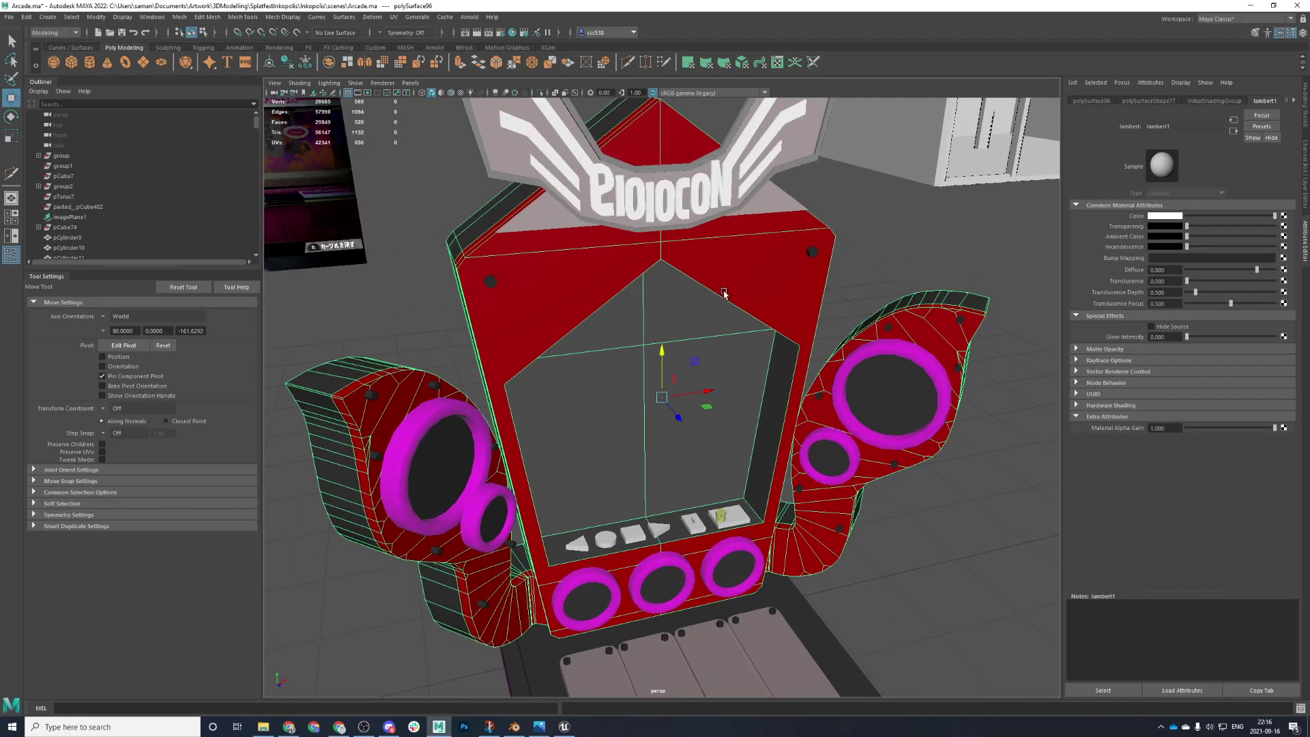
# - Try moving the grey panel behind the sign to look at the roof faces it covers
pyautogui.click(772, 206)
pyautogui.keyDown('alt'); pyautogui.moveTo(772, 237); pyautogui.dragTo(803, 242); pyautogui.keyUp('alt')
pyautogui.moveTo(709, 208); pyautogui.dragTo(752, 224)
pyautogui.hotkey('ctrl', 'z')
pyautogui.keyDown('alt'); pyautogui.moveTo(752, 224); pyautogui.dragTo(804, 231); pyautogui.keyUp('alt')
pyautogui.hotkey('ctrl', 'z')
# - Save the scene and select the cabinet mesh
pyautogui.hotkey('ctrl', 's')
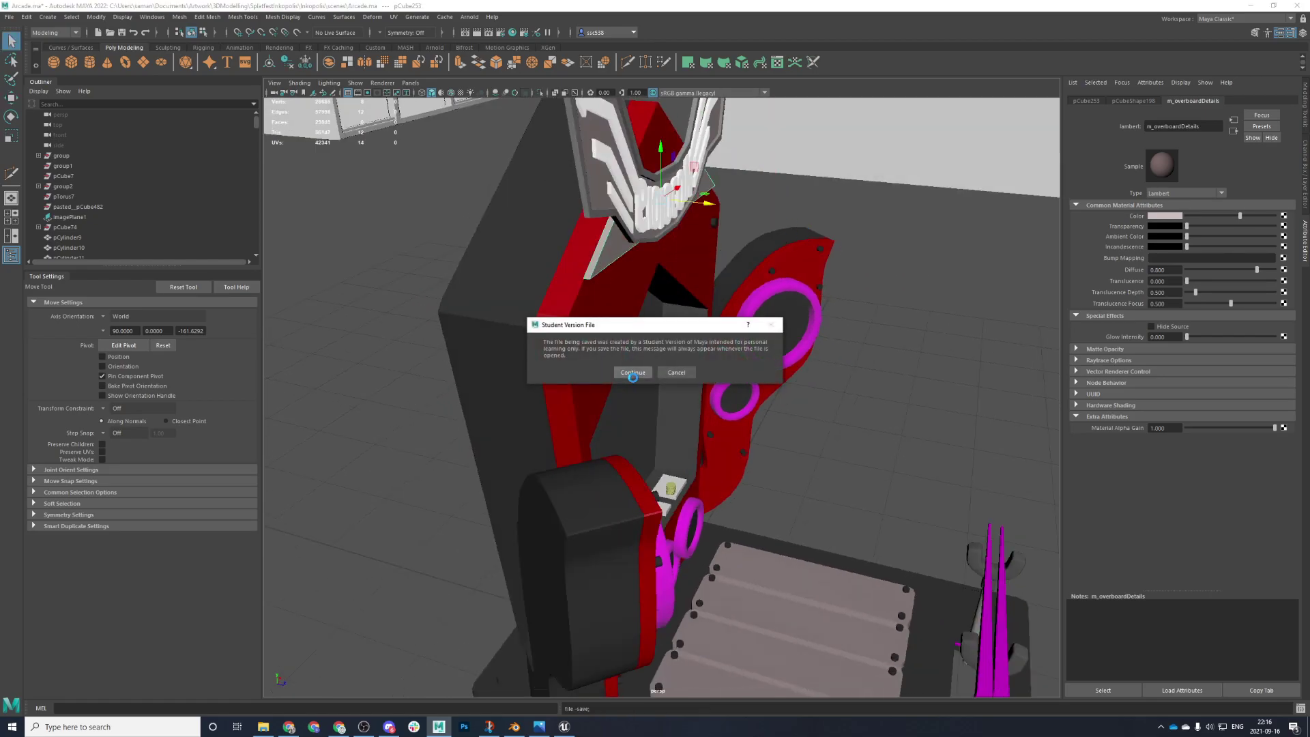
pyautogui.click(633, 372)
pyautogui.click(526, 375)
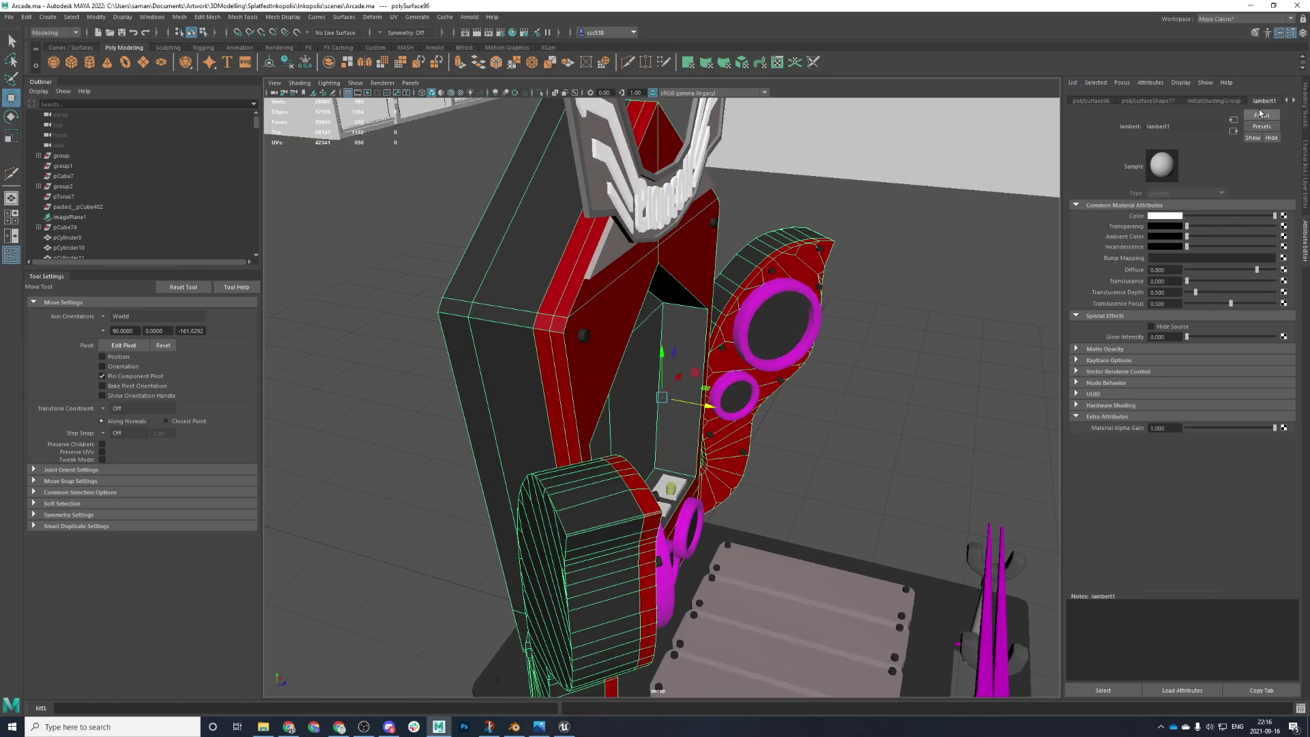
# - Examine the cabinet mesh from several angles for faces that still use lambert1
pyautogui.click(1294, 101)
pyautogui.keyDown('alt'); pyautogui.moveTo(720, 516); pyautogui.dragTo(573, 529); pyautogui.keyUp('alt')
pyautogui.scroll(5, 697, 530)
pyautogui.scroll(-5, 691, 542)
pyautogui.keyDown('alt'); pyautogui.moveTo(649, 482); pyautogui.dragTo(586, 408); pyautogui.keyUp('alt')
pyautogui.press('[')
pyautogui.press('[')
pyautogui.press('[')
pyautogui.press('[')
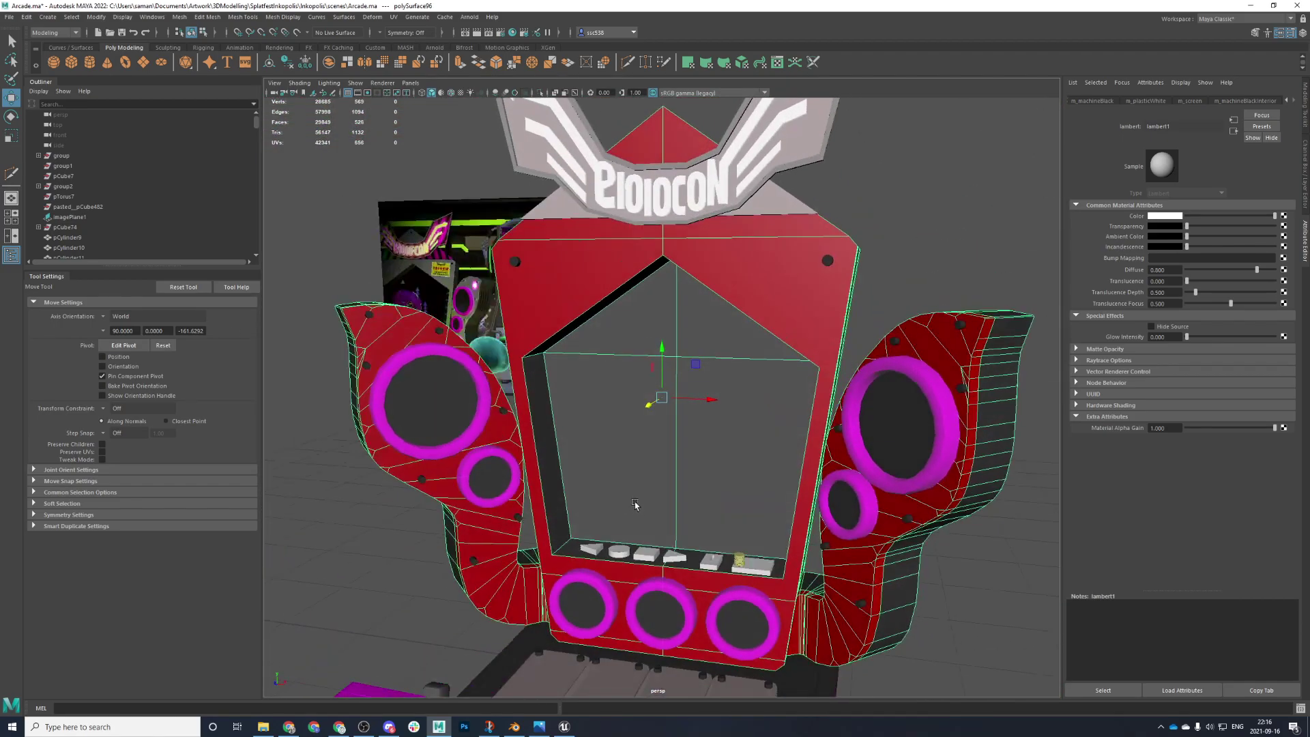
pyautogui.press('[')
pyautogui.press('[')
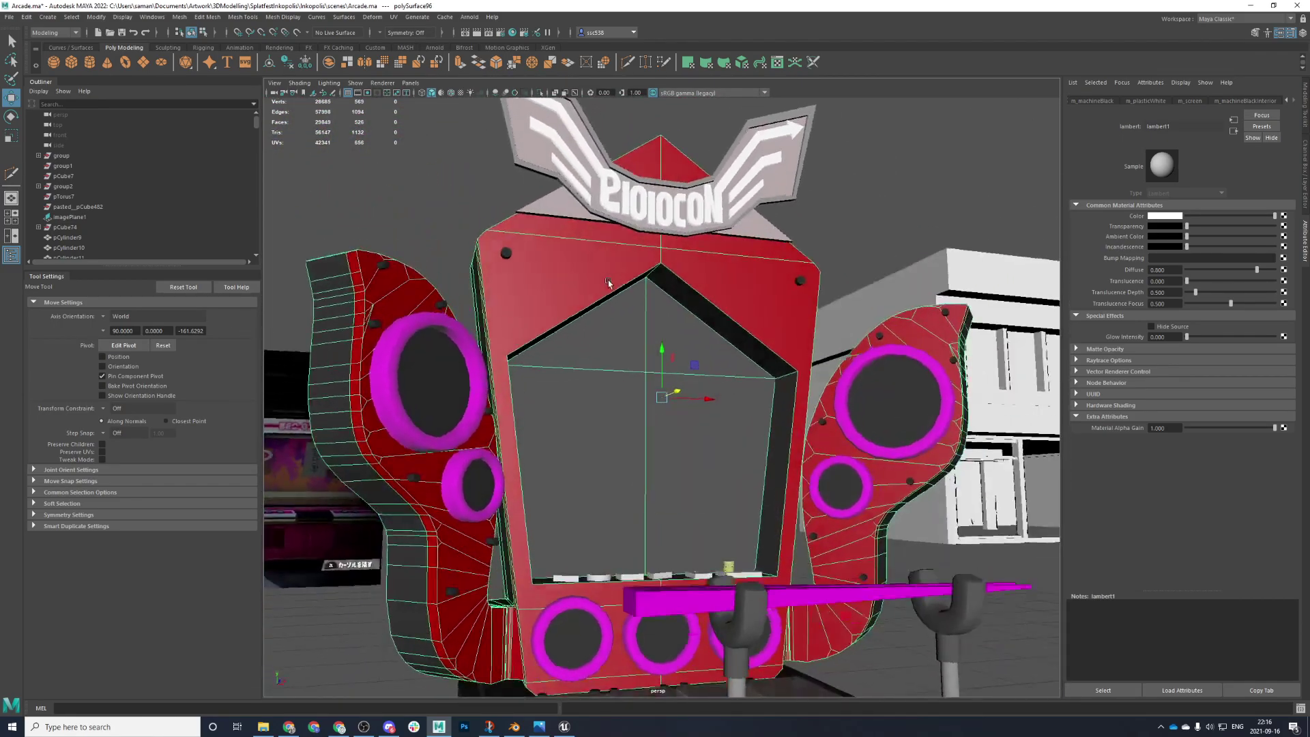
# - Change the m_plasticWhite color from the red marker to pure white, with saturation 0 and value 1
pyautogui.click(1286, 100)
pyautogui.click(1286, 101)
pyautogui.click(1291, 102)
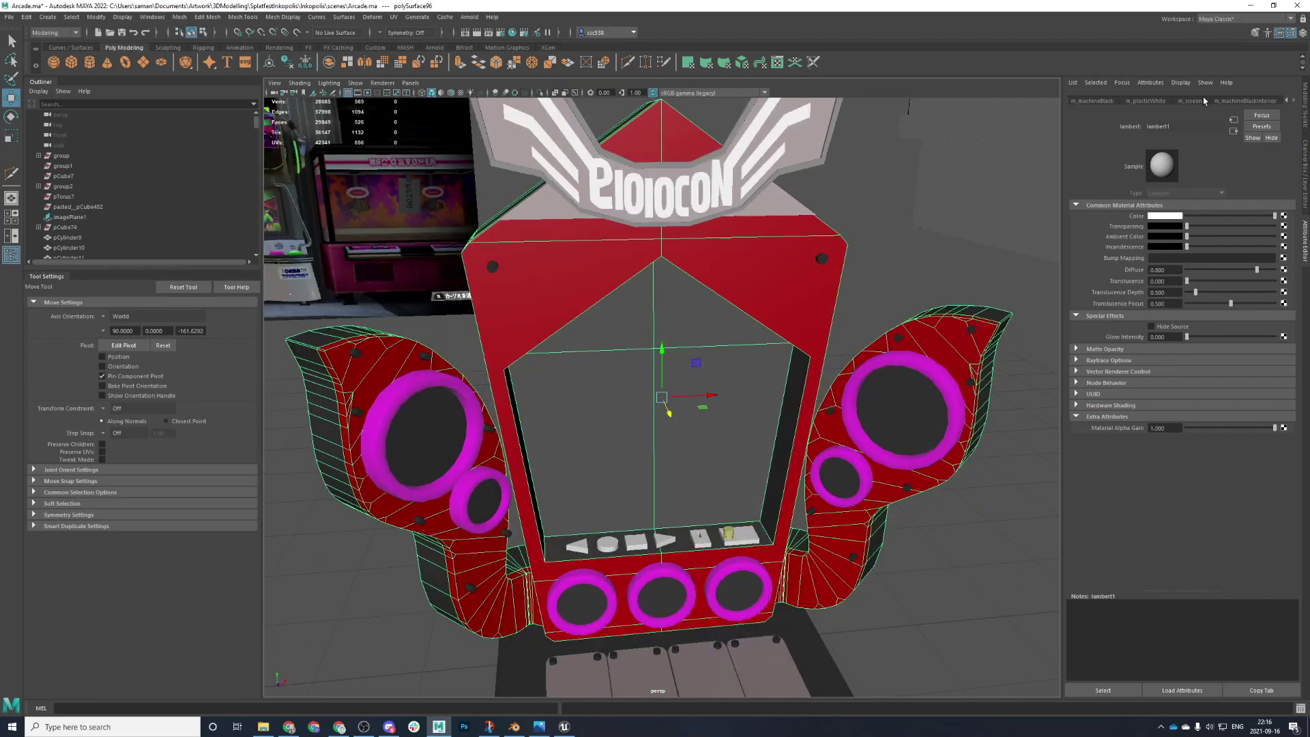
pyautogui.click(1149, 101)
pyautogui.click(1164, 217)
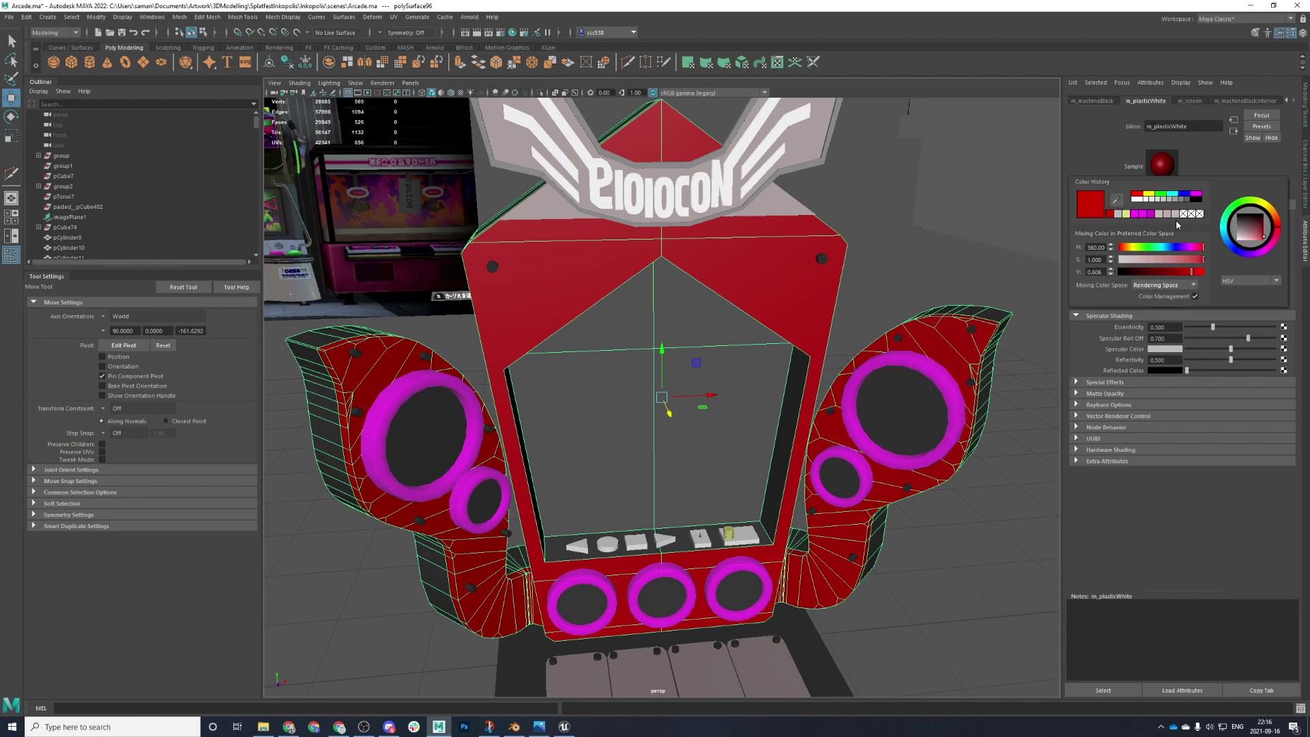
pyautogui.moveTo(1147, 260); pyautogui.dragTo(1112, 274)
pyautogui.moveTo(1233, 240); pyautogui.dragTo(1193, 240)
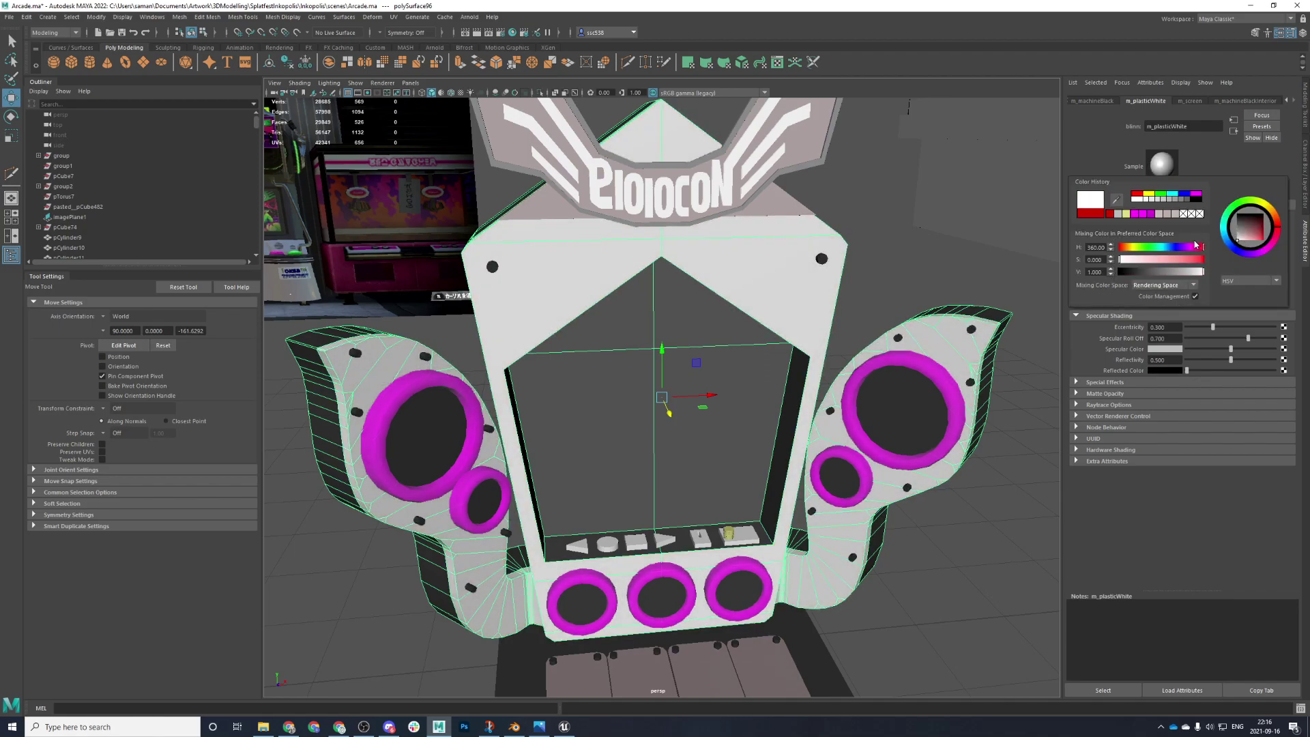
# - Switch to object mode and clear the selection
pyautogui.scroll(-5, 775, 380)
pyautogui.keyDown('alt'); pyautogui.moveTo(737, 379); pyautogui.dragTo(775, 380); pyautogui.keyUp('alt')
pyautogui.rightClick(775, 380)
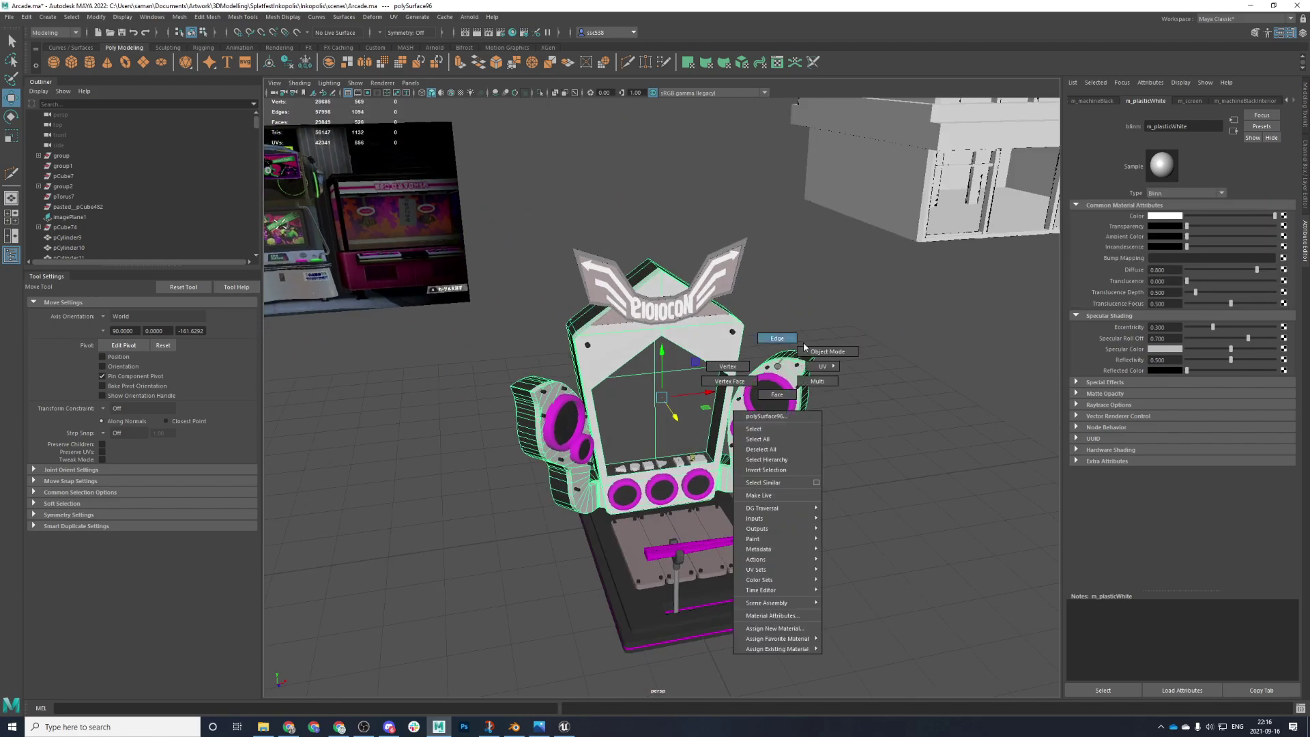
pyautogui.click(851, 364)
pyautogui.keyDown('alt'); pyautogui.moveTo(851, 363); pyautogui.dragTo(730, 412); pyautogui.keyUp('alt')
pyautogui.scroll(3, 766, 397)
pyautogui.scroll(-4, 771, 400)
pyautogui.rightClick(575, 399)
pyautogui.scroll(-3, 642, 391)
pyautogui.keyDown('alt'); pyautogui.moveTo(643, 391); pyautogui.dragTo(659, 395); pyautogui.keyUp('alt')
pyautogui.moveTo(659, 394); pyautogui.dragTo(791, 363, button='right')
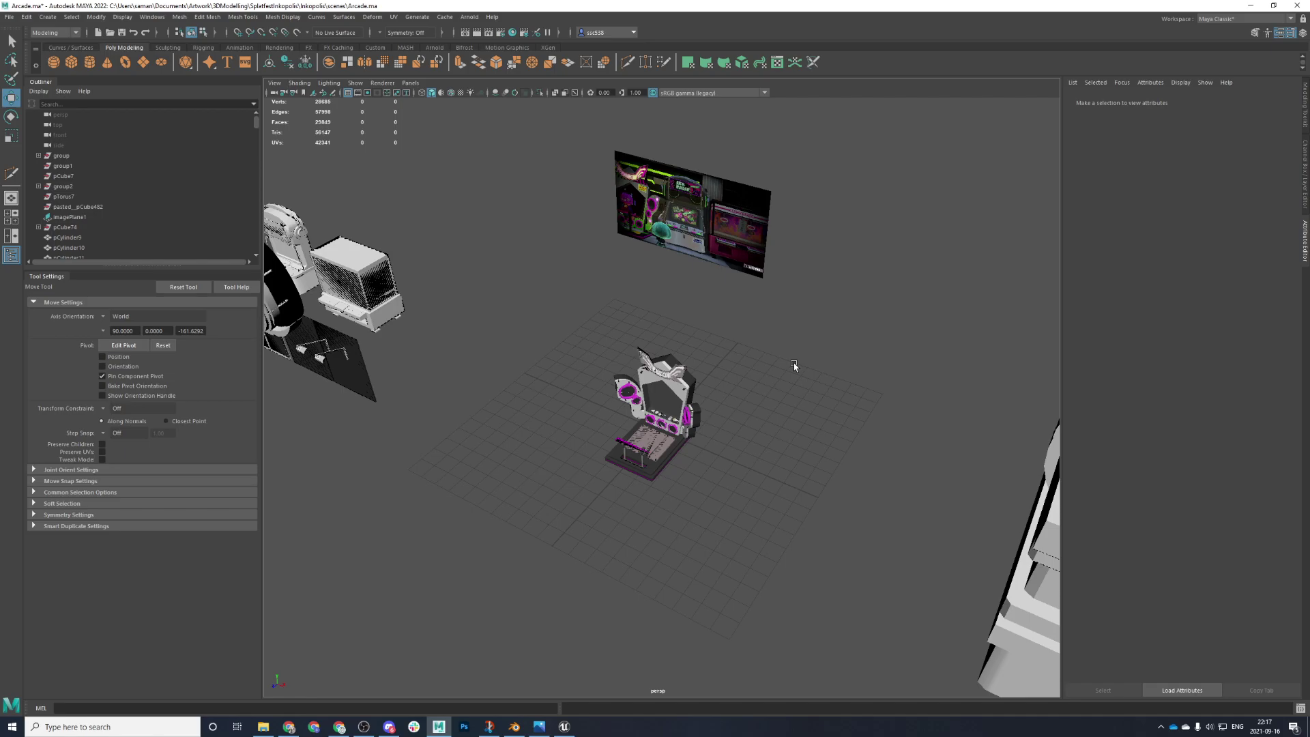
# - Apply automatic UV projection to all parts of the arcade cabinet and save the scene
pyautogui.moveTo(585, 373); pyautogui.dragTo(672, 545)
pyautogui.press('f')
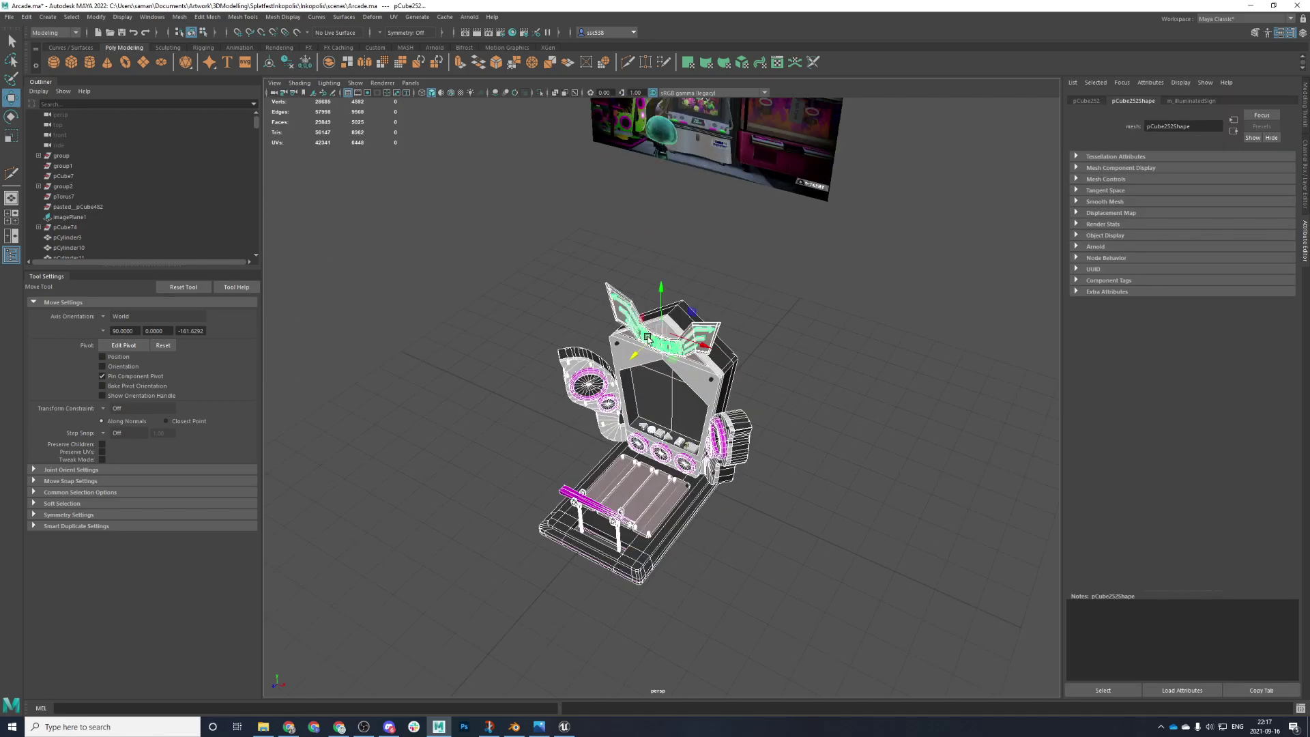
pyautogui.click(392, 17)
pyautogui.click(419, 77)
pyautogui.press('q')
pyautogui.moveTo(674, 405); pyautogui.dragTo(867, 309, button='right')
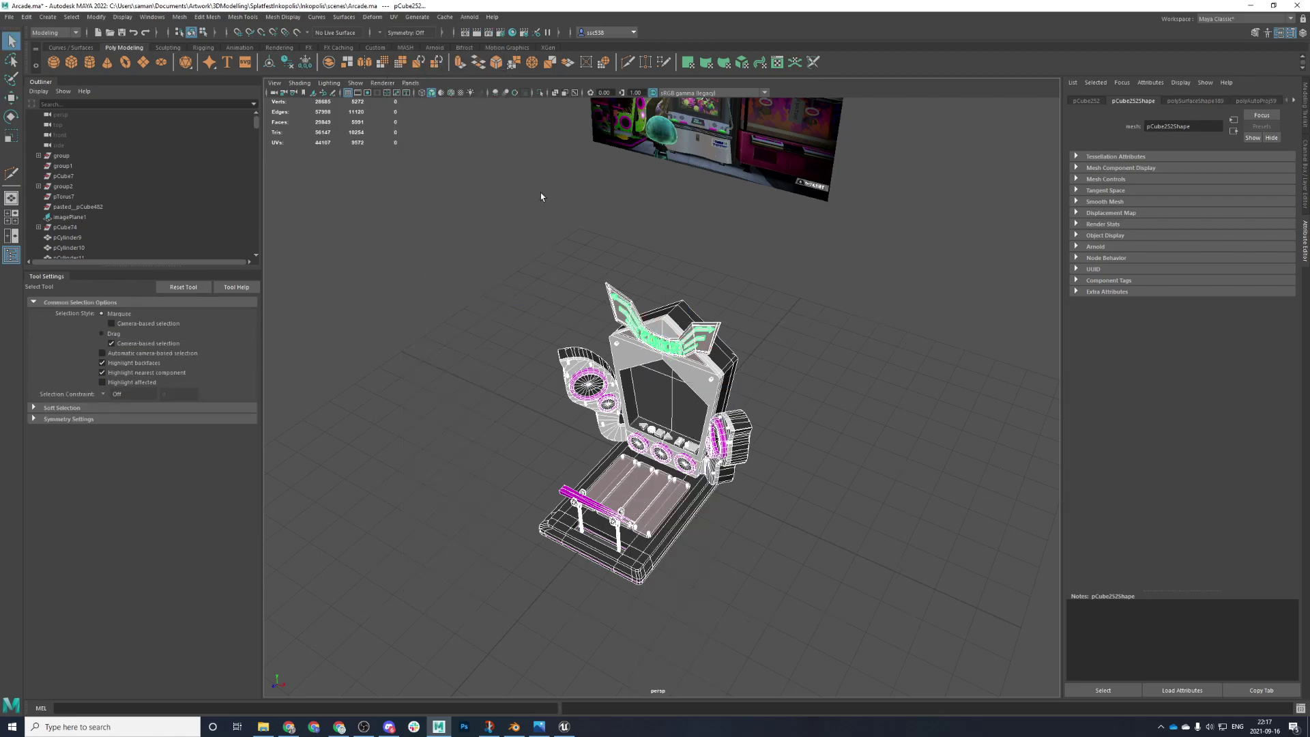
pyautogui.press('g')
pyautogui.moveTo(661, 439); pyautogui.dragTo(833, 304, button='right')
pyautogui.press('q')
pyautogui.click(772, 489)
pyautogui.hotkey('ctrl', 's')
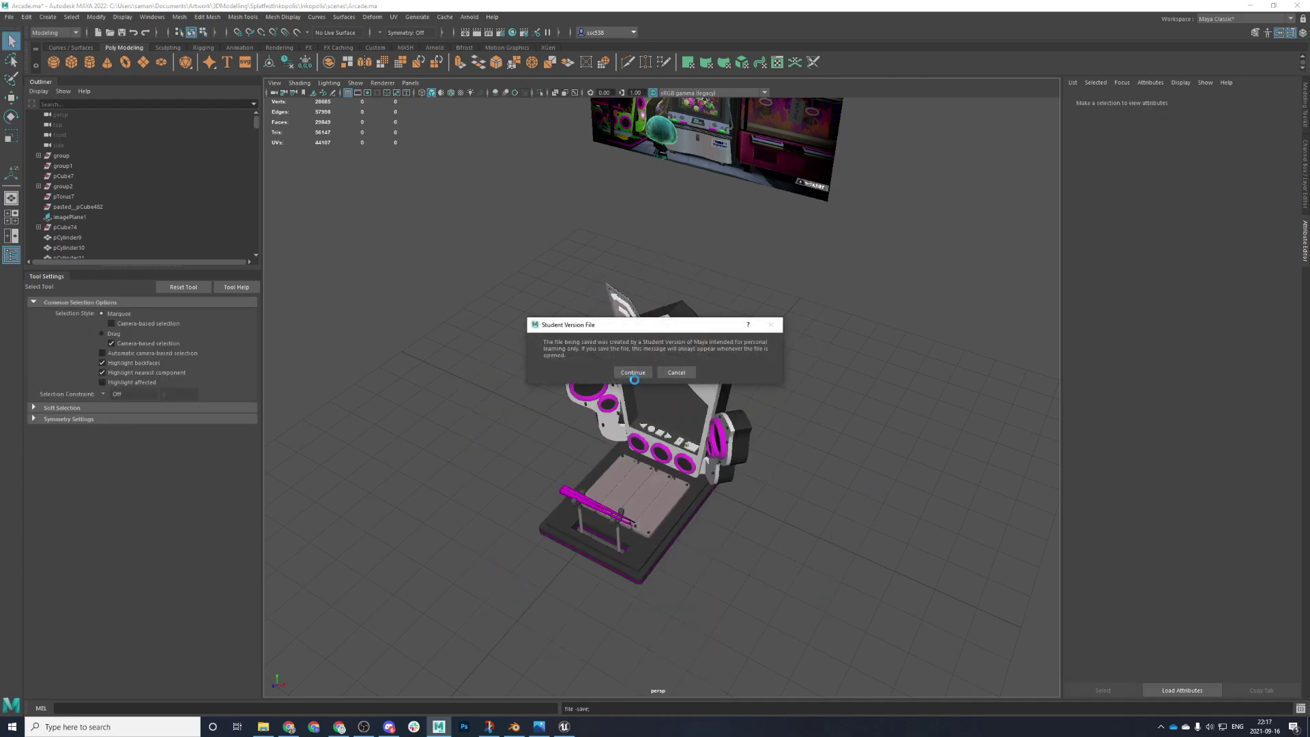
pyautogui.click(632, 373)
pyautogui.scroll(4, 681, 427)
pyautogui.keyDown('alt'); pyautogui.moveTo(635, 450); pyautogui.dragTo(685, 407); pyautogui.keyUp('alt')
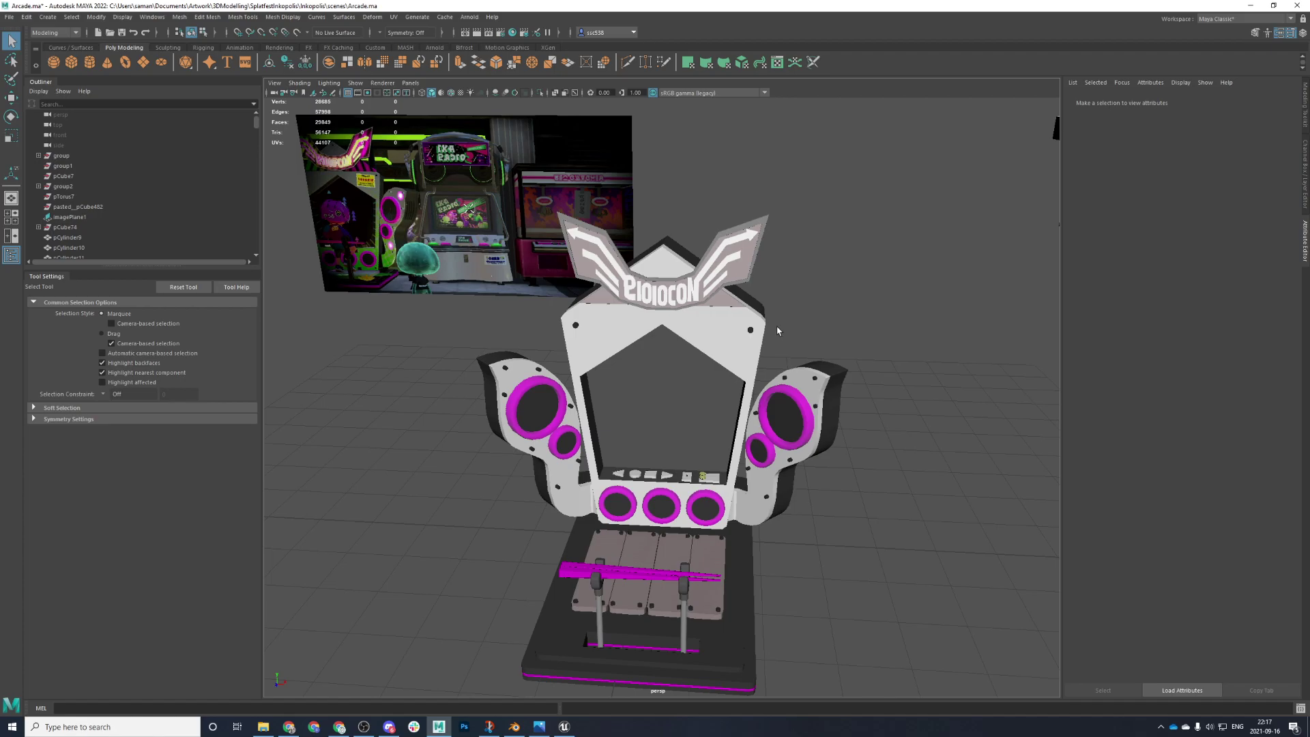
pyautogui.click(741, 353)
pyautogui.keyDown('alt'); pyautogui.moveTo(738, 340); pyautogui.dragTo(728, 346); pyautogui.keyUp('alt')
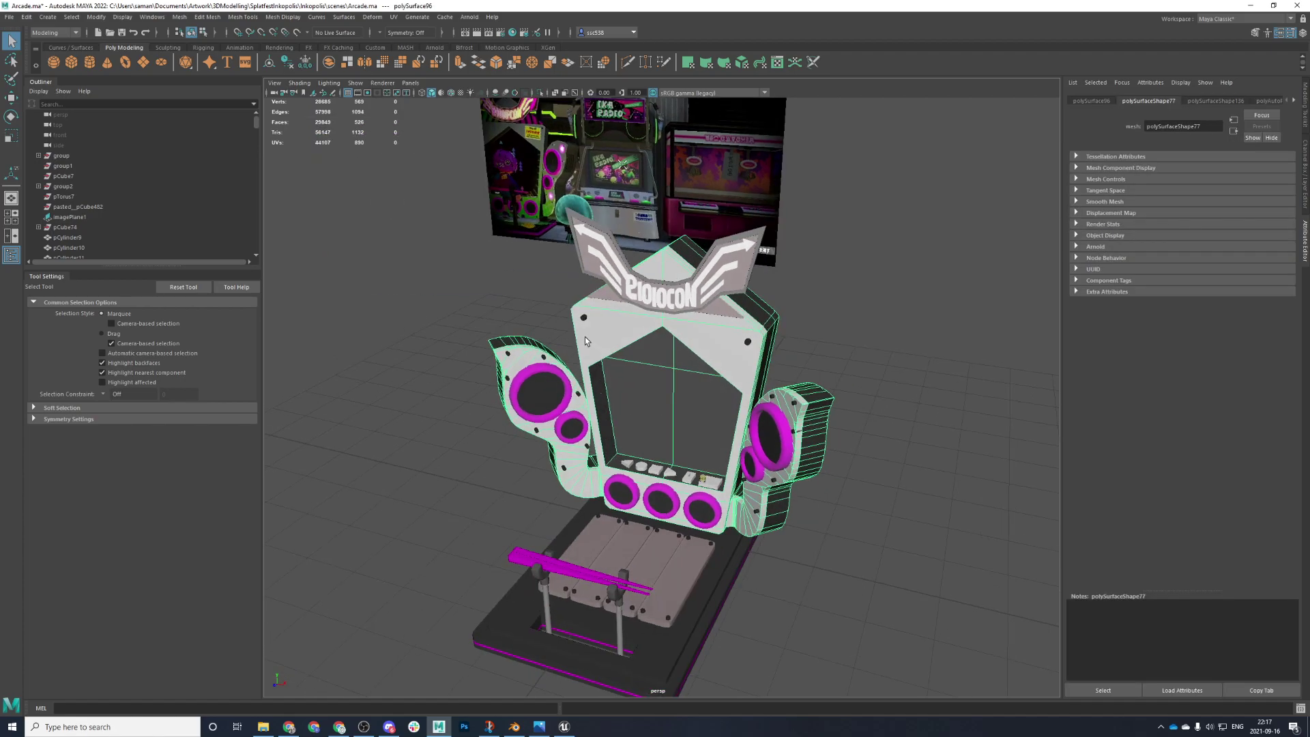
pyautogui.press('space')
pyautogui.press('space')
pyautogui.press('f')
pyautogui.scroll(-1, 587, 441)
pyautogui.moveTo(322, 254); pyautogui.dragTo(845, 505)
pyautogui.press('space')
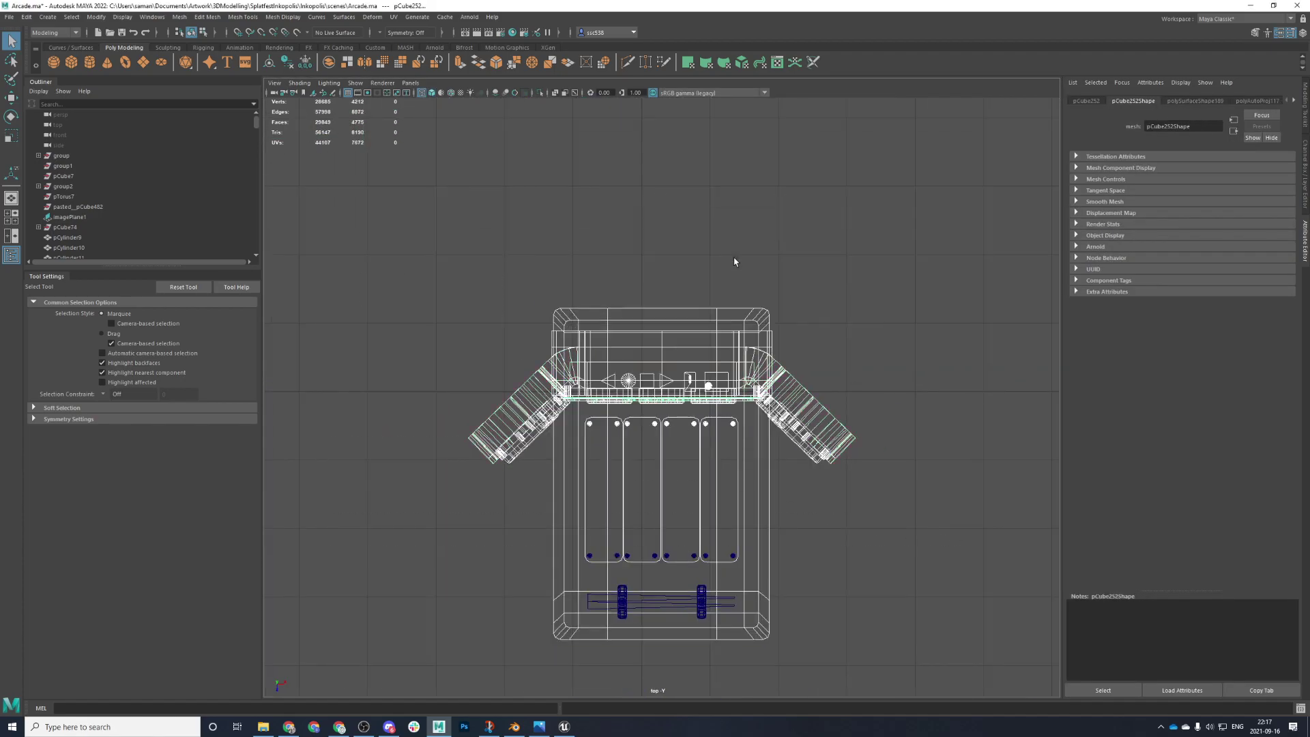
pyautogui.press('space')
pyautogui.keyDown('alt'); pyautogui.moveTo(833, 348); pyautogui.dragTo(833, 336); pyautogui.keyUp('alt')
# - Select the sign, cabinet and wing parts in the front view, leaving out the floor base and support posts
pyautogui.press('space')
pyautogui.press('space')
pyautogui.scroll(-3, 526, 293)
pyautogui.moveTo(468, 173); pyautogui.dragTo(935, 558)
pyautogui.keyDown('shift'); pyautogui.click(623, 510); pyautogui.keyUp('shift')
pyautogui.scroll(3, 660, 533)
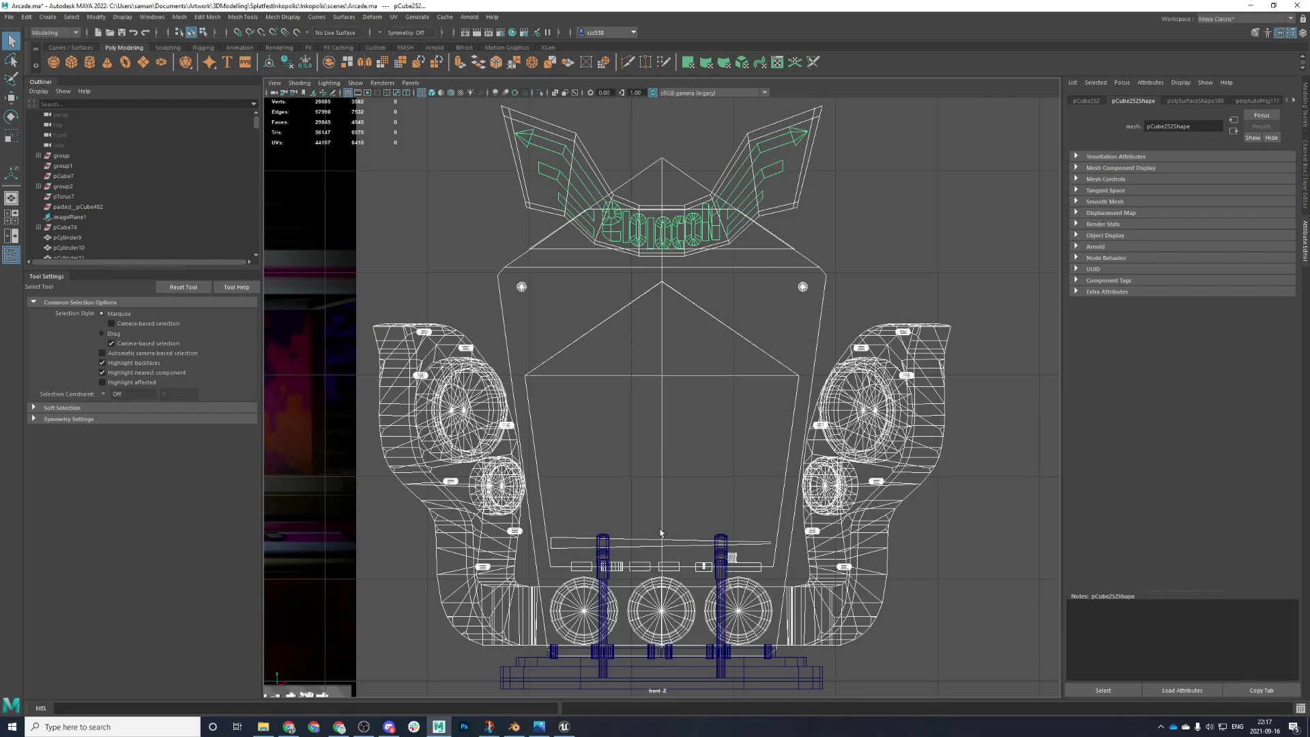
pyautogui.keyDown('shift'); pyautogui.click(613, 538); pyautogui.keyUp('shift')
# - Remove the sign's lettering and panels from the selection in the perspective view
pyautogui.press('space')
pyautogui.press('space')
pyautogui.moveTo(766, 337)
pyautogui.keyDown('alt'); pyautogui.mouseDown()
pyautogui.moveTo(759, 456)
pyautogui.moveTo(758, 355)
pyautogui.mouseUp(); pyautogui.keyUp('alt')
pyautogui.keyDown('alt'); pyautogui.moveTo(757, 354); pyautogui.dragTo(747, 477, button='middle'); pyautogui.keyUp('alt')
pyautogui.scroll(6, 747, 477)
pyautogui.keyDown('alt'); pyautogui.moveTo(747, 478); pyautogui.dragTo(732, 500); pyautogui.keyUp('alt')
pyautogui.keyDown('shift'); pyautogui.click(738, 558); pyautogui.keyUp('shift')
pyautogui.keyDown('shift'); pyautogui.click(743, 522); pyautogui.keyUp('shift')
pyautogui.keyDown('shift'); pyautogui.click(738, 550); pyautogui.keyUp('shift')
pyautogui.scroll(-8, 825, 513)
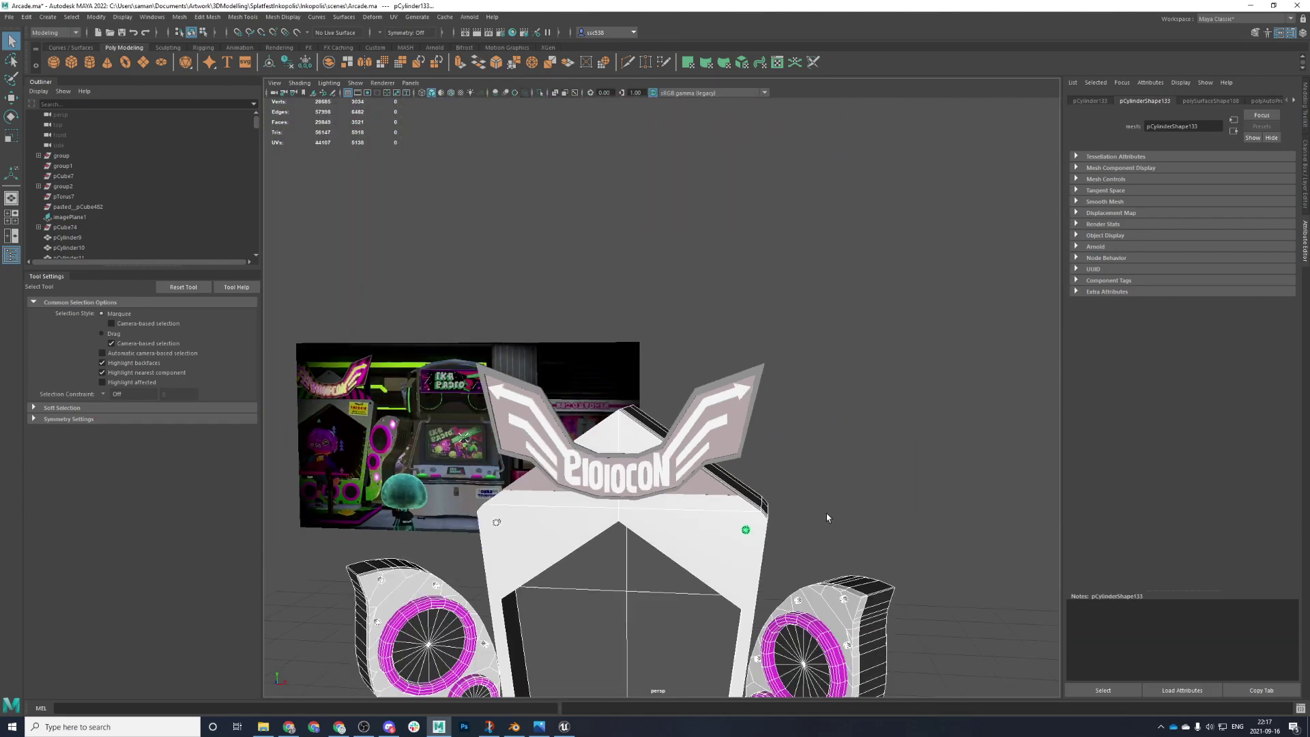
# - Try moving the selected parts aside to check which ones are included
pyautogui.keyDown('alt'); pyautogui.moveTo(826, 513); pyautogui.dragTo(813, 543); pyautogui.keyUp('alt')
pyautogui.press('w')
pyautogui.moveTo(737, 466); pyautogui.dragTo(938, 486)
pyautogui.hotkey('ctrl', 'z')
pyautogui.moveTo(748, 460); pyautogui.dragTo(1309, 521)
pyautogui.scroll(-4, 964, 539)
pyautogui.keyDown('alt'); pyautogui.moveTo(963, 539); pyautogui.dragTo(538, 521); pyautogui.keyUp('alt')
pyautogui.hotkey('ctrl', 'z')
pyautogui.press('f')
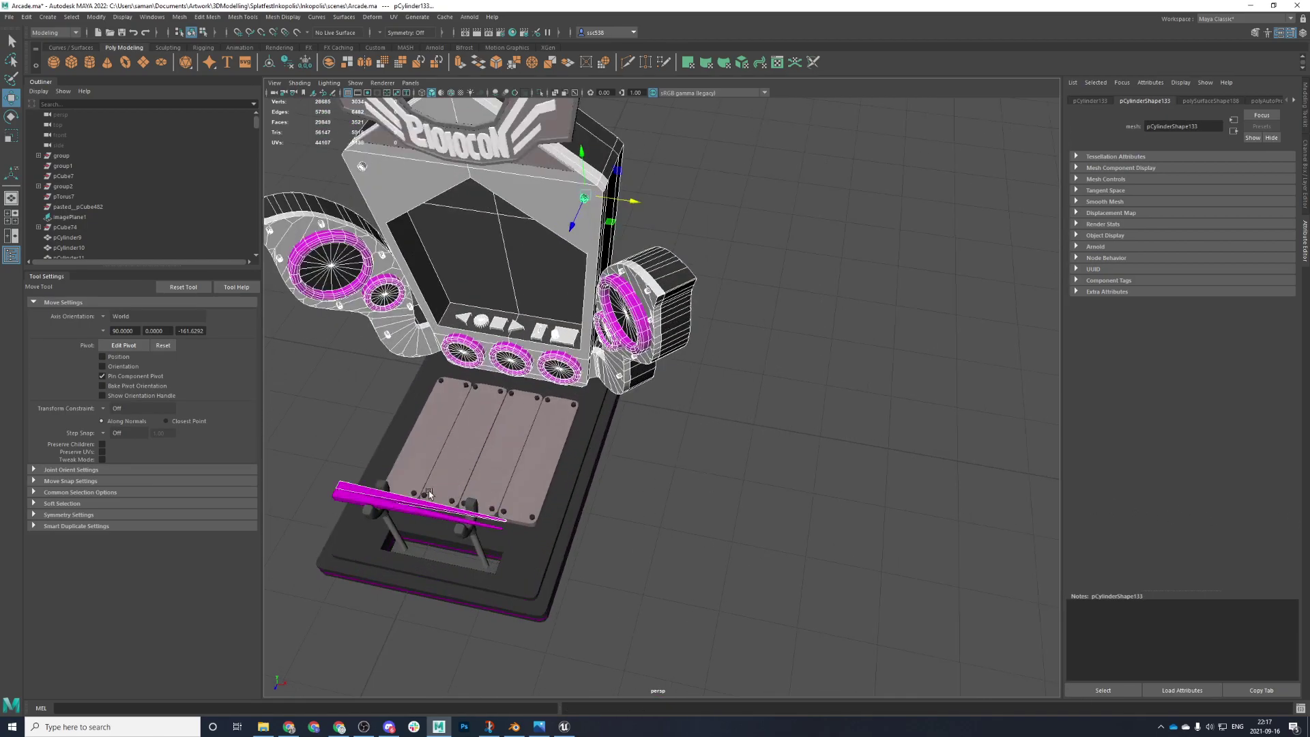
# - Exclude the magenta bar from the selection and combine the selected cabinet and wing parts into one mesh
pyautogui.keyDown('shift'); pyautogui.click(417, 501); pyautogui.keyUp('shift')
pyautogui.scroll(-4, 469, 476)
pyautogui.moveTo(646, 278); pyautogui.dragTo(1047, 339)
pyautogui.hotkey('ctrl', 'z')
pyautogui.click(179, 16)
pyautogui.click(198, 42)
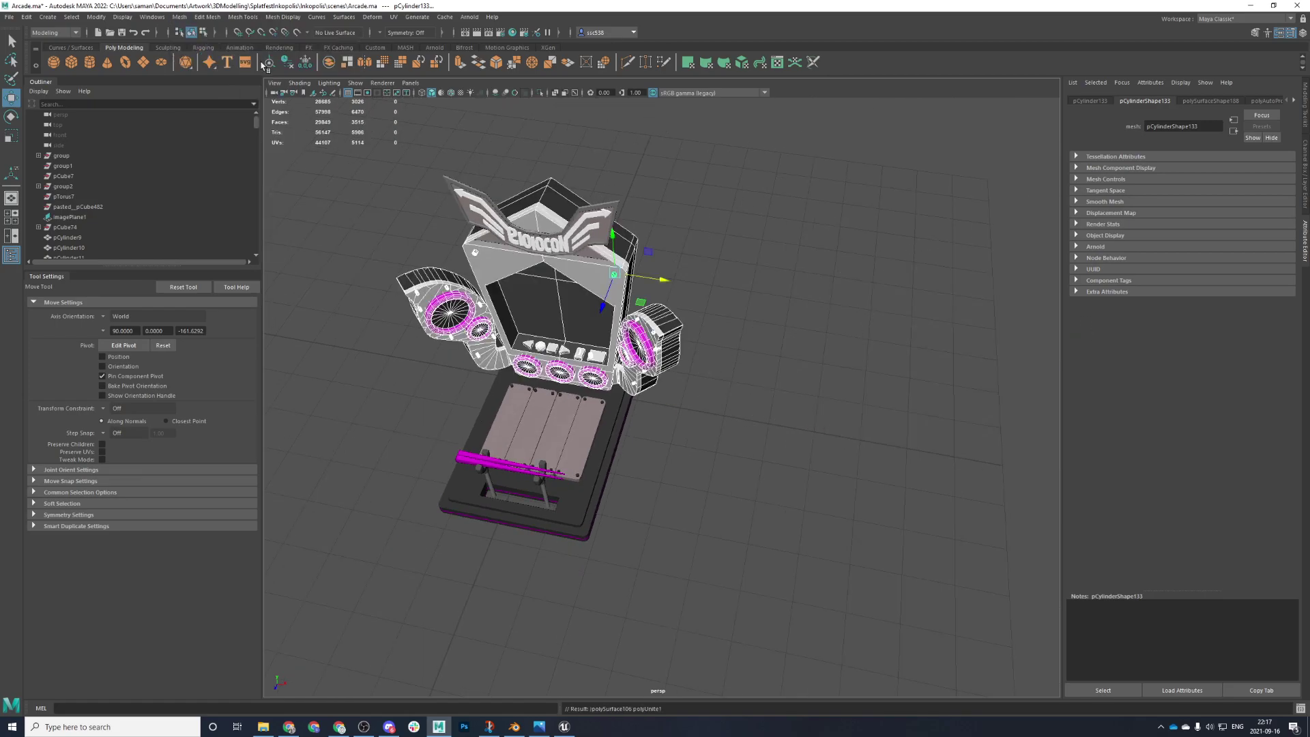
# - Select every part of the dance machine, including the sign, cabinet, wings, floor base and support posts
pyautogui.rightClick(470, 238)
pyautogui.moveTo(413, 212); pyautogui.dragTo(570, 500)
pyautogui.scroll(3, 570, 500)
pyautogui.click(624, 520)
pyautogui.moveTo(694, 626); pyautogui.dragTo(277, 179)
pyautogui.moveTo(475, 348); pyautogui.dragTo(508, 333, button='middle')
pyautogui.scroll(-2, 535, 409)
pyautogui.hotkey('ctrl', 'z')
pyautogui.click(665, 421)
pyautogui.moveTo(342, 240); pyautogui.dragTo(811, 696)
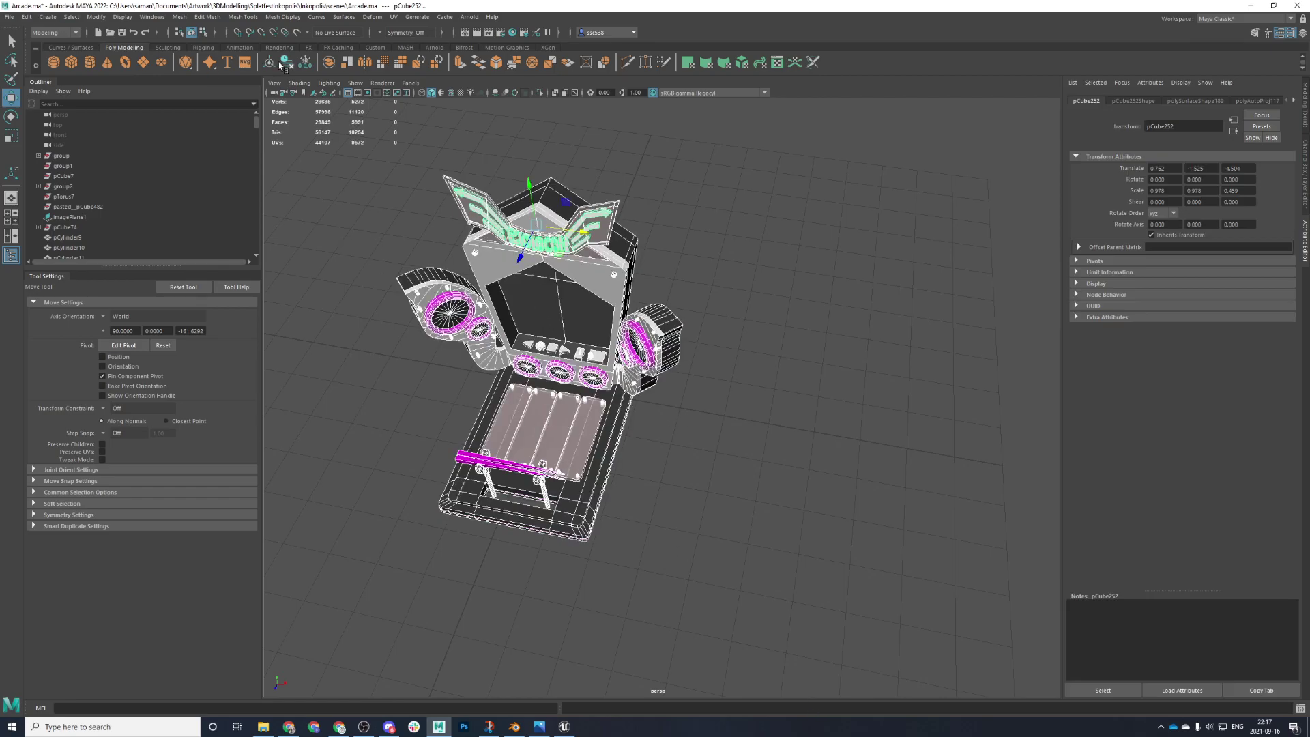
# - Start exporting the selection and browse to the SplatfestInkopolis project folder
pyautogui.click(394, 16)
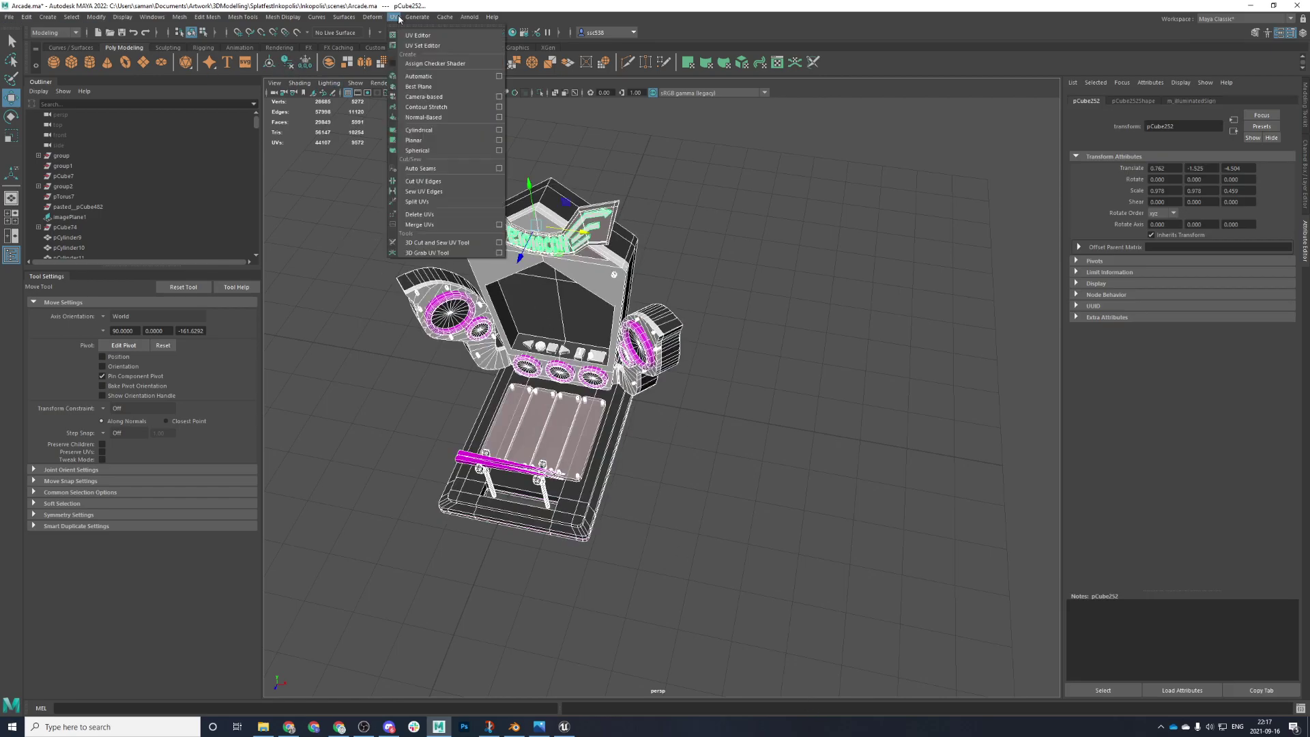
pyautogui.click(14, 19)
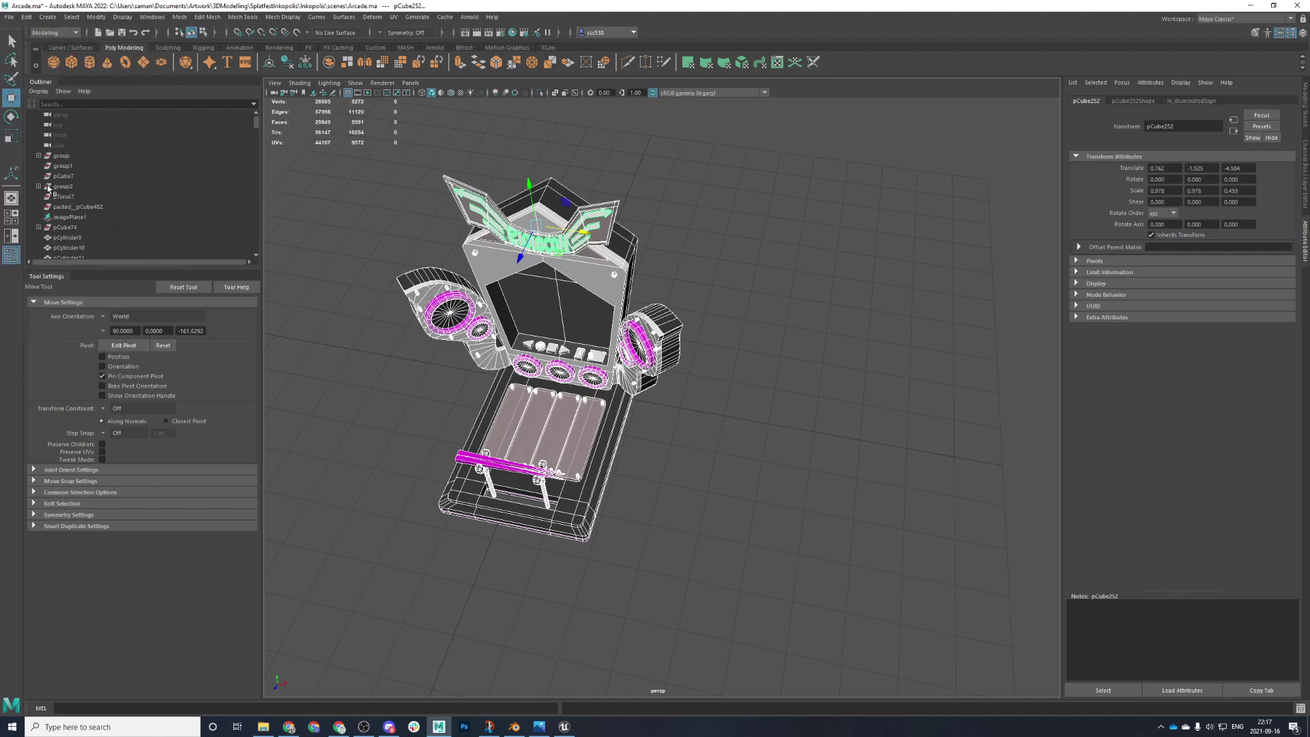
pyautogui.click(7, 18)
pyautogui.click(38, 152)
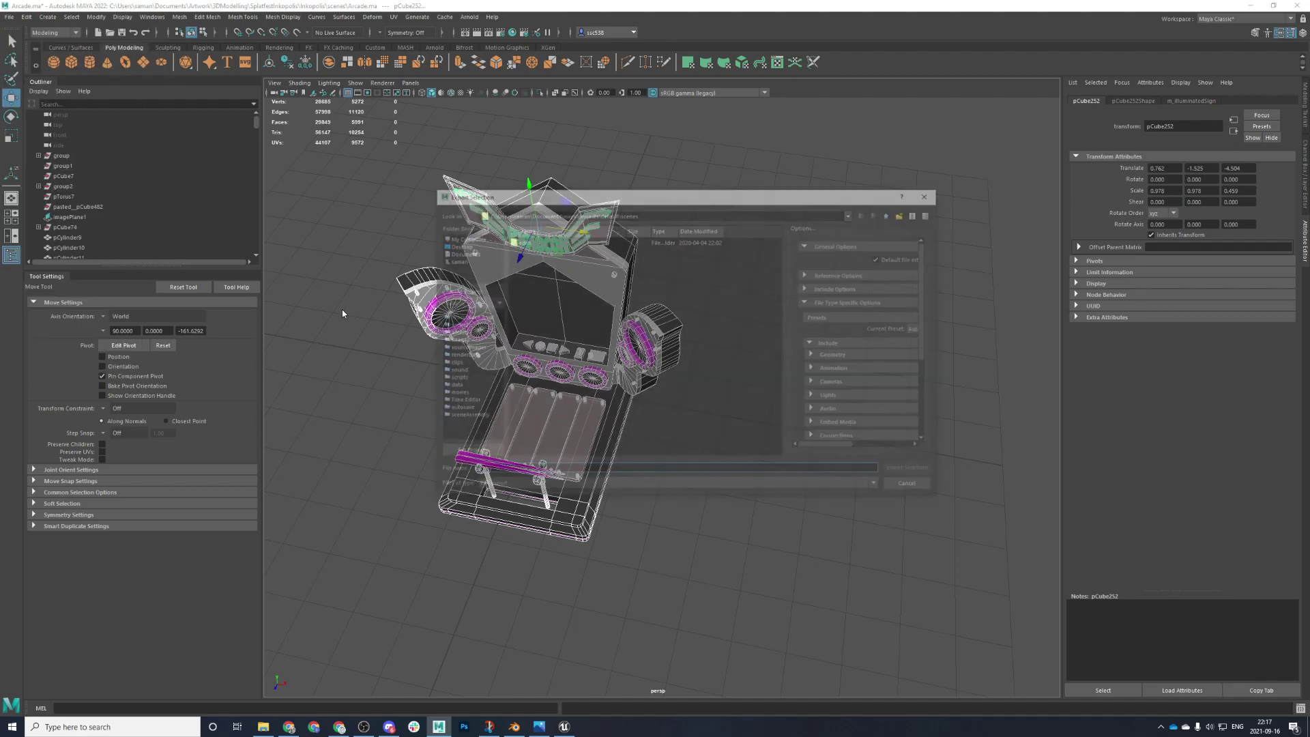
pyautogui.click(476, 252)
pyautogui.doubleClick(524, 249)
pyautogui.doubleClick(535, 240)
pyautogui.doubleClick(539, 343)
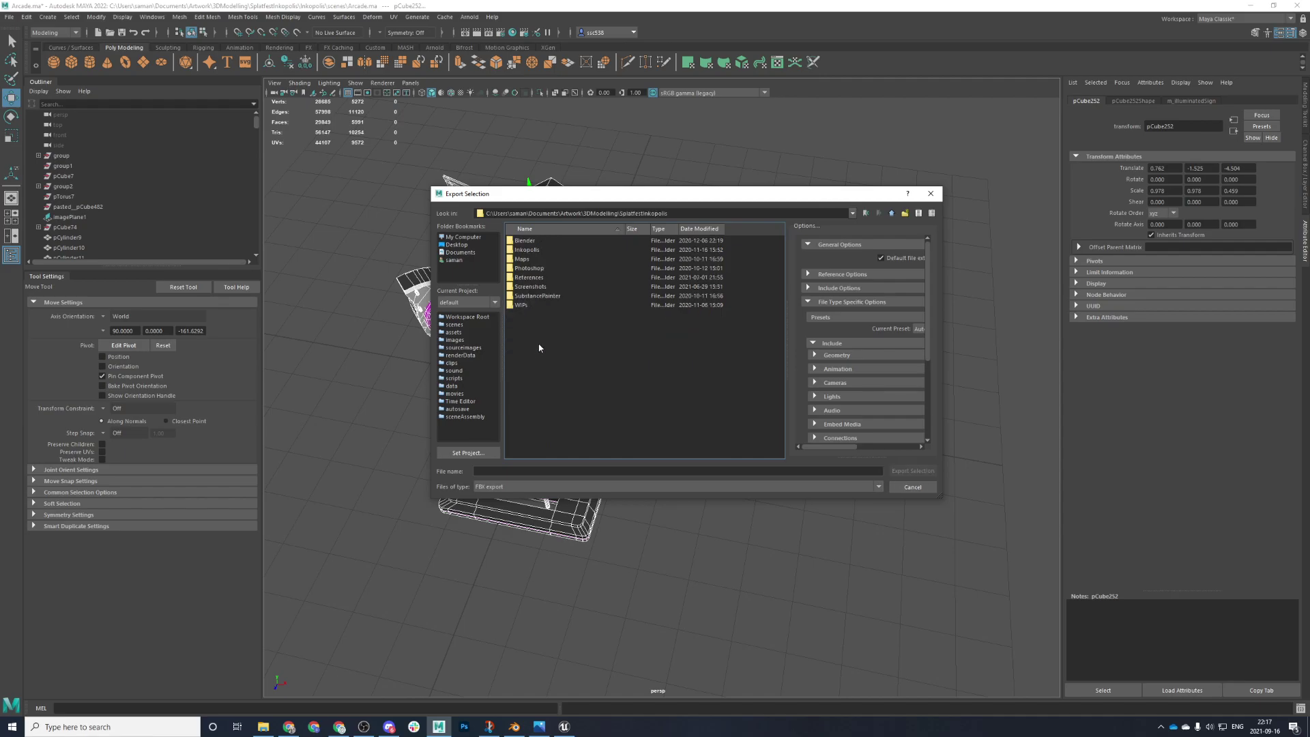
# - Create a new folder named FBXExports inside the project folder
pyautogui.rightClick(550, 340)
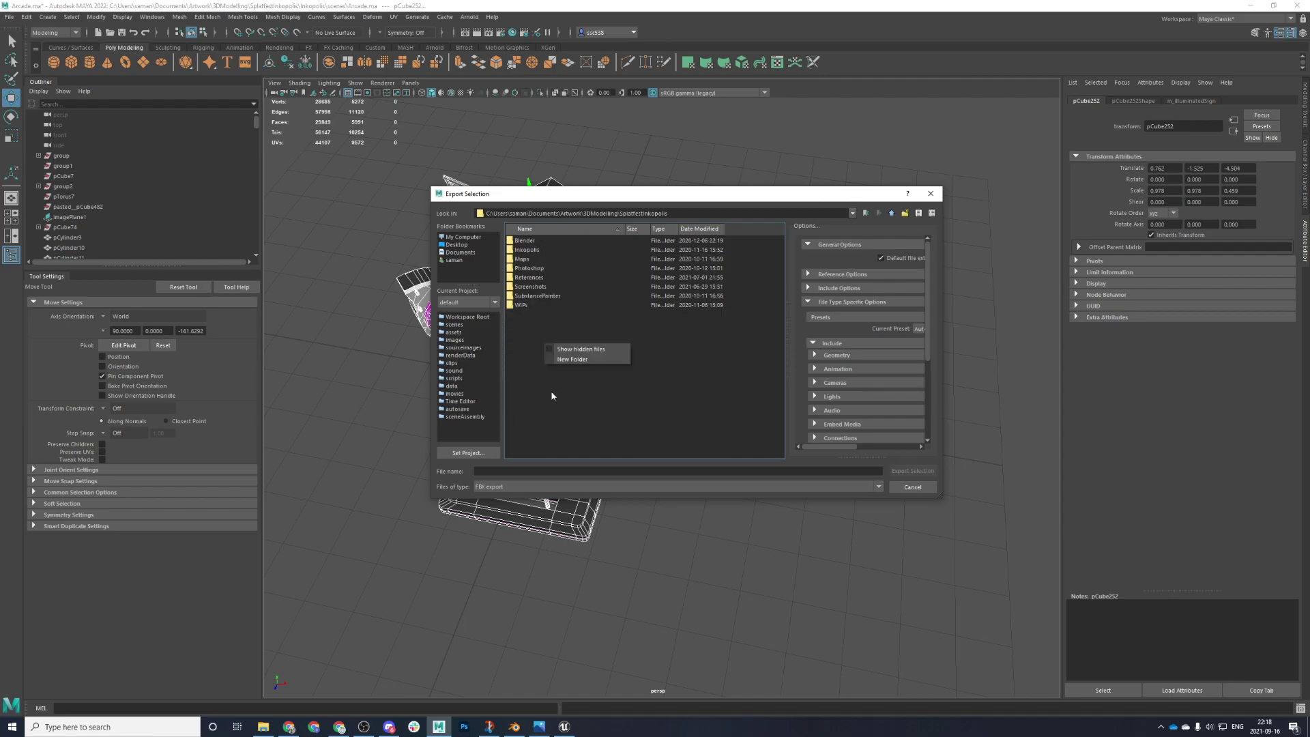
pyautogui.click(559, 357)
pyautogui.write('FBXExports')
pyautogui.press('Return')
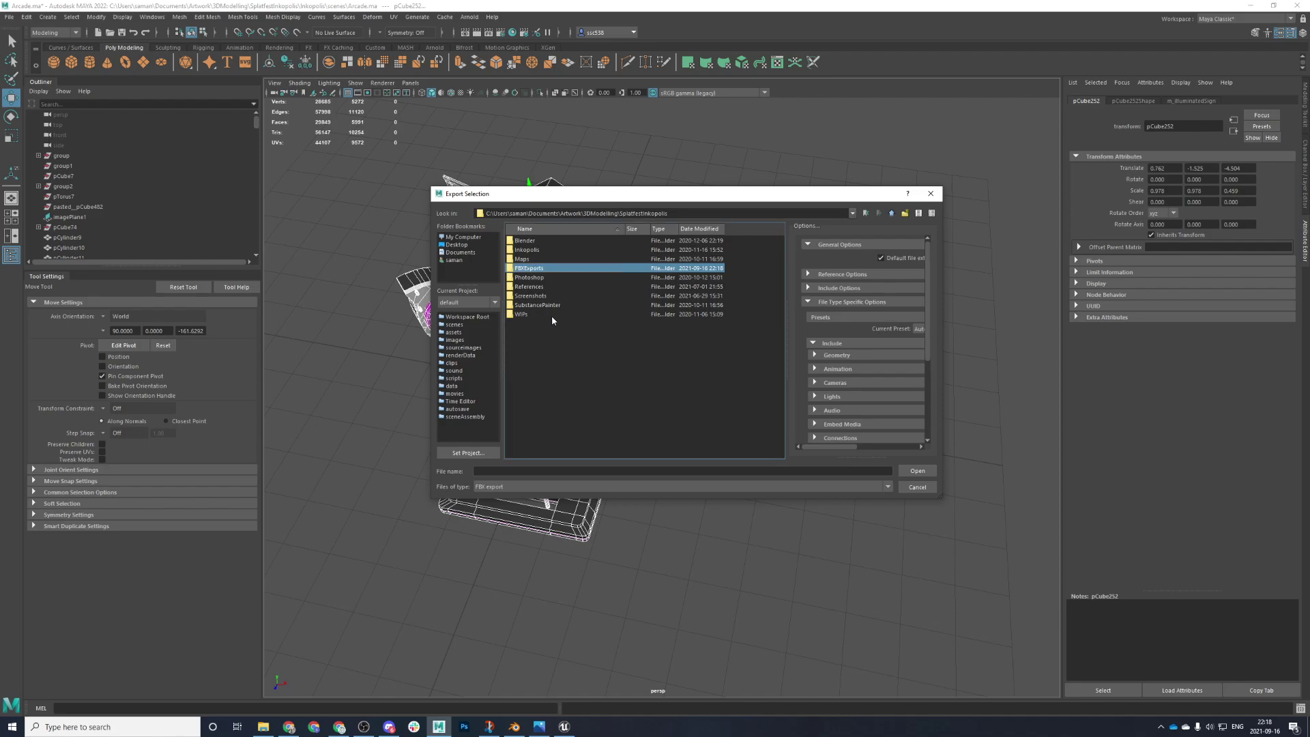
# - Export the selection into the FBXExports folder as an FBX file named arcade_danceMachine
pyautogui.doubleClick(551, 268)
pyautogui.click(521, 471)
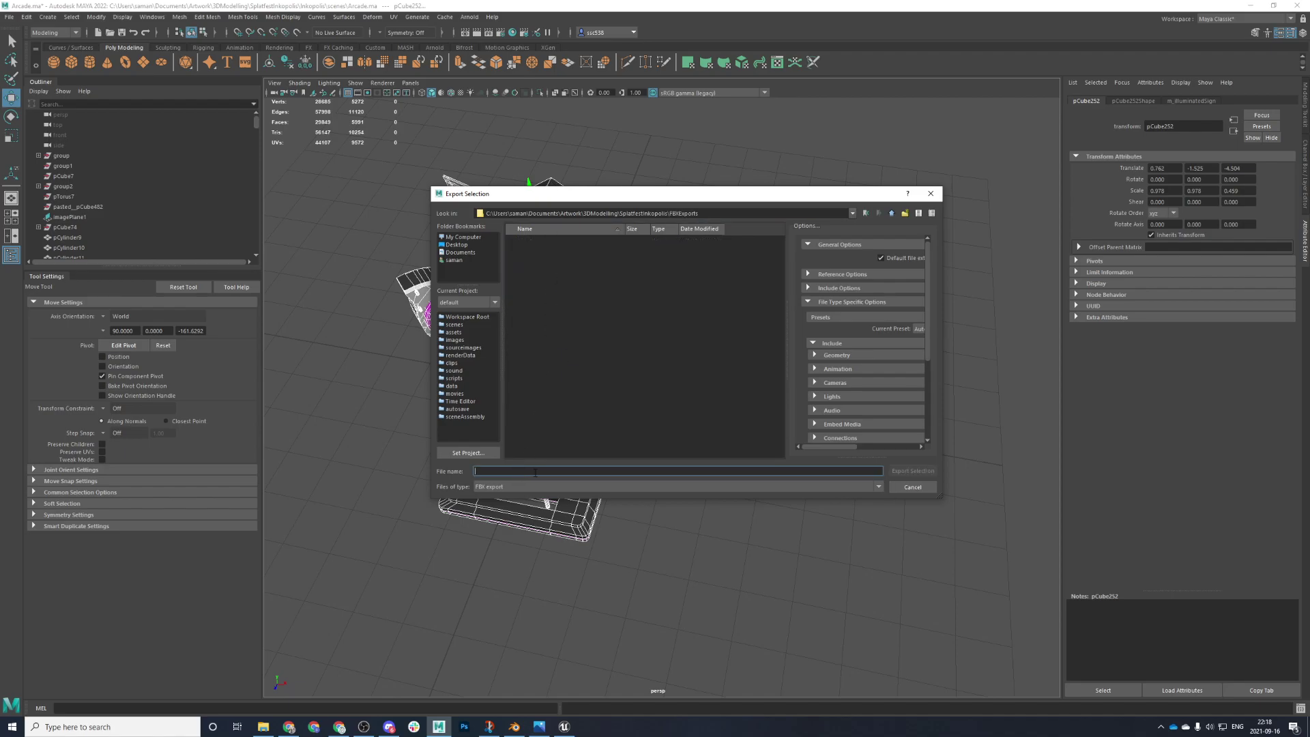
pyautogui.write('arcade_danceMachine')
pyautogui.press('Return')
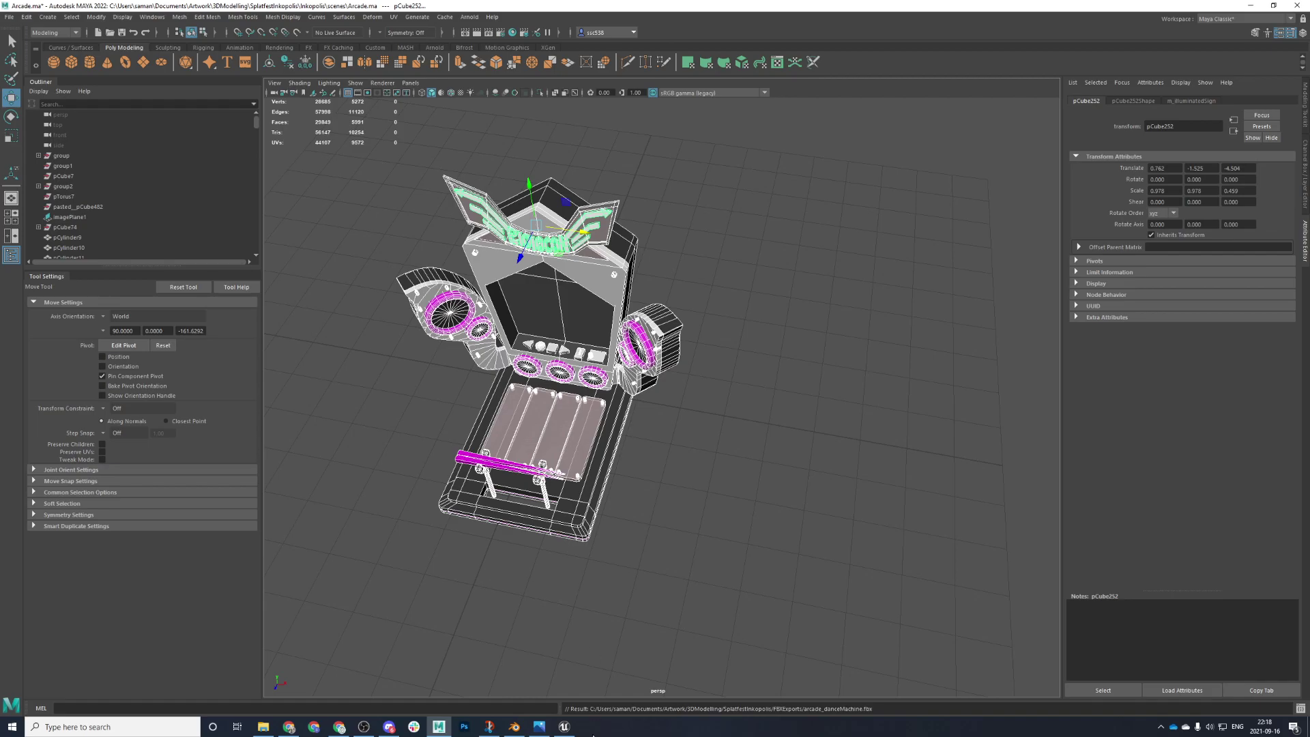
# - Switch to Blender with the Inkopolis scene and start an FBX import
pyautogui.click(522, 721)
pyautogui.scroll(-8, 526, 508)
pyautogui.moveTo(526, 450); pyautogui.dragTo(631, 515, button='middle')
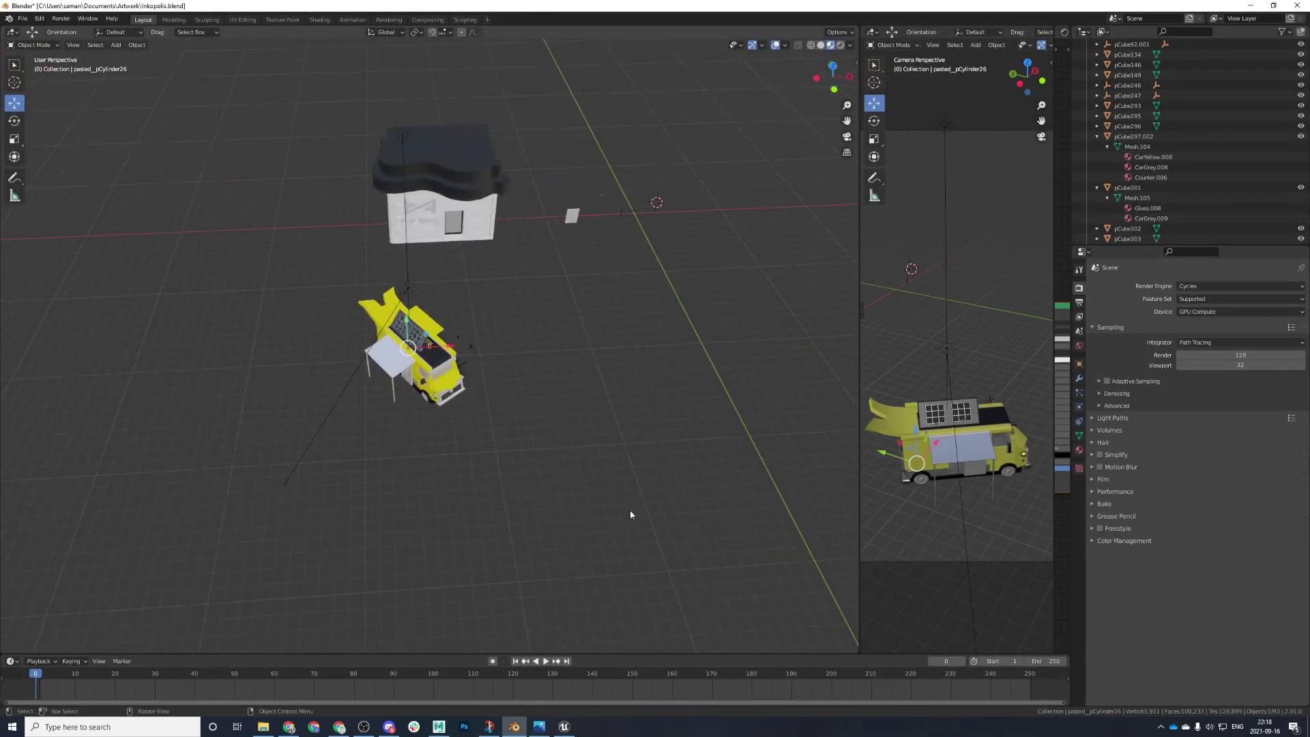
pyautogui.keyDown('shift'); pyautogui.moveTo(566, 361); pyautogui.dragTo(519, 413, button='middle'); pyautogui.keyUp('shift')
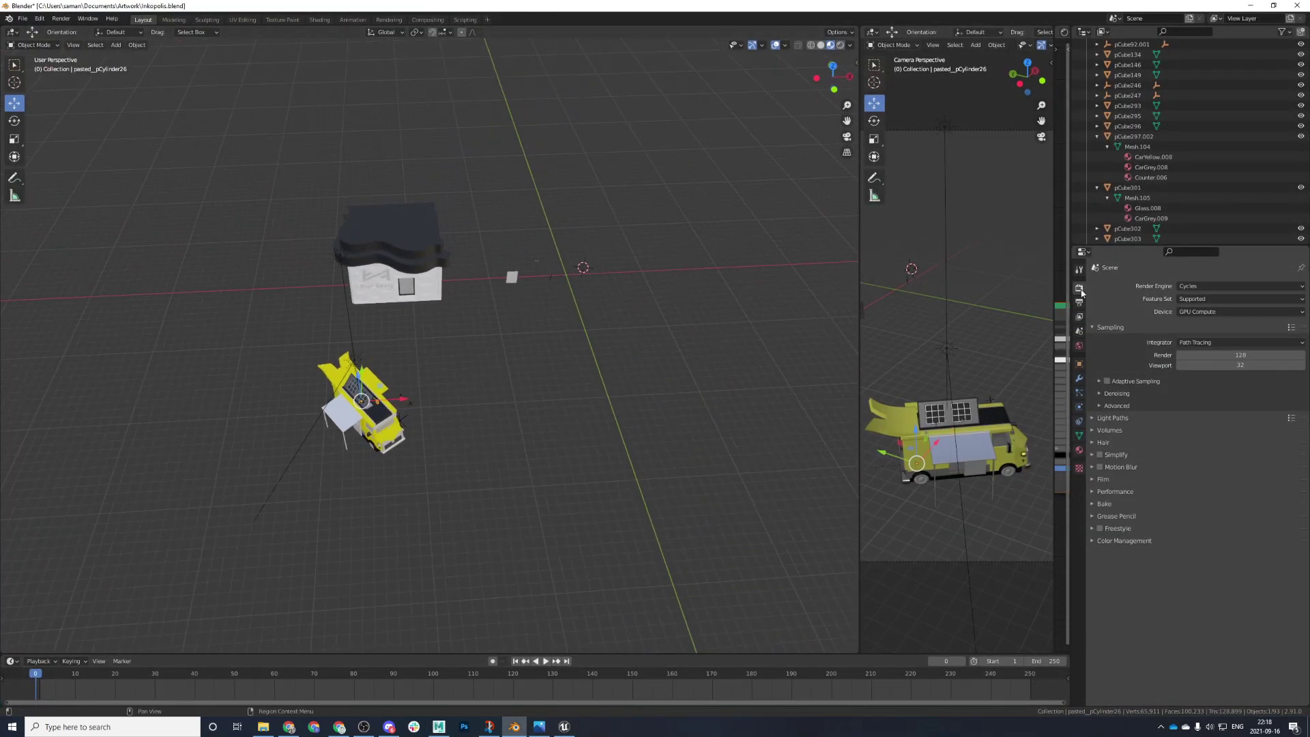
pyautogui.click(23, 18)
pyautogui.moveTo(66, 156)
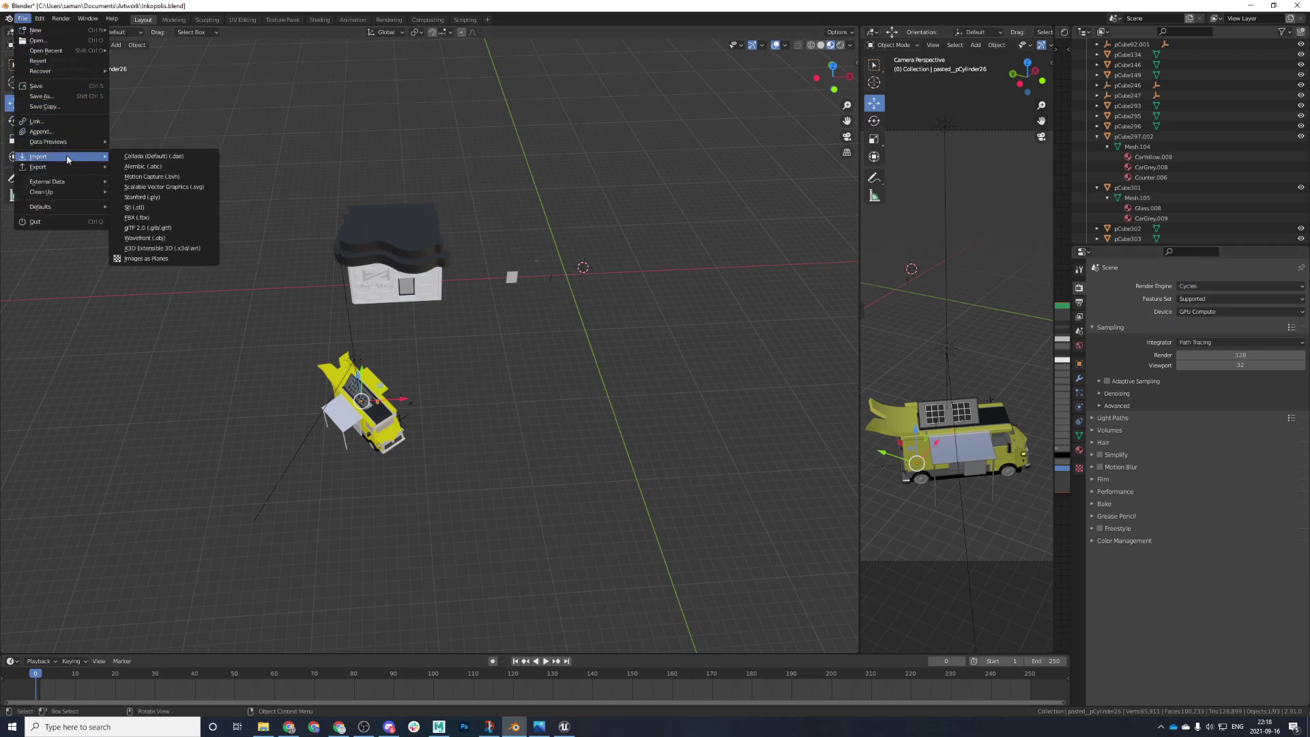
pyautogui.click(149, 218)
# - Import the arcade_danceMachine FBX from the project's FBXExports folder
pyautogui.click(574, 298)
pyautogui.doubleClick(563, 307)
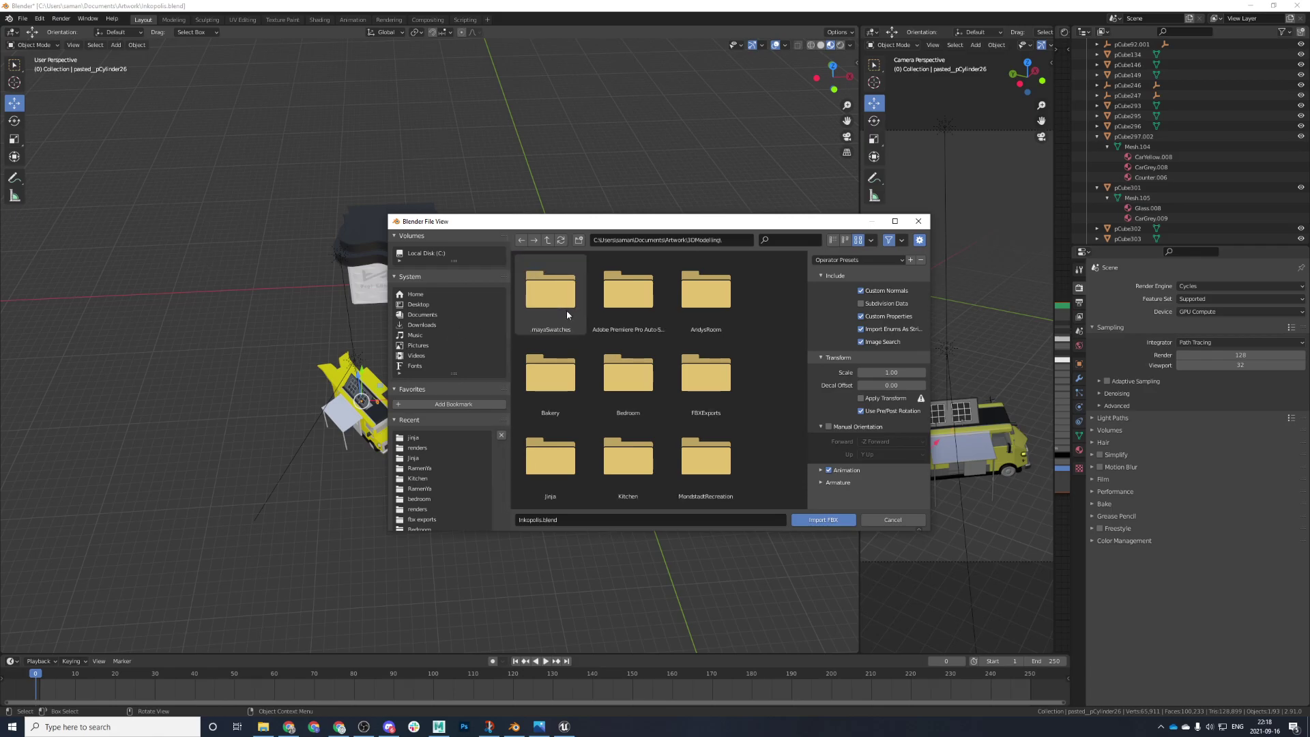
pyautogui.scroll(-1, 704, 359)
pyautogui.scroll(-4, 704, 359)
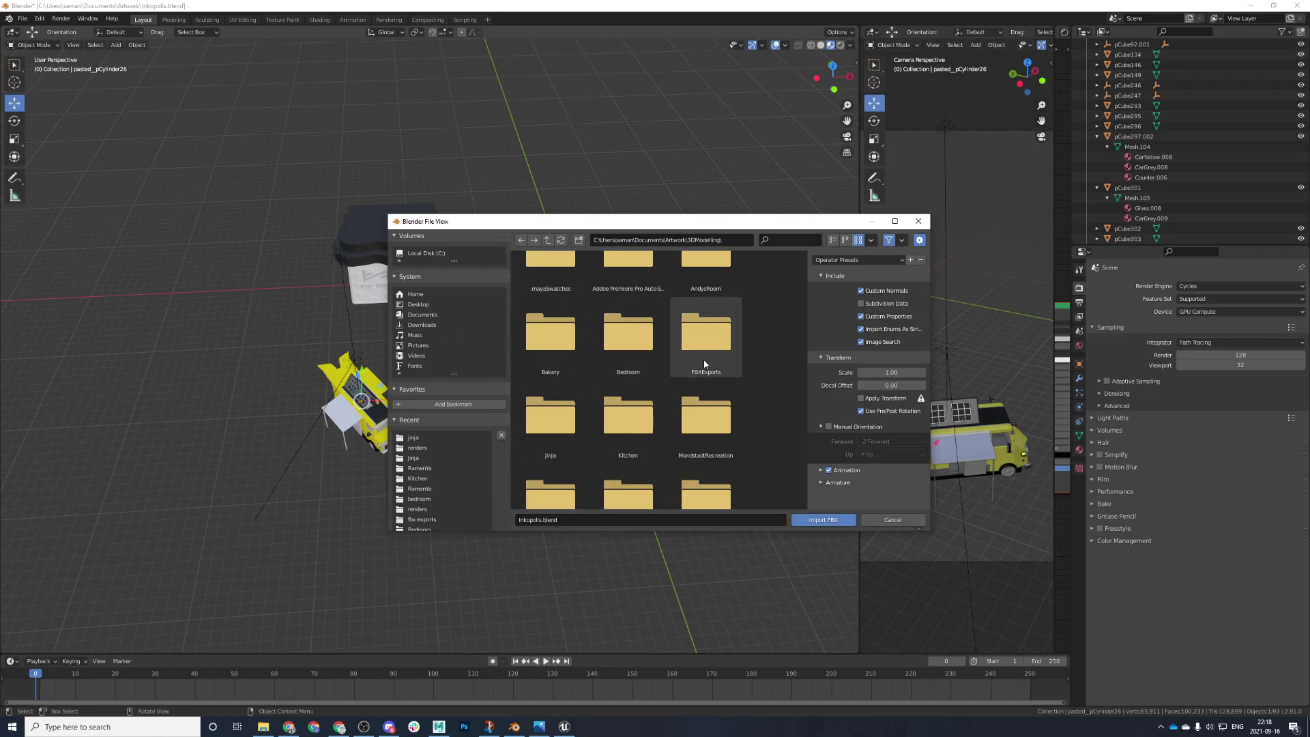
pyautogui.doubleClick(704, 375)
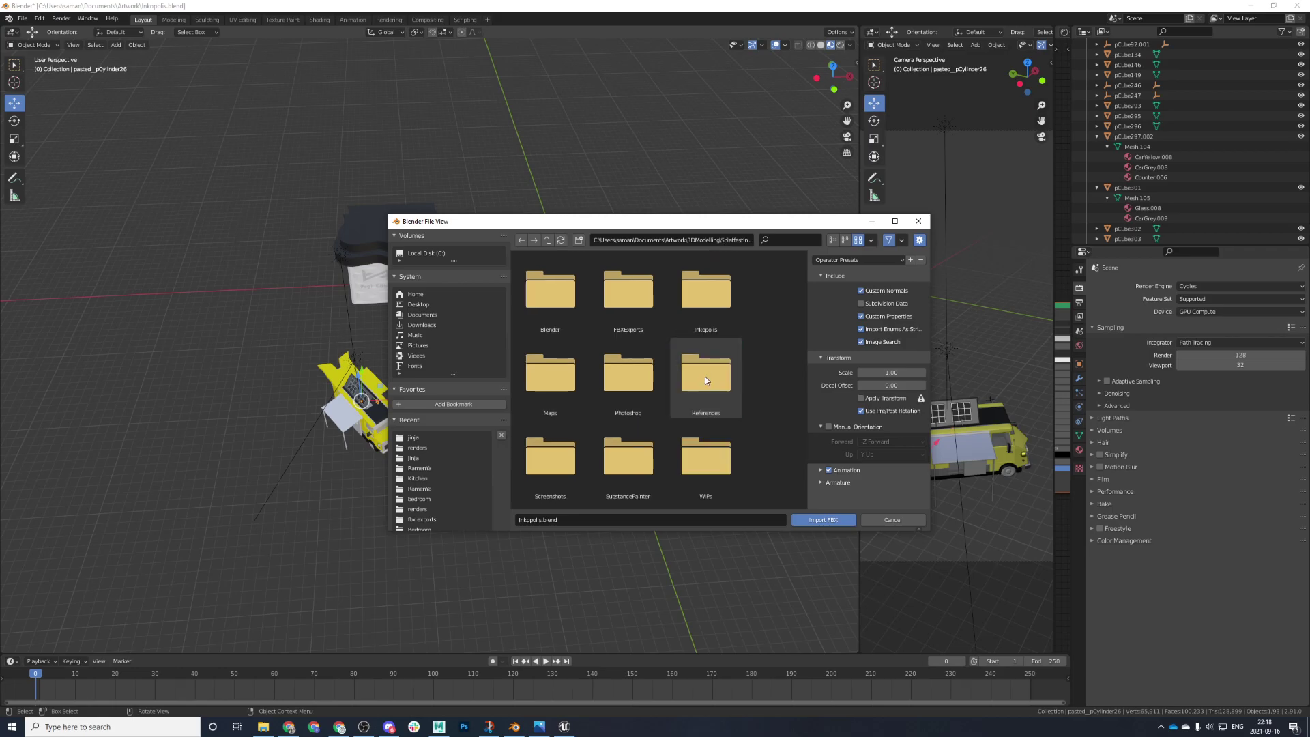
pyautogui.click(628, 307)
pyautogui.doubleClick(627, 307)
pyautogui.click(552, 299)
pyautogui.click(823, 519)
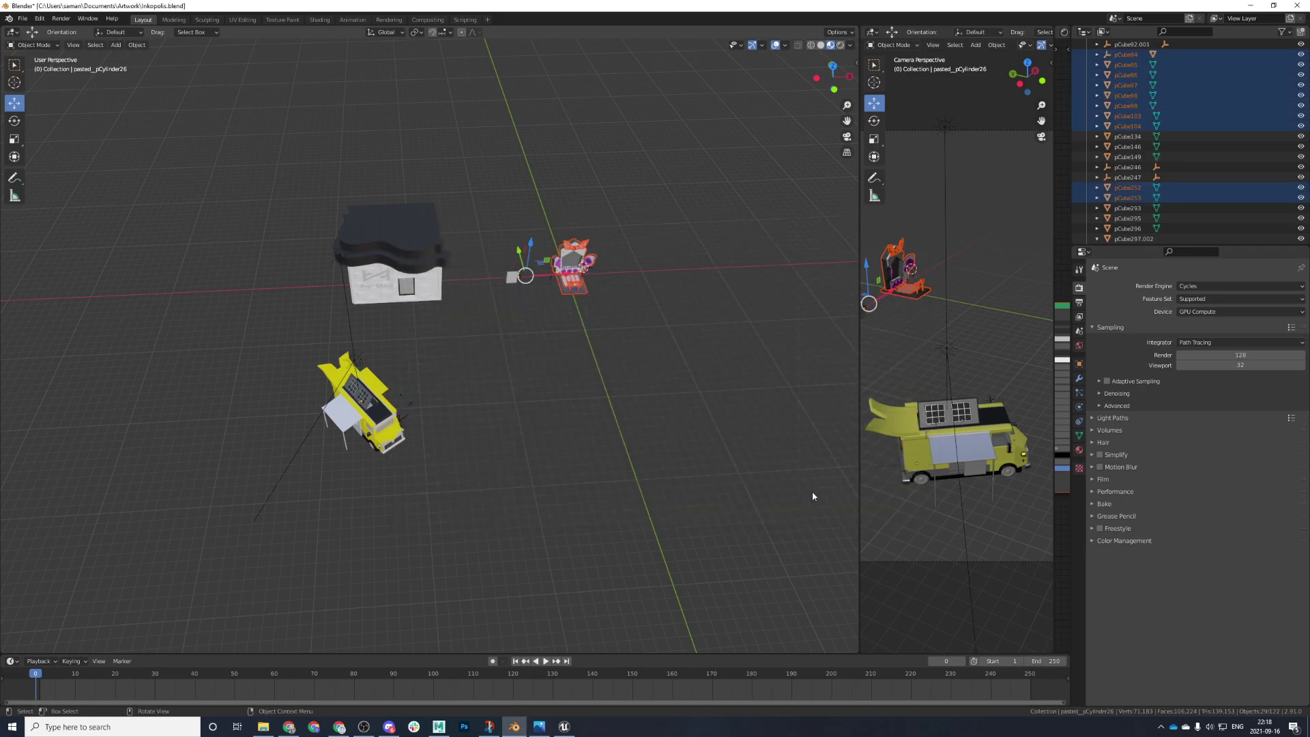
# - Set the origins of the imported dance machine parts to their geometry
pyautogui.click(137, 45)
pyautogui.moveTo(170, 76)
pyautogui.click(287, 96)
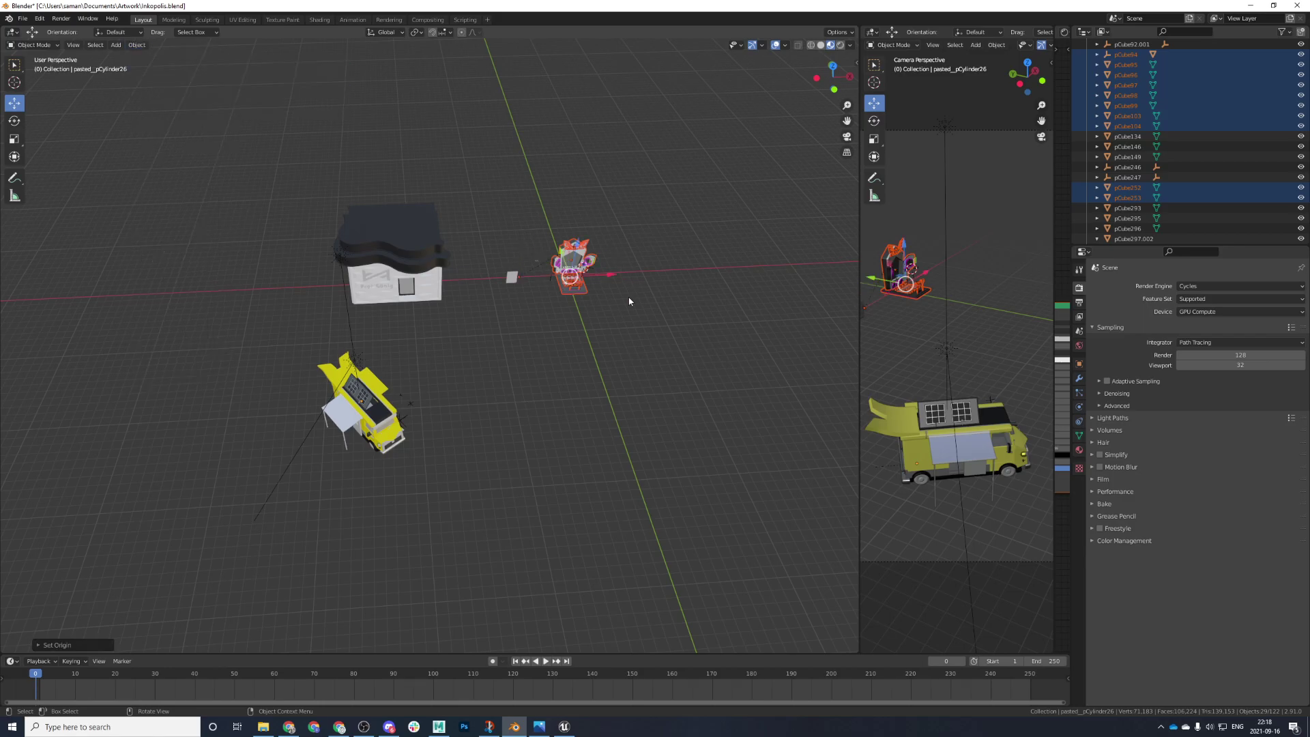
pyautogui.click(629, 300)
# - Box-select the dance machine's cabinet and floor base and move them aside from the scene's centre
pyautogui.moveTo(628, 303); pyautogui.dragTo(576, 350, button='middle')
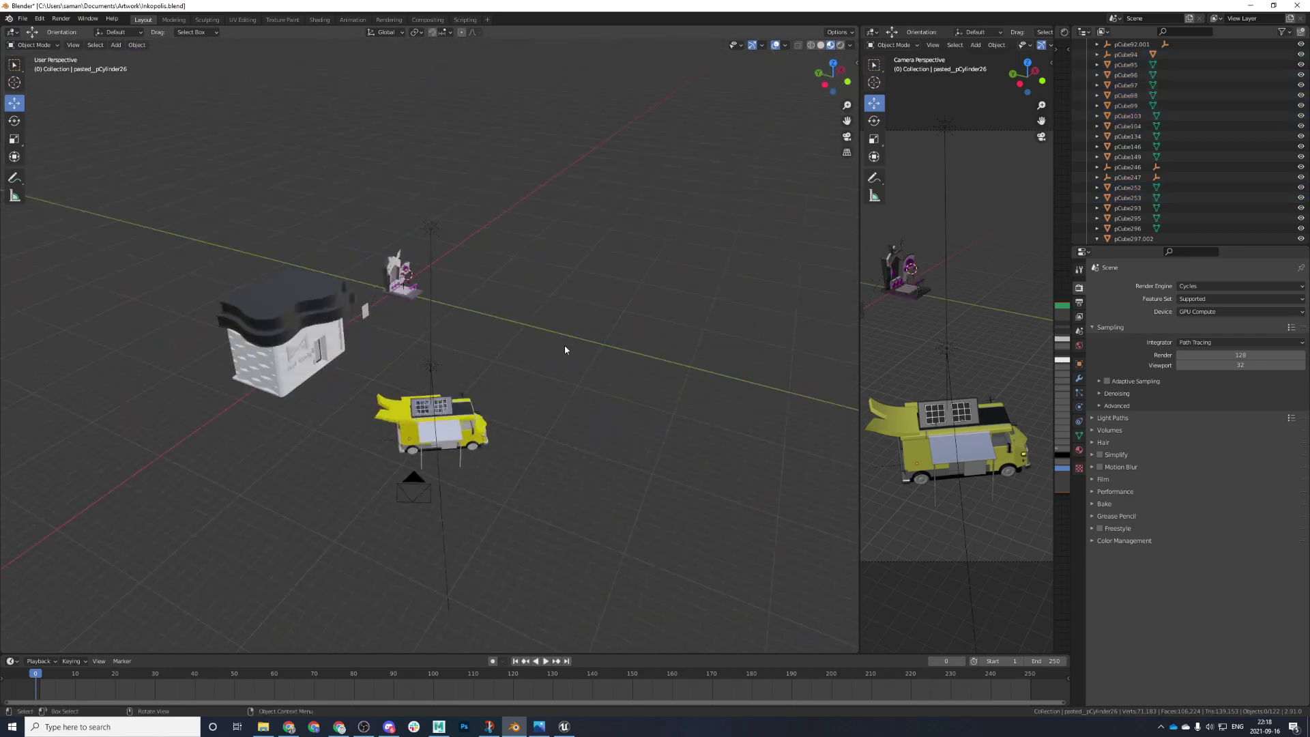
pyautogui.click(416, 286)
pyautogui.press('KP_Decimal')
pyautogui.scroll(-4, 560, 338)
pyautogui.scroll(-10, 1173, 159)
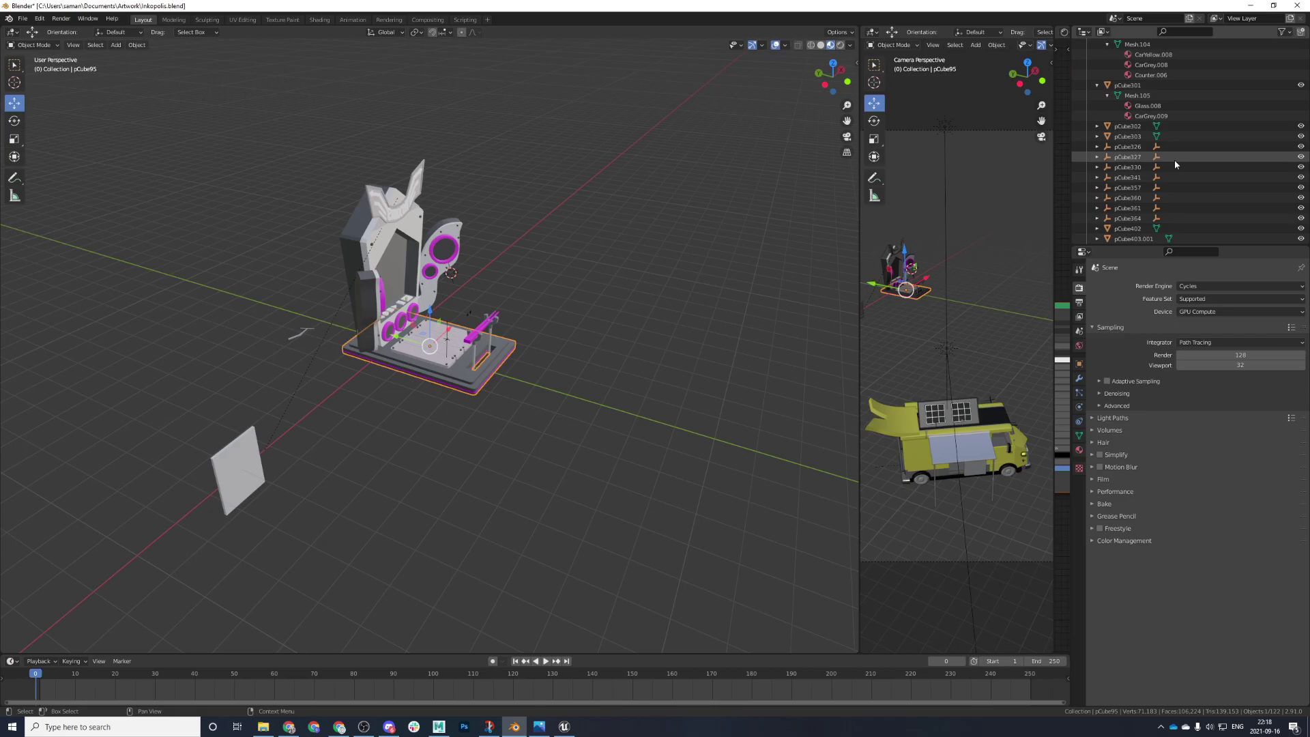
pyautogui.scroll(4, 1173, 171)
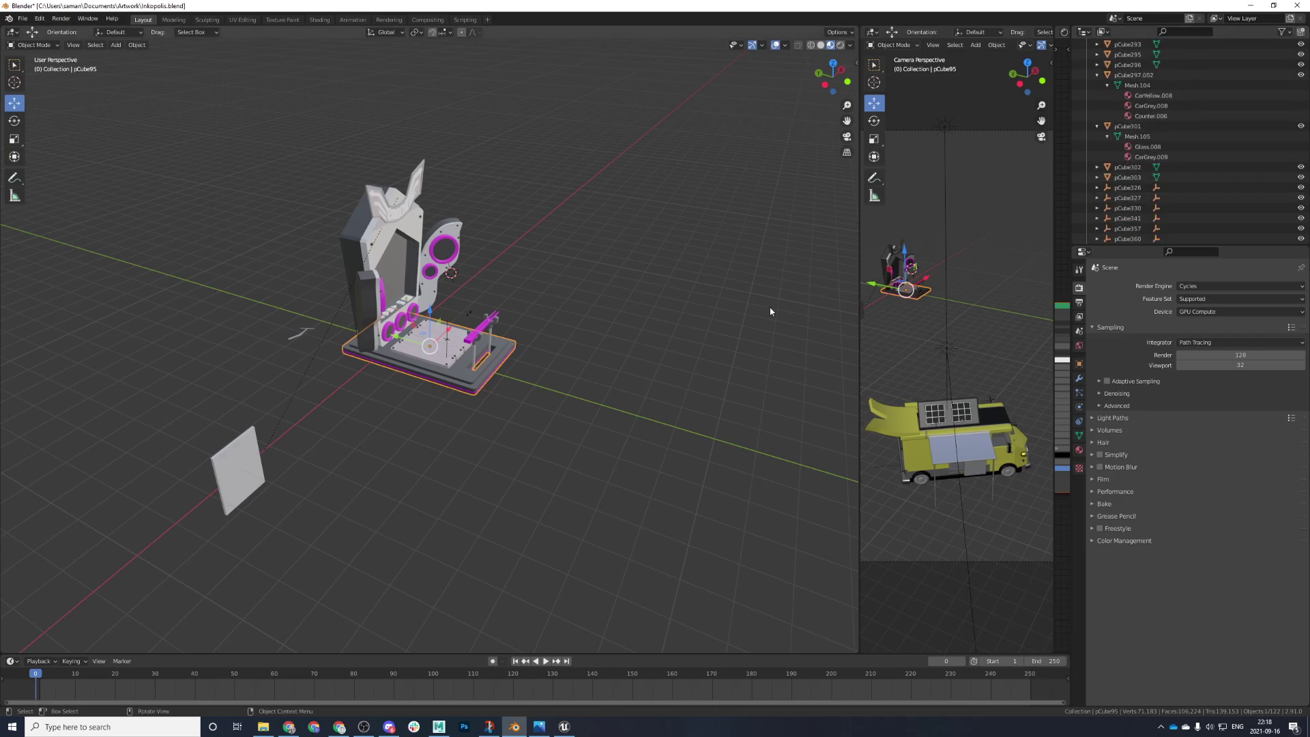
pyautogui.moveTo(774, 311); pyautogui.dragTo(654, 307, button='middle')
pyautogui.moveTo(332, 238); pyautogui.dragTo(505, 407)
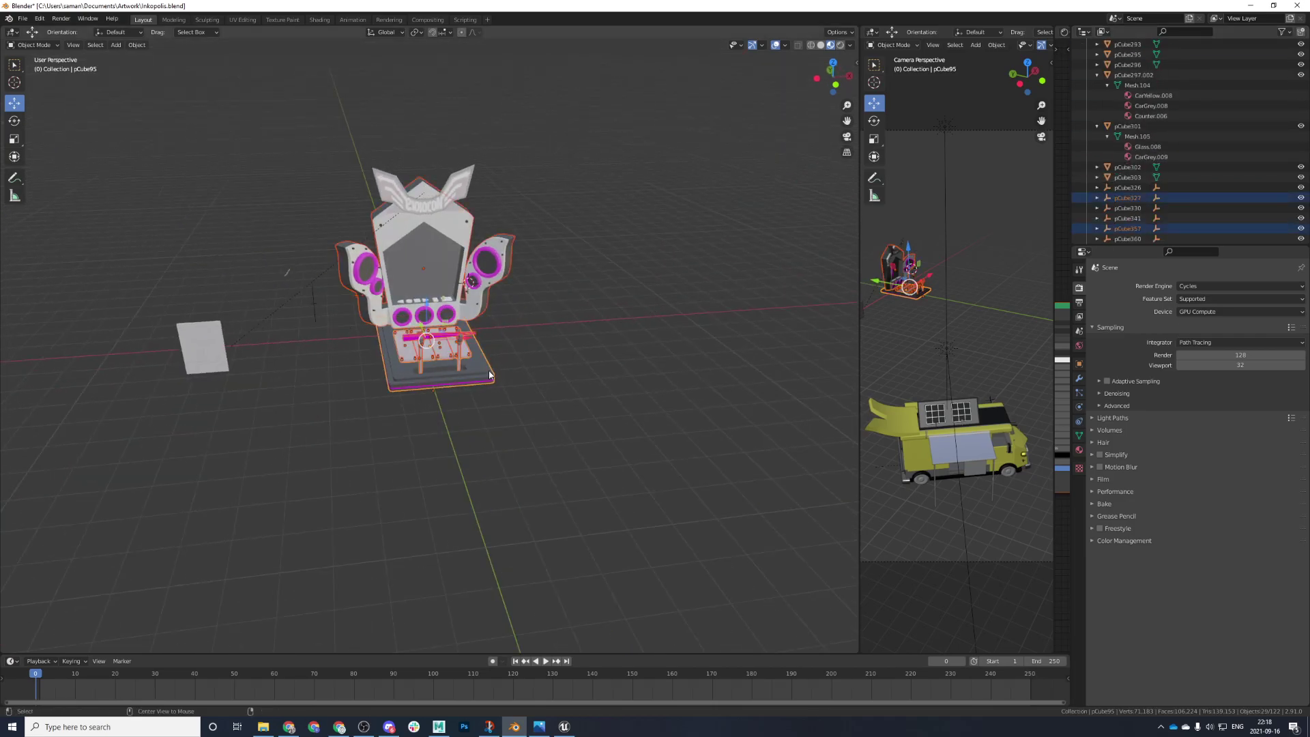
pyautogui.moveTo(468, 389); pyautogui.dragTo(406, 421, button='middle')
pyautogui.moveTo(450, 354); pyautogui.dragTo(671, 419)
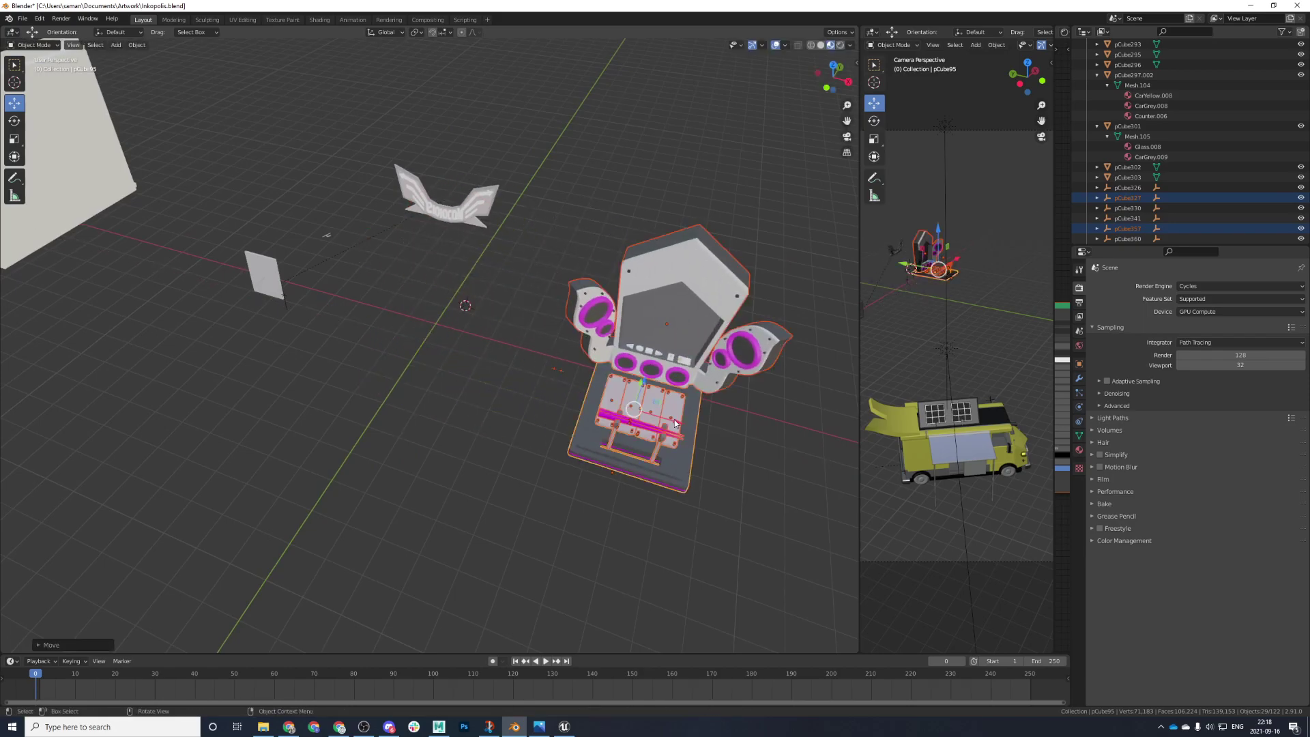
# - Delete the stray windshield wiper floating between the building and the dance machine
pyautogui.click(14, 121)
pyautogui.click(328, 237)
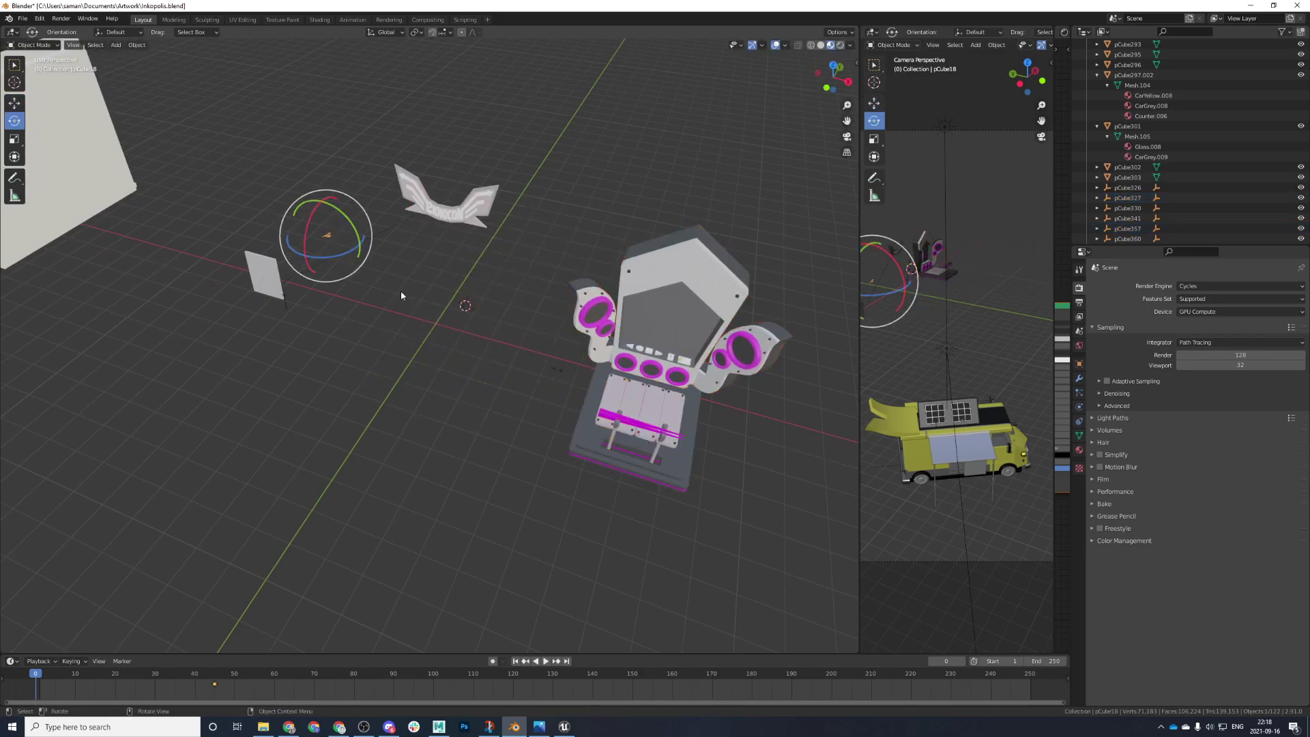
pyautogui.press('KP_Decimal')
pyautogui.moveTo(591, 363); pyautogui.dragTo(378, 356, button='middle')
pyautogui.click(260, 272)
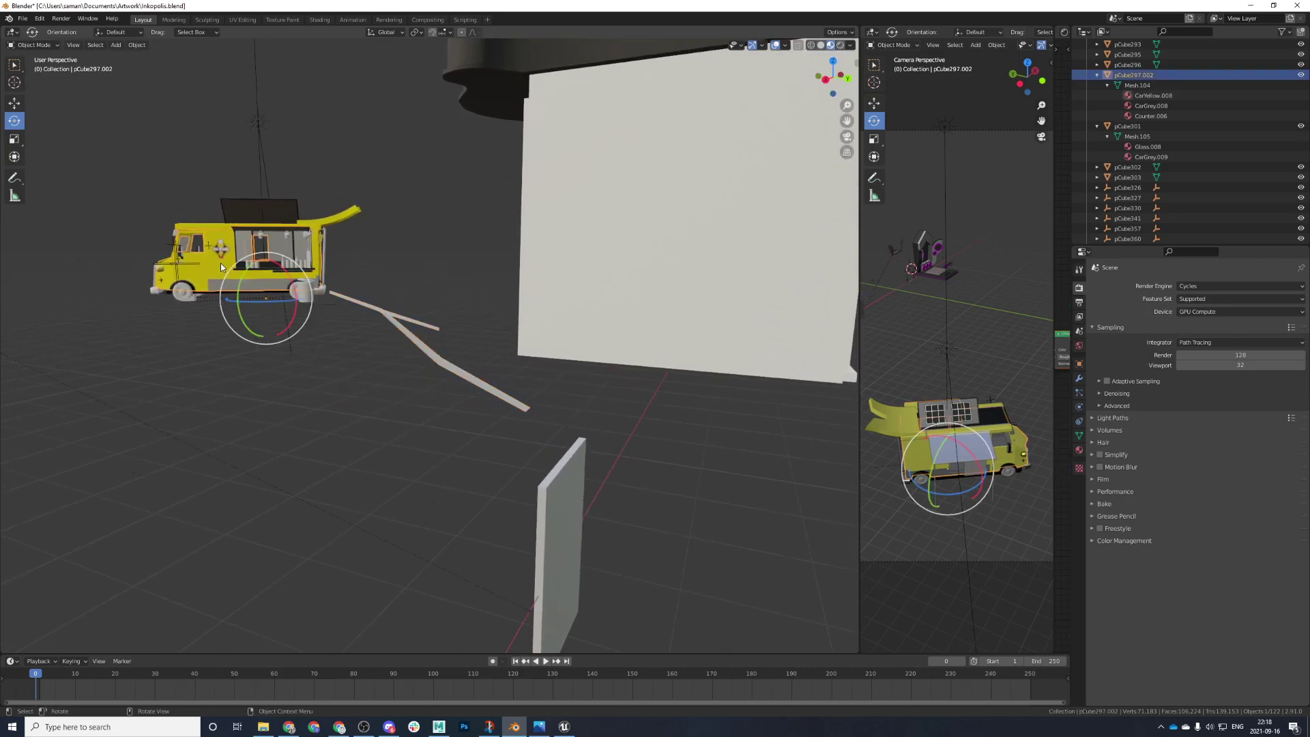
pyautogui.press('KP_Decimal')
pyautogui.moveTo(243, 312); pyautogui.dragTo(603, 346, button='middle')
pyautogui.hotkey('ctrl', 'z')
pyautogui.scroll(-8, 554, 387)
pyautogui.press('x')
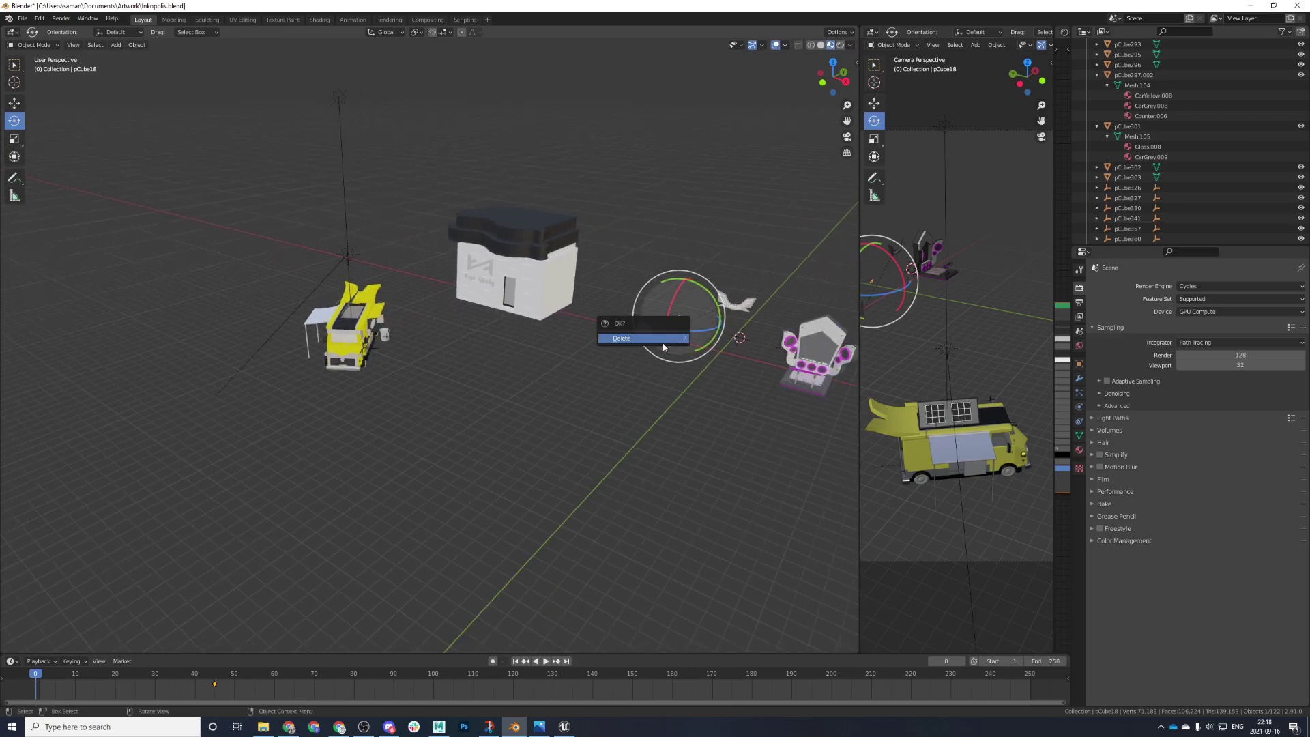
pyautogui.click(665, 343)
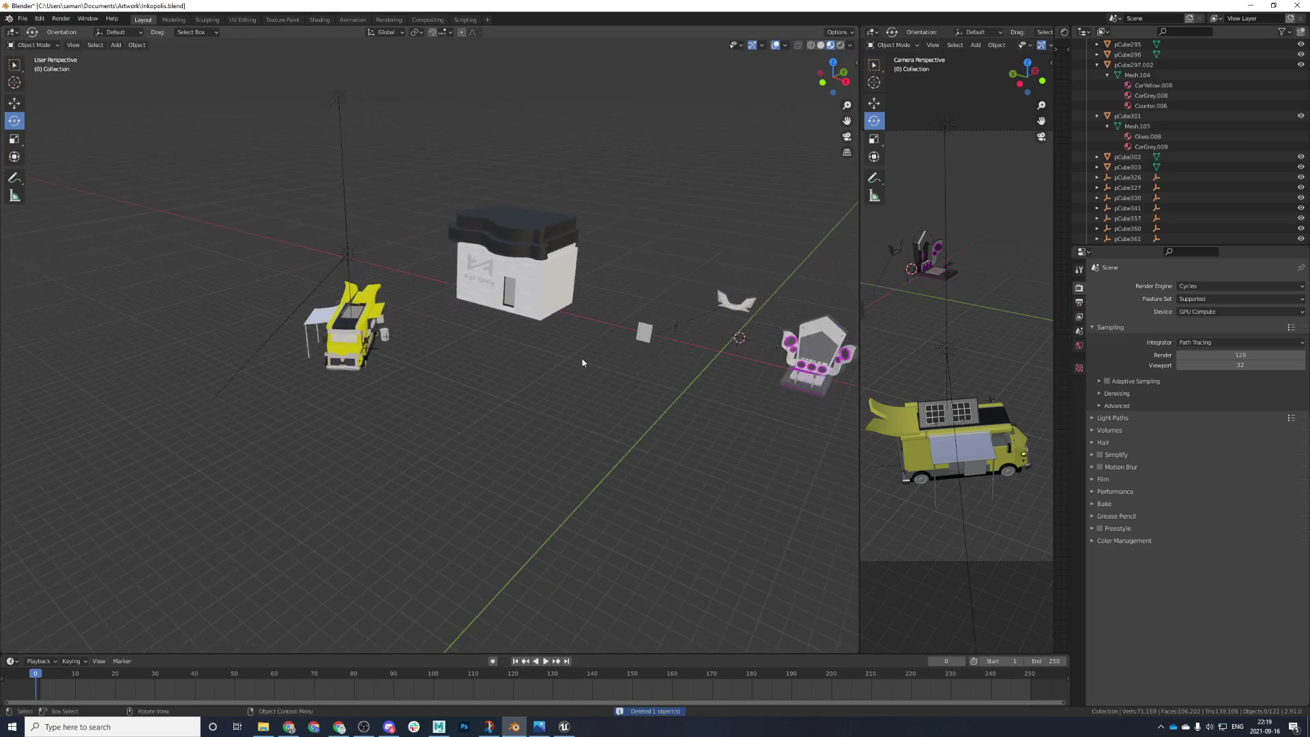
# - Duplicate the existing windshield wiper on the front of the yellow van and view the copy from the top
pyautogui.click(334, 345)
pyautogui.press('KP_Decimal')
pyautogui.click(341, 412)
pyautogui.press('KP_Decimal')
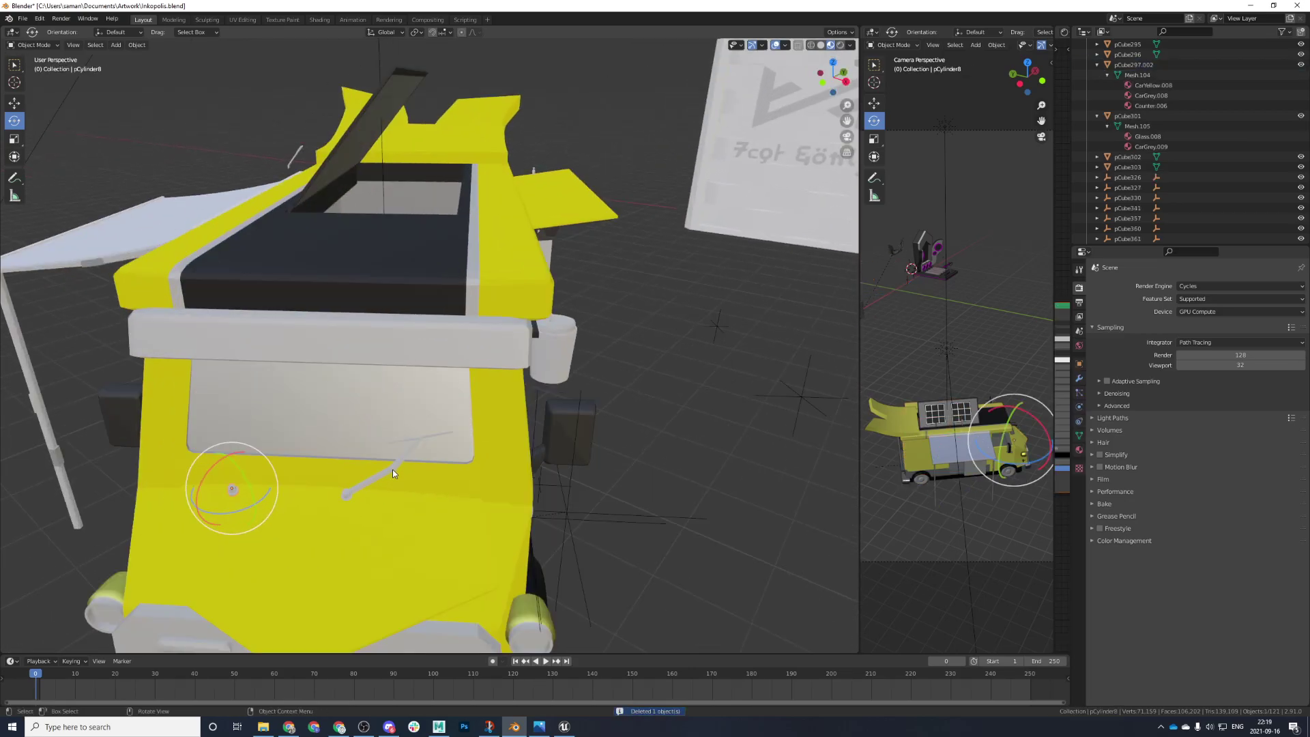
pyautogui.click(393, 472)
pyautogui.press('KP_Decimal')
pyautogui.press('g')
pyautogui.press('x')
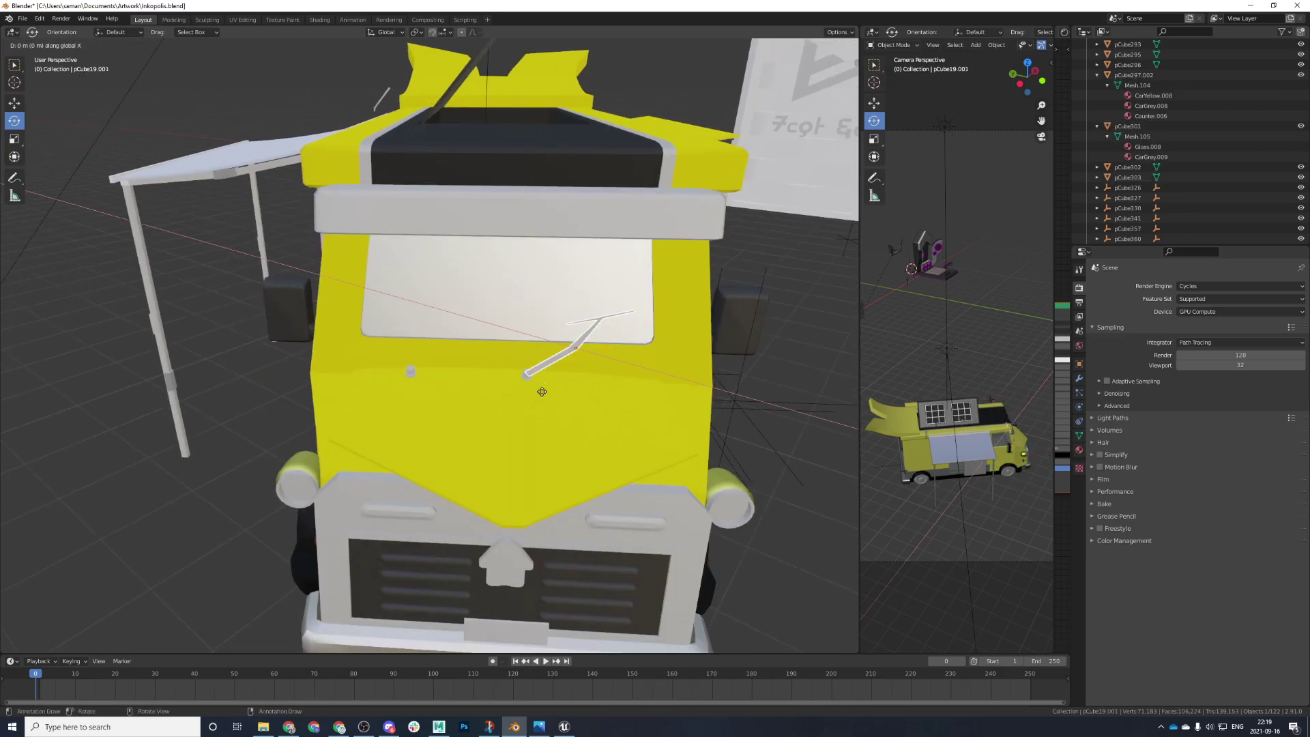
pyautogui.press('y')
pyautogui.click(410, 364)
pyautogui.press('KP_7')
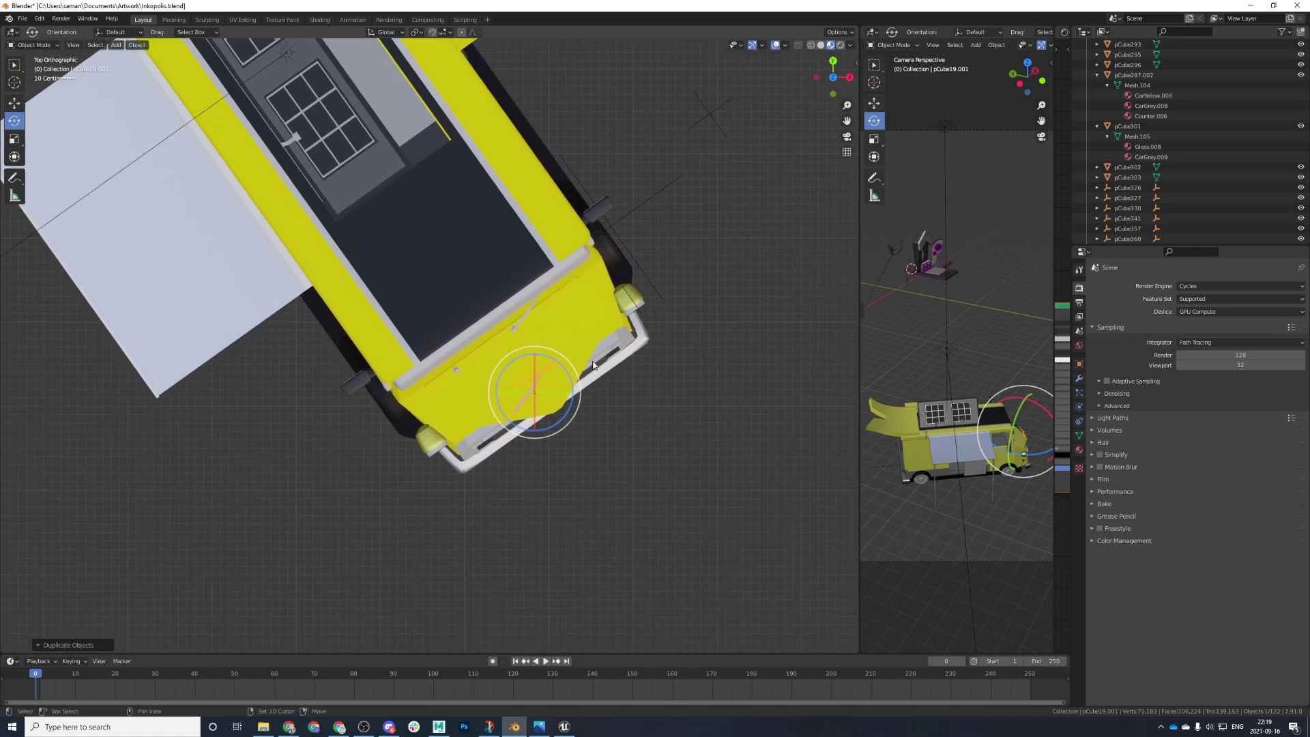
# - Move the duplicated wiper across the van's front toward the empty wiper mount
pyautogui.scroll(3, 597, 372)
pyautogui.press('w')
pyautogui.moveTo(610, 390); pyautogui.dragTo(558, 345)
pyautogui.moveTo(520, 300); pyautogui.dragTo(519, 313)
# - Fine-tune the duplicated wiper's position so its arm sits on the second mount, and inspect it against the windshield
pyautogui.keyDown('shift'); pyautogui.moveTo(613, 404); pyautogui.dragTo(529, 410, button='middle'); pyautogui.keyUp('shift')
pyautogui.scroll(6, 534, 400)
pyautogui.scroll(-3, 534, 400)
pyautogui.moveTo(469, 362); pyautogui.dragTo(465, 359)
pyautogui.click(455, 359)
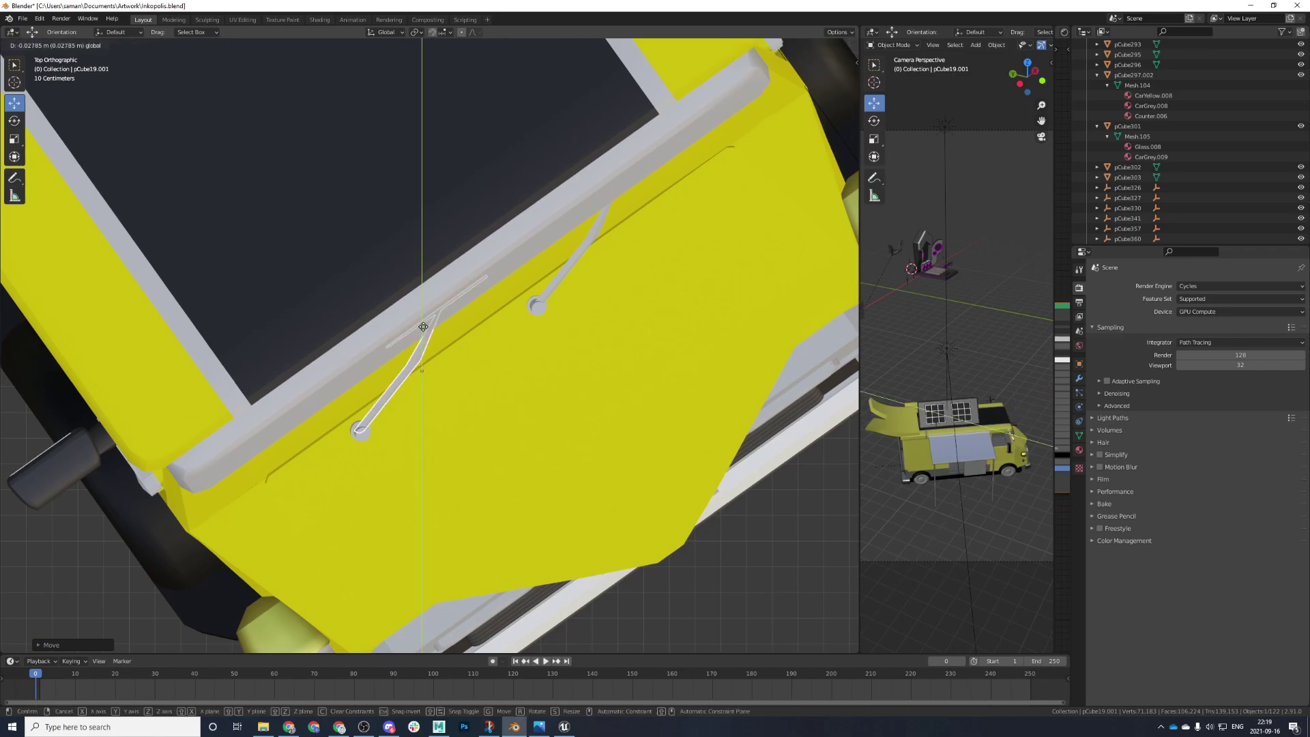
pyautogui.click(467, 371)
pyautogui.hotkey('ctrl', 'alt', 'q')
pyautogui.scroll(3, 547, 280)
pyautogui.moveTo(596, 334); pyautogui.dragTo(489, 225, button='middle')
pyautogui.hotkey('ctrl', 'alt', 'q')
pyautogui.click(575, 301)
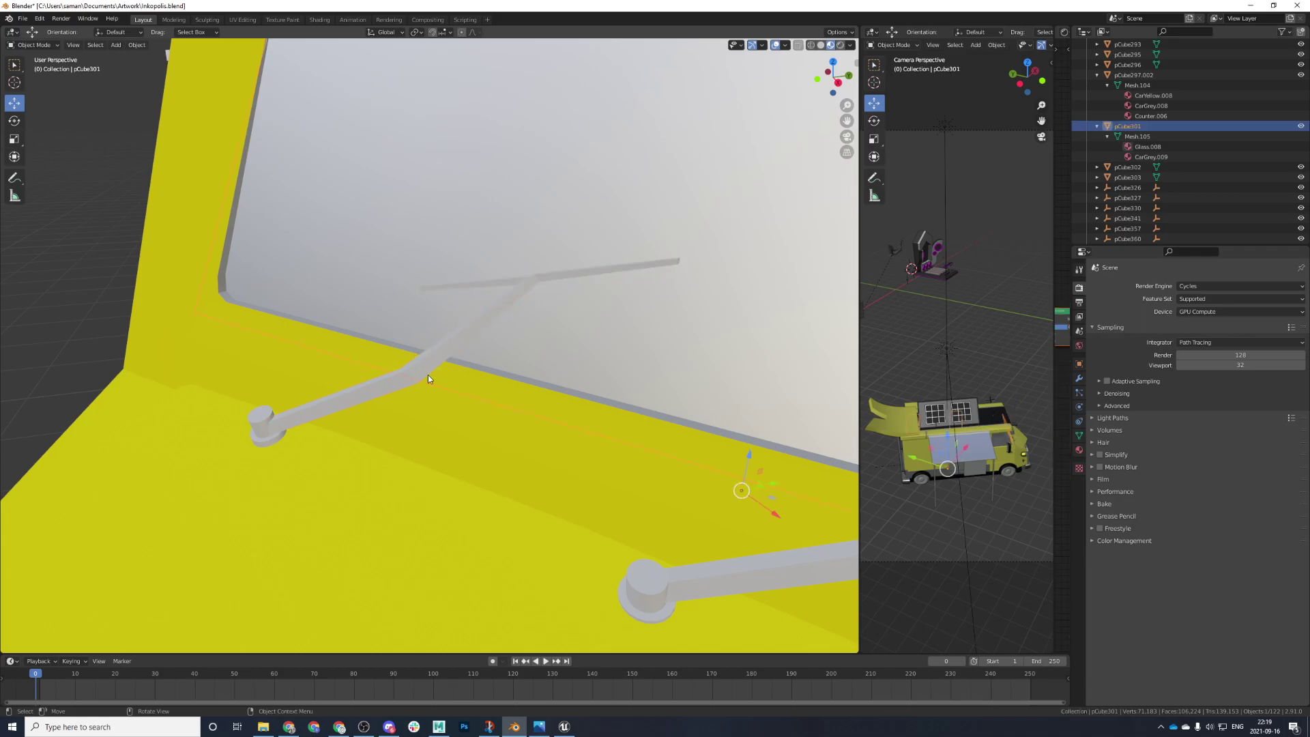
pyautogui.click(436, 370)
# - Delete the loose white slab standing between the building and the dance machine
pyautogui.scroll(-15, 404, 395)
pyautogui.moveTo(513, 400); pyautogui.dragTo(585, 254, button='middle')
pyautogui.click(585, 253)
pyautogui.press('KP_Decimal')
pyautogui.scroll(-2, 628, 274)
pyautogui.moveTo(597, 309); pyautogui.dragTo(634, 371, button='middle')
pyautogui.press('x')
pyautogui.press('x')
pyautogui.click(634, 369)
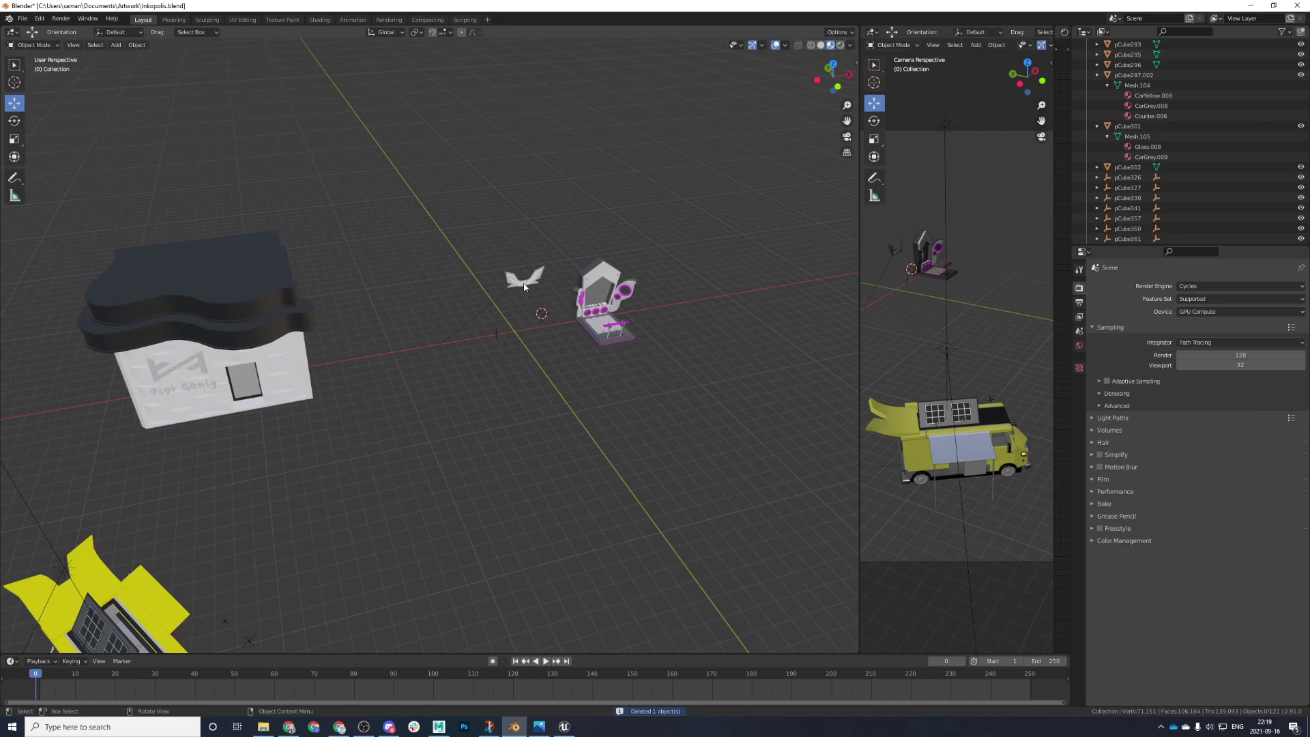
# - Frame the winged sign beside the dance machine and look through the scene's object hierarchy, expanding several polySurface entries
pyautogui.click(524, 286)
pyautogui.press('KP_Decimal')
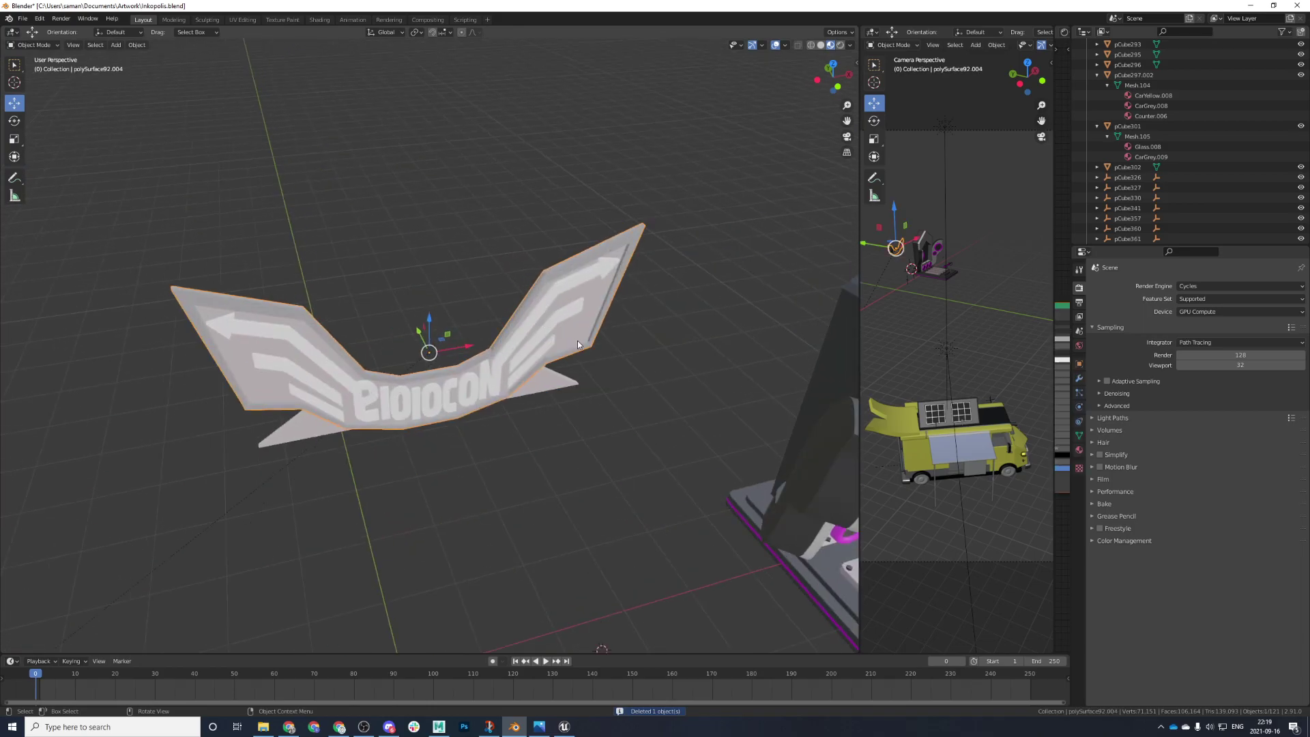
pyautogui.scroll(-15, 1206, 223)
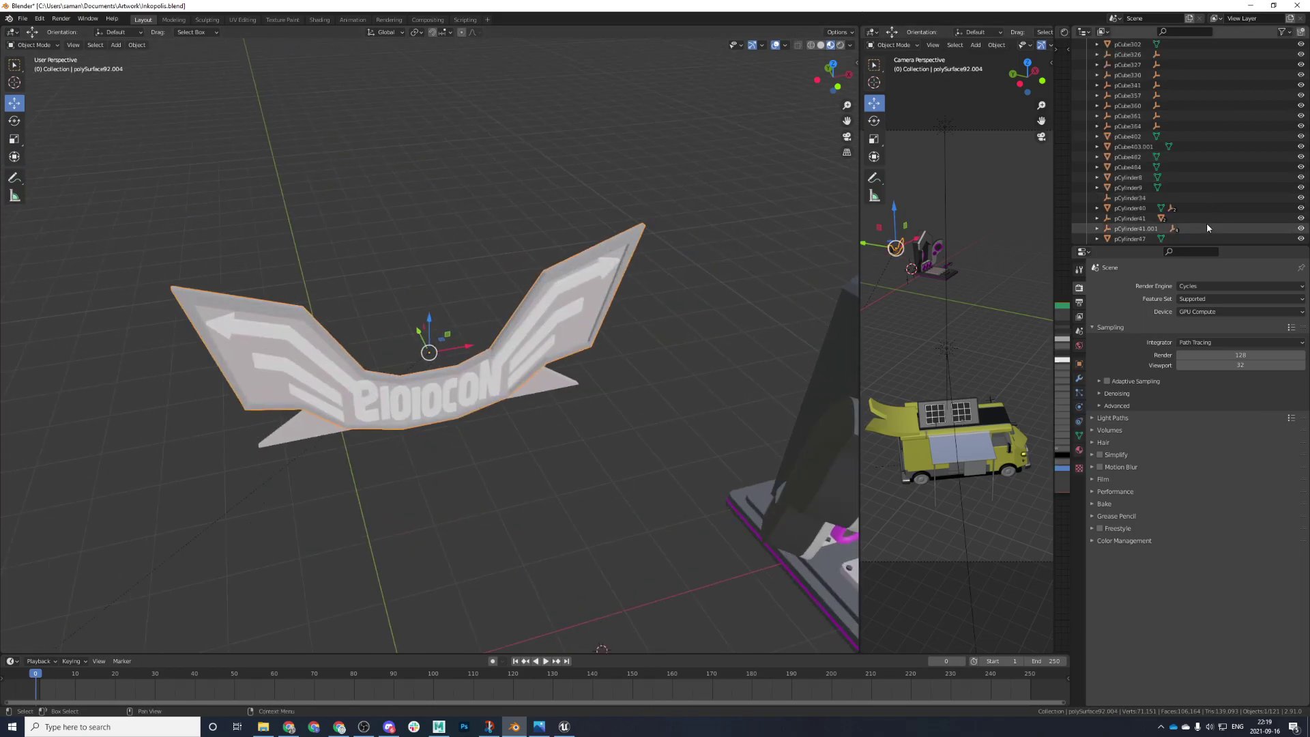
pyautogui.scroll(20, 1206, 223)
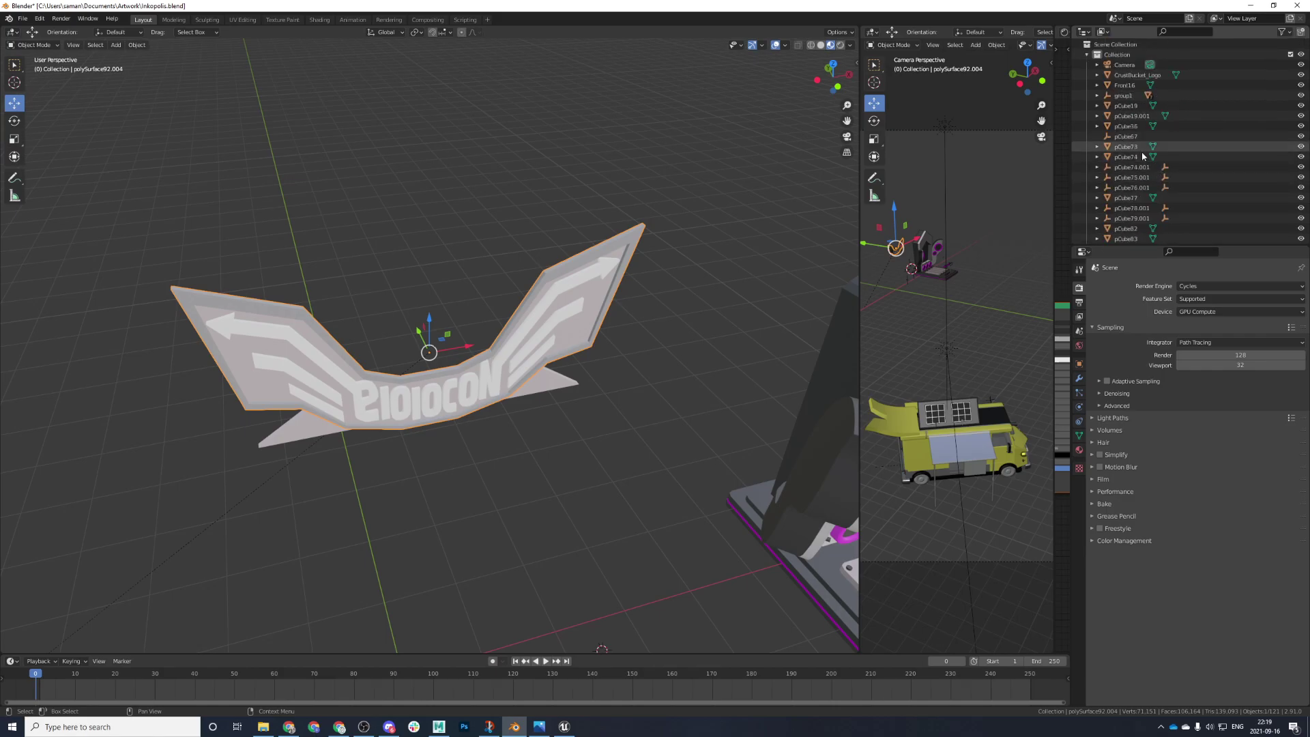
pyautogui.scroll(-10, 1148, 165)
pyautogui.scroll(-10, 1149, 165)
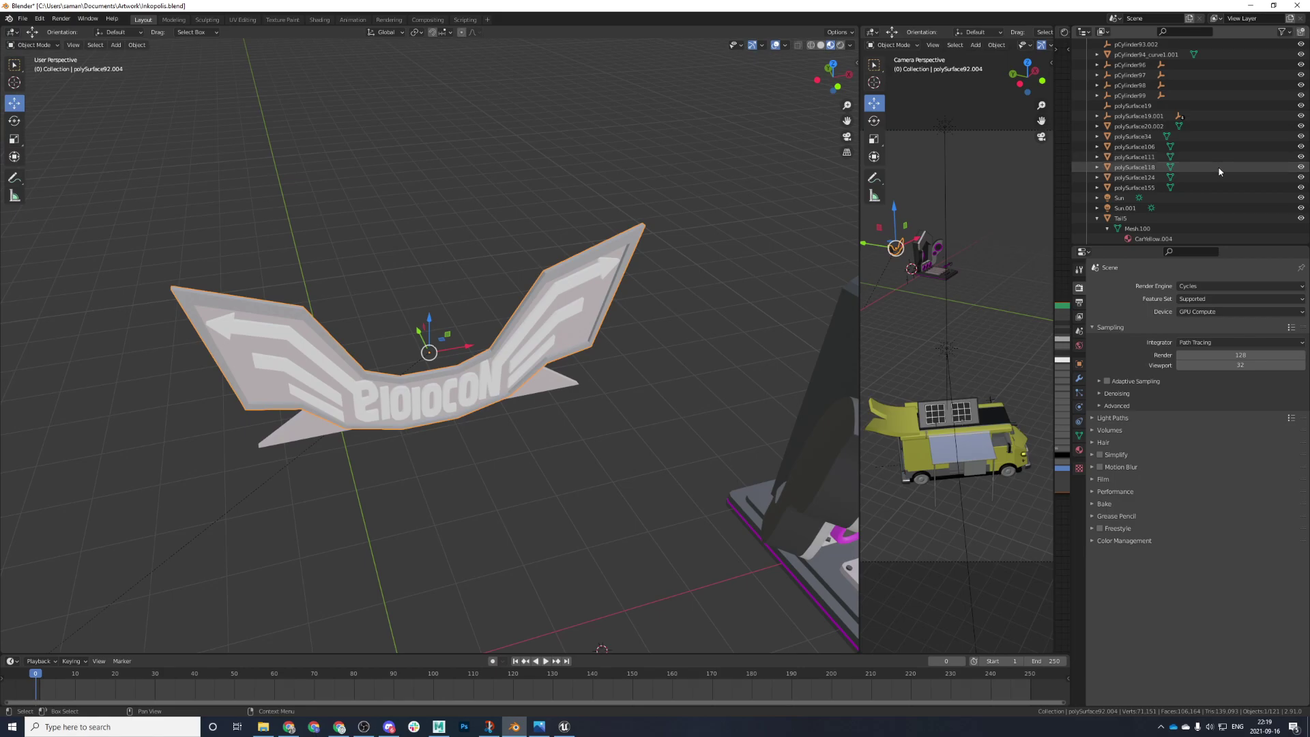
pyautogui.click(1097, 116)
pyautogui.click(1097, 146)
pyautogui.click(1097, 167)
pyautogui.click(1097, 187)
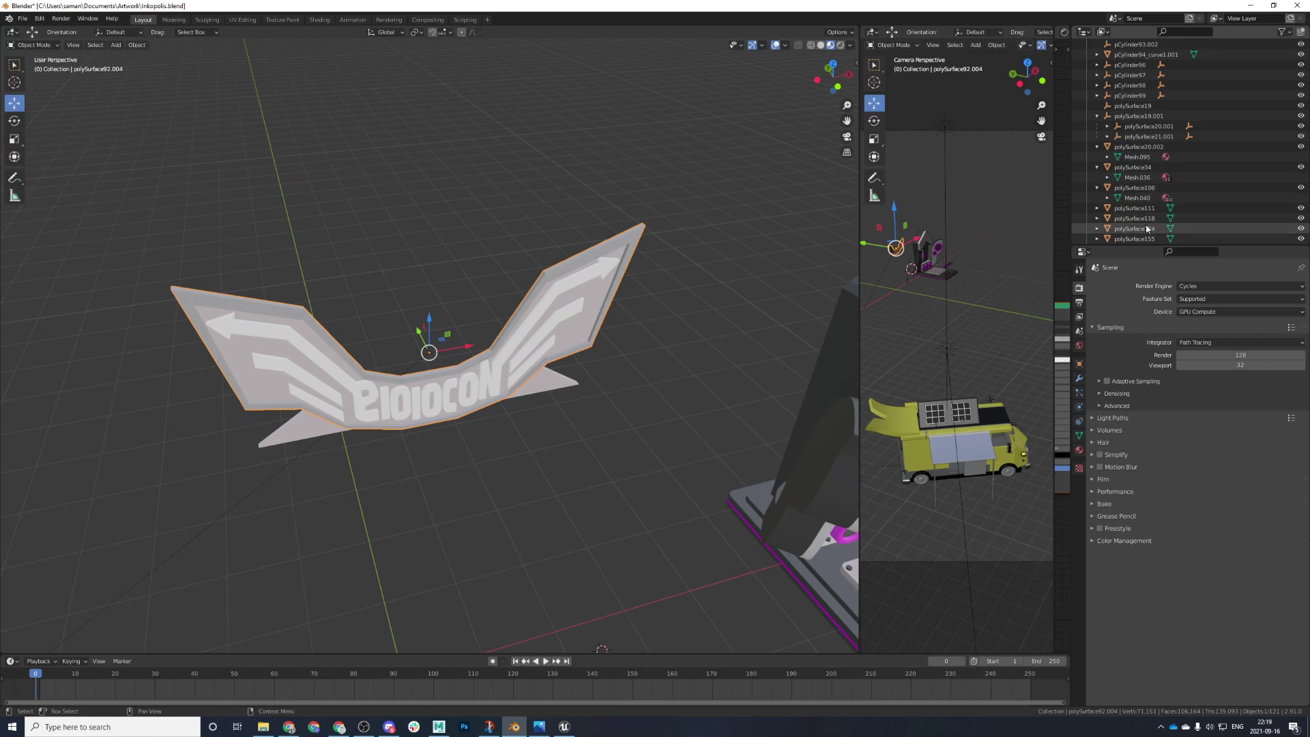
pyautogui.scroll(-4, 1101, 191)
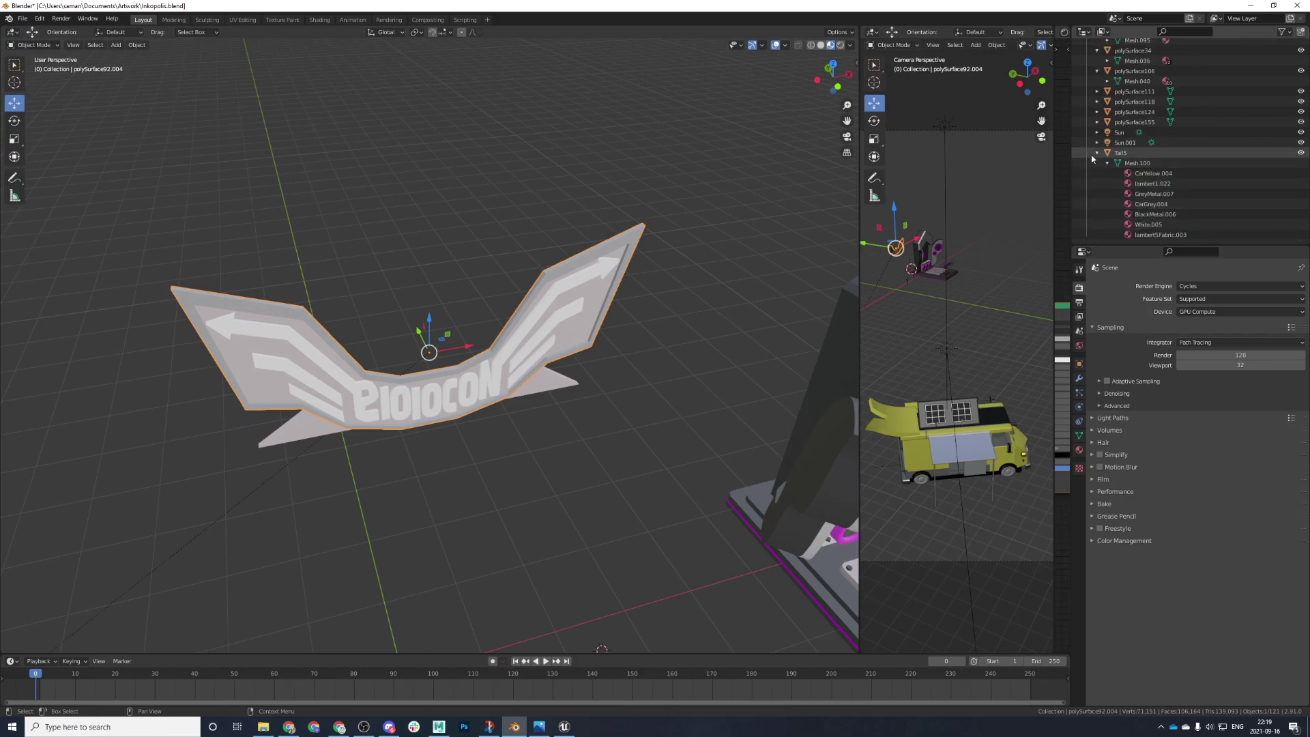
# - Select the winged sign and locate its board by filtering the object hierarchy for 92.004, and clear the filter
pyautogui.click(523, 339)
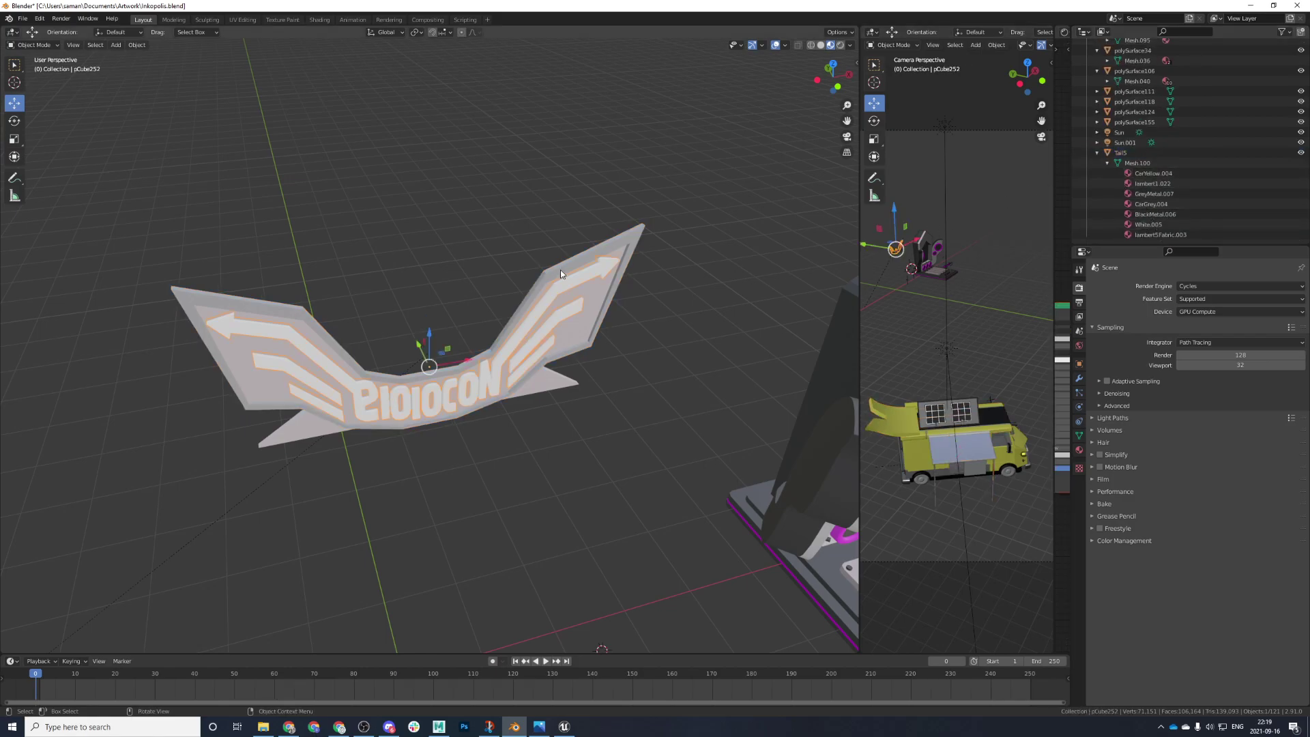
pyautogui.click(588, 260)
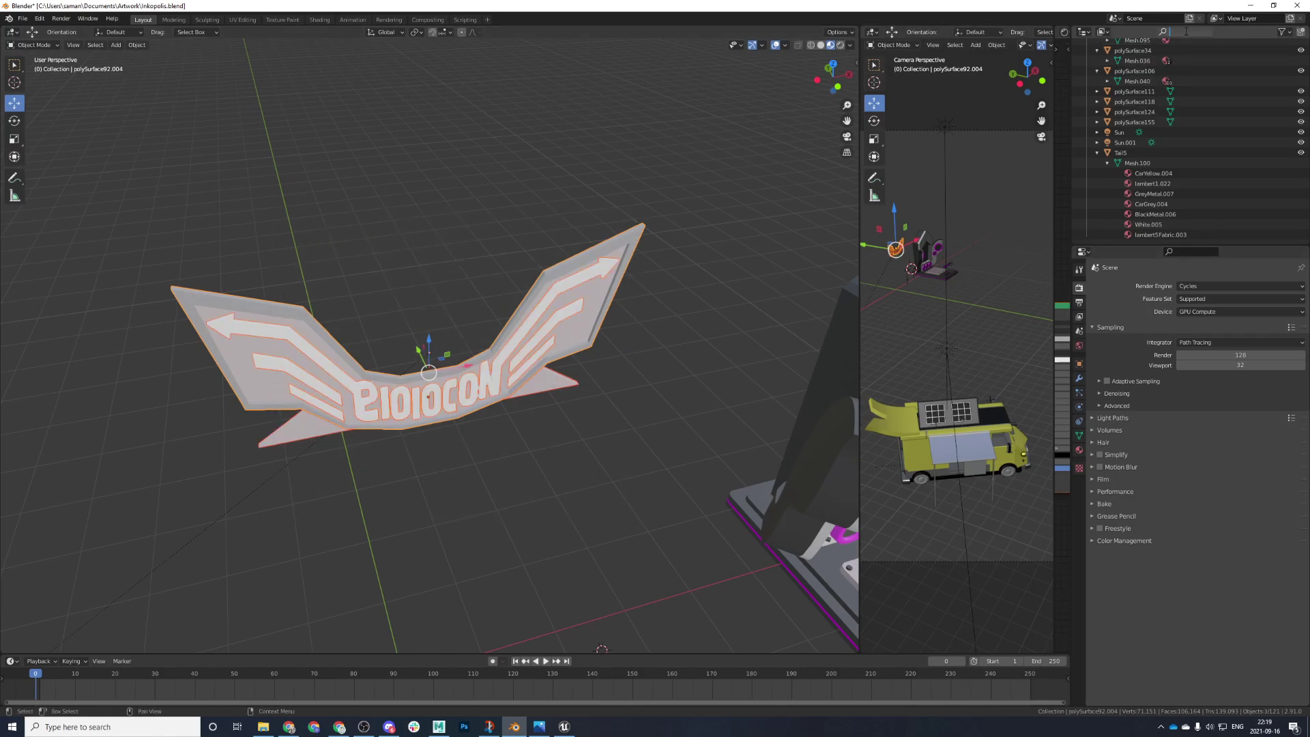
pyautogui.write('92.004')
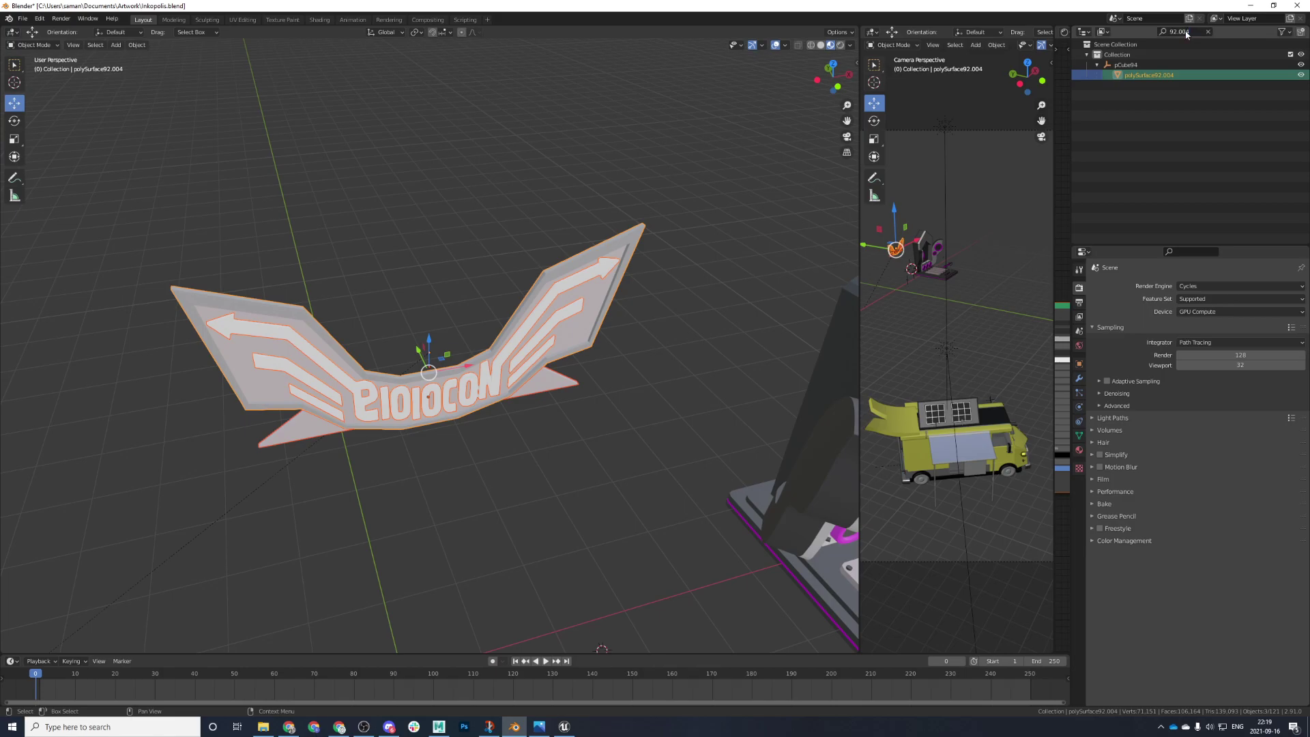
pyautogui.click(1152, 76)
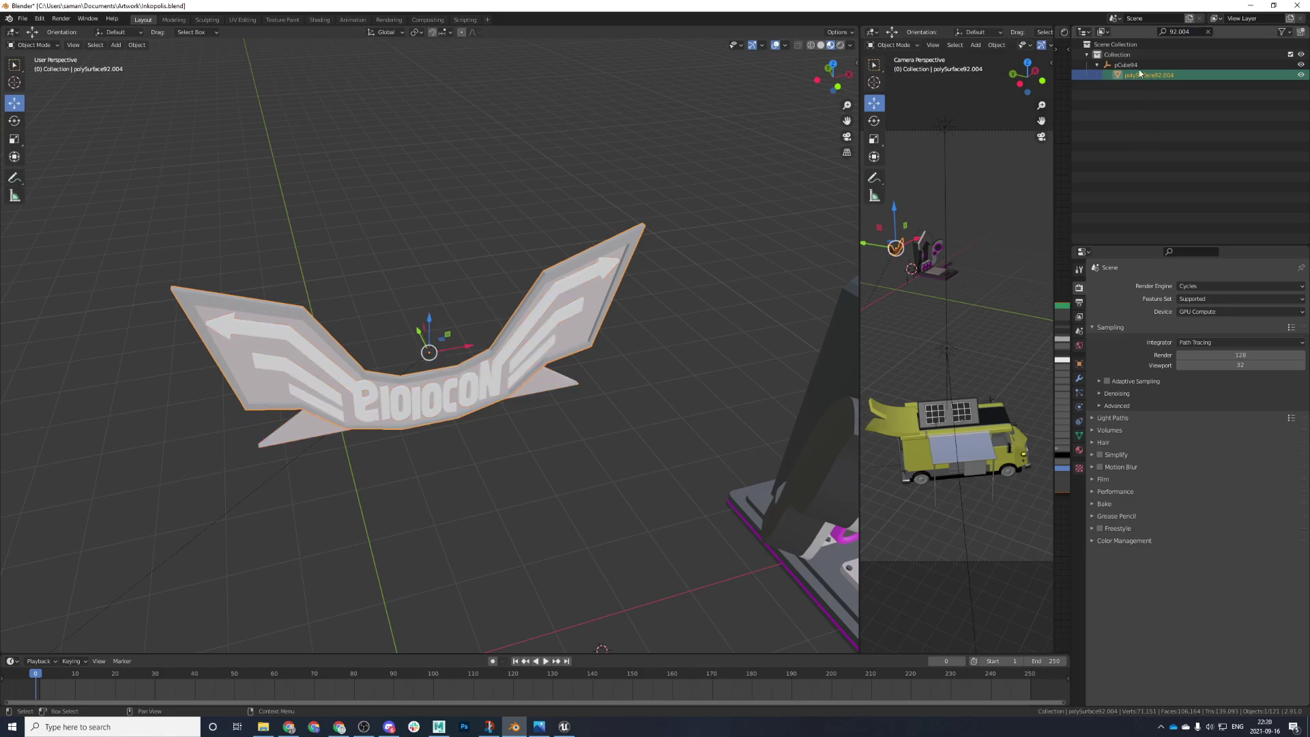
pyautogui.click(1207, 32)
# - Expand pCube252 and pCube253 in the object hierarchy to examine their meshes, and deselect everything
pyautogui.scroll(-8, 1233, 144)
pyautogui.click(1096, 75)
pyautogui.click(1097, 64)
pyautogui.click(1099, 85)
pyautogui.click(727, 292)
pyautogui.scroll(-5, 727, 292)
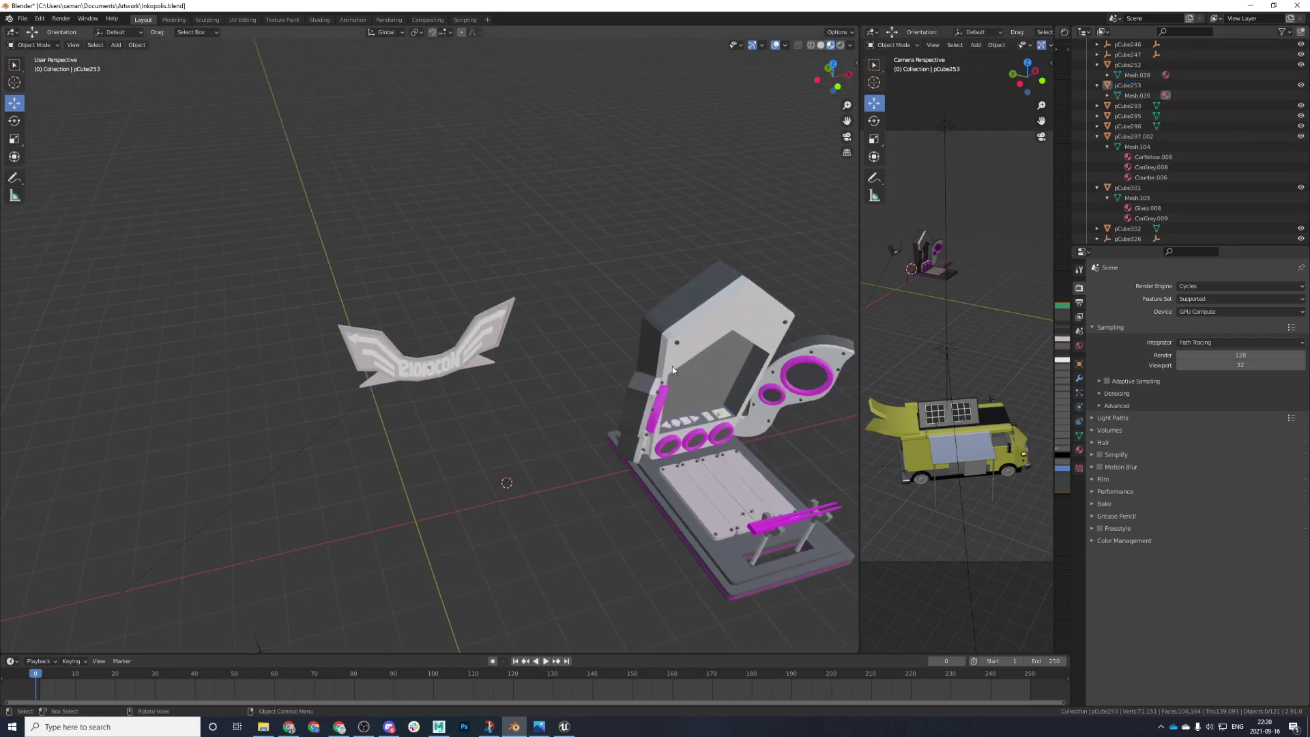
# - Select the dance machine's cabinet, search the object hierarchy for 106 to locate it, and clear the search
pyautogui.scroll(1, 673, 367)
pyautogui.click(706, 358)
pyautogui.scroll(7, 1168, 198)
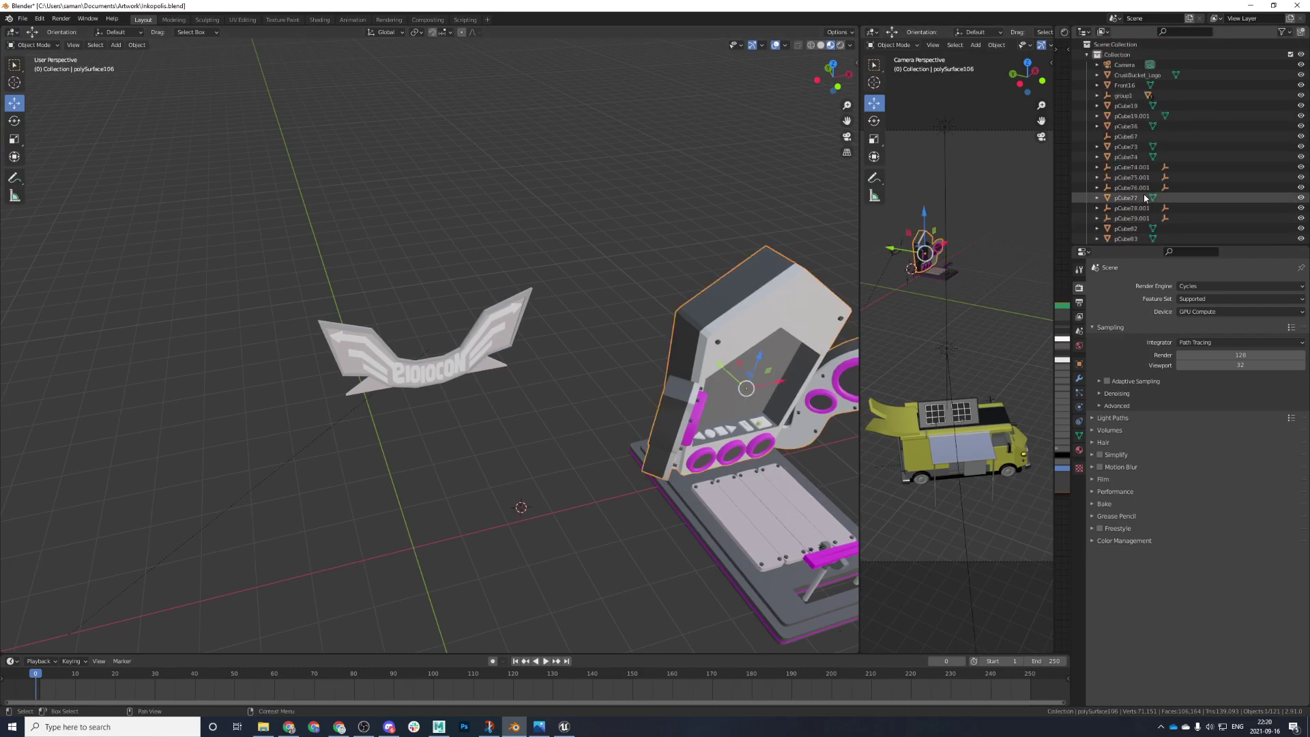
pyautogui.scroll(-2, 1157, 82)
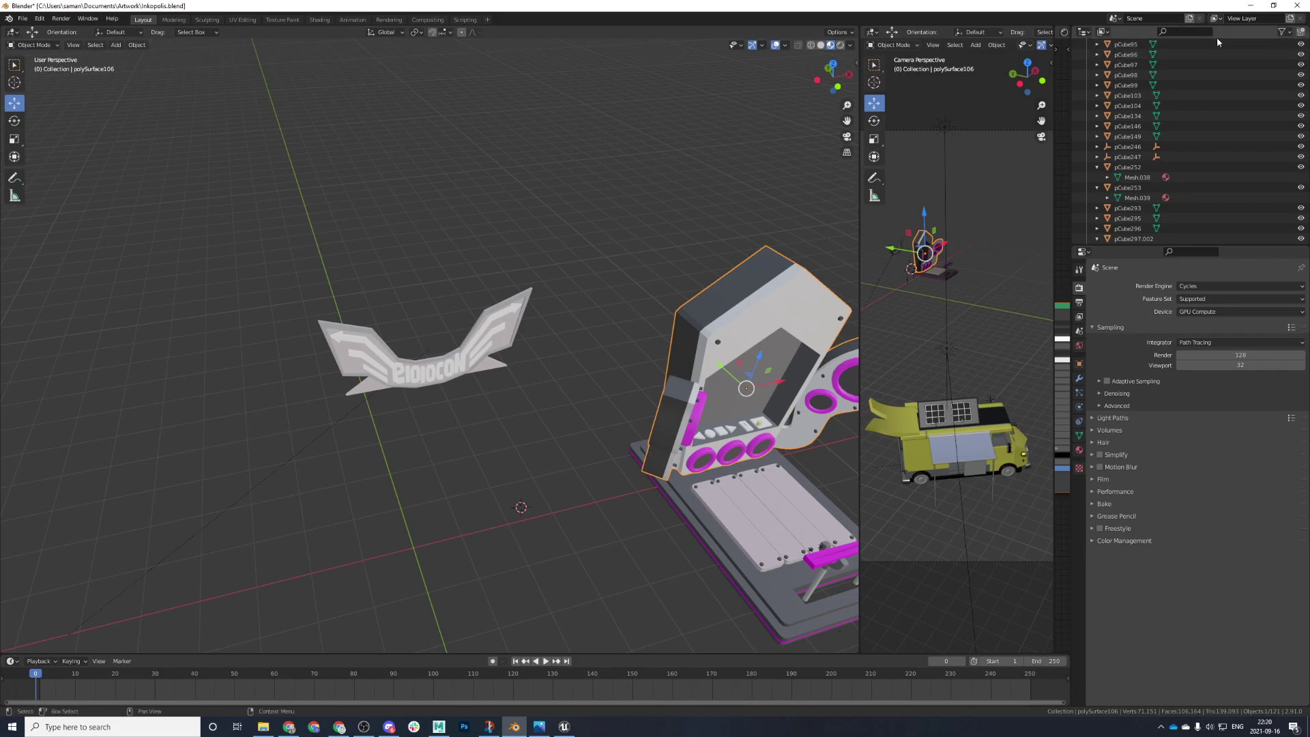
pyautogui.write('106')
pyautogui.press('Return')
pyautogui.doubleClick(1119, 87)
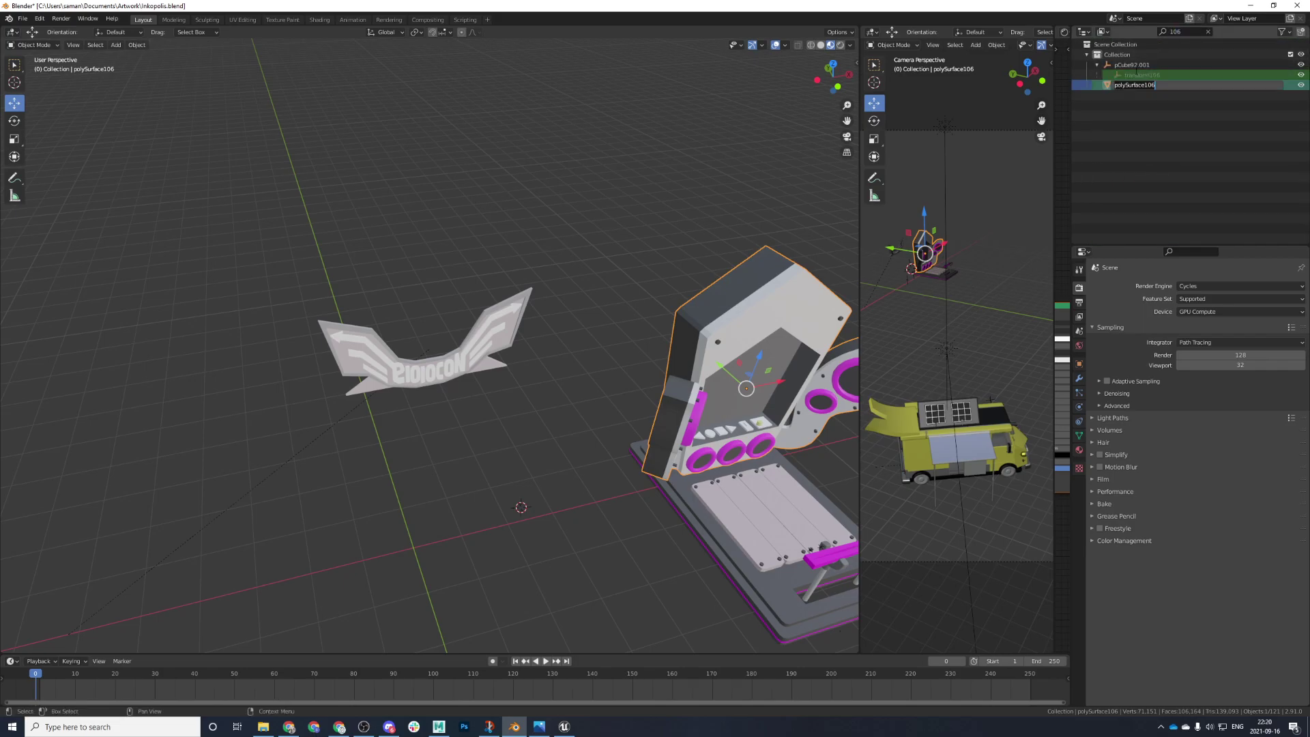
pyautogui.click(1208, 31)
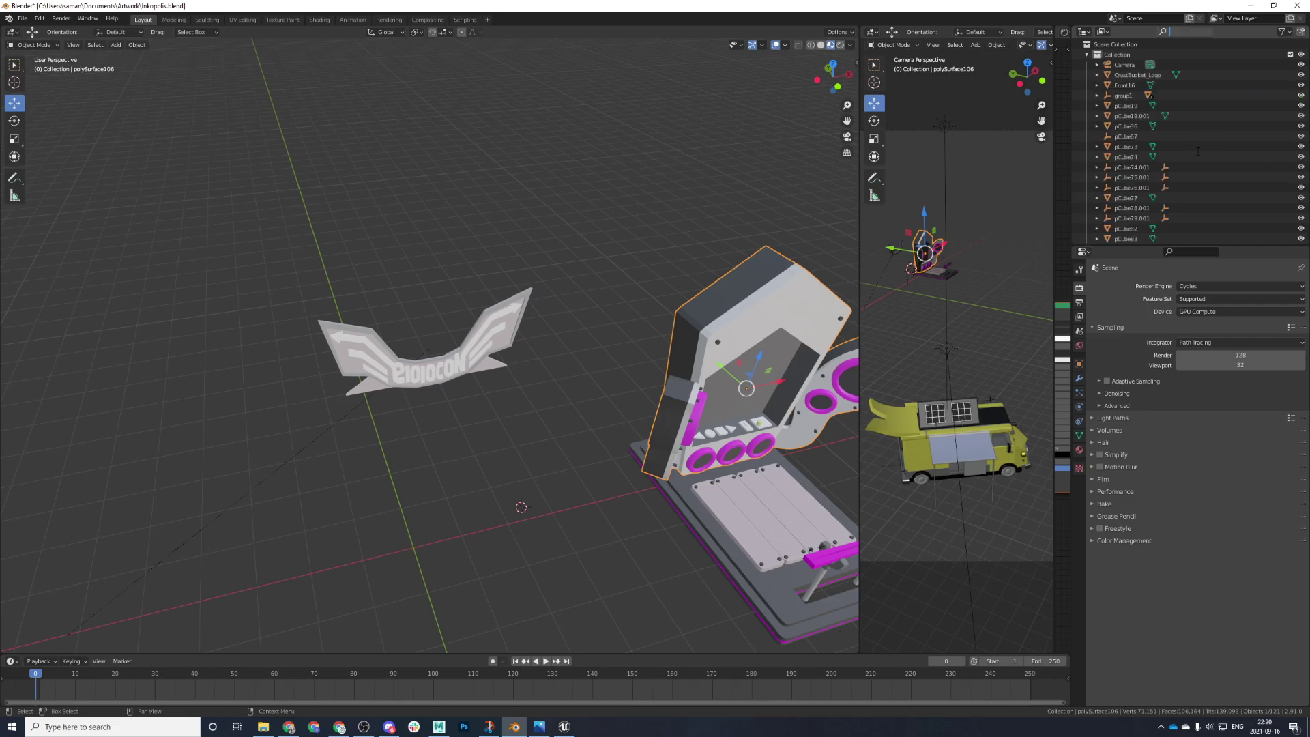
# - Examine the contents of pCube92.001, reselect the dance machine's cabinet and search the object hierarchy for 106 again
pyautogui.scroll(-5, 1146, 164)
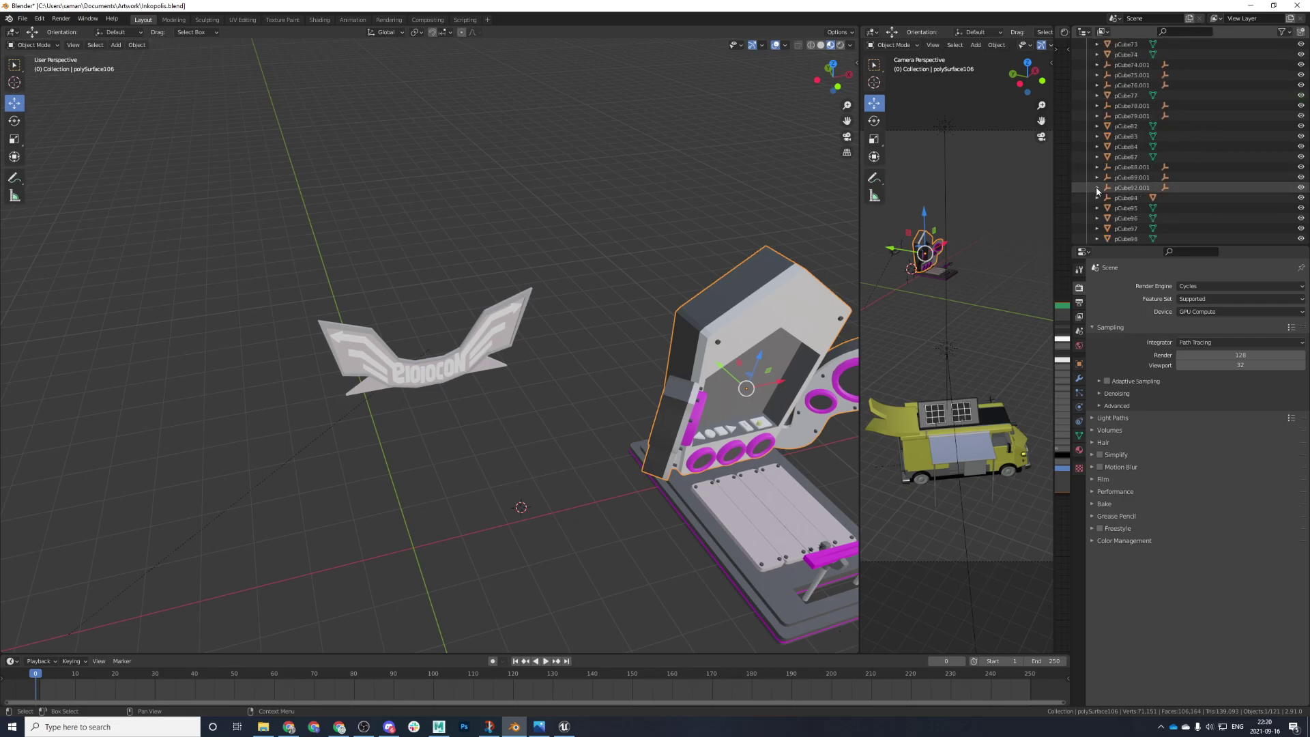
pyautogui.click(1097, 188)
pyautogui.click(1121, 188)
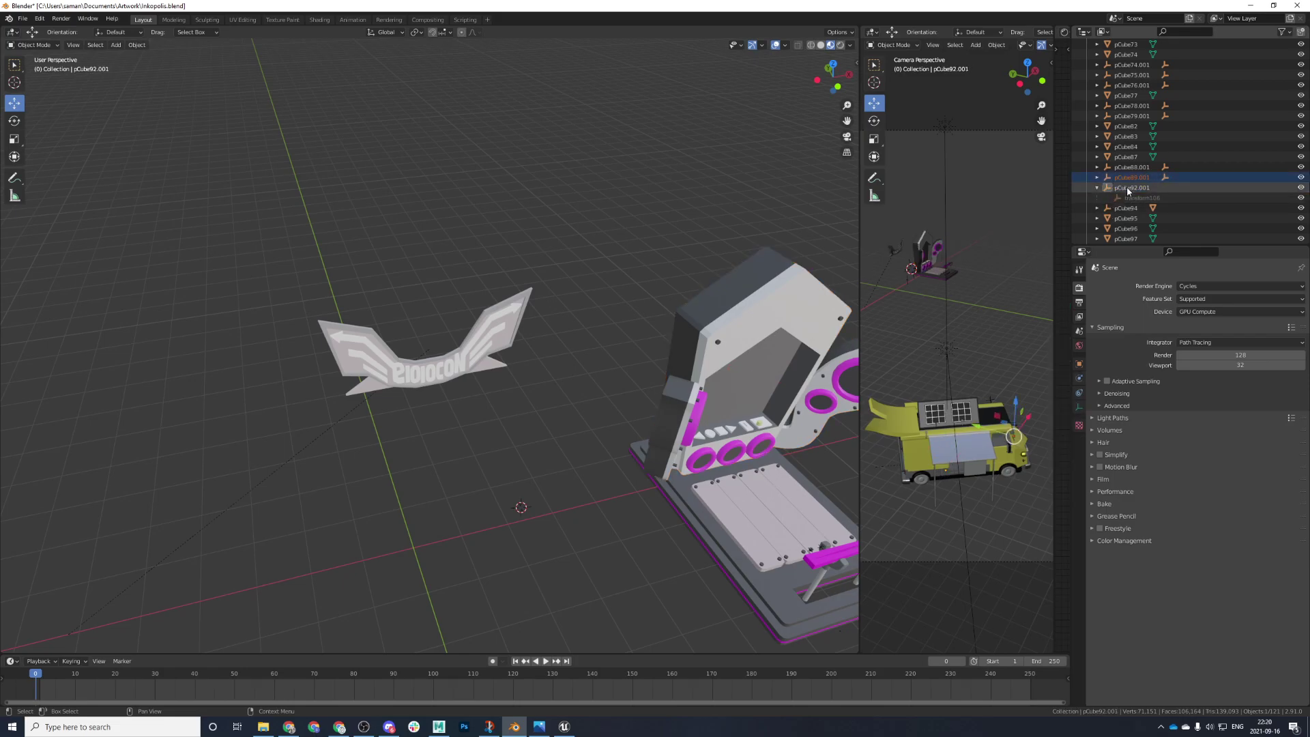
pyautogui.click(742, 385)
pyautogui.click(765, 296)
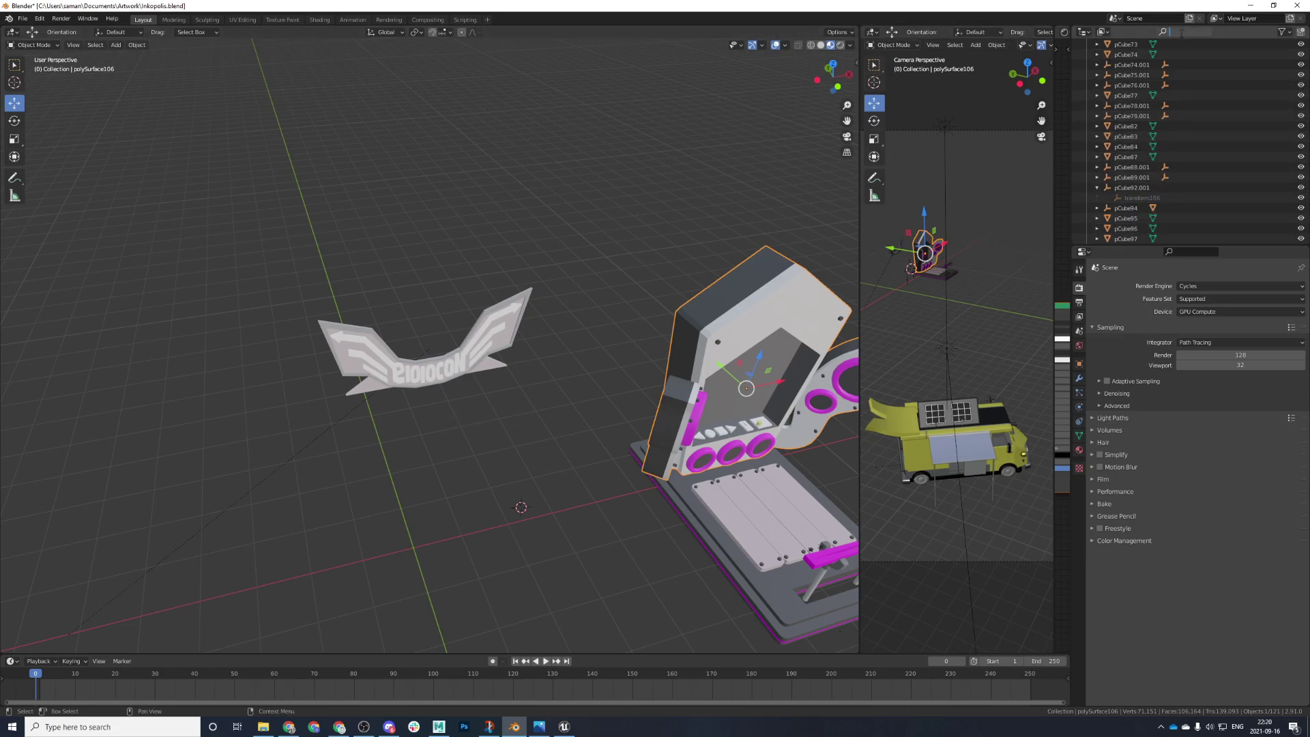
pyautogui.write('106')
pyautogui.press('Return')
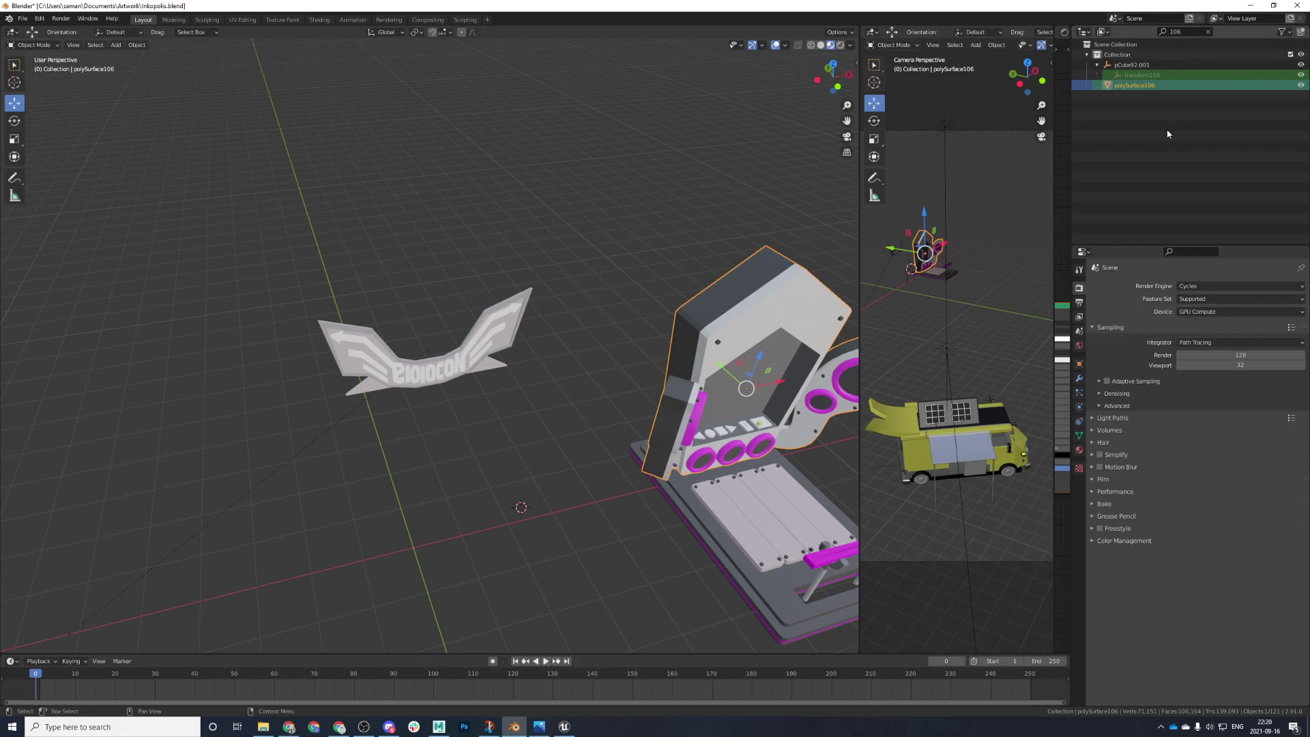
pyautogui.click(1208, 31)
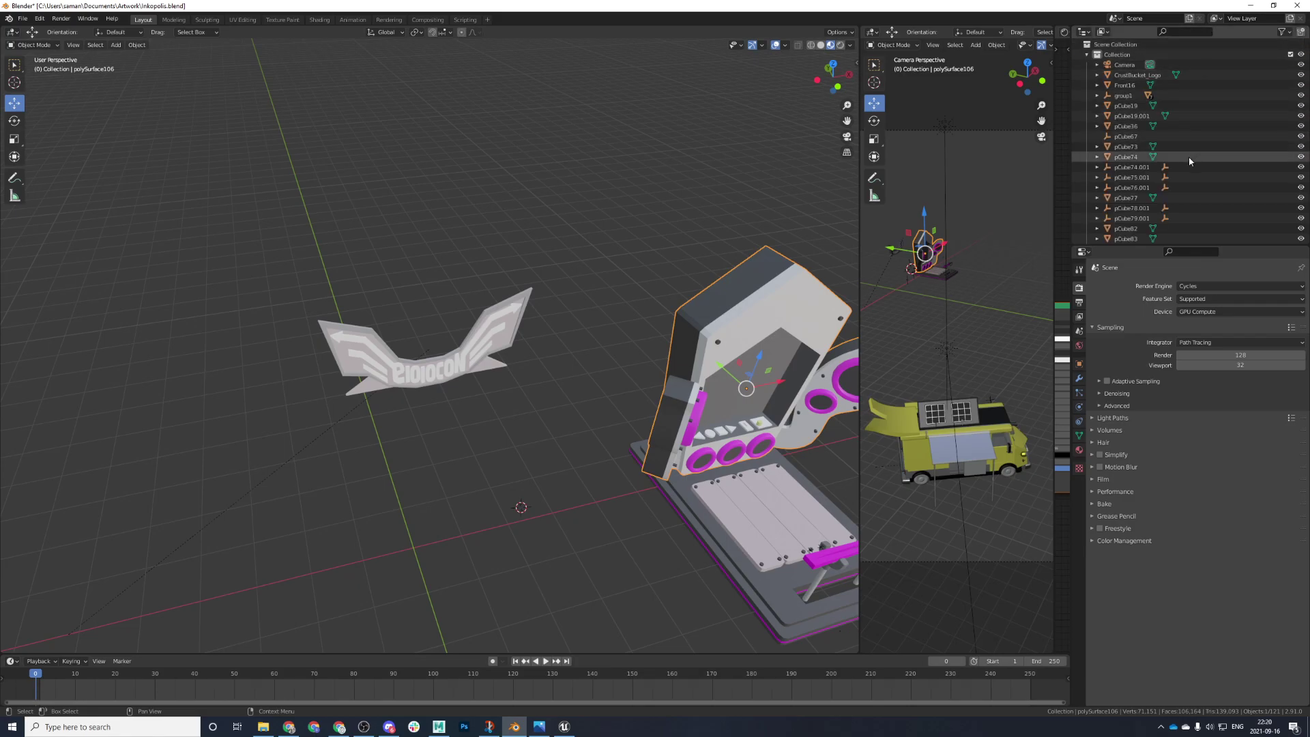
# - Delete the hidden transform106 object nested under pCube92.001
pyautogui.scroll(-2, 1172, 188)
pyautogui.doubleClick(1141, 198)
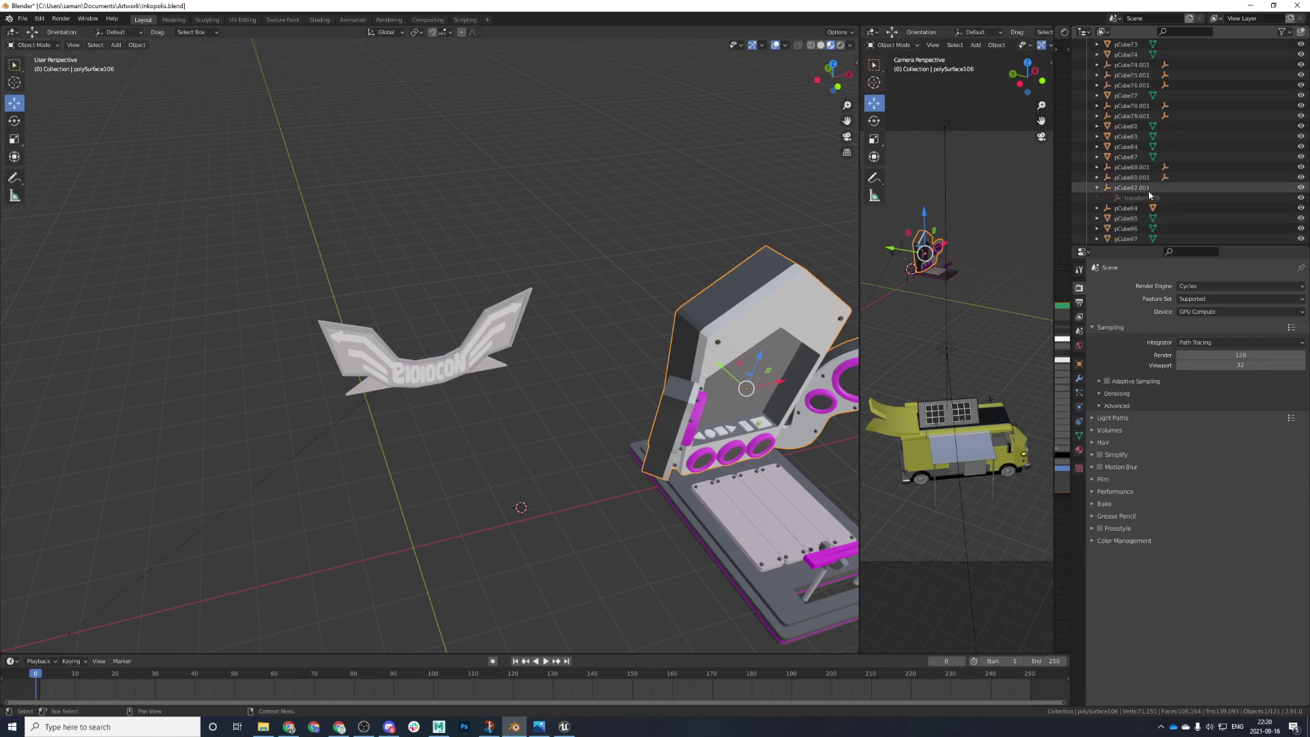
pyautogui.scroll(-3, 1152, 198)
pyautogui.click(1170, 175)
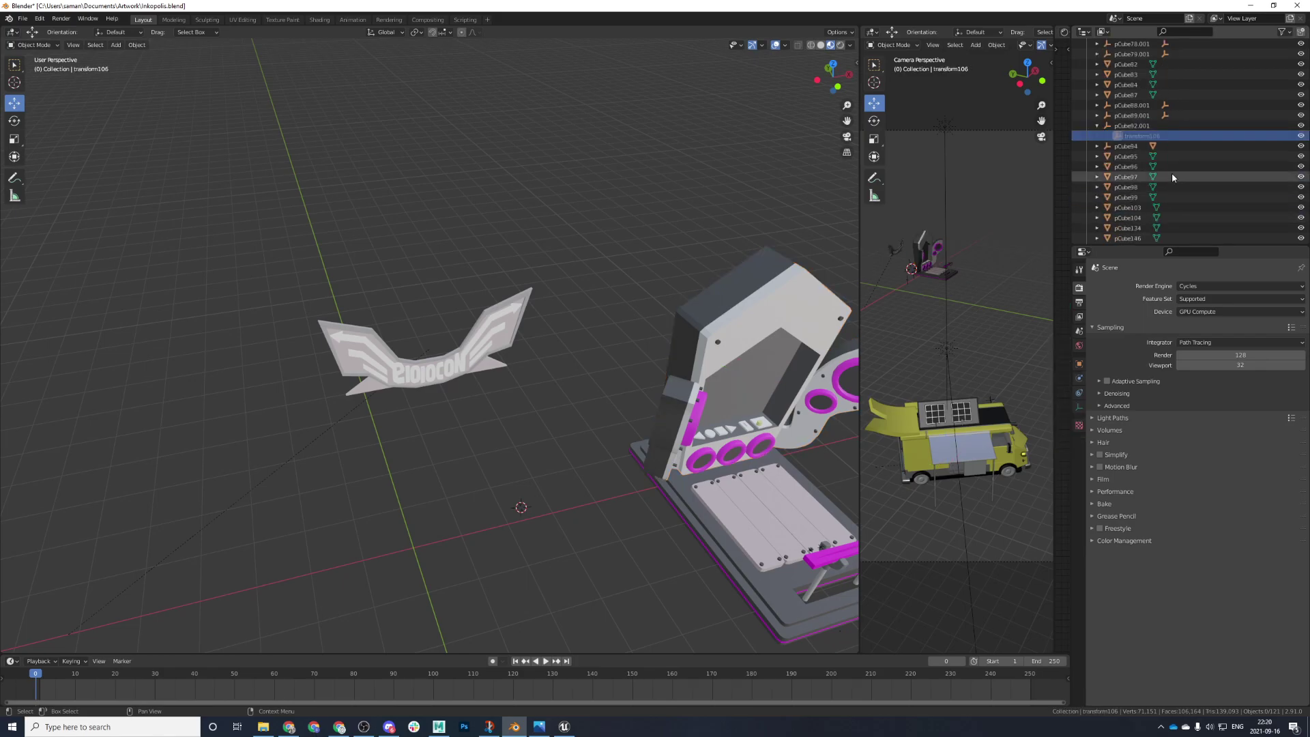
pyautogui.press('Delete')
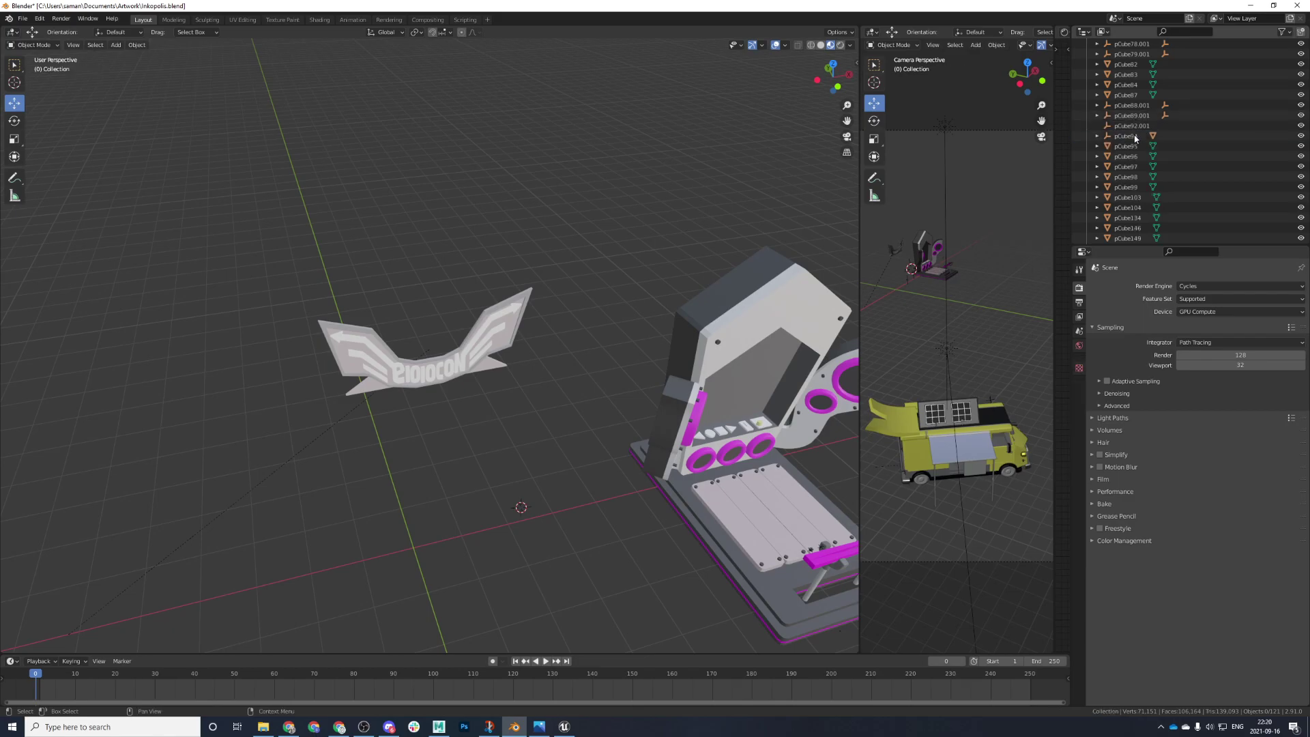
# - Find the dance machine's cabinet, polySurface106, in the full object hierarchy and expand its mesh to examine the assigned materials
pyautogui.click(457, 382)
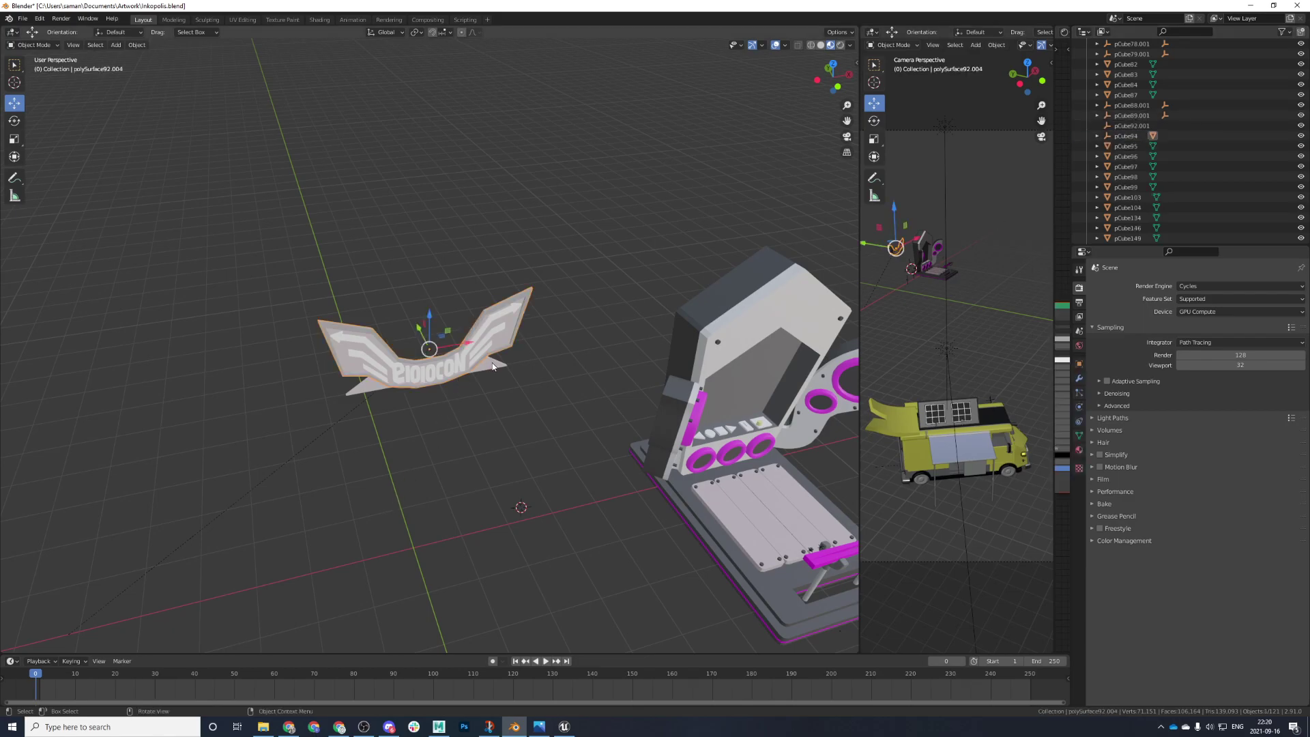
pyautogui.click(804, 310)
pyautogui.scroll(-5, 1133, 181)
pyautogui.scroll(-10, 1134, 183)
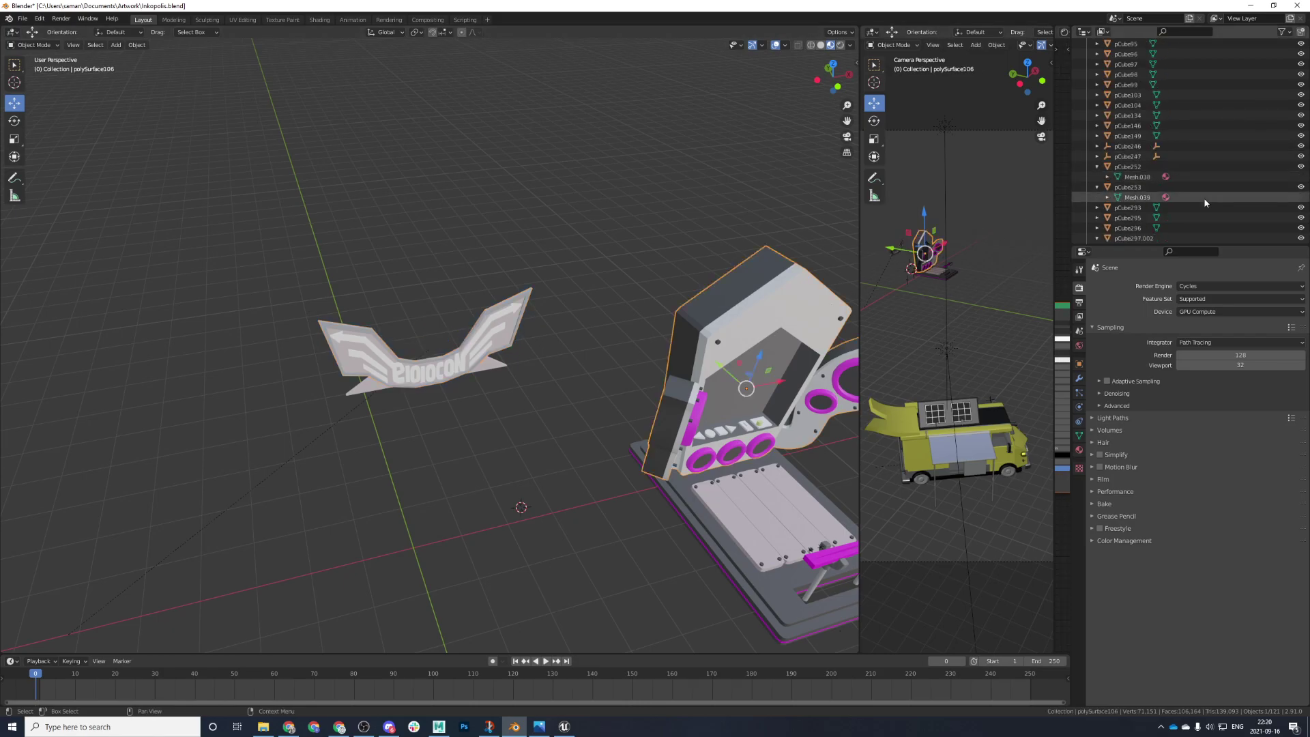
pyautogui.scroll(-1, 1174, 169)
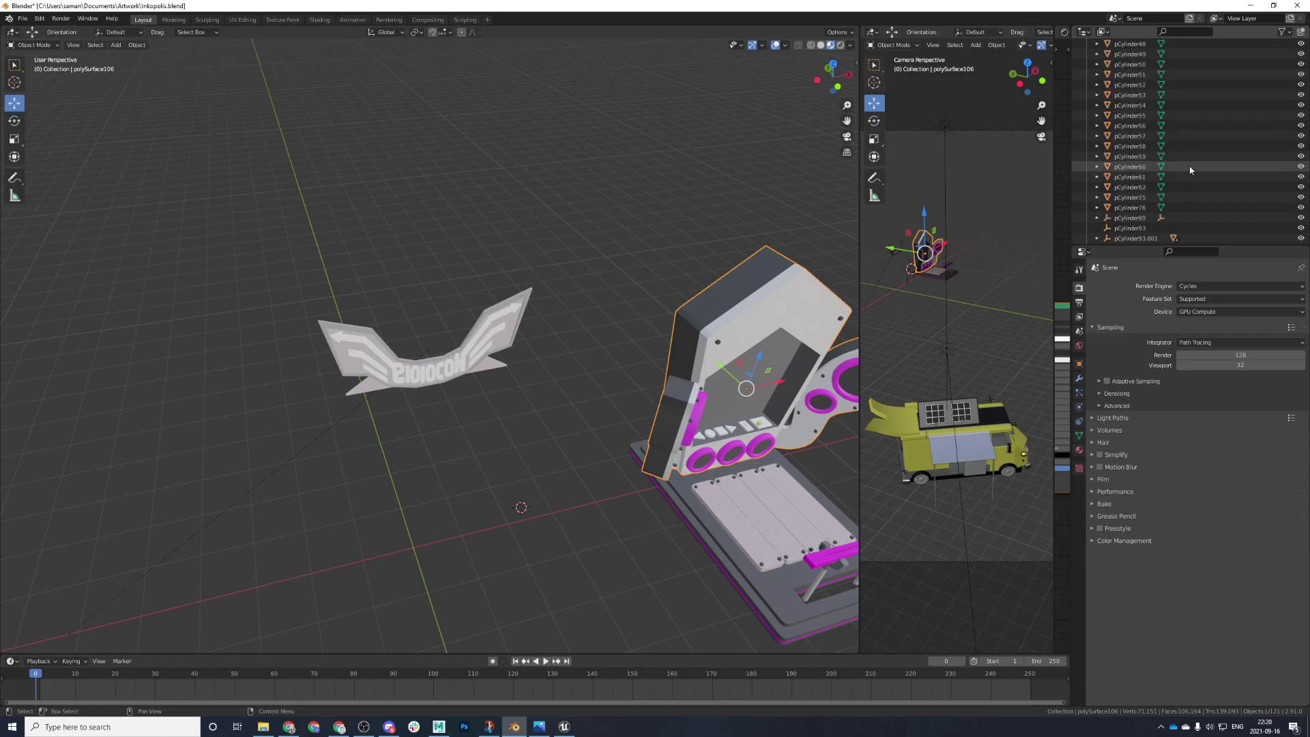
pyautogui.scroll(-10, 1168, 172)
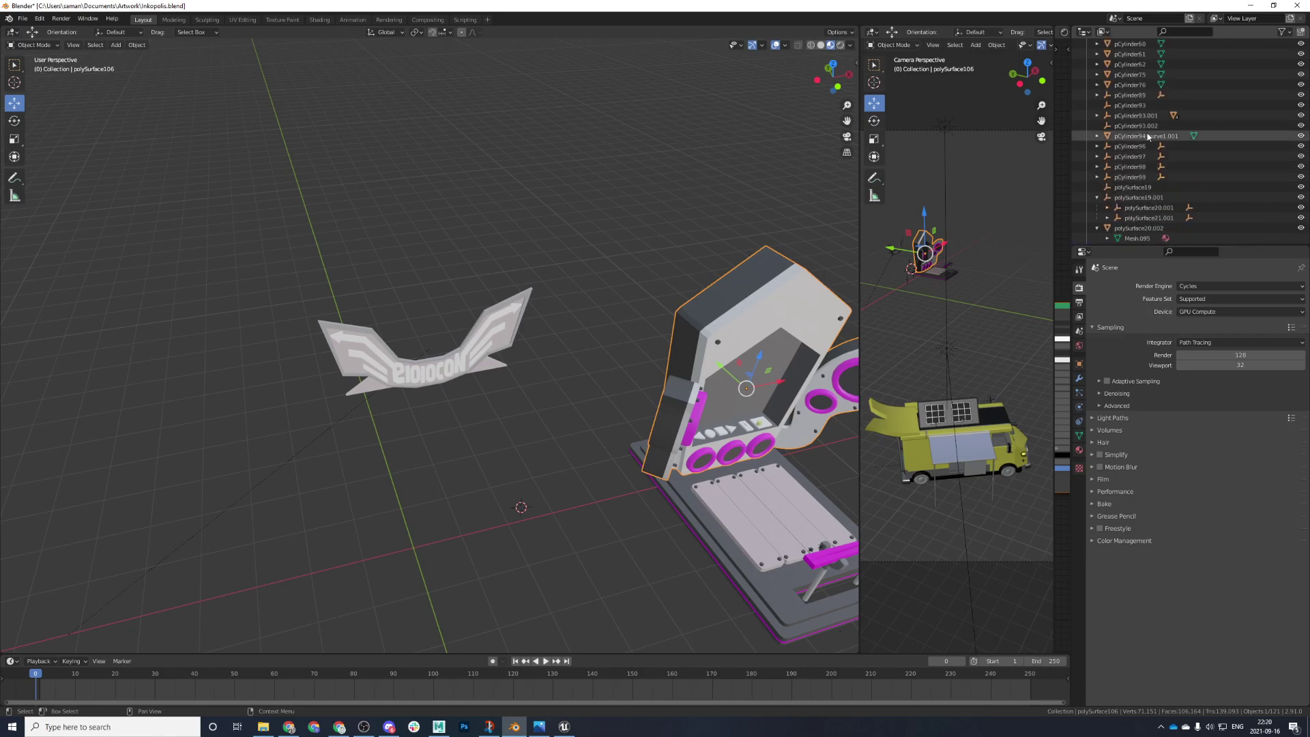
pyautogui.scroll(-6, 1103, 116)
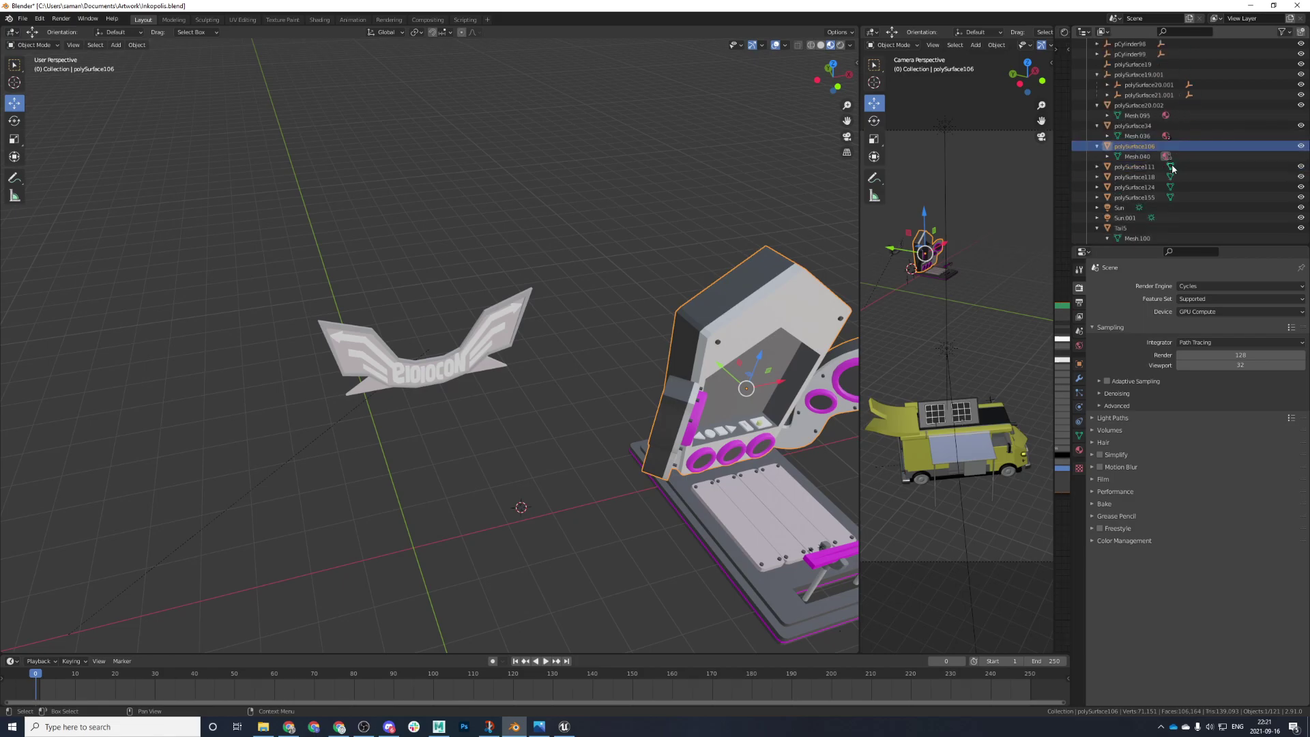
pyautogui.click(1107, 156)
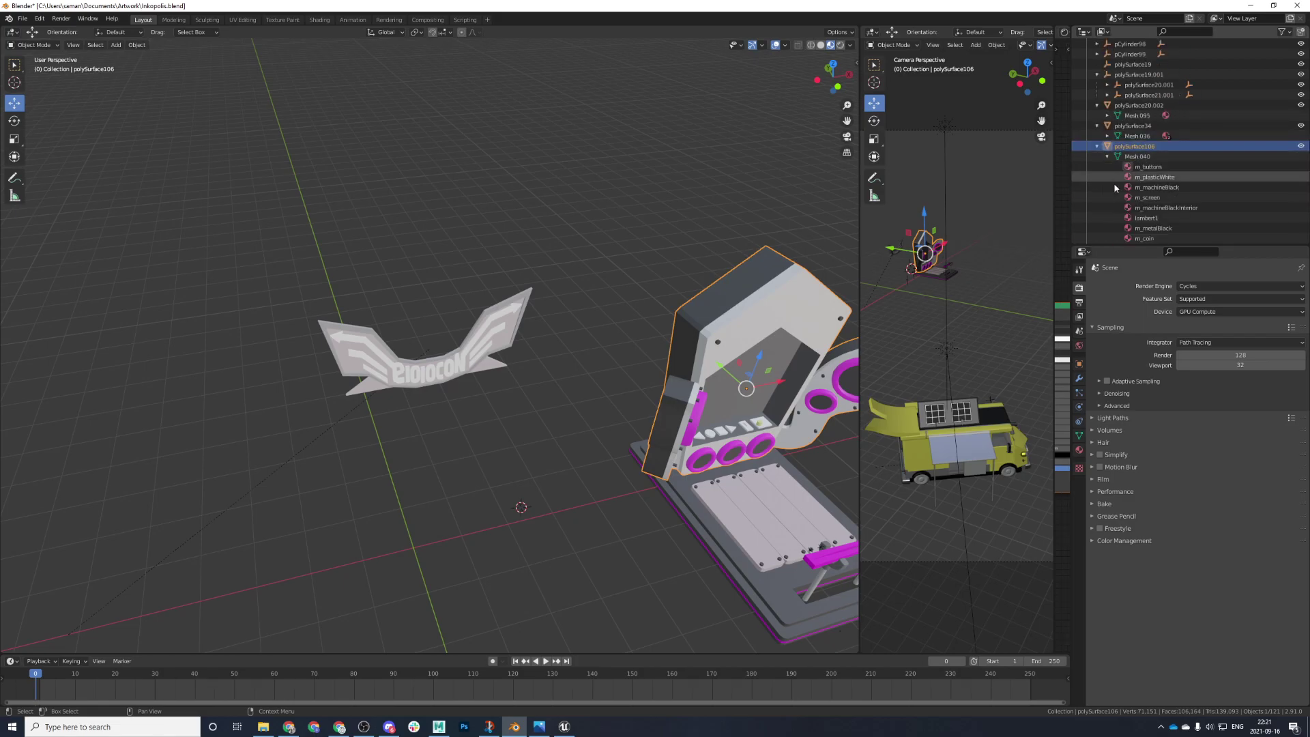
pyautogui.scroll(-5, 840, 328)
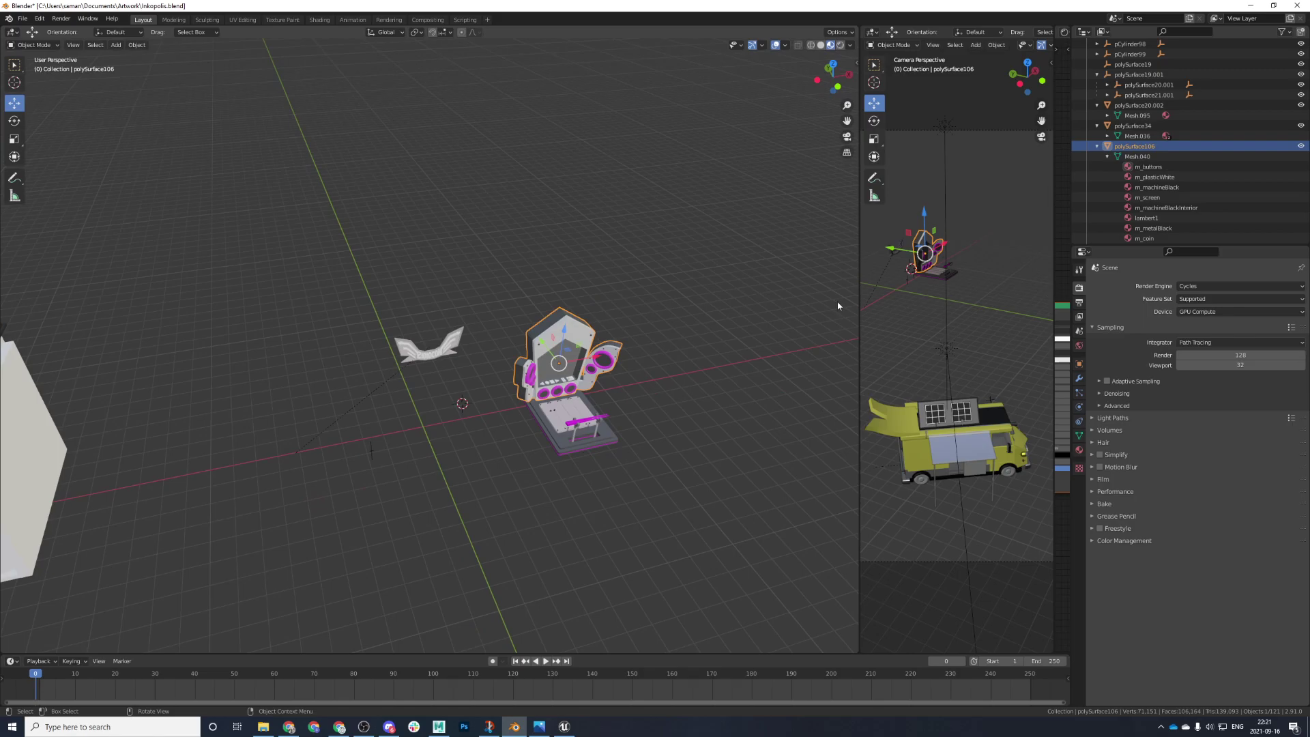
# - Select the winged sign's parts and the dance machine in turn to check which objects belong to each
pyautogui.moveTo(352, 275); pyautogui.dragTo(469, 345)
pyautogui.click(379, 387)
pyautogui.moveTo(382, 330); pyautogui.dragTo(461, 366)
pyautogui.moveTo(461, 366); pyautogui.dragTo(423, 345, button='middle')
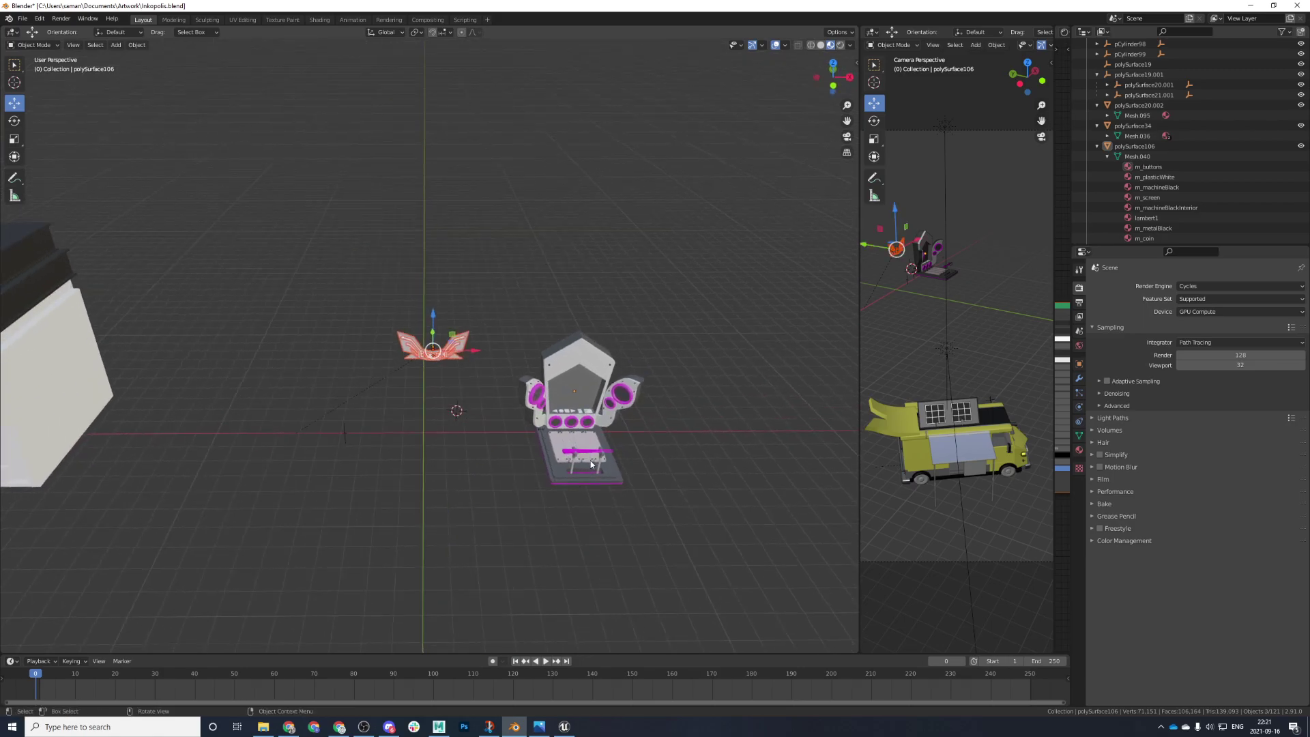
pyautogui.moveTo(617, 520); pyautogui.dragTo(515, 320)
# - Delete the stray empty pCube341 standing between the building and the dance machine
pyautogui.click(341, 437)
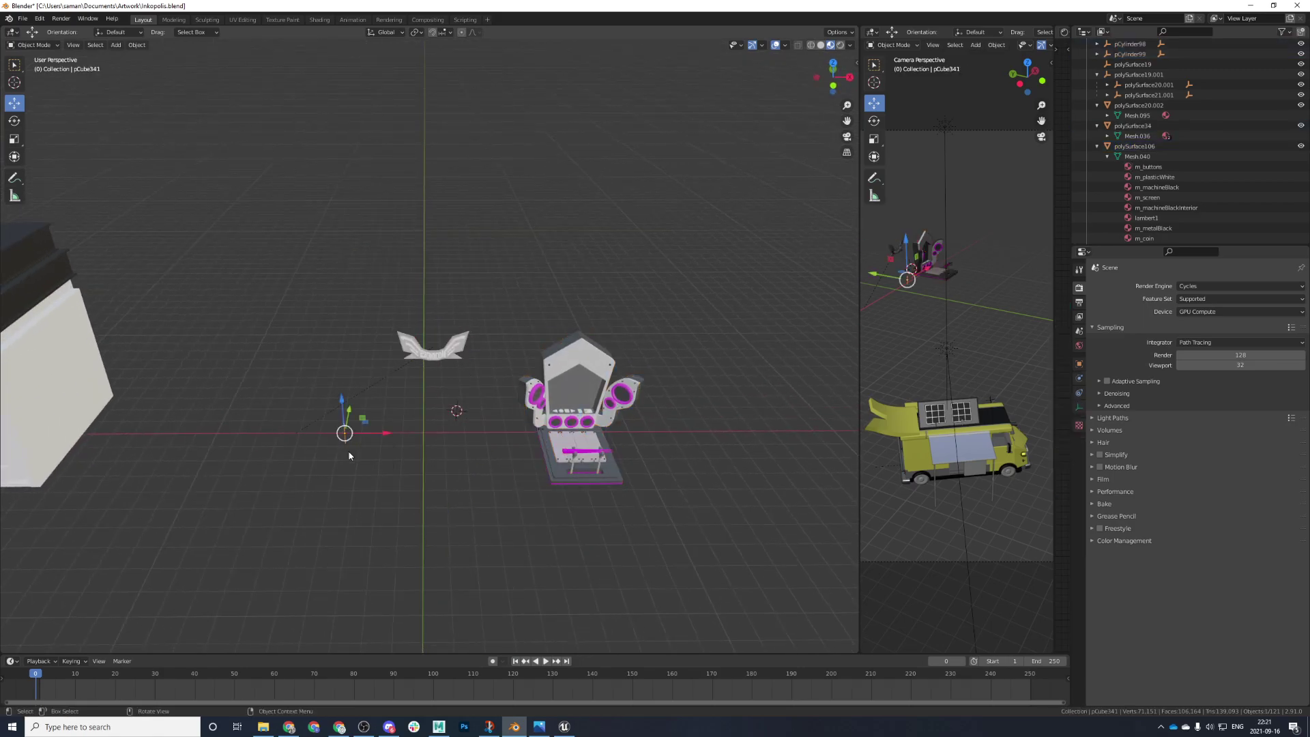
pyautogui.press('KP_Decimal')
pyautogui.scroll(-5, 614, 427)
pyautogui.moveTo(453, 448); pyautogui.dragTo(484, 463, button='middle')
pyautogui.press('x')
pyautogui.click(590, 425)
# - Delete two more stray empties from the scene
pyautogui.scroll(-3, 575, 421)
pyautogui.click(601, 278)
pyautogui.moveTo(618, 300); pyautogui.dragTo(584, 247)
pyautogui.press('x')
pyautogui.click(614, 275)
pyautogui.press('x')
pyautogui.click(607, 274)
# - Save the Inkopolis scene file with the dance machine in view
pyautogui.moveTo(607, 274); pyautogui.dragTo(338, 482, button='middle')
pyautogui.scroll(4, 620, 344)
pyautogui.hotkey('ctrl', 's')
# - Move the winged sign onto the peak of the dance machine, align it from the front and save the scene
pyautogui.moveTo(100, 116); pyautogui.dragTo(280, 269)
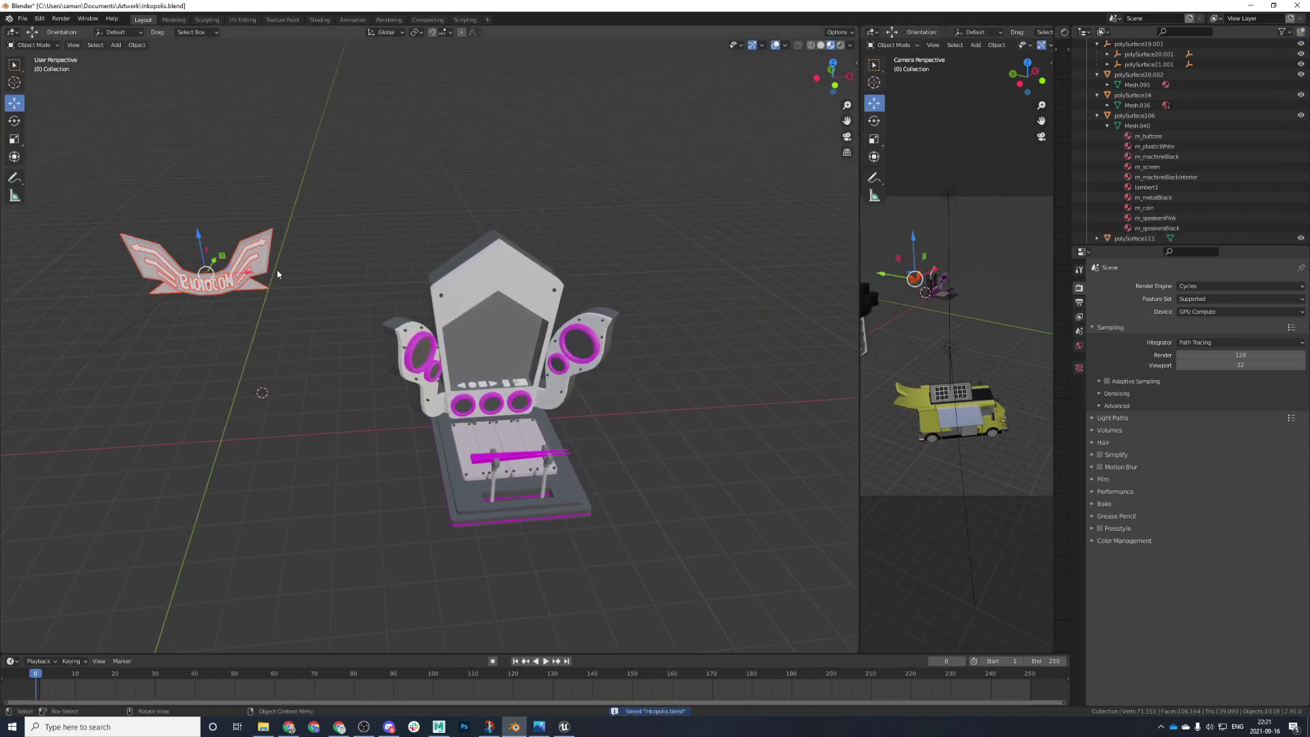
pyautogui.press('g')
pyautogui.click(554, 259)
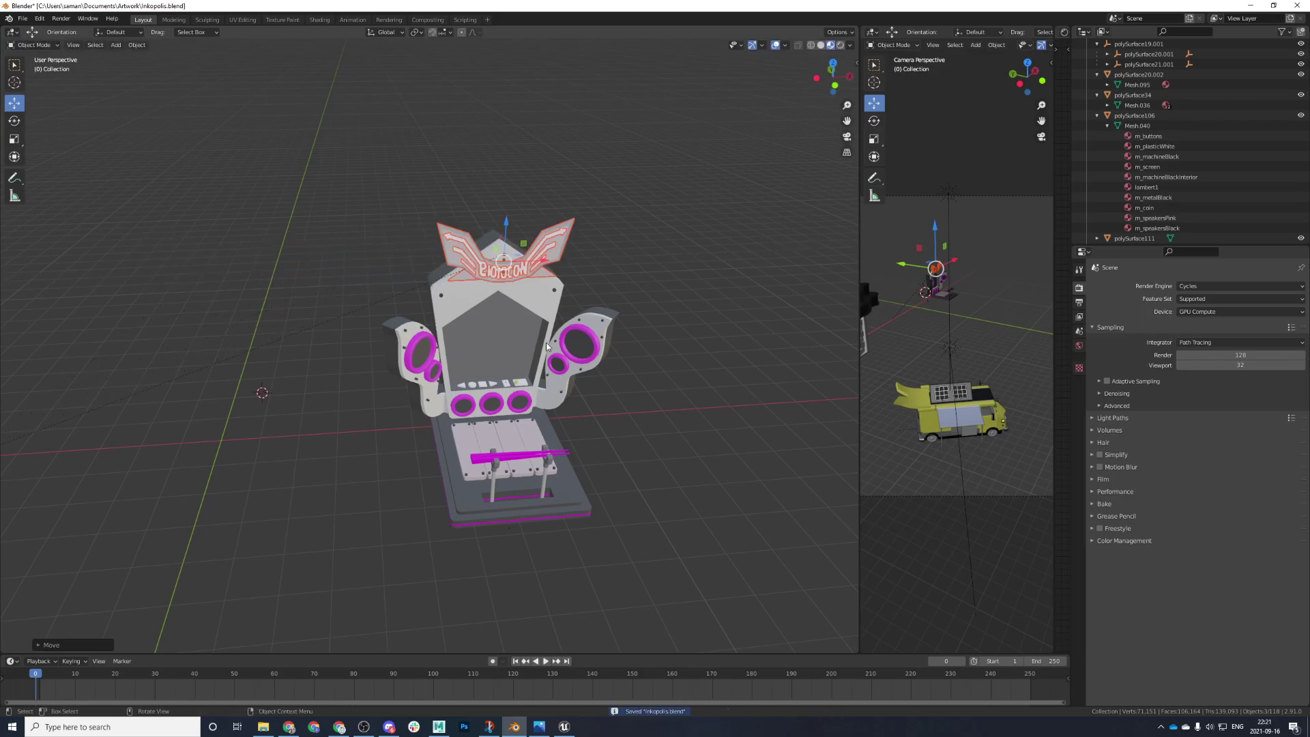
pyautogui.press('KP_1')
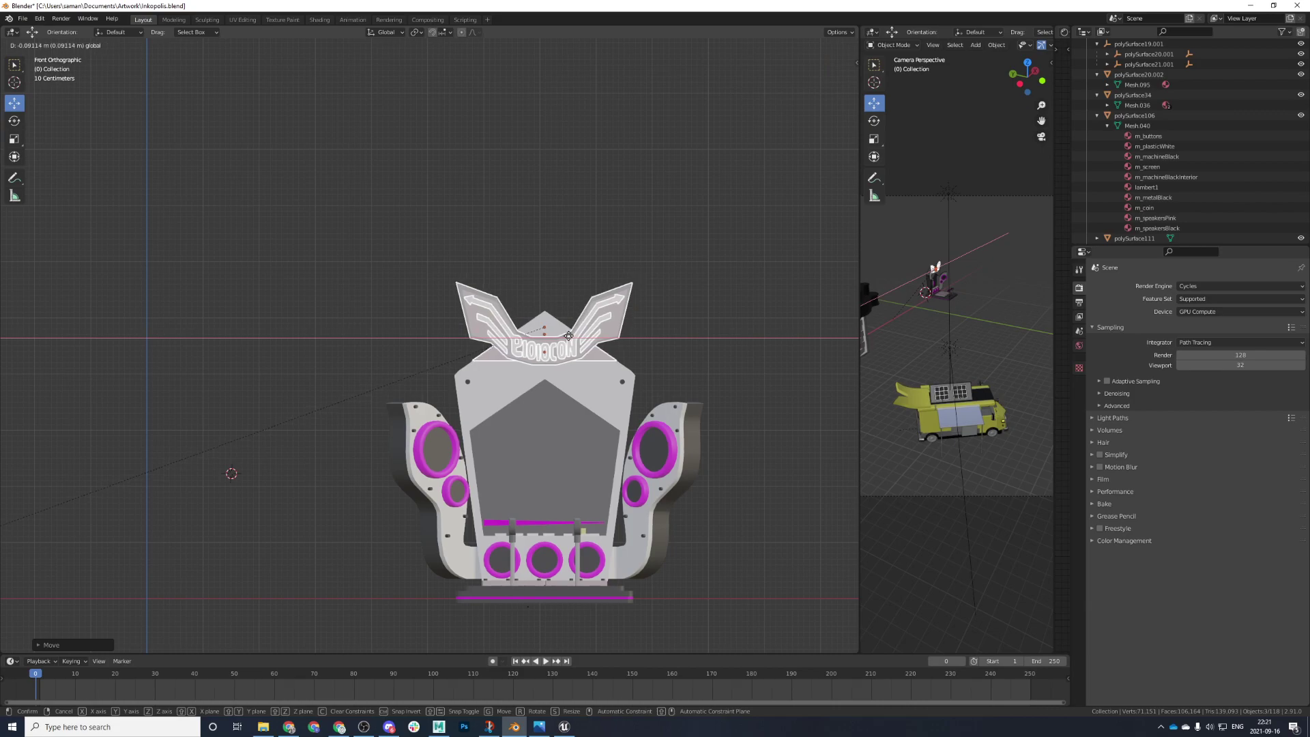
pyautogui.press('KP_Decimal')
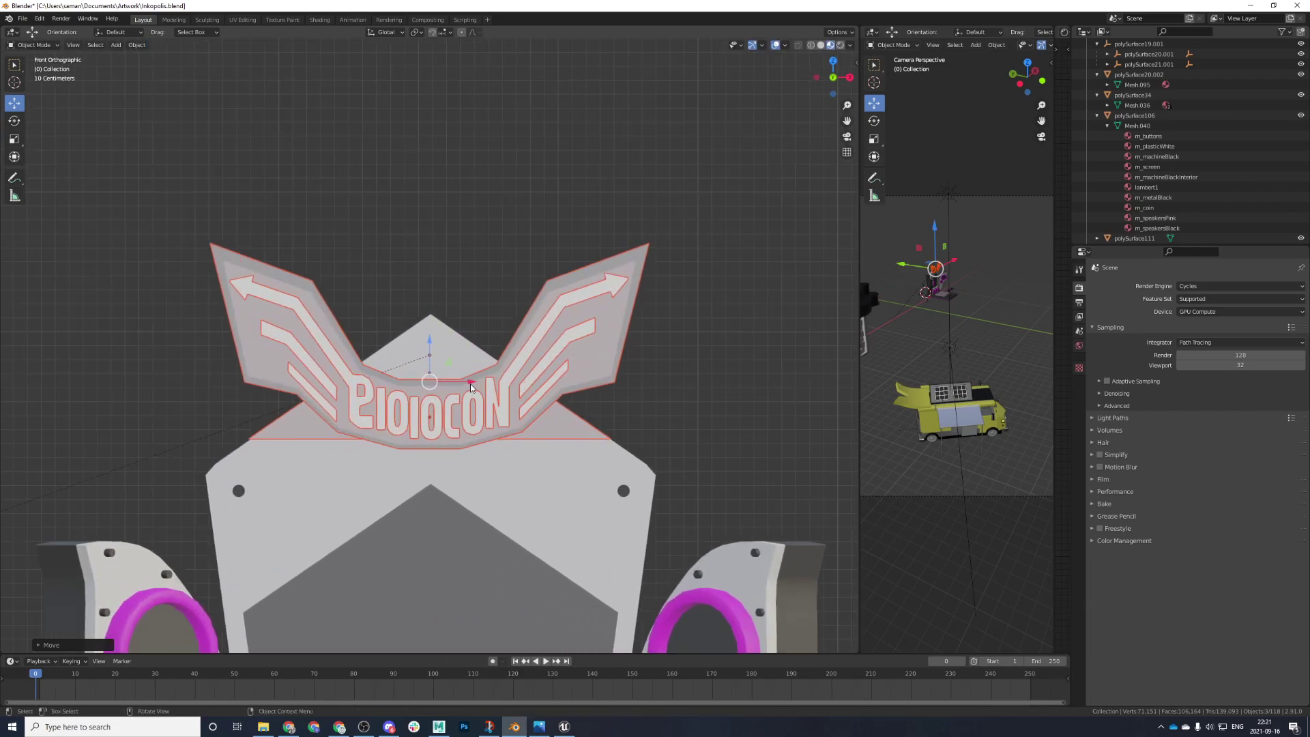
pyautogui.hotkey('ctrl', 's')
pyautogui.hotkey('ctrl', 'alt', 'q')
pyautogui.moveTo(641, 262); pyautogui.dragTo(576, 416, button='middle')
pyautogui.hotkey('ctrl', 'alt', 'q')
pyautogui.scroll(-5, 685, 303)
pyautogui.click(679, 321)
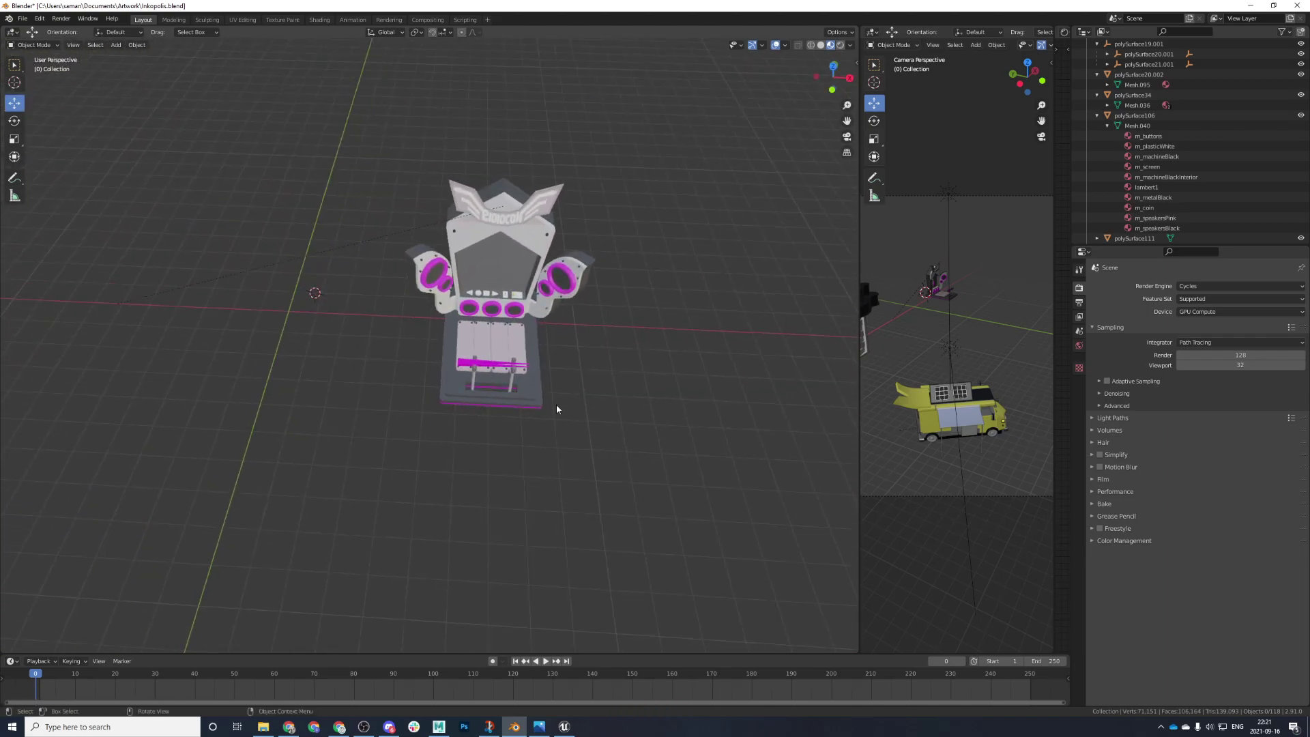
# - Select the outermost dance pad panel and enlarge the shader editor showing its lambert3 material
pyautogui.click(461, 349)
pyautogui.press('KP_Decimal')
pyautogui.scroll(-5, 481, 405)
pyautogui.moveTo(415, 365); pyautogui.dragTo(266, 314, button='middle')
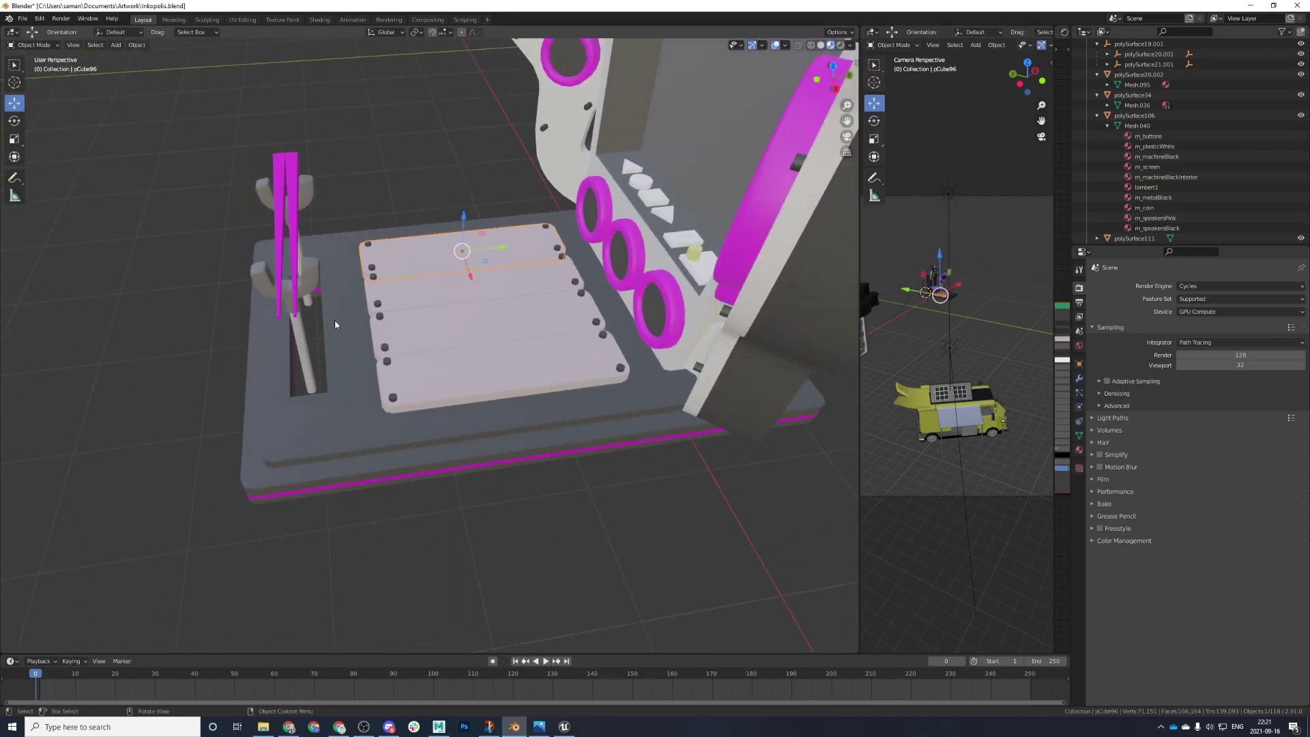
pyautogui.moveTo(854, 325); pyautogui.dragTo(613, 320)
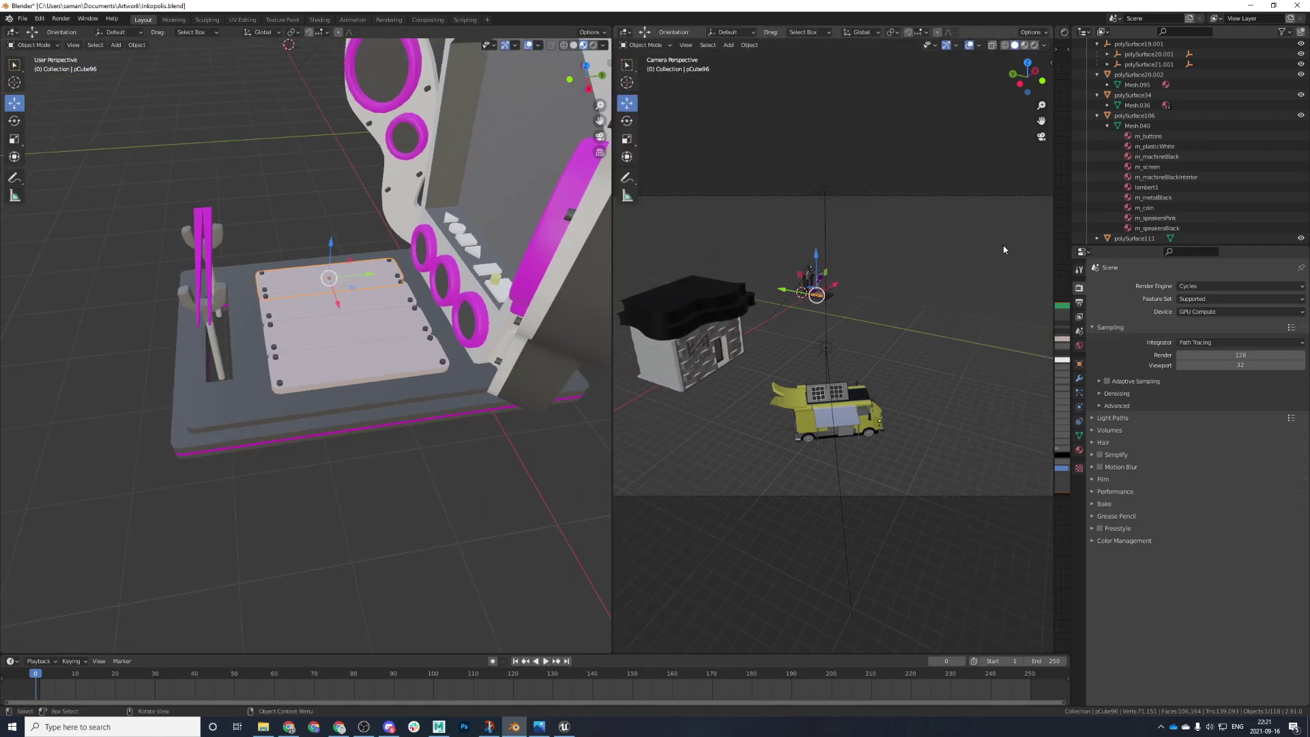
pyautogui.moveTo(1065, 265); pyautogui.dragTo(773, 266)
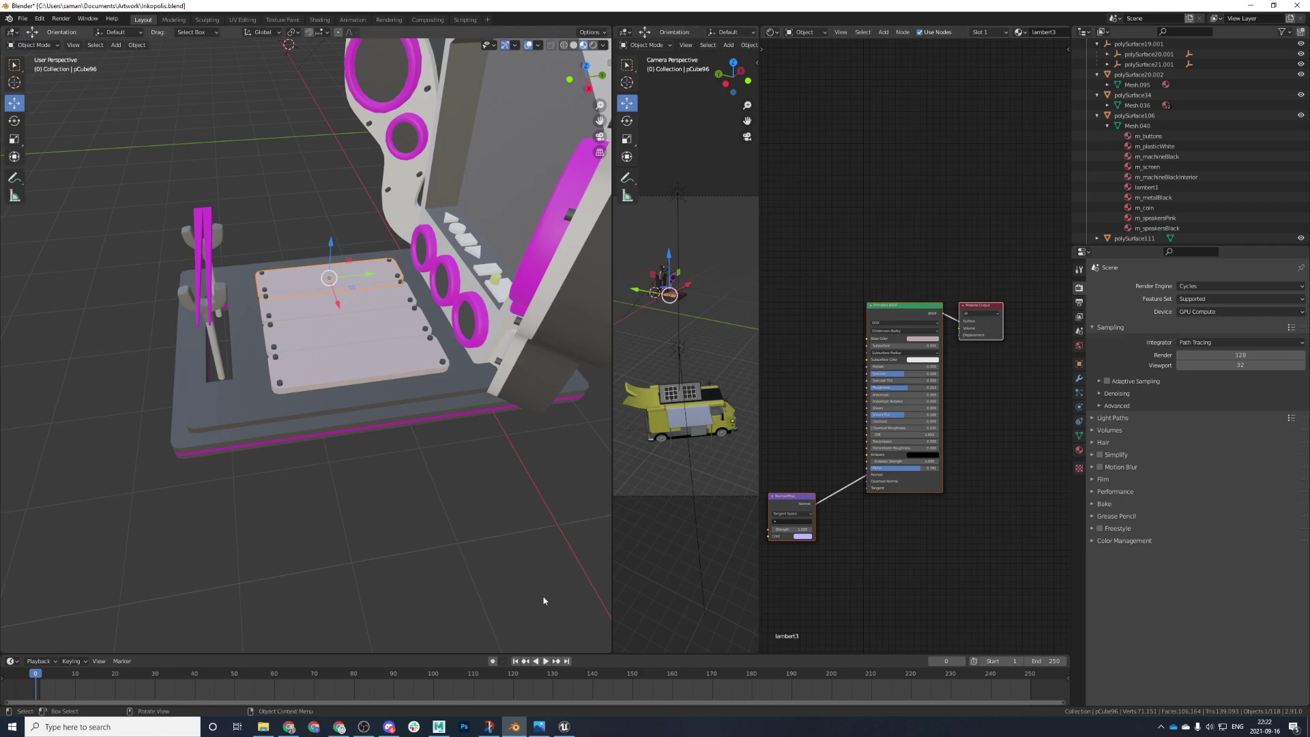
pyautogui.hotkey('shift', 'a')
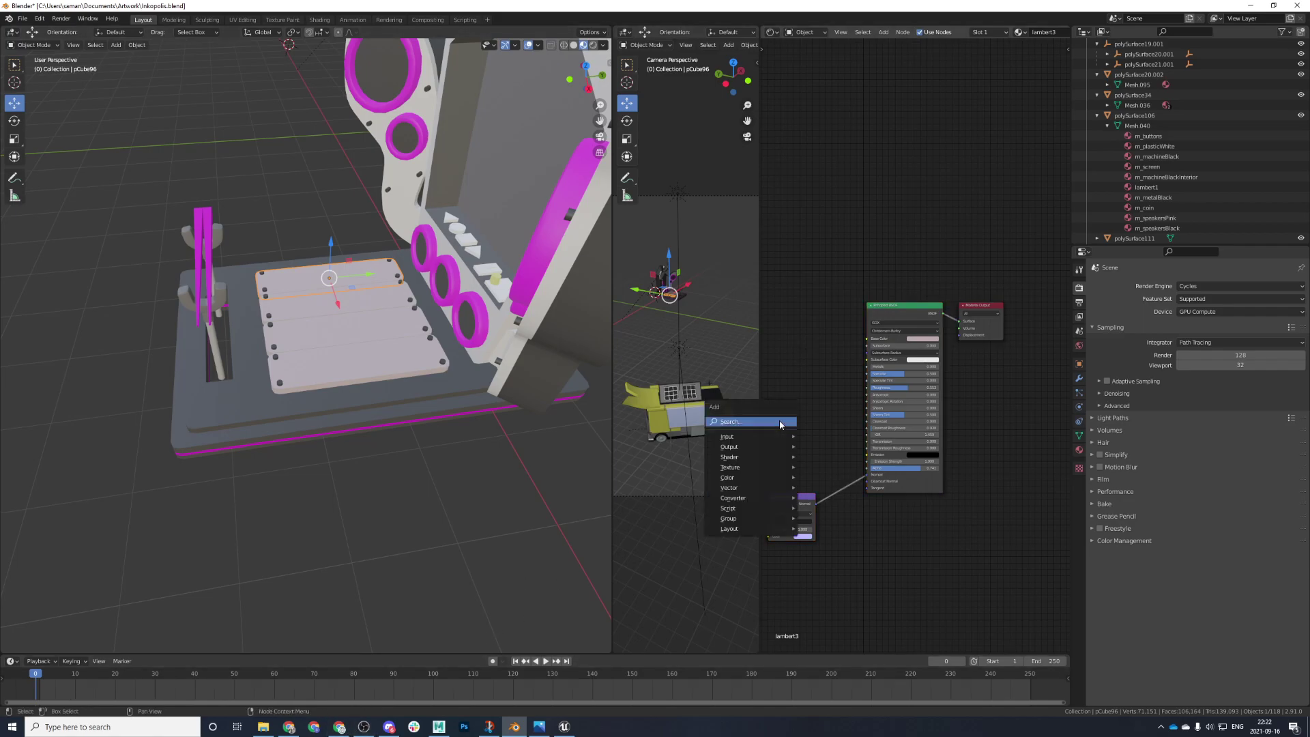
pyautogui.click(765, 421)
pyautogui.press('Return')
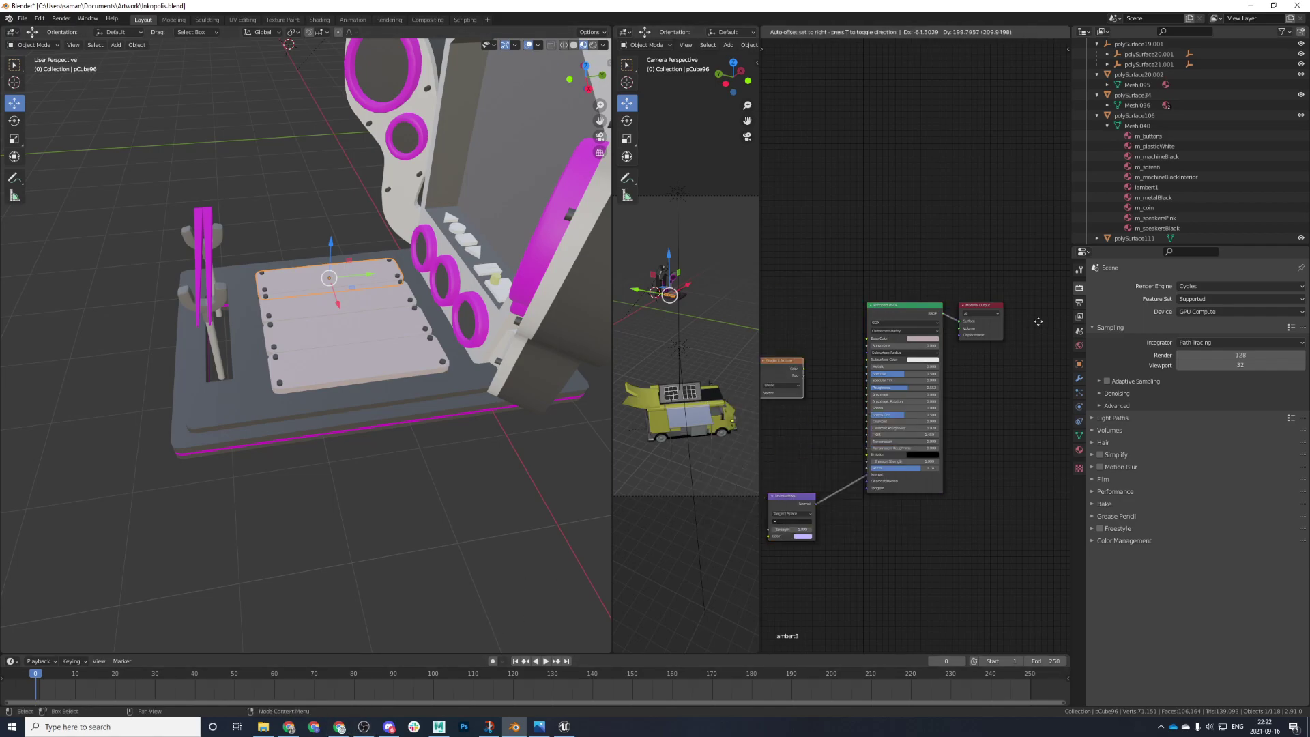
pyautogui.click(803, 415)
# - Add a Gradient Texture node to the lambert3 material beside the Principled BSDF
pyautogui.hotkey('shift', 'a')
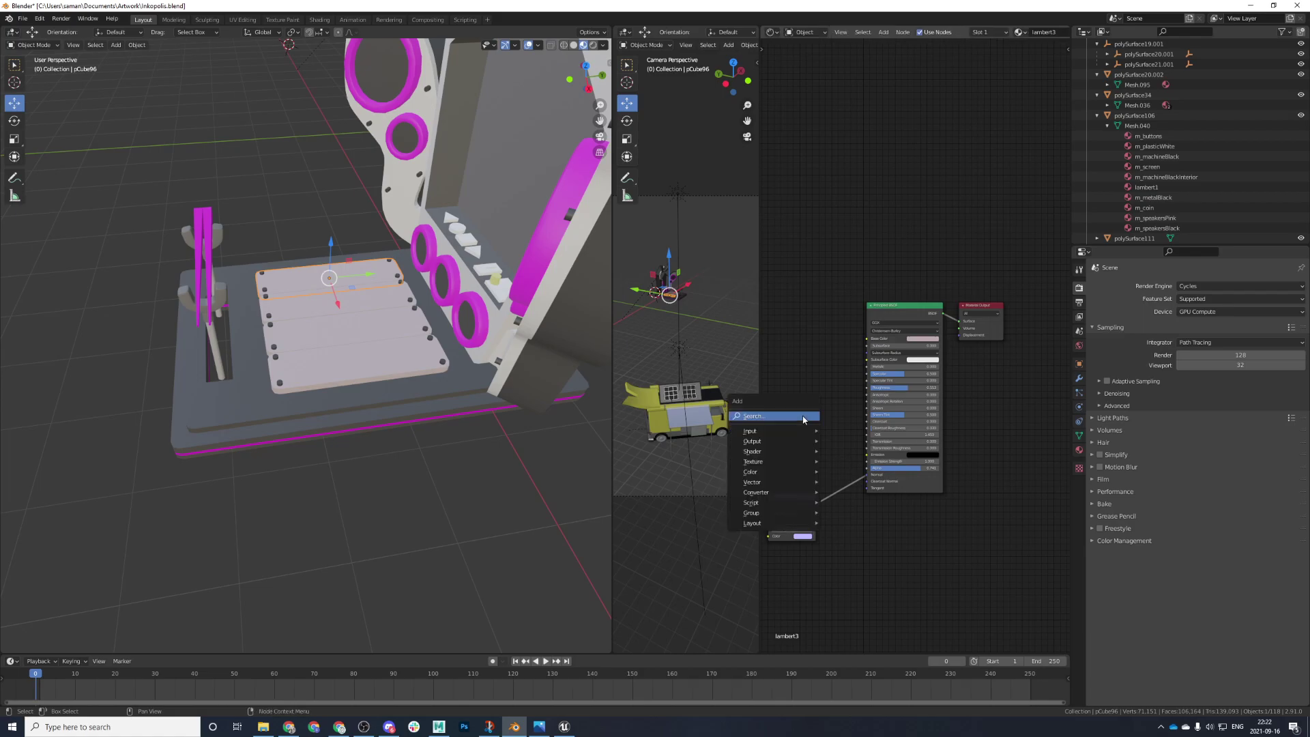
pyautogui.click(804, 417)
pyautogui.write('gra')
pyautogui.press('Return')
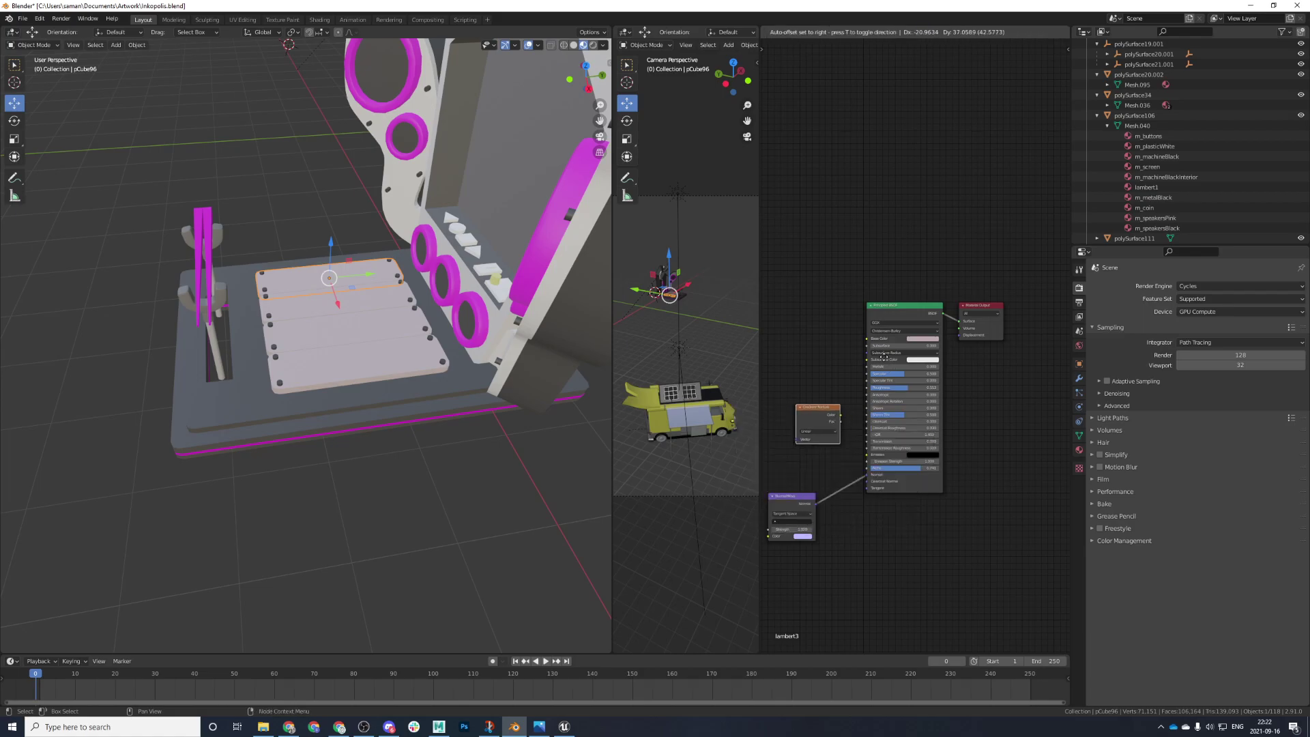
pyautogui.click(812, 436)
pyautogui.scroll(2, 872, 466)
pyautogui.moveTo(965, 419); pyautogui.dragTo(1036, 379, button='middle')
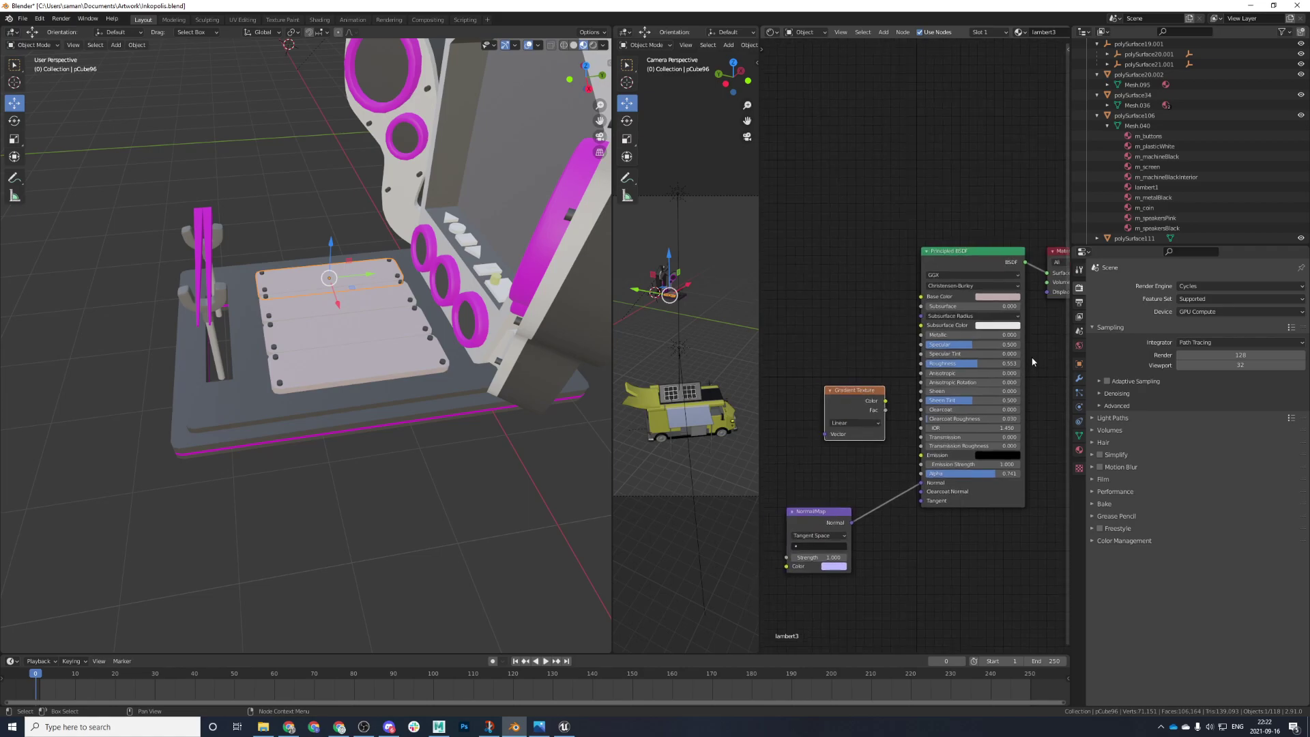
# - Replace the Principled BSDF and Normal Map nodes by wiring the Gradient Texture's Color into the Material Output's Surface
pyautogui.click(1000, 260)
pyautogui.press('x')
pyautogui.click(822, 510)
pyautogui.press('x')
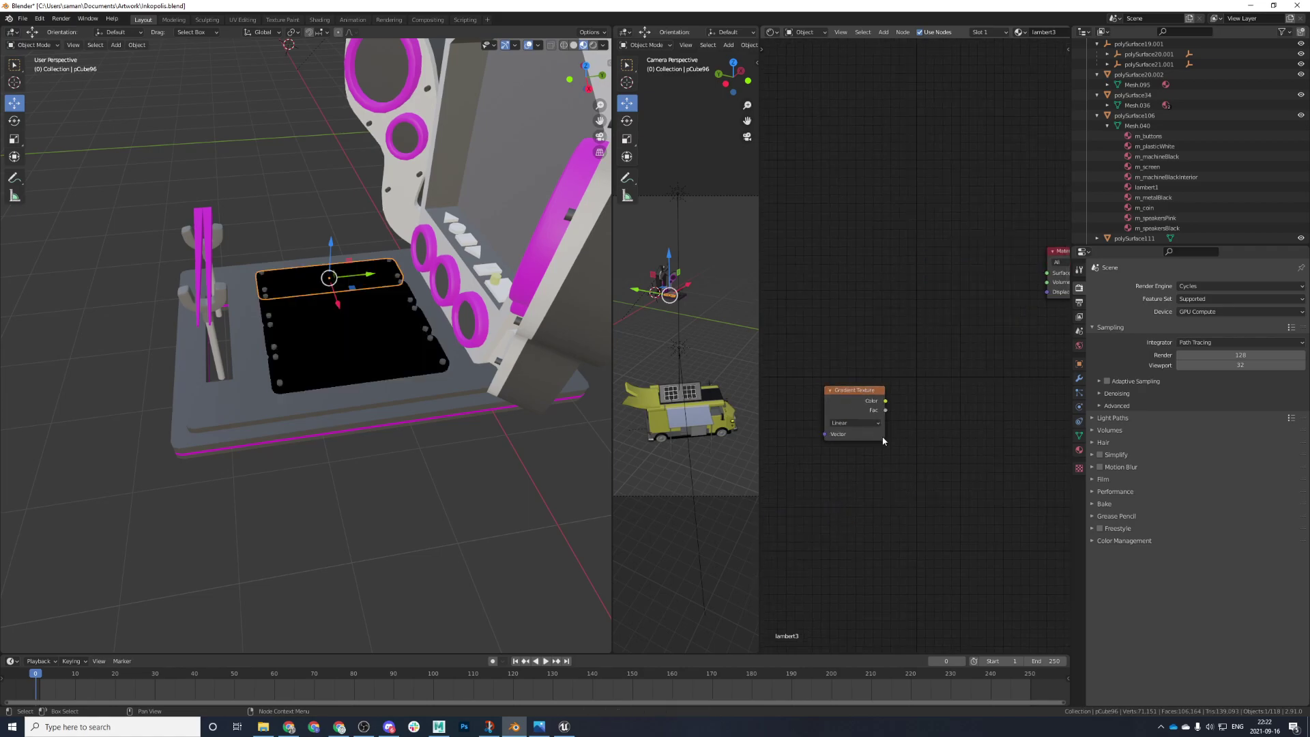
pyautogui.moveTo(885, 402); pyautogui.dragTo(1046, 273)
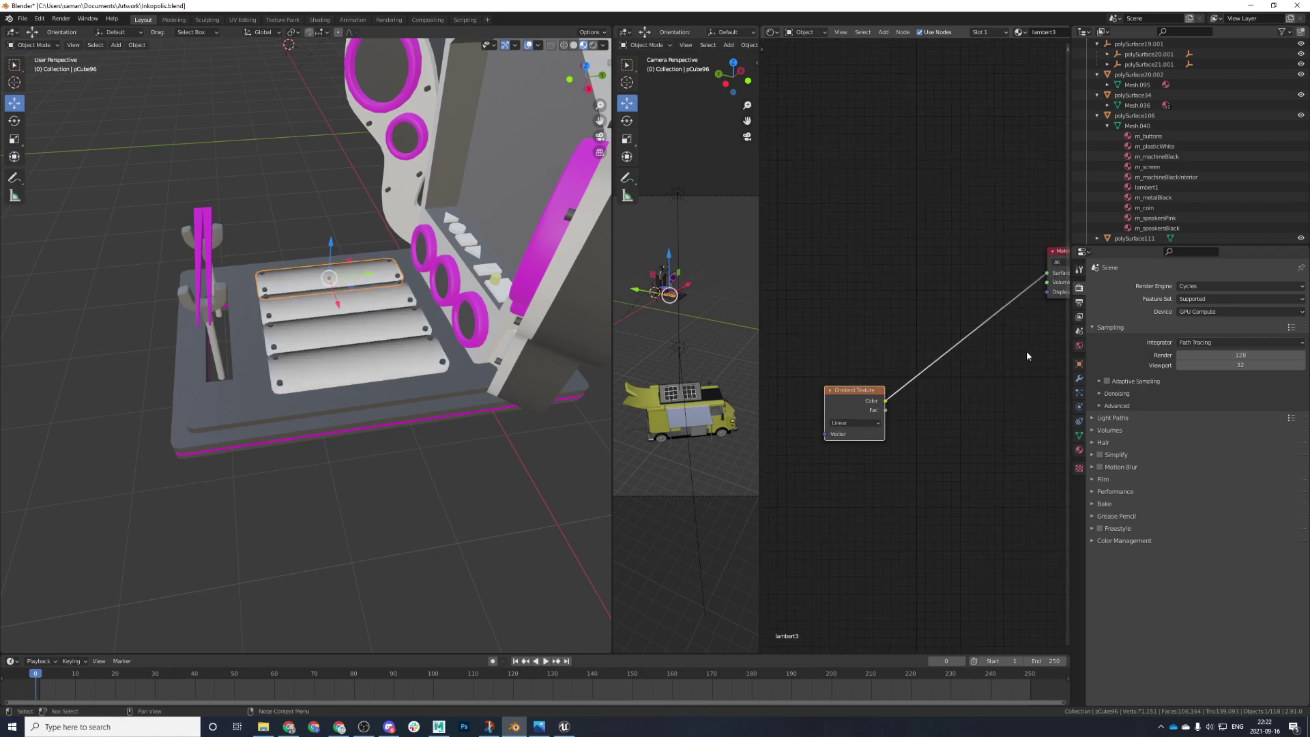
# - Try the Quadratic and Spherical gradient types on the dance pad panels, then return to Linear
pyautogui.moveTo(328, 470); pyautogui.dragTo(420, 451, button='middle')
pyautogui.scroll(5, 459, 442)
pyautogui.scroll(2, 853, 444)
pyautogui.click(853, 452)
pyautogui.click(836, 477)
pyautogui.moveTo(327, 518)
pyautogui.mouseDown(button='middle')
pyautogui.moveTo(352, 544)
pyautogui.moveTo(372, 521)
pyautogui.mouseUp(button='middle')
pyautogui.click(815, 453)
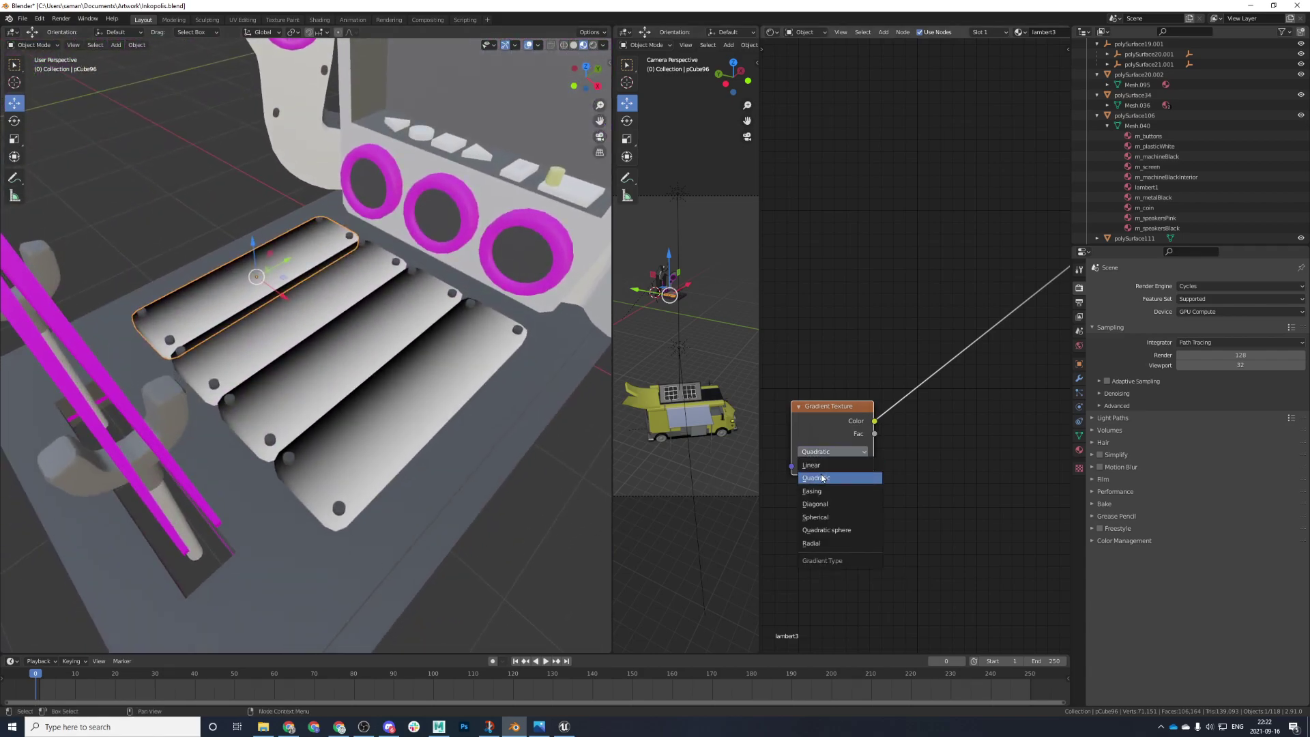
pyautogui.click(845, 452)
pyautogui.click(827, 517)
pyautogui.click(845, 453)
pyautogui.click(840, 518)
pyautogui.click(833, 454)
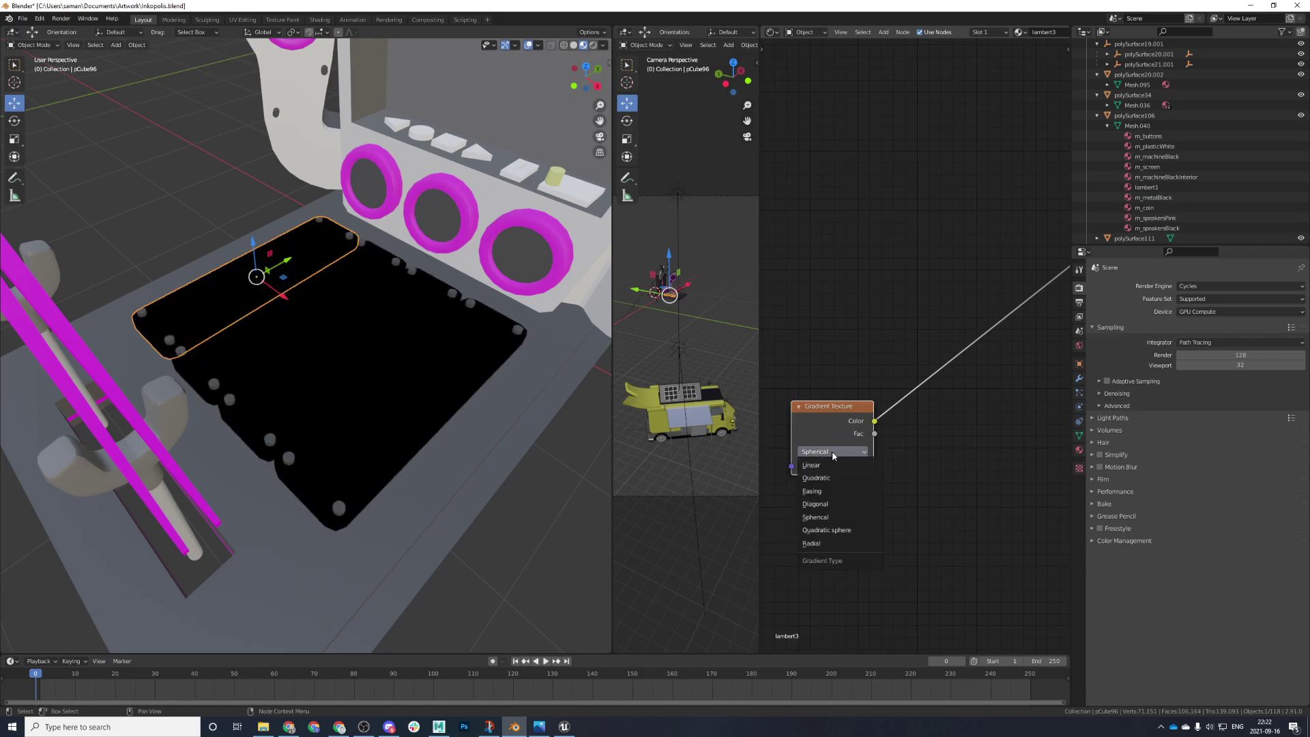
pyautogui.click(831, 465)
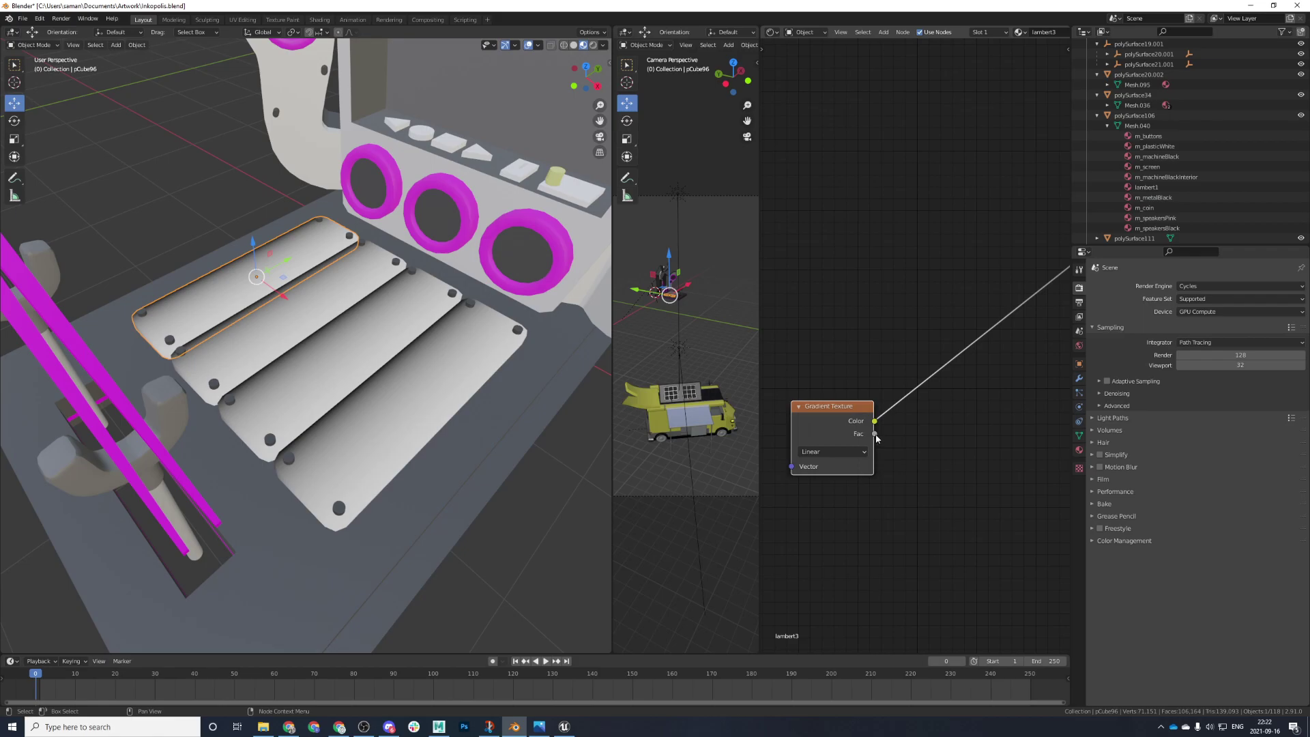
# - Cycle the Gradient Texture through Radial, Quadratic, Easing, Diagonal and Spherical to compare them on the panels
pyautogui.click(855, 452)
pyautogui.click(832, 543)
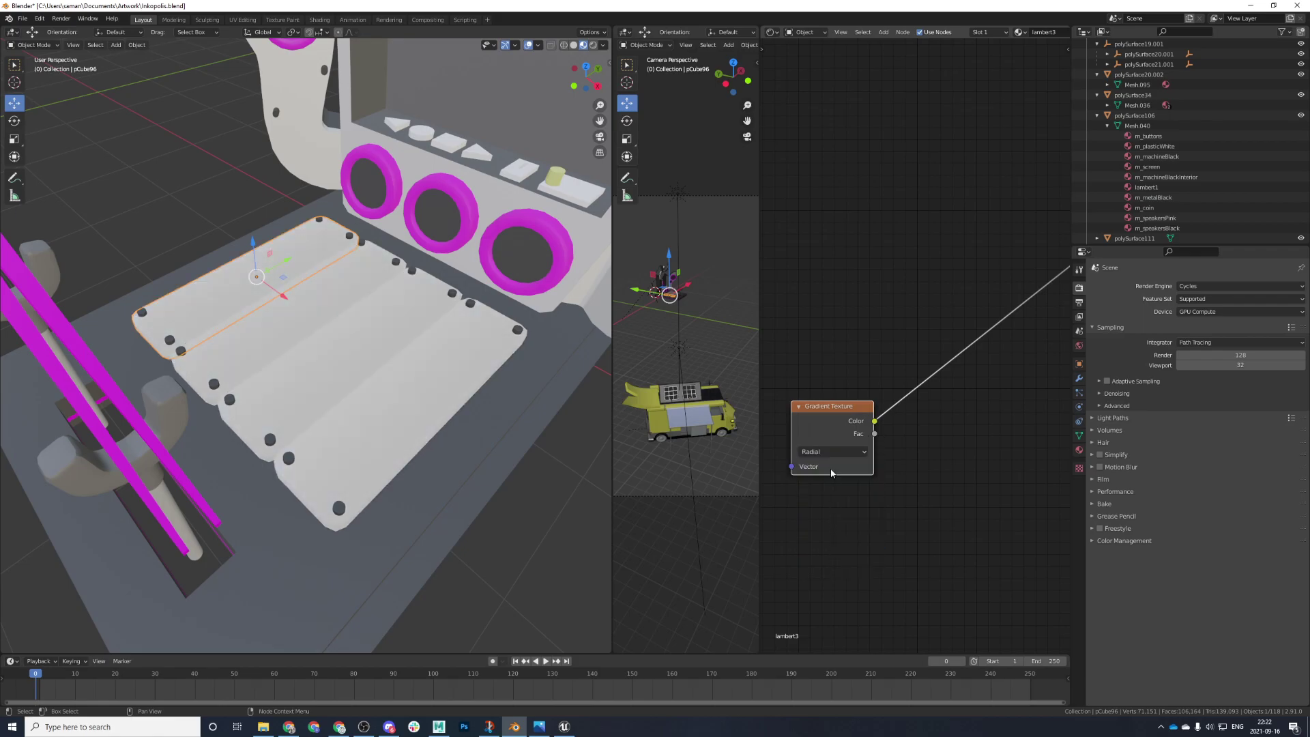
pyautogui.click(834, 451)
pyautogui.click(831, 478)
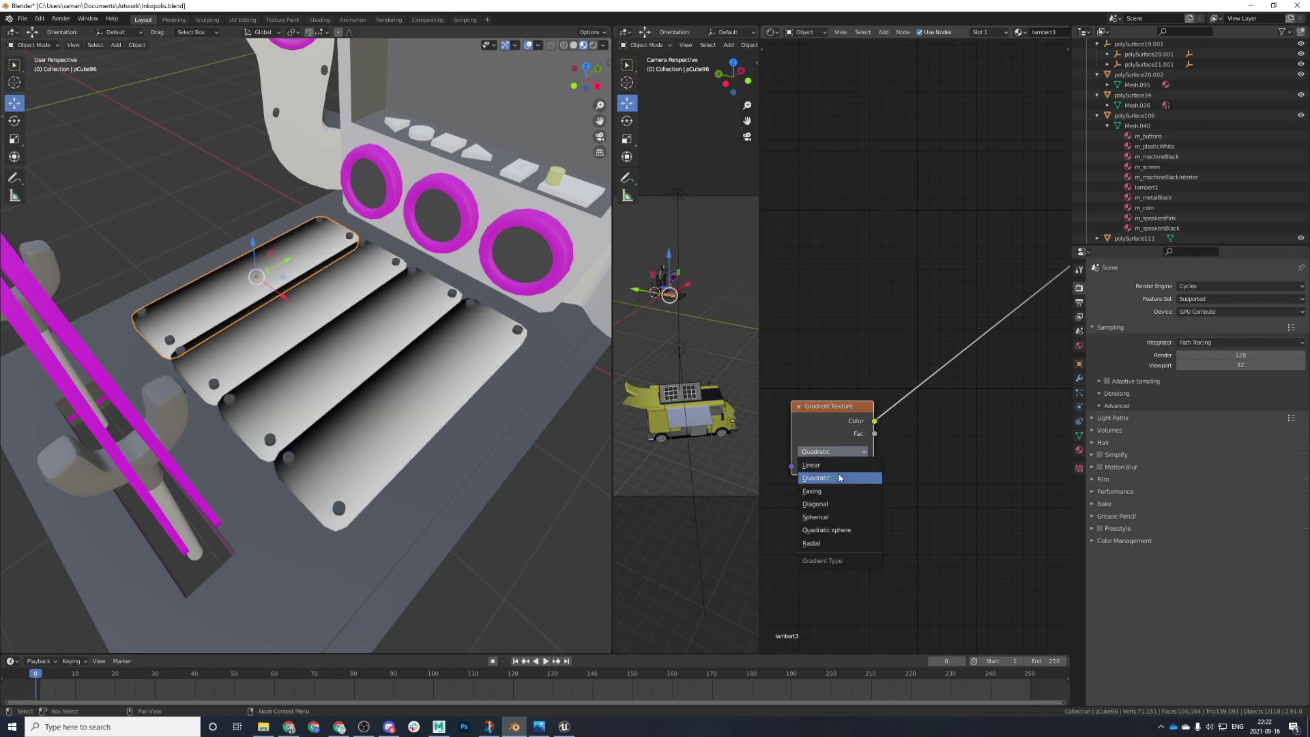
pyautogui.click(834, 491)
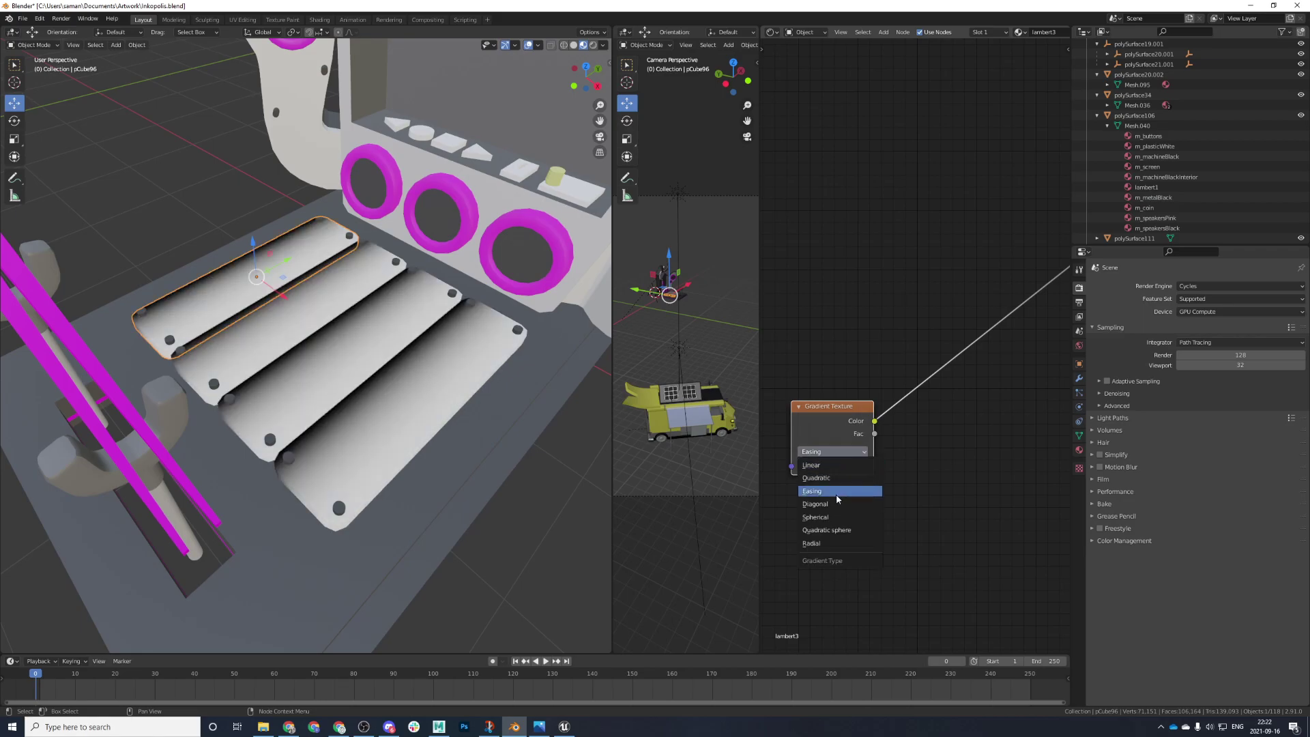
pyautogui.click(827, 504)
pyautogui.click(849, 452)
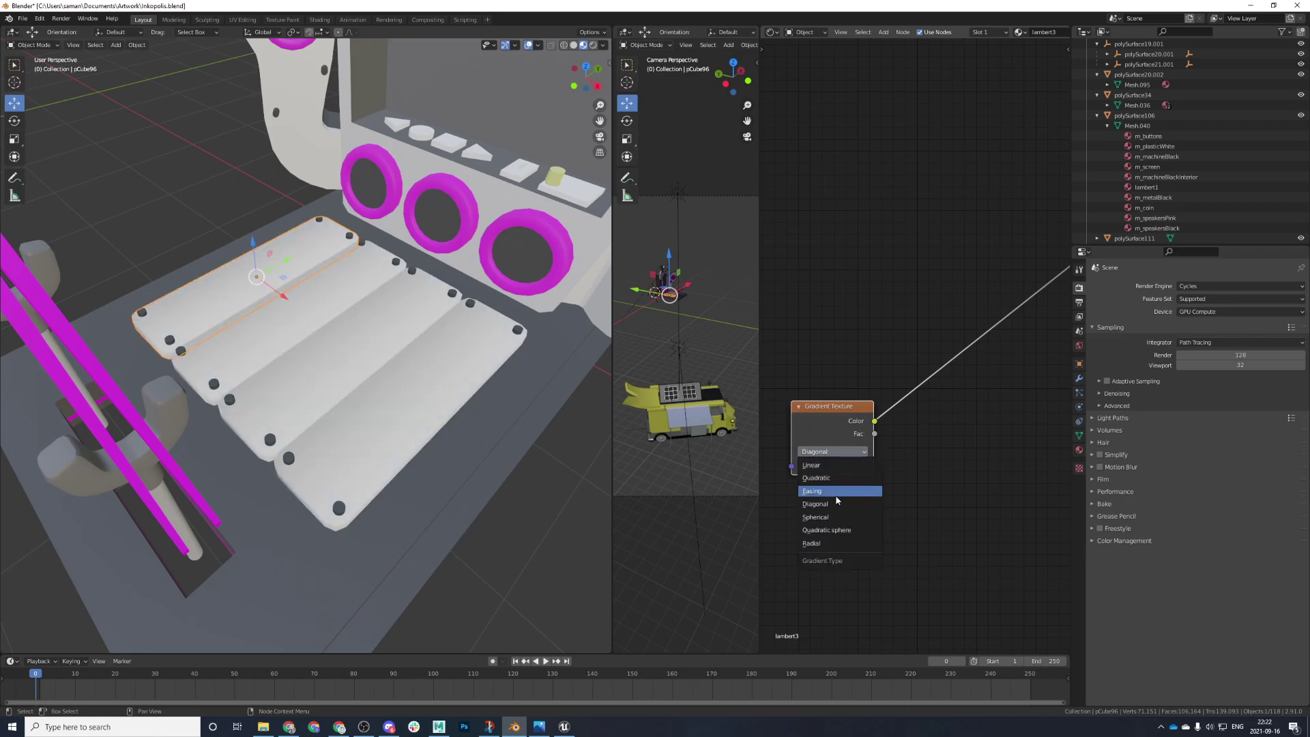
pyautogui.click(822, 518)
# - Try the Quadratic sphere gradient on the panels, then set the type back to Linear
pyautogui.moveTo(600, 437); pyautogui.dragTo(595, 437, button='middle')
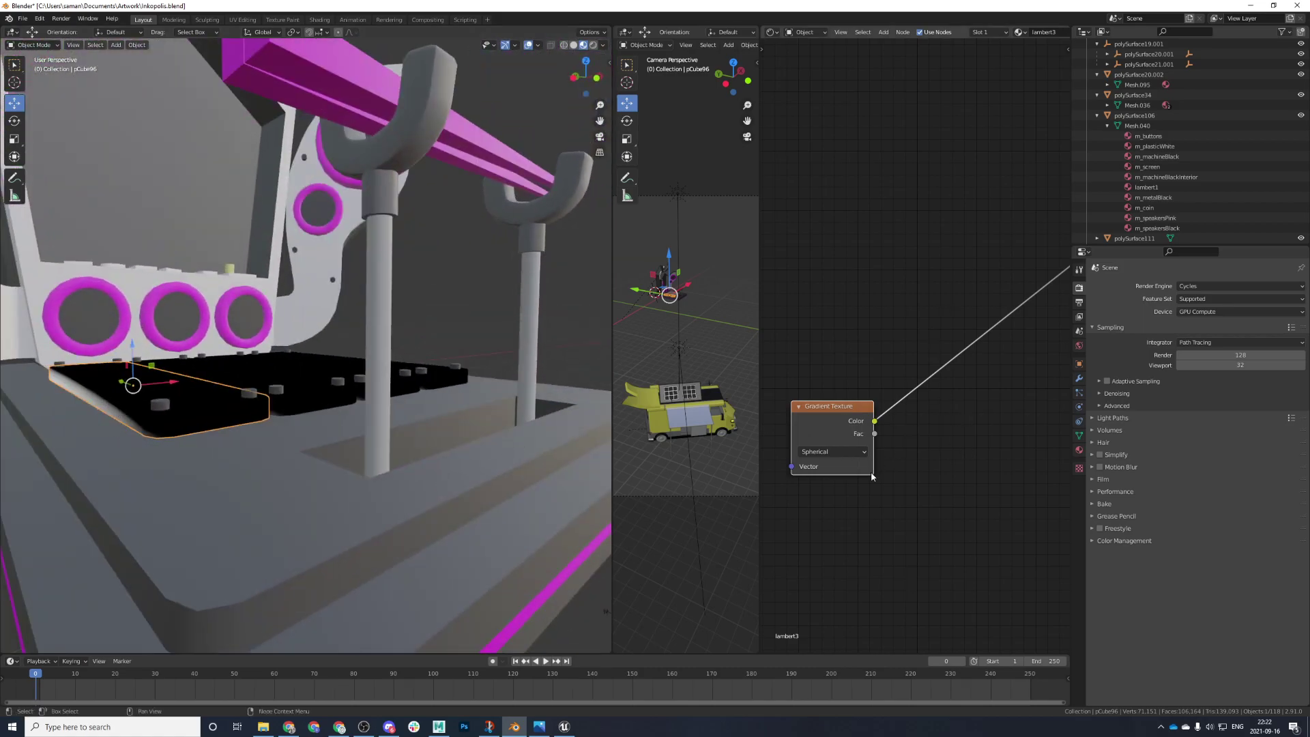
pyautogui.click(832, 452)
pyautogui.click(846, 528)
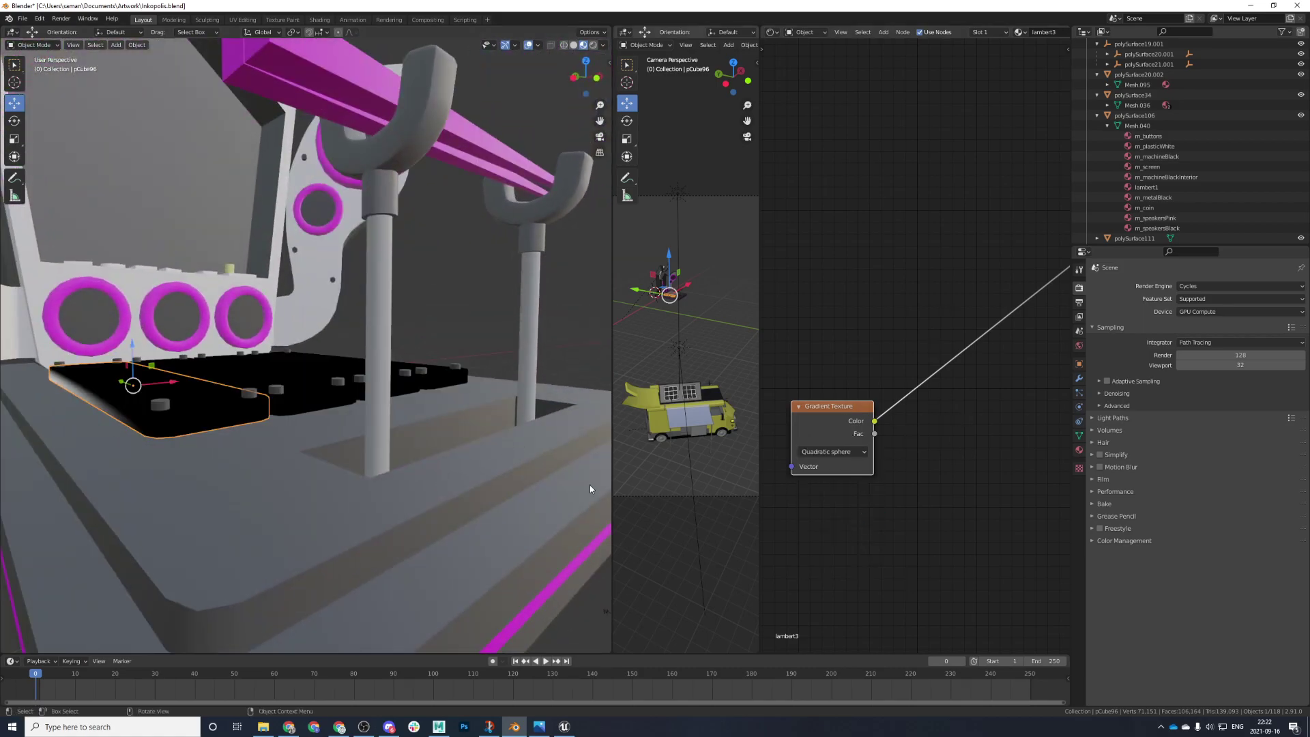
pyautogui.moveTo(440, 455); pyautogui.dragTo(387, 515, button='middle')
pyautogui.click(846, 455)
pyautogui.click(833, 466)
pyautogui.scroll(-1, 850, 474)
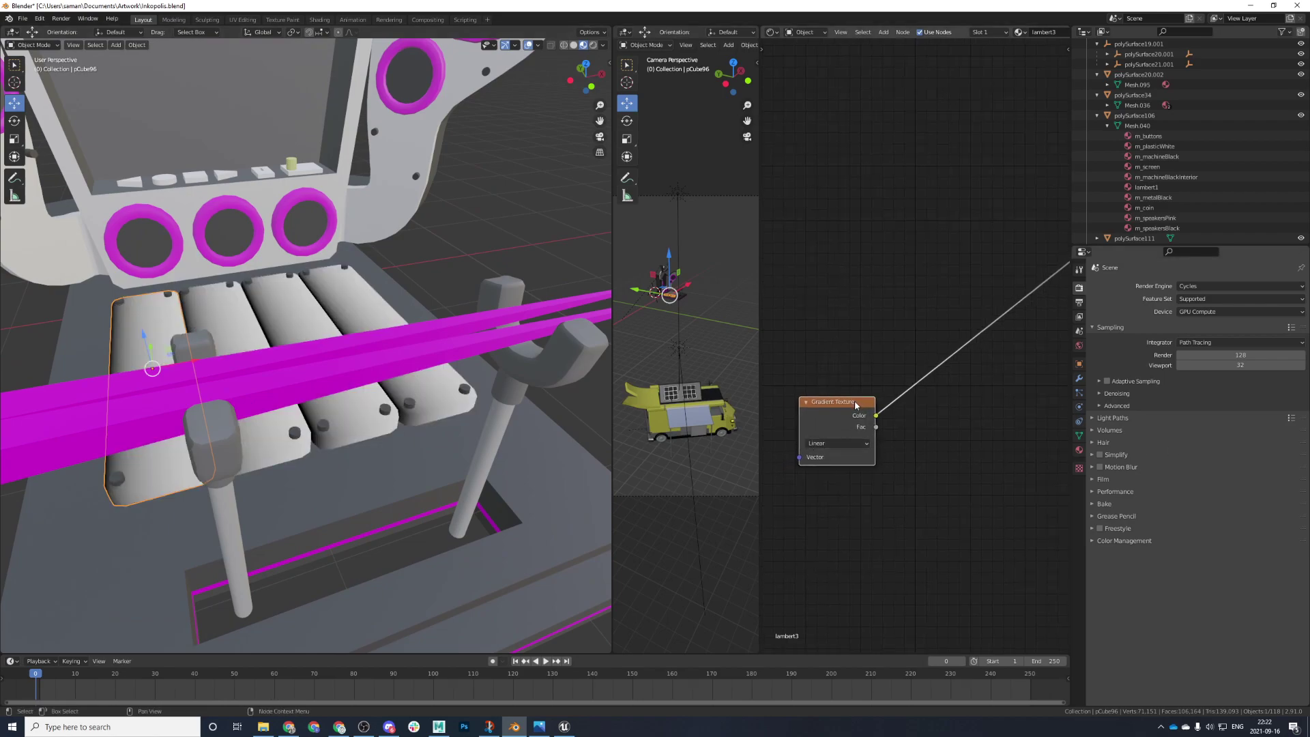
# - Search the web for "blender how to use gradient texture" and read the Blender Manual's Gradient Texture Node page
pyautogui.click(347, 725)
pyautogui.hotkey('ctrl', 't')
pyautogui.write('blender how to use gradient tex')
pyautogui.press('Return')
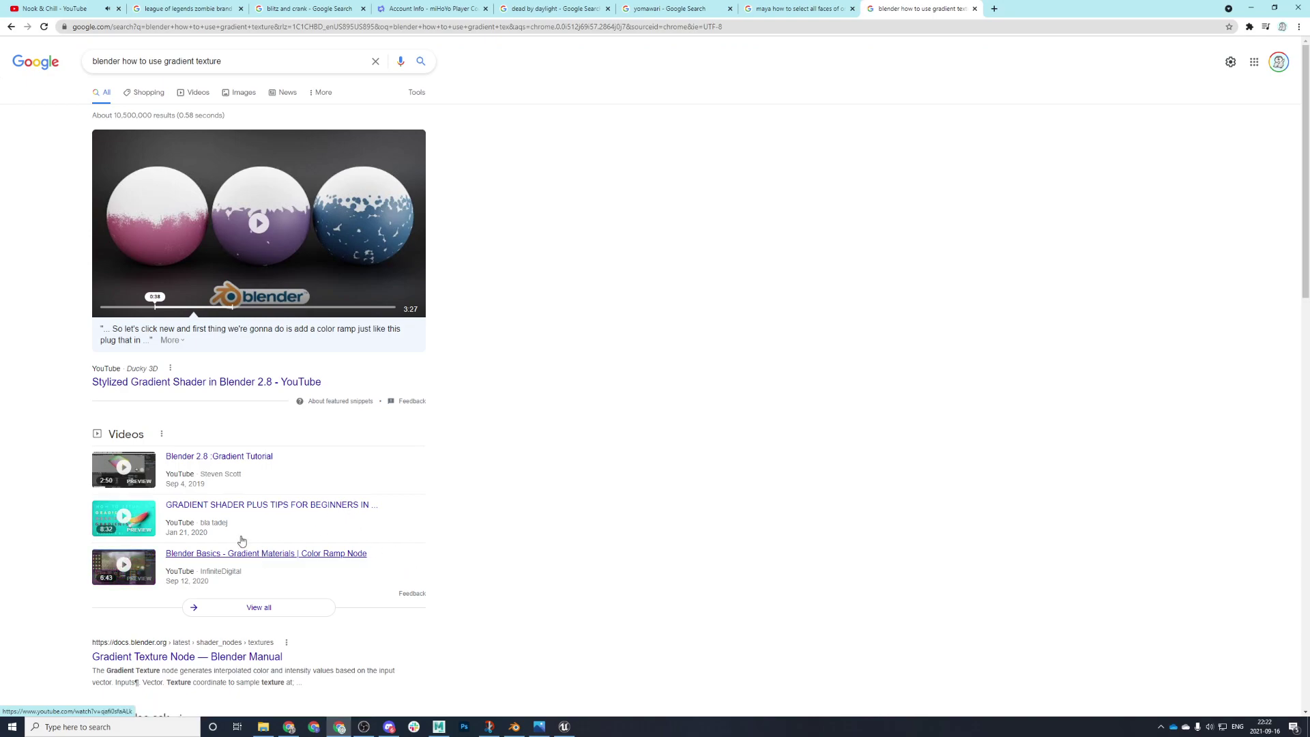
pyautogui.scroll(-3, 252, 539)
pyautogui.click(227, 453)
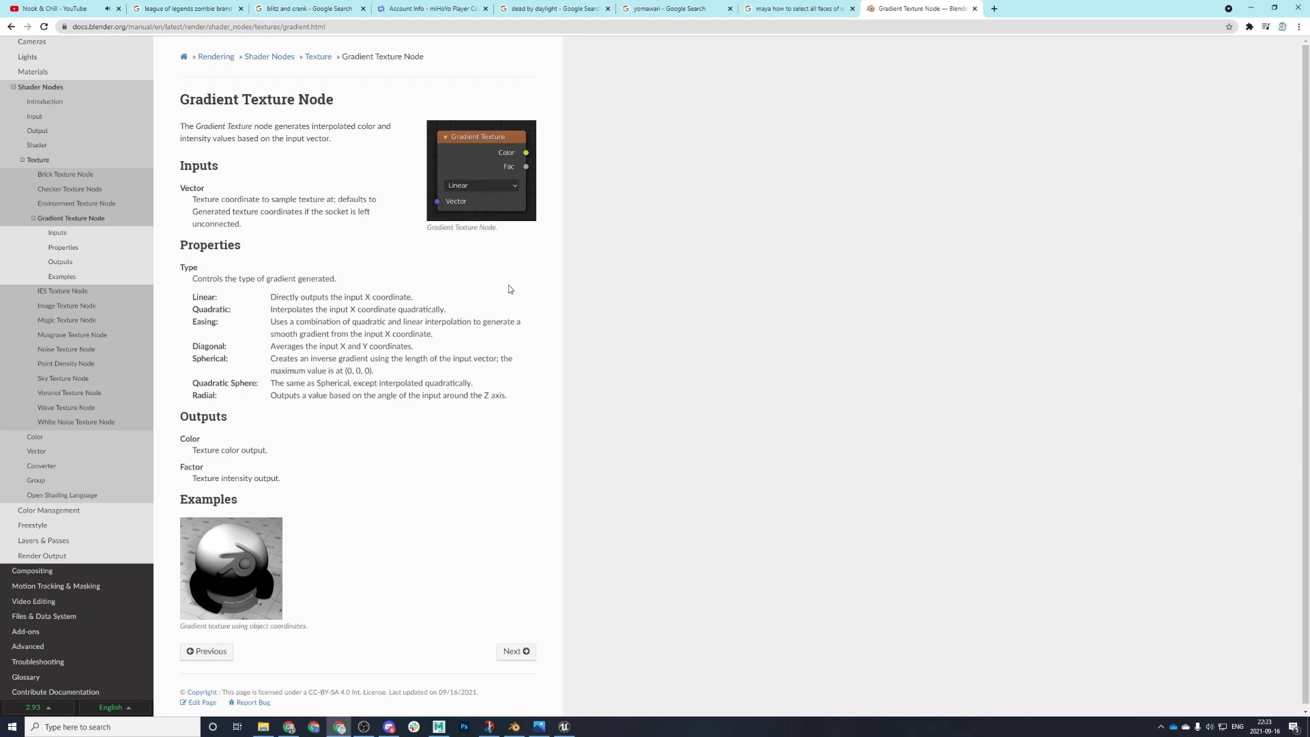
pyautogui.scroll(-1, 340, 325)
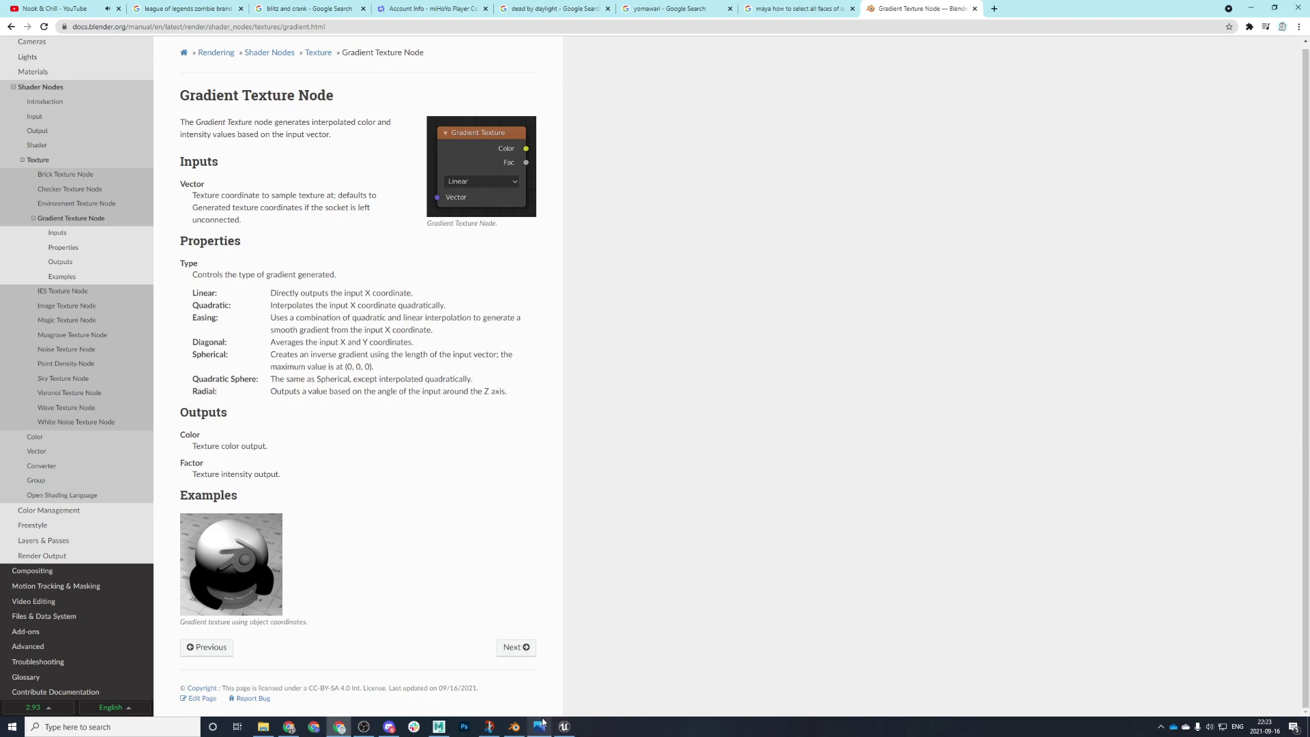
# - Switch to Maya and open the UV Editor for the outermost dance pad panel of the arcade model
pyautogui.click(440, 726)
pyautogui.click(584, 431)
pyautogui.scroll(3, 588, 435)
pyautogui.scroll(3, 553, 431)
pyautogui.click(488, 443)
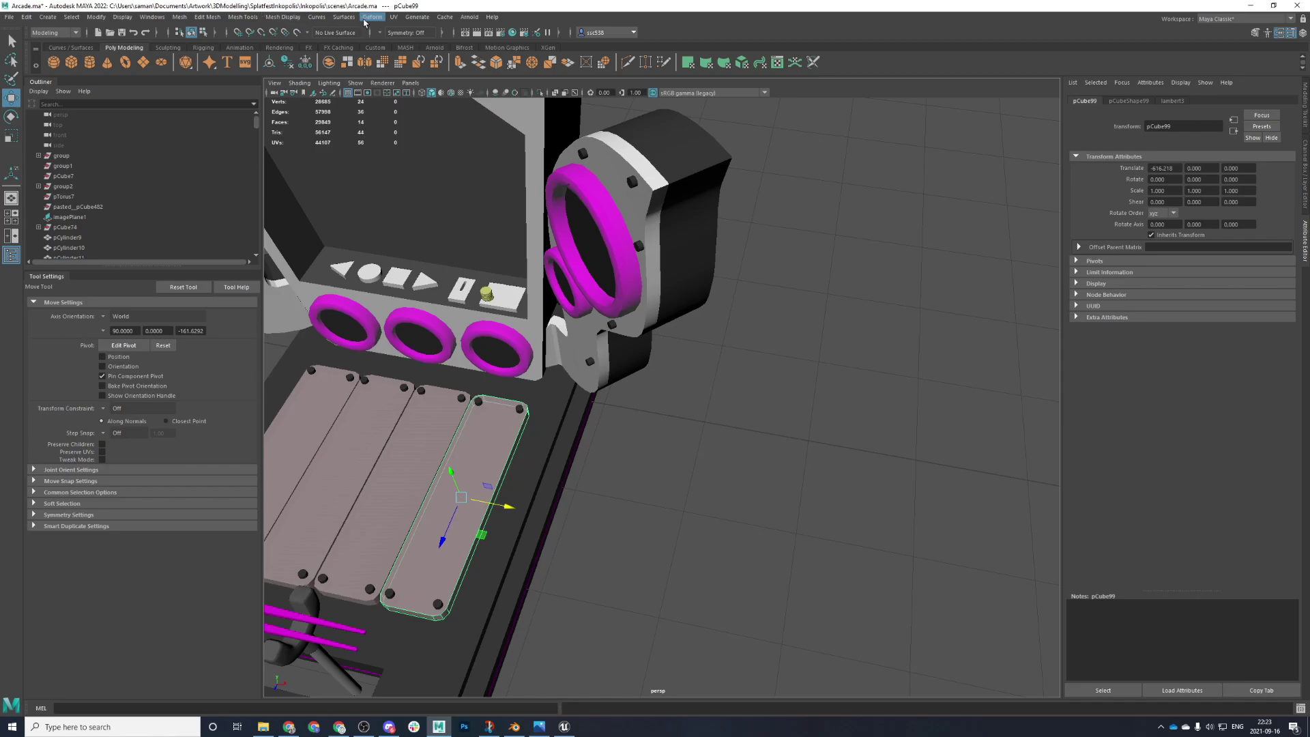
pyautogui.click(414, 17)
pyautogui.moveTo(394, 17)
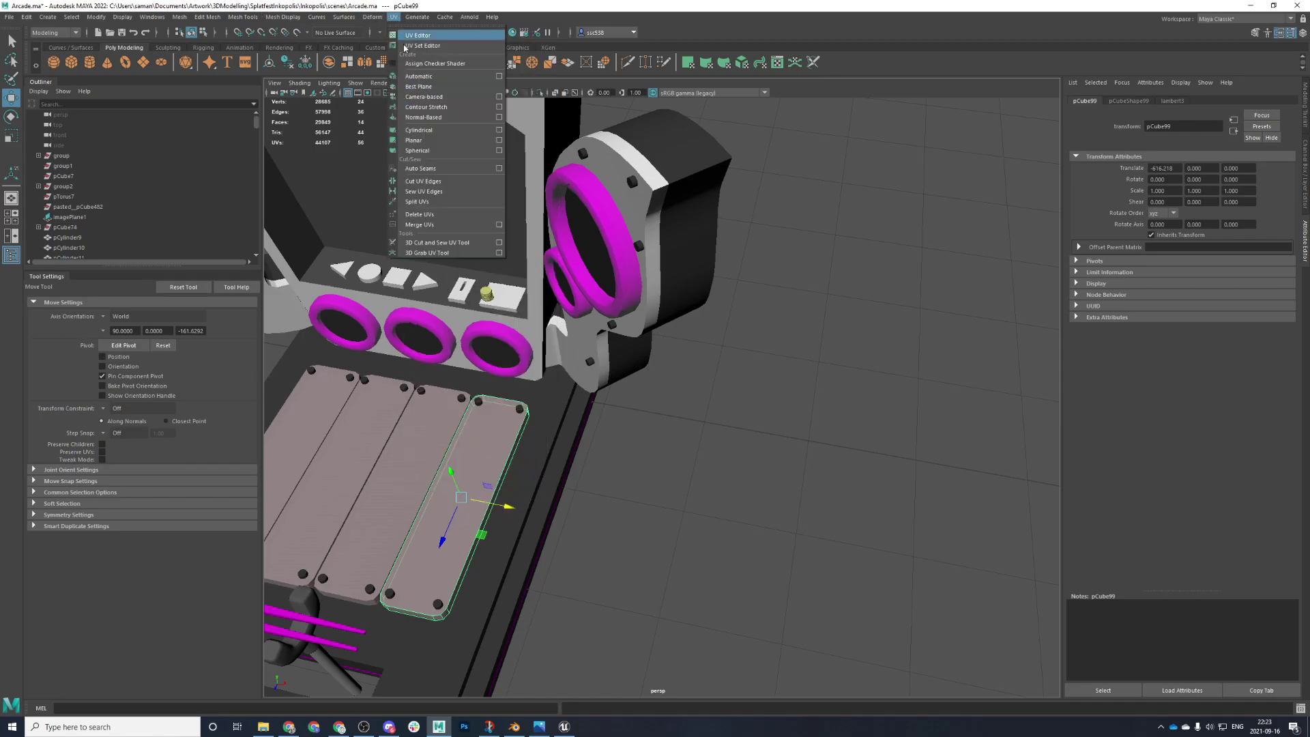
pyautogui.click(417, 36)
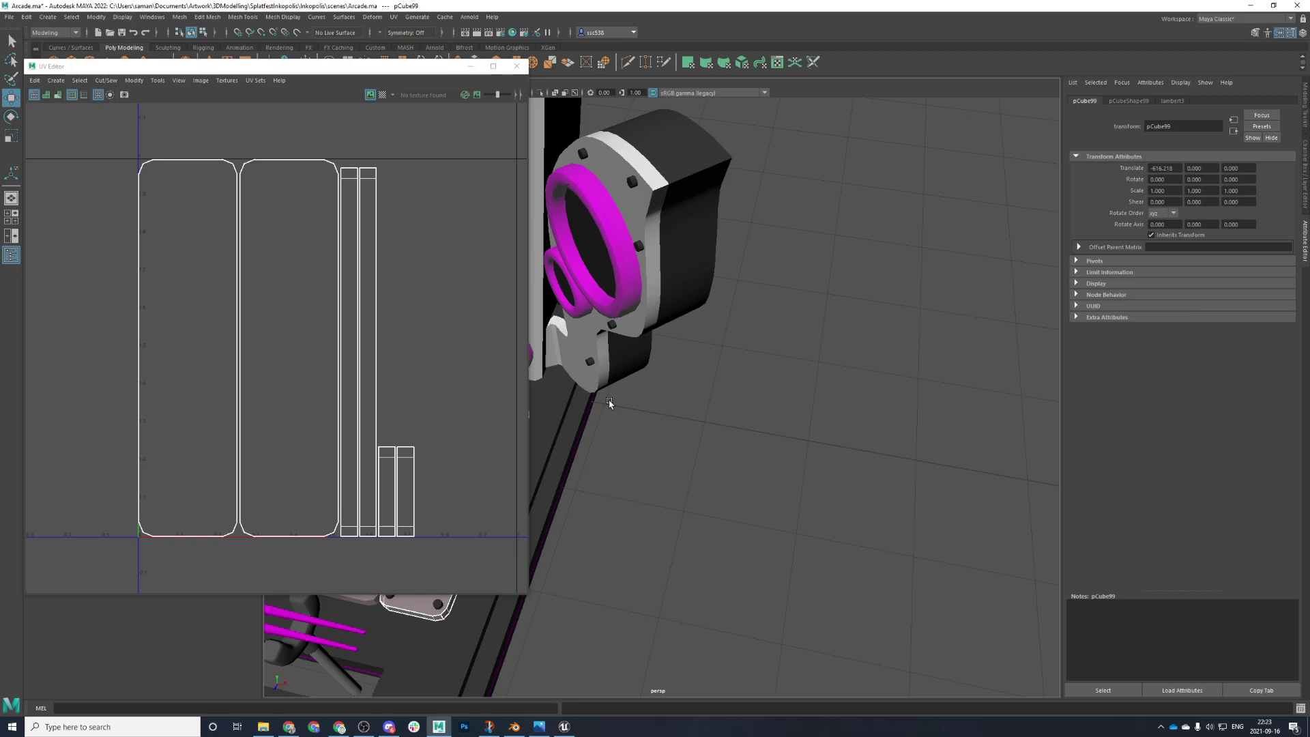
pyautogui.click(375, 372)
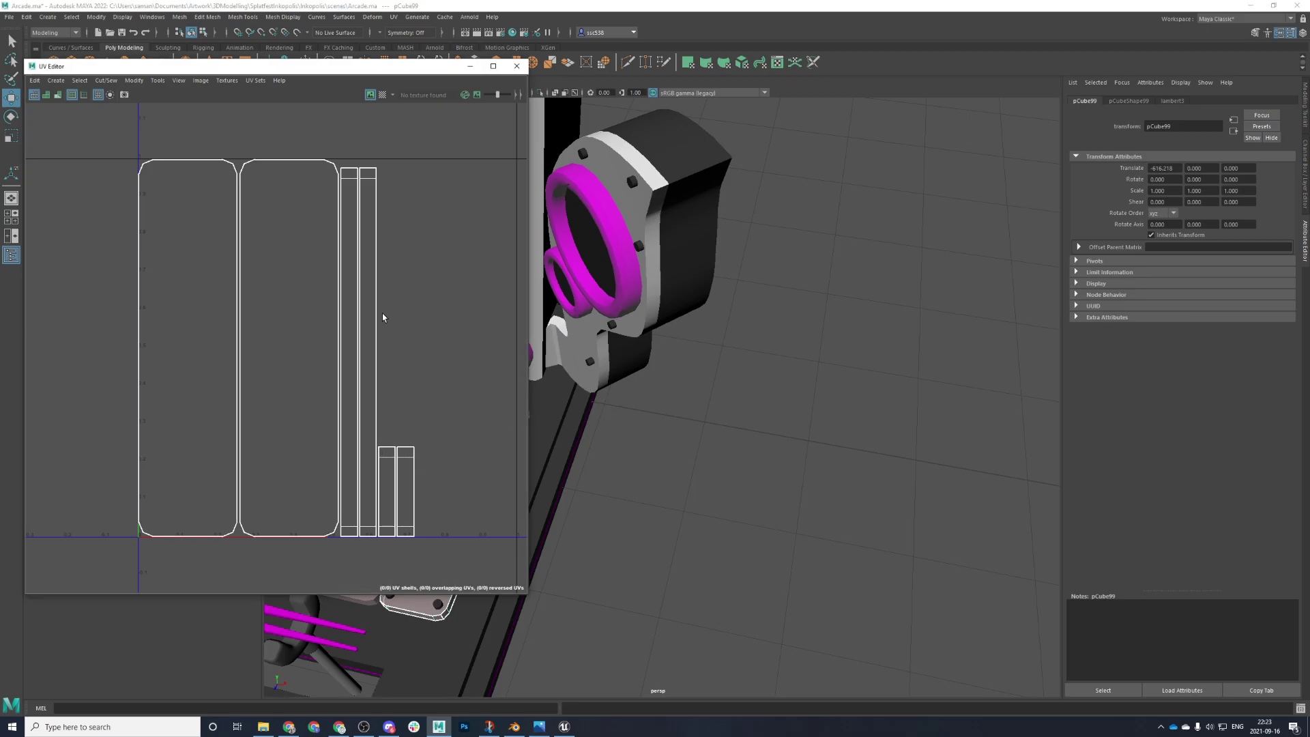
# - Move the UV Editor clear of the model, select UVs at the shells' upper corners, and return to object selection
pyautogui.moveTo(430, 72); pyautogui.dragTo(1132, 101)
pyautogui.moveTo(950, 175); pyautogui.dragTo(905, 160, button='right')
pyautogui.moveTo(998, 217); pyautogui.dragTo(969, 222, button='right')
pyautogui.moveTo(1029, 186); pyautogui.dragTo(1054, 227)
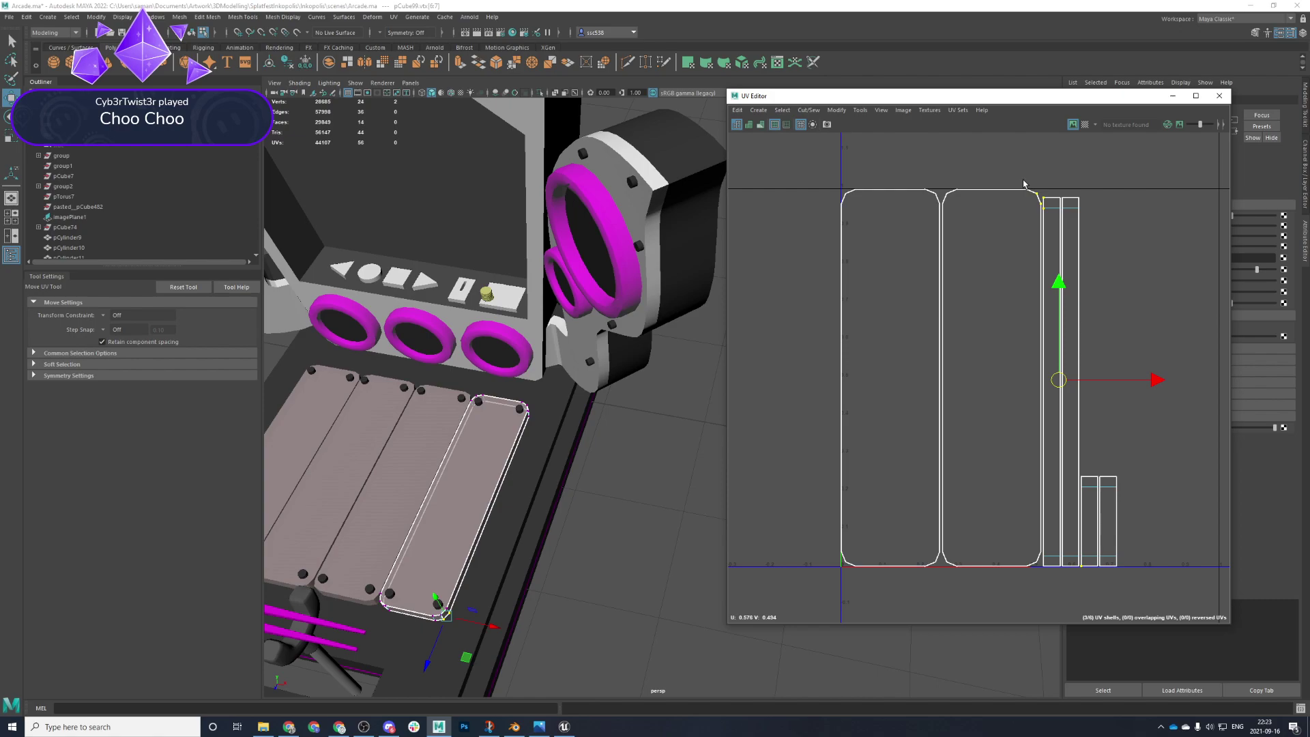
pyautogui.moveTo(1023, 182); pyautogui.dragTo(1102, 256)
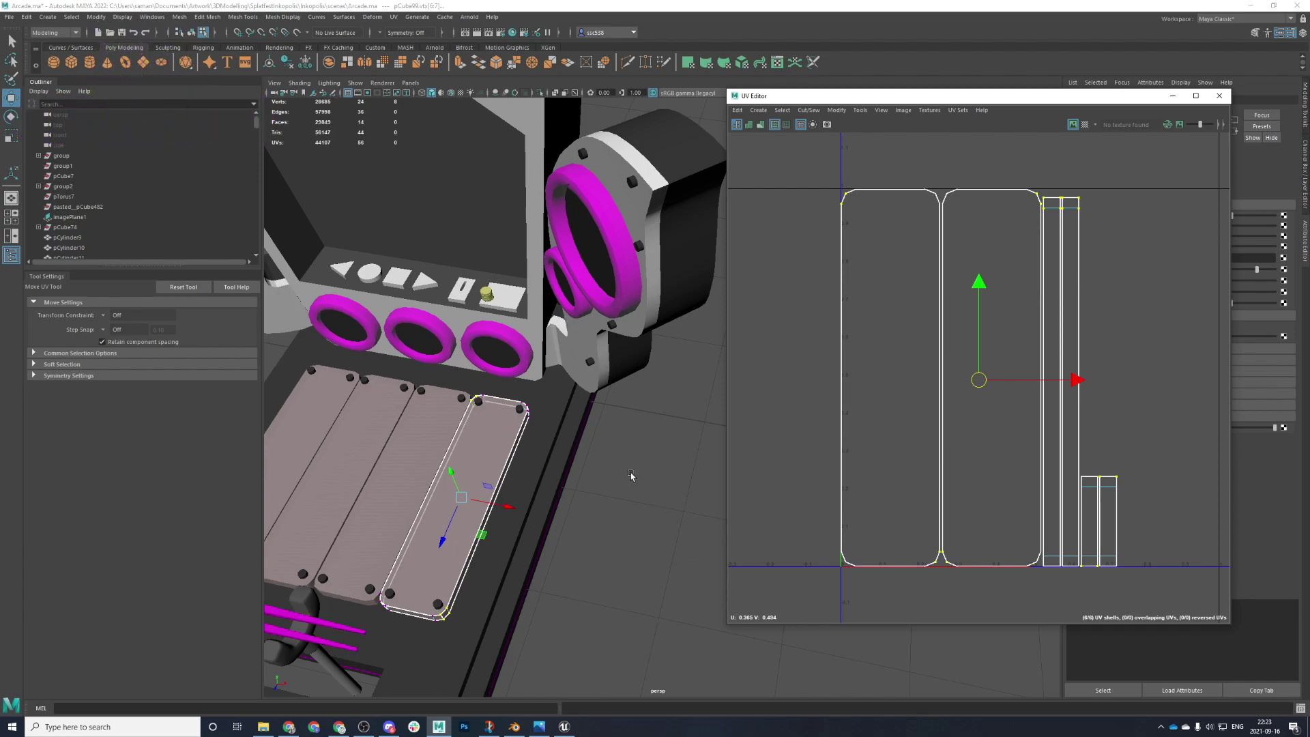
pyautogui.press('F8')
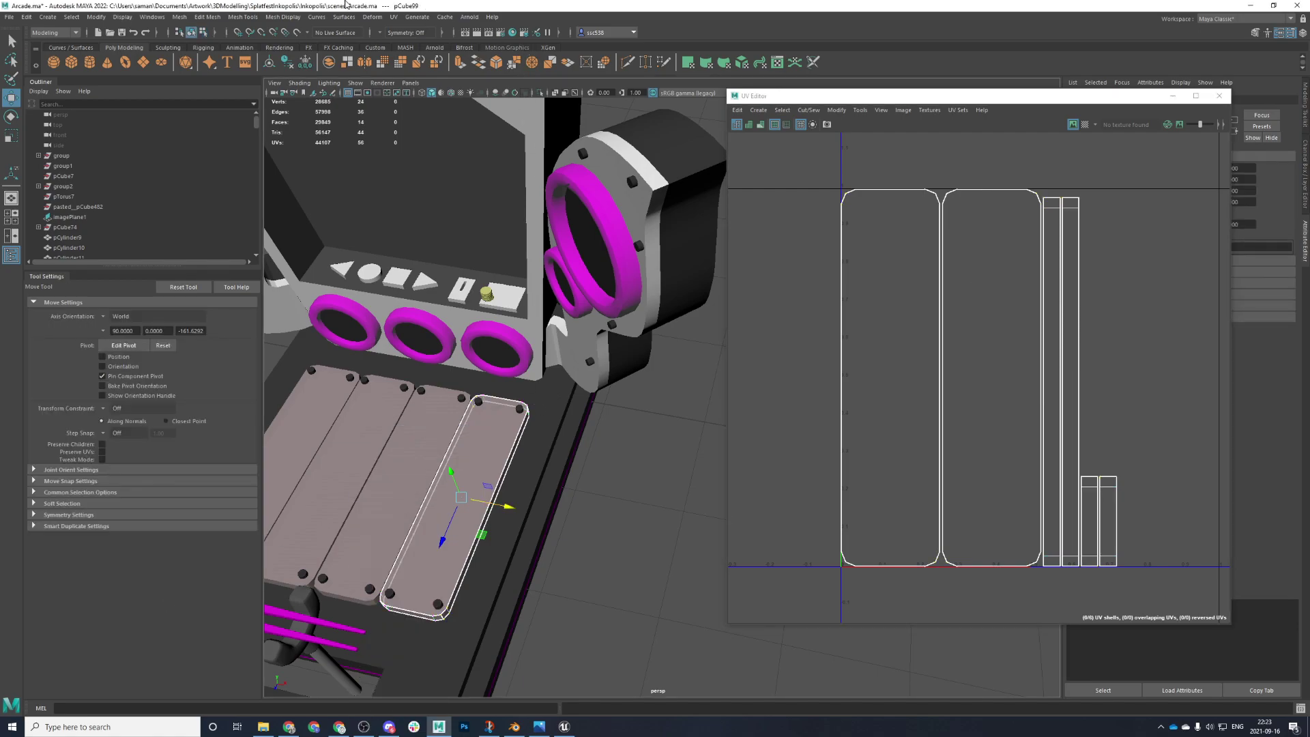
# - Apply automatic UV mapping to the outermost dance pad panel and return to object selection with the panel selected
pyautogui.click(394, 15)
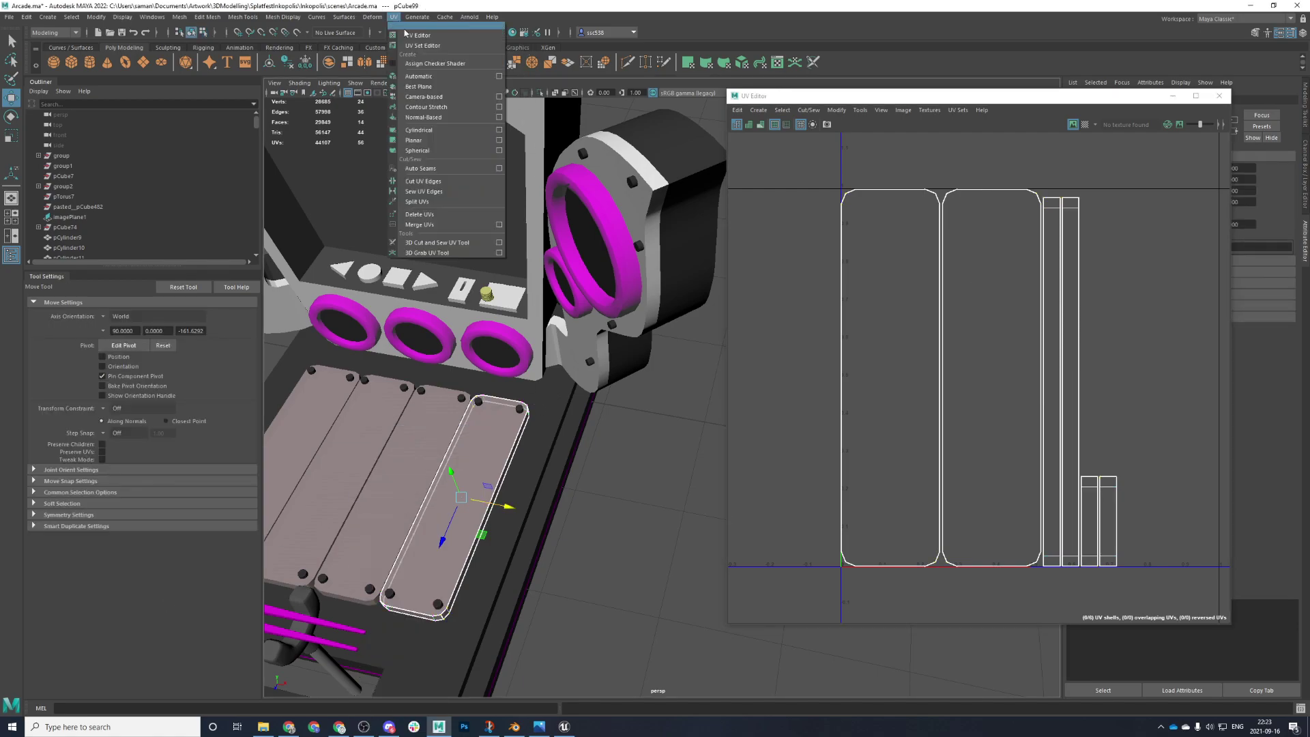
pyautogui.click(426, 77)
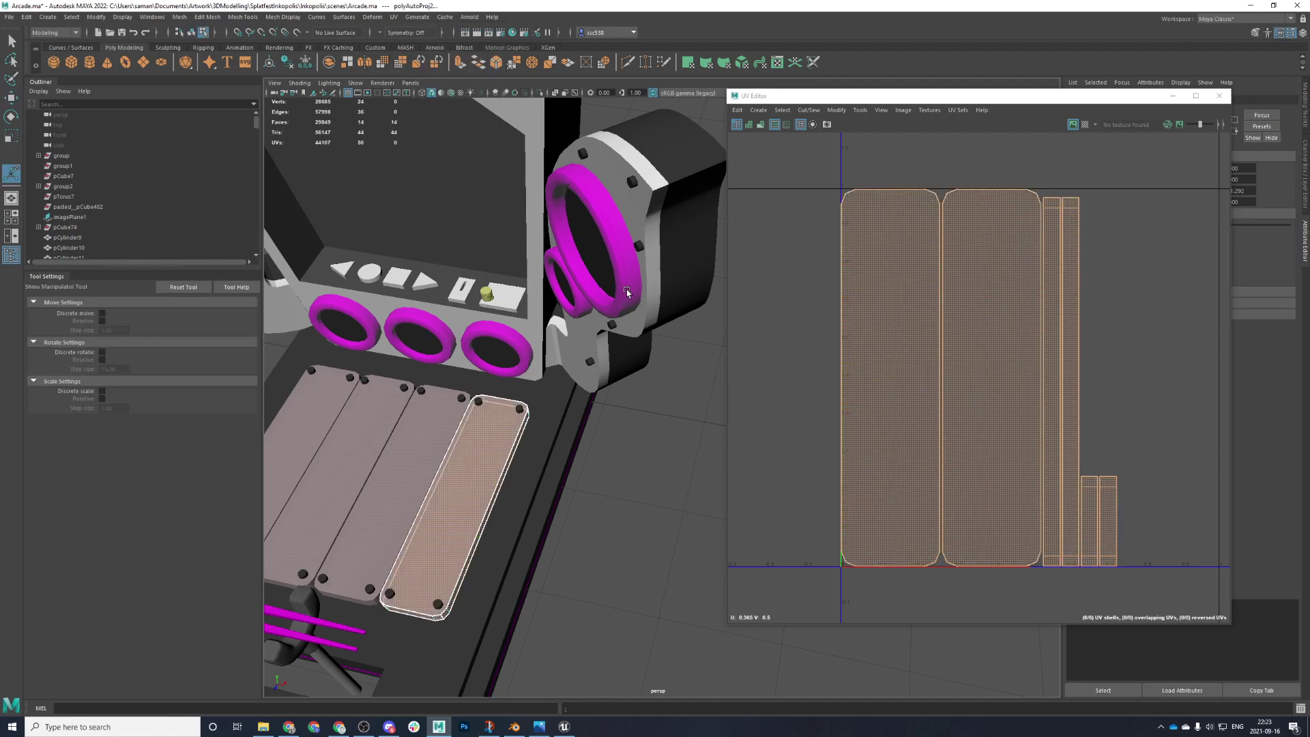
pyautogui.moveTo(594, 444); pyautogui.dragTo(737, 331, button='right')
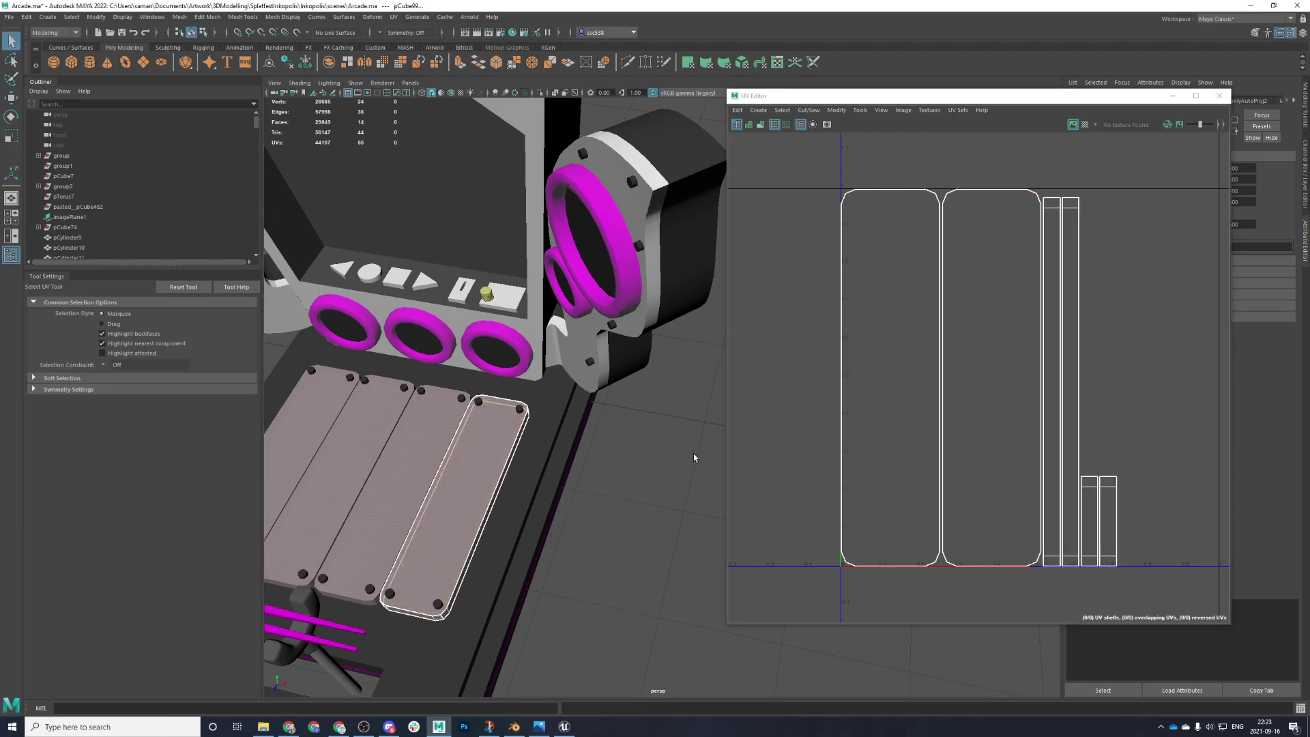
pyautogui.click(657, 514)
pyautogui.click(499, 476)
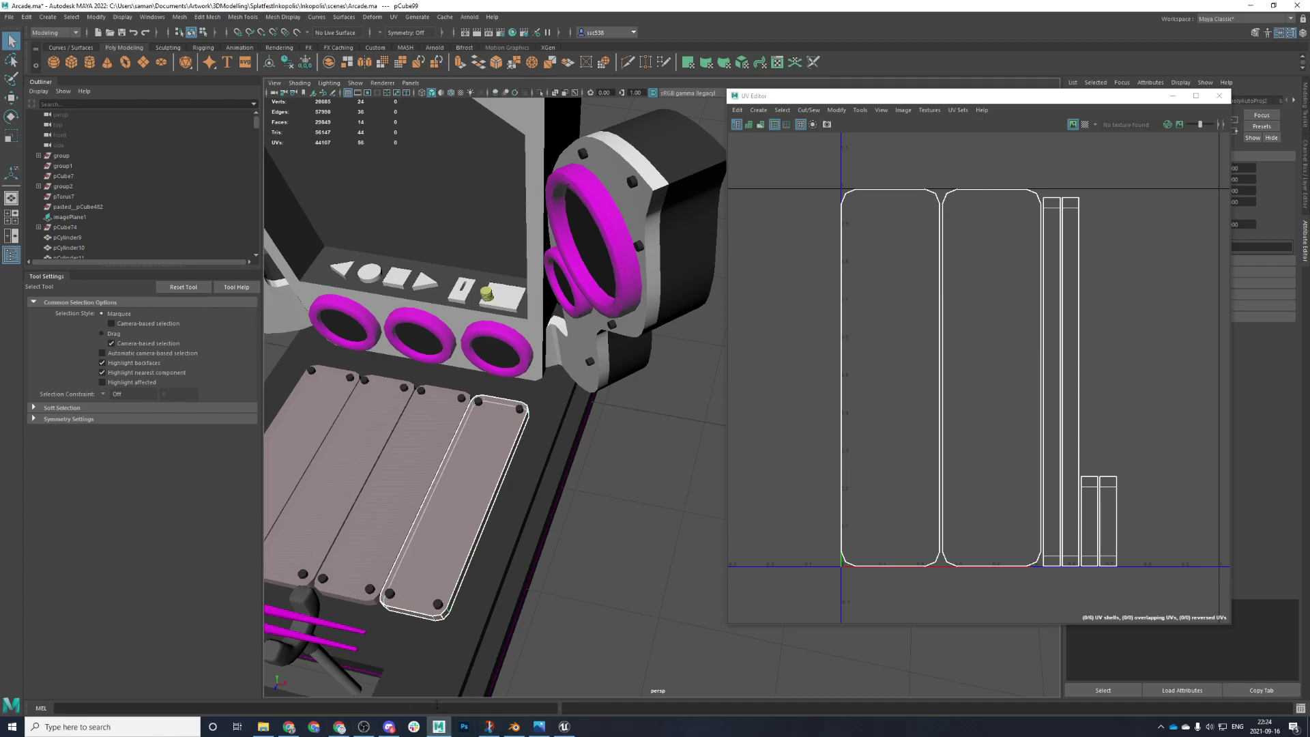
# - Switch to Blender, cancel the Photoshop Scratch Disk Preferences dialog, and switch back to Maya
pyautogui.click(514, 726)
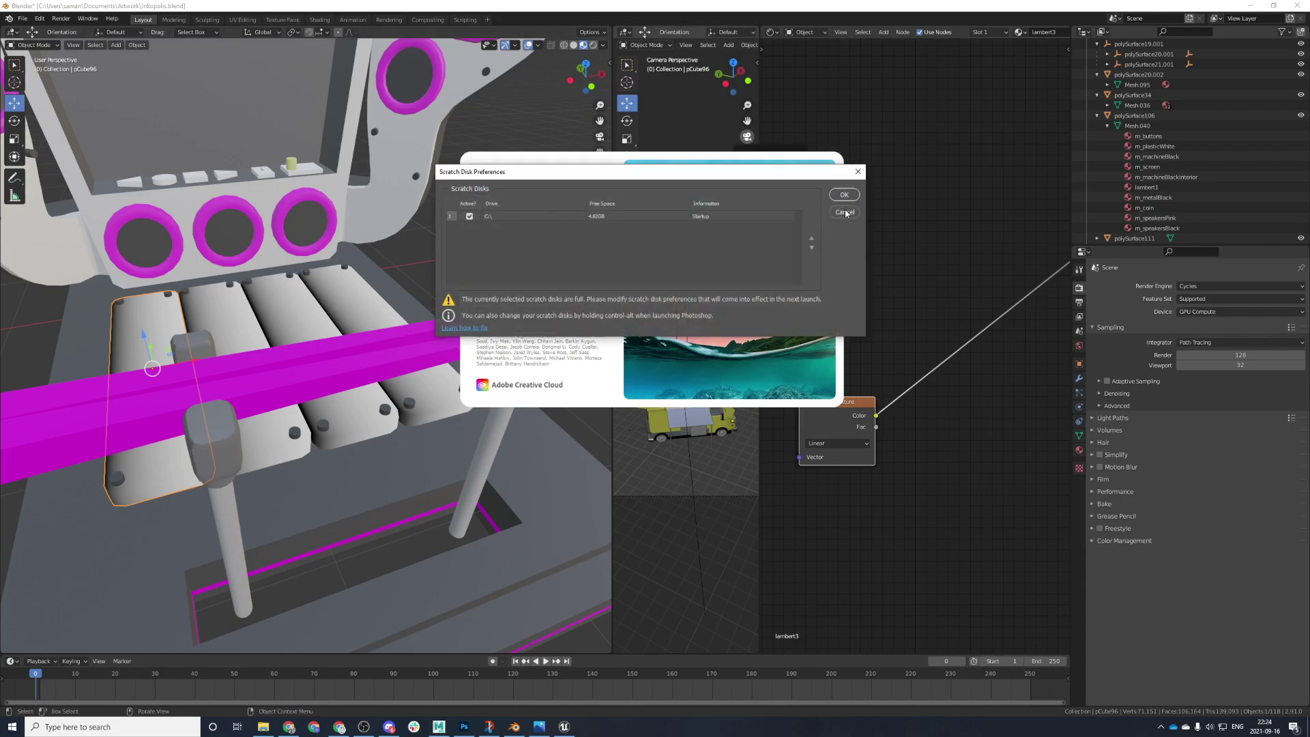
pyautogui.click(845, 212)
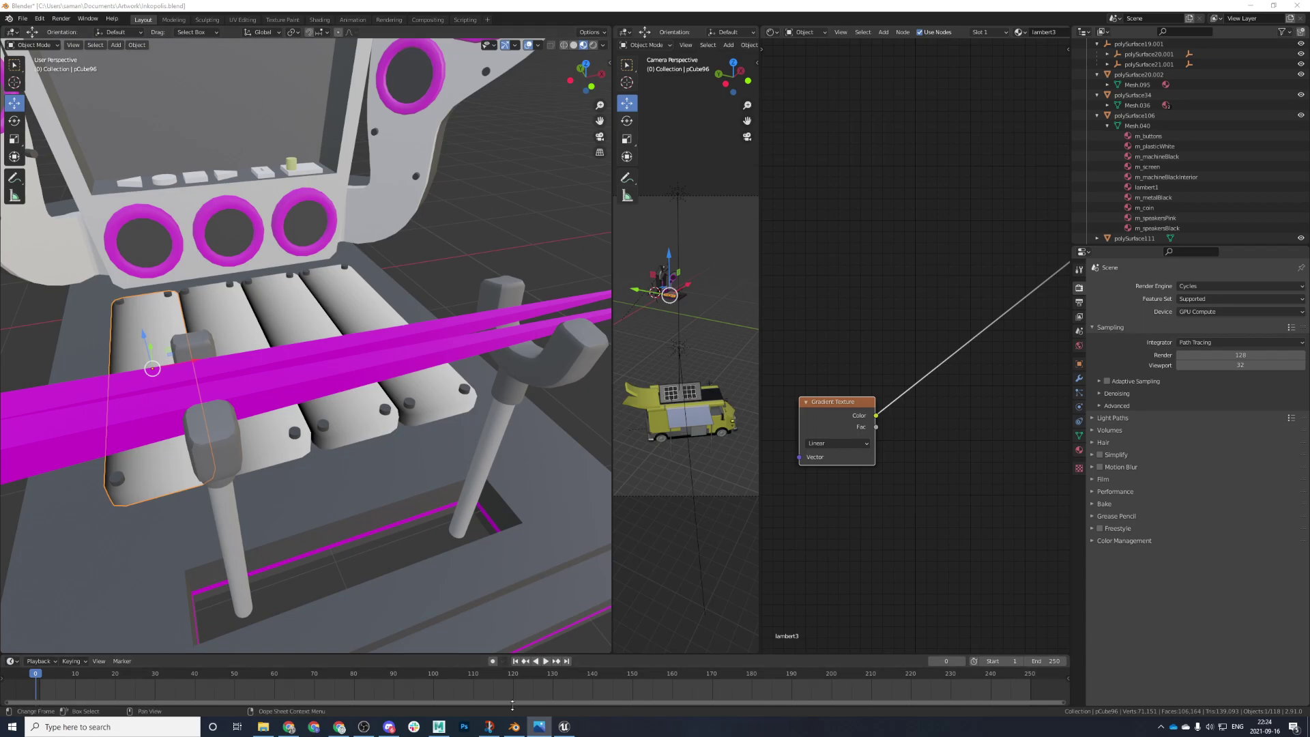
pyautogui.click(438, 728)
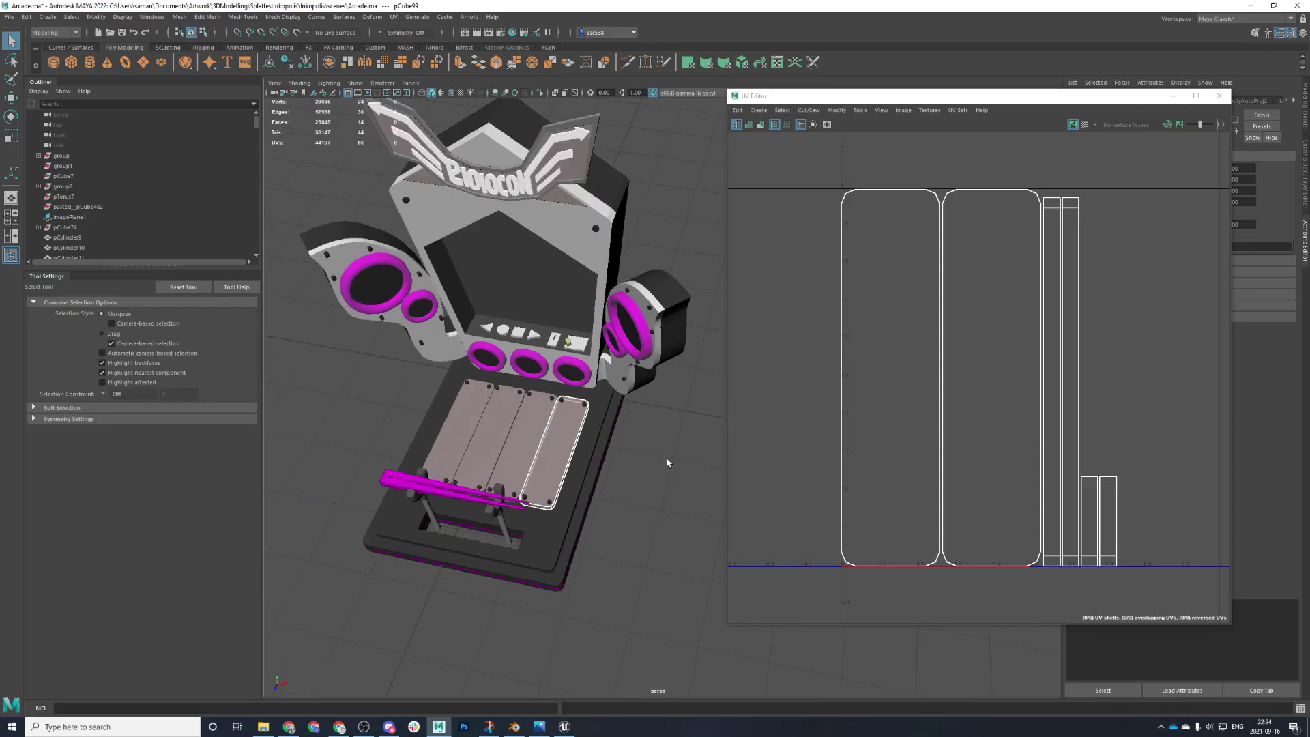
# - Close the UV Editor and box-select the untextured headset-topped arcade machine in the top view
pyautogui.click(1219, 96)
pyautogui.scroll(-4, 523, 529)
pyautogui.keyDown('alt'); pyautogui.moveTo(524, 529); pyautogui.dragTo(760, 318); pyautogui.keyUp('alt')
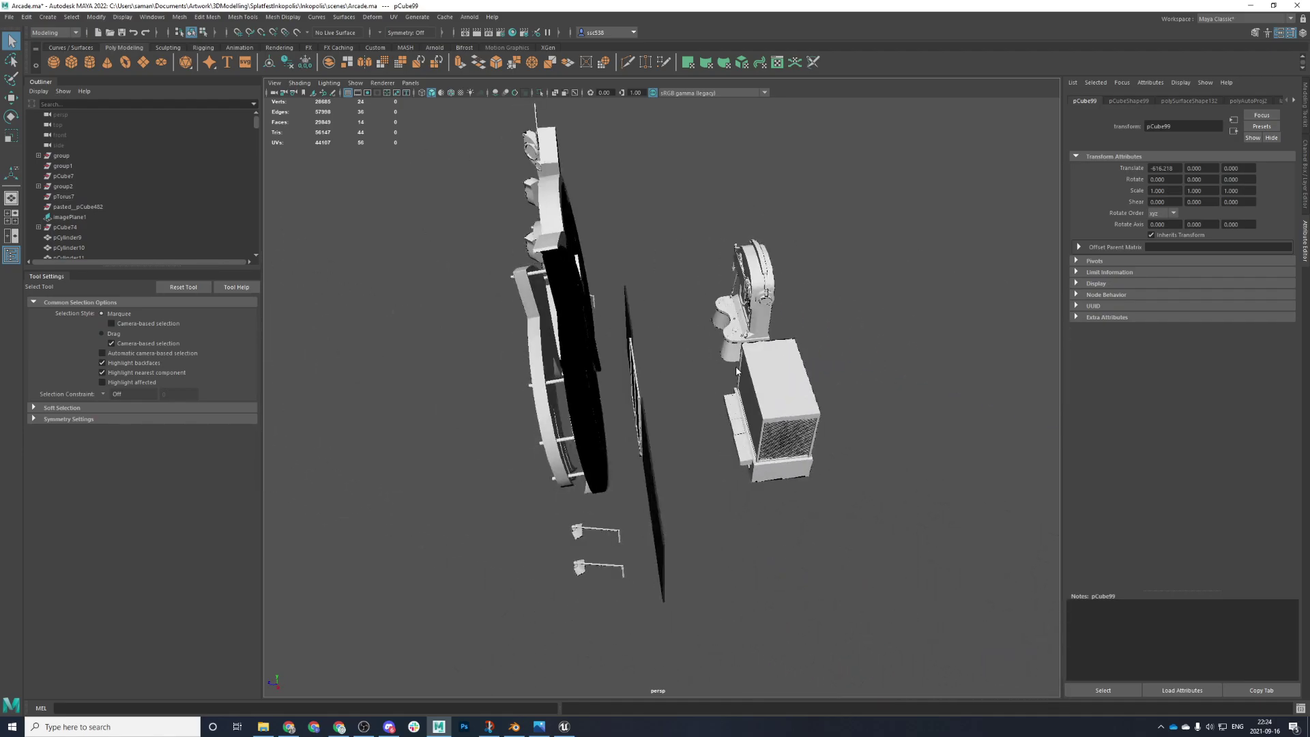
pyautogui.click(761, 318)
pyautogui.press('space')
pyautogui.press('space')
pyautogui.press('f')
pyautogui.scroll(-2, 498, 292)
pyautogui.moveTo(497, 293); pyautogui.dragTo(880, 557)
pyautogui.scroll(-5, 832, 534)
pyautogui.scroll(-4, 833, 534)
pyautogui.press('w')
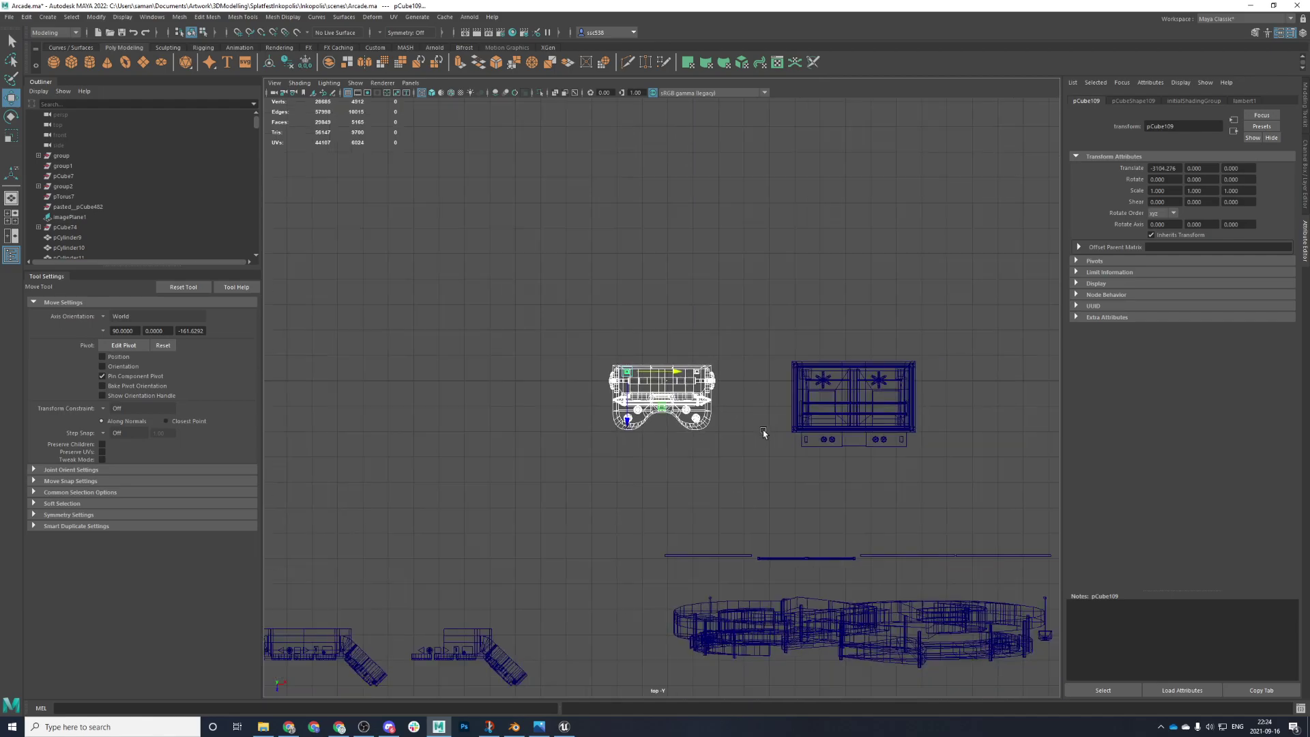
# - Select the stray cylinder at the base of the headset-topped arcade machine and delete it
pyautogui.scroll(10, 568, 444)
pyautogui.scroll(3, 707, 306)
pyautogui.click(710, 218)
pyautogui.press('f')
pyautogui.press('space')
pyautogui.press('space')
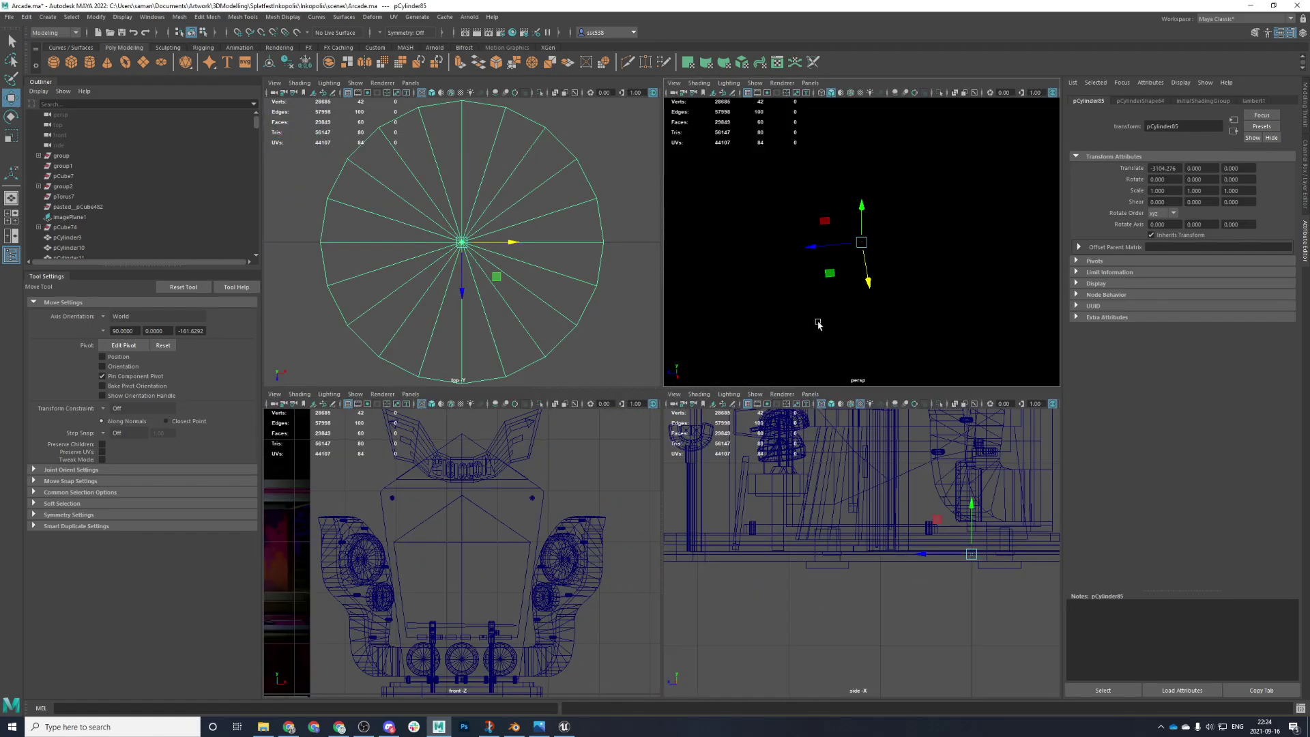
pyautogui.press('Delete')
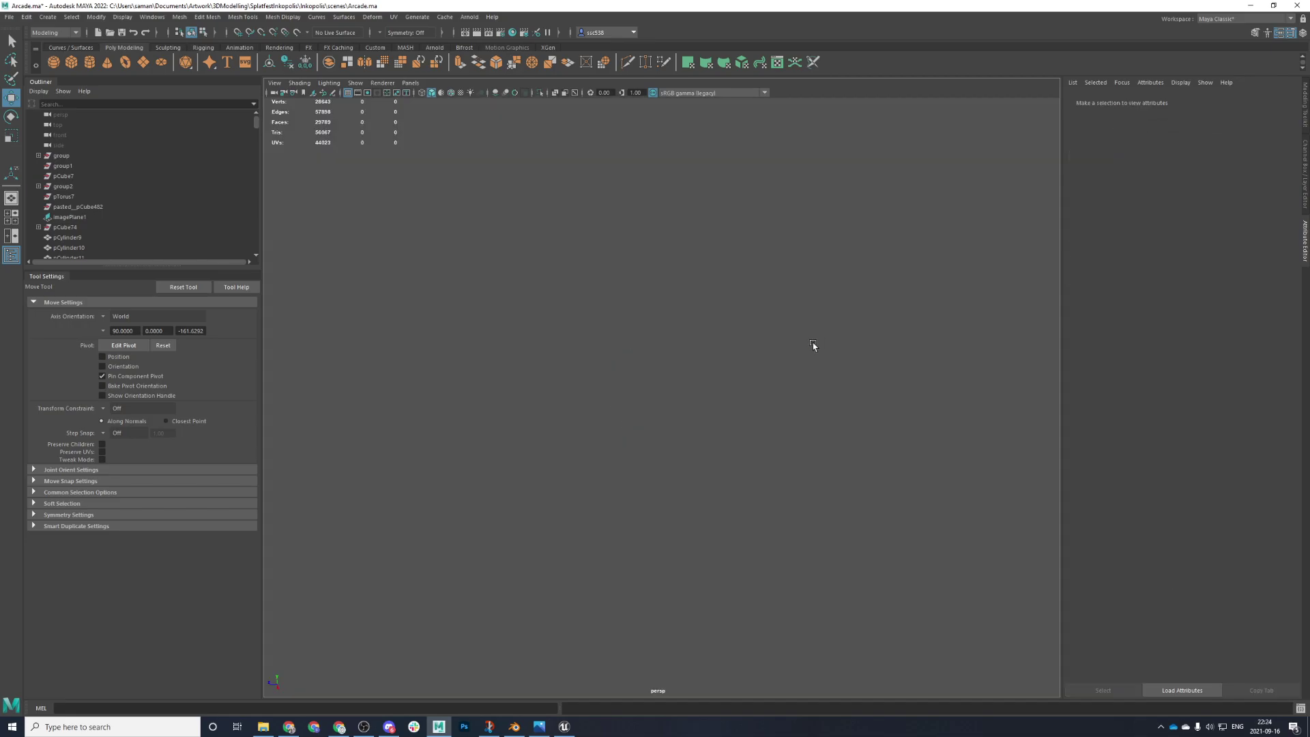
# - Box-select the whole headset-topped machine in the top view and move it along X to stand beside the dance machine
pyautogui.press('space')
pyautogui.press('space')
pyautogui.scroll(-10, 644, 243)
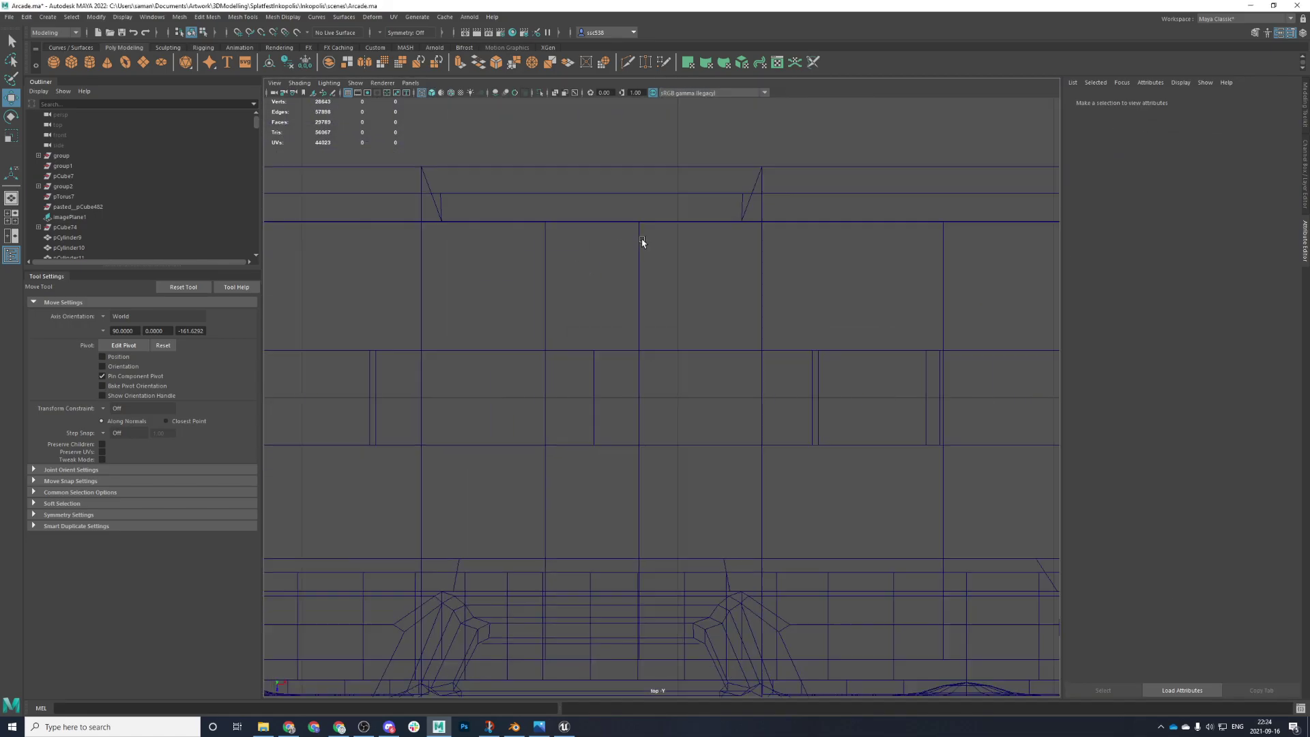
pyautogui.moveTo(384, 298); pyautogui.dragTo(1034, 668)
pyautogui.scroll(-8, 696, 509)
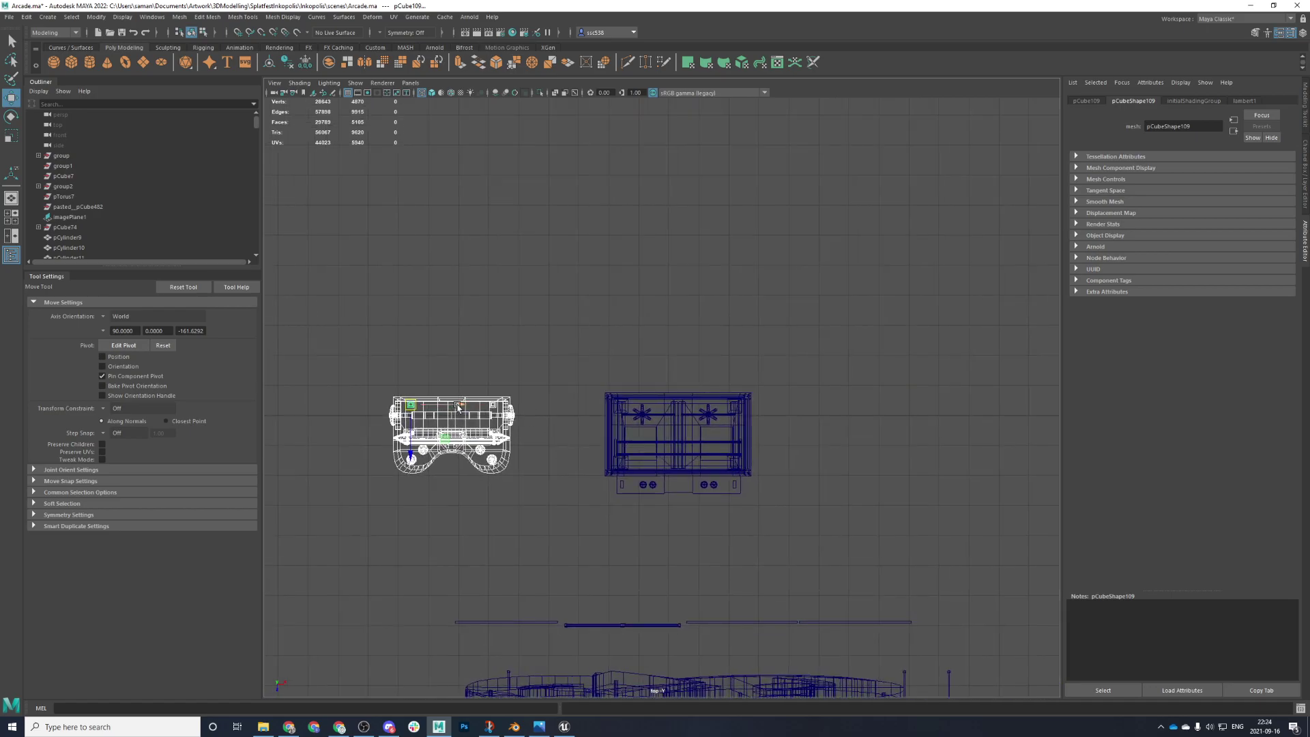
pyautogui.moveTo(448, 405); pyautogui.dragTo(786, 405)
pyautogui.scroll(-5, 818, 456)
pyautogui.keyDown('alt'); pyautogui.moveTo(818, 456); pyautogui.dragTo(623, 425, button='middle'); pyautogui.keyUp('alt')
pyautogui.scroll(-3, 611, 413)
pyautogui.moveTo(600, 406); pyautogui.dragTo(959, 407)
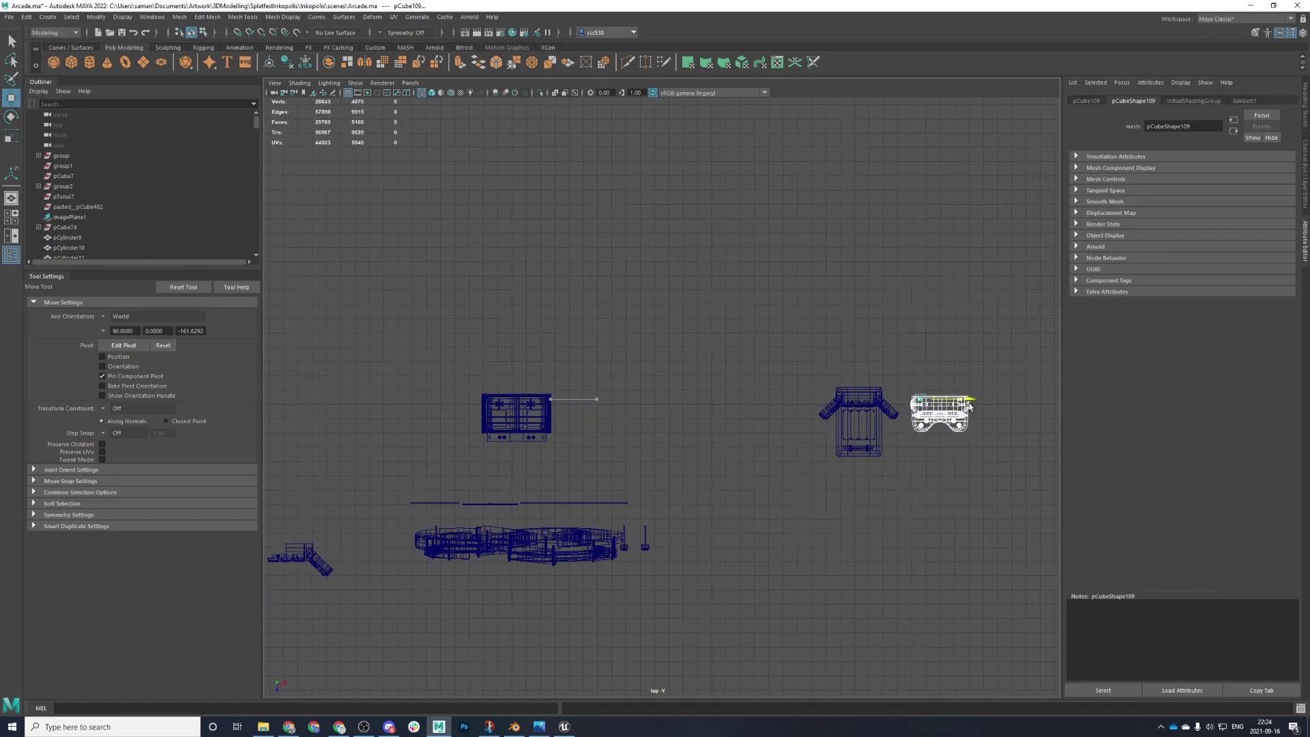
# - Save the scene, accepting the student version notice, and frame the relocated machine in the perspective view
pyautogui.press('f')
pyautogui.hotkey('ctrl', 's')
pyautogui.click(632, 372)
pyautogui.press('space')
pyautogui.press('space')
pyautogui.scroll(-5, 827, 401)
pyautogui.keyDown('alt'); pyautogui.moveTo(758, 399); pyautogui.dragTo(841, 409); pyautogui.keyUp('alt')
pyautogui.scroll(5, 841, 410)
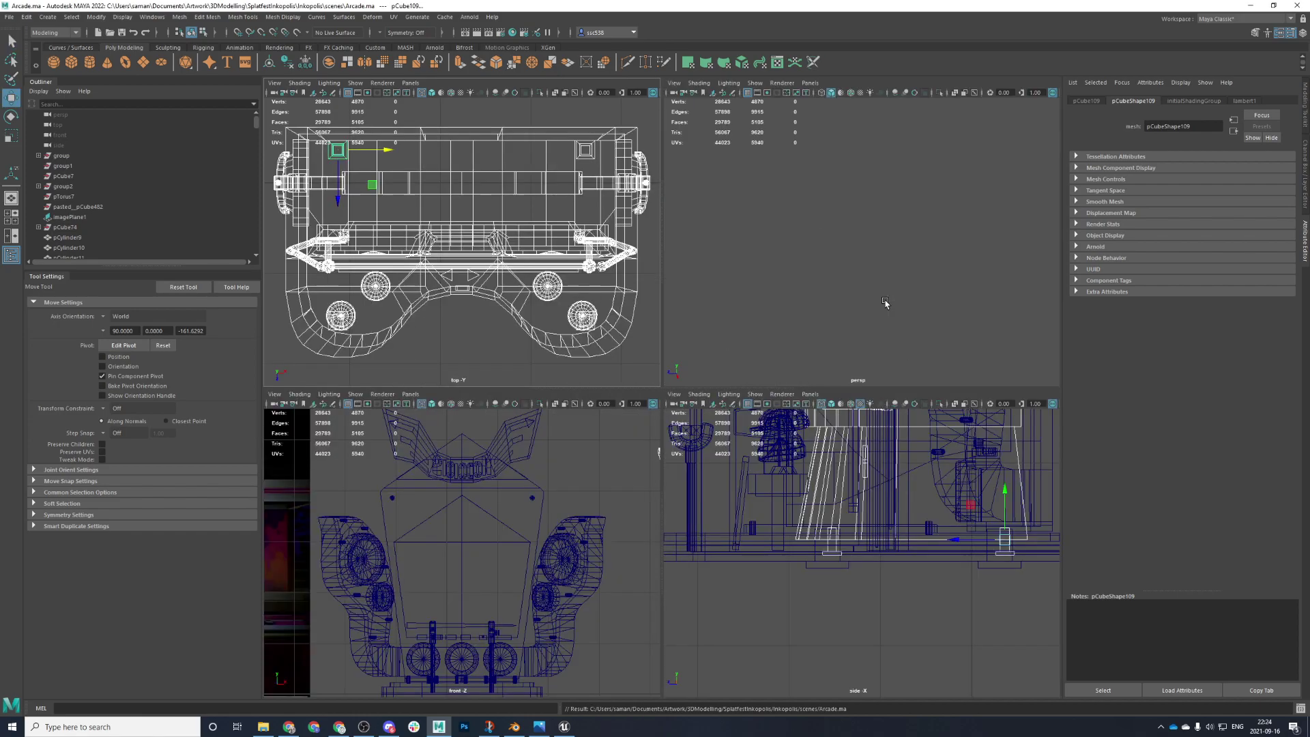
pyautogui.moveTo(675, 496); pyautogui.dragTo(652, 492)
pyautogui.click(813, 376)
# - Select the machine's main body, try darkening its lambert1 colour to black, and undo the colour change
pyautogui.click(721, 373)
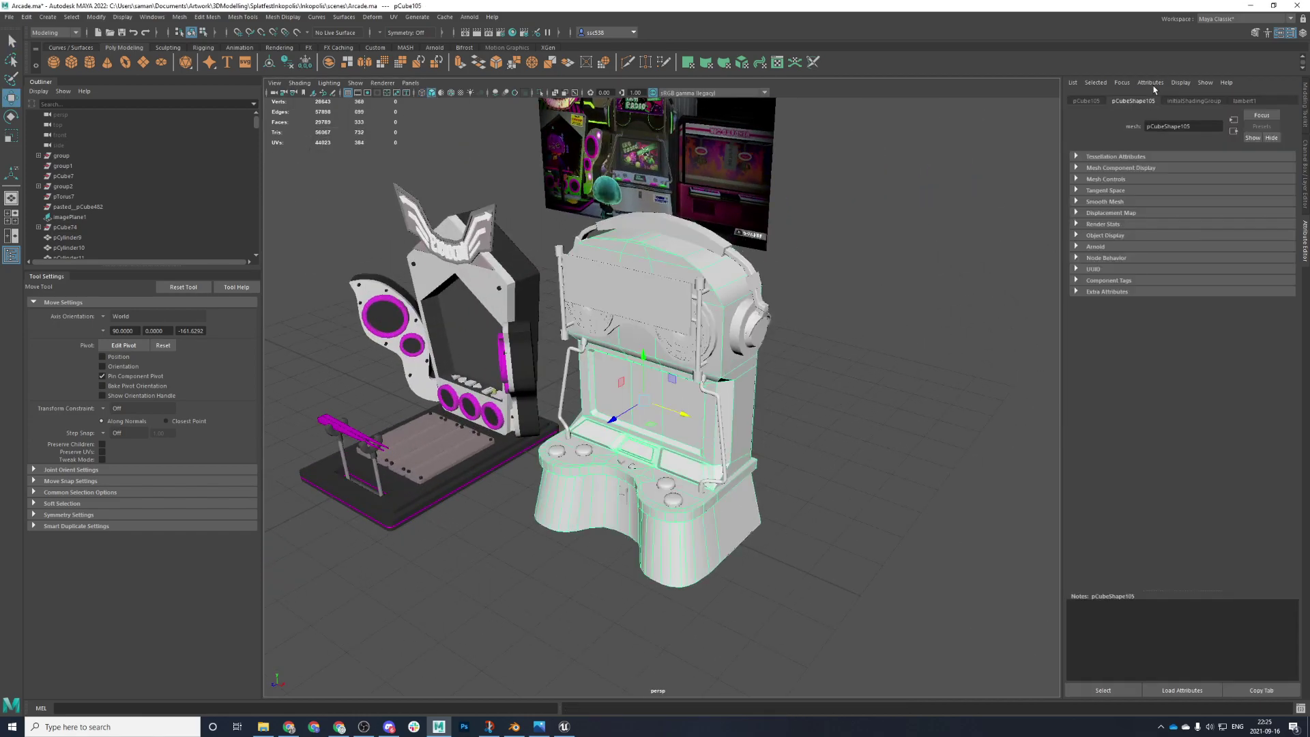
pyautogui.click(1252, 100)
pyautogui.moveTo(1198, 216); pyautogui.dragTo(1094, 275)
pyautogui.click(888, 408)
pyautogui.scroll(5, 888, 408)
pyautogui.keyDown('alt'); pyautogui.moveTo(887, 408); pyautogui.dragTo(888, 334); pyautogui.keyUp('alt')
pyautogui.scroll(-5, 743, 392)
pyautogui.hotkey('ctrl', 'z')
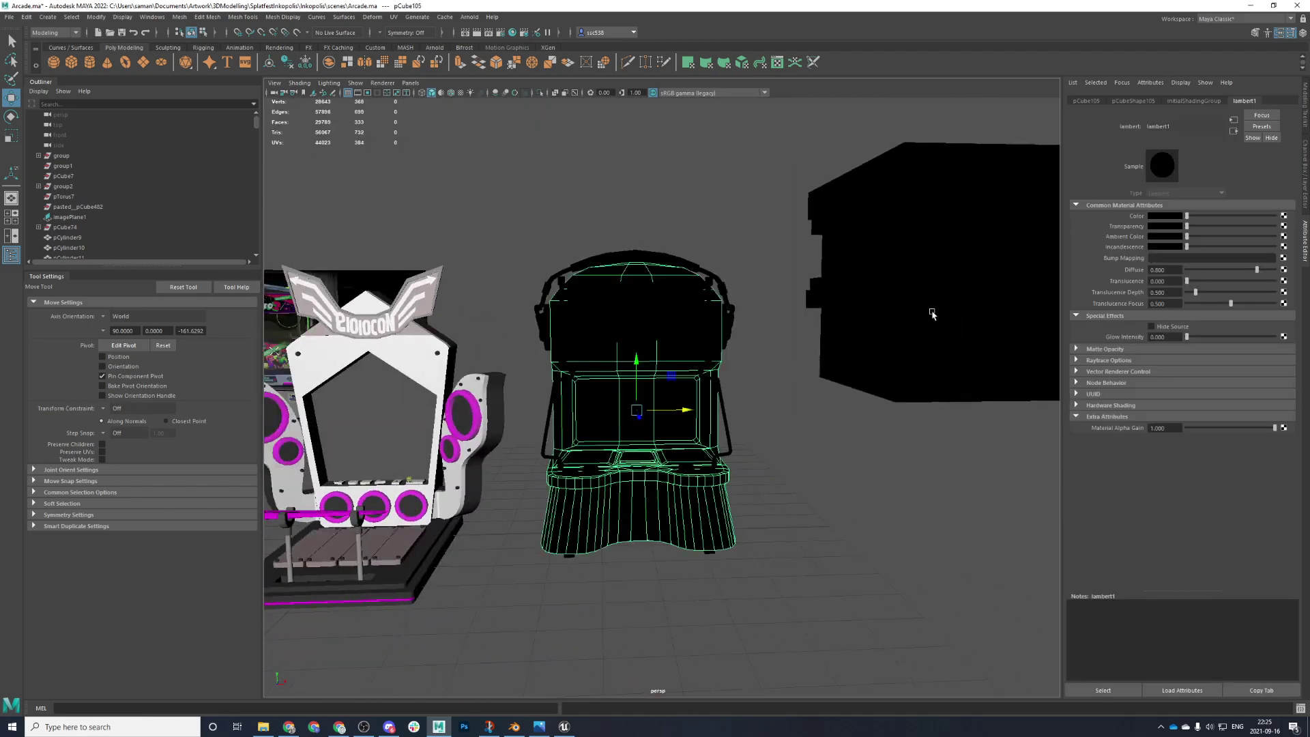
pyautogui.hotkey('ctrl', 'z')
# - Save the scene and select both pairs of round buttons on the headset-topped machine's console
pyautogui.hotkey('ctrl', 's')
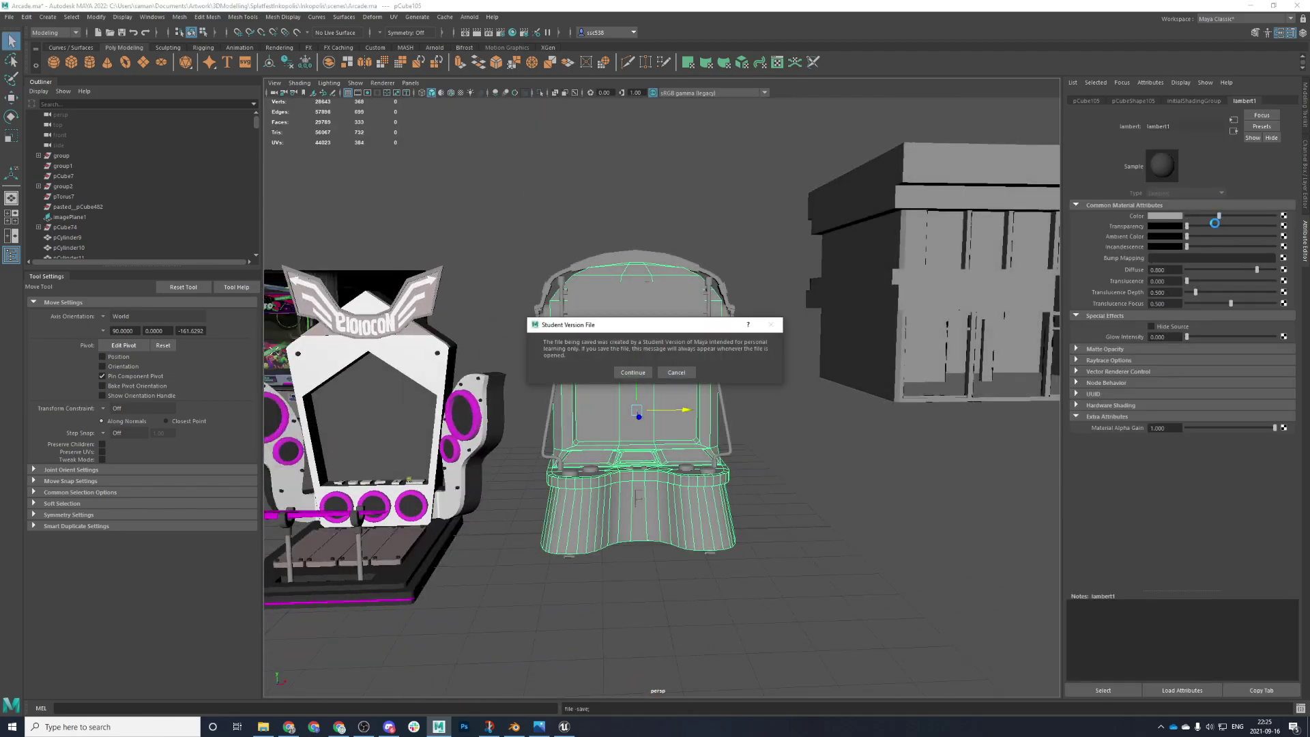
pyautogui.click(632, 372)
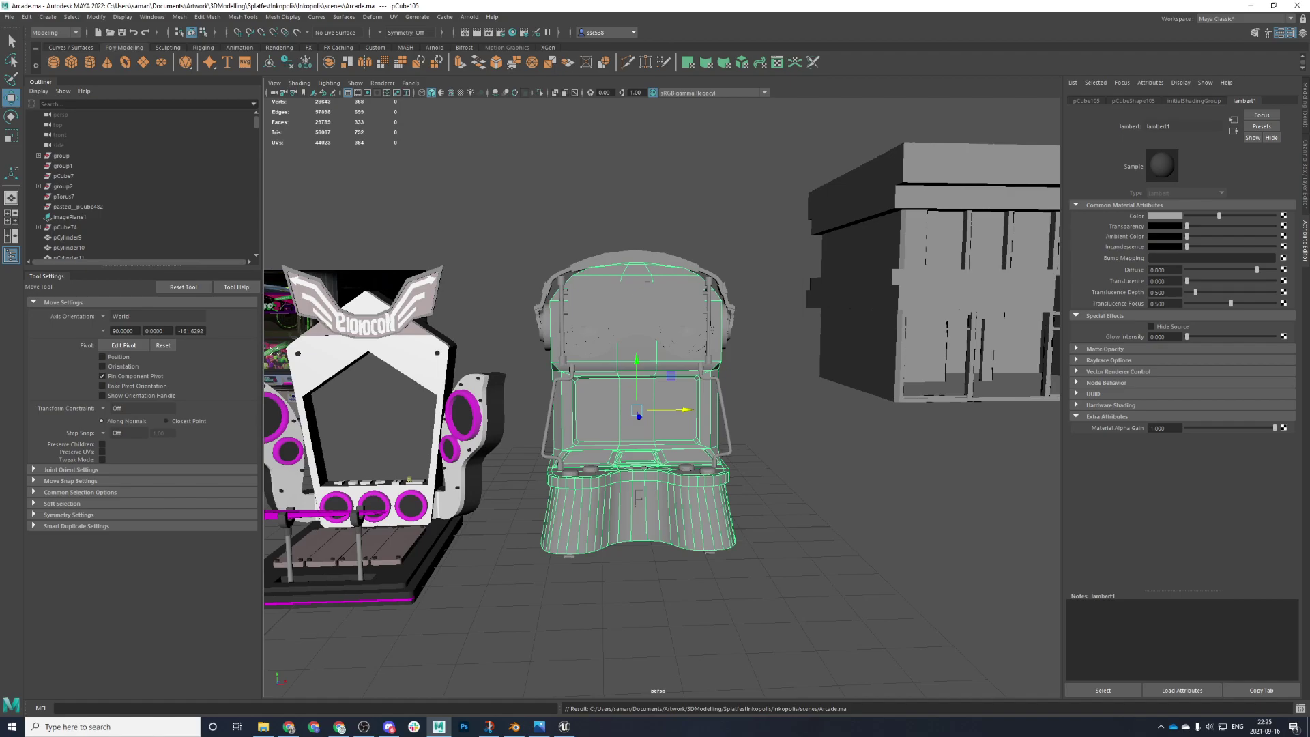
pyautogui.keyDown('alt'); pyautogui.moveTo(980, 253); pyautogui.dragTo(737, 427); pyautogui.keyUp('alt')
pyautogui.scroll(4, 736, 427)
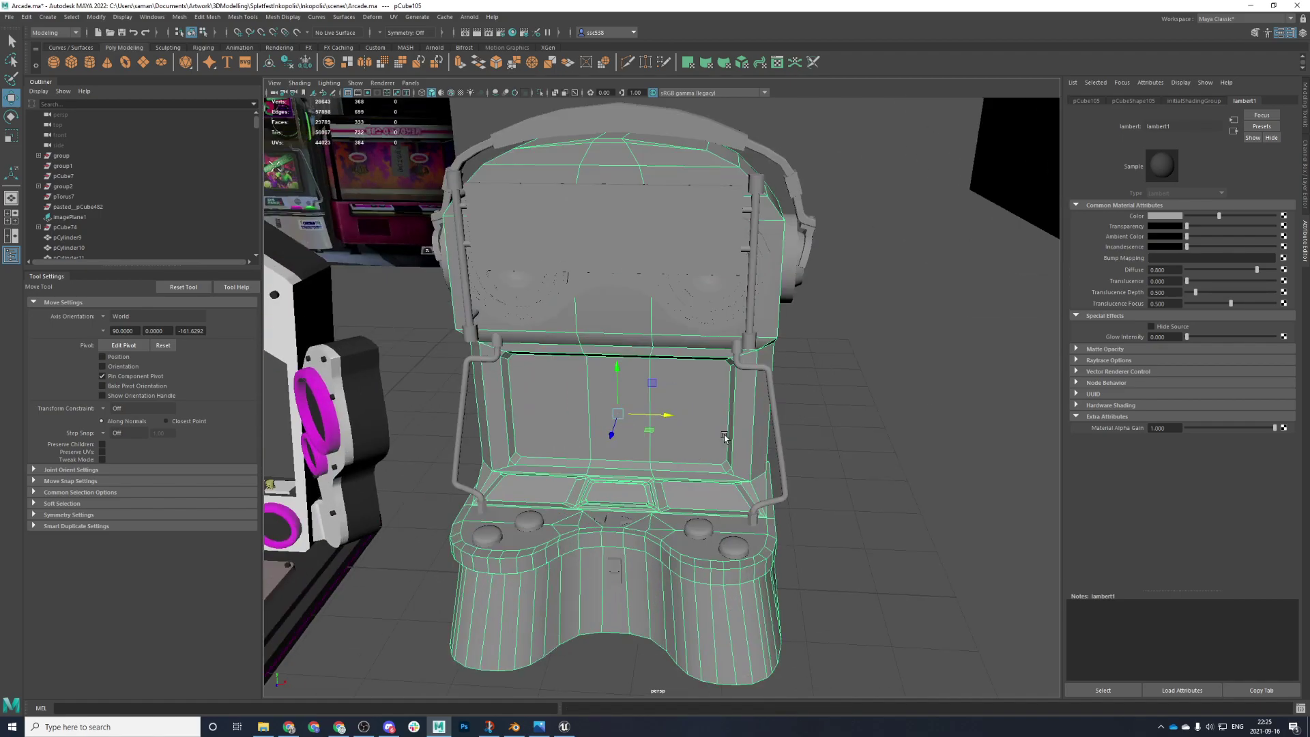
pyautogui.keyDown('alt'); pyautogui.moveTo(607, 511); pyautogui.dragTo(780, 406, button='middle'); pyautogui.keyUp('alt')
pyautogui.scroll(3, 780, 406)
pyautogui.click(719, 452)
pyautogui.scroll(-3, 899, 408)
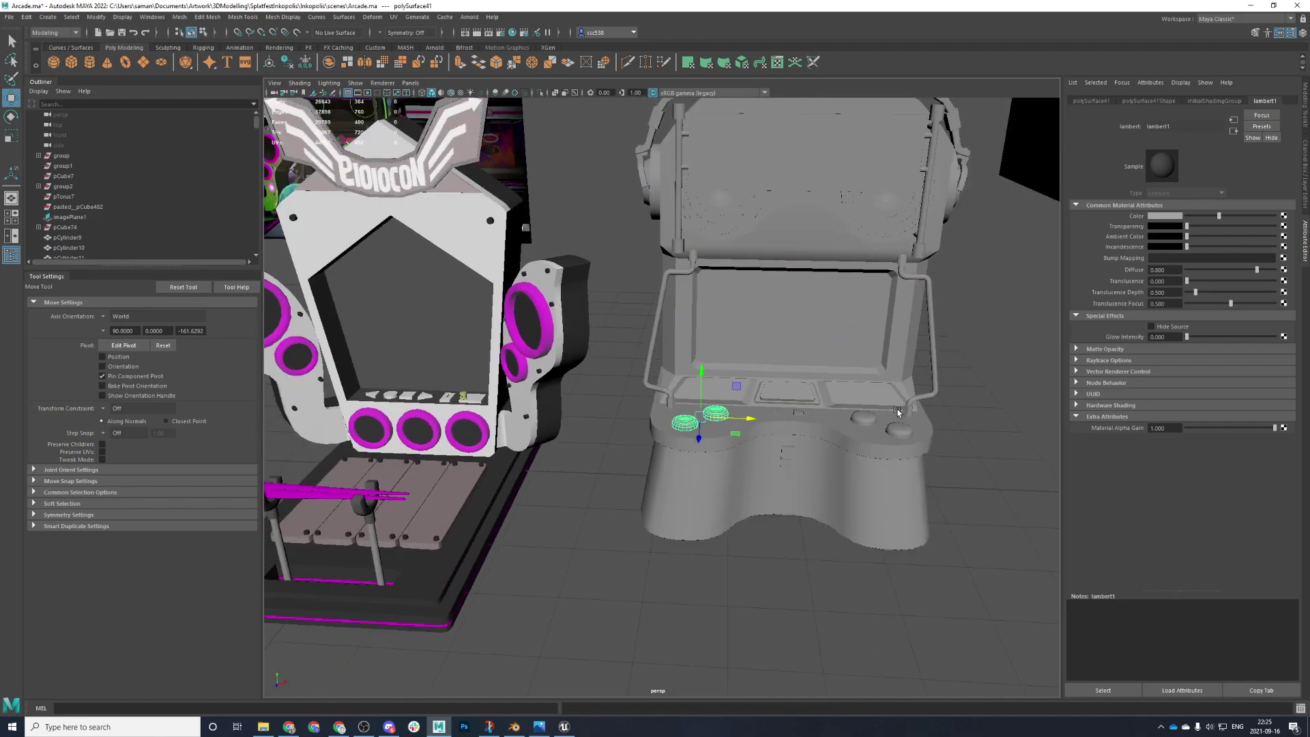
pyautogui.click(887, 433)
# - In the front view, select the lower side faces of all four round buttons and assign the existing silver metal material
pyautogui.press('space')
pyautogui.press('space')
pyautogui.scroll(-3, 542, 509)
pyautogui.keyDown('alt'); pyautogui.moveTo(526, 475); pyautogui.dragTo(608, 475, button='middle'); pyautogui.keyUp('alt')
pyautogui.moveTo(379, 379); pyautogui.dragTo(383, 397, button='right')
pyautogui.moveTo(451, 389); pyautogui.dragTo(1030, 444)
pyautogui.scroll(-2, 857, 453)
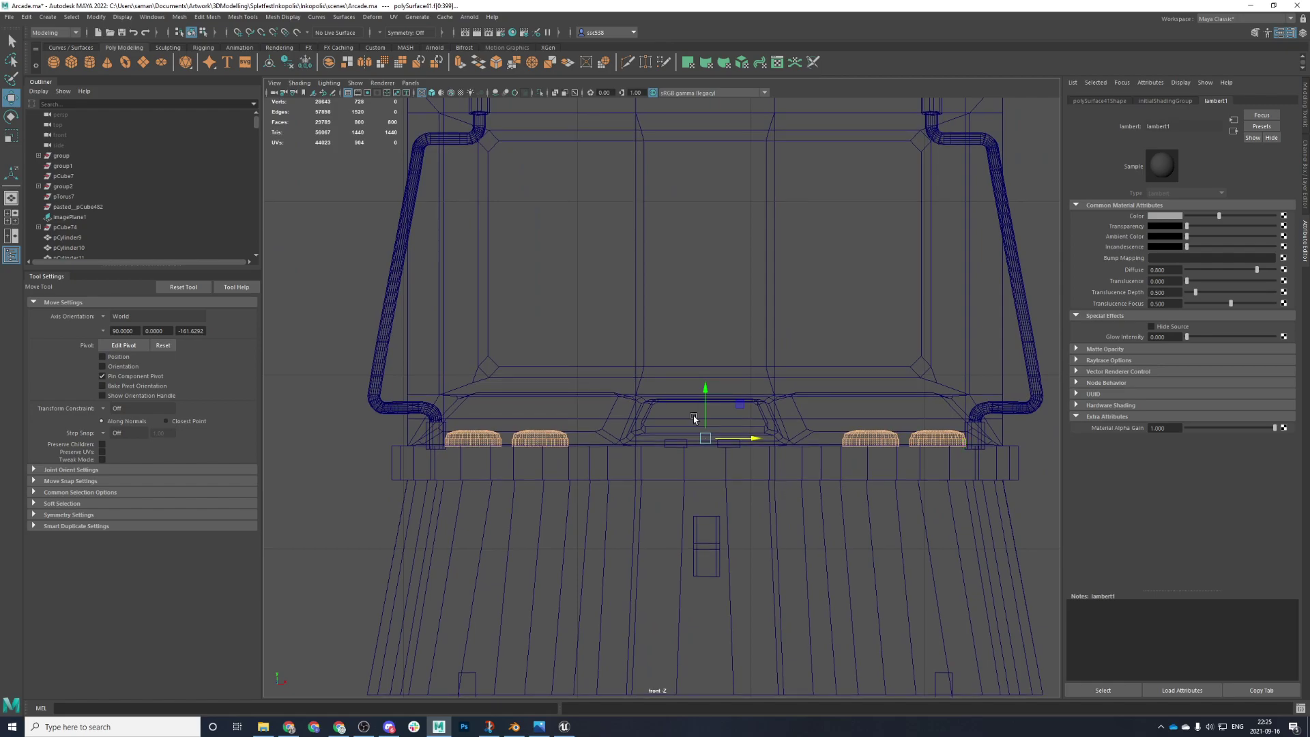
pyautogui.moveTo(435, 405); pyautogui.dragTo(998, 435)
pyautogui.moveTo(899, 407); pyautogui.dragTo(979, 642, button='right')
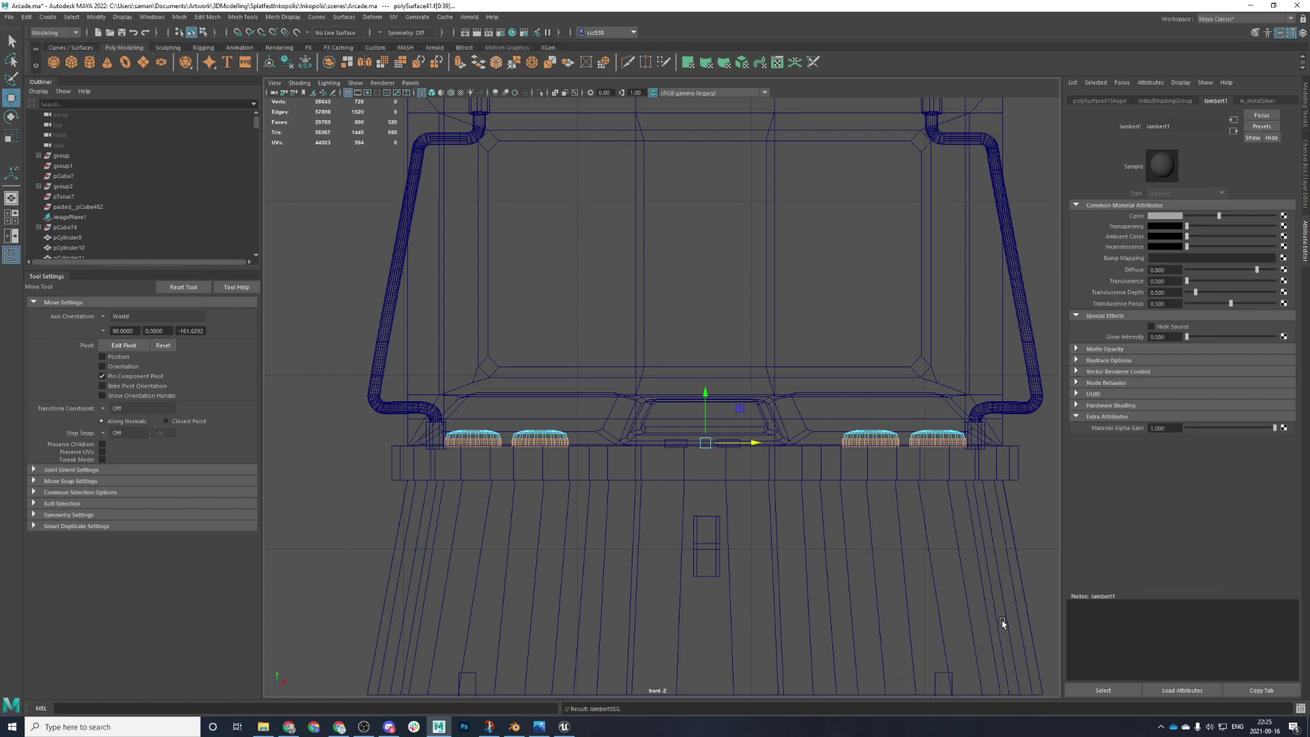
# - Assign a new Lambert material named m_buttonGreen to the upper faces of the two outer buttons
pyautogui.moveTo(416, 389); pyautogui.dragTo(515, 444)
pyautogui.moveTo(910, 390); pyautogui.dragTo(989, 445)
pyautogui.moveTo(861, 398); pyautogui.dragTo(870, 660, button='right')
pyautogui.click(522, 332)
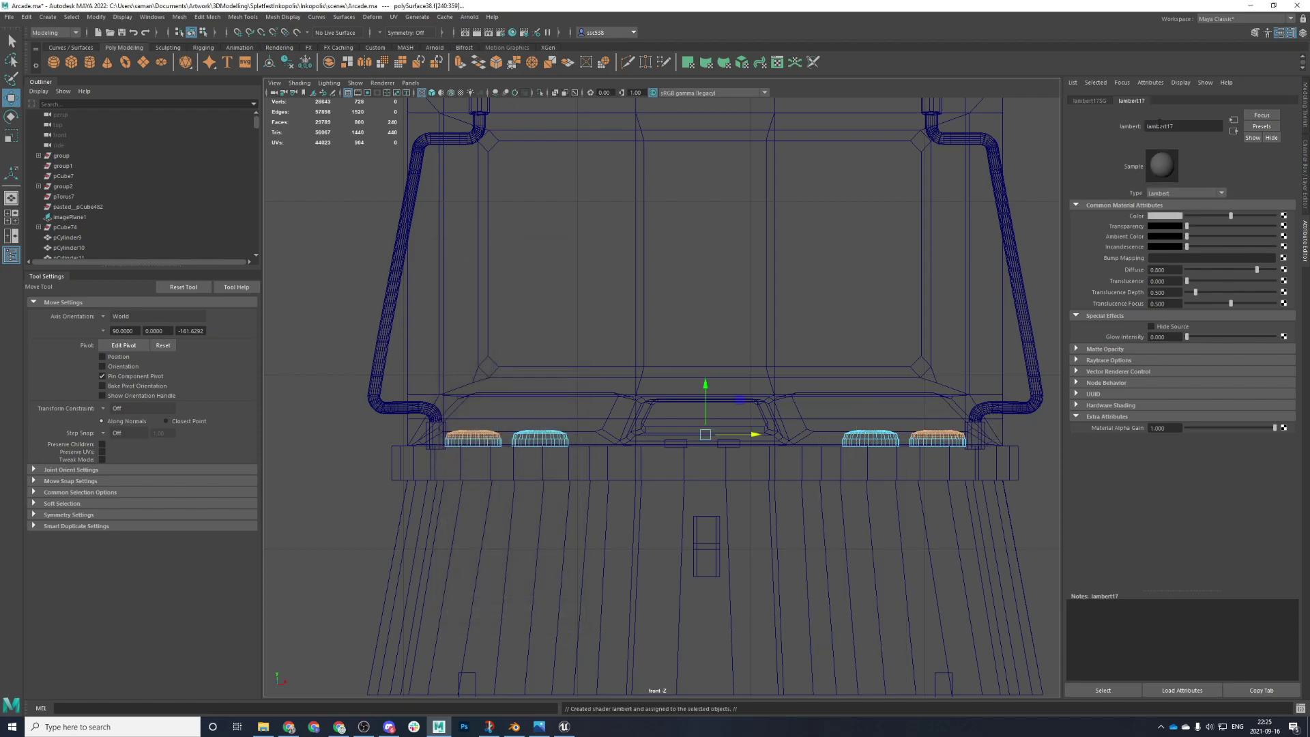
pyautogui.hotkey('ctrl', 'a')
pyautogui.write('m')
pyautogui.press('Return')
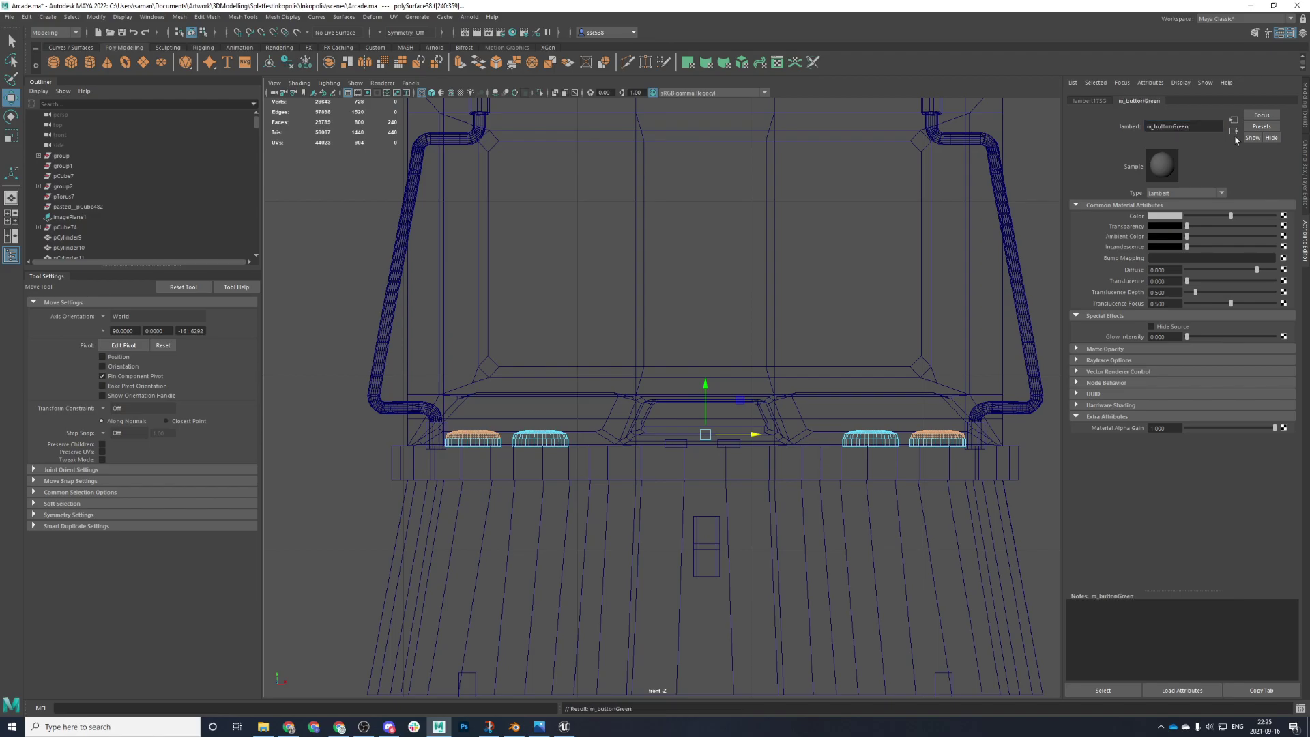
# - Set the m_buttonGreen colour to a saturated green with hue about 117.7 and value 0.5
pyautogui.click(1168, 217)
pyautogui.click(1144, 249)
pyautogui.moveTo(1170, 264); pyautogui.dragTo(1144, 252)
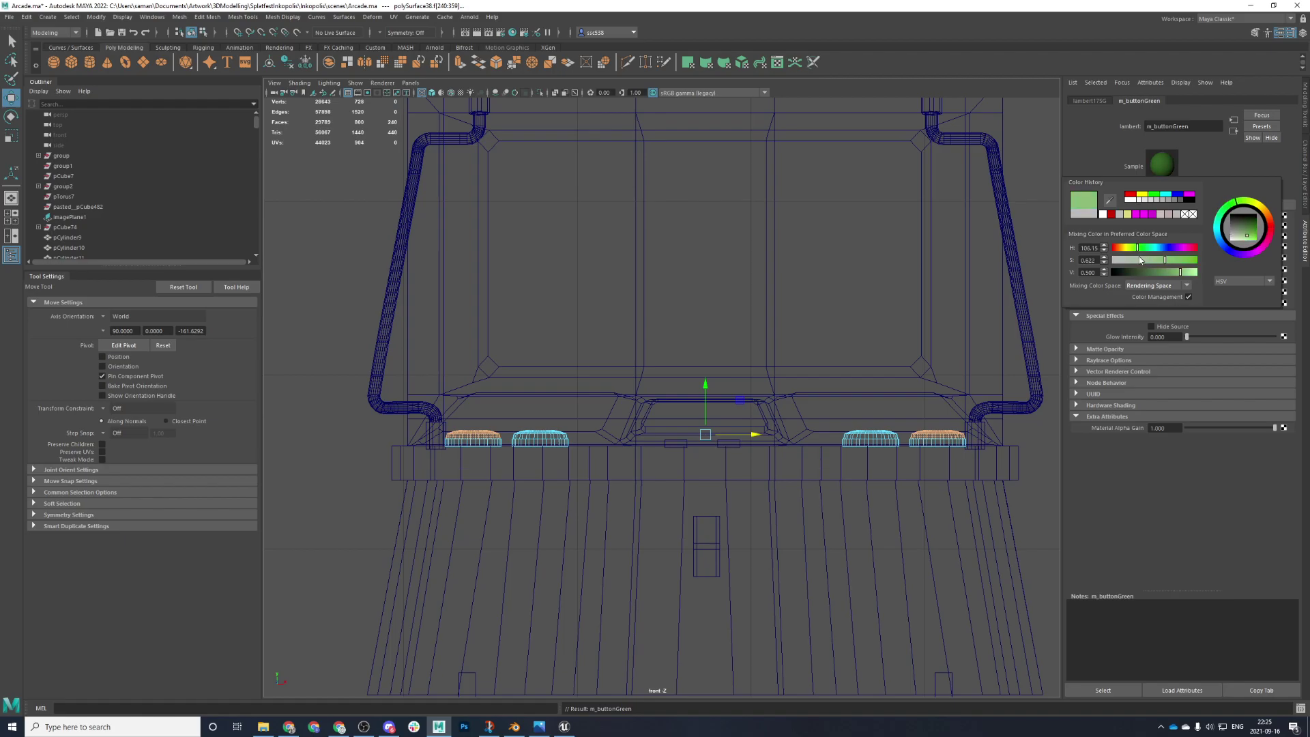
pyautogui.moveTo(1175, 264); pyautogui.dragTo(1191, 269)
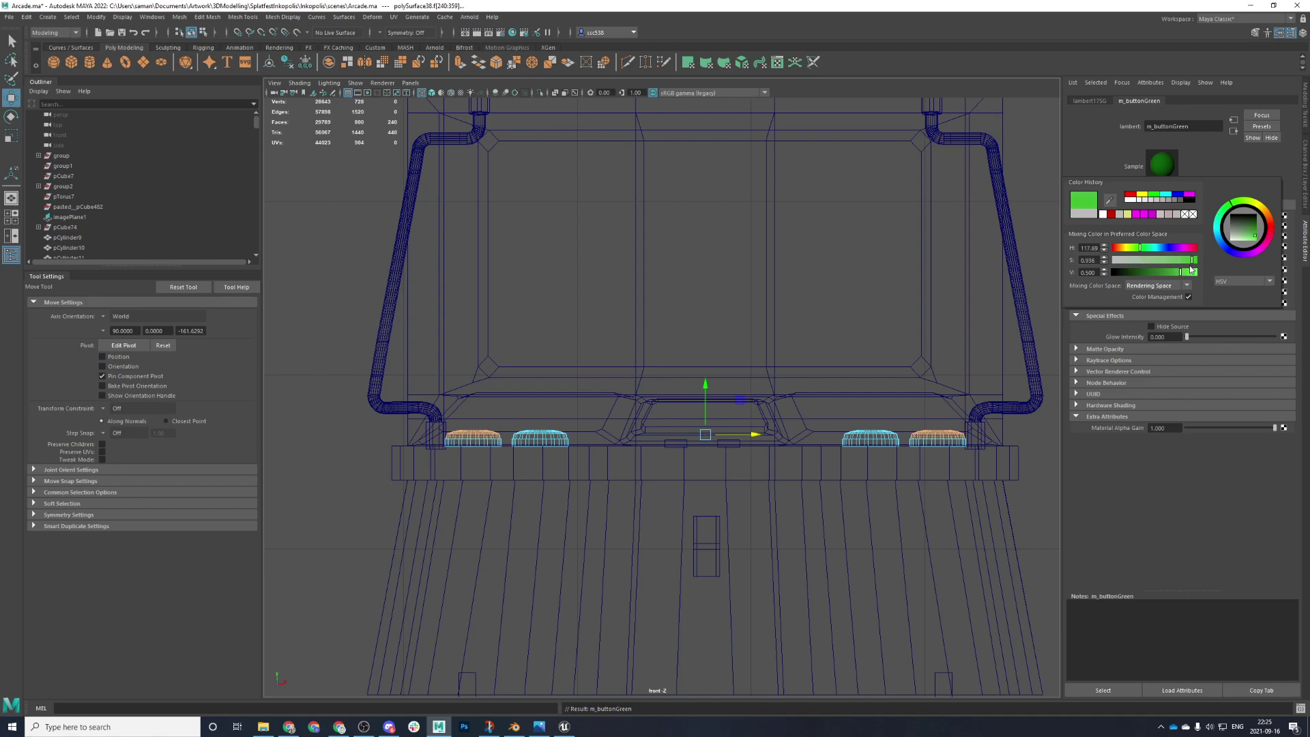
# - Assign a new Lambert material named m_buttonPink to the upper faces of the two inner buttons
pyautogui.moveTo(521, 379); pyautogui.dragTo(676, 438)
pyautogui.hotkey('ctrl', 'z')
pyautogui.moveTo(510, 413); pyautogui.dragTo(912, 437)
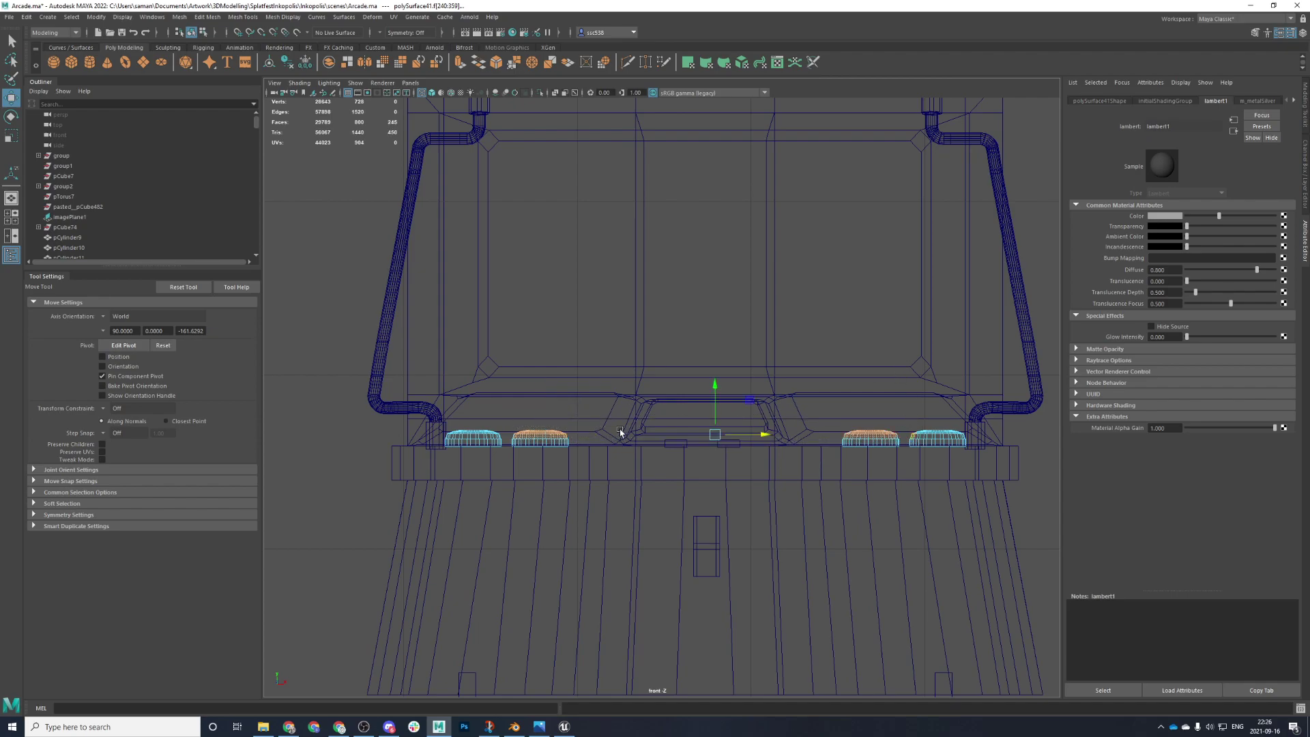
pyautogui.moveTo(510, 403); pyautogui.dragTo(905, 437)
pyautogui.moveTo(891, 420); pyautogui.dragTo(891, 614, button='right')
pyautogui.click(505, 320)
pyautogui.doubleClick(1187, 126)
pyautogui.write('m_buttno')
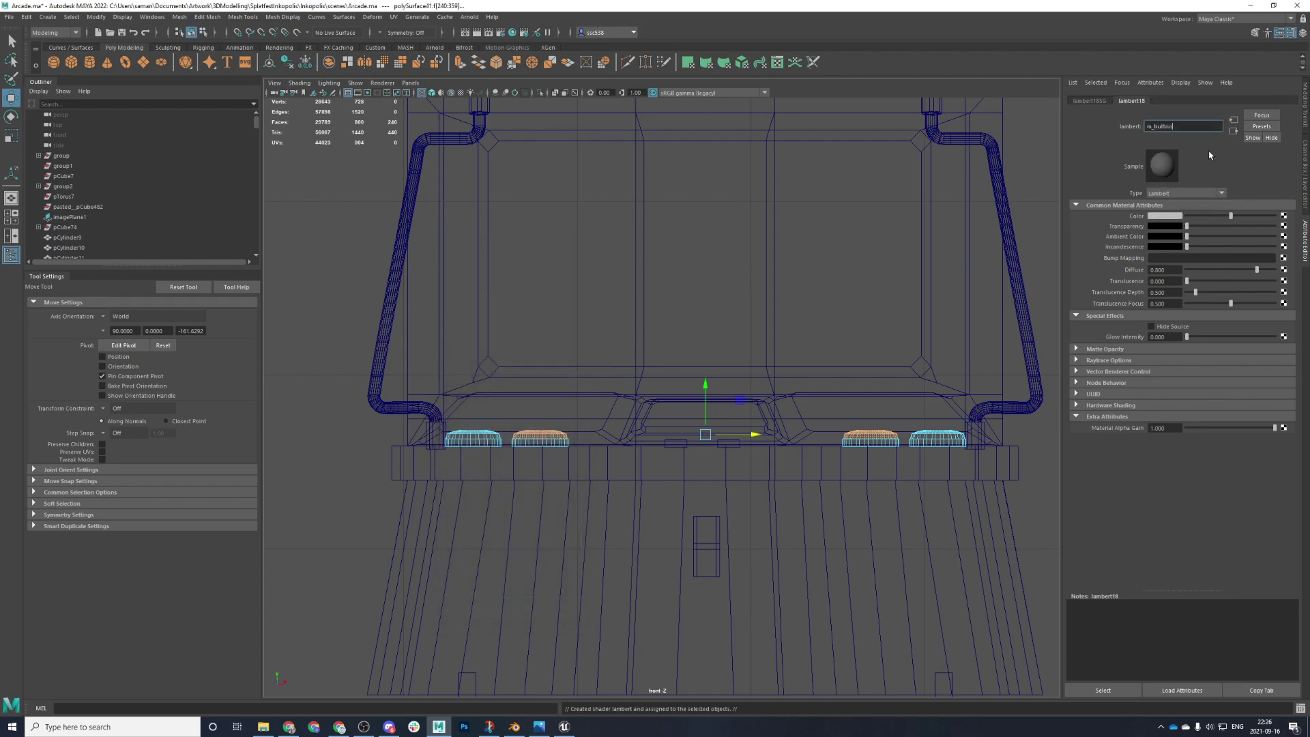
pyautogui.write('Pink')
pyautogui.press('Return')
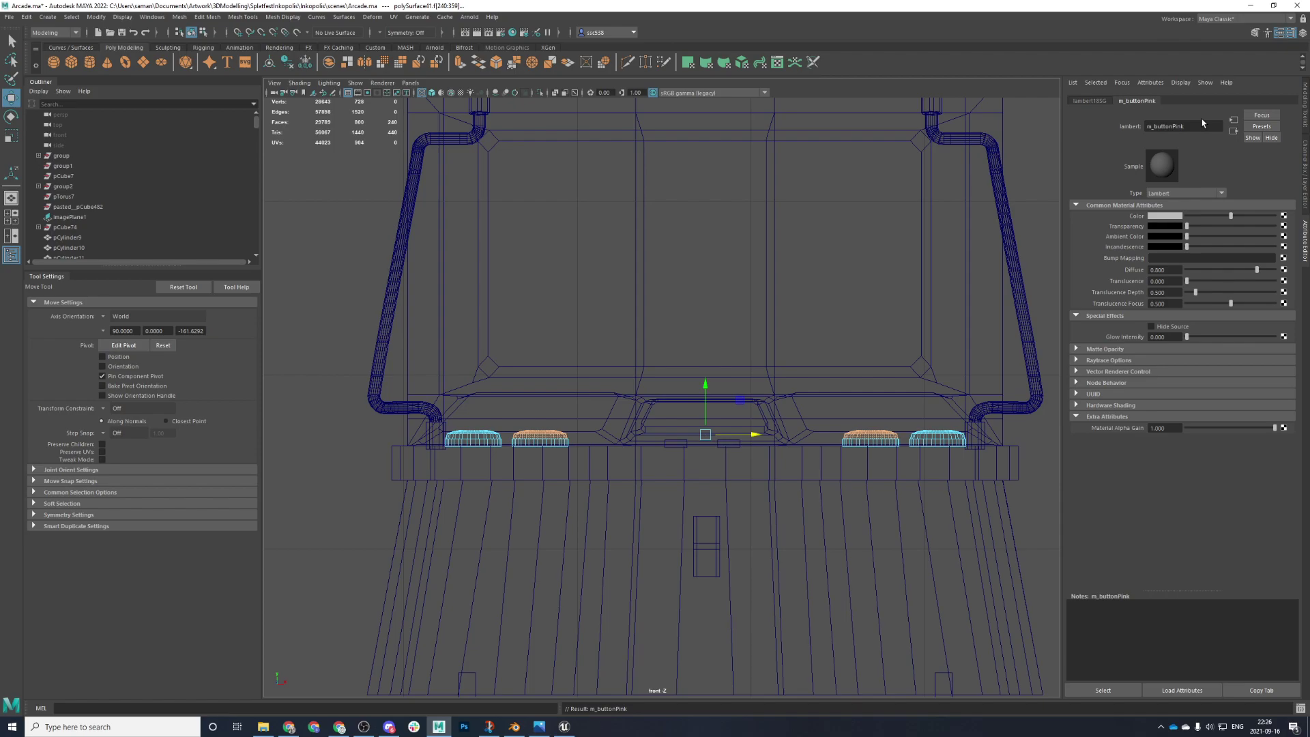
# - Clear the face selection, set the m_buttonPink colour to the magenta from the colour history, and show the four-view layout
pyautogui.rightClick(845, 414)
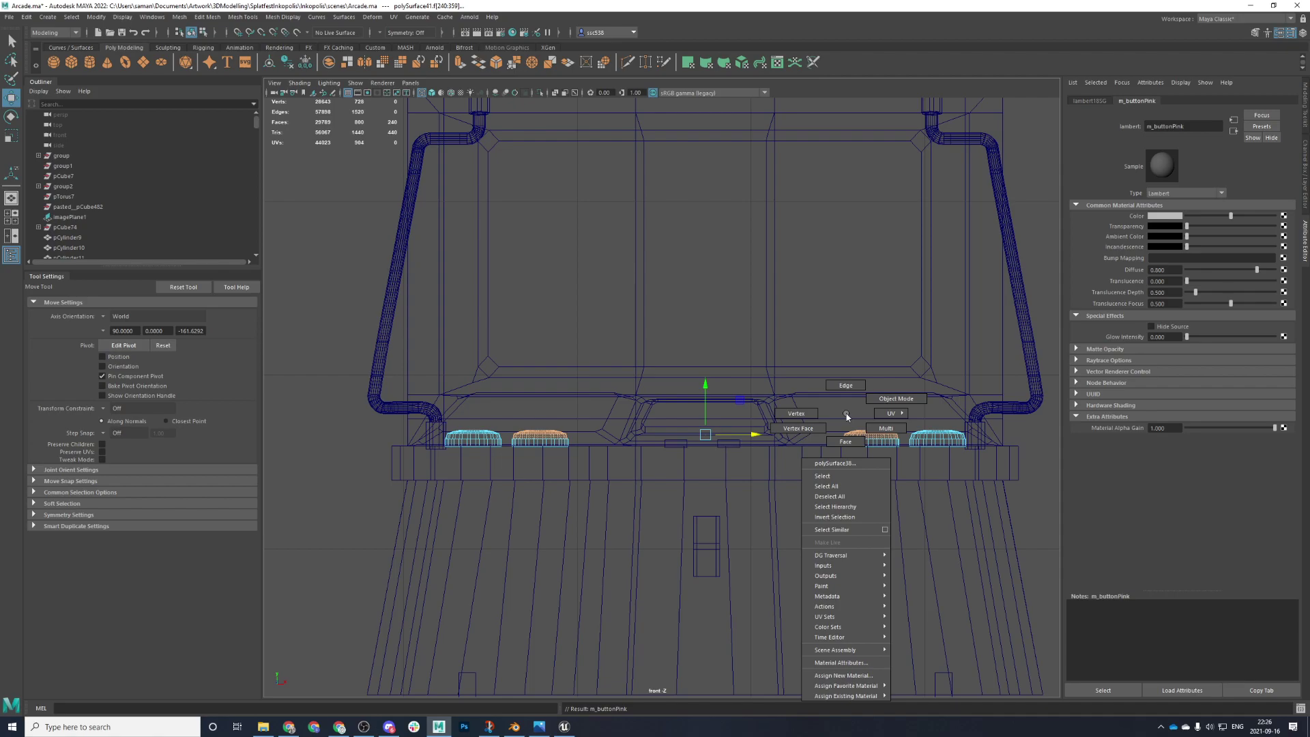
pyautogui.moveTo(846, 414); pyautogui.dragTo(847, 181, button='right')
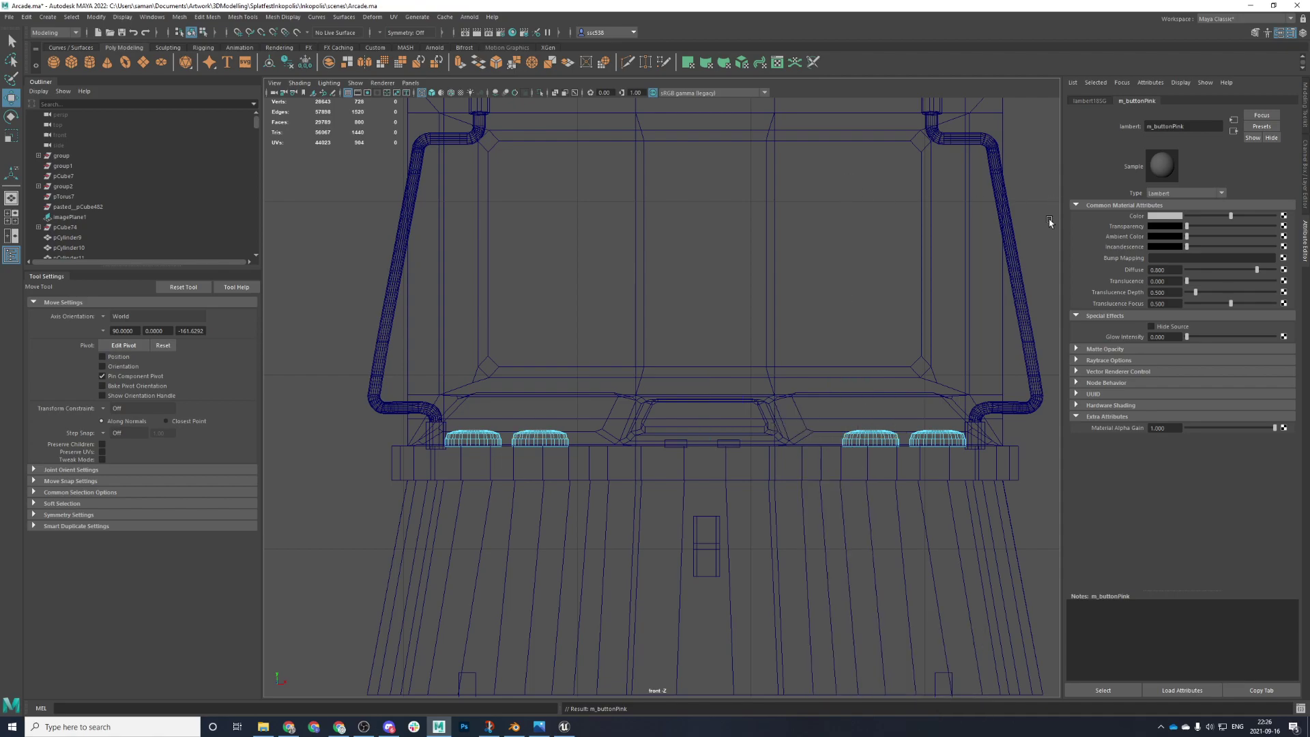
pyautogui.click(1180, 219)
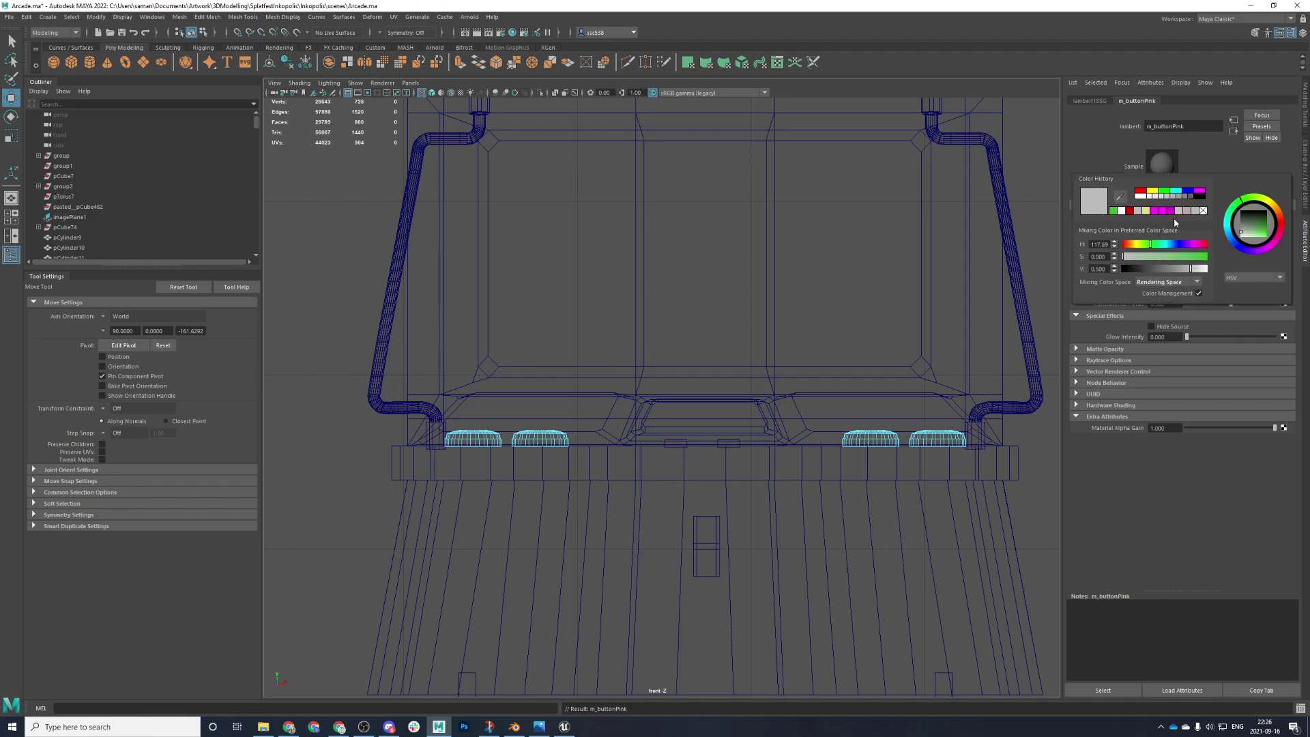
pyautogui.click(1160, 210)
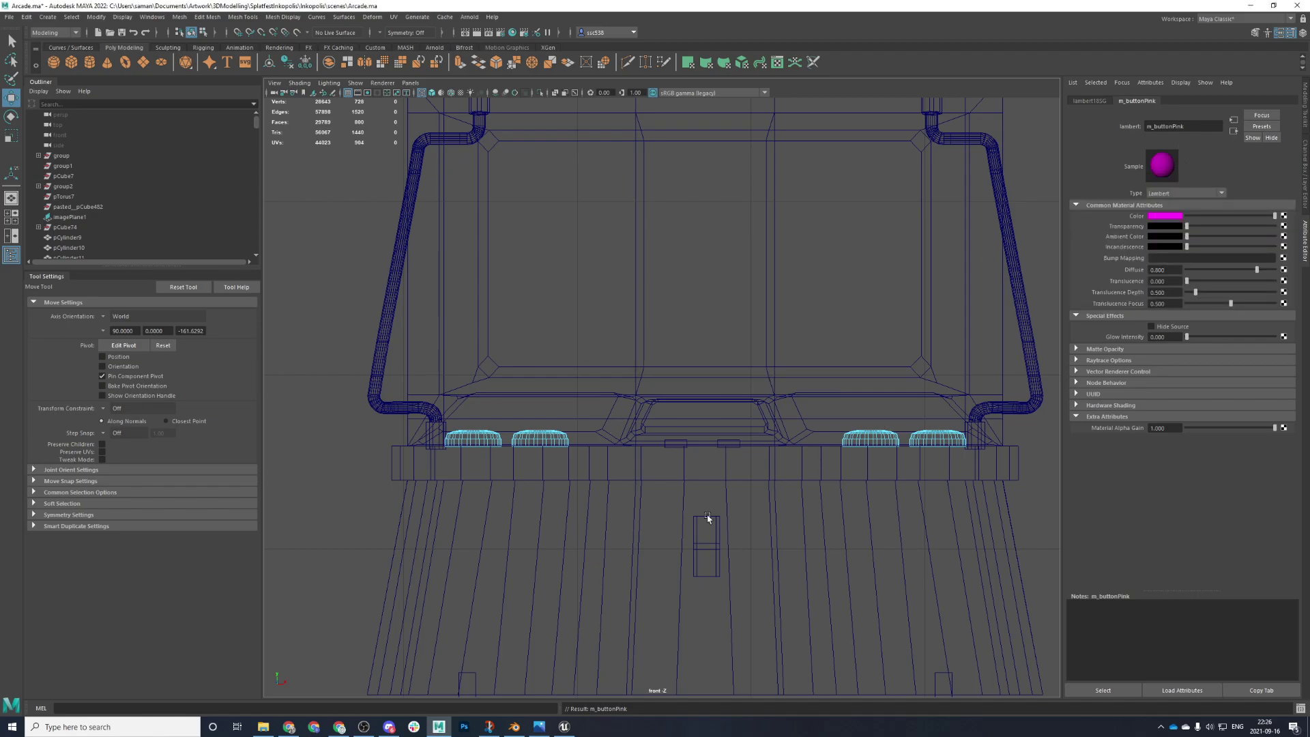
pyautogui.press('space')
pyautogui.press('space')
pyautogui.press('a')
pyautogui.press('space')
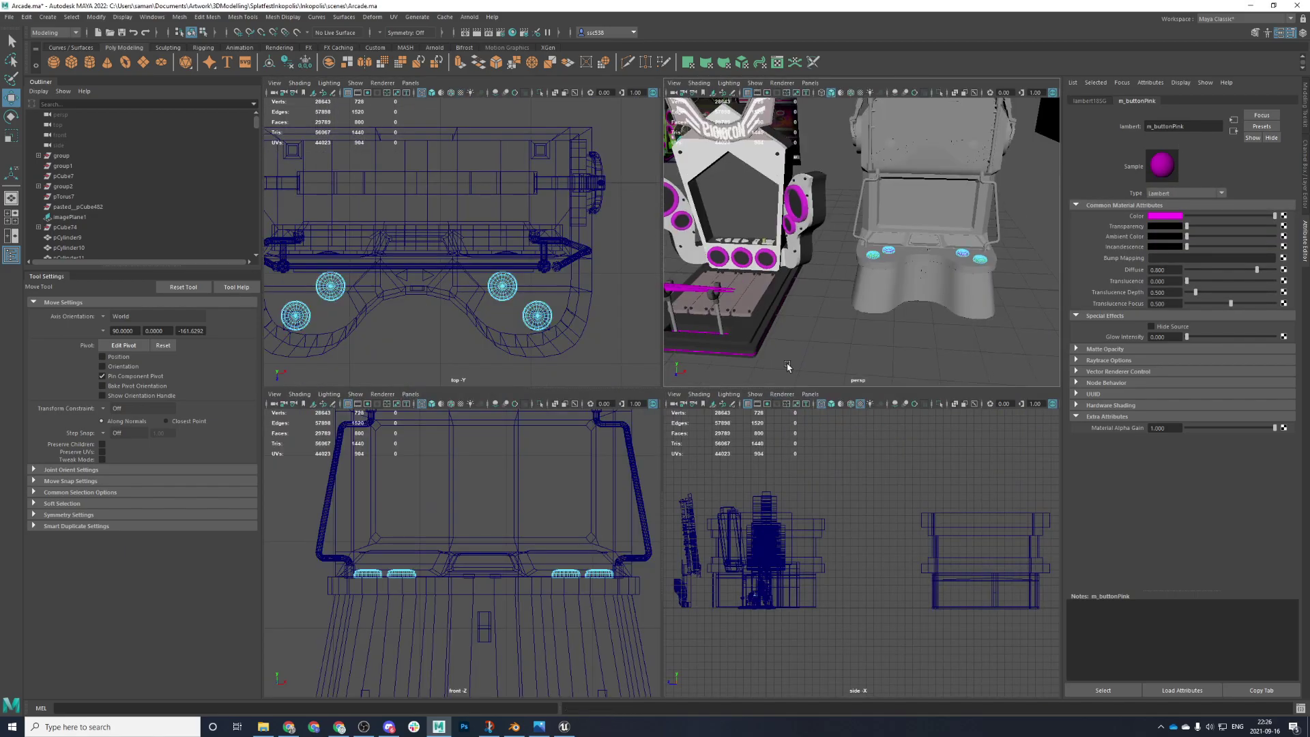
# - Return to object mode in the perspective view and save the arcade scene, accepting the student version notice
pyautogui.press('space')
pyautogui.scroll(4, 785, 355)
pyautogui.moveTo(703, 410); pyautogui.dragTo(749, 385, button='right')
pyautogui.click(493, 375)
pyautogui.keyDown('alt'); pyautogui.moveTo(505, 379); pyautogui.dragTo(640, 412, button='right'); pyautogui.keyUp('alt')
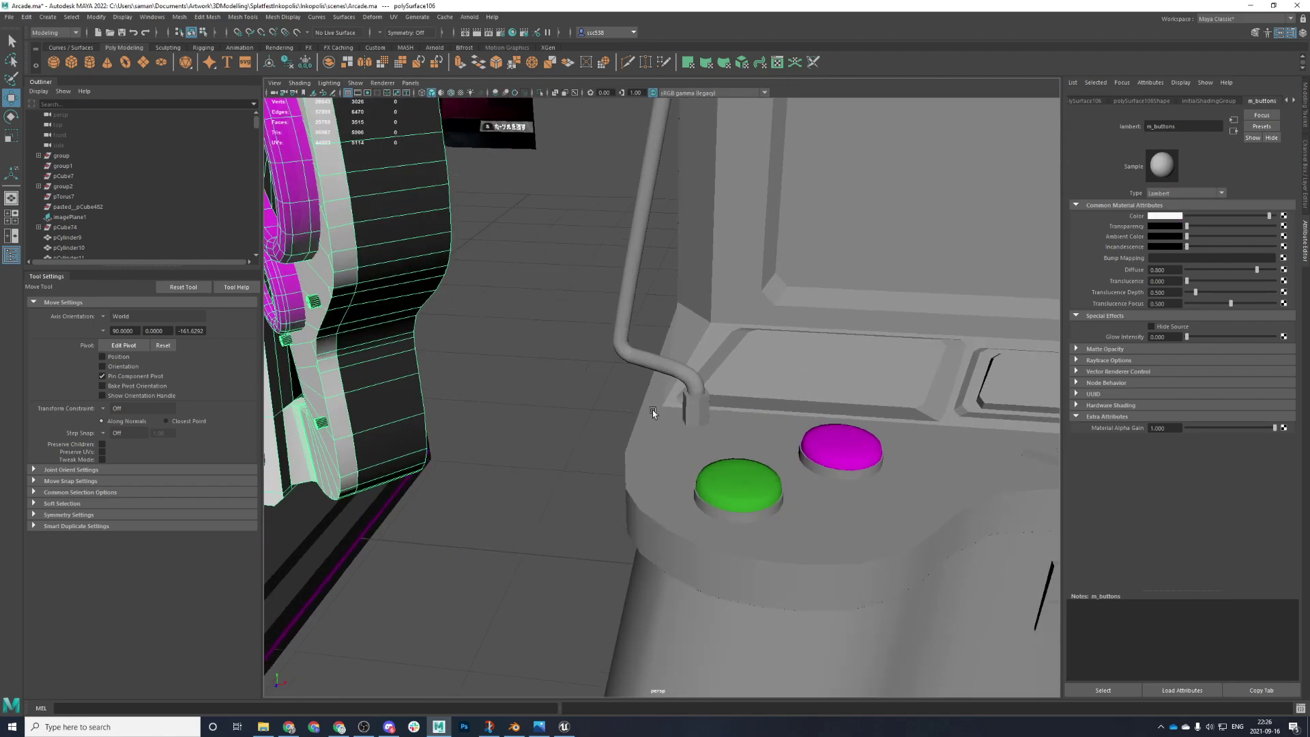
pyautogui.keyDown('alt'); pyautogui.moveTo(641, 412); pyautogui.dragTo(546, 339, button='middle'); pyautogui.keyUp('alt')
pyautogui.hotkey('ctrl', 's')
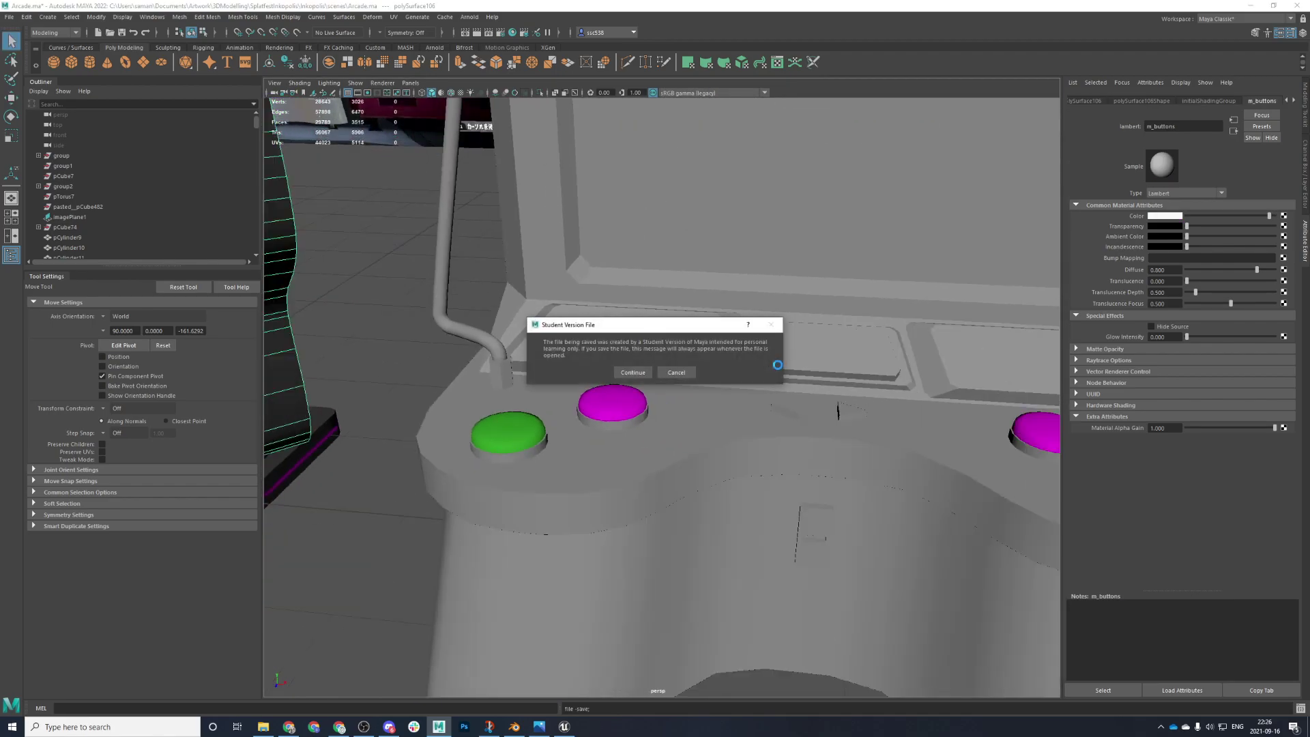
pyautogui.click(624, 373)
pyautogui.scroll(-5, 929, 496)
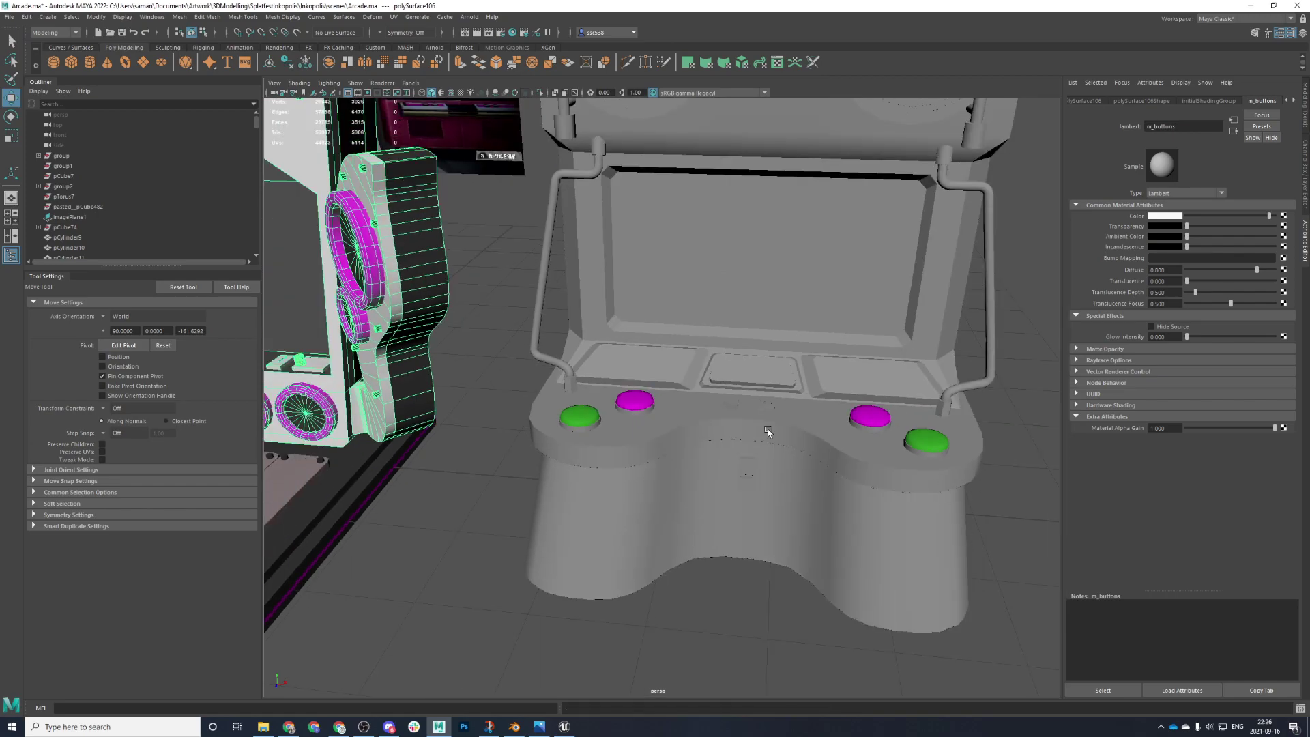
# - Assign the existing material m_plasticWhite to both bent side rails beside the screen, and clear the selection
pyautogui.click(560, 364)
pyautogui.scroll(-3, 749, 291)
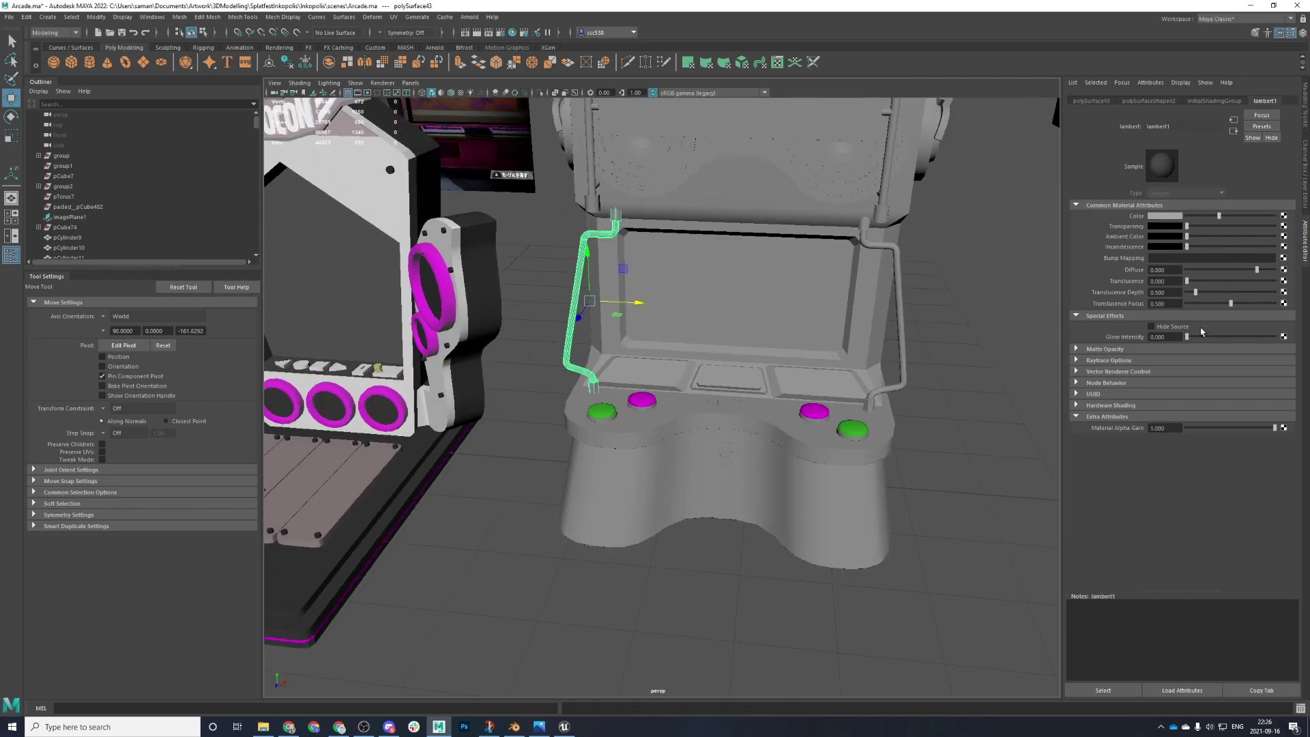
pyautogui.press('space')
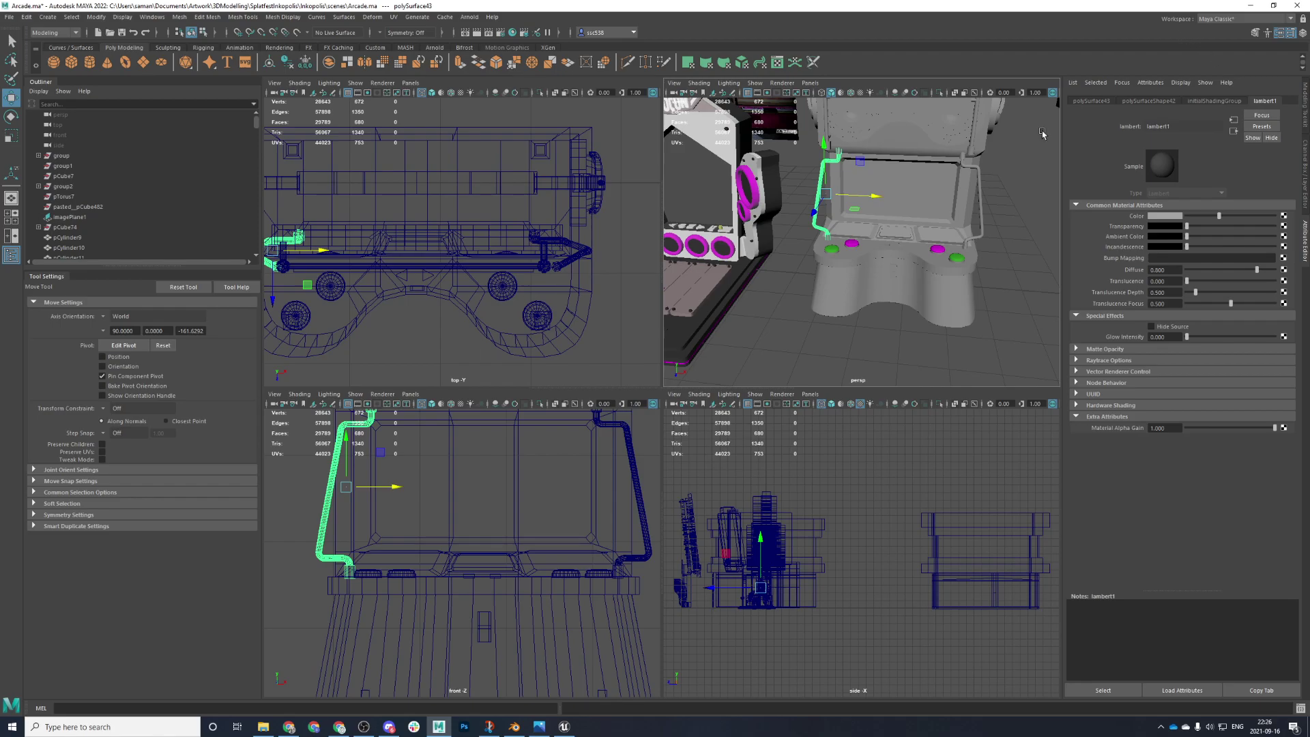
pyautogui.press('space')
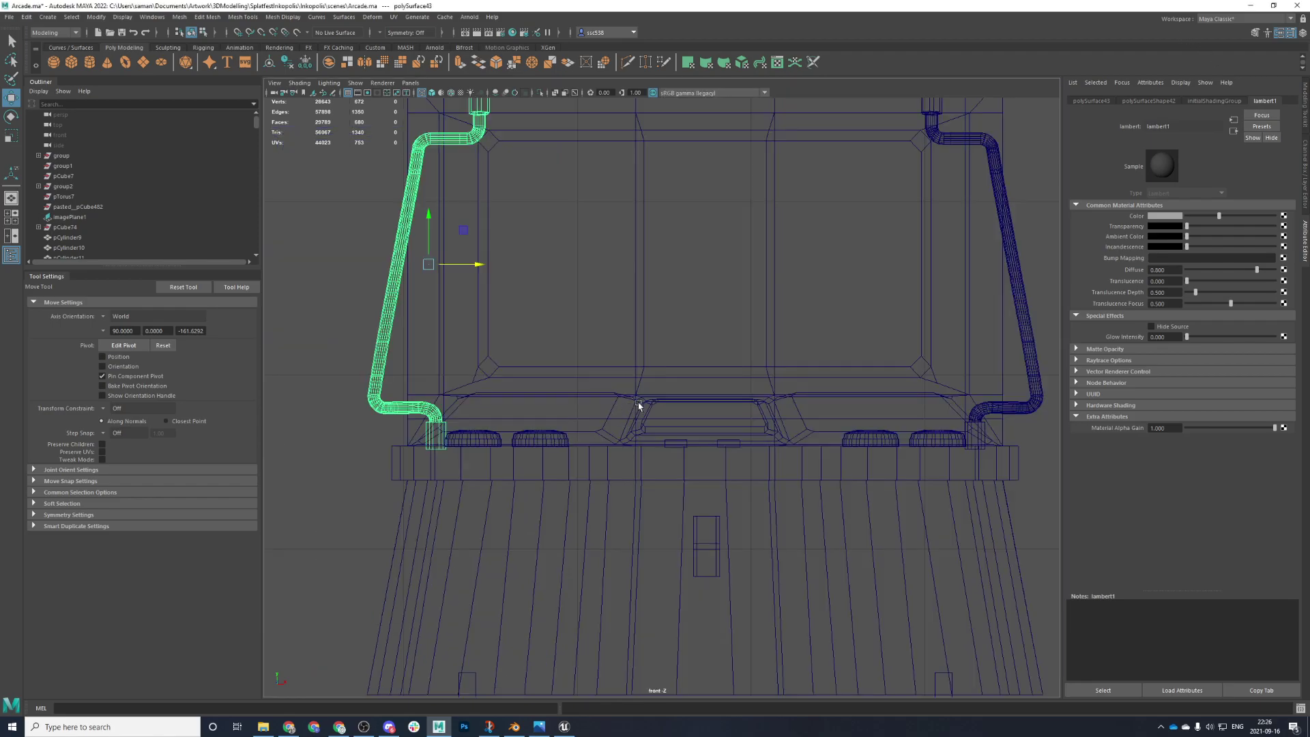
pyautogui.click(1016, 253)
pyautogui.moveTo(1017, 255); pyautogui.dragTo(1101, 510, button='right')
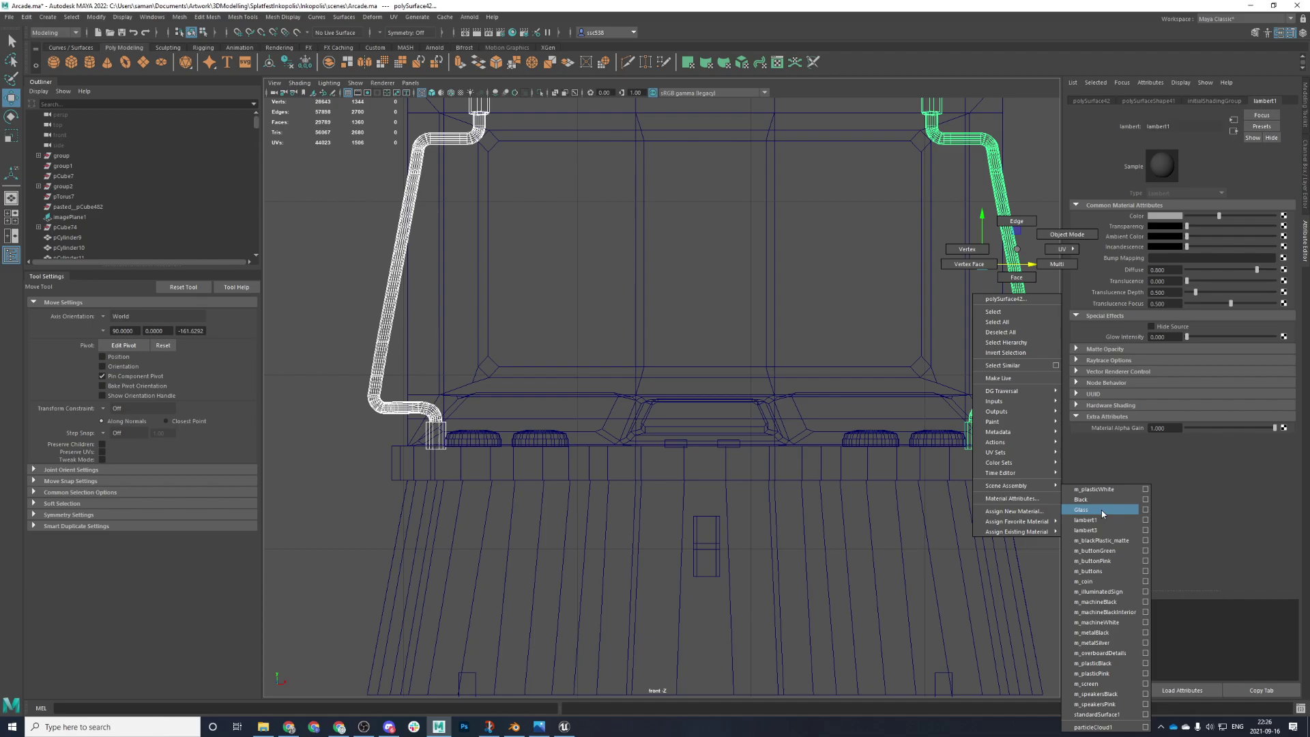
pyautogui.moveTo(1101, 510); pyautogui.dragTo(1099, 489, button='right')
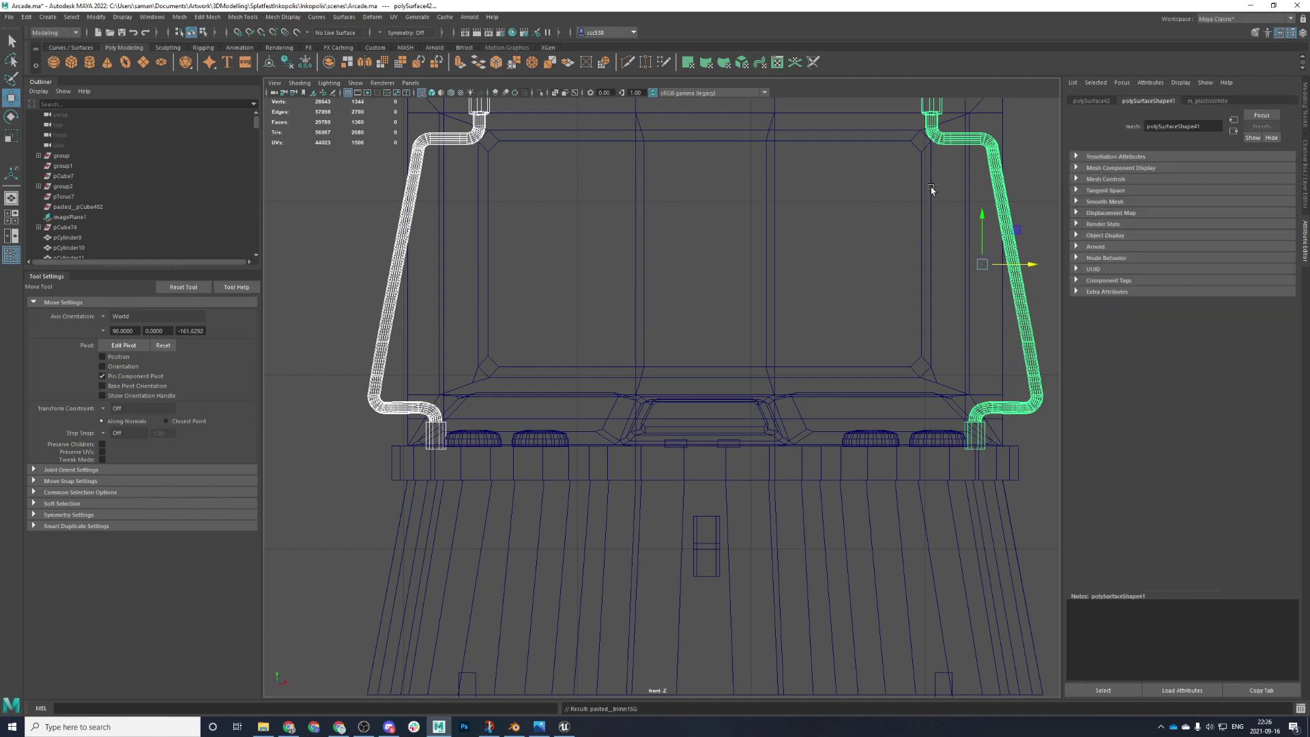
pyautogui.press('space')
pyautogui.press('space')
pyautogui.click(944, 277)
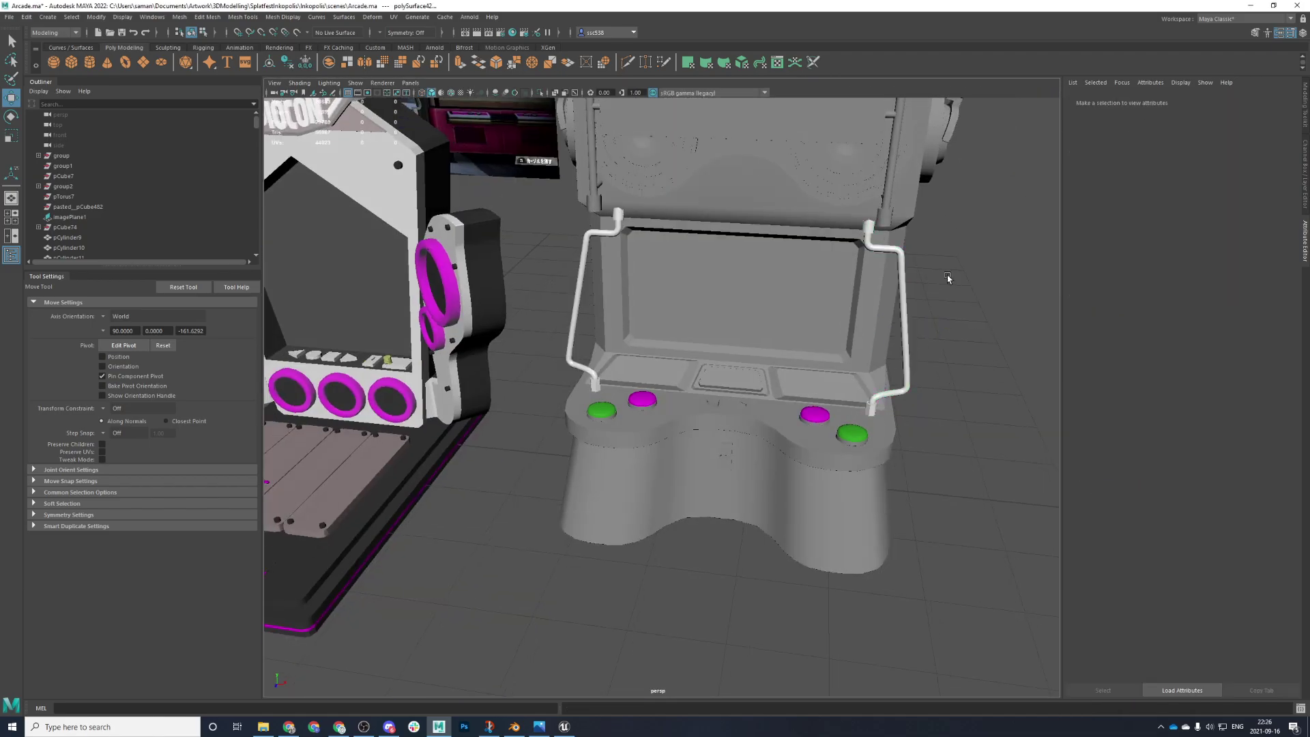
# - Select both bent side rails and combine them into a single mesh
pyautogui.click(904, 300)
pyautogui.press('space')
pyautogui.press('space')
pyautogui.click(390, 313)
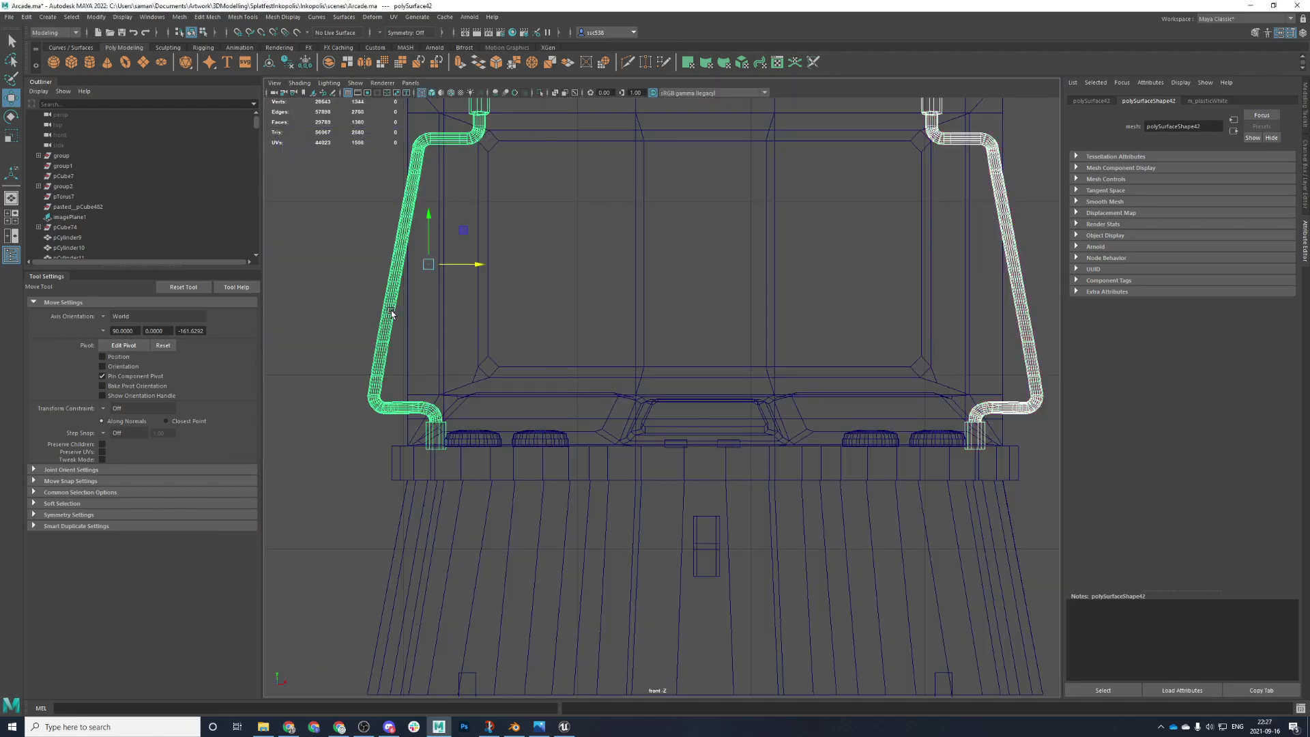
pyautogui.click(179, 17)
pyautogui.click(198, 52)
pyautogui.scroll(-3, 467, 305)
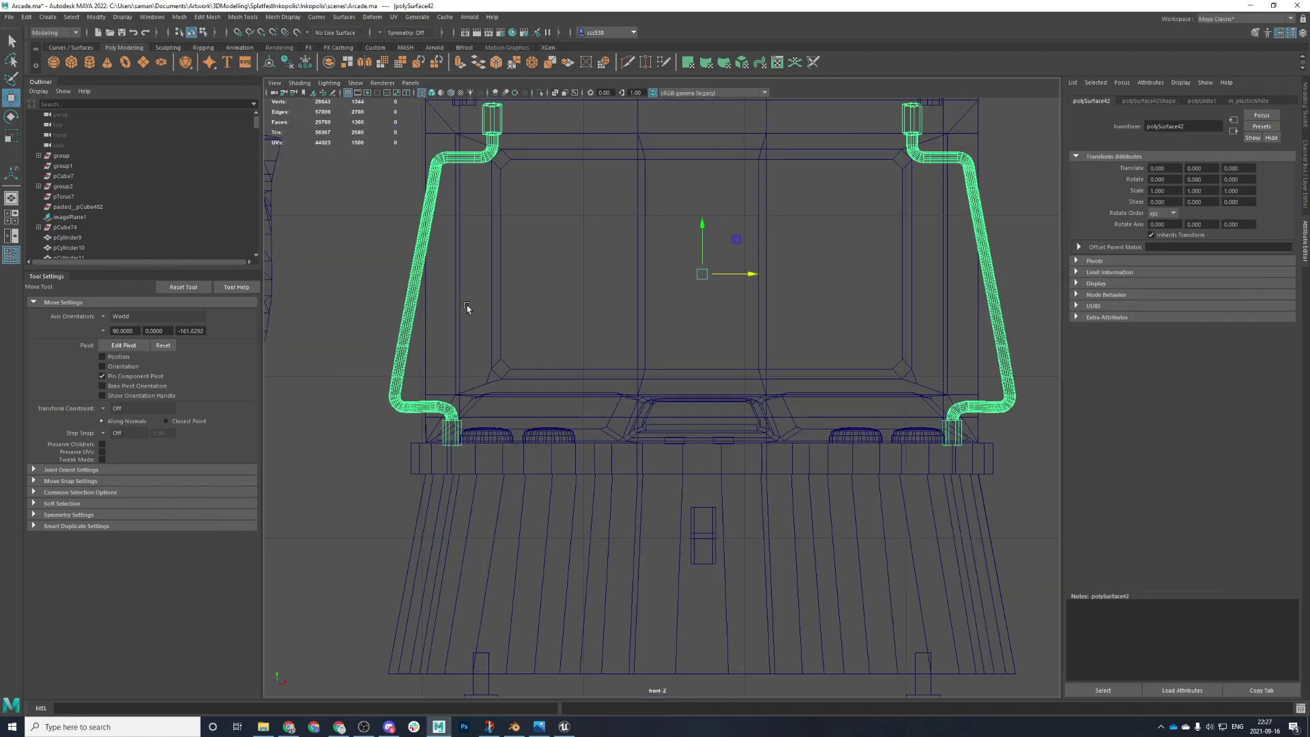
# - Select the tube faces of the combined rails, including the left rail's upper bend, leaving out the end sockets
pyautogui.keyDown('alt'); pyautogui.moveTo(415, 236); pyautogui.dragTo(425, 262, button='middle'); pyautogui.keyUp('alt')
pyautogui.moveTo(423, 257); pyautogui.dragTo(421, 280, button='right')
pyautogui.moveTo(368, 195); pyautogui.dragTo(1044, 444)
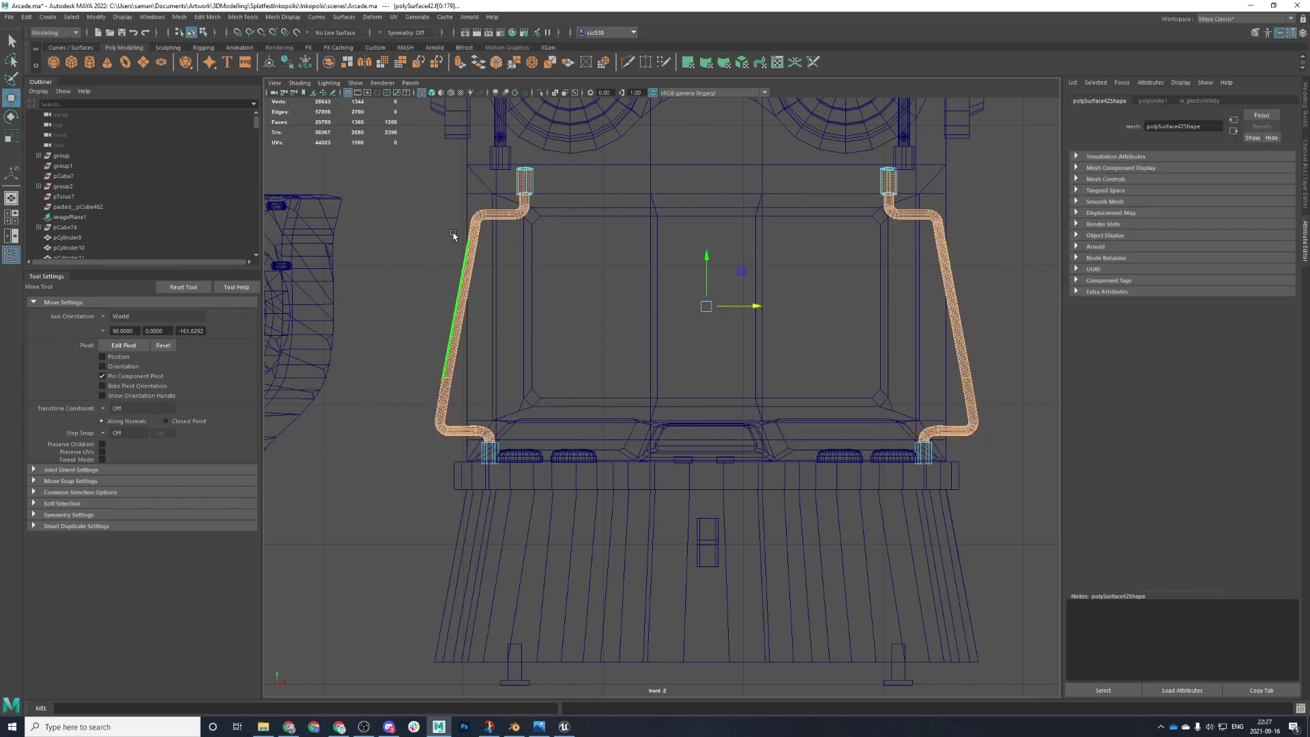
pyautogui.moveTo(368, 352); pyautogui.dragTo(1152, 444)
pyautogui.scroll(6, 791, 477)
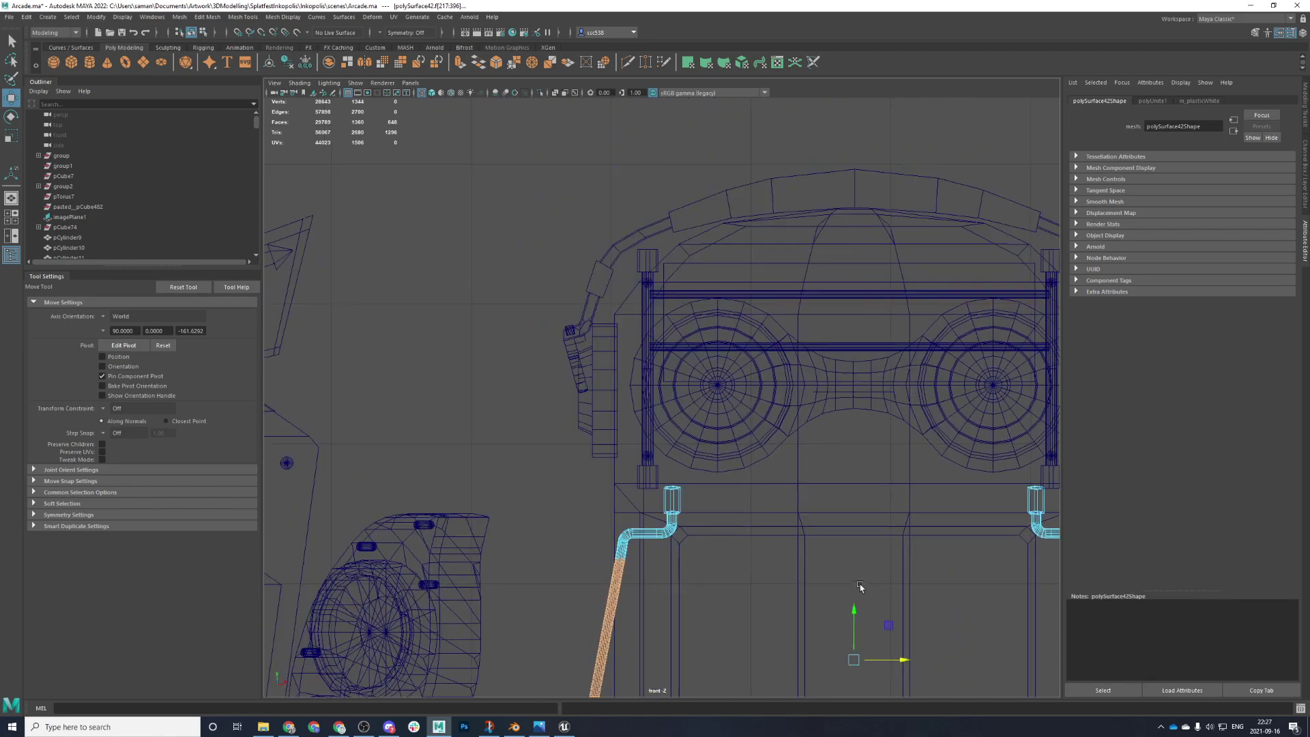
pyautogui.keyDown('shift'); pyautogui.moveTo(463, 496); pyautogui.dragTo(802, 574); pyautogui.keyUp('shift')
pyautogui.scroll(1, 803, 575)
pyautogui.hotkey('ctrl', 'z')
pyautogui.keyDown('shift'); pyautogui.moveTo(380, 490); pyautogui.dragTo(923, 577); pyautogui.keyUp('shift')
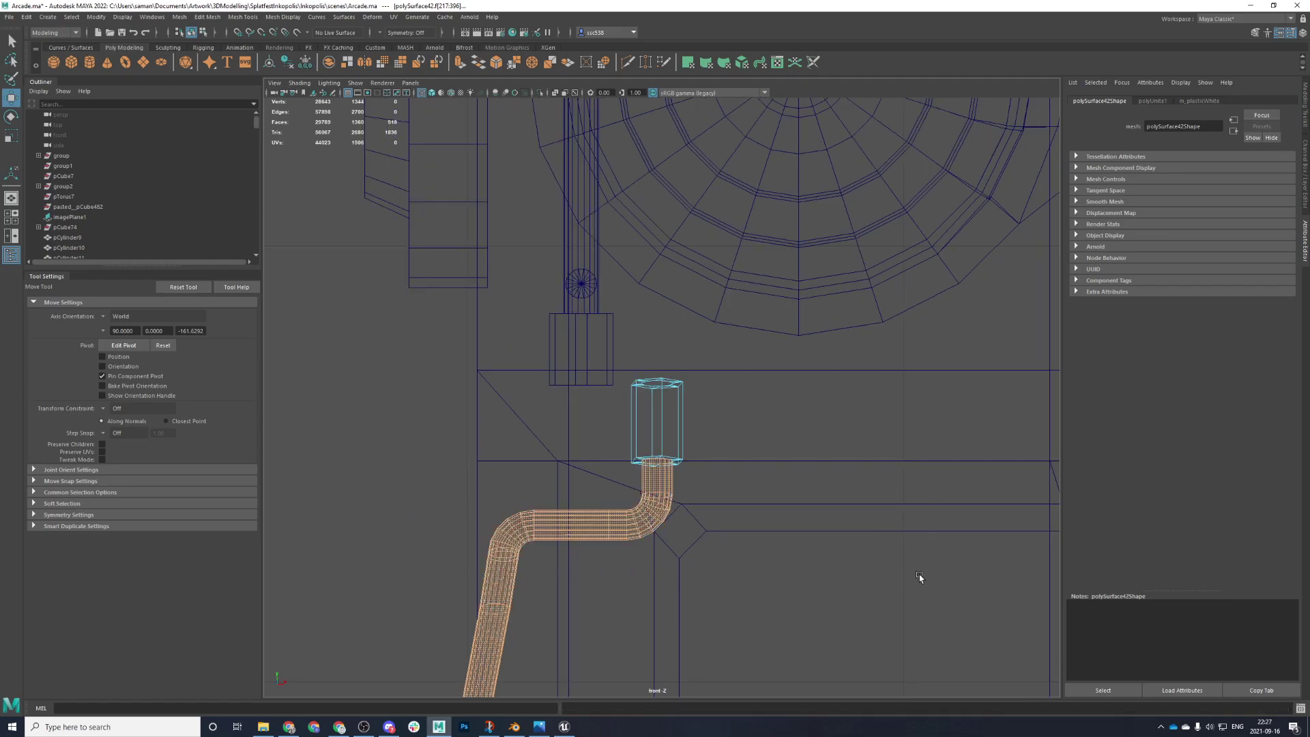
# - Add the right rail's upper bend to the face selection and assign the existing material m_metalSilver
pyautogui.scroll(-3, 872, 517)
pyautogui.scroll(-3, 872, 516)
pyautogui.scroll(4, 878, 440)
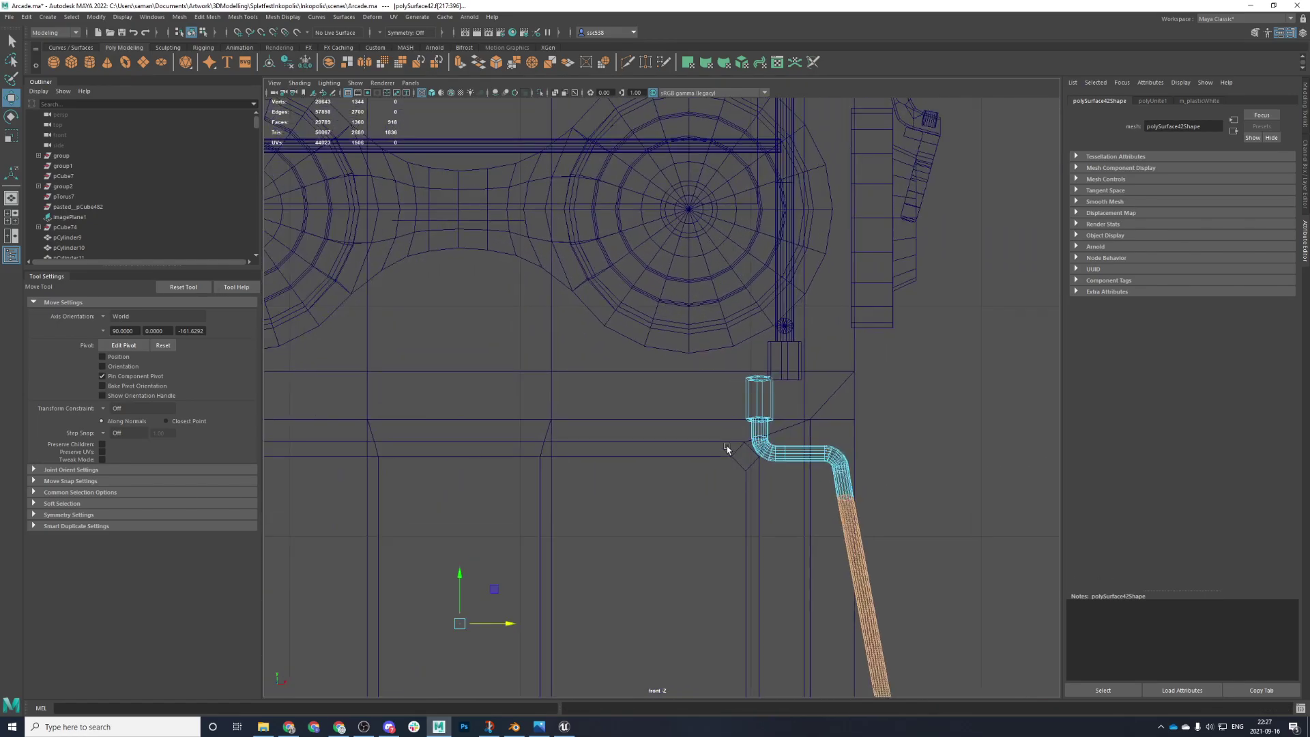
pyautogui.moveTo(726, 445); pyautogui.dragTo(894, 491)
pyautogui.scroll(3, 883, 435)
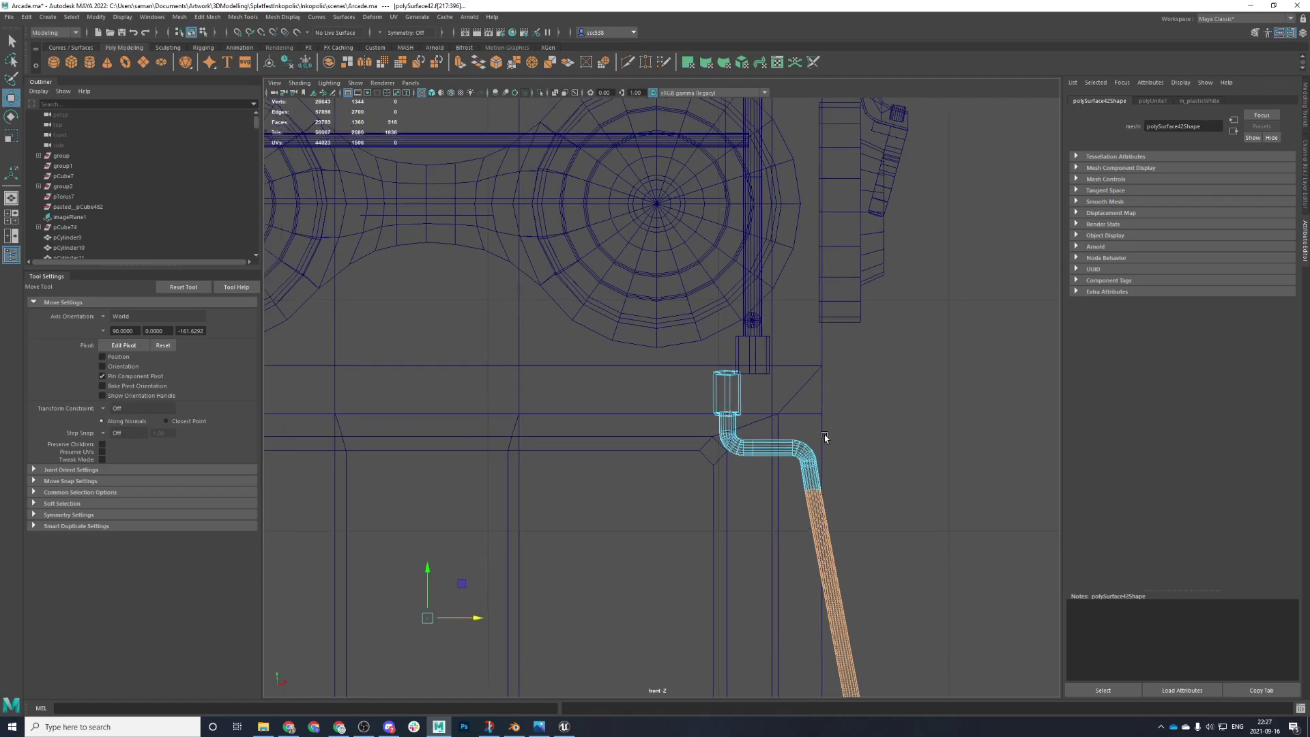
pyautogui.moveTo(616, 440); pyautogui.dragTo(885, 527)
pyautogui.scroll(-7, 719, 521)
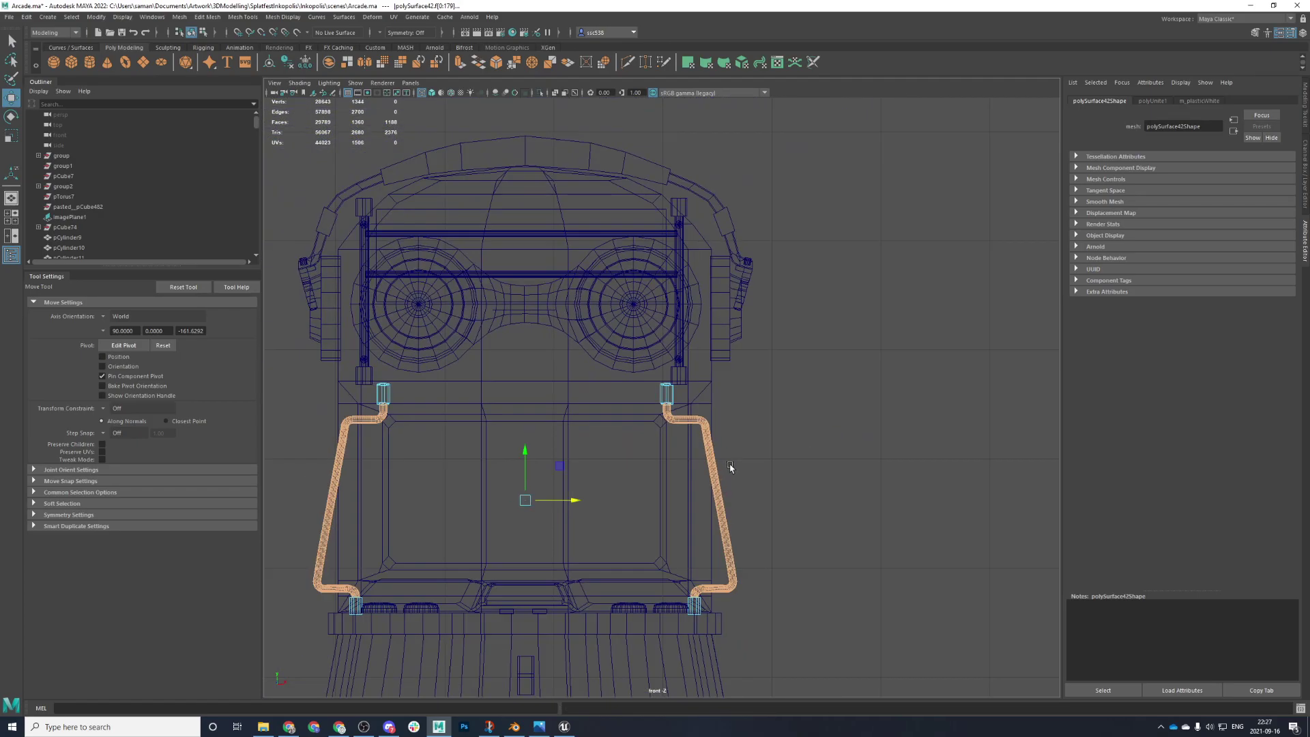
pyautogui.keyDown('alt'); pyautogui.moveTo(755, 460); pyautogui.dragTo(842, 388, button='middle'); pyautogui.keyUp('alt')
pyautogui.moveTo(860, 375); pyautogui.dragTo(928, 639, button='right')
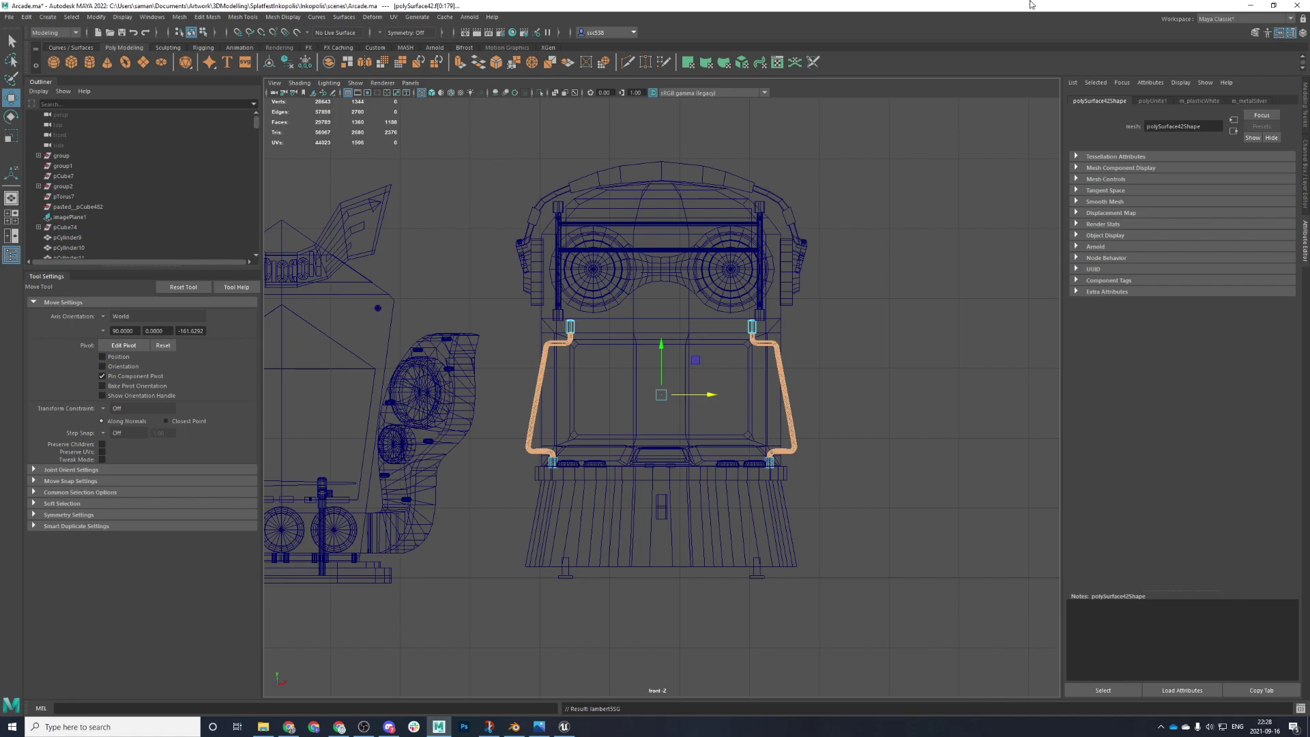
# - Select the machine body and box-select its faces along the sloped panel between the screen and the buttons
pyautogui.hotkey('alt', 'Tab')
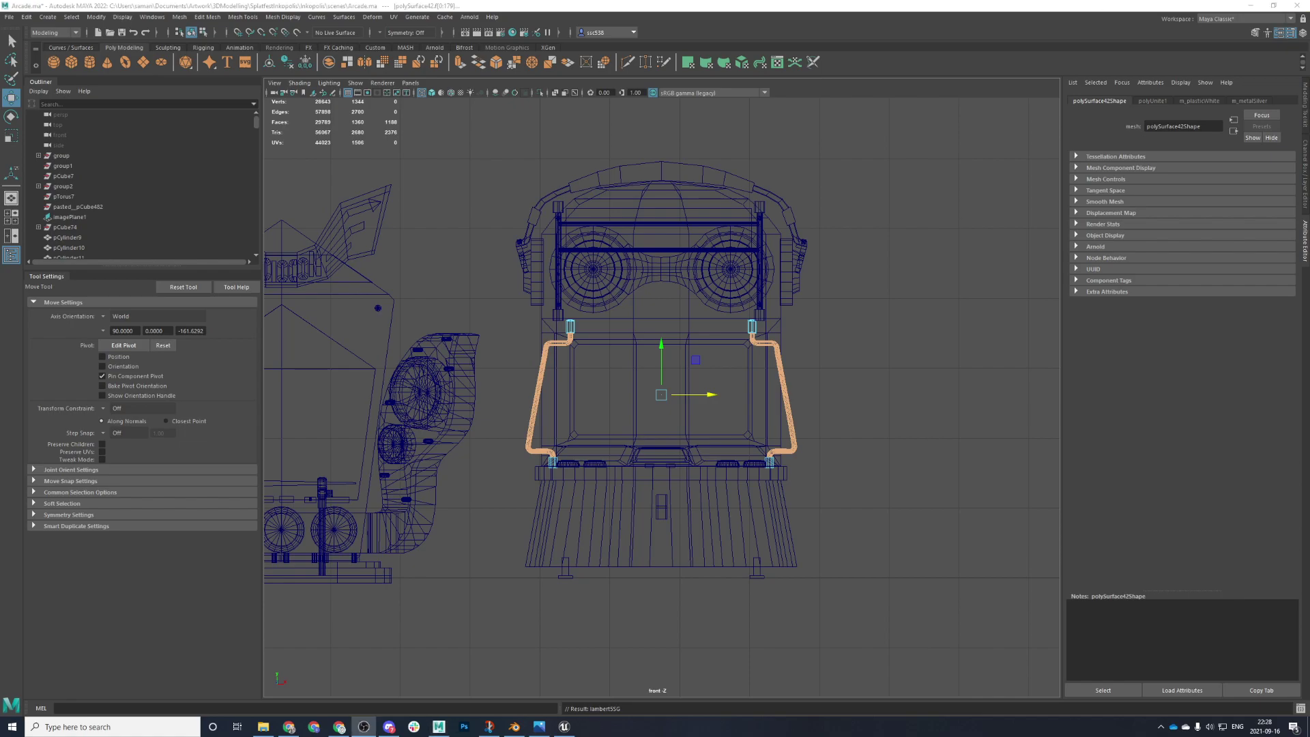
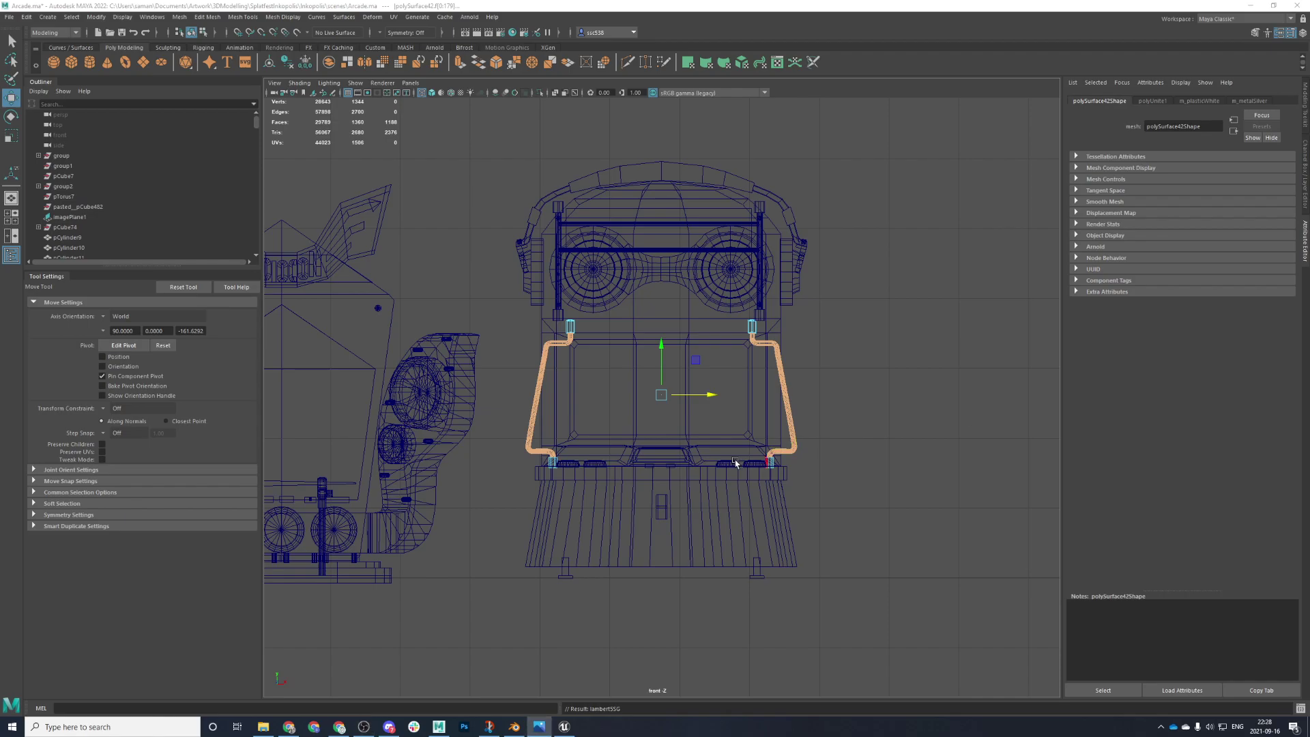
pyautogui.click(536, 470)
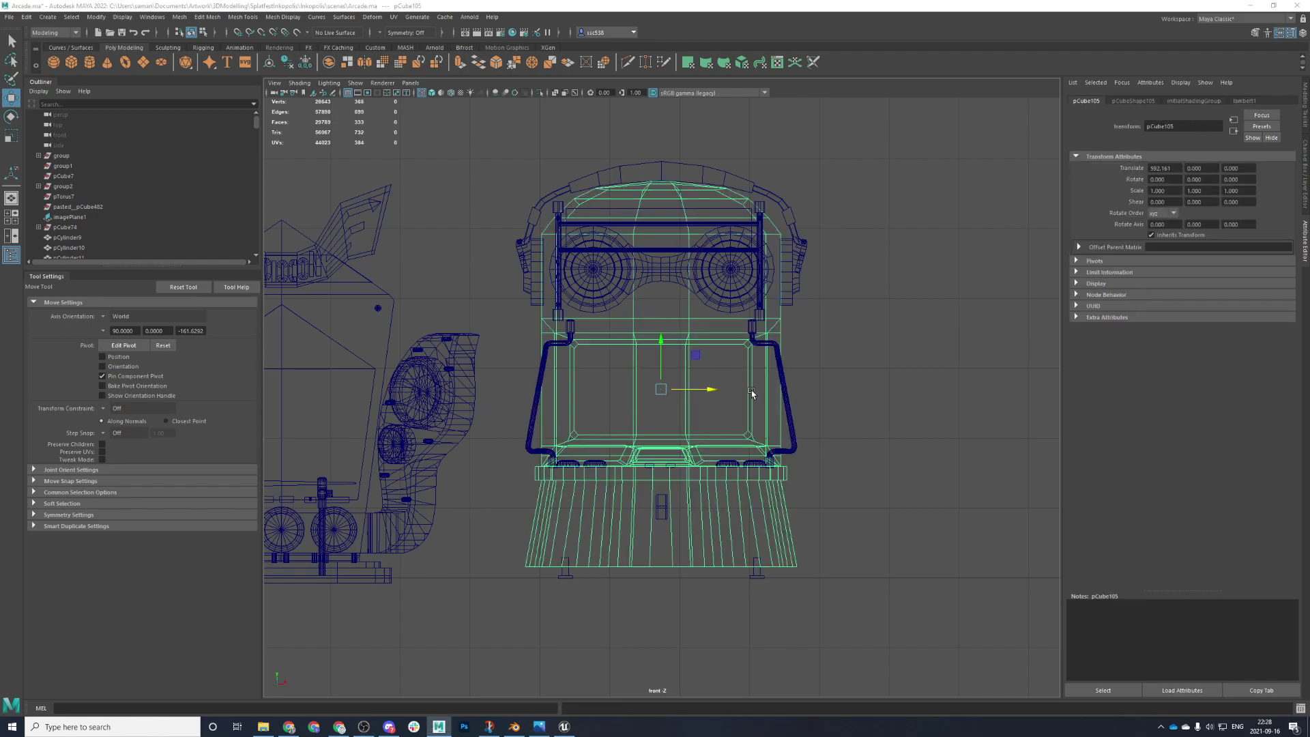
pyautogui.press('space')
pyautogui.press('space')
pyautogui.keyDown('alt'); pyautogui.moveTo(824, 436); pyautogui.dragTo(753, 436); pyautogui.keyUp('alt')
pyautogui.scroll(3, 753, 437)
pyautogui.scroll(2, 738, 402)
pyautogui.keyDown('alt'); pyautogui.moveTo(739, 402); pyautogui.dragTo(679, 453, button='middle'); pyautogui.keyUp('alt')
pyautogui.scroll(2, 657, 437)
pyautogui.scroll(1, 679, 452)
pyautogui.press('space')
pyautogui.press('space')
pyautogui.scroll(3, 597, 391)
pyautogui.keyDown('alt'); pyautogui.moveTo(542, 451); pyautogui.dragTo(629, 287, button='middle'); pyautogui.keyUp('alt')
pyautogui.moveTo(464, 296); pyautogui.dragTo(462, 325, button='right')
pyautogui.scroll(2, 495, 344)
pyautogui.moveTo(498, 331); pyautogui.dragTo(1108, 351)
pyautogui.press('space')
pyautogui.press('space')
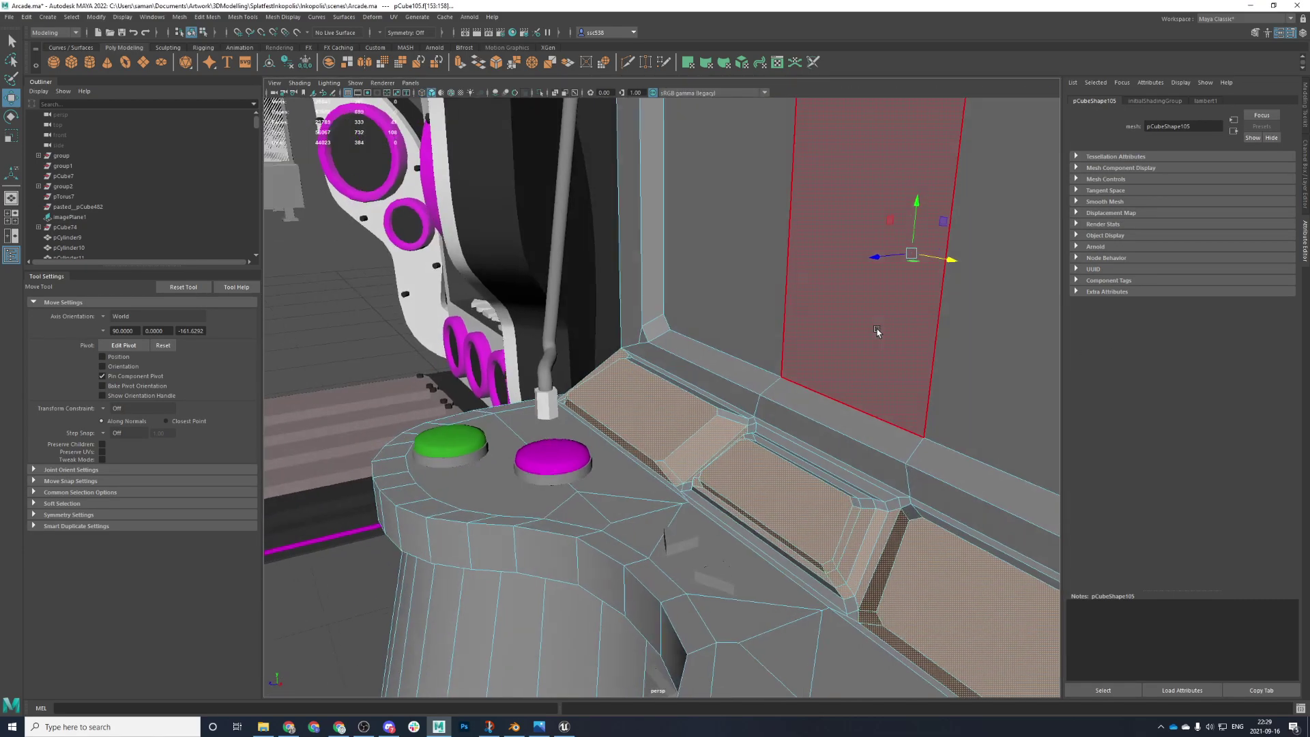
# - Hide the Attribute Editor and reselect the band of faces covering the sloped panel from the front view
pyautogui.scroll(-6, 880, 331)
pyautogui.scroll(7, 914, 388)
pyautogui.keyDown('alt'); pyautogui.moveTo(862, 444); pyautogui.dragTo(716, 476); pyautogui.keyUp('alt')
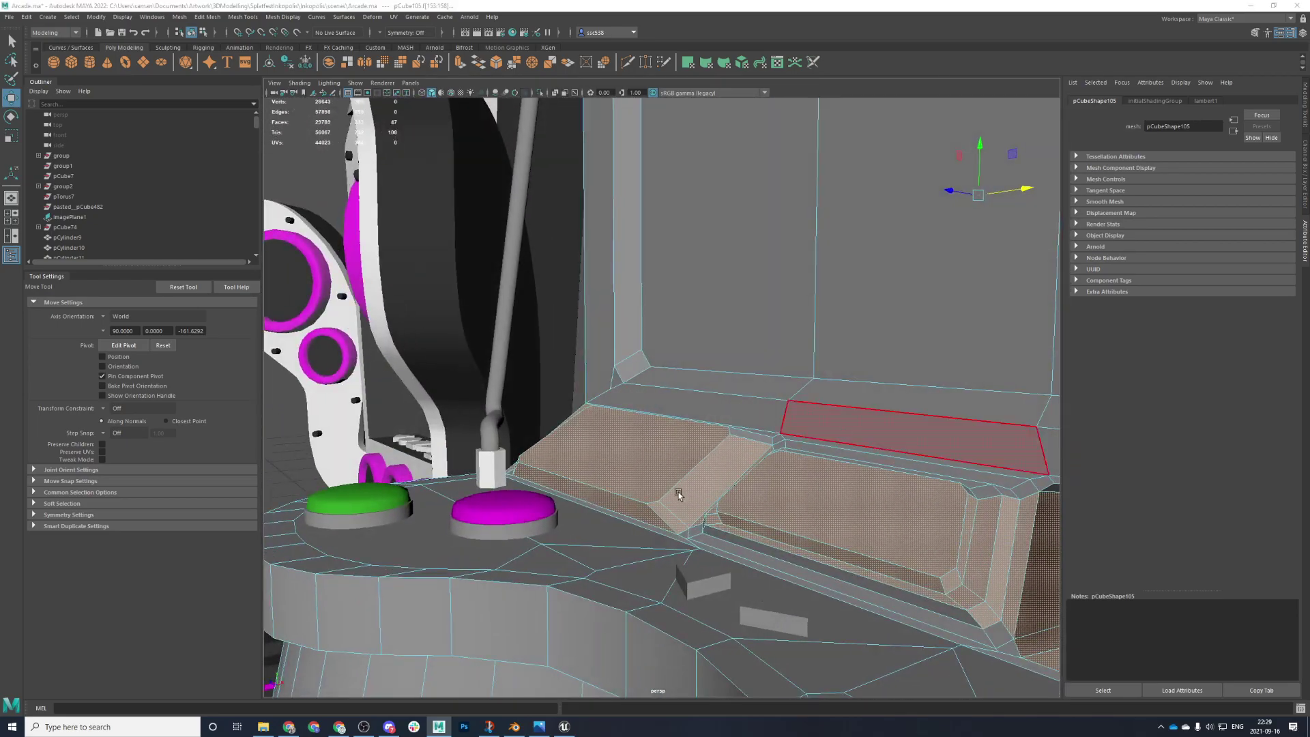
pyautogui.press('space')
pyautogui.press('space')
pyautogui.scroll(2, 531, 437)
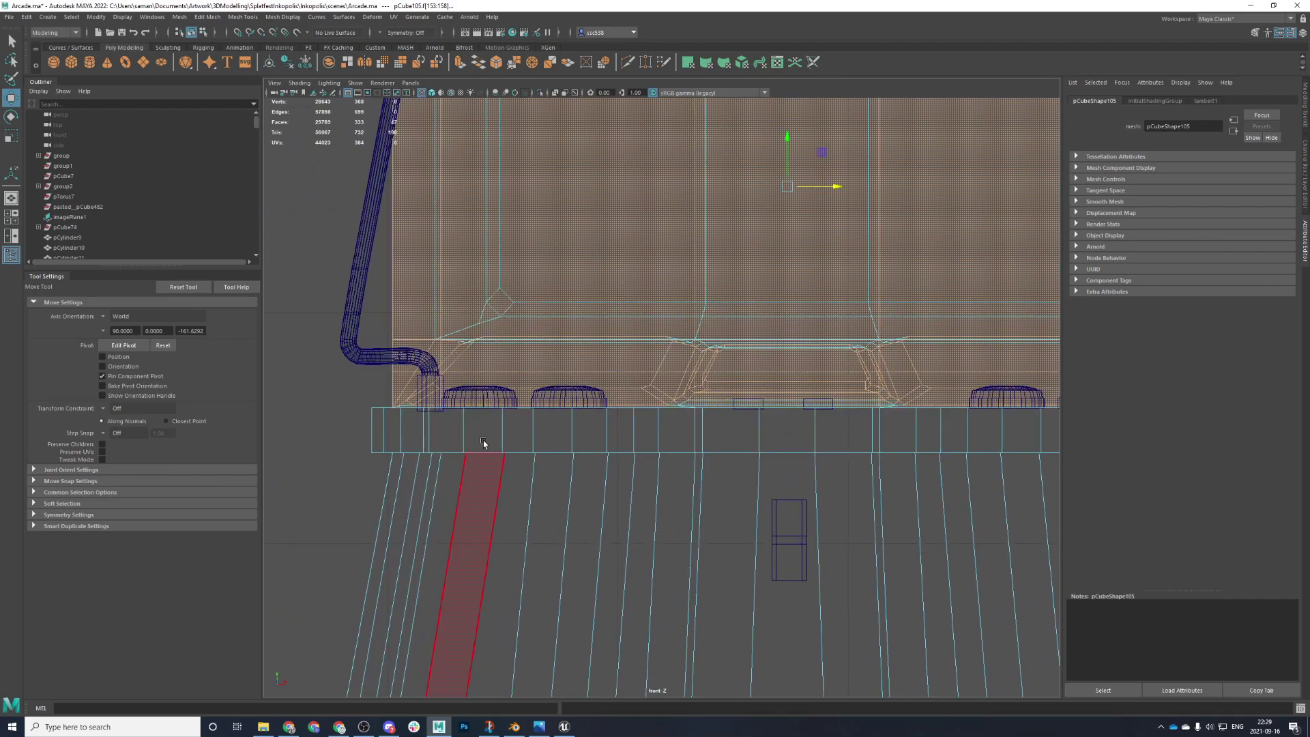
pyautogui.keyDown('alt'); pyautogui.moveTo(487, 445); pyautogui.dragTo(392, 386, button='right'); pyautogui.keyUp('alt')
pyautogui.keyDown('alt'); pyautogui.moveTo(392, 386); pyautogui.dragTo(377, 395, button='middle'); pyautogui.keyUp('alt')
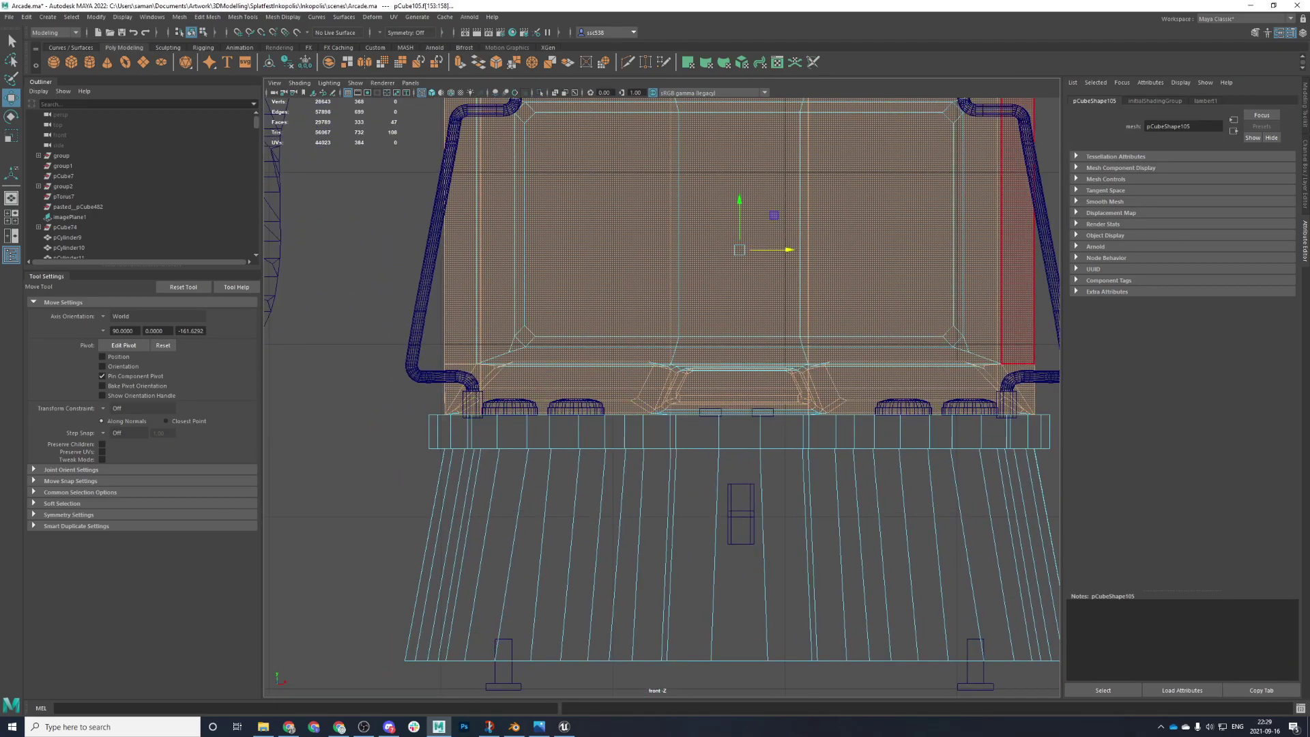
pyautogui.click(1302, 105)
pyautogui.click(1302, 104)
pyautogui.scroll(2, 1017, 321)
pyautogui.keyDown('alt'); pyautogui.moveTo(996, 336); pyautogui.dragTo(973, 366, button='middle'); pyautogui.keyUp('alt')
pyautogui.scroll(-1, 974, 366)
pyautogui.moveTo(305, 390); pyautogui.dragTo(1195, 445)
pyautogui.press('space')
pyautogui.press('space')
pyautogui.press('f')
# - Deselect the unwanted body faces around the sides and back so only the sloped control panel remains selected
pyautogui.scroll(-5, 948, 345)
pyautogui.keyDown('alt'); pyautogui.moveTo(948, 346); pyautogui.dragTo(888, 357); pyautogui.keyUp('alt')
pyautogui.keyDown('alt'); pyautogui.moveTo(794, 391); pyautogui.dragTo(870, 393); pyautogui.keyUp('alt')
pyautogui.keyDown('ctrl'); pyautogui.click(885, 448); pyautogui.keyUp('ctrl')
pyautogui.scroll(-3, 918, 447)
pyautogui.keyDown('alt'); pyautogui.moveTo(919, 446); pyautogui.dragTo(737, 447); pyautogui.keyUp('alt')
pyautogui.keyDown('ctrl'); pyautogui.click(697, 450); pyautogui.keyUp('ctrl')
pyautogui.keyDown('ctrl'); pyautogui.click(643, 458); pyautogui.keyUp('ctrl')
pyautogui.keyDown('ctrl'); pyautogui.click(738, 446); pyautogui.keyUp('ctrl')
pyautogui.keyDown('alt'); pyautogui.moveTo(891, 429); pyautogui.dragTo(811, 464); pyautogui.keyUp('alt')
pyautogui.keyDown('ctrl'); pyautogui.click(917, 483); pyautogui.keyUp('ctrl')
pyautogui.keyDown('ctrl'); pyautogui.click(982, 477); pyautogui.keyUp('ctrl')
pyautogui.keyDown('alt'); pyautogui.moveTo(1003, 478); pyautogui.dragTo(638, 482); pyautogui.keyUp('alt')
pyautogui.keyDown('ctrl'); pyautogui.click(637, 482); pyautogui.keyUp('ctrl')
pyautogui.scroll(-3, 637, 483)
pyautogui.keyDown('alt'); pyautogui.moveTo(846, 450); pyautogui.dragTo(708, 425); pyautogui.keyUp('alt')
# - Assign the existing material m_plasticWhite to the sloped panel faces and save the scene
pyautogui.moveTo(1066, 291); pyautogui.dragTo(1085, 574, button='right')
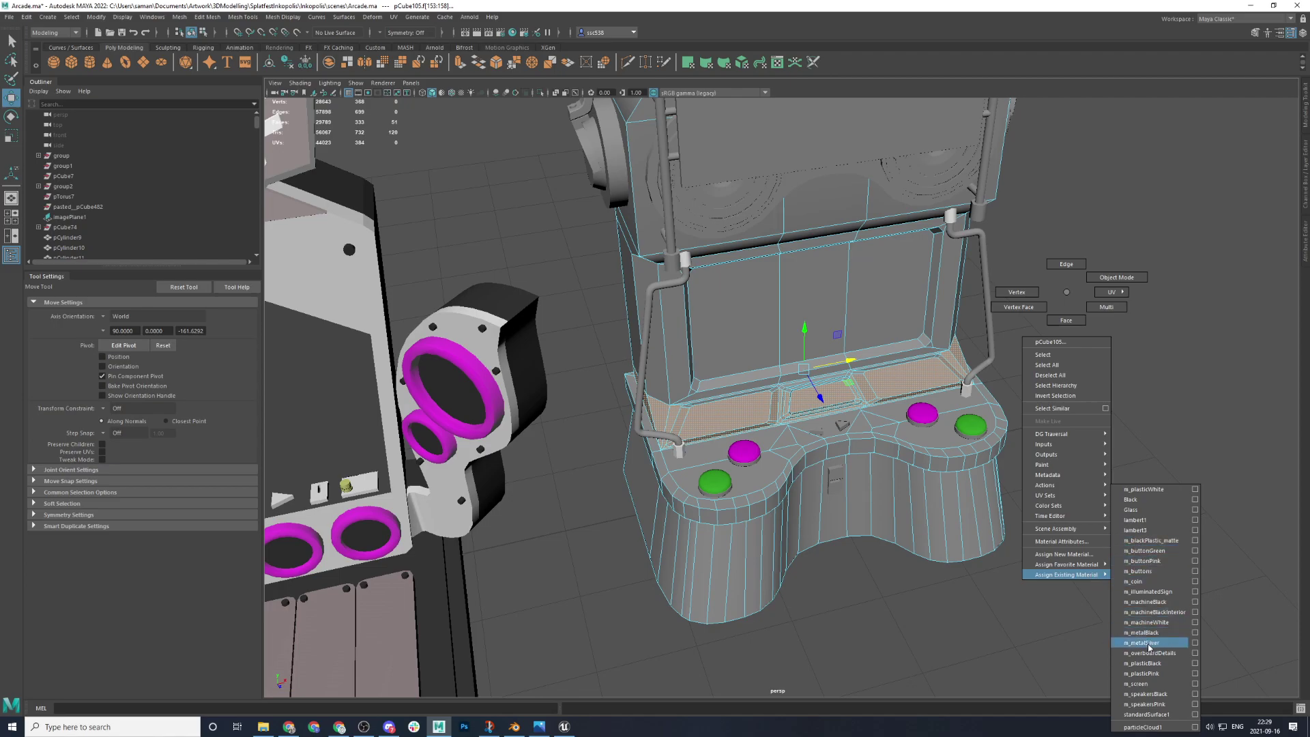
pyautogui.moveTo(1149, 647); pyautogui.dragTo(1146, 489, button='right')
pyautogui.hotkey('ctrl', 's')
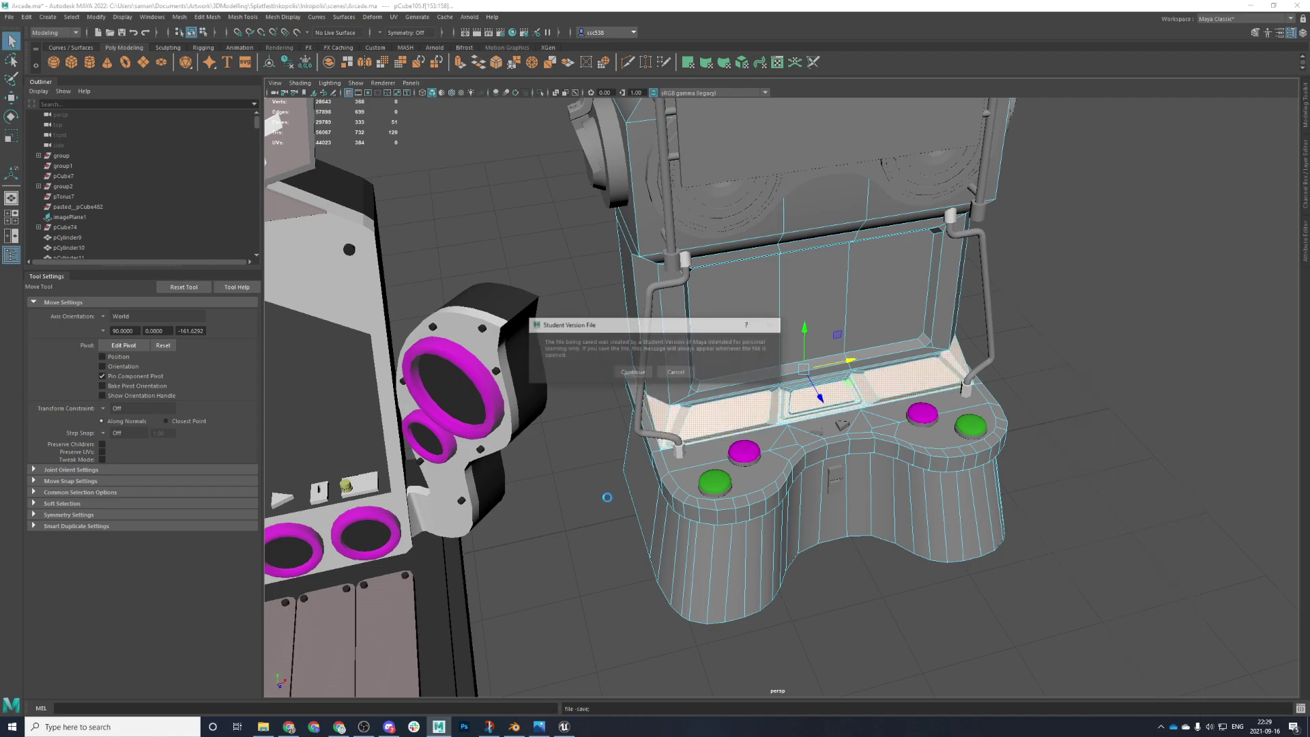
pyautogui.click(642, 370)
# - Box-select the faces along the upper edge of the sloped panel from the front view
pyautogui.press('f')
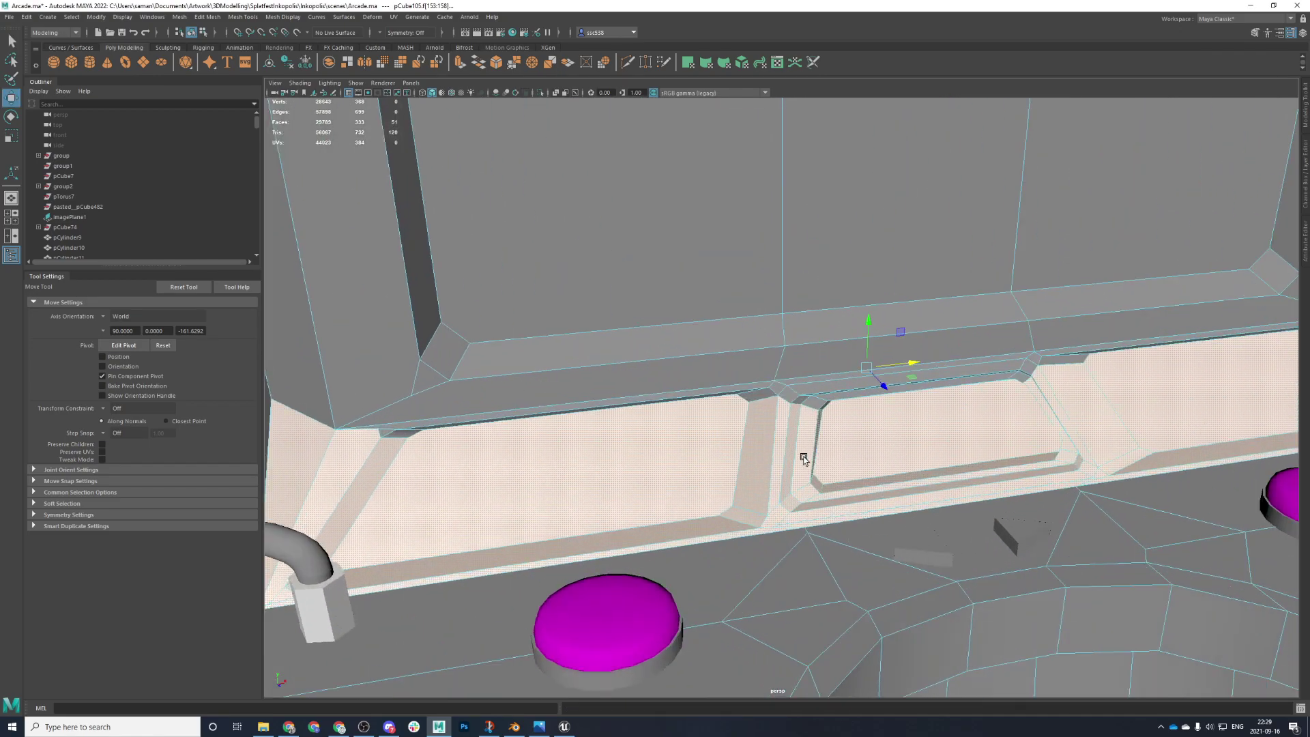
pyautogui.press('space')
pyautogui.press('space')
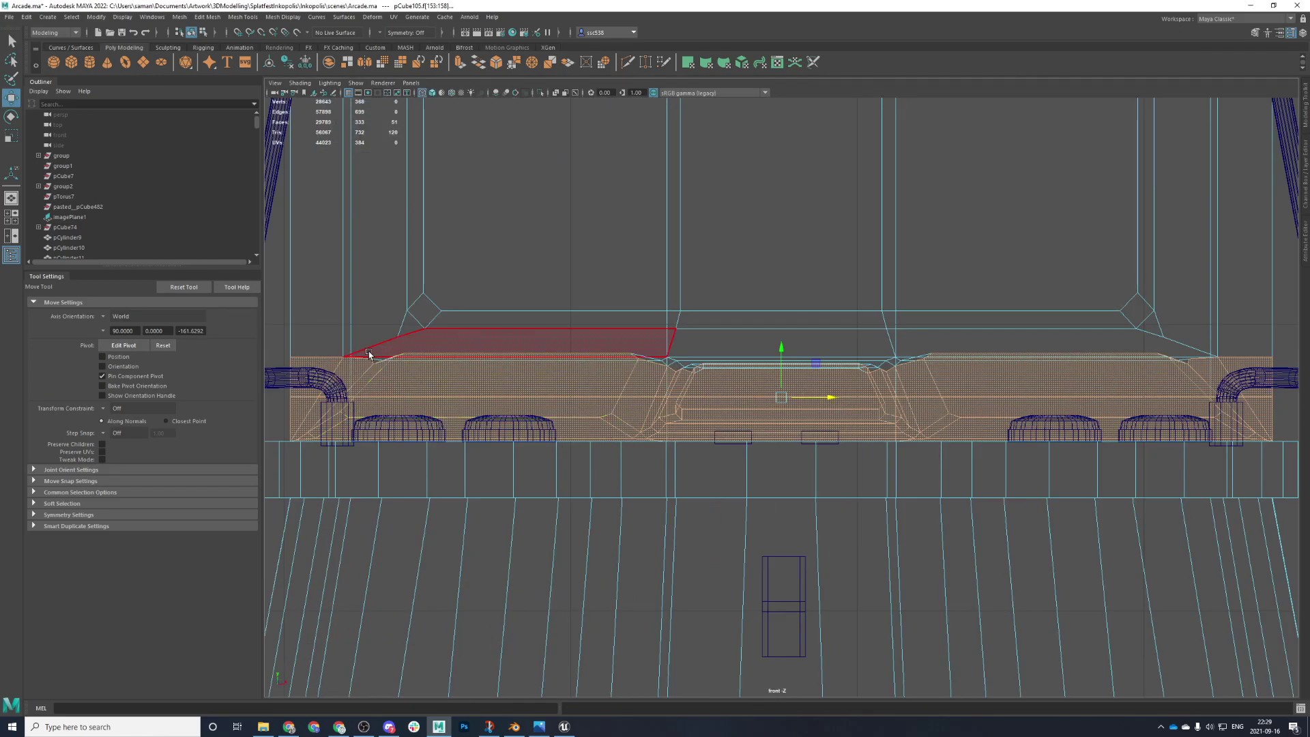
pyautogui.moveTo(404, 357); pyautogui.dragTo(1190, 364)
pyautogui.press('space')
pyautogui.press('space')
pyautogui.keyDown('alt'); pyautogui.moveTo(541, 407); pyautogui.dragTo(687, 430); pyautogui.keyUp('alt')
pyautogui.scroll(3, 690, 432)
# - Deselect the unwanted faces bordering the sloped panel and assign m_plasticWhite to the remaining selected faces
pyautogui.keyDown('ctrl'); pyautogui.click(682, 393); pyautogui.keyUp('ctrl')
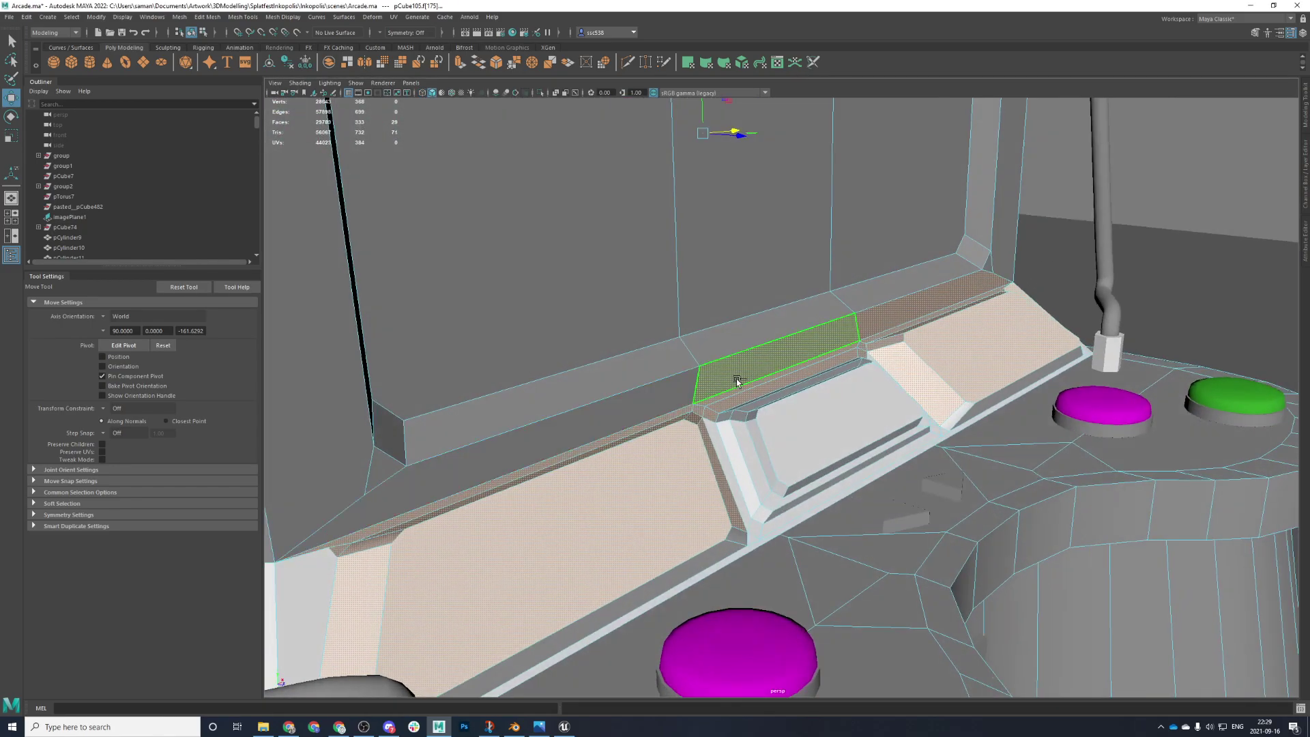
pyautogui.keyDown('ctrl'); pyautogui.click(736, 382); pyautogui.keyUp('ctrl')
pyautogui.keyDown('ctrl'); pyautogui.click(988, 297); pyautogui.keyUp('ctrl')
pyautogui.keyDown('ctrl'); pyautogui.click(980, 286); pyautogui.keyUp('ctrl')
pyautogui.keyDown('alt'); pyautogui.moveTo(1005, 325); pyautogui.dragTo(571, 400); pyautogui.keyUp('alt')
pyautogui.keyDown('ctrl'); pyautogui.click(627, 414); pyautogui.keyUp('ctrl')
pyautogui.keyDown('ctrl'); pyautogui.click(913, 412); pyautogui.keyUp('ctrl')
pyautogui.keyDown('ctrl'); pyautogui.click(988, 427); pyautogui.keyUp('ctrl')
pyautogui.keyDown('alt'); pyautogui.moveTo(988, 427); pyautogui.dragTo(1114, 455); pyautogui.keyUp('alt')
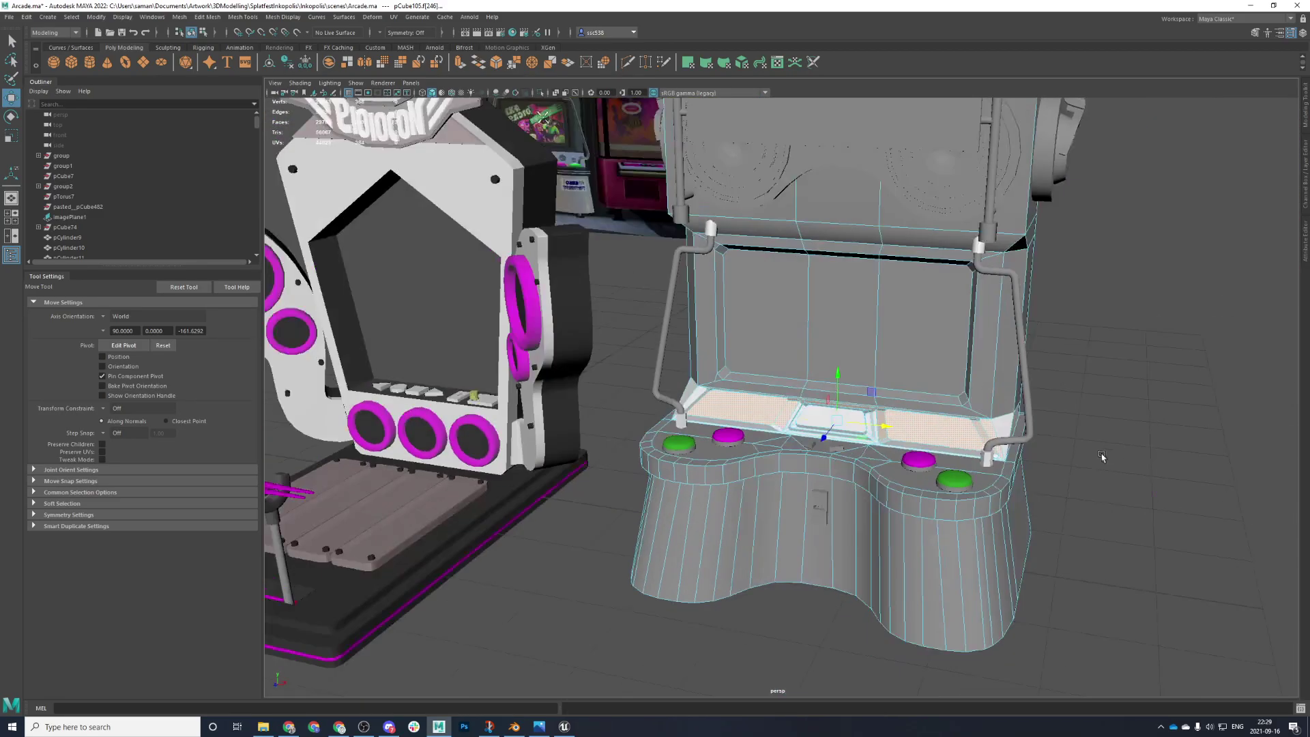
pyautogui.scroll(4, 1114, 455)
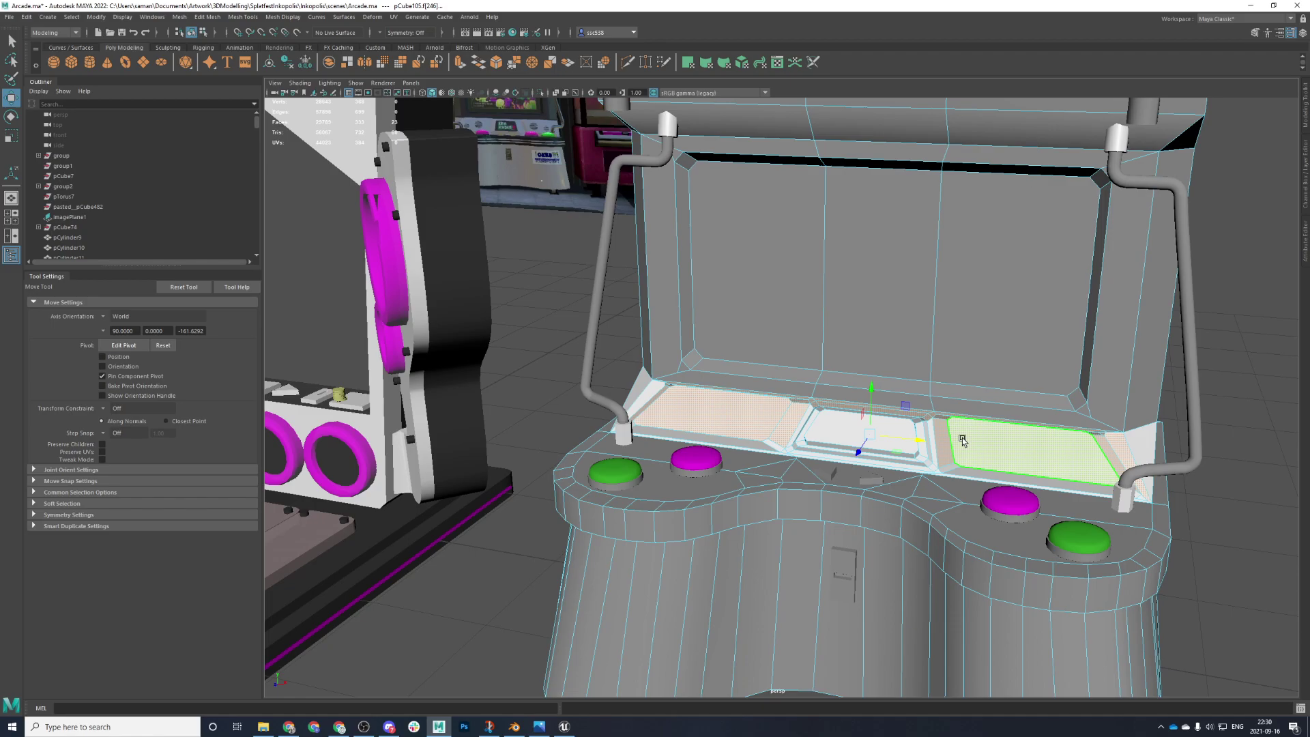
pyautogui.moveTo(556, 366); pyautogui.dragTo(644, 490, button='right')
pyautogui.scroll(4, 814, 355)
pyautogui.click(715, 444)
pyautogui.scroll(-3, 722, 450)
pyautogui.click(756, 464)
pyautogui.hotkey('ctrl', 'z')
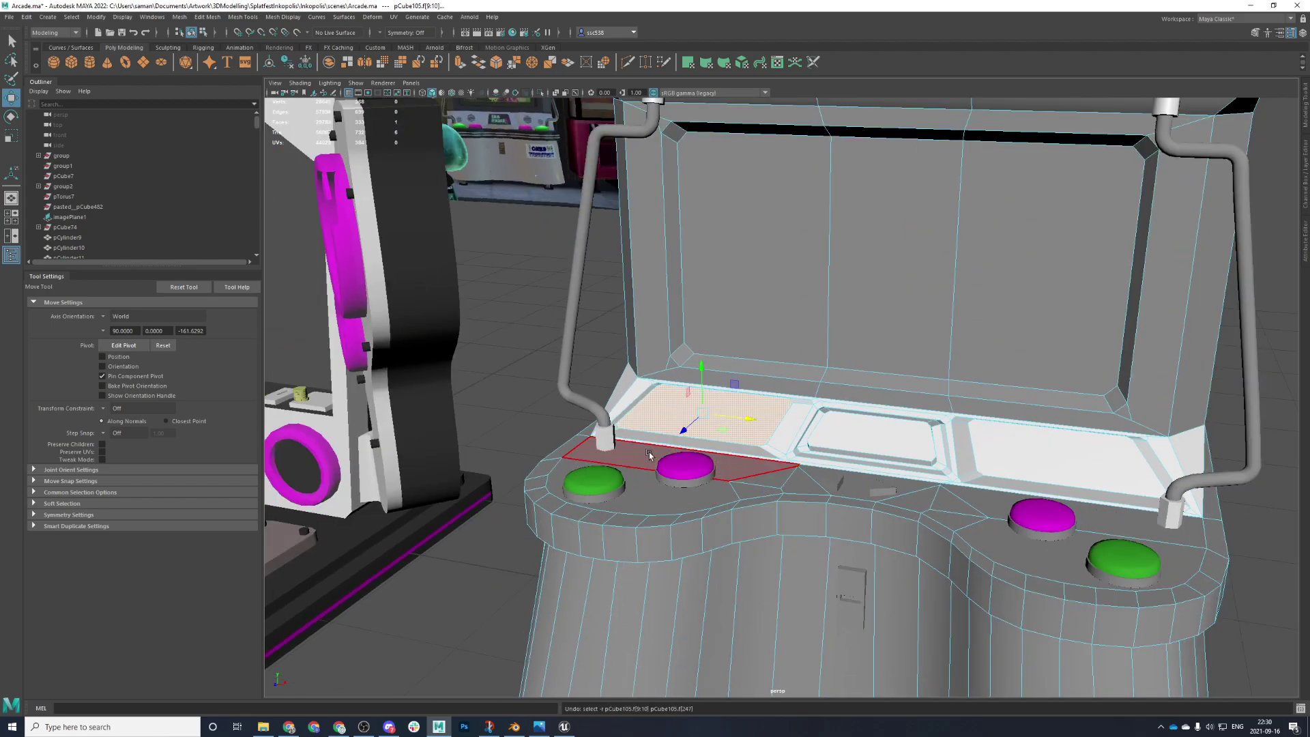
# - Return the cabinet to object mode with nothing selected and save the scene
pyautogui.keyDown('alt'); pyautogui.moveTo(651, 456); pyautogui.dragTo(793, 522); pyautogui.keyUp('alt')
pyautogui.moveTo(627, 425); pyautogui.dragTo(679, 397, button='right')
pyautogui.keyDown('alt'); pyautogui.moveTo(563, 421); pyautogui.dragTo(487, 457); pyautogui.keyUp('alt')
pyautogui.press('q')
pyautogui.click(488, 457)
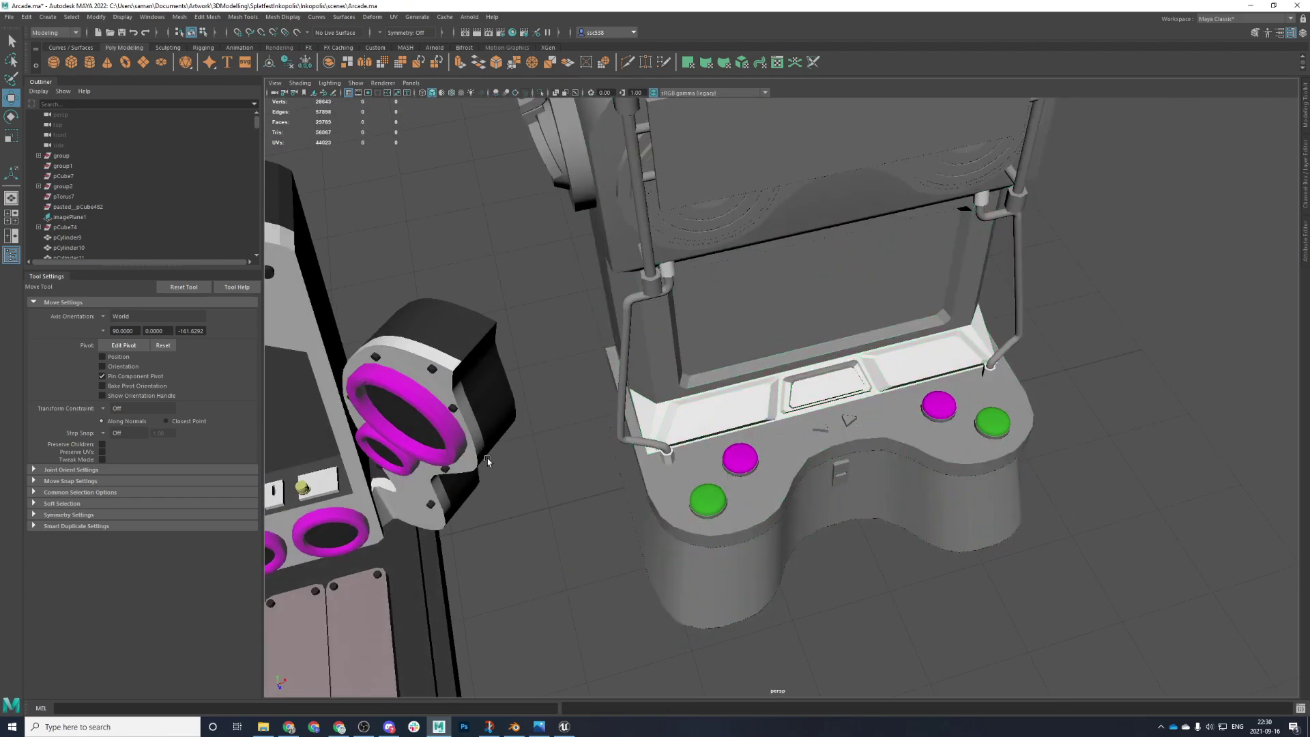
pyautogui.hotkey('ctrl', 's')
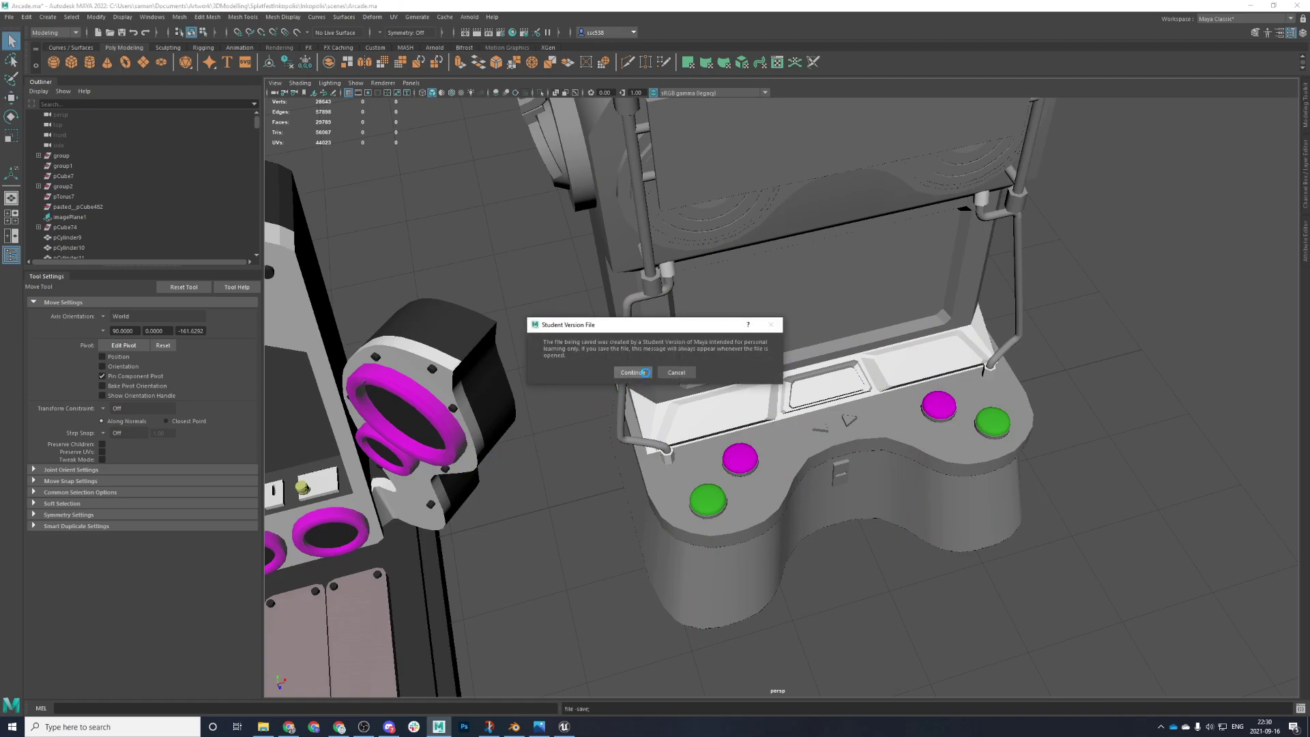
pyautogui.click(633, 372)
# - Insert an edge loop around the control deck's rim at mid-height on the cabinet body with Multi-Cut
pyautogui.click(734, 437)
pyautogui.press('w')
pyautogui.keyDown('alt'); pyautogui.moveTo(733, 436); pyautogui.dragTo(605, 462); pyautogui.keyUp('alt')
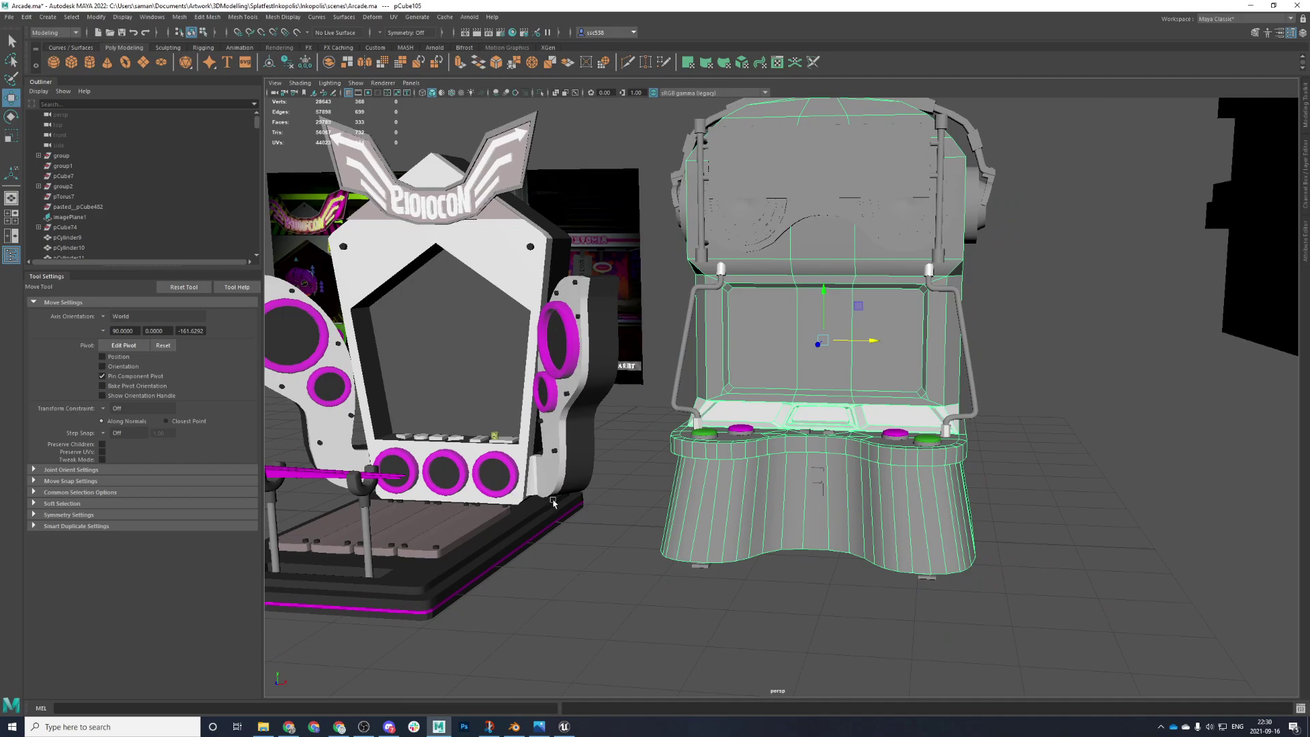
pyautogui.press('space')
pyautogui.press('space')
pyautogui.scroll(-3, 572, 471)
pyautogui.scroll(3, 596, 337)
pyautogui.keyDown('alt'); pyautogui.moveTo(602, 441); pyautogui.dragTo(572, 382, button='middle'); pyautogui.keyUp('alt')
pyautogui.scroll(2, 572, 382)
pyautogui.keyDown('shift'); pyautogui.moveTo(448, 374); pyautogui.dragTo(387, 378, button='right'); pyautogui.keyUp('shift')
pyautogui.scroll(2, 526, 451)
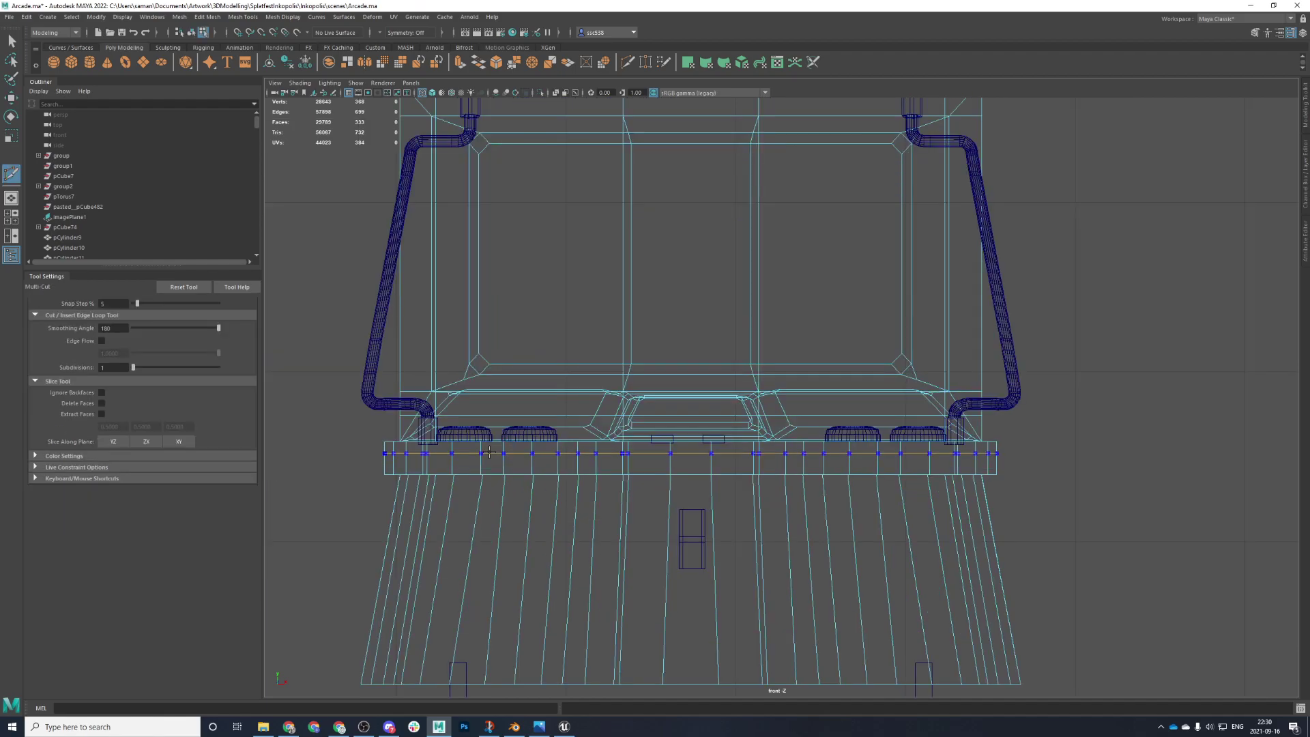
pyautogui.scroll(1, 489, 452)
pyautogui.keyDown('ctrl'); pyautogui.click(490, 462); pyautogui.keyUp('ctrl')
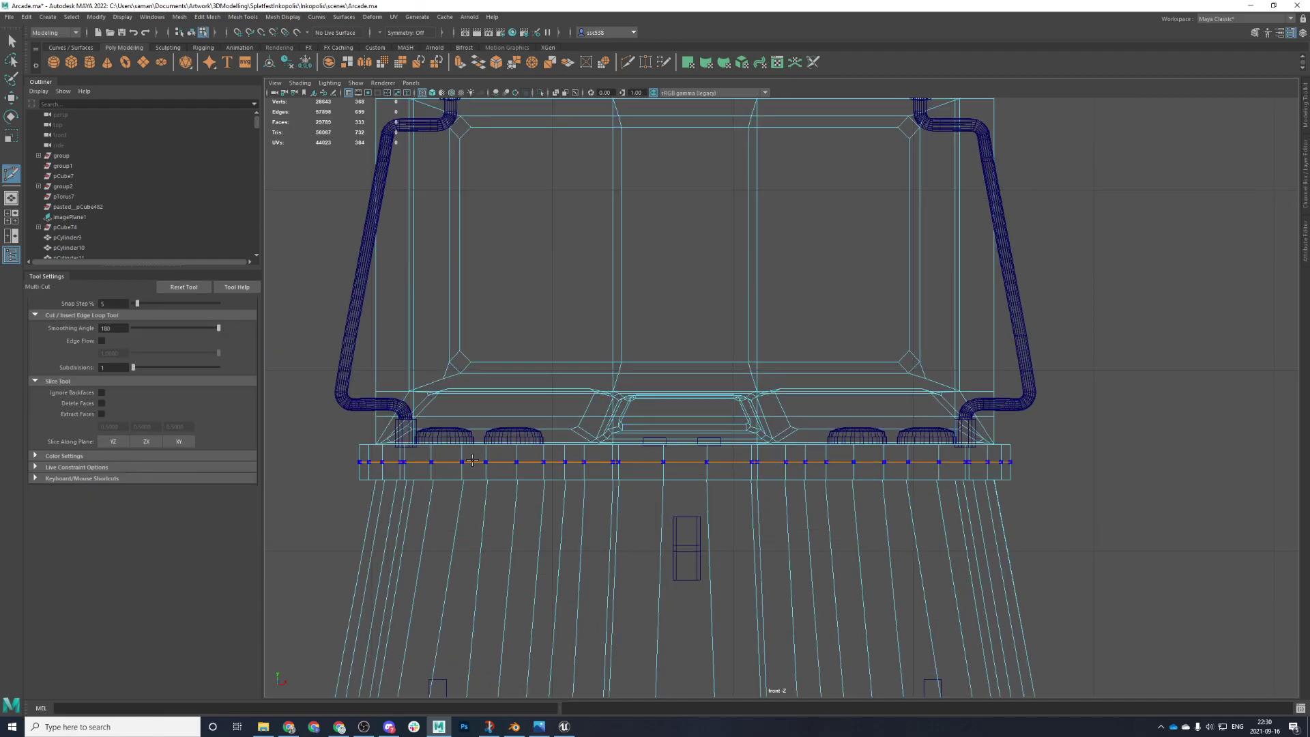
# - Select the new edge loop around the deck's rim and bevel it with 3 segments and a fraction of 0.5
pyautogui.click(12, 41)
pyautogui.hotkey('ctrl', 'z')
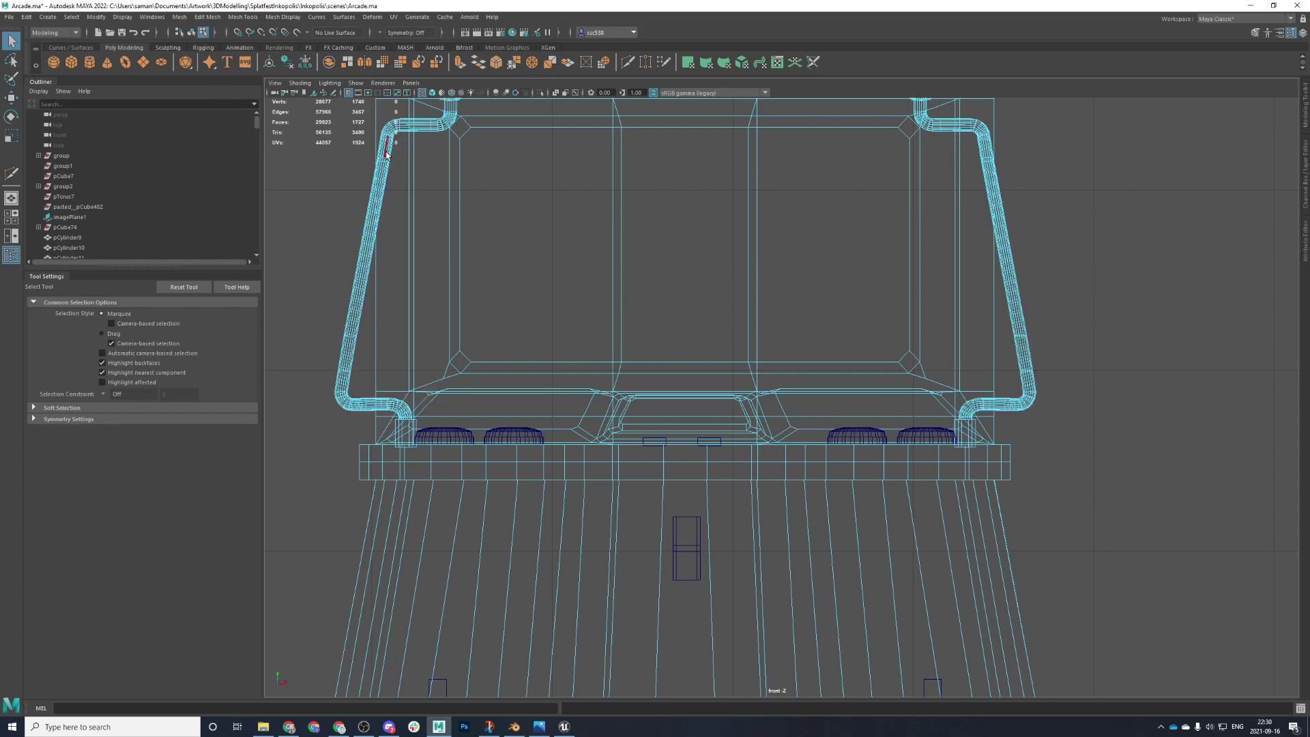
pyautogui.doubleClick(438, 461)
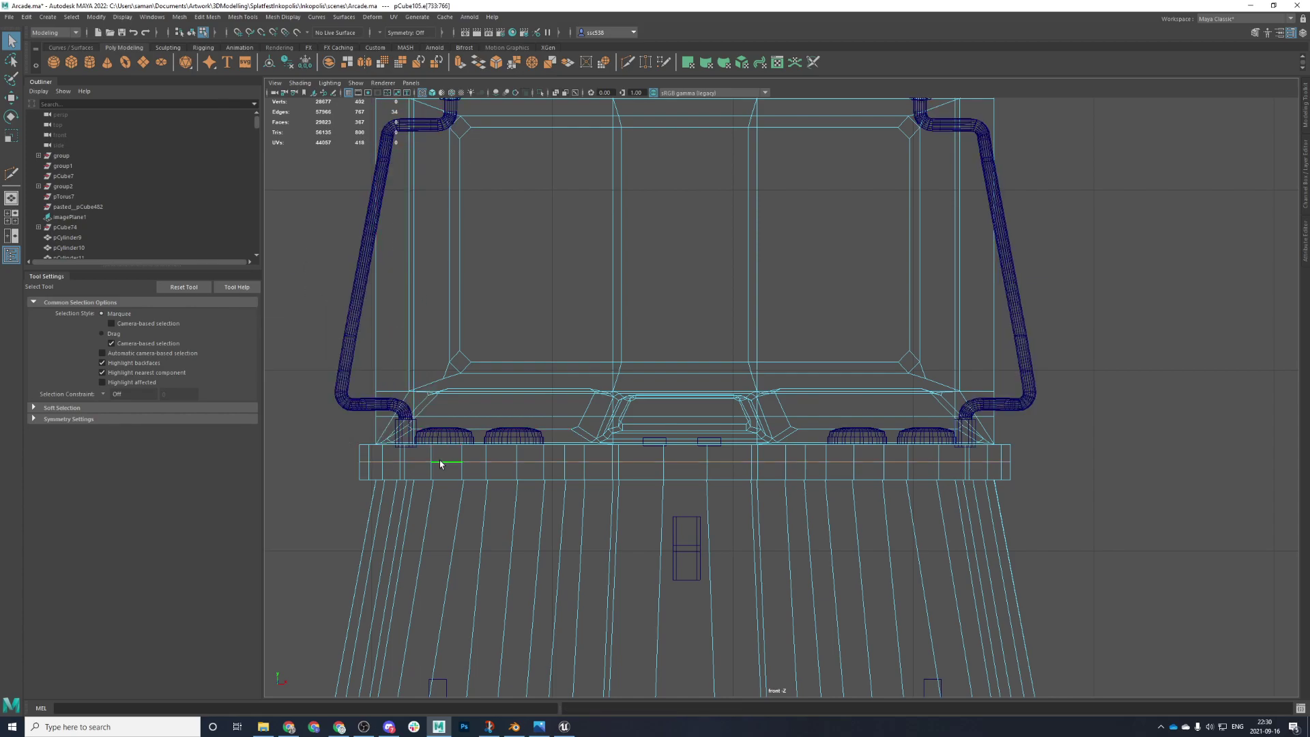
pyautogui.hotkey('ctrl', 'b')
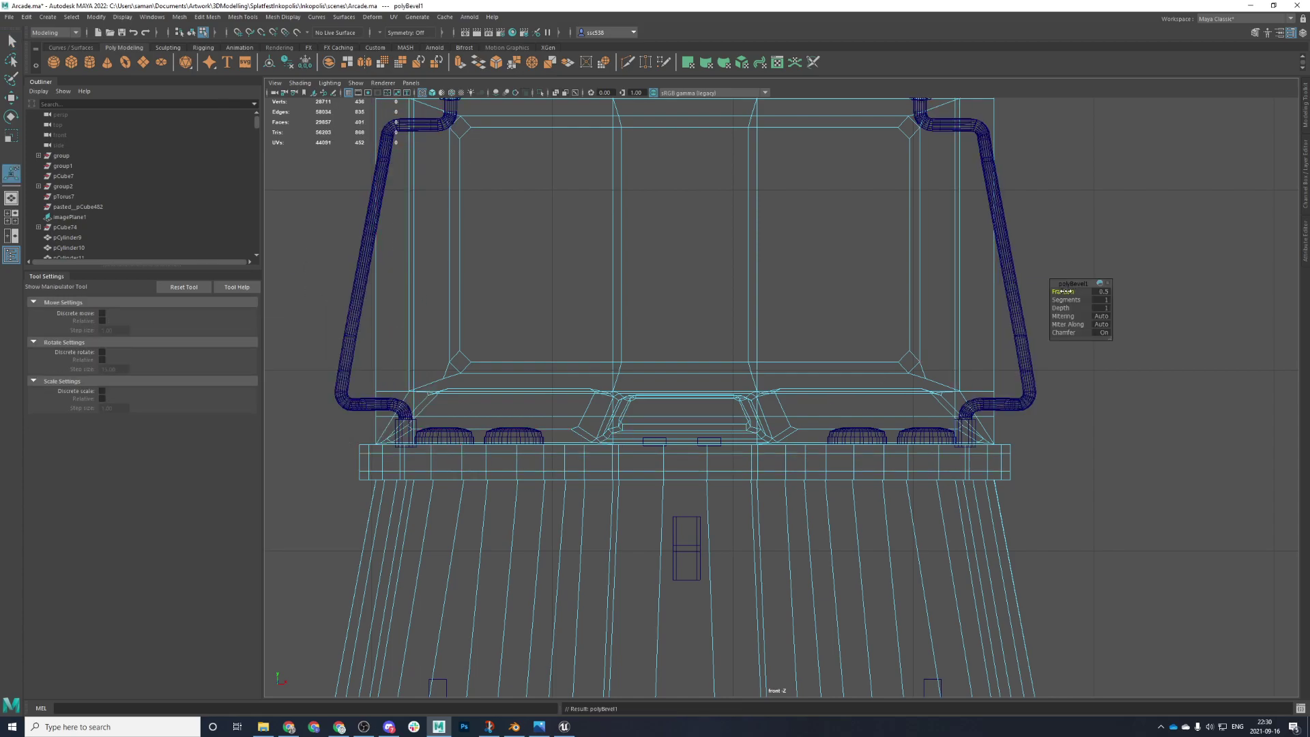
pyautogui.moveTo(1062, 300); pyautogui.dragTo(1075, 300)
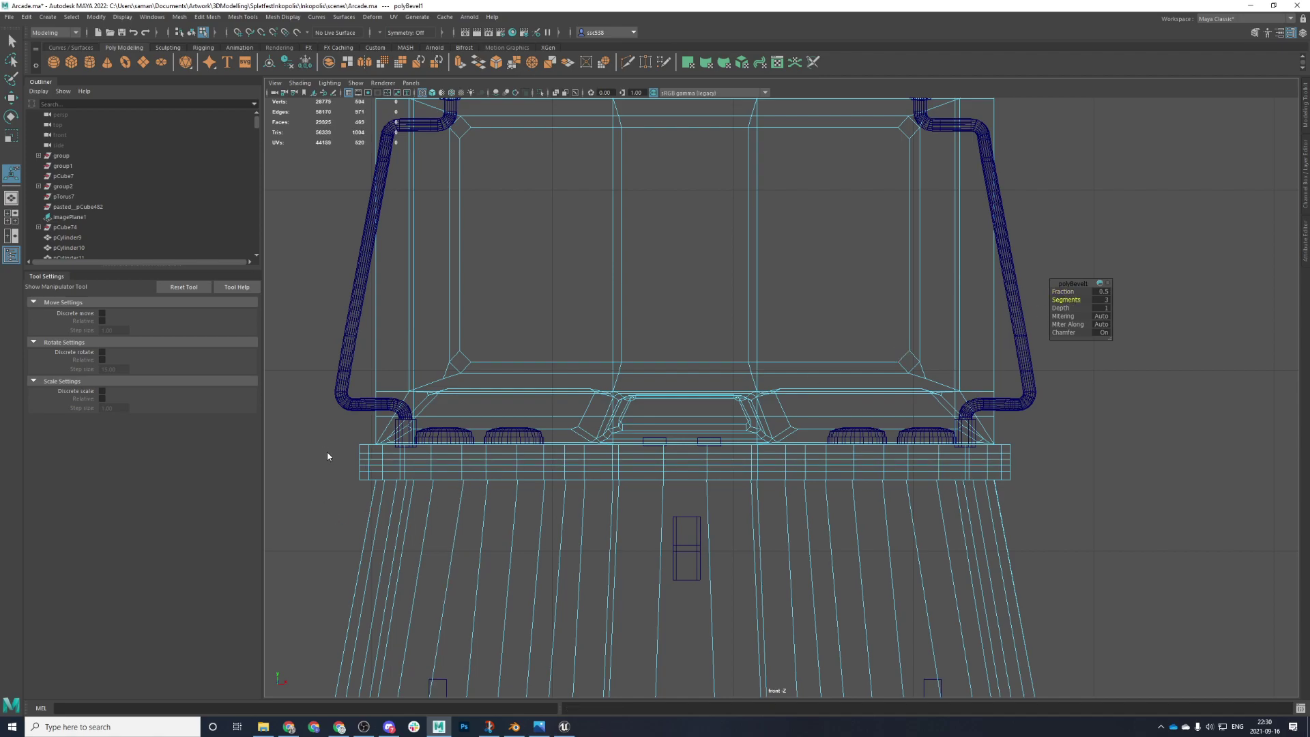
# - Select the rows of faces around the control deck's rim and assign an existing material to them
pyautogui.press('q')
pyautogui.moveTo(428, 461); pyautogui.dragTo(996, 451)
pyautogui.keyDown('shift'); pyautogui.moveTo(359, 468); pyautogui.dragTo(1228, 471); pyautogui.keyUp('shift')
pyautogui.moveTo(1109, 392); pyautogui.dragTo(1179, 643, button='right')
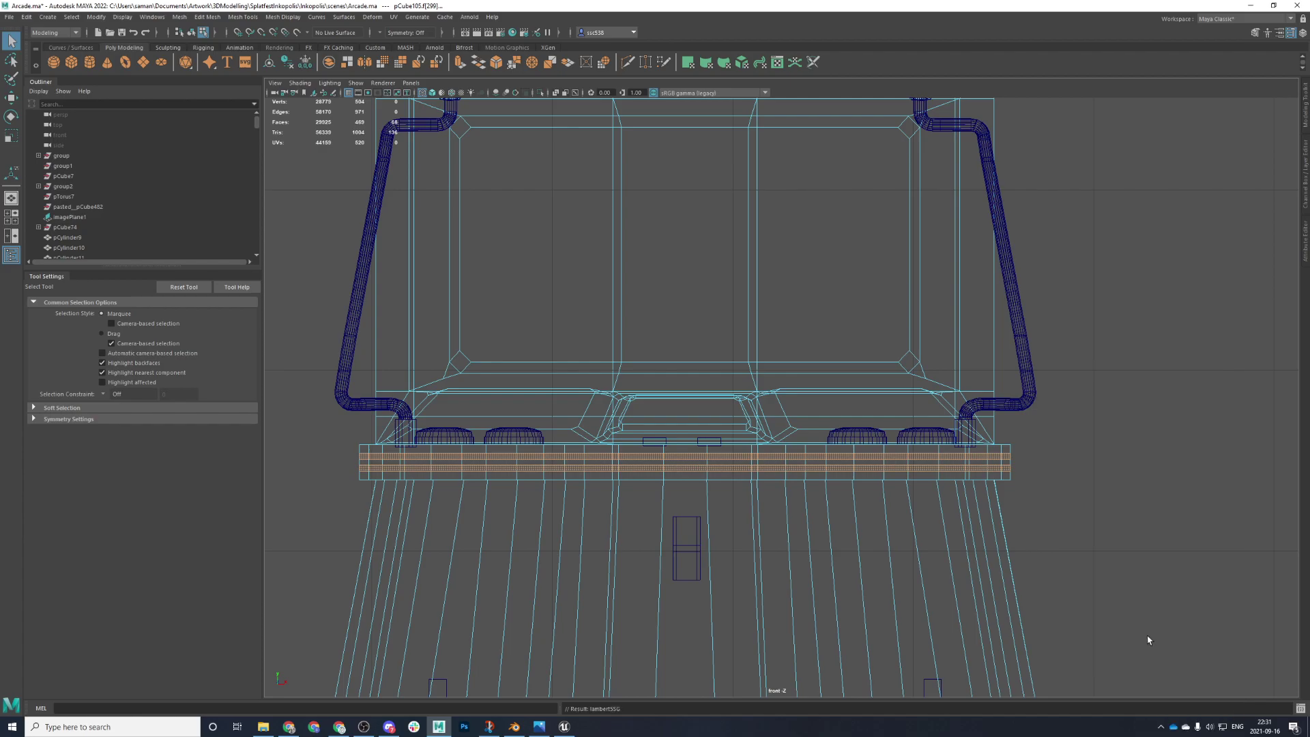
# - Box-select the control deck's faces from the front view and deselect the base faces below and the central panel faces above
pyautogui.moveTo(312, 409); pyautogui.dragTo(1134, 554)
pyautogui.moveTo(324, 421); pyautogui.dragTo(1075, 527)
pyautogui.moveTo(372, 414); pyautogui.dragTo(1049, 447)
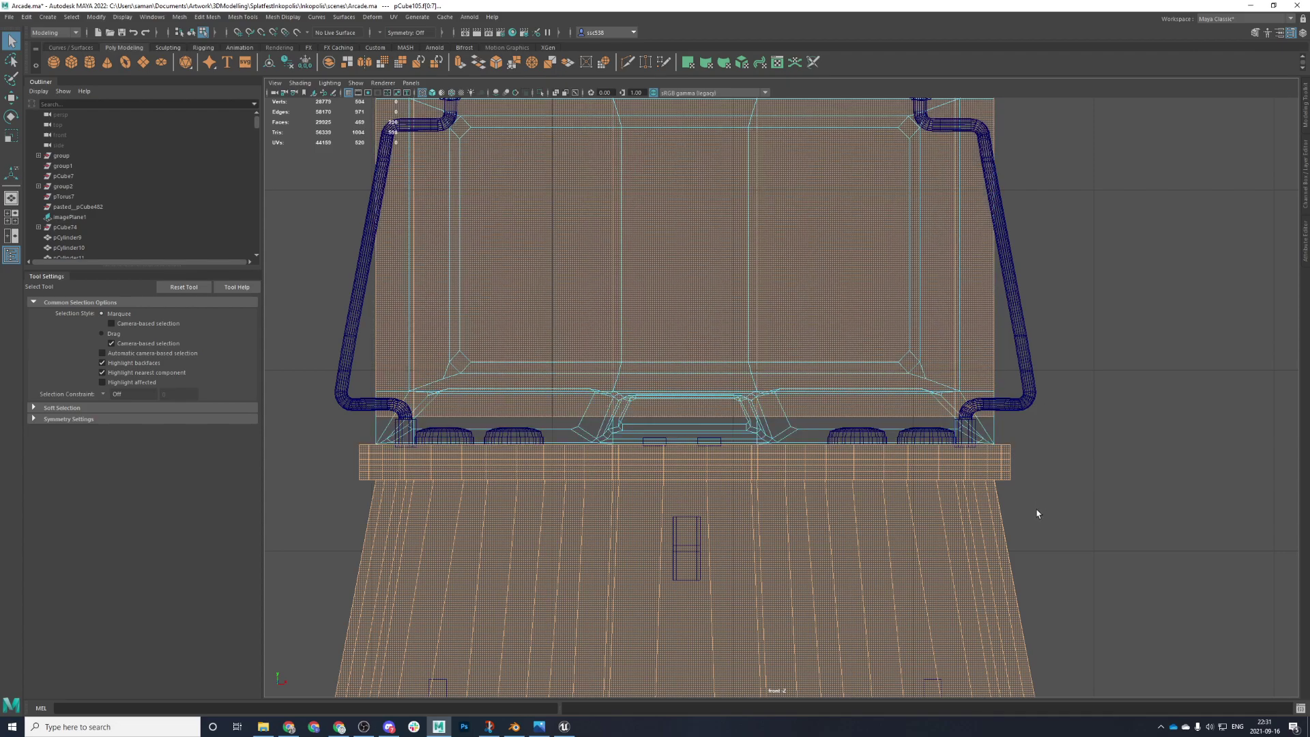
pyautogui.hotkey('ctrl', 'z')
pyautogui.moveTo(354, 425); pyautogui.dragTo(1072, 446)
pyautogui.keyDown('ctrl'); pyautogui.moveTo(1043, 504); pyautogui.dragTo(236, 518); pyautogui.keyUp('ctrl')
pyautogui.keyDown('ctrl'); pyautogui.click(661, 403); pyautogui.keyUp('ctrl')
# - Assign the existing material m_metalBlack to the selected control deck faces
pyautogui.press('space')
pyautogui.press('space')
pyautogui.keyDown('alt'); pyautogui.moveTo(941, 341); pyautogui.dragTo(839, 389); pyautogui.keyUp('alt')
pyautogui.scroll(4, 867, 431)
pyautogui.keyDown('alt'); pyautogui.moveTo(868, 432); pyautogui.dragTo(811, 472); pyautogui.keyUp('alt')
pyautogui.moveTo(479, 365); pyautogui.dragTo(558, 633, button='right')
# - Select the flat top faces of the control deck around the buttons, inside the dark outer border
pyautogui.keyDown('alt'); pyautogui.moveTo(675, 566); pyautogui.dragTo(640, 602); pyautogui.keyUp('alt')
pyautogui.click(676, 460)
pyautogui.click(678, 471)
pyautogui.scroll(3, 683, 478)
pyautogui.keyDown('shift'); pyautogui.click(728, 554); pyautogui.keyUp('shift')
pyautogui.keyDown('shift'); pyautogui.click(792, 525); pyautogui.keyUp('shift')
pyautogui.keyDown('shift'); pyautogui.click(794, 500); pyautogui.keyUp('shift')
pyautogui.keyDown('shift'); pyautogui.click(838, 492); pyautogui.keyUp('shift')
pyautogui.keyDown('shift'); pyautogui.click(892, 479); pyautogui.keyUp('shift')
pyautogui.keyDown('shift'); pyautogui.click(959, 472); pyautogui.keyUp('shift')
pyautogui.keyDown('shift'); pyautogui.click(994, 461); pyautogui.keyUp('shift')
pyautogui.keyDown('shift'); pyautogui.click(1003, 474); pyautogui.keyUp('shift')
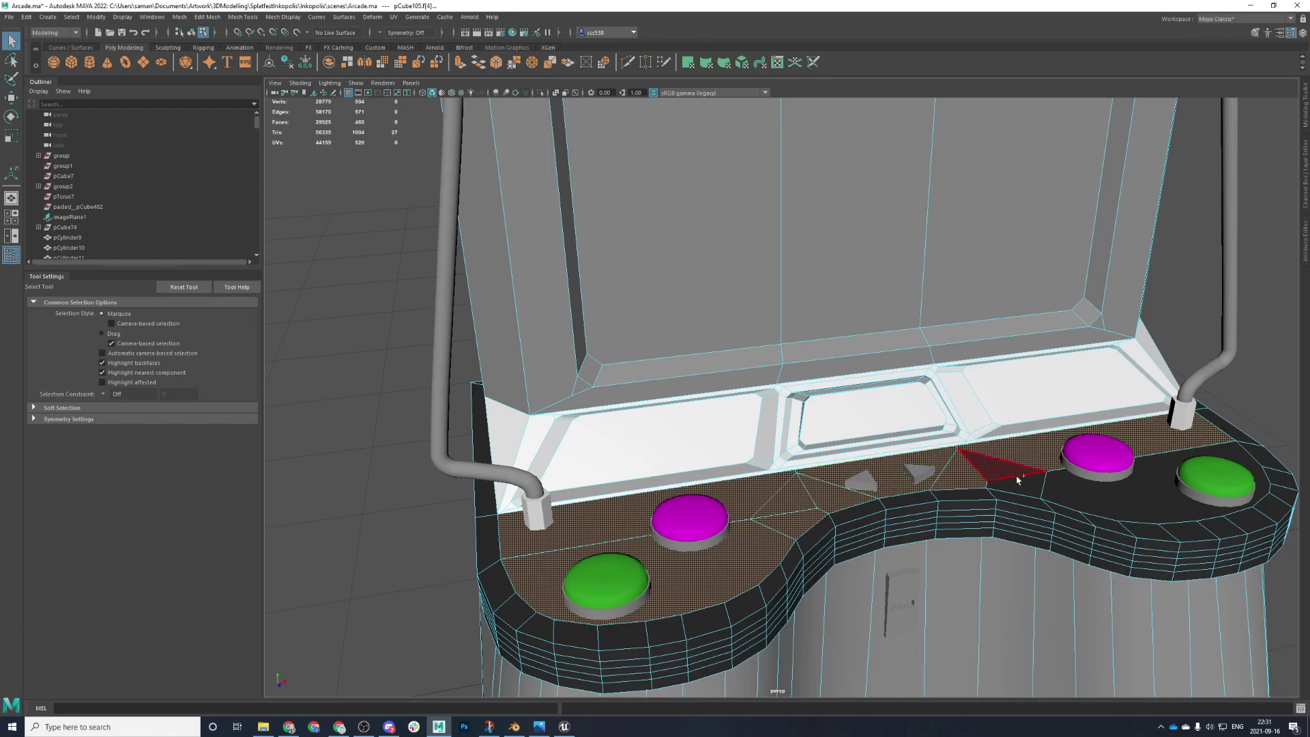
pyautogui.keyDown('shift'); pyautogui.click(1004, 478); pyautogui.keyUp('shift')
pyautogui.keyDown('shift'); pyautogui.click(1050, 478); pyautogui.keyUp('shift')
pyautogui.keyDown('shift'); pyautogui.click(1029, 480); pyautogui.keyUp('shift')
pyautogui.keyDown('shift'); pyautogui.click(1024, 472); pyautogui.keyUp('shift')
# - Assign a new Lambert material to the selected top faces of the control deck
pyautogui.keyDown('alt'); pyautogui.moveTo(1052, 480); pyautogui.dragTo(1000, 456); pyautogui.keyUp('alt')
pyautogui.scroll(-5, 1000, 455)
pyautogui.press('4')
pyautogui.moveTo(959, 502)
pyautogui.keyDown('alt'); pyautogui.mouseDown()
pyautogui.moveTo(982, 532)
pyautogui.moveTo(1014, 517)
pyautogui.mouseUp(); pyautogui.keyUp('alt')
pyautogui.press('5')
pyautogui.moveTo(1010, 426)
pyautogui.mouseDown(button='right')
pyautogui.moveTo(1020, 709)
pyautogui.moveTo(1085, 704)
pyautogui.moveTo(1096, 641)
pyautogui.moveTo(1007, 689)
pyautogui.mouseUp(button='right')
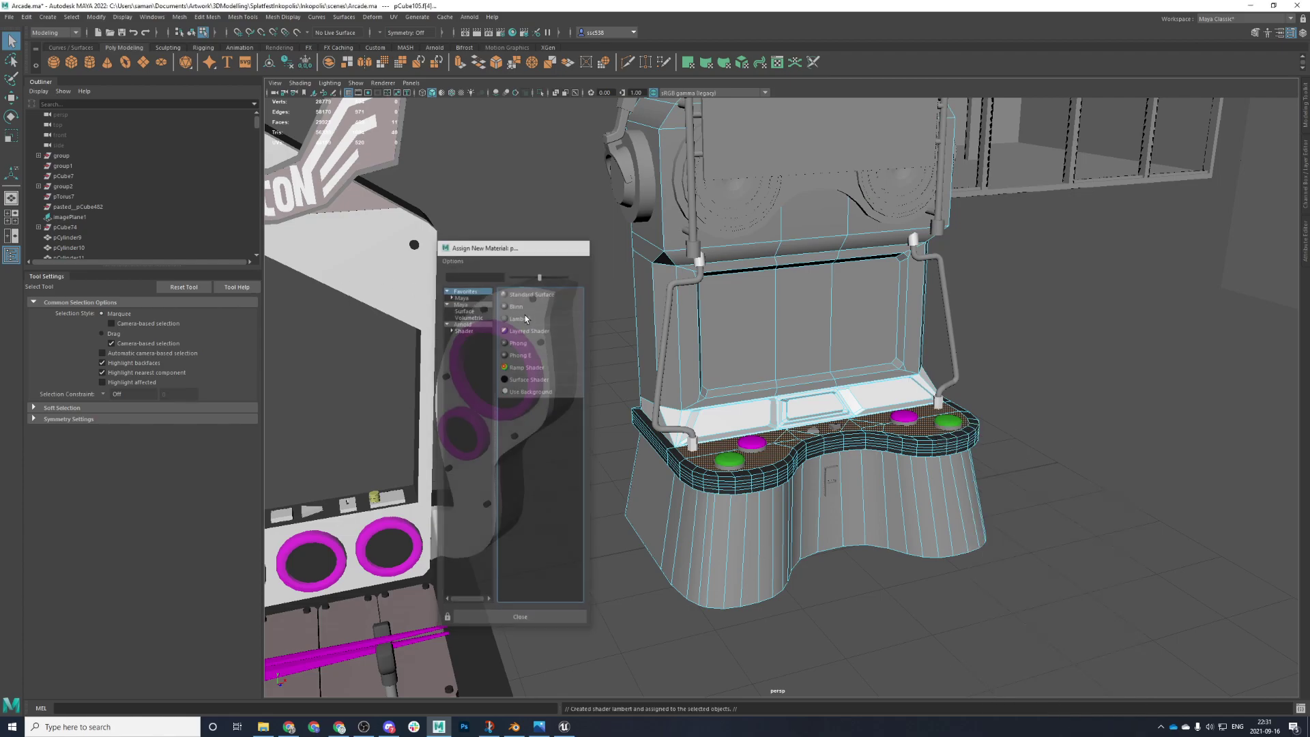
pyautogui.click(525, 319)
# - Rename the deck top's new Lambert material as m_metalgGrey and save the scene
pyautogui.moveTo(785, 178); pyautogui.dragTo(827, 164, button='right')
pyautogui.click(786, 528)
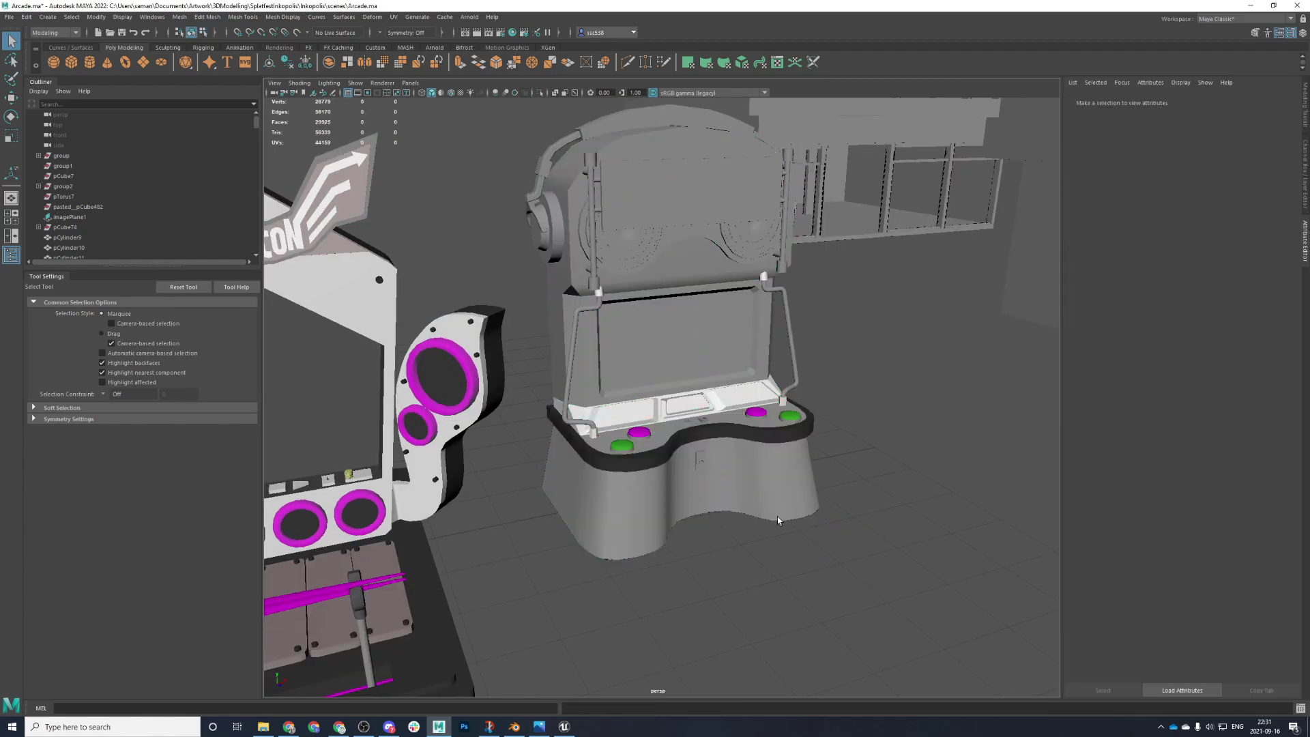
pyautogui.click(787, 527)
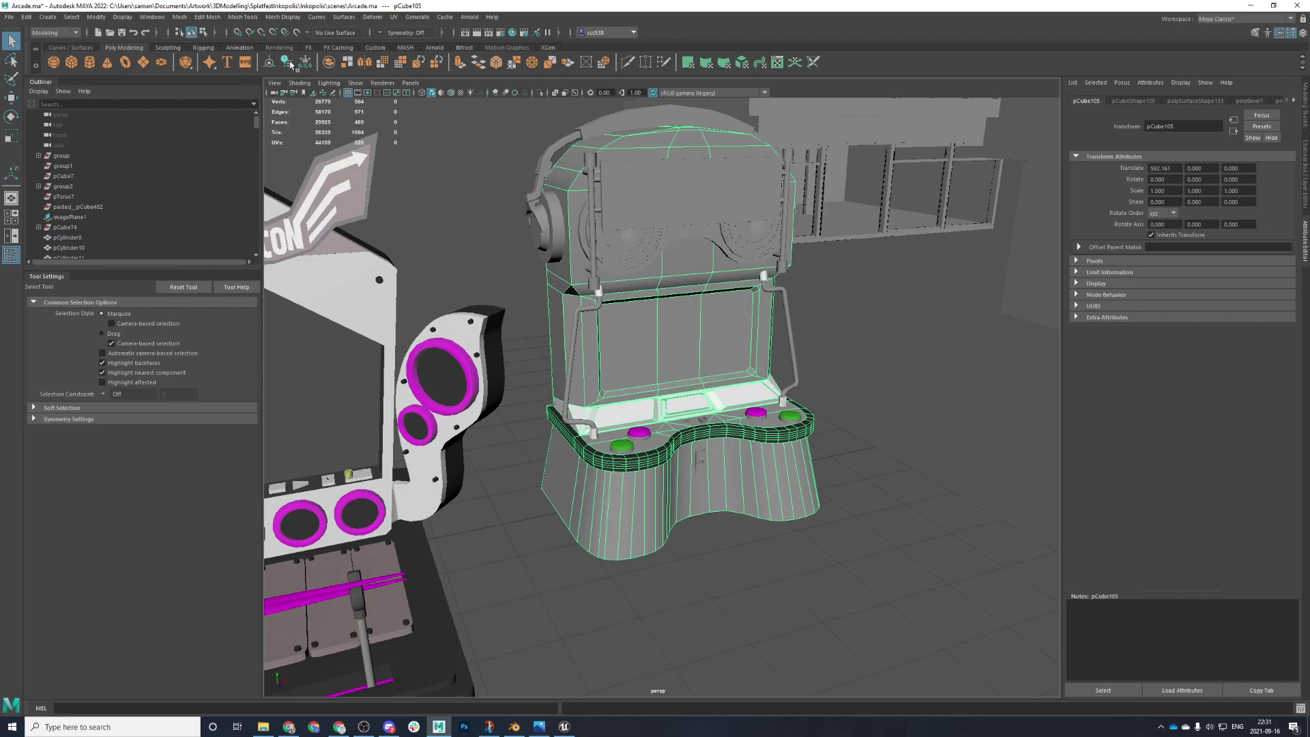
pyautogui.click(1292, 100)
pyautogui.click(1292, 100)
pyautogui.click(1275, 100)
pyautogui.doubleClick(1195, 125)
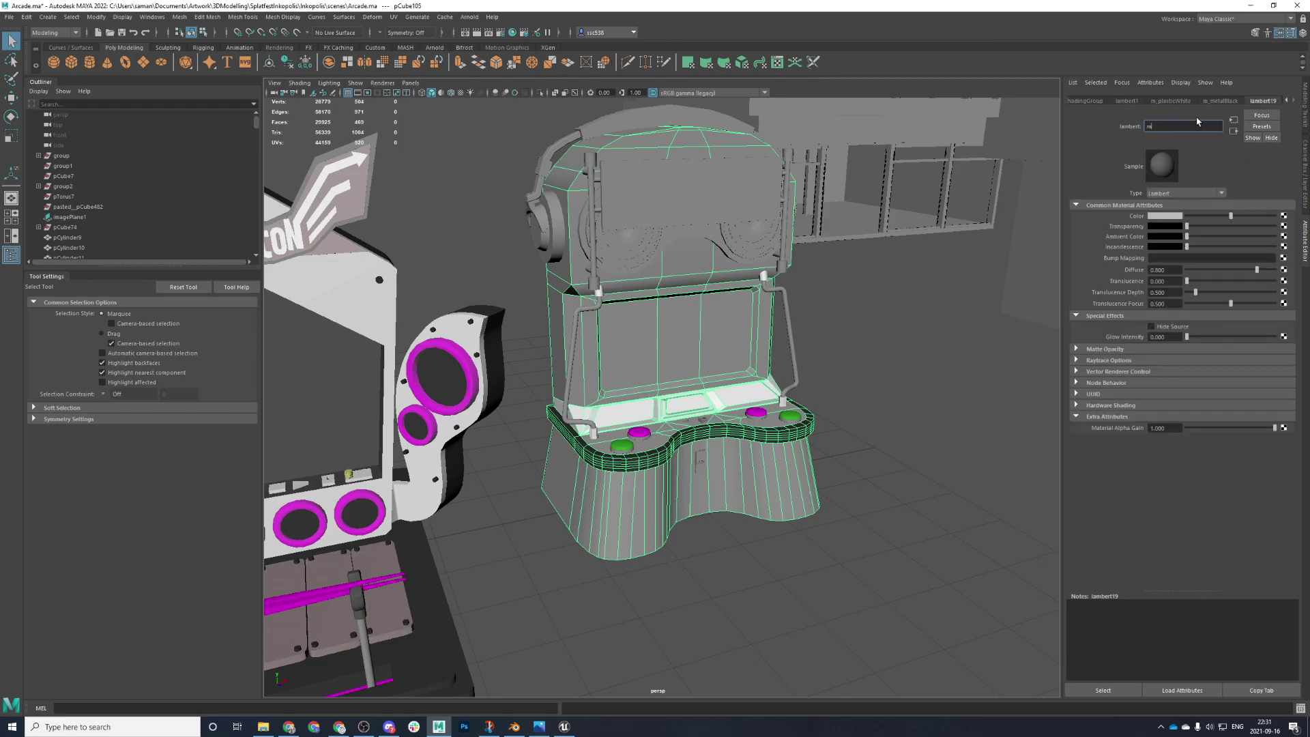
pyautogui.write('m_metalgrey')
pyautogui.press('Return')
pyautogui.click(1187, 126)
pyautogui.press('Return')
pyautogui.hotkey('ctrl', 's')
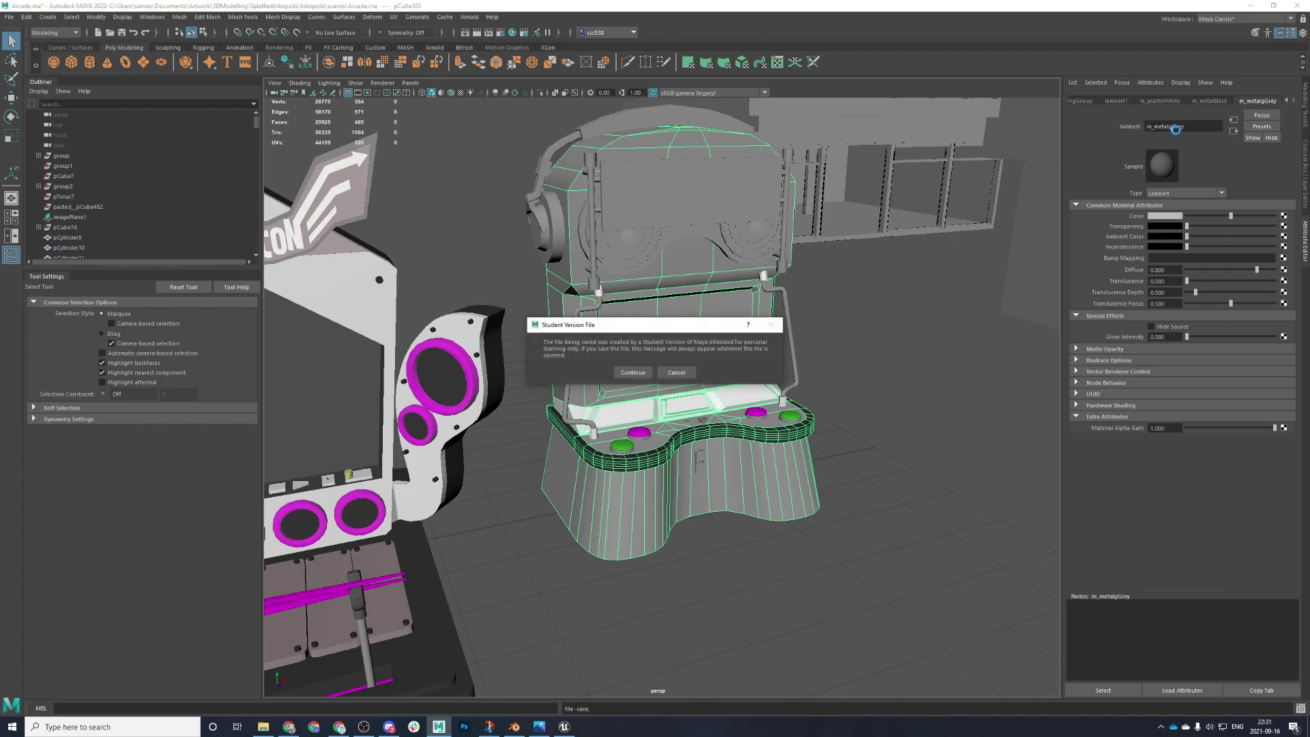
pyautogui.click(632, 373)
# - Darken the colour of the cabinet's m_metalgGrey material to a medium grey
pyautogui.moveTo(682, 419); pyautogui.dragTo(778, 375, button='right')
pyautogui.scroll(-4, 949, 494)
pyautogui.click(949, 493)
pyautogui.scroll(4, 949, 493)
pyautogui.keyDown('alt'); pyautogui.moveTo(949, 493); pyautogui.dragTo(895, 469); pyautogui.keyUp('alt')
pyautogui.click(882, 460)
pyautogui.click(803, 479)
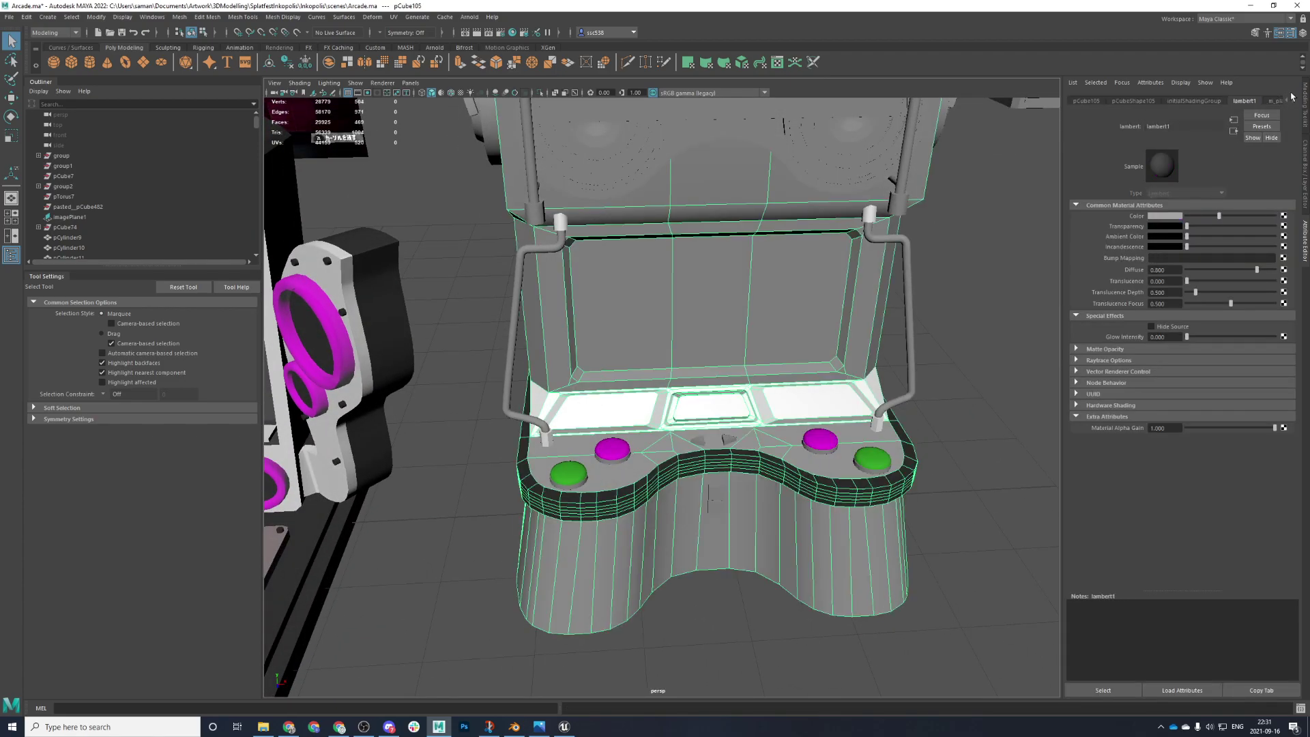
pyautogui.click(1292, 100)
pyautogui.click(1292, 99)
pyautogui.click(1282, 102)
pyautogui.click(1293, 100)
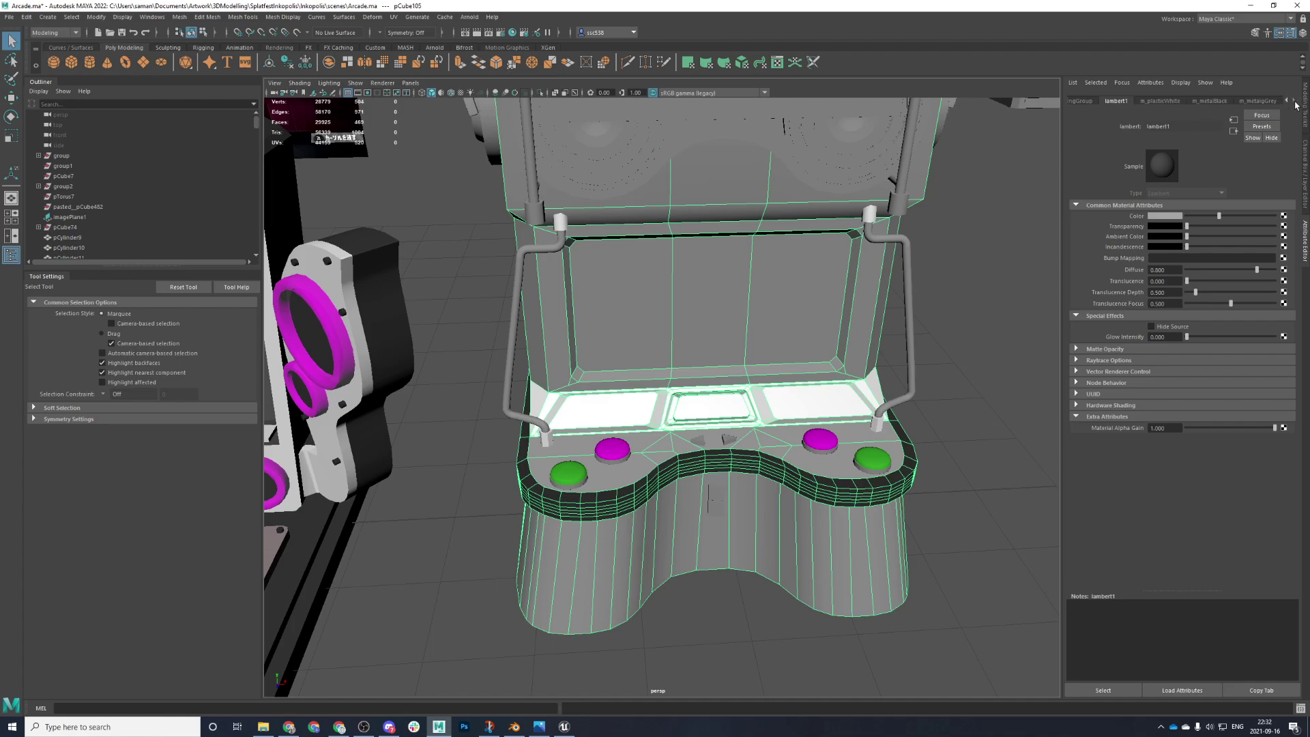
pyautogui.click(1275, 101)
pyautogui.moveTo(1215, 219); pyautogui.dragTo(1205, 216)
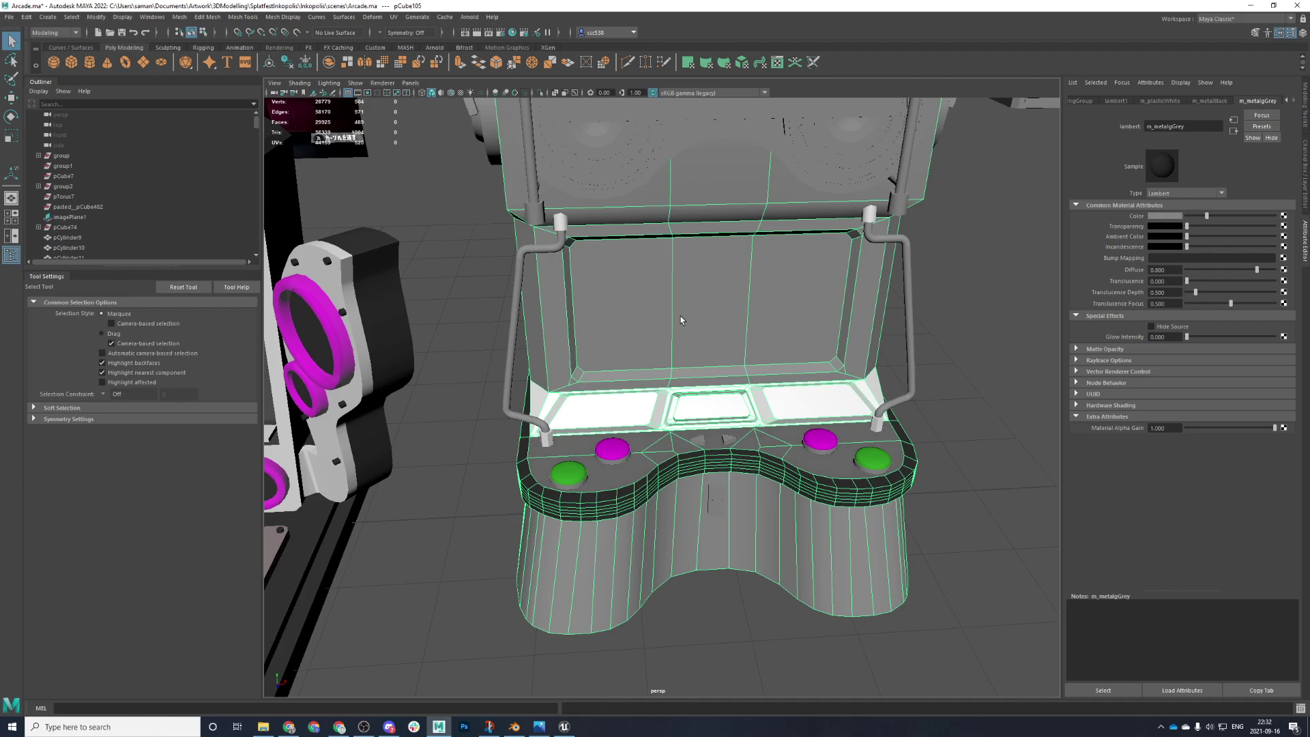
# - Box-select the cabinet faces around the screen section from the front view
pyautogui.press('space')
pyautogui.press('space')
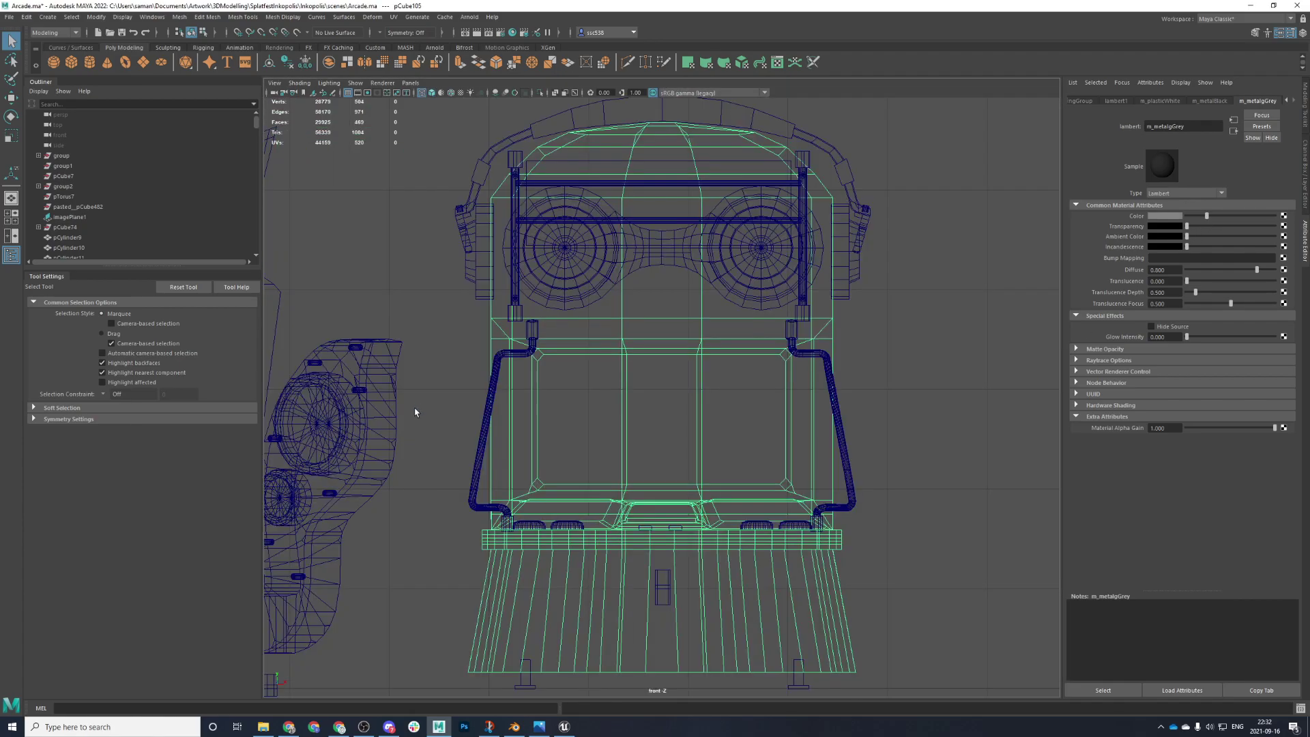
pyautogui.click(424, 372)
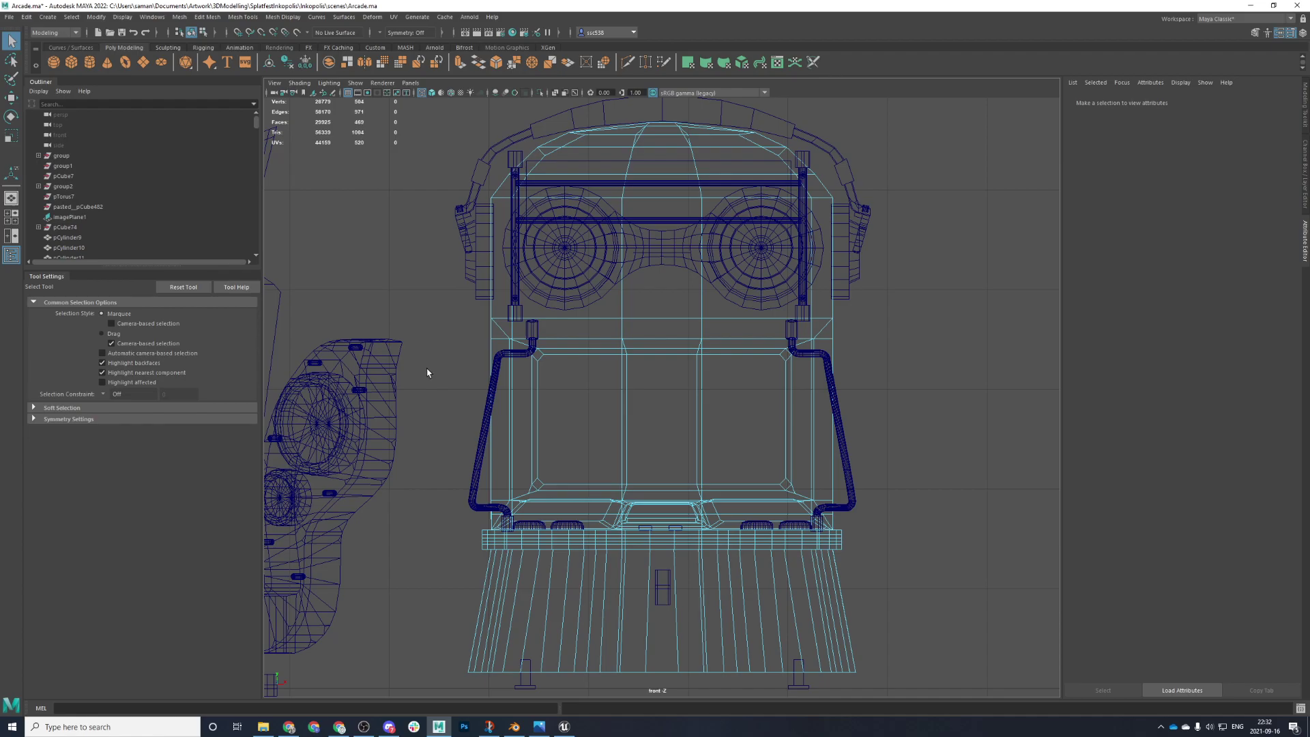
pyautogui.moveTo(464, 333); pyautogui.dragTo(952, 489)
pyautogui.press('space')
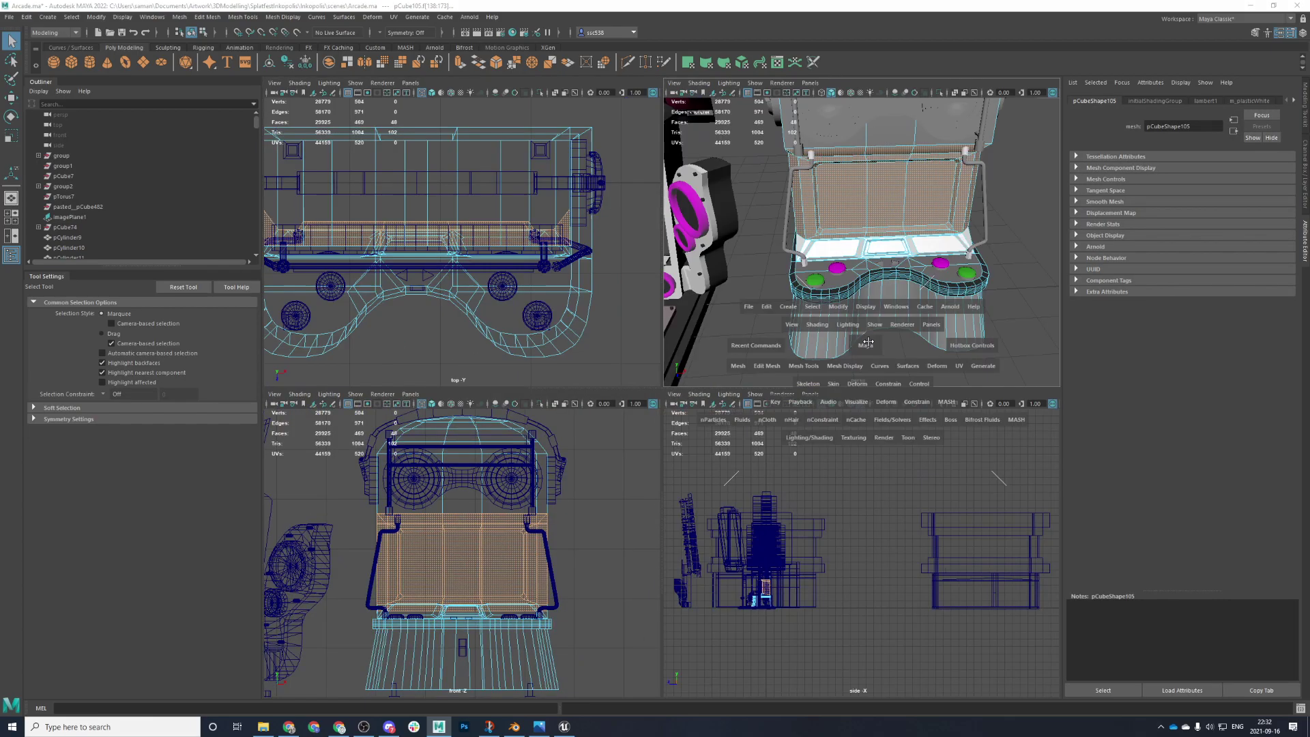
pyautogui.press('space')
pyautogui.press('f')
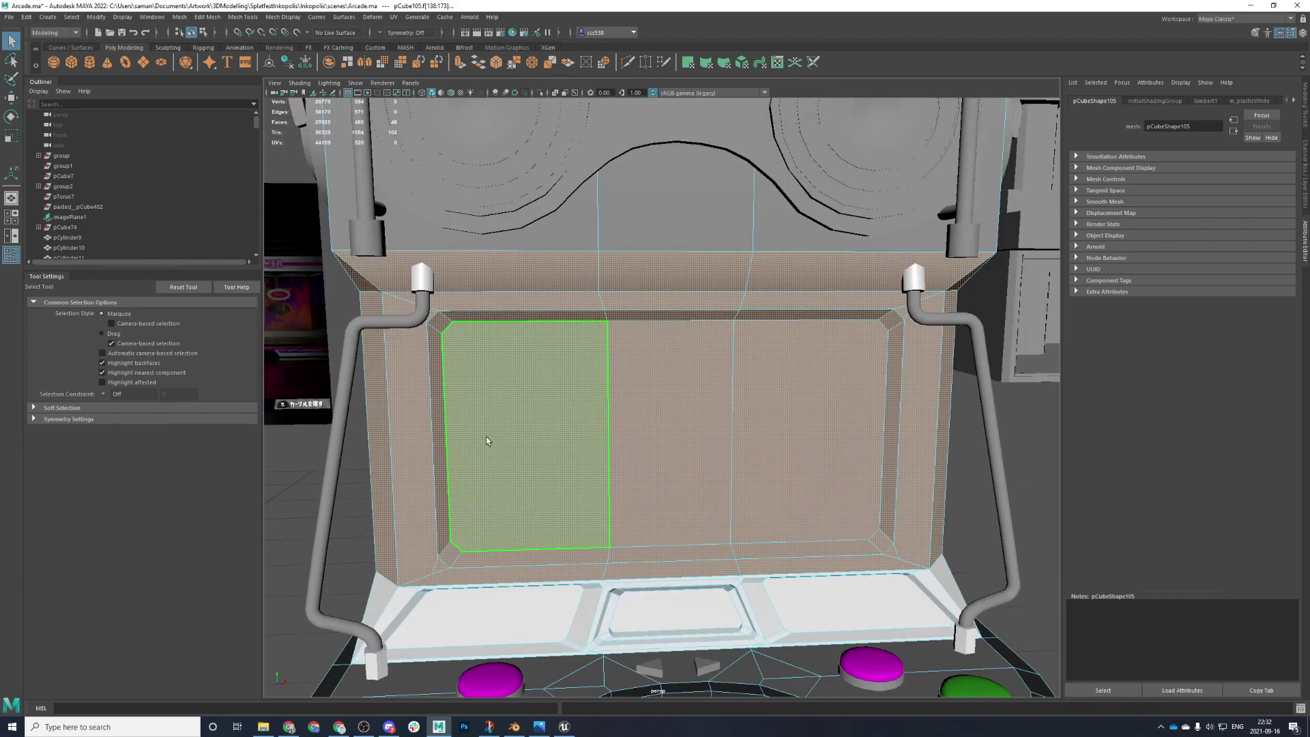
# - Deselect the three flat screen faces so only the screen's surround and the housing remain selected
pyautogui.keyDown('alt'); pyautogui.moveTo(618, 468); pyautogui.dragTo(614, 464); pyautogui.keyUp('alt')
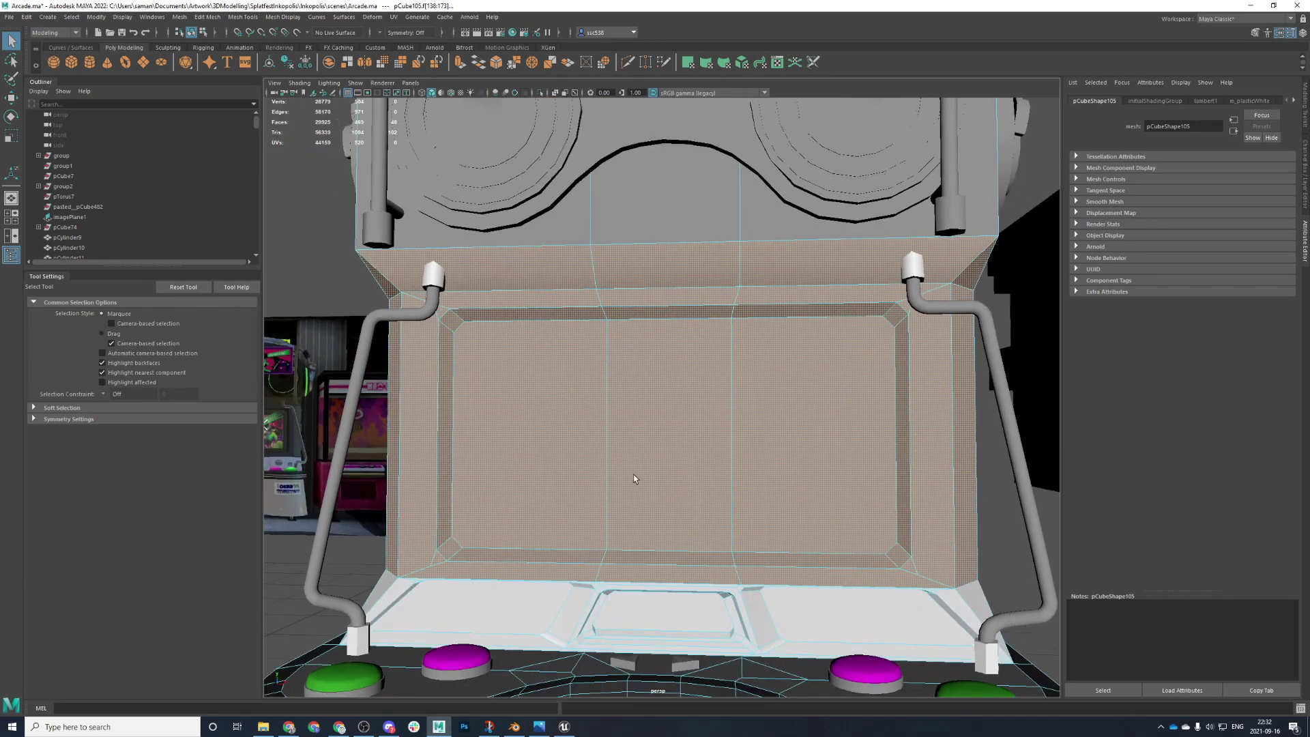
pyautogui.keyDown('ctrl'); pyautogui.click(592, 478); pyautogui.keyUp('ctrl')
pyautogui.keyDown('ctrl'); pyautogui.click(681, 476); pyautogui.keyUp('ctrl')
pyautogui.keyDown('ctrl'); pyautogui.click(782, 474); pyautogui.keyUp('ctrl')
# - Assign the existing material m_machineBlack to the selected screen surround and side faces
pyautogui.scroll(-4, 783, 473)
pyautogui.keyDown('alt'); pyautogui.moveTo(791, 472); pyautogui.dragTo(572, 440); pyautogui.keyUp('alt')
pyautogui.rightClick(571, 440)
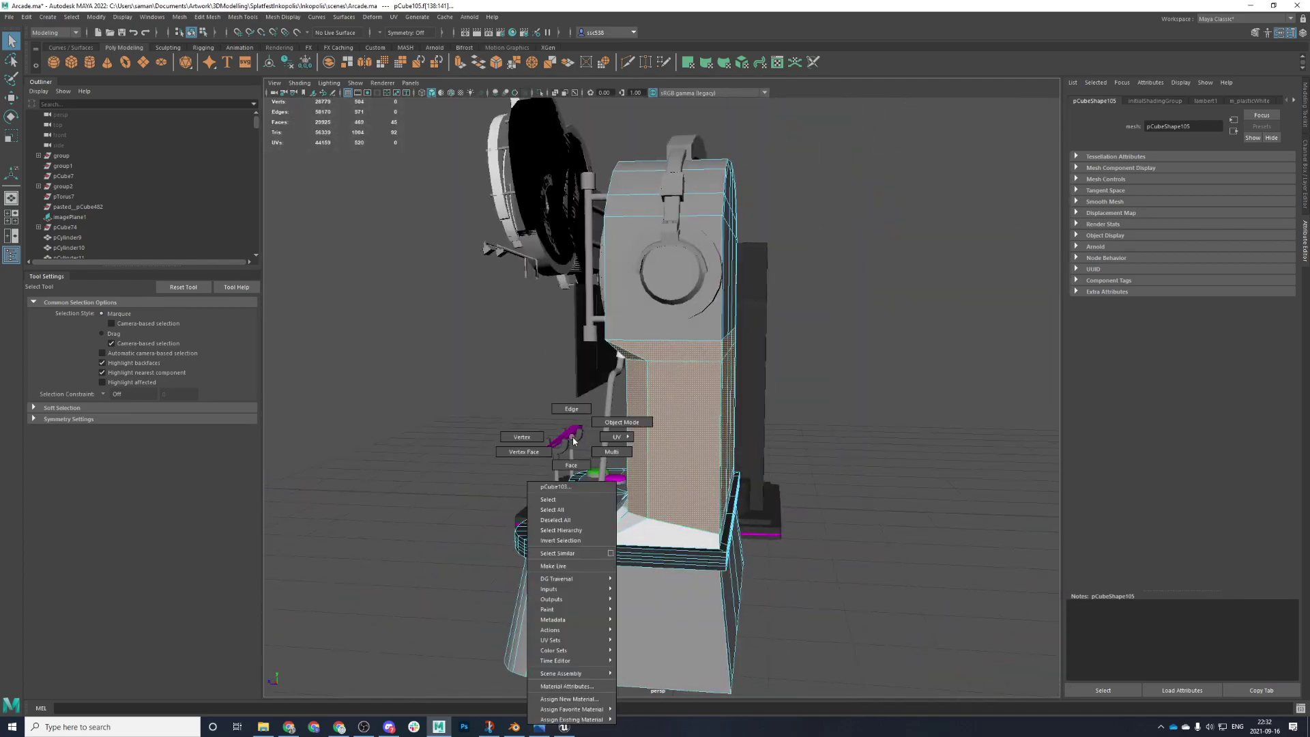
pyautogui.moveTo(572, 719)
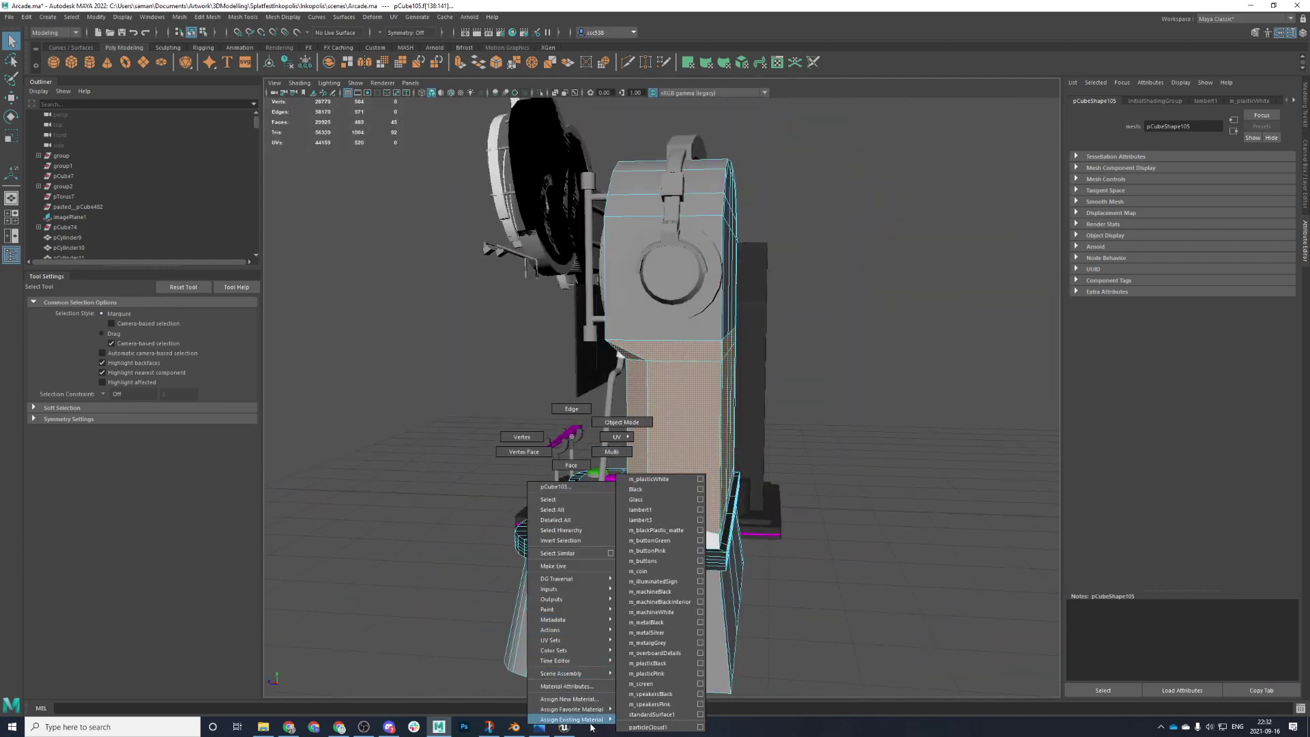
pyautogui.click(658, 592)
pyautogui.keyDown('alt'); pyautogui.moveTo(657, 591); pyautogui.dragTo(866, 379); pyautogui.keyUp('alt')
pyautogui.rightClick(867, 379)
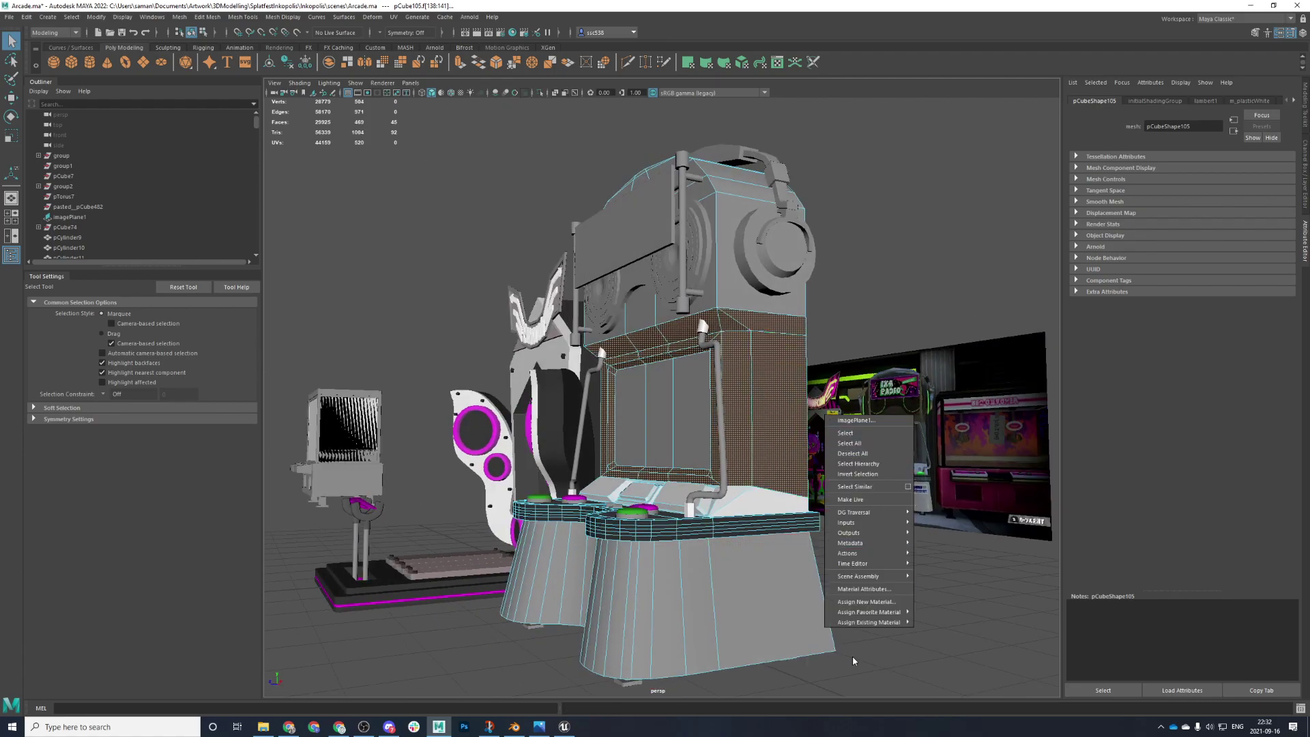
pyautogui.moveTo(860, 622)
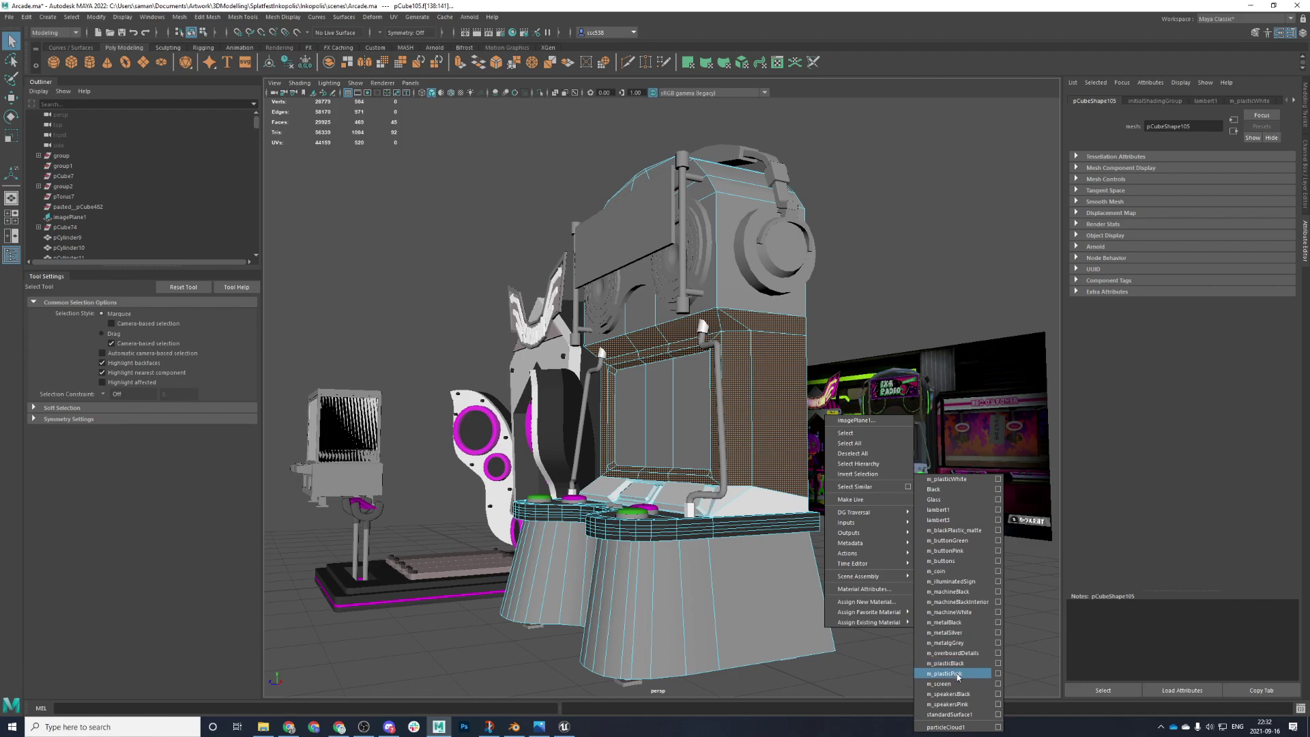
pyautogui.click(975, 592)
# - Leave face selection on the cabinet and save the scene
pyautogui.keyDown('alt'); pyautogui.moveTo(904, 478); pyautogui.dragTo(887, 541); pyautogui.keyUp('alt')
pyautogui.moveTo(853, 444); pyautogui.dragTo(1037, 365, button='right')
pyautogui.click(1023, 372)
pyautogui.keyDown('alt'); pyautogui.moveTo(982, 410); pyautogui.dragTo(768, 455); pyautogui.keyUp('alt')
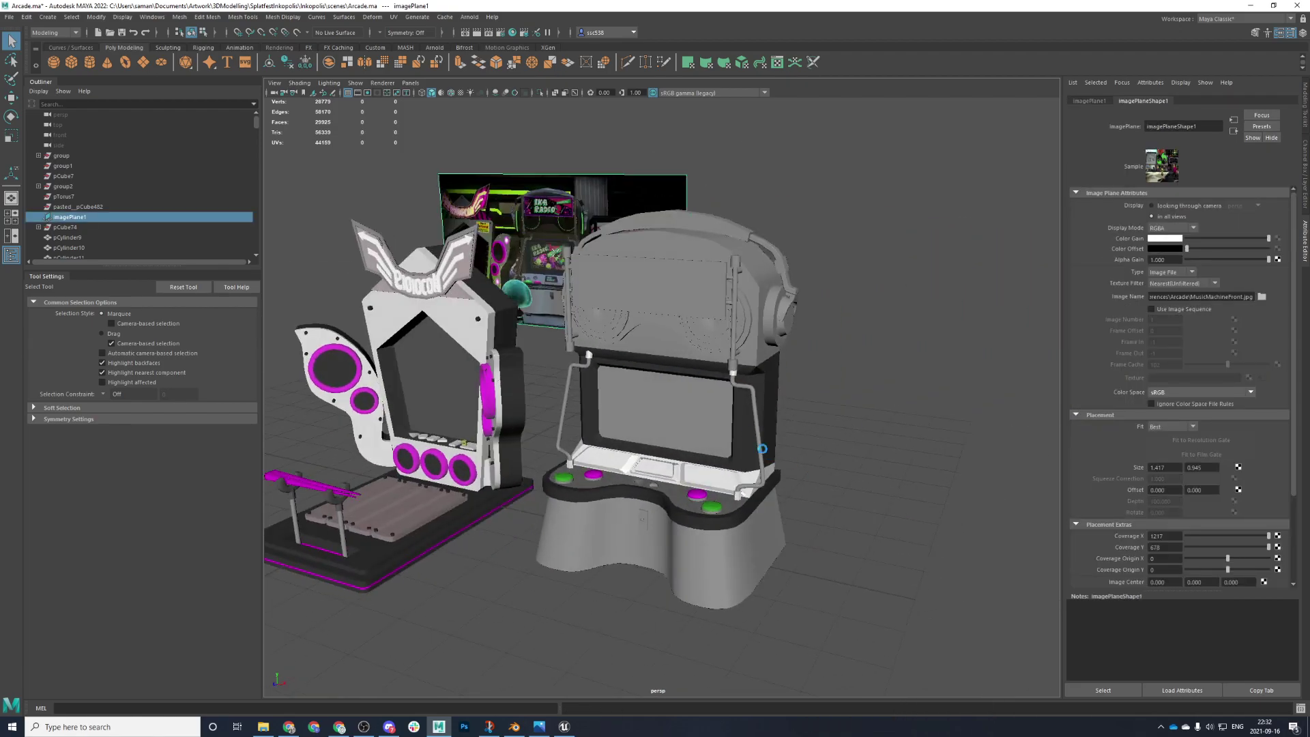
pyautogui.click(639, 376)
# - Examine the cabinet from the front and above and compare it with the reference image MusicMachineTopL.jpg
pyautogui.keyDown('alt'); pyautogui.moveTo(645, 380); pyautogui.dragTo(802, 570, button='right'); pyautogui.keyUp('alt')
pyautogui.keyDown('alt'); pyautogui.moveTo(802, 569); pyautogui.dragTo(776, 544); pyautogui.keyUp('alt')
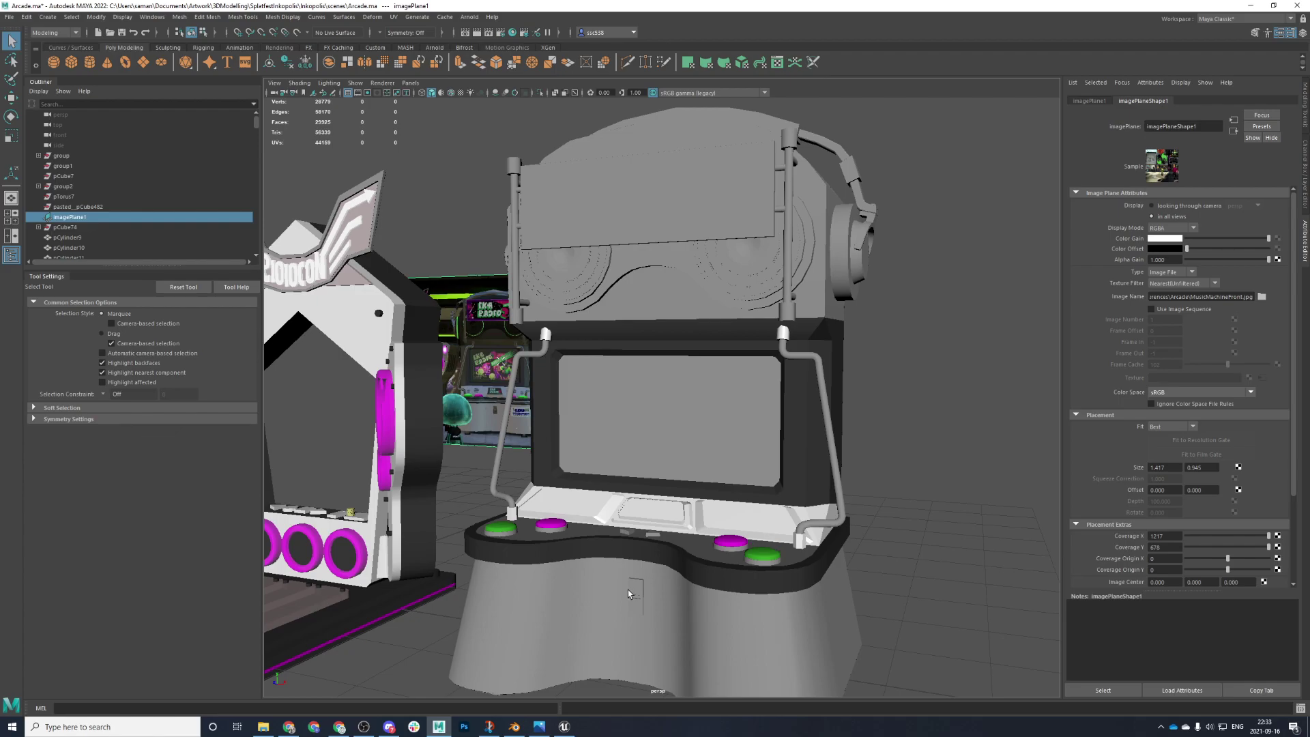
pyautogui.keyDown('alt'); pyautogui.moveTo(614, 579); pyautogui.dragTo(554, 558); pyautogui.keyUp('alt')
pyautogui.keyDown('alt'); pyautogui.moveTo(573, 471); pyautogui.dragTo(591, 407, button='middle'); pyautogui.keyUp('alt')
pyautogui.keyDown('alt'); pyautogui.moveTo(591, 407); pyautogui.dragTo(630, 348); pyautogui.keyUp('alt')
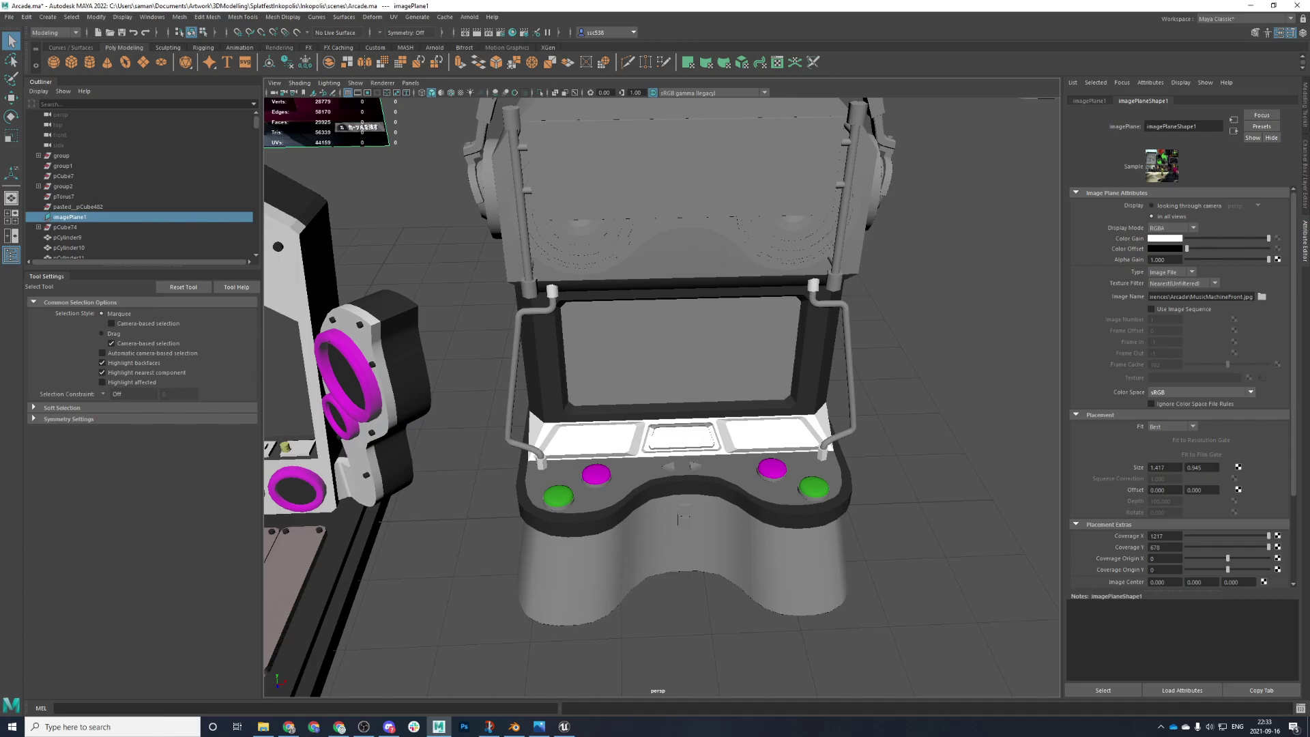
pyautogui.moveTo(1309, 102); pyautogui.dragTo(610, 178)
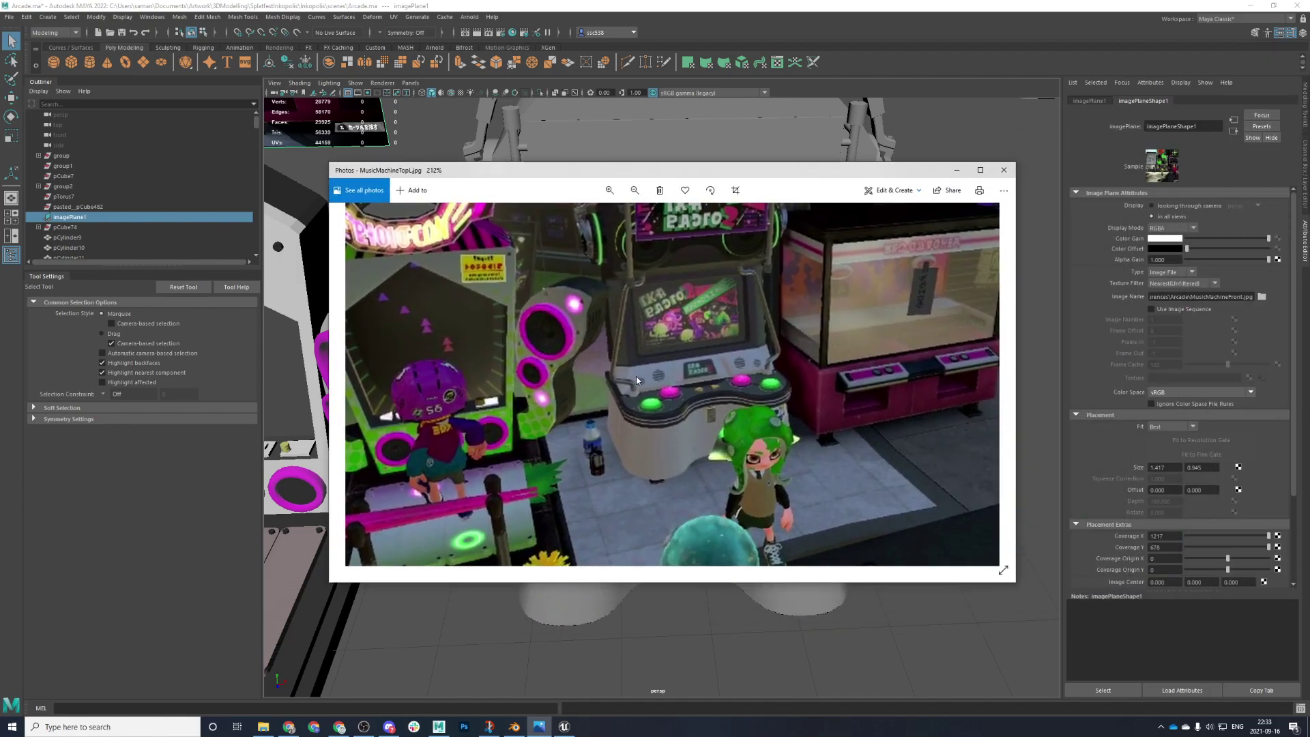
pyautogui.hotkey('alt', 'Tab')
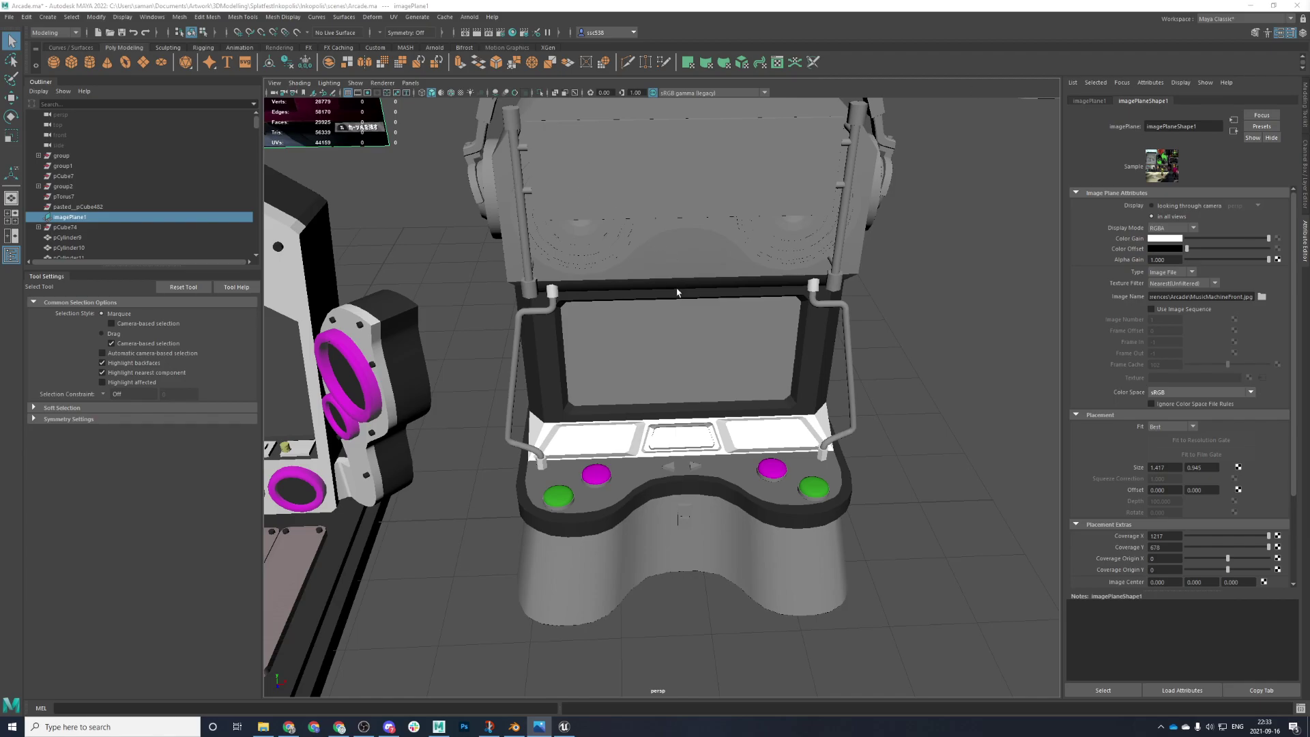
# - Select the goggle-shaped speaker piece above the screen and assign the existing material m_speakersBlack to it
pyautogui.keyDown('alt'); pyautogui.moveTo(678, 289); pyautogui.dragTo(622, 254); pyautogui.keyUp('alt')
pyautogui.keyDown('alt'); pyautogui.moveTo(622, 254); pyautogui.dragTo(599, 390, button='middle'); pyautogui.keyUp('alt')
pyautogui.click(616, 385)
pyautogui.keyDown('alt'); pyautogui.moveTo(617, 386); pyautogui.dragTo(702, 359); pyautogui.keyUp('alt')
pyautogui.scroll(4, 646, 395)
pyautogui.moveTo(875, 206); pyautogui.dragTo(982, 693, button='right')
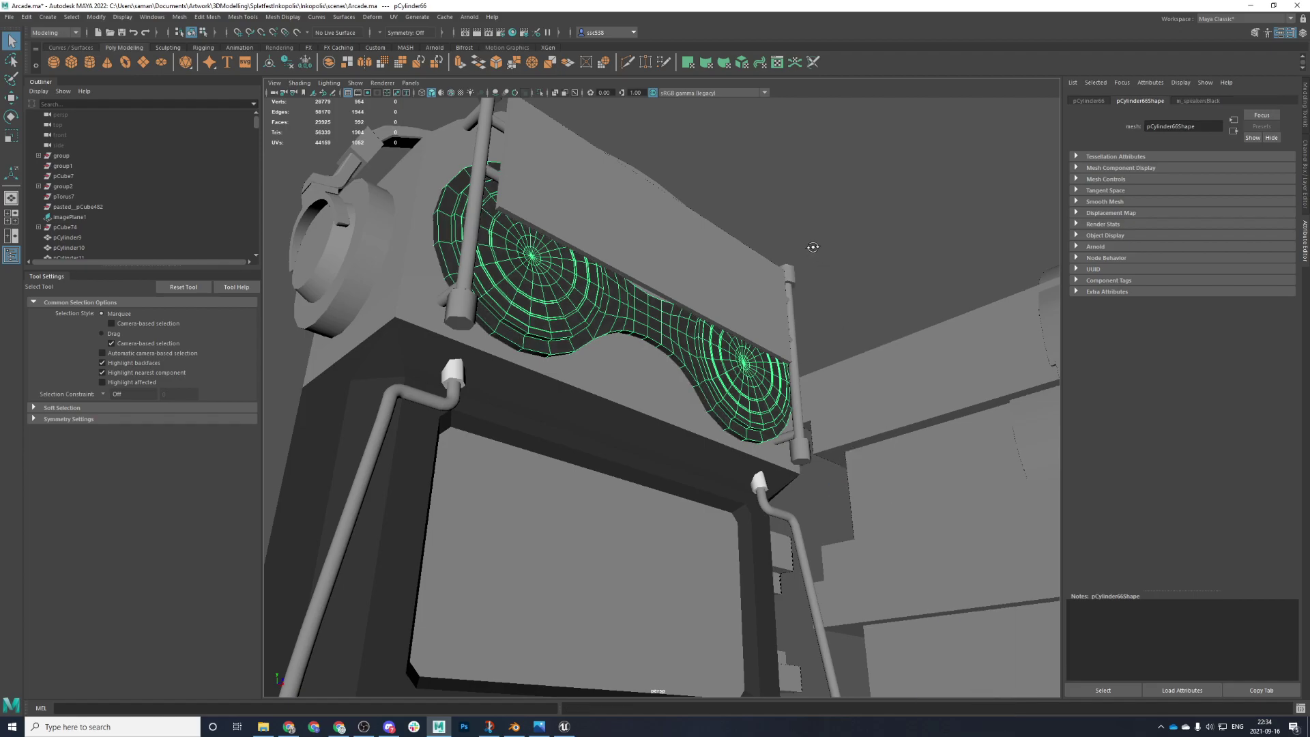
# - Save the arcade scene
pyautogui.keyDown('alt'); pyautogui.moveTo(815, 249); pyautogui.dragTo(776, 268); pyautogui.keyUp('alt')
pyautogui.hotkey('ctrl', 's')
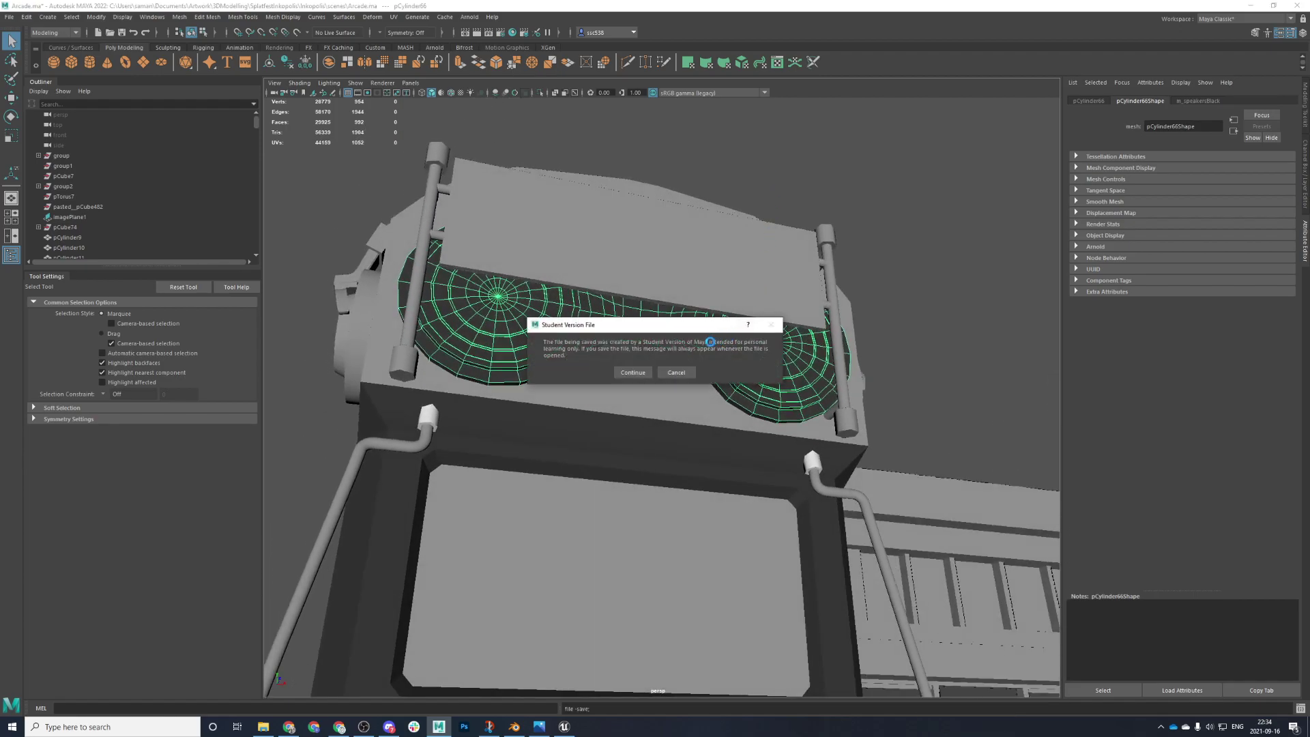
pyautogui.click(634, 372)
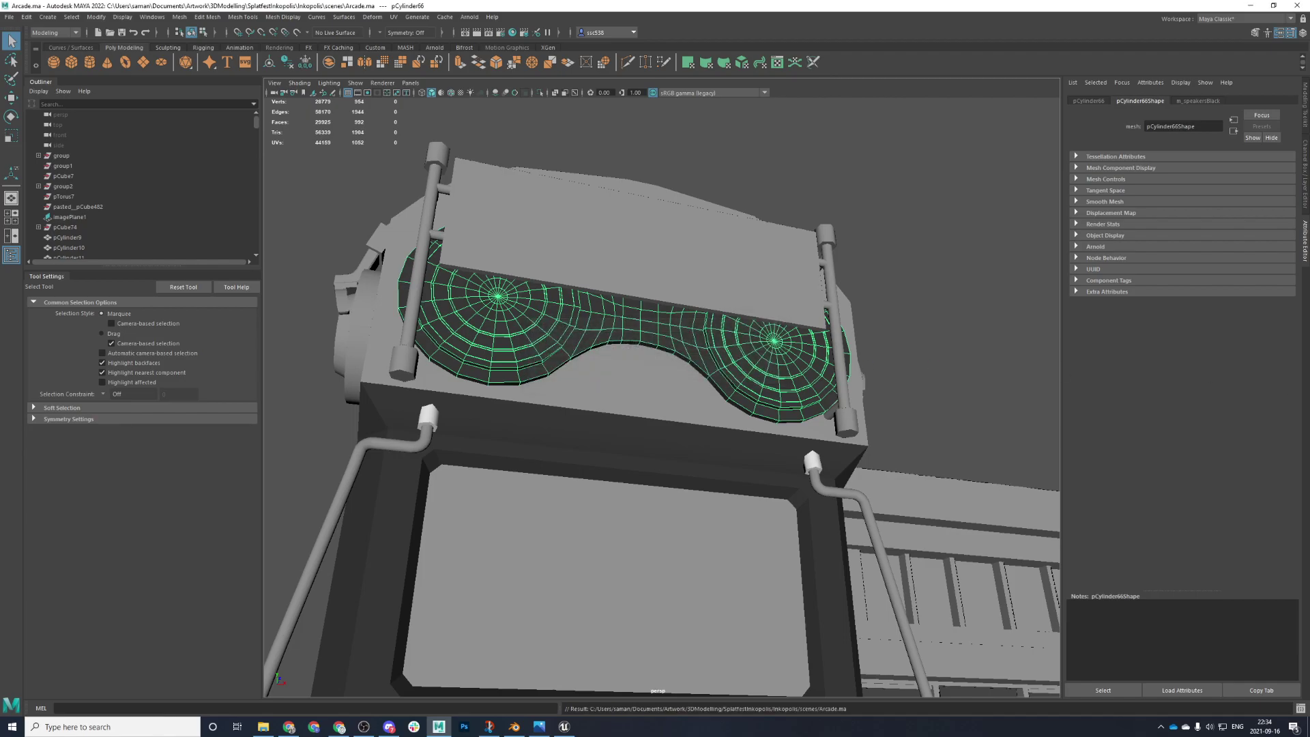
# - Open the reference image MusicMachineTopL.jpg, switch to MusicMachineFront.jpg and examine the headset machine's upper housing and screen up close
pyautogui.hotkey('alt', 'Tab')
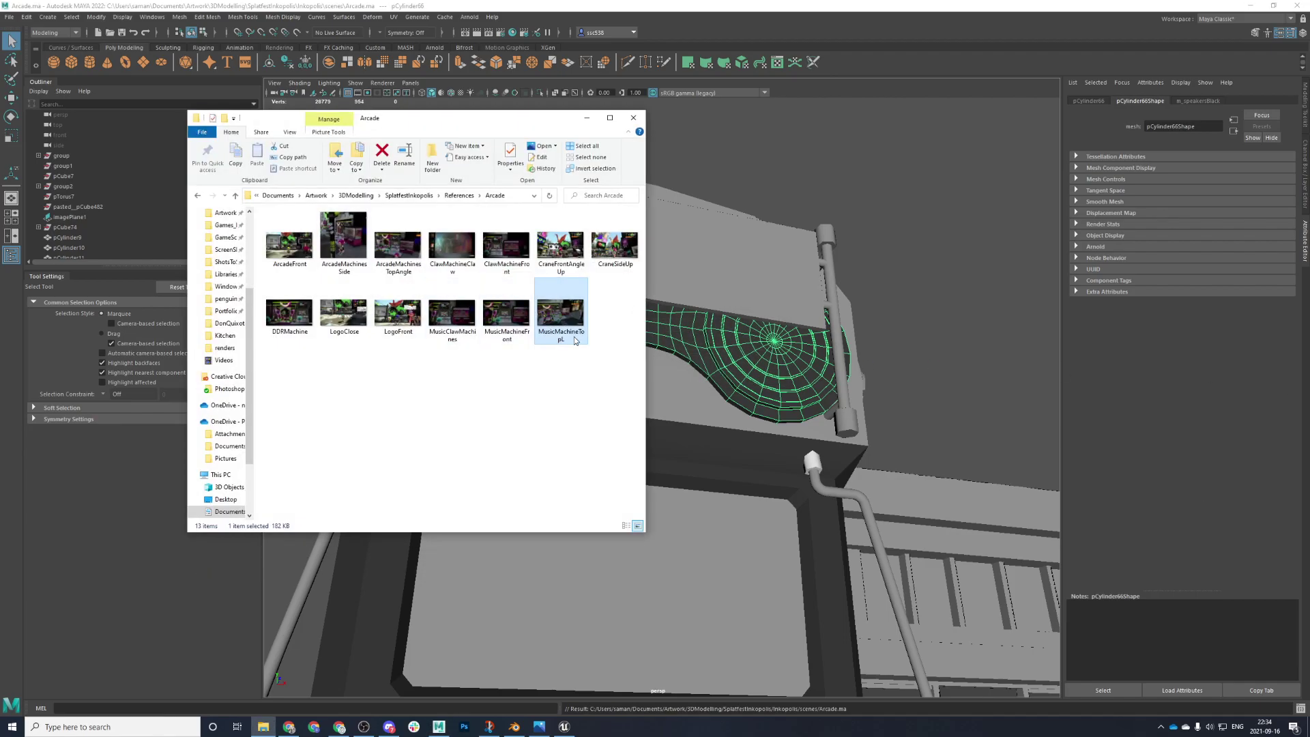
pyautogui.doubleClick(575, 341)
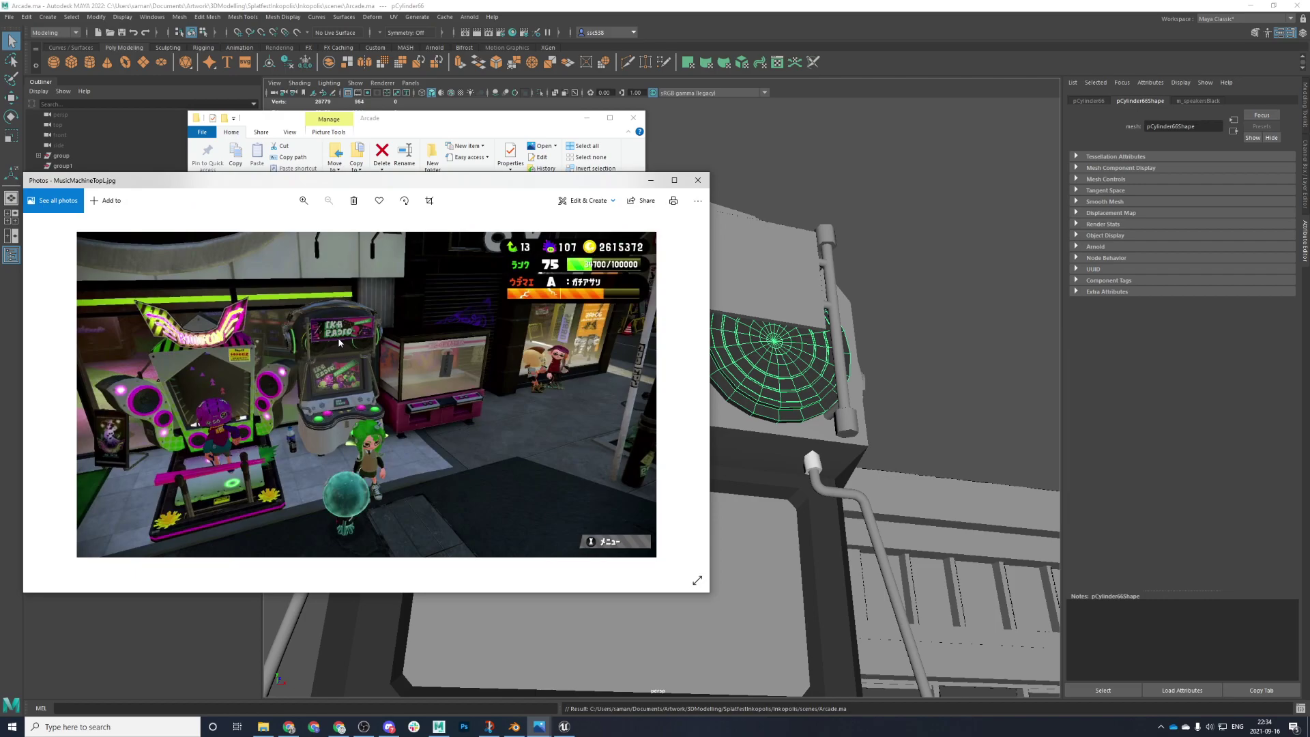
pyautogui.press('Left')
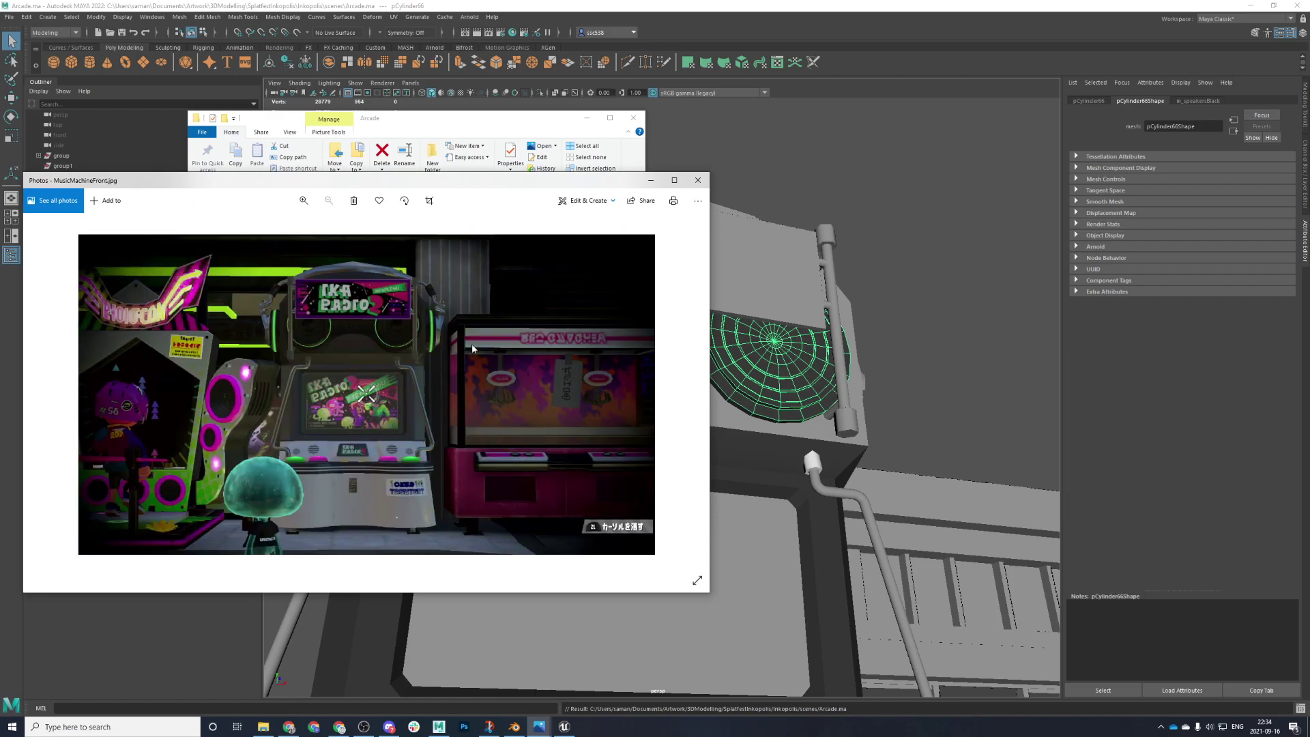
pyautogui.keyDown('ctrl'); pyautogui.scroll(3, 333, 440); pyautogui.keyUp('ctrl')
pyautogui.scroll(2, 607, 350)
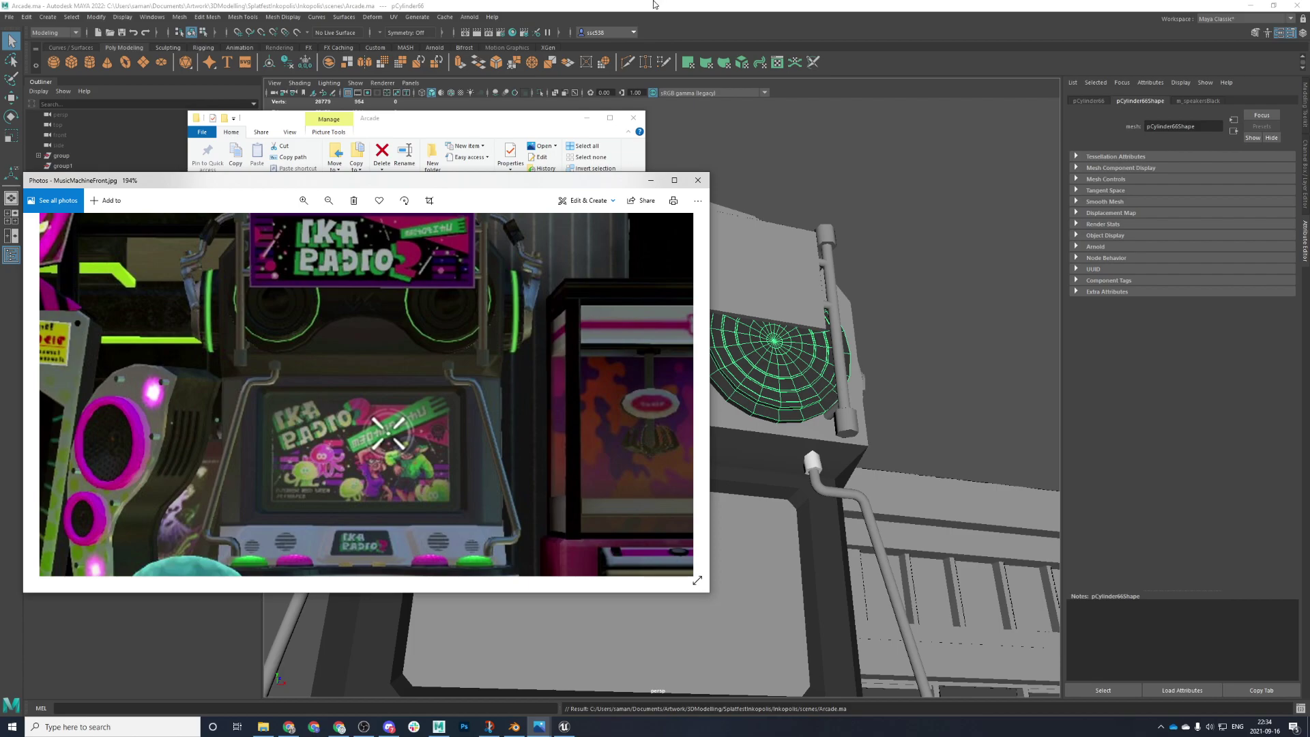
# - Select the faces of the cabinet's upper housing around the sign and speakers, leaving out the screen section below
pyautogui.click(736, 4)
pyautogui.scroll(-5, 560, 492)
pyautogui.keyDown('alt'); pyautogui.moveTo(559, 492); pyautogui.dragTo(563, 416); pyautogui.keyUp('alt')
pyautogui.click(595, 405)
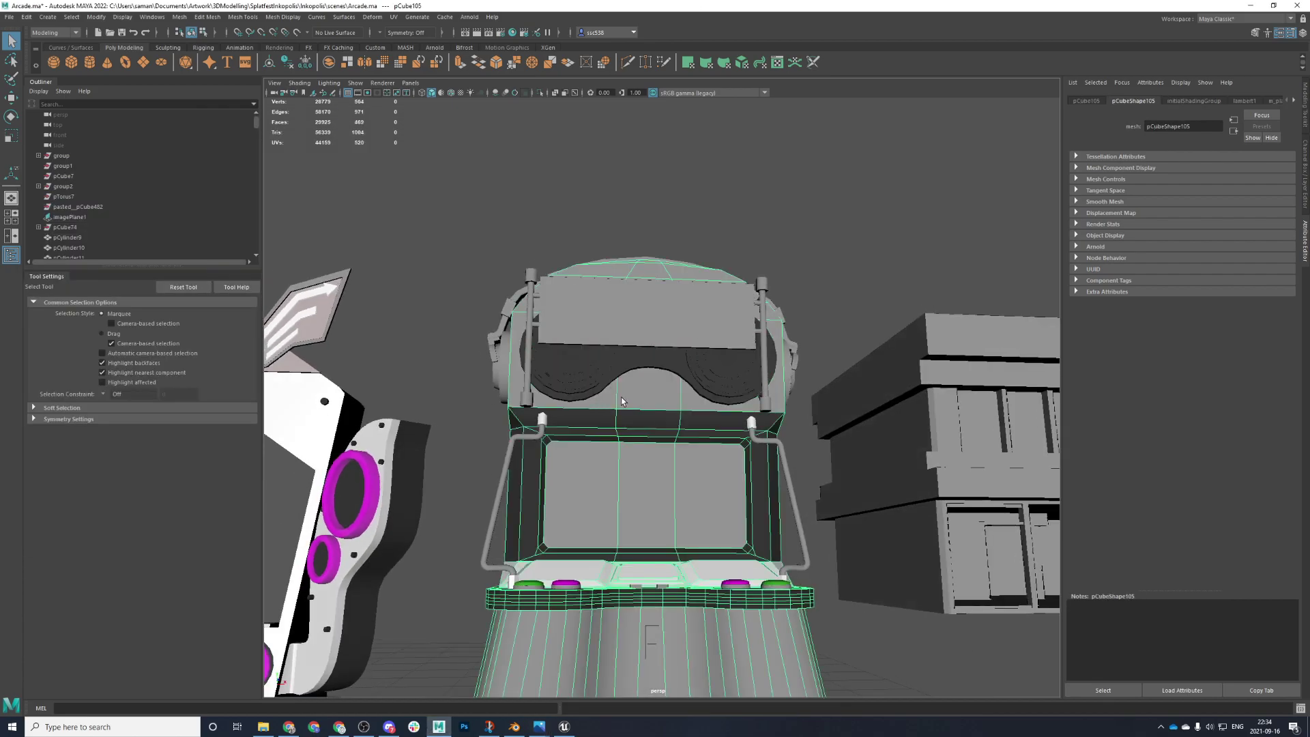
pyautogui.press('space')
pyautogui.press('space')
pyautogui.press('F11')
pyautogui.moveTo(450, 173); pyautogui.dragTo(815, 364)
pyautogui.keyDown('ctrl'); pyautogui.moveTo(524, 345); pyautogui.dragTo(907, 350); pyautogui.keyUp('ctrl')
pyautogui.press('space')
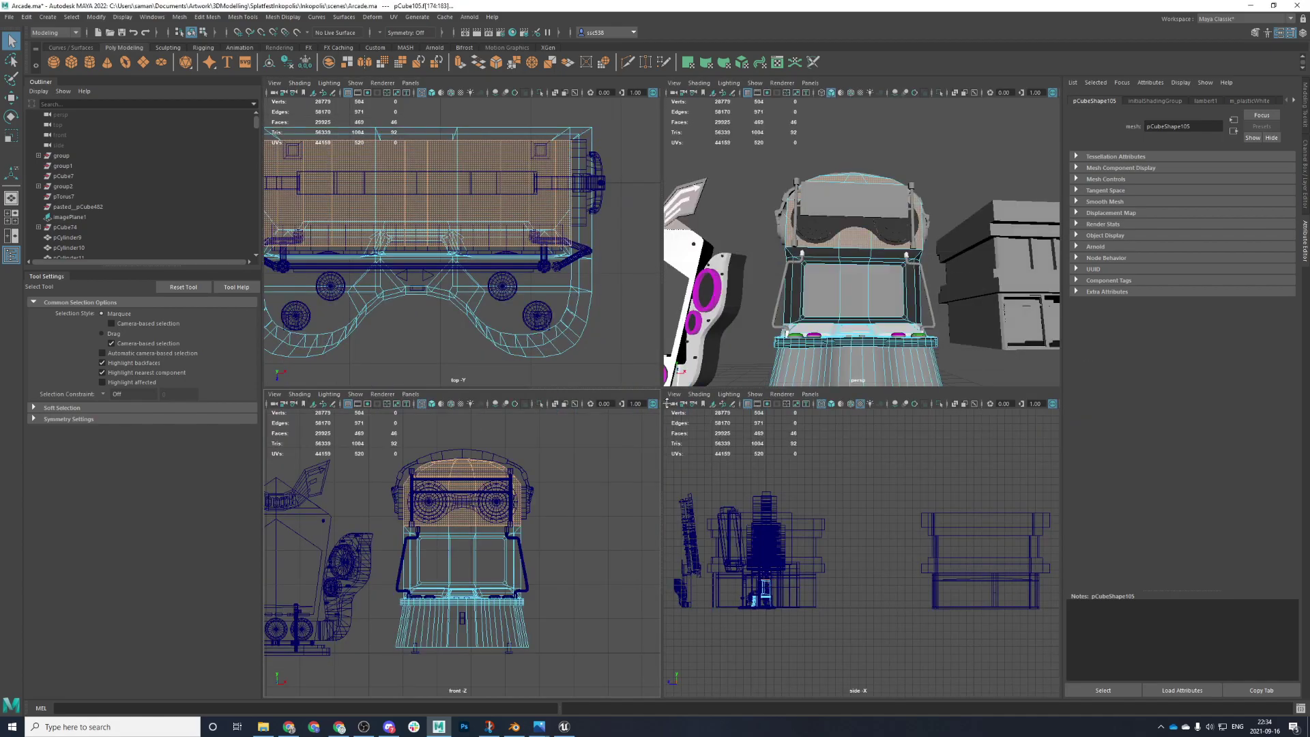
pyautogui.press('space')
# - Check MusicMachineFront.jpg again and assign the existing material m_machineBlack to the selected upper housing faces
pyautogui.moveTo(538, 726)
pyautogui.click(582, 691)
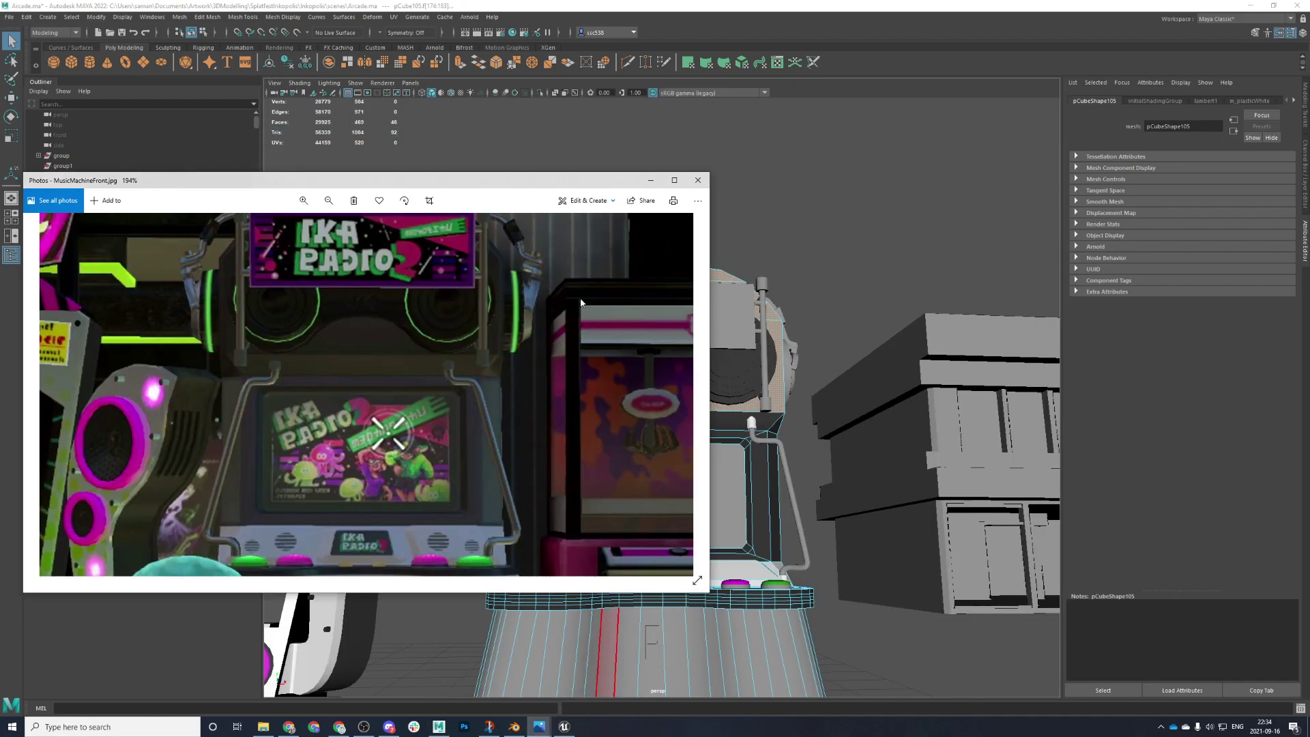
pyautogui.click(570, 50)
pyautogui.keyDown('alt'); pyautogui.moveTo(614, 272); pyautogui.dragTo(753, 222); pyautogui.keyUp('alt')
pyautogui.moveTo(753, 222); pyautogui.dragTo(836, 592, button='right')
# - Return the cabinet to object mode and save the scene
pyautogui.keyDown('alt'); pyautogui.moveTo(889, 497); pyautogui.dragTo(891, 390); pyautogui.keyUp('alt')
pyautogui.moveTo(891, 389); pyautogui.dragTo(931, 375, button='right')
pyautogui.scroll(-5, 907, 580)
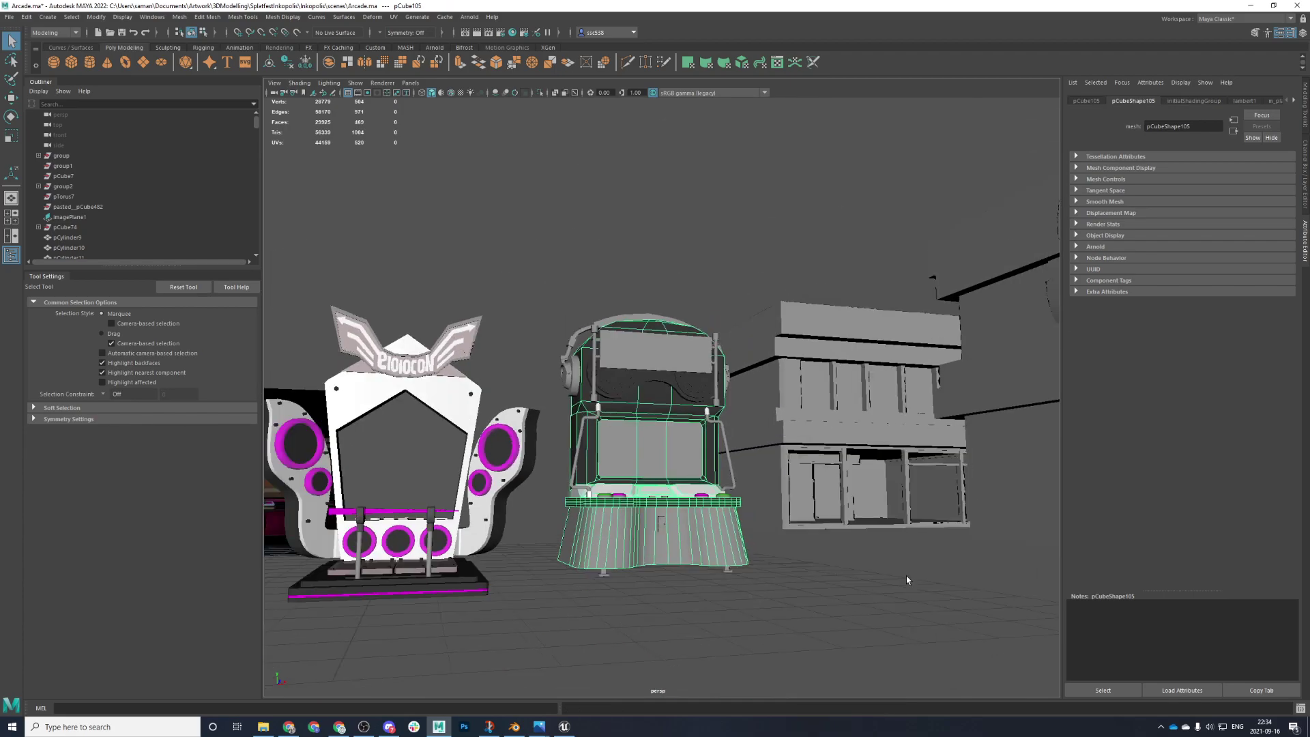
pyautogui.hotkey('ctrl', 's')
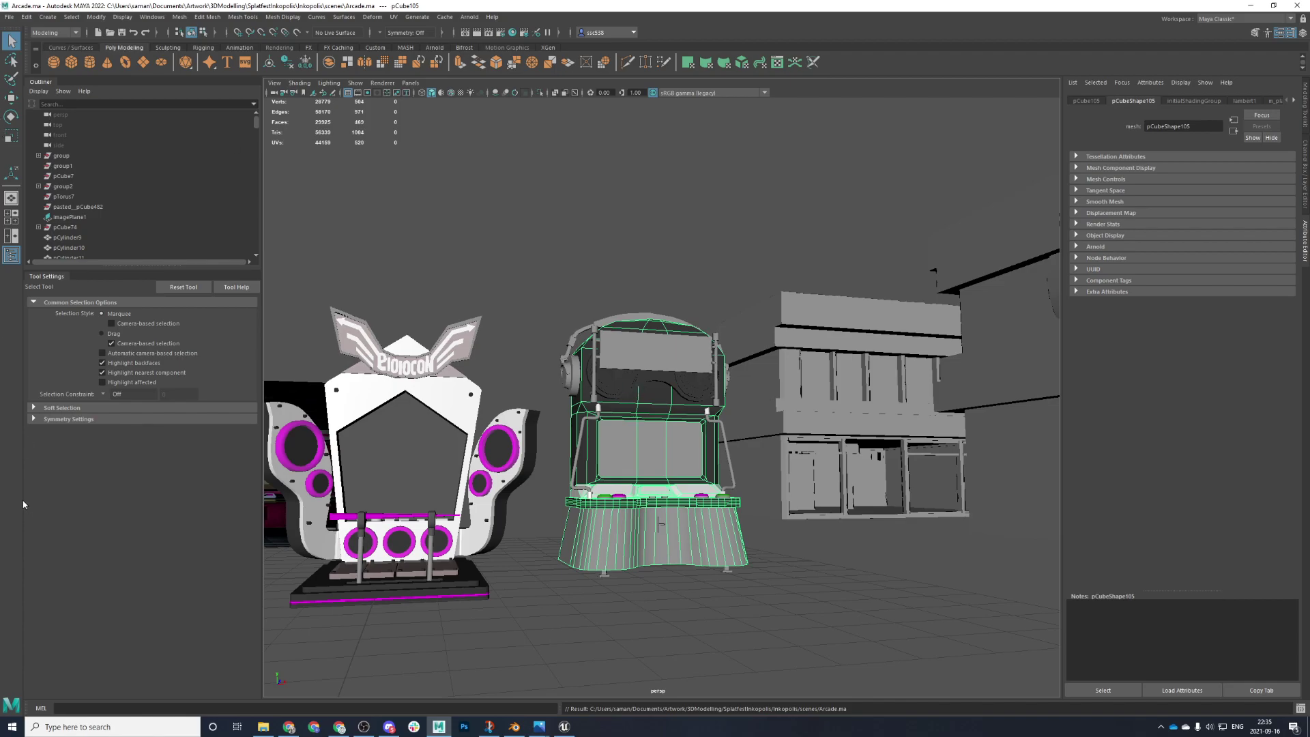
# - Frame the cabinet and examine it from above and from the front, down to the white panel strip under the screen
pyautogui.scroll(-4, 661, 396)
pyautogui.press('f')
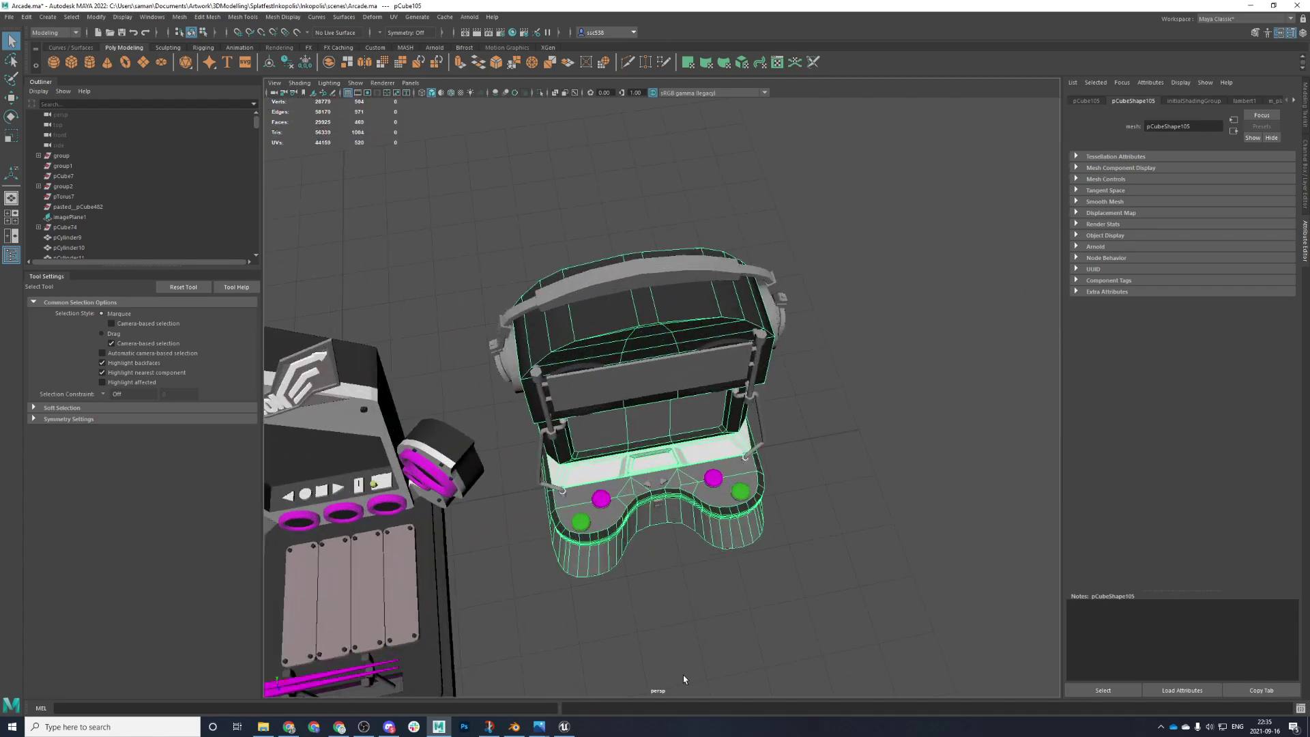
pyautogui.scroll(5, 682, 674)
pyautogui.keyDown('alt'); pyautogui.moveTo(678, 640); pyautogui.dragTo(657, 312, button='middle'); pyautogui.keyUp('alt')
pyautogui.keyDown('alt'); pyautogui.moveTo(656, 313); pyautogui.dragTo(738, 469); pyautogui.keyUp('alt')
pyautogui.scroll(-6, 741, 464)
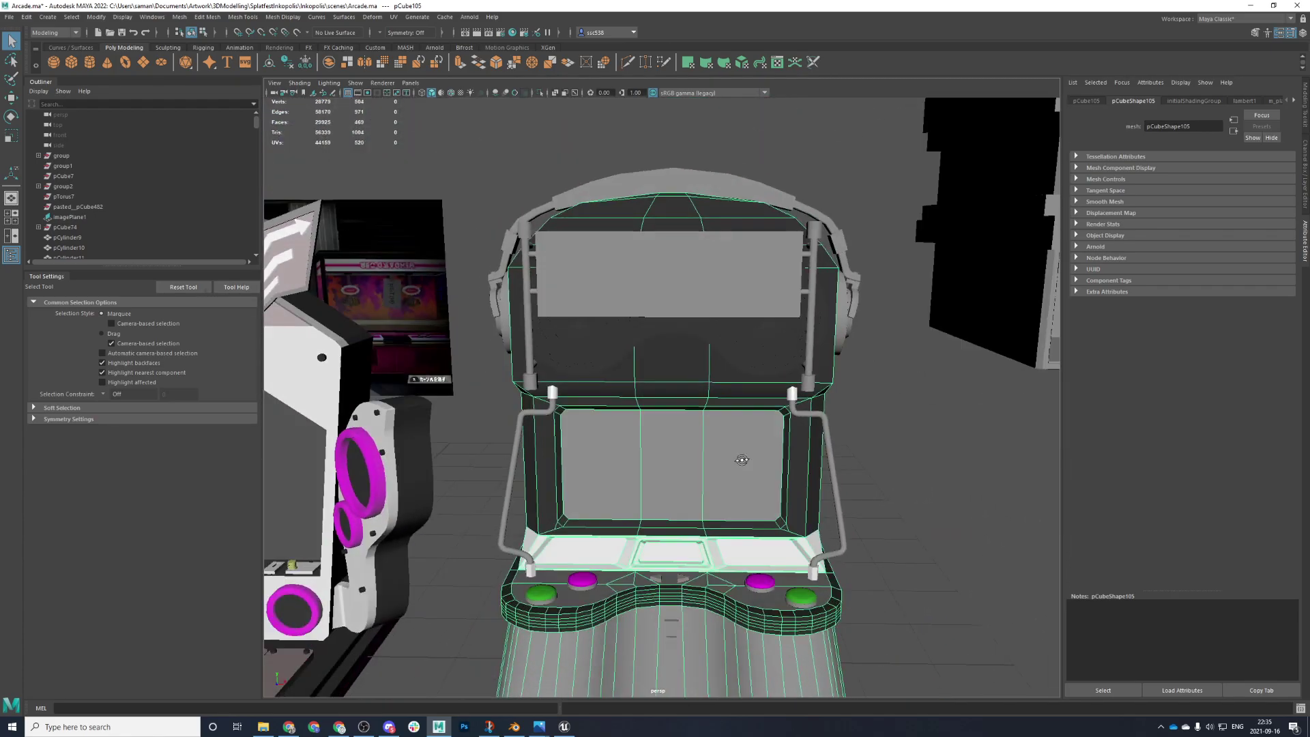
pyautogui.keyDown('alt'); pyautogui.moveTo(737, 385); pyautogui.dragTo(757, 243, button='middle'); pyautogui.keyUp('alt')
pyautogui.scroll(5, 757, 243)
pyautogui.keyDown('alt'); pyautogui.moveTo(758, 243); pyautogui.dragTo(817, 360); pyautogui.keyUp('alt')
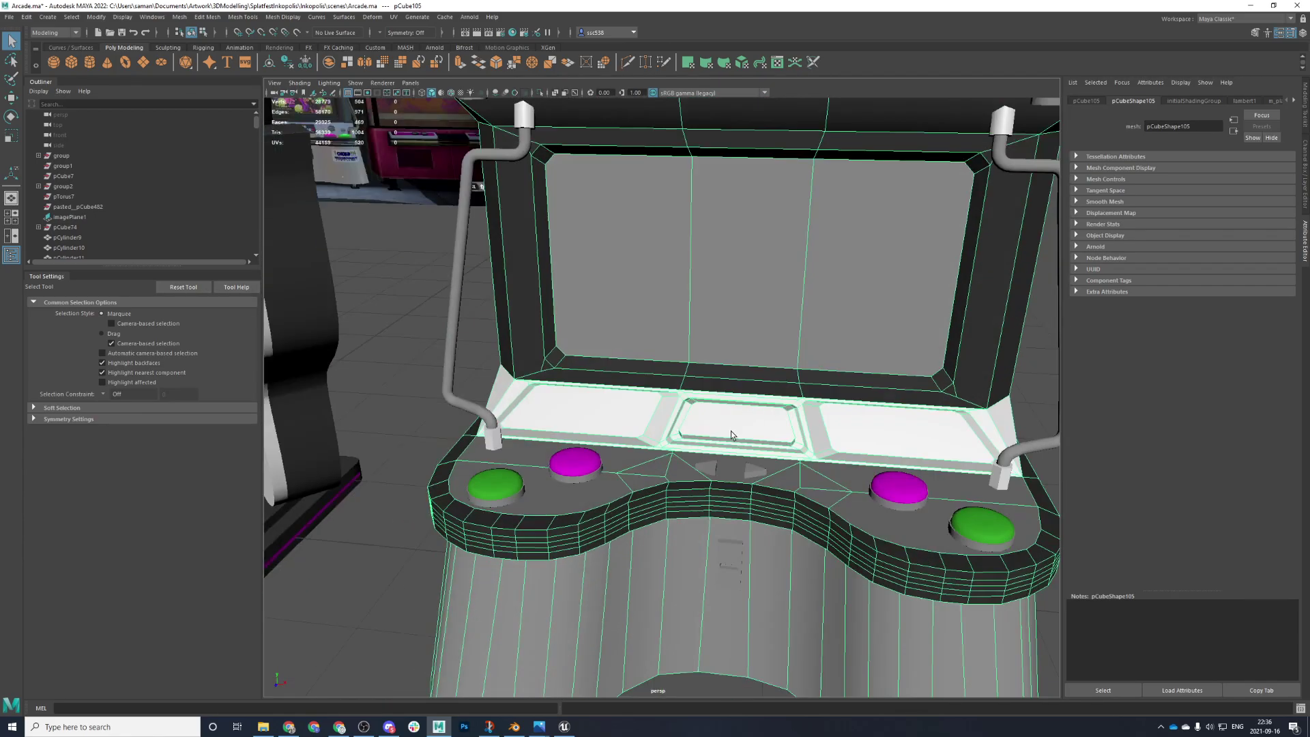
# - Select the first bevel faces of the recessed frame around the centre logo plate, between the screen and the triangular buttons
pyautogui.scroll(5, 730, 432)
pyautogui.keyDown('alt'); pyautogui.moveTo(731, 437); pyautogui.dragTo(503, 456, button='middle'); pyautogui.keyUp('alt')
pyautogui.scroll(5, 728, 383)
pyautogui.scroll(3, 690, 355)
pyautogui.keyDown('alt'); pyautogui.moveTo(504, 456); pyautogui.dragTo(543, 383); pyautogui.keyUp('alt')
pyautogui.keyDown('alt'); pyautogui.moveTo(543, 384); pyautogui.dragTo(505, 469, button='middle'); pyautogui.keyUp('alt')
pyautogui.moveTo(580, 214); pyautogui.dragTo(580, 245, button='right')
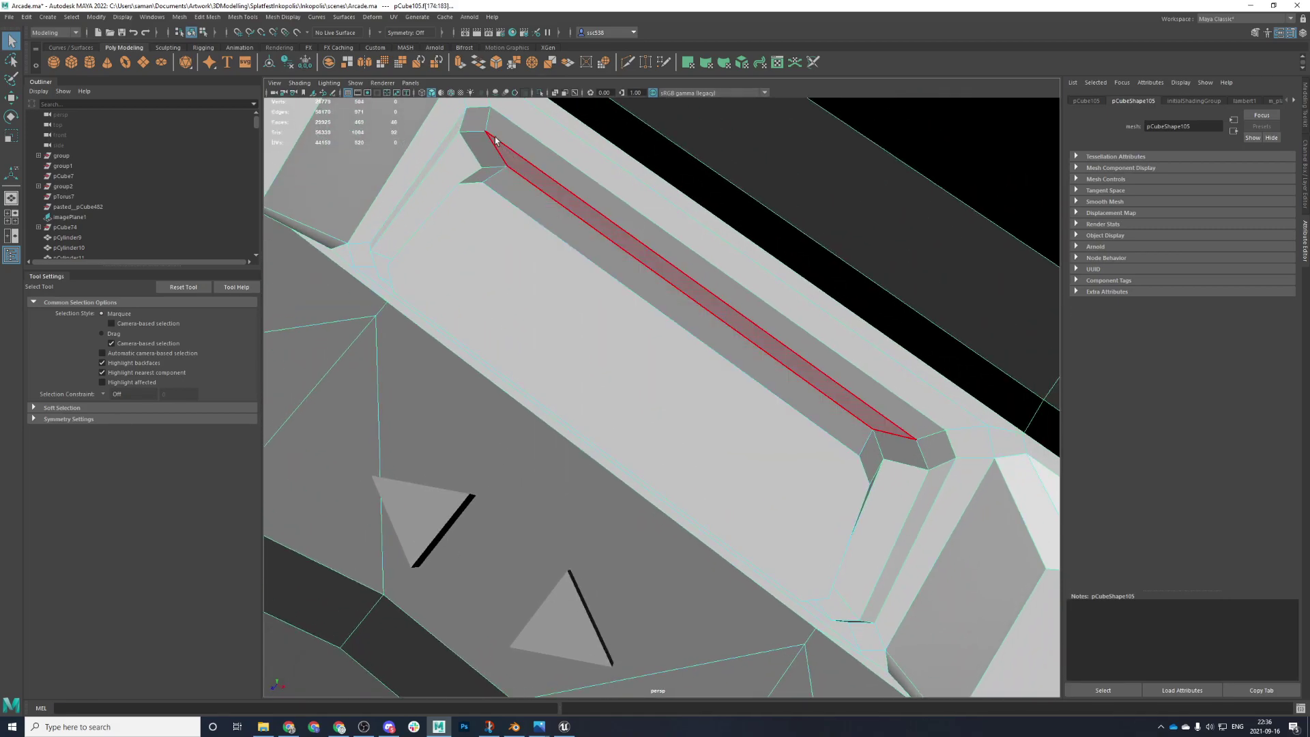
pyautogui.keyDown('shift'); pyautogui.click(609, 211); pyautogui.keyUp('shift')
pyautogui.keyDown('shift'); pyautogui.click(872, 426); pyautogui.keyUp('shift')
pyautogui.keyDown('alt'); pyautogui.moveTo(872, 426); pyautogui.dragTo(733, 566); pyautogui.keyUp('alt')
pyautogui.keyDown('shift'); pyautogui.click(709, 530); pyautogui.keyUp('shift')
pyautogui.keyDown('shift'); pyautogui.click(743, 513); pyautogui.keyUp('shift')
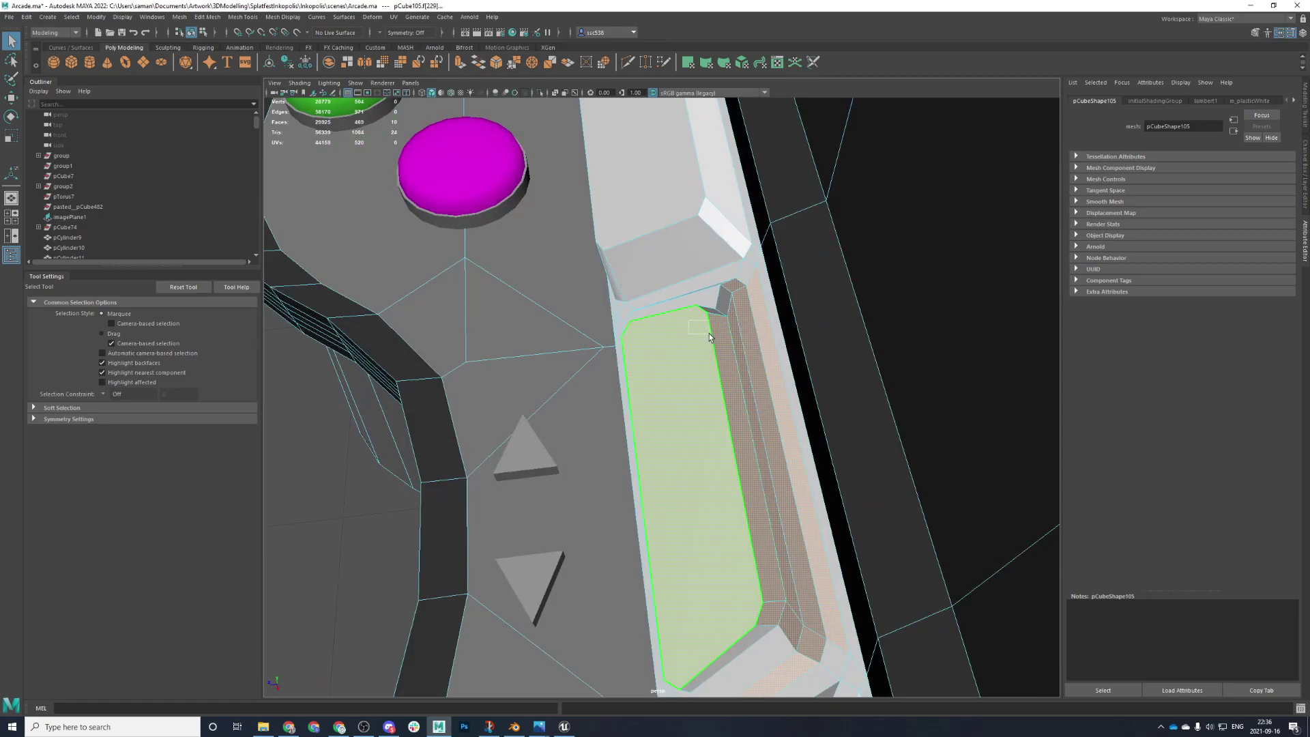
# - Refine the face selection on the logo plate's frame by adding its corner and side faces and removing the plate faces
pyautogui.keyDown('alt'); pyautogui.moveTo(710, 328); pyautogui.dragTo(937, 321); pyautogui.keyUp('alt')
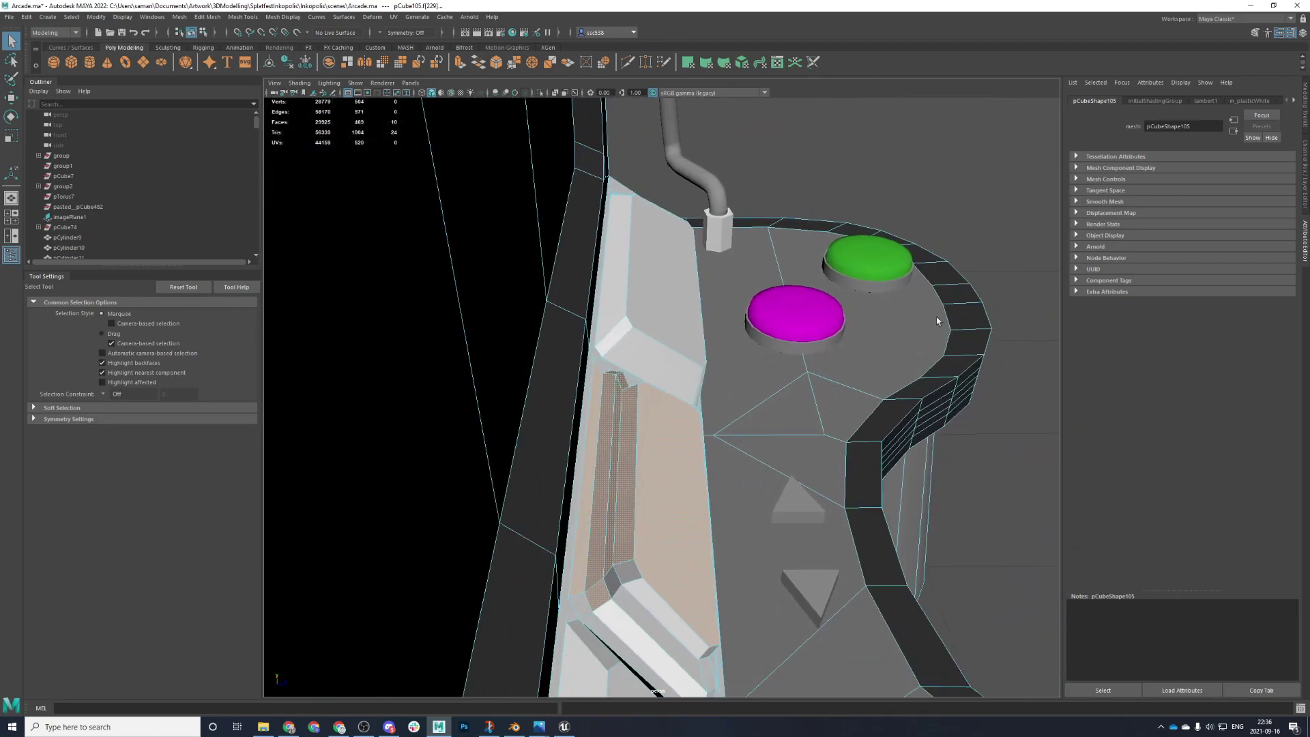
pyautogui.scroll(3, 877, 424)
pyautogui.keyDown('alt'); pyautogui.moveTo(877, 424); pyautogui.dragTo(925, 284, button='middle'); pyautogui.keyUp('alt')
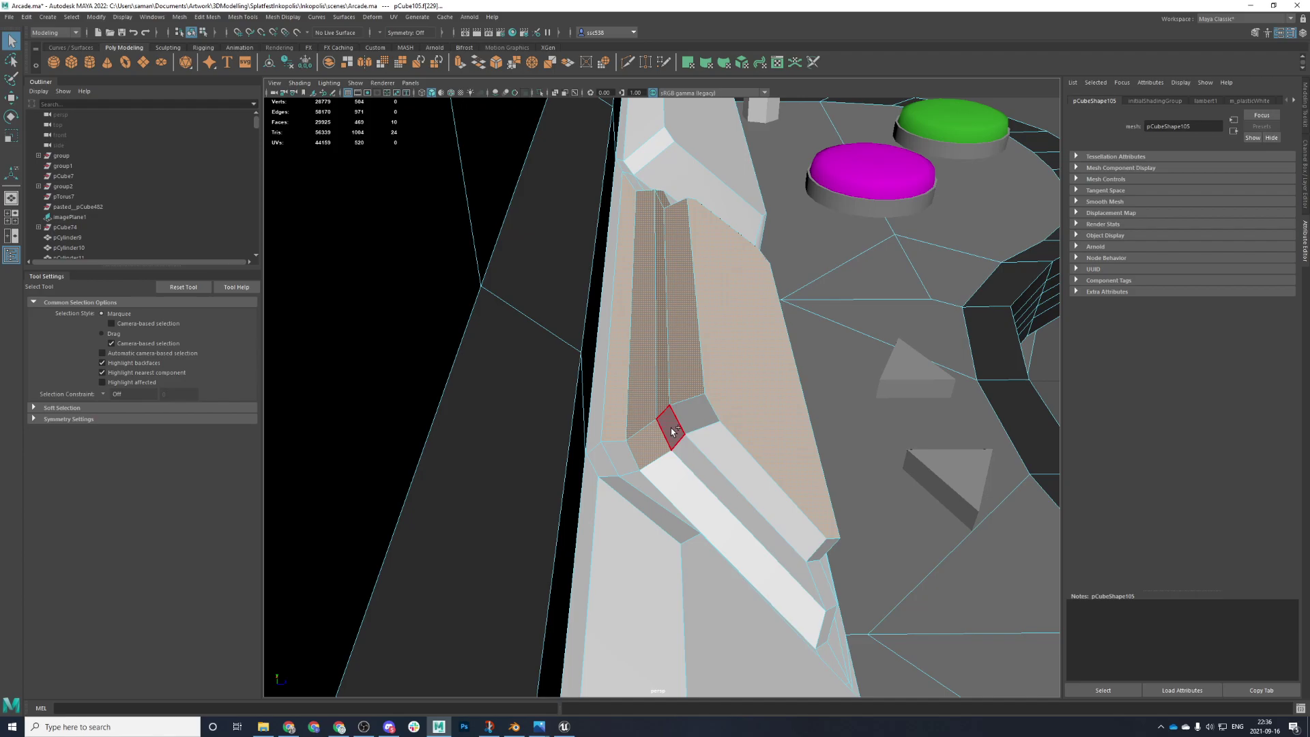
pyautogui.keyDown('alt'); pyautogui.moveTo(760, 477); pyautogui.dragTo(816, 468); pyautogui.keyUp('alt')
pyautogui.keyDown('shift'); pyautogui.click(605, 392); pyautogui.keyUp('shift')
pyautogui.keyDown('ctrl'); pyautogui.click(628, 396); pyautogui.keyUp('ctrl')
pyautogui.keyDown('shift'); pyautogui.click(754, 446); pyautogui.keyUp('shift')
pyautogui.keyDown('ctrl'); pyautogui.click(770, 441); pyautogui.keyUp('ctrl')
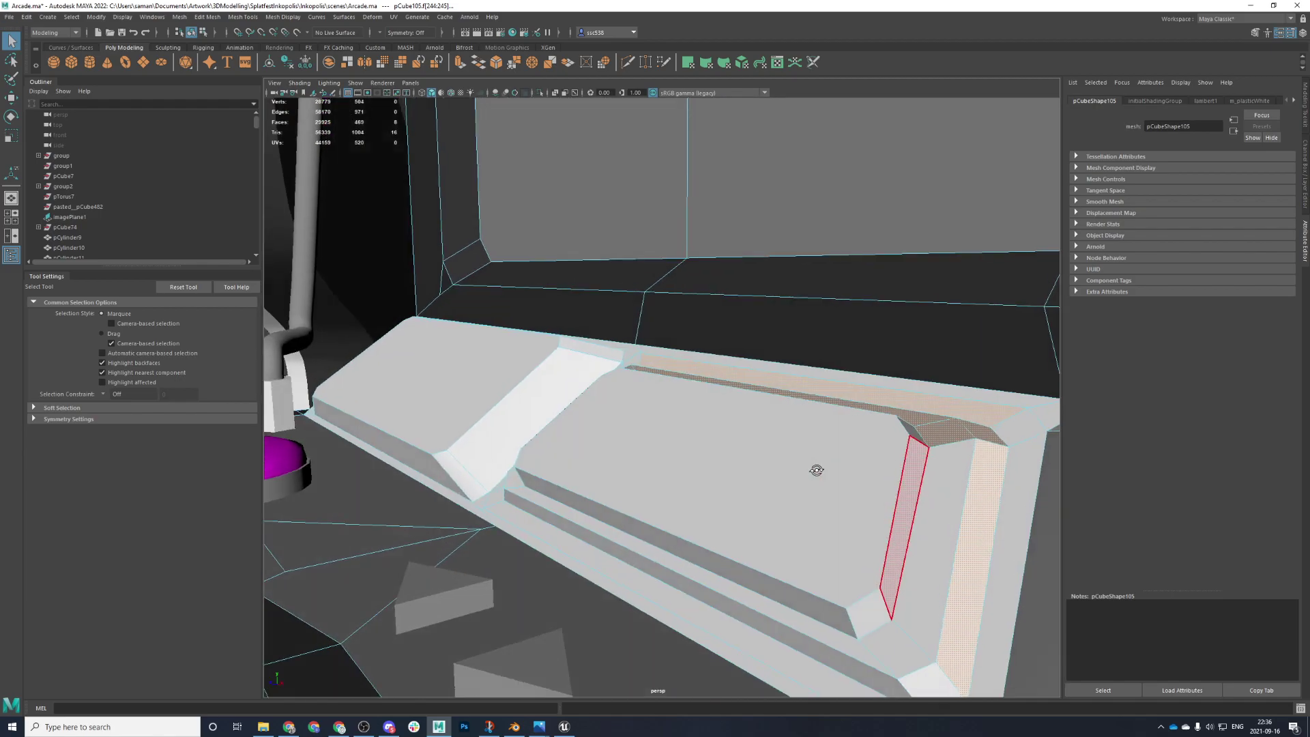
# - Assign the existing material m_plasticWhite to the selected frame faces around the logo plate
pyautogui.scroll(-3, 851, 424)
pyautogui.moveTo(829, 419); pyautogui.dragTo(830, 706, button='right')
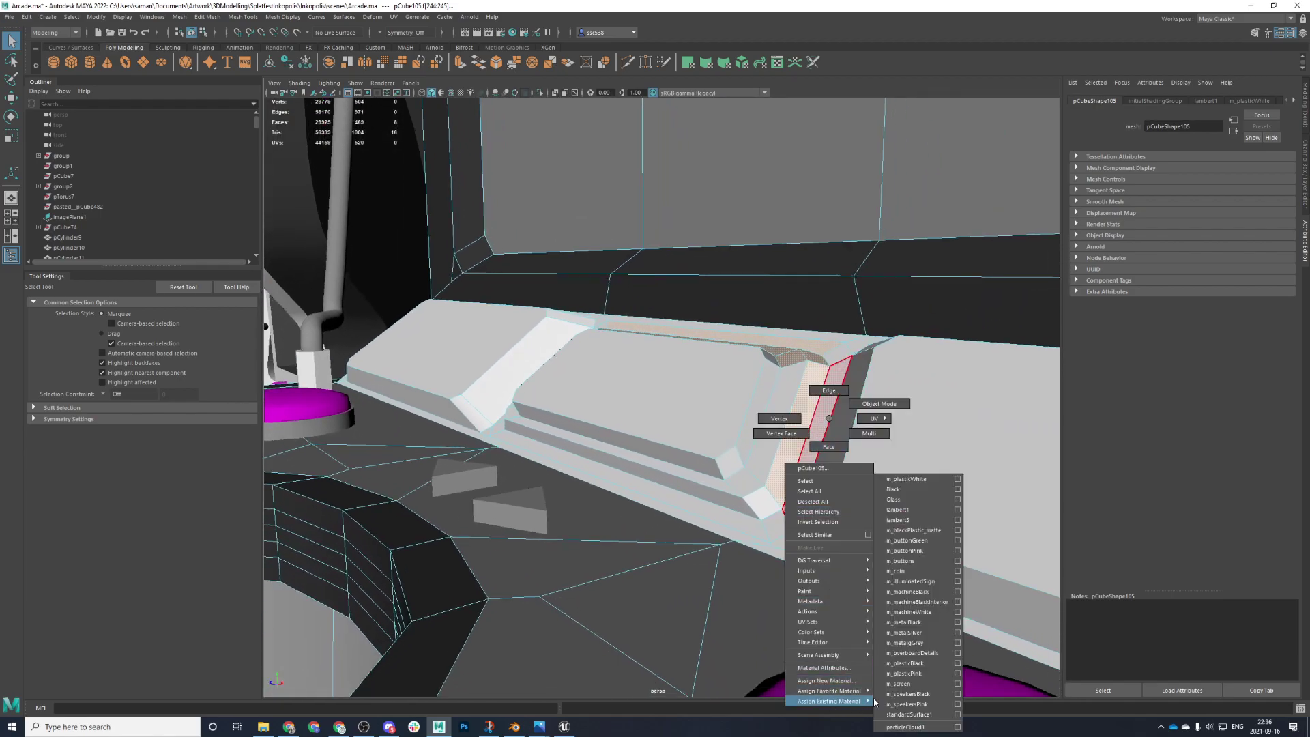
pyautogui.moveTo(933, 481); pyautogui.dragTo(933, 482, button='right')
# - Select the front face and surrounding side faces of the raised logo plate in the centre of the white panel strip
pyautogui.keyDown('alt'); pyautogui.moveTo(933, 482); pyautogui.dragTo(780, 516); pyautogui.keyUp('alt')
pyautogui.click(595, 521)
pyautogui.keyDown('shift'); pyautogui.doubleClick(680, 491); pyautogui.keyUp('shift')
pyautogui.keyDown('alt'); pyautogui.moveTo(695, 450); pyautogui.dragTo(659, 414); pyautogui.keyUp('alt')
pyautogui.keyDown('shift'); pyautogui.click(706, 368); pyautogui.keyUp('shift')
pyautogui.keyDown('shift'); pyautogui.click(708, 420); pyautogui.keyUp('shift')
pyautogui.keyDown('shift'); pyautogui.click(634, 410); pyautogui.keyUp('shift')
pyautogui.hotkey('ctrl', 'z')
pyautogui.keyDown('shift'); pyautogui.click(641, 408); pyautogui.keyUp('shift')
pyautogui.scroll(-4, 642, 408)
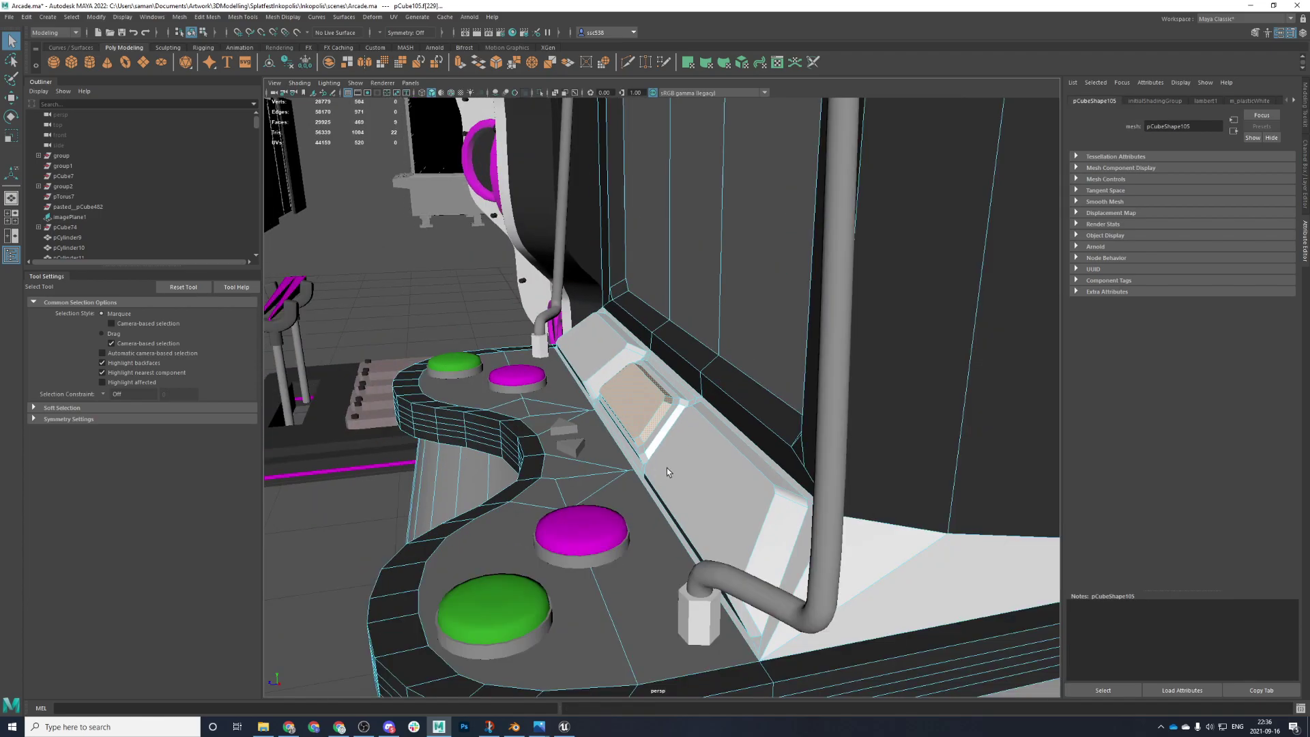
# - Assign a new Lambert material named m_logo to the selected plate, darken its grey colour and leave face selection
pyautogui.keyDown('alt'); pyautogui.moveTo(665, 472); pyautogui.dragTo(737, 472); pyautogui.keyUp('alt')
pyautogui.moveTo(708, 445); pyautogui.dragTo(717, 708, button='right')
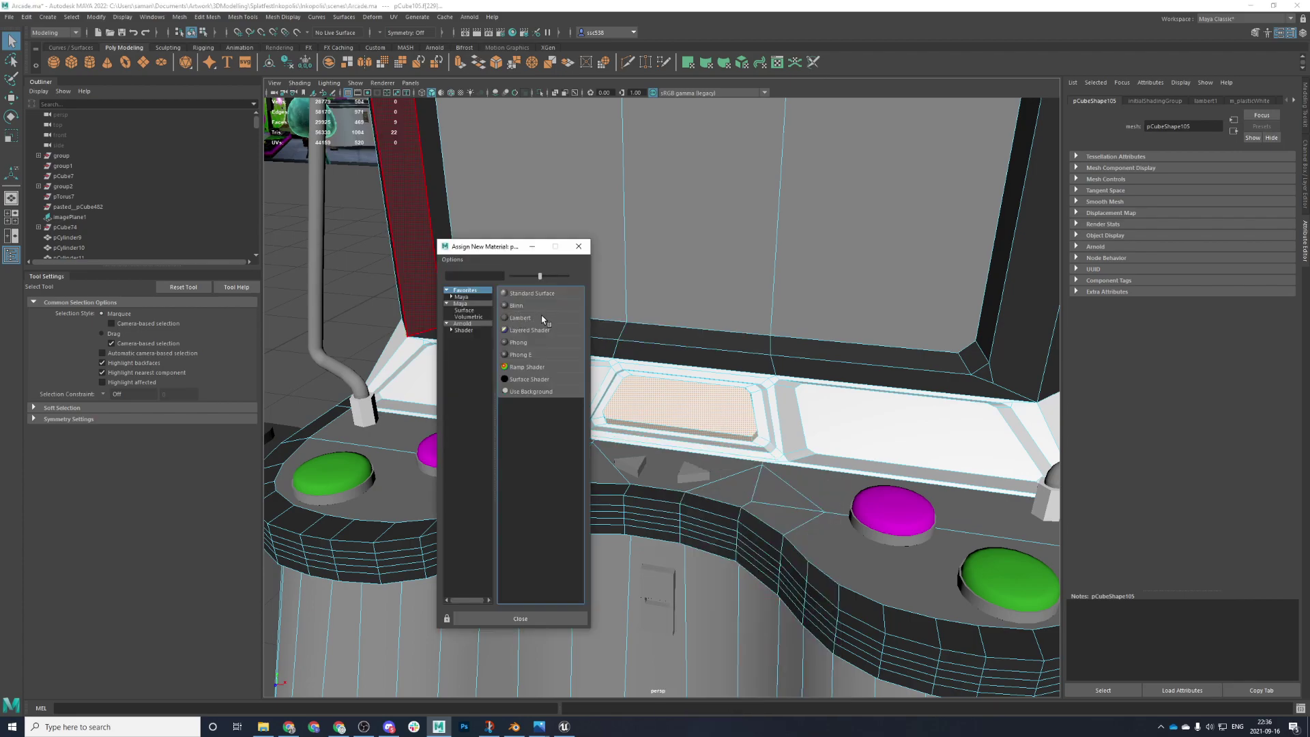
pyautogui.click(520, 318)
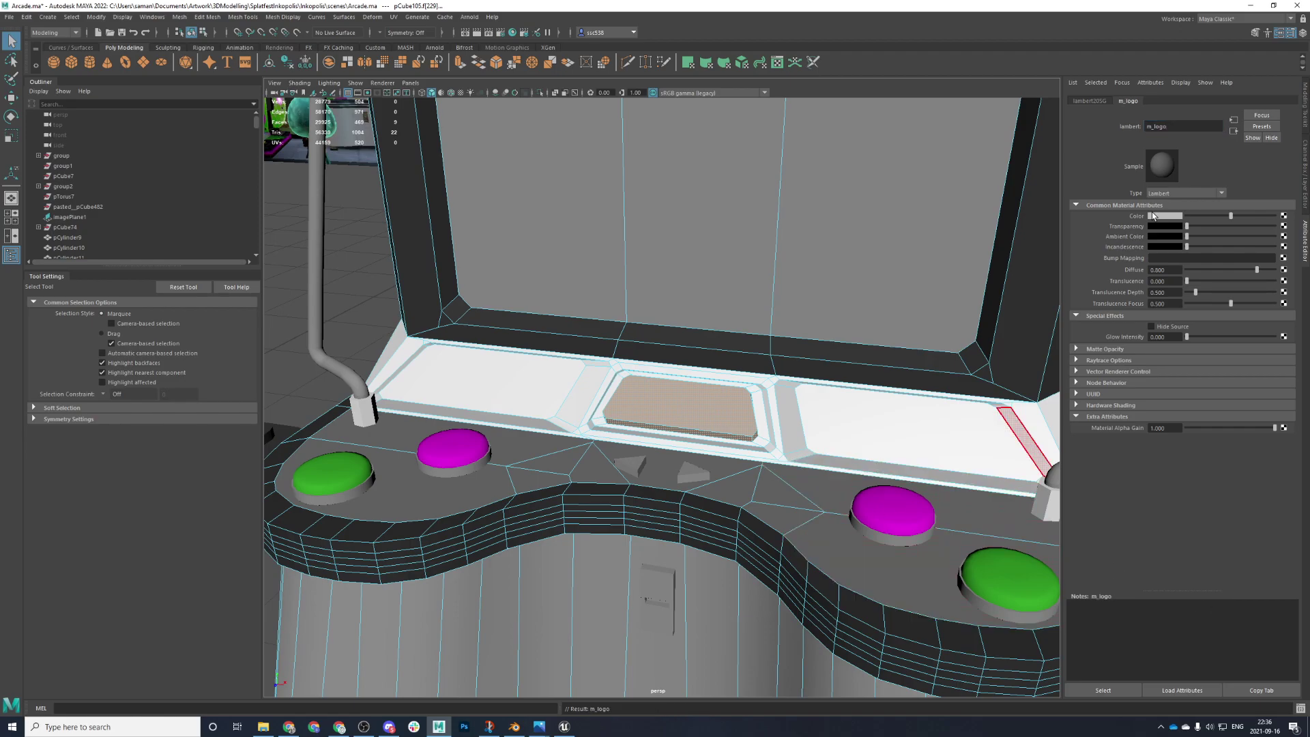
pyautogui.click(1203, 215)
pyautogui.moveTo(699, 388); pyautogui.dragTo(748, 374, button='right')
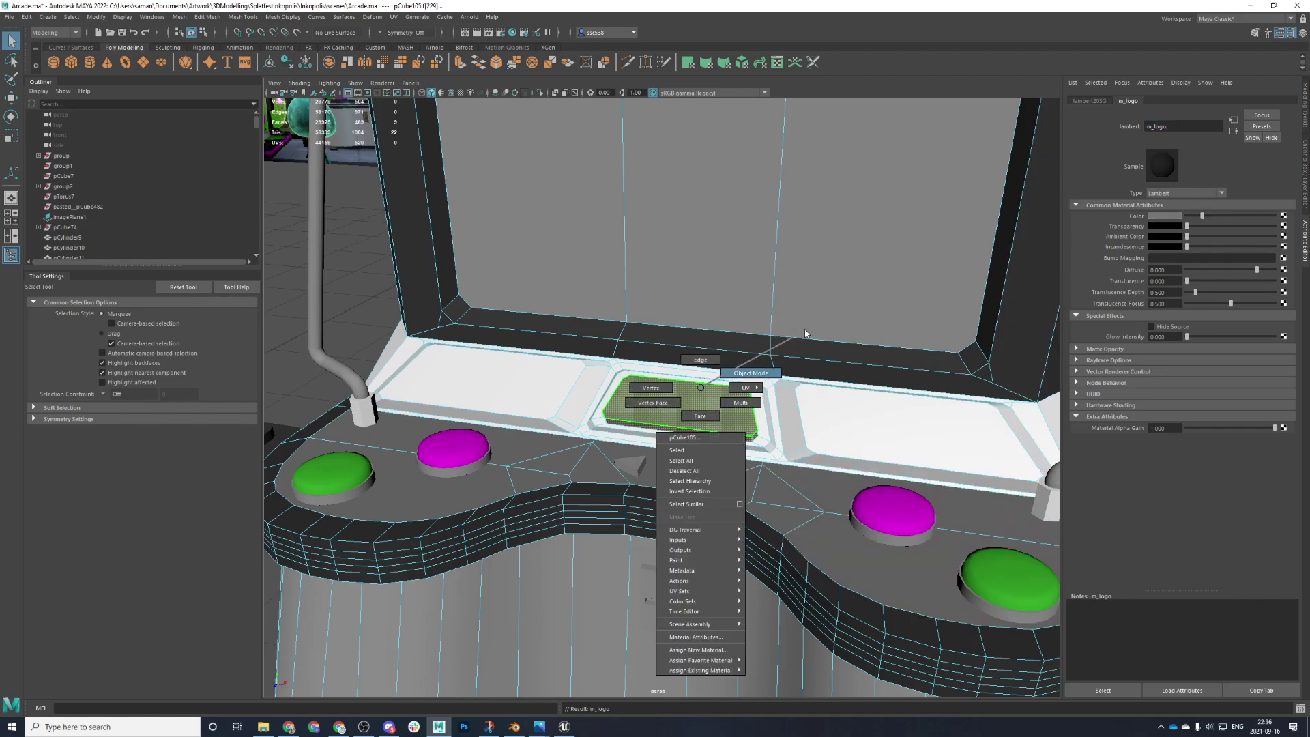
# - Save the arcade scene, accepting the student version notice
pyautogui.scroll(-4, 545, 341)
pyautogui.click(395, 275)
pyautogui.hotkey('ctrl', 's')
pyautogui.click(625, 372)
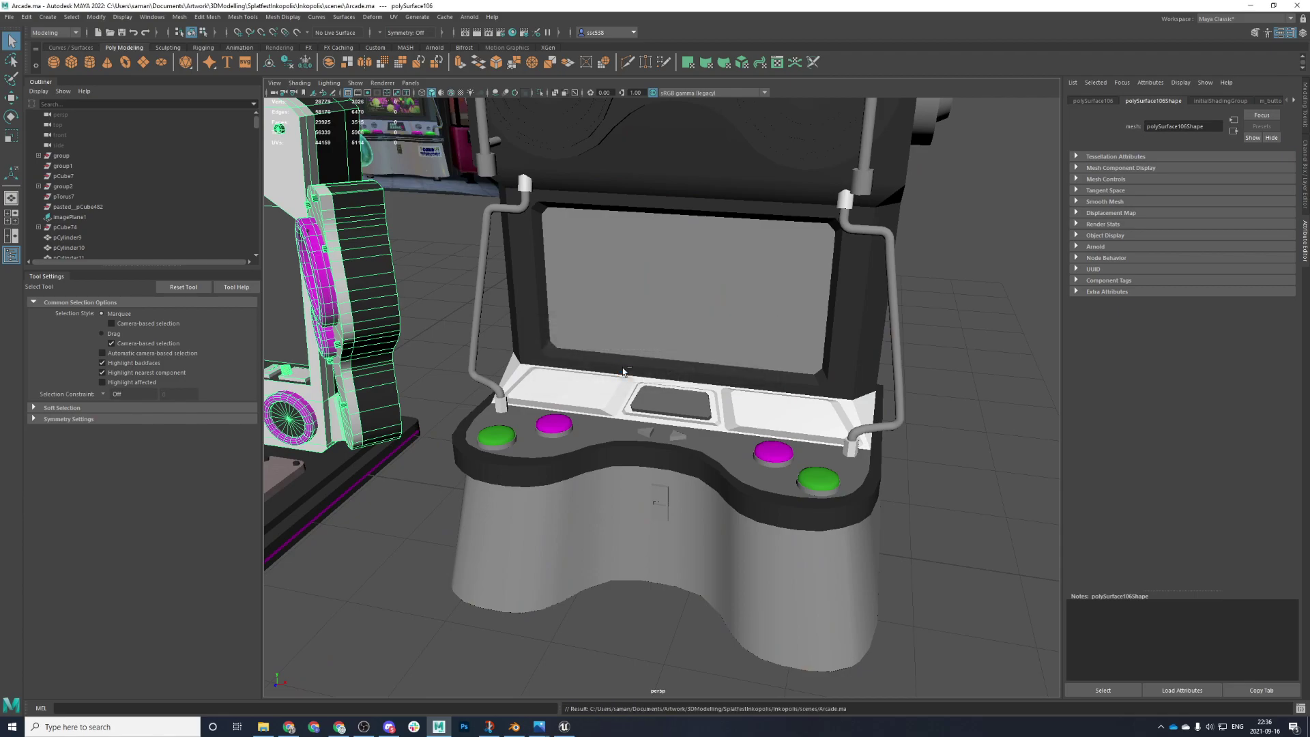
# - Compare the front of the music machine with the MusicMachineFront.jpg reference photo
pyautogui.keyDown('alt'); pyautogui.moveTo(625, 373); pyautogui.dragTo(588, 483, button='middle'); pyautogui.keyUp('alt')
pyautogui.keyDown('alt'); pyautogui.moveTo(588, 482); pyautogui.dragTo(679, 376); pyautogui.keyUp('alt')
pyautogui.keyDown('alt'); pyautogui.moveTo(679, 376); pyautogui.dragTo(674, 418, button='middle'); pyautogui.keyUp('alt')
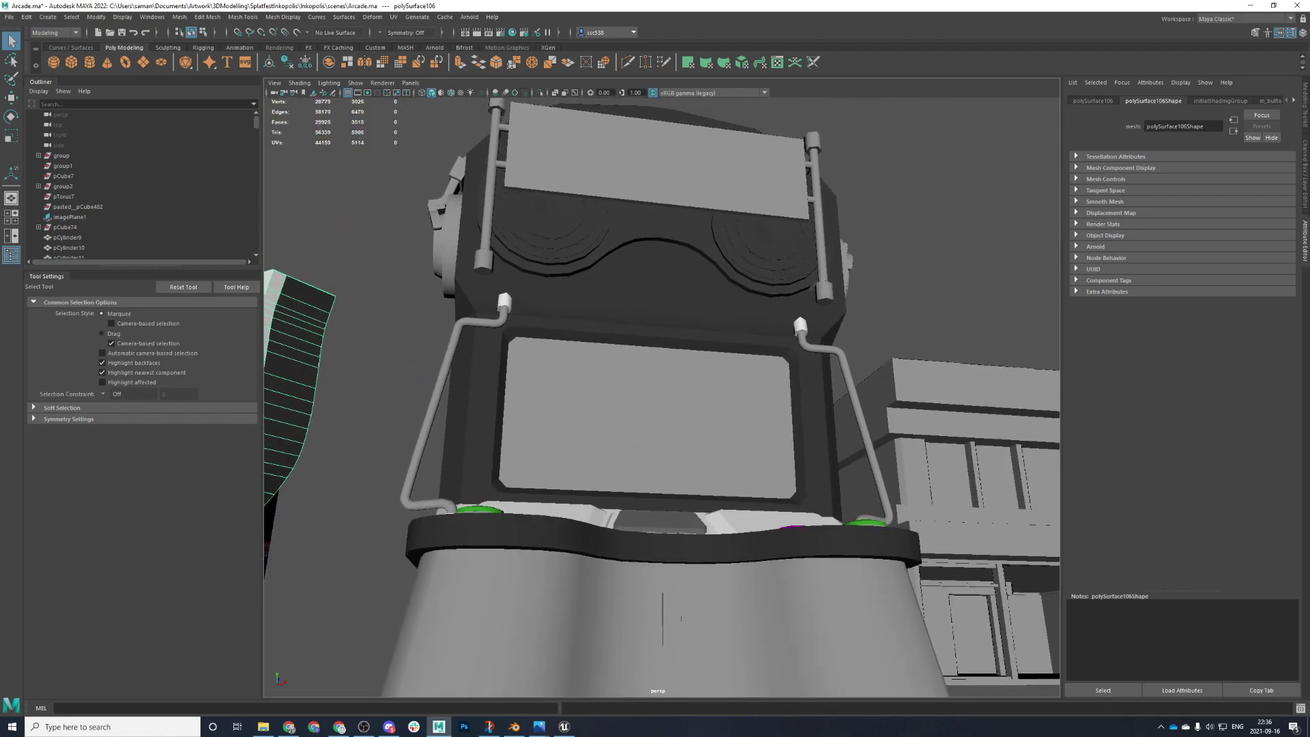
pyautogui.moveTo(540, 729)
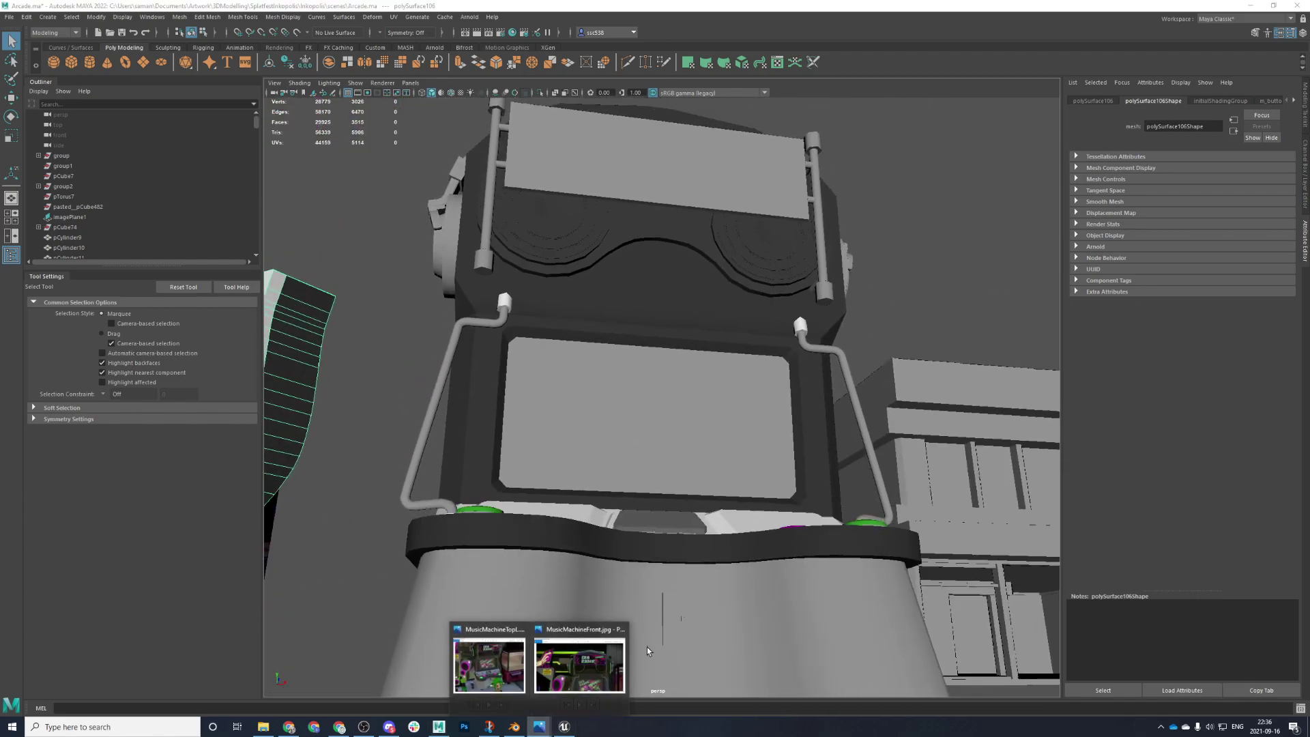
pyautogui.click(607, 693)
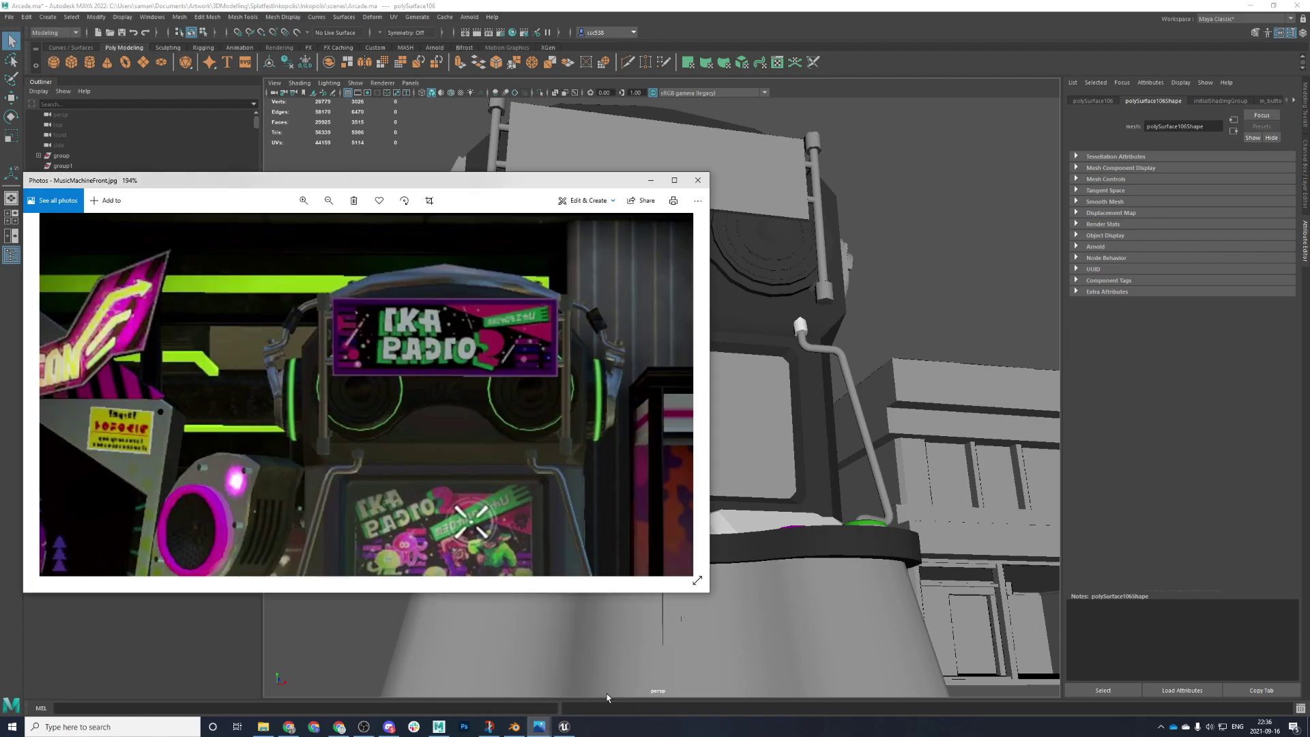
pyautogui.click(692, 4)
# - Select the double speaker panel beneath the machine's sign and compare its shape with the front reference photo
pyautogui.click(722, 290)
pyautogui.scroll(5, 736, 385)
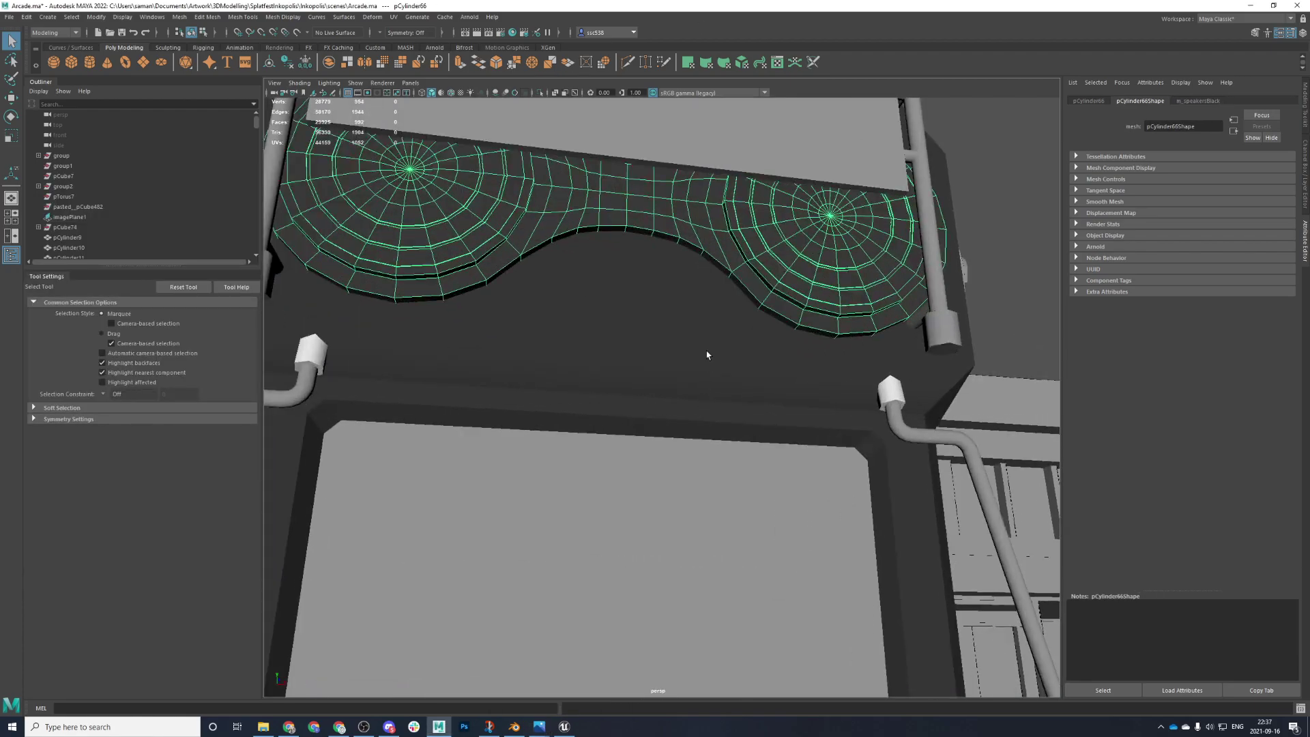
pyautogui.keyDown('alt'); pyautogui.moveTo(706, 365); pyautogui.dragTo(661, 391); pyautogui.keyUp('alt')
pyautogui.keyDown('alt'); pyautogui.moveTo(661, 391); pyautogui.dragTo(566, 529, button='middle'); pyautogui.keyUp('alt')
pyautogui.moveTo(539, 727)
pyautogui.click(571, 693)
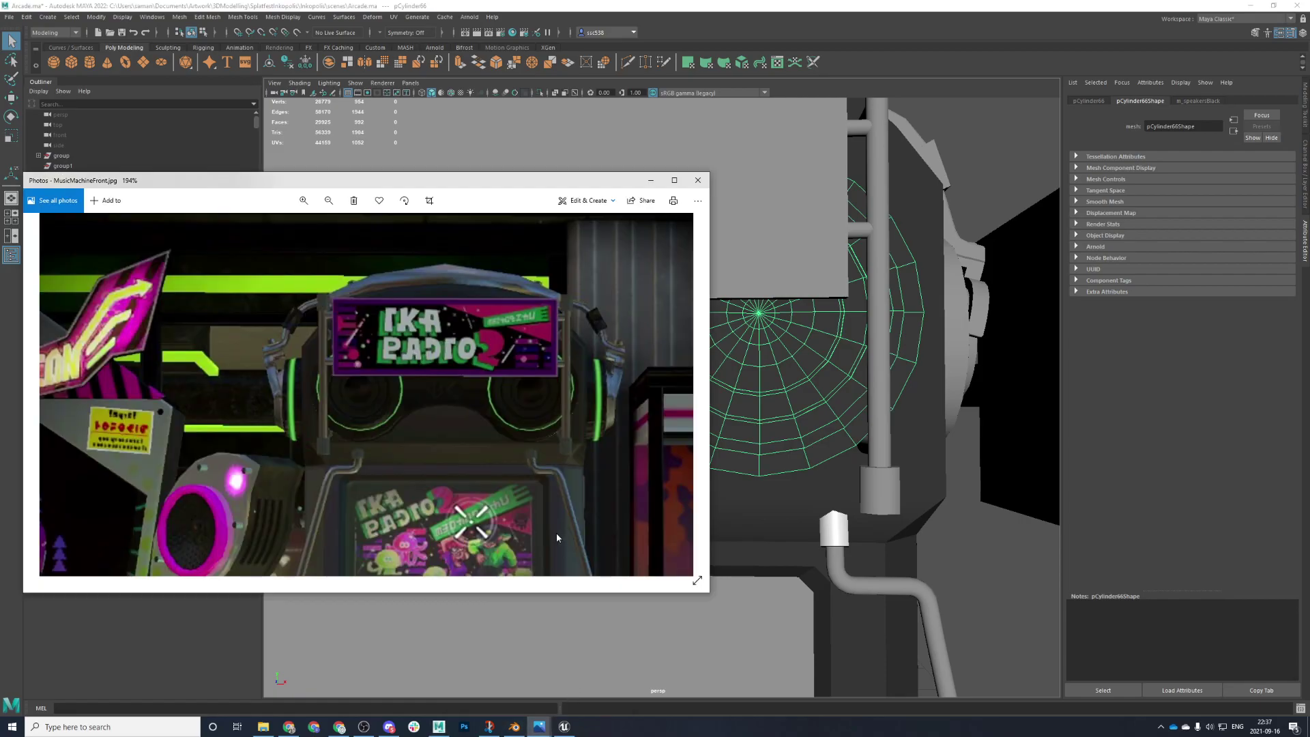
pyautogui.click(693, 4)
# - Examine the speaker panel's concentric rings up close and check the glowing outer ring in the reference photo
pyautogui.keyDown('alt'); pyautogui.moveTo(686, 540); pyautogui.dragTo(706, 458); pyautogui.keyUp('alt')
pyautogui.keyDown('alt'); pyautogui.moveTo(712, 329); pyautogui.dragTo(710, 358); pyautogui.keyUp('alt')
pyautogui.click(700, 433)
pyautogui.keyDown('alt'); pyautogui.moveTo(700, 433); pyautogui.dragTo(698, 478); pyautogui.keyUp('alt')
pyautogui.scroll(4, 690, 518)
pyautogui.click(698, 389)
pyautogui.scroll(-4, 700, 390)
pyautogui.keyDown('alt'); pyautogui.moveTo(710, 420); pyautogui.dragTo(773, 412); pyautogui.keyUp('alt')
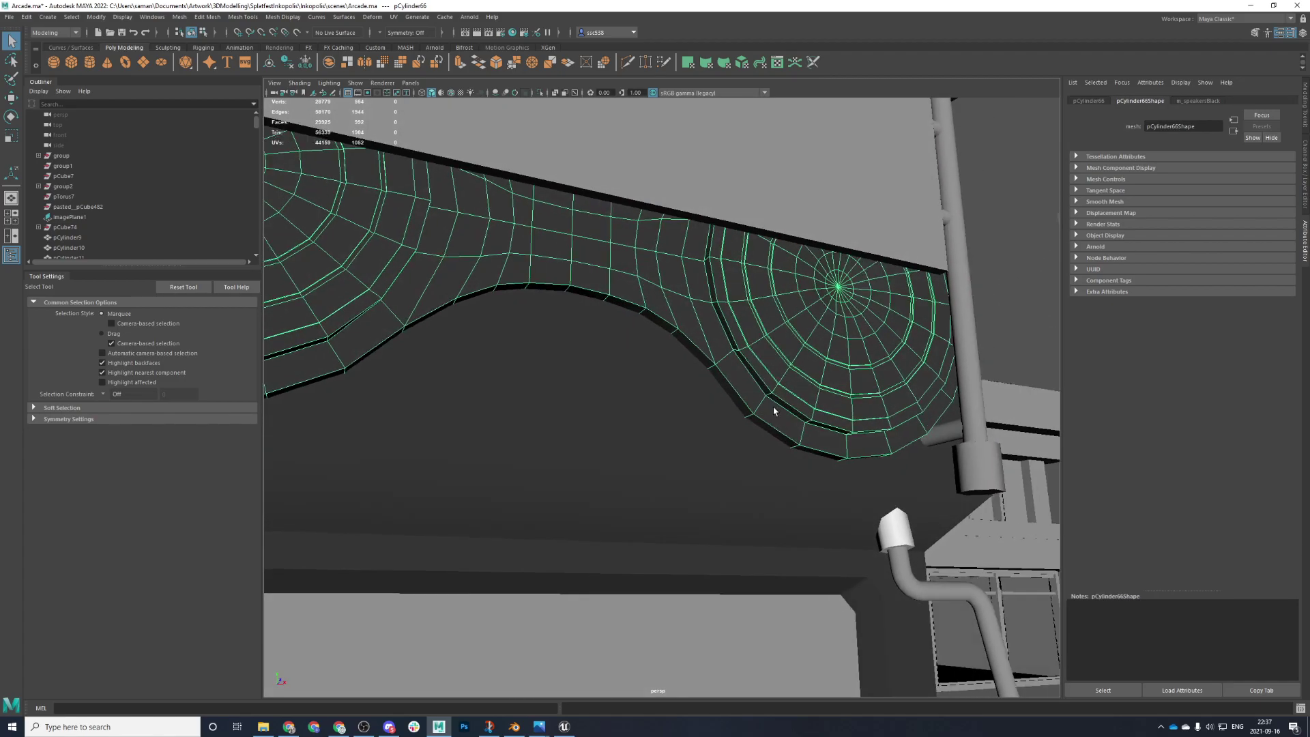
pyautogui.click(534, 728)
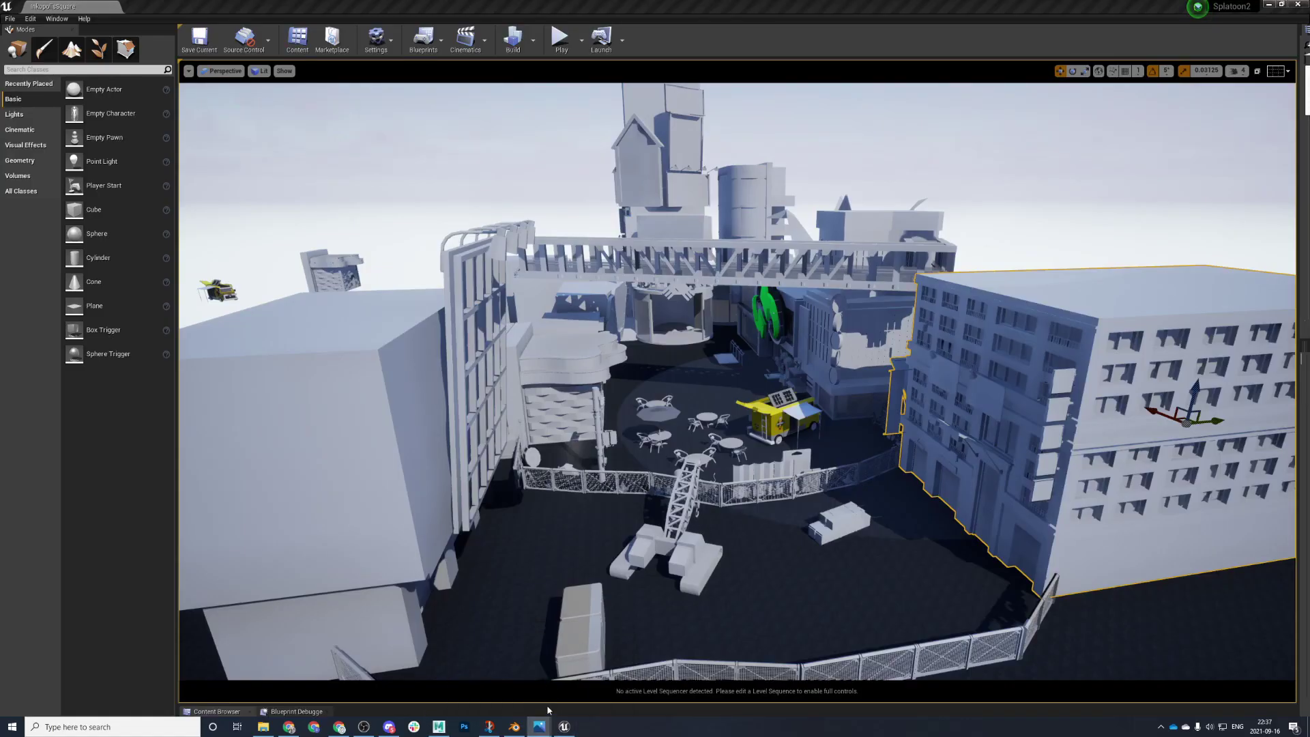
pyautogui.click(537, 728)
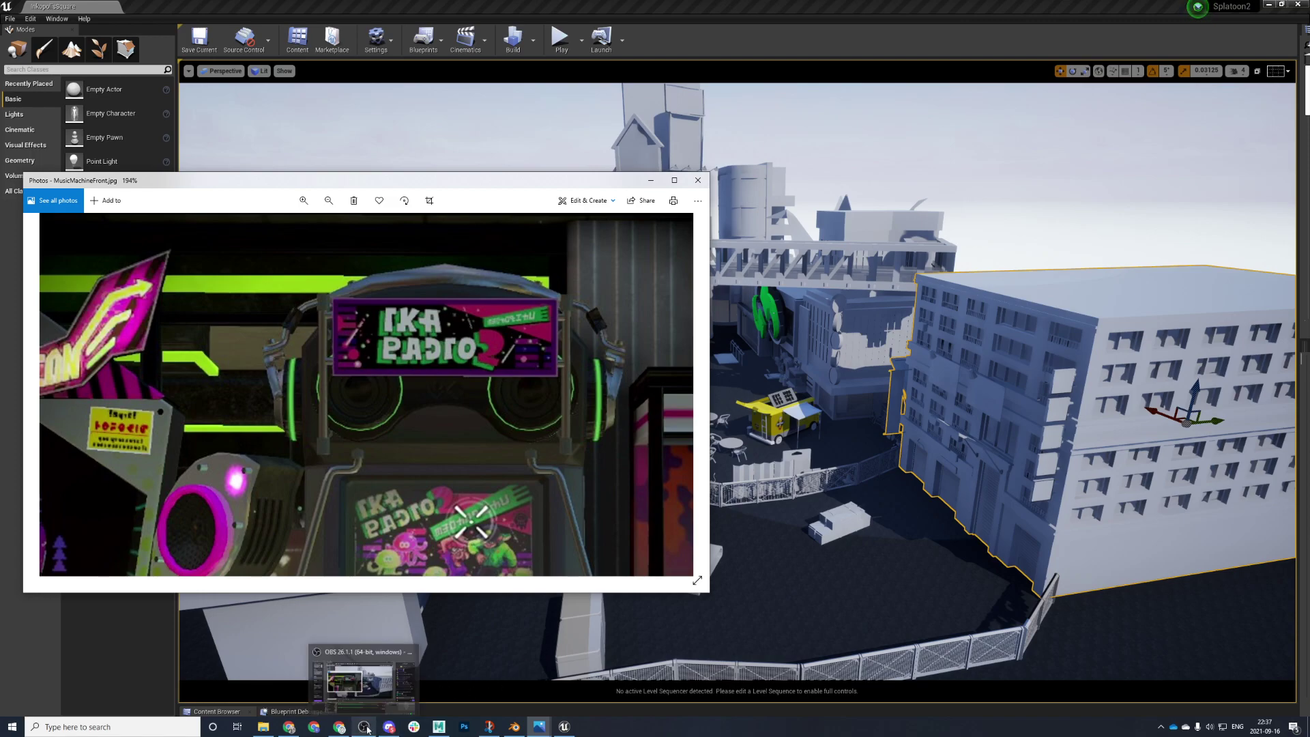
pyautogui.click(439, 727)
# - Select edge loops around the outer speaker rings and examine how the rings connect to the panel
pyautogui.keyDown('alt'); pyautogui.moveTo(759, 429); pyautogui.dragTo(725, 421); pyautogui.keyUp('alt')
pyautogui.moveTo(698, 396); pyautogui.dragTo(690, 427, button='right')
pyautogui.scroll(-1, 690, 423)
pyautogui.doubleClick(690, 405)
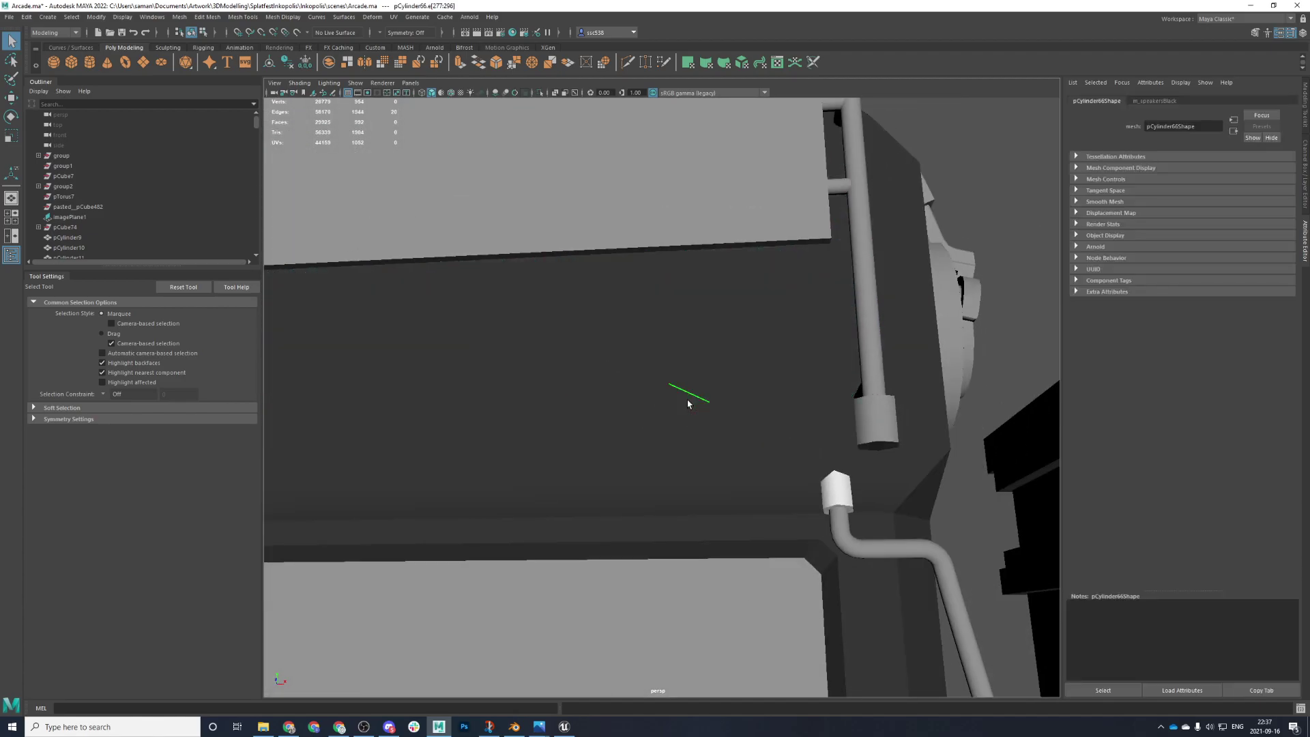
pyautogui.keyDown('alt'); pyautogui.moveTo(720, 413); pyautogui.dragTo(587, 470); pyautogui.keyUp('alt')
pyautogui.keyDown('alt'); pyautogui.moveTo(510, 429); pyautogui.dragTo(544, 493); pyautogui.keyUp('alt')
pyautogui.keyDown('alt'); pyautogui.moveTo(544, 494); pyautogui.dragTo(587, 371, button='right'); pyautogui.keyUp('alt')
pyautogui.keyDown('alt'); pyautogui.moveTo(587, 371); pyautogui.dragTo(567, 342); pyautogui.keyUp('alt')
pyautogui.keyDown('alt'); pyautogui.moveTo(567, 342); pyautogui.dragTo(577, 376, button='middle'); pyautogui.keyUp('alt')
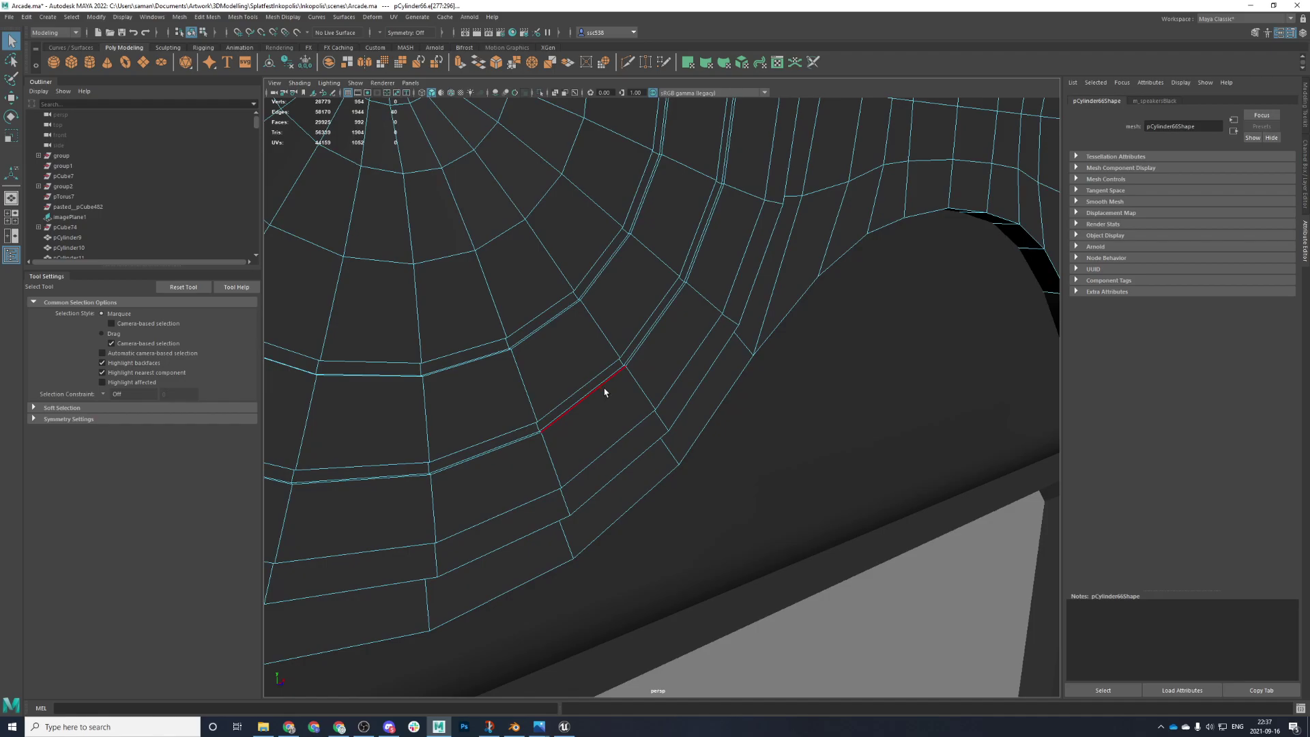
pyautogui.scroll(-4, 617, 408)
pyautogui.keyDown('alt'); pyautogui.moveTo(620, 412); pyautogui.dragTo(631, 388); pyautogui.keyUp('alt')
pyautogui.rightClick(640, 322)
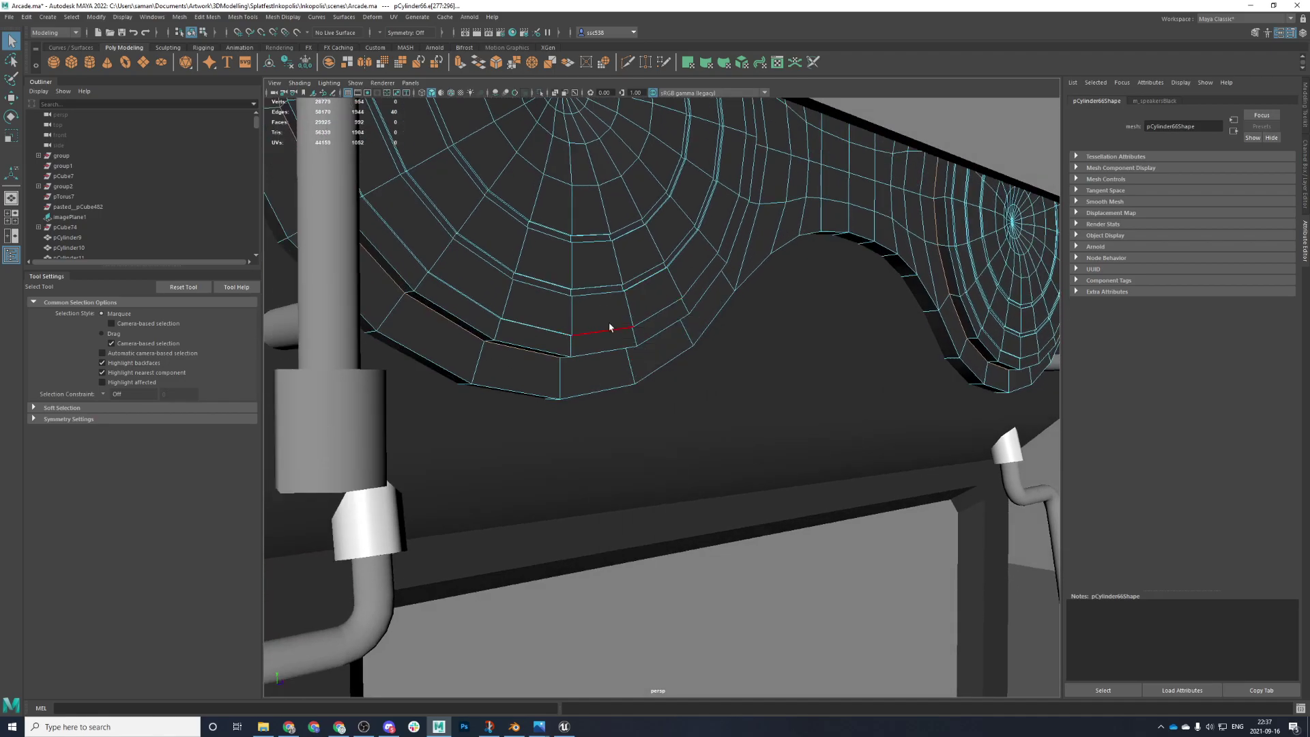
pyautogui.scroll(4, 606, 341)
pyautogui.press('f')
pyautogui.scroll(-3, 570, 456)
pyautogui.keyDown('alt'); pyautogui.moveTo(570, 457); pyautogui.dragTo(624, 435); pyautogui.keyUp('alt')
pyautogui.moveTo(631, 423); pyautogui.dragTo(631, 395, button='right')
pyautogui.keyDown('alt'); pyautogui.moveTo(644, 409); pyautogui.dragTo(599, 415); pyautogui.keyUp('alt')
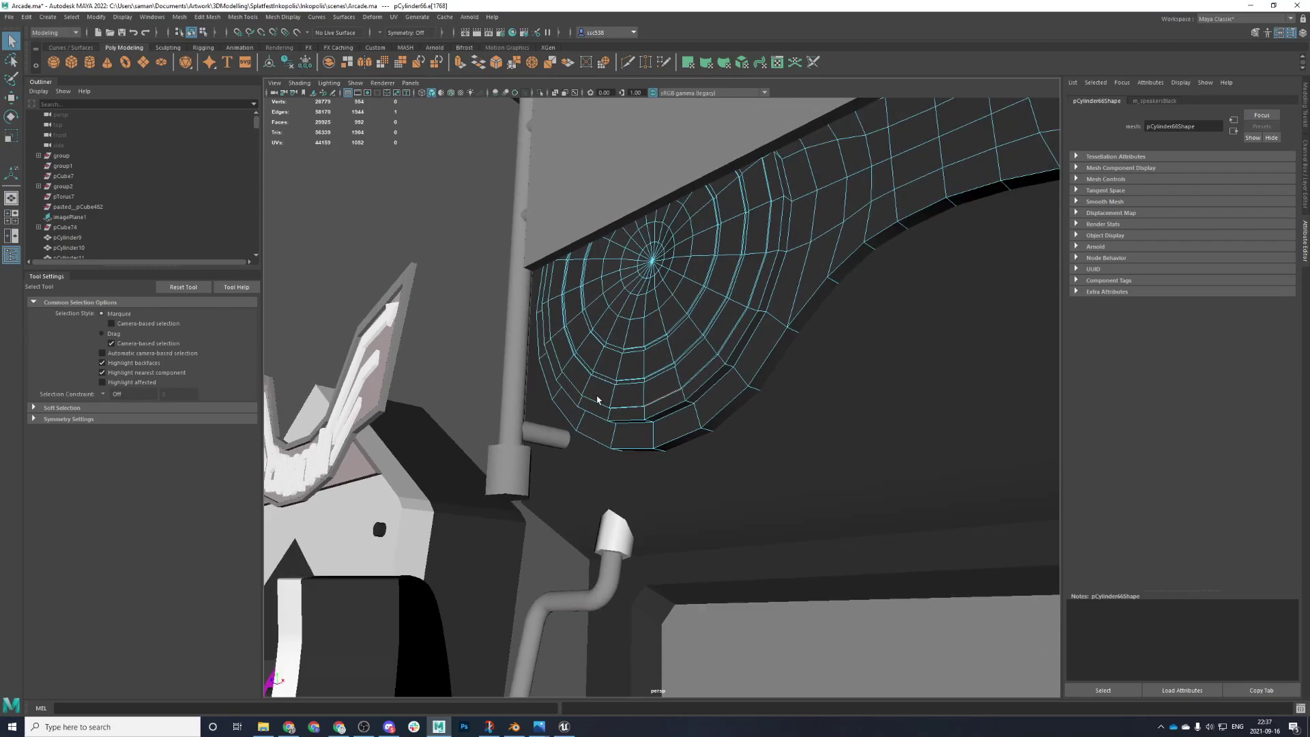
# - Save the arcade scene again and recheck the speaker rings in the front reference photo
pyautogui.hotkey('ctrl', 's')
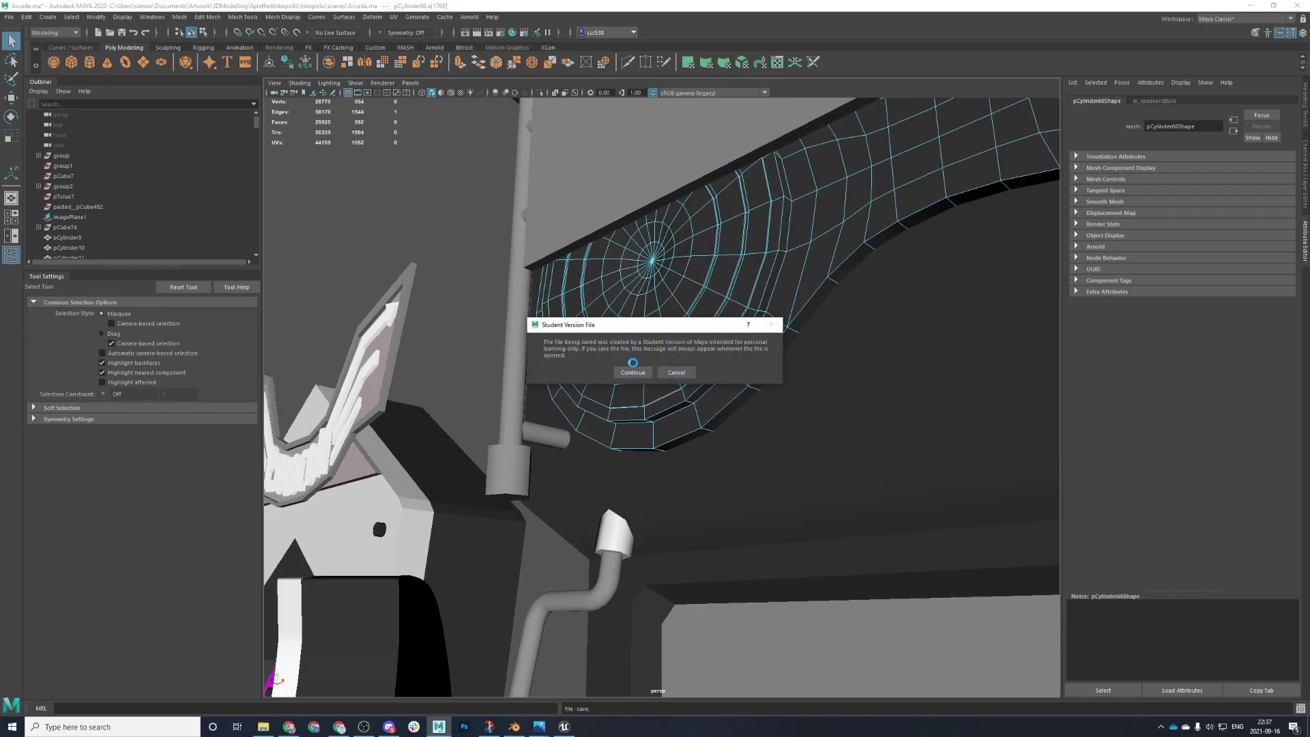
pyautogui.click(632, 370)
pyautogui.moveTo(539, 727)
pyautogui.click(566, 703)
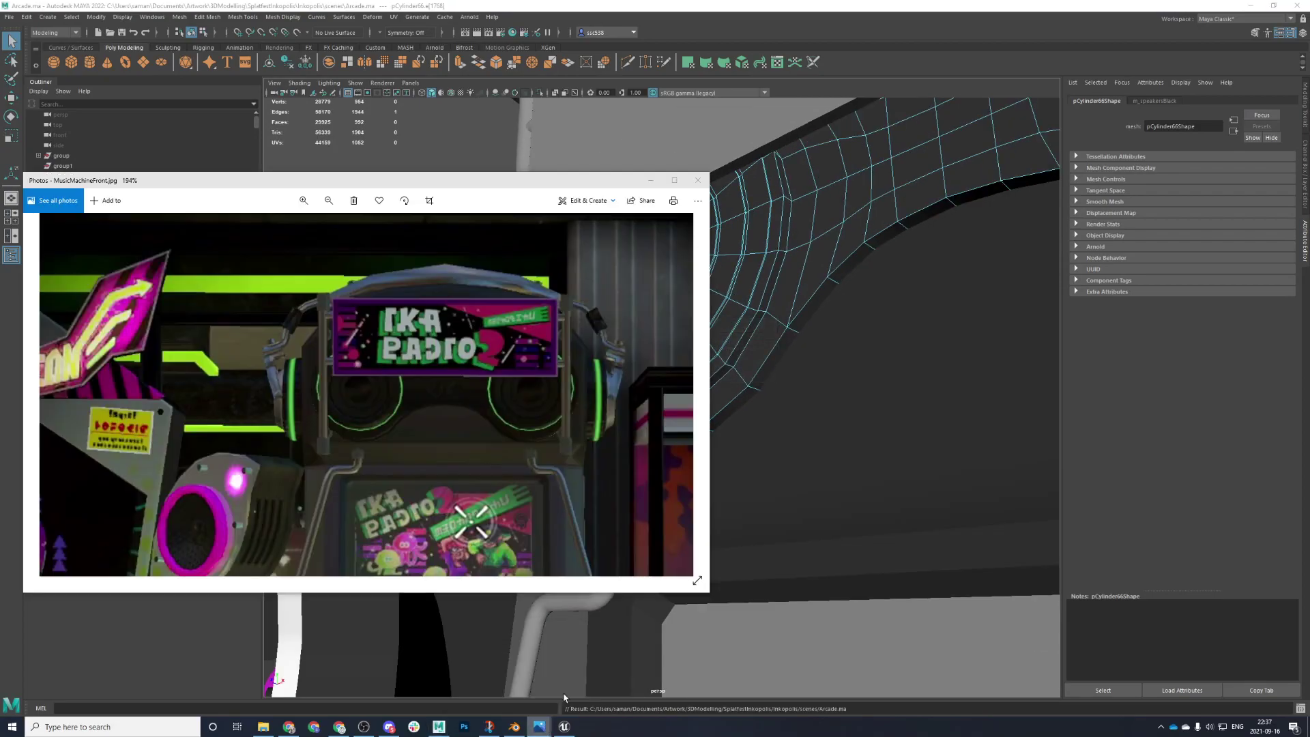
pyautogui.click(695, 4)
# - Return to object mode and move the speaker panel away from the machine into empty space
pyautogui.keyDown('alt'); pyautogui.moveTo(682, 409); pyautogui.dragTo(732, 347); pyautogui.keyUp('alt')
pyautogui.scroll(-3, 693, 415)
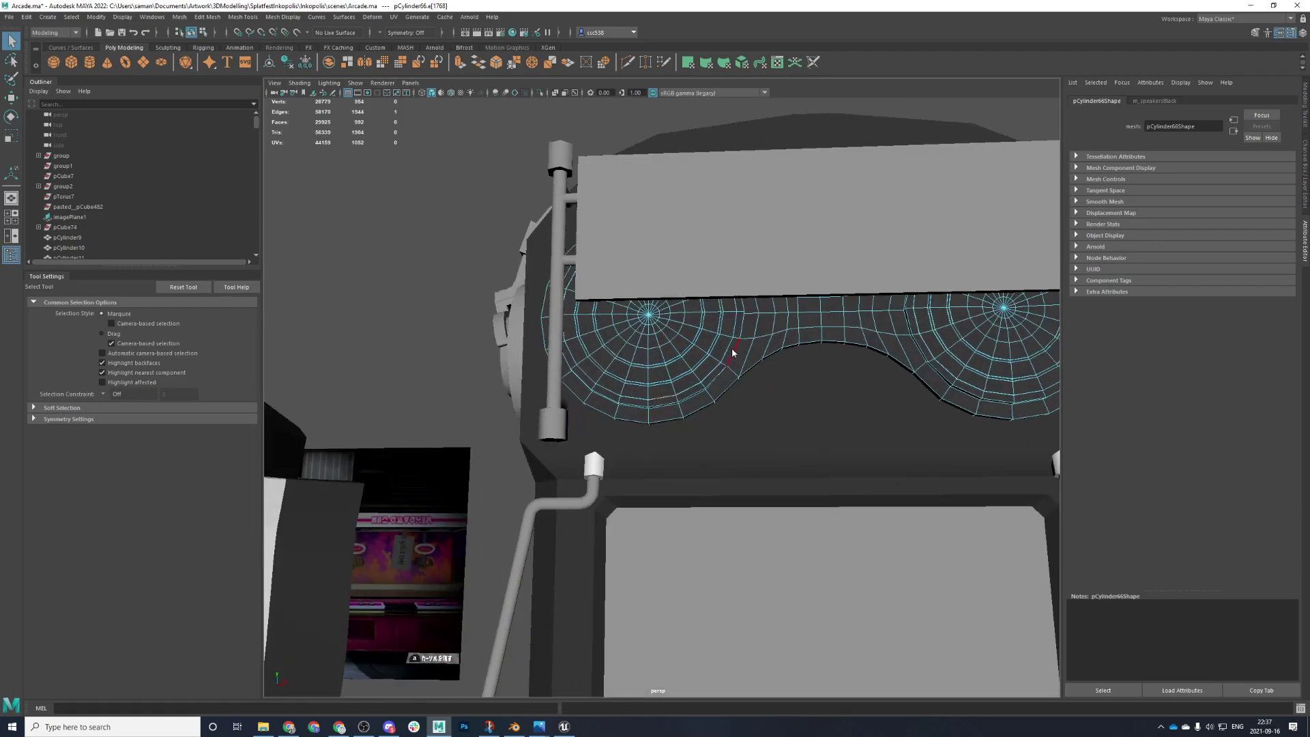
pyautogui.moveTo(731, 347); pyautogui.dragTo(805, 293, button='right')
pyautogui.scroll(-4, 370, 182)
pyautogui.scroll(-5, 620, 281)
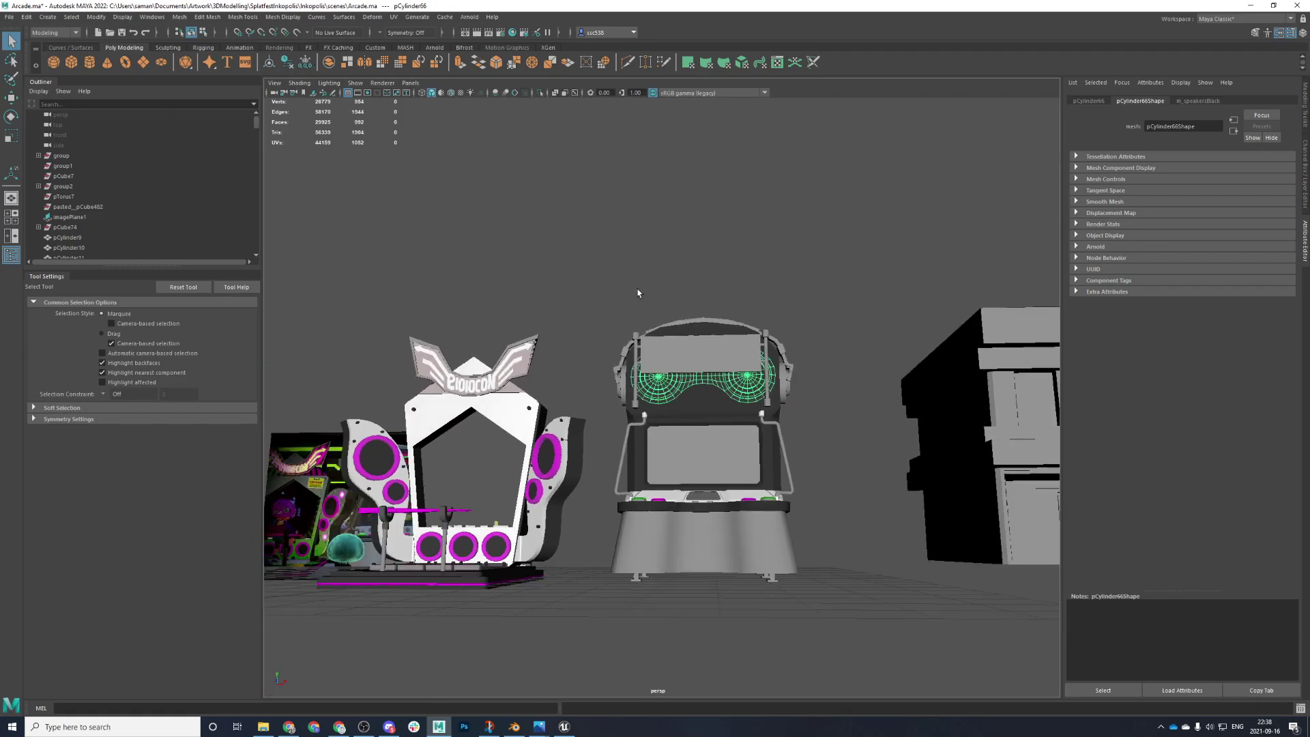
pyautogui.keyDown('alt'); pyautogui.moveTo(620, 281); pyautogui.dragTo(552, 338); pyautogui.keyUp('alt')
pyautogui.press('w')
pyautogui.moveTo(690, 408); pyautogui.dragTo(848, 250)
pyautogui.press('f')
# - Switch the speaker panel to face selection and select one face of a speaker's narrow outer ring
pyautogui.scroll(-4, 871, 423)
pyautogui.keyDown('alt'); pyautogui.moveTo(928, 325); pyautogui.dragTo(573, 550); pyautogui.keyUp('alt')
pyautogui.scroll(7, 474, 561)
pyautogui.scroll(-6, 445, 594)
pyautogui.scroll(7, 718, 472)
pyautogui.scroll(-5, 657, 533)
pyautogui.keyDown('alt'); pyautogui.moveTo(588, 531); pyautogui.dragTo(773, 523, button='middle'); pyautogui.keyUp('alt')
pyautogui.scroll(6, 774, 523)
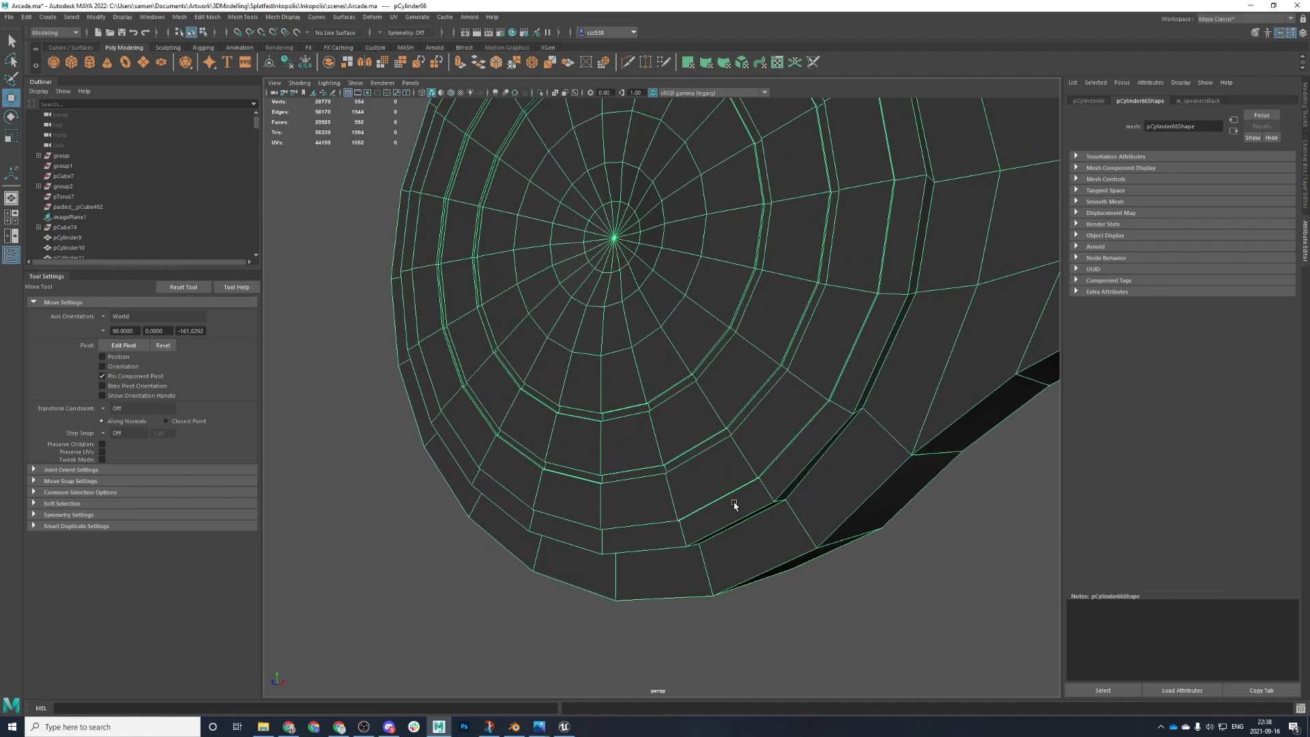
pyautogui.moveTo(645, 450); pyautogui.dragTo(640, 468, button='right')
pyautogui.click(639, 468)
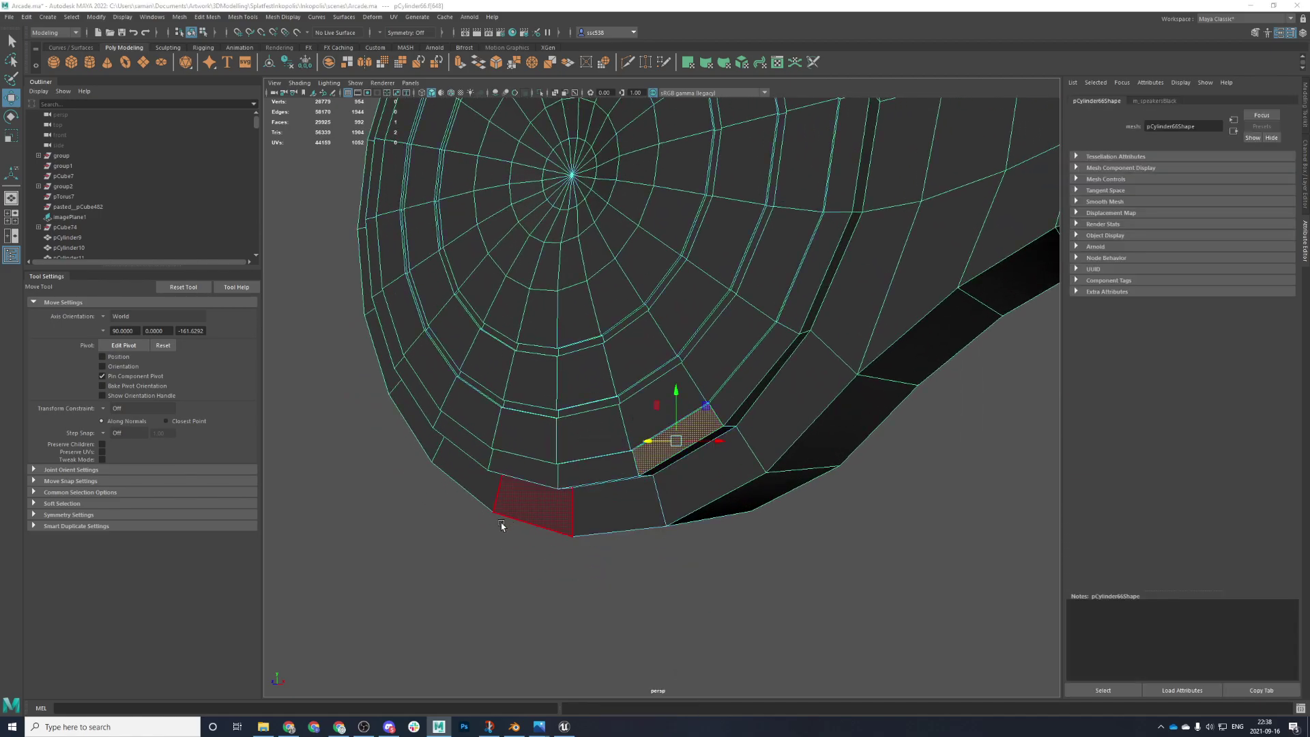
# - Extend the face selection around the full narrow outer ring of the speaker
pyautogui.press('space')
pyautogui.press('f')
pyautogui.press('space')
pyautogui.scroll(-8, 541, 497)
pyautogui.scroll(-3, 579, 496)
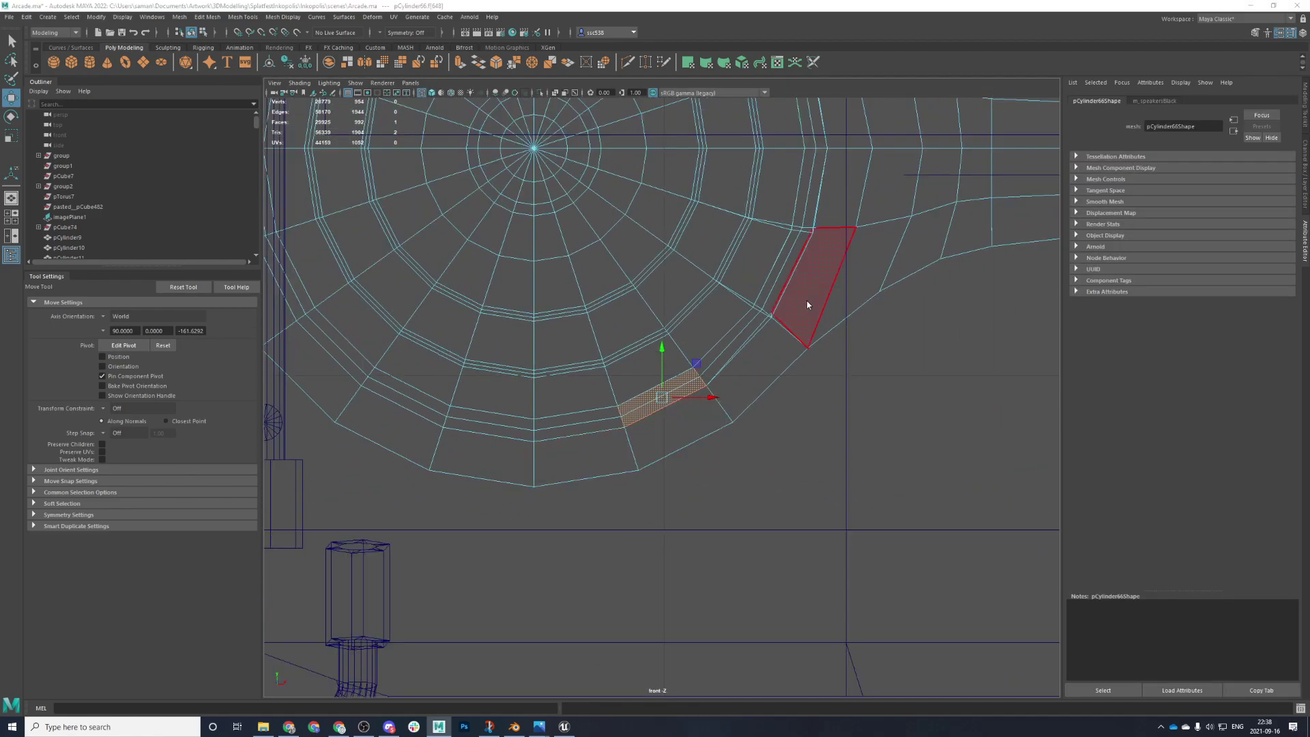
pyautogui.press('space')
pyautogui.press('space')
pyautogui.scroll(6, 789, 375)
pyautogui.moveTo(775, 365)
pyautogui.keyDown('alt'); pyautogui.mouseDown(button='middle')
pyautogui.moveTo(790, 375)
pyautogui.moveTo(776, 452)
pyautogui.mouseUp(button='middle'); pyautogui.keyUp('alt')
pyautogui.scroll(-4, 776, 452)
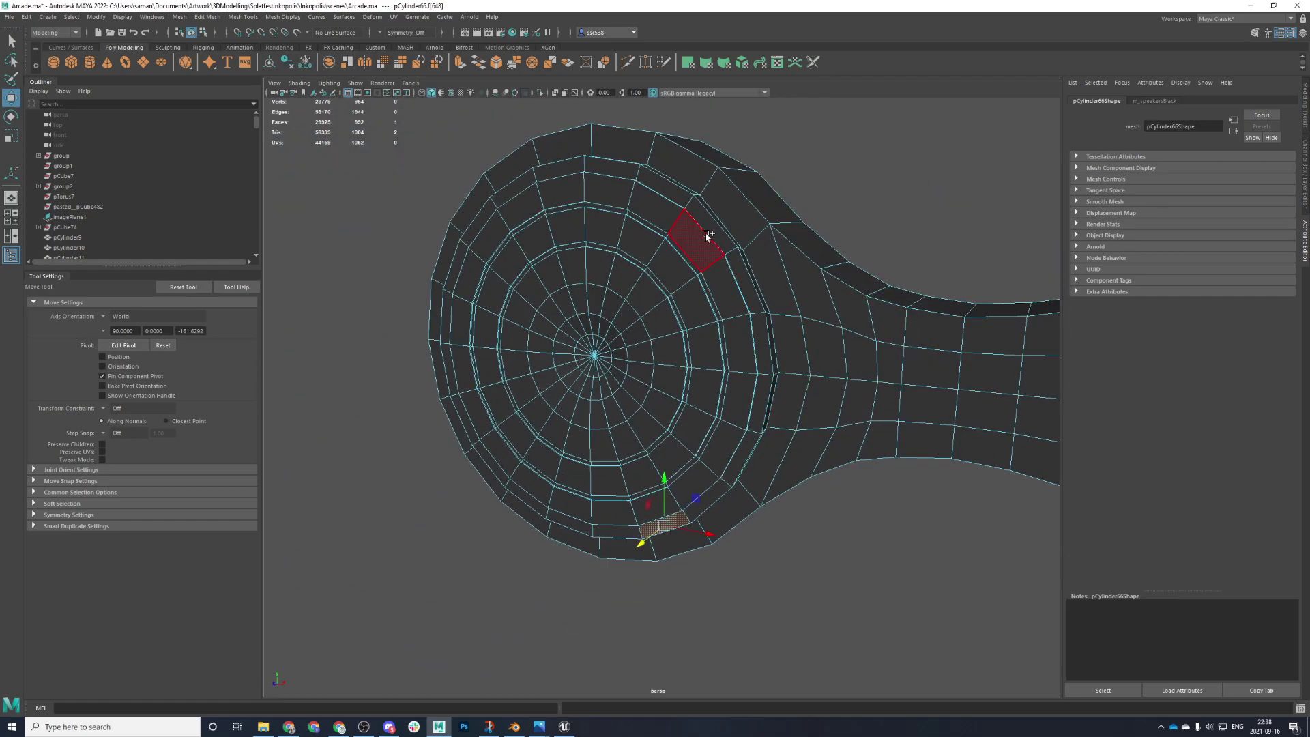
pyautogui.keyDown('shift'); pyautogui.doubleClick(685, 202); pyautogui.keyUp('shift')
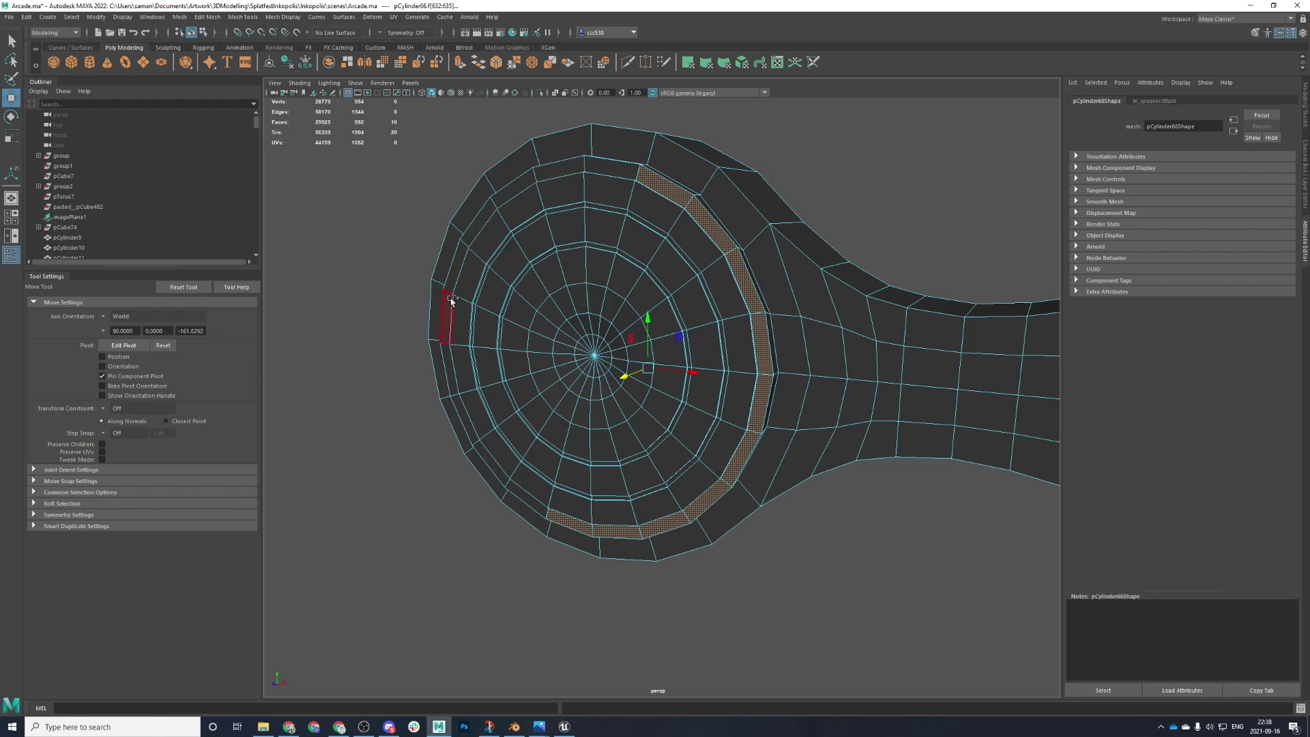
pyautogui.keyDown('shift'); pyautogui.doubleClick(606, 171); pyautogui.keyUp('shift')
pyautogui.keyDown('alt'); pyautogui.moveTo(605, 227); pyautogui.dragTo(707, 252); pyautogui.keyUp('alt')
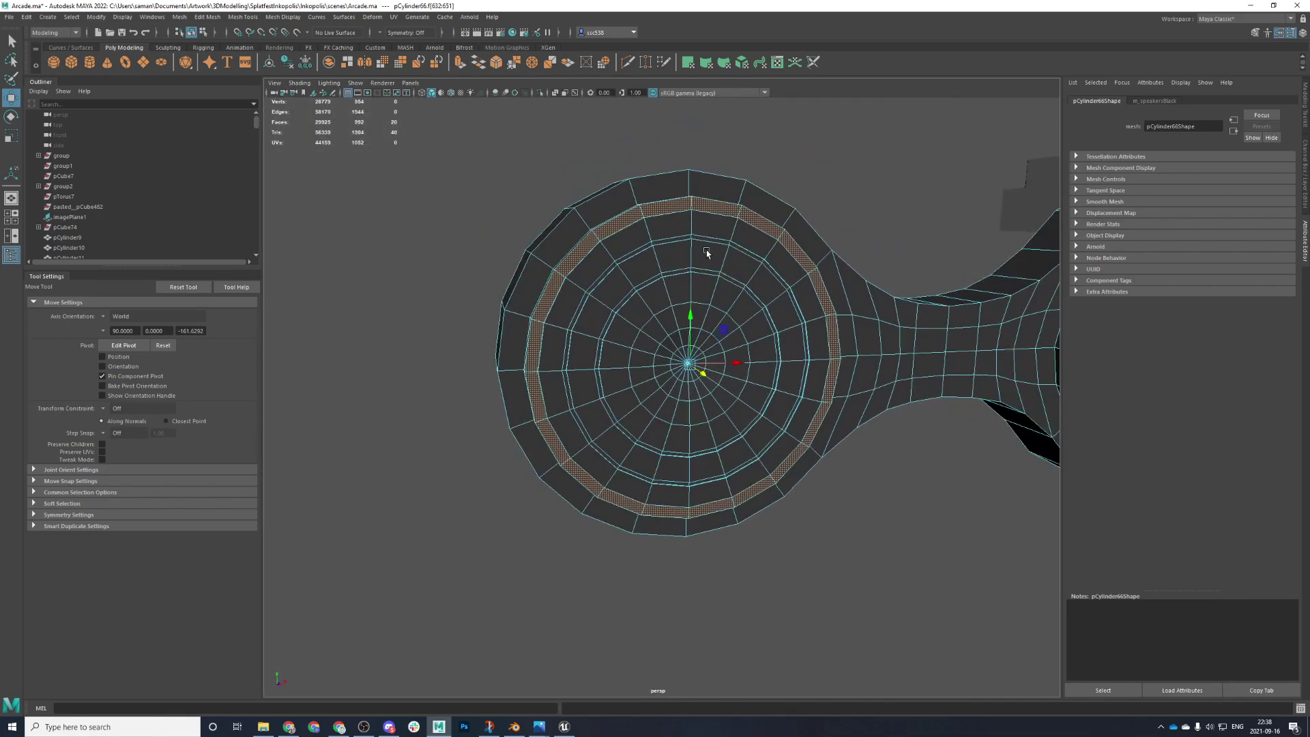
# - Check the ring selection in the front view and delete the selected ring faces
pyautogui.scroll(-8, 737, 403)
pyautogui.scroll(3, 748, 439)
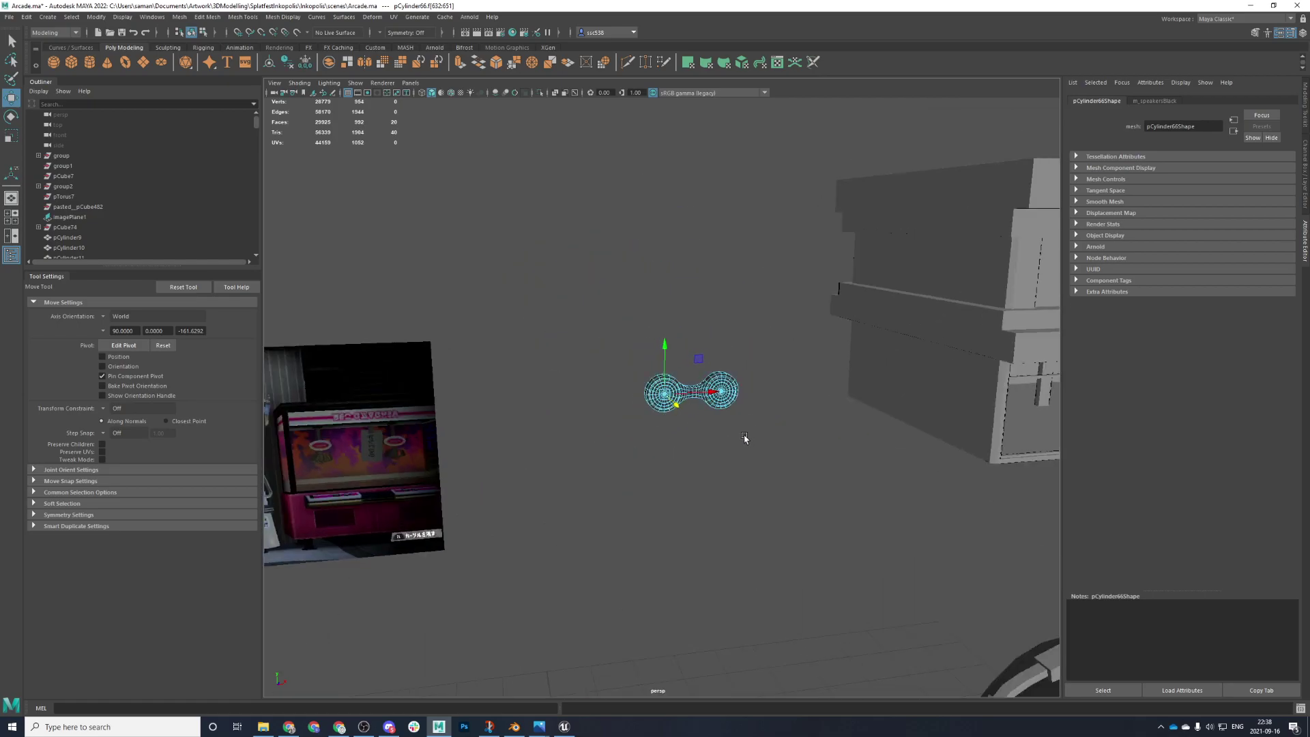
pyautogui.scroll(2, 713, 457)
pyautogui.press('space')
pyautogui.press('space')
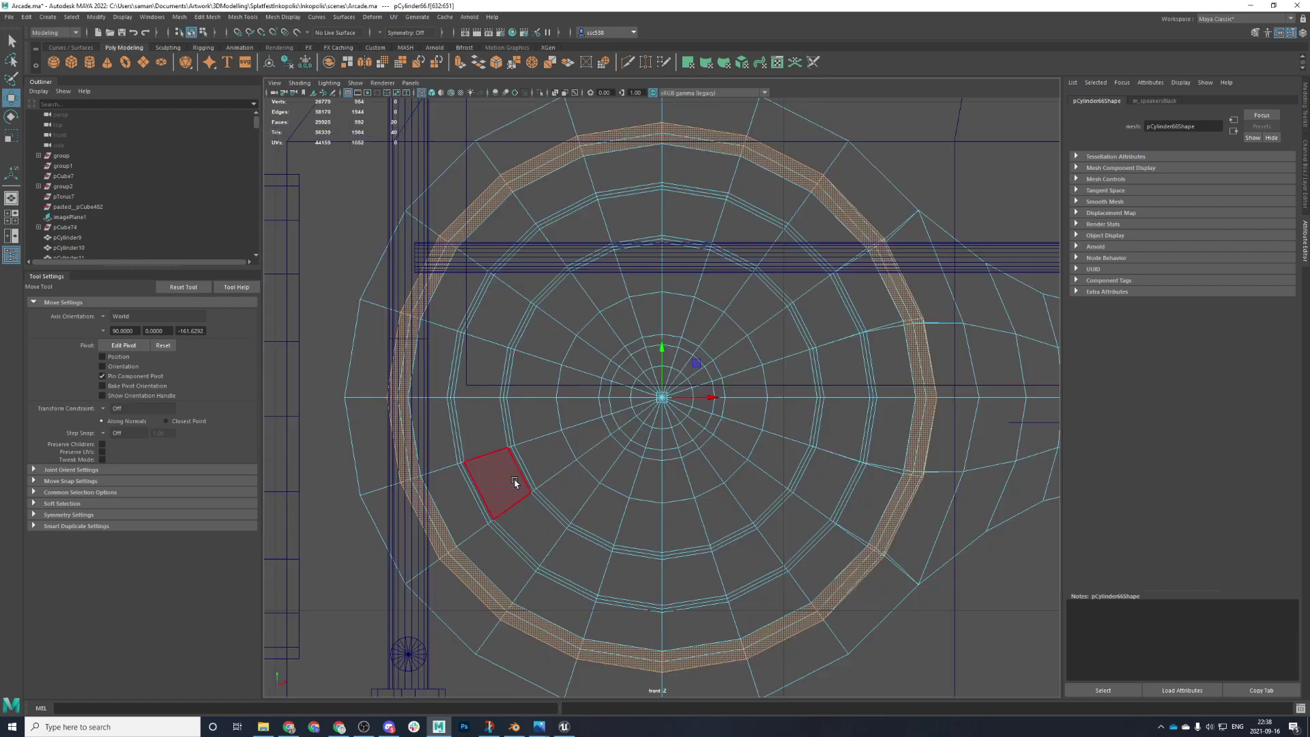
pyautogui.press('space')
pyautogui.press('space')
pyautogui.moveTo(770, 409)
pyautogui.keyDown('alt'); pyautogui.mouseDown()
pyautogui.moveTo(685, 397)
pyautogui.moveTo(758, 425)
pyautogui.moveTo(775, 402)
pyautogui.moveTo(750, 405)
pyautogui.mouseUp(); pyautogui.keyUp('alt')
pyautogui.press('Delete')
# - Delete the leftover faces between the speaker disc and the panel rim, leaving an open gap around the disc
pyautogui.press('space')
pyautogui.press('space')
pyautogui.press('f')
pyautogui.scroll(-7, 744, 298)
pyautogui.scroll(-5, 724, 317)
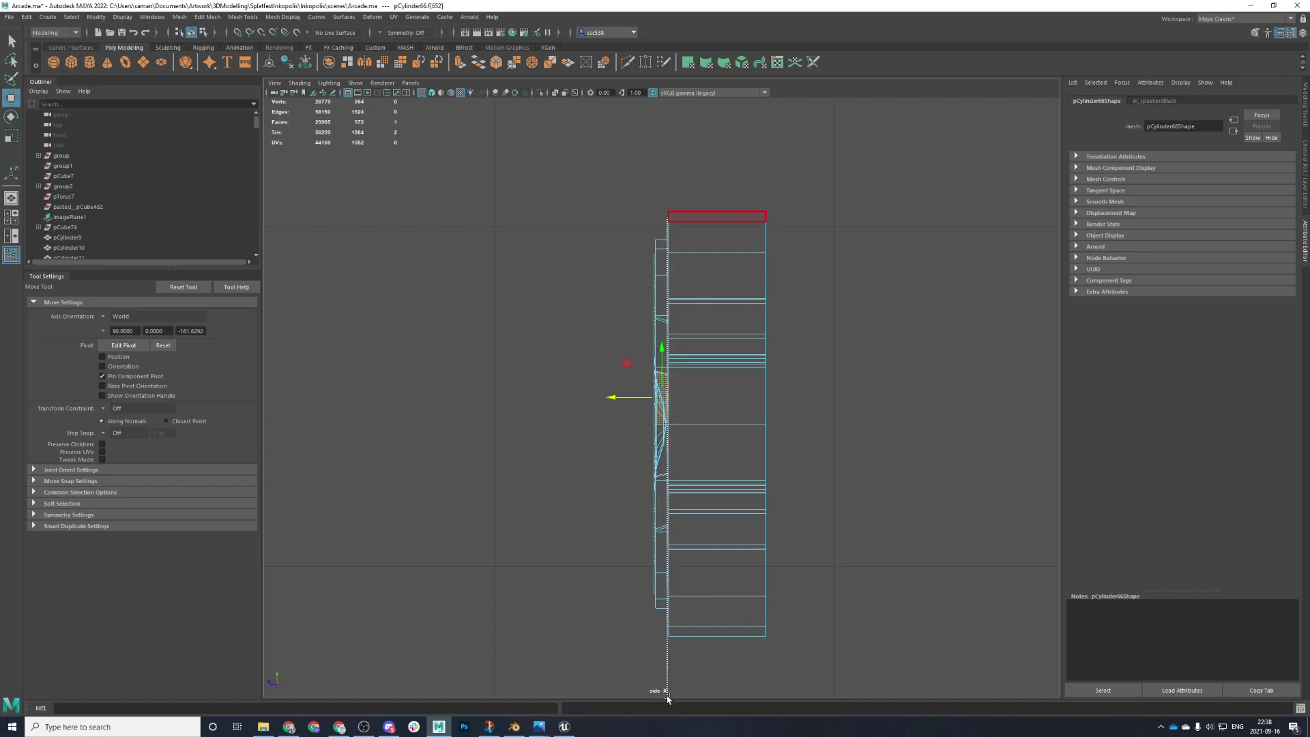
pyautogui.press('space')
pyautogui.moveTo(784, 295); pyautogui.dragTo(784, 263)
pyautogui.moveTo(778, 341)
pyautogui.keyDown('alt'); pyautogui.mouseDown()
pyautogui.moveTo(810, 367)
pyautogui.moveTo(866, 354)
pyautogui.moveTo(846, 437)
pyautogui.moveTo(866, 497)
pyautogui.moveTo(684, 468)
pyautogui.moveTo(538, 498)
pyautogui.moveTo(648, 476)
pyautogui.moveTo(491, 491)
pyautogui.moveTo(468, 477)
pyautogui.moveTo(545, 439)
pyautogui.moveTo(432, 503)
pyautogui.moveTo(557, 564)
pyautogui.moveTo(535, 520)
pyautogui.moveTo(482, 482)
pyautogui.mouseUp(); pyautogui.keyUp('alt')
pyautogui.press('4')
pyautogui.press('5')
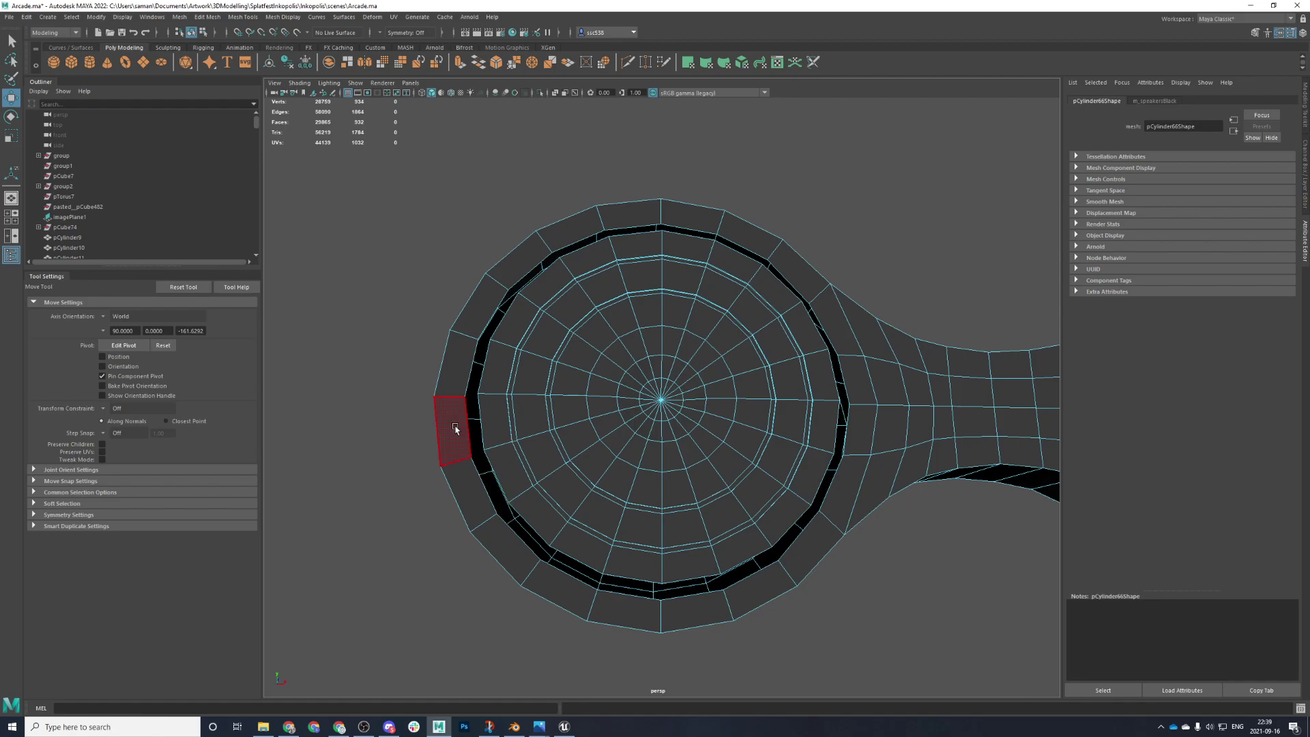
# - Select all vertices of the detached speaker disc in the top view
pyautogui.press('space')
pyautogui.press('space')
pyautogui.scroll(-6, 521, 239)
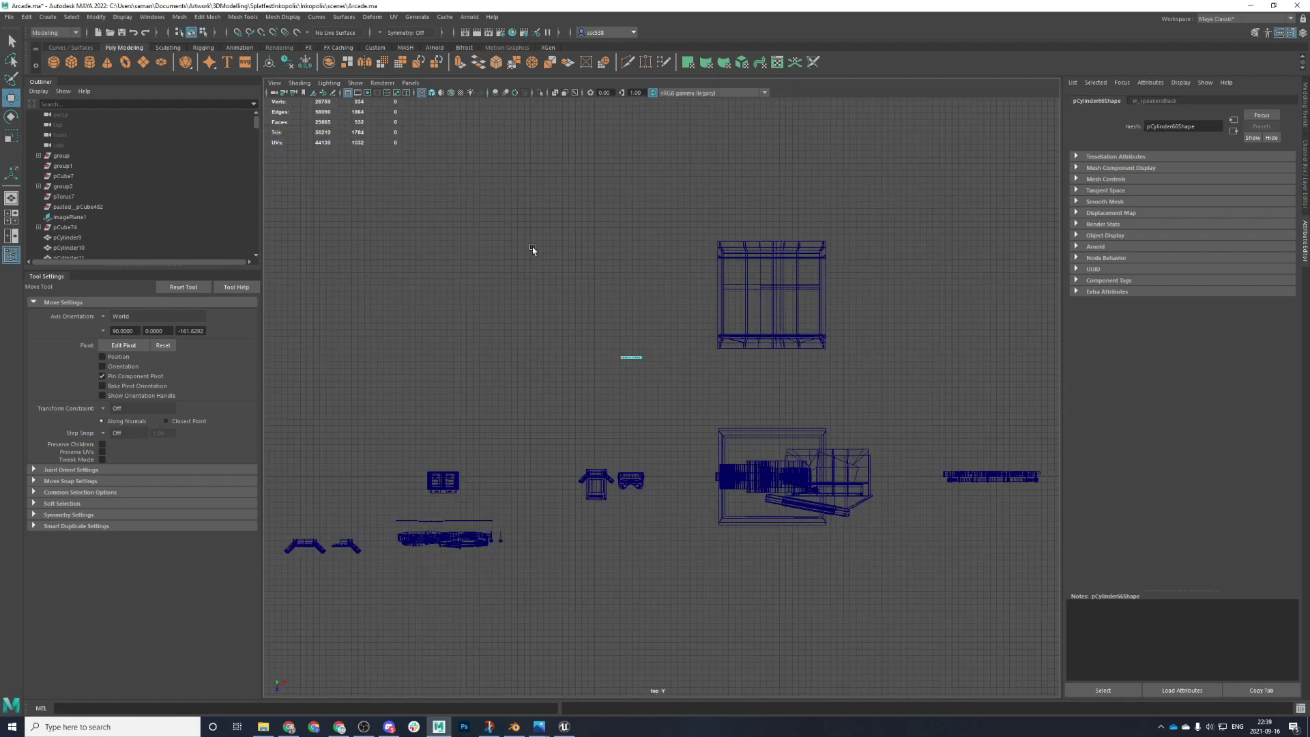
pyautogui.press('f')
pyautogui.scroll(-8, 532, 456)
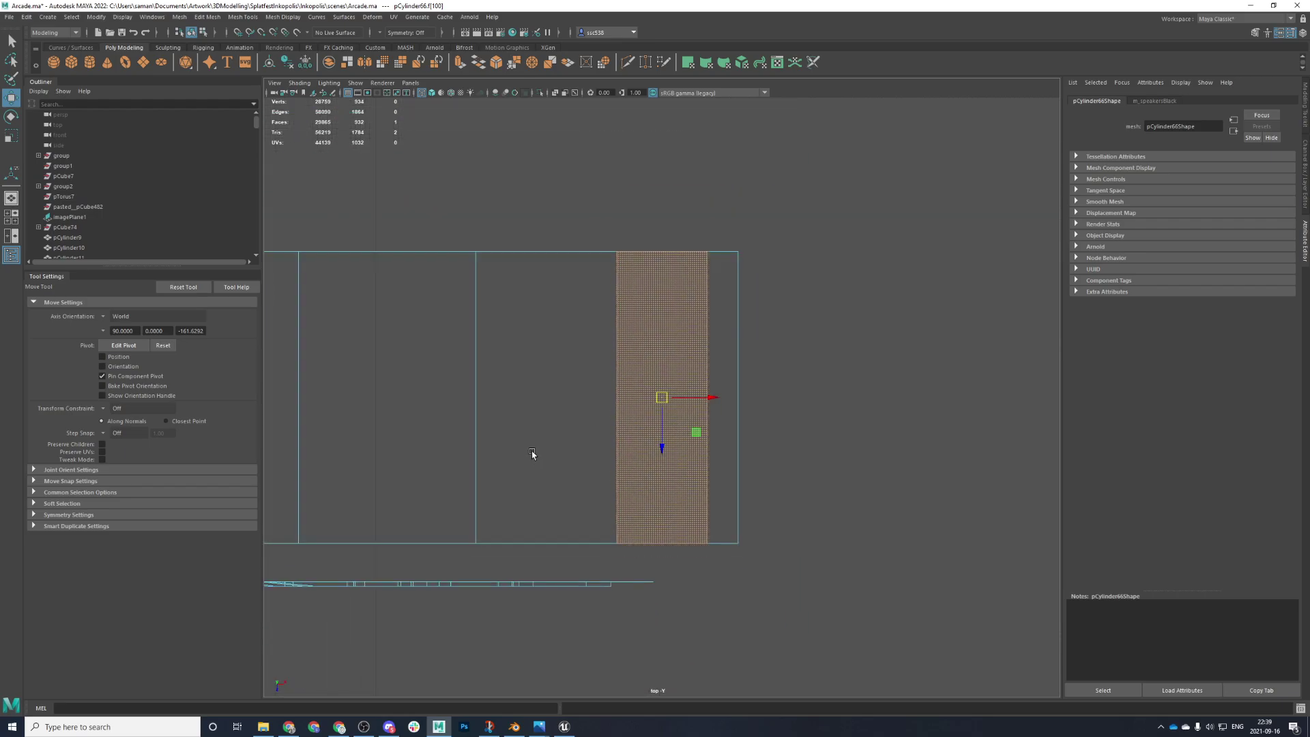
pyautogui.keyDown('alt'); pyautogui.moveTo(552, 459); pyautogui.dragTo(1053, 392, button='middle'); pyautogui.keyUp('alt')
pyautogui.scroll(4, 881, 463)
pyautogui.keyDown('alt'); pyautogui.moveTo(484, 402); pyautogui.dragTo(627, 492, button='middle'); pyautogui.keyUp('alt')
pyautogui.scroll(-1, 627, 492)
pyautogui.moveTo(426, 383); pyautogui.dragTo(376, 381, button='right')
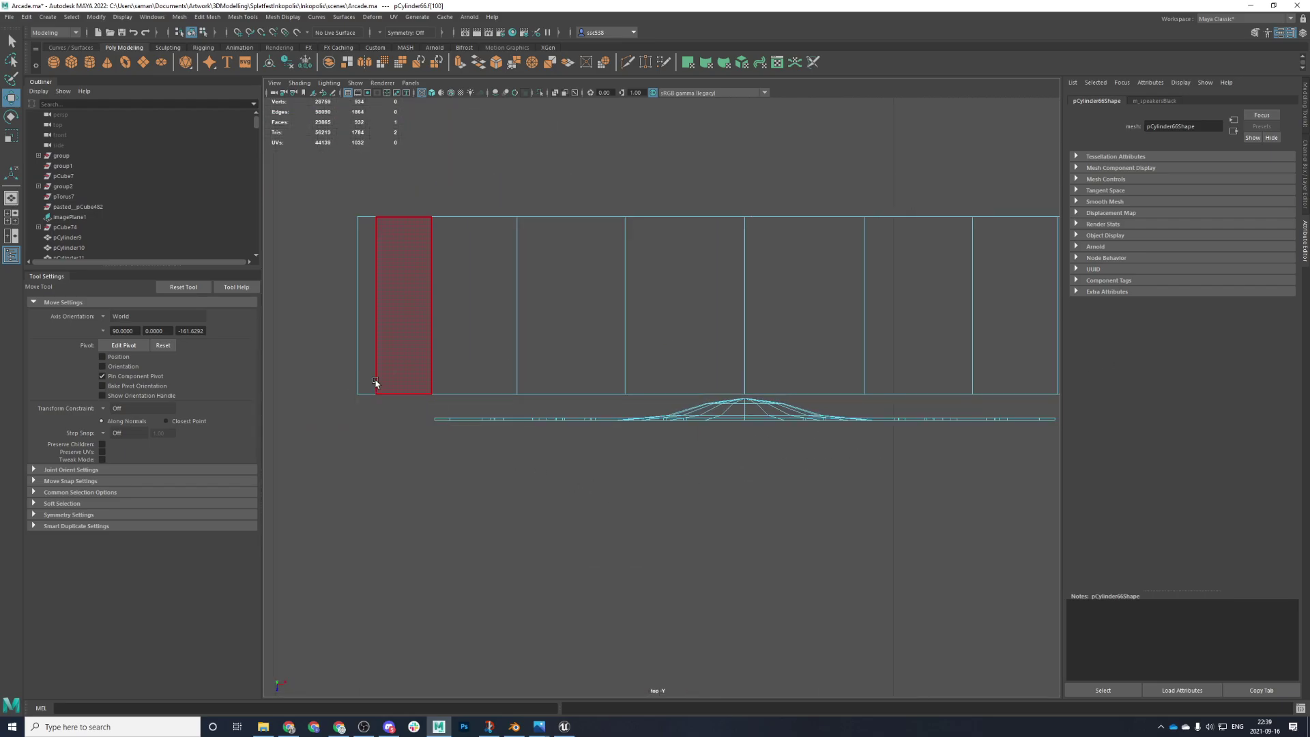
pyautogui.click(1030, 508)
pyautogui.scroll(-1, 1014, 463)
pyautogui.moveTo(491, 395); pyautogui.dragTo(491, 396)
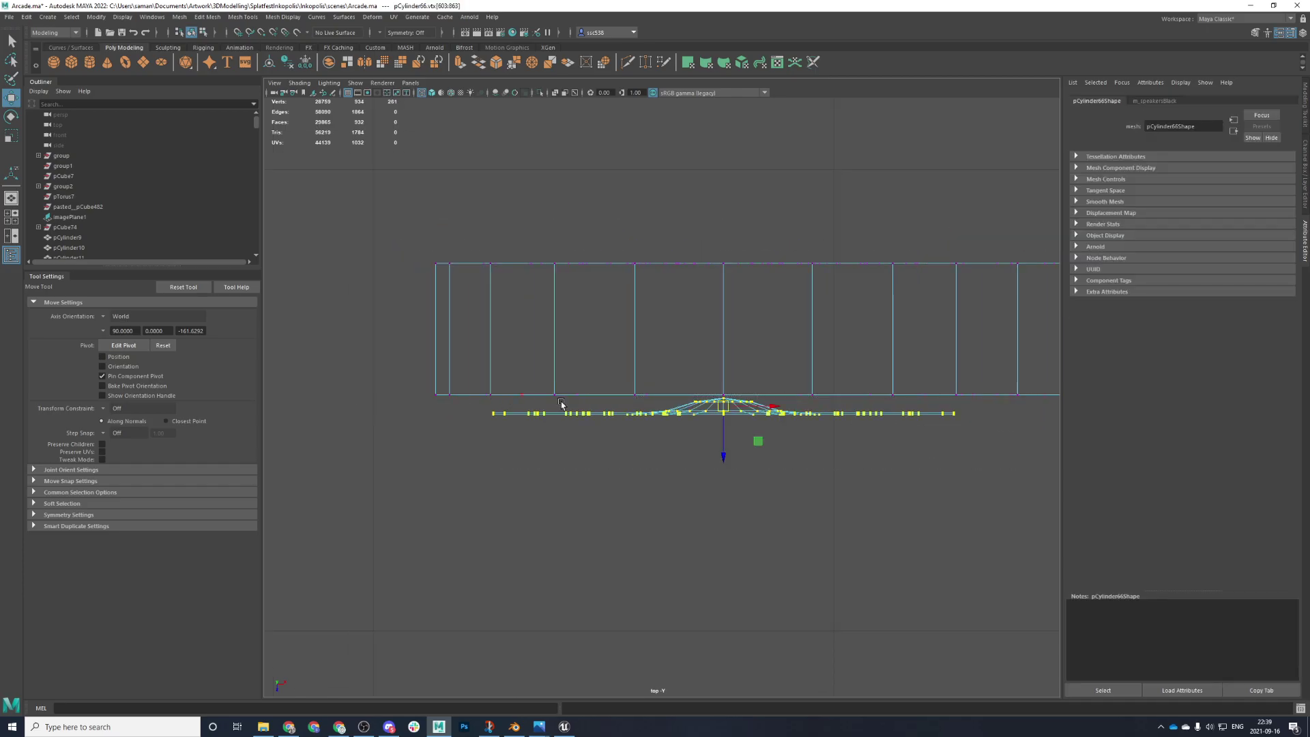
# - Move the disc's vertices back along the depth axis until they are flush with the panel's front face
pyautogui.moveTo(723, 463); pyautogui.dragTo(727, 447)
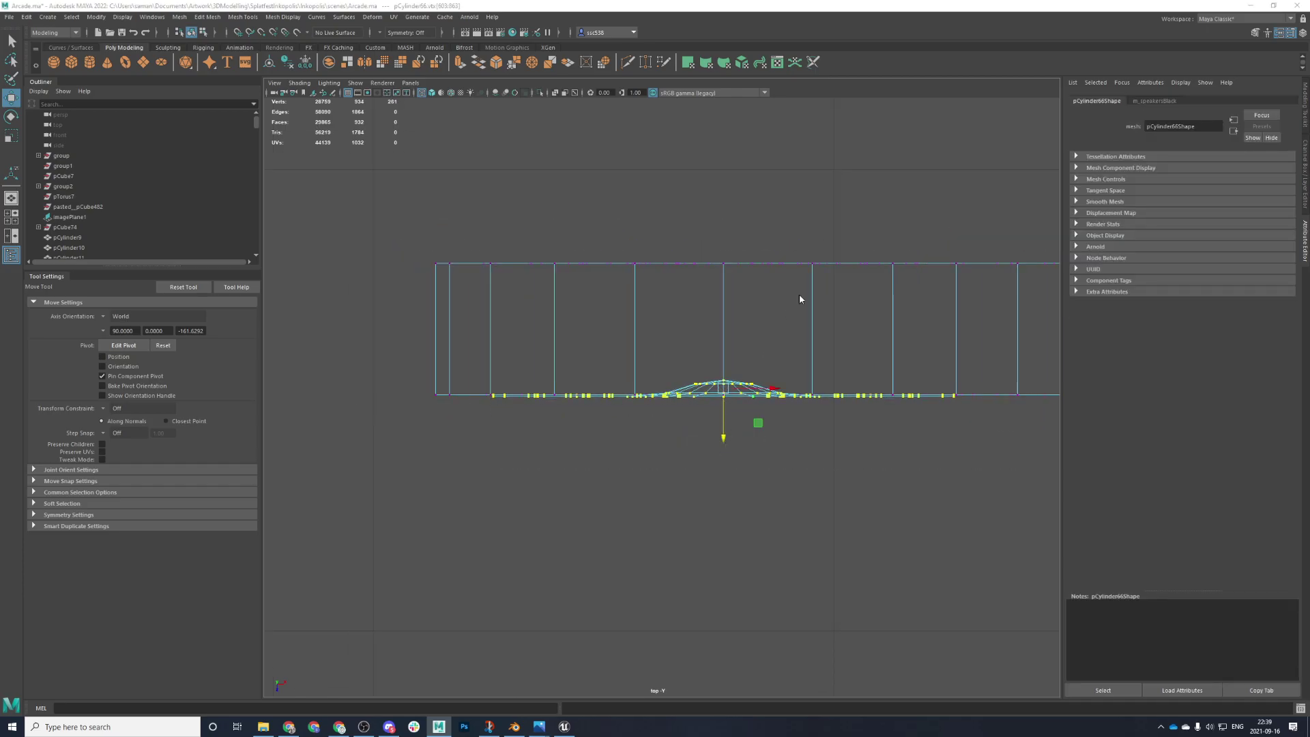
pyautogui.press('space')
pyautogui.press('space')
pyautogui.keyDown('alt'); pyautogui.moveTo(791, 387); pyautogui.dragTo(693, 399); pyautogui.keyUp('alt')
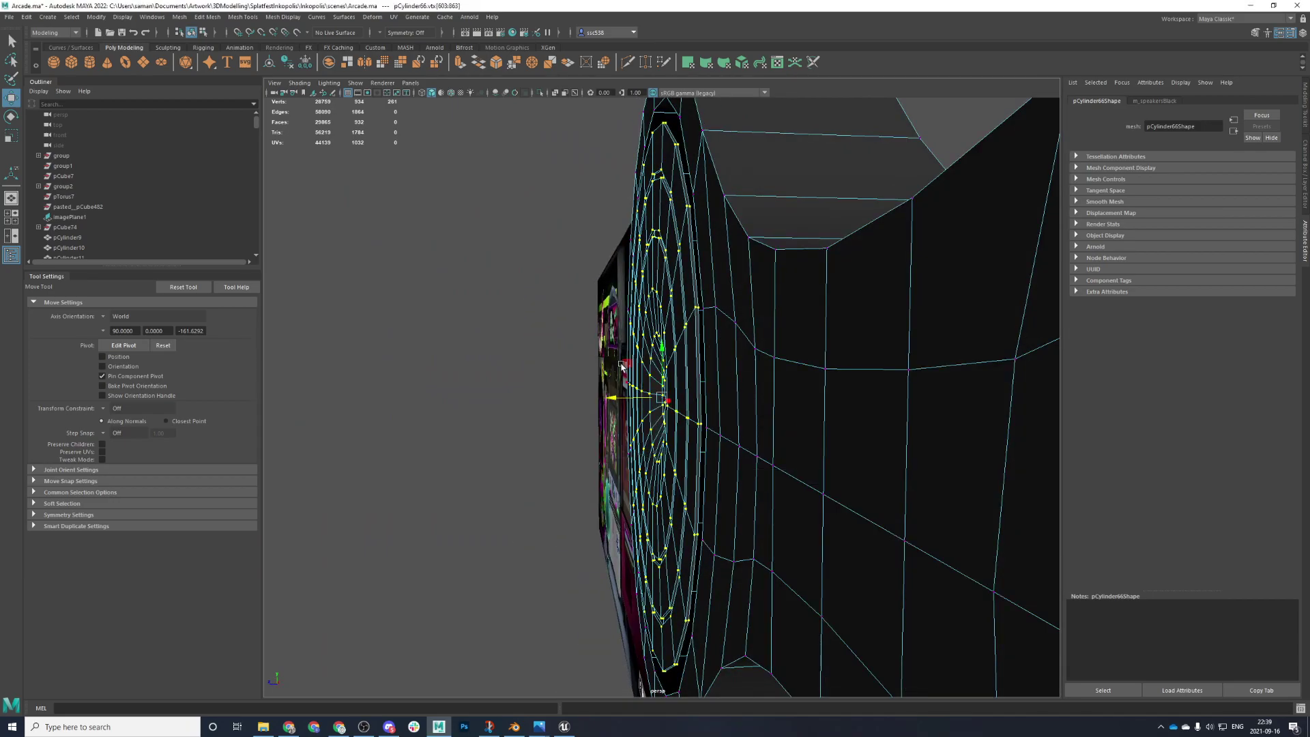
pyautogui.press('space')
pyautogui.press('space')
pyautogui.moveTo(664, 447); pyautogui.dragTo(666, 440)
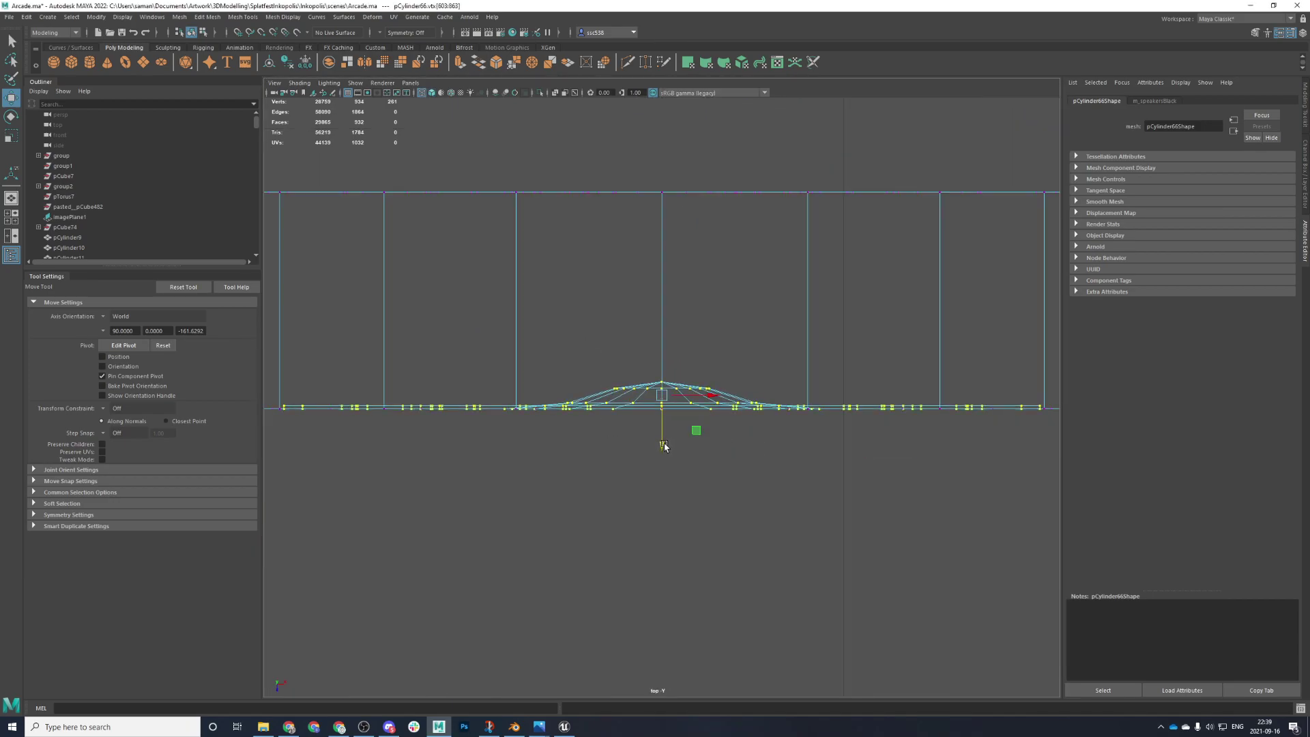
# - Bridge one pair of facing edges across the gap between the left speaker disc and the panel rim
pyautogui.press('space')
pyautogui.press('space')
pyautogui.moveTo(857, 334)
pyautogui.keyDown('alt'); pyautogui.mouseDown()
pyautogui.moveTo(921, 330)
pyautogui.moveTo(930, 316)
pyautogui.moveTo(854, 336)
pyautogui.mouseUp(); pyautogui.keyUp('alt')
pyautogui.click(917, 320)
pyautogui.click(818, 331)
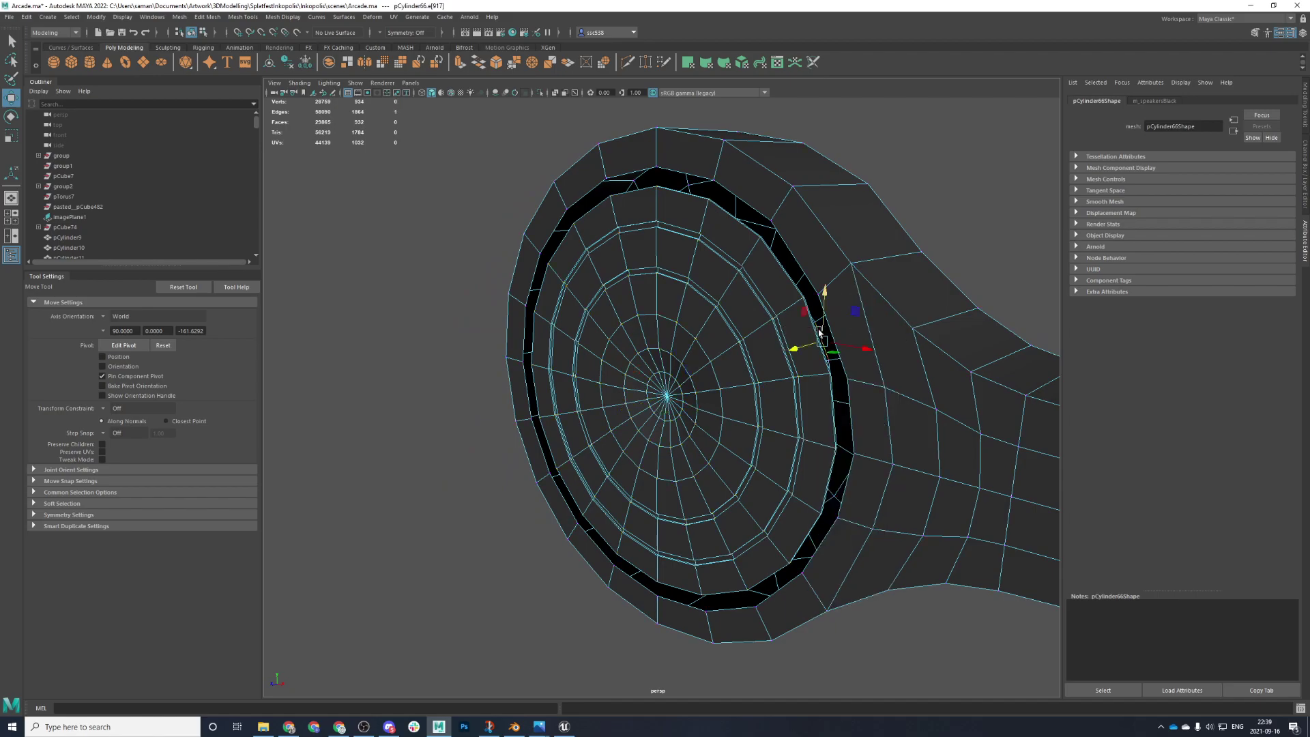
pyautogui.keyDown('alt'); pyautogui.moveTo(857, 327); pyautogui.dragTo(768, 396, button='middle'); pyautogui.keyUp('alt')
pyautogui.scroll(5, 769, 397)
pyautogui.click(713, 348)
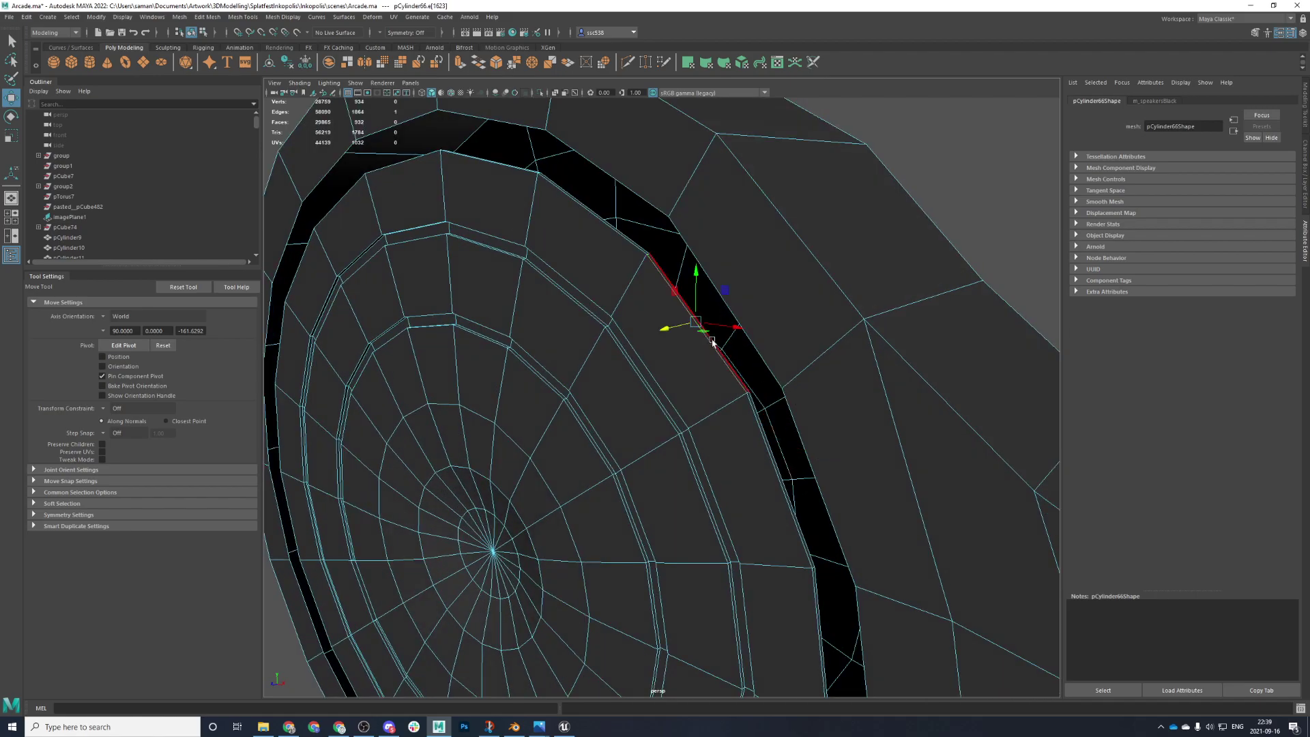
pyautogui.keyDown('shift'); pyautogui.click(696, 255); pyautogui.keyUp('shift')
pyautogui.click(207, 17)
pyautogui.click(219, 58)
pyautogui.scroll(-5, 802, 429)
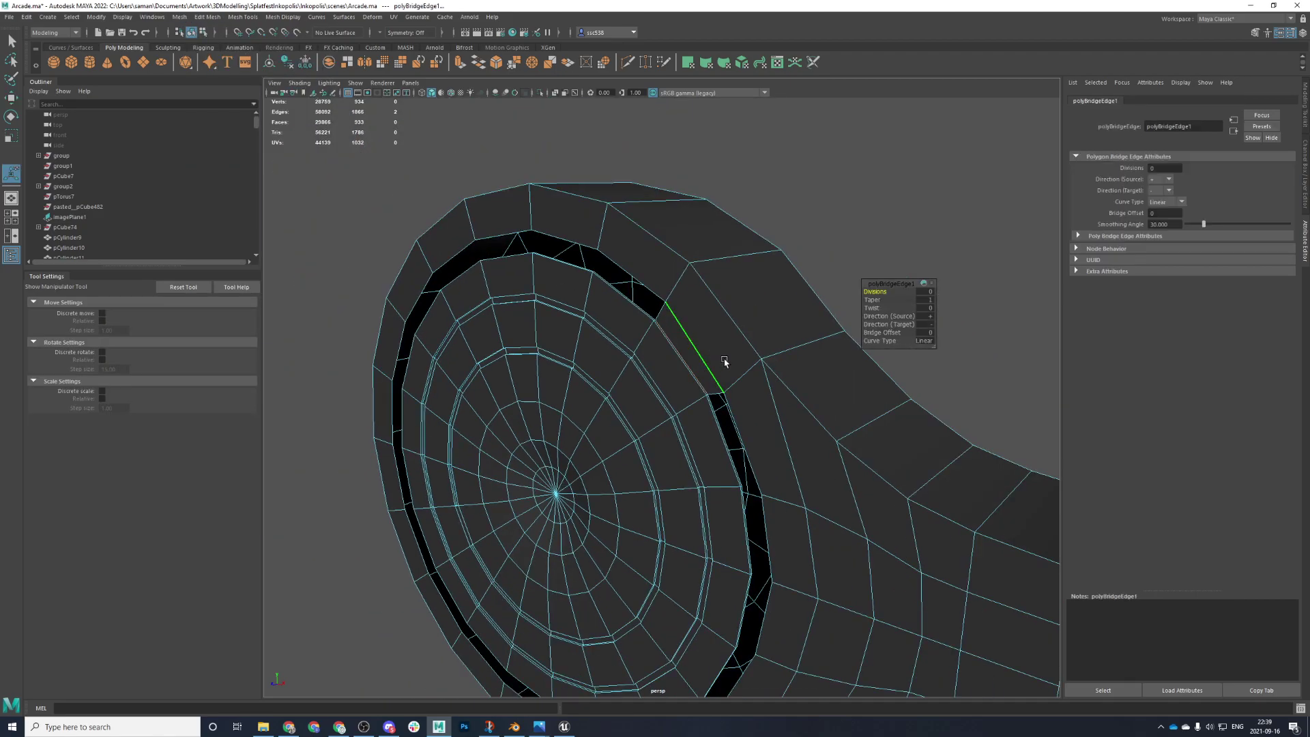
# - Select the border edges of the remaining gap around the disc and fill the hole
pyautogui.click(804, 427)
pyautogui.scroll(3, 771, 421)
pyautogui.keyDown('alt'); pyautogui.moveTo(807, 430); pyautogui.dragTo(887, 430); pyautogui.keyUp('alt')
pyautogui.doubleClick(815, 409)
pyautogui.press('g')
pyautogui.scroll(-3, 757, 375)
pyautogui.press('space')
pyautogui.press('space')
pyautogui.scroll(-2, 723, 324)
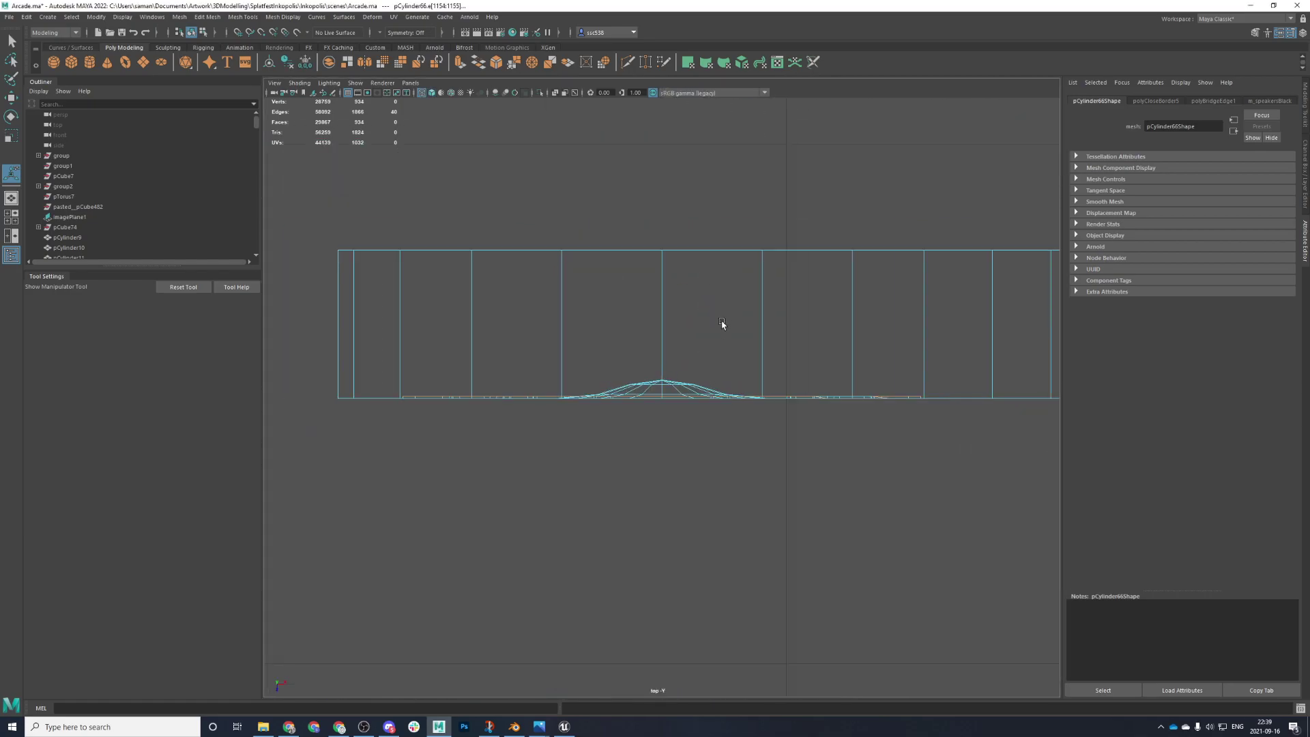
# - Use Multi-Cut to connect the disc's spoke vertices to the matching rim vertices across the upper part of the filled ring
pyautogui.keyDown('alt'); pyautogui.moveTo(923, 172); pyautogui.dragTo(790, 222); pyautogui.keyUp('alt')
pyautogui.keyDown('shift'); pyautogui.moveTo(791, 196); pyautogui.dragTo(744, 195, button='right'); pyautogui.keyUp('shift')
pyautogui.keyDown('alt'); pyautogui.moveTo(740, 201); pyautogui.dragTo(687, 311); pyautogui.keyUp('alt')
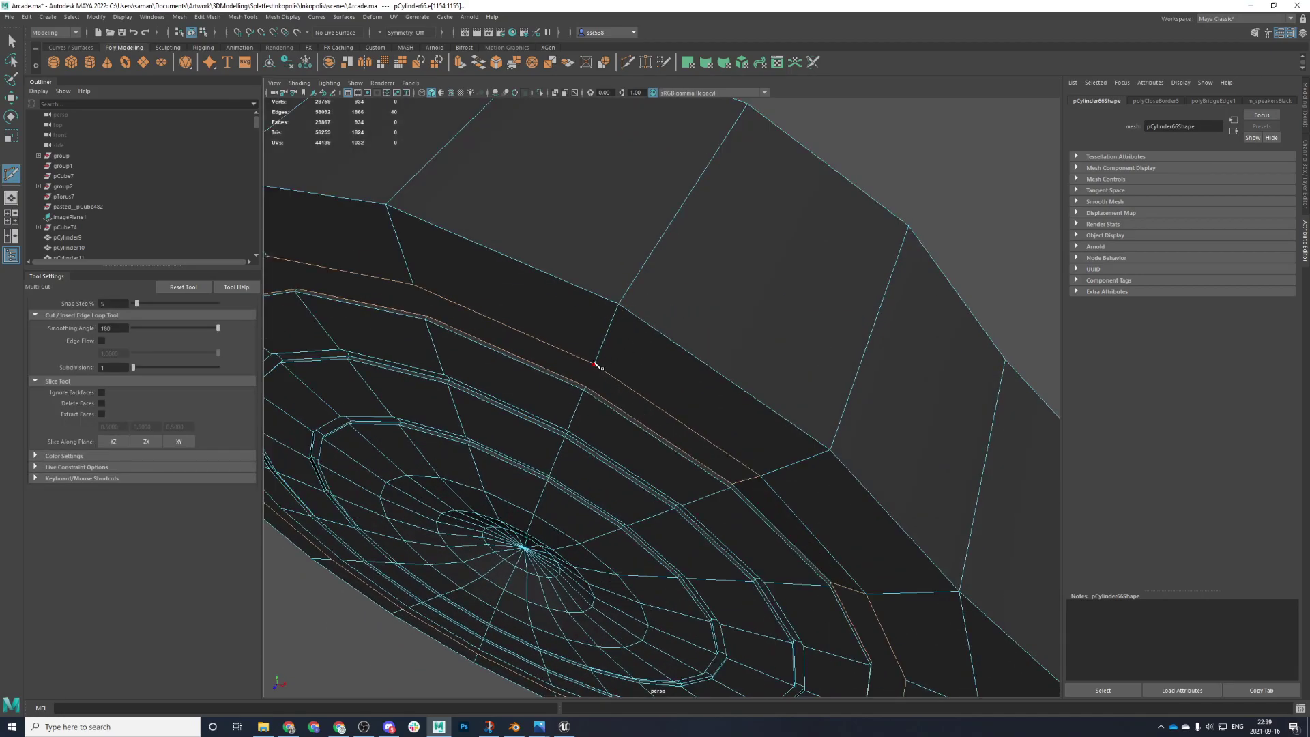
pyautogui.click(590, 388)
pyautogui.press('Return')
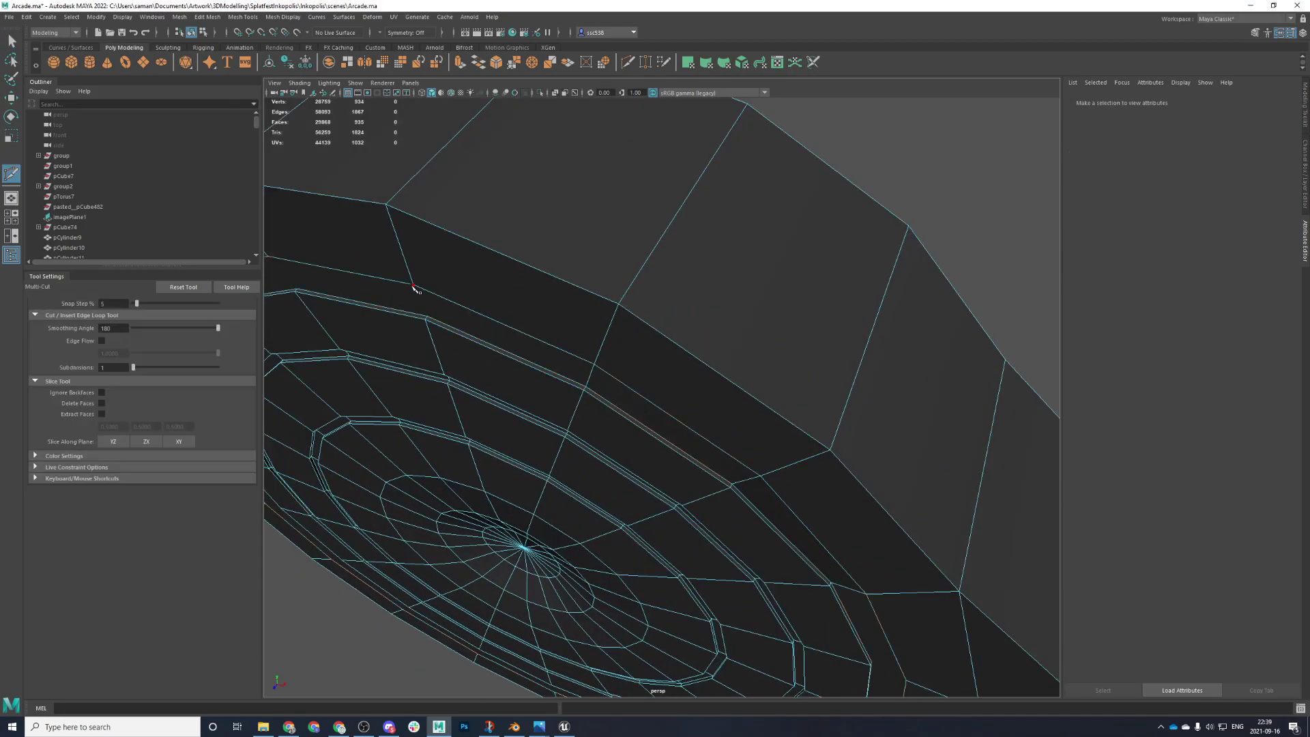
pyautogui.click(428, 319)
pyautogui.press('q')
pyautogui.keyDown('alt'); pyautogui.moveTo(512, 327); pyautogui.dragTo(778, 369); pyautogui.keyUp('alt')
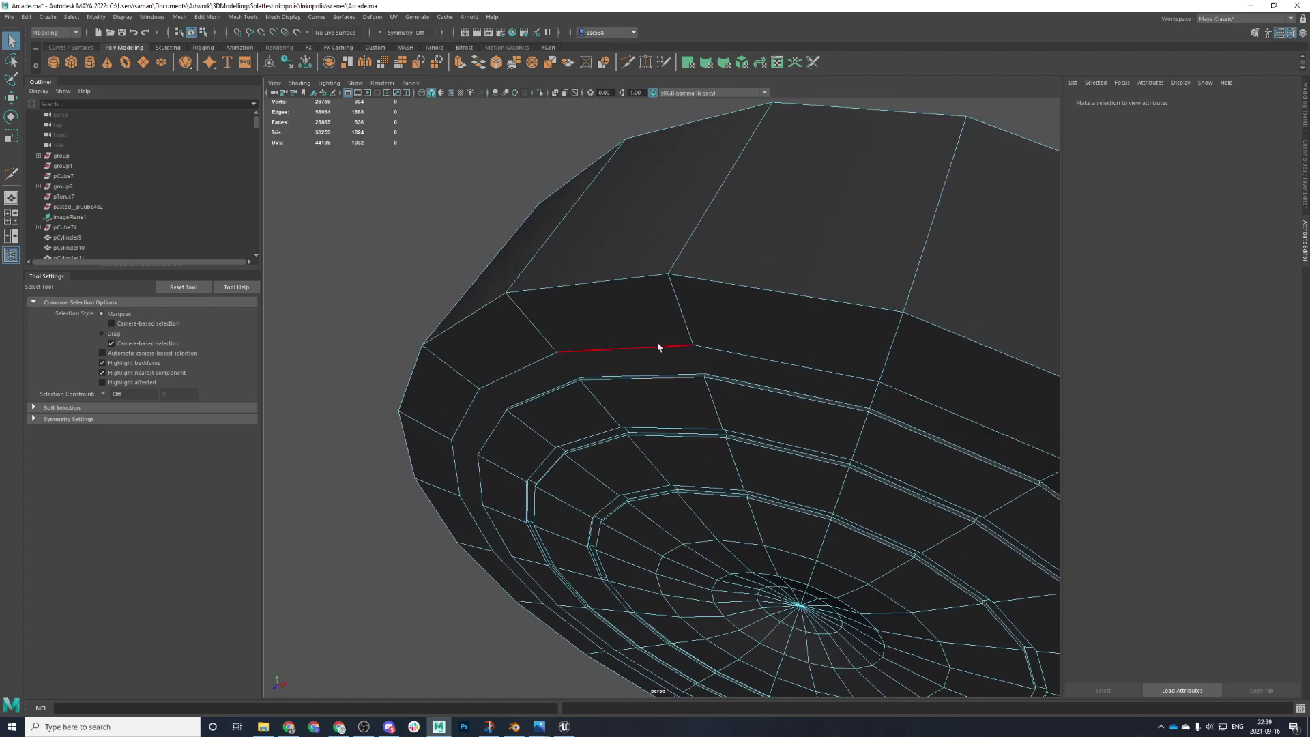
pyautogui.press('g')
pyautogui.click(705, 374)
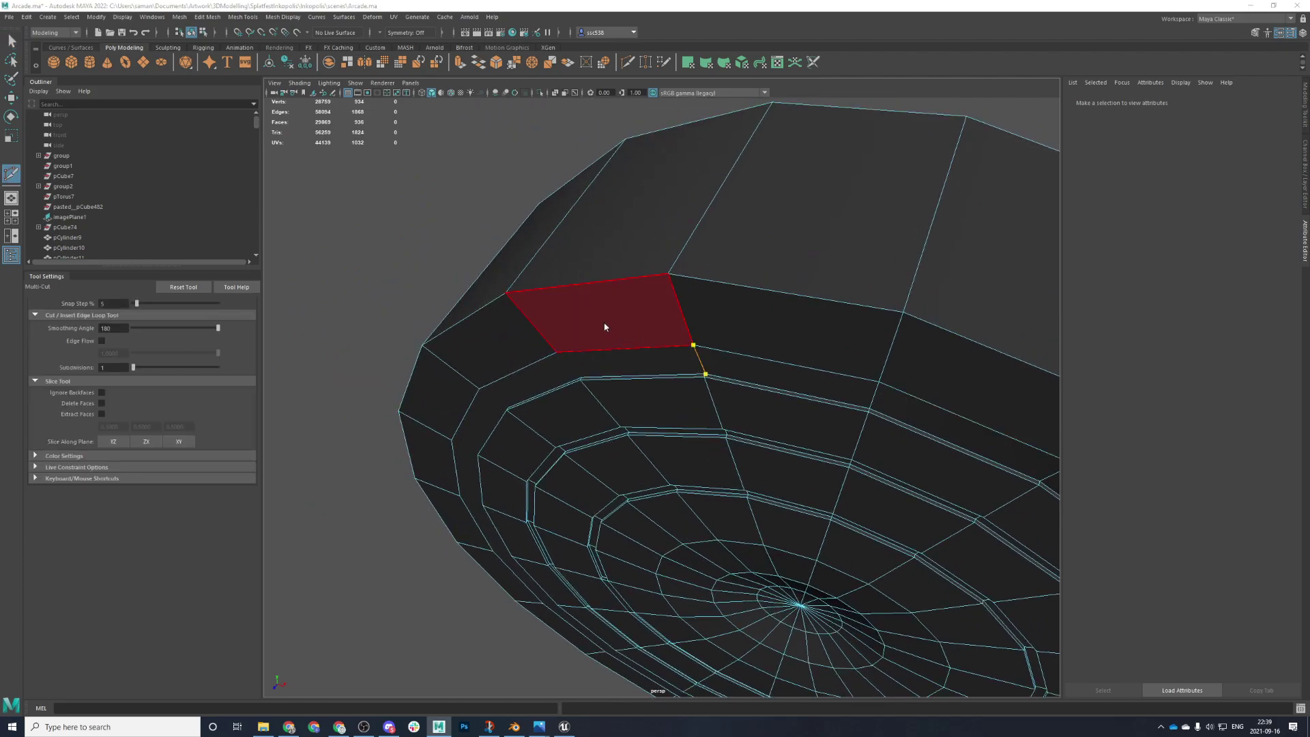
pyautogui.press('space')
pyautogui.click(575, 316)
pyautogui.press('Return')
# - Continue the Multi-Cut spoke cuts between disc and rim along the upper-left part of the filled ring
pyautogui.scroll(3, 436, 276)
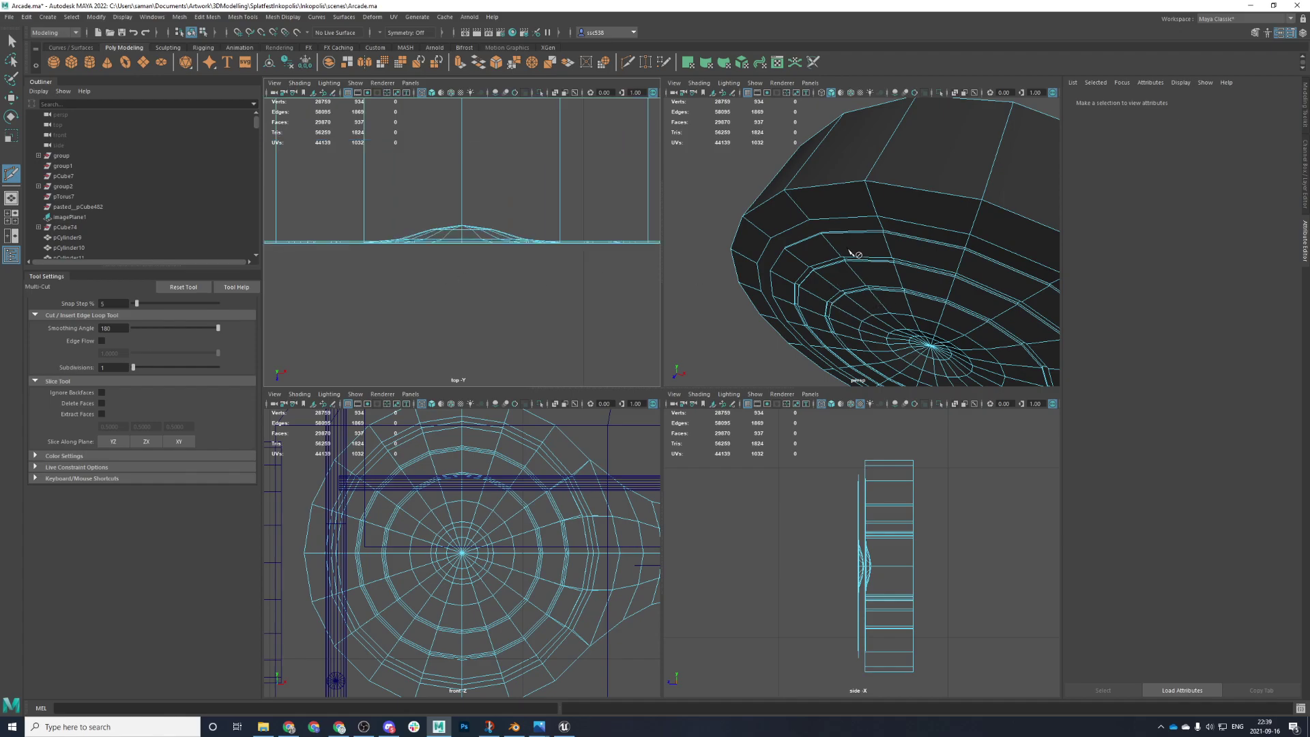
pyautogui.click(819, 225)
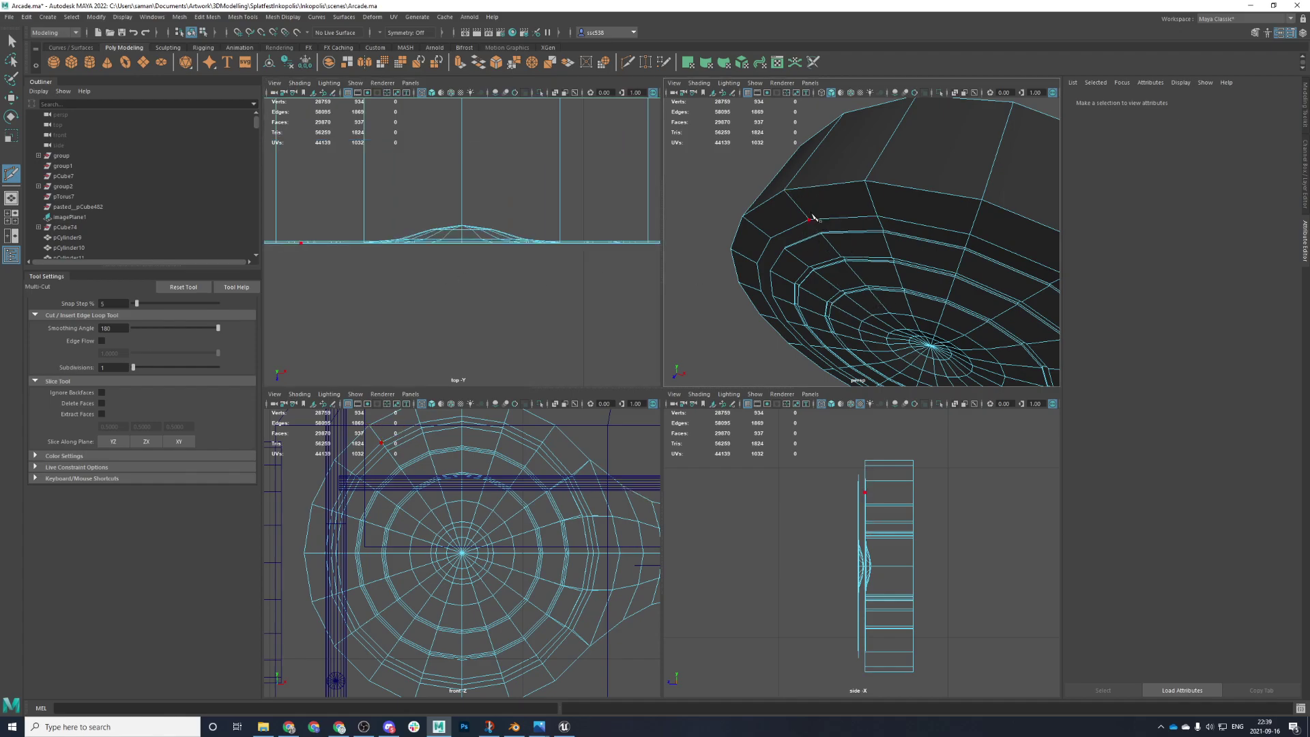
pyautogui.keyDown('alt'); pyautogui.moveTo(543, 319); pyautogui.dragTo(743, 354, button='middle'); pyautogui.keyUp('alt')
pyautogui.scroll(3, 744, 351)
pyautogui.scroll(5, 573, 334)
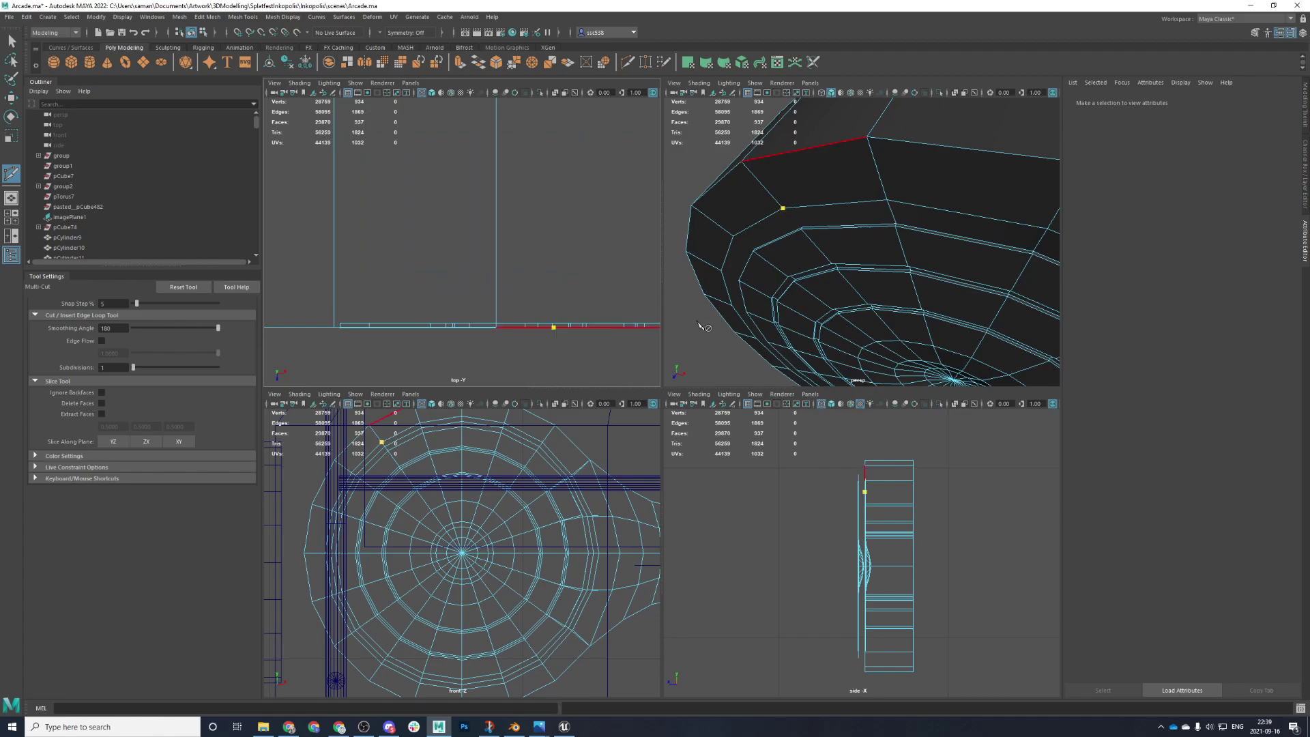
pyautogui.press('space')
pyautogui.press('space')
pyautogui.rightClick(804, 227)
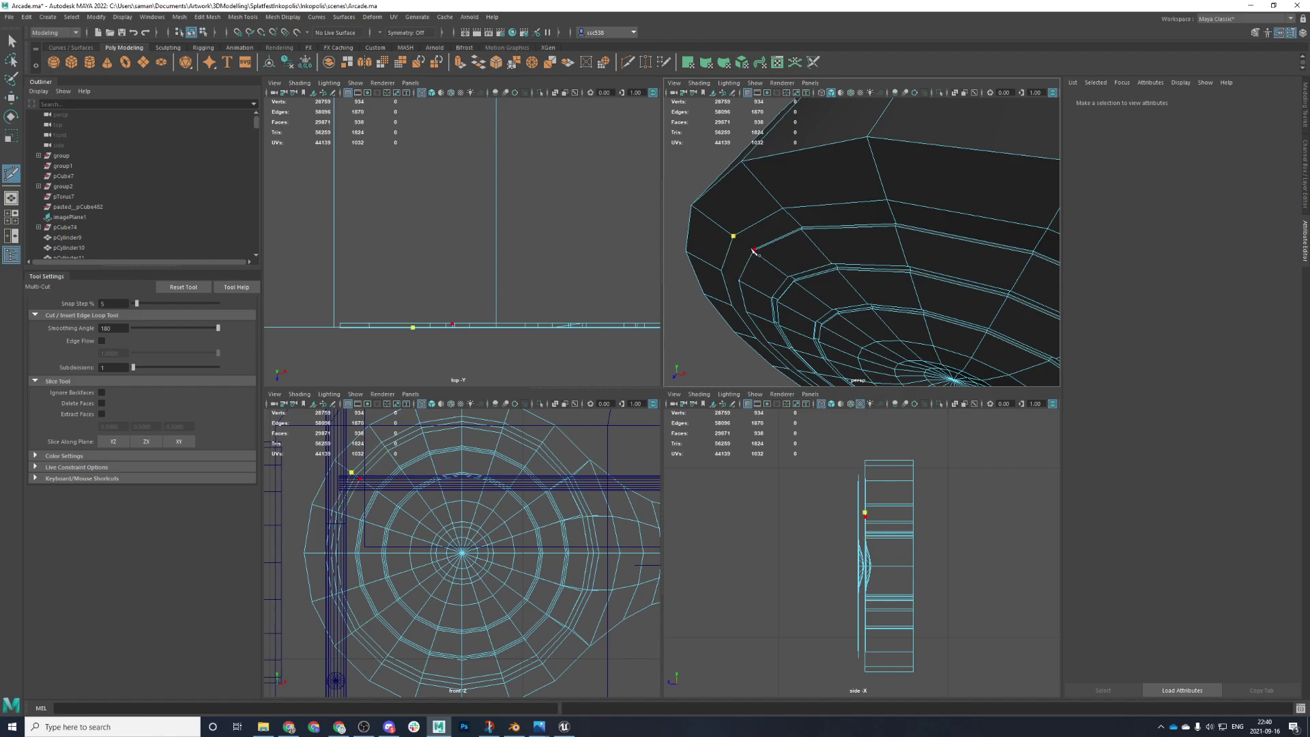
pyautogui.scroll(-2, 775, 272)
pyautogui.rightClick(728, 269)
pyautogui.keyDown('alt'); pyautogui.moveTo(728, 269); pyautogui.dragTo(789, 278); pyautogui.keyUp('alt')
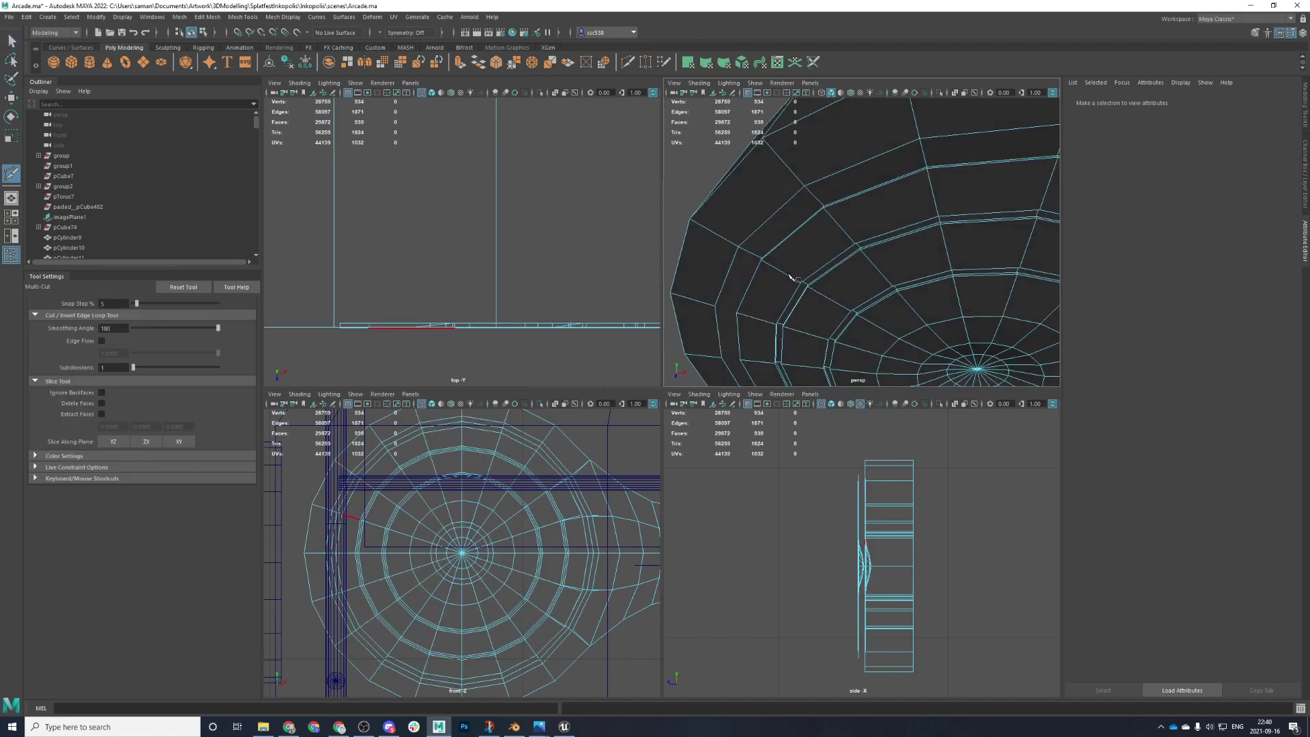
pyautogui.scroll(-4, 825, 267)
pyautogui.click(829, 251)
pyautogui.rightClick(824, 261)
pyautogui.scroll(-3, 824, 261)
pyautogui.press('space')
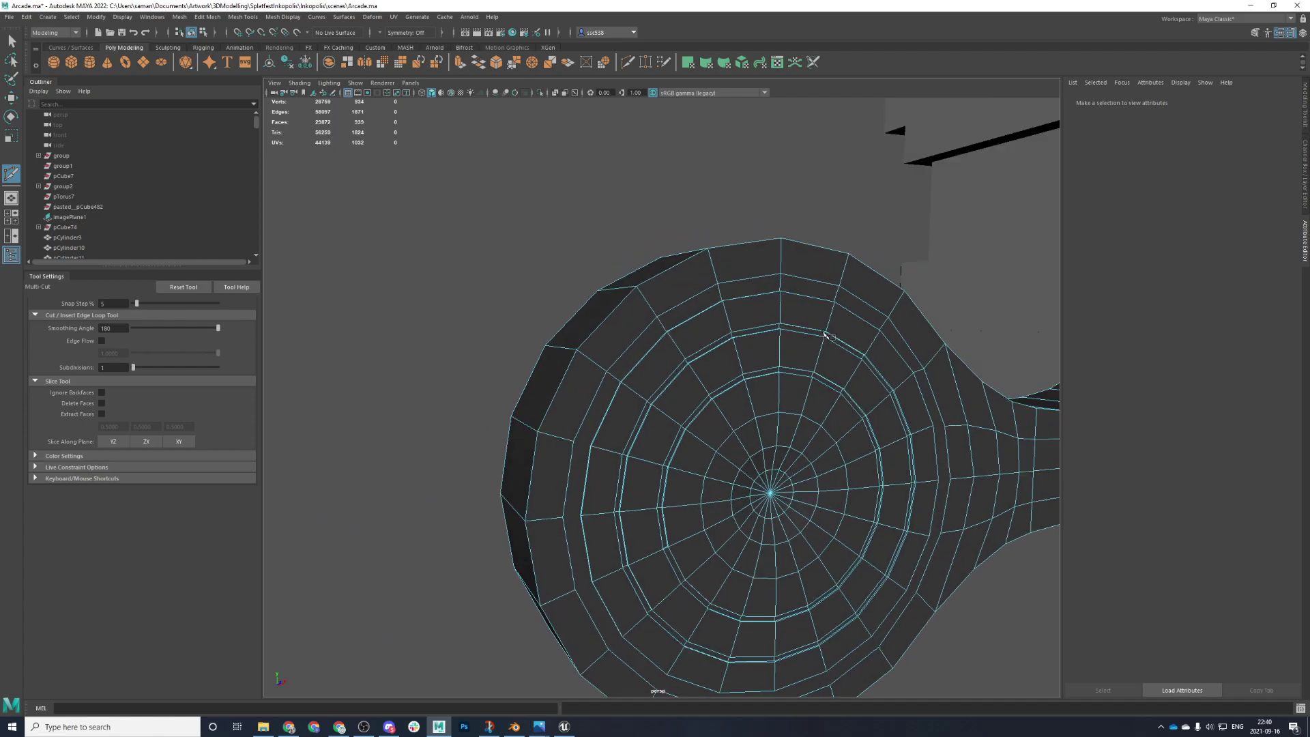
# - Cut the filled ring between matching disc and rim vertices along its left and lower-left parts
pyautogui.keyDown('alt'); pyautogui.moveTo(824, 336); pyautogui.dragTo(860, 204, button='middle'); pyautogui.keyUp('alt')
pyautogui.scroll(5, 710, 275)
pyautogui.click(689, 218)
pyautogui.keyDown('alt'); pyautogui.moveTo(711, 280); pyautogui.dragTo(727, 272); pyautogui.keyUp('alt')
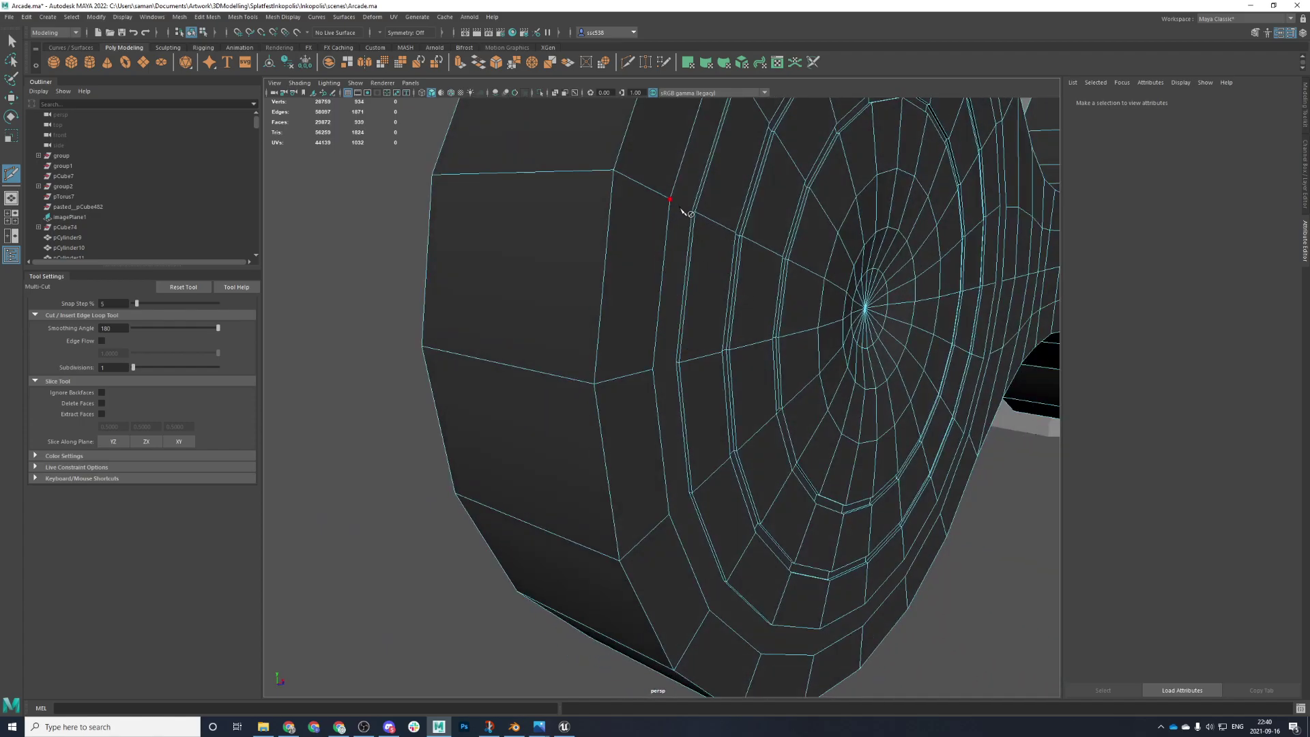
pyautogui.click(670, 199)
pyautogui.rightClick(675, 380)
pyautogui.keyDown('alt'); pyautogui.moveTo(737, 389); pyautogui.dragTo(739, 328); pyautogui.keyUp('alt')
pyautogui.click(646, 358)
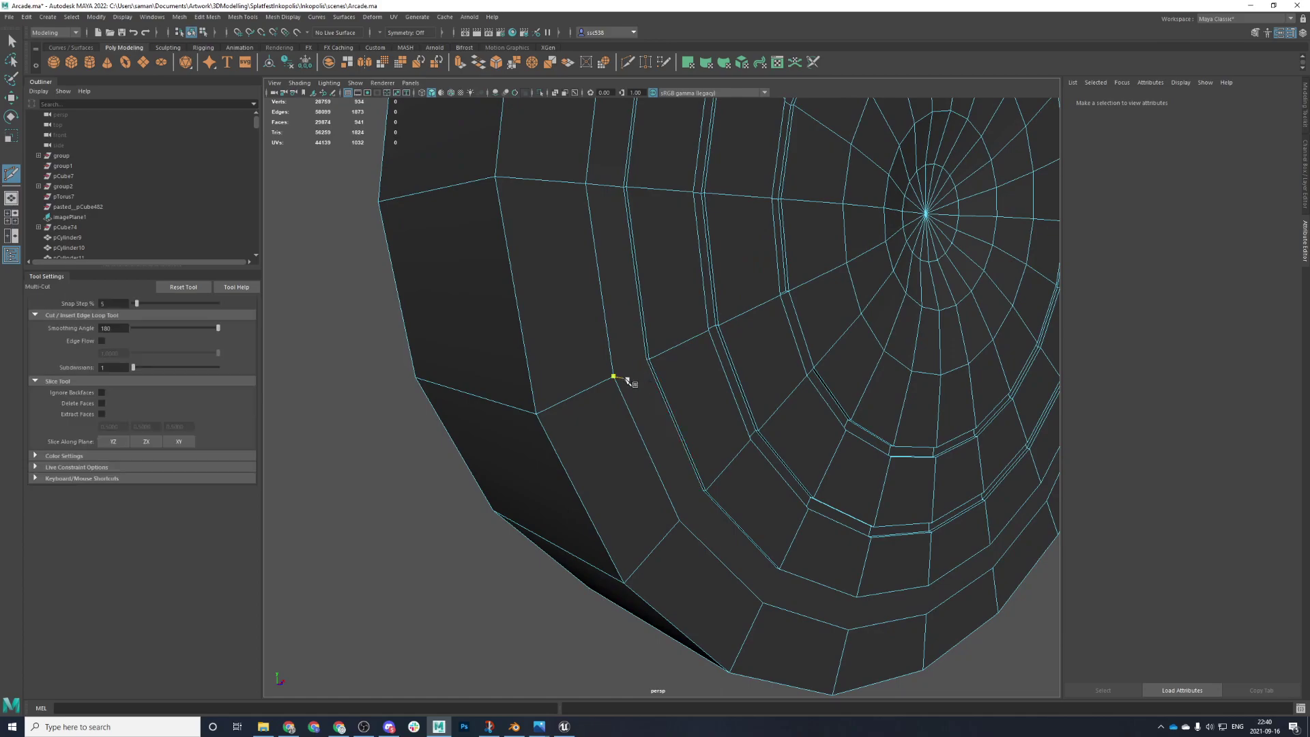
pyautogui.click(647, 358)
pyautogui.press('q')
pyautogui.press('g')
pyautogui.click(700, 537)
pyautogui.keyDown('alt'); pyautogui.moveTo(780, 575); pyautogui.dragTo(801, 525); pyautogui.keyUp('alt')
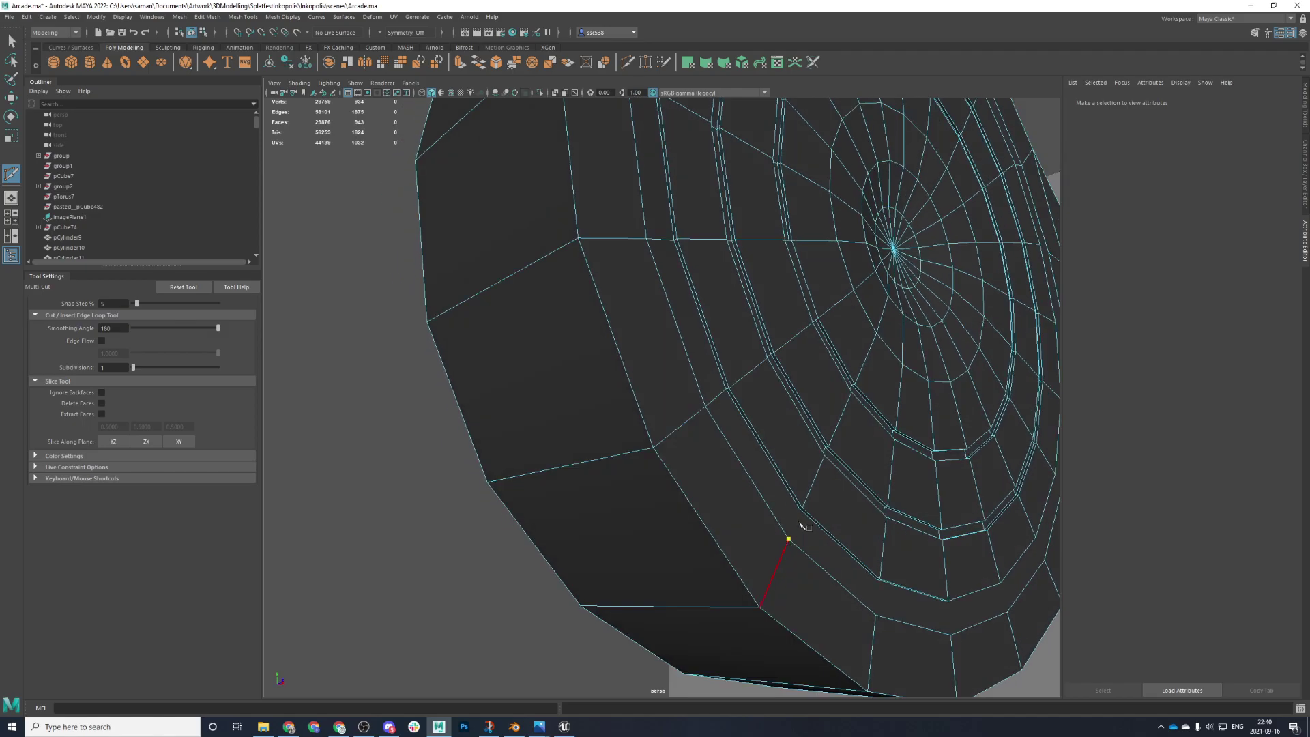
pyautogui.press('q')
pyautogui.keyDown('alt'); pyautogui.moveTo(894, 539); pyautogui.dragTo(699, 406); pyautogui.keyUp('alt')
pyautogui.scroll(3, 699, 406)
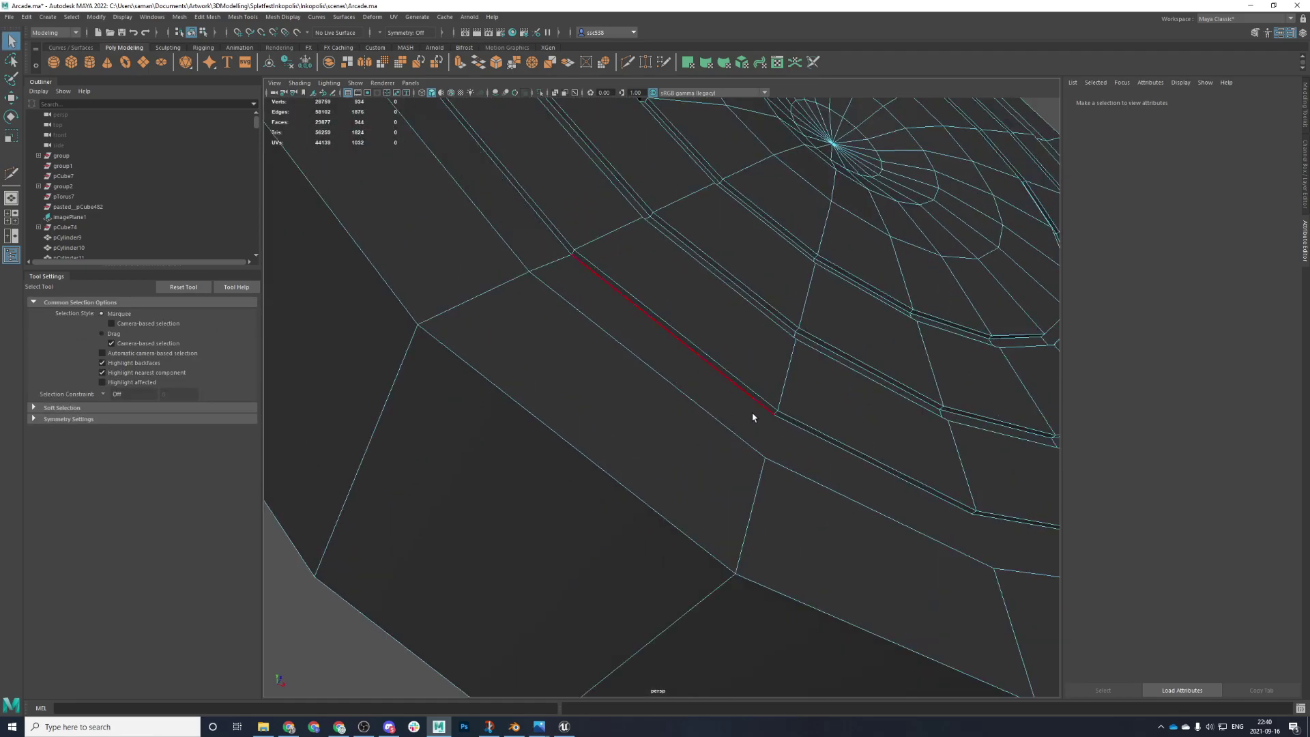
# - Connect the disc and rim vertices with spoke cuts along the bottom part of the filled ring
pyautogui.press('g')
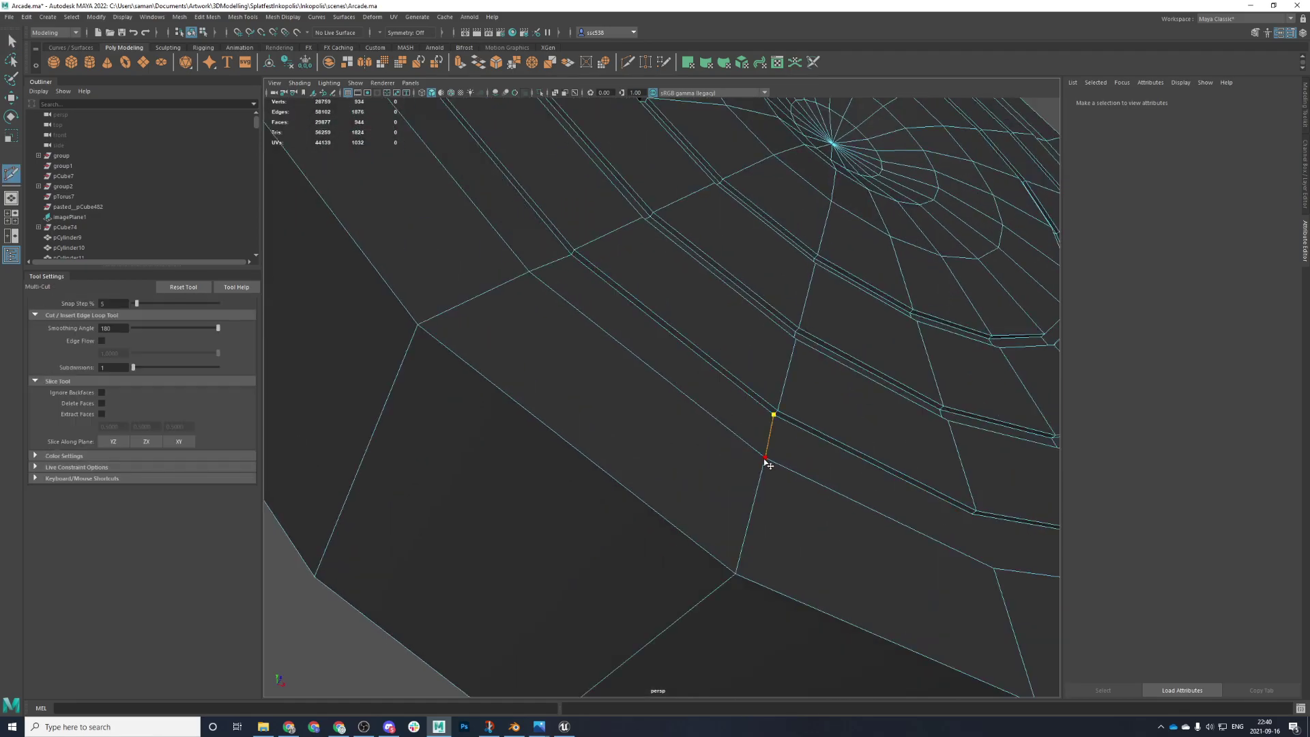
pyautogui.click(765, 458)
pyautogui.scroll(-3, 833, 479)
pyautogui.press('q')
pyautogui.keyDown('alt'); pyautogui.moveTo(847, 482); pyautogui.dragTo(737, 413); pyautogui.keyUp('alt')
pyautogui.press('g')
pyautogui.scroll(3, 746, 404)
pyautogui.click(736, 392)
pyautogui.click(741, 427)
pyautogui.scroll(-3, 757, 434)
pyautogui.press('q')
pyautogui.press('g')
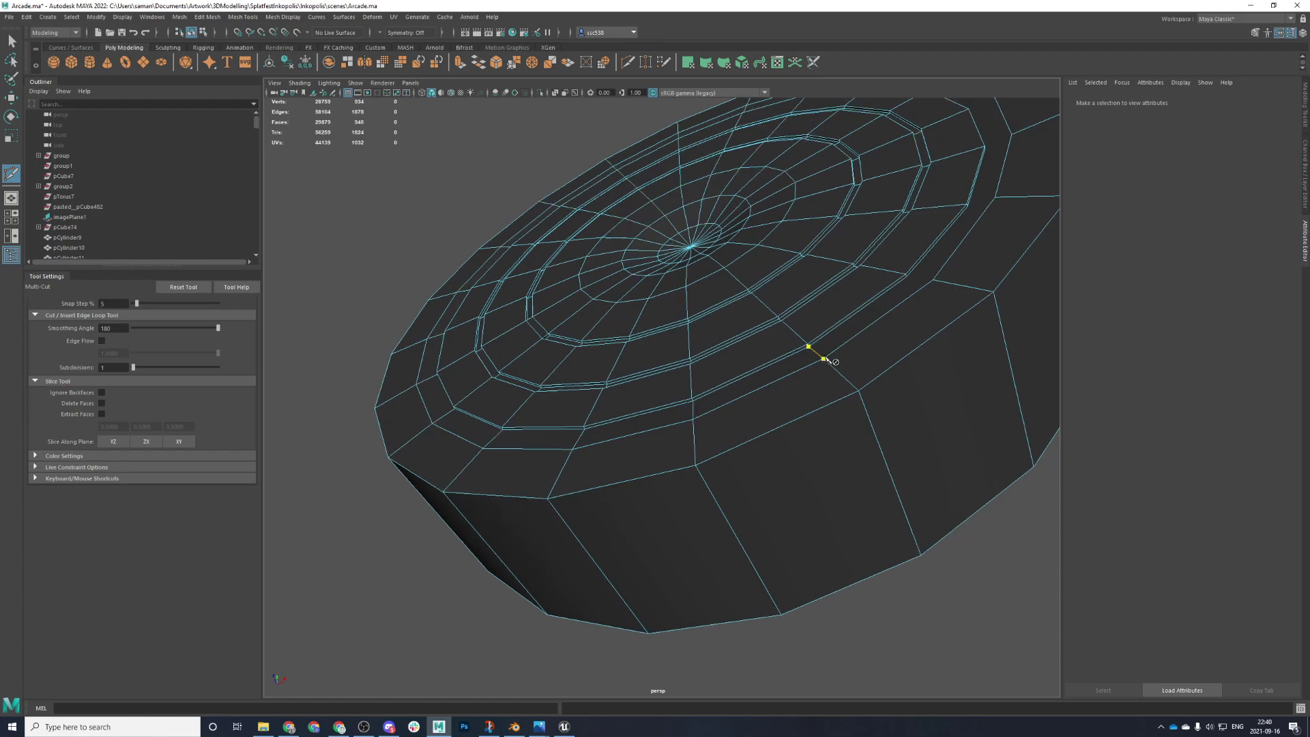
# - Add spoke cuts between the disc and rim vertices along the lower-right part of the filled ring
pyautogui.keyDown('alt'); pyautogui.moveTo(858, 334); pyautogui.dragTo(778, 412); pyautogui.keyUp('alt')
pyautogui.scroll(3, 778, 412)
pyautogui.press('q')
pyautogui.press('g')
pyautogui.click(866, 374)
pyautogui.click(925, 388)
pyautogui.keyDown('alt'); pyautogui.moveTo(925, 389); pyautogui.dragTo(777, 521); pyautogui.keyUp('alt')
pyautogui.press('q')
pyautogui.press('g')
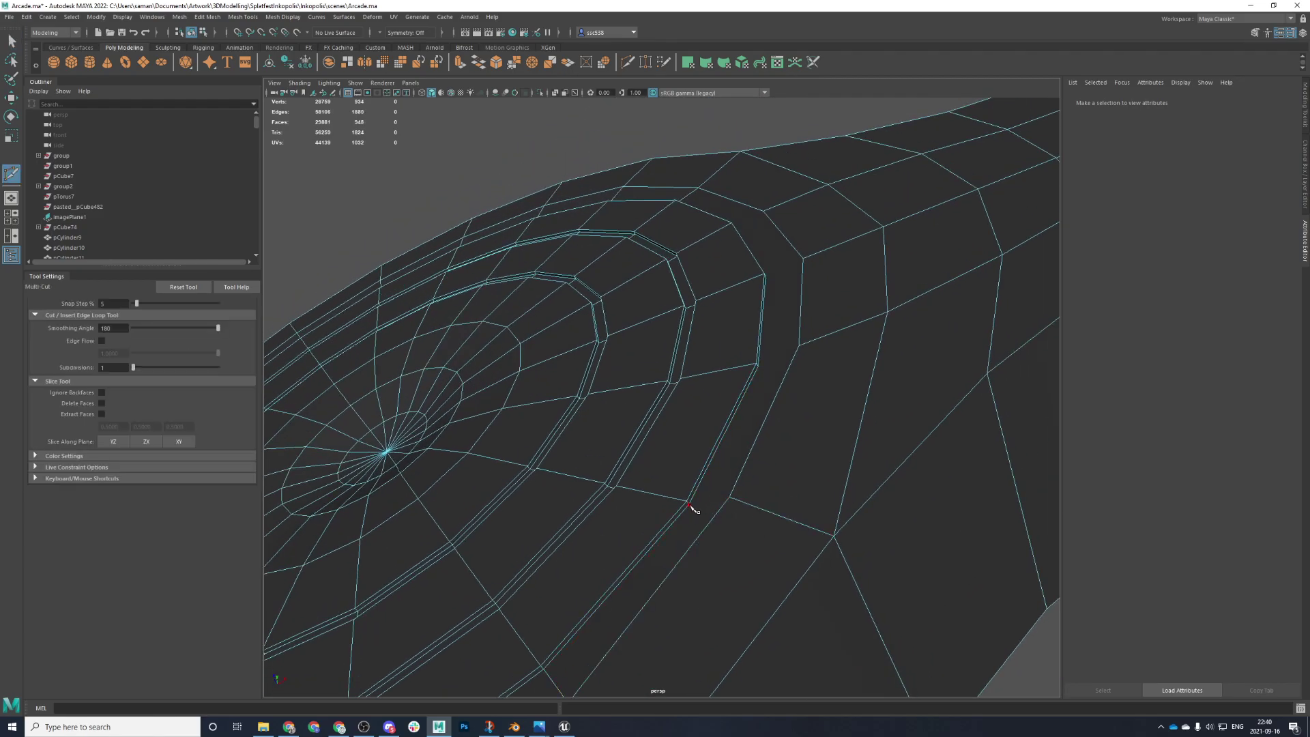
# - Complete the remaining spoke cuts across the filled ring on the side facing the connecting neck
pyautogui.click(727, 499)
pyautogui.press('q')
pyautogui.press('g')
pyautogui.click(758, 367)
pyautogui.click(796, 361)
pyautogui.keyDown('alt'); pyautogui.moveTo(797, 362); pyautogui.dragTo(799, 415); pyautogui.keyUp('alt')
pyautogui.press('q')
pyautogui.press('g')
pyautogui.click(798, 232)
pyautogui.press('q')
pyautogui.press('g')
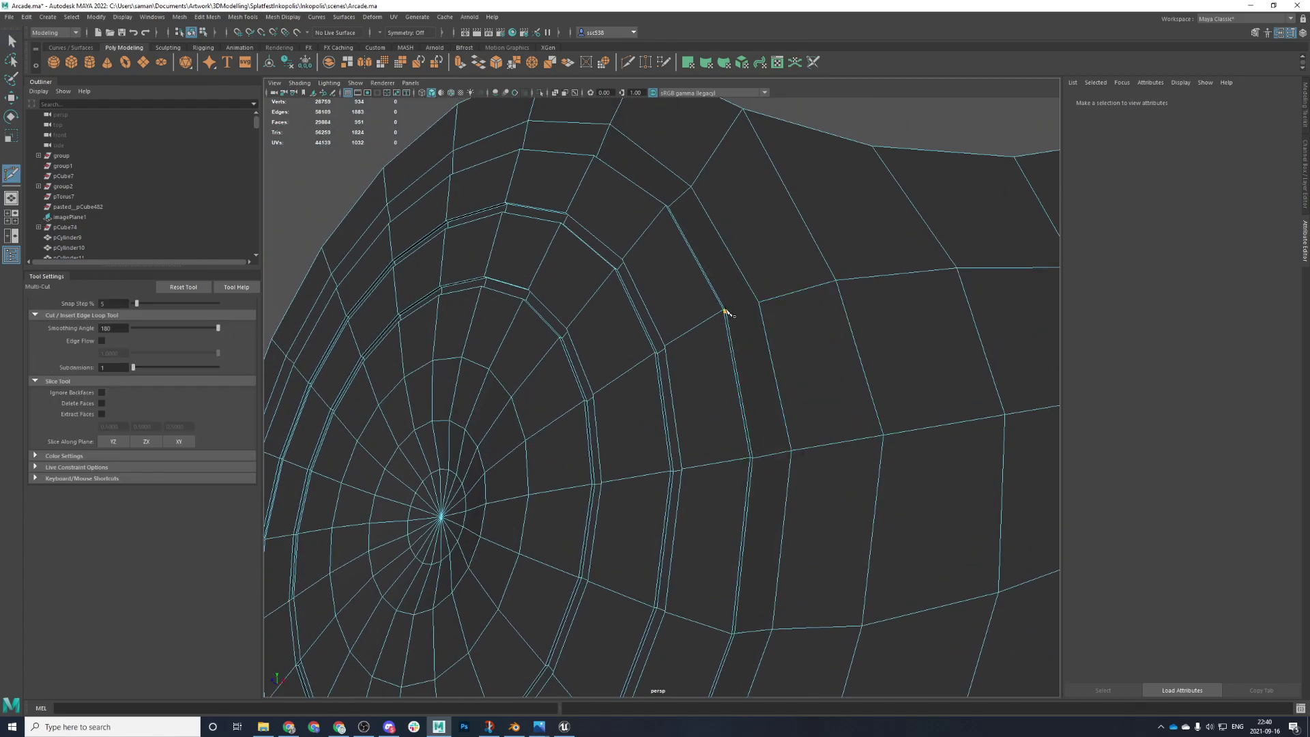
pyautogui.click(758, 302)
pyautogui.press('q')
# - Select the full loop of ring faces between the left speaker disc and the panel rim
pyautogui.keyDown('alt'); pyautogui.moveTo(754, 301); pyautogui.dragTo(701, 309); pyautogui.keyUp('alt')
pyautogui.keyDown('alt'); pyautogui.moveTo(701, 309); pyautogui.dragTo(749, 272, button='middle'); pyautogui.keyUp('alt')
pyautogui.scroll(1, 748, 272)
pyautogui.moveTo(678, 316); pyautogui.dragTo(678, 346, button='right')
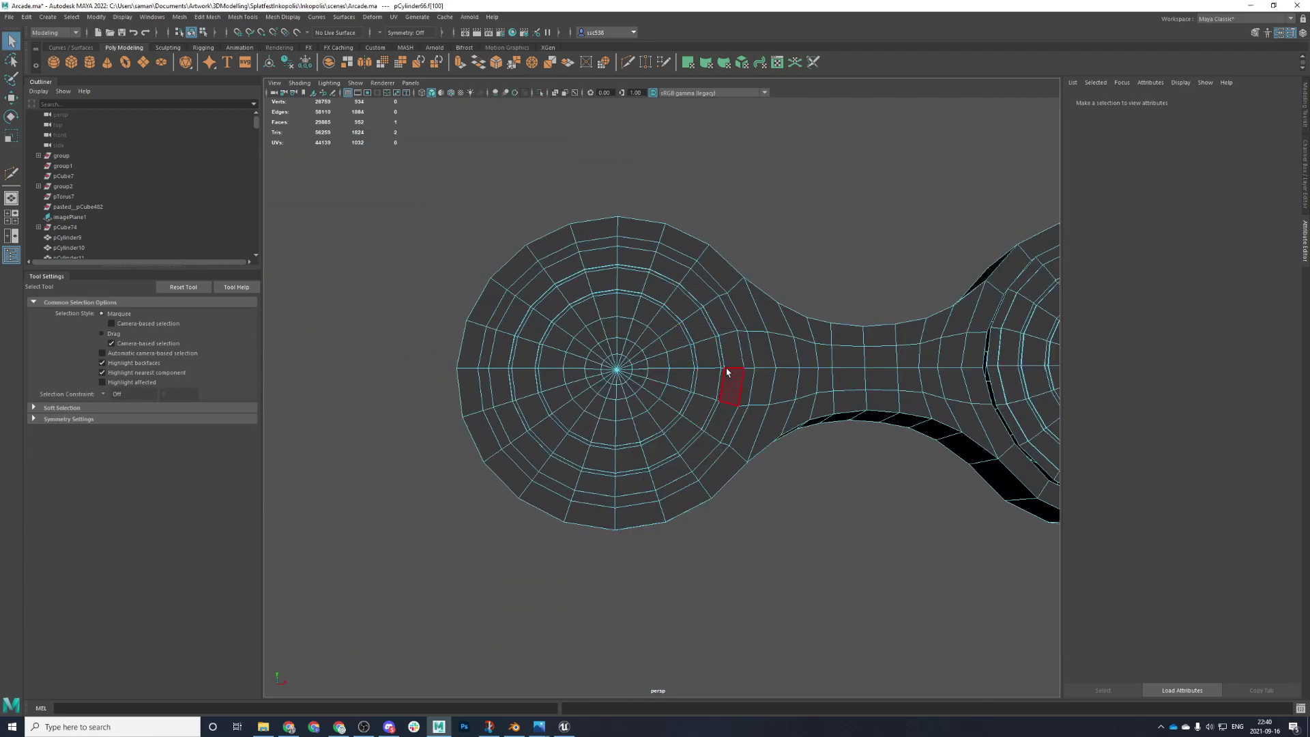
pyautogui.keyDown('shift'); pyautogui.doubleClick(631, 245); pyautogui.keyUp('shift')
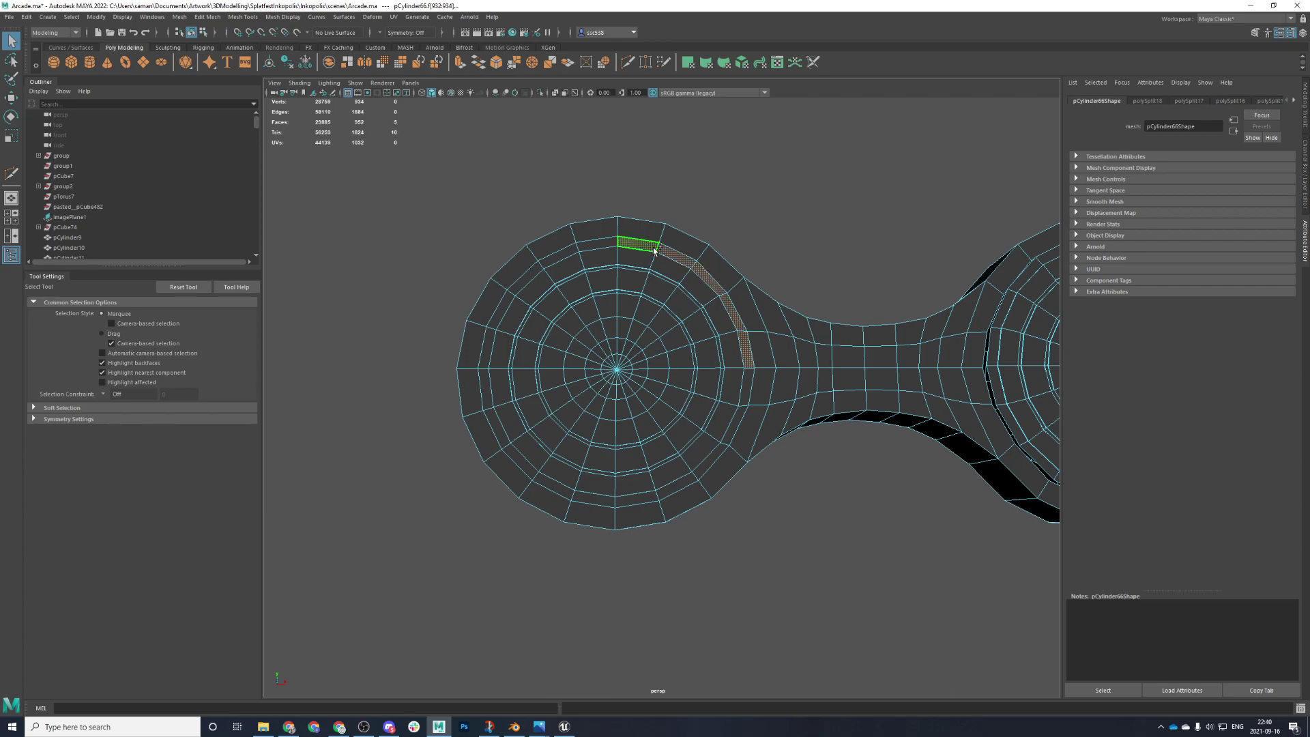
pyautogui.keyDown('shift'); pyautogui.doubleClick(482, 462); pyautogui.keyUp('shift')
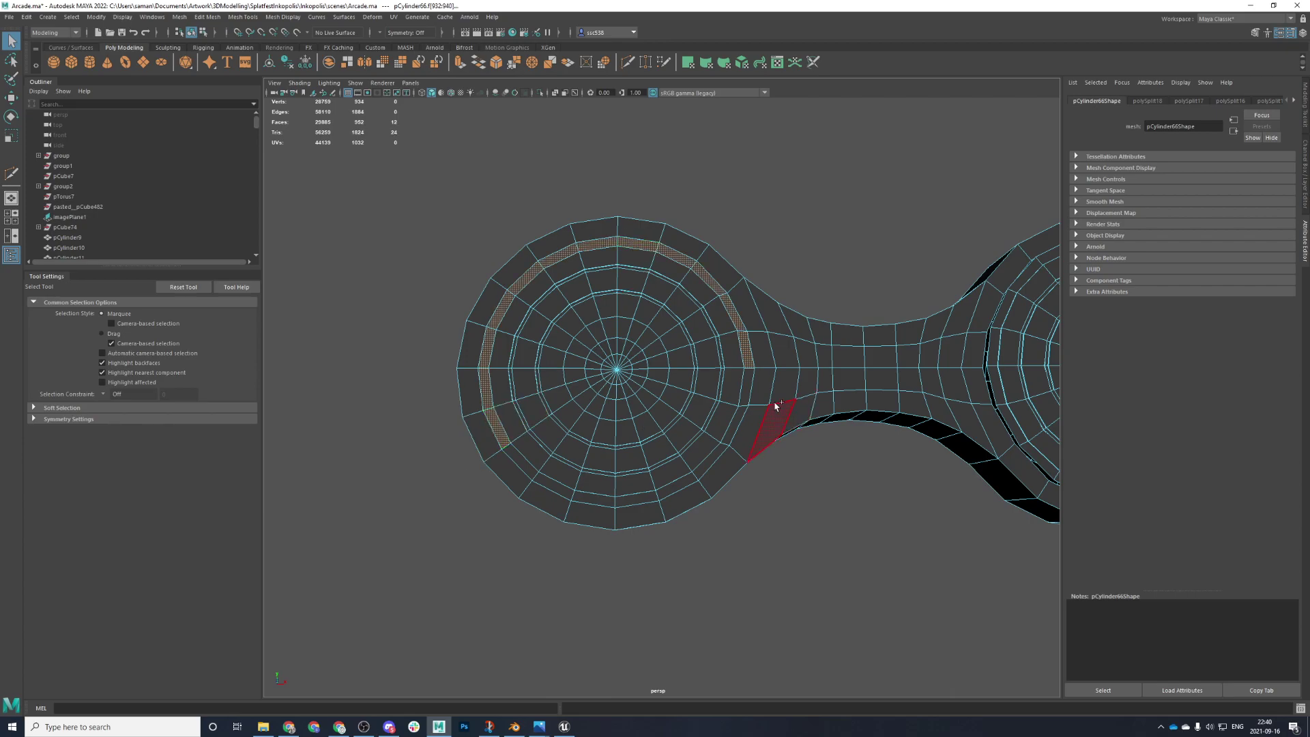
pyautogui.keyDown('shift'); pyautogui.doubleClick(711, 459); pyautogui.keyUp('shift')
pyautogui.keyDown('shift'); pyautogui.doubleClick(745, 395); pyautogui.keyUp('shift')
# - Check the MusicMachineFront.jpg reference photo in Photos and extrude the selected ring faces in Maya
pyautogui.scroll(-10, 745, 396)
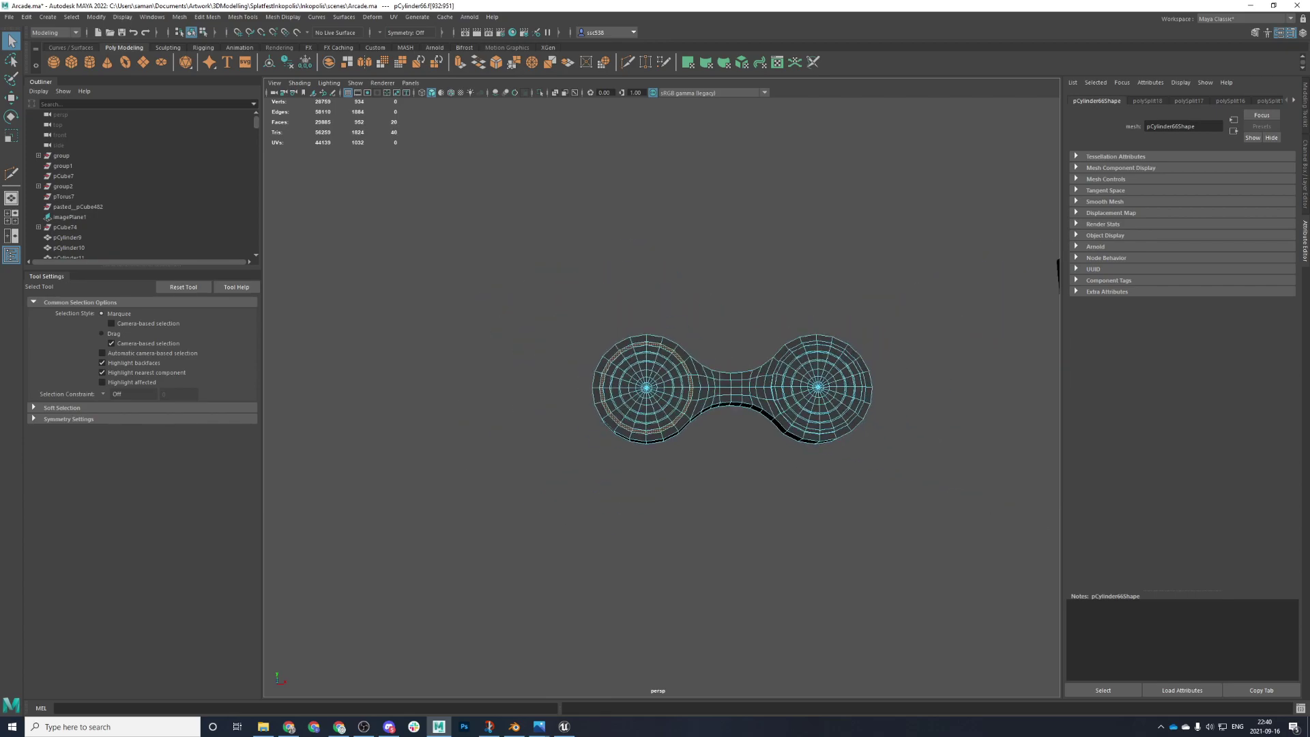
pyautogui.keyDown('alt'); pyautogui.moveTo(643, 554); pyautogui.dragTo(754, 603); pyautogui.keyUp('alt')
pyautogui.moveTo(539, 726)
pyautogui.click(536, 688)
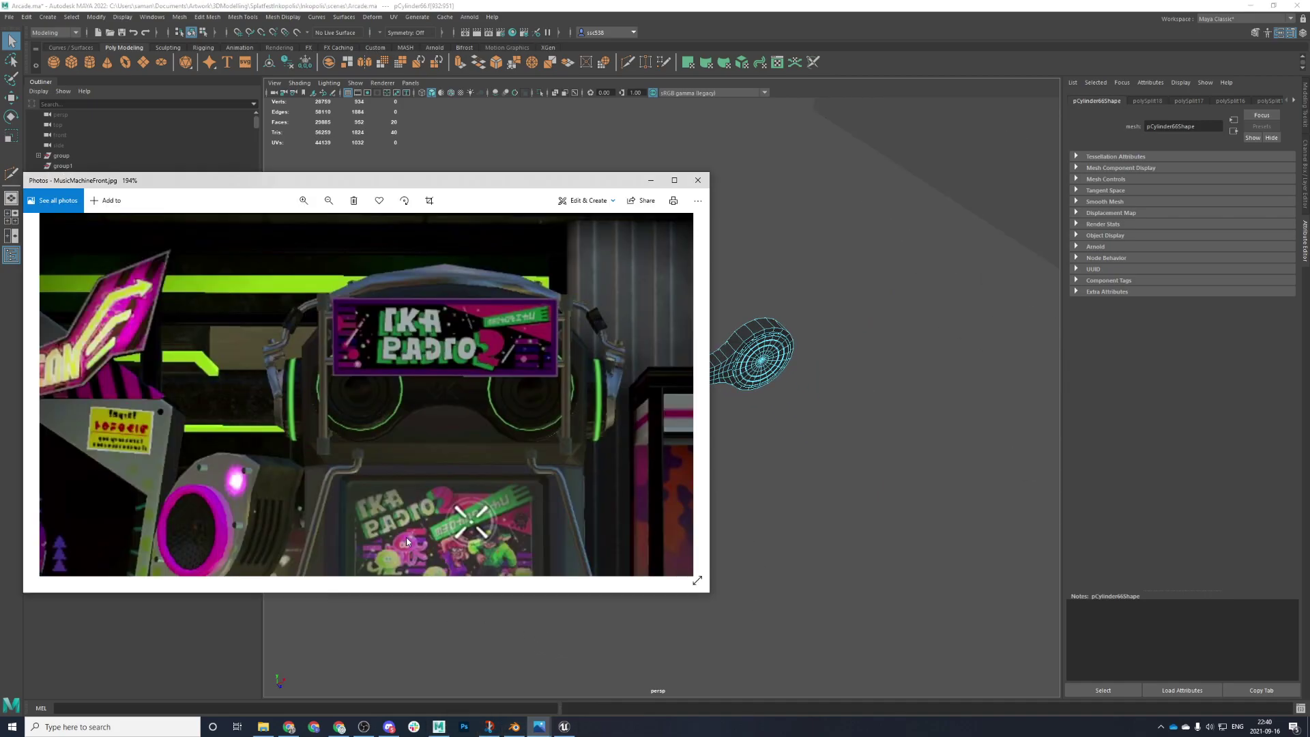
pyautogui.click(603, 5)
pyautogui.scroll(5, 744, 367)
pyautogui.scroll(3, 727, 382)
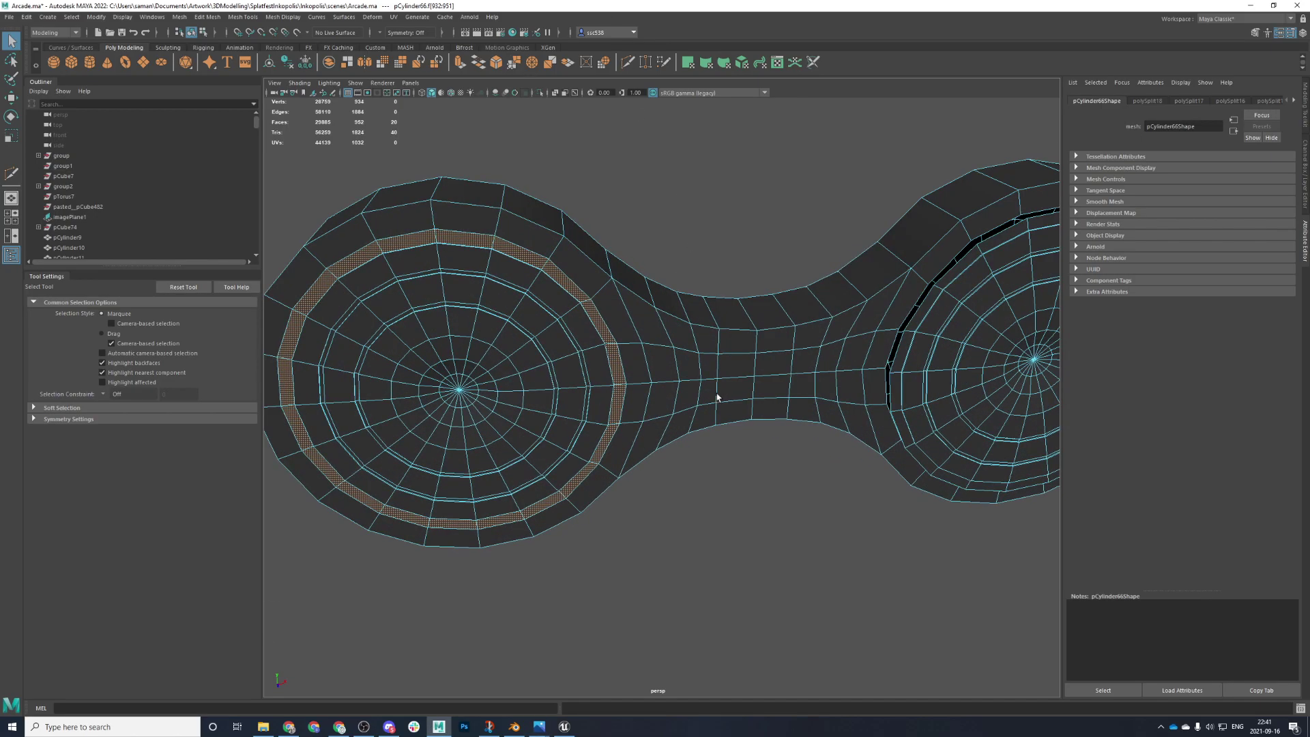
pyautogui.keyDown('alt'); pyautogui.moveTo(716, 395); pyautogui.dragTo(552, 400); pyautogui.keyUp('alt')
pyautogui.hotkey('ctrl', 'e')
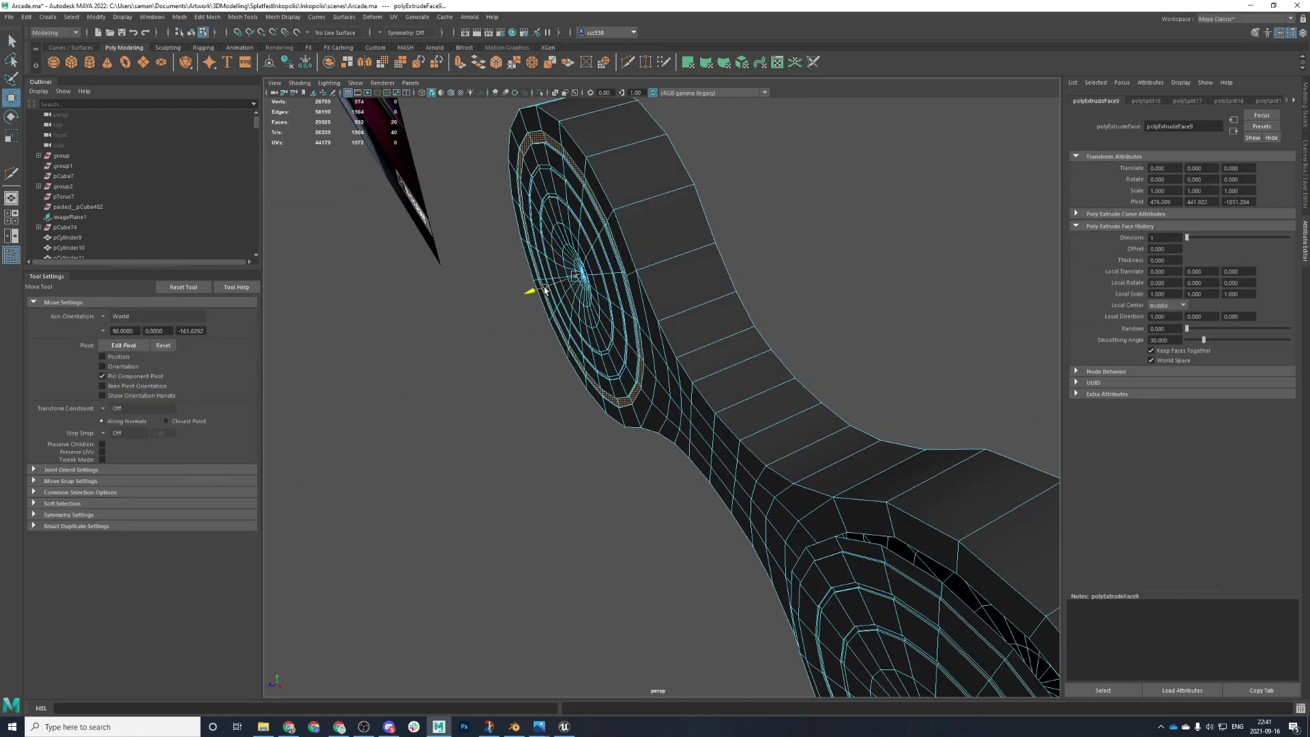
# - Assign a new Lambert material named m_greenAccents to the ring faces and set its color to bright green
pyautogui.rightClick(502, 333)
pyautogui.click(513, 598)
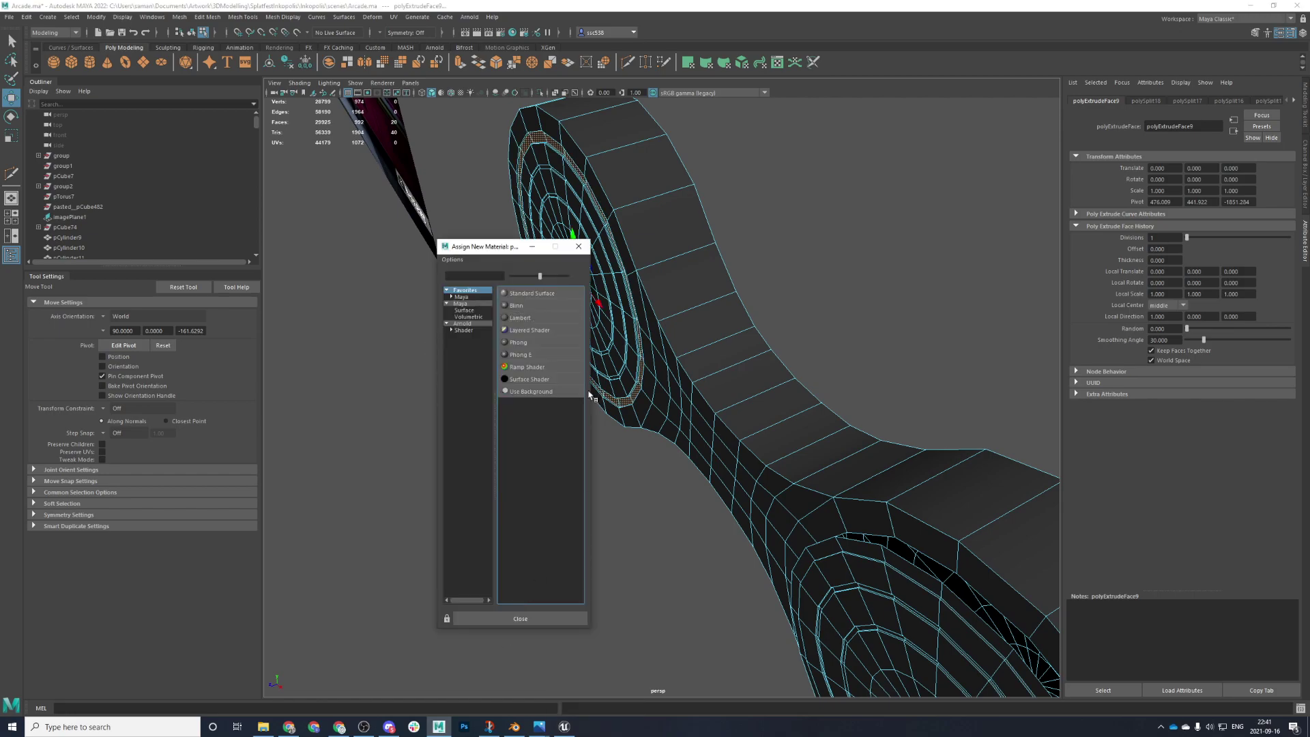
pyautogui.click(542, 319)
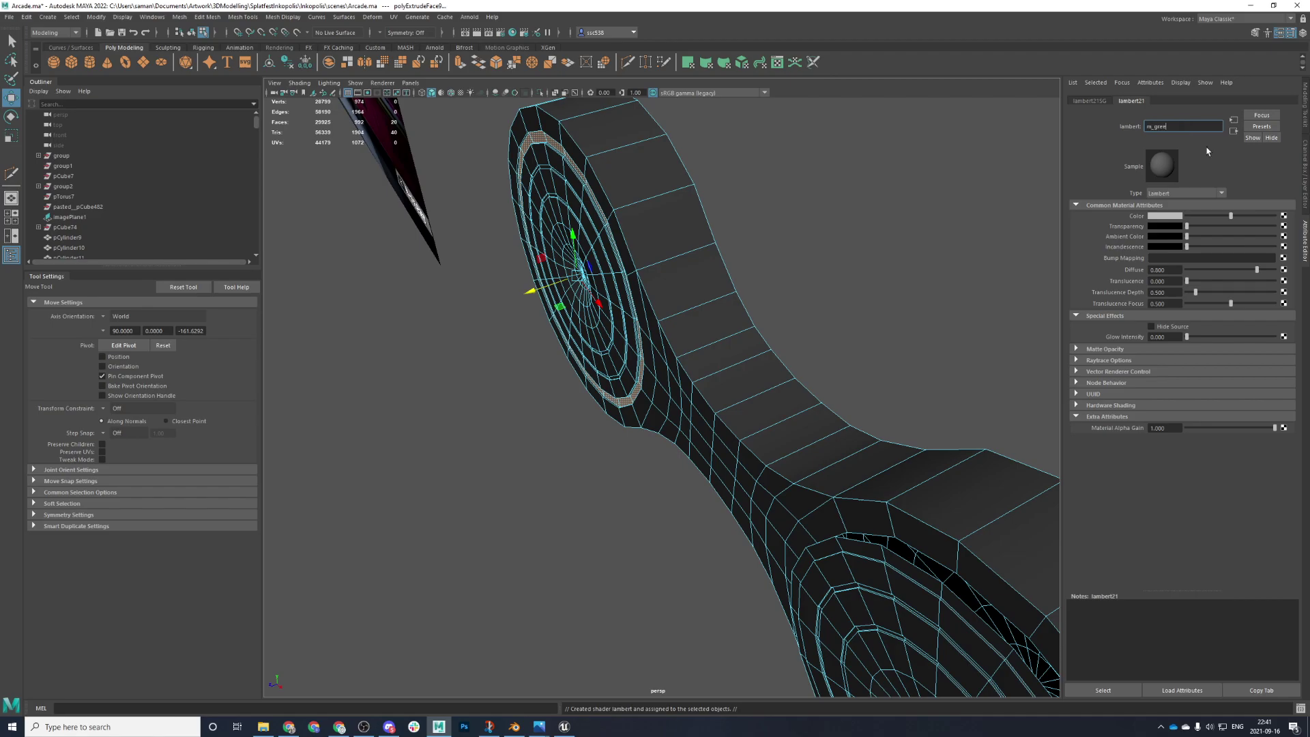
pyautogui.press('Return')
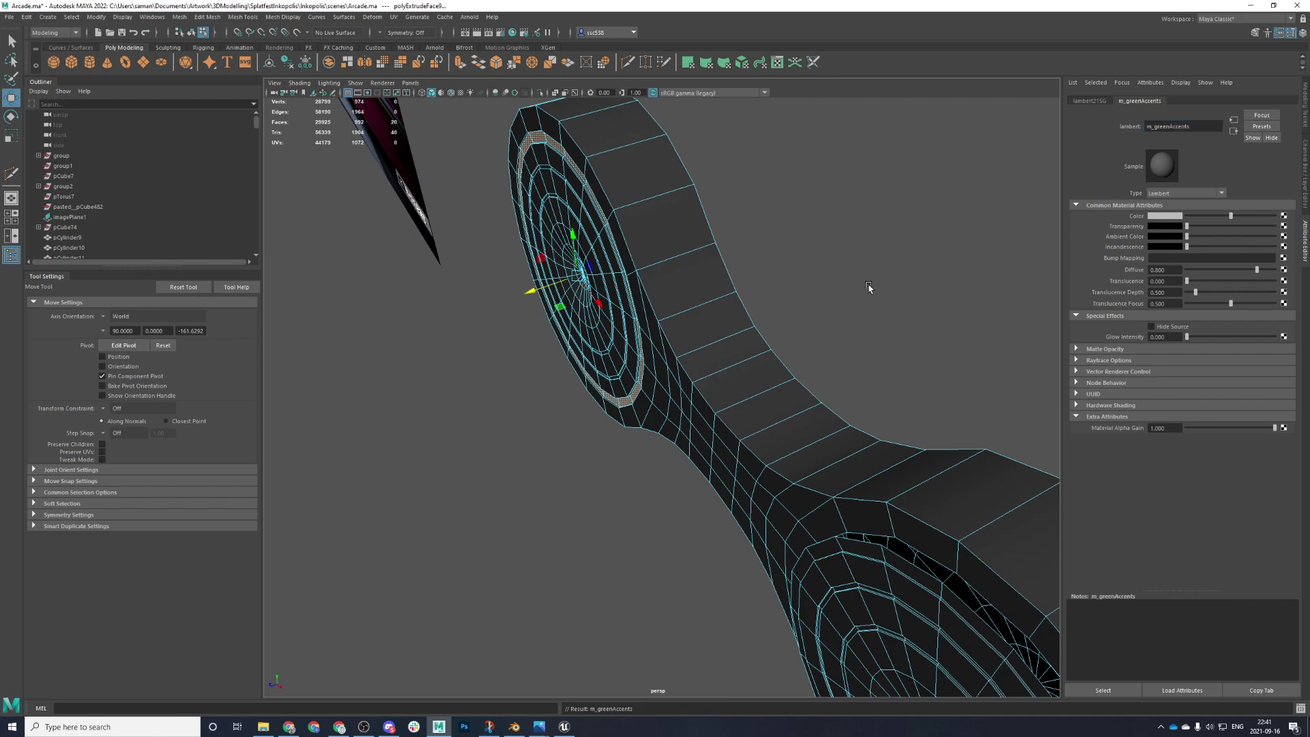
pyautogui.keyDown('alt'); pyautogui.moveTo(886, 256); pyautogui.dragTo(815, 337); pyautogui.keyUp('alt')
pyautogui.click(1178, 217)
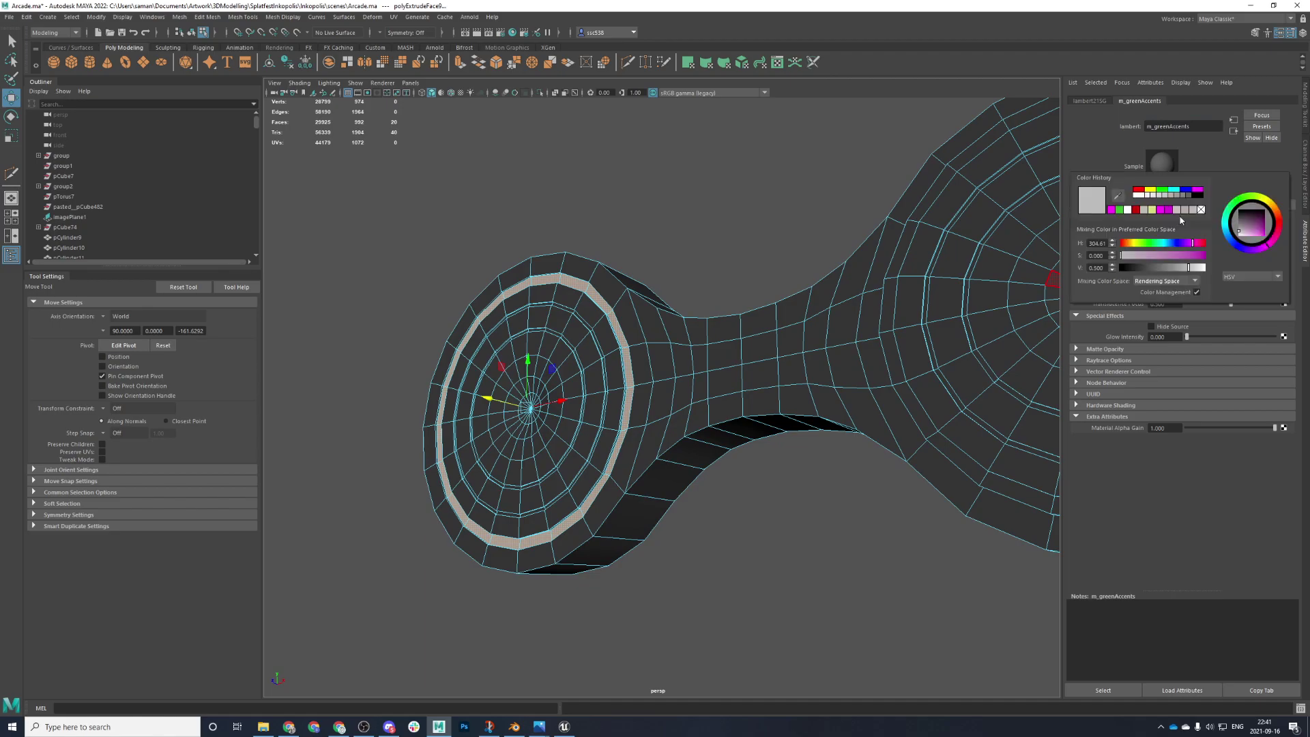
pyautogui.click(1163, 191)
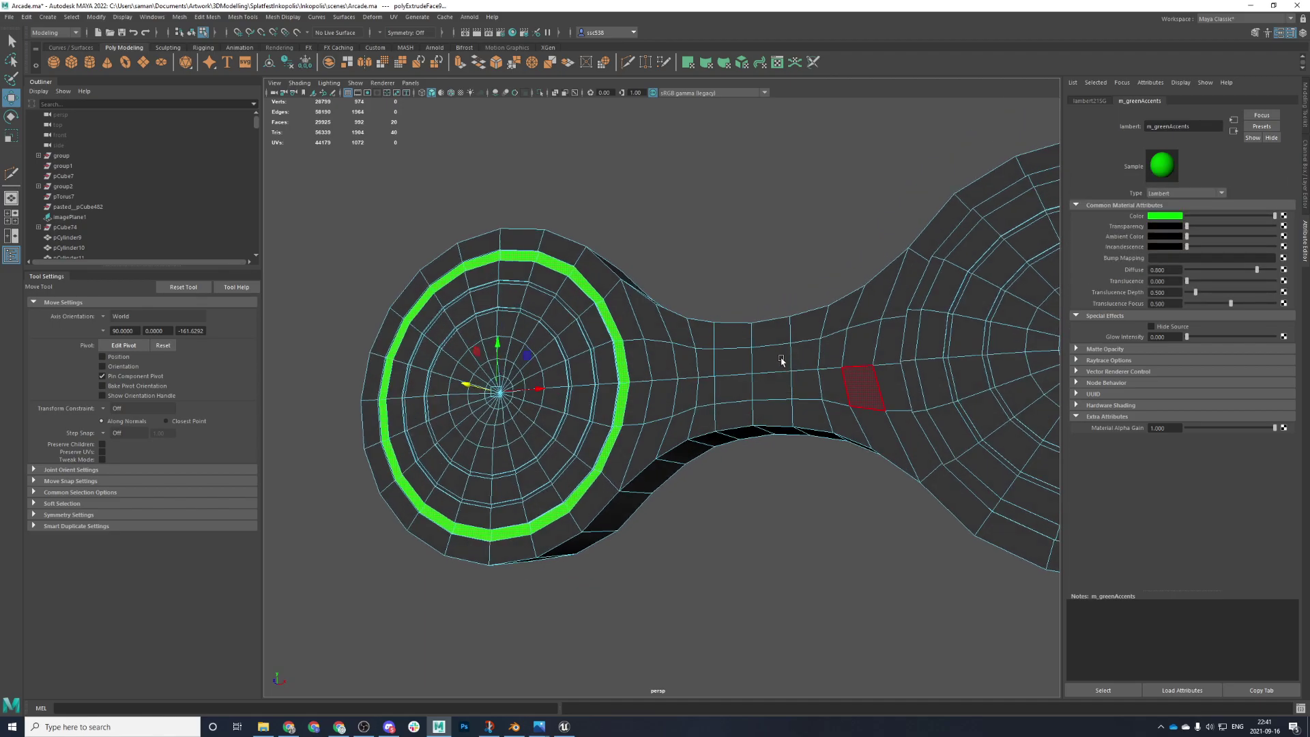
pyautogui.moveTo(1188, 247); pyautogui.dragTo(1199, 332)
# - Select the double speaker panel and move it along X in the top view until its center sits on a grid line
pyautogui.moveTo(895, 289); pyautogui.dragTo(848, 240, button='right')
pyautogui.keyDown('alt'); pyautogui.moveTo(848, 240); pyautogui.dragTo(866, 293); pyautogui.keyUp('alt')
pyautogui.click(738, 474)
pyautogui.press('space')
pyautogui.press('space')
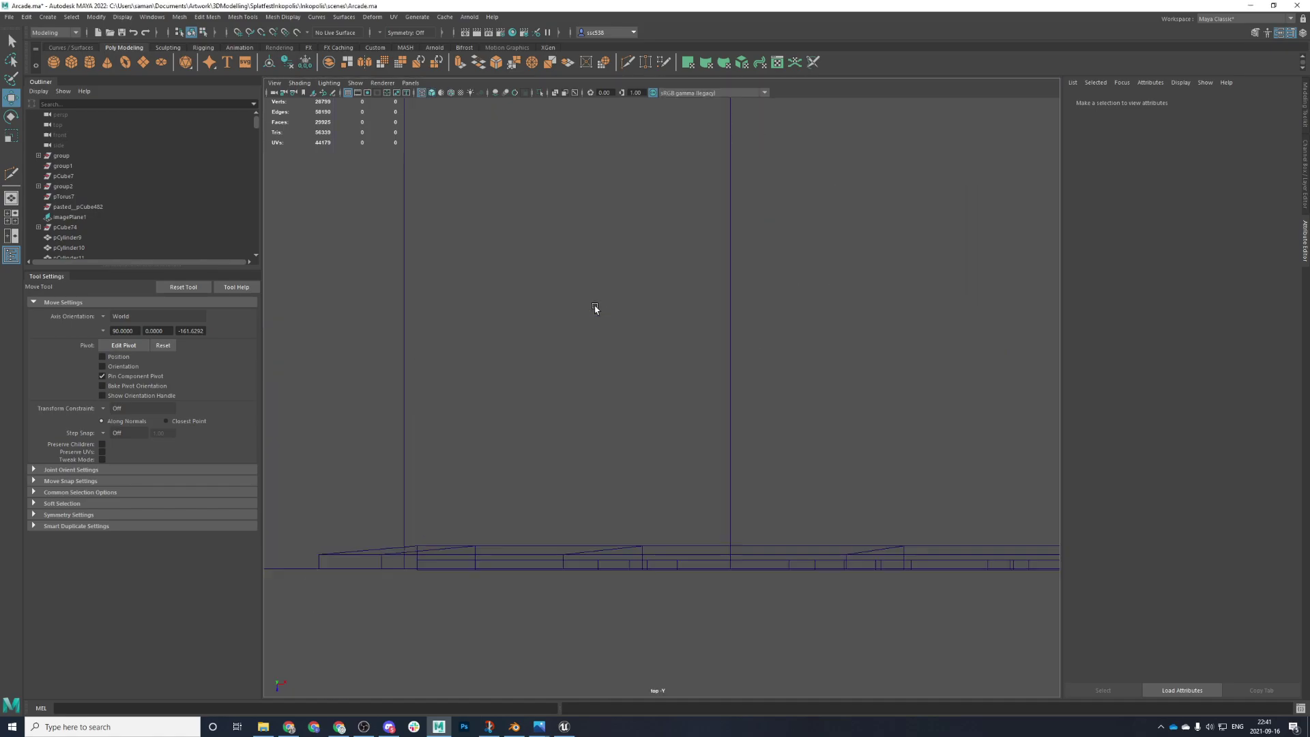
pyautogui.scroll(-2, 677, 517)
pyautogui.click(693, 469)
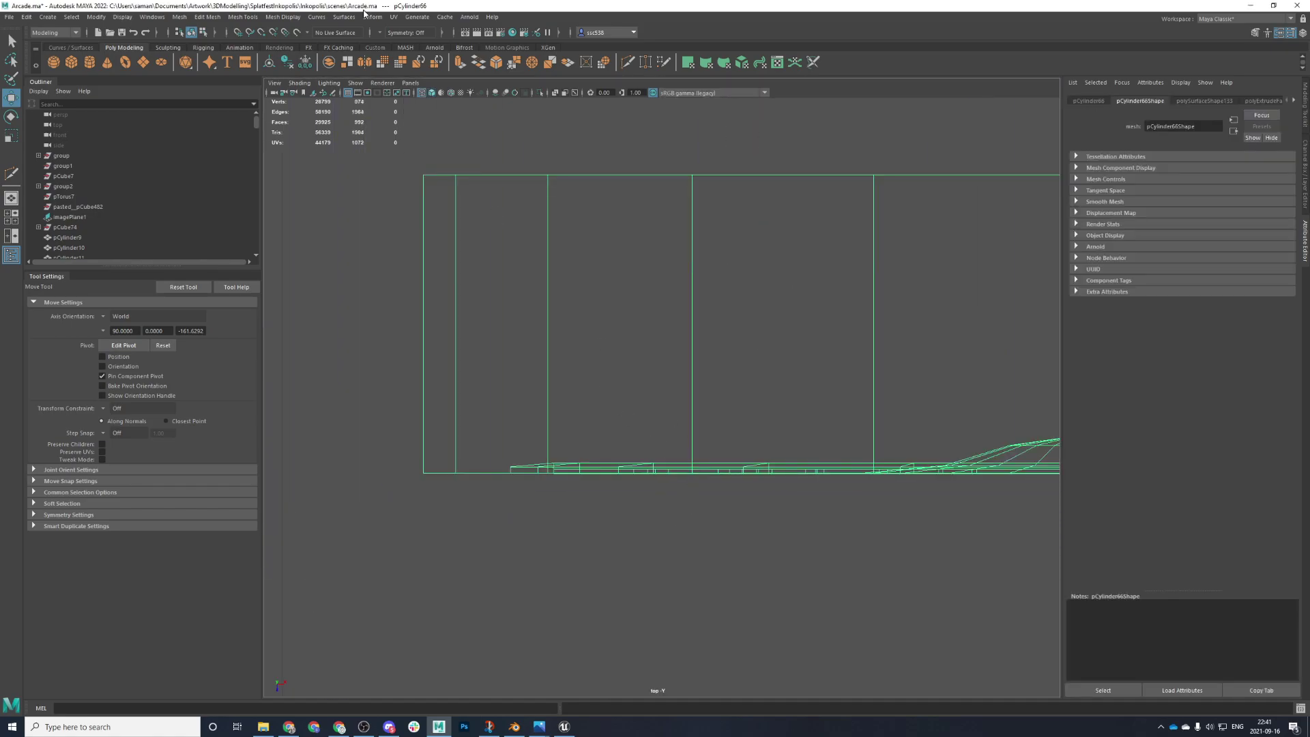
pyautogui.scroll(-8, 459, 205)
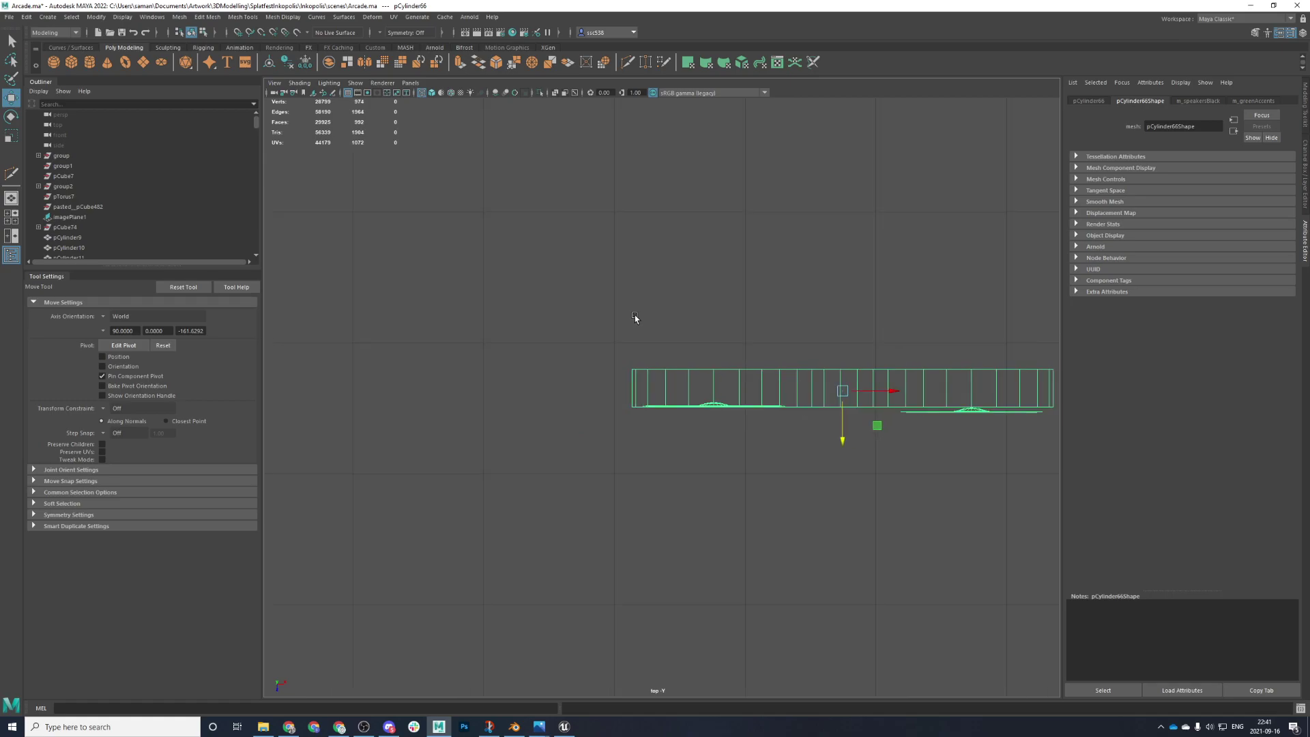
pyautogui.scroll(3, 779, 428)
pyautogui.moveTo(886, 377); pyautogui.dragTo(886, 403, button='right')
pyautogui.scroll(-5, 831, 345)
pyautogui.press('F8')
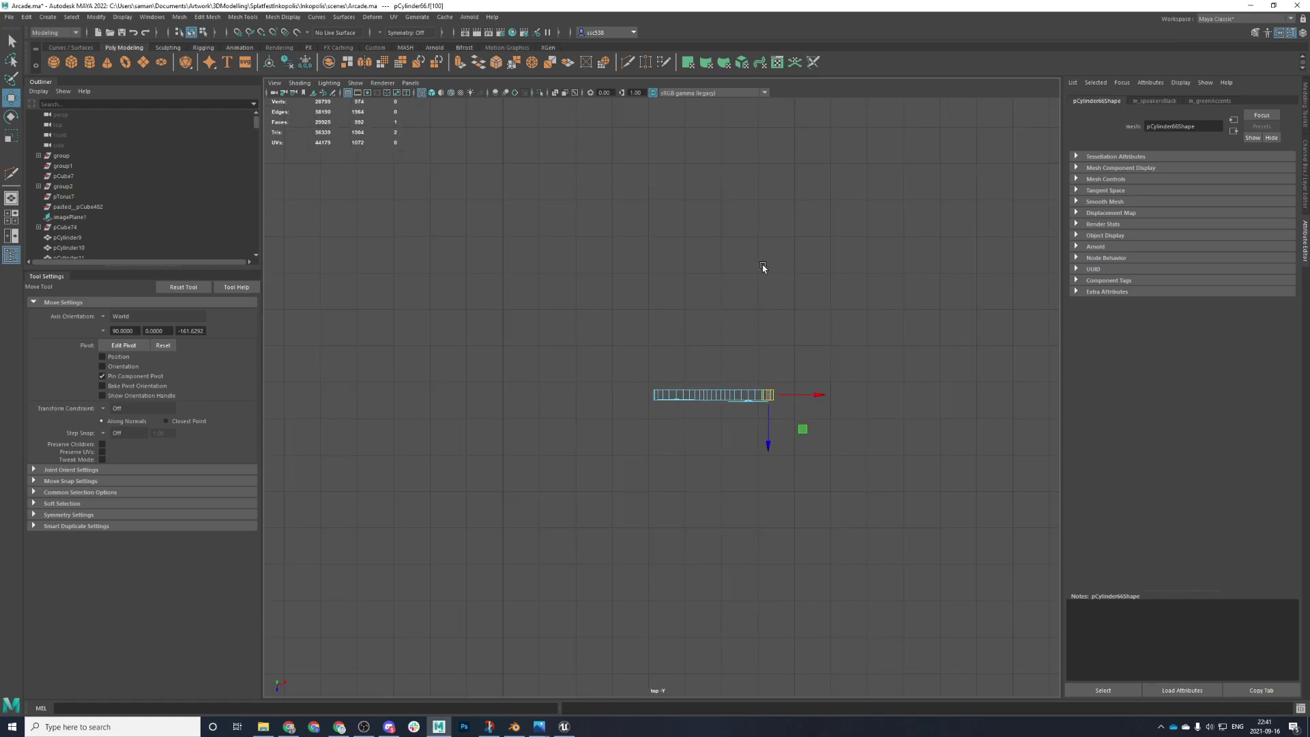
pyautogui.moveTo(766, 395); pyautogui.dragTo(521, 408)
pyautogui.press('f')
# - Delete all faces of the speaker panel half that lacks the green ring and return to object mode
pyautogui.moveTo(741, 345); pyautogui.dragTo(740, 373, button='right')
pyautogui.moveTo(667, 303); pyautogui.dragTo(1265, 606)
pyautogui.press('Delete')
pyautogui.moveTo(645, 294); pyautogui.dragTo(703, 280, button='right')
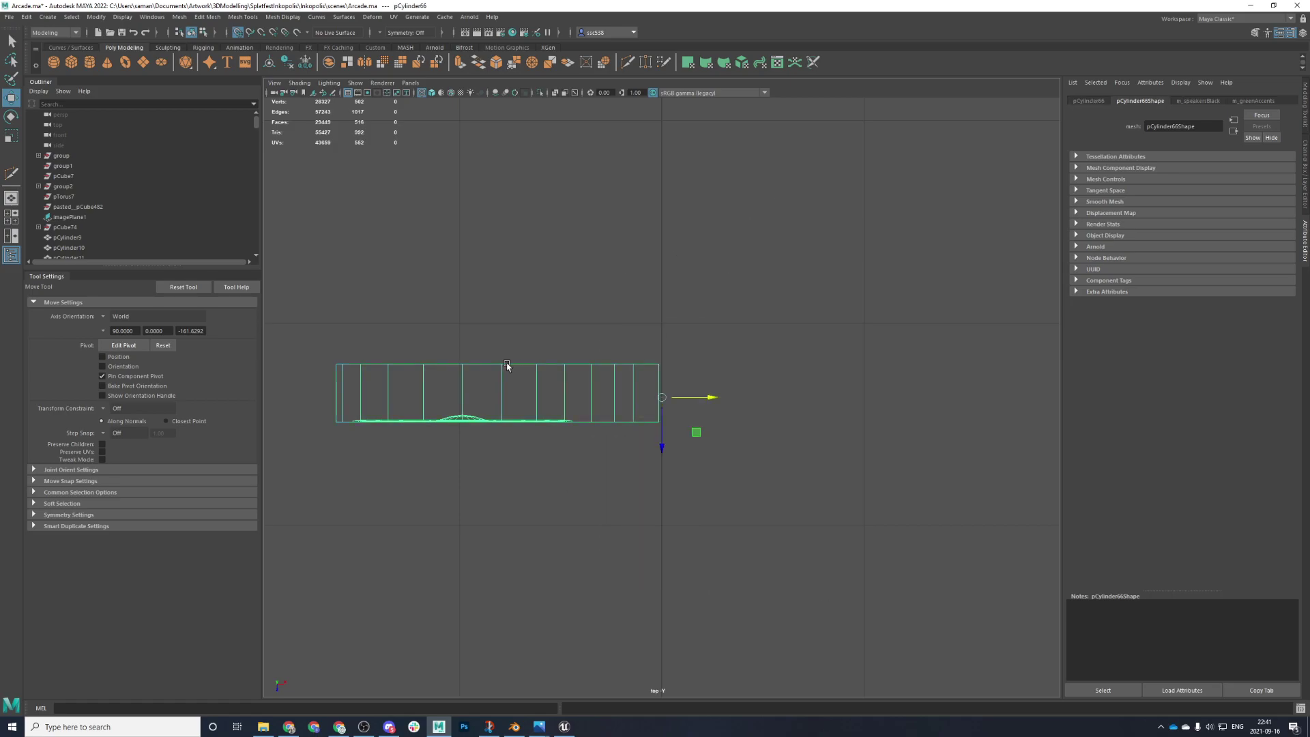
# - Try to mirror the remaining panel half along X using the World axis position and an offset of -5
pyautogui.click(180, 16)
pyautogui.click(205, 174)
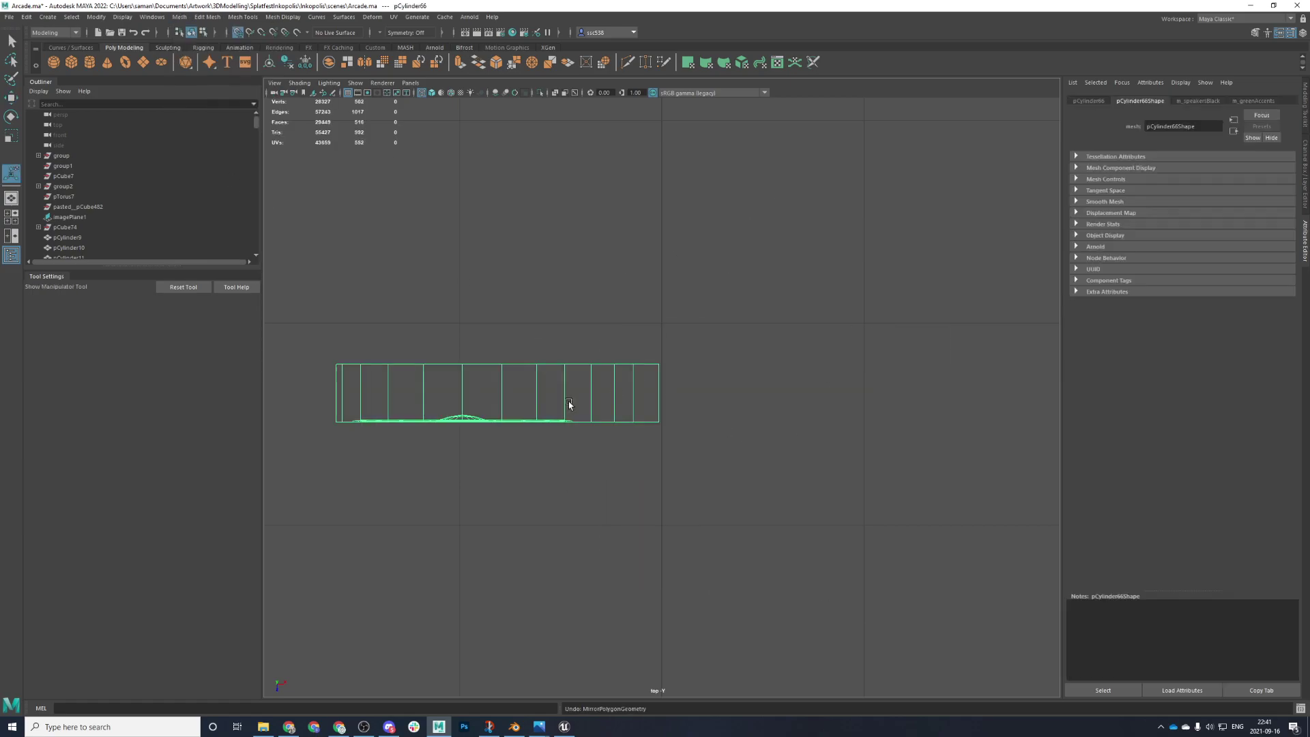
pyautogui.click(180, 16)
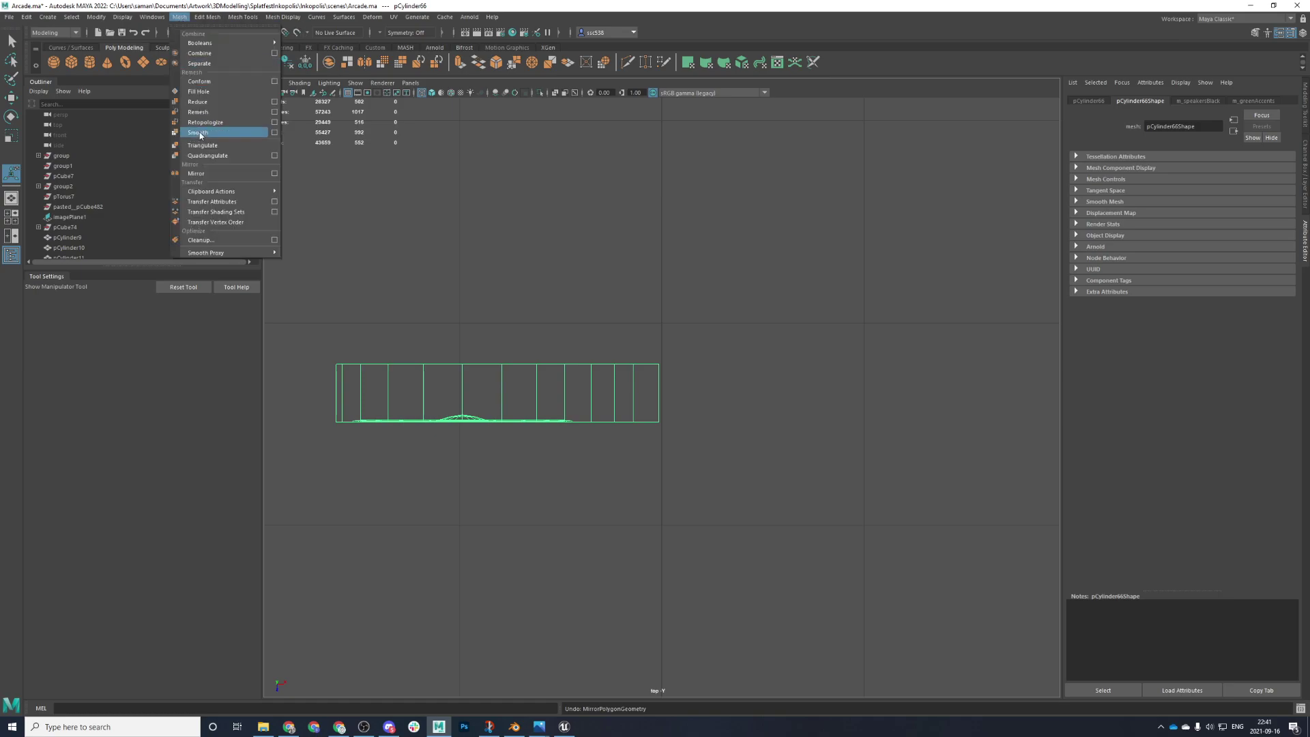
pyautogui.click(273, 174)
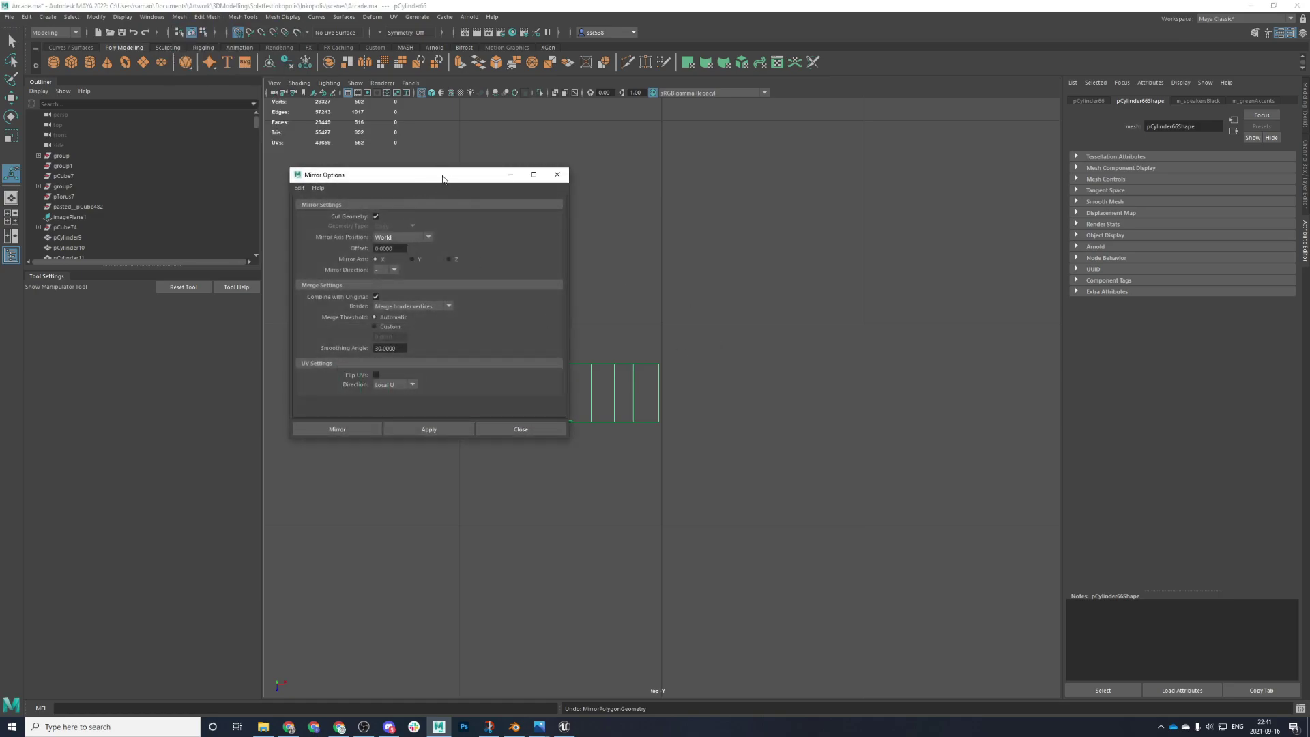
pyautogui.moveTo(442, 176); pyautogui.dragTo(783, 171)
pyautogui.moveTo(741, 242); pyautogui.dragTo(670, 242)
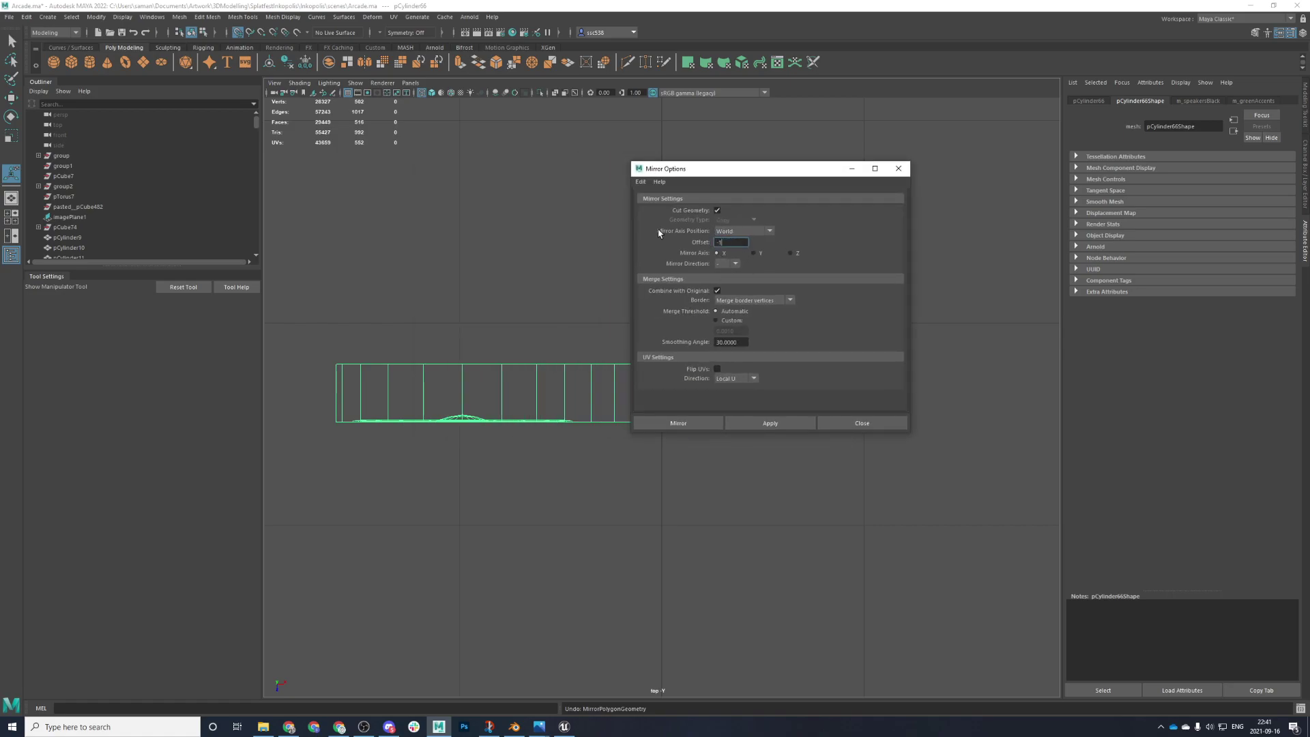
pyautogui.click(699, 422)
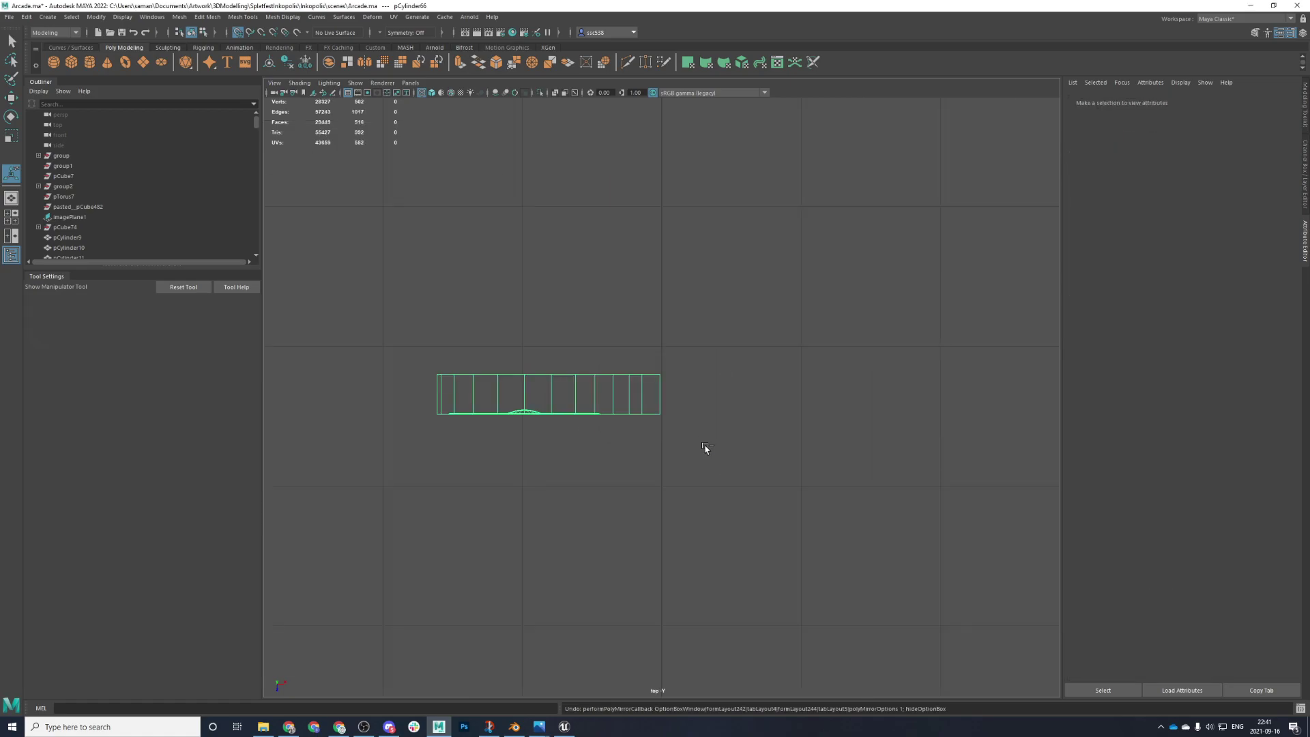
pyautogui.scroll(-2, 707, 423)
pyautogui.scroll(-2, 476, 416)
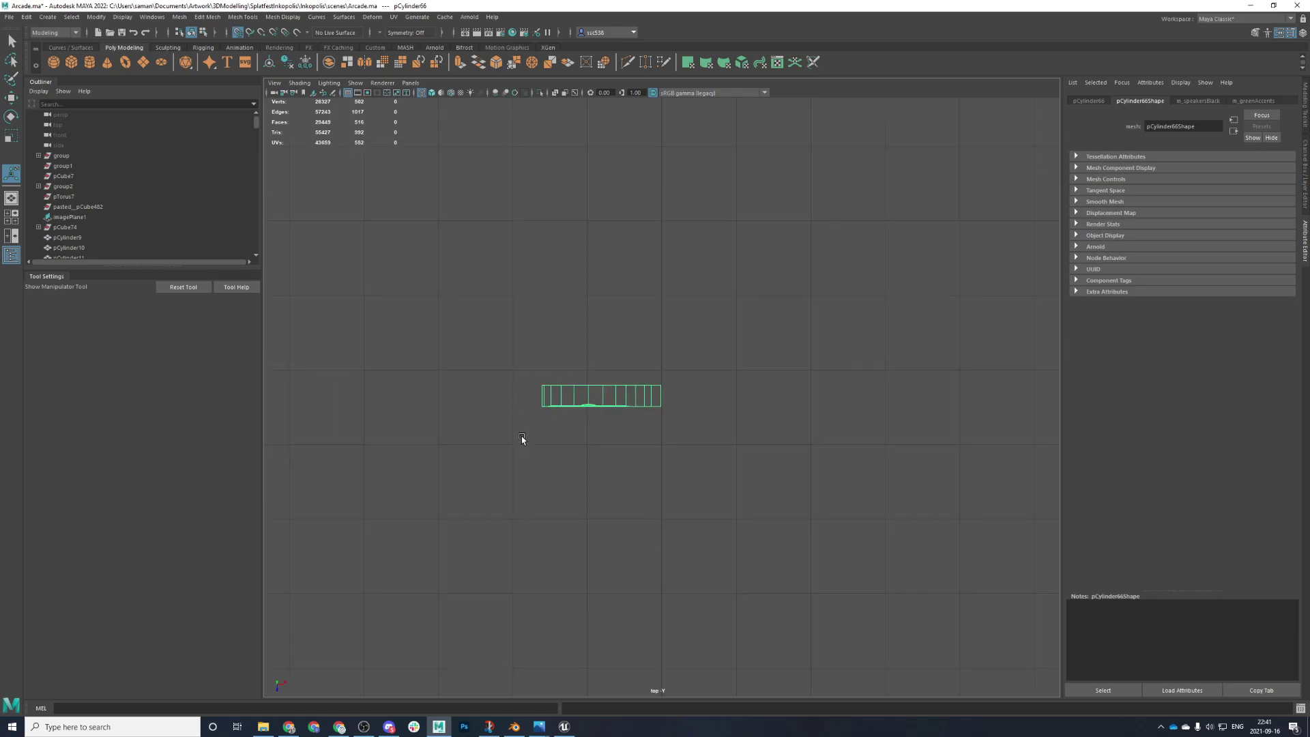
pyautogui.press('g')
pyautogui.hotkey('ctrl', 'z')
# - Mirror the remaining half along X with an adjusted mirror axis position and direction, combining it with the original and merging border vertices
pyautogui.click(179, 16)
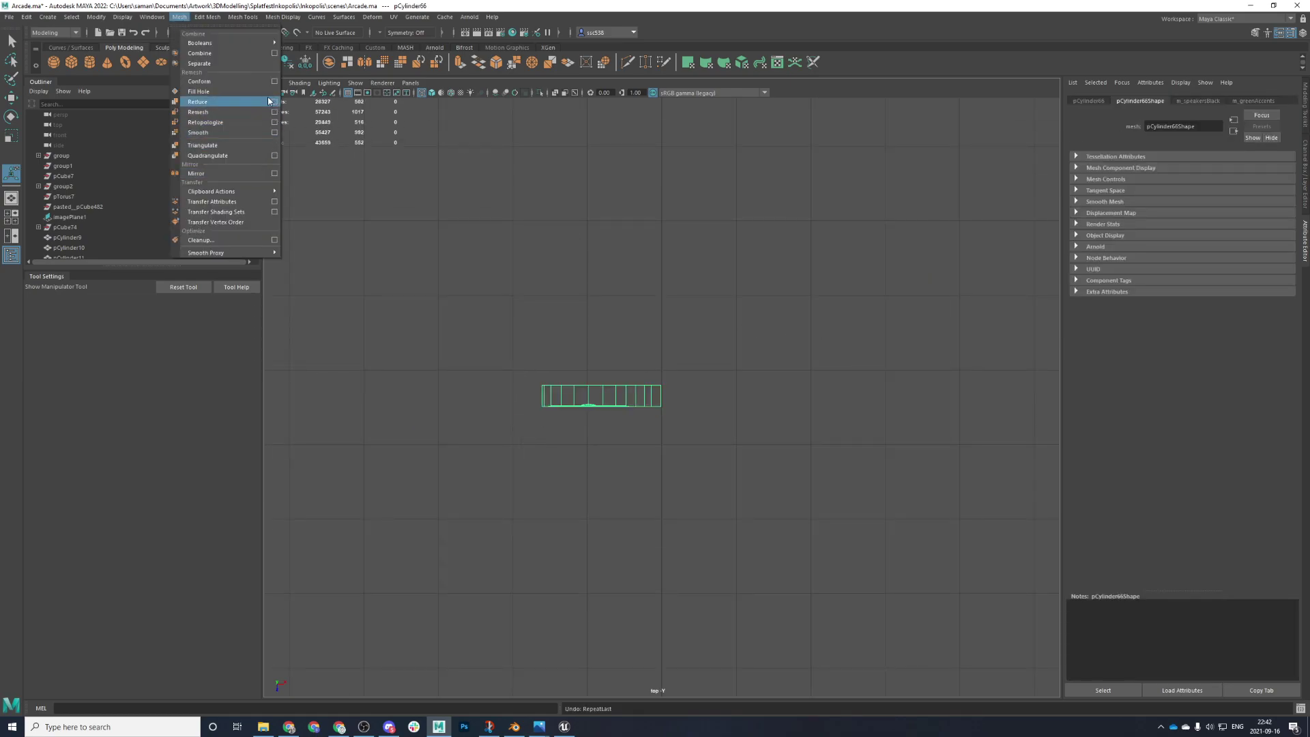
pyautogui.click(274, 172)
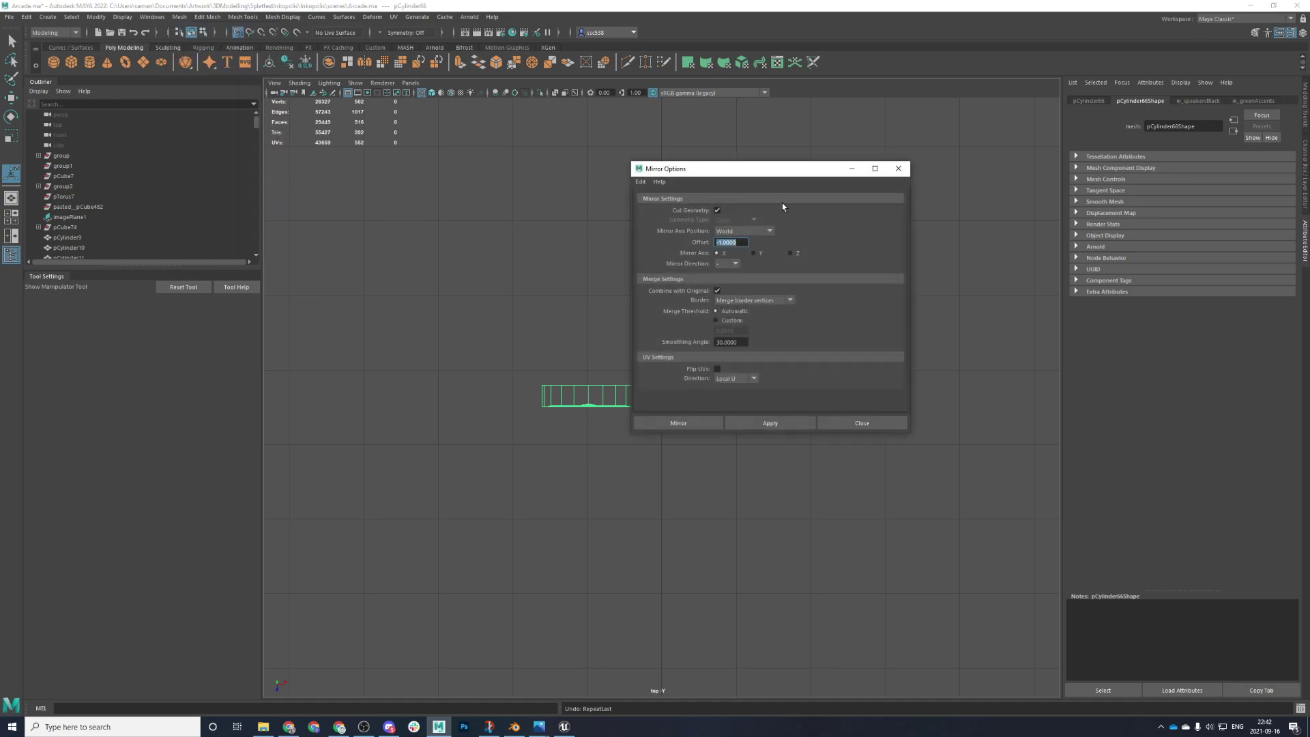
pyautogui.click(753, 232)
pyautogui.click(756, 253)
pyautogui.click(767, 231)
pyautogui.click(730, 262)
pyautogui.click(736, 281)
pyautogui.click(720, 423)
# - Select the vertices along the mirrored panel's center seam, merge them, and save the scene
pyautogui.press('f')
pyautogui.press('q')
pyautogui.press('F9')
pyautogui.moveTo(651, 305); pyautogui.dragTo(678, 566)
pyautogui.press('space')
pyautogui.press('space')
pyautogui.keyDown('alt'); pyautogui.moveTo(898, 458); pyautogui.dragTo(751, 446, button='right'); pyautogui.keyUp('alt')
pyautogui.scroll(-5, 751, 446)
pyautogui.keyDown('alt'); pyautogui.moveTo(764, 443); pyautogui.dragTo(787, 428); pyautogui.keyUp('alt')
pyautogui.keyDown('shift'); pyautogui.moveTo(646, 358); pyautogui.dragTo(687, 308, button='right'); pyautogui.keyUp('shift')
pyautogui.hotkey('ctrl', 's')
# - Return to object mode with the whole mirrored speaker panel selected
pyautogui.click(632, 372)
pyautogui.moveTo(623, 382); pyautogui.dragTo(679, 354, button='right')
pyautogui.press('q')
pyautogui.scroll(-5, 678, 354)
pyautogui.click(345, 64)
pyautogui.hotkey('ctrl', 'z')
pyautogui.scroll(-3, 902, 300)
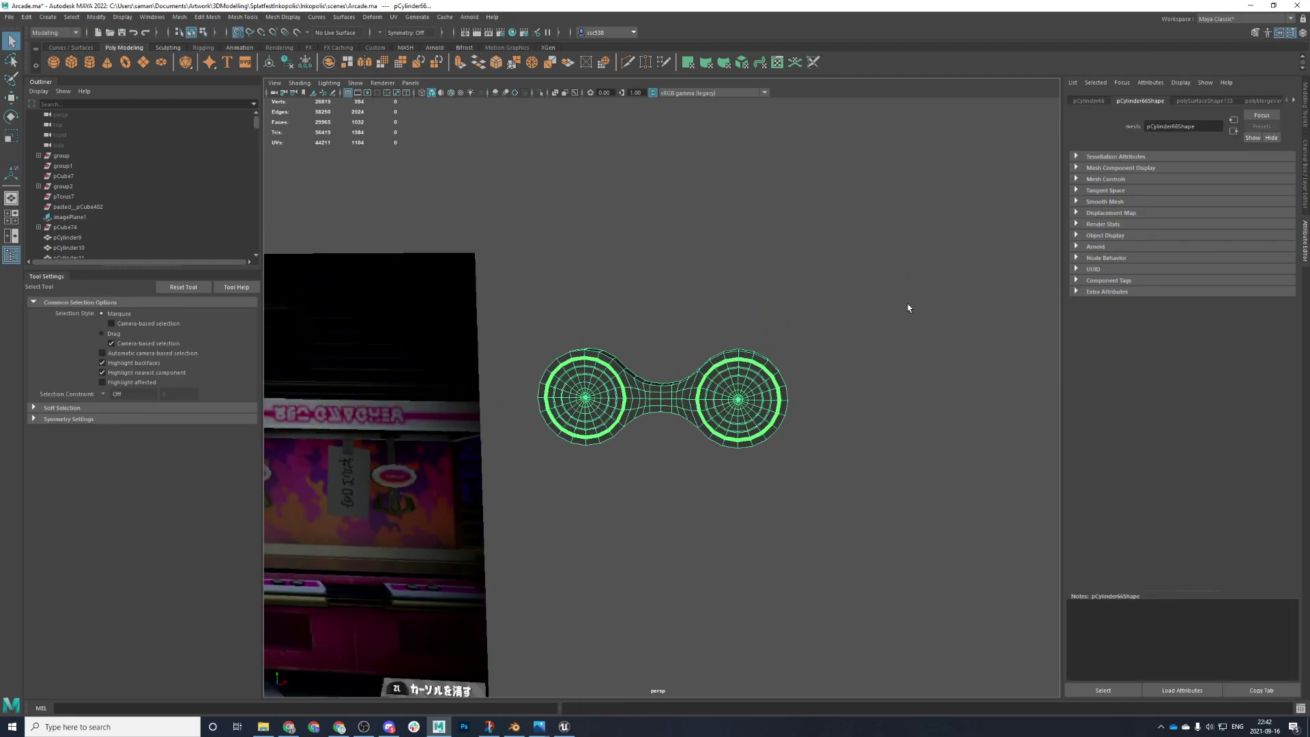
# - Move the speaker panel across in the front view onto the upper front of the music machine
pyautogui.press('space')
pyautogui.press('space')
pyautogui.press('space')
pyautogui.press('space')
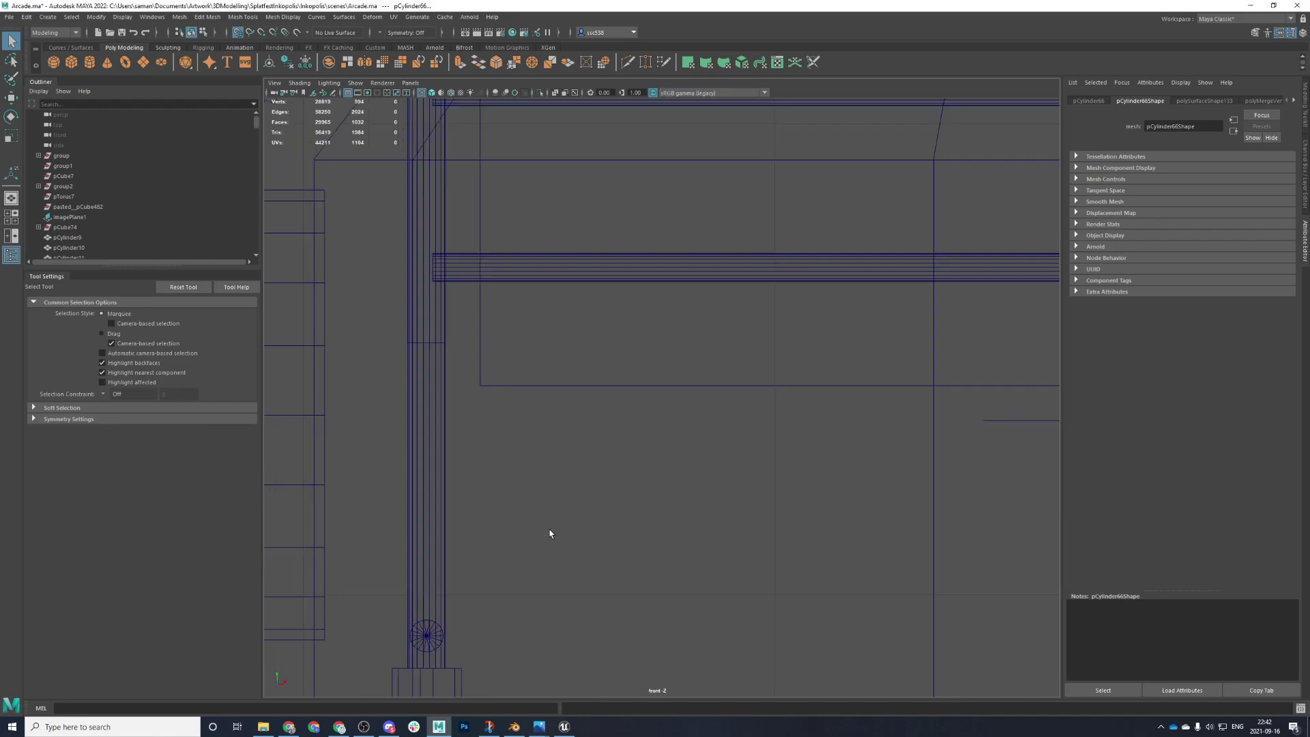
pyautogui.scroll(-5, 550, 533)
pyautogui.press('w')
pyautogui.keyDown('alt'); pyautogui.moveTo(722, 427); pyautogui.dragTo(668, 428, button='middle'); pyautogui.keyUp('alt')
pyautogui.moveTo(655, 399); pyautogui.dragTo(953, 421)
pyautogui.keyDown('alt'); pyautogui.moveTo(974, 409); pyautogui.dragTo(706, 377, button='middle'); pyautogui.keyUp('alt')
pyautogui.scroll(2, 706, 378)
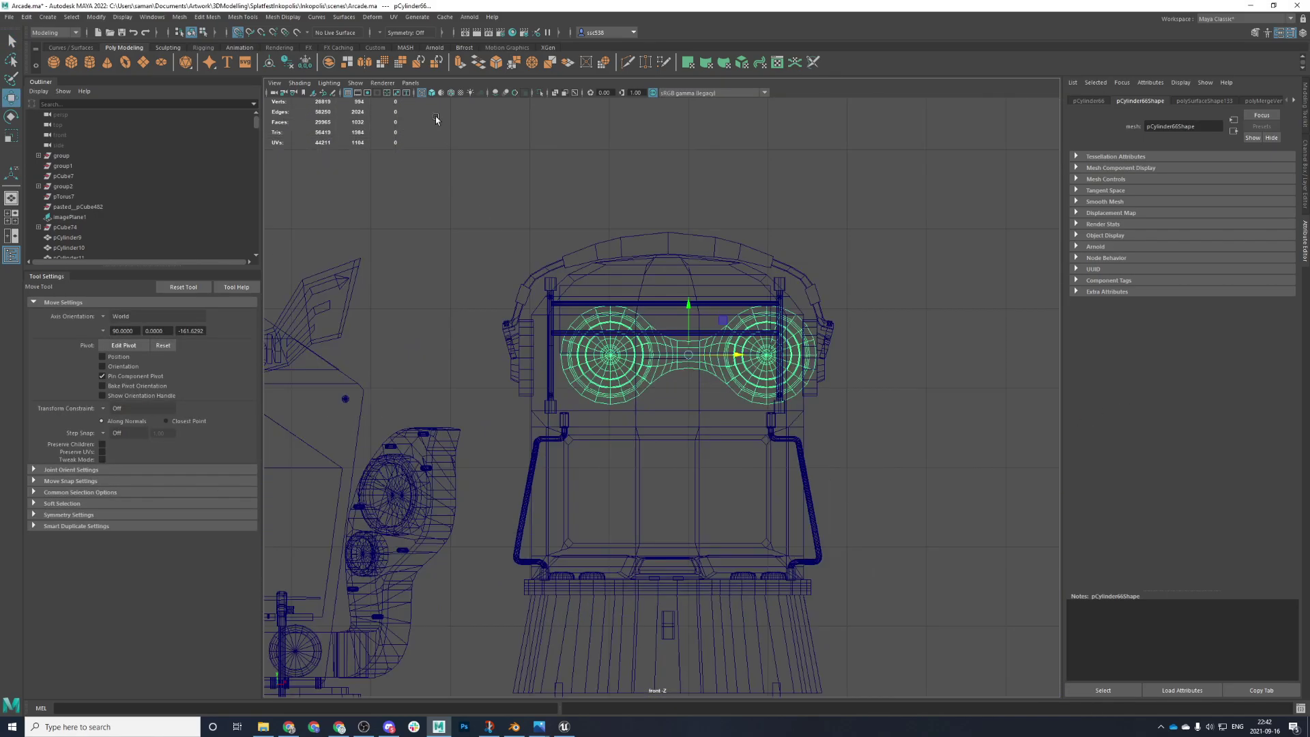
# - Freeze the speaker panel's transformations, align it with the machine's vertical center line, and save the scene
pyautogui.click(305, 62)
pyautogui.scroll(2, 662, 406)
pyautogui.moveTo(747, 338); pyautogui.dragTo(709, 344)
pyautogui.moveTo(709, 348); pyautogui.dragTo(708, 350, button='middle')
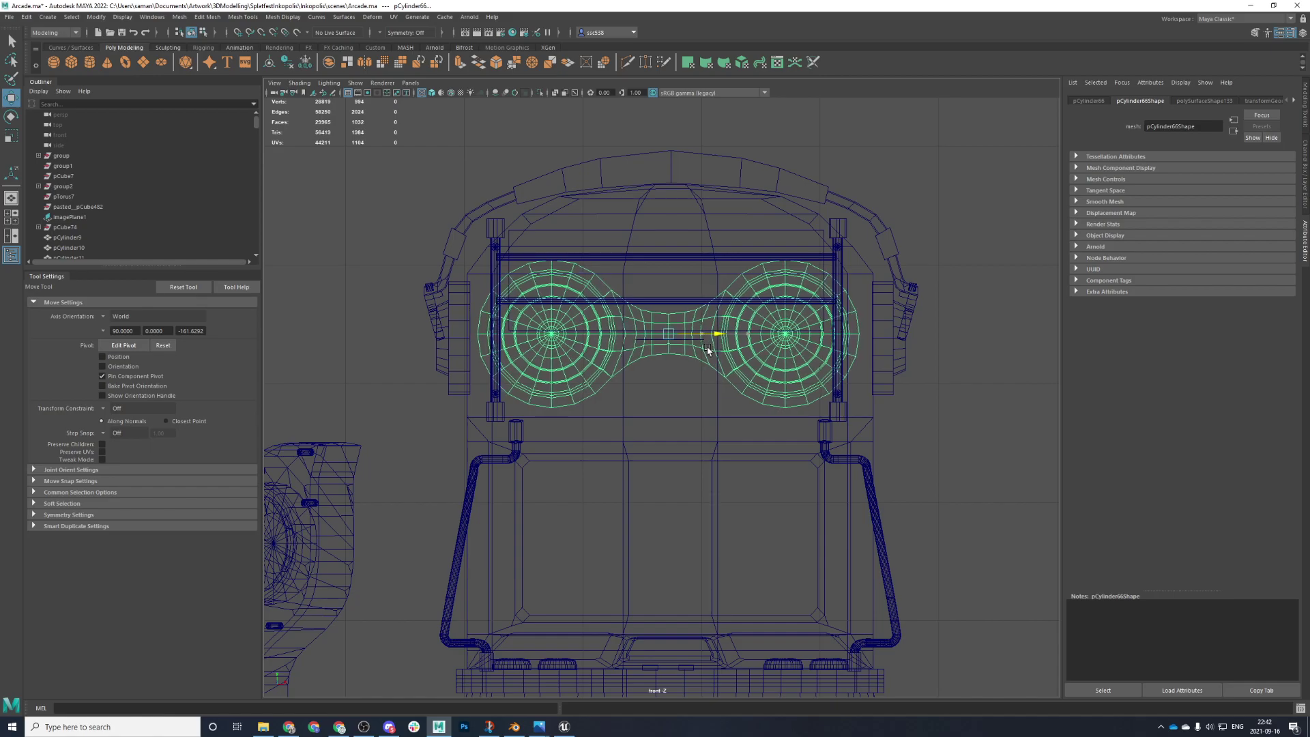
pyautogui.click(620, 375)
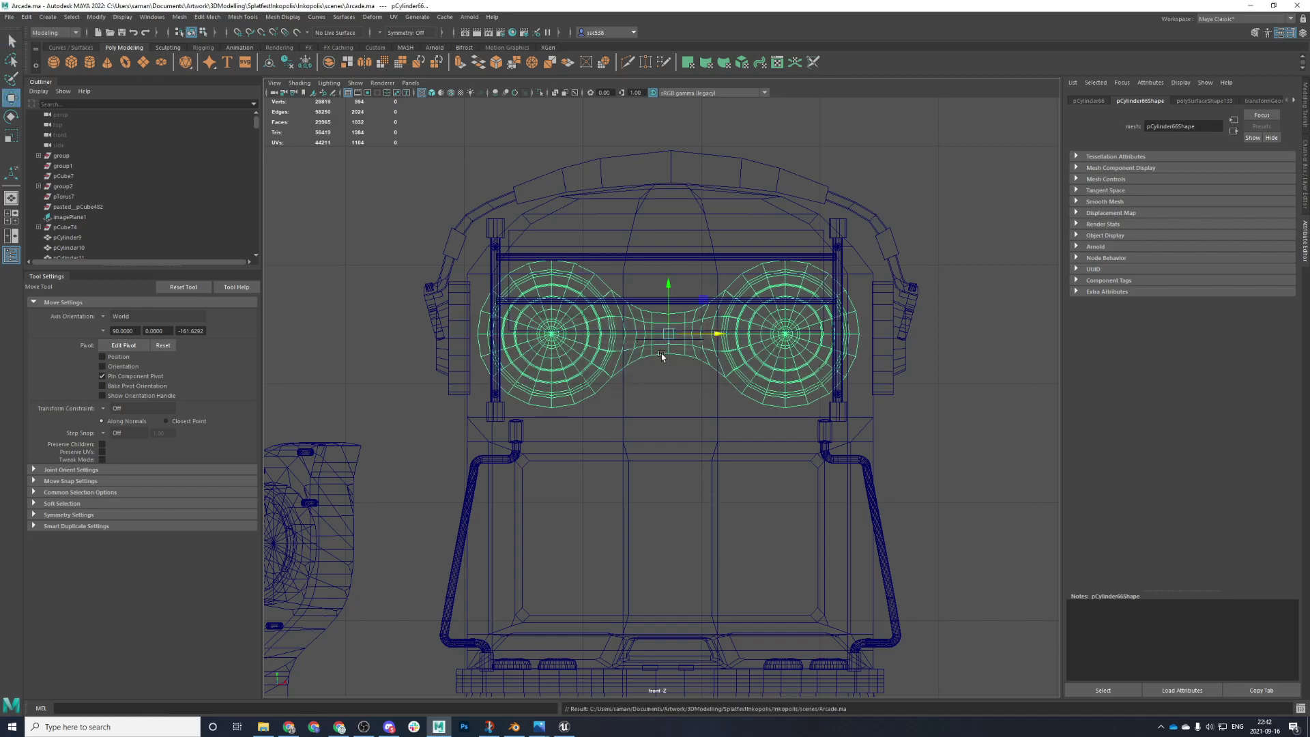
# - Move the speaker panel in the top view to the depth of the music machine's front
pyautogui.press('space')
pyautogui.press('space')
pyautogui.scroll(-10, 651, 352)
pyautogui.keyDown('alt'); pyautogui.moveTo(643, 366); pyautogui.dragTo(530, 298); pyautogui.keyUp('alt')
pyautogui.press('space')
pyautogui.press('space')
pyautogui.scroll(-2, 617, 387)
pyautogui.scroll(-6, 743, 478)
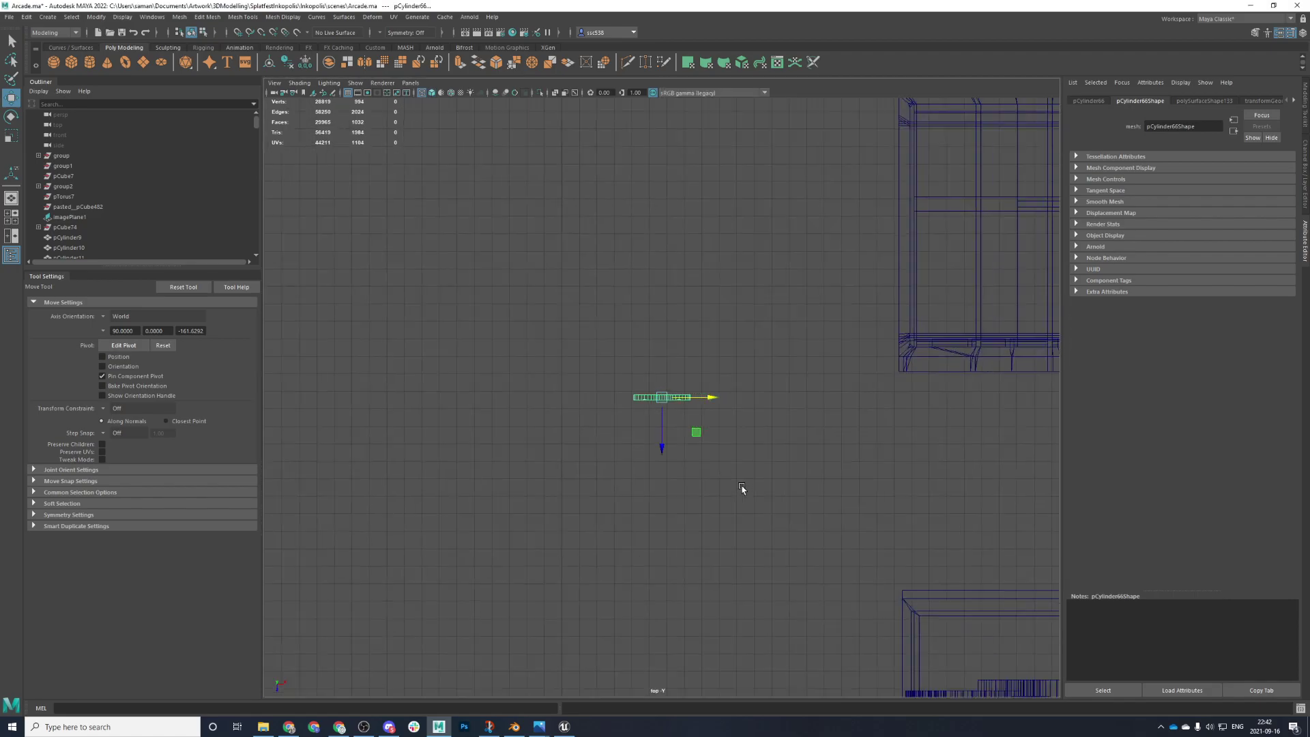
pyautogui.moveTo(682, 265); pyautogui.dragTo(724, 511)
pyautogui.press('f')
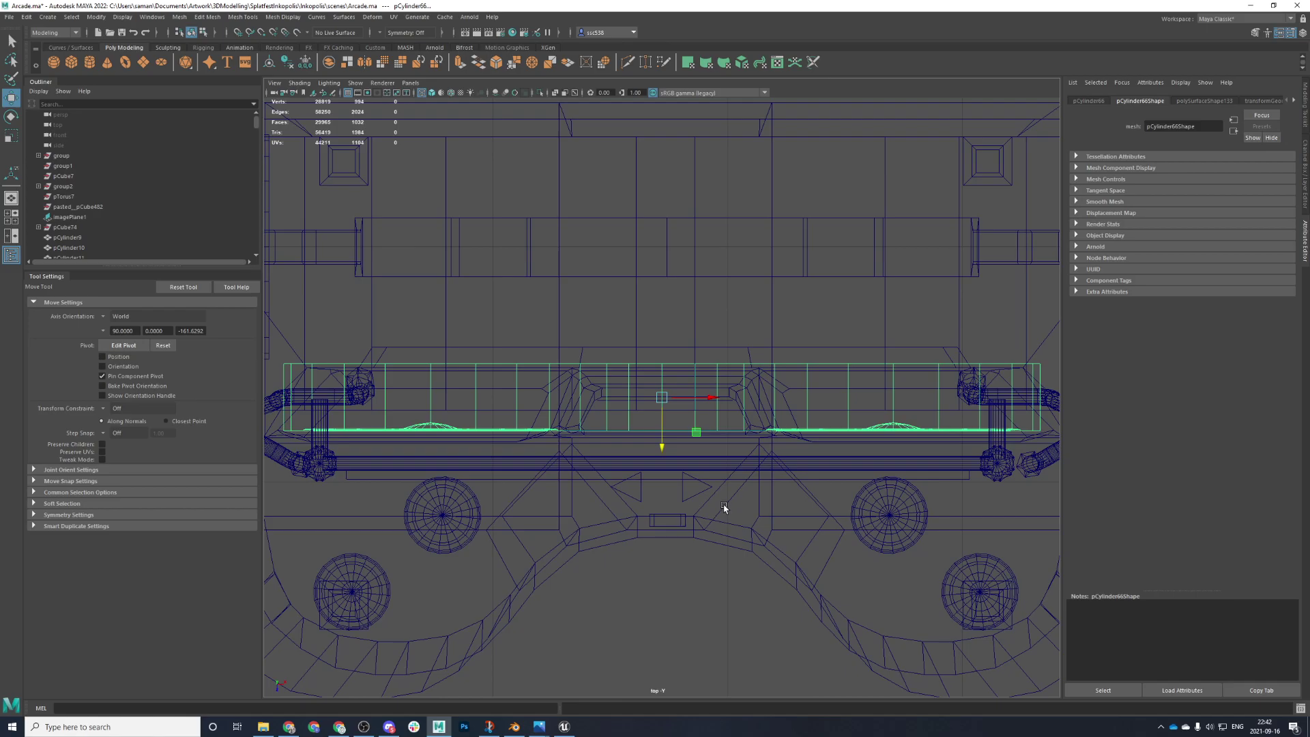
# - Nudge the speaker panel slightly forward so it sits on the cabinet face, select the sign frame, and save the scene
pyautogui.moveTo(662, 451); pyautogui.dragTo(662, 474)
pyautogui.press('space')
pyautogui.press('space')
pyautogui.moveTo(788, 405)
pyautogui.keyDown('alt'); pyautogui.mouseDown()
pyautogui.moveTo(620, 399)
pyautogui.moveTo(646, 399)
pyautogui.moveTo(626, 400)
pyautogui.moveTo(652, 417)
pyautogui.moveTo(755, 365)
pyautogui.moveTo(653, 429)
pyautogui.moveTo(779, 386)
pyautogui.mouseUp(); pyautogui.keyUp('alt')
pyautogui.click(805, 363)
pyautogui.scroll(-5, 816, 384)
pyautogui.hotkey('ctrl', 's')
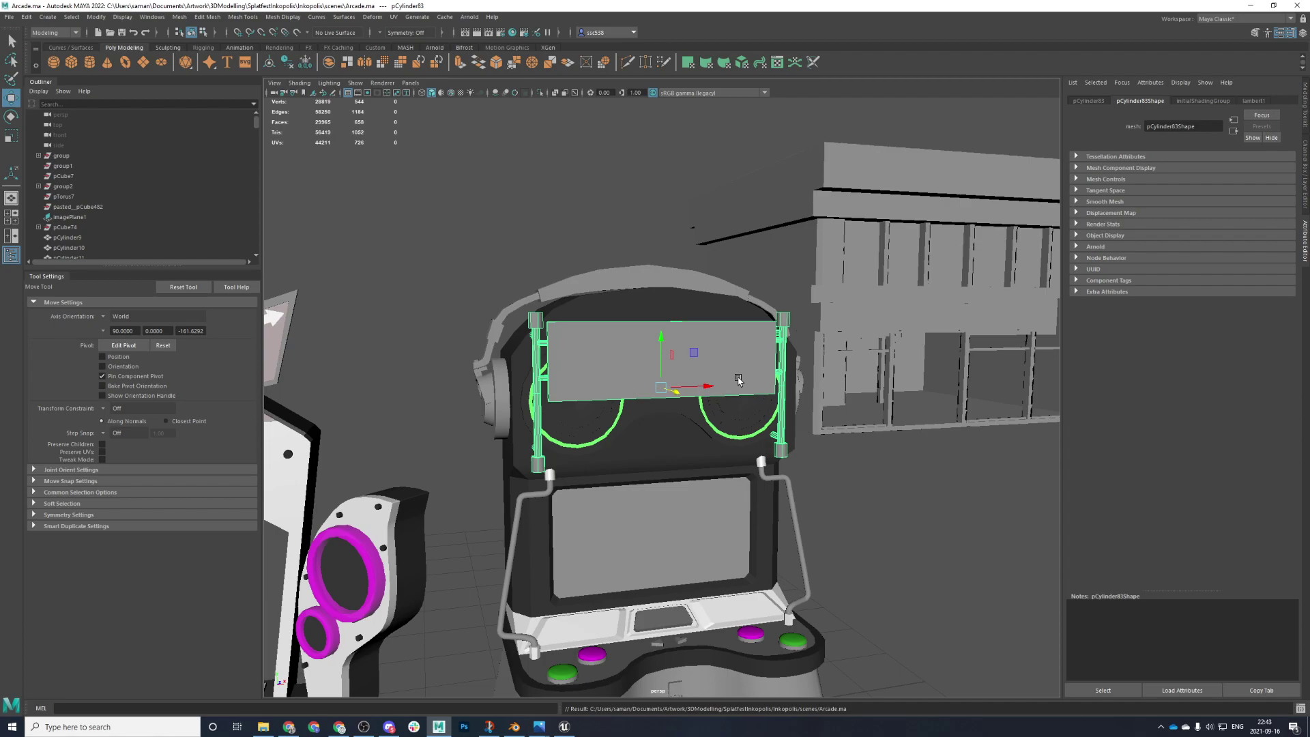
# - Try to isolate the side post and end cap faces of the sign frame in the front view
pyautogui.press('space')
pyautogui.moveTo(534, 517); pyautogui.dragTo(532, 567)
pyautogui.press('f')
pyautogui.keyDown('alt'); pyautogui.moveTo(515, 510); pyautogui.dragTo(354, 333, button='right'); pyautogui.keyUp('alt')
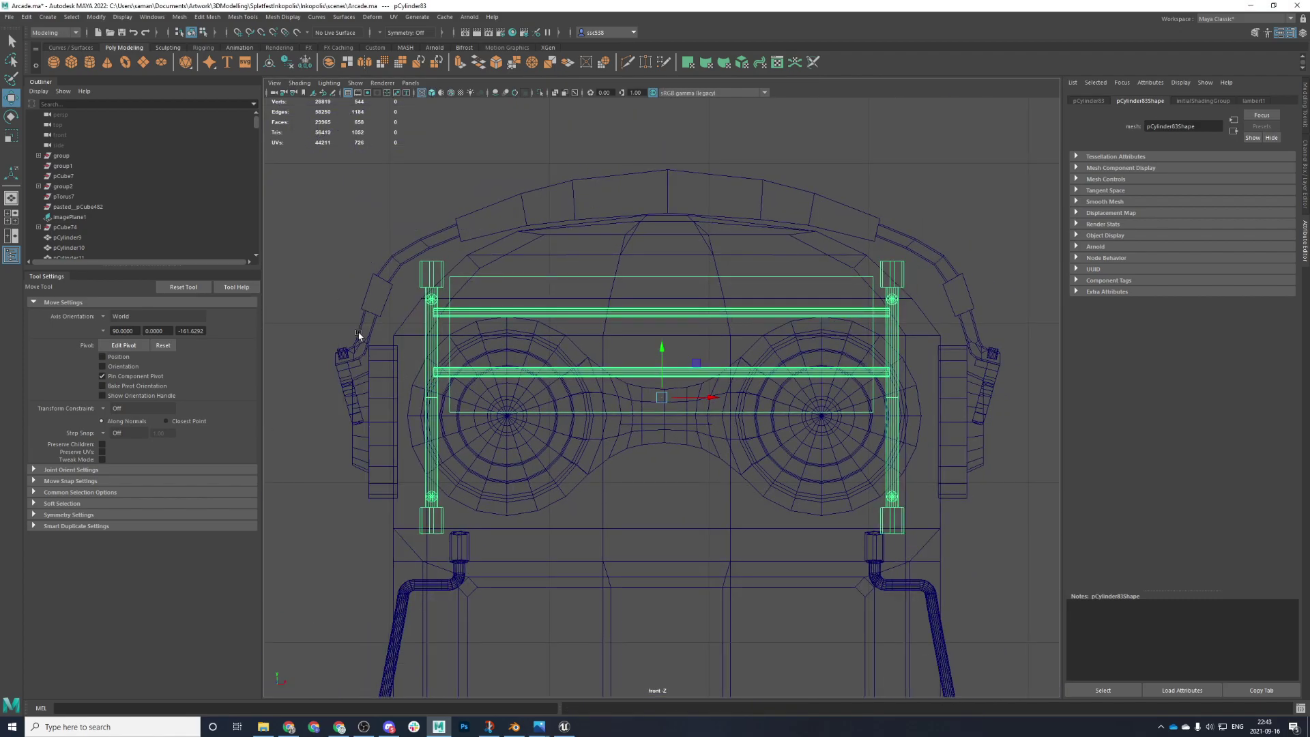
pyautogui.moveTo(317, 271); pyautogui.dragTo(316, 298, button='right')
pyautogui.moveTo(316, 225); pyautogui.dragTo(934, 553)
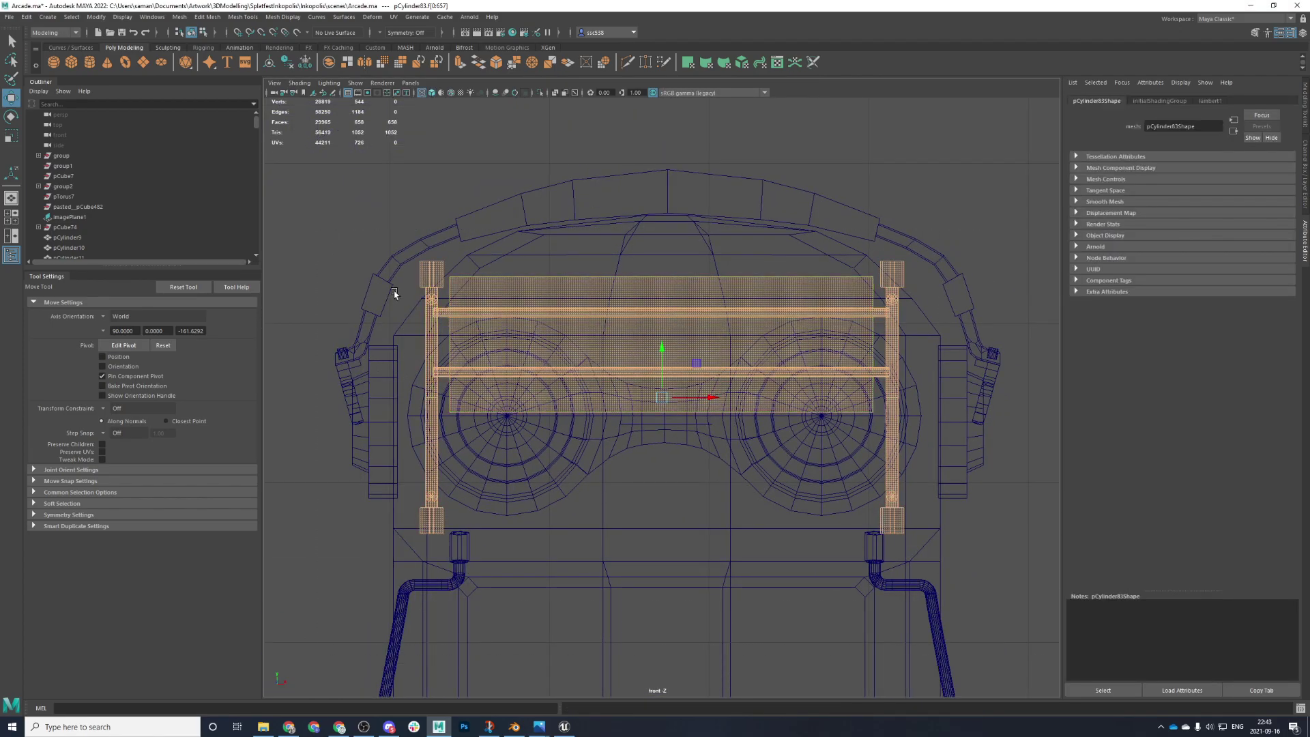
pyautogui.moveTo(401, 239); pyautogui.dragTo(448, 581)
pyautogui.moveTo(873, 238); pyautogui.dragTo(982, 554)
pyautogui.moveTo(880, 293); pyautogui.dragTo(939, 490)
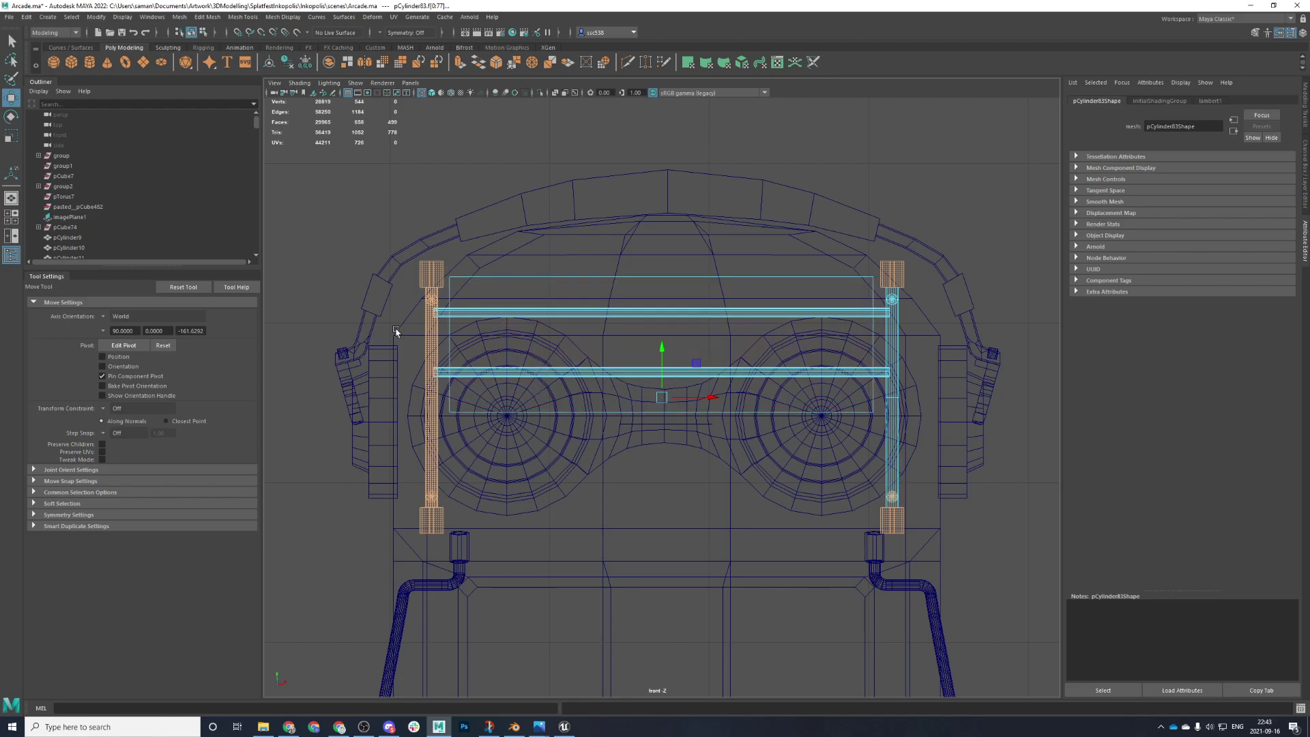
pyautogui.moveTo(436, 298); pyautogui.dragTo(493, 270, button='right')
# - Assign the existing material m_metalSilver to the whole sign frame and save the scene
pyautogui.press('space')
pyautogui.press('space')
pyautogui.keyDown('alt'); pyautogui.moveTo(815, 315); pyautogui.dragTo(762, 376); pyautogui.keyUp('alt')
pyautogui.scroll(-3, 770, 374)
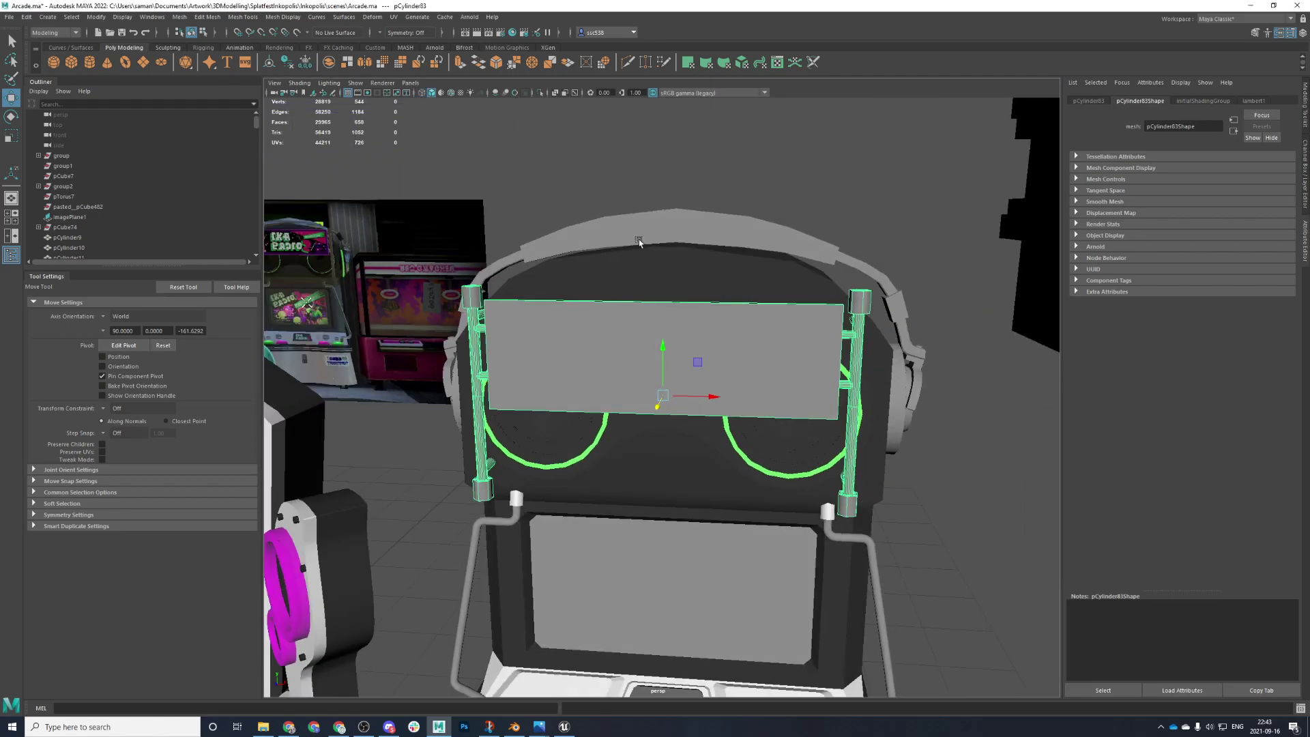
pyautogui.rightClick(525, 314)
pyautogui.moveTo(539, 598)
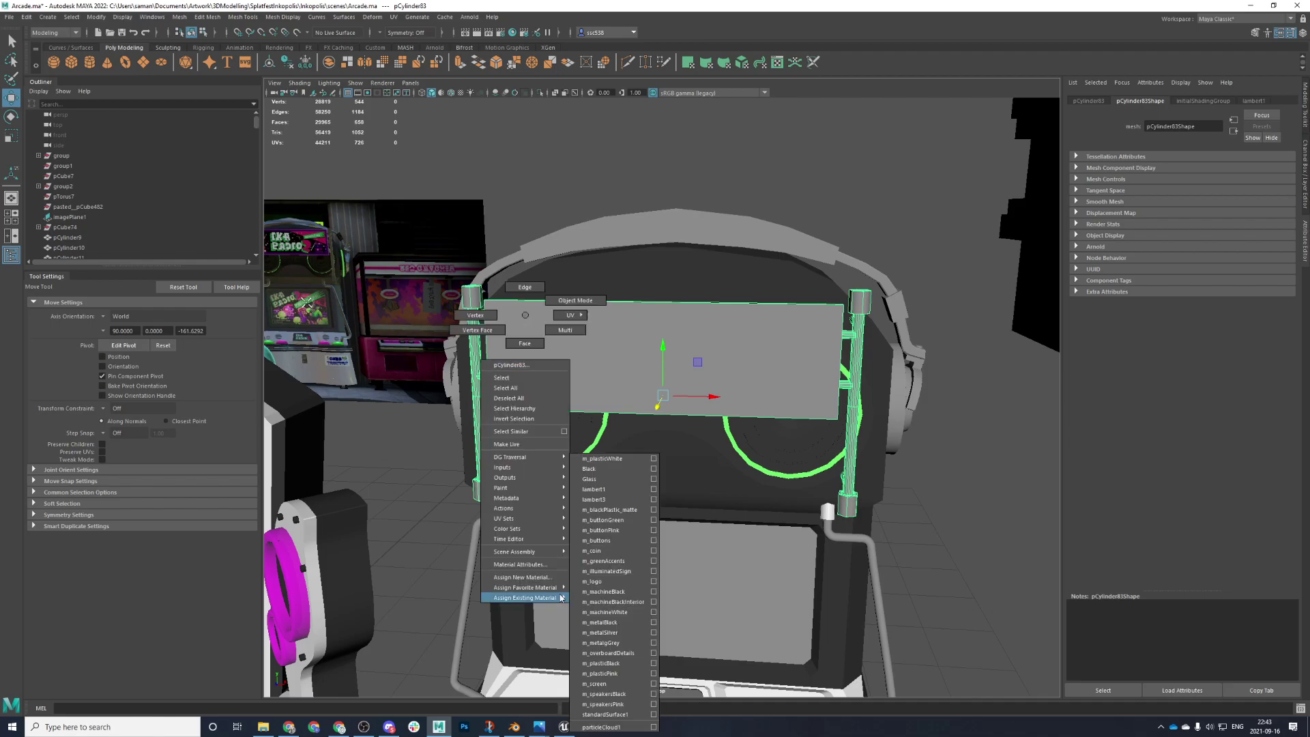
pyautogui.click(602, 633)
pyautogui.hotkey('ctrl', 's')
pyautogui.click(631, 375)
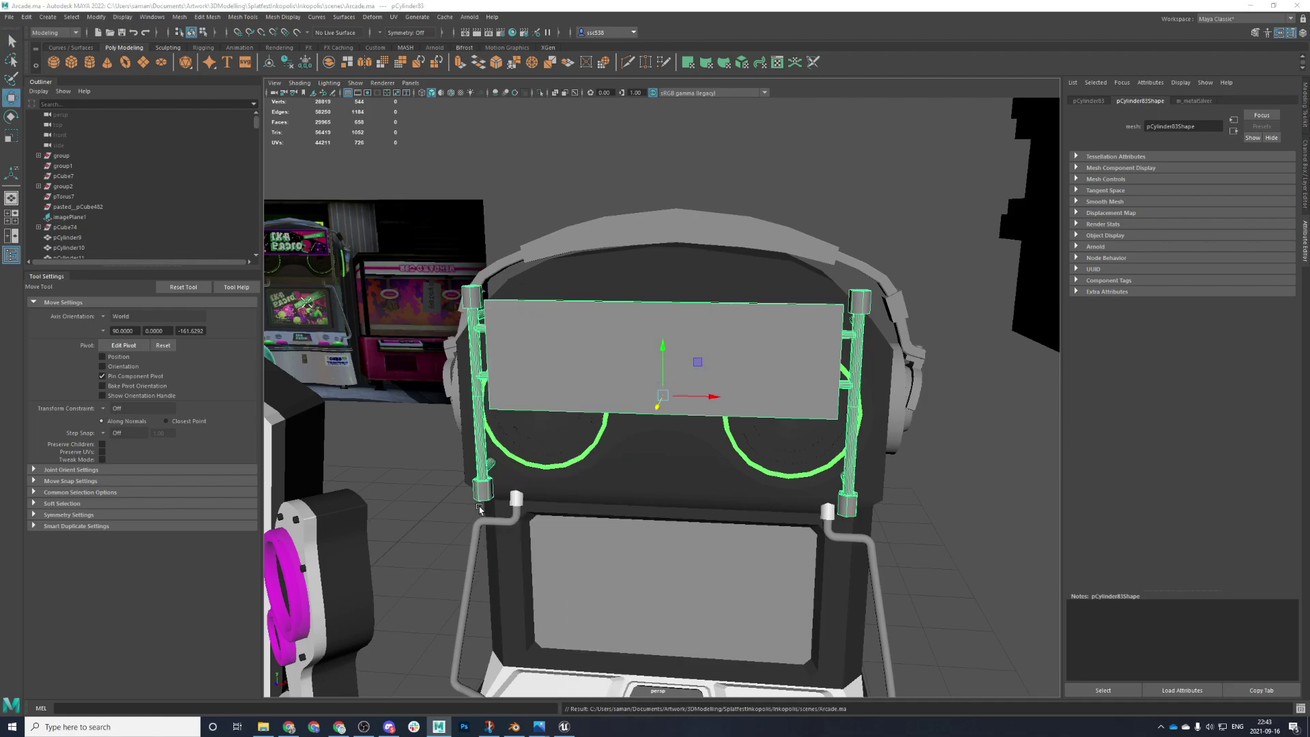
# - Select only the faces of the lower end caps on both posts of the sign frame
pyautogui.press('space')
pyautogui.press('space')
pyautogui.keyDown('alt'); pyautogui.moveTo(477, 502); pyautogui.dragTo(386, 526, button='right'); pyautogui.keyUp('alt')
pyautogui.moveTo(352, 444); pyautogui.dragTo(351, 506, button='right')
pyautogui.click(350, 507)
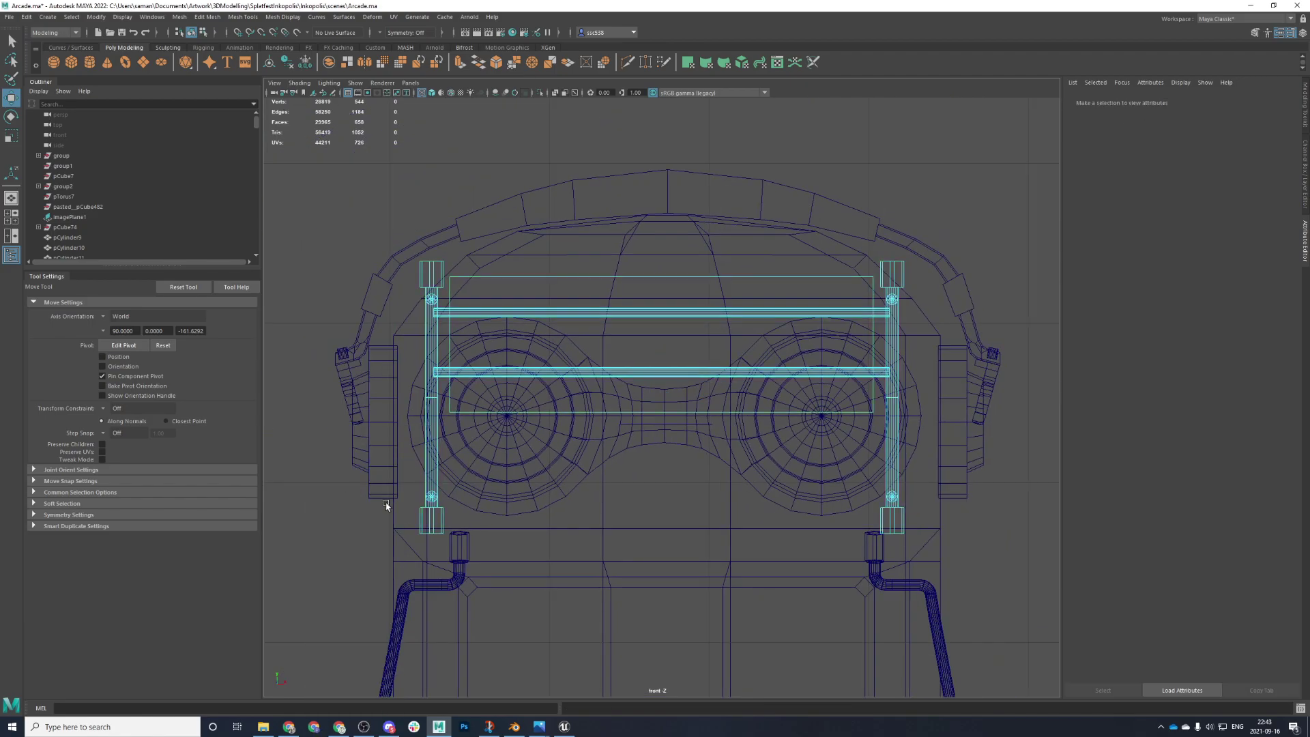
pyautogui.press('F11')
pyautogui.keyDown('shift'); pyautogui.moveTo(417, 504); pyautogui.dragTo(907, 502); pyautogui.keyUp('shift')
pyautogui.hotkey('ctrl', 'z')
pyautogui.keyDown('alt'); pyautogui.moveTo(342, 507); pyautogui.dragTo(383, 522, button='right'); pyautogui.keyUp('alt')
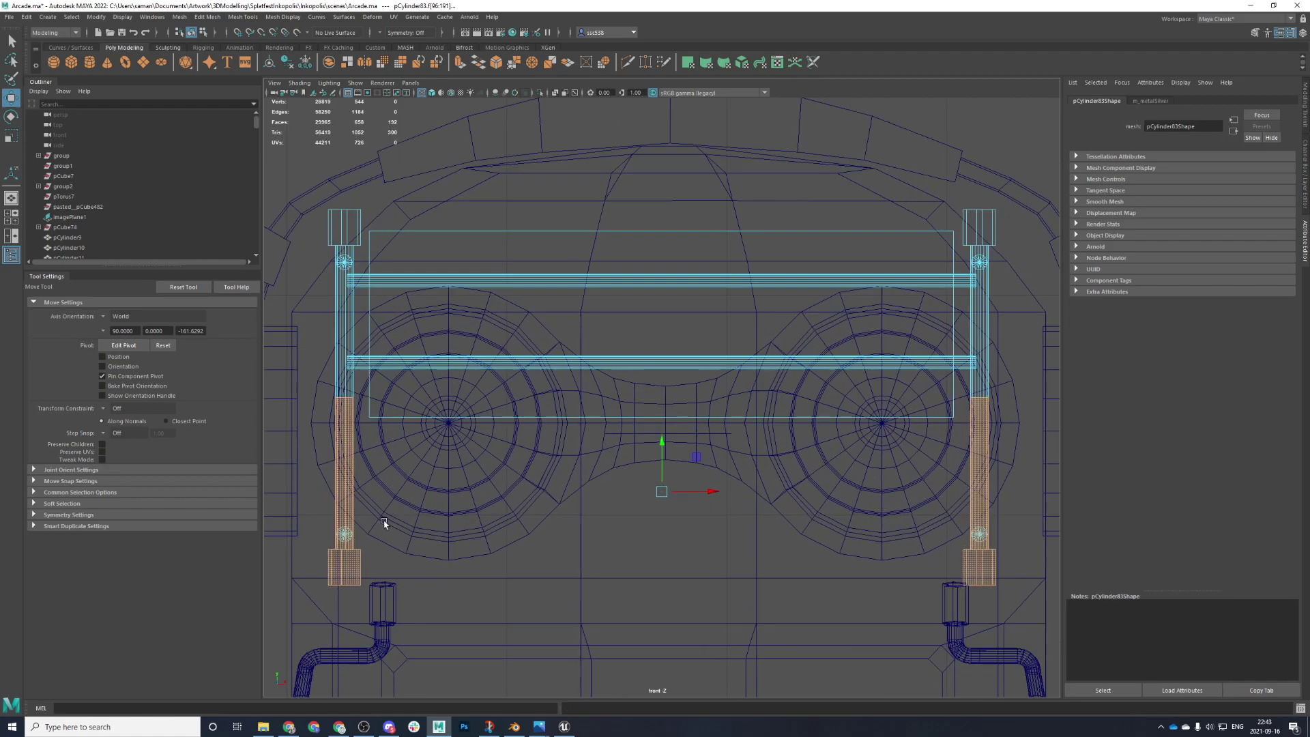
pyautogui.keyDown('shift'); pyautogui.moveTo(321, 545); pyautogui.dragTo(408, 548); pyautogui.keyUp('shift')
pyautogui.keyDown('shift'); pyautogui.moveTo(961, 545); pyautogui.dragTo(1045, 550); pyautogui.keyUp('shift')
# - Add the upper end caps of both posts to the face selection, leaving the sign board and crossbars out
pyautogui.scroll(-4, 665, 399)
pyautogui.keyDown('shift'); pyautogui.moveTo(390, 226); pyautogui.dragTo(935, 292); pyautogui.keyUp('shift')
pyautogui.keyDown('shift'); pyautogui.moveTo(429, 292); pyautogui.dragTo(909, 295); pyautogui.keyUp('shift')
pyautogui.press('space')
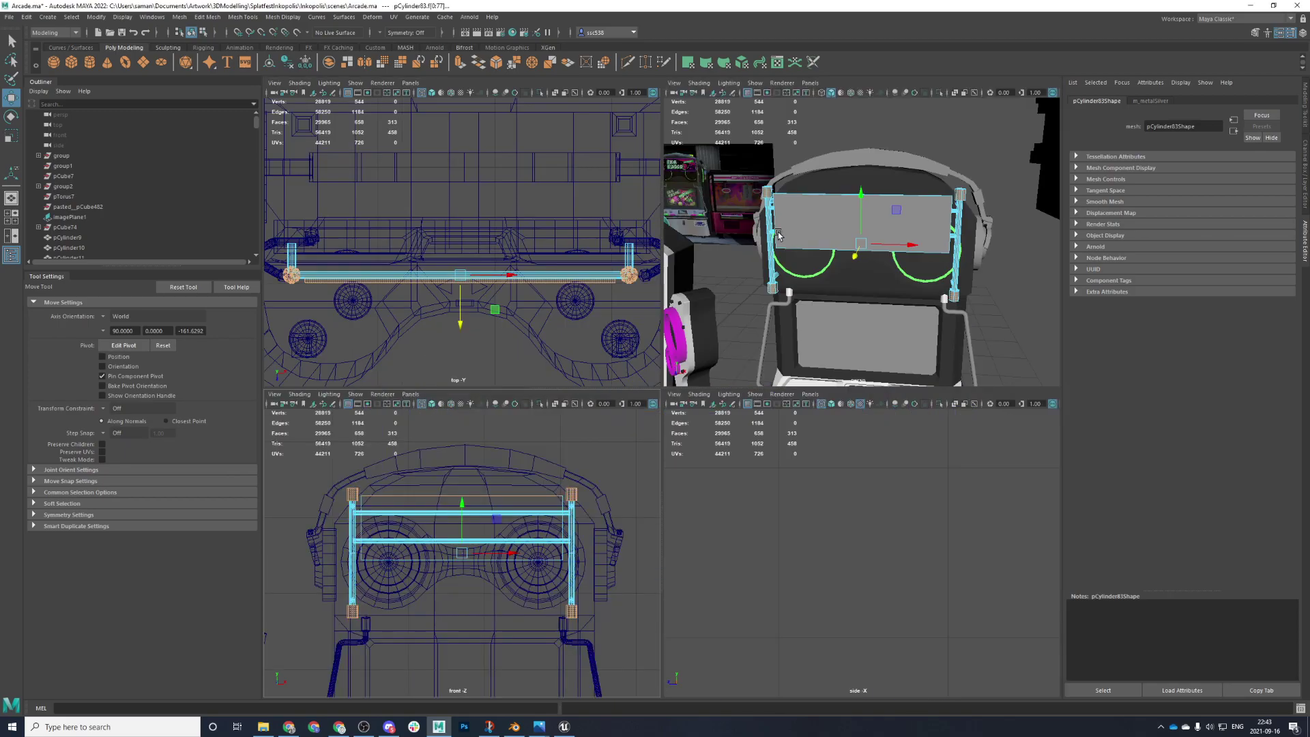
pyautogui.press('space')
pyautogui.scroll(5, 778, 280)
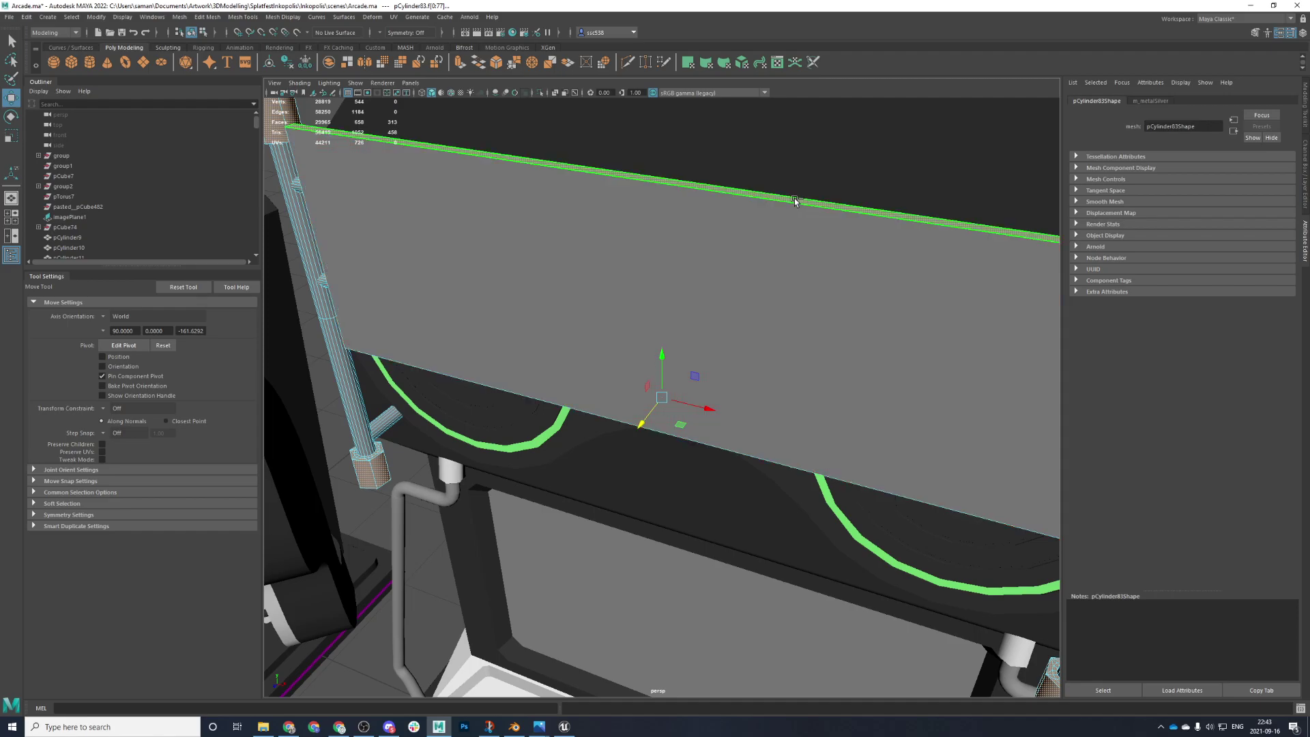
pyautogui.scroll(-5, 785, 239)
# - Assign the existing material m_metalpGrey to the end cap faces, rename it m_metalGrey, and save the scene
pyautogui.moveTo(808, 189); pyautogui.dragTo(899, 642, button='right')
pyautogui.click(1201, 100)
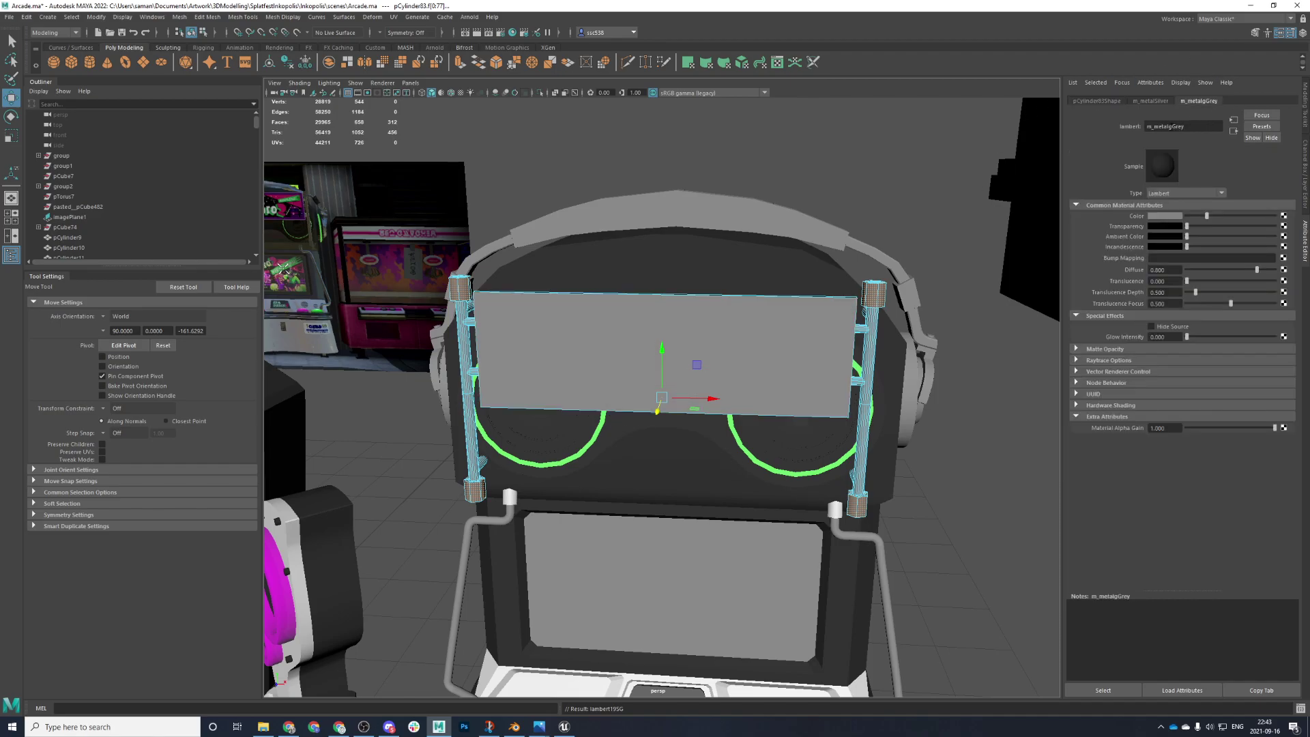
pyautogui.press('BackSpace')
pyautogui.press('Return')
pyautogui.hotkey('ctrl', 's')
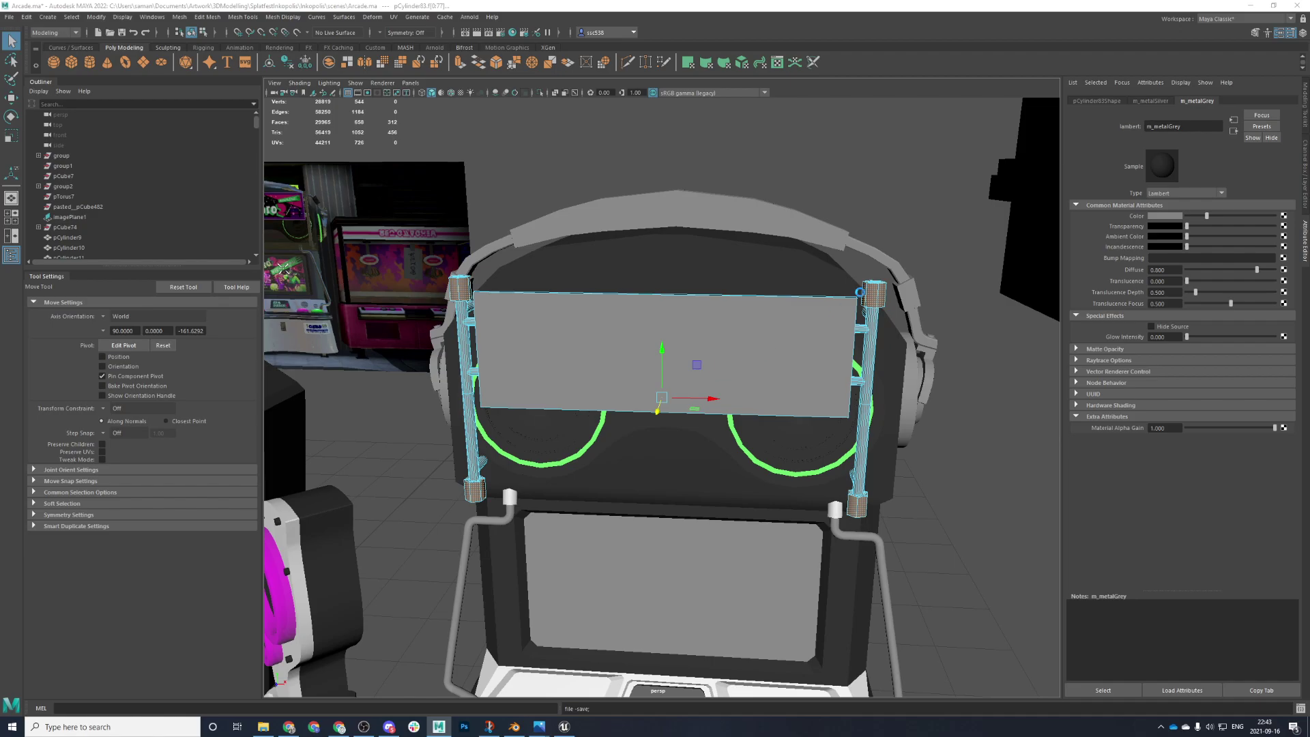
# - Leave face editing on the sign frame and select the headphone mesh that arches over the cabinet top
pyautogui.moveTo(741, 180); pyautogui.dragTo(814, 162, button='right')
pyautogui.click(816, 166)
pyautogui.click(779, 251)
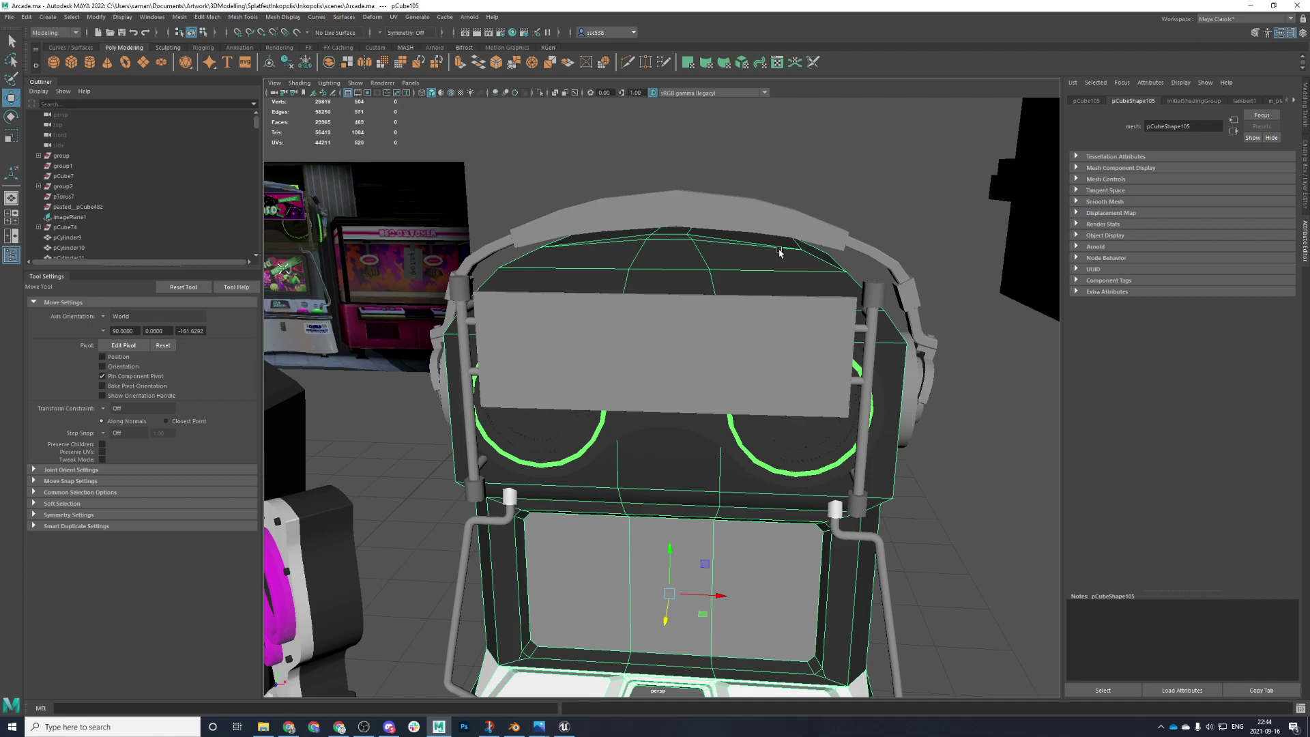
pyautogui.keyDown('alt'); pyautogui.moveTo(605, 503); pyautogui.dragTo(607, 447); pyautogui.keyUp('alt')
pyautogui.click(920, 398)
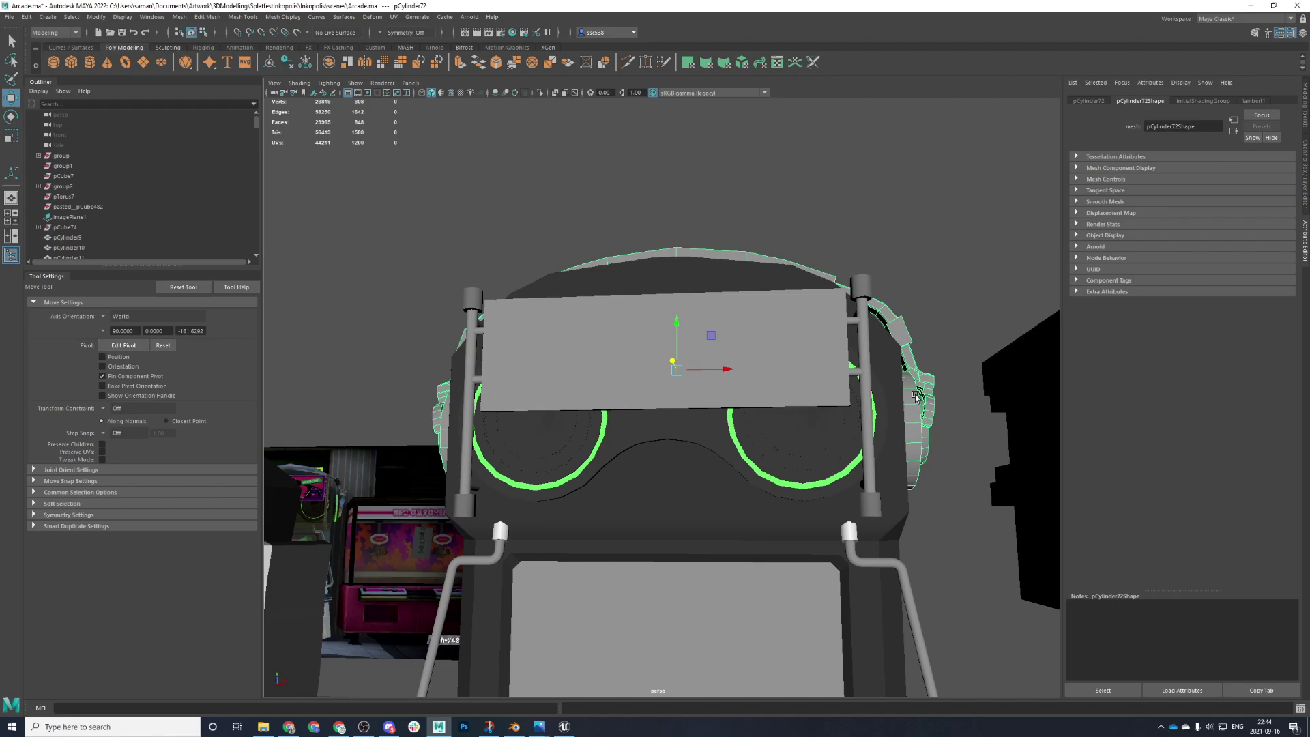
# - Insert an edge loop around the middle of each ear cup's thick ring on the headphone mesh using Multi-Cut
pyautogui.keyDown('alt'); pyautogui.moveTo(891, 187); pyautogui.dragTo(800, 240); pyautogui.keyUp('alt')
pyautogui.press('space')
pyautogui.press('space')
pyautogui.scroll(-2, 558, 280)
pyautogui.keyDown('alt'); pyautogui.moveTo(463, 315); pyautogui.dragTo(692, 313, button='middle'); pyautogui.keyUp('alt')
pyautogui.scroll(3, 691, 312)
pyautogui.keyDown('alt'); pyautogui.moveTo(716, 232); pyautogui.dragTo(696, 234, button='middle'); pyautogui.keyUp('alt')
pyautogui.keyDown('shift'); pyautogui.moveTo(696, 234); pyautogui.dragTo(641, 239, button='right'); pyautogui.keyUp('shift')
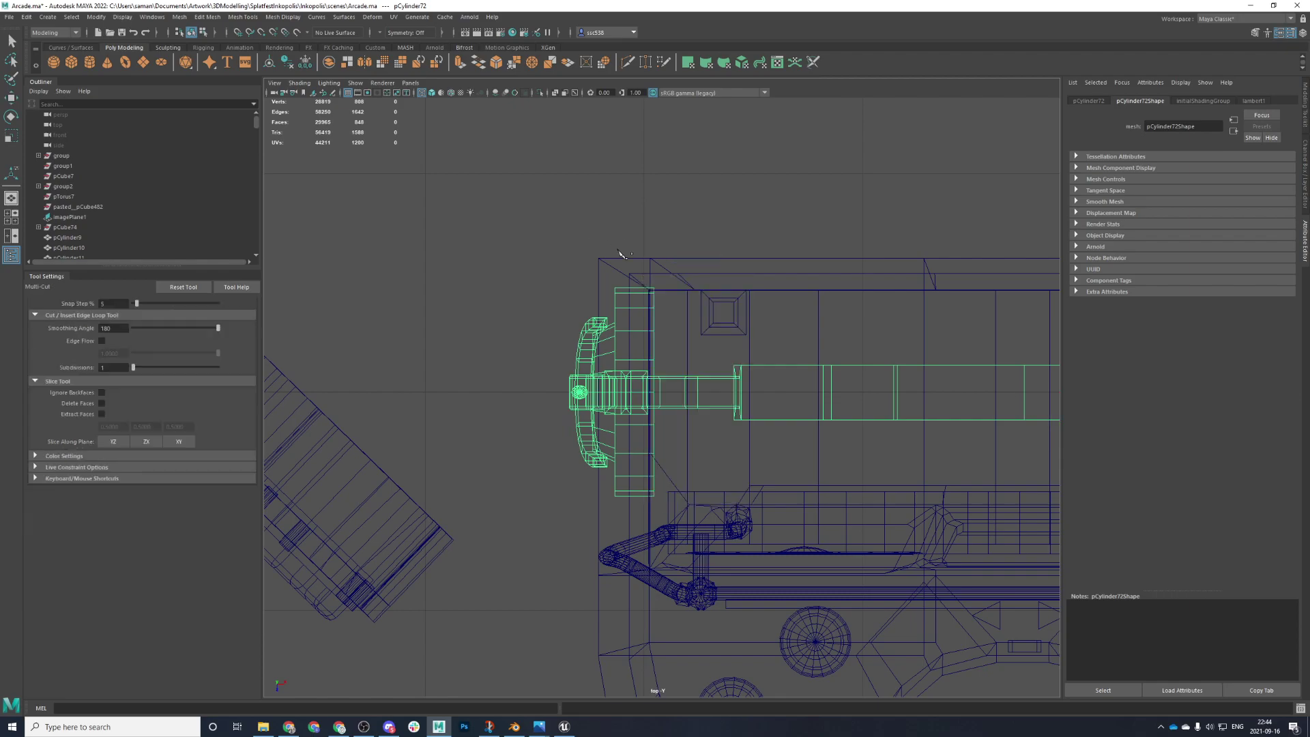
pyautogui.keyDown('ctrl'); pyautogui.click(635, 302); pyautogui.keyUp('ctrl')
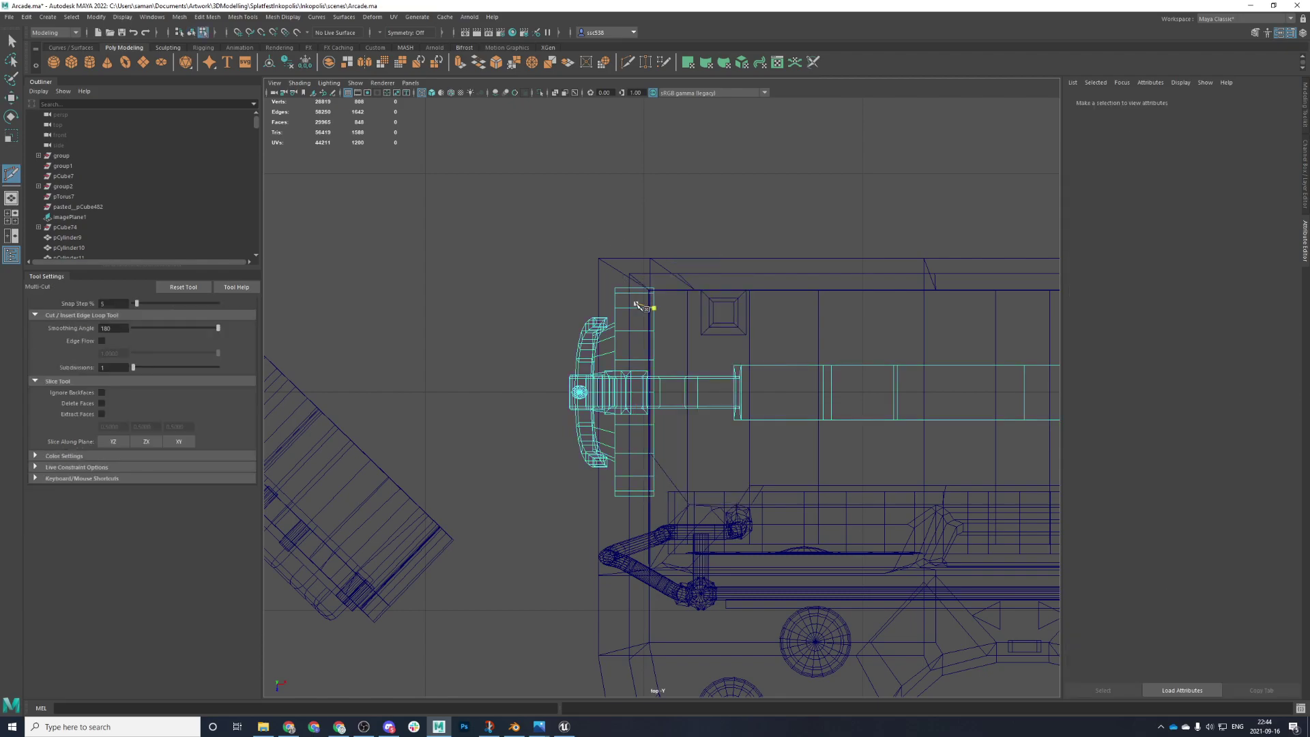
pyautogui.keyDown('ctrl'); pyautogui.click(635, 309); pyautogui.keyUp('ctrl')
pyautogui.scroll(-5, 693, 366)
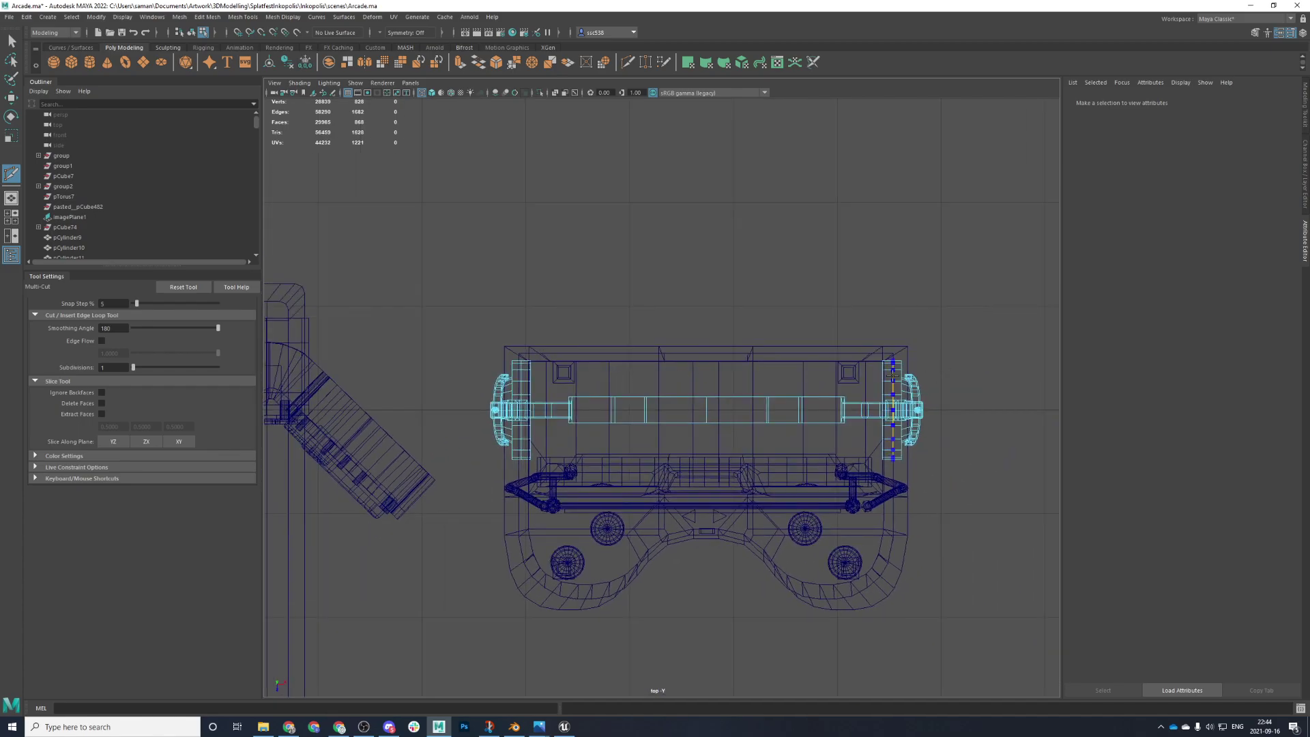
pyautogui.keyDown('ctrl'); pyautogui.click(892, 374); pyautogui.keyUp('ctrl')
pyautogui.scroll(2, 914, 384)
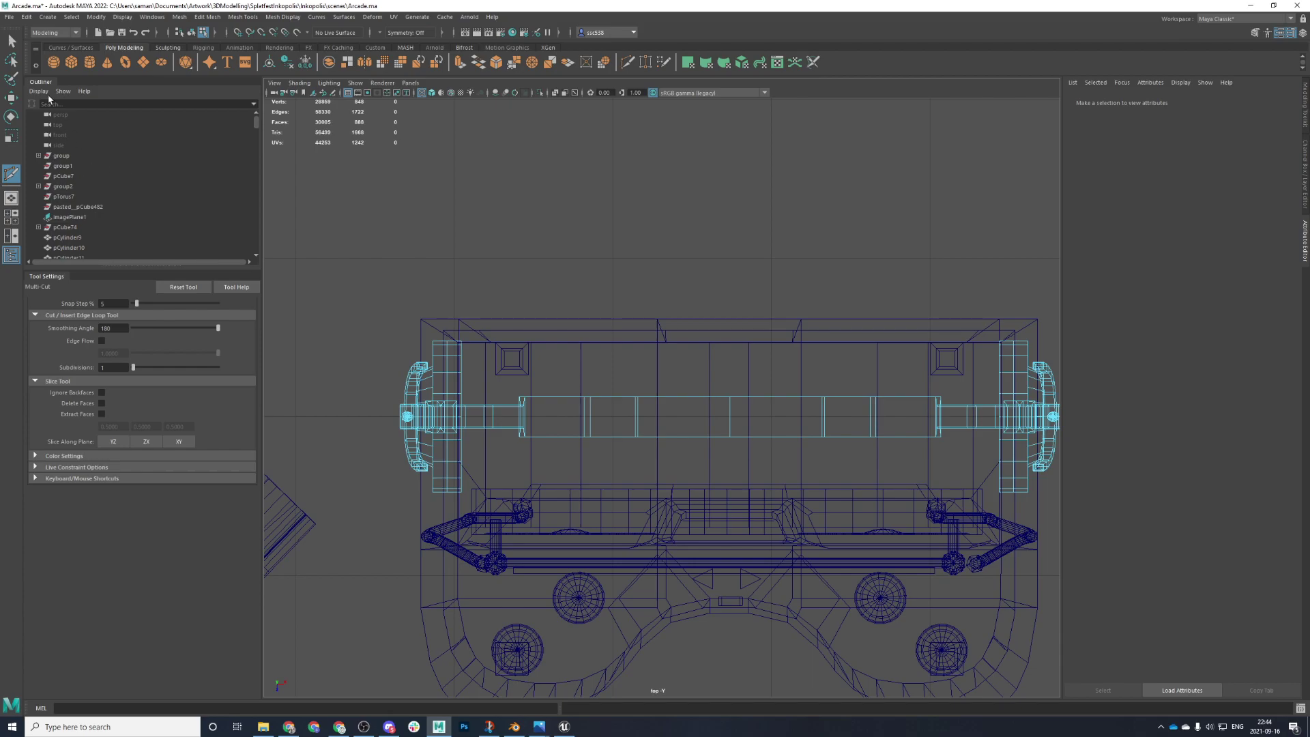
# - Save the scene, bevel the centre edge loops of both ear cups into a narrow band, and switch to face selection
pyautogui.click(11, 40)
pyautogui.moveTo(396, 257); pyautogui.dragTo(397, 226, button='right')
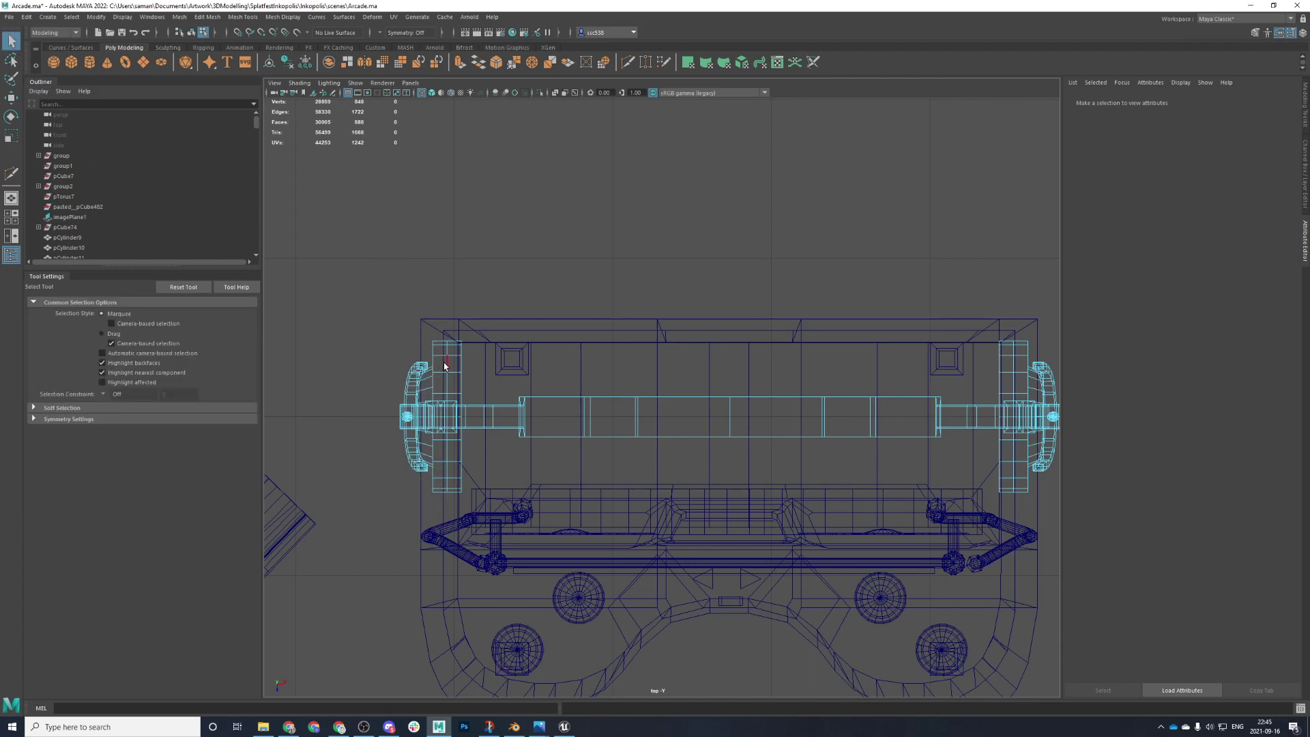
pyautogui.doubleClick(444, 367)
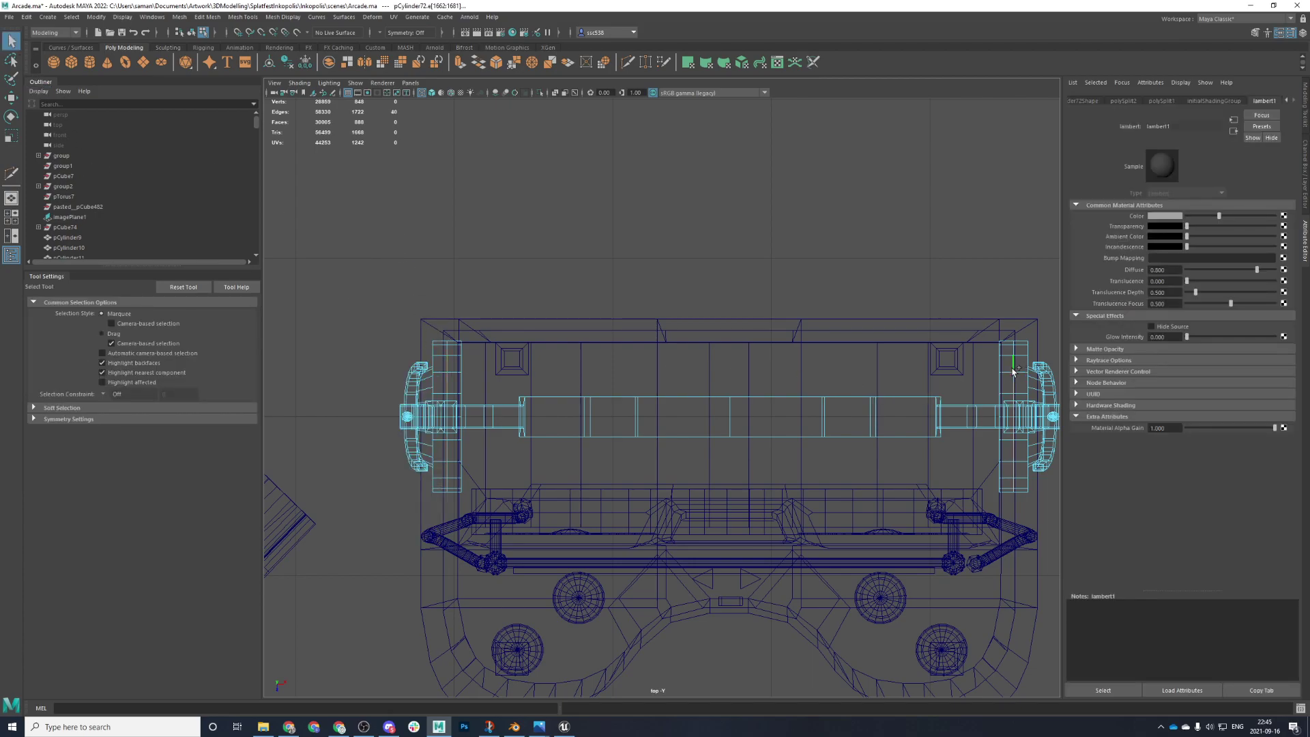
pyautogui.hotkey('ctrl', 's')
pyautogui.click(632, 374)
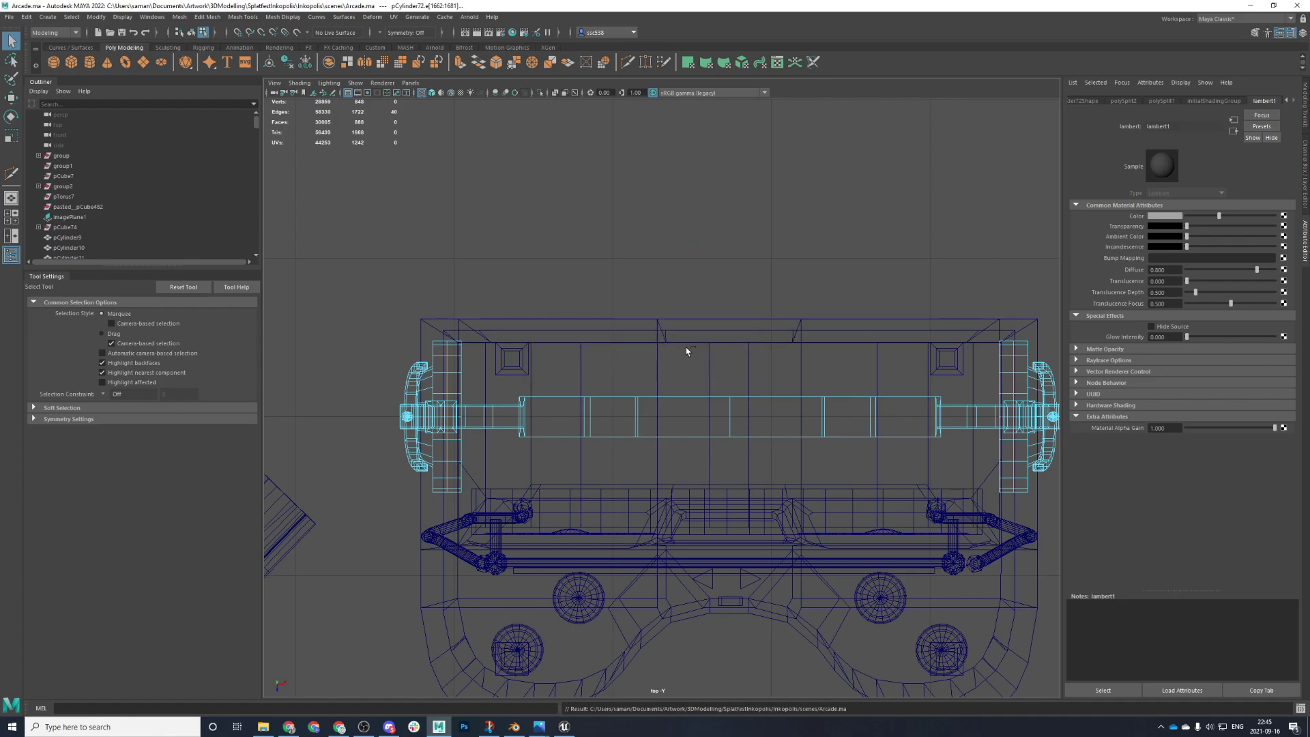
pyautogui.hotkey('ctrl', 'b')
pyautogui.moveTo(898, 291); pyautogui.dragTo(880, 291)
pyautogui.moveTo(322, 316); pyautogui.dragTo(269, 316, button='right')
pyautogui.moveTo(448, 339); pyautogui.dragTo(448, 503, button='right')
pyautogui.hotkey('ctrl', 'z')
pyautogui.moveTo(469, 220); pyautogui.dragTo(468, 248, button='right')
# - Try to select the bevelled band faces of both ear cups in the top view
pyautogui.moveTo(446, 334); pyautogui.dragTo(449, 498)
pyautogui.keyDown('shift'); pyautogui.moveTo(1010, 336); pyautogui.dragTo(1018, 536); pyautogui.keyUp('shift')
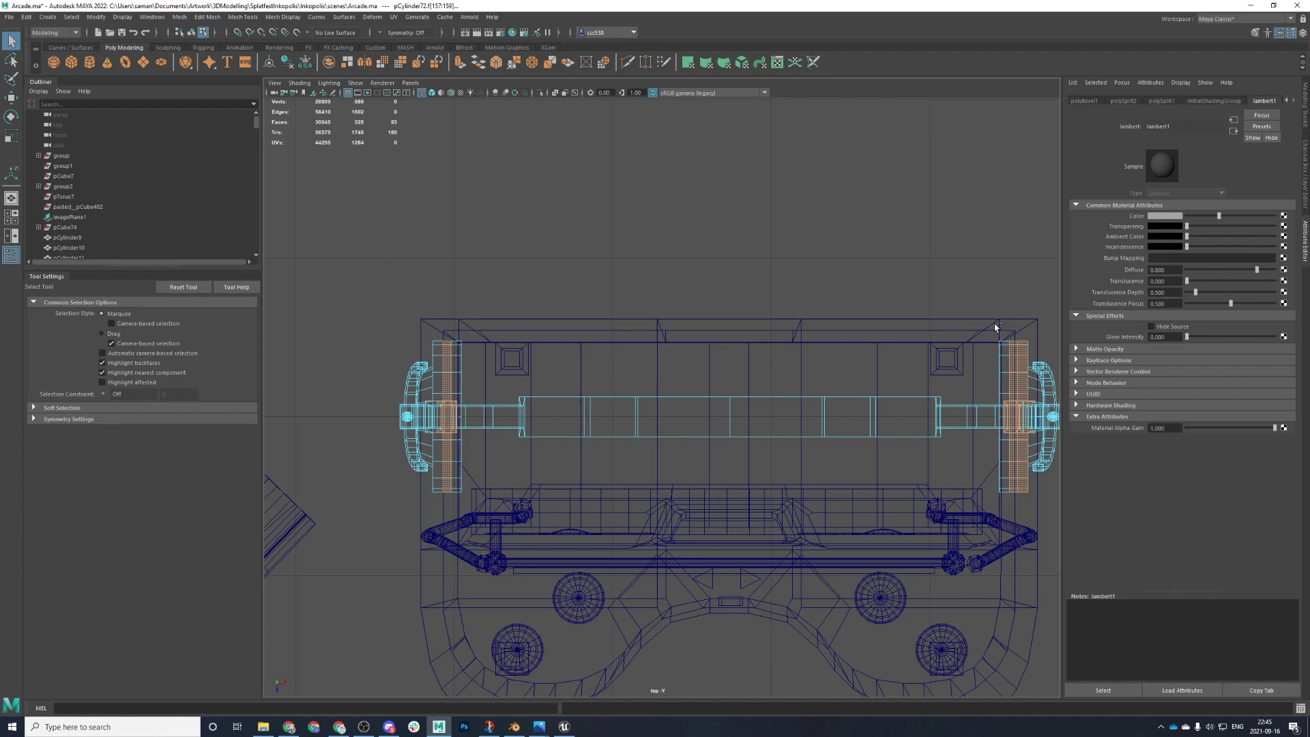
pyautogui.hotkey('ctrl', 'z')
pyautogui.keyDown('shift'); pyautogui.moveTo(1018, 337); pyautogui.dragTo(1010, 500); pyautogui.keyUp('shift')
# - Select only the faces of the bevelled bands on both ear cups in the front view, leaving the headband out
pyautogui.press('space')
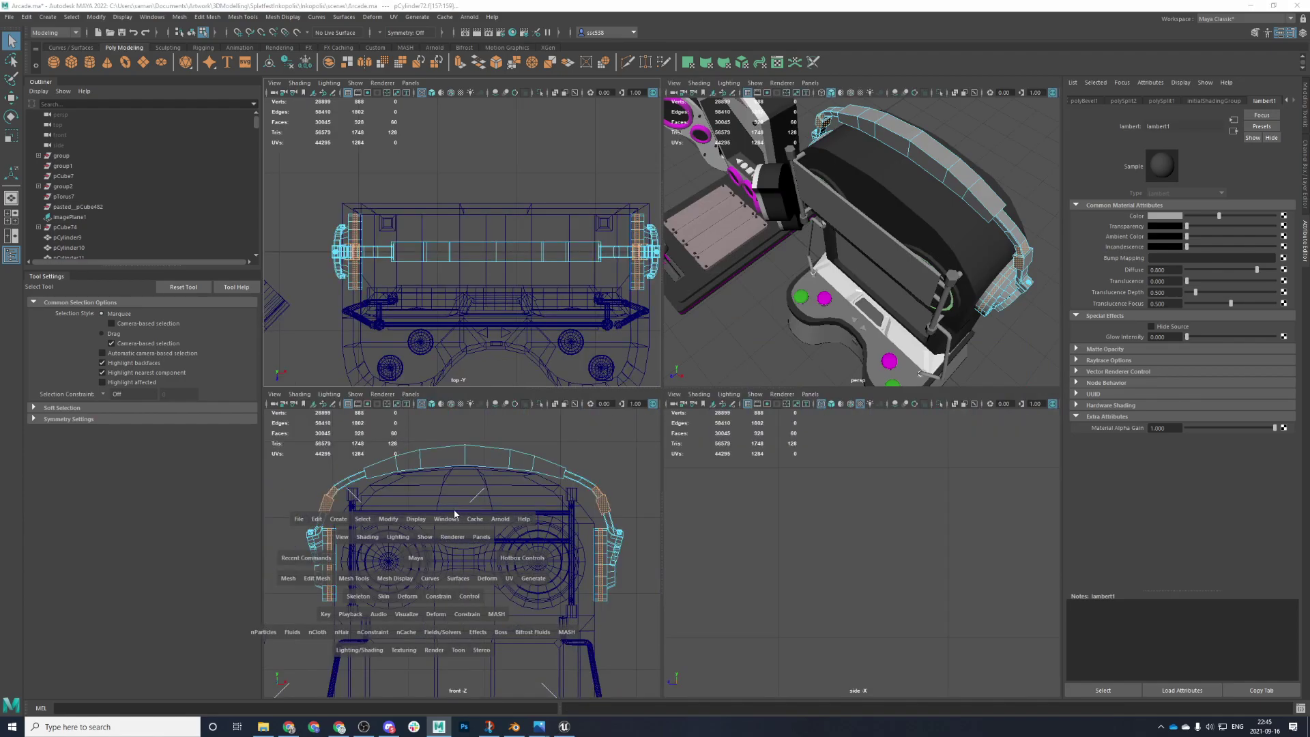
pyautogui.scroll(5, 597, 379)
pyautogui.moveTo(593, 382); pyautogui.dragTo(599, 520)
pyautogui.scroll(-3, 880, 412)
pyautogui.keyDown('alt'); pyautogui.moveTo(993, 346); pyautogui.dragTo(718, 374, button='middle'); pyautogui.keyUp('alt')
pyautogui.scroll(2, 928, 300)
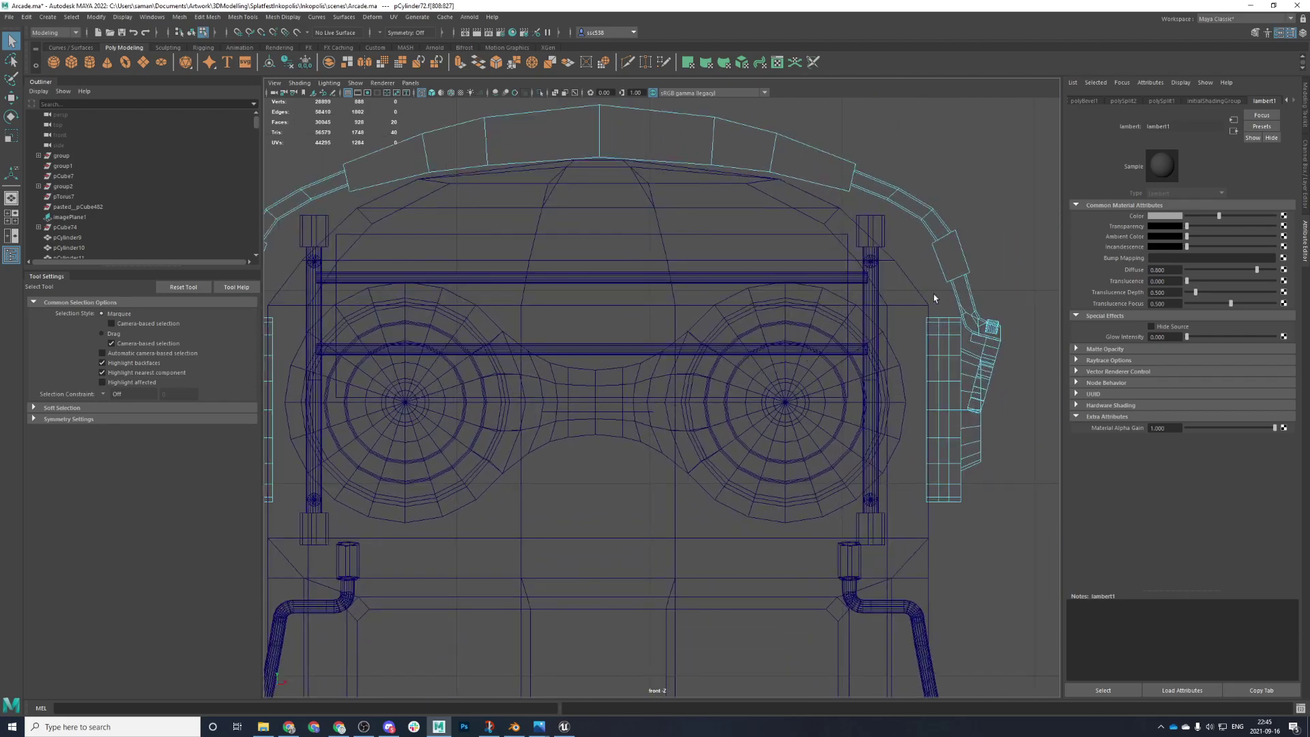
pyautogui.keyDown('shift'); pyautogui.moveTo(950, 292); pyautogui.dragTo(941, 554); pyautogui.keyUp('shift')
# - Assign the existing material m_greenAccents to the ear cup bands, save the scene, and check the result in the perspective view
pyautogui.moveTo(874, 298); pyautogui.dragTo(892, 584, button='right')
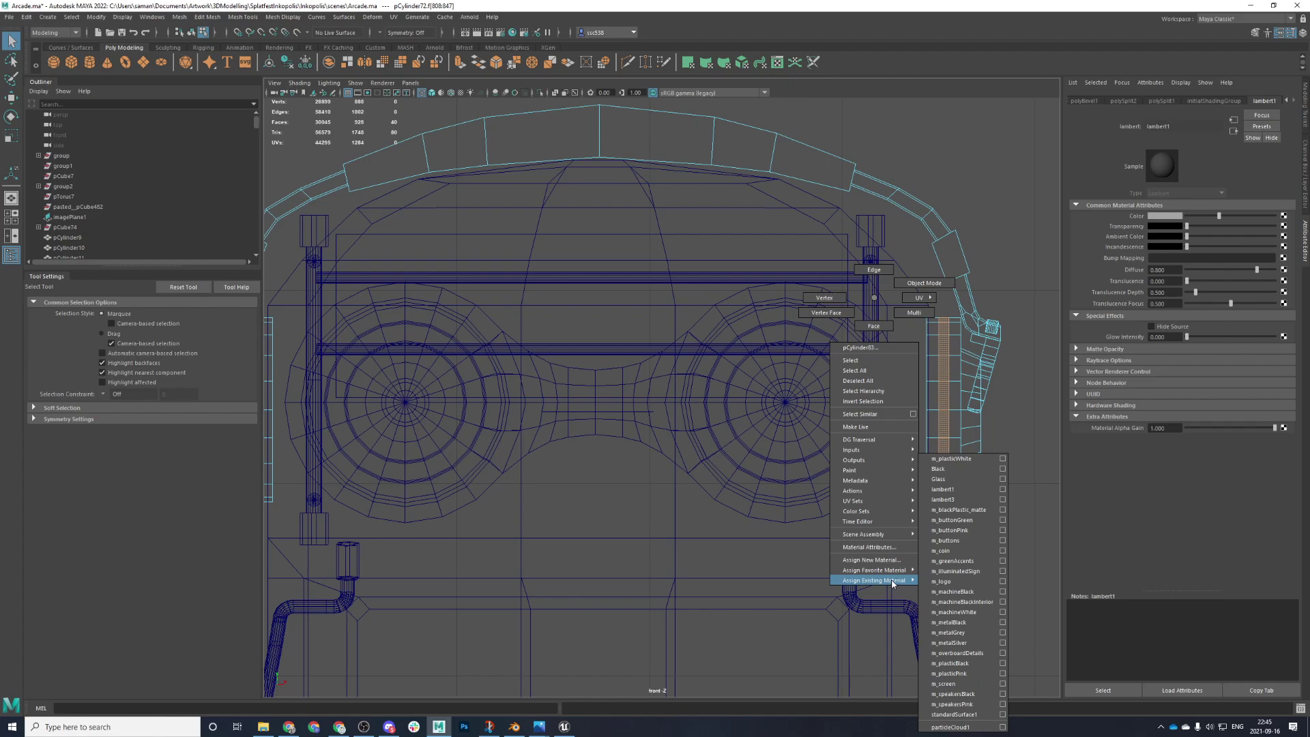
pyautogui.moveTo(891, 580); pyautogui.dragTo(951, 560, button='right')
pyautogui.moveTo(973, 269); pyautogui.dragTo(1024, 254, button='right')
pyautogui.hotkey('ctrl', 's')
pyautogui.click(639, 379)
pyautogui.press('space')
pyautogui.press('space')
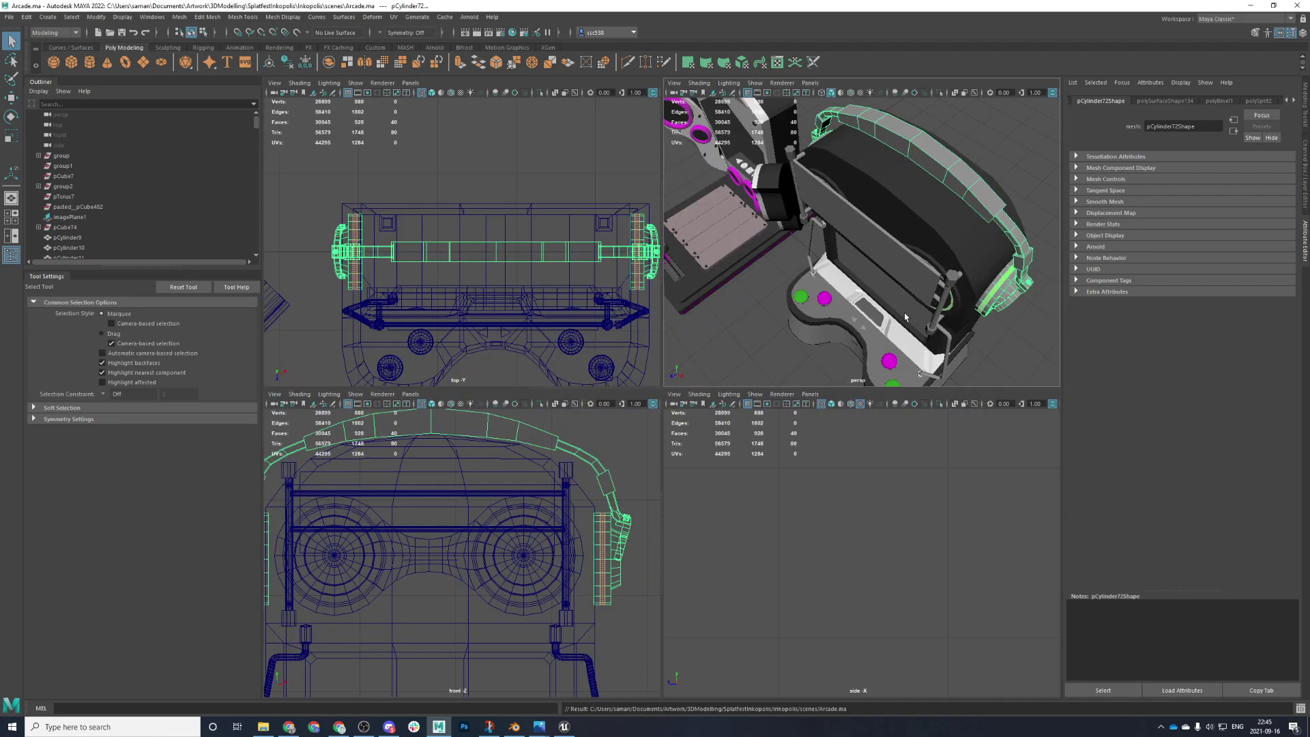
pyautogui.click(980, 285)
pyautogui.keyDown('alt'); pyautogui.moveTo(981, 286); pyautogui.dragTo(796, 490); pyautogui.keyUp('alt')
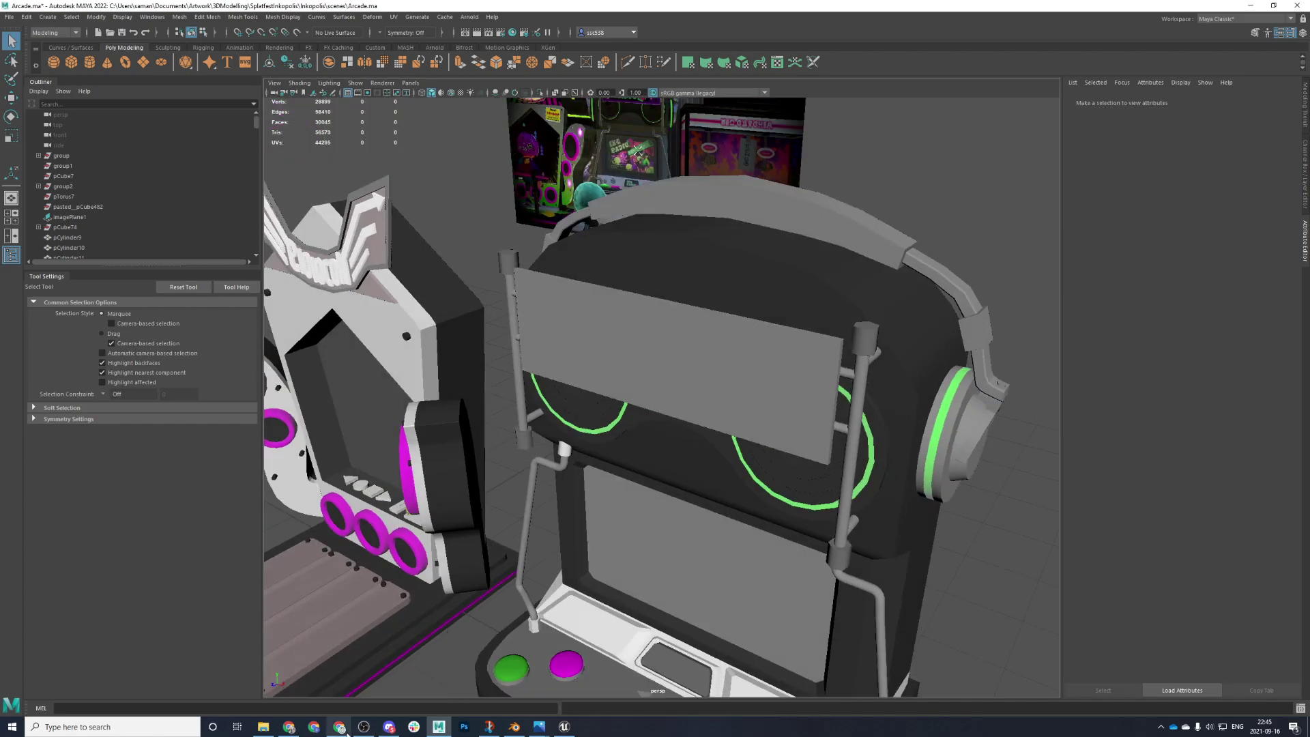
# - Switch to Chrome and search in a new tab for images of "space groove lux"
pyautogui.click(339, 727)
pyautogui.click(993, 9)
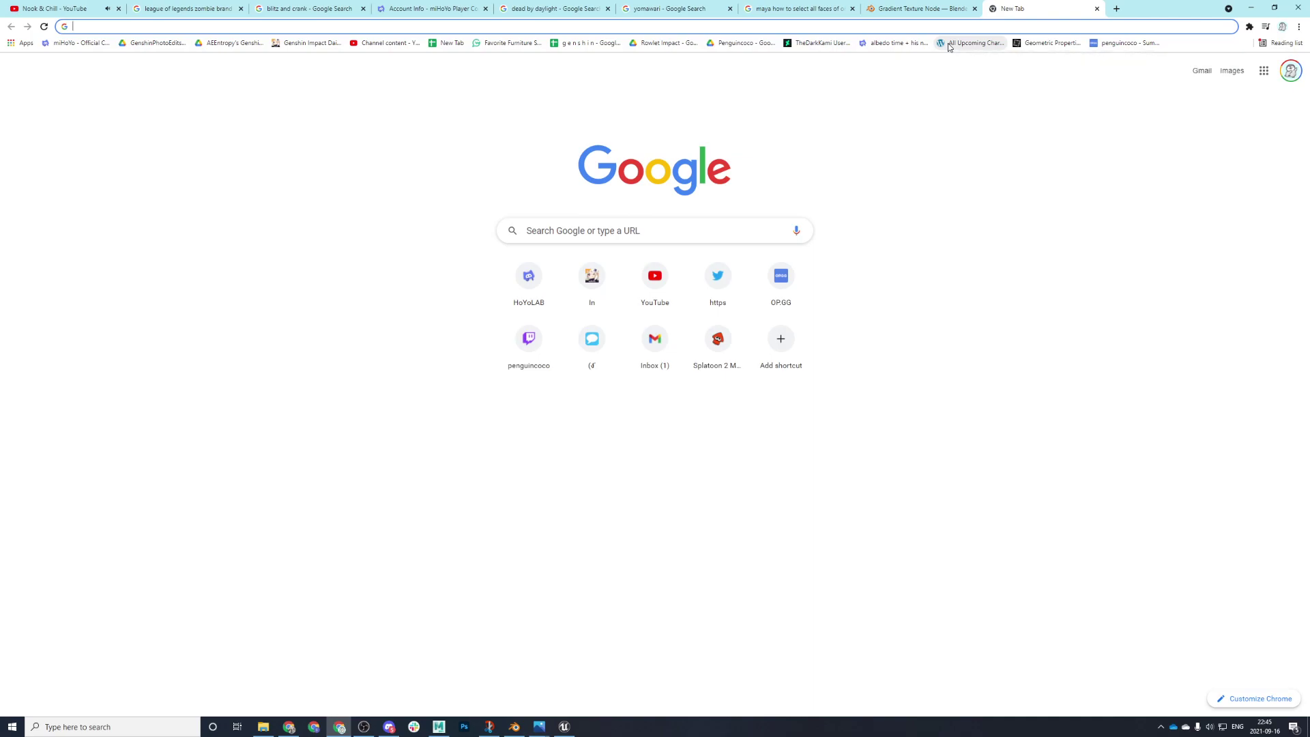
pyautogui.write('spac')
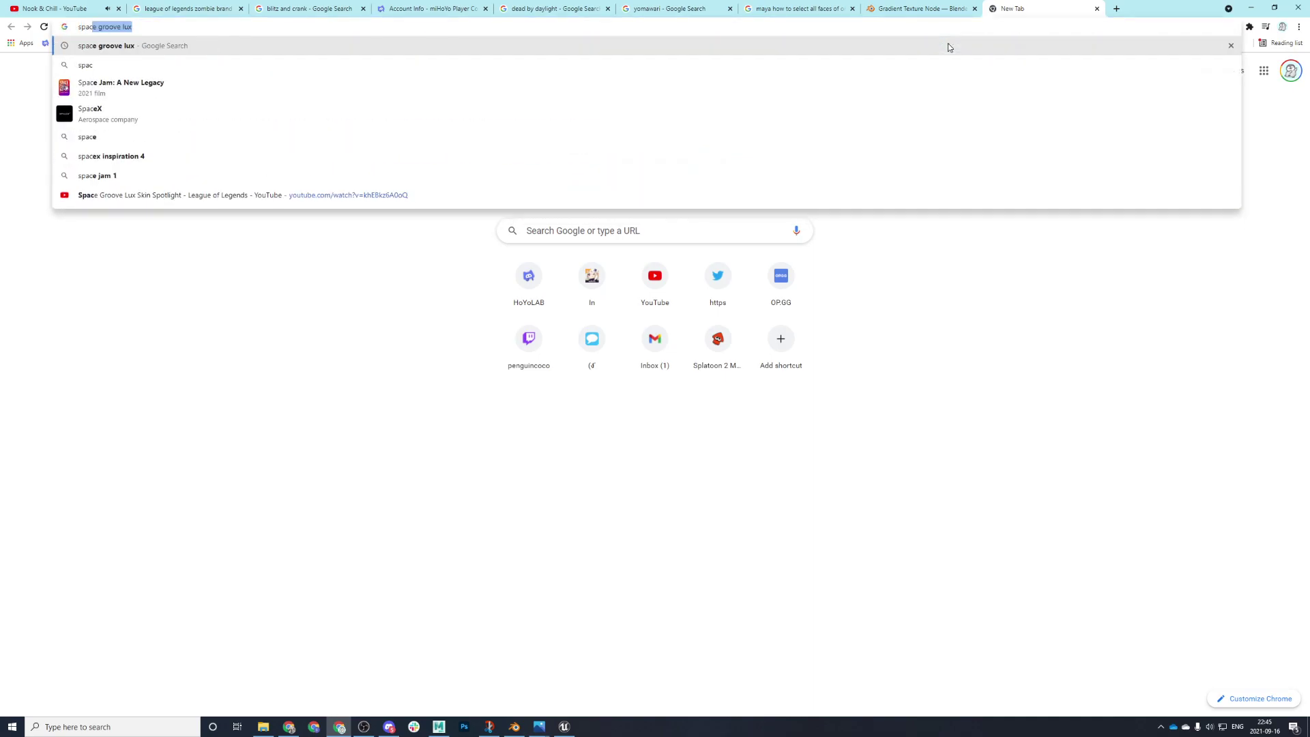
pyautogui.press('Return')
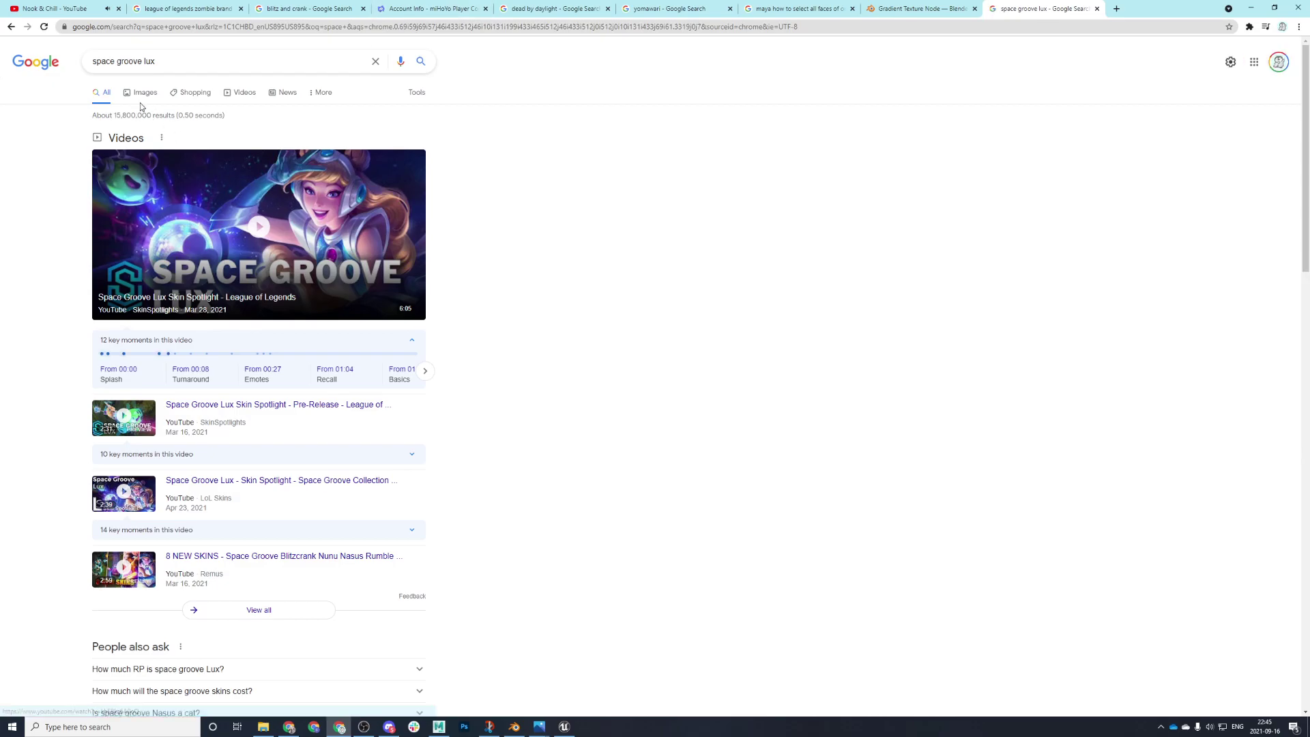
pyautogui.click(145, 93)
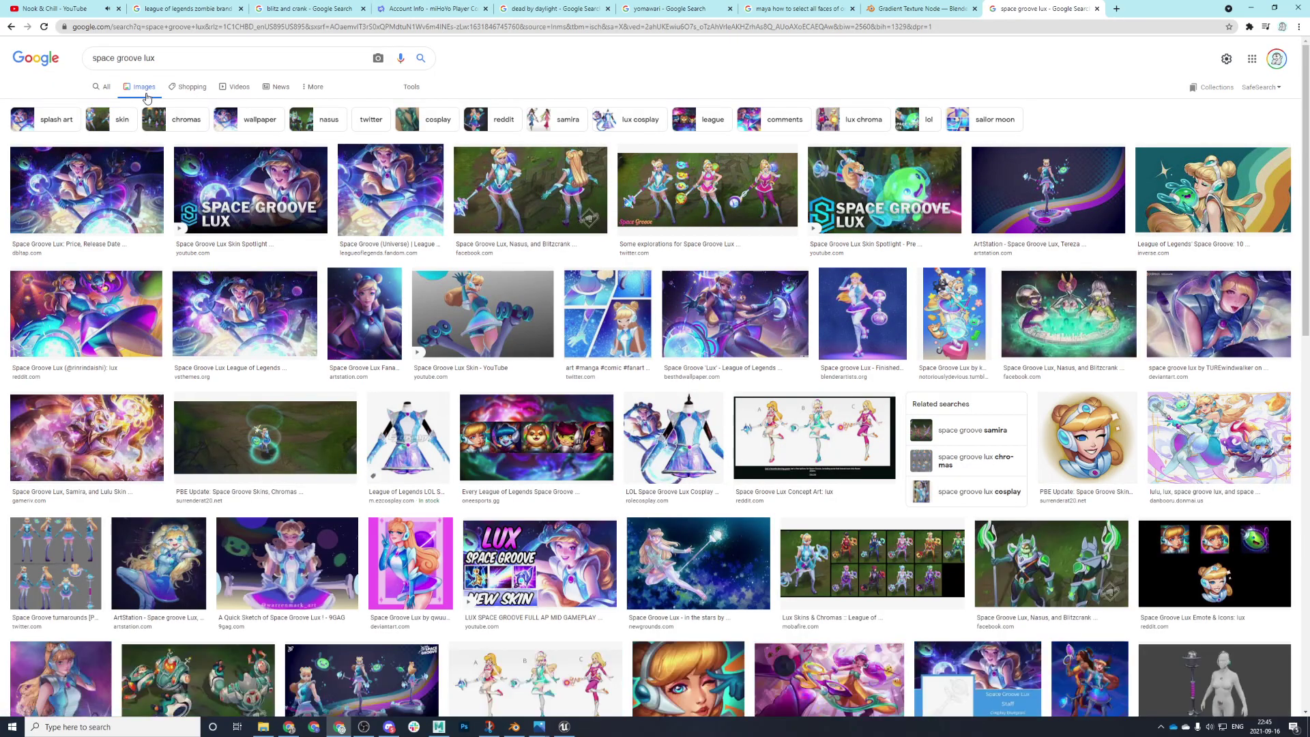
# - Preview the in-game model image and the splash art of Space Groove Lux among the image results
pyautogui.click(534, 197)
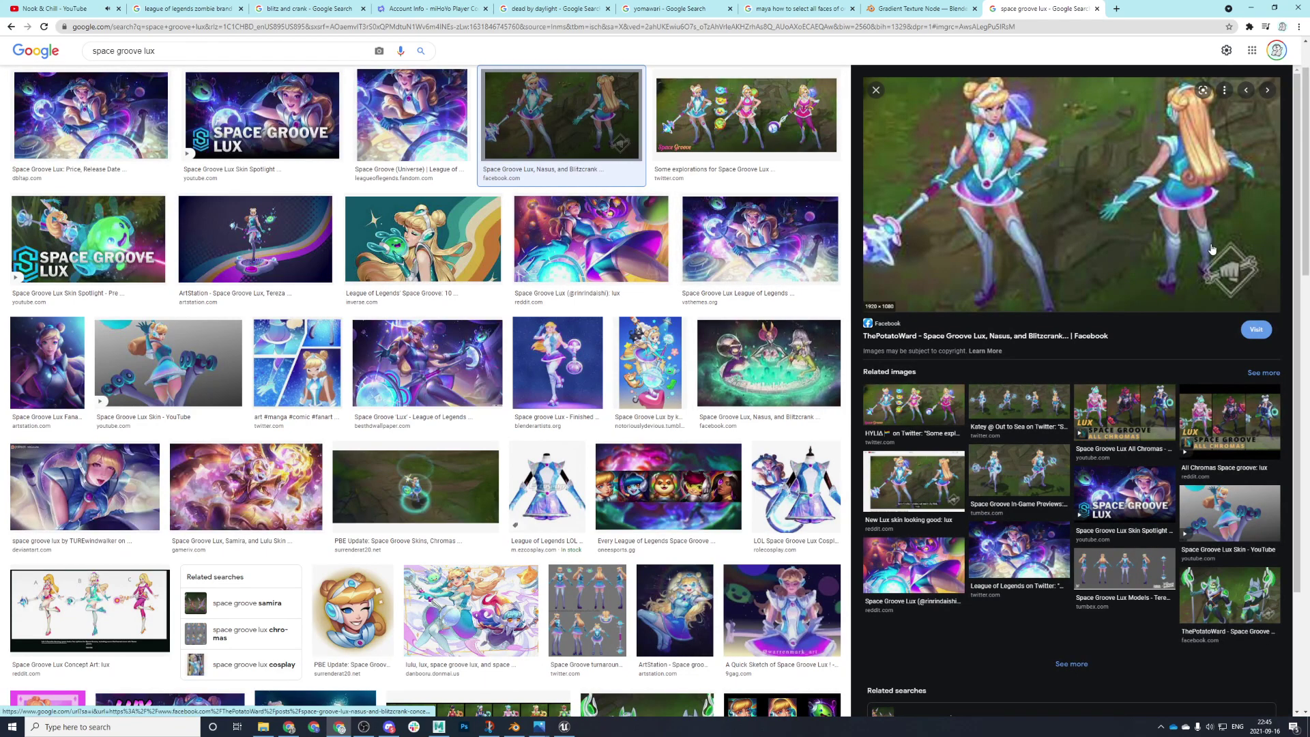
pyautogui.scroll(2, 430, 198)
pyautogui.click(431, 197)
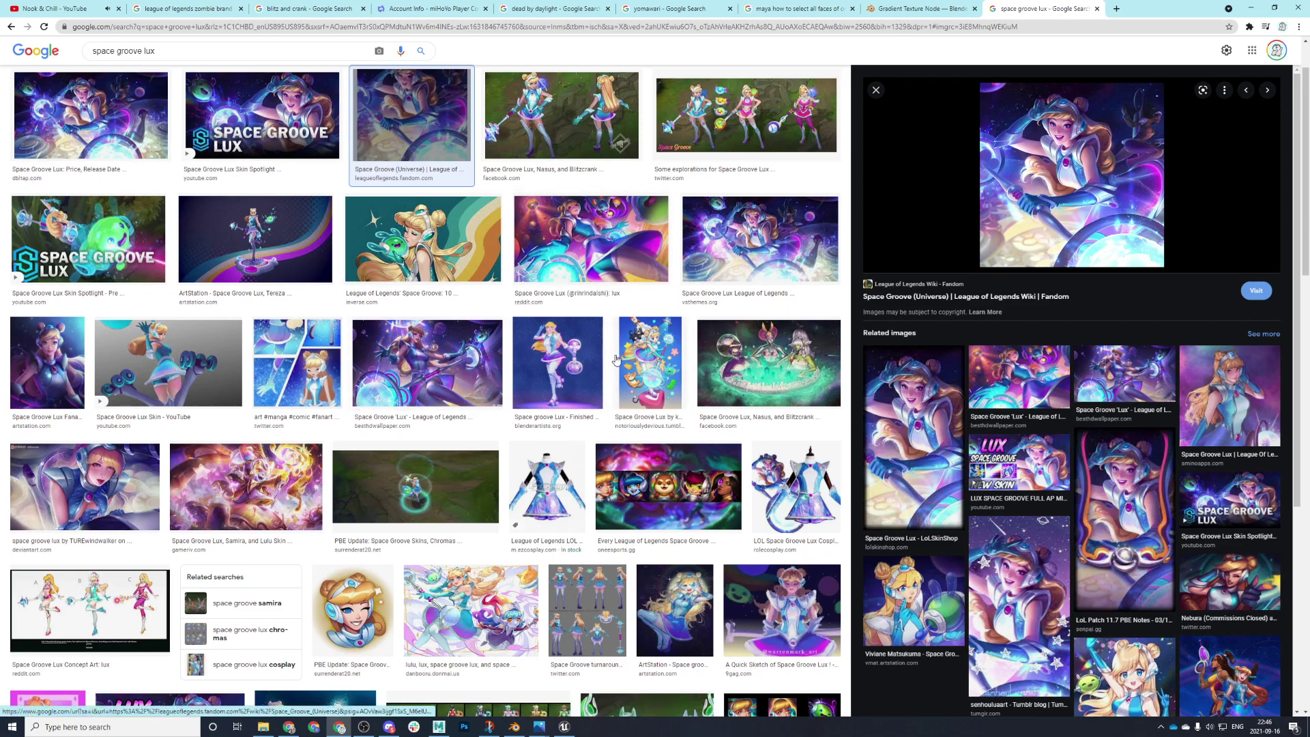
pyautogui.scroll(2, 937, 543)
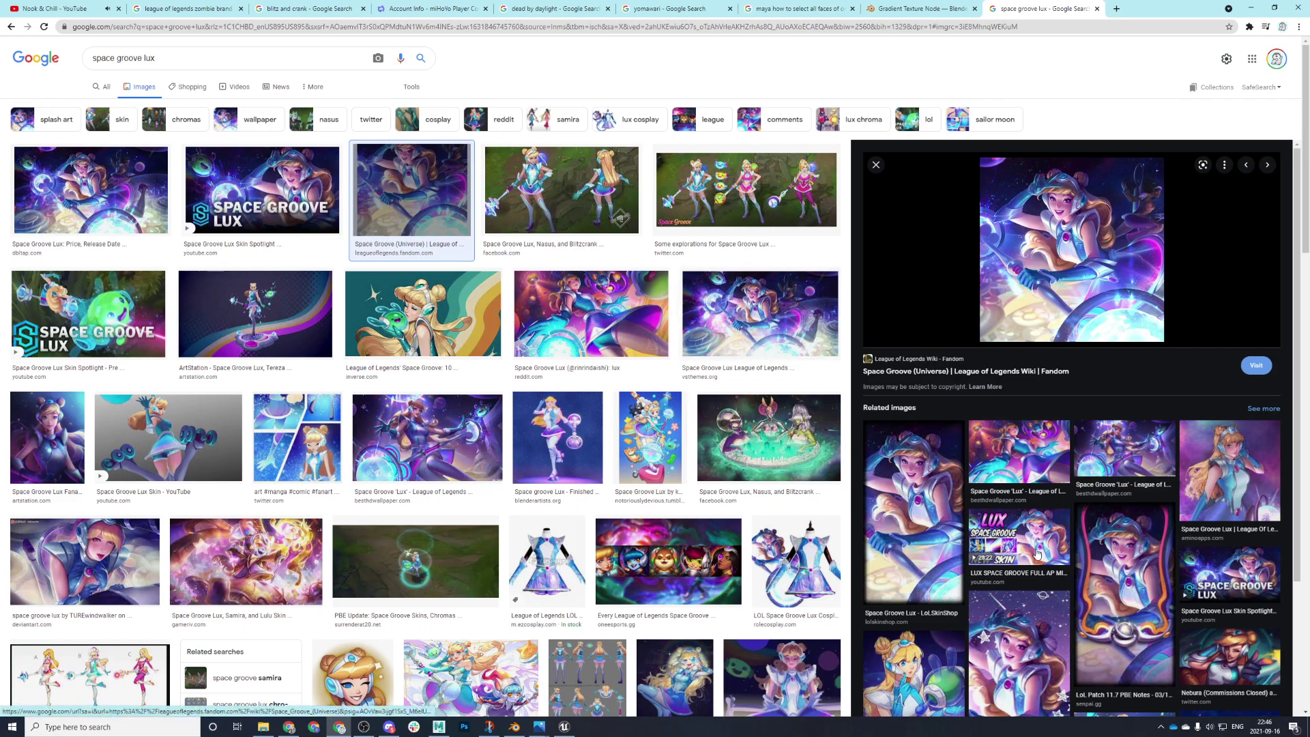
# - View the LoLSkinShop page on the Space Groove Lux skin from the web results, and return to the results
pyautogui.click(102, 87)
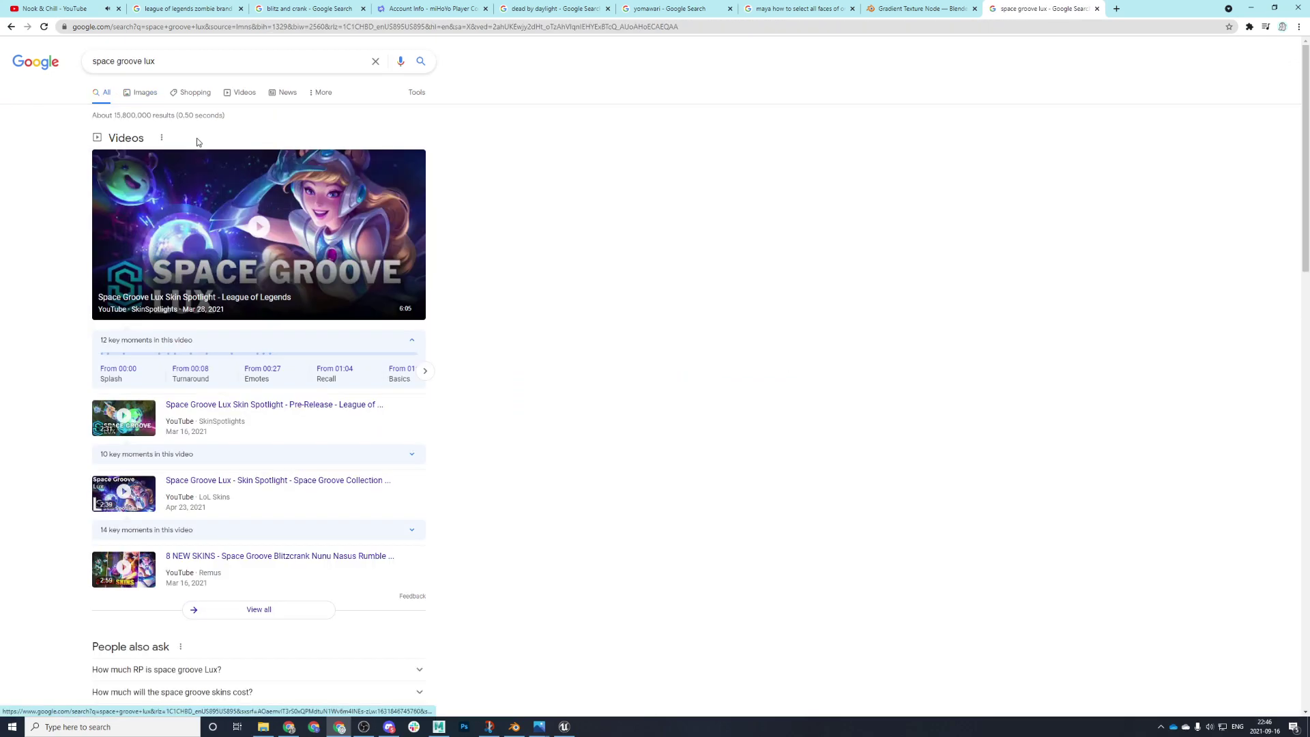
pyautogui.scroll(-7, 250, 375)
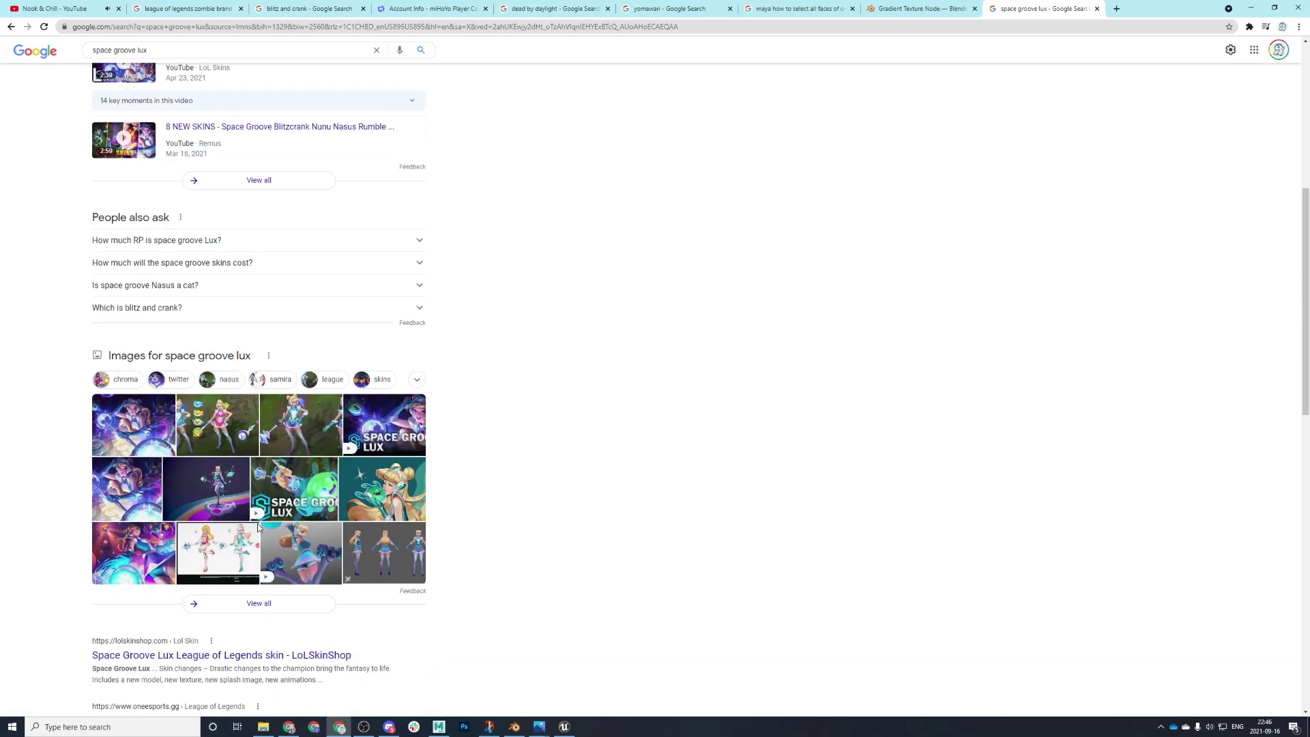
pyautogui.click(287, 623)
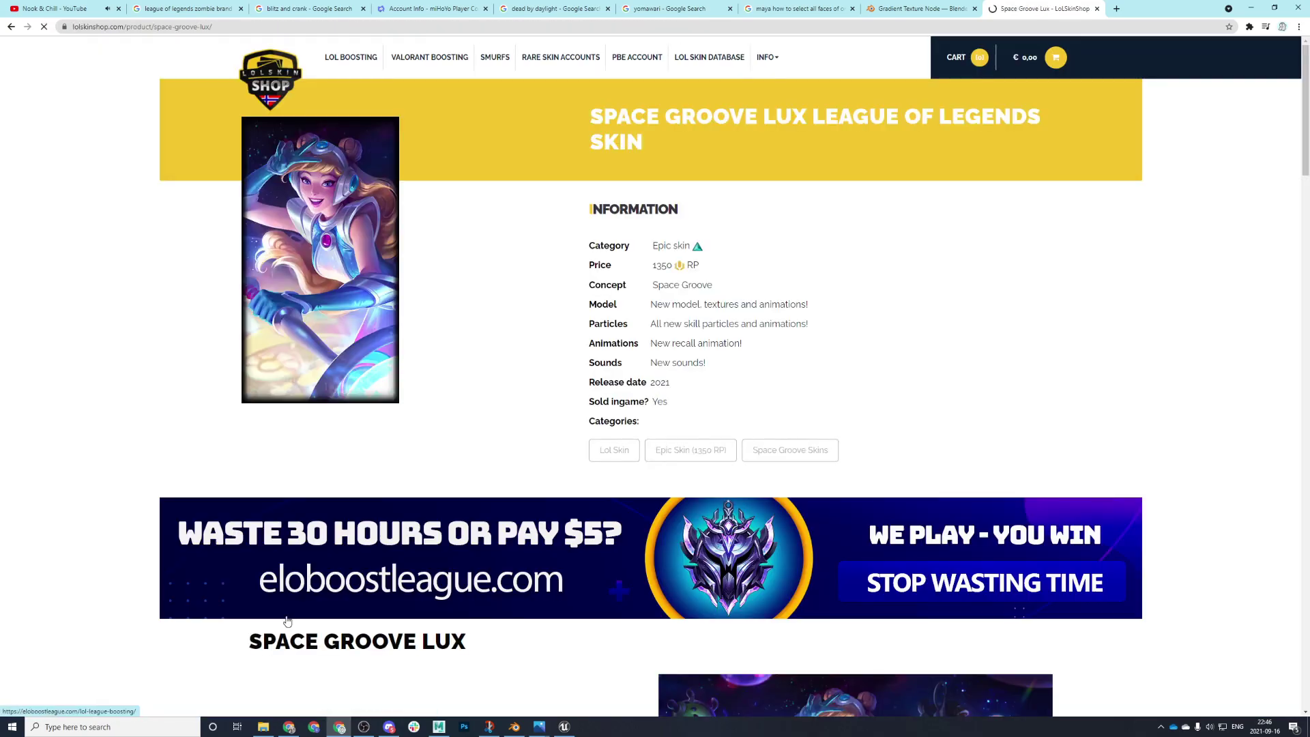
pyautogui.moveTo(709, 397); pyautogui.dragTo(651, 382)
pyautogui.click(718, 399)
pyautogui.hotkey('alt', 'Left')
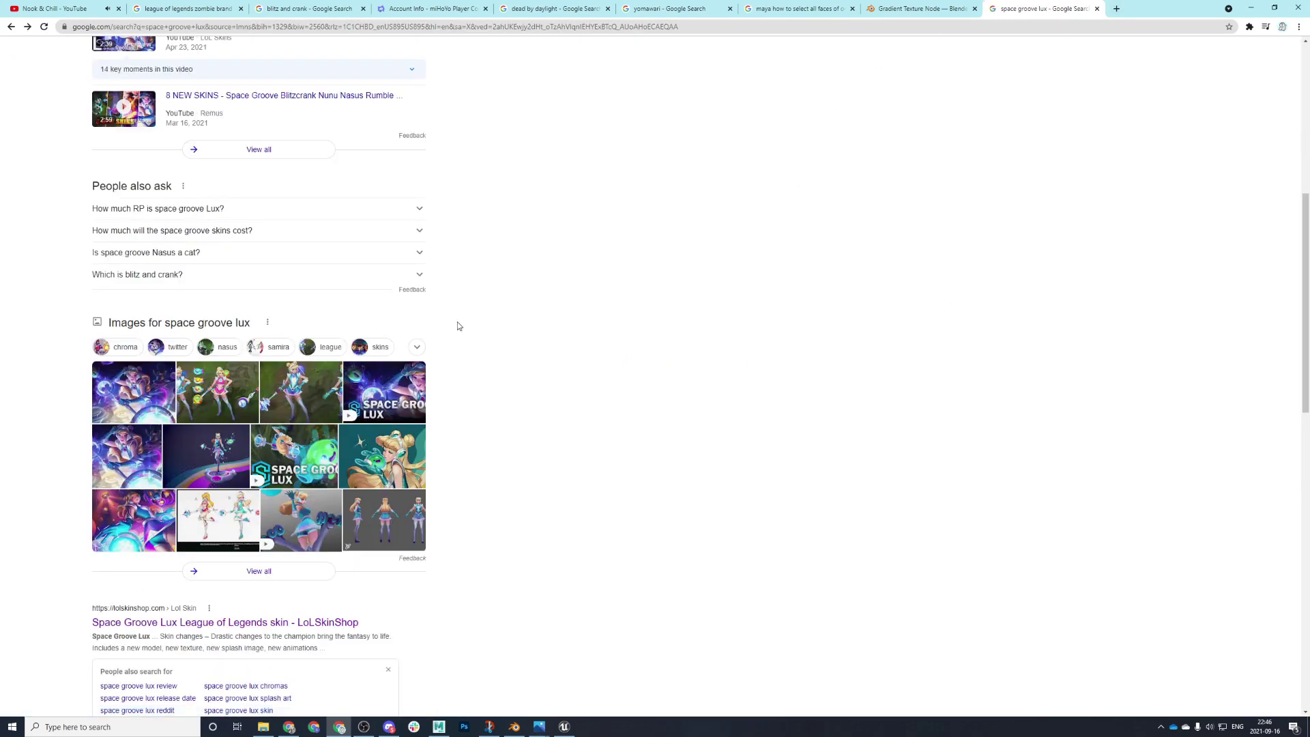
# - Return to the image results and preview the Space Groove Lux emote and icons picture
pyautogui.scroll(7, 468, 343)
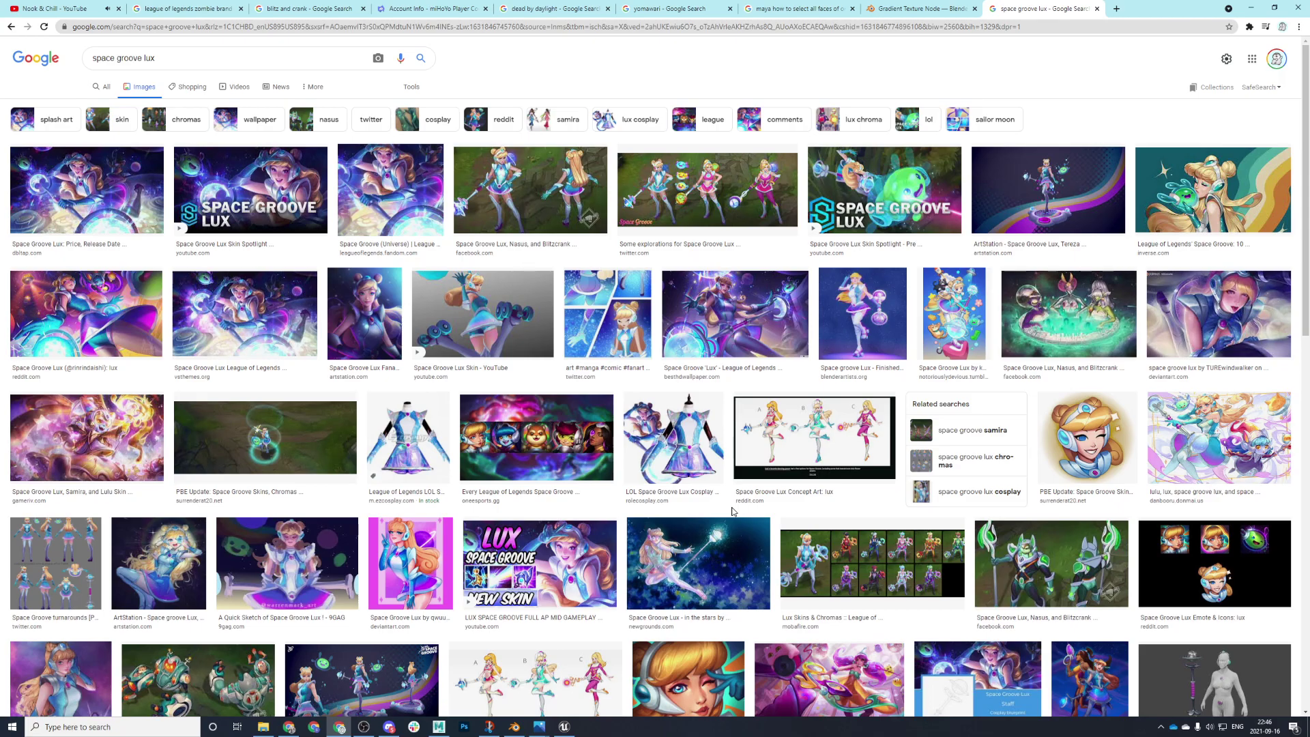
pyautogui.click(1194, 546)
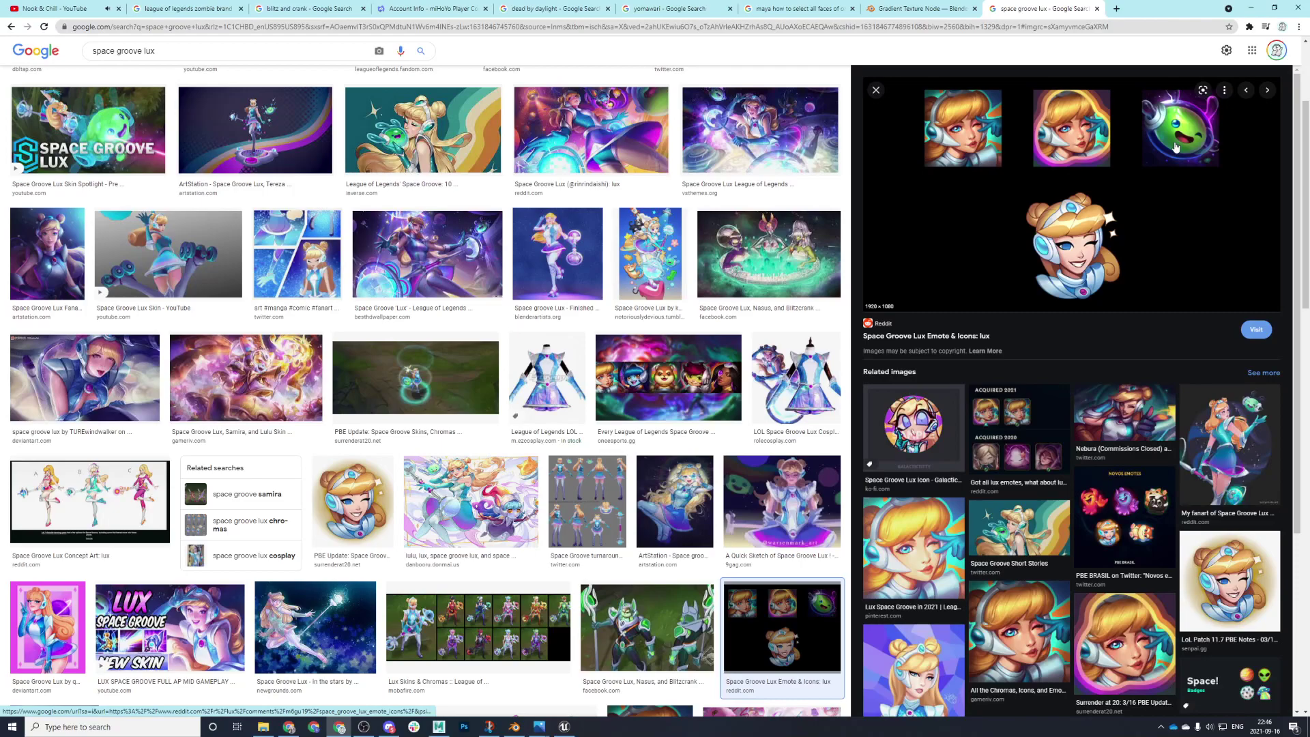
pyautogui.scroll(3, 861, 364)
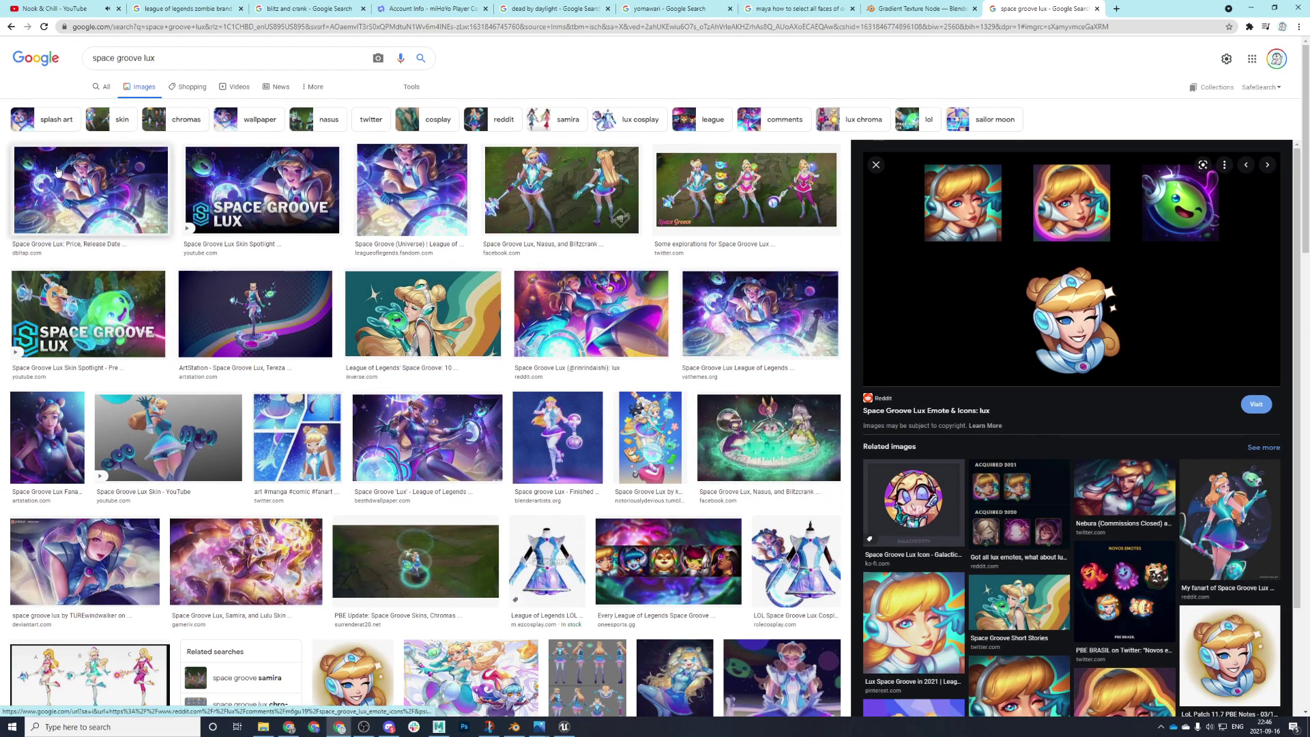
# - Open the Space Groove Lux Skin Spotlight video from the video results, mute it, and view its Recall and R Ability sections
pyautogui.click(238, 87)
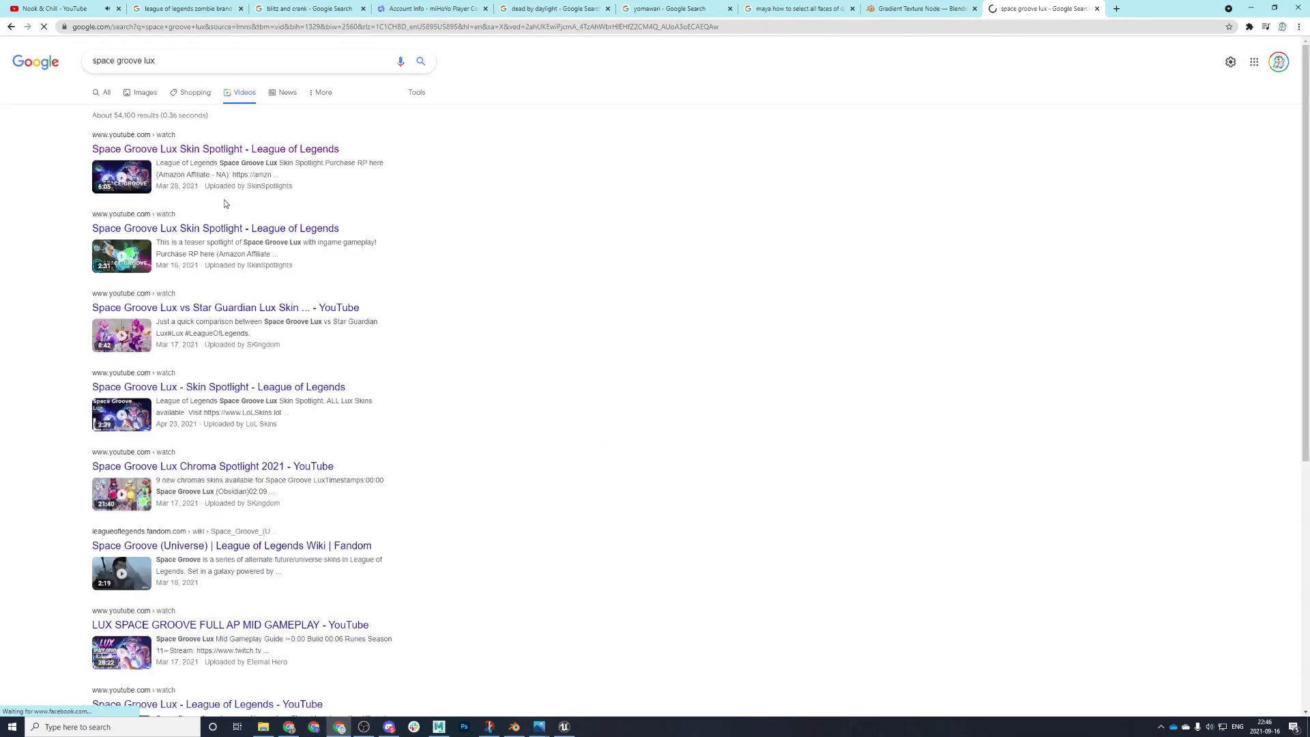
pyautogui.click(108, 178)
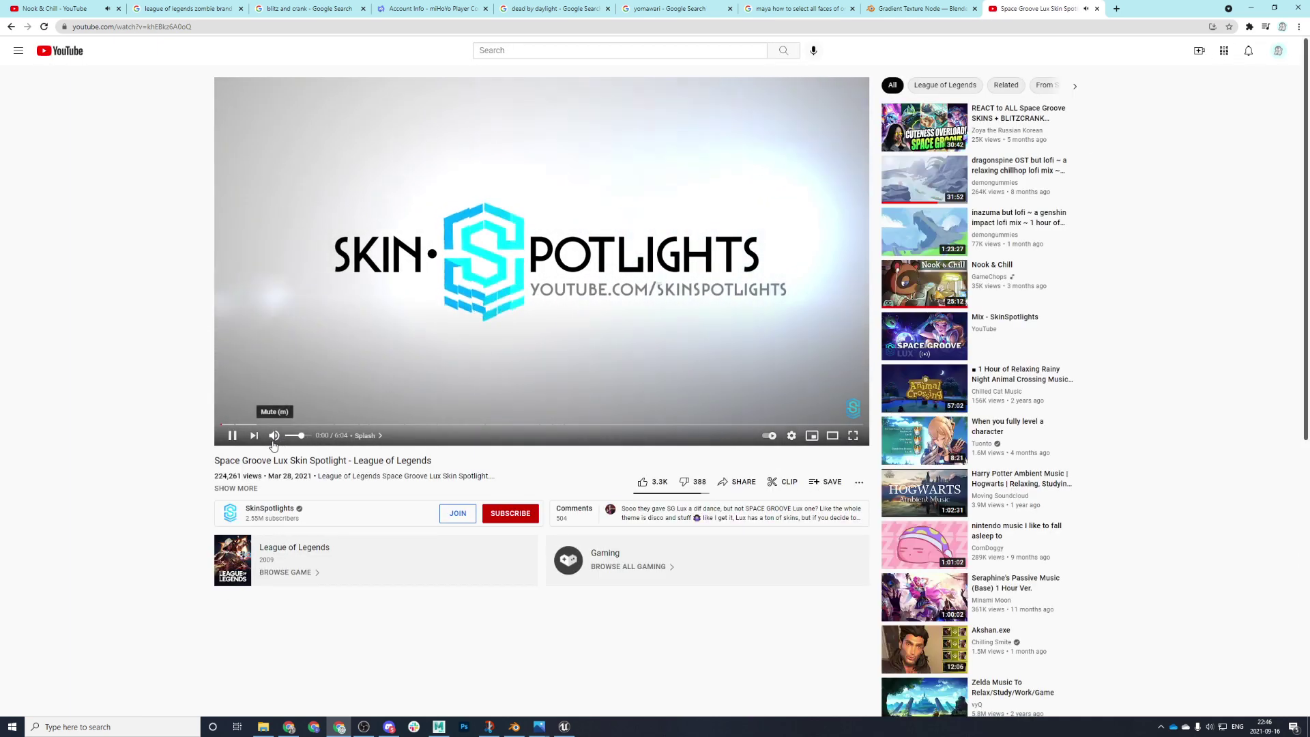
pyautogui.click(273, 436)
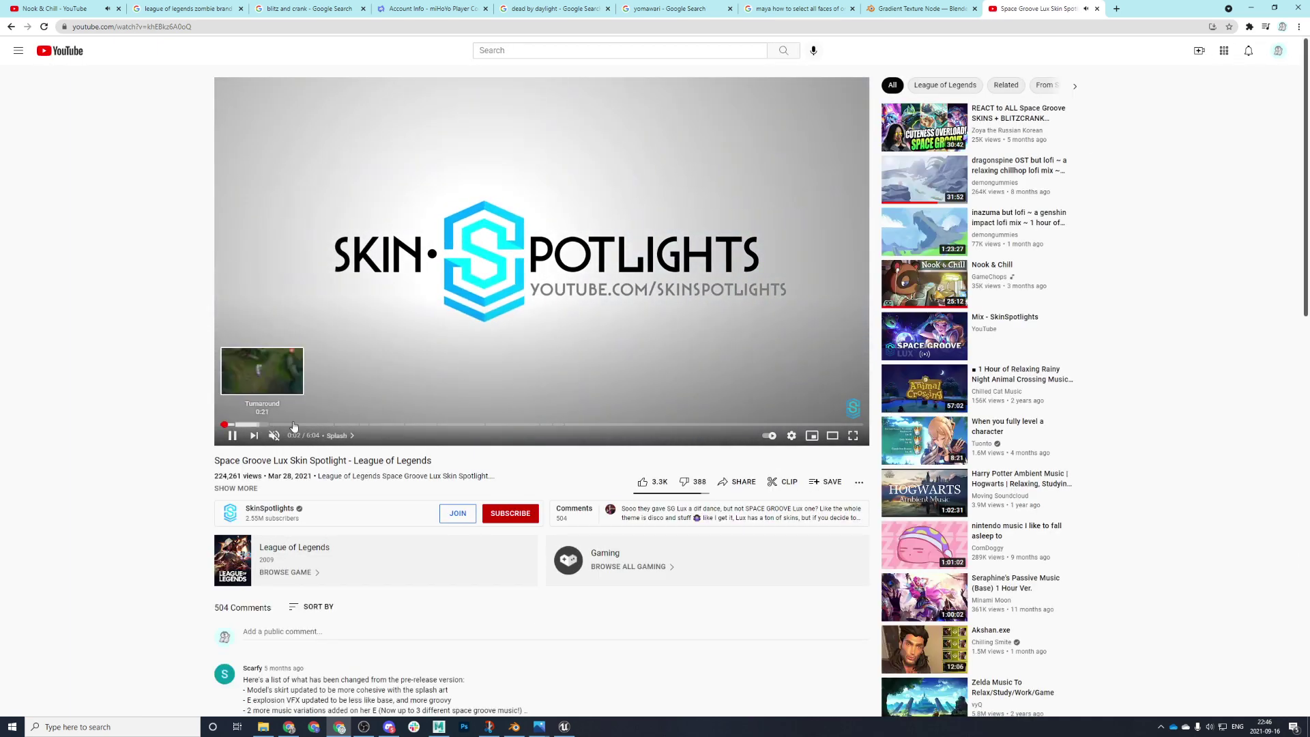
pyautogui.click(339, 425)
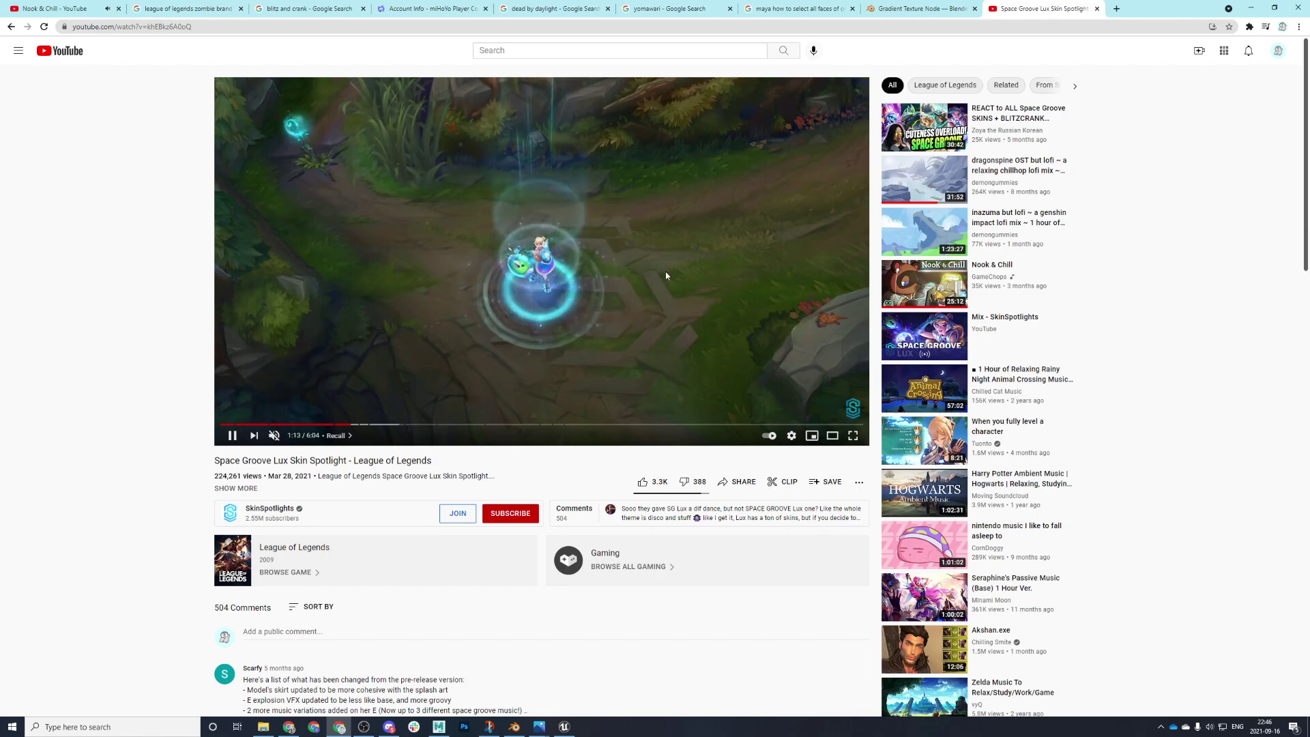
pyautogui.click(488, 426)
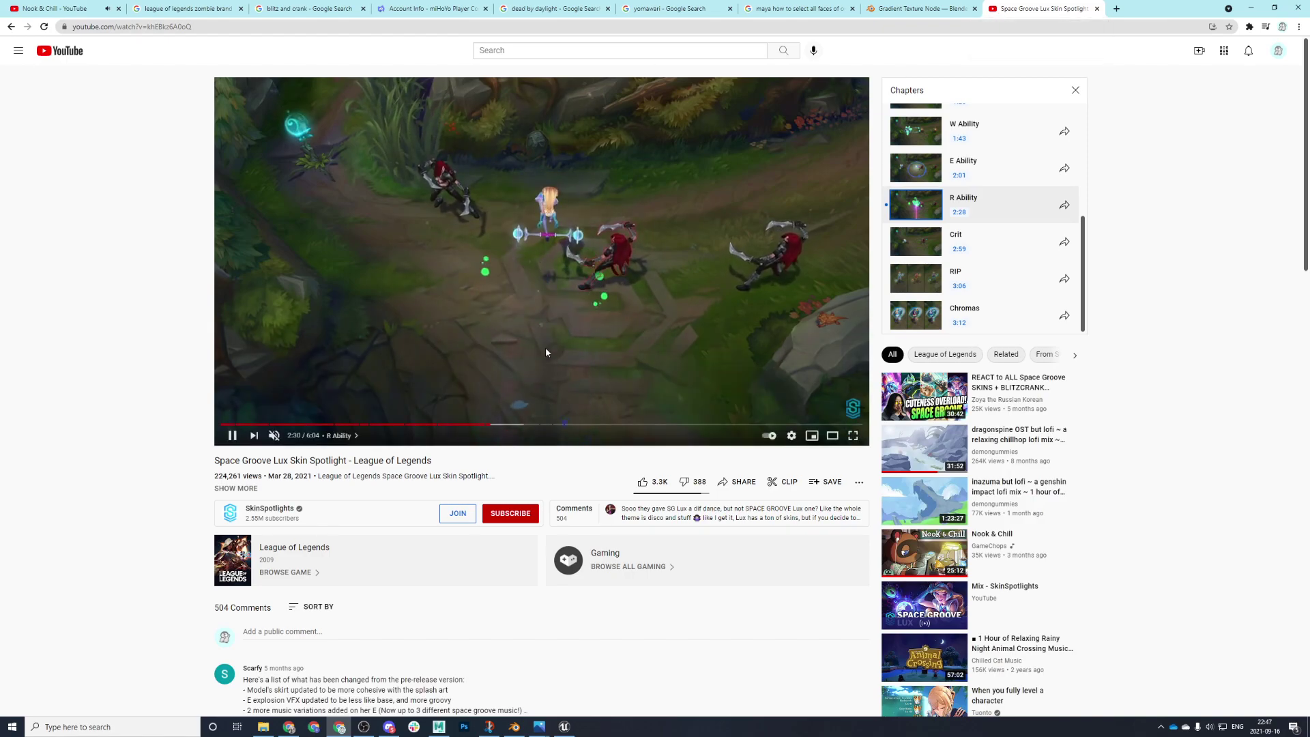
pyautogui.click(601, 314)
pyautogui.click(612, 333)
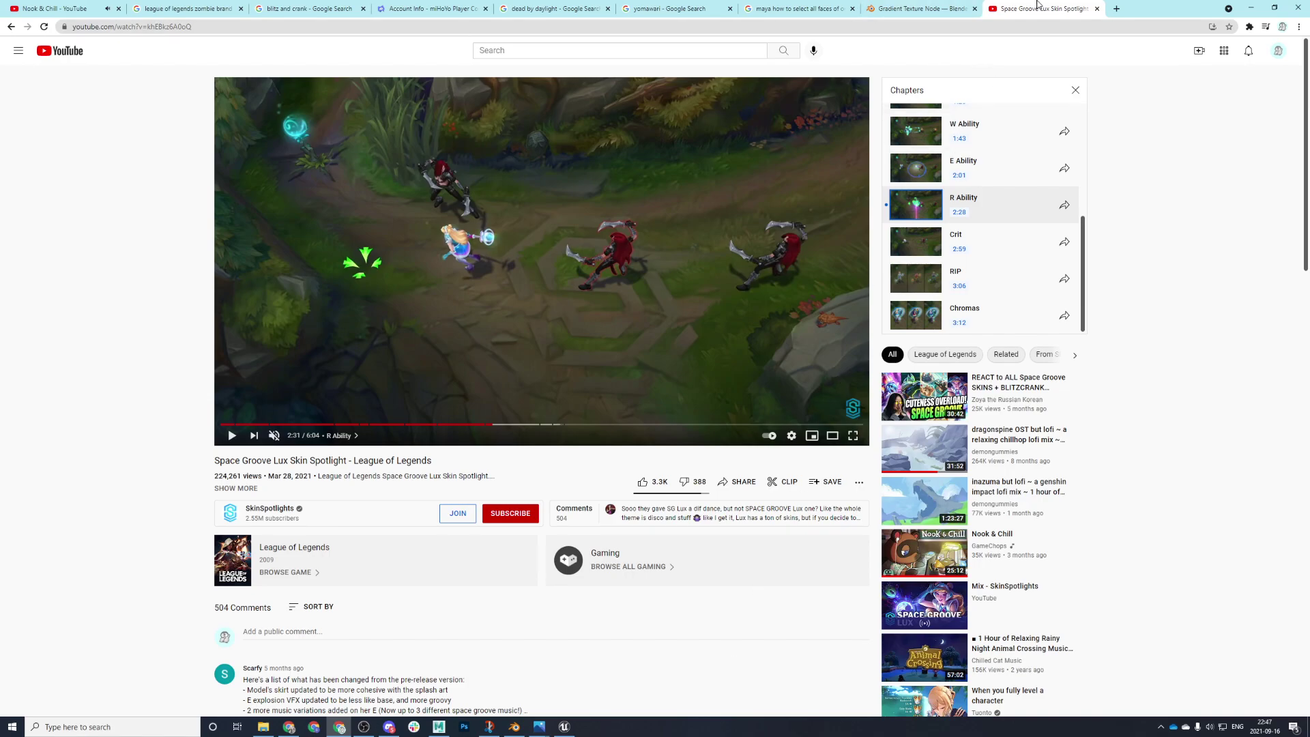
# - Close the Space Groove Lux video and switch back to Maya, viewing the front of the headphone arcade machine
pyautogui.click(921, 8)
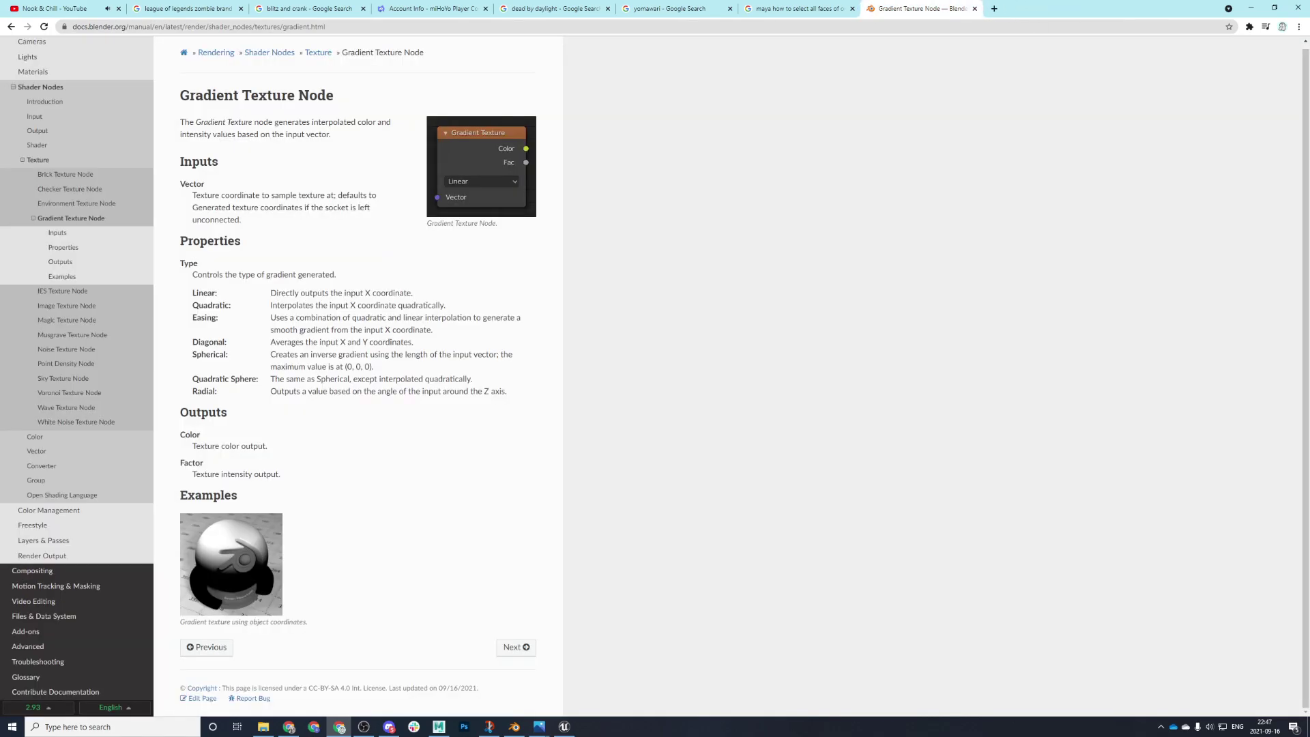
pyautogui.click(438, 727)
pyautogui.scroll(1, 730, 538)
pyautogui.scroll(-4, 731, 538)
pyautogui.keyDown('alt'); pyautogui.moveTo(731, 538); pyautogui.dragTo(584, 320); pyautogui.keyUp('alt')
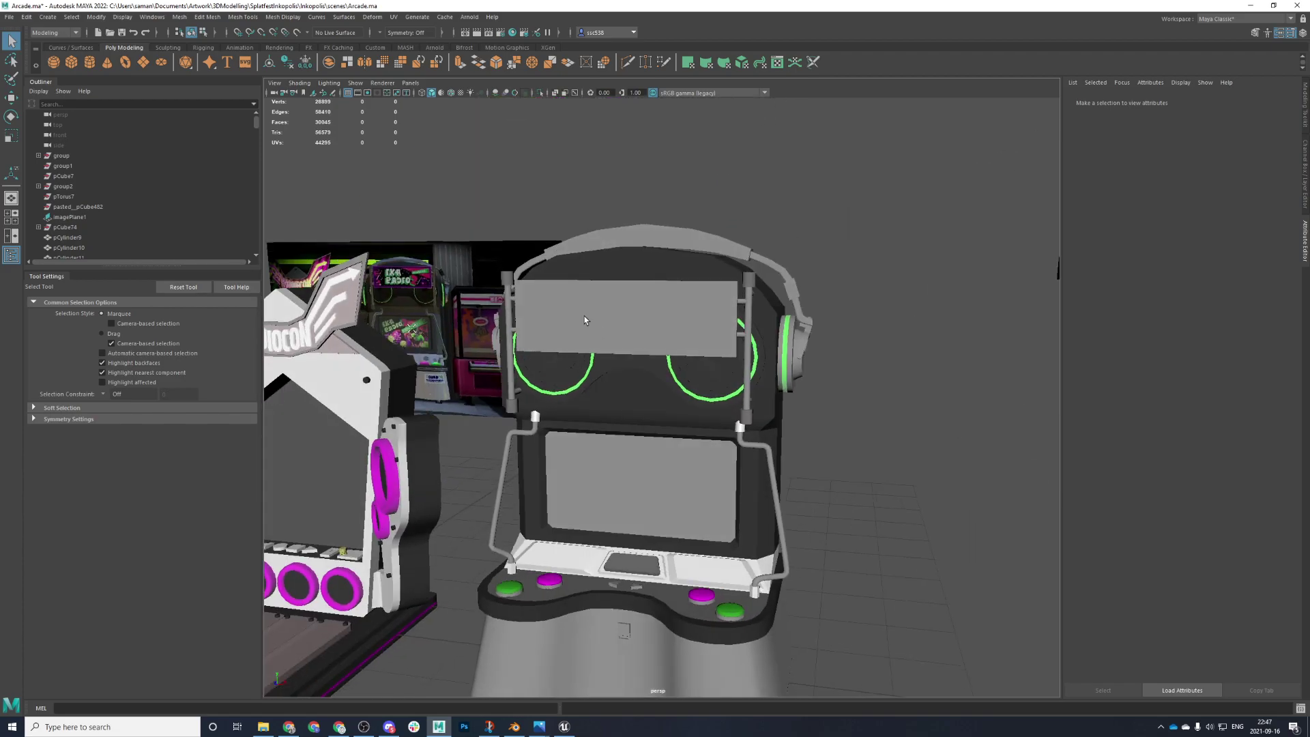
# - Select all faces of the double-speaker panel behind the machine's sign
pyautogui.click(587, 248)
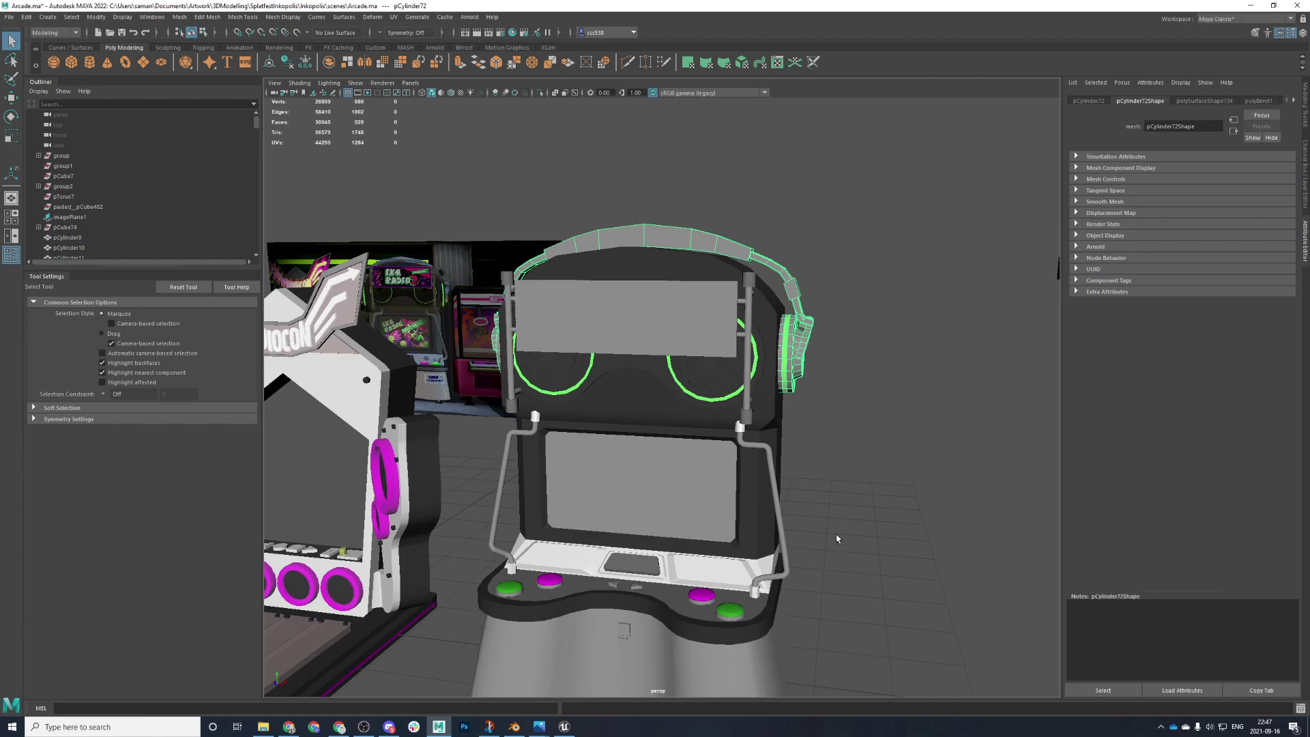
pyautogui.moveTo(740, 511); pyautogui.dragTo(682, 401)
pyautogui.keyDown('alt'); pyautogui.moveTo(733, 464); pyautogui.dragTo(635, 475); pyautogui.keyUp('alt')
pyautogui.click(744, 394)
pyautogui.press('space')
pyautogui.press('space')
pyautogui.press('f')
pyautogui.scroll(-3, 567, 412)
pyautogui.press('space')
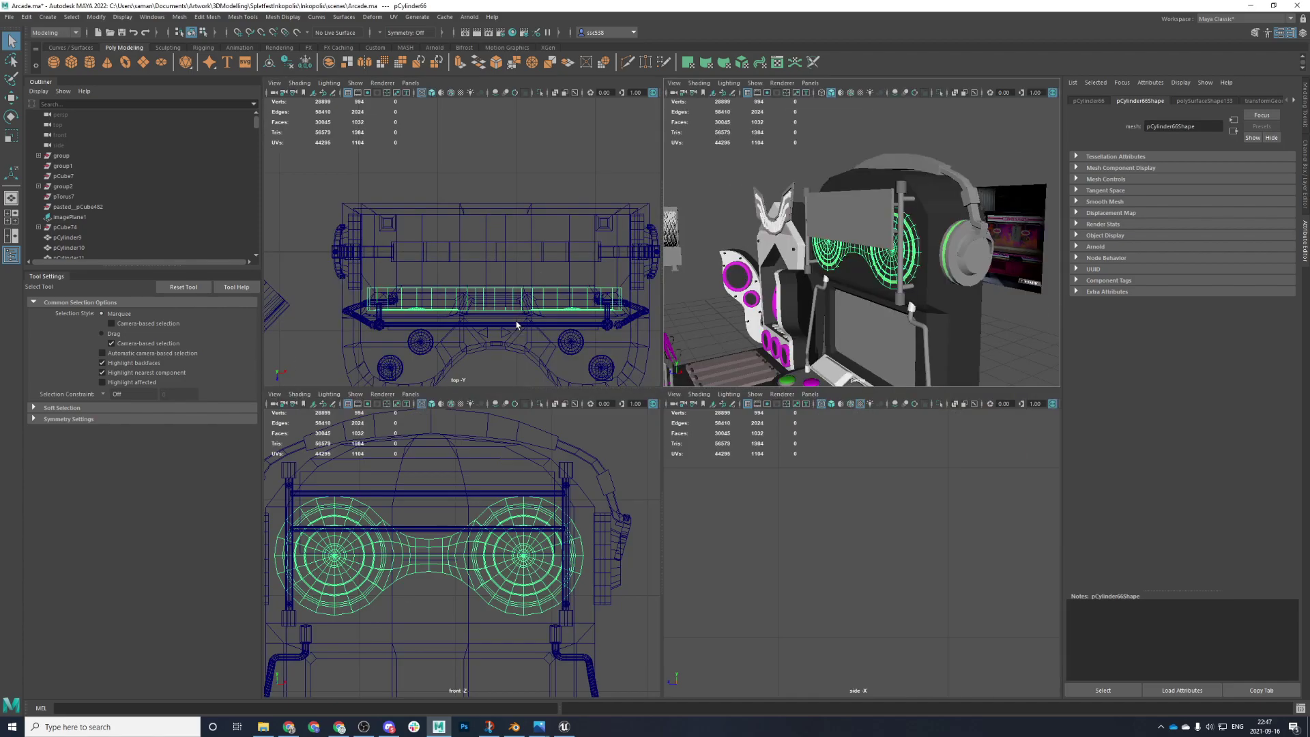
pyautogui.press('space')
pyautogui.moveTo(519, 277); pyautogui.dragTo(521, 307, button='right')
pyautogui.moveTo(425, 465); pyautogui.dragTo(1166, 637)
pyautogui.press('space')
pyautogui.press('space')
pyautogui.press('f')
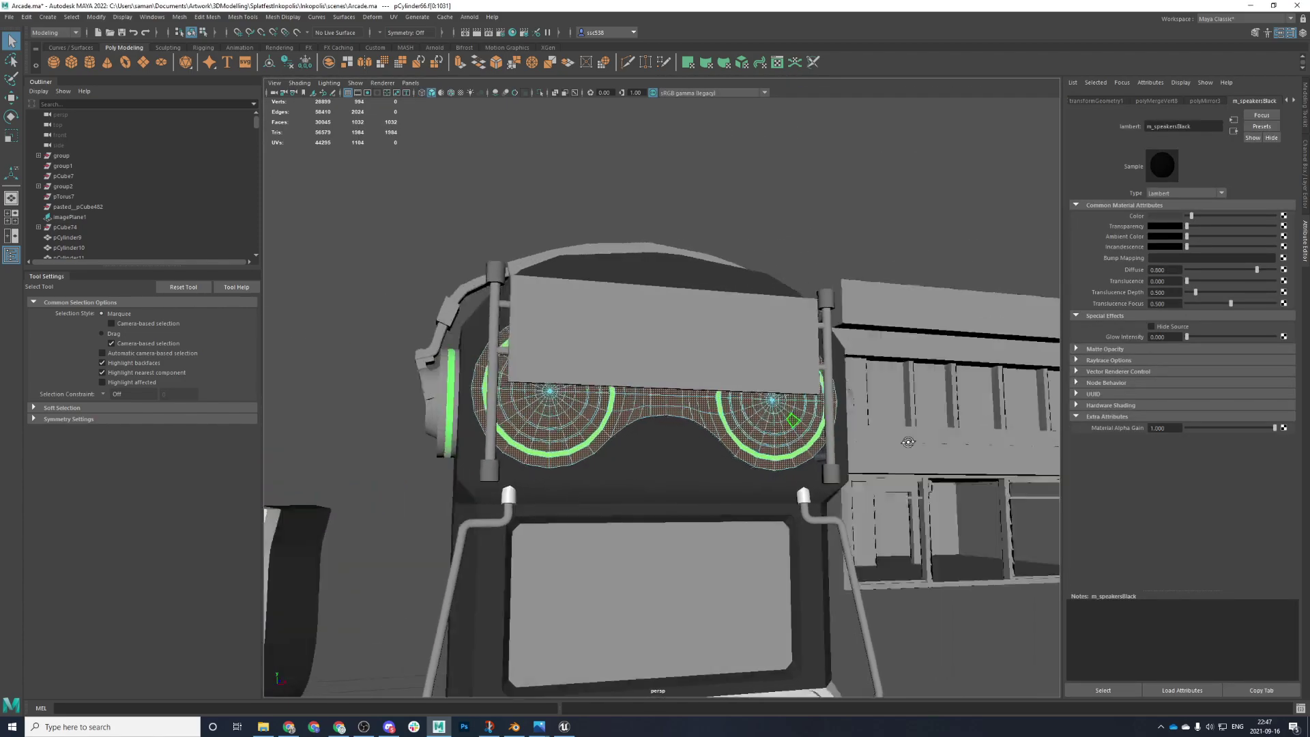
pyautogui.keyDown('alt'); pyautogui.moveTo(787, 509); pyautogui.dragTo(877, 539); pyautogui.keyUp('alt')
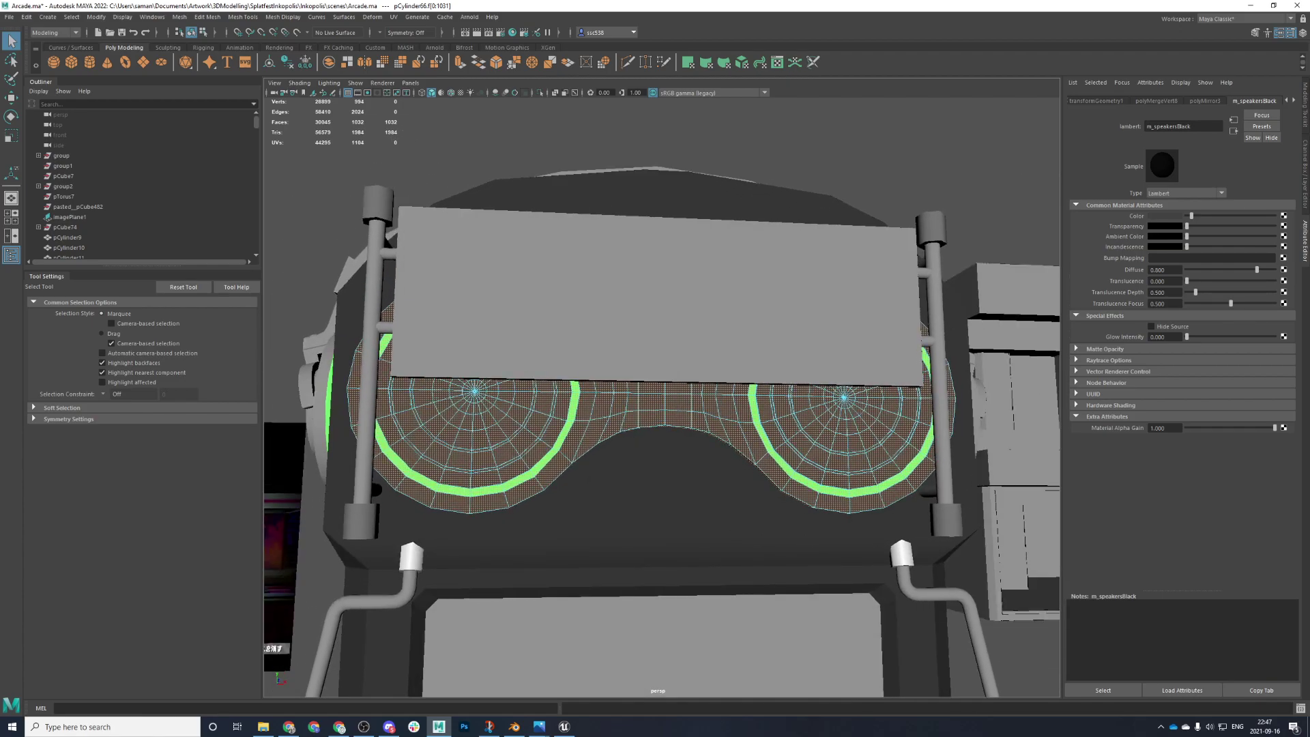
# - Check the speakers in the MusicMachineTopL.jpg reference photo and move the photo window aside
pyautogui.hotkey('alt', 'Tab')
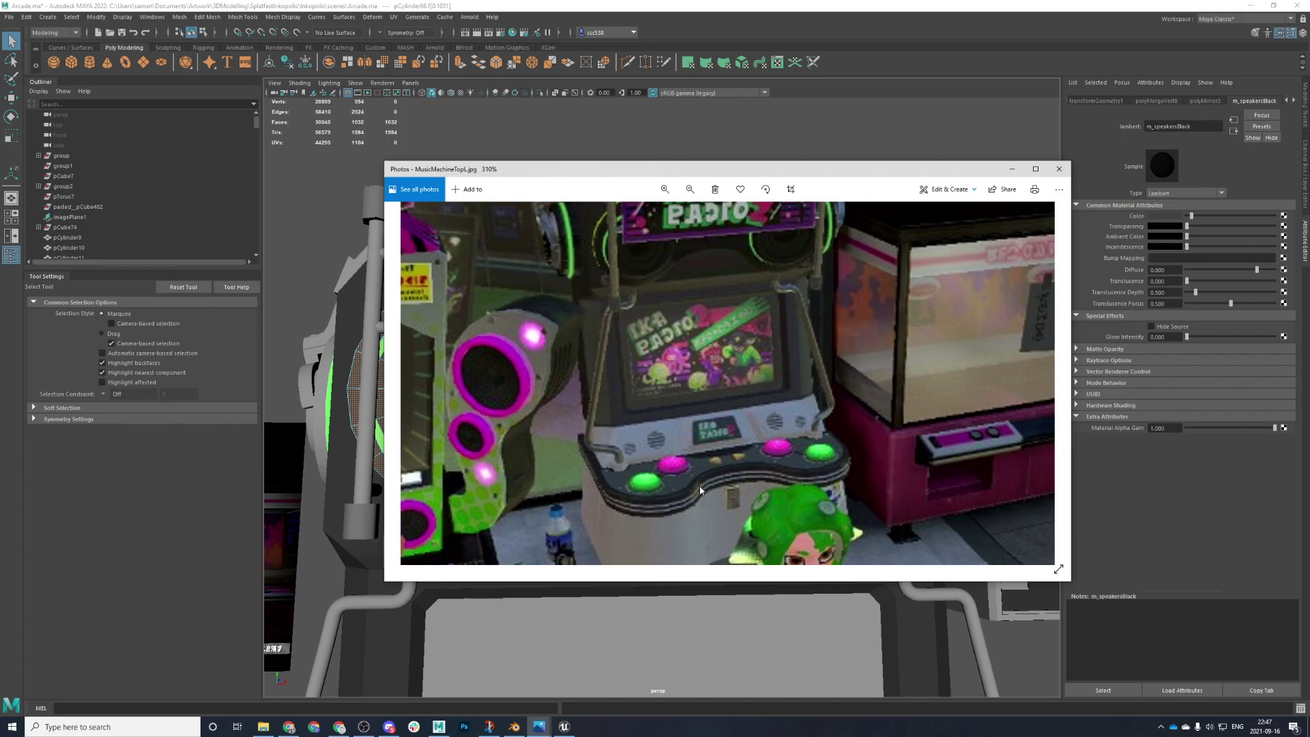
pyautogui.moveTo(798, 170); pyautogui.dragTo(1309, 133)
pyautogui.keyDown('alt'); pyautogui.moveTo(771, 483); pyautogui.dragTo(739, 482, button='right'); pyautogui.keyUp('alt')
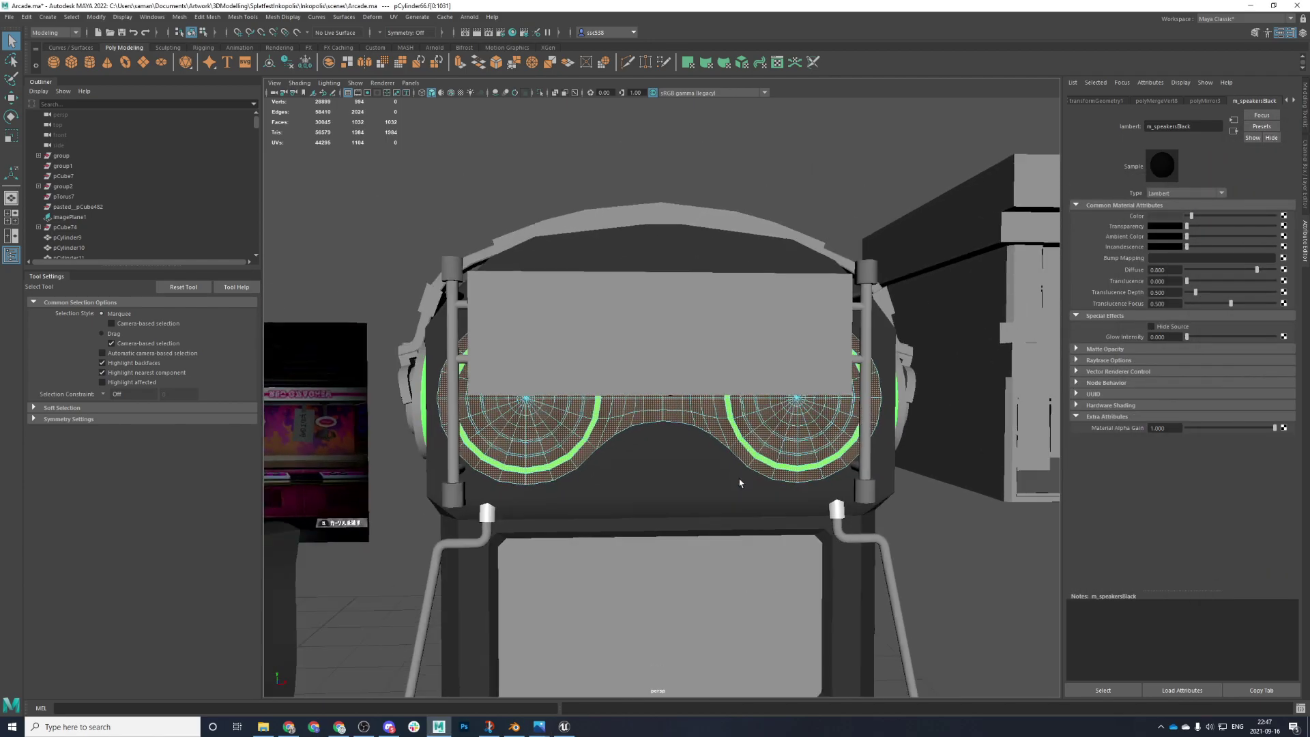
# - Assign the existing m_metalBlack material to the whole double-speaker panel and open the material's attributes
pyautogui.scroll(-3, 738, 483)
pyautogui.moveTo(858, 333); pyautogui.dragTo(893, 316, button='right')
pyautogui.click(935, 305)
pyautogui.click(709, 316)
pyautogui.moveTo(729, 391)
pyautogui.keyDown('alt'); pyautogui.mouseDown()
pyautogui.moveTo(696, 389)
pyautogui.moveTo(757, 382)
pyautogui.moveTo(723, 366)
pyautogui.mouseUp(); pyautogui.keyUp('alt')
pyautogui.click(718, 349)
pyautogui.moveTo(717, 349); pyautogui.dragTo(747, 626, button='right')
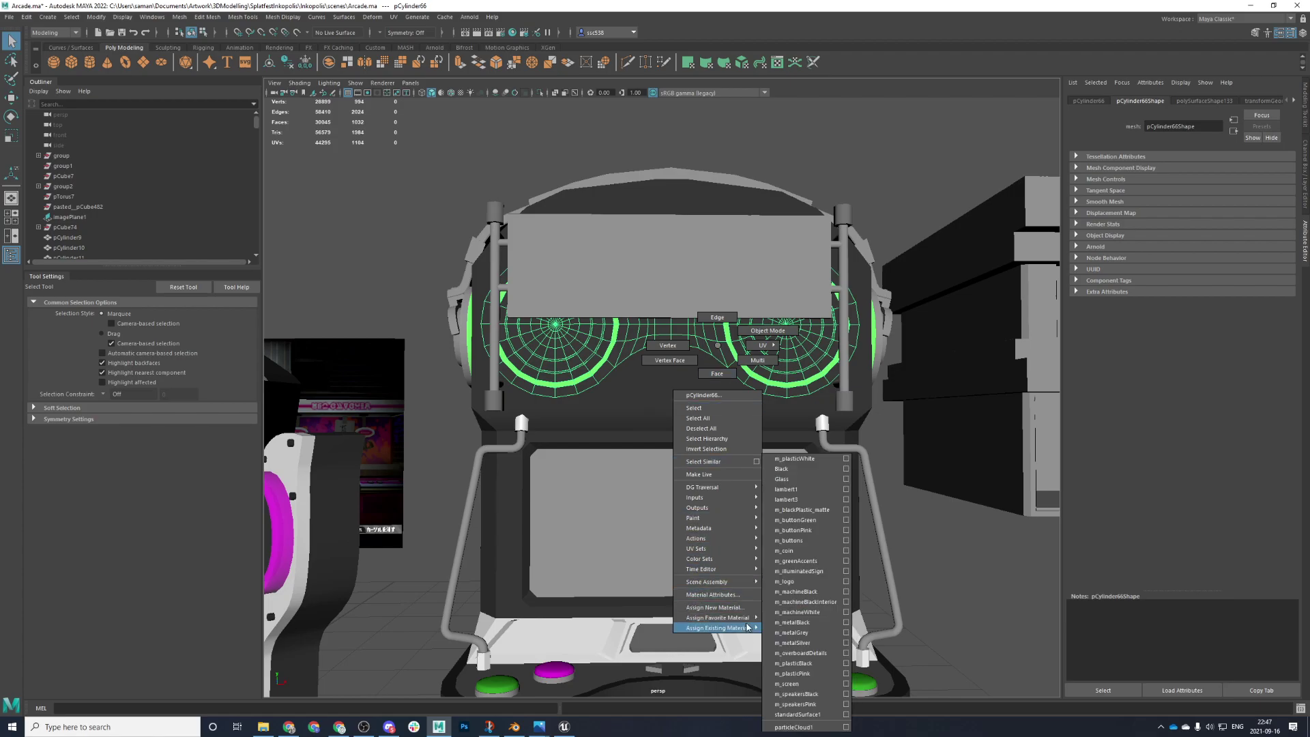
pyautogui.moveTo(747, 626); pyautogui.dragTo(816, 650, button='right')
pyautogui.moveTo(682, 333); pyautogui.dragTo(763, 622, button='right')
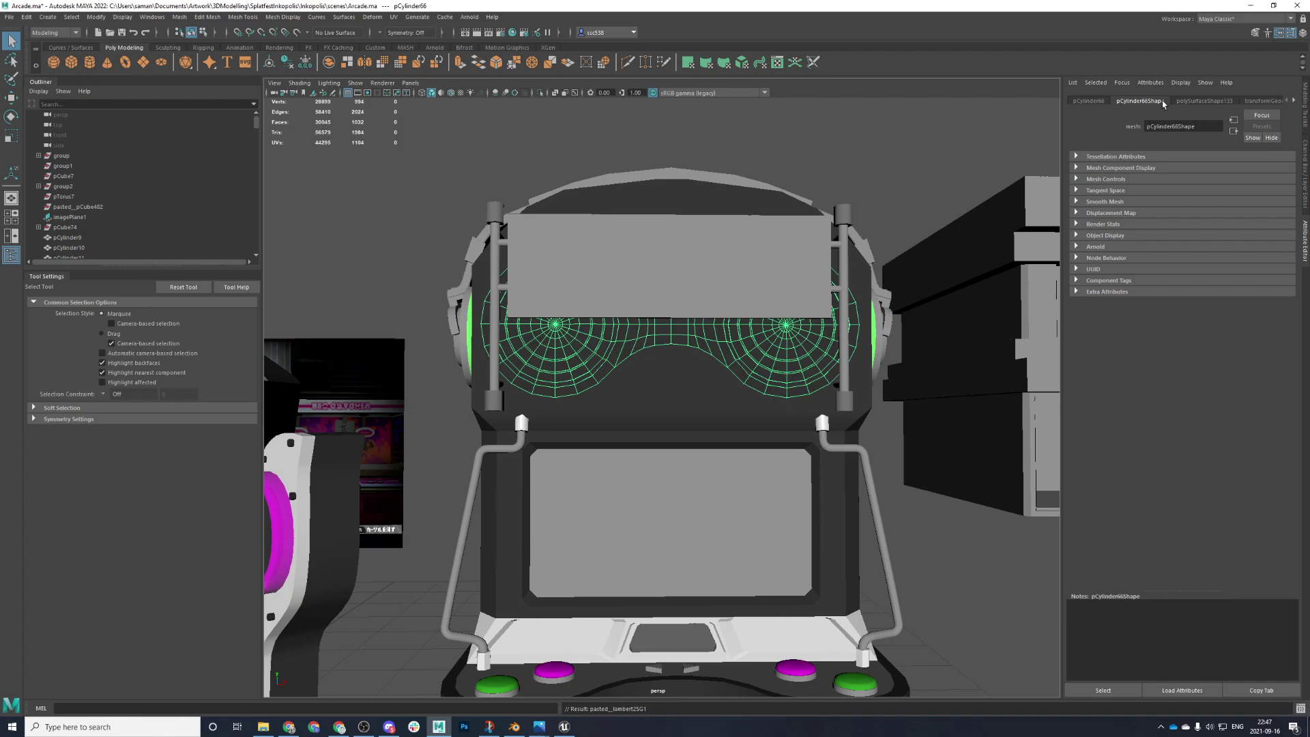
pyautogui.click(865, 146)
pyautogui.click(760, 330)
pyautogui.click(1194, 101)
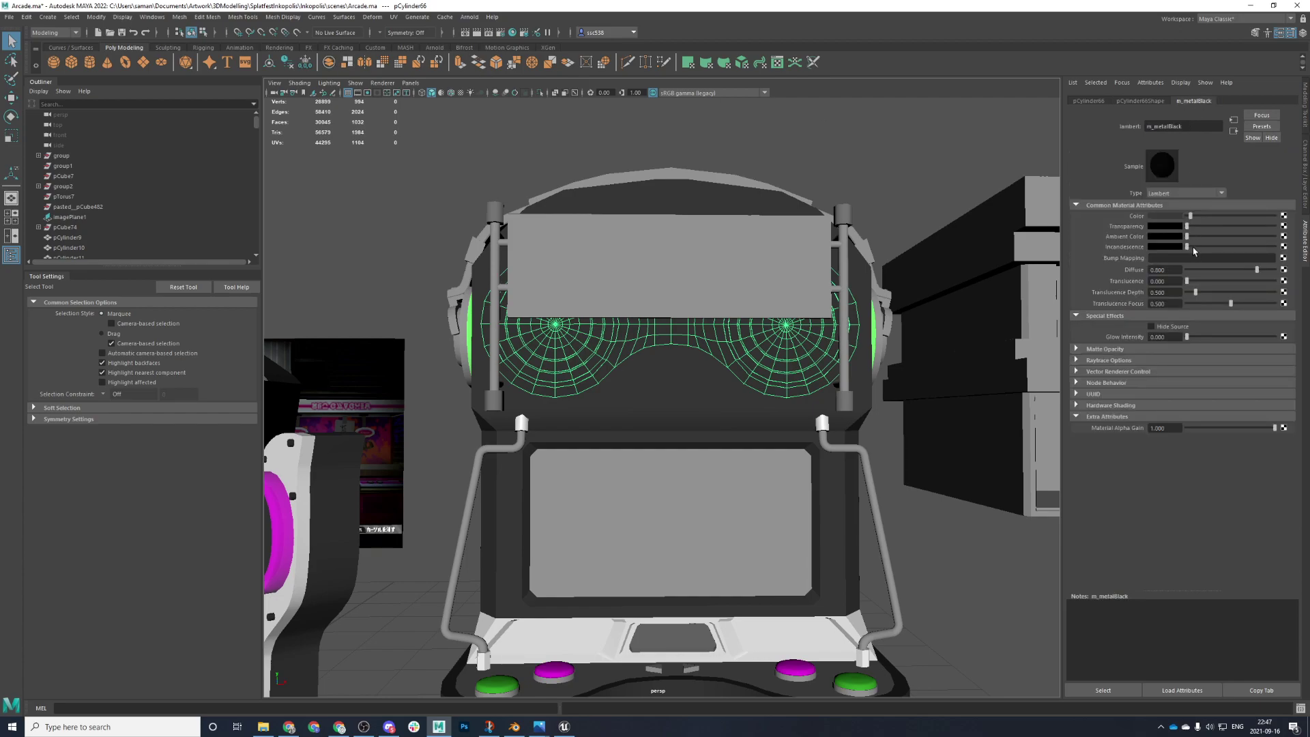
# - Try different incandescence and matte opacity values on m_metalBlack, undo them, and save the scene
pyautogui.moveTo(1188, 247); pyautogui.dragTo(1193, 248)
pyautogui.hotkey('ctrl', 'z')
pyautogui.click(1124, 349)
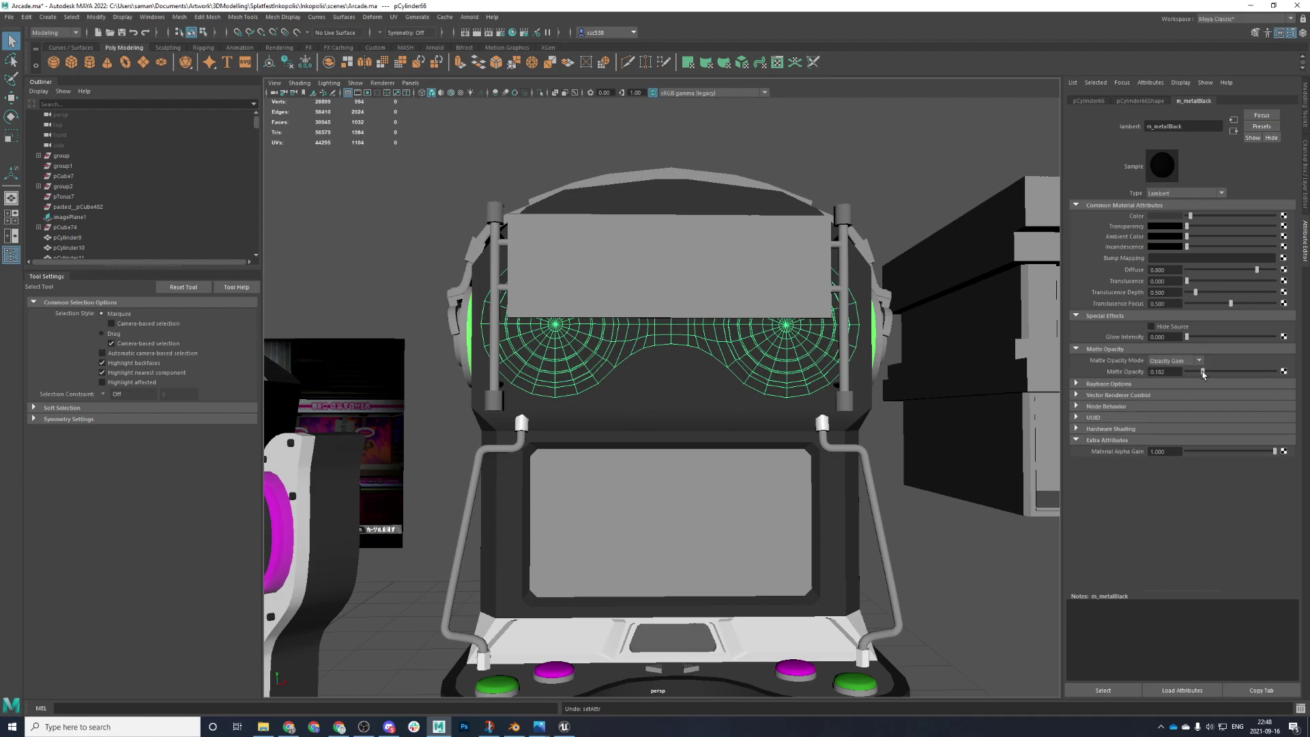
pyautogui.moveTo(1203, 374); pyautogui.dragTo(1200, 374)
pyautogui.click(959, 407)
pyautogui.moveTo(851, 440)
pyautogui.keyDown('alt'); pyautogui.mouseDown()
pyautogui.moveTo(871, 456)
pyautogui.moveTo(924, 441)
pyautogui.moveTo(828, 442)
pyautogui.mouseUp(); pyautogui.keyUp('alt')
pyautogui.hotkey('ctrl', 'z')
pyautogui.hotkey('ctrl', 's')
pyautogui.click(631, 371)
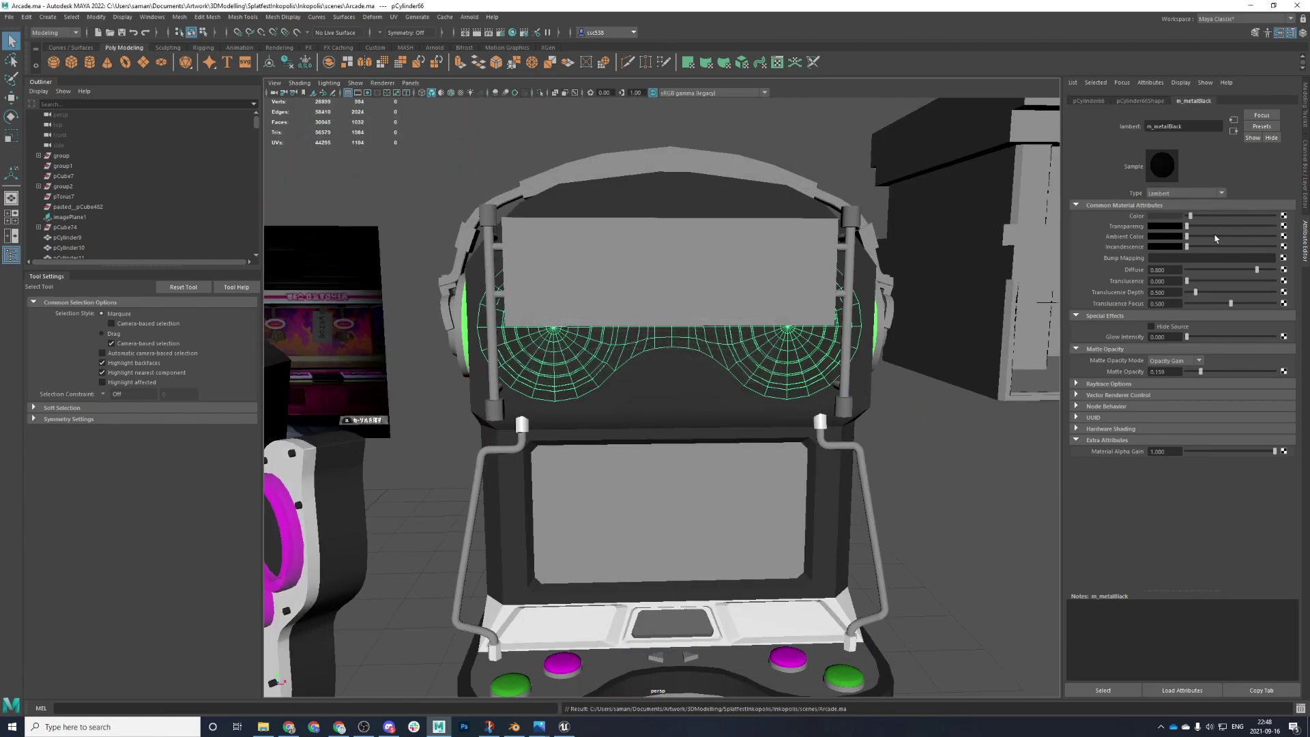
# - Try a brighter ambient color and a higher translucence focus on m_metalBlack, undoing each change and saving the scene
pyautogui.moveTo(1195, 237); pyautogui.dragTo(1239, 231)
pyautogui.hotkey('ctrl', 'z')
pyautogui.hotkey('ctrl', 's')
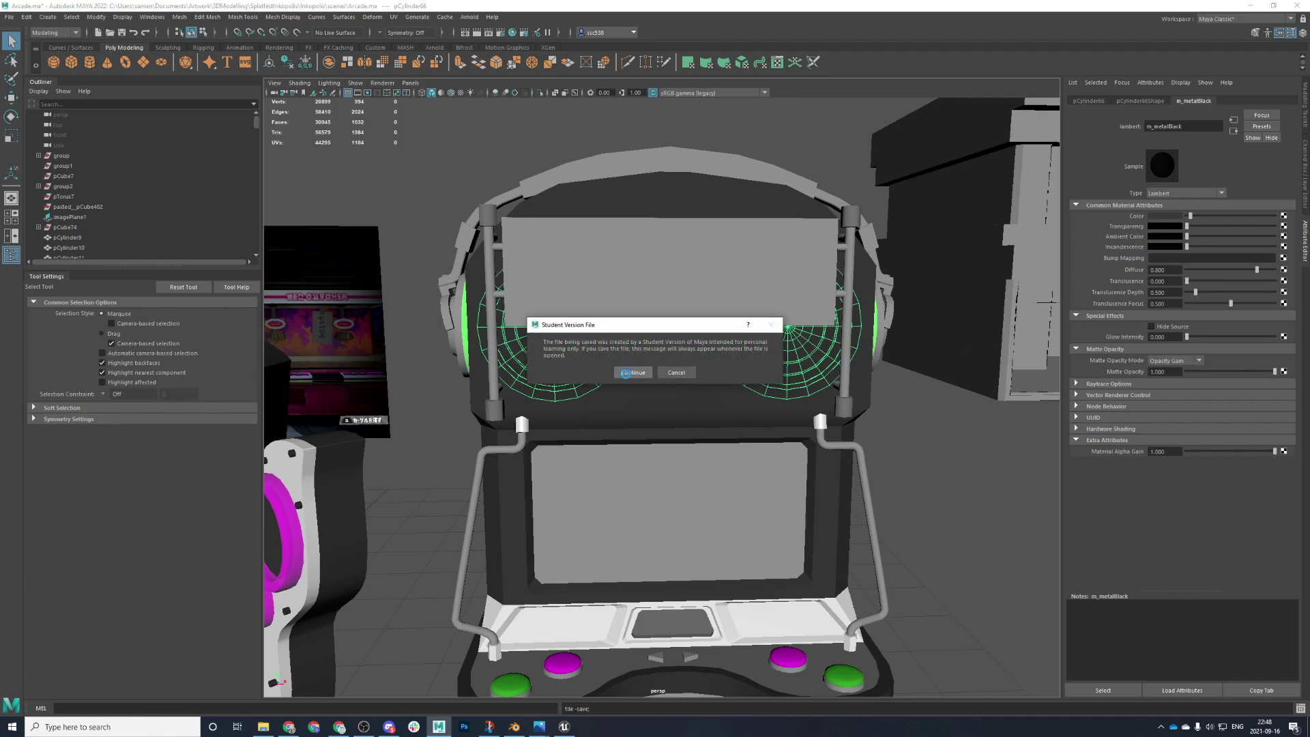
pyautogui.click(633, 372)
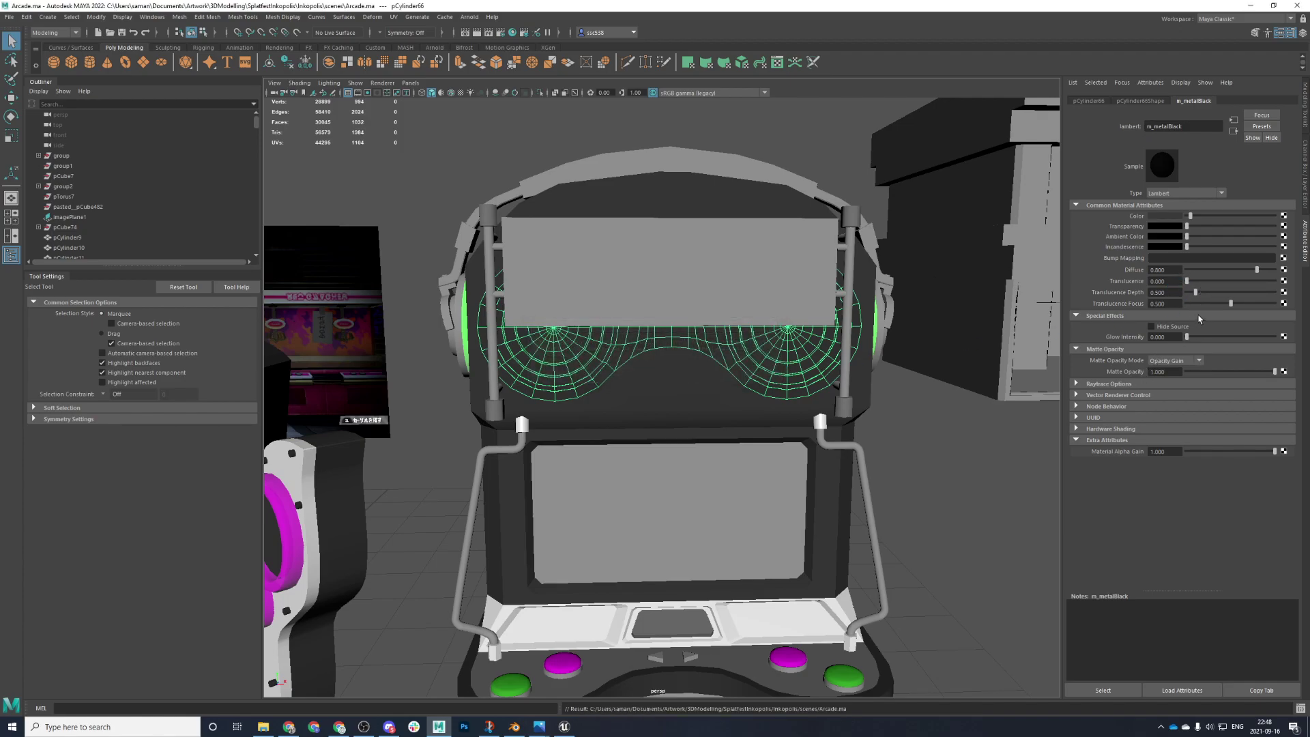
pyautogui.moveTo(1230, 303); pyautogui.dragTo(1275, 303)
pyautogui.hotkey('ctrl', 'z')
pyautogui.hotkey('ctrl', 's')
pyautogui.click(634, 372)
# - Darken the color of the m_metalBlack material to pure black
pyautogui.moveTo(1190, 216); pyautogui.dragTo(1154, 217)
pyautogui.click(948, 322)
pyautogui.moveTo(819, 393)
pyautogui.keyDown('alt'); pyautogui.mouseDown()
pyautogui.moveTo(863, 398)
pyautogui.moveTo(825, 371)
pyautogui.mouseUp(); pyautogui.keyUp('alt')
# - Select every face of the outer ring around the right speaker on the double-speaker panel
pyautogui.click(827, 373)
pyautogui.moveTo(957, 370); pyautogui.dragTo(958, 392, button='right')
pyautogui.moveTo(832, 366); pyautogui.dragTo(843, 389, button='right')
pyautogui.keyDown('alt'); pyautogui.moveTo(845, 388); pyautogui.dragTo(786, 391); pyautogui.keyUp('alt')
pyautogui.click(824, 388)
pyautogui.scroll(5, 805, 387)
pyautogui.press('space')
pyautogui.press('space')
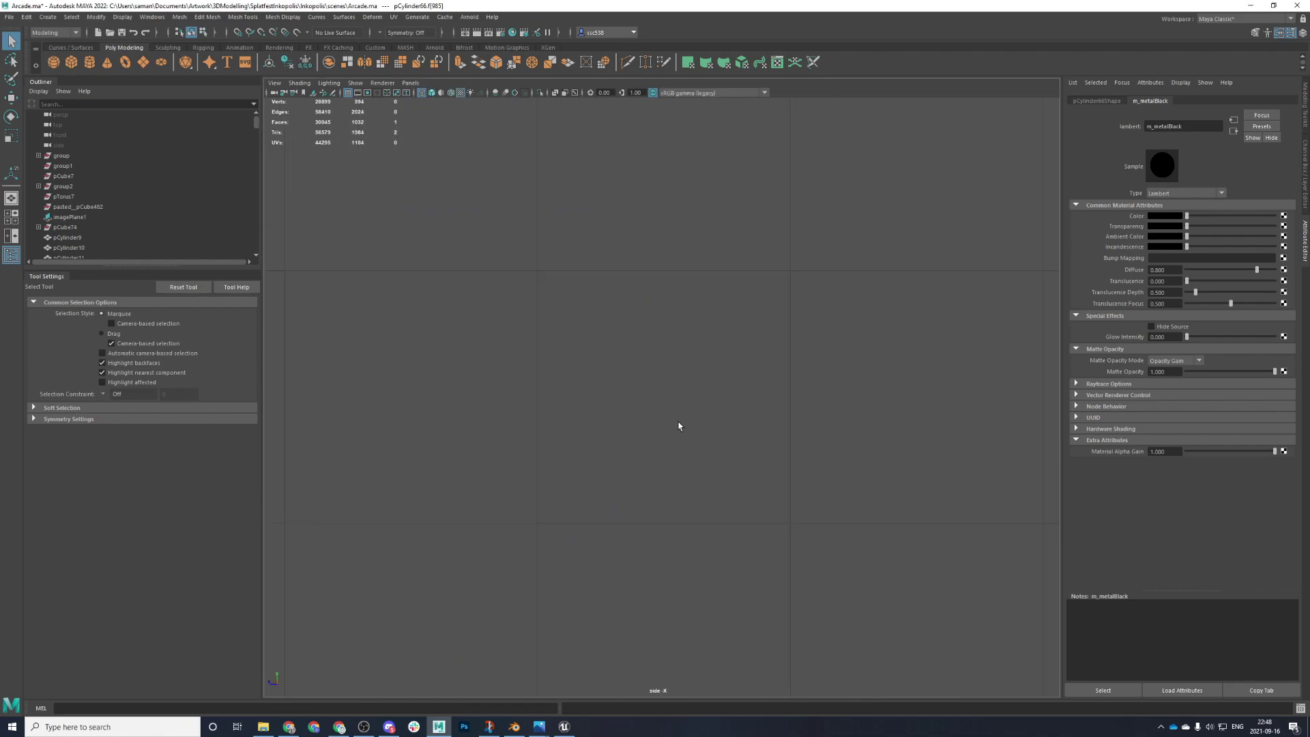
pyautogui.press('space')
pyautogui.scroll(-3, 623, 459)
pyautogui.press('space')
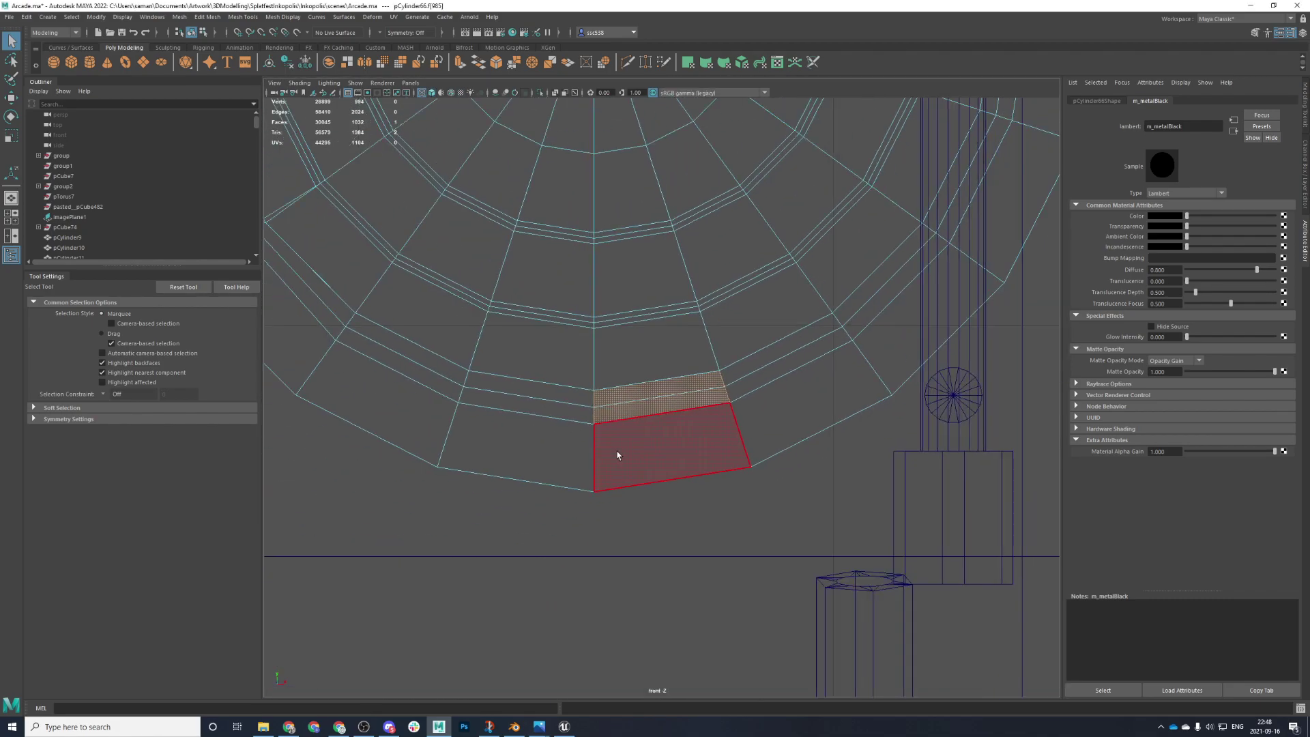
pyautogui.scroll(-3, 605, 419)
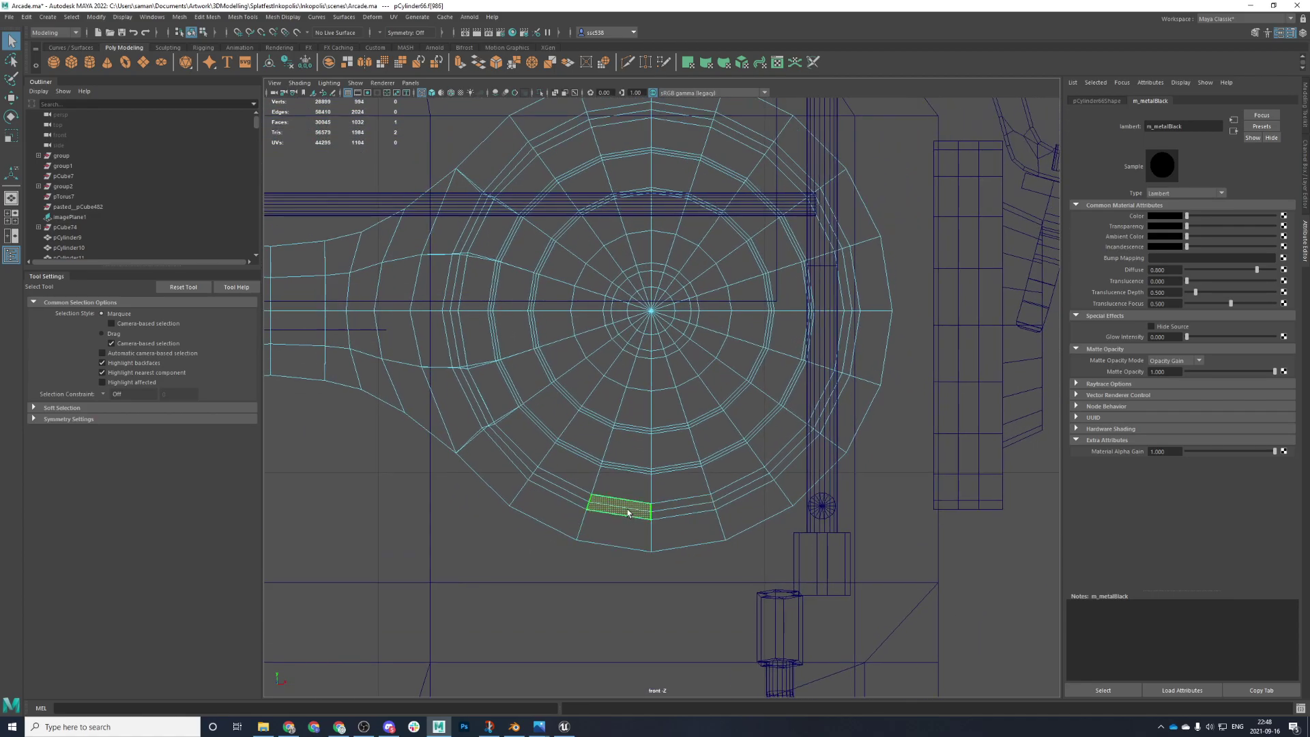
pyautogui.keyDown('shift'); pyautogui.doubleClick(456, 301); pyautogui.keyUp('shift')
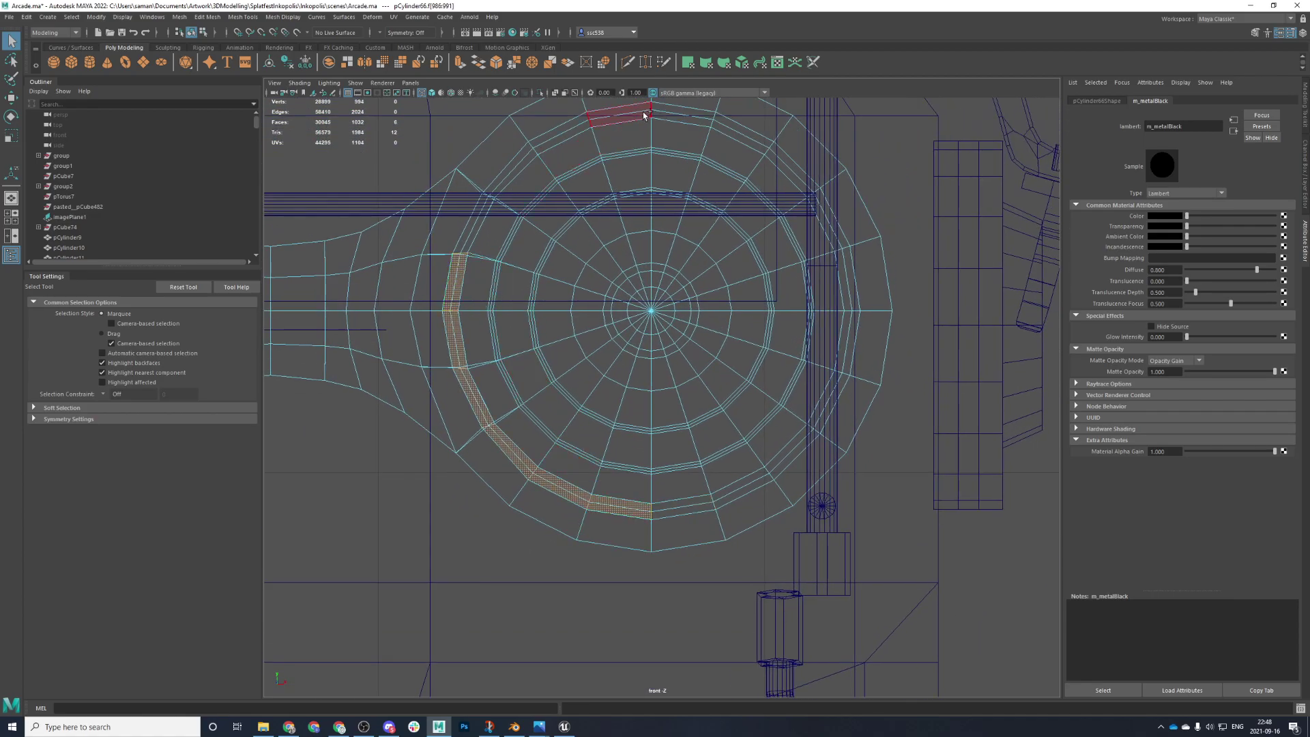
pyautogui.keyDown('shift'); pyautogui.doubleClick(644, 115); pyautogui.keyUp('shift')
pyautogui.keyDown('shift'); pyautogui.doubleClick(847, 326); pyautogui.keyUp('shift')
pyautogui.keyDown('shift'); pyautogui.doubleClick(684, 517); pyautogui.keyUp('shift')
# - Add all faces of the matching outer ring on the left speaker to the selection
pyautogui.keyDown('alt'); pyautogui.moveTo(545, 502); pyautogui.dragTo(1138, 506, button='middle'); pyautogui.keyUp('alt')
pyautogui.keyDown('shift'); pyautogui.click(724, 443); pyautogui.keyUp('shift')
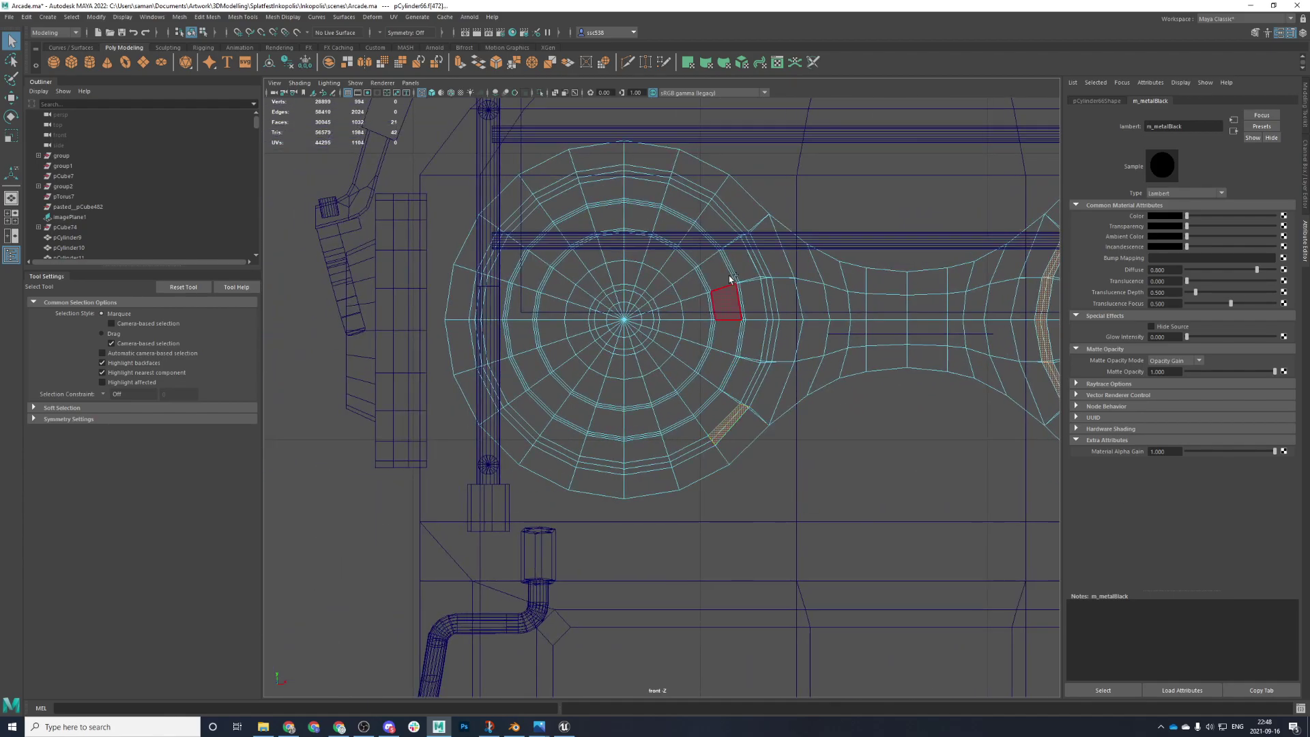
pyautogui.hotkey('ctrl', 'z')
pyautogui.keyDown('shift'); pyautogui.doubleClick(651, 176); pyautogui.keyUp('shift')
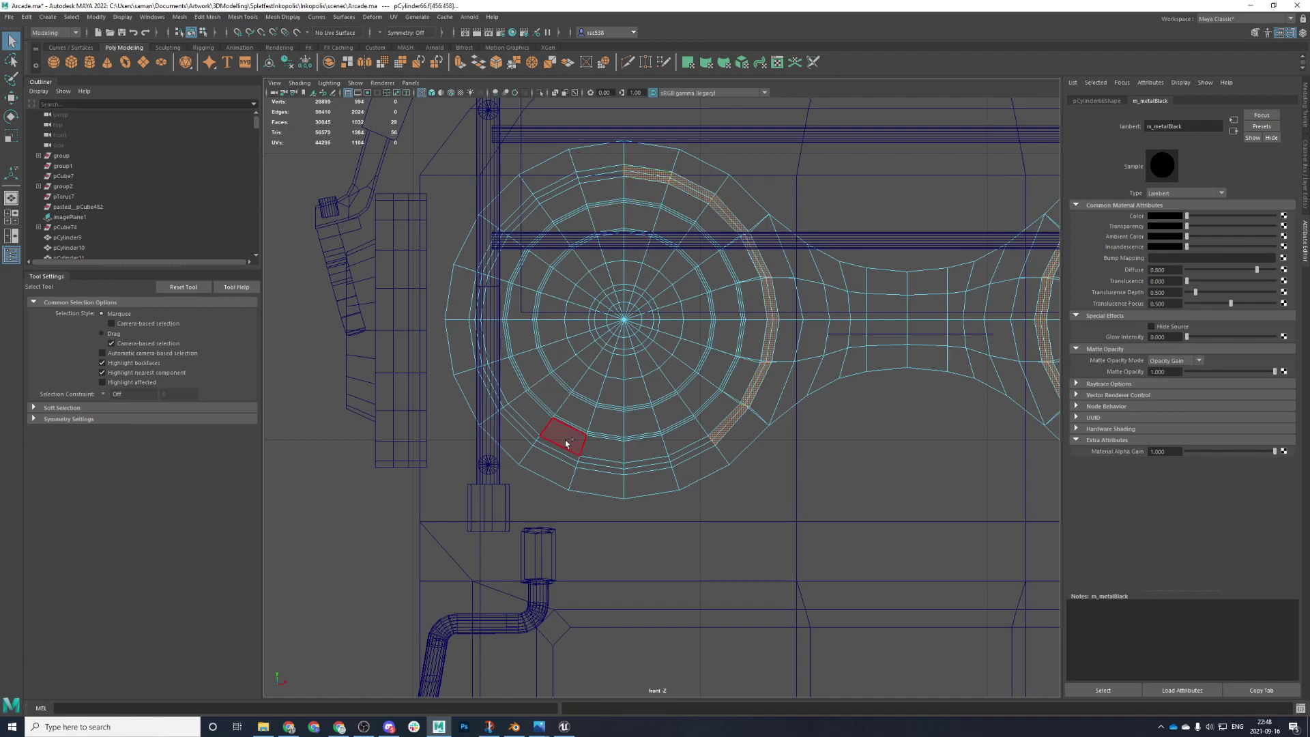
pyautogui.keyDown('shift'); pyautogui.doubleClick(501, 385); pyautogui.keyUp('shift')
pyautogui.keyDown('shift'); pyautogui.doubleClick(700, 451); pyautogui.keyUp('shift')
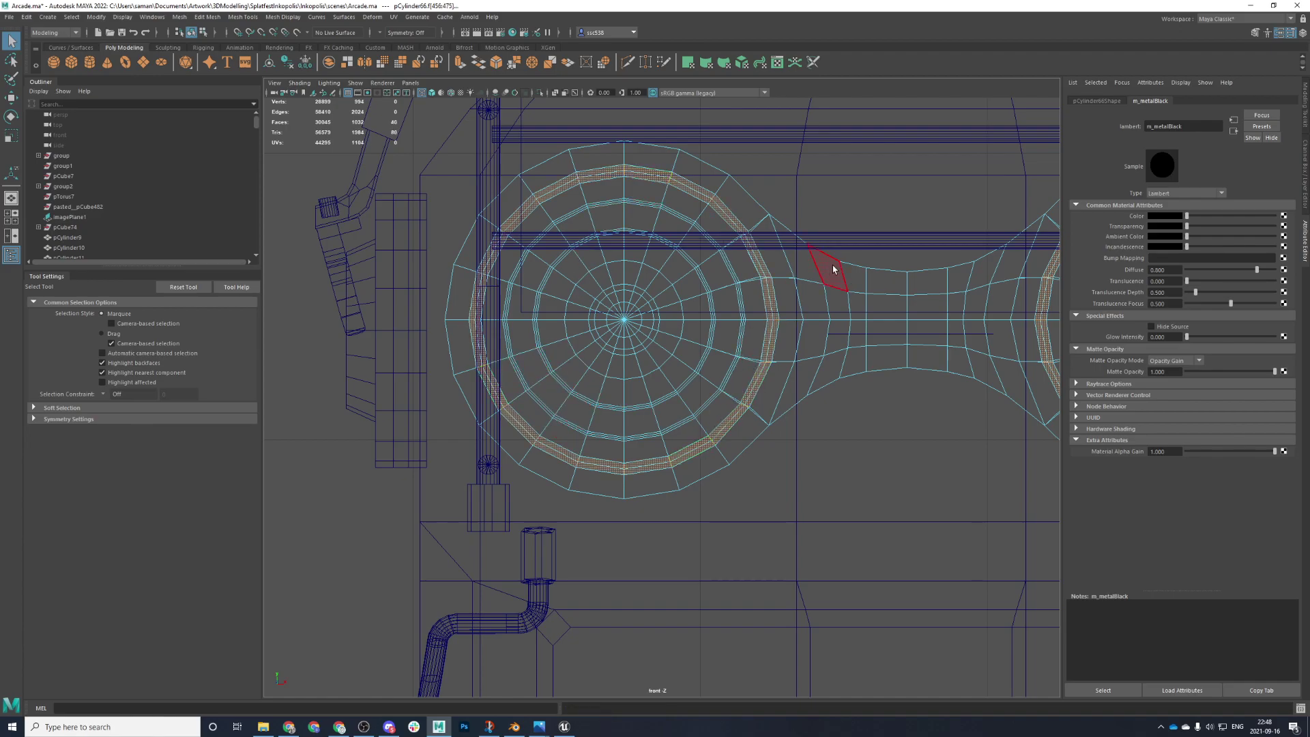
# - Assign the existing m_greenAccents material to the selected ring faces of both speakers, and save the scene
pyautogui.press('space')
pyautogui.press('space')
pyautogui.keyDown('alt'); pyautogui.moveTo(528, 371); pyautogui.dragTo(472, 305, button='right'); pyautogui.keyUp('alt')
pyautogui.moveTo(482, 211); pyautogui.dragTo(485, 248, button='right')
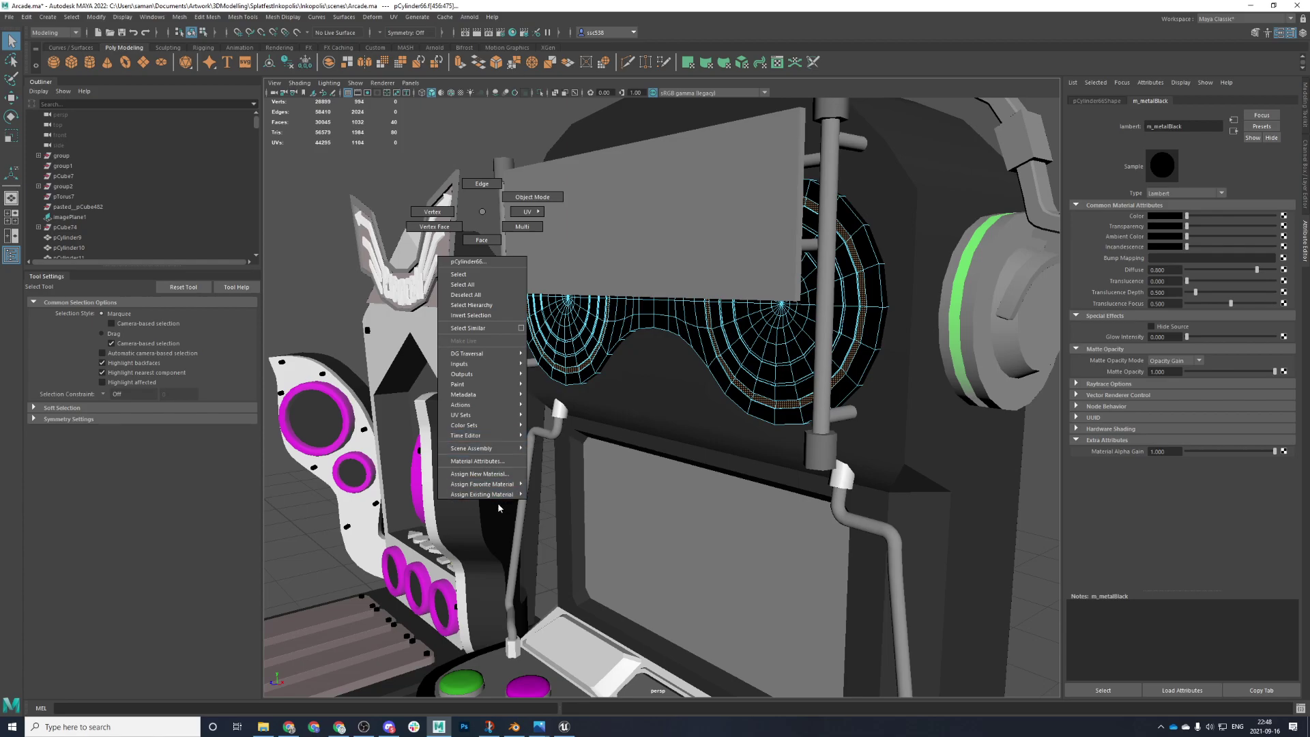
pyautogui.moveTo(507, 496)
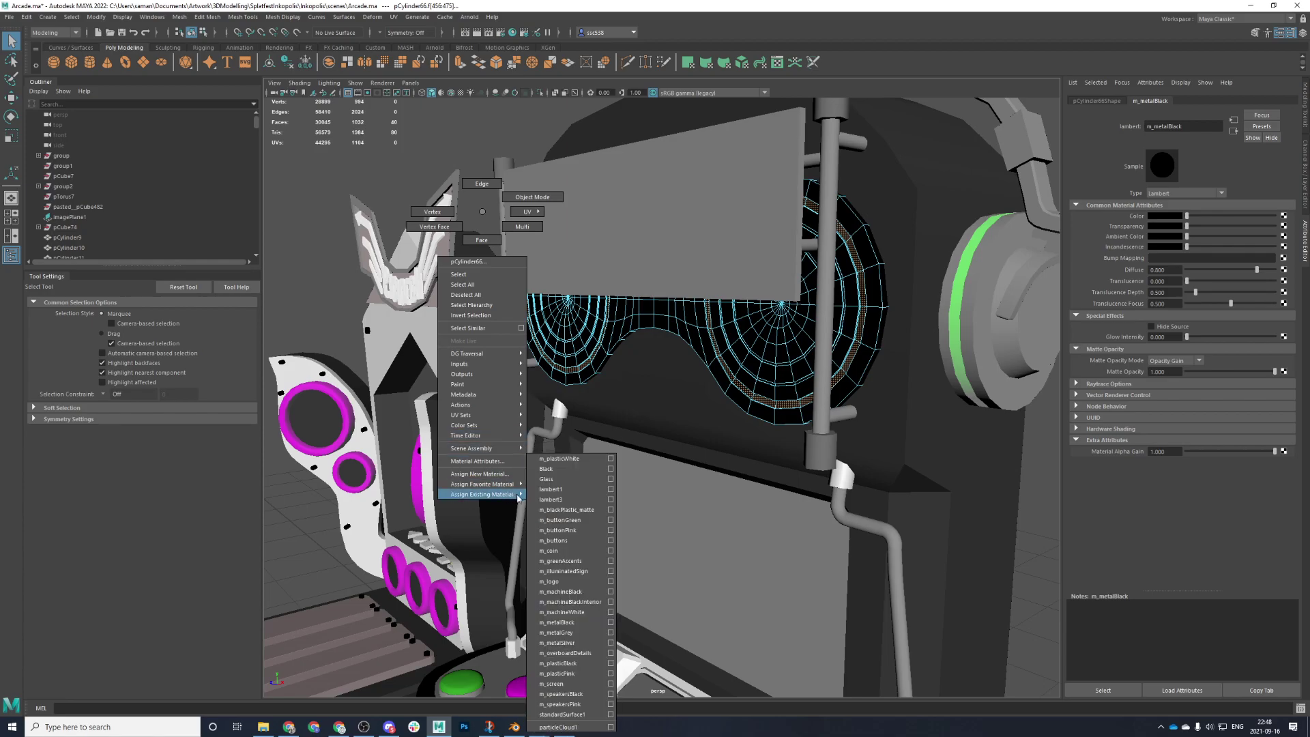
pyautogui.click(561, 561)
pyautogui.moveTo(707, 399); pyautogui.dragTo(902, 278, button='right')
pyautogui.scroll(-5, 887, 293)
pyautogui.click(815, 376)
pyautogui.keyDown('alt'); pyautogui.moveTo(844, 414); pyautogui.dragTo(907, 413); pyautogui.keyUp('alt')
pyautogui.click(831, 389)
pyautogui.hotkey('ctrl', 's')
pyautogui.keyDown('alt'); pyautogui.moveTo(832, 391); pyautogui.dragTo(780, 390); pyautogui.keyUp('alt')
pyautogui.click(645, 372)
# - View the headphones from the front and compare them with the reference photo
pyautogui.press('space')
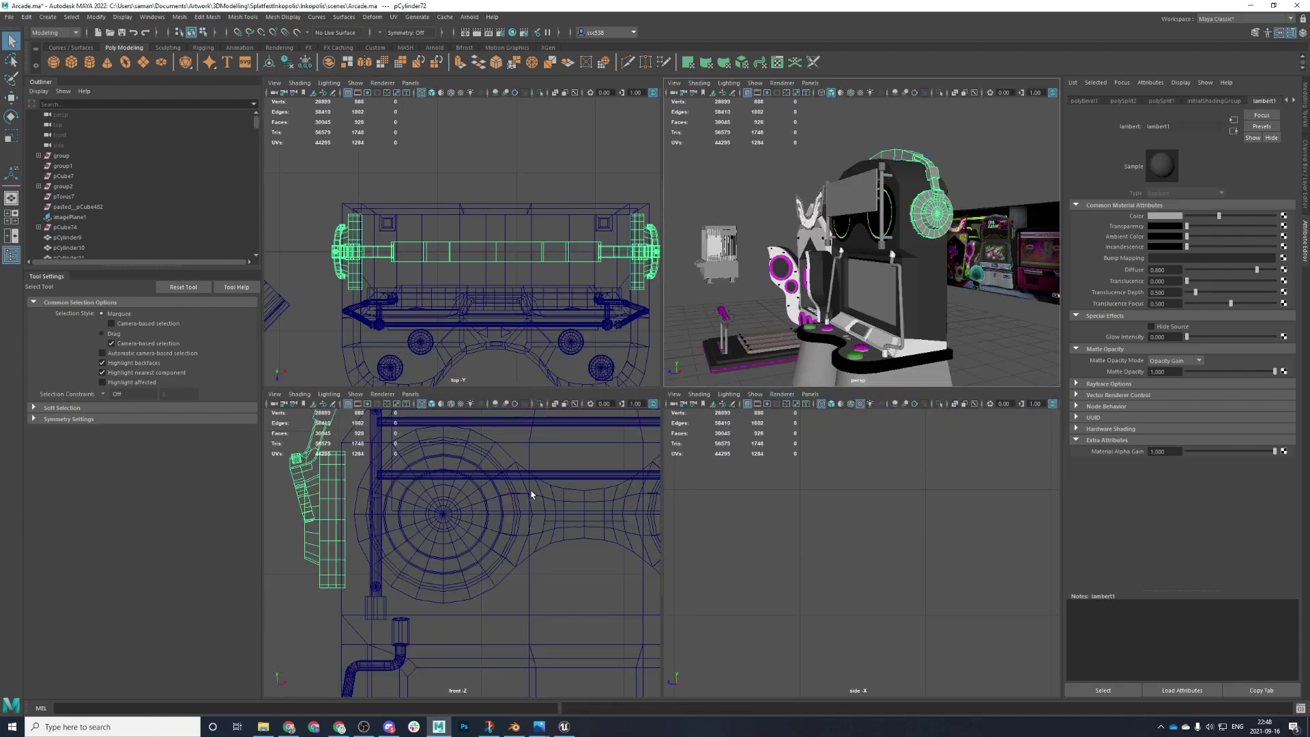
pyautogui.press('space')
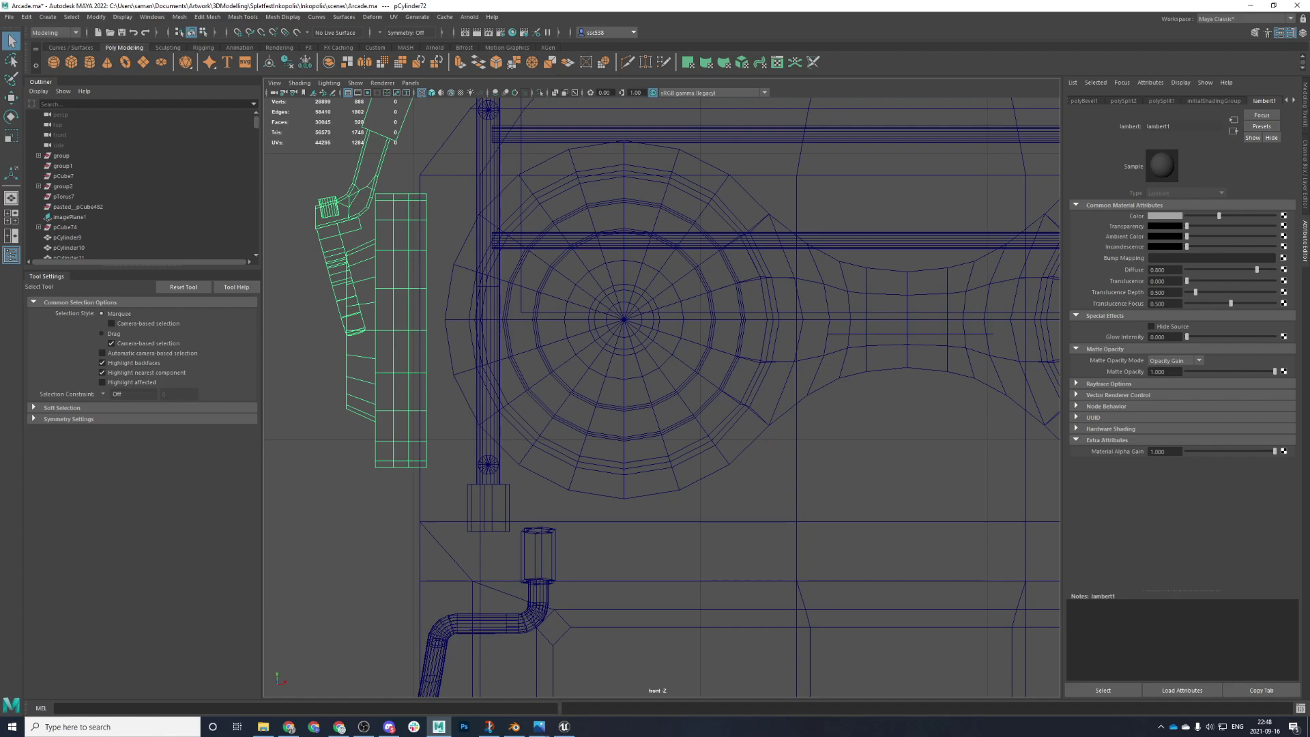
pyautogui.hotkey('alt', 'Tab')
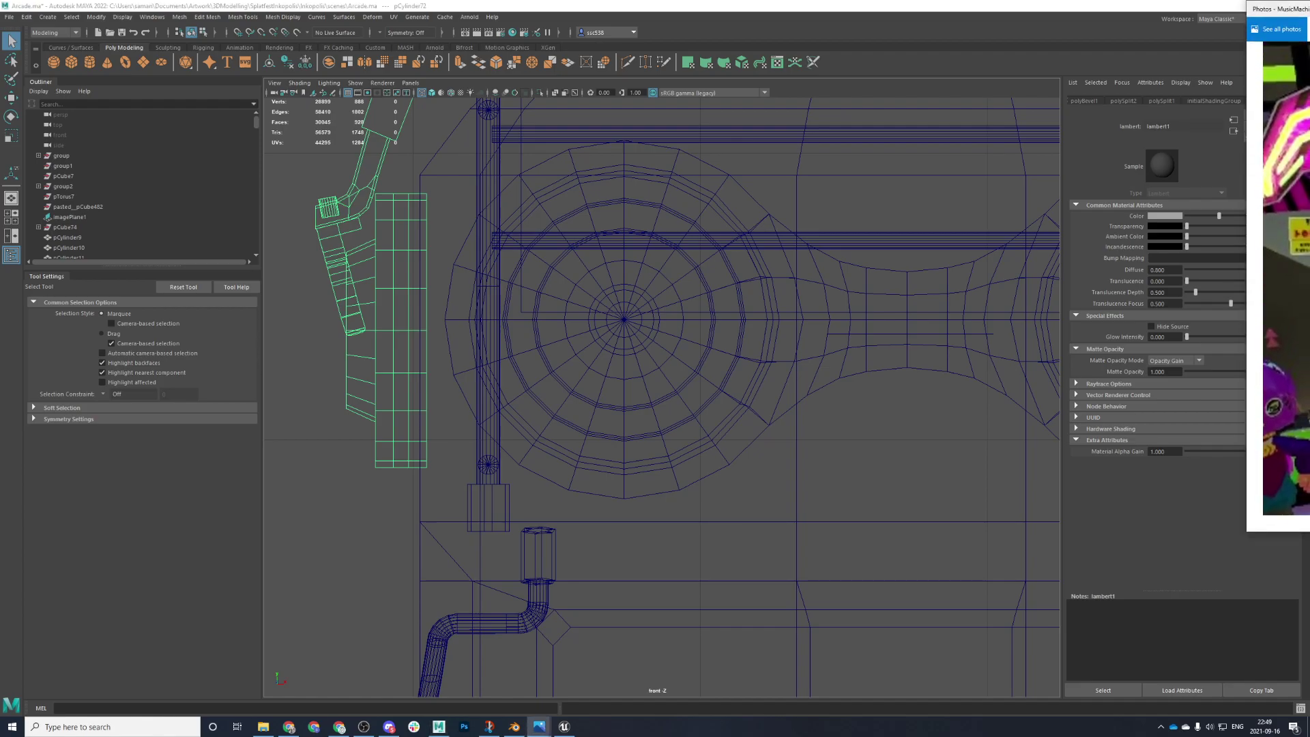
pyautogui.scroll(-3, 585, 382)
pyautogui.keyDown('alt'); pyautogui.moveTo(597, 286); pyautogui.dragTo(595, 301, button='middle'); pyautogui.keyUp('alt')
pyautogui.rightClick(435, 260)
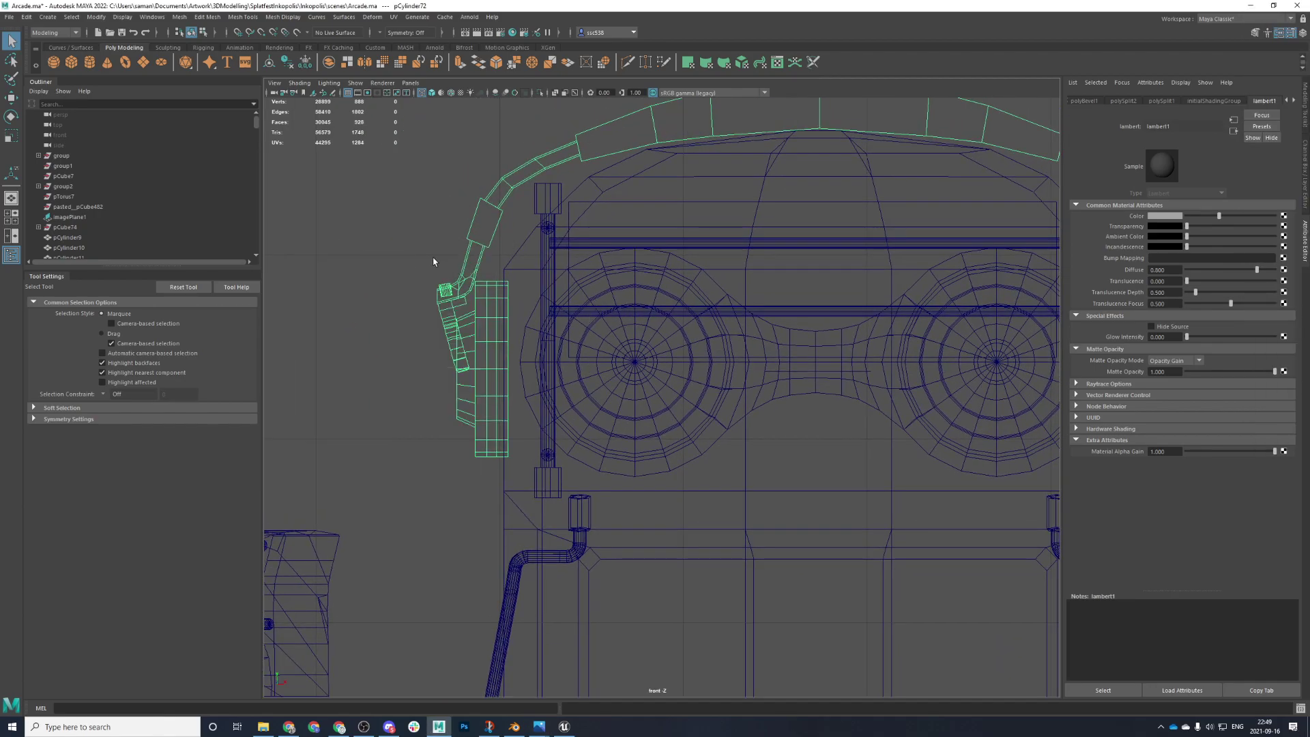
# - Try selecting the outer faces of the left ear cup and its headband connector
pyautogui.moveTo(440, 268); pyautogui.dragTo(439, 294, button='right')
pyautogui.moveTo(417, 249); pyautogui.dragTo(468, 488)
pyautogui.keyDown('alt'); pyautogui.moveTo(503, 356); pyautogui.dragTo(563, 451, button='middle'); pyautogui.keyUp('alt')
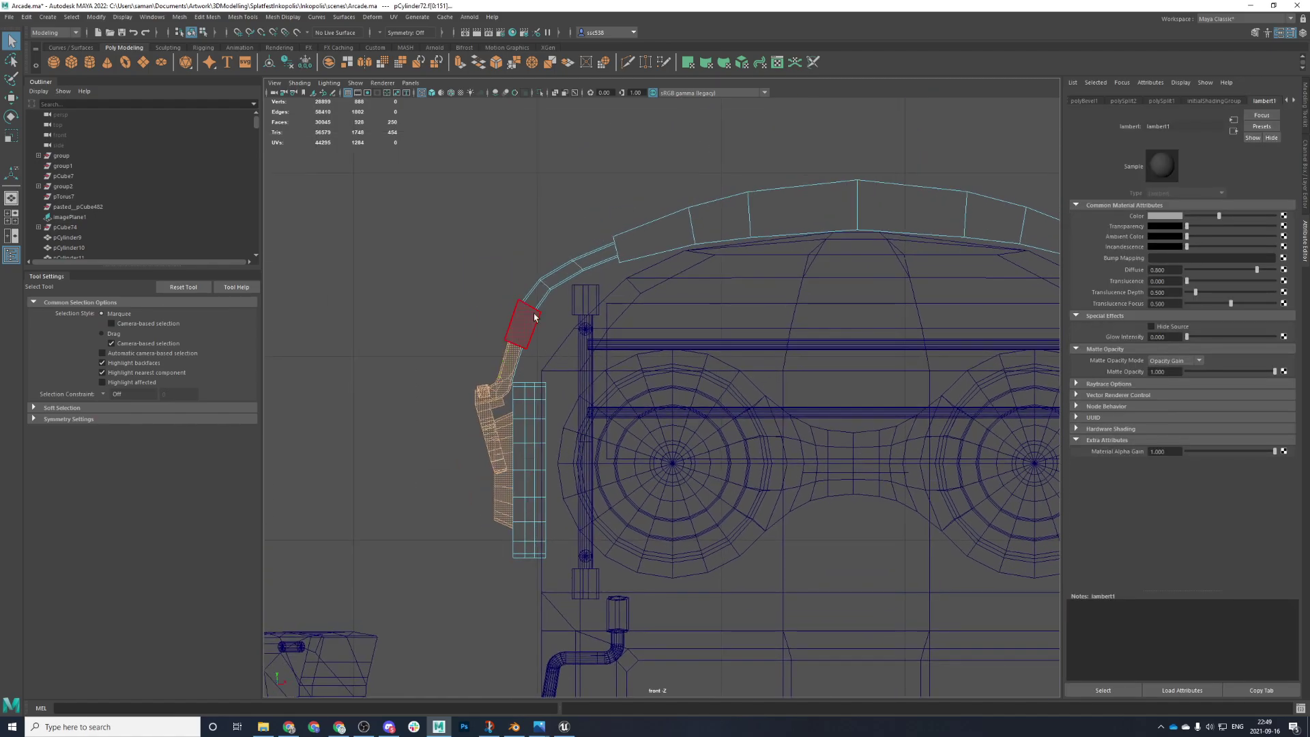
pyautogui.press('F8')
# - Separate the headphones mesh into its individual pieces
pyautogui.click(180, 16)
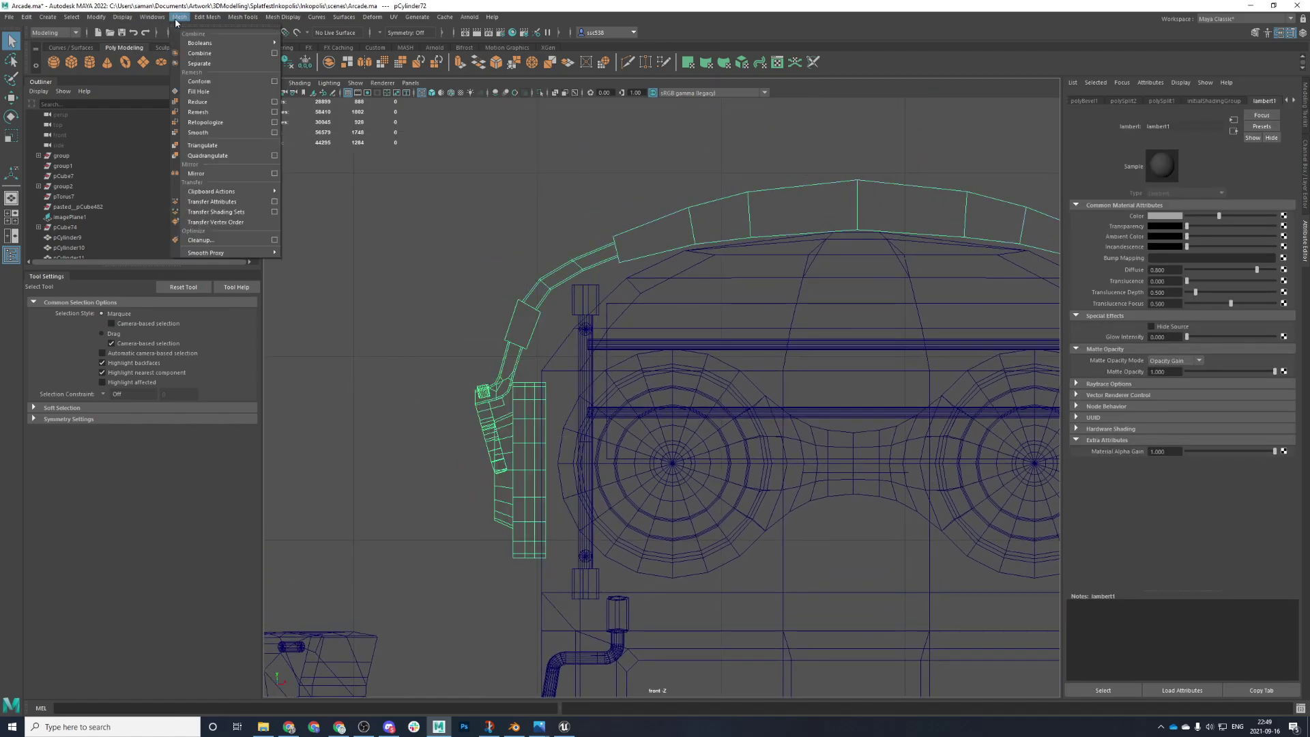
pyautogui.click(205, 64)
pyautogui.click(531, 237)
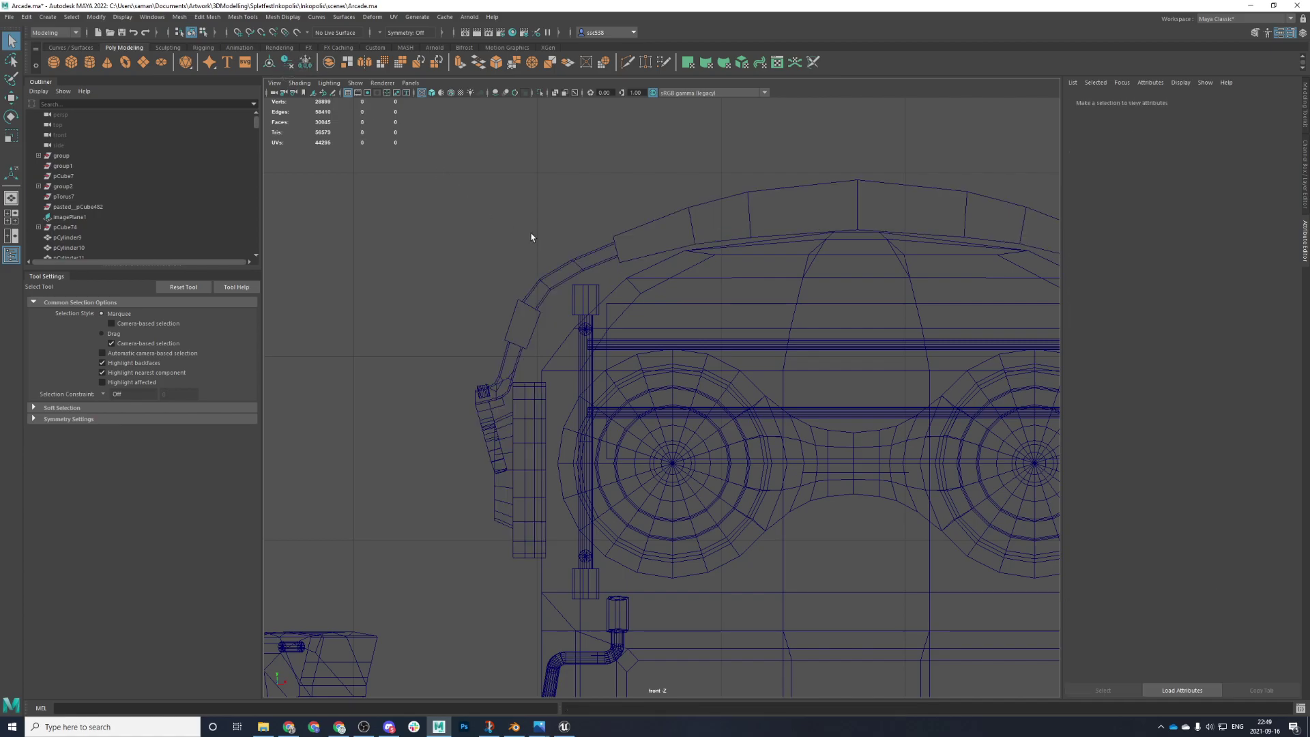
# - Assign the existing m_plasticBlack material to the separated headband piece and save the scene
pyautogui.click(577, 260)
pyautogui.moveTo(579, 260); pyautogui.dragTo(687, 598, button='right')
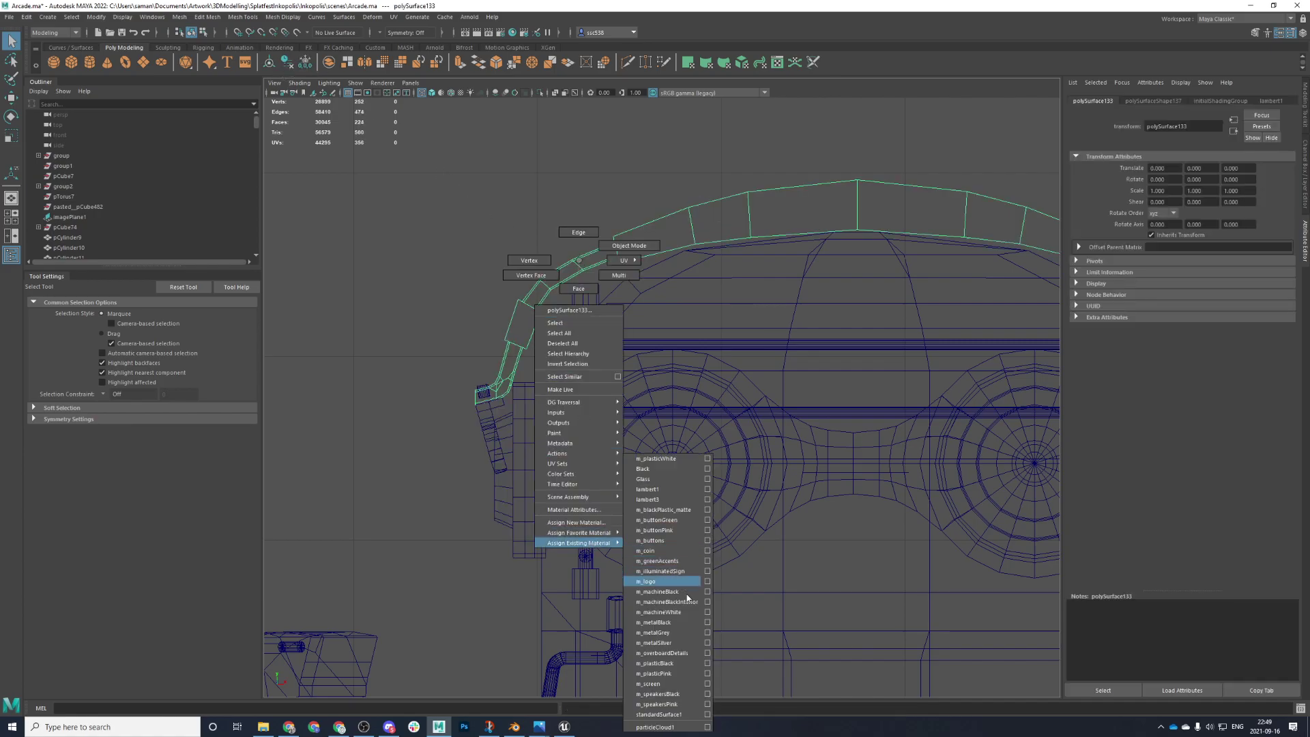
pyautogui.click(682, 662)
pyautogui.hotkey('ctrl', 's')
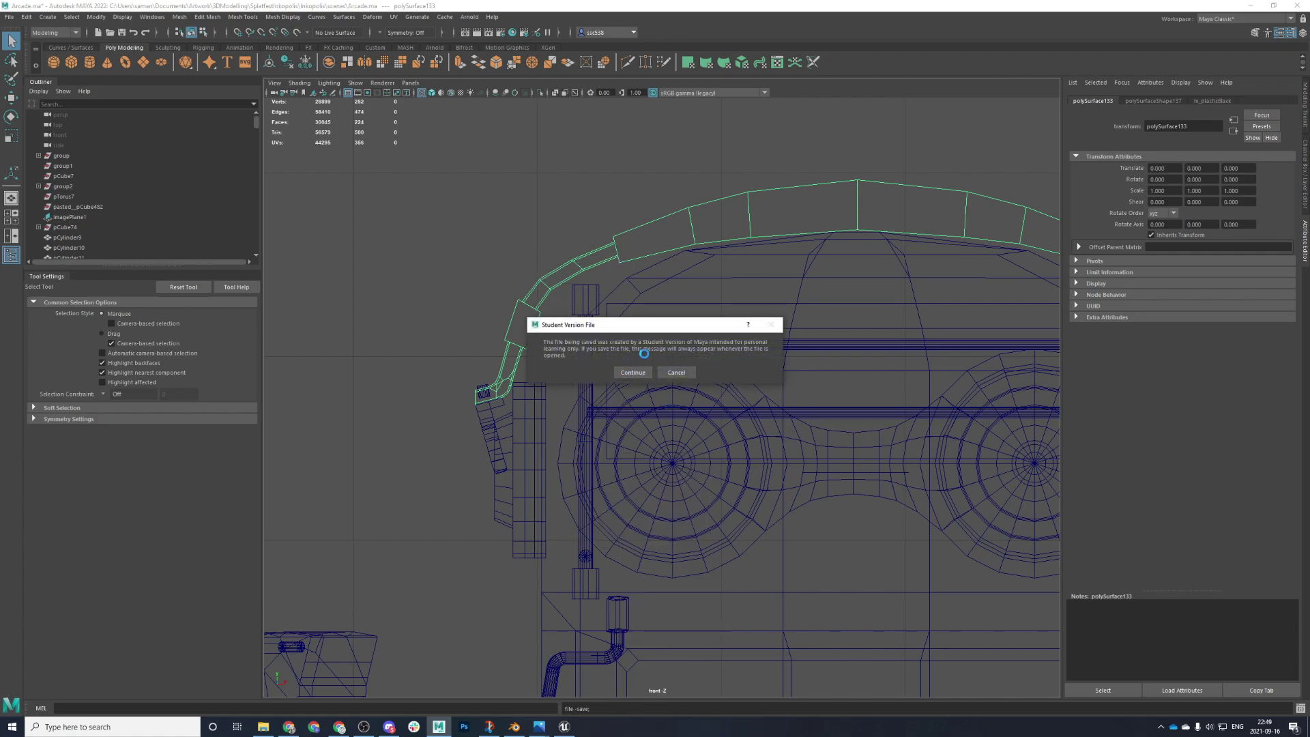
# - Assign the existing m_metalGrey material to the separated headband piece
pyautogui.rightClick(687, 239)
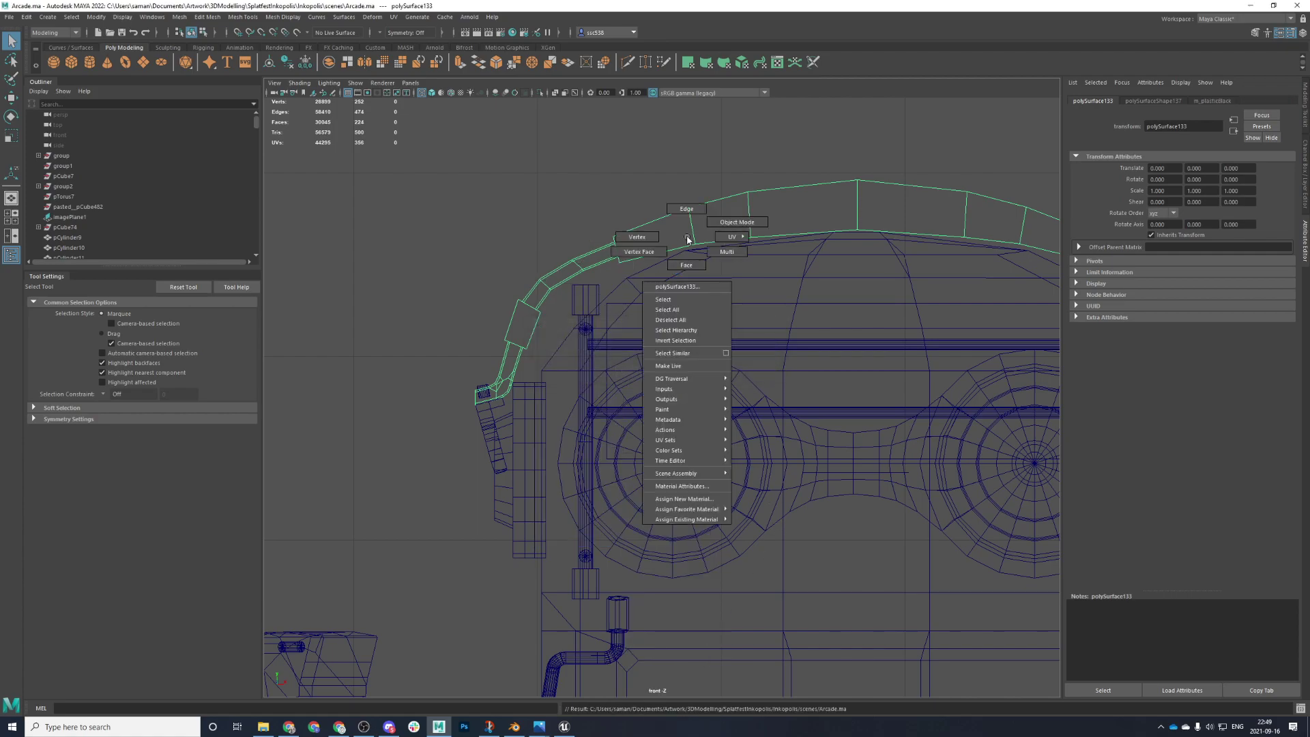
pyautogui.moveTo(686, 519)
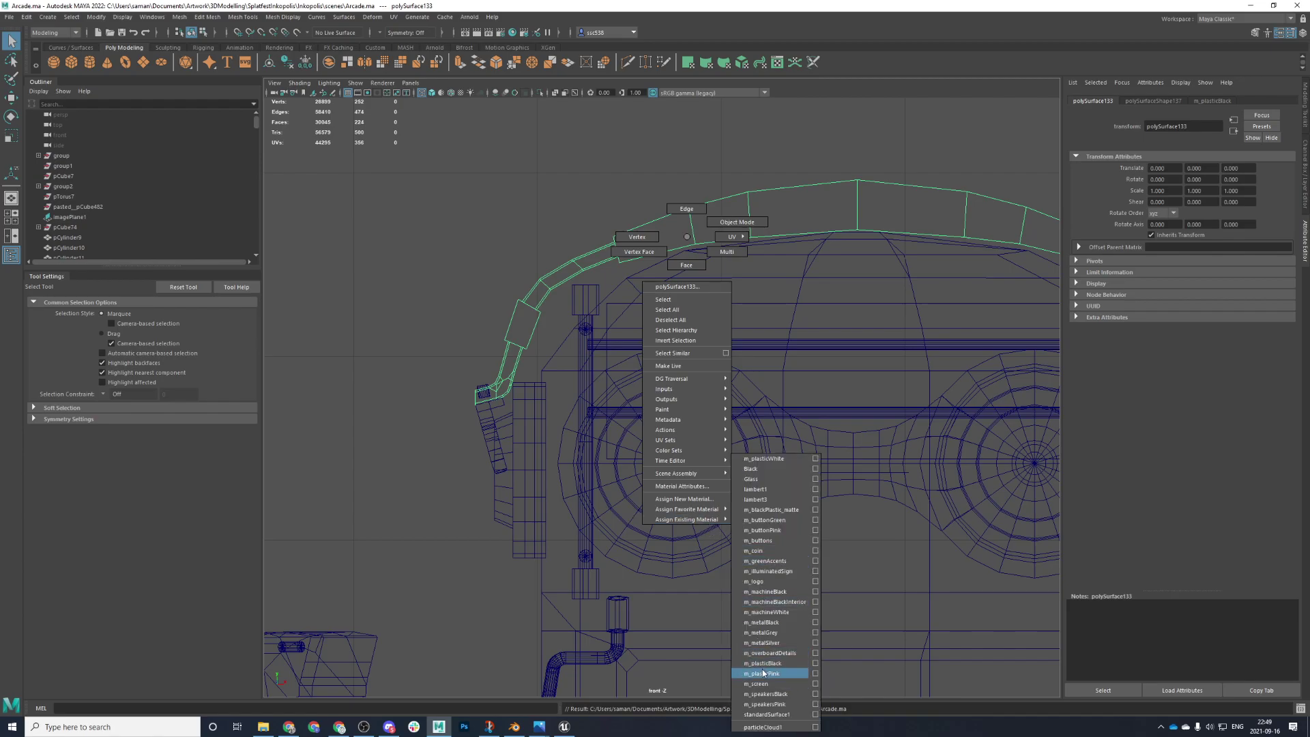
pyautogui.click(778, 642)
pyautogui.press('space')
pyautogui.press('space')
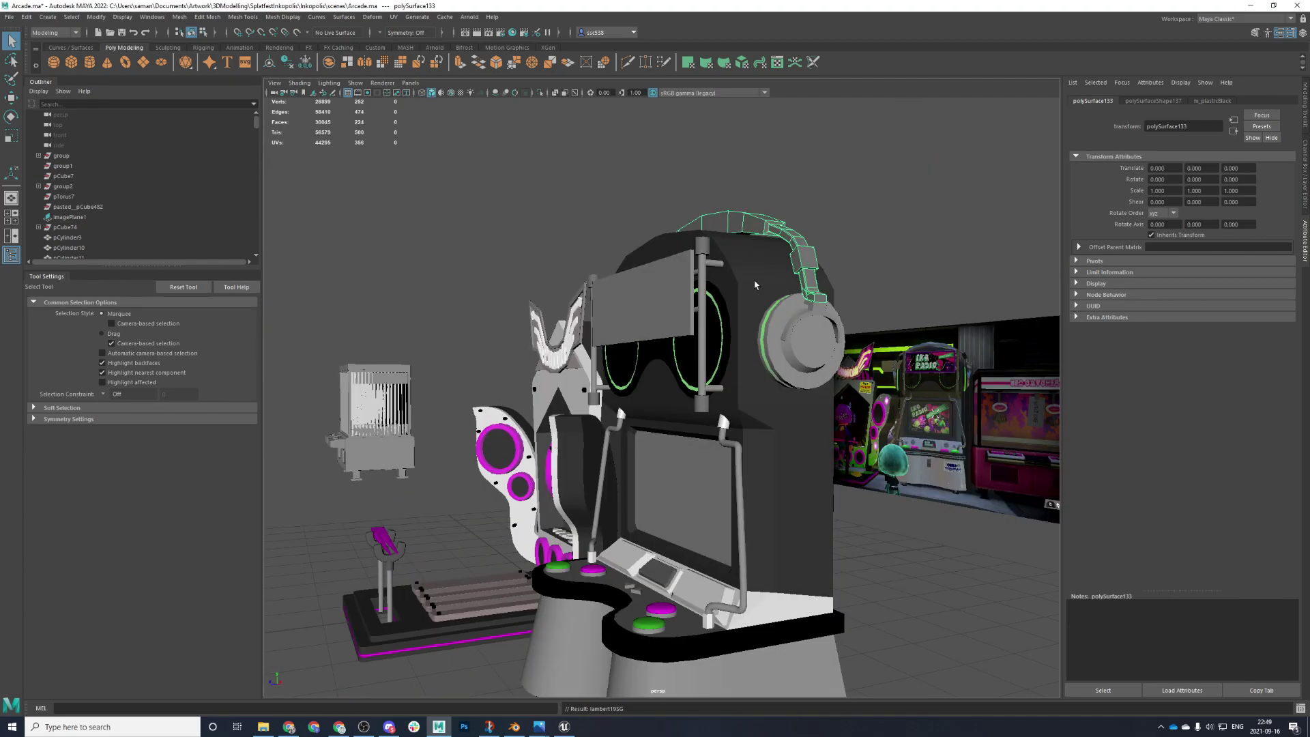
pyautogui.click(846, 225)
pyautogui.keyDown('alt'); pyautogui.moveTo(845, 224); pyautogui.dragTo(911, 259); pyautogui.keyUp('alt')
pyautogui.click(765, 235)
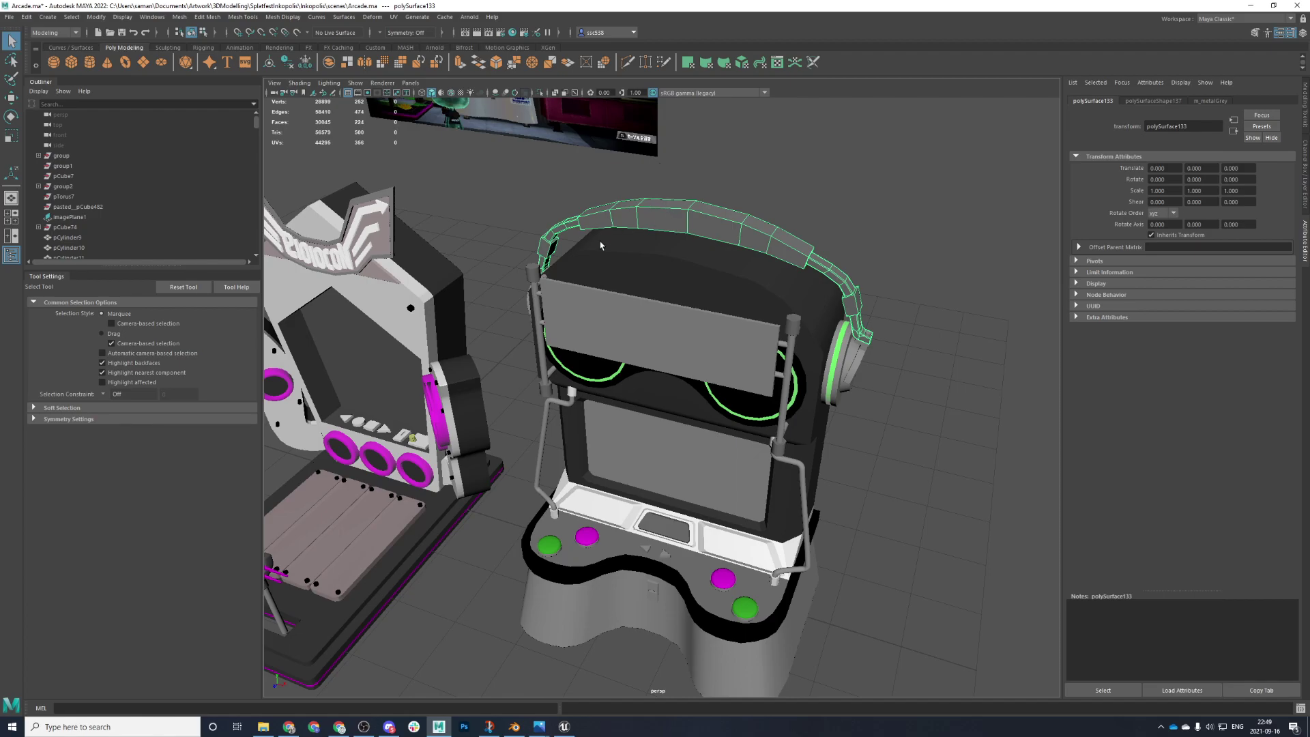
pyautogui.keyDown('shift'); pyautogui.click(654, 242); pyautogui.keyUp('shift')
pyautogui.hotkey('ctrl', 'z')
pyautogui.keyDown('alt'); pyautogui.moveTo(340, 465); pyautogui.dragTo(574, 308); pyautogui.keyUp('alt')
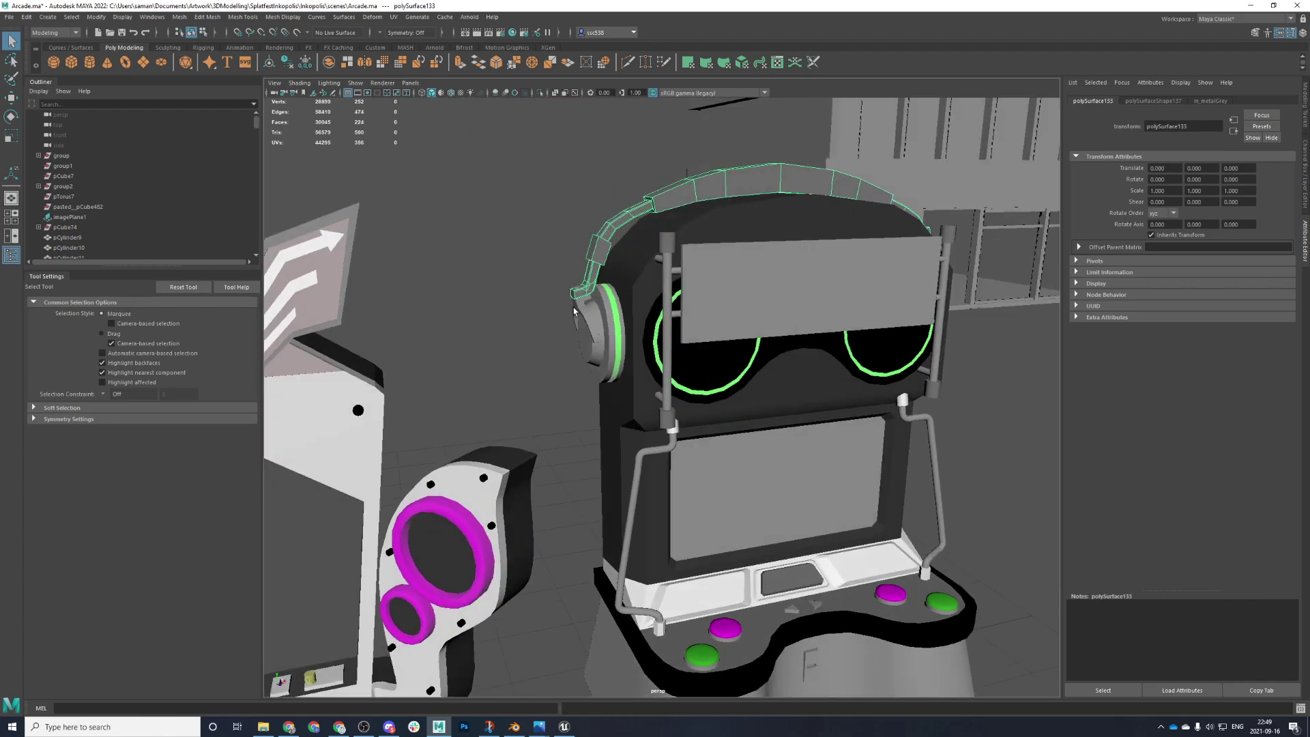
# - Combine the left and right ear cup meshes into one object and freeze its transformations
pyautogui.scroll(6, 574, 305)
pyautogui.click(476, 208)
pyautogui.keyDown('alt'); pyautogui.moveTo(477, 208); pyautogui.dragTo(534, 276); pyautogui.keyUp('alt')
pyautogui.click(535, 276)
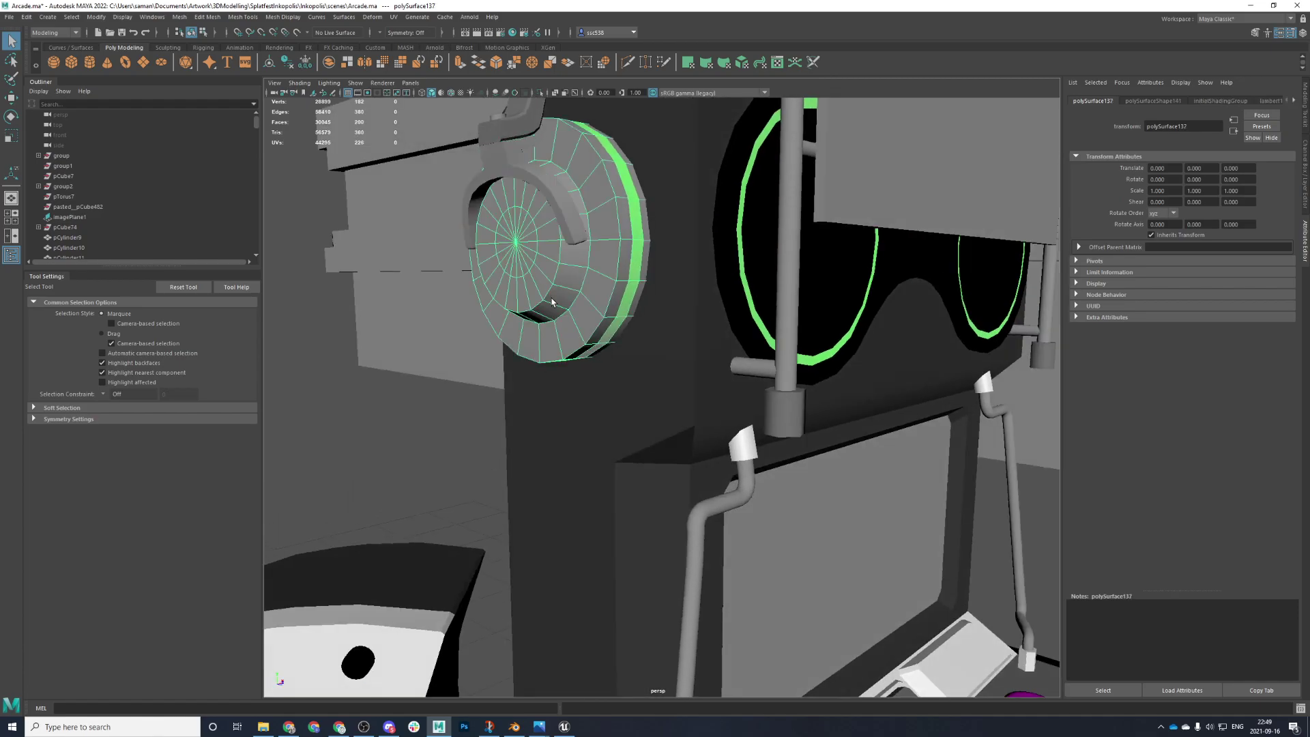
pyautogui.keyDown('alt'); pyautogui.moveTo(604, 317); pyautogui.dragTo(505, 273); pyautogui.keyUp('alt')
pyautogui.moveTo(504, 262); pyautogui.dragTo(506, 315, button='right')
pyautogui.scroll(-9, 507, 315)
pyautogui.keyDown('alt'); pyautogui.moveTo(750, 355); pyautogui.dragTo(681, 364); pyautogui.keyUp('alt')
pyautogui.moveTo(681, 365); pyautogui.dragTo(790, 300, button='right')
pyautogui.click(828, 375)
pyautogui.keyDown('alt'); pyautogui.moveTo(614, 379); pyautogui.dragTo(744, 368); pyautogui.keyUp('alt')
pyautogui.keyDown('shift'); pyautogui.click(640, 375); pyautogui.keyUp('shift')
pyautogui.click(179, 17)
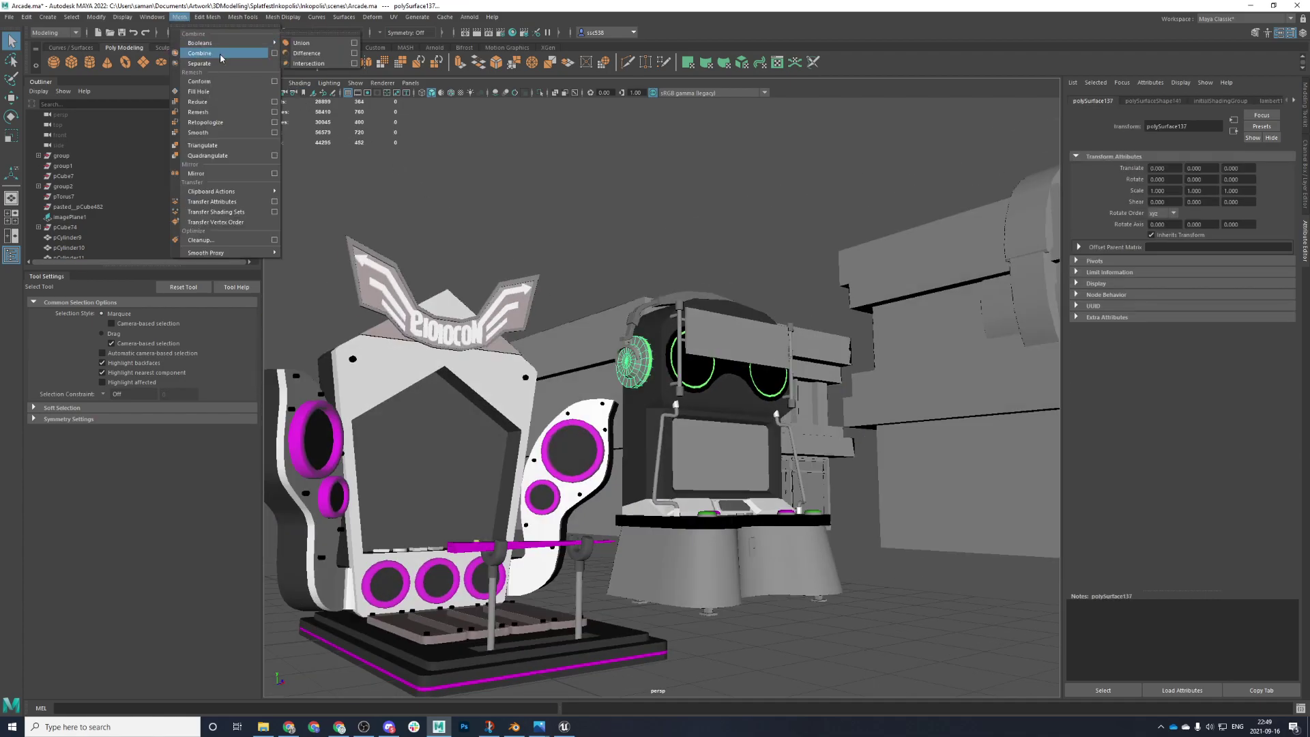
pyautogui.click(232, 53)
pyautogui.click(286, 62)
# - Select the central faces of both ear cups in the side view and scale them outward from the cabinet
pyautogui.press('space')
pyautogui.press('space')
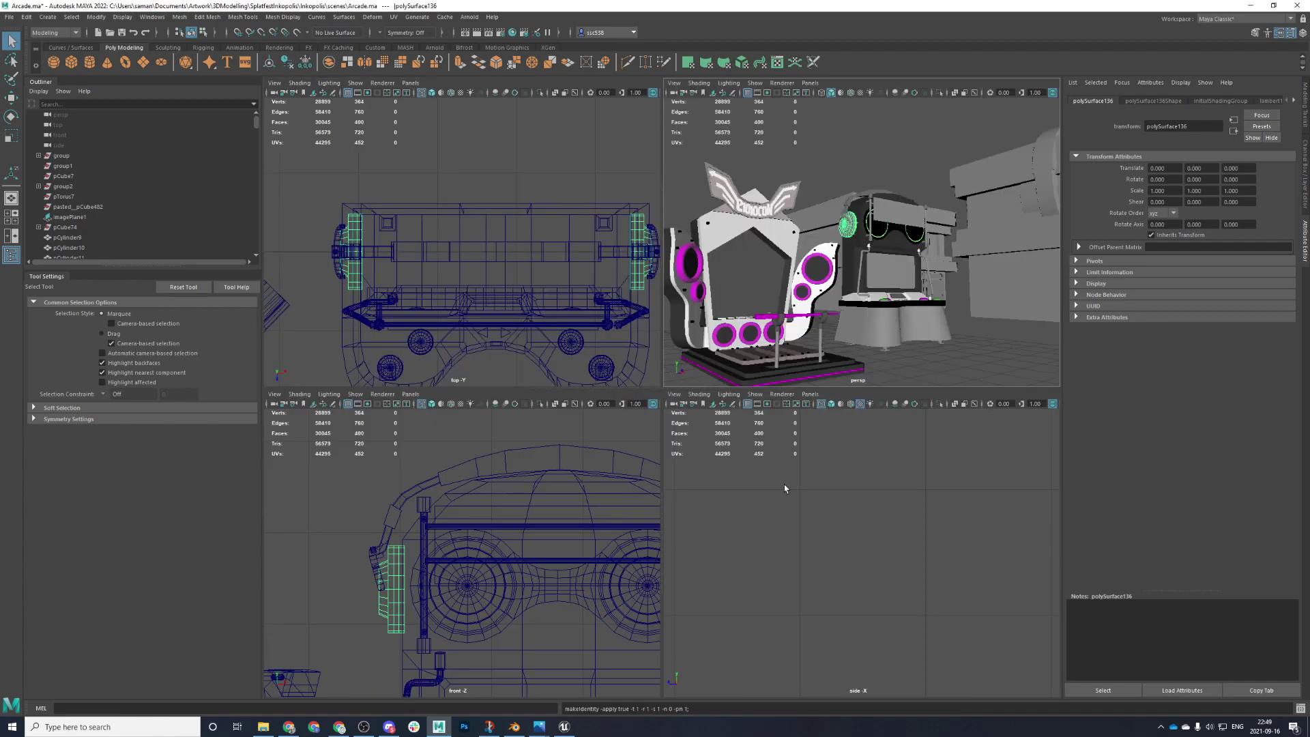
pyautogui.press('f')
pyautogui.scroll(-3, 760, 415)
pyautogui.moveTo(731, 212); pyautogui.dragTo(731, 240, button='right')
pyautogui.hotkey('ctrl', 'z')
pyautogui.moveTo(642, 399); pyautogui.dragTo(645, 428, button='right')
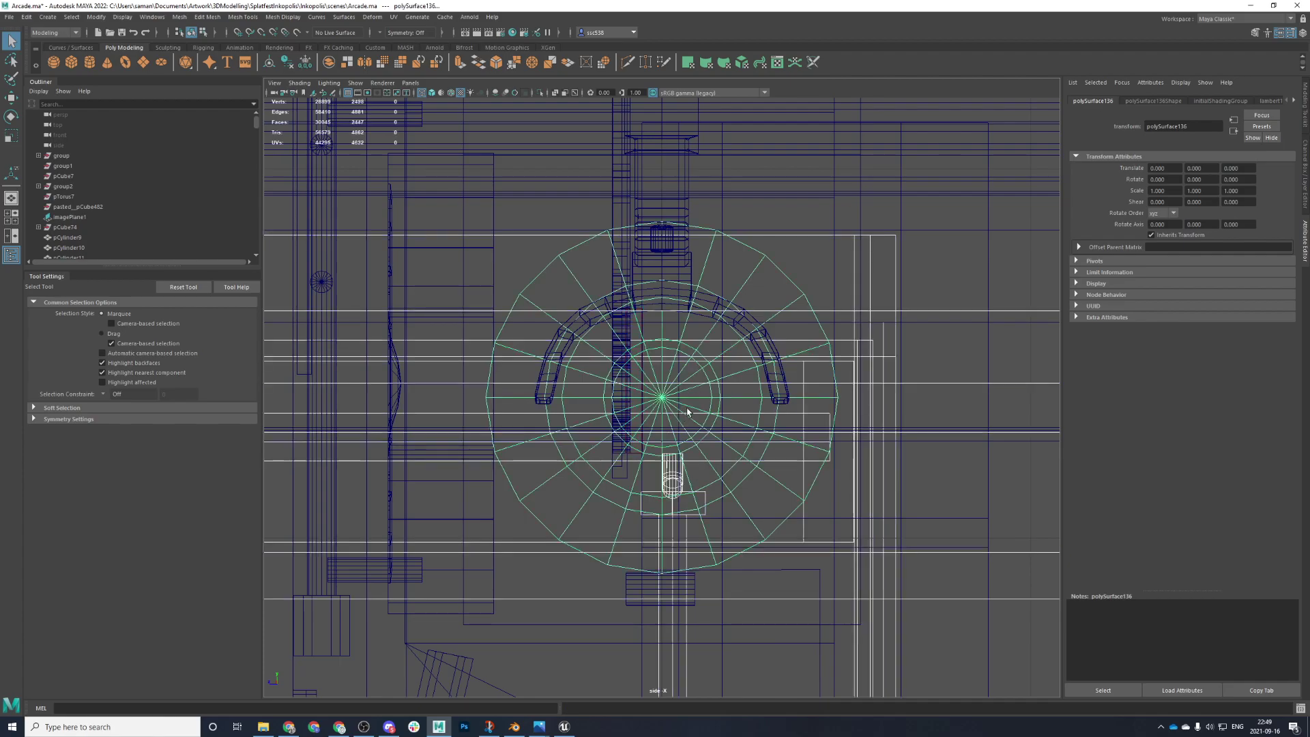
pyautogui.hotkey('ctrl', 'z')
pyautogui.press('space')
pyautogui.press('space')
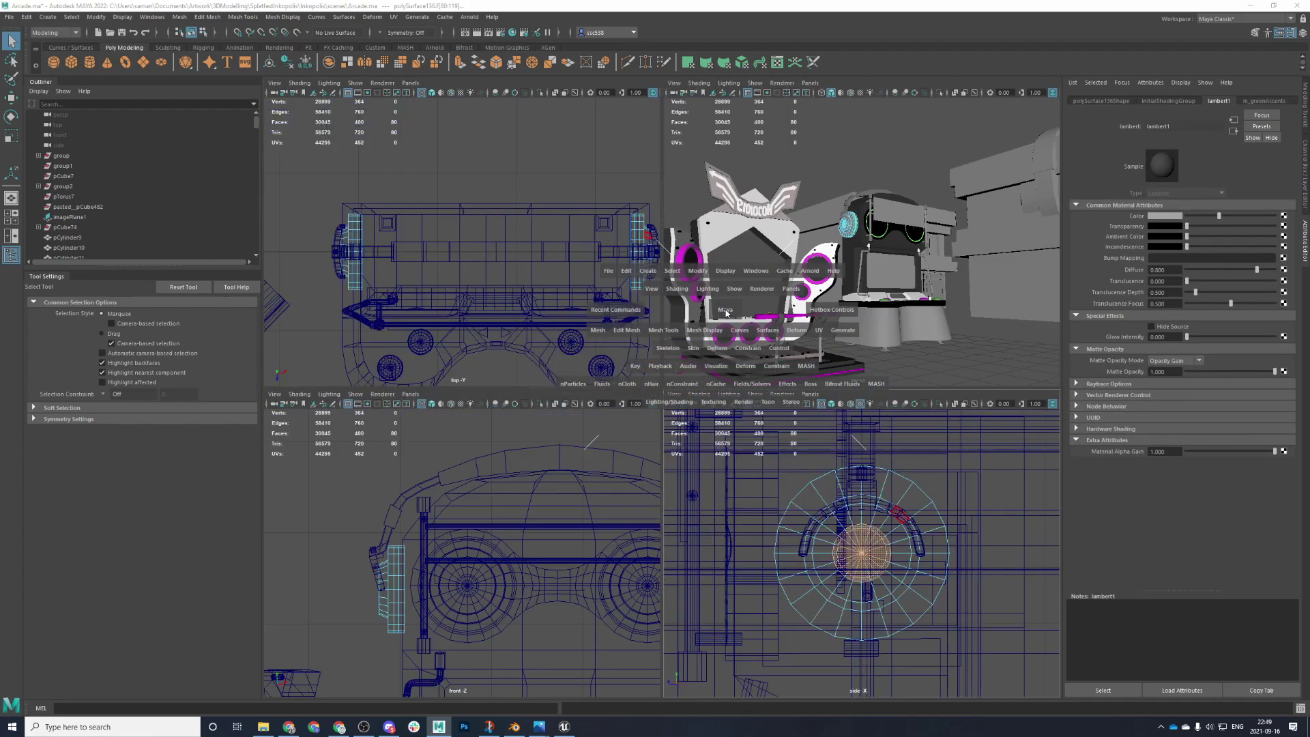
pyautogui.scroll(-5, 760, 395)
pyautogui.keyDown('alt'); pyautogui.moveTo(760, 395); pyautogui.dragTo(561, 444); pyautogui.keyUp('alt')
pyautogui.press('f')
pyautogui.press('r')
pyautogui.scroll(-5, 743, 427)
pyautogui.click(909, 348)
# - Harden the edge loops around the central discs of both ear cups
pyautogui.scroll(5, 909, 348)
pyautogui.keyDown('alt'); pyautogui.moveTo(485, 462); pyautogui.dragTo(453, 459); pyautogui.keyUp('alt')
pyautogui.click(453, 453)
pyautogui.moveTo(455, 445); pyautogui.dragTo(419, 438, button='right')
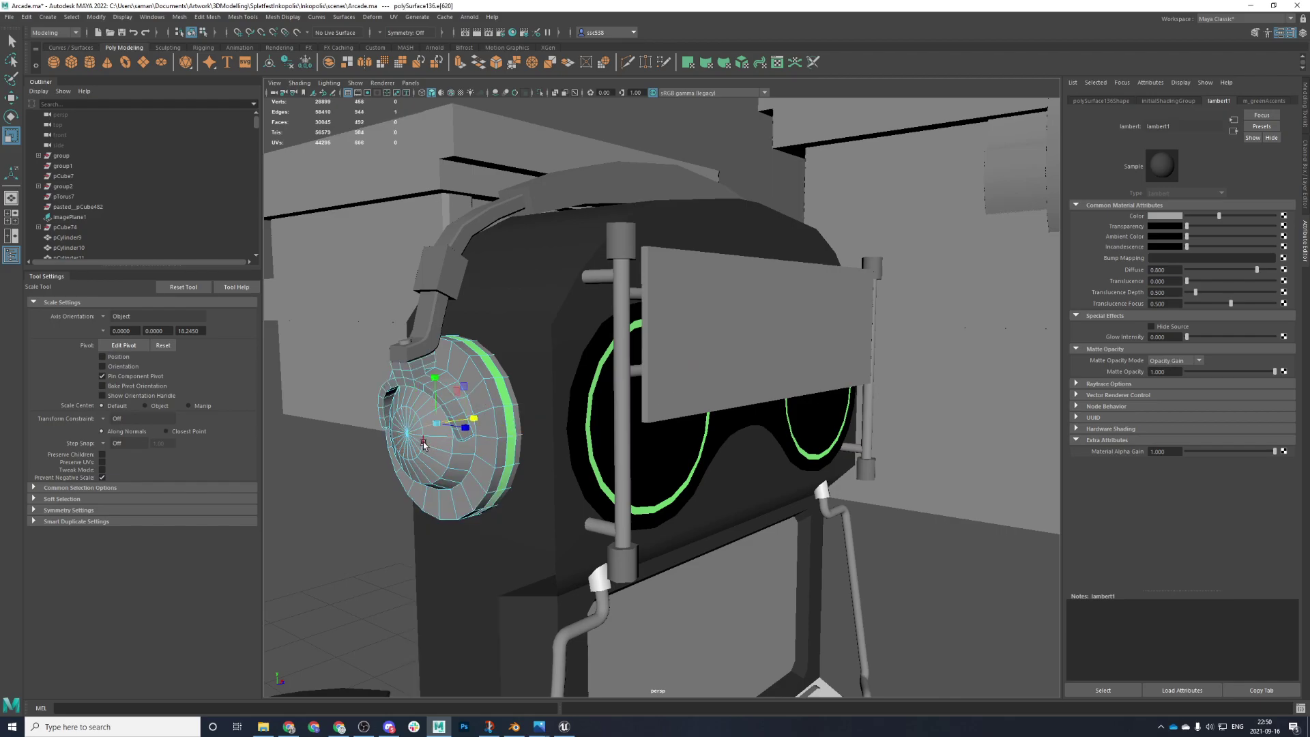
pyautogui.doubleClick(423, 443)
pyautogui.scroll(-5, 562, 457)
pyautogui.scroll(4, 628, 409)
pyautogui.keyDown('alt'); pyautogui.moveTo(853, 457); pyautogui.dragTo(745, 432); pyautogui.keyUp('alt')
pyautogui.scroll(3, 785, 416)
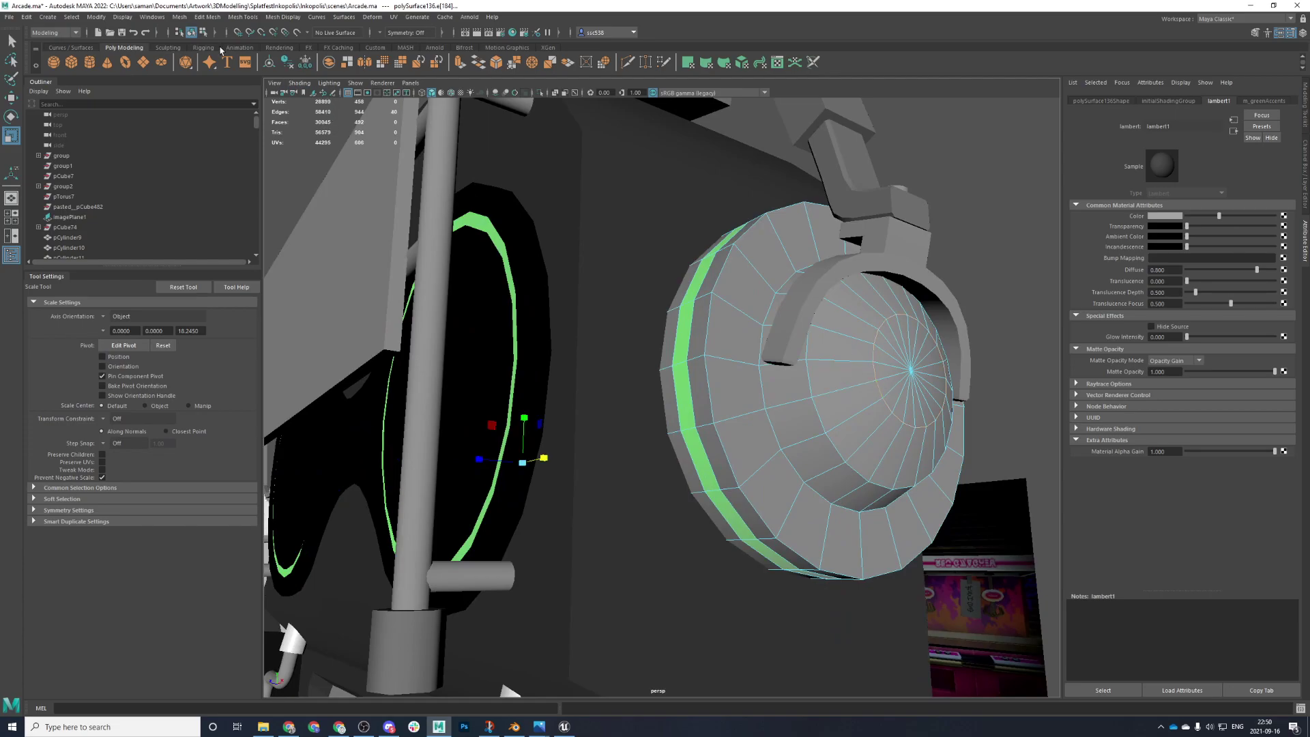
pyautogui.click(269, 16)
pyautogui.click(293, 97)
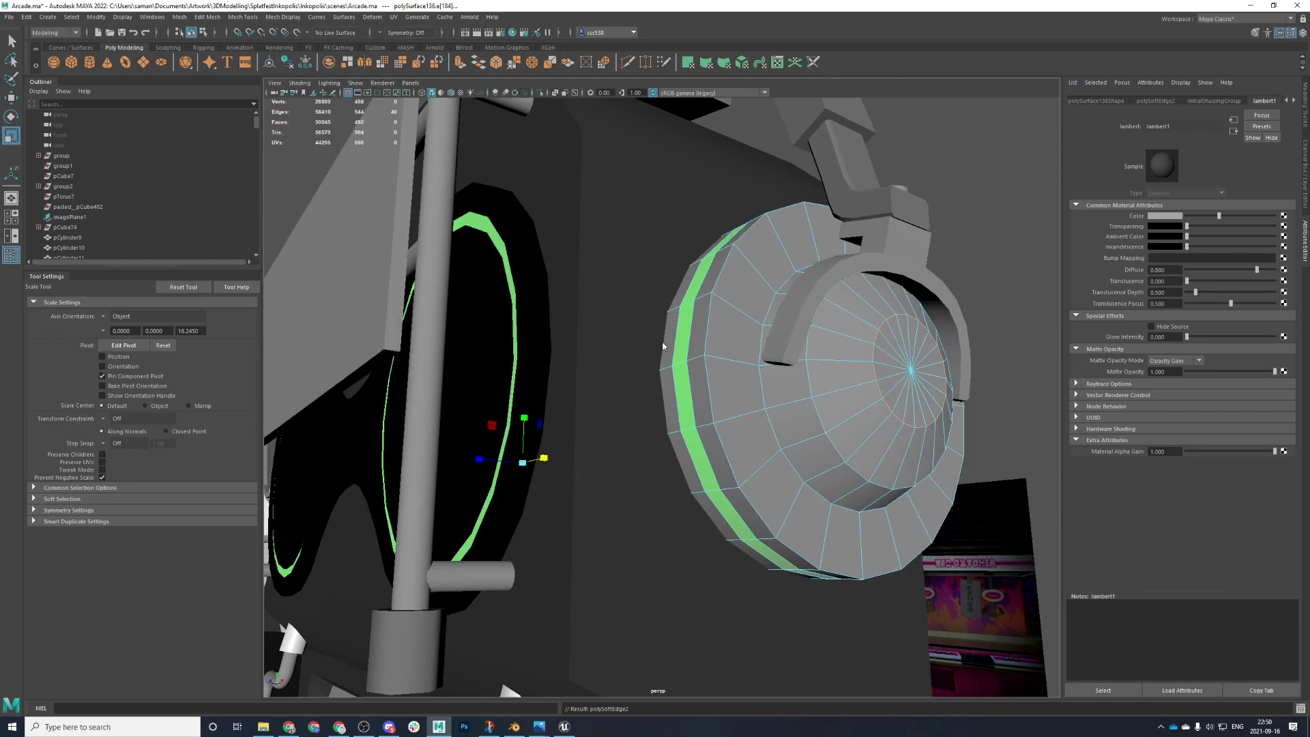
# - Return to object mode and save the scene
pyautogui.moveTo(724, 345); pyautogui.dragTo(788, 298, button='right')
pyautogui.scroll(-5, 788, 297)
pyautogui.scroll(-5, 788, 298)
pyautogui.hotkey('ctrl', 's')
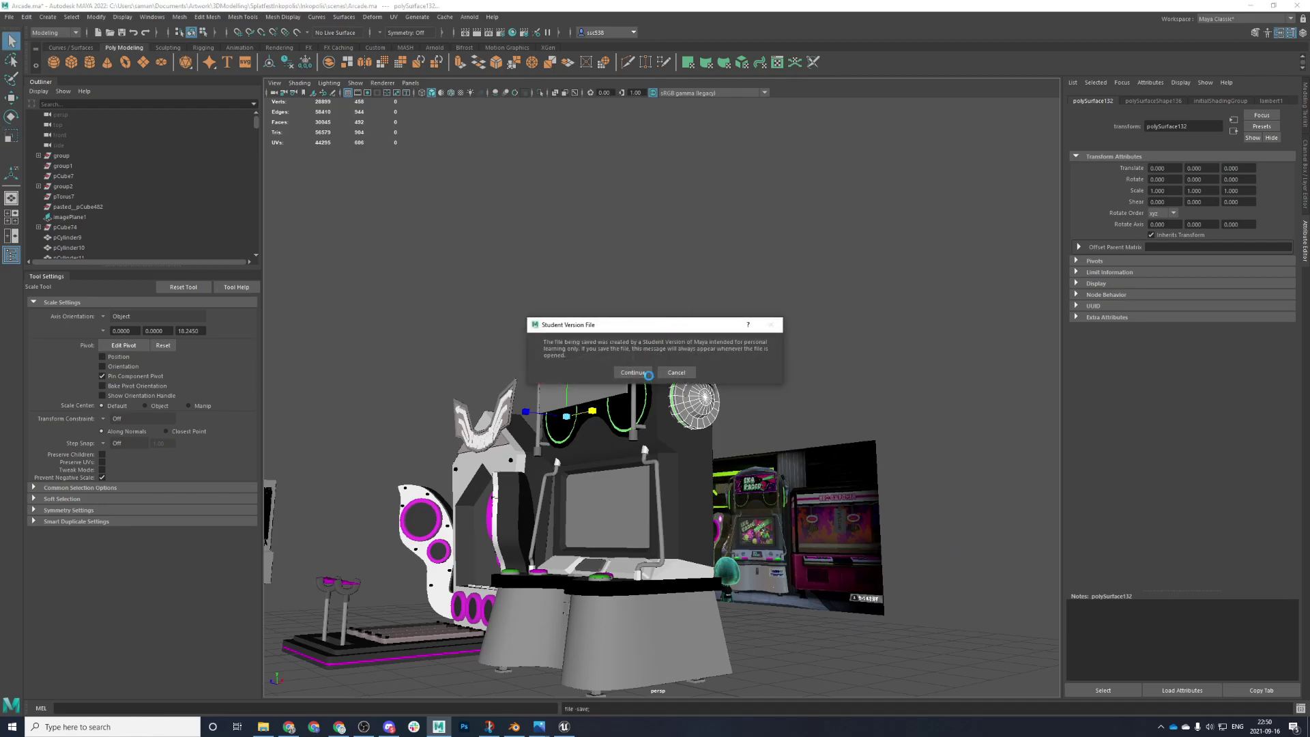
pyautogui.scroll(2, 674, 379)
# - Assign the existing m_metalSilver material to the fork brackets and small bolts joining the headband to both ear cups
pyautogui.click(712, 376)
pyautogui.scroll(4, 709, 379)
pyautogui.scroll(-3, 636, 399)
pyautogui.keyDown('alt'); pyautogui.moveTo(636, 400); pyautogui.dragTo(666, 402); pyautogui.keyUp('alt')
pyautogui.scroll(5, 636, 453)
pyautogui.rightClick(412, 285)
pyautogui.keyDown('alt'); pyautogui.moveTo(423, 351); pyautogui.dragTo(523, 485); pyautogui.keyUp('alt')
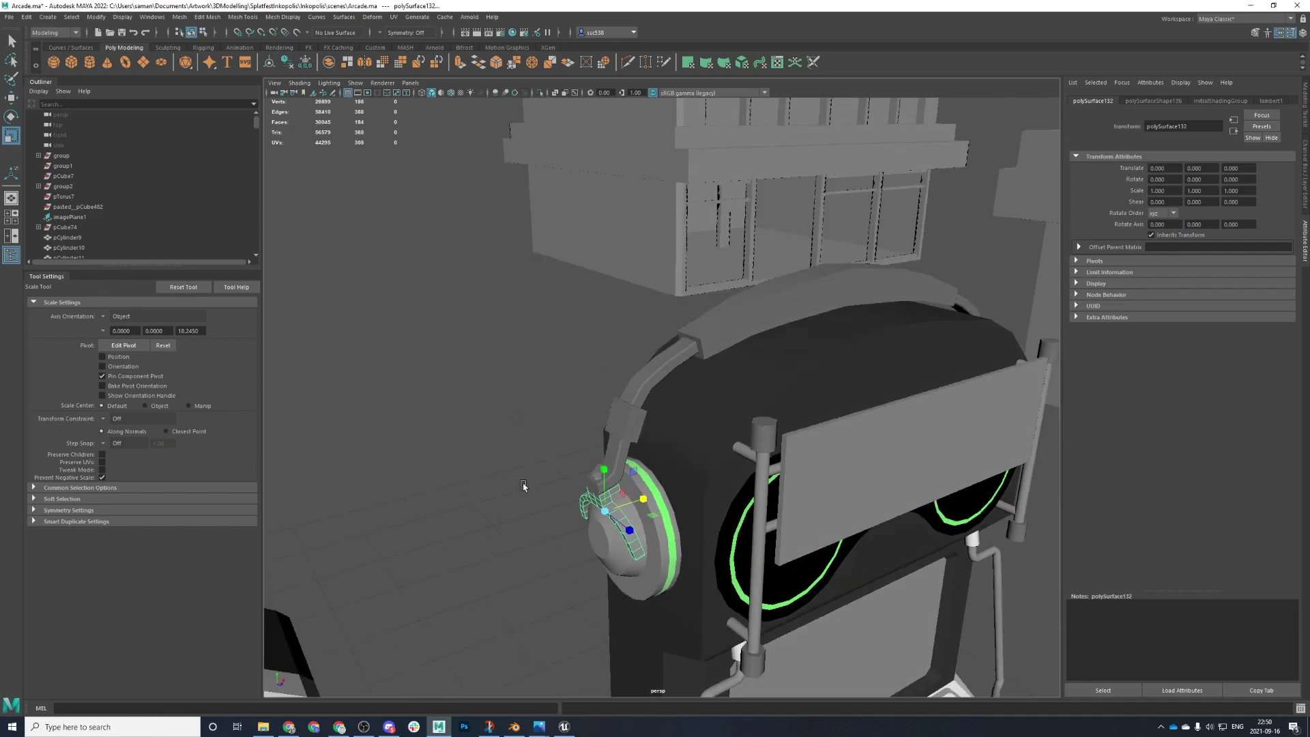
pyautogui.keyDown('shift'); pyautogui.click(594, 475); pyautogui.keyUp('shift')
pyautogui.scroll(-4, 662, 478)
pyautogui.keyDown('alt'); pyautogui.moveTo(731, 498); pyautogui.dragTo(612, 448); pyautogui.keyUp('alt')
pyautogui.scroll(5, 559, 395)
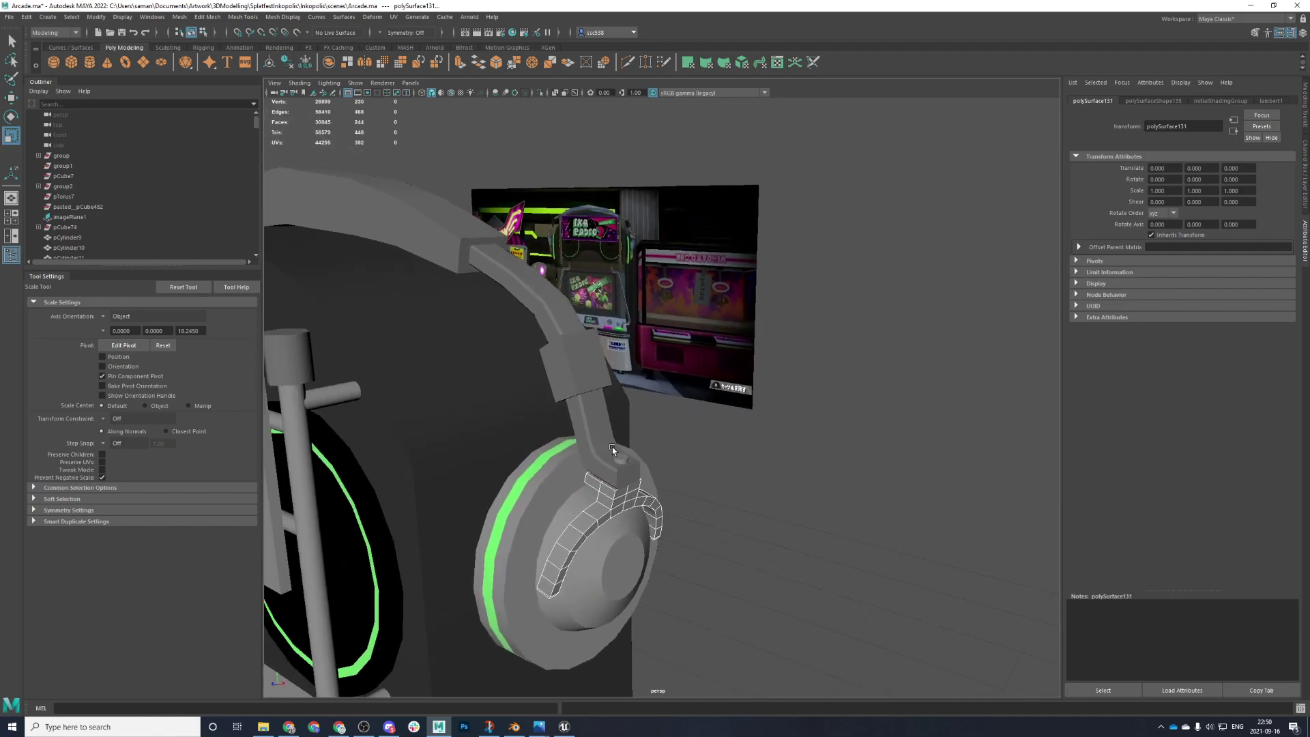
pyautogui.moveTo(735, 447); pyautogui.dragTo(819, 642, button='right')
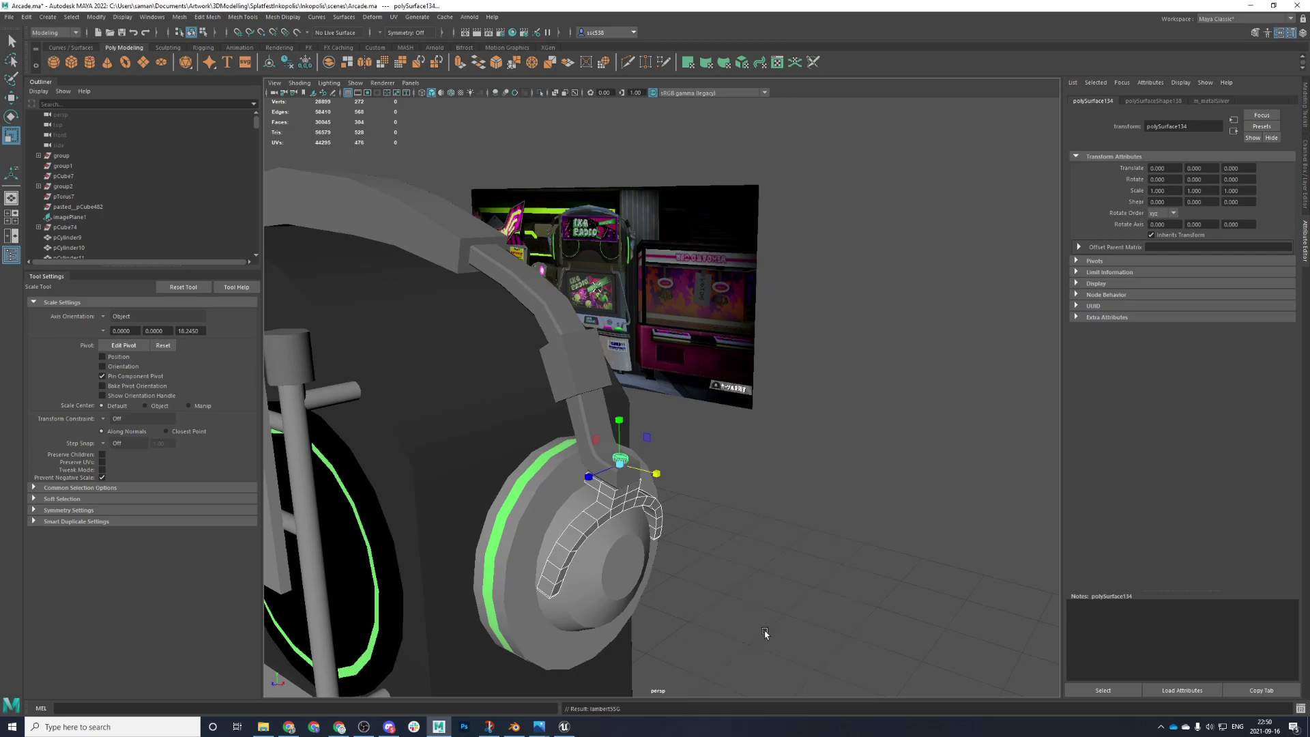
# - Select the outer dome faces of both ear cups in the front view and assign the existing m_metalSilver material
pyautogui.keyDown('alt'); pyautogui.moveTo(805, 637); pyautogui.dragTo(700, 595); pyautogui.keyUp('alt')
pyautogui.click(737, 418)
pyautogui.moveTo(754, 470)
pyautogui.keyDown('alt'); pyautogui.mouseDown()
pyautogui.moveTo(538, 627)
pyautogui.moveTo(505, 556)
pyautogui.mouseUp(); pyautogui.keyUp('alt')
pyautogui.press('space')
pyautogui.press('4')
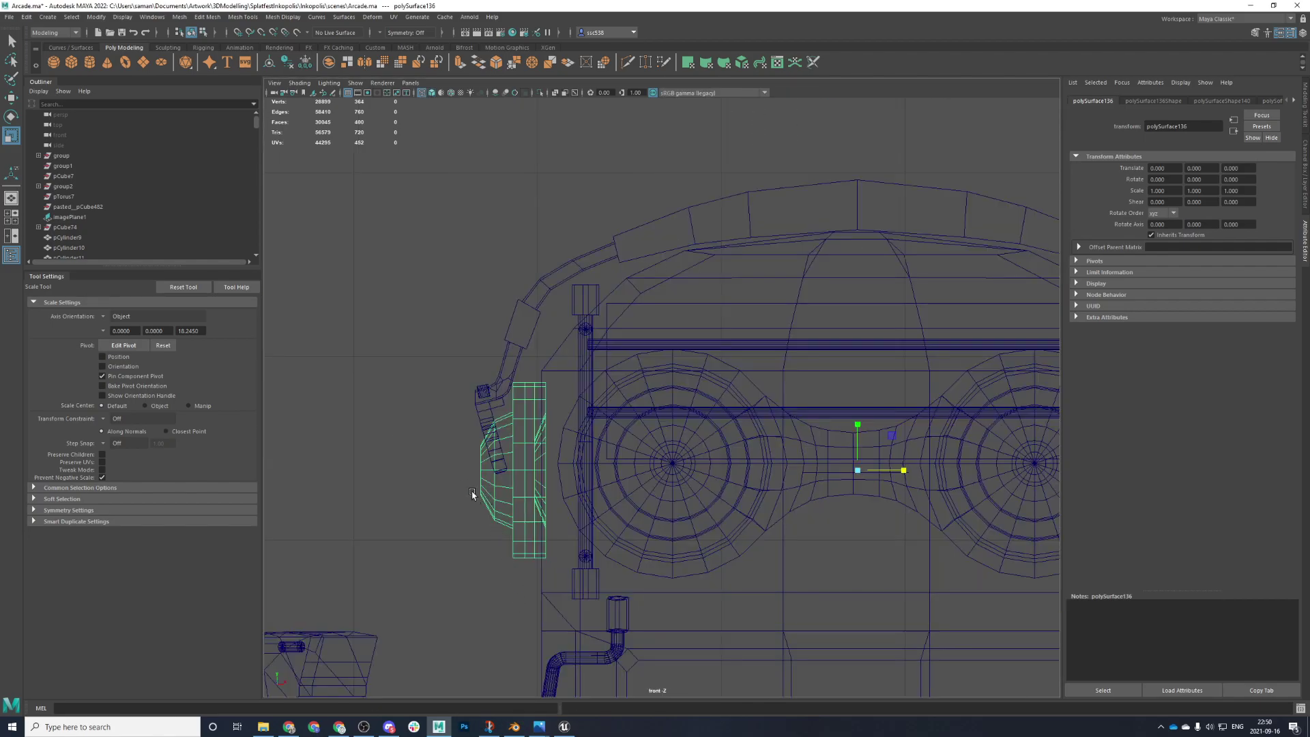
pyautogui.moveTo(398, 422); pyautogui.dragTo(470, 435, button='right')
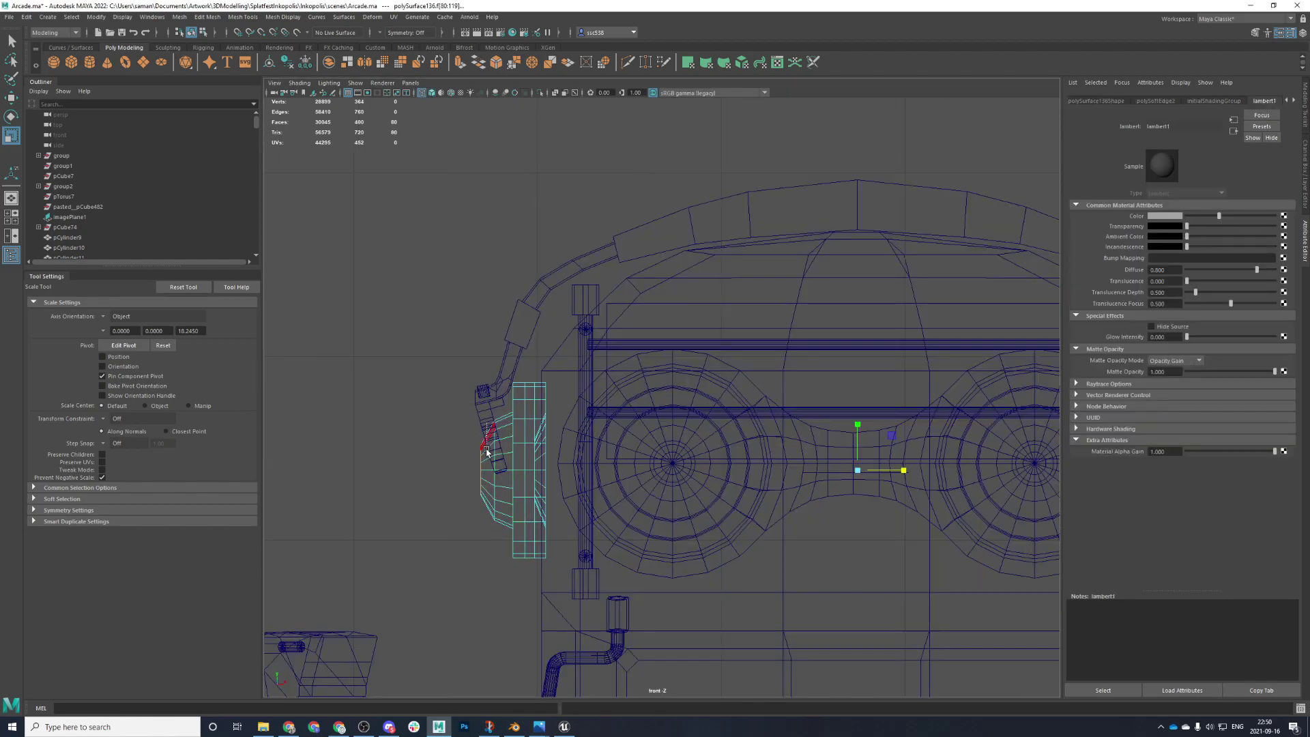
pyautogui.moveTo(486, 441); pyautogui.dragTo(492, 545)
pyautogui.scroll(-5, 511, 582)
pyautogui.keyDown('alt'); pyautogui.moveTo(1037, 487); pyautogui.dragTo(848, 475, button='middle'); pyautogui.keyUp('alt')
pyautogui.scroll(3, 848, 476)
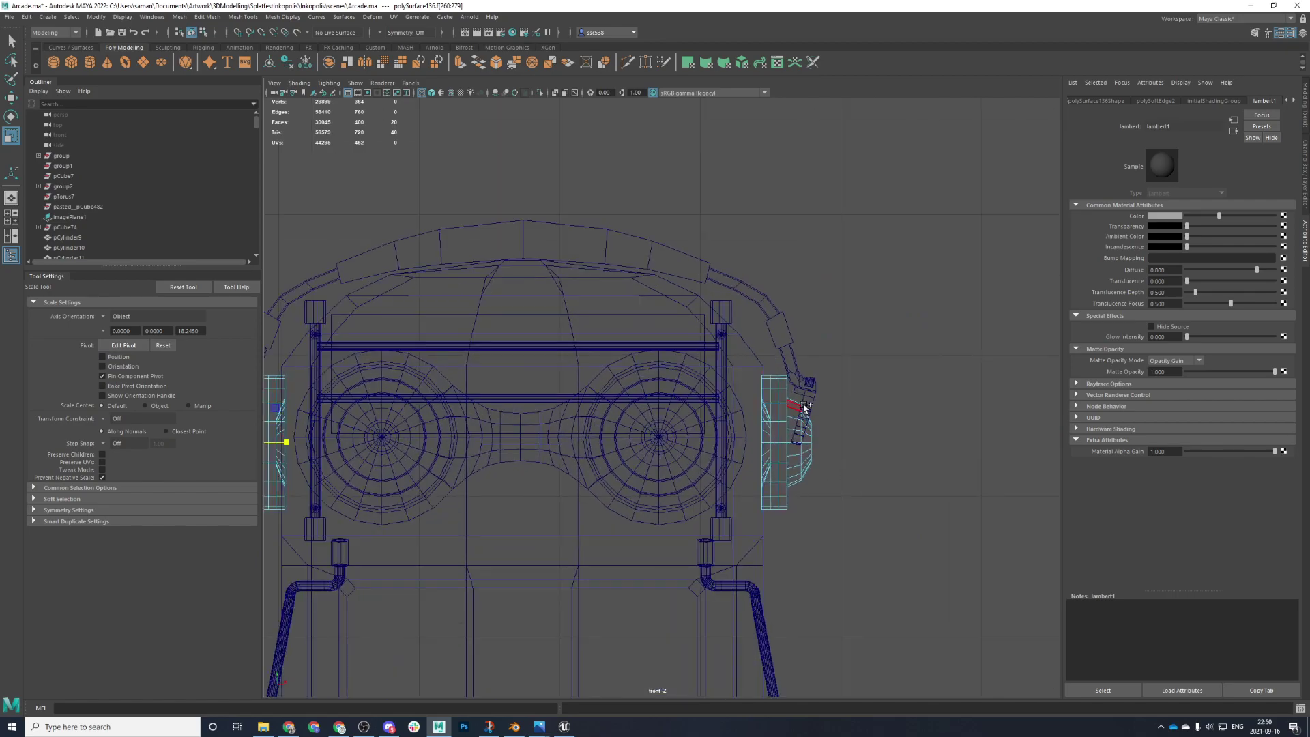
pyautogui.keyDown('shift'); pyautogui.moveTo(805, 525); pyautogui.dragTo(834, 393); pyautogui.keyUp('shift')
pyautogui.moveTo(859, 444); pyautogui.dragTo(936, 643, button='right')
# - Select all faces of the two ear cups
pyautogui.scroll(-3, 783, 448)
pyautogui.keyDown('alt'); pyautogui.moveTo(783, 447); pyautogui.dragTo(923, 509, button='middle'); pyautogui.keyUp('alt')
pyautogui.moveTo(409, 376); pyautogui.dragTo(1119, 707)
pyautogui.press('space')
pyautogui.press('space')
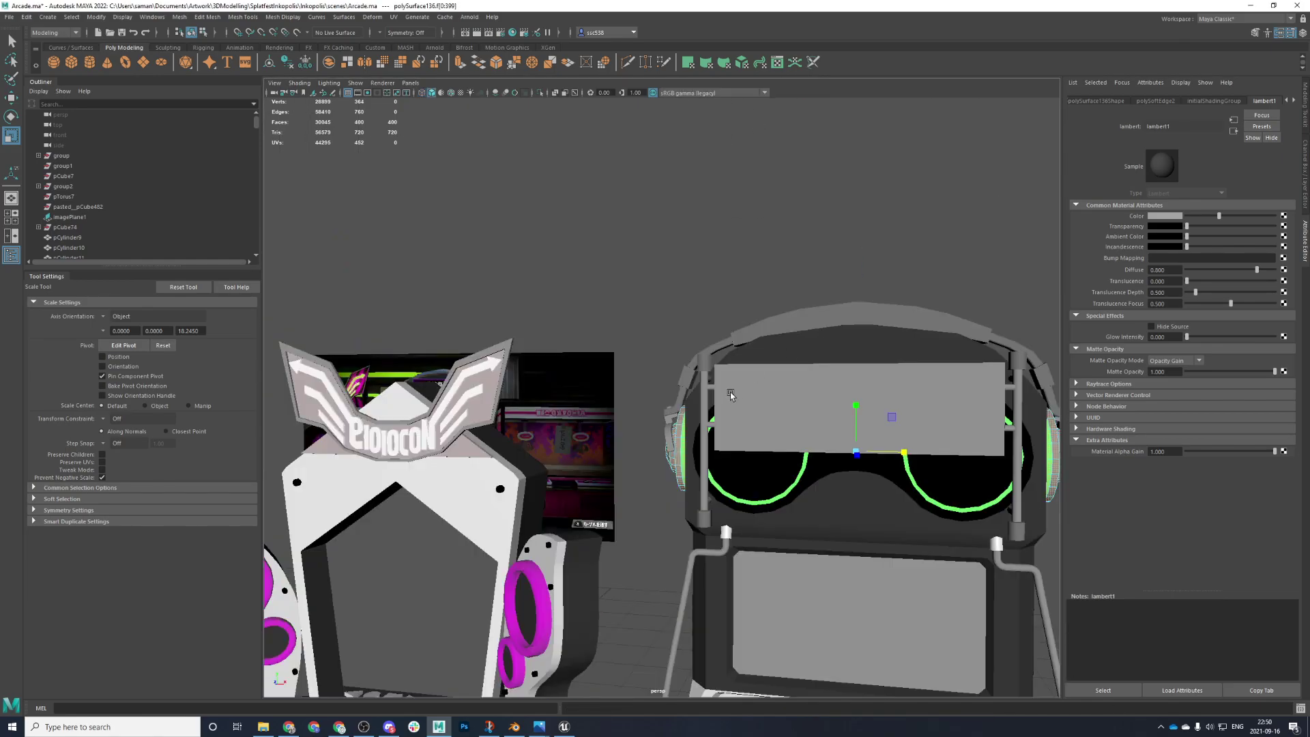
pyautogui.press('f')
pyautogui.keyDown('alt'); pyautogui.moveTo(602, 512); pyautogui.dragTo(701, 518); pyautogui.keyUp('alt')
pyautogui.keyDown('alt'); pyautogui.moveTo(556, 563); pyautogui.dragTo(494, 552); pyautogui.keyUp('alt')
# - Remove the left ear cup's middle strip and outer dome faces from the face selection
pyautogui.press('space')
pyautogui.press('space')
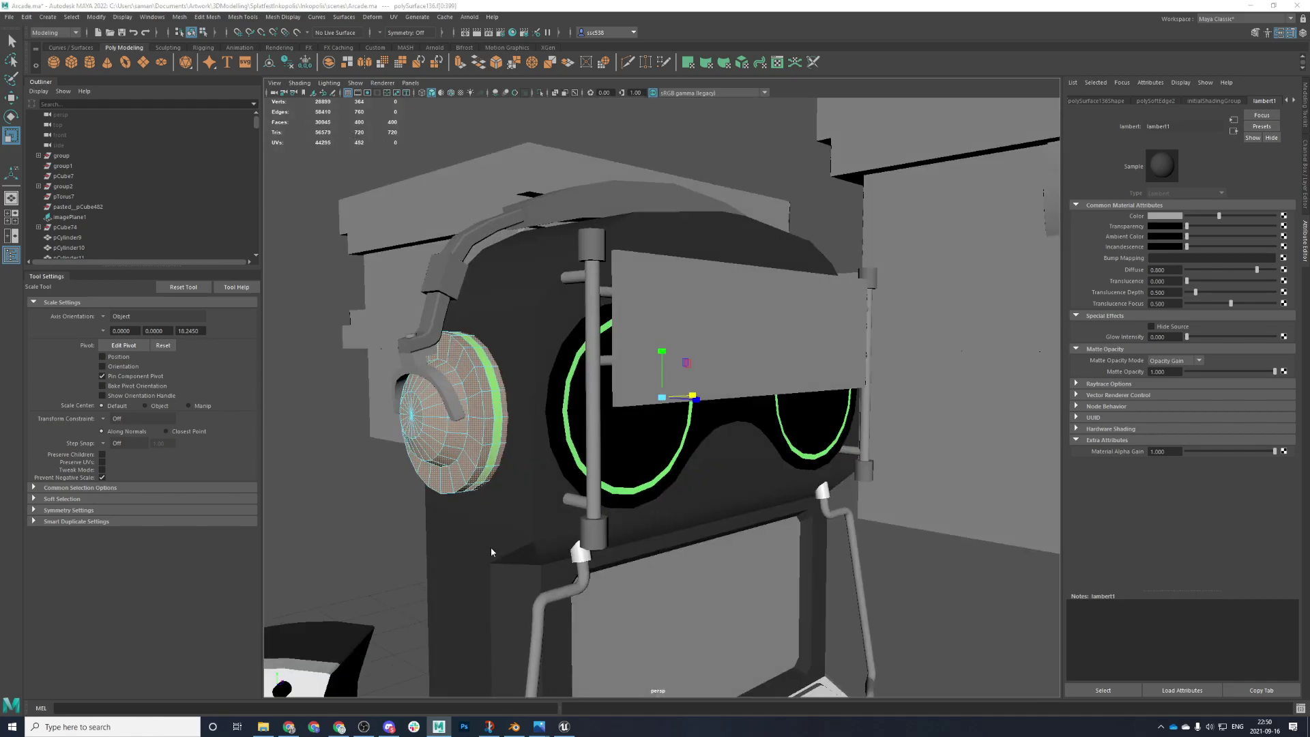
pyautogui.scroll(2, 526, 502)
pyautogui.keyDown('alt'); pyautogui.moveTo(578, 479); pyautogui.dragTo(888, 384, button='middle'); pyautogui.keyUp('alt')
pyautogui.scroll(2, 888, 385)
pyautogui.scroll(3, 888, 384)
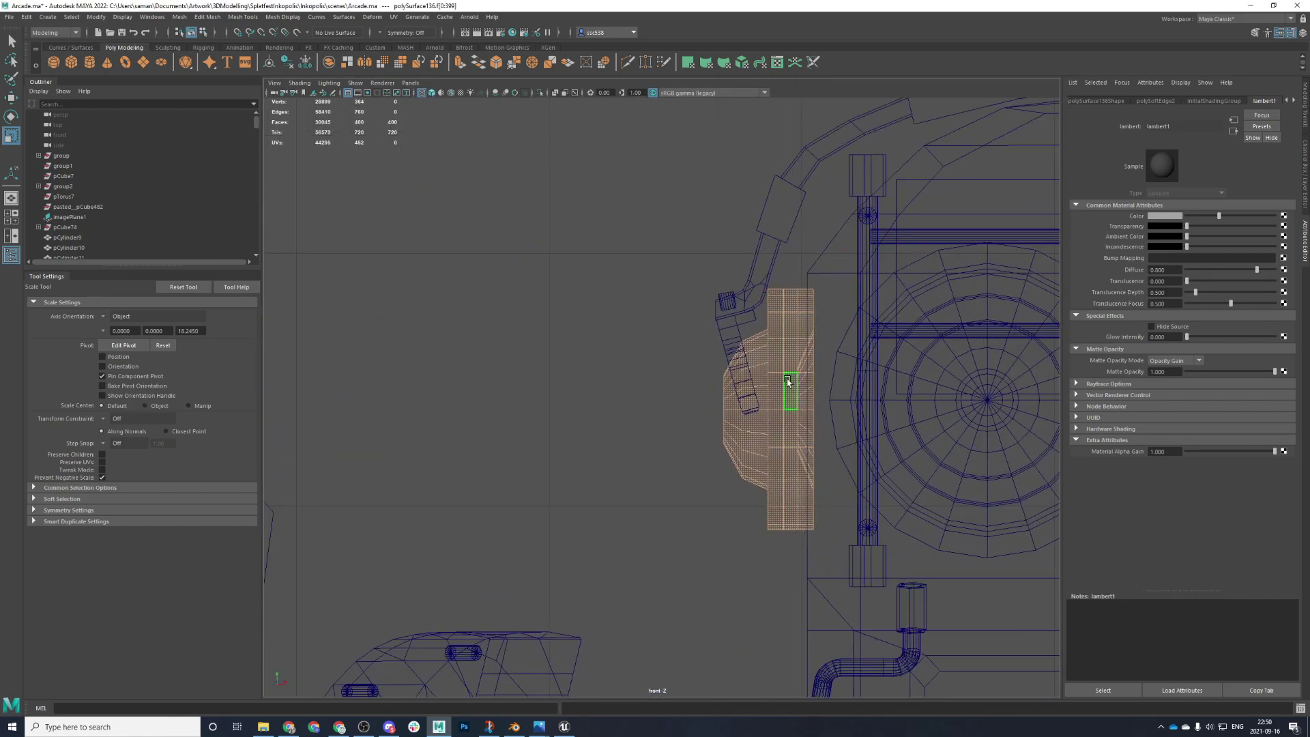
pyautogui.keyDown('ctrl'); pyautogui.moveTo(789, 611); pyautogui.dragTo(789, 612); pyautogui.keyUp('ctrl')
pyautogui.scroll(-3, 877, 579)
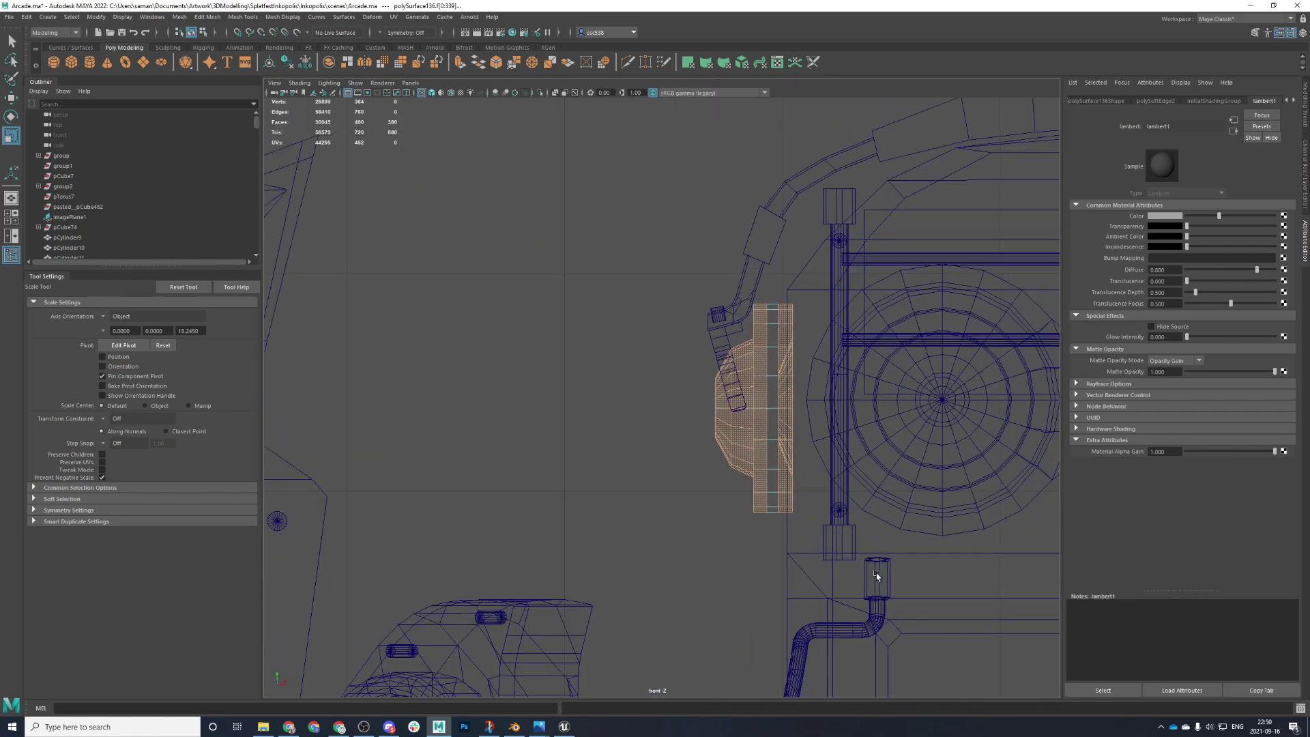
pyautogui.keyDown('alt'); pyautogui.moveTo(880, 459); pyautogui.dragTo(845, 457, button='middle'); pyautogui.keyUp('alt')
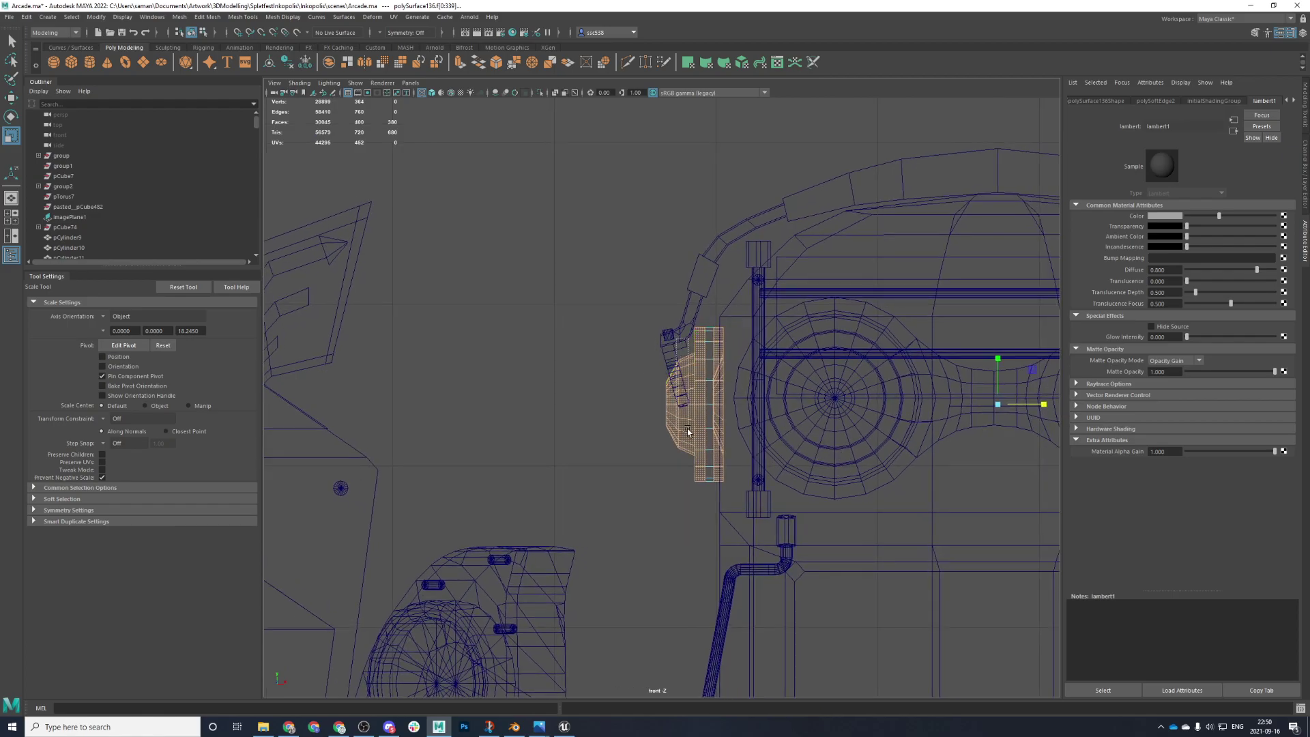
pyautogui.keyDown('ctrl'); pyautogui.moveTo(681, 504); pyautogui.dragTo(682, 503); pyautogui.keyUp('ctrl')
pyautogui.press('space')
pyautogui.press('space')
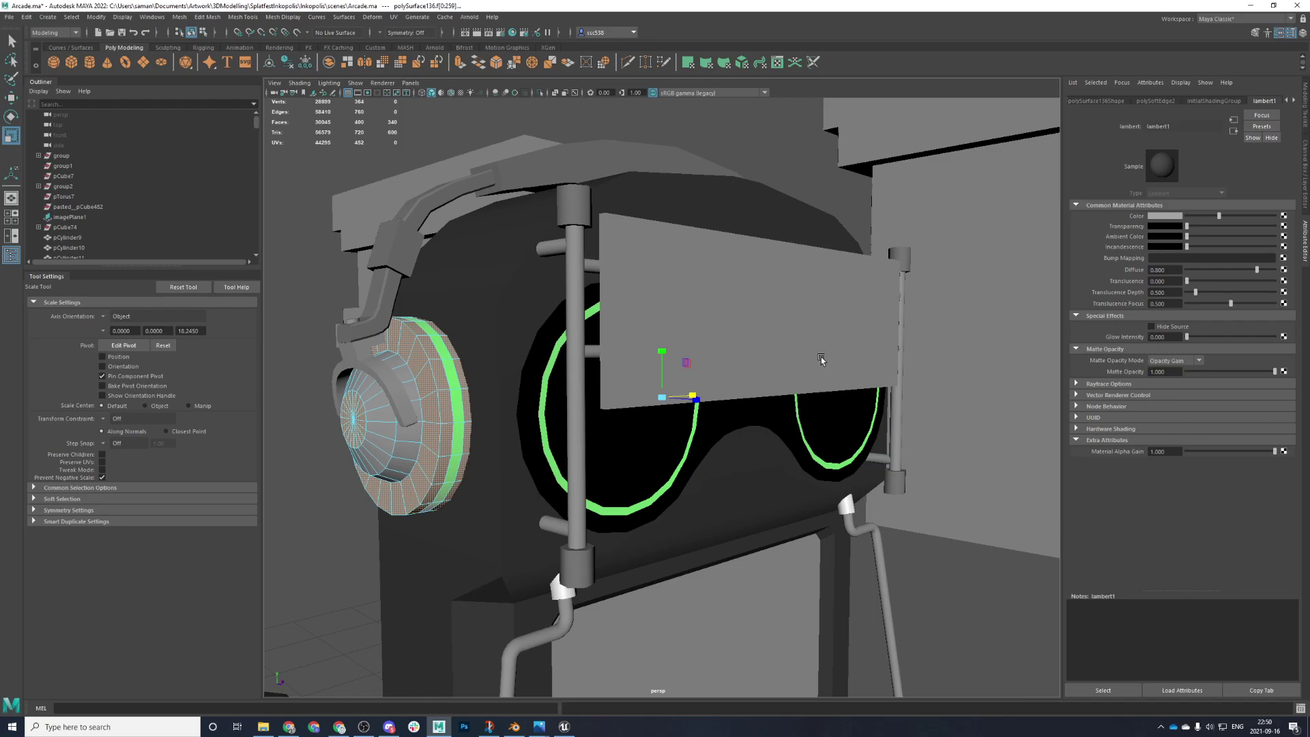
pyautogui.keyDown('alt'); pyautogui.moveTo(833, 381); pyautogui.dragTo(813, 399); pyautogui.keyUp('alt')
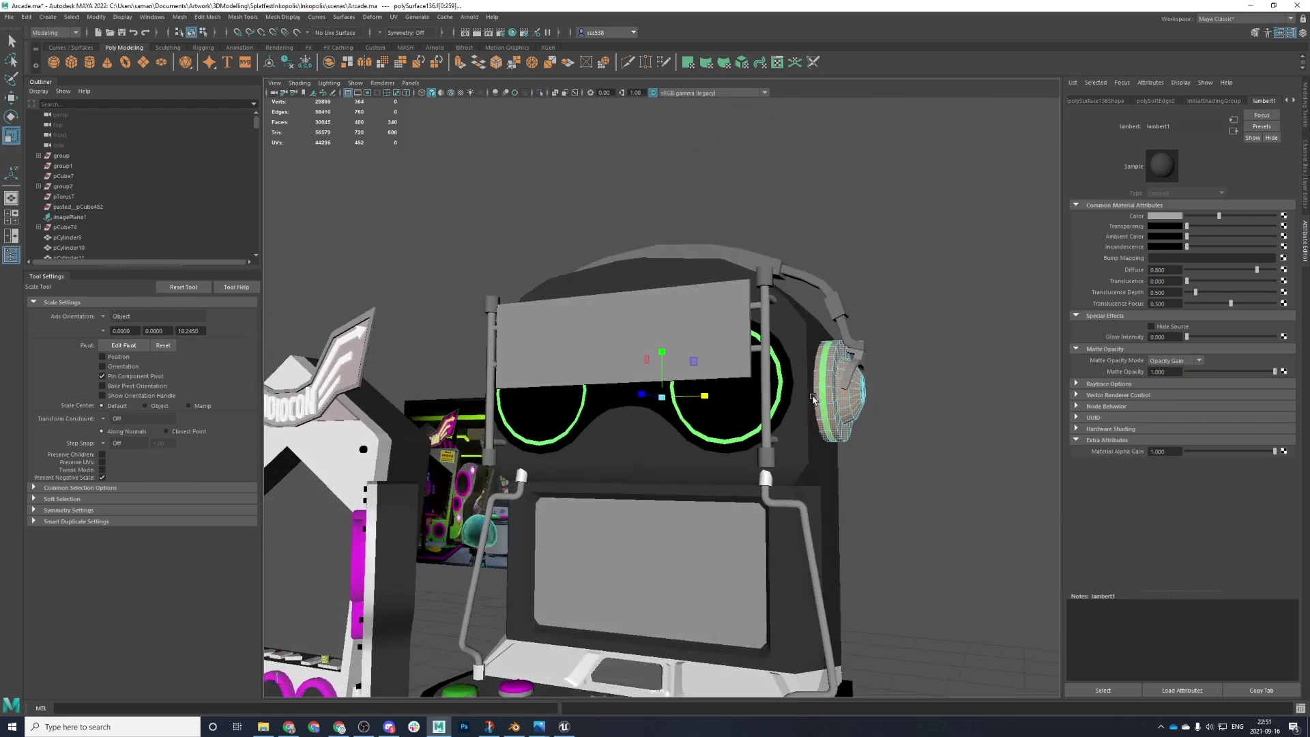
# - Remove the right ear cup's dome faces from the selection and assign an existing black material to the remaining faces
pyautogui.press('space')
pyautogui.press('space')
pyautogui.scroll(5, 853, 408)
pyautogui.scroll(2, 790, 440)
pyautogui.keyDown('ctrl'); pyautogui.moveTo(727, 268); pyautogui.dragTo(754, 550); pyautogui.keyUp('ctrl')
pyautogui.press('space')
pyautogui.press('space')
pyautogui.moveTo(835, 343); pyautogui.dragTo(924, 629, button='right')
pyautogui.keyDown('alt'); pyautogui.moveTo(983, 368); pyautogui.dragTo(886, 374); pyautogui.keyUp('alt')
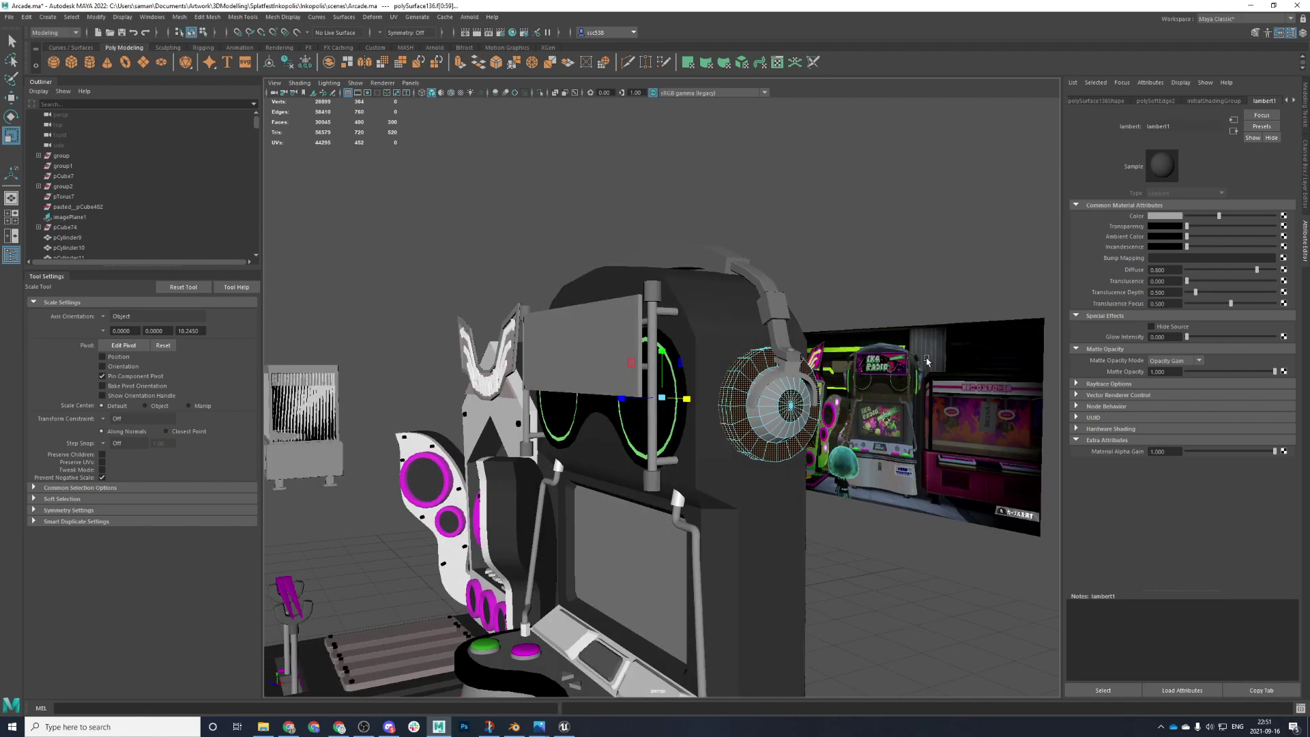
# - Select the middle strip of faces around the right ear cup and assign the existing m_greenAccents material
pyautogui.click(866, 387)
pyautogui.press('f')
pyautogui.click(894, 388)
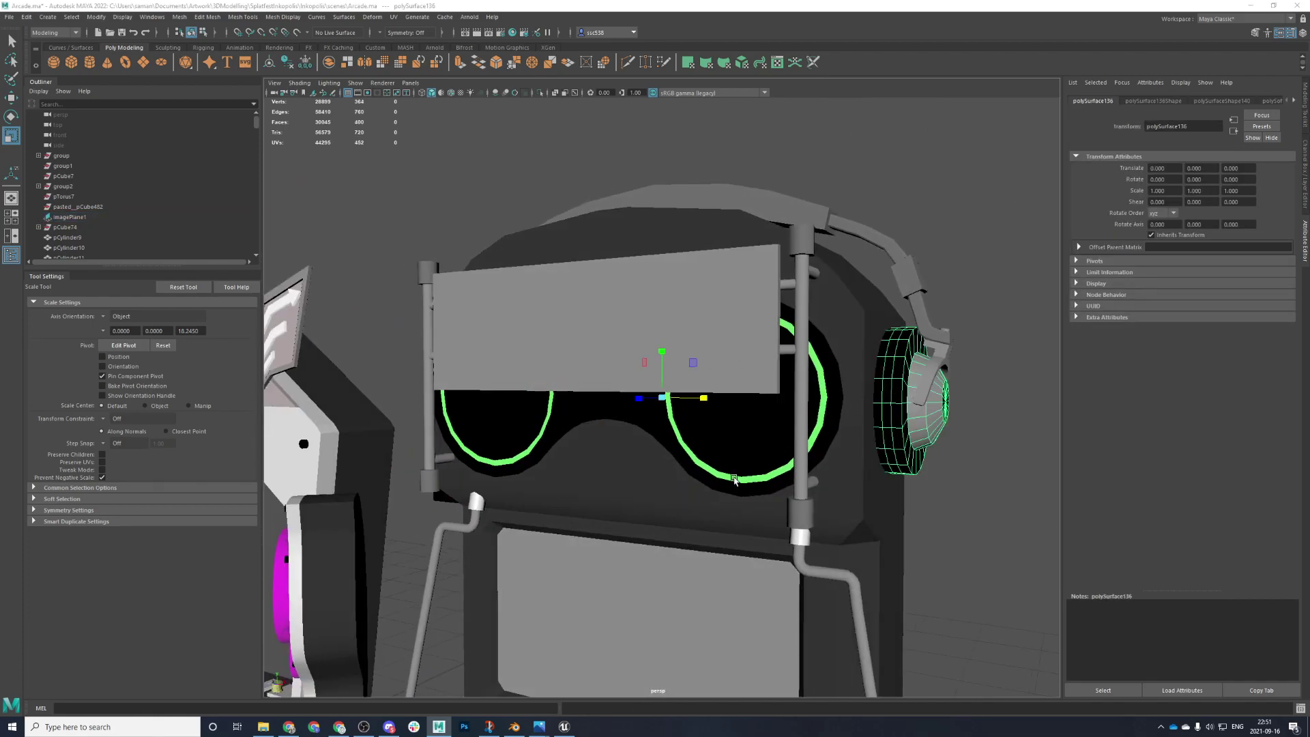
pyautogui.press('space')
pyautogui.press('space')
pyautogui.keyDown('alt'); pyautogui.moveTo(1029, 294); pyautogui.dragTo(757, 288, button='middle'); pyautogui.keyUp('alt')
pyautogui.scroll(5, 737, 287)
pyautogui.moveTo(874, 217); pyautogui.dragTo(879, 258, button='right')
pyautogui.moveTo(751, 218); pyautogui.dragTo(776, 730)
pyautogui.moveTo(877, 256); pyautogui.dragTo(894, 539, button='right')
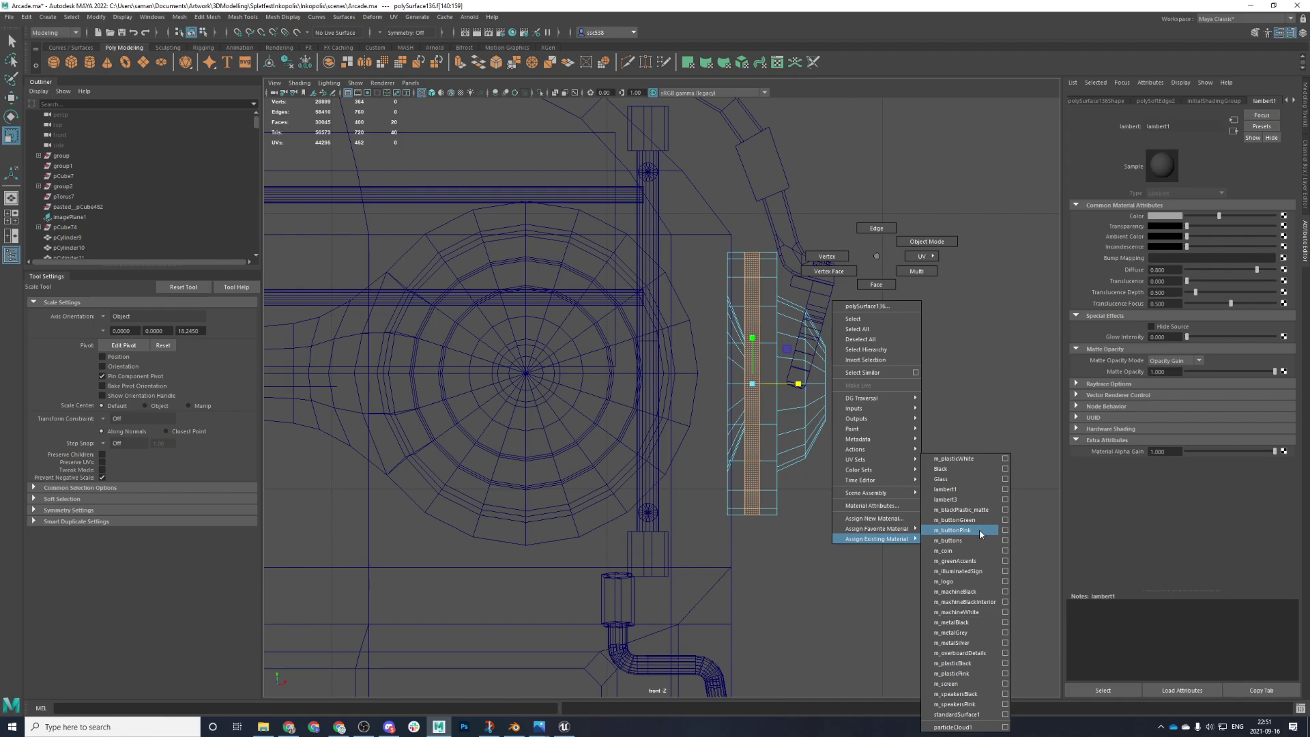
pyautogui.moveTo(980, 532); pyautogui.dragTo(980, 560, button='right')
# - Save the scene, return to object mode in the perspective view and clear the selection
pyautogui.hotkey('ctrl', 's')
pyautogui.press('Return')
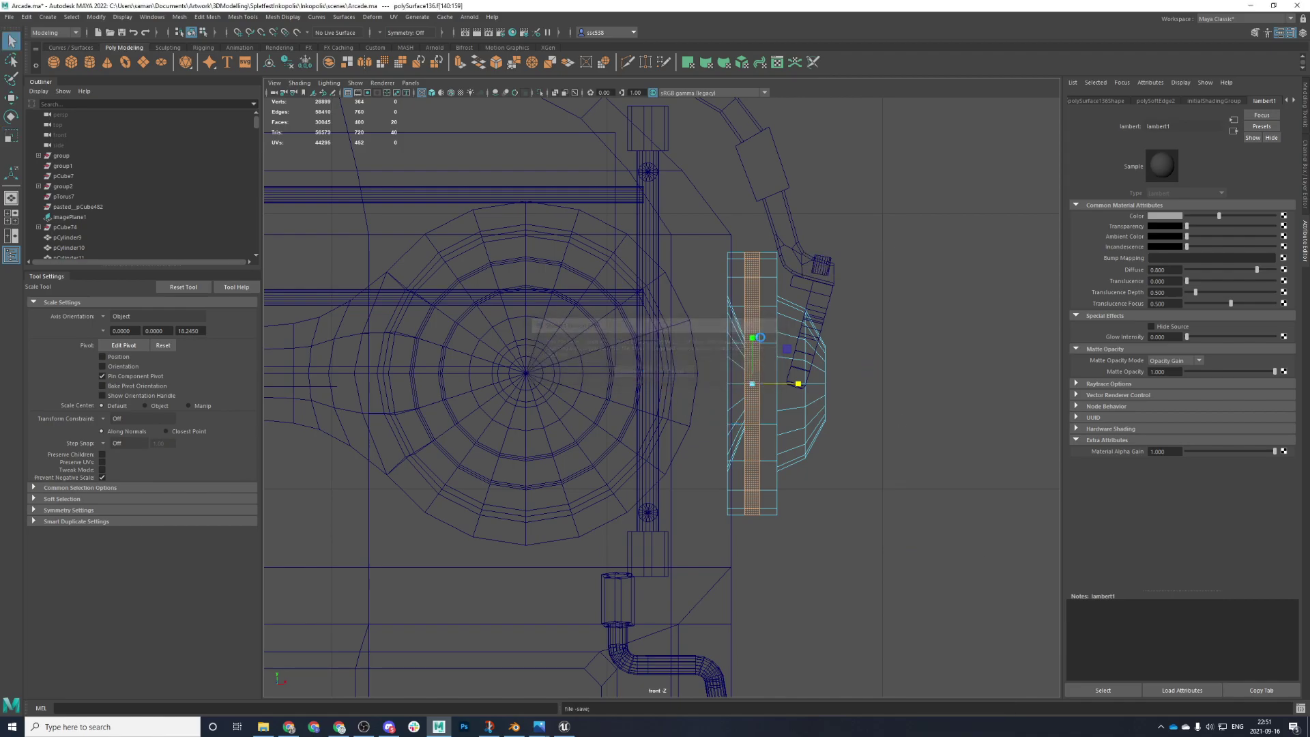
pyautogui.press('space')
pyautogui.press('space')
pyautogui.keyDown('alt'); pyautogui.moveTo(863, 286); pyautogui.dragTo(745, 371); pyautogui.keyUp('alt')
pyautogui.moveTo(745, 371); pyautogui.dragTo(870, 304, button='right')
pyautogui.scroll(-4, 887, 306)
pyautogui.click(895, 305)
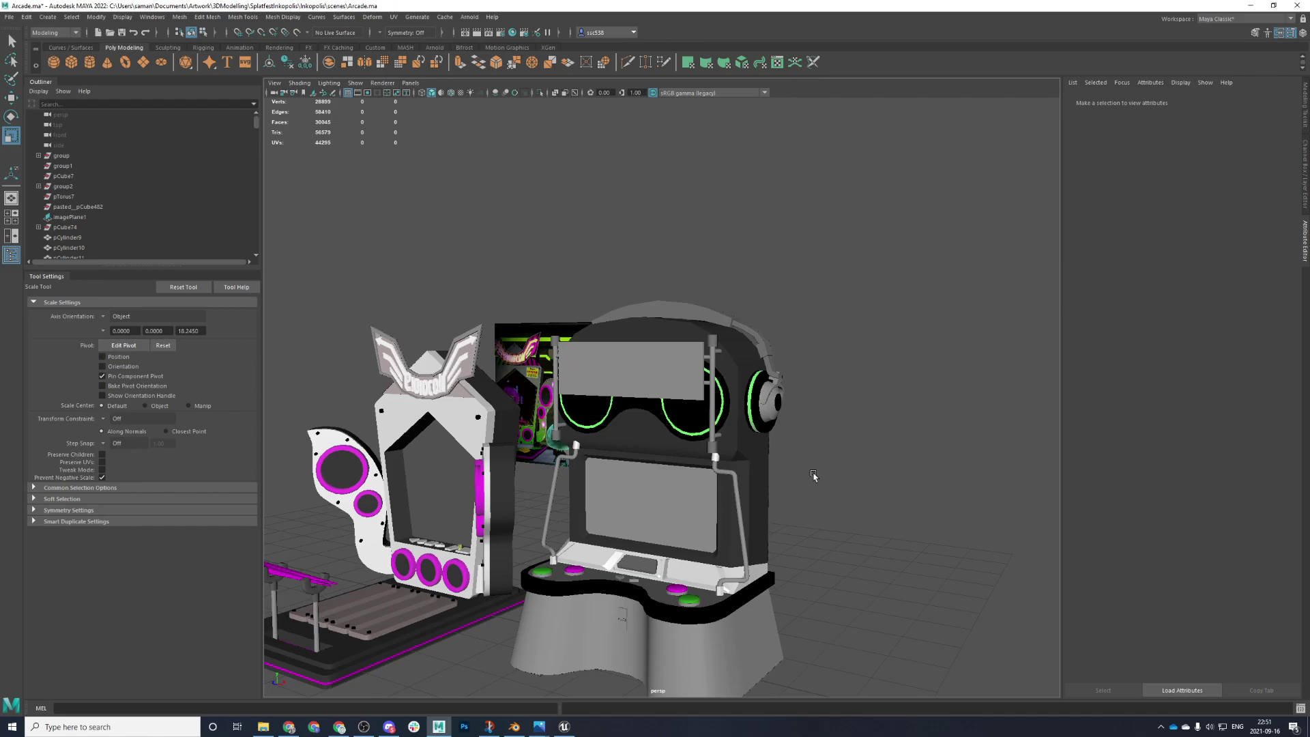
# - Select the base faces of the music machine cabinet and assign a new Lambert material to them
pyautogui.click(685, 663)
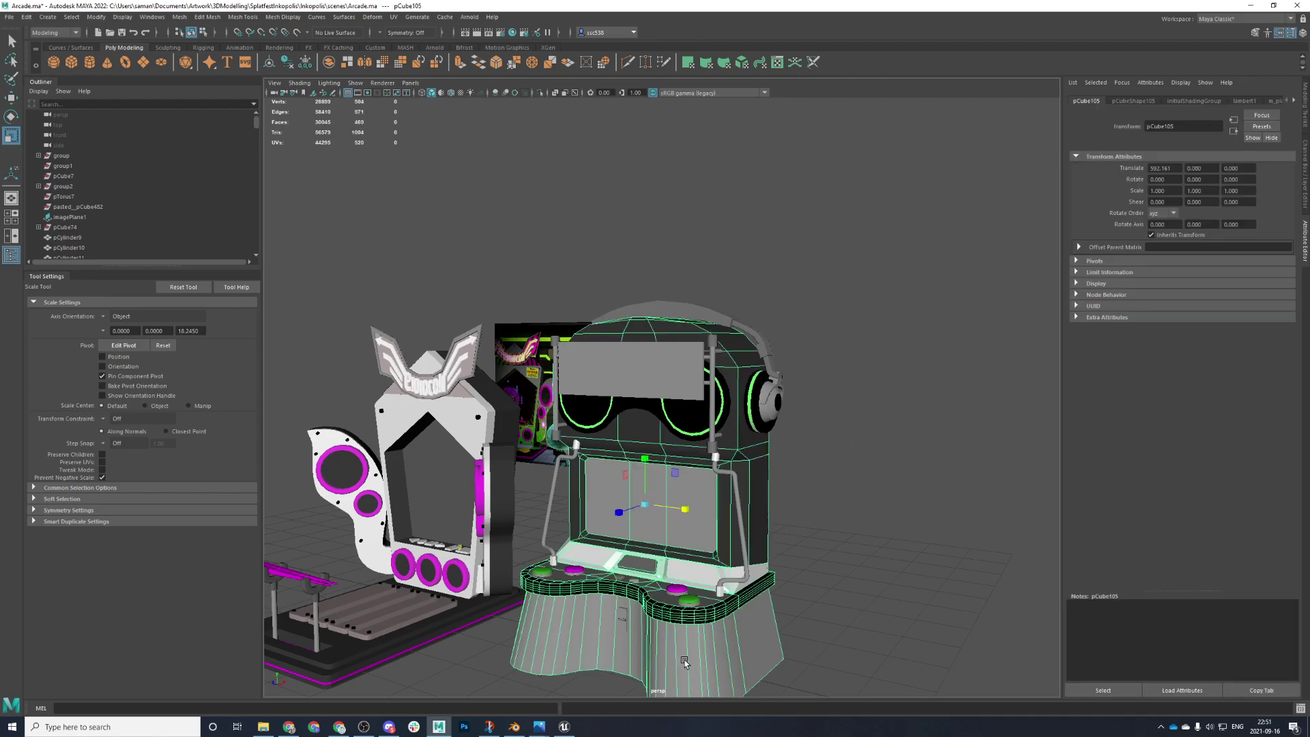
pyautogui.press('space')
pyautogui.press('space')
pyautogui.scroll(-3, 576, 536)
pyautogui.moveTo(562, 515); pyautogui.dragTo(558, 473, button='right')
pyautogui.press('space')
pyautogui.press('space')
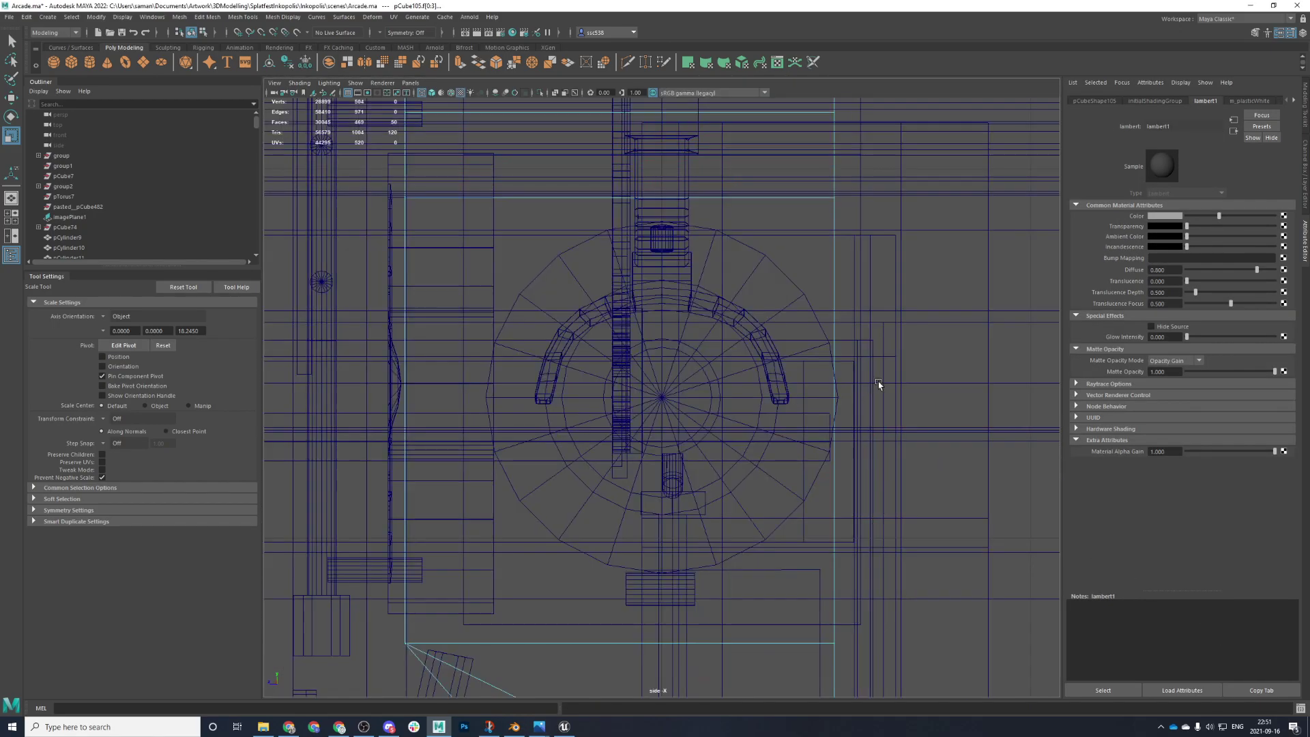
pyautogui.moveTo(879, 383); pyautogui.dragTo(880, 412, button='right')
pyautogui.moveTo(889, 360); pyautogui.dragTo(875, 645, button='right')
pyautogui.click(539, 318)
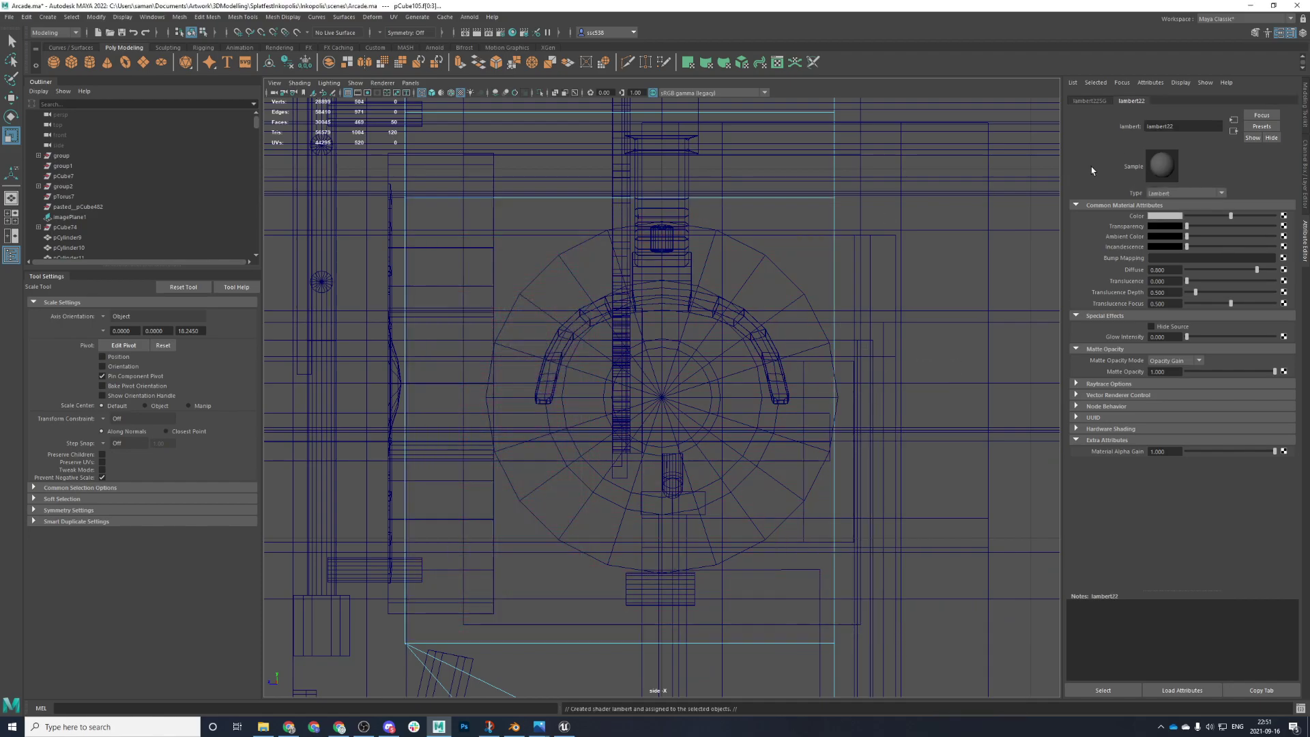
# - Rename the cabinet base's new Lambert material m_metalWhite, lighten its color and return to the perspective view
pyautogui.click(1215, 126)
pyautogui.write('m_metalWhite')
pyautogui.press('Return')
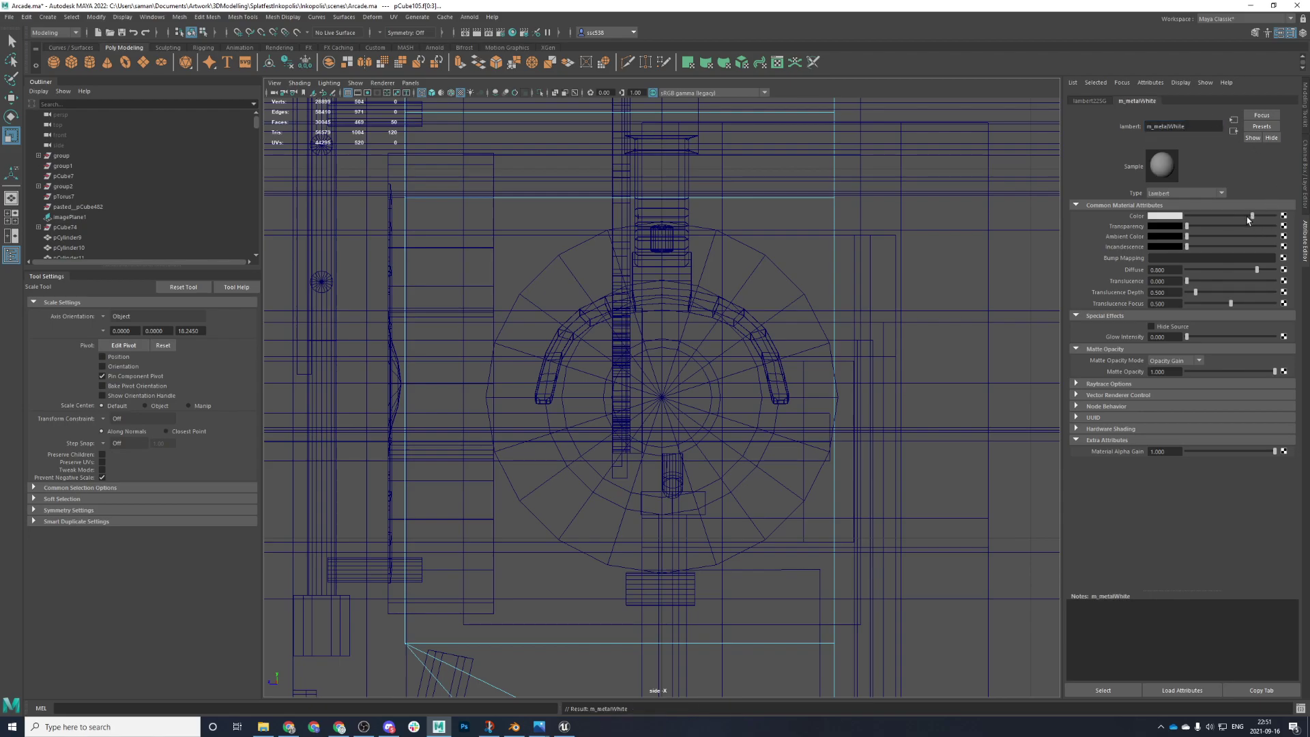
pyautogui.press('space')
pyautogui.moveTo(882, 324); pyautogui.dragTo(930, 304, button='right')
pyautogui.click(938, 299)
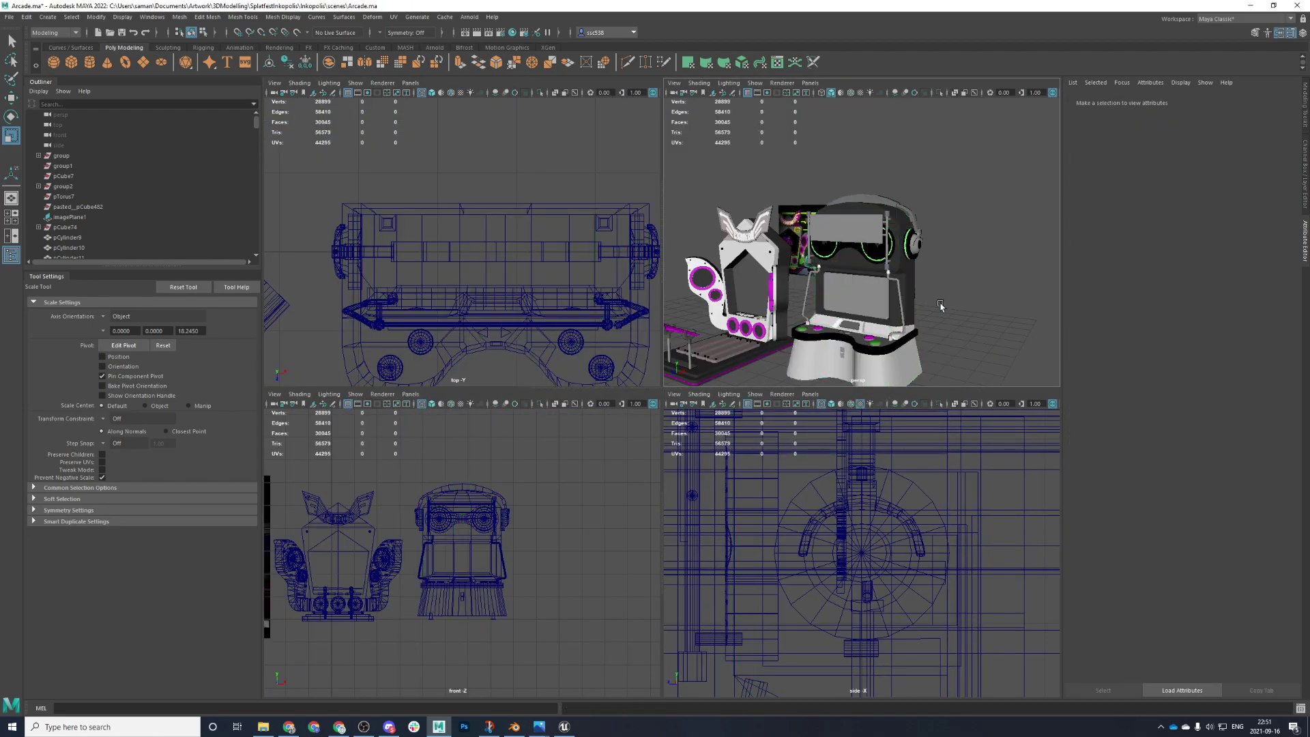
pyautogui.press('space')
# - Select the coin slot plate on the front of the cabinet base and assign the existing m_metalSilver material
pyautogui.keyDown('alt'); pyautogui.moveTo(909, 385); pyautogui.dragTo(903, 146); pyautogui.keyUp('alt')
pyautogui.keyDown('alt'); pyautogui.moveTo(904, 146); pyautogui.dragTo(810, 408, button='right'); pyautogui.keyUp('alt')
pyautogui.keyDown('alt'); pyautogui.moveTo(809, 408); pyautogui.dragTo(794, 282, button='middle'); pyautogui.keyUp('alt')
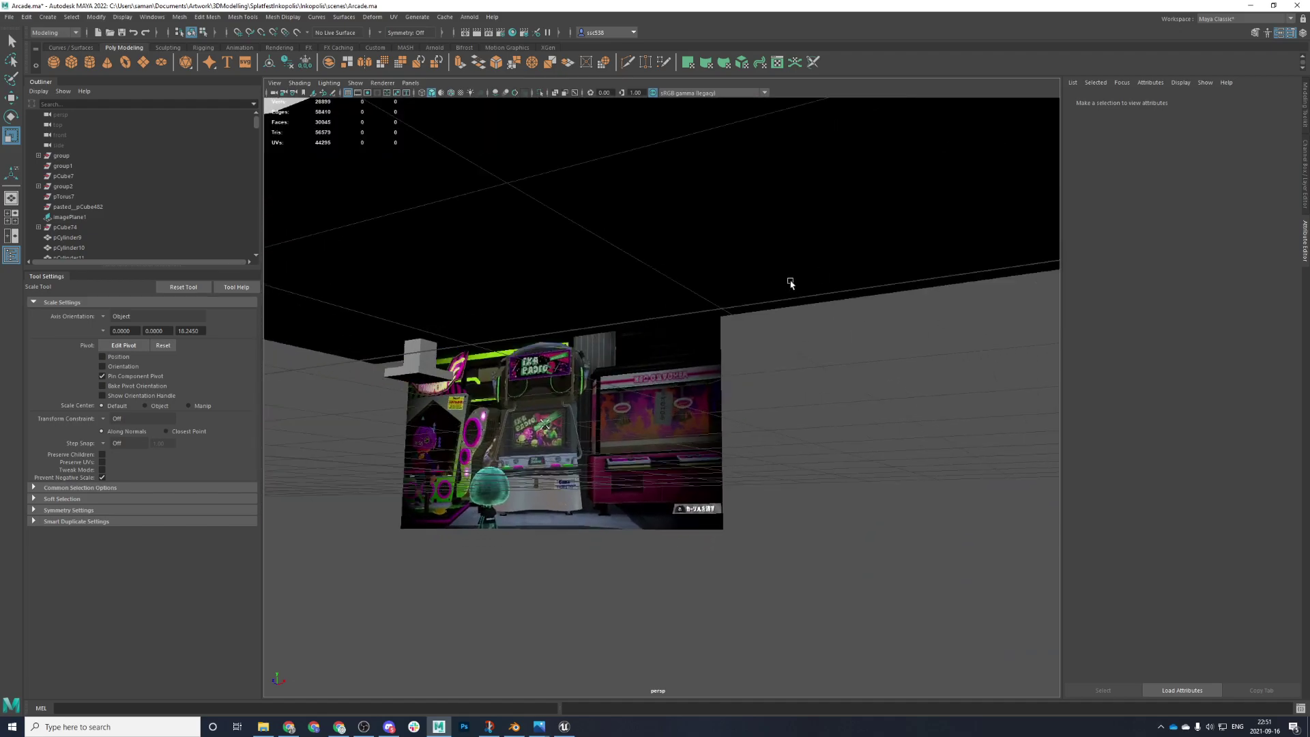
pyautogui.press('[')
pyautogui.press('[')
pyautogui.press('[')
pyautogui.click(602, 351)
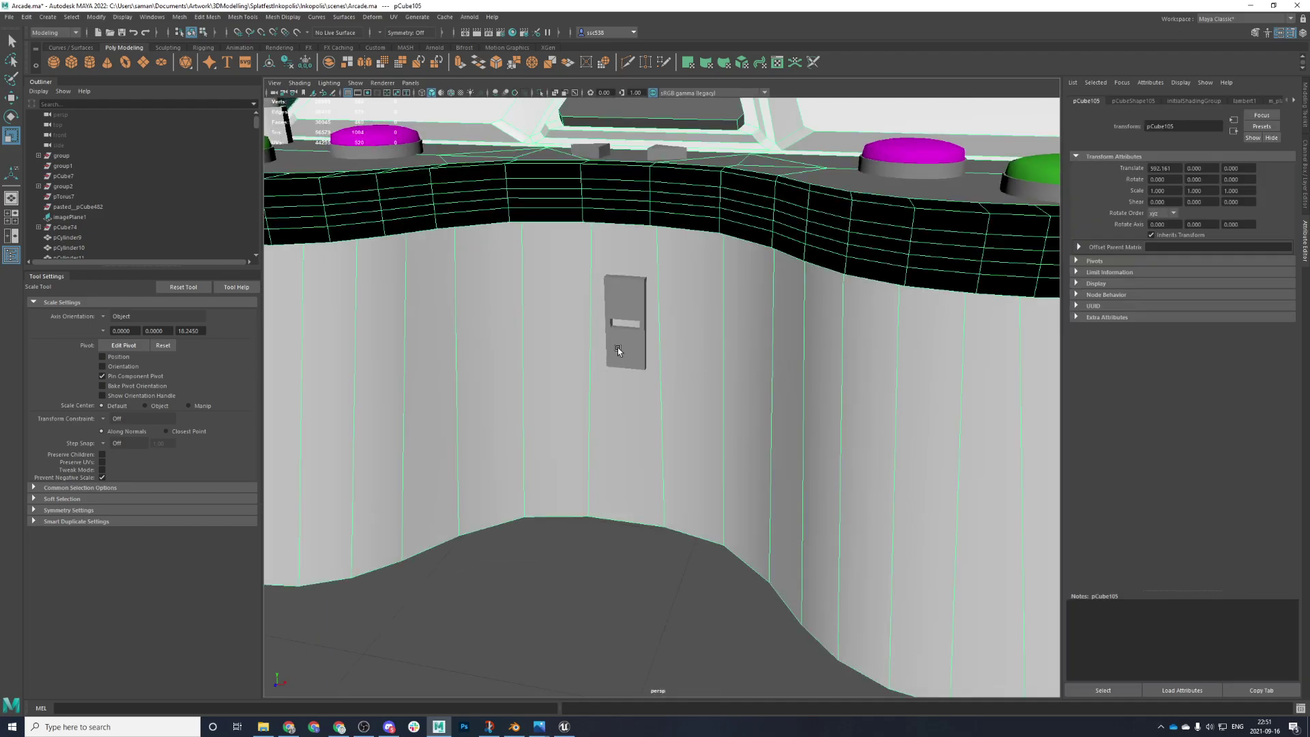
pyautogui.click(618, 350)
pyautogui.rightClick(618, 351)
pyautogui.moveTo(652, 638)
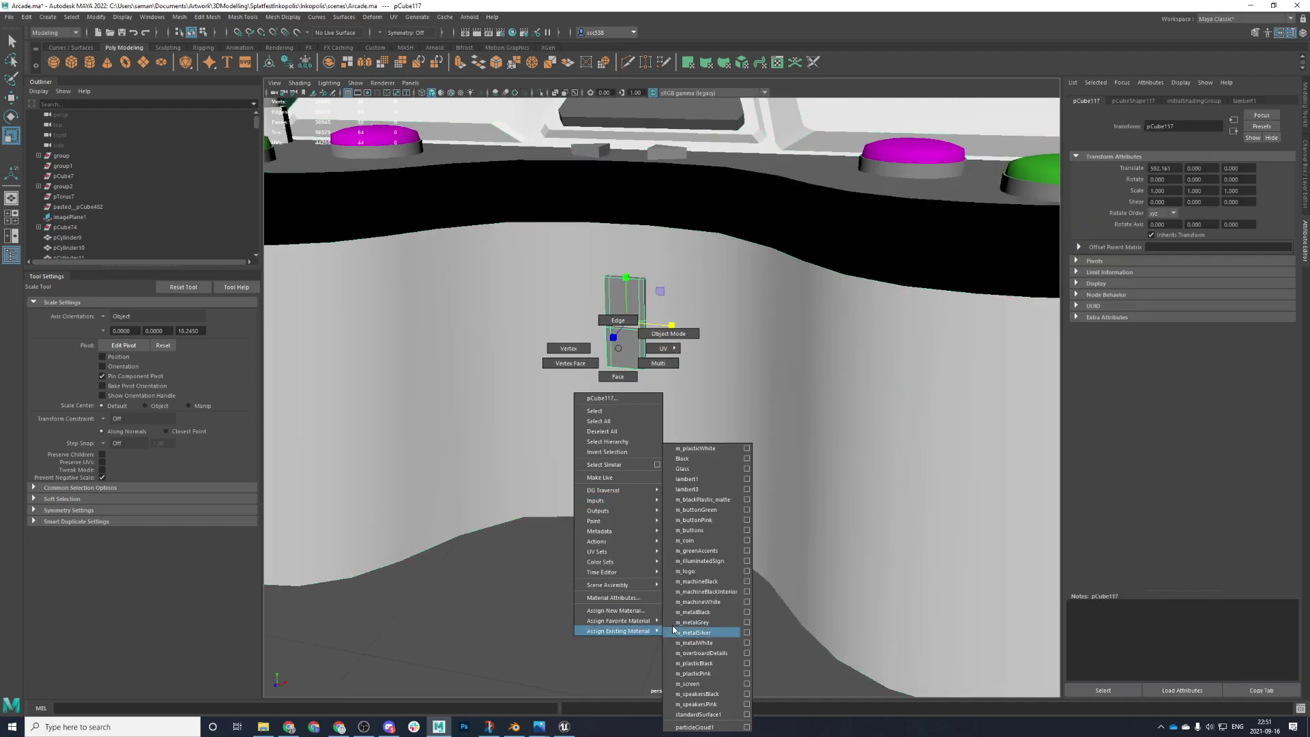
pyautogui.click(696, 632)
pyautogui.scroll(-5, 751, 532)
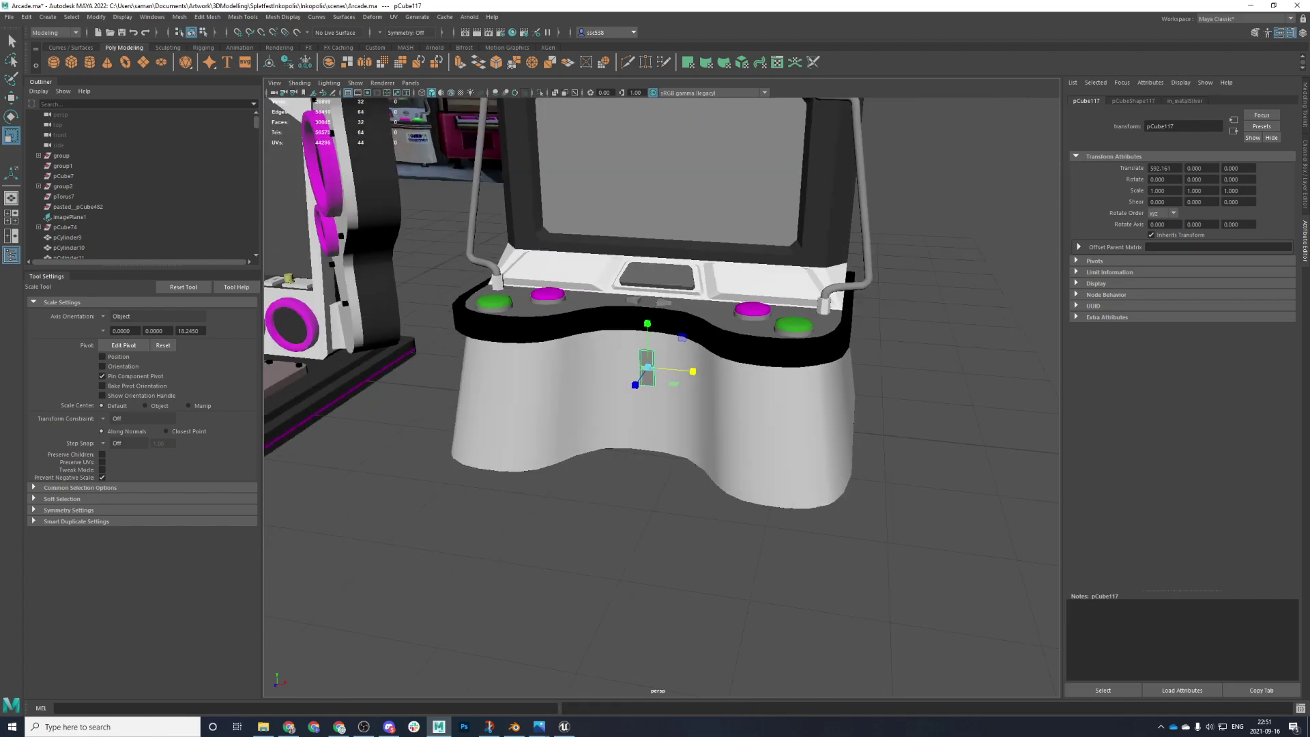
# - Select the four feet under the music machine, assign the existing m_metalBlack material and save the scene
pyautogui.keyDown('alt'); pyautogui.moveTo(918, 438); pyautogui.dragTo(747, 418); pyautogui.keyUp('alt')
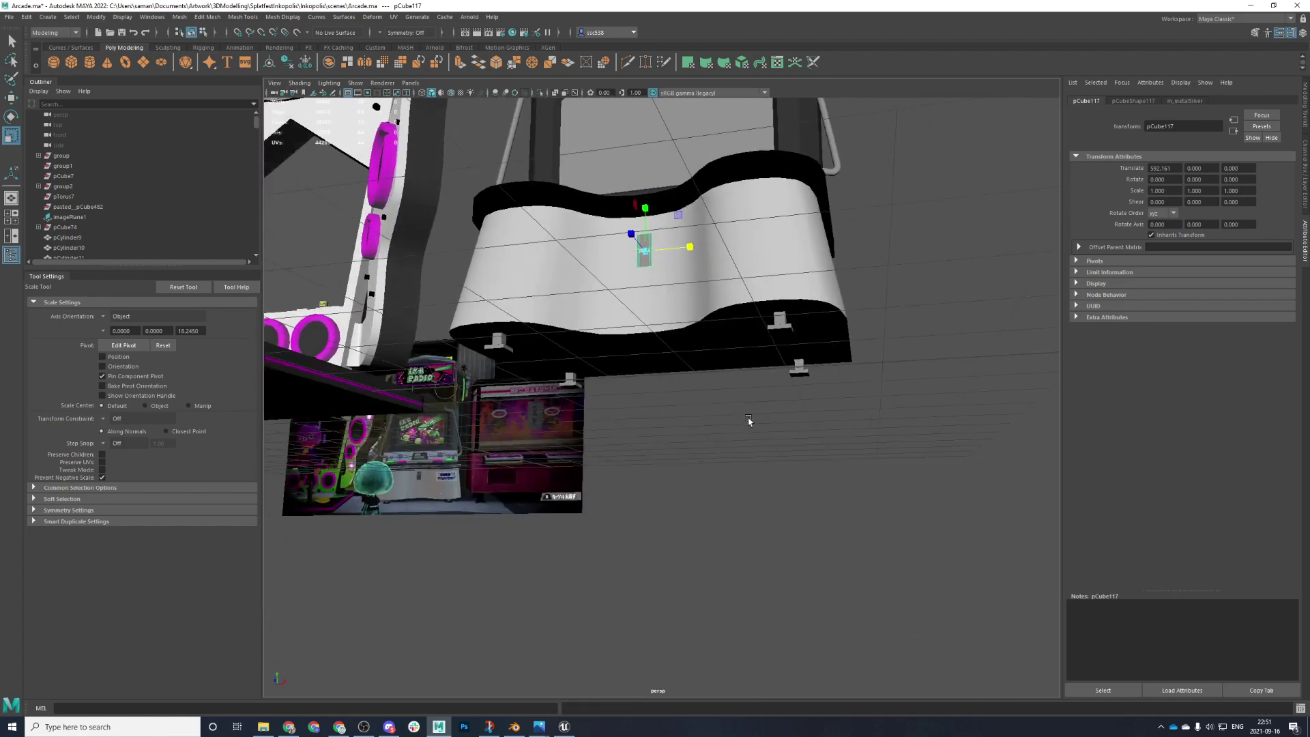
pyautogui.click(496, 348)
pyautogui.keyDown('alt'); pyautogui.moveTo(570, 418); pyautogui.dragTo(572, 386); pyautogui.keyUp('alt')
pyautogui.keyDown('shift'); pyautogui.click(569, 382); pyautogui.keyUp('shift')
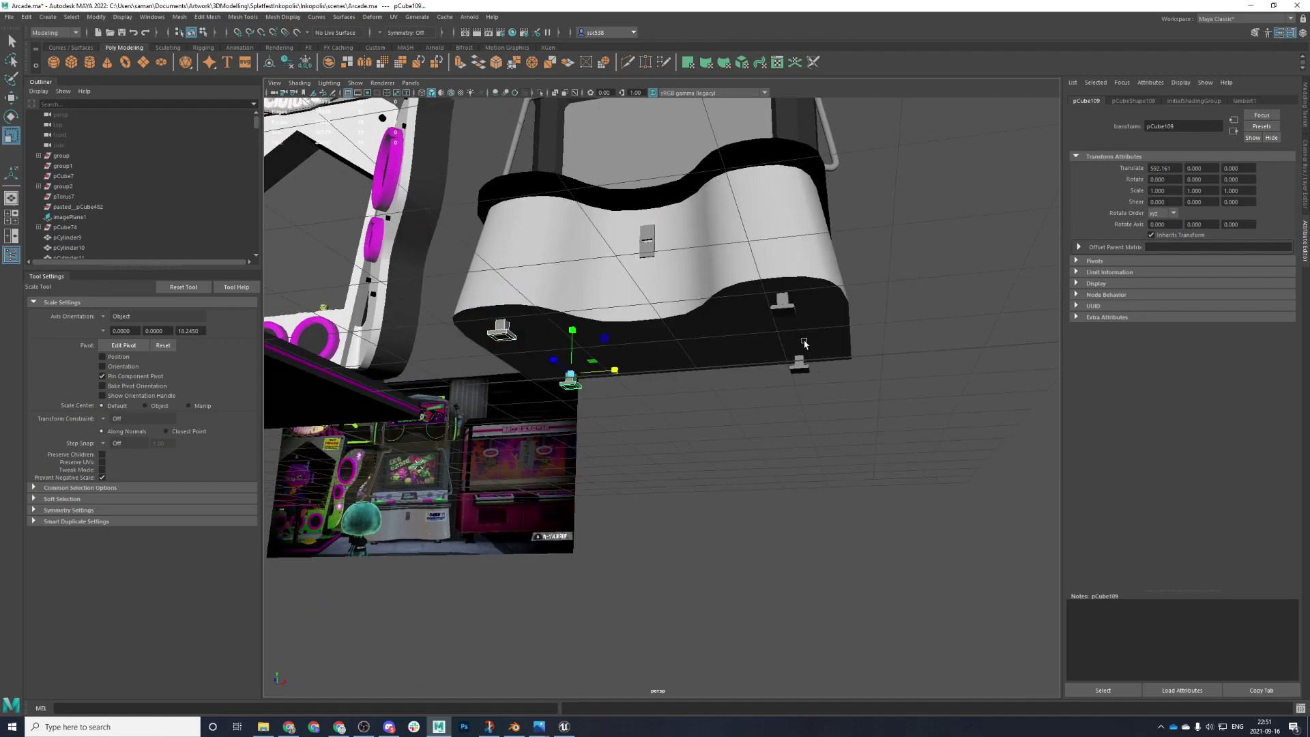
pyautogui.keyDown('shift'); pyautogui.moveTo(789, 310); pyautogui.dragTo(796, 338); pyautogui.keyUp('shift')
pyautogui.hotkey('ctrl', 'z')
pyautogui.click(798, 363)
pyautogui.rightClick(800, 365)
pyautogui.moveTo(807, 648)
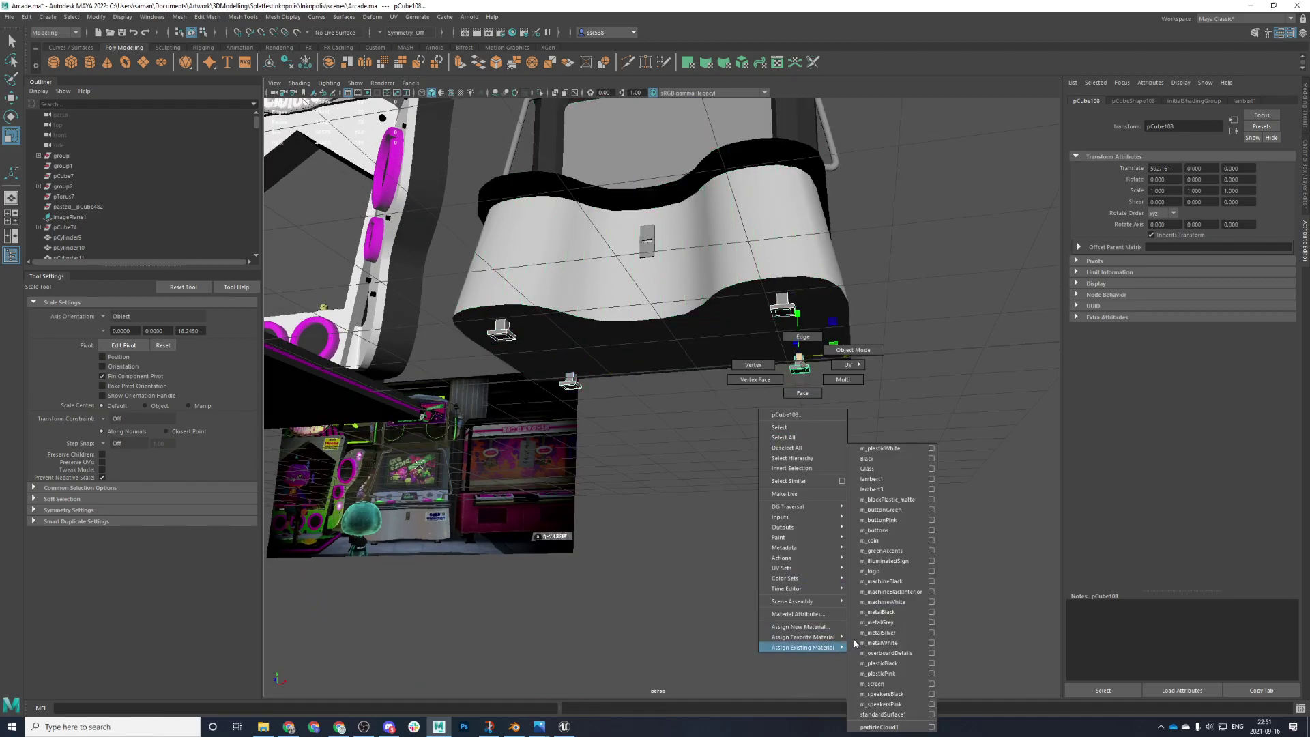
pyautogui.click(881, 612)
pyautogui.keyDown('alt'); pyautogui.moveTo(881, 612); pyautogui.dragTo(769, 505); pyautogui.keyUp('alt')
pyautogui.hotkey('ctrl', 's')
pyautogui.click(634, 376)
# - Select the two triangular arrow buttons on the control panel and assign a new Lambert material named m_buttonYellow
pyautogui.keyDown('alt'); pyautogui.moveTo(685, 406); pyautogui.dragTo(723, 521); pyautogui.keyUp('alt')
pyautogui.scroll(4, 723, 546)
pyautogui.keyDown('alt'); pyautogui.moveTo(738, 382); pyautogui.dragTo(718, 375, button='middle'); pyautogui.keyUp('alt')
pyautogui.scroll(3, 718, 376)
pyautogui.click(708, 451)
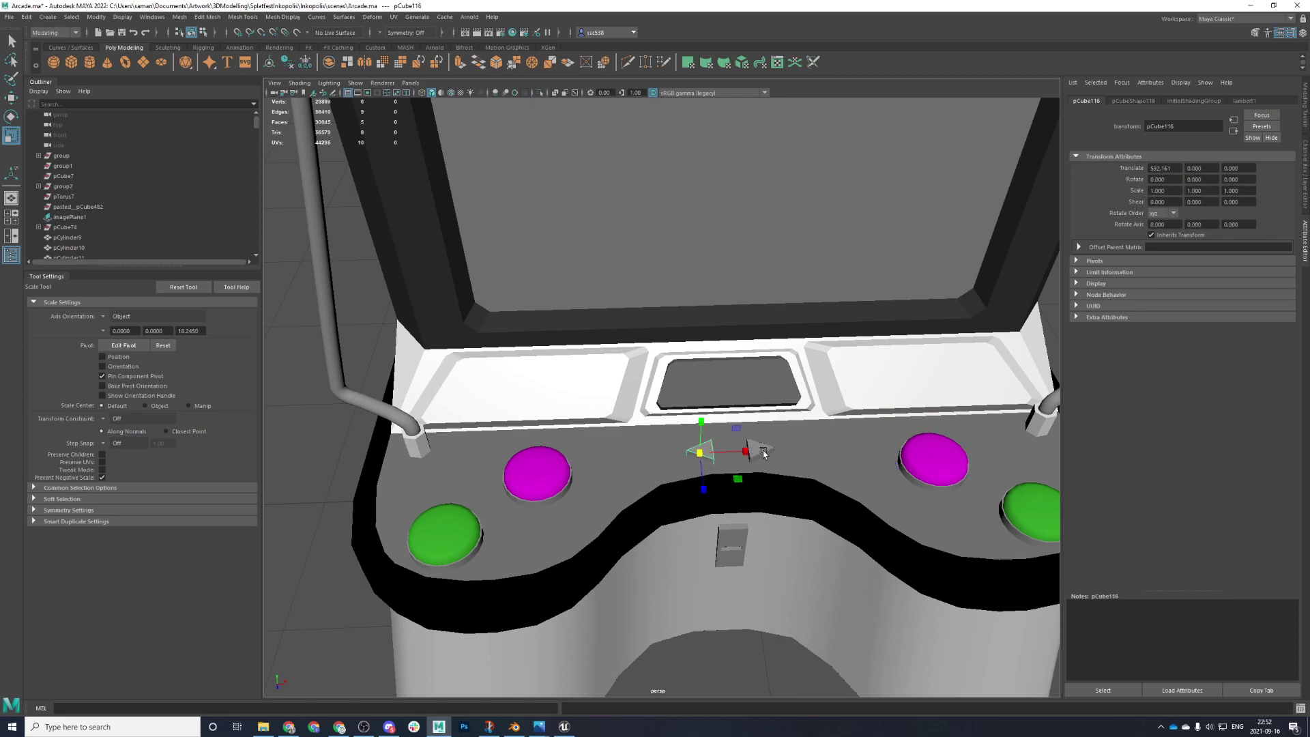
pyautogui.rightClick(763, 446)
pyautogui.click(758, 707)
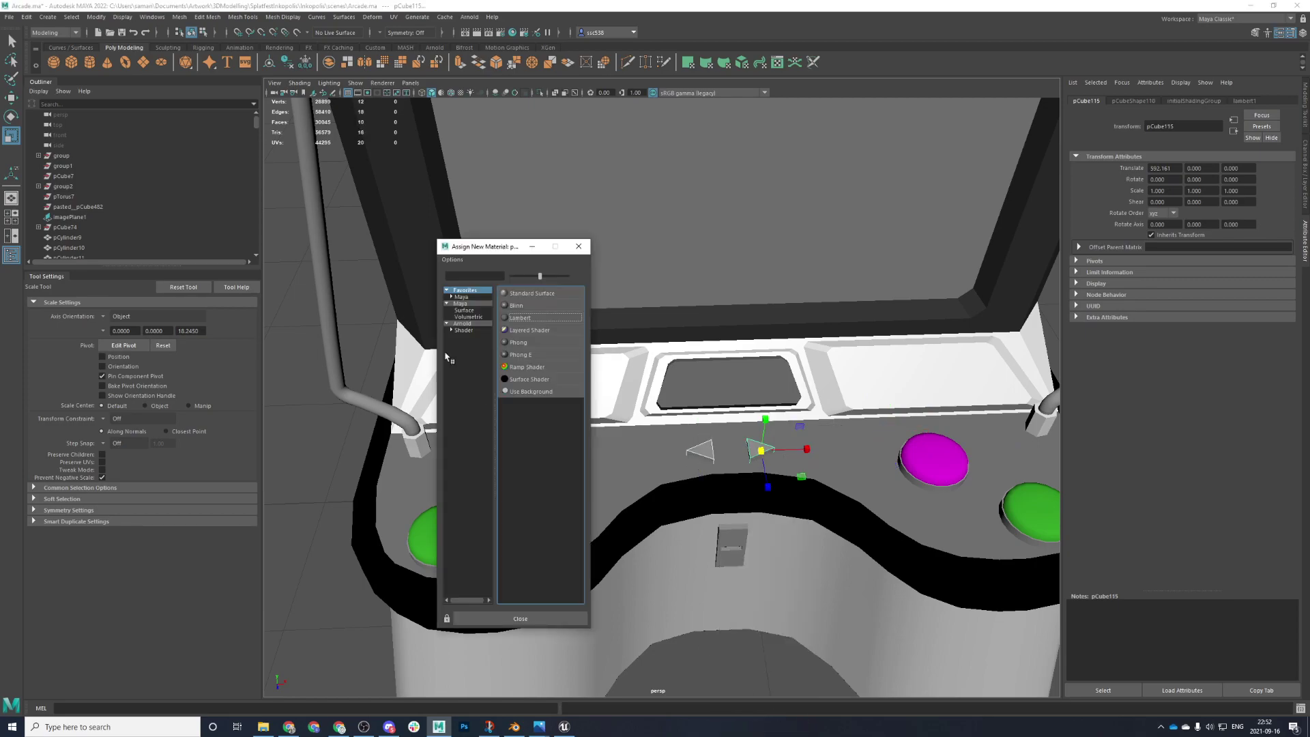
pyautogui.click(520, 318)
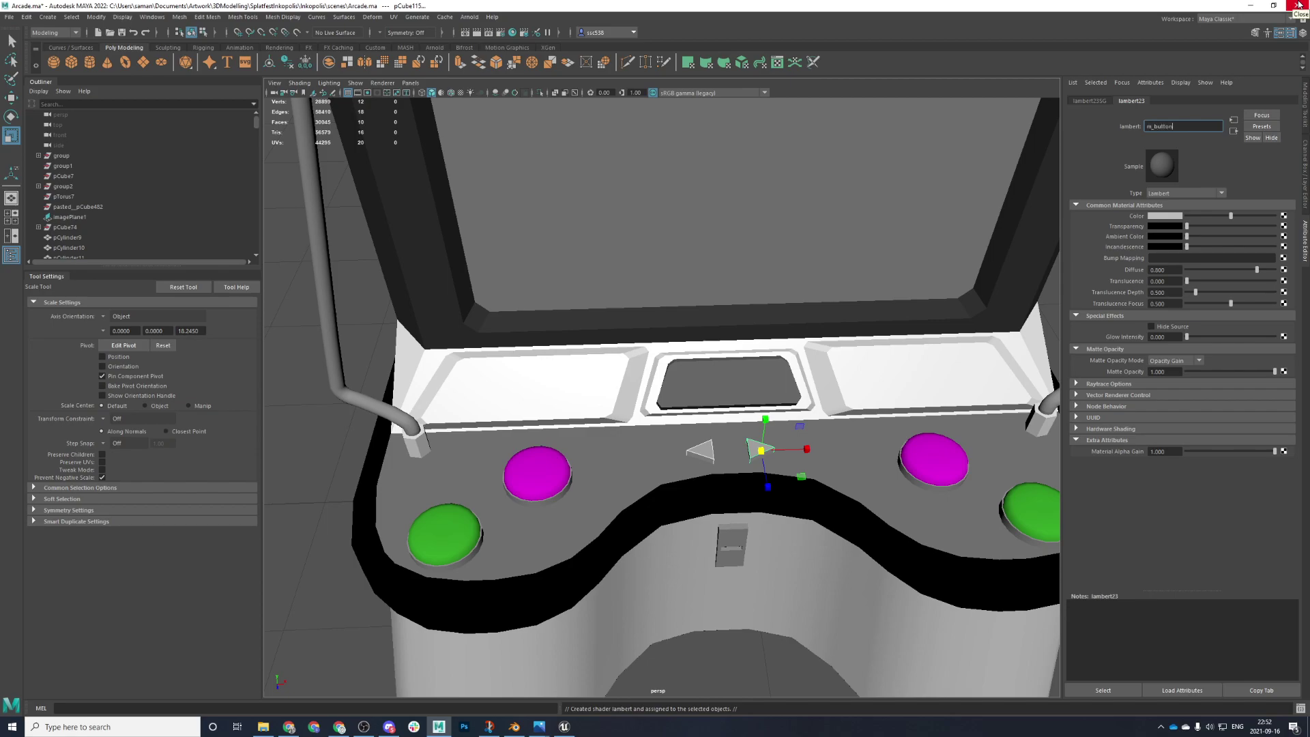
pyautogui.write('ow')
pyautogui.press('Return')
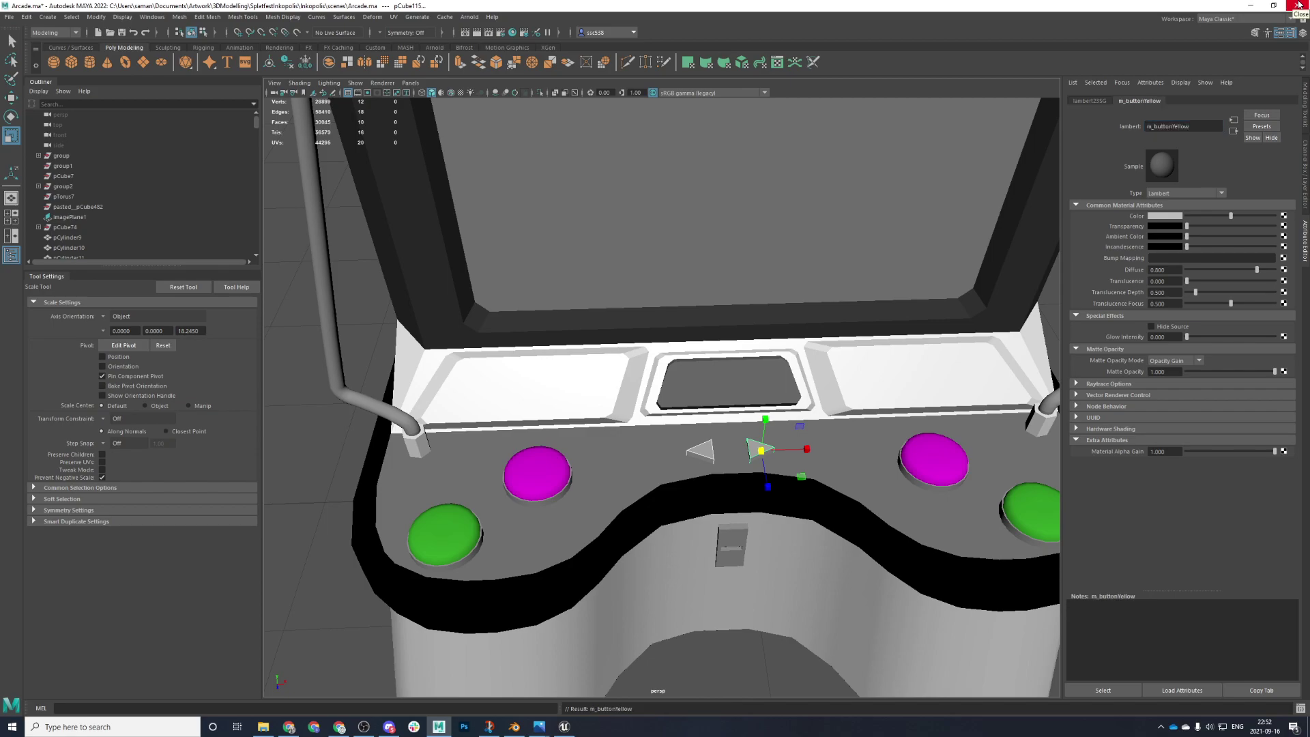
# - Set the m_buttonYellow material's color to a muted yellow, save the scene and clear the selection
pyautogui.click(1172, 220)
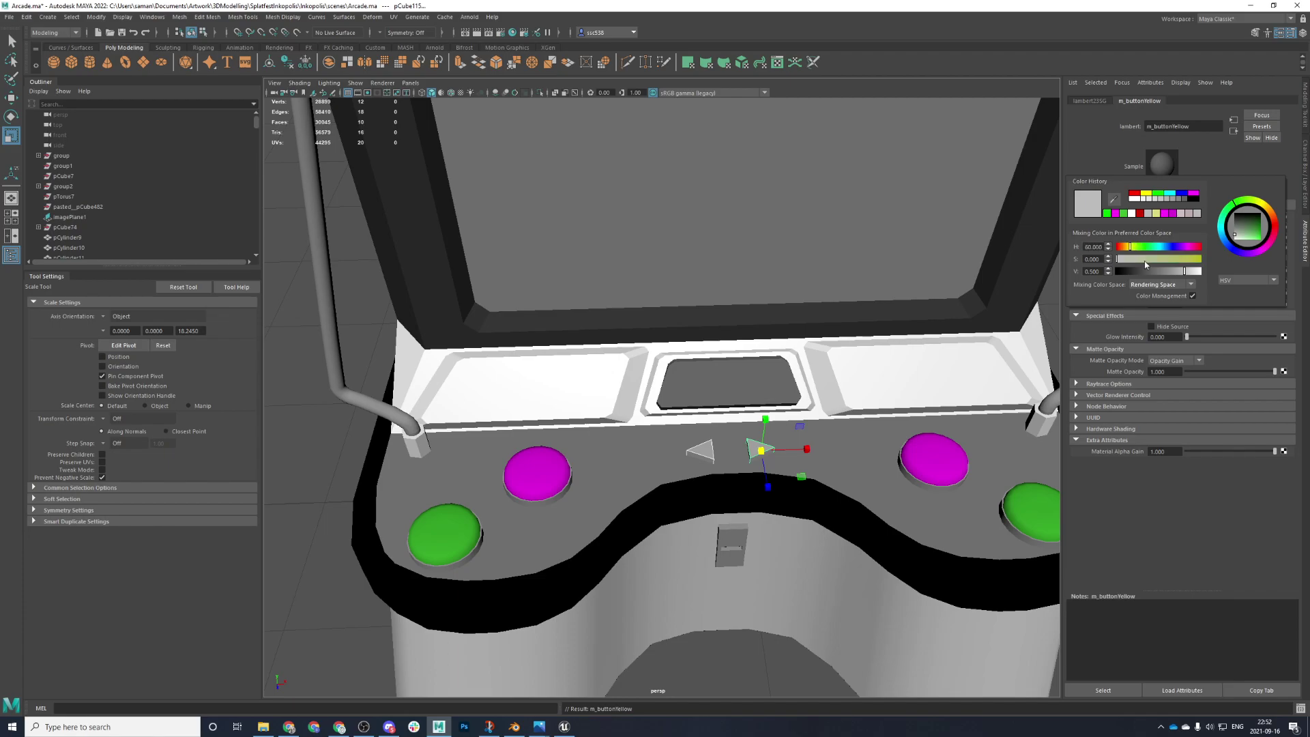
pyautogui.moveTo(1178, 272); pyautogui.dragTo(1175, 273)
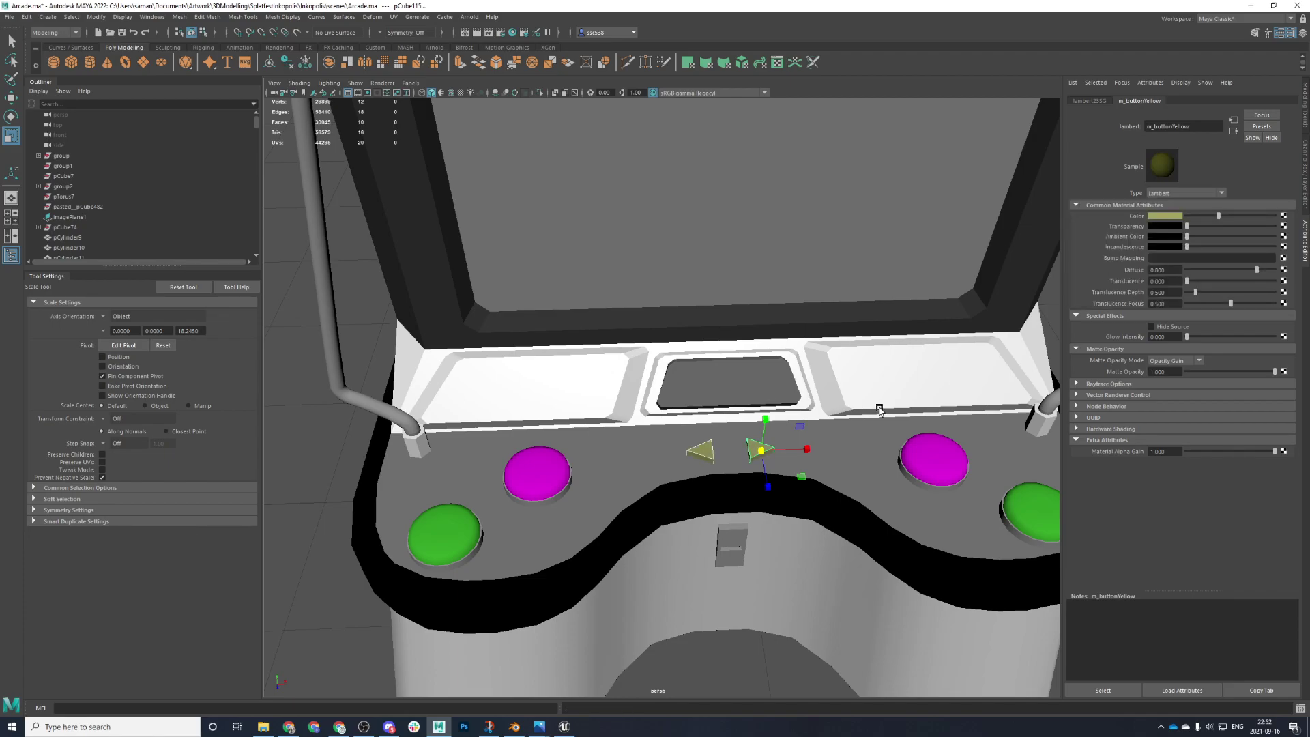
pyautogui.click(948, 382)
pyautogui.press('f')
pyautogui.hotkey('ctrl', 's')
pyautogui.click(638, 376)
pyautogui.click(912, 383)
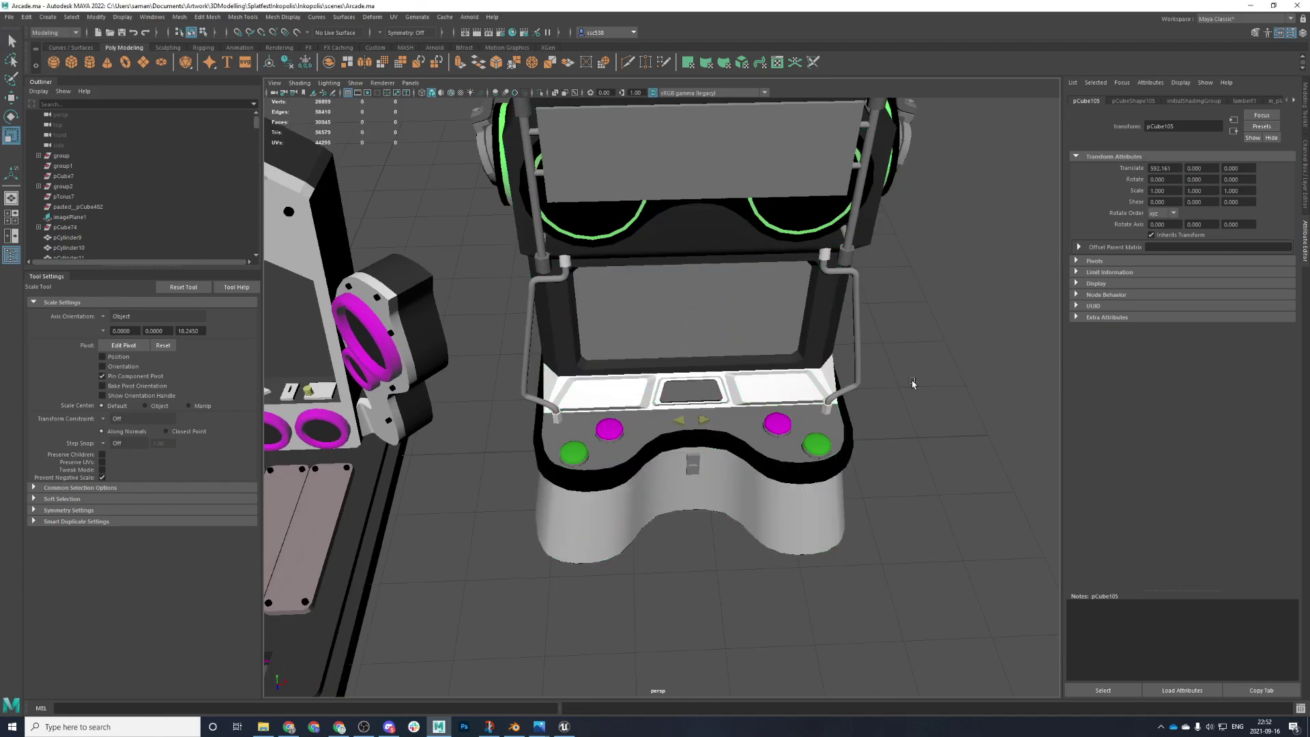
# - Review the music machine from several angles and compare it with the framed reference image plane
pyautogui.keyDown('alt'); pyautogui.moveTo(912, 384); pyautogui.dragTo(889, 363); pyautogui.keyUp('alt')
pyautogui.keyDown('alt'); pyautogui.moveTo(889, 362); pyautogui.dragTo(845, 605, button='middle'); pyautogui.keyUp('alt')
pyautogui.keyDown('alt'); pyautogui.moveTo(845, 605); pyautogui.dragTo(769, 444); pyautogui.keyUp('alt')
pyautogui.click(717, 369)
pyautogui.scroll(-4, 717, 368)
pyautogui.moveTo(764, 445); pyautogui.dragTo(878, 371, button='right')
pyautogui.click(878, 371)
pyautogui.scroll(-5, 877, 371)
pyautogui.keyDown('alt'); pyautogui.moveTo(877, 372); pyautogui.dragTo(662, 640); pyautogui.keyUp('alt')
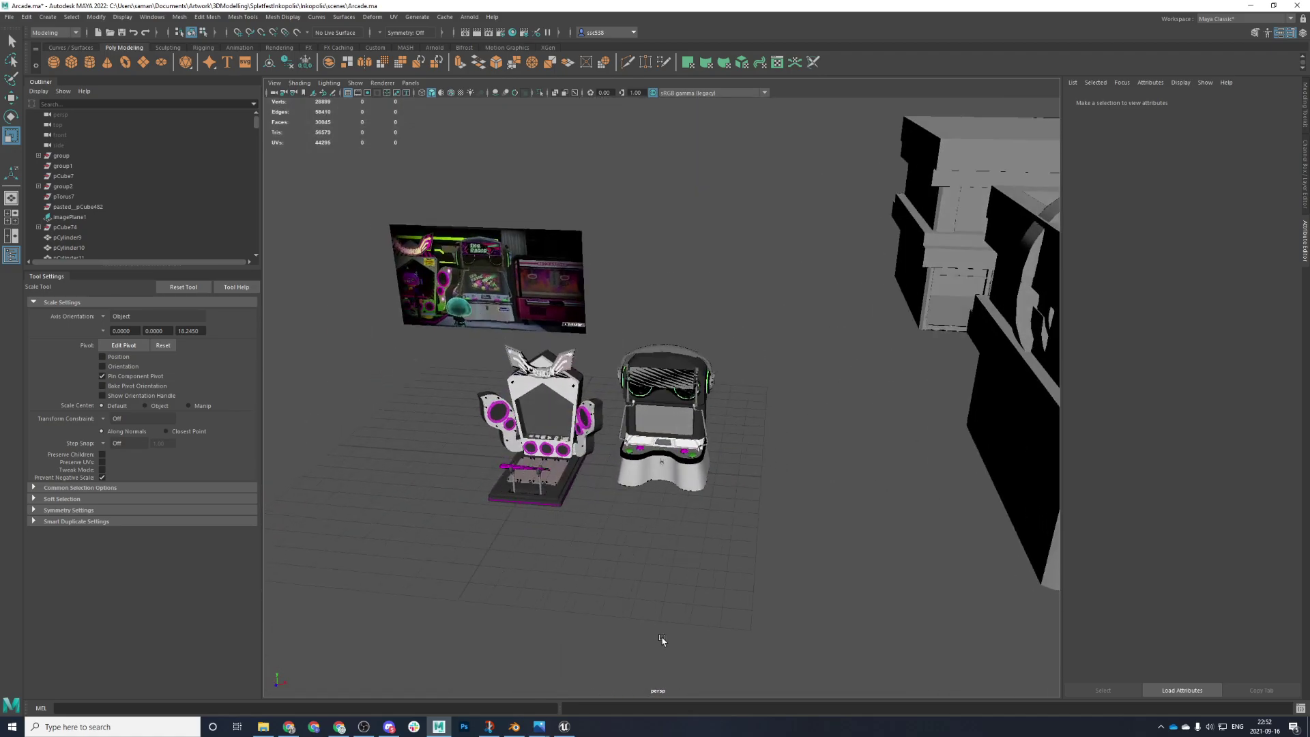
pyautogui.scroll(2, 662, 639)
pyautogui.scroll(1, 670, 615)
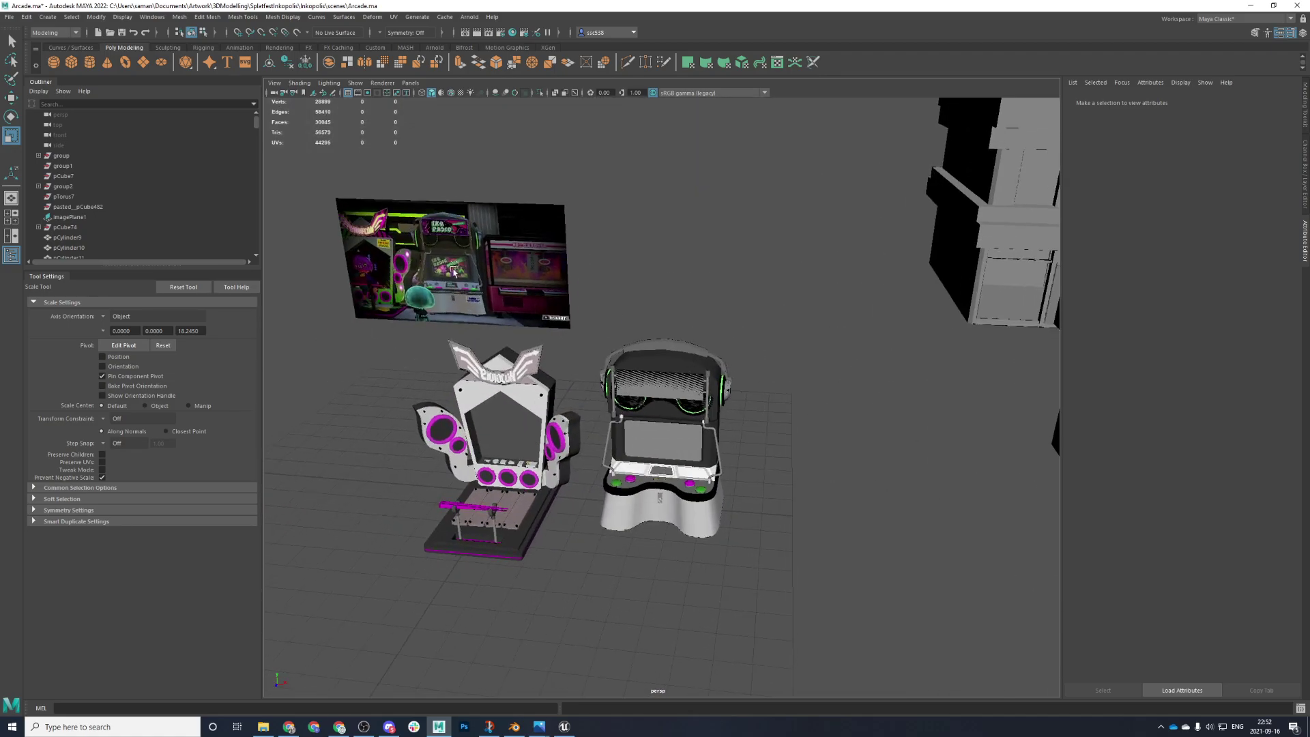
pyautogui.click(466, 248)
pyautogui.scroll(3, 468, 249)
pyautogui.keyDown('alt'); pyautogui.moveTo(512, 371); pyautogui.dragTo(932, 491, button='middle'); pyautogui.keyUp('alt')
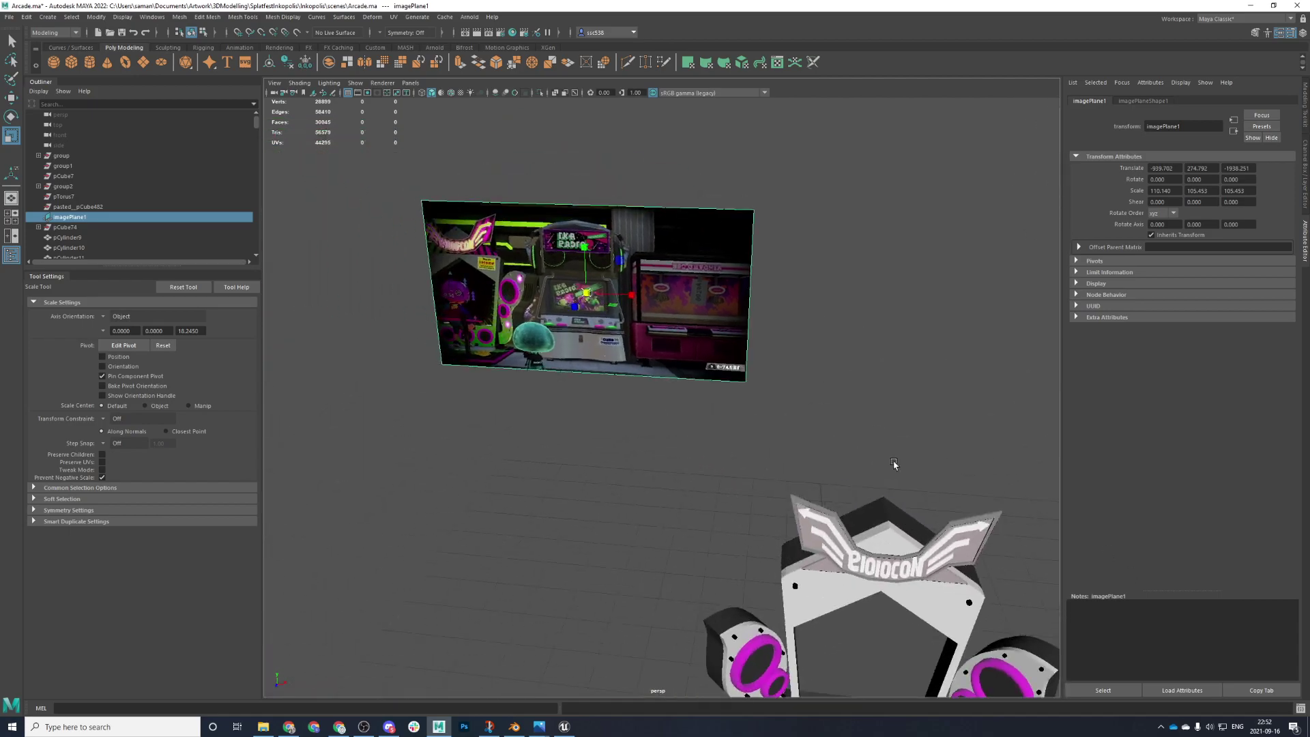
pyautogui.press('f')
pyautogui.scroll(2, 628, 279)
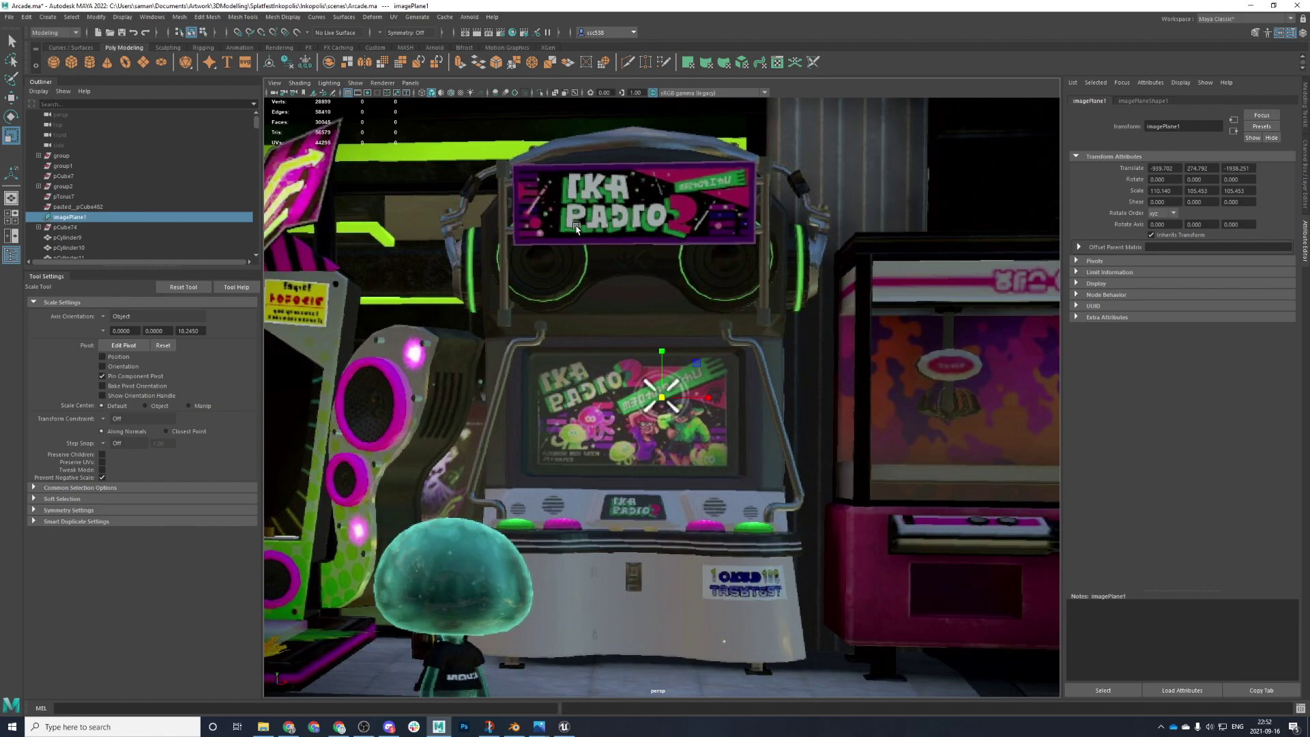
# - Select all parts of the claw machine and move them along the X axis to stand beside the music machine
pyautogui.scroll(-6, 467, 515)
pyautogui.keyDown('alt'); pyautogui.moveTo(505, 518); pyautogui.dragTo(544, 460); pyautogui.keyUp('alt')
pyautogui.keyDown('alt'); pyautogui.moveTo(543, 459); pyautogui.dragTo(664, 326, button='middle'); pyautogui.keyUp('alt')
pyautogui.scroll(-3, 664, 326)
pyautogui.keyDown('alt'); pyautogui.moveTo(664, 326); pyautogui.dragTo(546, 423); pyautogui.keyUp('alt')
pyautogui.scroll(2, 648, 292)
pyautogui.rightClick(648, 291)
pyautogui.rightClick(569, 306)
pyautogui.moveTo(526, 248); pyautogui.dragTo(653, 400)
pyautogui.press('space')
pyautogui.press('space')
pyautogui.scroll(-5, 553, 384)
pyautogui.press('w')
pyautogui.moveTo(611, 402); pyautogui.dragTo(918, 438)
# - Return to the full perspective view, select the claw machine's cabinet and save the scene
pyautogui.press('space')
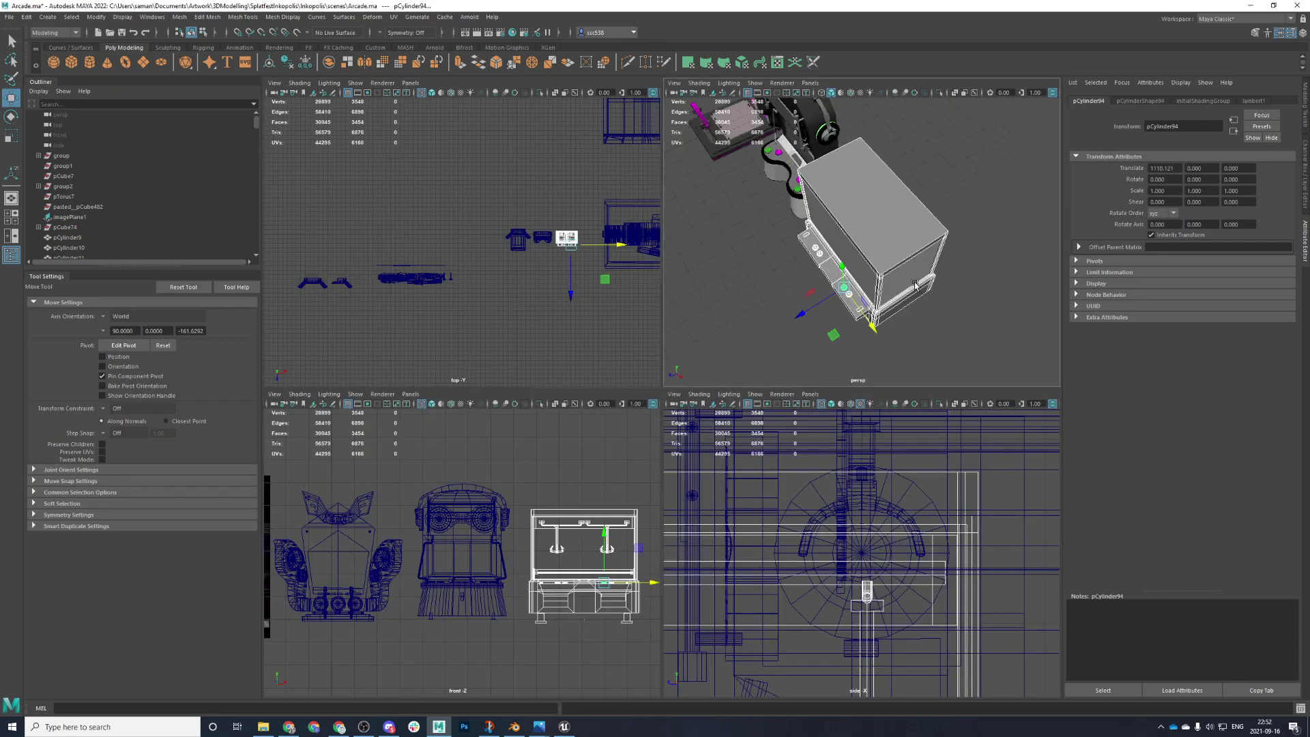
pyautogui.hotkey('alt', 'space')
pyautogui.press('Escape')
pyautogui.press('space')
pyautogui.press('space')
pyautogui.press('space')
pyautogui.keyDown('alt'); pyautogui.moveTo(869, 285); pyautogui.dragTo(923, 371); pyautogui.keyUp('alt')
pyautogui.scroll(-3, 812, 474)
pyautogui.keyDown('alt'); pyautogui.moveTo(812, 473); pyautogui.dragTo(771, 468); pyautogui.keyUp('alt')
pyautogui.click(788, 479)
pyautogui.hotkey('ctrl', 's')
pyautogui.click(633, 372)
# - Switch to Blender, widen its camera viewport and inspect the town level in the Unreal Editor
pyautogui.click(513, 726)
pyautogui.scroll(-6, 860, 509)
pyautogui.scroll(-6, 701, 494)
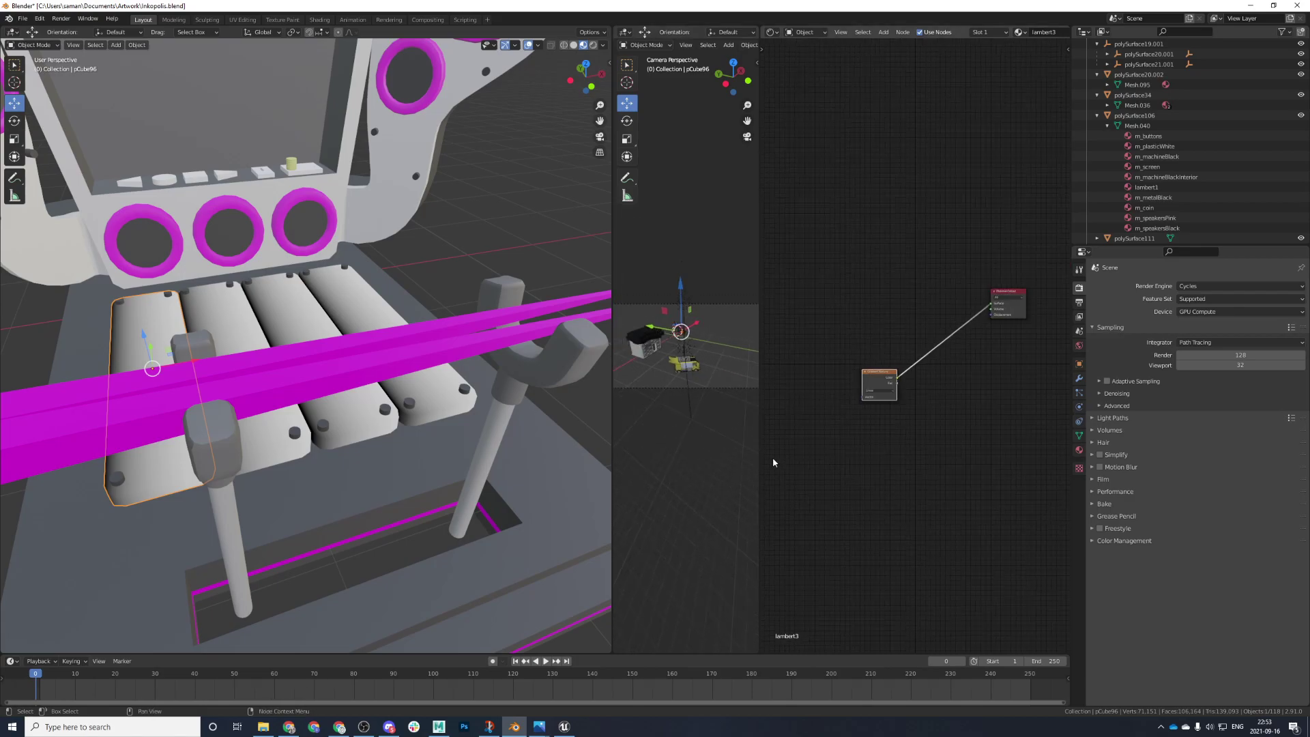
pyautogui.moveTo(759, 462); pyautogui.dragTo(925, 460)
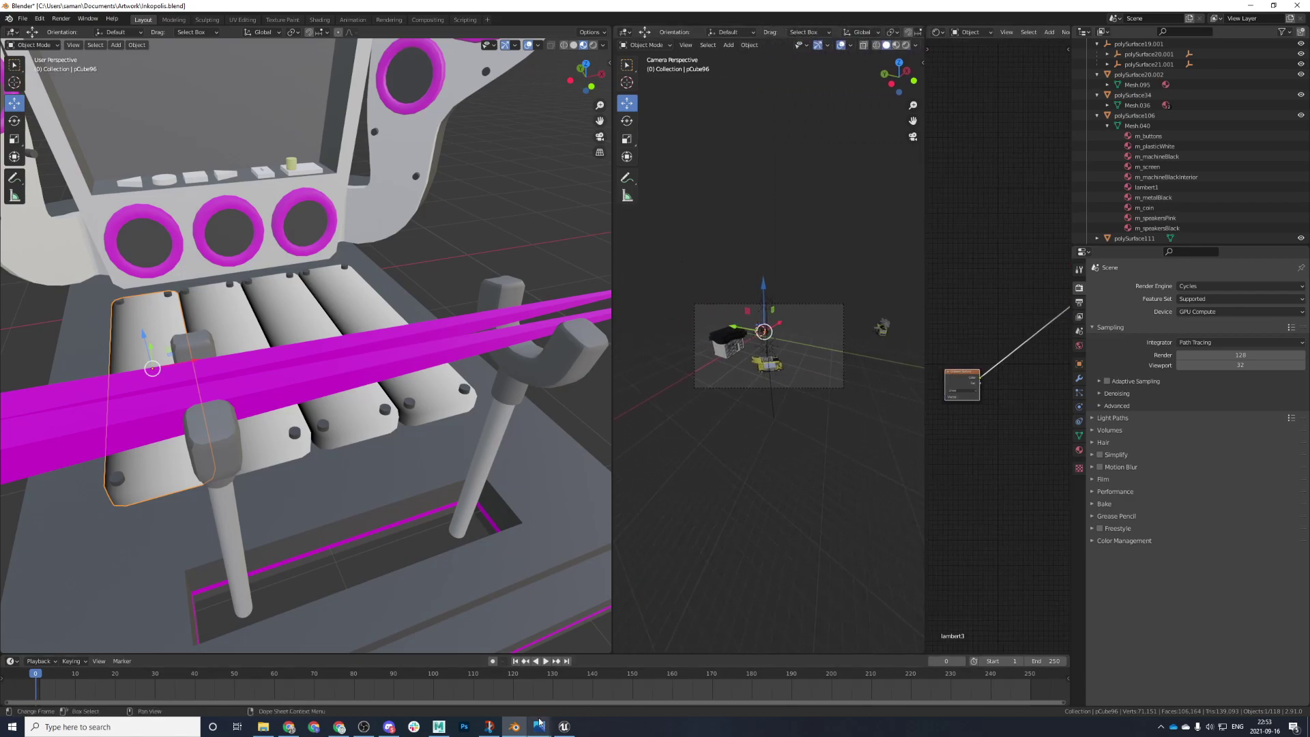
pyautogui.moveTo(544, 720)
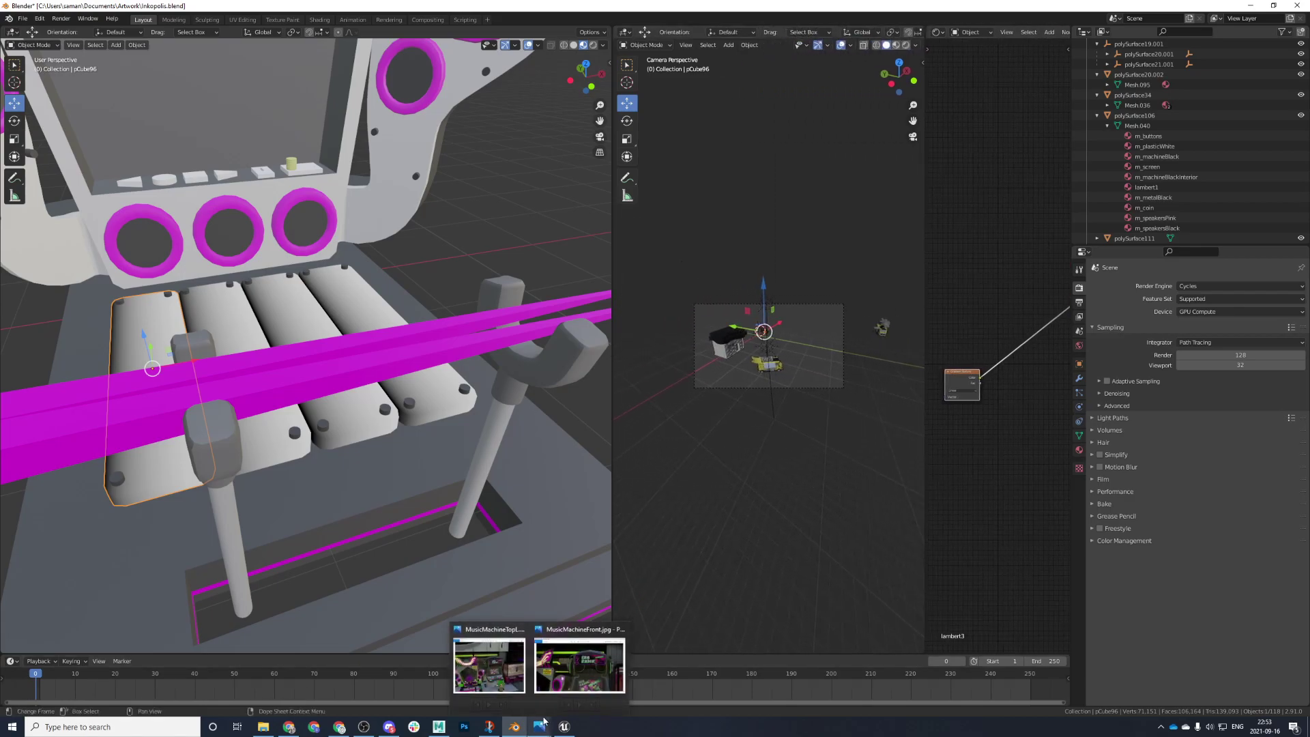
pyautogui.click(563, 726)
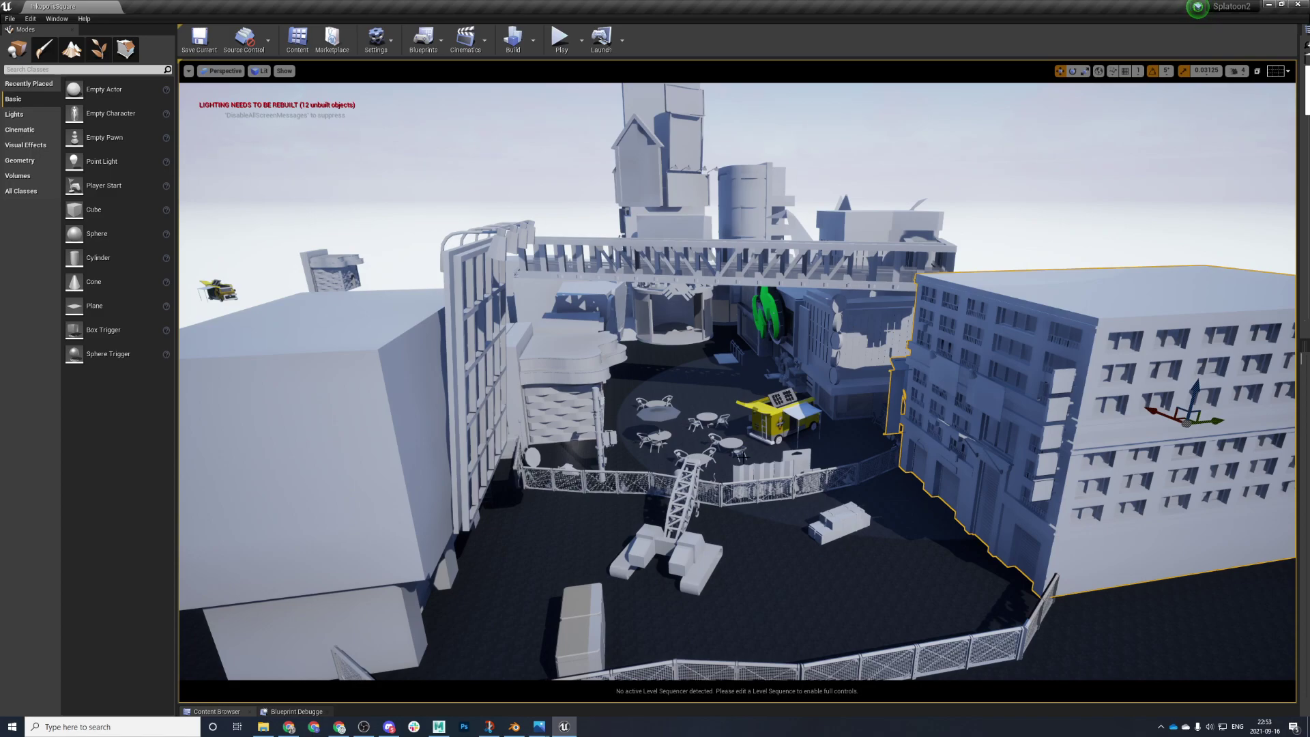
# - Switch back to Maya and examine the claw machine in the reference photo taken from above
pyautogui.click(439, 727)
pyautogui.keyDown('alt'); pyautogui.moveTo(519, 478); pyautogui.dragTo(489, 577); pyautogui.keyUp('alt')
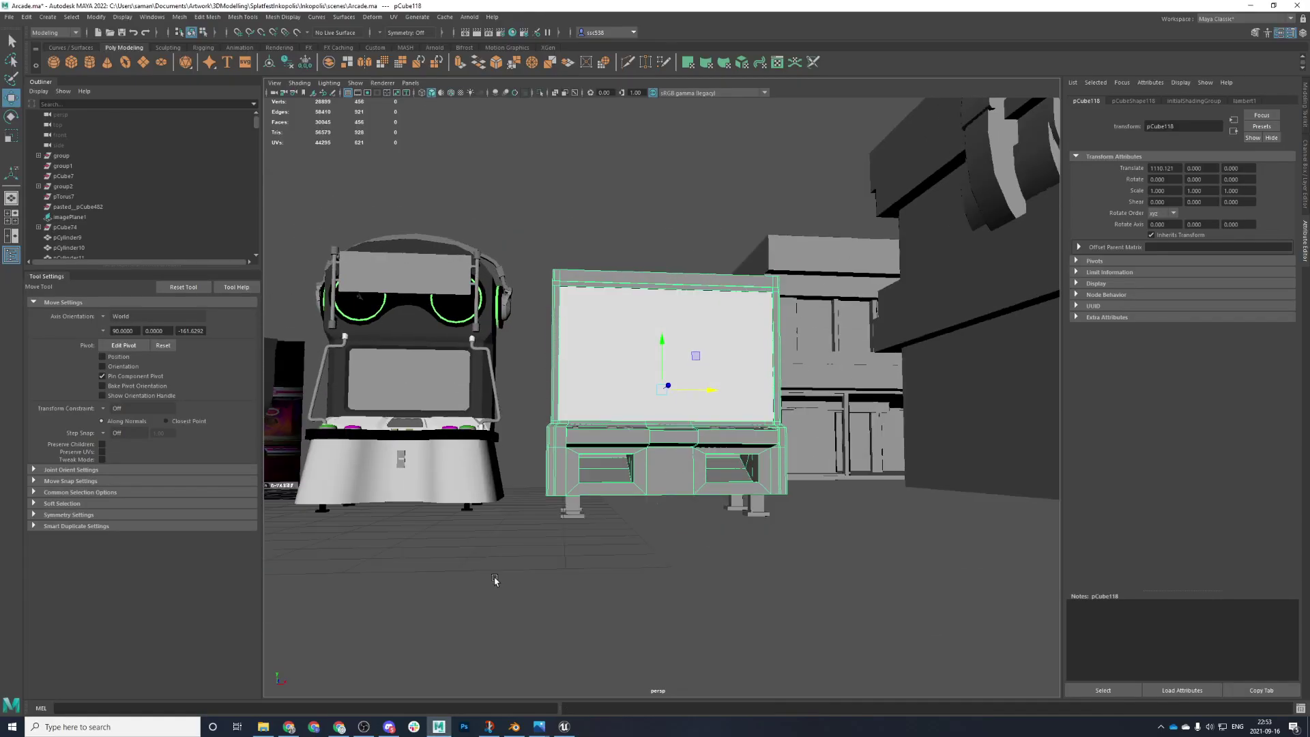
pyautogui.scroll(5, 579, 509)
pyautogui.scroll(-8, 617, 497)
pyautogui.moveTo(1309, 119); pyautogui.dragTo(640, 120)
pyautogui.press('Right')
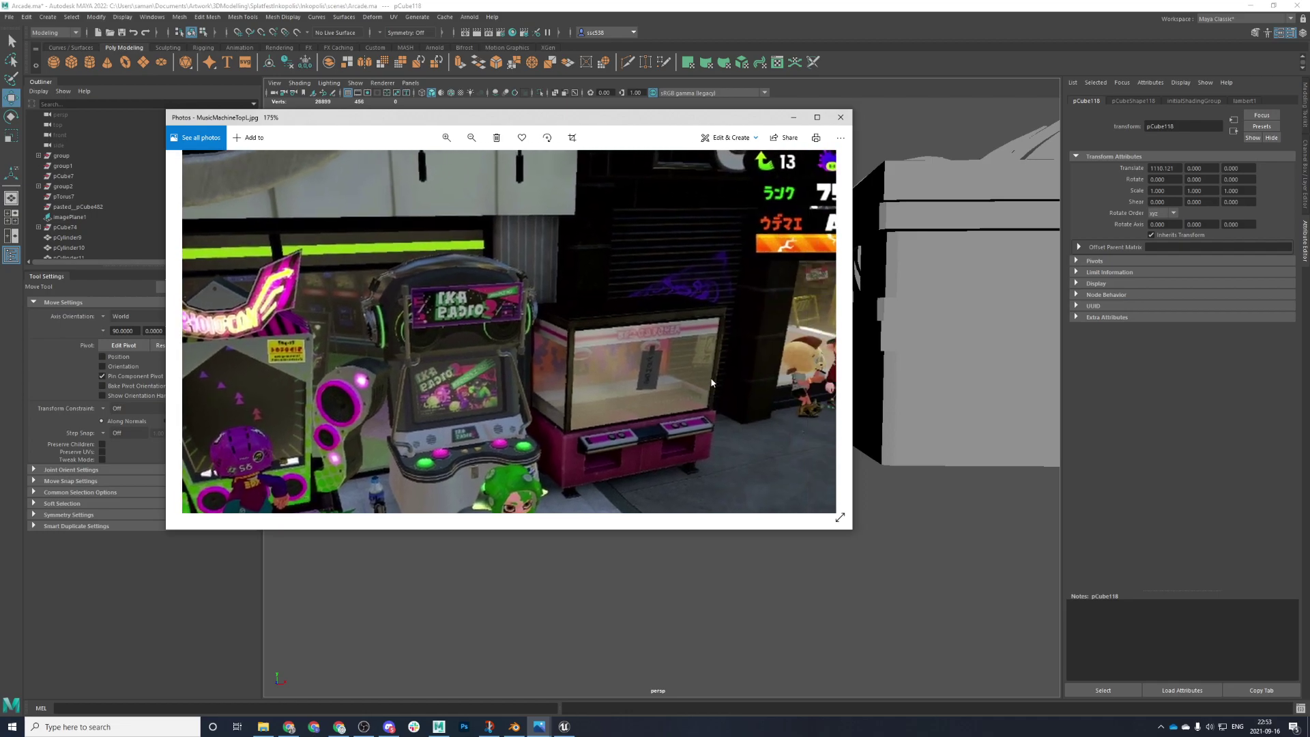
pyautogui.moveTo(711, 383); pyautogui.dragTo(633, 397)
pyautogui.moveTo(658, 121); pyautogui.dragTo(1309, 9)
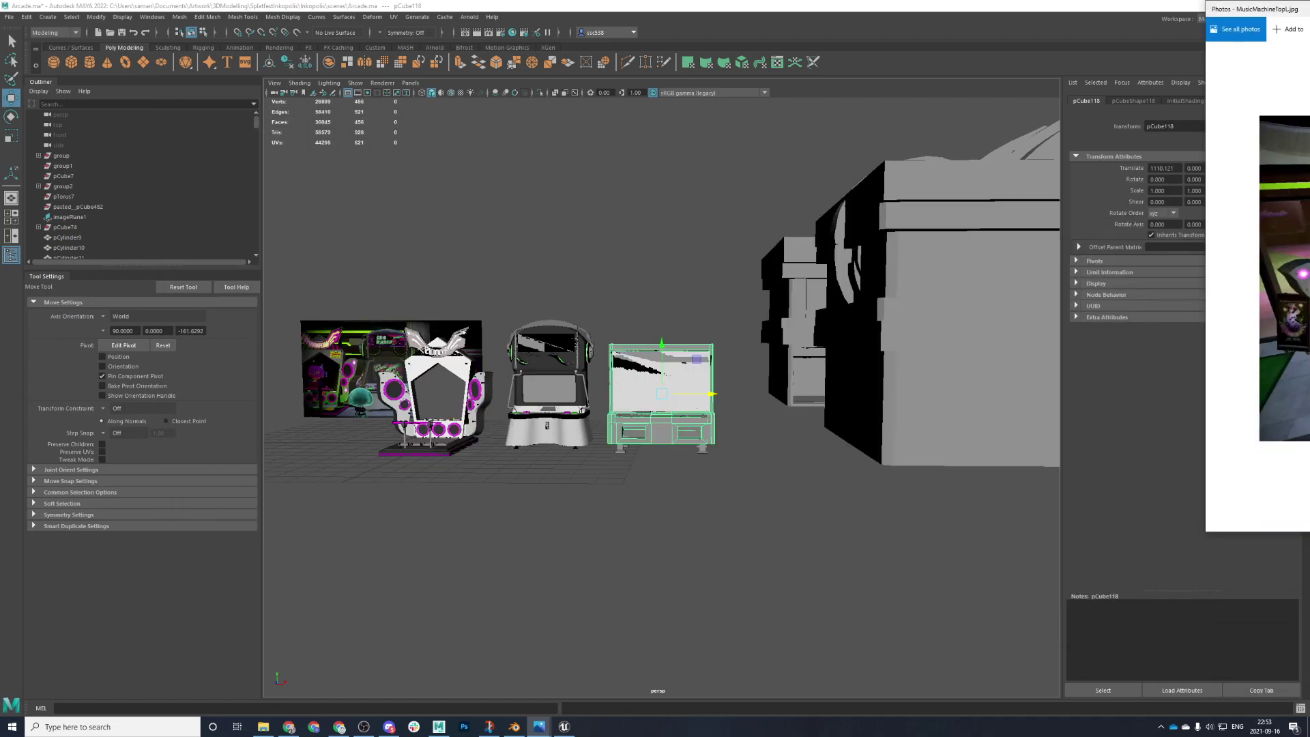
pyautogui.scroll(3, 1265, 279)
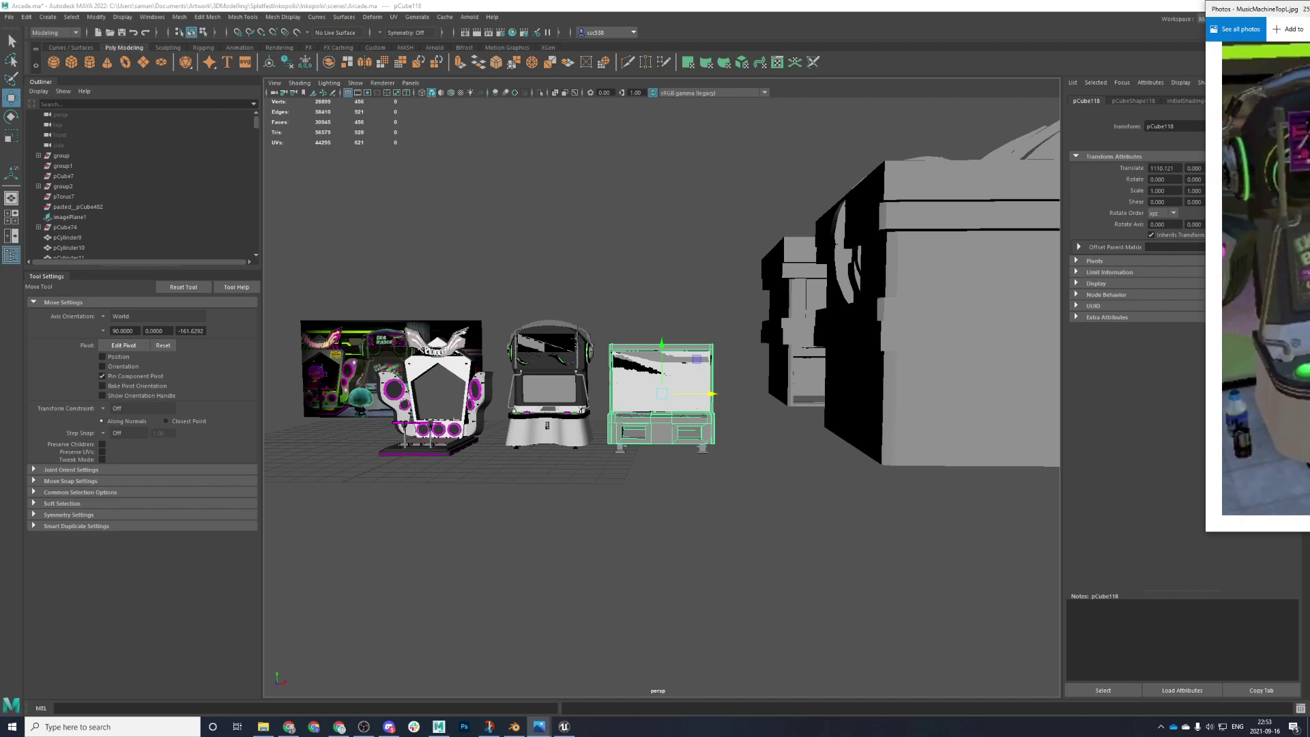
pyautogui.hotkey('alt', 'Tab')
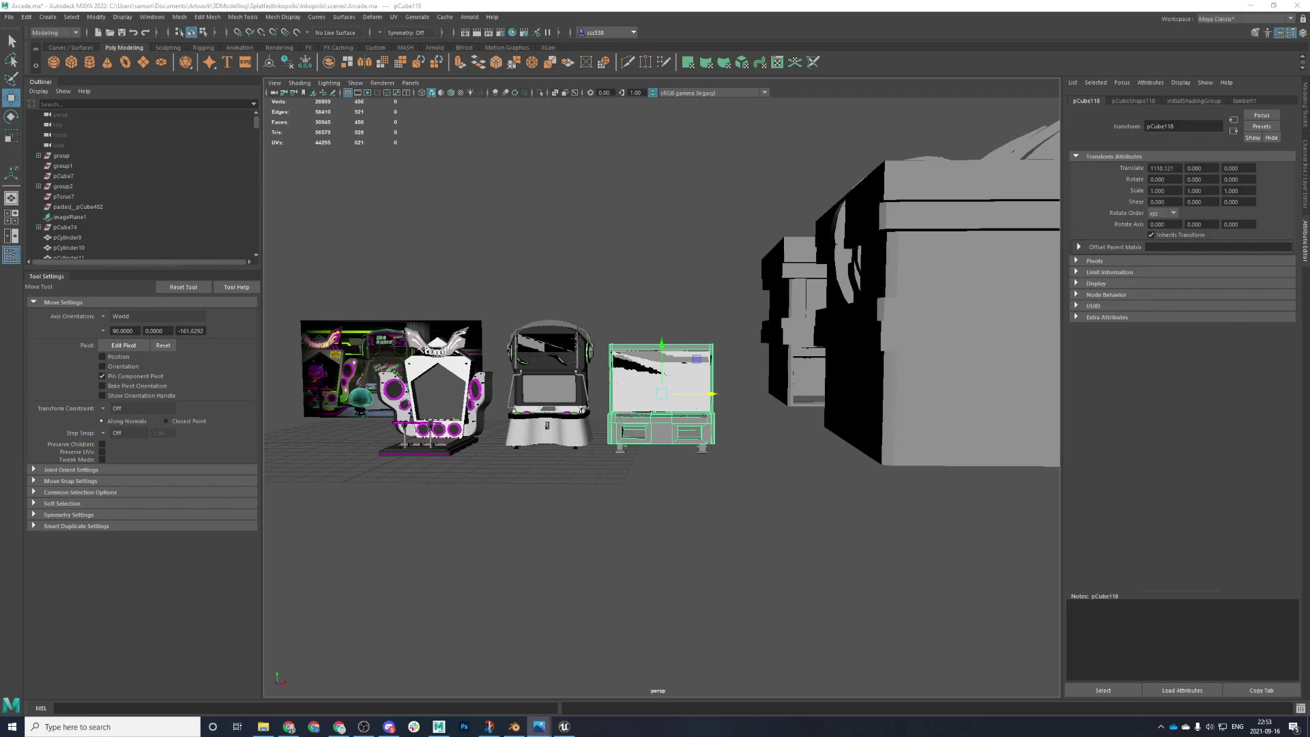
# - Frame the claw machine in the perspective view, clear the old selection and select its parts
pyautogui.press('f')
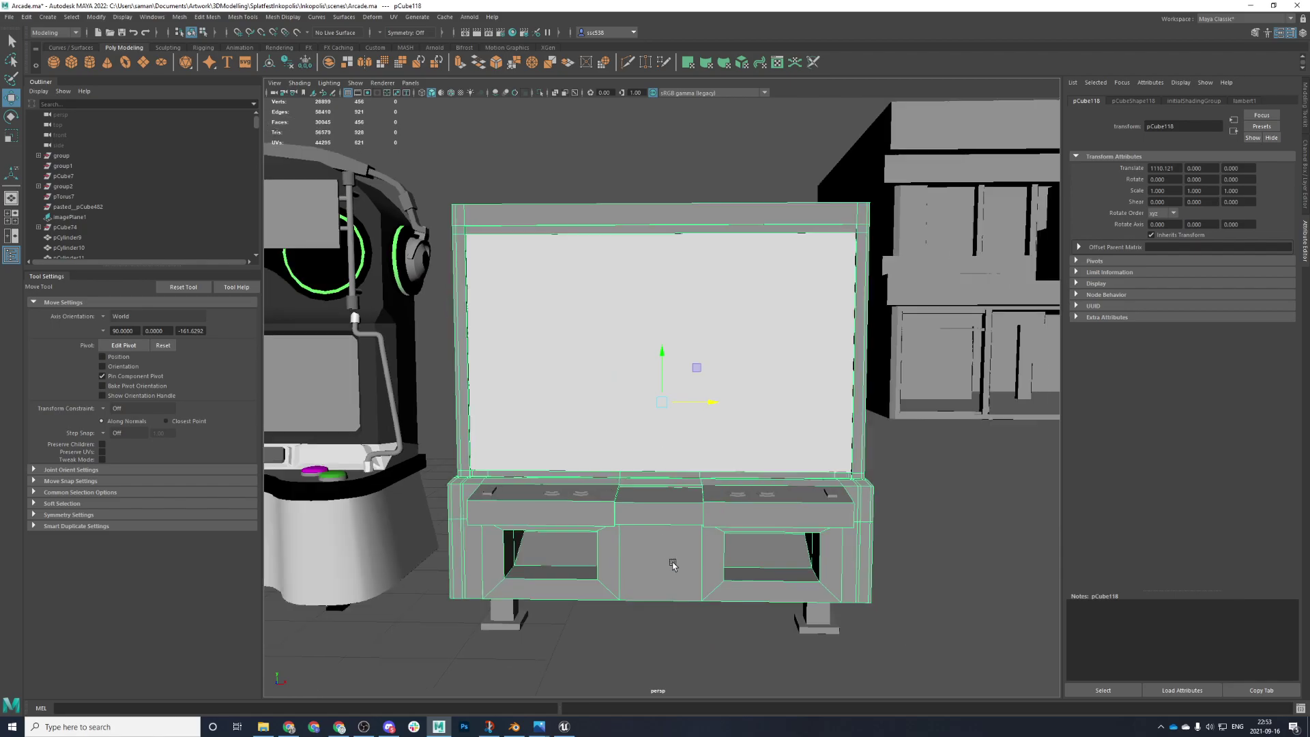
pyautogui.scroll(2, 669, 560)
pyautogui.keyDown('alt'); pyautogui.moveTo(703, 560); pyautogui.dragTo(687, 334, button='middle'); pyautogui.keyUp('alt')
pyautogui.keyDown('alt'); pyautogui.moveTo(625, 464); pyautogui.dragTo(646, 468); pyautogui.keyUp('alt')
pyautogui.moveTo(687, 415); pyautogui.dragTo(514, 576, button='right')
pyautogui.click(572, 608)
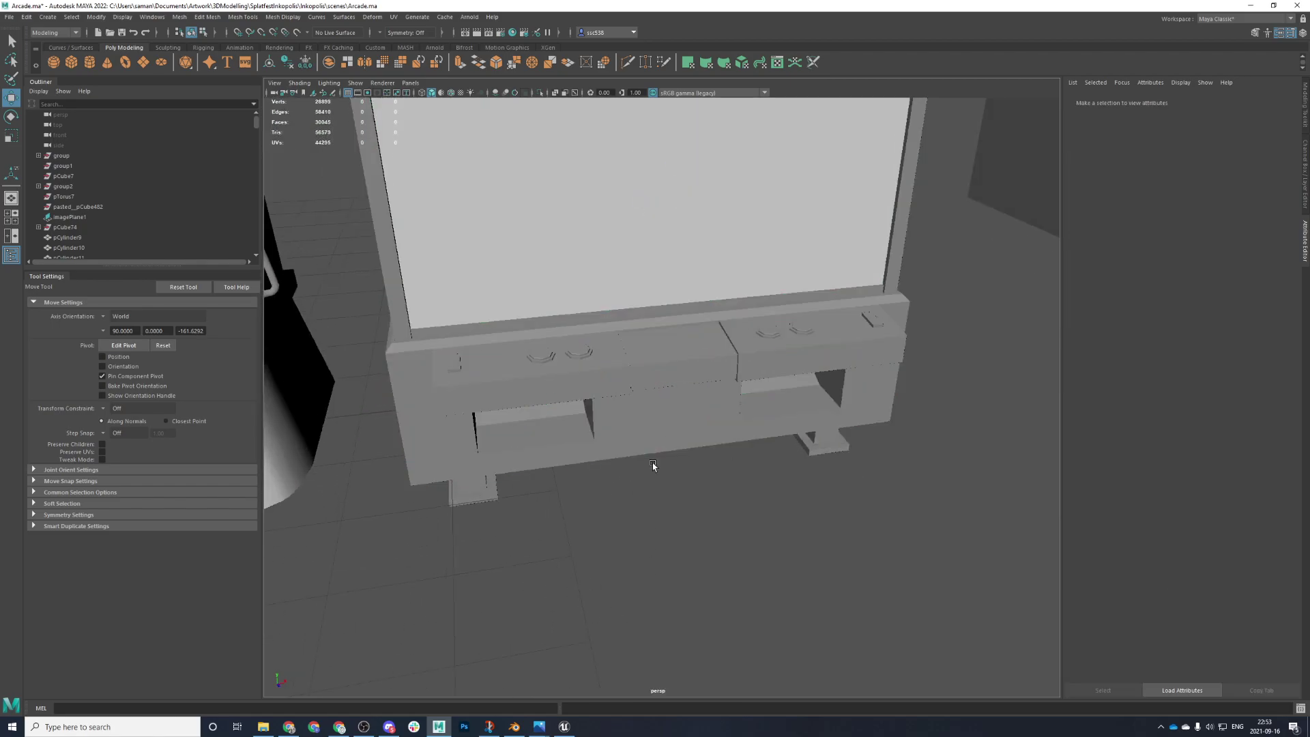
pyautogui.click(656, 411)
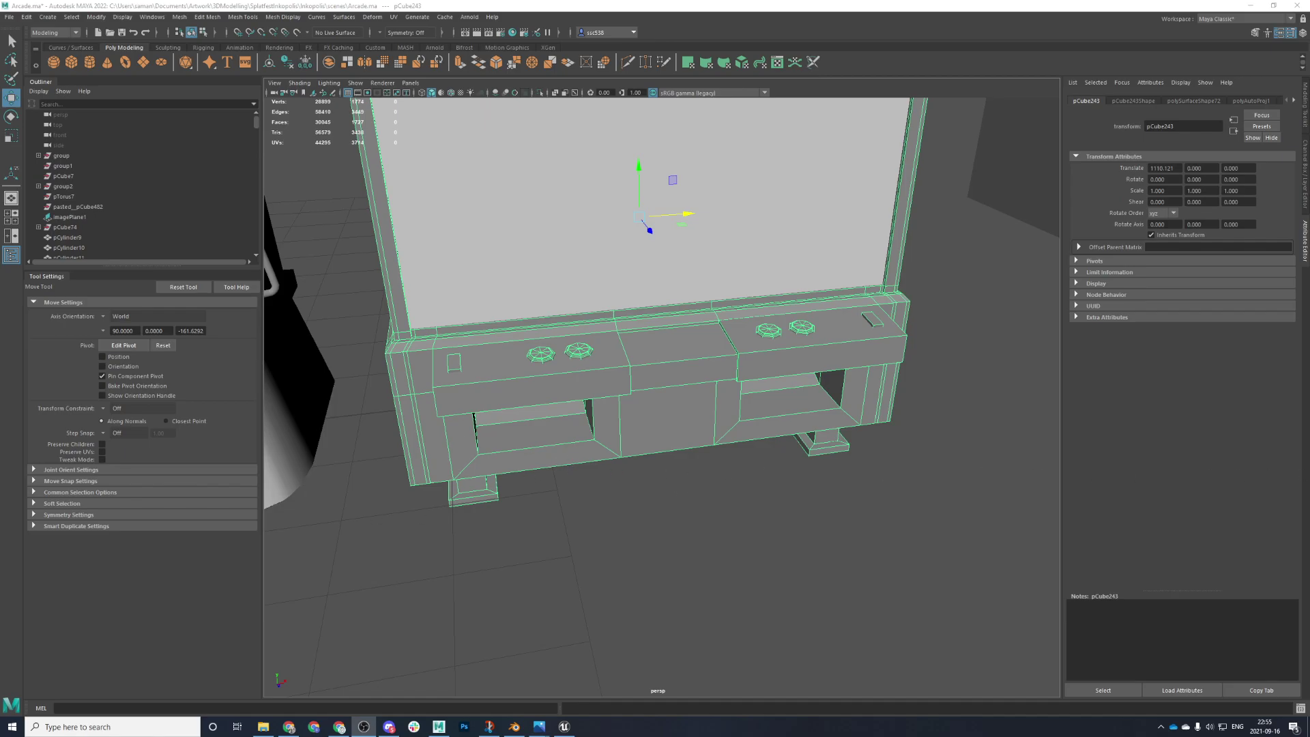
# - Examine the front reference photo of the arcade machines and close it
pyautogui.hotkey('alt', 'Tab')
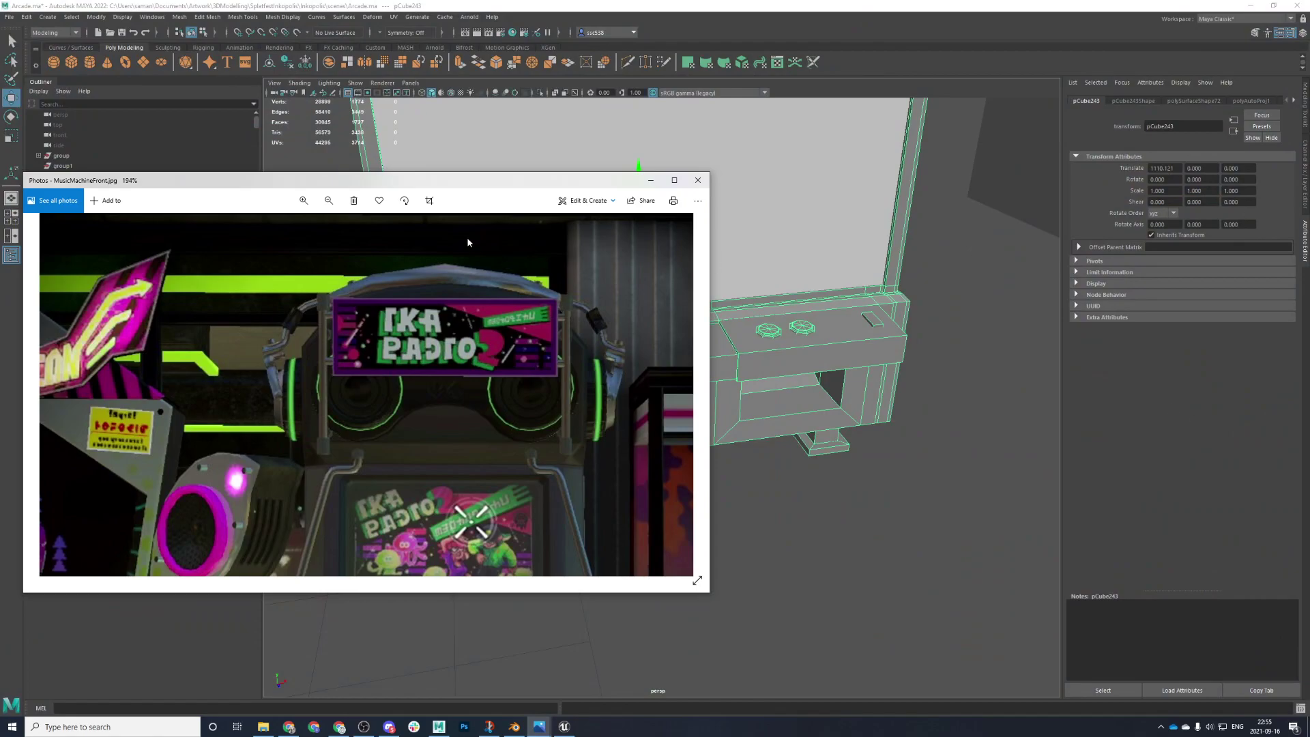
pyautogui.scroll(-4, 438, 321)
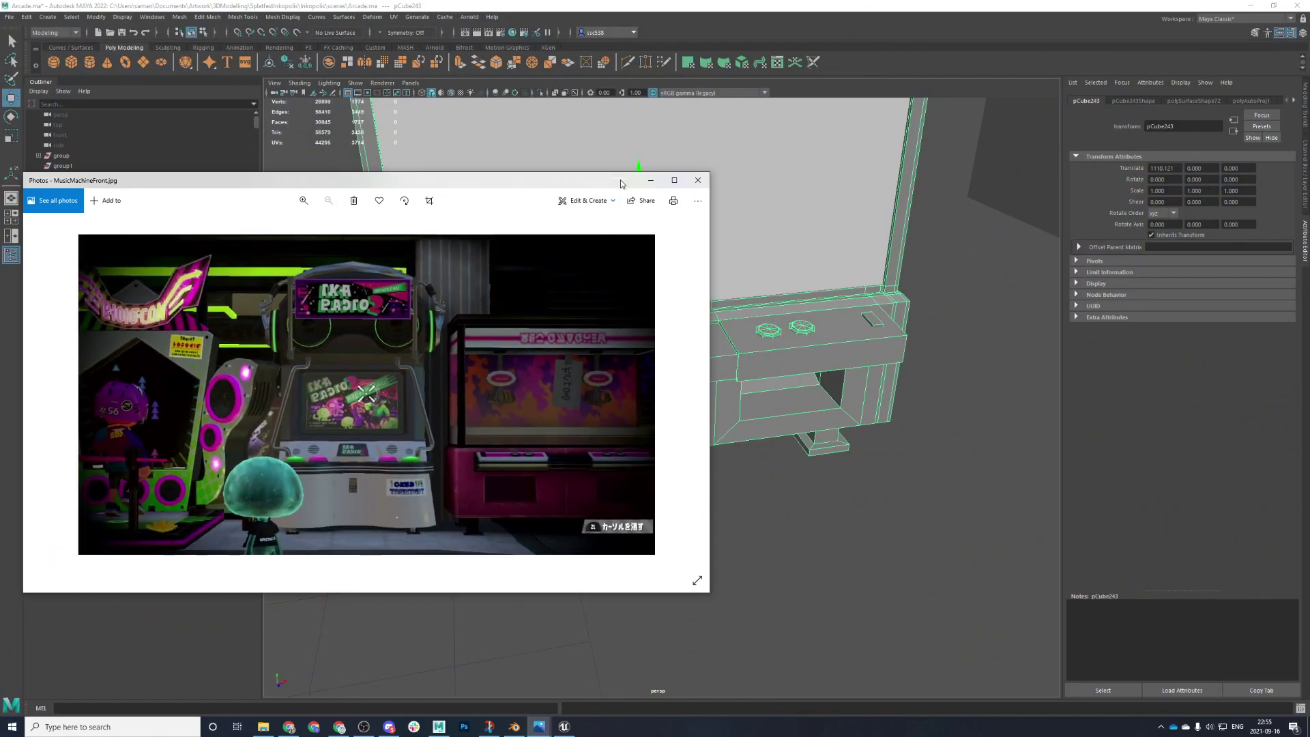
pyautogui.click(697, 180)
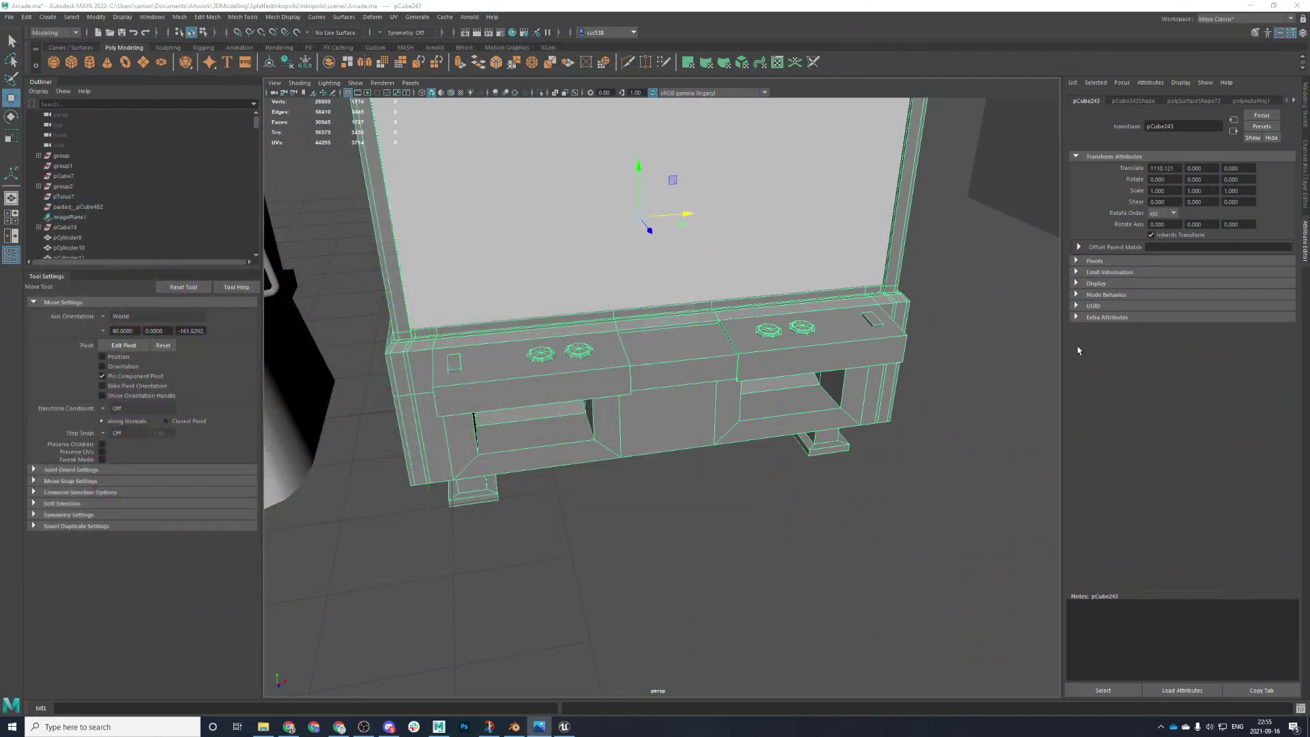
# - Try to isolate the faces of the claw machine's lower section on the combined mesh in the front view
pyautogui.scroll(-3, 514, 482)
pyautogui.keyDown('alt'); pyautogui.moveTo(514, 482); pyautogui.dragTo(526, 468); pyautogui.keyUp('alt')
pyautogui.scroll(-3, 538, 477)
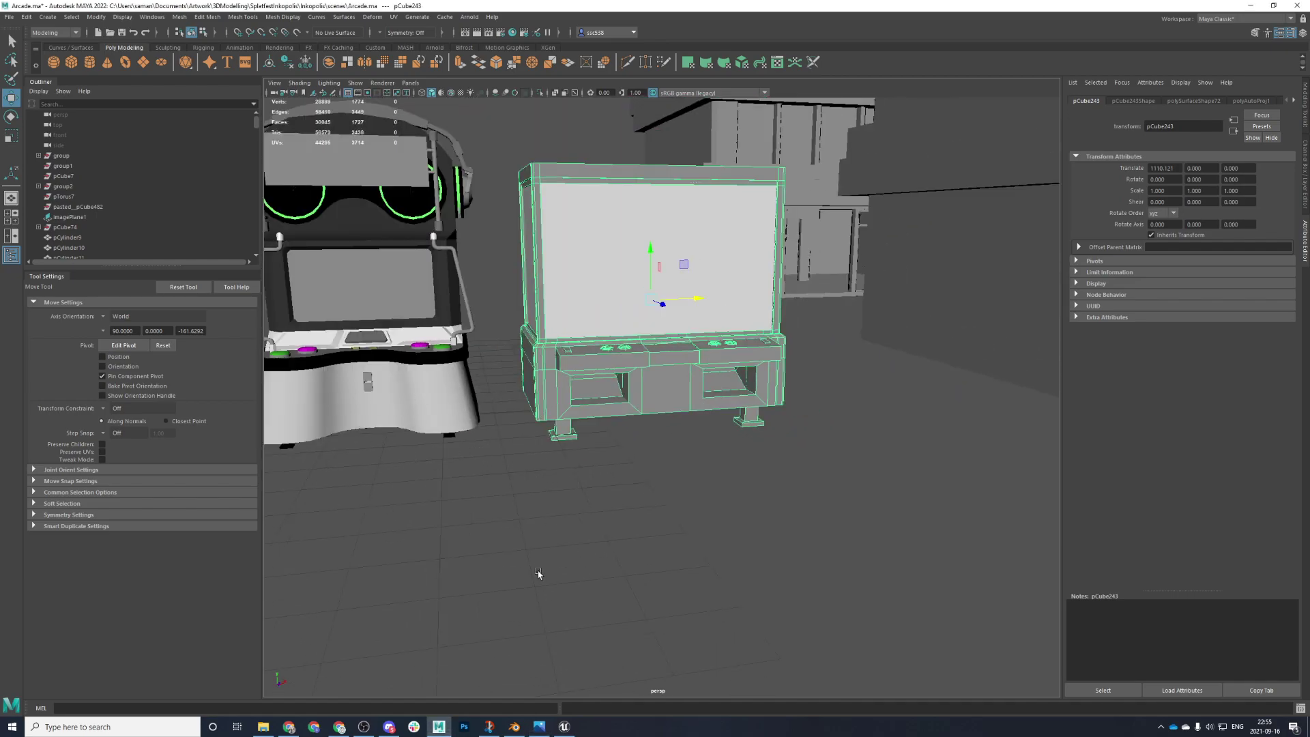
pyautogui.press('space')
pyautogui.press('space')
pyautogui.press('f')
pyautogui.keyDown('alt'); pyautogui.moveTo(609, 493); pyautogui.dragTo(407, 457, button='right'); pyautogui.keyUp('alt')
pyautogui.moveTo(403, 382); pyautogui.dragTo(403, 412, button='right')
pyautogui.moveTo(453, 433); pyautogui.dragTo(1006, 674)
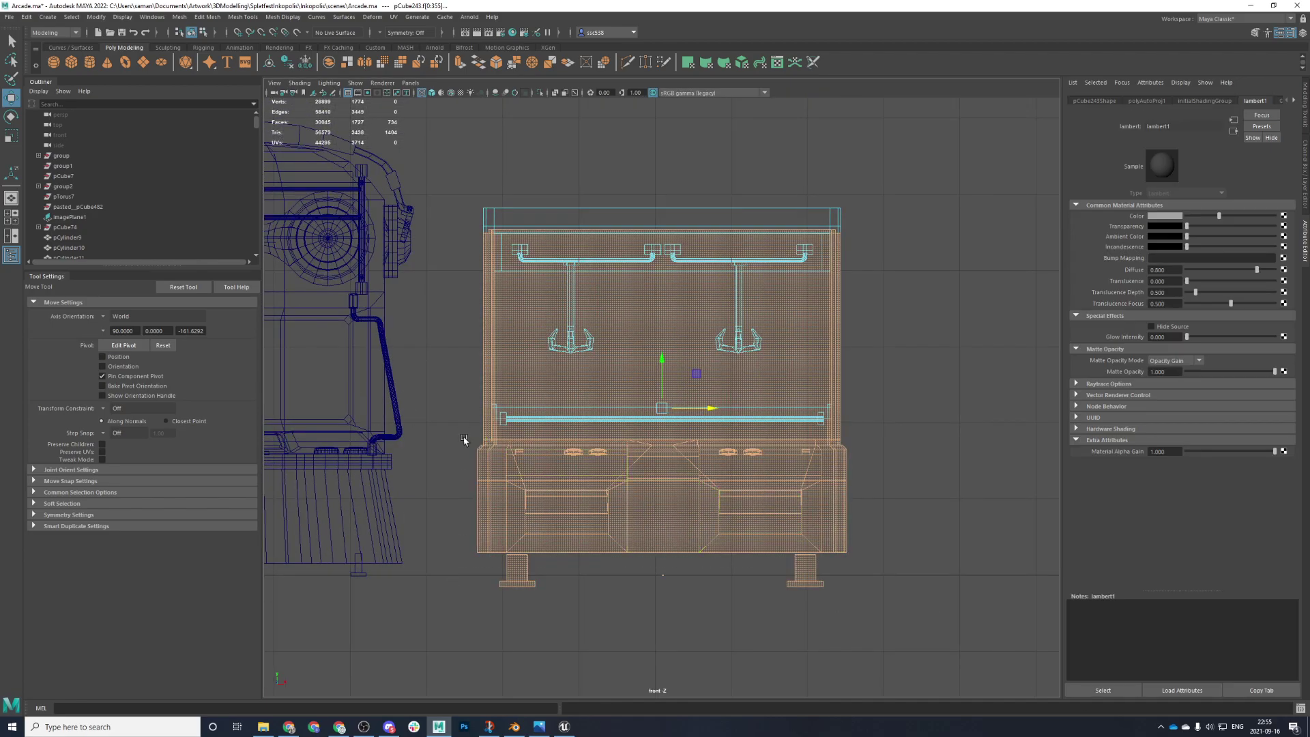
pyautogui.moveTo(472, 442); pyautogui.dragTo(903, 556)
pyautogui.scroll(2, 515, 529)
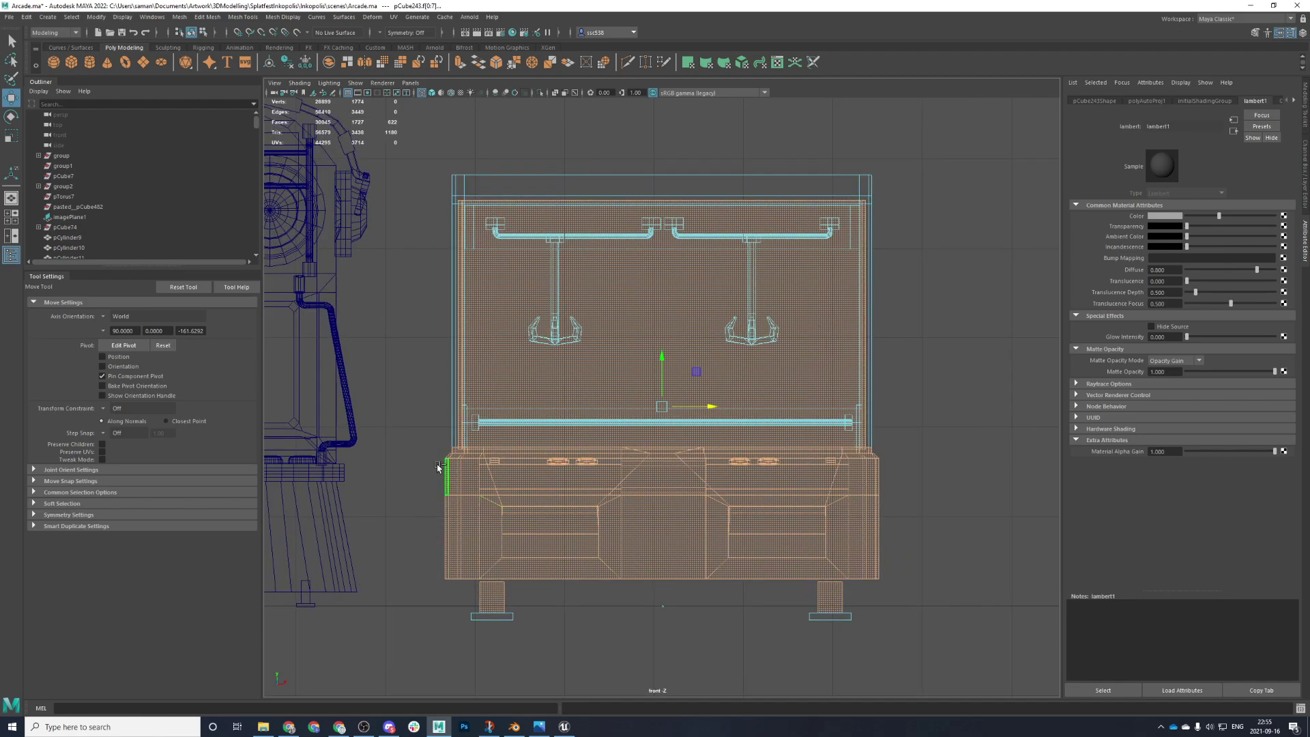
pyautogui.moveTo(925, 646); pyautogui.dragTo(758, 601)
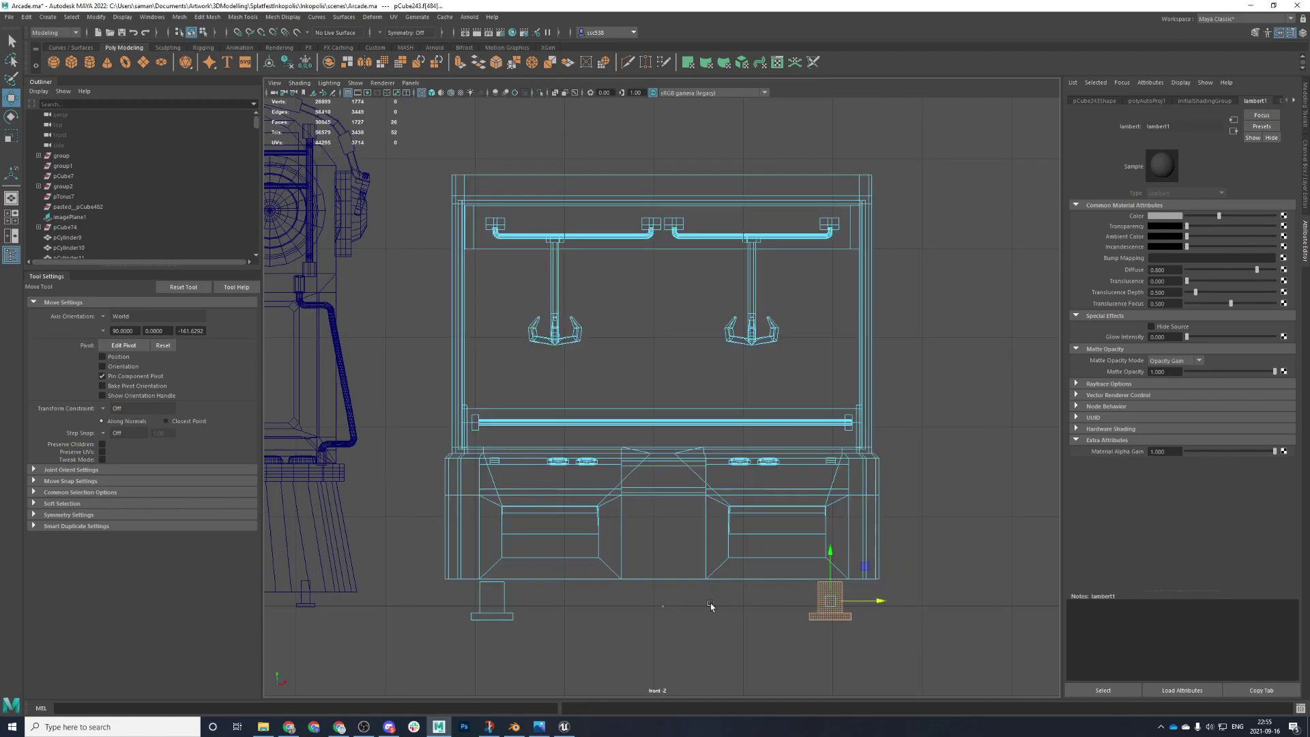
# - Return to object mode and delete the combined claw machine mesh that overlaps the separate parts
pyautogui.moveTo(661, 604); pyautogui.dragTo(697, 437, button='right')
pyautogui.click(665, 601)
pyautogui.click(663, 605)
pyautogui.press('f')
pyautogui.scroll(-8, 706, 583)
pyautogui.press('Delete')
pyautogui.moveTo(647, 356); pyautogui.dragTo(752, 530)
pyautogui.press('Delete')
pyautogui.scroll(-12, 157, 163)
pyautogui.scroll(-12, 644, 450)
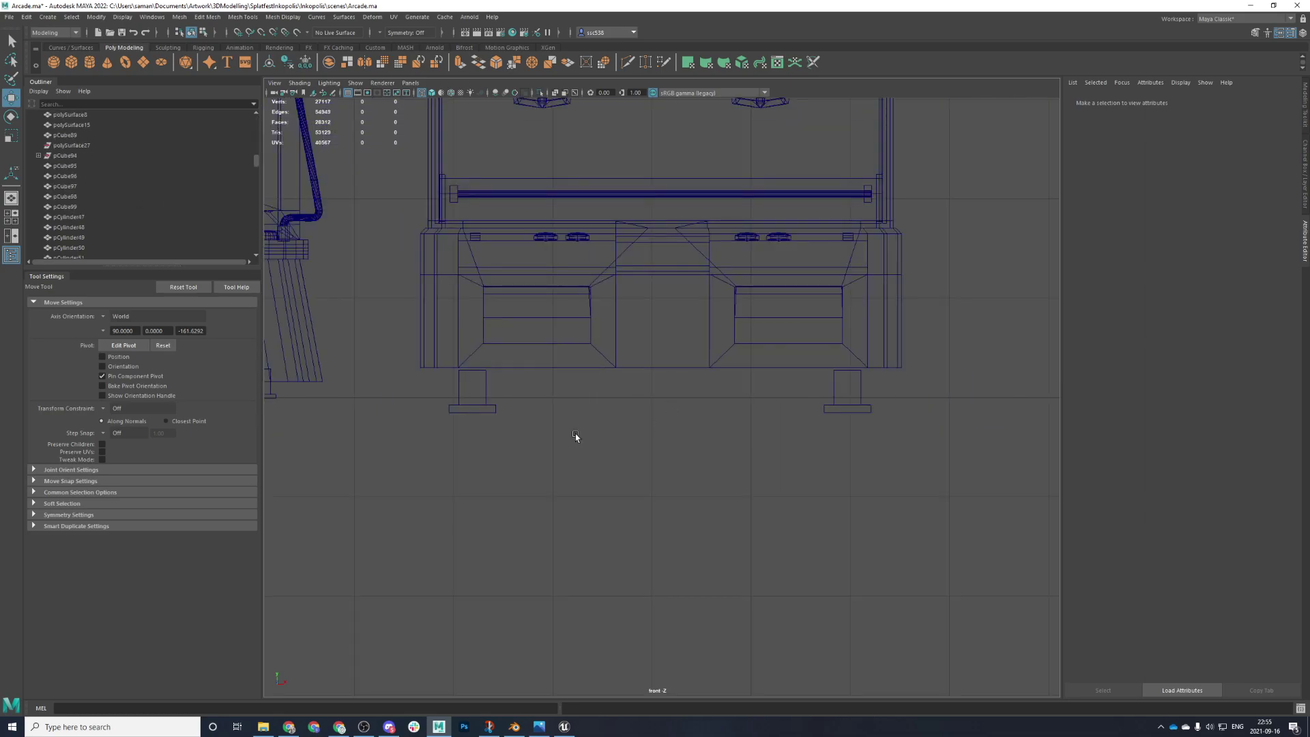
# - Raise the claw machine's feet slightly to meet the underside of the cabinet and save the scene
pyautogui.click(455, 409)
pyautogui.moveTo(475, 361); pyautogui.dragTo(475, 358)
pyautogui.hotkey('ctrl', 's')
pyautogui.click(632, 373)
pyautogui.keyDown('alt'); pyautogui.moveTo(550, 352); pyautogui.dragTo(547, 403, button='middle'); pyautogui.keyUp('alt')
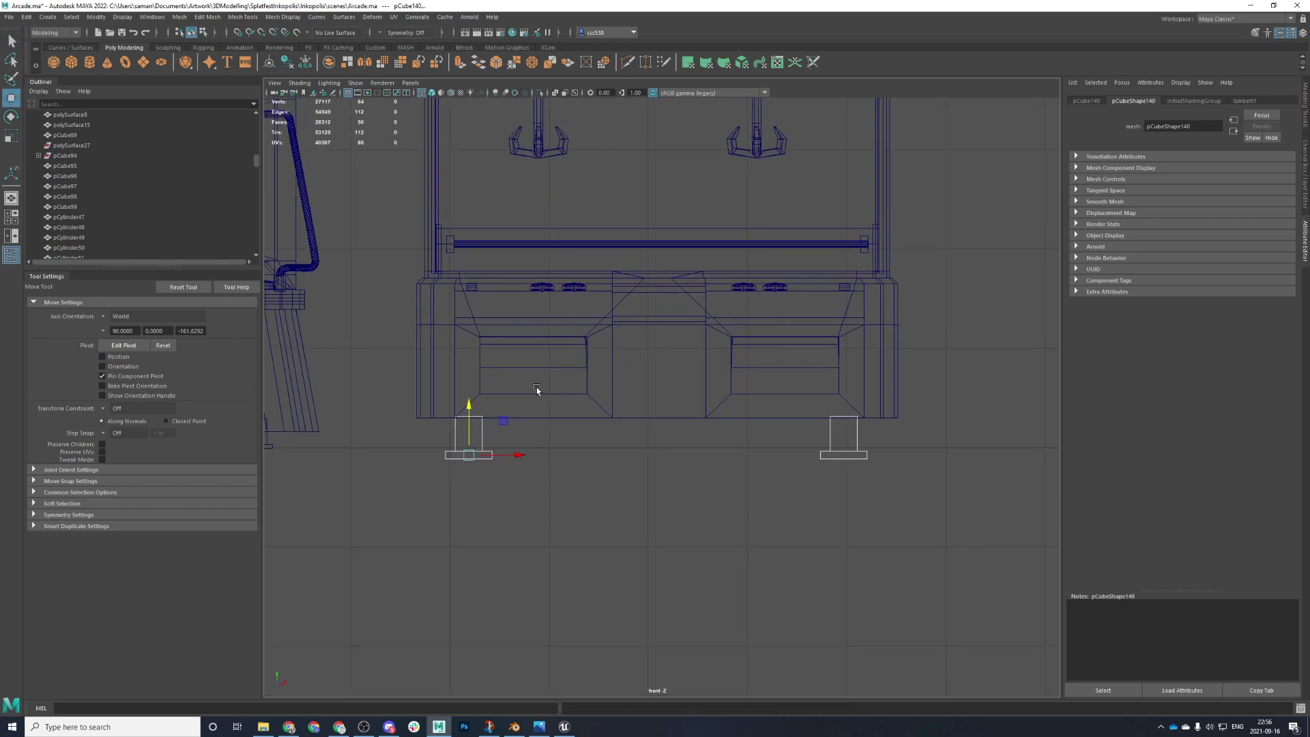
# - Put the claw machine's cabinet in face mode and select the faces of its lower section in the front view
pyautogui.click(440, 315)
pyautogui.click(417, 319)
pyautogui.moveTo(417, 320); pyautogui.dragTo(418, 350, button='right')
pyautogui.moveTo(372, 278); pyautogui.dragTo(1082, 426)
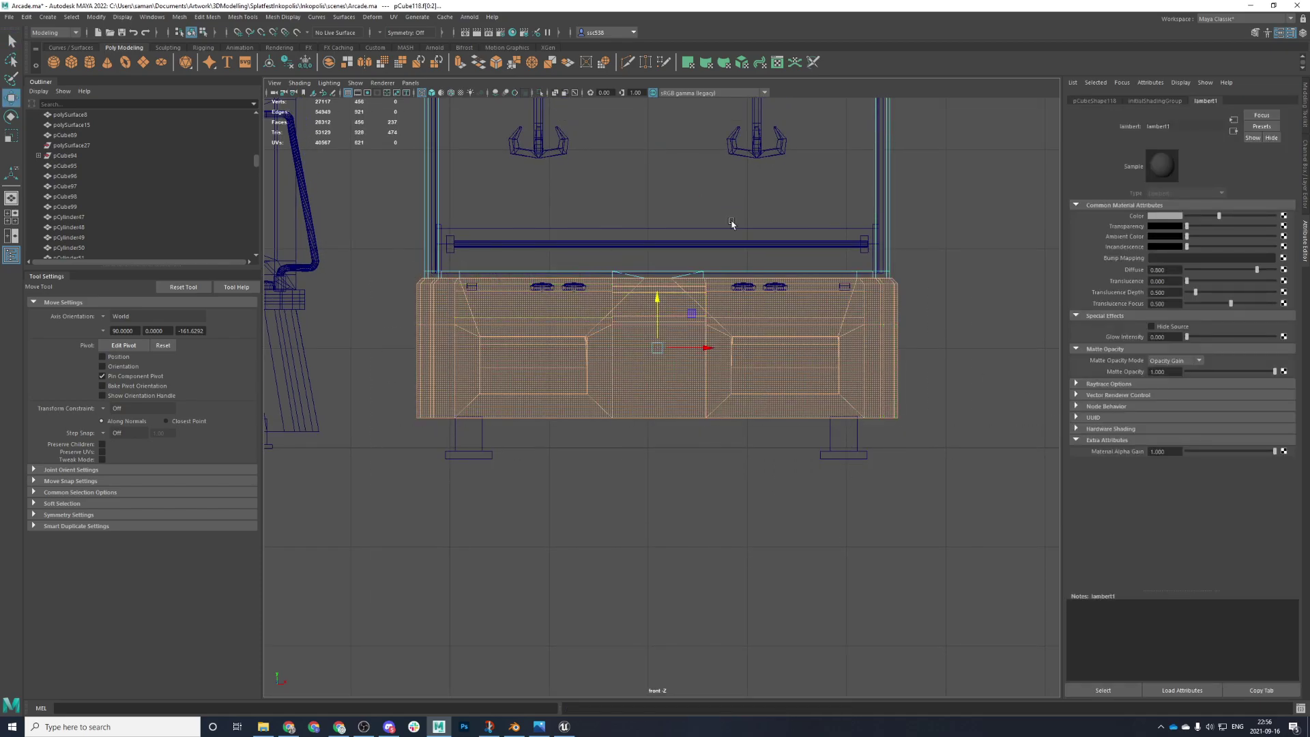
pyautogui.press('space')
pyautogui.press('space')
pyautogui.press('f')
pyautogui.keyDown('alt'); pyautogui.moveTo(798, 429); pyautogui.dragTo(795, 448); pyautogui.keyUp('alt')
pyautogui.scroll(5, 716, 491)
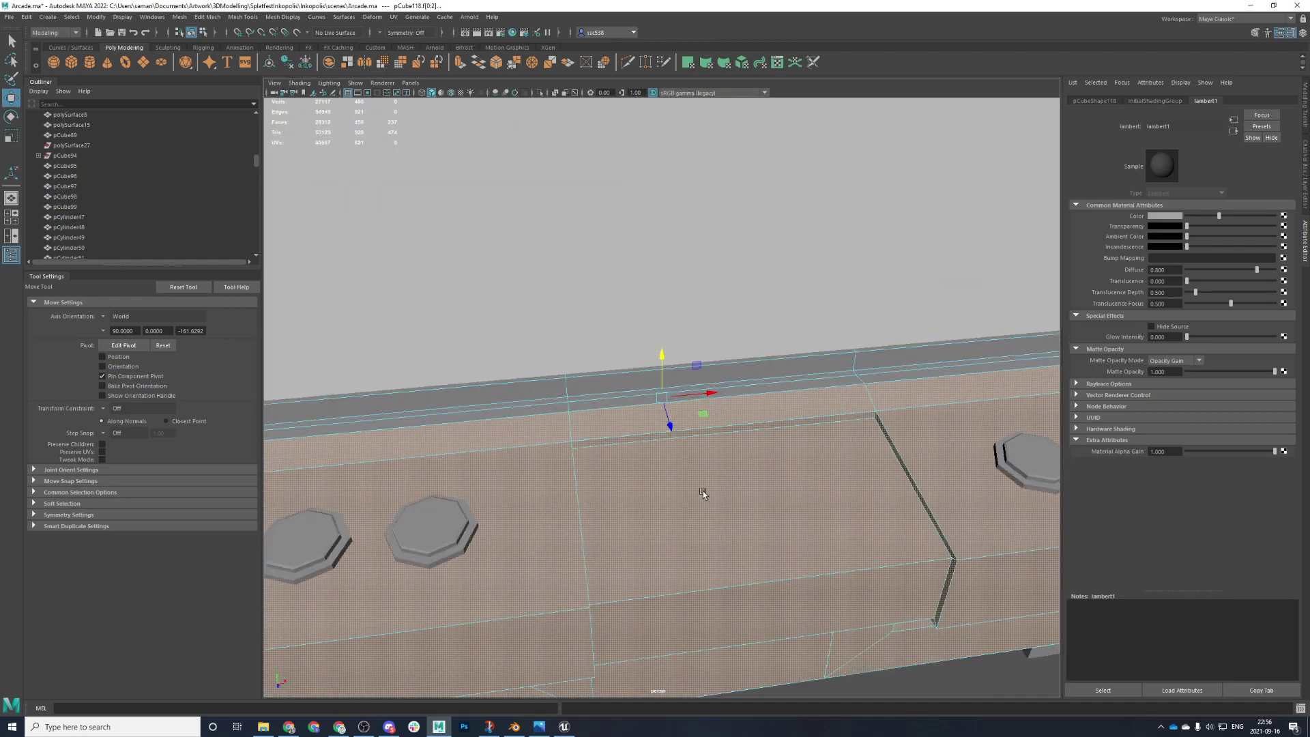
# - Reselect the lower section's faces with its narrow upper ledge included and the display case faces left out
pyautogui.press('space')
pyautogui.press('space')
pyautogui.moveTo(391, 260); pyautogui.dragTo(949, 438)
pyautogui.moveTo(398, 226); pyautogui.dragTo(950, 264)
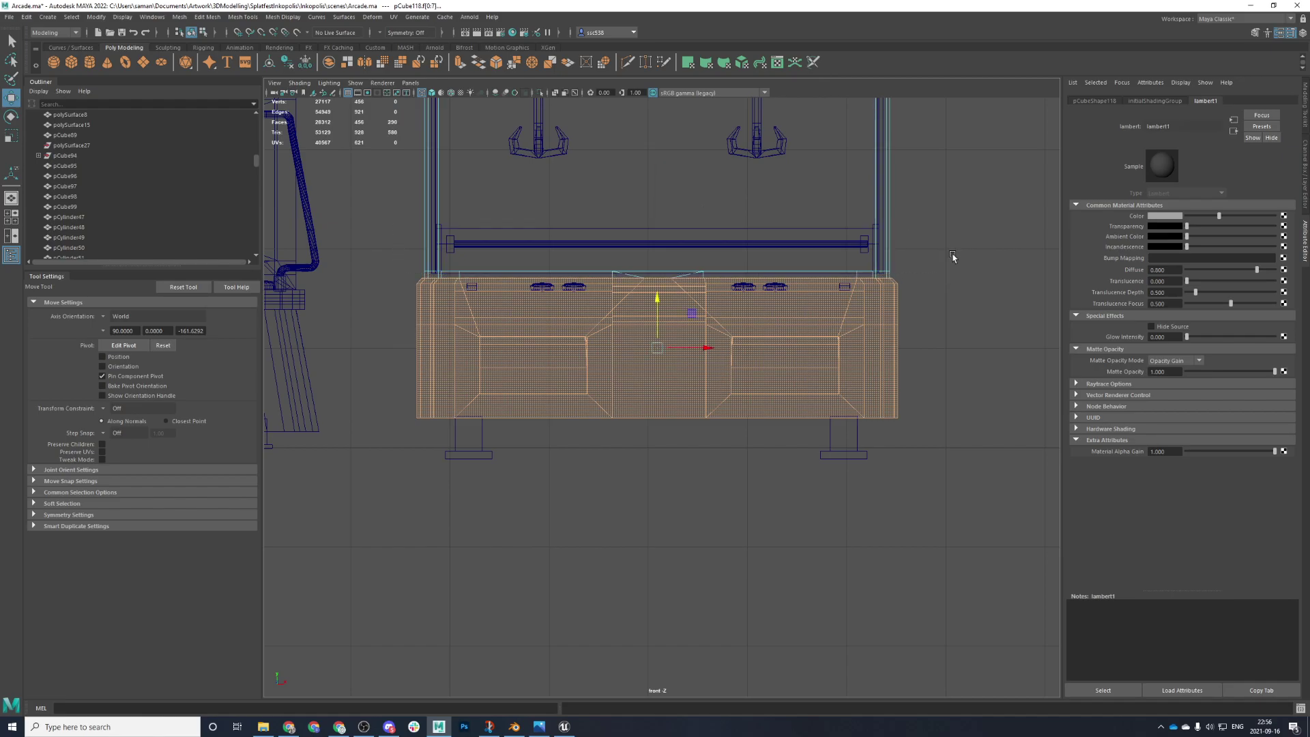
pyautogui.press('space')
pyautogui.press('space')
pyautogui.scroll(-8, 915, 312)
# - Assign a new Lambert material to the selected lower cabinet faces and name it m_metalDullPink
pyautogui.moveTo(892, 413); pyautogui.dragTo(889, 675, button='right')
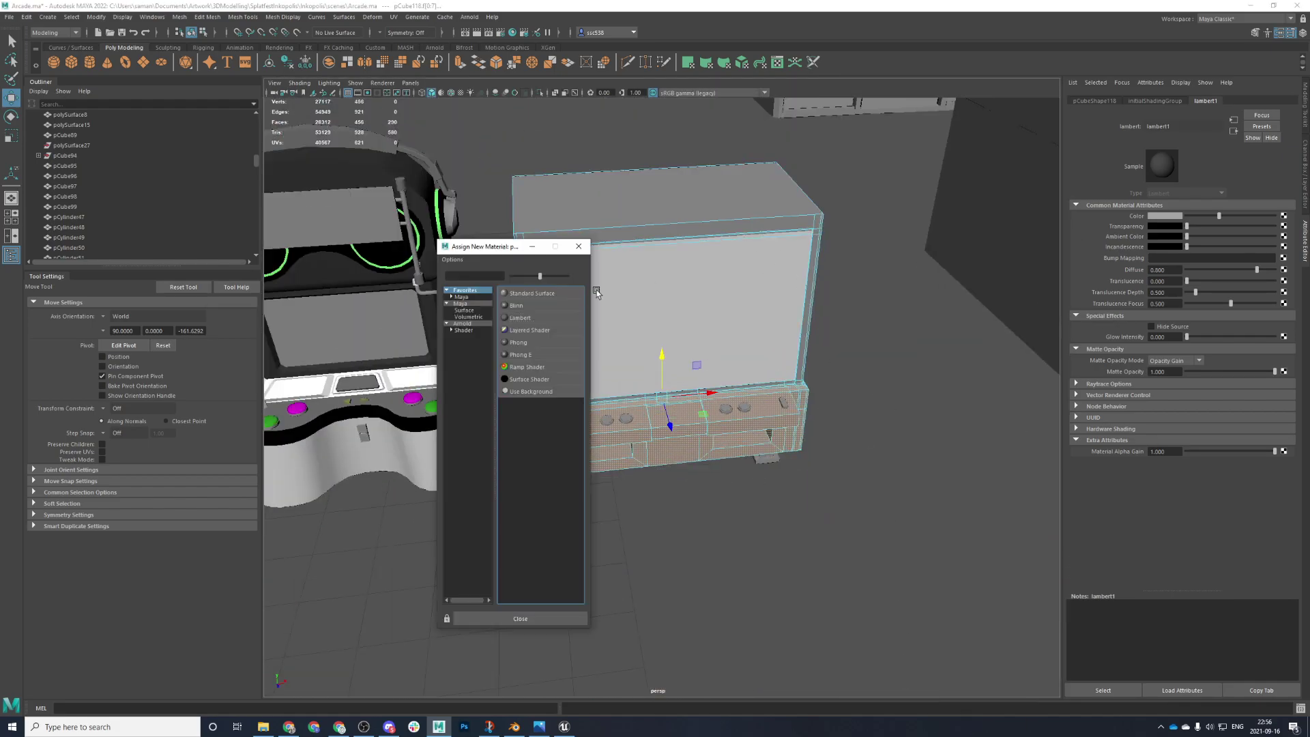
pyautogui.click(527, 320)
pyautogui.moveTo(1022, 245); pyautogui.dragTo(1163, 177, button='right')
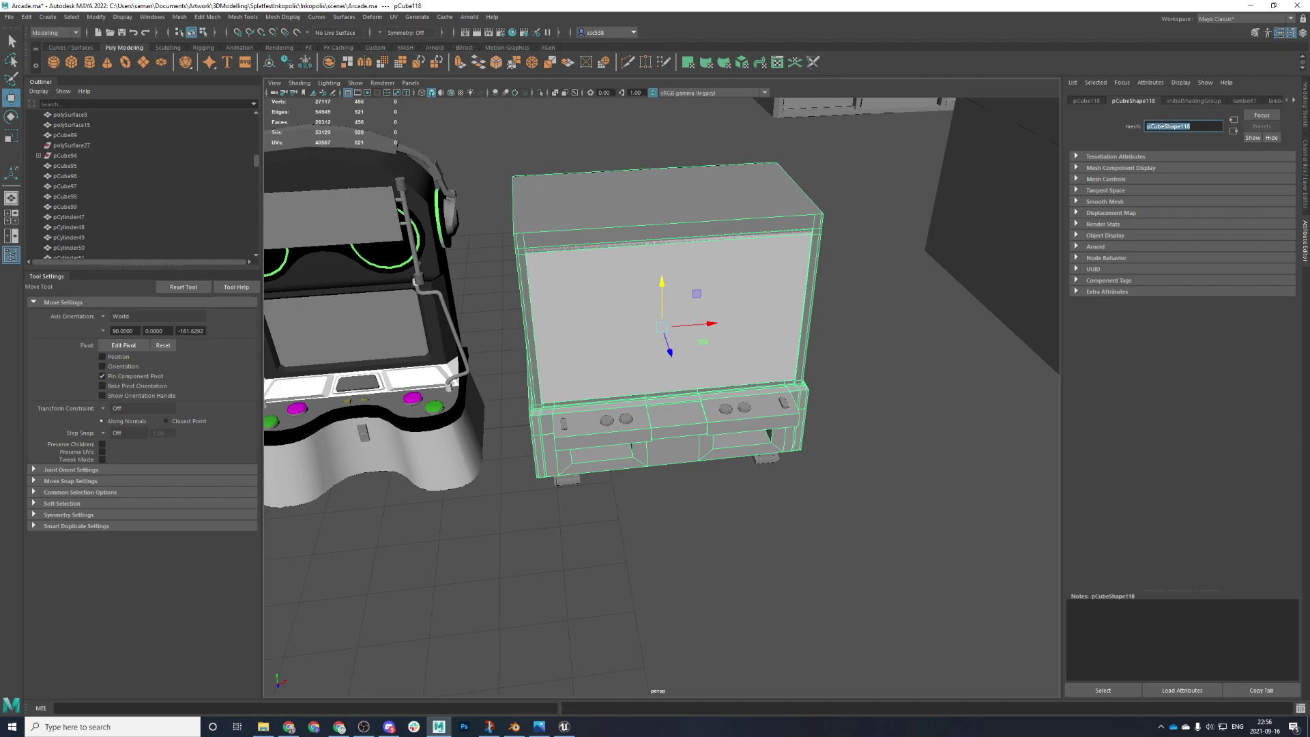
pyautogui.click(1294, 101)
pyautogui.click(1255, 101)
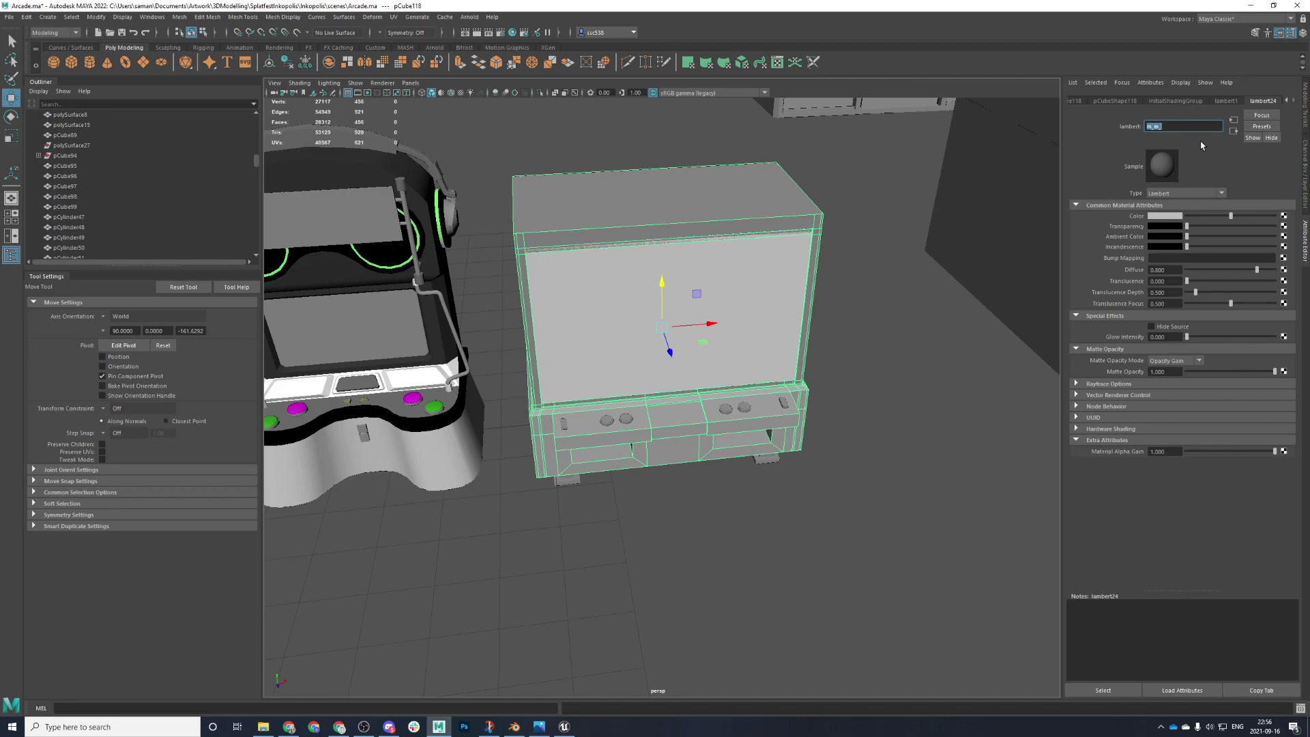
pyautogui.write('Pink')
pyautogui.press('Return')
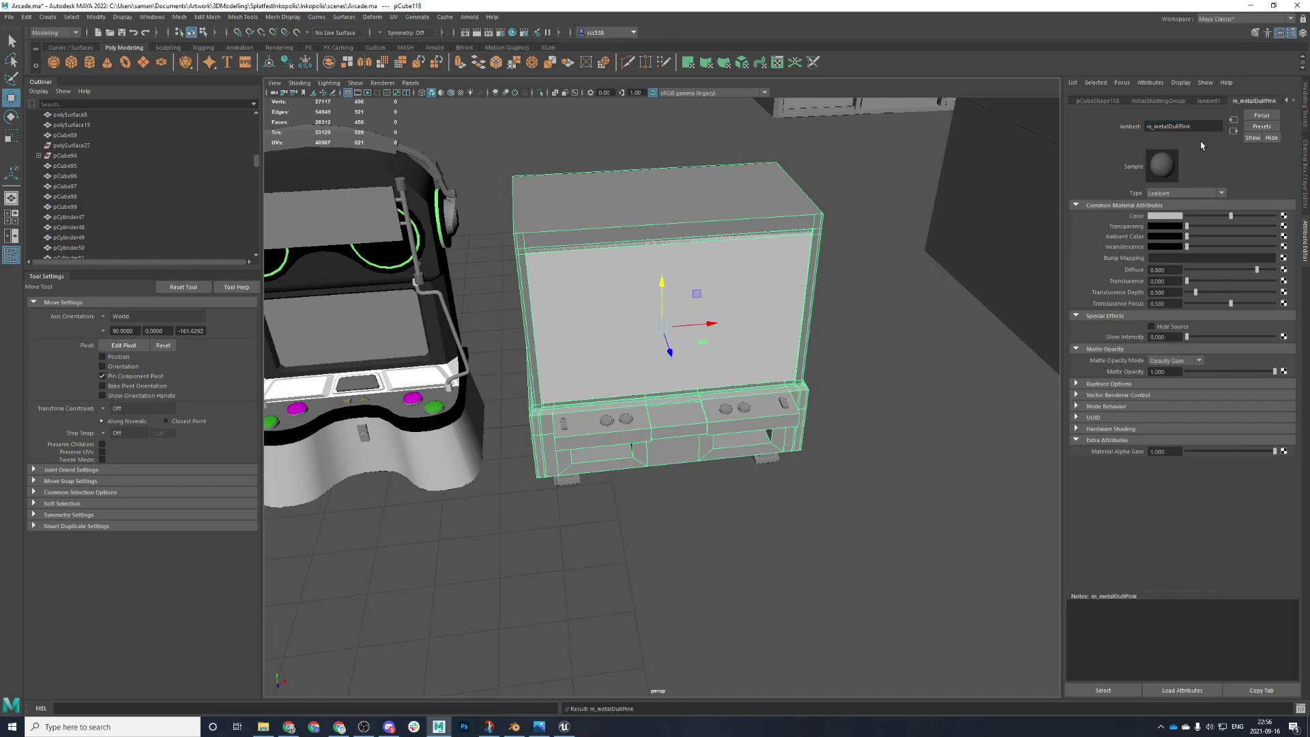
# - Set the m_metalDullPink material's color to a darker, muted dusky pink
pyautogui.click(1173, 217)
pyautogui.click(1194, 243)
pyautogui.click(1158, 257)
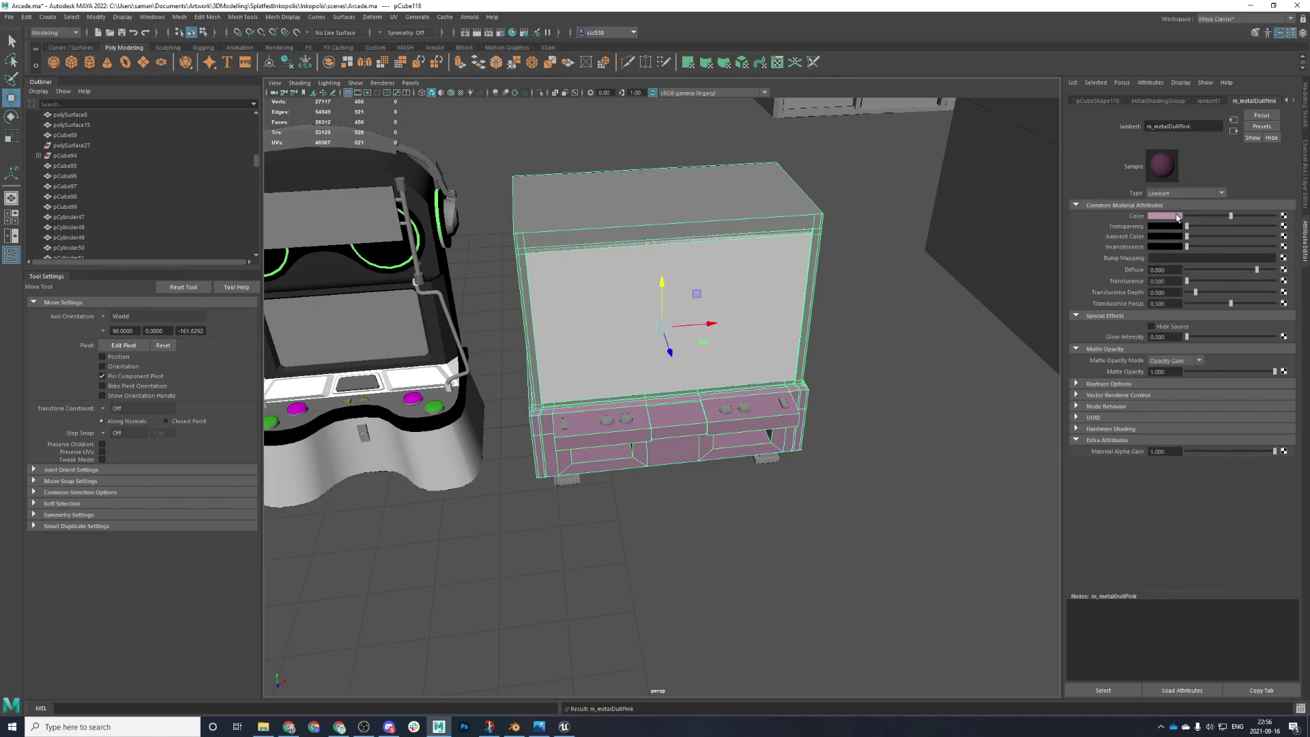
pyautogui.click(1175, 217)
pyautogui.moveTo(1193, 275)
pyautogui.mouseDown()
pyautogui.moveTo(1176, 275)
pyautogui.moveTo(1193, 295)
pyautogui.mouseUp()
pyautogui.click(1191, 265)
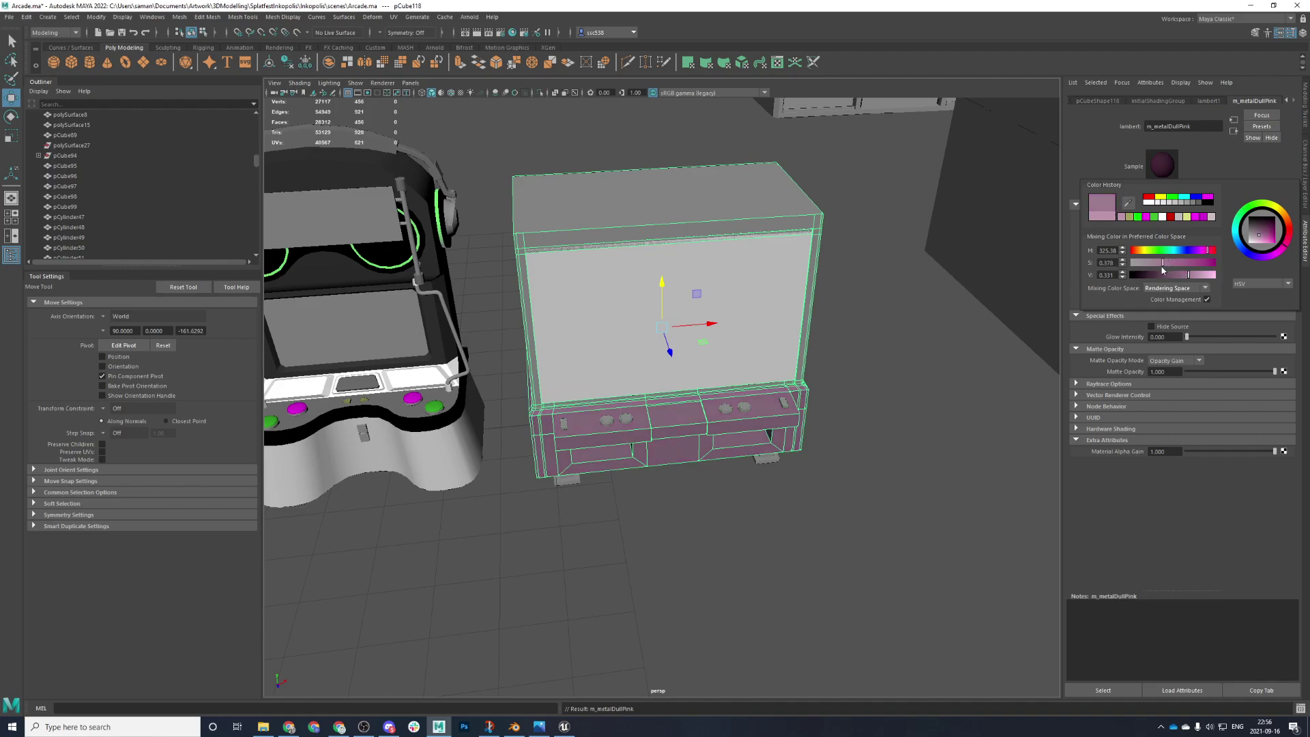
pyautogui.click(929, 464)
# - Select the faces of the protruding control panel on the claw machine and assign the existing m_metalBlack material
pyautogui.keyDown('alt'); pyautogui.moveTo(930, 463); pyautogui.dragTo(650, 452); pyautogui.keyUp('alt')
pyautogui.click(544, 368)
pyautogui.press('space')
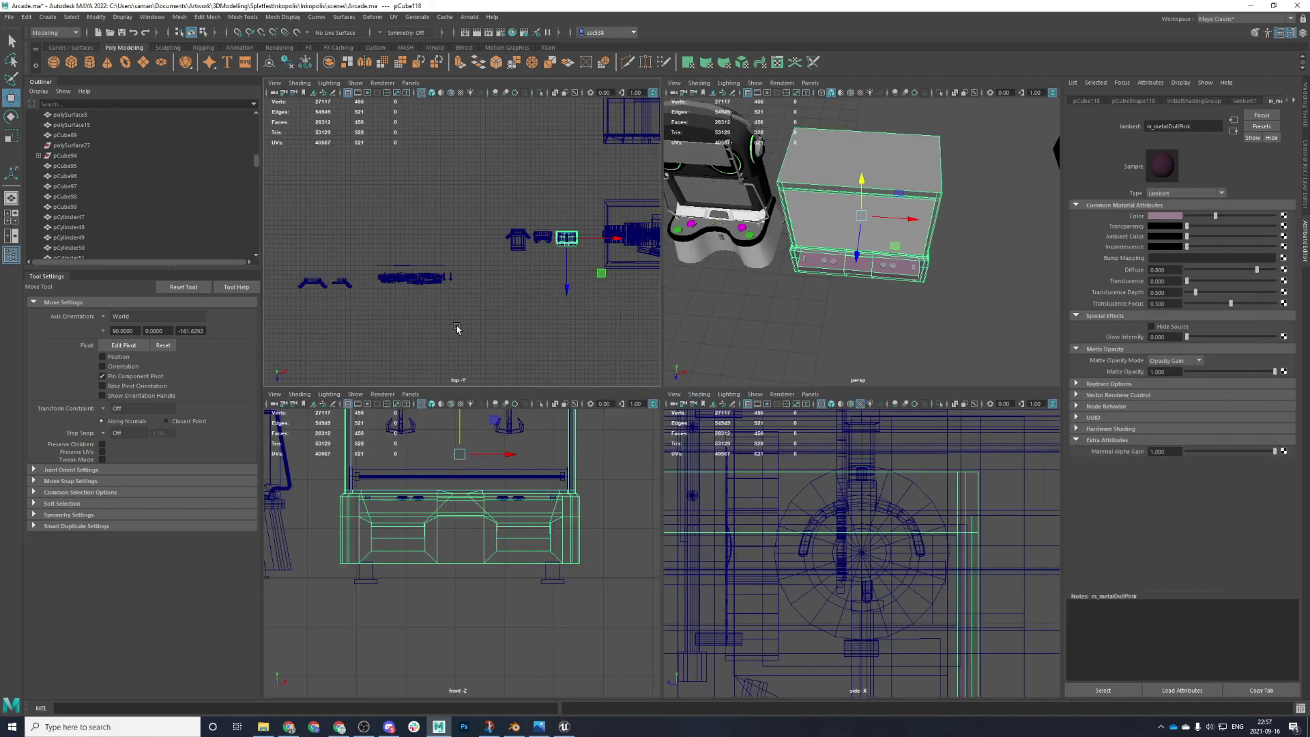
pyautogui.press('space')
pyautogui.scroll(-3, 478, 408)
pyautogui.moveTo(407, 280); pyautogui.dragTo(409, 317, button='right')
pyautogui.moveTo(939, 616); pyautogui.dragTo(492, 512)
pyautogui.press('space')
pyautogui.press('space')
pyautogui.moveTo(850, 338); pyautogui.dragTo(952, 632, button='right')
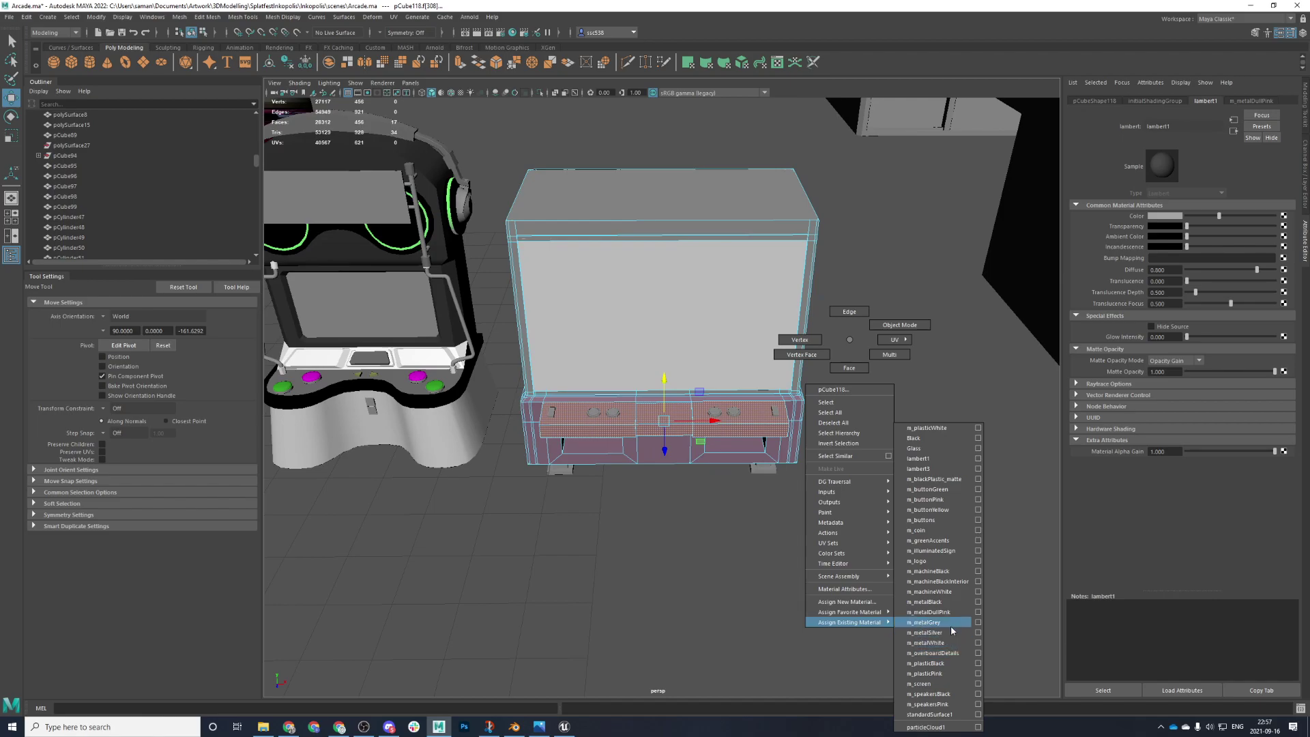
pyautogui.moveTo(951, 625); pyautogui.dragTo(931, 602, button='right')
pyautogui.click(673, 548)
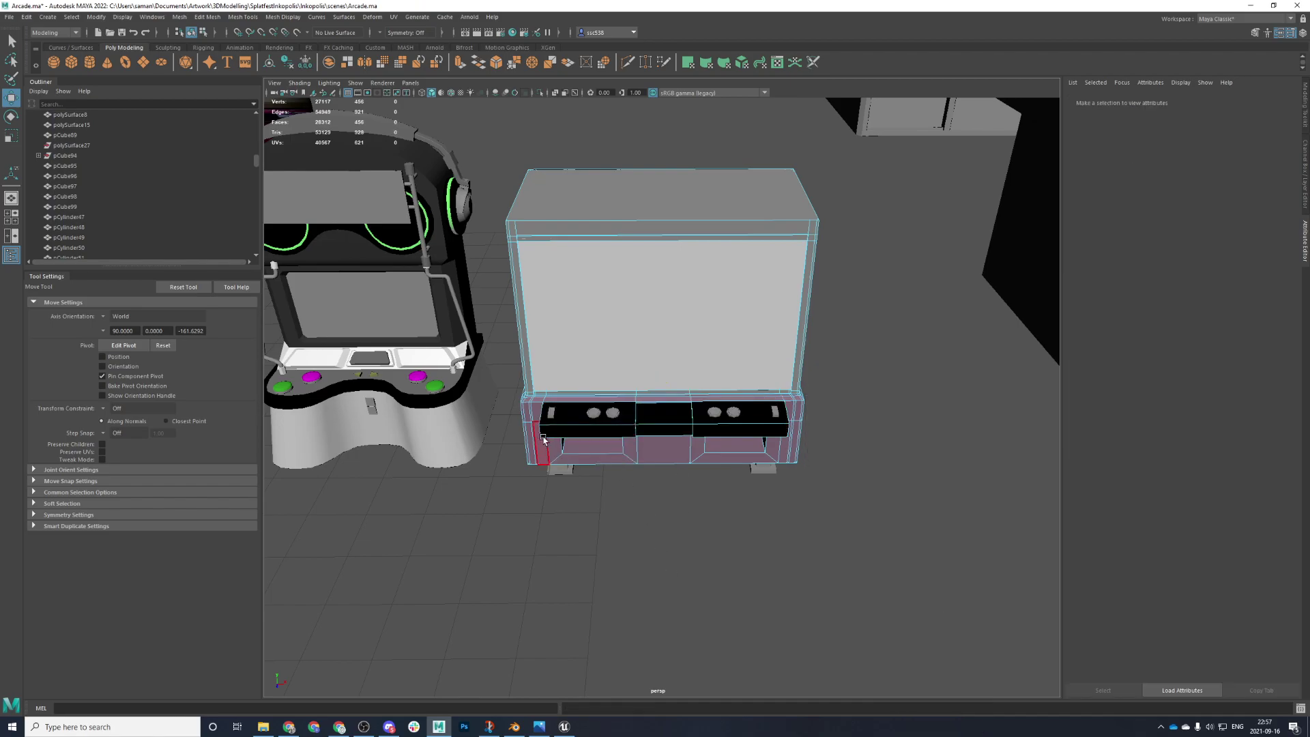
# - Try inserting an edge loop around the control panel and cabinet base with Multi-Cut in the perspective view
pyautogui.press('space')
pyautogui.press('space')
pyautogui.scroll(4, 781, 345)
pyautogui.keyDown('alt'); pyautogui.moveTo(780, 382); pyautogui.dragTo(700, 380); pyautogui.keyUp('alt')
pyautogui.scroll(1, 701, 388)
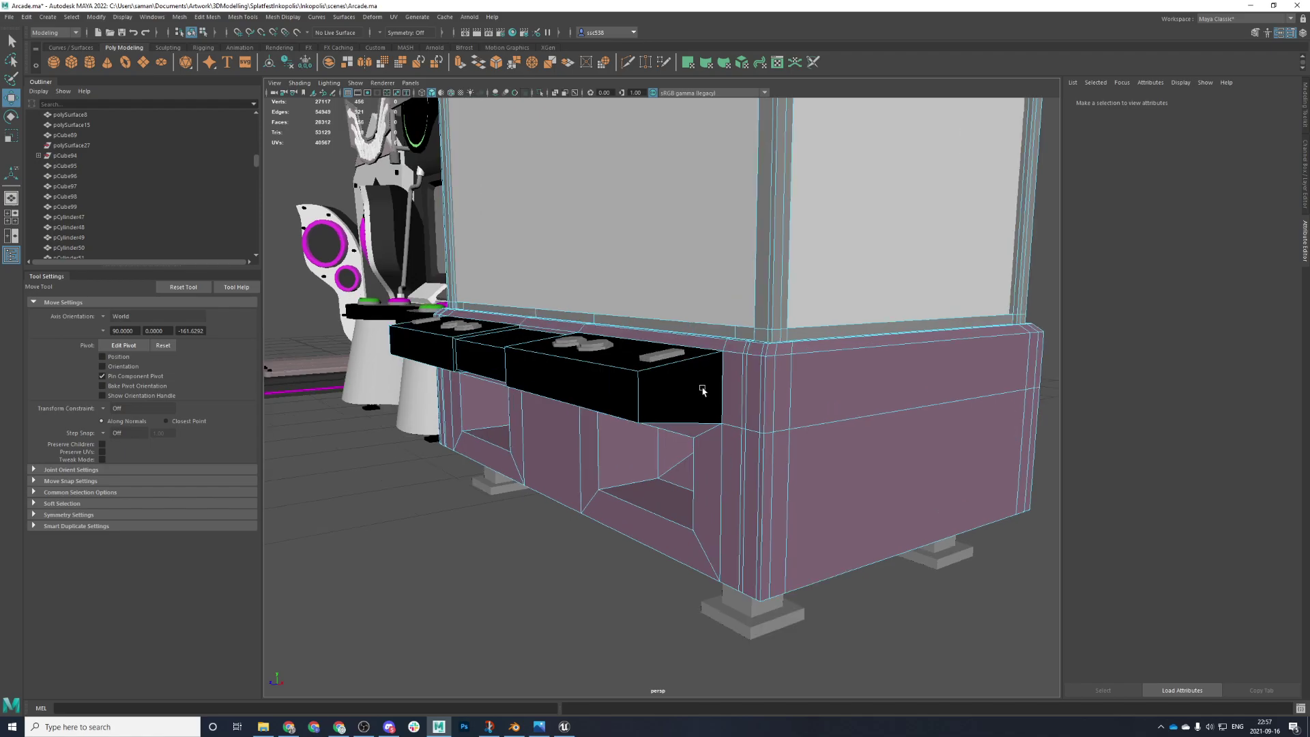
pyautogui.keyDown('alt'); pyautogui.moveTo(701, 388); pyautogui.dragTo(821, 412, button='middle'); pyautogui.keyUp('alt')
pyautogui.moveTo(822, 412)
pyautogui.keyDown('alt'); pyautogui.mouseDown()
pyautogui.moveTo(786, 413)
pyautogui.moveTo(824, 412)
pyautogui.mouseUp(); pyautogui.keyUp('alt')
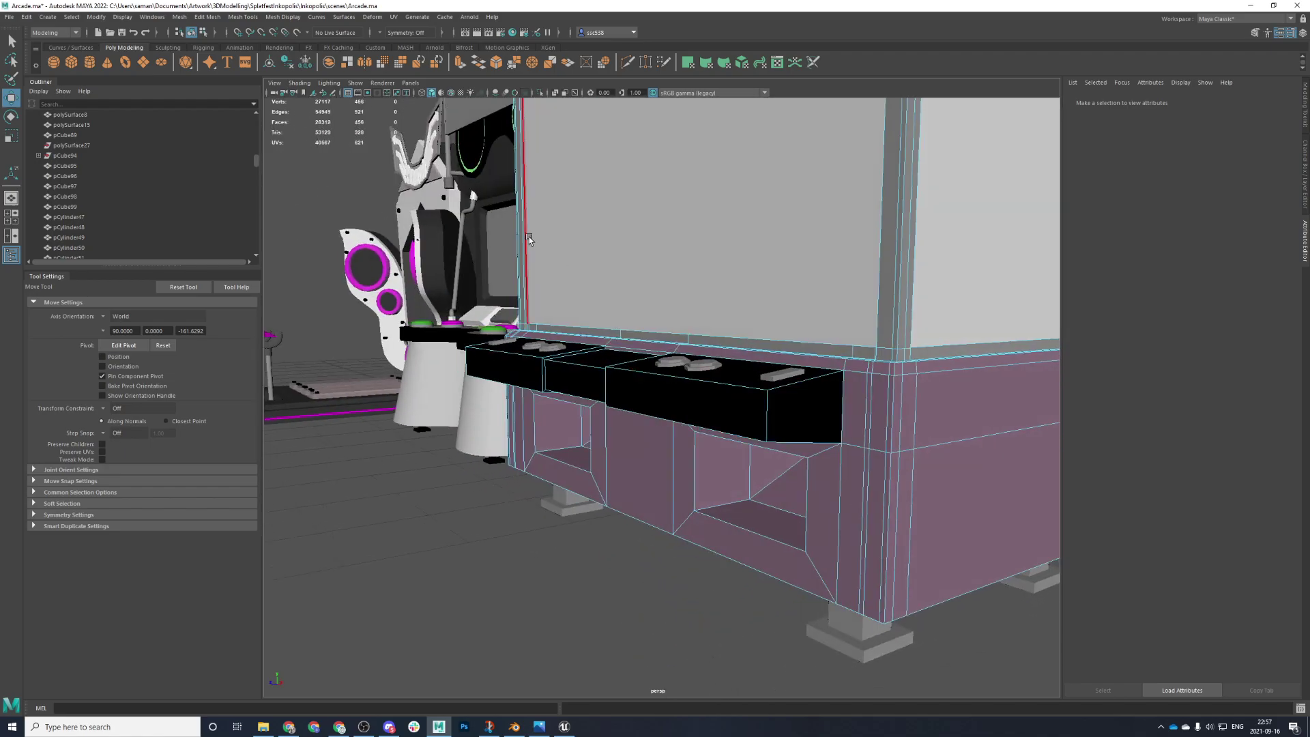
pyautogui.click(253, 20)
pyautogui.click(257, 114)
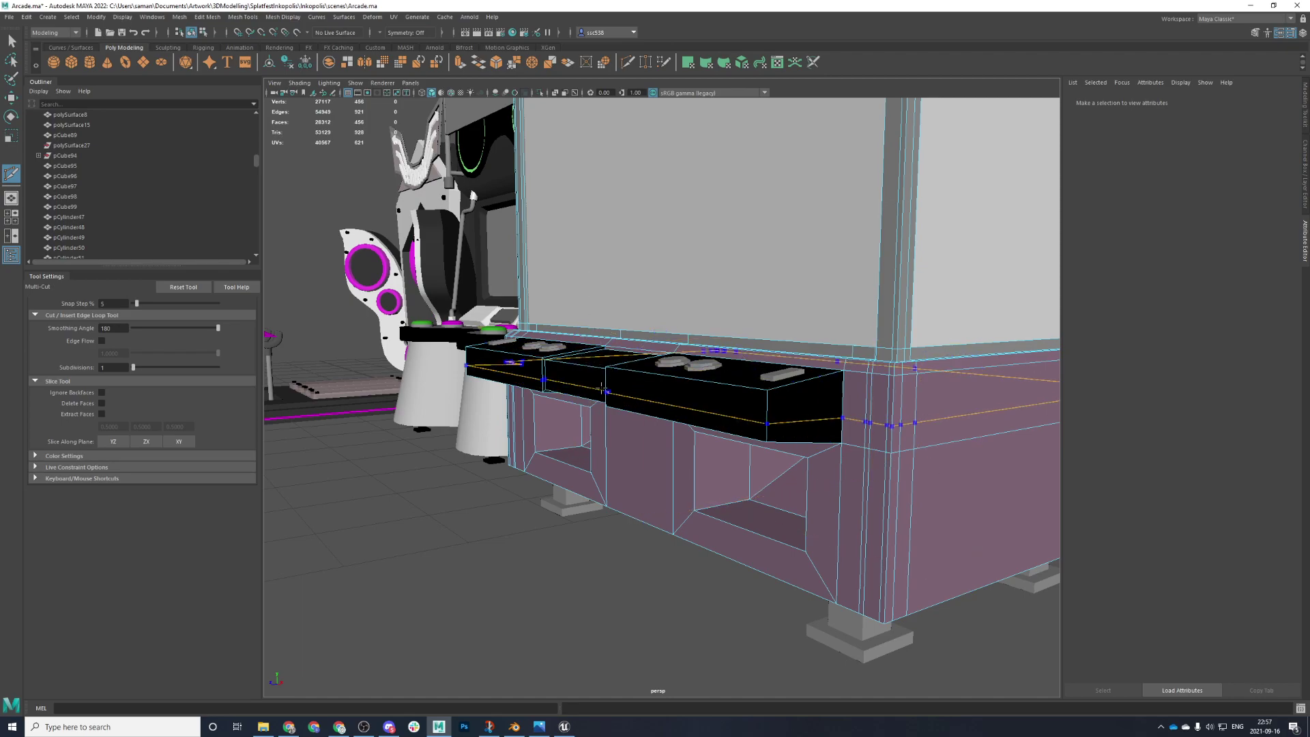
pyautogui.keyDown('ctrl'); pyautogui.click(604, 389); pyautogui.keyUp('ctrl')
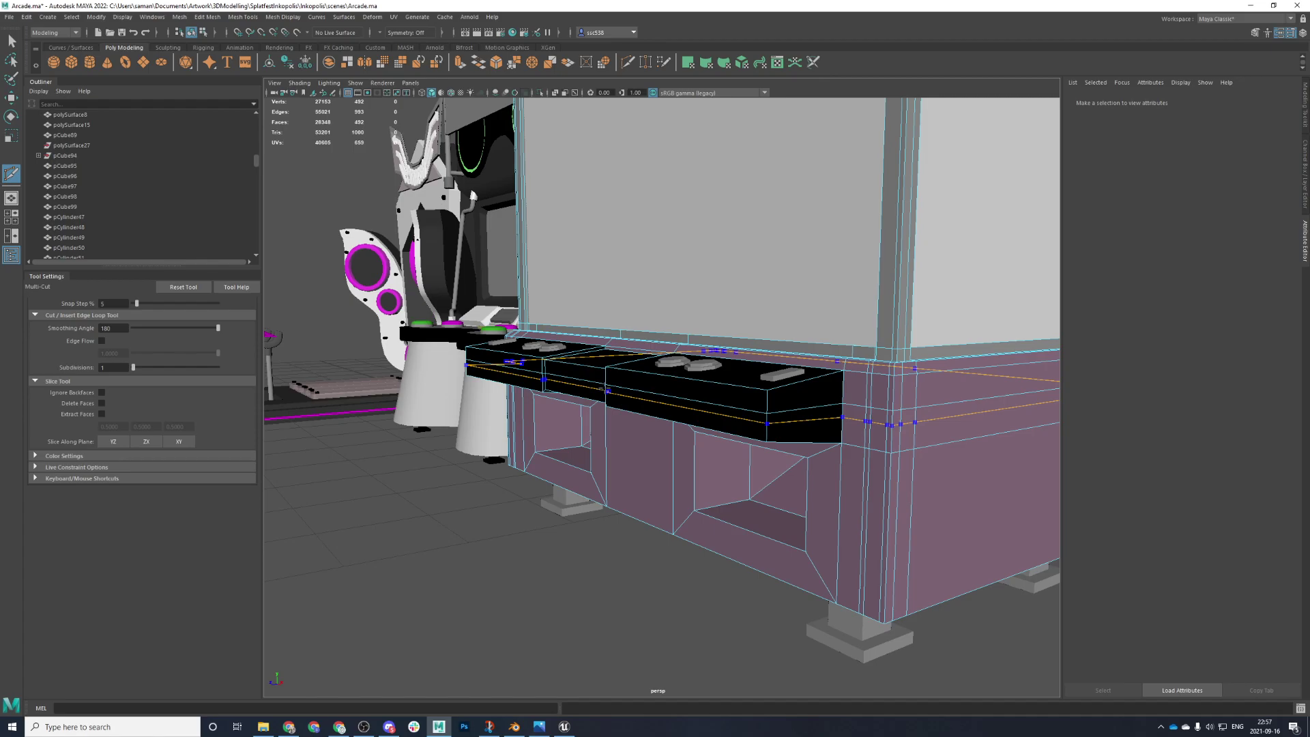
pyautogui.keyDown('ctrl'); pyautogui.click(603, 389); pyautogui.keyUp('ctrl')
pyautogui.keyDown('alt'); pyautogui.moveTo(609, 389); pyautogui.dragTo(684, 400); pyautogui.keyUp('alt')
pyautogui.keyDown('alt'); pyautogui.moveTo(543, 347); pyautogui.dragTo(678, 419); pyautogui.keyUp('alt')
pyautogui.hotkey('ctrl', 'z')
# - Try to bevel the new edge loop around the control panel and adjust the bevel fraction
pyautogui.click(12, 41)
pyautogui.moveTo(685, 348); pyautogui.dragTo(684, 321, button='right')
pyautogui.doubleClick(655, 414)
pyautogui.hotkey('ctrl', 'b')
pyautogui.keyDown('alt'); pyautogui.moveTo(690, 419); pyautogui.dragTo(697, 402); pyautogui.keyUp('alt')
pyautogui.moveTo(874, 292); pyautogui.dragTo(879, 291)
# - Undo the bevel and the edge loop cut on the claw machine's cabinet
pyautogui.hotkey('ctrl', 'z')
pyautogui.hotkey('ctrl', 'z')
pyautogui.hotkey('ctrl', 'z')
pyautogui.hotkey('ctrl', 'z')
pyautogui.hotkey('ctrl', 'z')
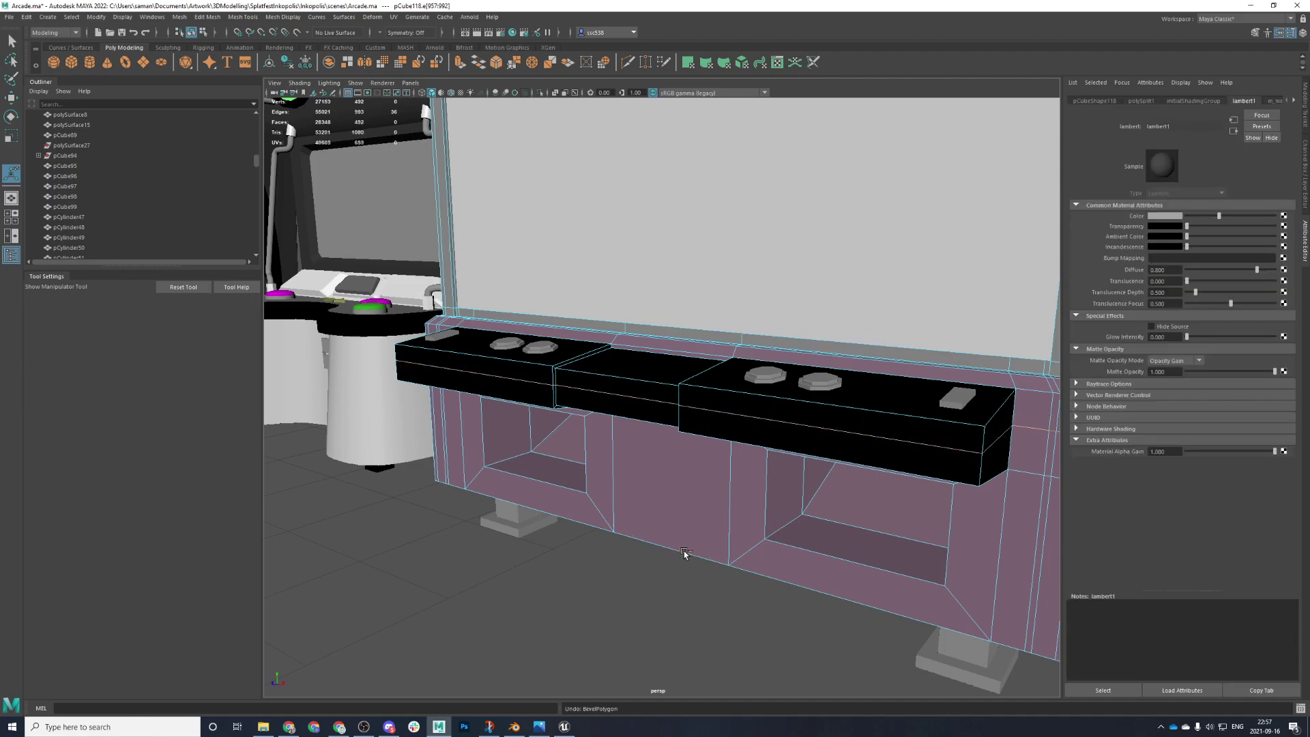
pyautogui.hotkey('ctrl', 'z')
# - Insert a horizontal edge loop through the control panel and cabinet base with Multi-Cut in the front view
pyautogui.keyDown('shift'); pyautogui.moveTo(714, 513); pyautogui.dragTo(657, 515, button='right'); pyautogui.keyUp('shift')
pyautogui.press('space')
pyautogui.press('space')
pyautogui.scroll(-3, 826, 564)
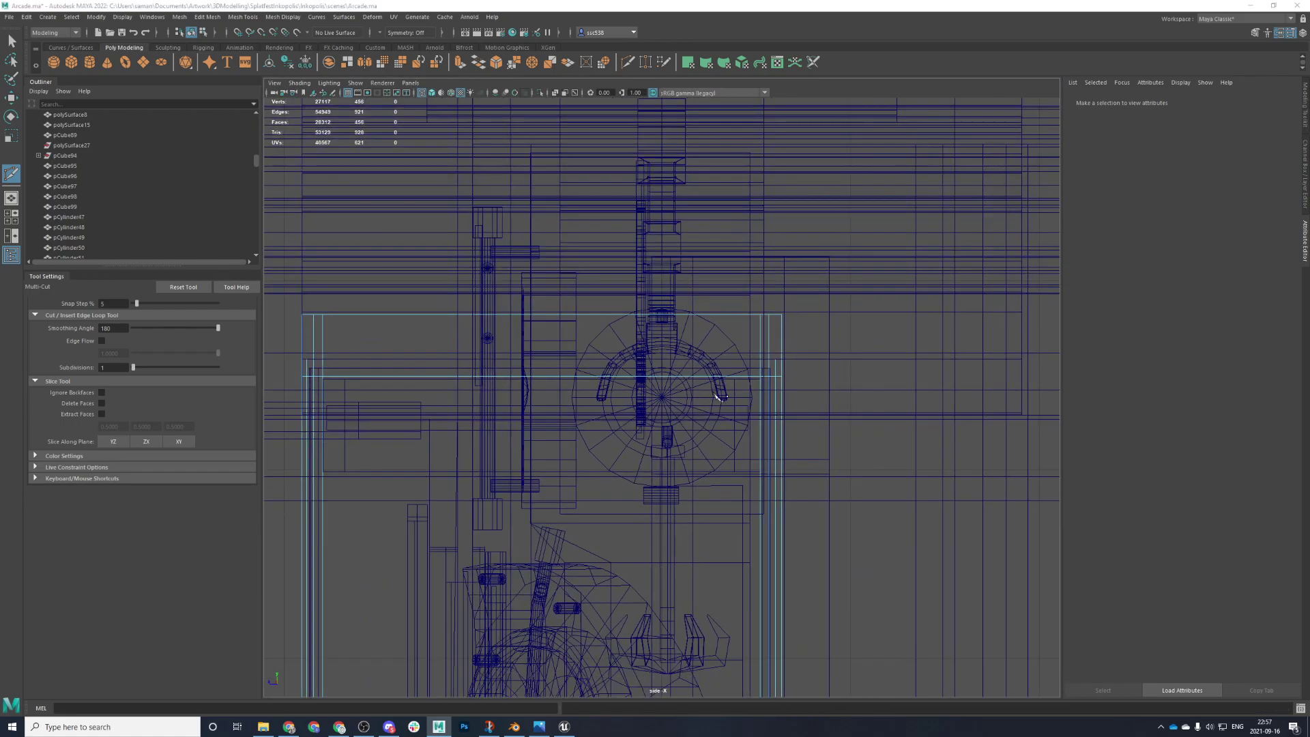
pyautogui.press('space')
pyautogui.press('space')
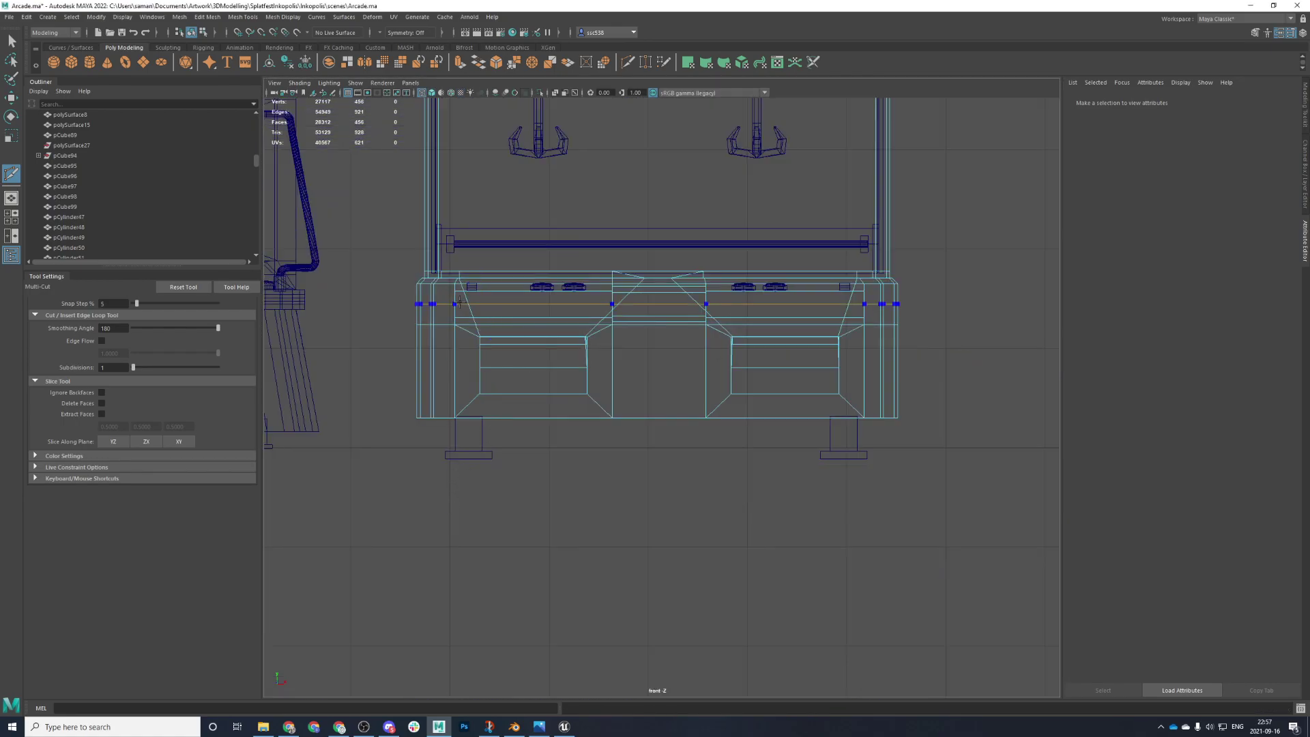
pyautogui.keyDown('ctrl'); pyautogui.click(458, 303); pyautogui.keyUp('ctrl')
pyautogui.scroll(2, 604, 592)
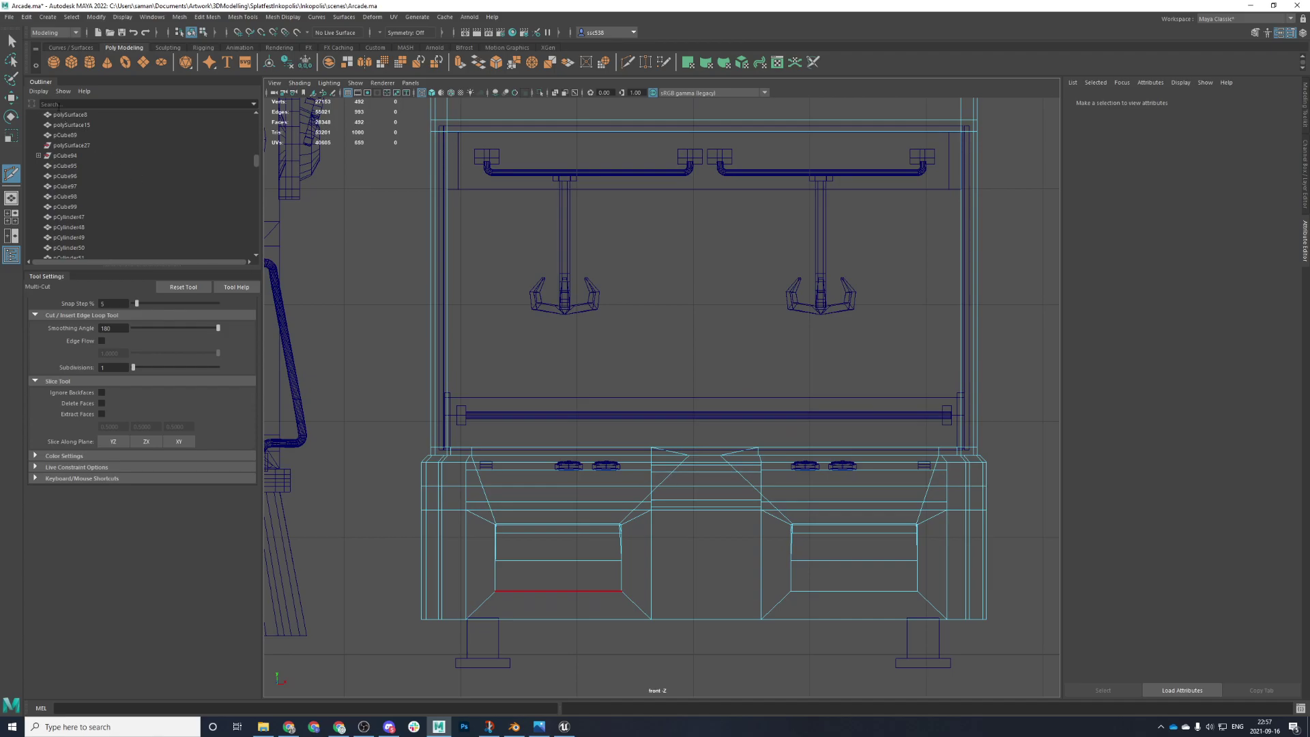
# - Select the horizontal edge loop around the control panel and cabinet base and bevel it with a fraction of 0.2
pyautogui.click(13, 42)
pyautogui.moveTo(374, 252); pyautogui.dragTo(375, 222, button='right')
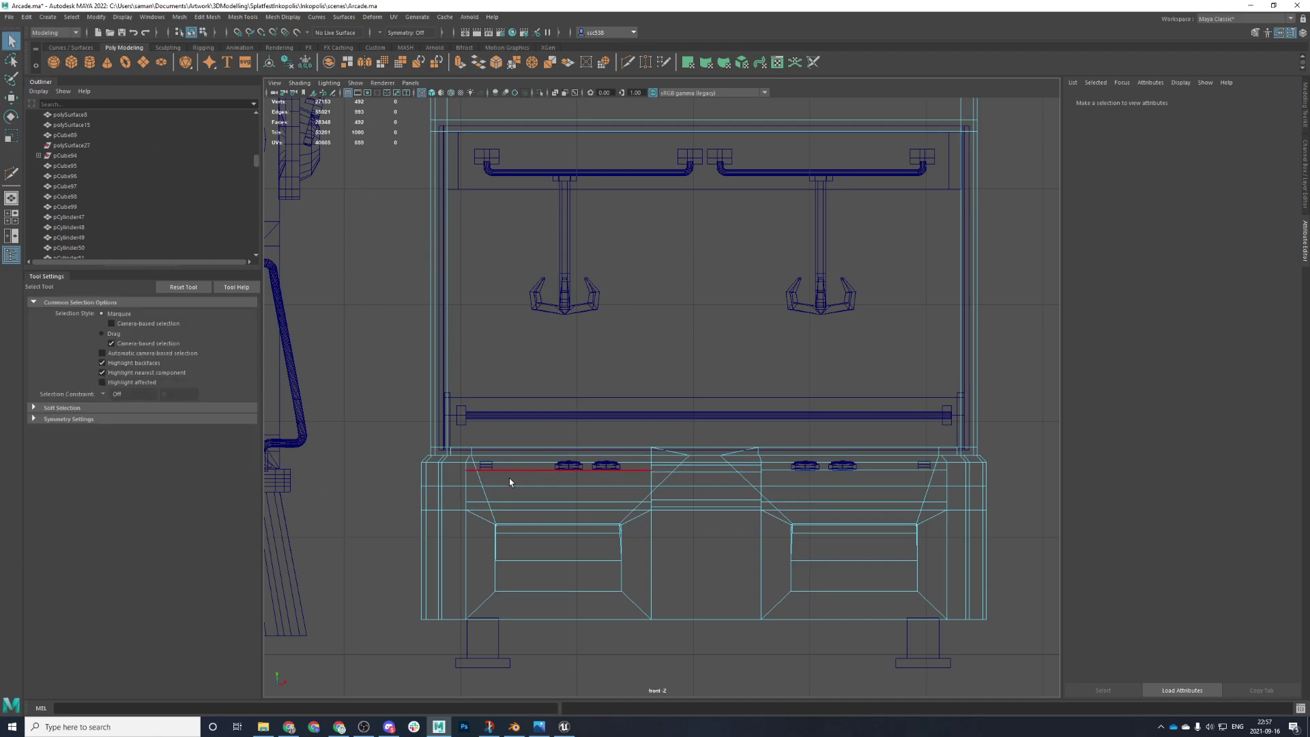
pyautogui.doubleClick(509, 485)
pyautogui.press('space')
pyautogui.press('space')
pyautogui.hotkey('ctrl', 'b')
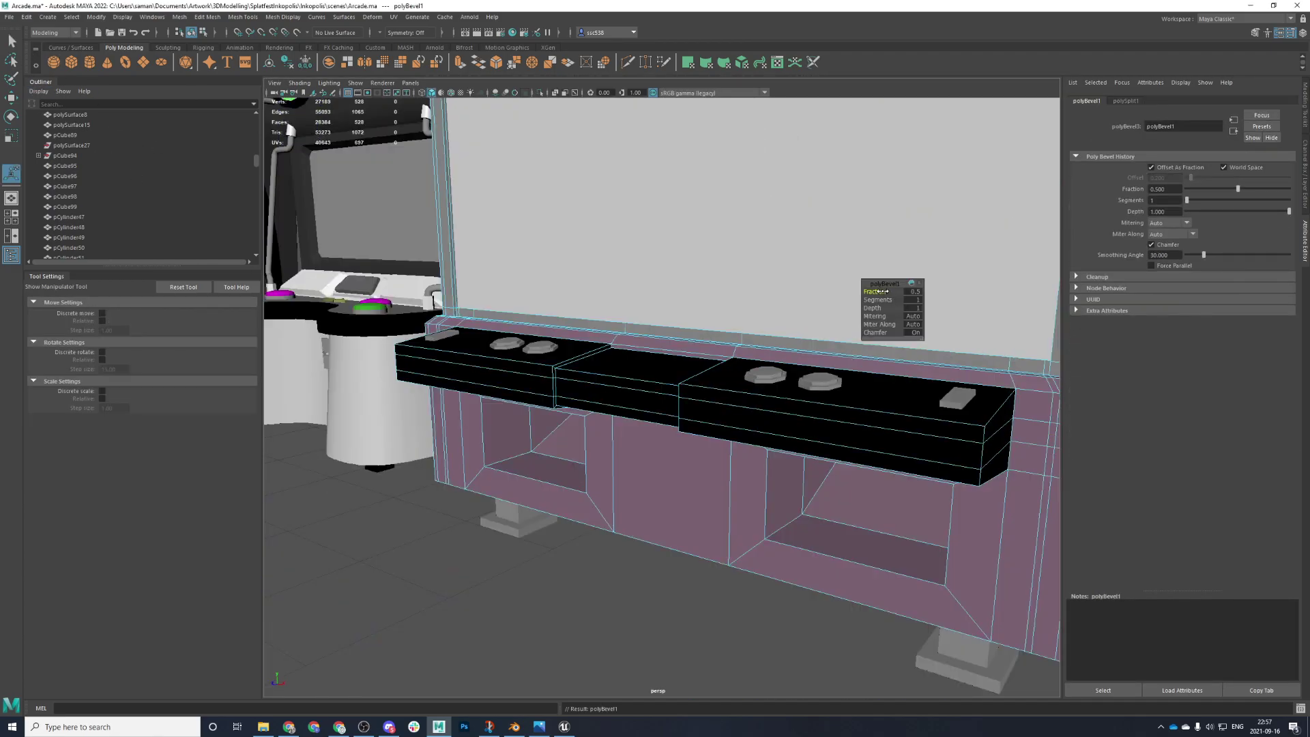
pyautogui.click(874, 292)
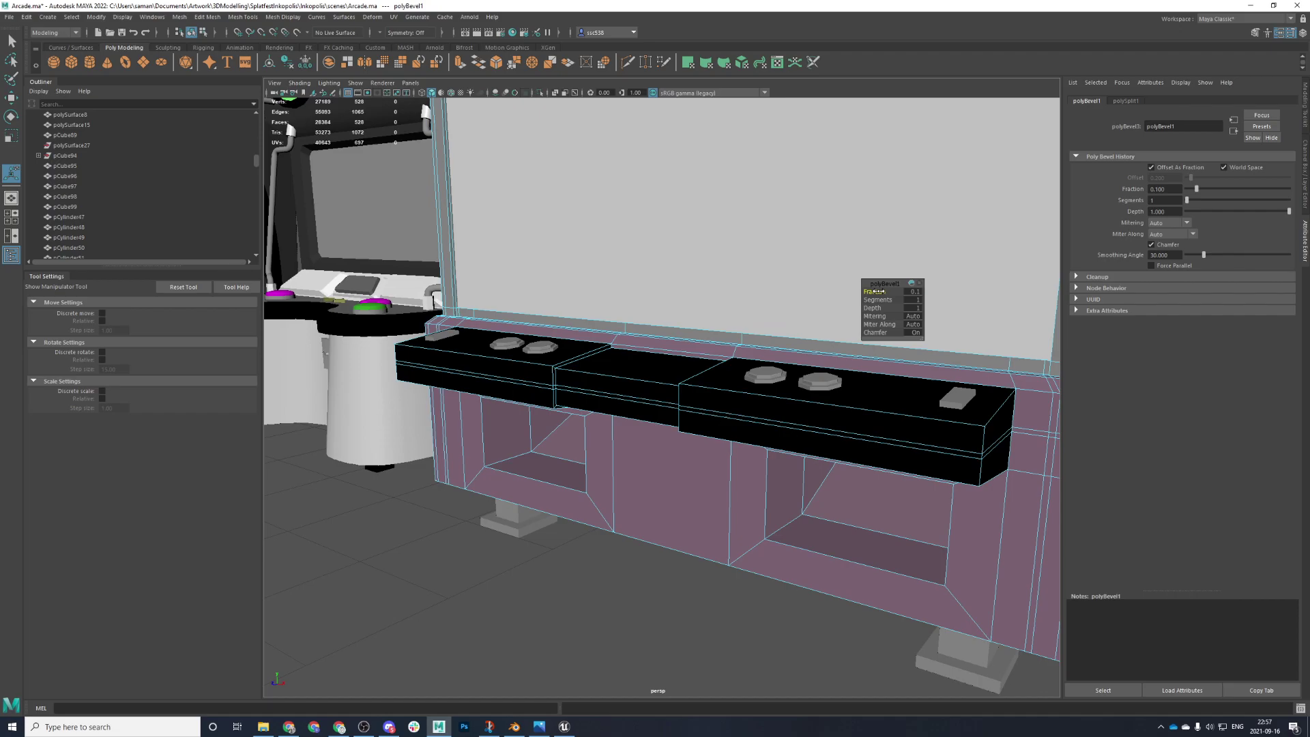
pyautogui.moveTo(878, 291); pyautogui.dragTo(879, 292)
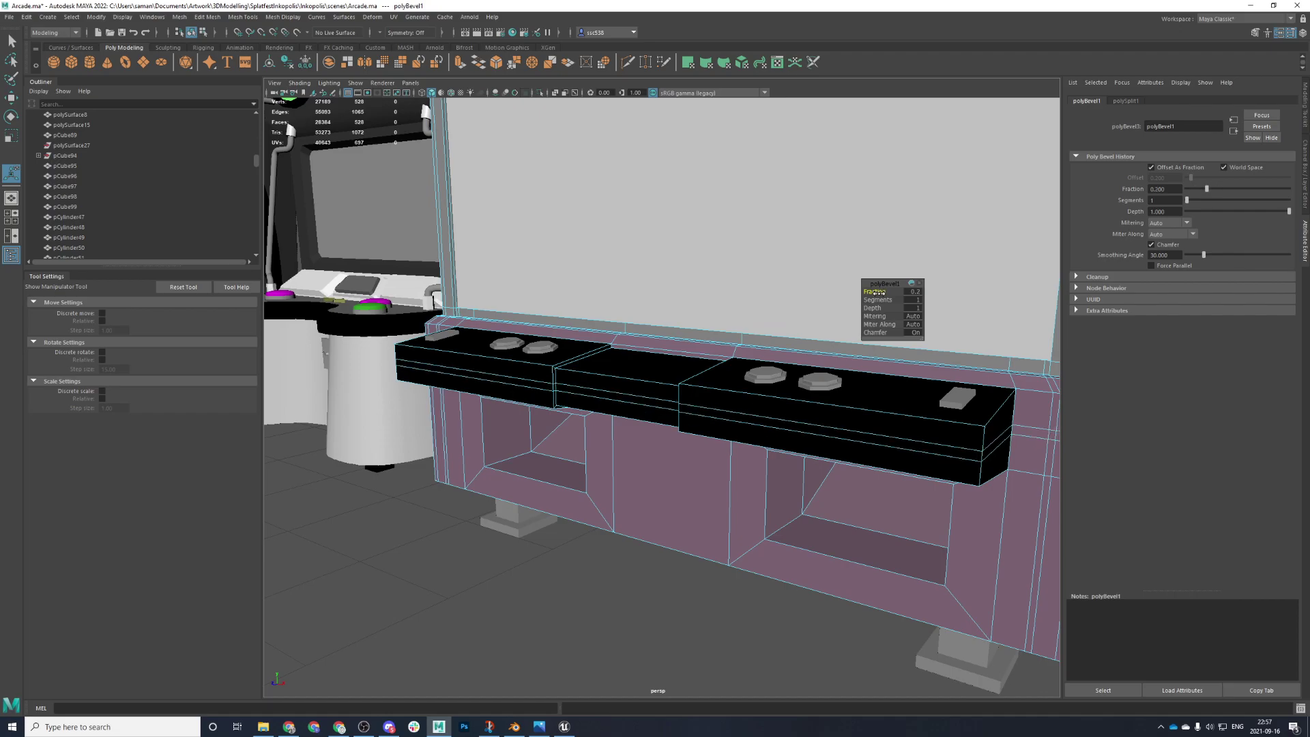
# - Examine the bevelled strip around the control panel and cabinet base from the side
pyautogui.keyDown('alt'); pyautogui.moveTo(599, 440); pyautogui.dragTo(884, 447); pyautogui.keyUp('alt')
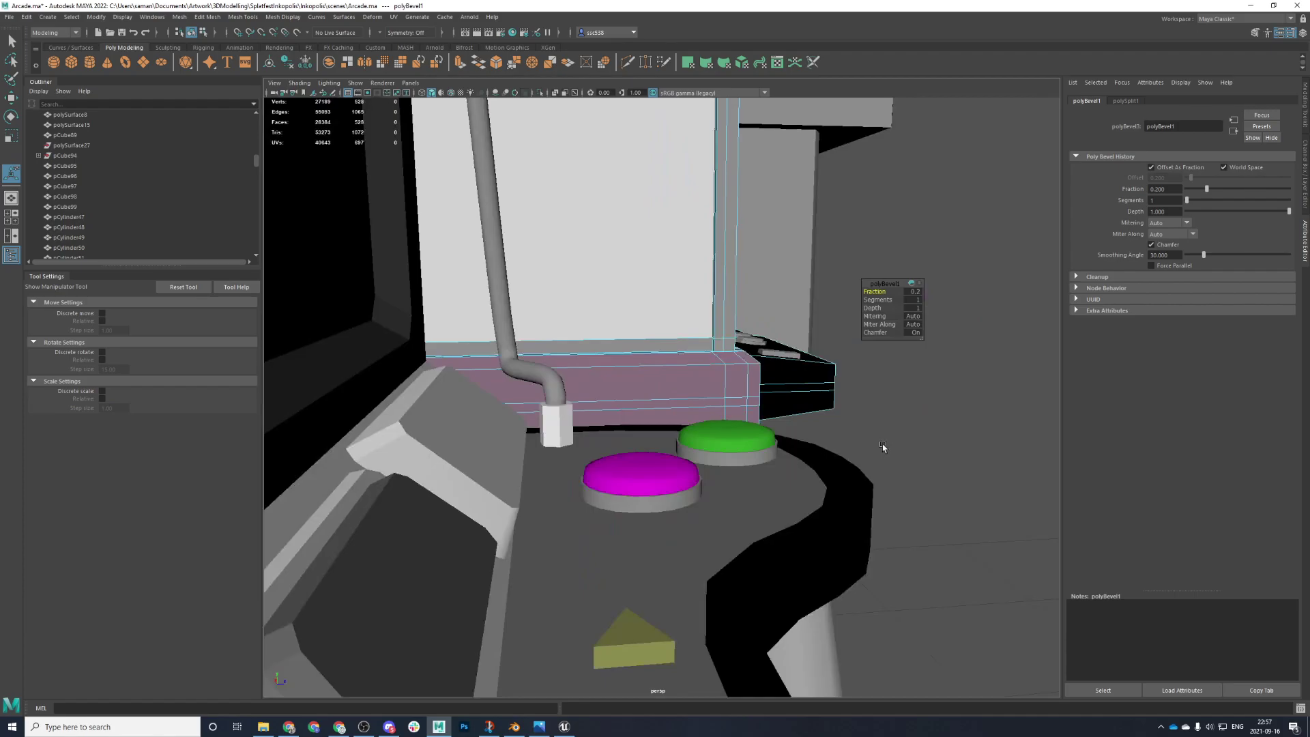
pyautogui.press('space')
pyautogui.press('space')
pyautogui.keyDown('alt'); pyautogui.moveTo(920, 314); pyautogui.dragTo(714, 335); pyautogui.keyUp('alt')
pyautogui.moveTo(546, 374); pyautogui.dragTo(554, 396, button='right')
pyautogui.click(559, 372)
pyautogui.keyDown('alt'); pyautogui.moveTo(641, 444); pyautogui.dragTo(928, 451); pyautogui.keyUp('alt')
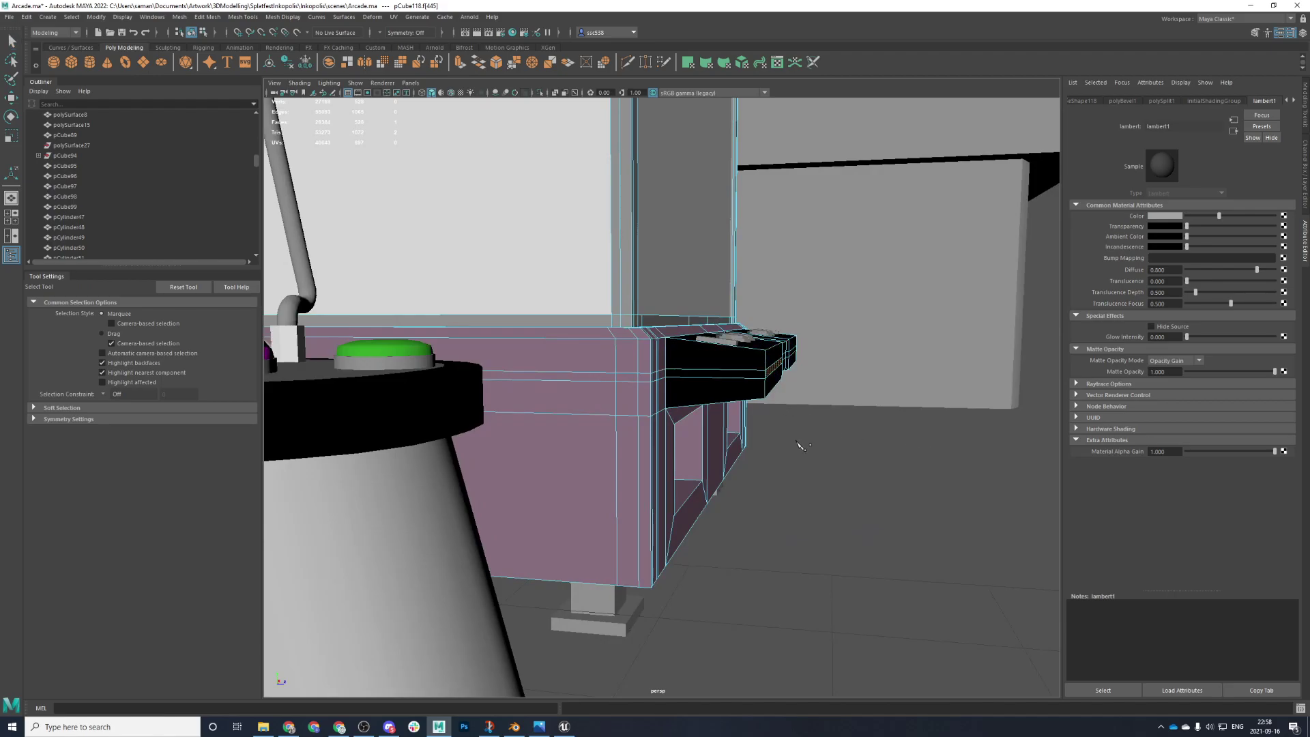
pyautogui.keyDown('alt'); pyautogui.moveTo(800, 445); pyautogui.dragTo(816, 491); pyautogui.keyUp('alt')
# - Insert an edge loop close to the control panel's front edge with Multi-Cut in the top view
pyautogui.press('space')
pyautogui.press('space')
pyautogui.scroll(1, 617, 398)
pyautogui.keyDown('alt'); pyautogui.moveTo(638, 437); pyautogui.dragTo(724, 276, button='middle'); pyautogui.keyUp('alt')
pyautogui.scroll(2, 719, 287)
pyautogui.scroll(2, 708, 422)
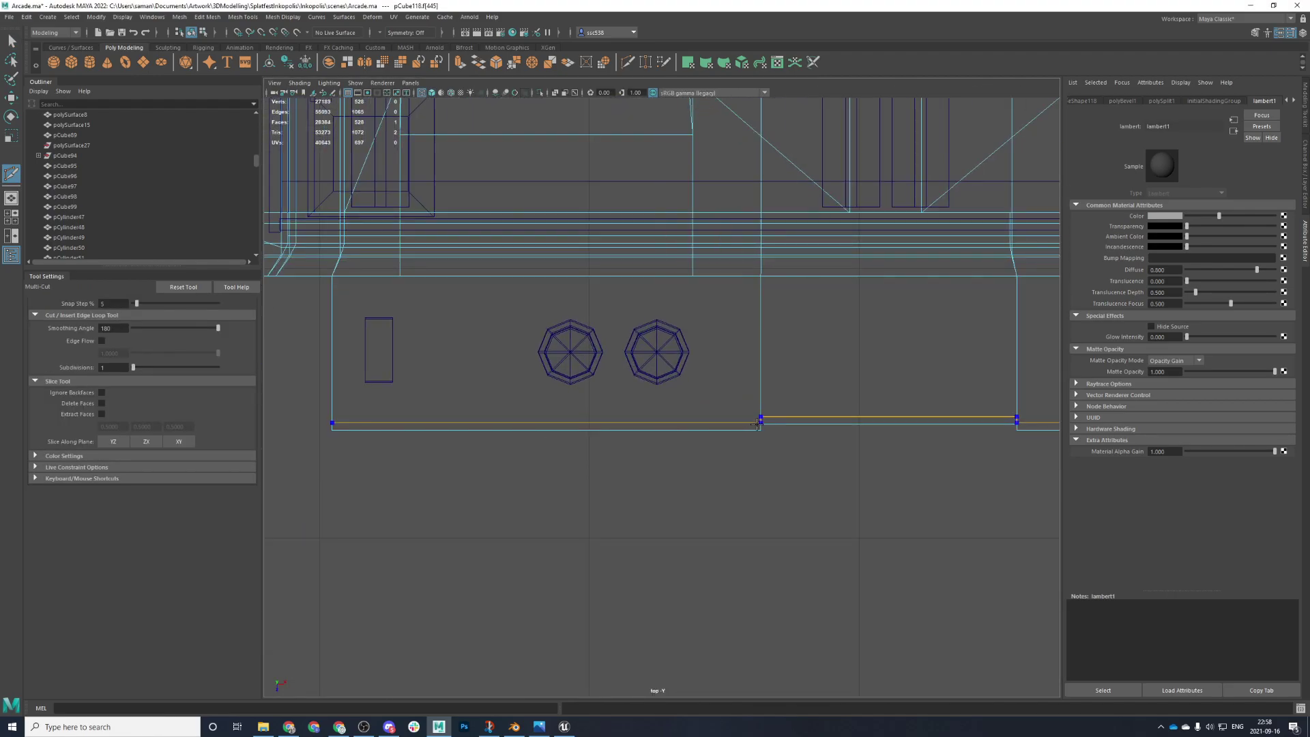
pyautogui.keyDown('ctrl'); pyautogui.click(758, 423); pyautogui.keyUp('ctrl')
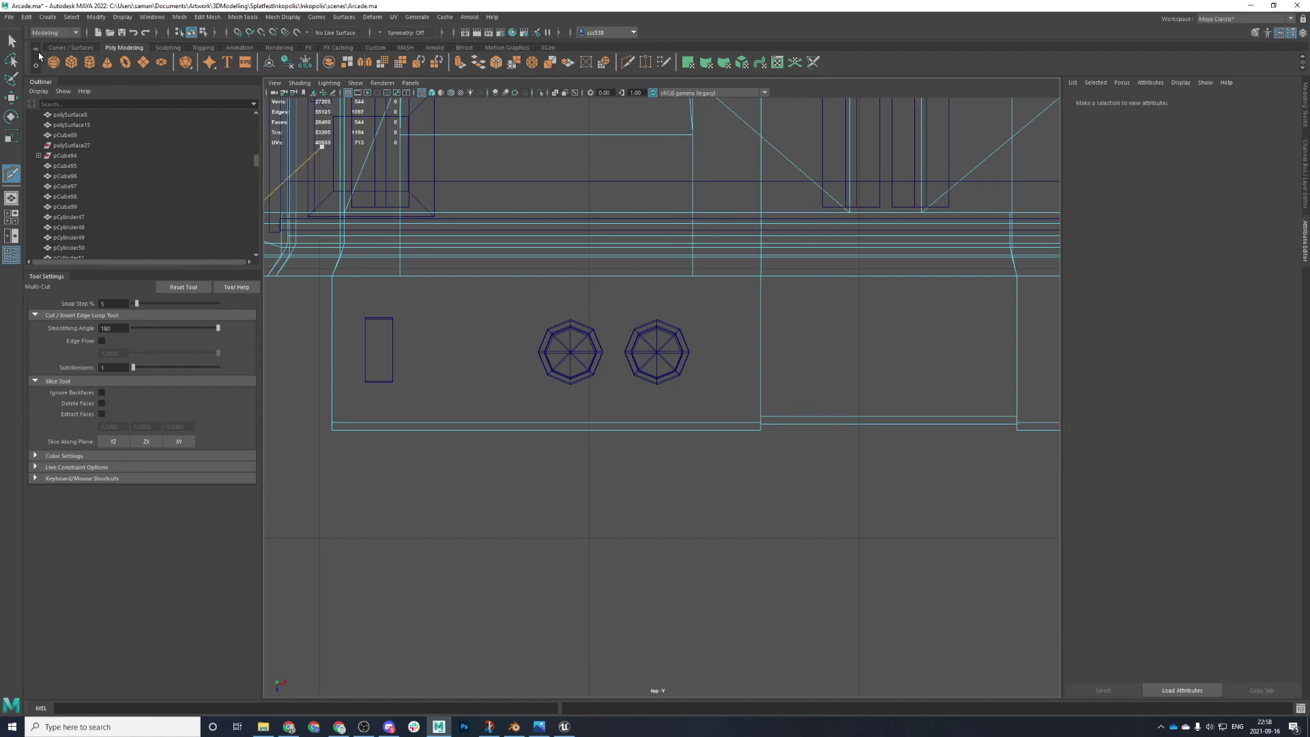
# - Delete the bevelled strip's front and corner faces on the two outer sections of the control panel
pyautogui.press('q')
pyautogui.press('space')
pyautogui.press('space')
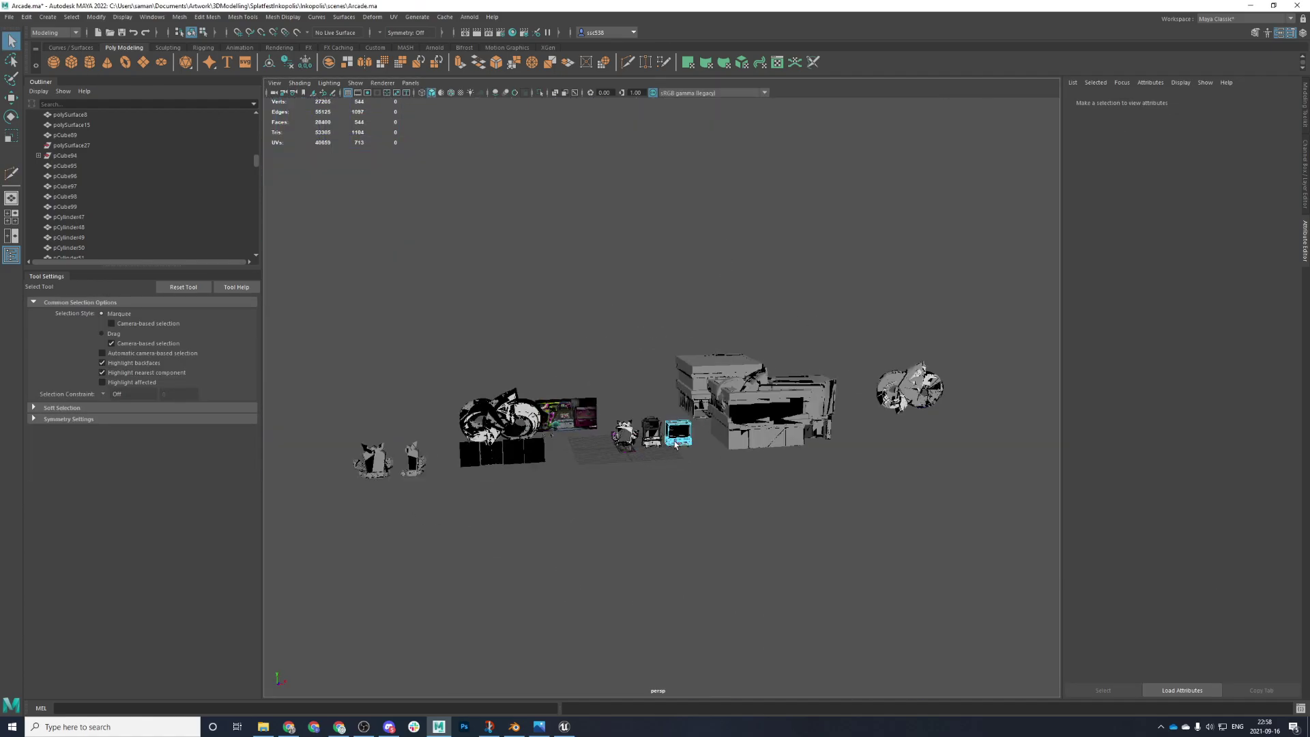
pyautogui.click(677, 445)
pyautogui.press('f')
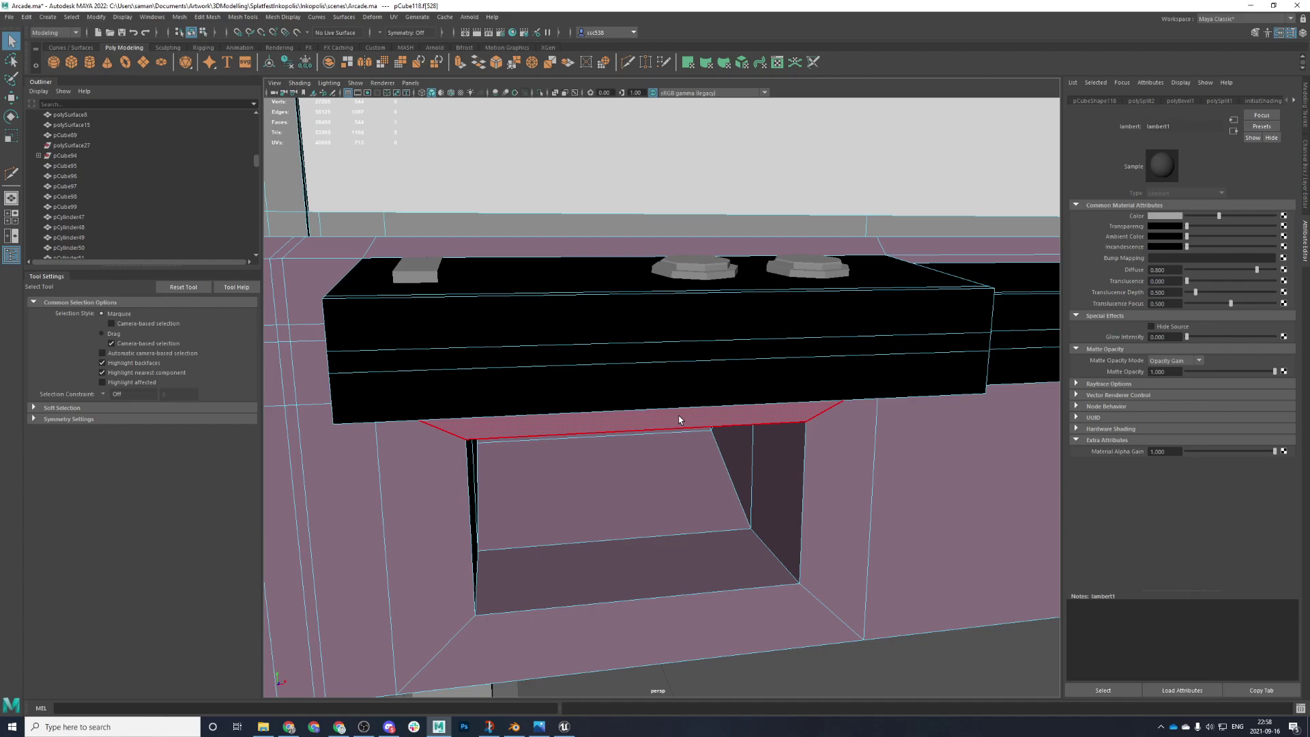
pyautogui.moveTo(600, 491)
pyautogui.keyDown('alt'); pyautogui.mouseDown()
pyautogui.moveTo(535, 477)
pyautogui.moveTo(589, 479)
pyautogui.mouseUp(); pyautogui.keyUp('alt')
pyautogui.keyDown('alt'); pyautogui.moveTo(589, 479); pyautogui.dragTo(759, 551, button='middle'); pyautogui.keyUp('alt')
pyautogui.click(765, 441)
pyautogui.press('space')
pyautogui.press('space')
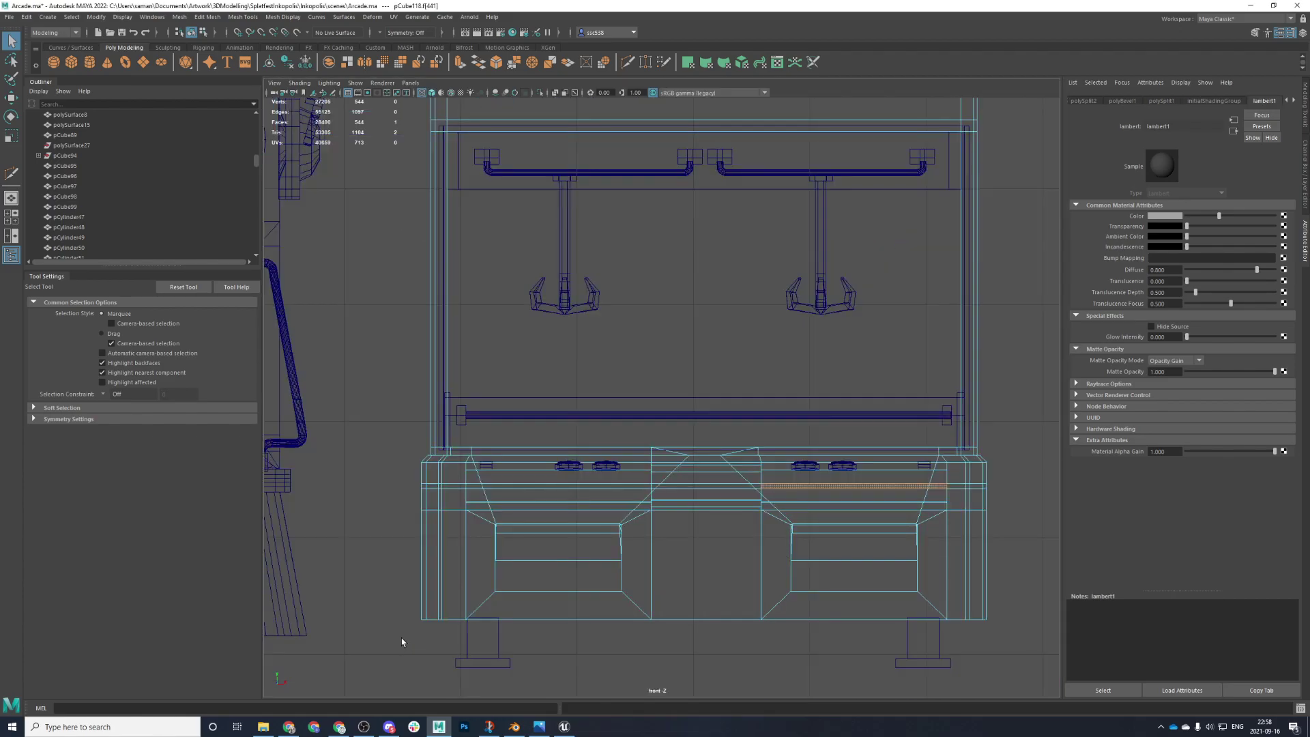
pyautogui.press('space')
pyautogui.press('space')
pyautogui.scroll(8, 991, 502)
pyautogui.press('space')
pyautogui.press('space')
pyautogui.scroll(-3, 628, 398)
pyautogui.moveTo(678, 409); pyautogui.dragTo(783, 360)
pyautogui.press('Delete')
# - Bridge the open edges above and below the strip gap at the outer corner of the control panel's right section
pyautogui.press('space')
pyautogui.press('space')
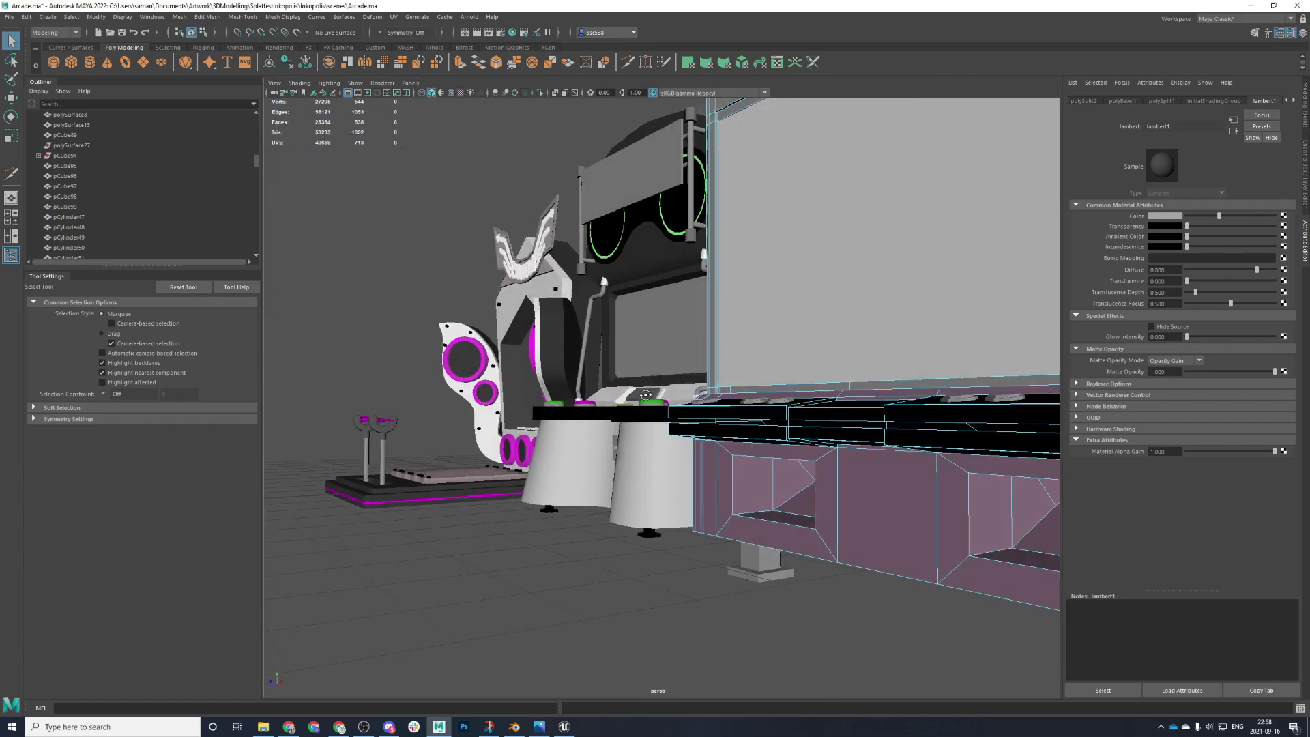
pyautogui.keyDown('alt'); pyautogui.moveTo(644, 394); pyautogui.dragTo(788, 399); pyautogui.keyUp('alt')
pyautogui.keyDown('alt'); pyautogui.moveTo(532, 413); pyautogui.dragTo(628, 420, button='right'); pyautogui.keyUp('alt')
pyautogui.keyDown('alt'); pyautogui.moveTo(681, 422); pyautogui.dragTo(705, 422); pyautogui.keyUp('alt')
pyautogui.moveTo(670, 361); pyautogui.dragTo(668, 332, button='right')
pyautogui.click(559, 386)
pyautogui.press('f')
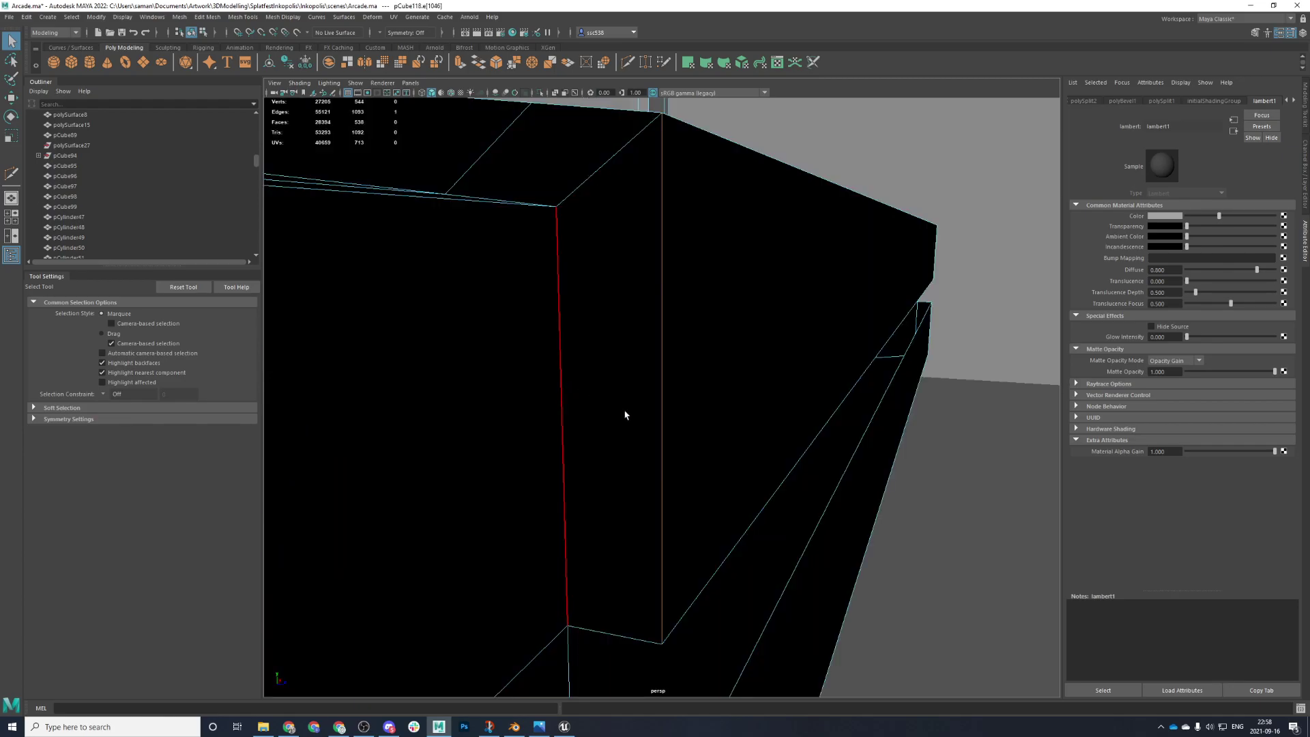
pyautogui.keyDown('alt'); pyautogui.moveTo(727, 556); pyautogui.dragTo(663, 430); pyautogui.keyUp('alt')
pyautogui.scroll(-5, 664, 429)
pyautogui.keyDown('alt'); pyautogui.moveTo(656, 512); pyautogui.dragTo(694, 547); pyautogui.keyUp('alt')
pyautogui.click(660, 465)
pyautogui.hotkey('ctrl', 'z')
pyautogui.scroll(-4, 660, 464)
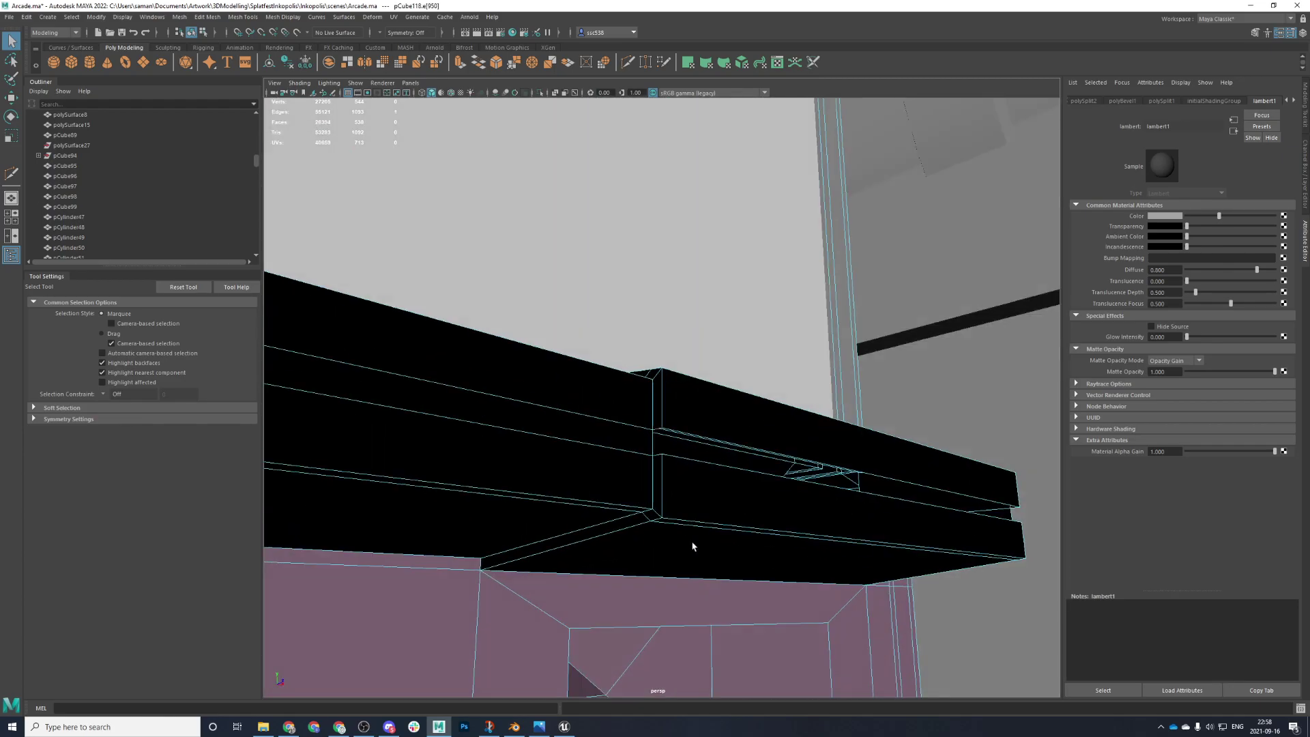
pyautogui.keyDown('alt'); pyautogui.moveTo(880, 542); pyautogui.dragTo(771, 534); pyautogui.keyUp('alt')
pyautogui.keyDown('alt'); pyautogui.moveTo(771, 535); pyautogui.dragTo(444, 494, button='middle'); pyautogui.keyUp('alt')
pyautogui.keyDown('alt'); pyautogui.moveTo(764, 457); pyautogui.dragTo(762, 423); pyautogui.keyUp('alt')
pyautogui.click(199, 17)
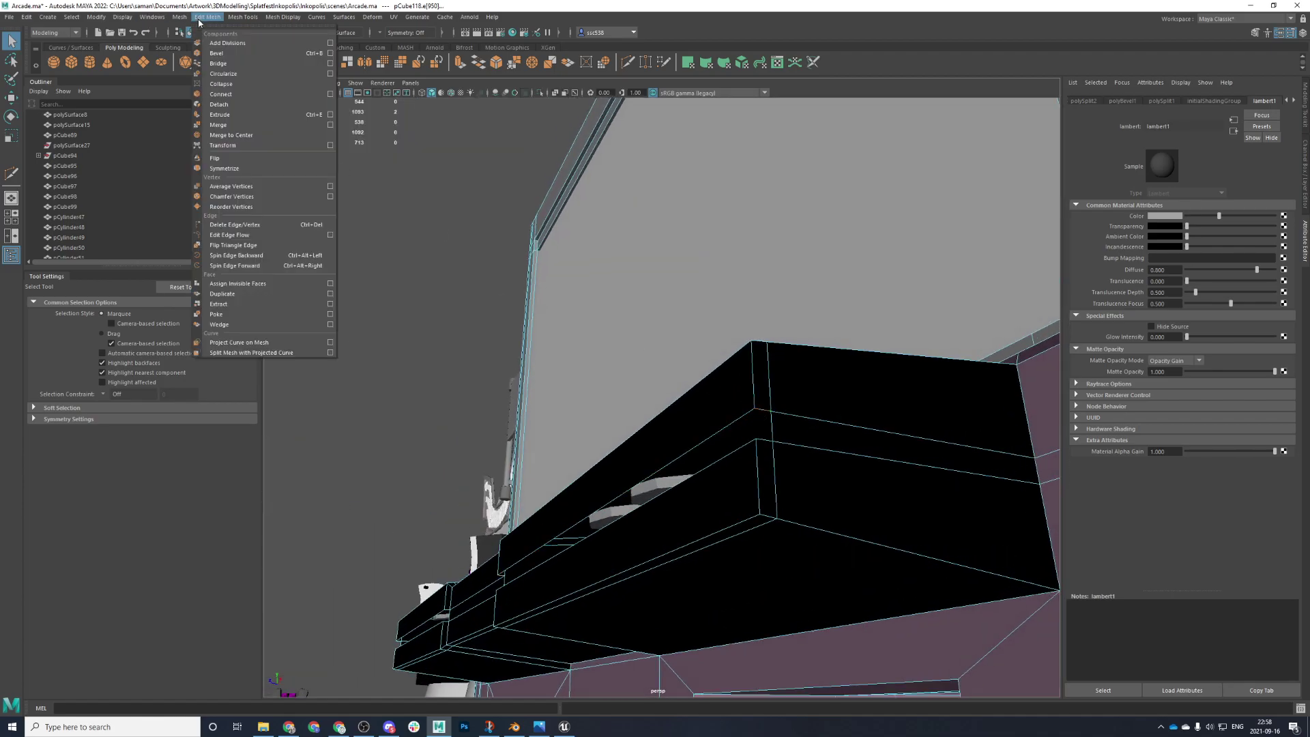
pyautogui.click(220, 63)
pyautogui.keyDown('alt'); pyautogui.moveTo(384, 164); pyautogui.dragTo(566, 301); pyautogui.keyUp('alt')
pyautogui.keyDown('alt'); pyautogui.moveTo(658, 348); pyautogui.dragTo(717, 407); pyautogui.keyUp('alt')
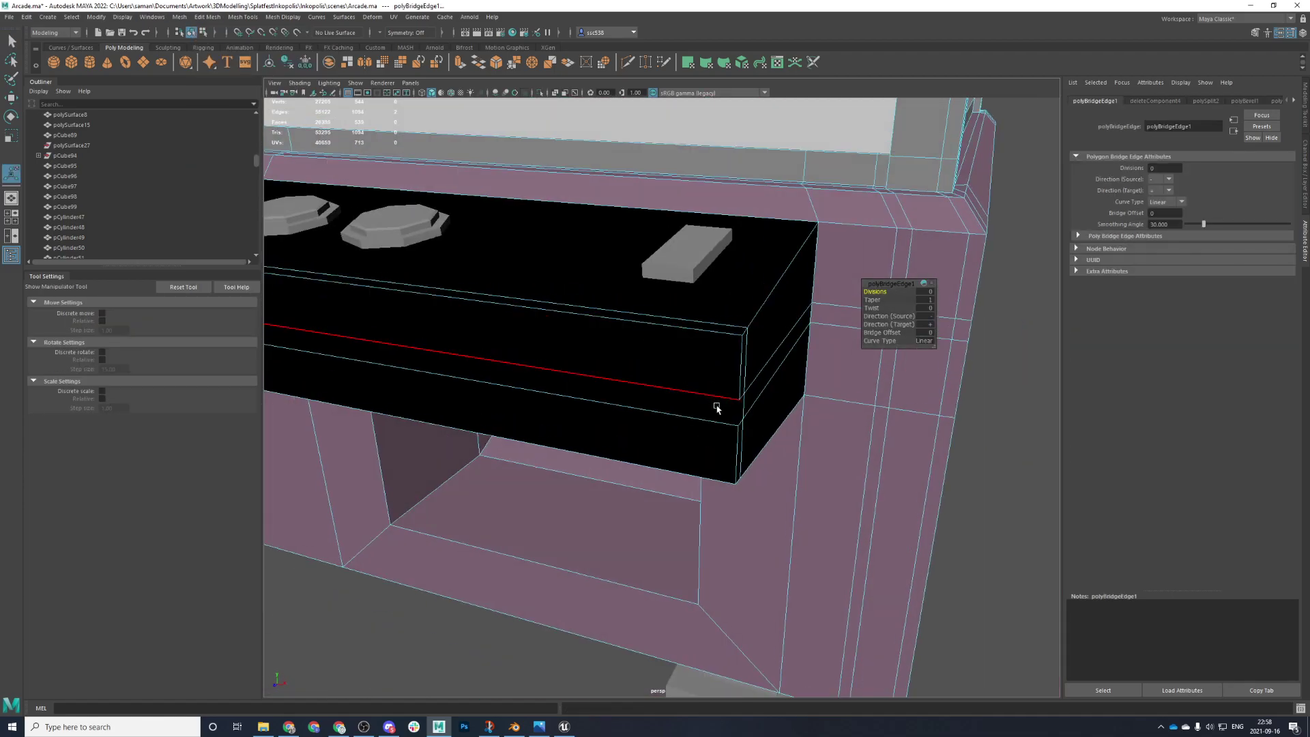
# - Bridge the inner end of the right section's strip gap and fill the remaining front hole
pyautogui.click(740, 423)
pyautogui.keyDown('alt'); pyautogui.moveTo(482, 462); pyautogui.dragTo(581, 430); pyautogui.keyUp('alt')
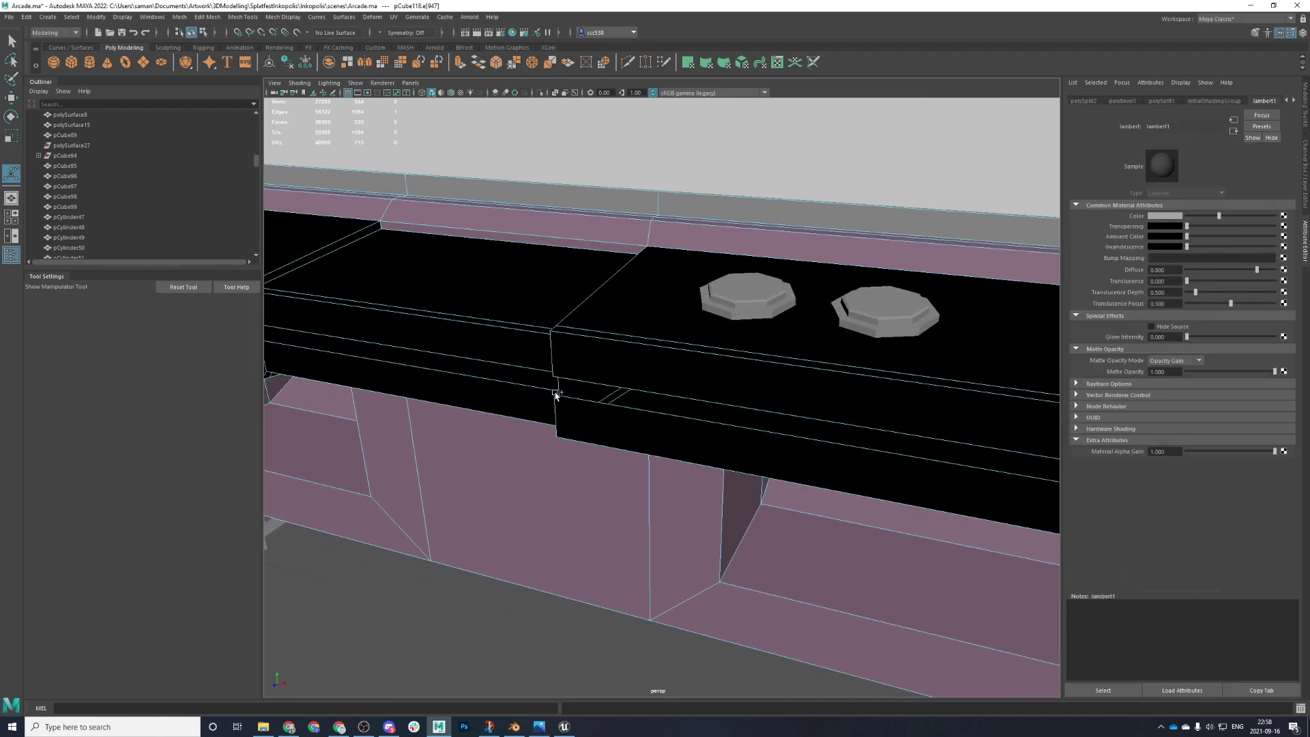
pyautogui.keyDown('shift'); pyautogui.moveTo(628, 436); pyautogui.dragTo(641, 469, button='right'); pyautogui.keyUp('shift')
pyautogui.keyDown('alt'); pyautogui.moveTo(641, 470); pyautogui.dragTo(737, 471); pyautogui.keyUp('alt')
pyautogui.hotkey('ctrl', 'z')
pyautogui.scroll(-2, 375, 537)
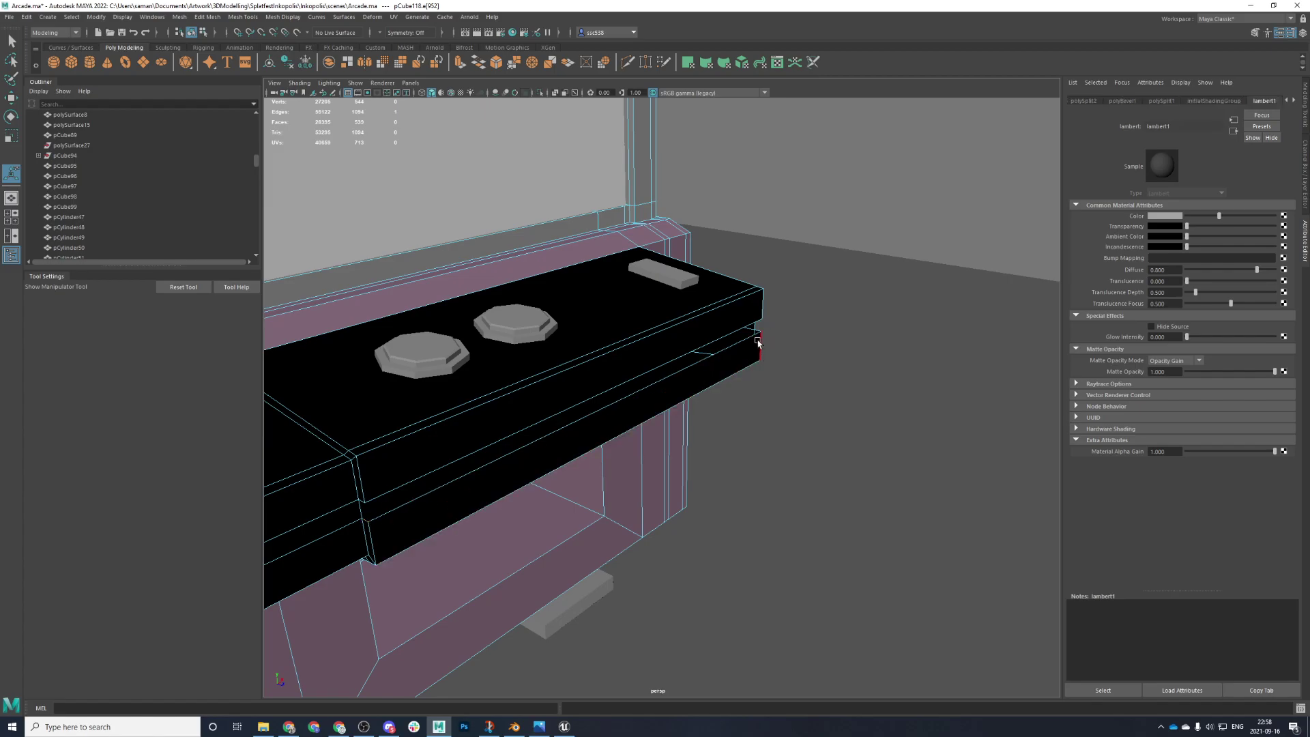
pyautogui.keyDown('shift'); pyautogui.moveTo(761, 329); pyautogui.dragTo(760, 361, button='right'); pyautogui.keyUp('shift')
pyautogui.doubleClick(755, 331)
pyautogui.keyDown('alt'); pyautogui.moveTo(760, 362); pyautogui.dragTo(783, 432); pyautogui.keyUp('alt')
pyautogui.keyDown('alt'); pyautogui.moveTo(500, 531); pyautogui.dragTo(1193, 298, button='middle'); pyautogui.keyUp('alt')
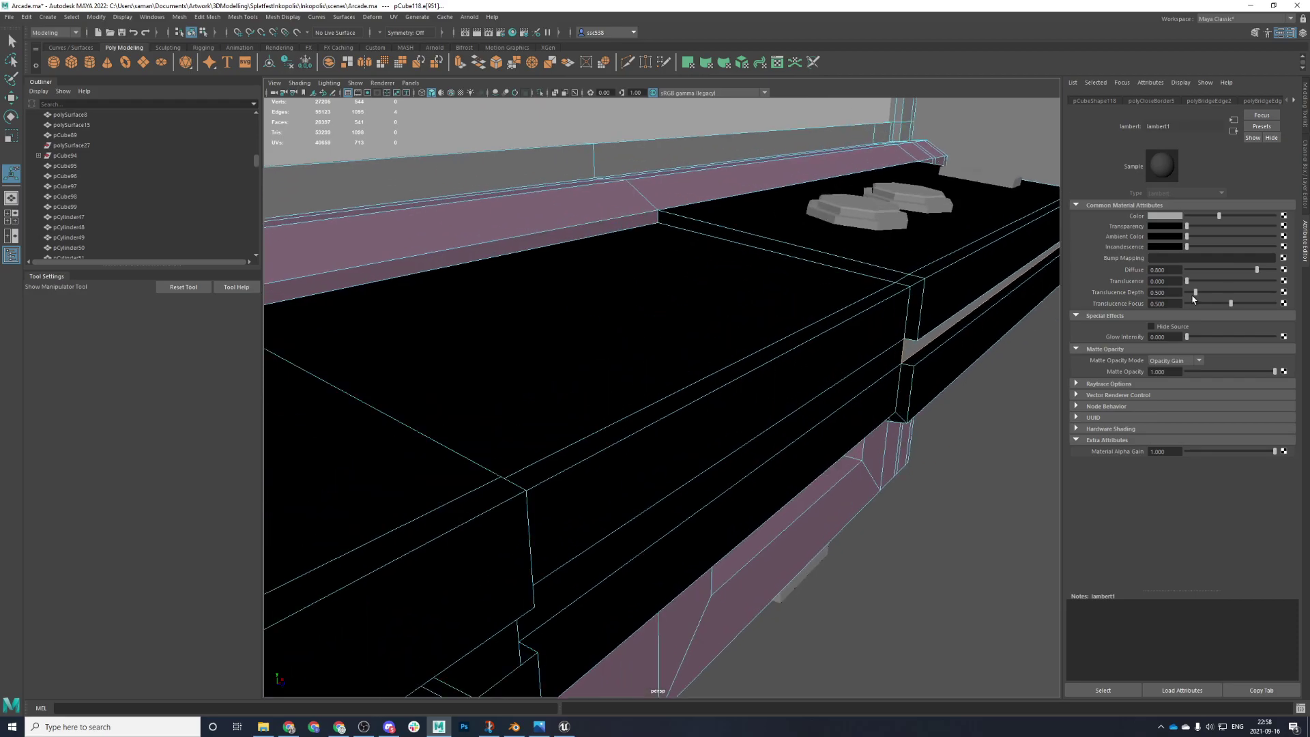
# - Bridge the open edges at one end of the strip gap on the control panel's left section
pyautogui.keyDown('alt'); pyautogui.moveTo(764, 591); pyautogui.dragTo(675, 553); pyautogui.keyUp('alt')
pyautogui.keyDown('alt'); pyautogui.moveTo(676, 552); pyautogui.dragTo(717, 376, button='right'); pyautogui.keyUp('alt')
pyautogui.keyDown('alt'); pyautogui.moveTo(728, 345); pyautogui.dragTo(778, 349); pyautogui.keyUp('alt')
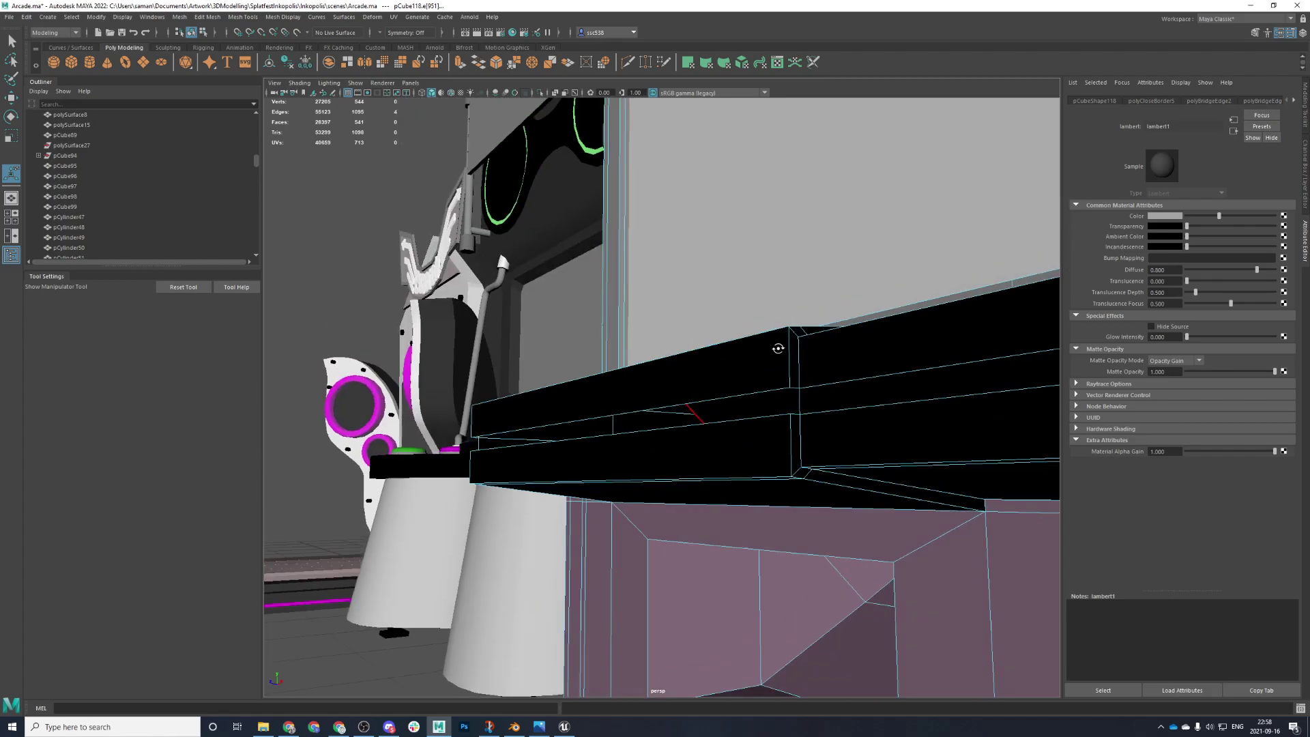
pyautogui.click(483, 424)
pyautogui.keyDown('shift'); pyautogui.click(476, 437); pyautogui.keyUp('shift')
pyautogui.press('g')
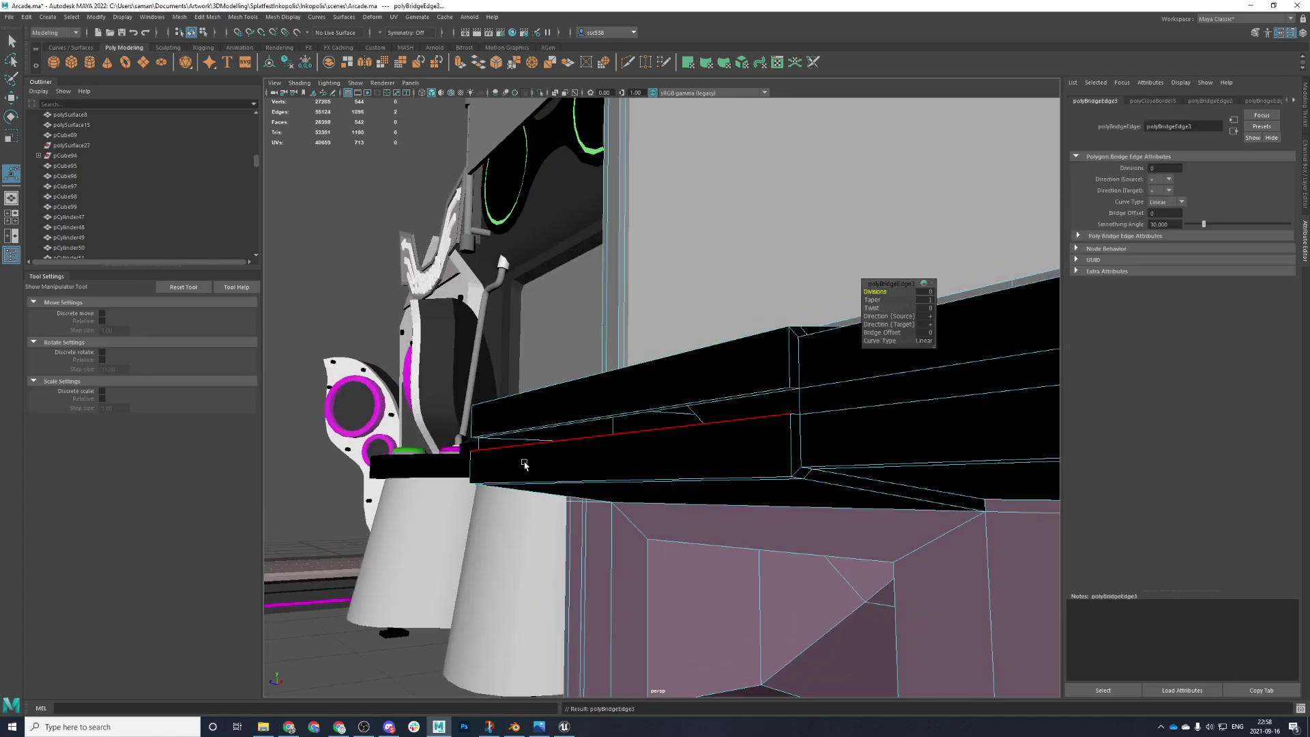
# - Bridge the other end of the left section's strip gap and fill its remaining front hole
pyautogui.keyDown('alt'); pyautogui.moveTo(523, 462); pyautogui.dragTo(725, 438); pyautogui.keyUp('alt')
pyautogui.click(707, 258)
pyautogui.keyDown('alt'); pyautogui.moveTo(738, 313); pyautogui.dragTo(756, 345); pyautogui.keyUp('alt')
pyautogui.keyDown('shift'); pyautogui.click(414, 640); pyautogui.keyUp('shift')
pyautogui.hotkey('ctrl', 'z')
pyautogui.hotkey('ctrl', 'z')
pyautogui.click(410, 624)
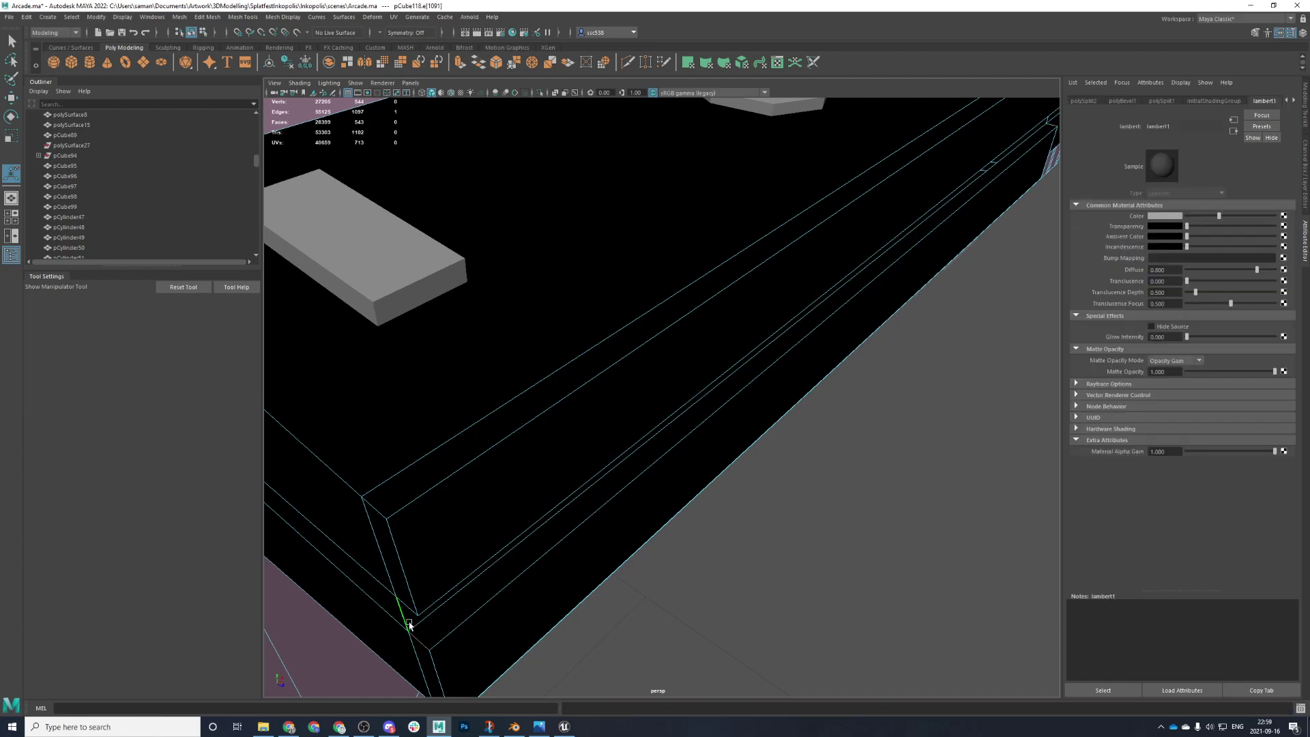
pyautogui.doubleClick(409, 622)
pyautogui.keyDown('alt'); pyautogui.moveTo(409, 614); pyautogui.dragTo(637, 366); pyautogui.keyUp('alt')
# - Assign the existing m_metalBlack material to the filled front strip faces on both outer sections of the control panel
pyautogui.moveTo(640, 363); pyautogui.dragTo(641, 393, button='right')
pyautogui.scroll(-4, 450, 386)
pyautogui.click(493, 369)
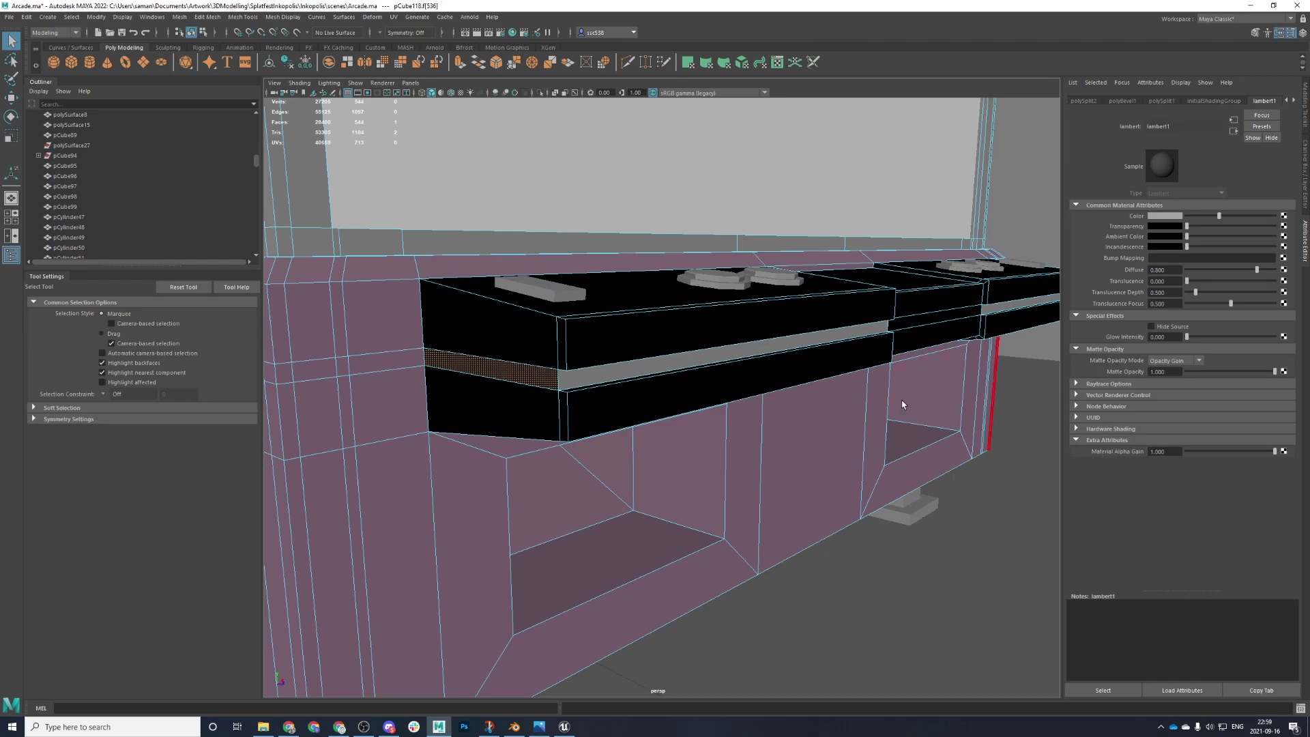
pyautogui.click(737, 351)
pyautogui.keyDown('alt'); pyautogui.moveTo(869, 380); pyautogui.dragTo(870, 407); pyautogui.keyUp('alt')
pyautogui.click(870, 407)
pyautogui.moveTo(876, 396); pyautogui.dragTo(940, 674, button='right')
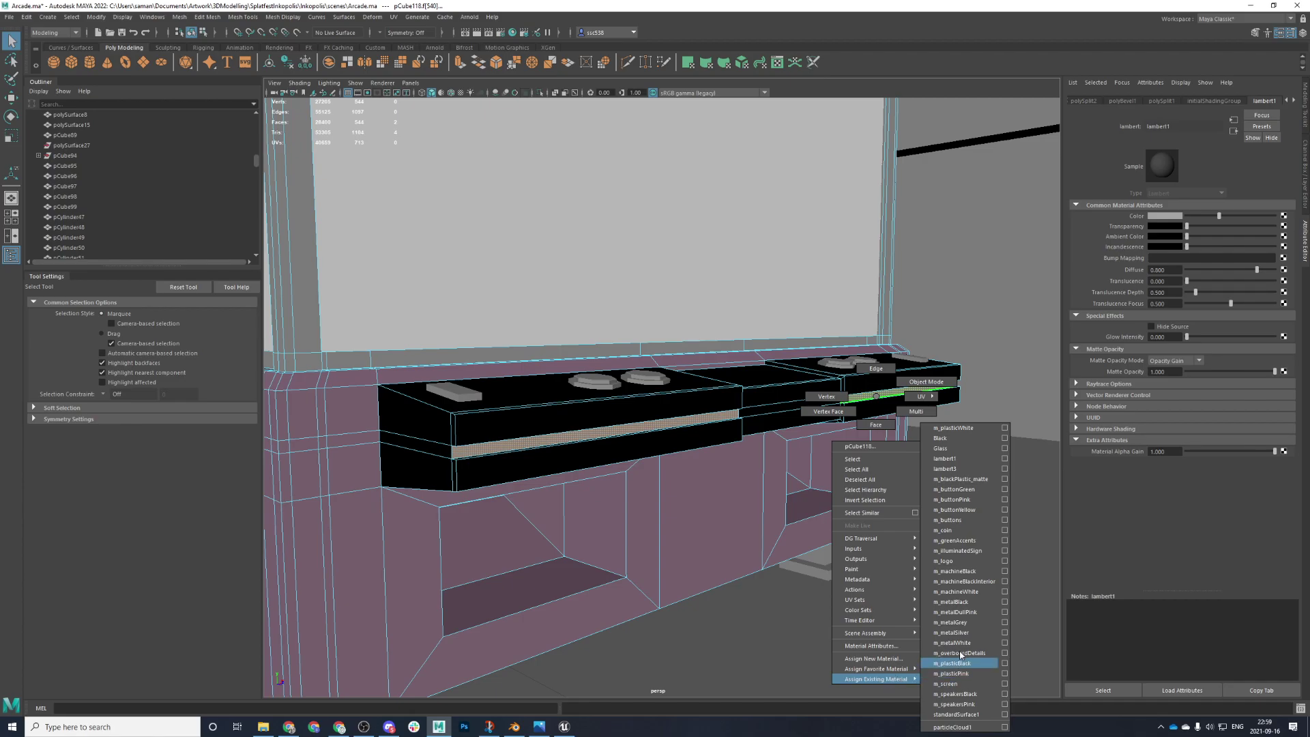
pyautogui.click(958, 603)
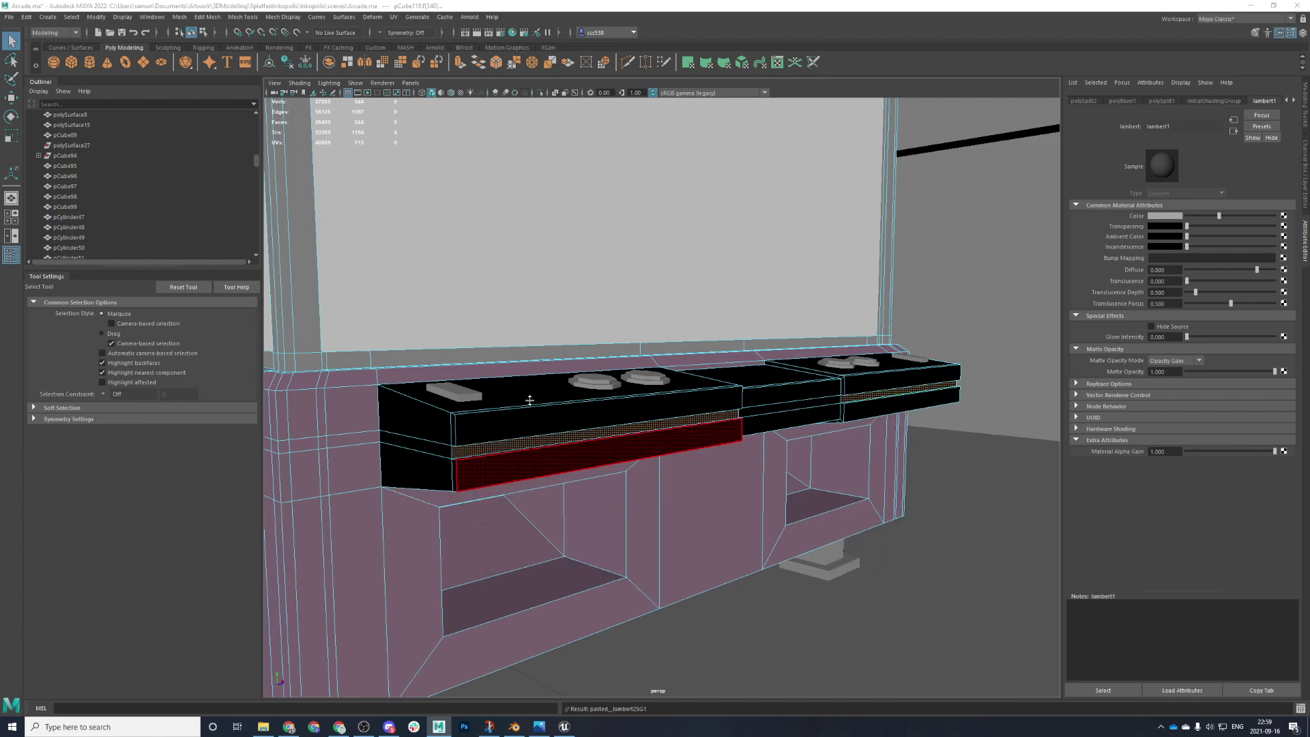
# - Assign the existing m_metalWhite material to the control panel's two outer sections, excluding the middle section and the thin strip faces
pyautogui.press('space')
pyautogui.press('space')
pyautogui.scroll(-8, 537, 380)
pyautogui.scroll(-5, 712, 444)
pyautogui.keyDown('alt'); pyautogui.click(715, 440); pyautogui.keyUp('alt')
pyautogui.scroll(3, 712, 440)
pyautogui.press('space')
pyautogui.press('space')
pyautogui.moveTo(471, 371); pyautogui.dragTo(824, 451)
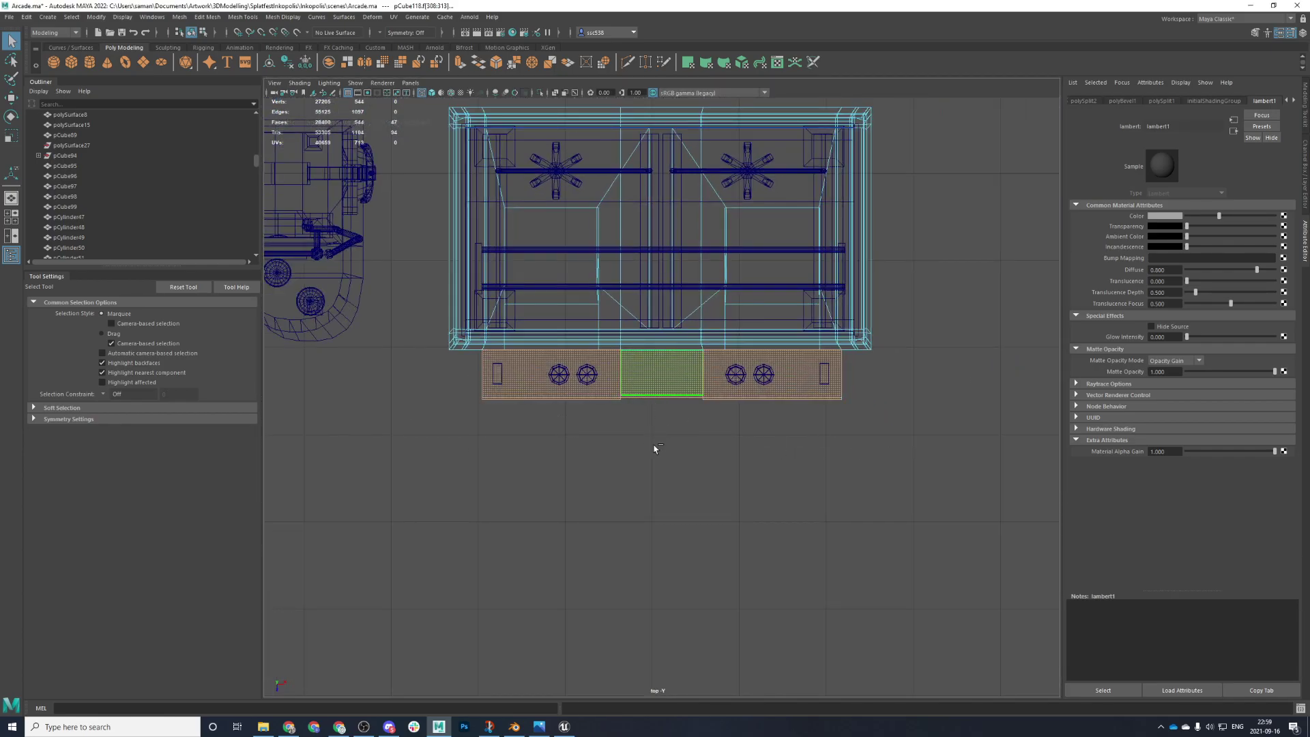
pyautogui.keyDown('ctrl'); pyautogui.moveTo(655, 450); pyautogui.dragTo(672, 368); pyautogui.keyUp('ctrl')
pyautogui.press('space')
pyautogui.press('space')
pyautogui.keyDown('alt'); pyautogui.moveTo(703, 446); pyautogui.dragTo(573, 435); pyautogui.keyUp('alt')
pyautogui.keyDown('ctrl'); pyautogui.click(446, 439); pyautogui.keyUp('ctrl')
pyautogui.keyDown('alt'); pyautogui.moveTo(843, 403); pyautogui.dragTo(641, 398, button='middle'); pyautogui.keyUp('alt')
pyautogui.keyDown('alt'); pyautogui.moveTo(831, 413); pyautogui.dragTo(900, 425); pyautogui.keyUp('alt')
pyautogui.moveTo(912, 383)
pyautogui.mouseDown(button='right')
pyautogui.moveTo(872, 666)
pyautogui.moveTo(980, 659)
pyautogui.moveTo(997, 642)
pyautogui.mouseUp(button='right')
pyautogui.keyDown('alt'); pyautogui.moveTo(887, 477); pyautogui.dragTo(790, 656); pyautogui.keyUp('alt')
pyautogui.moveTo(855, 373); pyautogui.dragTo(948, 315, button='right')
pyautogui.click(866, 497)
# - Insert an edge loop near each outer end of the control panel with Multi-Cut in the top view, and save the scene
pyautogui.keyDown('alt'); pyautogui.moveTo(865, 497); pyautogui.dragTo(944, 374); pyautogui.keyUp('alt')
pyautogui.click(958, 367)
pyautogui.scroll(4, 655, 526)
pyautogui.moveTo(655, 526)
pyautogui.keyDown('alt'); pyautogui.mouseDown()
pyautogui.moveTo(693, 539)
pyautogui.moveTo(649, 547)
pyautogui.mouseUp(); pyautogui.keyUp('alt')
pyautogui.keyDown('alt'); pyautogui.moveTo(649, 546); pyautogui.dragTo(1015, 535, button='middle'); pyautogui.keyUp('alt')
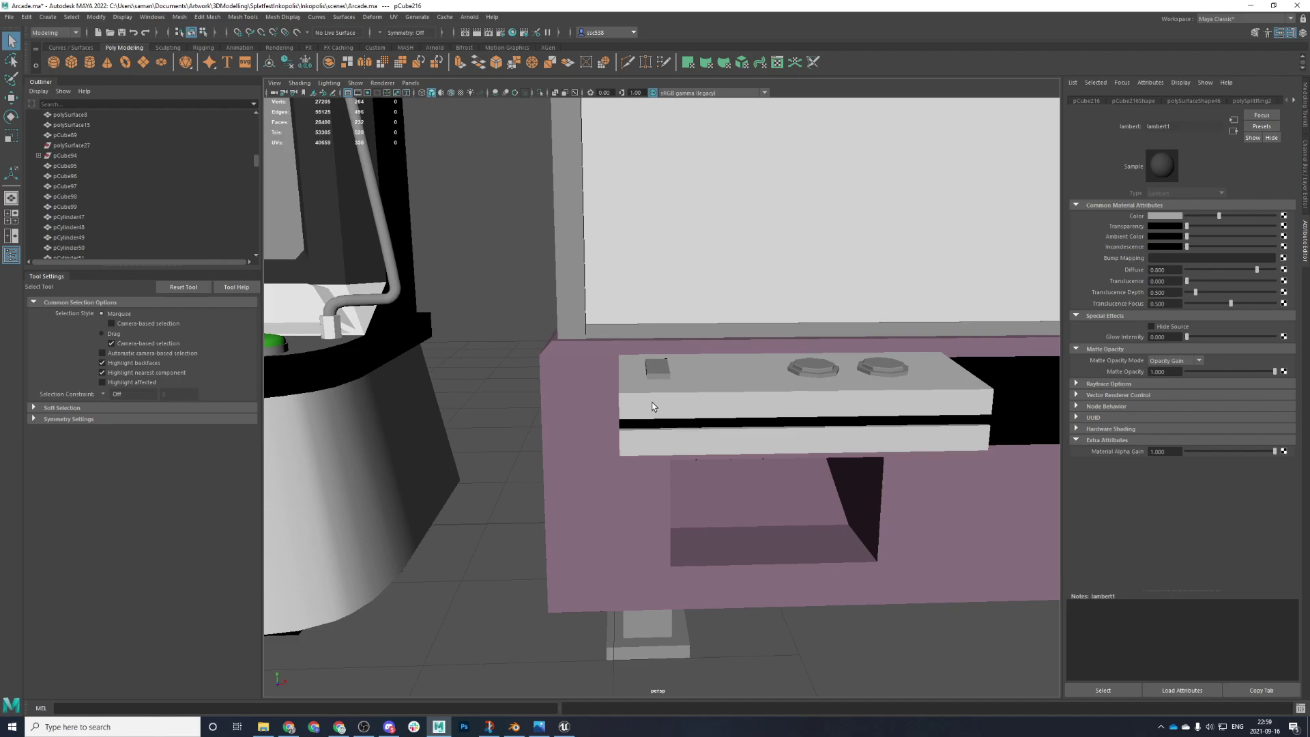
pyautogui.press('F10')
pyautogui.keyDown('shift'); pyautogui.moveTo(696, 403); pyautogui.dragTo(631, 392, button='right'); pyautogui.keyUp('shift')
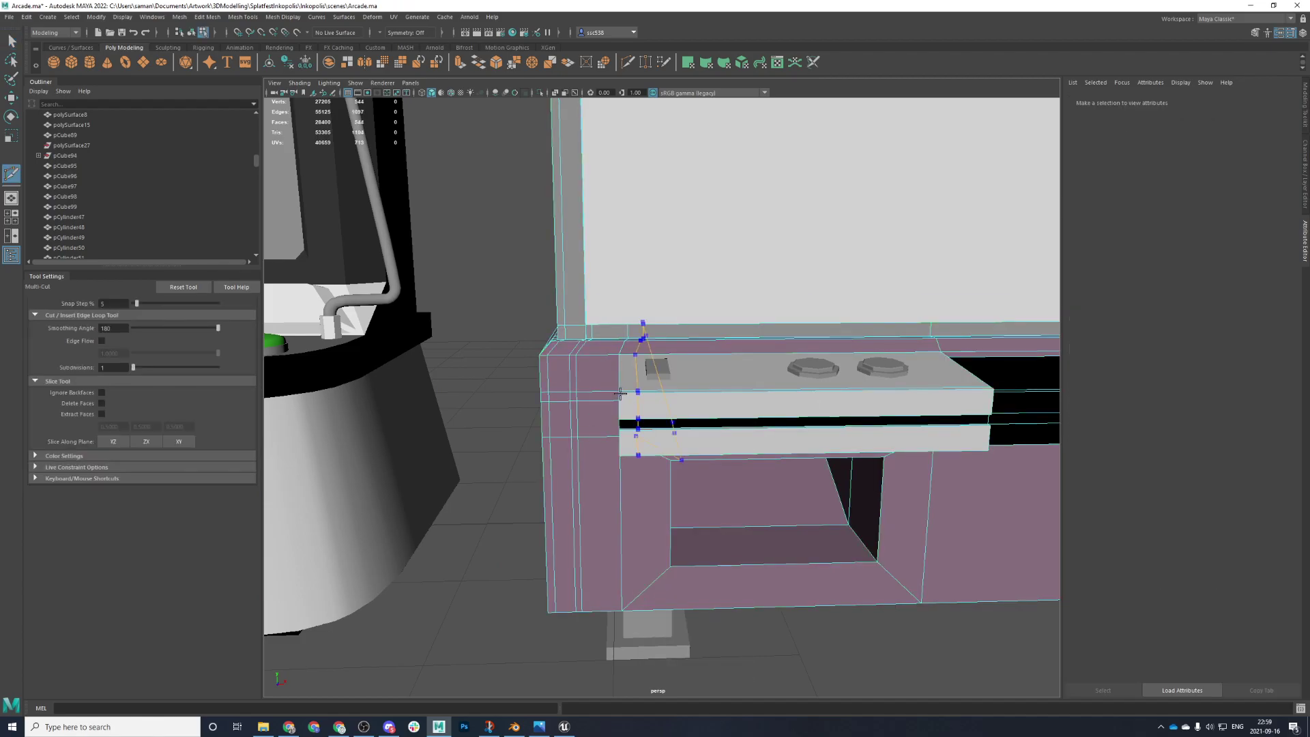
pyautogui.press('space')
pyautogui.press('space')
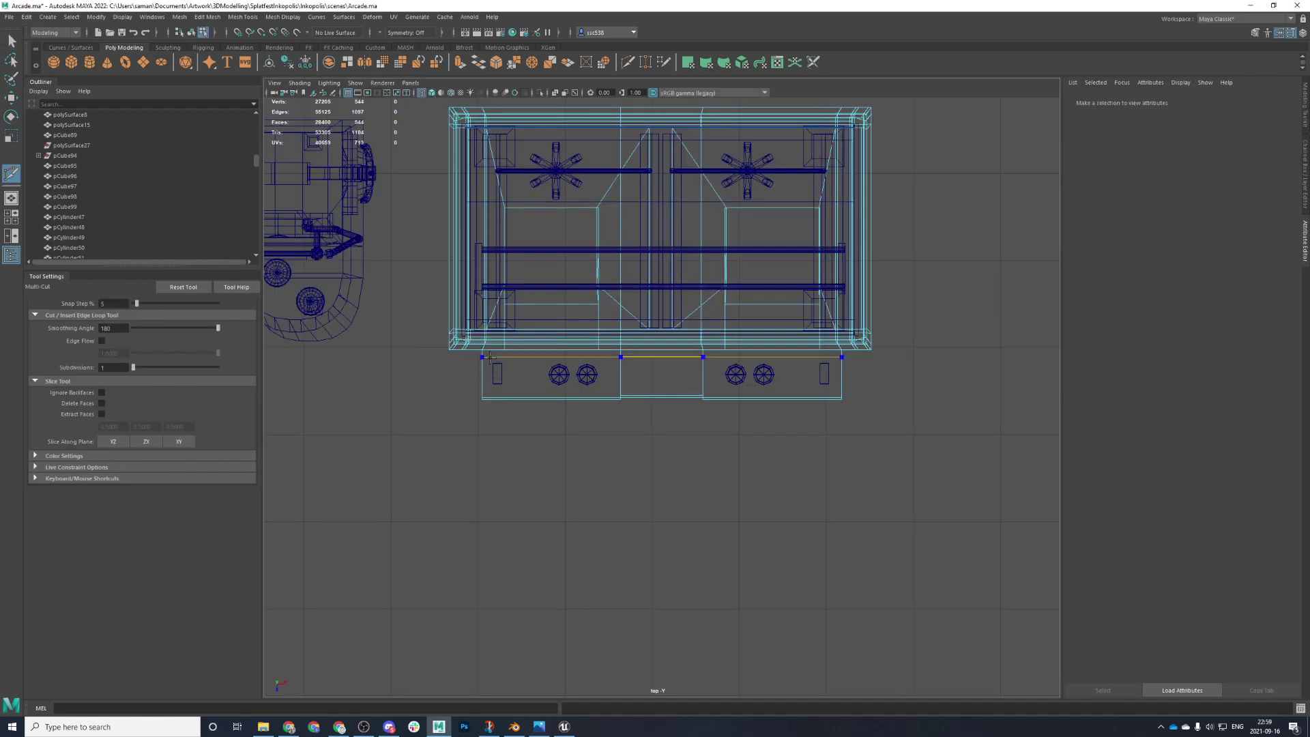
pyautogui.keyDown('ctrl'); pyautogui.click(488, 351); pyautogui.keyUp('ctrl')
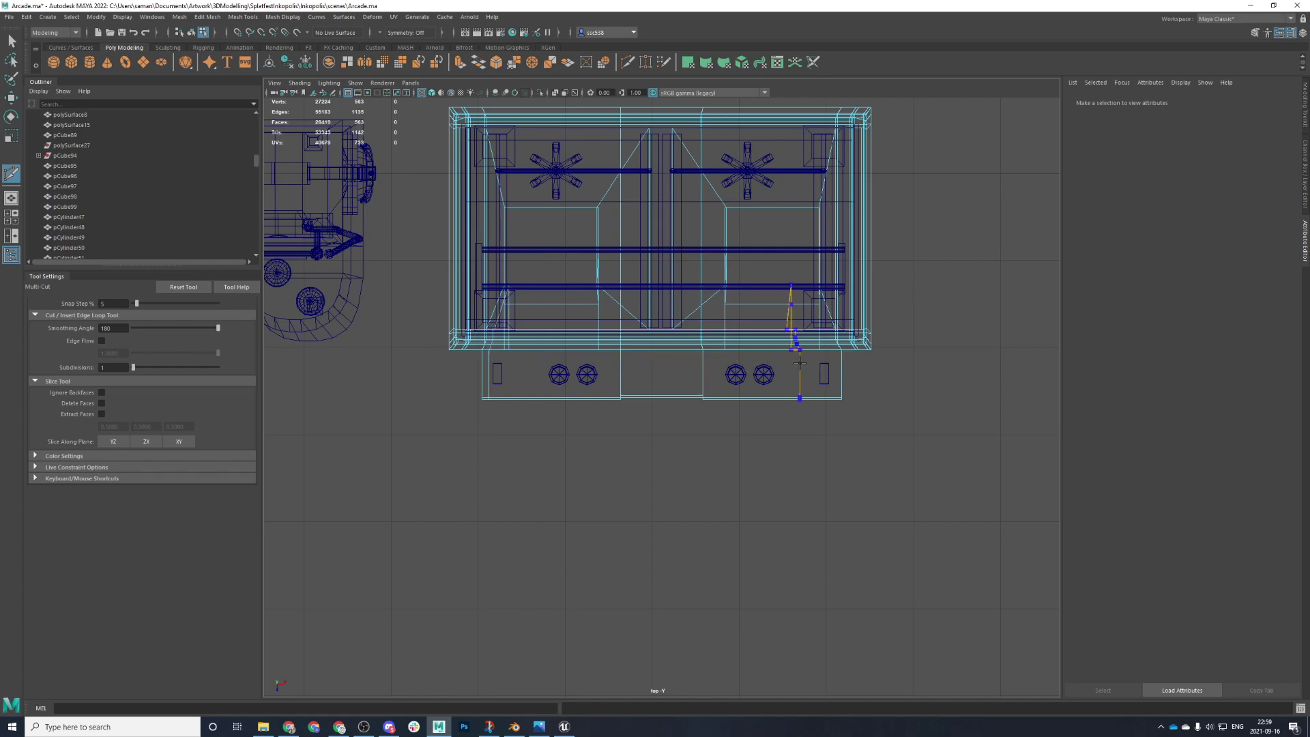
pyautogui.keyDown('ctrl'); pyautogui.click(834, 356); pyautogui.keyUp('ctrl')
pyautogui.moveTo(726, 243); pyautogui.dragTo(827, 195, button='right')
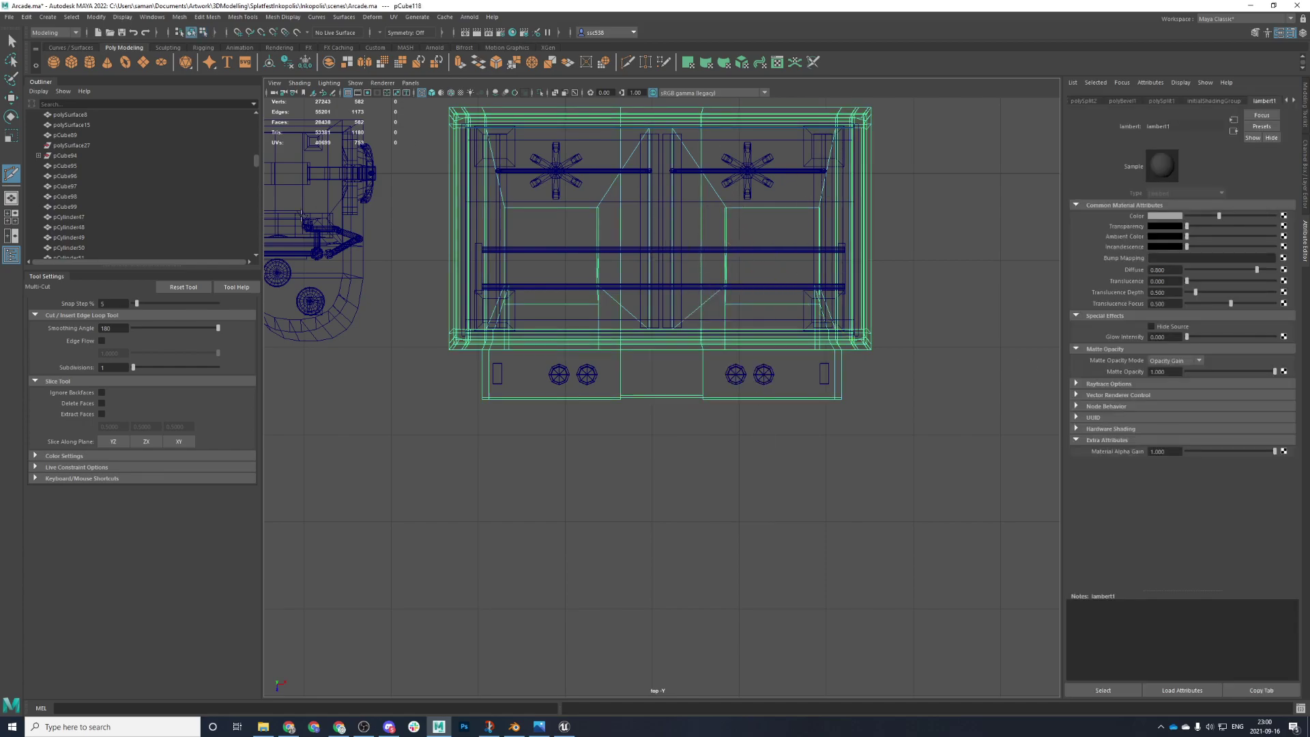
pyautogui.click(11, 41)
pyautogui.hotkey('ctrl', 's')
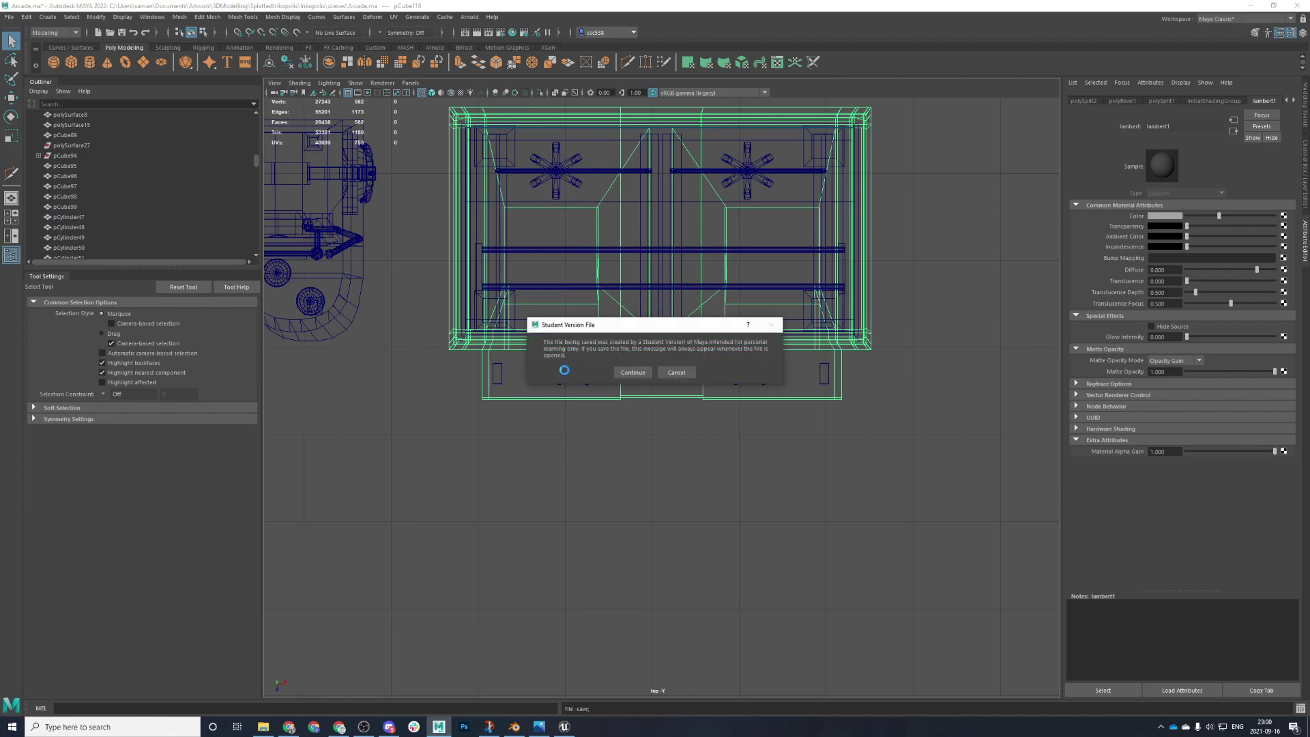
# - Examine the control panel's white sections and new end edge loops from several angles
pyautogui.press('space')
pyautogui.press('space')
pyautogui.scroll(-5, 838, 486)
pyautogui.scroll(5, 828, 492)
pyautogui.keyDown('alt'); pyautogui.moveTo(828, 491); pyautogui.dragTo(751, 508); pyautogui.keyUp('alt')
pyautogui.keyDown('alt'); pyautogui.moveTo(751, 509); pyautogui.dragTo(812, 341, button='middle'); pyautogui.keyUp('alt')
pyautogui.scroll(4, 812, 341)
pyautogui.keyDown('alt'); pyautogui.moveTo(818, 342); pyautogui.dragTo(807, 339); pyautogui.keyUp('alt')
pyautogui.scroll(4, 834, 340)
pyautogui.keyDown('alt'); pyautogui.moveTo(890, 402); pyautogui.dragTo(852, 456); pyautogui.keyUp('alt')
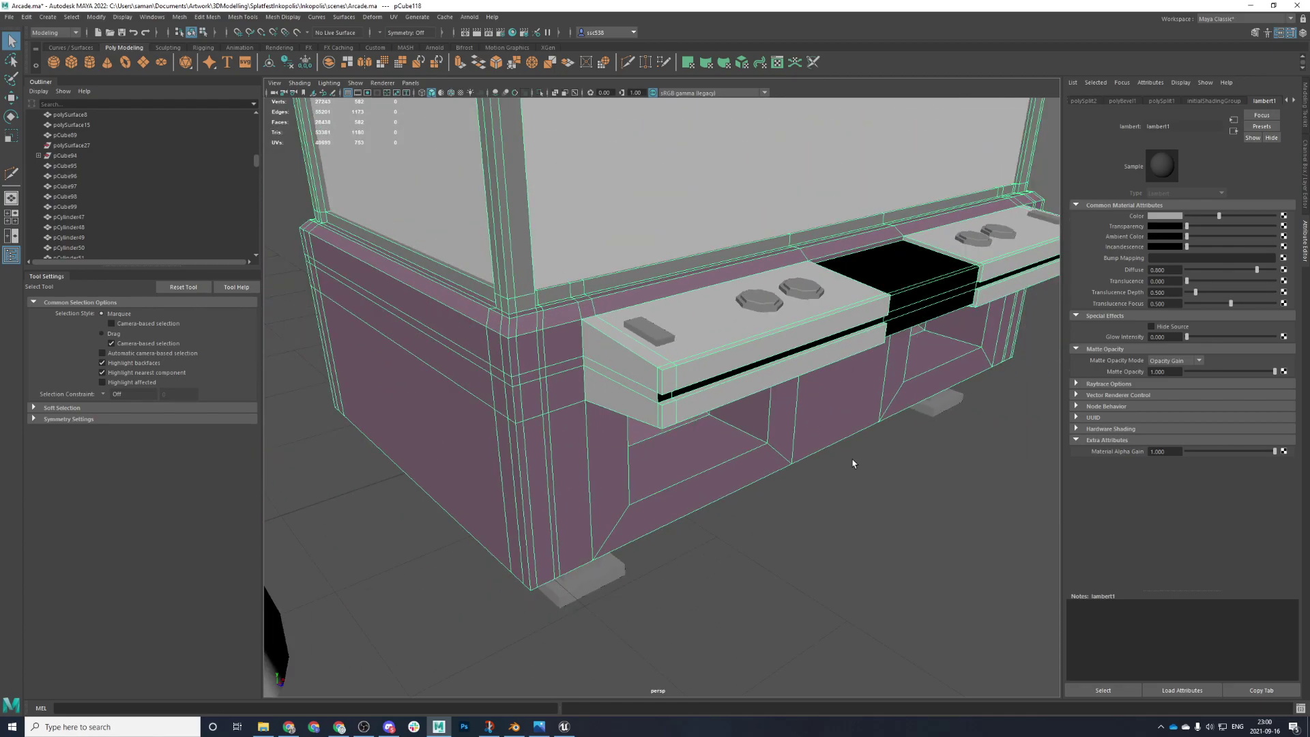
pyautogui.press('space')
pyautogui.press('space')
# - Select the edge loops near both outer ends of the control panel and scale them along X in the top view
pyautogui.moveTo(668, 365); pyautogui.dragTo(665, 357, button='right')
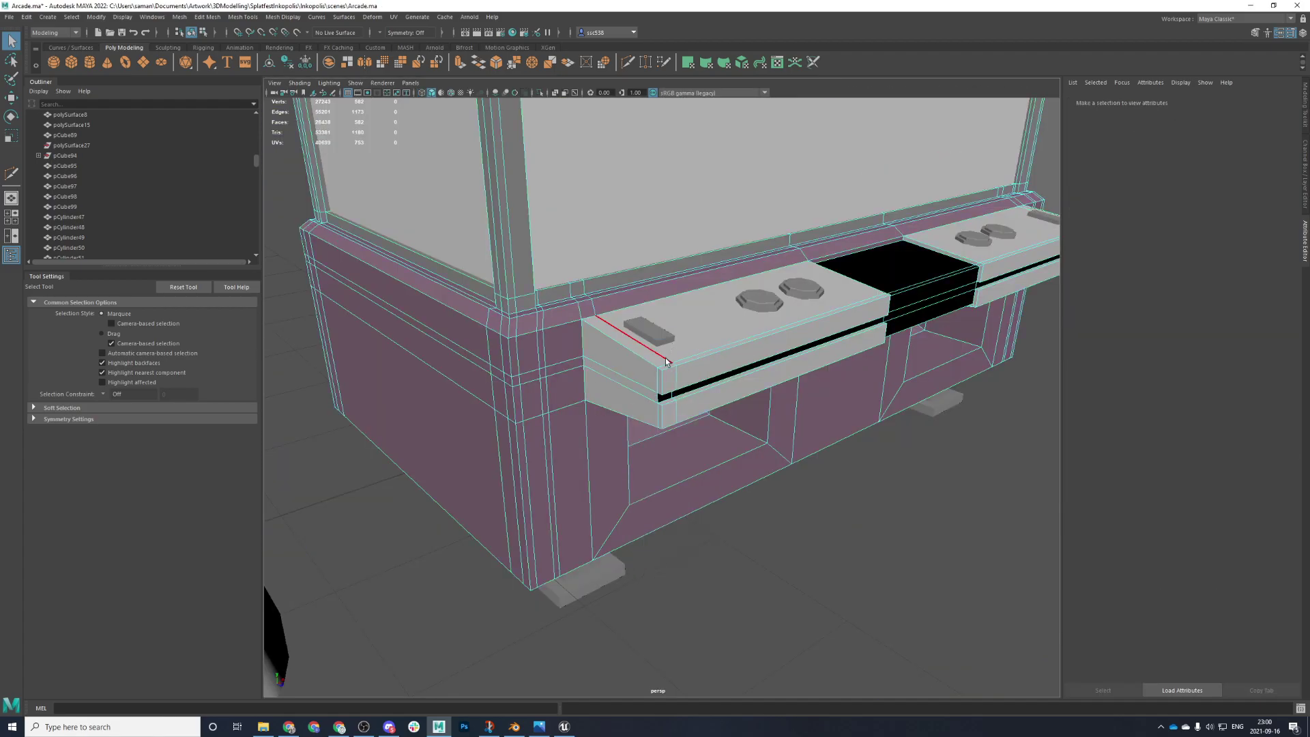
pyautogui.doubleClick(666, 358)
pyautogui.scroll(-3, 909, 427)
pyautogui.keyDown('alt'); pyautogui.moveTo(910, 428); pyautogui.dragTo(801, 438); pyautogui.keyUp('alt')
pyautogui.scroll(2, 801, 439)
pyautogui.keyDown('shift'); pyautogui.doubleClick(988, 369); pyautogui.keyUp('shift')
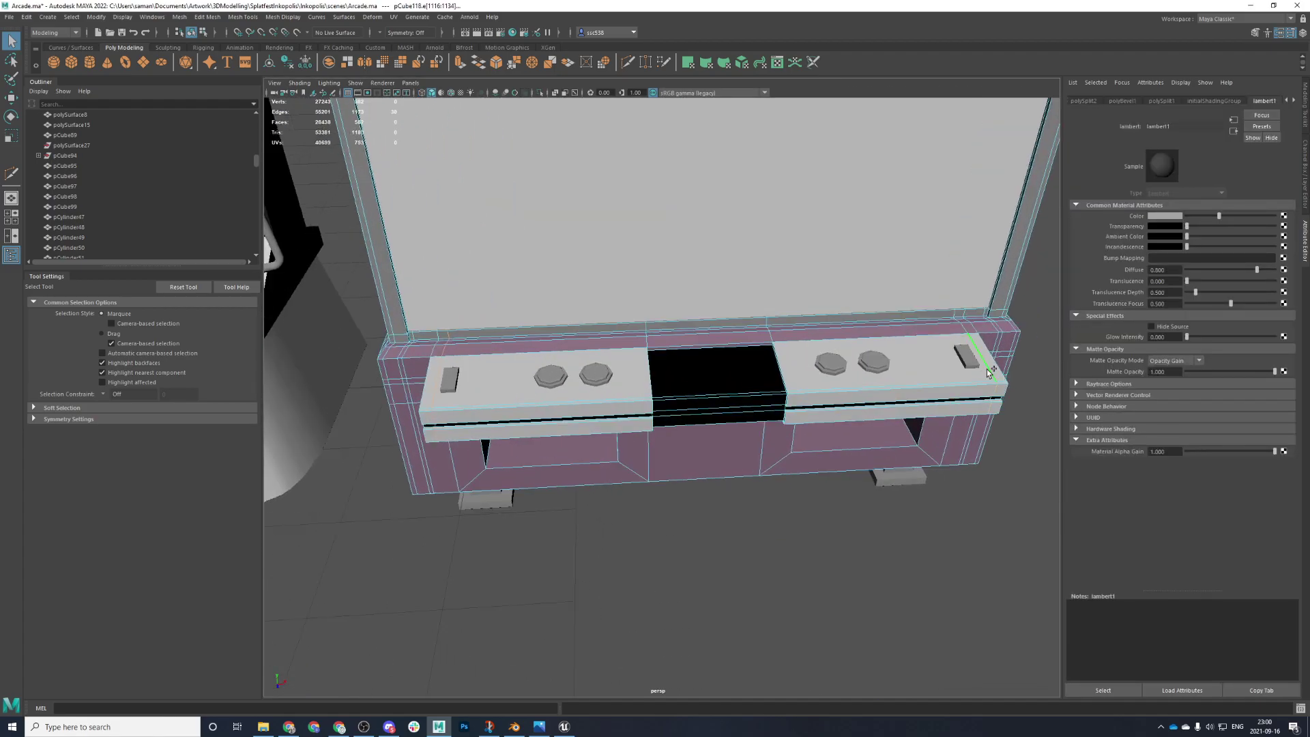
pyautogui.press('space')
pyautogui.press('space')
pyautogui.press('r')
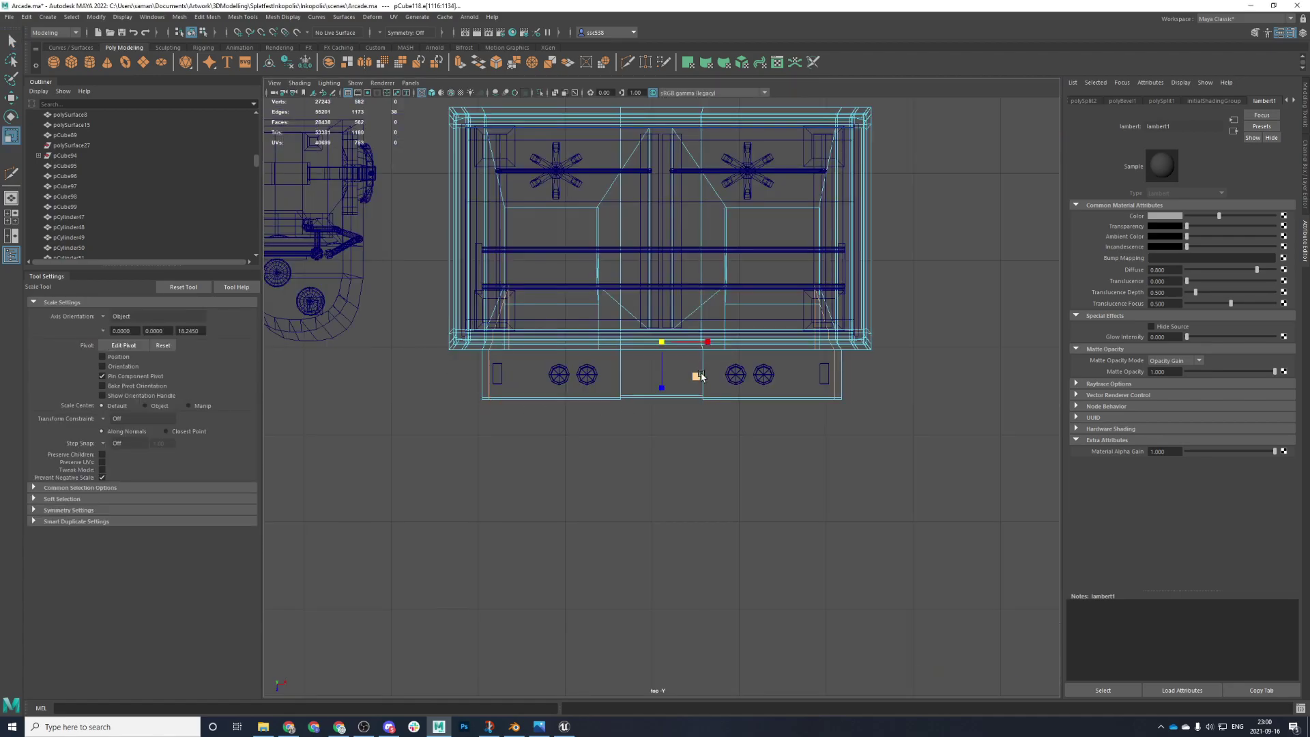
pyautogui.click(708, 341)
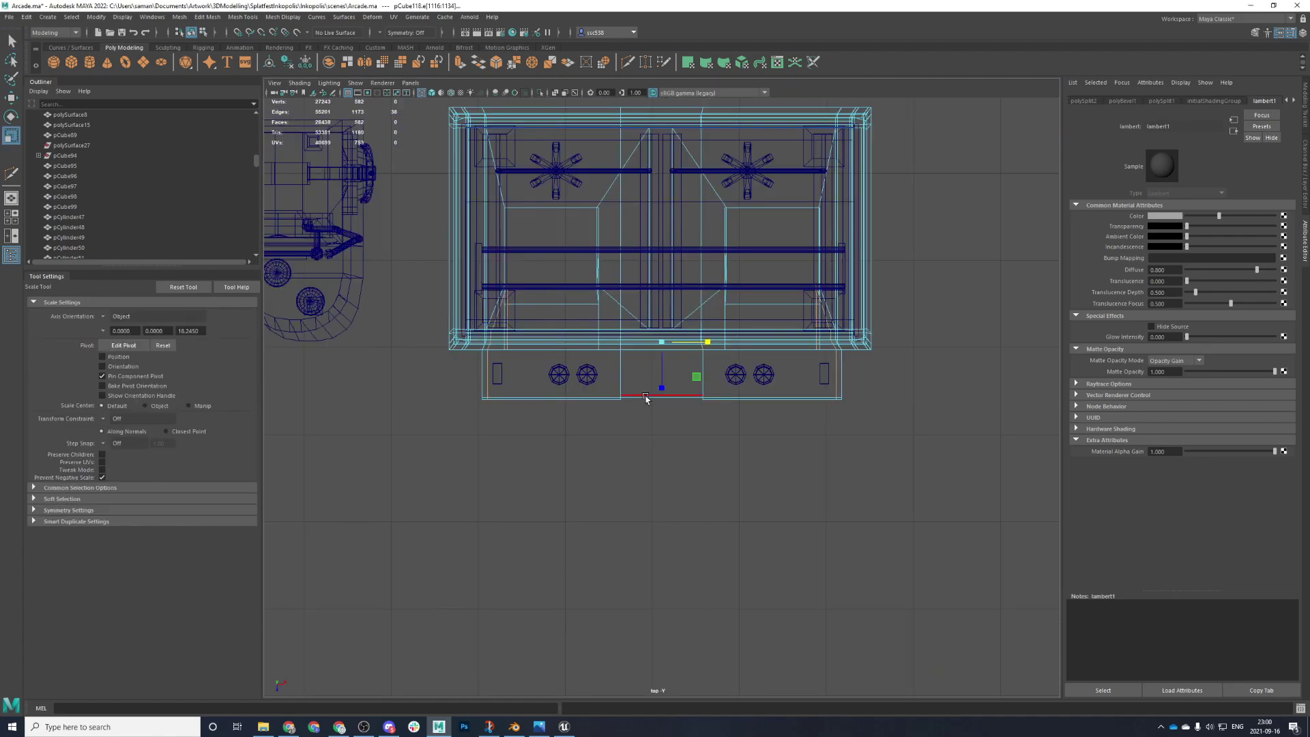
# - Assign the existing m_metalBlack material to the narrow faces at both outer ends of the control panel
pyautogui.keyDown('alt'); pyautogui.moveTo(580, 425); pyautogui.dragTo(789, 395, button='middle'); pyautogui.keyUp('alt')
pyautogui.scroll(2, 790, 395)
pyautogui.moveTo(685, 334); pyautogui.dragTo(685, 368, button='right')
pyautogui.scroll(3, 690, 351)
pyautogui.keyDown('alt'); pyautogui.moveTo(711, 285); pyautogui.dragTo(671, 350, button='middle'); pyautogui.keyUp('alt')
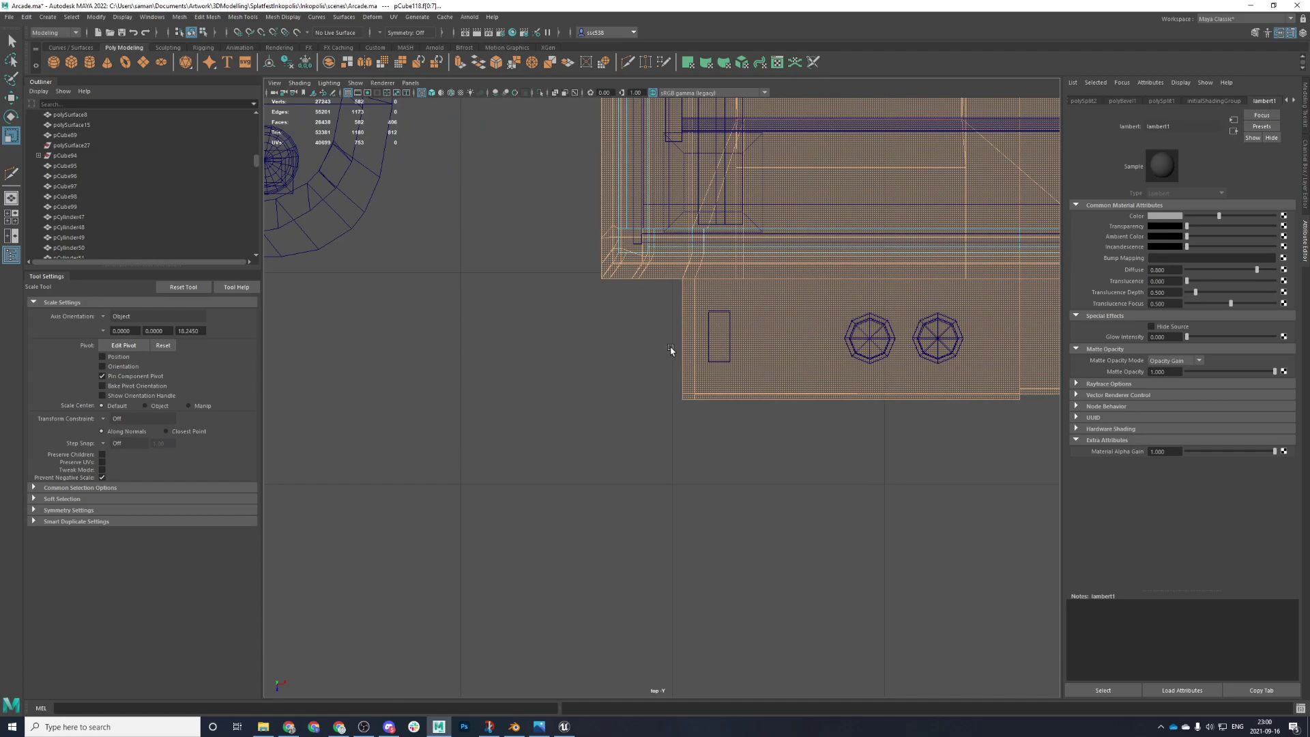
pyautogui.scroll(-5, 878, 430)
pyautogui.moveTo(952, 462); pyautogui.dragTo(894, 400)
pyautogui.press('space')
pyautogui.press('space')
pyautogui.scroll(-3, 758, 468)
pyautogui.keyDown('alt'); pyautogui.moveTo(757, 468); pyautogui.dragTo(862, 433); pyautogui.keyUp('alt')
pyautogui.moveTo(884, 392); pyautogui.dragTo(945, 602, button='right')
pyautogui.keyDown('alt'); pyautogui.moveTo(945, 602); pyautogui.dragTo(858, 588); pyautogui.keyUp('alt')
pyautogui.moveTo(853, 442); pyautogui.dragTo(971, 352, button='right')
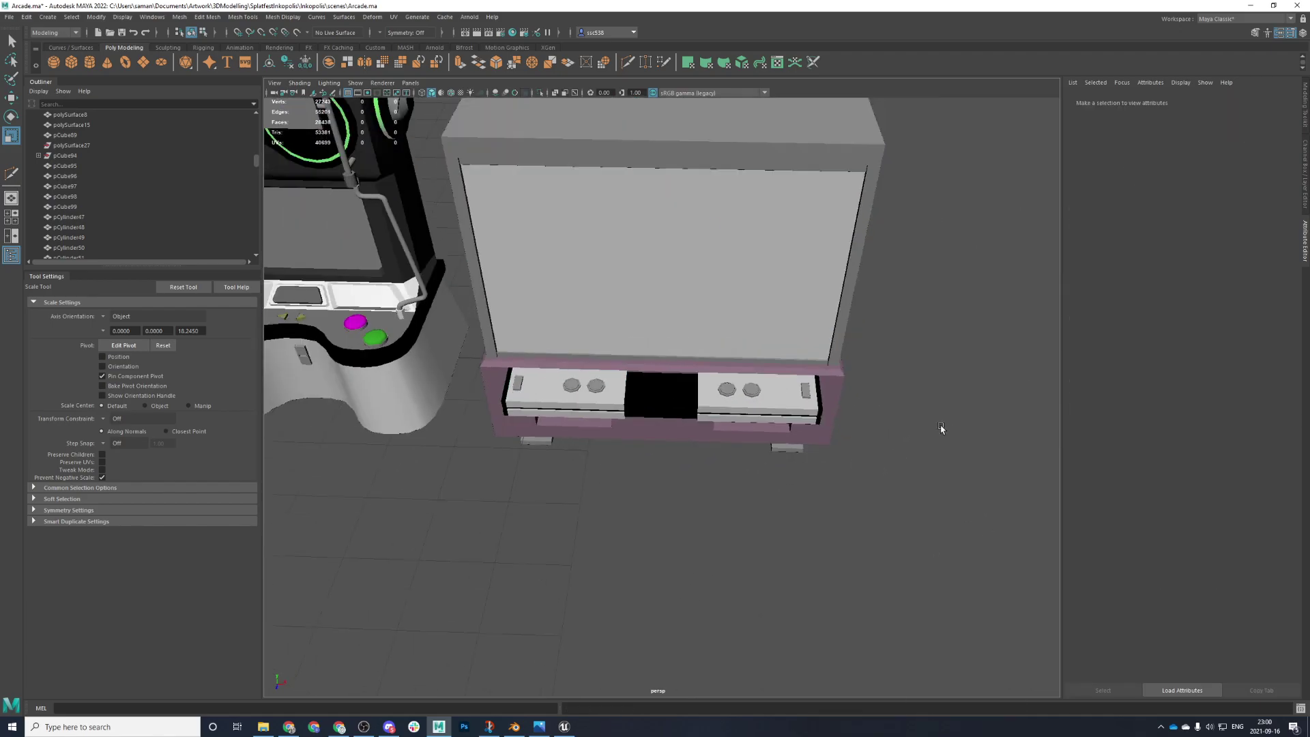
# - Insert edge loops near the inner ends of the control panel's white sections with Multi-Cut in the top view
pyautogui.keyDown('alt'); pyautogui.moveTo(941, 428); pyautogui.dragTo(950, 409); pyautogui.keyUp('alt')
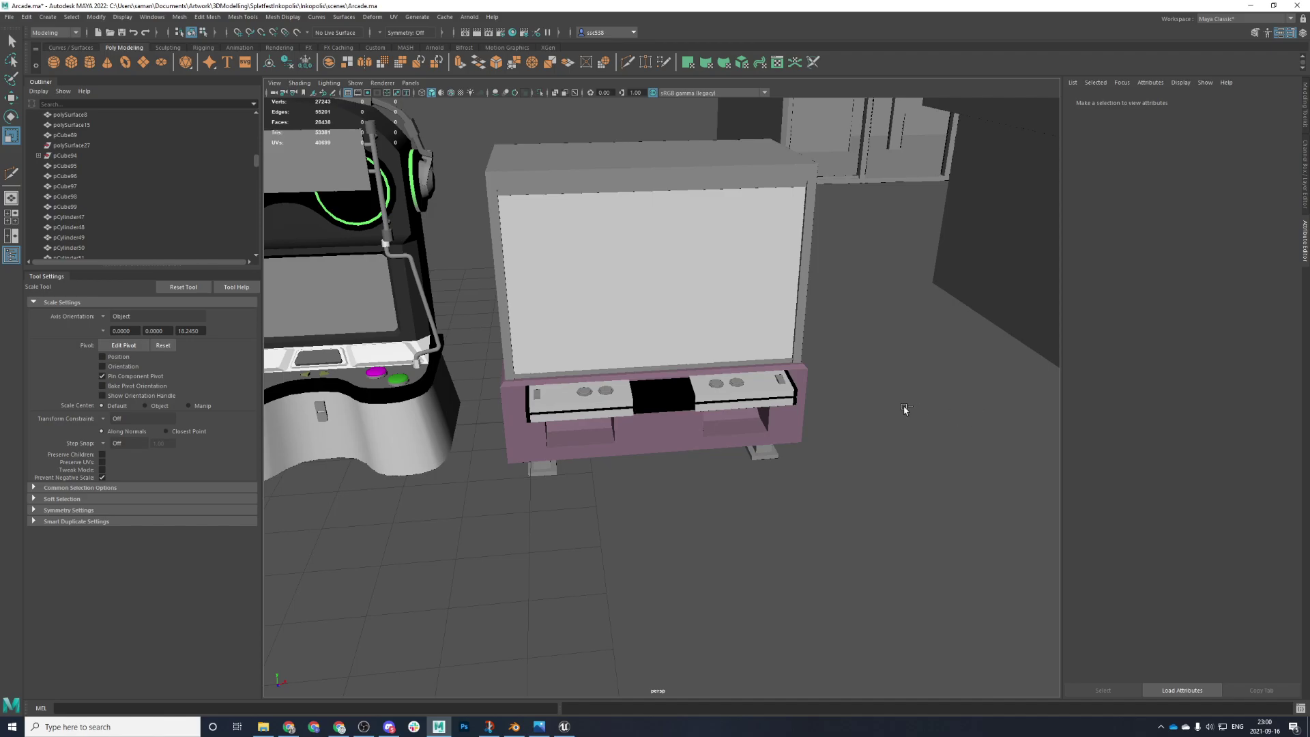
pyautogui.scroll(5, 474, 471)
pyautogui.click(634, 513)
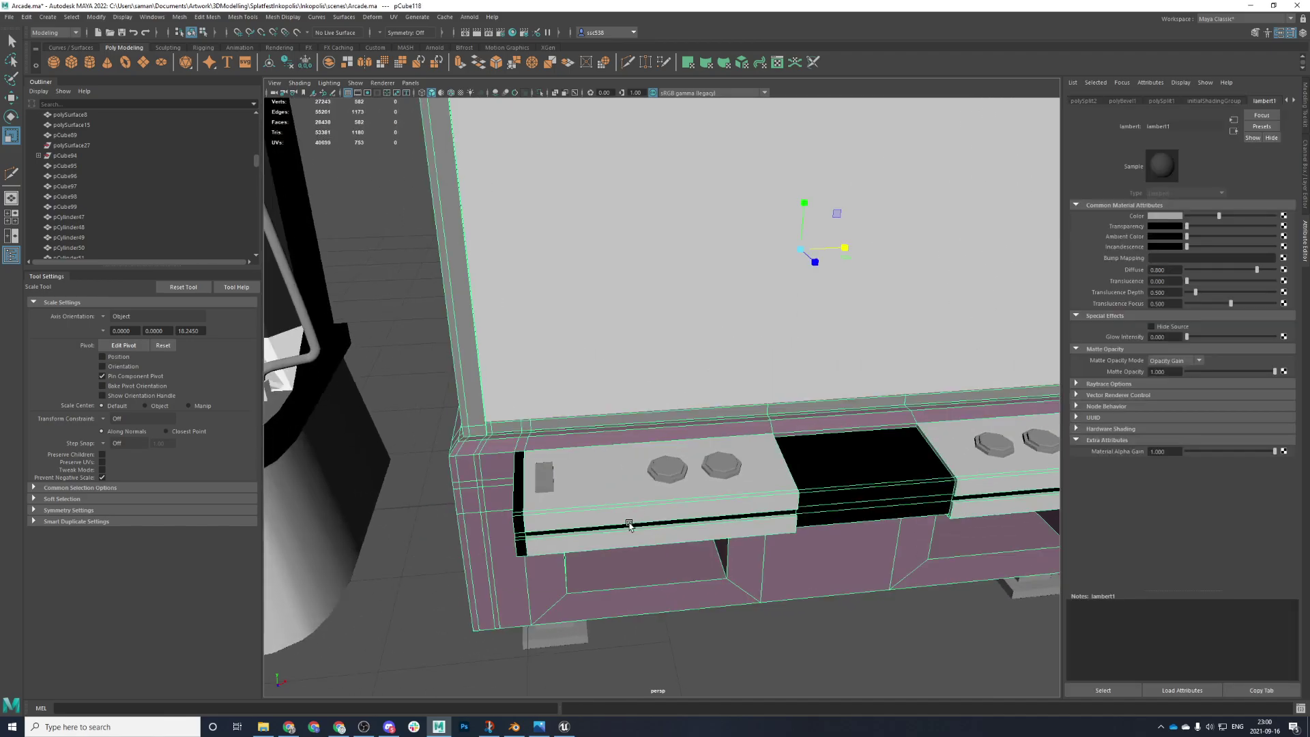
pyautogui.keyDown('alt'); pyautogui.moveTo(625, 503); pyautogui.dragTo(705, 526); pyautogui.keyUp('alt')
pyautogui.scroll(-4, 704, 526)
pyautogui.keyDown('alt'); pyautogui.moveTo(731, 472); pyautogui.dragTo(639, 489, button='middle'); pyautogui.keyUp('alt')
pyautogui.scroll(4, 638, 490)
pyautogui.moveTo(648, 497)
pyautogui.keyDown('alt'); pyautogui.mouseDown()
pyautogui.moveTo(562, 474)
pyautogui.moveTo(637, 483)
pyautogui.mouseUp(); pyautogui.keyUp('alt')
pyautogui.keyDown('shift'); pyautogui.moveTo(677, 446); pyautogui.dragTo(554, 469, button='right'); pyautogui.keyUp('shift')
pyautogui.keyDown('alt'); pyautogui.moveTo(550, 468); pyautogui.dragTo(574, 491); pyautogui.keyUp('alt')
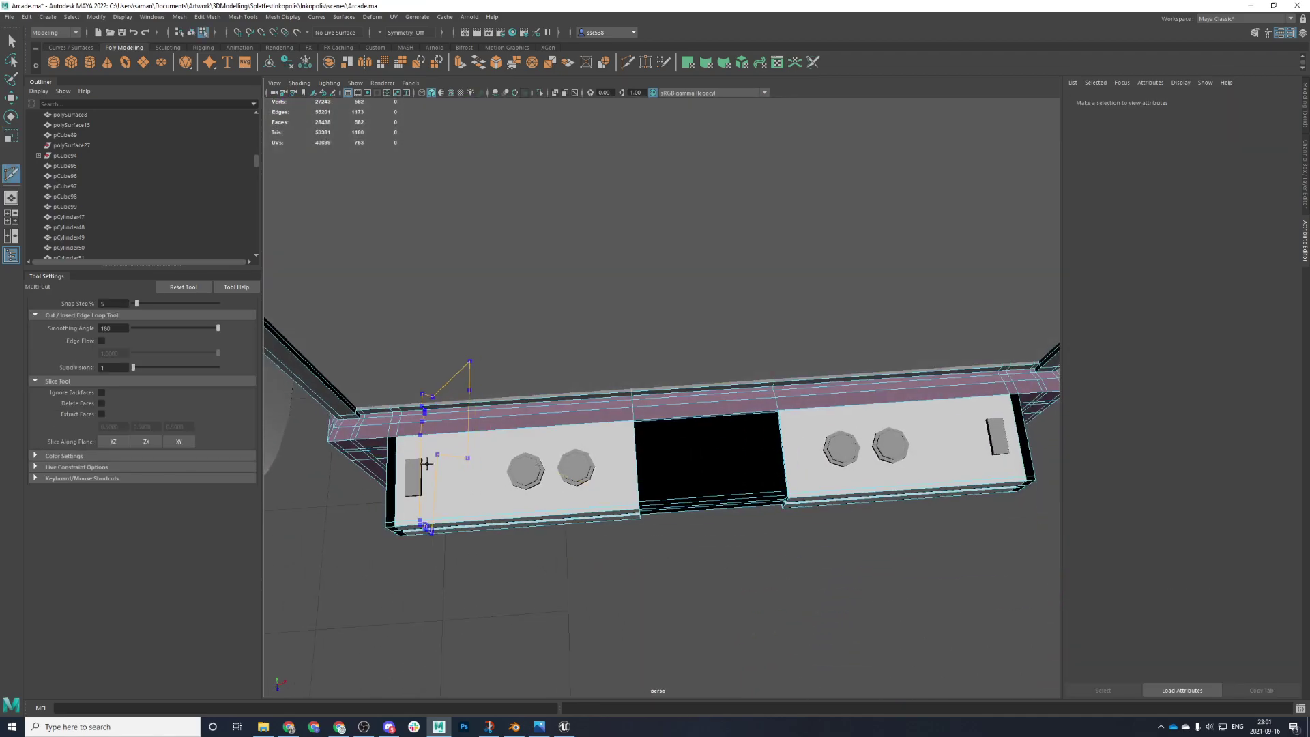
pyautogui.press('space')
pyautogui.press('space')
pyautogui.scroll(3, 518, 371)
pyautogui.keyDown('ctrl'); pyautogui.click(426, 392); pyautogui.keyUp('ctrl')
pyautogui.keyDown('ctrl'); pyautogui.click(628, 383); pyautogui.keyUp('ctrl')
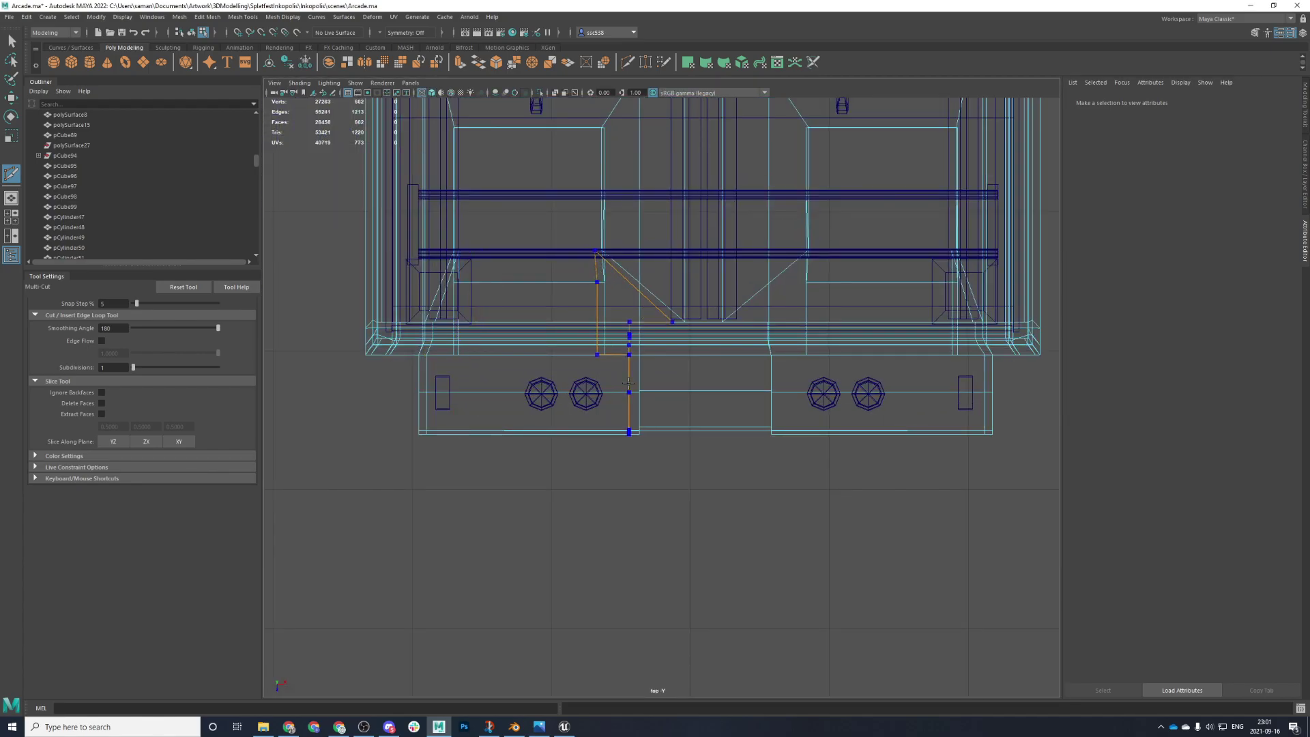
pyautogui.keyDown('ctrl'); pyautogui.click(779, 387); pyautogui.keyUp('ctrl')
# - Bevel the lengthwise middle edges of both white control panel sections with a fraction of 0.4
pyautogui.press('q')
pyautogui.moveTo(305, 385); pyautogui.dragTo(305, 346, button='right')
pyautogui.doubleClick(455, 390)
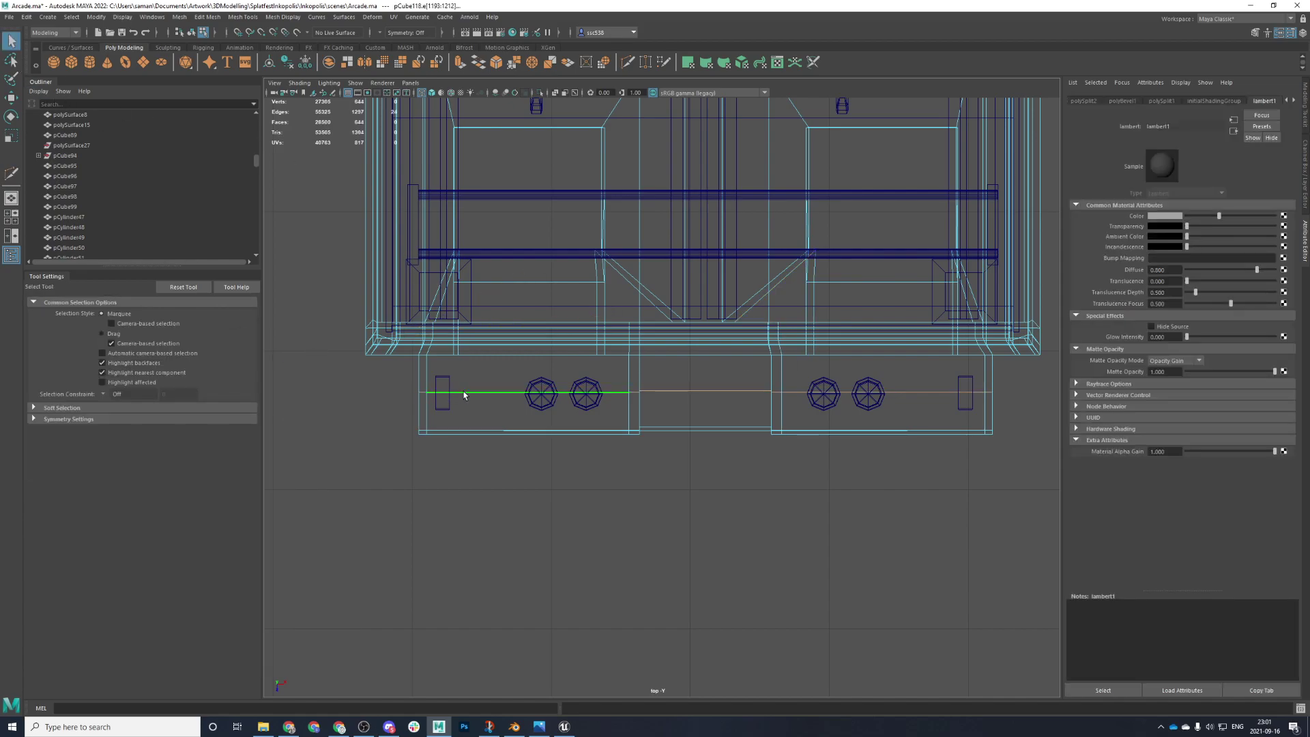
pyautogui.hotkey('ctrl', 'b')
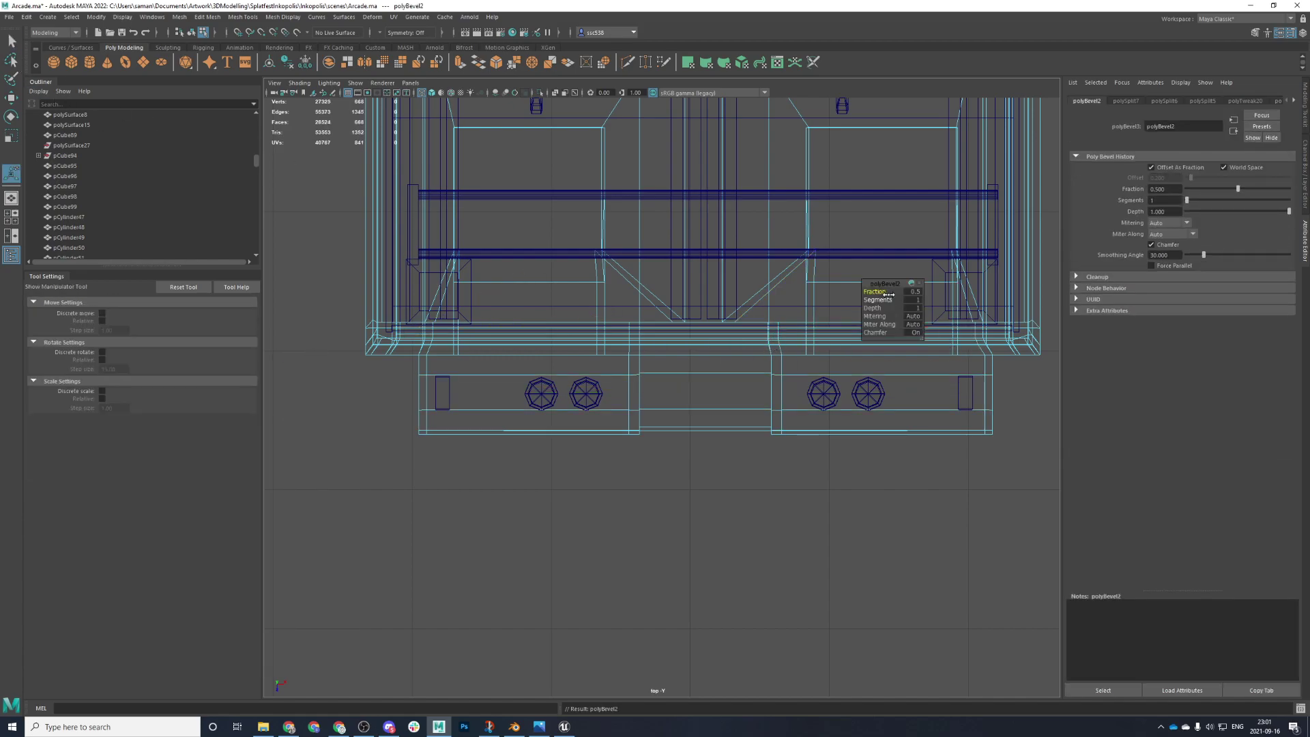
pyautogui.moveTo(876, 288); pyautogui.dragTo(873, 290)
pyautogui.press('space')
pyautogui.press('space')
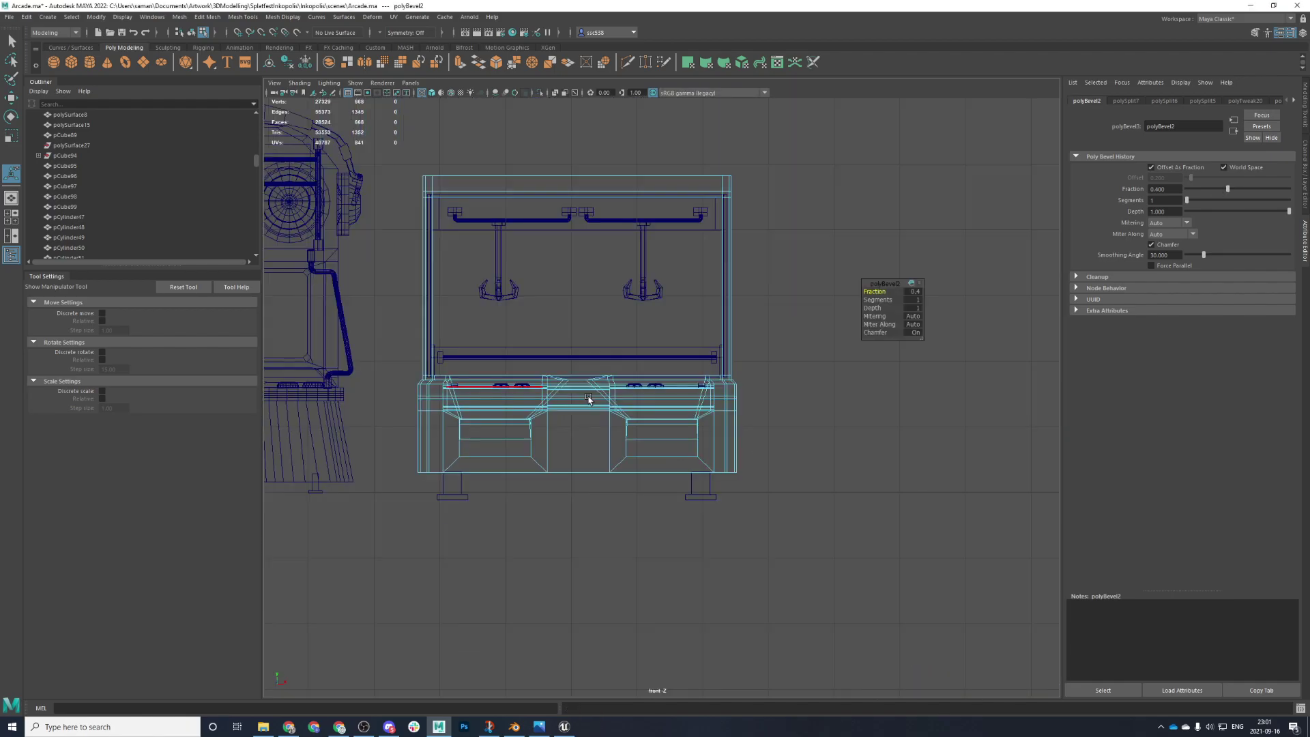
pyautogui.press('space')
pyautogui.press('space')
pyautogui.keyDown('alt'); pyautogui.moveTo(784, 341); pyautogui.dragTo(874, 307); pyautogui.keyUp('alt')
pyautogui.keyDown('alt'); pyautogui.moveTo(522, 546); pyautogui.dragTo(582, 377, button='middle'); pyautogui.keyUp('alt')
pyautogui.moveTo(584, 377); pyautogui.dragTo(582, 400, button='right')
pyautogui.press('q')
pyautogui.click(583, 397)
pyautogui.keyDown('alt'); pyautogui.moveTo(749, 374); pyautogui.dragTo(759, 362); pyautogui.keyUp('alt')
pyautogui.keyDown('shift'); pyautogui.click(921, 263); pyautogui.keyUp('shift')
pyautogui.keyDown('alt'); pyautogui.moveTo(652, 476); pyautogui.dragTo(599, 468); pyautogui.keyUp('alt')
pyautogui.press('space')
pyautogui.press('space')
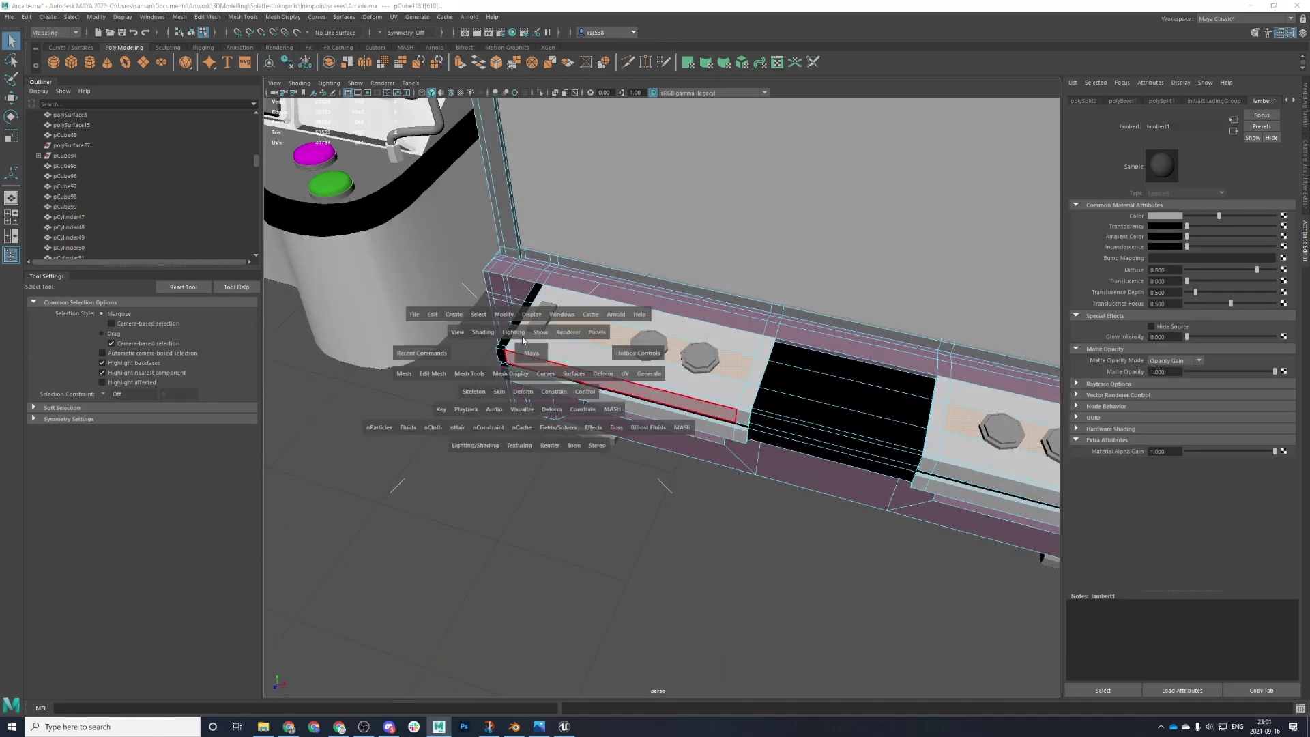
pyautogui.keyDown('shift'); pyautogui.moveTo(358, 380); pyautogui.dragTo(291, 385, button='right'); pyautogui.keyUp('shift')
pyautogui.press('Delete')
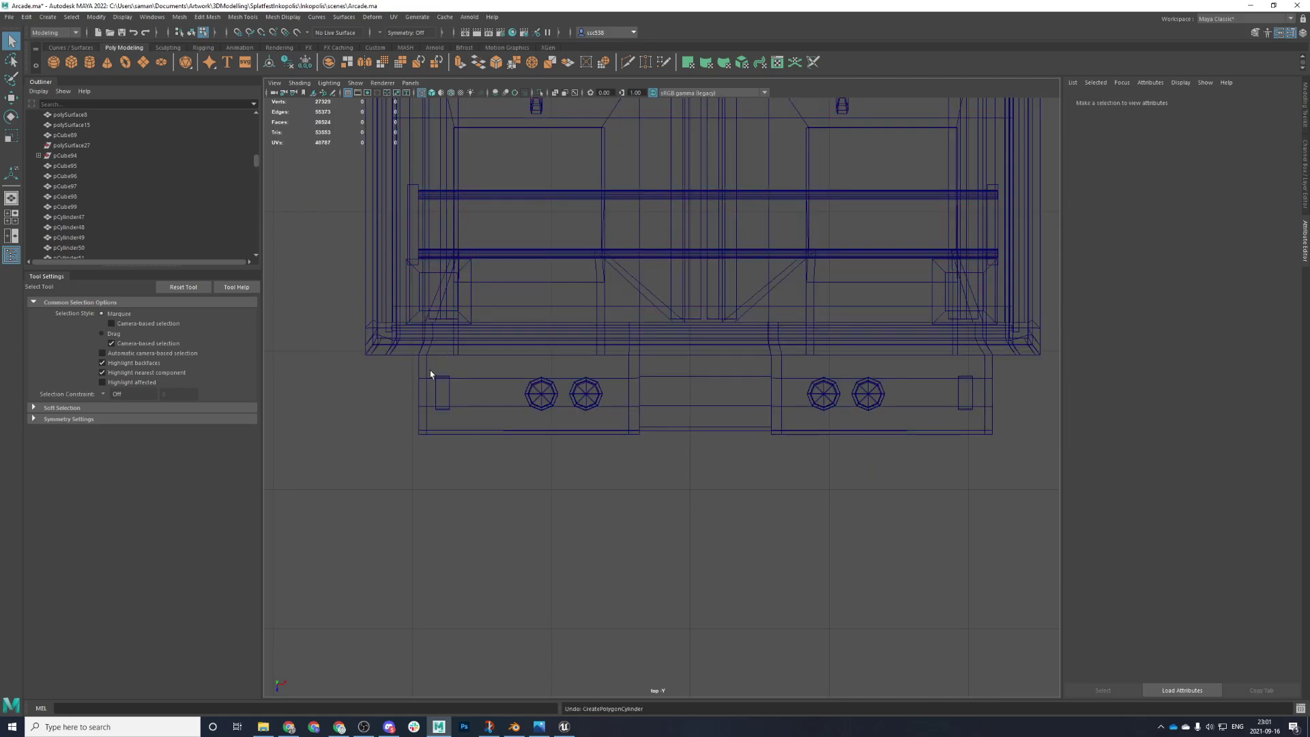
# - Insert an edge loop beside the small block at each outer end of the control panel with Multi-Cut
pyautogui.click(469, 384)
pyautogui.keyDown('shift'); pyautogui.moveTo(470, 384); pyautogui.dragTo(434, 384, button='right'); pyautogui.keyUp('shift')
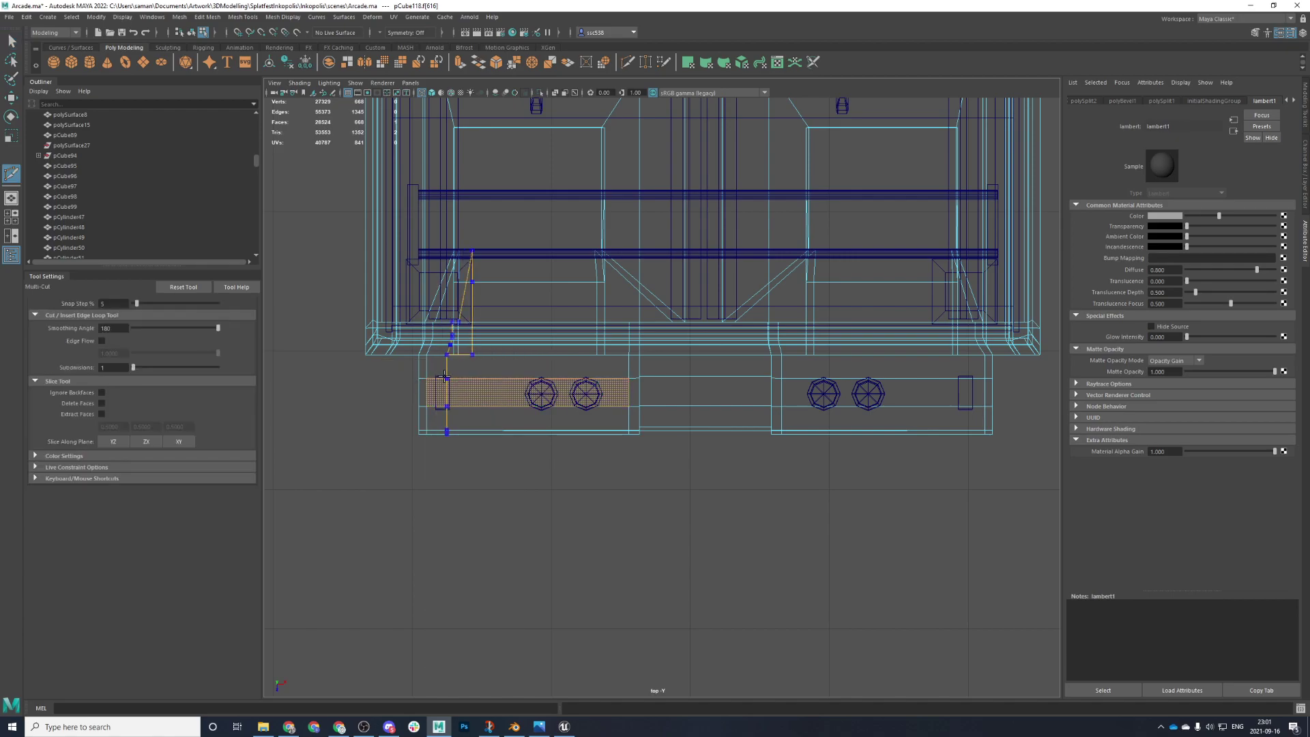
pyautogui.keyDown('ctrl'); pyautogui.click(444, 376); pyautogui.keyUp('ctrl')
pyautogui.keyDown('ctrl'); pyautogui.click(956, 382); pyautogui.keyUp('ctrl')
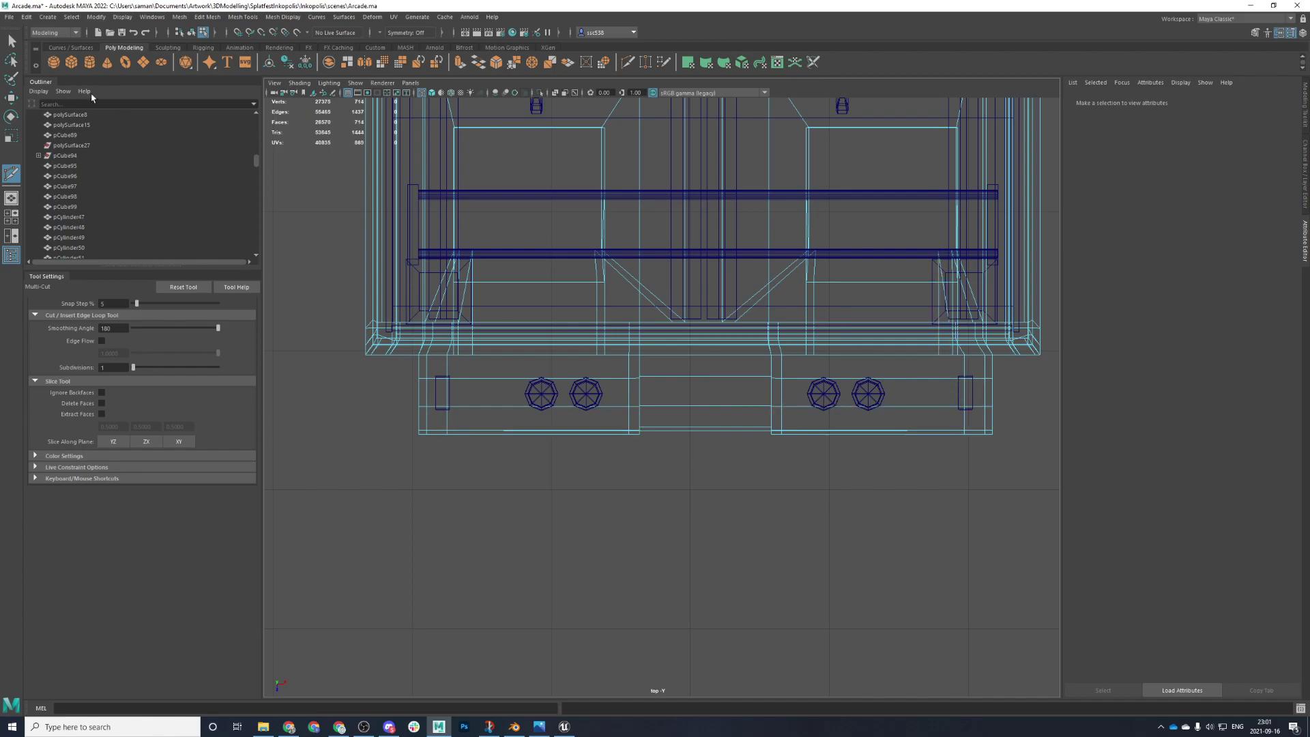
# - Assign a black material to the central strip faces on both white sections of the control panel
pyautogui.click(12, 42)
pyautogui.moveTo(501, 362); pyautogui.dragTo(502, 384, button='right')
pyautogui.click(511, 403)
pyautogui.keyDown('shift'); pyautogui.click(845, 400); pyautogui.keyUp('shift')
pyautogui.press('space')
pyautogui.press('space')
pyautogui.moveTo(701, 444); pyautogui.dragTo(778, 440, button='right')
pyautogui.scroll(-5, 699, 530)
pyautogui.keyDown('alt'); pyautogui.moveTo(698, 530); pyautogui.dragTo(800, 474); pyautogui.keyUp('alt')
pyautogui.moveTo(936, 373); pyautogui.dragTo(982, 347, button='right')
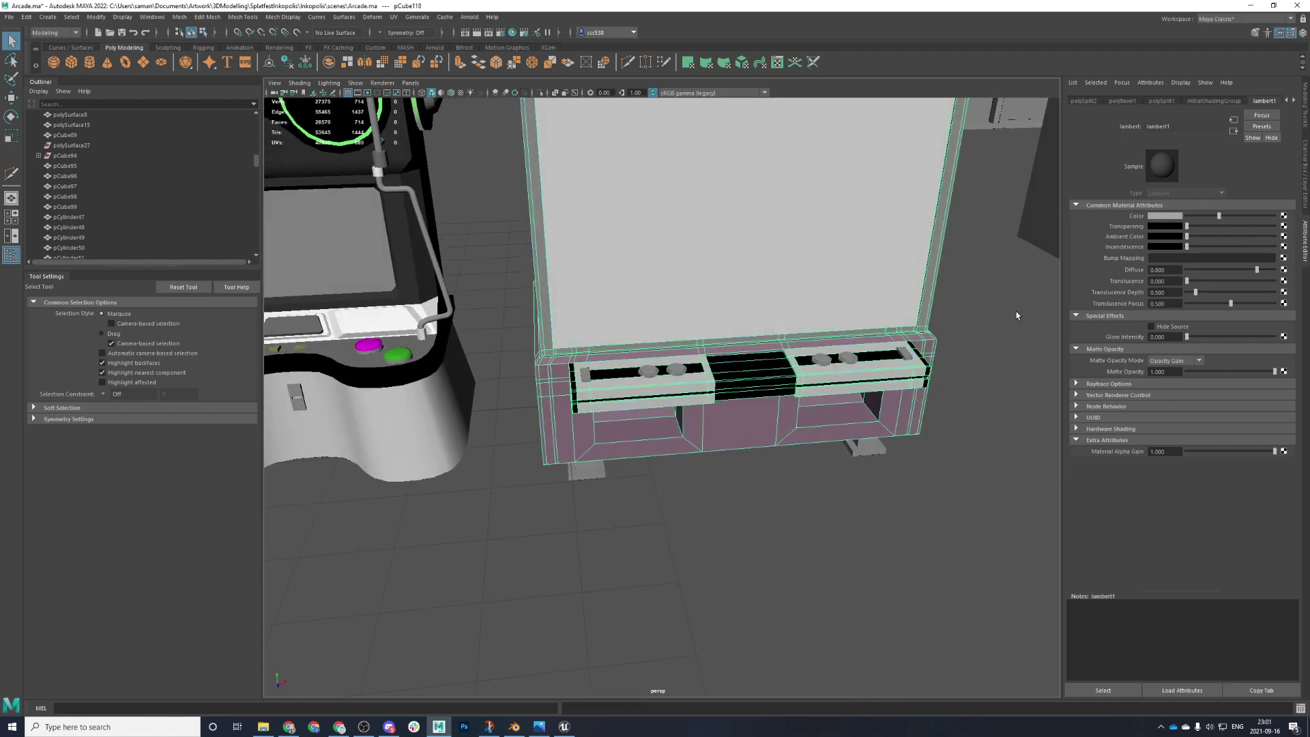
# - Freeze the cabinet body's transformations and rename the material of the control panel strips as m_pink
pyautogui.click(305, 62)
pyautogui.click(1295, 101)
pyautogui.click(1296, 101)
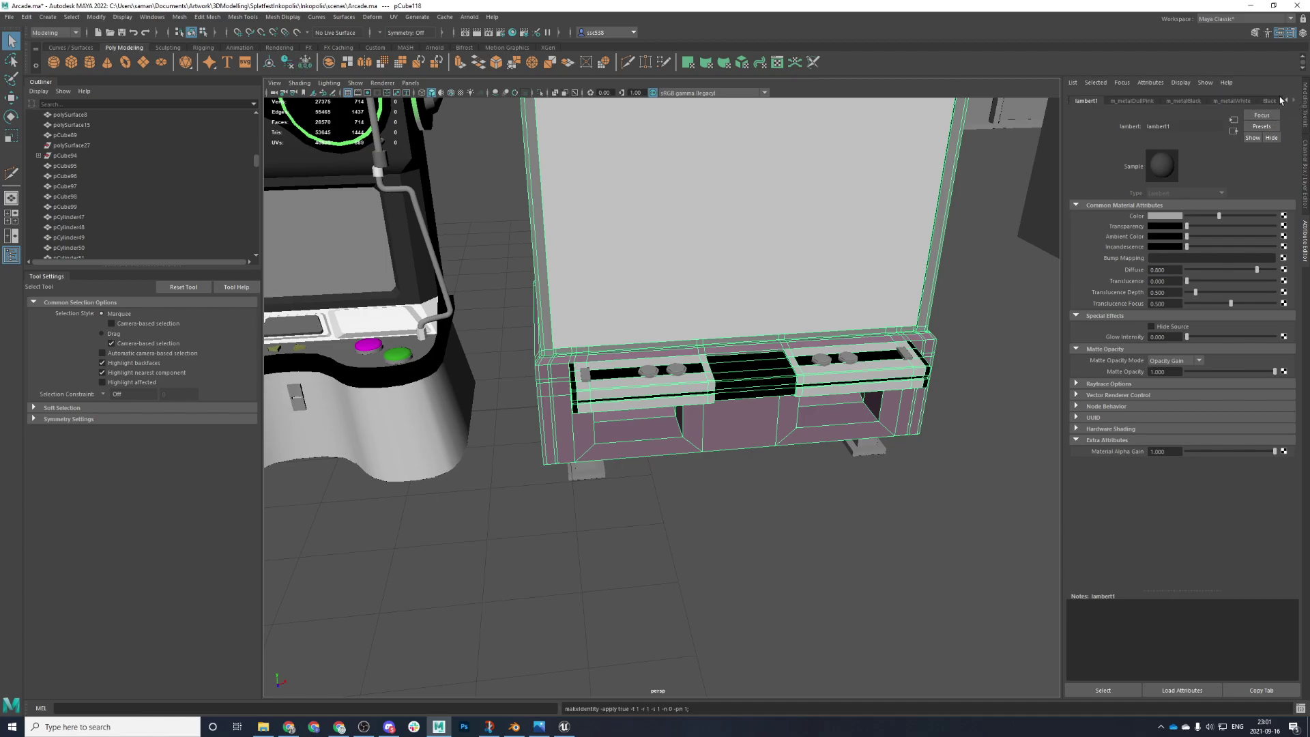
pyautogui.click(1268, 101)
pyautogui.doubleClick(1193, 125)
pyautogui.write('m_pink')
pyautogui.press('Return')
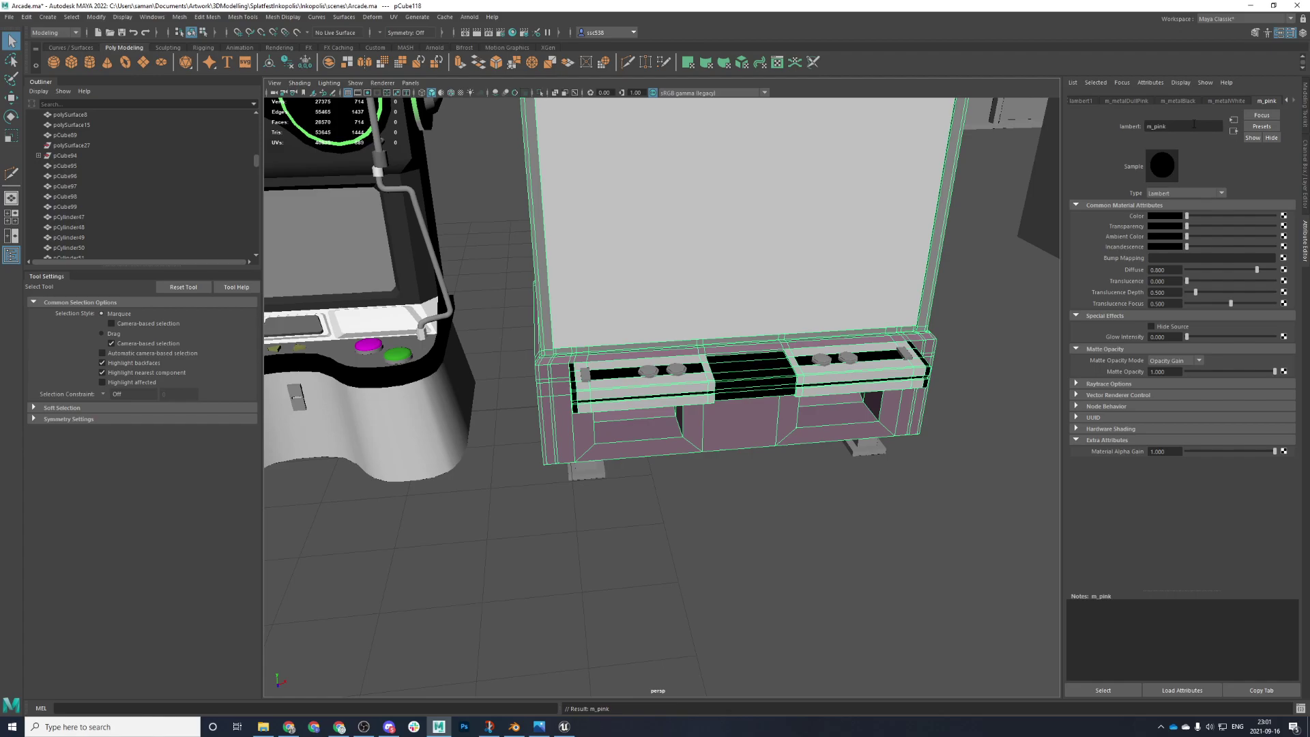
# - Set the m_pink material's color to a magenta pink with hue about 297 and saturation about 0.82
pyautogui.click(1171, 217)
pyautogui.moveTo(1193, 244); pyautogui.dragTo(1185, 251)
pyautogui.click(1184, 257)
pyautogui.click(1189, 268)
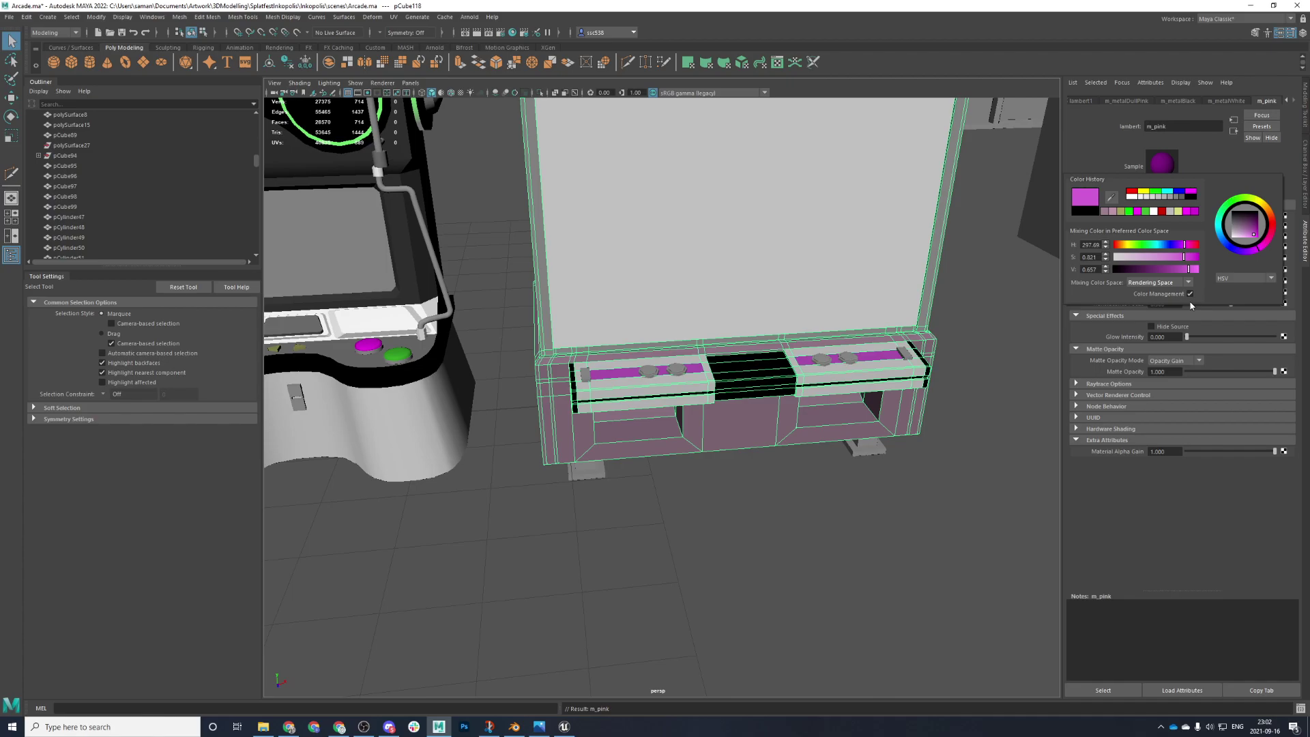
# - Assign the existing m_metalBlack material to the small blocks at both ends of the control panel, and save the scene
pyautogui.scroll(4, 734, 468)
pyautogui.keyDown('alt'); pyautogui.moveTo(600, 286); pyautogui.dragTo(926, 374); pyautogui.keyUp('alt')
pyautogui.scroll(3, 577, 385)
pyautogui.click(461, 371)
pyautogui.scroll(-3, 562, 395)
pyautogui.keyDown('shift'); pyautogui.click(948, 256); pyautogui.keyUp('shift')
pyautogui.moveTo(1000, 212); pyautogui.dragTo(1088, 595, button='right')
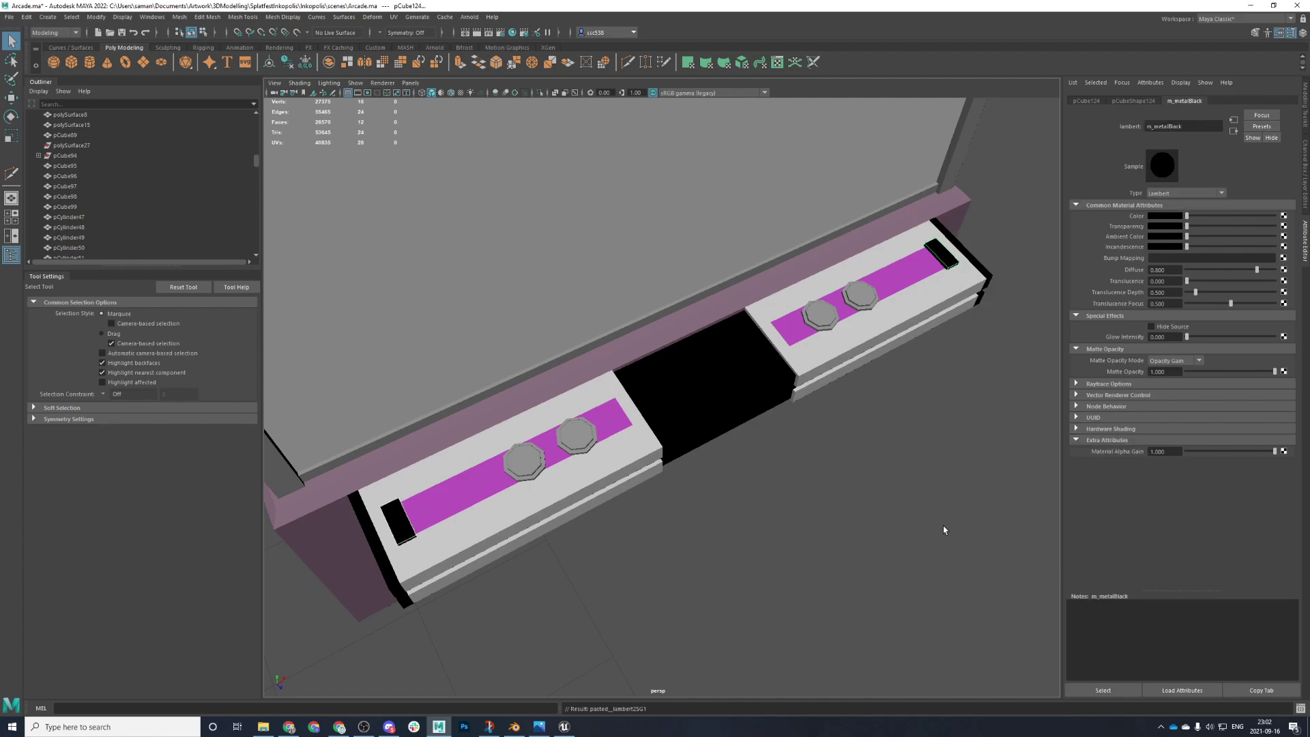
pyautogui.keyDown('alt'); pyautogui.moveTo(944, 526); pyautogui.dragTo(862, 535); pyautogui.keyUp('alt')
pyautogui.hotkey('ctrl', 's')
pyautogui.click(630, 370)
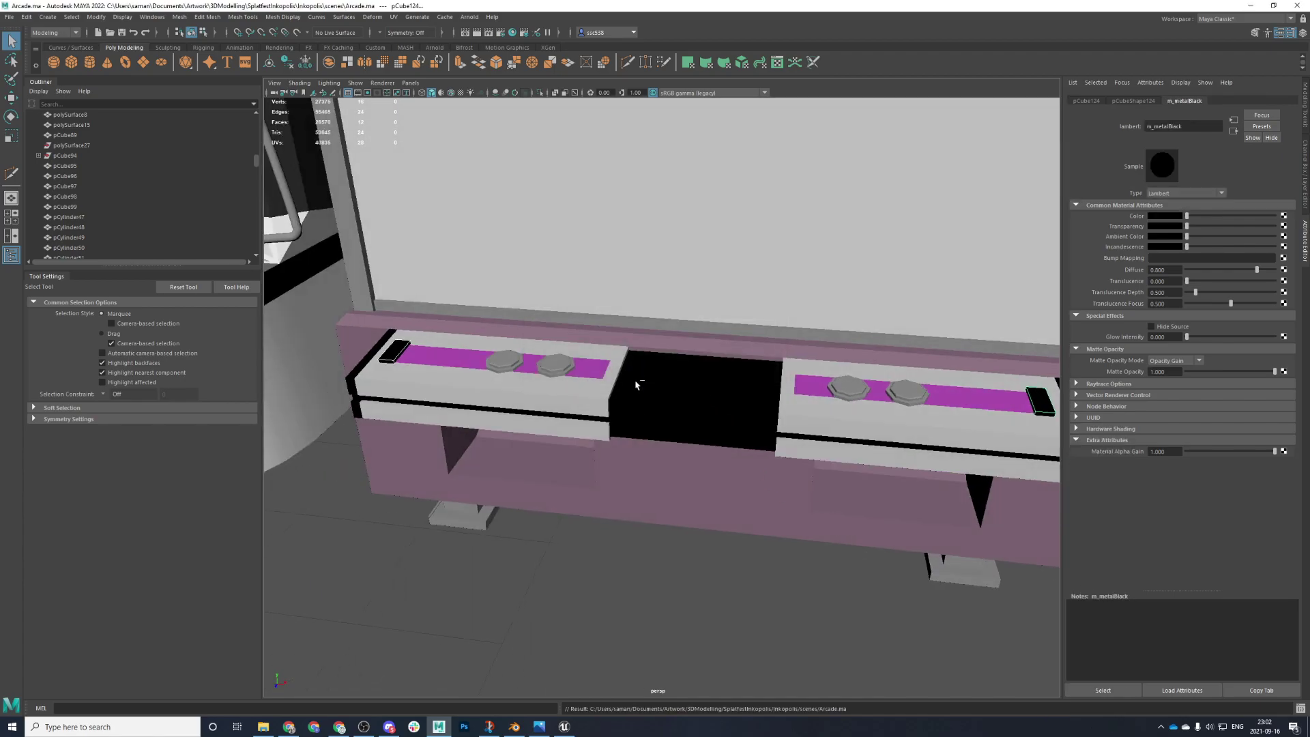
# - Assign the m_metalBlack material to all four round buttons on the control panel
pyautogui.click(548, 368)
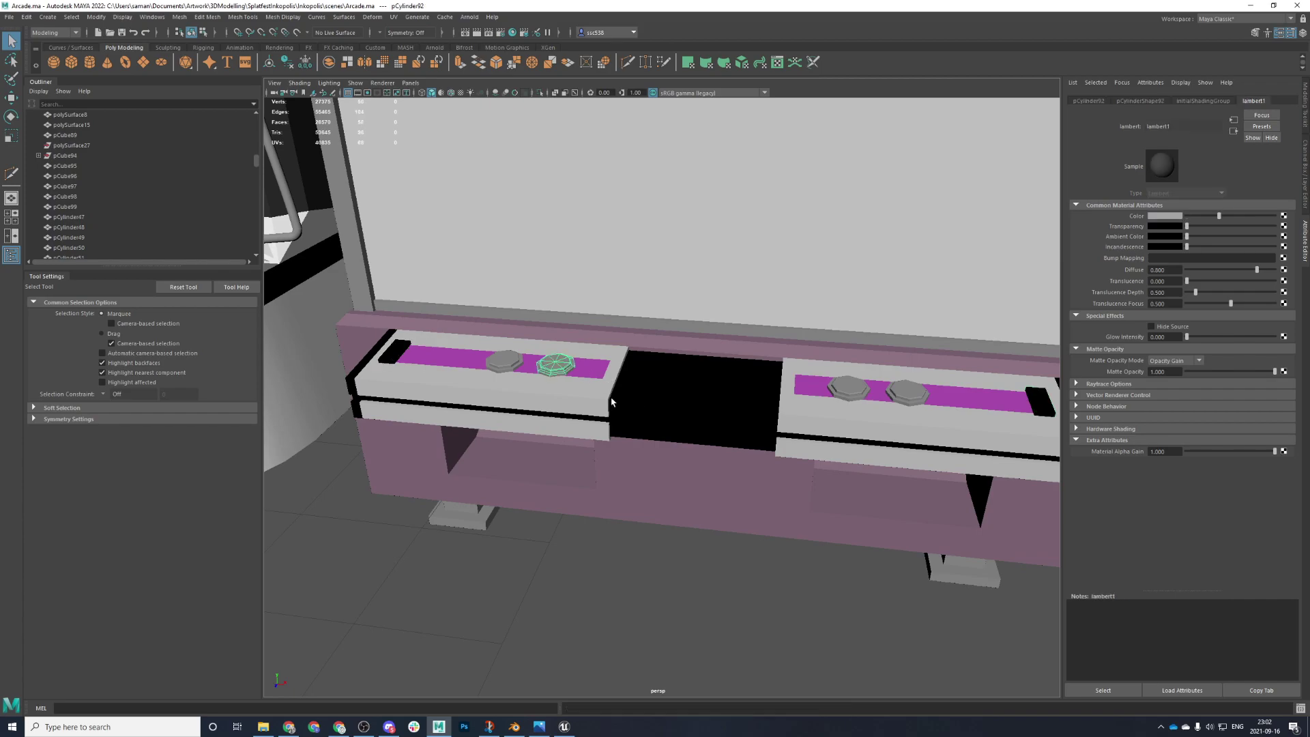
pyautogui.click(504, 362)
pyautogui.keyDown('shift'); pyautogui.click(555, 365); pyautogui.keyUp('shift')
pyautogui.keyDown('shift'); pyautogui.click(849, 388); pyautogui.keyUp('shift')
pyautogui.keyDown('shift'); pyautogui.click(896, 397); pyautogui.keyUp('shift')
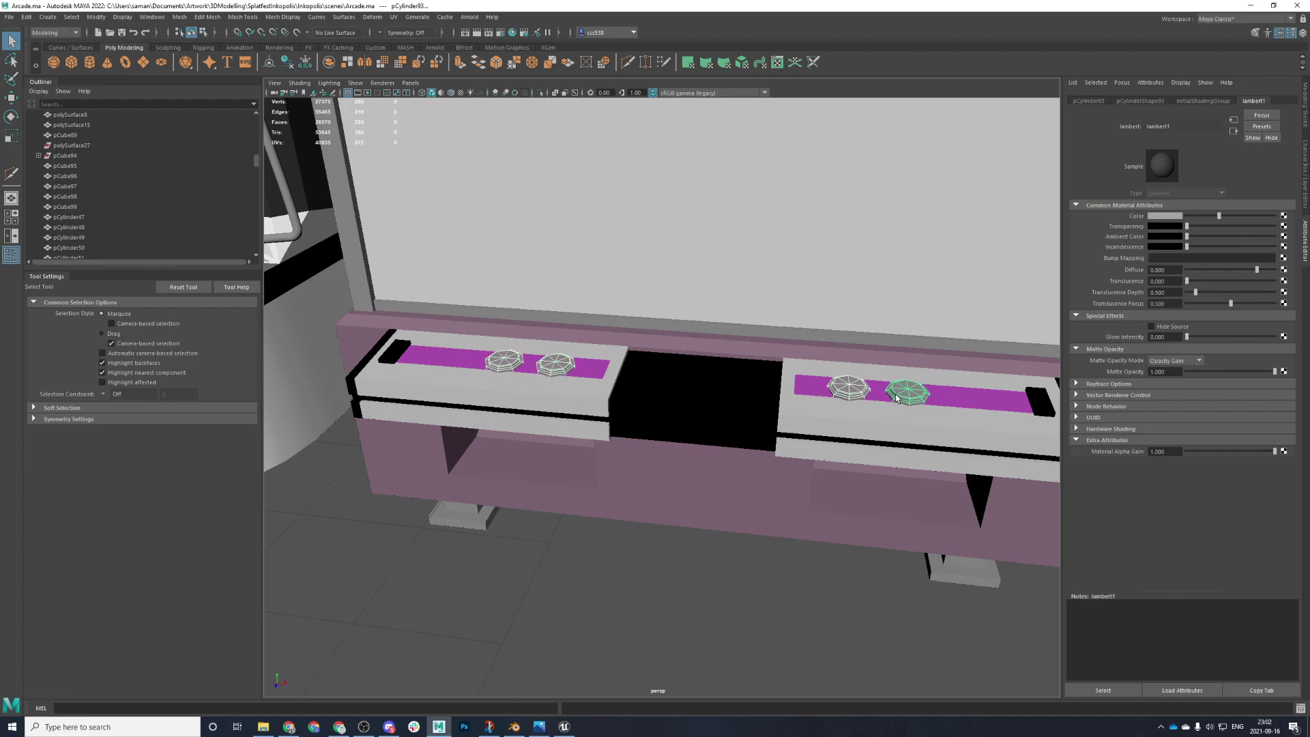
pyautogui.press('g')
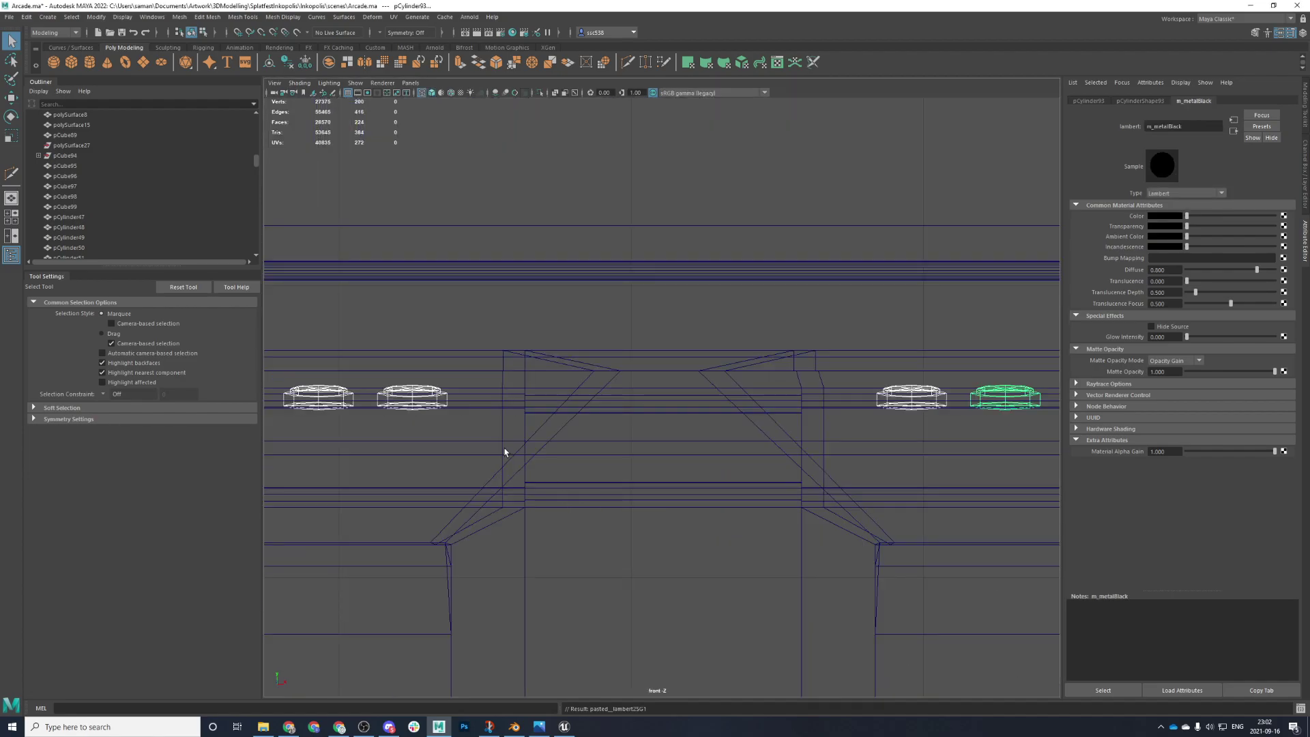
# - Select the raised upper faces of all four buttons in the side view and assign a new Lambert material to them
pyautogui.scroll(6, 518, 498)
pyautogui.scroll(1, 517, 497)
pyautogui.keyDown('alt'); pyautogui.moveTo(533, 497); pyautogui.dragTo(767, 469, button='middle'); pyautogui.keyUp('alt')
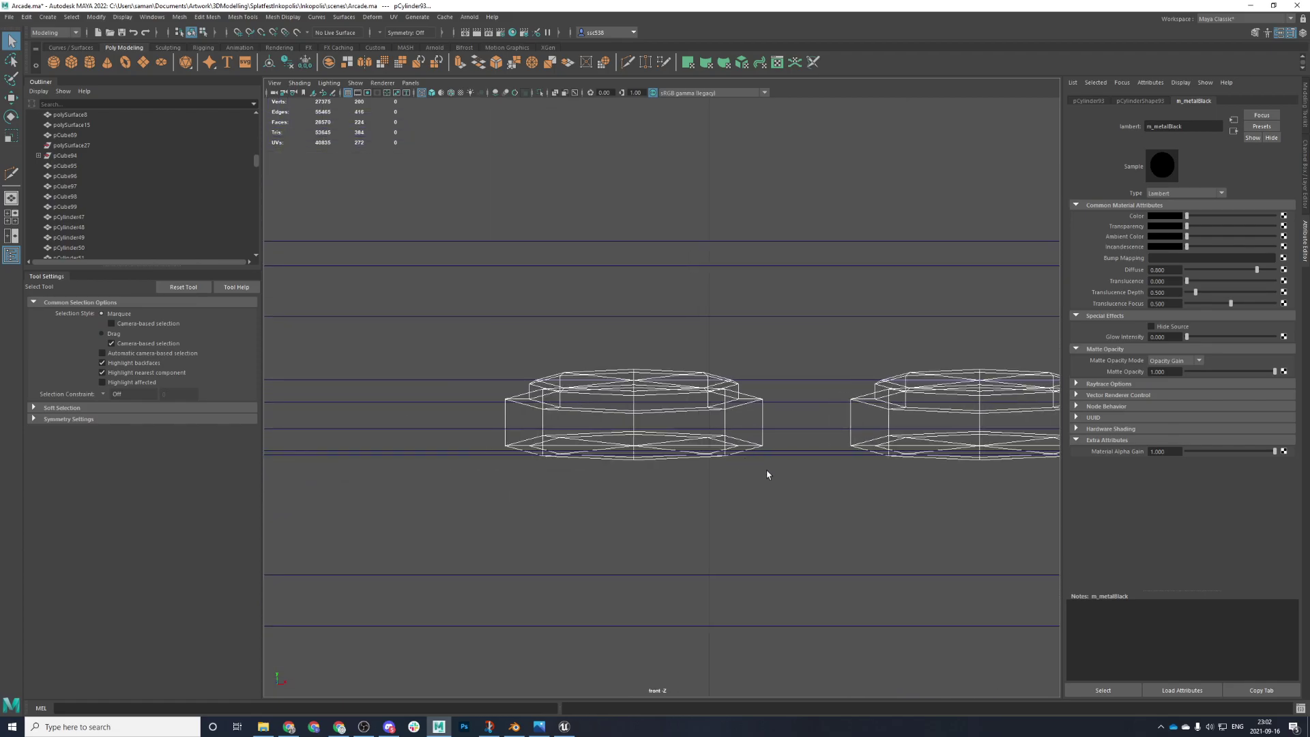
pyautogui.press('space')
pyautogui.press('space')
pyautogui.press('space')
pyautogui.press('space')
pyautogui.press('f')
pyautogui.scroll(-2, 838, 569)
pyautogui.keyDown('alt'); pyautogui.moveTo(535, 312); pyautogui.dragTo(566, 397, button='middle'); pyautogui.keyUp('alt')
pyautogui.moveTo(583, 383); pyautogui.dragTo(585, 411, button='right')
pyautogui.moveTo(416, 373); pyautogui.dragTo(575, 455)
pyautogui.keyDown('shift'); pyautogui.moveTo(700, 369); pyautogui.dragTo(932, 430); pyautogui.keyUp('shift')
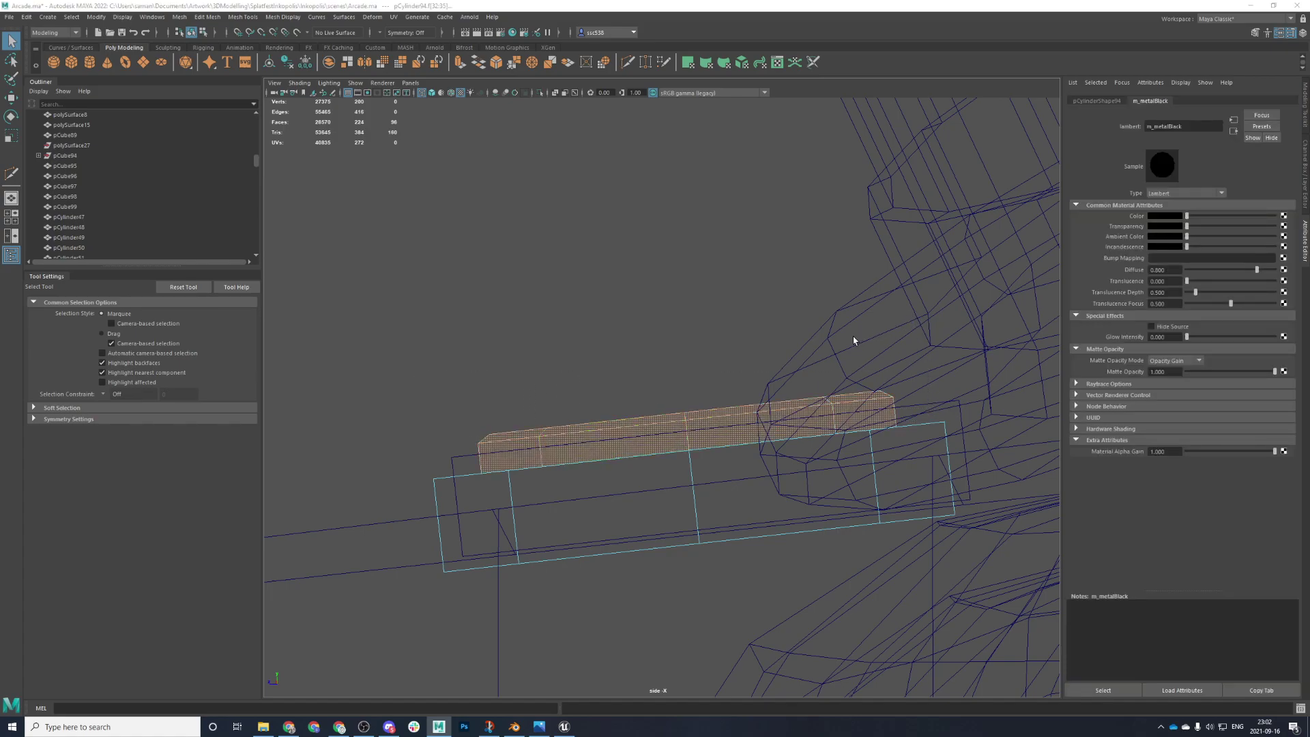
pyautogui.press('space')
pyautogui.press('space')
pyautogui.moveTo(743, 444); pyautogui.dragTo(748, 576, button='right')
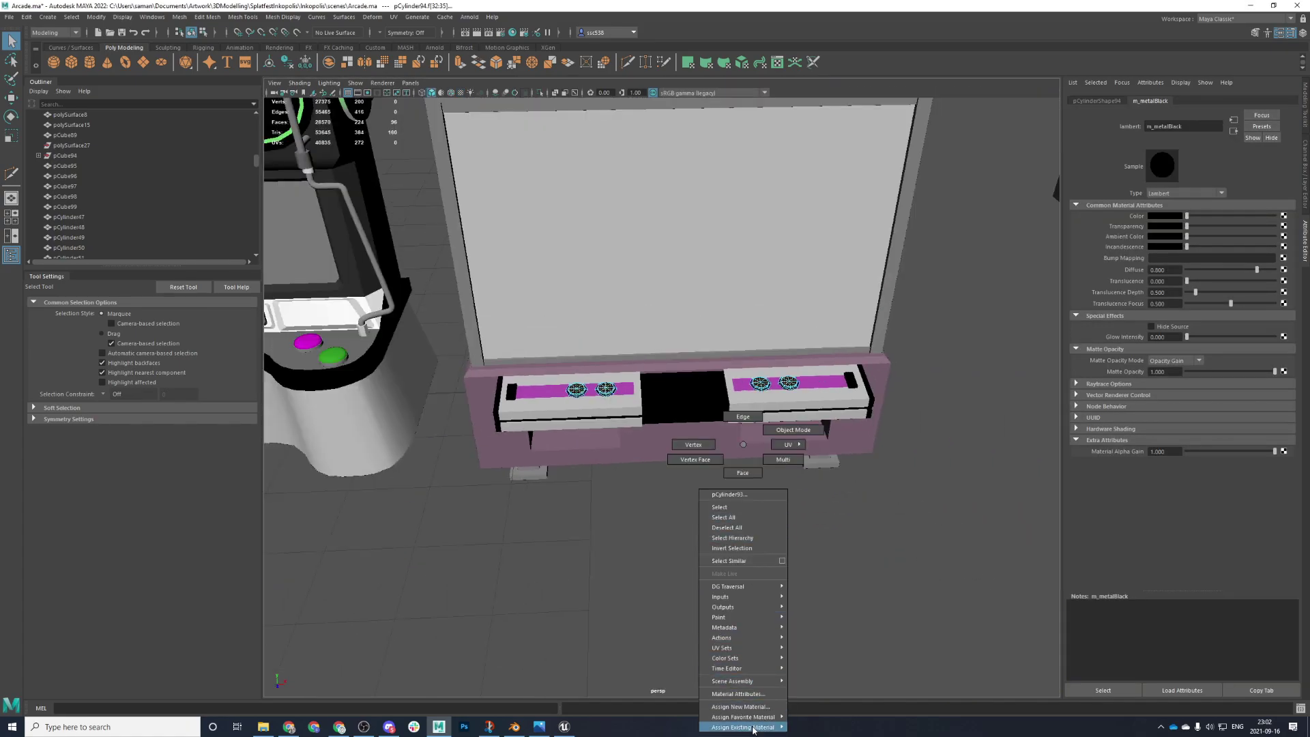
pyautogui.click(740, 707)
pyautogui.click(539, 318)
pyautogui.moveTo(912, 318); pyautogui.dragTo(1055, 256, button='right')
# - Rename the button tops' material as m_buttonWhite, brighten its color to near white, and save the scene
pyautogui.click(1235, 101)
pyautogui.doubleClick(1178, 126)
pyautogui.write('m_buttonWhite')
pyautogui.press('Return')
pyautogui.moveTo(1231, 216); pyautogui.dragTo(1258, 216)
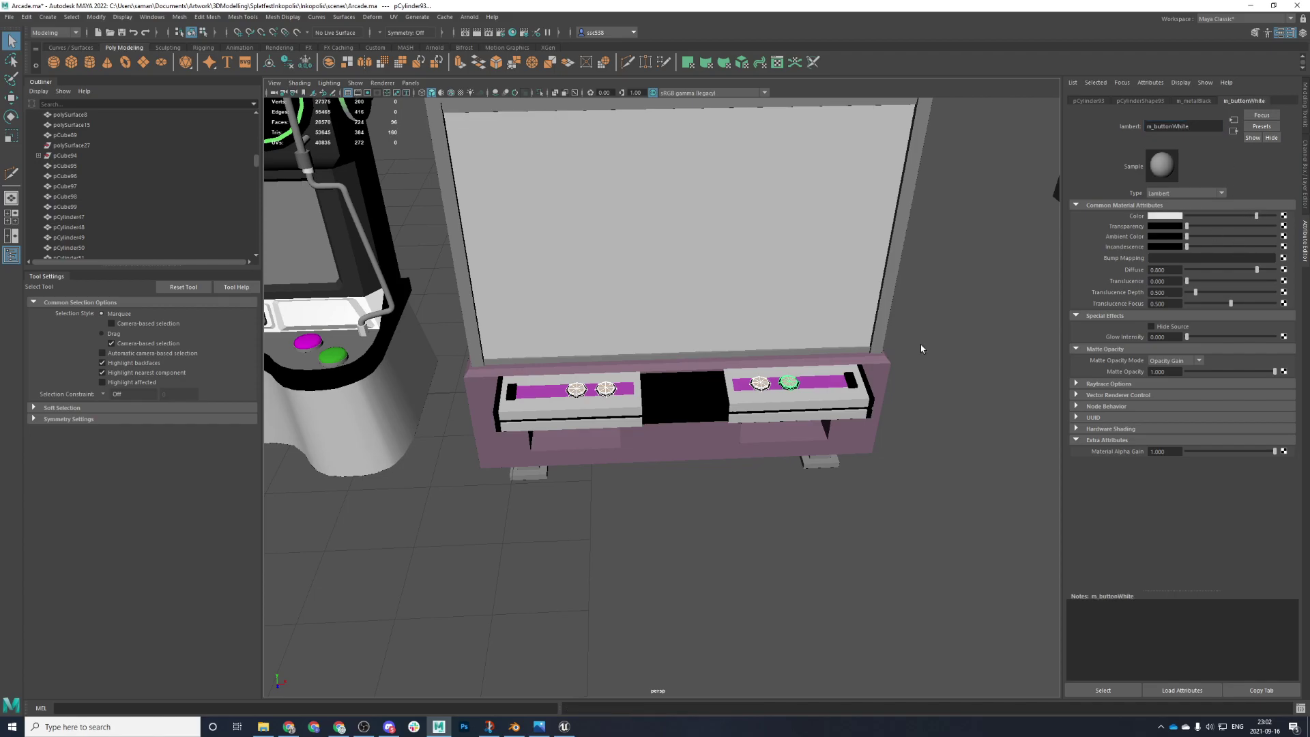
pyautogui.click(921, 346)
pyautogui.hotkey('ctrl', 's')
pyautogui.click(628, 368)
# - Raise the transparency of the Glass material on the claw machine's glass box
pyautogui.keyDown('alt'); pyautogui.moveTo(629, 368); pyautogui.dragTo(684, 377); pyautogui.keyUp('alt')
pyautogui.click(641, 349)
pyautogui.scroll(-2, 672, 337)
pyautogui.moveTo(1224, 229); pyautogui.dragTo(1257, 236)
pyautogui.keyDown('alt'); pyautogui.moveTo(915, 364); pyautogui.dragTo(933, 383); pyautogui.keyUp('alt')
pyautogui.click(932, 383)
# - Move the glass box out of the claw machine to a spot behind the cabinet, and save the scene
pyautogui.click(759, 375)
pyautogui.scroll(-3, 775, 414)
pyautogui.keyDown('alt'); pyautogui.moveTo(763, 394); pyautogui.dragTo(931, 474); pyautogui.keyUp('alt')
pyautogui.press('w')
pyautogui.hotkey('ctrl', 'z')
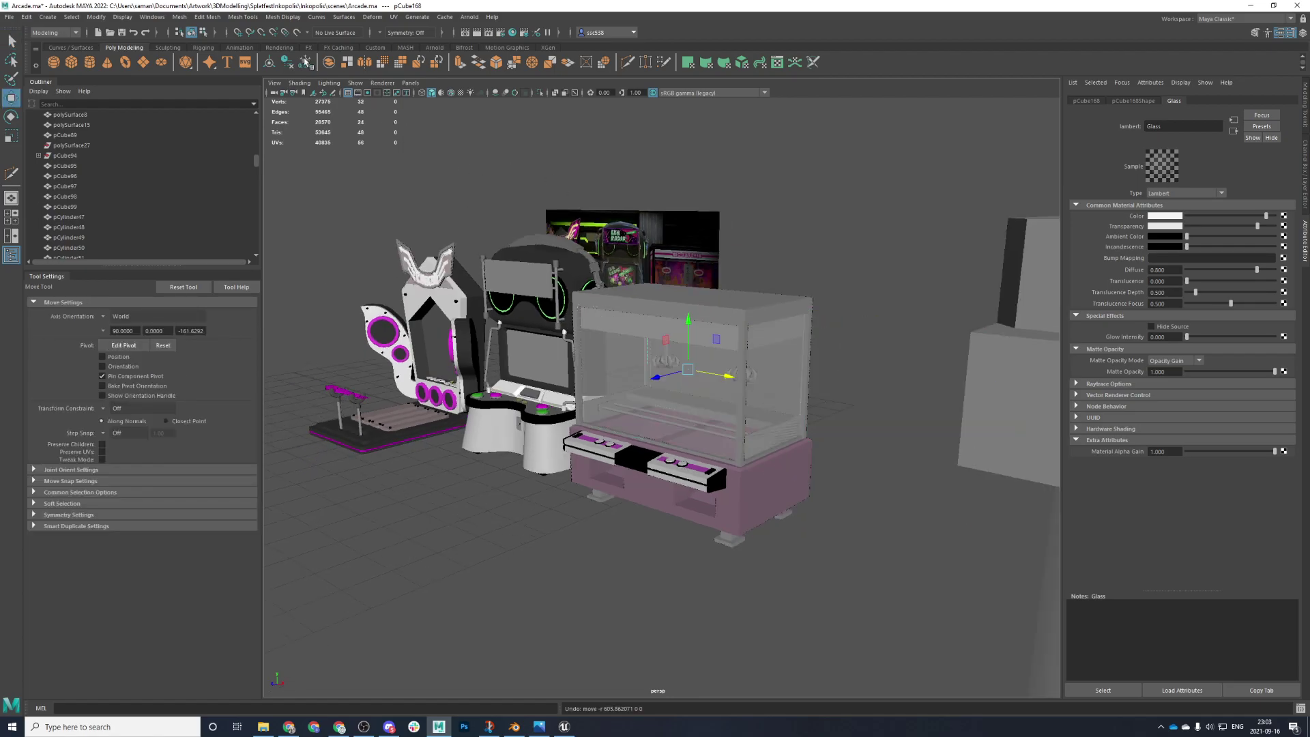
pyautogui.hotkey('shift', 'z')
pyautogui.hotkey('ctrl', 's')
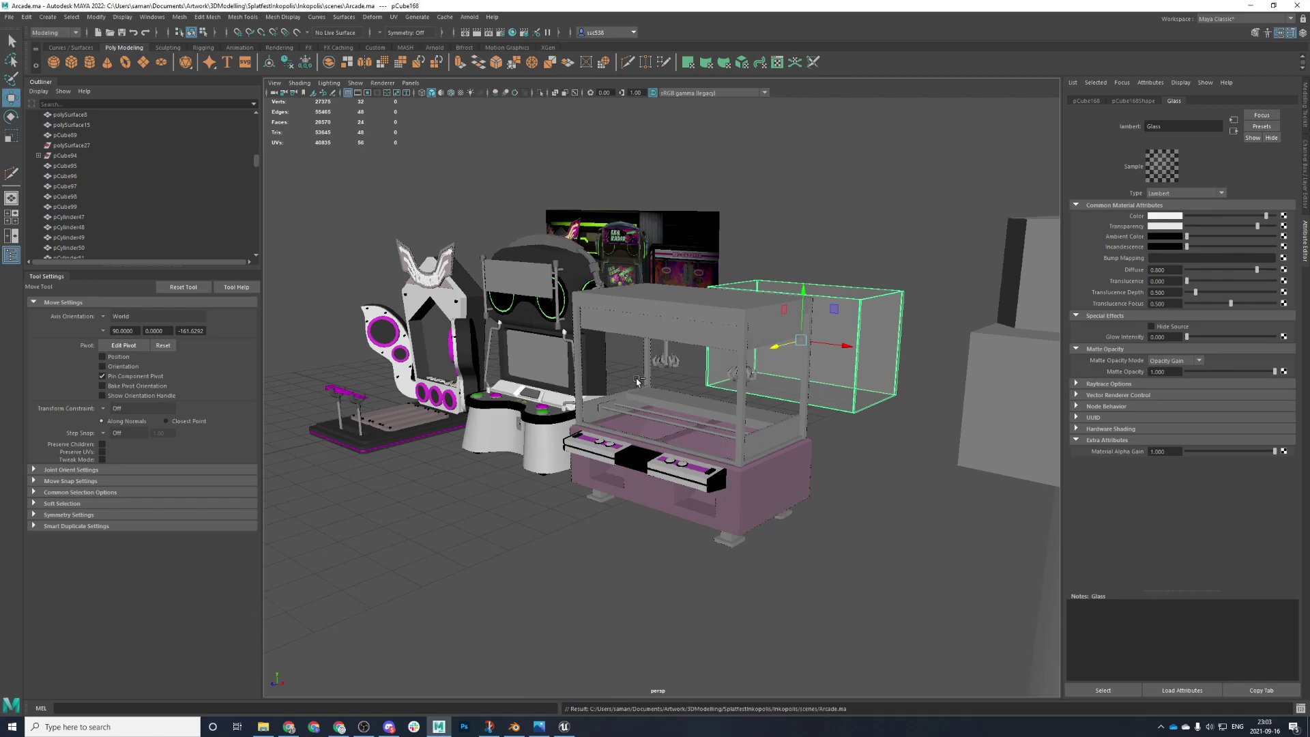
# - Select the claw machine's feet in the front view and assign the existing m_metalBlack material to them
pyautogui.keyDown('alt'); pyautogui.moveTo(666, 258); pyautogui.dragTo(684, 257); pyautogui.keyUp('alt')
pyautogui.keyDown('alt'); pyautogui.moveTo(685, 257); pyautogui.dragTo(725, 120, button='middle'); pyautogui.keyUp('alt')
pyautogui.keyDown('alt'); pyautogui.moveTo(689, 277); pyautogui.dragTo(1023, 440); pyautogui.keyUp('alt')
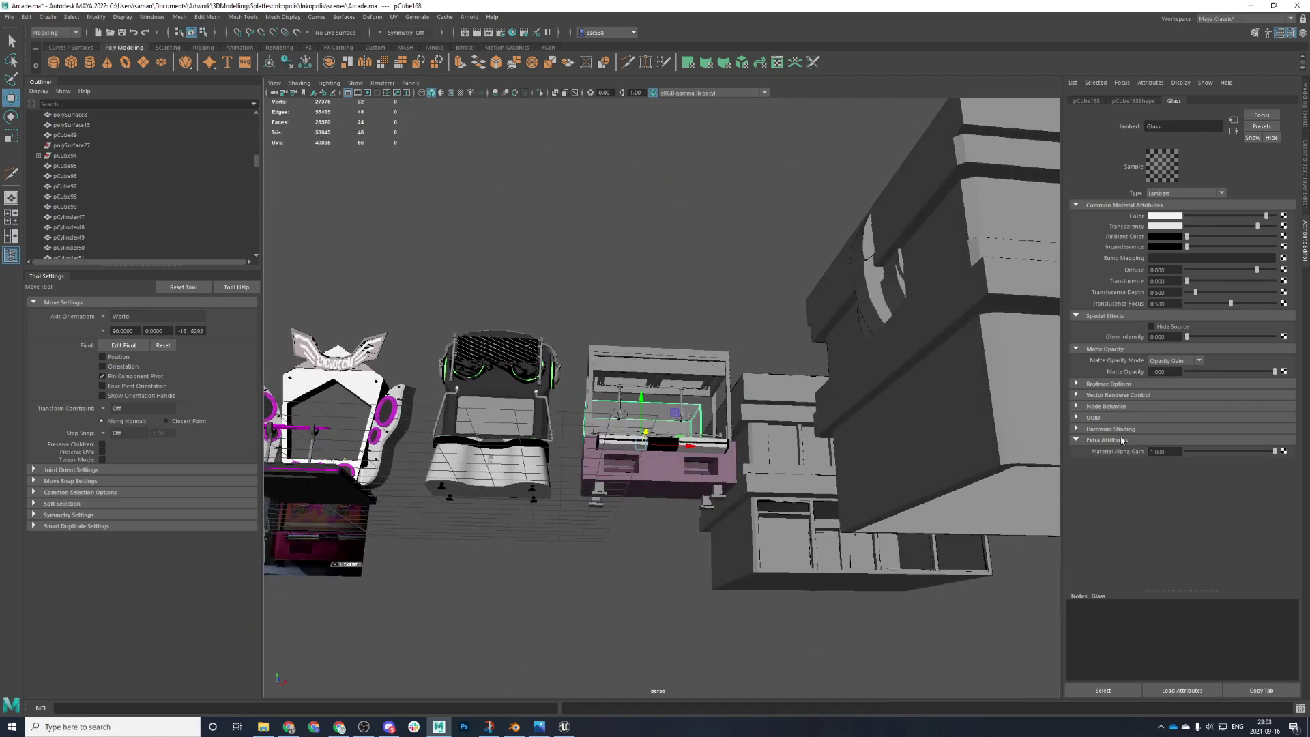
pyautogui.keyDown('alt'); pyautogui.moveTo(760, 536); pyautogui.dragTo(703, 644, button='right'); pyautogui.keyUp('alt')
pyautogui.keyDown('alt'); pyautogui.moveTo(703, 644); pyautogui.dragTo(648, 659); pyautogui.keyUp('alt')
pyautogui.press('space')
pyautogui.press('space')
pyautogui.press('f')
pyautogui.scroll(-6, 622, 613)
pyautogui.moveTo(836, 633); pyautogui.dragTo(486, 555)
pyautogui.click(842, 456)
pyautogui.rightClick(841, 456)
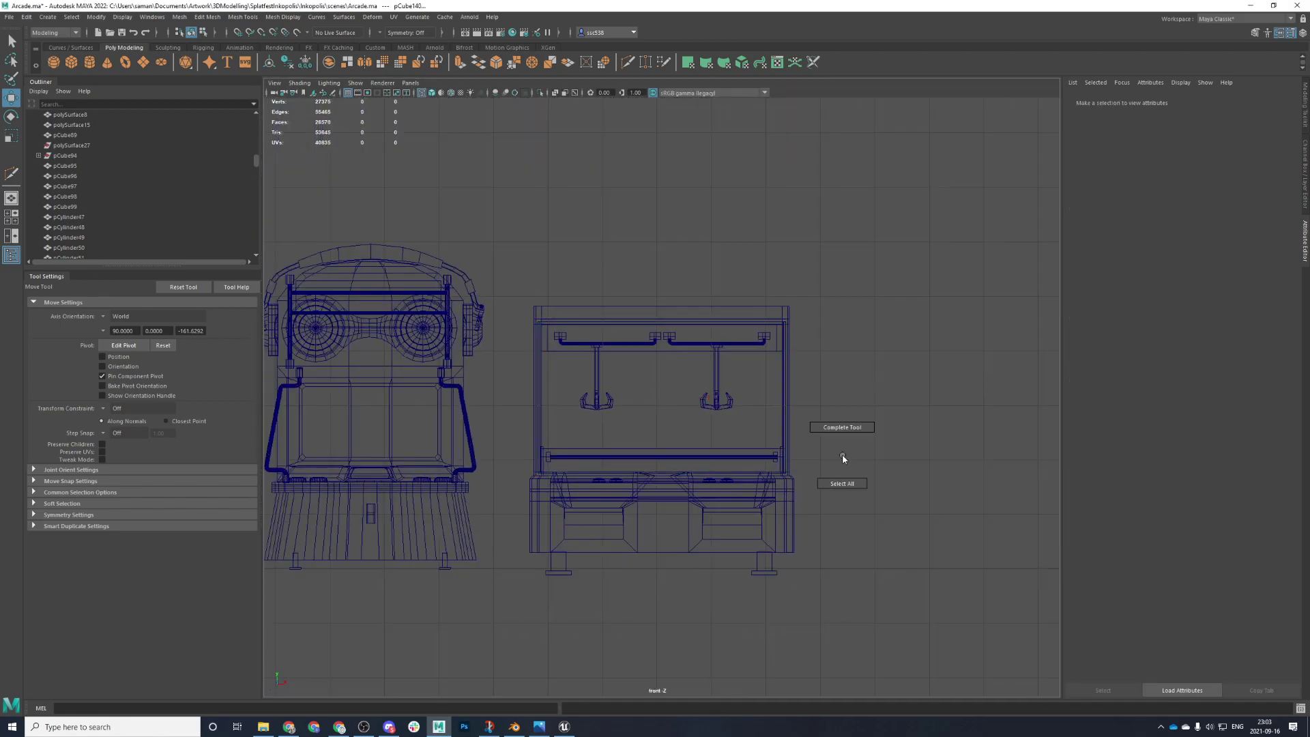
pyautogui.moveTo(807, 587); pyautogui.dragTo(567, 564)
pyautogui.rightClick(541, 567)
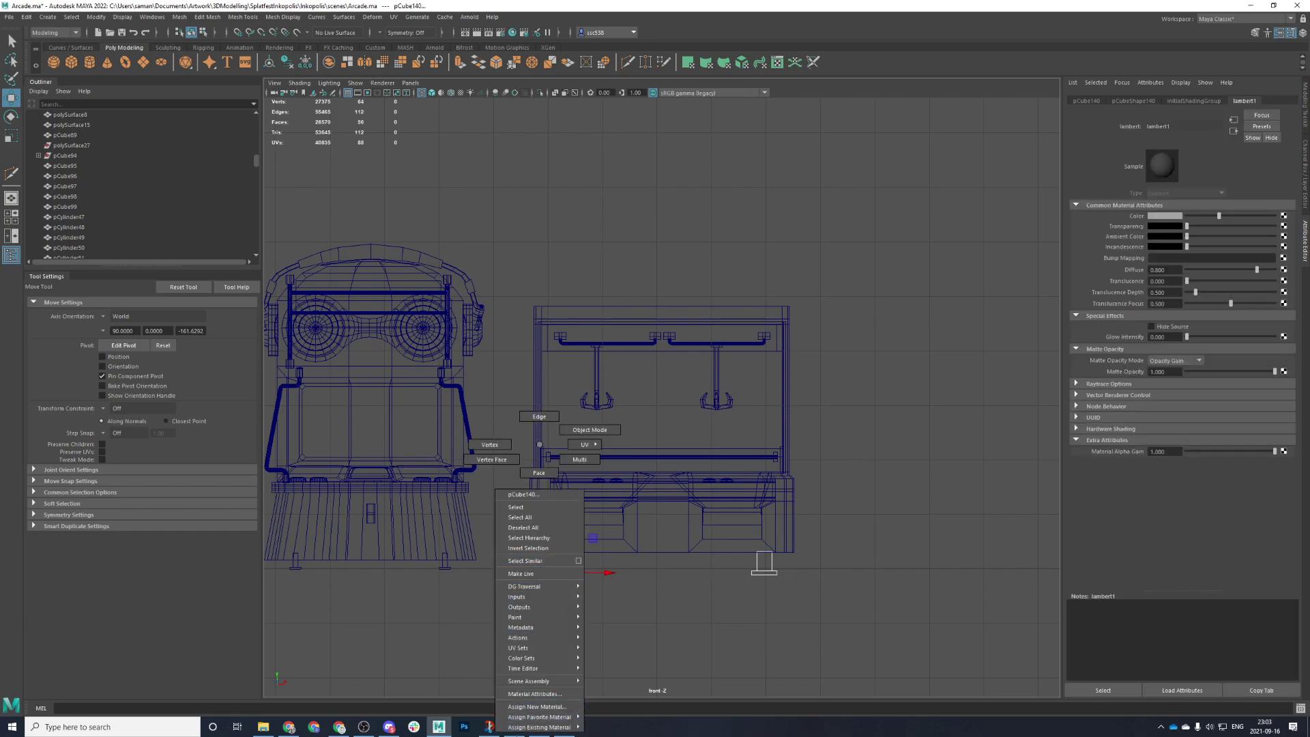
pyautogui.moveTo(539, 726)
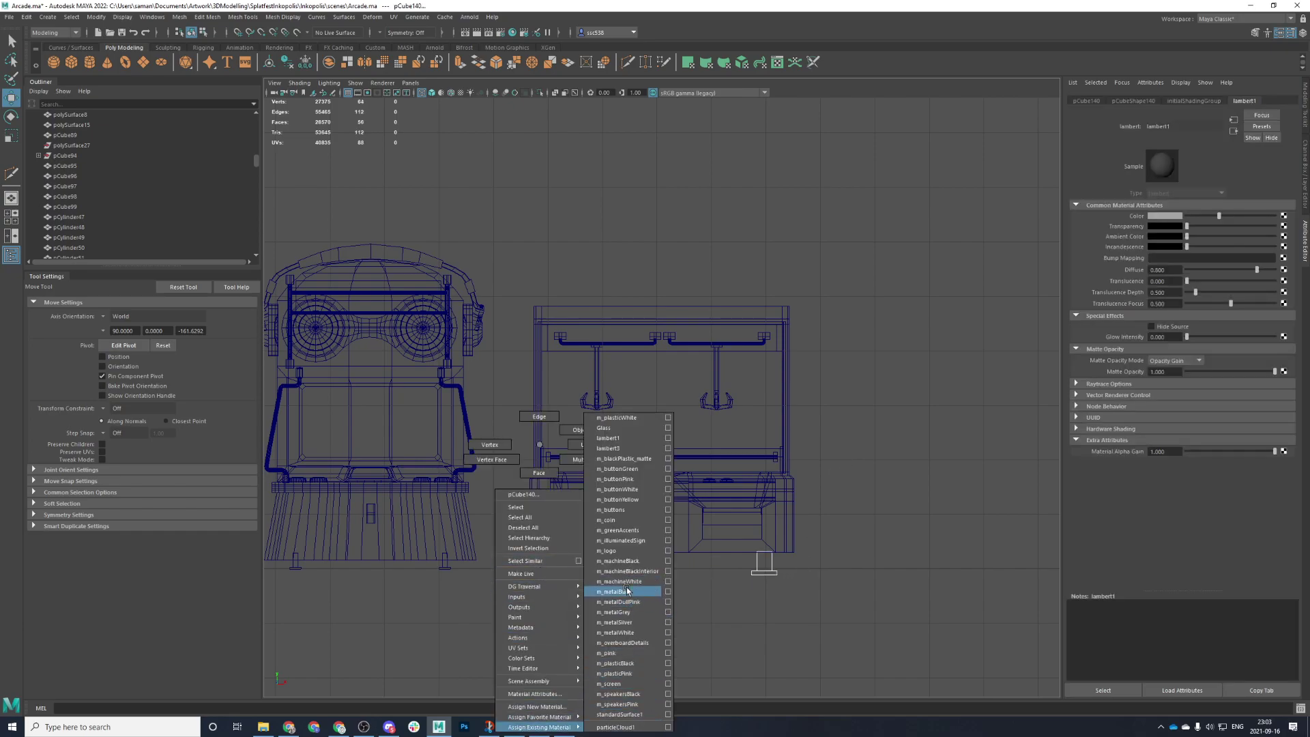
pyautogui.click(628, 592)
pyautogui.press('space')
pyautogui.press('space')
pyautogui.moveTo(743, 442); pyautogui.dragTo(869, 374, button='right')
pyautogui.click(853, 395)
# - Assign a white material to the low panel behind the rails inside the cabinet, and save the scene
pyautogui.moveTo(854, 395)
pyautogui.keyDown('alt'); pyautogui.mouseDown()
pyautogui.moveTo(851, 515)
pyautogui.moveTo(782, 536)
pyautogui.moveTo(687, 526)
pyautogui.moveTo(628, 456)
pyautogui.moveTo(696, 530)
pyautogui.moveTo(542, 445)
pyautogui.mouseUp(); pyautogui.keyUp('alt')
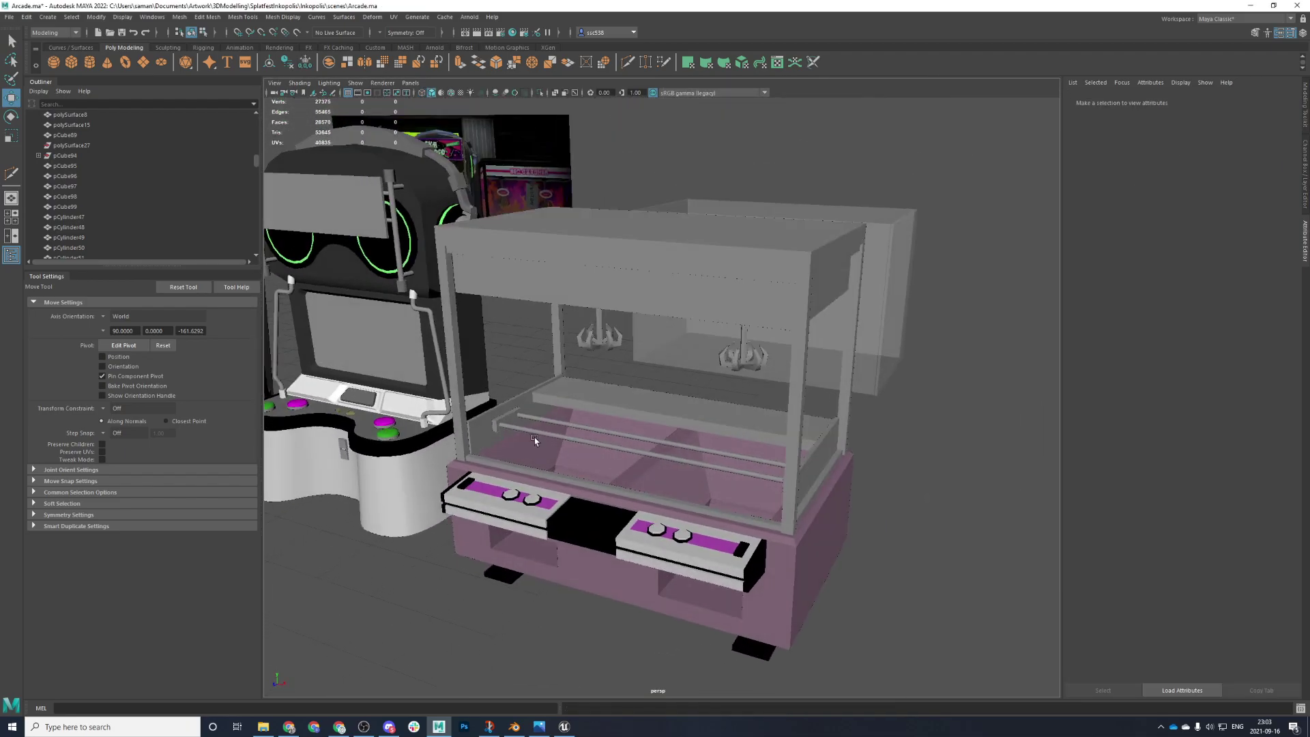
pyautogui.click(487, 437)
pyautogui.keyDown('alt'); pyautogui.moveTo(673, 408); pyautogui.dragTo(822, 412); pyautogui.keyUp('alt')
pyautogui.moveTo(944, 414); pyautogui.dragTo(1027, 419, button='right')
pyautogui.hotkey('ctrl', 's')
pyautogui.click(633, 371)
# - Try to assign the m_metalBlack material to the whole cabinet body
pyautogui.keyDown('alt'); pyautogui.moveTo(733, 505); pyautogui.dragTo(708, 455); pyautogui.keyUp('alt')
pyautogui.click(673, 228)
pyautogui.moveTo(689, 219); pyautogui.dragTo(794, 601, button='right')
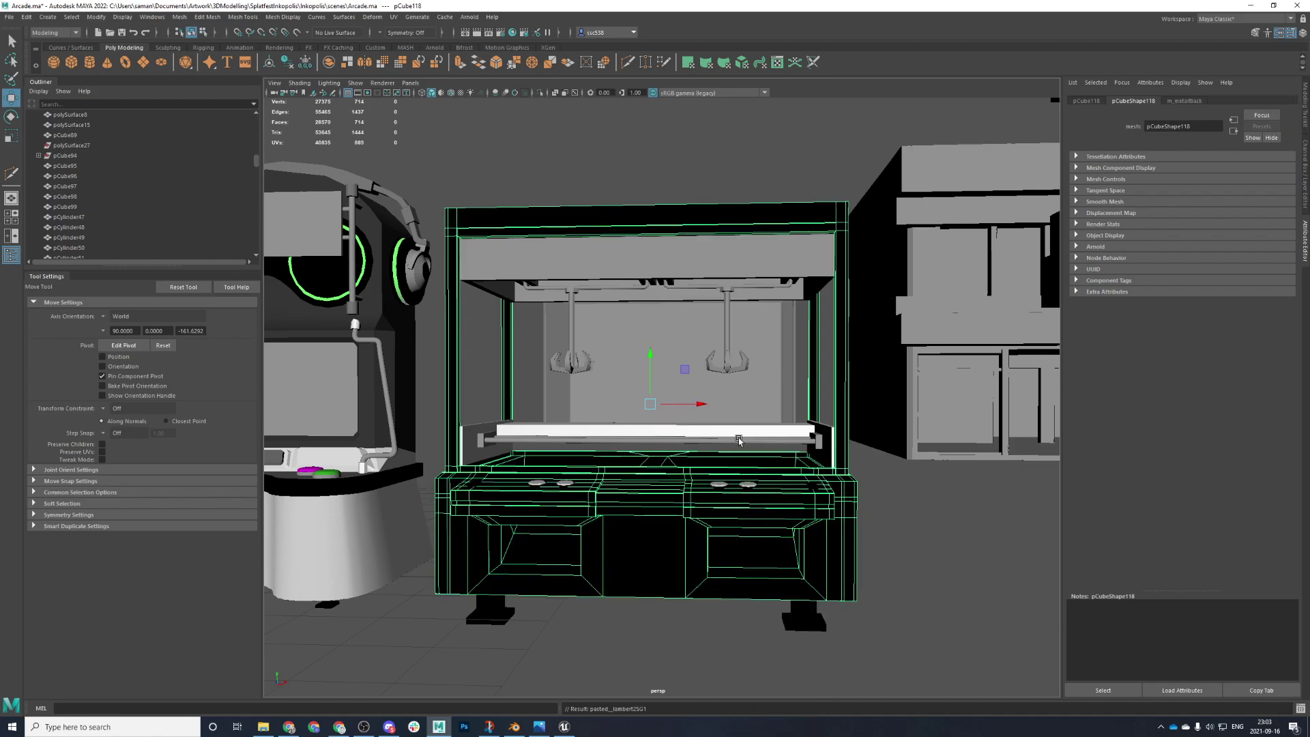
pyautogui.hotkey('ctrl', 'z')
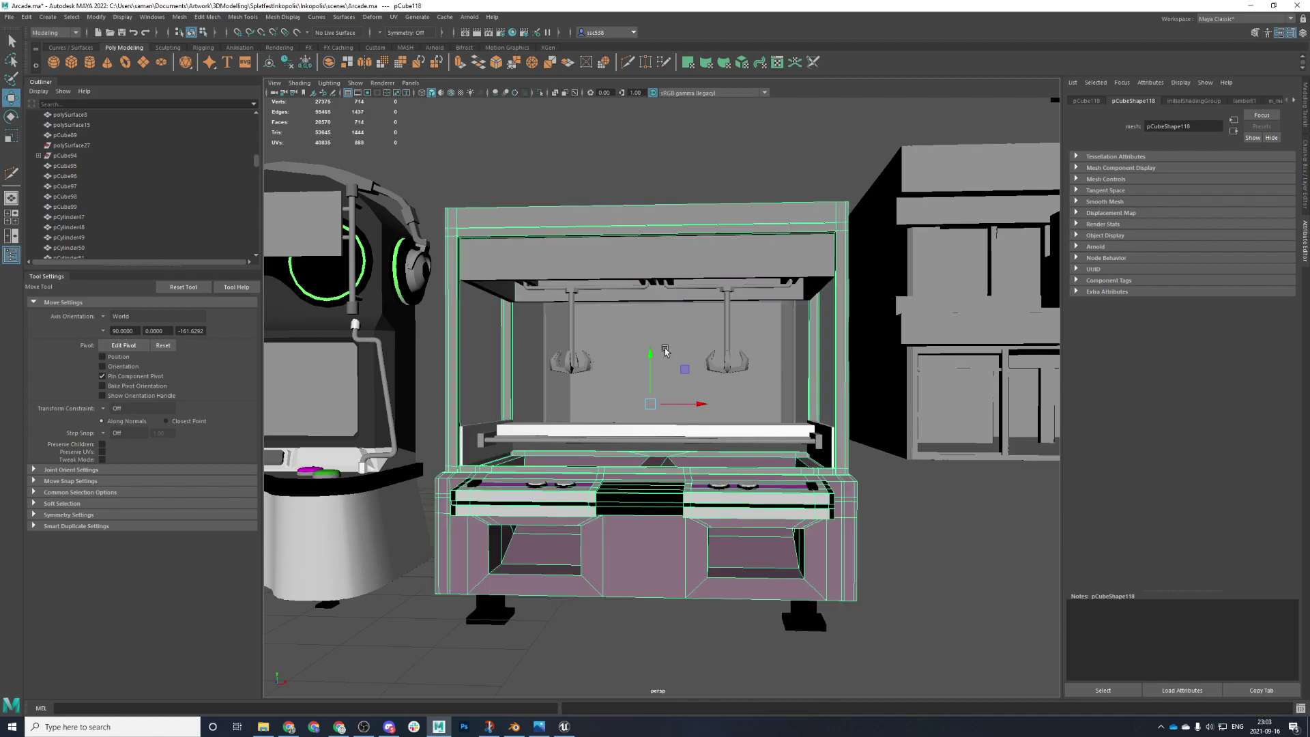
# - Select the faces of the claw machine's upper frame in the front view, assign the m_metalBlack material to them, and save the scene
pyautogui.press('space')
pyautogui.press('space')
pyautogui.moveTo(415, 216); pyautogui.dragTo(416, 243, button='right')
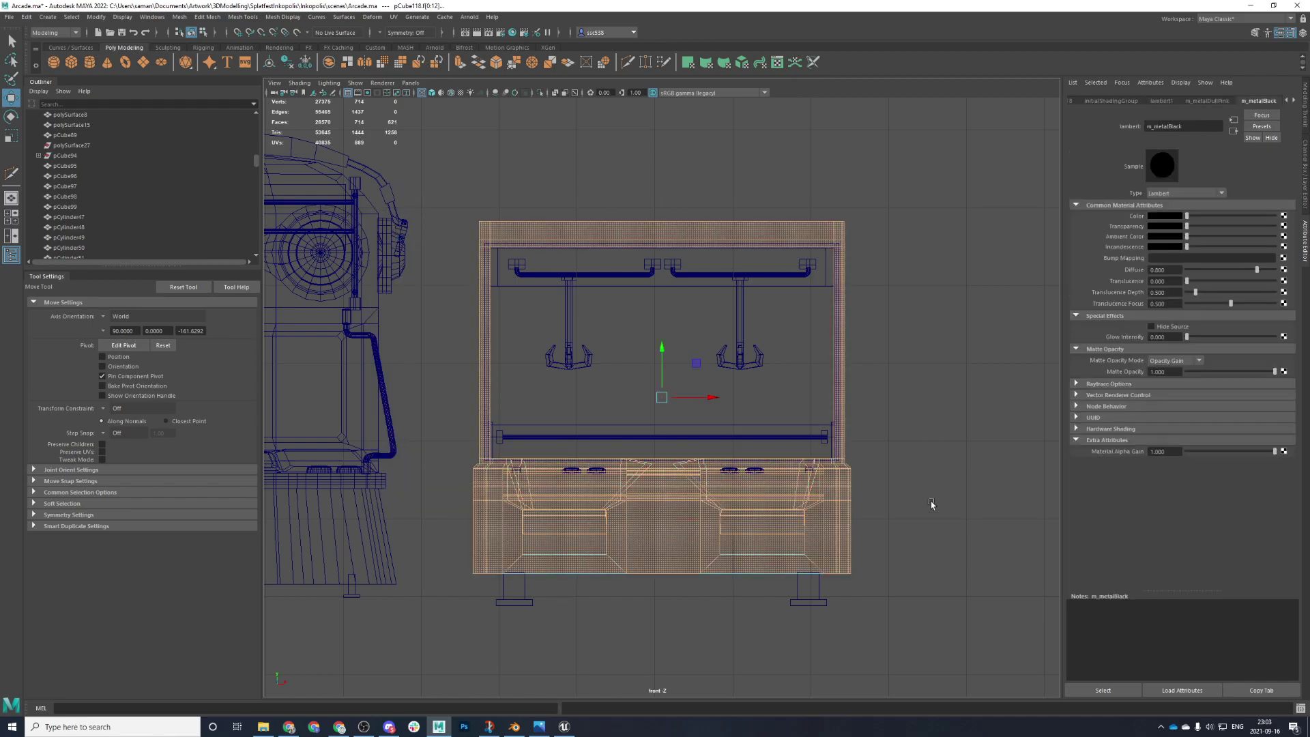
pyautogui.moveTo(452, 214); pyautogui.dragTo(966, 468)
pyautogui.press('space')
pyautogui.press('space')
pyautogui.press('space')
pyautogui.press('space')
pyautogui.moveTo(853, 321); pyautogui.dragTo(954, 591, button='right')
pyautogui.hotkey('ctrl', 's')
# - Return to object selection and examine the claw machine alongside the other arcade machines from farther away
pyautogui.click(632, 371)
pyautogui.moveTo(656, 313); pyautogui.dragTo(706, 299, button='right')
pyautogui.click(899, 325)
pyautogui.scroll(-4, 850, 483)
pyautogui.keyDown('alt'); pyautogui.moveTo(849, 483); pyautogui.dragTo(847, 454); pyautogui.keyUp('alt')
pyautogui.click(846, 454)
pyautogui.scroll(-4, 787, 538)
pyautogui.keyDown('alt'); pyautogui.moveTo(786, 538); pyautogui.dragTo(918, 477); pyautogui.keyUp('alt')
pyautogui.scroll(4, 667, 584)
pyautogui.scroll(-4, 900, 498)
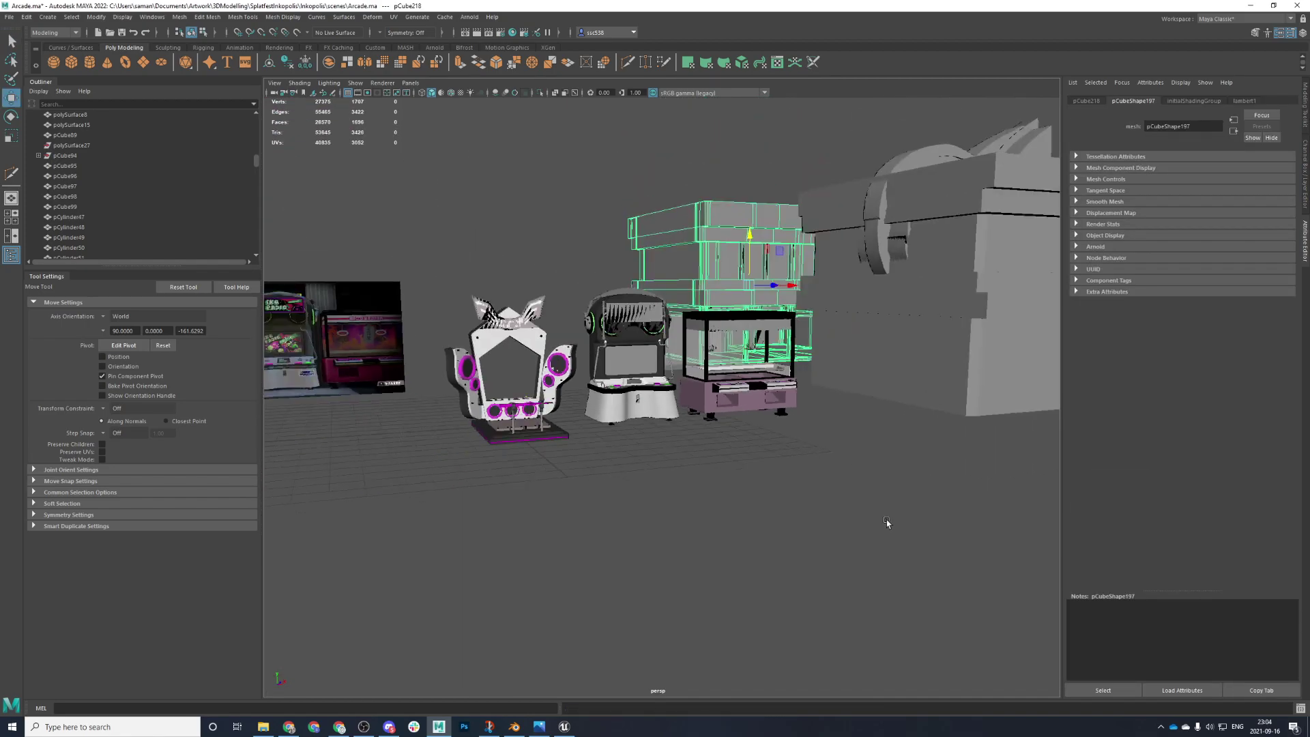
# - Switch to Blender and examine the layout of the arcade machine, food truck and building in the Inkopolis scene
pyautogui.click(513, 726)
pyautogui.scroll(-10, 559, 538)
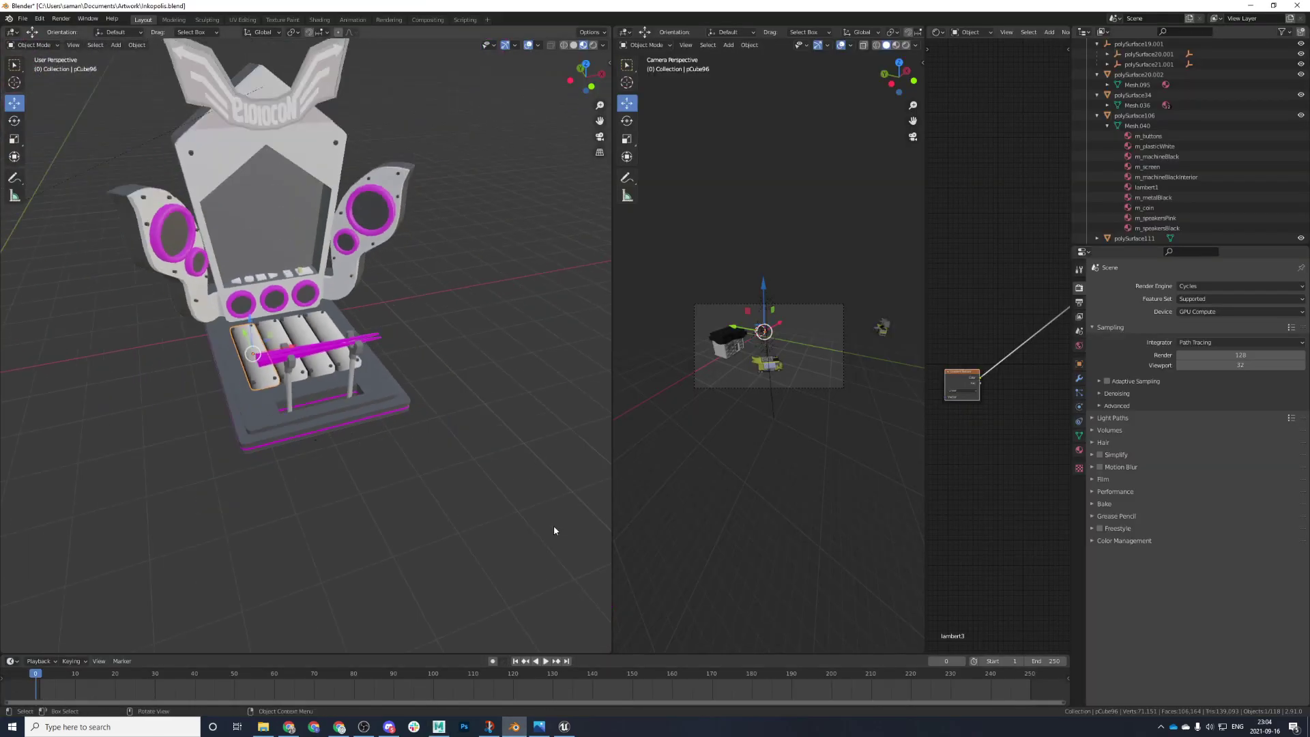
pyautogui.moveTo(306, 436); pyautogui.dragTo(176, 424, button='middle')
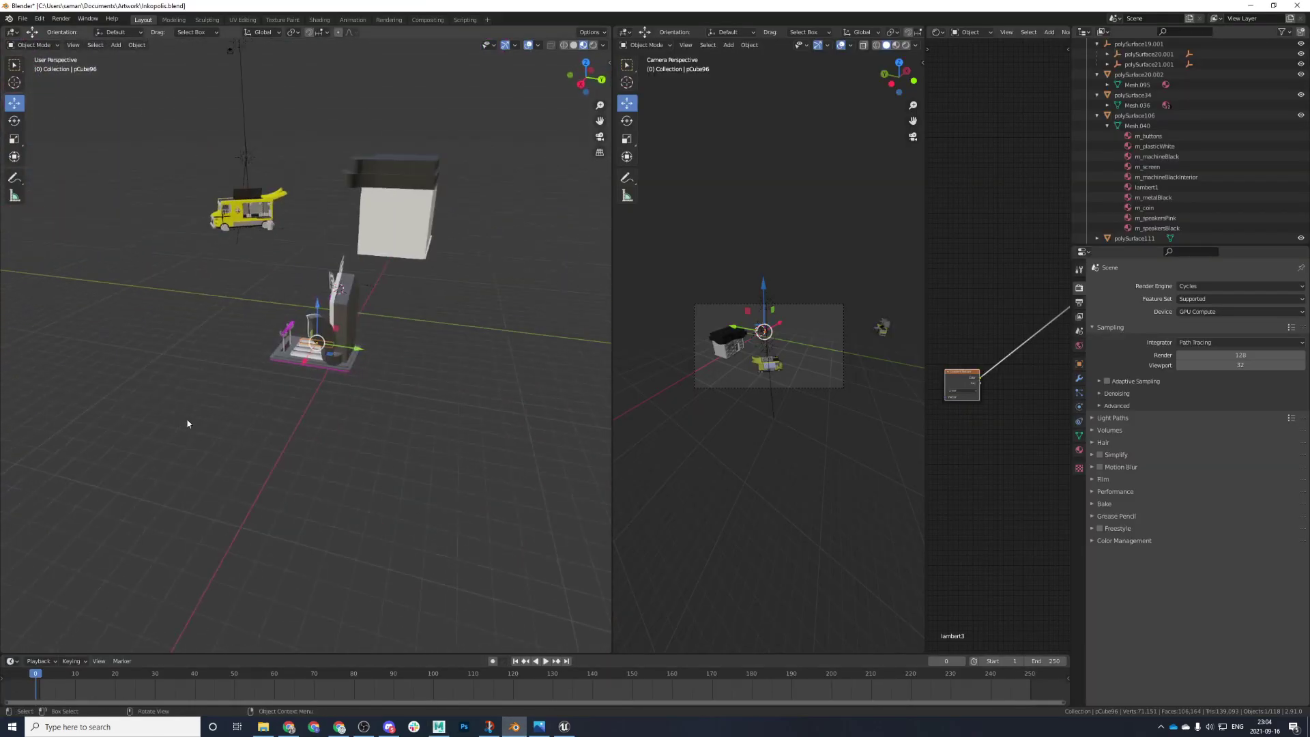
pyautogui.scroll(4, 763, 401)
pyautogui.scroll(3, 763, 401)
pyautogui.moveTo(380, 468); pyautogui.dragTo(472, 497, button='middle')
pyautogui.scroll(4, 471, 497)
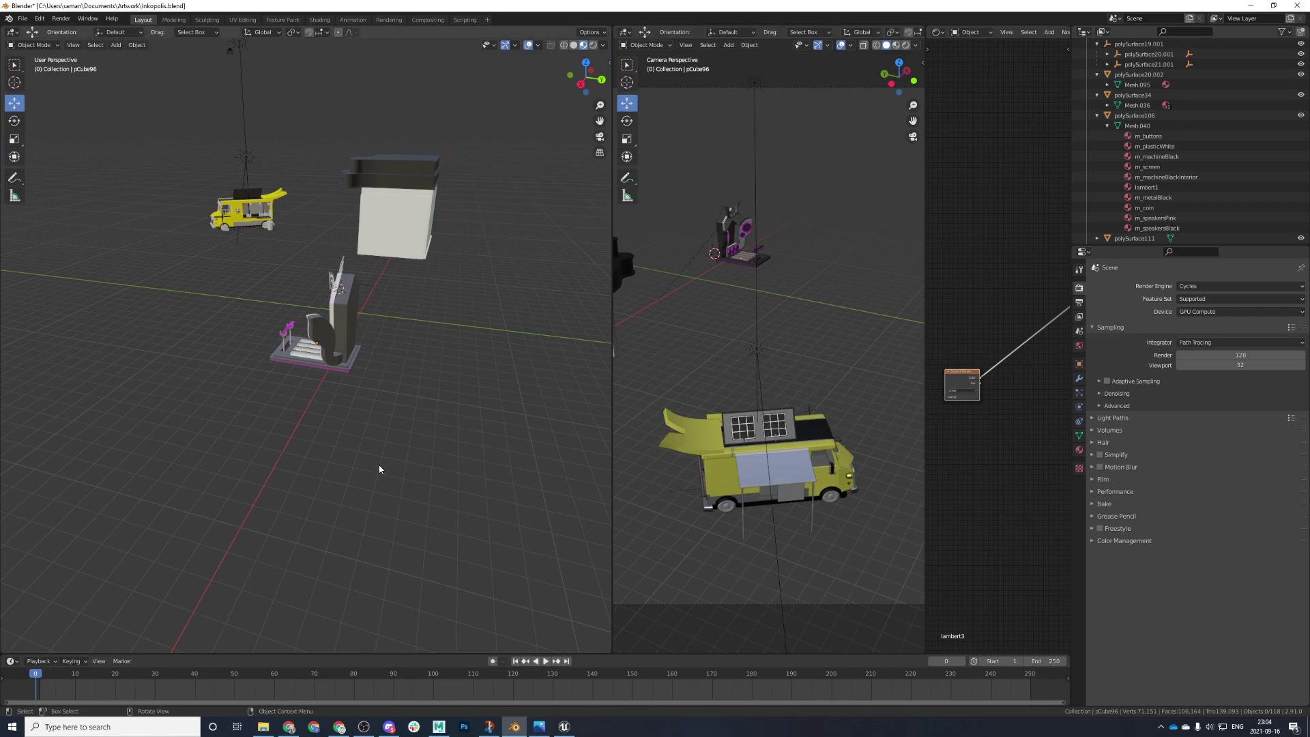
pyautogui.scroll(-7, 472, 497)
pyautogui.moveTo(408, 465); pyautogui.dragTo(455, 493, button='middle')
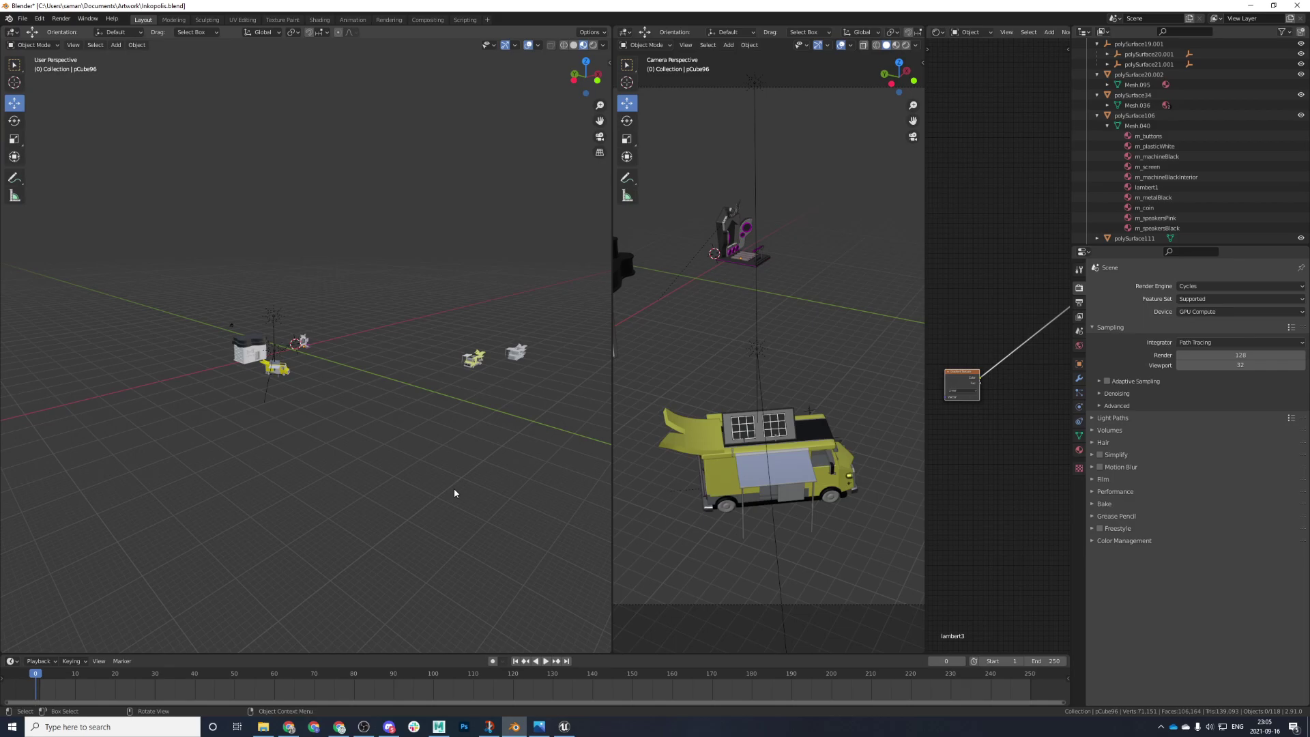
pyautogui.hotkey('alt', 'Tab')
pyautogui.hotkey('alt', 'Tab')
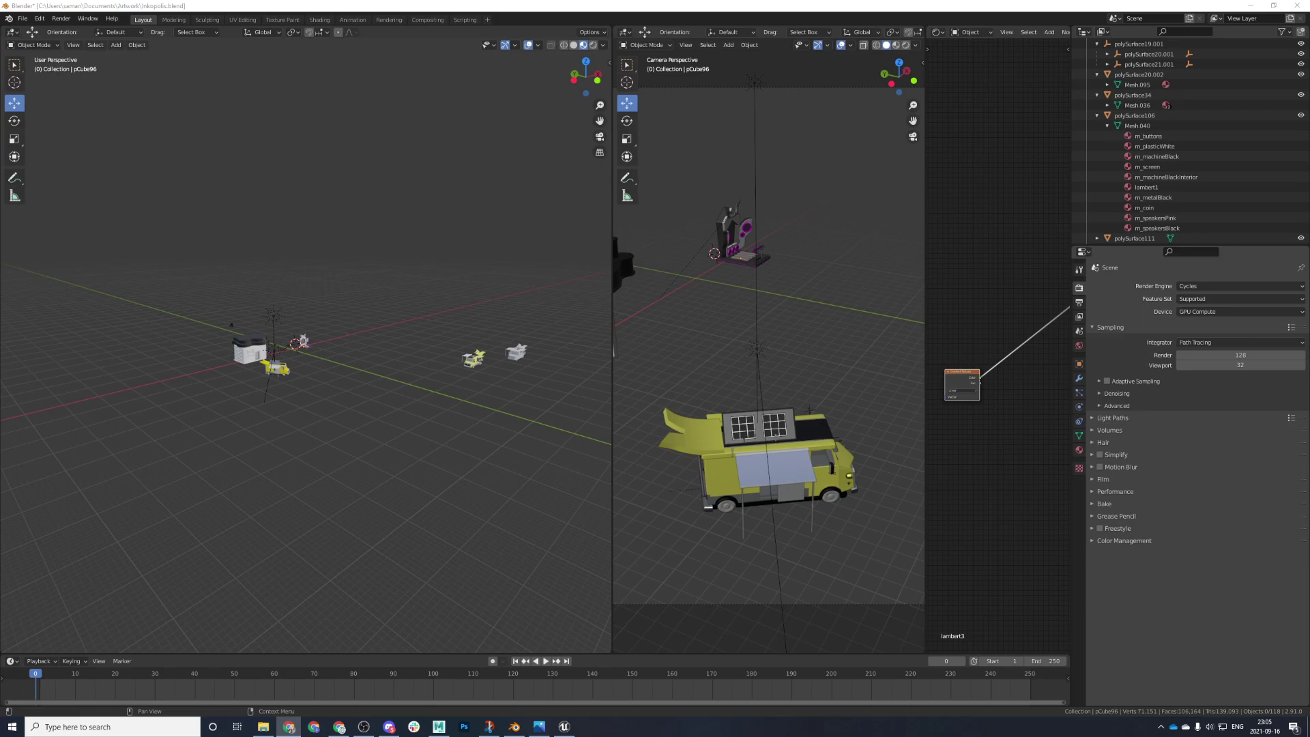
# - Switch back to Maya and examine the materials of the three arcade machines side by side
pyautogui.click(439, 725)
pyautogui.scroll(5, 635, 562)
pyautogui.keyDown('alt'); pyautogui.moveTo(655, 551); pyautogui.dragTo(698, 574); pyautogui.keyUp('alt')
pyautogui.scroll(-5, 739, 571)
pyautogui.keyDown('alt'); pyautogui.moveTo(739, 571); pyautogui.dragTo(767, 554, button='middle'); pyautogui.keyUp('alt')
pyautogui.scroll(4, 767, 554)
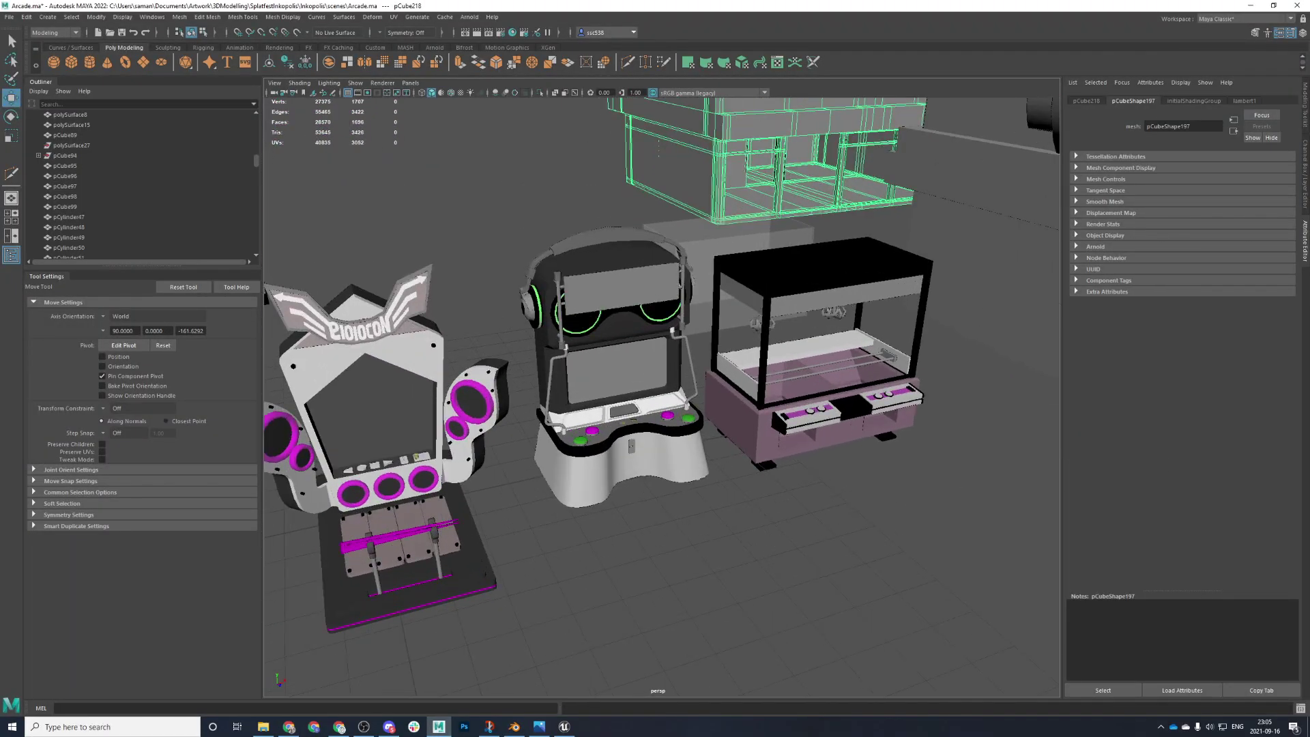
pyautogui.hotkey('alt', 'Tab')
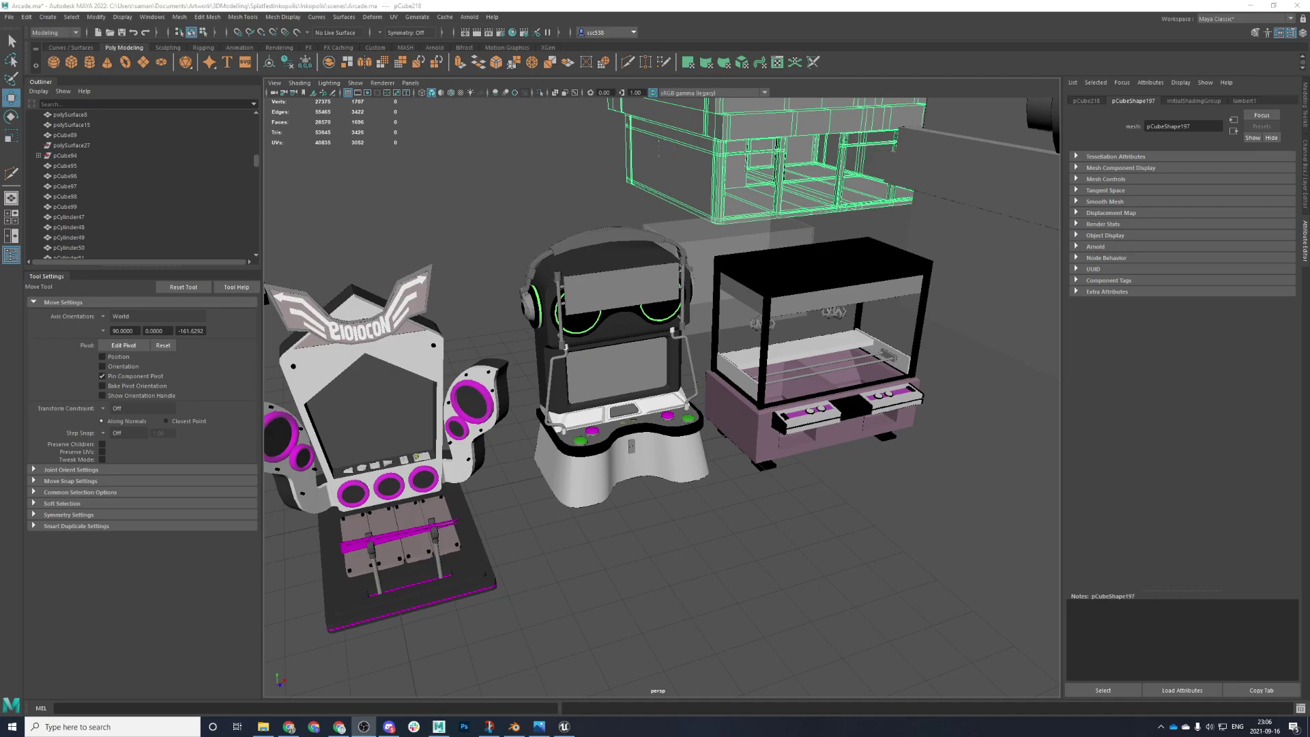